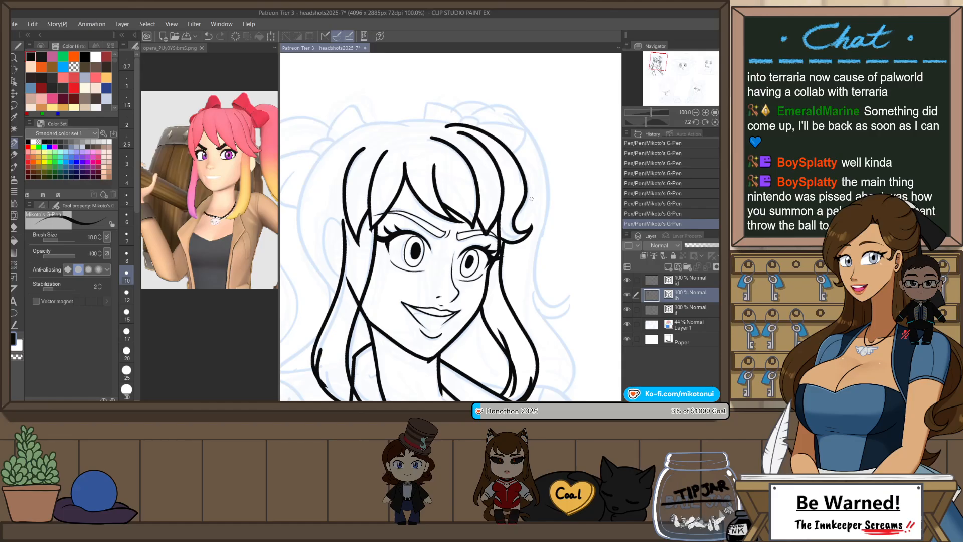
- Ink the outline of the ear beside the side hair lock with the G-Pen, following the sketch
{"action": "left_click_drag", "start_coordinate": [533, 236], "coordinate": [534, 159]}
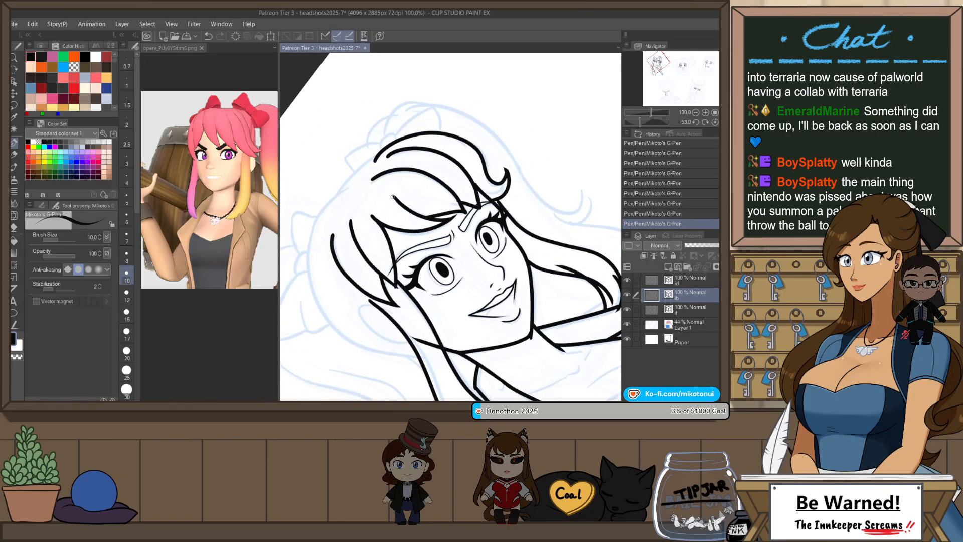
{"action": "scroll", "coordinate": [392, 196], "scroll_direction": "up", "scroll_amount": 1}
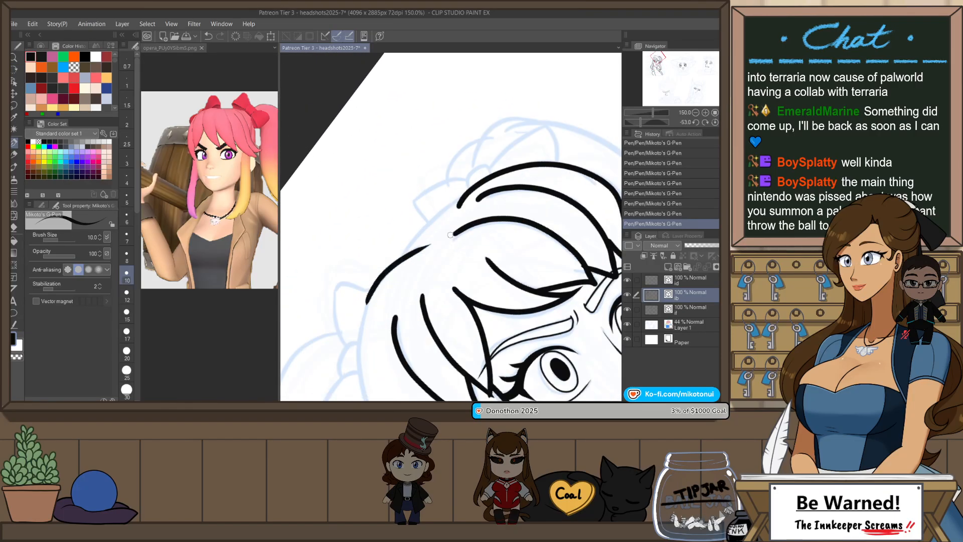
{"action": "scroll", "coordinate": [513, 147], "scroll_direction": "down", "scroll_amount": 3}
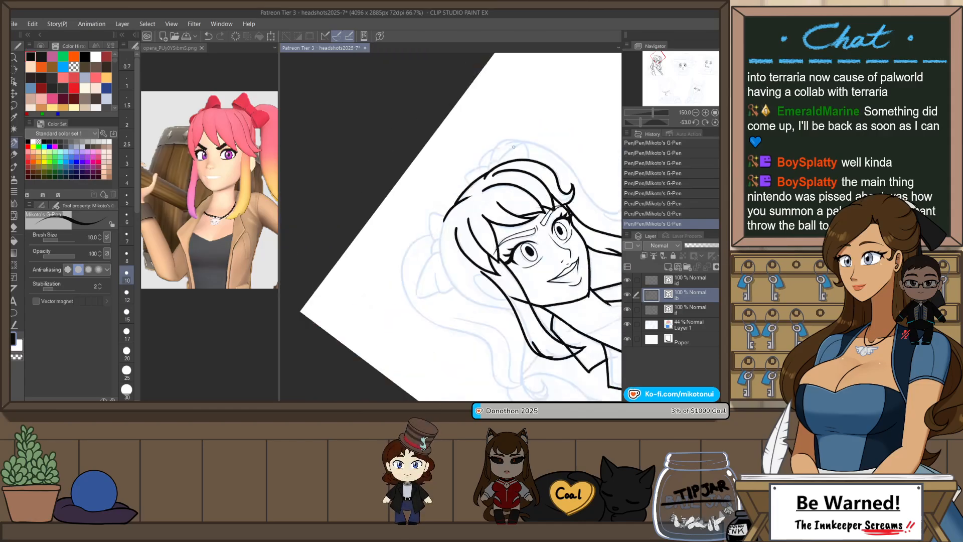
{"action": "left_click_drag", "start_coordinate": [542, 177], "coordinate": [541, 278]}
{"action": "scroll", "coordinate": [434, 296], "scroll_direction": "up", "scroll_amount": 2}
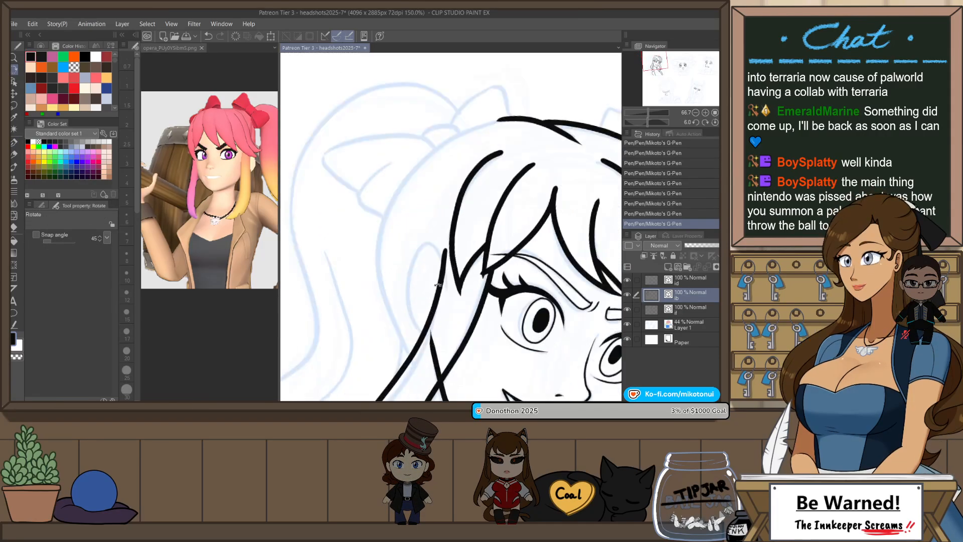
{"action": "mouse_move", "coordinate": [444, 267]}
{"action": "left_mouse_down"}
{"action": "mouse_move", "coordinate": [441, 253]}
{"action": "mouse_move", "coordinate": [417, 274]}
{"action": "mouse_move", "coordinate": [441, 331]}
{"action": "left_mouse_up"}
{"action": "key", "text": "ctrl+z"}
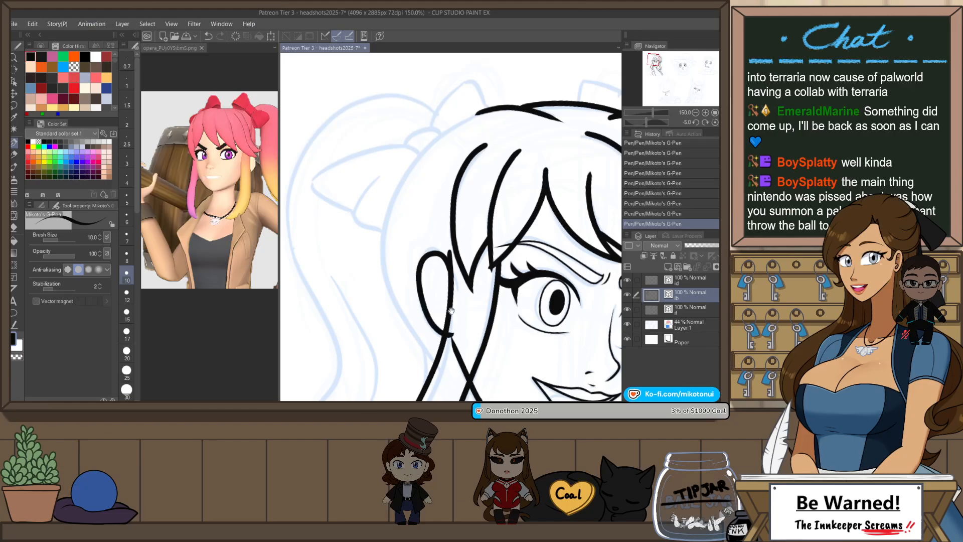
- Ink the back-of-head hair contour from the crown down behind the ear, redoing the stroke until the curve is smooth
{"action": "mouse_move", "coordinate": [466, 142]}
{"action": "left_mouse_down"}
{"action": "mouse_move", "coordinate": [476, 89]}
{"action": "mouse_move", "coordinate": [508, 89]}
{"action": "mouse_move", "coordinate": [474, 334]}
{"action": "left_mouse_up"}
{"action": "key", "text": "ctrl+z"}
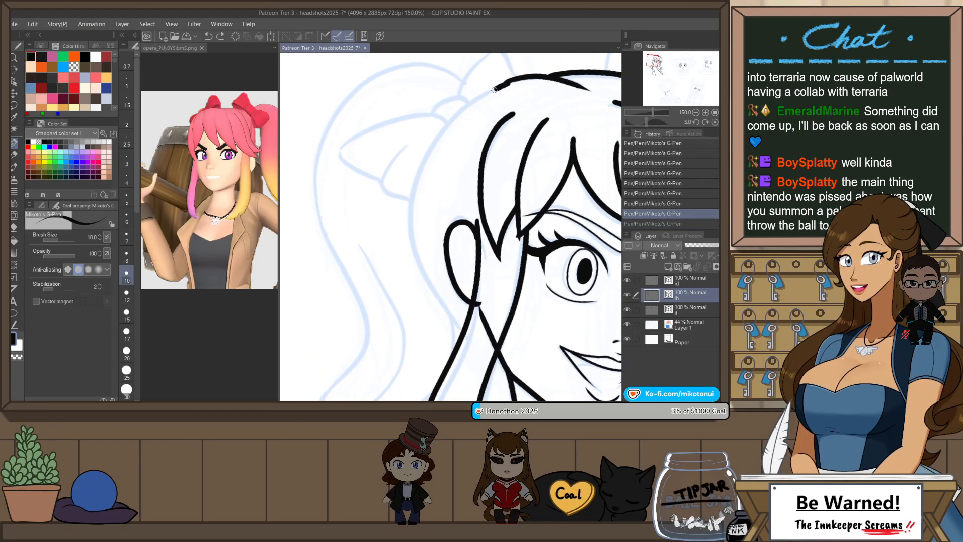
{"action": "left_click_drag", "start_coordinate": [494, 89], "coordinate": [473, 333]}
{"action": "key", "text": "ctrl+z"}
{"action": "mouse_move", "coordinate": [474, 101]}
{"action": "left_mouse_down"}
{"action": "mouse_move", "coordinate": [419, 191]}
{"action": "mouse_move", "coordinate": [463, 340]}
{"action": "left_mouse_up"}
{"action": "key", "text": "ctrl+z"}
{"action": "mouse_move", "coordinate": [510, 82]}
{"action": "left_mouse_down"}
{"action": "mouse_move", "coordinate": [436, 135]}
{"action": "mouse_move", "coordinate": [414, 231]}
{"action": "mouse_move", "coordinate": [456, 328]}
{"action": "left_mouse_up"}
{"action": "key", "text": "ctrl+z"}
{"action": "mouse_move", "coordinate": [520, 79]}
{"action": "left_mouse_down"}
{"action": "mouse_move", "coordinate": [441, 130]}
{"action": "mouse_move", "coordinate": [478, 352]}
{"action": "left_mouse_up"}
{"action": "scroll", "coordinate": [491, 197], "scroll_direction": "down", "scroll_amount": 4}
{"action": "left_click_drag", "start_coordinate": [592, 190], "coordinate": [552, 192]}
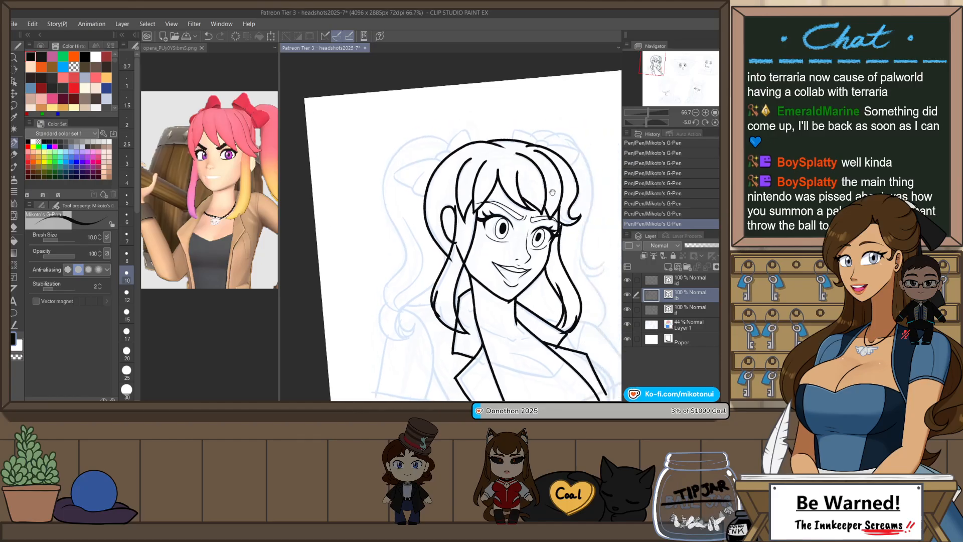
- Ink the top shoulder line on the ear side, running outward from the long side hair lock
{"action": "scroll", "coordinate": [462, 264], "scroll_direction": "up", "scroll_amount": 4}
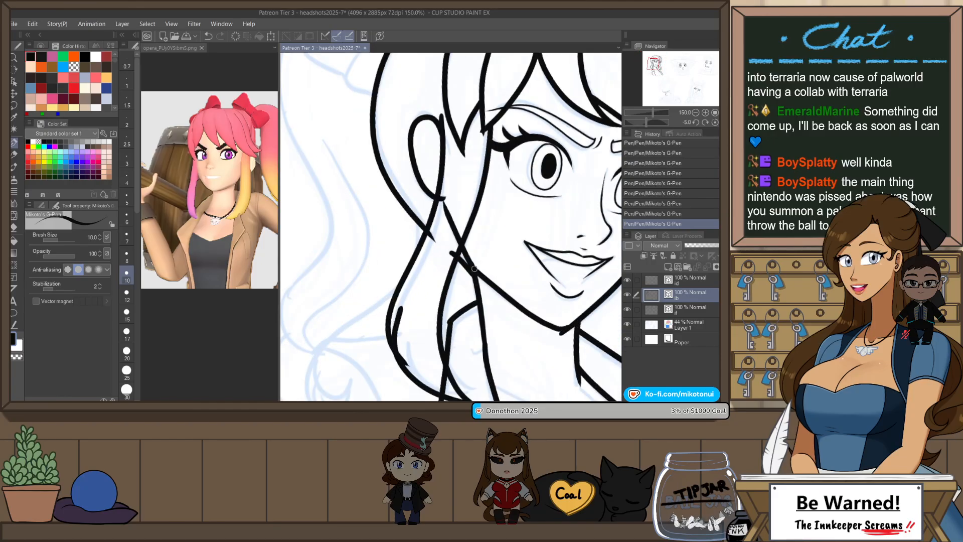
{"action": "scroll", "coordinate": [483, 273], "scroll_direction": "down", "scroll_amount": 4}
{"action": "left_click_drag", "start_coordinate": [512, 324], "coordinate": [562, 271]}
{"action": "scroll", "coordinate": [485, 236], "scroll_direction": "up", "scroll_amount": 2}
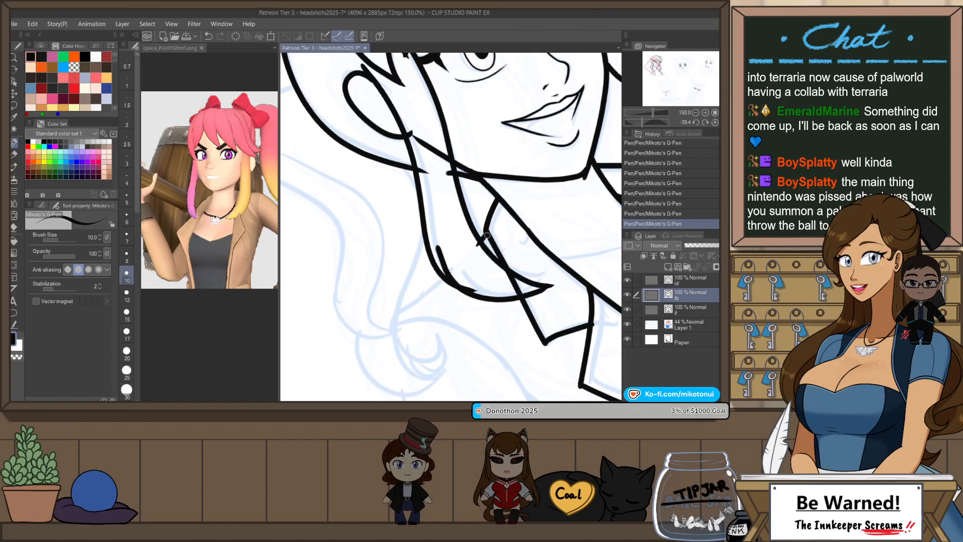
{"action": "key", "text": "ctrl+z"}
{"action": "left_click_drag", "start_coordinate": [441, 275], "coordinate": [392, 318]}
{"action": "key", "text": "ctrl+z"}
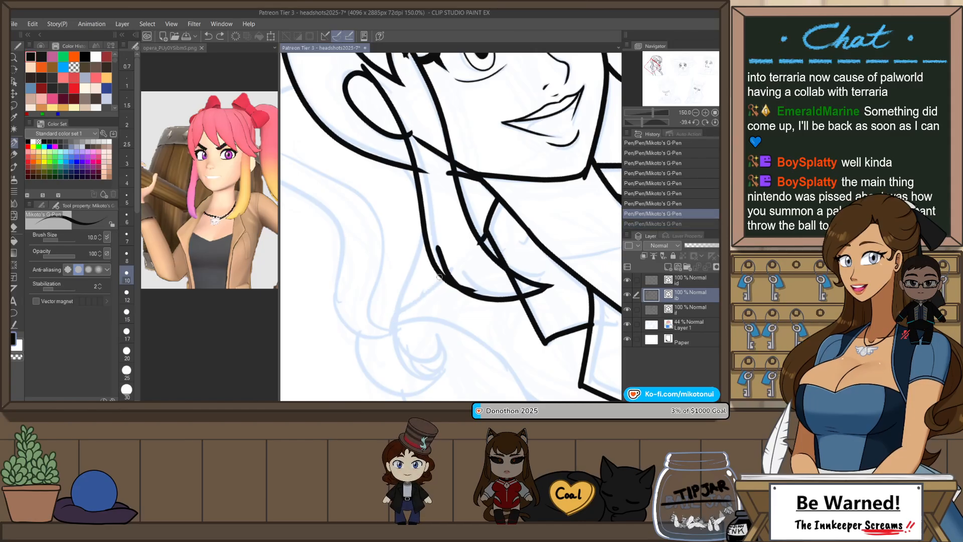
{"action": "left_click_drag", "start_coordinate": [441, 276], "coordinate": [393, 328]}
{"action": "scroll", "coordinate": [526, 170], "scroll_direction": "down", "scroll_amount": 2}
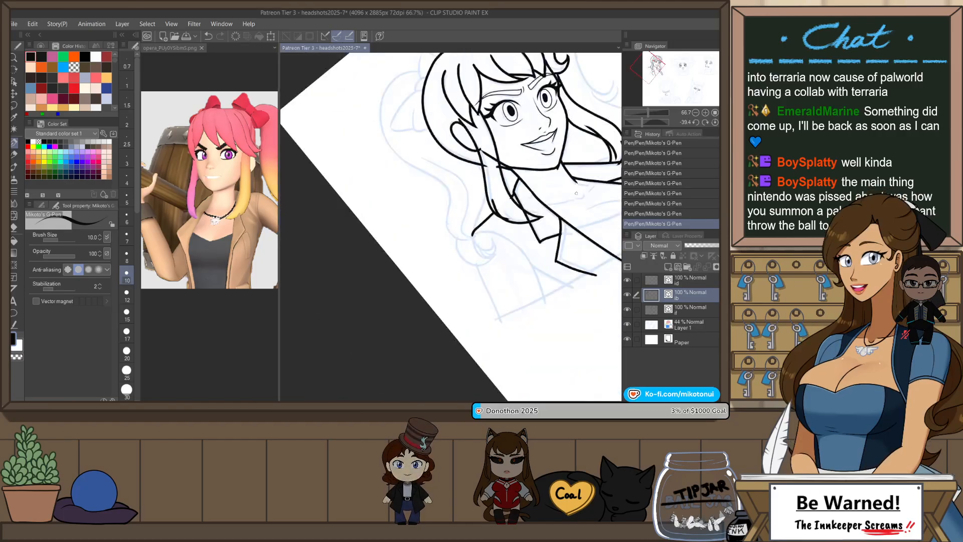
{"action": "mouse_move", "coordinate": [582, 168]}
{"action": "left_mouse_down"}
{"action": "mouse_move", "coordinate": [502, 202]}
{"action": "mouse_move", "coordinate": [532, 178]}
{"action": "left_mouse_up"}
{"action": "scroll", "coordinate": [502, 202], "scroll_direction": "up", "scroll_amount": 2}
{"action": "key", "text": "ctrl+z"}
{"action": "key", "text": "ctrl+z"}
{"action": "scroll", "coordinate": [540, 190], "scroll_direction": "down", "scroll_amount": 4}
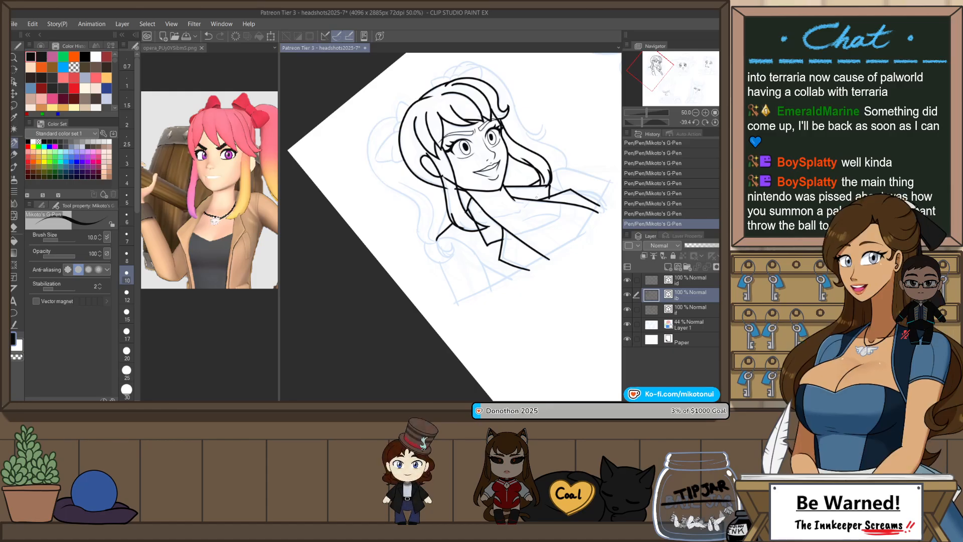
- Mirror the canvas view and ink the opposite shoulder and its outer sleeve line down to the sketch's lower edge
{"action": "key", "text": "h"}
{"action": "key", "text": "ctrl+at"}
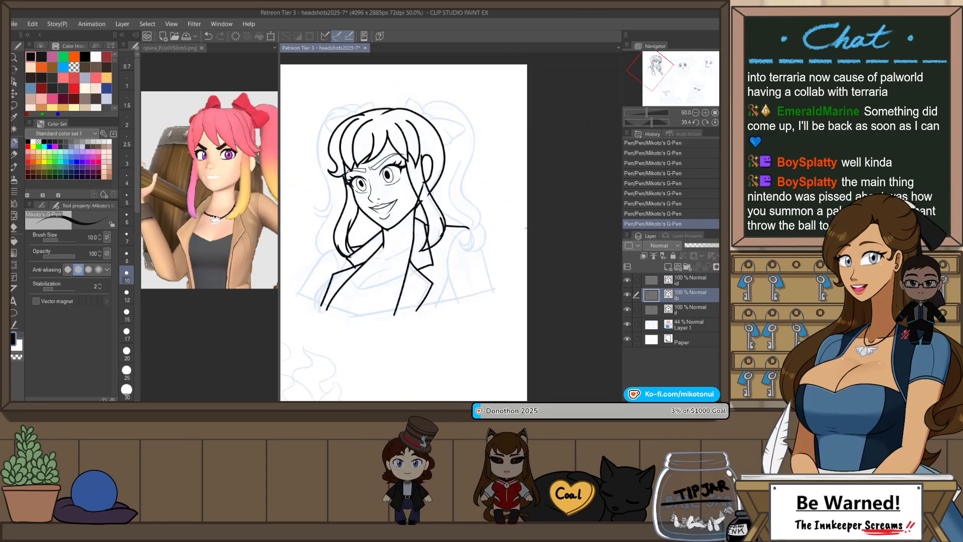
{"action": "key", "text": "r"}
{"action": "left_click_drag", "start_coordinate": [517, 270], "coordinate": [529, 219]}
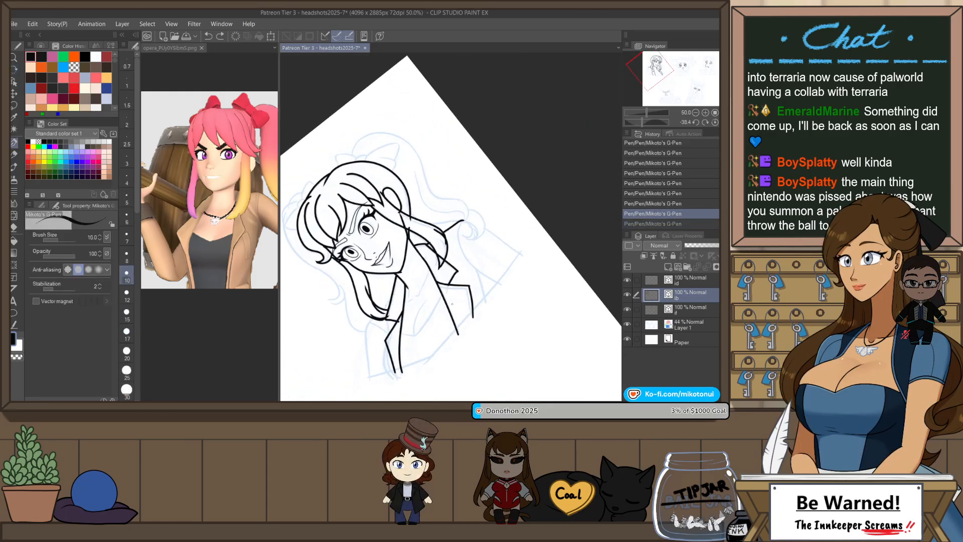
{"action": "left_click_drag", "start_coordinate": [378, 358], "coordinate": [478, 283]}
{"action": "scroll", "coordinate": [471, 258], "scroll_direction": "up", "scroll_amount": 2}
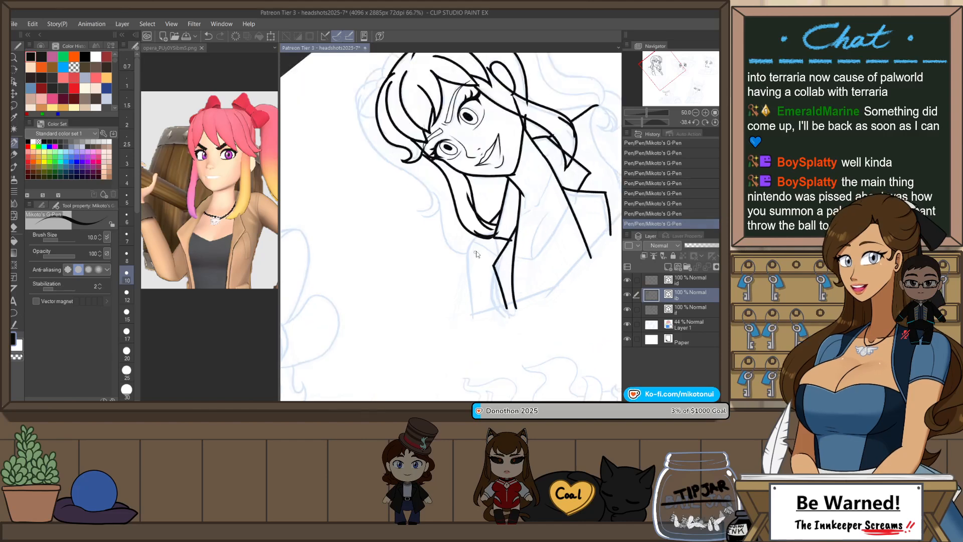
{"action": "mouse_move", "coordinate": [473, 232]}
{"action": "left_mouse_down"}
{"action": "mouse_move", "coordinate": [475, 352]}
{"action": "mouse_move", "coordinate": [461, 313]}
{"action": "mouse_move", "coordinate": [467, 353]}
{"action": "mouse_move", "coordinate": [457, 279]}
{"action": "mouse_move", "coordinate": [467, 353]}
{"action": "left_mouse_up"}
{"action": "key", "text": "ctrl+z"}
{"action": "key", "text": "ctrl+z"}
{"action": "key", "text": "ctrl+z"}
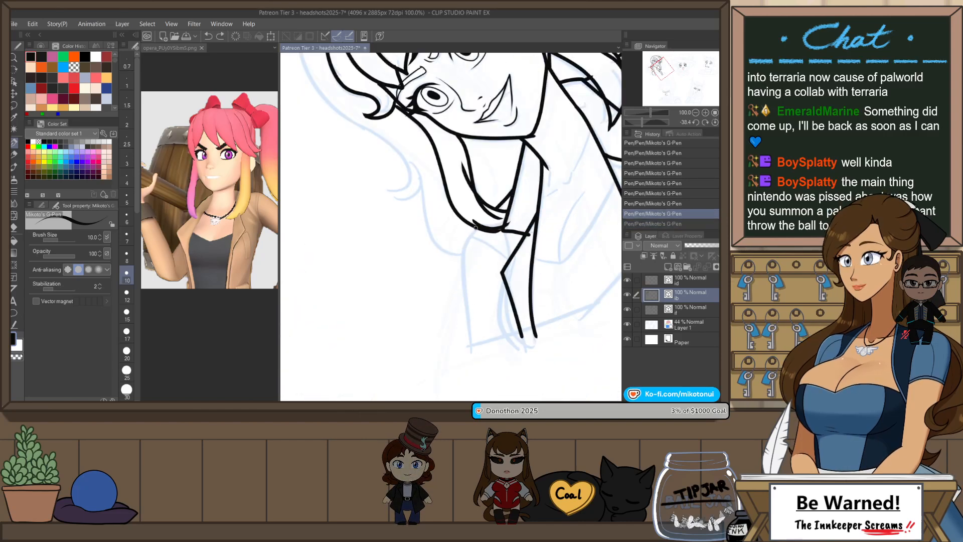
{"action": "left_click_drag", "start_coordinate": [475, 229], "coordinate": [467, 356]}
{"action": "key", "text": "ctrl+z"}
{"action": "key", "text": "ctrl+z"}
{"action": "key", "text": "ctrl+y"}
{"action": "key", "text": "ctrl+minus"}
{"action": "key", "text": "ctrl+minus"}
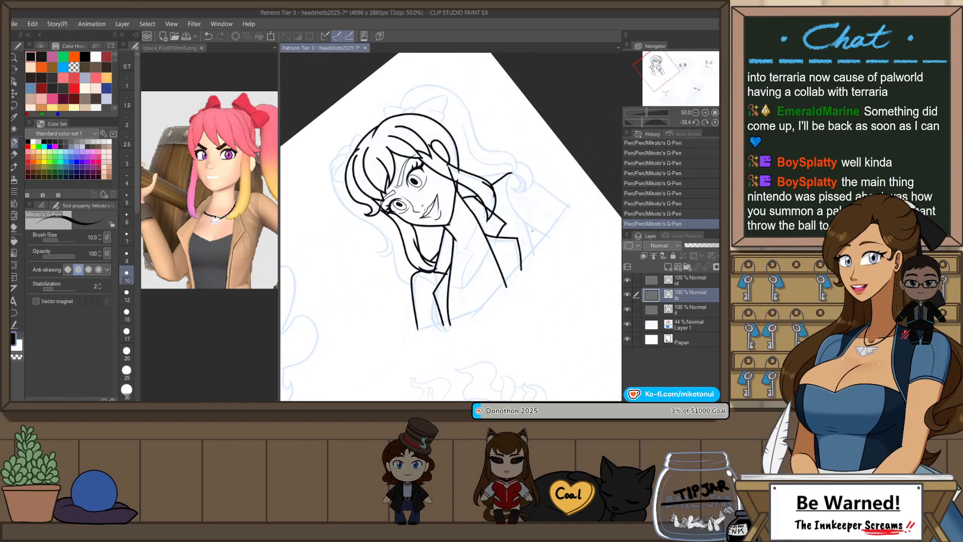
- Restore the unmirrored view and ink the ear-side shoulder curve and outer sleeve line down to the sketch's lower edge
{"action": "key", "text": "h"}
{"action": "key", "text": "ctrl+at"}
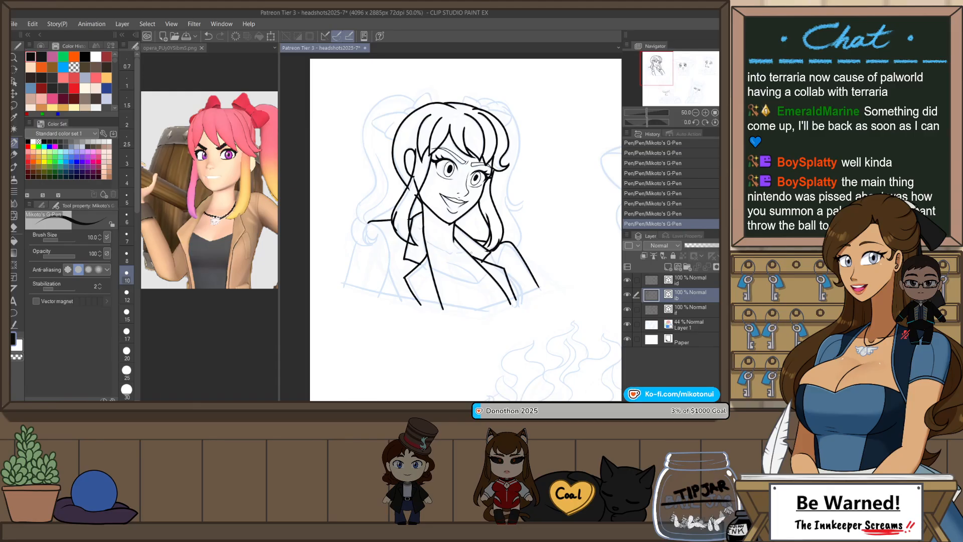
{"action": "key", "text": "r"}
{"action": "left_click_drag", "start_coordinate": [375, 281], "coordinate": [508, 293]}
{"action": "scroll", "coordinate": [441, 288], "scroll_direction": "up", "scroll_amount": 2}
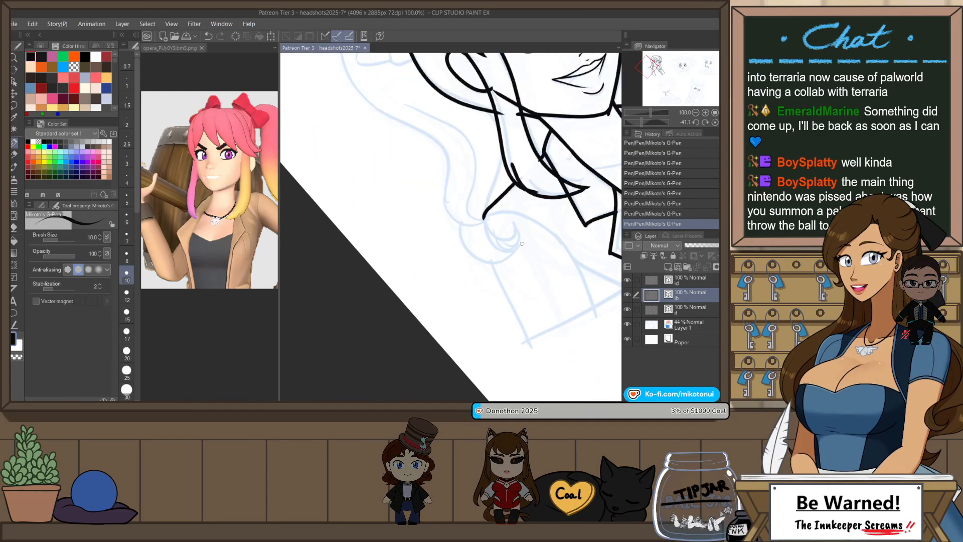
{"action": "key", "text": "r"}
{"action": "mouse_move", "coordinate": [522, 243]}
{"action": "left_mouse_down"}
{"action": "mouse_move", "coordinate": [454, 290]}
{"action": "mouse_move", "coordinate": [433, 380]}
{"action": "left_mouse_up"}
{"action": "left_click_drag", "start_coordinate": [463, 323], "coordinate": [441, 281]}
{"action": "key", "text": "ctrl+z"}
{"action": "left_click_drag", "start_coordinate": [460, 200], "coordinate": [414, 325]}
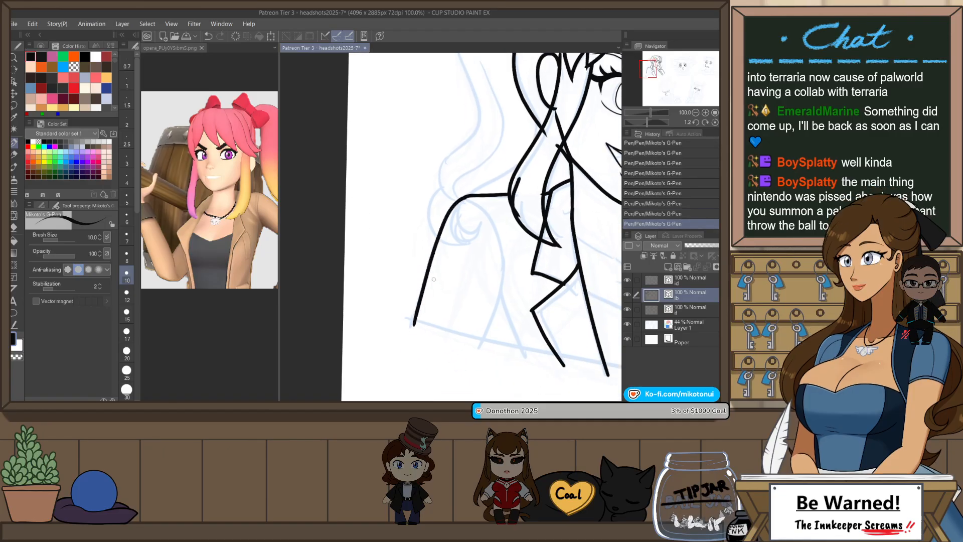
{"action": "key", "text": "ctrl+z"}
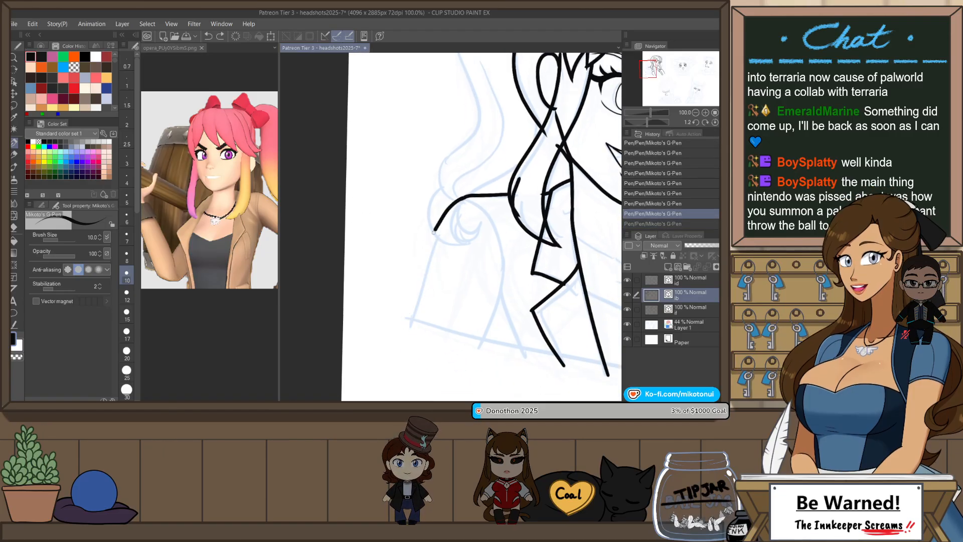
{"action": "left_click_drag", "start_coordinate": [433, 233], "coordinate": [406, 330]}
{"action": "key", "text": "ctrl+z"}
{"action": "mouse_move", "coordinate": [463, 200]}
{"action": "left_mouse_down"}
{"action": "mouse_move", "coordinate": [445, 208]}
{"action": "mouse_move", "coordinate": [403, 332]}
{"action": "left_mouse_up"}
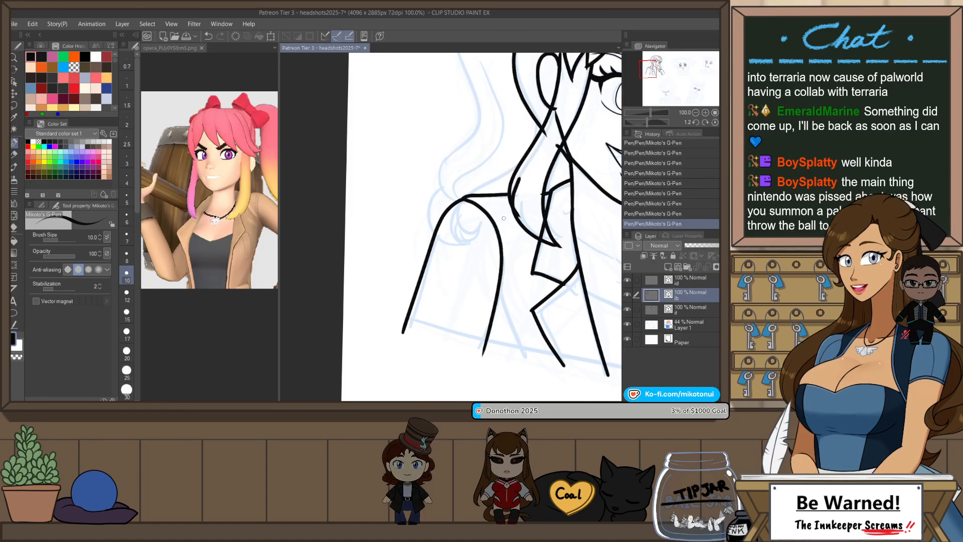
- Ink the inner sleeve edge of the ear-side arm and the short jacket side line branching off below the armpit
{"action": "key", "text": "ctrl+z"}
{"action": "mouse_move", "coordinate": [463, 198]}
{"action": "left_mouse_down"}
{"action": "mouse_move", "coordinate": [499, 239]}
{"action": "mouse_move", "coordinate": [468, 357]}
{"action": "mouse_move", "coordinate": [486, 216]}
{"action": "mouse_move", "coordinate": [467, 357]}
{"action": "left_mouse_up"}
{"action": "key", "text": "ctrl+z"}
{"action": "scroll", "coordinate": [421, 178], "scroll_direction": "up", "scroll_amount": 2}
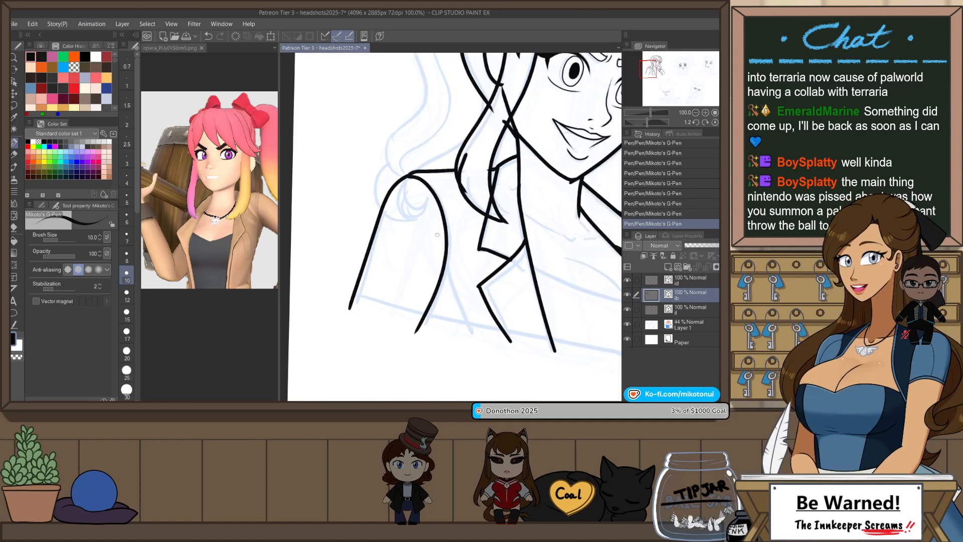
{"action": "left_click_drag", "start_coordinate": [473, 238], "coordinate": [489, 191]}
{"action": "key", "text": "ctrl+z"}
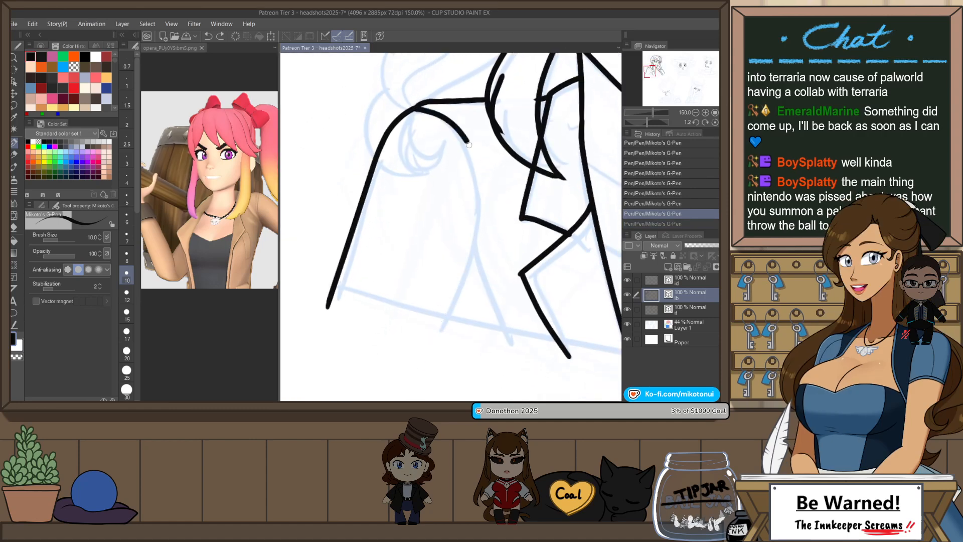
{"action": "left_click_drag", "start_coordinate": [468, 145], "coordinate": [438, 328]}
{"action": "key", "text": "ctrl+z"}
{"action": "mouse_move", "coordinate": [415, 107]}
{"action": "left_mouse_down"}
{"action": "mouse_move", "coordinate": [464, 126]}
{"action": "mouse_move", "coordinate": [456, 306]}
{"action": "mouse_move", "coordinate": [477, 158]}
{"action": "mouse_move", "coordinate": [443, 332]}
{"action": "left_mouse_up"}
{"action": "key", "text": "ctrl+z"}
{"action": "key", "text": "ctrl+z"}
{"action": "mouse_move", "coordinate": [416, 106]}
{"action": "left_mouse_down"}
{"action": "mouse_move", "coordinate": [485, 155]}
{"action": "mouse_move", "coordinate": [432, 364]}
{"action": "left_mouse_up"}
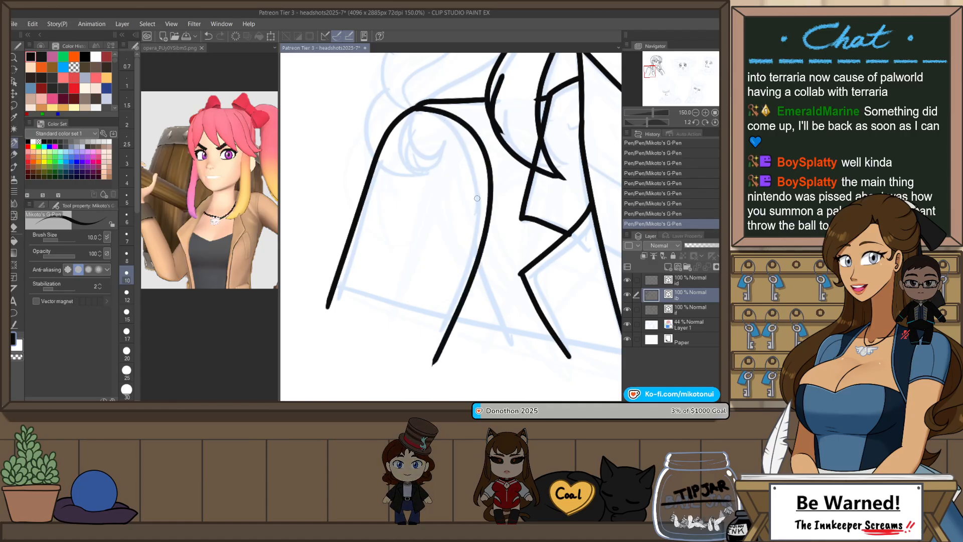
{"action": "left_click_drag", "start_coordinate": [469, 248], "coordinate": [502, 346]}
{"action": "scroll", "coordinate": [495, 246], "scroll_direction": "down", "scroll_amount": 3}
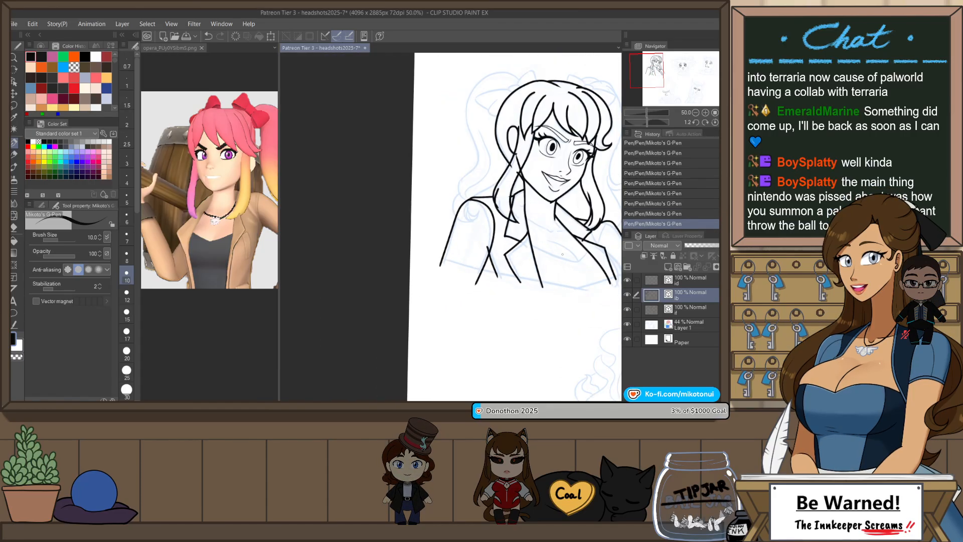
- Ink straight cut-off lines across the bottom of the bust, from one sleeve to the other
{"action": "left_click_drag", "start_coordinate": [562, 254], "coordinate": [576, 125]}
{"action": "left_click_drag", "start_coordinate": [561, 164], "coordinate": [513, 223]}
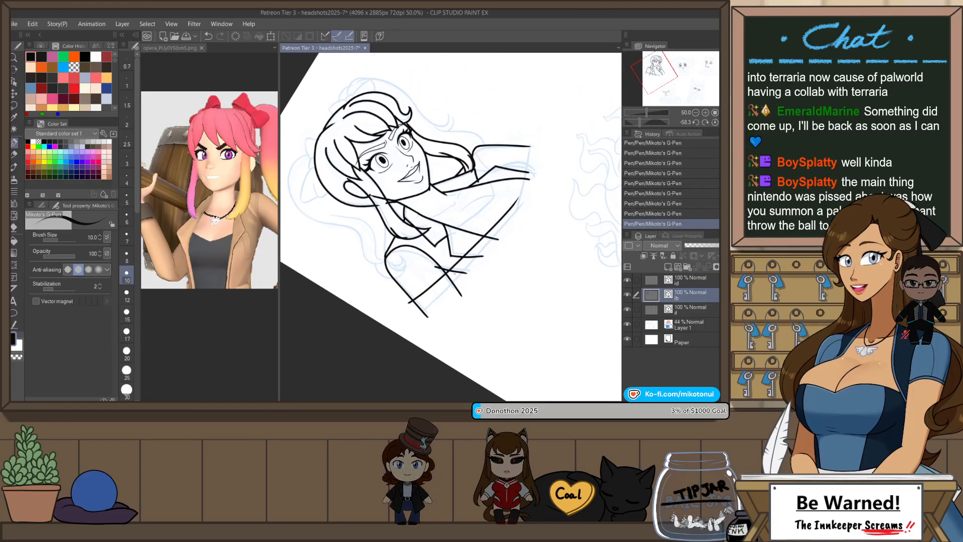
{"action": "key", "text": "ctrl+z"}
{"action": "left_click_drag", "start_coordinate": [419, 303], "coordinate": [516, 203]}
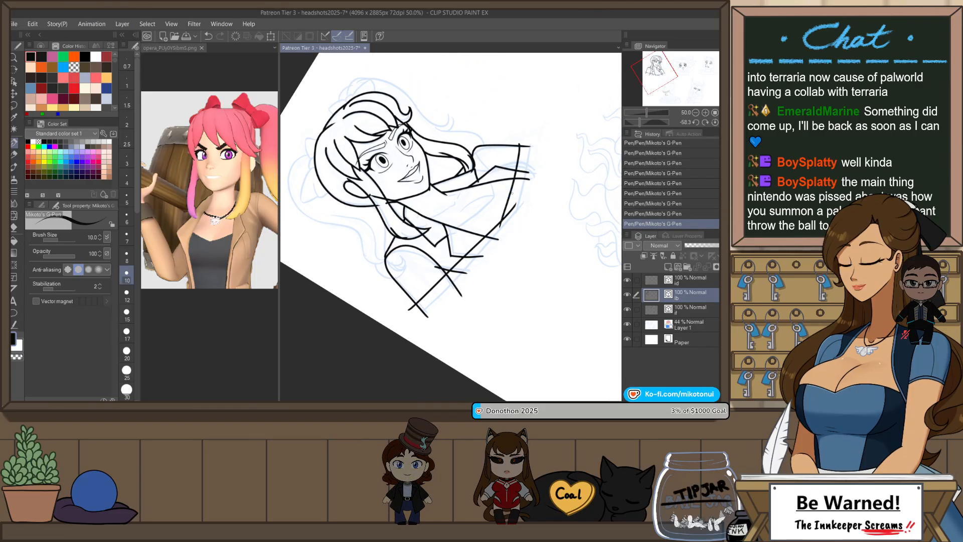
{"action": "key", "text": "ctrl+z"}
{"action": "left_click_drag", "start_coordinate": [520, 143], "coordinate": [509, 224]}
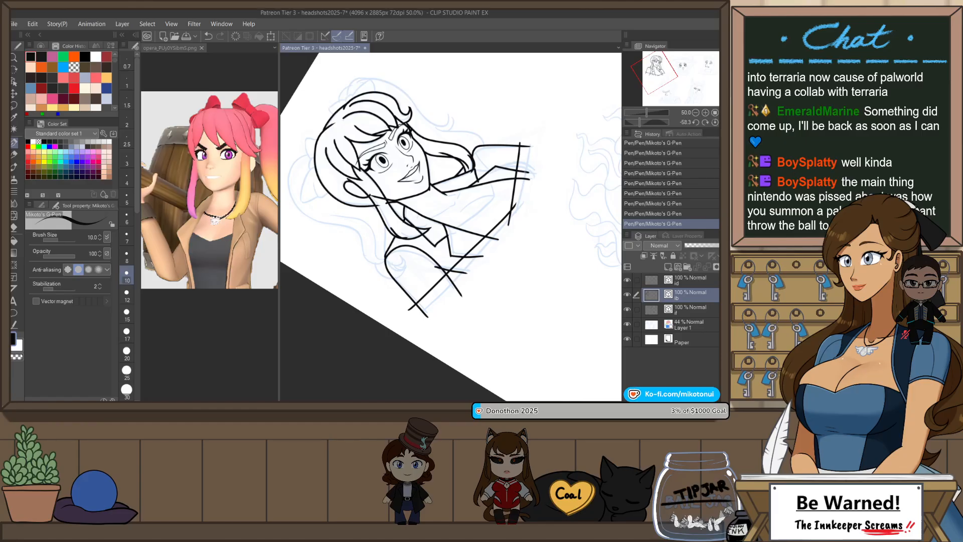
{"action": "key", "text": "ctrl+@"}
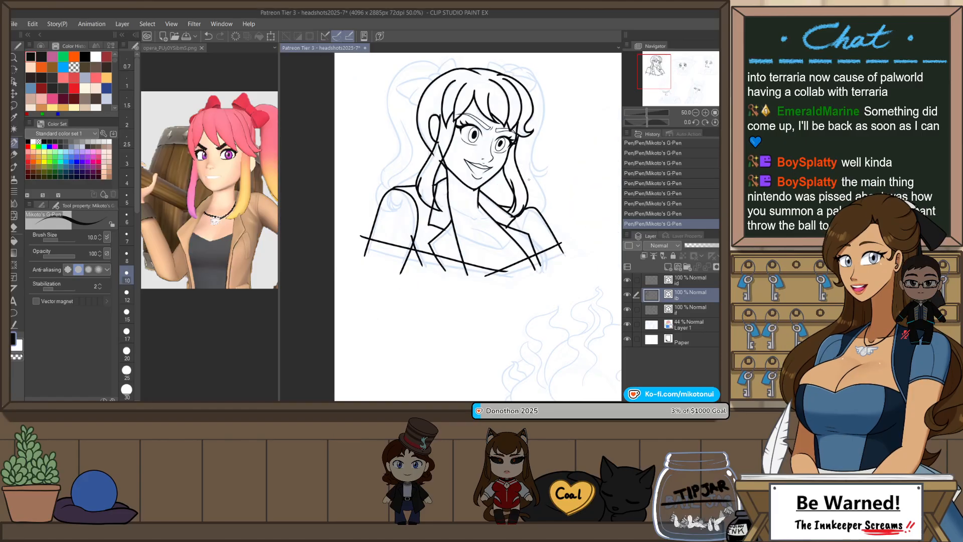
- Mirror the canvas view and ink the inner sleeve line of the opposite arm, continuing it above the jacket lapel
{"action": "key", "text": "h"}
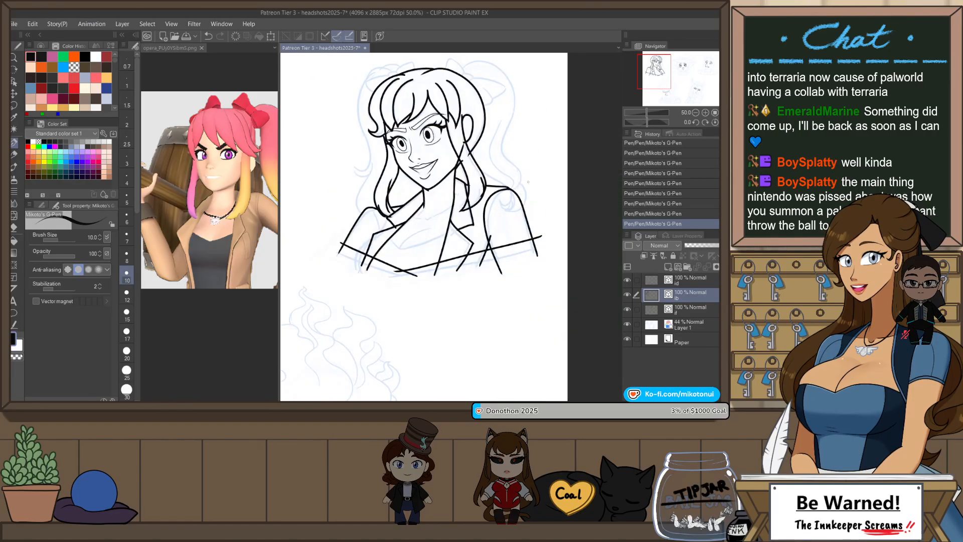
{"action": "scroll", "coordinate": [444, 245], "scroll_direction": "up", "scroll_amount": 5}
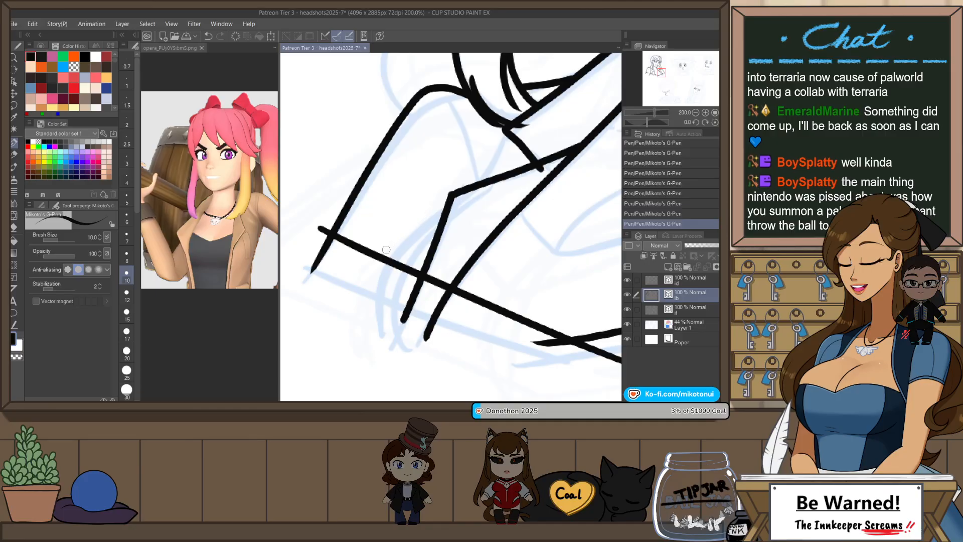
{"action": "left_click_drag", "start_coordinate": [384, 260], "coordinate": [449, 203]}
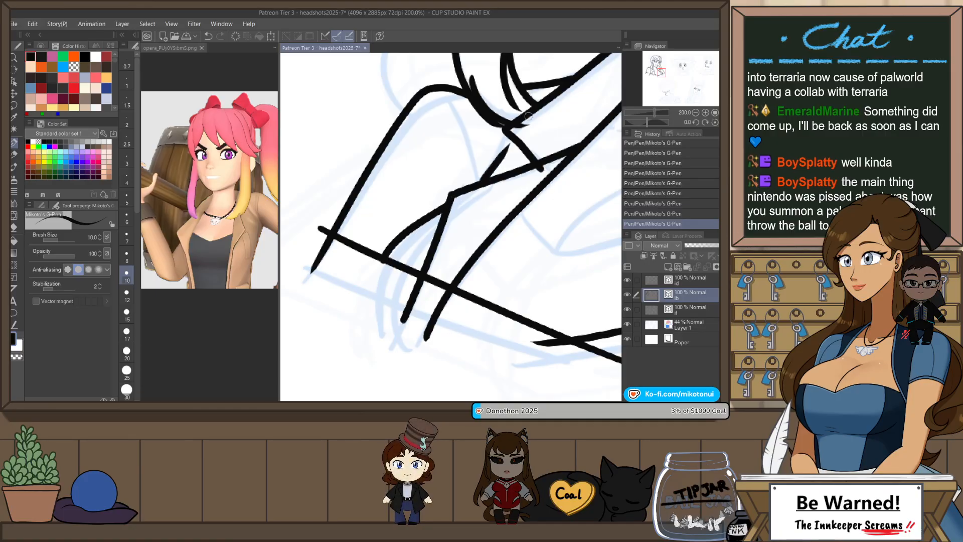
{"action": "key", "text": "ctrl+z"}
{"action": "key", "text": "ctrl+y"}
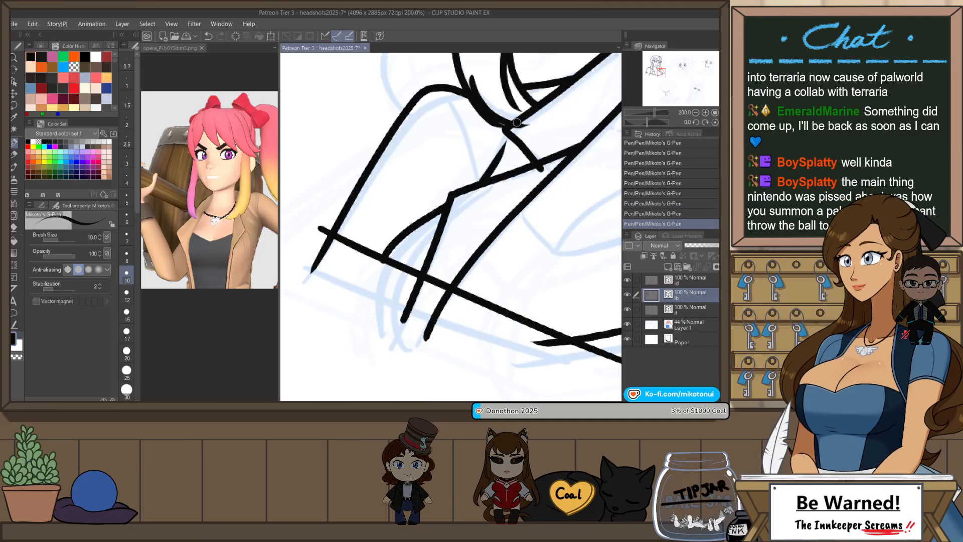
{"action": "scroll", "coordinate": [479, 183], "scroll_direction": "down", "scroll_amount": 4}
{"action": "scroll", "coordinate": [507, 235], "scroll_direction": "up", "scroll_amount": 2}
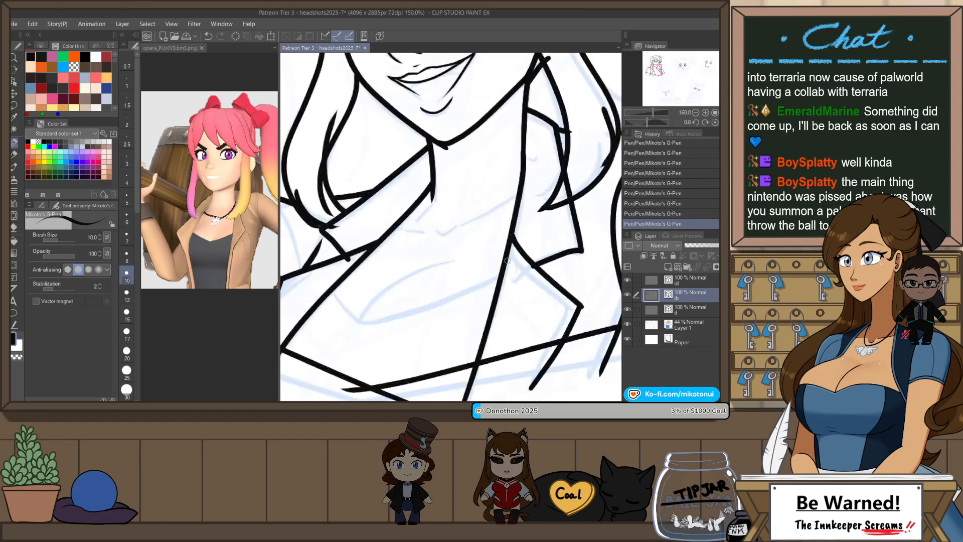
- Rotate the canvas view and ink the top's neckline across the chest between the two jacket edges
{"action": "key", "text": "r"}
{"action": "left_click_drag", "start_coordinate": [499, 266], "coordinate": [513, 230]}
{"action": "mouse_move", "coordinate": [428, 359]}
{"action": "left_mouse_down"}
{"action": "mouse_move", "coordinate": [454, 335]}
{"action": "mouse_move", "coordinate": [516, 228]}
{"action": "left_mouse_up"}
{"action": "key", "text": "ctrl+z"}
{"action": "mouse_move", "coordinate": [429, 358]}
{"action": "left_mouse_down"}
{"action": "mouse_move", "coordinate": [454, 335]}
{"action": "mouse_move", "coordinate": [516, 230]}
{"action": "left_mouse_up"}
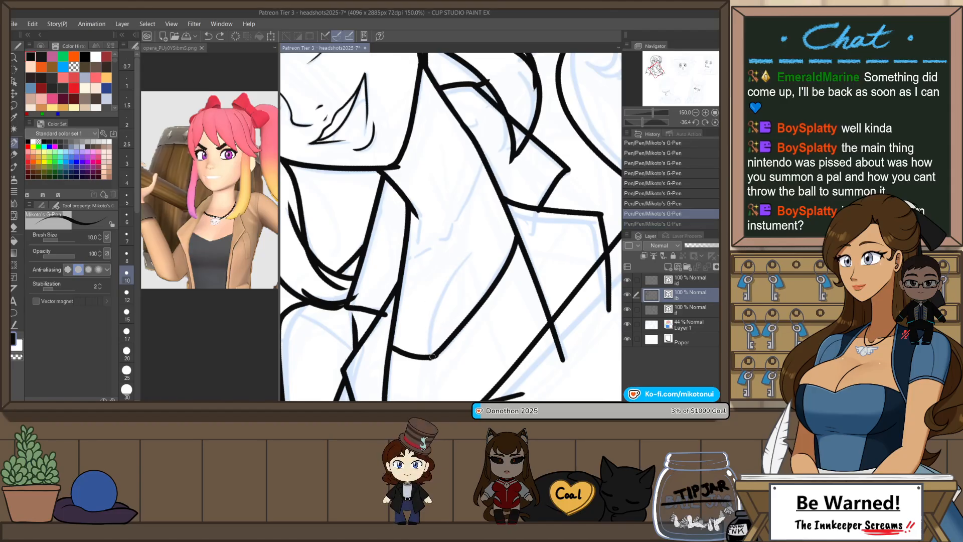
{"action": "scroll", "coordinate": [512, 198], "scroll_direction": "down", "scroll_amount": 2}
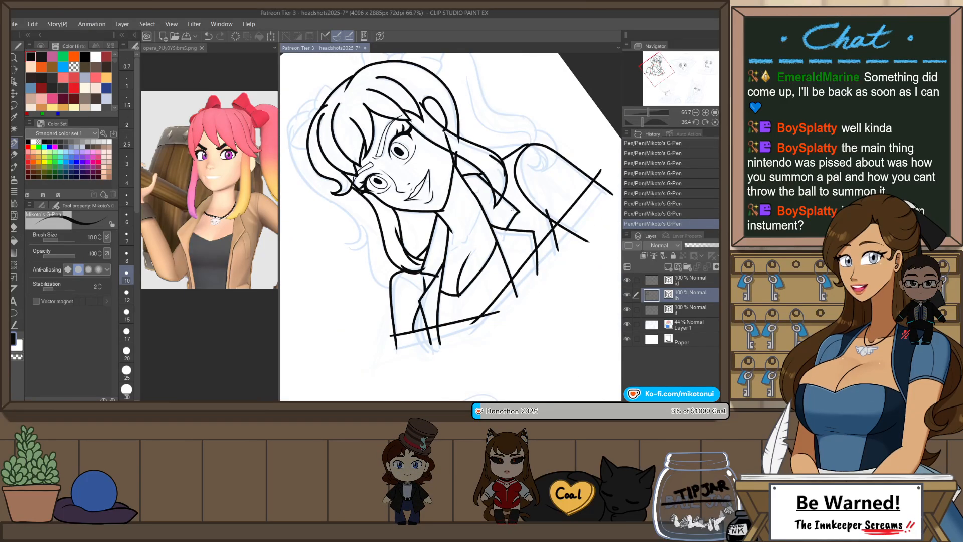
- Reset the view rotation and ink the curved chest line above the neckline and the collarbone lines below the neck
{"action": "key", "text": "ctrl+at"}
{"action": "left_click_drag", "start_coordinate": [475, 236], "coordinate": [467, 279]}
{"action": "scroll", "coordinate": [467, 276], "scroll_direction": "up", "scroll_amount": 4}
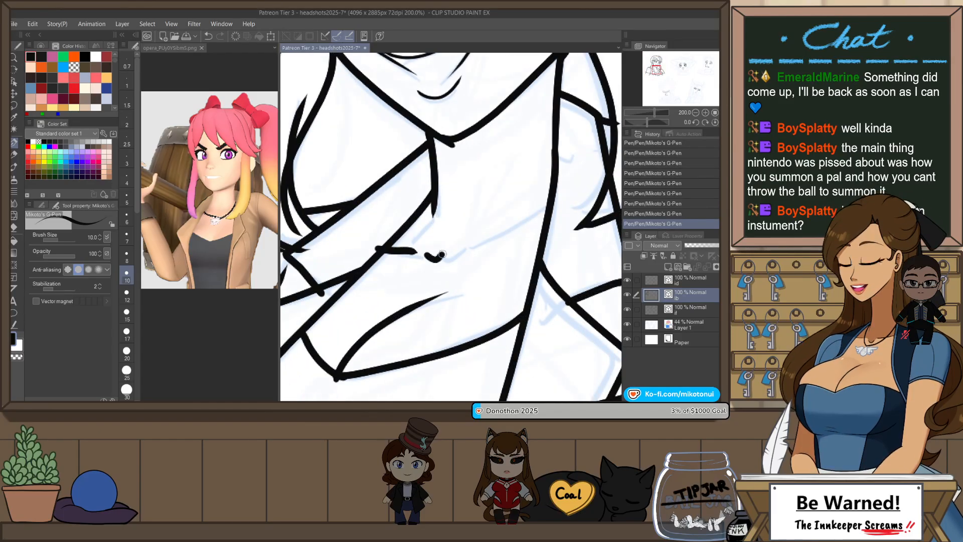
{"action": "left_click_drag", "start_coordinate": [438, 255], "coordinate": [531, 212]}
{"action": "key", "text": "ctrl+z"}
{"action": "mouse_move", "coordinate": [435, 252]}
{"action": "left_mouse_down"}
{"action": "mouse_move", "coordinate": [486, 241]}
{"action": "mouse_move", "coordinate": [436, 254]}
{"action": "mouse_move", "coordinate": [457, 260]}
{"action": "mouse_move", "coordinate": [551, 200]}
{"action": "left_mouse_up"}
{"action": "key", "text": "ctrl+z"}
{"action": "scroll", "coordinate": [551, 201], "scroll_direction": "down", "scroll_amount": 5}
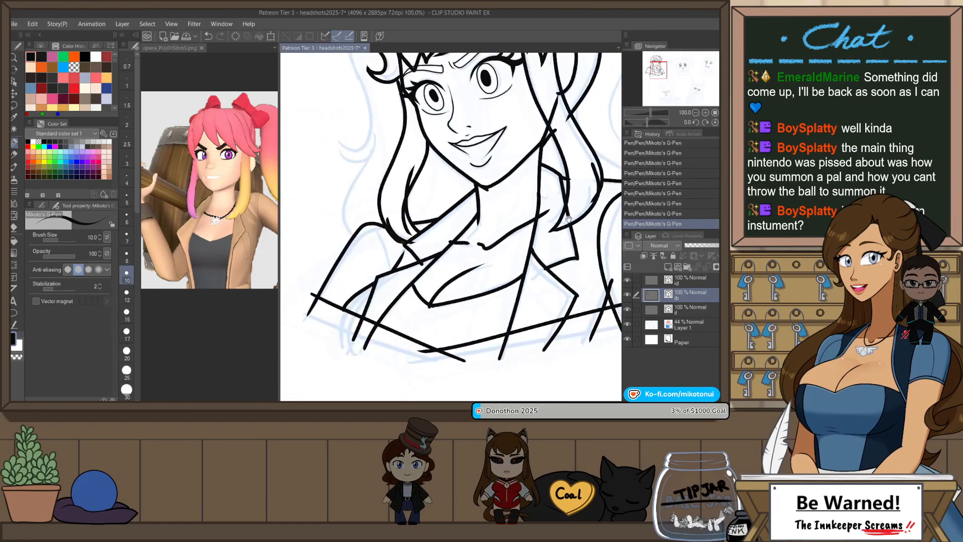
- Restore the unmirrored view, rotate it and ink the wavy inner line of the ear-side pigtail down to the shoulder
{"action": "key", "text": "h"}
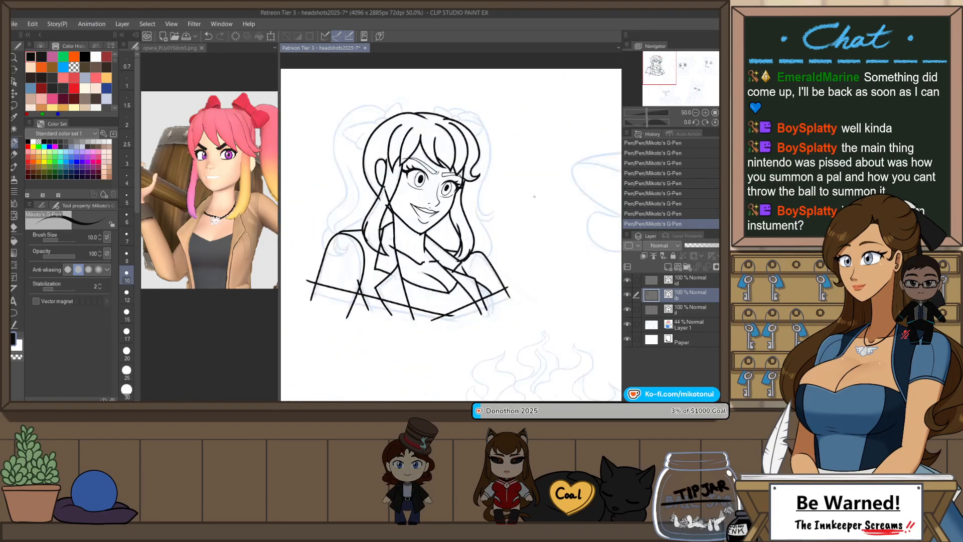
{"action": "scroll", "coordinate": [498, 200], "scroll_direction": "up", "scroll_amount": 4}
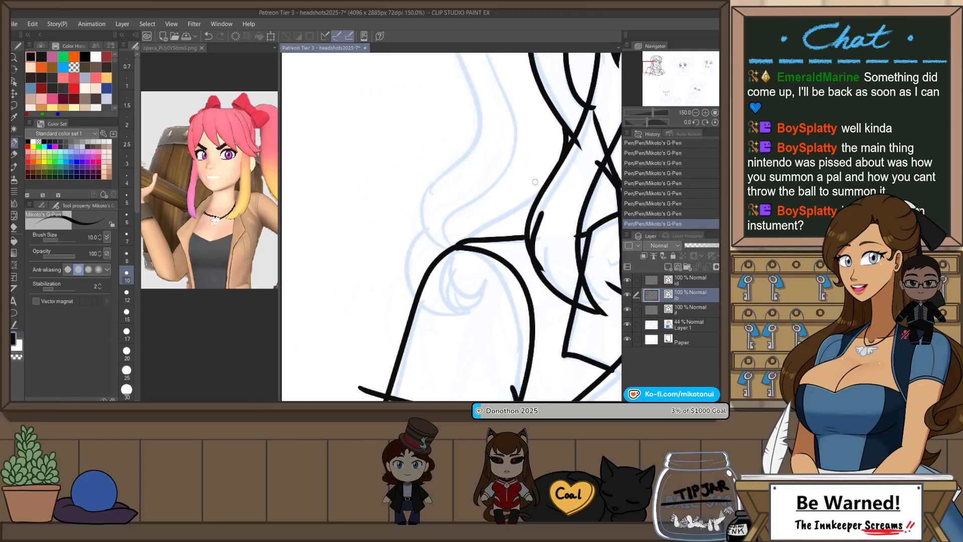
{"action": "mouse_move", "coordinate": [546, 190]}
{"action": "left_mouse_down"}
{"action": "mouse_move", "coordinate": [513, 214]}
{"action": "mouse_move", "coordinate": [553, 185]}
{"action": "left_mouse_up"}
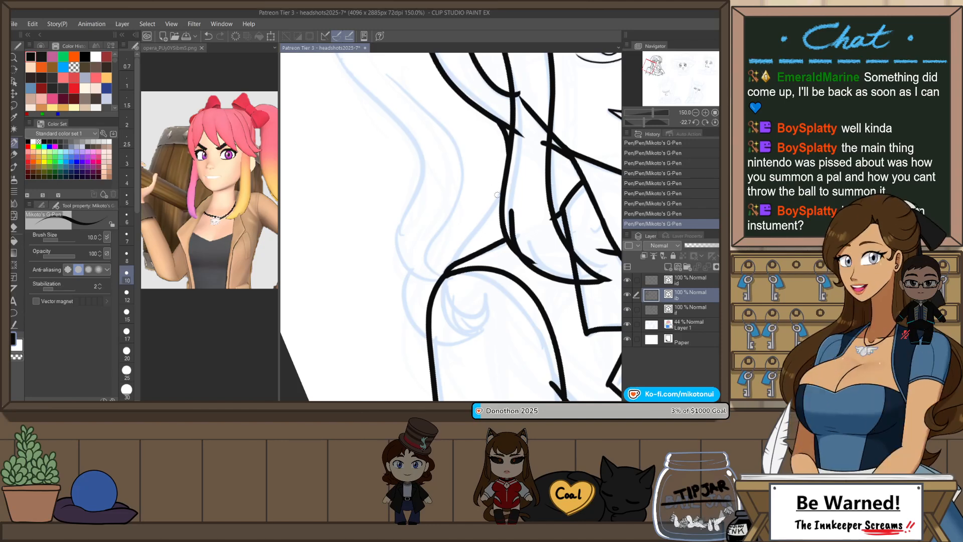
{"action": "left_click_drag", "start_coordinate": [437, 133], "coordinate": [438, 277]}
{"action": "left_click_drag", "start_coordinate": [414, 102], "coordinate": [440, 136]}
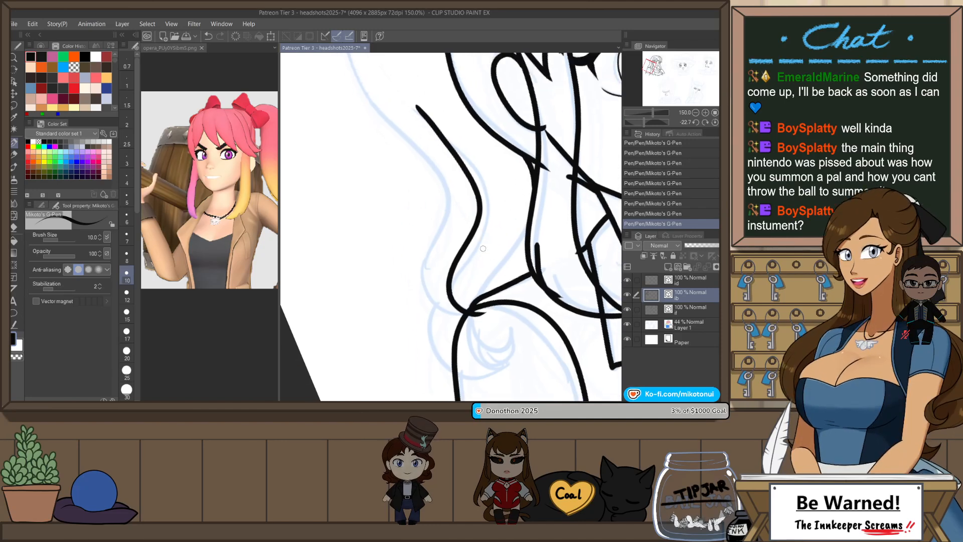
{"action": "key", "text": "ctrl+z"}
{"action": "left_click_drag", "start_coordinate": [411, 99], "coordinate": [473, 309]}
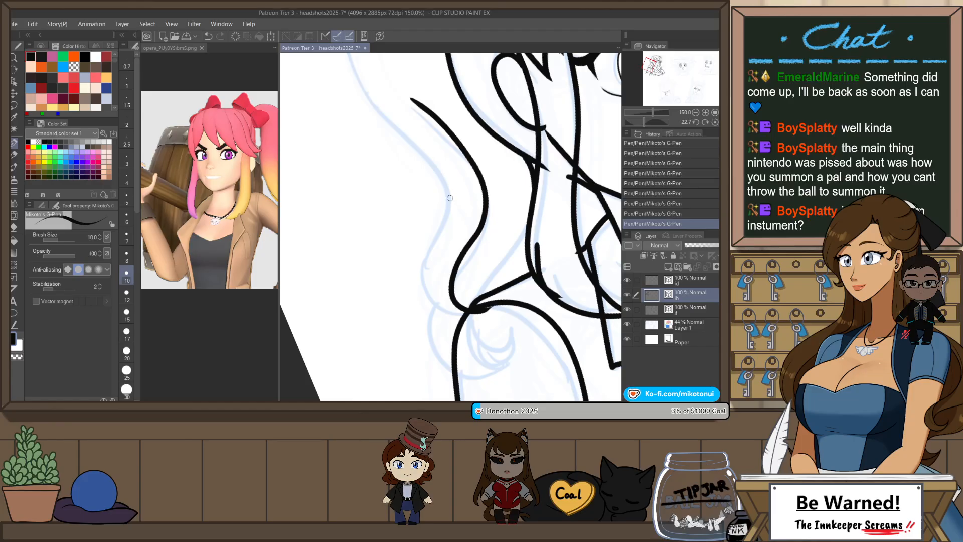
- Reset the view rotation and ink the small bow knot on the head outline above the ear
{"action": "scroll", "coordinate": [448, 198], "scroll_direction": "down", "scroll_amount": 2}
{"action": "key", "text": "ctrl+at"}
{"action": "scroll", "coordinate": [521, 89], "scroll_direction": "up", "scroll_amount": 3}
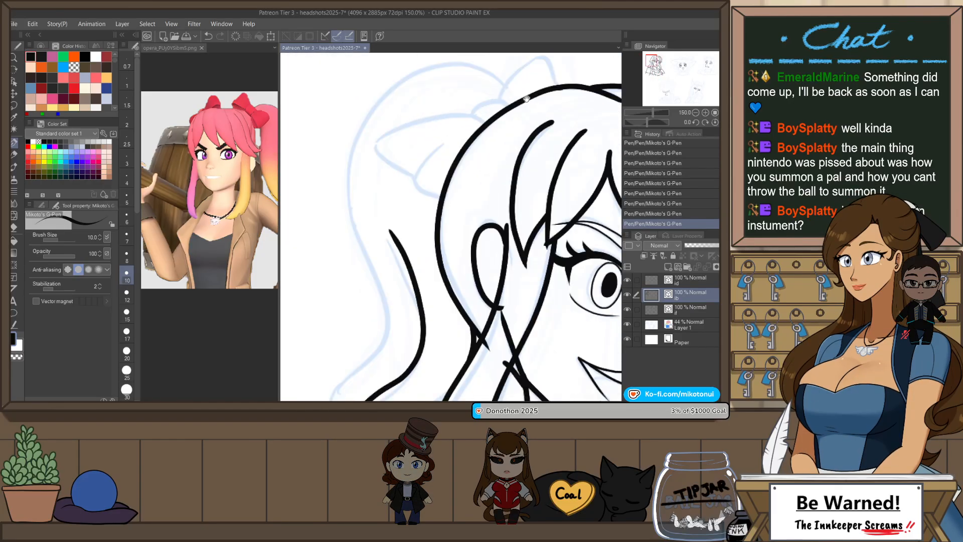
{"action": "left_click_drag", "start_coordinate": [526, 99], "coordinate": [531, 144]}
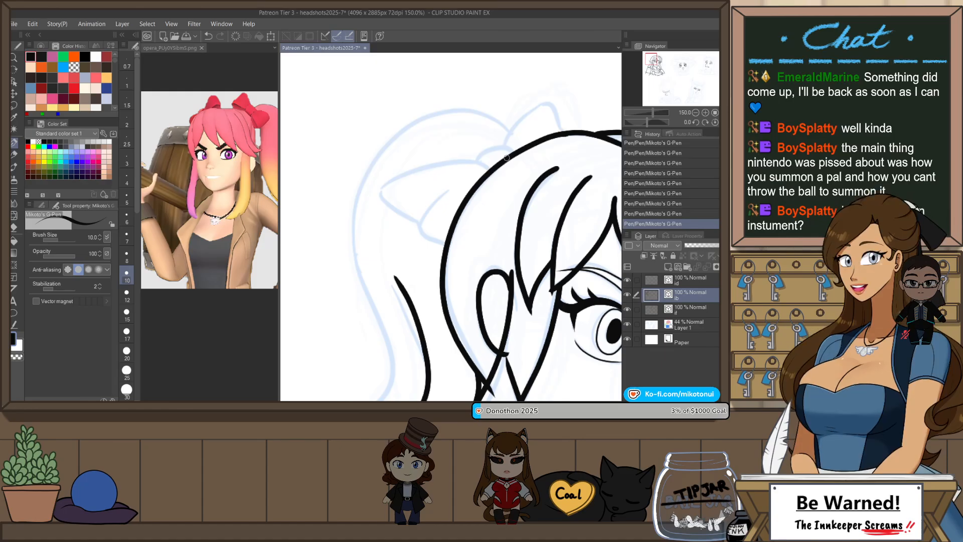
{"action": "scroll", "coordinate": [507, 146], "scroll_direction": "up", "scroll_amount": 3}
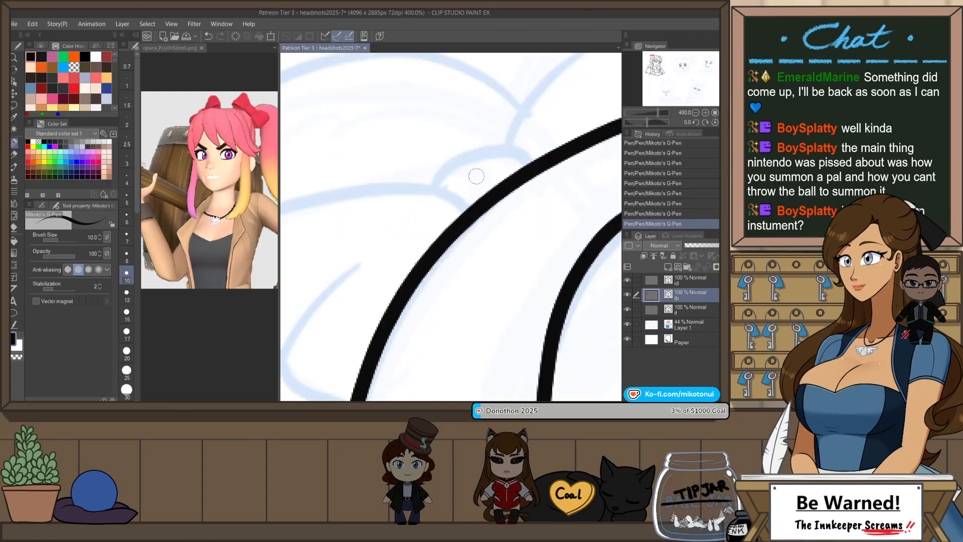
{"action": "left_click_drag", "start_coordinate": [469, 210], "coordinate": [526, 166]}
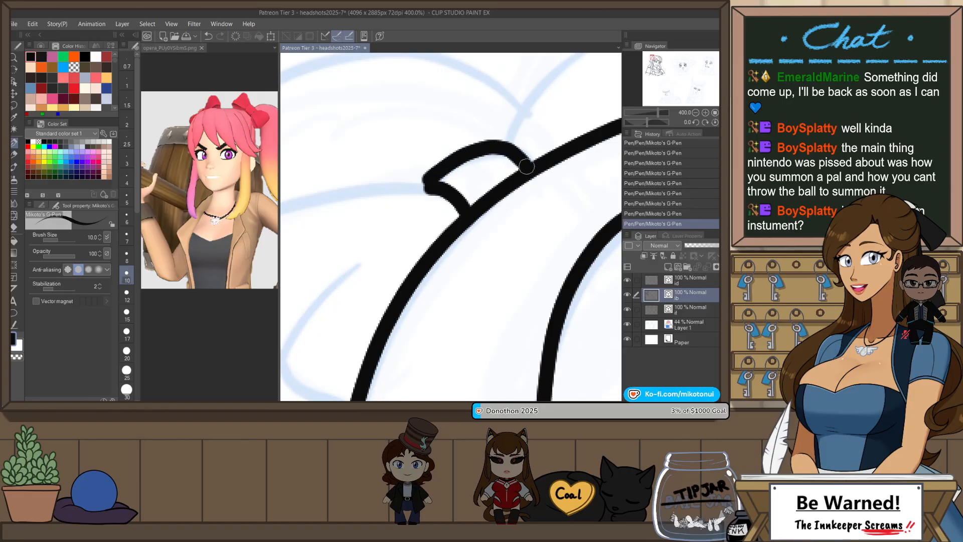
{"action": "key", "text": "ctrl+z"}
{"action": "mouse_move", "coordinate": [430, 184]}
{"action": "left_mouse_down"}
{"action": "mouse_move", "coordinate": [465, 159]}
{"action": "mouse_move", "coordinate": [516, 151]}
{"action": "mouse_move", "coordinate": [534, 165]}
{"action": "left_mouse_up"}
{"action": "scroll", "coordinate": [529, 135], "scroll_direction": "down", "scroll_amount": 3}
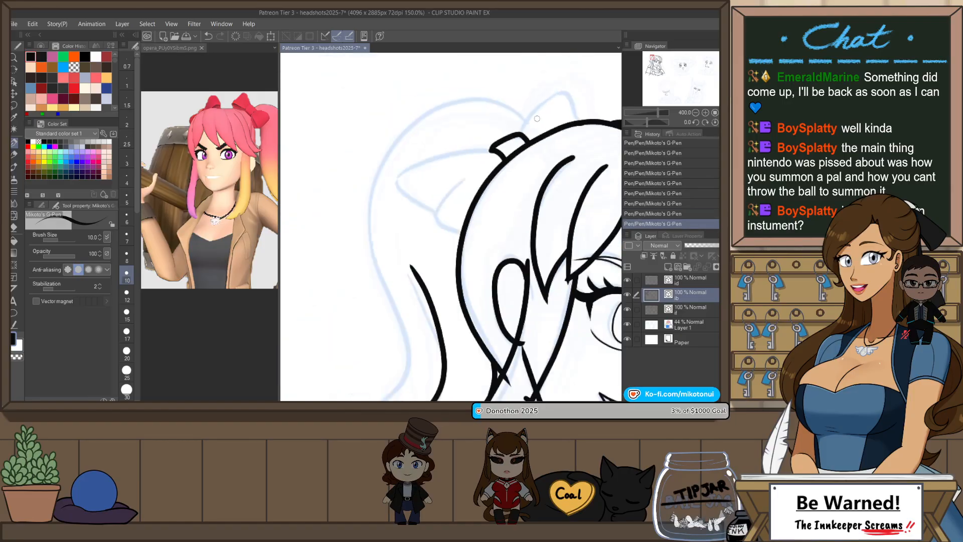
- Ink the large side loop of the ear-side bow from the knot back to the head outline
{"action": "scroll", "coordinate": [482, 159], "scroll_direction": "up", "scroll_amount": 3}
{"action": "mouse_move", "coordinate": [447, 184]}
{"action": "left_mouse_down"}
{"action": "mouse_move", "coordinate": [555, 175]}
{"action": "mouse_move", "coordinate": [544, 140]}
{"action": "left_mouse_up"}
{"action": "key", "text": "ctrl+z"}
{"action": "mouse_move", "coordinate": [581, 113]}
{"action": "left_mouse_down"}
{"action": "mouse_move", "coordinate": [542, 111]}
{"action": "mouse_move", "coordinate": [331, 209]}
{"action": "mouse_move", "coordinate": [494, 332]}
{"action": "left_mouse_up"}
{"action": "left_click_drag", "start_coordinate": [420, 279], "coordinate": [533, 181]}
{"action": "key", "text": "ctrl+z"}
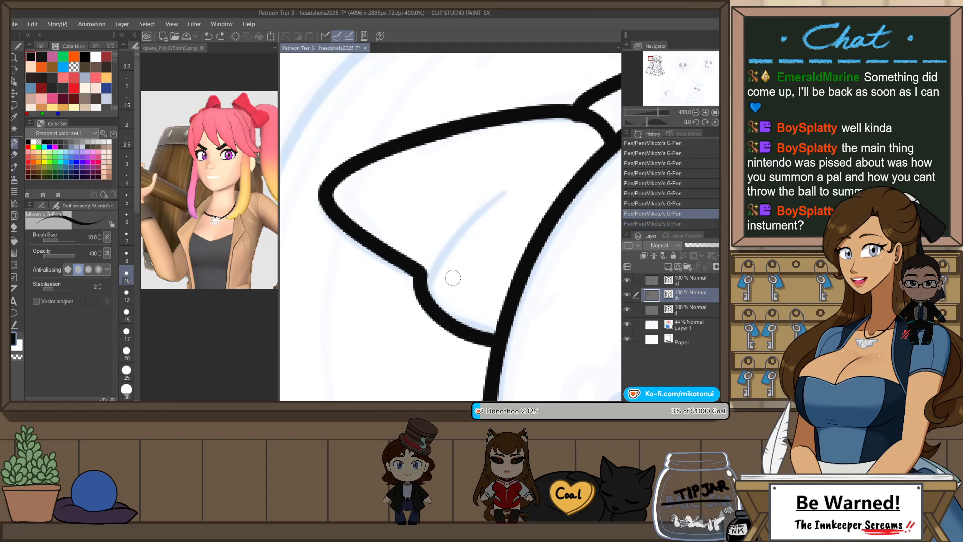
- Ink the bow's upper loop and the rounded top of the ear-side pigtail's outer contour behind it
{"action": "scroll", "coordinate": [441, 276], "scroll_direction": "down", "scroll_amount": 4}
{"action": "scroll", "coordinate": [512, 201], "scroll_direction": "up", "scroll_amount": 1}
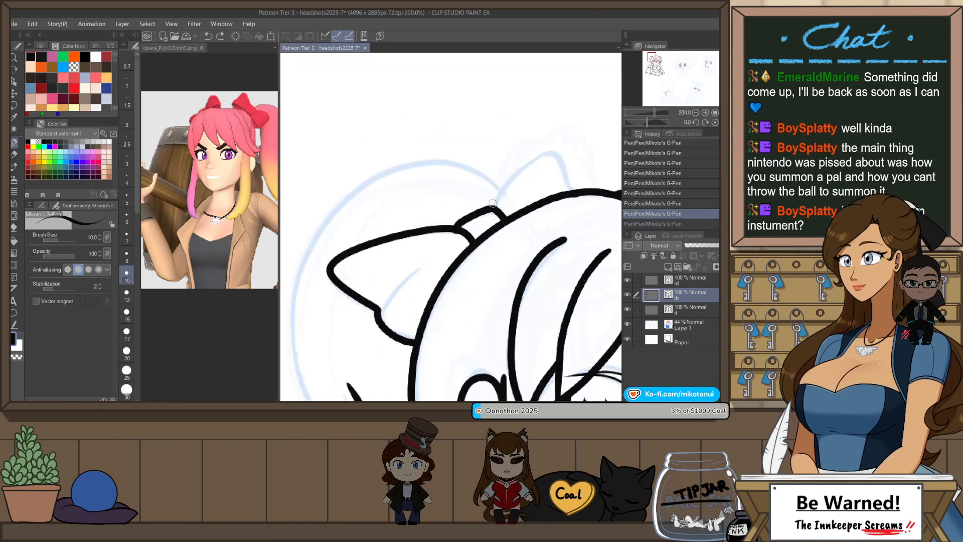
{"action": "mouse_move", "coordinate": [548, 150]}
{"action": "left_mouse_down"}
{"action": "mouse_move", "coordinate": [574, 185]}
{"action": "mouse_move", "coordinate": [487, 161]}
{"action": "left_mouse_up"}
{"action": "scroll", "coordinate": [550, 167], "scroll_direction": "down", "scroll_amount": 2}
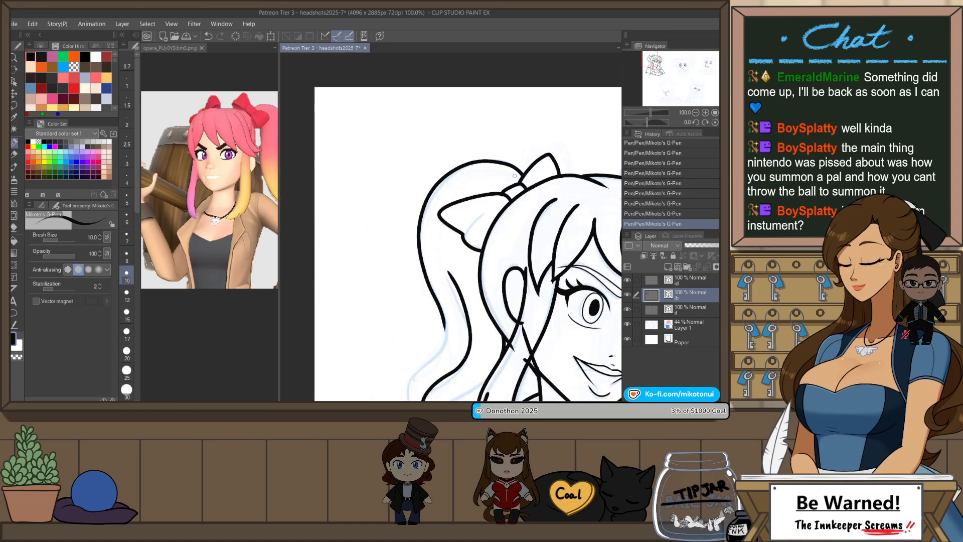
- Redraw the lower outer contour of the ear-side pigtail as a smooth wave ending at the top of the shoulder
{"action": "left_click_drag", "start_coordinate": [472, 271], "coordinate": [510, 160]}
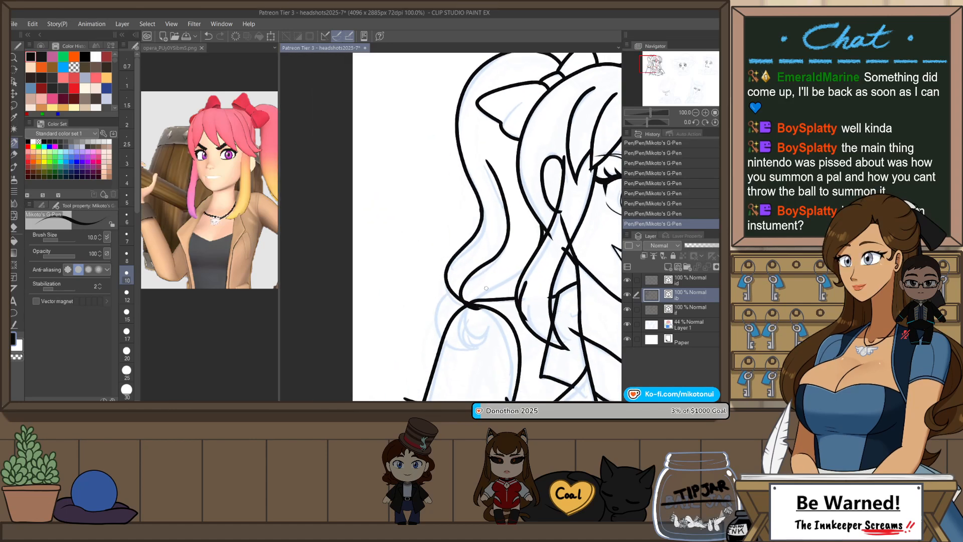
{"action": "scroll", "coordinate": [488, 251], "scroll_direction": "up", "scroll_amount": 1}
{"action": "key", "text": "ctrl+z"}
{"action": "left_click_drag", "start_coordinate": [480, 192], "coordinate": [459, 328]}
{"action": "key", "text": "ctrl+z"}
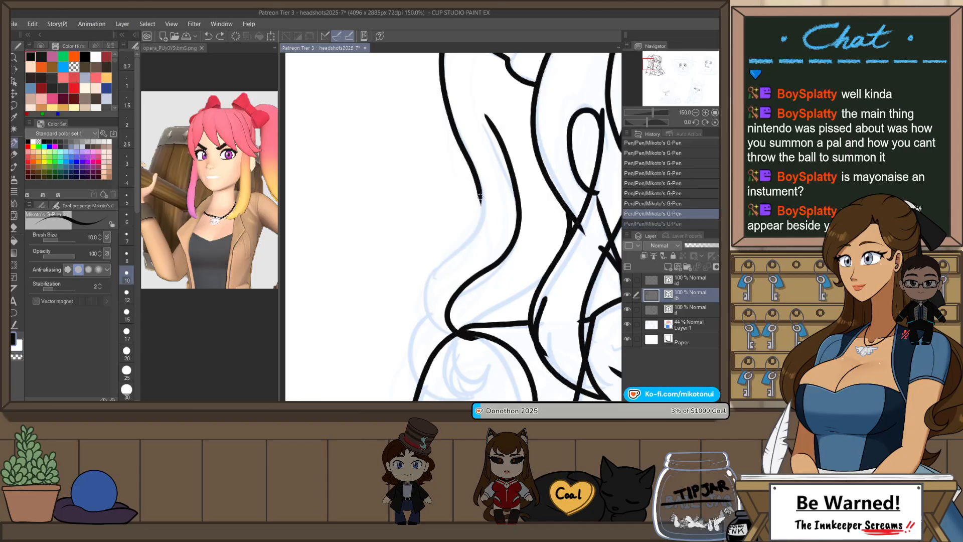
{"action": "left_click_drag", "start_coordinate": [480, 197], "coordinate": [485, 337]}
{"action": "key", "text": "ctrl+z"}
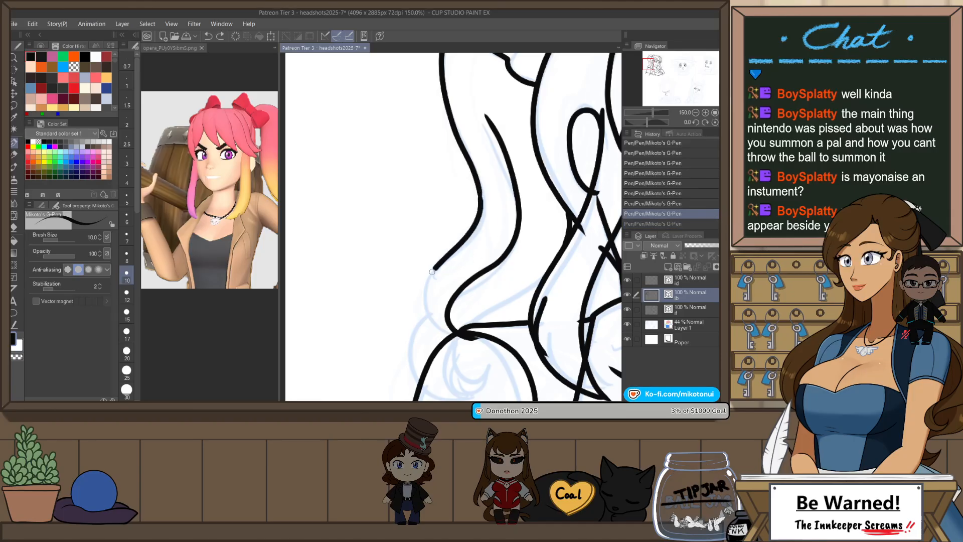
{"action": "left_click_drag", "start_coordinate": [431, 271], "coordinate": [471, 343]}
{"action": "key", "text": "ctrl+z"}
{"action": "mouse_move", "coordinate": [480, 197]}
{"action": "left_mouse_down"}
{"action": "mouse_move", "coordinate": [467, 235]}
{"action": "mouse_move", "coordinate": [489, 339]}
{"action": "left_mouse_up"}
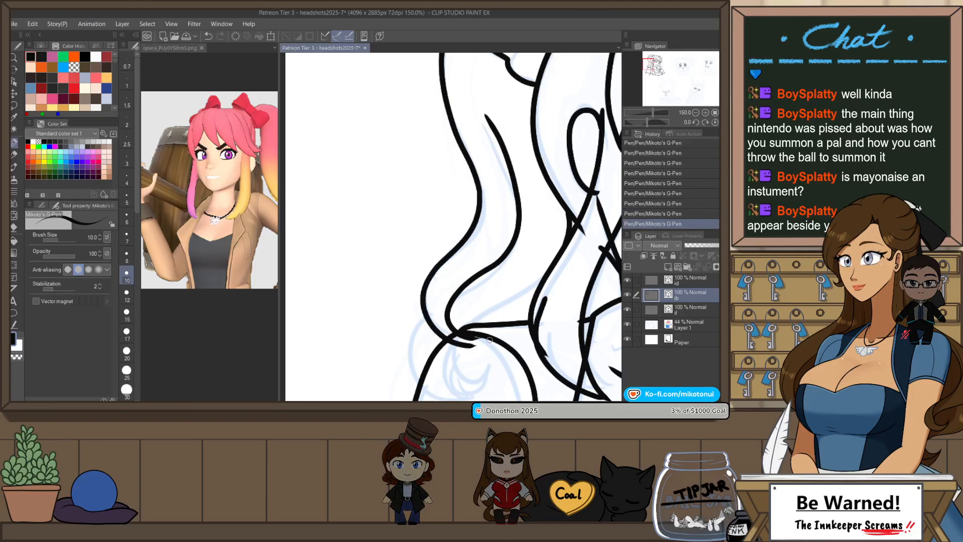
{"action": "key", "text": "ctrl+z"}
{"action": "mouse_move", "coordinate": [480, 191]}
{"action": "left_mouse_down"}
{"action": "mouse_move", "coordinate": [435, 266]}
{"action": "mouse_move", "coordinate": [449, 337]}
{"action": "left_mouse_up"}
{"action": "key", "text": "ctrl+z"}
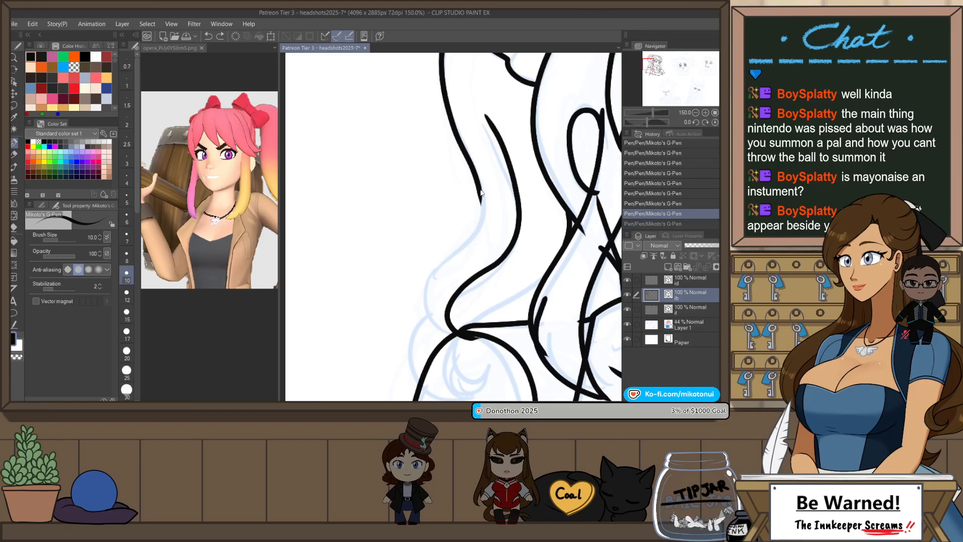
{"action": "left_click_drag", "start_coordinate": [481, 192], "coordinate": [444, 326]}
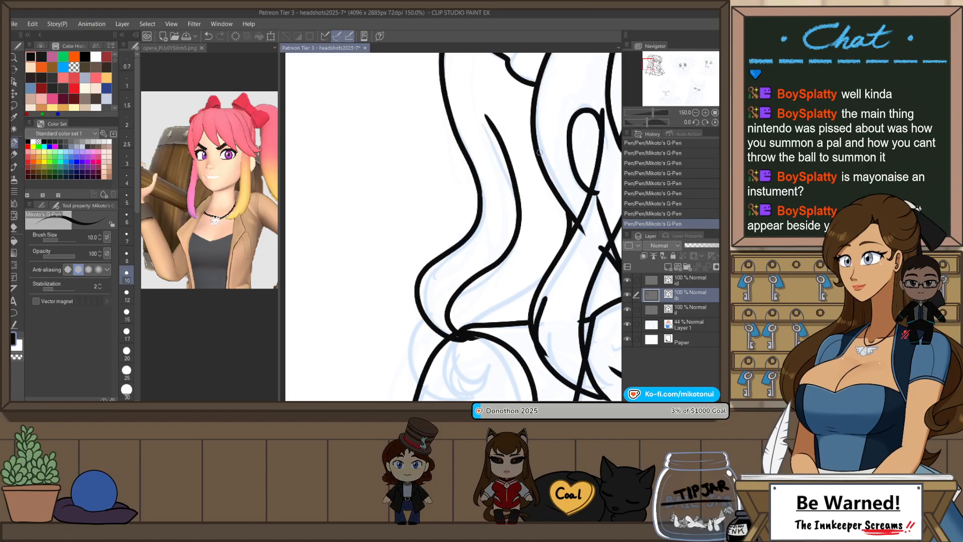
- Ink the pigtail edge sweeping from the shoulder towards the neck and the curled hair tip hanging over the shoulder
{"action": "key", "text": "ctrl+z"}
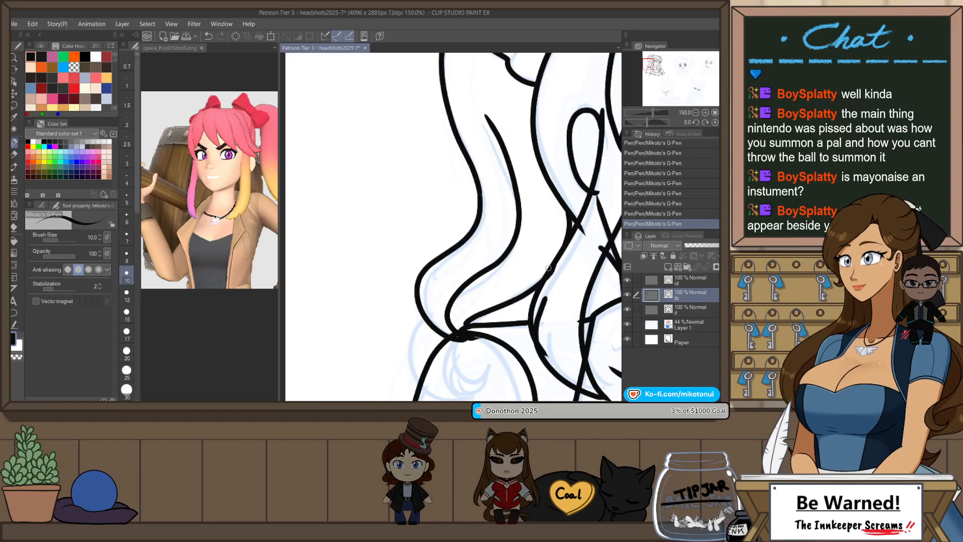
{"action": "mouse_move", "coordinate": [497, 305]}
{"action": "left_mouse_down"}
{"action": "mouse_move", "coordinate": [456, 332]}
{"action": "mouse_move", "coordinate": [479, 242]}
{"action": "left_mouse_up"}
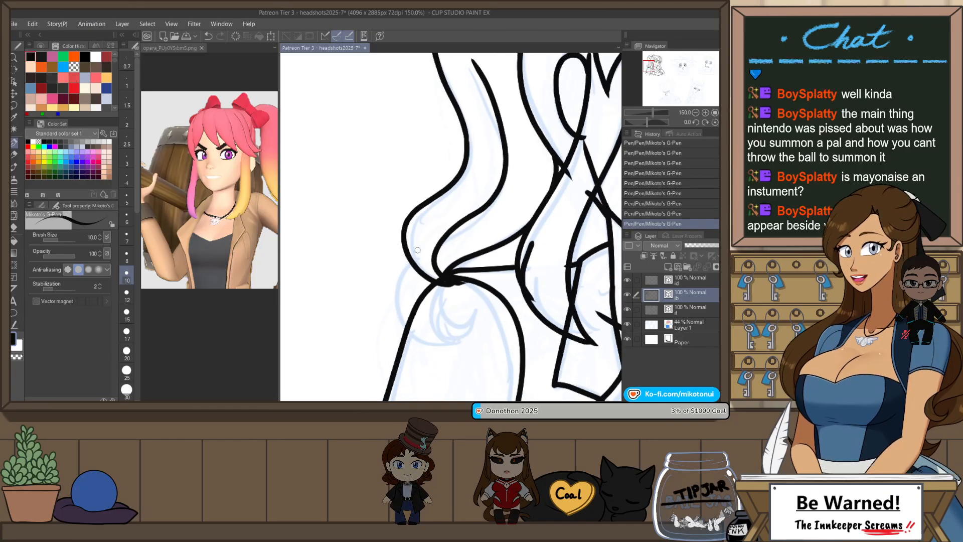
{"action": "key", "text": "ctrl+z"}
{"action": "left_click_drag", "start_coordinate": [403, 248], "coordinate": [458, 322]}
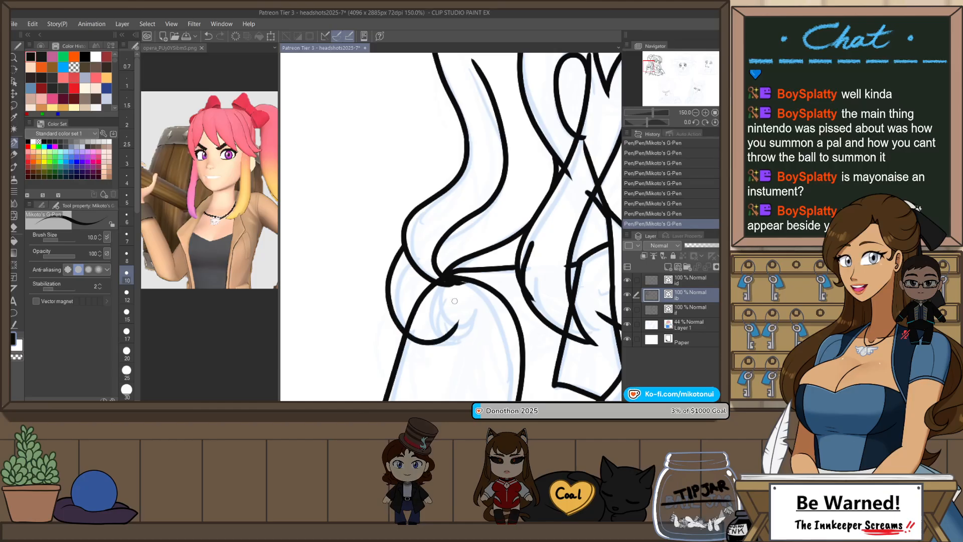
{"action": "key", "text": "ctrl+z"}
{"action": "mouse_move", "coordinate": [407, 244]}
{"action": "left_mouse_down"}
{"action": "mouse_move", "coordinate": [414, 335]}
{"action": "mouse_move", "coordinate": [426, 340]}
{"action": "mouse_move", "coordinate": [401, 342]}
{"action": "mouse_move", "coordinate": [455, 325]}
{"action": "left_mouse_up"}
{"action": "key", "text": "ctrl+z"}
{"action": "key", "text": "ctrl+z"}
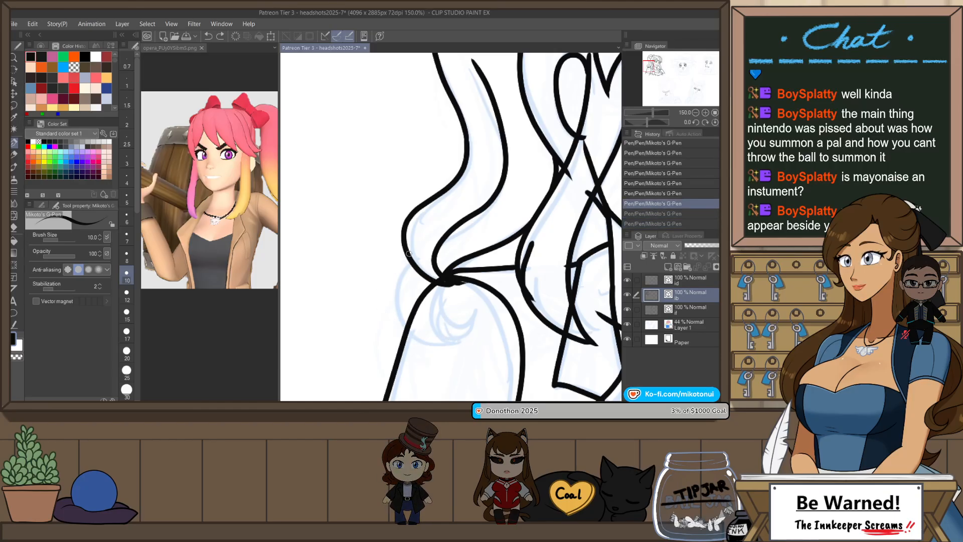
{"action": "mouse_move", "coordinate": [408, 250]}
{"action": "left_mouse_down"}
{"action": "mouse_move", "coordinate": [474, 314]}
{"action": "mouse_move", "coordinate": [462, 327]}
{"action": "mouse_move", "coordinate": [472, 315]}
{"action": "left_mouse_up"}
{"action": "key", "text": "ctrl+z"}
- Mirror the canvas view and ink the opposite bow's knot, side loop and upper loop along the head outline
{"action": "left_click_drag", "start_coordinate": [608, 201], "coordinate": [560, 215]}
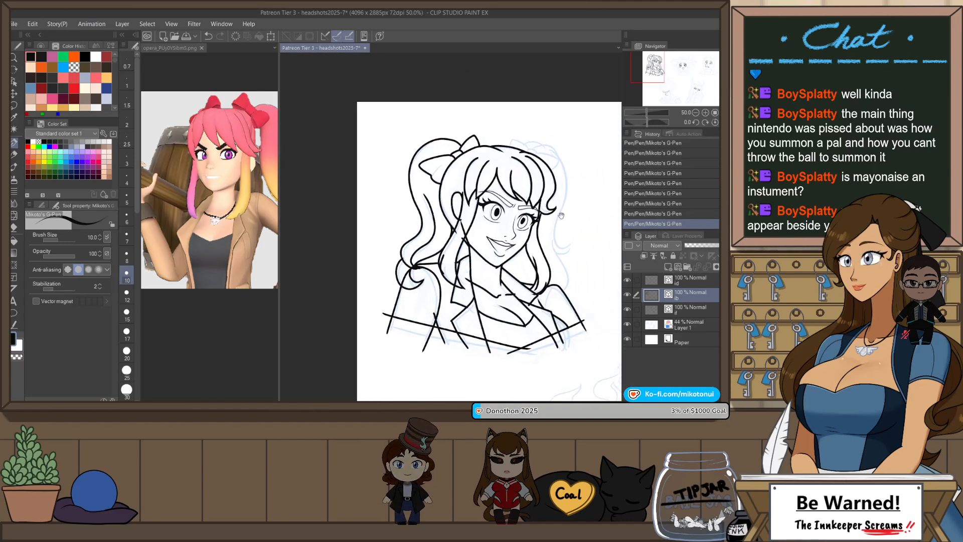
{"action": "key", "text": "h"}
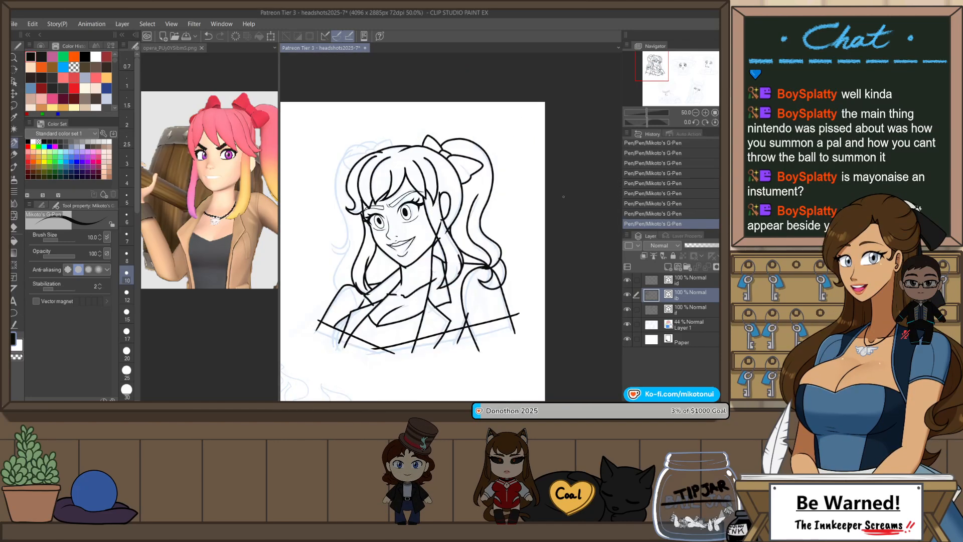
{"action": "left_click_drag", "start_coordinate": [345, 214], "coordinate": [421, 233]}
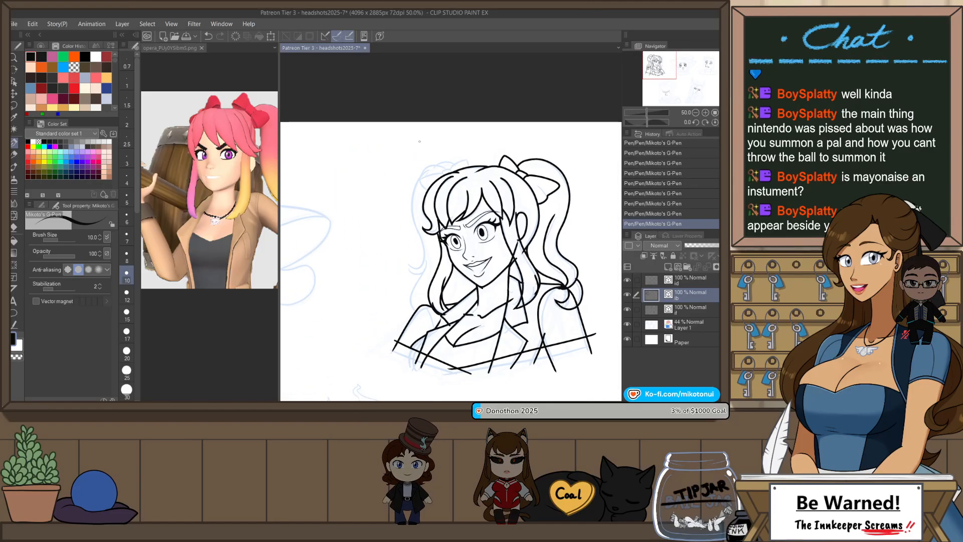
{"action": "scroll", "coordinate": [420, 141], "scroll_direction": "up", "scroll_amount": 4}
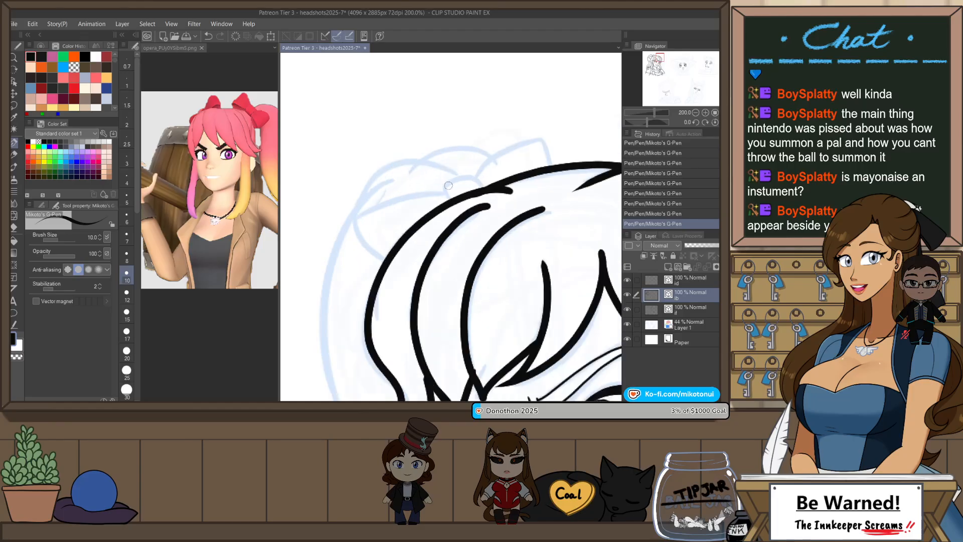
{"action": "mouse_move", "coordinate": [444, 188]}
{"action": "left_mouse_down"}
{"action": "mouse_move", "coordinate": [460, 175]}
{"action": "mouse_move", "coordinate": [488, 181]}
{"action": "mouse_move", "coordinate": [372, 206]}
{"action": "mouse_move", "coordinate": [383, 261]}
{"action": "left_mouse_up"}
{"action": "key", "text": "ctrl+z"}
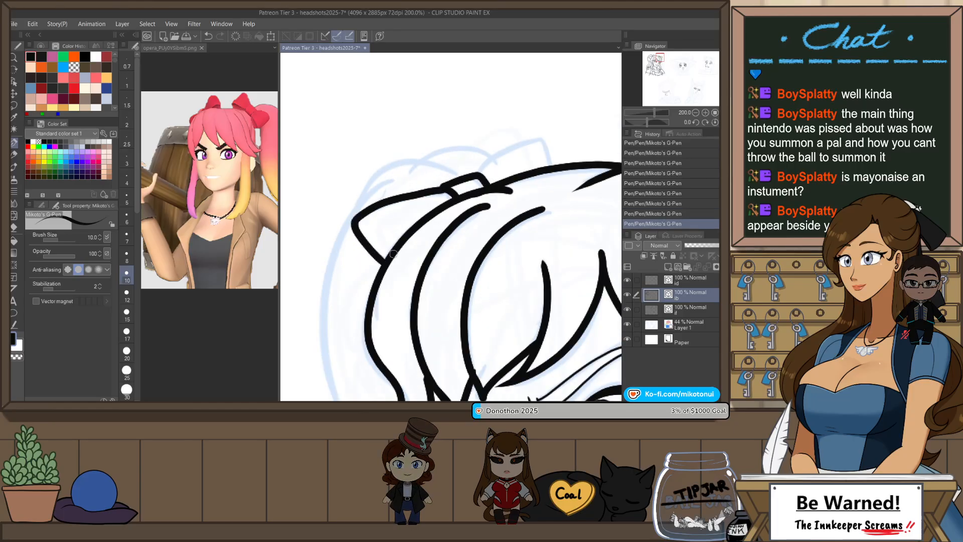
{"action": "left_click_drag", "start_coordinate": [481, 176], "coordinate": [552, 167]}
{"action": "key", "text": "ctrl+z"}
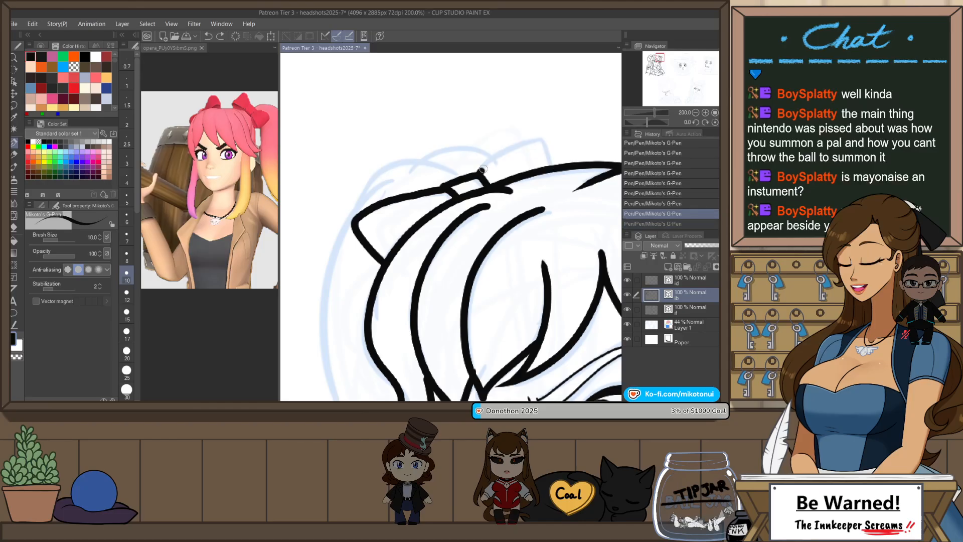
{"action": "mouse_move", "coordinate": [481, 176]}
{"action": "left_mouse_down"}
{"action": "mouse_move", "coordinate": [539, 143]}
{"action": "mouse_move", "coordinate": [552, 167]}
{"action": "left_mouse_up"}
- Ink the far pigtail's rounded top contour behind the bow, including the arc running up to the bow's upper loop
{"action": "left_click_drag", "start_coordinate": [453, 169], "coordinate": [351, 207]}
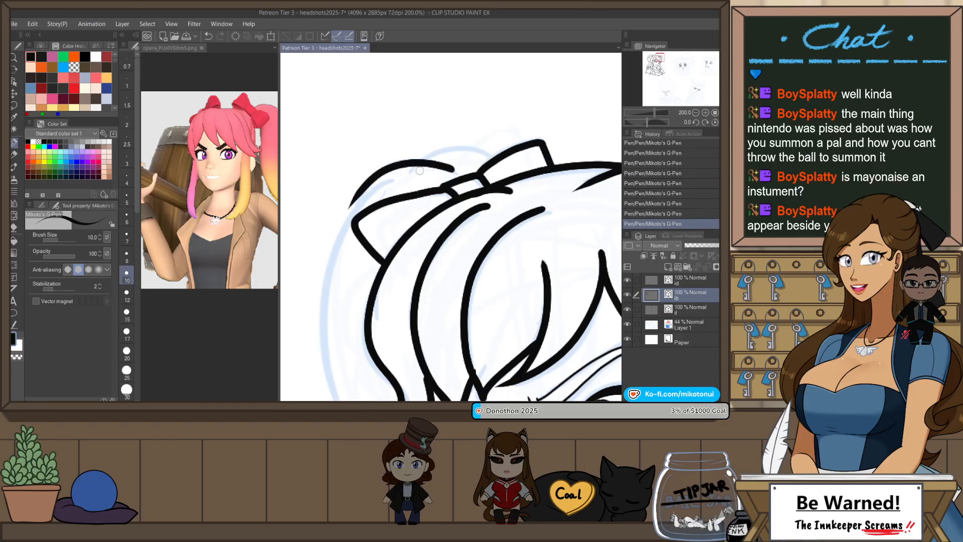
{"action": "key", "text": "ctrl+z"}
{"action": "mouse_move", "coordinate": [318, 303]}
{"action": "left_mouse_down"}
{"action": "mouse_move", "coordinate": [396, 159]}
{"action": "mouse_move", "coordinate": [440, 155]}
{"action": "left_mouse_up"}
{"action": "key", "text": "ctrl+z"}
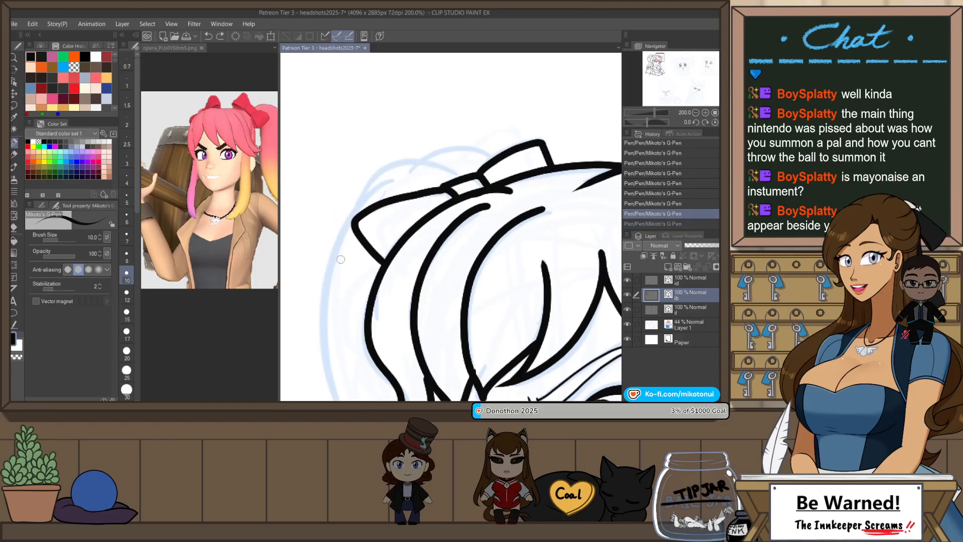
{"action": "mouse_move", "coordinate": [318, 321]}
{"action": "left_mouse_down"}
{"action": "mouse_move", "coordinate": [342, 218]}
{"action": "mouse_move", "coordinate": [418, 166]}
{"action": "left_mouse_up"}
{"action": "key", "text": "ctrl+z"}
{"action": "mouse_move", "coordinate": [318, 317]}
{"action": "left_mouse_down"}
{"action": "mouse_move", "coordinate": [329, 257]}
{"action": "mouse_move", "coordinate": [410, 159]}
{"action": "mouse_move", "coordinate": [501, 163]}
{"action": "left_mouse_up"}
{"action": "key", "text": "ctrl+z"}
{"action": "mouse_move", "coordinate": [417, 161]}
{"action": "left_mouse_down"}
{"action": "mouse_move", "coordinate": [441, 149]}
{"action": "mouse_move", "coordinate": [498, 161]}
{"action": "left_mouse_up"}
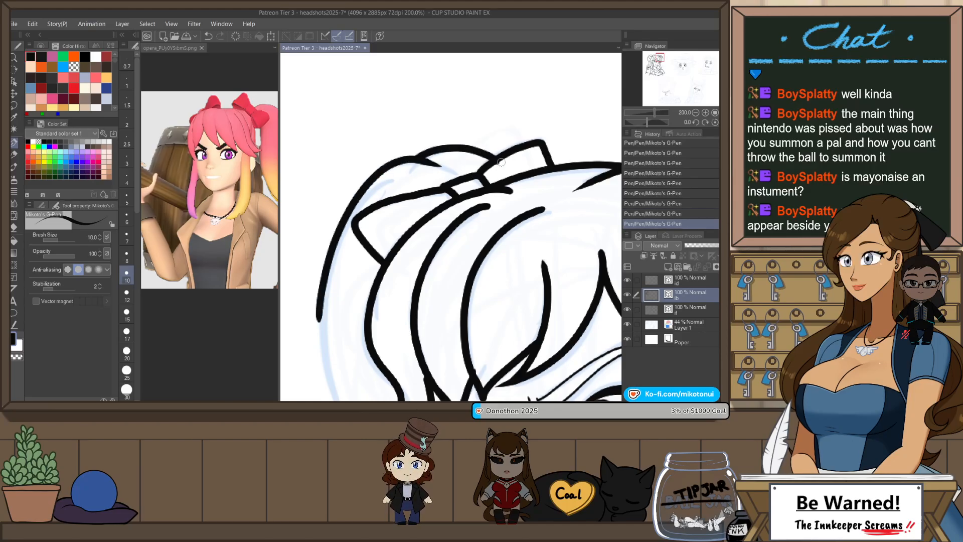
{"action": "key", "text": "ctrl+z"}
{"action": "mouse_move", "coordinate": [417, 161]}
{"action": "left_mouse_down"}
{"action": "mouse_move", "coordinate": [465, 143]}
{"action": "mouse_move", "coordinate": [508, 151]}
{"action": "left_mouse_up"}
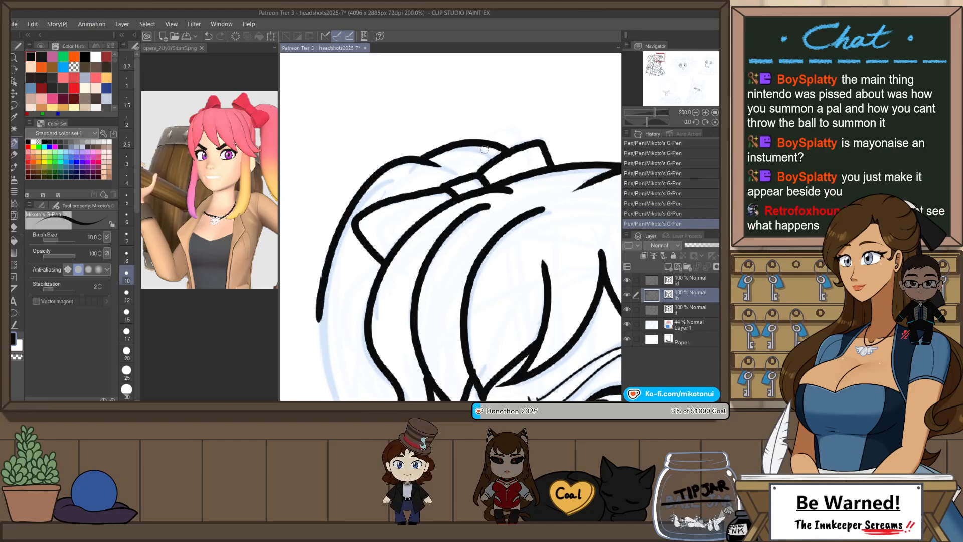
- Ink the far pigtail's outer contour sweeping down from its rounded top and curving outward into a curled tip
{"action": "scroll", "coordinate": [504, 133], "scroll_direction": "down", "scroll_amount": 1}
{"action": "left_click_drag", "start_coordinate": [504, 269], "coordinate": [490, 166]}
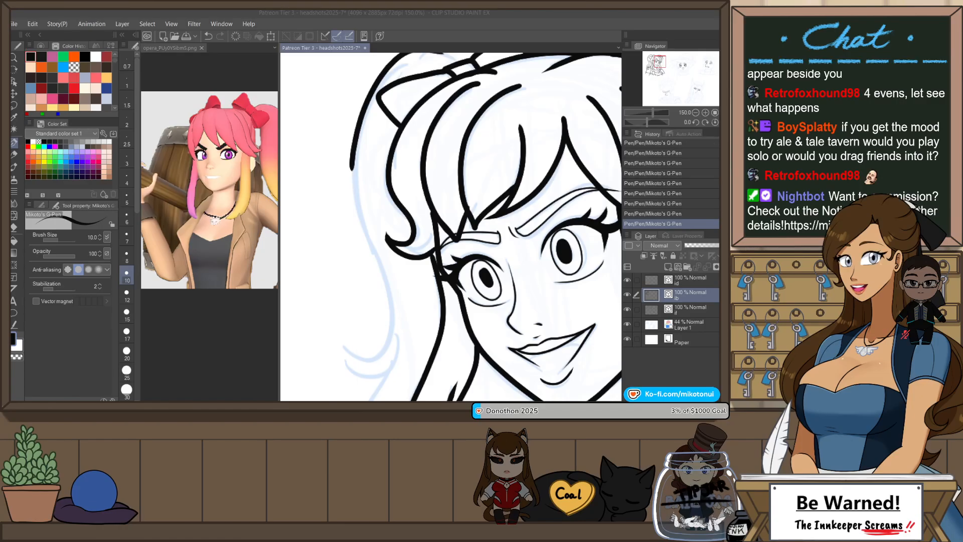
{"action": "mouse_move", "coordinate": [353, 156]}
{"action": "left_mouse_down"}
{"action": "mouse_move", "coordinate": [377, 367]}
{"action": "mouse_move", "coordinate": [356, 364]}
{"action": "left_mouse_up"}
{"action": "key", "text": "ctrl+z"}
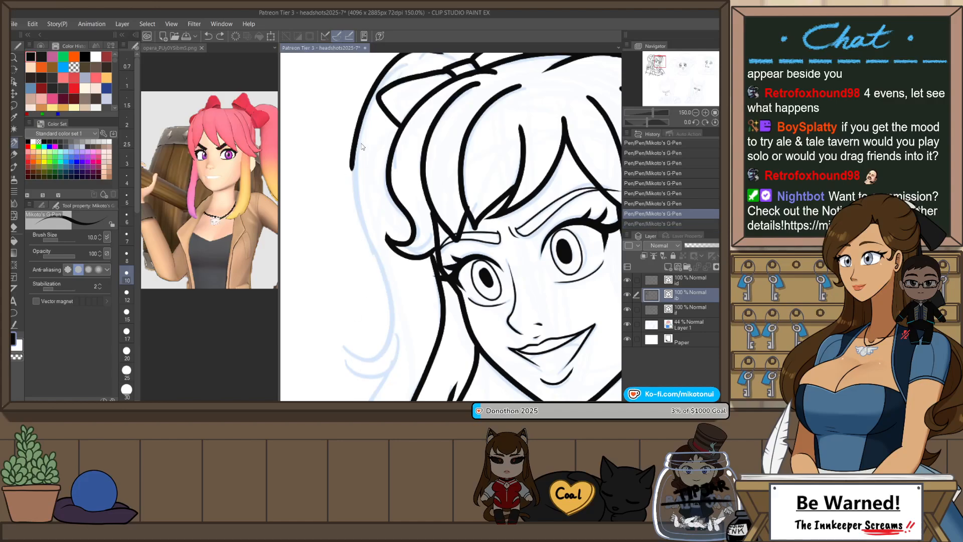
{"action": "left_click_drag", "start_coordinate": [353, 159], "coordinate": [357, 371]}
{"action": "key", "text": "ctrl+z"}
{"action": "left_click_drag", "start_coordinate": [351, 167], "coordinate": [379, 370]}
{"action": "key", "text": "ctrl+z"}
{"action": "mouse_move", "coordinate": [353, 149]}
{"action": "left_mouse_down"}
{"action": "mouse_move", "coordinate": [383, 329]}
{"action": "mouse_move", "coordinate": [348, 318]}
{"action": "mouse_move", "coordinate": [344, 330]}
{"action": "mouse_move", "coordinate": [411, 326]}
{"action": "left_mouse_up"}
{"action": "key", "text": "ctrl+z"}
{"action": "left_click_drag", "start_coordinate": [346, 328], "coordinate": [400, 347]}
{"action": "key", "text": "ctrl+z"}
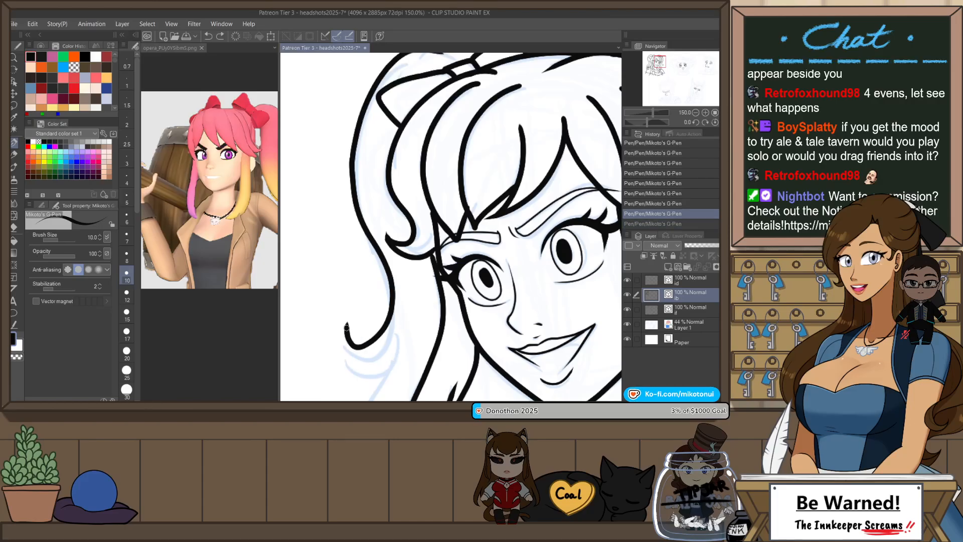
- Close the curled hair tip and ink the pigtail's lower outer contour down to the shoulder
{"action": "mouse_move", "coordinate": [346, 327]}
{"action": "left_mouse_down"}
{"action": "mouse_move", "coordinate": [403, 379]}
{"action": "mouse_move", "coordinate": [439, 245]}
{"action": "mouse_move", "coordinate": [377, 315]}
{"action": "left_mouse_up"}
{"action": "key", "text": "ctrl+z"}
{"action": "mouse_move", "coordinate": [420, 229]}
{"action": "left_mouse_down"}
{"action": "mouse_move", "coordinate": [407, 245]}
{"action": "mouse_move", "coordinate": [394, 356]}
{"action": "left_mouse_up"}
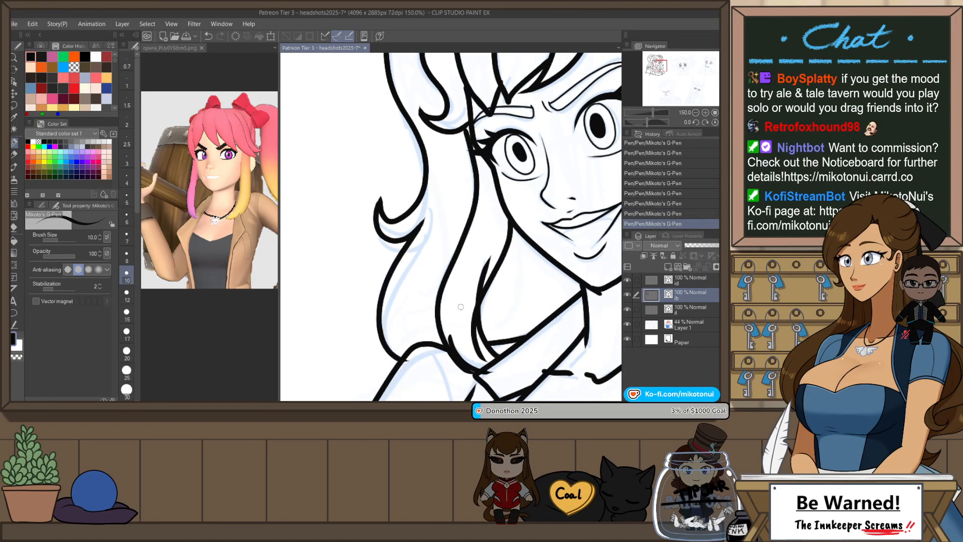
- Check the finished pigtailed headshot as a whole, save the file, and flip the mirrored canvas view back
{"action": "scroll", "coordinate": [507, 244], "scroll_direction": "down", "scroll_amount": 3}
{"action": "left_click_drag", "start_coordinate": [601, 231], "coordinate": [521, 266]}
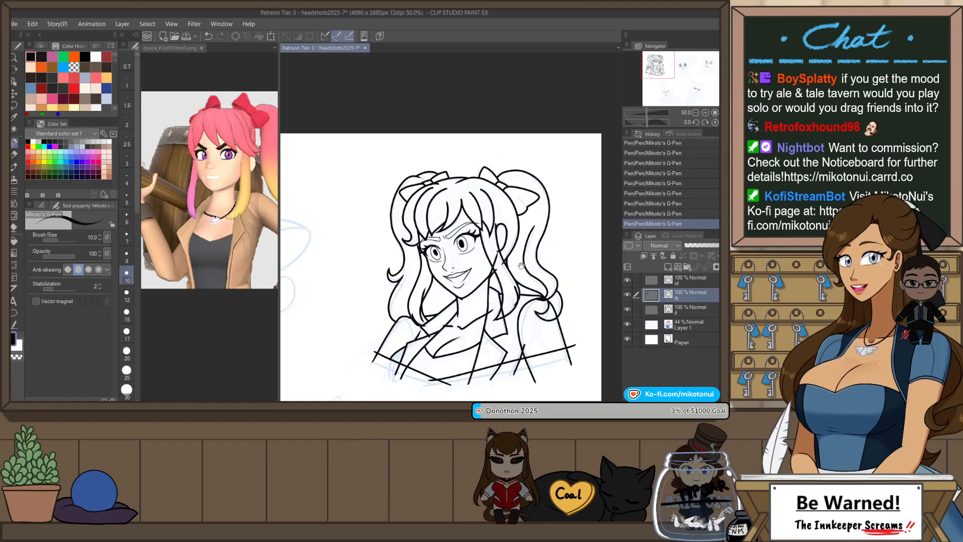
{"action": "scroll", "coordinate": [447, 307], "scroll_direction": "up", "scroll_amount": 1}
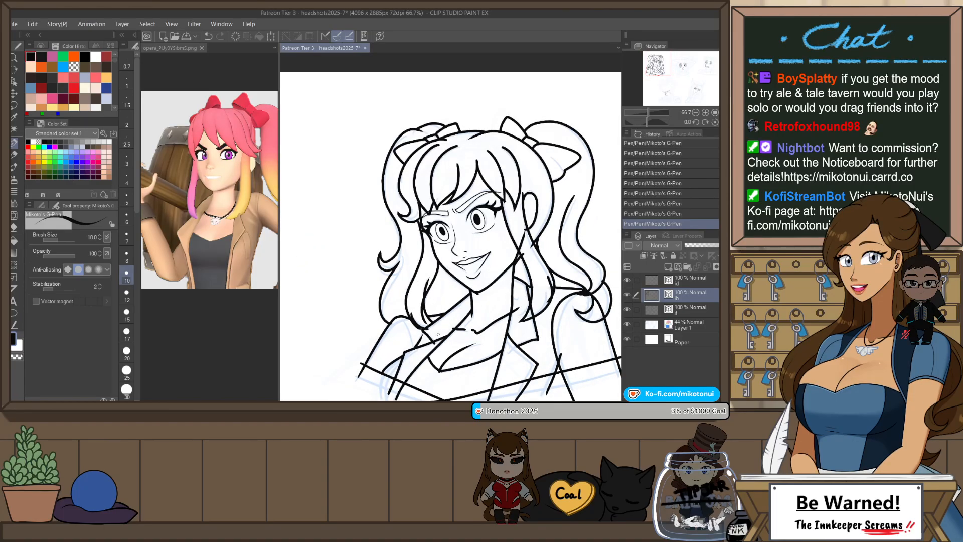
{"action": "left_click_drag", "start_coordinate": [549, 318], "coordinate": [488, 314]}
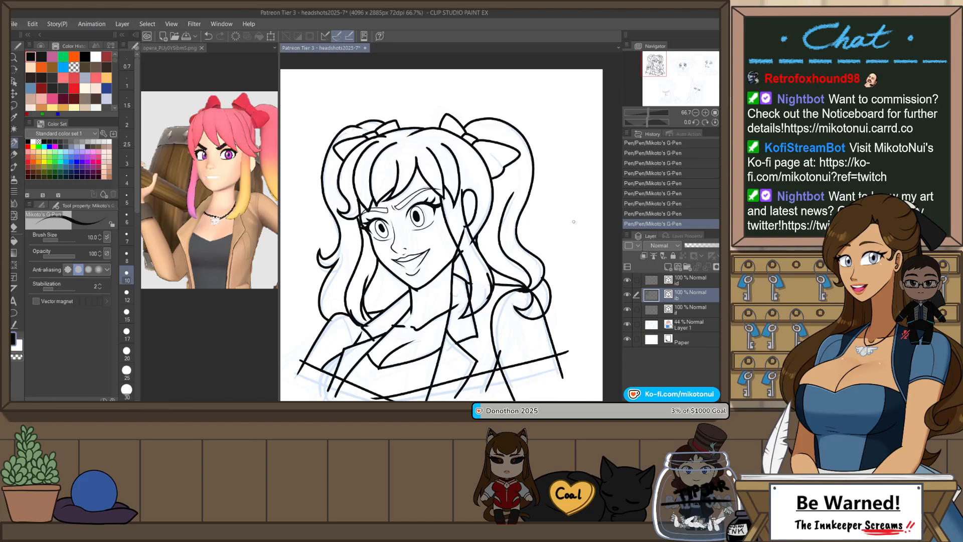
{"action": "scroll", "coordinate": [532, 262], "scroll_direction": "down", "scroll_amount": 3}
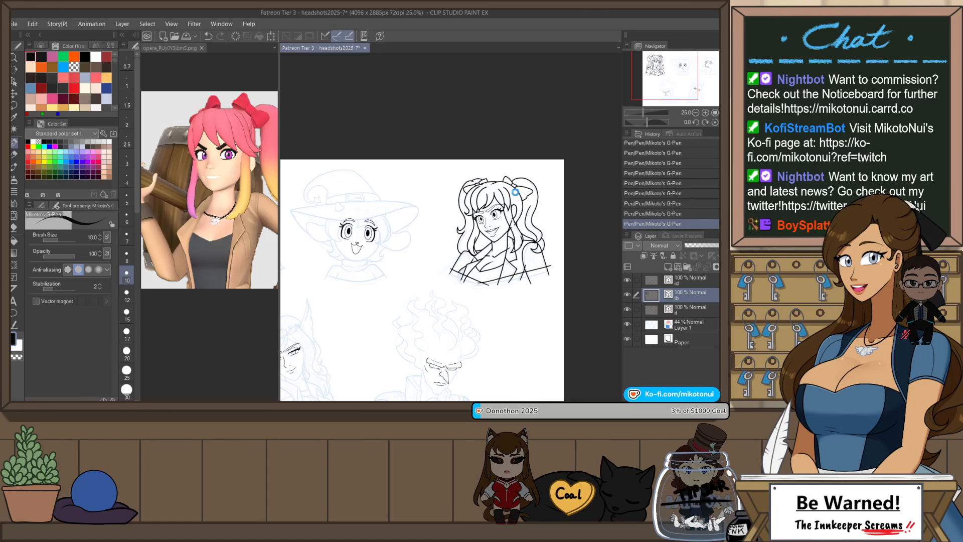
{"action": "key", "text": "ctrl+s"}
{"action": "key", "text": "h"}
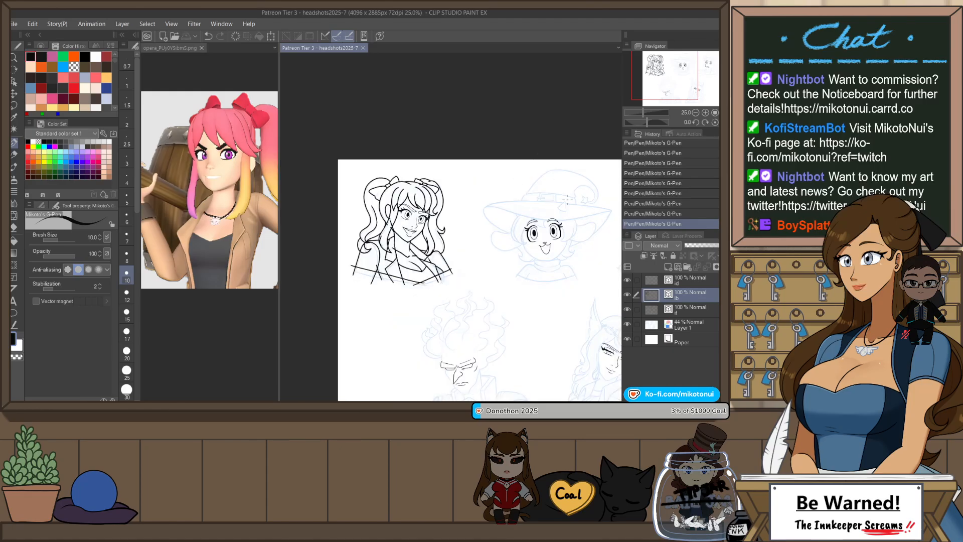
- Rotate the view at the witch-hat headshot and ink the hat's front brim edge as one long curve across the forehead
{"action": "left_click_drag", "start_coordinate": [569, 291], "coordinate": [500, 234]}
{"action": "scroll", "coordinate": [436, 190], "scroll_direction": "up", "scroll_amount": 3}
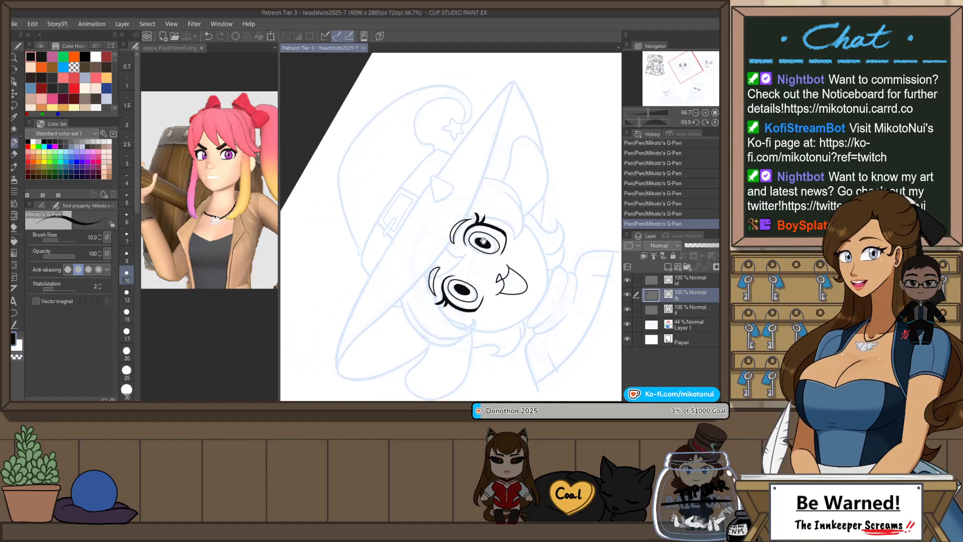
{"action": "mouse_move", "coordinate": [371, 320]}
{"action": "left_mouse_down"}
{"action": "mouse_move", "coordinate": [454, 230]}
{"action": "mouse_move", "coordinate": [518, 77]}
{"action": "left_mouse_up"}
{"action": "left_click_drag", "start_coordinate": [535, 226], "coordinate": [368, 213]}
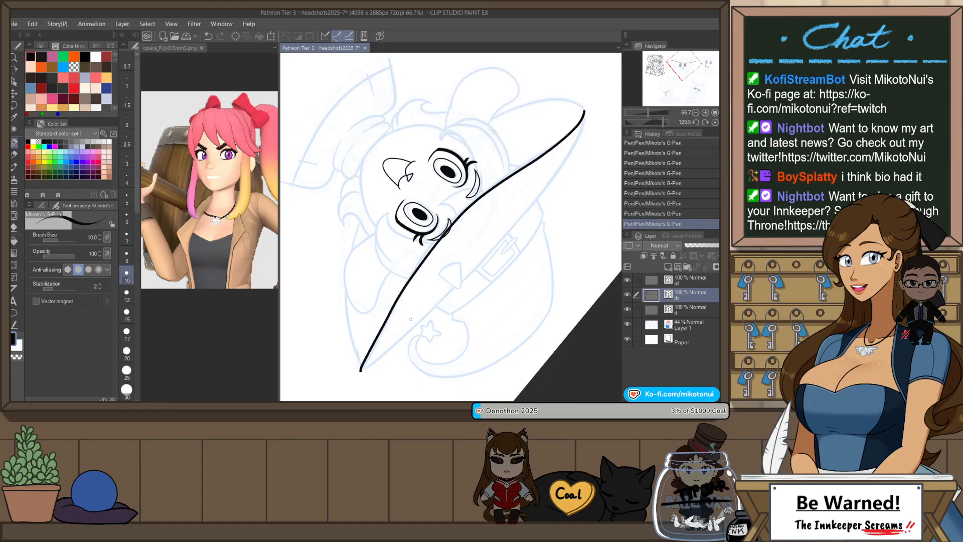
{"action": "mouse_move", "coordinate": [375, 353]}
{"action": "left_mouse_down"}
{"action": "mouse_move", "coordinate": [367, 364]}
{"action": "mouse_move", "coordinate": [414, 273]}
{"action": "mouse_move", "coordinate": [558, 134]}
{"action": "mouse_move", "coordinate": [499, 185]}
{"action": "mouse_move", "coordinate": [350, 379]}
{"action": "left_mouse_up"}
{"action": "key", "text": "ctrl+z"}
{"action": "key", "text": "ctrl+z"}
{"action": "key", "text": "ctrl+z"}
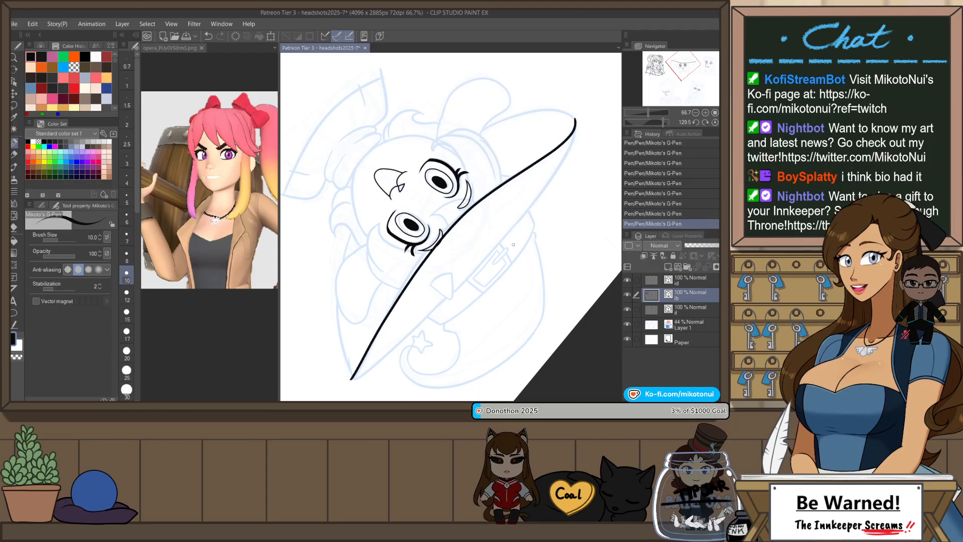
{"action": "key", "text": "ctrl+at"}
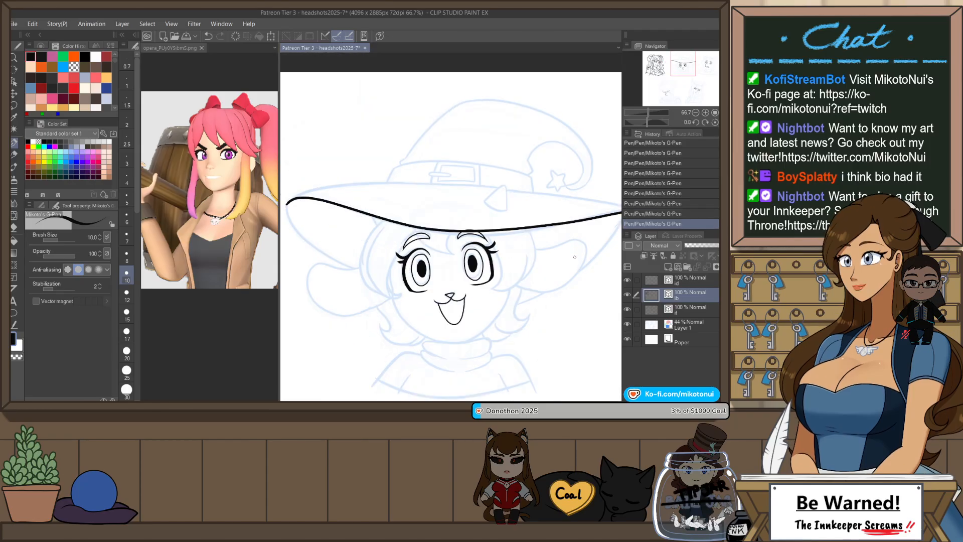
- Ink the underside of the hat brim from its pointed end diagonally down towards the ear
{"action": "left_click_drag", "start_coordinate": [575, 256], "coordinate": [490, 279]}
{"action": "scroll", "coordinate": [535, 249], "scroll_direction": "up", "scroll_amount": 2}
{"action": "left_click_drag", "start_coordinate": [566, 211], "coordinate": [443, 356]}
{"action": "key", "text": "ctrl+z"}
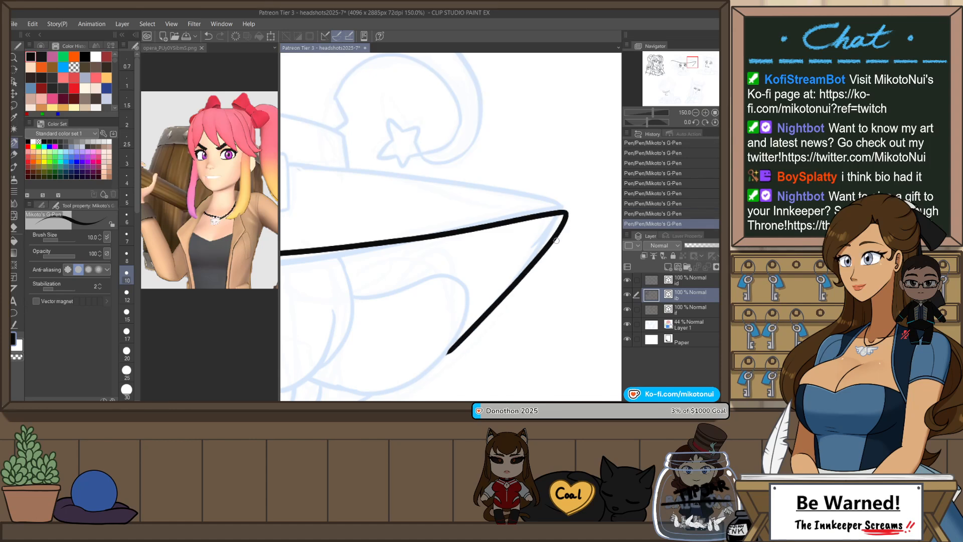
- Rotate the view and ink the brim's opposite end as a rounded curve running back underneath to the hair
{"action": "scroll", "coordinate": [556, 240], "scroll_direction": "down", "scroll_amount": 3}
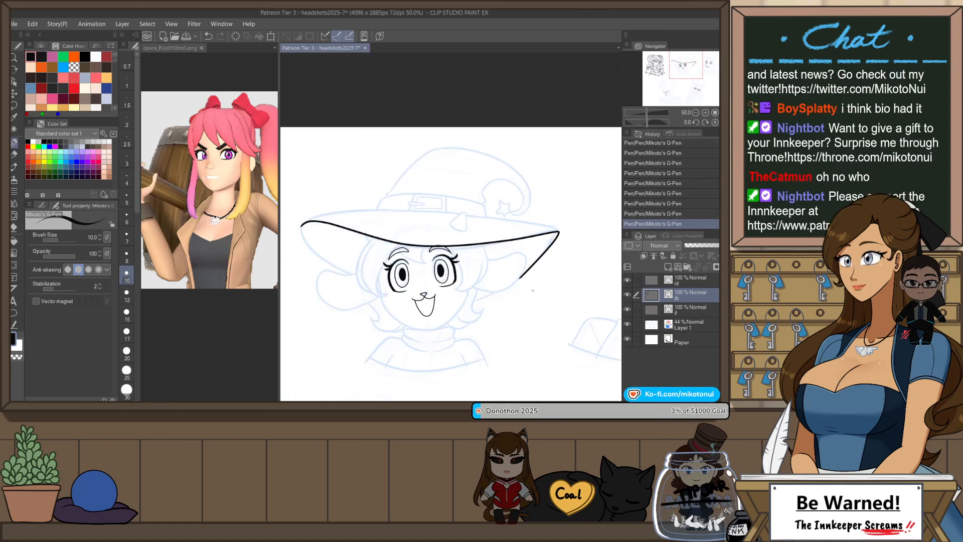
{"action": "key", "text": "r"}
{"action": "left_click_drag", "start_coordinate": [533, 290], "coordinate": [439, 359]}
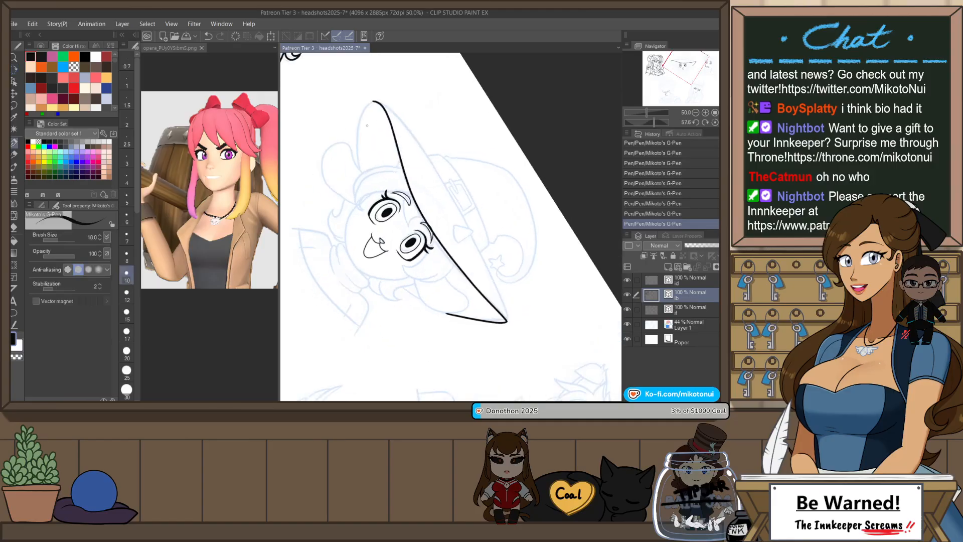
{"action": "scroll", "coordinate": [367, 125], "scroll_direction": "up", "scroll_amount": 3}
{"action": "mouse_move", "coordinate": [463, 160]}
{"action": "left_mouse_down"}
{"action": "mouse_move", "coordinate": [416, 212]}
{"action": "mouse_move", "coordinate": [424, 377]}
{"action": "left_mouse_up"}
{"action": "key", "text": "ctrl+z"}
{"action": "mouse_move", "coordinate": [464, 159]}
{"action": "left_mouse_down"}
{"action": "mouse_move", "coordinate": [425, 195]}
{"action": "mouse_move", "coordinate": [424, 378]}
{"action": "left_mouse_up"}
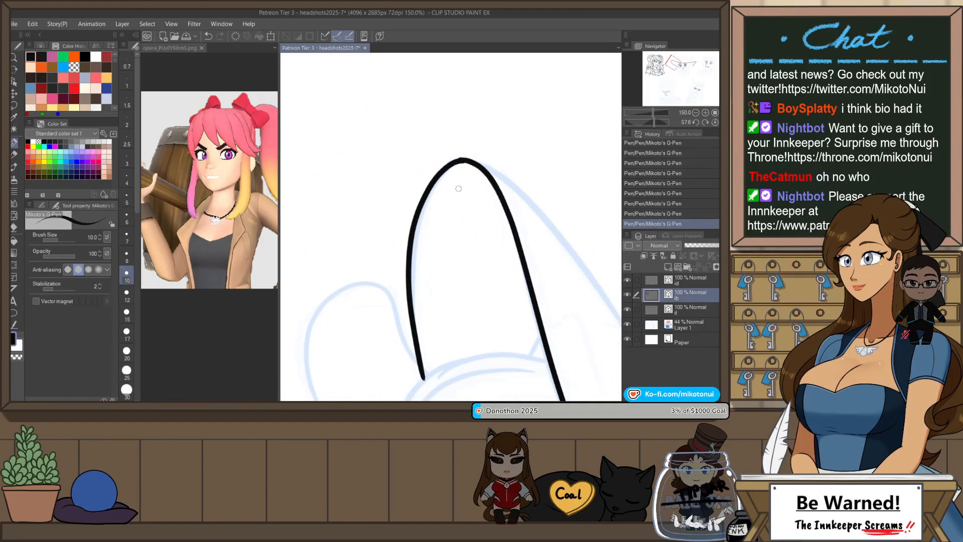
{"action": "key", "text": "ctrl+z"}
{"action": "mouse_move", "coordinate": [464, 159]}
{"action": "left_mouse_down"}
{"action": "mouse_move", "coordinate": [433, 185]}
{"action": "mouse_move", "coordinate": [423, 376]}
{"action": "left_mouse_up"}
{"action": "key", "text": "ctrl+z"}
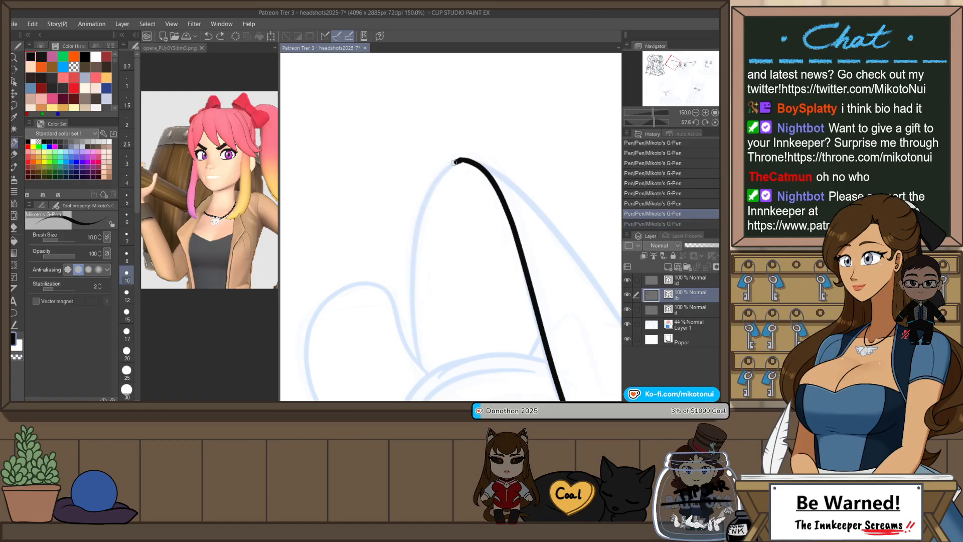
{"action": "mouse_move", "coordinate": [454, 162]}
{"action": "left_mouse_down"}
{"action": "mouse_move", "coordinate": [414, 251]}
{"action": "mouse_move", "coordinate": [427, 374]}
{"action": "left_mouse_up"}
{"action": "key", "text": "ctrl+z"}
{"action": "mouse_move", "coordinate": [458, 160]}
{"action": "left_mouse_down"}
{"action": "mouse_move", "coordinate": [427, 188]}
{"action": "mouse_move", "coordinate": [429, 374]}
{"action": "left_mouse_up"}
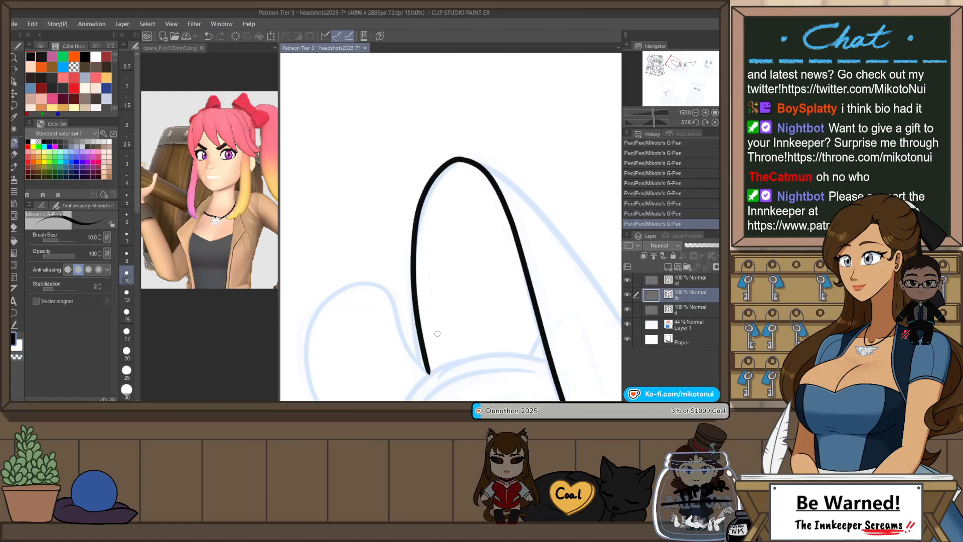
- Ink the brim's upper back edge from the rounded end up to the base of the hat's crown
{"action": "scroll", "coordinate": [506, 171], "scroll_direction": "down", "scroll_amount": 1}
{"action": "key", "text": "ctrl+at"}
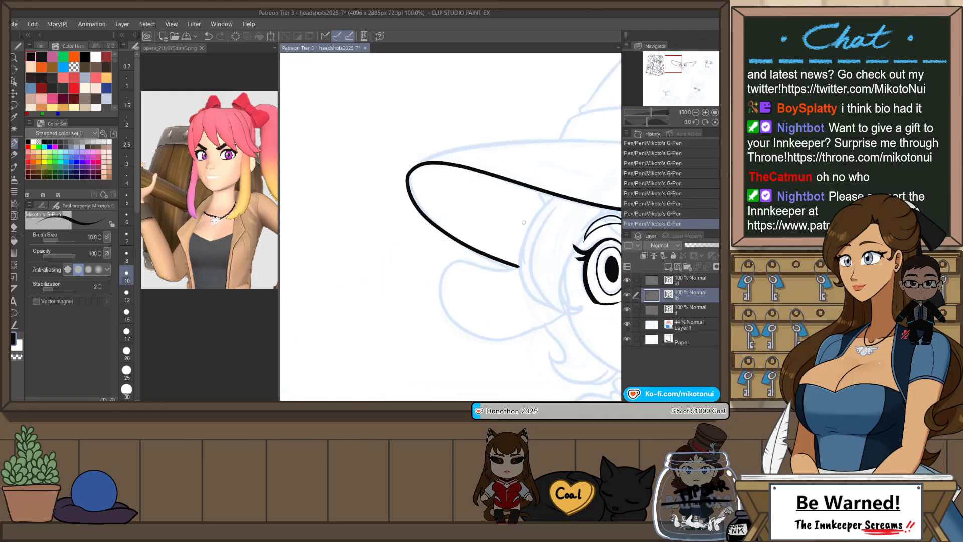
{"action": "scroll", "coordinate": [523, 222], "scroll_direction": "down", "scroll_amount": 2}
{"action": "left_click_drag", "start_coordinate": [512, 195], "coordinate": [466, 231]}
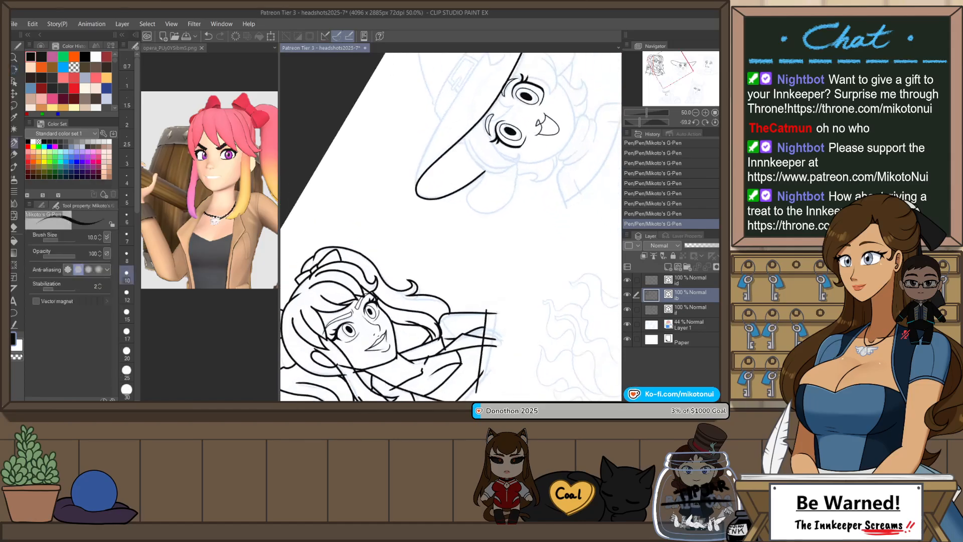
{"action": "scroll", "coordinate": [489, 135], "scroll_direction": "up", "scroll_amount": 2}
{"action": "left_click_drag", "start_coordinate": [475, 186], "coordinate": [488, 241]}
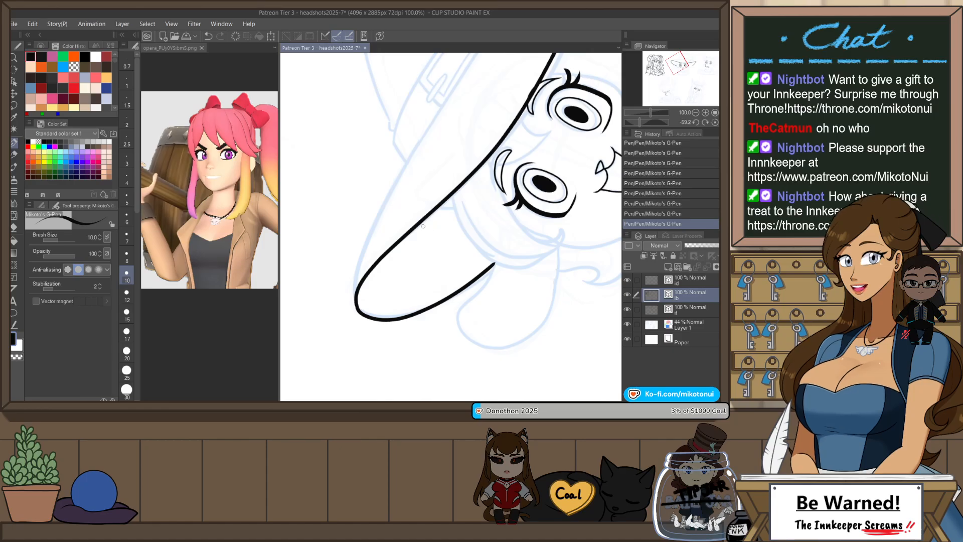
{"action": "mouse_move", "coordinate": [358, 290]}
{"action": "left_mouse_down"}
{"action": "mouse_move", "coordinate": [346, 319]}
{"action": "mouse_move", "coordinate": [405, 186]}
{"action": "left_mouse_up"}
{"action": "key", "text": "ctrl+z"}
{"action": "left_click_drag", "start_coordinate": [353, 296], "coordinate": [403, 189]}
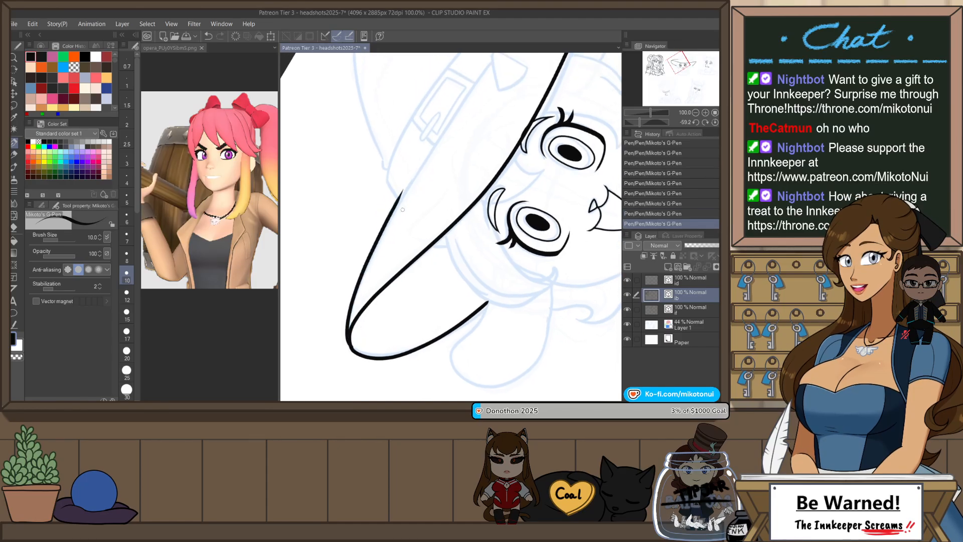
{"action": "key", "text": "ctrl+z"}
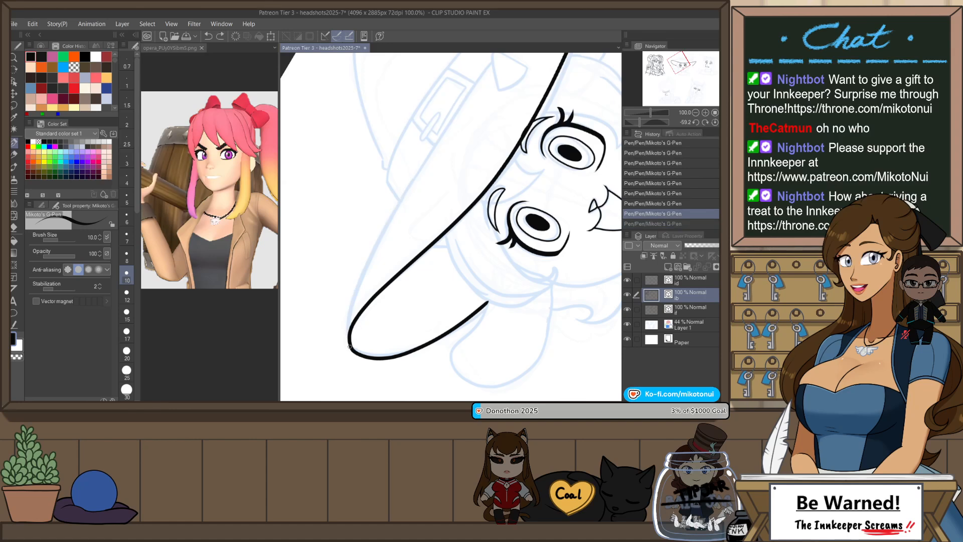
{"action": "left_click_drag", "start_coordinate": [368, 256], "coordinate": [404, 195]}
- Ink the brim's upper back edge from the pointed end to the hat band below the star
{"action": "scroll", "coordinate": [405, 261], "scroll_direction": "down", "scroll_amount": 2}
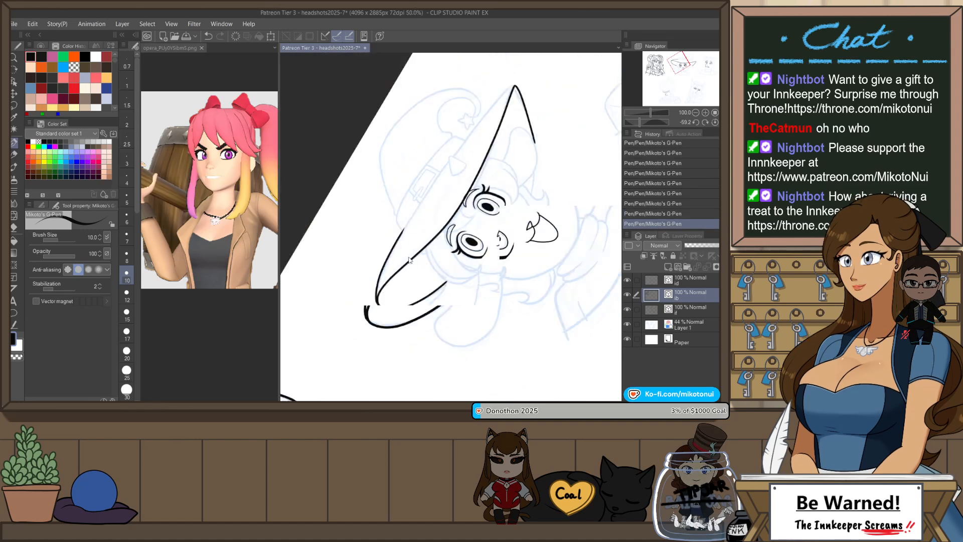
{"action": "scroll", "coordinate": [501, 125], "scroll_direction": "up", "scroll_amount": 2}
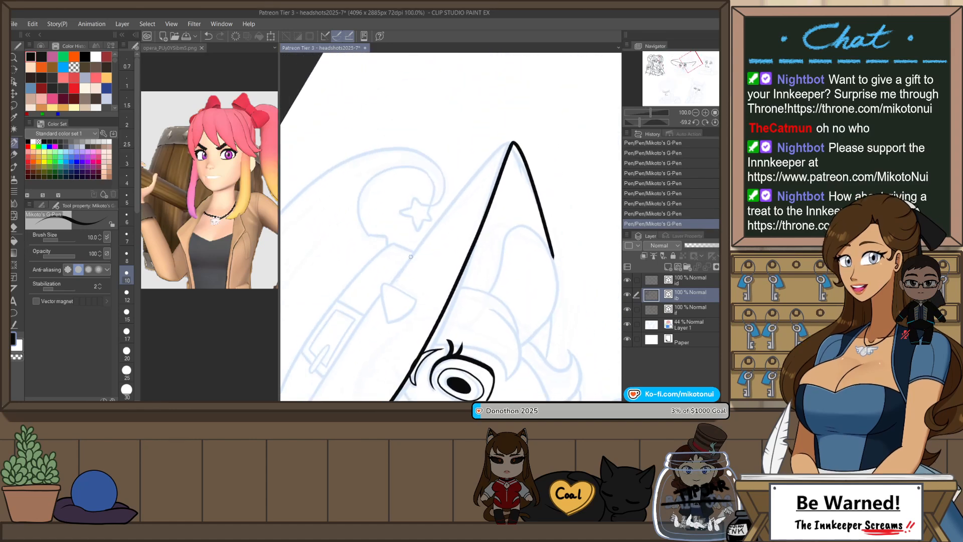
{"action": "key", "text": "ctrl+z"}
{"action": "mouse_move", "coordinate": [399, 273]}
{"action": "left_mouse_down"}
{"action": "mouse_move", "coordinate": [516, 139]}
{"action": "mouse_move", "coordinate": [458, 193]}
{"action": "mouse_move", "coordinate": [359, 322]}
{"action": "left_mouse_up"}
{"action": "scroll", "coordinate": [520, 137], "scroll_direction": "up", "scroll_amount": 1}
{"action": "key", "text": "ctrl+z"}
{"action": "key", "text": "ctrl+z"}
{"action": "mouse_move", "coordinate": [519, 130]}
{"action": "left_mouse_down"}
{"action": "mouse_move", "coordinate": [467, 176]}
{"action": "mouse_move", "coordinate": [359, 315]}
{"action": "mouse_move", "coordinate": [452, 260]}
{"action": "left_mouse_up"}
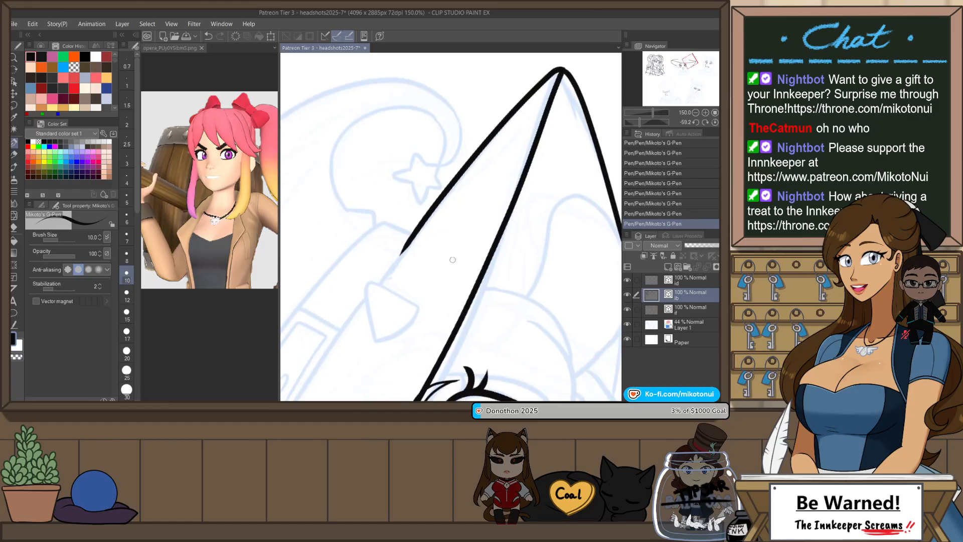
- Ink the curved lower edge of the small triangular shape on the front of the hat brim
{"action": "key", "text": "ctrl+@"}
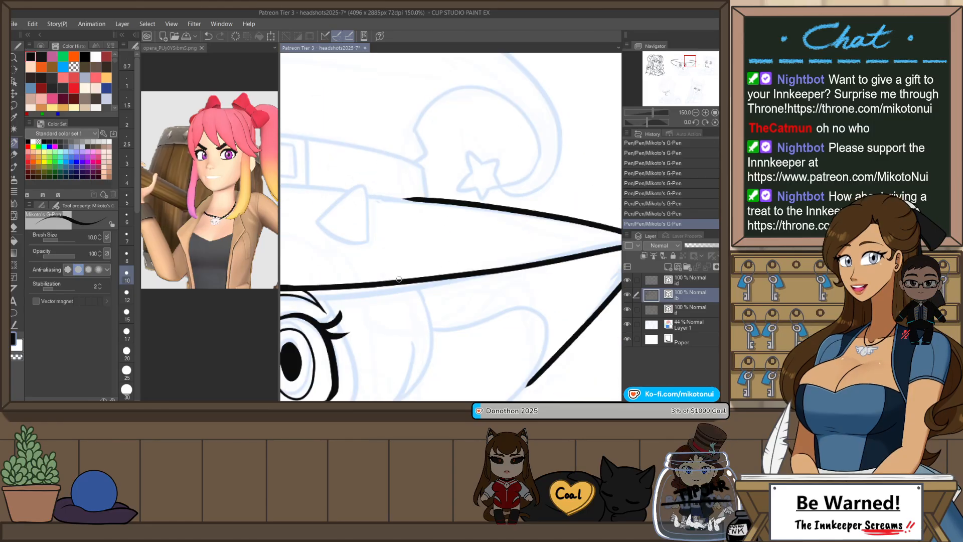
{"action": "left_click_drag", "start_coordinate": [382, 298], "coordinate": [456, 333]}
{"action": "scroll", "coordinate": [446, 248], "scroll_direction": "up", "scroll_amount": 1}
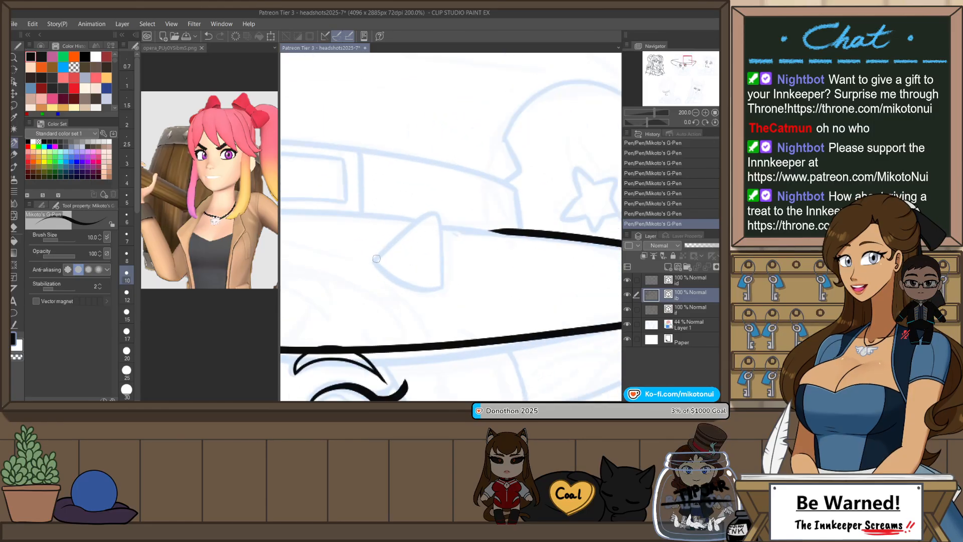
{"action": "left_click_drag", "start_coordinate": [376, 258], "coordinate": [470, 287]}
{"action": "key", "text": "ctrl+z"}
{"action": "left_click_drag", "start_coordinate": [359, 247], "coordinate": [471, 290]}
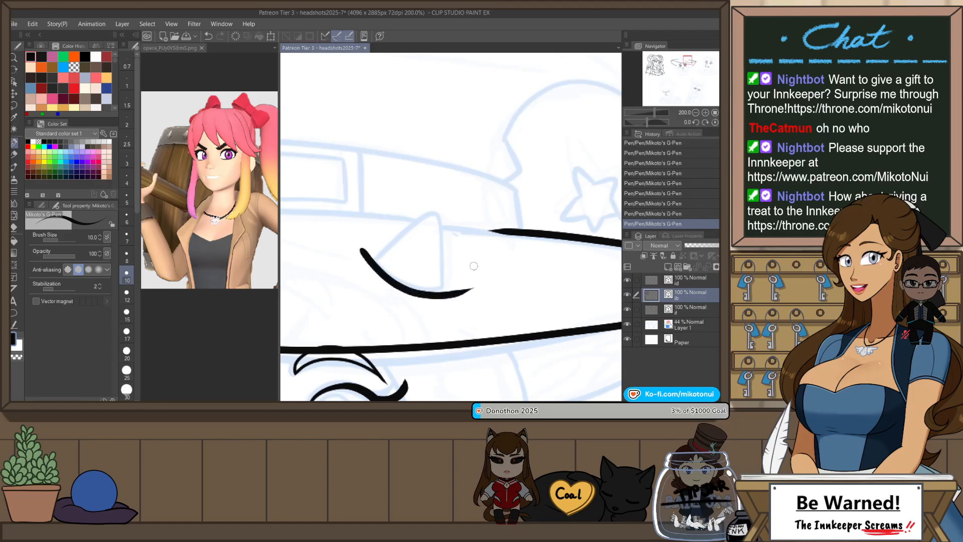
{"action": "key", "text": "ctrl+z"}
{"action": "left_click_drag", "start_coordinate": [361, 253], "coordinate": [451, 289]}
{"action": "key", "text": "ctrl+z"}
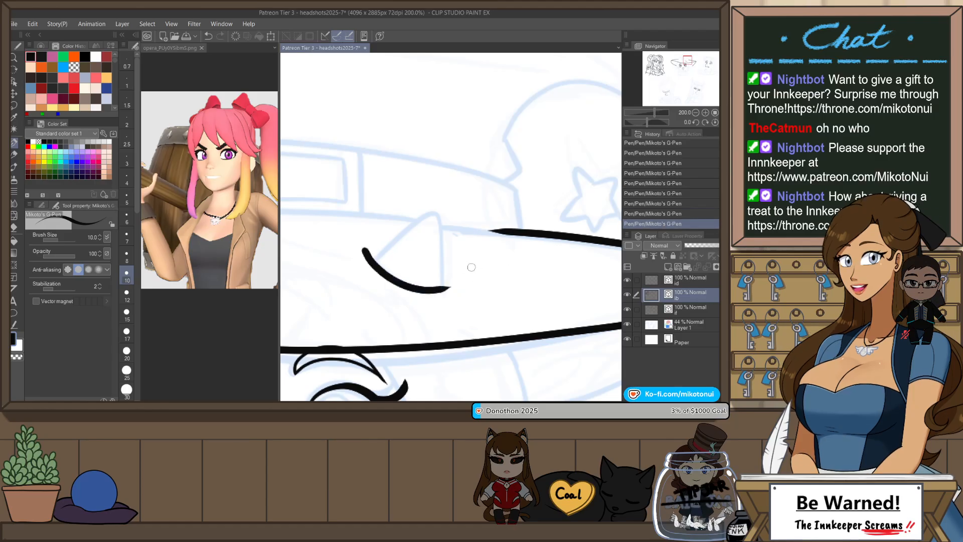
- Ink the two remaining sides of the brim's triangular shape, closing its outline at the rounded peak and lower corner
{"action": "left_click_drag", "start_coordinate": [370, 257], "coordinate": [422, 206]}
{"action": "mouse_move", "coordinate": [372, 260]}
{"action": "left_mouse_down"}
{"action": "mouse_move", "coordinate": [418, 215]}
{"action": "mouse_move", "coordinate": [437, 215]}
{"action": "mouse_move", "coordinate": [428, 286]}
{"action": "mouse_move", "coordinate": [432, 208]}
{"action": "mouse_move", "coordinate": [445, 286]}
{"action": "left_mouse_up"}
{"action": "key", "text": "ctrl+z"}
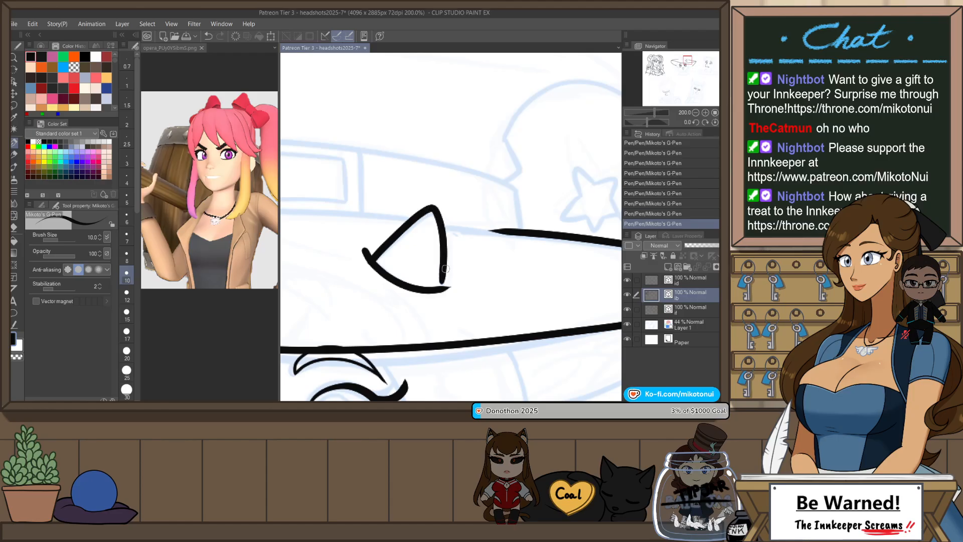
{"action": "key", "text": "ctrl+z"}
{"action": "mouse_move", "coordinate": [372, 261]}
{"action": "left_mouse_down"}
{"action": "mouse_move", "coordinate": [400, 233]}
{"action": "mouse_move", "coordinate": [443, 222]}
{"action": "mouse_move", "coordinate": [443, 290]}
{"action": "left_mouse_up"}
{"action": "scroll", "coordinate": [496, 165], "scroll_direction": "down", "scroll_amount": 2}
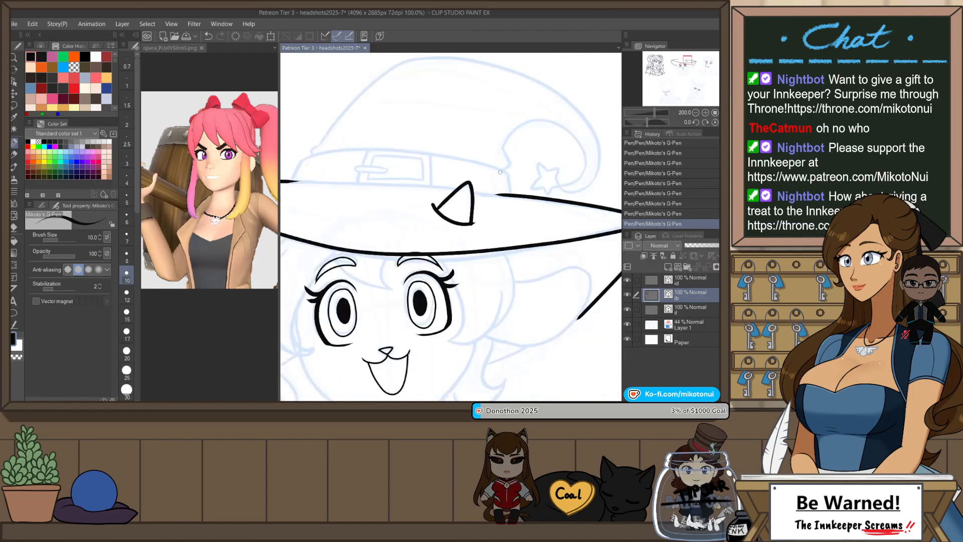
- Ink the brim's upper edge along the base of the hat band, on both sides of the triangular shape
{"action": "scroll", "coordinate": [502, 206], "scroll_direction": "down", "scroll_amount": 2}
{"action": "key", "text": "r"}
{"action": "left_click_drag", "start_coordinate": [515, 266], "coordinate": [509, 186]}
{"action": "key", "text": "p"}
{"action": "scroll", "coordinate": [451, 183], "scroll_direction": "up", "scroll_amount": 1}
{"action": "scroll", "coordinate": [450, 182], "scroll_direction": "up", "scroll_amount": 1}
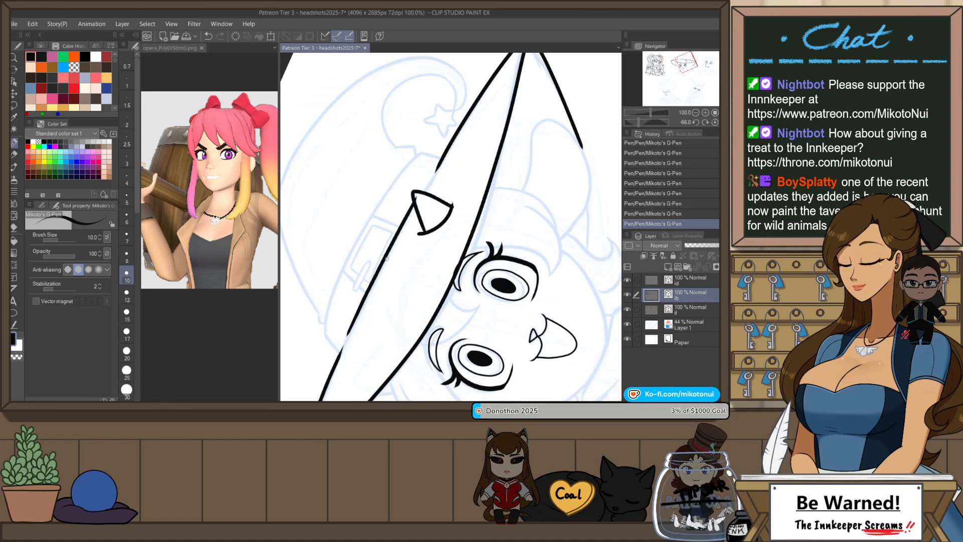
{"action": "key", "text": "ctrl+z"}
{"action": "left_click_drag", "start_coordinate": [347, 334], "coordinate": [414, 201]}
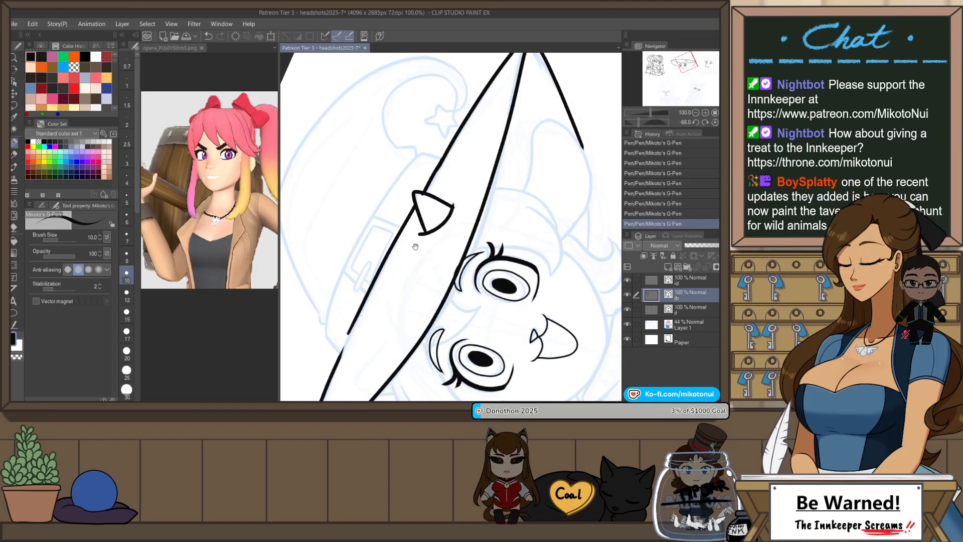
{"action": "left_click_drag", "start_coordinate": [415, 243], "coordinate": [453, 205]}
{"action": "left_click_drag", "start_coordinate": [444, 237], "coordinate": [420, 278]}
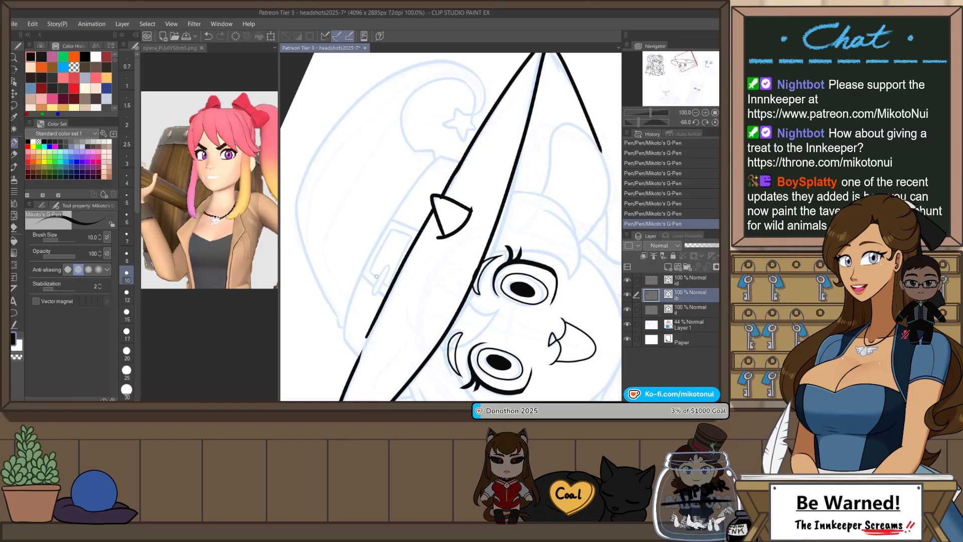
- Ink the hat band's upper edge as one long curve across the base of the crown
{"action": "mouse_move", "coordinate": [340, 344]}
{"action": "left_mouse_down"}
{"action": "mouse_move", "coordinate": [369, 259]}
{"action": "mouse_move", "coordinate": [443, 154]}
{"action": "left_mouse_up"}
{"action": "key", "text": "ctrl+z"}
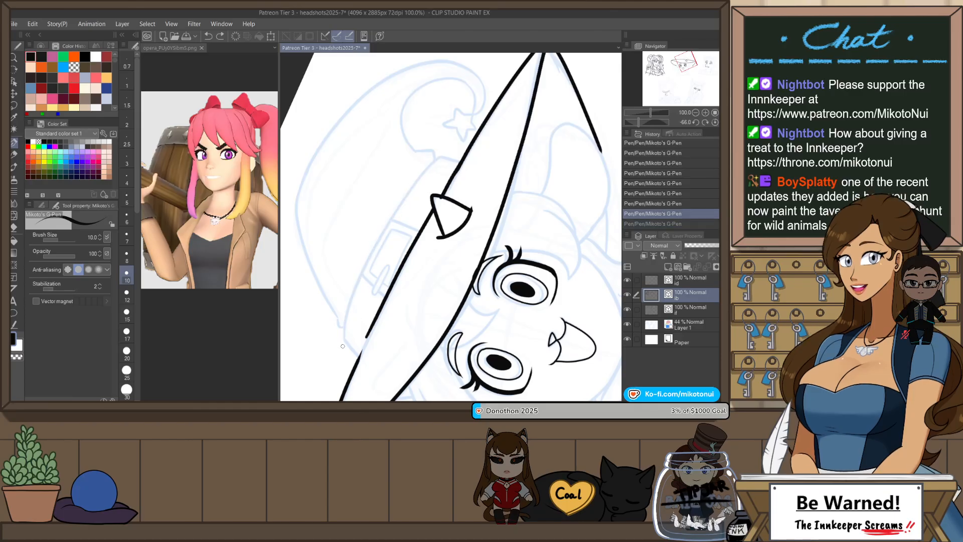
{"action": "left_click_drag", "start_coordinate": [341, 345], "coordinate": [422, 175]}
{"action": "key", "text": "ctrl+z"}
{"action": "mouse_move", "coordinate": [344, 345]}
{"action": "left_mouse_down"}
{"action": "mouse_move", "coordinate": [360, 274]}
{"action": "mouse_move", "coordinate": [447, 153]}
{"action": "left_mouse_up"}
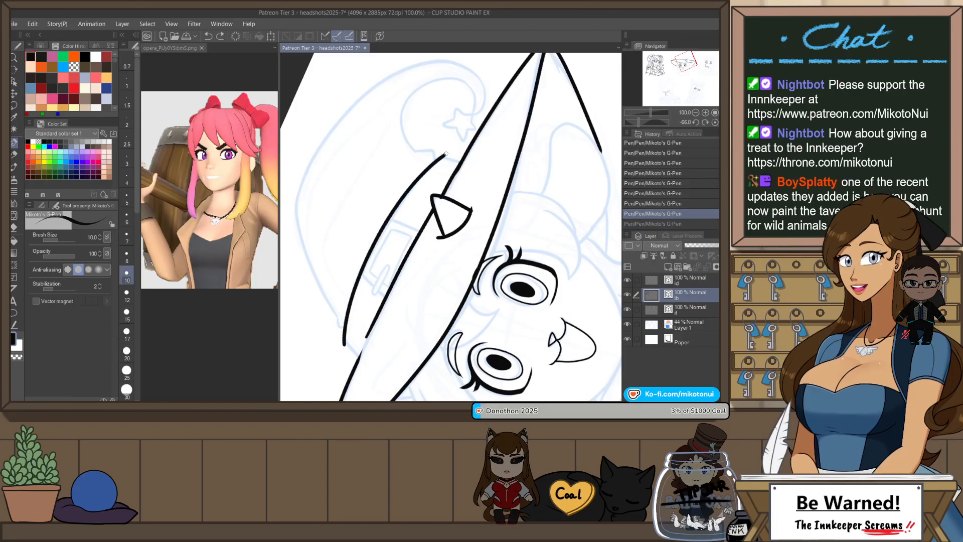
{"action": "key", "text": "ctrl+at"}
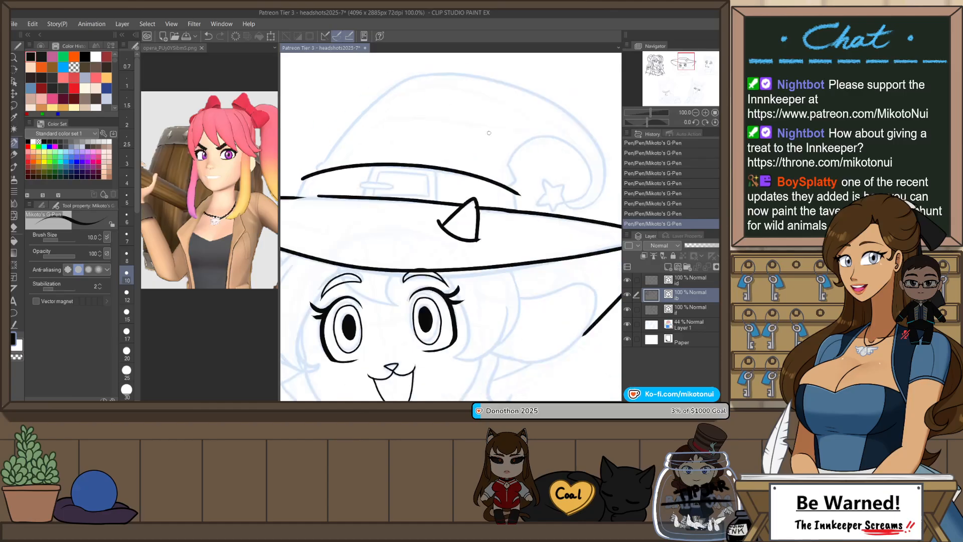
- Ink the short end of the hat band beside the star, joining its upper edge to the brim
{"action": "scroll", "coordinate": [498, 184], "scroll_direction": "up", "scroll_amount": 3}
{"action": "left_click_drag", "start_coordinate": [533, 228], "coordinate": [534, 237]}
{"action": "key", "text": "ctrl+z"}
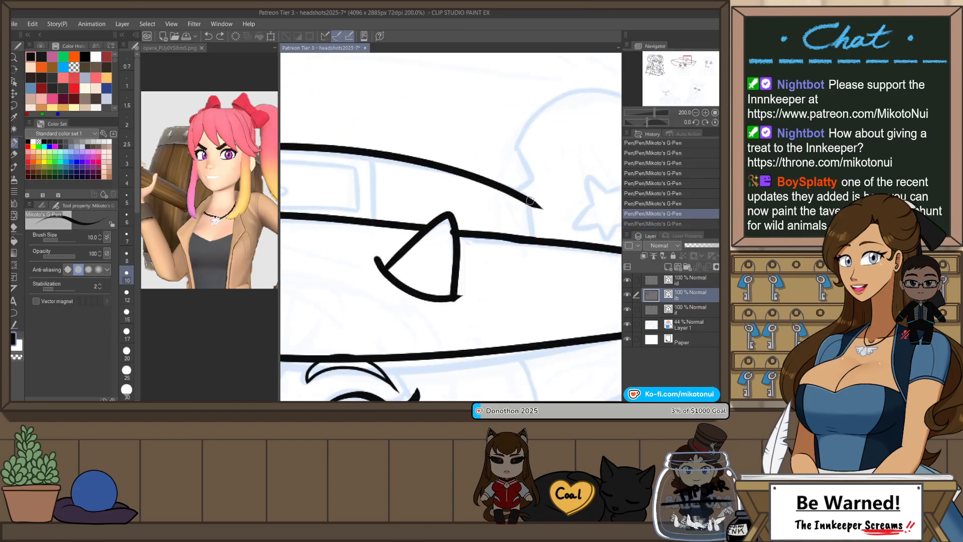
{"action": "left_click_drag", "start_coordinate": [530, 201], "coordinate": [535, 238]}
{"action": "key", "text": "ctrl+z"}
{"action": "left_click_drag", "start_coordinate": [529, 202], "coordinate": [533, 242]}
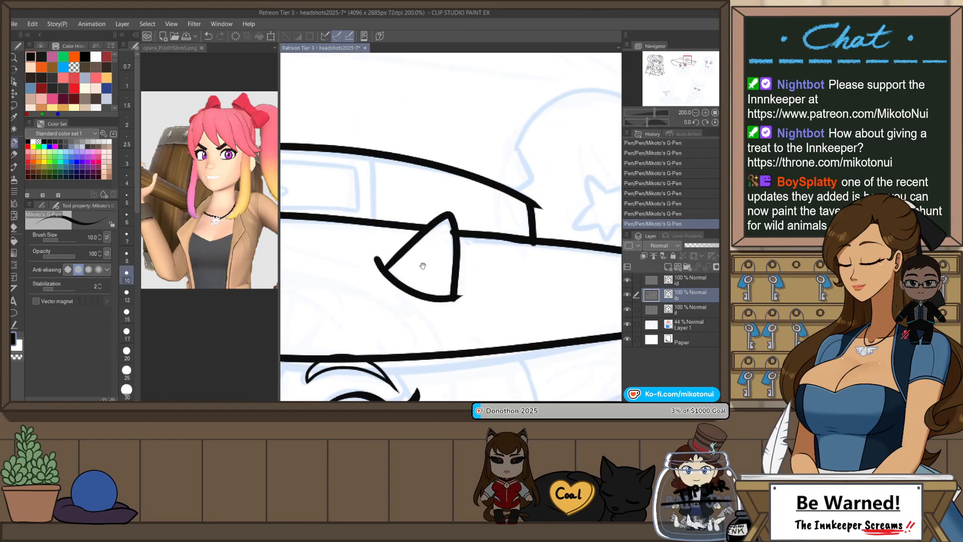
- Ink the hat band's opposite short end as a slanted line down to the brim
{"action": "left_click_drag", "start_coordinate": [342, 281], "coordinate": [539, 285]}
{"action": "left_click_drag", "start_coordinate": [401, 264], "coordinate": [516, 305]}
{"action": "left_click_drag", "start_coordinate": [424, 215], "coordinate": [401, 250]}
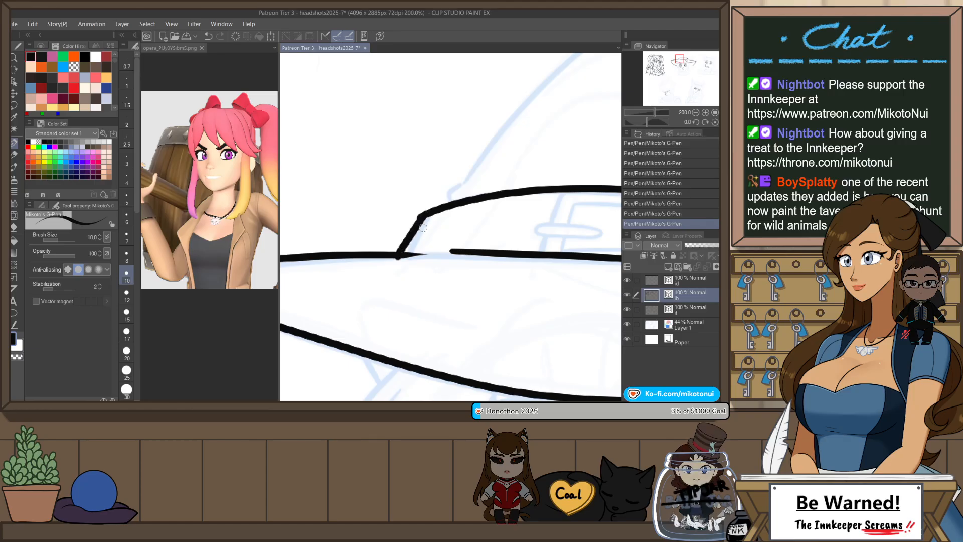
{"action": "key", "text": "ctrl+z"}
{"action": "left_click_drag", "start_coordinate": [424, 215], "coordinate": [399, 259]}
{"action": "key", "text": "ctrl+z"}
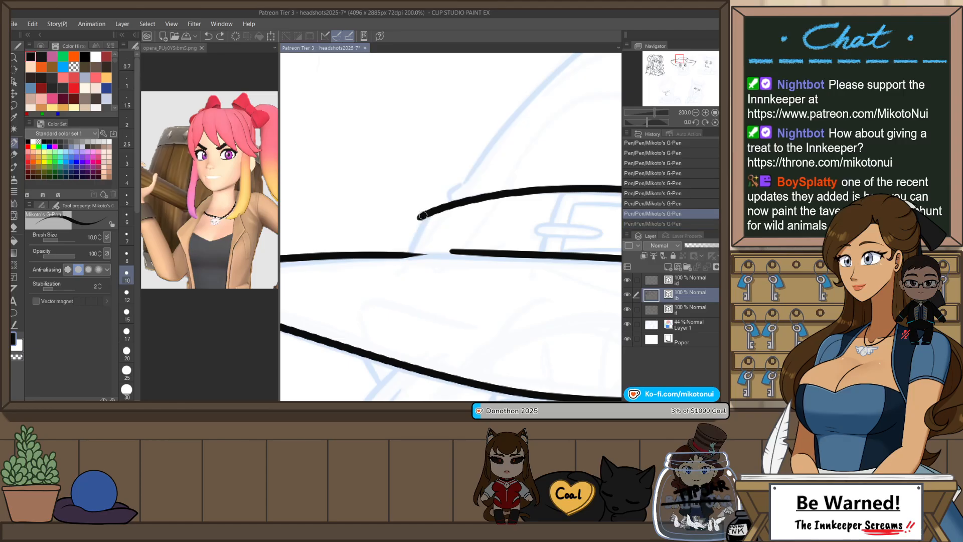
{"action": "left_click_drag", "start_coordinate": [422, 215], "coordinate": [402, 254]}
{"action": "key", "text": "ctrl+z"}
{"action": "left_click_drag", "start_coordinate": [422, 216], "coordinate": [405, 254]}
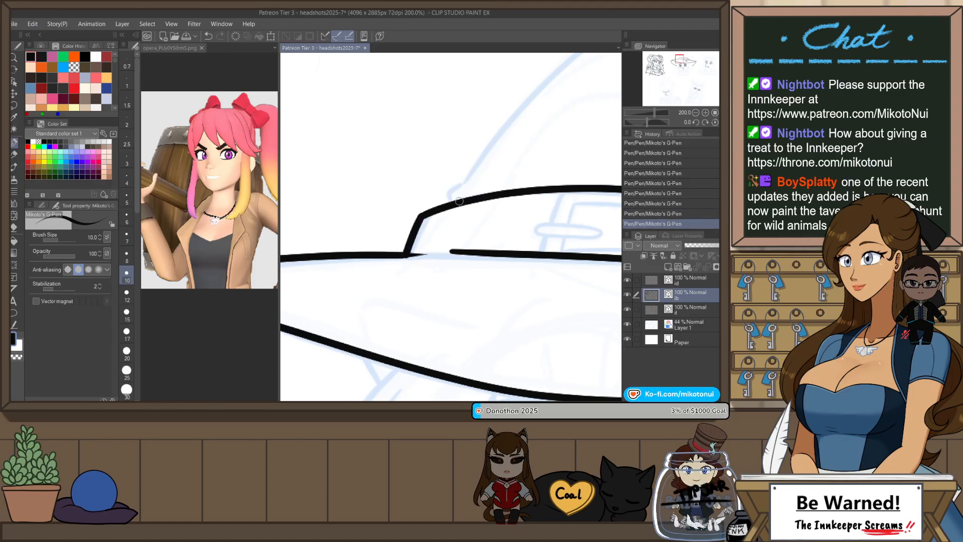
- Close the gap in the brim's upper edge at the slanted end of the hat band
{"action": "key", "text": "r"}
{"action": "mouse_move", "coordinate": [492, 192]}
{"action": "left_mouse_down"}
{"action": "mouse_move", "coordinate": [449, 318]}
{"action": "mouse_move", "coordinate": [439, 312]}
{"action": "left_mouse_up"}
{"action": "key", "text": "p"}
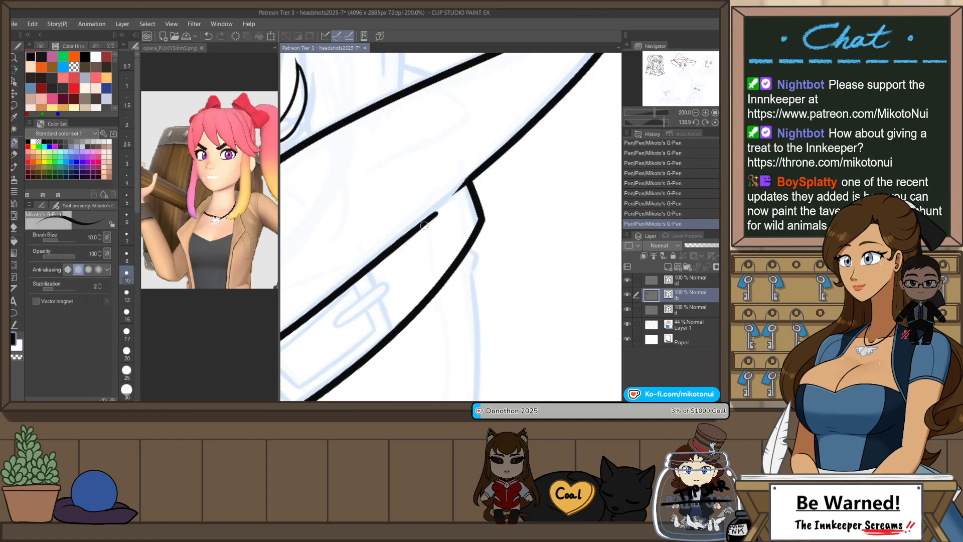
{"action": "left_click_drag", "start_coordinate": [421, 227], "coordinate": [488, 161]}
{"action": "key", "text": "ctrl+z"}
{"action": "left_click_drag", "start_coordinate": [430, 217], "coordinate": [489, 160]}
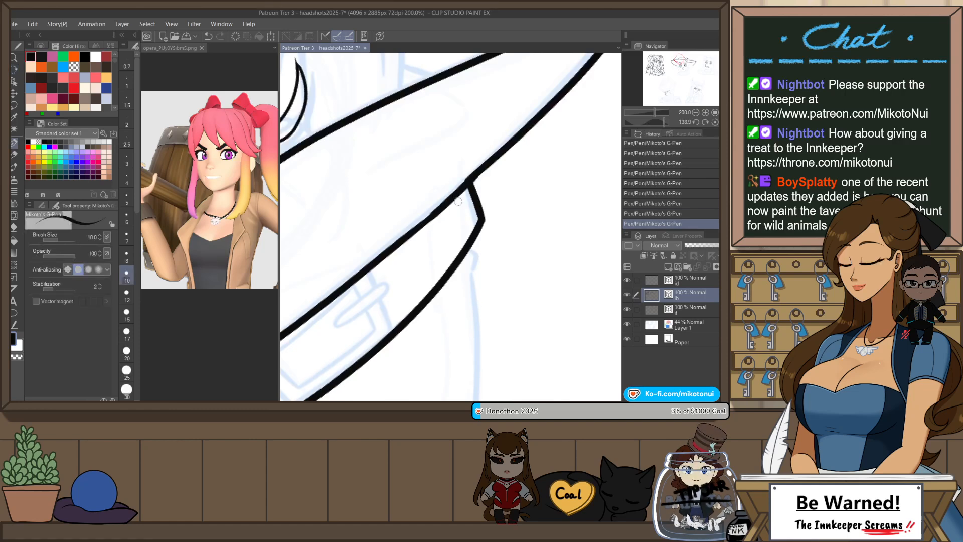
{"action": "key", "text": "ctrl+z"}
{"action": "mouse_move", "coordinate": [415, 227]}
{"action": "left_mouse_down"}
{"action": "mouse_move", "coordinate": [487, 156]}
{"action": "mouse_move", "coordinate": [473, 176]}
{"action": "mouse_move", "coordinate": [484, 164]}
{"action": "left_mouse_up"}
{"action": "key", "text": "ctrl+z"}
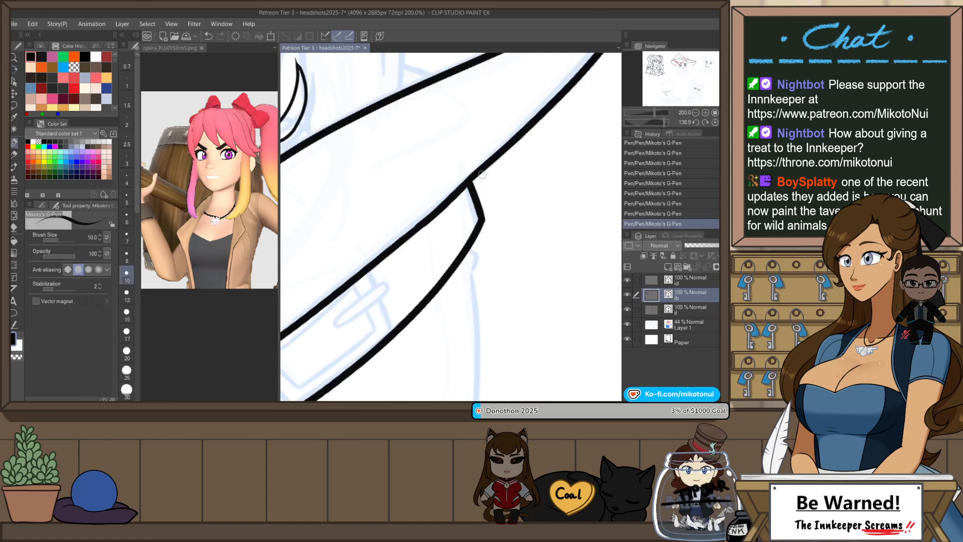
{"action": "scroll", "coordinate": [478, 169], "scroll_direction": "down", "scroll_amount": 2}
- Ink the short fold at the base of the crown, just above the slanted end of the hat band
{"action": "key", "text": "ctrl+at"}
{"action": "scroll", "coordinate": [460, 189], "scroll_direction": "up", "scroll_amount": 4}
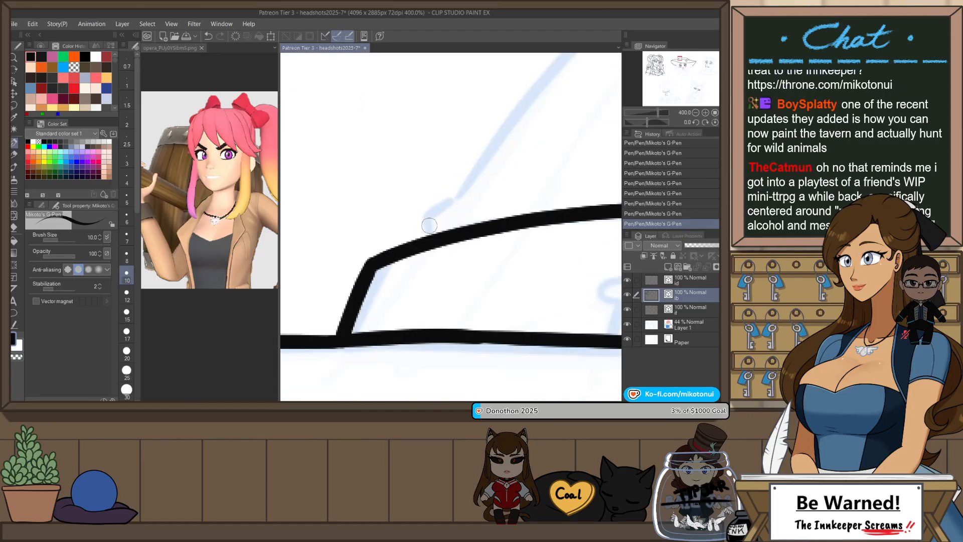
{"action": "left_click_drag", "start_coordinate": [411, 225], "coordinate": [462, 193]}
{"action": "scroll", "coordinate": [469, 203], "scroll_direction": "down", "scroll_amount": 3}
{"action": "left_click_drag", "start_coordinate": [567, 228], "coordinate": [447, 247]}
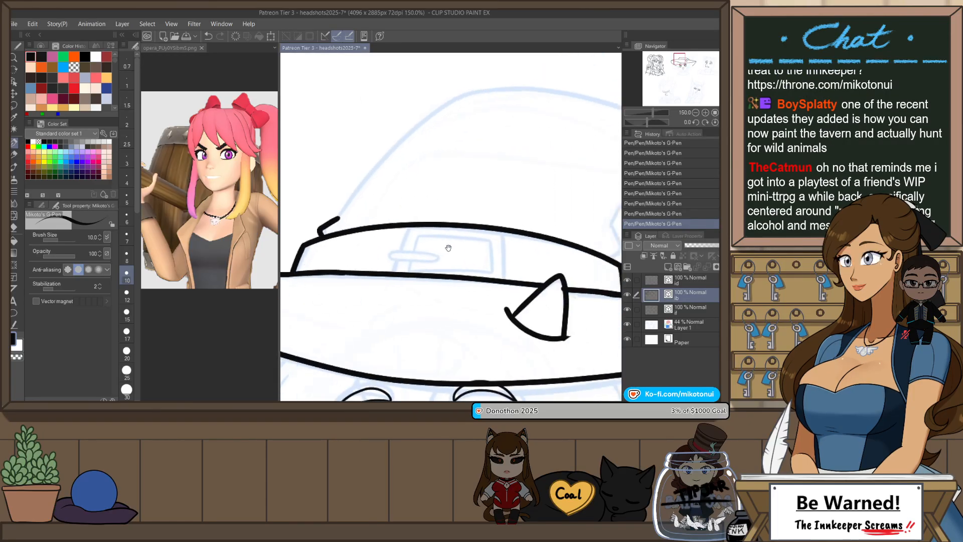
{"action": "left_click_drag", "start_coordinate": [517, 259], "coordinate": [434, 261]}
{"action": "scroll", "coordinate": [441, 261], "scroll_direction": "down", "scroll_amount": 1}
{"action": "left_click_drag", "start_coordinate": [536, 258], "coordinate": [478, 267]}
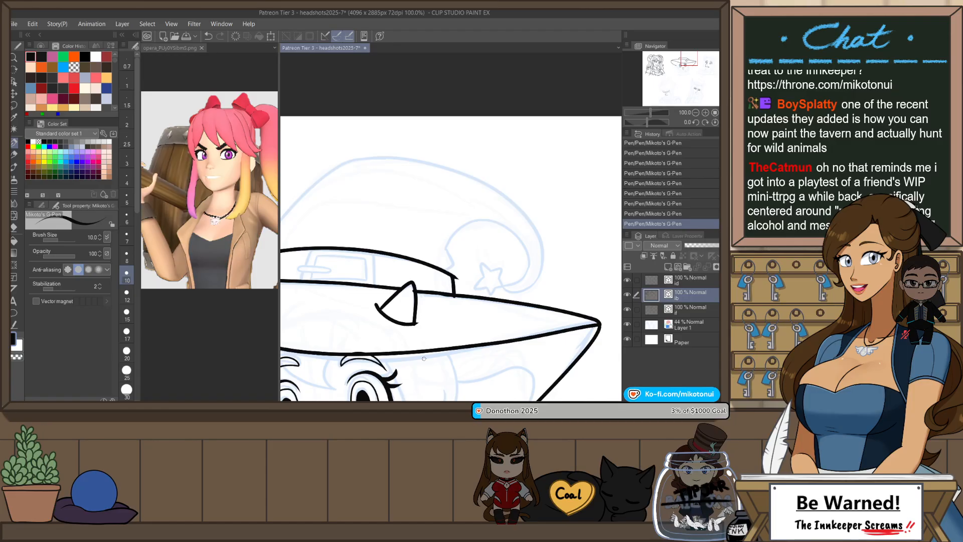
- Ink the crown's kink above the hat band and the inner curve of the curled hat tip around the star
{"action": "scroll", "coordinate": [407, 290], "scroll_direction": "up", "scroll_amount": 1}
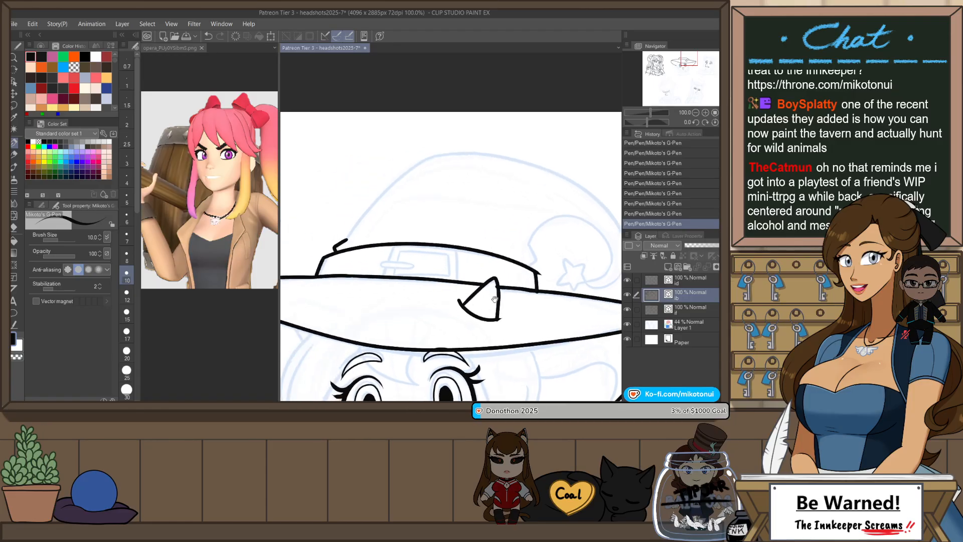
{"action": "scroll", "coordinate": [527, 276], "scroll_direction": "up", "scroll_amount": 1}
{"action": "mouse_move", "coordinate": [542, 264]}
{"action": "left_mouse_down"}
{"action": "mouse_move", "coordinate": [524, 227]}
{"action": "mouse_move", "coordinate": [543, 217]}
{"action": "mouse_move", "coordinate": [476, 219]}
{"action": "left_mouse_up"}
{"action": "left_click_drag", "start_coordinate": [503, 166], "coordinate": [437, 179]}
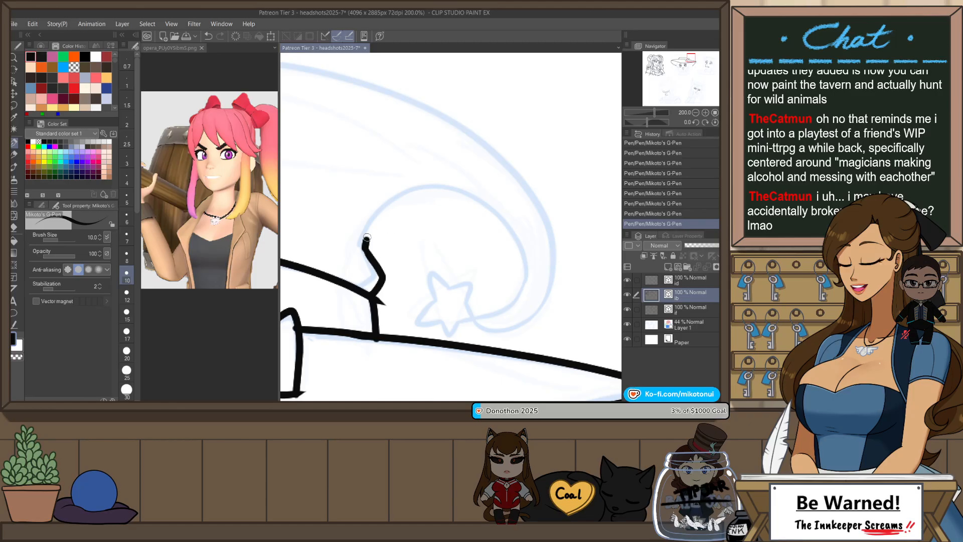
{"action": "mouse_move", "coordinate": [365, 244]}
{"action": "left_mouse_down"}
{"action": "mouse_move", "coordinate": [516, 278]}
{"action": "mouse_move", "coordinate": [472, 315]}
{"action": "left_mouse_up"}
{"action": "key", "text": "ctrl+z"}
{"action": "mouse_move", "coordinate": [364, 246]}
{"action": "left_mouse_down"}
{"action": "mouse_move", "coordinate": [382, 199]}
{"action": "mouse_move", "coordinate": [516, 301]}
{"action": "mouse_move", "coordinate": [460, 318]}
{"action": "left_mouse_up"}
{"action": "left_click_drag", "start_coordinate": [529, 278], "coordinate": [477, 312]}
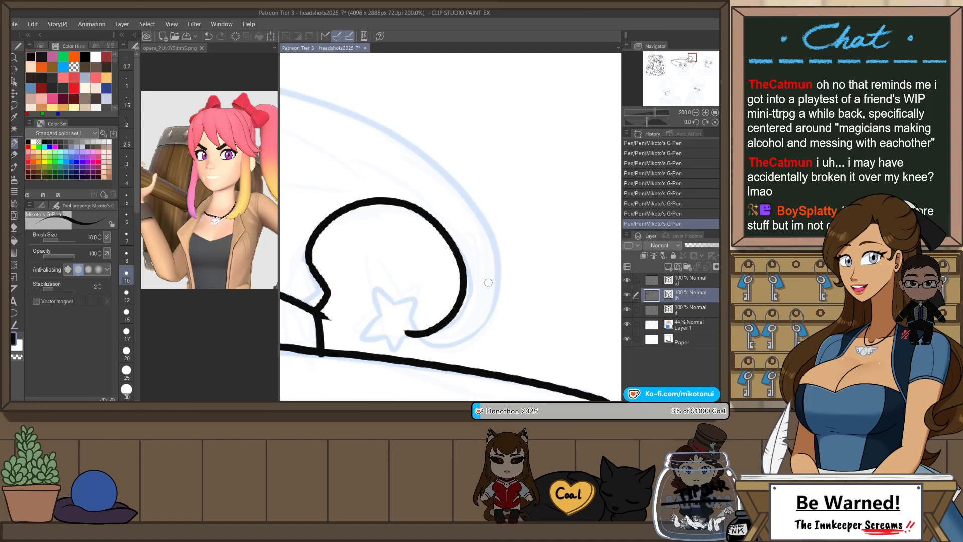
- Ink the outer edge of the curled hat tip, from its point beside the star up towards the crown
{"action": "key", "text": "h"}
{"action": "left_click_drag", "start_coordinate": [490, 333], "coordinate": [402, 181]}
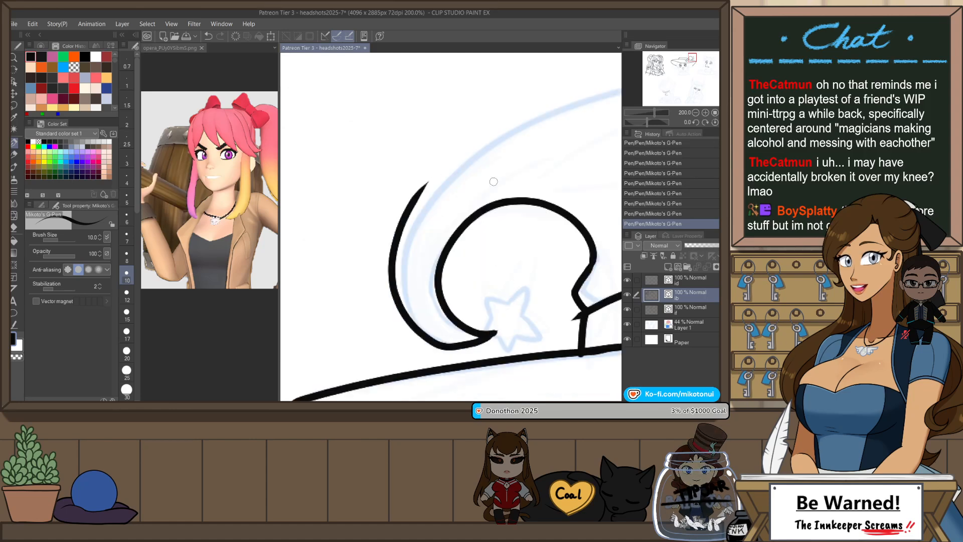
{"action": "key", "text": "ctrl+z"}
{"action": "mouse_move", "coordinate": [492, 333]}
{"action": "left_mouse_down"}
{"action": "mouse_move", "coordinate": [403, 270]}
{"action": "mouse_move", "coordinate": [464, 163]}
{"action": "left_mouse_up"}
{"action": "key", "text": "ctrl+z"}
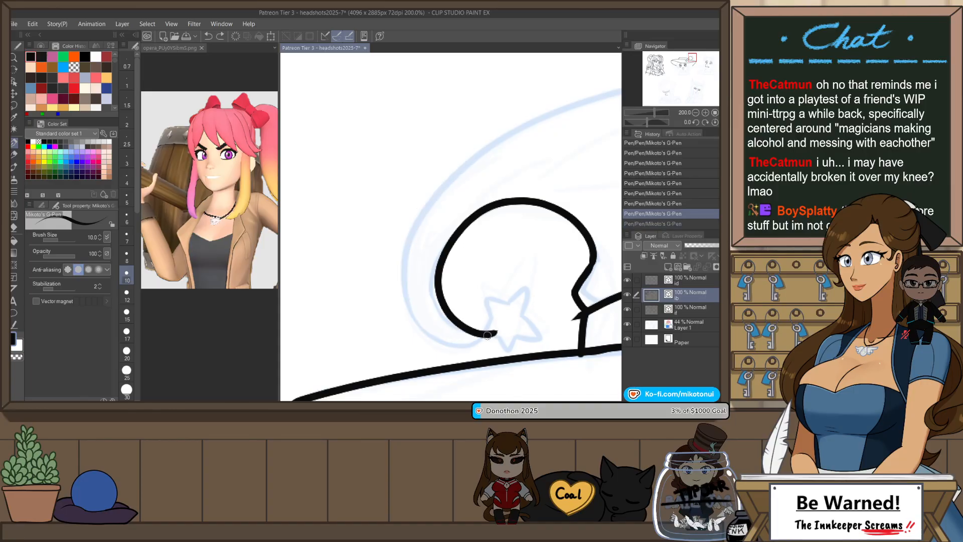
{"action": "mouse_move", "coordinate": [492, 333]}
{"action": "left_mouse_down"}
{"action": "mouse_move", "coordinate": [431, 180]}
{"action": "mouse_move", "coordinate": [493, 157]}
{"action": "left_mouse_up"}
{"action": "left_click_drag", "start_coordinate": [550, 225], "coordinate": [482, 261]}
{"action": "key", "text": "ctrl+z"}
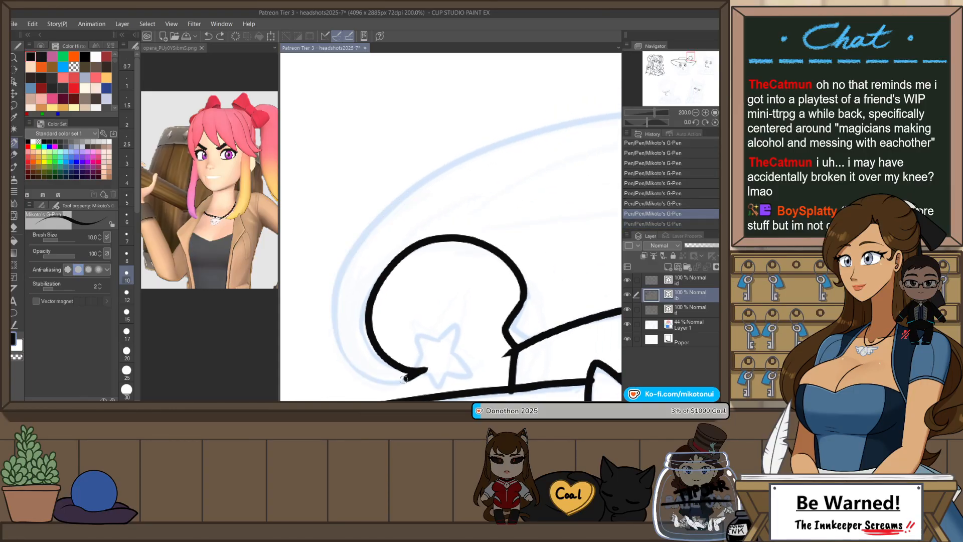
{"action": "left_click_drag", "start_coordinate": [403, 379], "coordinate": [421, 173]}
{"action": "key", "text": "ctrl+z"}
{"action": "mouse_move", "coordinate": [424, 370]}
{"action": "left_mouse_down"}
{"action": "mouse_move", "coordinate": [354, 257]}
{"action": "mouse_move", "coordinate": [403, 199]}
{"action": "mouse_move", "coordinate": [396, 382]}
{"action": "mouse_move", "coordinate": [333, 301]}
{"action": "mouse_move", "coordinate": [386, 208]}
{"action": "left_mouse_up"}
{"action": "key", "text": "ctrl+z"}
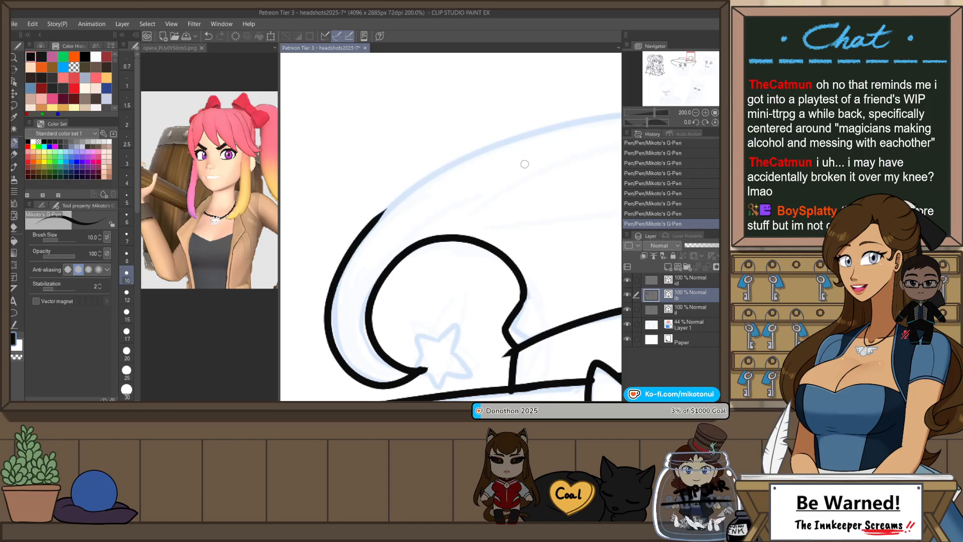
- Ink the crown's outer contour from the curled tip's outer edge up over the top of the hat
{"action": "scroll", "coordinate": [431, 303], "scroll_direction": "down", "scroll_amount": 2}
{"action": "key", "text": "r"}
{"action": "left_click_drag", "start_coordinate": [526, 271], "coordinate": [515, 171]}
{"action": "key", "text": "space"}
{"action": "mouse_move", "coordinate": [458, 245]}
{"action": "left_mouse_down"}
{"action": "mouse_move", "coordinate": [398, 327]}
{"action": "mouse_move", "coordinate": [354, 320]}
{"action": "mouse_move", "coordinate": [399, 207]}
{"action": "mouse_move", "coordinate": [469, 147]}
{"action": "left_mouse_up"}
{"action": "key", "text": "p"}
{"action": "key", "text": "ctrl+z"}
{"action": "mouse_move", "coordinate": [358, 336]}
{"action": "left_mouse_down"}
{"action": "mouse_move", "coordinate": [441, 165]}
{"action": "mouse_move", "coordinate": [487, 152]}
{"action": "left_mouse_up"}
{"action": "key", "text": "ctrl+z"}
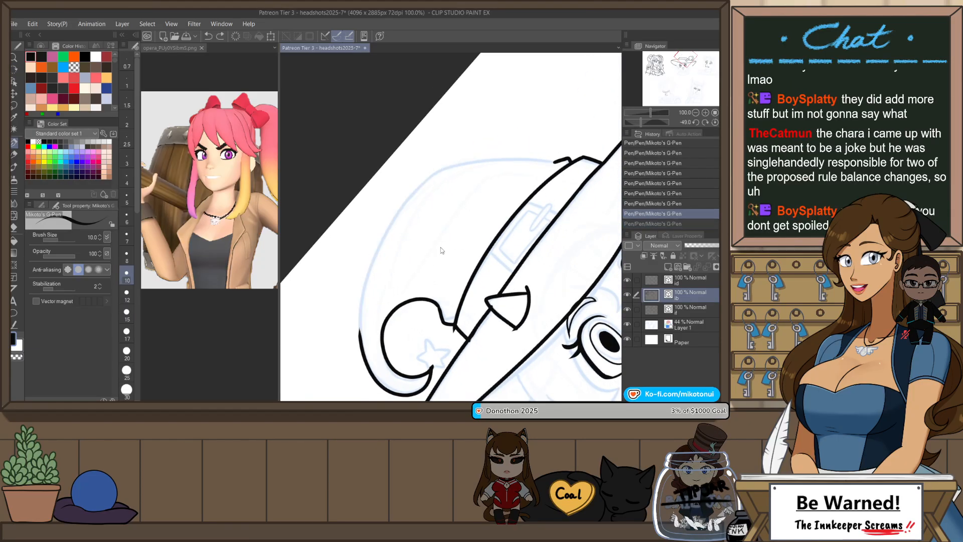
{"action": "mouse_move", "coordinate": [359, 336]}
{"action": "left_mouse_down"}
{"action": "mouse_move", "coordinate": [398, 208]}
{"action": "mouse_move", "coordinate": [484, 158]}
{"action": "left_mouse_up"}
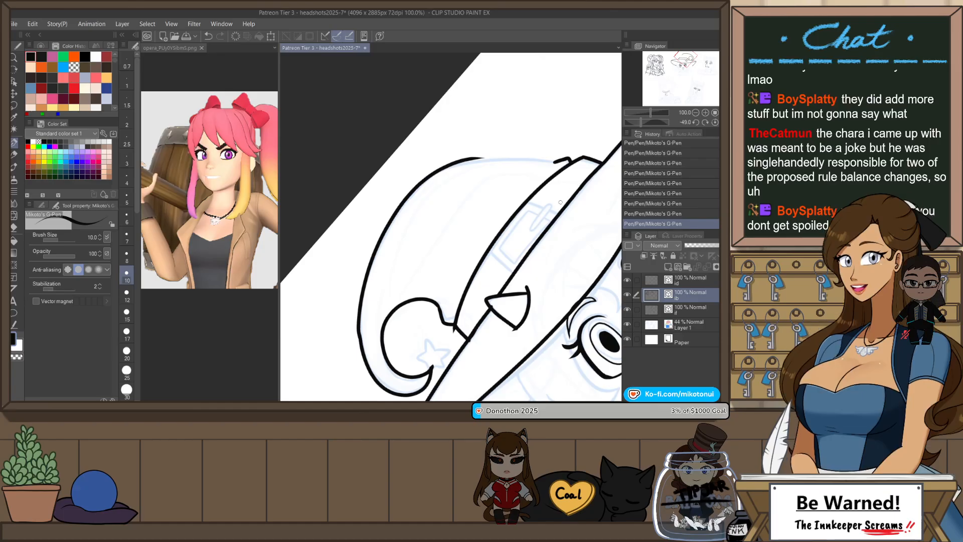
- Adjust the end control points of the crown's top contour so it meets the outer edge of the curled tip
{"action": "key", "text": "h"}
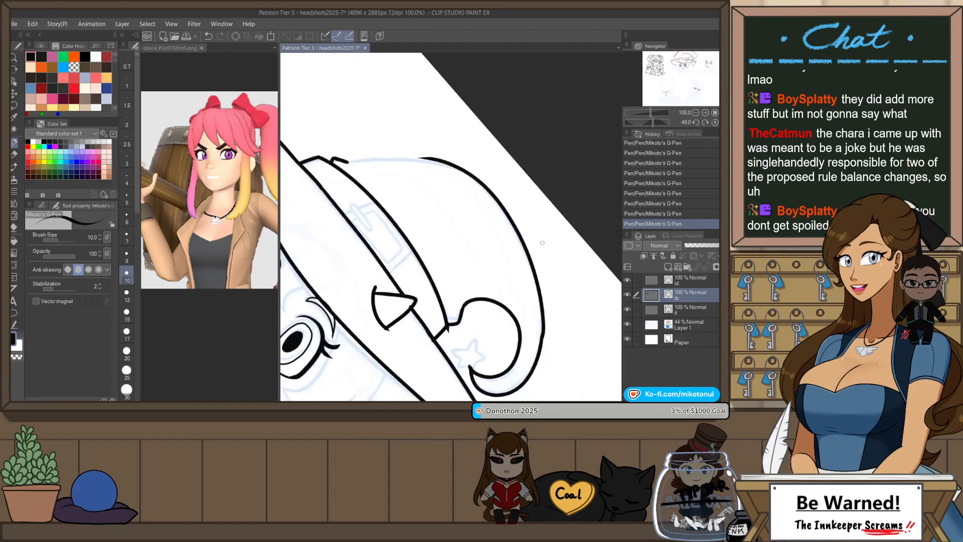
{"action": "key", "text": "r"}
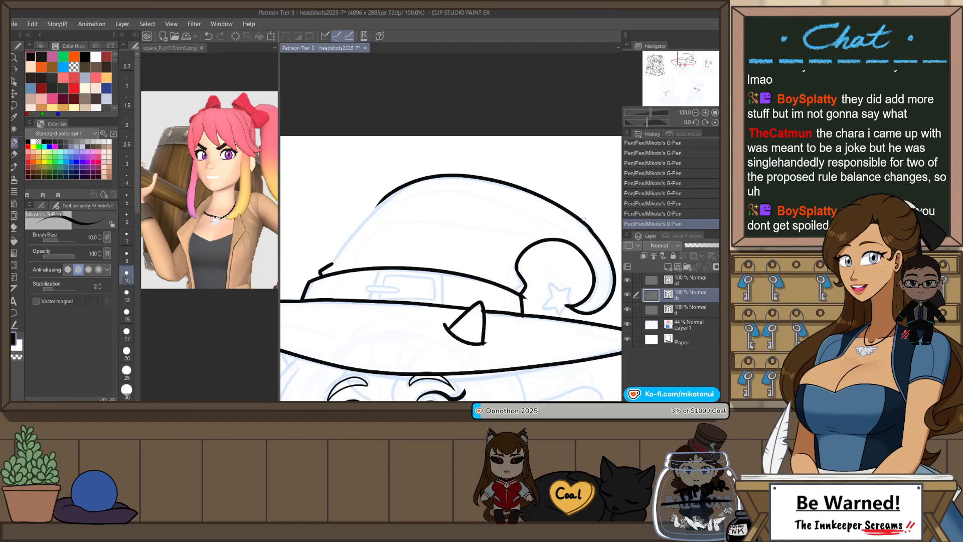
{"action": "key", "text": "o"}
{"action": "left_click", "coordinate": [592, 224]}
{"action": "scroll", "coordinate": [592, 224], "scroll_direction": "up", "scroll_amount": 2}
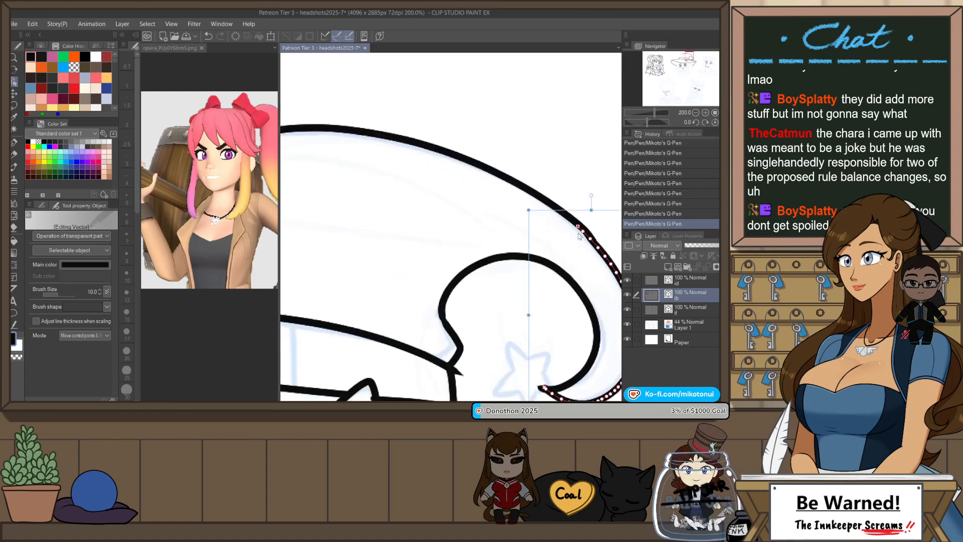
{"action": "left_click", "coordinate": [581, 222]}
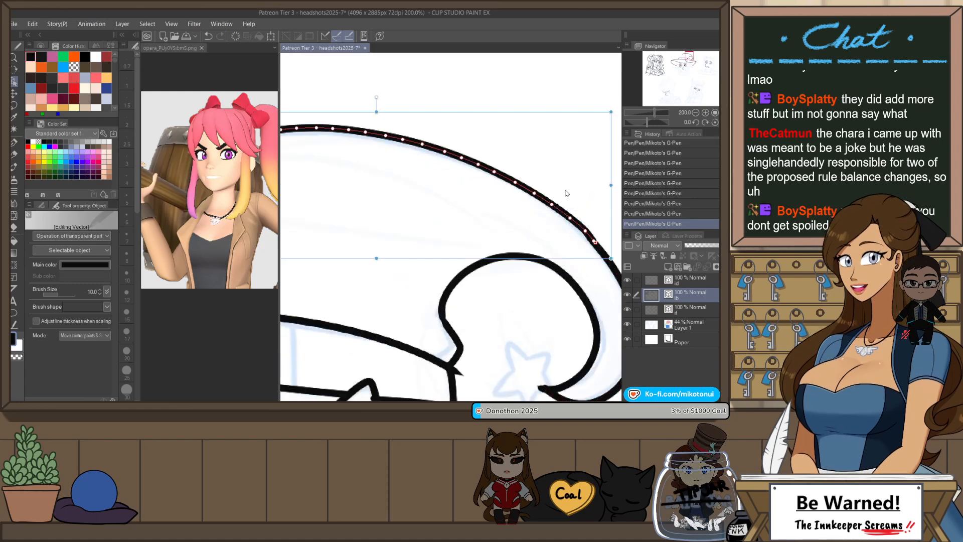
{"action": "left_click_drag", "start_coordinate": [610, 257], "coordinate": [596, 245]}
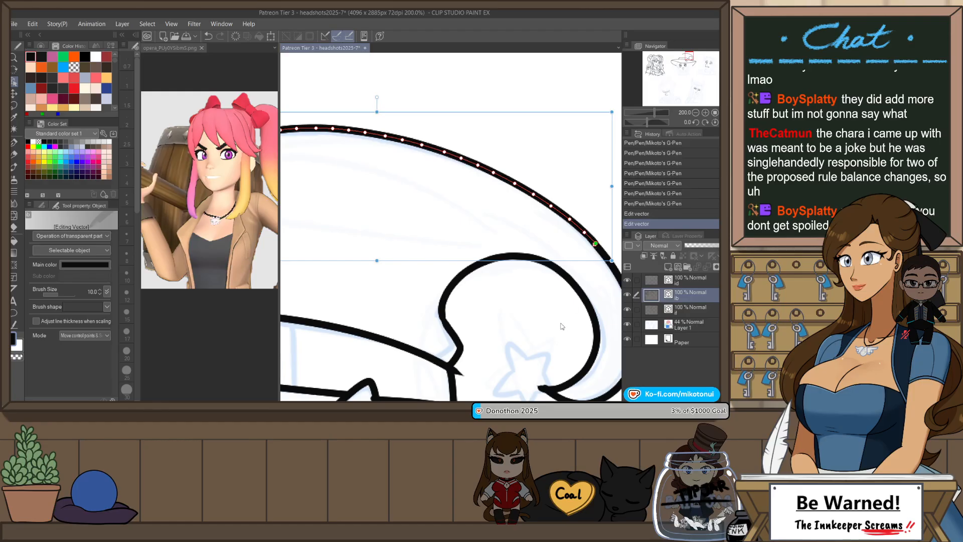
- Ink the crown's remaining side contour from the fold above the hat band up to the top curve
{"action": "key", "text": "p"}
{"action": "scroll", "coordinate": [602, 199], "scroll_direction": "down", "scroll_amount": 3}
{"action": "scroll", "coordinate": [435, 234], "scroll_direction": "up", "scroll_amount": 3}
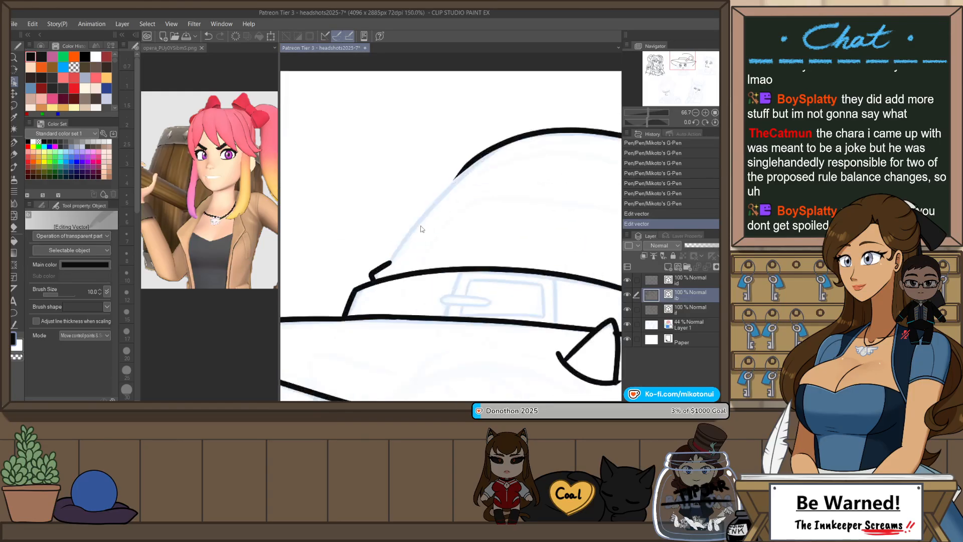
{"action": "left_click_drag", "start_coordinate": [379, 273], "coordinate": [468, 160]}
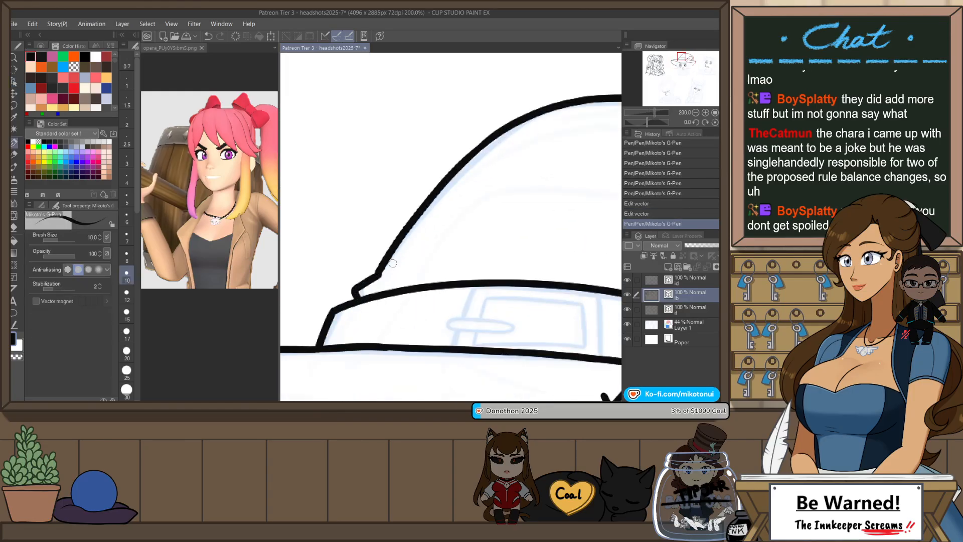
- Ink the buckle's outer side edge across the hat band, on the side nearest the triangular spike
{"action": "scroll", "coordinate": [393, 263], "scroll_direction": "down", "scroll_amount": 2}
{"action": "key", "text": "r"}
{"action": "left_click_drag", "start_coordinate": [533, 233], "coordinate": [538, 192]}
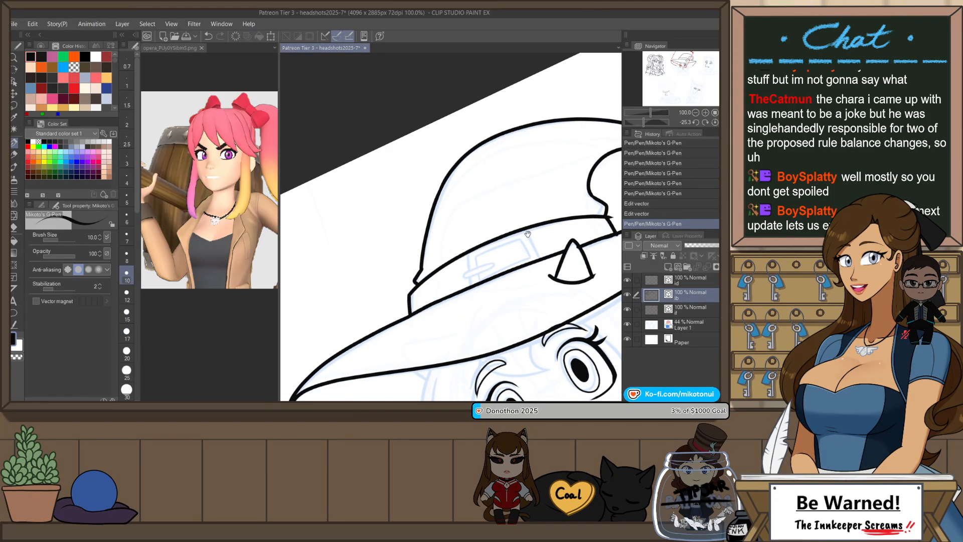
{"action": "left_click_drag", "start_coordinate": [527, 233], "coordinate": [485, 265]}
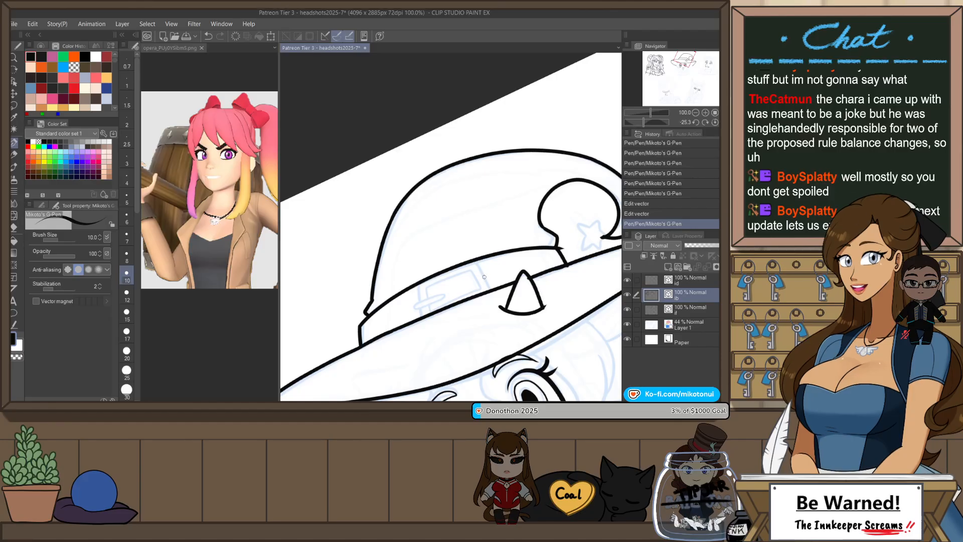
{"action": "key", "text": "r"}
{"action": "left_click_drag", "start_coordinate": [497, 262], "coordinate": [512, 273]}
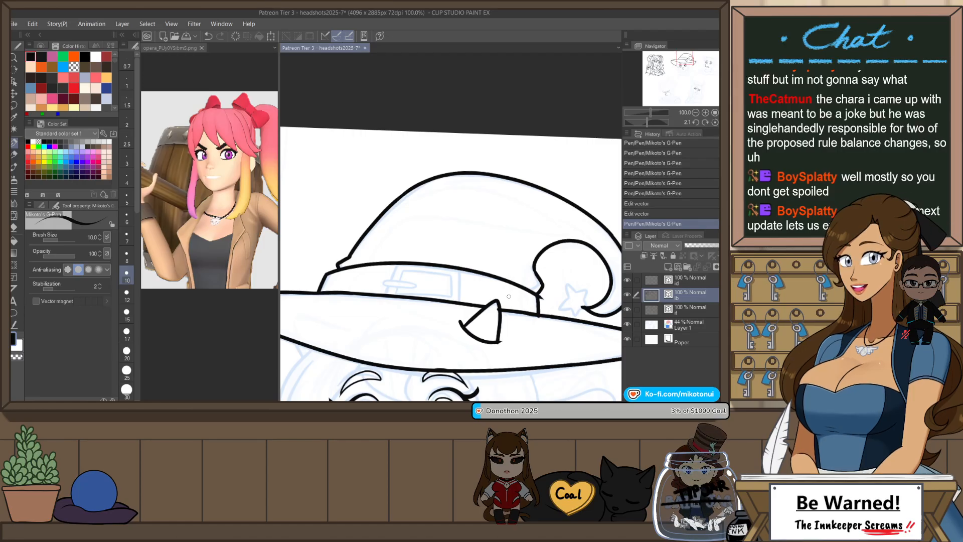
{"action": "key", "text": "r"}
{"action": "mouse_move", "coordinate": [508, 296]}
{"action": "left_mouse_down"}
{"action": "mouse_move", "coordinate": [550, 241]}
{"action": "mouse_move", "coordinate": [526, 302]}
{"action": "left_mouse_up"}
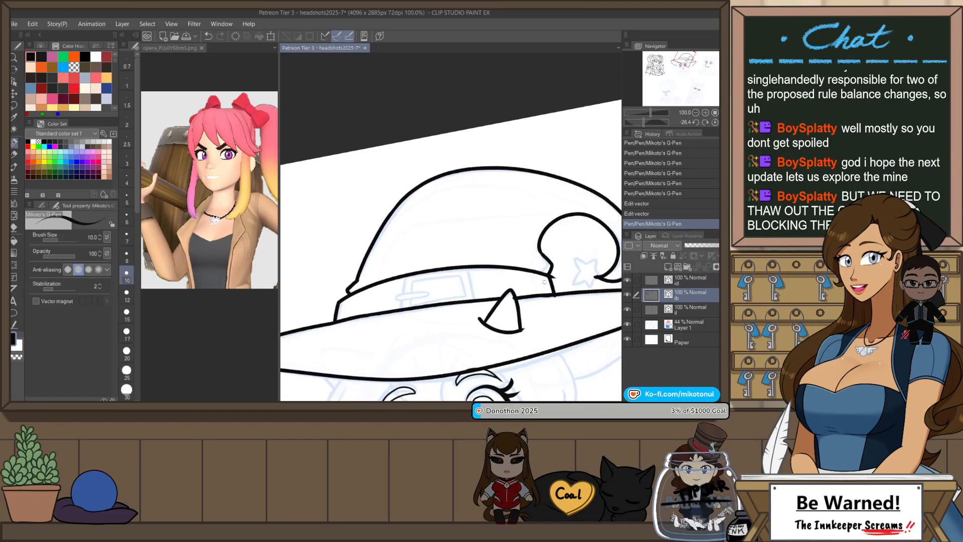
{"action": "scroll", "coordinate": [526, 302], "scroll_direction": "up", "scroll_amount": 1}
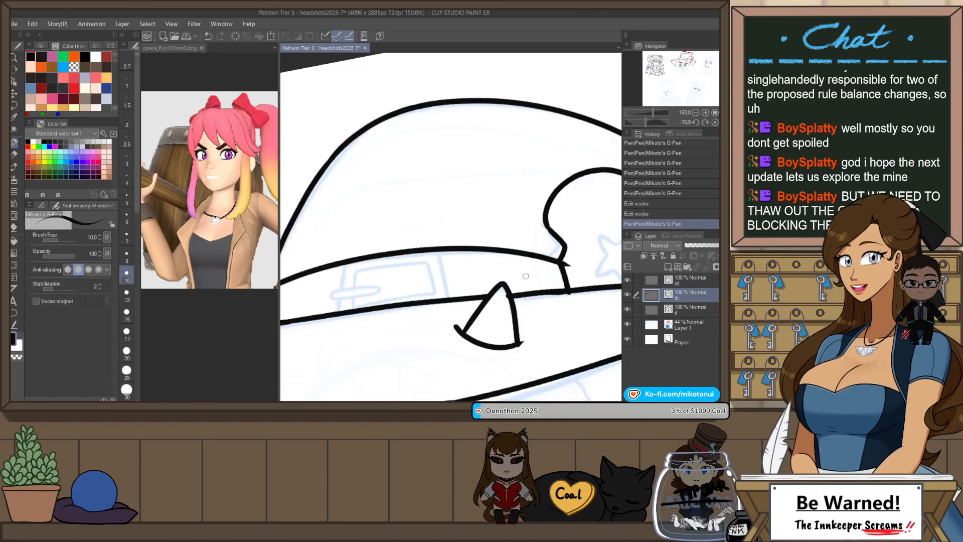
{"action": "scroll", "coordinate": [438, 260], "scroll_direction": "up", "scroll_amount": 1}
{"action": "left_click_drag", "start_coordinate": [435, 249], "coordinate": [447, 312]}
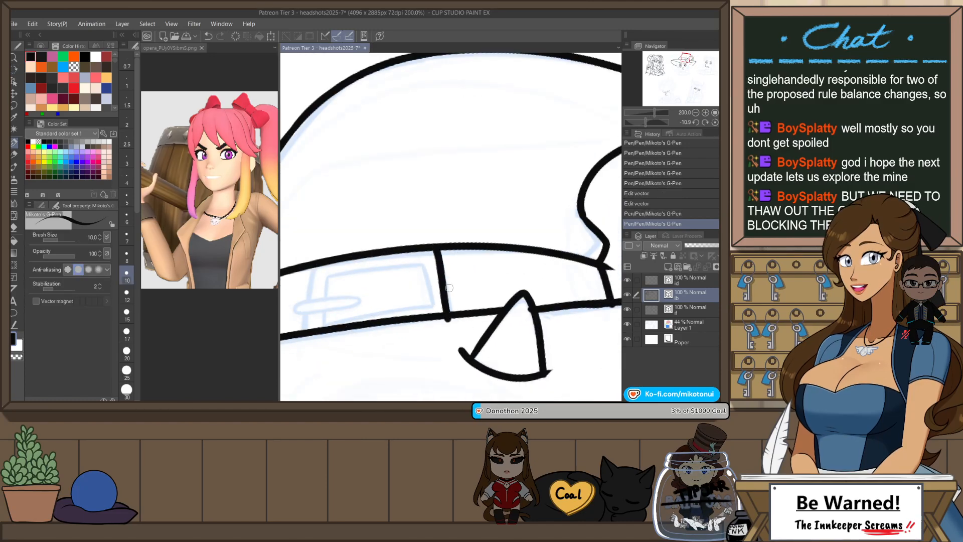
{"action": "key", "text": "ctrl+z"}
{"action": "mouse_move", "coordinate": [436, 250]}
{"action": "left_mouse_down"}
{"action": "mouse_move", "coordinate": [445, 313]}
{"action": "mouse_move", "coordinate": [417, 306]}
{"action": "mouse_move", "coordinate": [487, 311]}
{"action": "left_mouse_up"}
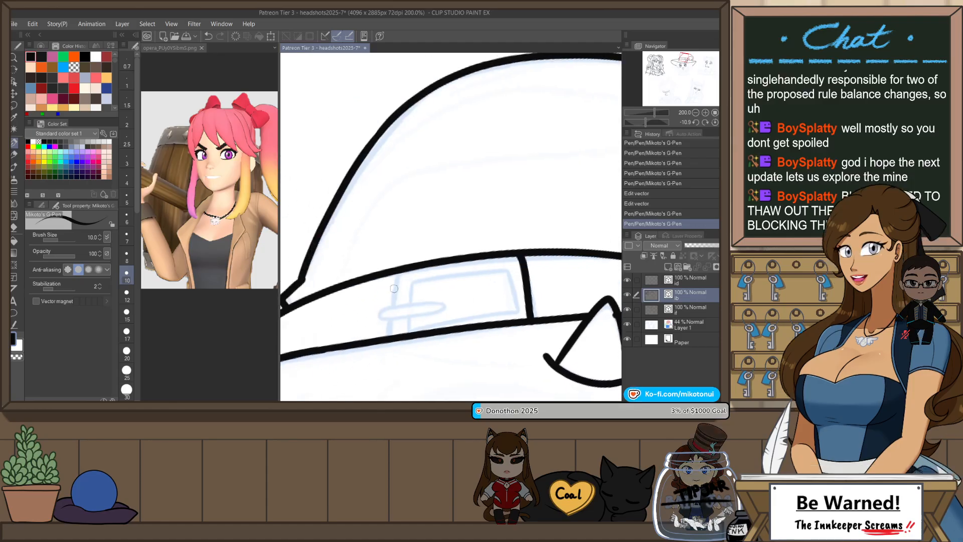
- Ink the buckle's opposite outer side edge across the hat band, between the band's two contours
{"action": "left_click_drag", "start_coordinate": [397, 273], "coordinate": [387, 335]}
{"action": "key", "text": "ctrl+z"}
{"action": "left_click_drag", "start_coordinate": [397, 273], "coordinate": [389, 341]}
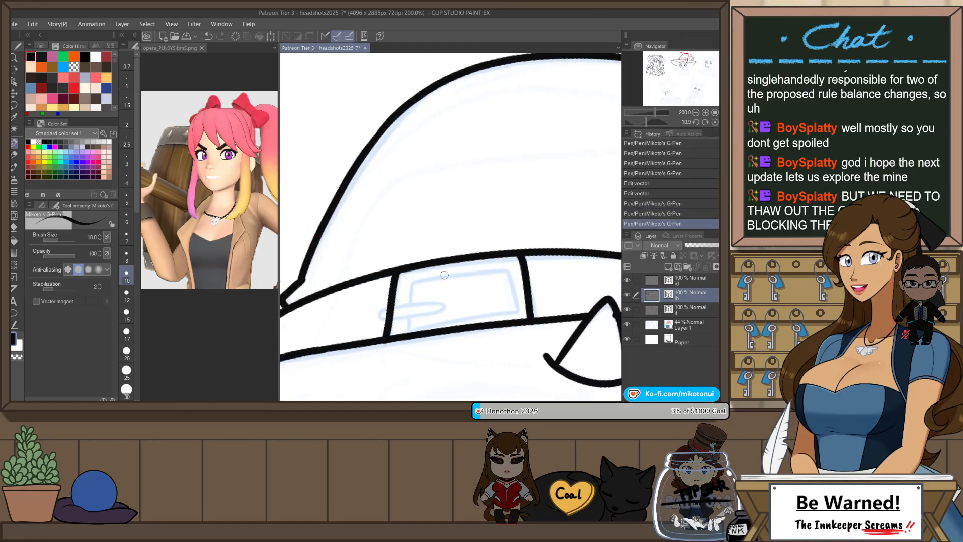
{"action": "key", "text": "ctrl+z"}
{"action": "left_click_drag", "start_coordinate": [396, 274], "coordinate": [391, 340]}
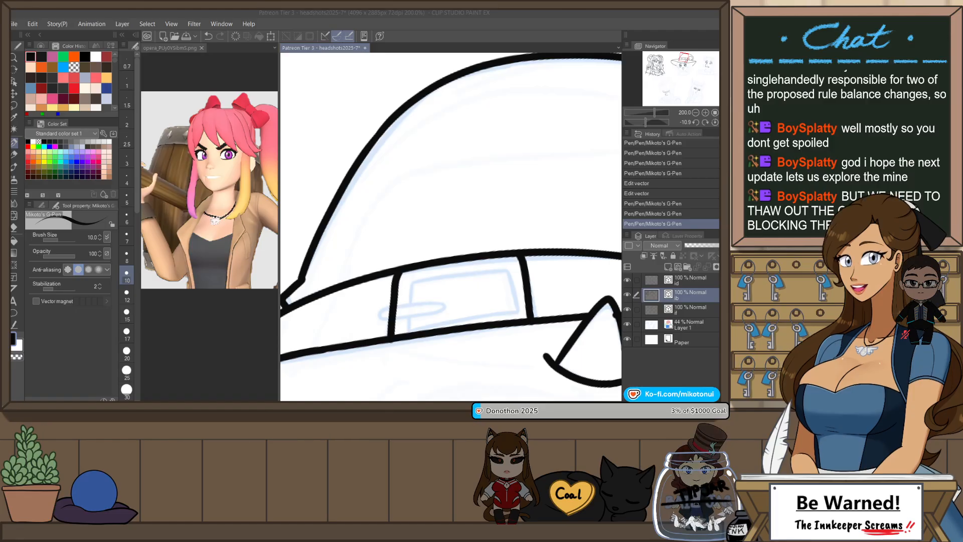
{"action": "left_click", "coordinate": [512, 72]}
{"action": "scroll", "coordinate": [473, 126], "scroll_direction": "down", "scroll_amount": 2}
{"action": "left_click_drag", "start_coordinate": [592, 186], "coordinate": [445, 218]}
{"action": "scroll", "coordinate": [525, 222], "scroll_direction": "up", "scroll_amount": 2}
{"action": "key", "text": "p"}
{"action": "left_click_drag", "start_coordinate": [382, 252], "coordinate": [454, 182]}
{"action": "key", "text": "ctrl+z"}
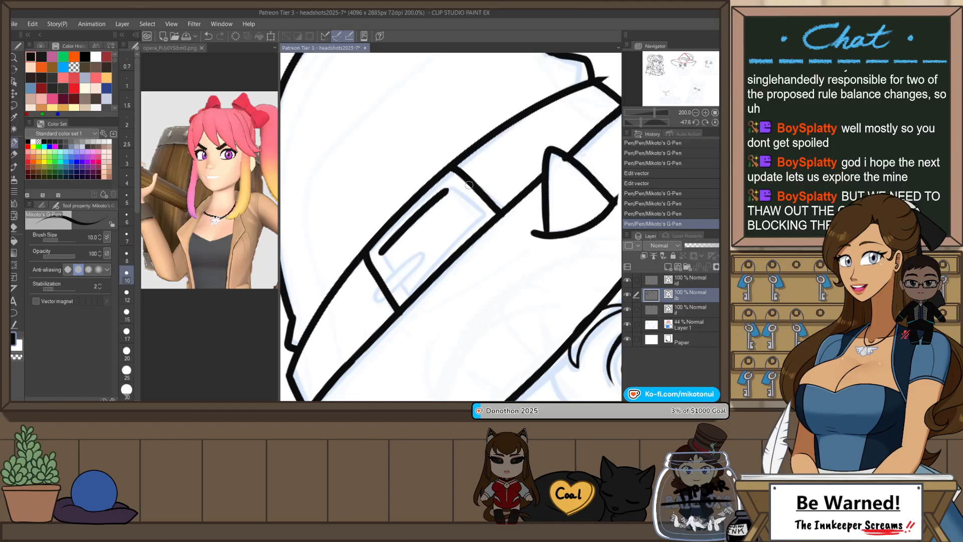
{"action": "scroll", "coordinate": [476, 186], "scroll_direction": "down", "scroll_amount": 2}
{"action": "key", "text": "ctrl+z"}
- Ink the fringe lock hanging from the brim over the forehead, with its short closing curve between the eyebrows
{"action": "scroll", "coordinate": [476, 187], "scroll_direction": "down", "scroll_amount": 3}
{"action": "scroll", "coordinate": [496, 200], "scroll_direction": "up", "scroll_amount": 2}
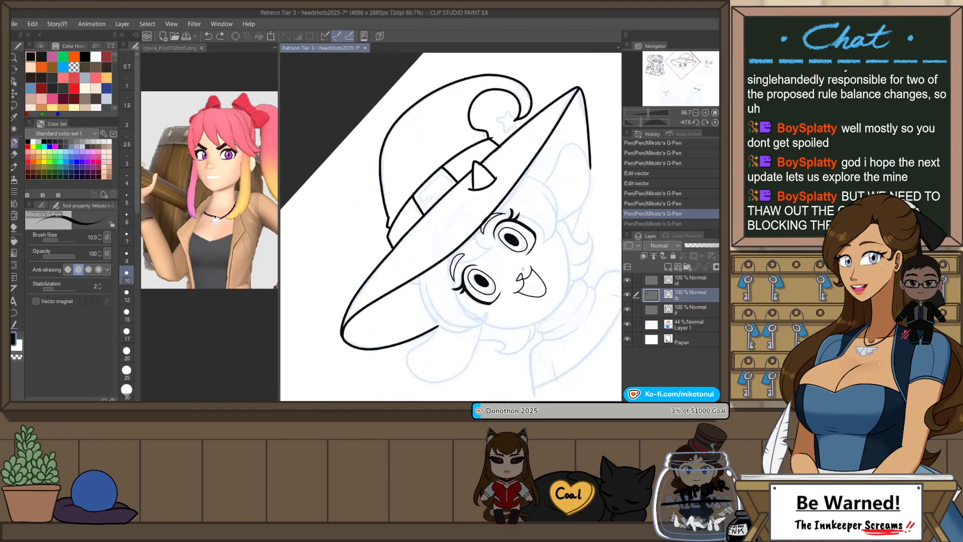
{"action": "key", "text": "ctrl+@"}
{"action": "scroll", "coordinate": [510, 272], "scroll_direction": "up", "scroll_amount": 3}
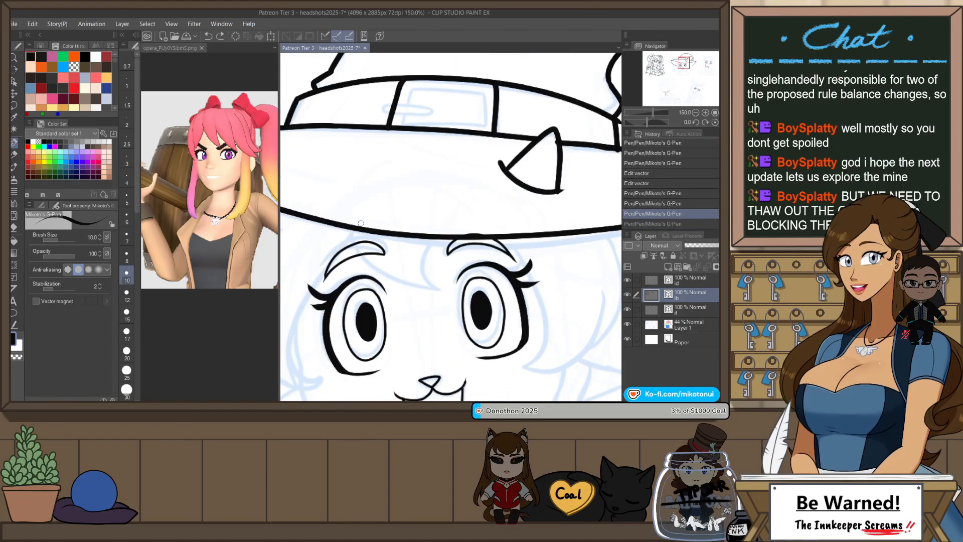
{"action": "left_click_drag", "start_coordinate": [357, 231], "coordinate": [444, 282]}
{"action": "left_click_drag", "start_coordinate": [358, 222], "coordinate": [373, 265]}
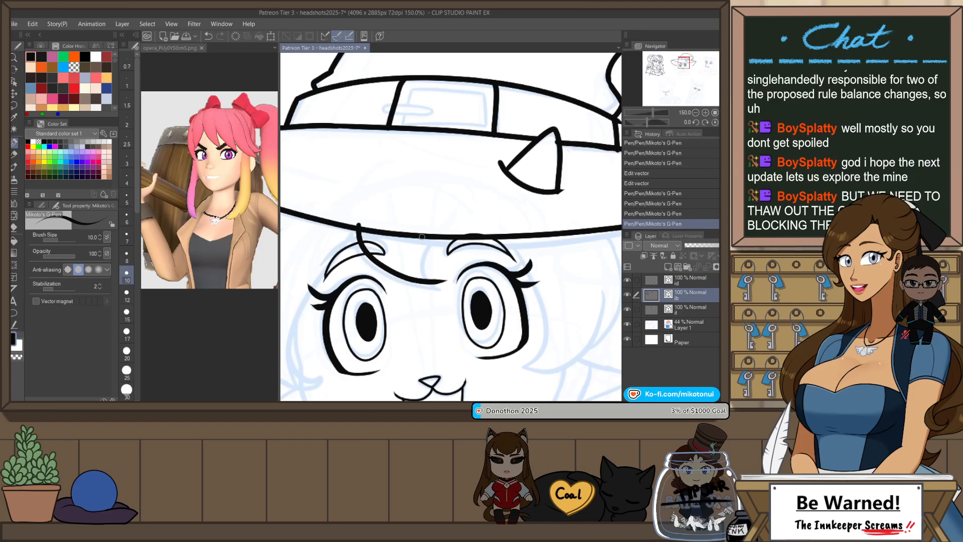
{"action": "key", "text": "ctrl+z"}
{"action": "mouse_move", "coordinate": [359, 224]}
{"action": "left_mouse_down"}
{"action": "mouse_move", "coordinate": [361, 245]}
{"action": "mouse_move", "coordinate": [448, 286]}
{"action": "mouse_move", "coordinate": [452, 223]}
{"action": "left_mouse_up"}
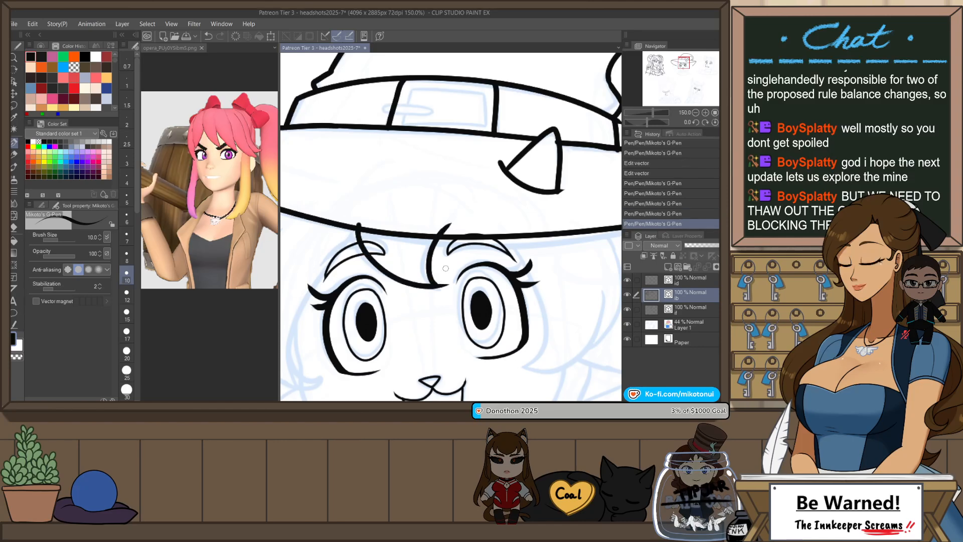
{"action": "key", "text": "ctrl+z"}
{"action": "mouse_move", "coordinate": [435, 286]}
{"action": "left_mouse_down"}
{"action": "mouse_move", "coordinate": [453, 224]}
{"action": "mouse_move", "coordinate": [487, 204]}
{"action": "mouse_move", "coordinate": [483, 237]}
{"action": "left_mouse_up"}
{"action": "key", "text": "ctrl+z"}
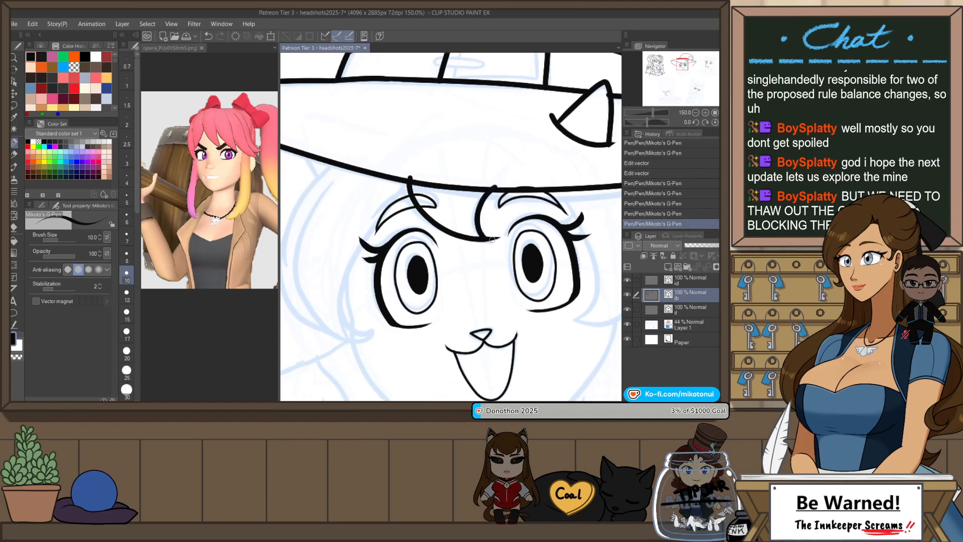
- Ink the side hair lock beside the eye, with its inner edge, middle strand line and outer edge up to the brim
{"action": "mouse_move", "coordinate": [405, 181]}
{"action": "left_mouse_down"}
{"action": "mouse_move", "coordinate": [488, 134]}
{"action": "mouse_move", "coordinate": [447, 188]}
{"action": "mouse_move", "coordinate": [513, 276]}
{"action": "left_mouse_up"}
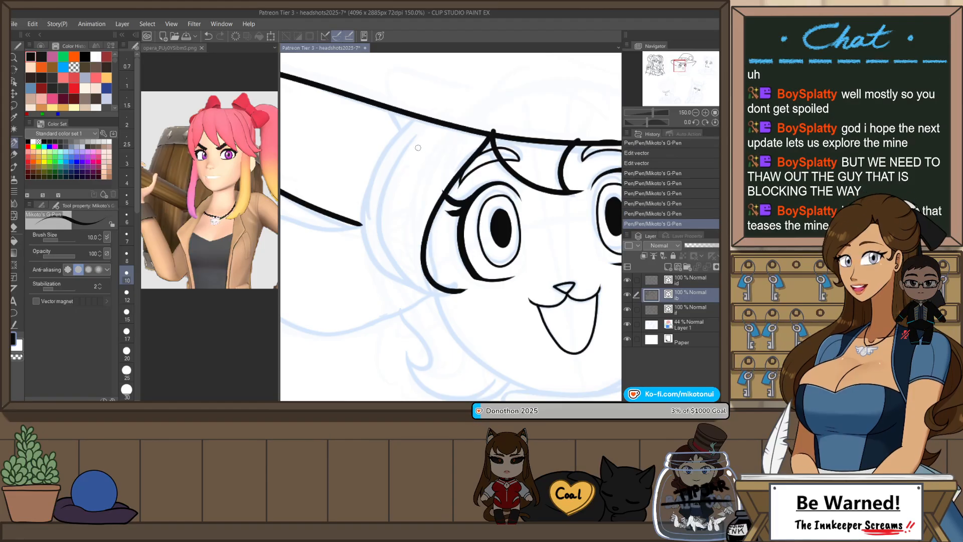
{"action": "left_click_drag", "start_coordinate": [441, 292], "coordinate": [425, 141]}
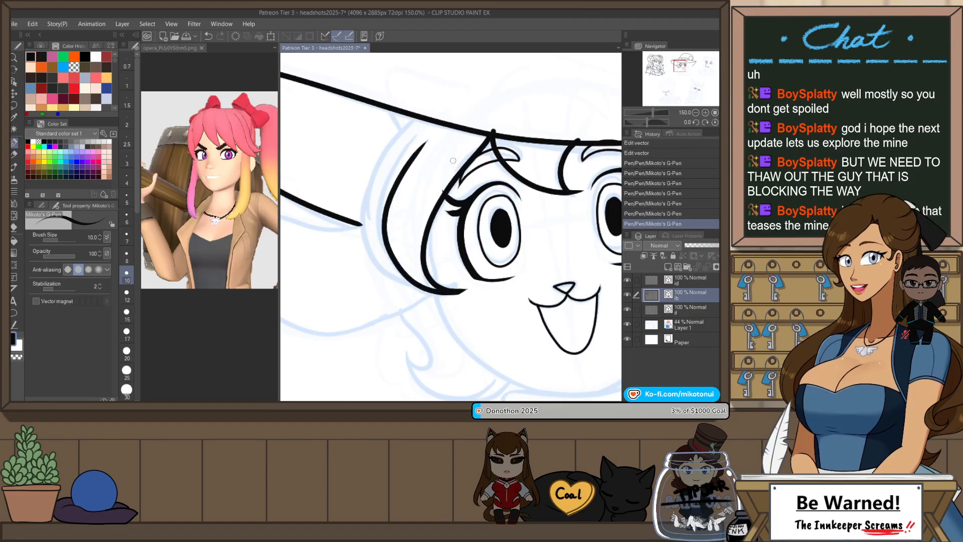
{"action": "key", "text": "ctrl+z"}
{"action": "left_click_drag", "start_coordinate": [461, 291], "coordinate": [416, 142]}
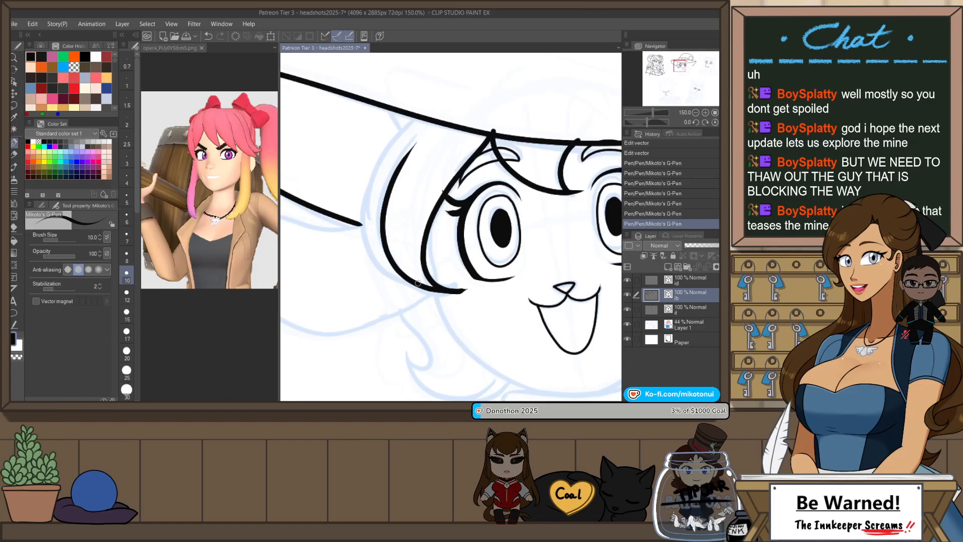
{"action": "mouse_move", "coordinate": [418, 284]}
{"action": "left_mouse_down"}
{"action": "mouse_move", "coordinate": [358, 223]}
{"action": "mouse_move", "coordinate": [424, 112]}
{"action": "left_mouse_up"}
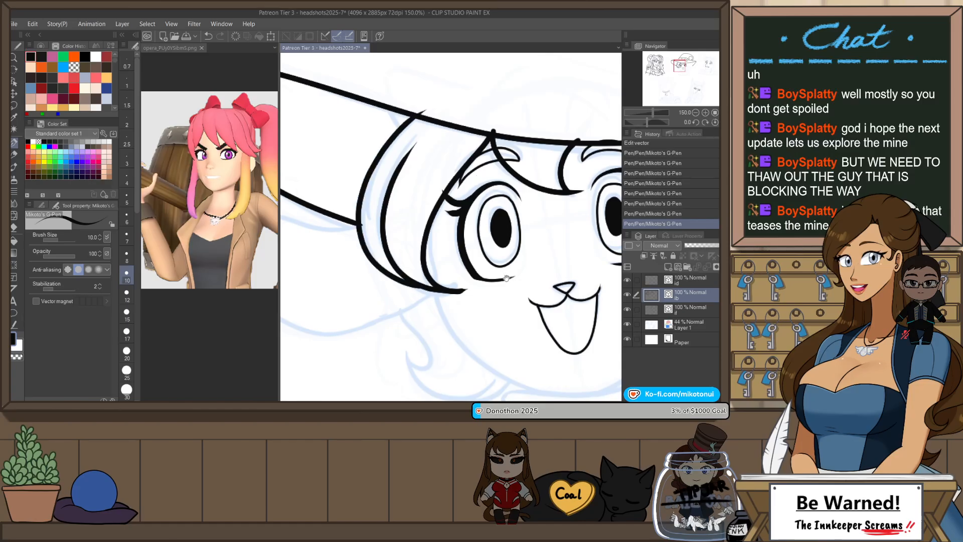
- Ink the short slanted line crossing the brim's lower edge just outside the top of the side hair lock
{"action": "left_click_drag", "start_coordinate": [507, 277], "coordinate": [467, 318]}
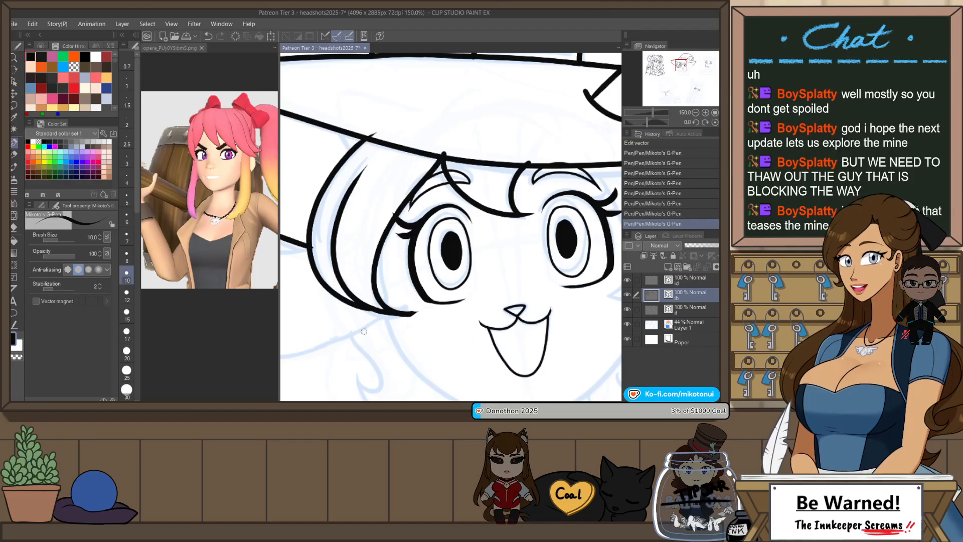
{"action": "left_click_drag", "start_coordinate": [514, 187], "coordinate": [516, 270]}
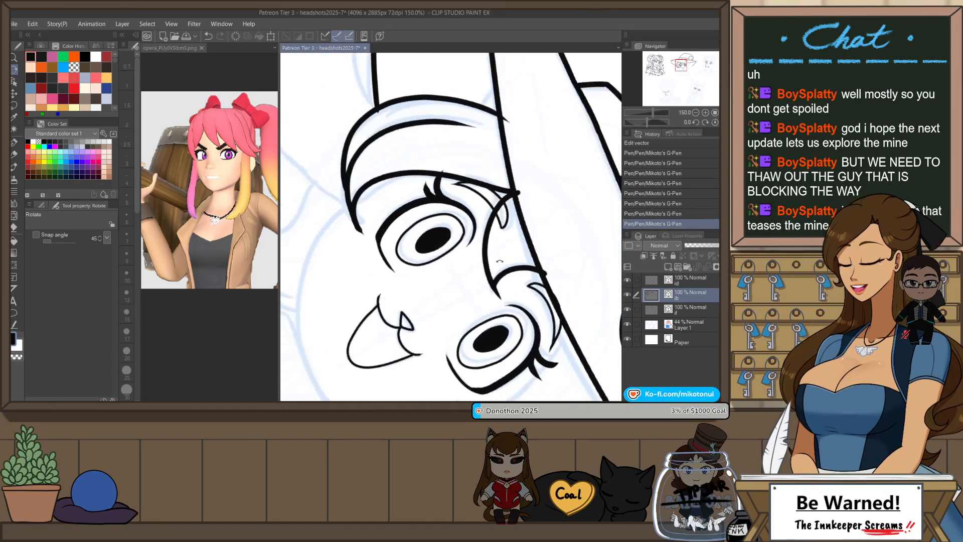
{"action": "left_click_drag", "start_coordinate": [500, 161], "coordinate": [427, 253]}
{"action": "left_click_drag", "start_coordinate": [430, 159], "coordinate": [405, 189]}
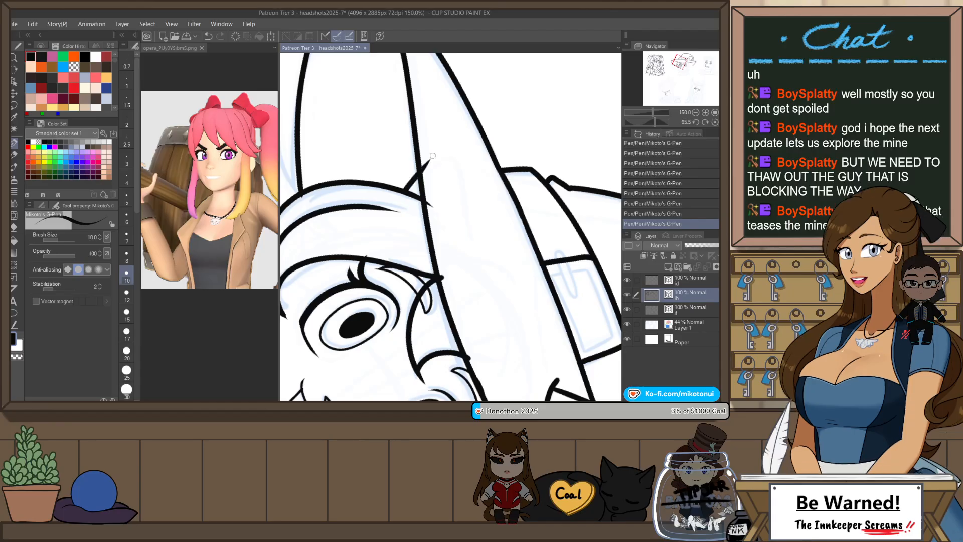
{"action": "key", "text": "ctrl+at"}
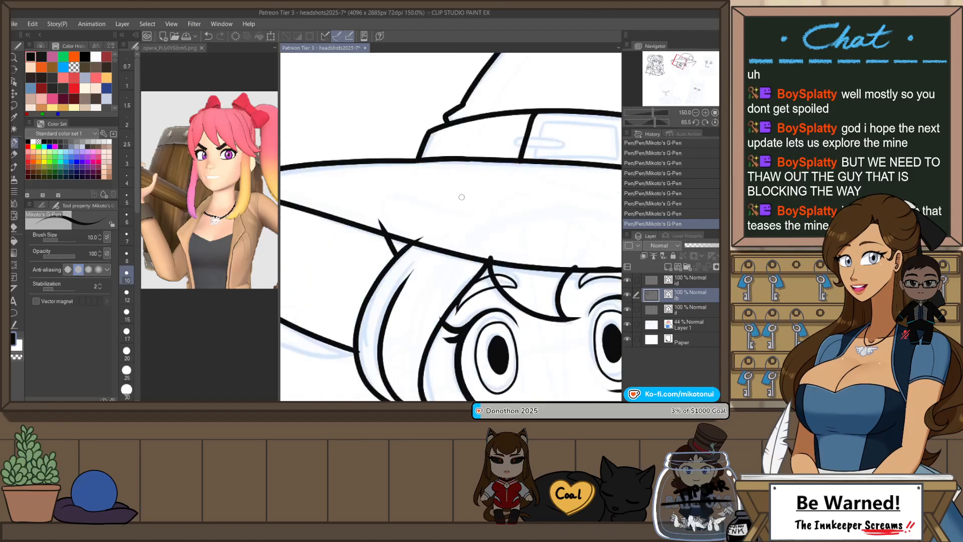
- Ink the side hair lock on the other side of the face, with its edges and inner strand line below the brim
{"action": "scroll", "coordinate": [463, 194], "scroll_direction": "down", "scroll_amount": 4}
{"action": "scroll", "coordinate": [531, 204], "scroll_direction": "up", "scroll_amount": 2}
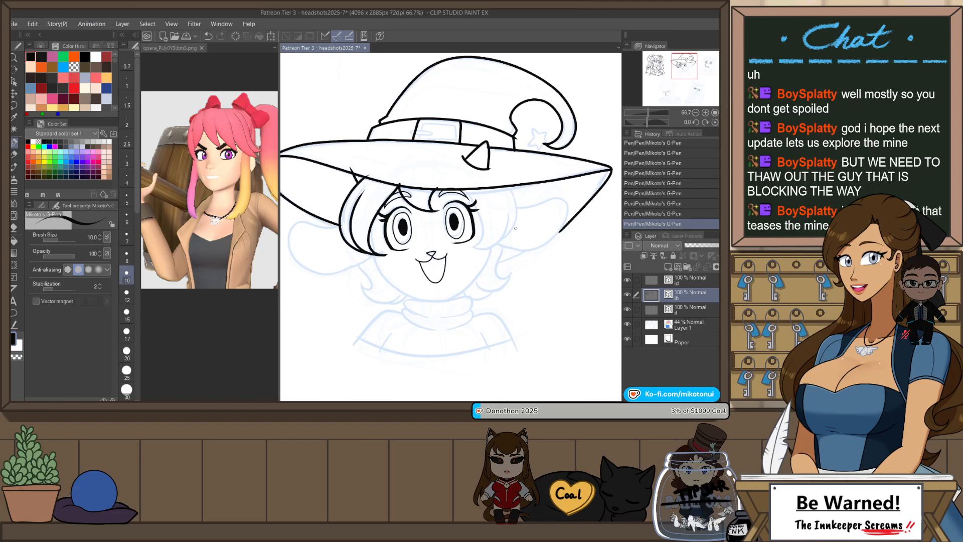
{"action": "scroll", "coordinate": [367, 241], "scroll_direction": "up", "scroll_amount": 3}
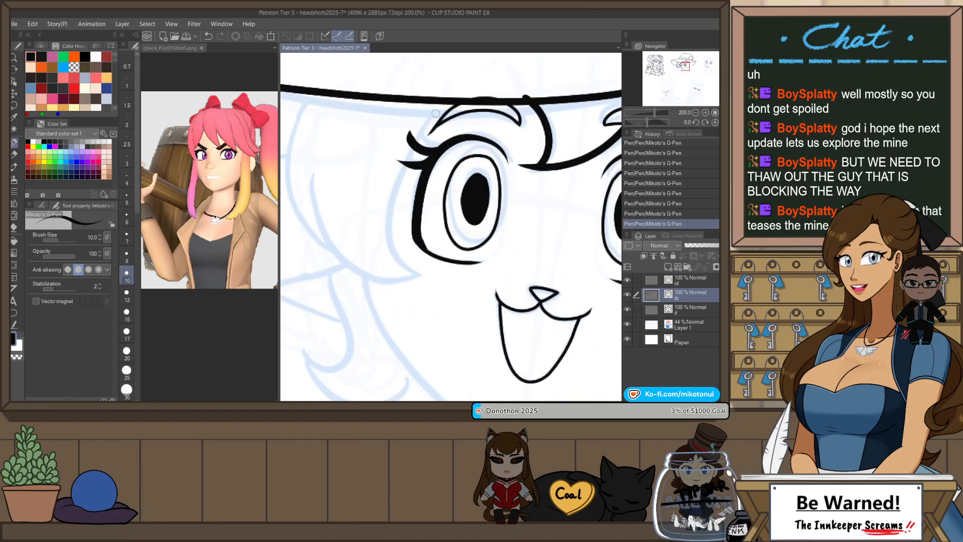
{"action": "mouse_move", "coordinate": [441, 102]}
{"action": "left_mouse_down"}
{"action": "mouse_move", "coordinate": [395, 276]}
{"action": "mouse_move", "coordinate": [422, 286]}
{"action": "left_mouse_up"}
{"action": "left_click_drag", "start_coordinate": [415, 284], "coordinate": [477, 319]}
{"action": "key", "text": "ctrl+z"}
{"action": "mouse_move", "coordinate": [501, 138]}
{"action": "left_mouse_down"}
{"action": "mouse_move", "coordinate": [439, 289]}
{"action": "mouse_move", "coordinate": [454, 307]}
{"action": "mouse_move", "coordinate": [473, 172]}
{"action": "mouse_move", "coordinate": [505, 305]}
{"action": "left_mouse_up"}
{"action": "key", "text": "ctrl+z"}
{"action": "mouse_move", "coordinate": [387, 187]}
{"action": "left_mouse_down"}
{"action": "mouse_move", "coordinate": [383, 215]}
{"action": "mouse_move", "coordinate": [501, 310]}
{"action": "left_mouse_up"}
{"action": "mouse_move", "coordinate": [372, 129]}
{"action": "left_mouse_down"}
{"action": "mouse_move", "coordinate": [347, 241]}
{"action": "mouse_move", "coordinate": [399, 282]}
{"action": "mouse_move", "coordinate": [344, 195]}
{"action": "mouse_move", "coordinate": [410, 283]}
{"action": "mouse_move", "coordinate": [449, 303]}
{"action": "mouse_move", "coordinate": [533, 247]}
{"action": "left_mouse_up"}
{"action": "key", "text": "ctrl+z"}
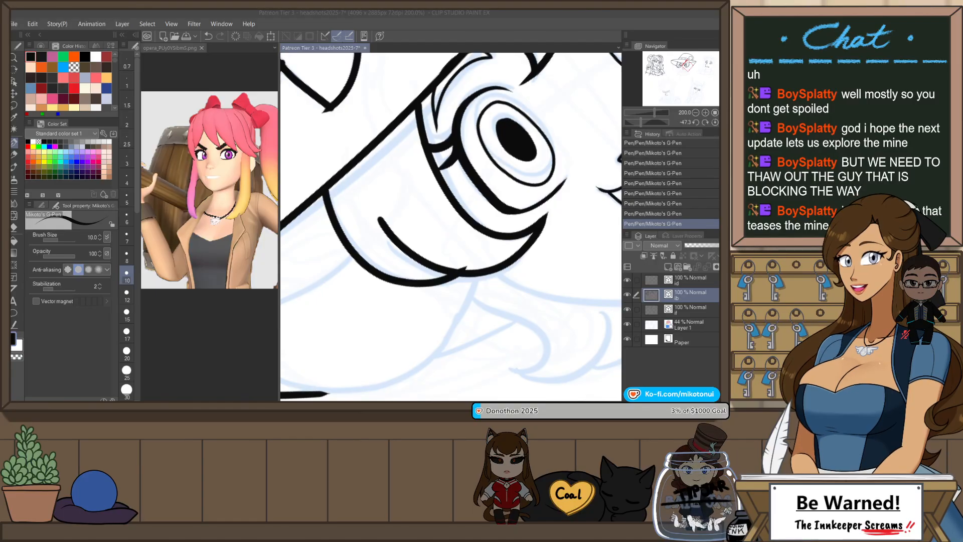
- Ink the rounded outline of the drooping ear beside the newly inked side hair lock, under the hat brim
{"action": "left_click_drag", "start_coordinate": [477, 301], "coordinate": [557, 209]}
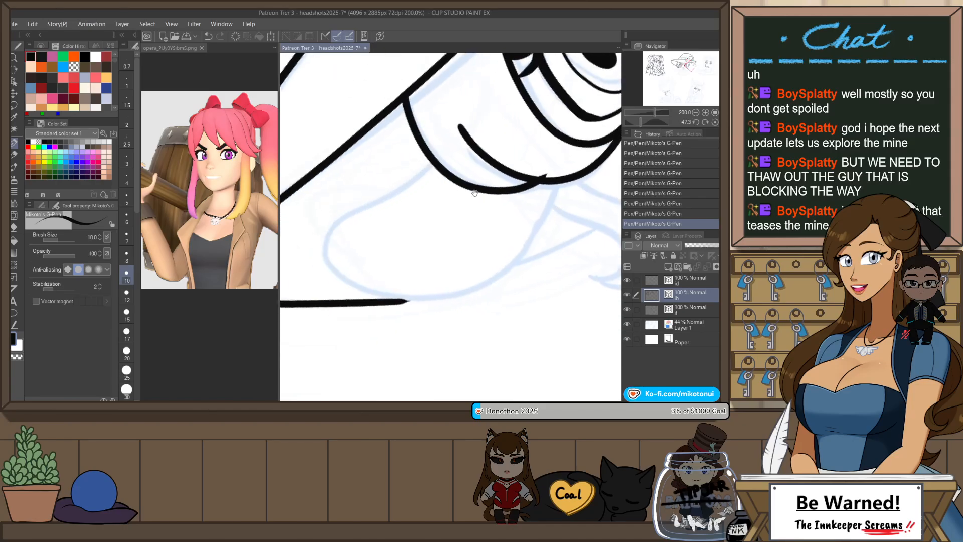
{"action": "mouse_move", "coordinate": [433, 168]}
{"action": "left_mouse_down"}
{"action": "mouse_move", "coordinate": [326, 241]}
{"action": "mouse_move", "coordinate": [396, 294]}
{"action": "mouse_move", "coordinate": [543, 204]}
{"action": "mouse_move", "coordinate": [554, 173]}
{"action": "left_mouse_up"}
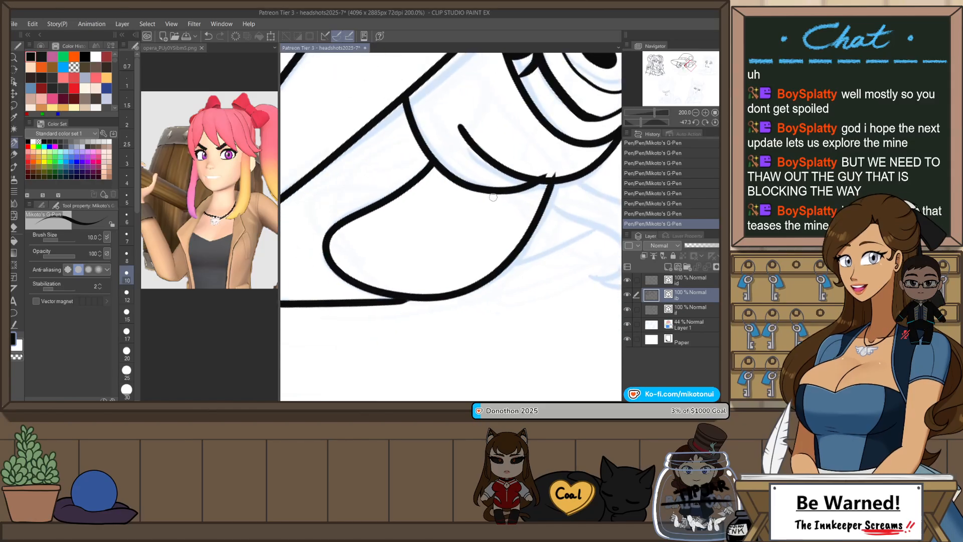
- Redraw the rounded outline of the drooping ear under the hat brim, replacing the previous stroke
{"action": "key", "text": "ctrl+z"}
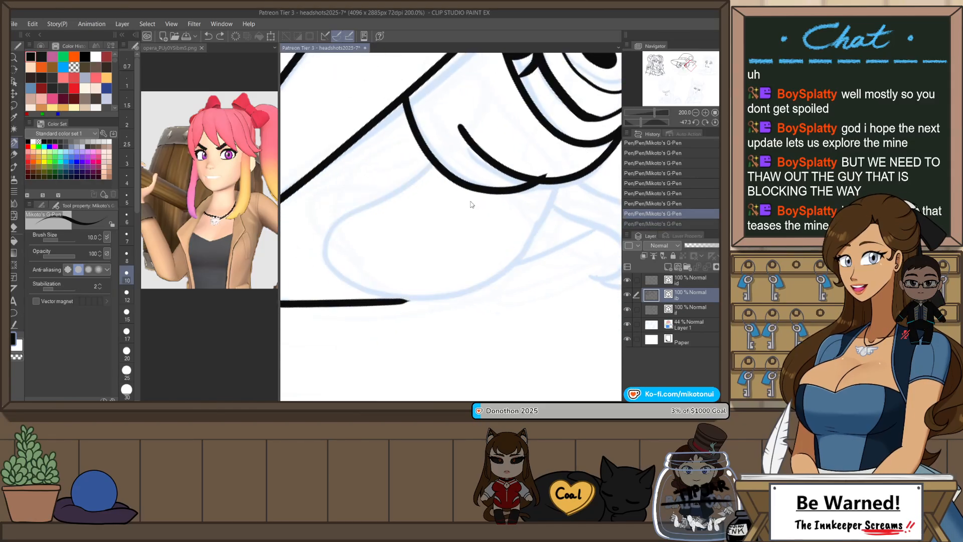
{"action": "mouse_move", "coordinate": [430, 164]}
{"action": "left_mouse_down"}
{"action": "mouse_move", "coordinate": [348, 277]}
{"action": "mouse_move", "coordinate": [404, 188]}
{"action": "mouse_move", "coordinate": [341, 222]}
{"action": "mouse_move", "coordinate": [359, 278]}
{"action": "mouse_move", "coordinate": [478, 283]}
{"action": "mouse_move", "coordinate": [555, 185]}
{"action": "left_mouse_up"}
{"action": "key", "text": "ctrl+z"}
{"action": "scroll", "coordinate": [555, 206], "scroll_direction": "down", "scroll_amount": 2}
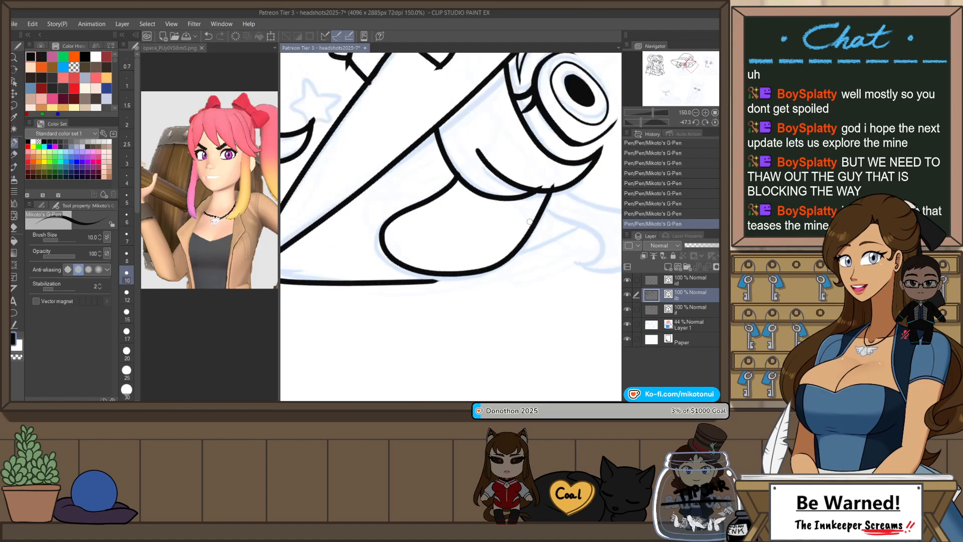
{"action": "scroll", "coordinate": [558, 205], "scroll_direction": "down", "scroll_amount": 3}
{"action": "left_click_drag", "start_coordinate": [618, 238], "coordinate": [533, 246]}
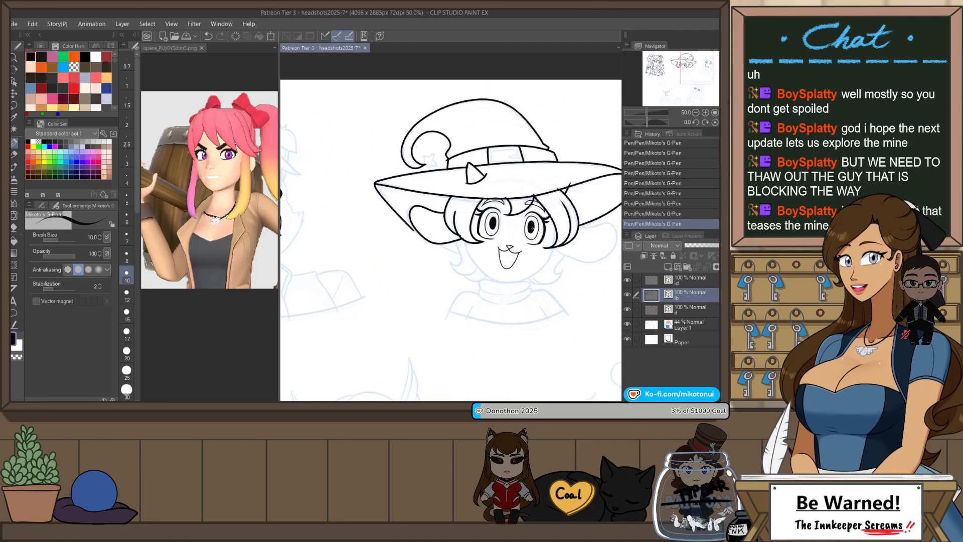
{"action": "scroll", "coordinate": [536, 246], "scroll_direction": "up", "scroll_amount": 2}
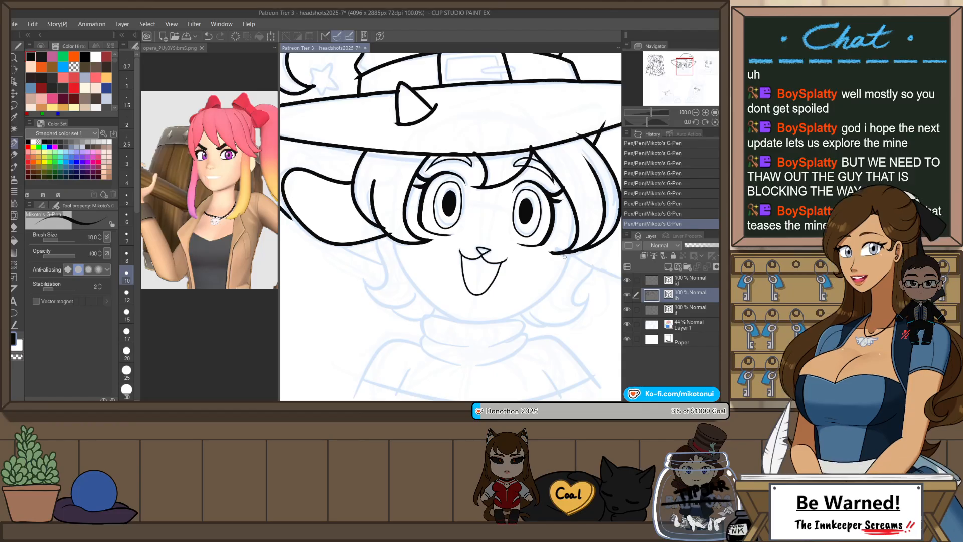
- Delete the duplicate vector line along the inner edge of the side hair lock beside the eye
{"action": "key", "text": "h"}
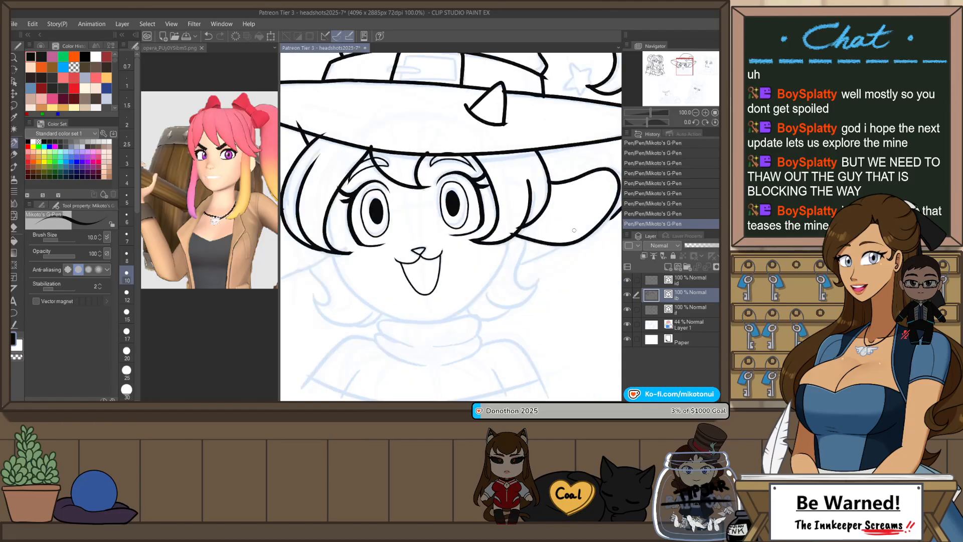
{"action": "key", "text": "i"}
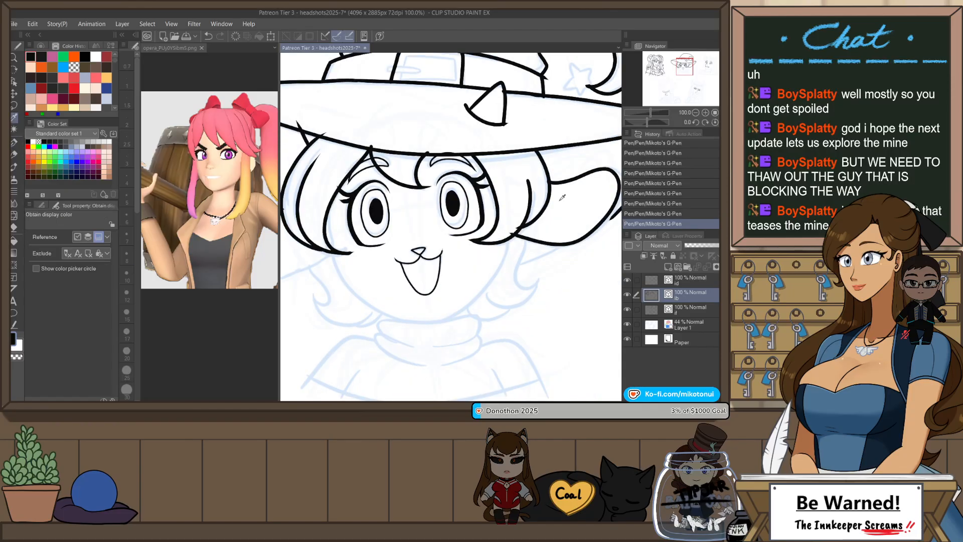
{"action": "left_click", "coordinate": [326, 229]}
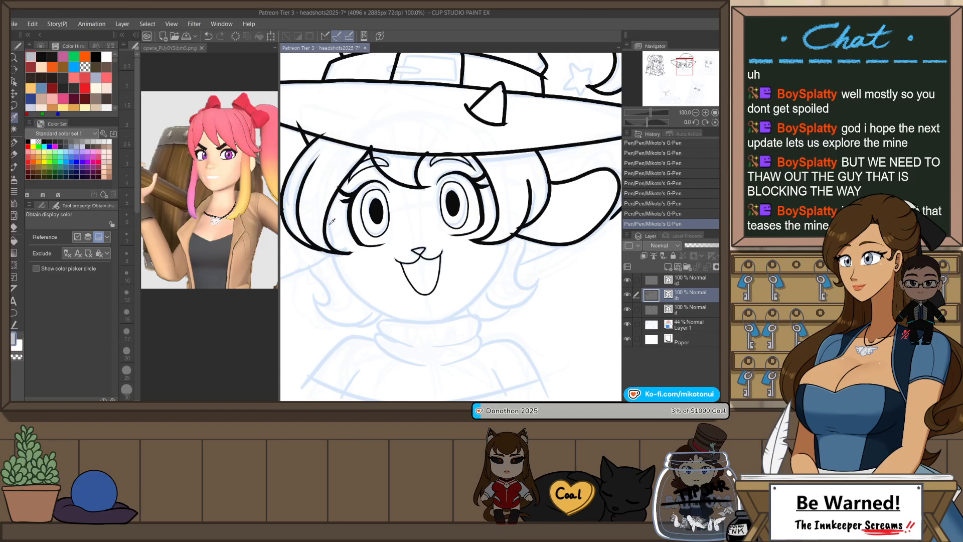
{"action": "left_click", "coordinate": [324, 229]}
{"action": "key", "text": "o"}
{"action": "left_click", "coordinate": [329, 225]}
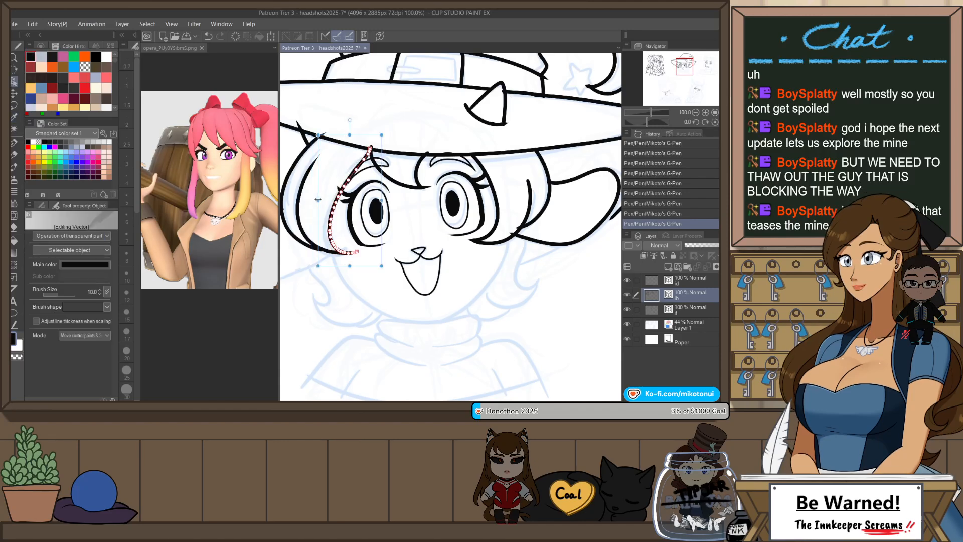
{"action": "key", "text": "Delete"}
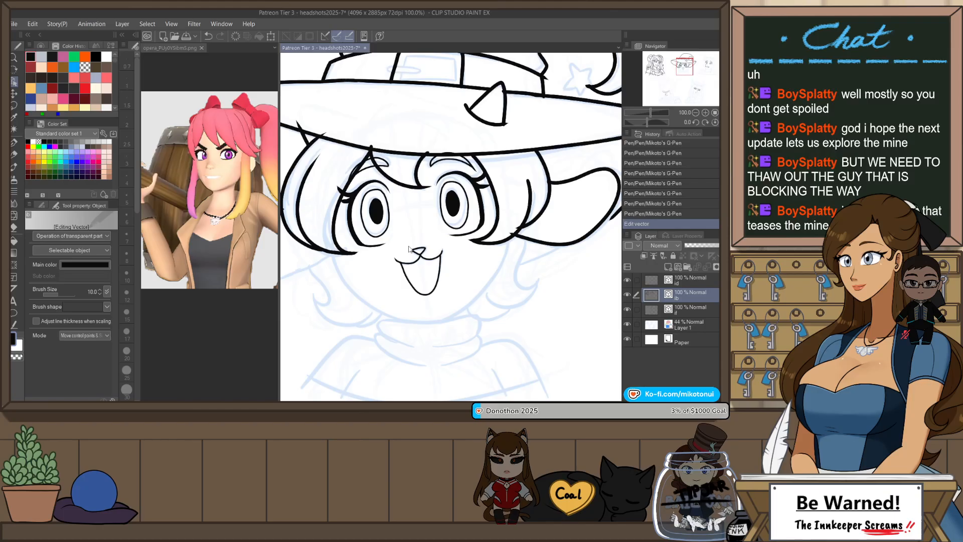
- Reshape the remaining inner edge of that side hair lock with the Pinch vector line tool
{"action": "scroll", "coordinate": [346, 198], "scroll_direction": "up", "scroll_amount": 2}
{"action": "left_click", "coordinate": [334, 227]}
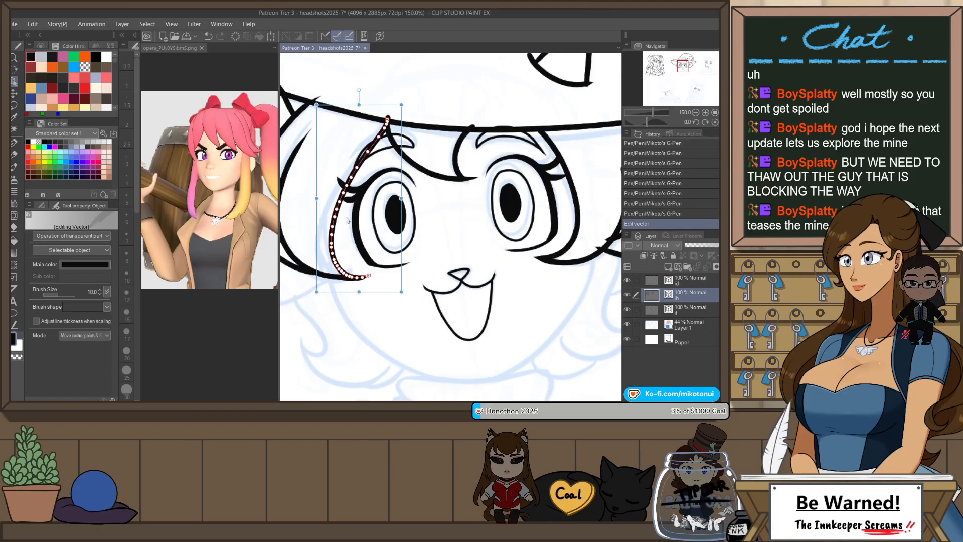
{"action": "key", "text": "y"}
{"action": "left_click", "coordinate": [331, 228]}
{"action": "key", "text": "ctrl+z"}
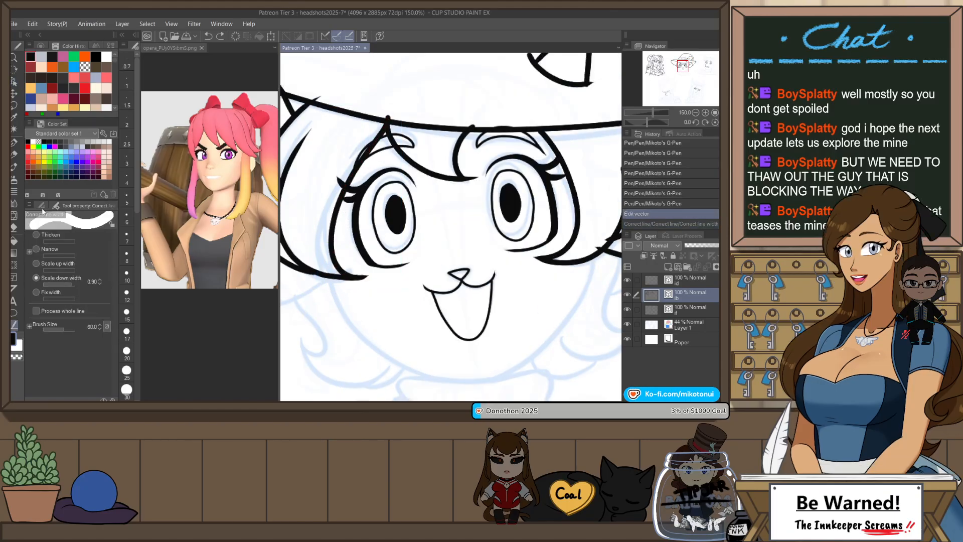
{"action": "left_click", "coordinate": [42, 206]}
{"action": "left_click", "coordinate": [55, 247]}
{"action": "left_click_drag", "start_coordinate": [333, 243], "coordinate": [329, 200]}
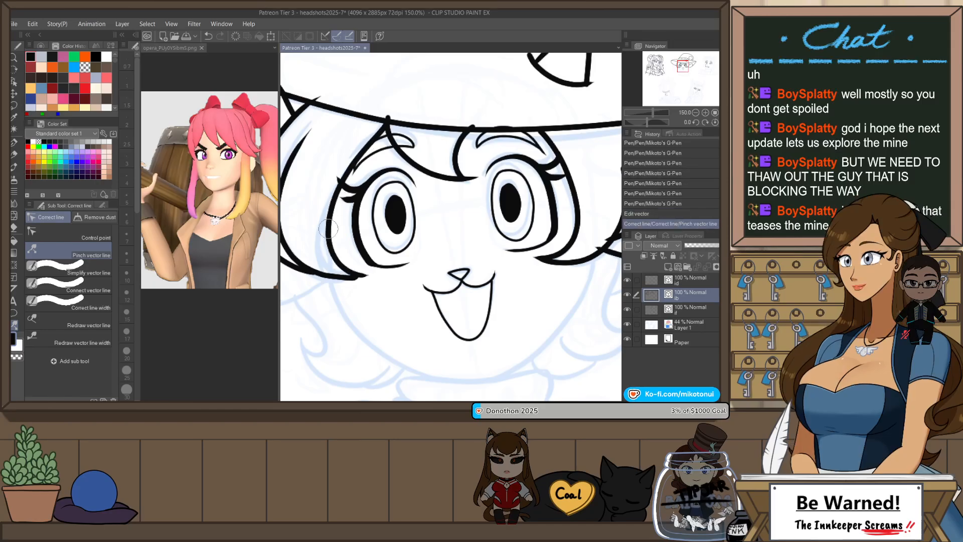
{"action": "left_click_drag", "start_coordinate": [346, 266], "coordinate": [366, 146]}
- Ink the cheek and jaw outline with Mikoto's G-Pen, from beneath the reshaped hair lock toward the chin
{"action": "key", "text": "p"}
{"action": "left_click_drag", "start_coordinate": [382, 294], "coordinate": [355, 228]}
{"action": "mouse_move", "coordinate": [330, 174]}
{"action": "left_mouse_down"}
{"action": "mouse_move", "coordinate": [310, 236]}
{"action": "mouse_move", "coordinate": [364, 364]}
{"action": "left_mouse_up"}
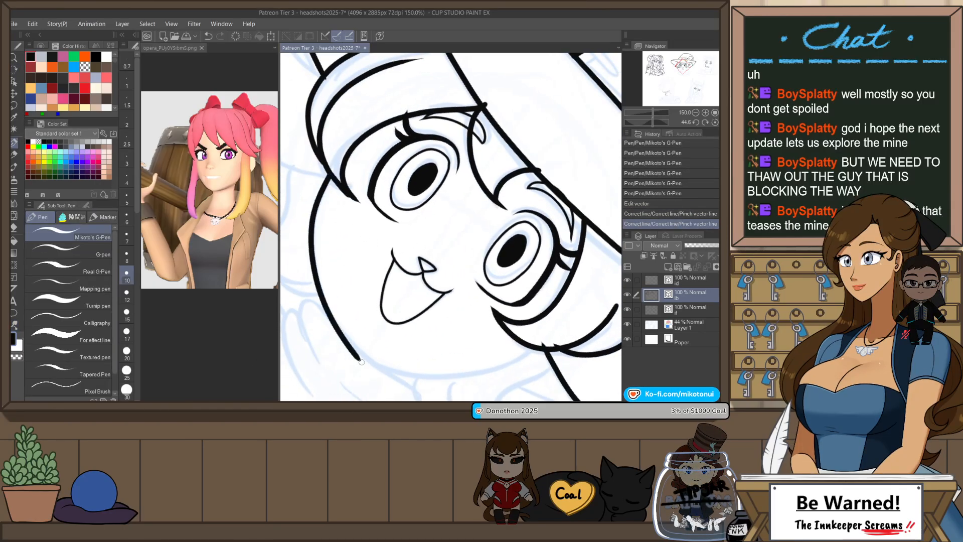
{"action": "key", "text": "ctrl+z"}
{"action": "mouse_move", "coordinate": [331, 175]}
{"action": "left_mouse_down"}
{"action": "mouse_move", "coordinate": [339, 324]}
{"action": "mouse_move", "coordinate": [372, 364]}
{"action": "left_mouse_up"}
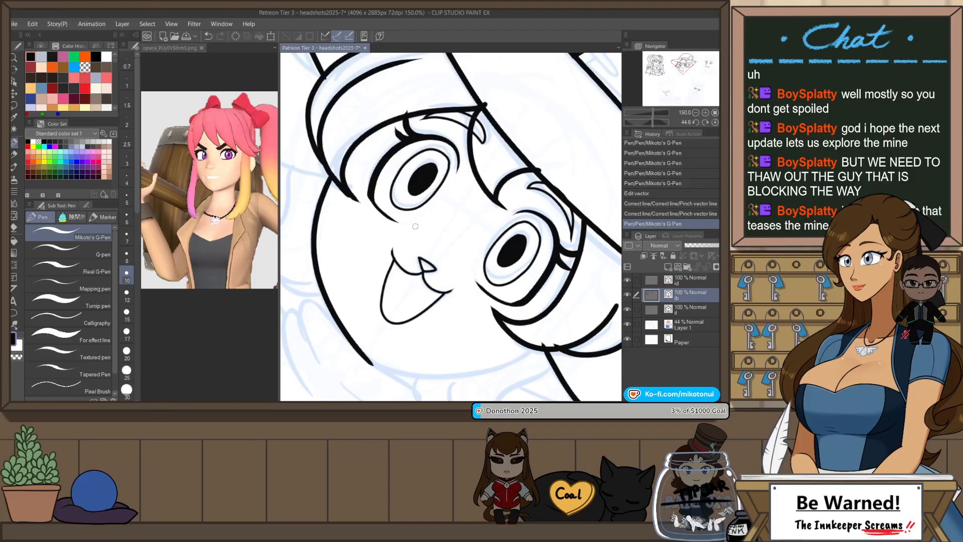
- Ink the opposite cheek and jaw line, closing the face outline at the chin
{"action": "key", "text": "r"}
{"action": "mouse_move", "coordinate": [516, 370]}
{"action": "left_mouse_down"}
{"action": "mouse_move", "coordinate": [425, 321]}
{"action": "mouse_move", "coordinate": [508, 198]}
{"action": "mouse_move", "coordinate": [437, 315]}
{"action": "mouse_move", "coordinate": [383, 328]}
{"action": "mouse_move", "coordinate": [477, 263]}
{"action": "mouse_move", "coordinate": [504, 206]}
{"action": "left_mouse_up"}
{"action": "key", "text": "ctrl+z"}
{"action": "key", "text": "ctrl+z"}
{"action": "scroll", "coordinate": [513, 216], "scroll_direction": "down", "scroll_amount": 3}
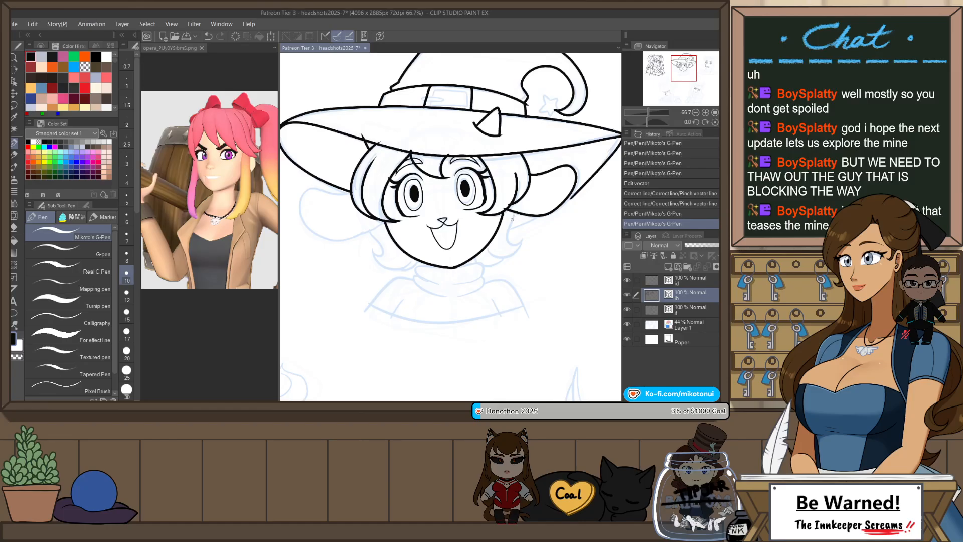
- Ink the rounded outline of the second drooping ear, starting at the outer side hair lock beneath the brim
{"action": "key", "text": "r"}
{"action": "left_click_drag", "start_coordinate": [527, 311], "coordinate": [563, 235]}
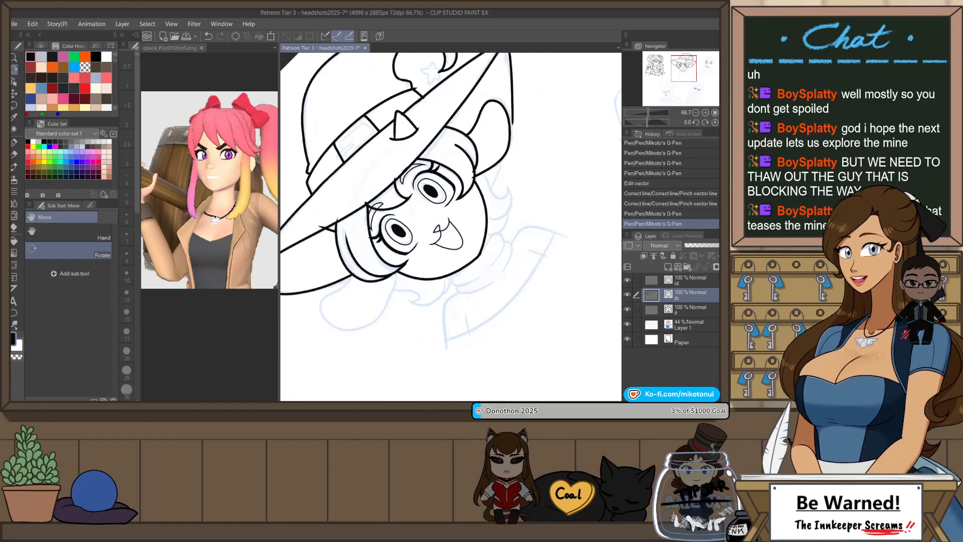
{"action": "left_click_drag", "start_coordinate": [370, 321], "coordinate": [451, 293]}
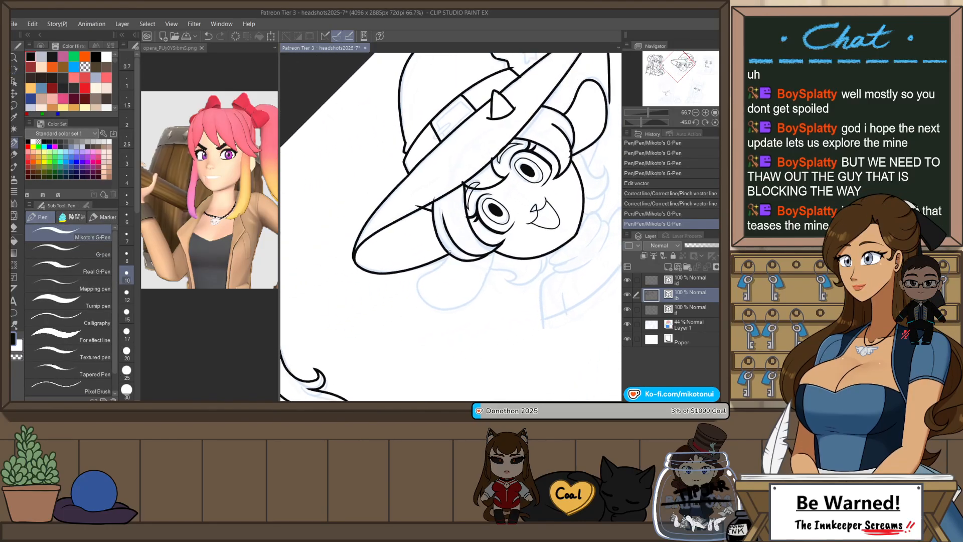
{"action": "scroll", "coordinate": [447, 257], "scroll_direction": "up", "scroll_amount": 3}
{"action": "scroll", "coordinate": [444, 255], "scroll_direction": "down", "scroll_amount": 2}
{"action": "mouse_move", "coordinate": [442, 220]}
{"action": "left_mouse_down"}
{"action": "mouse_move", "coordinate": [395, 277]}
{"action": "mouse_move", "coordinate": [441, 300]}
{"action": "mouse_move", "coordinate": [496, 238]}
{"action": "left_mouse_up"}
{"action": "key", "text": "ctrl+z"}
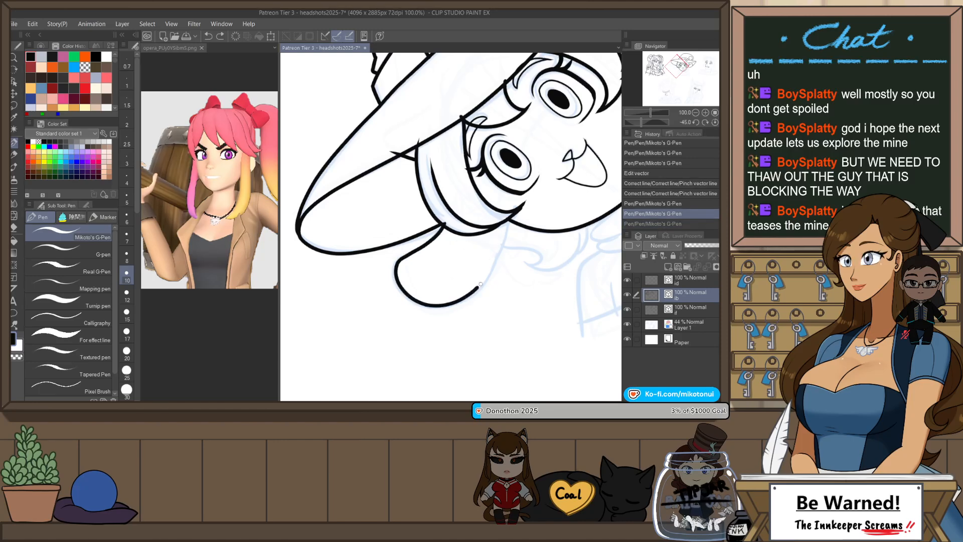
{"action": "key", "text": "ctrl+y"}
{"action": "scroll", "coordinate": [518, 225], "scroll_direction": "down", "scroll_amount": 3}
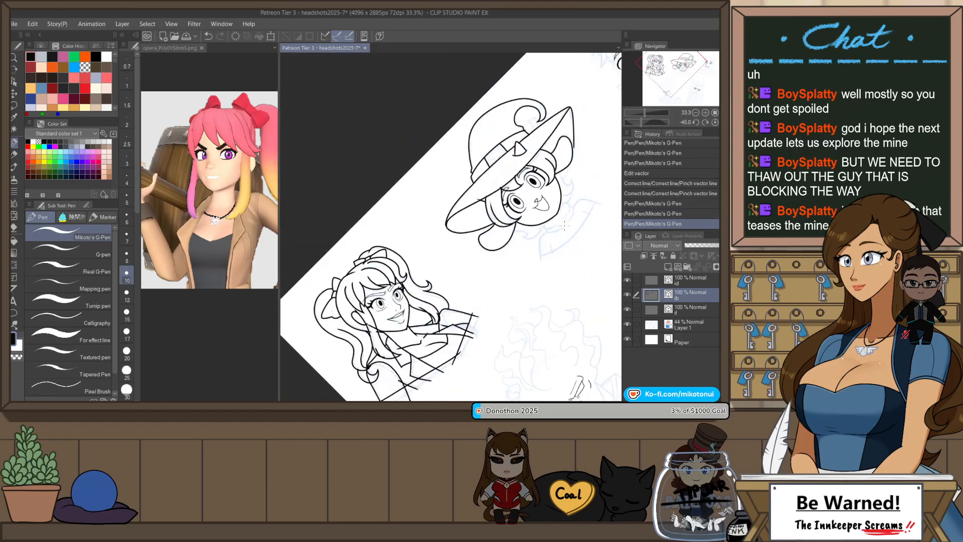
- Ink the hooked inner curve of the small hair curl hanging below the ear beside the cheek
{"action": "key", "text": "asciicircum"}
{"action": "scroll", "coordinate": [568, 296], "scroll_direction": "up", "scroll_amount": 3}
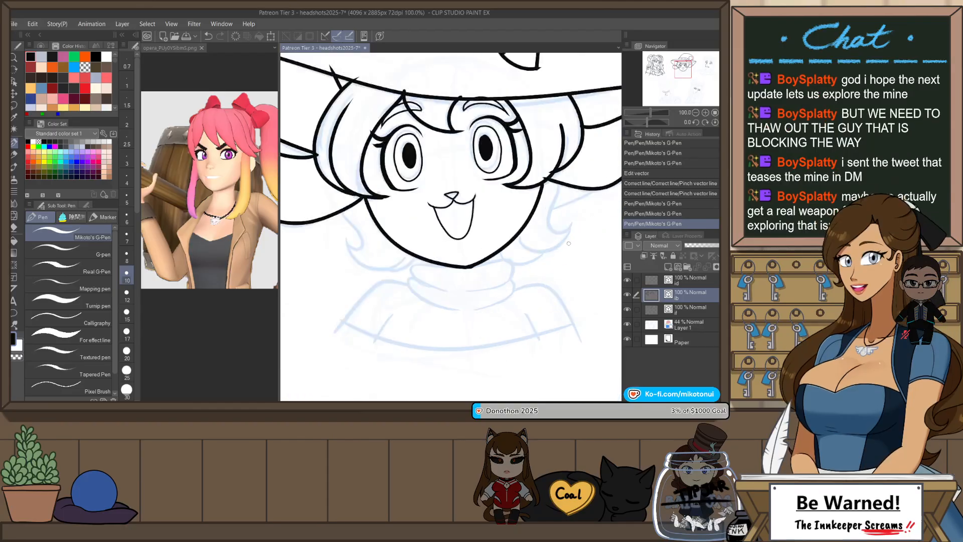
{"action": "left_click_drag", "start_coordinate": [569, 251], "coordinate": [514, 262]}
{"action": "left_click_drag", "start_coordinate": [503, 196], "coordinate": [515, 237]}
{"action": "key", "text": "ctrl+z"}
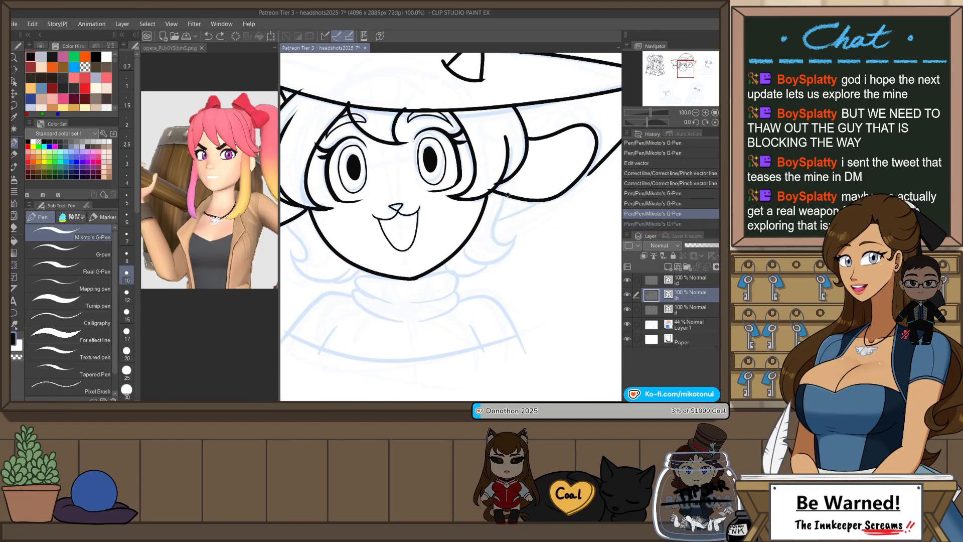
{"action": "mouse_move", "coordinate": [507, 195]}
{"action": "left_mouse_down"}
{"action": "mouse_move", "coordinate": [517, 237]}
{"action": "mouse_move", "coordinate": [501, 211]}
{"action": "mouse_move", "coordinate": [515, 234]}
{"action": "left_mouse_up"}
{"action": "key", "text": "ctrl+z"}
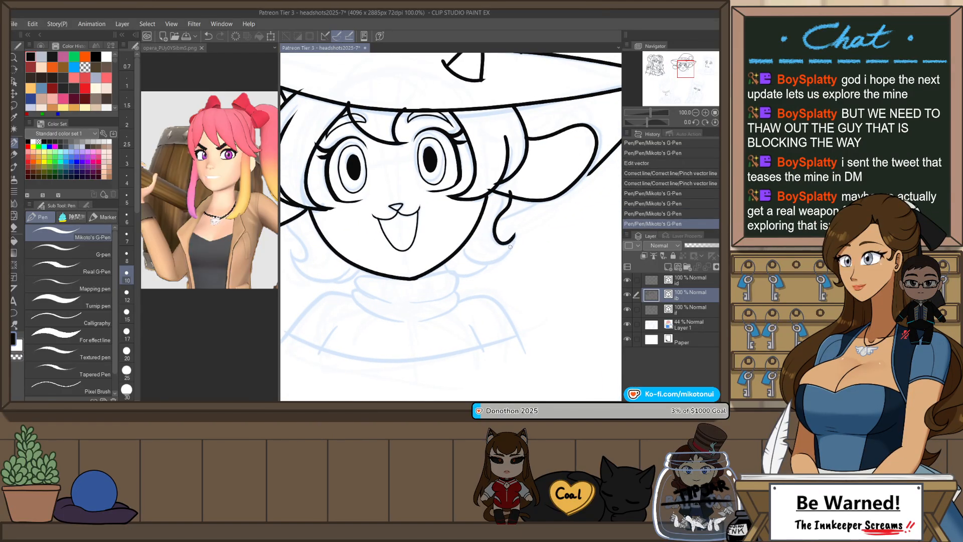
{"action": "scroll", "coordinate": [510, 246], "scroll_direction": "up", "scroll_amount": 1}
- Ink the lower curve of the small hair curl, from the jawline out to its pointed tip
{"action": "left_click_drag", "start_coordinate": [448, 236], "coordinate": [515, 238]}
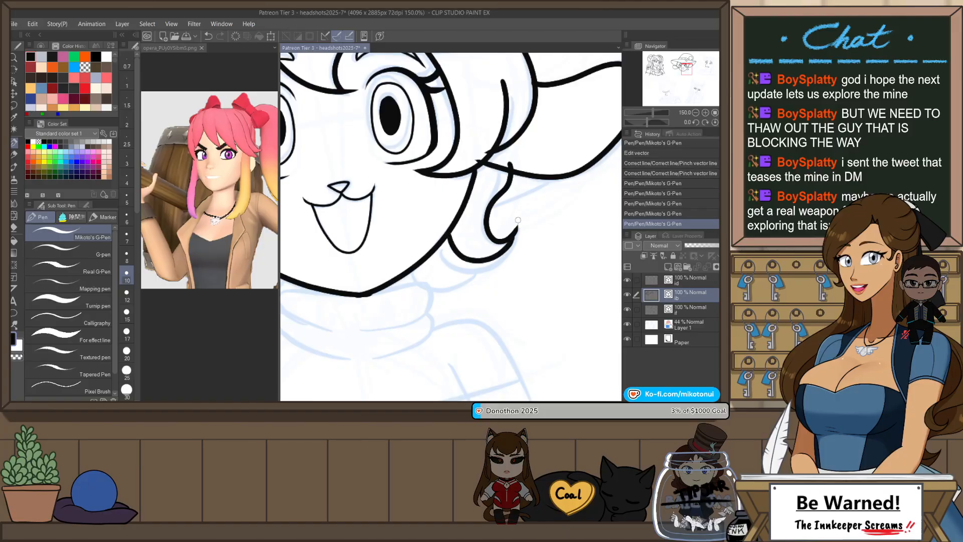
{"action": "key", "text": "ctrl+z"}
{"action": "left_click_drag", "start_coordinate": [448, 238], "coordinate": [517, 229]}
{"action": "key", "text": "ctrl+z"}
{"action": "left_click_drag", "start_coordinate": [440, 240], "coordinate": [517, 228]}
- Ink the outline of the turtleneck collar under the chin, including both folded ends and the lower edge
{"action": "left_click_drag", "start_coordinate": [425, 303], "coordinate": [497, 238]}
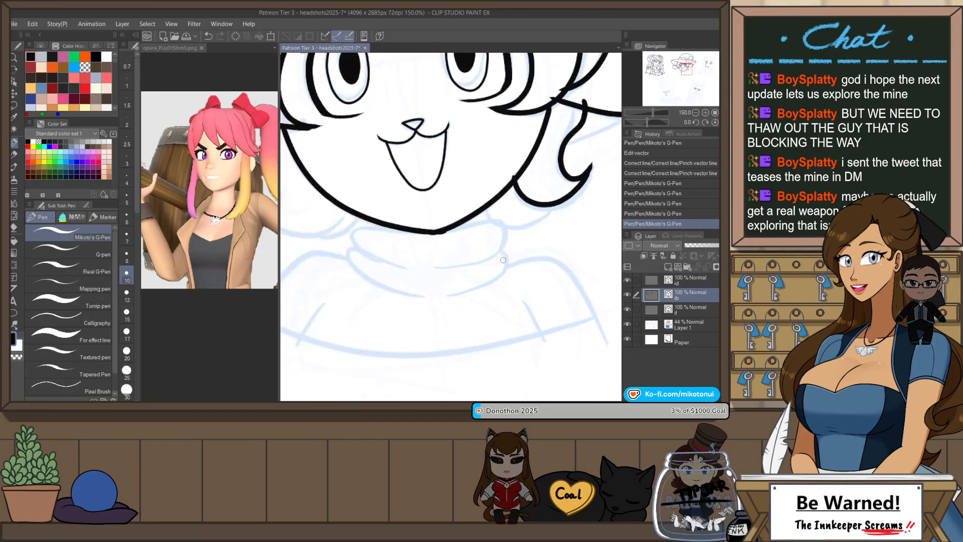
{"action": "key", "text": "r"}
{"action": "left_click_drag", "start_coordinate": [501, 314], "coordinate": [505, 246]}
{"action": "key", "text": "p"}
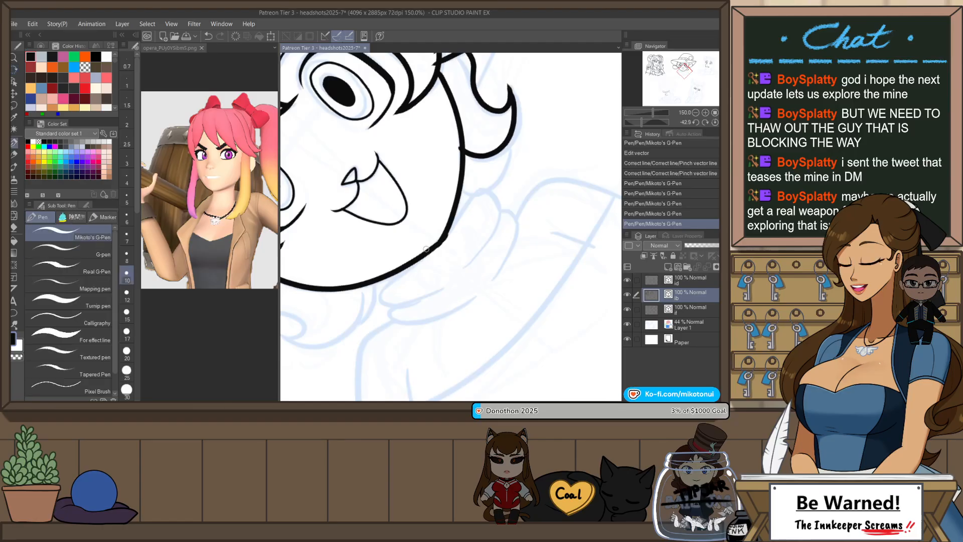
{"action": "mouse_move", "coordinate": [435, 245]}
{"action": "left_mouse_down"}
{"action": "mouse_move", "coordinate": [376, 294]}
{"action": "mouse_move", "coordinate": [402, 324]}
{"action": "mouse_move", "coordinate": [505, 288]}
{"action": "left_mouse_up"}
{"action": "key", "text": "ctrl+z"}
{"action": "mouse_move", "coordinate": [442, 236]}
{"action": "left_mouse_down"}
{"action": "mouse_move", "coordinate": [490, 195]}
{"action": "mouse_move", "coordinate": [516, 214]}
{"action": "mouse_move", "coordinate": [494, 294]}
{"action": "left_mouse_up"}
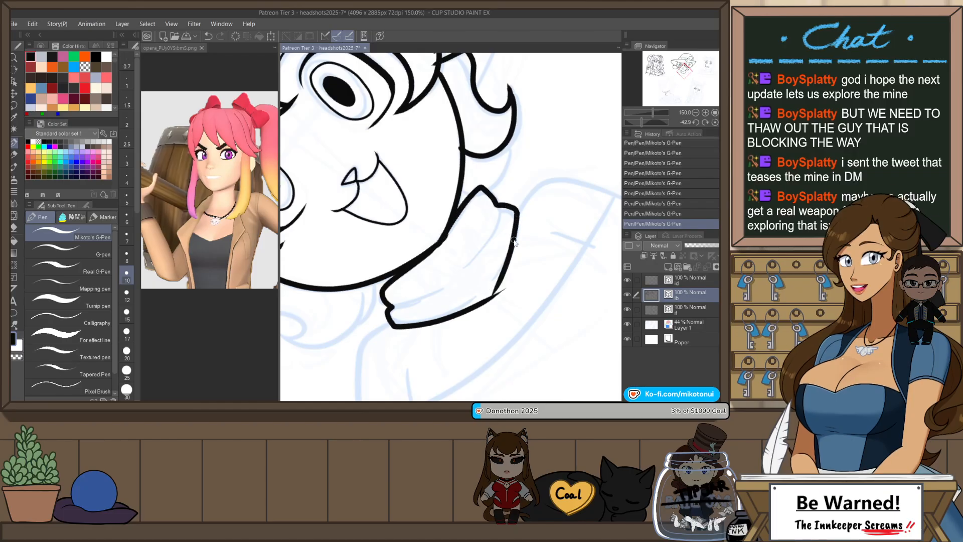
{"action": "key", "text": "ctrl+z"}
{"action": "left_click_drag", "start_coordinate": [497, 203], "coordinate": [515, 242]}
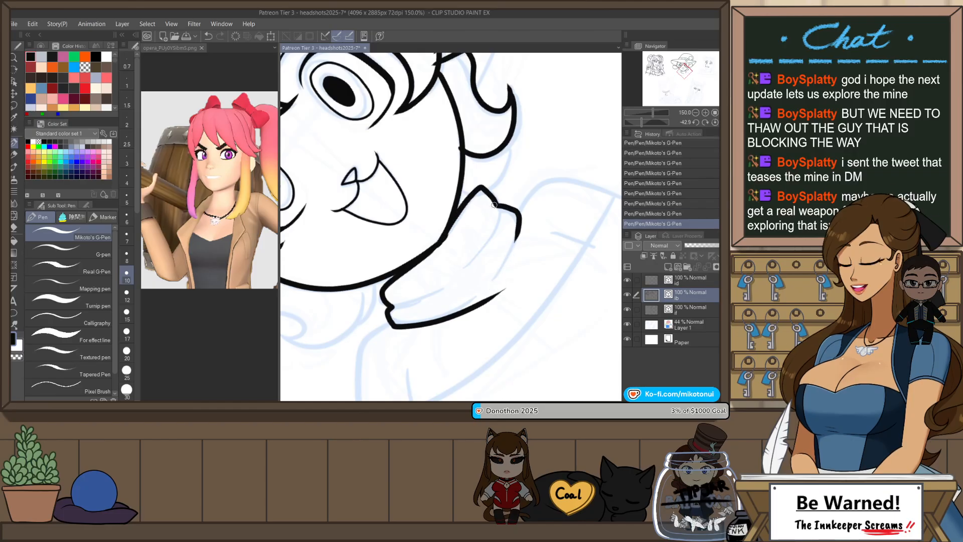
- Ink the two tapered fold lines running inward from the ends of the turtleneck collar
{"action": "left_click_drag", "start_coordinate": [496, 205], "coordinate": [469, 259]}
{"action": "key", "text": "ctrl+z"}
{"action": "left_click_drag", "start_coordinate": [496, 205], "coordinate": [471, 258]}
{"action": "key", "text": "ctrl+z"}
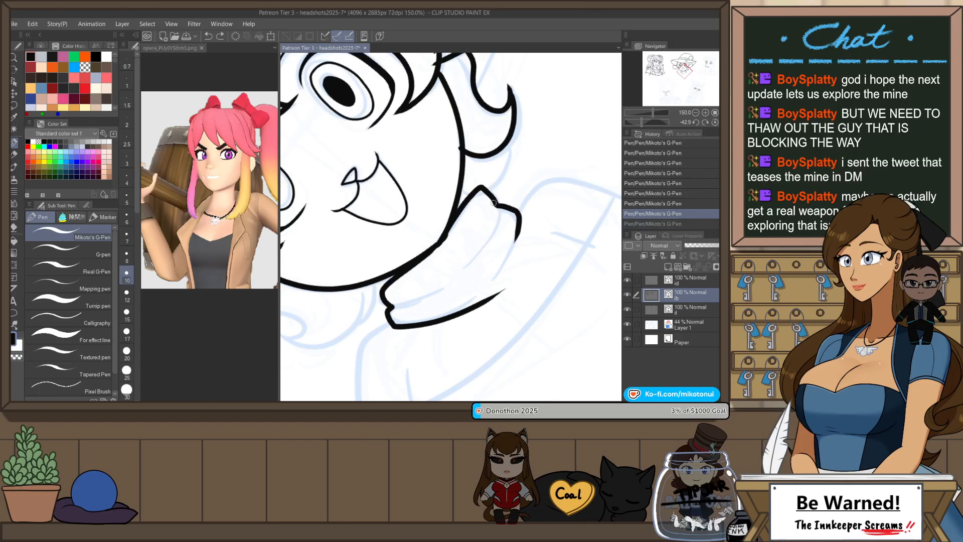
{"action": "mouse_move", "coordinate": [496, 204]}
{"action": "left_mouse_down"}
{"action": "mouse_move", "coordinate": [480, 251]}
{"action": "mouse_move", "coordinate": [497, 219]}
{"action": "mouse_move", "coordinate": [461, 264]}
{"action": "left_mouse_up"}
{"action": "key", "text": "ctrl+z"}
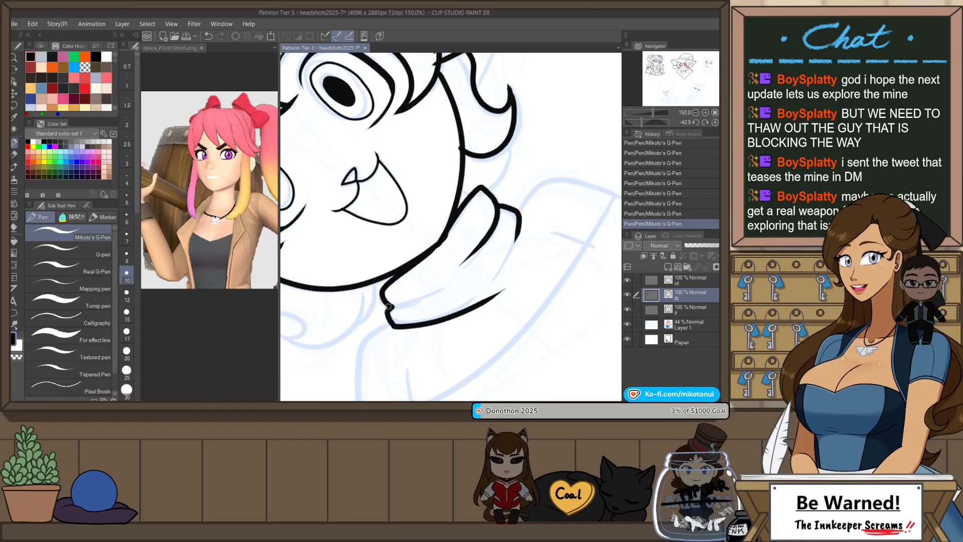
{"action": "left_click_drag", "start_coordinate": [389, 306], "coordinate": [437, 286]}
- Ink both shoulder lines, curving outward from the base of the collar
{"action": "left_click_drag", "start_coordinate": [479, 283], "coordinate": [518, 160]}
{"action": "mouse_move", "coordinate": [444, 197]}
{"action": "left_mouse_down"}
{"action": "mouse_move", "coordinate": [417, 209]}
{"action": "mouse_move", "coordinate": [411, 315]}
{"action": "left_mouse_up"}
{"action": "key", "text": "ctrl+z"}
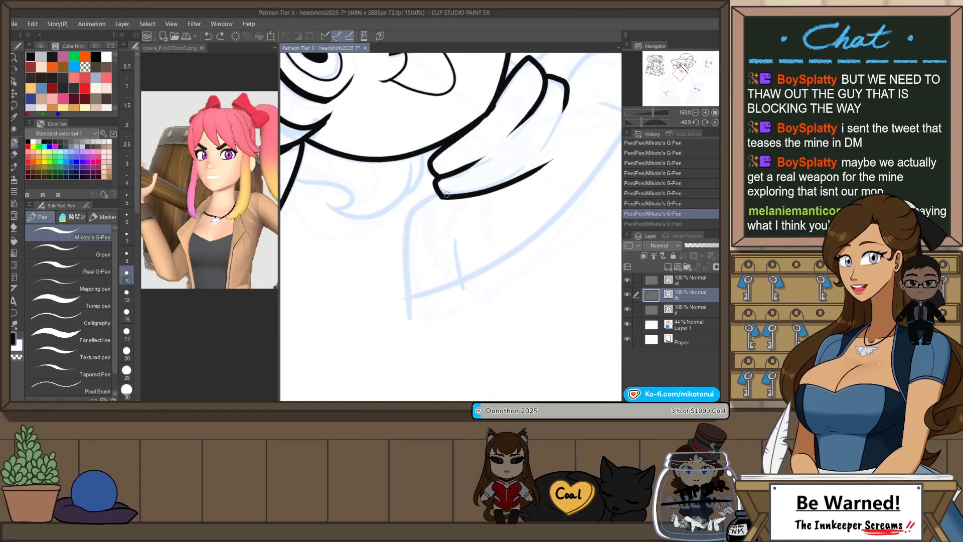
{"action": "mouse_move", "coordinate": [445, 197]}
{"action": "left_mouse_down"}
{"action": "mouse_move", "coordinate": [420, 207]}
{"action": "mouse_move", "coordinate": [398, 311]}
{"action": "left_mouse_up"}
{"action": "left_click_drag", "start_coordinate": [508, 185], "coordinate": [384, 301]}
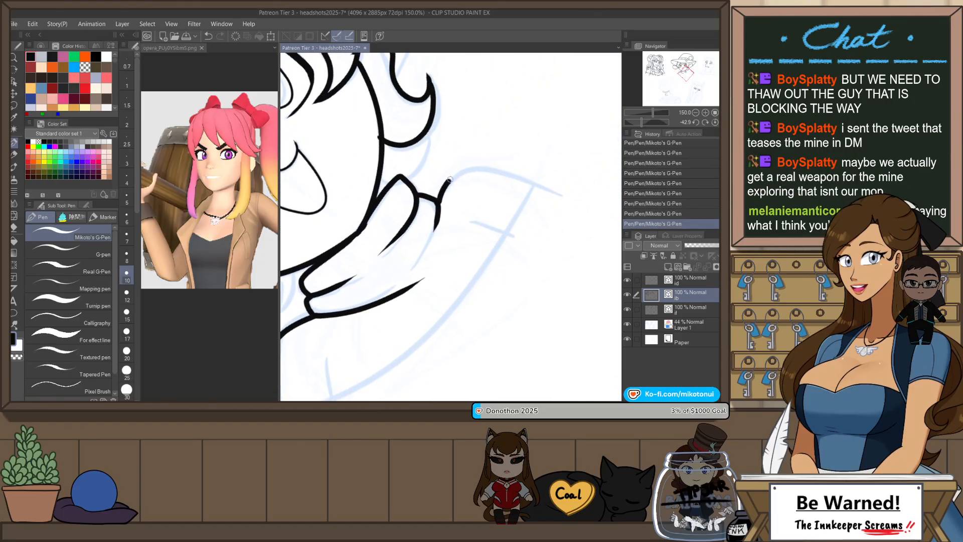
{"action": "left_click_drag", "start_coordinate": [449, 179], "coordinate": [564, 160]}
{"action": "scroll", "coordinate": [554, 173], "scroll_direction": "down", "scroll_amount": 3}
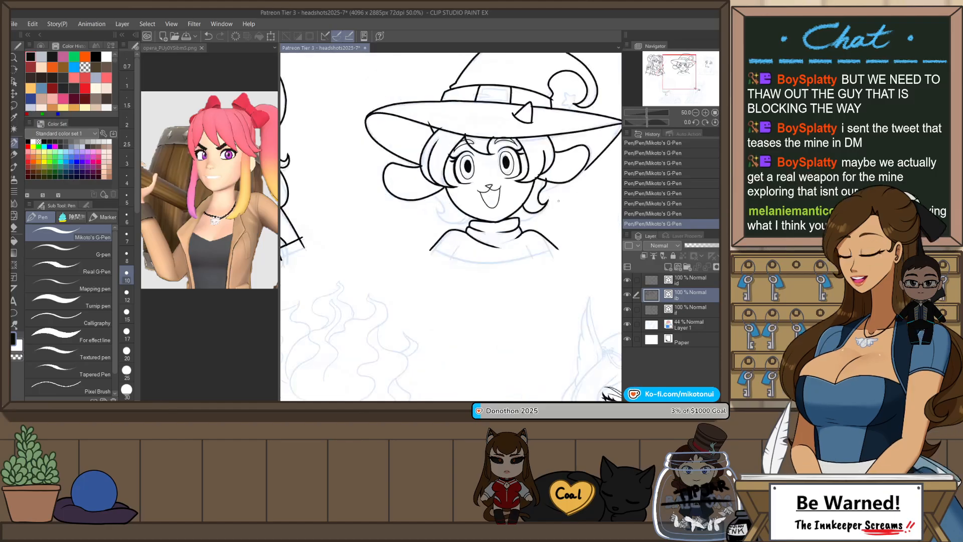
- Ink the curved bottom edge of the bust, connecting the ends of the two shoulder lines
{"action": "left_click_drag", "start_coordinate": [559, 200], "coordinate": [392, 276]}
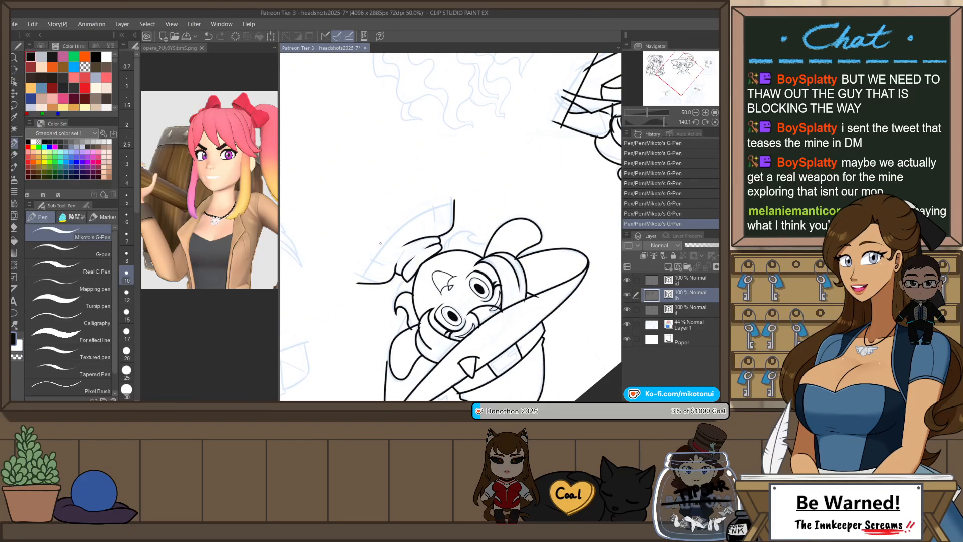
{"action": "scroll", "coordinate": [380, 244], "scroll_direction": "up", "scroll_amount": 1}
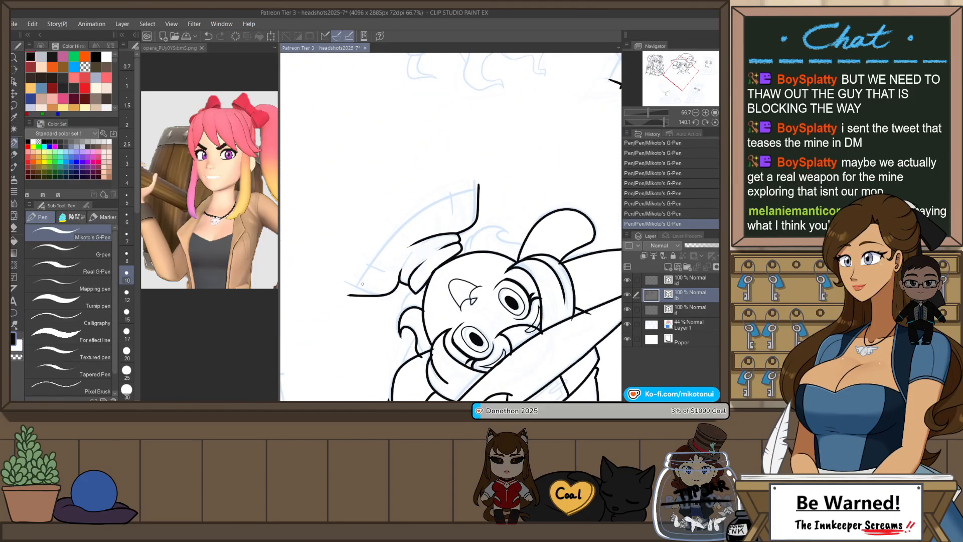
{"action": "mouse_move", "coordinate": [342, 308]}
{"action": "left_mouse_down"}
{"action": "mouse_move", "coordinate": [361, 276]}
{"action": "mouse_move", "coordinate": [486, 195]}
{"action": "left_mouse_up"}
{"action": "key", "text": "ctrl+z"}
{"action": "left_click_drag", "start_coordinate": [351, 297], "coordinate": [477, 196]}
{"action": "scroll", "coordinate": [488, 215], "scroll_direction": "down", "scroll_amount": 1}
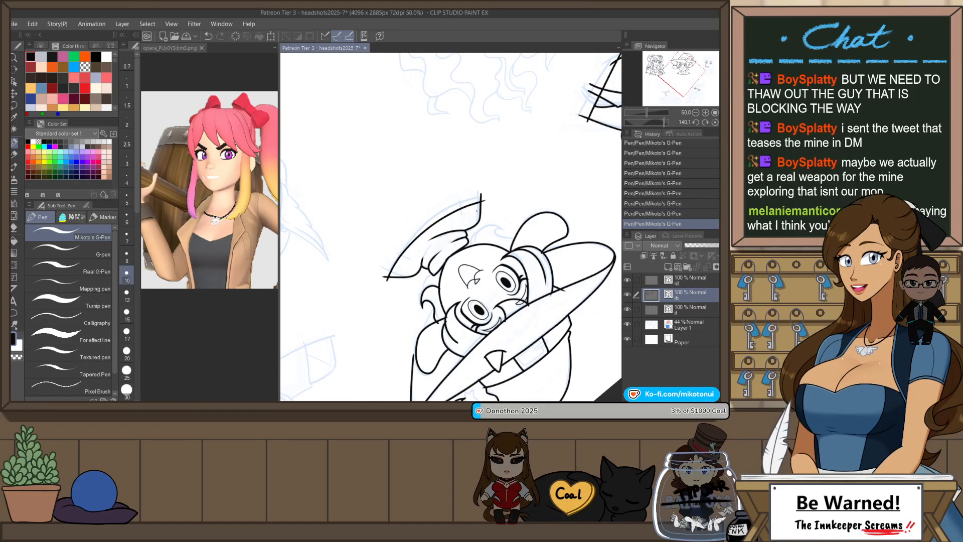
- Erase the short line closing one end of the turtleneck collar's lower fold
{"action": "key", "text": "ctrl+@"}
{"action": "scroll", "coordinate": [496, 219], "scroll_direction": "up", "scroll_amount": 2}
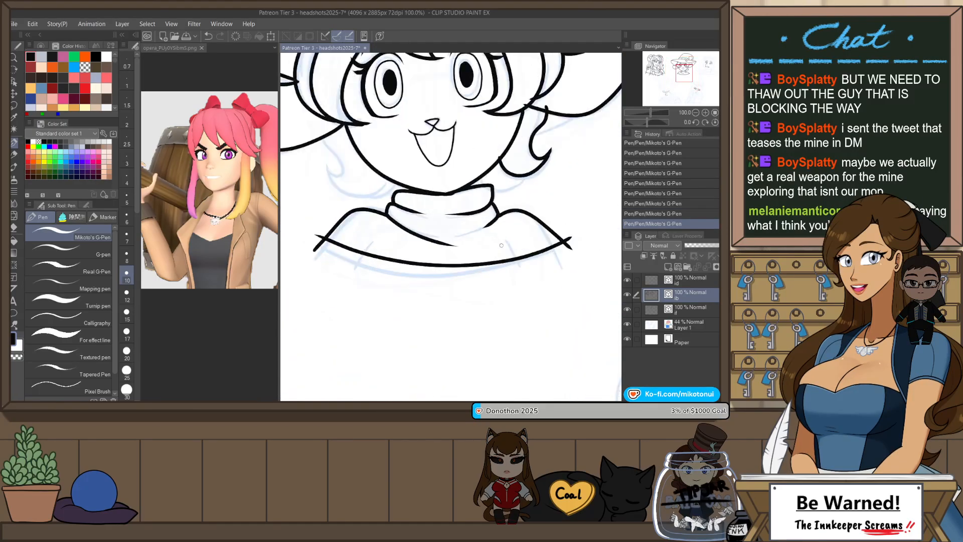
{"action": "key", "text": "r"}
{"action": "mouse_move", "coordinate": [512, 262]}
{"action": "left_mouse_down"}
{"action": "mouse_move", "coordinate": [444, 175]}
{"action": "mouse_move", "coordinate": [356, 246]}
{"action": "left_mouse_up"}
{"action": "scroll", "coordinate": [418, 274], "scroll_direction": "up", "scroll_amount": 1}
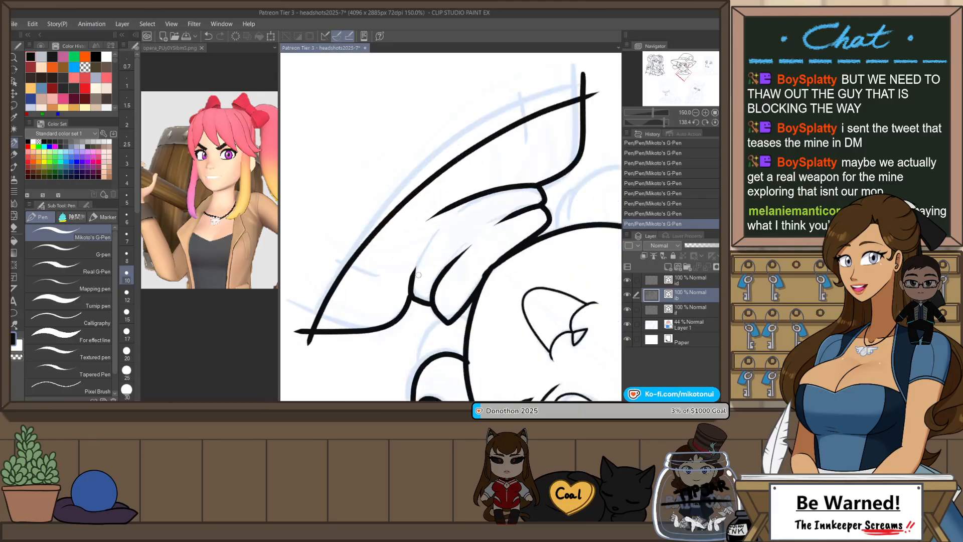
{"action": "key", "text": "o"}
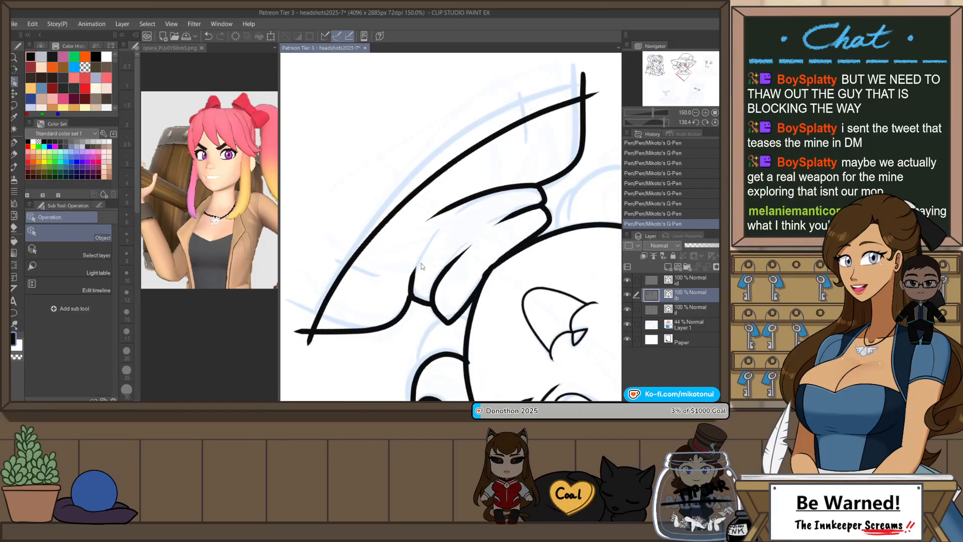
{"action": "left_click", "coordinate": [414, 275]}
{"action": "key", "text": "e"}
{"action": "left_click", "coordinate": [414, 278]}
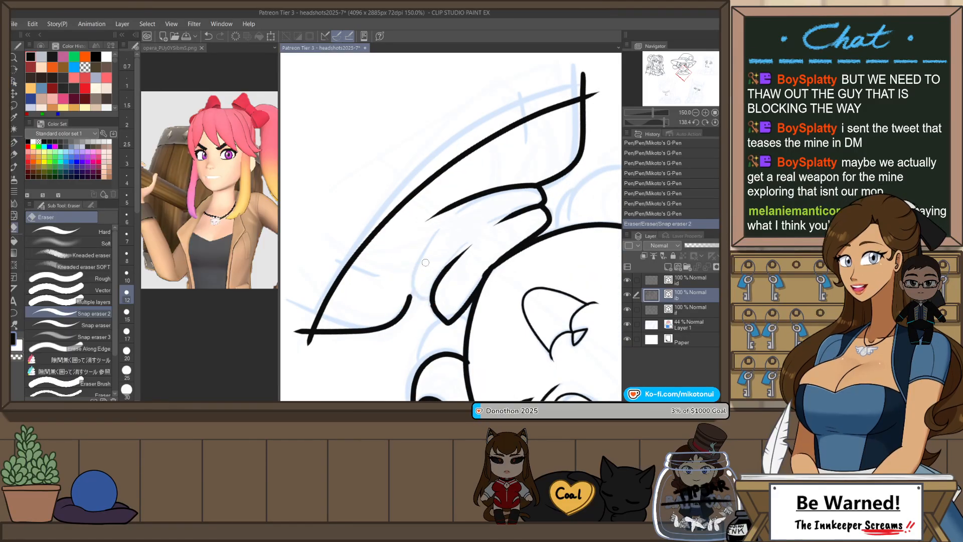
- Re-ink the erased end of the collar's lower fold as a rounded curve tapering inward under the upper fold
{"action": "key", "text": "p"}
{"action": "mouse_move", "coordinate": [408, 291]}
{"action": "left_mouse_down"}
{"action": "mouse_move", "coordinate": [414, 264]}
{"action": "mouse_move", "coordinate": [451, 220]}
{"action": "left_mouse_up"}
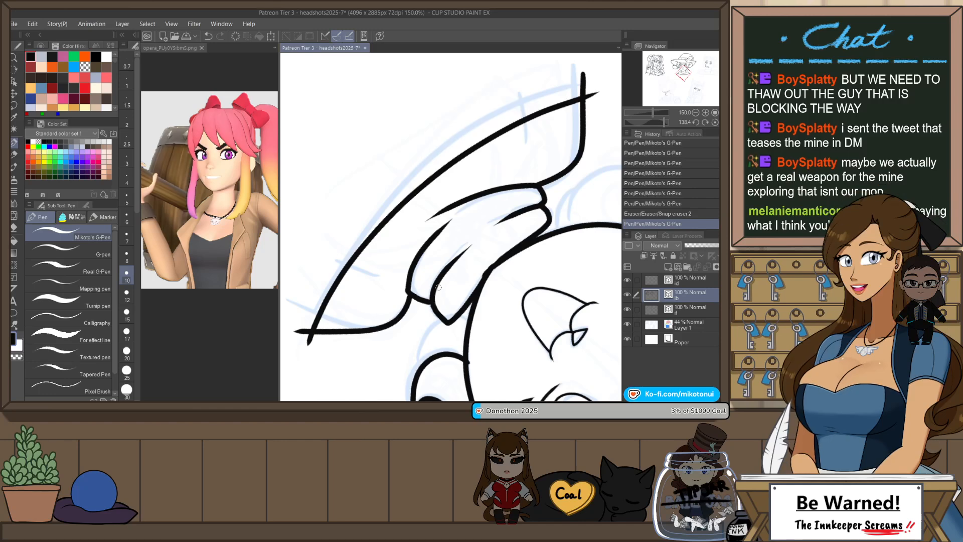
{"action": "key", "text": "r"}
{"action": "left_click_drag", "start_coordinate": [470, 264], "coordinate": [454, 268]}
{"action": "scroll", "coordinate": [398, 270], "scroll_direction": "up", "scroll_amount": 3}
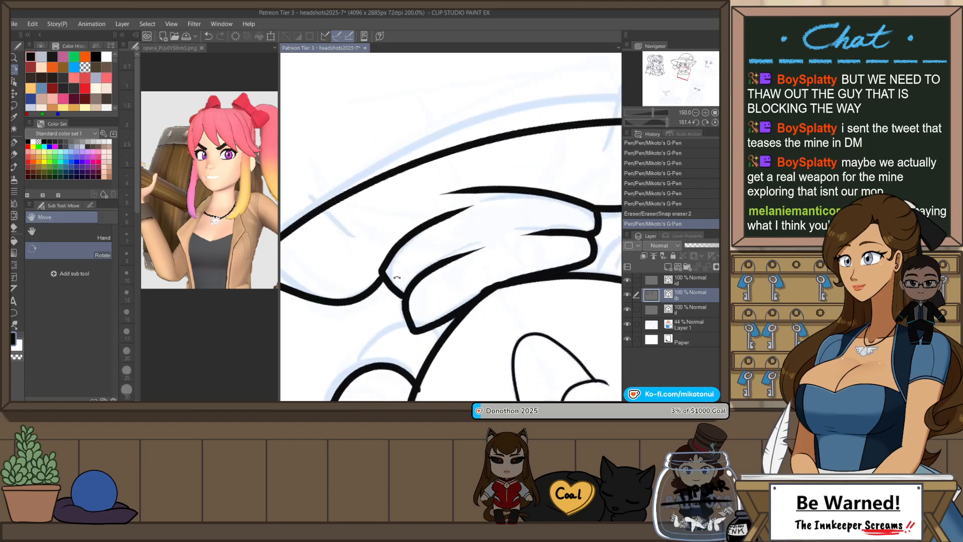
{"action": "key", "text": "ctrl+z"}
{"action": "key", "text": "p"}
{"action": "scroll", "coordinate": [414, 298], "scroll_direction": "down", "scroll_amount": 3}
{"action": "scroll", "coordinate": [414, 301], "scroll_direction": "up", "scroll_amount": 1}
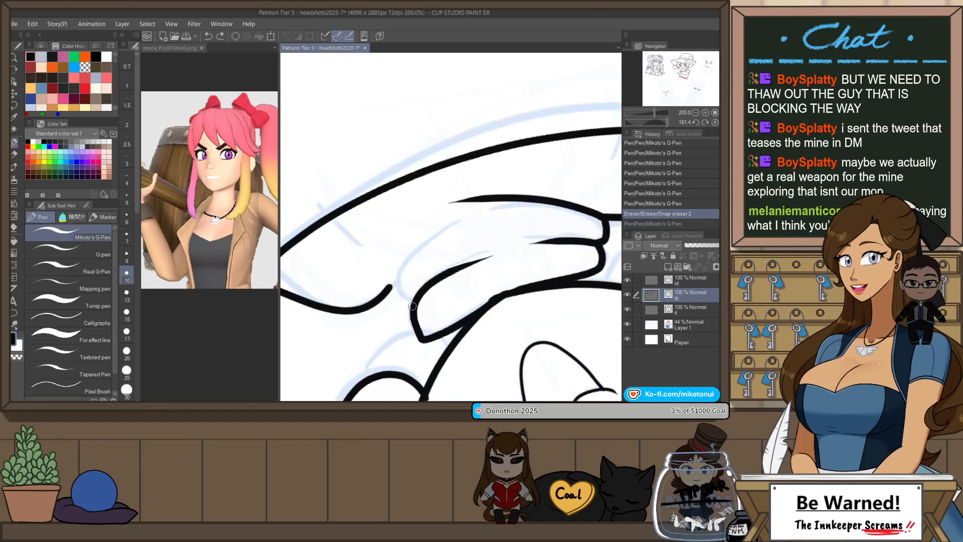
{"action": "mouse_move", "coordinate": [412, 305]}
{"action": "left_mouse_down"}
{"action": "mouse_move", "coordinate": [462, 219]}
{"action": "mouse_move", "coordinate": [491, 212]}
{"action": "left_mouse_up"}
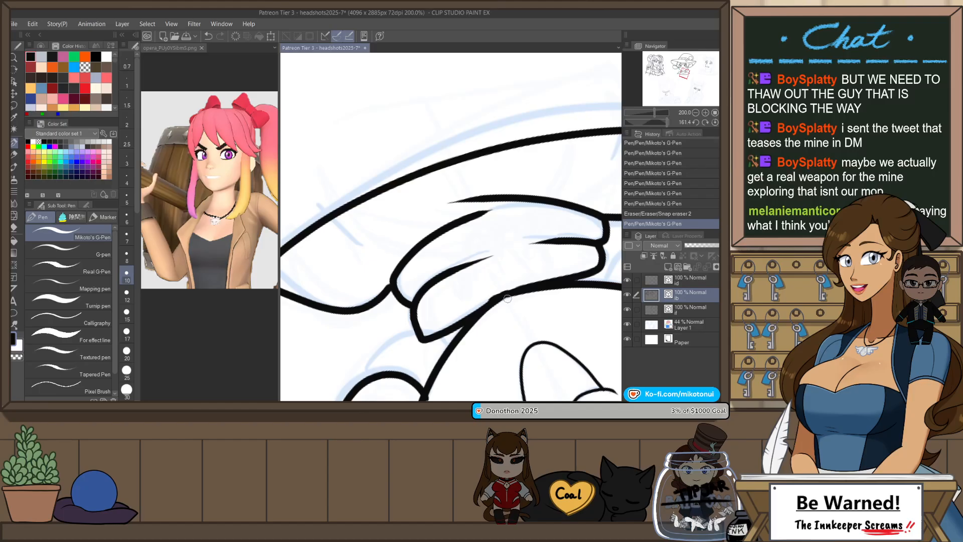
- Adjust the vector shoulder line beside the redrawn end of the collar fold
{"action": "key", "text": "ctrl+at"}
{"action": "scroll", "coordinate": [506, 260], "scroll_direction": "down", "scroll_amount": 1}
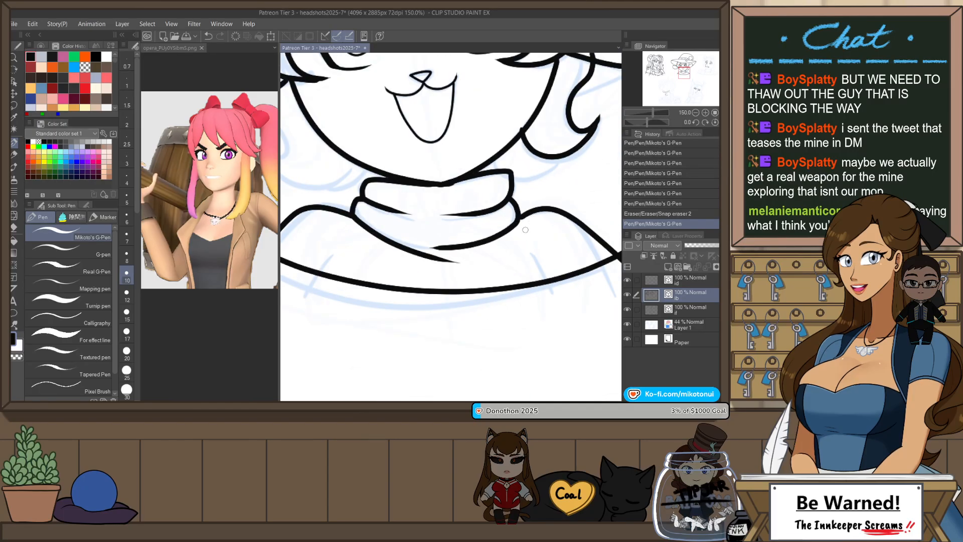
{"action": "key", "text": "o"}
{"action": "left_click", "coordinate": [541, 209]}
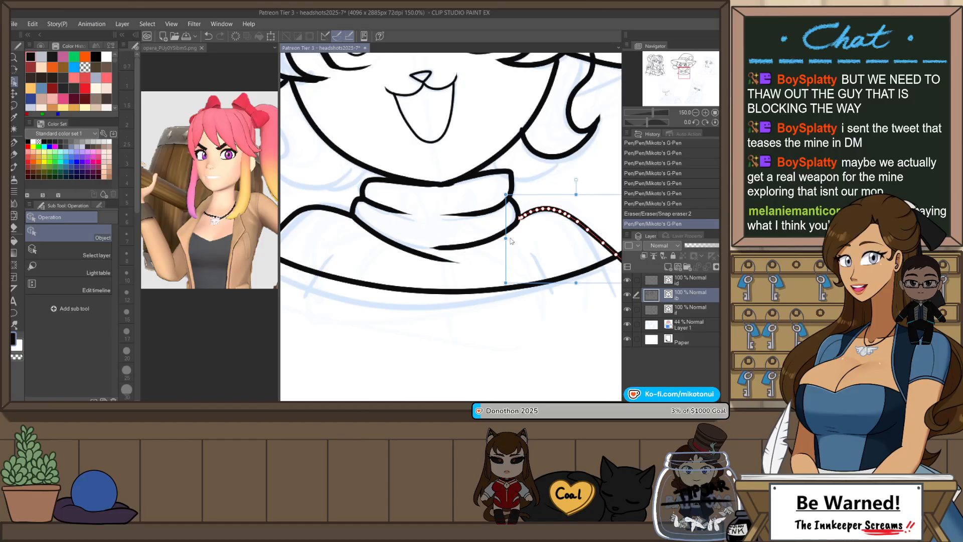
{"action": "left_click", "coordinate": [534, 247]}
{"action": "scroll", "coordinate": [528, 253], "scroll_direction": "down", "scroll_amount": 3}
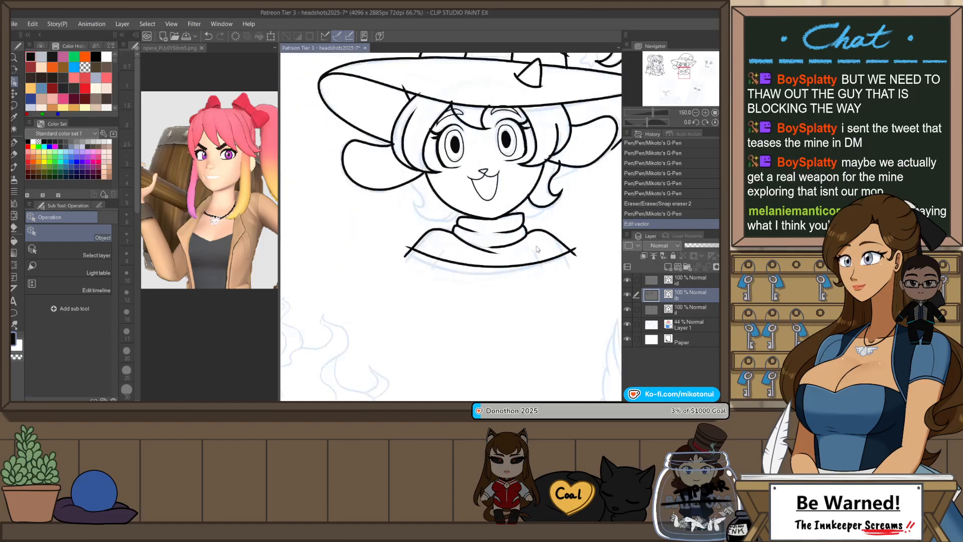
- Ink a short sleeve crease on each shoulder, crossing the curved bottom edge of the bust
{"action": "key", "text": "p"}
{"action": "scroll", "coordinate": [465, 231], "scroll_direction": "up", "scroll_amount": 2}
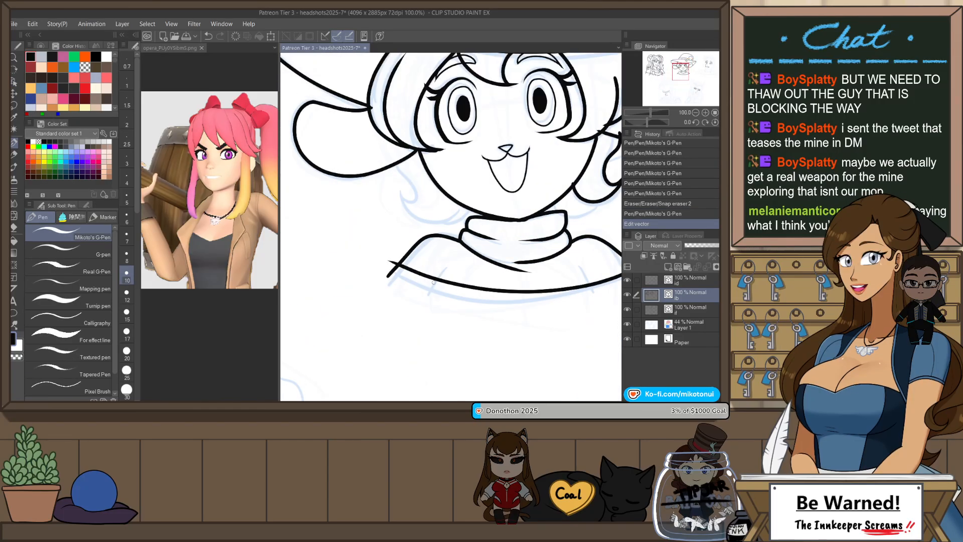
{"action": "left_click_drag", "start_coordinate": [450, 258], "coordinate": [433, 283]}
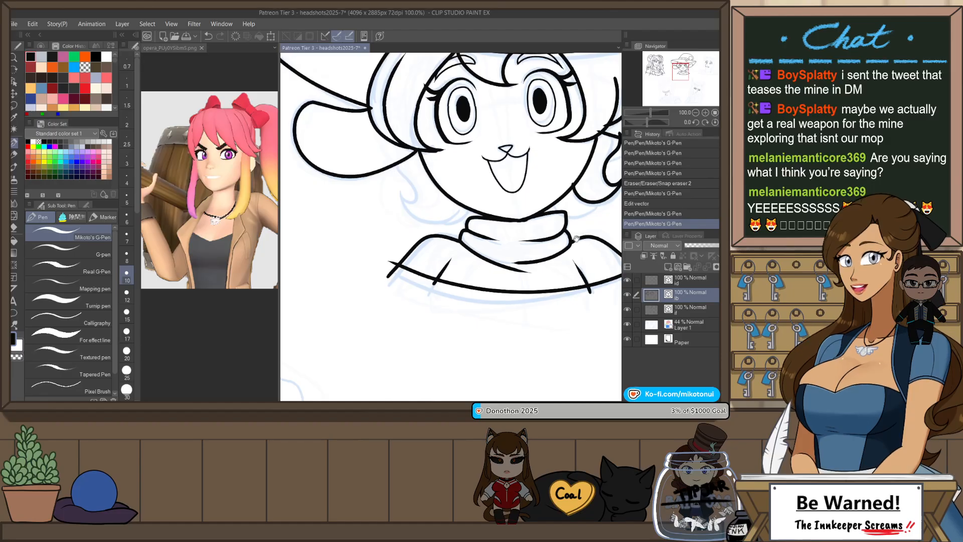
{"action": "left_click_drag", "start_coordinate": [579, 233], "coordinate": [534, 290]}
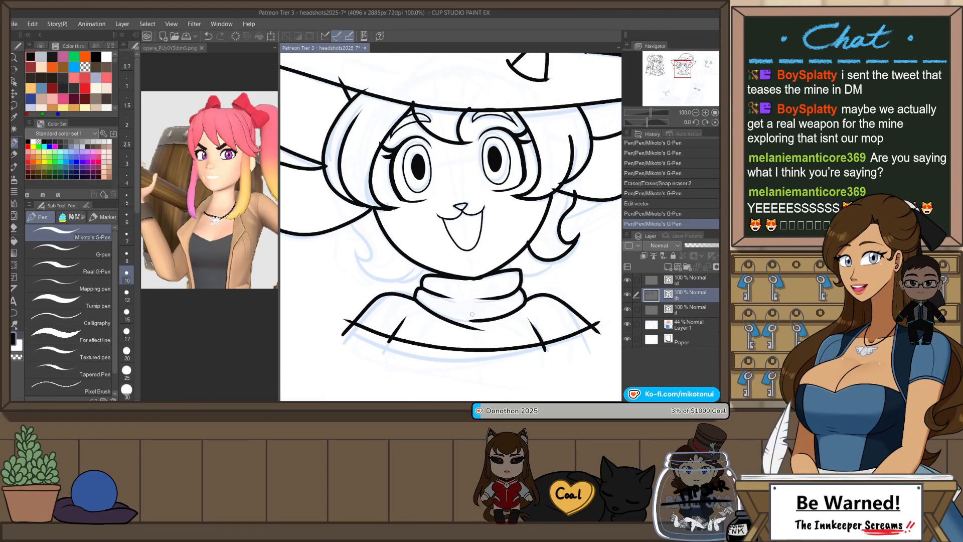
- Try to ink the hooked strand of the remaining hair curl below the ear
{"action": "scroll", "coordinate": [354, 229], "scroll_direction": "up", "scroll_amount": 2}
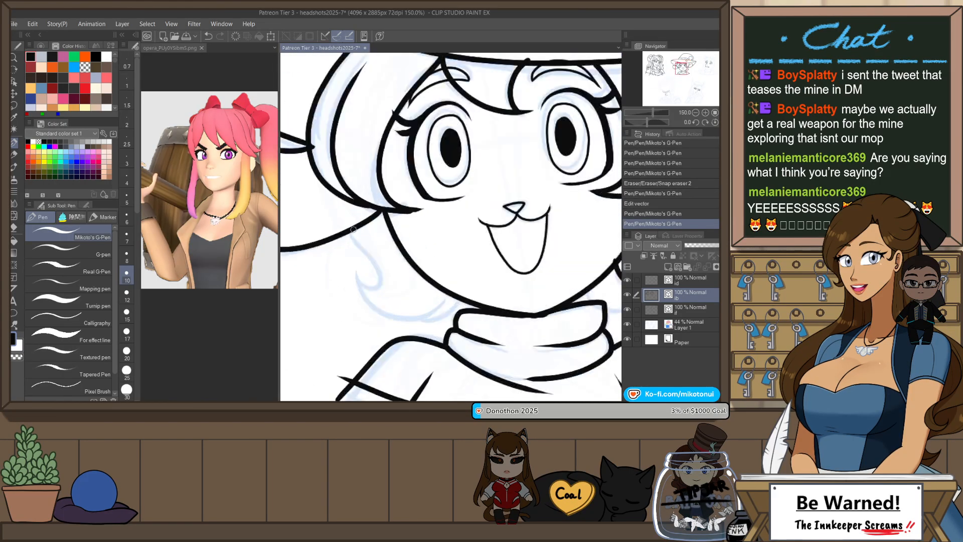
{"action": "key", "text": "ctrl+z"}
{"action": "key", "text": "ctrl+y"}
{"action": "key", "text": "ctrl+z"}
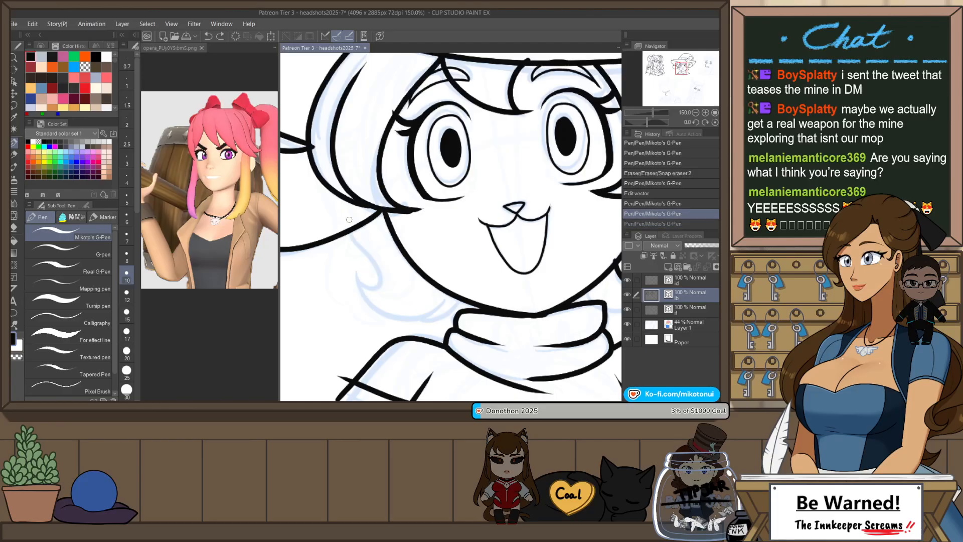
{"action": "left_click_drag", "start_coordinate": [372, 272], "coordinate": [352, 274]}
{"action": "key", "text": "ctrl+z"}
{"action": "mouse_move", "coordinate": [344, 217]}
{"action": "left_mouse_down"}
{"action": "mouse_move", "coordinate": [356, 234]}
{"action": "mouse_move", "coordinate": [350, 266]}
{"action": "left_mouse_up"}
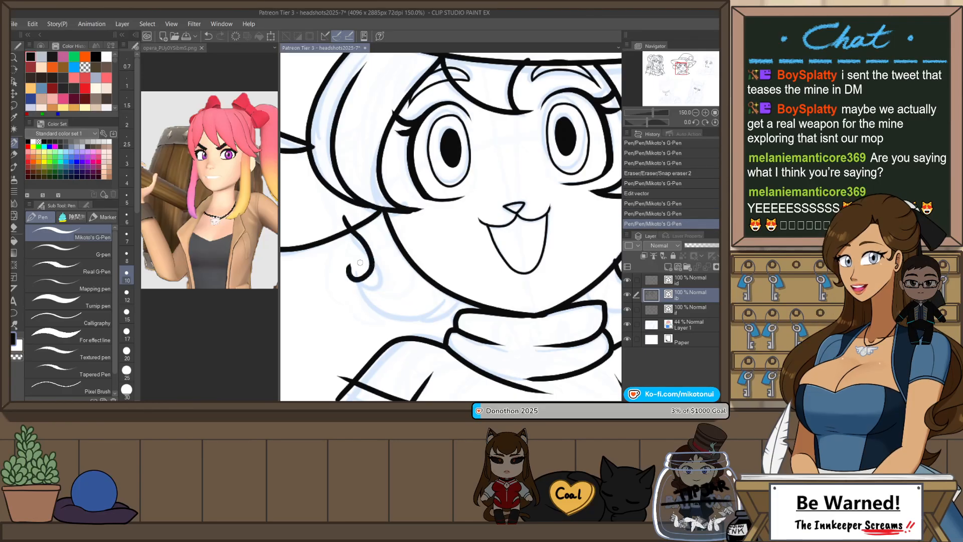
- Flip the canvas view and ink the remaining hair curl below the ear, with an S-shaped outer strand and a sweeping lower edge
{"action": "key", "text": "h"}
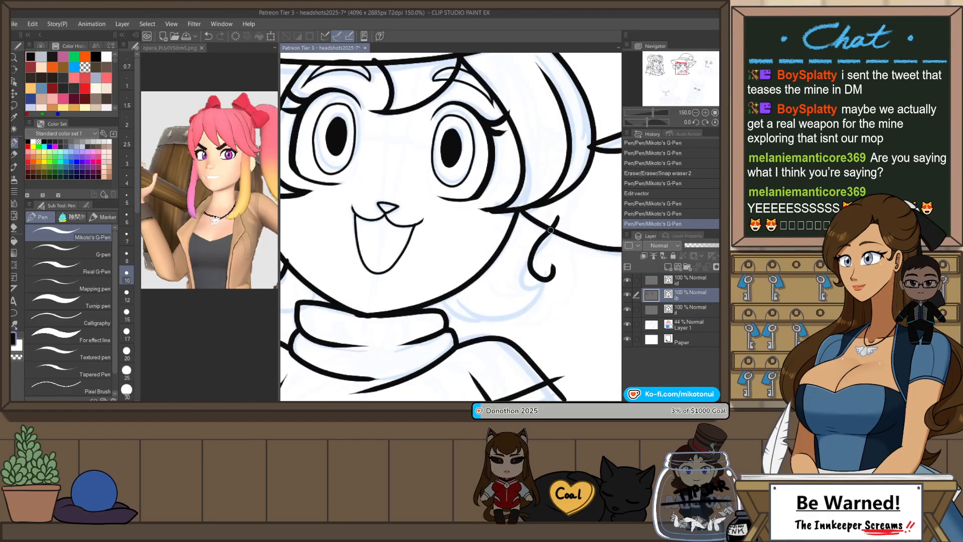
{"action": "key", "text": "ctrl+z"}
{"action": "mouse_move", "coordinate": [554, 231]}
{"action": "left_mouse_down"}
{"action": "mouse_move", "coordinate": [522, 273]}
{"action": "mouse_move", "coordinate": [546, 278]}
{"action": "mouse_move", "coordinate": [522, 276]}
{"action": "mouse_move", "coordinate": [546, 283]}
{"action": "mouse_move", "coordinate": [525, 260]}
{"action": "mouse_move", "coordinate": [542, 281]}
{"action": "left_mouse_up"}
{"action": "key", "text": "ctrl+z"}
{"action": "key", "text": "ctrl+z"}
{"action": "key", "text": "ctrl+z"}
{"action": "mouse_move", "coordinate": [468, 290]}
{"action": "left_mouse_down"}
{"action": "mouse_move", "coordinate": [507, 310]}
{"action": "mouse_move", "coordinate": [535, 275]}
{"action": "mouse_move", "coordinate": [484, 304]}
{"action": "mouse_move", "coordinate": [544, 274]}
{"action": "left_mouse_up"}
{"action": "key", "text": "ctrl+z"}
{"action": "key", "text": "ctrl+z"}
{"action": "left_click_drag", "start_coordinate": [465, 291], "coordinate": [543, 275]}
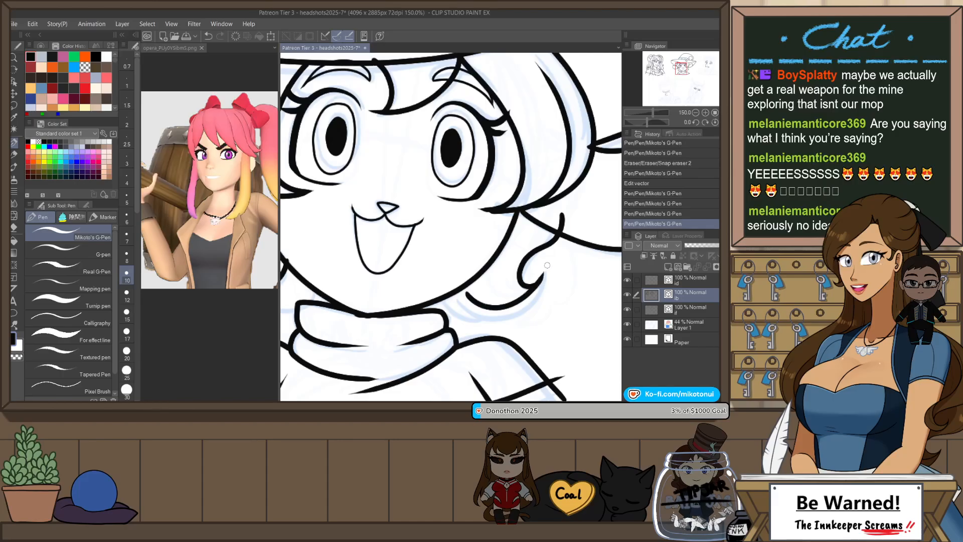
{"action": "key", "text": "ctrl+z"}
{"action": "left_click_drag", "start_coordinate": [460, 295], "coordinate": [543, 276]}
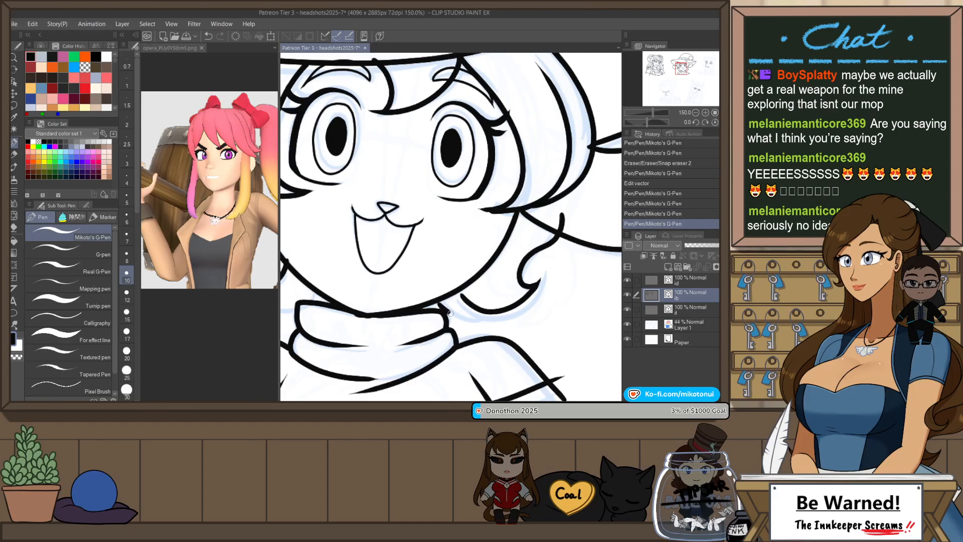
- Ink the short hair strands tucked beside the neck on both sides, joining the curls to the collar
{"action": "left_click_drag", "start_coordinate": [450, 313], "coordinate": [533, 295]}
{"action": "key", "text": "ctrl+z"}
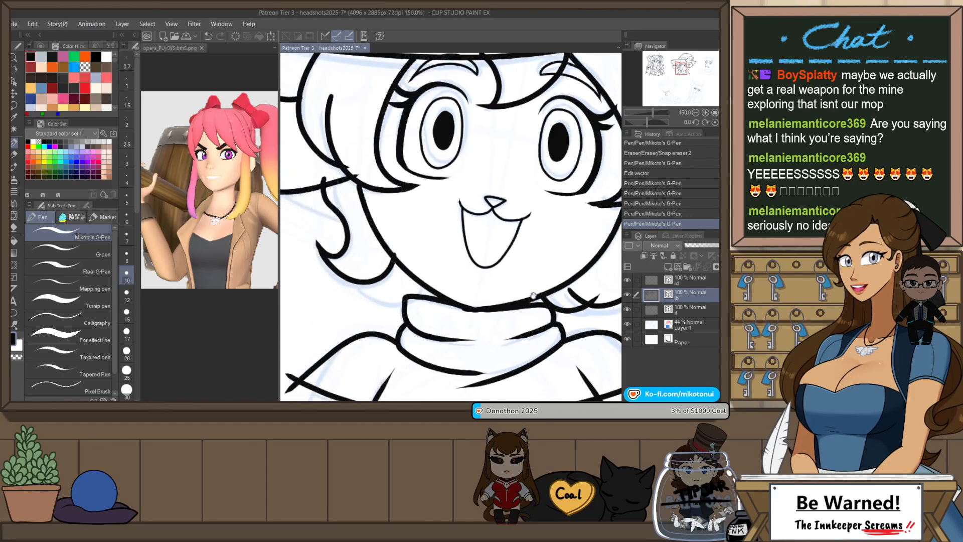
{"action": "left_click_drag", "start_coordinate": [356, 279], "coordinate": [404, 300]}
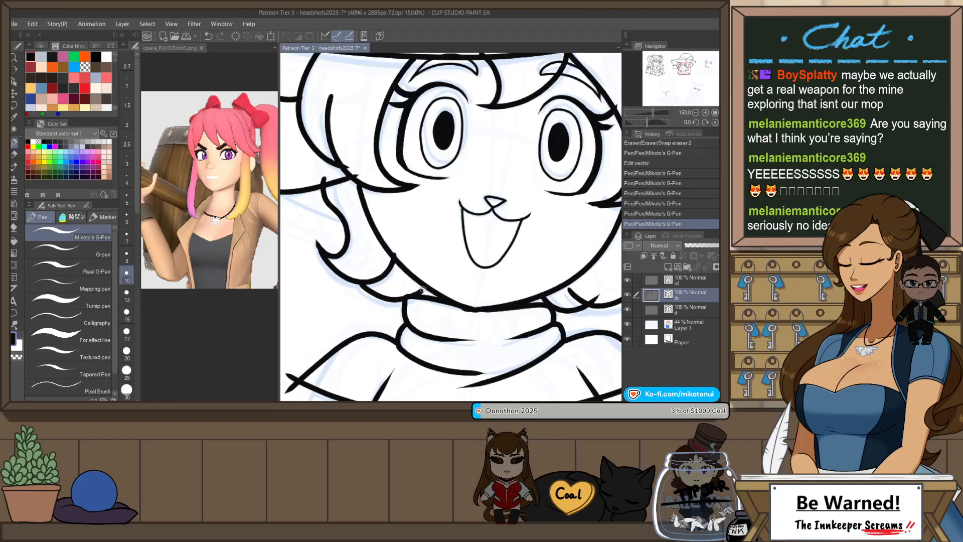
{"action": "scroll", "coordinate": [582, 240], "scroll_direction": "down", "scroll_amount": 5}
{"action": "scroll", "coordinate": [581, 239], "scroll_direction": "up", "scroll_amount": 2}
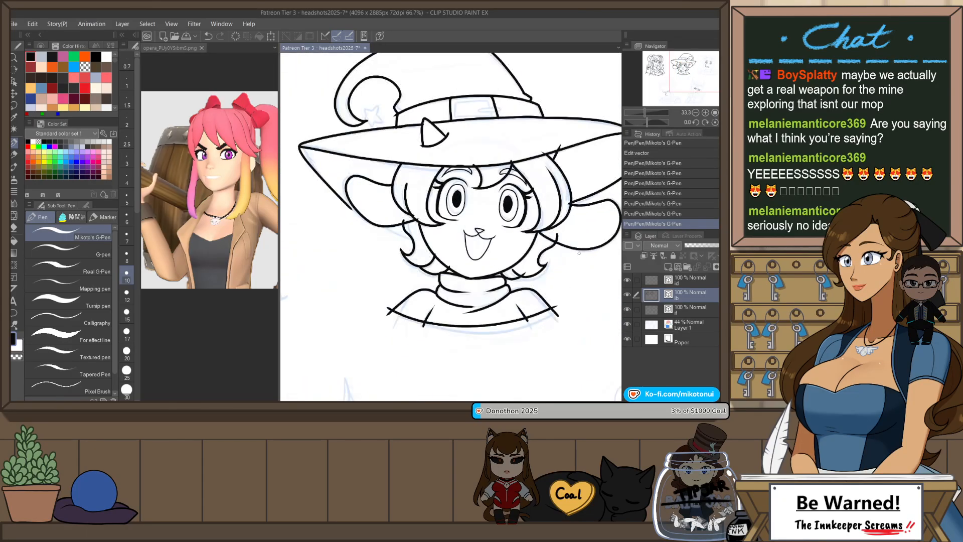
{"action": "left_click_drag", "start_coordinate": [574, 264], "coordinate": [525, 285]}
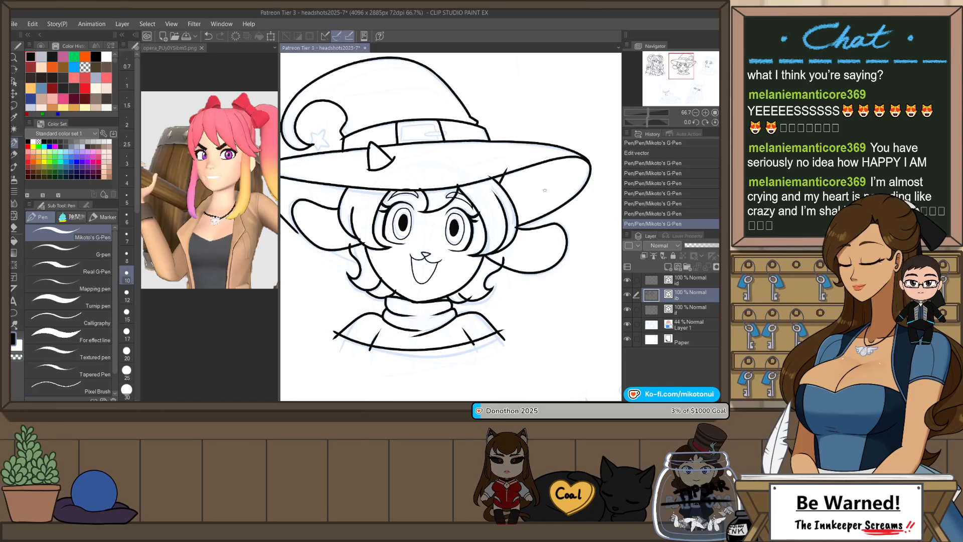
- Try to ink the hat brim's underside edge continuing past the ear on the side of the curled hat tip
{"action": "left_click_drag", "start_coordinate": [473, 203], "coordinate": [412, 363]}
{"action": "scroll", "coordinate": [513, 66], "scroll_direction": "up", "scroll_amount": 2}
{"action": "scroll", "coordinate": [345, 291], "scroll_direction": "up", "scroll_amount": 1}
{"action": "scroll", "coordinate": [344, 296], "scroll_direction": "down", "scroll_amount": 1}
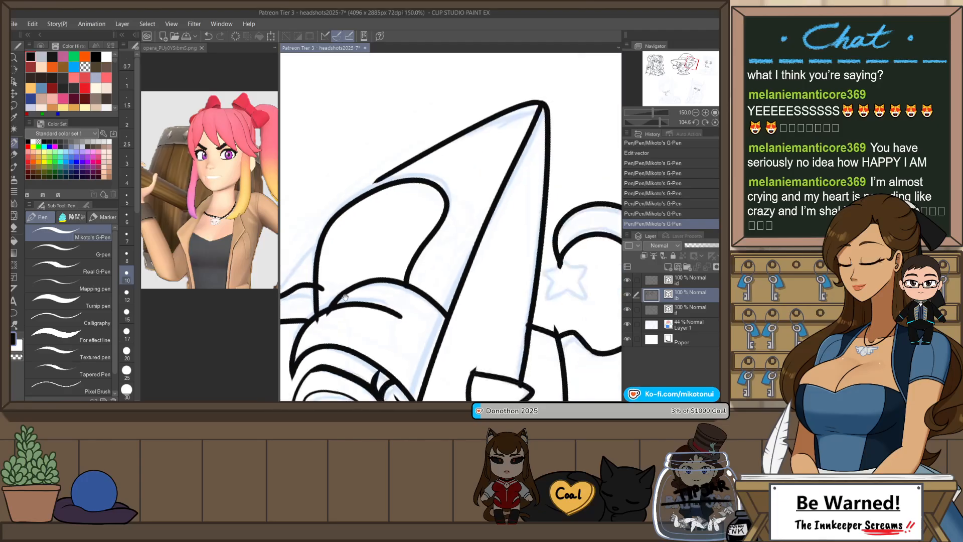
{"action": "mouse_move", "coordinate": [345, 297]}
{"action": "left_mouse_down"}
{"action": "mouse_move", "coordinate": [369, 283]}
{"action": "mouse_move", "coordinate": [498, 125]}
{"action": "left_mouse_up"}
{"action": "key", "text": "ctrl+z"}
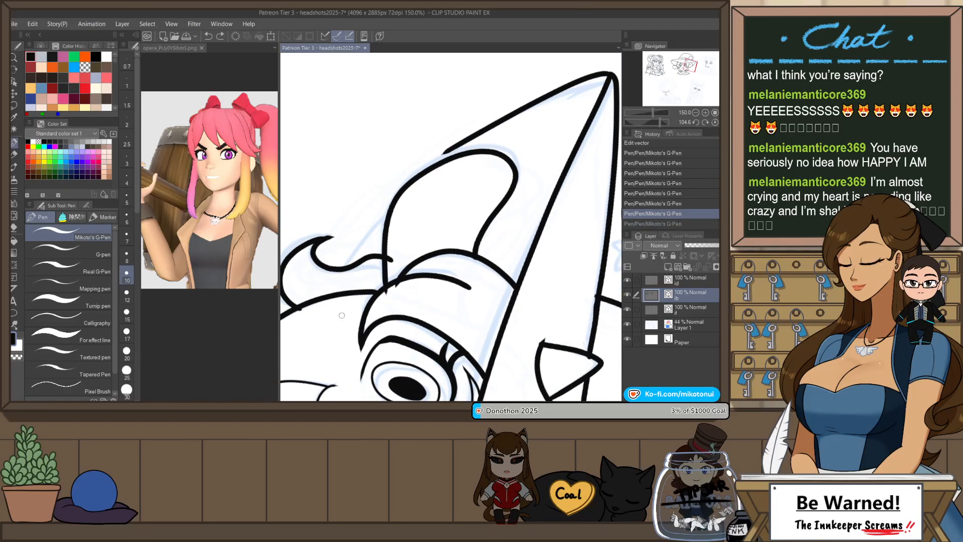
{"action": "mouse_move", "coordinate": [337, 322]}
{"action": "left_mouse_down"}
{"action": "mouse_move", "coordinate": [354, 276]}
{"action": "mouse_move", "coordinate": [519, 113]}
{"action": "left_mouse_up"}
{"action": "key", "text": "ctrl+z"}
{"action": "mouse_move", "coordinate": [338, 321]}
{"action": "left_mouse_down"}
{"action": "mouse_move", "coordinate": [362, 261]}
{"action": "mouse_move", "coordinate": [534, 105]}
{"action": "left_mouse_up"}
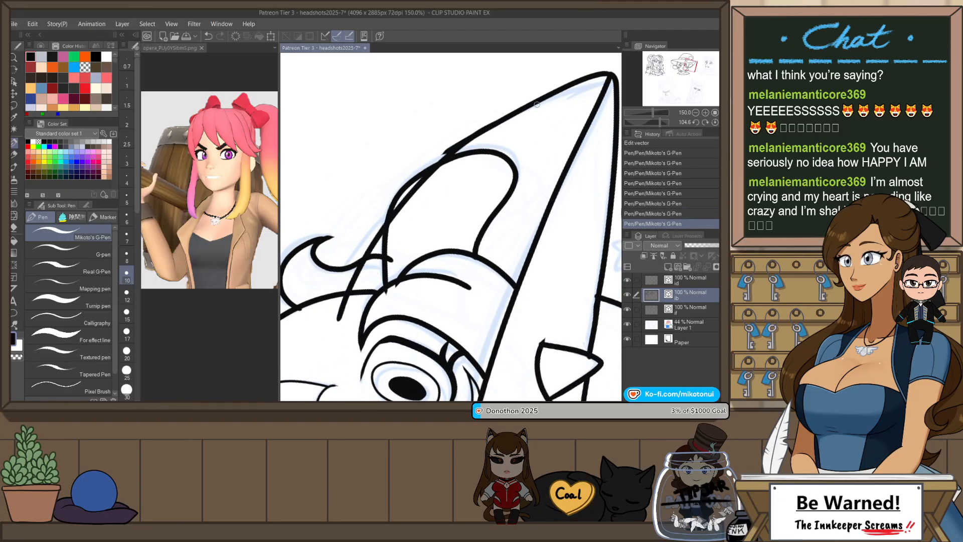
{"action": "key", "text": "ctrl+z"}
{"action": "mouse_move", "coordinate": [339, 322]}
{"action": "left_mouse_down"}
{"action": "mouse_move", "coordinate": [350, 295]}
{"action": "mouse_move", "coordinate": [522, 112]}
{"action": "left_mouse_up"}
{"action": "key", "text": "ctrl+z"}
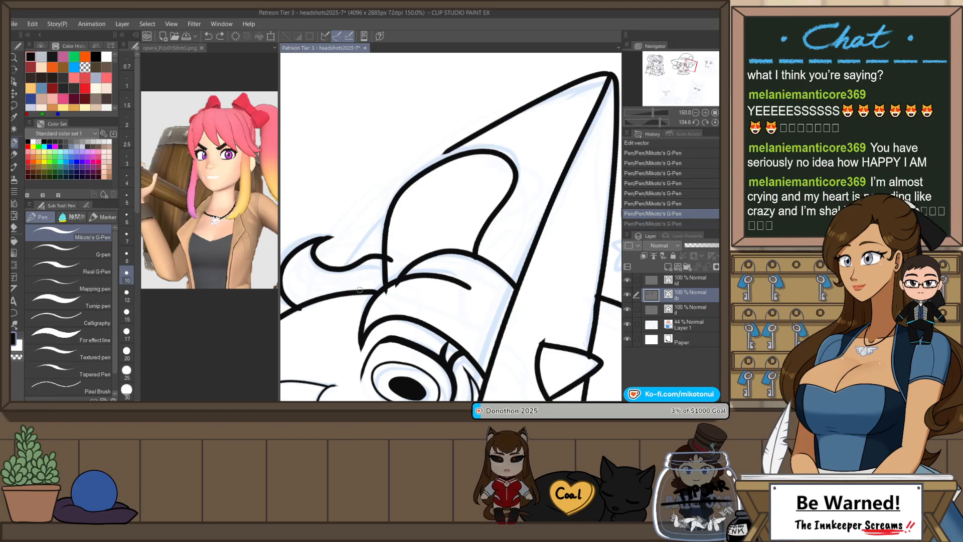
{"action": "mouse_move", "coordinate": [345, 320]}
{"action": "left_mouse_down"}
{"action": "mouse_move", "coordinate": [446, 158]}
{"action": "mouse_move", "coordinate": [528, 128]}
{"action": "left_mouse_up"}
{"action": "scroll", "coordinate": [479, 182], "scroll_direction": "down", "scroll_amount": 2}
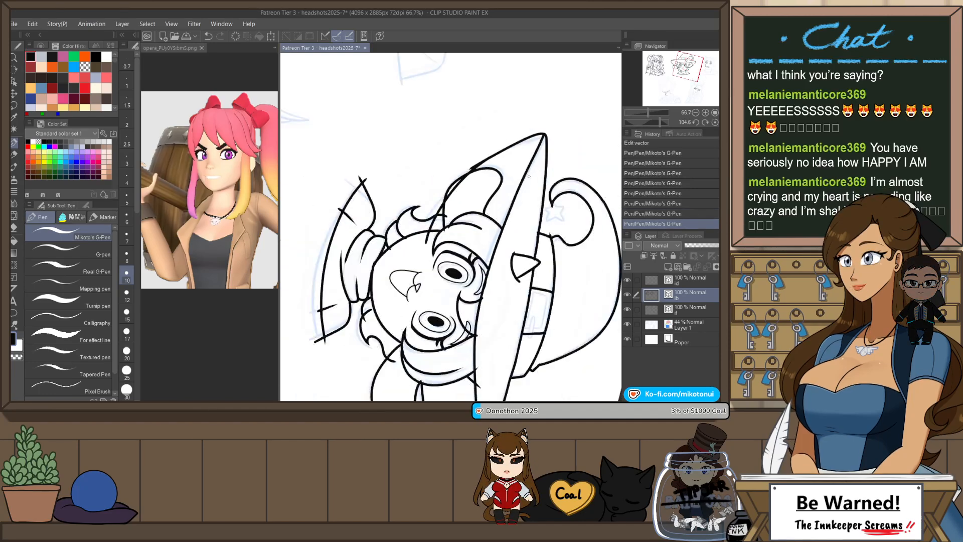
{"action": "left_click", "coordinate": [715, 123]}
{"action": "left_click_drag", "start_coordinate": [591, 183], "coordinate": [405, 289]}
{"action": "scroll", "coordinate": [437, 186], "scroll_direction": "up", "scroll_amount": 1}
{"action": "left_click_drag", "start_coordinate": [440, 251], "coordinate": [403, 298]}
{"action": "key", "text": "ctrl+z"}
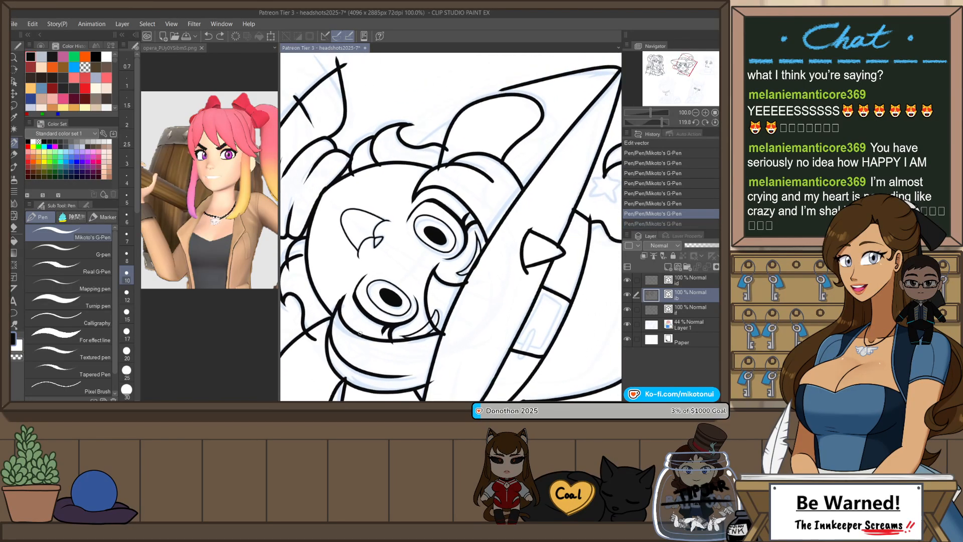
- Ink a curved line extending the brim's underside edge across the ear on the side of the curled hat tip
{"action": "scroll", "coordinate": [439, 170], "scroll_direction": "up", "scroll_amount": 2}
{"action": "left_click_drag", "start_coordinate": [494, 128], "coordinate": [461, 151]}
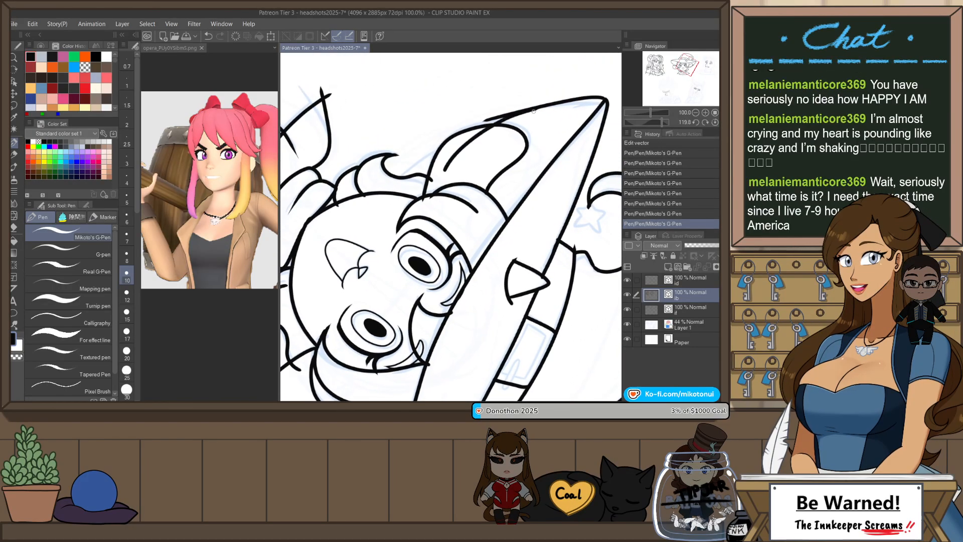
{"action": "key", "text": "ctrl+z"}
{"action": "mouse_move", "coordinate": [411, 196]}
{"action": "left_mouse_down"}
{"action": "mouse_move", "coordinate": [476, 133]}
{"action": "mouse_move", "coordinate": [555, 105]}
{"action": "left_mouse_up"}
{"action": "key", "text": "ctrl+z"}
{"action": "key", "text": "ctrl+z"}
{"action": "mouse_move", "coordinate": [413, 200]}
{"action": "left_mouse_down"}
{"action": "mouse_move", "coordinate": [480, 133]}
{"action": "mouse_move", "coordinate": [531, 110]}
{"action": "left_mouse_up"}
{"action": "left_click_drag", "start_coordinate": [489, 142], "coordinate": [444, 217]}
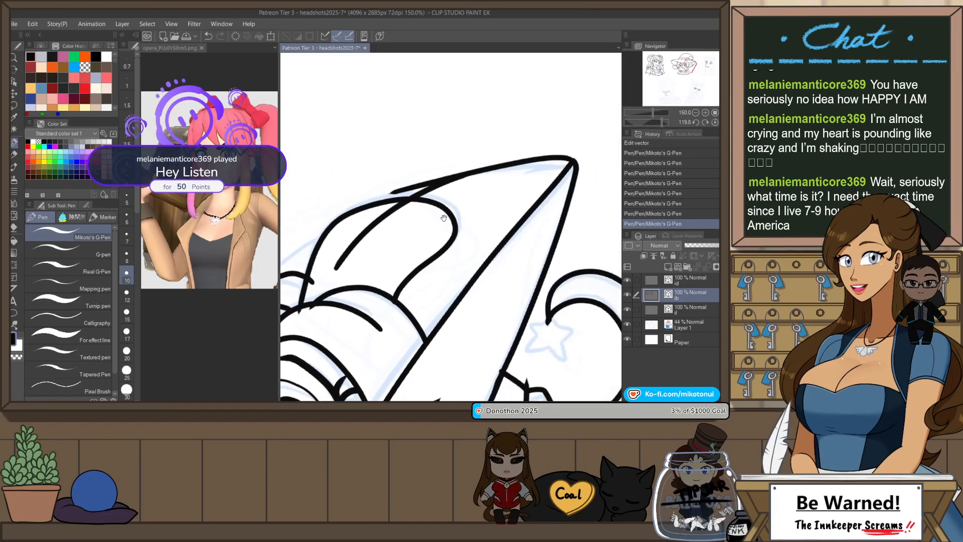
{"action": "left_click_drag", "start_coordinate": [467, 258], "coordinate": [481, 264]}
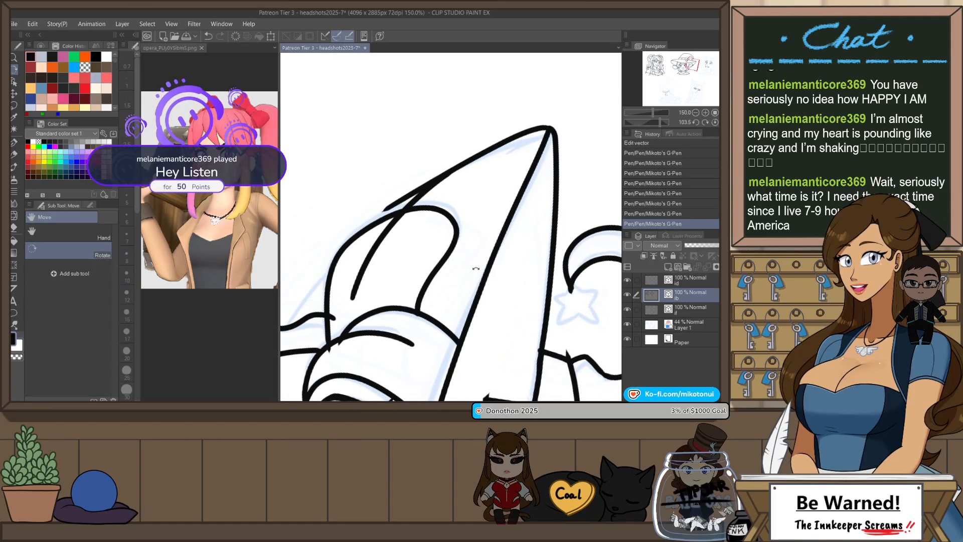
{"action": "key", "text": "p"}
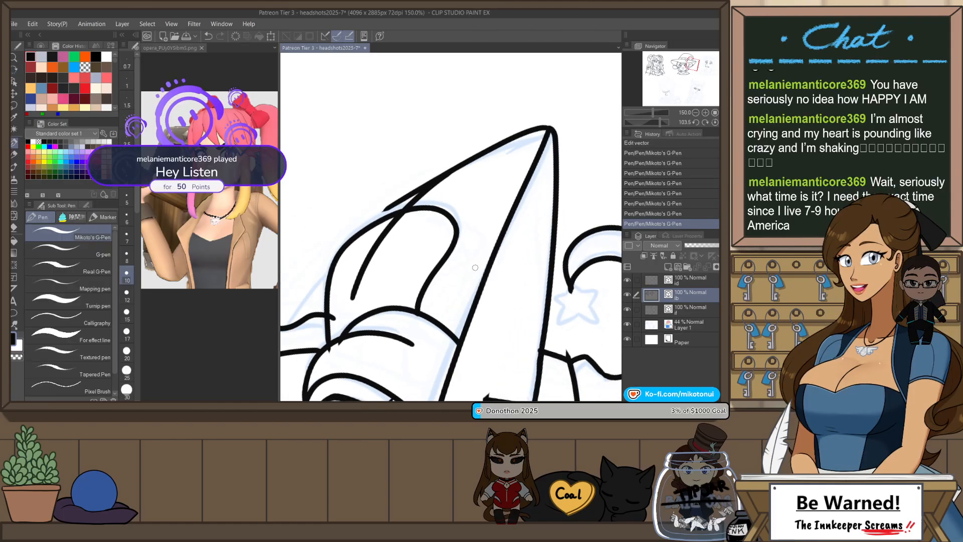
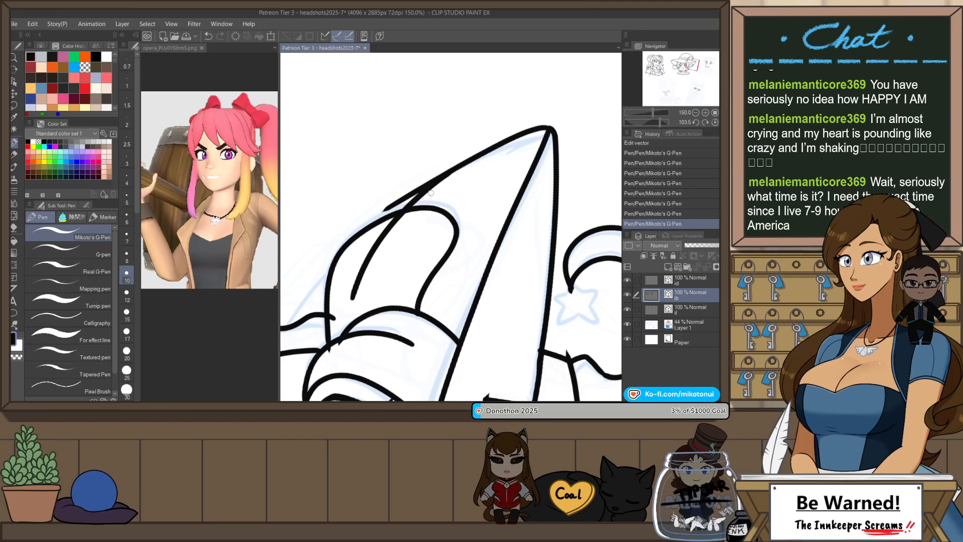
- Redraw the curved line continuing the hat brim's underside edge across the ear on the side of the curled hat tip
{"action": "key", "text": "ctrl+z"}
{"action": "mouse_move", "coordinate": [362, 290]}
{"action": "left_mouse_down"}
{"action": "mouse_move", "coordinate": [461, 161]}
{"action": "mouse_move", "coordinate": [392, 226]}
{"action": "mouse_move", "coordinate": [460, 169]}
{"action": "left_mouse_up"}
{"action": "key", "text": "ctrl+z"}
{"action": "key", "text": "ctrl+z"}
{"action": "key", "text": "ctrl+z"}
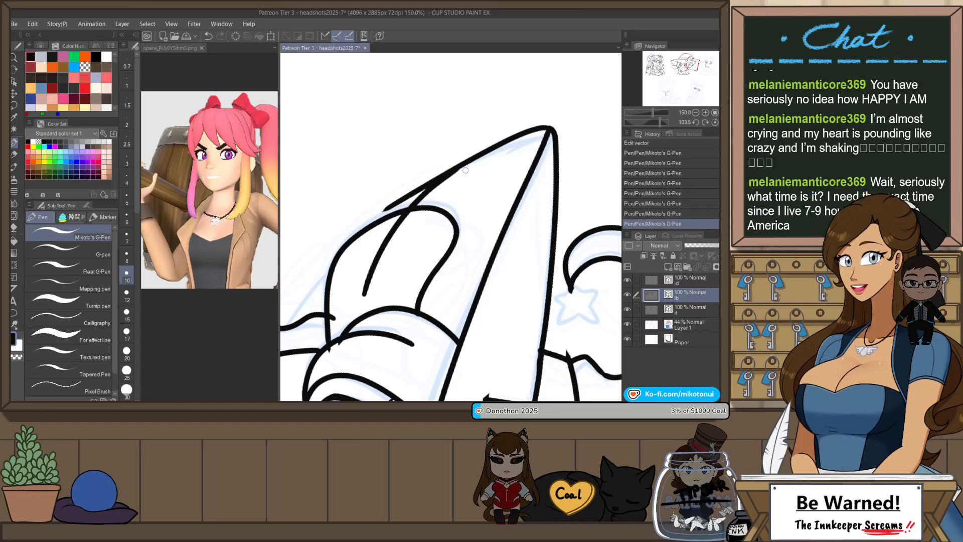
{"action": "key", "text": "ctrl+z"}
{"action": "left_click_drag", "start_coordinate": [366, 287], "coordinate": [459, 170]}
{"action": "key", "text": "ctrl+z"}
{"action": "left_click_drag", "start_coordinate": [363, 293], "coordinate": [459, 169]}
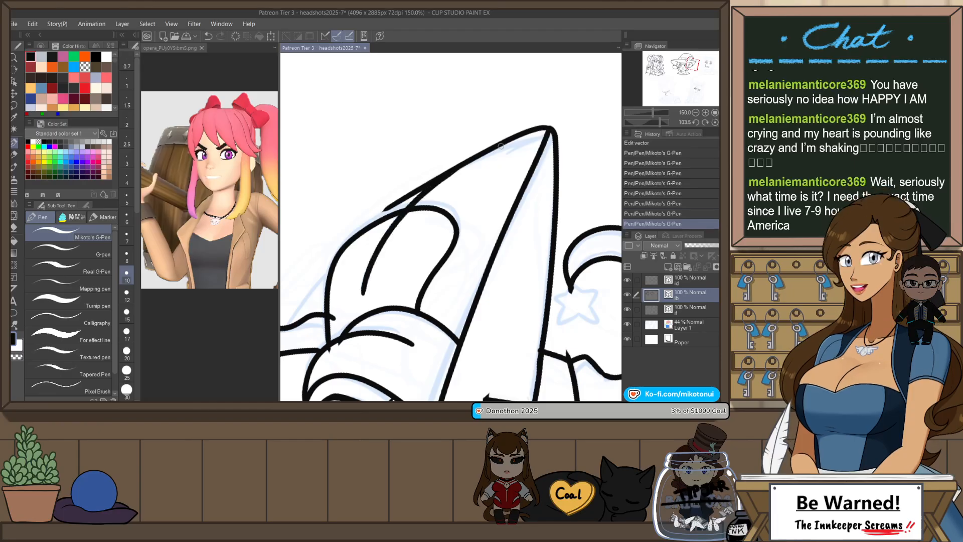
{"action": "key", "text": "ctrl+z"}
{"action": "left_click_drag", "start_coordinate": [362, 297], "coordinate": [466, 167]}
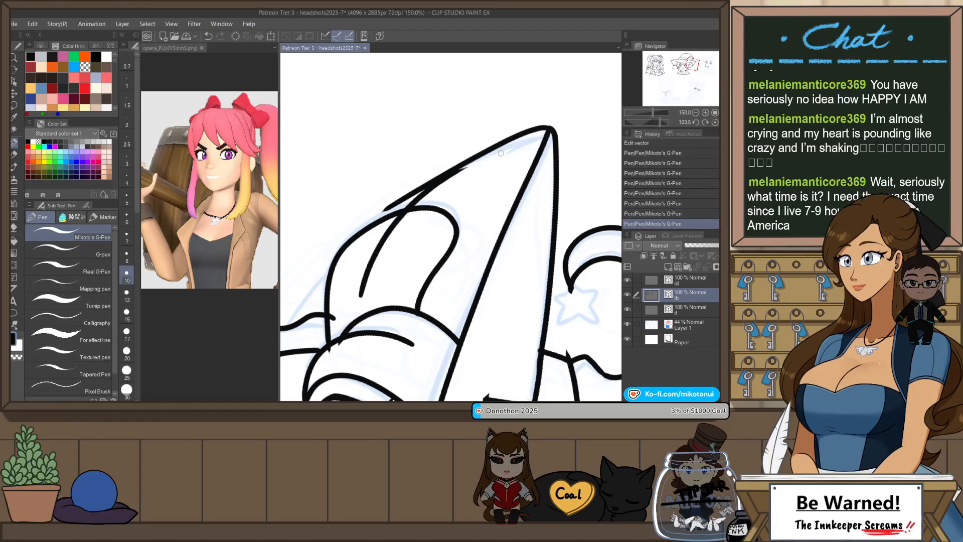
{"action": "key", "text": "ctrl+z"}
{"action": "left_click_drag", "start_coordinate": [359, 303], "coordinate": [493, 146]}
{"action": "key", "text": "ctrl+z"}
{"action": "left_click_drag", "start_coordinate": [360, 292], "coordinate": [441, 175]}
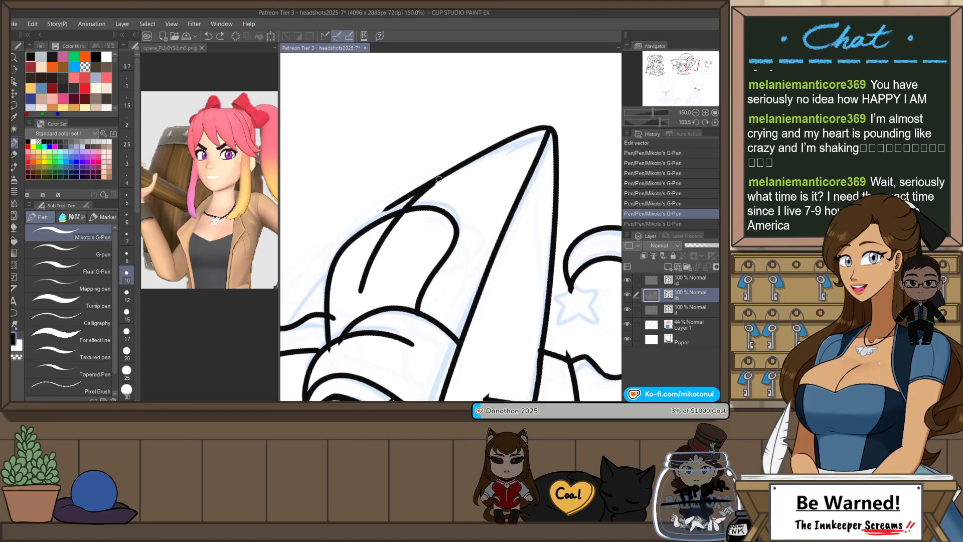
- Ink the small five-pointed star charm hanging from the curled tip of the witch hat
{"action": "scroll", "coordinate": [494, 201], "scroll_direction": "down", "scroll_amount": 2}
{"action": "key", "text": "ctrl+at"}
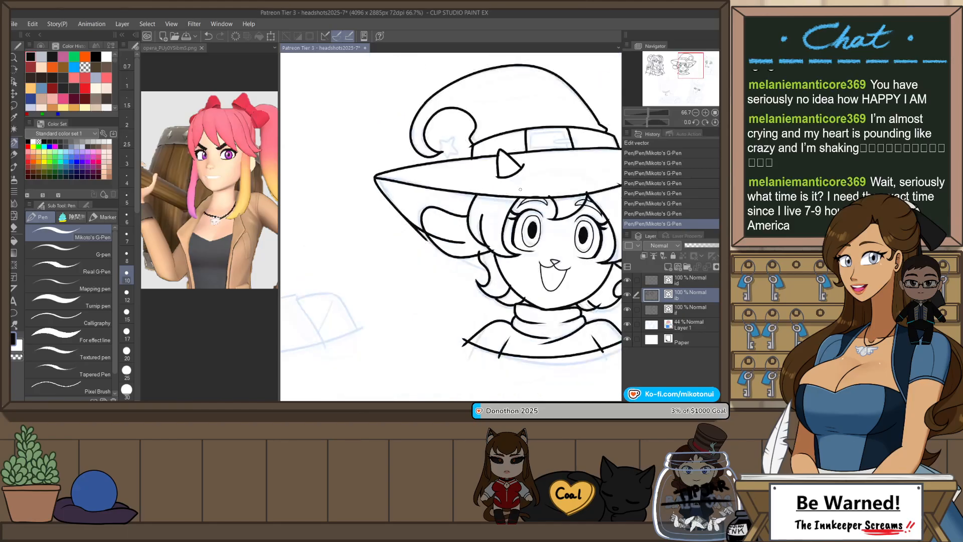
{"action": "scroll", "coordinate": [585, 198], "scroll_direction": "down", "scroll_amount": 2}
{"action": "left_click_drag", "start_coordinate": [585, 197], "coordinate": [578, 200]}
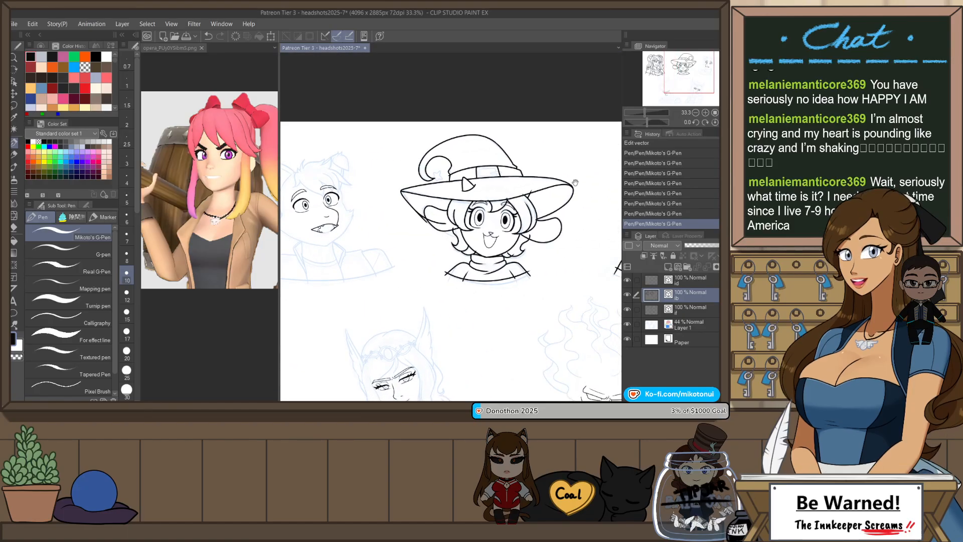
{"action": "scroll", "coordinate": [549, 148], "scroll_direction": "up", "scroll_amount": 3}
{"action": "left_click_drag", "start_coordinate": [471, 182], "coordinate": [491, 256]}
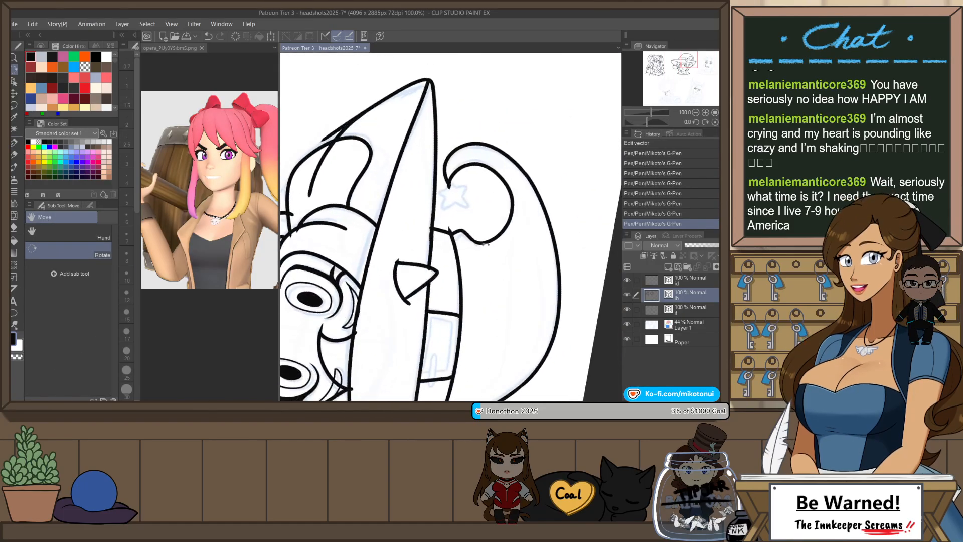
{"action": "scroll", "coordinate": [447, 177], "scroll_direction": "up", "scroll_amount": 2}
{"action": "left_click_drag", "start_coordinate": [448, 186], "coordinate": [439, 212]}
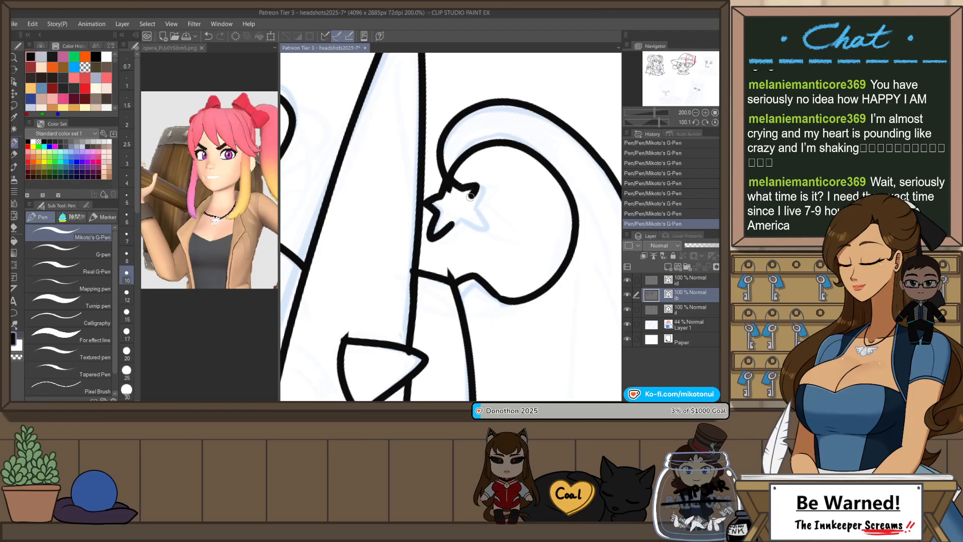
{"action": "key", "text": "ctrl+z"}
{"action": "left_click_drag", "start_coordinate": [476, 188], "coordinate": [468, 204]}
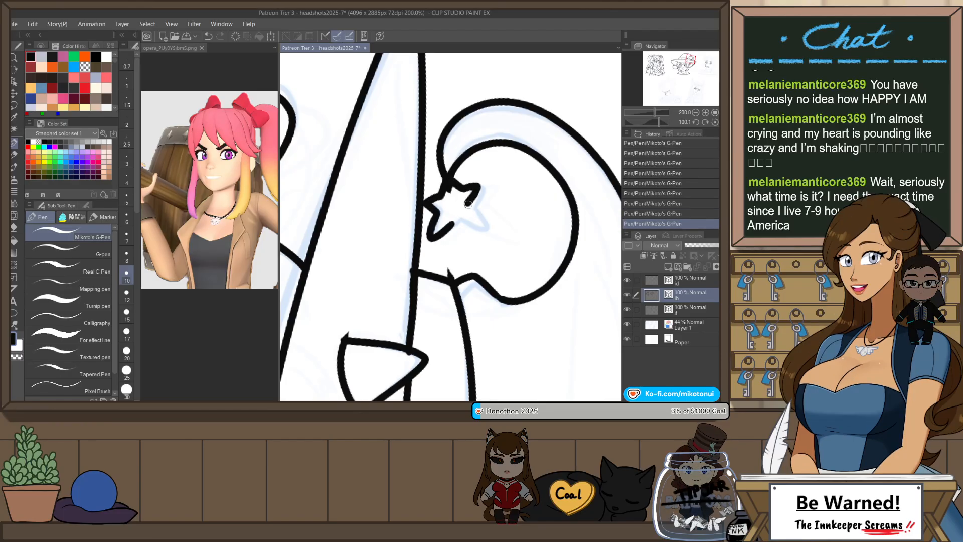
- Flip the canvas view and try to ink the central V-shaped fringe lock on the floppy-eared character's forehead
{"action": "scroll", "coordinate": [485, 203], "scroll_direction": "down", "scroll_amount": 5}
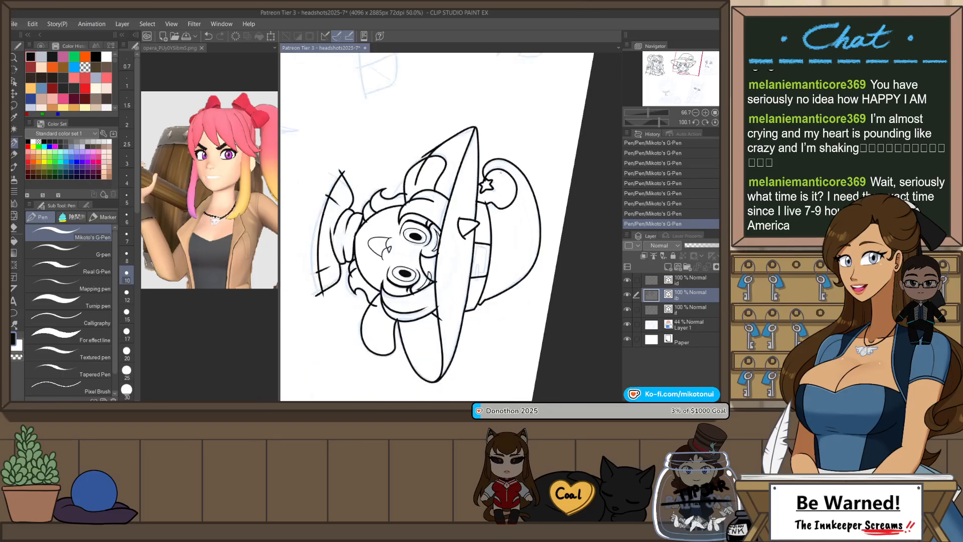
{"action": "key", "text": "ctrl+at"}
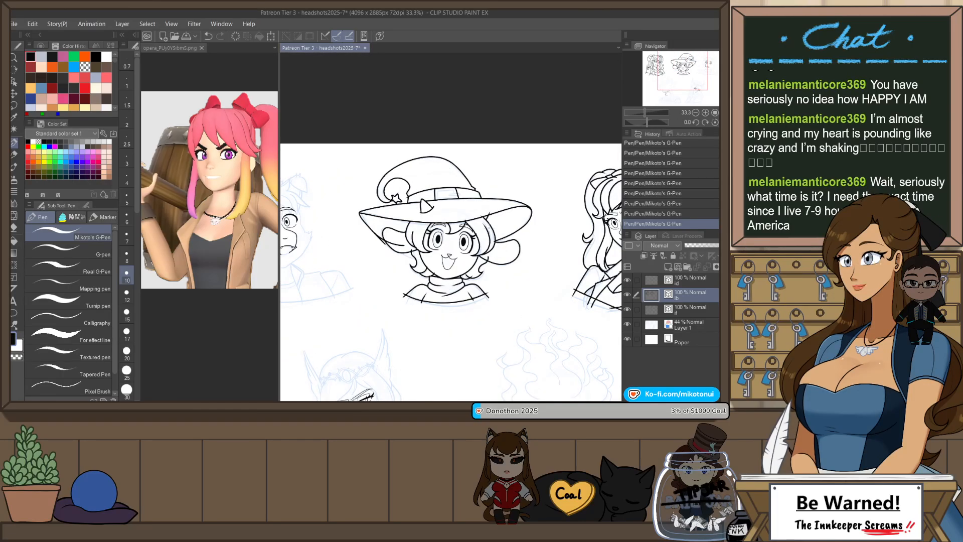
{"action": "left_click_drag", "start_coordinate": [492, 254], "coordinate": [461, 204]}
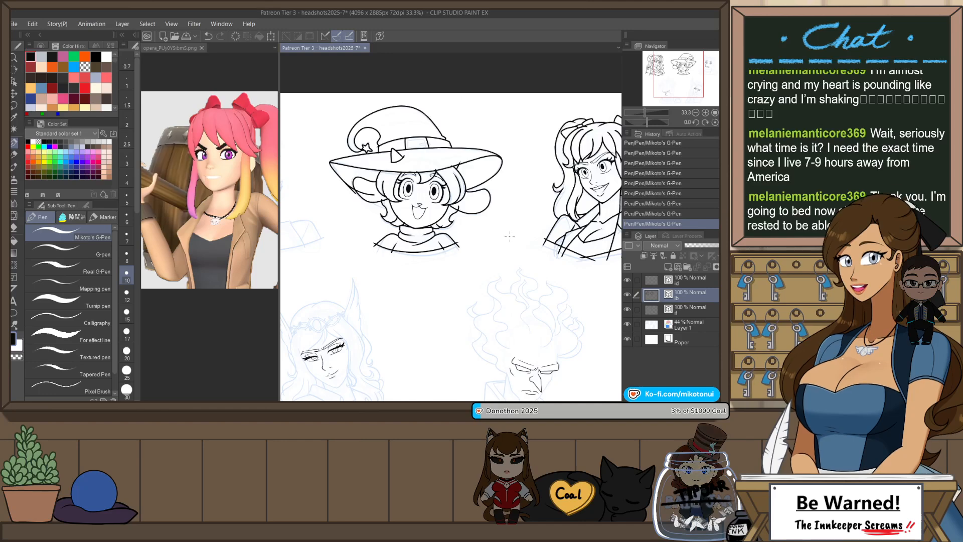
{"action": "scroll", "coordinate": [509, 225], "scroll_direction": "down", "scroll_amount": 1}
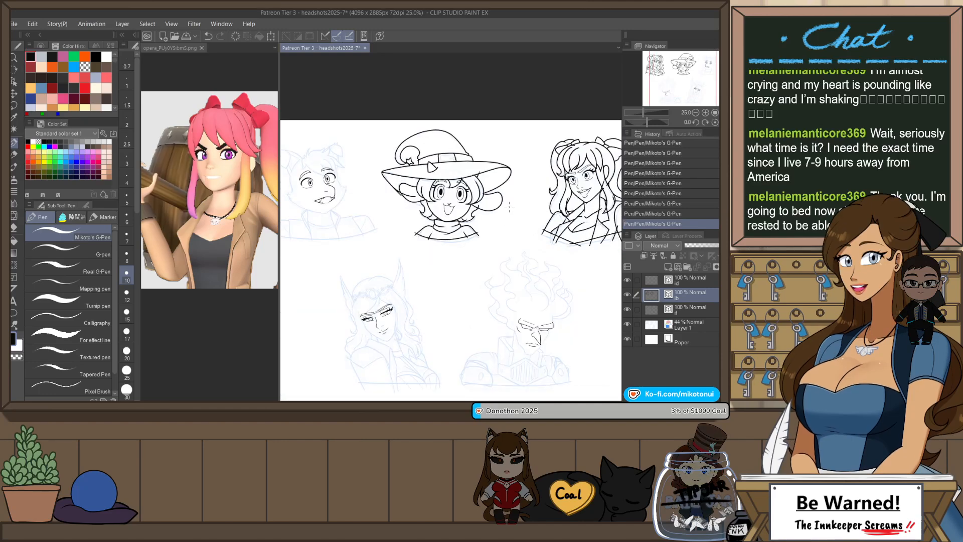
{"action": "key", "text": "h"}
{"action": "scroll", "coordinate": [535, 192], "scroll_direction": "up", "scroll_amount": 5}
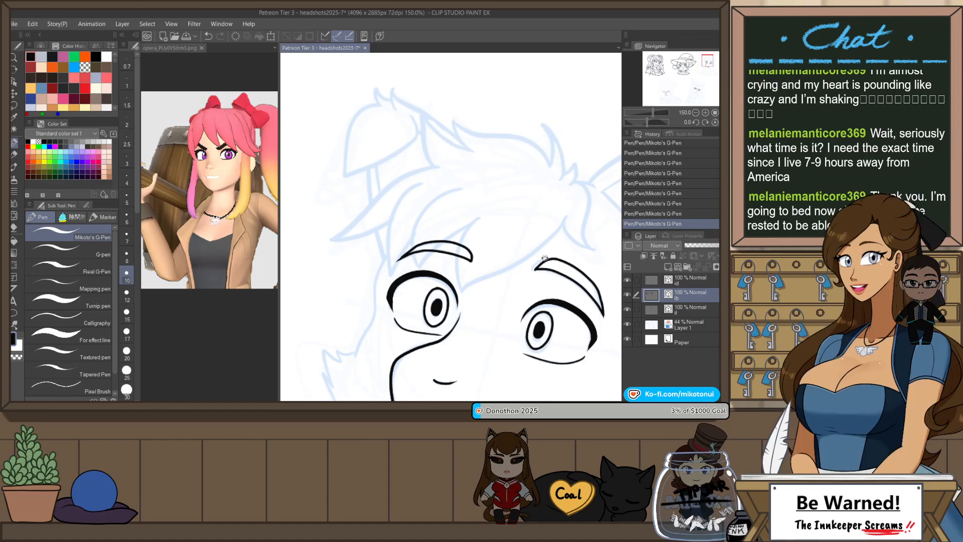
{"action": "left_click_drag", "start_coordinate": [545, 258], "coordinate": [549, 218]}
{"action": "left_click_drag", "start_coordinate": [519, 288], "coordinate": [436, 280]}
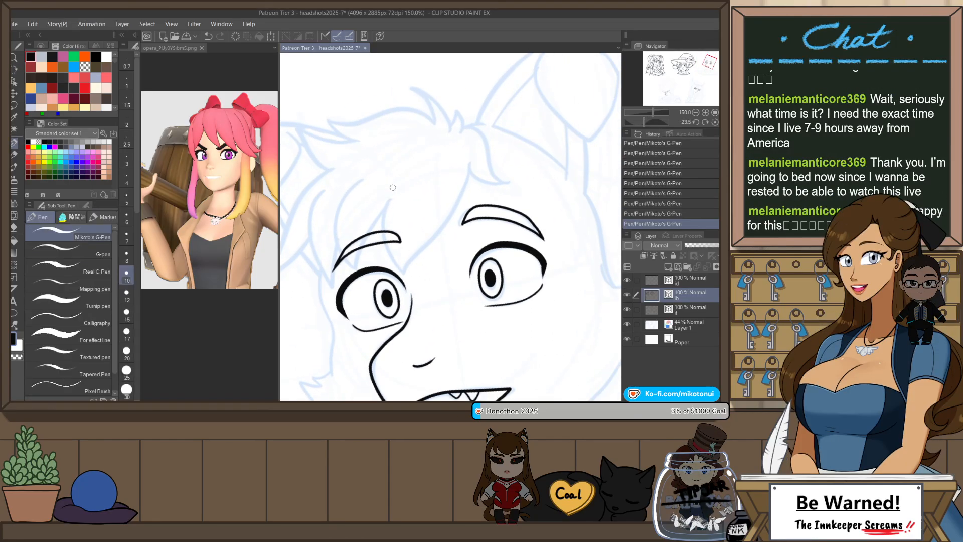
{"action": "mouse_move", "coordinate": [392, 187]}
{"action": "left_mouse_down"}
{"action": "mouse_move", "coordinate": [407, 277]}
{"action": "mouse_move", "coordinate": [386, 228]}
{"action": "mouse_move", "coordinate": [468, 194]}
{"action": "left_mouse_up"}
{"action": "key", "text": "ctrl+z"}
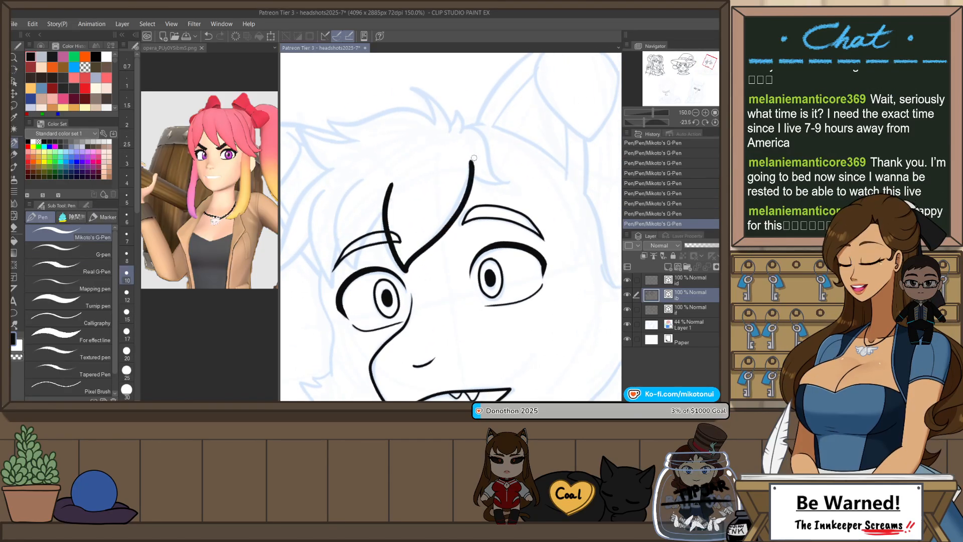
{"action": "key", "text": "ctrl+z"}
{"action": "left_click_drag", "start_coordinate": [392, 182], "coordinate": [403, 271]}
{"action": "key", "text": "ctrl+z"}
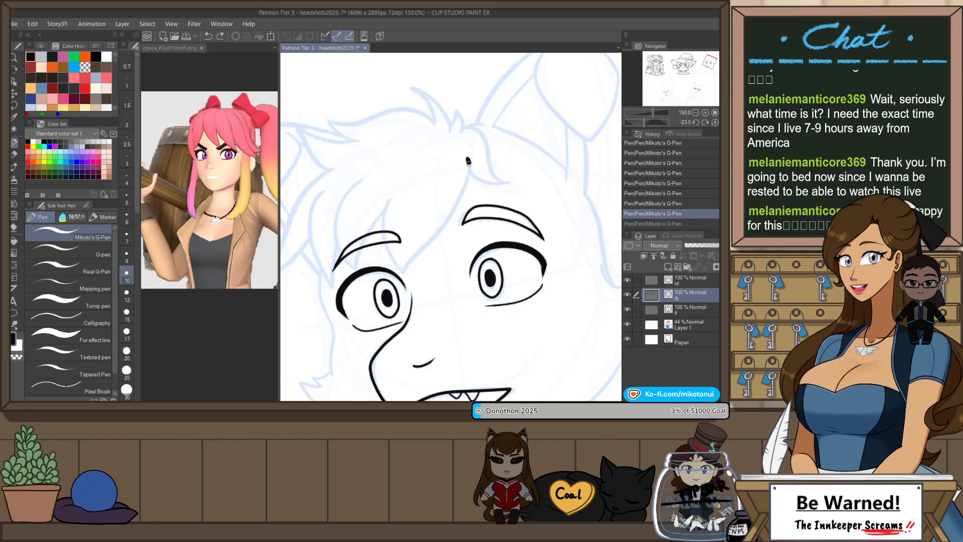
- Ink the central fringe lock as a long curve down the forehead and a shorter curve meeting in a point above the nose bridge
{"action": "left_click_drag", "start_coordinate": [467, 161], "coordinate": [398, 289]}
{"action": "key", "text": "ctrl+z"}
{"action": "left_click_drag", "start_coordinate": [468, 159], "coordinate": [400, 290]}
{"action": "key", "text": "ctrl+z"}
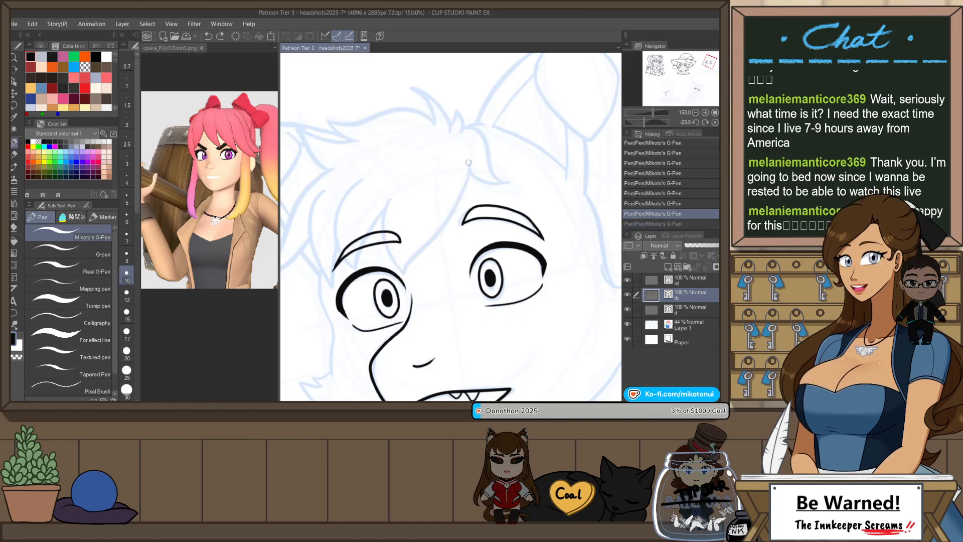
{"action": "left_click_drag", "start_coordinate": [468, 160], "coordinate": [400, 288]}
{"action": "key", "text": "ctrl+z"}
{"action": "mouse_move", "coordinate": [469, 160]}
{"action": "left_mouse_down"}
{"action": "mouse_move", "coordinate": [403, 275]}
{"action": "mouse_move", "coordinate": [397, 178]}
{"action": "left_mouse_up"}
{"action": "key", "text": "ctrl+z"}
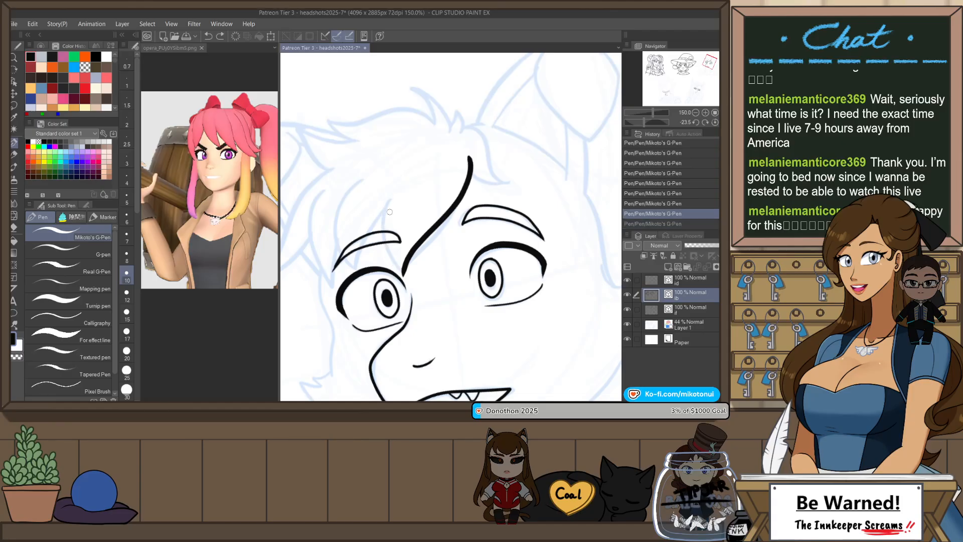
{"action": "mouse_move", "coordinate": [387, 251]}
{"action": "left_mouse_down"}
{"action": "mouse_move", "coordinate": [396, 183]}
{"action": "mouse_move", "coordinate": [387, 250]}
{"action": "left_mouse_up"}
{"action": "key", "text": "ctrl+z"}
{"action": "key", "text": "ctrl+z"}
{"action": "mouse_move", "coordinate": [398, 176]}
{"action": "left_mouse_down"}
{"action": "mouse_move", "coordinate": [389, 190]}
{"action": "mouse_move", "coordinate": [402, 273]}
{"action": "left_mouse_up"}
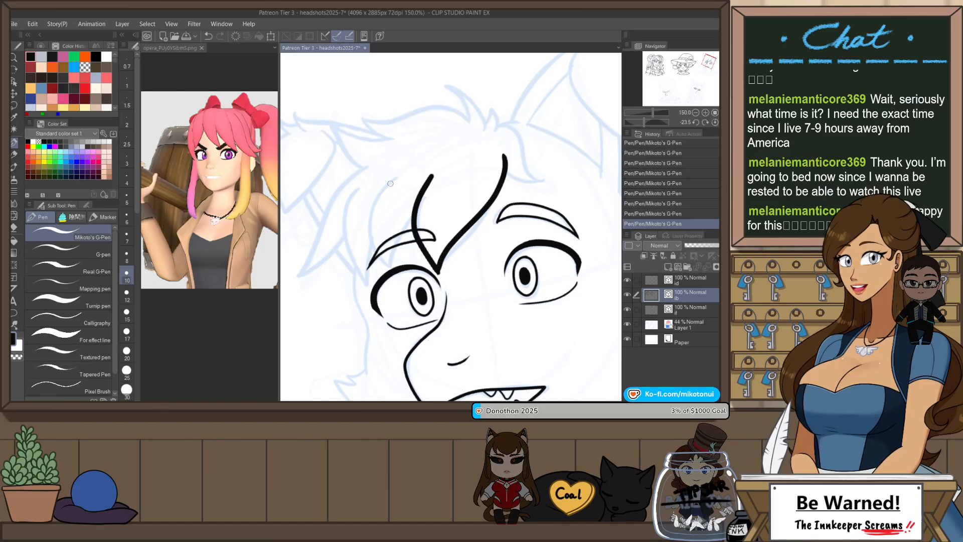
- Ink the next fringe lock over the eyebrow, with a curved outer edge and a short slanted inner stroke
{"action": "mouse_move", "coordinate": [398, 173]}
{"action": "left_mouse_down"}
{"action": "mouse_move", "coordinate": [368, 216]}
{"action": "mouse_move", "coordinate": [384, 271]}
{"action": "left_mouse_up"}
{"action": "key", "text": "ctrl+z"}
{"action": "mouse_move", "coordinate": [397, 170]}
{"action": "left_mouse_down"}
{"action": "mouse_move", "coordinate": [371, 246]}
{"action": "mouse_move", "coordinate": [389, 272]}
{"action": "mouse_move", "coordinate": [426, 189]}
{"action": "left_mouse_up"}
{"action": "key", "text": "ctrl+z"}
{"action": "left_click_drag", "start_coordinate": [412, 221], "coordinate": [419, 207]}
{"action": "key", "text": "ctrl+z"}
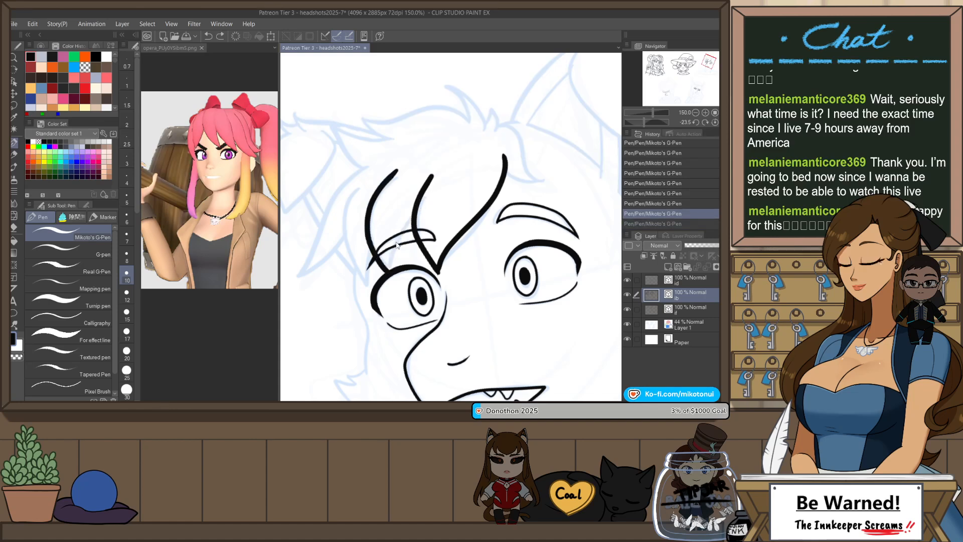
{"action": "left_click_drag", "start_coordinate": [388, 272], "coordinate": [418, 199]}
- Ink a third curved fringe lock beside the eye's outer corner, closing its point with a return stroke
{"action": "mouse_move", "coordinate": [357, 186]}
{"action": "left_mouse_down"}
{"action": "mouse_move", "coordinate": [342, 209]}
{"action": "mouse_move", "coordinate": [366, 284]}
{"action": "left_mouse_up"}
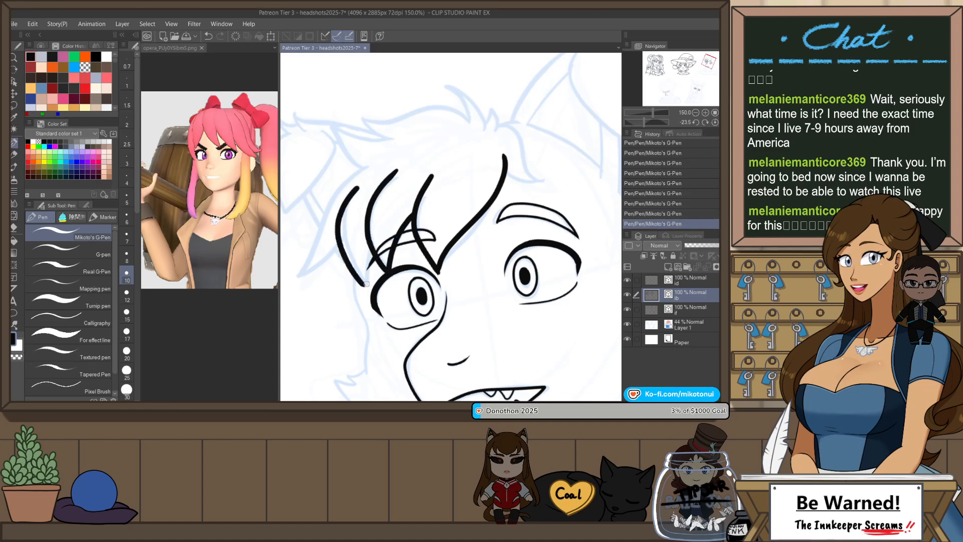
{"action": "key", "text": "ctrl+z"}
{"action": "mouse_move", "coordinate": [358, 186]}
{"action": "left_mouse_down"}
{"action": "mouse_move", "coordinate": [348, 260]}
{"action": "mouse_move", "coordinate": [365, 283]}
{"action": "mouse_move", "coordinate": [373, 232]}
{"action": "left_mouse_up"}
{"action": "key", "text": "ctrl+z"}
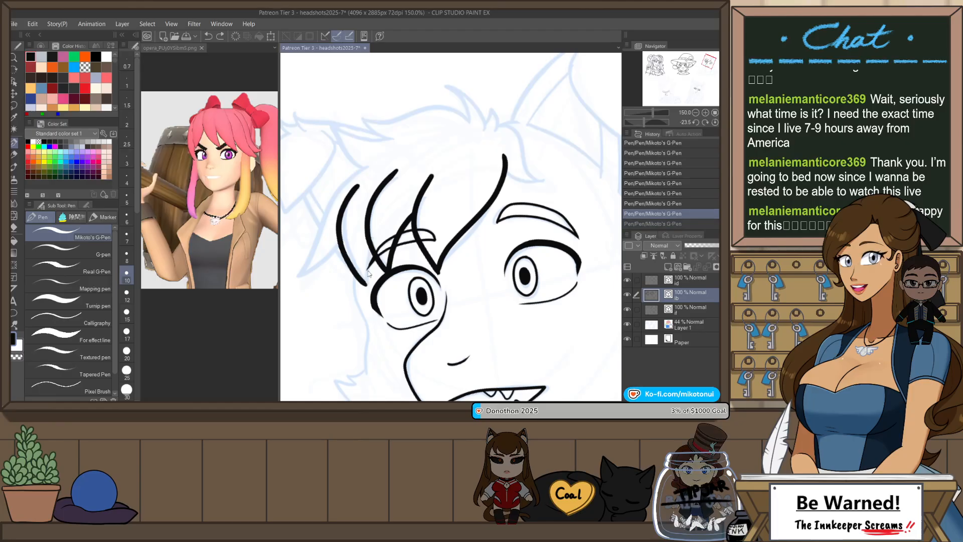
{"action": "left_click_drag", "start_coordinate": [366, 285], "coordinate": [371, 245]}
{"action": "key", "text": "ctrl+z"}
{"action": "mouse_move", "coordinate": [365, 285]}
{"action": "left_mouse_down"}
{"action": "mouse_move", "coordinate": [377, 236]}
{"action": "mouse_move", "coordinate": [414, 260]}
{"action": "left_mouse_up"}
- Ink the outermost fringe lock as a long stroke sweeping outward to a sharp point below the folded ear
{"action": "left_click_drag", "start_coordinate": [376, 230], "coordinate": [358, 310]}
{"action": "key", "text": "ctrl+z"}
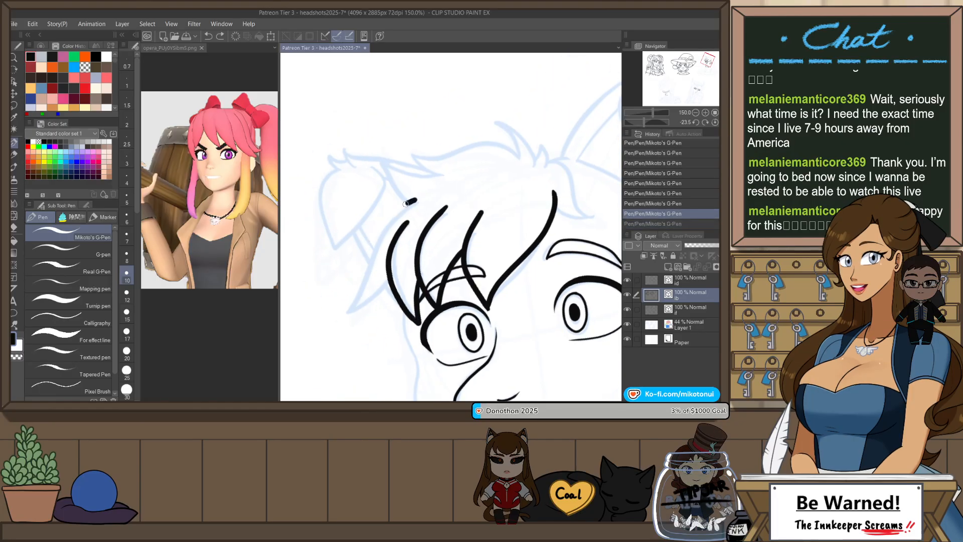
{"action": "left_click_drag", "start_coordinate": [416, 199], "coordinate": [339, 318]}
{"action": "key", "text": "ctrl+z"}
{"action": "mouse_move", "coordinate": [419, 201]}
{"action": "left_mouse_down"}
{"action": "mouse_move", "coordinate": [390, 220]}
{"action": "mouse_move", "coordinate": [348, 307]}
{"action": "left_mouse_up"}
{"action": "key", "text": "ctrl+z"}
{"action": "left_click_drag", "start_coordinate": [418, 201], "coordinate": [346, 308]}
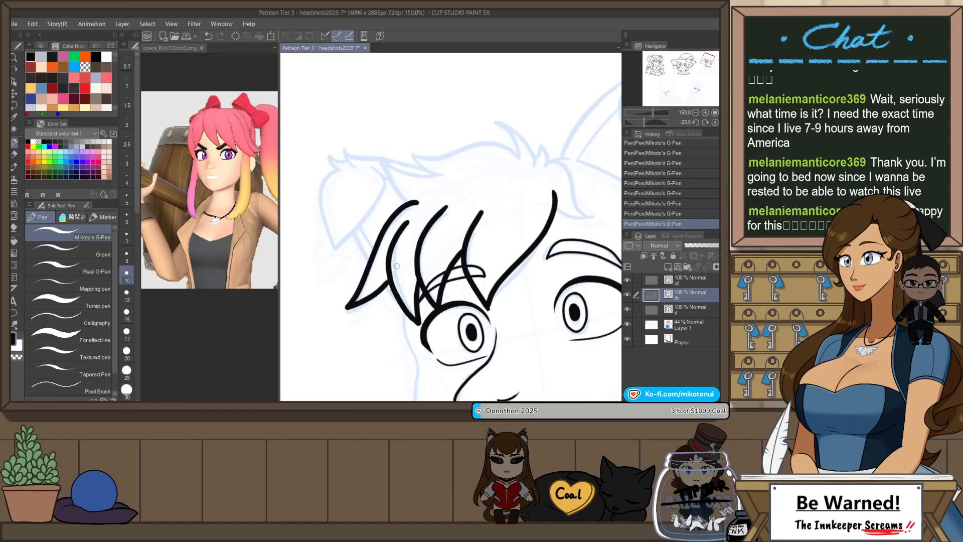
- Ink the top outline of the hair with pointed tufts along the crown
{"action": "mouse_move", "coordinate": [507, 146]}
{"action": "left_mouse_down"}
{"action": "mouse_move", "coordinate": [488, 187]}
{"action": "mouse_move", "coordinate": [497, 223]}
{"action": "left_mouse_up"}
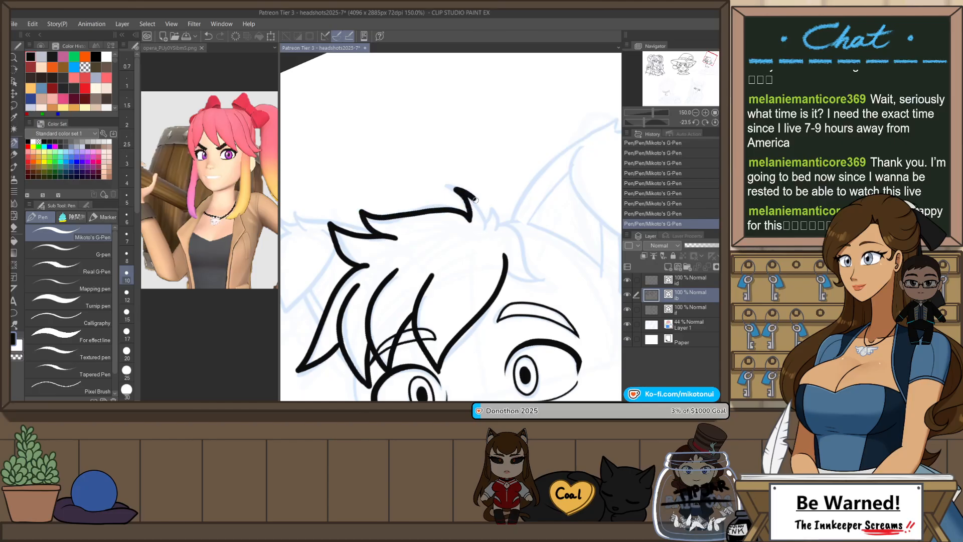
{"action": "key", "text": "ctrl+z"}
{"action": "mouse_move", "coordinate": [469, 220]}
{"action": "left_mouse_down"}
{"action": "mouse_move", "coordinate": [457, 189]}
{"action": "mouse_move", "coordinate": [478, 220]}
{"action": "mouse_move", "coordinate": [458, 185]}
{"action": "mouse_move", "coordinate": [485, 231]}
{"action": "mouse_move", "coordinate": [452, 187]}
{"action": "mouse_move", "coordinate": [486, 223]}
{"action": "left_mouse_up"}
{"action": "key", "text": "ctrl+z"}
{"action": "key", "text": "ctrl+z"}
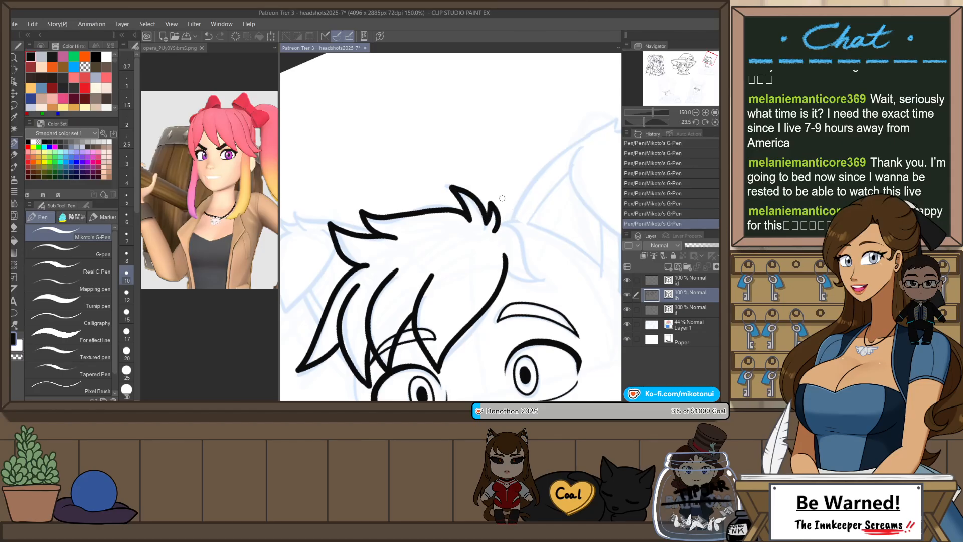
- Flip the canvas view and ink the small pointed lock ending the hair outline above the uncovered eyebrow
{"action": "key", "text": "h"}
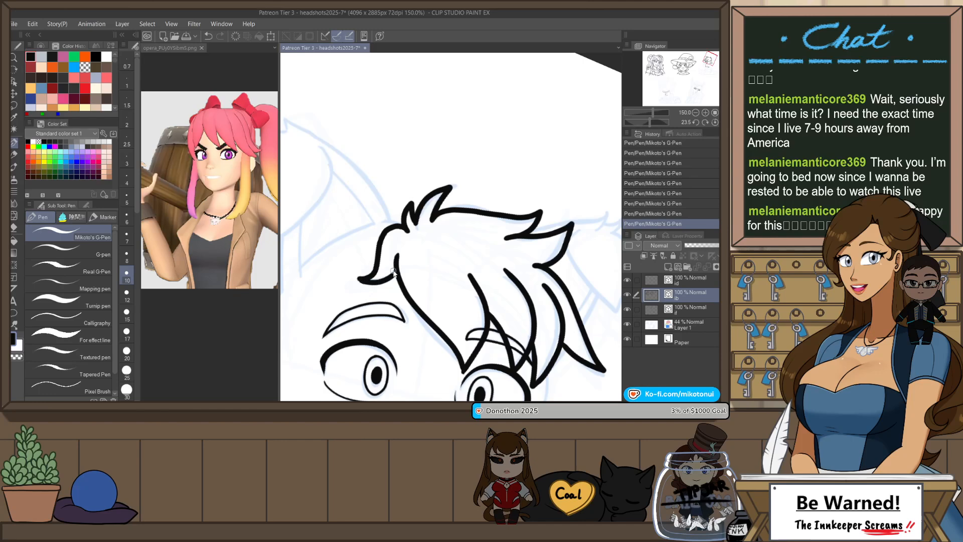
{"action": "key", "text": "ctrl+z"}
{"action": "left_click_drag", "start_coordinate": [360, 279], "coordinate": [402, 269]}
- Straighten and flip the canvas view, then ink the face outline below the fringe with the cheek fur tuft and jawline toward the chin
{"action": "scroll", "coordinate": [480, 206], "scroll_direction": "down", "scroll_amount": 4}
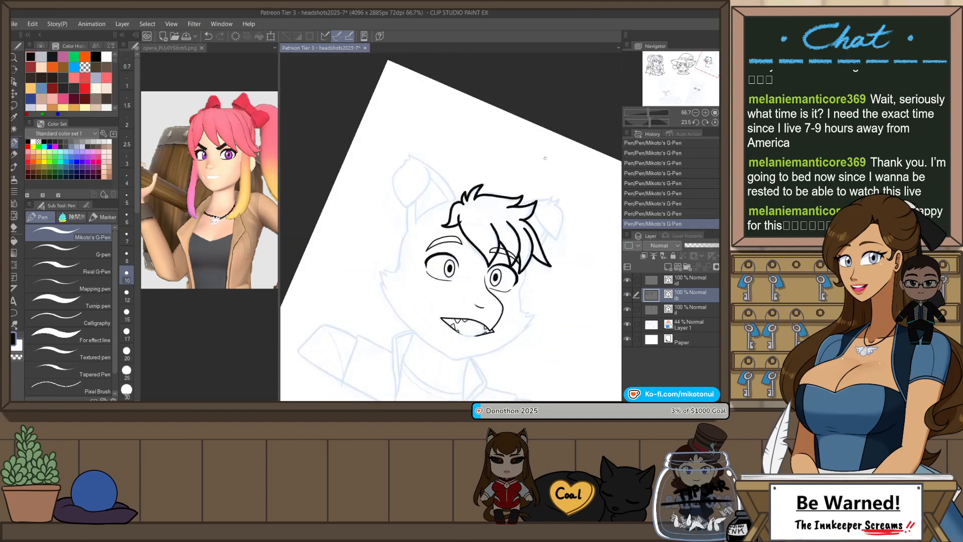
{"action": "left_click_drag", "start_coordinate": [556, 128], "coordinate": [499, 107]}
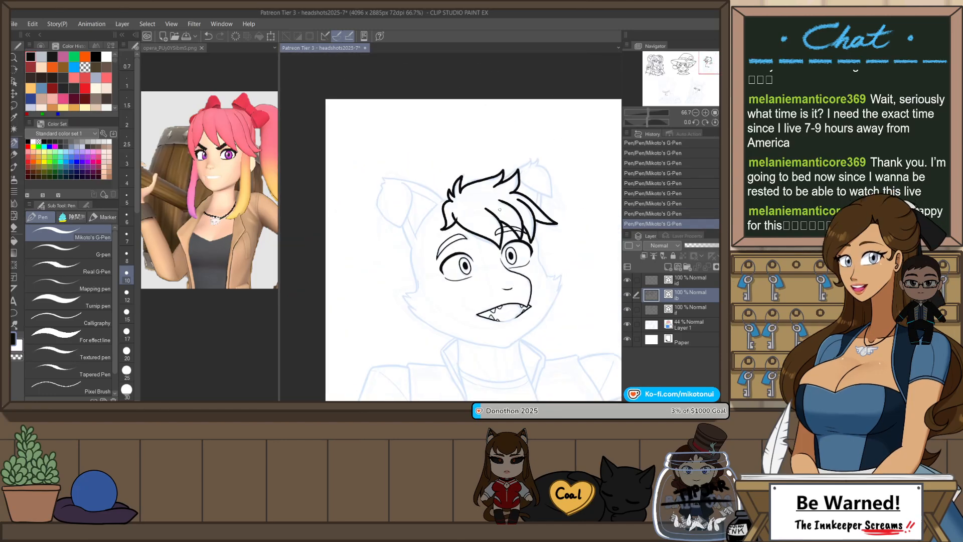
{"action": "mouse_move", "coordinate": [503, 317]}
{"action": "left_mouse_down"}
{"action": "mouse_move", "coordinate": [496, 229]}
{"action": "mouse_move", "coordinate": [512, 243]}
{"action": "left_mouse_up"}
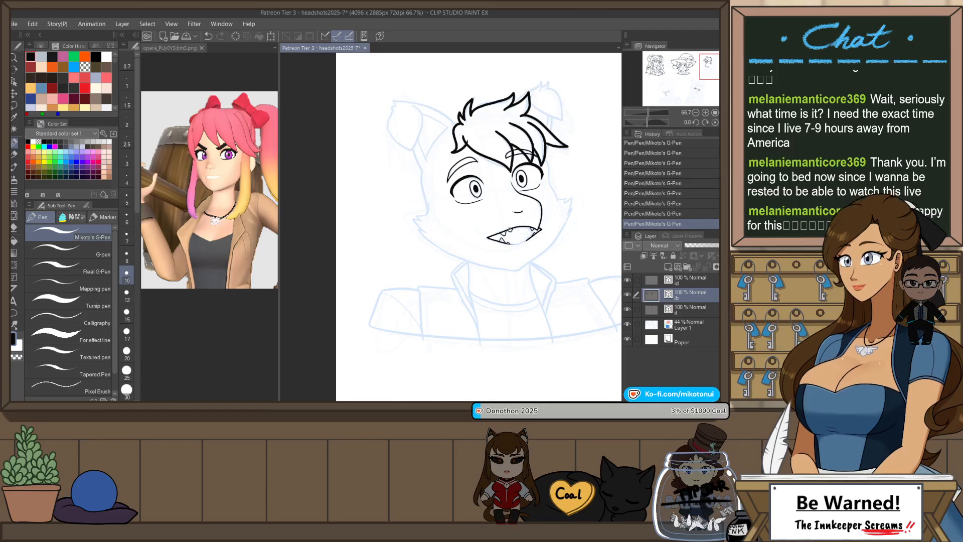
{"action": "scroll", "coordinate": [588, 74], "scroll_direction": "up", "scroll_amount": 2}
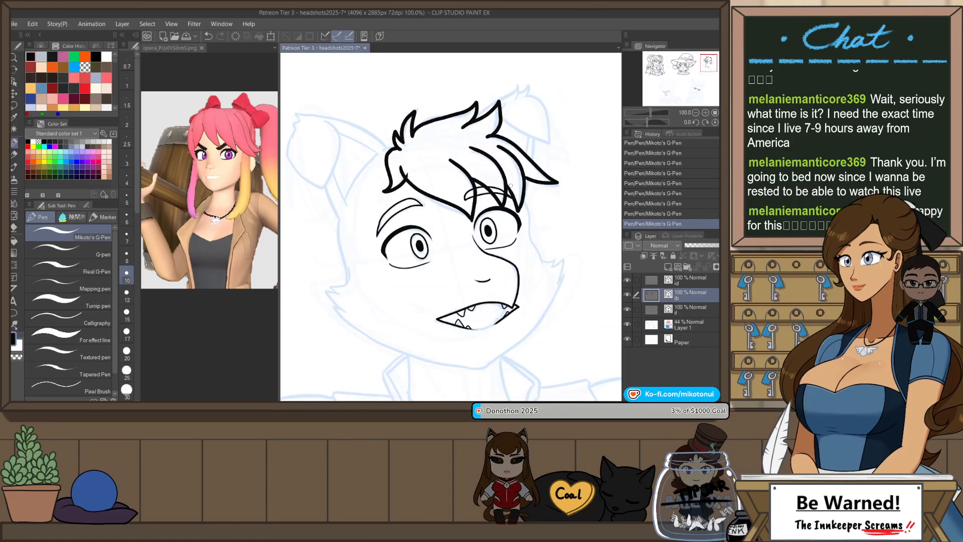
{"action": "key", "text": "h"}
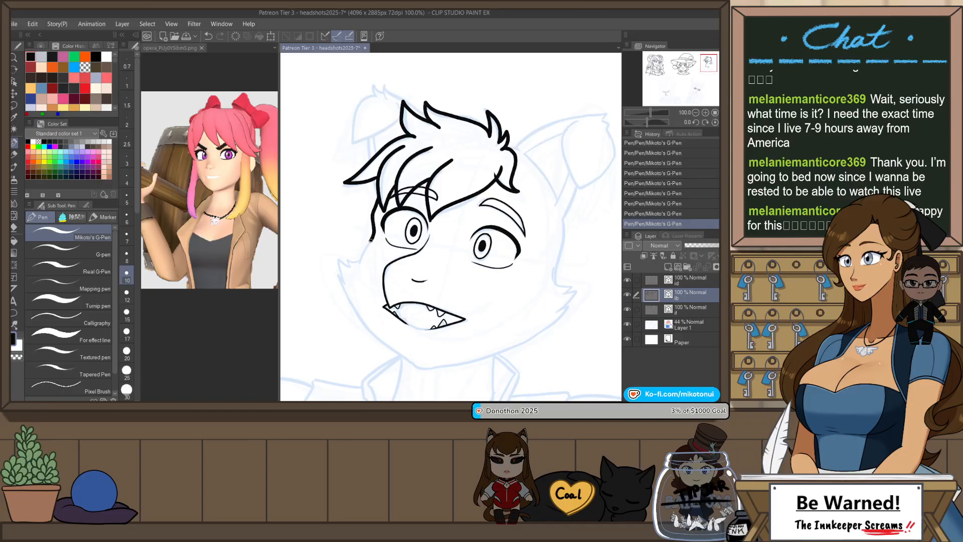
{"action": "mouse_move", "coordinate": [370, 240]}
{"action": "left_mouse_down"}
{"action": "mouse_move", "coordinate": [361, 260]}
{"action": "mouse_move", "coordinate": [340, 260]}
{"action": "mouse_move", "coordinate": [343, 273]}
{"action": "mouse_move", "coordinate": [338, 258]}
{"action": "mouse_move", "coordinate": [339, 287]}
{"action": "mouse_move", "coordinate": [373, 337]}
{"action": "mouse_move", "coordinate": [345, 299]}
{"action": "mouse_move", "coordinate": [409, 361]}
{"action": "left_mouse_up"}
{"action": "key", "text": "ctrl+z"}
{"action": "key", "text": "ctrl+z"}
{"action": "key", "text": "ctrl+z"}
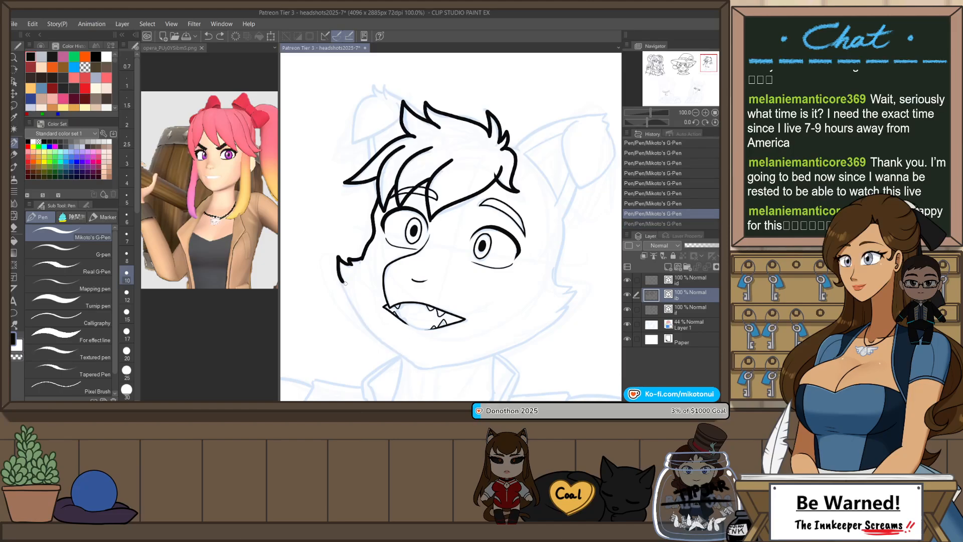
{"action": "mouse_move", "coordinate": [344, 297]}
{"action": "left_mouse_down"}
{"action": "mouse_move", "coordinate": [413, 362]}
{"action": "mouse_move", "coordinate": [403, 293]}
{"action": "left_mouse_up"}
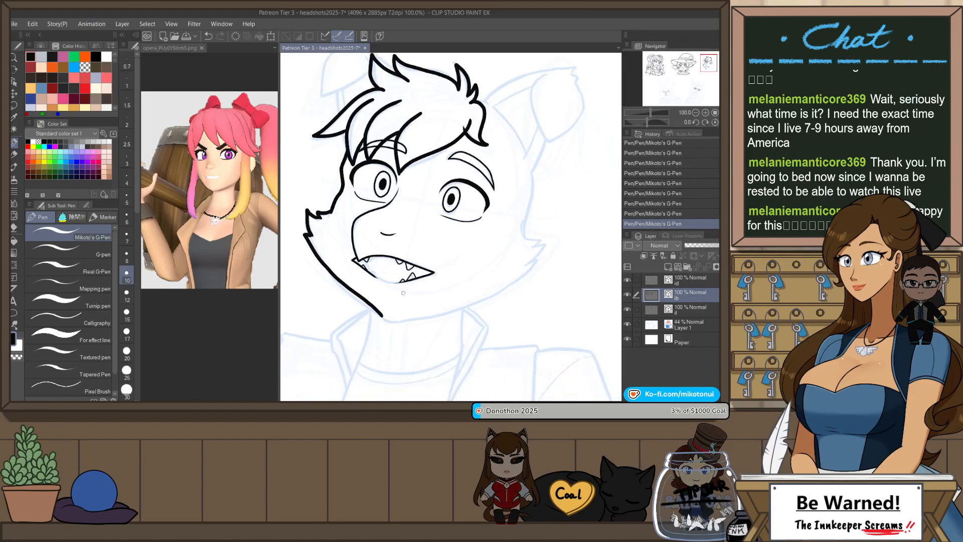
- Ink the chin and the jawline up to the far cheek, ending it in a pointed fur tuft
{"action": "key", "text": "ctrl+z"}
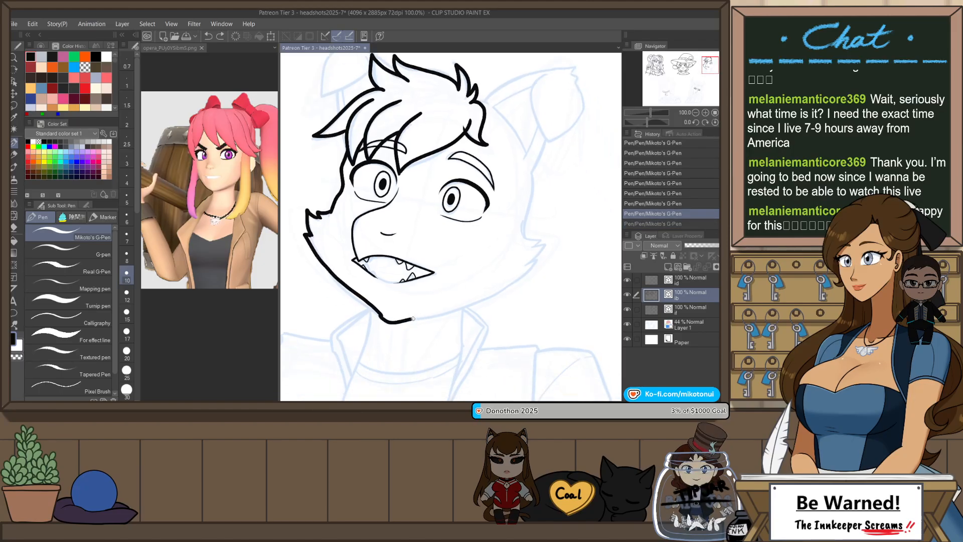
{"action": "mouse_move", "coordinate": [418, 320]}
{"action": "left_mouse_down"}
{"action": "mouse_move", "coordinate": [506, 288]}
{"action": "mouse_move", "coordinate": [528, 233]}
{"action": "mouse_move", "coordinate": [544, 245]}
{"action": "mouse_move", "coordinate": [521, 278]}
{"action": "left_mouse_up"}
{"action": "key", "text": "ctrl+z"}
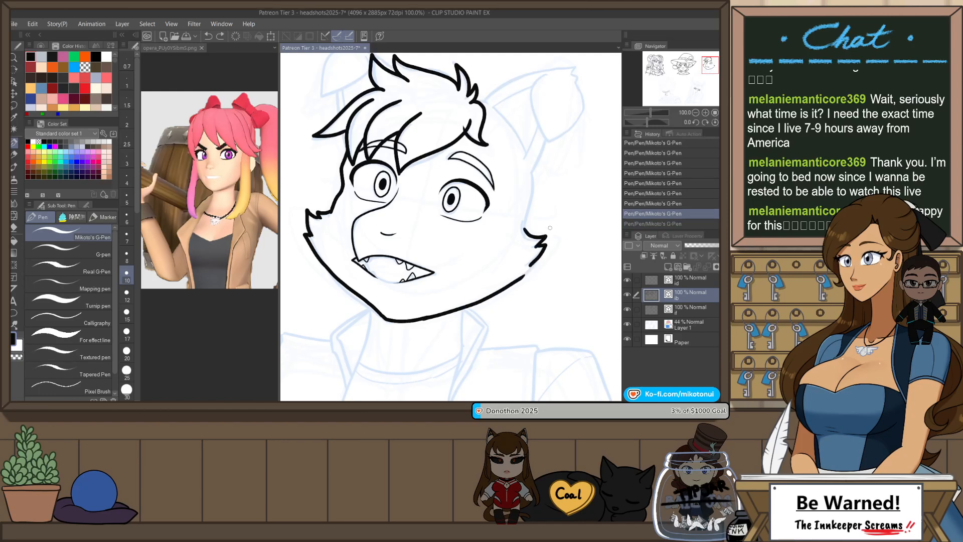
{"action": "left_click_drag", "start_coordinate": [544, 237], "coordinate": [520, 294]}
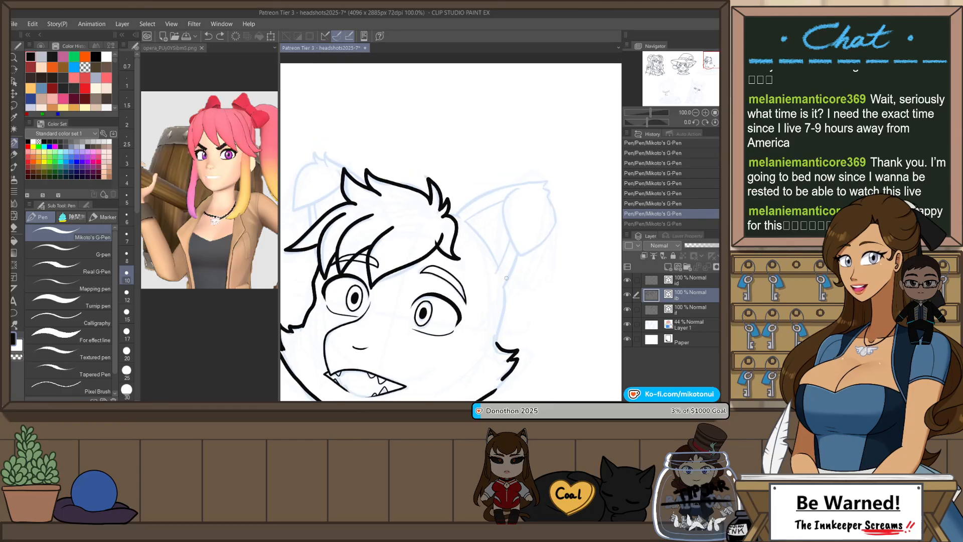
- Ink the side of the face from the far cheek tuft up to the base of the folded ear
{"action": "left_click_drag", "start_coordinate": [499, 331], "coordinate": [495, 342]}
{"action": "key", "text": "ctrl+z"}
{"action": "mouse_move", "coordinate": [503, 286]}
{"action": "left_mouse_down"}
{"action": "mouse_move", "coordinate": [495, 343]}
{"action": "mouse_move", "coordinate": [504, 285]}
{"action": "left_mouse_up"}
{"action": "key", "text": "ctrl+z"}
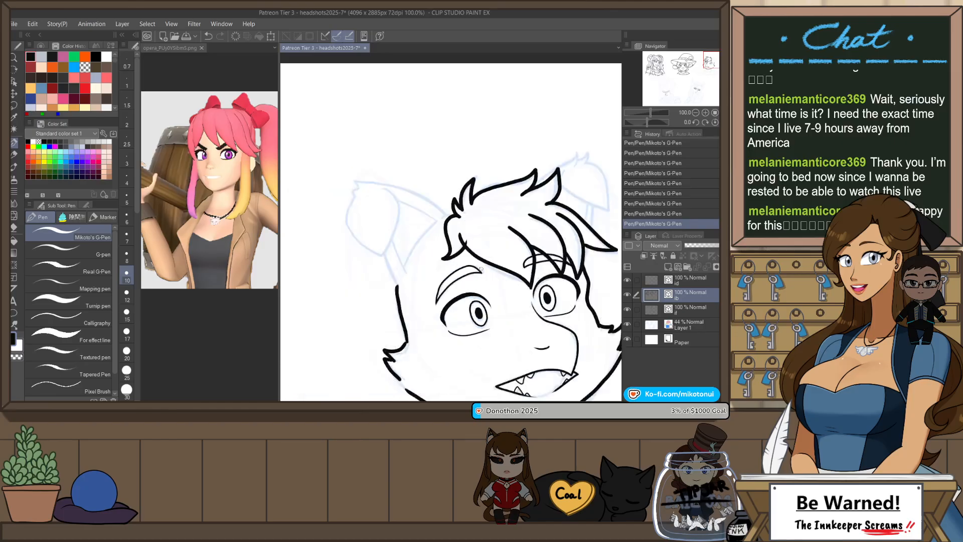
{"action": "key", "text": "h"}
{"action": "key", "text": "ctrl+z"}
{"action": "mouse_move", "coordinate": [398, 285]}
{"action": "left_mouse_down"}
{"action": "mouse_move", "coordinate": [405, 344]}
{"action": "mouse_move", "coordinate": [398, 290]}
{"action": "mouse_move", "coordinate": [406, 344]}
{"action": "left_mouse_up"}
{"action": "key", "text": "ctrl+z"}
{"action": "key", "text": "ctrl+z"}
{"action": "key", "text": "ctrl+z"}
- Ink the drooping flap of the ear as one rounded stroke with a pointed lower corner
{"action": "key", "text": "r"}
{"action": "left_click_drag", "start_coordinate": [554, 207], "coordinate": [538, 288]}
{"action": "scroll", "coordinate": [410, 142], "scroll_direction": "up", "scroll_amount": 2}
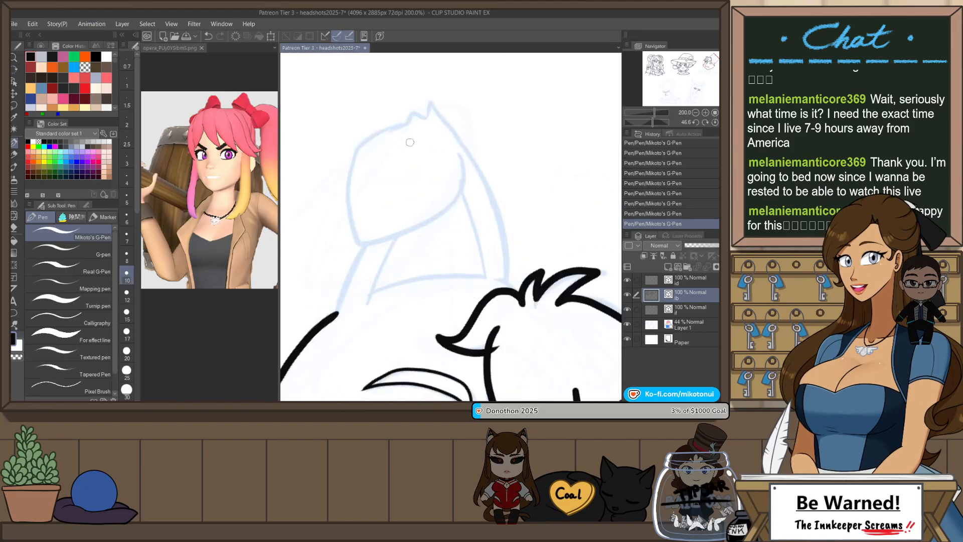
{"action": "mouse_move", "coordinate": [407, 123]}
{"action": "left_mouse_down"}
{"action": "mouse_move", "coordinate": [343, 203]}
{"action": "mouse_move", "coordinate": [352, 264]}
{"action": "mouse_move", "coordinate": [384, 260]}
{"action": "mouse_move", "coordinate": [465, 158]}
{"action": "left_mouse_up"}
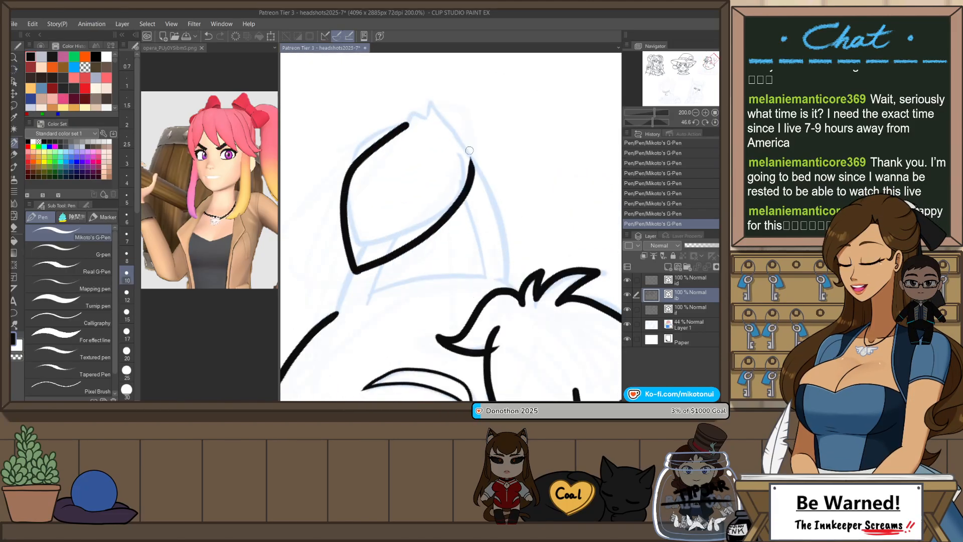
{"action": "key", "text": "ctrl+z"}
{"action": "mouse_move", "coordinate": [409, 125]}
{"action": "left_mouse_down"}
{"action": "mouse_move", "coordinate": [335, 199]}
{"action": "mouse_move", "coordinate": [399, 256]}
{"action": "mouse_move", "coordinate": [460, 159]}
{"action": "left_mouse_up"}
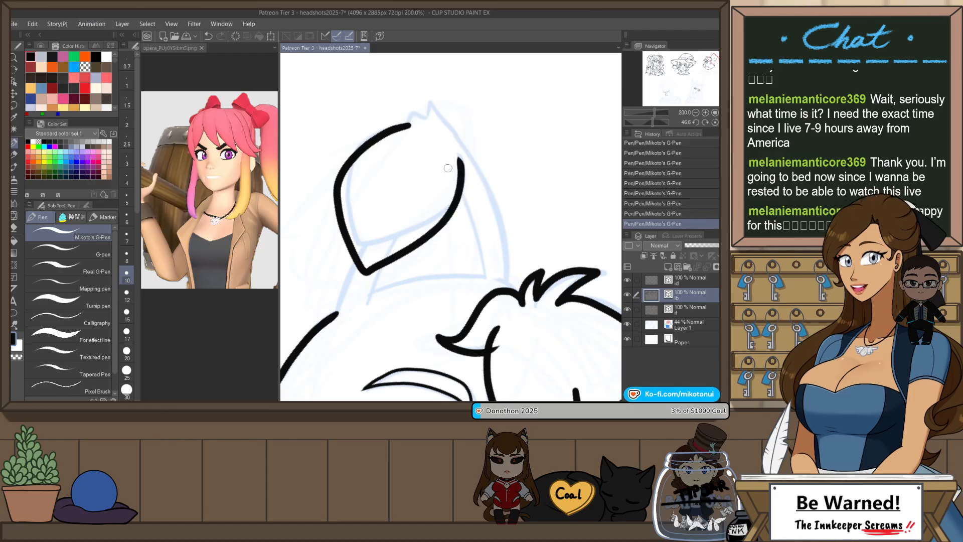
- Ink the short line joining the folded ear flap to the side of the head
{"action": "left_click_drag", "start_coordinate": [355, 257], "coordinate": [347, 272]}
{"action": "key", "text": "ctrl+z"}
{"action": "mouse_move", "coordinate": [333, 314]}
{"action": "left_mouse_down"}
{"action": "mouse_move", "coordinate": [360, 249]}
{"action": "mouse_move", "coordinate": [336, 298]}
{"action": "mouse_move", "coordinate": [355, 258]}
{"action": "left_mouse_up"}
{"action": "key", "text": "ctrl+z"}
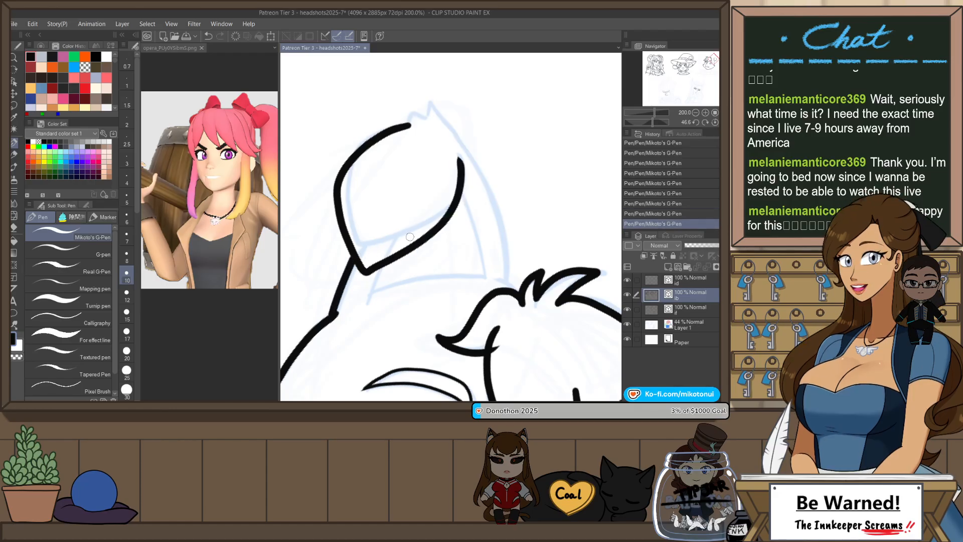
- Flip the canvas view and ink the ear's long edge from the hair upward, finishing the tip with small fur points
{"action": "key", "text": "h"}
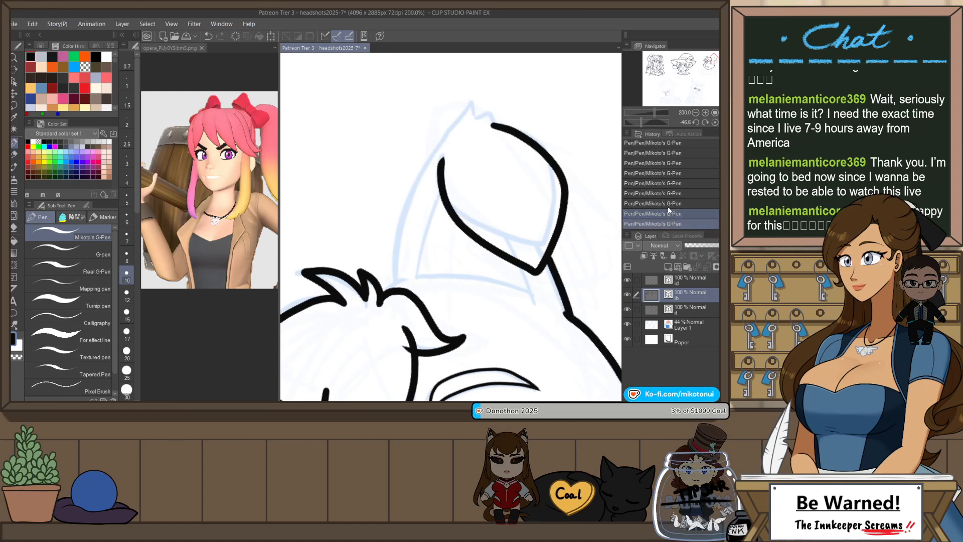
{"action": "left_click_drag", "start_coordinate": [389, 278], "coordinate": [467, 105]}
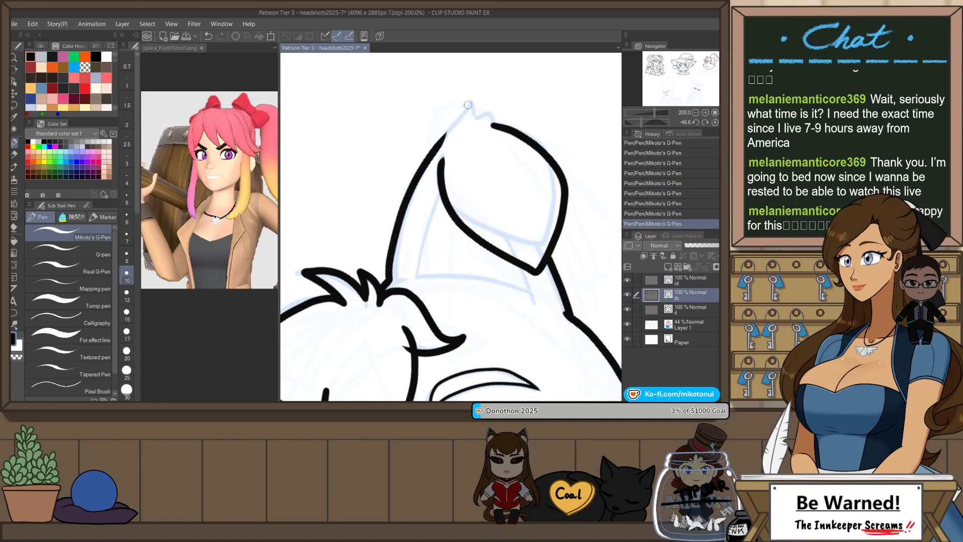
{"action": "mouse_move", "coordinate": [468, 138]}
{"action": "left_mouse_down"}
{"action": "mouse_move", "coordinate": [436, 190]}
{"action": "mouse_move", "coordinate": [426, 163]}
{"action": "mouse_move", "coordinate": [412, 186]}
{"action": "mouse_move", "coordinate": [429, 165]}
{"action": "mouse_move", "coordinate": [433, 178]}
{"action": "mouse_move", "coordinate": [430, 159]}
{"action": "mouse_move", "coordinate": [435, 182]}
{"action": "left_mouse_up"}
{"action": "key", "text": "ctrl+z"}
{"action": "key", "text": "ctrl+z"}
{"action": "key", "text": "ctrl+z"}
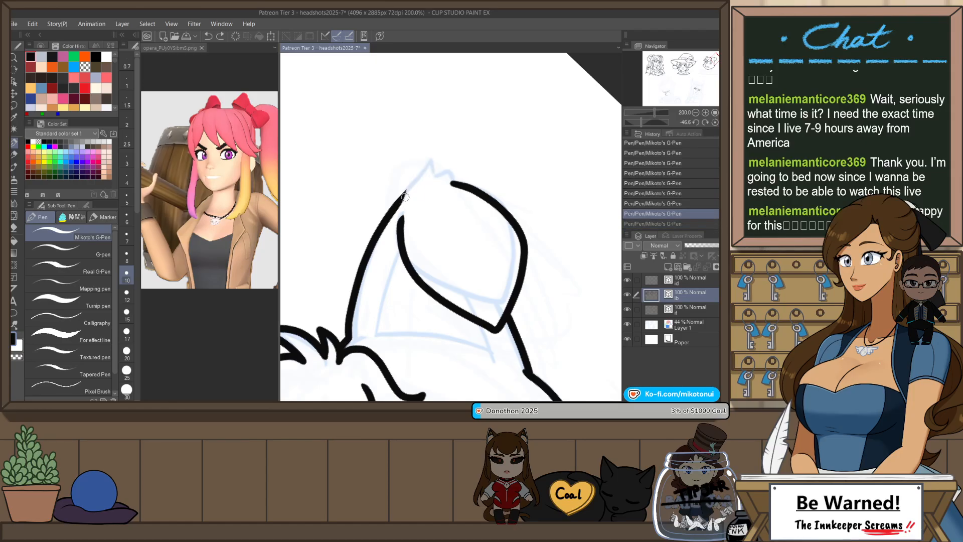
{"action": "mouse_move", "coordinate": [397, 207]}
{"action": "left_mouse_down"}
{"action": "mouse_move", "coordinate": [432, 161]}
{"action": "mouse_move", "coordinate": [434, 172]}
{"action": "mouse_move", "coordinate": [469, 184]}
{"action": "mouse_move", "coordinate": [467, 171]}
{"action": "mouse_move", "coordinate": [474, 186]}
{"action": "left_mouse_up"}
{"action": "key", "text": "ctrl+z"}
{"action": "left_click_drag", "start_coordinate": [409, 320], "coordinate": [426, 254]}
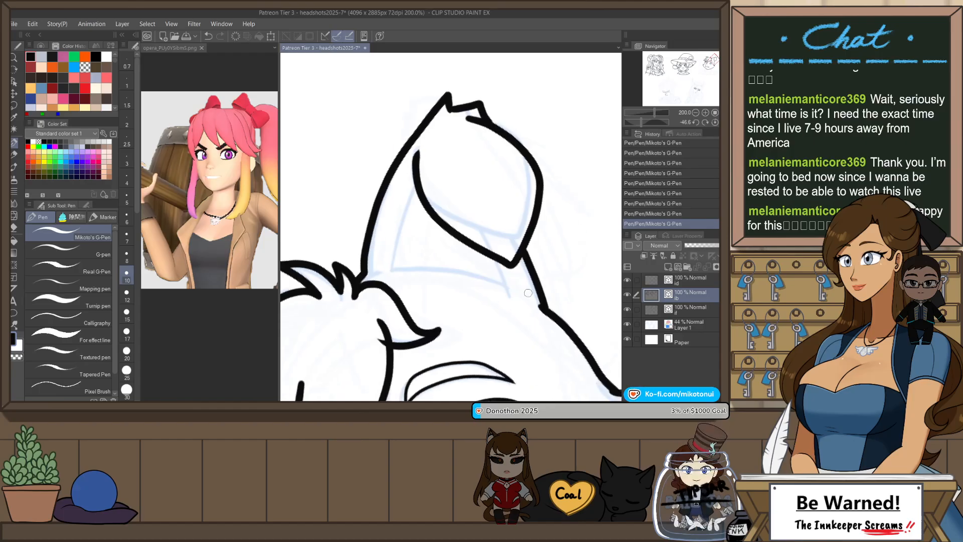
{"action": "key", "text": "r"}
{"action": "left_click_drag", "start_coordinate": [521, 301], "coordinate": [551, 227]}
{"action": "left_click_drag", "start_coordinate": [431, 314], "coordinate": [540, 225]}
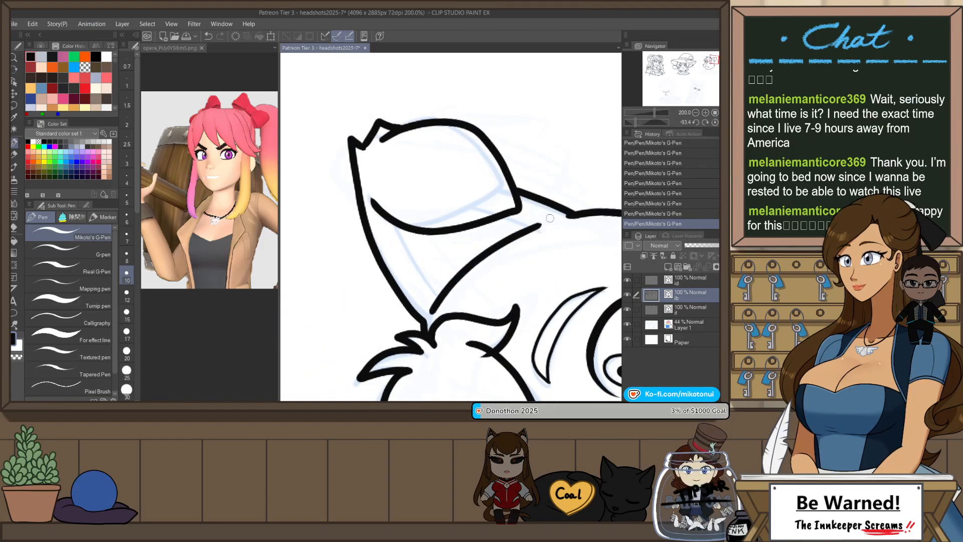
{"action": "key", "text": "ctrl+z"}
- Straighten and flip the canvas view, then ink the second ear's folded flap, side edge and base behind the fringe
{"action": "scroll", "coordinate": [542, 213], "scroll_direction": "down", "scroll_amount": 3}
{"action": "key", "text": "ctrl+at"}
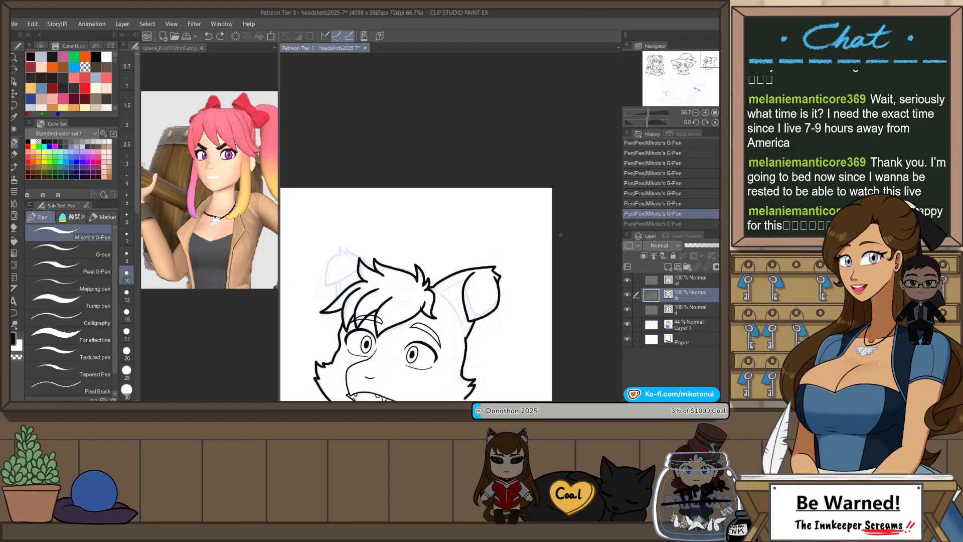
{"action": "key", "text": "h"}
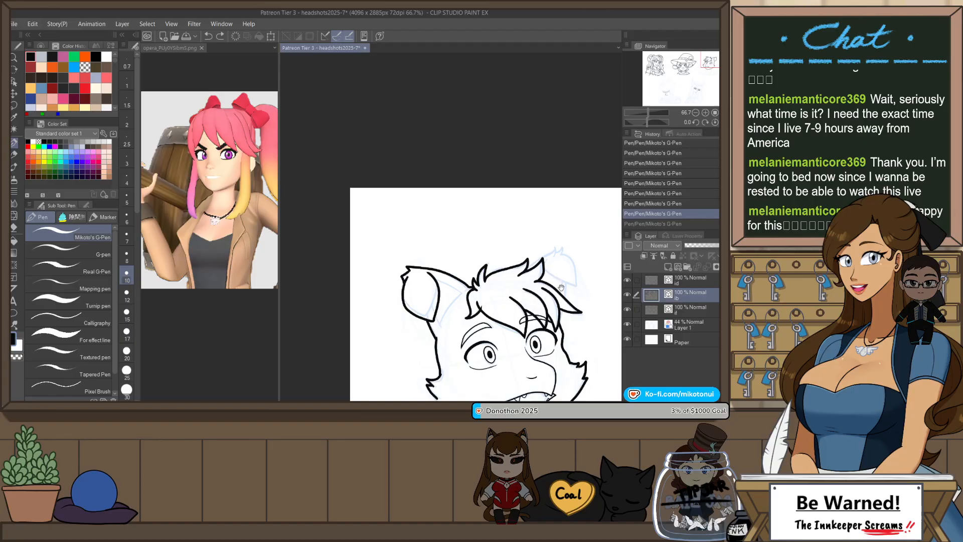
{"action": "scroll", "coordinate": [510, 277], "scroll_direction": "up", "scroll_amount": 3}
{"action": "left_click_drag", "start_coordinate": [464, 236], "coordinate": [544, 278]}
{"action": "key", "text": "ctrl+z"}
{"action": "left_click_drag", "start_coordinate": [484, 260], "coordinate": [539, 290]}
{"action": "left_click_drag", "start_coordinate": [502, 203], "coordinate": [533, 249]}
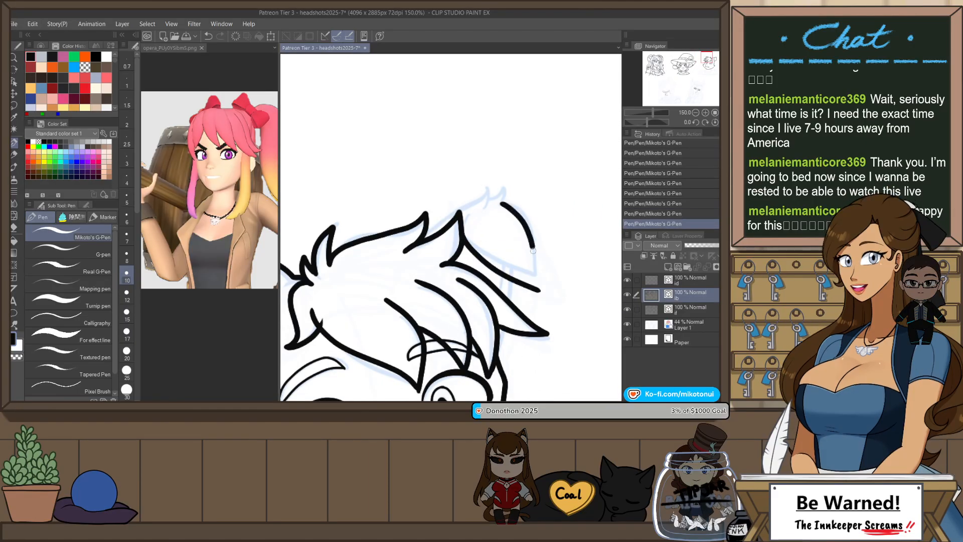
{"action": "key", "text": "ctrl+z"}
{"action": "mouse_move", "coordinate": [500, 203]}
{"action": "left_mouse_down"}
{"action": "mouse_move", "coordinate": [533, 251]}
{"action": "mouse_move", "coordinate": [532, 291]}
{"action": "mouse_move", "coordinate": [510, 311]}
{"action": "mouse_move", "coordinate": [499, 363]}
{"action": "mouse_move", "coordinate": [505, 353]}
{"action": "left_mouse_up"}
- Ink the top edge of the second ear from the hair tufts to a pointed furry tip
{"action": "scroll", "coordinate": [436, 226], "scroll_direction": "up", "scroll_amount": 1}
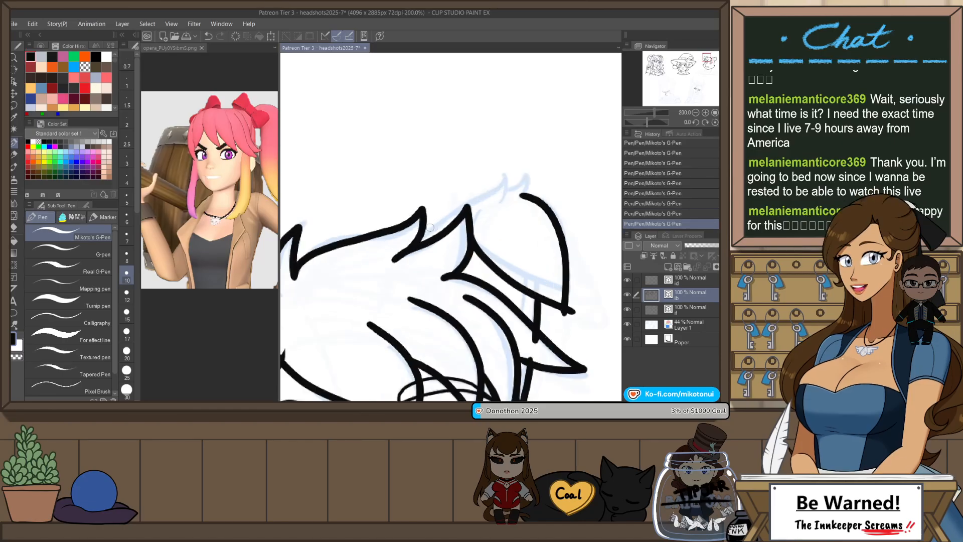
{"action": "mouse_move", "coordinate": [415, 237]}
{"action": "left_mouse_down"}
{"action": "mouse_move", "coordinate": [502, 181]}
{"action": "mouse_move", "coordinate": [524, 195]}
{"action": "left_mouse_up"}
{"action": "key", "text": "ctrl+z"}
{"action": "scroll", "coordinate": [526, 175], "scroll_direction": "down", "scroll_amount": 3}
{"action": "scroll", "coordinate": [557, 206], "scroll_direction": "down", "scroll_amount": 2}
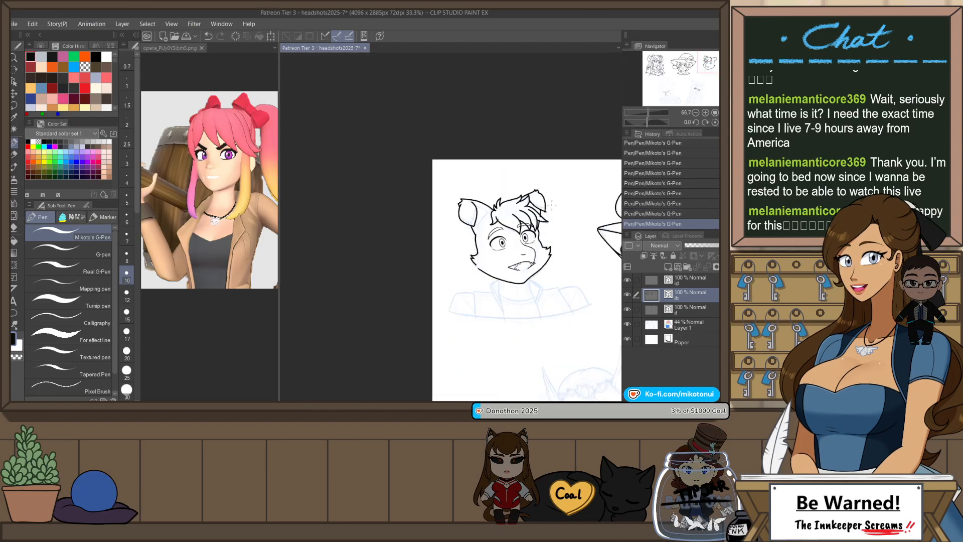
- Ink the two lines running down from the jaw along the neck to the bottom of the bust sketch
{"action": "scroll", "coordinate": [566, 238], "scroll_direction": "up", "scroll_amount": 2}
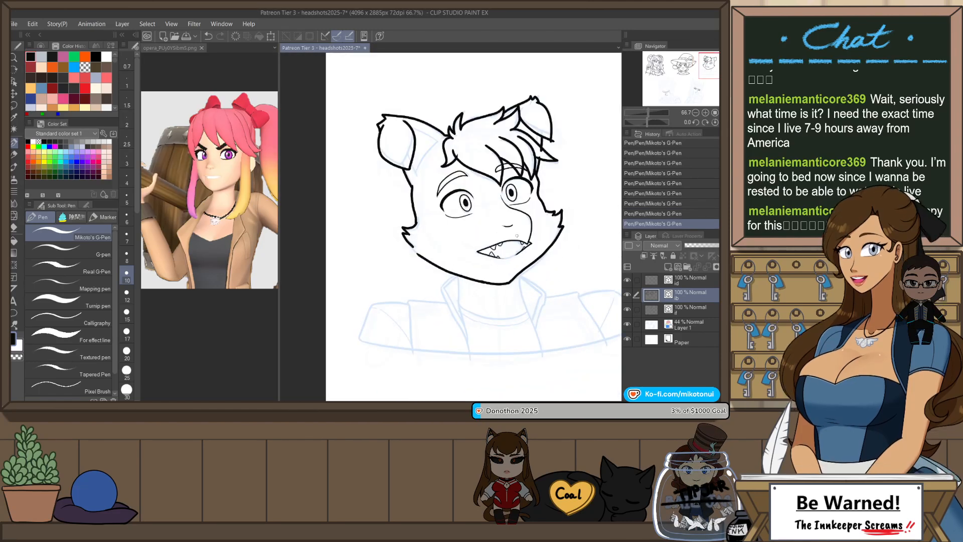
{"action": "scroll", "coordinate": [441, 287], "scroll_direction": "up", "scroll_amount": 1}
{"action": "left_click_drag", "start_coordinate": [435, 275], "coordinate": [439, 326]}
{"action": "mouse_move", "coordinate": [528, 266]}
{"action": "left_mouse_down"}
{"action": "mouse_move", "coordinate": [532, 307]}
{"action": "mouse_move", "coordinate": [504, 211]}
{"action": "left_mouse_up"}
{"action": "key", "text": "ctrl+z"}
{"action": "left_click_drag", "start_coordinate": [534, 318], "coordinate": [536, 324]}
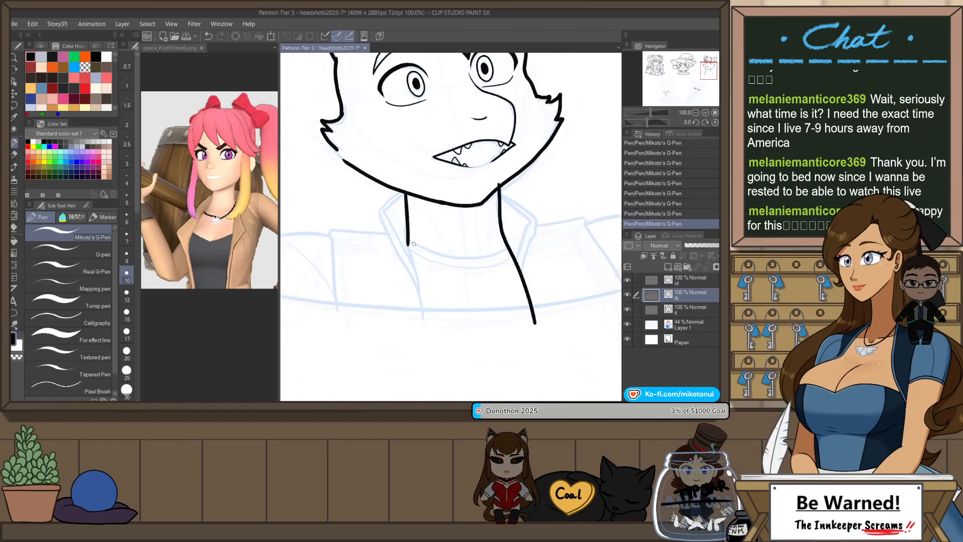
{"action": "key", "text": "ctrl+z"}
{"action": "left_click_drag", "start_coordinate": [409, 240], "coordinate": [422, 315]}
- Ink the pointed collar flaps on both sides of the neck, flipping the canvas view to check them
{"action": "left_click_drag", "start_coordinate": [387, 202], "coordinate": [365, 223]}
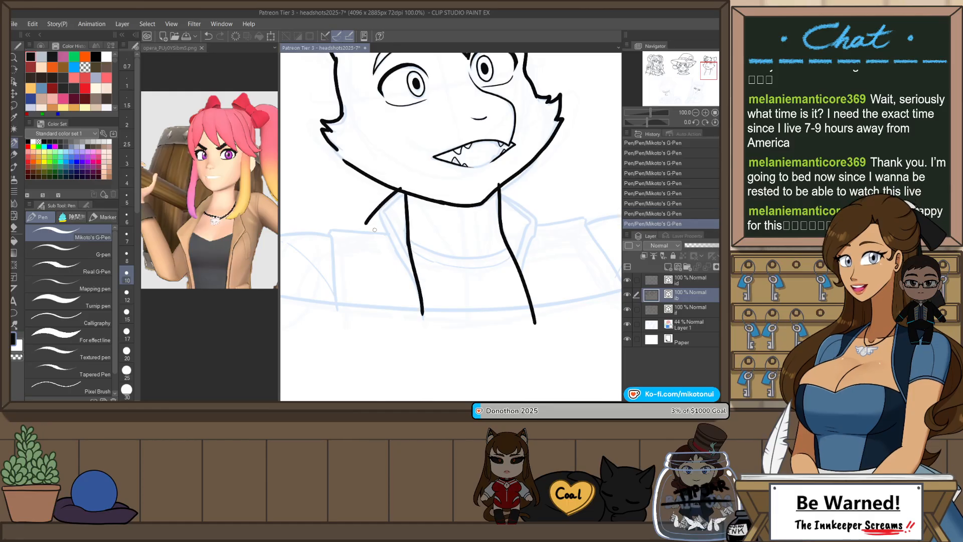
{"action": "key", "text": "h"}
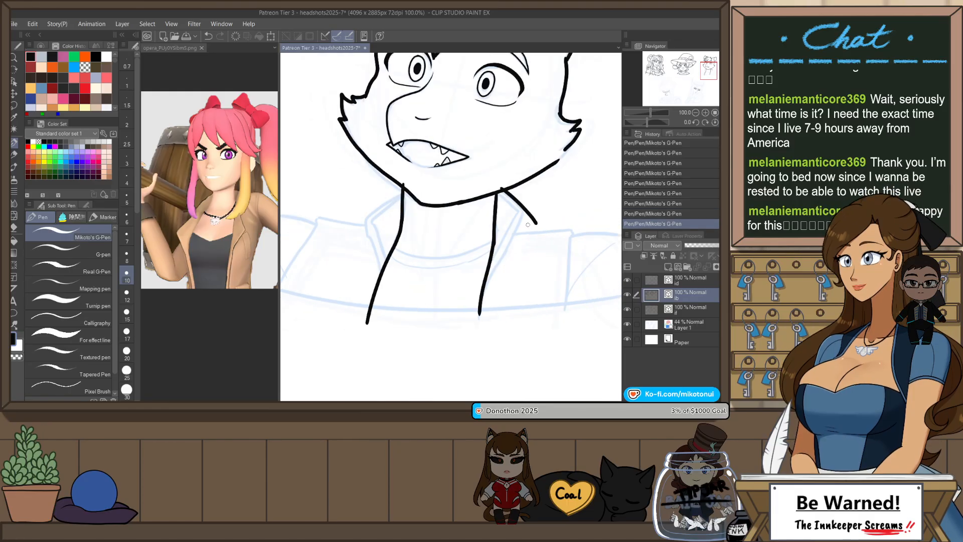
{"action": "key", "text": "ctrl+z"}
{"action": "left_click_drag", "start_coordinate": [534, 222], "coordinate": [480, 313]}
{"action": "key", "text": "ctrl+z"}
{"action": "key", "text": "ctrl+z"}
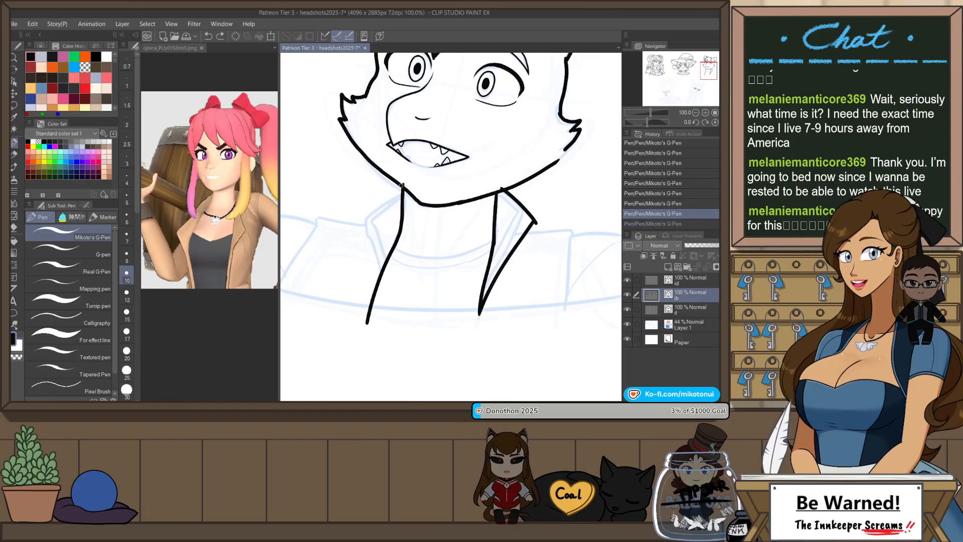
{"action": "mouse_move", "coordinate": [402, 185]}
{"action": "left_mouse_down"}
{"action": "mouse_move", "coordinate": [359, 221]}
{"action": "mouse_move", "coordinate": [379, 276]}
{"action": "left_mouse_up"}
- Rotate the canvas view and ink the shoulder line, sleeve seam and outer sleeve edge beside the collar under the fringe side
{"action": "scroll", "coordinate": [512, 211], "scroll_direction": "down", "scroll_amount": 2}
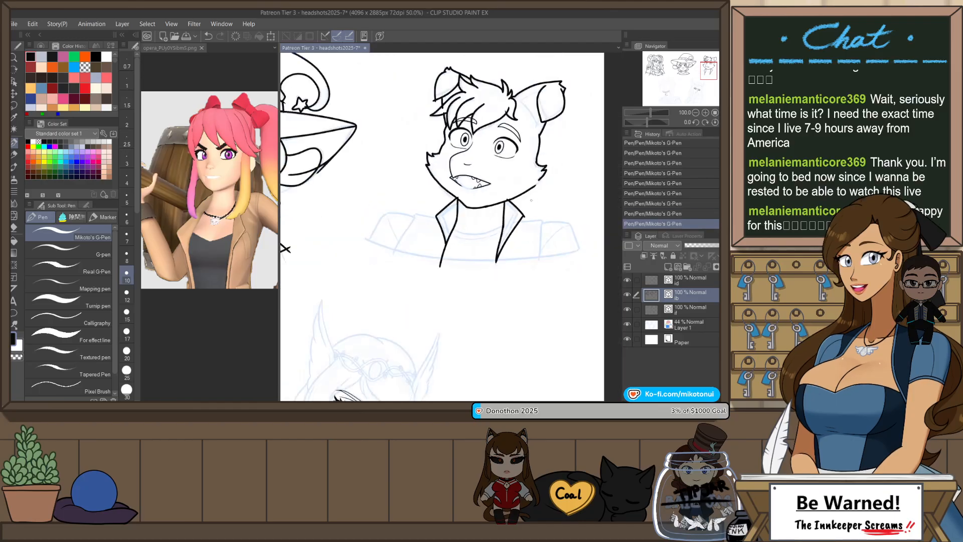
{"action": "left_click_drag", "start_coordinate": [543, 239], "coordinate": [536, 171]}
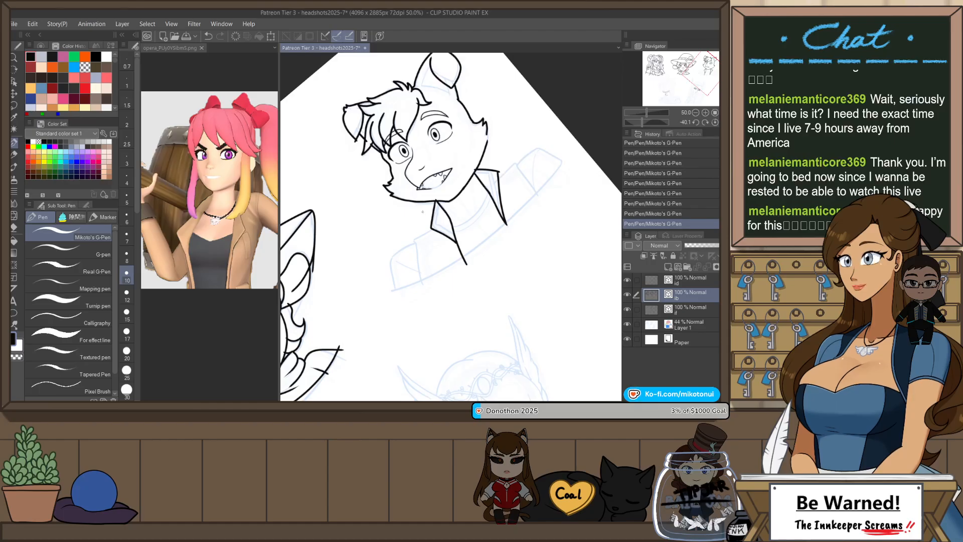
{"action": "scroll", "coordinate": [415, 255], "scroll_direction": "up", "scroll_amount": 4}
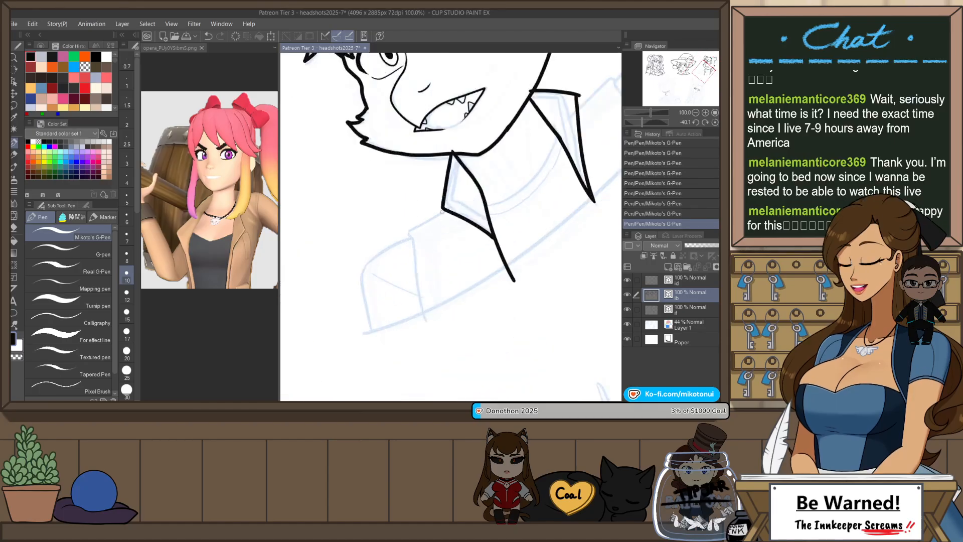
{"action": "left_click_drag", "start_coordinate": [392, 251], "coordinate": [409, 382]}
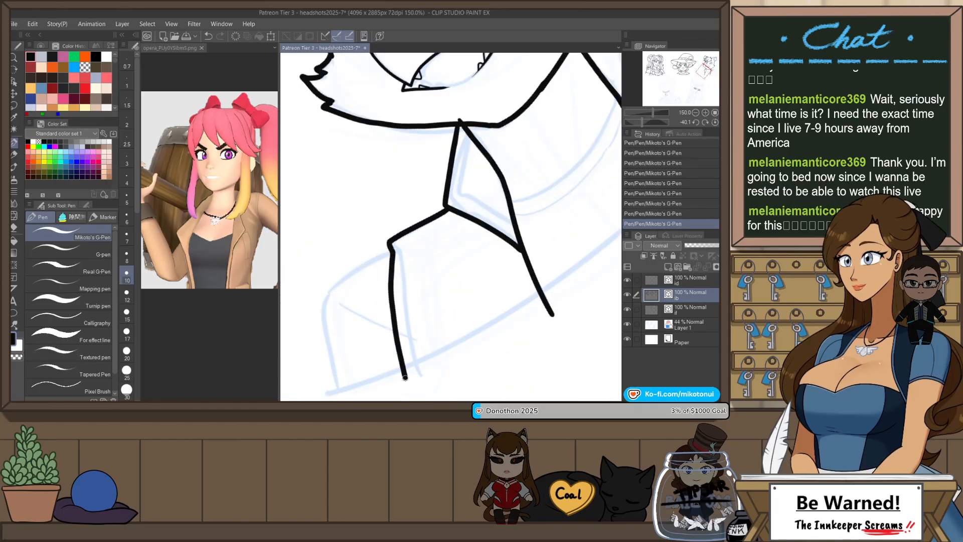
{"action": "scroll", "coordinate": [432, 198], "scroll_direction": "down", "scroll_amount": 3}
{"action": "left_click_drag", "start_coordinate": [417, 187], "coordinate": [372, 223]}
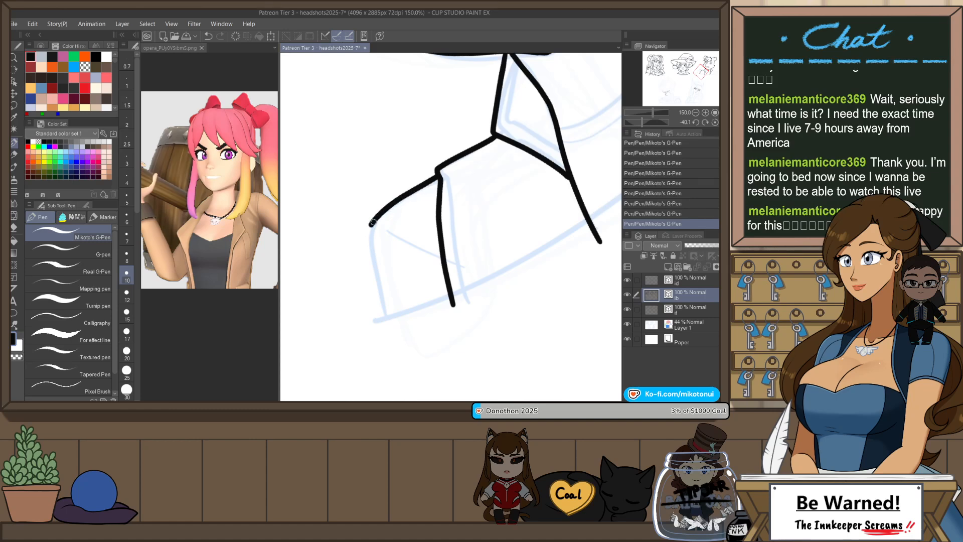
{"action": "scroll", "coordinate": [484, 229], "scroll_direction": "down", "scroll_amount": 2}
{"action": "left_click_drag", "start_coordinate": [483, 229], "coordinate": [382, 305]}
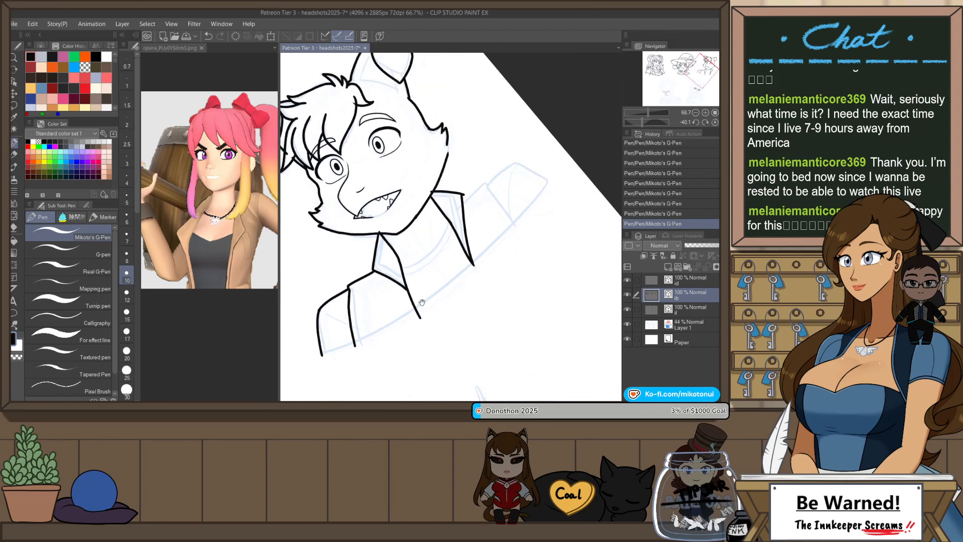
- Flip and rotate the canvas view, then ink the opposite shoulder with its outer sleeve edge and sleeve seam
{"action": "key", "text": "h"}
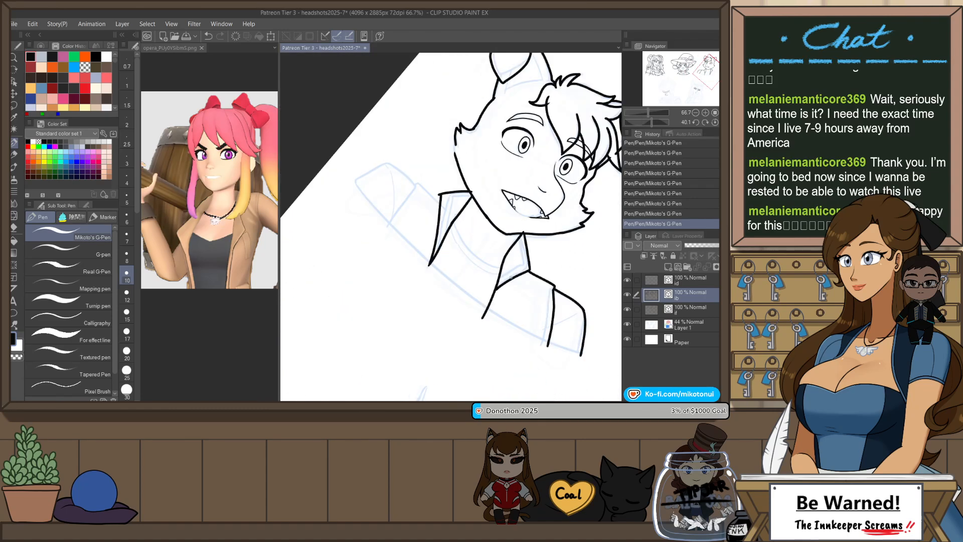
{"action": "left_click_drag", "start_coordinate": [507, 298], "coordinate": [511, 155]}
{"action": "scroll", "coordinate": [428, 256], "scroll_direction": "up", "scroll_amount": 1}
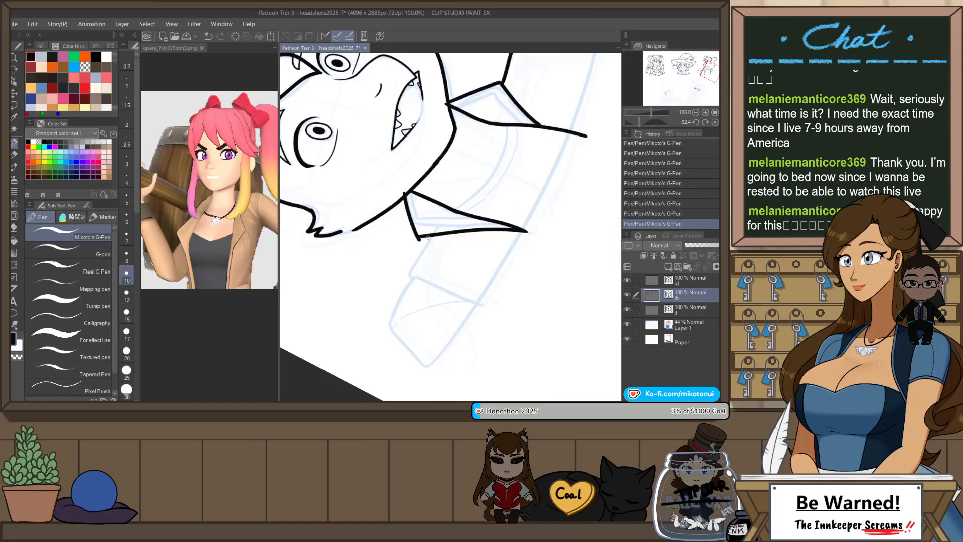
{"action": "left_click_drag", "start_coordinate": [428, 238], "coordinate": [405, 285]}
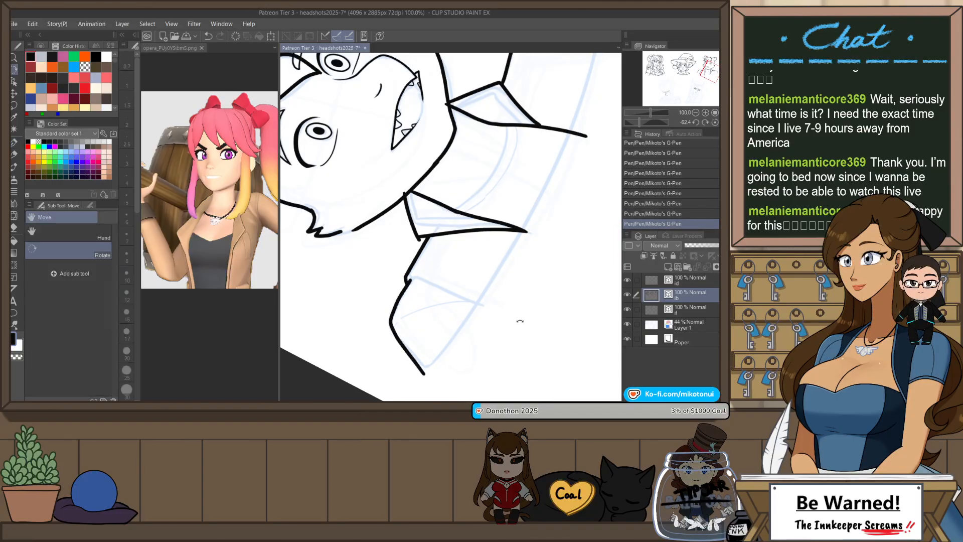
{"action": "mouse_move", "coordinate": [516, 318]}
{"action": "left_mouse_down"}
{"action": "mouse_move", "coordinate": [476, 293]}
{"action": "mouse_move", "coordinate": [581, 215]}
{"action": "left_mouse_up"}
{"action": "scroll", "coordinate": [476, 290], "scroll_direction": "up", "scroll_amount": 1}
{"action": "scroll", "coordinate": [476, 291], "scroll_direction": "up", "scroll_amount": 1}
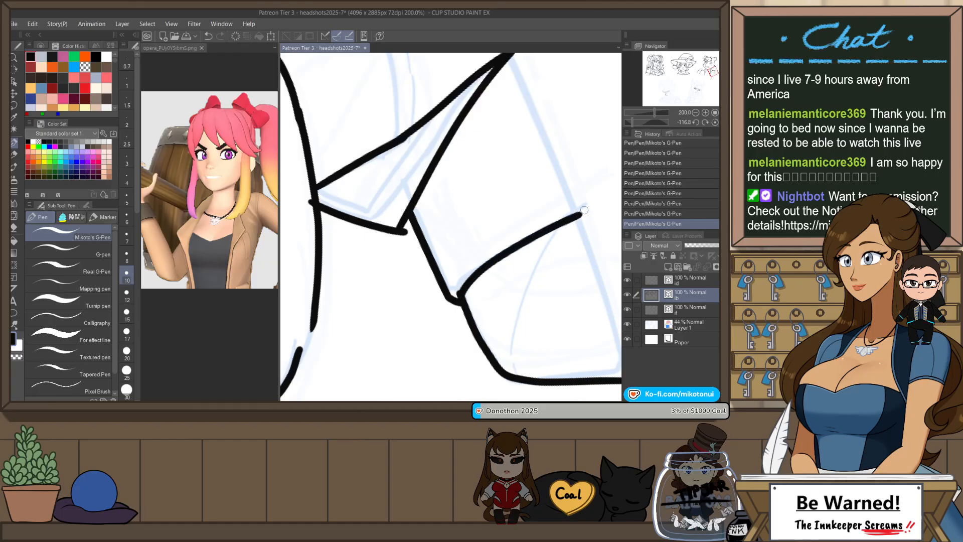
- Rotate the canvas view and ink the long curved bottom edge of the bust from sleeve to sleeve
{"action": "scroll", "coordinate": [534, 251], "scroll_direction": "down", "scroll_amount": 3}
{"action": "key", "text": "r"}
{"action": "key", "text": "r"}
{"action": "left_click_drag", "start_coordinate": [412, 231], "coordinate": [467, 207]}
{"action": "left_click_drag", "start_coordinate": [350, 273], "coordinate": [381, 281]}
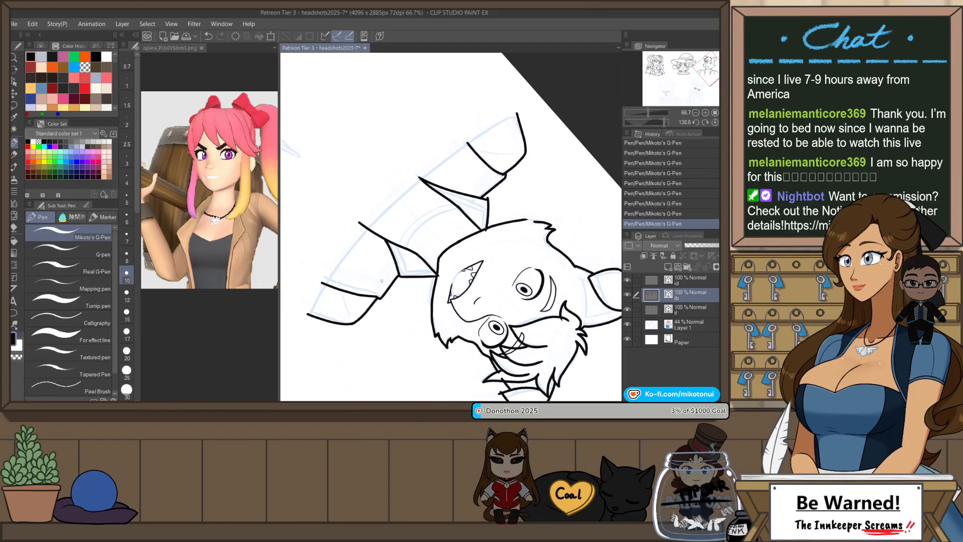
{"action": "left_click_drag", "start_coordinate": [309, 318], "coordinate": [483, 142]}
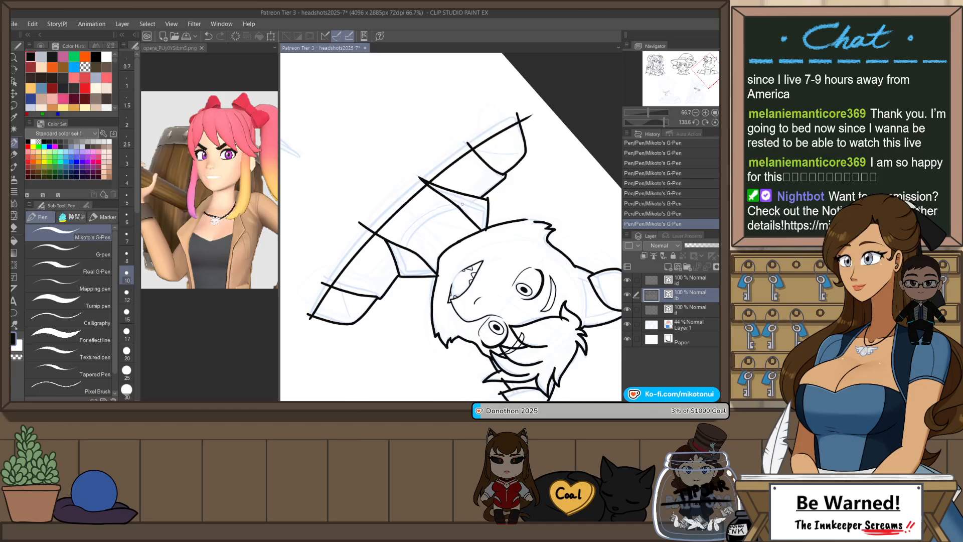
- Undo the bust's bottom edge and redraw it as one long curve from sleeve to sleeve, resetting the canvas rotation
{"action": "scroll", "coordinate": [461, 204], "scroll_direction": "down", "scroll_amount": 1}
{"action": "key", "text": "ctrl+z"}
{"action": "mouse_move", "coordinate": [350, 292]}
{"action": "left_mouse_down"}
{"action": "mouse_move", "coordinate": [426, 194]}
{"action": "mouse_move", "coordinate": [518, 135]}
{"action": "left_mouse_up"}
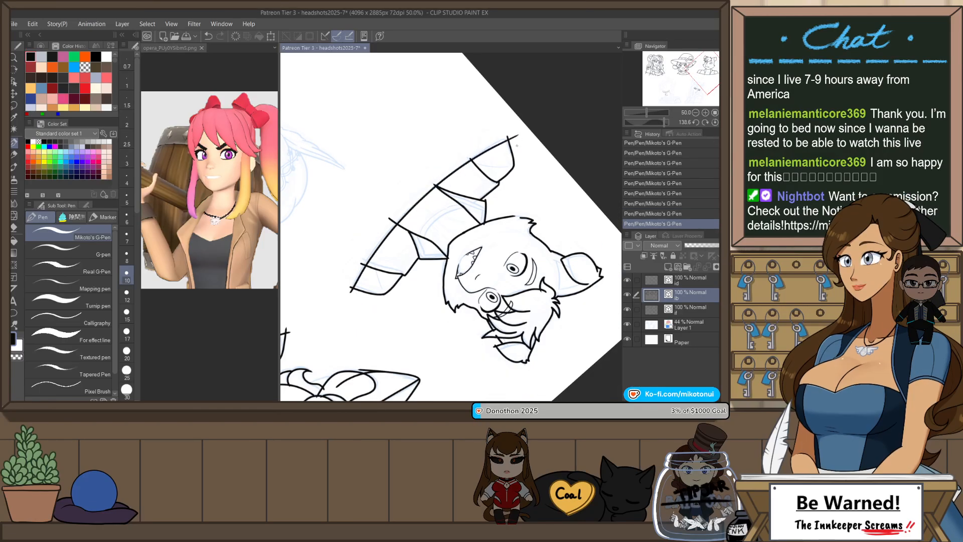
{"action": "key", "text": "ctrl+at"}
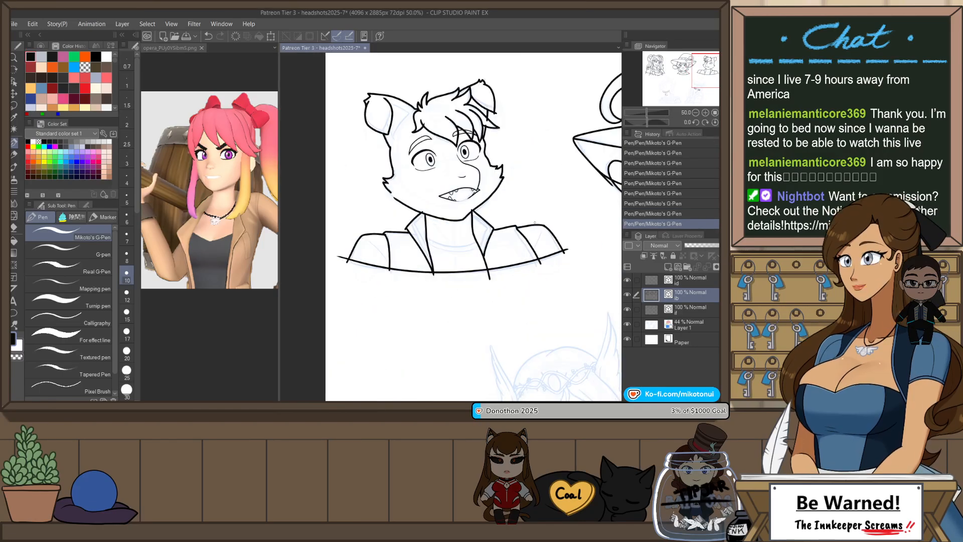
{"action": "scroll", "coordinate": [490, 188], "scroll_direction": "up", "scroll_amount": 2}
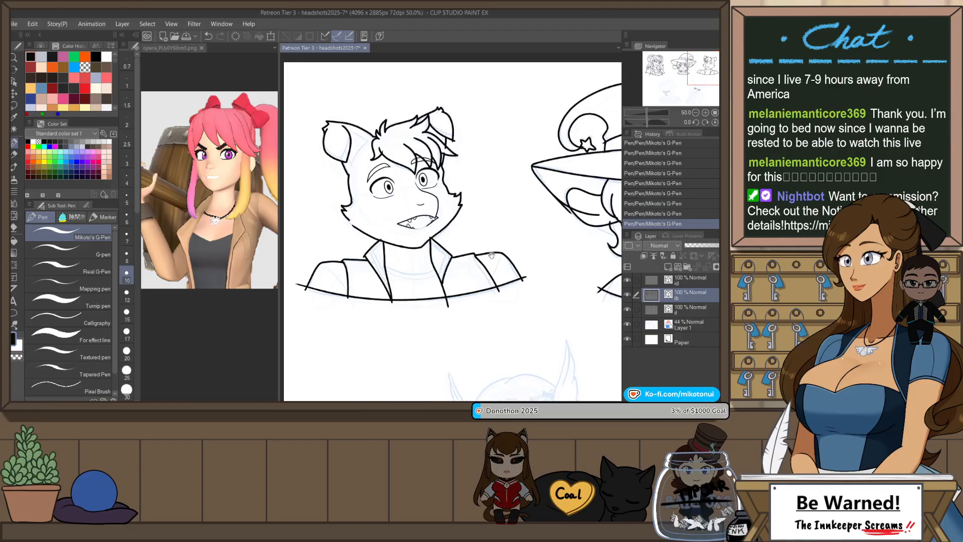
- Rotate the canvas view, ink the curved shirt neckline between the collar flaps, and return the canvas upright
{"action": "scroll", "coordinate": [411, 252], "scroll_direction": "up", "scroll_amount": 1}
{"action": "key", "text": "r"}
{"action": "mouse_move", "coordinate": [504, 230]}
{"action": "left_mouse_down"}
{"action": "mouse_move", "coordinate": [323, 342]}
{"action": "mouse_move", "coordinate": [310, 326]}
{"action": "left_mouse_up"}
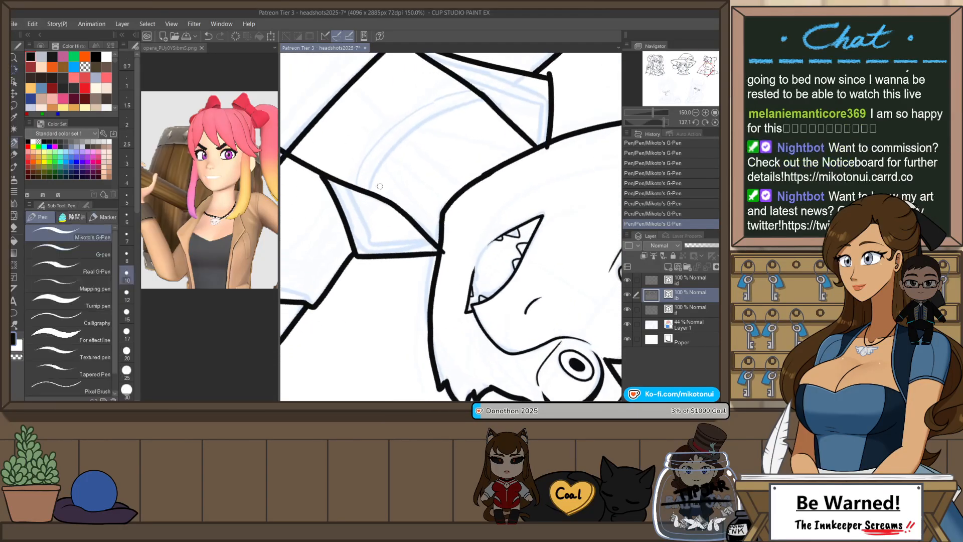
{"action": "mouse_move", "coordinate": [374, 192]}
{"action": "left_mouse_down"}
{"action": "mouse_move", "coordinate": [407, 133]}
{"action": "mouse_move", "coordinate": [491, 97]}
{"action": "left_mouse_up"}
{"action": "mouse_move", "coordinate": [389, 162]}
{"action": "left_mouse_down"}
{"action": "mouse_move", "coordinate": [376, 235]}
{"action": "mouse_move", "coordinate": [460, 163]}
{"action": "left_mouse_up"}
{"action": "key", "text": "ctrl+z"}
{"action": "scroll", "coordinate": [464, 184], "scroll_direction": "down", "scroll_amount": 2}
{"action": "key", "text": "ctrl+at"}
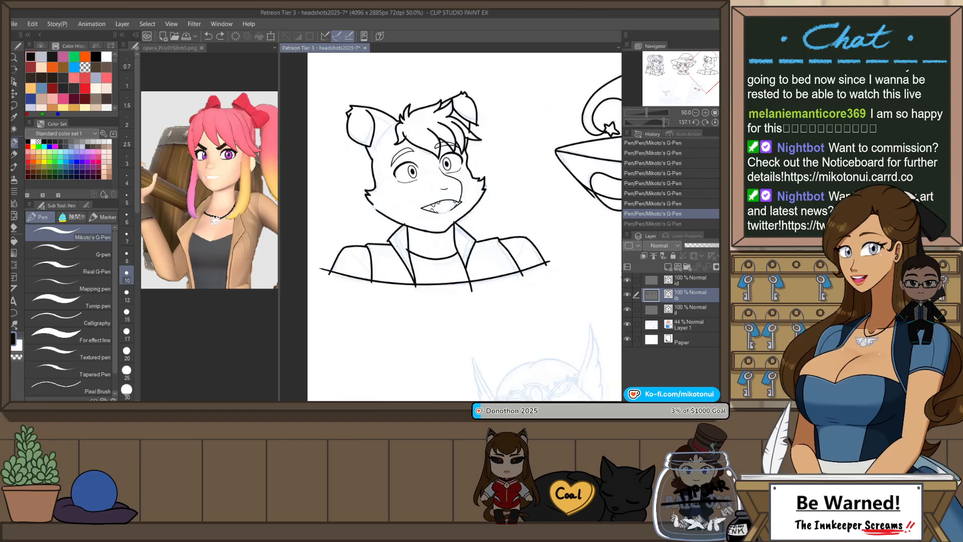
- On the unlocked facial-feature layer, lasso the eye on the side away from the fringe, enlarge and slightly rotate it, and deselect
{"action": "scroll", "coordinate": [496, 210], "scroll_direction": "up", "scroll_amount": 2}
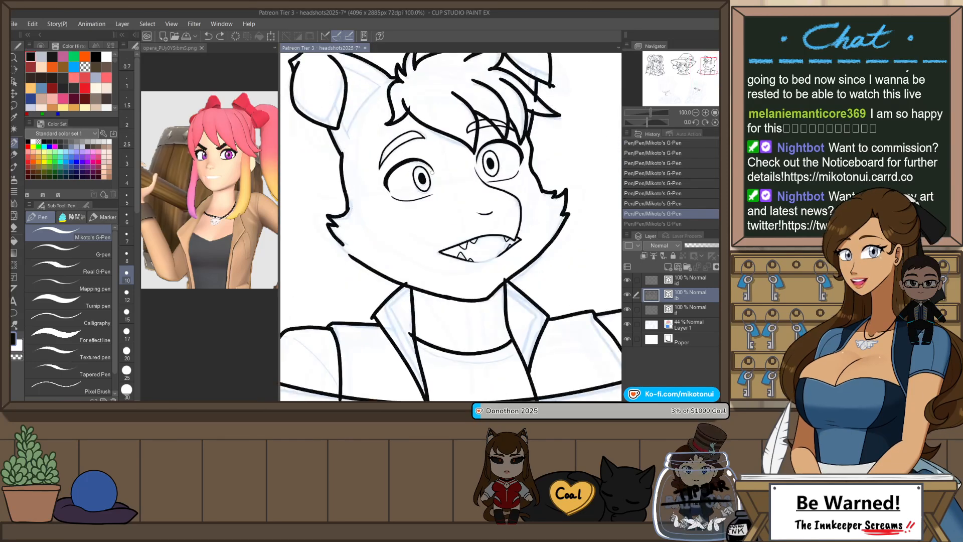
{"action": "key", "text": "m"}
{"action": "key", "text": "alt+bracketleft"}
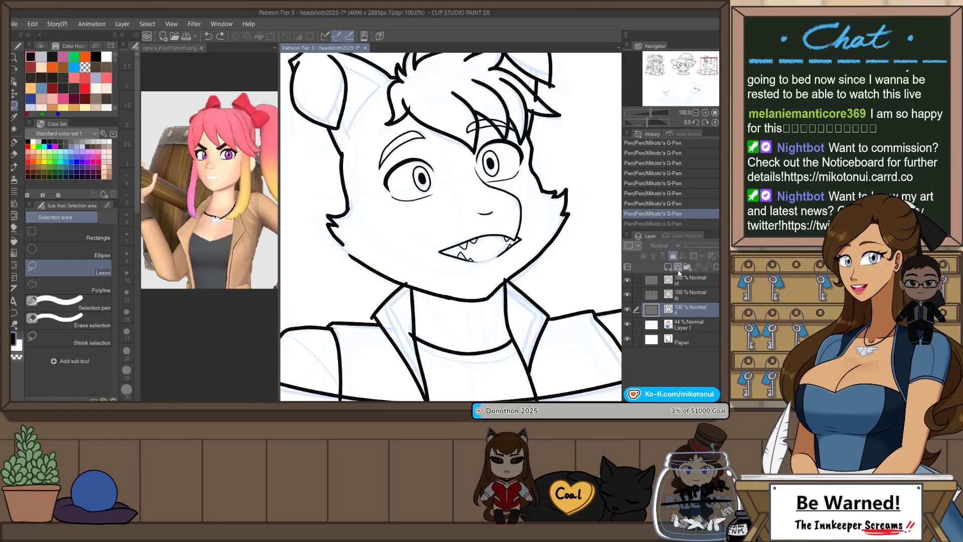
{"action": "mouse_move", "coordinate": [436, 156]}
{"action": "left_mouse_down"}
{"action": "mouse_move", "coordinate": [384, 201]}
{"action": "mouse_move", "coordinate": [433, 149]}
{"action": "left_mouse_up"}
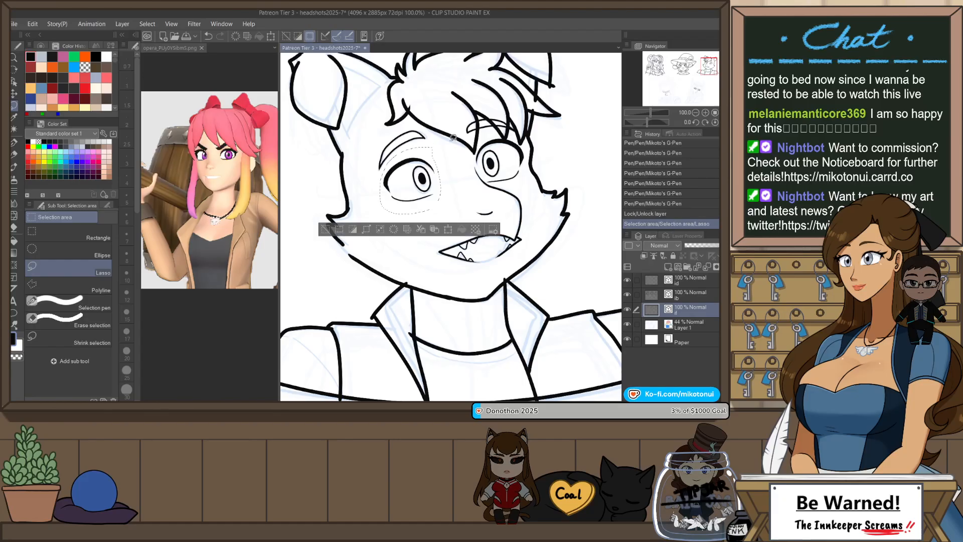
{"action": "key", "text": "ctrl+t"}
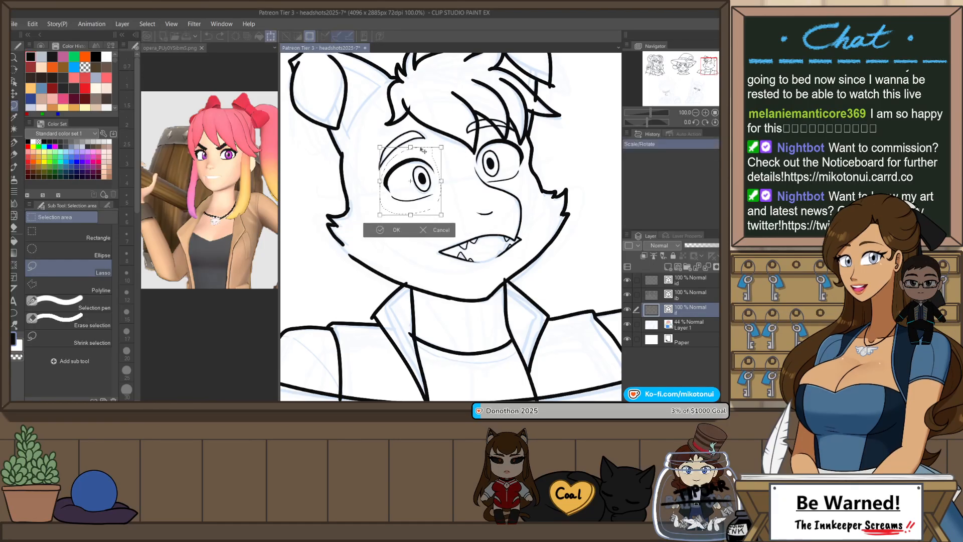
{"action": "left_click_drag", "start_coordinate": [474, 121], "coordinate": [484, 94]}
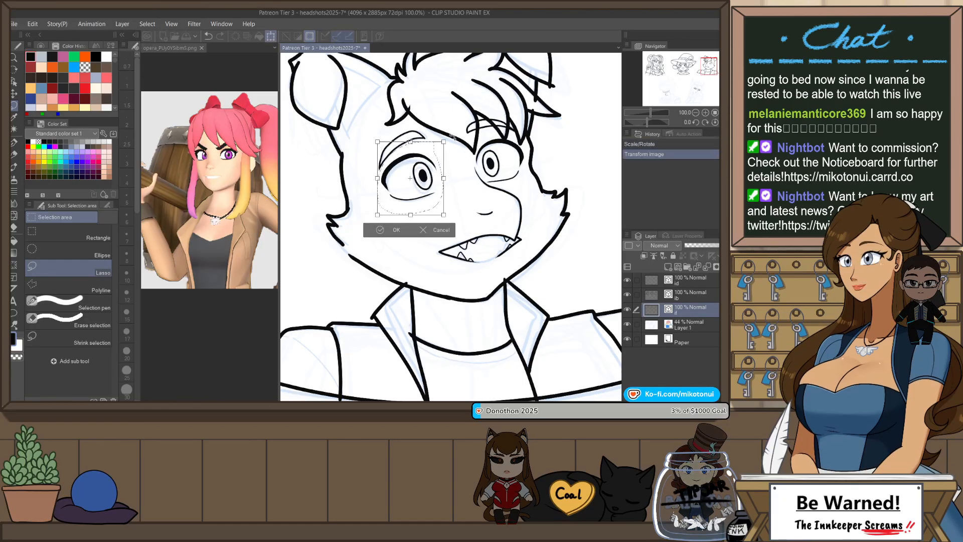
{"action": "left_click_drag", "start_coordinate": [447, 137], "coordinate": [450, 153]}
{"action": "left_click_drag", "start_coordinate": [452, 155], "coordinate": [451, 156]}
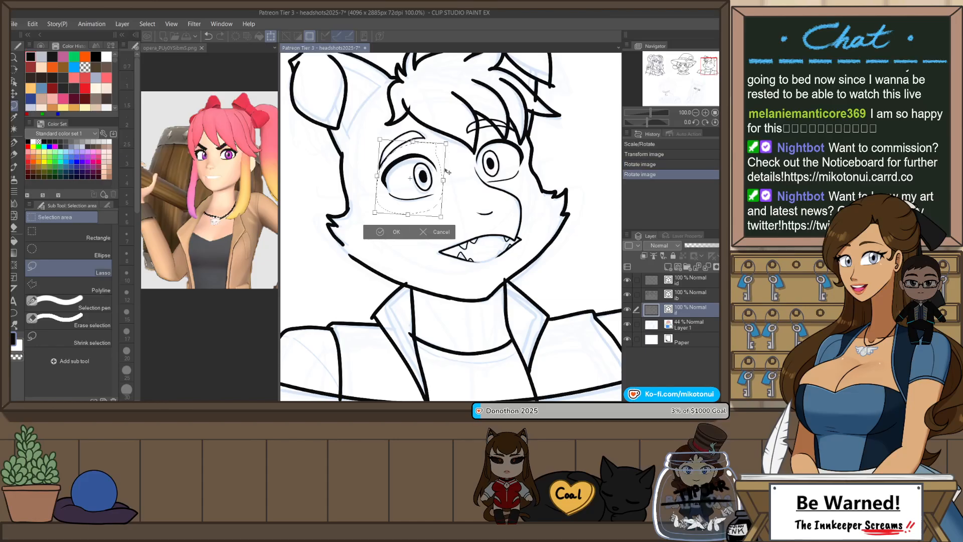
{"action": "left_click_drag", "start_coordinate": [430, 199], "coordinate": [430, 200]}
{"action": "left_click", "coordinate": [397, 234]}
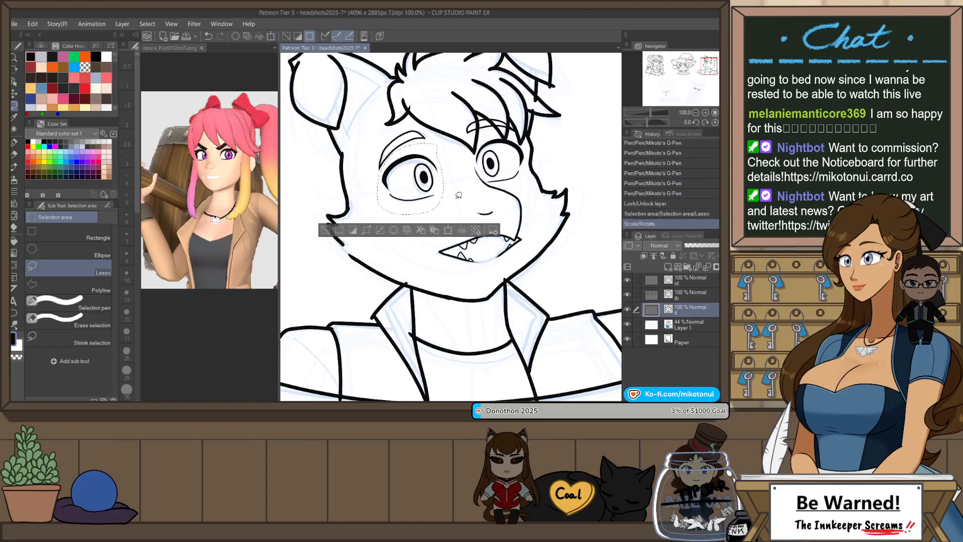
{"action": "key", "text": "ctrl+d"}
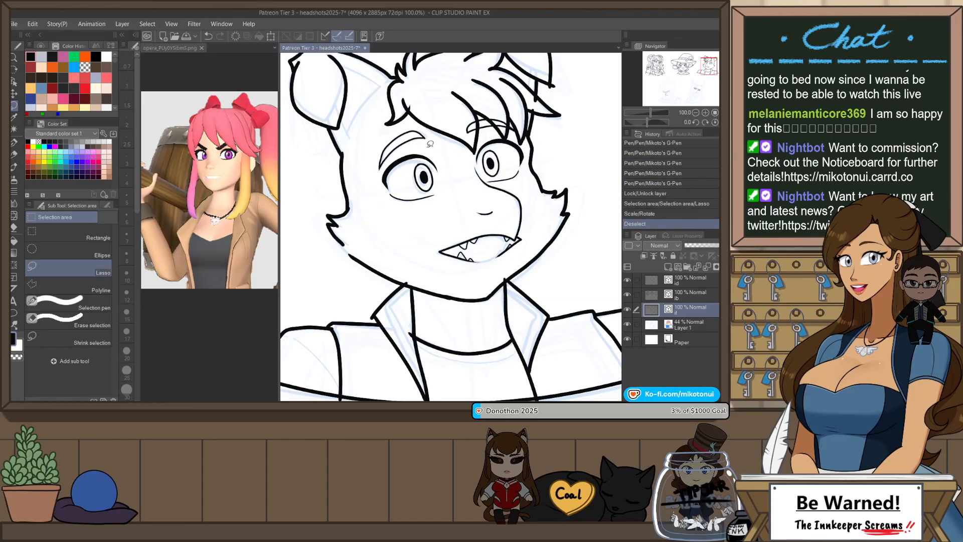
- Flip the canvas view to check the drawing, lock the facial-feature layer again, reselect the line art layer above it, and save the file
{"action": "scroll", "coordinate": [458, 195], "scroll_direction": "down", "scroll_amount": 8}
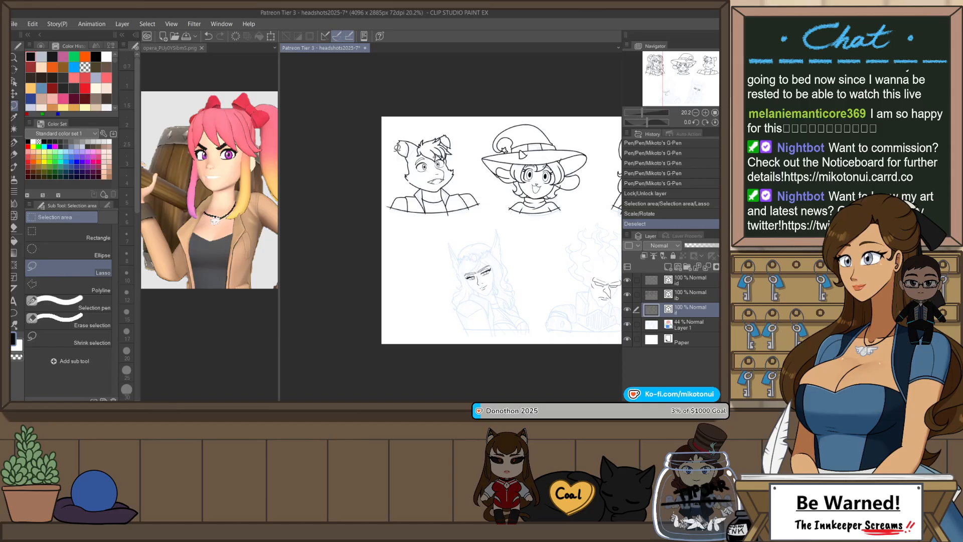
{"action": "key", "text": "h"}
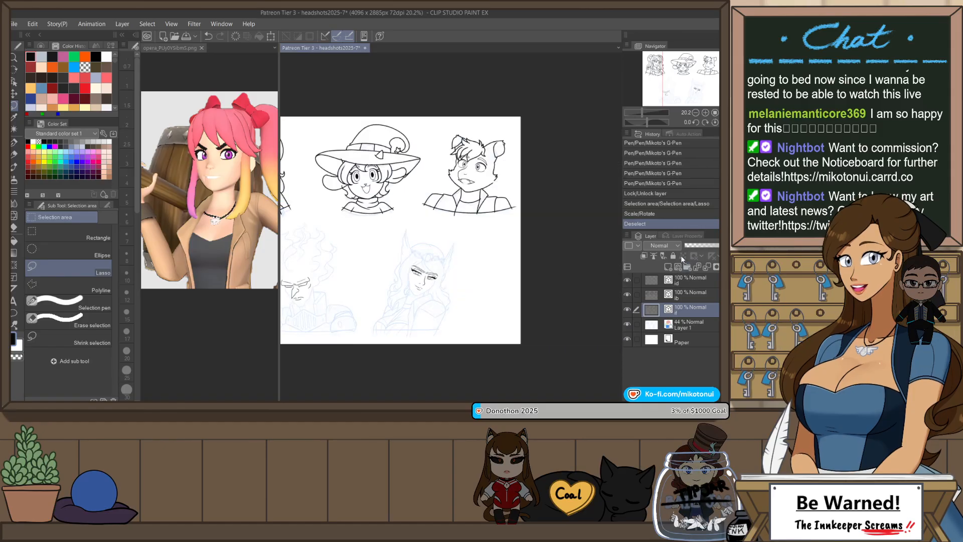
{"action": "left_click", "coordinate": [680, 256]}
{"action": "left_click", "coordinate": [696, 295]}
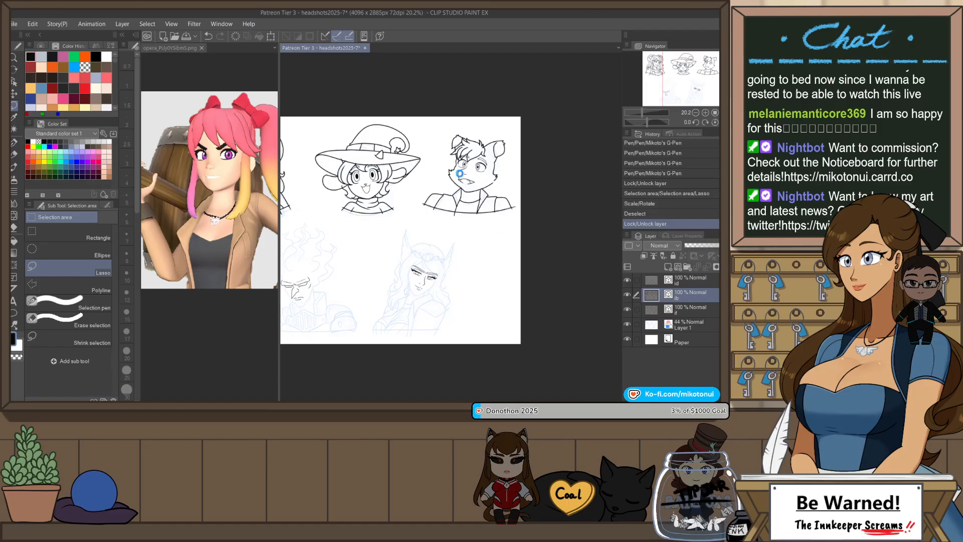
{"action": "key", "text": "ctrl+s"}
{"action": "scroll", "coordinate": [454, 177], "scroll_direction": "down", "scroll_amount": 5}
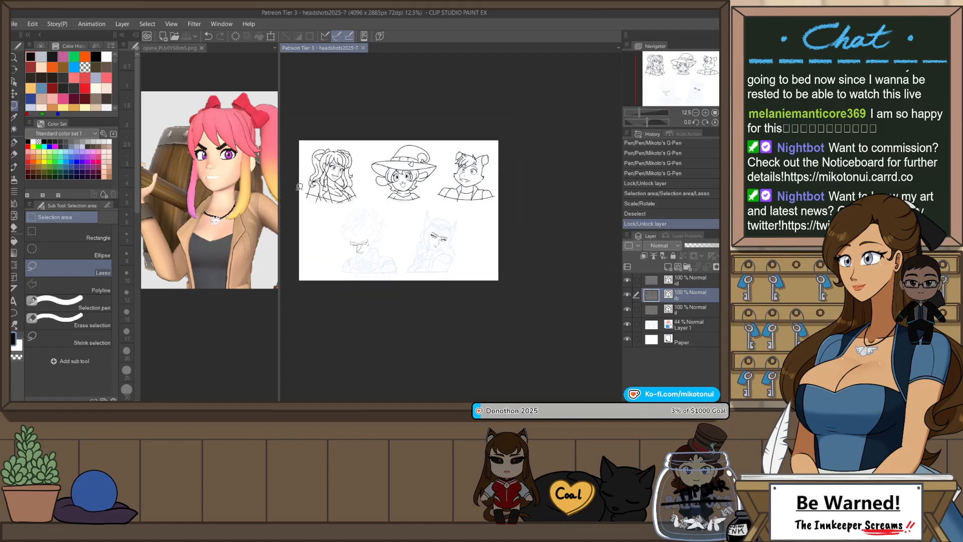
- Ink the tall wavy flame lock rising from the centre of the scowling character's forehead with Mikoto's G-Pen
{"action": "scroll", "coordinate": [296, 190], "scroll_direction": "up", "scroll_amount": 6}
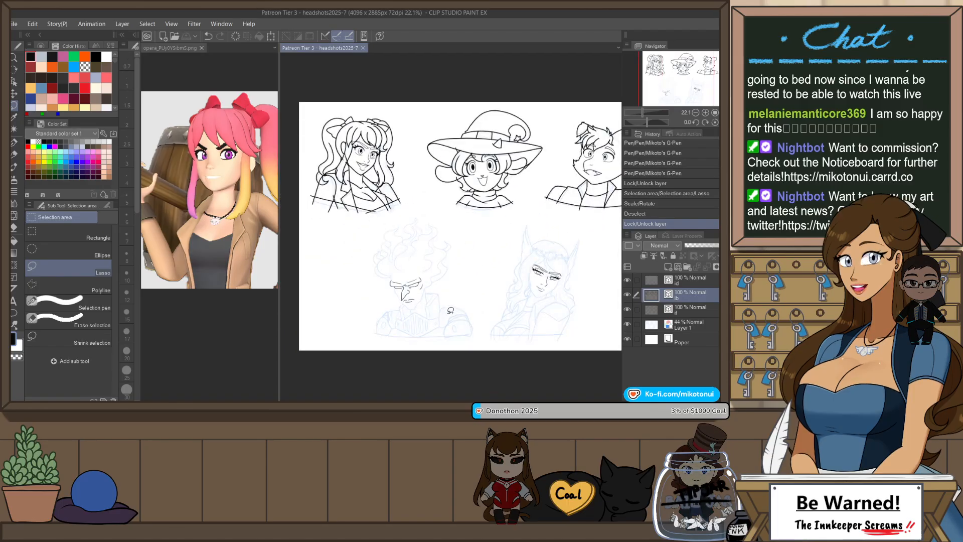
{"action": "scroll", "coordinate": [397, 291], "scroll_direction": "up", "scroll_amount": 5}
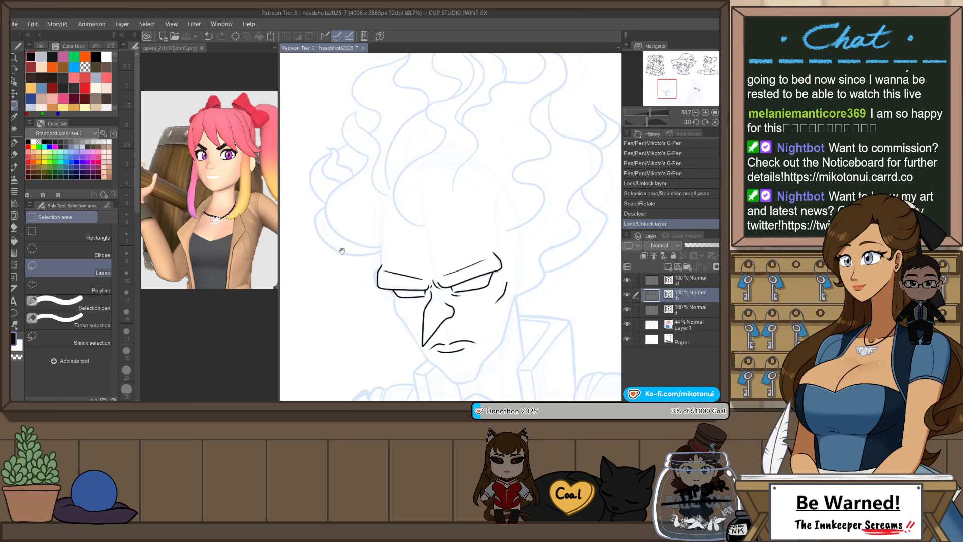
{"action": "mouse_move", "coordinate": [475, 211]}
{"action": "left_mouse_down"}
{"action": "mouse_move", "coordinate": [465, 295]}
{"action": "mouse_move", "coordinate": [446, 315]}
{"action": "left_mouse_up"}
{"action": "key", "text": "p"}
{"action": "mouse_move", "coordinate": [390, 329]}
{"action": "left_mouse_down"}
{"action": "mouse_move", "coordinate": [360, 297]}
{"action": "mouse_move", "coordinate": [401, 252]}
{"action": "mouse_move", "coordinate": [400, 221]}
{"action": "mouse_move", "coordinate": [439, 149]}
{"action": "mouse_move", "coordinate": [451, 178]}
{"action": "left_mouse_up"}
{"action": "key", "text": "ctrl+z"}
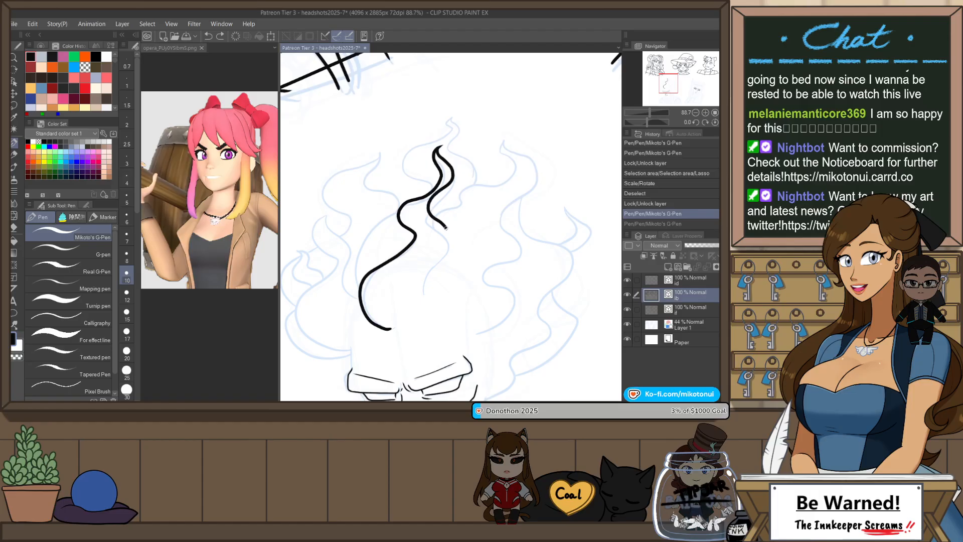
{"action": "left_click_drag", "start_coordinate": [445, 229], "coordinate": [420, 300]}
- Ink the shorter flame lock beside the tall one, sweeping its outer edge down to the temple
{"action": "mouse_move", "coordinate": [360, 284]}
{"action": "left_mouse_down"}
{"action": "mouse_move", "coordinate": [375, 270]}
{"action": "mouse_move", "coordinate": [373, 298]}
{"action": "mouse_move", "coordinate": [336, 296]}
{"action": "left_mouse_up"}
{"action": "key", "text": "ctrl+z"}
{"action": "mouse_move", "coordinate": [350, 329]}
{"action": "left_mouse_down"}
{"action": "mouse_move", "coordinate": [318, 255]}
{"action": "mouse_move", "coordinate": [380, 200]}
{"action": "left_mouse_up"}
{"action": "key", "text": "ctrl+z"}
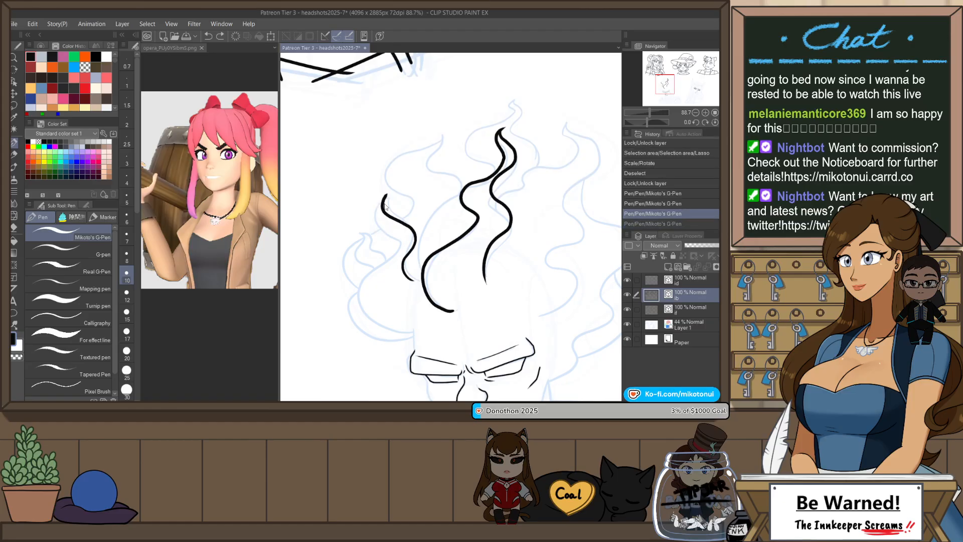
{"action": "mouse_move", "coordinate": [396, 246]}
{"action": "left_mouse_down"}
{"action": "mouse_move", "coordinate": [357, 285]}
{"action": "mouse_move", "coordinate": [376, 324]}
{"action": "mouse_move", "coordinate": [381, 231]}
{"action": "mouse_move", "coordinate": [398, 251]}
{"action": "mouse_move", "coordinate": [365, 280]}
{"action": "mouse_move", "coordinate": [387, 330]}
{"action": "mouse_move", "coordinate": [424, 328]}
{"action": "mouse_move", "coordinate": [412, 301]}
{"action": "left_mouse_up"}
{"action": "key", "text": "ctrl+z"}
{"action": "scroll", "coordinate": [405, 375], "scroll_direction": "up", "scroll_amount": 2}
{"action": "key", "text": "ctrl+z"}
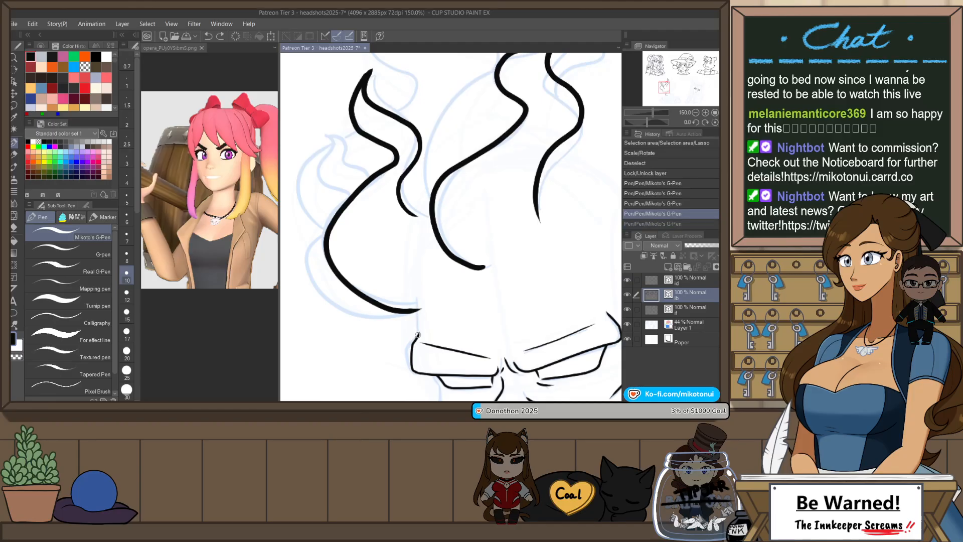
- Ink the short temple line above the brow and a rounded hair lobe along the short flame lock's lower outer curve
{"action": "left_click_drag", "start_coordinate": [418, 335], "coordinate": [415, 295]}
{"action": "mouse_move", "coordinate": [323, 236]}
{"action": "left_mouse_down"}
{"action": "mouse_move", "coordinate": [316, 295]}
{"action": "mouse_move", "coordinate": [409, 308]}
{"action": "left_mouse_up"}
{"action": "key", "text": "ctrl+z"}
{"action": "mouse_move", "coordinate": [326, 233]}
{"action": "left_mouse_down"}
{"action": "mouse_move", "coordinate": [321, 294]}
{"action": "mouse_move", "coordinate": [414, 311]}
{"action": "left_mouse_up"}
{"action": "key", "text": "ctrl+z"}
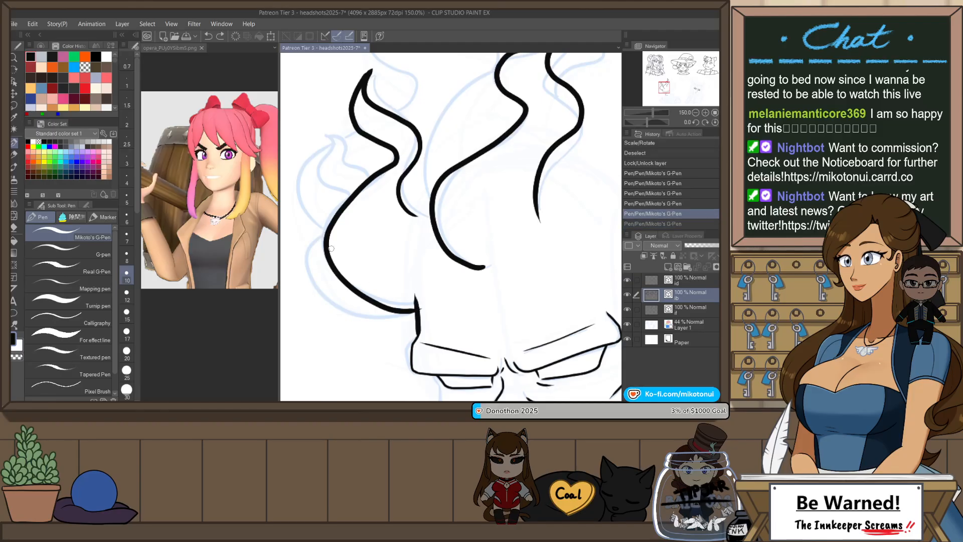
{"action": "left_click_drag", "start_coordinate": [311, 283], "coordinate": [416, 311]}
{"action": "key", "text": "ctrl+z"}
{"action": "mouse_move", "coordinate": [329, 229]}
{"action": "left_mouse_down"}
{"action": "mouse_move", "coordinate": [307, 257]}
{"action": "mouse_move", "coordinate": [372, 308]}
{"action": "mouse_move", "coordinate": [413, 306]}
{"action": "left_mouse_up"}
{"action": "key", "text": "ctrl+z"}
{"action": "mouse_move", "coordinate": [314, 238]}
{"action": "left_mouse_down"}
{"action": "mouse_move", "coordinate": [325, 296]}
{"action": "mouse_move", "coordinate": [417, 311]}
{"action": "left_mouse_up"}
{"action": "key", "text": "ctrl+z"}
{"action": "mouse_move", "coordinate": [323, 232]}
{"action": "left_mouse_down"}
{"action": "mouse_move", "coordinate": [305, 260]}
{"action": "mouse_move", "coordinate": [368, 314]}
{"action": "mouse_move", "coordinate": [412, 311]}
{"action": "left_mouse_up"}
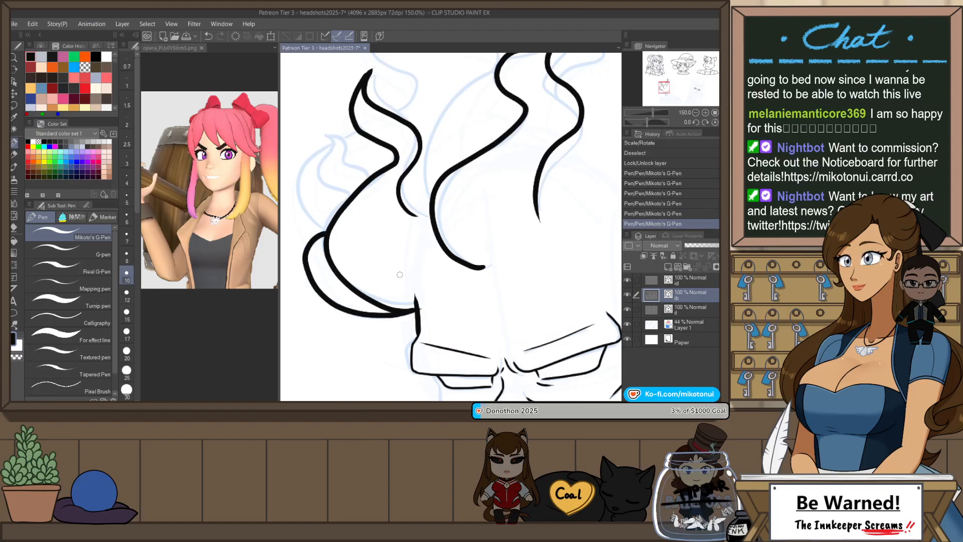
- Ink the small pointed flame curls above the rounded lobe, joining them to the short flame lock
{"action": "mouse_move", "coordinate": [352, 254]}
{"action": "left_mouse_down"}
{"action": "mouse_move", "coordinate": [391, 322]}
{"action": "mouse_move", "coordinate": [346, 301]}
{"action": "mouse_move", "coordinate": [360, 217]}
{"action": "mouse_move", "coordinate": [379, 212]}
{"action": "left_mouse_up"}
{"action": "key", "text": "ctrl+z"}
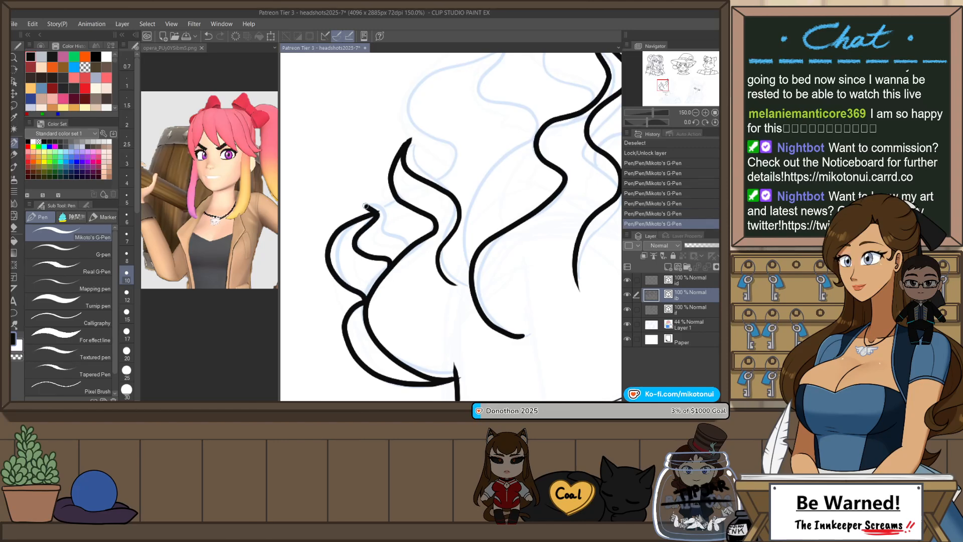
{"action": "left_click_drag", "start_coordinate": [431, 236], "coordinate": [415, 277]}
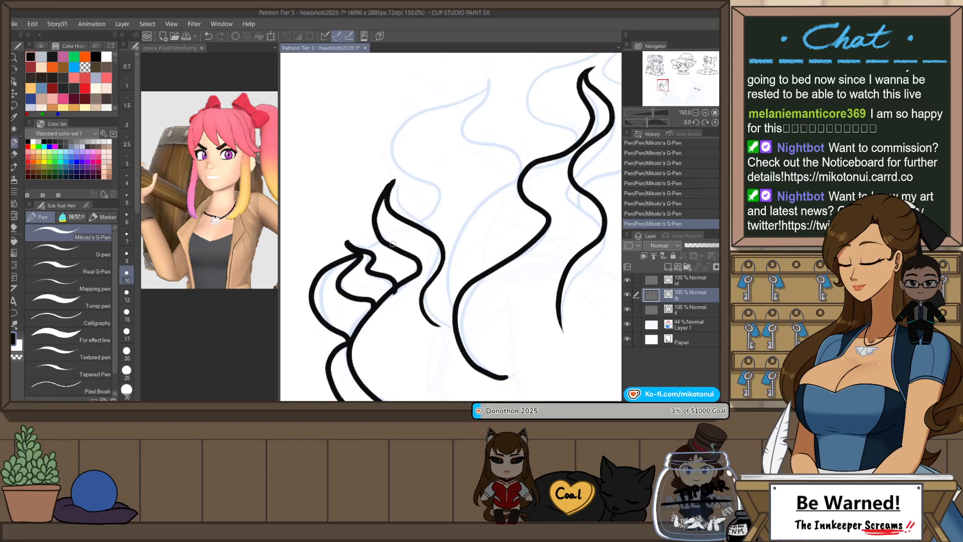
{"action": "left_click_drag", "start_coordinate": [361, 251], "coordinate": [375, 246]}
{"action": "left_click_drag", "start_coordinate": [435, 229], "coordinate": [415, 274]}
{"action": "key", "text": "ctrl+z"}
{"action": "left_click_drag", "start_coordinate": [341, 299], "coordinate": [370, 287]}
{"action": "key", "text": "ctrl+z"}
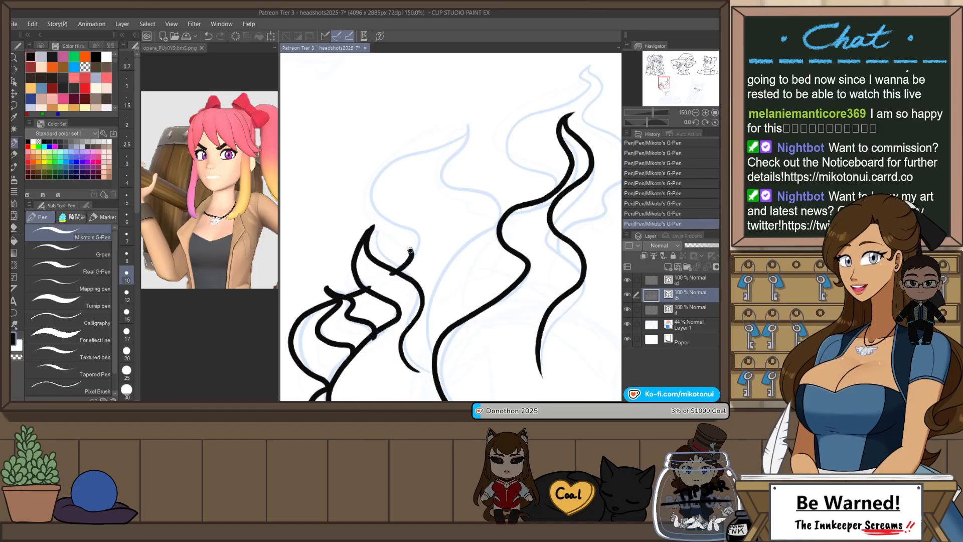
- Ink the large flame lock above the small curls, curving to a pointed tip and back down to the tall central lock
{"action": "key", "text": "ctrl+z"}
{"action": "mouse_move", "coordinate": [406, 234]}
{"action": "left_mouse_down"}
{"action": "mouse_move", "coordinate": [422, 163]}
{"action": "mouse_move", "coordinate": [464, 129]}
{"action": "mouse_move", "coordinate": [460, 162]}
{"action": "mouse_move", "coordinate": [437, 184]}
{"action": "mouse_move", "coordinate": [488, 192]}
{"action": "mouse_move", "coordinate": [505, 210]}
{"action": "left_mouse_up"}
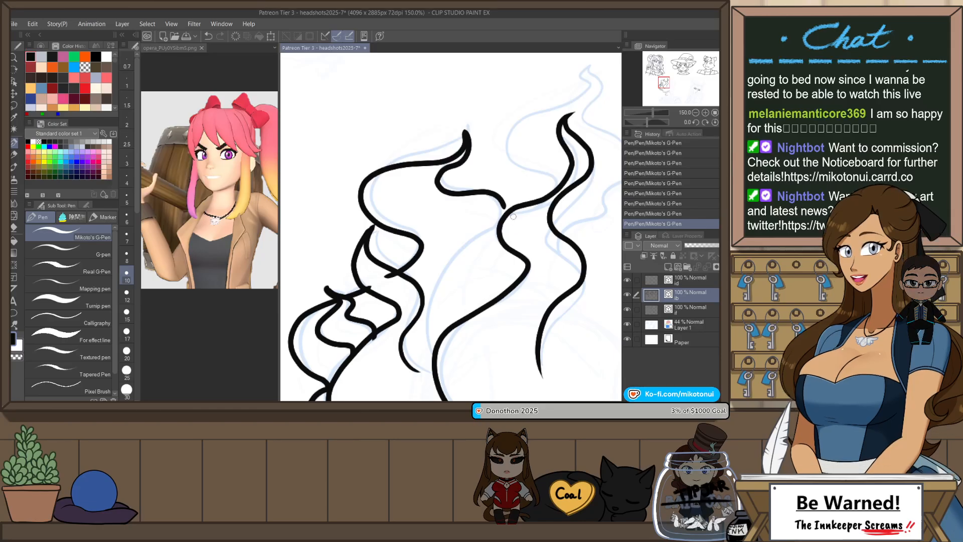
{"action": "left_click_drag", "start_coordinate": [441, 173], "coordinate": [398, 188]}
{"action": "key", "text": "ctrl+z"}
{"action": "key", "text": "ctrl+z"}
{"action": "mouse_move", "coordinate": [351, 286]}
{"action": "left_mouse_down"}
{"action": "mouse_move", "coordinate": [376, 258]}
{"action": "mouse_move", "coordinate": [346, 247]}
{"action": "mouse_move", "coordinate": [354, 171]}
{"action": "mouse_move", "coordinate": [431, 149]}
{"action": "left_mouse_up"}
{"action": "left_click_drag", "start_coordinate": [399, 186], "coordinate": [464, 224]}
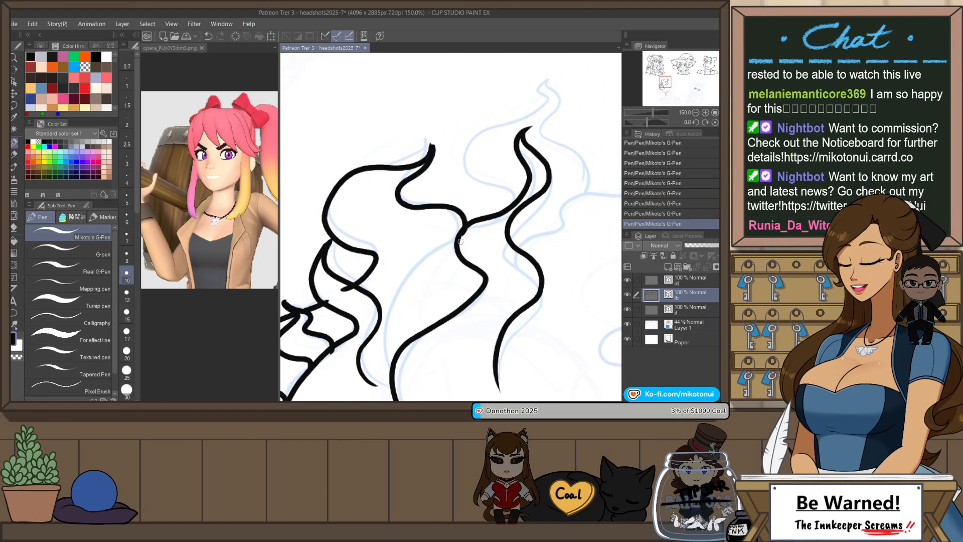
{"action": "key", "text": "ctrl+z"}
{"action": "left_click_drag", "start_coordinate": [432, 146], "coordinate": [457, 239]}
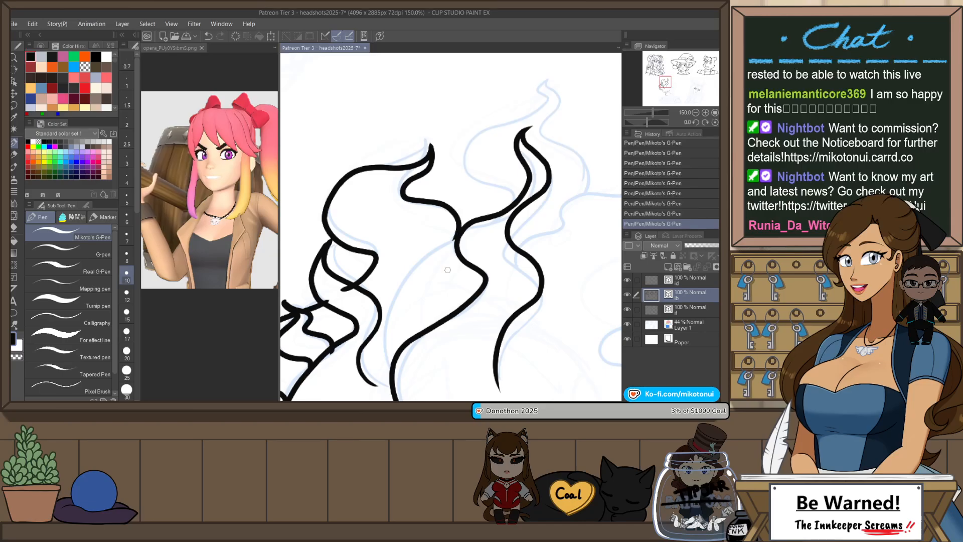
- Ink the long curved strand from the base of the central flame lock up to the large lock's end, redrawing it until smooth
{"action": "scroll", "coordinate": [391, 371], "scroll_direction": "down", "scroll_amount": 2}
{"action": "left_click_drag", "start_coordinate": [393, 346], "coordinate": [454, 217]}
{"action": "key", "text": "ctrl+z"}
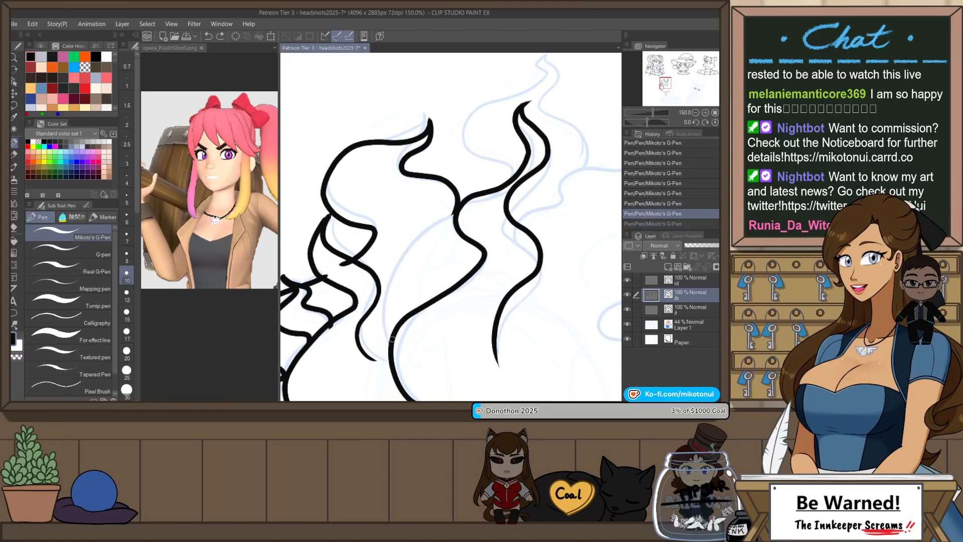
{"action": "left_click_drag", "start_coordinate": [391, 341], "coordinate": [454, 215]}
{"action": "key", "text": "ctrl+z"}
{"action": "left_click_drag", "start_coordinate": [390, 341], "coordinate": [454, 207]}
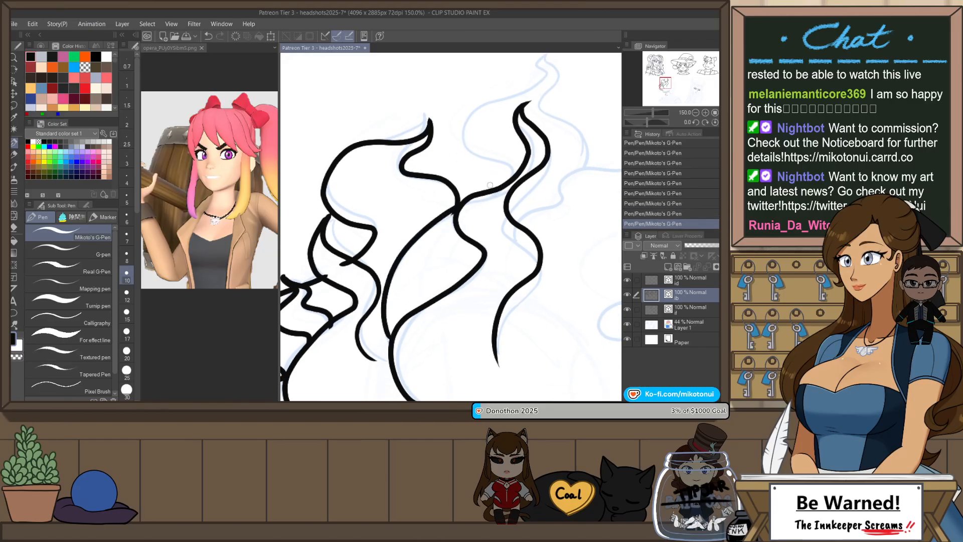
{"action": "key", "text": "ctrl+z"}
{"action": "mouse_move", "coordinate": [390, 342]}
{"action": "left_mouse_down"}
{"action": "mouse_move", "coordinate": [439, 220]}
{"action": "mouse_move", "coordinate": [457, 211]}
{"action": "left_mouse_up"}
- Ink the flame lock on the other side of the central one, with its pointed tip and long wavy outer edge
{"action": "scroll", "coordinate": [507, 194], "scroll_direction": "down", "scroll_amount": 2}
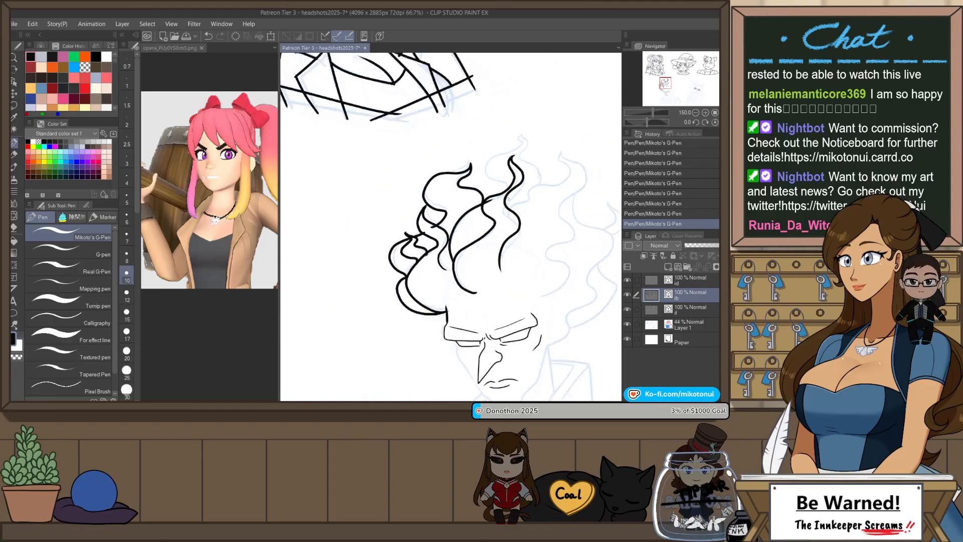
{"action": "left_click_drag", "start_coordinate": [551, 225], "coordinate": [460, 258]}
{"action": "scroll", "coordinate": [502, 223], "scroll_direction": "up", "scroll_amount": 2}
{"action": "mouse_move", "coordinate": [361, 264]}
{"action": "left_mouse_down"}
{"action": "mouse_move", "coordinate": [403, 242]}
{"action": "mouse_move", "coordinate": [413, 211]}
{"action": "mouse_move", "coordinate": [470, 209]}
{"action": "mouse_move", "coordinate": [477, 173]}
{"action": "mouse_move", "coordinate": [519, 118]}
{"action": "mouse_move", "coordinate": [519, 169]}
{"action": "mouse_move", "coordinate": [459, 217]}
{"action": "mouse_move", "coordinate": [498, 265]}
{"action": "left_mouse_up"}
{"action": "mouse_move", "coordinate": [462, 339]}
{"action": "left_mouse_down"}
{"action": "mouse_move", "coordinate": [487, 375]}
{"action": "mouse_move", "coordinate": [512, 270]}
{"action": "left_mouse_up"}
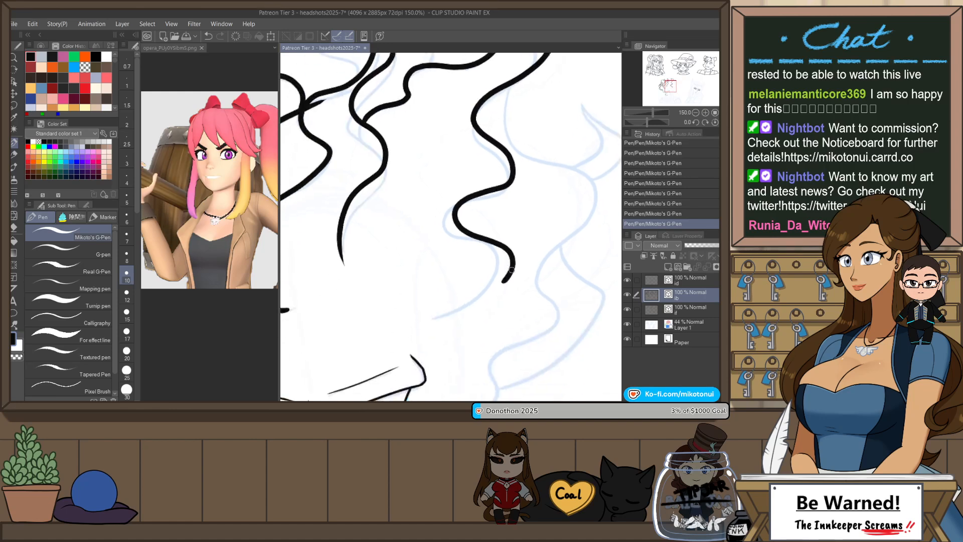
{"action": "scroll", "coordinate": [506, 285], "scroll_direction": "down", "scroll_amount": 3}
{"action": "scroll", "coordinate": [505, 261], "scroll_direction": "up", "scroll_amount": 2}
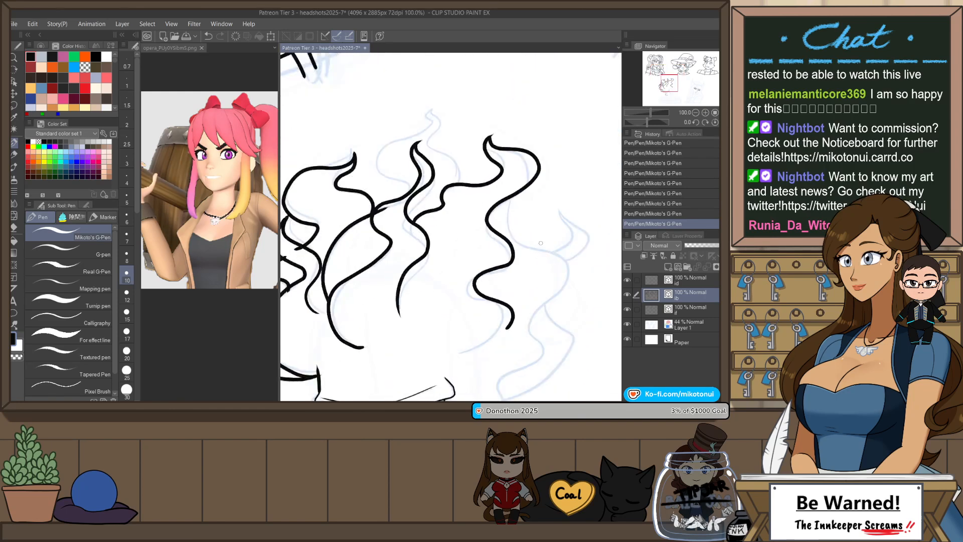
- Undo the flame lock's long wavy outer edge and redraw it, curling its lower end inward above the brow
{"action": "key", "text": "ctrl+z"}
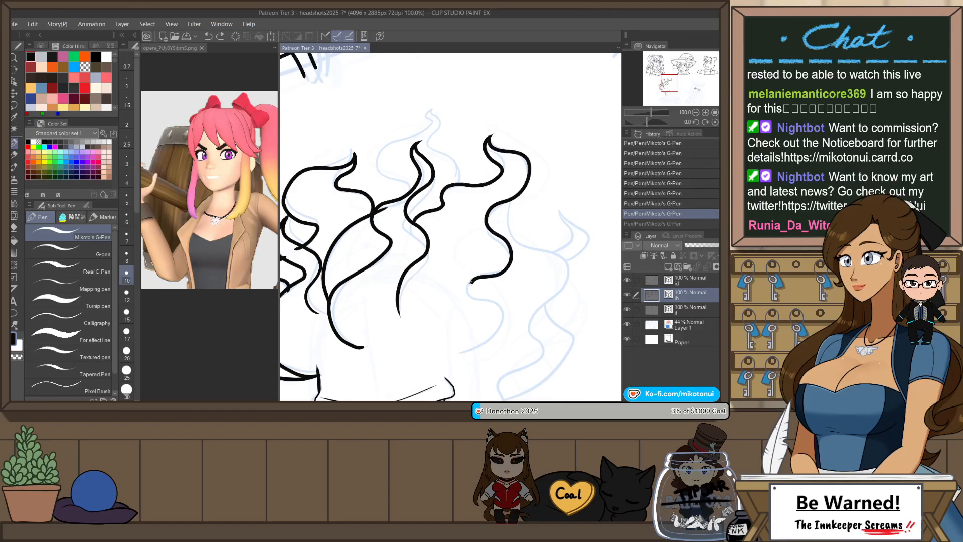
{"action": "left_click_drag", "start_coordinate": [462, 358], "coordinate": [457, 359]}
- Ink the tall flame lock behind the central one, with a small curled tip and both curved sides meeting the neighbouring strands
{"action": "scroll", "coordinate": [407, 169], "scroll_direction": "up", "scroll_amount": 1}
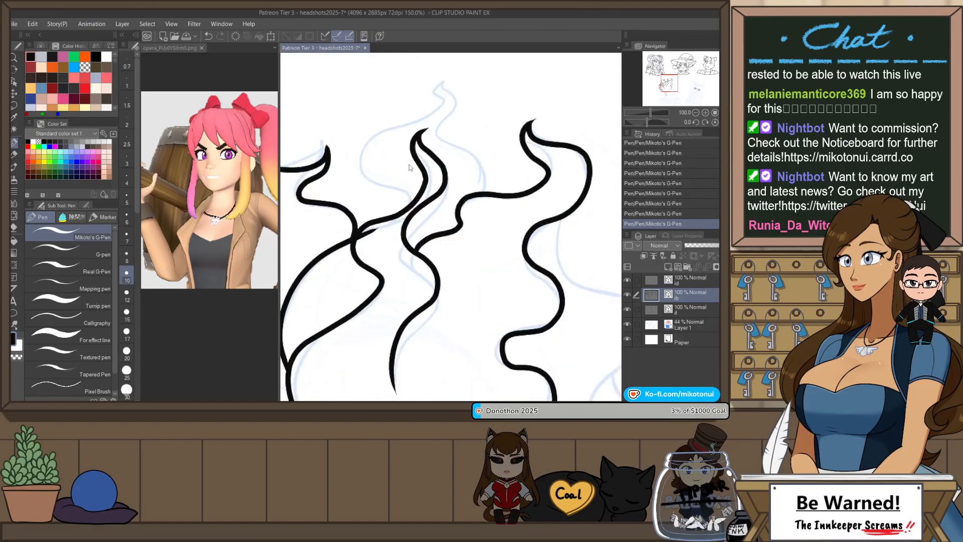
{"action": "mouse_move", "coordinate": [412, 193]}
{"action": "left_mouse_down"}
{"action": "mouse_move", "coordinate": [408, 253]}
{"action": "mouse_move", "coordinate": [366, 196]}
{"action": "mouse_move", "coordinate": [433, 165]}
{"action": "mouse_move", "coordinate": [444, 132]}
{"action": "left_mouse_up"}
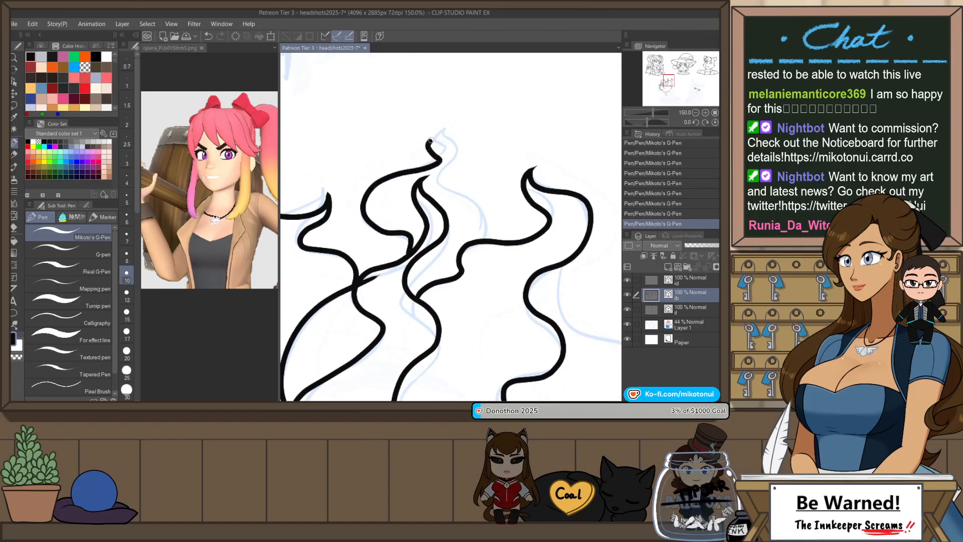
{"action": "left_click_drag", "start_coordinate": [449, 170], "coordinate": [484, 239]}
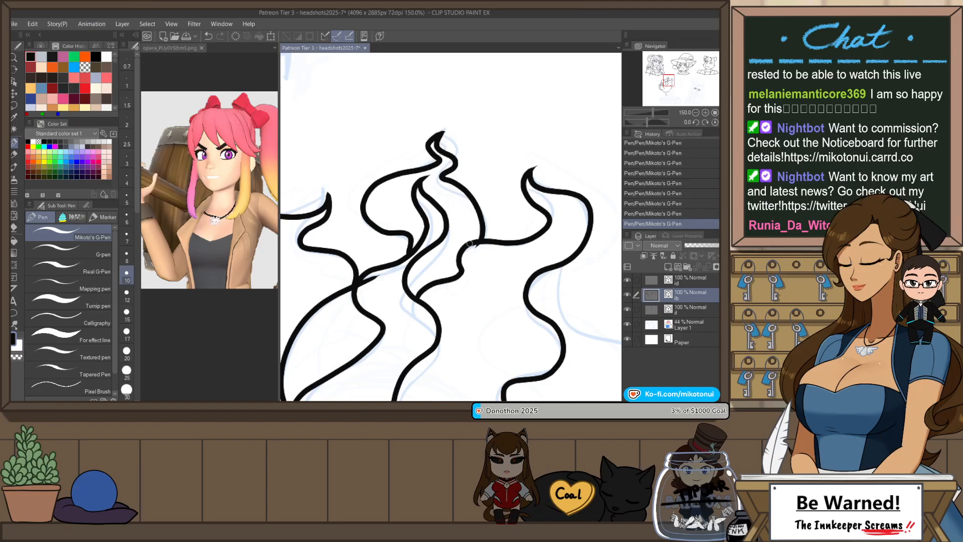
- Ink the next flame strand branching off the outer lock's wavy edge, undoing the first attempt and redrawing its curve
{"action": "scroll", "coordinate": [520, 199], "scroll_direction": "down", "scroll_amount": 3}
{"action": "left_click_drag", "start_coordinate": [555, 254], "coordinate": [508, 225]}
{"action": "scroll", "coordinate": [471, 194], "scroll_direction": "up", "scroll_amount": 2}
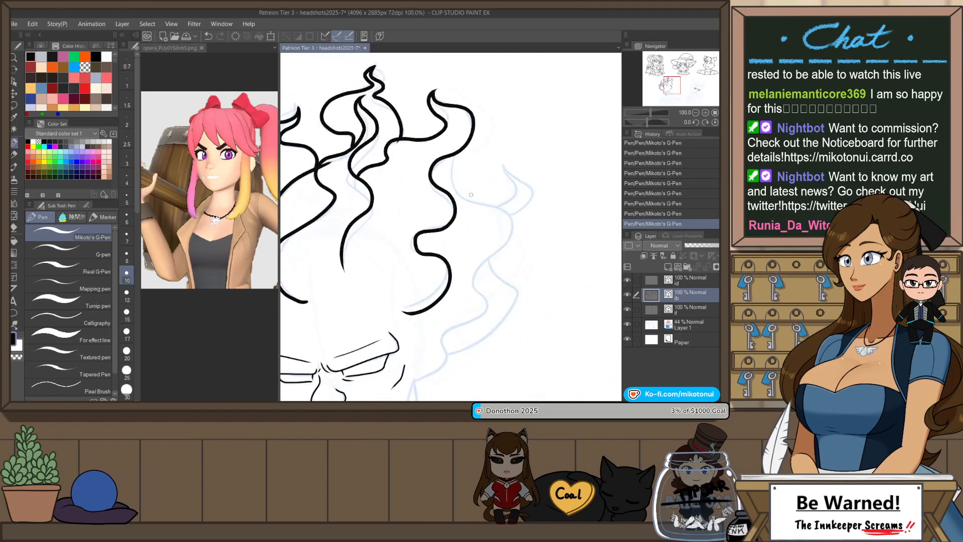
{"action": "key", "text": "ctrl+z"}
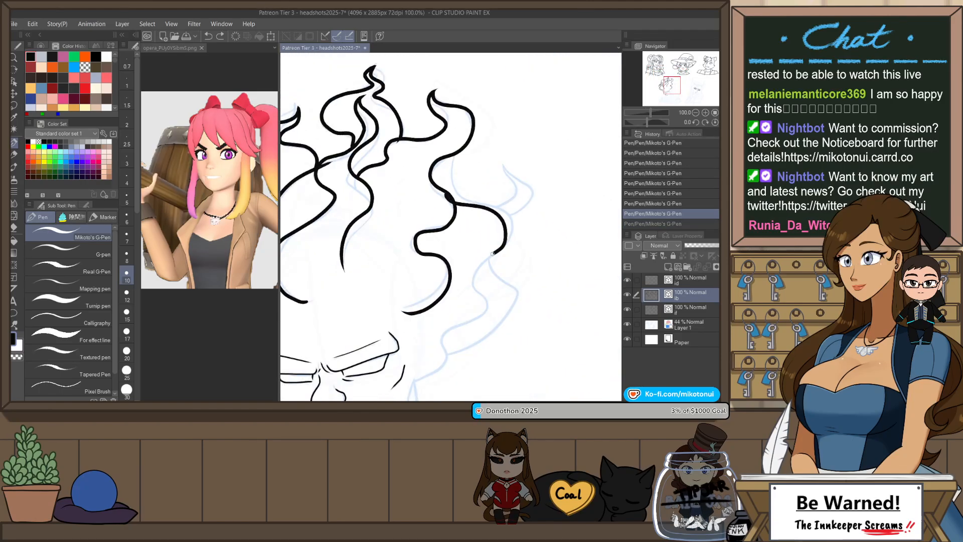
- Ink the remaining wavy hair strands down the right side of the man's head, including the small curled tip, with Mikoto's G-Pen
{"action": "mouse_move", "coordinate": [473, 323]}
{"action": "left_mouse_down"}
{"action": "mouse_move", "coordinate": [446, 346]}
{"action": "mouse_move", "coordinate": [446, 369]}
{"action": "mouse_move", "coordinate": [410, 387]}
{"action": "left_mouse_up"}
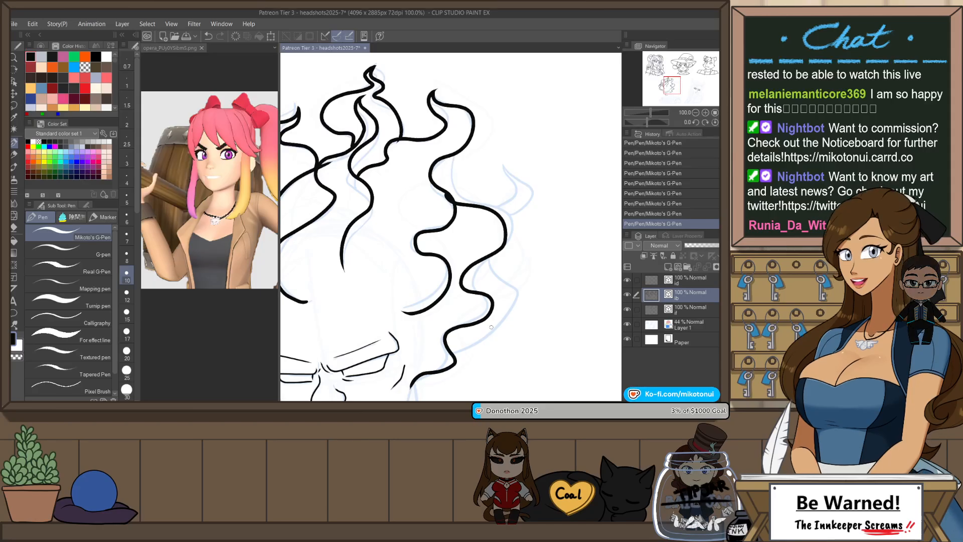
{"action": "left_click_drag", "start_coordinate": [453, 356], "coordinate": [490, 257]}
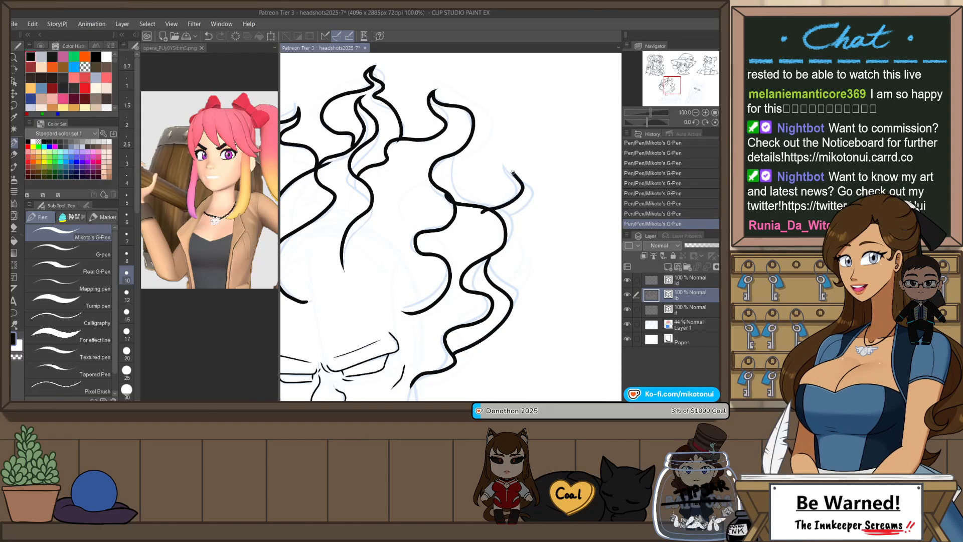
{"action": "key", "text": "ctrl+z"}
{"action": "mouse_move", "coordinate": [490, 189]}
{"action": "left_mouse_down"}
{"action": "mouse_move", "coordinate": [504, 168]}
{"action": "mouse_move", "coordinate": [510, 215]}
{"action": "left_mouse_up"}
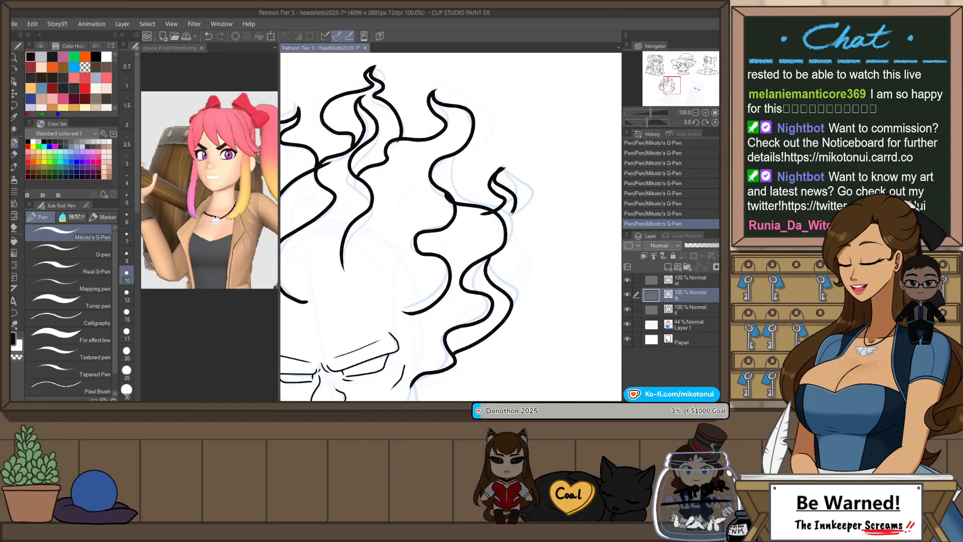
{"action": "key", "text": "ctrl+z"}
{"action": "left_click_drag", "start_coordinate": [500, 171], "coordinate": [501, 224]}
{"action": "scroll", "coordinate": [561, 208], "scroll_direction": "down", "scroll_amount": 2}
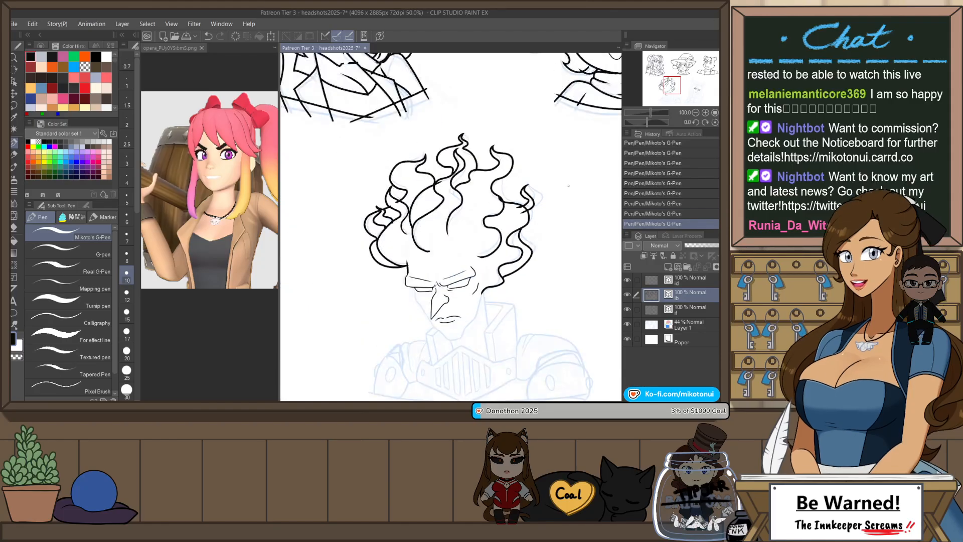
{"action": "scroll", "coordinate": [552, 216], "scroll_direction": "up", "scroll_amount": 1}
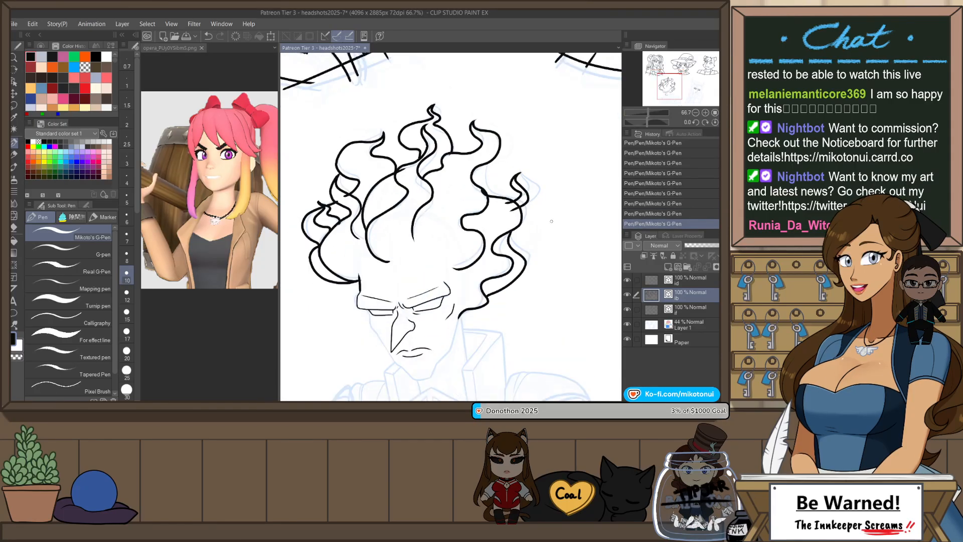
- Ink the left contour of the man's face from the outer eye corner down along the cheek to the chin
{"action": "scroll", "coordinate": [550, 221], "scroll_direction": "up", "scroll_amount": 1}
{"action": "left_click_drag", "start_coordinate": [508, 312], "coordinate": [563, 260]}
{"action": "left_click_drag", "start_coordinate": [496, 346], "coordinate": [534, 264]}
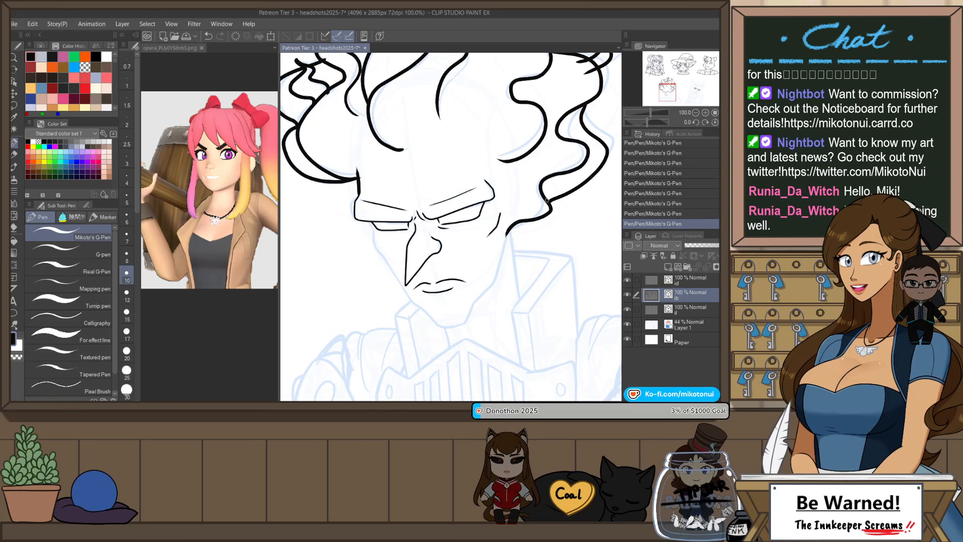
{"action": "key", "text": "h"}
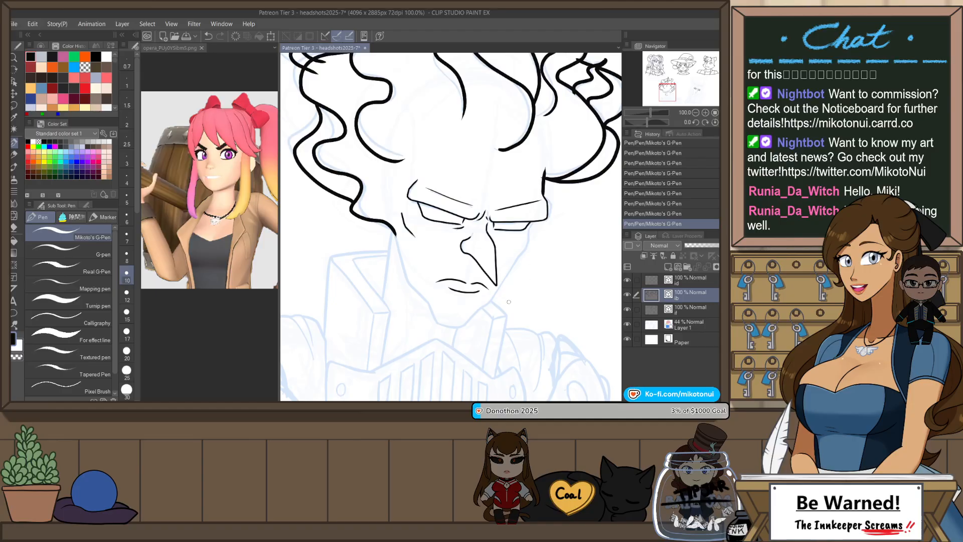
{"action": "mouse_move", "coordinate": [509, 301]}
{"action": "left_mouse_down"}
{"action": "mouse_move", "coordinate": [506, 238]}
{"action": "mouse_move", "coordinate": [519, 223]}
{"action": "mouse_move", "coordinate": [531, 242]}
{"action": "mouse_move", "coordinate": [540, 216]}
{"action": "left_mouse_up"}
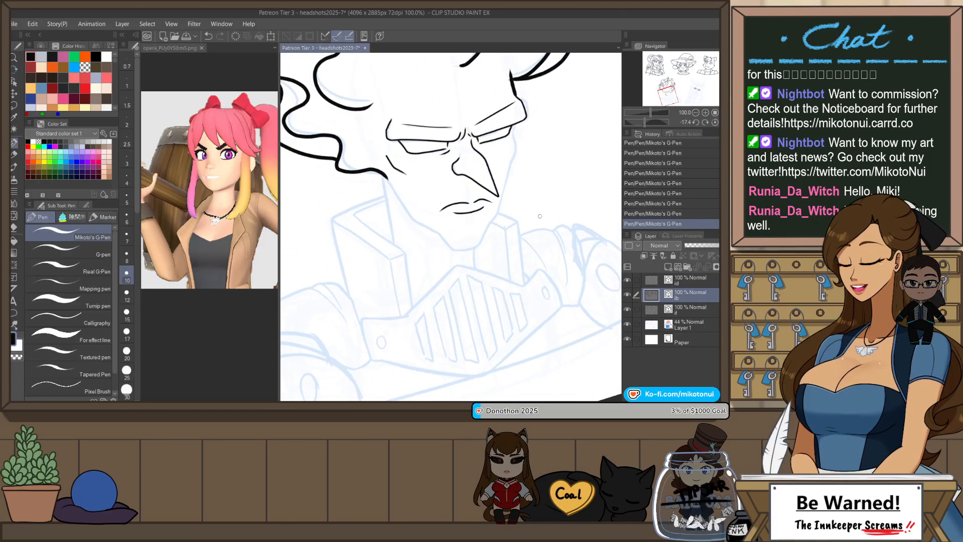
{"action": "scroll", "coordinate": [507, 176], "scroll_direction": "up", "scroll_amount": 1}
{"action": "scroll", "coordinate": [518, 96], "scroll_direction": "up", "scroll_amount": 1}
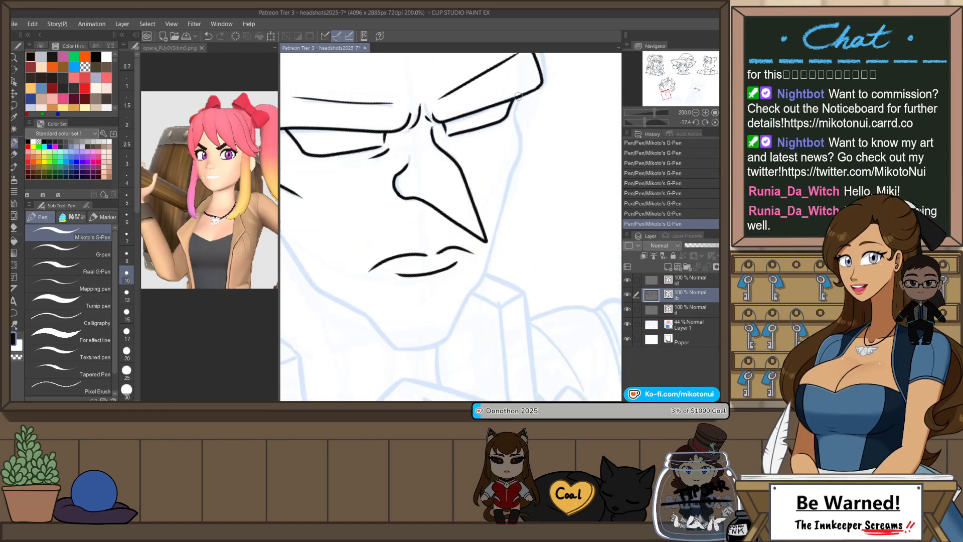
{"action": "key", "text": "ctrl+z"}
{"action": "left_click_drag", "start_coordinate": [519, 95], "coordinate": [515, 114]}
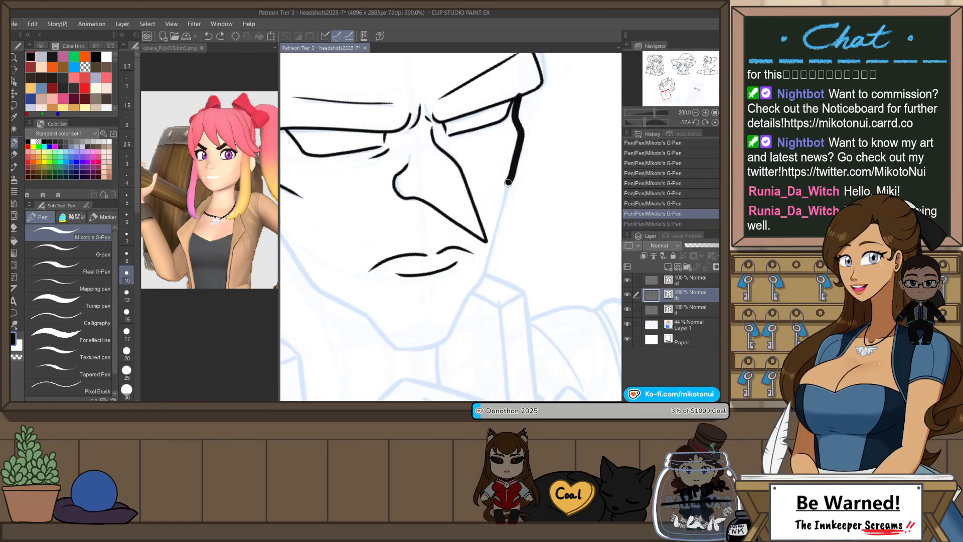
{"action": "mouse_move", "coordinate": [508, 183]}
{"action": "left_mouse_down"}
{"action": "mouse_move", "coordinate": [486, 267]}
{"action": "mouse_move", "coordinate": [465, 299]}
{"action": "mouse_move", "coordinate": [466, 331]}
{"action": "mouse_move", "coordinate": [488, 303]}
{"action": "left_mouse_up"}
{"action": "key", "text": "ctrl+z"}
{"action": "left_click_drag", "start_coordinate": [538, 100], "coordinate": [532, 165]}
{"action": "key", "text": "ctrl+z"}
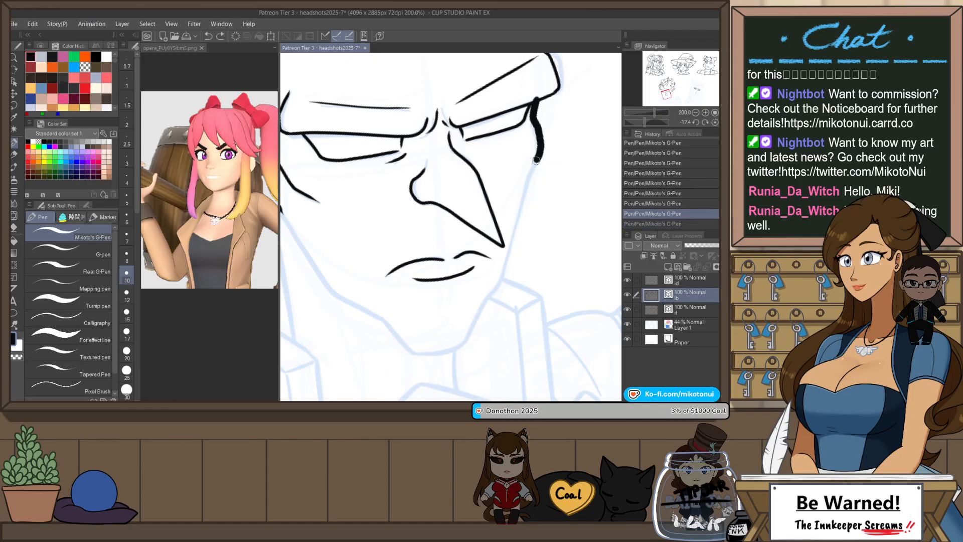
{"action": "left_click_drag", "start_coordinate": [502, 274], "coordinate": [461, 355]}
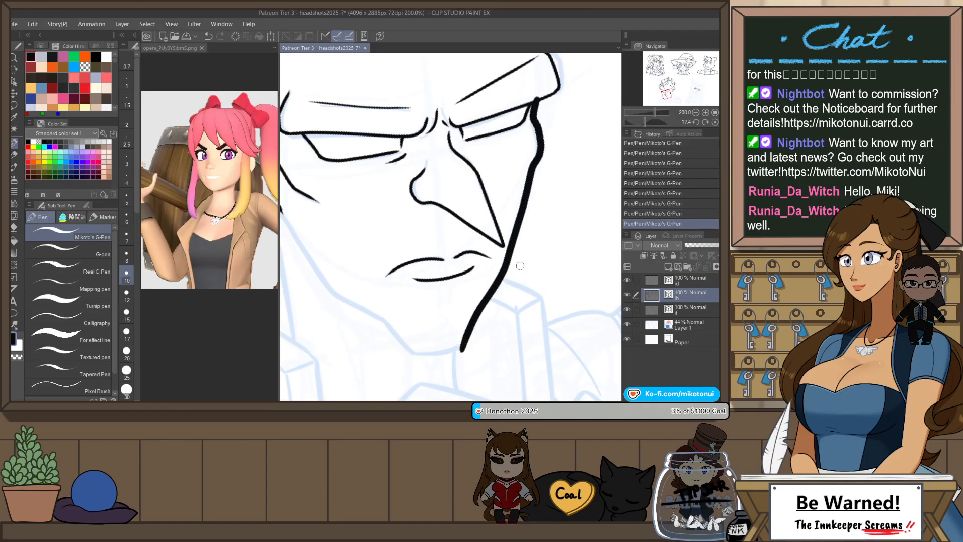
- Ink the underside of the chin and continue the right jawline up to the hair
{"action": "scroll", "coordinate": [519, 266], "scroll_direction": "down", "scroll_amount": 3}
{"action": "key", "text": "h"}
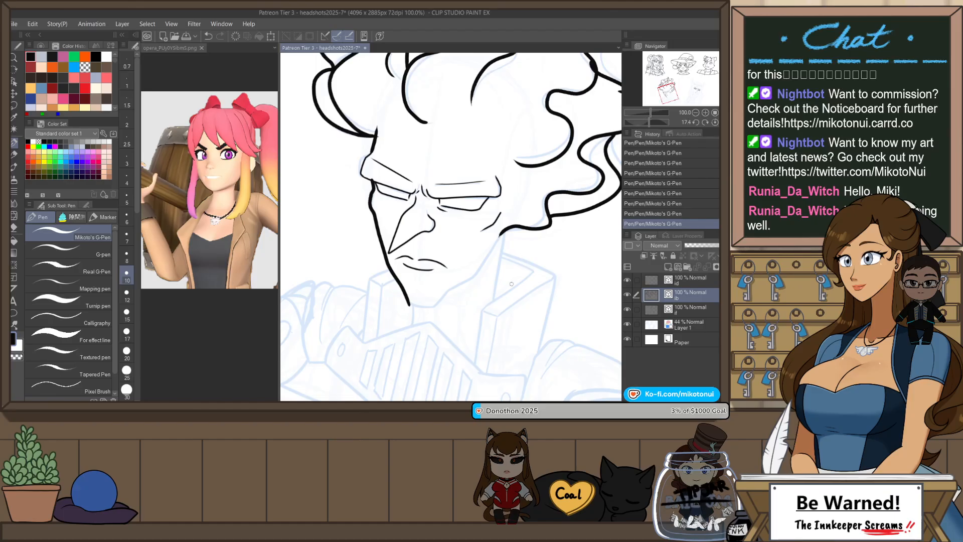
{"action": "key", "text": "r"}
{"action": "left_click_drag", "start_coordinate": [512, 283], "coordinate": [523, 269]}
{"action": "scroll", "coordinate": [474, 275], "scroll_direction": "up", "scroll_amount": 1}
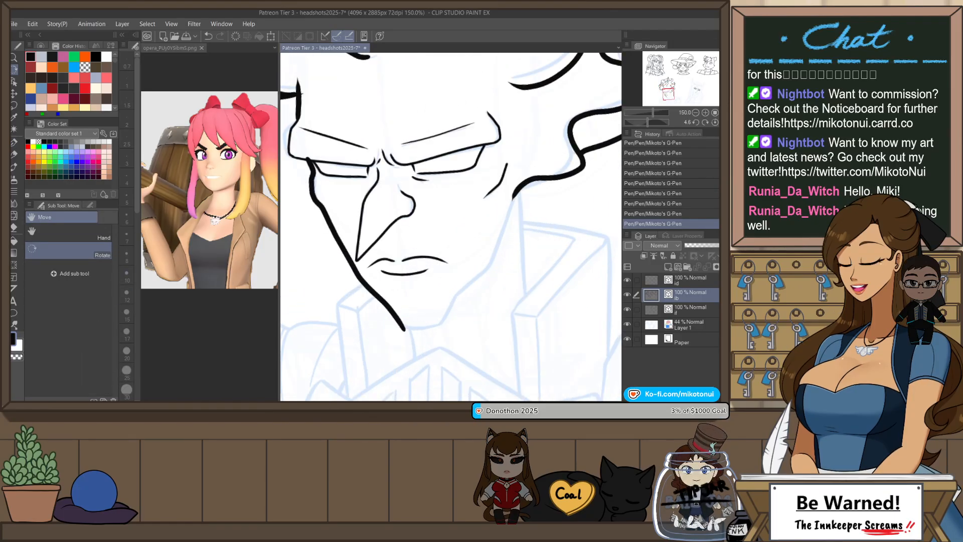
{"action": "key", "text": "p"}
{"action": "key", "text": "ctrl+z"}
{"action": "left_click_drag", "start_coordinate": [400, 322], "coordinate": [444, 319]}
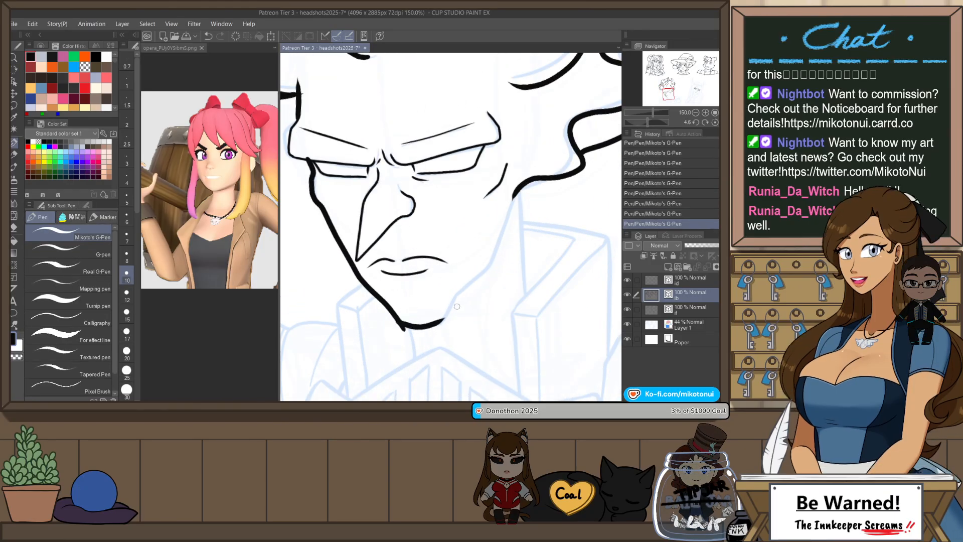
{"action": "key", "text": "ctrl+z"}
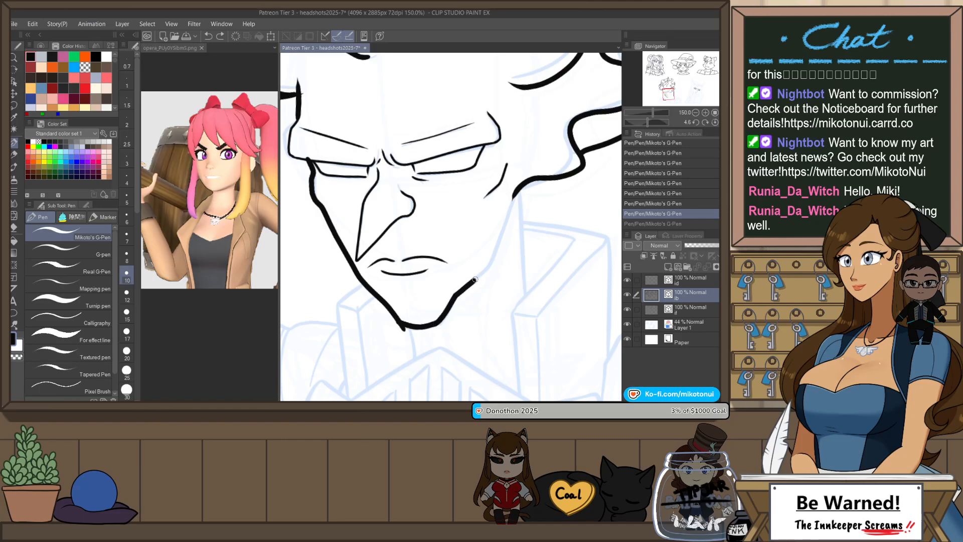
{"action": "left_click_drag", "start_coordinate": [475, 280], "coordinate": [584, 162]}
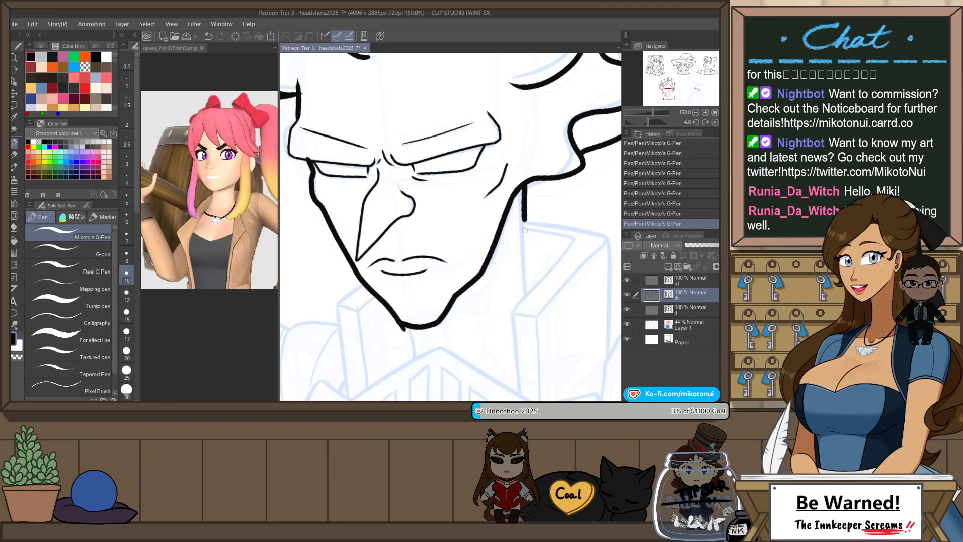
- Ink the neck line below the hair on the right and the folded inner edge of the raised collar beside it
{"action": "left_click_drag", "start_coordinate": [525, 230], "coordinate": [529, 295]}
{"action": "key", "text": "ctrl+z"}
{"action": "mouse_move", "coordinate": [524, 184]}
{"action": "left_mouse_down"}
{"action": "mouse_move", "coordinate": [528, 290]}
{"action": "mouse_move", "coordinate": [482, 248]}
{"action": "left_mouse_up"}
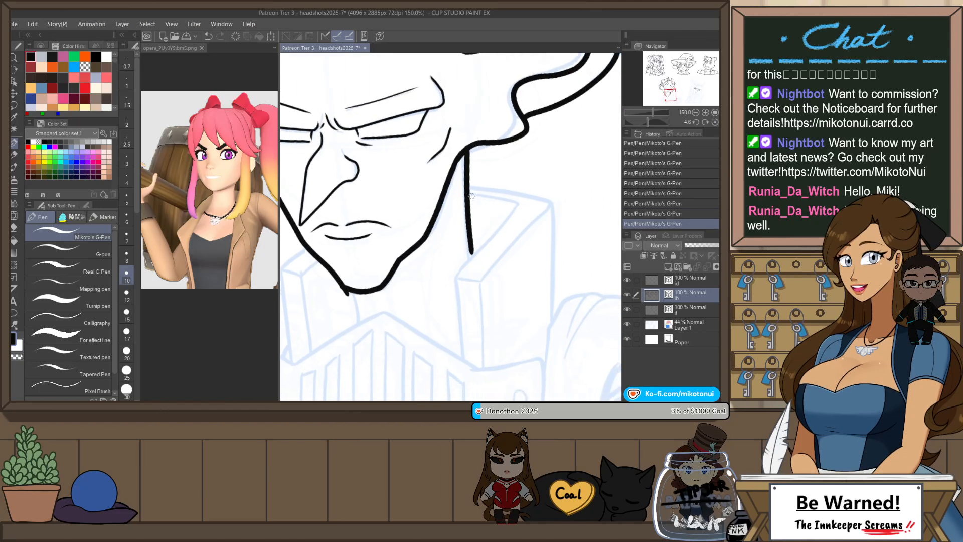
{"action": "key", "text": "ctrl+z"}
{"action": "mouse_move", "coordinate": [470, 192]}
{"action": "left_mouse_down"}
{"action": "mouse_move", "coordinate": [517, 203]}
{"action": "mouse_move", "coordinate": [451, 277]}
{"action": "left_mouse_up"}
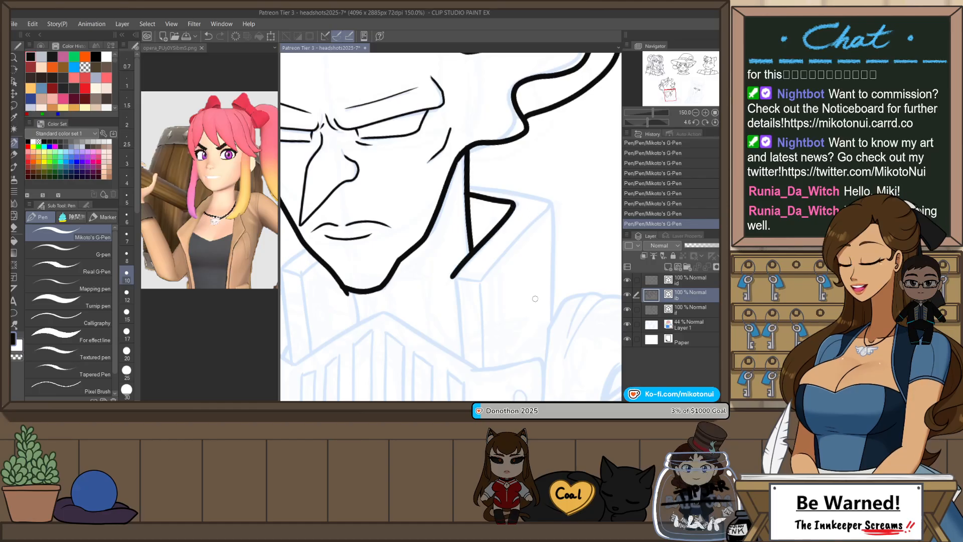
- Ink the right collar's outer top edge and the slanted edge running from its corner back to the collar front
{"action": "left_click_drag", "start_coordinate": [531, 298], "coordinate": [566, 204]}
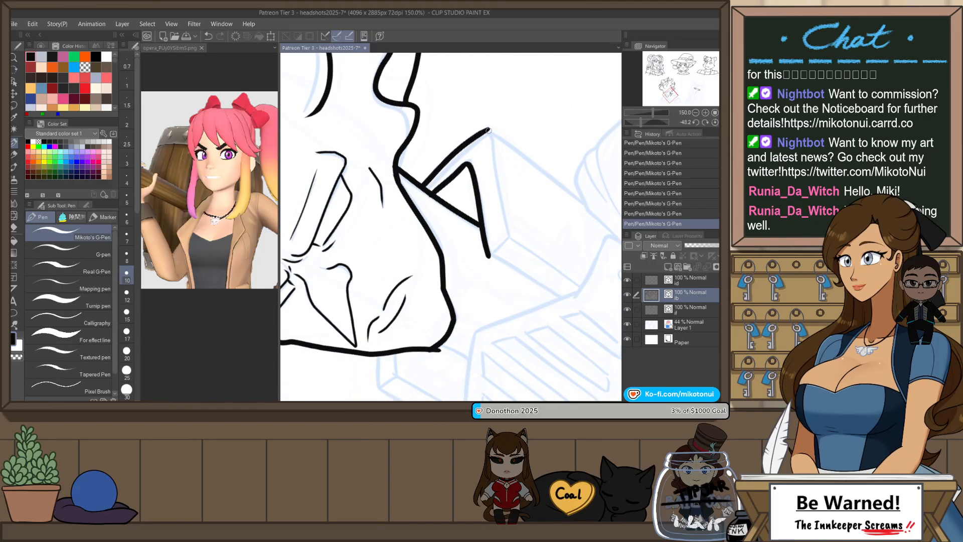
{"action": "key", "text": "ctrl+z"}
{"action": "left_click_drag", "start_coordinate": [425, 189], "coordinate": [494, 129]}
{"action": "key", "text": "ctrl+@"}
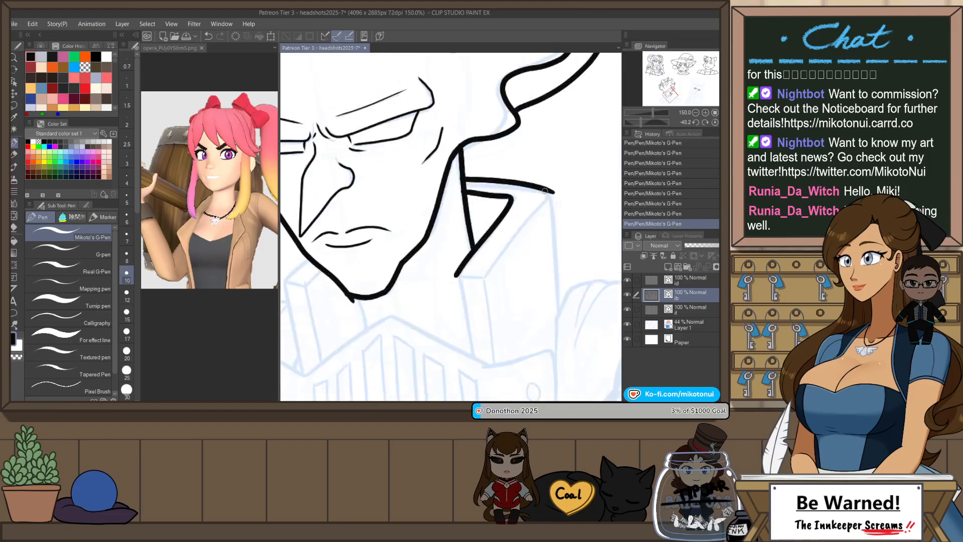
{"action": "mouse_move", "coordinate": [552, 189]}
{"action": "left_mouse_down"}
{"action": "mouse_move", "coordinate": [468, 280]}
{"action": "mouse_move", "coordinate": [484, 265]}
{"action": "mouse_move", "coordinate": [475, 275]}
{"action": "left_mouse_up"}
{"action": "key", "text": "ctrl+z"}
{"action": "key", "text": "ctrl+z"}
{"action": "left_click_drag", "start_coordinate": [552, 191], "coordinate": [476, 283]}
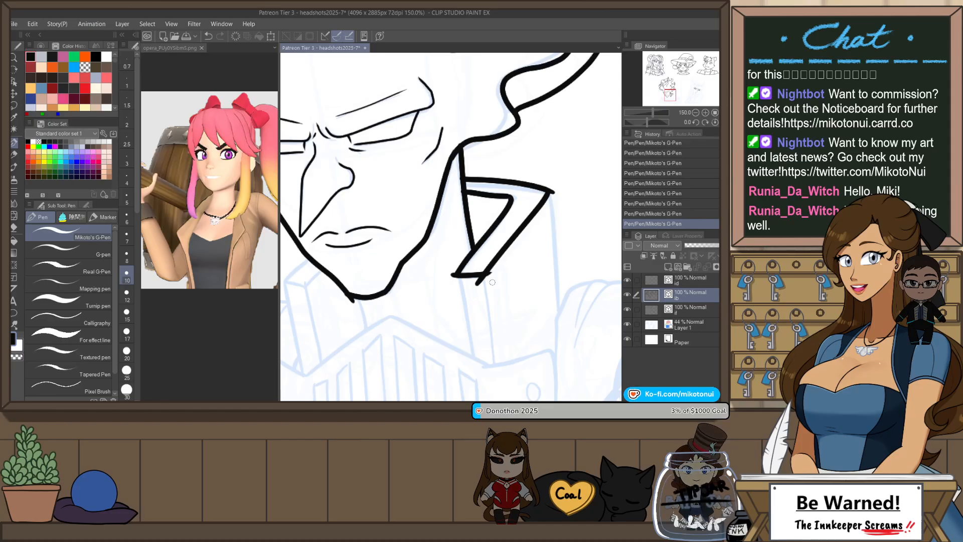
- Ink the two long parallel lines forming the front band of the right collar, down towards the chest grille
{"action": "key", "text": "r"}
{"action": "left_click_drag", "start_coordinate": [542, 249], "coordinate": [462, 306]}
{"action": "key", "text": "p"}
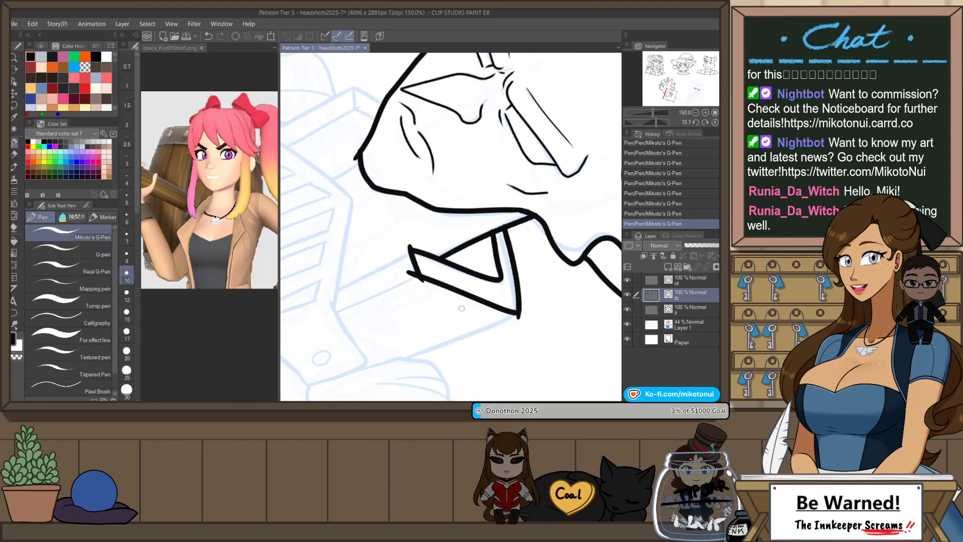
{"action": "left_click_drag", "start_coordinate": [325, 303], "coordinate": [410, 247]}
{"action": "key", "text": "ctrl+z"}
{"action": "key", "text": "ctrl+z"}
{"action": "left_click_drag", "start_coordinate": [327, 291], "coordinate": [411, 251]}
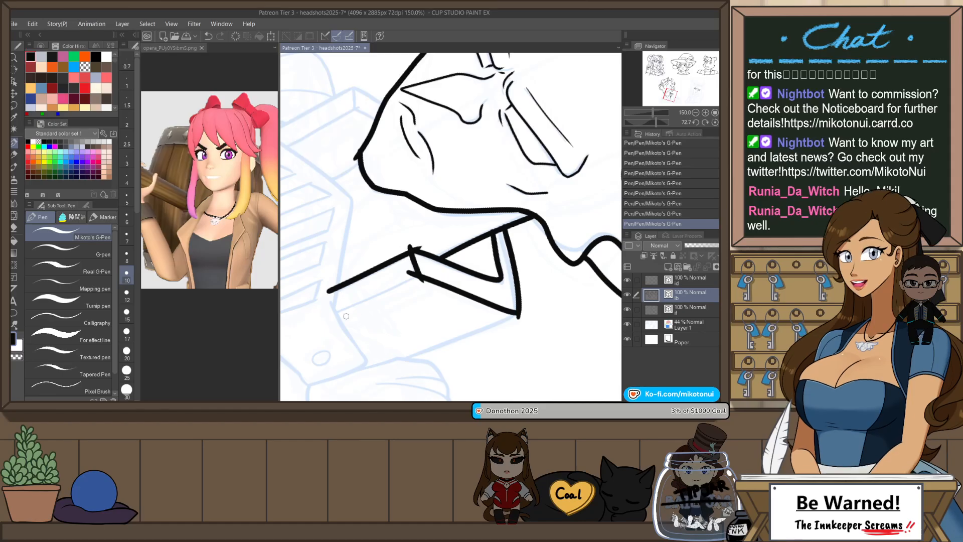
{"action": "left_click_drag", "start_coordinate": [334, 315], "coordinate": [424, 271]}
- Ink the right collar's long outer side edge from its top corner down towards the shoulder
{"action": "left_click_drag", "start_coordinate": [498, 239], "coordinate": [513, 148]}
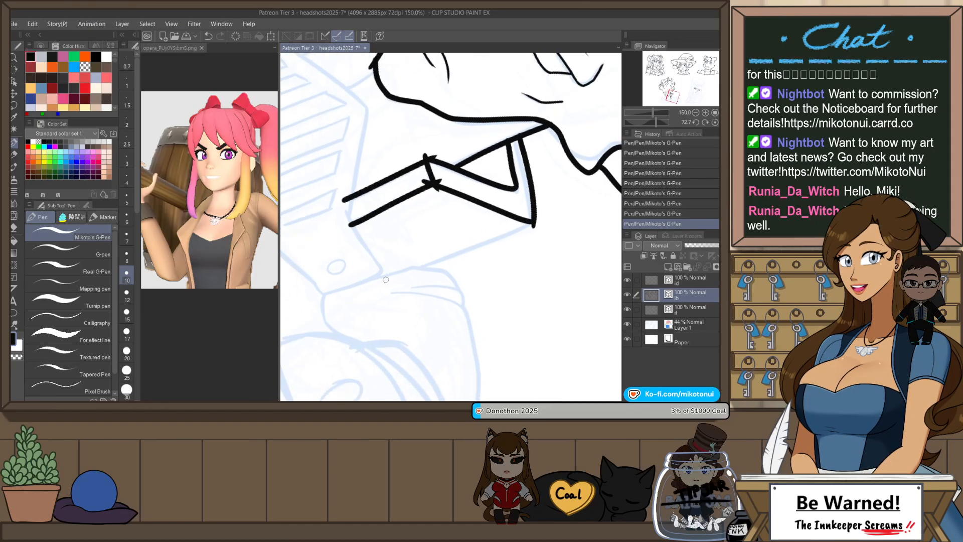
{"action": "left_click_drag", "start_coordinate": [362, 286], "coordinate": [532, 223]}
{"action": "key", "text": "ctrl+z"}
{"action": "left_click_drag", "start_coordinate": [396, 275], "coordinate": [533, 225]}
{"action": "key", "text": "ctrl+z"}
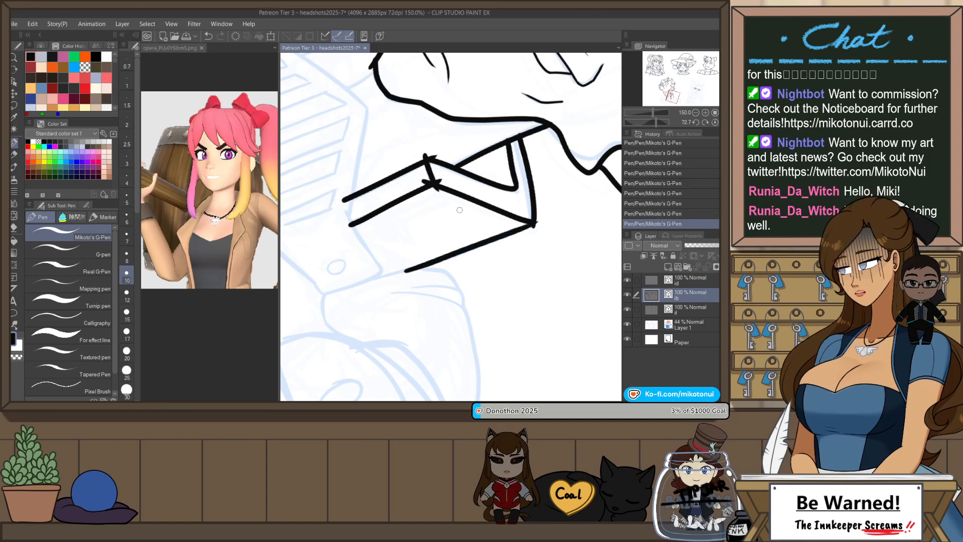
{"action": "key", "text": "ctrl+z"}
{"action": "left_click_drag", "start_coordinate": [392, 274], "coordinate": [532, 225]}
{"action": "key", "text": "ctrl+z"}
{"action": "left_click_drag", "start_coordinate": [410, 270], "coordinate": [535, 224]}
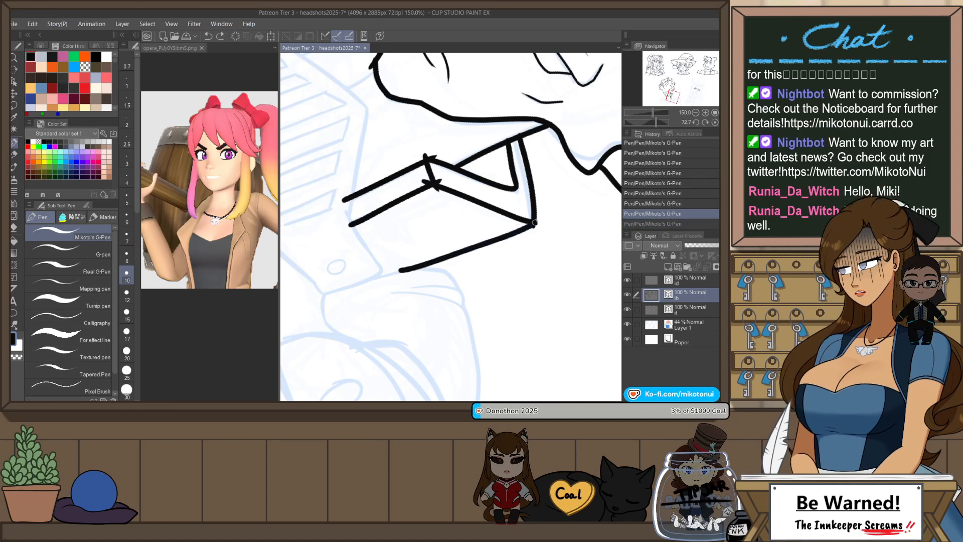
- Ink the top of the left collar below the jaw with two short slanted lines and an edge joining their ends
{"action": "scroll", "coordinate": [548, 213], "scroll_direction": "down", "scroll_amount": 3}
{"action": "key", "text": "ctrl+at"}
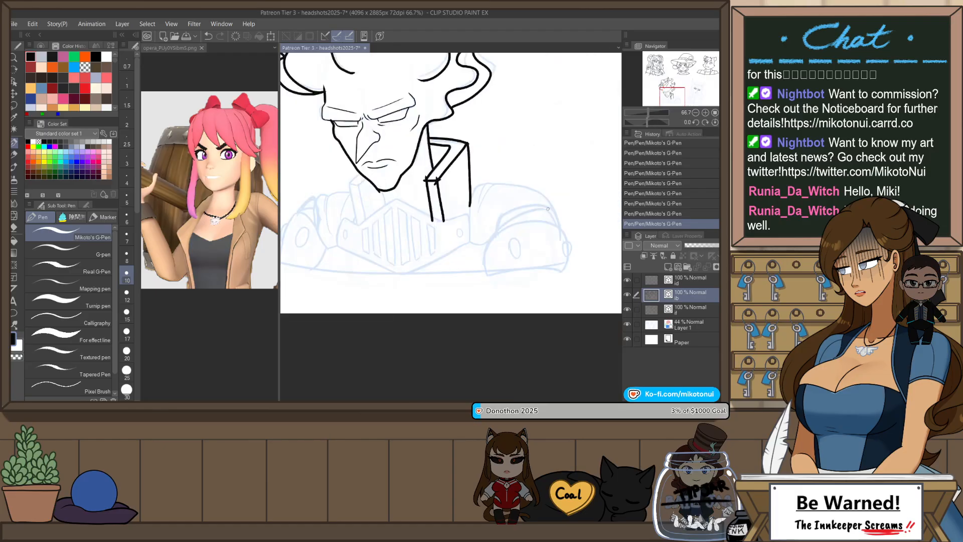
{"action": "scroll", "coordinate": [391, 267], "scroll_direction": "up", "scroll_amount": 5}
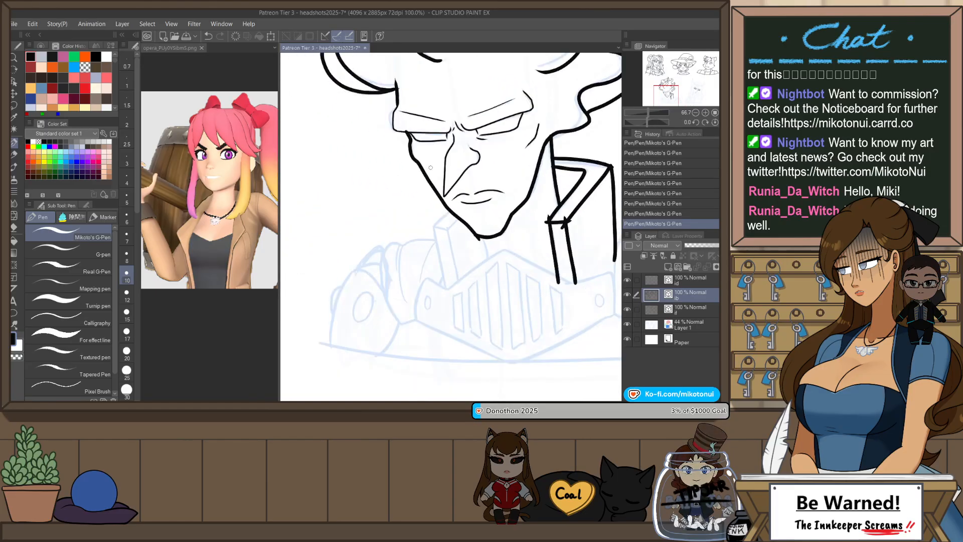
{"action": "left_click_drag", "start_coordinate": [452, 264], "coordinate": [478, 233]}
{"action": "key", "text": "ctrl+z"}
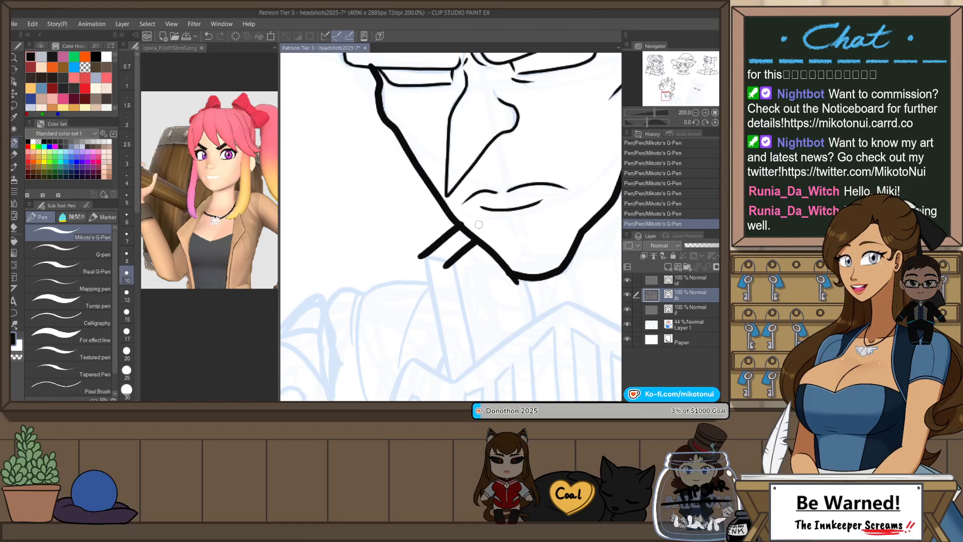
{"action": "key", "text": "r"}
{"action": "left_click_drag", "start_coordinate": [482, 258], "coordinate": [538, 205]}
{"action": "key", "text": "p"}
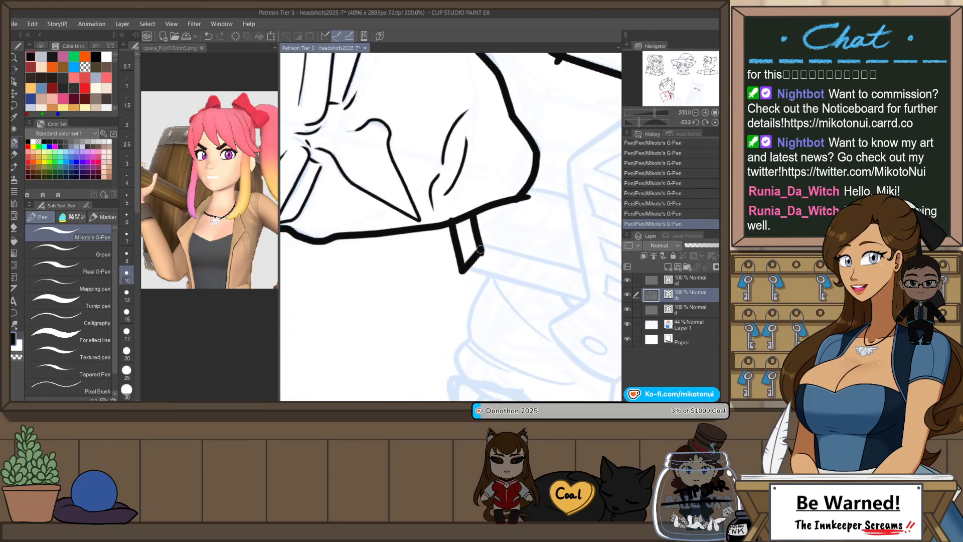
{"action": "key", "text": "ctrl+at"}
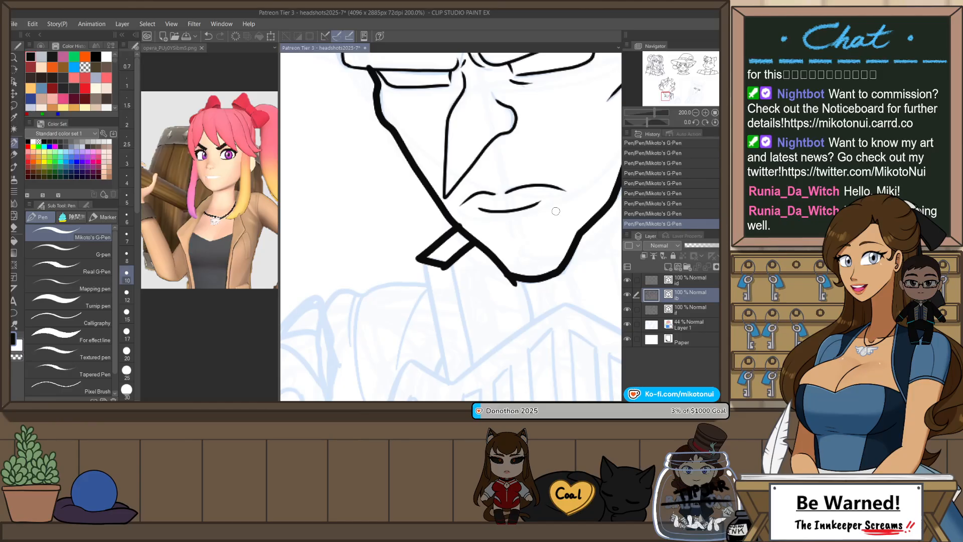
{"action": "key", "text": "ctrl+z"}
{"action": "key", "text": "ctrl+y"}
{"action": "key", "text": "ctrl+z"}
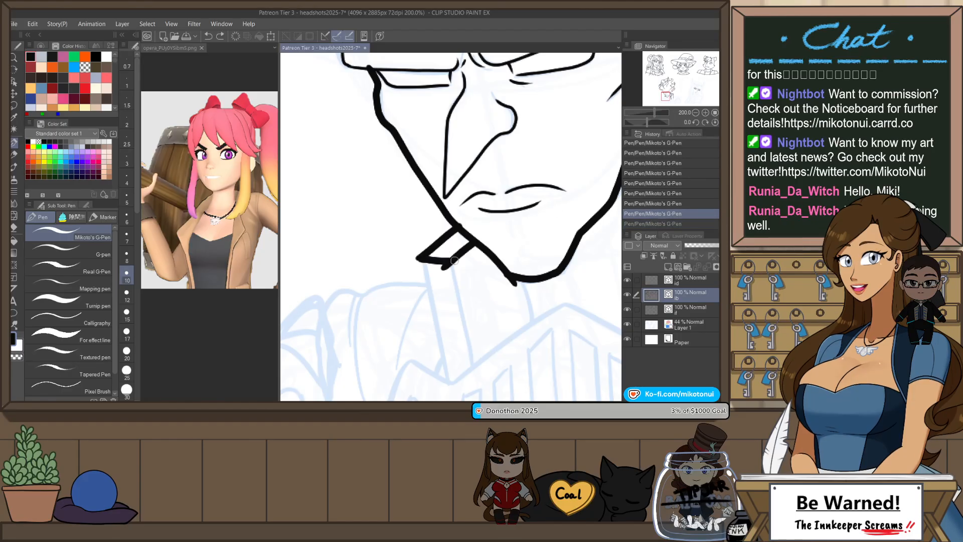
- Ink the two long downward edges of the left collar band from its top corners towards the chest grille
{"action": "key", "text": "ctrl+z"}
{"action": "mouse_move", "coordinate": [454, 261]}
{"action": "left_mouse_down"}
{"action": "mouse_move", "coordinate": [428, 280]}
{"action": "mouse_move", "coordinate": [449, 394]}
{"action": "left_mouse_up"}
{"action": "key", "text": "ctrl+z"}
{"action": "left_click_drag", "start_coordinate": [419, 260], "coordinate": [453, 389]}
{"action": "left_click_drag", "start_coordinate": [449, 262], "coordinate": [472, 378]}
{"action": "key", "text": "ctrl+z"}
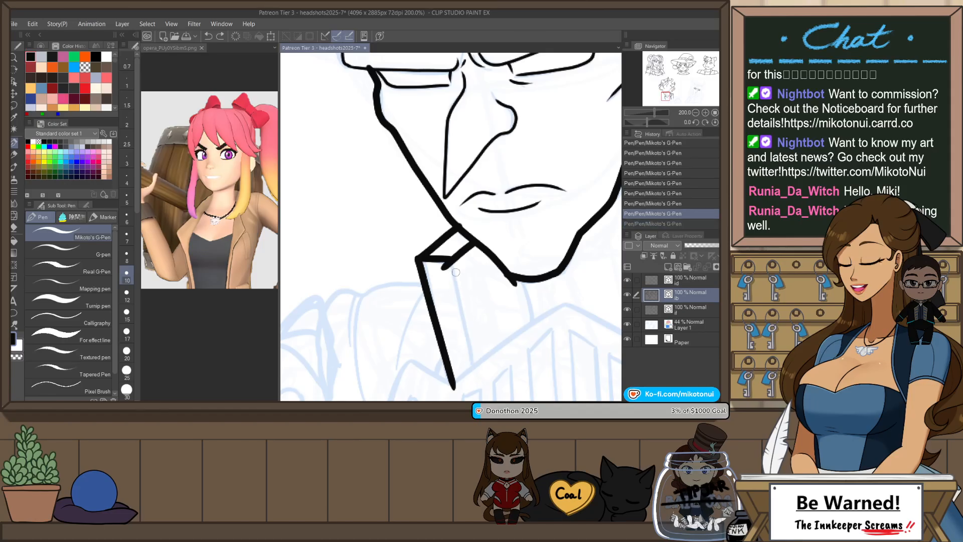
{"action": "left_click_drag", "start_coordinate": [449, 262], "coordinate": [473, 378]}
{"action": "key", "text": "ctrl+z"}
{"action": "left_click_drag", "start_coordinate": [446, 260], "coordinate": [469, 366]}
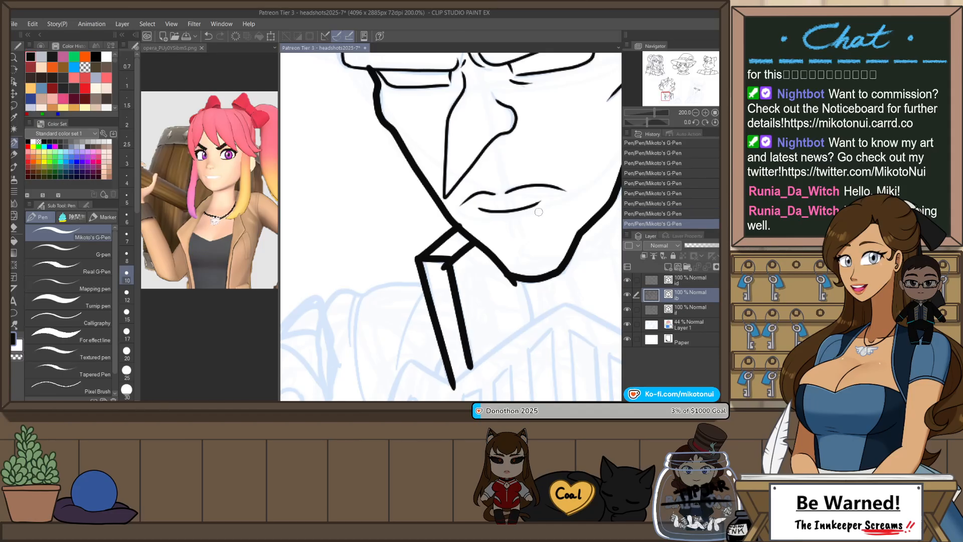
- Ink the short neck line below the chin and the grille plate's slanted top edge from the narrow collar's base towards the centre
{"action": "mouse_move", "coordinate": [525, 280]}
{"action": "left_mouse_down"}
{"action": "mouse_move", "coordinate": [536, 326]}
{"action": "mouse_move", "coordinate": [464, 308]}
{"action": "left_mouse_up"}
{"action": "left_click_drag", "start_coordinate": [551, 300], "coordinate": [560, 216]}
{"action": "mouse_move", "coordinate": [377, 269]}
{"action": "left_mouse_down"}
{"action": "mouse_move", "coordinate": [499, 187]}
{"action": "mouse_move", "coordinate": [453, 212]}
{"action": "left_mouse_up"}
{"action": "key", "text": "ctrl+z"}
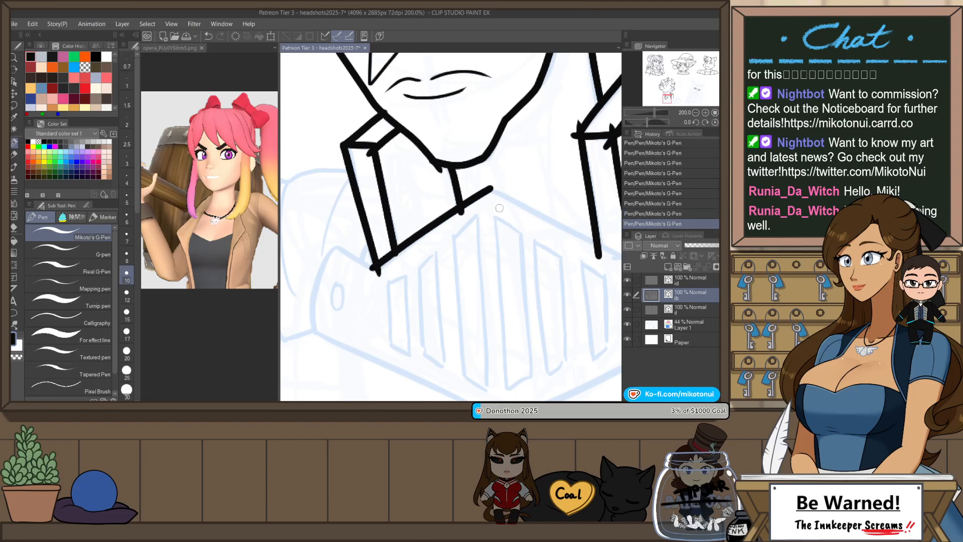
- Ink the other half of the grille plate's top edge, from the wide collar's lower corner up to the central peak
{"action": "key", "text": "h"}
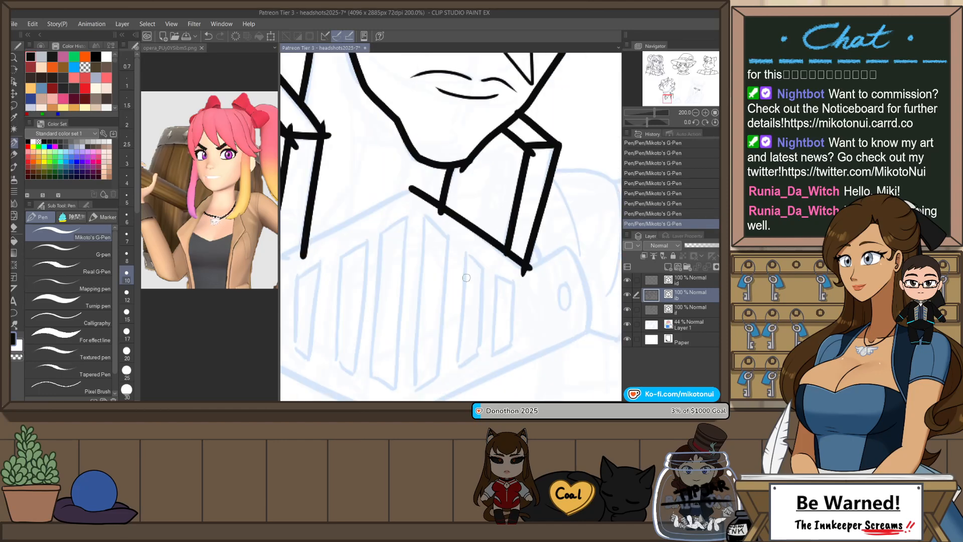
{"action": "left_click_drag", "start_coordinate": [408, 290], "coordinate": [529, 232]}
{"action": "left_click_drag", "start_coordinate": [391, 199], "coordinate": [534, 132]}
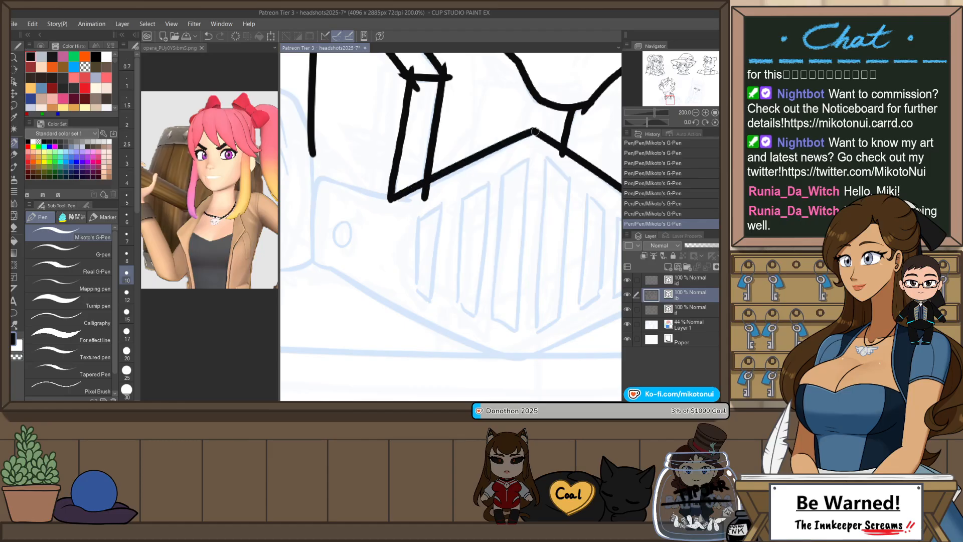
- Ink the grille plate's end beyond the wide collar with a sloped top edge, a rounded corner and a straight side edge
{"action": "mouse_move", "coordinate": [502, 270]}
{"action": "left_mouse_down"}
{"action": "mouse_move", "coordinate": [517, 241]}
{"action": "mouse_move", "coordinate": [518, 193]}
{"action": "left_mouse_up"}
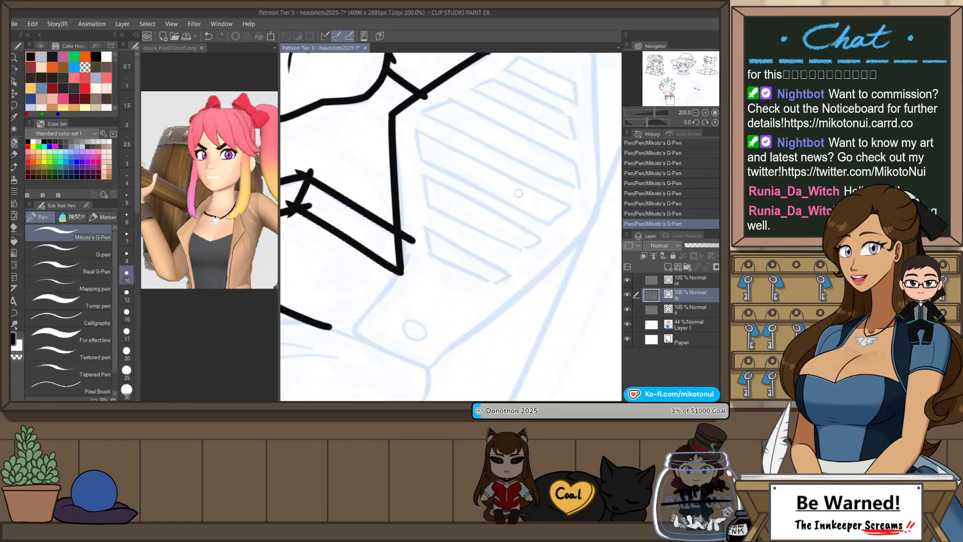
{"action": "left_click_drag", "start_coordinate": [407, 304], "coordinate": [483, 246]}
{"action": "mouse_move", "coordinate": [426, 266]}
{"action": "left_mouse_down"}
{"action": "mouse_move", "coordinate": [473, 215]}
{"action": "mouse_move", "coordinate": [423, 274]}
{"action": "left_mouse_up"}
{"action": "key", "text": "ctrl+z"}
{"action": "key", "text": "ctrl+z"}
{"action": "left_click_drag", "start_coordinate": [474, 217], "coordinate": [424, 274]}
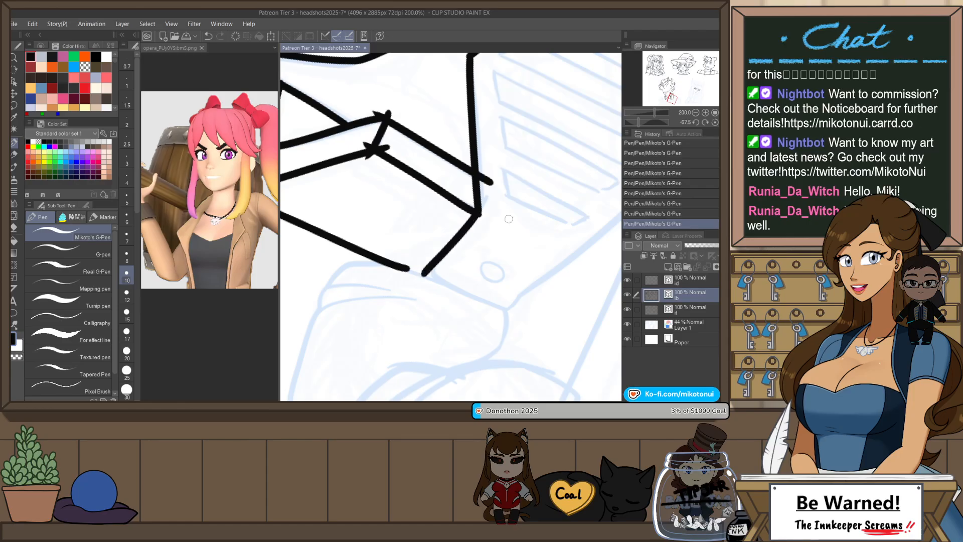
{"action": "key", "text": "ctrl+at"}
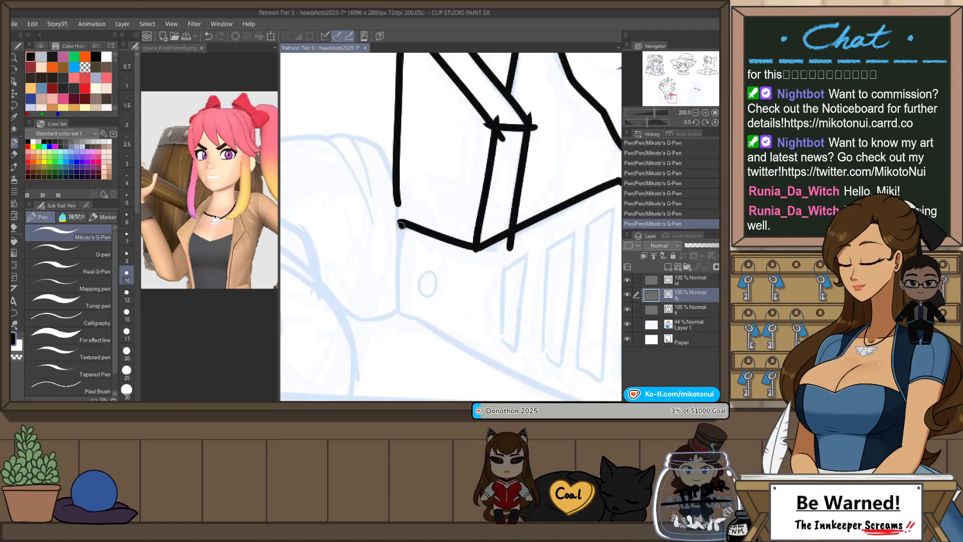
{"action": "mouse_move", "coordinate": [399, 221]}
{"action": "left_mouse_down"}
{"action": "mouse_move", "coordinate": [393, 286]}
{"action": "mouse_move", "coordinate": [390, 243]}
{"action": "mouse_move", "coordinate": [391, 310]}
{"action": "left_mouse_up"}
{"action": "key", "text": "ctrl+z"}
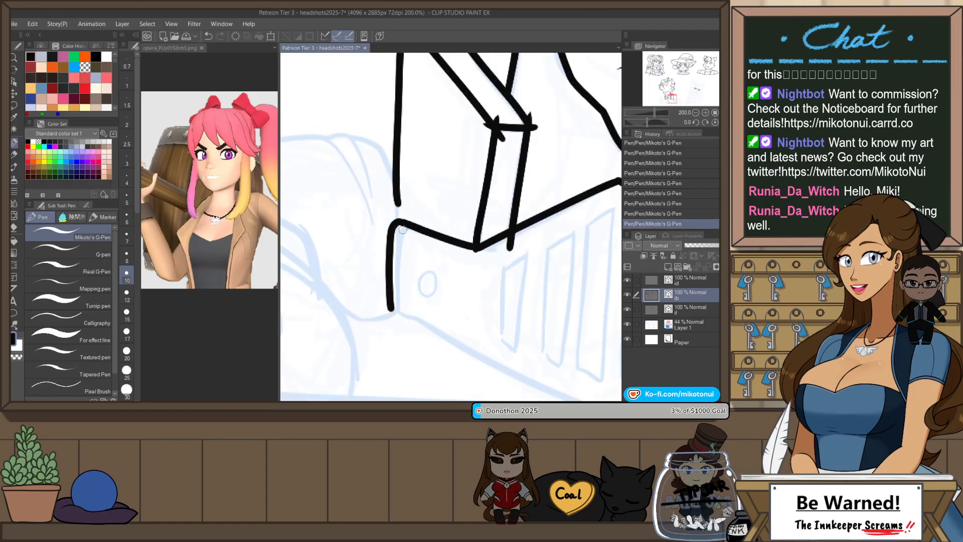
- Ink the grille plate's long lower edge from its outer corner on the wide collar's side to the bottom centre point
{"action": "scroll", "coordinate": [429, 201], "scroll_direction": "down", "scroll_amount": 2}
{"action": "key", "text": "shift+space"}
{"action": "left_click_drag", "start_coordinate": [517, 278], "coordinate": [532, 202]}
{"action": "left_click_drag", "start_coordinate": [447, 276], "coordinate": [545, 226]}
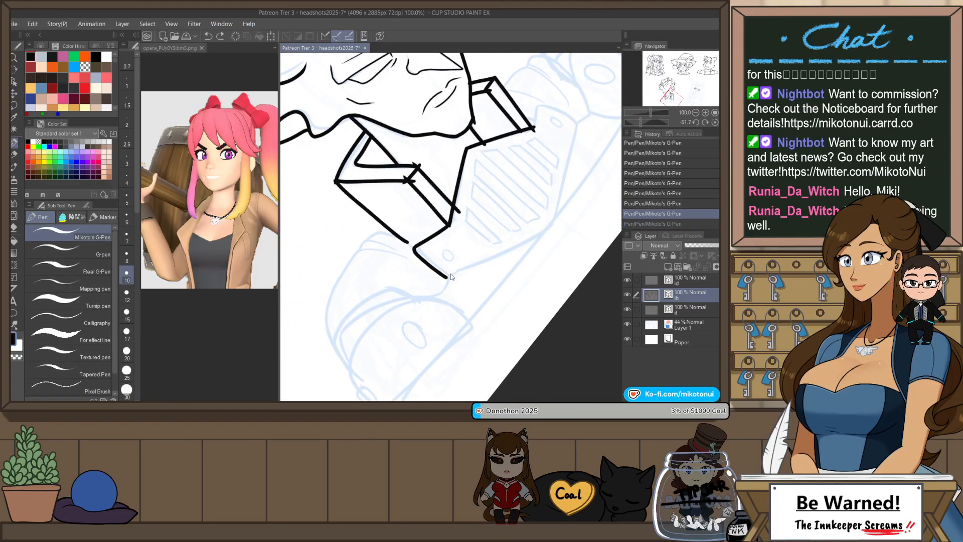
{"action": "key", "text": "ctrl+z"}
{"action": "left_click_drag", "start_coordinate": [469, 260], "coordinate": [552, 216]}
{"action": "key", "text": "ctrl+z"}
{"action": "left_click_drag", "start_coordinate": [457, 268], "coordinate": [556, 216]}
{"action": "key", "text": "ctrl+z"}
- Ink the other half of the grille plate's lower edge, from the bottom centre point up towards the narrow collar's side
{"action": "mouse_move", "coordinate": [479, 254]}
{"action": "left_mouse_down"}
{"action": "mouse_move", "coordinate": [561, 213]}
{"action": "mouse_move", "coordinate": [484, 280]}
{"action": "left_mouse_up"}
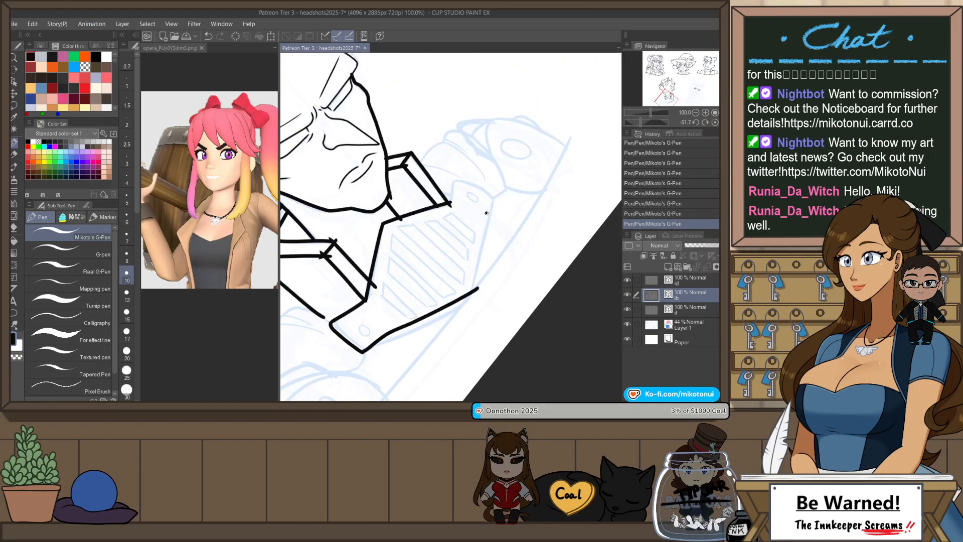
{"action": "left_click_drag", "start_coordinate": [487, 214], "coordinate": [474, 291]}
{"action": "key", "text": "ctrl+z"}
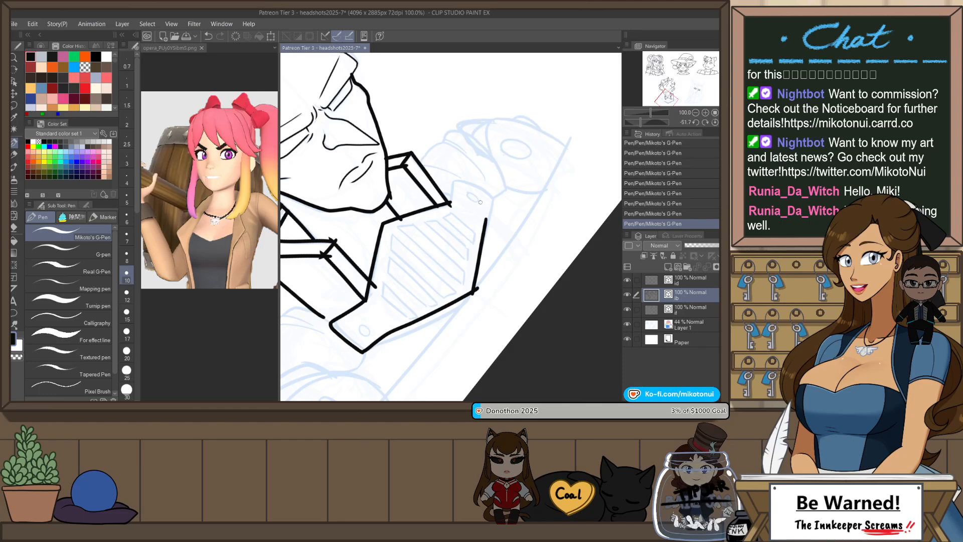
{"action": "key", "text": "ctrl+@"}
{"action": "scroll", "coordinate": [494, 184], "scroll_direction": "up", "scroll_amount": 1}
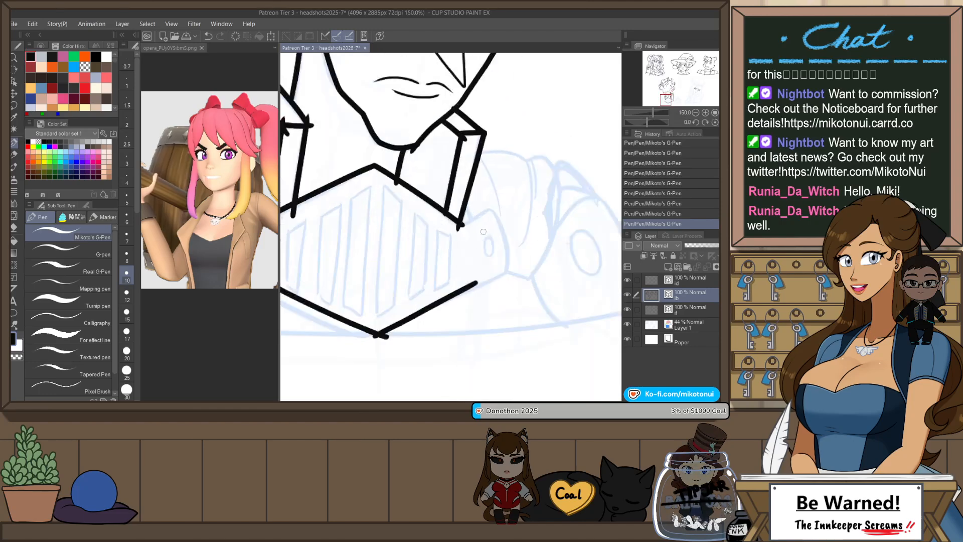
{"action": "key", "text": "ctrl+z"}
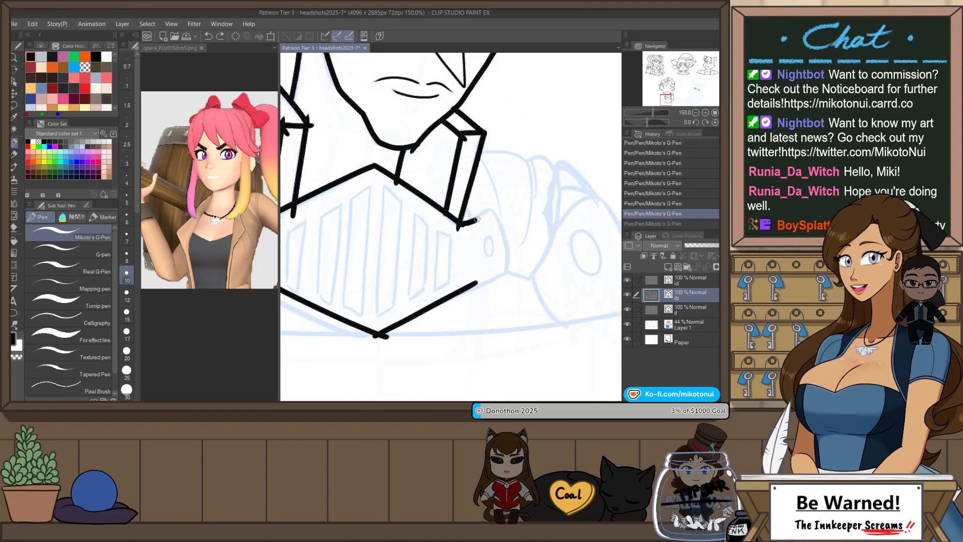
{"action": "mouse_move", "coordinate": [459, 225]}
{"action": "left_mouse_down"}
{"action": "mouse_move", "coordinate": [497, 221]}
{"action": "mouse_move", "coordinate": [503, 255]}
{"action": "mouse_move", "coordinate": [477, 281]}
{"action": "left_mouse_up"}
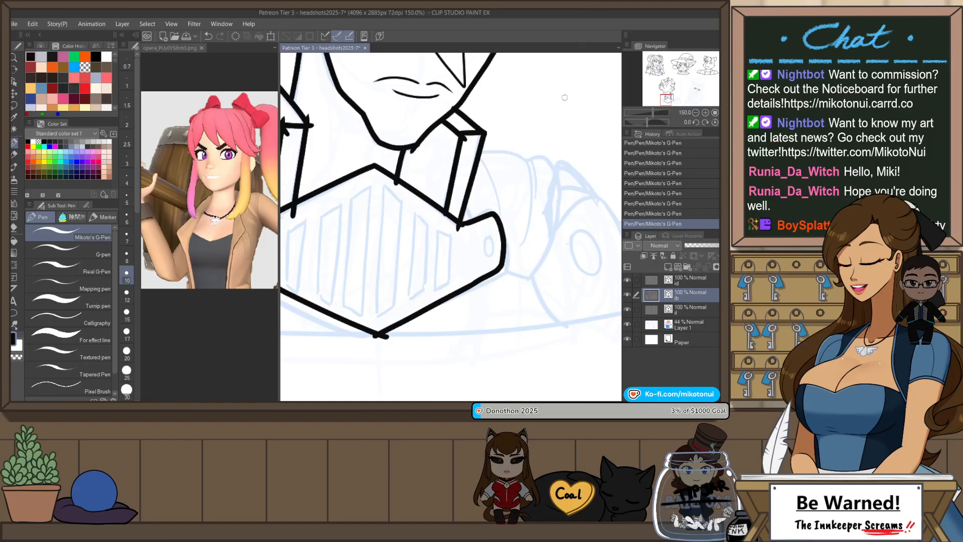
{"action": "scroll", "coordinate": [482, 218], "scroll_direction": "right", "scroll_amount": 1}
{"action": "key", "text": "ctrl+z"}
{"action": "key", "text": "ctrl+z"}
{"action": "left_click_drag", "start_coordinate": [469, 216], "coordinate": [480, 218]}
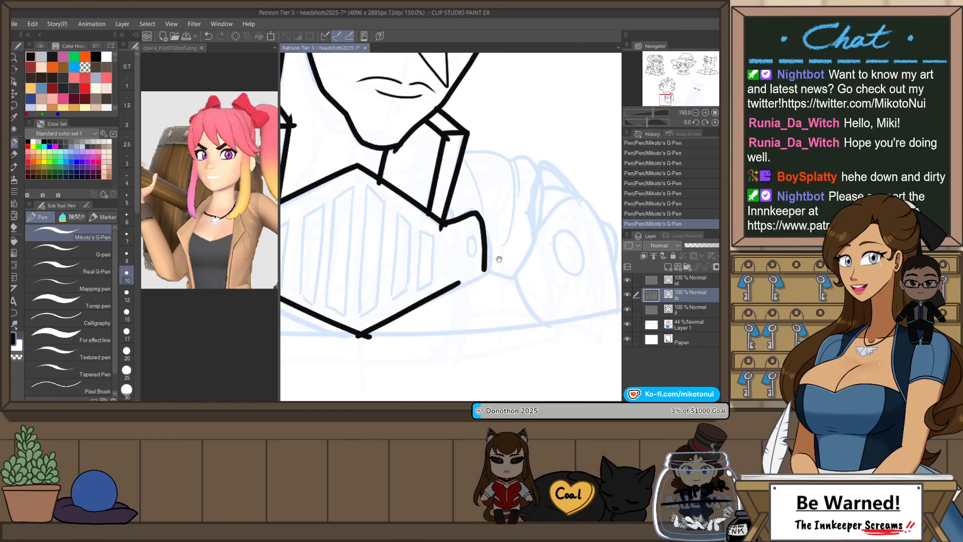
{"action": "mouse_move", "coordinate": [499, 259]}
{"action": "left_mouse_down"}
{"action": "mouse_move", "coordinate": [456, 290]}
{"action": "mouse_move", "coordinate": [464, 292]}
{"action": "mouse_move", "coordinate": [482, 232]}
{"action": "left_mouse_up"}
{"action": "key", "text": "ctrl+z"}
{"action": "key", "text": "ctrl+z"}
{"action": "key", "text": "ctrl+z"}
{"action": "scroll", "coordinate": [467, 270], "scroll_direction": "up", "scroll_amount": 4}
{"action": "key", "text": "ctrl+z"}
{"action": "key", "text": "ctrl+z"}
{"action": "key", "text": "ctrl+z"}
- Ink the grille plate's end beyond the narrow collar with a sloped top, a curved side edge and a short joining lower edge
{"action": "left_click_drag", "start_coordinate": [396, 150], "coordinate": [494, 110]}
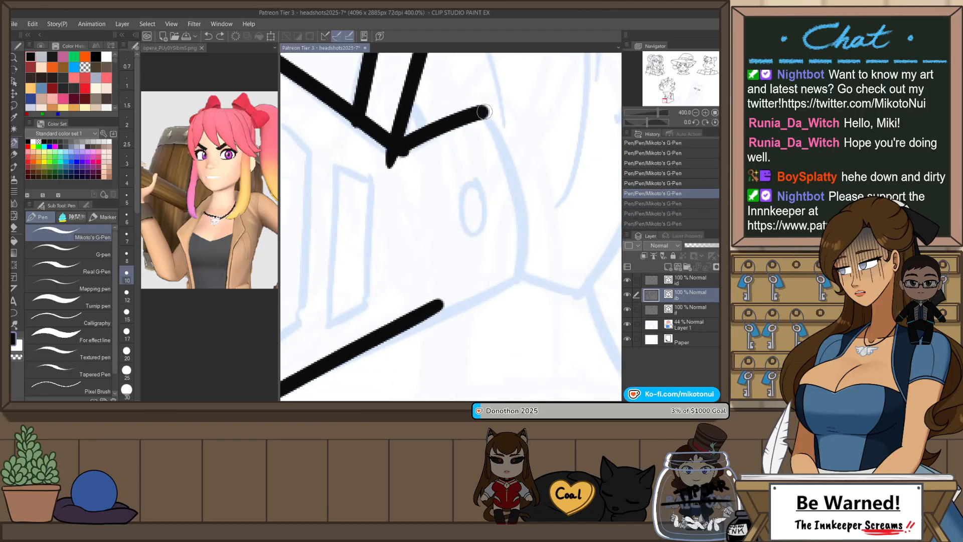
{"action": "key", "text": "ctrl+z"}
{"action": "mouse_move", "coordinate": [396, 150]}
{"action": "left_mouse_down"}
{"action": "mouse_move", "coordinate": [499, 117]}
{"action": "mouse_move", "coordinate": [516, 186]}
{"action": "mouse_move", "coordinate": [511, 293]}
{"action": "left_mouse_up"}
{"action": "left_click_drag", "start_coordinate": [446, 303], "coordinate": [514, 286]}
{"action": "key", "text": "ctrl+z"}
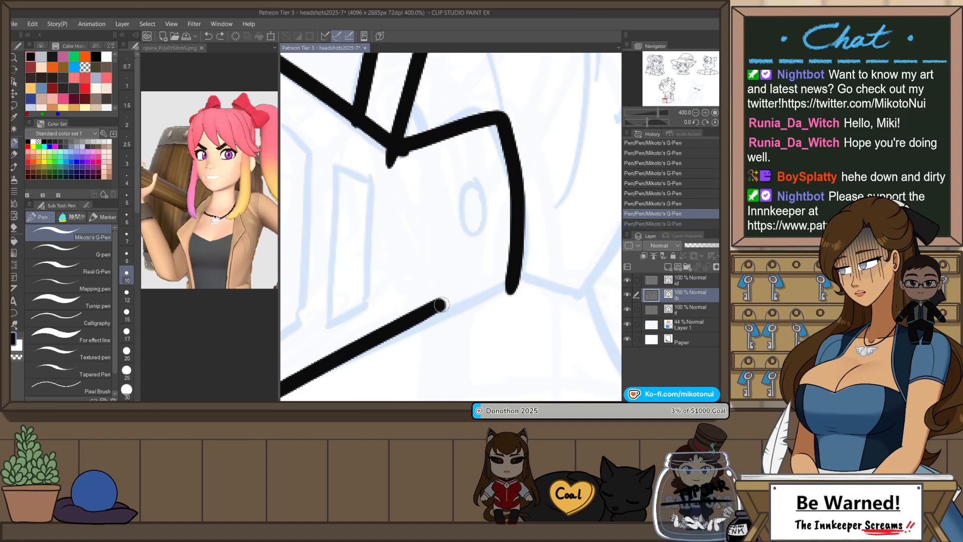
{"action": "left_click_drag", "start_coordinate": [441, 304], "coordinate": [508, 285]}
- Try to ink the small oval rivet in the grille plate's end beyond the narrow collar
{"action": "left_click_drag", "start_coordinate": [483, 192], "coordinate": [478, 185]}
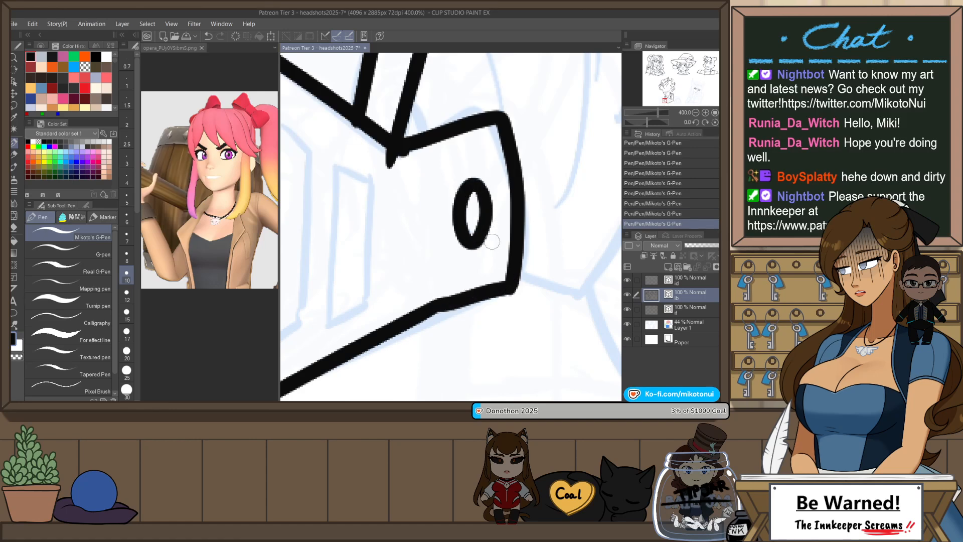
{"action": "scroll", "coordinate": [492, 241], "scroll_direction": "down", "scroll_amount": 5}
{"action": "key", "text": "ctrl+z"}
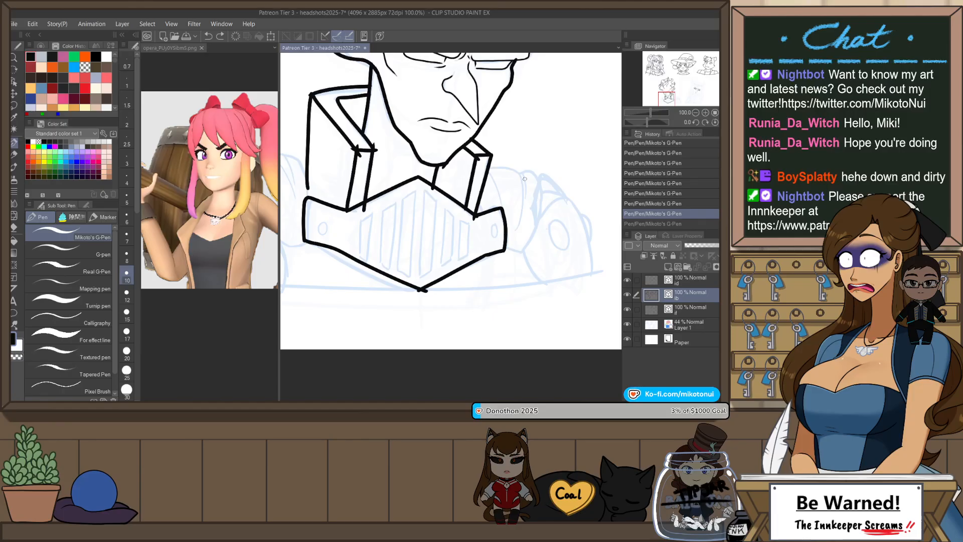
- Ink the shoulder padding beside the narrow collar, with a bumpy top edge and a curved outer side down to the grille plate's corner
{"action": "key", "text": "h"}
{"action": "scroll", "coordinate": [480, 218], "scroll_direction": "up", "scroll_amount": 2}
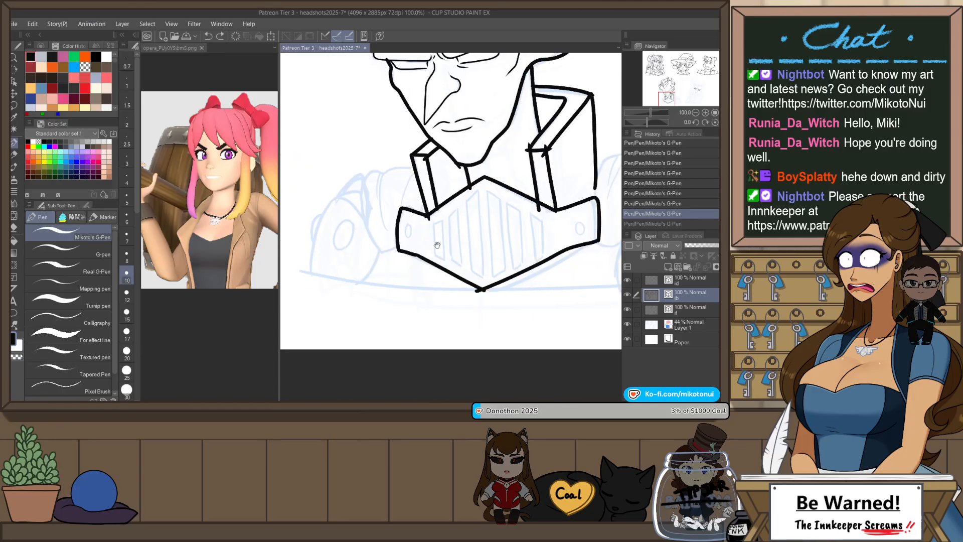
{"action": "scroll", "coordinate": [396, 201], "scroll_direction": "up", "scroll_amount": 1}
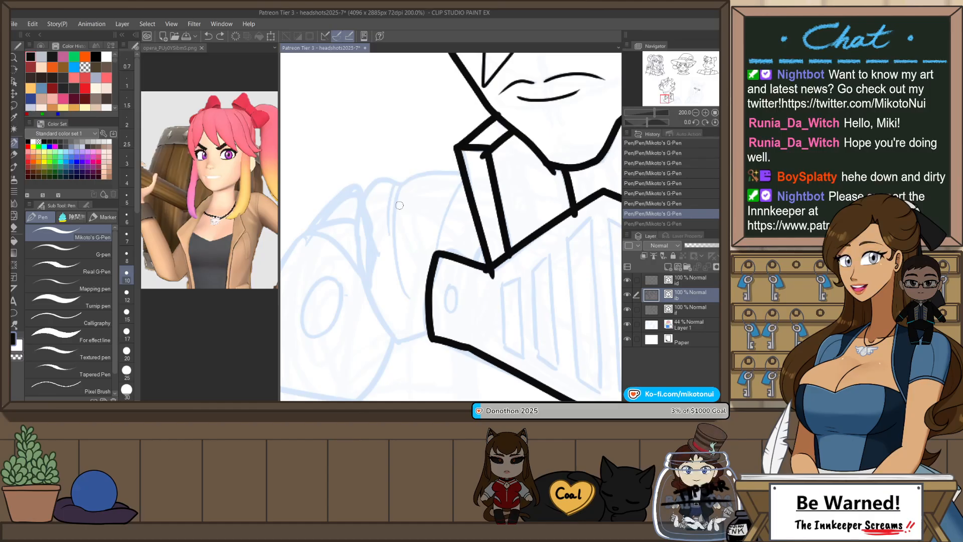
{"action": "left_click_drag", "start_coordinate": [388, 255], "coordinate": [402, 216]}
{"action": "mouse_move", "coordinate": [397, 138]}
{"action": "left_mouse_down"}
{"action": "mouse_move", "coordinate": [369, 176]}
{"action": "mouse_move", "coordinate": [382, 250]}
{"action": "mouse_move", "coordinate": [435, 296]}
{"action": "mouse_move", "coordinate": [413, 301]}
{"action": "mouse_move", "coordinate": [443, 296]}
{"action": "left_mouse_up"}
{"action": "key", "text": "ctrl+z"}
{"action": "left_click_drag", "start_coordinate": [394, 138], "coordinate": [483, 130]}
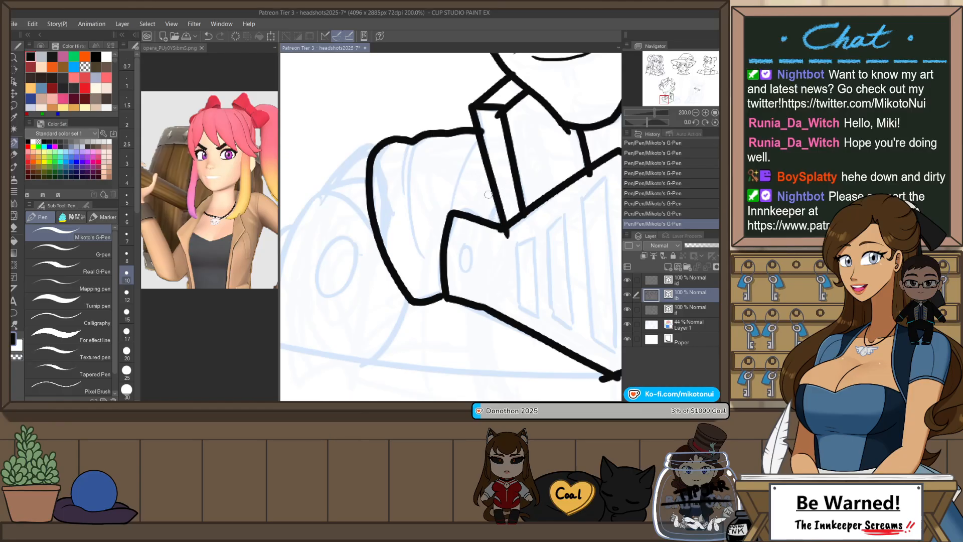
- Ink the domed shoulder plate beside the narrow collar's padding: its lower inner curve, upper rim arc and rounded outer edge
{"action": "mouse_move", "coordinate": [393, 271]}
{"action": "left_mouse_down"}
{"action": "mouse_move", "coordinate": [450, 217]}
{"action": "mouse_move", "coordinate": [419, 313]}
{"action": "left_mouse_up"}
{"action": "key", "text": "ctrl+z"}
{"action": "left_click_drag", "start_coordinate": [463, 243], "coordinate": [419, 311]}
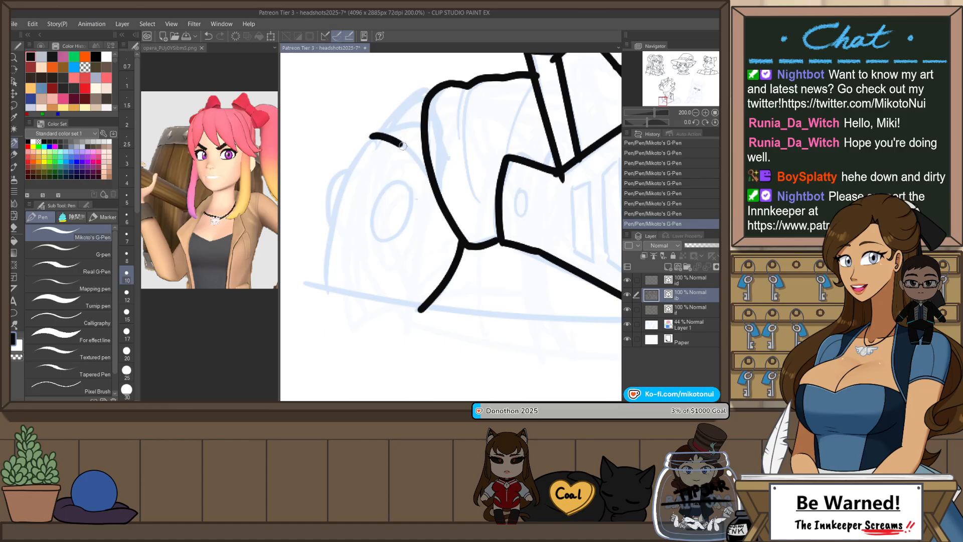
{"action": "left_click_drag", "start_coordinate": [402, 146], "coordinate": [425, 171]}
{"action": "key", "text": "ctrl+z"}
{"action": "left_click_drag", "start_coordinate": [374, 133], "coordinate": [435, 194]}
{"action": "left_click_drag", "start_coordinate": [377, 131], "coordinate": [324, 292]}
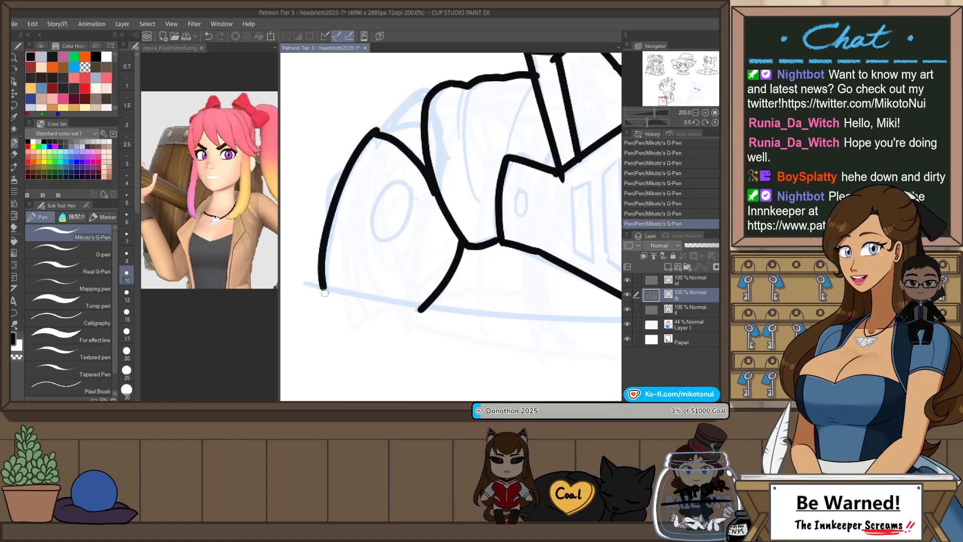
- Ink a small arc behind the top of the domed shoulder plate, joining it to the shoulder padding
{"action": "key", "text": "ctrl+z"}
{"action": "mouse_move", "coordinate": [377, 132]}
{"action": "left_mouse_down"}
{"action": "mouse_move", "coordinate": [331, 210]}
{"action": "mouse_move", "coordinate": [407, 147]}
{"action": "mouse_move", "coordinate": [401, 123]}
{"action": "left_mouse_up"}
{"action": "key", "text": "ctrl+z"}
{"action": "mouse_move", "coordinate": [370, 156]}
{"action": "left_mouse_down"}
{"action": "mouse_move", "coordinate": [398, 126]}
{"action": "mouse_move", "coordinate": [417, 133]}
{"action": "left_mouse_up"}
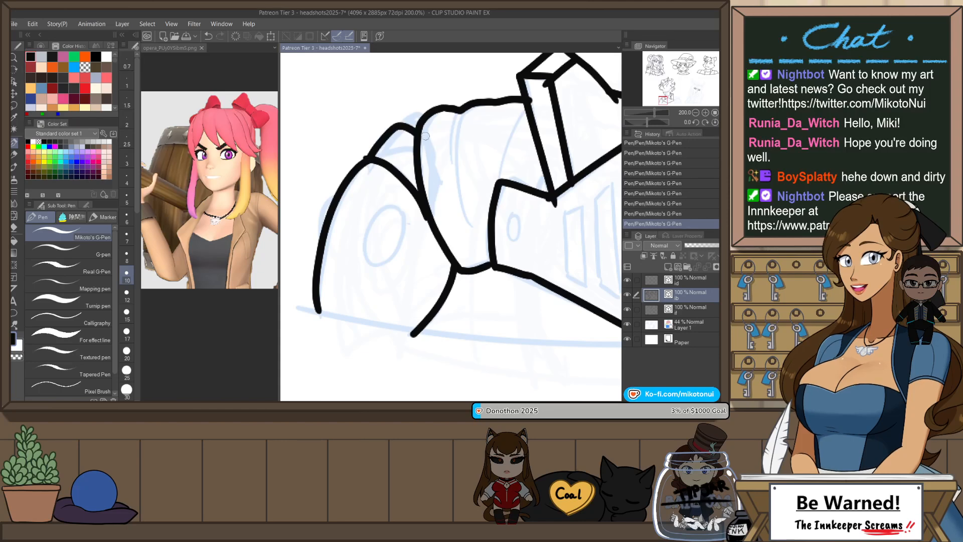
- Ink the long arched upper rim of the domed shoulder plate on the wide collar's side
{"action": "scroll", "coordinate": [435, 119], "scroll_direction": "down", "scroll_amount": 2}
{"action": "scroll", "coordinate": [524, 220], "scroll_direction": "down", "scroll_amount": 2}
{"action": "left_click_drag", "start_coordinate": [552, 236], "coordinate": [435, 279]}
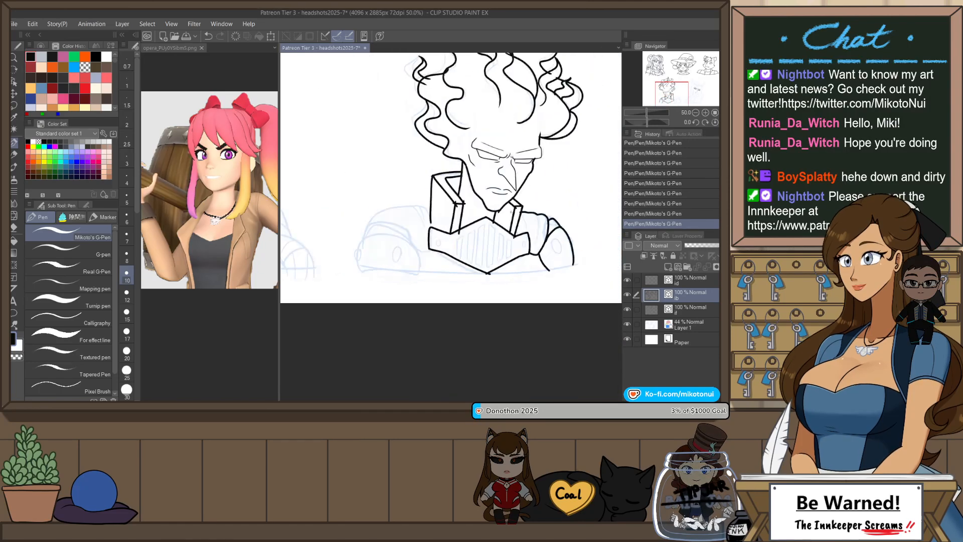
{"action": "scroll", "coordinate": [434, 242], "scroll_direction": "up", "scroll_amount": 2}
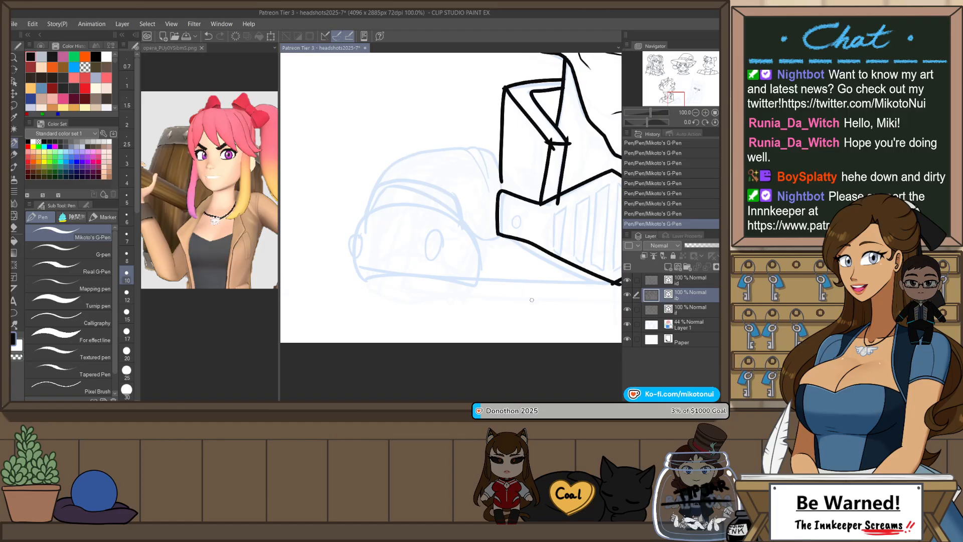
{"action": "left_click_drag", "start_coordinate": [532, 297], "coordinate": [542, 196]}
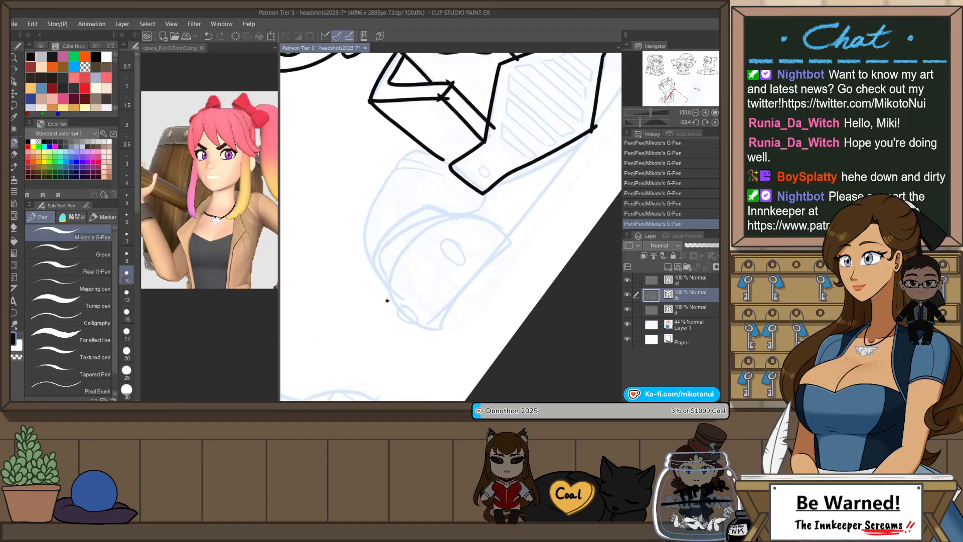
{"action": "mouse_move", "coordinate": [388, 300]}
{"action": "left_mouse_down"}
{"action": "mouse_move", "coordinate": [410, 241]}
{"action": "mouse_move", "coordinate": [470, 213]}
{"action": "left_mouse_up"}
{"action": "key", "text": "ctrl+at"}
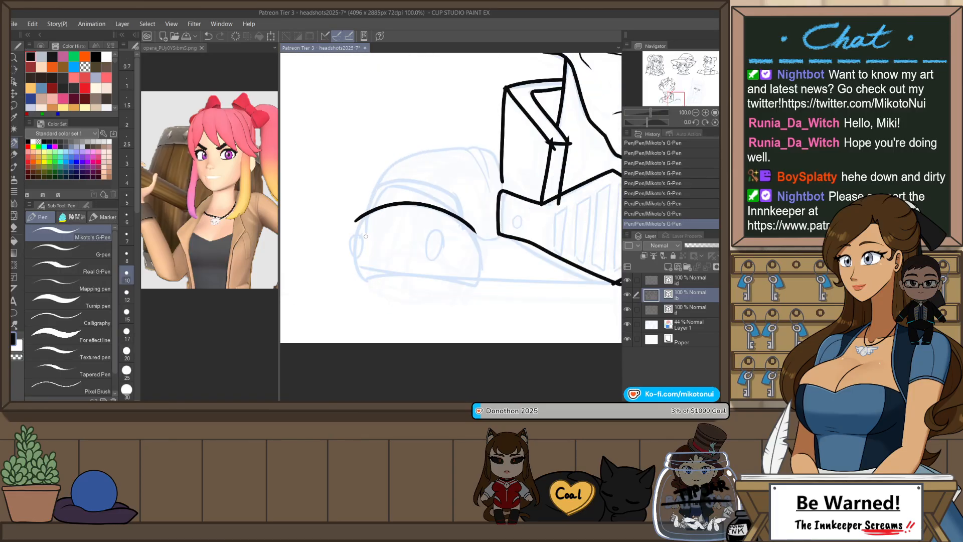
- Ink the curved outer edge of the wide-collar side's shoulder plate, from the end of its upper rim downwards
{"action": "scroll", "coordinate": [366, 236], "scroll_direction": "up", "scroll_amount": 1}
{"action": "mouse_move", "coordinate": [369, 194]}
{"action": "left_mouse_down"}
{"action": "mouse_move", "coordinate": [331, 278]}
{"action": "mouse_move", "coordinate": [330, 303]}
{"action": "left_mouse_up"}
{"action": "key", "text": "ctrl+z"}
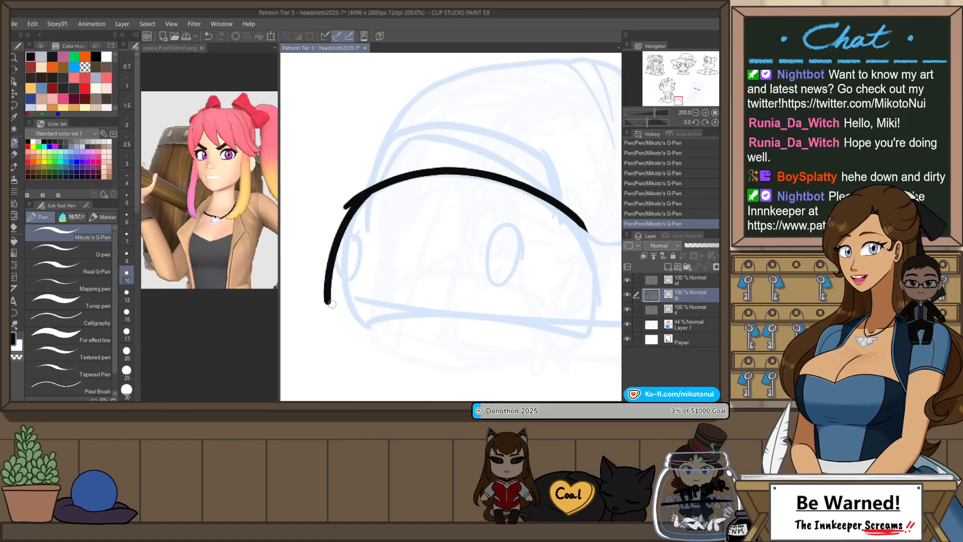
{"action": "key", "text": "ctrl+z"}
{"action": "mouse_move", "coordinate": [368, 193]}
{"action": "left_mouse_down"}
{"action": "mouse_move", "coordinate": [348, 215]}
{"action": "mouse_move", "coordinate": [341, 296]}
{"action": "left_mouse_up"}
- Ink that shoulder plate's curved inner edge and a short line joining it to the grille plate's lower corner
{"action": "left_click_drag", "start_coordinate": [566, 256], "coordinate": [512, 227]}
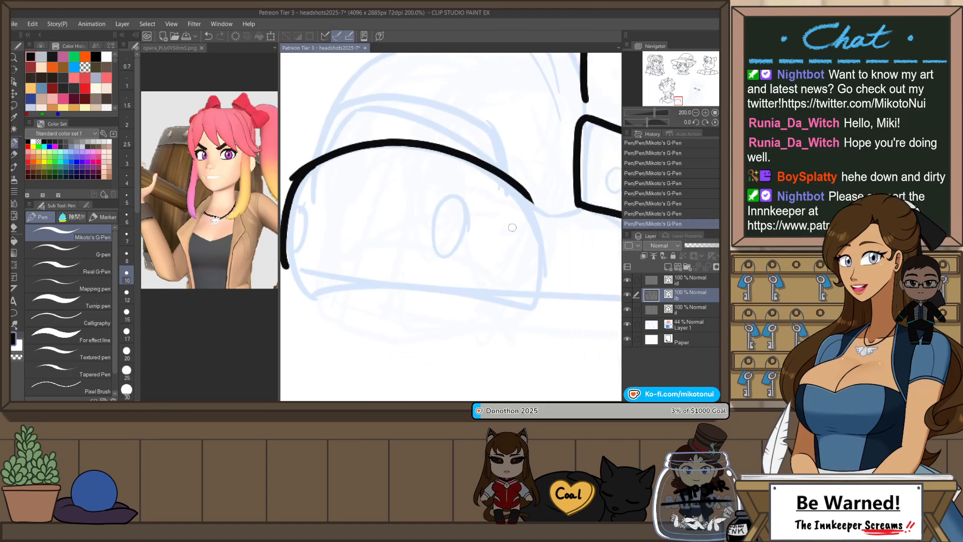
{"action": "mouse_move", "coordinate": [520, 188]}
{"action": "left_mouse_down"}
{"action": "mouse_move", "coordinate": [534, 236]}
{"action": "mouse_move", "coordinate": [526, 294]}
{"action": "mouse_move", "coordinate": [537, 263]}
{"action": "mouse_move", "coordinate": [534, 283]}
{"action": "mouse_move", "coordinate": [535, 218]}
{"action": "mouse_move", "coordinate": [532, 297]}
{"action": "left_mouse_up"}
{"action": "key", "text": "ctrl+z"}
{"action": "key", "text": "ctrl+z"}
{"action": "scroll", "coordinate": [525, 260], "scroll_direction": "down", "scroll_amount": 1}
{"action": "scroll", "coordinate": [526, 220], "scroll_direction": "up", "scroll_amount": 1}
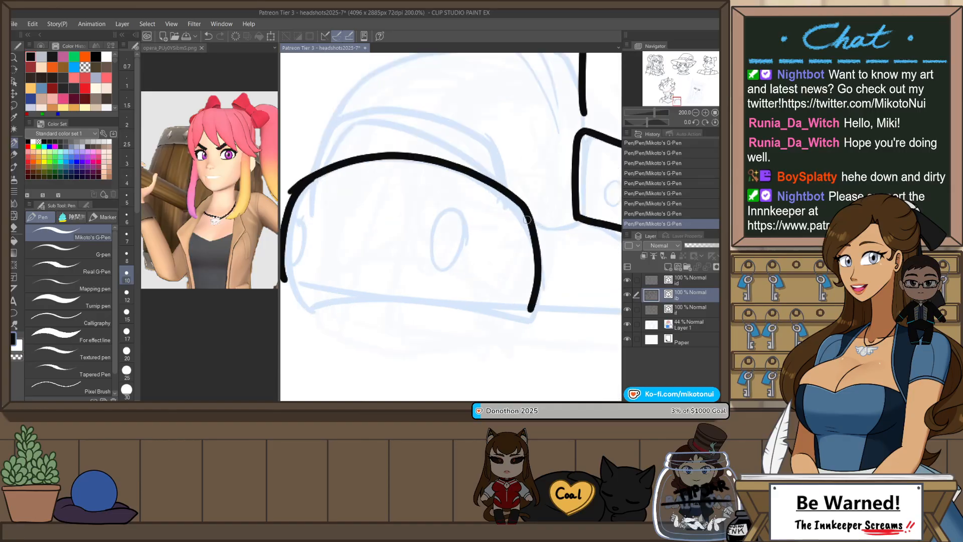
{"action": "left_click_drag", "start_coordinate": [573, 227], "coordinate": [516, 154]}
{"action": "key", "text": "r"}
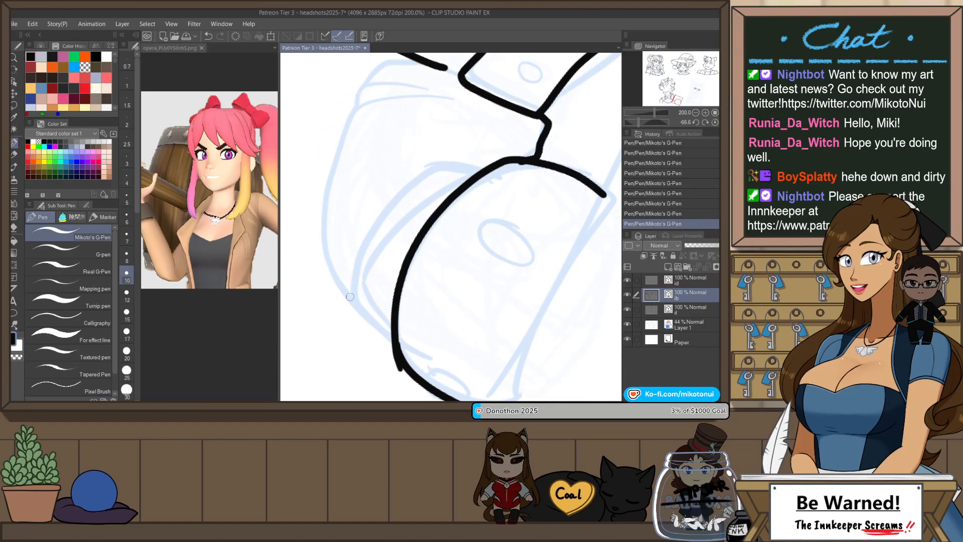
- Ink a second arc just above the shoulder plate's rim, branching off the rim near the grille plate
{"action": "mouse_move", "coordinate": [350, 296]}
{"action": "left_mouse_down"}
{"action": "mouse_move", "coordinate": [354, 267]}
{"action": "mouse_move", "coordinate": [497, 158]}
{"action": "left_mouse_up"}
{"action": "key", "text": "ctrl+z"}
{"action": "mouse_move", "coordinate": [345, 301]}
{"action": "left_mouse_down"}
{"action": "mouse_move", "coordinate": [417, 203]}
{"action": "mouse_move", "coordinate": [489, 170]}
{"action": "mouse_move", "coordinate": [510, 225]}
{"action": "left_mouse_up"}
- Ink the wide-collar side's shoulder padding outline with a notched top and long outer curve, and close the collar edge to the grille plate
{"action": "left_click_drag", "start_coordinate": [449, 114], "coordinate": [377, 153]}
{"action": "key", "text": "ctrl+z"}
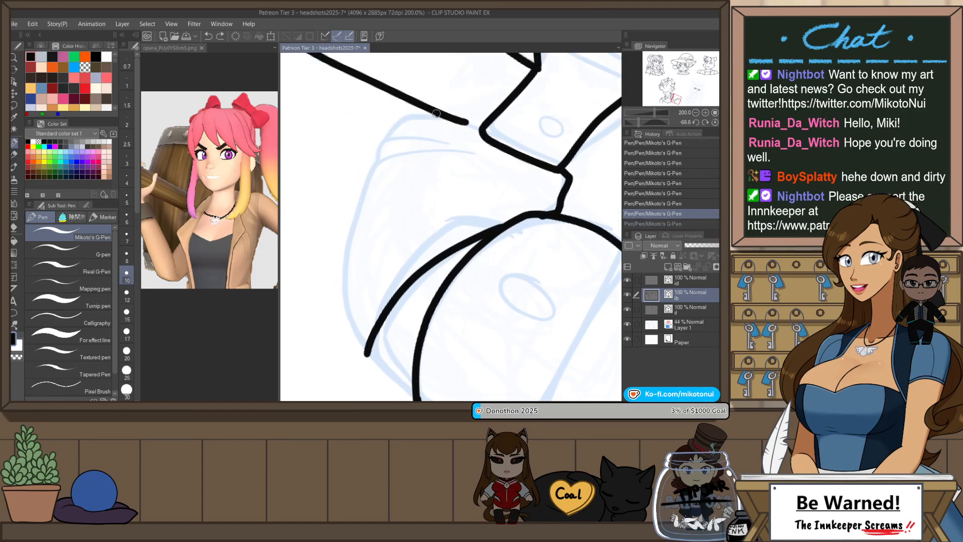
{"action": "mouse_move", "coordinate": [437, 113]}
{"action": "left_mouse_down"}
{"action": "mouse_move", "coordinate": [391, 125]}
{"action": "mouse_move", "coordinate": [377, 167]}
{"action": "left_mouse_up"}
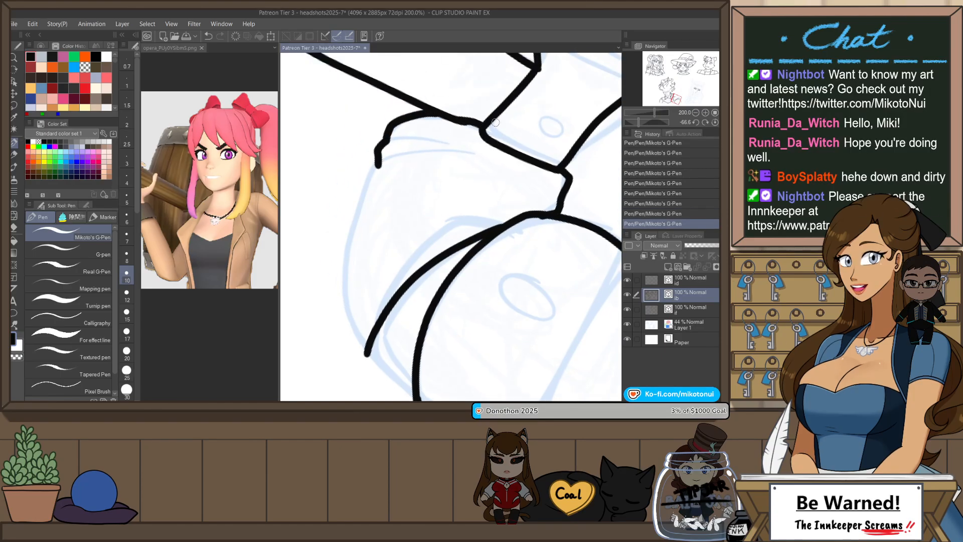
{"action": "left_click_drag", "start_coordinate": [480, 125], "coordinate": [460, 120]}
{"action": "mouse_move", "coordinate": [377, 166]}
{"action": "left_mouse_down"}
{"action": "mouse_move", "coordinate": [344, 244]}
{"action": "mouse_move", "coordinate": [344, 307]}
{"action": "left_mouse_up"}
{"action": "key", "text": "ctrl+z"}
{"action": "mouse_move", "coordinate": [365, 194]}
{"action": "left_mouse_down"}
{"action": "mouse_move", "coordinate": [344, 278]}
{"action": "mouse_move", "coordinate": [344, 330]}
{"action": "mouse_move", "coordinate": [366, 362]}
{"action": "left_mouse_up"}
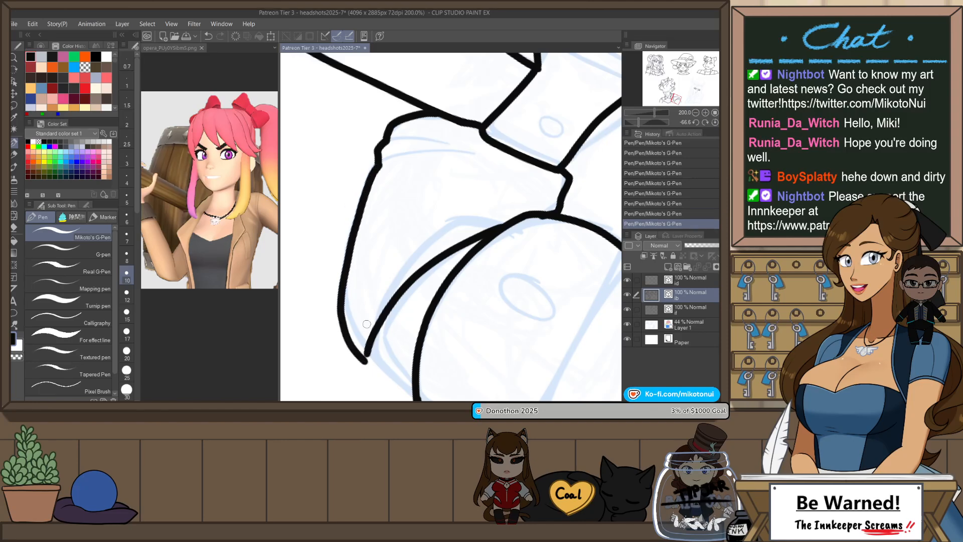
- Ink the short straight line joining the shoulder padding's outer end to the upper edge of the shoulder plate below
{"action": "scroll", "coordinate": [541, 173], "scroll_direction": "down", "scroll_amount": 3}
{"action": "key", "text": "ctrl+at"}
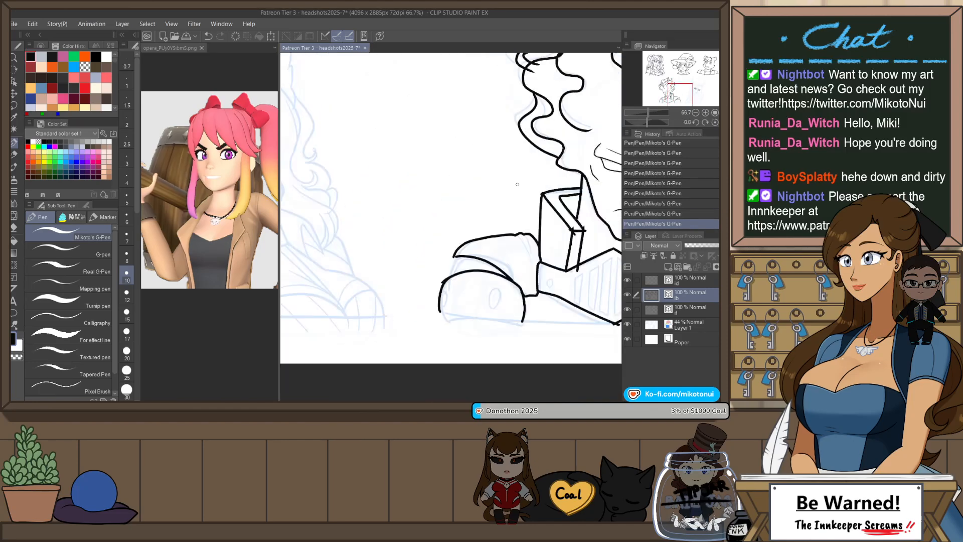
{"action": "scroll", "coordinate": [455, 265], "scroll_direction": "up", "scroll_amount": 3}
{"action": "left_click_drag", "start_coordinate": [466, 225], "coordinate": [441, 282]}
{"action": "key", "text": "ctrl+z"}
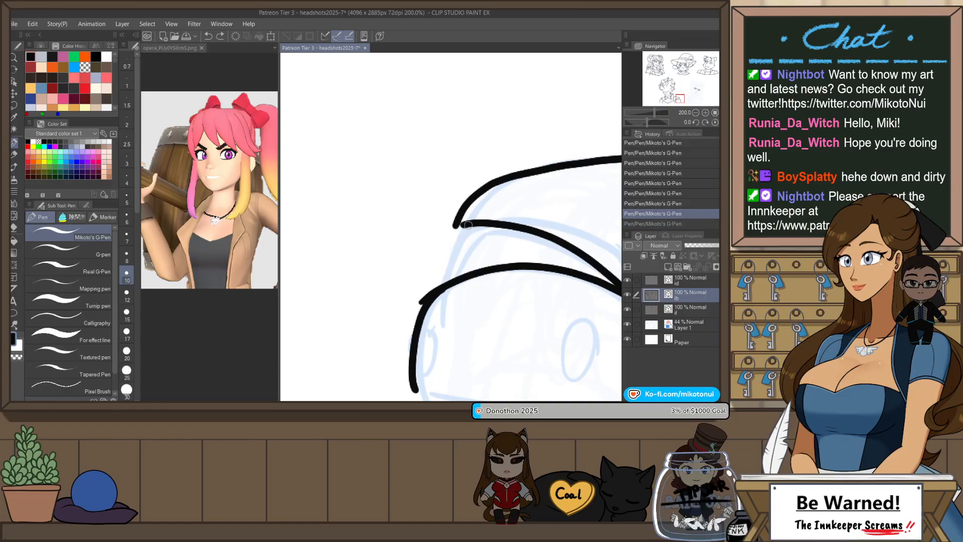
{"action": "left_click_drag", "start_coordinate": [457, 225], "coordinate": [444, 284]}
{"action": "key", "text": "ctrl+z"}
{"action": "left_click_drag", "start_coordinate": [455, 226], "coordinate": [444, 286]}
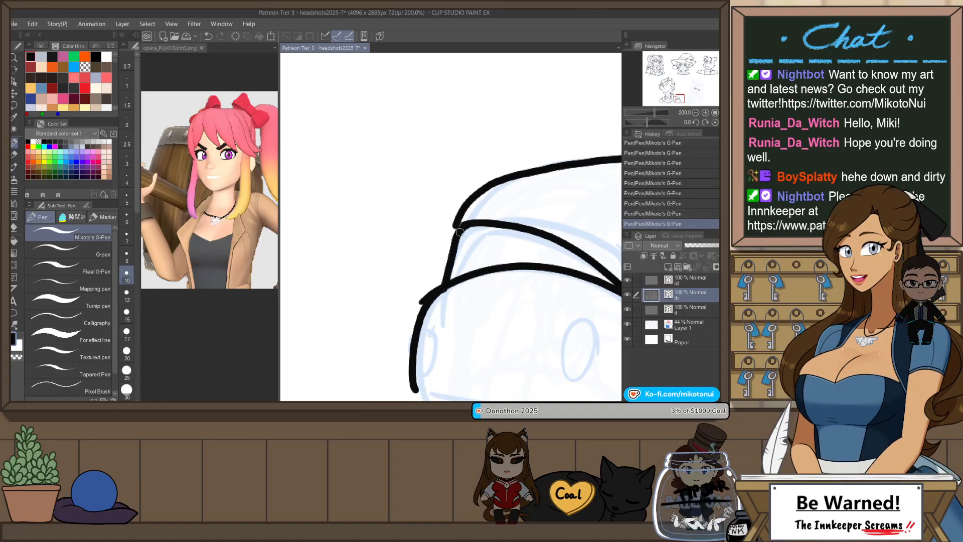
- Move the end point of the padding's top stroke so it meets the new short side line
{"action": "key", "text": "o"}
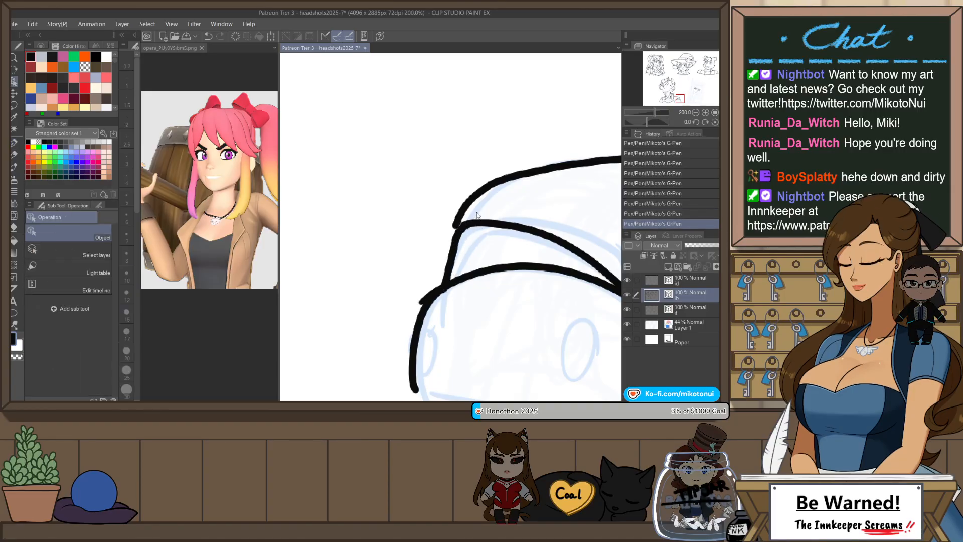
{"action": "left_click", "coordinate": [455, 225]}
{"action": "left_click_drag", "start_coordinate": [456, 225], "coordinate": [457, 234]}
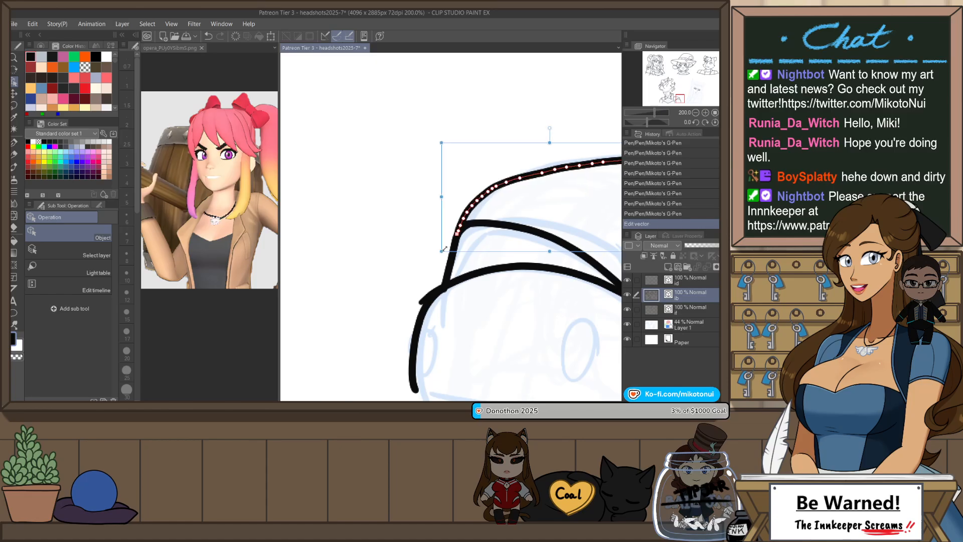
{"action": "left_click", "coordinate": [508, 205]}
- Ink the bust's base as two straight lines, from each shoulder plate's outer end to the grille plate's lower corner
{"action": "scroll", "coordinate": [501, 225], "scroll_direction": "down", "scroll_amount": 4}
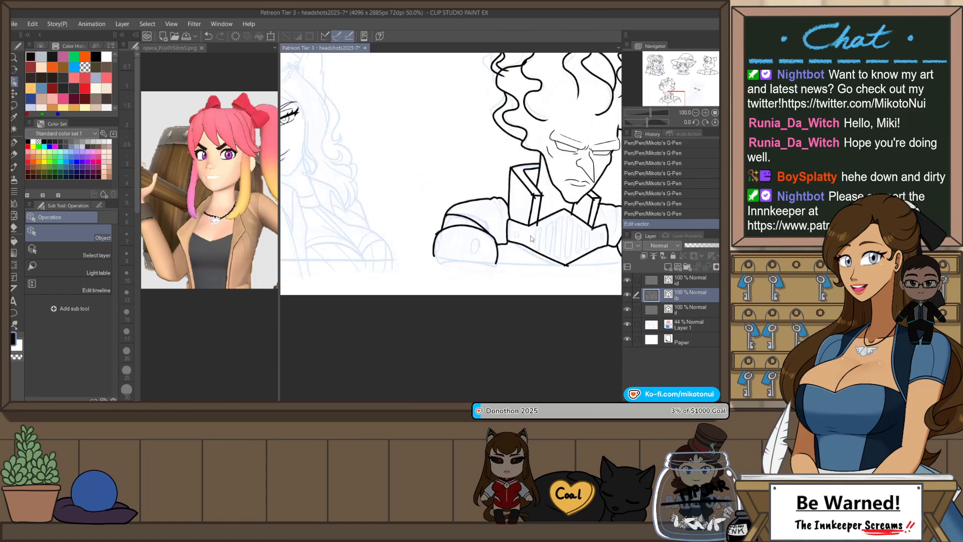
{"action": "left_click_drag", "start_coordinate": [539, 303], "coordinate": [543, 234]}
{"action": "key", "text": "p"}
{"action": "left_click_drag", "start_coordinate": [391, 306], "coordinate": [534, 216]}
{"action": "key", "text": "ctrl+z"}
{"action": "left_click_drag", "start_coordinate": [390, 308], "coordinate": [579, 171]}
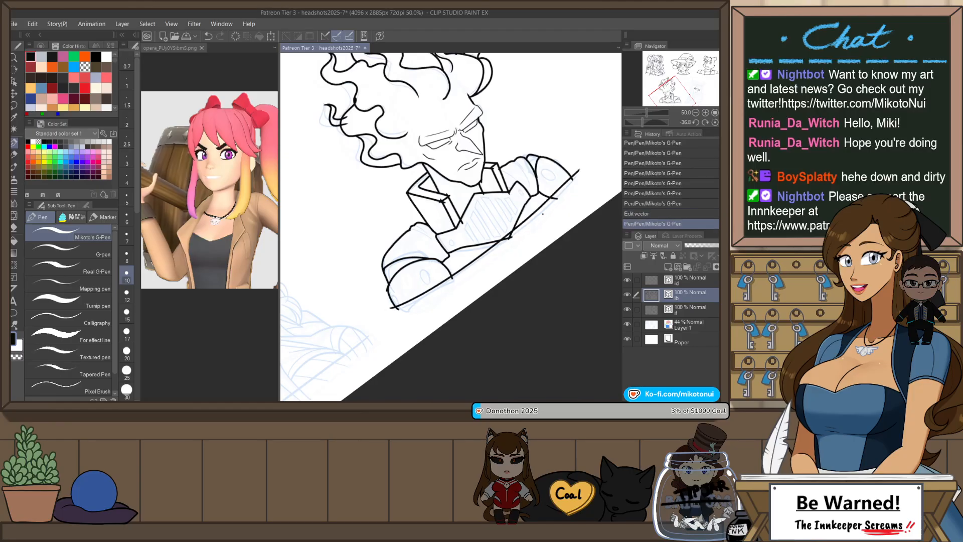
{"action": "key", "text": "ctrl+z"}
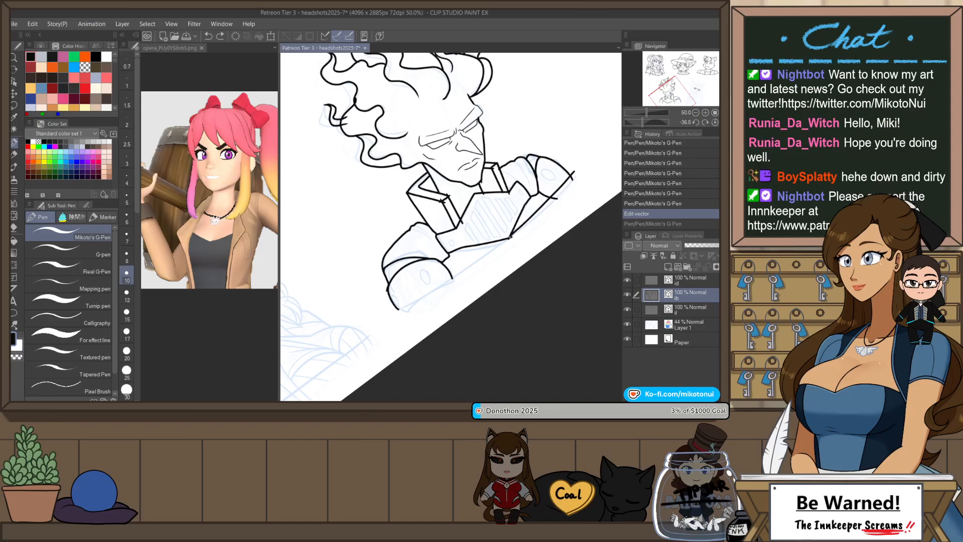
{"action": "left_click_drag", "start_coordinate": [510, 237], "coordinate": [510, 238]}
{"action": "left_click_drag", "start_coordinate": [391, 307], "coordinate": [511, 237]}
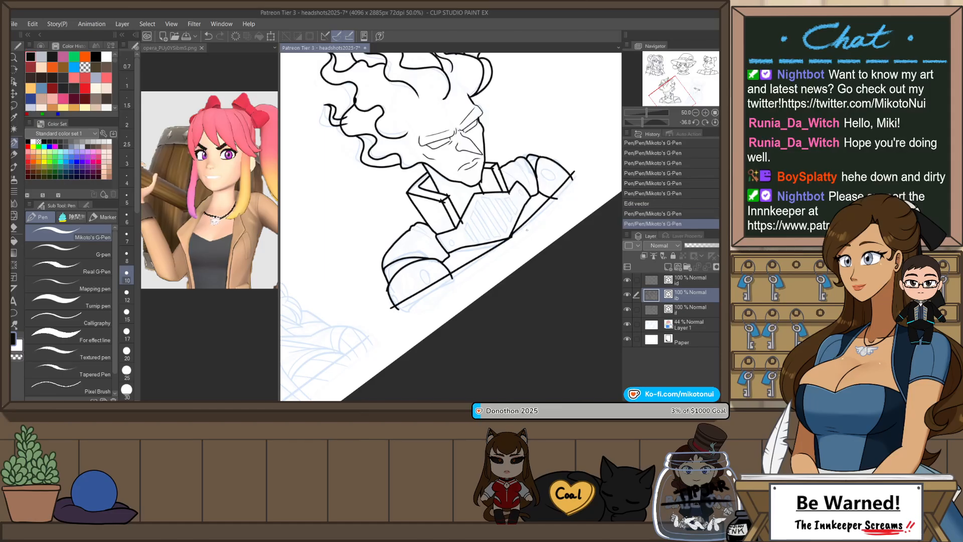
{"action": "key", "text": "ctrl+z"}
{"action": "key", "text": "ctrl+z"}
{"action": "left_click_drag", "start_coordinate": [442, 278], "coordinate": [513, 237]}
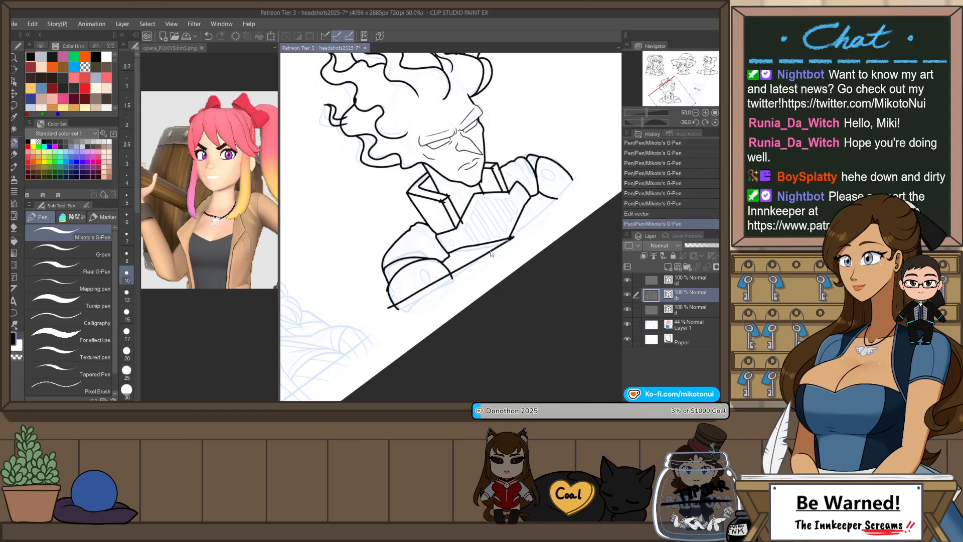
{"action": "key", "text": "ctrl+z"}
{"action": "left_click_drag", "start_coordinate": [390, 308], "coordinate": [512, 235]}
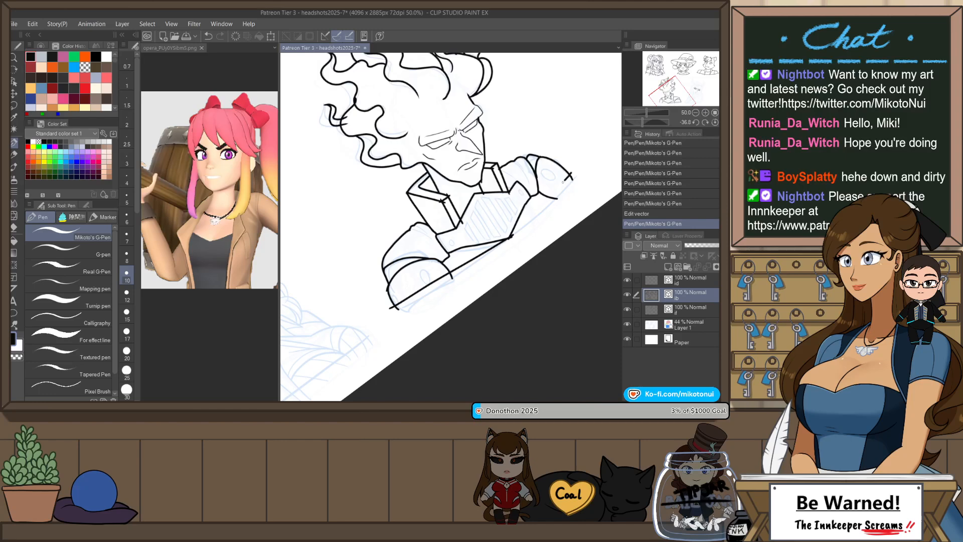
{"action": "key", "text": "ctrl+z"}
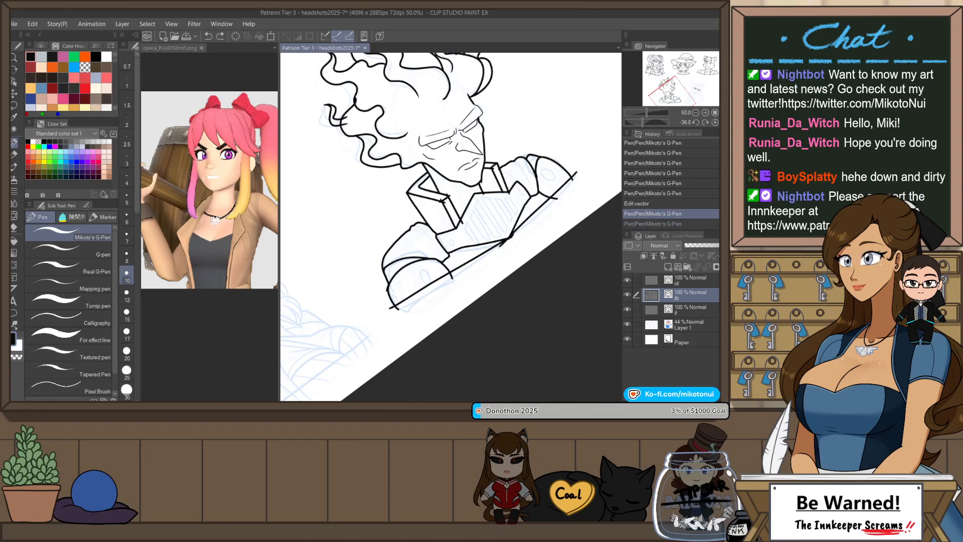
{"action": "left_click_drag", "start_coordinate": [499, 244], "coordinate": [499, 246]}
{"action": "scroll", "coordinate": [558, 175], "scroll_direction": "up", "scroll_amount": 1}
{"action": "scroll", "coordinate": [558, 196], "scroll_direction": "down", "scroll_amount": 2}
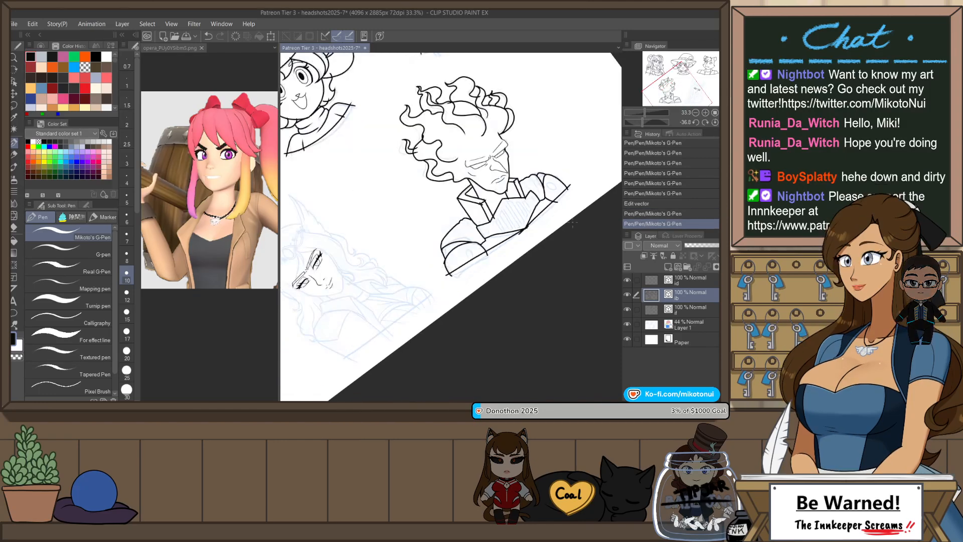
- Check the whole headshot sheet in a mirrored view and save the file
{"action": "key", "text": "ctrl+at"}
{"action": "scroll", "coordinate": [572, 245], "scroll_direction": "down", "scroll_amount": 1}
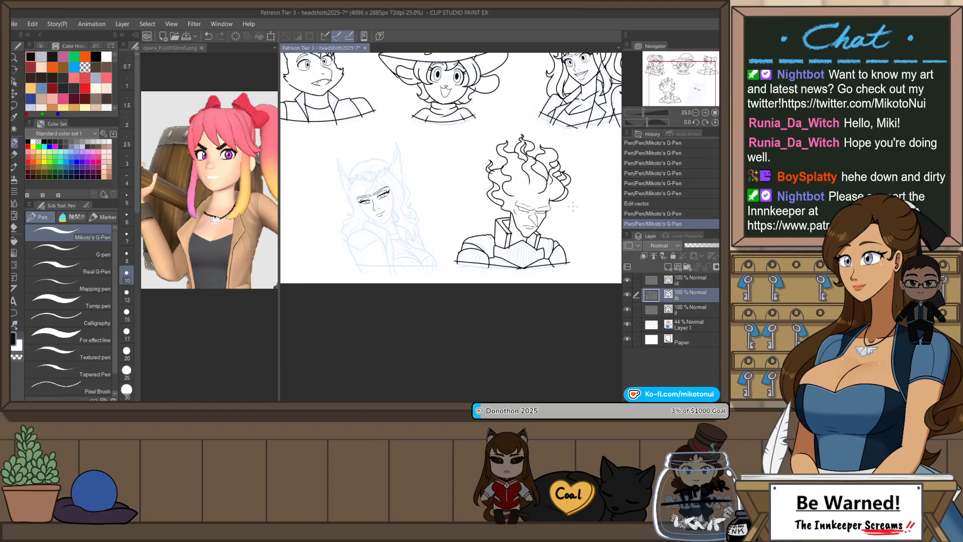
{"action": "left_click_drag", "start_coordinate": [573, 177], "coordinate": [542, 226]}
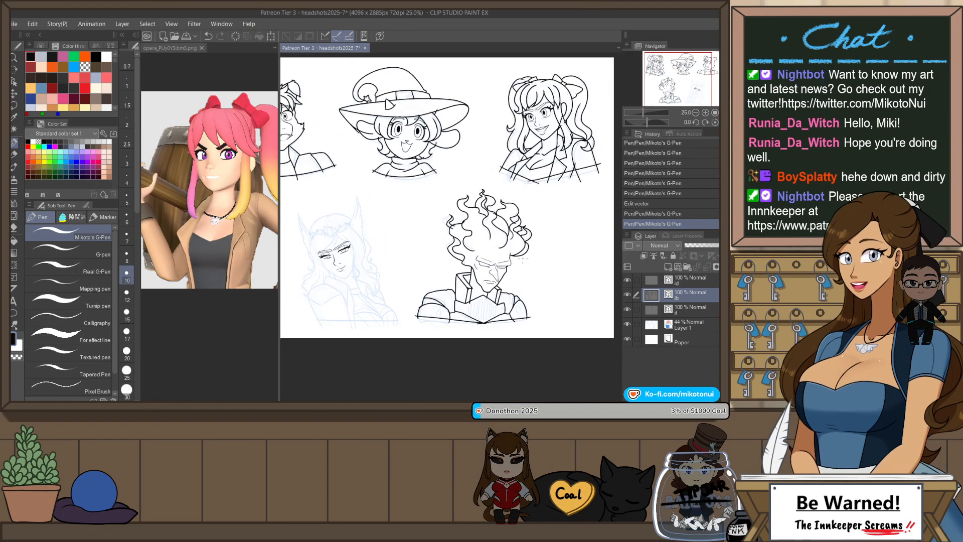
{"action": "key", "text": "h"}
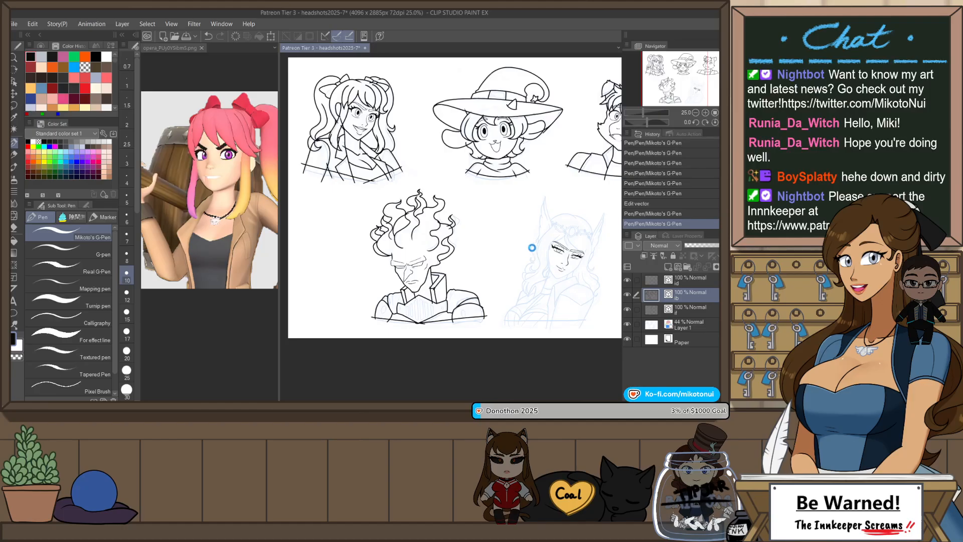
{"action": "key", "text": "ctrl+s"}
- Ink a short curved fringe strand below the circlet's central gem on the winged-headpiece woman's forehead
{"action": "left_click_drag", "start_coordinate": [560, 245], "coordinate": [485, 225]}
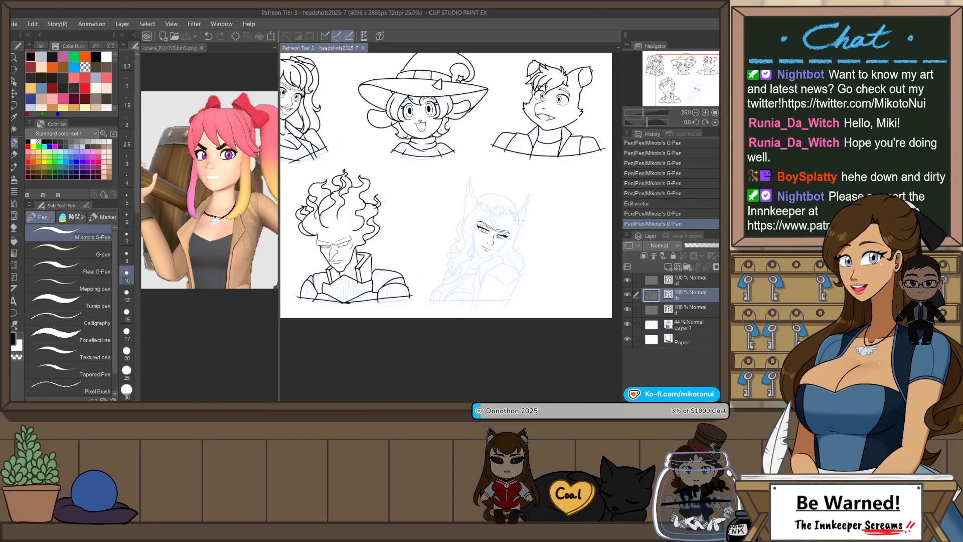
{"action": "scroll", "coordinate": [518, 220], "scroll_direction": "up", "scroll_amount": 5}
{"action": "mouse_move", "coordinate": [441, 153]}
{"action": "left_mouse_down"}
{"action": "mouse_move", "coordinate": [436, 117]}
{"action": "mouse_move", "coordinate": [447, 178]}
{"action": "left_mouse_up"}
{"action": "key", "text": "ctrl+z"}
{"action": "left_click_drag", "start_coordinate": [437, 118], "coordinate": [451, 167]}
{"action": "key", "text": "ctrl+z"}
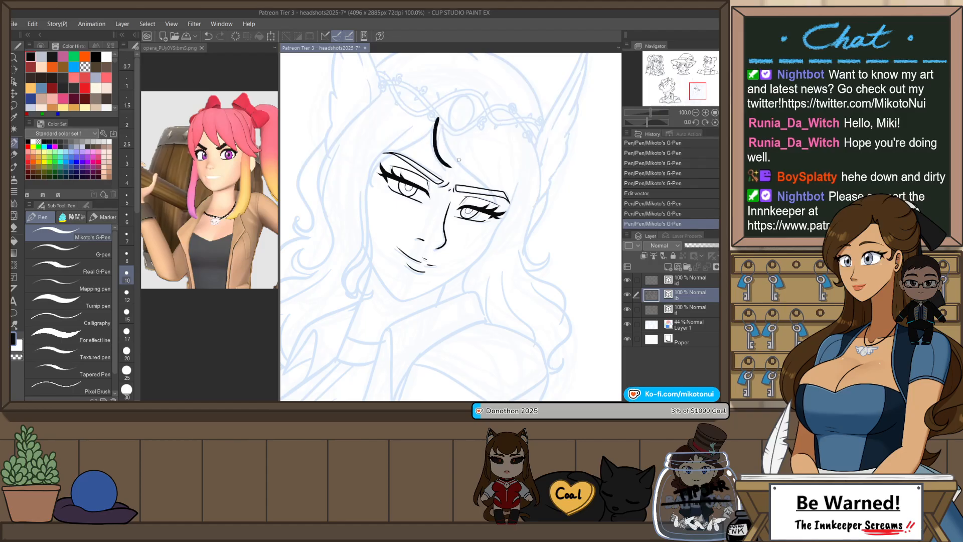
{"action": "key", "text": "ctrl+z"}
- Ink a long fringe strand sweeping from the short strand's top across the eyebrow to the outer corner of the eye
{"action": "left_click_drag", "start_coordinate": [442, 118], "coordinate": [489, 186]}
{"action": "key", "text": "ctrl+z"}
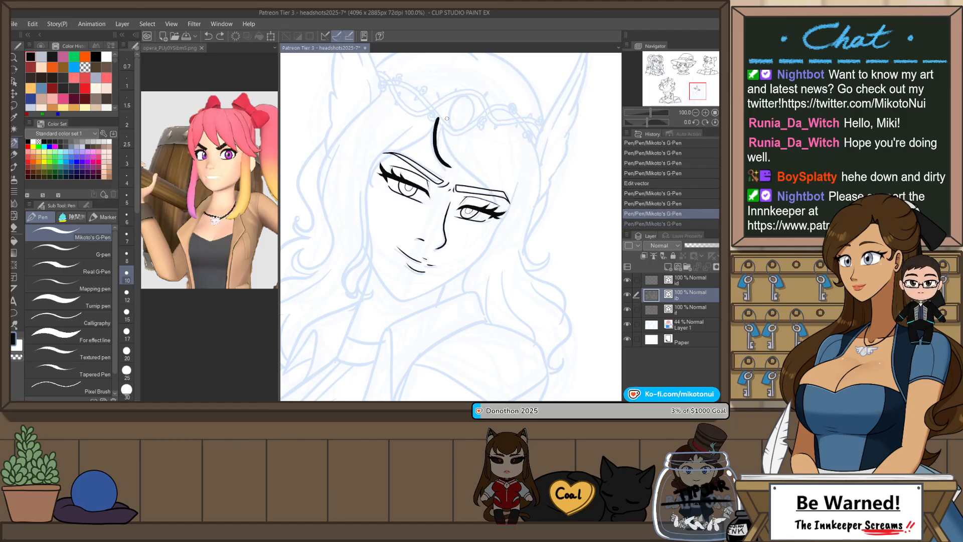
{"action": "left_click_drag", "start_coordinate": [442, 119], "coordinate": [489, 199]}
{"action": "key", "text": "ctrl+z"}
{"action": "mouse_move", "coordinate": [445, 141]}
{"action": "left_mouse_down"}
{"action": "mouse_move", "coordinate": [498, 199]}
{"action": "mouse_move", "coordinate": [496, 225]}
{"action": "left_mouse_up"}
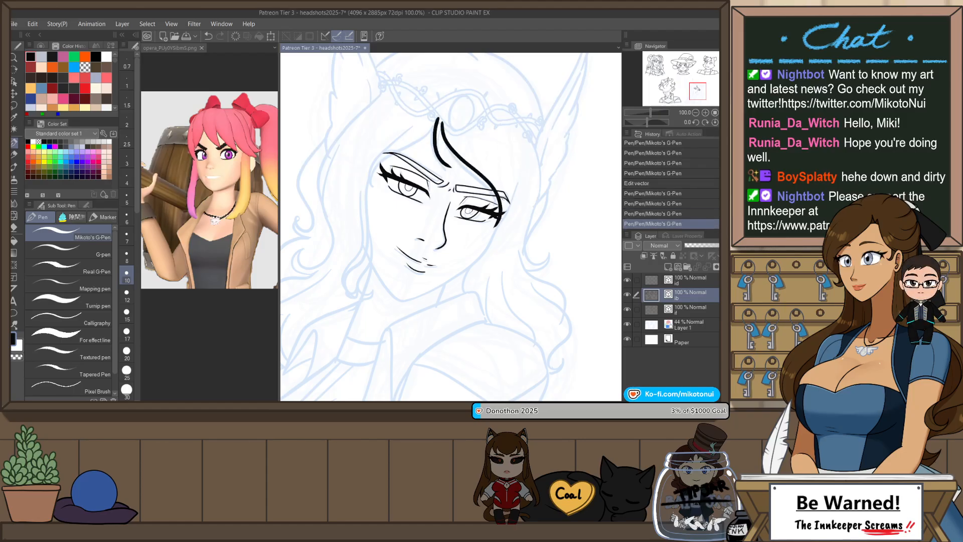
{"action": "key", "text": "h"}
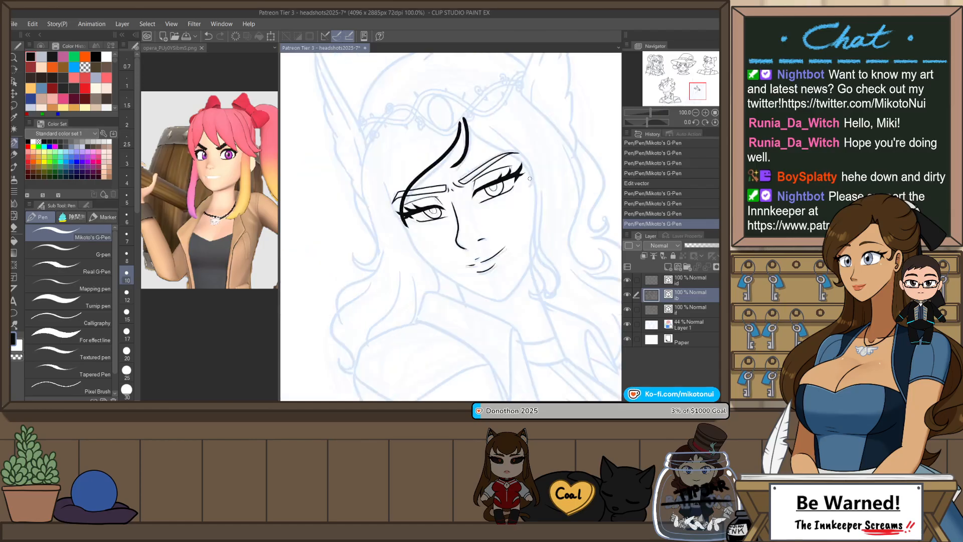
{"action": "key", "text": "r"}
{"action": "left_click_drag", "start_coordinate": [529, 179], "coordinate": [549, 204]}
{"action": "key", "text": "ctrl+z"}
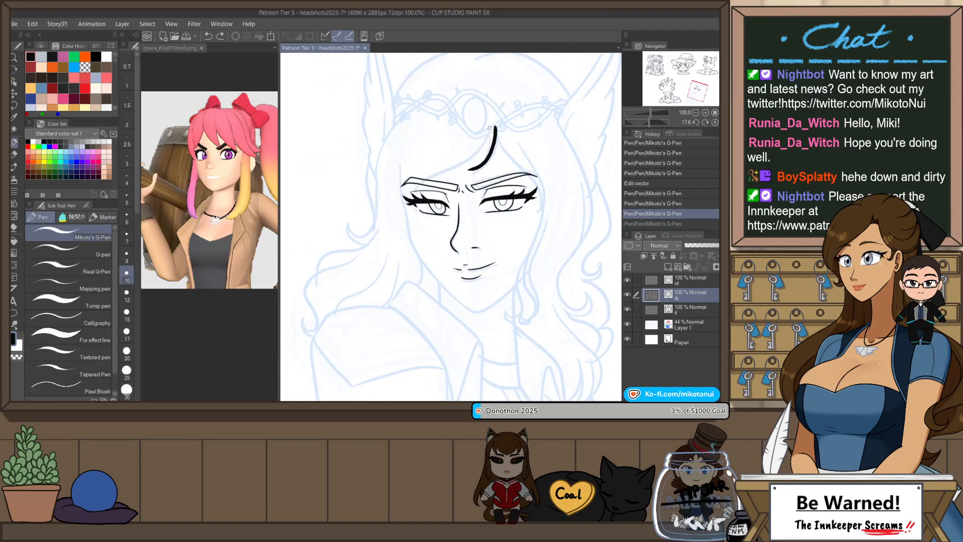
{"action": "left_click_drag", "start_coordinate": [467, 168], "coordinate": [400, 233]}
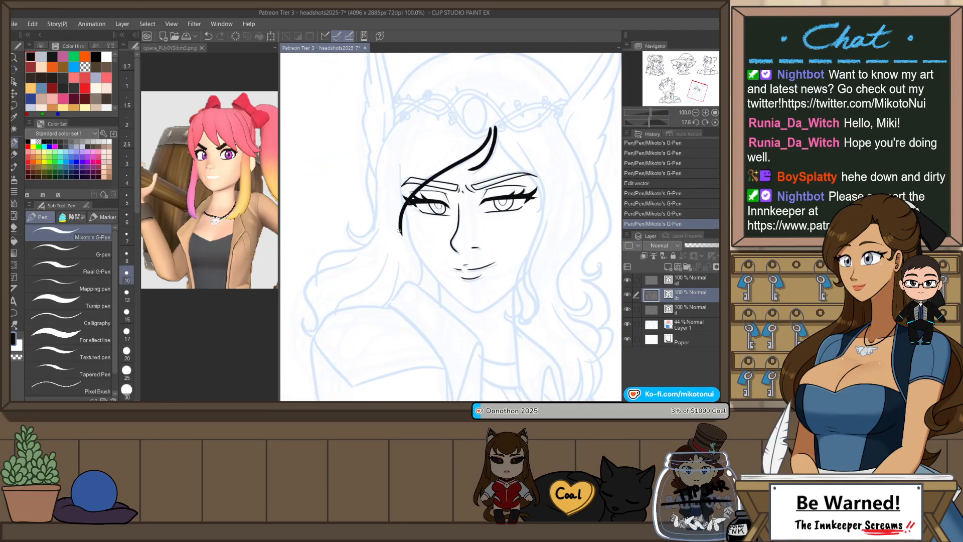
- Ink two curved hair strands outside the long fringe strand, converging to a point beside the eye
{"action": "left_click_drag", "start_coordinate": [449, 140], "coordinate": [396, 216]}
{"action": "key", "text": "ctrl+z"}
{"action": "left_click_drag", "start_coordinate": [437, 149], "coordinate": [397, 231]}
{"action": "key", "text": "ctrl+z"}
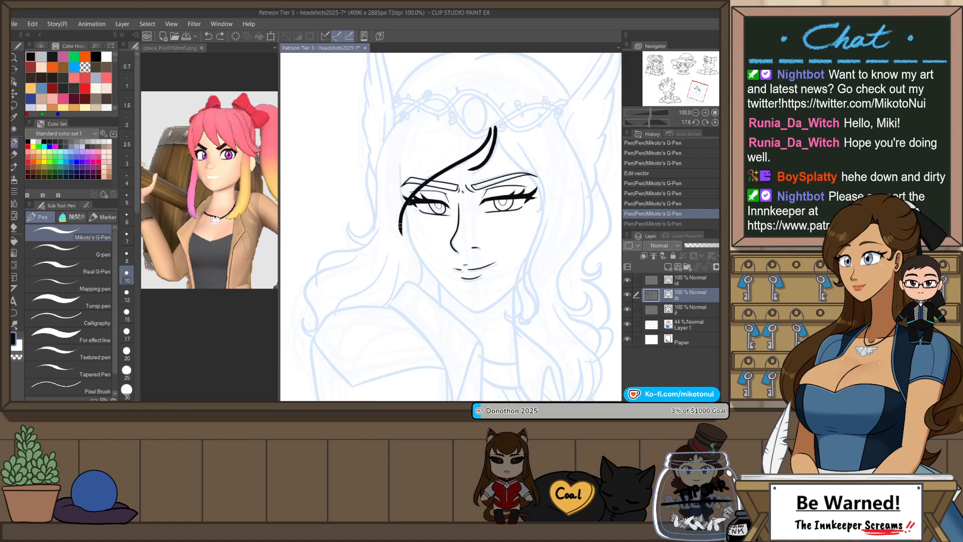
{"action": "left_click_drag", "start_coordinate": [432, 144], "coordinate": [396, 218]}
{"action": "left_click_drag", "start_coordinate": [414, 134], "coordinate": [401, 233]}
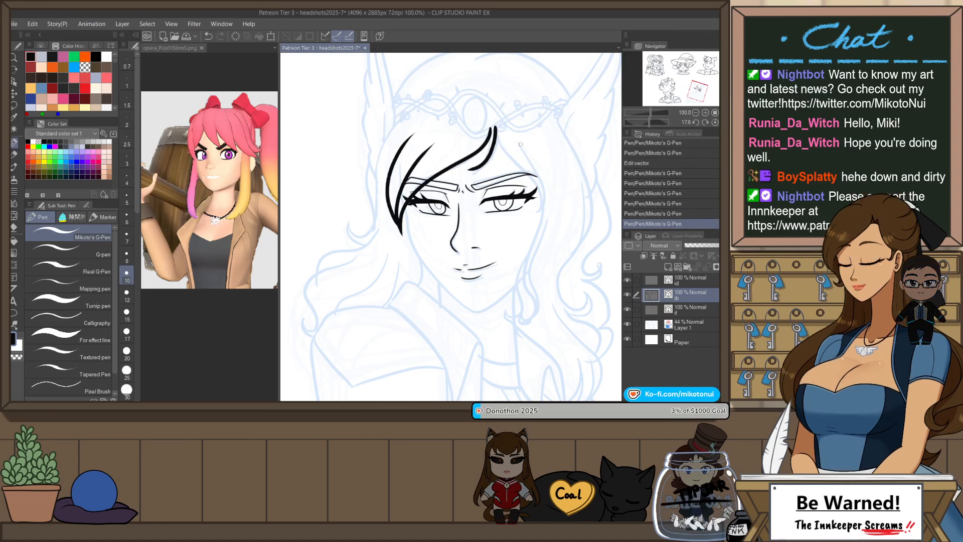
- Ink the cheek and jaw line from the tip of the side strands down to the chin
{"action": "scroll", "coordinate": [491, 150], "scroll_direction": "up", "scroll_amount": 1}
{"action": "key", "text": "r"}
{"action": "left_click_drag", "start_coordinate": [374, 259], "coordinate": [374, 195]}
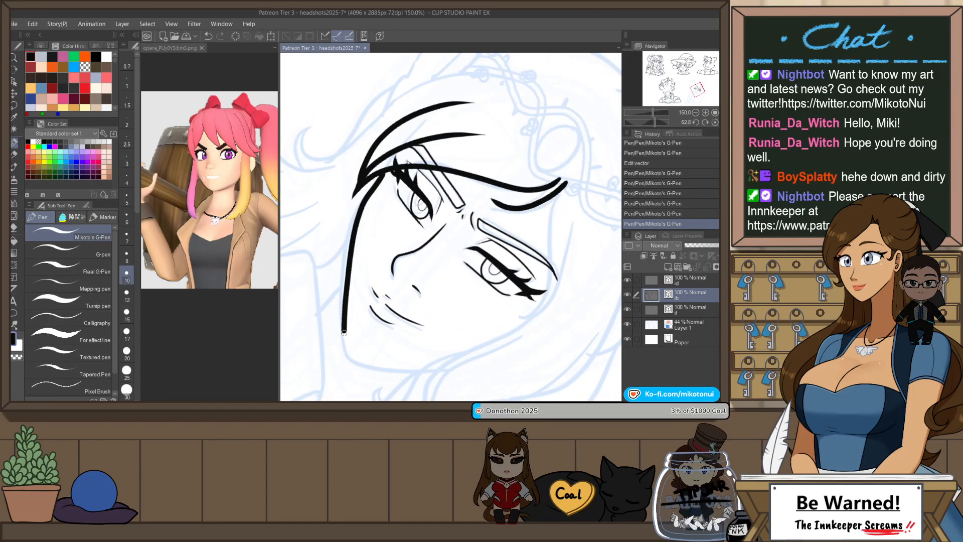
{"action": "left_click_drag", "start_coordinate": [344, 333], "coordinate": [344, 359]}
{"action": "key", "text": "ctrl+z"}
{"action": "left_click_drag", "start_coordinate": [352, 231], "coordinate": [346, 363]}
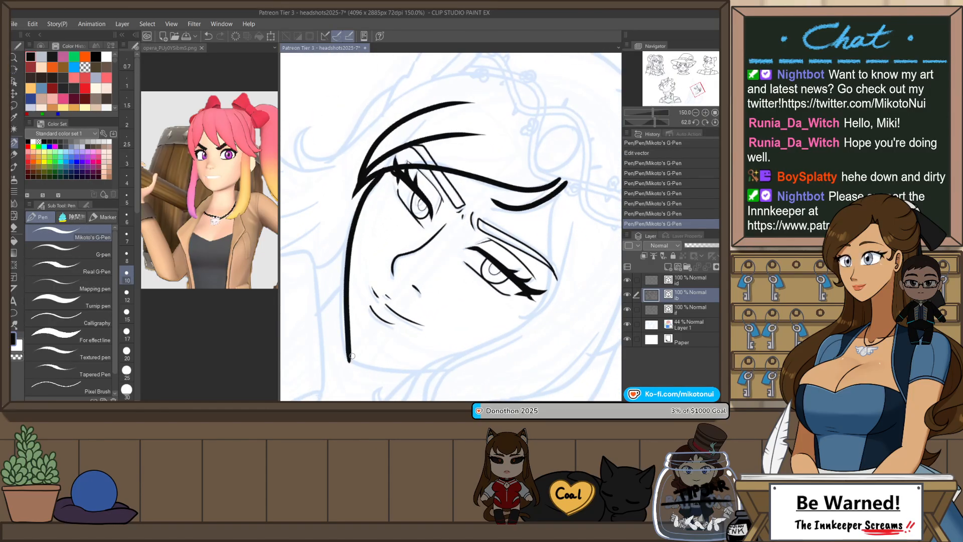
{"action": "key", "text": "ctrl+z"}
{"action": "left_click_drag", "start_coordinate": [347, 258], "coordinate": [350, 364]}
- Reshape the curve of the inked cheek line with Pinch vector line
{"action": "key", "text": "ctrl+@"}
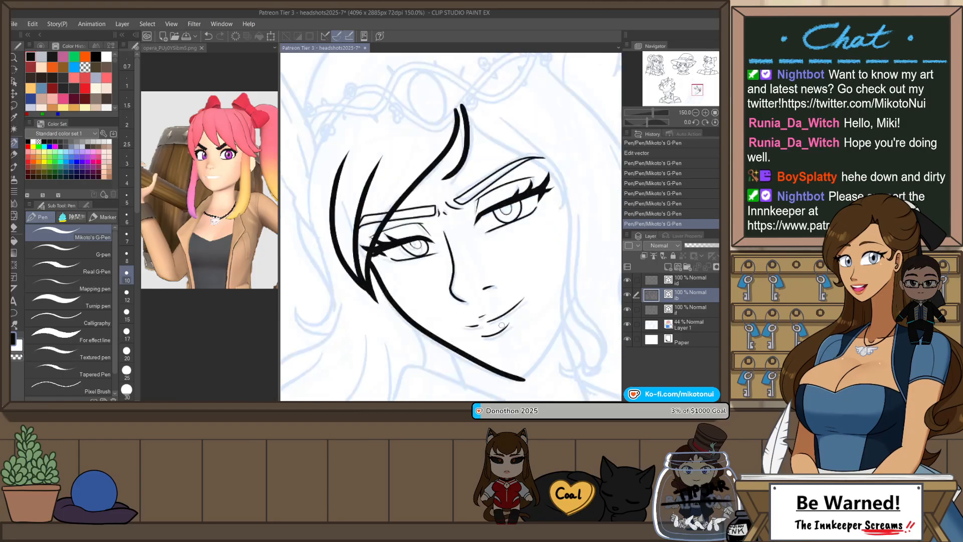
{"action": "key", "text": "h"}
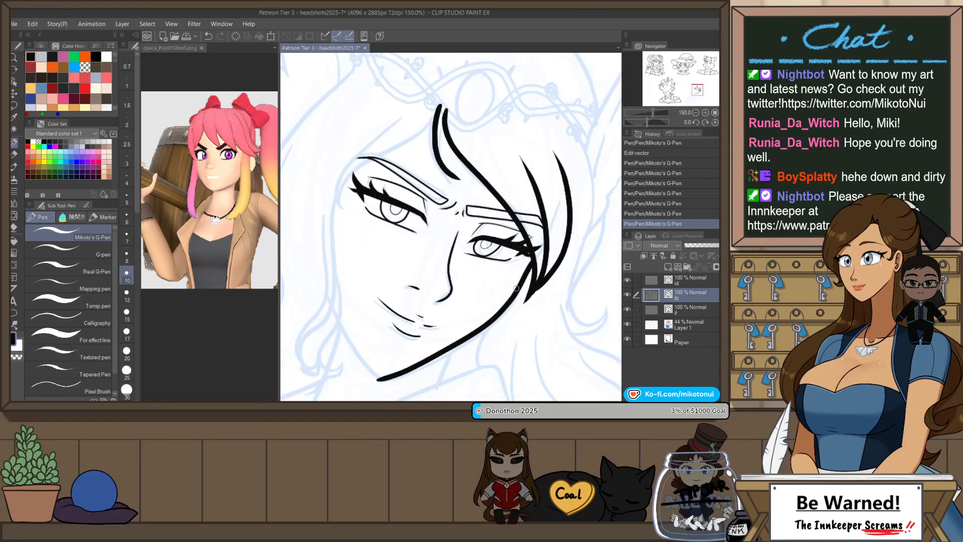
{"action": "key", "text": "y"}
{"action": "left_click_drag", "start_coordinate": [478, 332], "coordinate": [506, 312]}
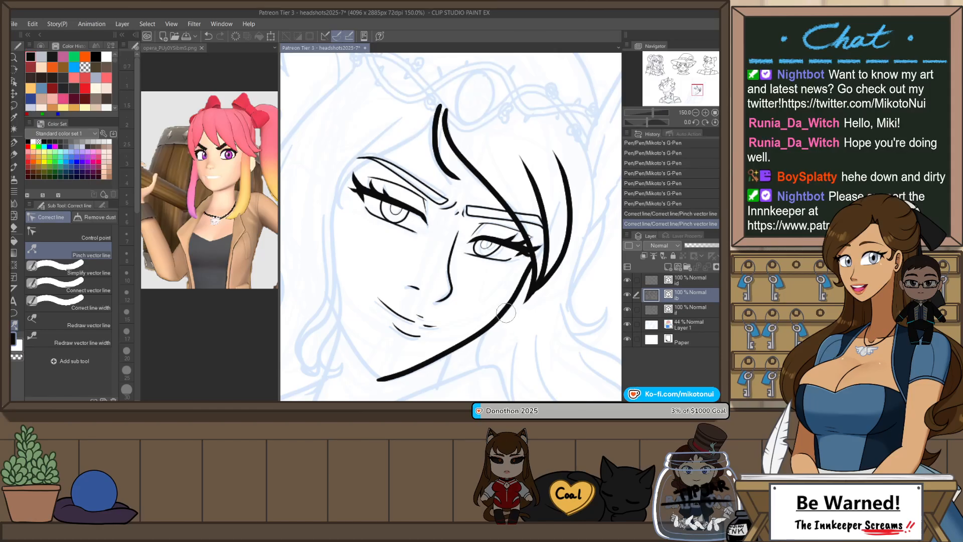
- Ink the other side of the jaw as a short curve rising from the chin tip
{"action": "left_click_drag", "start_coordinate": [565, 285], "coordinate": [428, 349]}
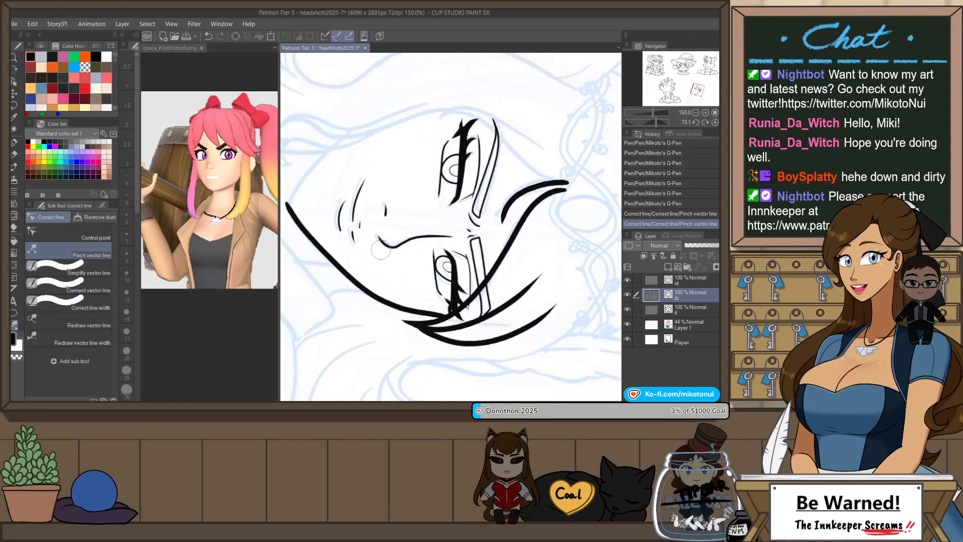
{"action": "mouse_move", "coordinate": [333, 218]}
{"action": "left_mouse_down"}
{"action": "mouse_move", "coordinate": [368, 236]}
{"action": "mouse_move", "coordinate": [402, 168]}
{"action": "mouse_move", "coordinate": [445, 128]}
{"action": "left_mouse_up"}
{"action": "key", "text": "p"}
{"action": "scroll", "coordinate": [348, 235], "scroll_direction": "up", "scroll_amount": 1}
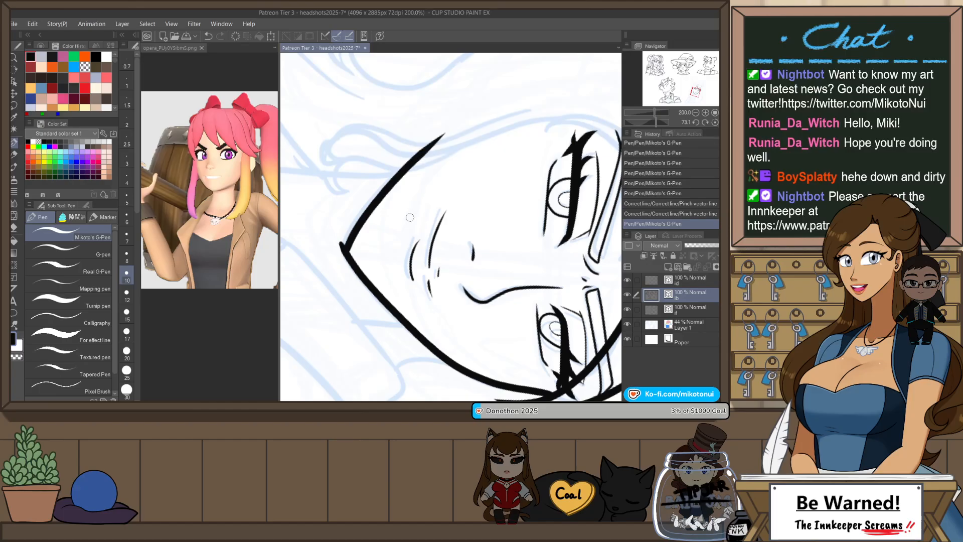
{"action": "key", "text": "ctrl+z"}
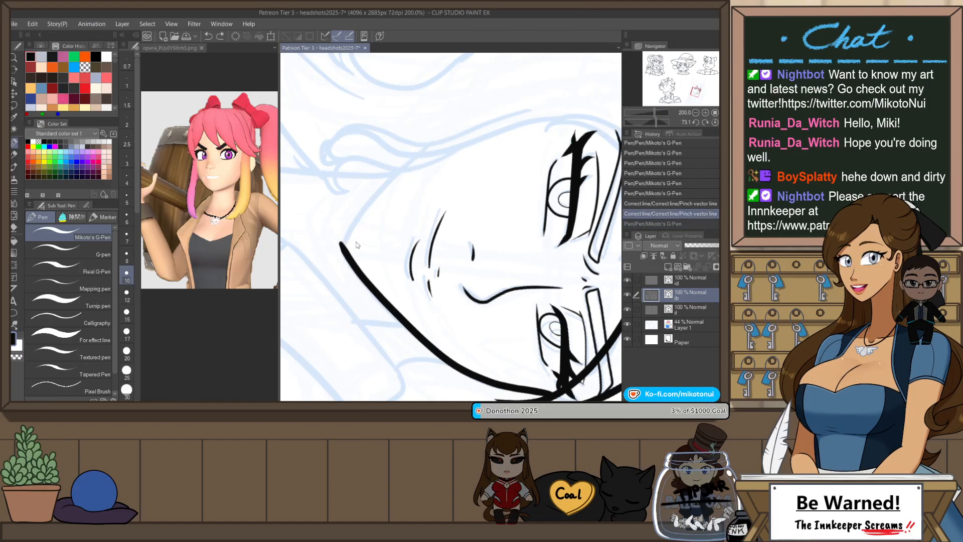
{"action": "left_click_drag", "start_coordinate": [366, 216], "coordinate": [434, 145]}
{"action": "scroll", "coordinate": [472, 176], "scroll_direction": "down", "scroll_amount": 1}
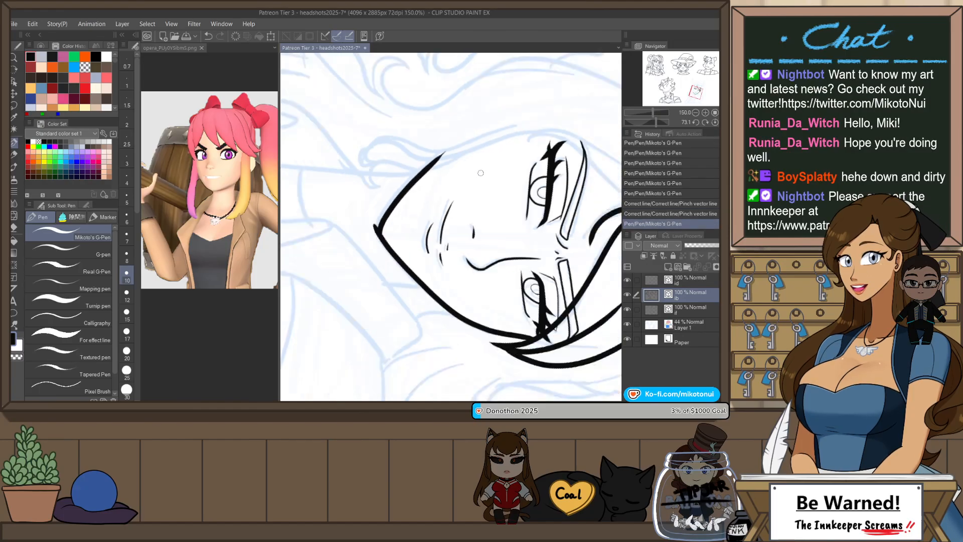
- Ink the fringe strands on the opposite side of the parting, sweeping over the eyebrow to the outer edge of the face
{"action": "key", "text": "ctrl+at"}
{"action": "mouse_move", "coordinate": [441, 97]}
{"action": "left_mouse_down"}
{"action": "mouse_move", "coordinate": [457, 172]}
{"action": "mouse_move", "coordinate": [447, 235]}
{"action": "left_mouse_up"}
{"action": "key", "text": "ctrl+z"}
{"action": "mouse_move", "coordinate": [490, 177]}
{"action": "left_mouse_down"}
{"action": "mouse_move", "coordinate": [458, 202]}
{"action": "mouse_move", "coordinate": [395, 288]}
{"action": "left_mouse_up"}
{"action": "key", "text": "ctrl+z"}
{"action": "mouse_move", "coordinate": [492, 170]}
{"action": "left_mouse_down"}
{"action": "mouse_move", "coordinate": [419, 224]}
{"action": "mouse_move", "coordinate": [390, 271]}
{"action": "mouse_move", "coordinate": [398, 238]}
{"action": "mouse_move", "coordinate": [453, 179]}
{"action": "left_mouse_up"}
{"action": "key", "text": "ctrl+z"}
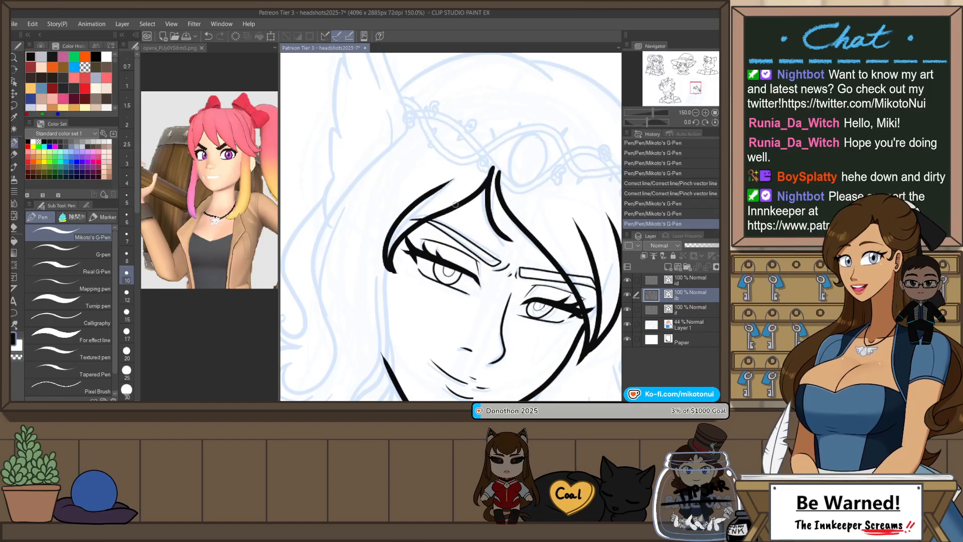
- Ink the outer hair contour flowing from the headpiece past the cheek to a curled end, plus the strand starting below it
{"action": "left_click_drag", "start_coordinate": [426, 213], "coordinate": [485, 180]}
{"action": "left_click_drag", "start_coordinate": [466, 91], "coordinate": [372, 238]}
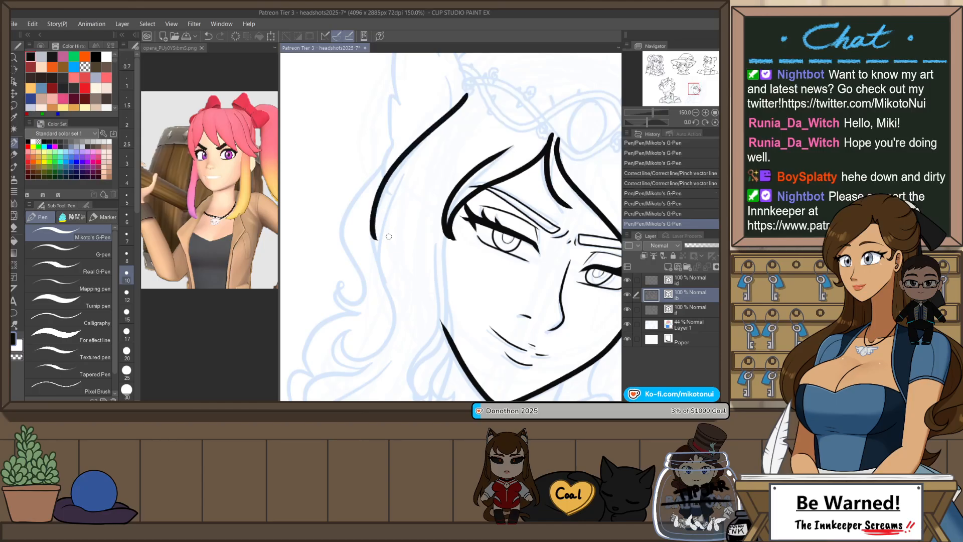
{"action": "key", "text": "ctrl+z"}
{"action": "mouse_move", "coordinate": [466, 91]}
{"action": "left_mouse_down"}
{"action": "mouse_move", "coordinate": [387, 186]}
{"action": "mouse_move", "coordinate": [382, 293]}
{"action": "mouse_move", "coordinate": [365, 354]}
{"action": "mouse_move", "coordinate": [466, 95]}
{"action": "mouse_move", "coordinate": [390, 173]}
{"action": "mouse_move", "coordinate": [381, 288]}
{"action": "mouse_move", "coordinate": [344, 346]}
{"action": "left_mouse_up"}
{"action": "key", "text": "ctrl+z"}
{"action": "key", "text": "ctrl+z"}
{"action": "mouse_move", "coordinate": [466, 94]}
{"action": "left_mouse_down"}
{"action": "mouse_move", "coordinate": [427, 131]}
{"action": "mouse_move", "coordinate": [366, 227]}
{"action": "mouse_move", "coordinate": [390, 307]}
{"action": "mouse_move", "coordinate": [353, 358]}
{"action": "mouse_move", "coordinate": [390, 329]}
{"action": "mouse_move", "coordinate": [437, 254]}
{"action": "mouse_move", "coordinate": [421, 216]}
{"action": "mouse_move", "coordinate": [399, 256]}
{"action": "left_mouse_up"}
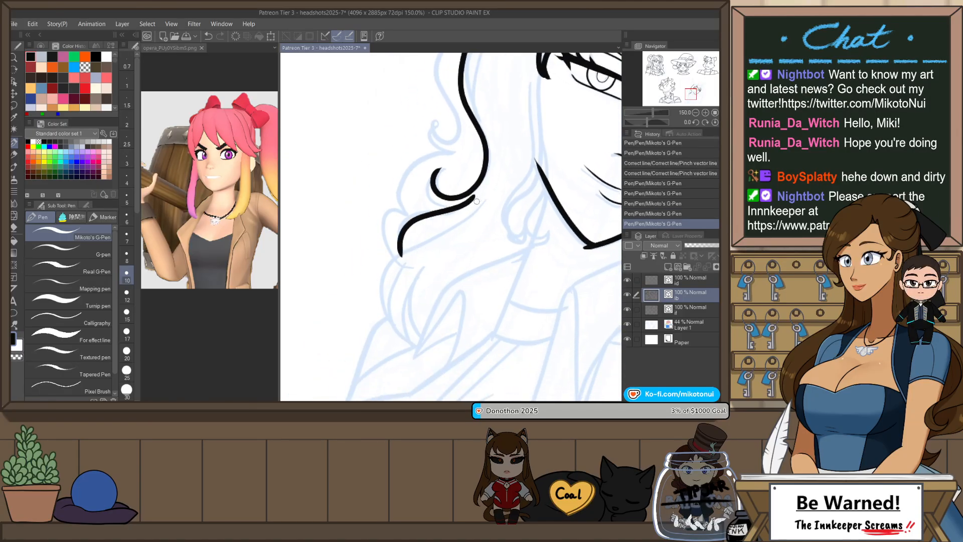
{"action": "left_click_drag", "start_coordinate": [476, 201], "coordinate": [399, 263]}
- Ink the long side lock falling from the fringe beside the cheek and curling beneath the jaw
{"action": "mouse_move", "coordinate": [462, 133]}
{"action": "left_mouse_down"}
{"action": "mouse_move", "coordinate": [433, 263]}
{"action": "mouse_move", "coordinate": [435, 308]}
{"action": "left_mouse_up"}
{"action": "key", "text": "ctrl+z"}
{"action": "mouse_move", "coordinate": [462, 136]}
{"action": "left_mouse_down"}
{"action": "mouse_move", "coordinate": [460, 229]}
{"action": "mouse_move", "coordinate": [435, 307]}
{"action": "left_mouse_up"}
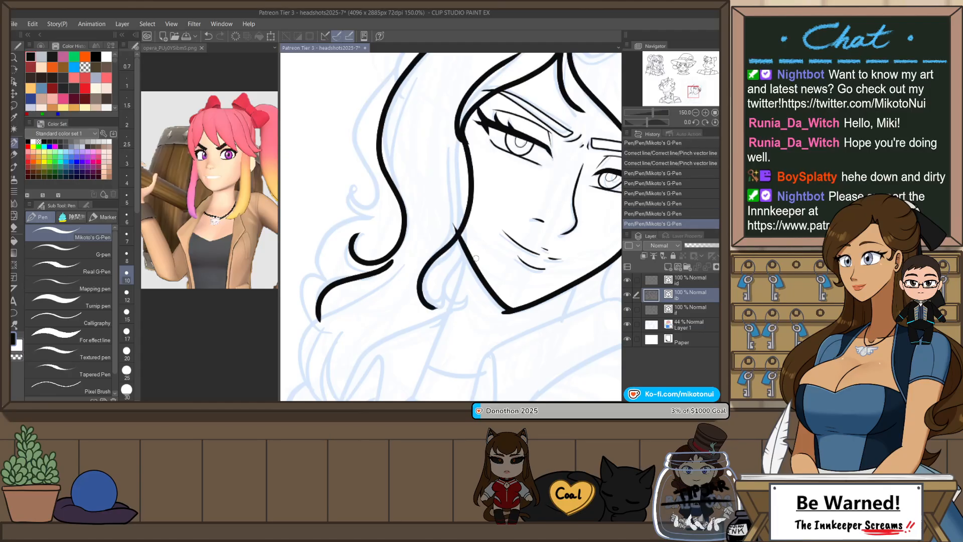
{"action": "key", "text": "ctrl+z"}
{"action": "mouse_move", "coordinate": [462, 137]}
{"action": "left_mouse_down"}
{"action": "mouse_move", "coordinate": [460, 224]}
{"action": "mouse_move", "coordinate": [435, 308]}
{"action": "left_mouse_up"}
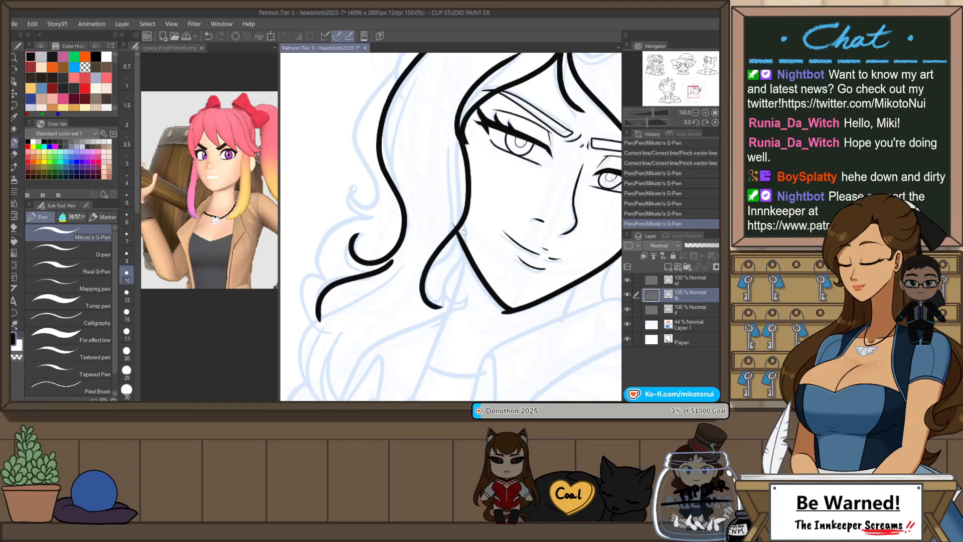
{"action": "key", "text": "ctrl+z"}
{"action": "mouse_move", "coordinate": [462, 136]}
{"action": "left_mouse_down"}
{"action": "mouse_move", "coordinate": [469, 198]}
{"action": "mouse_move", "coordinate": [433, 304]}
{"action": "left_mouse_up"}
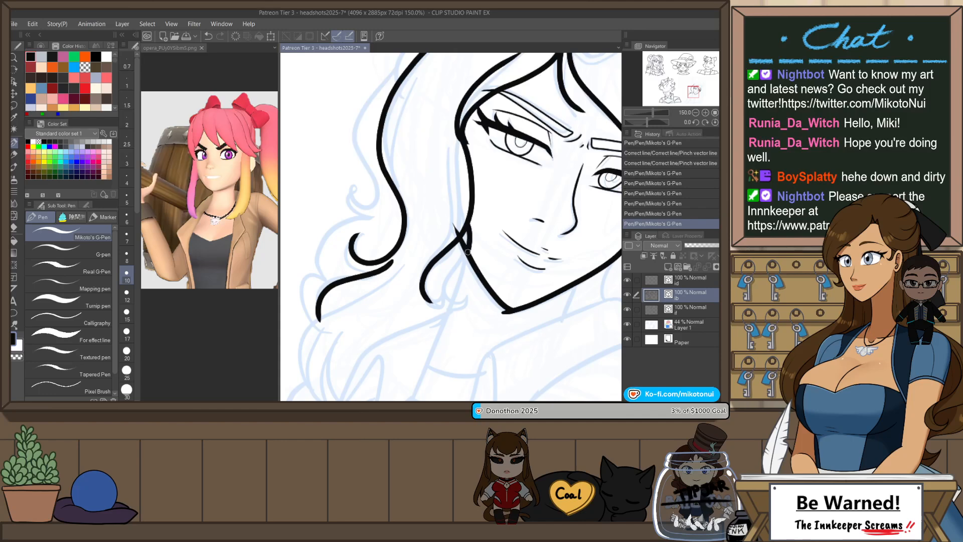
{"action": "mouse_move", "coordinate": [467, 252]}
{"action": "left_mouse_down"}
{"action": "mouse_move", "coordinate": [439, 305]}
{"action": "mouse_move", "coordinate": [463, 299]}
{"action": "mouse_move", "coordinate": [464, 322]}
{"action": "mouse_move", "coordinate": [489, 253]}
{"action": "mouse_move", "coordinate": [507, 260]}
{"action": "mouse_move", "coordinate": [531, 227]}
{"action": "mouse_move", "coordinate": [424, 280]}
{"action": "mouse_move", "coordinate": [407, 344]}
{"action": "mouse_move", "coordinate": [445, 289]}
{"action": "left_mouse_up"}
{"action": "key", "text": "ctrl+z"}
{"action": "key", "text": "ctrl+z"}
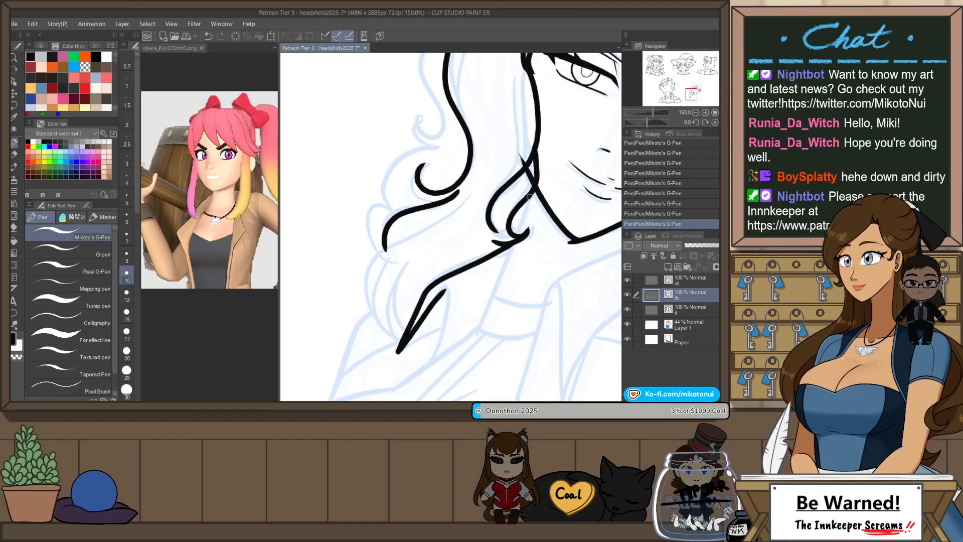
- Ink the neck lines, a long one descending from the side lock and a short one below the opposite jaw
{"action": "left_click_drag", "start_coordinate": [528, 205], "coordinate": [474, 324]}
{"action": "key", "text": "ctrl+z"}
{"action": "left_click_drag", "start_coordinate": [528, 203], "coordinate": [478, 332]}
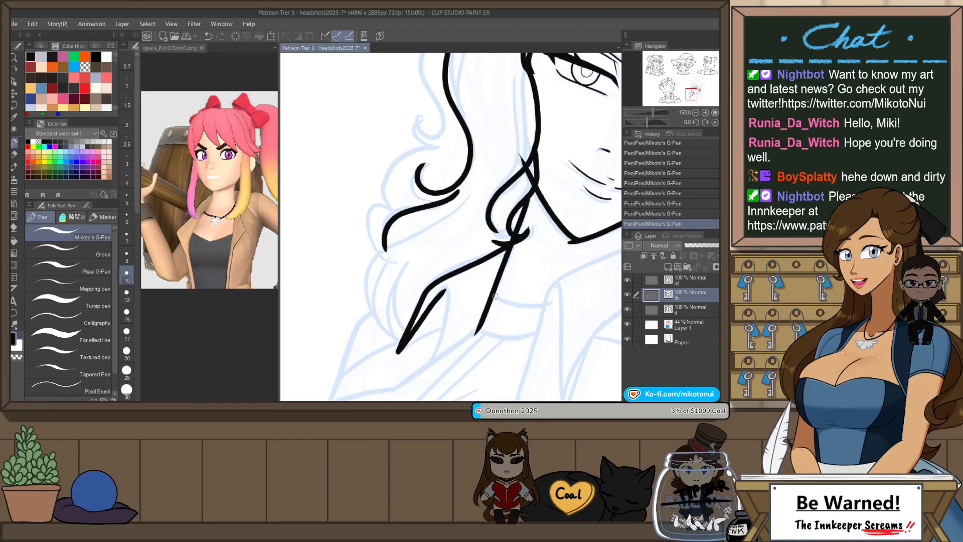
{"action": "left_click_drag", "start_coordinate": [514, 278], "coordinate": [425, 239]}
{"action": "left_click_drag", "start_coordinate": [553, 180], "coordinate": [541, 204]}
{"action": "left_click_drag", "start_coordinate": [554, 194], "coordinate": [495, 221]}
{"action": "key", "text": "ctrl+z"}
- Ink the collar's front edge and its upper edge running under the chin to the folded outer corner
{"action": "left_click_drag", "start_coordinate": [419, 261], "coordinate": [385, 356]}
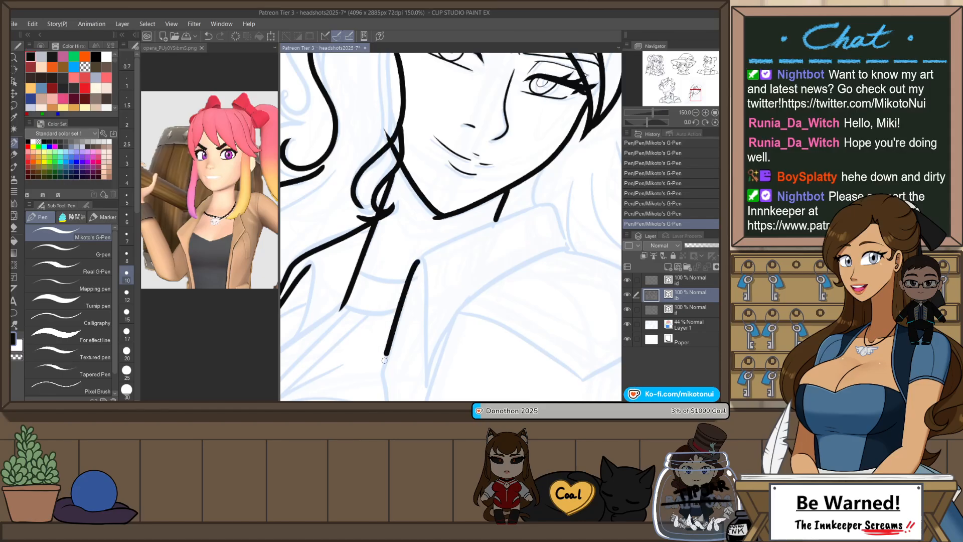
{"action": "left_click_drag", "start_coordinate": [414, 264], "coordinate": [564, 194]}
{"action": "key", "text": "ctrl+z"}
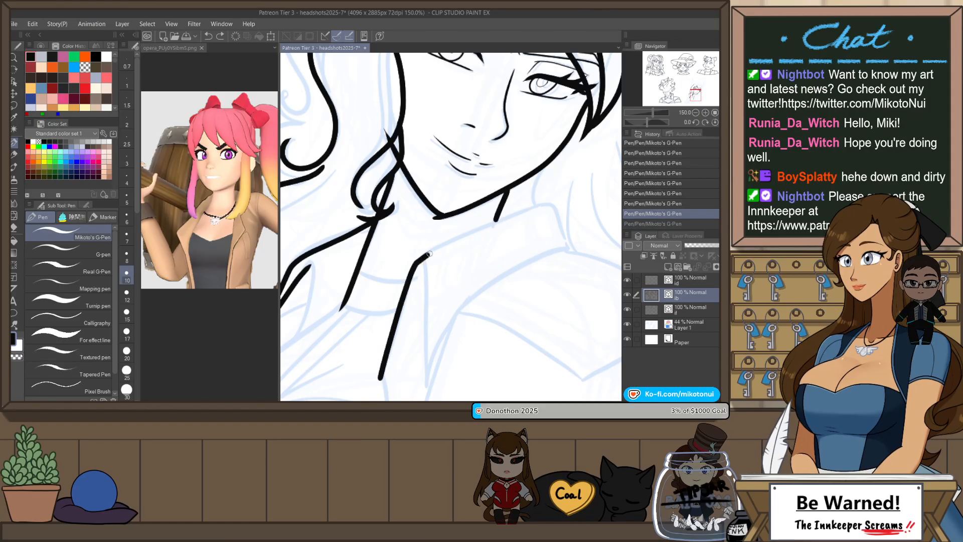
{"action": "mouse_move", "coordinate": [429, 253]}
{"action": "left_mouse_down"}
{"action": "mouse_move", "coordinate": [519, 213]}
{"action": "mouse_move", "coordinate": [555, 212]}
{"action": "mouse_move", "coordinate": [566, 253]}
{"action": "left_mouse_up"}
{"action": "key", "text": "ctrl+z"}
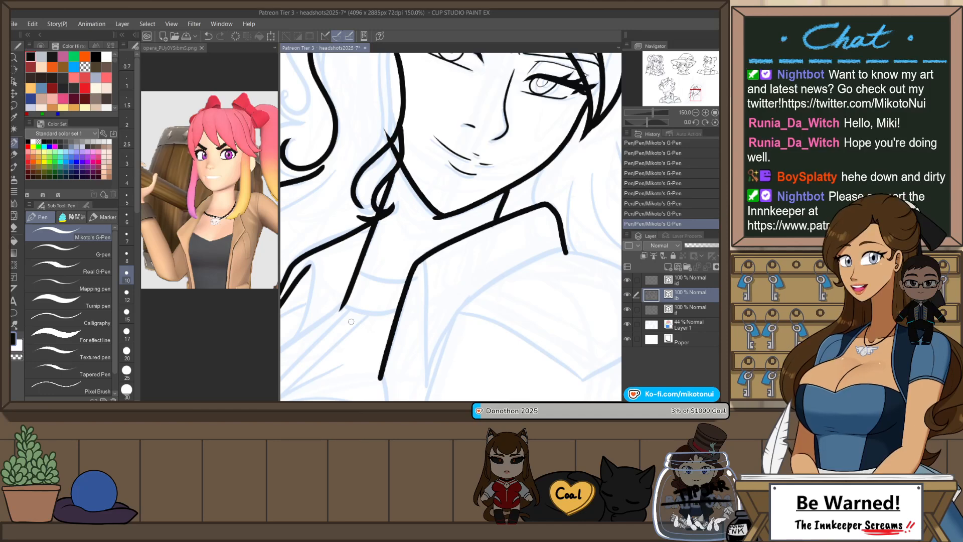
- Ink the collar's lapel fold down to its point and the curved lower edge back up to the outer corner
{"action": "mouse_move", "coordinate": [464, 305]}
{"action": "left_mouse_down"}
{"action": "mouse_move", "coordinate": [468, 246]}
{"action": "mouse_move", "coordinate": [425, 195]}
{"action": "mouse_move", "coordinate": [425, 291]}
{"action": "mouse_move", "coordinate": [460, 227]}
{"action": "mouse_move", "coordinate": [564, 162]}
{"action": "left_mouse_up"}
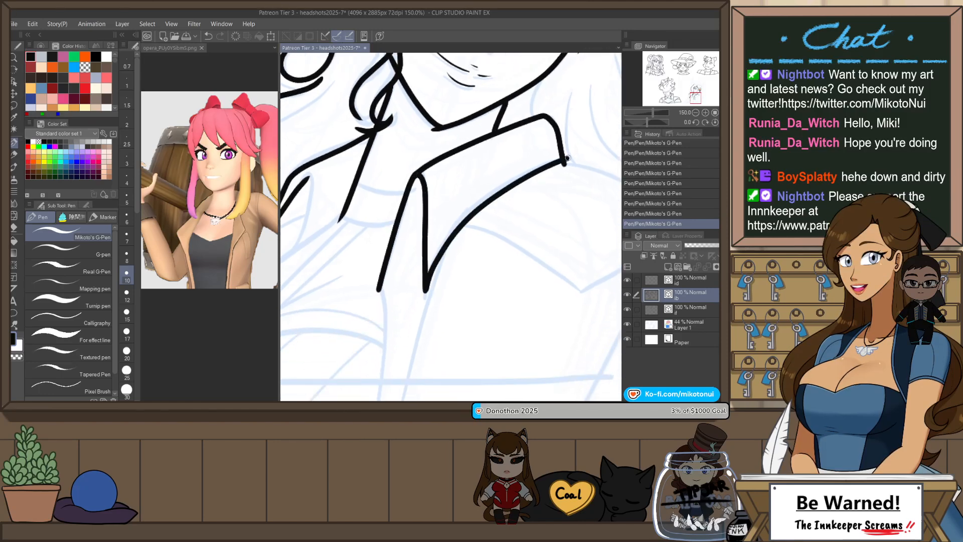
{"action": "key", "text": "ctrl+z"}
{"action": "mouse_move", "coordinate": [426, 290]}
{"action": "left_mouse_down"}
{"action": "mouse_move", "coordinate": [509, 188]}
{"action": "mouse_move", "coordinate": [565, 164]}
{"action": "left_mouse_up"}
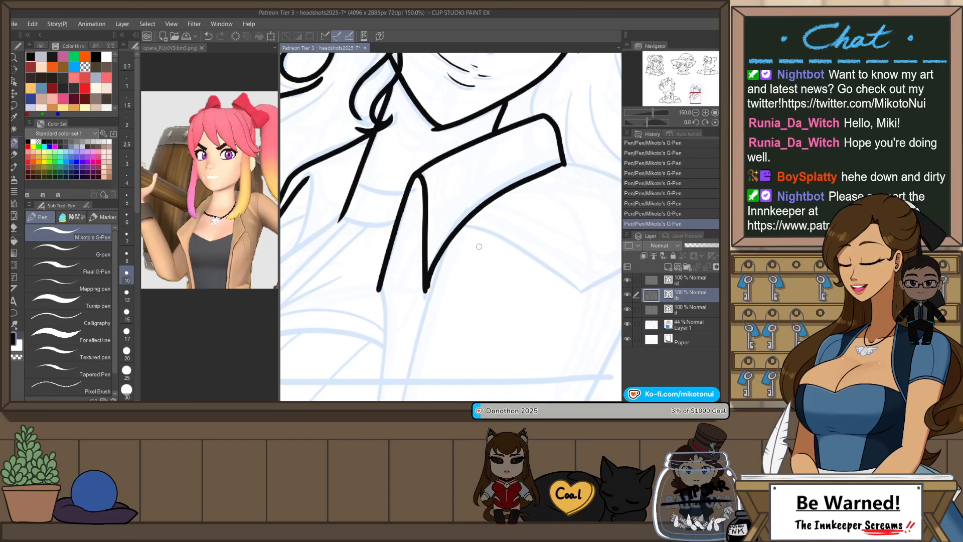
{"action": "key", "text": "ctrl+z"}
{"action": "mouse_move", "coordinate": [425, 291]}
{"action": "left_mouse_down"}
{"action": "mouse_move", "coordinate": [461, 215]}
{"action": "mouse_move", "coordinate": [563, 163]}
{"action": "left_mouse_up"}
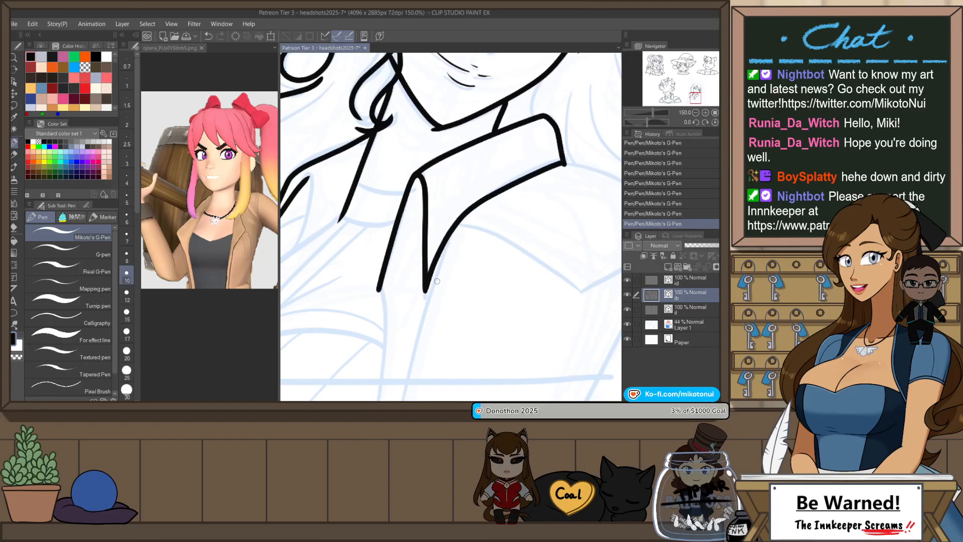
- Ink the inner line of the opposite lapel and the slanted neckline edge joining the base of the neck
{"action": "left_click_drag", "start_coordinate": [436, 281], "coordinate": [545, 291]}
{"action": "left_click_drag", "start_coordinate": [419, 187], "coordinate": [391, 263]}
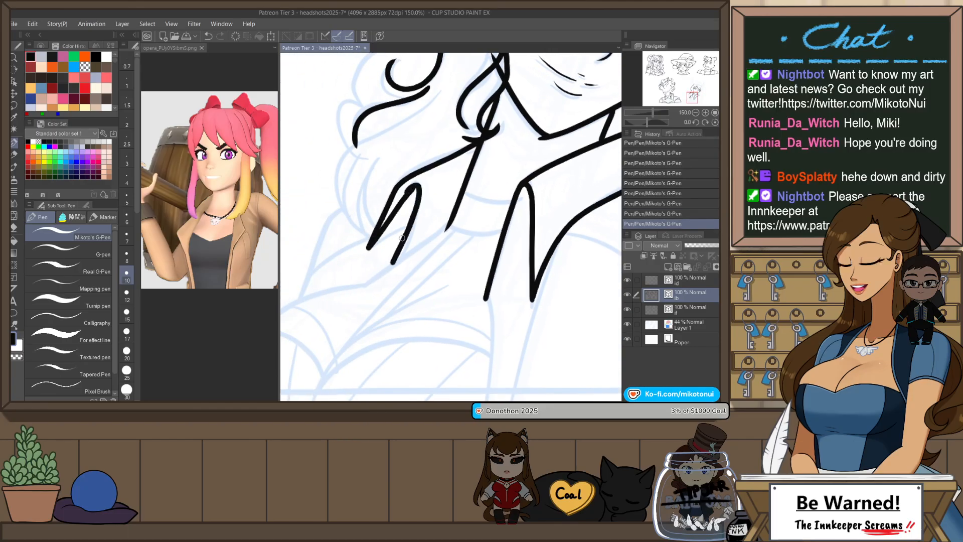
{"action": "key", "text": "ctrl+z"}
{"action": "mouse_move", "coordinate": [419, 184]}
{"action": "left_mouse_down"}
{"action": "mouse_move", "coordinate": [404, 249]}
{"action": "mouse_move", "coordinate": [446, 226]}
{"action": "left_mouse_up"}
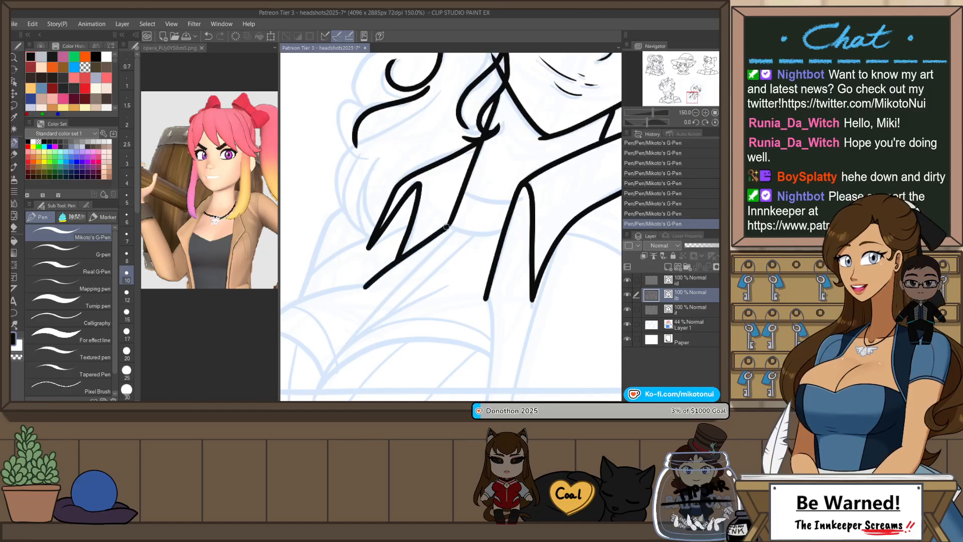
- Ink the layered hair ends that taper over the shoulder beside the collar
{"action": "left_click_drag", "start_coordinate": [382, 262], "coordinate": [428, 327]}
{"action": "mouse_move", "coordinate": [461, 175]}
{"action": "left_mouse_down"}
{"action": "mouse_move", "coordinate": [426, 198]}
{"action": "mouse_move", "coordinate": [395, 299]}
{"action": "left_mouse_up"}
{"action": "key", "text": "ctrl+z"}
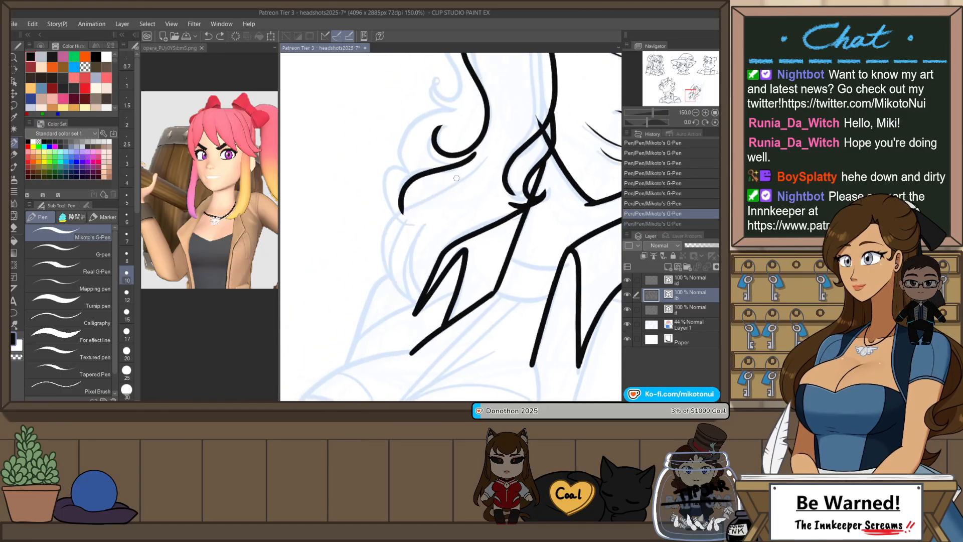
{"action": "mouse_move", "coordinate": [460, 175]}
{"action": "left_mouse_down"}
{"action": "mouse_move", "coordinate": [387, 255]}
{"action": "mouse_move", "coordinate": [400, 287]}
{"action": "left_mouse_up"}
{"action": "mouse_move", "coordinate": [420, 218]}
{"action": "left_mouse_down"}
{"action": "mouse_move", "coordinate": [412, 289]}
{"action": "mouse_move", "coordinate": [407, 247]}
{"action": "mouse_move", "coordinate": [419, 300]}
{"action": "left_mouse_up"}
{"action": "key", "text": "ctrl+z"}
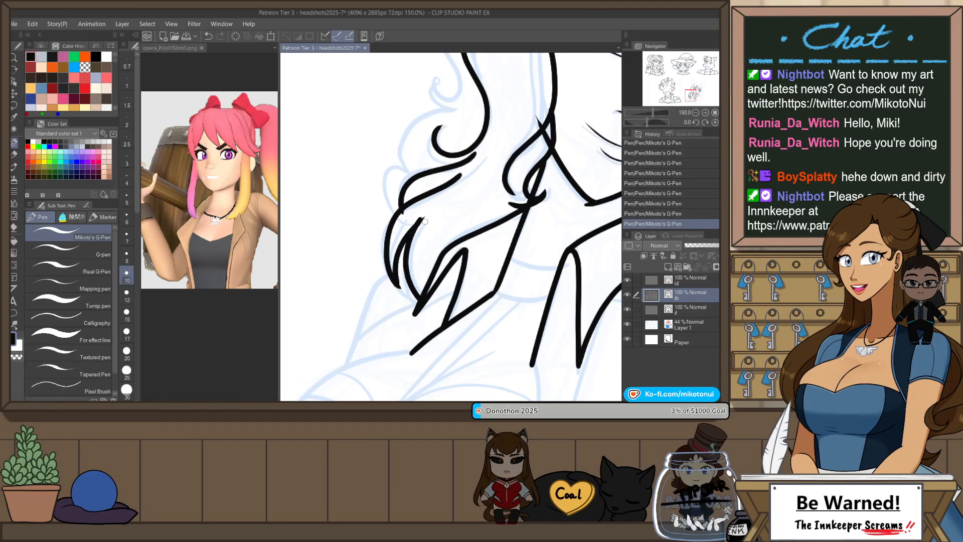
{"action": "left_click_drag", "start_coordinate": [420, 212], "coordinate": [371, 304]}
- Ink the headpiece wing's inner edge from the hair contour up to its pointed tip, with the first feather line
{"action": "left_click_drag", "start_coordinate": [426, 144], "coordinate": [384, 306]}
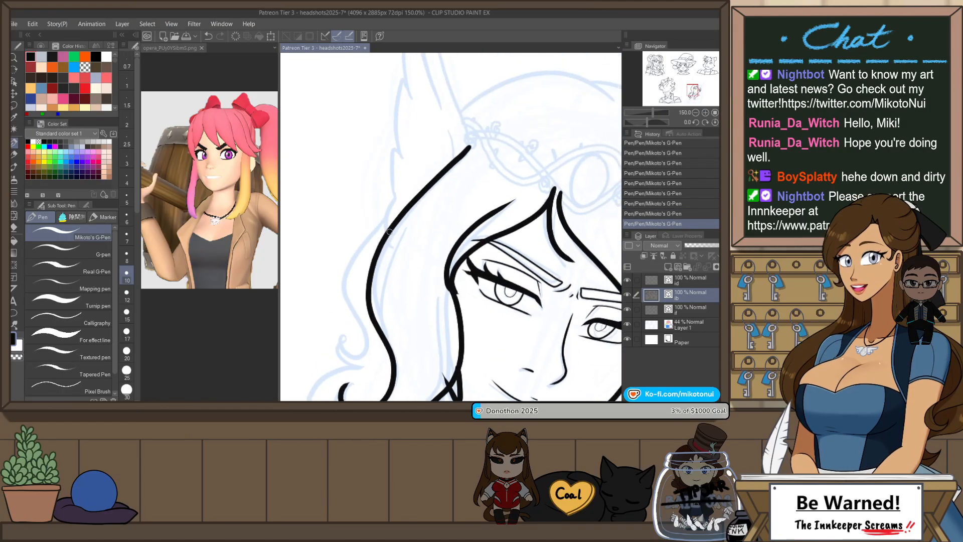
{"action": "left_click_drag", "start_coordinate": [389, 231], "coordinate": [370, 308]}
{"action": "left_click_drag", "start_coordinate": [450, 224], "coordinate": [418, 133]}
{"action": "left_click_drag", "start_coordinate": [440, 164], "coordinate": [443, 233]}
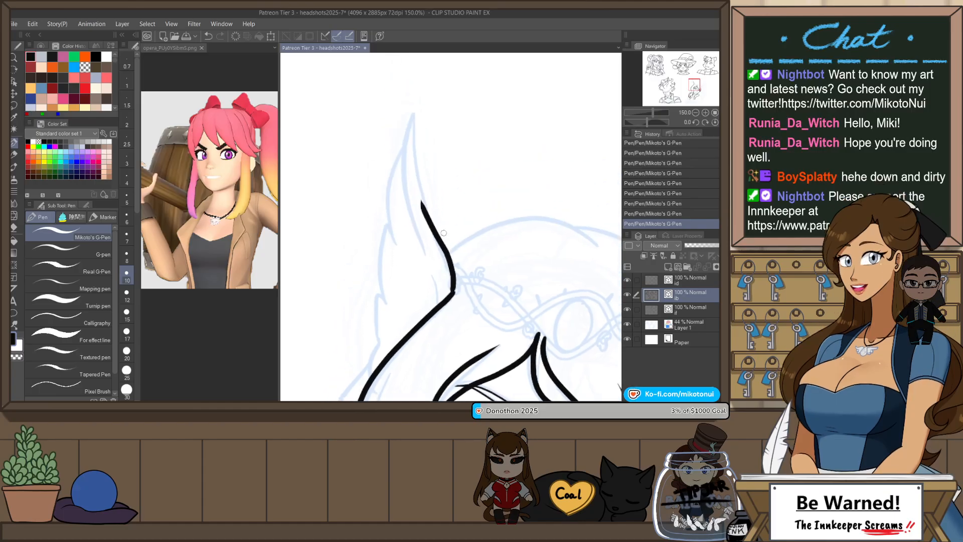
{"action": "key", "text": "ctrl+z"}
{"action": "mouse_move", "coordinate": [453, 291]}
{"action": "left_mouse_down"}
{"action": "mouse_move", "coordinate": [409, 176]}
{"action": "mouse_move", "coordinate": [415, 114]}
{"action": "mouse_move", "coordinate": [415, 246]}
{"action": "left_mouse_up"}
{"action": "key", "text": "ctrl+z"}
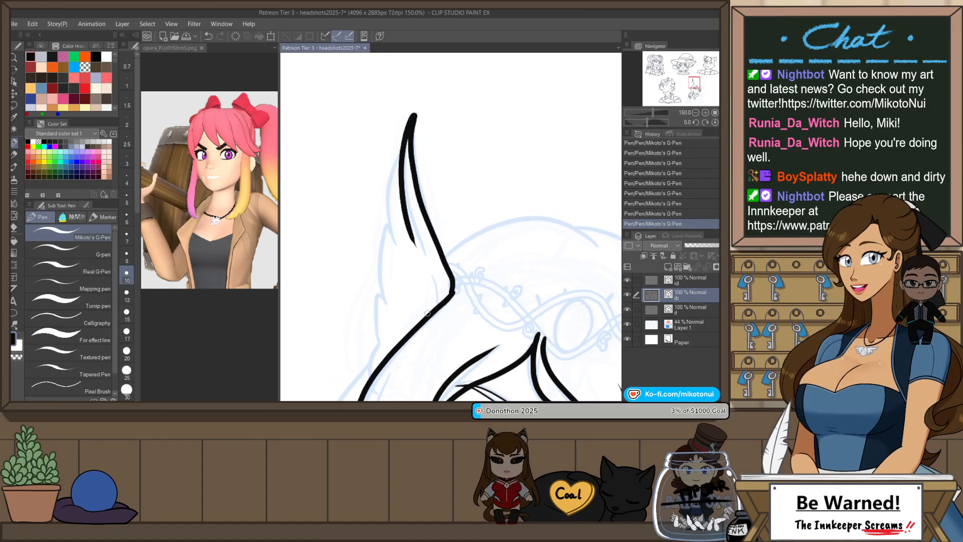
- Ink the stepped outer feathers and inner feather line of the same wing down to the hair
{"action": "mouse_move", "coordinate": [409, 128]}
{"action": "left_mouse_down"}
{"action": "mouse_move", "coordinate": [382, 221]}
{"action": "mouse_move", "coordinate": [395, 259]}
{"action": "mouse_move", "coordinate": [380, 289]}
{"action": "mouse_move", "coordinate": [387, 309]}
{"action": "mouse_move", "coordinate": [428, 224]}
{"action": "left_mouse_up"}
{"action": "key", "text": "ctrl+z"}
{"action": "left_click_drag", "start_coordinate": [418, 188], "coordinate": [417, 236]}
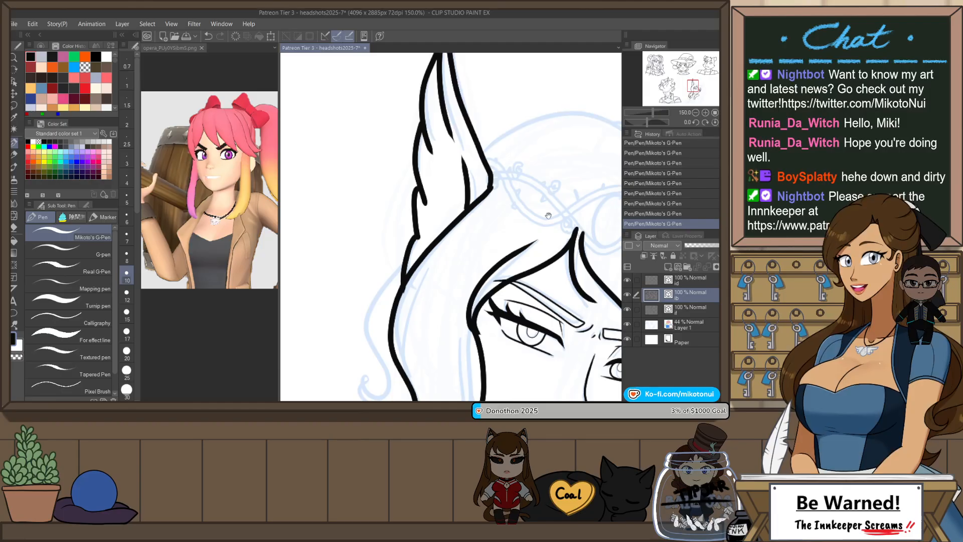
{"action": "mouse_move", "coordinate": [479, 150]}
{"action": "left_mouse_down"}
{"action": "mouse_move", "coordinate": [333, 157]}
{"action": "mouse_move", "coordinate": [486, 150]}
{"action": "mouse_move", "coordinate": [451, 190]}
{"action": "left_mouse_up"}
{"action": "key", "text": "ctrl+z"}
- Ink the top of the head as two overlapping hair arcs, flipping the canvas for the second side
{"action": "left_click_drag", "start_coordinate": [302, 172], "coordinate": [442, 163]}
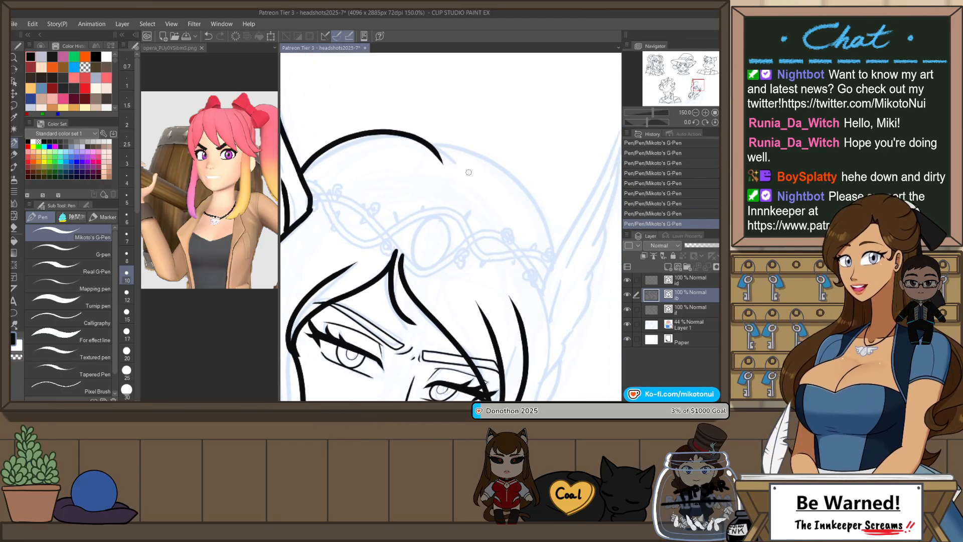
{"action": "key", "text": "h"}
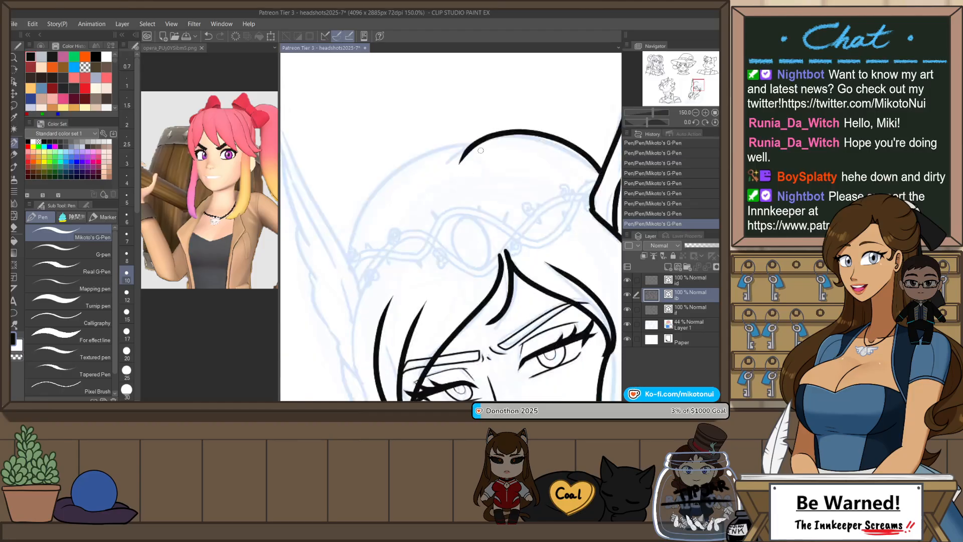
{"action": "mouse_move", "coordinate": [349, 263]}
{"action": "left_mouse_down"}
{"action": "mouse_move", "coordinate": [422, 153]}
{"action": "mouse_move", "coordinate": [471, 143]}
{"action": "mouse_move", "coordinate": [349, 252]}
{"action": "mouse_move", "coordinate": [483, 133]}
{"action": "left_mouse_up"}
{"action": "key", "text": "ctrl+z"}
{"action": "key", "text": "ctrl+z"}
{"action": "mouse_move", "coordinate": [347, 256]}
{"action": "left_mouse_down"}
{"action": "mouse_move", "coordinate": [381, 193]}
{"action": "mouse_move", "coordinate": [474, 142]}
{"action": "left_mouse_up"}
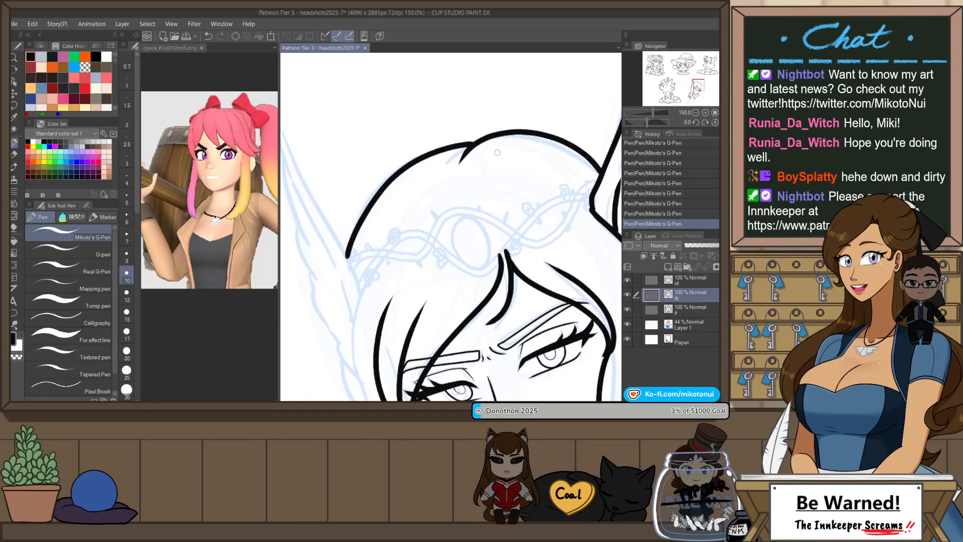
- Ink the inner edge of the second headpiece wing from its base to the tip on a rotated canvas
{"action": "left_click_drag", "start_coordinate": [455, 269], "coordinate": [541, 247]}
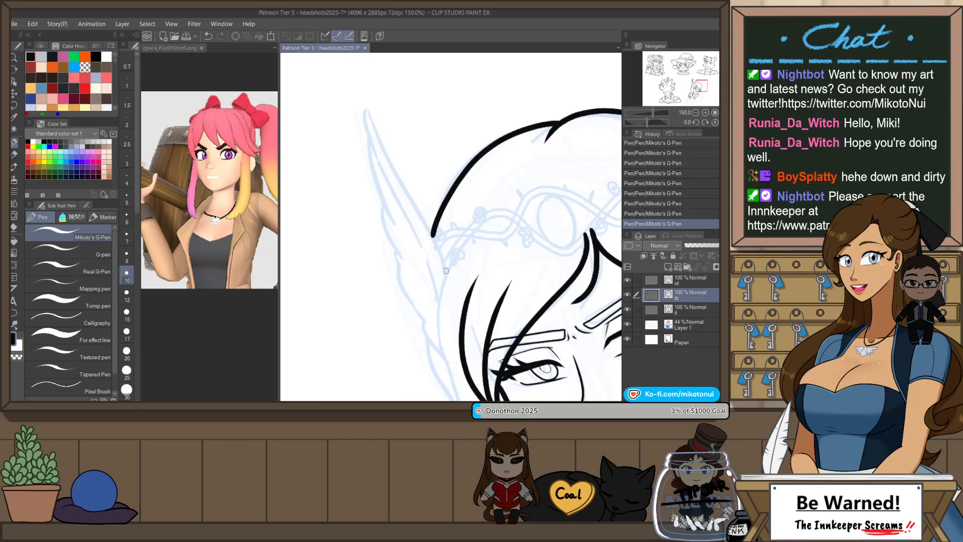
{"action": "left_click_drag", "start_coordinate": [446, 270], "coordinate": [374, 105]}
{"action": "key", "text": "r"}
{"action": "mouse_move", "coordinate": [509, 125]}
{"action": "left_mouse_down"}
{"action": "mouse_move", "coordinate": [536, 231]}
{"action": "mouse_move", "coordinate": [532, 255]}
{"action": "left_mouse_up"}
{"action": "key", "text": "ctrl+z"}
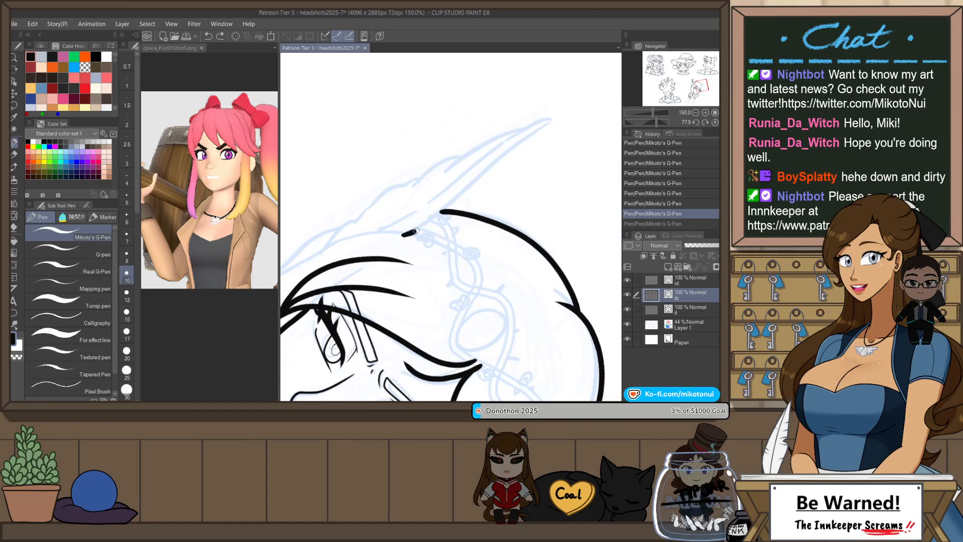
{"action": "mouse_move", "coordinate": [416, 231]}
{"action": "left_mouse_down"}
{"action": "mouse_move", "coordinate": [551, 118]}
{"action": "mouse_move", "coordinate": [437, 216]}
{"action": "mouse_move", "coordinate": [548, 121]}
{"action": "mouse_move", "coordinate": [432, 192]}
{"action": "left_mouse_up"}
{"action": "key", "text": "ctrl+z"}
{"action": "key", "text": "ctrl+z"}
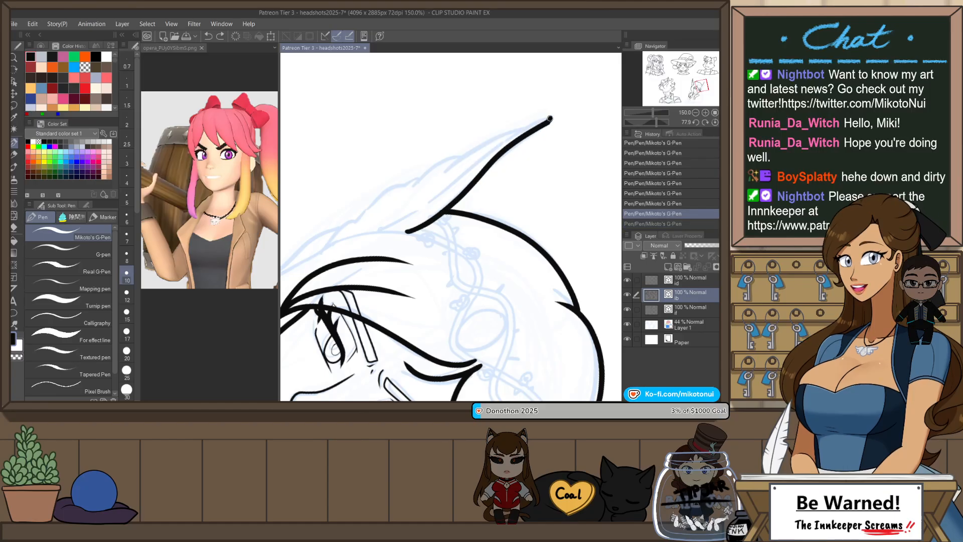
- Ink the second wing's long inner feathers and stepped outer feather edge, resetting the canvas rotation
{"action": "left_click_drag", "start_coordinate": [550, 118], "coordinate": [443, 190]}
{"action": "left_click_drag", "start_coordinate": [368, 232], "coordinate": [459, 176]}
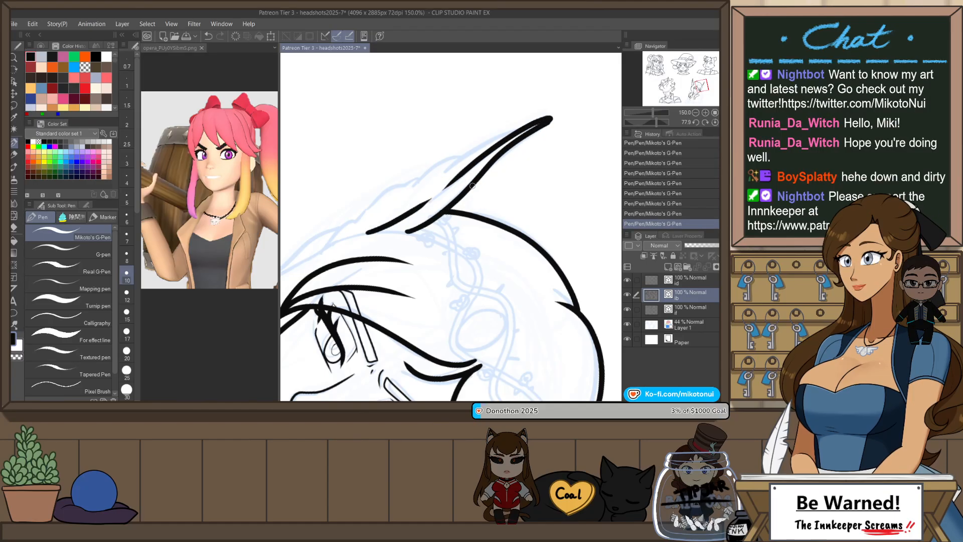
{"action": "key", "text": "ctrl+at"}
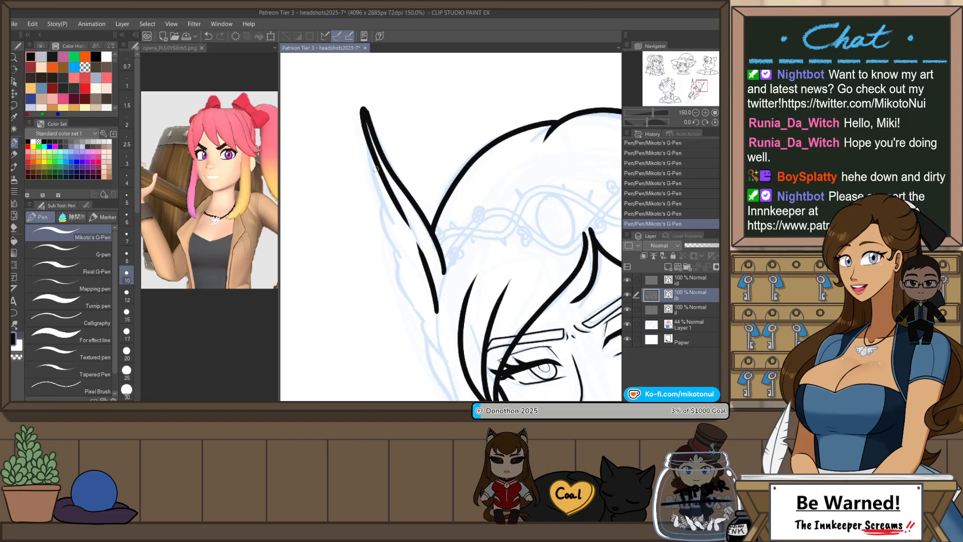
{"action": "key", "text": "ctrl+z"}
{"action": "left_click_drag", "start_coordinate": [368, 149], "coordinate": [405, 270]}
{"action": "left_click_drag", "start_coordinate": [426, 310], "coordinate": [419, 229]}
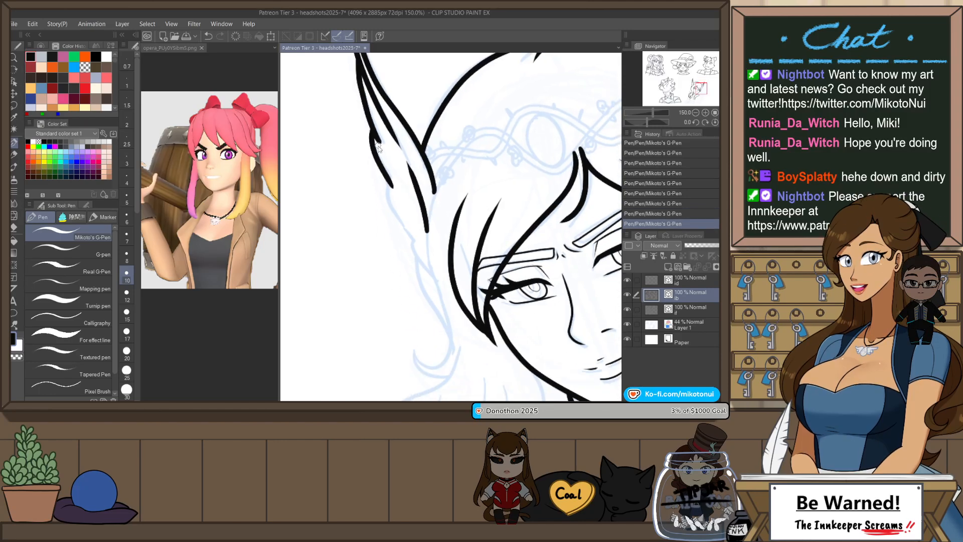
{"action": "key", "text": "ctrl+z"}
{"action": "left_click_drag", "start_coordinate": [371, 124], "coordinate": [413, 240]}
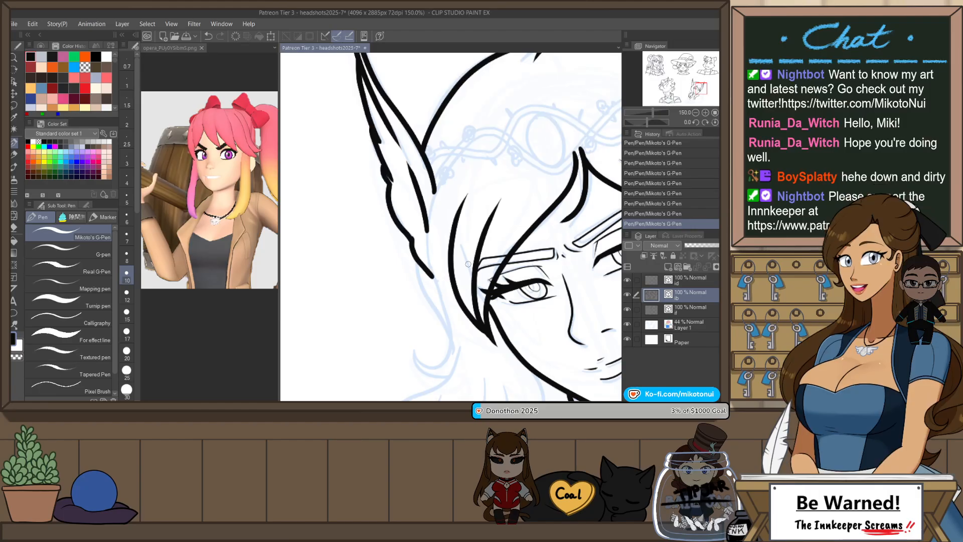
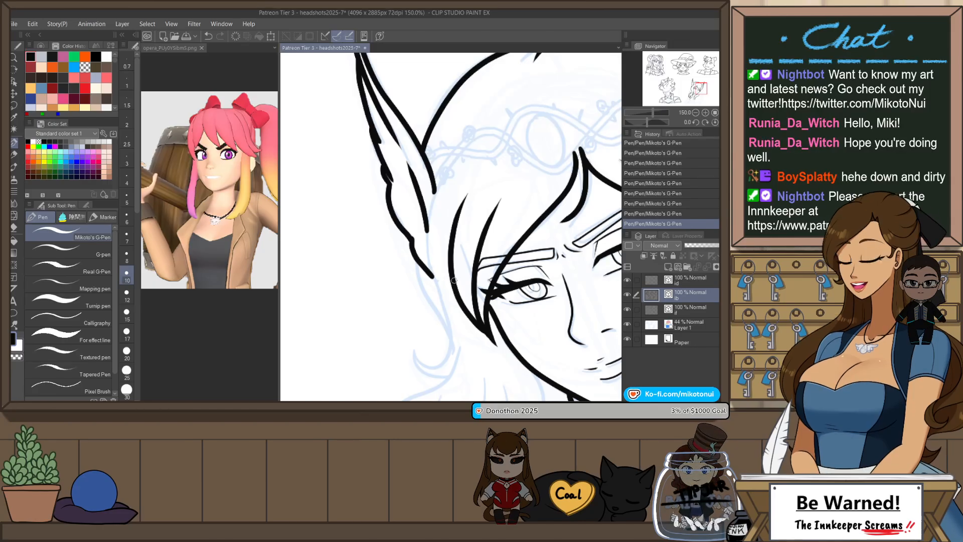
- Ink the outer hair lock from the wing's base past the cheek to an upturned curl, redrawing the stroke until it fits
{"action": "left_click_drag", "start_coordinate": [446, 346], "coordinate": [390, 267]}
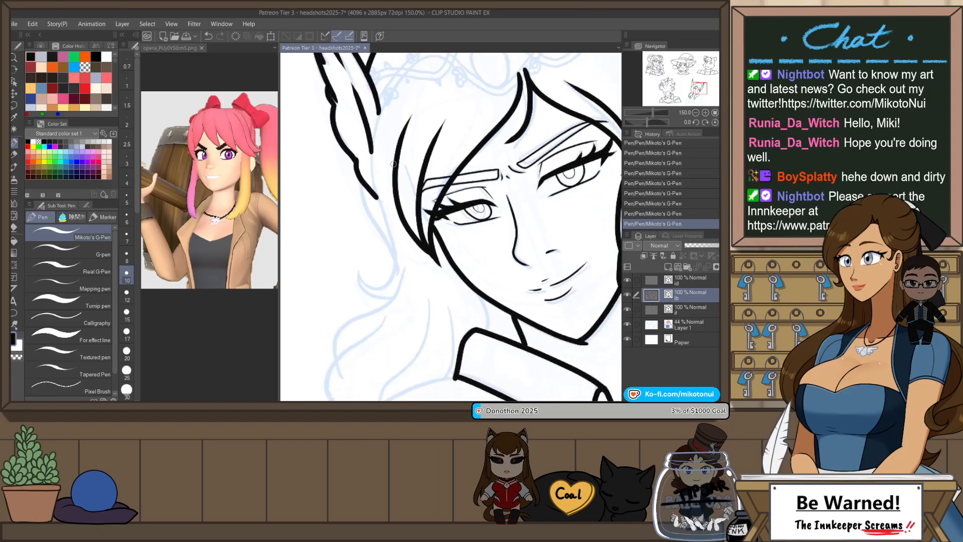
{"action": "mouse_move", "coordinate": [383, 99]}
{"action": "left_mouse_down"}
{"action": "mouse_move", "coordinate": [377, 198]}
{"action": "mouse_move", "coordinate": [379, 109]}
{"action": "mouse_move", "coordinate": [396, 267]}
{"action": "mouse_move", "coordinate": [371, 288]}
{"action": "mouse_move", "coordinate": [382, 100]}
{"action": "mouse_move", "coordinate": [393, 253]}
{"action": "mouse_move", "coordinate": [352, 273]}
{"action": "left_mouse_up"}
{"action": "key", "text": "ctrl+z"}
{"action": "key", "text": "ctrl+z"}
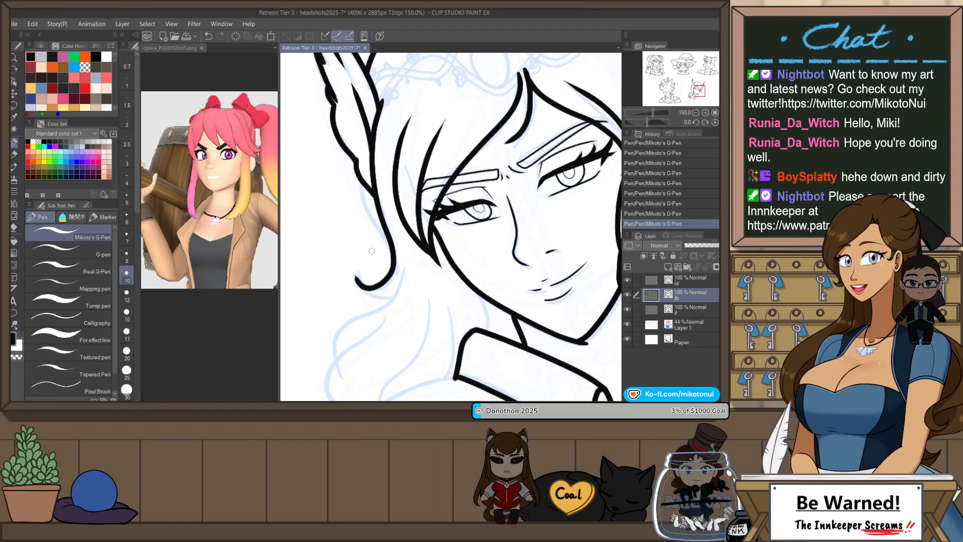
{"action": "key", "text": "ctrl+z"}
{"action": "mouse_move", "coordinate": [383, 95]}
{"action": "left_mouse_down"}
{"action": "mouse_move", "coordinate": [394, 239]}
{"action": "mouse_move", "coordinate": [352, 274]}
{"action": "left_mouse_up"}
{"action": "key", "text": "ctrl+z"}
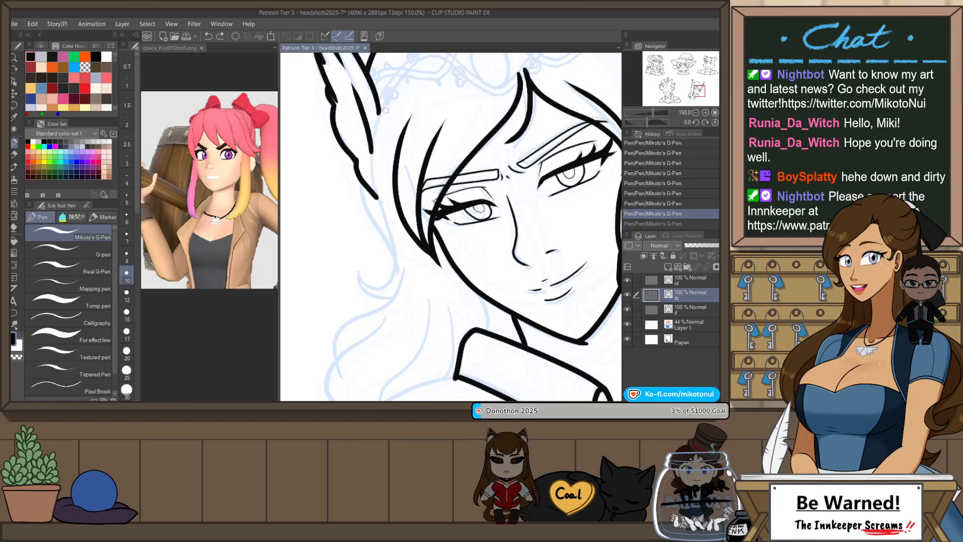
{"action": "mouse_move", "coordinate": [384, 100]}
{"action": "left_mouse_down"}
{"action": "mouse_move", "coordinate": [364, 282]}
{"action": "mouse_move", "coordinate": [383, 118]}
{"action": "left_mouse_up"}
{"action": "key", "text": "ctrl+z"}
{"action": "left_click_drag", "start_coordinate": [373, 181], "coordinate": [354, 275]}
{"action": "key", "text": "ctrl+z"}
{"action": "mouse_move", "coordinate": [384, 95]}
{"action": "left_mouse_down"}
{"action": "mouse_move", "coordinate": [394, 226]}
{"action": "mouse_move", "coordinate": [355, 274]}
{"action": "mouse_move", "coordinate": [402, 270]}
{"action": "mouse_move", "coordinate": [358, 282]}
{"action": "mouse_move", "coordinate": [401, 289]}
{"action": "left_mouse_up"}
{"action": "key", "text": "ctrl+z"}
{"action": "key", "text": "ctrl+z"}
{"action": "key", "text": "ctrl+z"}
{"action": "key", "text": "ctrl+z"}
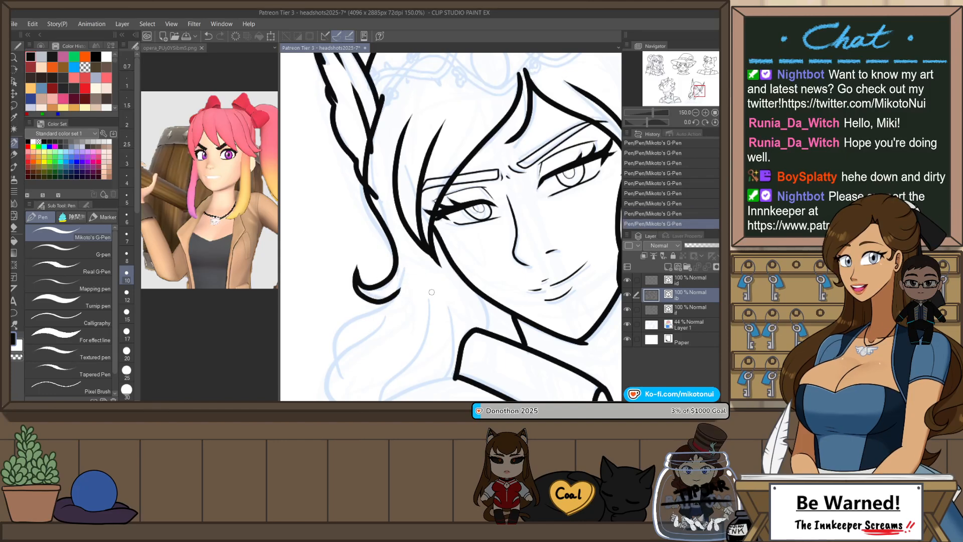
- Flip the canvas and ink the short hooked line that wraps under the hair curl
{"action": "key", "text": "h"}
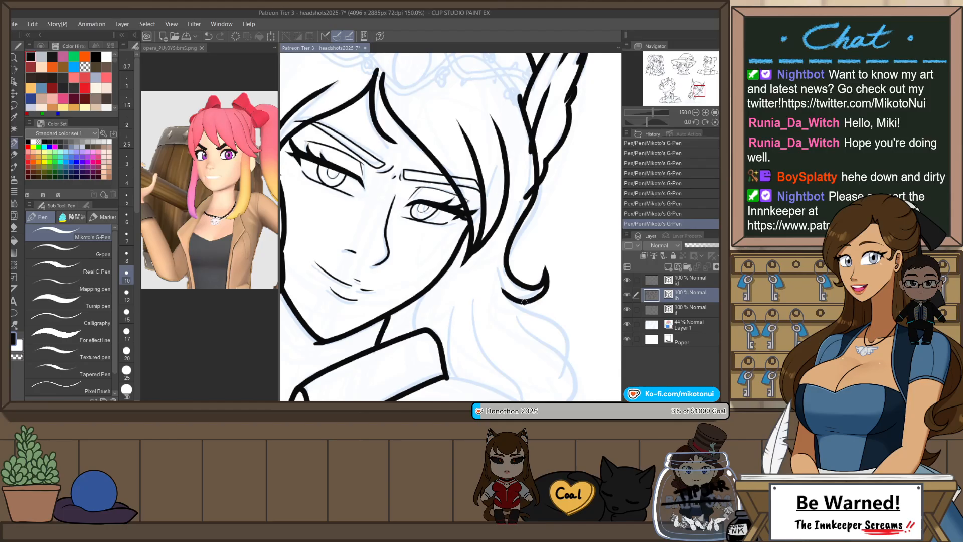
{"action": "mouse_move", "coordinate": [524, 302]}
{"action": "left_mouse_down"}
{"action": "mouse_move", "coordinate": [437, 197]}
{"action": "mouse_move", "coordinate": [481, 202]}
{"action": "left_mouse_up"}
{"action": "key", "text": "ctrl+z"}
{"action": "key", "text": "ctrl+z"}
{"action": "key", "text": "ctrl+z"}
{"action": "key", "text": "ctrl+z"}
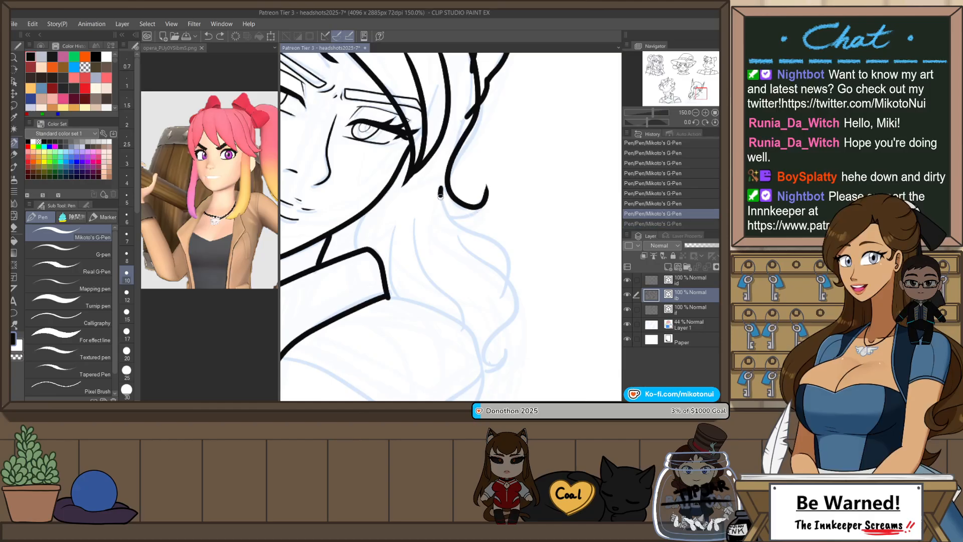
{"action": "key", "text": "ctrl+z"}
{"action": "key", "text": "ctrl+z"}
{"action": "mouse_move", "coordinate": [479, 203]}
{"action": "left_mouse_down"}
{"action": "mouse_move", "coordinate": [437, 194]}
{"action": "mouse_move", "coordinate": [480, 199]}
{"action": "mouse_move", "coordinate": [447, 211]}
{"action": "mouse_move", "coordinate": [484, 200]}
{"action": "left_mouse_up"}
{"action": "key", "text": "ctrl+z"}
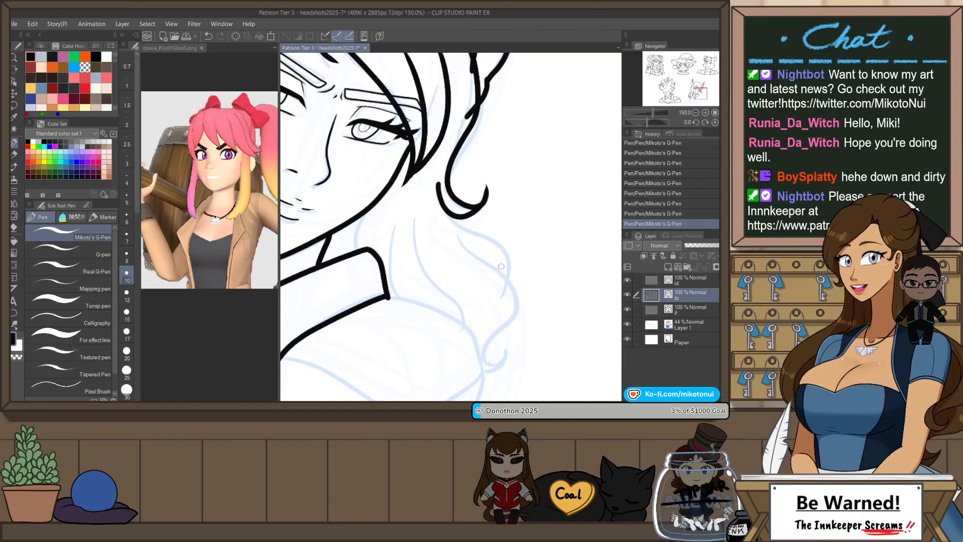
- Ink the upper outer wave of the next hair lock below the curl on a rotated canvas, then reset the rotation
{"action": "key", "text": "r"}
{"action": "mouse_move", "coordinate": [501, 266]}
{"action": "left_mouse_down"}
{"action": "mouse_move", "coordinate": [502, 191]}
{"action": "mouse_move", "coordinate": [447, 146]}
{"action": "mouse_move", "coordinate": [501, 142]}
{"action": "mouse_move", "coordinate": [507, 150]}
{"action": "left_mouse_up"}
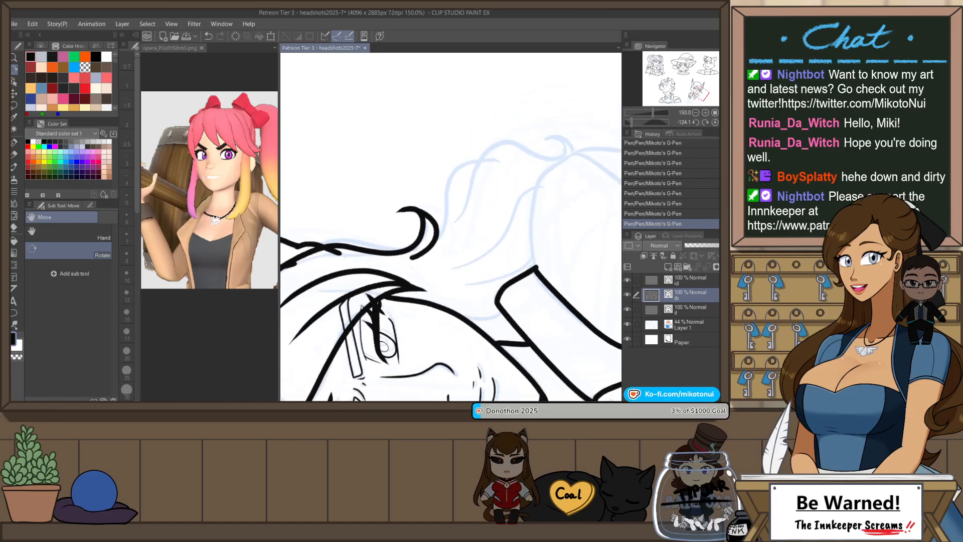
{"action": "key", "text": "space"}
{"action": "mouse_move", "coordinate": [470, 218]}
{"action": "left_mouse_down"}
{"action": "mouse_move", "coordinate": [414, 269]}
{"action": "mouse_move", "coordinate": [385, 273]}
{"action": "mouse_move", "coordinate": [434, 204]}
{"action": "left_mouse_up"}
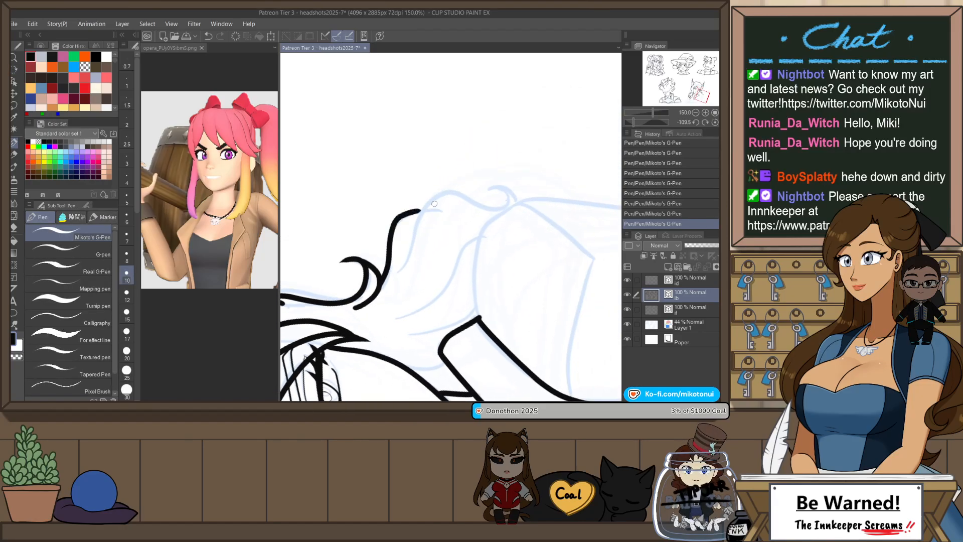
{"action": "key", "text": "ctrl+z"}
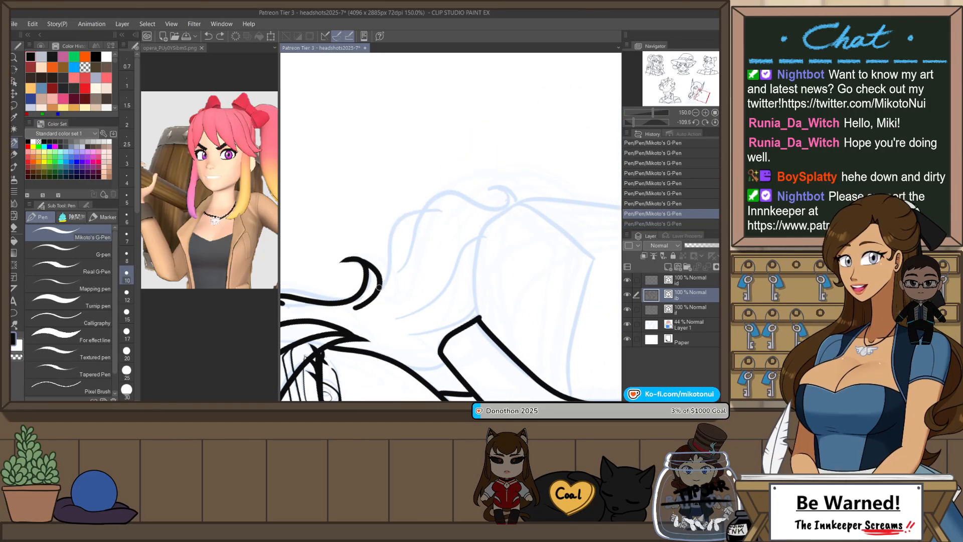
{"action": "mouse_move", "coordinate": [380, 287]}
{"action": "left_mouse_down"}
{"action": "mouse_move", "coordinate": [386, 238]}
{"action": "mouse_move", "coordinate": [428, 210]}
{"action": "left_mouse_up"}
{"action": "key", "text": "ctrl+@"}
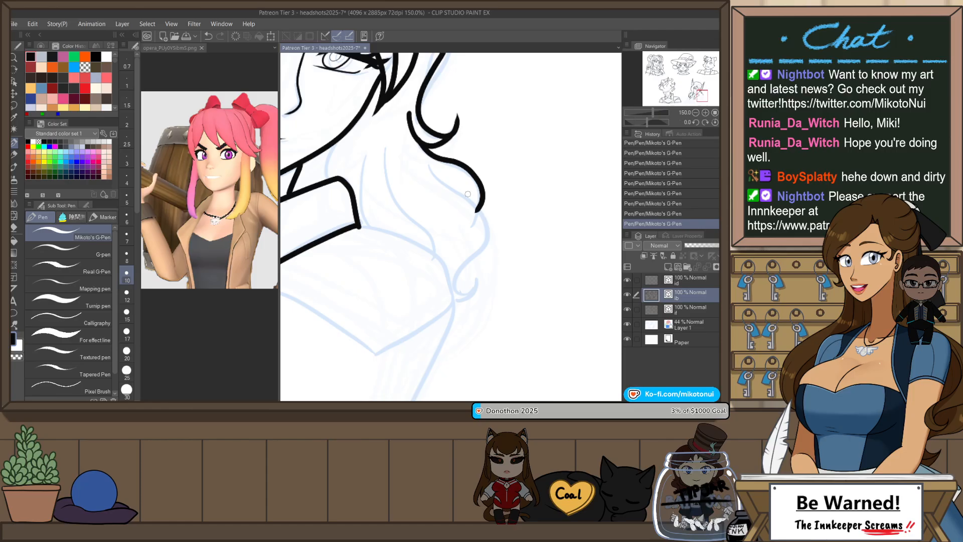
- Ink the lower wave of the same hair lock down to its hooked tip above the shoulder
{"action": "key", "text": "ctrl+z"}
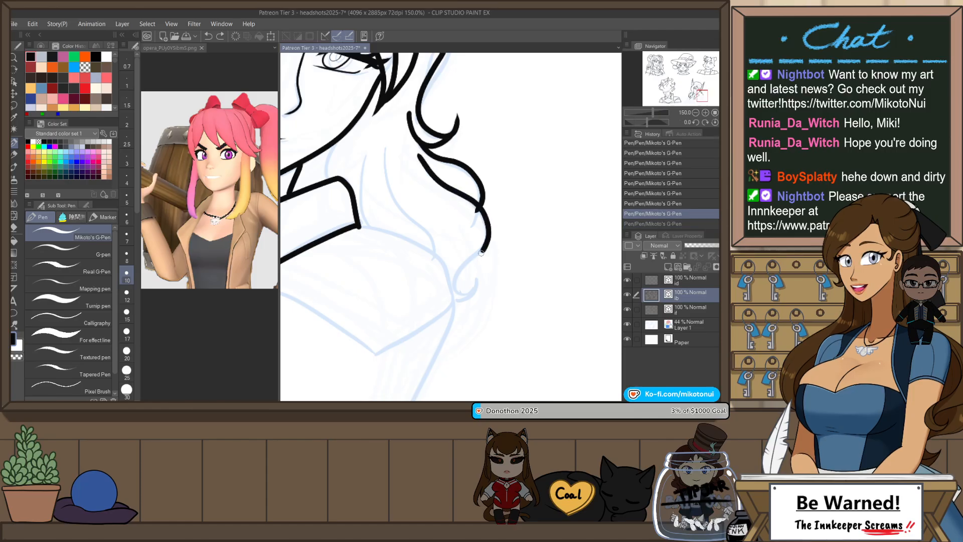
{"action": "left_click_drag", "start_coordinate": [480, 252], "coordinate": [459, 303]}
{"action": "key", "text": "ctrl+z"}
{"action": "left_click_drag", "start_coordinate": [489, 240], "coordinate": [467, 286]}
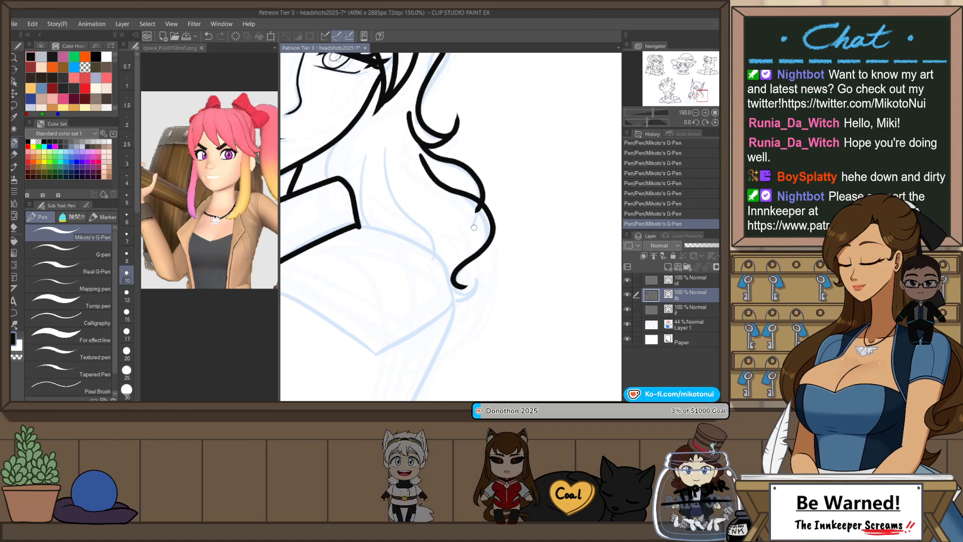
- Flip the canvas back, close the curl at the lock's tip and ink the inner hair line toward the shoulder
{"action": "key", "text": "h"}
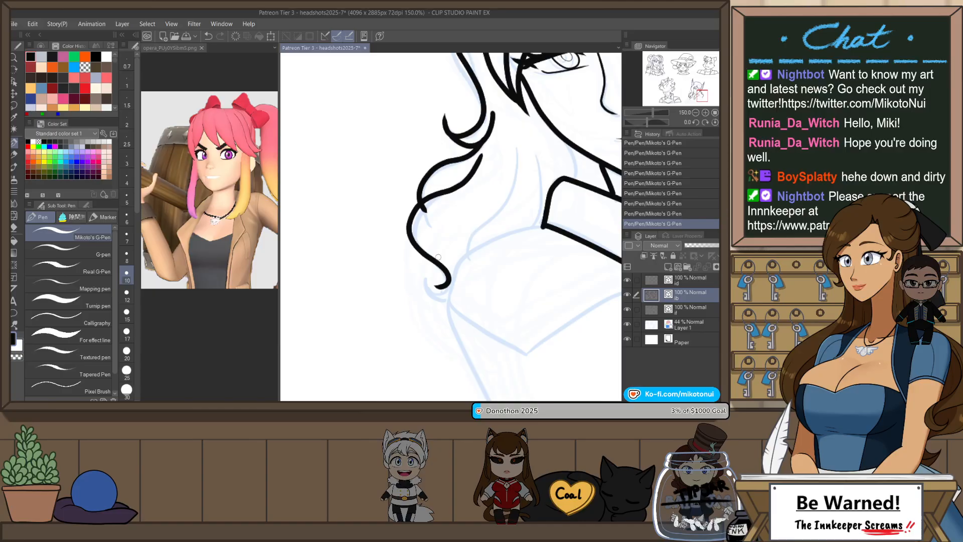
{"action": "mouse_move", "coordinate": [448, 284]}
{"action": "left_mouse_down"}
{"action": "mouse_move", "coordinate": [427, 280]}
{"action": "mouse_move", "coordinate": [429, 271]}
{"action": "left_mouse_up"}
{"action": "key", "text": "ctrl+z"}
{"action": "mouse_move", "coordinate": [497, 256]}
{"action": "left_mouse_down"}
{"action": "mouse_move", "coordinate": [418, 308]}
{"action": "mouse_move", "coordinate": [437, 208]}
{"action": "left_mouse_up"}
{"action": "key", "text": "ctrl+z"}
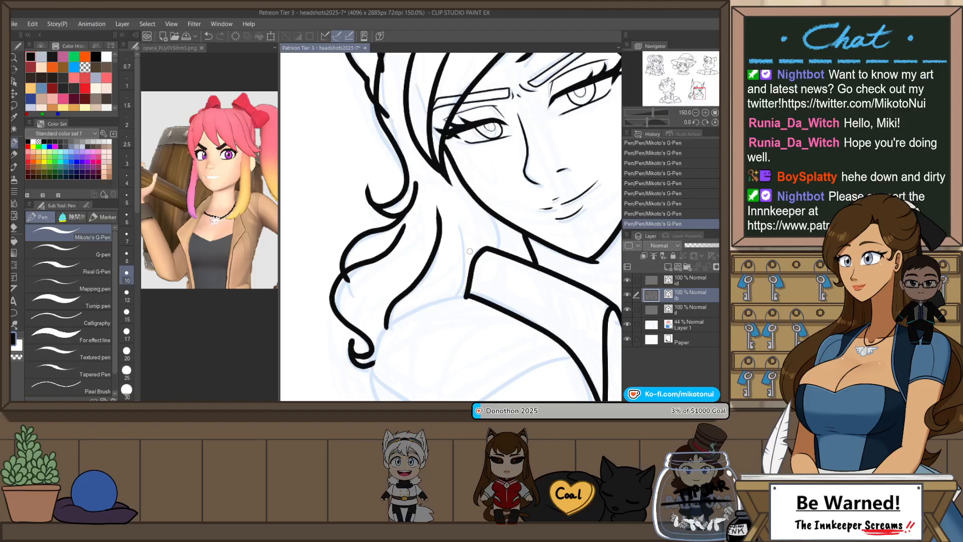
- Ink the short strand joining the fringe tip to the inner hair line and the hair line behind the jaw to the collar
{"action": "key", "text": "ctrl+z"}
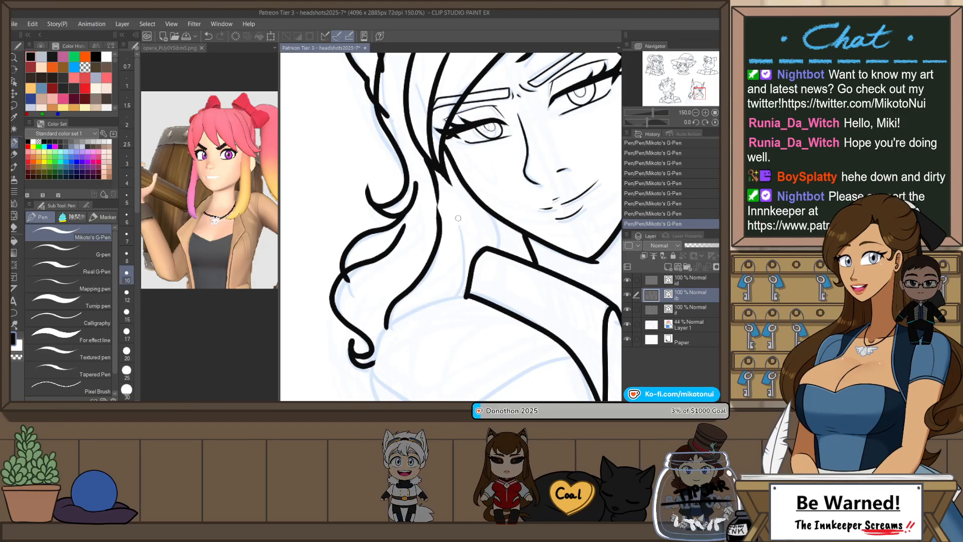
{"action": "left_click_drag", "start_coordinate": [426, 158], "coordinate": [442, 206]}
{"action": "key", "text": "ctrl+z"}
{"action": "left_click_drag", "start_coordinate": [426, 159], "coordinate": [439, 206]}
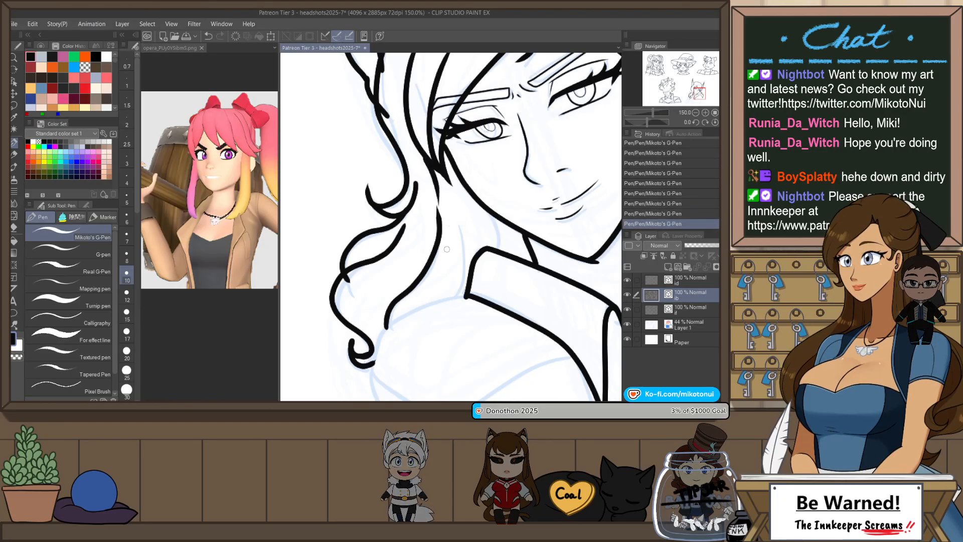
{"action": "key", "text": "ctrl+z"}
{"action": "left_click_drag", "start_coordinate": [425, 156], "coordinate": [433, 195]}
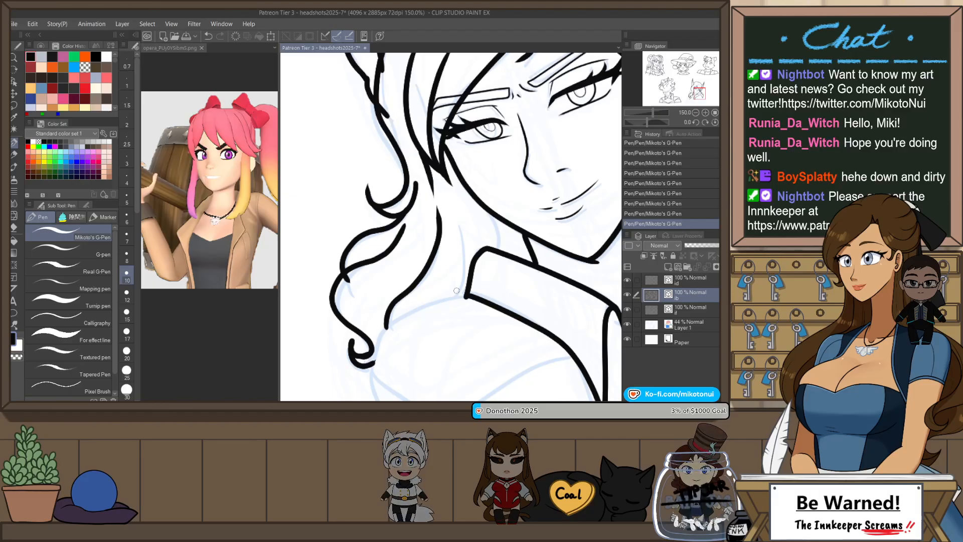
{"action": "key", "text": "ctrl+z"}
{"action": "left_click_drag", "start_coordinate": [520, 245], "coordinate": [477, 277]}
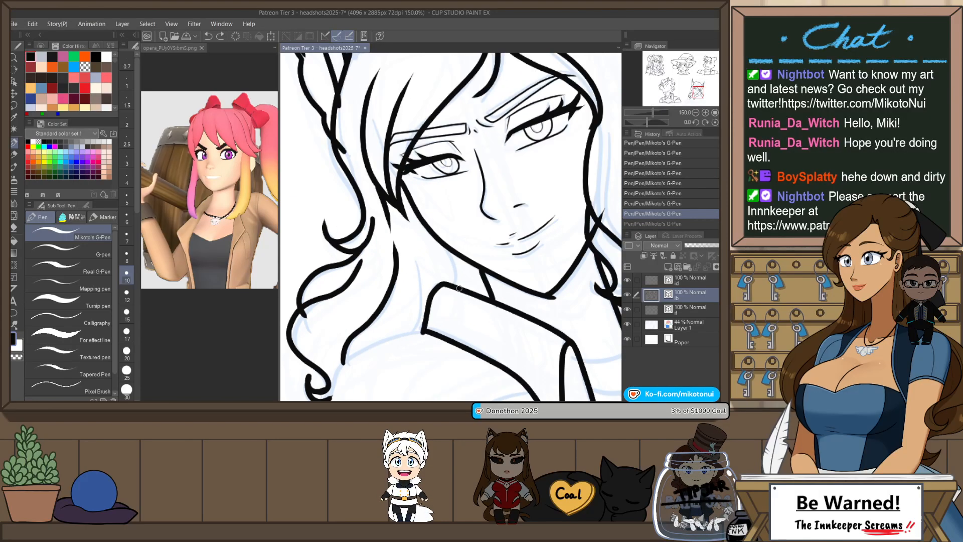
{"action": "key", "text": "ctrl+y"}
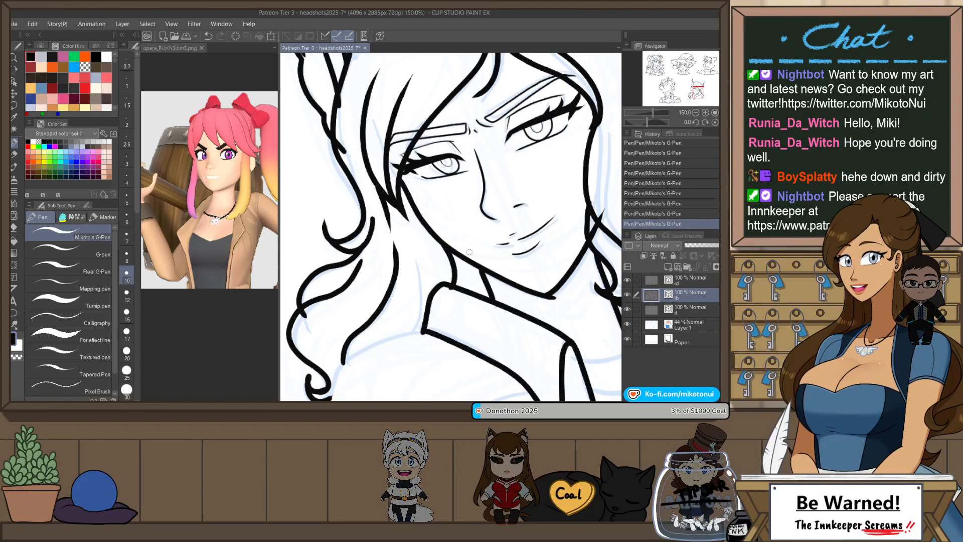
- Ink the rounded shoulder contour from the collar's outer corner down past the hair on a rotated canvas
{"action": "scroll", "coordinate": [476, 209], "scroll_direction": "down", "scroll_amount": 3}
{"action": "scroll", "coordinate": [548, 244], "scroll_direction": "up", "scroll_amount": 1}
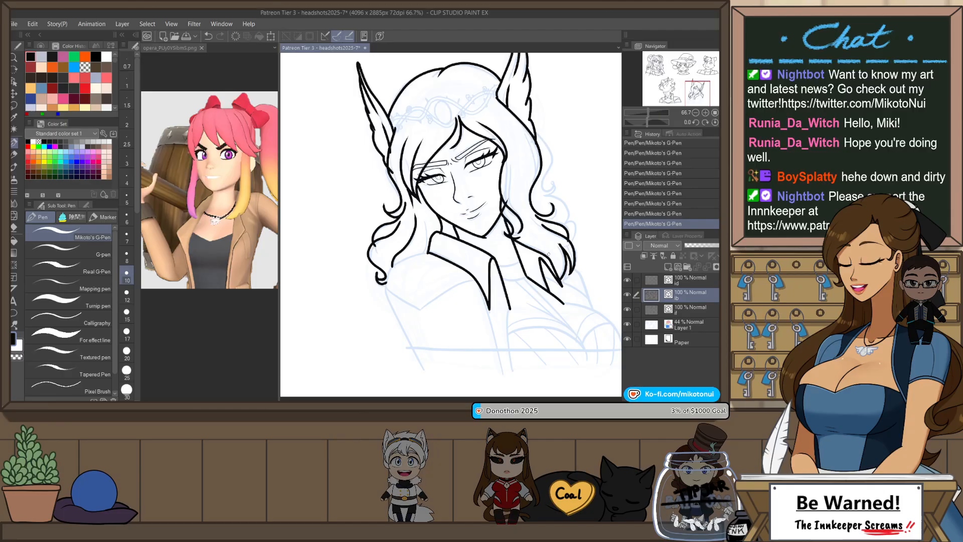
{"action": "left_click_drag", "start_coordinate": [548, 254], "coordinate": [550, 209]}
{"action": "scroll", "coordinate": [431, 284], "scroll_direction": "up", "scroll_amount": 3}
{"action": "left_click_drag", "start_coordinate": [431, 285], "coordinate": [469, 213]}
{"action": "key", "text": "ctrl+z"}
{"action": "mouse_move", "coordinate": [500, 137]}
{"action": "left_mouse_down"}
{"action": "mouse_move", "coordinate": [421, 234]}
{"action": "mouse_move", "coordinate": [427, 271]}
{"action": "left_mouse_up"}
{"action": "key", "text": "ctrl+z"}
{"action": "left_click_drag", "start_coordinate": [423, 222], "coordinate": [438, 311]}
- Ink the lower edge of the shoulder panel and its inner edge back up to the collar
{"action": "scroll", "coordinate": [481, 154], "scroll_direction": "down", "scroll_amount": 2}
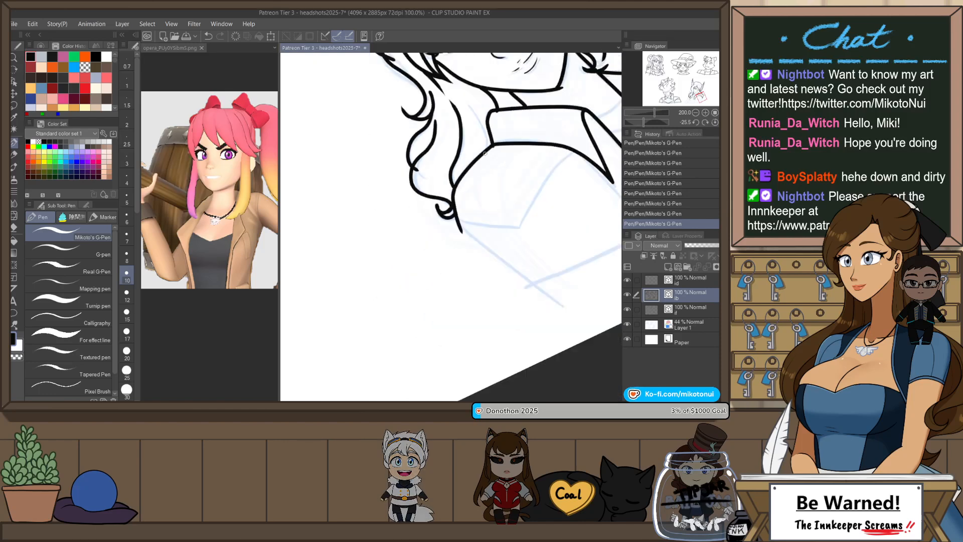
{"action": "left_click_drag", "start_coordinate": [556, 195], "coordinate": [503, 233]}
{"action": "scroll", "coordinate": [418, 248], "scroll_direction": "up", "scroll_amount": 1}
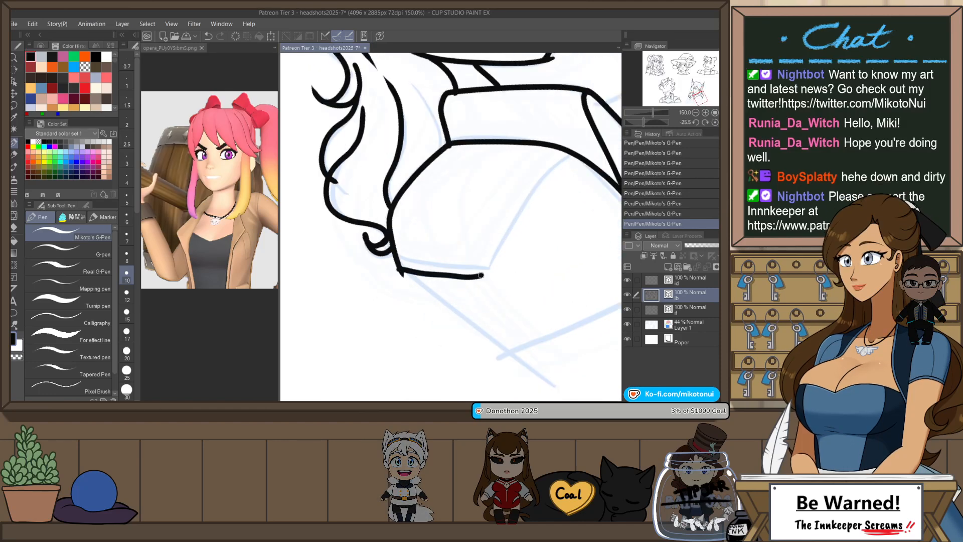
{"action": "left_click_drag", "start_coordinate": [481, 274], "coordinate": [575, 153]}
- Ink the outer arm line from the shoulder panel's corner down to the sketched cut-off line, then reset the canvas rotation
{"action": "left_click_drag", "start_coordinate": [518, 208], "coordinate": [508, 271]}
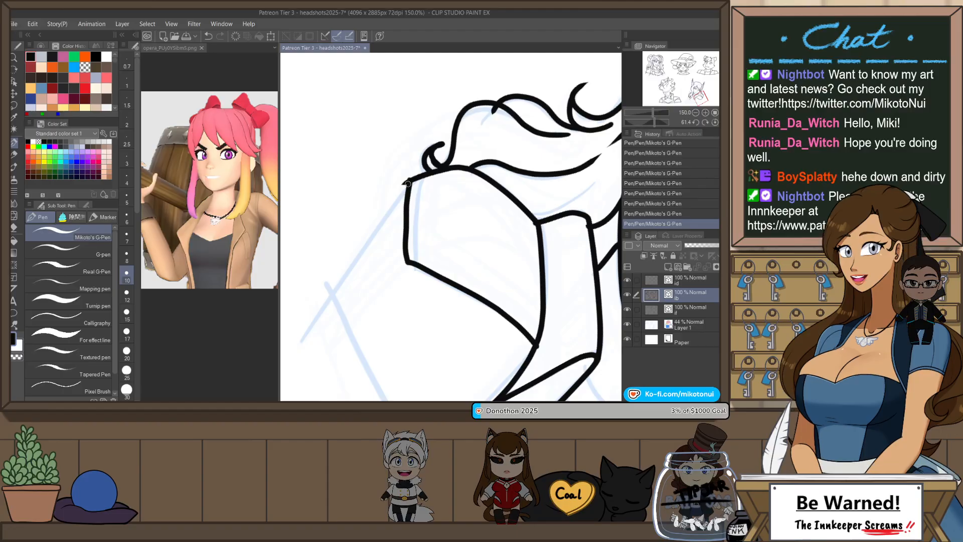
{"action": "left_click_drag", "start_coordinate": [408, 184], "coordinate": [338, 300]}
{"action": "key", "text": "ctrl+z"}
{"action": "left_click_drag", "start_coordinate": [408, 183], "coordinate": [331, 299]}
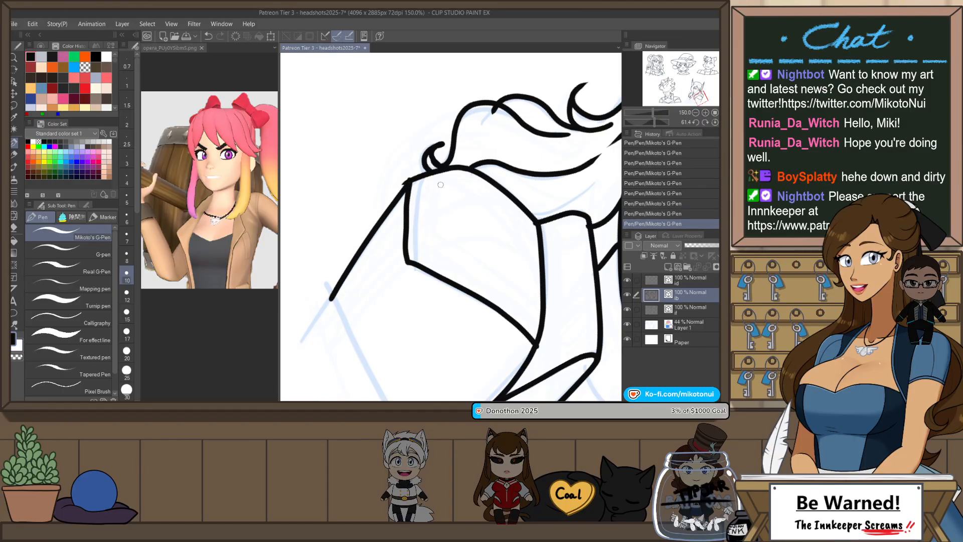
{"action": "scroll", "coordinate": [488, 160], "scroll_direction": "down", "scroll_amount": 3}
{"action": "key", "text": "ctrl+at"}
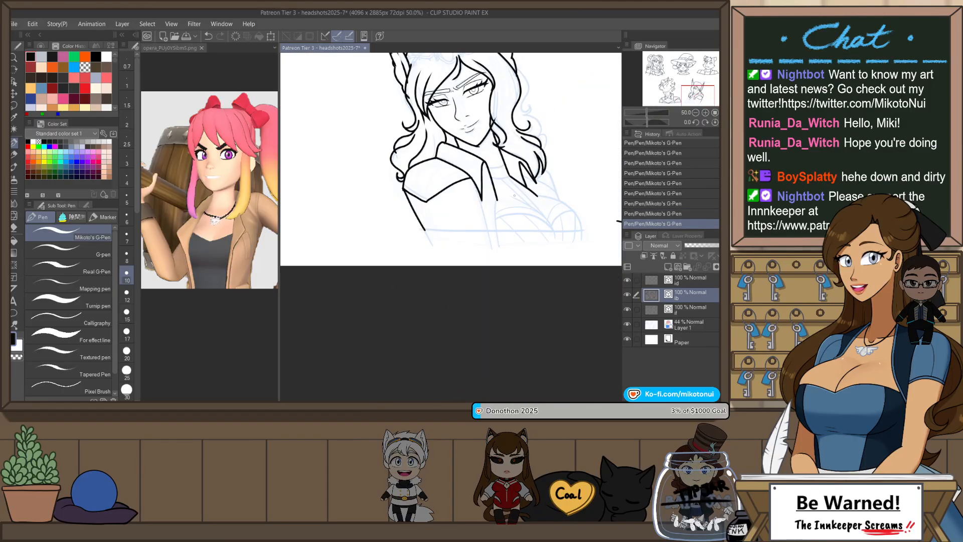
- Flip the canvas and redraw the inner arm line from the shoulder panel's inner corner down to the cut-off line
{"action": "key", "text": "h"}
{"action": "scroll", "coordinate": [421, 207], "scroll_direction": "up", "scroll_amount": 2}
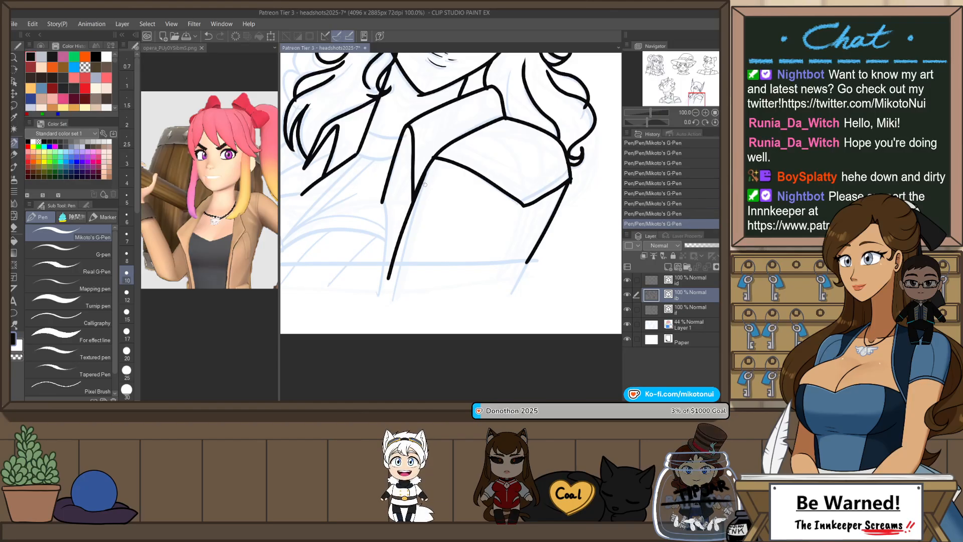
{"action": "key", "text": "ctrl+z"}
{"action": "left_click_drag", "start_coordinate": [424, 173], "coordinate": [392, 280]}
{"action": "scroll", "coordinate": [482, 232], "scroll_direction": "down", "scroll_amount": 2}
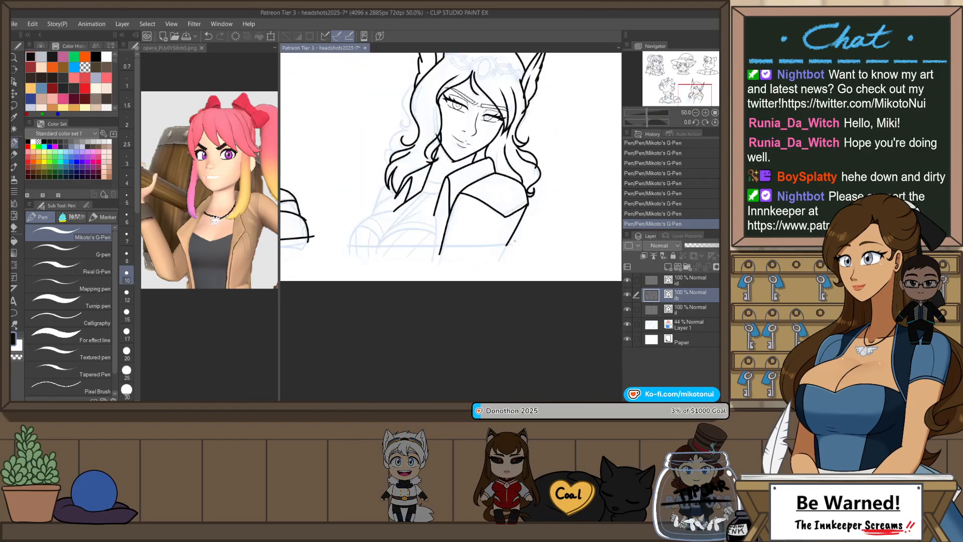
- Ink the far side contour of the chest from the collar tip to the cut-off line on a rotated canvas, redrawing it for shape
{"action": "key", "text": "r"}
{"action": "left_click_drag", "start_coordinate": [372, 222], "coordinate": [384, 267]}
{"action": "scroll", "coordinate": [384, 268], "scroll_direction": "up", "scroll_amount": 2}
{"action": "key", "text": "p"}
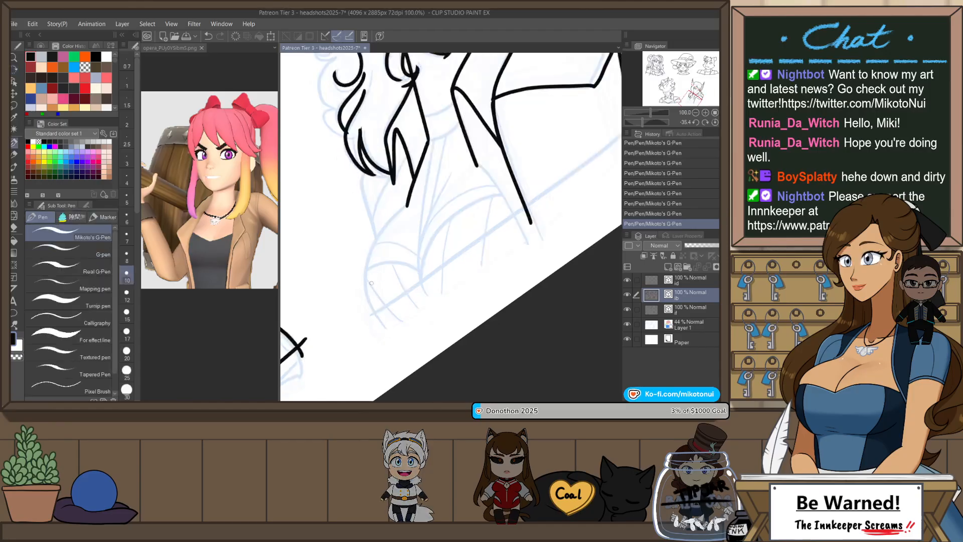
{"action": "key", "text": "ctrl+z"}
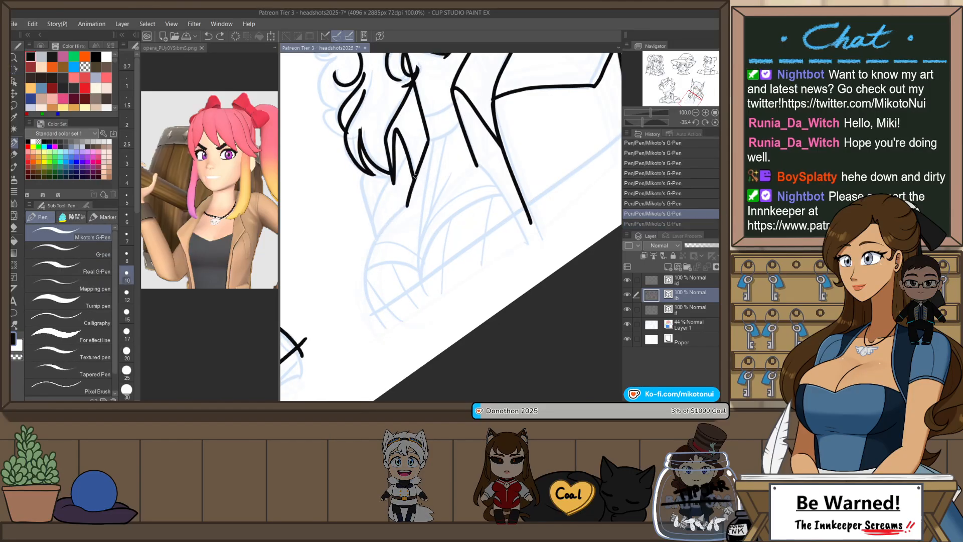
{"action": "left_click_drag", "start_coordinate": [415, 177], "coordinate": [362, 306]}
{"action": "key", "text": "ctrl+z"}
{"action": "mouse_move", "coordinate": [414, 177]}
{"action": "left_mouse_down"}
{"action": "mouse_move", "coordinate": [353, 290]}
{"action": "mouse_move", "coordinate": [377, 230]}
{"action": "mouse_move", "coordinate": [371, 316]}
{"action": "left_mouse_up"}
{"action": "key", "text": "ctrl+z"}
{"action": "scroll", "coordinate": [393, 243], "scroll_direction": "up", "scroll_amount": 1}
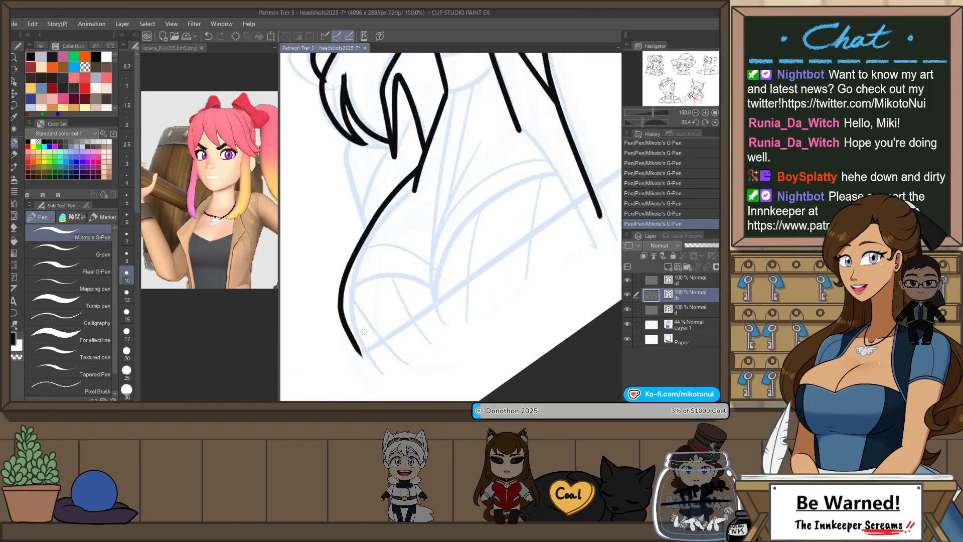
{"action": "key", "text": "ctrl+z"}
{"action": "left_click_drag", "start_coordinate": [412, 187], "coordinate": [416, 177]}
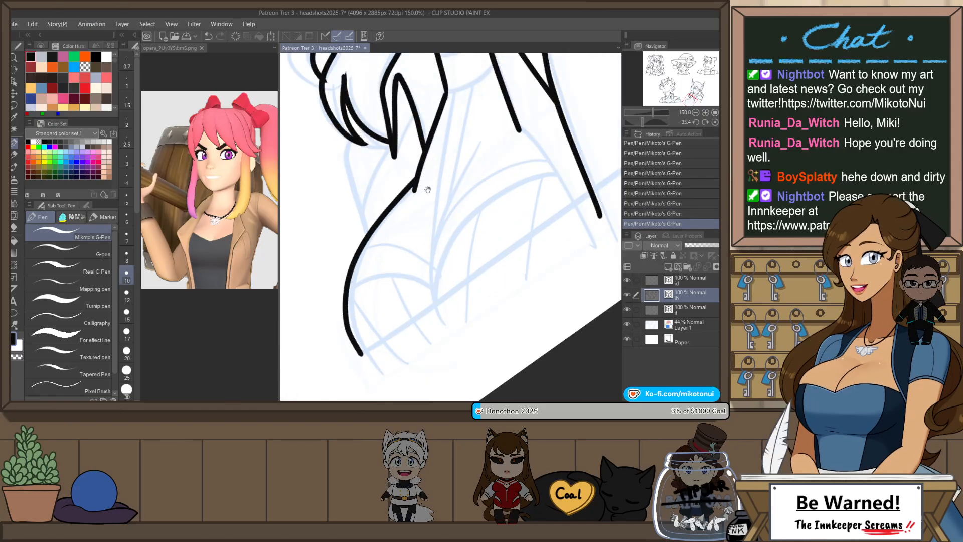
{"action": "scroll", "coordinate": [405, 299], "scroll_direction": "up", "scroll_amount": 3}
{"action": "key", "text": "ctrl+z"}
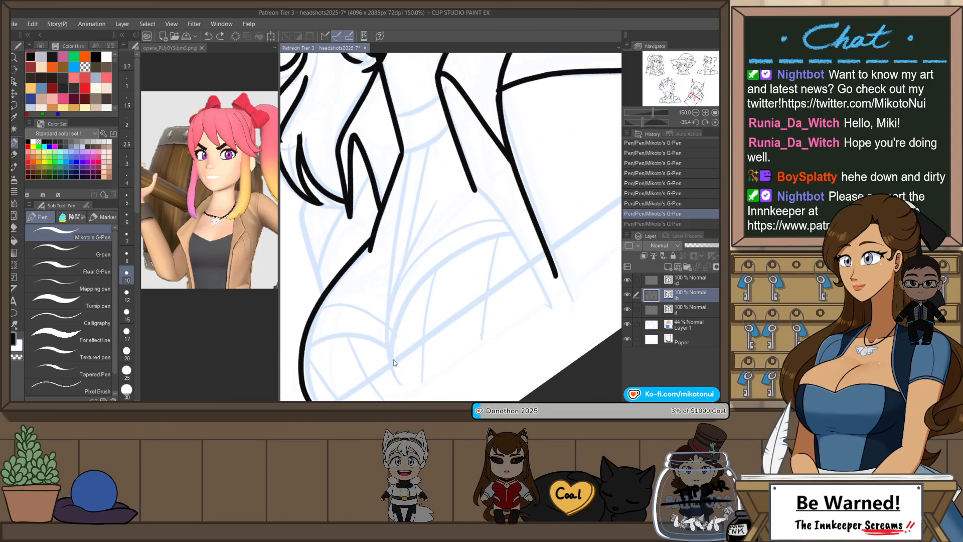
- Ink the chest's centre curve, extend the lapel edge downward and ink the top edges of the bodice
{"action": "mouse_move", "coordinate": [392, 362]}
{"action": "left_mouse_down"}
{"action": "mouse_move", "coordinate": [427, 207]}
{"action": "mouse_move", "coordinate": [451, 175]}
{"action": "mouse_move", "coordinate": [522, 273]}
{"action": "left_mouse_up"}
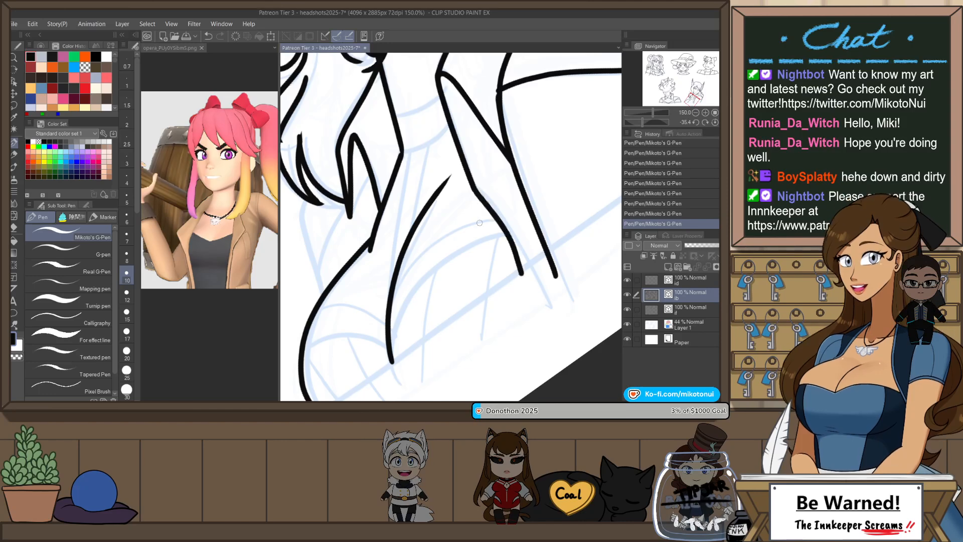
{"action": "left_click_drag", "start_coordinate": [408, 334], "coordinate": [495, 254]}
{"action": "key", "text": "ctrl+z"}
{"action": "left_click_drag", "start_coordinate": [385, 275], "coordinate": [472, 268]}
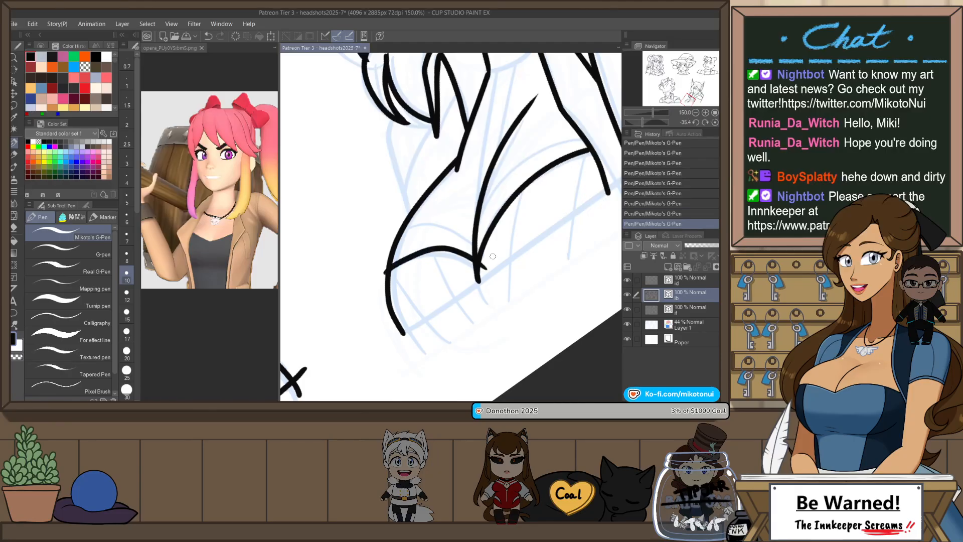
- Redraw the top edge of the far bodice cup so it curves into the centre point
{"action": "key", "text": "ctrl+z"}
{"action": "mouse_move", "coordinate": [386, 274]}
{"action": "left_mouse_down"}
{"action": "mouse_move", "coordinate": [437, 258]}
{"action": "mouse_move", "coordinate": [472, 274]}
{"action": "left_mouse_up"}
{"action": "key", "text": "ctrl+z"}
{"action": "left_click_drag", "start_coordinate": [385, 275], "coordinate": [473, 273]}
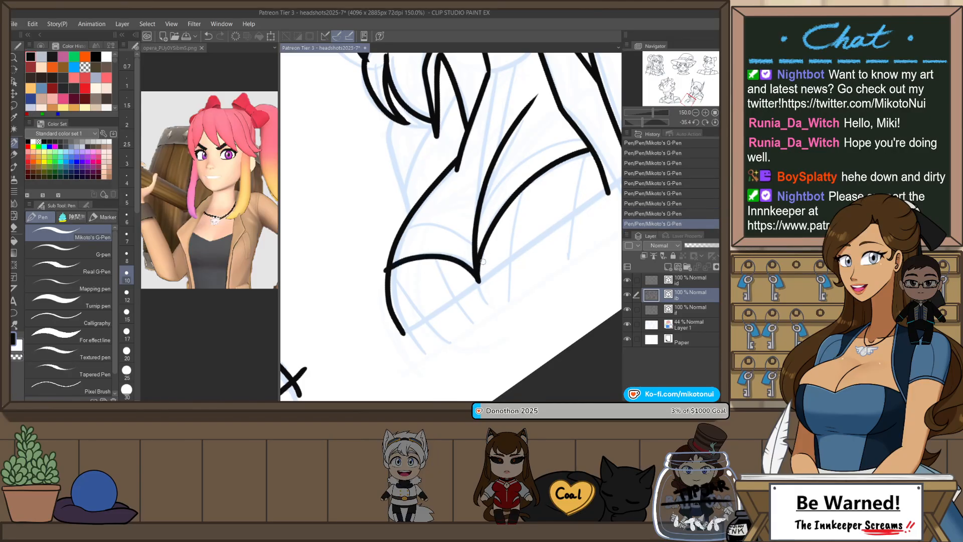
- Ink trim lines just above the bodice's top edges, redrawing the near cup's curve from the centre line to the lapel
{"action": "left_click_drag", "start_coordinate": [483, 233], "coordinate": [456, 278]}
{"action": "left_click_drag", "start_coordinate": [491, 209], "coordinate": [549, 185]}
{"action": "key", "text": "ctrl+z"}
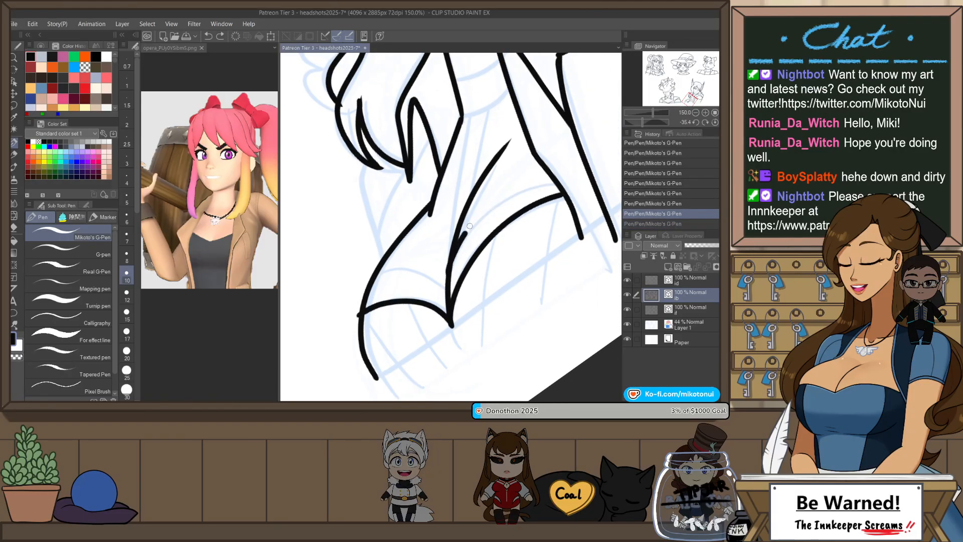
{"action": "left_click_drag", "start_coordinate": [464, 235], "coordinate": [557, 182]}
{"action": "key", "text": "ctrl+z"}
{"action": "left_click_drag", "start_coordinate": [453, 266], "coordinate": [564, 183]}
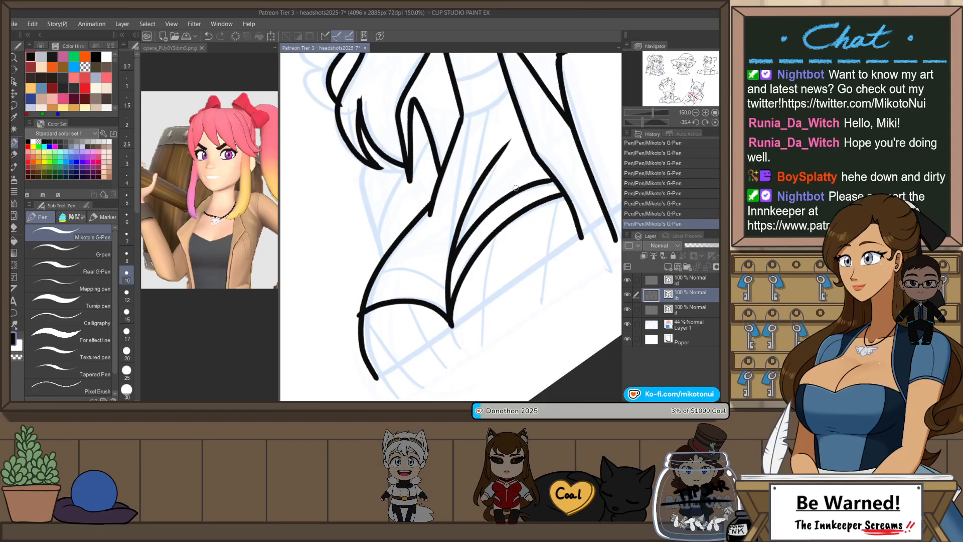
{"action": "key", "text": "ctrl+z"}
{"action": "left_click_drag", "start_coordinate": [453, 261], "coordinate": [547, 171]}
{"action": "key", "text": "ctrl+z"}
{"action": "left_click_drag", "start_coordinate": [451, 263], "coordinate": [555, 175]}
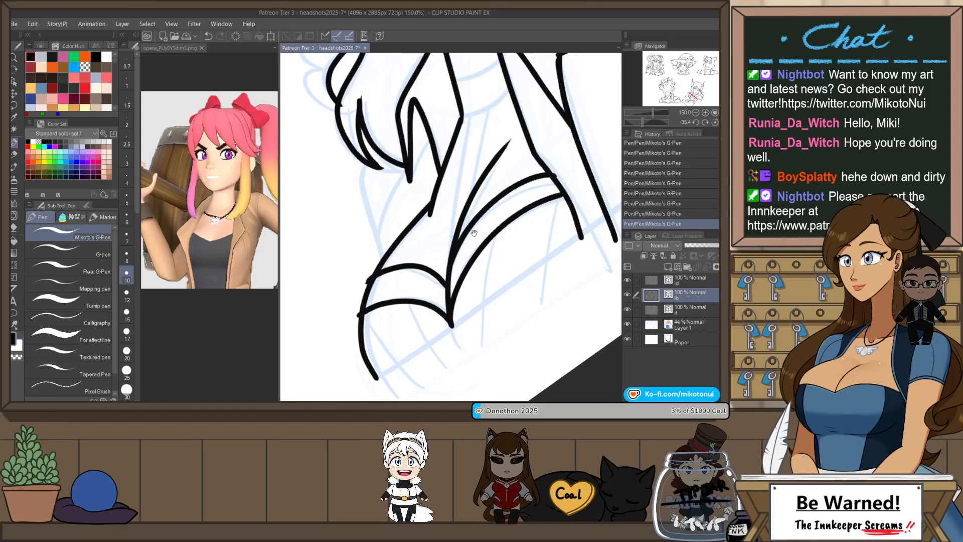
- Ink the two curved edges of the choker across the neck
{"action": "scroll", "coordinate": [446, 288], "scroll_direction": "up", "scroll_amount": 4}
{"action": "key", "text": "ctrl+z"}
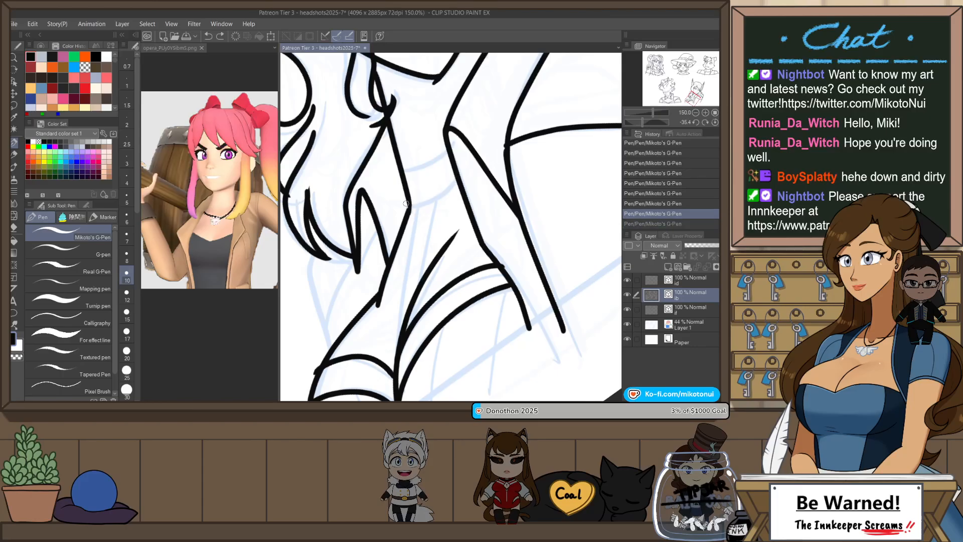
{"action": "mouse_move", "coordinate": [404, 206]}
{"action": "left_mouse_down"}
{"action": "mouse_move", "coordinate": [431, 205]}
{"action": "mouse_move", "coordinate": [448, 151]}
{"action": "left_mouse_up"}
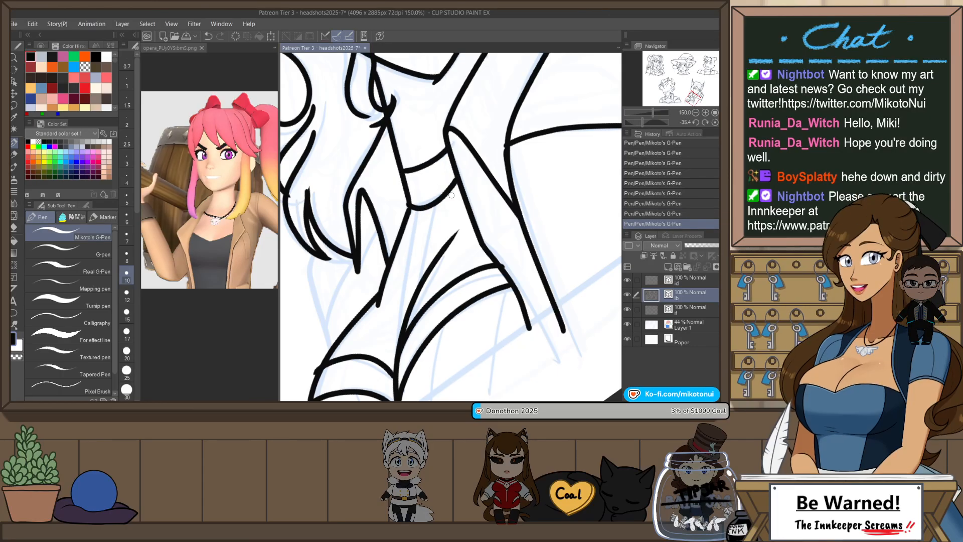
{"action": "left_click_drag", "start_coordinate": [491, 176], "coordinate": [429, 234]}
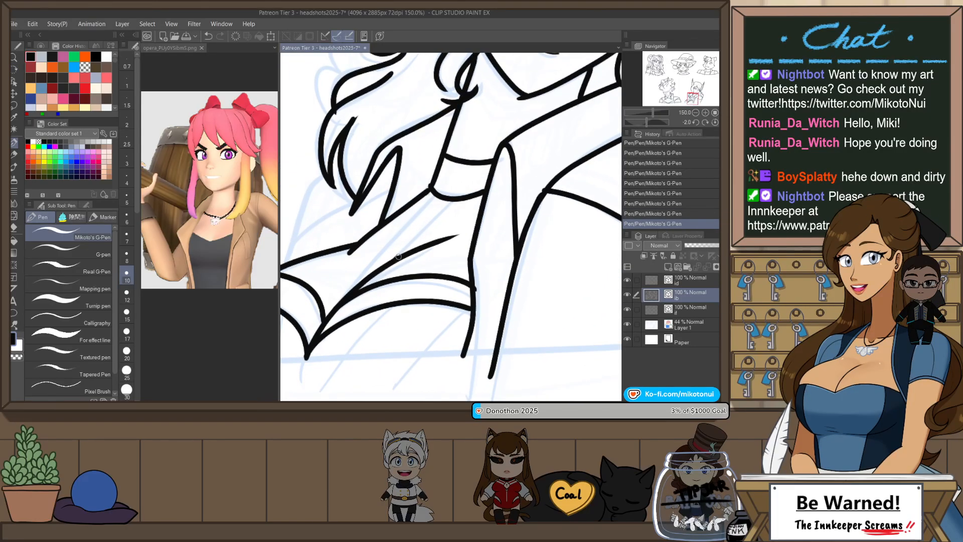
- Ink the straps running from the choker down to the bodice's centre, redrawing the longer line until it meets the choker's corner
{"action": "key", "text": "ctrl+z"}
{"action": "left_click_drag", "start_coordinate": [391, 261], "coordinate": [459, 195]}
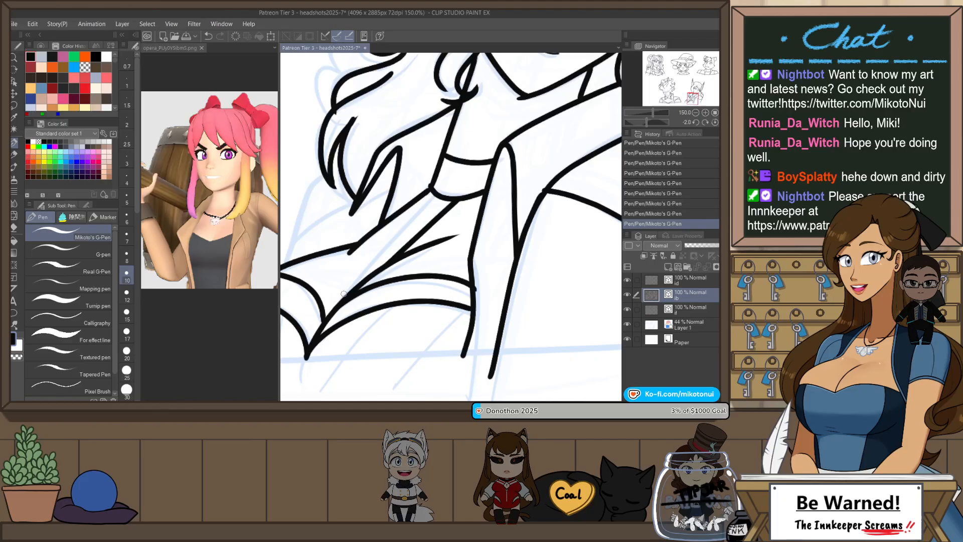
{"action": "key", "text": "ctrl+z"}
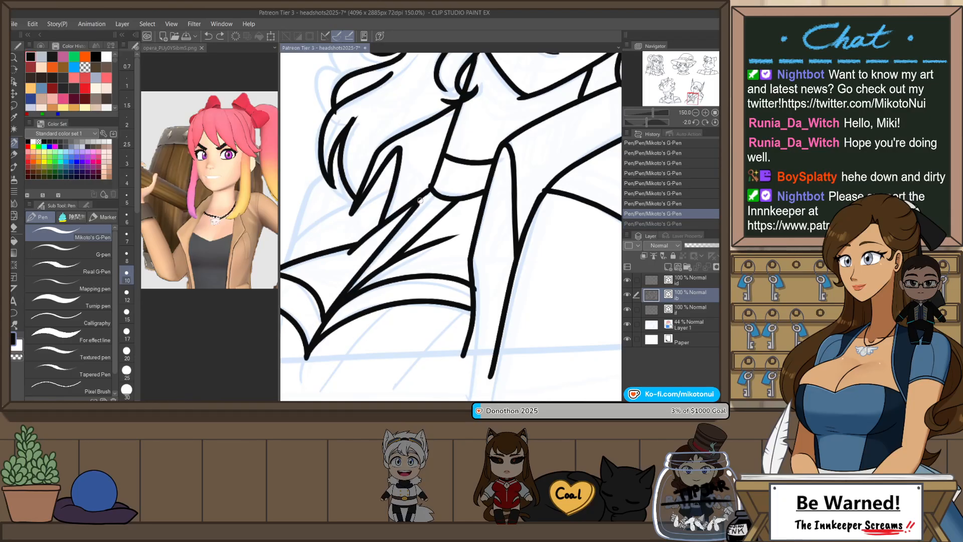
{"action": "left_click_drag", "start_coordinate": [420, 201], "coordinate": [430, 189]}
{"action": "key", "text": "ctrl+z"}
{"action": "left_click_drag", "start_coordinate": [327, 316], "coordinate": [431, 190]}
- Rotate the canvas and ink the back hair lock hanging behind the front strands above the far shoulder
{"action": "scroll", "coordinate": [457, 208], "scroll_direction": "down", "scroll_amount": 3}
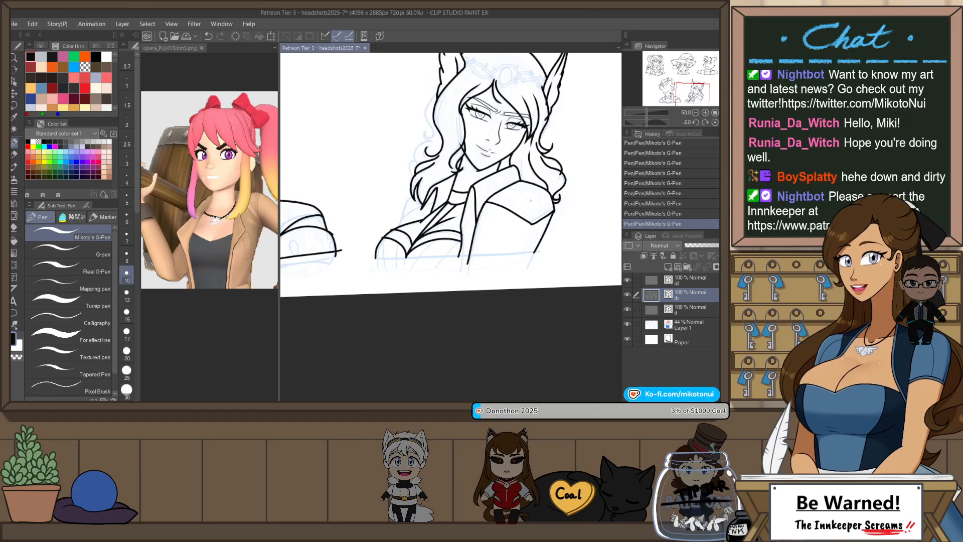
{"action": "key", "text": "r"}
{"action": "left_click_drag", "start_coordinate": [408, 207], "coordinate": [403, 229]}
{"action": "scroll", "coordinate": [403, 228], "scroll_direction": "up", "scroll_amount": 2}
{"action": "key", "text": "p"}
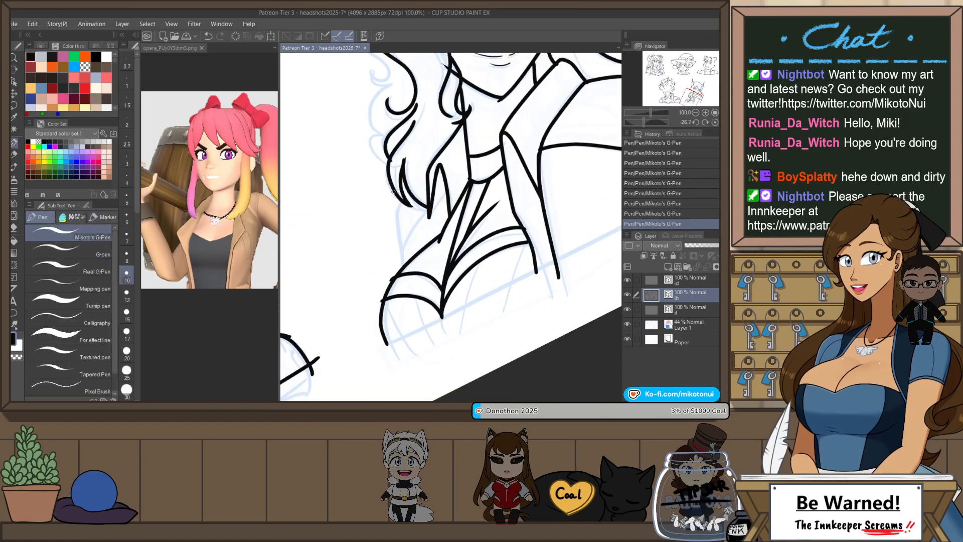
{"action": "key", "text": "ctrl+z"}
{"action": "left_click_drag", "start_coordinate": [421, 206], "coordinate": [392, 247]}
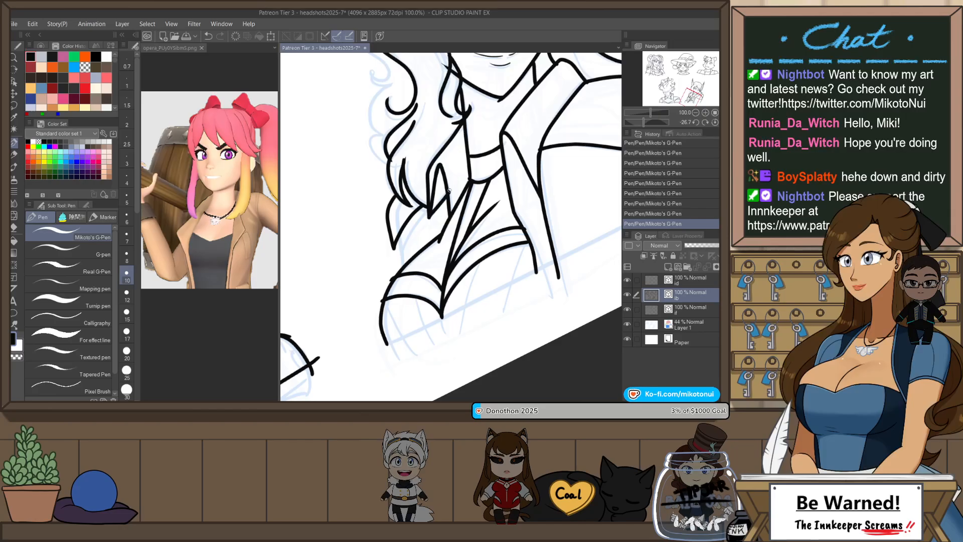
- Ink the outer back-hair wave below the upper curl on the far side of the face
{"action": "scroll", "coordinate": [479, 215], "scroll_direction": "down", "scroll_amount": 2}
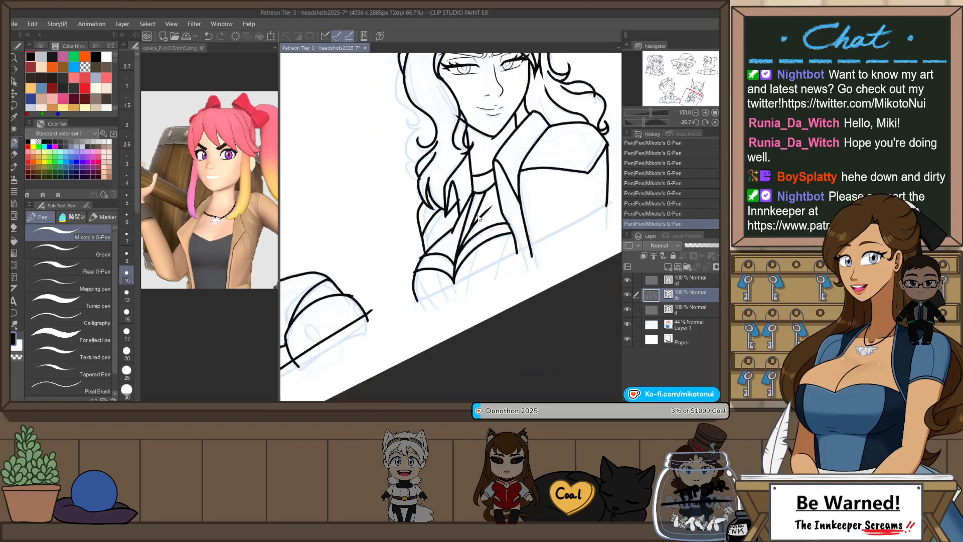
{"action": "left_click_drag", "start_coordinate": [544, 161], "coordinate": [454, 256]}
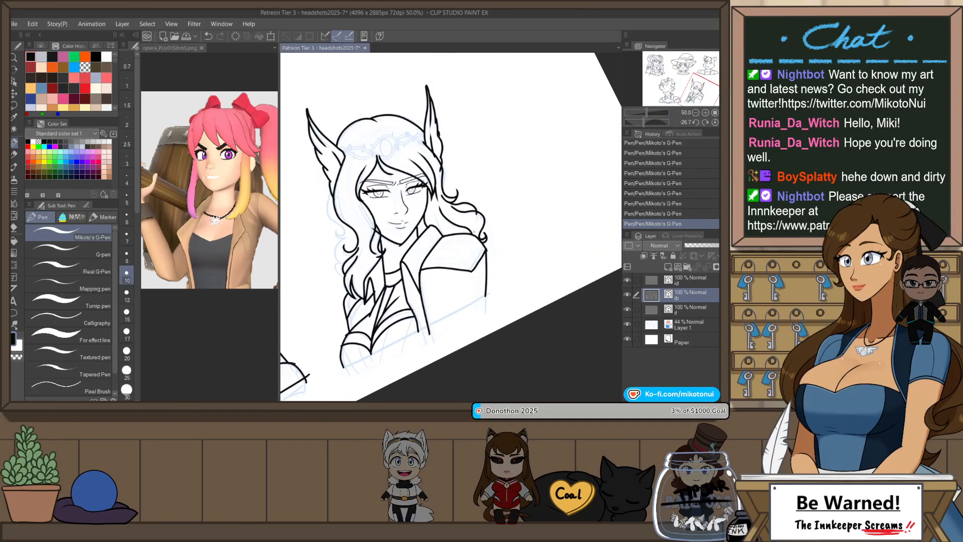
{"action": "scroll", "coordinate": [435, 204], "scroll_direction": "up", "scroll_amount": 3}
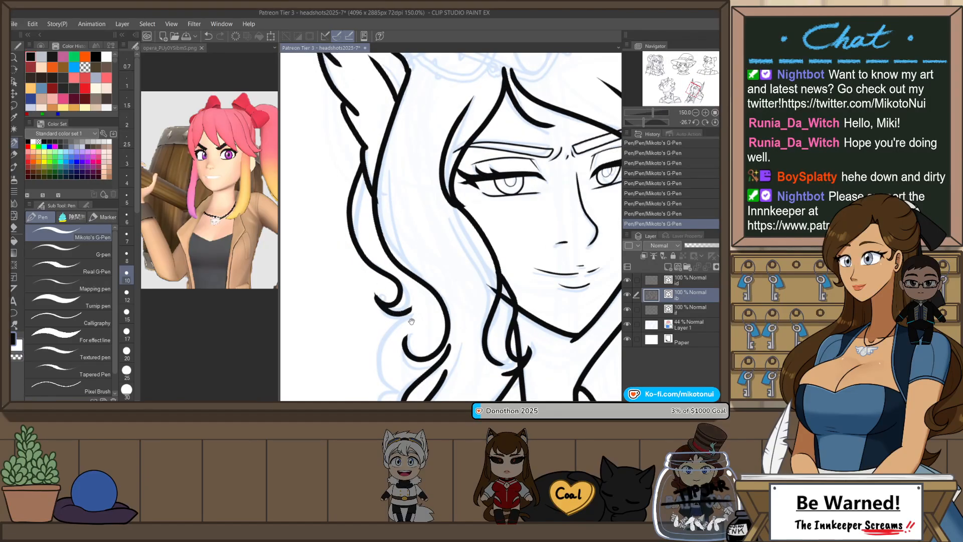
{"action": "mouse_move", "coordinate": [382, 266]}
{"action": "left_mouse_down"}
{"action": "mouse_move", "coordinate": [416, 197]}
{"action": "mouse_move", "coordinate": [441, 243]}
{"action": "mouse_move", "coordinate": [424, 323]}
{"action": "left_mouse_up"}
{"action": "key", "text": "ctrl+z"}
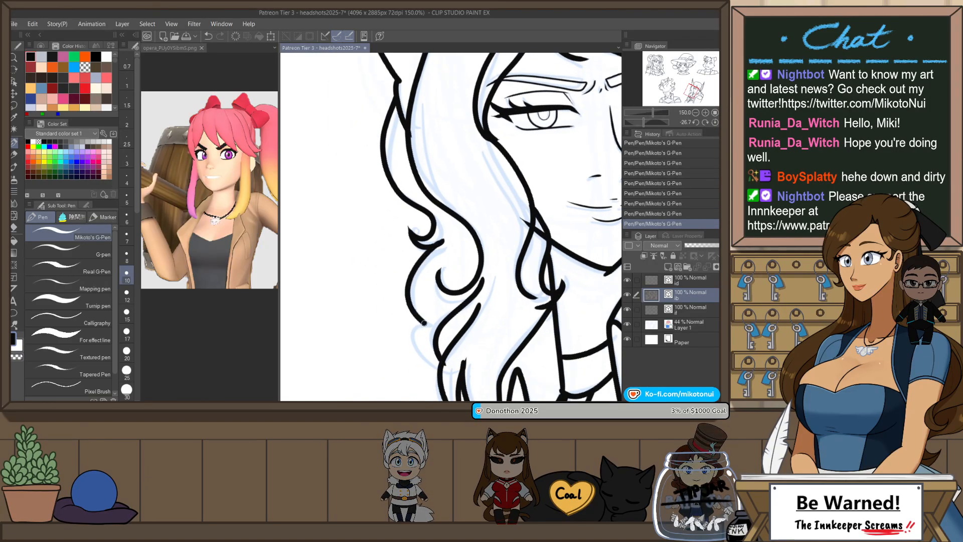
- Ink the straight cut-off line across the bottom of the winged-headpiece bust on a rotated canvas, then reset the rotation
{"action": "scroll", "coordinate": [533, 246], "scroll_direction": "down", "scroll_amount": 5}
{"action": "key", "text": "ctrl+@"}
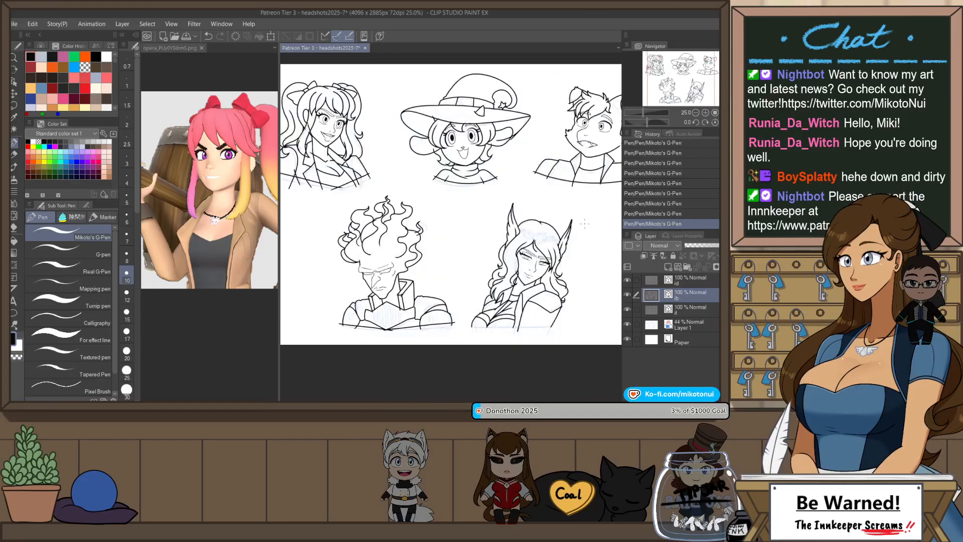
{"action": "mouse_move", "coordinate": [521, 326]}
{"action": "left_mouse_down"}
{"action": "mouse_move", "coordinate": [414, 336]}
{"action": "mouse_move", "coordinate": [331, 256]}
{"action": "left_mouse_up"}
{"action": "scroll", "coordinate": [322, 255], "scroll_direction": "up", "scroll_amount": 3}
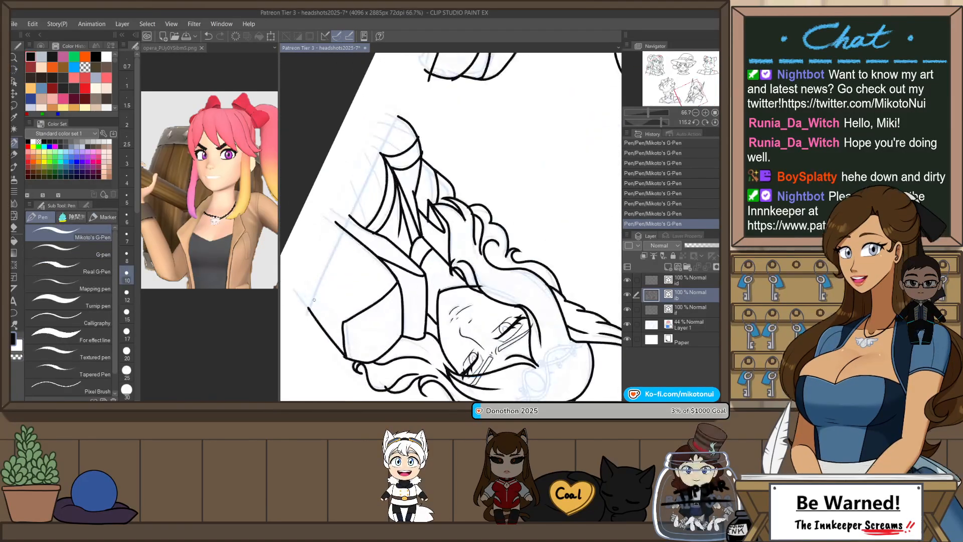
{"action": "left_click_drag", "start_coordinate": [306, 325], "coordinate": [402, 113]}
{"action": "key", "text": "ctrl+z"}
{"action": "left_click_drag", "start_coordinate": [309, 323], "coordinate": [412, 107]}
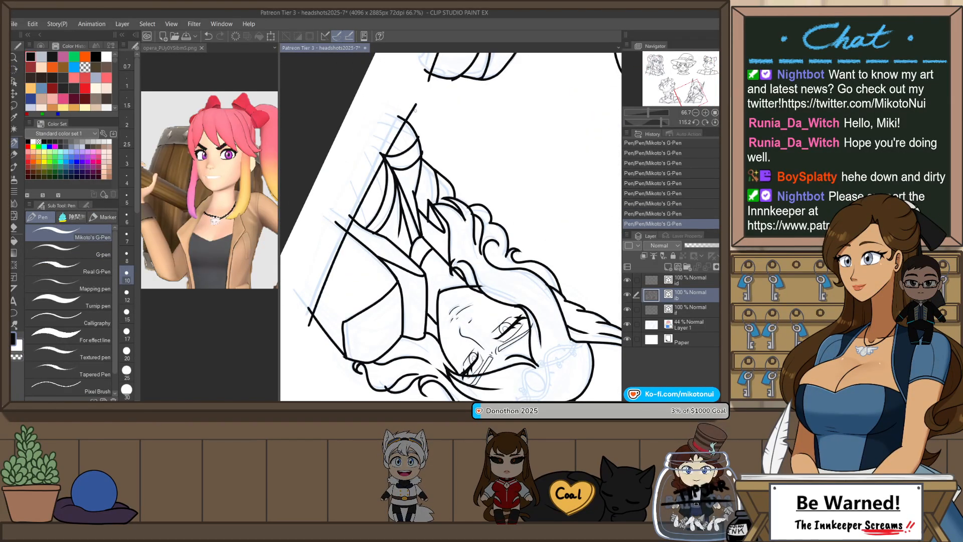
{"action": "key", "text": "ctrl+z"}
{"action": "left_click_drag", "start_coordinate": [308, 310], "coordinate": [393, 136]}
{"action": "scroll", "coordinate": [393, 150], "scroll_direction": "down", "scroll_amount": 2}
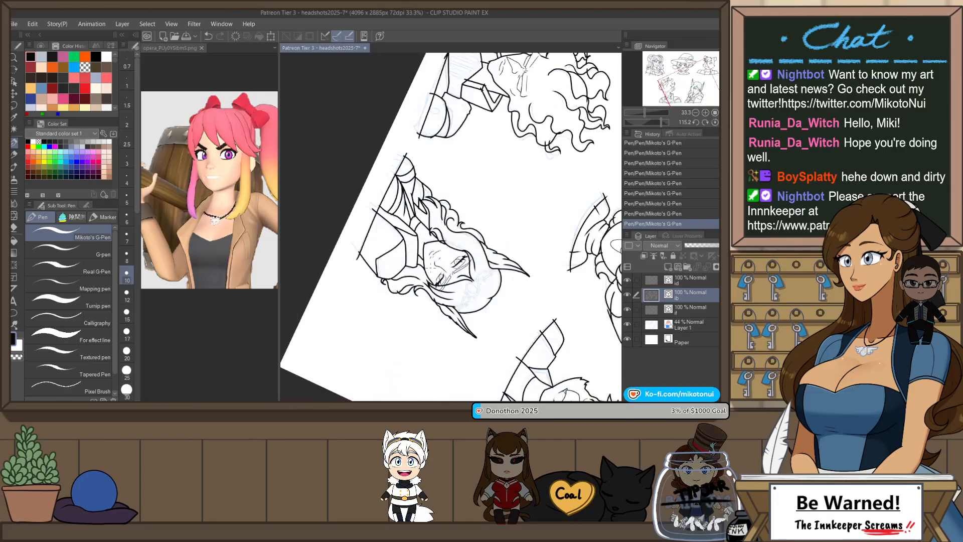
{"action": "key", "text": "ctrl+@"}
{"action": "scroll", "coordinate": [509, 261], "scroll_direction": "down", "scroll_amount": 3}
{"action": "scroll", "coordinate": [510, 264], "scroll_direction": "up", "scroll_amount": 2}
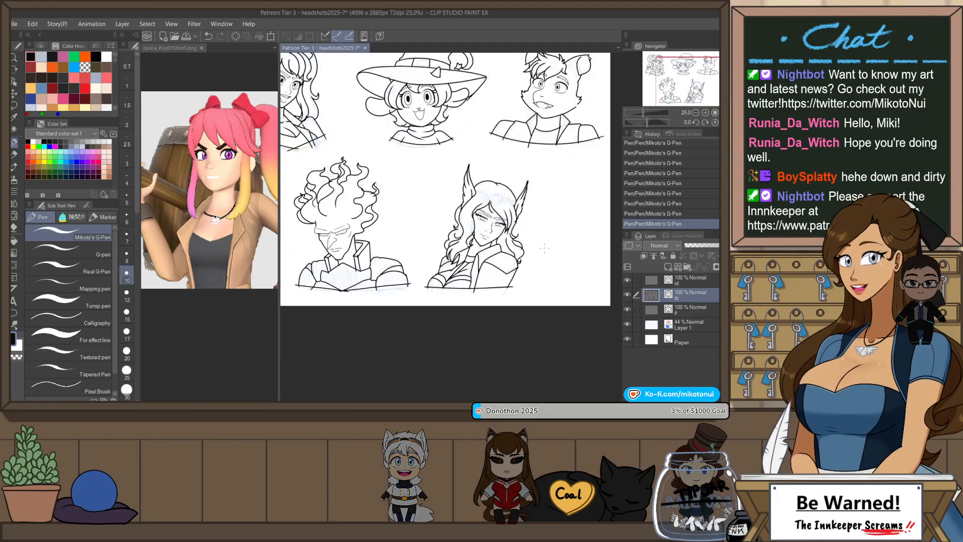
{"action": "left_click_drag", "start_coordinate": [543, 255], "coordinate": [551, 271]}
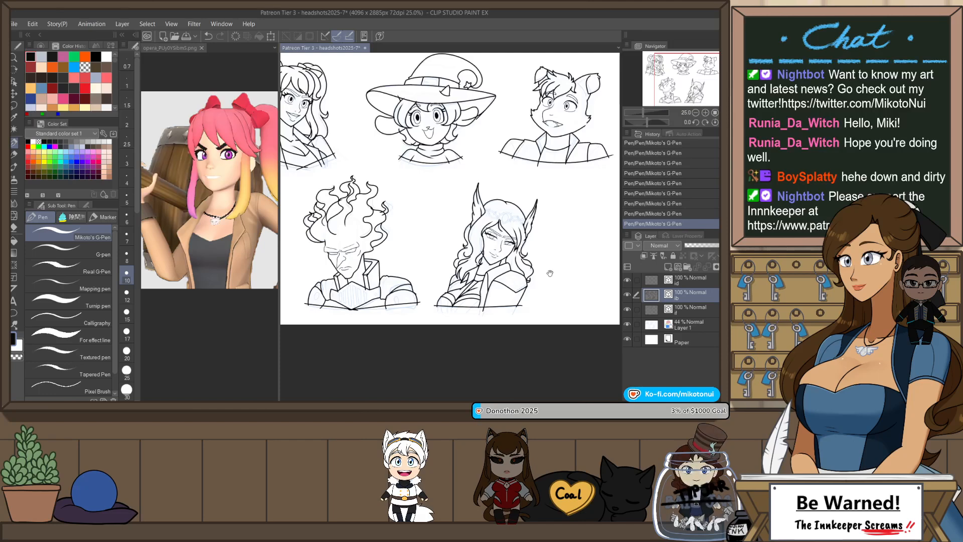
{"action": "scroll", "coordinate": [548, 272], "scroll_direction": "up", "scroll_amount": 2}
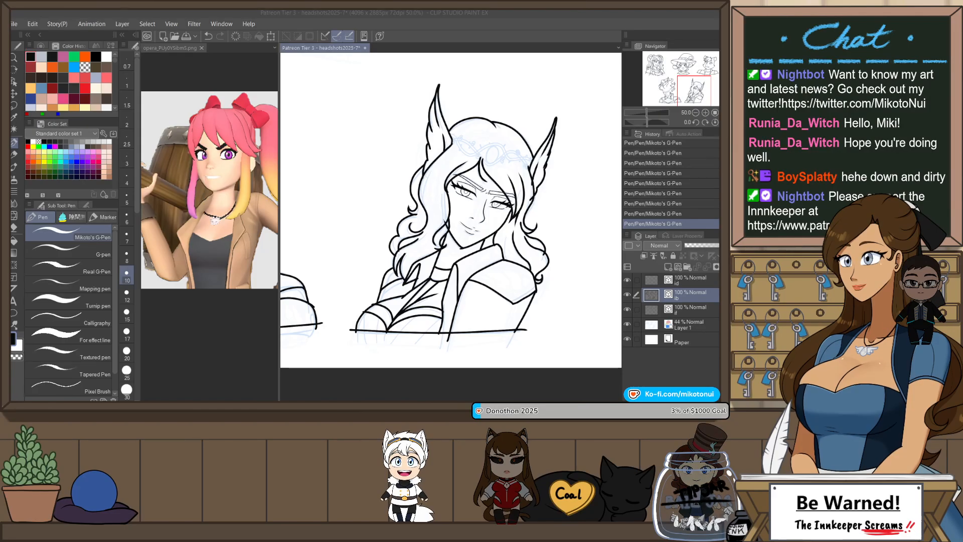
- Show the winged-headpiece reference illustration beside the canvas, enlarge it and return to the headshots drawing
{"action": "left_click", "coordinate": [169, 47]}
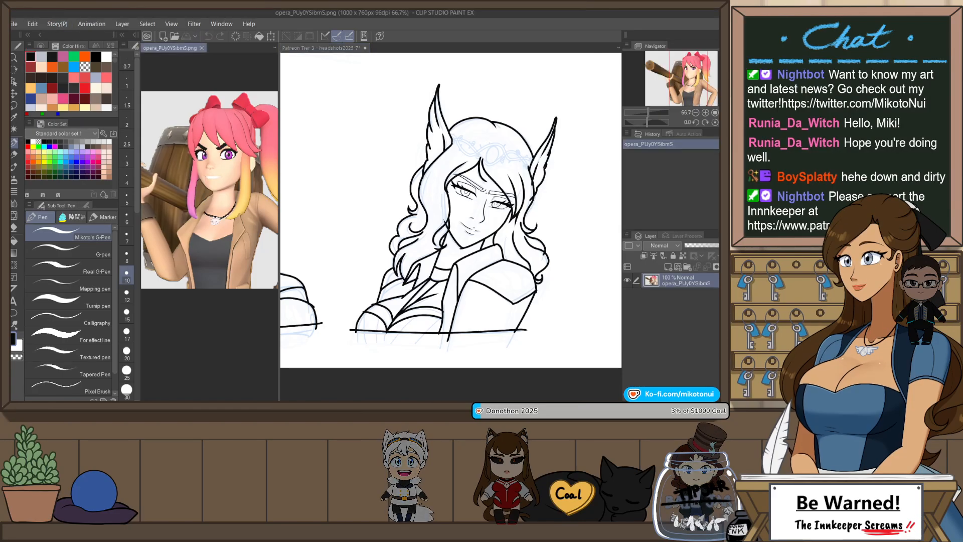
{"action": "left_click", "coordinate": [53, 43]}
{"action": "scroll", "coordinate": [205, 246], "scroll_direction": "up", "scroll_amount": 4}
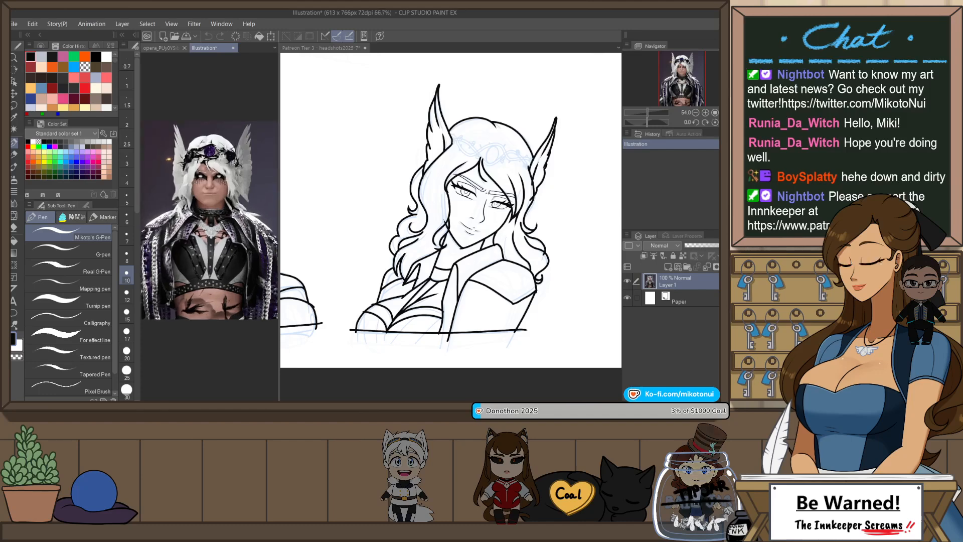
{"action": "scroll", "coordinate": [257, 195], "scroll_direction": "down", "scroll_amount": 2}
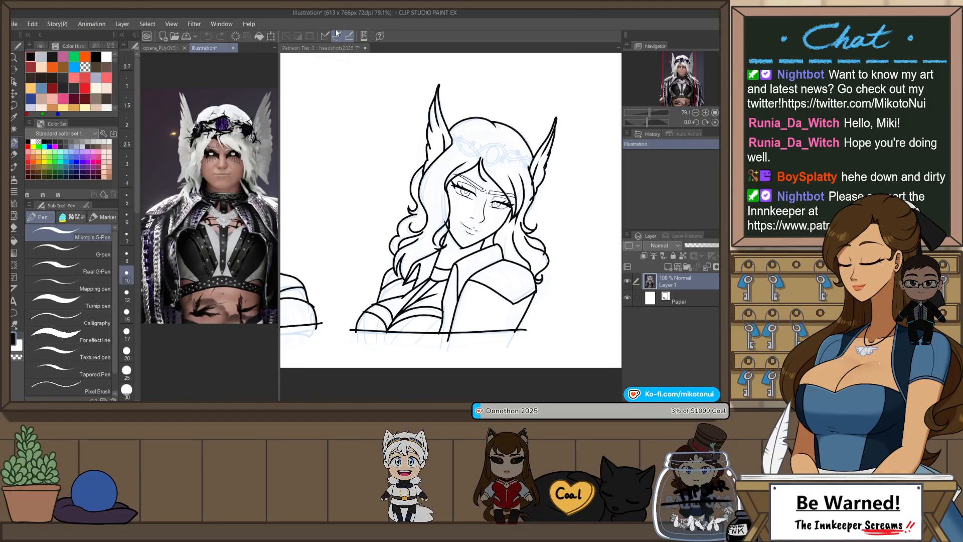
{"action": "left_click", "coordinate": [351, 48]}
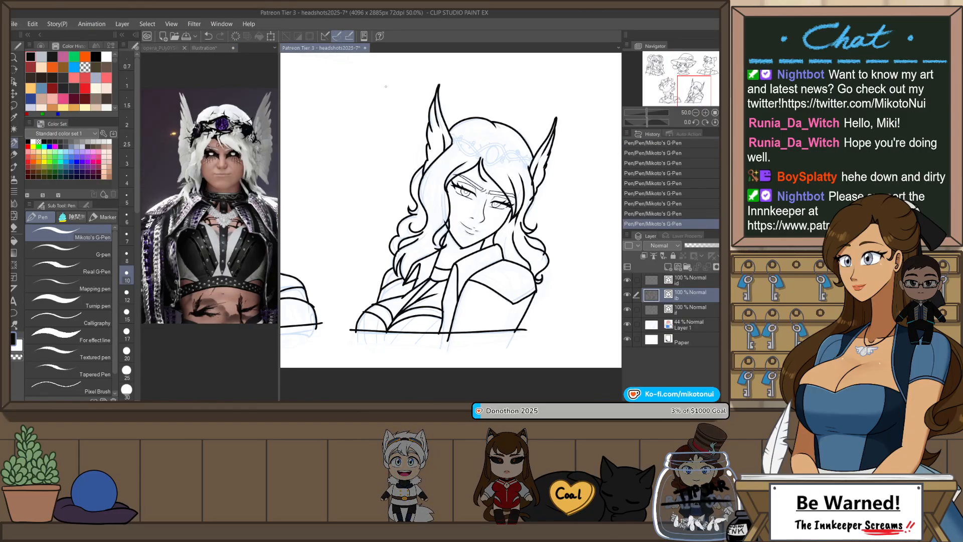
- Rework the short line between the neck and the back edge of the raised collar
{"action": "scroll", "coordinate": [504, 221], "scroll_direction": "up", "scroll_amount": 2}
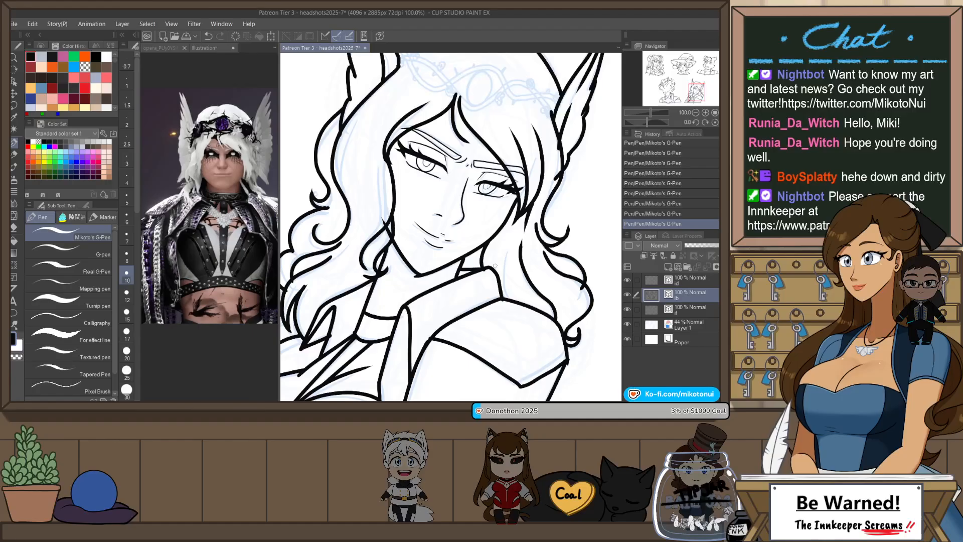
{"action": "key", "text": "ctrl+z"}
{"action": "key", "text": "ctrl+z"}
{"action": "left_click_drag", "start_coordinate": [461, 269], "coordinate": [482, 269]}
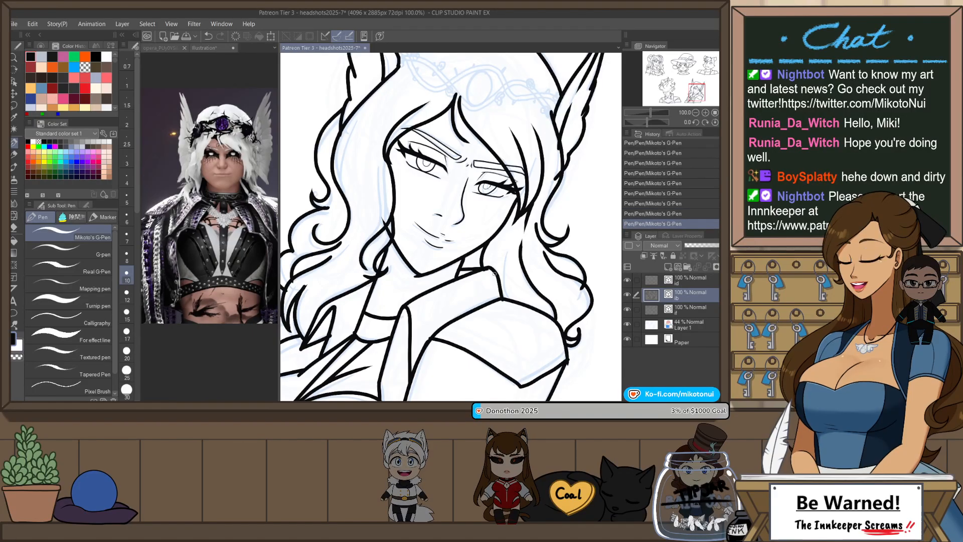
{"action": "key", "text": "ctrl+z"}
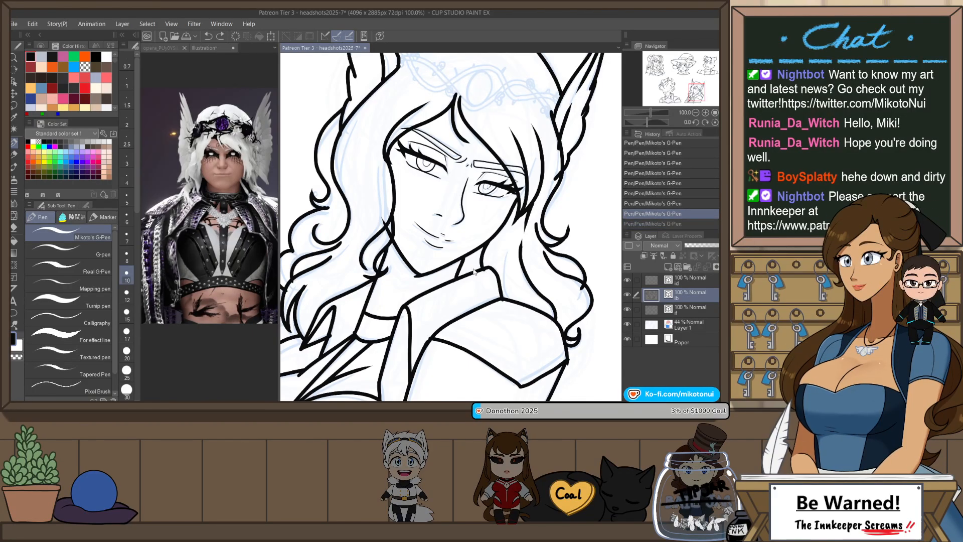
{"action": "left_click_drag", "start_coordinate": [461, 267], "coordinate": [487, 265]}
{"action": "key", "text": "ctrl+z"}
{"action": "key", "text": "ctrl+z"}
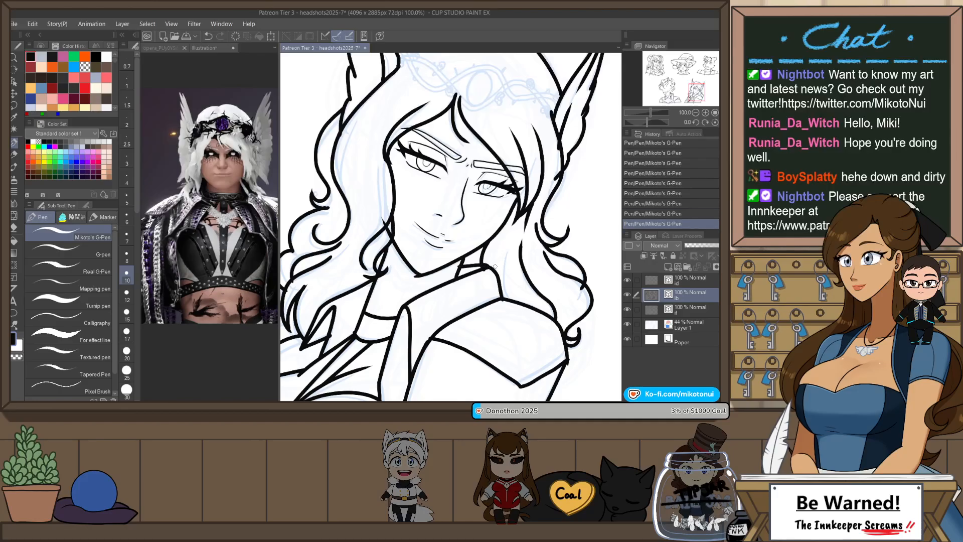
- Outline the chest ornament in red on the winged-headpiece reference illustration, then return to the headshots drawing
{"action": "left_click", "coordinate": [206, 49]}
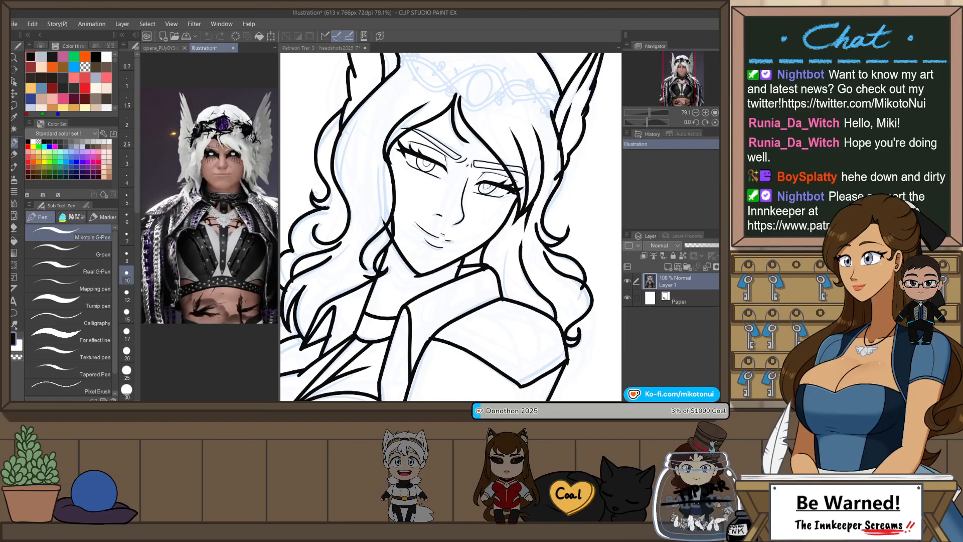
{"action": "left_click", "coordinate": [29, 160]}
{"action": "left_click_drag", "start_coordinate": [210, 197], "coordinate": [232, 199]}
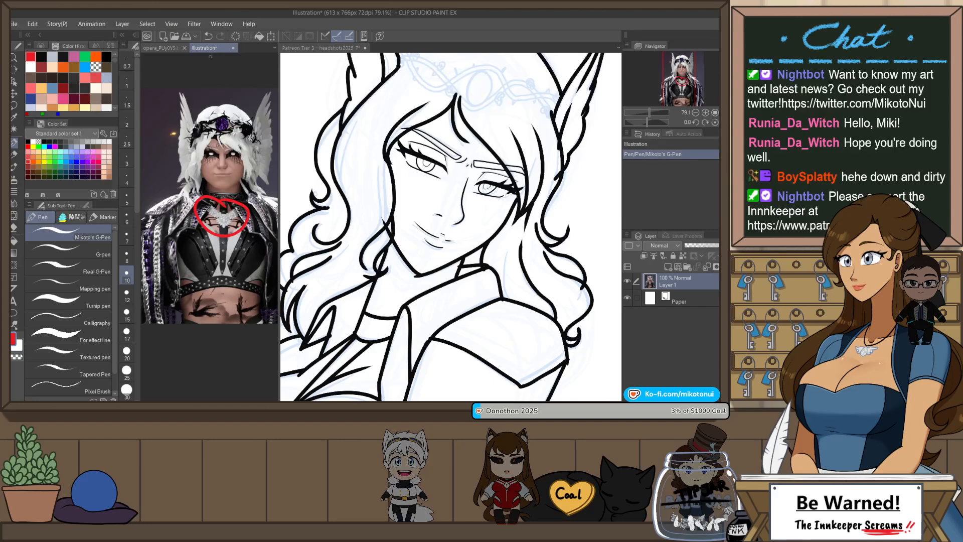
{"action": "scroll", "coordinate": [251, 202], "scroll_direction": "up", "scroll_amount": 3}
{"action": "scroll", "coordinate": [255, 203], "scroll_direction": "down", "scroll_amount": 3}
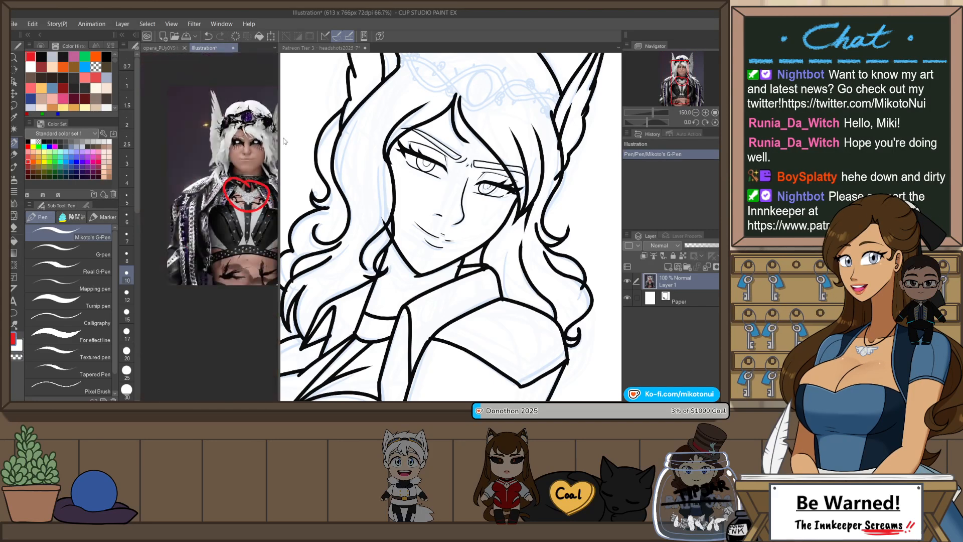
{"action": "left_click", "coordinate": [321, 48]}
{"action": "scroll", "coordinate": [430, 274], "scroll_direction": "down", "scroll_amount": 2}
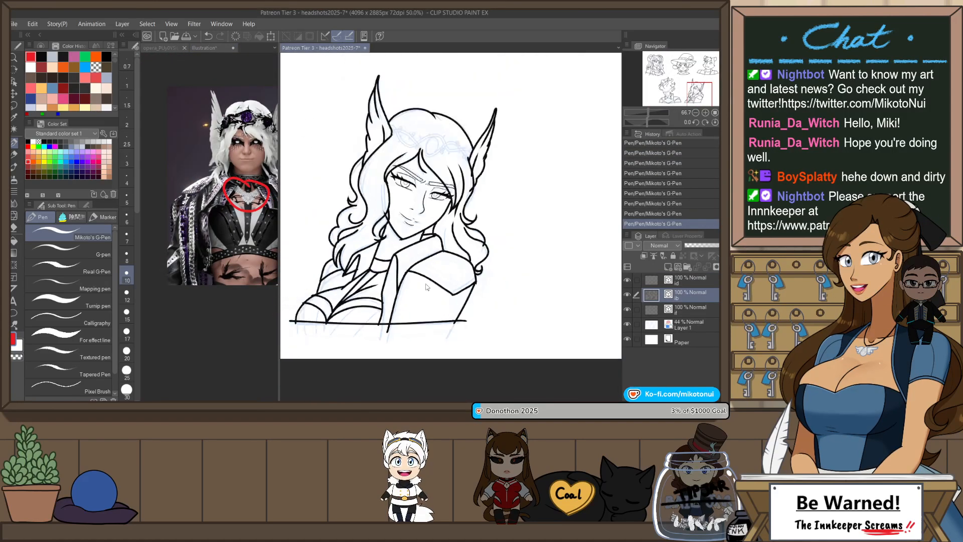
- Recenter the winged-headpiece reference, undo its red chest-ornament outline and return to the headshots drawing
{"action": "mouse_move", "coordinate": [430, 274]}
{"action": "left_mouse_down"}
{"action": "mouse_move", "coordinate": [465, 288]}
{"action": "mouse_move", "coordinate": [422, 284]}
{"action": "left_mouse_up"}
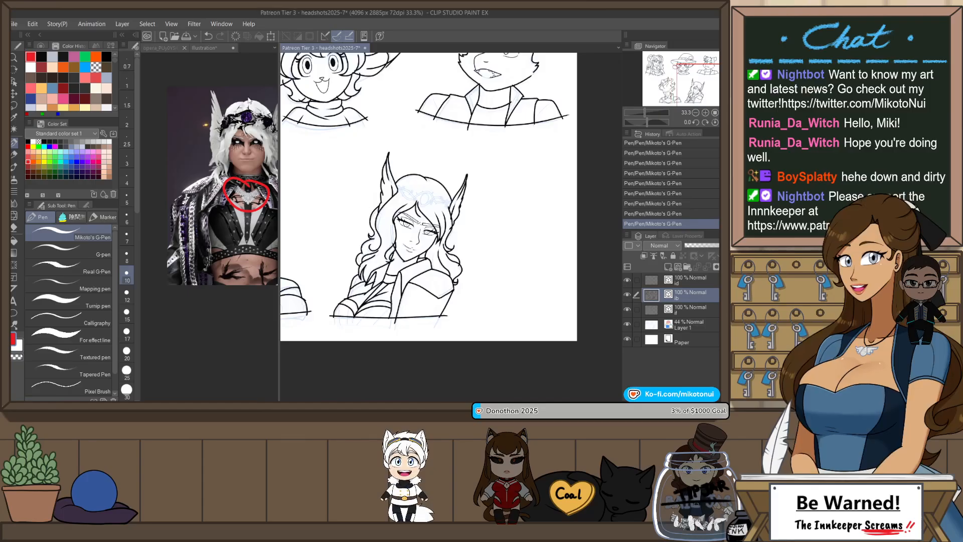
{"action": "left_click", "coordinate": [205, 49]}
{"action": "left_click_drag", "start_coordinate": [238, 150], "coordinate": [198, 162]}
{"action": "key", "text": "ctrl+z"}
{"action": "left_click", "coordinate": [320, 49]}
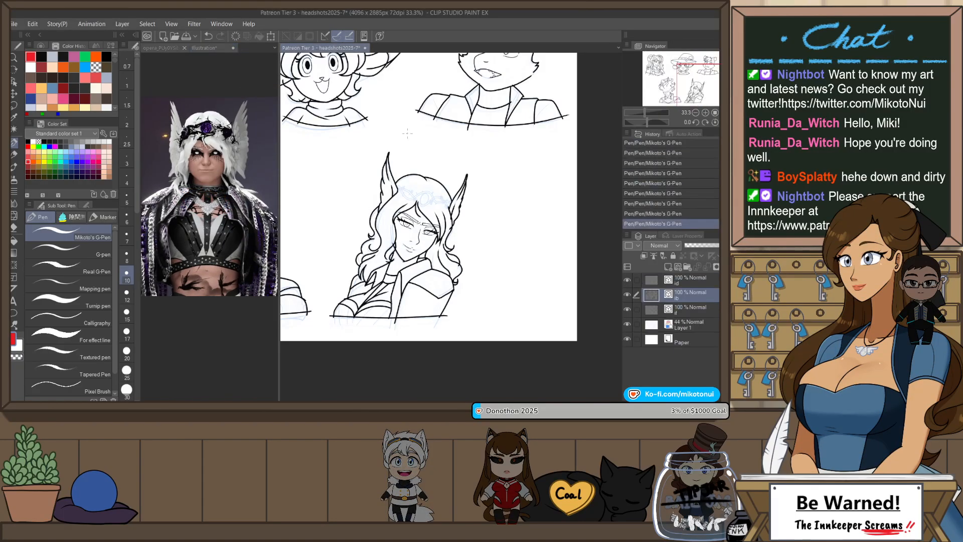
- Fit the whole page in view and reduce the line-art layer's vector lines to brush size 5.0
{"action": "scroll", "coordinate": [478, 210], "scroll_direction": "down", "scroll_amount": 3}
{"action": "left_click_drag", "start_coordinate": [477, 209], "coordinate": [516, 237]}
{"action": "key", "text": "ctrl+plus"}
{"action": "key", "text": "ctrl+plus"}
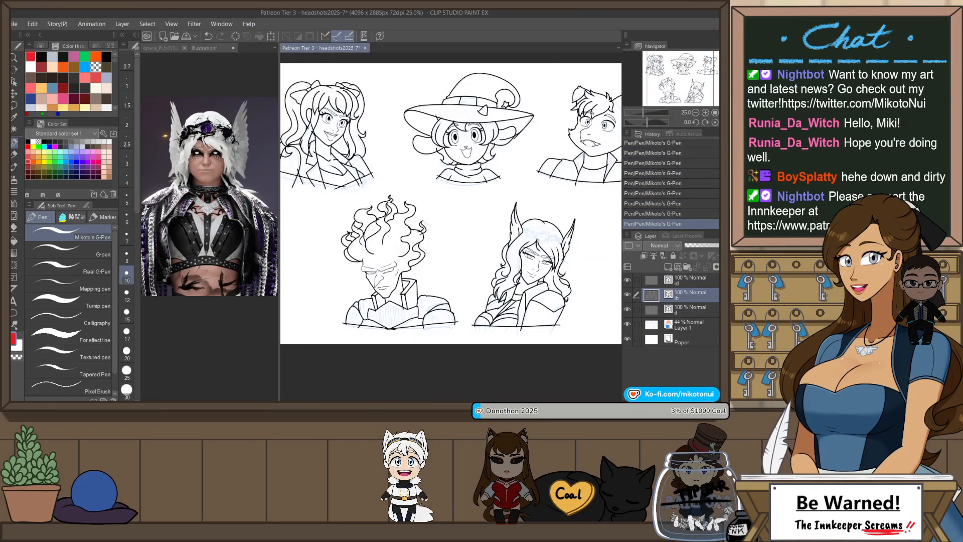
{"action": "left_click", "coordinate": [711, 114]}
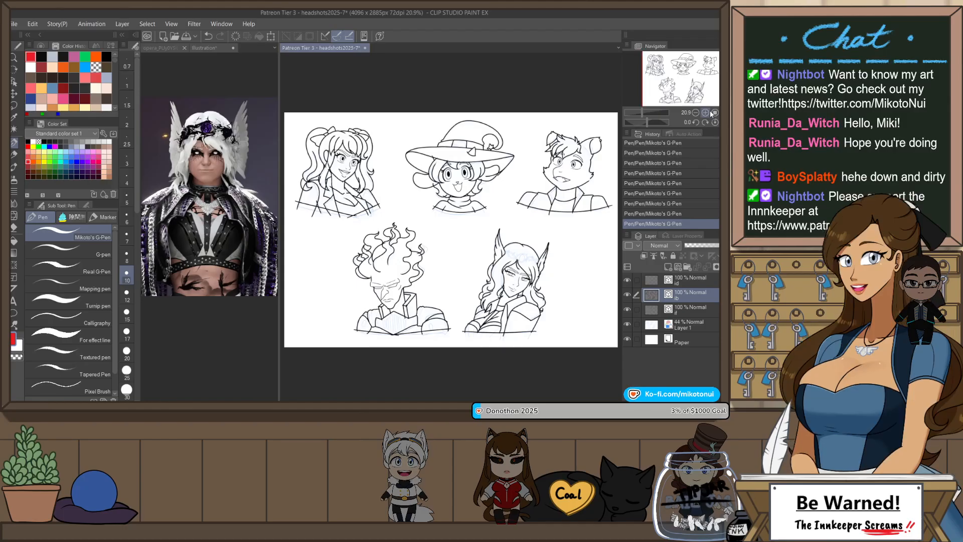
{"action": "key", "text": "o"}
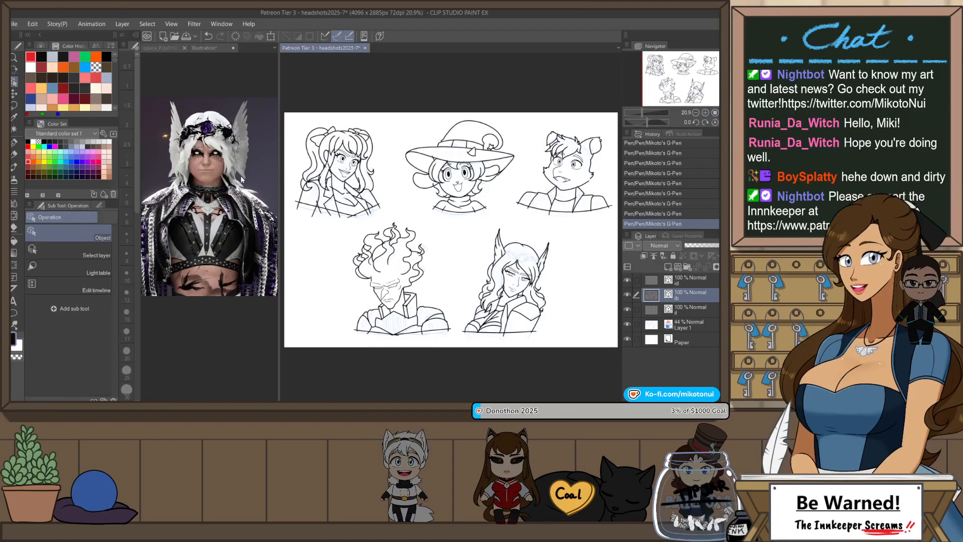
{"action": "left_click", "coordinate": [97, 206]}
{"action": "left_click", "coordinate": [100, 293]}
{"action": "left_click", "coordinate": [101, 293]}
{"action": "left_click", "coordinate": [100, 293]}
{"action": "left_click", "coordinate": [100, 292]}
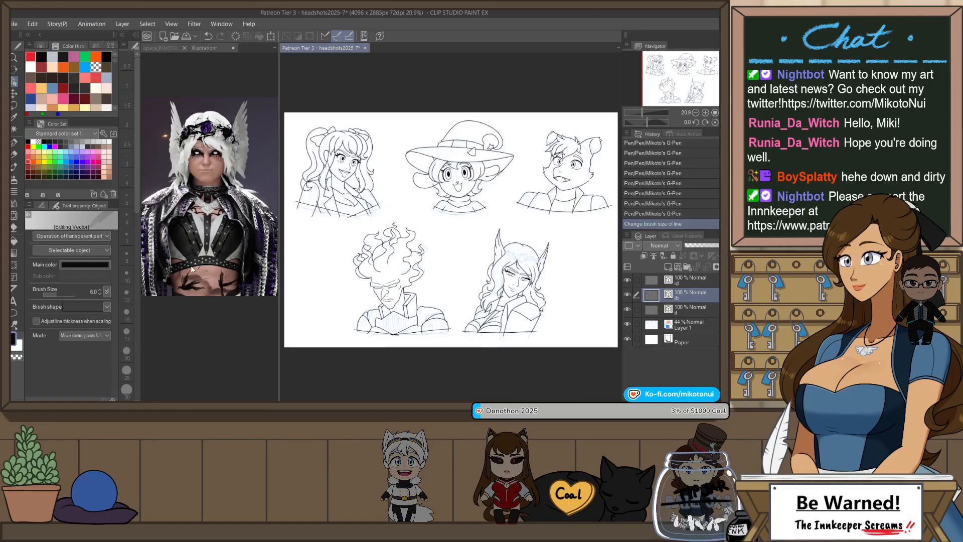
{"action": "scroll", "coordinate": [299, 241], "scroll_direction": "up", "scroll_amount": 5}
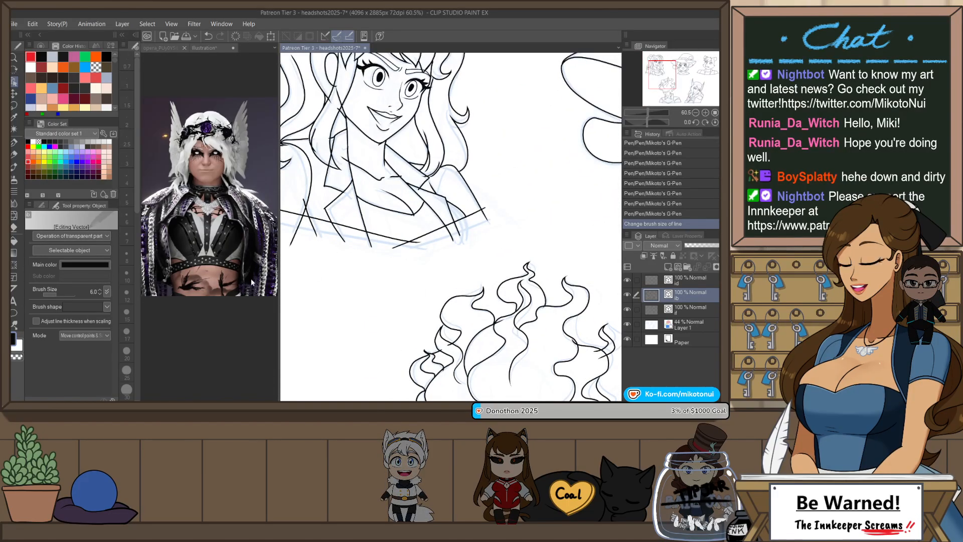
{"action": "left_click", "coordinate": [99, 293]}
- Erase the line ends overshooting the cut-off edge and jacket of the ponytailed woman's bust with the vector eraser
{"action": "left_click_drag", "start_coordinate": [359, 288], "coordinate": [413, 314]}
{"action": "key", "text": "e"}
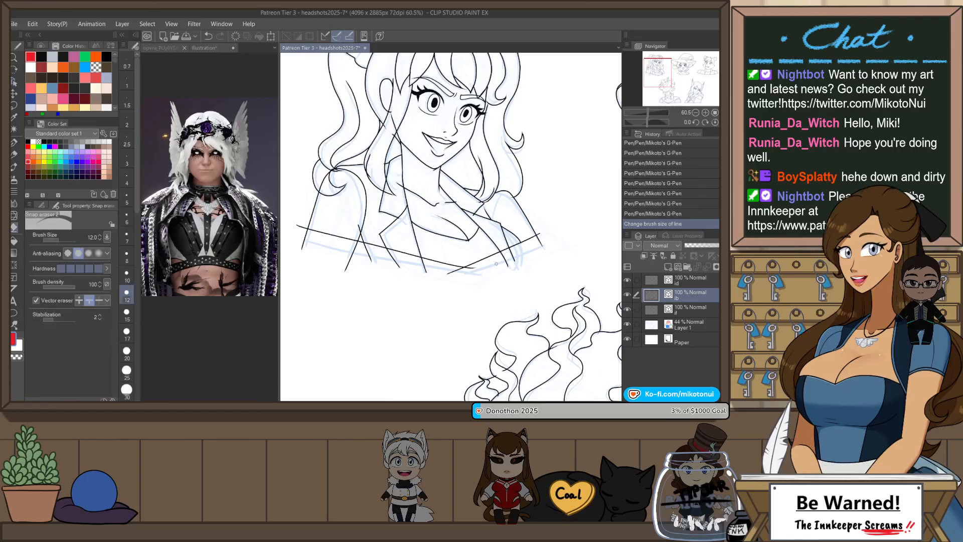
{"action": "left_click_drag", "start_coordinate": [503, 260], "coordinate": [546, 238]}
{"action": "mouse_move", "coordinate": [474, 266]}
{"action": "left_mouse_down"}
{"action": "mouse_move", "coordinate": [501, 265]}
{"action": "mouse_move", "coordinate": [362, 253]}
{"action": "mouse_move", "coordinate": [437, 278]}
{"action": "mouse_move", "coordinate": [417, 276]}
{"action": "mouse_move", "coordinate": [302, 234]}
{"action": "left_mouse_up"}
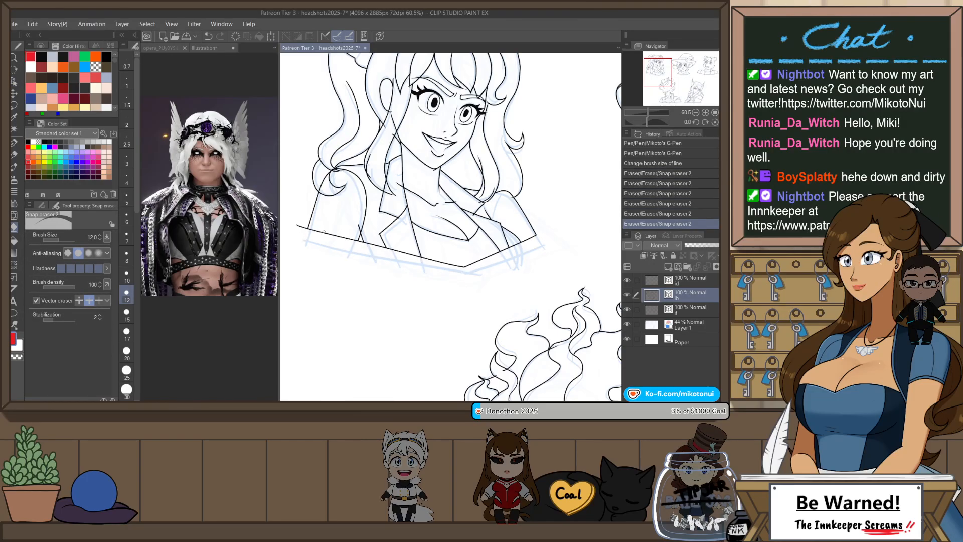
{"action": "left_click_drag", "start_coordinate": [359, 221], "coordinate": [346, 176]}
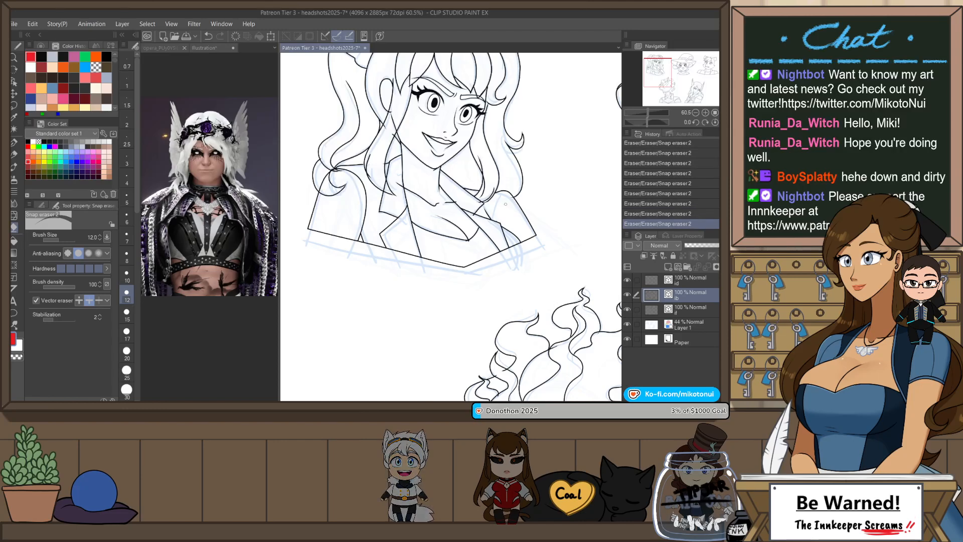
{"action": "mouse_move", "coordinate": [465, 241]}
{"action": "left_mouse_down"}
{"action": "mouse_move", "coordinate": [488, 232]}
{"action": "mouse_move", "coordinate": [469, 243]}
{"action": "left_mouse_up"}
{"action": "scroll", "coordinate": [483, 198], "scroll_direction": "up", "scroll_amount": 3}
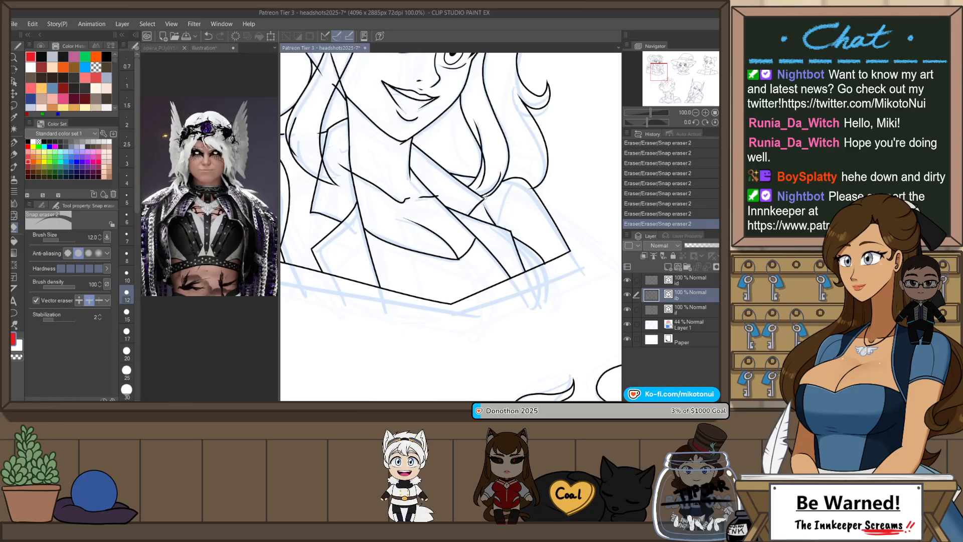
{"action": "mouse_move", "coordinate": [483, 195]}
{"action": "left_mouse_down"}
{"action": "mouse_move", "coordinate": [449, 213]}
{"action": "mouse_move", "coordinate": [468, 270]}
{"action": "left_mouse_up"}
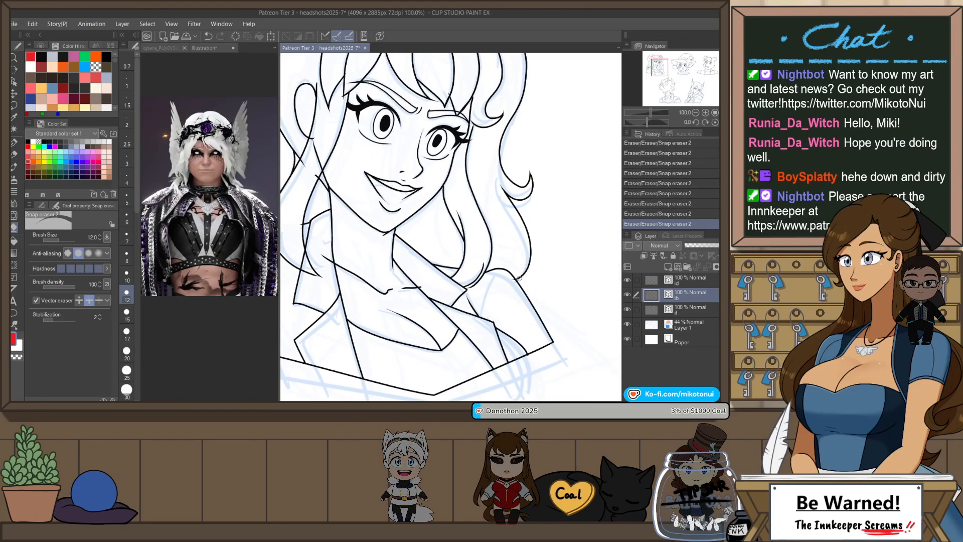
{"action": "left_click_drag", "start_coordinate": [515, 332], "coordinate": [517, 225]}
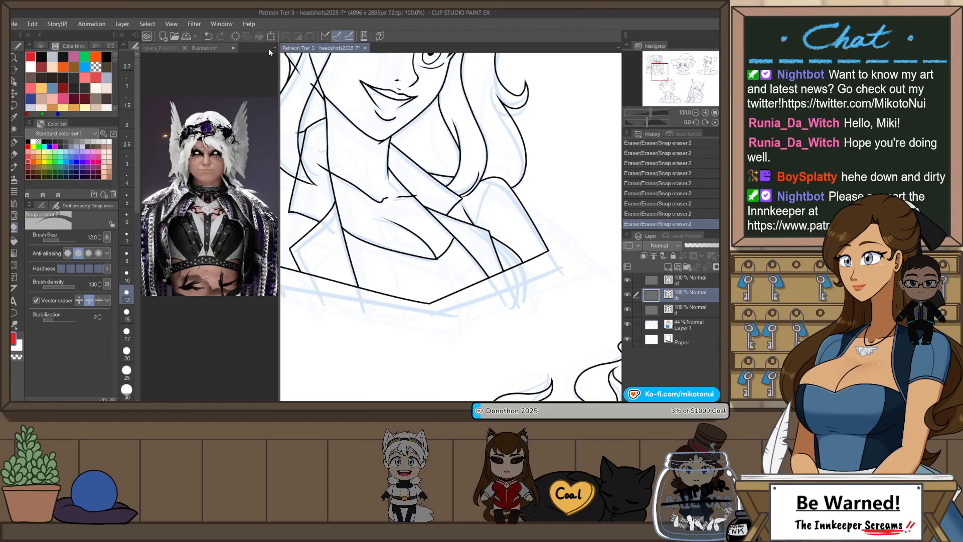
- Merge the headshots drawing into the reference pane's tab group and erase lines overlapping the ponytailed woman's side hair
{"action": "left_click_drag", "start_coordinate": [269, 48], "coordinate": [263, 48]}
{"action": "left_click_drag", "start_coordinate": [250, 122], "coordinate": [370, 293]}
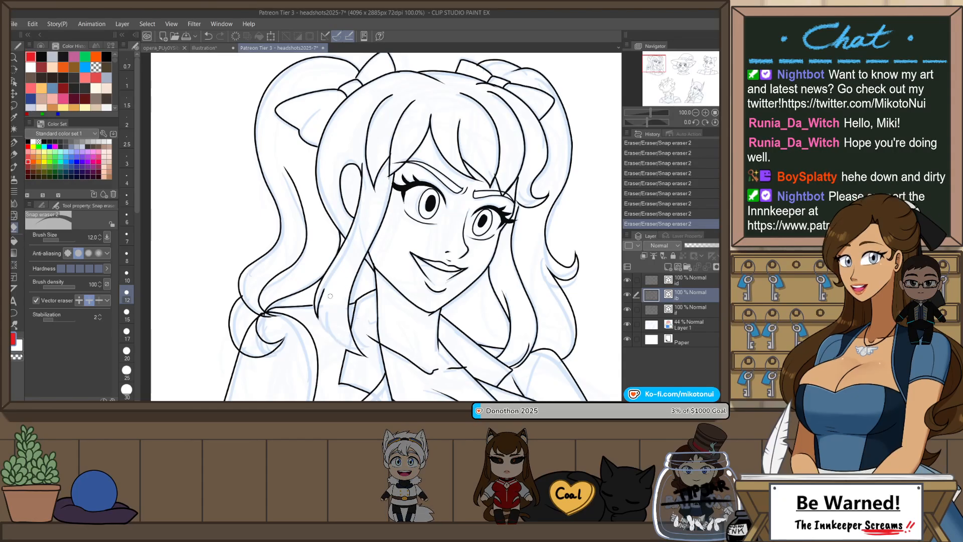
{"action": "key", "text": "ctrl+z"}
{"action": "key", "text": "ctrl+y"}
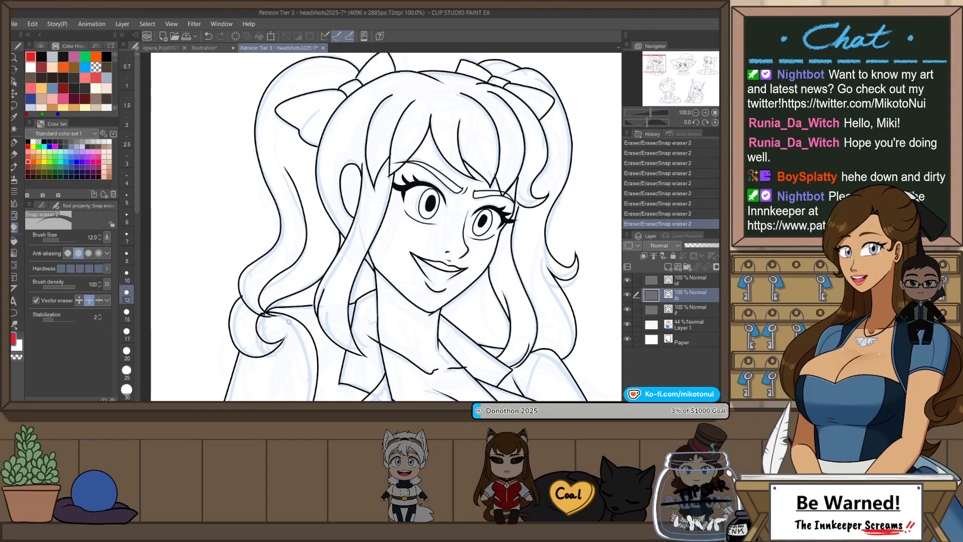
{"action": "scroll", "coordinate": [328, 319], "scroll_direction": "left", "scroll_amount": 3}
{"action": "scroll", "coordinate": [329, 320], "scroll_direction": "up", "scroll_amount": 2}
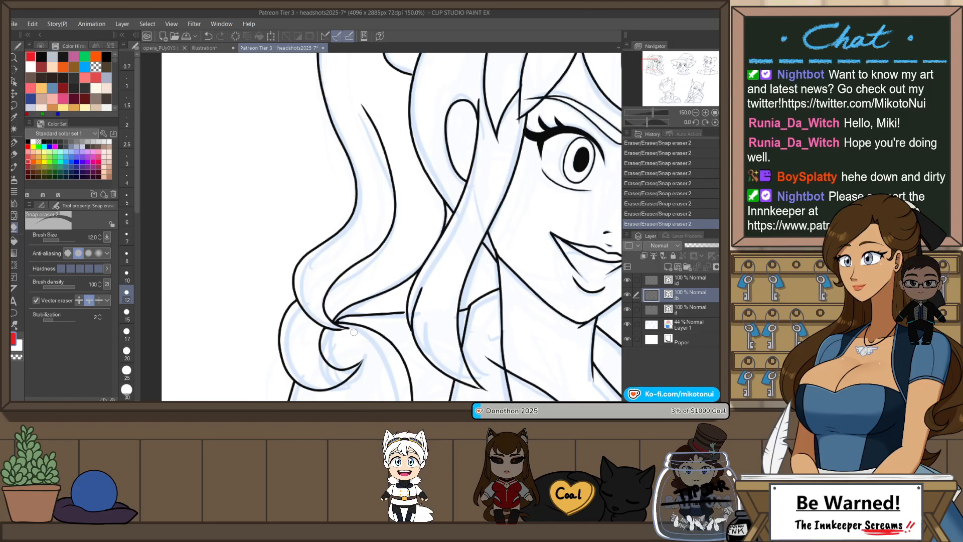
{"action": "left_click_drag", "start_coordinate": [422, 212], "coordinate": [407, 264]}
{"action": "mouse_move", "coordinate": [521, 135]}
{"action": "left_mouse_down"}
{"action": "mouse_move", "coordinate": [471, 191]}
{"action": "mouse_move", "coordinate": [464, 230]}
{"action": "left_mouse_up"}
{"action": "left_click_drag", "start_coordinate": [491, 191], "coordinate": [431, 221]}
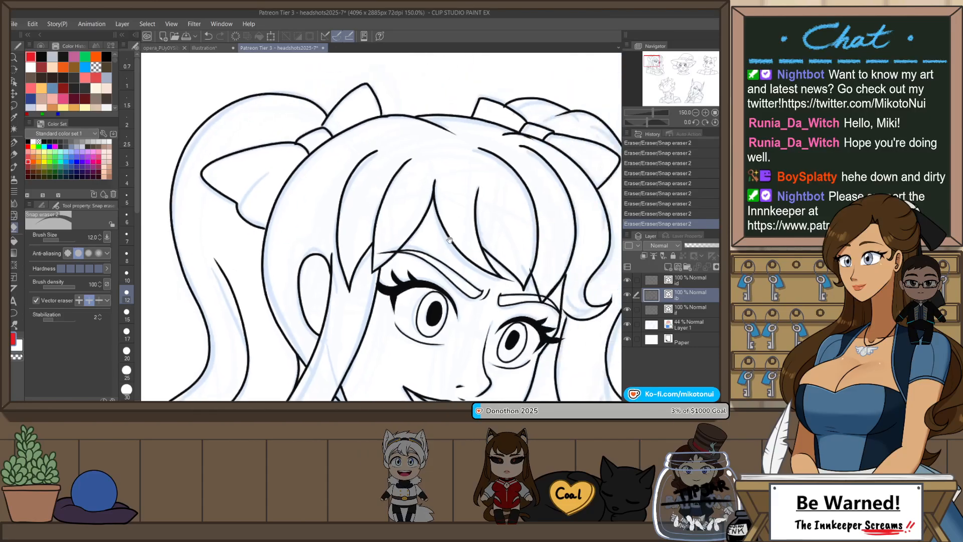
- Try to erase the overshooting line at the tip of the hair curl beside her far eye and undo it
{"action": "mouse_move", "coordinate": [501, 266]}
{"action": "left_mouse_down"}
{"action": "mouse_move", "coordinate": [454, 267]}
{"action": "mouse_move", "coordinate": [458, 282]}
{"action": "left_mouse_up"}
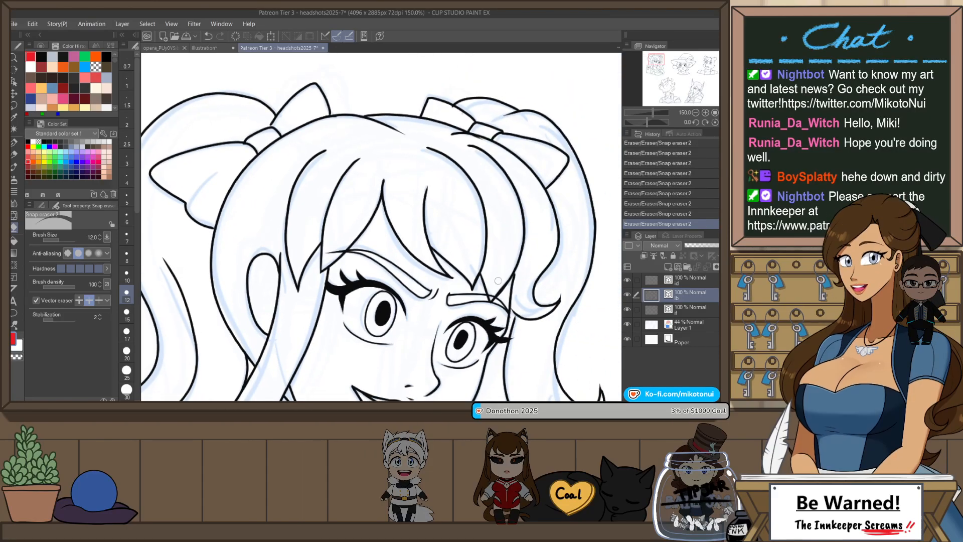
{"action": "left_click_drag", "start_coordinate": [524, 268], "coordinate": [477, 216]}
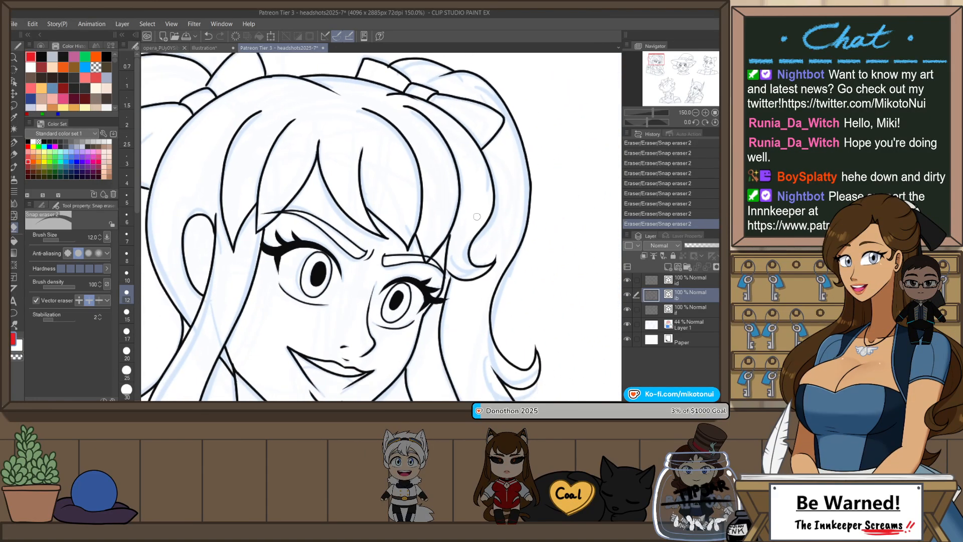
{"action": "left_click", "coordinate": [494, 258]}
{"action": "key", "text": "ctrl+z"}
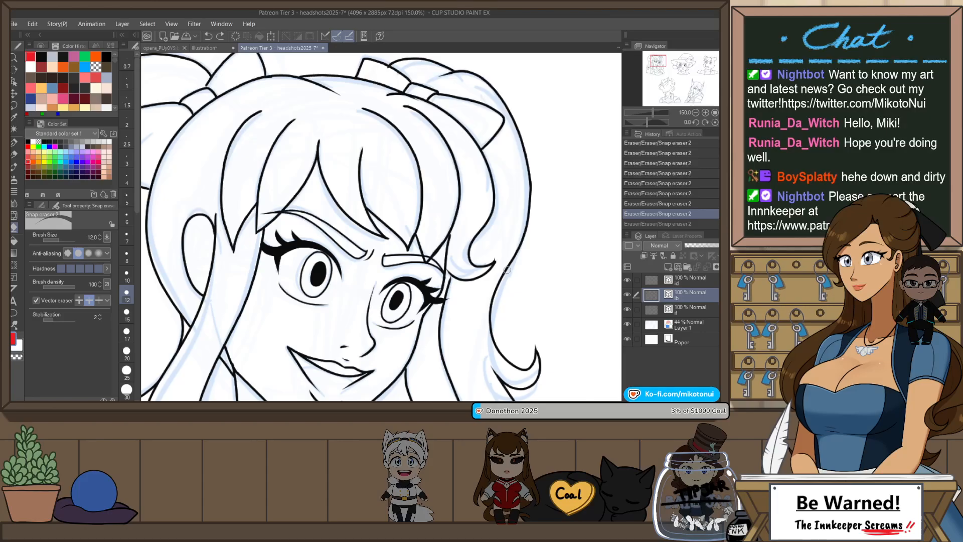
- Move the end control point of the hair curl's upper line so that it meets the lower line at the tip
{"action": "key", "text": "o"}
{"action": "scroll", "coordinate": [505, 266], "scroll_direction": "up", "scroll_amount": 4}
{"action": "left_click", "coordinate": [504, 265]}
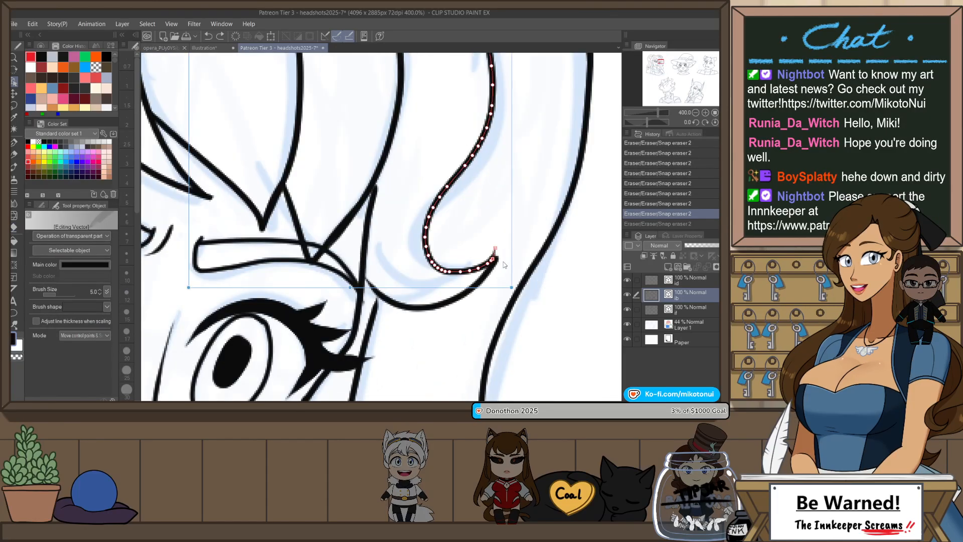
{"action": "left_click_drag", "start_coordinate": [504, 265], "coordinate": [503, 257]}
{"action": "left_click", "coordinate": [522, 187]}
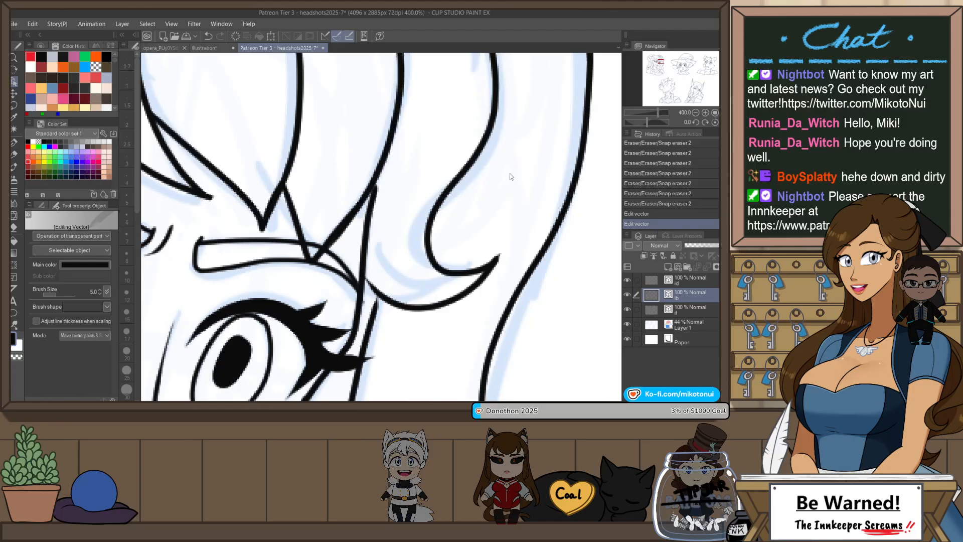
- Adjust the control points where the curl's lower line and the strand below it meet the side of the face
{"action": "left_click", "coordinate": [361, 274]}
{"action": "left_click", "coordinate": [363, 275]}
{"action": "left_click_drag", "start_coordinate": [363, 275], "coordinate": [377, 289]}
{"action": "left_click", "coordinate": [375, 304]}
{"action": "left_click", "coordinate": [395, 243]}
{"action": "scroll", "coordinate": [442, 234], "scroll_direction": "down", "scroll_amount": 4}
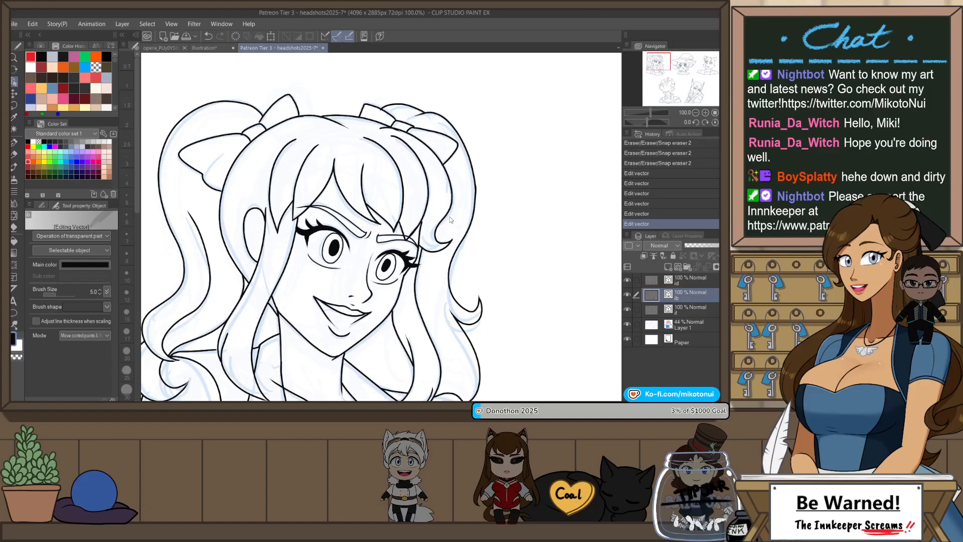
- Pull the top end point of the face-side line down onto the bangs line beside the far eyebrow
{"action": "key", "text": "e"}
{"action": "scroll", "coordinate": [450, 220], "scroll_direction": "up", "scroll_amount": 2}
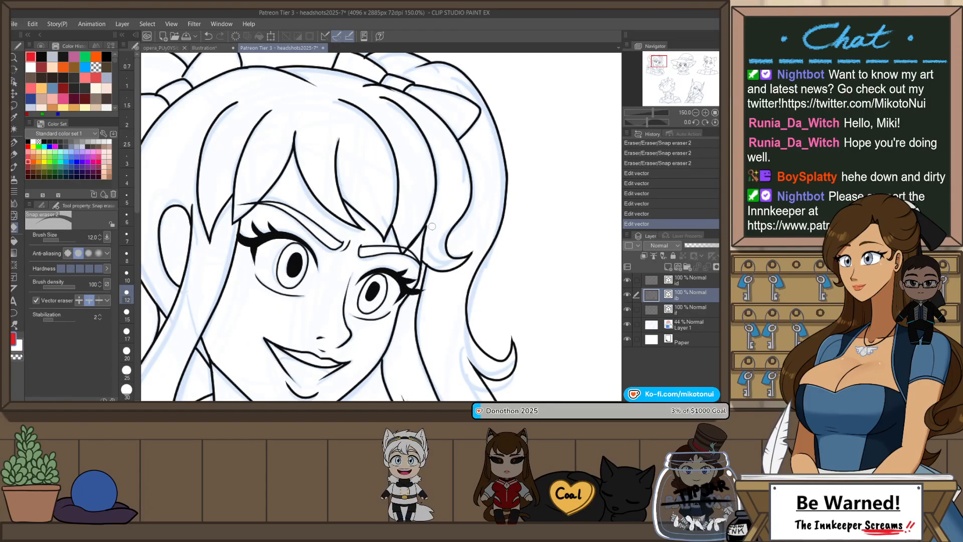
{"action": "left_click_drag", "start_coordinate": [503, 296], "coordinate": [492, 239]}
{"action": "left_click_drag", "start_coordinate": [449, 188], "coordinate": [512, 289]}
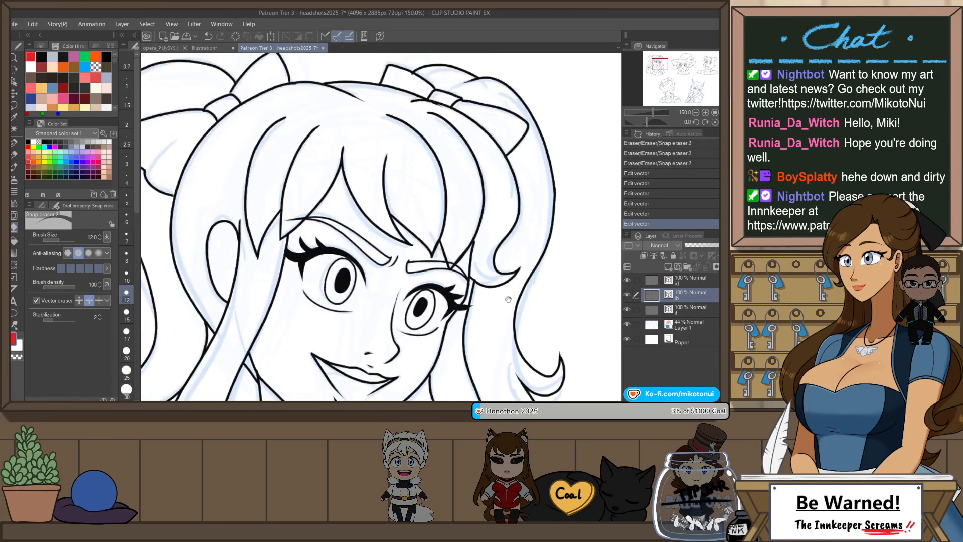
{"action": "scroll", "coordinate": [474, 235], "scroll_direction": "up", "scroll_amount": 1}
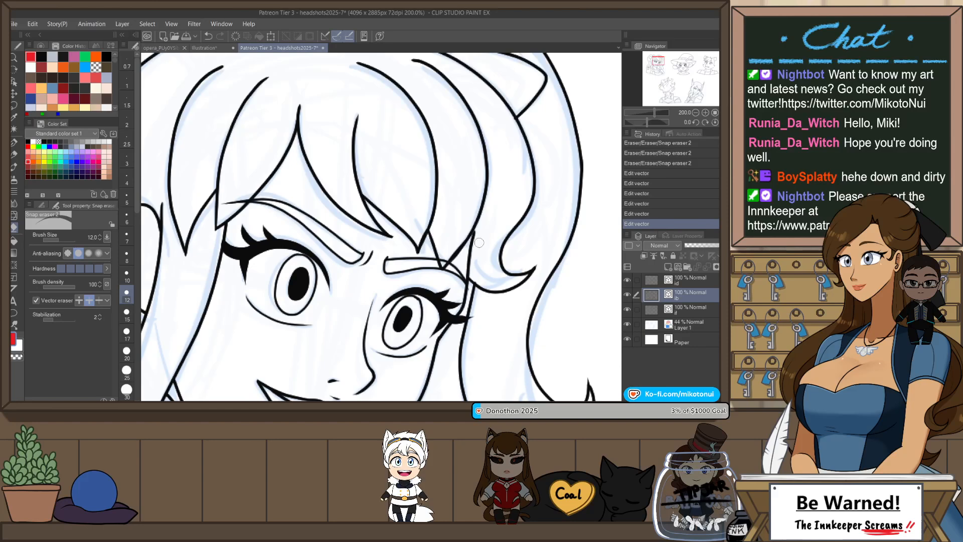
{"action": "key", "text": "o"}
{"action": "left_click", "coordinate": [473, 238]}
{"action": "scroll", "coordinate": [473, 233], "scroll_direction": "up", "scroll_amount": 2}
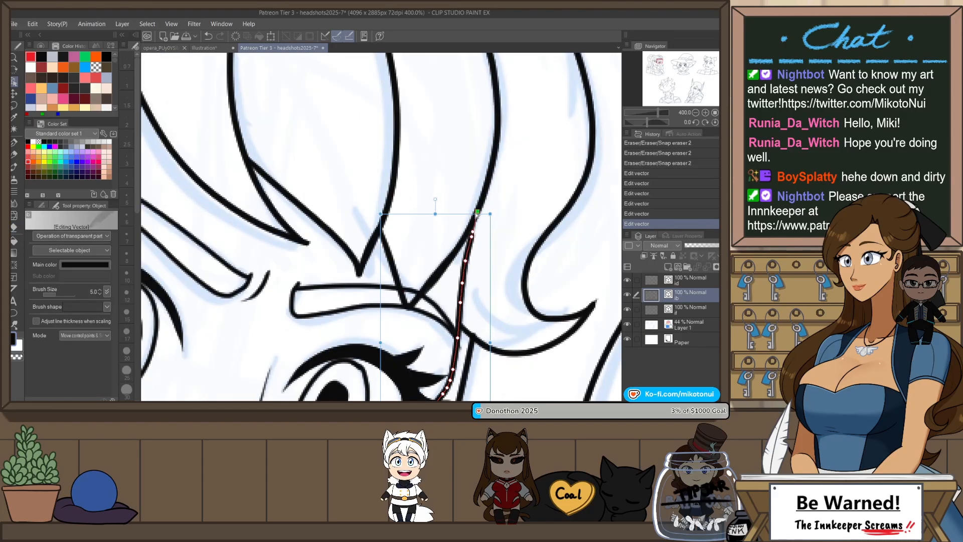
{"action": "left_click_drag", "start_coordinate": [477, 212], "coordinate": [472, 224]}
{"action": "left_click", "coordinate": [506, 197]}
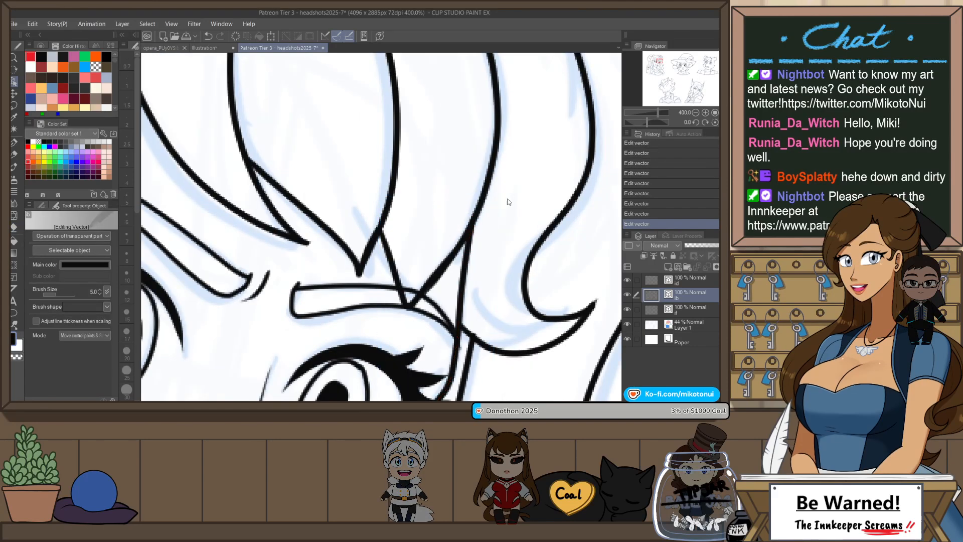
- Rotate the canvas and erase the stray line bits around the far ponytail and its bow
{"action": "scroll", "coordinate": [507, 198], "scroll_direction": "down", "scroll_amount": 2}
{"action": "left_click_drag", "start_coordinate": [504, 292], "coordinate": [503, 179]}
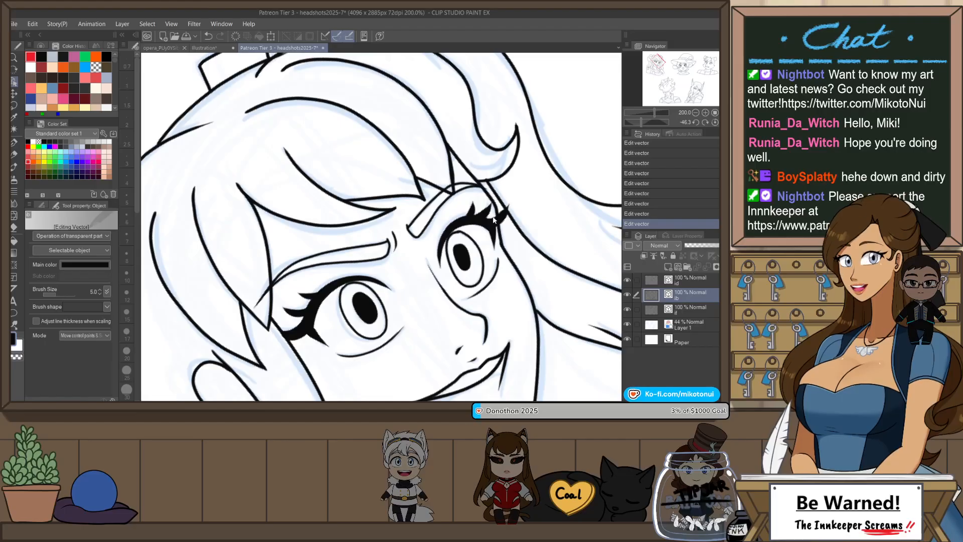
{"action": "key", "text": "e"}
{"action": "scroll", "coordinate": [495, 175], "scroll_direction": "down", "scroll_amount": 2}
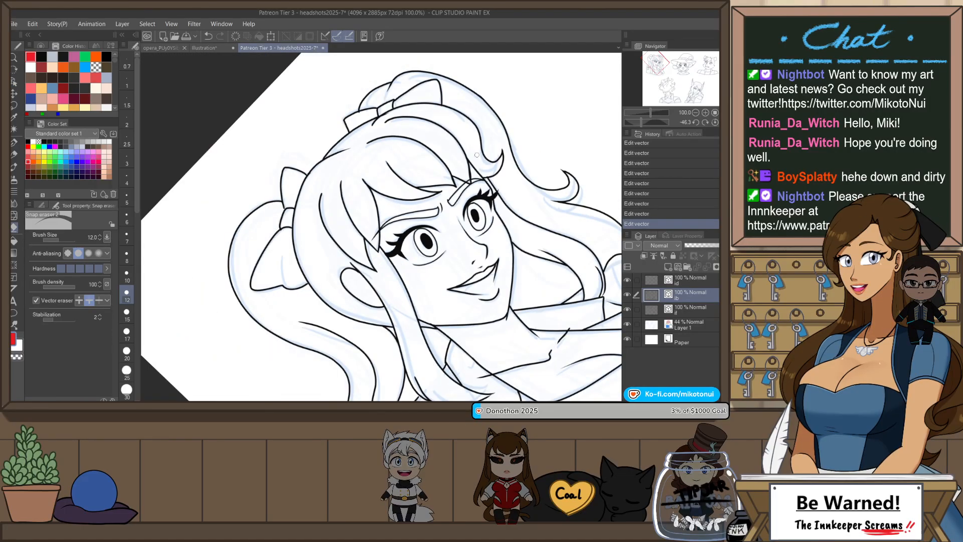
{"action": "scroll", "coordinate": [477, 154], "scroll_direction": "up", "scroll_amount": 2}
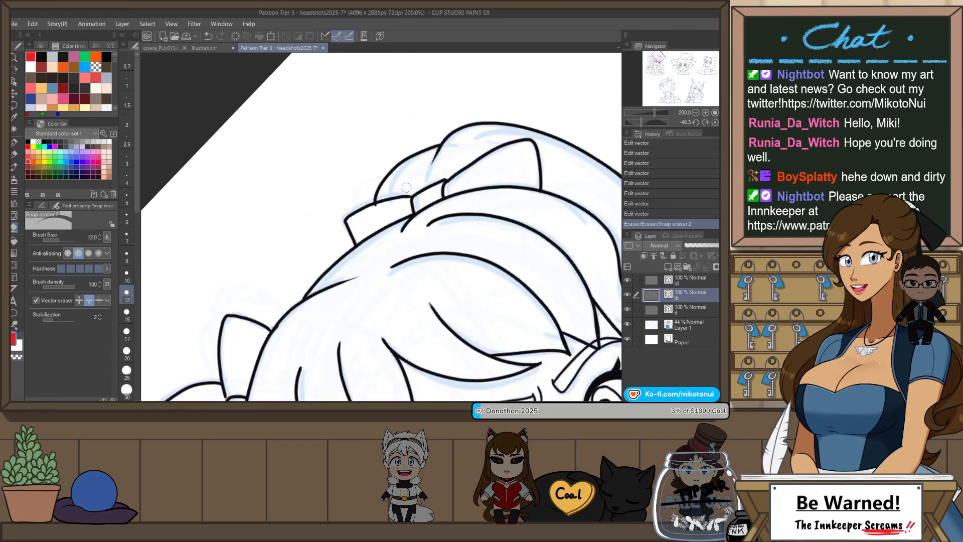
{"action": "left_click", "coordinate": [374, 206]}
{"action": "scroll", "coordinate": [447, 177], "scroll_direction": "down", "scroll_amount": 3}
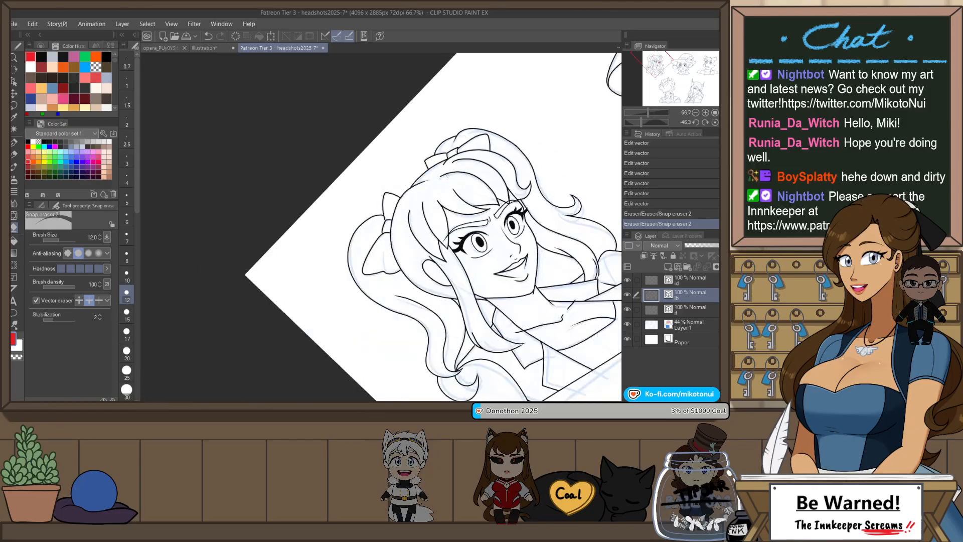
{"action": "scroll", "coordinate": [390, 207], "scroll_direction": "up", "scroll_amount": 2}
{"action": "key", "text": "r"}
{"action": "scroll", "coordinate": [382, 196], "scroll_direction": "up", "scroll_amount": 3}
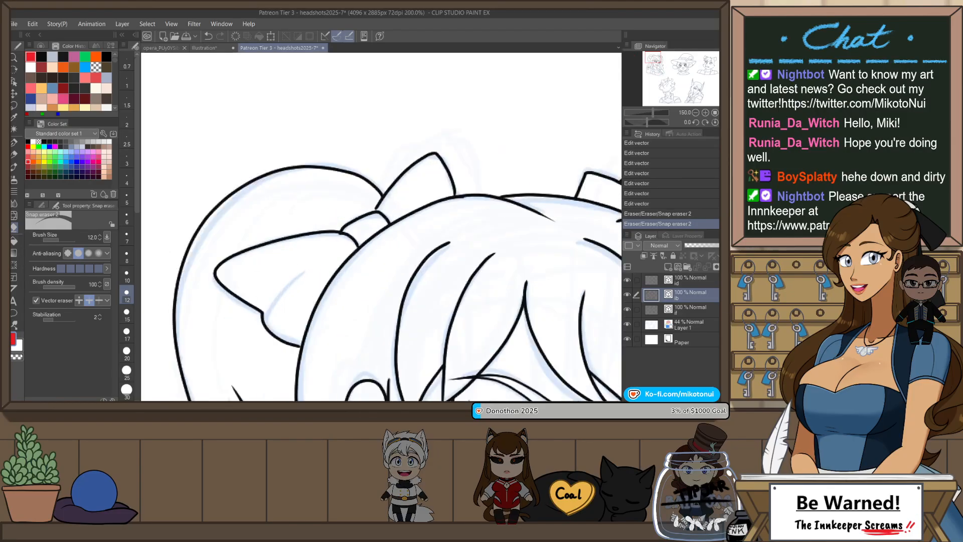
{"action": "key", "text": "p"}
{"action": "left_click", "coordinate": [43, 56]}
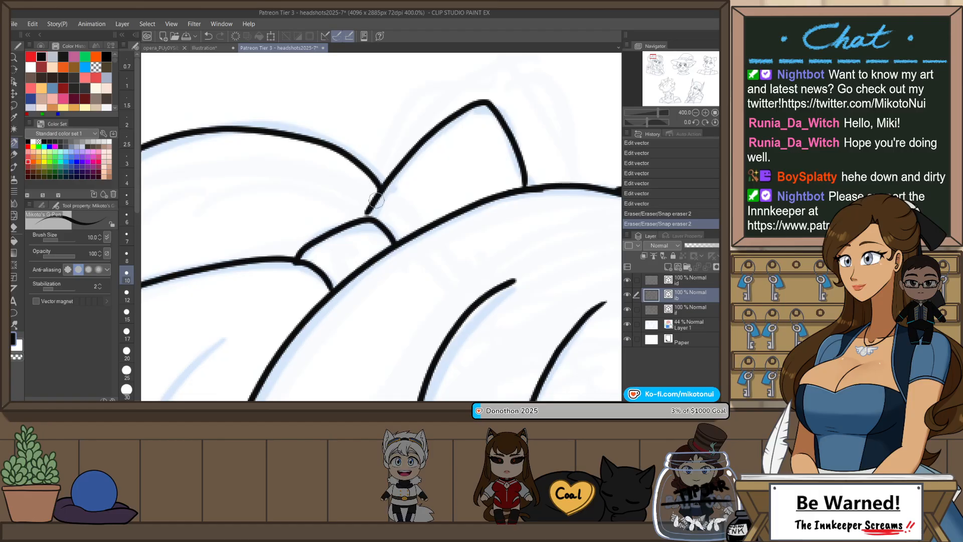
{"action": "key", "text": "p"}
{"action": "left_click_drag", "start_coordinate": [380, 201], "coordinate": [369, 211]}
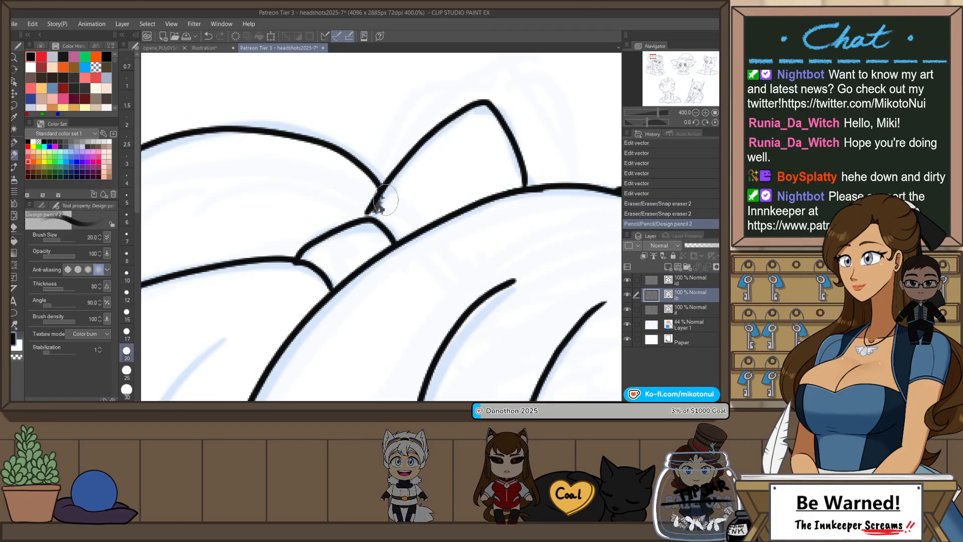
{"action": "key", "text": "ctrl+z"}
- Move the lower end control point of the near bow's upper loop so that it meets the knot beside the ponytail line
{"action": "key", "text": "o"}
{"action": "left_click", "coordinate": [370, 209]}
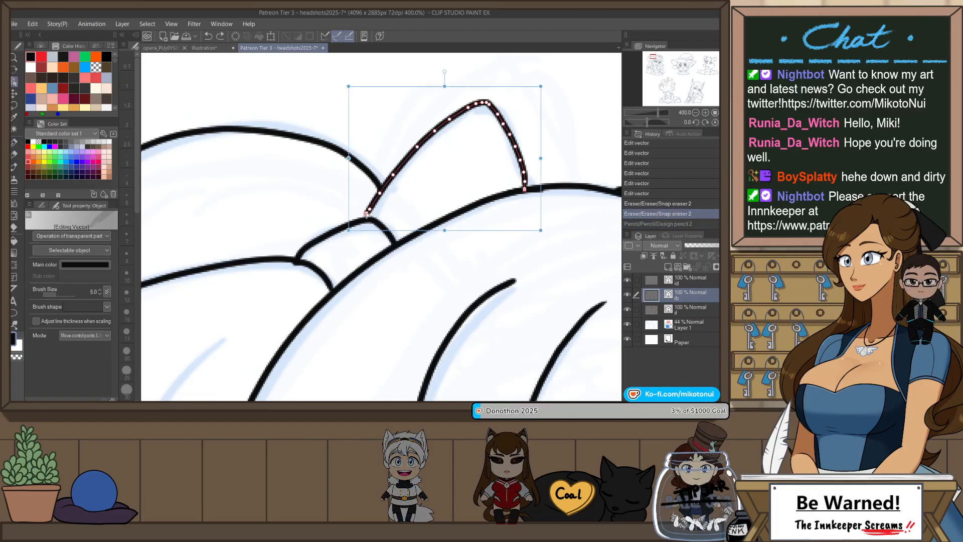
{"action": "left_click_drag", "start_coordinate": [367, 214], "coordinate": [371, 210]}
{"action": "left_click", "coordinate": [396, 206]}
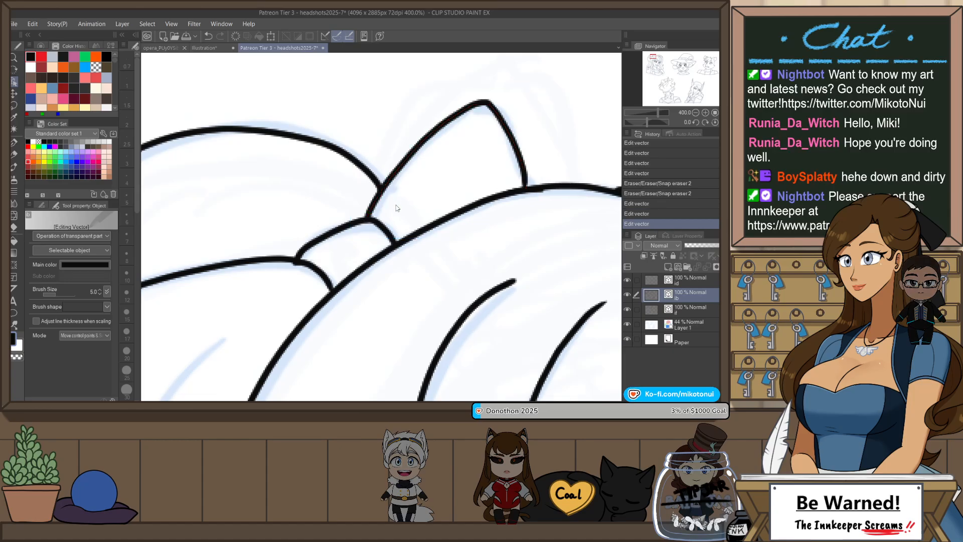
{"action": "left_click", "coordinate": [379, 188]}
- Adjust the end points of the near bow knot's lower edge to meet the loop and the hair outline, erasing the overshoots
{"action": "left_click", "coordinate": [296, 265]}
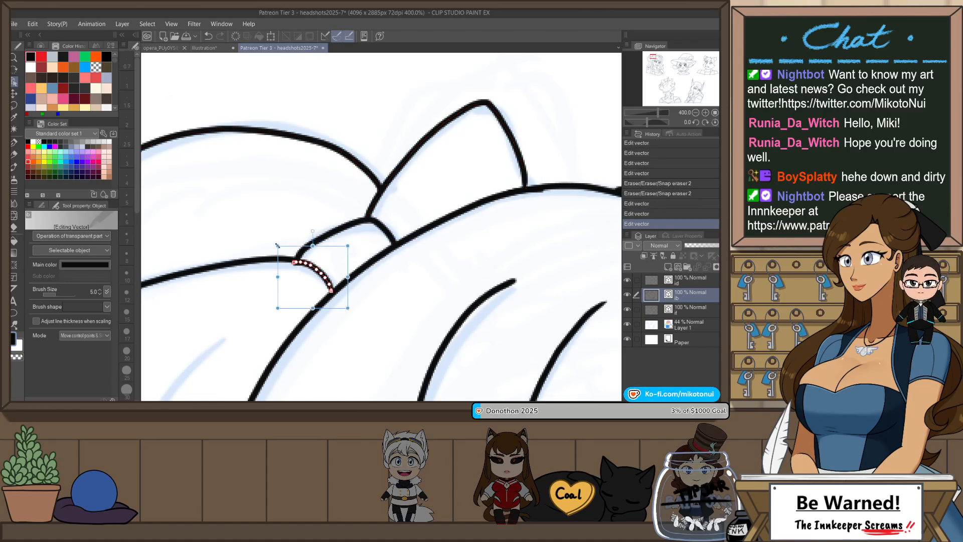
{"action": "left_click_drag", "start_coordinate": [277, 245], "coordinate": [303, 265]}
{"action": "key", "text": "e"}
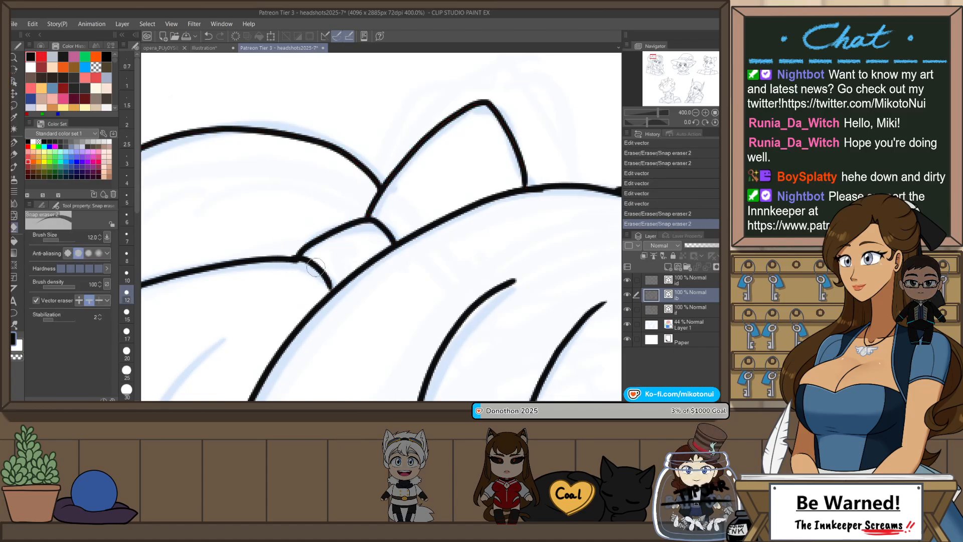
{"action": "key", "text": "o"}
{"action": "left_click", "coordinate": [333, 285]}
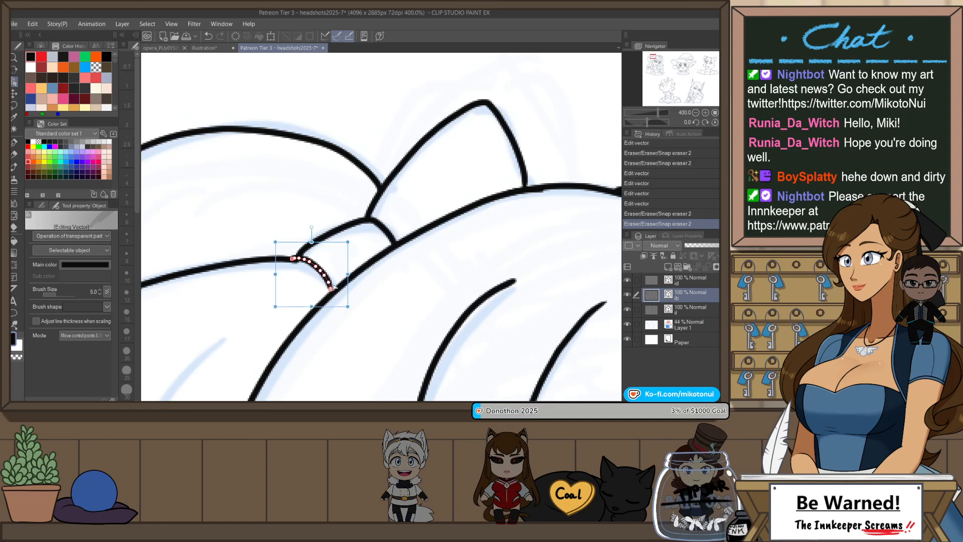
{"action": "left_click_drag", "start_coordinate": [329, 284], "coordinate": [331, 289]}
{"action": "mouse_move", "coordinate": [330, 289]}
{"action": "left_mouse_down"}
{"action": "mouse_move", "coordinate": [328, 281]}
{"action": "mouse_move", "coordinate": [332, 295]}
{"action": "left_mouse_up"}
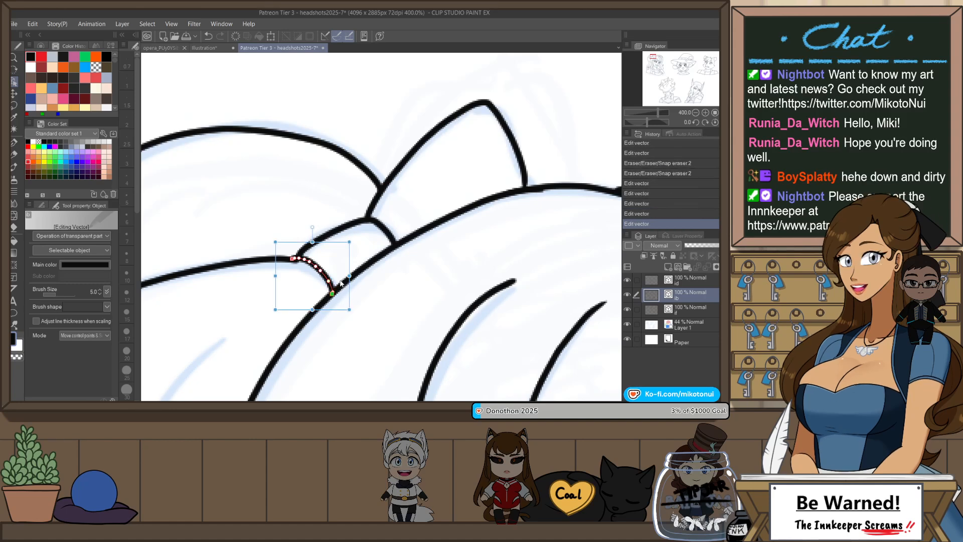
- Move the end control point of the lower bow loop's top line so that it joins the knot cleanly
{"action": "left_click", "coordinate": [399, 307]}
{"action": "left_click", "coordinate": [282, 258]}
{"action": "left_click_drag", "start_coordinate": [282, 258], "coordinate": [284, 256]}
{"action": "left_click", "coordinate": [338, 207]}
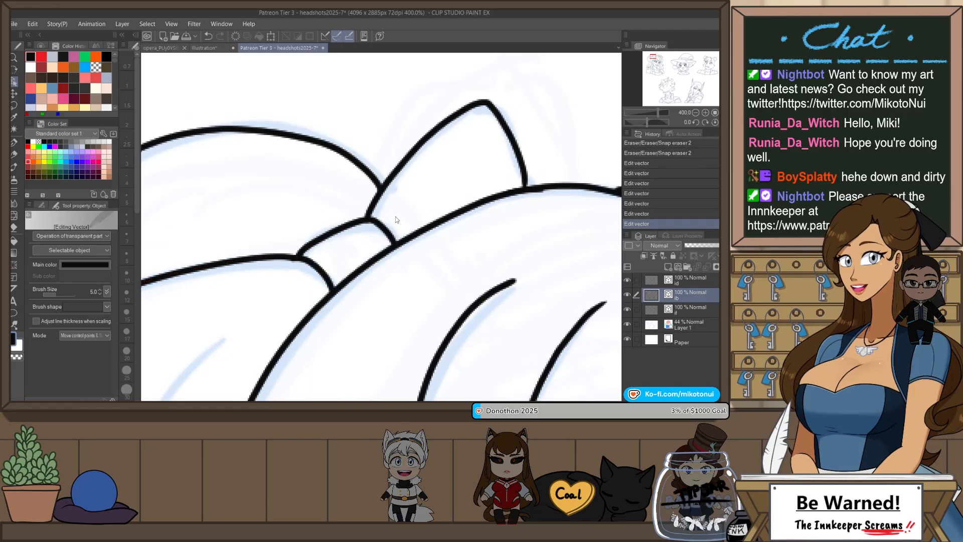
- Rotate the canvas and erase the stray bit where the near bow's upper loop meets the head's hair outline
{"action": "scroll", "coordinate": [414, 218], "scroll_direction": "down", "scroll_amount": 4}
{"action": "left_click_drag", "start_coordinate": [508, 258], "coordinate": [506, 198]}
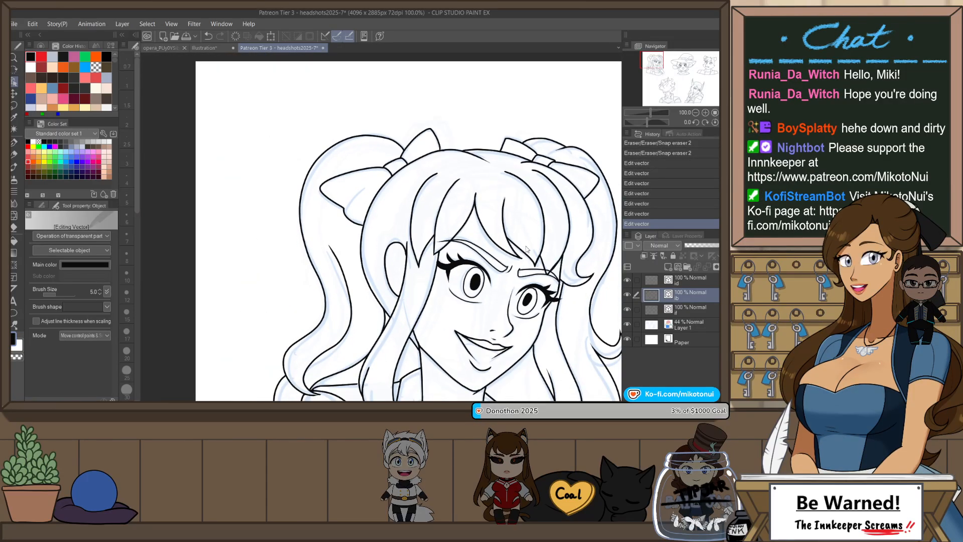
{"action": "left_click_drag", "start_coordinate": [527, 250], "coordinate": [481, 119]}
{"action": "key", "text": "e"}
{"action": "scroll", "coordinate": [355, 132], "scroll_direction": "up", "scroll_amount": 4}
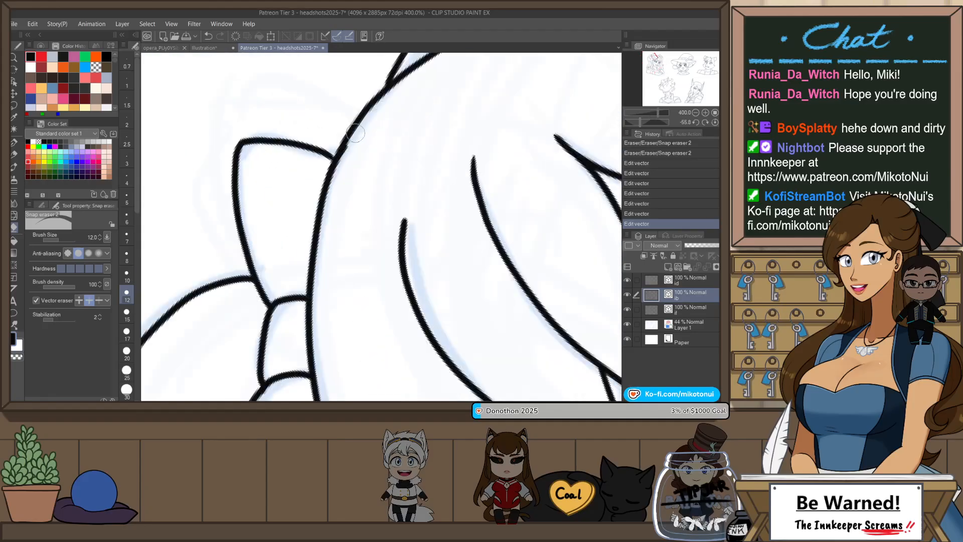
{"action": "left_click_drag", "start_coordinate": [355, 132], "coordinate": [351, 176]}
- Draw a fold crease inside the near bow's lower loop with the G-Pen at size 4, redoing the stroke until it fits
{"action": "scroll", "coordinate": [366, 145], "scroll_direction": "down", "scroll_amount": 2}
{"action": "key", "text": "p"}
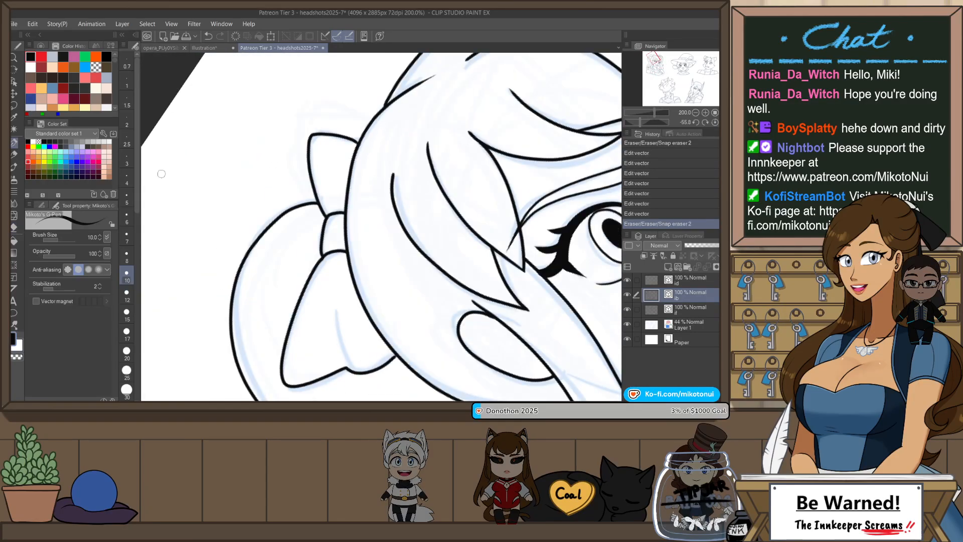
{"action": "left_click", "coordinate": [130, 185]}
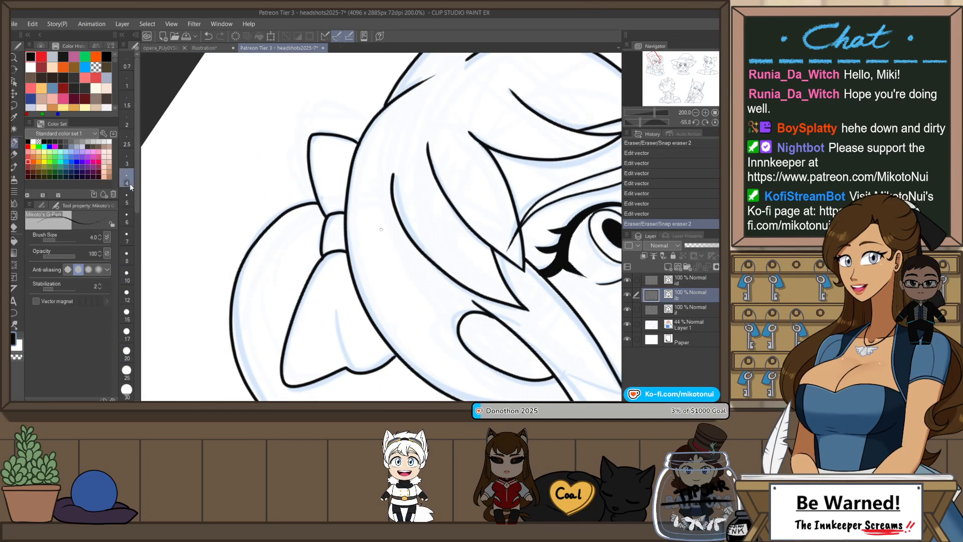
{"action": "left_click_drag", "start_coordinate": [332, 250], "coordinate": [340, 270]}
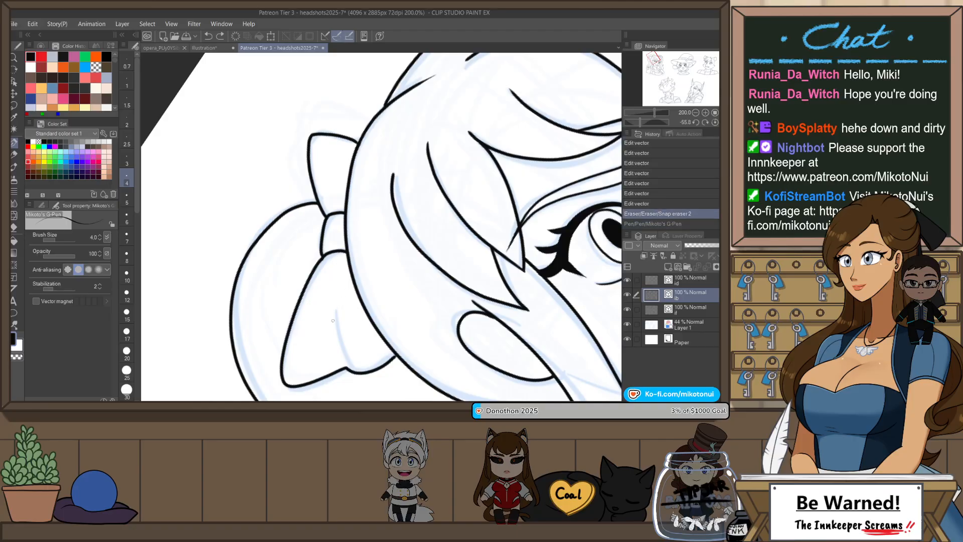
{"action": "key", "text": "ctrl+z"}
{"action": "left_click_drag", "start_coordinate": [346, 370], "coordinate": [337, 322]}
{"action": "key", "text": "ctrl+z"}
{"action": "left_click_drag", "start_coordinate": [346, 369], "coordinate": [336, 321]}
- Try extra crease strokes in the near bow's upper loop, in the lower loop beside the knot and on the ponytail
{"action": "left_click_drag", "start_coordinate": [358, 143], "coordinate": [340, 183]}
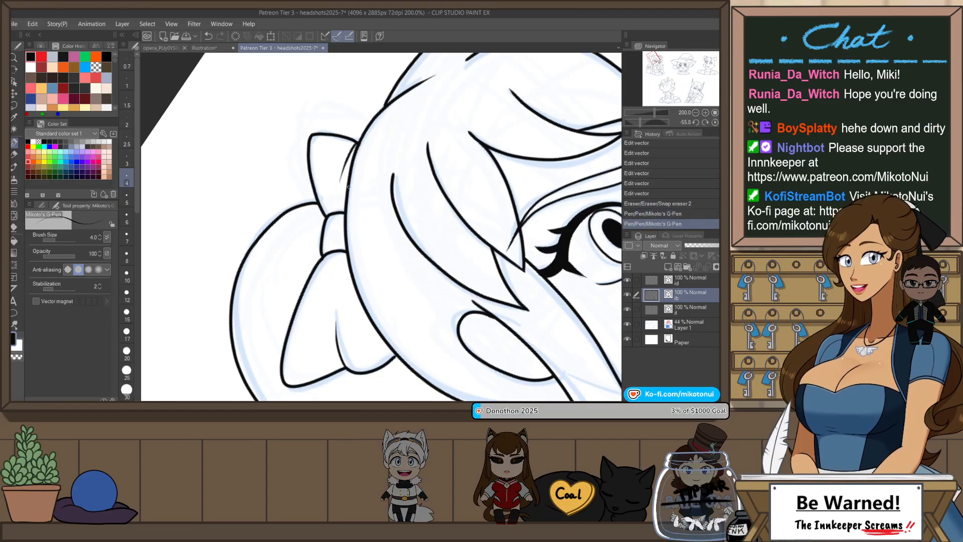
{"action": "left_click_drag", "start_coordinate": [336, 251], "coordinate": [336, 305]}
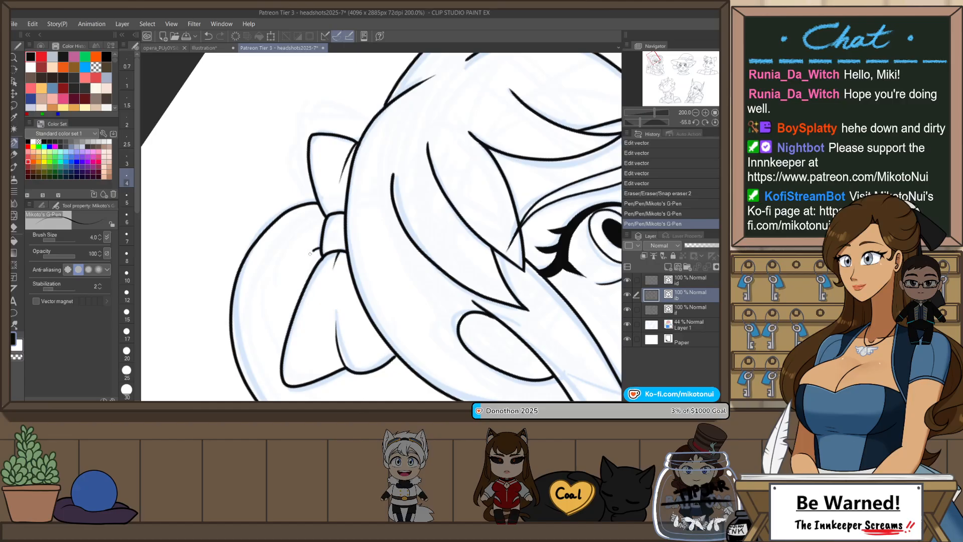
{"action": "left_click_drag", "start_coordinate": [321, 246], "coordinate": [279, 344]}
- Reset the canvas rotation, undo the last two crease strokes and erase the crease in the near bow's upper loop
{"action": "scroll", "coordinate": [377, 160], "scroll_direction": "down", "scroll_amount": 2}
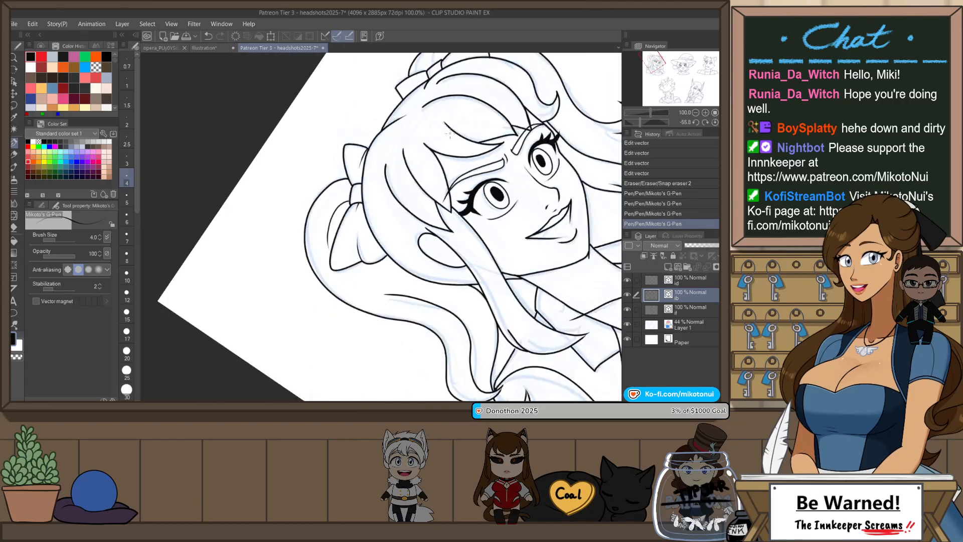
{"action": "scroll", "coordinate": [469, 135], "scroll_direction": "down", "scroll_amount": 1}
{"action": "key", "text": "ctrl+at"}
{"action": "key", "text": "ctrl+z"}
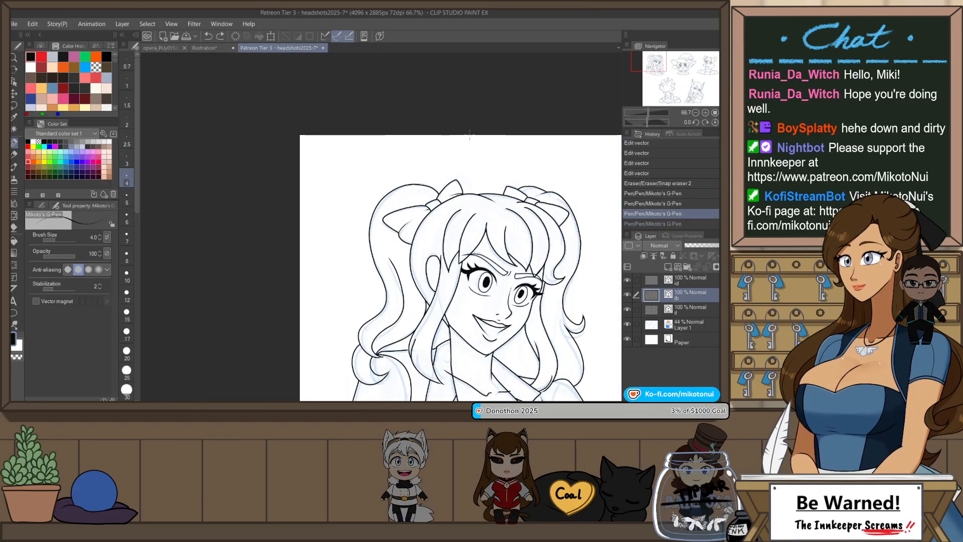
{"action": "key", "text": "ctrl+z"}
{"action": "key", "text": "e"}
{"action": "scroll", "coordinate": [457, 192], "scroll_direction": "up", "scroll_amount": 3}
{"action": "left_click_drag", "start_coordinate": [460, 194], "coordinate": [463, 191]}
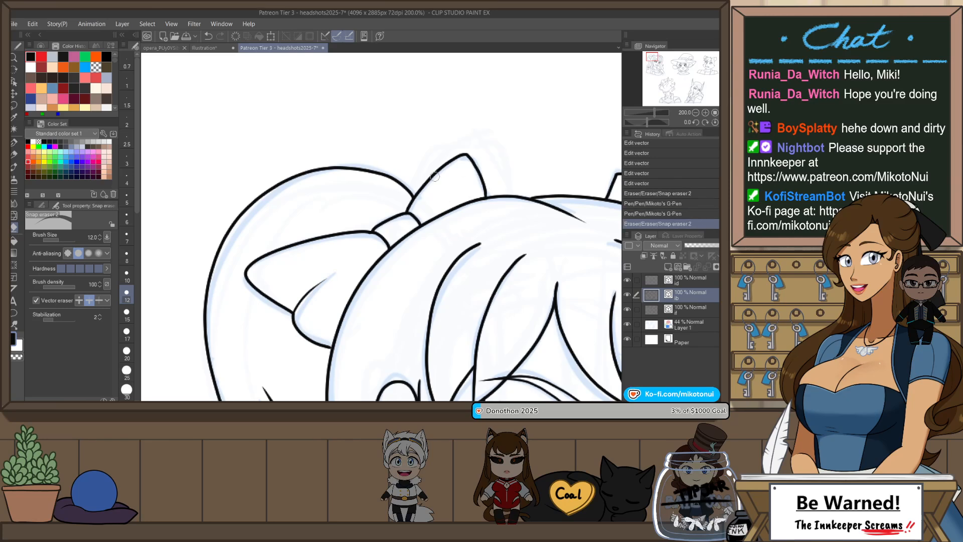
- Draw a short G-Pen fold crease in the near bow's lower loop, starting at the knot
{"action": "key", "text": "p"}
{"action": "left_click_drag", "start_coordinate": [388, 246], "coordinate": [368, 251]}
{"action": "key", "text": "ctrl+z"}
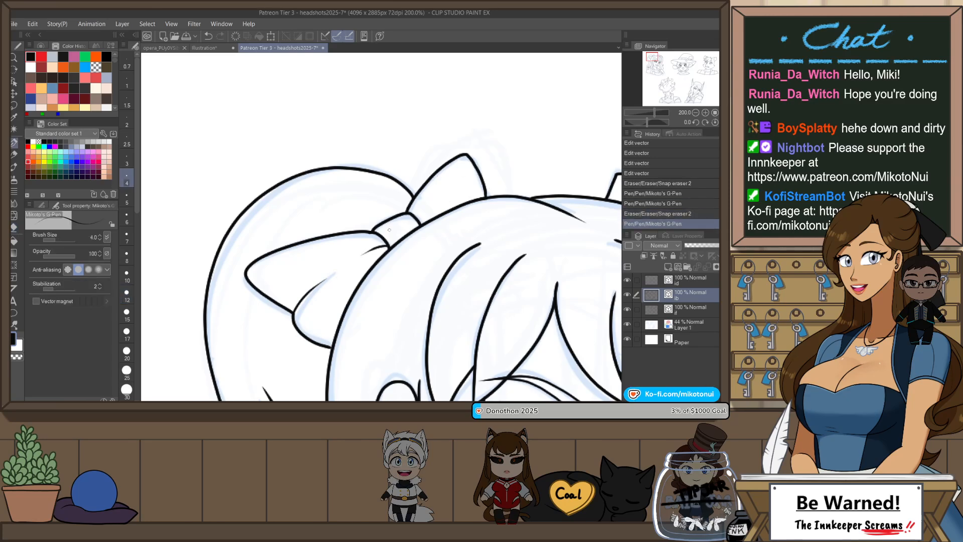
- Flip the canvas view horizontally and draw a short G-Pen line from the far bow's knot into the ponytail
{"action": "scroll", "coordinate": [369, 251], "scroll_direction": "down", "scroll_amount": 3}
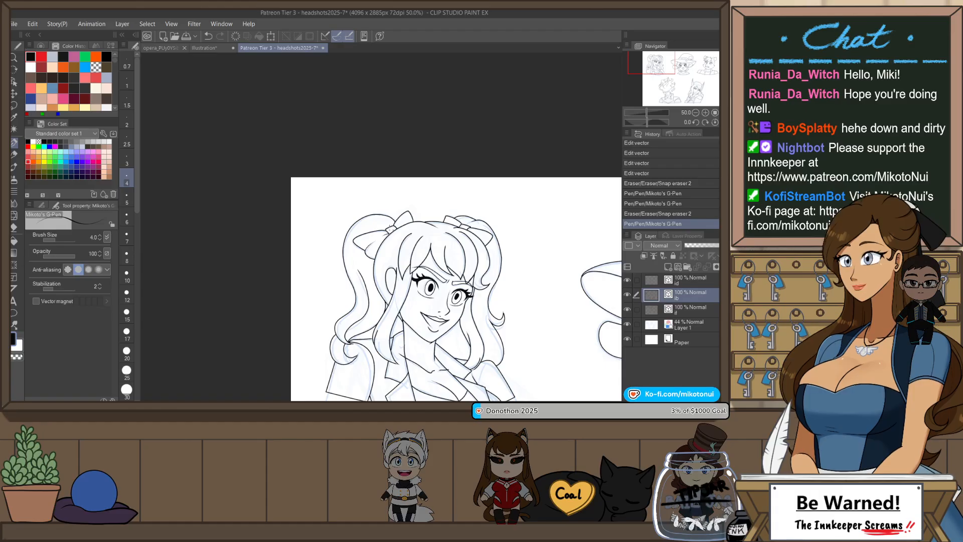
{"action": "key", "text": "h"}
{"action": "scroll", "coordinate": [268, 296], "scroll_direction": "up", "scroll_amount": 1}
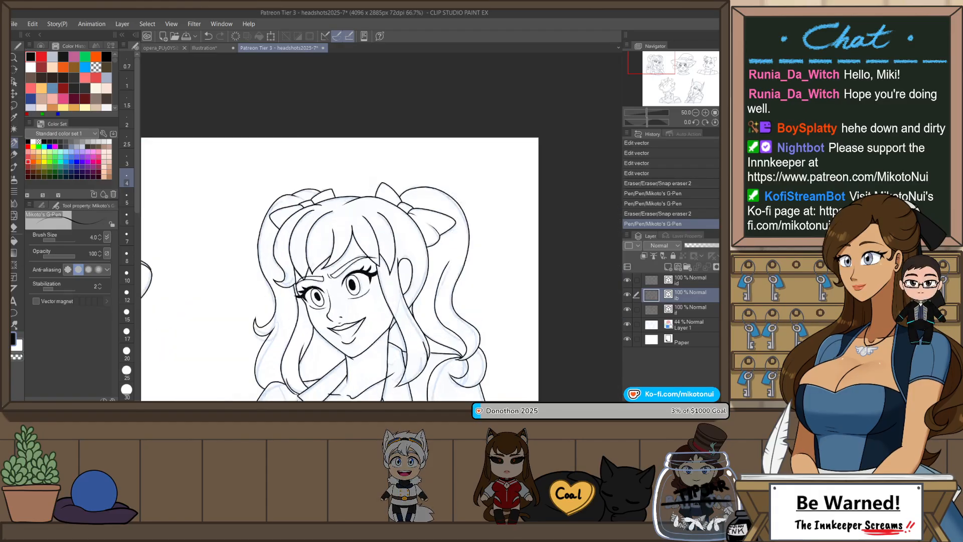
{"action": "scroll", "coordinate": [437, 162], "scroll_direction": "up", "scroll_amount": 4}
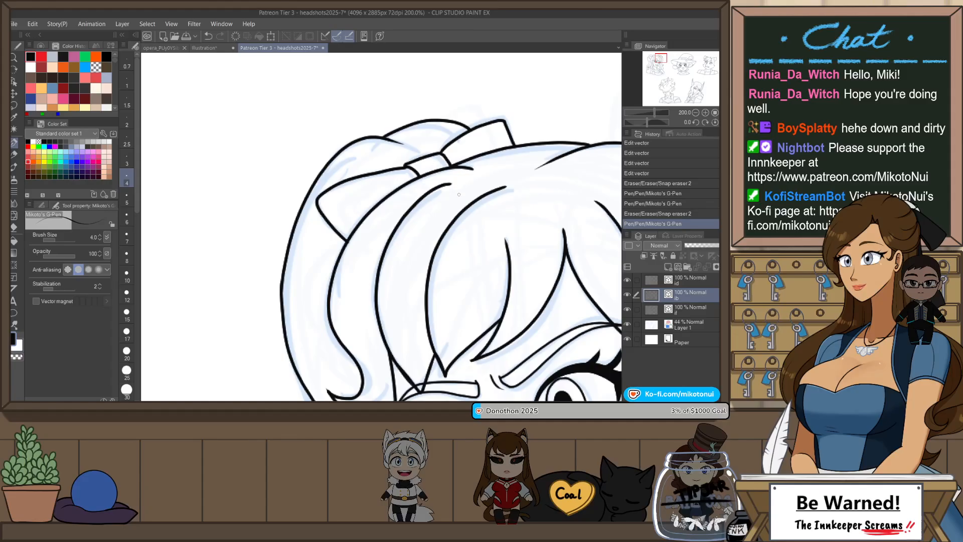
{"action": "key", "text": "r"}
{"action": "mouse_move", "coordinate": [459, 194]}
{"action": "left_mouse_down"}
{"action": "mouse_move", "coordinate": [377, 133]}
{"action": "mouse_move", "coordinate": [328, 146]}
{"action": "left_mouse_up"}
{"action": "key", "text": "e"}
{"action": "key", "text": "p"}
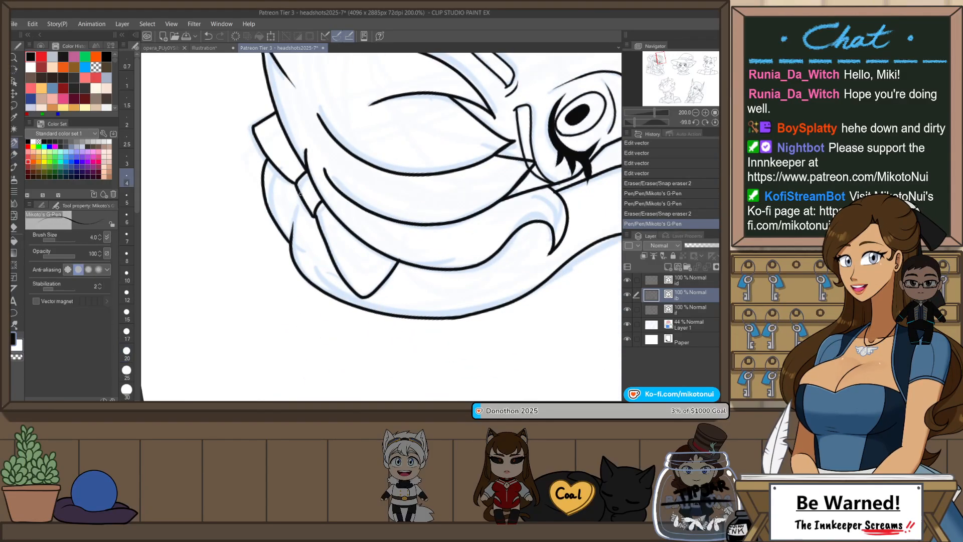
{"action": "left_click_drag", "start_coordinate": [298, 194], "coordinate": [293, 225]}
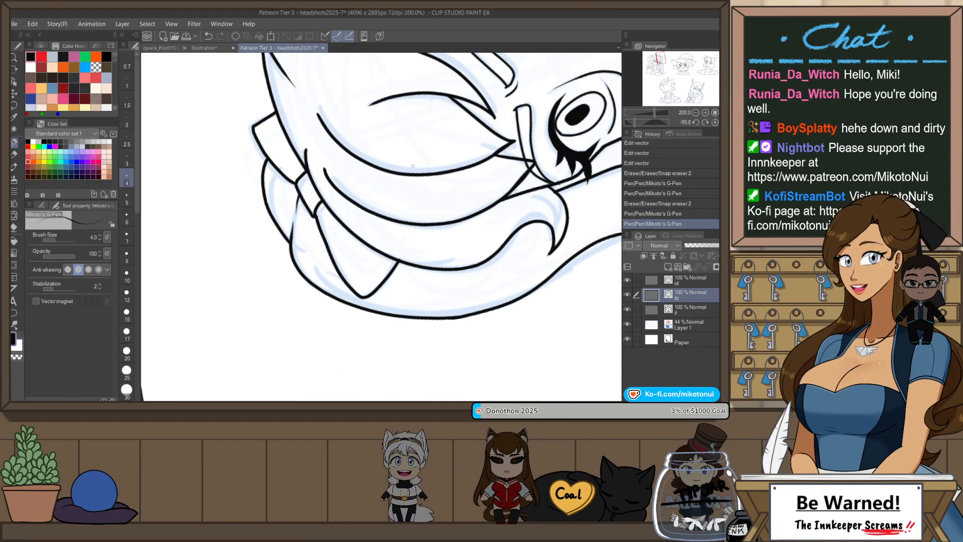
- Reset the canvas rotation and erase the overshoot where the far bow's lower loop meets the hair strand
{"action": "key", "text": "shift+r"}
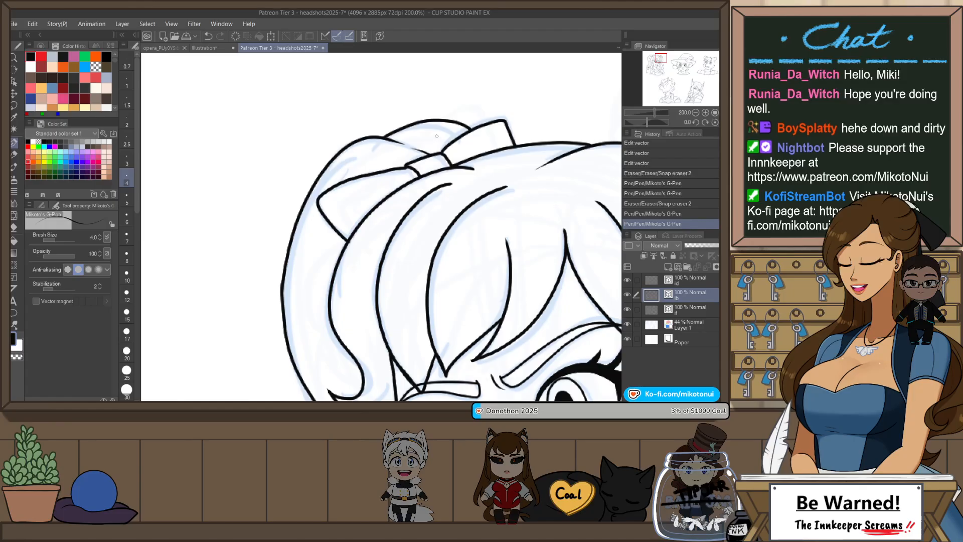
{"action": "scroll", "coordinate": [422, 159], "scroll_direction": "down", "scroll_amount": 2}
{"action": "scroll", "coordinate": [407, 194], "scroll_direction": "up", "scroll_amount": 2}
{"action": "key", "text": "e"}
{"action": "left_click", "coordinate": [368, 209]}
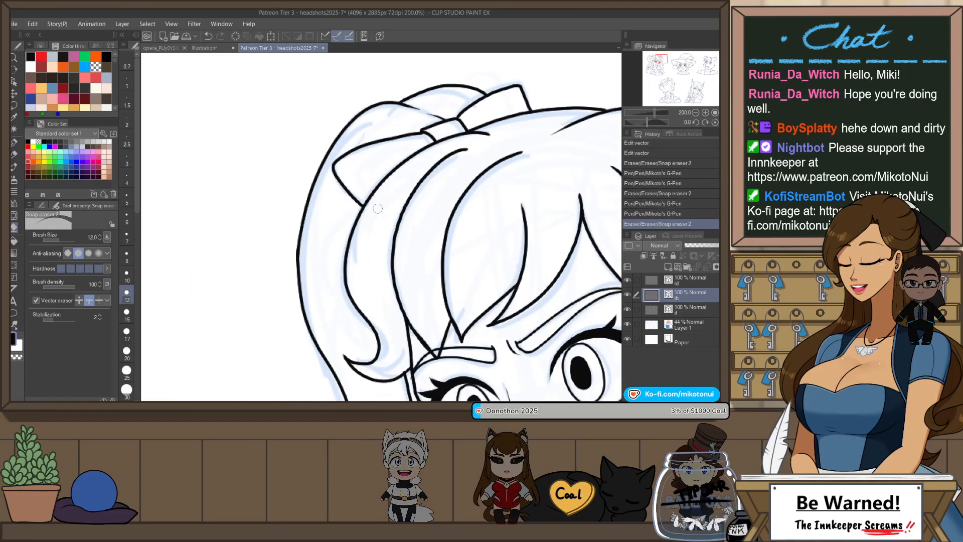
{"action": "scroll", "coordinate": [395, 208], "scroll_direction": "down", "scroll_amount": 2}
{"action": "left_click_drag", "start_coordinate": [513, 245], "coordinate": [456, 199]}
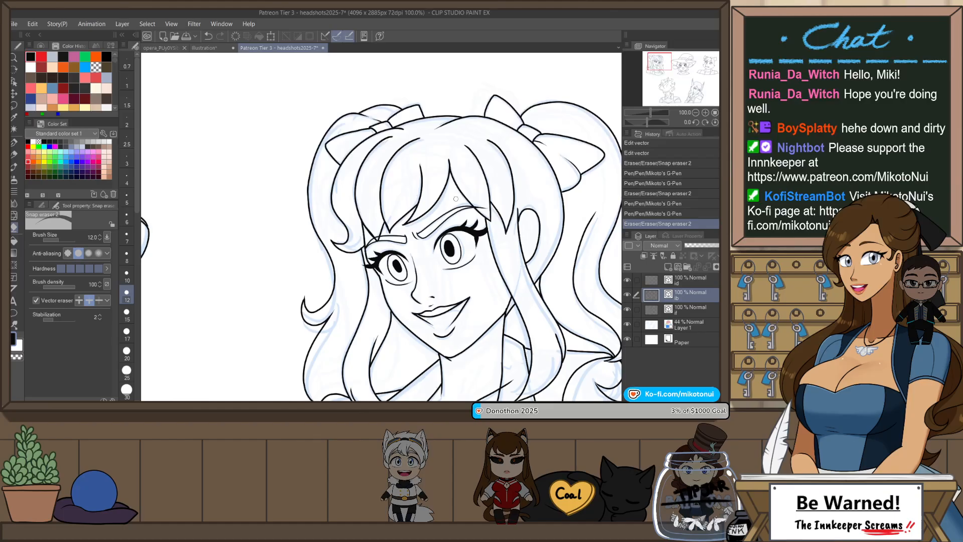
{"action": "scroll", "coordinate": [495, 277], "scroll_direction": "up", "scroll_amount": 2}
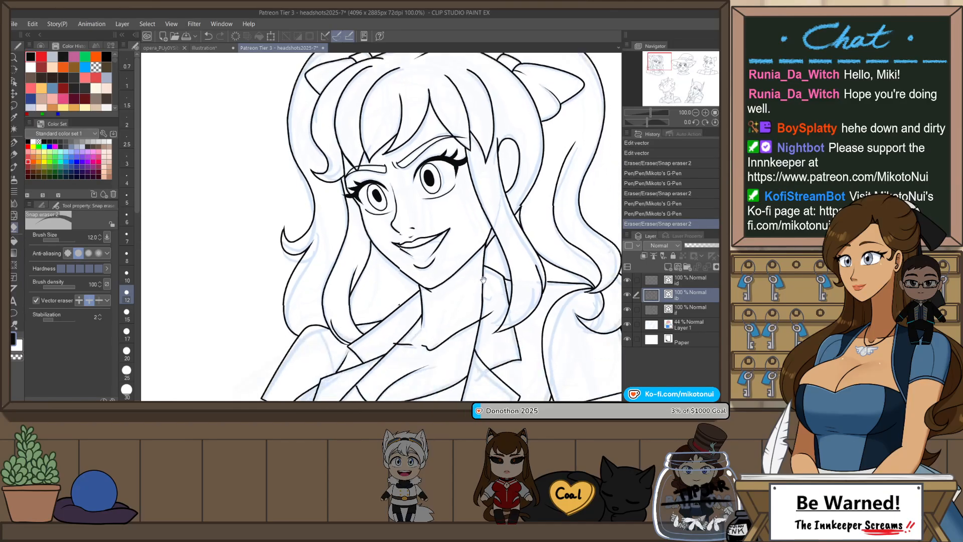
{"action": "left_click", "coordinate": [406, 296]}
{"action": "key", "text": "ctrl+z"}
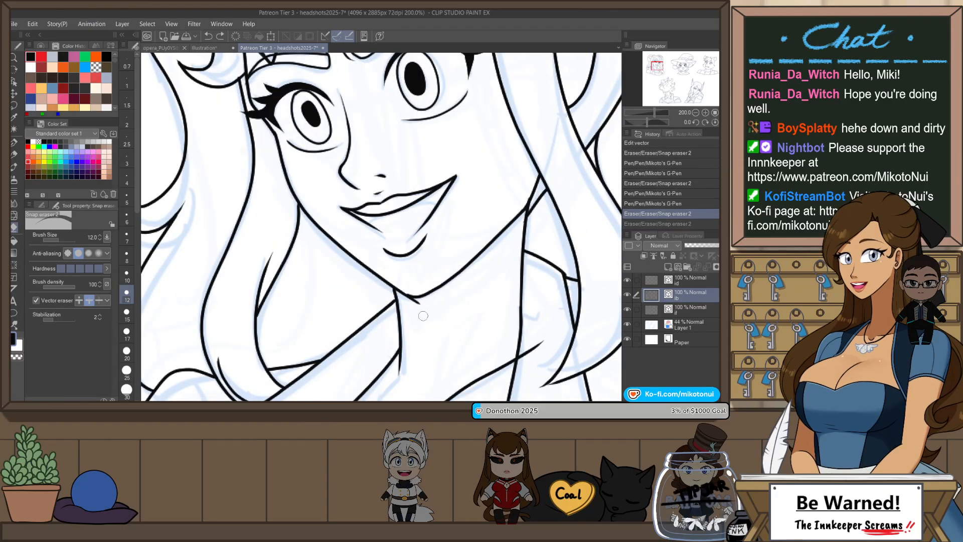
{"action": "key", "text": "u"}
{"action": "left_click", "coordinate": [412, 304]}
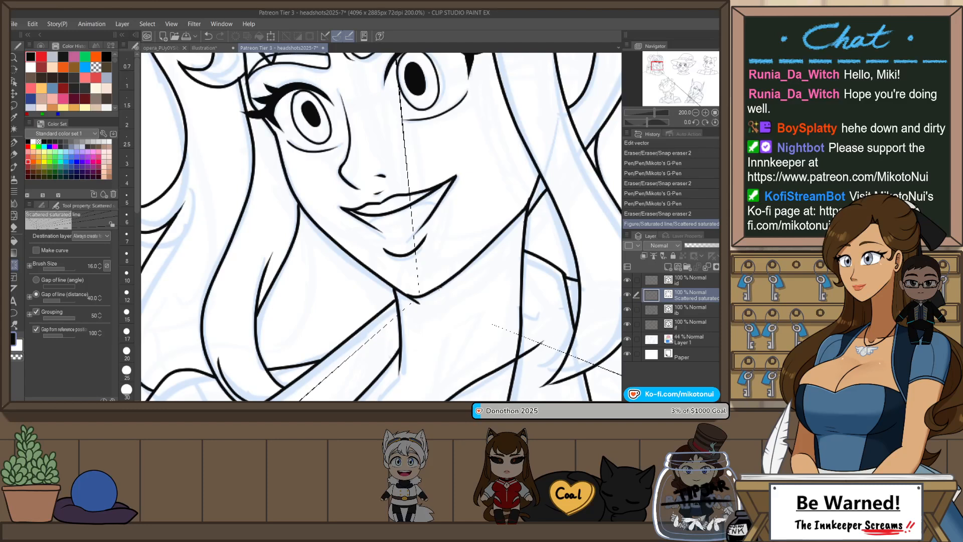
{"action": "key", "text": "ctrl+z"}
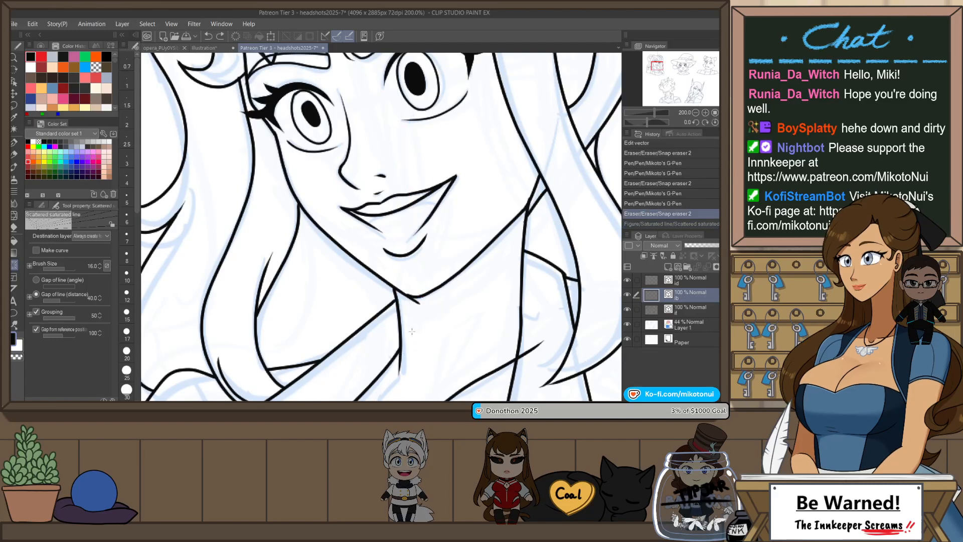
- Adjust the jaw line's end control point at the chin and erase the line bit overshooting below the chin
{"action": "key", "text": "o"}
{"action": "left_click", "coordinate": [436, 303]}
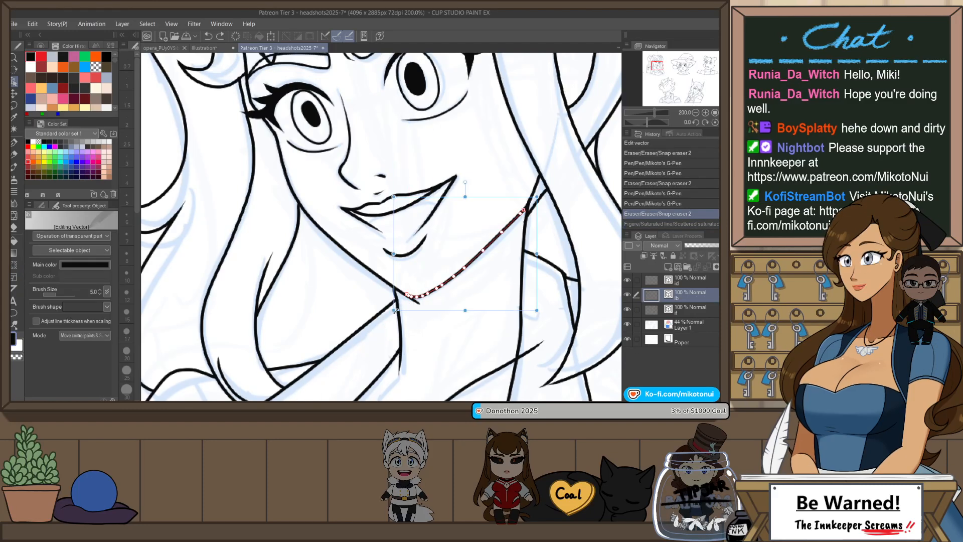
{"action": "key", "text": "e"}
{"action": "left_click", "coordinate": [416, 304]}
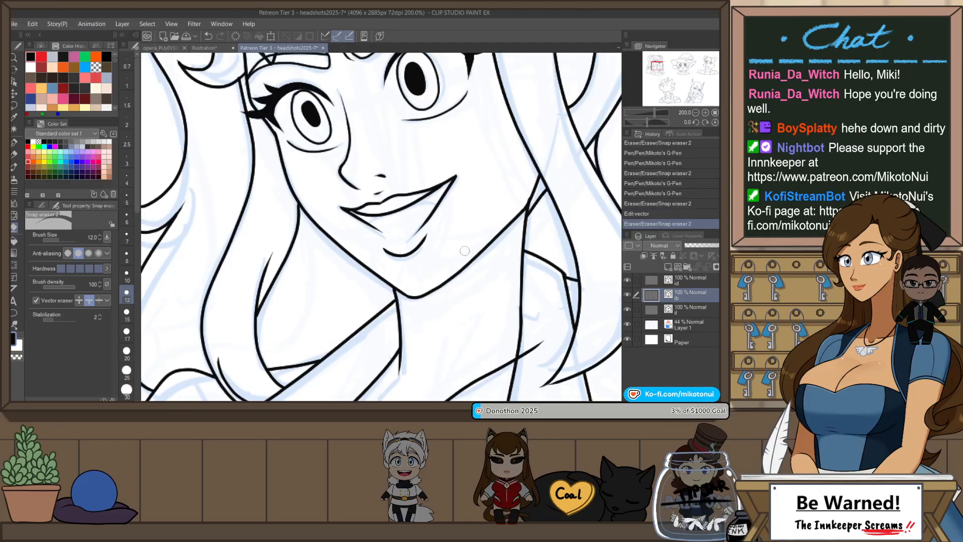
- Erase the overshooting line ends around the ponytailed woman's neck and blouse collar
{"action": "scroll", "coordinate": [473, 281], "scroll_direction": "down", "scroll_amount": 1}
{"action": "left_click_drag", "start_coordinate": [494, 331], "coordinate": [494, 254]}
{"action": "left_click", "coordinate": [516, 242]}
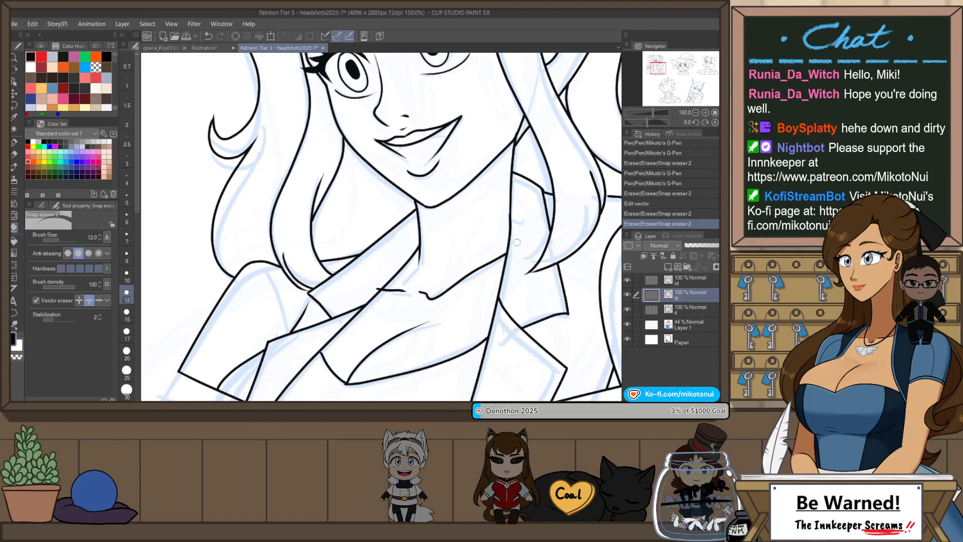
{"action": "left_click", "coordinate": [371, 291]}
{"action": "scroll", "coordinate": [457, 185], "scroll_direction": "down", "scroll_amount": 4}
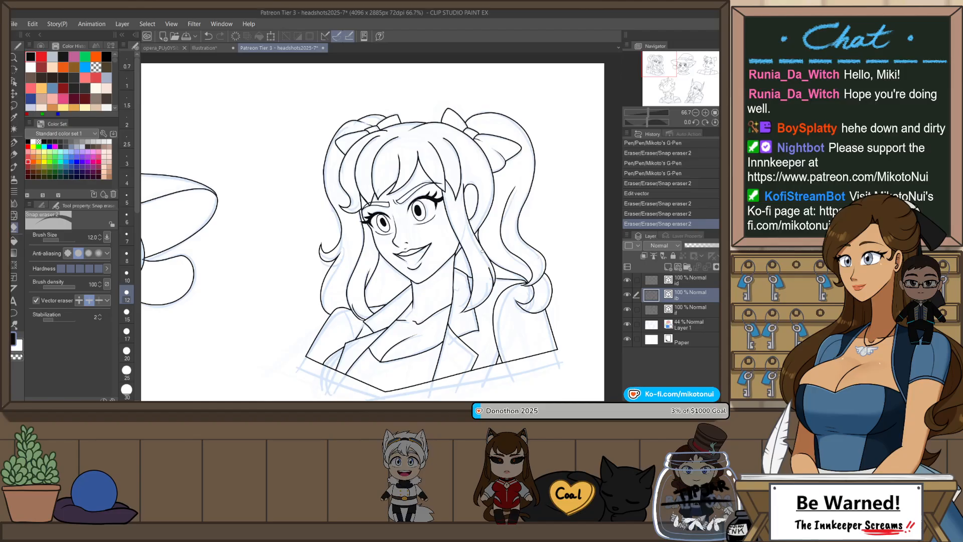
- Flip the canvas view horizontally, unlock the pupil's layer and nudge the ponytailed woman's far pupil slightly outward
{"action": "scroll", "coordinate": [469, 229], "scroll_direction": "up", "scroll_amount": 4}
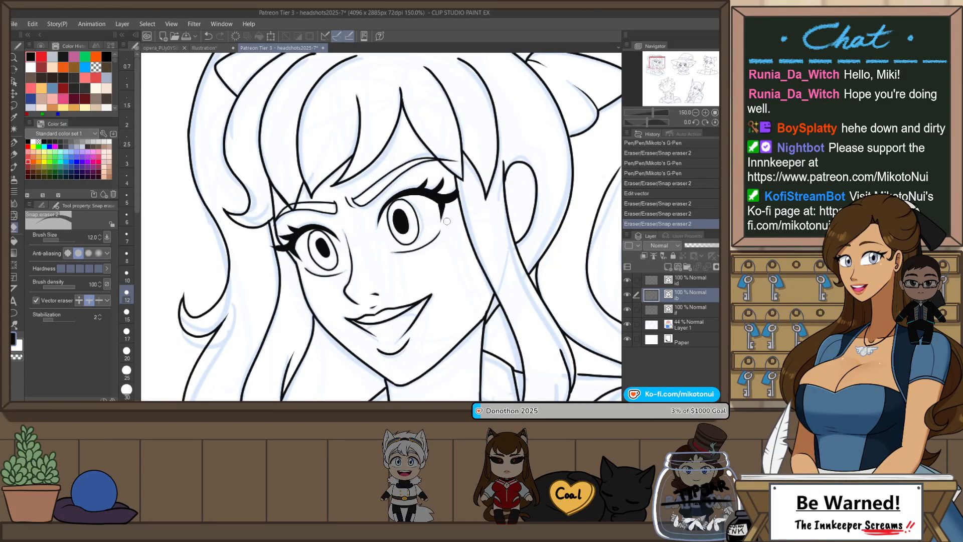
{"action": "key", "text": "h"}
{"action": "key", "text": "o"}
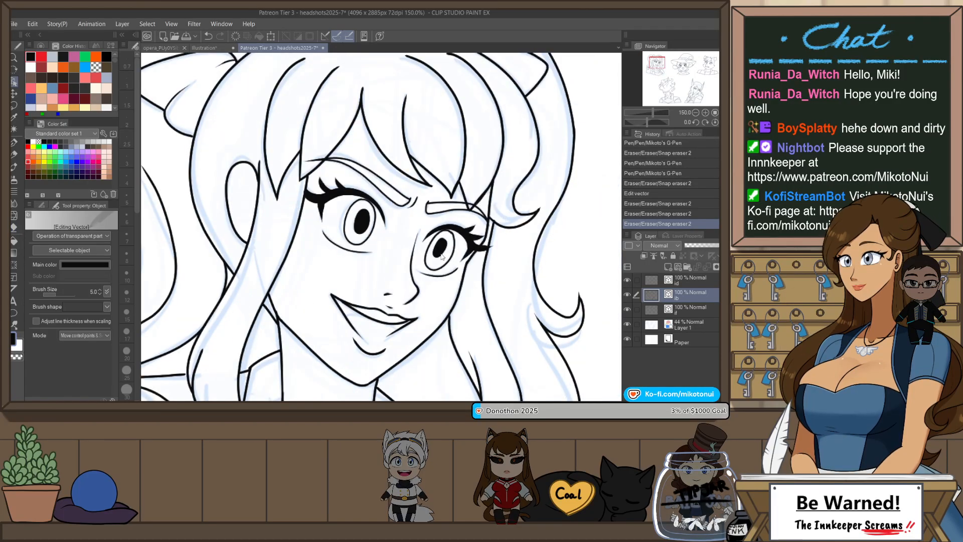
{"action": "left_click", "coordinate": [692, 311]}
{"action": "left_click", "coordinate": [674, 255]}
{"action": "left_click", "coordinate": [448, 246]}
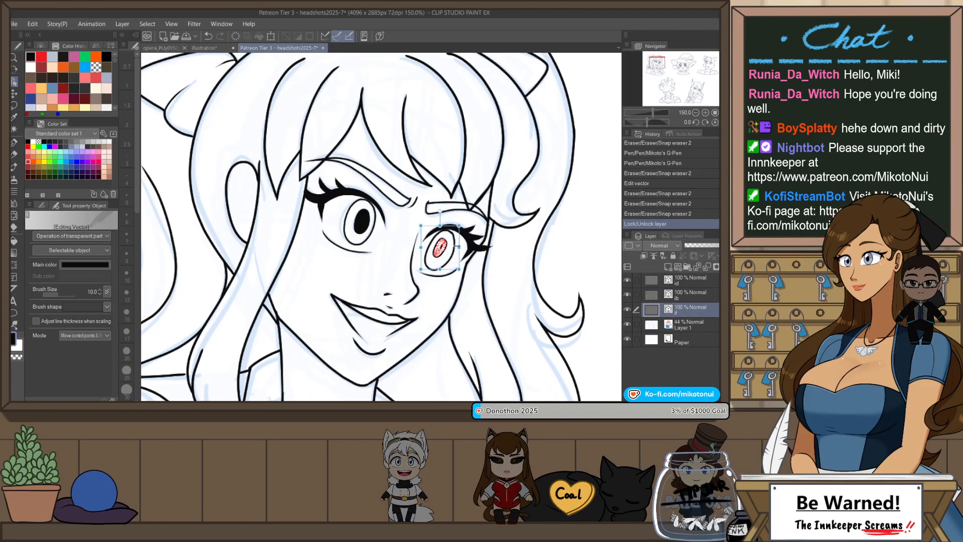
{"action": "left_click_drag", "start_coordinate": [460, 245], "coordinate": [461, 246]}
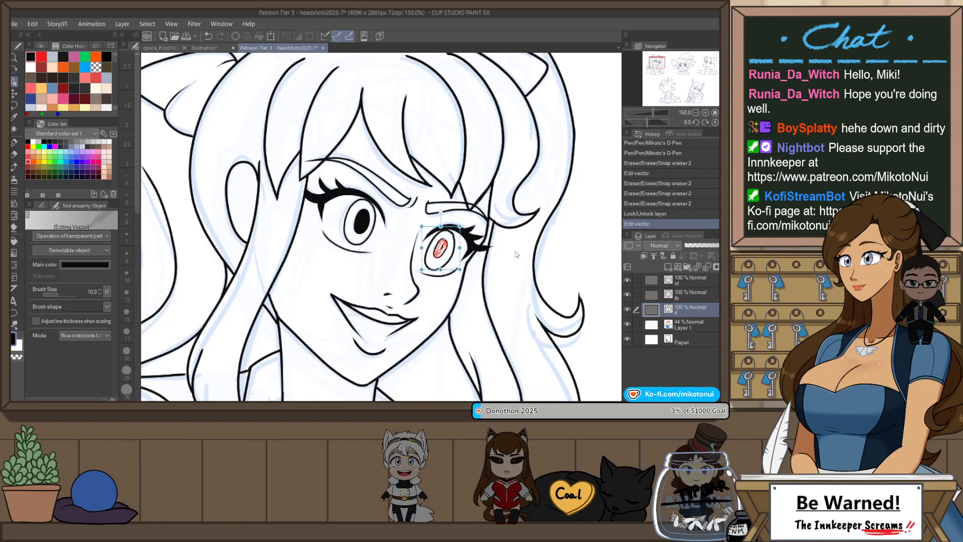
- Fine-tune the far pupil's placement inside the iris with a second slight shift
{"action": "scroll", "coordinate": [504, 196], "scroll_direction": "down", "scroll_amount": 5}
{"action": "scroll", "coordinate": [481, 225], "scroll_direction": "up", "scroll_amount": 8}
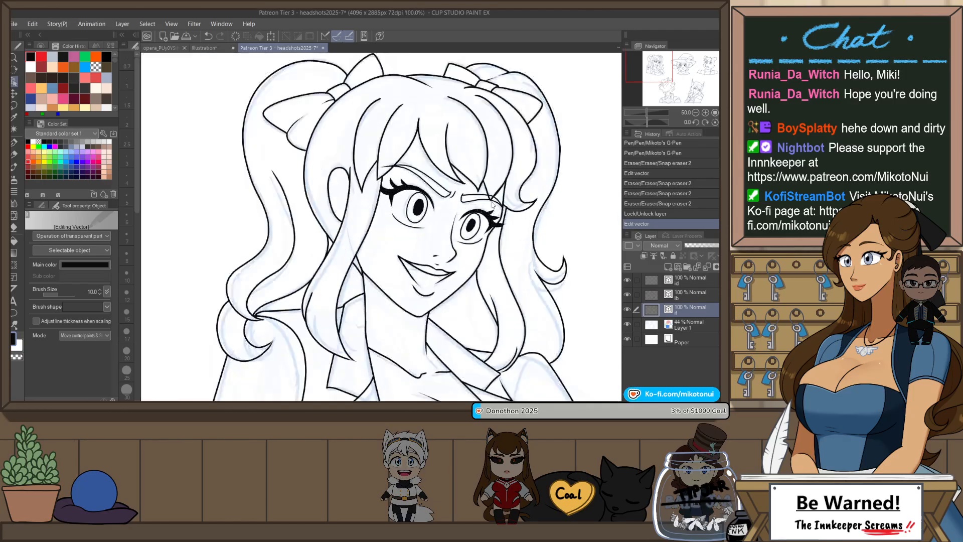
{"action": "left_click", "coordinate": [471, 232]}
{"action": "left_click_drag", "start_coordinate": [487, 231], "coordinate": [486, 229]}
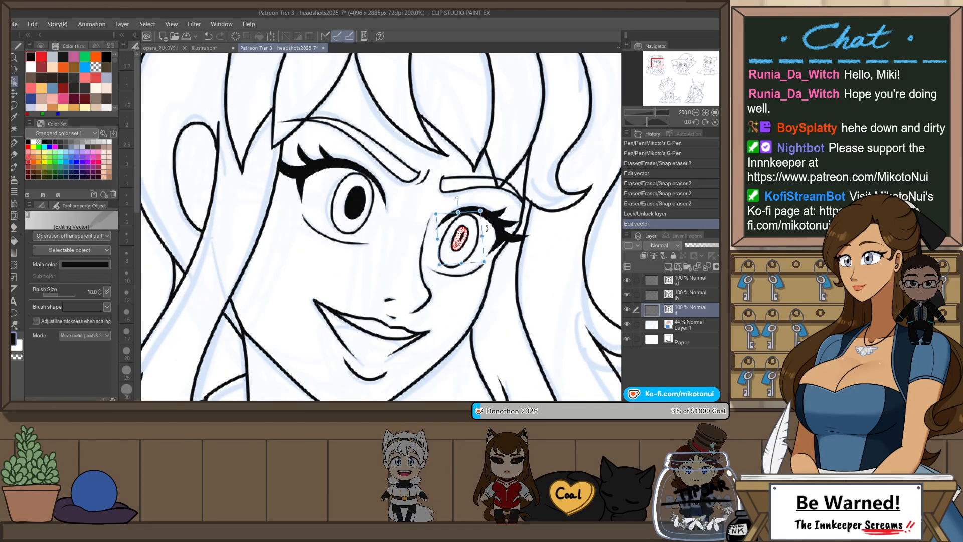
{"action": "scroll", "coordinate": [546, 289], "scroll_direction": "down", "scroll_amount": 5}
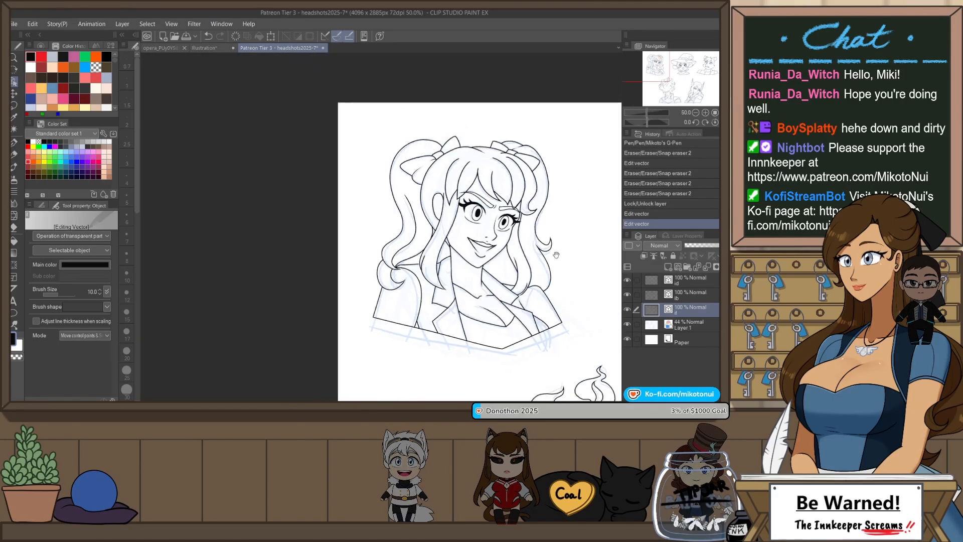
- Switch to the main line art layer and erase the line ends overshooting the witch-hat character's bust outline at both shoulders
{"action": "left_click", "coordinate": [692, 294]}
{"action": "mouse_move", "coordinate": [668, 356]}
{"action": "left_mouse_down"}
{"action": "mouse_move", "coordinate": [651, 314]}
{"action": "mouse_move", "coordinate": [444, 303]}
{"action": "left_mouse_up"}
{"action": "key", "text": "e"}
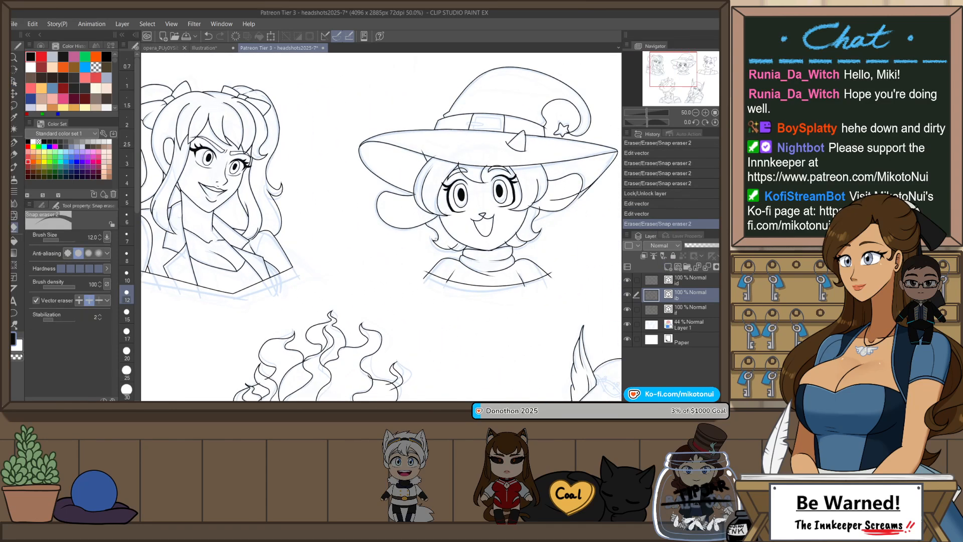
{"action": "left_click", "coordinate": [433, 287]}
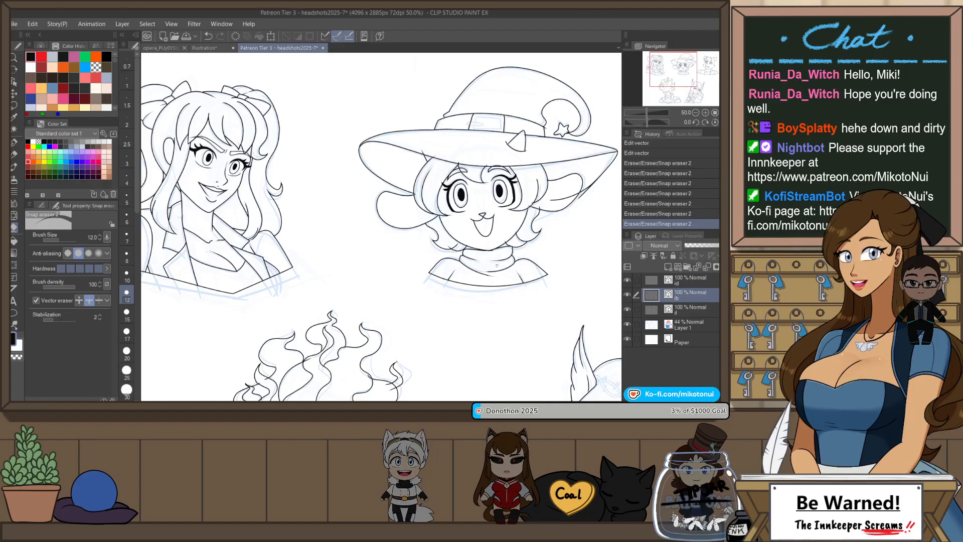
- Undo the last erasure and erase the shoulder line's overshoot where it meets the turtleneck fold
{"action": "scroll", "coordinate": [522, 265], "scroll_direction": "up", "scroll_amount": 4}
{"action": "scroll", "coordinate": [477, 263], "scroll_direction": "up", "scroll_amount": 3}
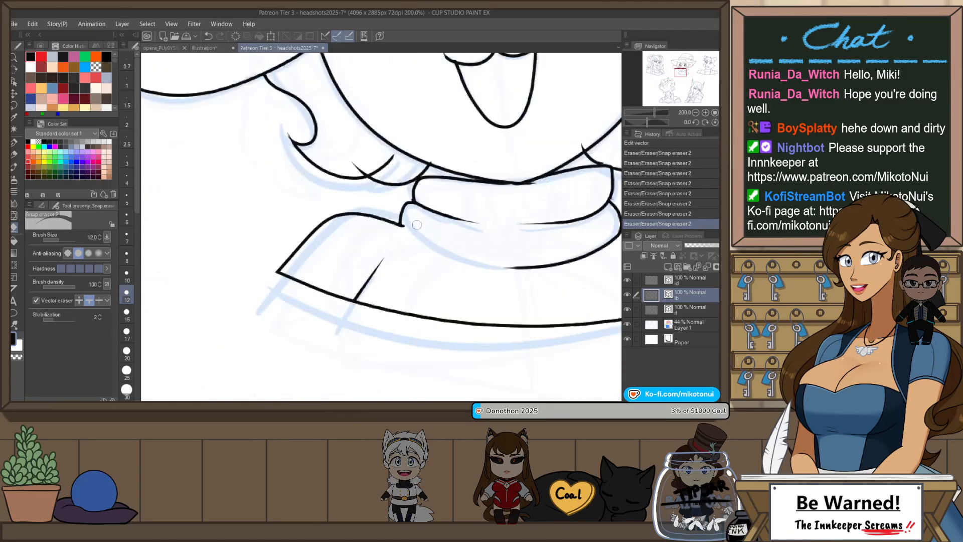
{"action": "key", "text": "ctrl+z"}
{"action": "left_click", "coordinate": [408, 235]}
{"action": "left_click_drag", "start_coordinate": [533, 189], "coordinate": [479, 227]}
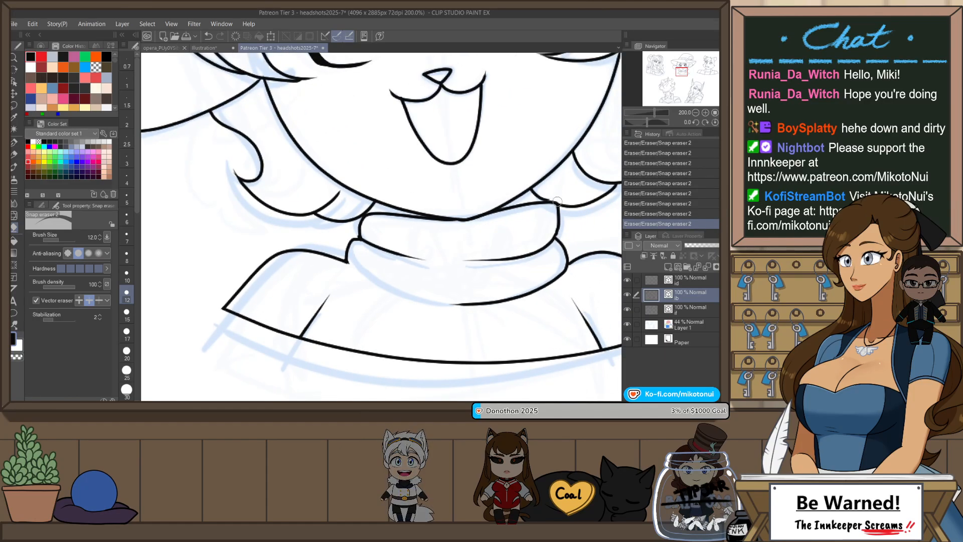
- Adjust the short hair line between the chin and turtleneck so it joins the neighbouring lines cleanly
{"action": "key", "text": "o"}
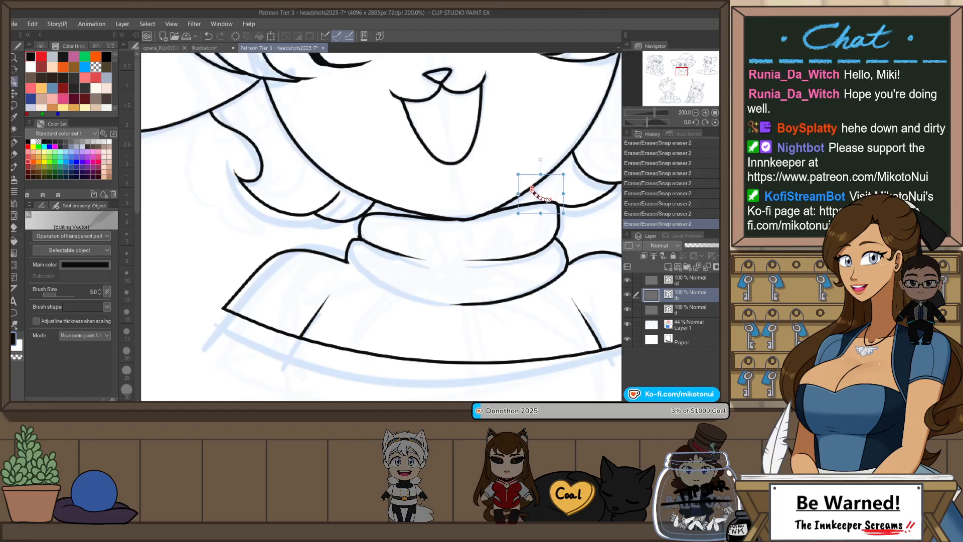
{"action": "left_click_drag", "start_coordinate": [587, 244], "coordinate": [500, 274]}
{"action": "left_click", "coordinate": [448, 226]}
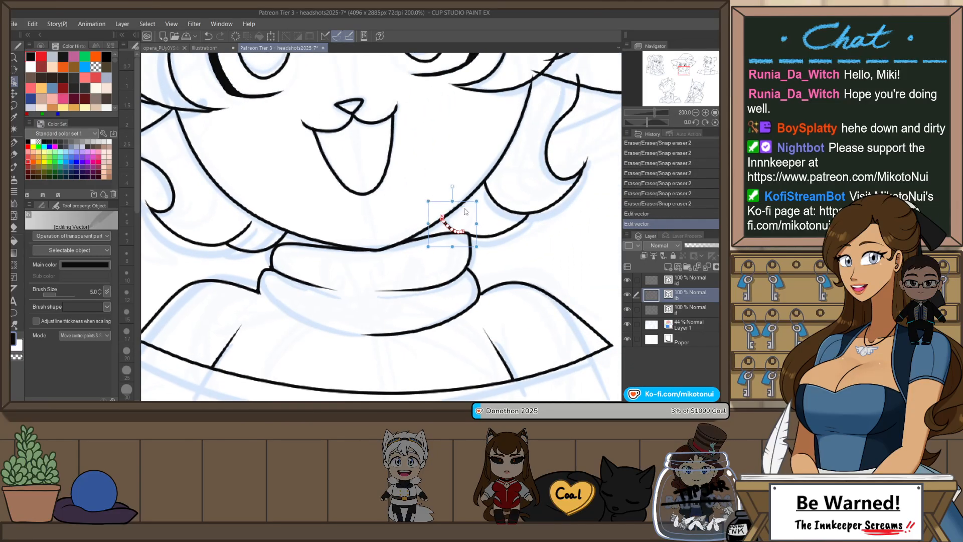
- Erase the overshooting ends of the hair curls beside the cheek and of the adjoining ear lines
{"action": "key", "text": "e"}
{"action": "mouse_move", "coordinate": [591, 163]}
{"action": "left_mouse_down"}
{"action": "mouse_move", "coordinate": [583, 160]}
{"action": "mouse_move", "coordinate": [583, 181]}
{"action": "mouse_move", "coordinate": [520, 271]}
{"action": "left_mouse_up"}
{"action": "mouse_move", "coordinate": [501, 181]}
{"action": "left_mouse_down"}
{"action": "mouse_move", "coordinate": [516, 176]}
{"action": "mouse_move", "coordinate": [465, 176]}
{"action": "left_mouse_up"}
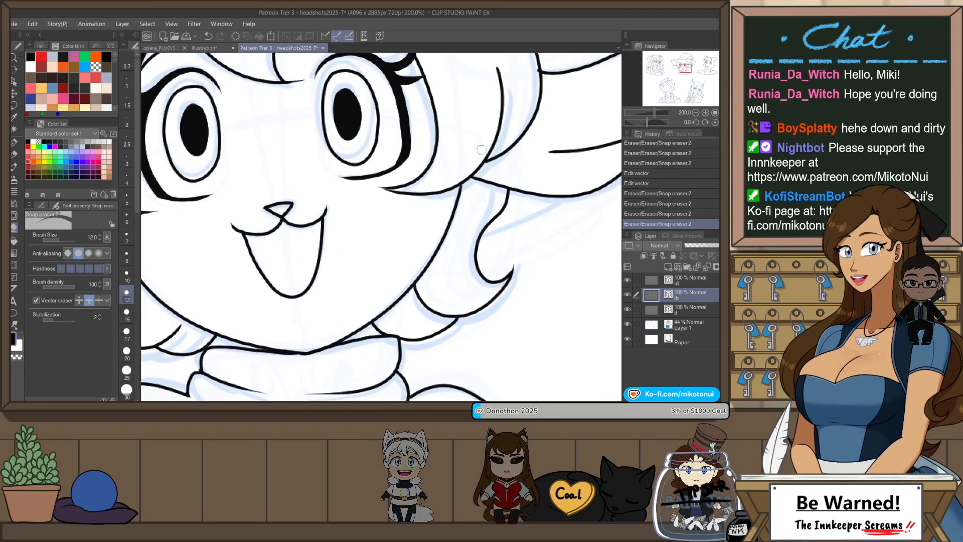
{"action": "left_click_drag", "start_coordinate": [509, 266], "coordinate": [520, 268]}
{"action": "key", "text": "ctrl+z"}
{"action": "mouse_move", "coordinate": [543, 200]}
{"action": "left_mouse_down"}
{"action": "mouse_move", "coordinate": [486, 249]}
{"action": "mouse_move", "coordinate": [429, 328]}
{"action": "left_mouse_up"}
{"action": "left_click_drag", "start_coordinate": [420, 196], "coordinate": [423, 202]}
{"action": "left_click_drag", "start_coordinate": [499, 252], "coordinate": [490, 298]}
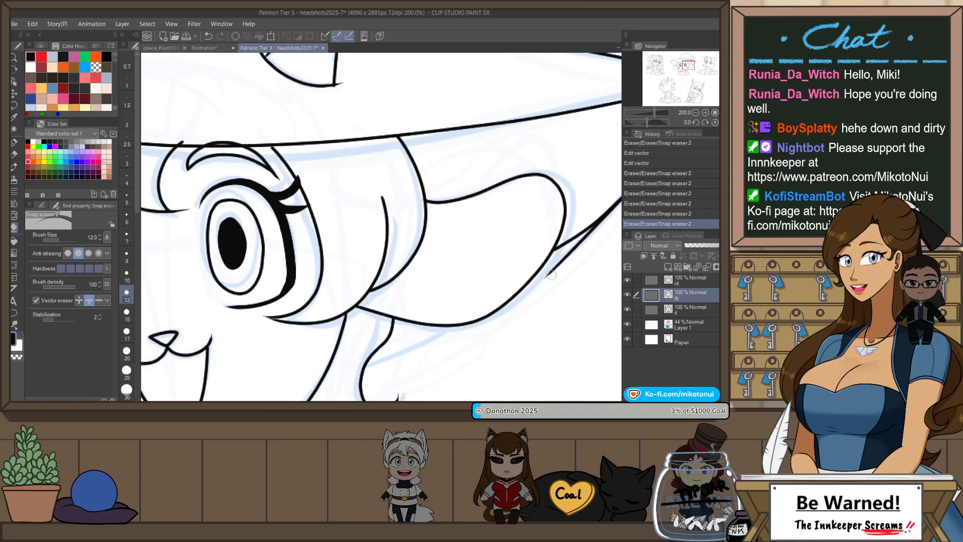
- Adjust the hat brim's underside line near the ear and erase the overlapping stray end of its outer edge
{"action": "left_click_drag", "start_coordinate": [551, 275], "coordinate": [559, 278]}
{"action": "left_click_drag", "start_coordinate": [579, 255], "coordinate": [448, 307]}
{"action": "key", "text": "ctrl+z"}
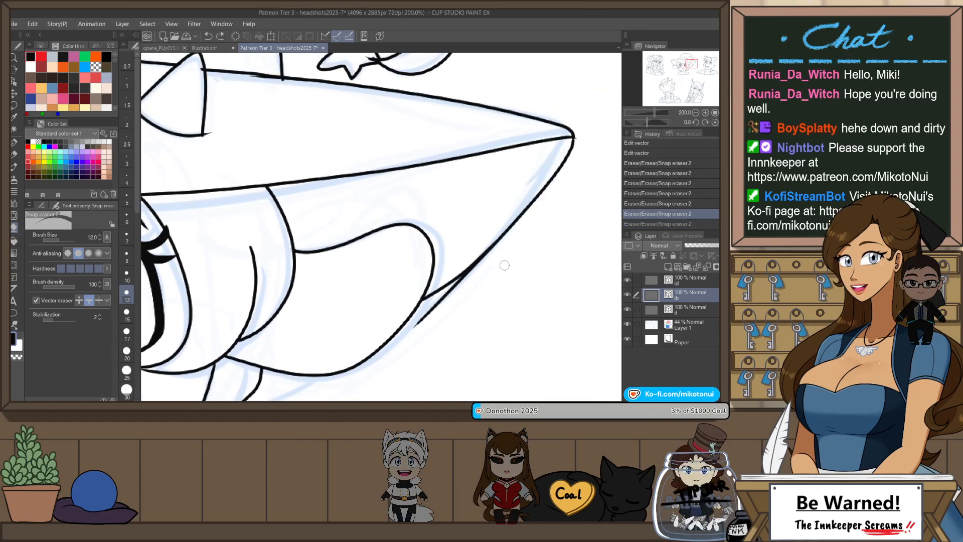
{"action": "key", "text": "i"}
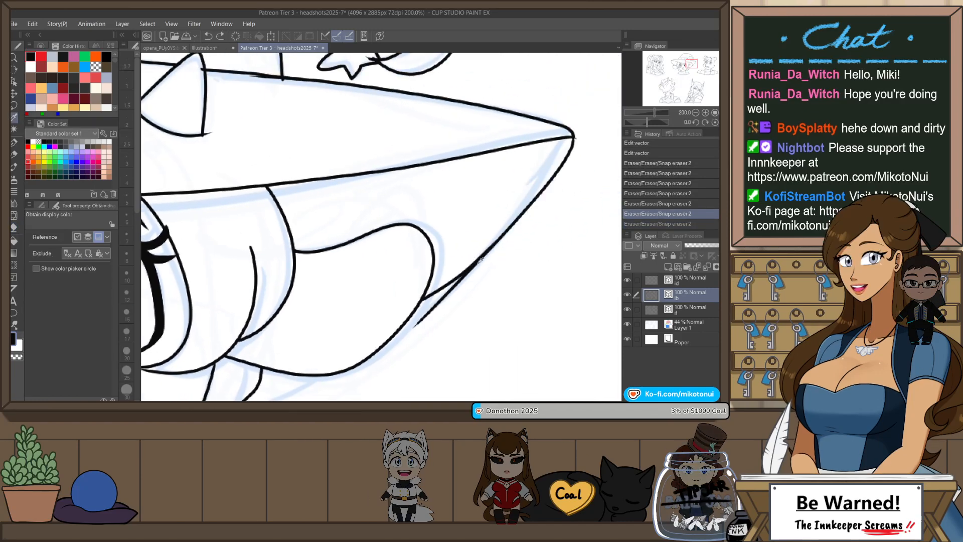
{"action": "key", "text": "o"}
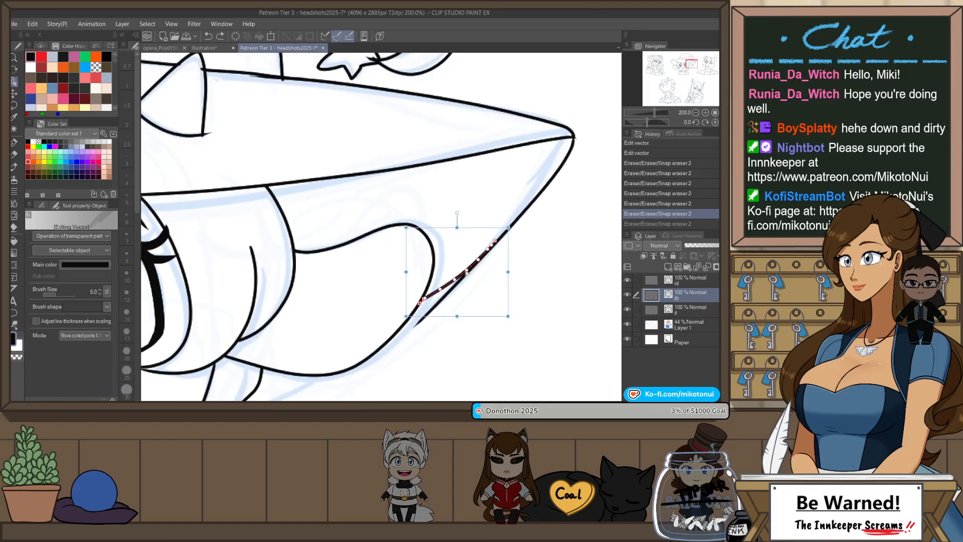
{"action": "left_click_drag", "start_coordinate": [467, 271], "coordinate": [470, 274]}
{"action": "key", "text": "e"}
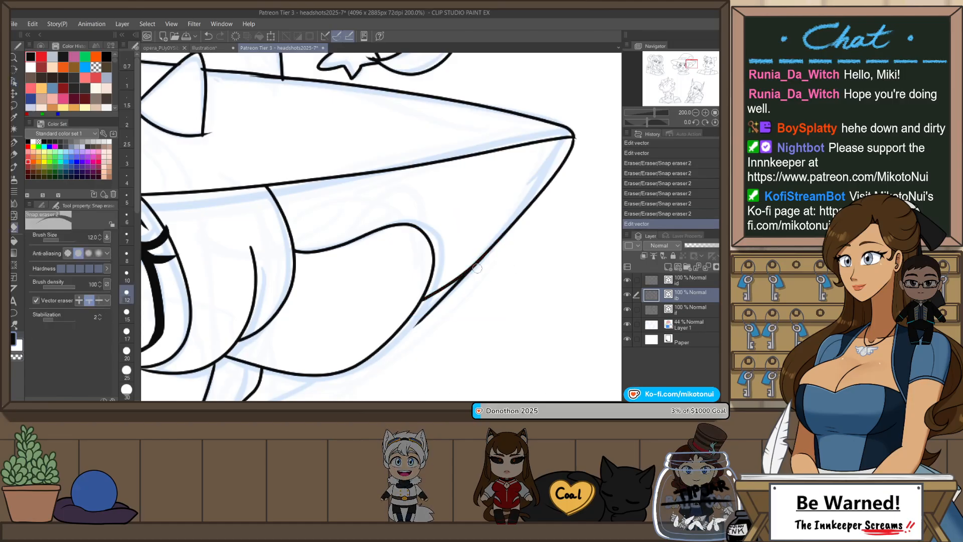
{"action": "left_click", "coordinate": [474, 269]}
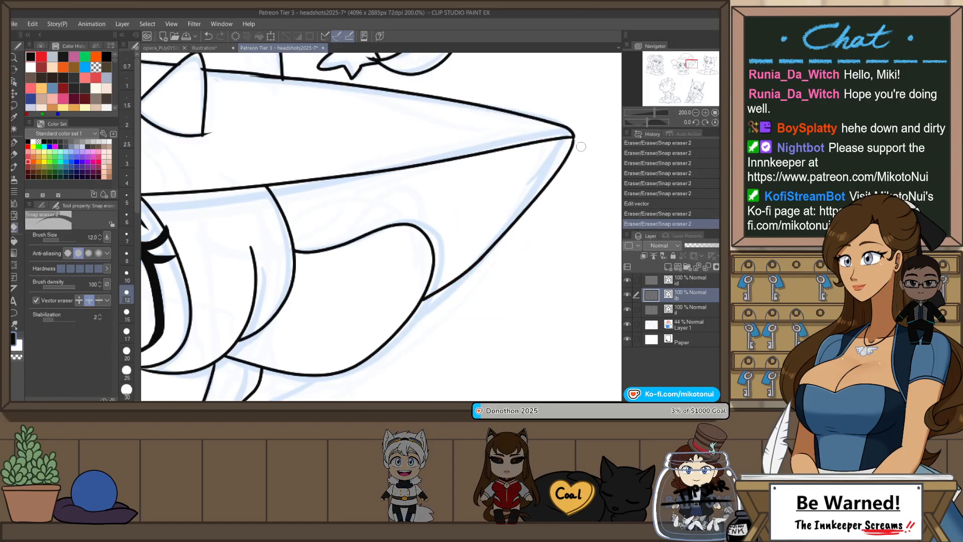
- Pull the upper brim line's end control point down along the outer edge to smooth the brim's pointed tip
{"action": "scroll", "coordinate": [581, 146], "scroll_direction": "down", "scroll_amount": 4}
{"action": "scroll", "coordinate": [577, 148], "scroll_direction": "up", "scroll_amount": 8}
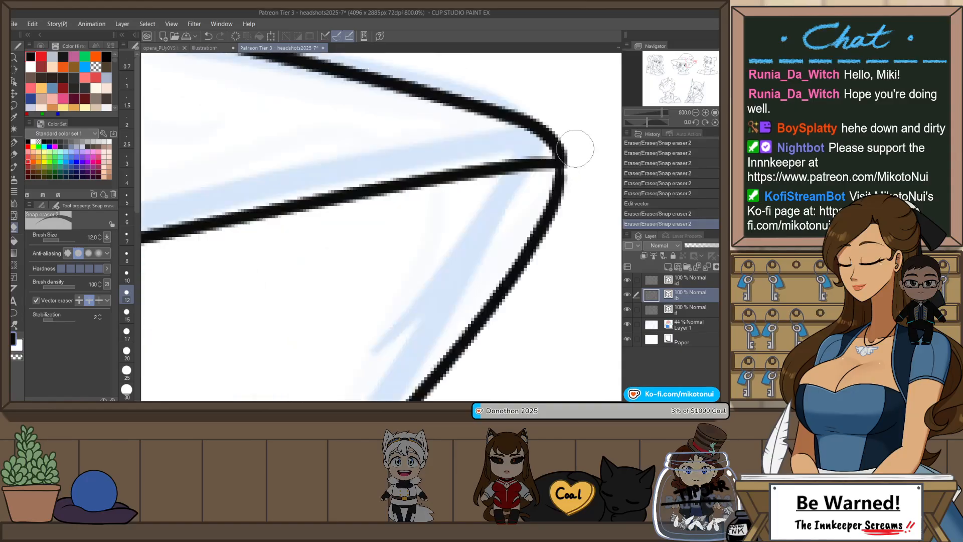
{"action": "key", "text": "o"}
{"action": "left_click", "coordinate": [565, 160]}
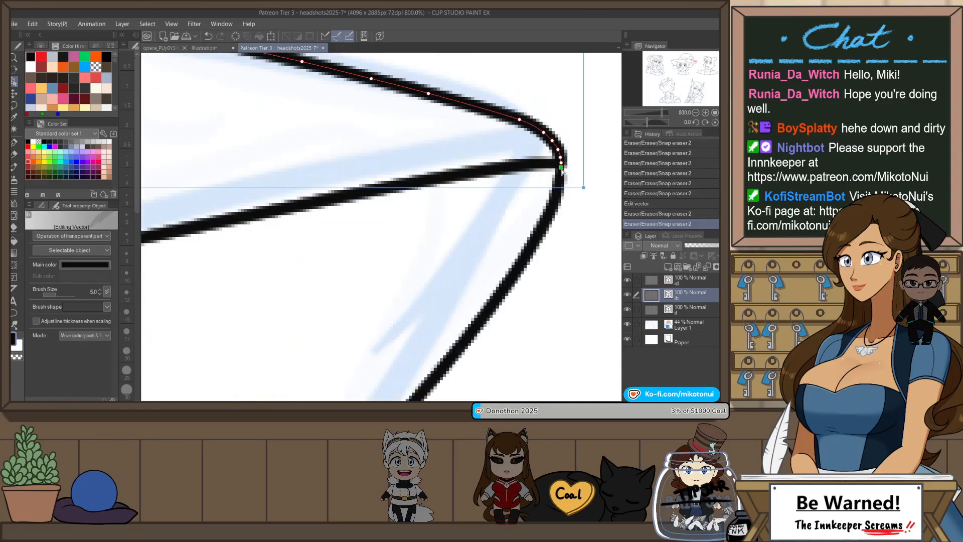
{"action": "left_click_drag", "start_coordinate": [562, 172], "coordinate": [554, 209]}
- Erase the overshooting line ends where the hatband and the horn cross the top edge of the brim
{"action": "scroll", "coordinate": [585, 172], "scroll_direction": "down", "scroll_amount": 6}
{"action": "key", "text": "space"}
{"action": "left_click_drag", "start_coordinate": [360, 310], "coordinate": [496, 322]}
{"action": "left_click_drag", "start_coordinate": [455, 185], "coordinate": [469, 254]}
{"action": "key", "text": "e"}
{"action": "left_click_drag", "start_coordinate": [456, 206], "coordinate": [444, 209]}
{"action": "left_click_drag", "start_coordinate": [526, 184], "coordinate": [524, 225]}
{"action": "scroll", "coordinate": [519, 220], "scroll_direction": "up", "scroll_amount": 3}
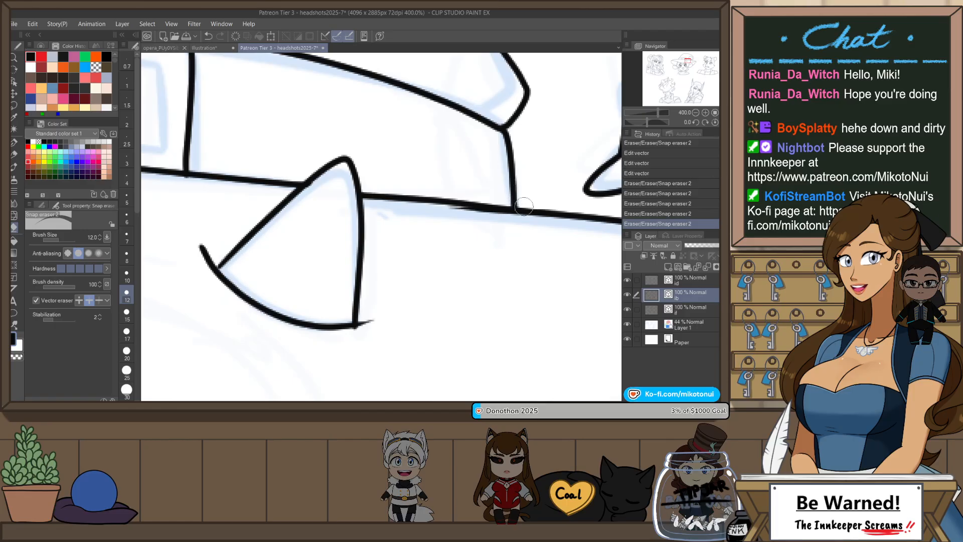
- Move the end control point of the brim's top line to align it with the adjoining segment below the hatband
{"action": "key", "text": "o"}
{"action": "left_click", "coordinate": [483, 208]}
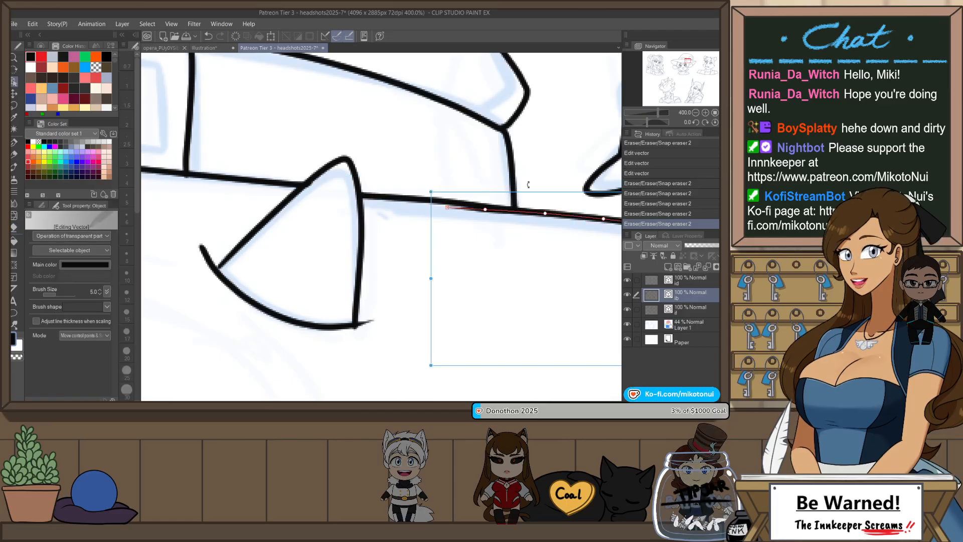
{"action": "left_click_drag", "start_coordinate": [483, 208], "coordinate": [446, 202]}
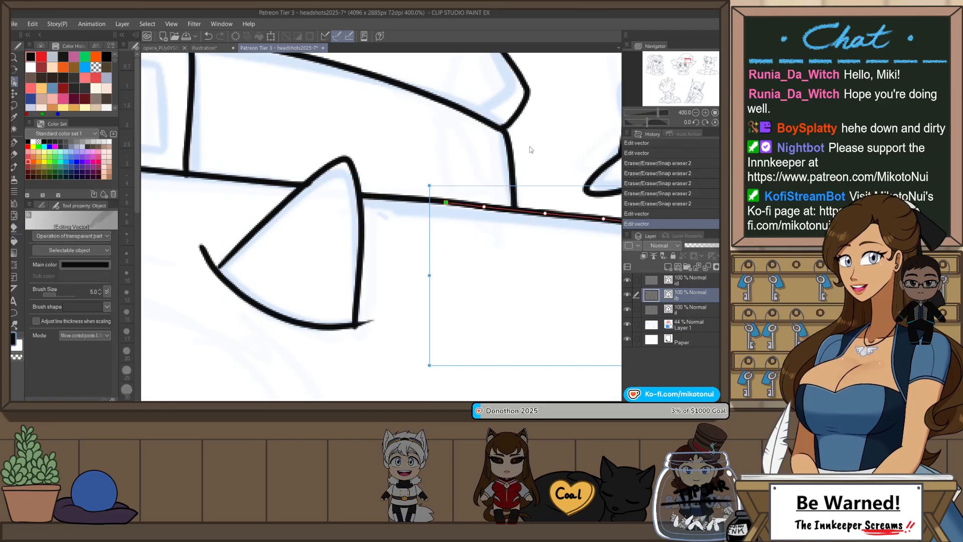
- Erase the overshooting line bits where the star charm meets the hat's curled tip
{"action": "scroll", "coordinate": [542, 269], "scroll_direction": "down", "scroll_amount": 4}
{"action": "left_click_drag", "start_coordinate": [580, 252], "coordinate": [512, 241]}
{"action": "scroll", "coordinate": [512, 239], "scroll_direction": "up", "scroll_amount": 2}
{"action": "key", "text": "e"}
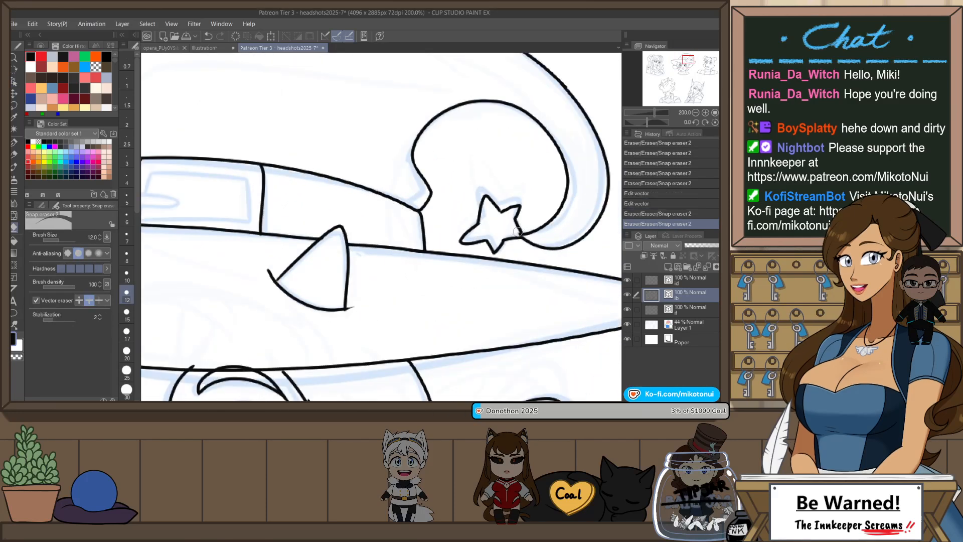
{"action": "scroll", "coordinate": [547, 213], "scroll_direction": "down", "scroll_amount": 2}
{"action": "scroll", "coordinate": [547, 212], "scroll_direction": "up", "scroll_amount": 4}
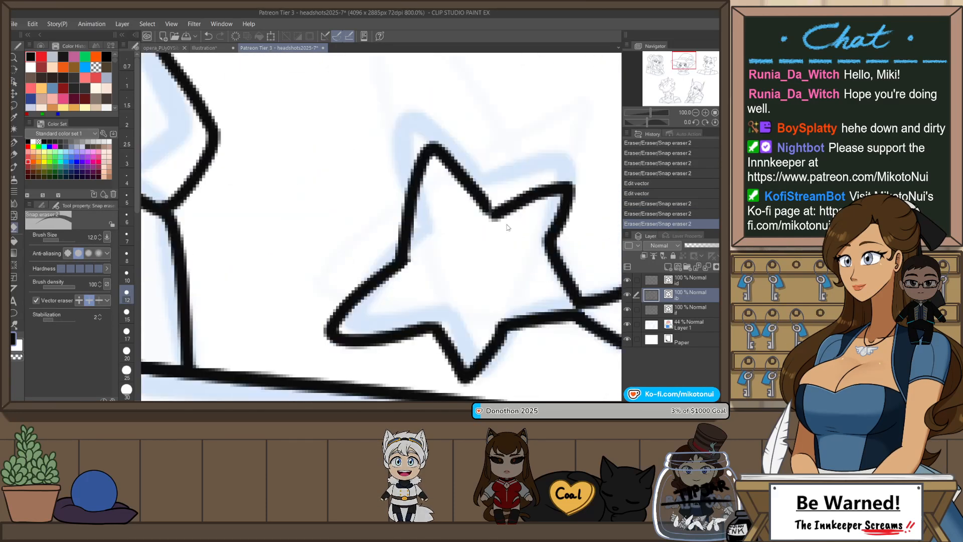
{"action": "scroll", "coordinate": [512, 197], "scroll_direction": "down", "scroll_amount": 2}
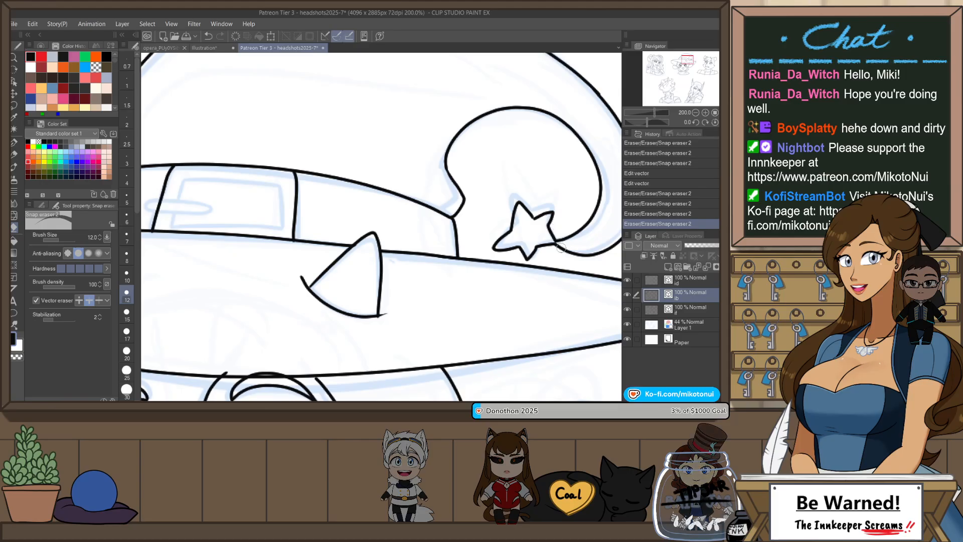
- Adjust the control points of the star charm's lower edge so it meets the curled hat tip cleanly
{"action": "key", "text": "i"}
{"action": "key", "text": "o"}
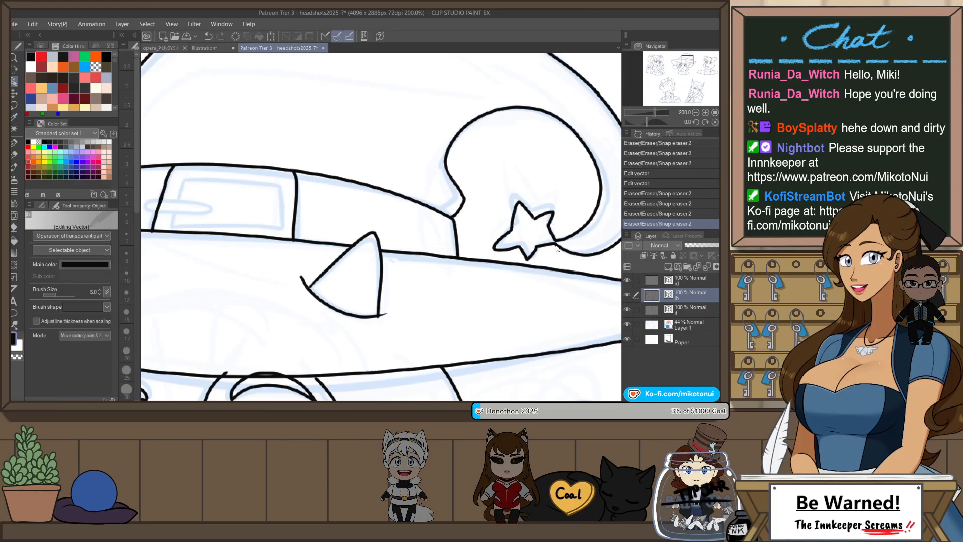
{"action": "scroll", "coordinate": [562, 250], "scroll_direction": "up", "scroll_amount": 2}
{"action": "left_click", "coordinate": [559, 248]}
{"action": "mouse_move", "coordinate": [558, 223]}
{"action": "left_mouse_down"}
{"action": "mouse_move", "coordinate": [555, 235]}
{"action": "mouse_move", "coordinate": [554, 215]}
{"action": "mouse_move", "coordinate": [544, 241]}
{"action": "mouse_move", "coordinate": [514, 243]}
{"action": "left_mouse_up"}
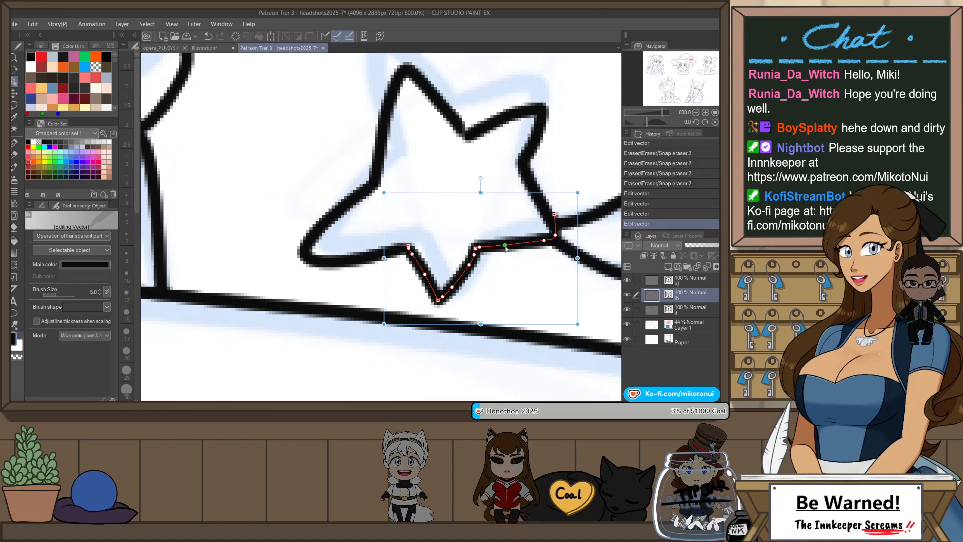
{"action": "left_click", "coordinate": [561, 184]}
{"action": "scroll", "coordinate": [564, 177], "scroll_direction": "down", "scroll_amount": 3}
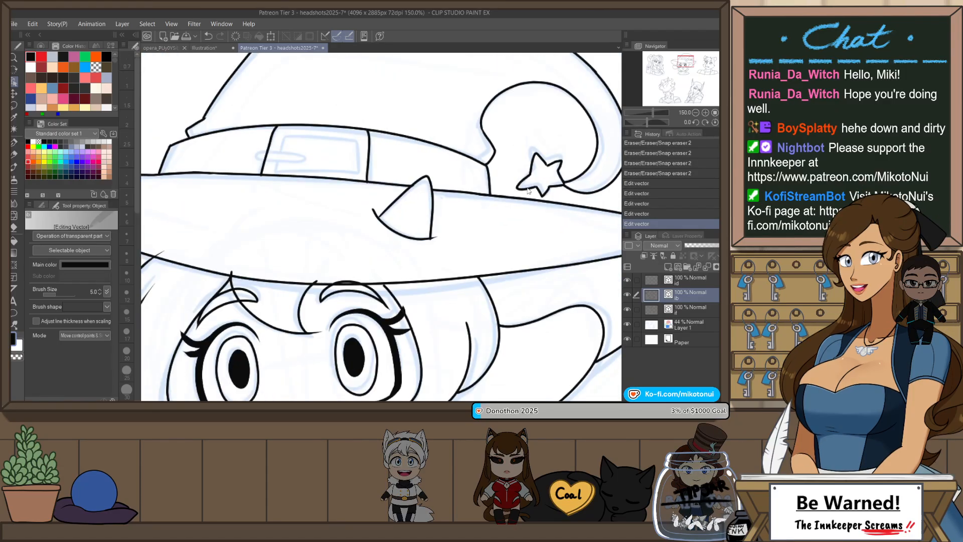
- Erase the overshooting hair line ends that cross the lower edge of the hat brim above the face
{"action": "left_click_drag", "start_coordinate": [409, 237], "coordinate": [506, 206]}
{"action": "scroll", "coordinate": [506, 206], "scroll_direction": "up", "scroll_amount": 1}
{"action": "key", "text": "e"}
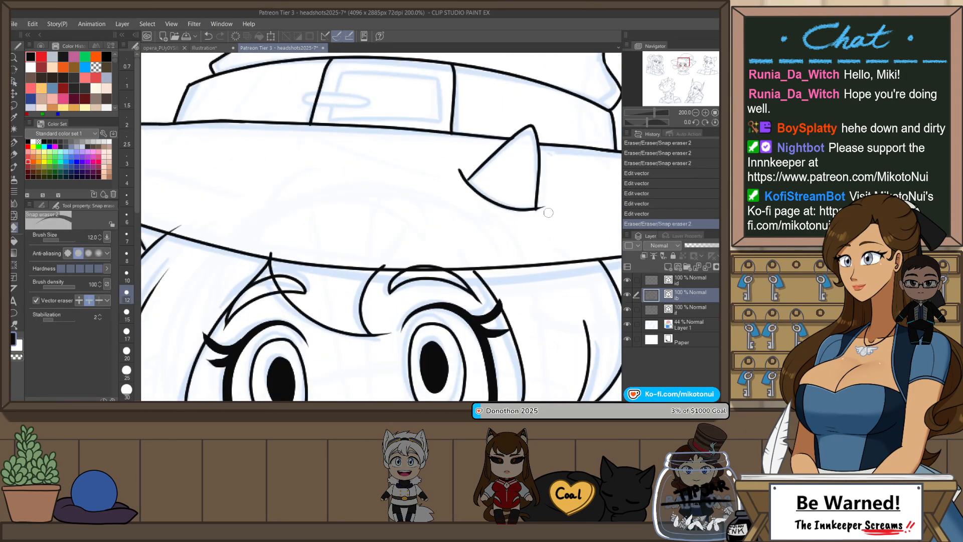
{"action": "mouse_move", "coordinate": [388, 267]}
{"action": "left_mouse_down"}
{"action": "mouse_move", "coordinate": [379, 263]}
{"action": "mouse_move", "coordinate": [434, 273]}
{"action": "left_mouse_up"}
{"action": "key", "text": "ctrl+z"}
{"action": "left_click_drag", "start_coordinate": [496, 262], "coordinate": [535, 209]}
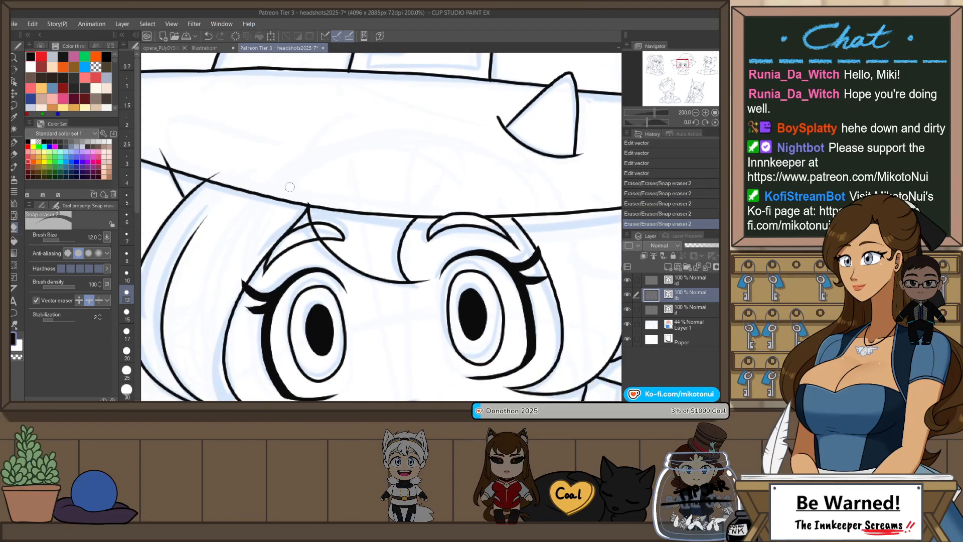
{"action": "left_click", "coordinate": [305, 199]}
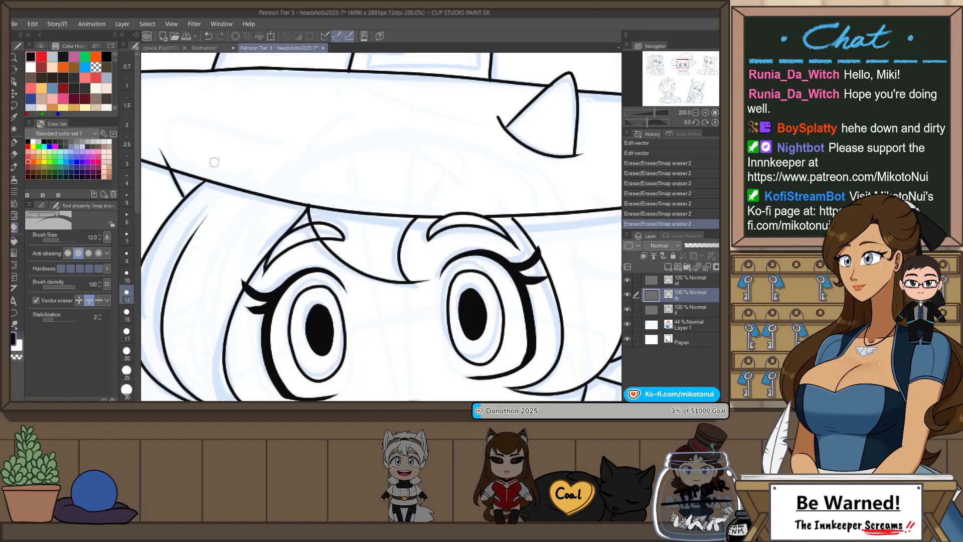
{"action": "left_click", "coordinate": [319, 194]}
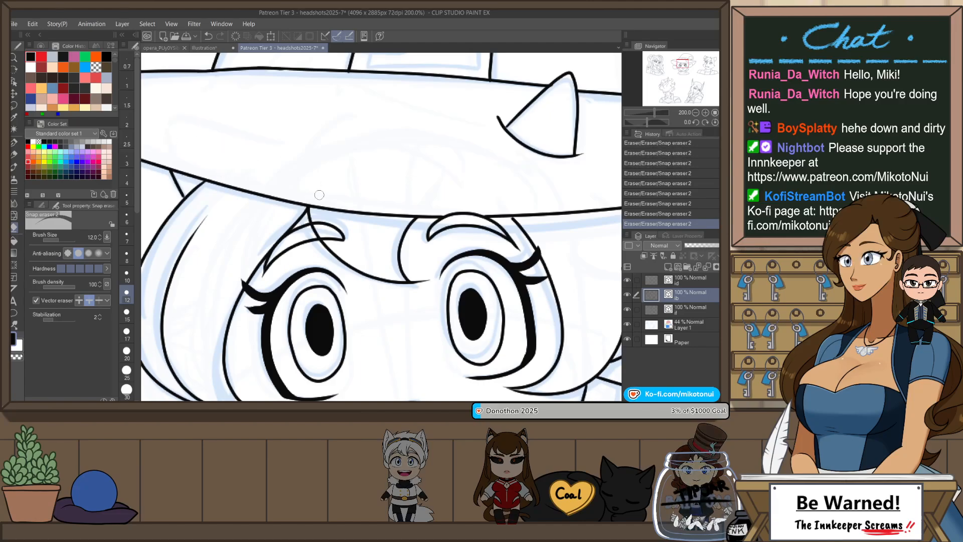
- Adjust the top control points of the hair strand outside the right eye so it meets the brim's lower edge
{"action": "key", "text": "o"}
{"action": "left_click", "coordinate": [516, 222]}
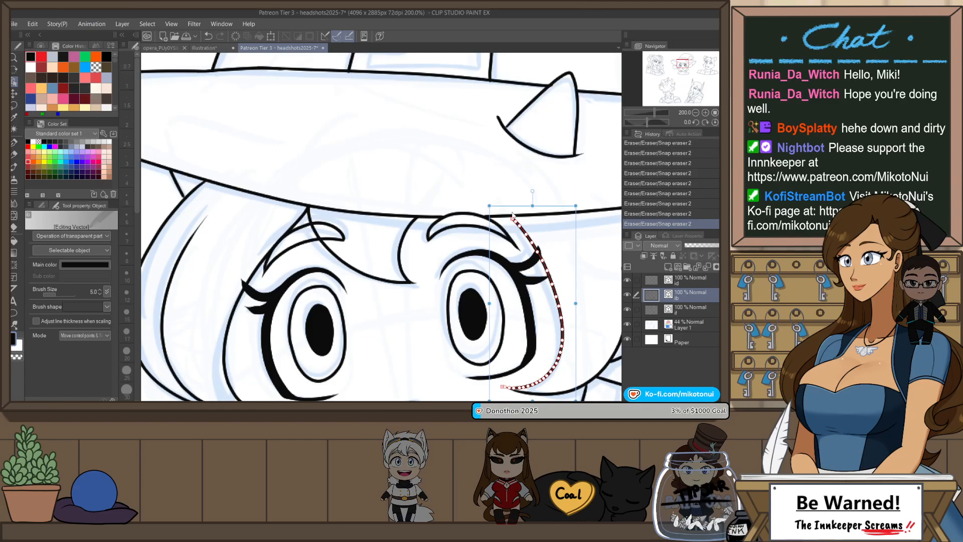
{"action": "left_click_drag", "start_coordinate": [511, 215], "coordinate": [510, 214]}
{"action": "left_click", "coordinate": [518, 185]}
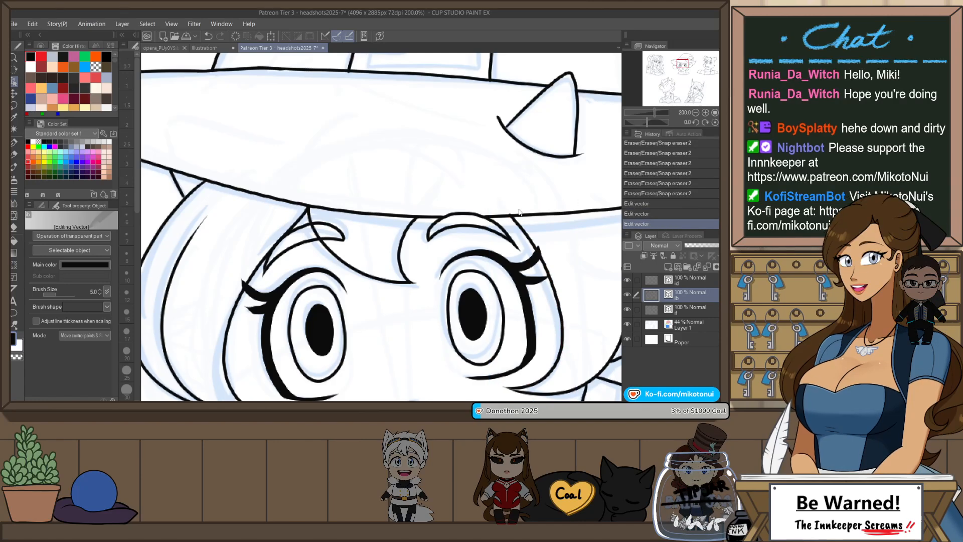
{"action": "scroll", "coordinate": [519, 212], "scroll_direction": "up", "scroll_amount": 4}
{"action": "left_click", "coordinate": [489, 224]}
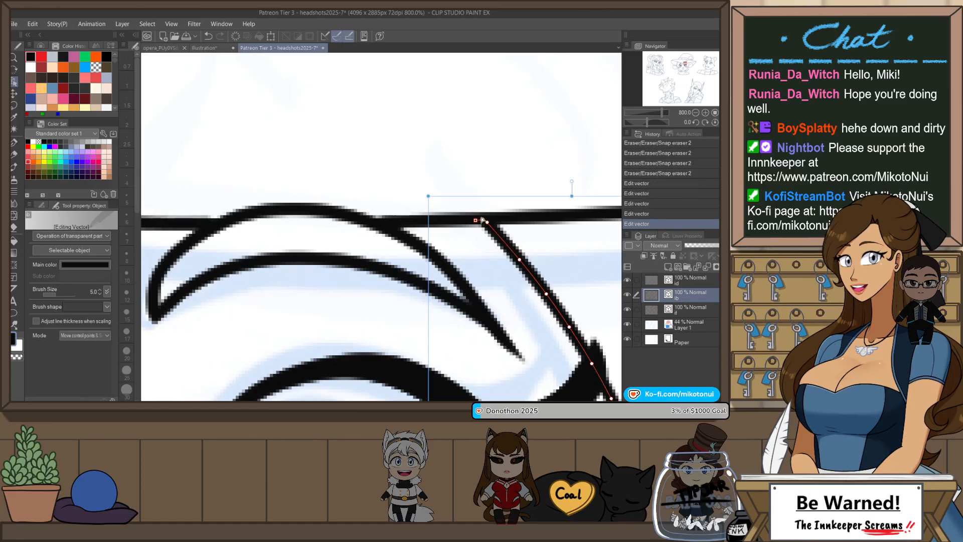
- Adjust the lower end of the hair strand under the right eye and erase its overshooting tip
{"action": "scroll", "coordinate": [506, 166], "scroll_direction": "down", "scroll_amount": 4}
{"action": "scroll", "coordinate": [500, 256], "scroll_direction": "up", "scroll_amount": 3}
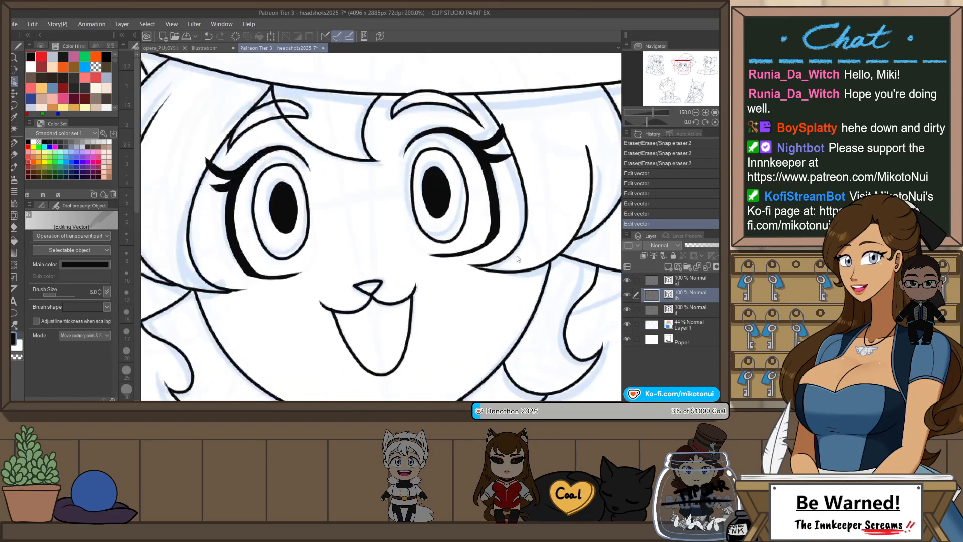
{"action": "left_click_drag", "start_coordinate": [486, 262], "coordinate": [489, 268]}
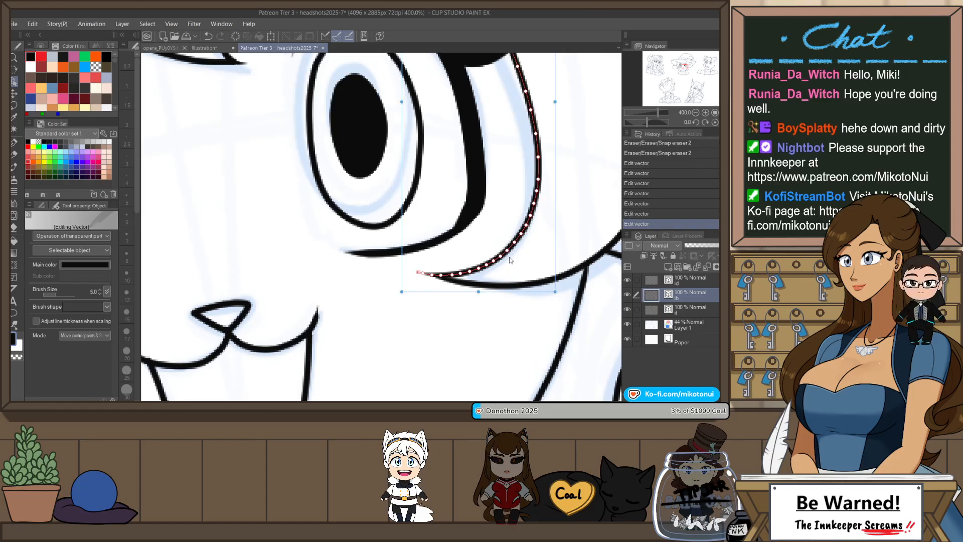
{"action": "key", "text": "e"}
{"action": "left_click_drag", "start_coordinate": [418, 274], "coordinate": [427, 279]}
{"action": "scroll", "coordinate": [455, 297], "scroll_direction": "down", "scroll_amount": 6}
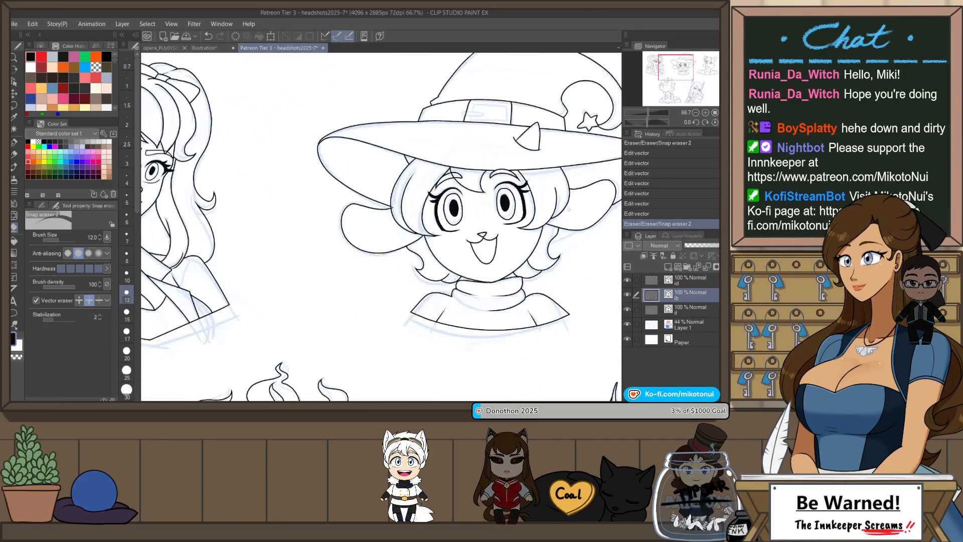
- Erase the overshooting line ends at the pointed hair tip beside the left cheek, undoing the last erasure
{"action": "scroll", "coordinate": [456, 228], "scroll_direction": "up", "scroll_amount": 4}
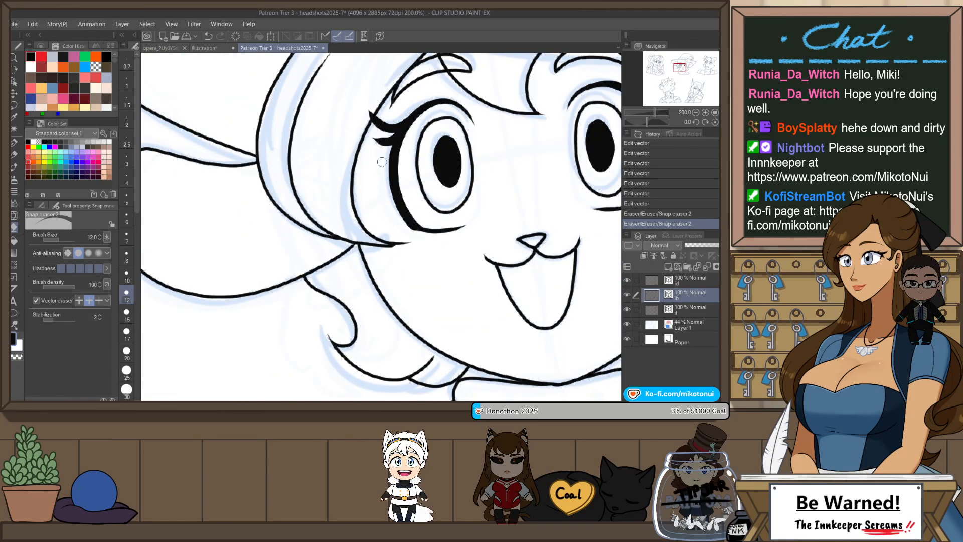
{"action": "scroll", "coordinate": [411, 249], "scroll_direction": "down", "scroll_amount": 3}
{"action": "scroll", "coordinate": [401, 193], "scroll_direction": "up", "scroll_amount": 3}
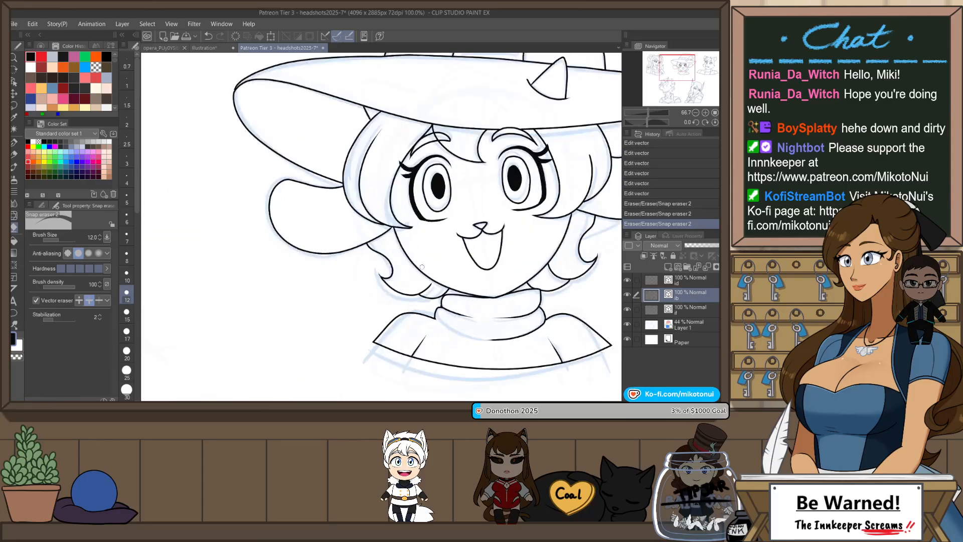
{"action": "scroll", "coordinate": [400, 193], "scroll_direction": "up", "scroll_amount": 1}
{"action": "left_click", "coordinate": [410, 215]}
{"action": "left_click", "coordinate": [412, 217]}
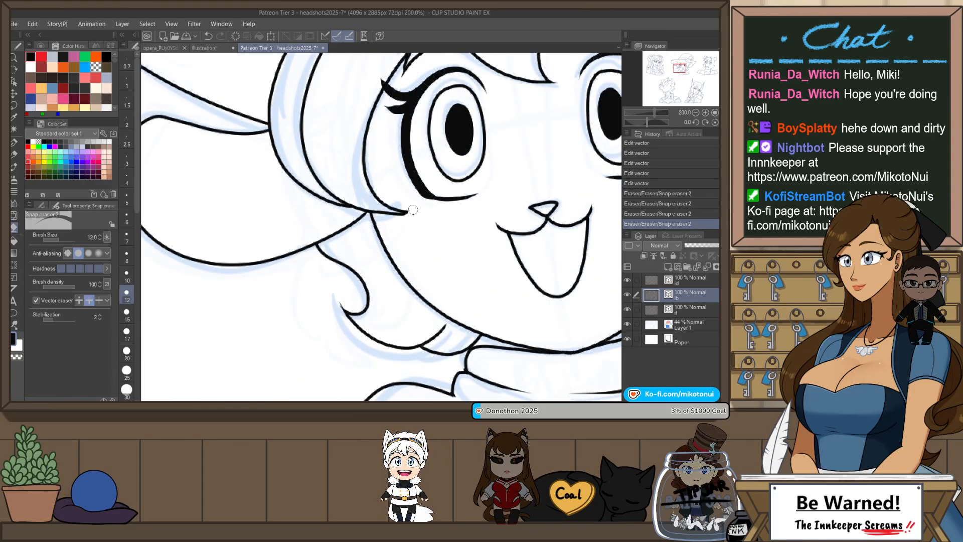
{"action": "key", "text": "ctrl+z"}
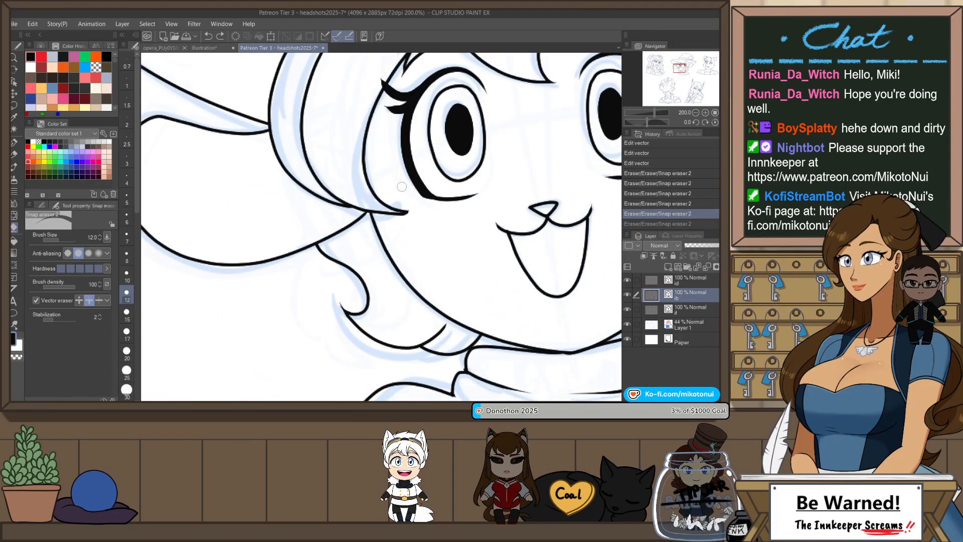
- Try to draw a small curled tip on the left cheek's hair strand with the G-Pen at sizes 4 to 6
{"action": "key", "text": "p"}
{"action": "left_click_drag", "start_coordinate": [406, 191], "coordinate": [408, 210]}
{"action": "scroll", "coordinate": [494, 168], "scroll_direction": "up", "scroll_amount": 4}
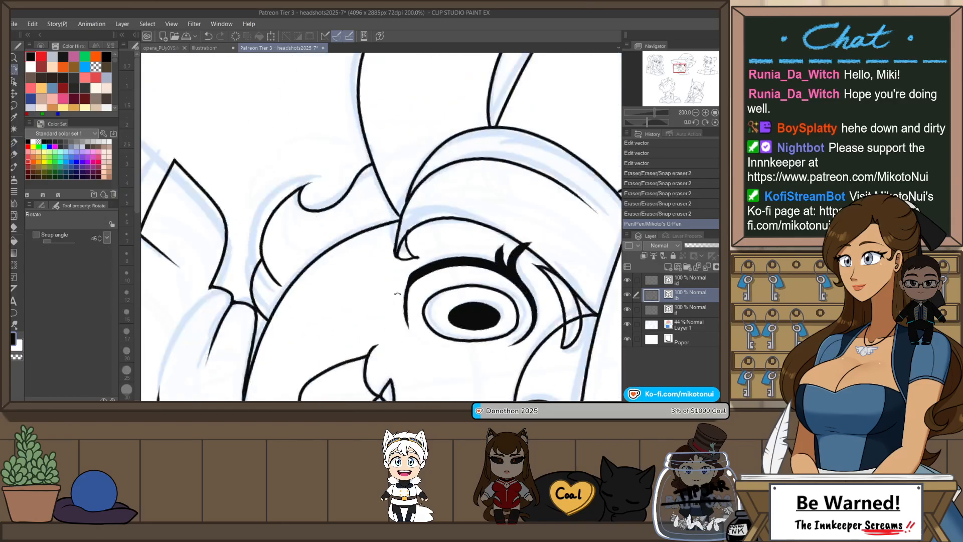
{"action": "key", "text": "ctrl+z"}
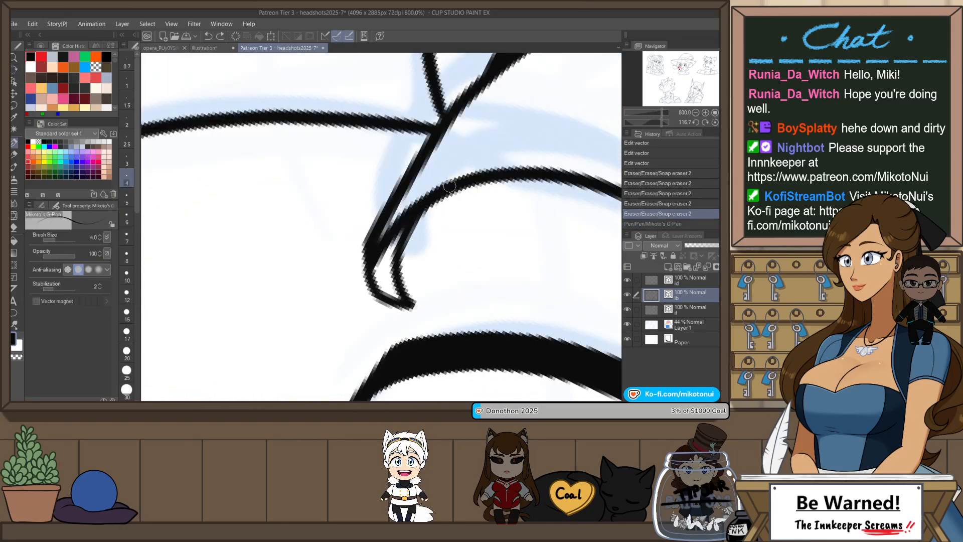
{"action": "key", "text": "ctrl+z"}
{"action": "mouse_move", "coordinate": [386, 294]}
{"action": "left_mouse_down"}
{"action": "mouse_move", "coordinate": [413, 293]}
{"action": "mouse_move", "coordinate": [443, 193]}
{"action": "left_mouse_up"}
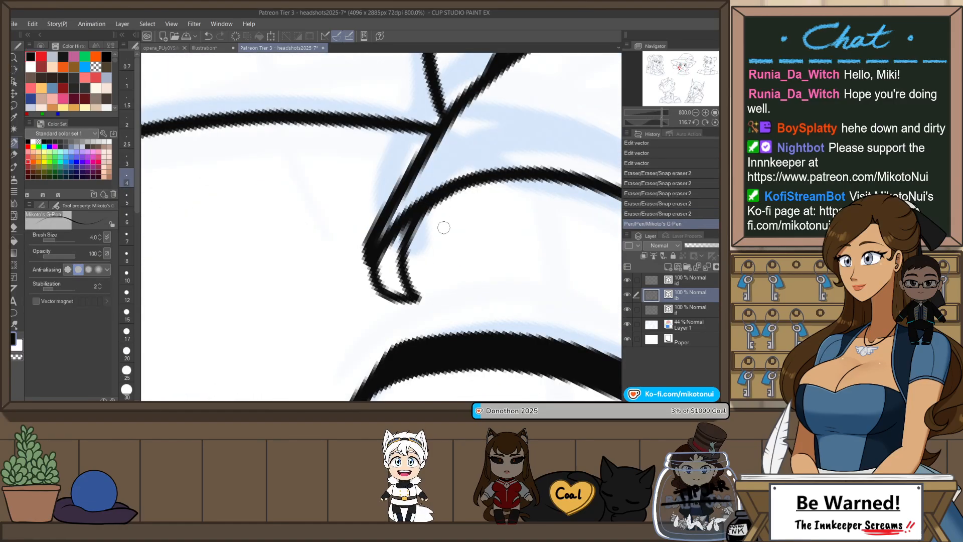
{"action": "scroll", "coordinate": [485, 193], "scroll_direction": "down", "scroll_amount": 4}
{"action": "scroll", "coordinate": [443, 244], "scroll_direction": "up", "scroll_amount": 4}
{"action": "left_click", "coordinate": [127, 197]}
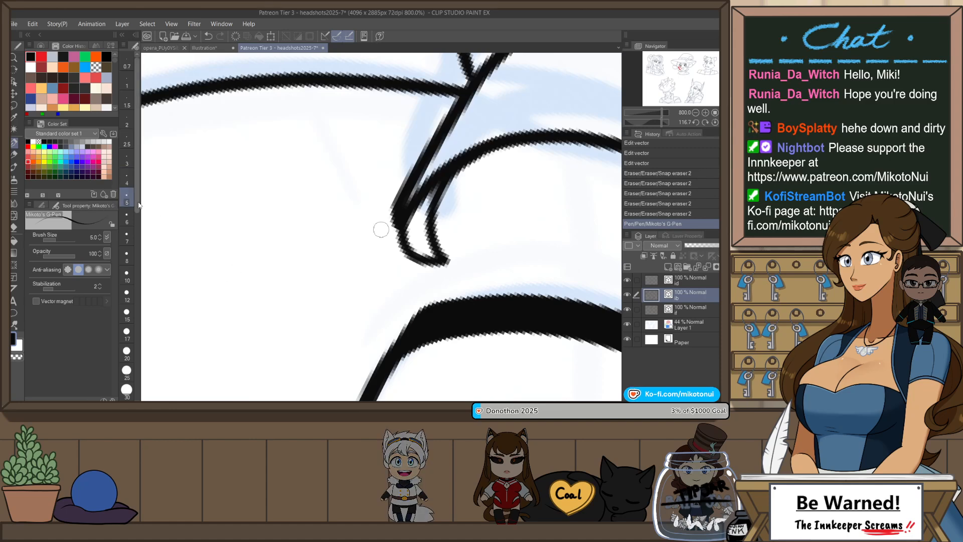
{"action": "key", "text": "ctrl+z"}
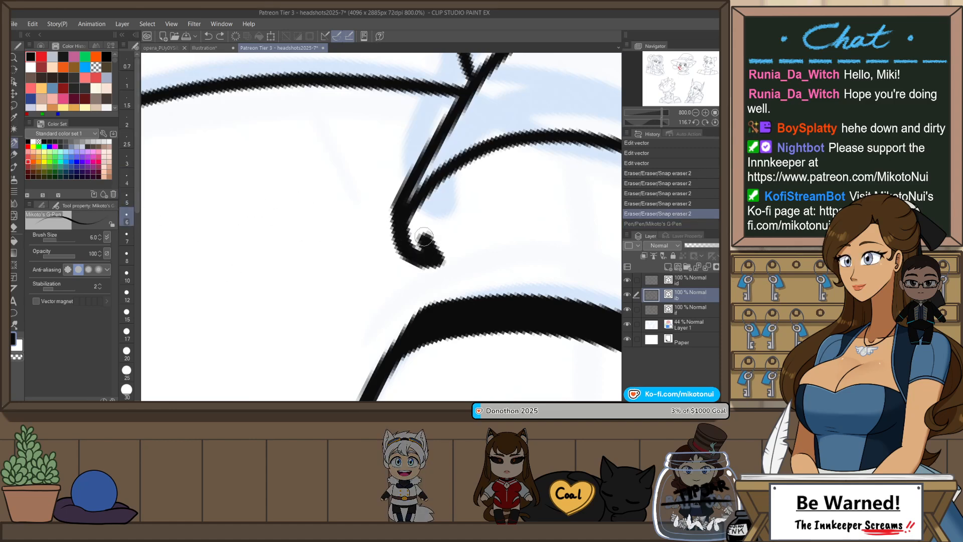
{"action": "left_click_drag", "start_coordinate": [424, 238], "coordinate": [474, 159]}
{"action": "key", "text": "ctrl+z"}
{"action": "scroll", "coordinate": [469, 286], "scroll_direction": "down", "scroll_amount": 5}
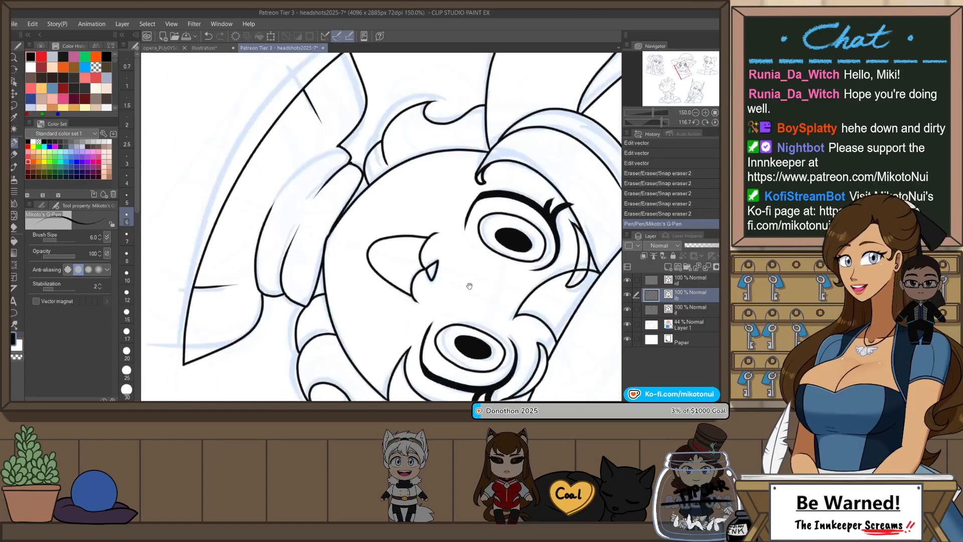
- Try to draw a matching curled tip on the right cheek's hair strand at size 5, then undo both tips
{"action": "left_click_drag", "start_coordinate": [468, 286], "coordinate": [471, 205]}
{"action": "scroll", "coordinate": [427, 244], "scroll_direction": "up", "scroll_amount": 2}
{"action": "key", "text": "bracketleft"}
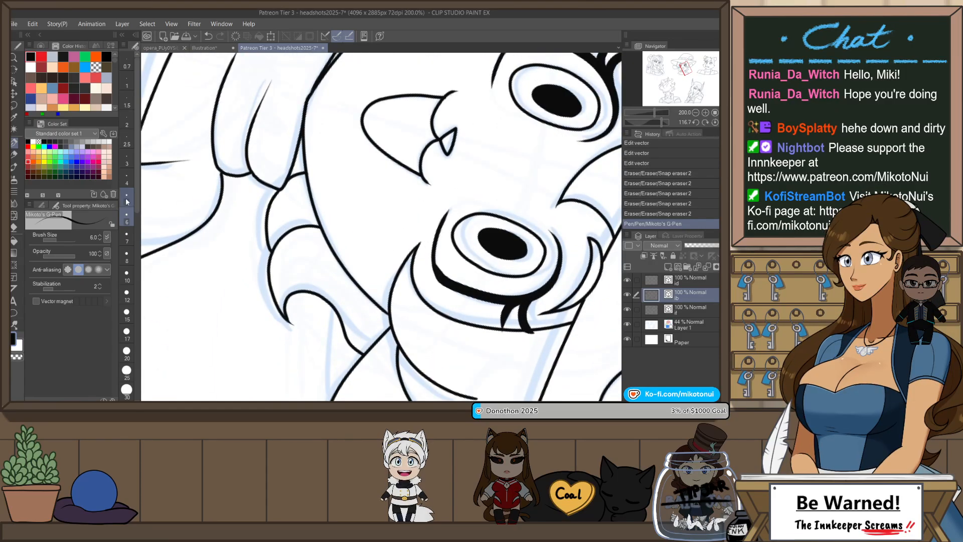
{"action": "scroll", "coordinate": [380, 298], "scroll_direction": "up", "scroll_amount": 1}
{"action": "left_click_drag", "start_coordinate": [398, 285], "coordinate": [379, 346]}
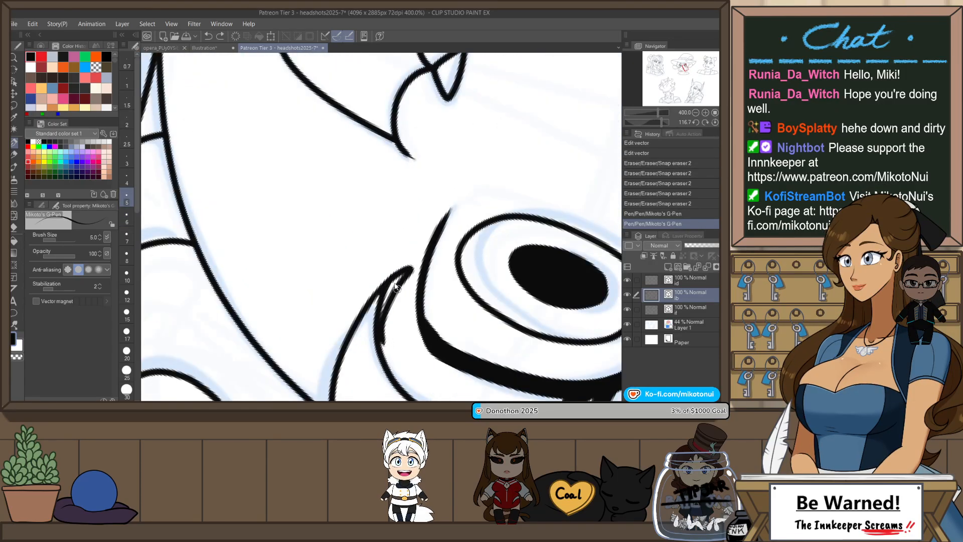
{"action": "key", "text": "ctrl+z"}
{"action": "scroll", "coordinate": [486, 325], "scroll_direction": "down", "scroll_amount": 4}
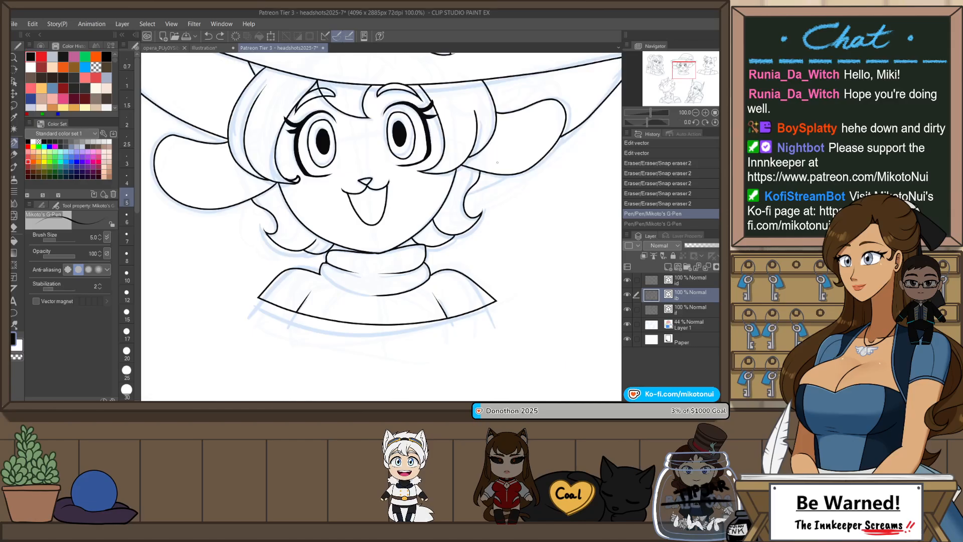
{"action": "key", "text": "ctrl+z"}
- Draw a small upturned hook at the end of the left cheek's hair strand with the G-Pen at size 5
{"action": "scroll", "coordinate": [300, 163], "scroll_direction": "up", "scroll_amount": 4}
{"action": "scroll", "coordinate": [329, 223], "scroll_direction": "up", "scroll_amount": 3}
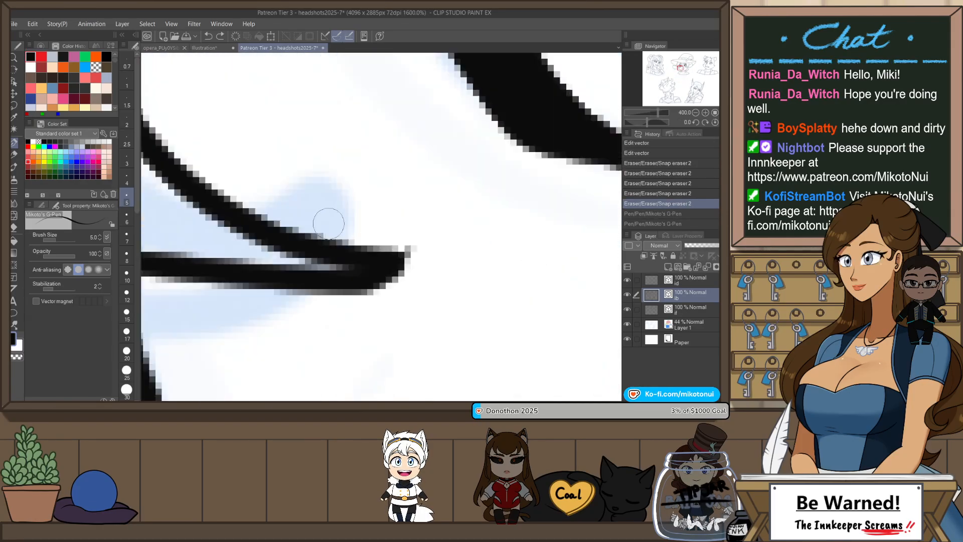
{"action": "mouse_move", "coordinate": [295, 238]}
{"action": "left_mouse_down"}
{"action": "mouse_move", "coordinate": [346, 266]}
{"action": "mouse_move", "coordinate": [337, 269]}
{"action": "mouse_move", "coordinate": [333, 221]}
{"action": "mouse_move", "coordinate": [311, 269]}
{"action": "left_mouse_up"}
{"action": "key", "text": "ctrl+z"}
{"action": "key", "text": "e"}
{"action": "left_click_drag", "start_coordinate": [408, 257], "coordinate": [394, 286]}
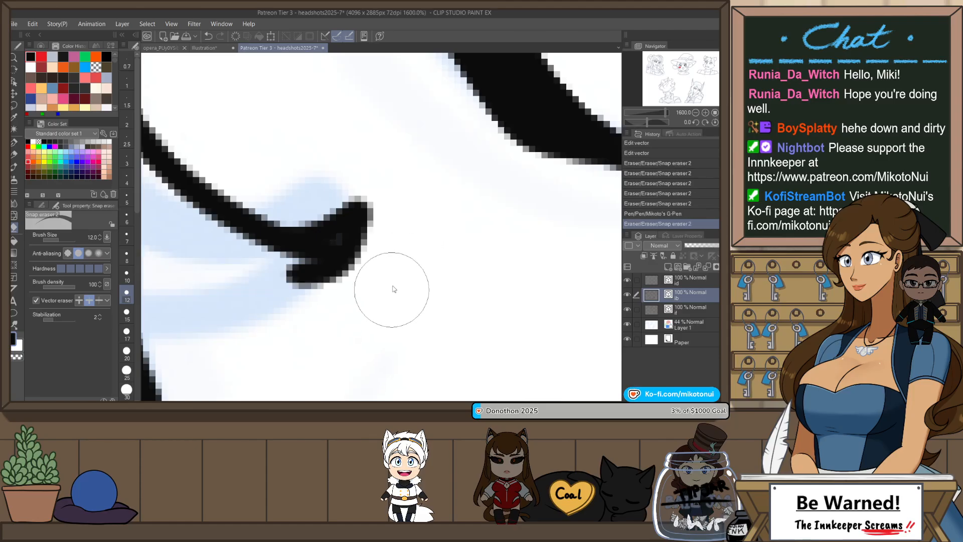
{"action": "key", "text": "ctrl+z"}
- Adjust the hooked tip's vector stroke and erase the leftover pointed line end beyond it
{"action": "key", "text": "o"}
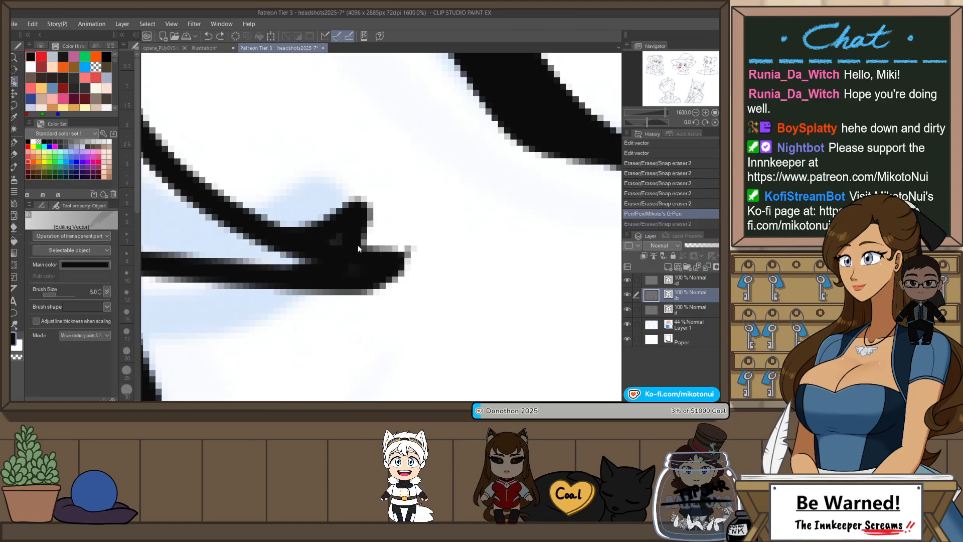
{"action": "left_click", "coordinate": [357, 245]}
{"action": "left_click_drag", "start_coordinate": [312, 320], "coordinate": [312, 319]}
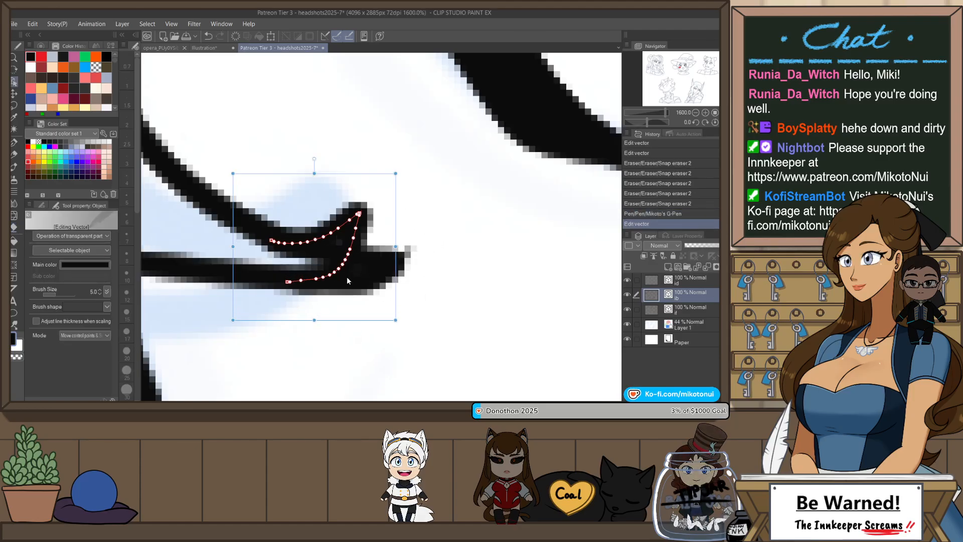
{"action": "key", "text": "e"}
{"action": "left_click_drag", "start_coordinate": [399, 261], "coordinate": [394, 286]}
{"action": "scroll", "coordinate": [407, 260], "scroll_direction": "down", "scroll_amount": 3}
{"action": "scroll", "coordinate": [420, 234], "scroll_direction": "down", "scroll_amount": 5}
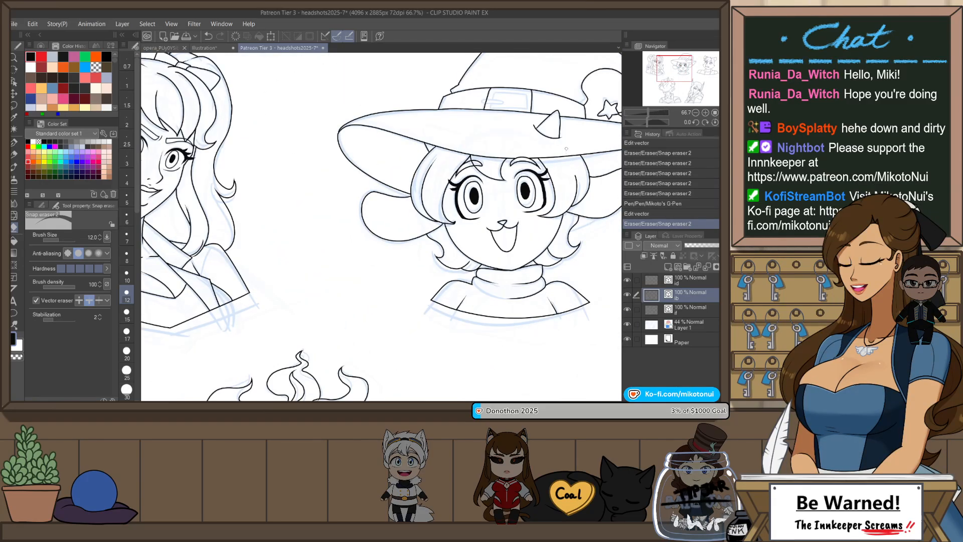
- Draw the upper edge of the buckle's inner frame on the hatband, following the sketch
{"action": "scroll", "coordinate": [533, 78], "scroll_direction": "up", "scroll_amount": 3}
{"action": "key", "text": "r"}
{"action": "left_click_drag", "start_coordinate": [502, 138], "coordinate": [424, 261]}
{"action": "key", "text": "p"}
{"action": "left_click_drag", "start_coordinate": [407, 211], "coordinate": [446, 184]}
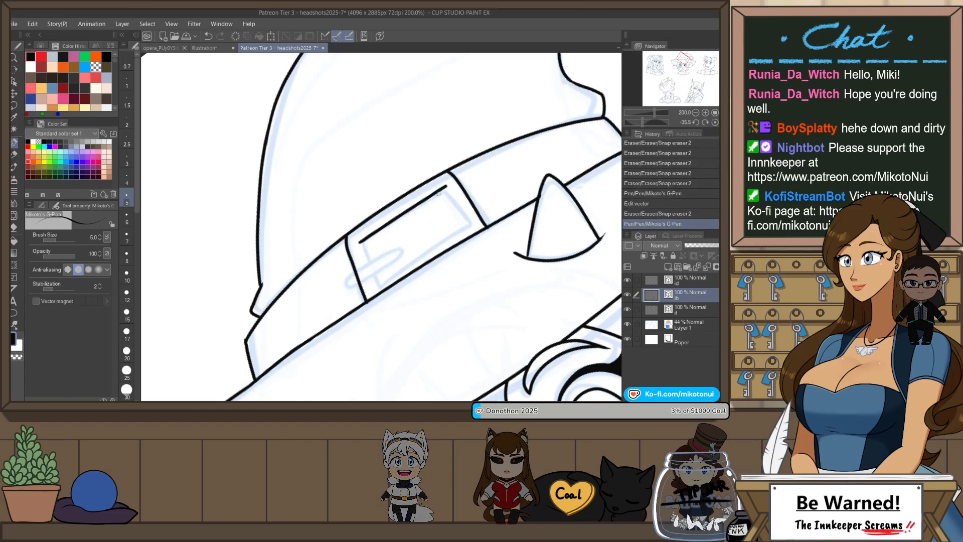
{"action": "key", "text": "ctrl+z"}
{"action": "key", "text": "ctrl+z"}
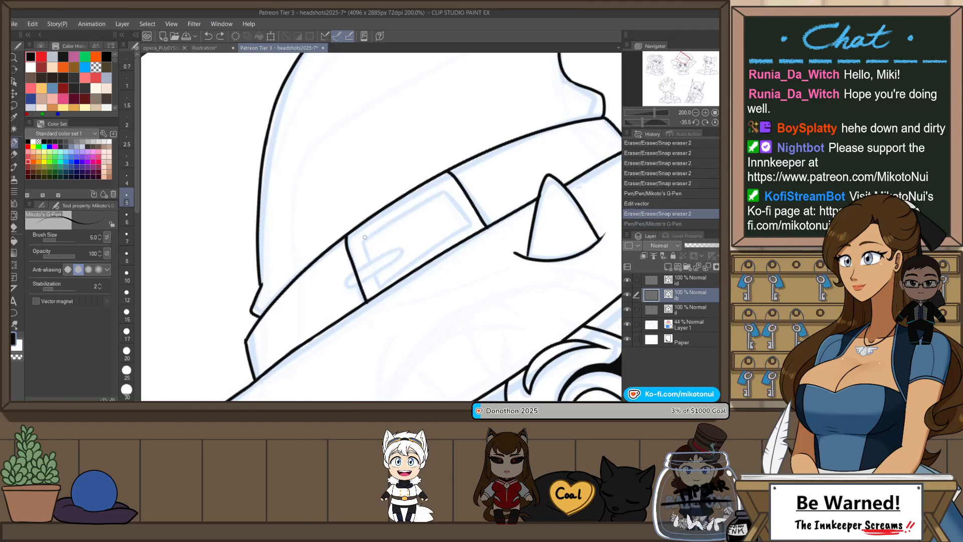
{"action": "left_click_drag", "start_coordinate": [435, 190], "coordinate": [439, 188]}
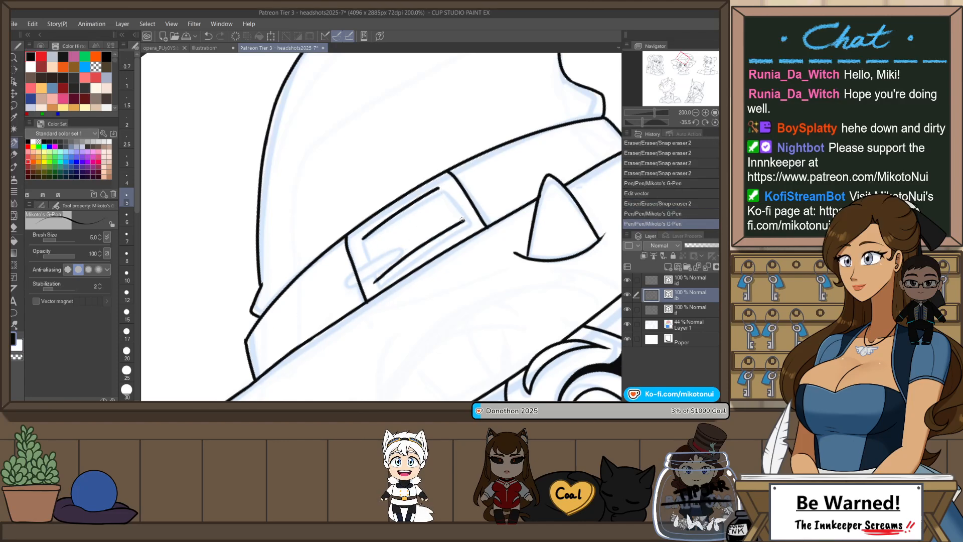
- Draw the lower edge of the buckle's inner frame, redoing the stroke until it parallels the hatband's bottom line
{"action": "key", "text": "ctrl+z"}
{"action": "left_click_drag", "start_coordinate": [373, 282], "coordinate": [463, 220]}
{"action": "key", "text": "ctrl+z"}
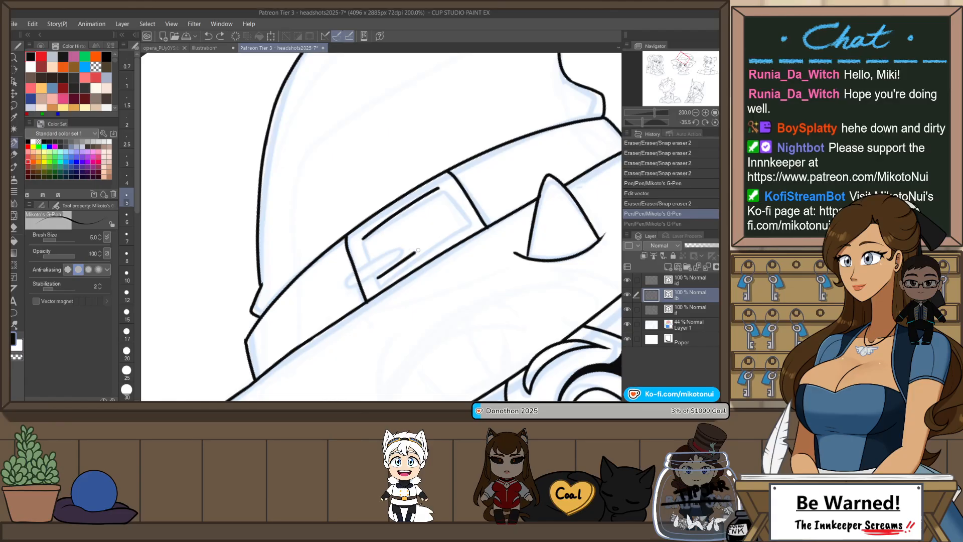
{"action": "left_click_drag", "start_coordinate": [418, 249], "coordinate": [467, 217]}
{"action": "key", "text": "ctrl+at"}
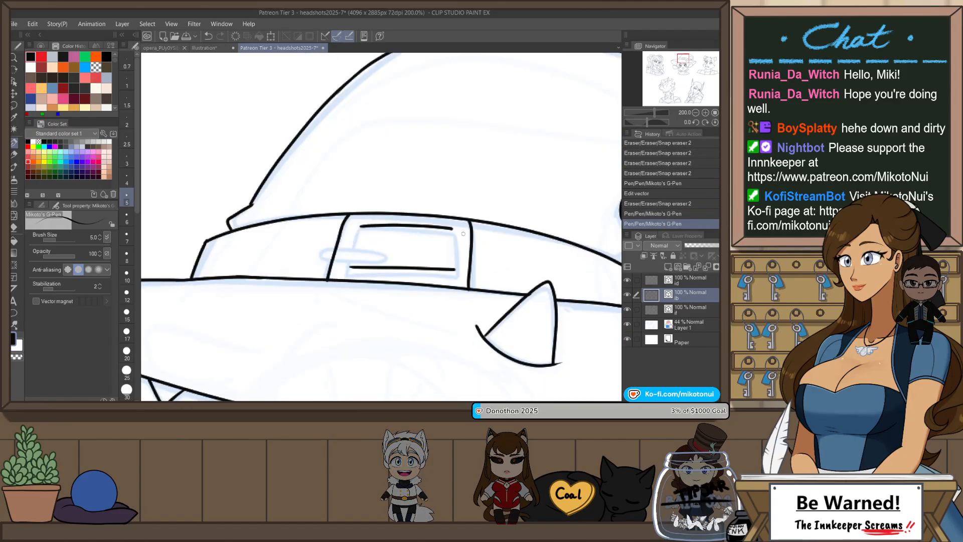
{"action": "left_click_drag", "start_coordinate": [473, 292], "coordinate": [492, 208]}
{"action": "scroll", "coordinate": [417, 246], "scroll_direction": "up", "scroll_amount": 2}
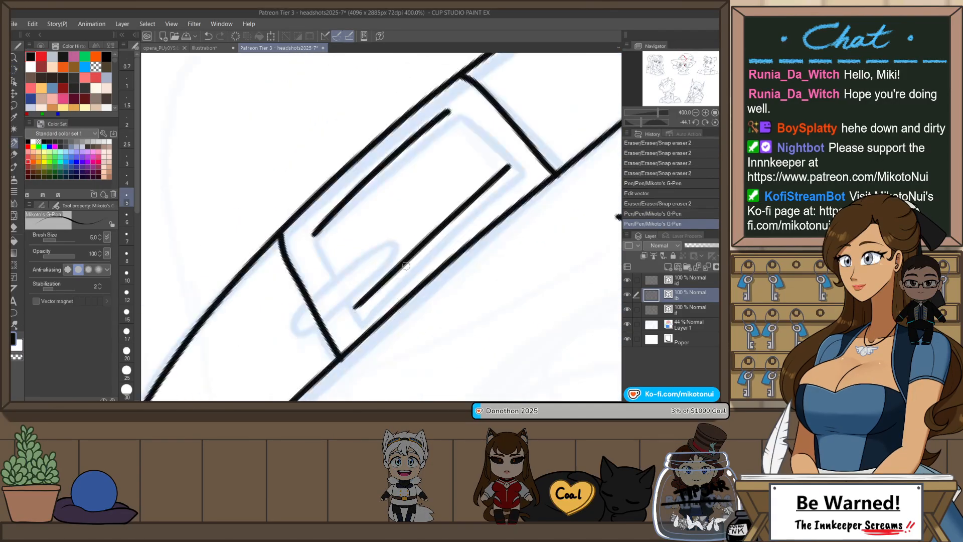
{"action": "key", "text": "ctrl+z"}
{"action": "left_click_drag", "start_coordinate": [354, 312], "coordinate": [511, 172]}
{"action": "key", "text": "ctrl+z"}
{"action": "left_click_drag", "start_coordinate": [355, 310], "coordinate": [515, 174]}
{"action": "key", "text": "ctrl+at"}
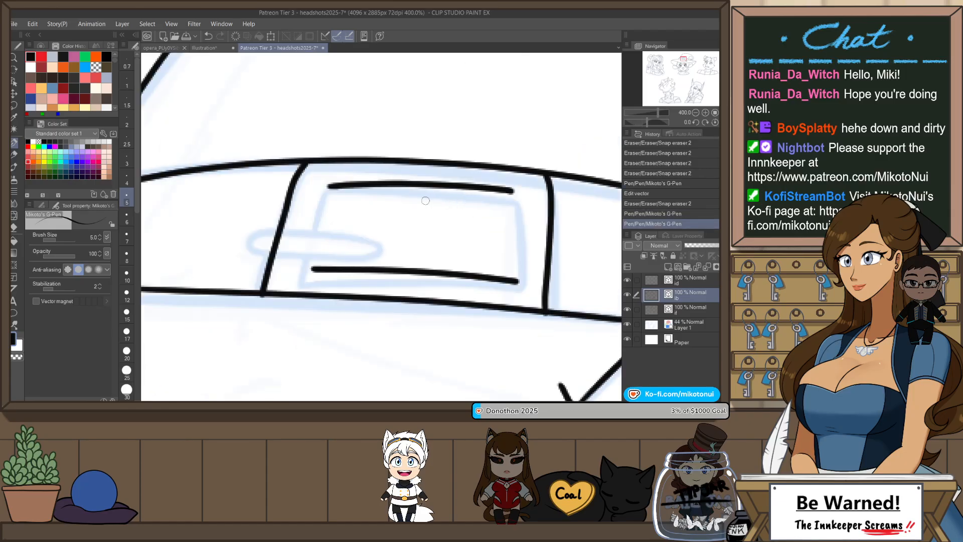
- Draw the left and right edges of the buckle's inner frame to join its upper and lower lines
{"action": "mouse_move", "coordinate": [328, 186]}
{"action": "left_mouse_down"}
{"action": "mouse_move", "coordinate": [314, 262]}
{"action": "mouse_move", "coordinate": [328, 187]}
{"action": "left_mouse_up"}
{"action": "key", "text": "ctrl+z"}
{"action": "key", "text": "ctrl+z"}
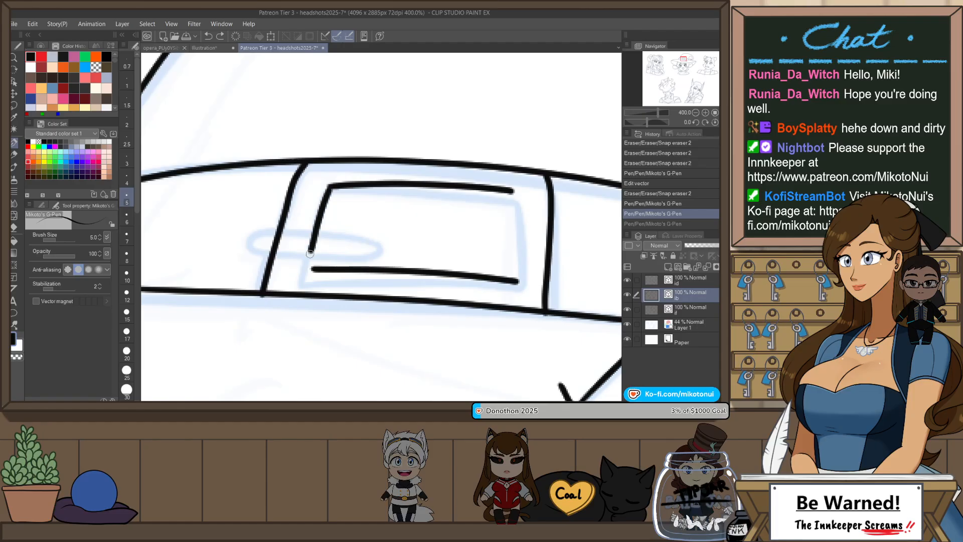
{"action": "key", "text": "ctrl+z"}
{"action": "mouse_move", "coordinate": [310, 254]}
{"action": "left_mouse_down"}
{"action": "mouse_move", "coordinate": [326, 193]}
{"action": "mouse_move", "coordinate": [308, 269]}
{"action": "left_mouse_up"}
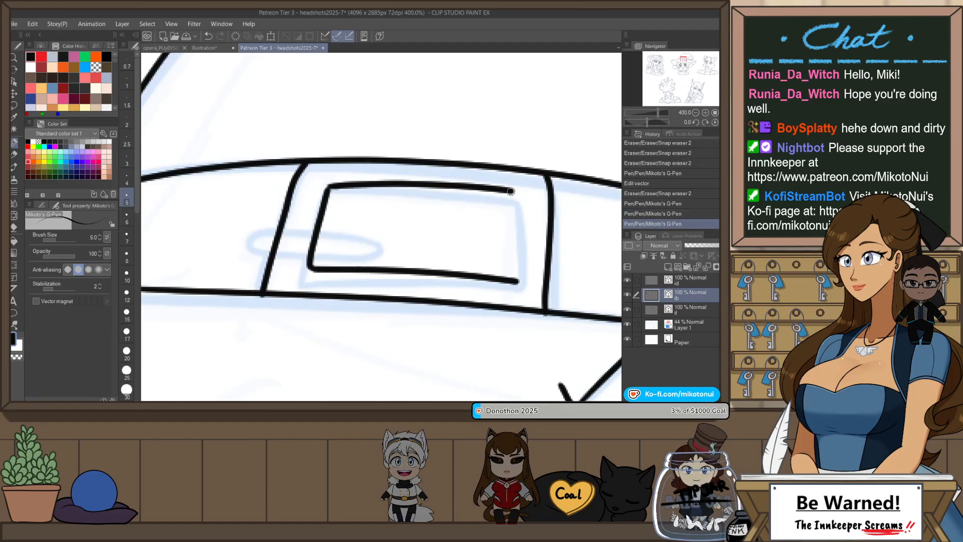
{"action": "left_click_drag", "start_coordinate": [512, 189], "coordinate": [517, 282]}
{"action": "key", "text": "ctrl+z"}
{"action": "key", "text": "ctrl+y"}
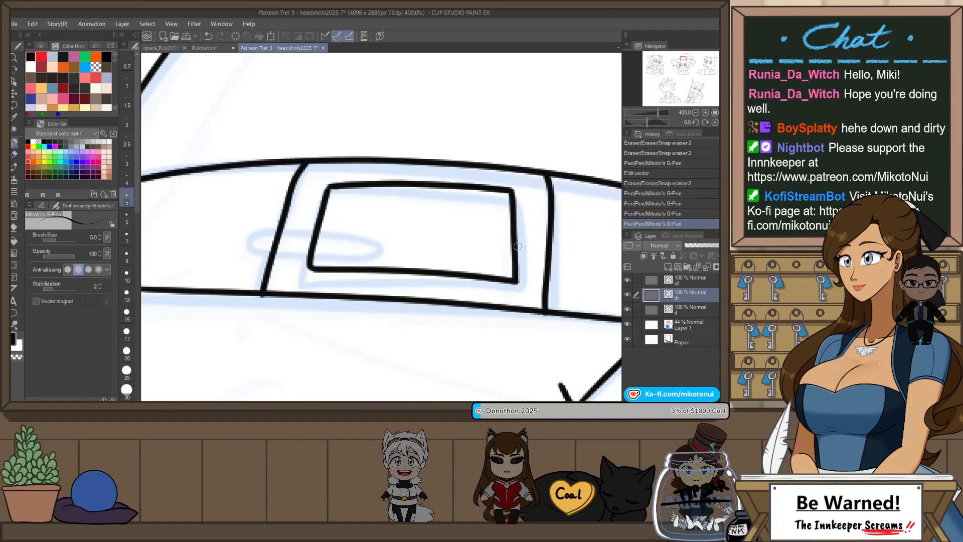
- Draw the outline of the buckle's prong across the frame's left edge, following the sketch
{"action": "key", "text": "r"}
{"action": "mouse_move", "coordinate": [517, 248]}
{"action": "left_mouse_down"}
{"action": "mouse_move", "coordinate": [529, 230]}
{"action": "mouse_move", "coordinate": [434, 203]}
{"action": "left_mouse_up"}
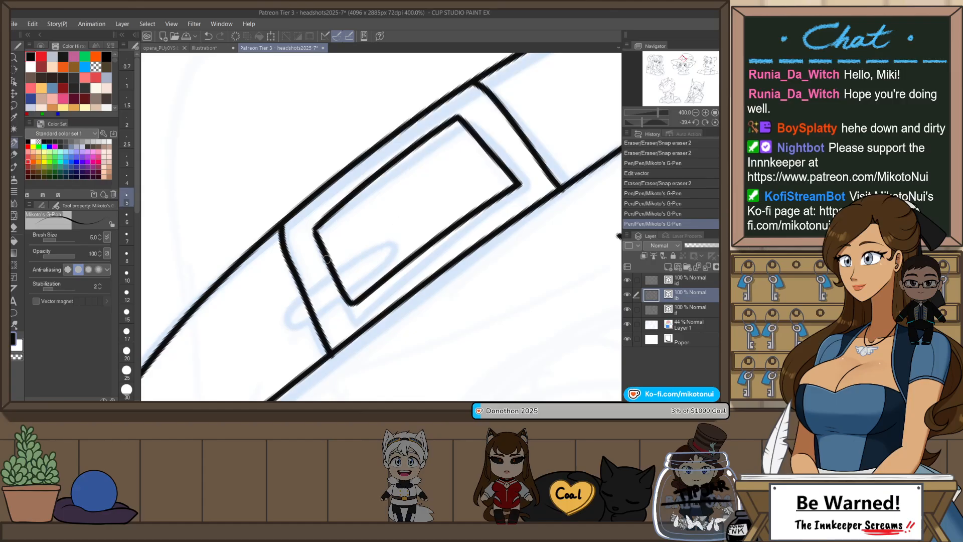
{"action": "mouse_move", "coordinate": [334, 250]}
{"action": "left_mouse_down"}
{"action": "mouse_move", "coordinate": [288, 289]}
{"action": "mouse_move", "coordinate": [288, 309]}
{"action": "left_mouse_up"}
{"action": "key", "text": "ctrl+z"}
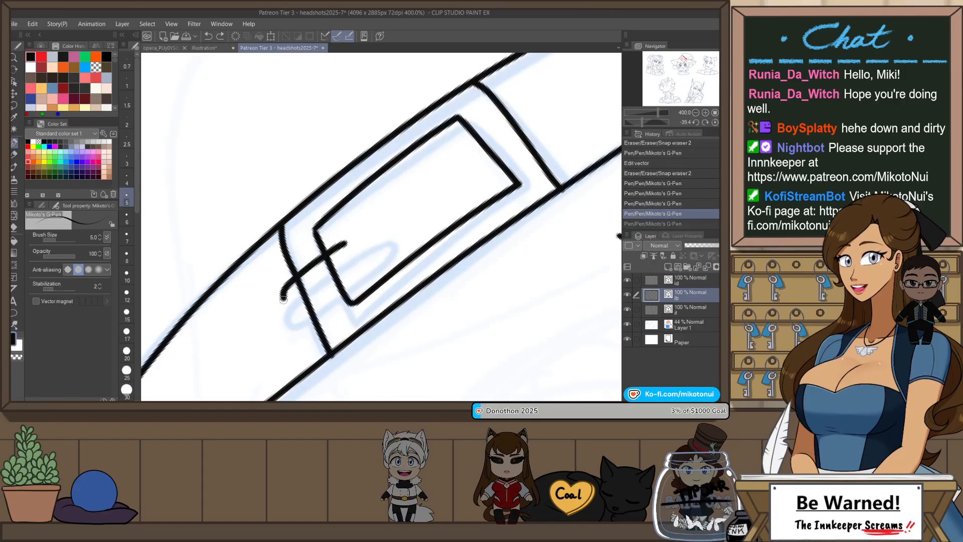
- Ink the prong on the witch hat's belt buckle and erase the buckle lines crossing it
{"action": "mouse_move", "coordinate": [327, 281]}
{"action": "left_mouse_down"}
{"action": "mouse_move", "coordinate": [357, 255]}
{"action": "mouse_move", "coordinate": [345, 243]}
{"action": "left_mouse_up"}
{"action": "key", "text": "e"}
{"action": "left_click_drag", "start_coordinate": [298, 286], "coordinate": [335, 266]}
{"action": "scroll", "coordinate": [424, 214], "scroll_direction": "down", "scroll_amount": 3}
{"action": "key", "text": "ctrl+@"}
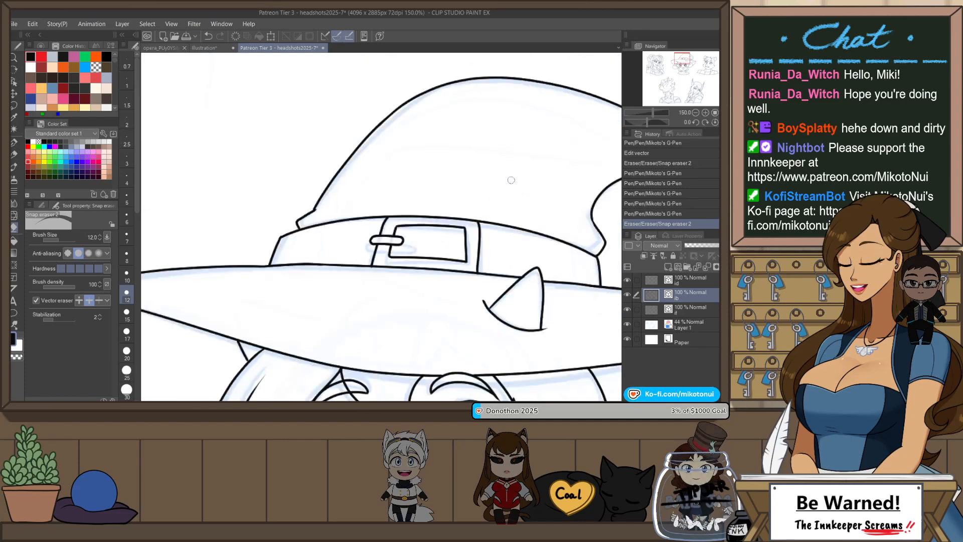
{"action": "scroll", "coordinate": [501, 201], "scroll_direction": "down", "scroll_amount": 1}
{"action": "scroll", "coordinate": [500, 201], "scroll_direction": "down", "scroll_amount": 2}
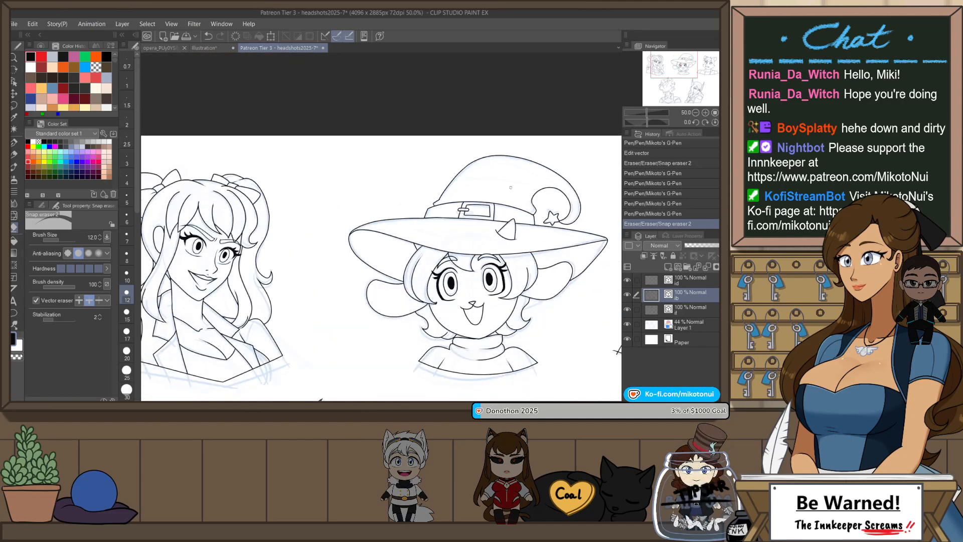
- Ink the folded edge of the witch character's turtleneck collar, retrying the stroke until it follows the sketch
{"action": "left_click_drag", "start_coordinate": [511, 187], "coordinate": [356, 357]}
{"action": "scroll", "coordinate": [356, 357], "scroll_direction": "up", "scroll_amount": 4}
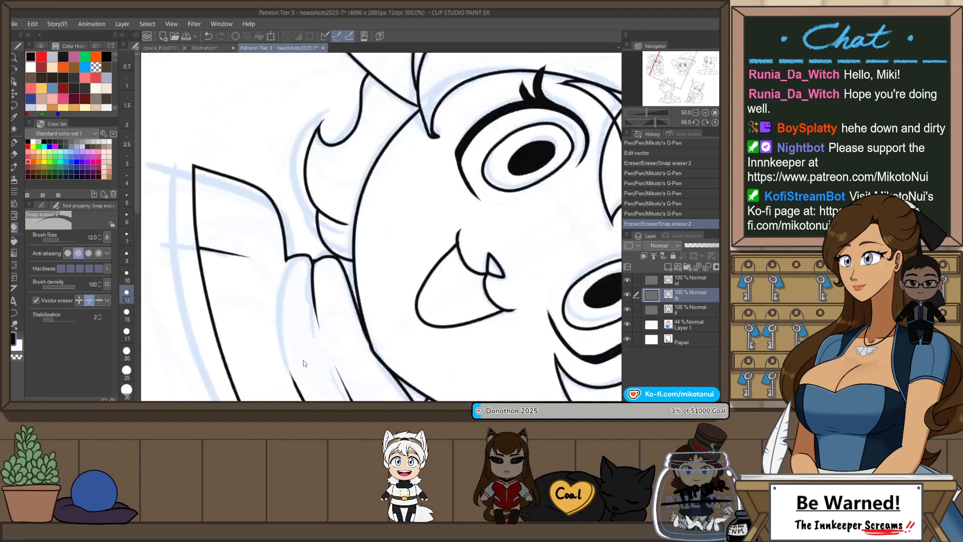
{"action": "key", "text": "p"}
{"action": "left_click_drag", "start_coordinate": [285, 263], "coordinate": [278, 330]}
{"action": "key", "text": "ctrl+z"}
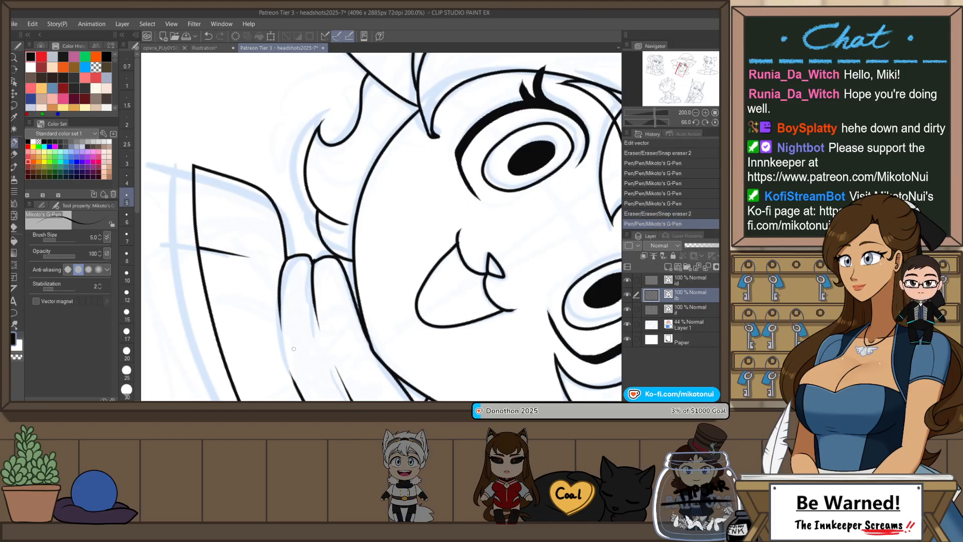
{"action": "key", "text": "ctrl+z"}
{"action": "left_click_drag", "start_coordinate": [287, 259], "coordinate": [278, 330]}
{"action": "key", "text": "e"}
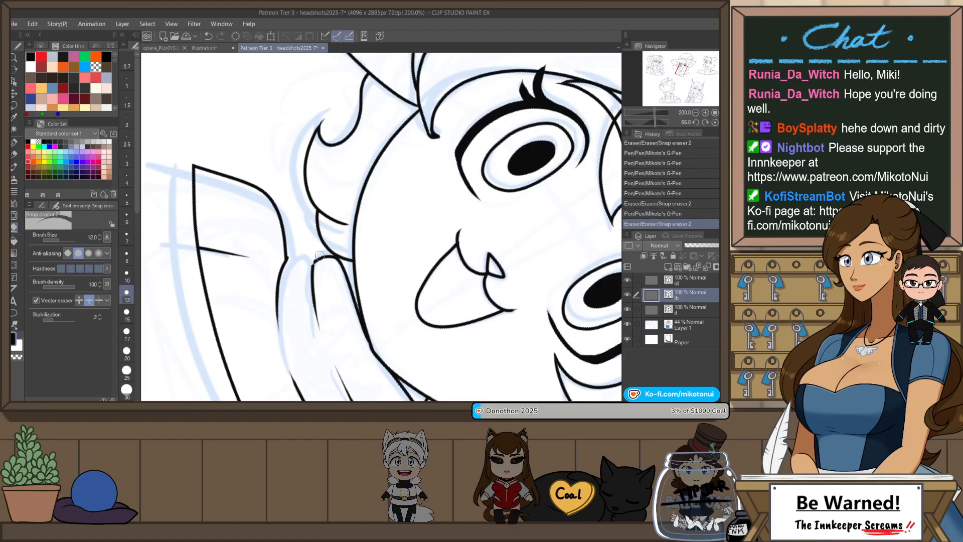
{"action": "key", "text": "ctrl+z"}
{"action": "scroll", "coordinate": [335, 244], "scroll_direction": "down", "scroll_amount": 2}
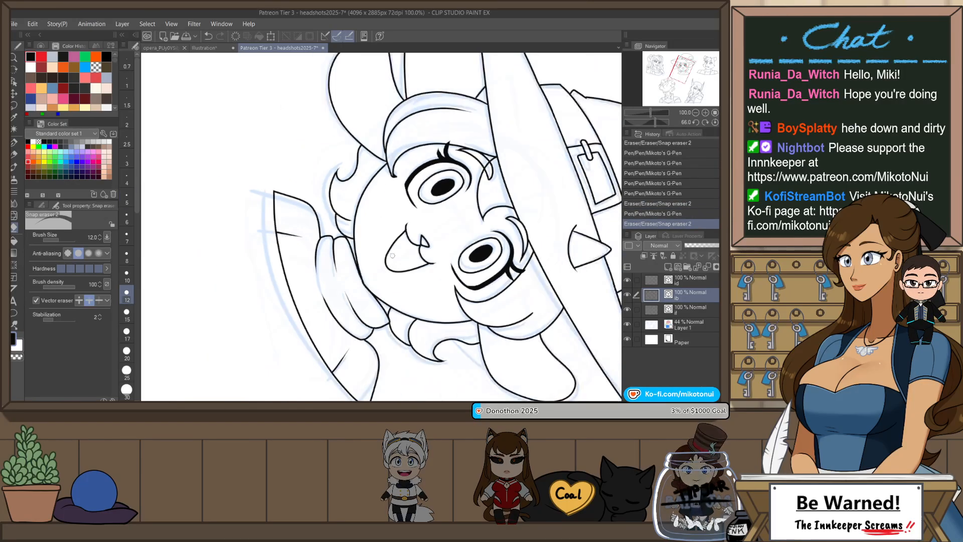
- Ink the short neck lines between the witch character's chin and the turtleneck collar
{"action": "key", "text": "ctrl+at"}
{"action": "scroll", "coordinate": [433, 235], "scroll_direction": "up", "scroll_amount": 1}
{"action": "left_click_drag", "start_coordinate": [357, 307], "coordinate": [402, 315]}
{"action": "key", "text": "ctrl+z"}
{"action": "key", "text": "ctrl+z"}
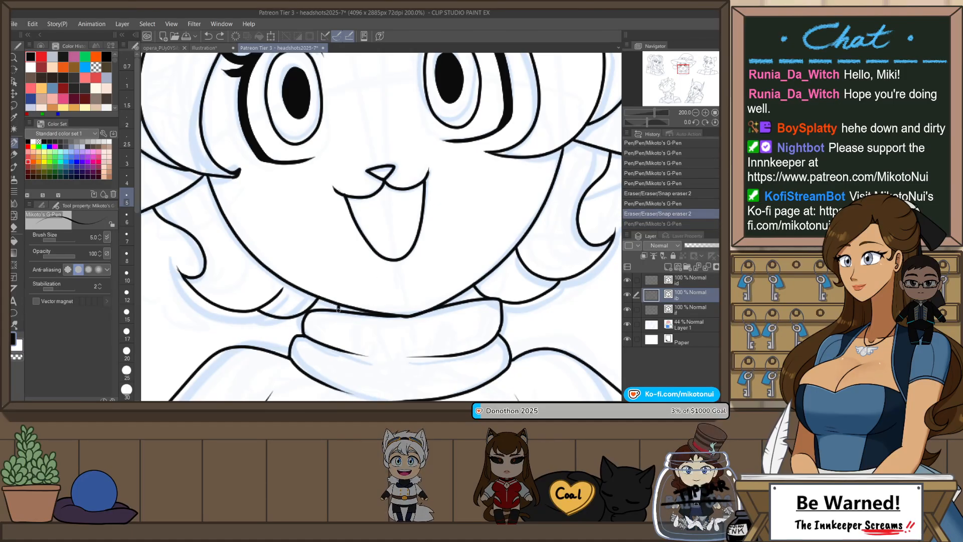
{"action": "left_click_drag", "start_coordinate": [339, 305], "coordinate": [338, 311]}
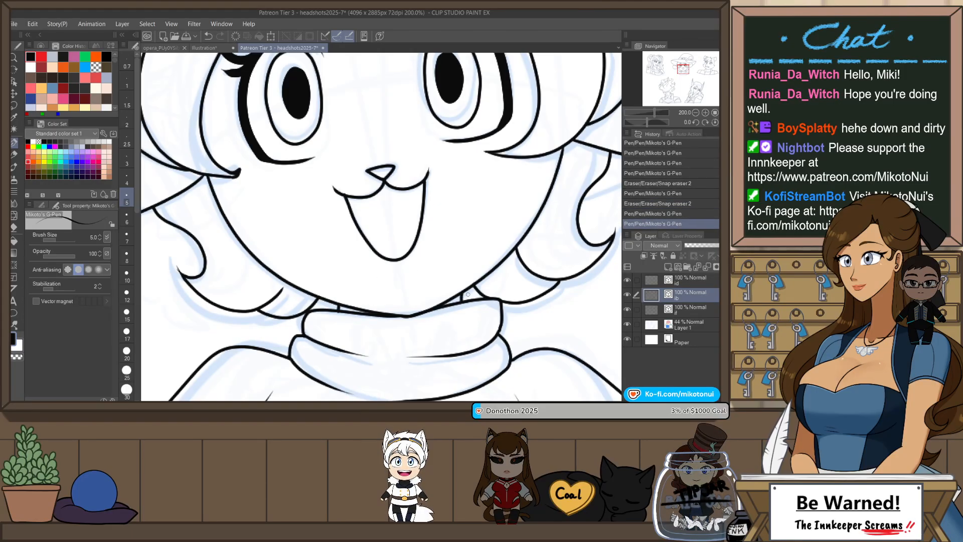
- Erase the overshooting line ends around the canine character's fringe, hair and ears
{"action": "scroll", "coordinate": [472, 283], "scroll_direction": "down", "scroll_amount": 5}
{"action": "left_click_drag", "start_coordinate": [522, 268], "coordinate": [399, 273]}
{"action": "mouse_move", "coordinate": [484, 261]}
{"action": "left_mouse_down"}
{"action": "mouse_move", "coordinate": [347, 280]}
{"action": "mouse_move", "coordinate": [284, 317]}
{"action": "left_mouse_up"}
{"action": "scroll", "coordinate": [390, 187], "scroll_direction": "up", "scroll_amount": 2}
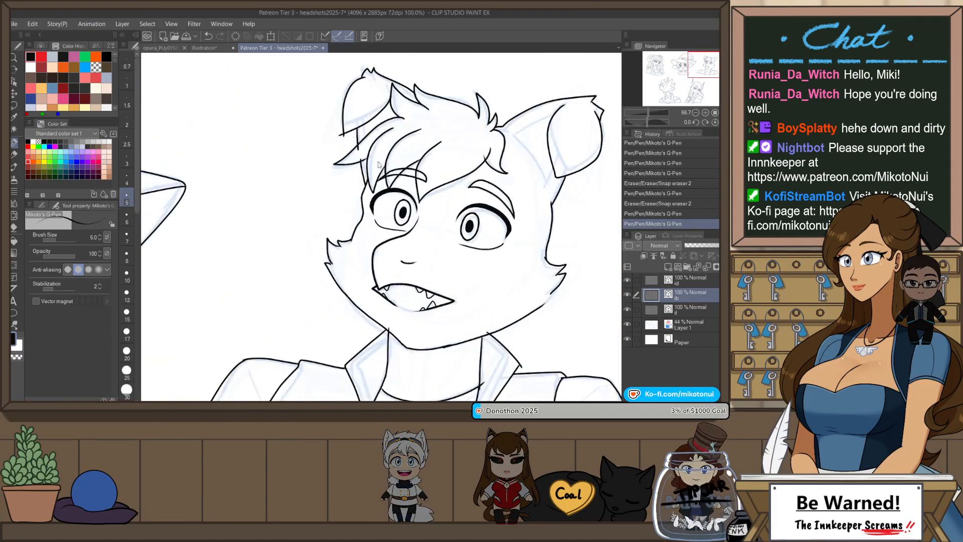
{"action": "key", "text": "e"}
{"action": "mouse_move", "coordinate": [346, 151]}
{"action": "left_mouse_down"}
{"action": "mouse_move", "coordinate": [356, 147]}
{"action": "mouse_move", "coordinate": [345, 144]}
{"action": "mouse_move", "coordinate": [355, 159]}
{"action": "left_mouse_up"}
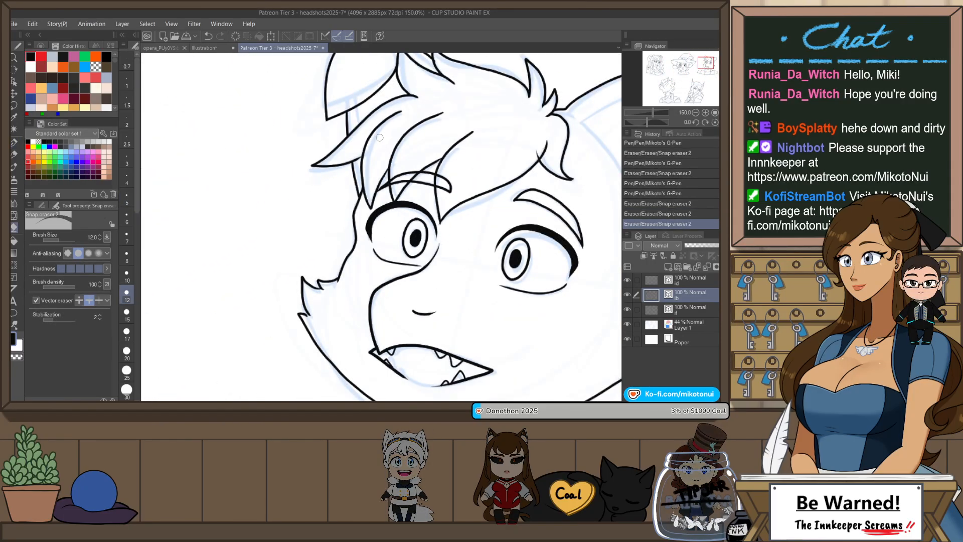
{"action": "left_click_drag", "start_coordinate": [434, 138], "coordinate": [361, 194]}
{"action": "left_click_drag", "start_coordinate": [365, 115], "coordinate": [372, 115]}
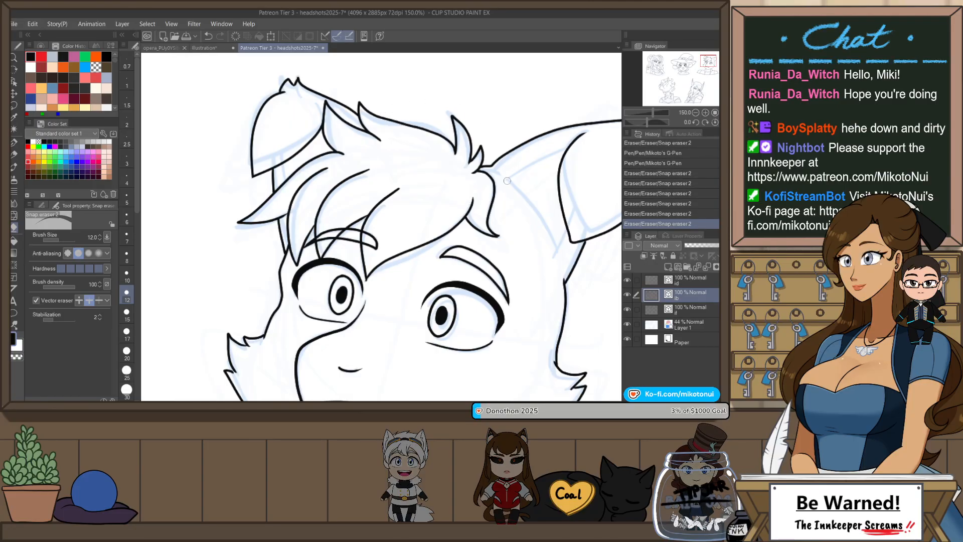
{"action": "left_click", "coordinate": [365, 276]}
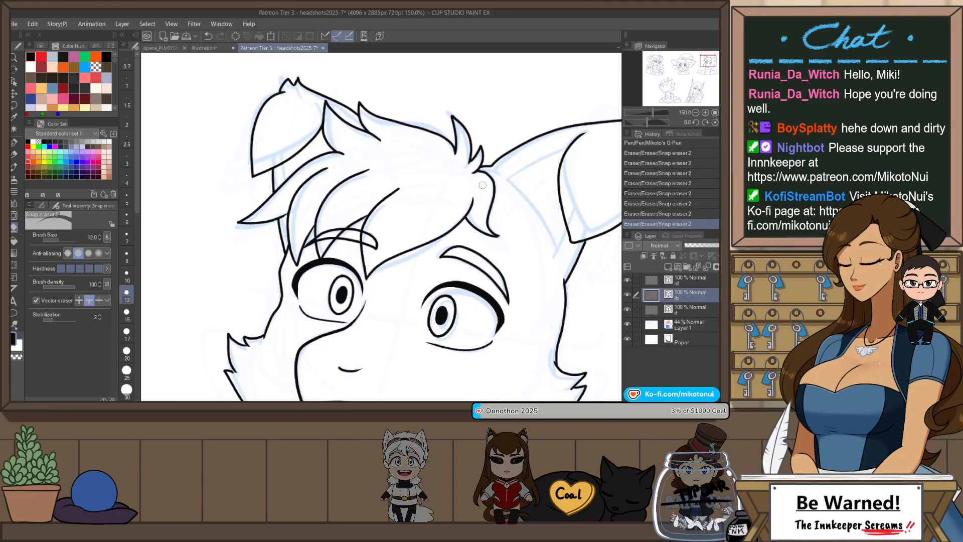
{"action": "left_click_drag", "start_coordinate": [565, 240], "coordinate": [452, 267]}
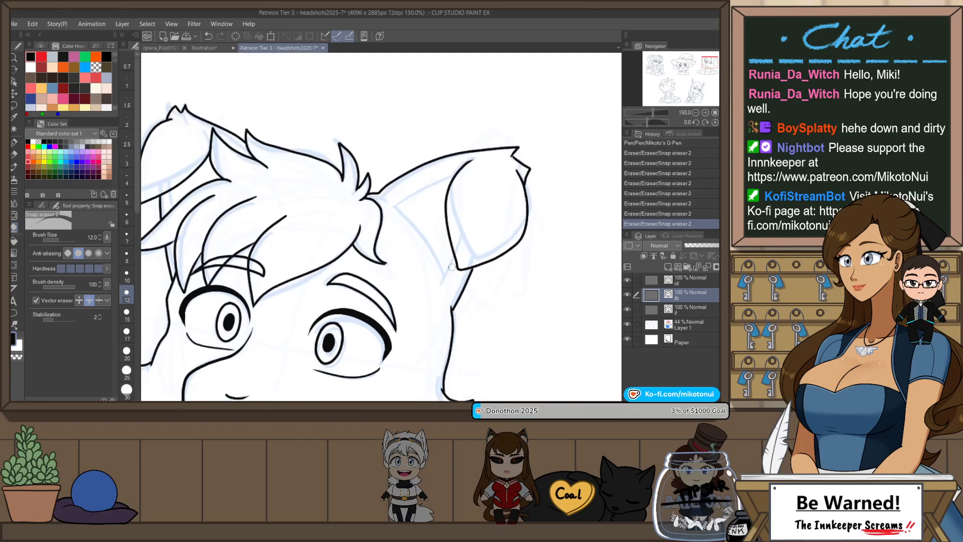
- Ink the inner edges of the canine's right ear and erase the ends overlapping the folded ear tip
{"action": "mouse_move", "coordinate": [483, 319]}
{"action": "left_mouse_down"}
{"action": "mouse_move", "coordinate": [488, 328]}
{"action": "mouse_move", "coordinate": [439, 173]}
{"action": "mouse_move", "coordinate": [413, 186]}
{"action": "mouse_move", "coordinate": [439, 263]}
{"action": "left_mouse_up"}
{"action": "scroll", "coordinate": [402, 212], "scroll_direction": "up", "scroll_amount": 1}
{"action": "key", "text": "p"}
{"action": "left_click_drag", "start_coordinate": [358, 289], "coordinate": [451, 202]}
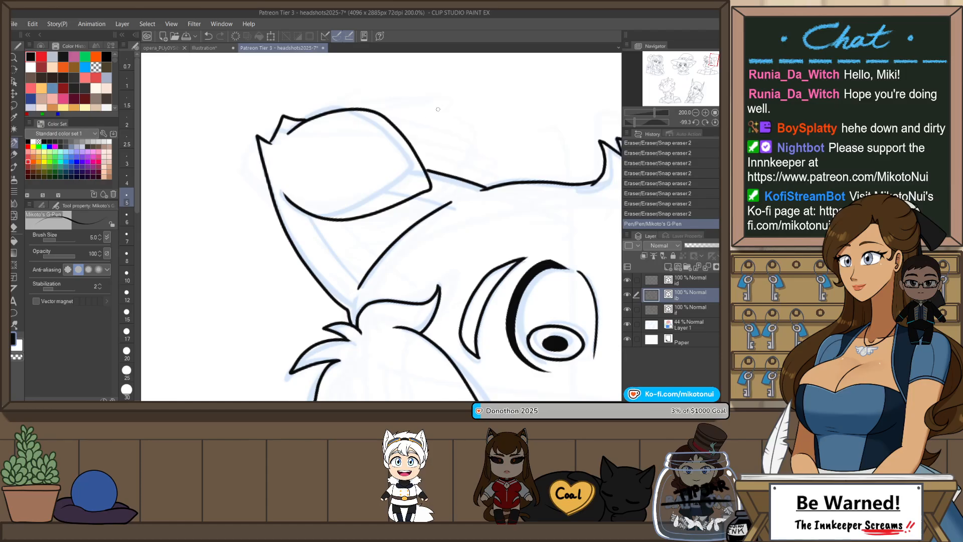
{"action": "left_click_drag", "start_coordinate": [438, 109], "coordinate": [499, 254]}
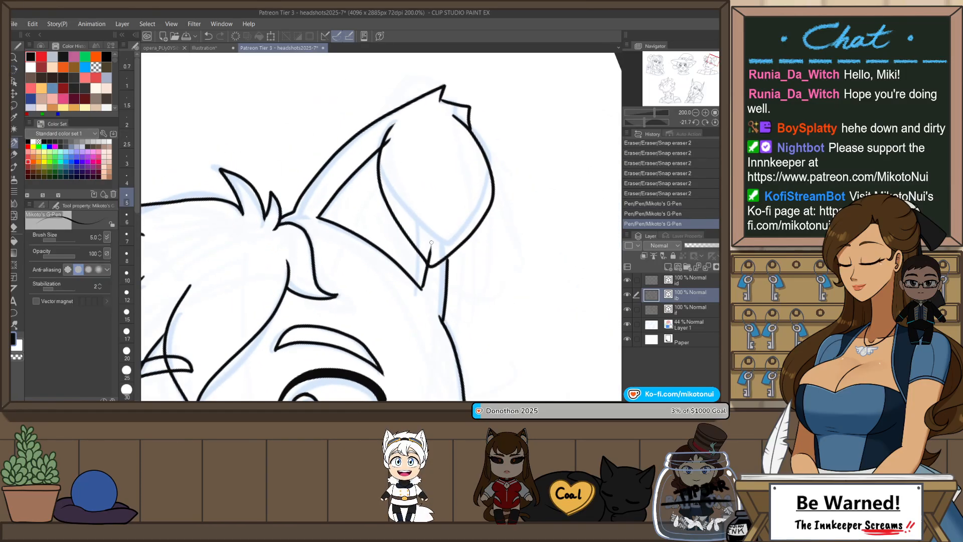
{"action": "key", "text": "e"}
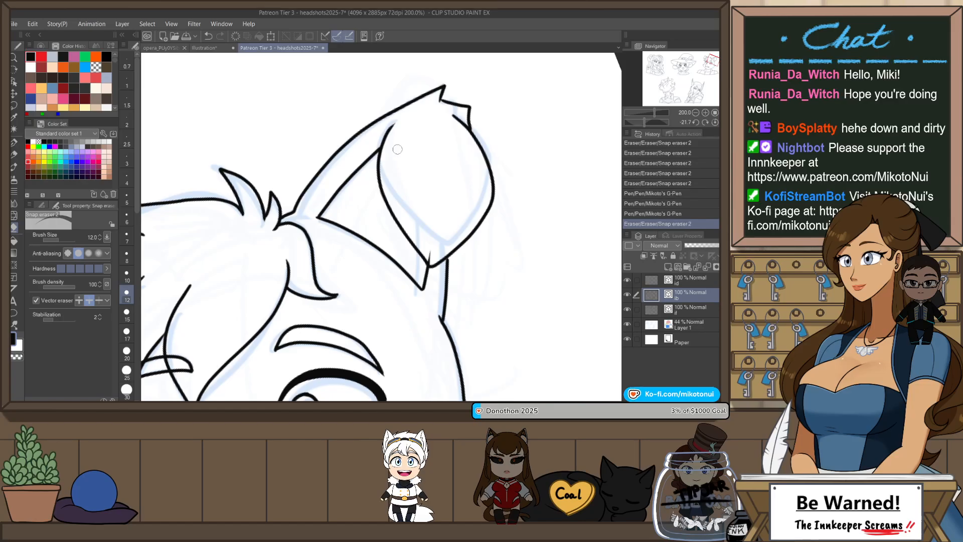
{"action": "left_click", "coordinate": [462, 116]}
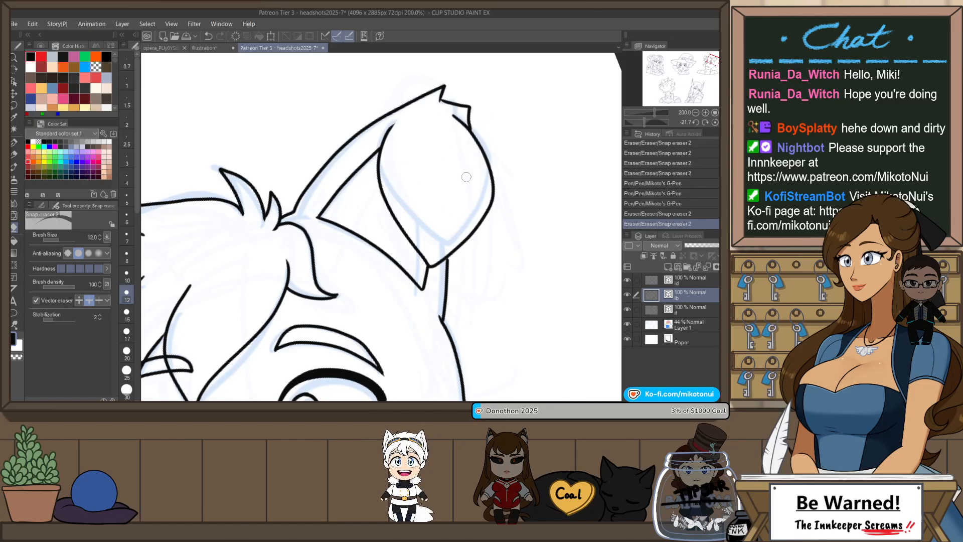
- Adjust the vector control points of the jagged fur line at the canine's right ear tip to close the corner
{"action": "scroll", "coordinate": [465, 176], "scroll_direction": "up", "scroll_amount": 5}
{"action": "scroll", "coordinate": [447, 194], "scroll_direction": "down", "scroll_amount": 3}
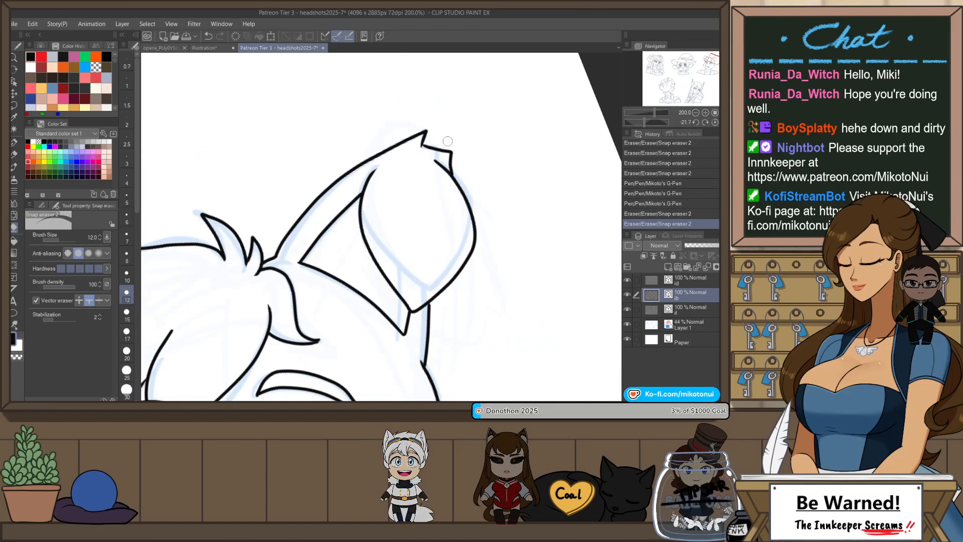
{"action": "scroll", "coordinate": [446, 145], "scroll_direction": "up", "scroll_amount": 1}
{"action": "key", "text": "o"}
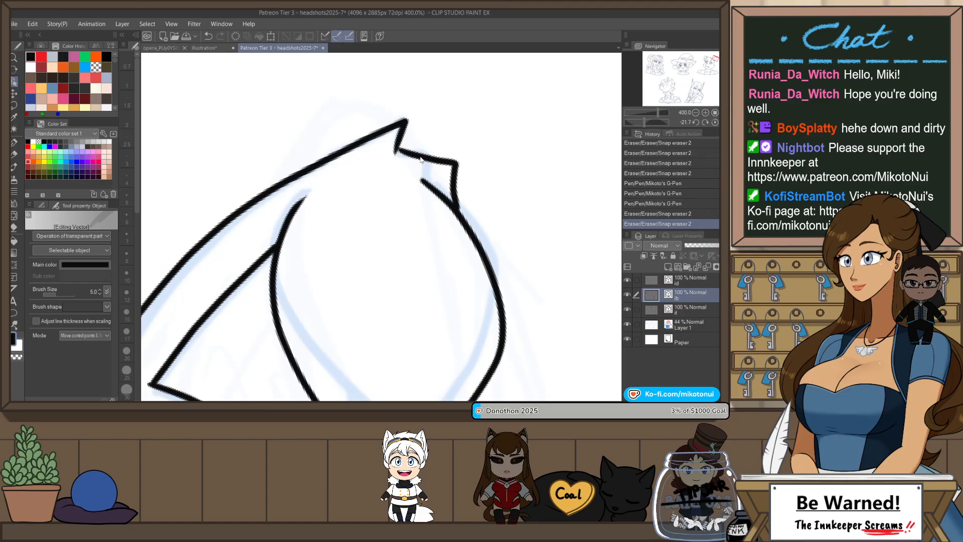
{"action": "left_click_drag", "start_coordinate": [397, 149], "coordinate": [395, 148]}
{"action": "left_click", "coordinate": [410, 152]}
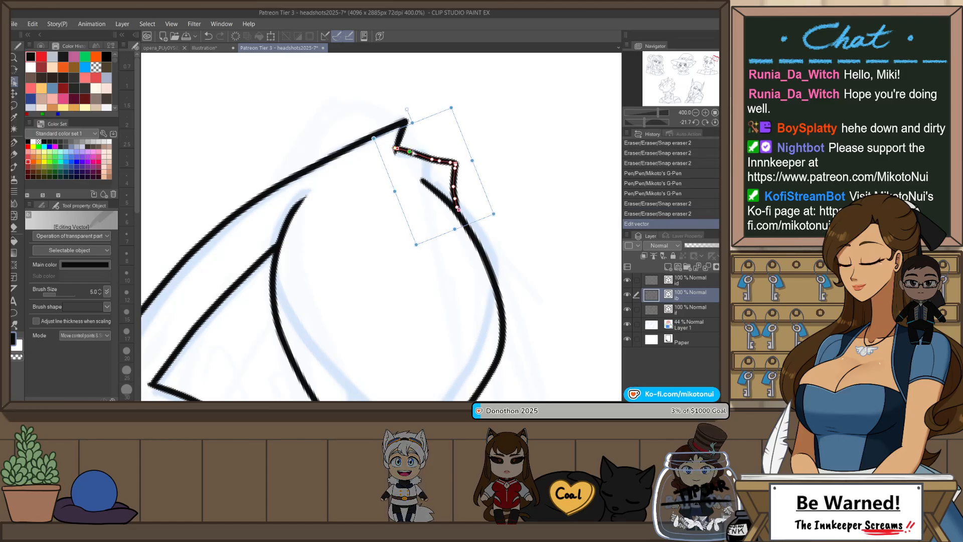
{"action": "scroll", "coordinate": [496, 140], "scroll_direction": "down", "scroll_amount": 5}
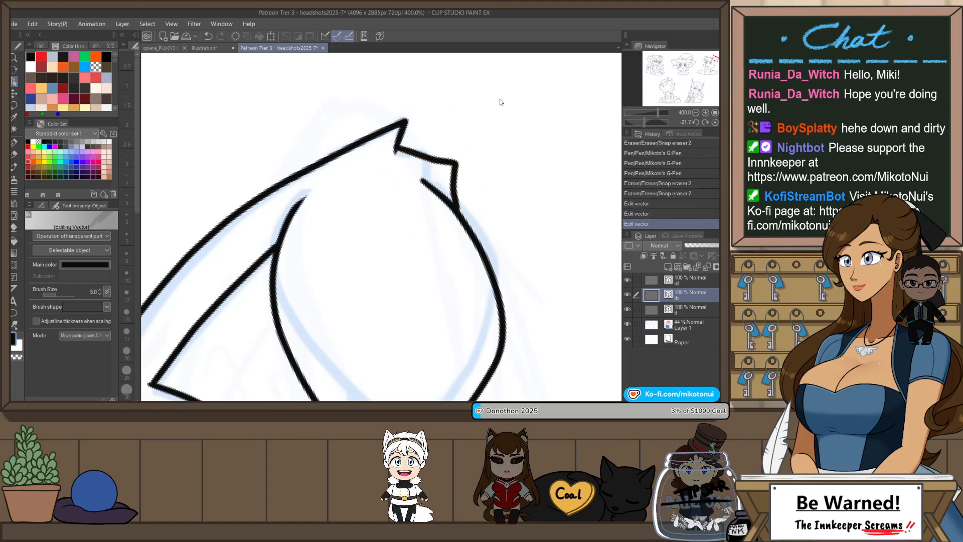
- Ink the second short line below the canine's folded left ear and erase its overlap with the hair
{"action": "left_click_drag", "start_coordinate": [407, 245], "coordinate": [475, 131]}
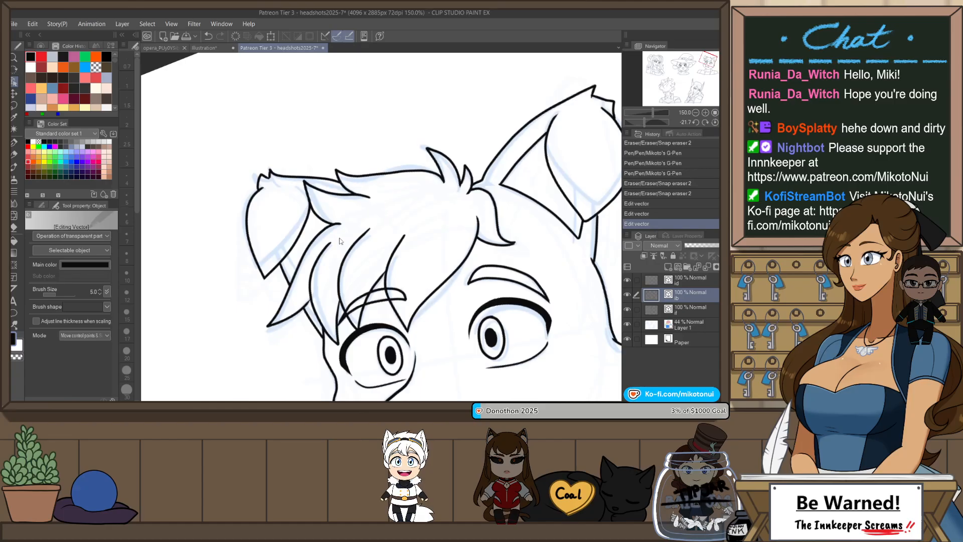
{"action": "scroll", "coordinate": [305, 310], "scroll_direction": "up", "scroll_amount": 5}
{"action": "key", "text": "p"}
{"action": "key", "text": "ctrl+z"}
{"action": "left_click_drag", "start_coordinate": [286, 276], "coordinate": [311, 325]}
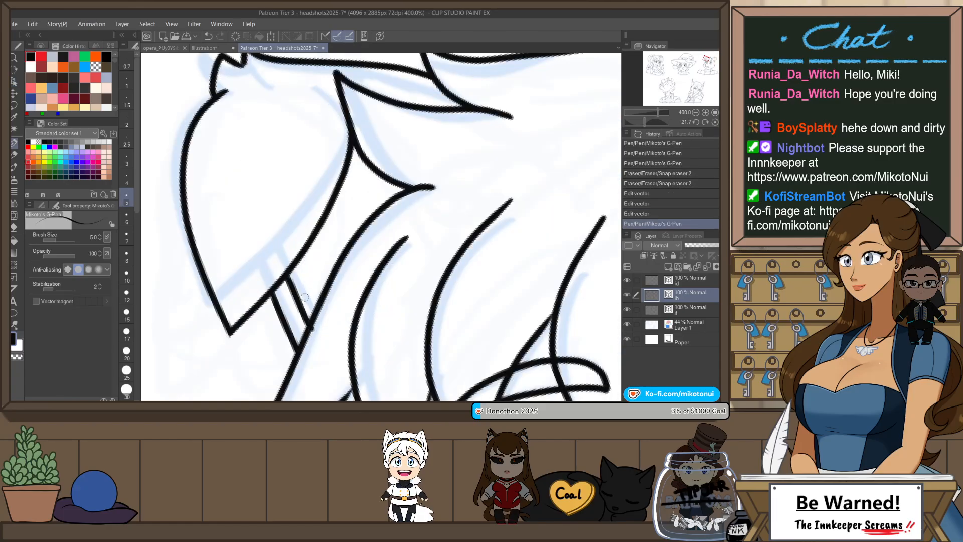
{"action": "key", "text": "e"}
{"action": "left_click_drag", "start_coordinate": [373, 251], "coordinate": [361, 328]}
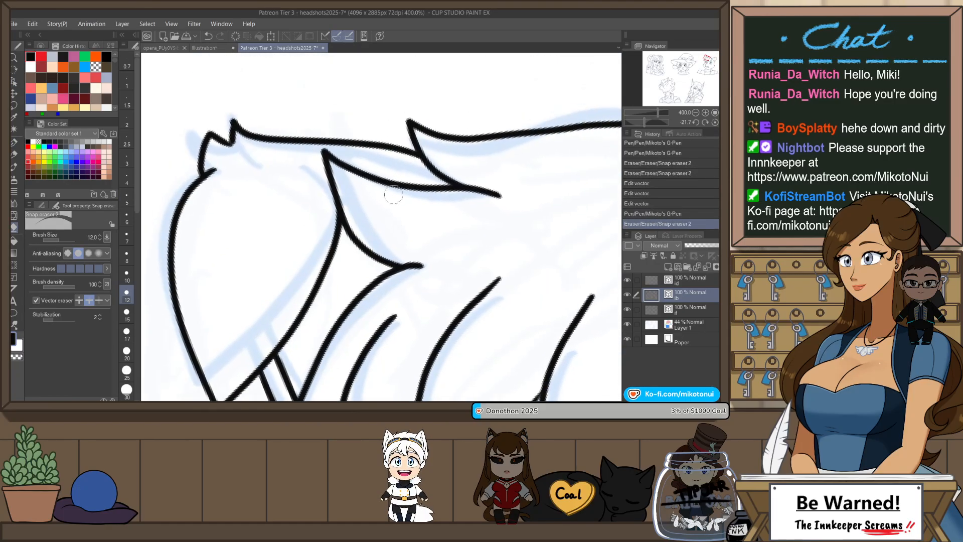
- Ink a short curved line inside the canine's left ear, branching from the pointed hair tuft along the sketch
{"action": "scroll", "coordinate": [393, 195], "scroll_direction": "down", "scroll_amount": 2}
{"action": "key", "text": "p"}
{"action": "scroll", "coordinate": [362, 187], "scroll_direction": "up", "scroll_amount": 4}
{"action": "left_click_drag", "start_coordinate": [328, 189], "coordinate": [302, 199]}
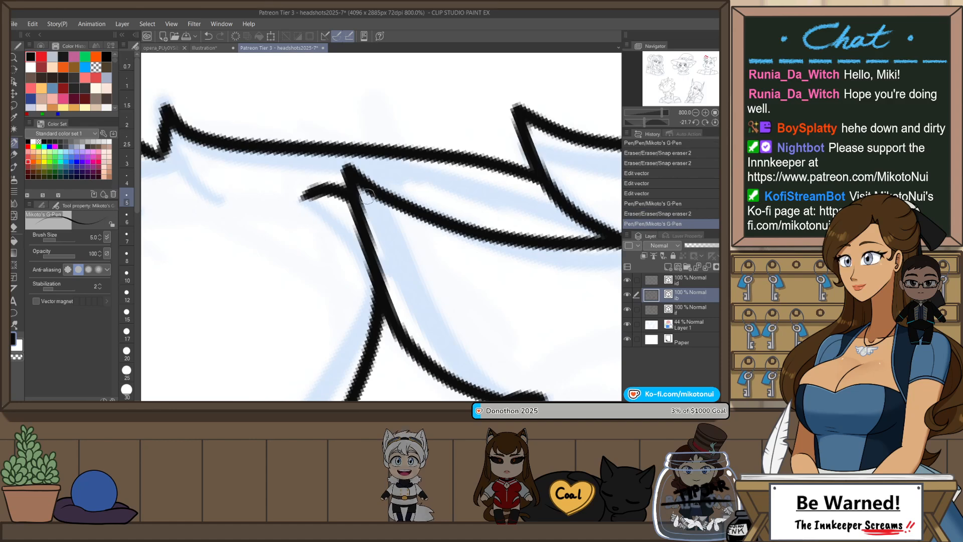
{"action": "key", "text": "ctrl+z"}
{"action": "left_click_drag", "start_coordinate": [432, 286], "coordinate": [448, 175]}
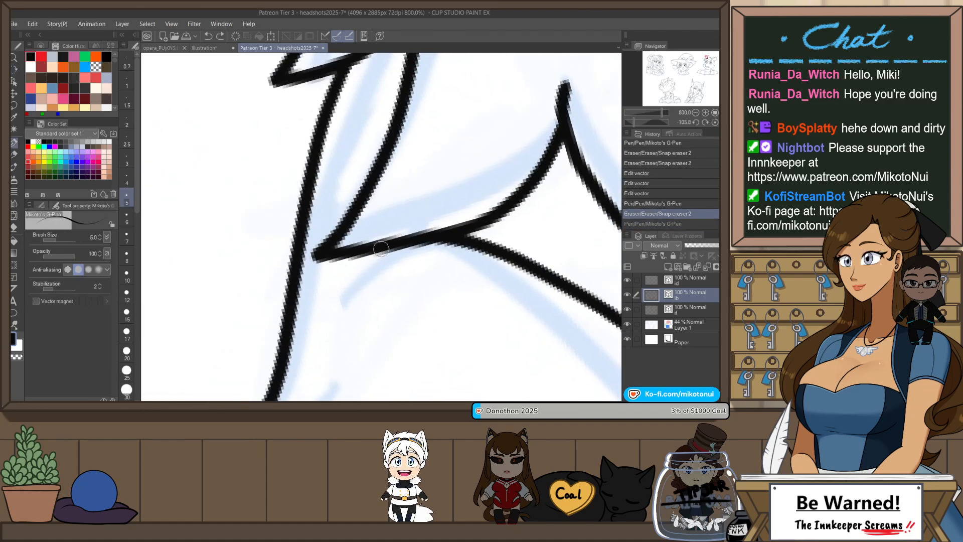
{"action": "left_click_drag", "start_coordinate": [388, 245], "coordinate": [337, 305]}
{"action": "key", "text": "ctrl+z"}
{"action": "left_click_drag", "start_coordinate": [373, 250], "coordinate": [336, 301]}
{"action": "scroll", "coordinate": [470, 179], "scroll_direction": "down", "scroll_amount": 6}
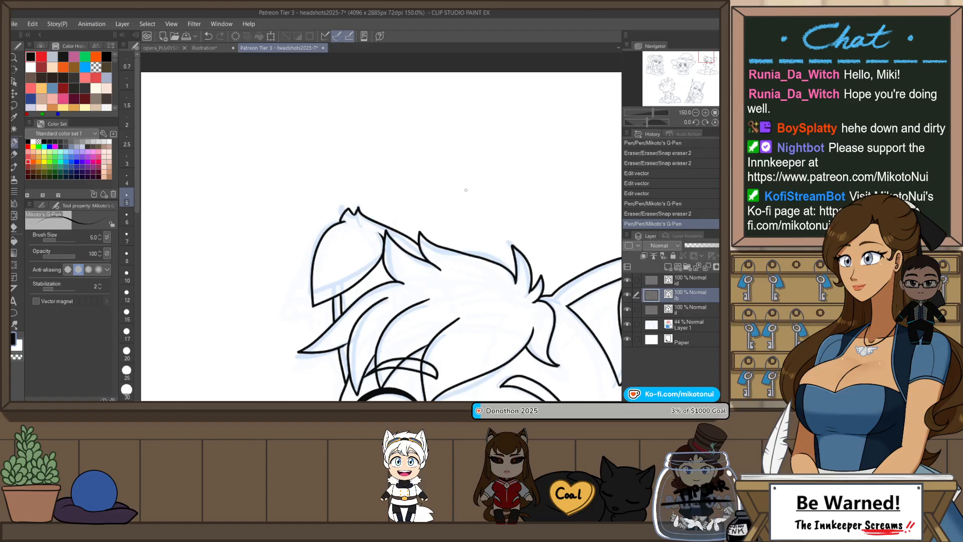
- Erase the collar line overshooting the canine's jaw and adjust the chin's vector line so it joins the jaw smoothly
{"action": "left_click_drag", "start_coordinate": [463, 329], "coordinate": [439, 201]}
{"action": "left_click_drag", "start_coordinate": [448, 294], "coordinate": [441, 204]}
{"action": "left_click_drag", "start_coordinate": [448, 290], "coordinate": [433, 205]}
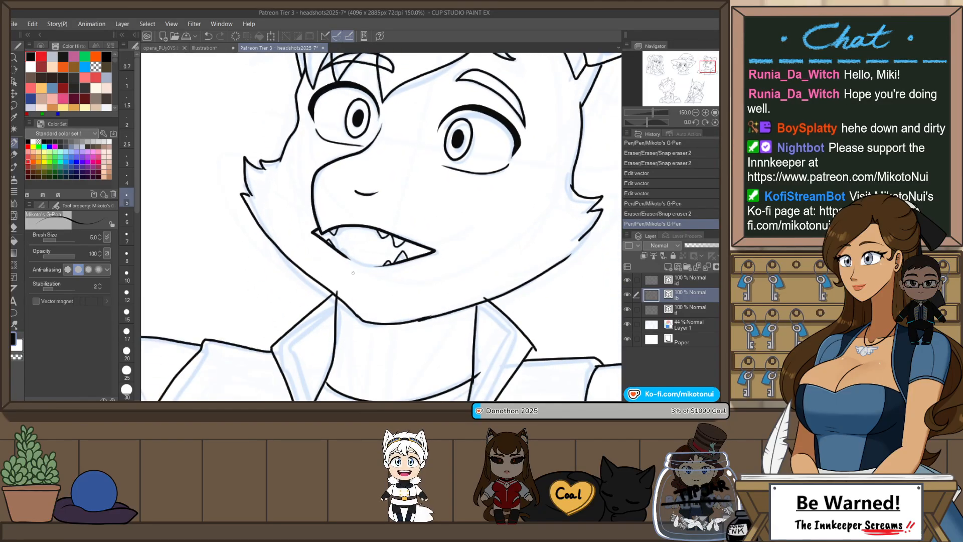
{"action": "key", "text": "e"}
{"action": "left_click_drag", "start_coordinate": [333, 289], "coordinate": [342, 292]}
{"action": "scroll", "coordinate": [414, 322], "scroll_direction": "up", "scroll_amount": 1}
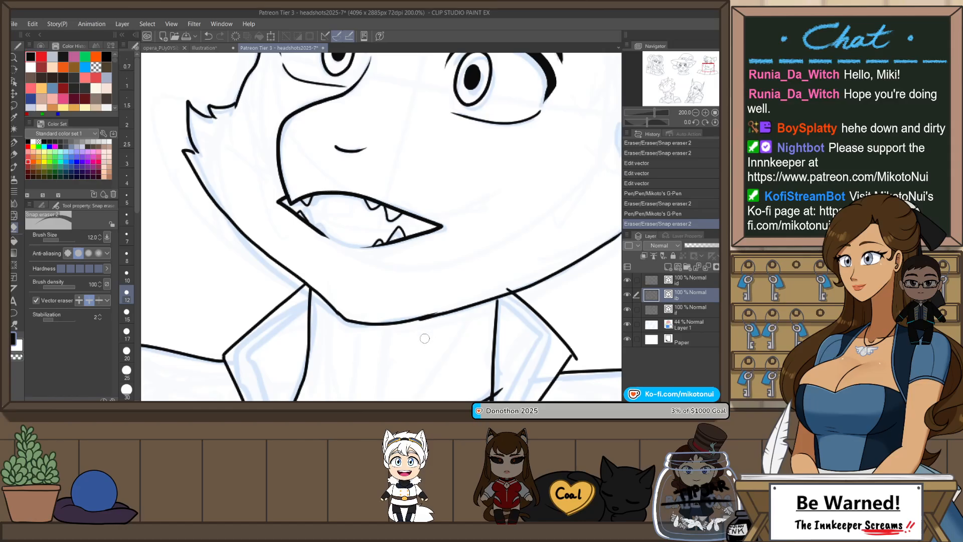
{"action": "key", "text": "o"}
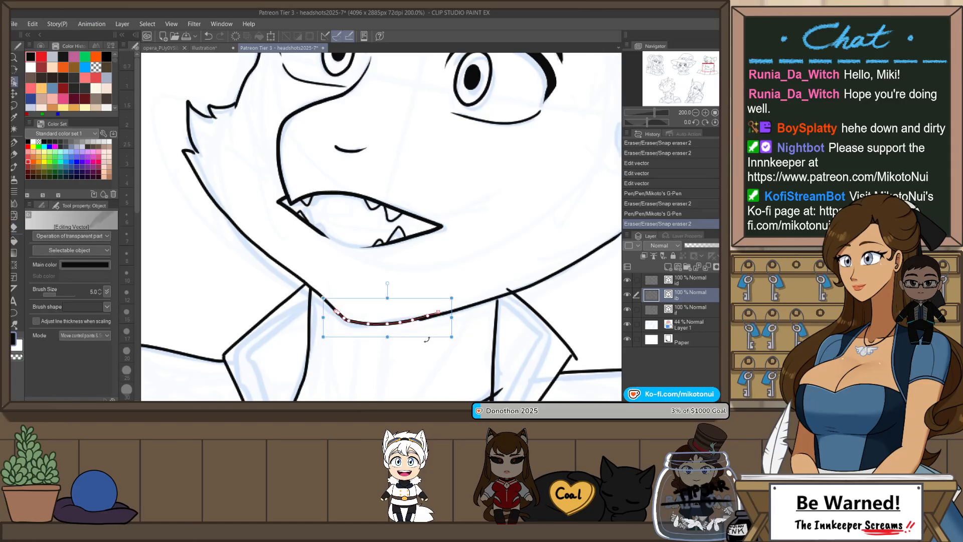
{"action": "left_click_drag", "start_coordinate": [387, 337], "coordinate": [387, 340]}
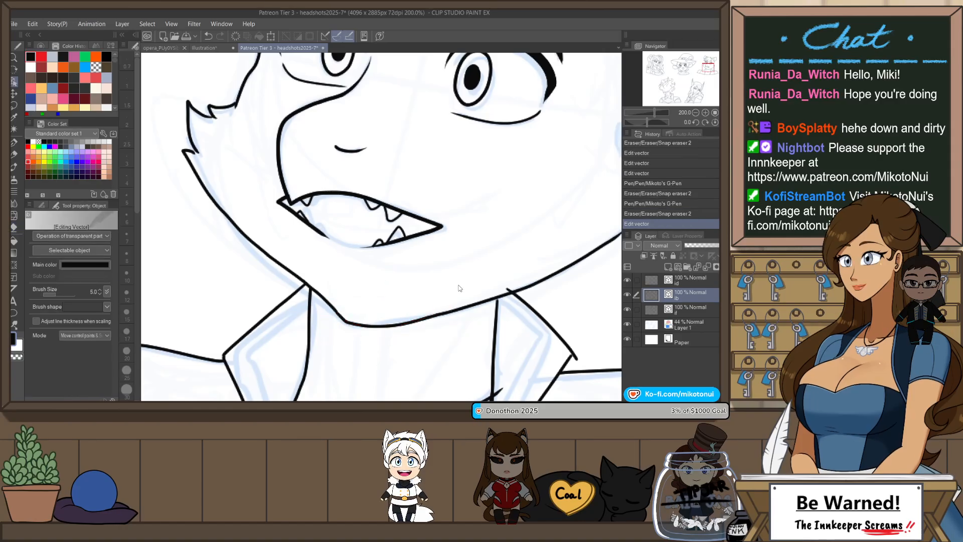
{"action": "scroll", "coordinate": [448, 224], "scroll_direction": "down", "scroll_amount": 2}
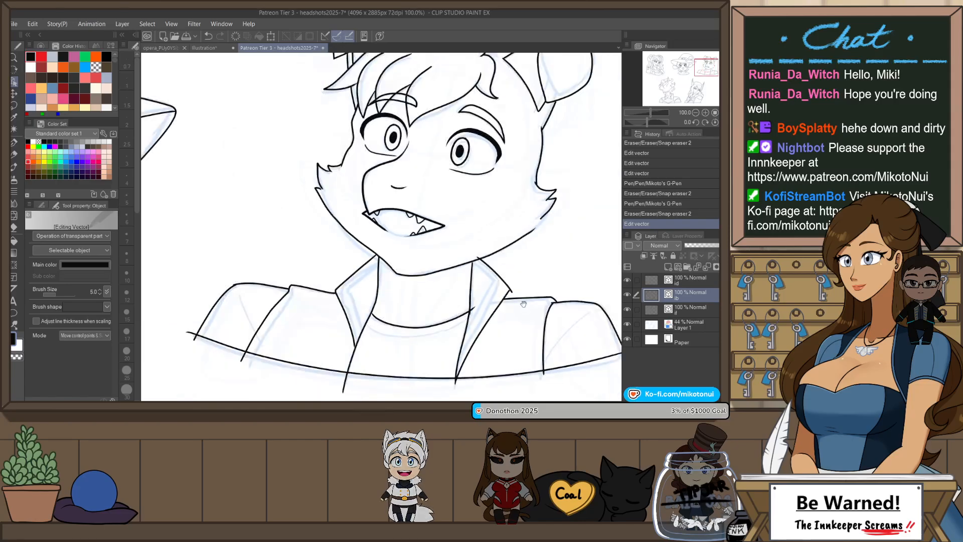
- Trim the overshooting line end at the right tip of the canine's jacket collar, undoing the extra erasure
{"action": "scroll", "coordinate": [523, 304], "scroll_direction": "up", "scroll_amount": 2}
{"action": "key", "text": "e"}
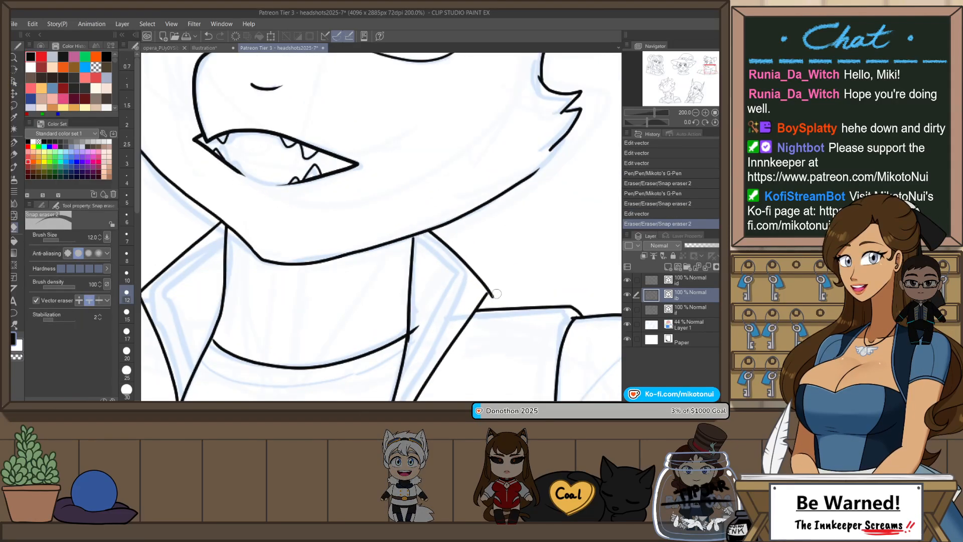
{"action": "left_click_drag", "start_coordinate": [497, 294], "coordinate": [490, 297]}
{"action": "key", "text": "ctrl+z"}
- Ink a small pointed fur tuft closing the gap between the canine's right cheek fur and jaw line, redoing the stroke until it fits
{"action": "left_click_drag", "start_coordinate": [548, 171], "coordinate": [473, 277]}
{"action": "key", "text": "p"}
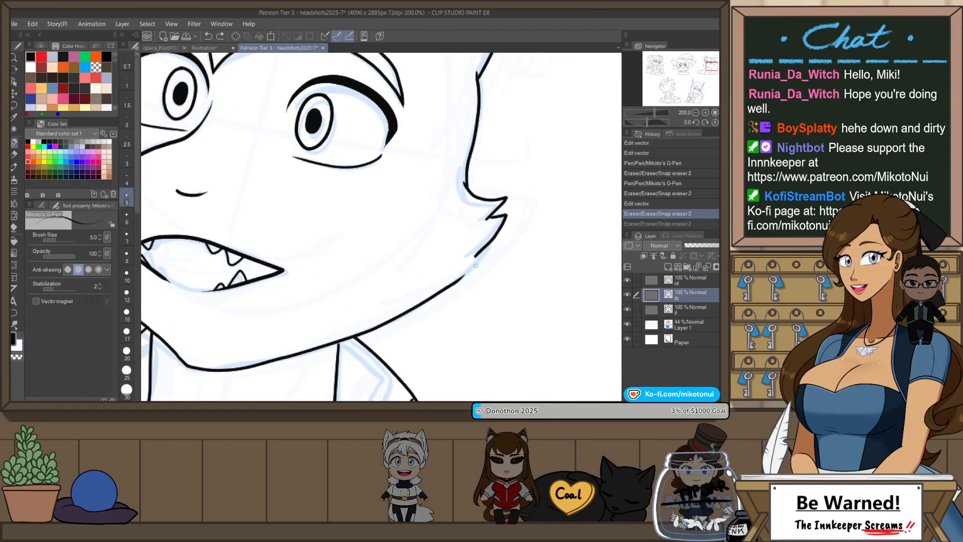
{"action": "scroll", "coordinate": [475, 265], "scroll_direction": "up", "scroll_amount": 2}
{"action": "left_click_drag", "start_coordinate": [424, 303], "coordinate": [425, 304]}
{"action": "key", "text": "ctrl+z"}
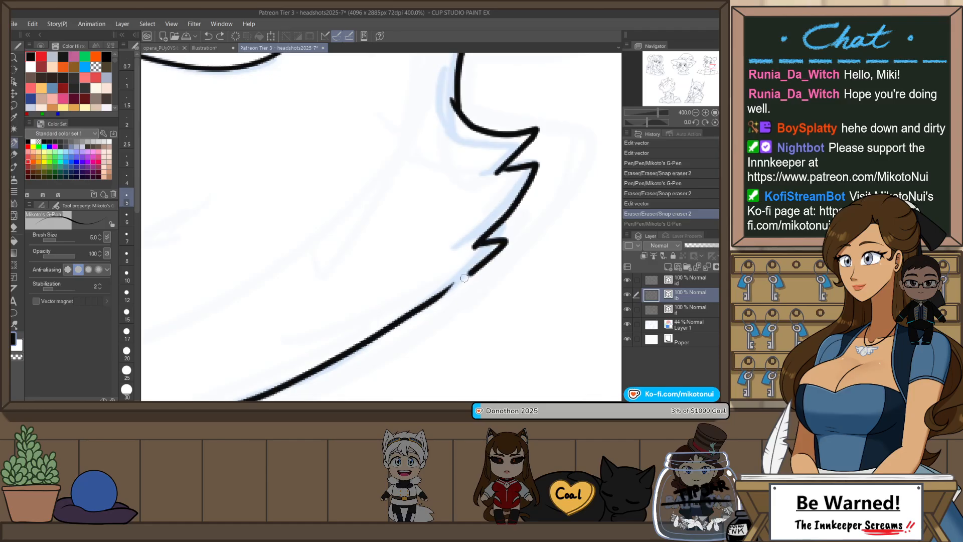
{"action": "left_click_drag", "start_coordinate": [464, 278], "coordinate": [464, 276]}
{"action": "key", "text": "ctrl+z"}
{"action": "left_click_drag", "start_coordinate": [507, 243], "coordinate": [431, 296]}
{"action": "key", "text": "ctrl+z"}
{"action": "mouse_move", "coordinate": [475, 246]}
{"action": "left_mouse_down"}
{"action": "mouse_move", "coordinate": [494, 252]}
{"action": "mouse_move", "coordinate": [431, 297]}
{"action": "left_mouse_up"}
{"action": "key", "text": "ctrl+z"}
{"action": "left_click_drag", "start_coordinate": [475, 245], "coordinate": [416, 312]}
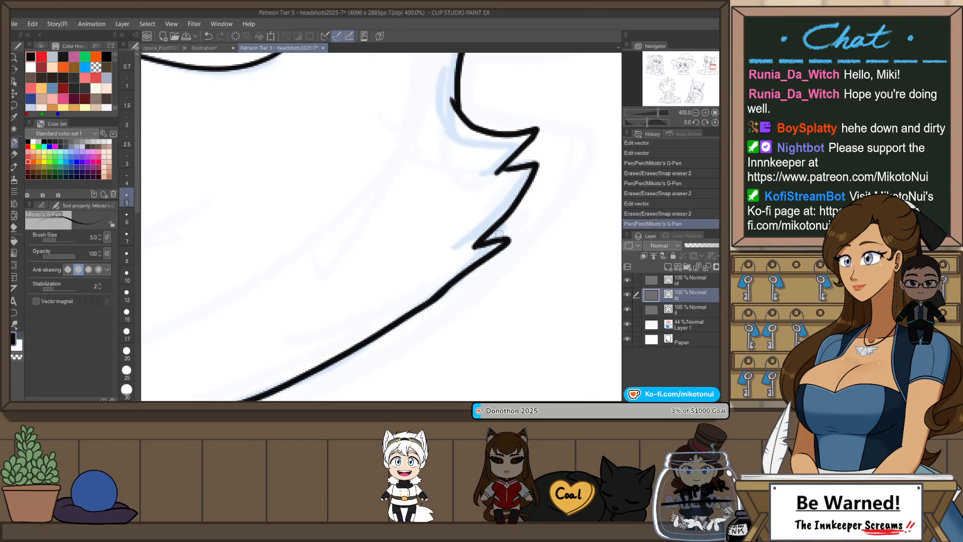
{"action": "scroll", "coordinate": [499, 234], "scroll_direction": "down", "scroll_amount": 4}
{"action": "scroll", "coordinate": [495, 242], "scroll_direction": "up", "scroll_amount": 4}
{"action": "key", "text": "ctrl+z"}
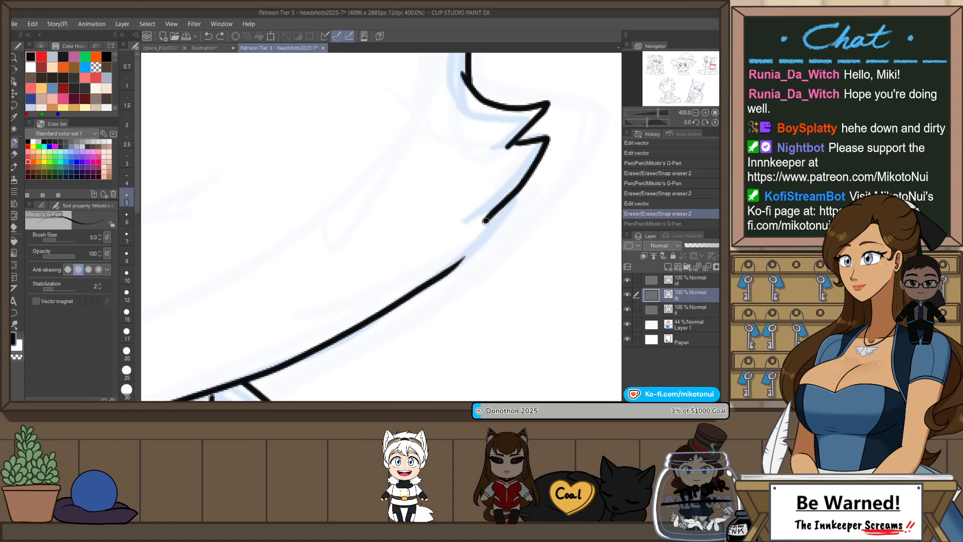
{"action": "left_click_drag", "start_coordinate": [485, 220], "coordinate": [436, 279]}
{"action": "scroll", "coordinate": [493, 230], "scroll_direction": "up", "scroll_amount": 2}
{"action": "scroll", "coordinate": [496, 220], "scroll_direction": "down", "scroll_amount": 2}
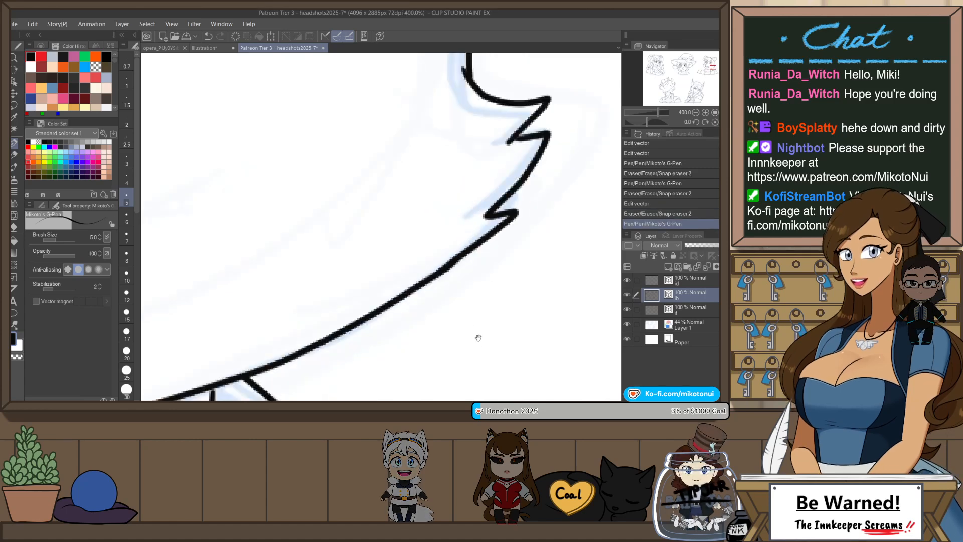
- Adjust the vector line at the outer tip of the canine's right collar flap and erase the overshooting end
{"action": "left_click_drag", "start_coordinate": [478, 337], "coordinate": [425, 266]}
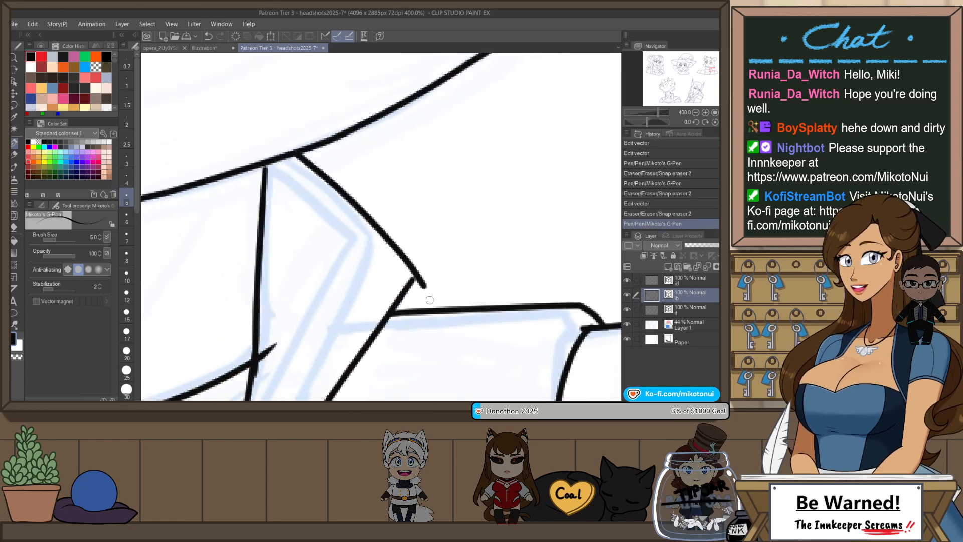
{"action": "key", "text": "o"}
{"action": "left_click", "coordinate": [424, 279]}
{"action": "left_click_drag", "start_coordinate": [427, 262], "coordinate": [429, 258]}
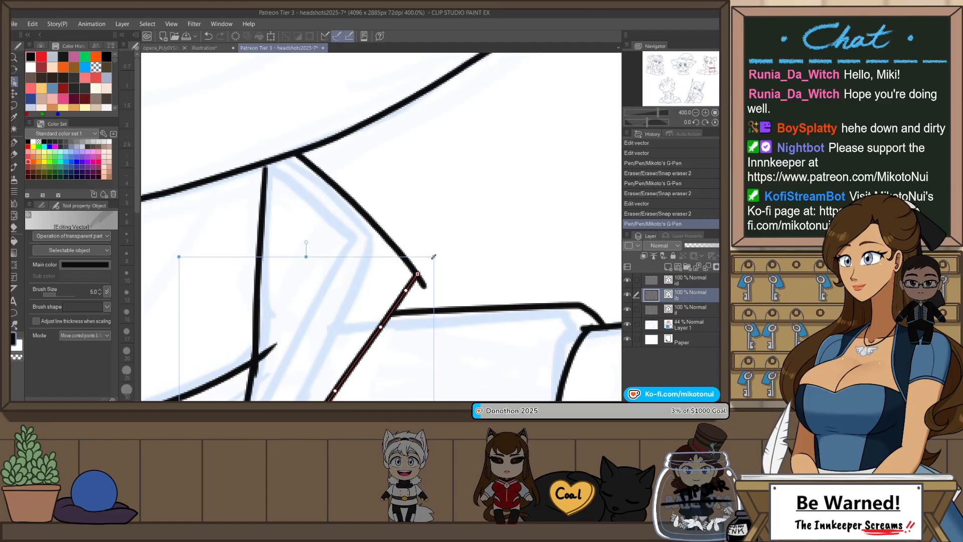
{"action": "key", "text": "e"}
{"action": "left_click", "coordinate": [424, 284]}
- Erase the line ends overshooting the canine's collar at the shirt neckline and crossing below the bust's bottom curve
{"action": "scroll", "coordinate": [440, 238], "scroll_direction": "down", "scroll_amount": 3}
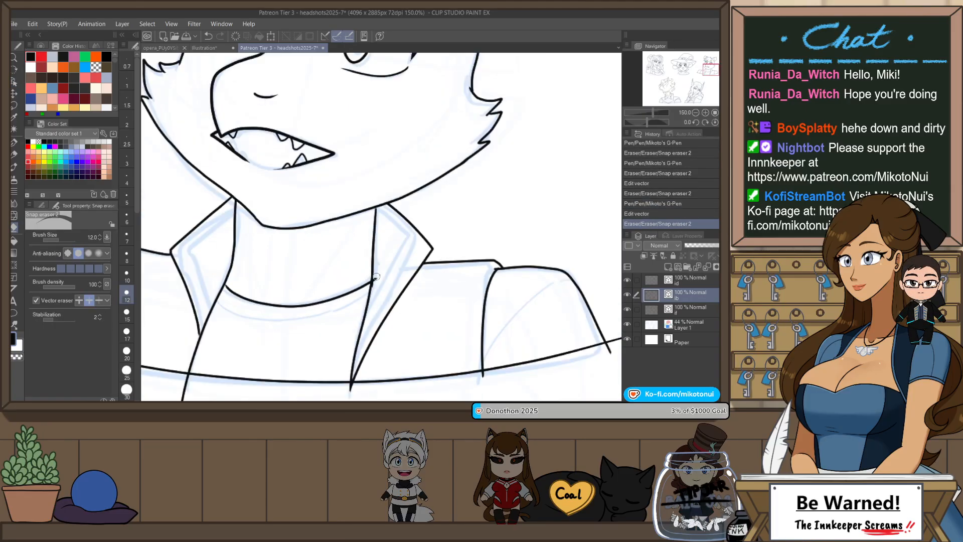
{"action": "key", "text": "alt+Tab"}
{"action": "key", "text": "alt+Tab"}
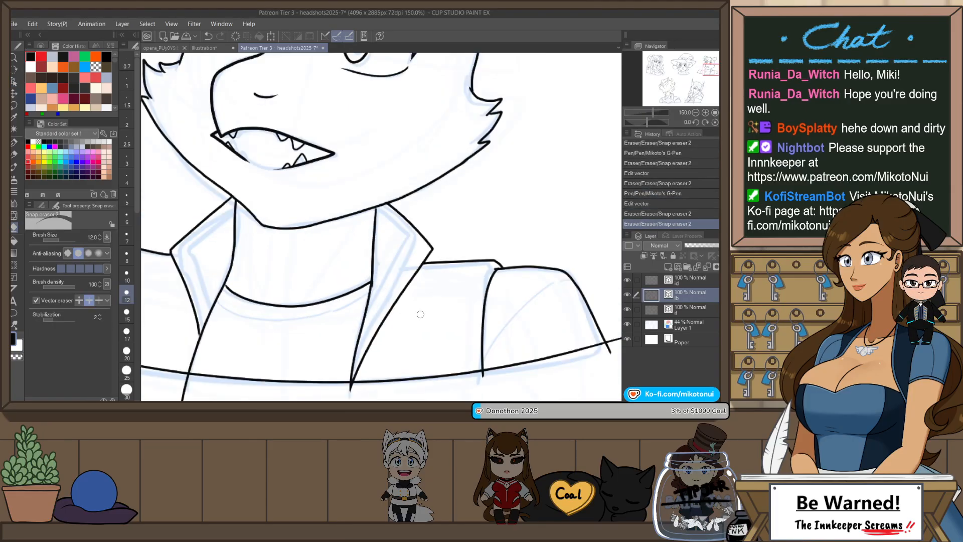
{"action": "left_click_drag", "start_coordinate": [420, 347], "coordinate": [454, 277]}
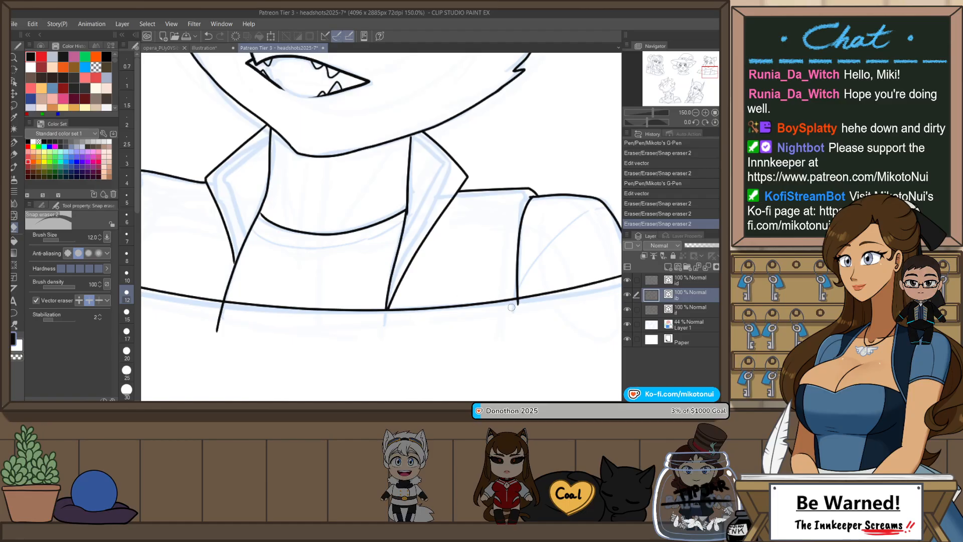
{"action": "left_click_drag", "start_coordinate": [512, 307], "coordinate": [525, 304]}
{"action": "mouse_move", "coordinate": [361, 340]}
{"action": "left_mouse_down"}
{"action": "mouse_move", "coordinate": [511, 360]}
{"action": "mouse_move", "coordinate": [362, 335]}
{"action": "left_mouse_up"}
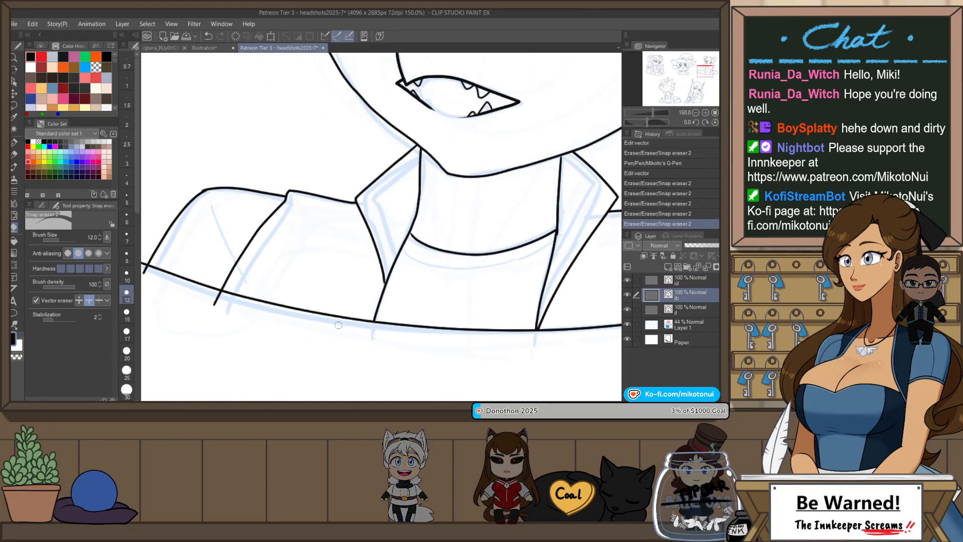
{"action": "left_click_drag", "start_coordinate": [216, 312], "coordinate": [284, 325]}
{"action": "left_click_drag", "start_coordinate": [209, 275], "coordinate": [213, 288]}
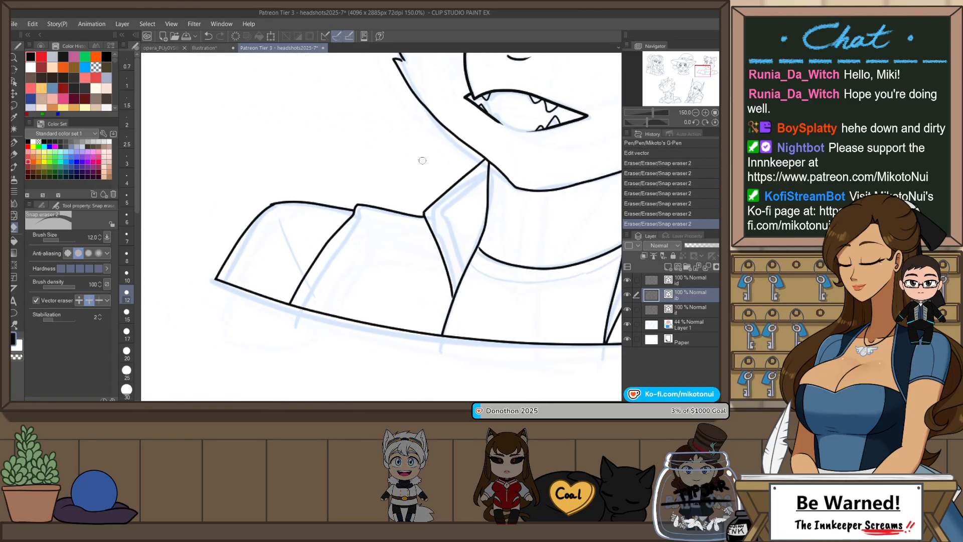
- Adjust the vector line at the top of the canine's left shoulder so the outline joins smoothly
{"action": "scroll", "coordinate": [273, 201], "scroll_direction": "up", "scroll_amount": 3}
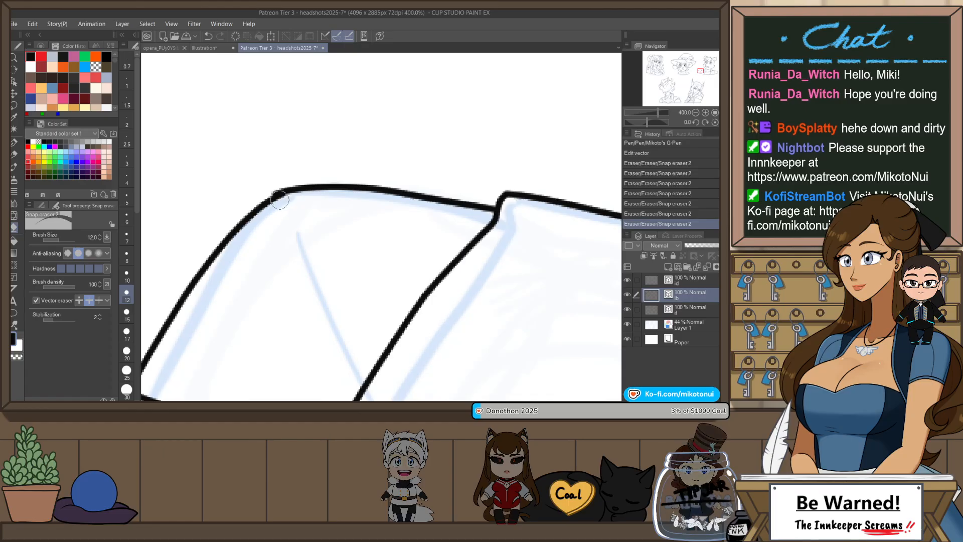
{"action": "key", "text": "o"}
{"action": "left_click_drag", "start_coordinate": [302, 186], "coordinate": [301, 183]}
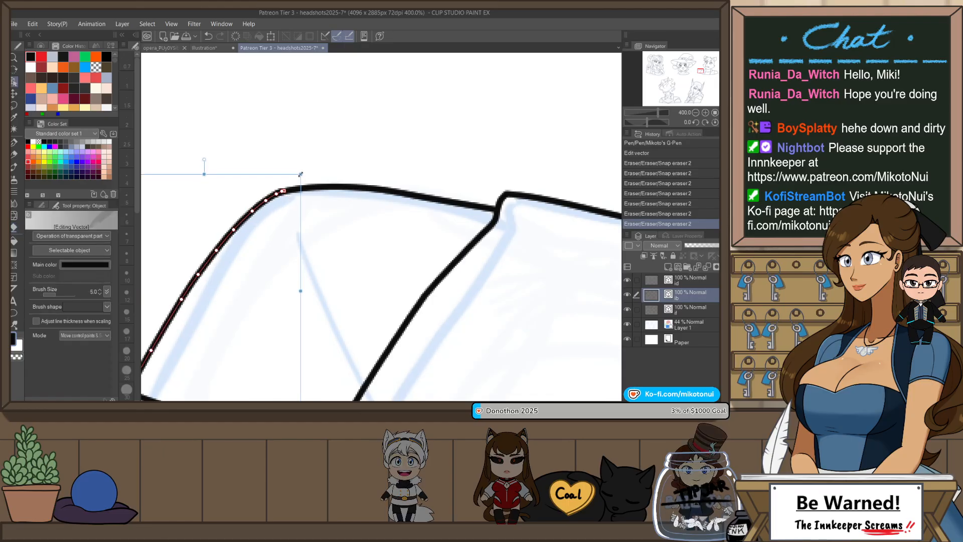
{"action": "left_click", "coordinate": [345, 130]}
- Adjust the vector line of the canine's shirt neckline so its end meets the collar edge
{"action": "scroll", "coordinate": [374, 131], "scroll_direction": "down", "scroll_amount": 4}
{"action": "left_click_drag", "start_coordinate": [430, 194], "coordinate": [347, 234]}
{"action": "scroll", "coordinate": [546, 181], "scroll_direction": "up", "scroll_amount": 2}
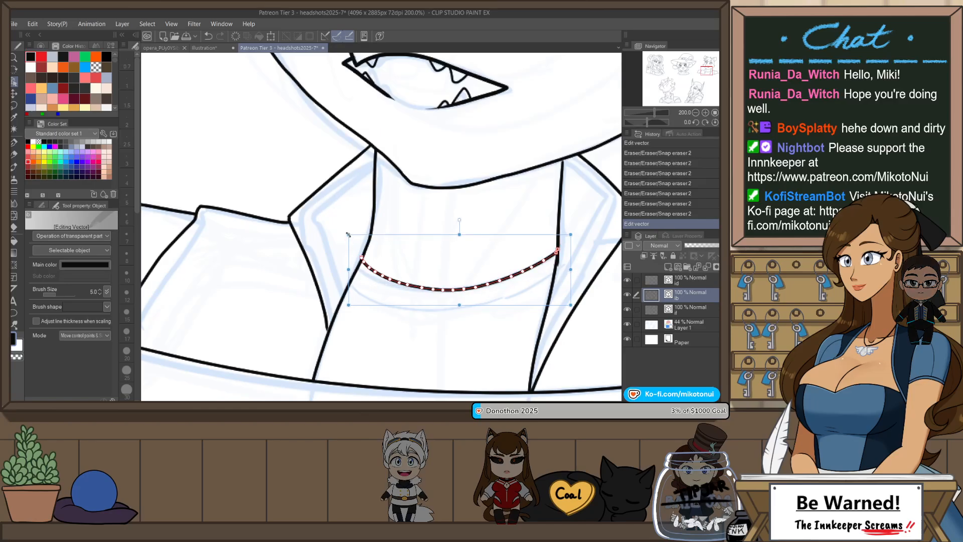
{"action": "left_click", "coordinate": [530, 256]}
{"action": "scroll", "coordinate": [547, 251], "scroll_direction": "down", "scroll_amount": 3}
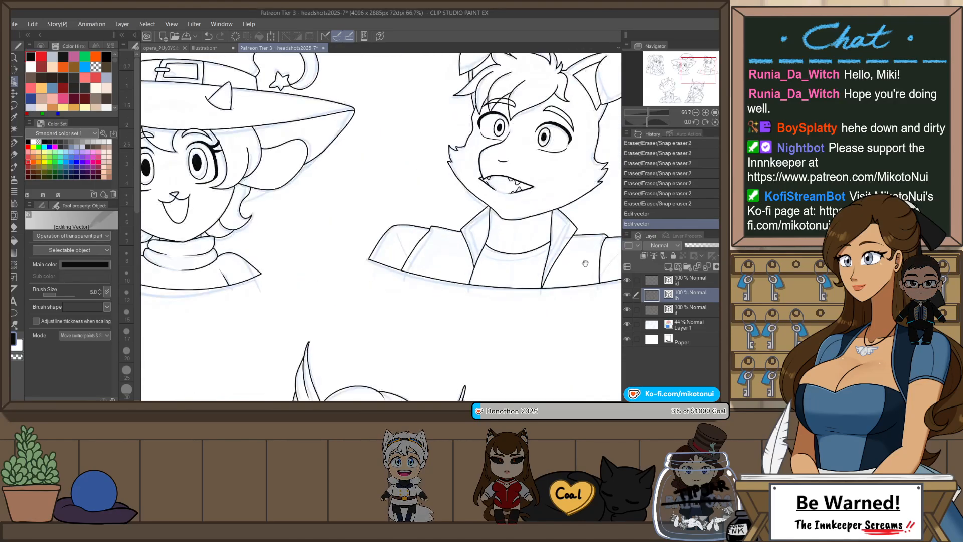
- Erase the crossing line ends at the outer bottom corner of the canine's right sleeve
{"action": "left_click_drag", "start_coordinate": [584, 264], "coordinate": [459, 251]}
{"action": "scroll", "coordinate": [537, 243], "scroll_direction": "up", "scroll_amount": 2}
{"action": "key", "text": "e"}
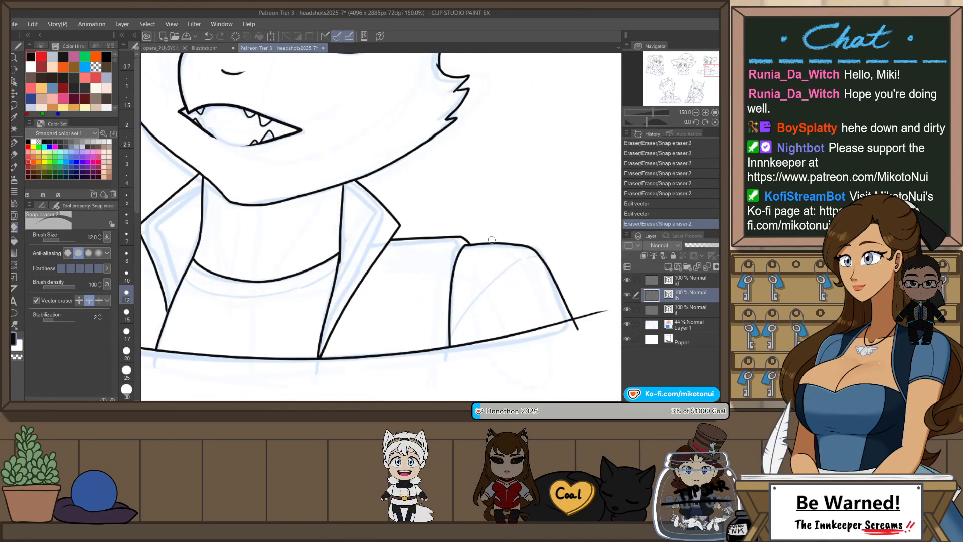
{"action": "left_click_drag", "start_coordinate": [582, 330], "coordinate": [572, 329]}
{"action": "left_click_drag", "start_coordinate": [592, 309], "coordinate": [589, 322]}
{"action": "scroll", "coordinate": [466, 244], "scroll_direction": "up", "scroll_amount": 1}
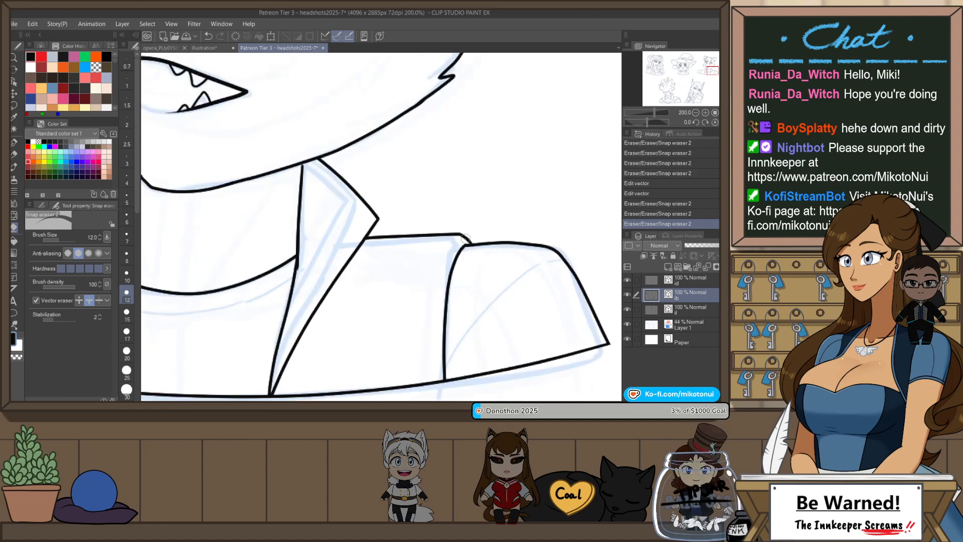
- With the G-Pen at size 4, ink an inner border parallel to the outer edges of the canine's left collar flap
{"action": "key", "text": "p"}
{"action": "left_click", "coordinate": [483, 341]}
{"action": "mouse_move", "coordinate": [484, 341]}
{"action": "left_mouse_down"}
{"action": "mouse_move", "coordinate": [399, 269]}
{"action": "mouse_move", "coordinate": [433, 277]}
{"action": "left_mouse_up"}
{"action": "scroll", "coordinate": [367, 253], "scroll_direction": "down", "scroll_amount": 4}
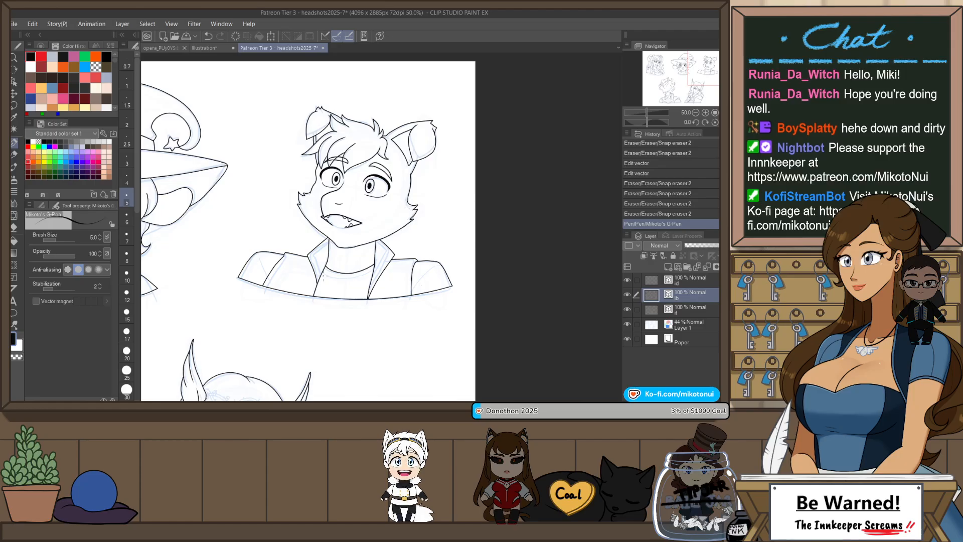
{"action": "scroll", "coordinate": [301, 257], "scroll_direction": "up", "scroll_amount": 4}
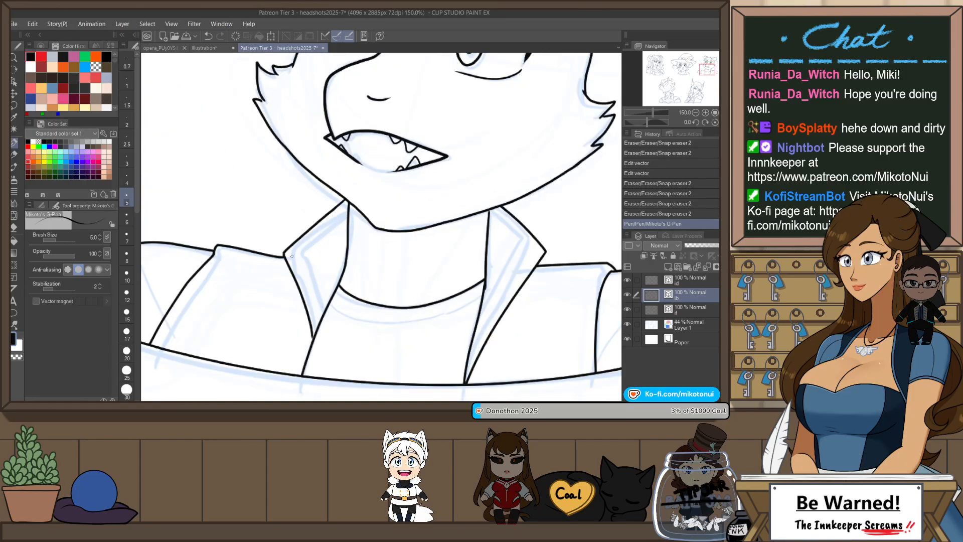
{"action": "key", "text": "ctrl+z"}
{"action": "key", "text": "bracketleft"}
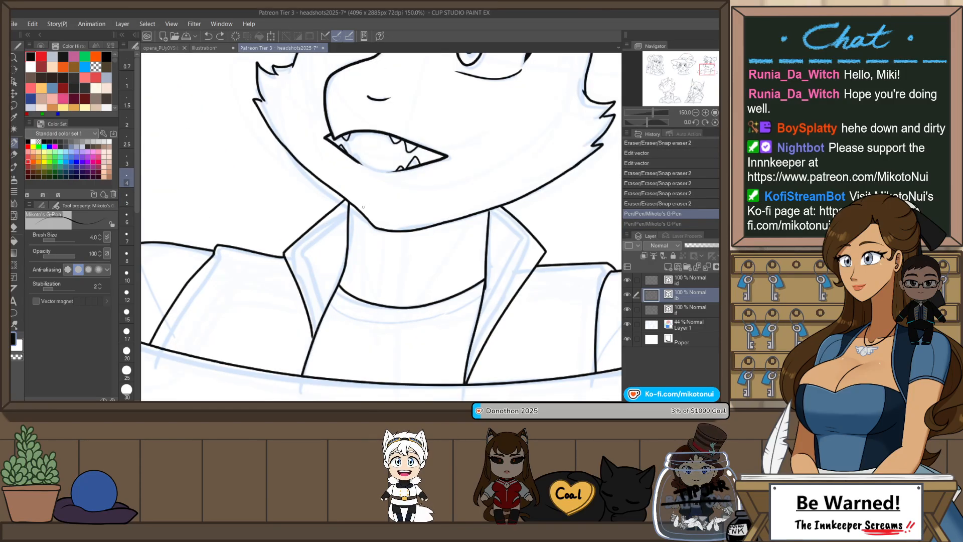
{"action": "left_click_drag", "start_coordinate": [290, 255], "coordinate": [348, 203]}
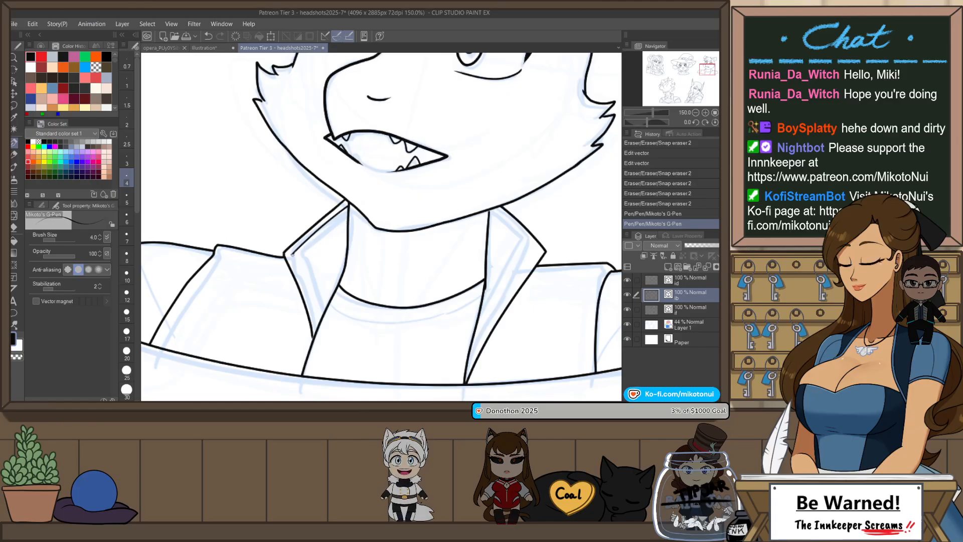
{"action": "left_click_drag", "start_coordinate": [292, 253], "coordinate": [314, 335]}
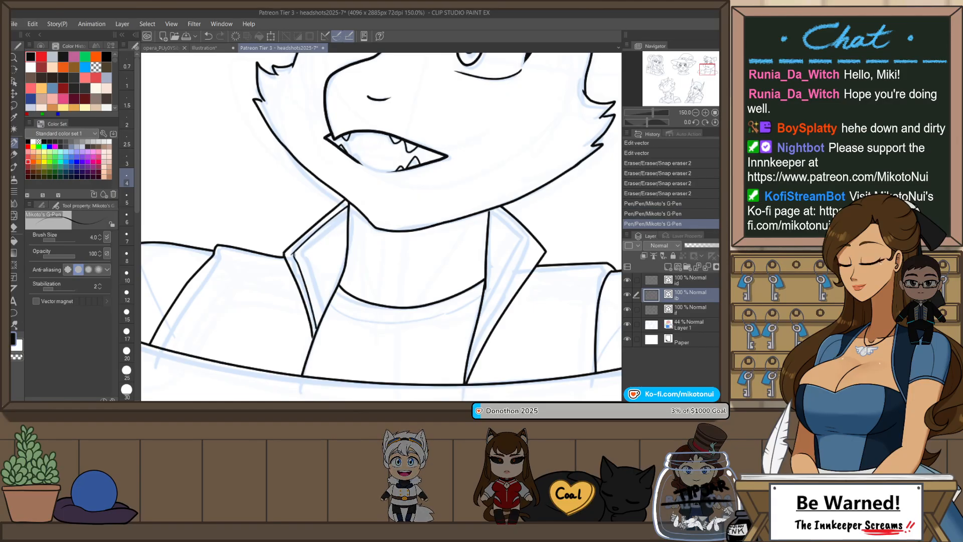
{"action": "key", "text": "ctrl+z"}
{"action": "left_click_drag", "start_coordinate": [293, 252], "coordinate": [313, 335]}
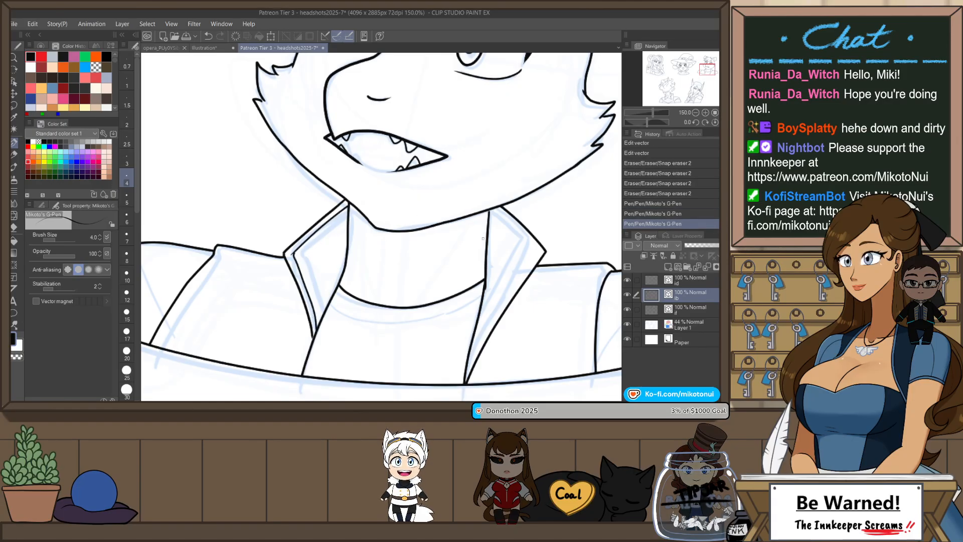
- Flip the canvas view, ink the matching inner border on the other collar flap, and erase its overlap and the stray dot on the sleeve
{"action": "key", "text": "h"}
{"action": "scroll", "coordinate": [243, 266], "scroll_direction": "up", "scroll_amount": 1}
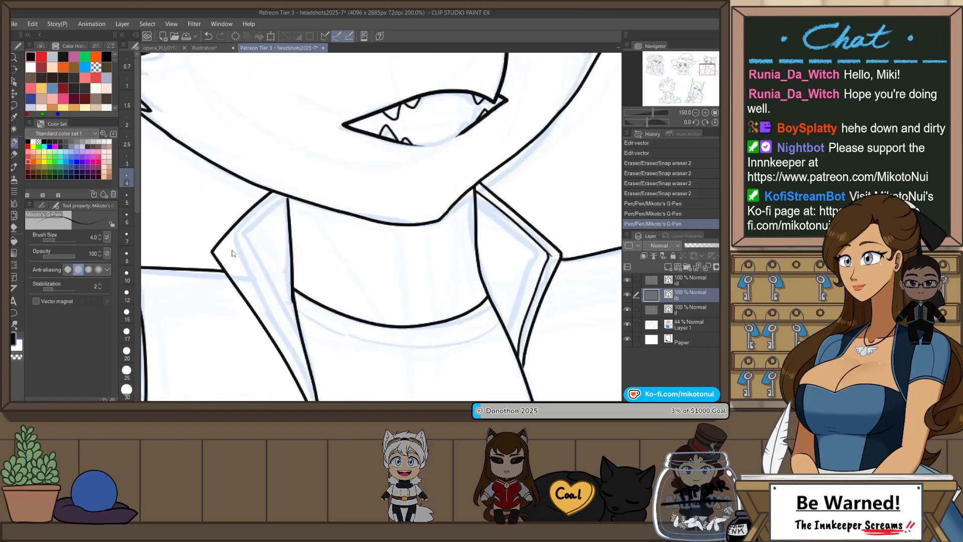
{"action": "mouse_move", "coordinate": [245, 267]}
{"action": "left_mouse_down"}
{"action": "mouse_move", "coordinate": [305, 196]}
{"action": "mouse_move", "coordinate": [374, 324]}
{"action": "left_mouse_up"}
{"action": "key", "text": "ctrl+z"}
{"action": "key", "text": "ctrl+z"}
{"action": "left_click_drag", "start_coordinate": [288, 177], "coordinate": [380, 330]}
{"action": "key", "text": "e"}
{"action": "key", "text": "ctrl+z"}
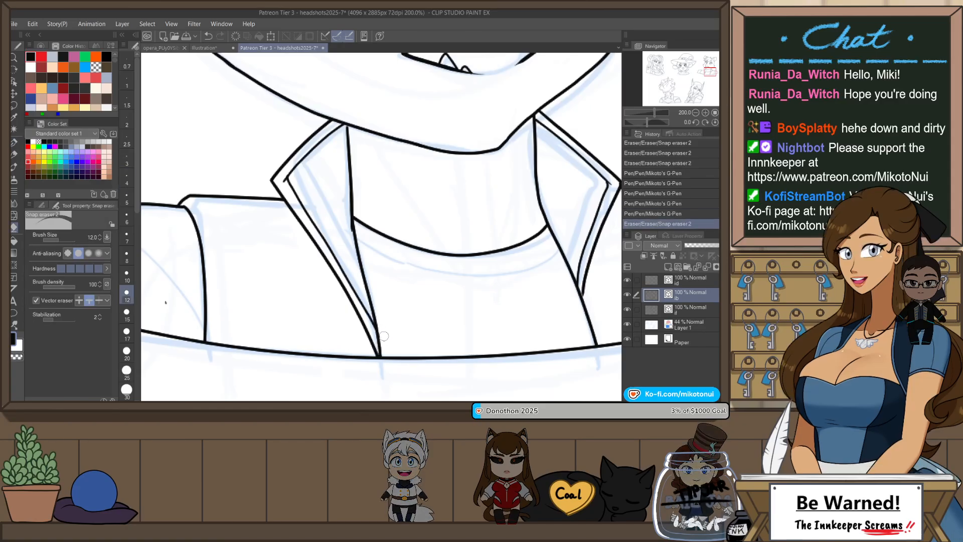
{"action": "left_click_drag", "start_coordinate": [161, 305], "coordinate": [167, 304]}
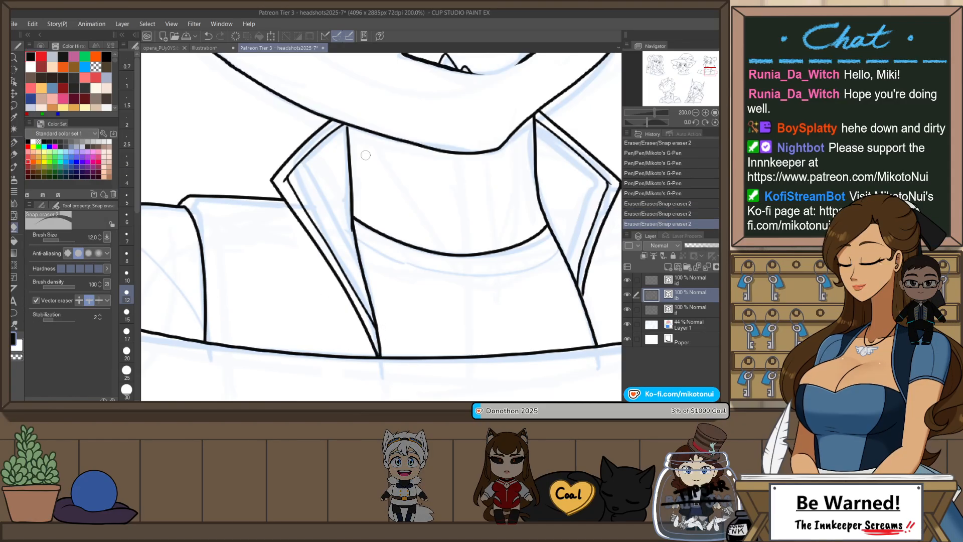
- Adjust the top end of the vertical collar line beside the canine's neck so it meets the jaw
{"action": "key", "text": "o"}
{"action": "left_click", "coordinate": [348, 136]}
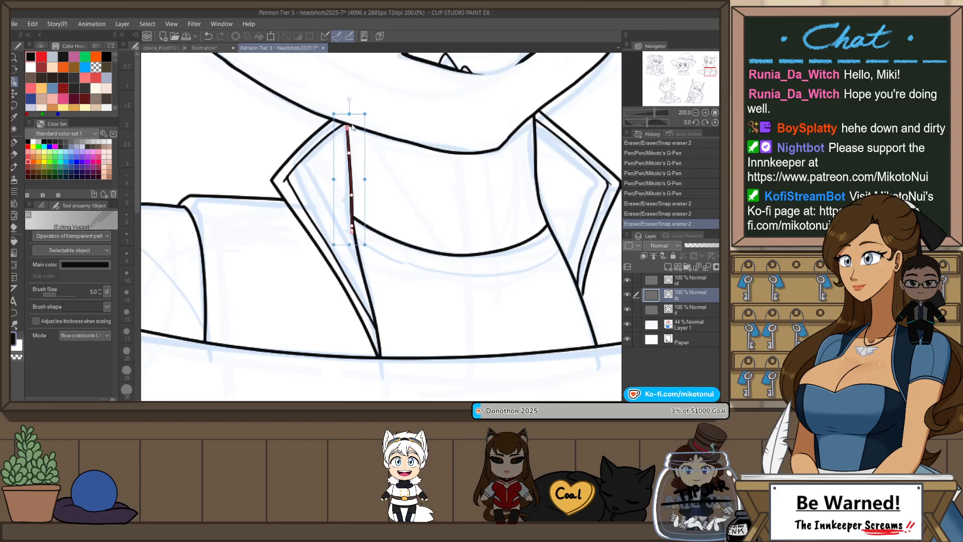
{"action": "left_click_drag", "start_coordinate": [350, 114], "coordinate": [351, 110]}
{"action": "left_click", "coordinate": [383, 94]}
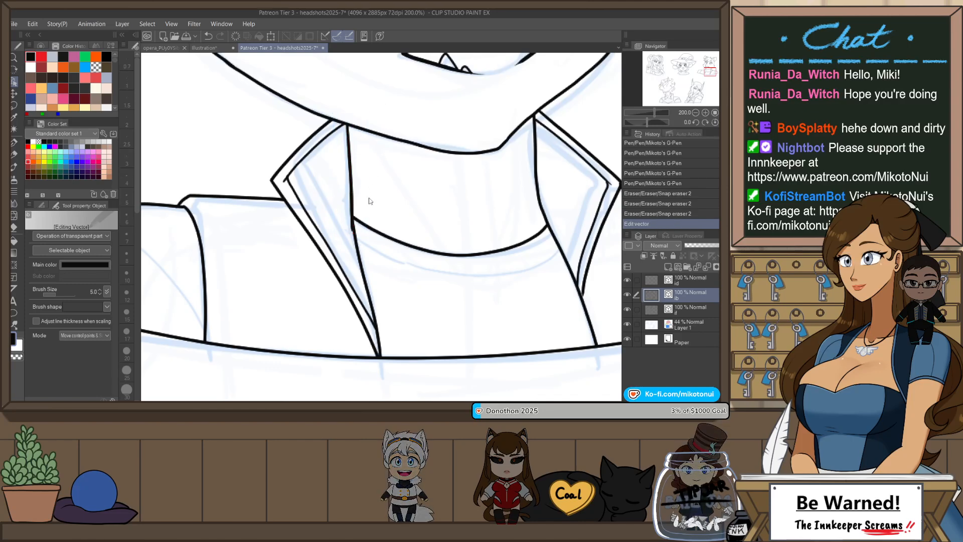
- Duplicate the shirt neckline curve slightly below the original, extend its end to the collar edge, and change the copy's brush size
{"action": "scroll", "coordinate": [377, 185], "scroll_direction": "down", "scroll_amount": 2}
{"action": "scroll", "coordinate": [477, 198], "scroll_direction": "up", "scroll_amount": 2}
{"action": "left_click", "coordinate": [457, 193]}
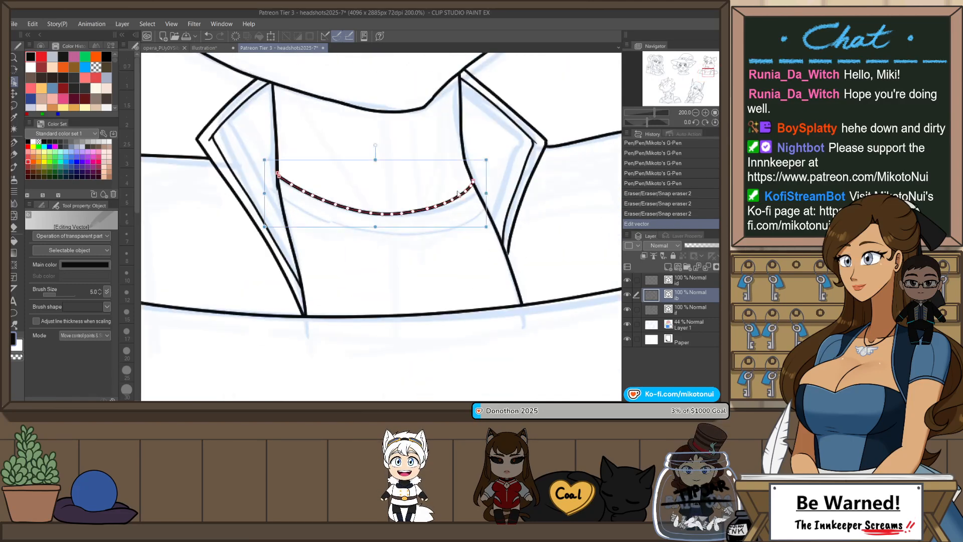
{"action": "key", "text": "ctrl+v"}
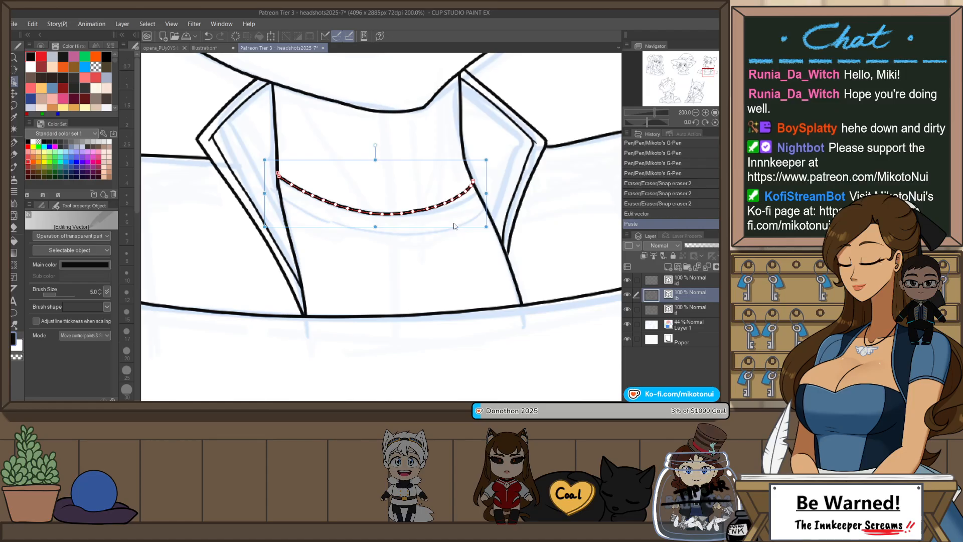
{"action": "left_click_drag", "start_coordinate": [456, 230], "coordinate": [456, 249]}
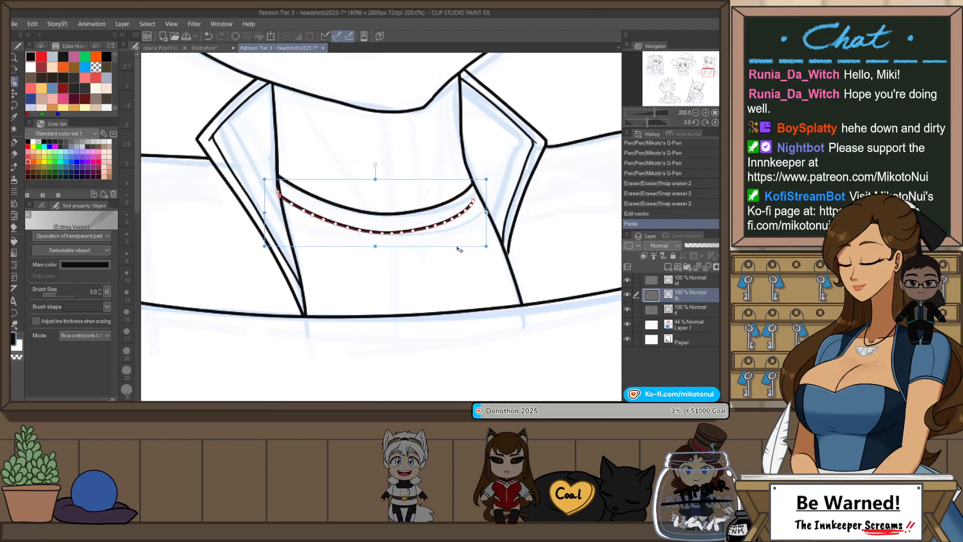
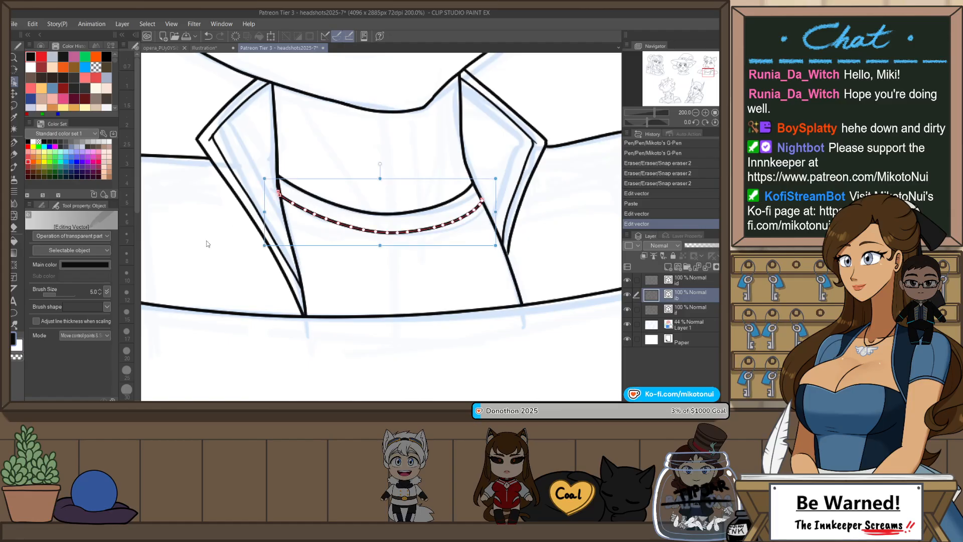
{"action": "scroll", "coordinate": [414, 221], "scroll_direction": "down", "scroll_amount": 4}
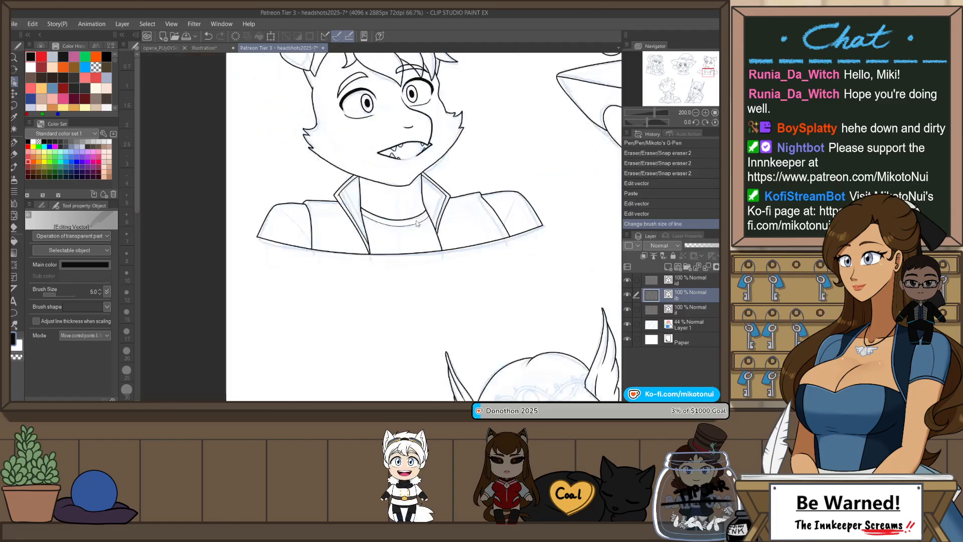
{"action": "left_click_drag", "start_coordinate": [464, 263], "coordinate": [470, 275]}
{"action": "key", "text": "p"}
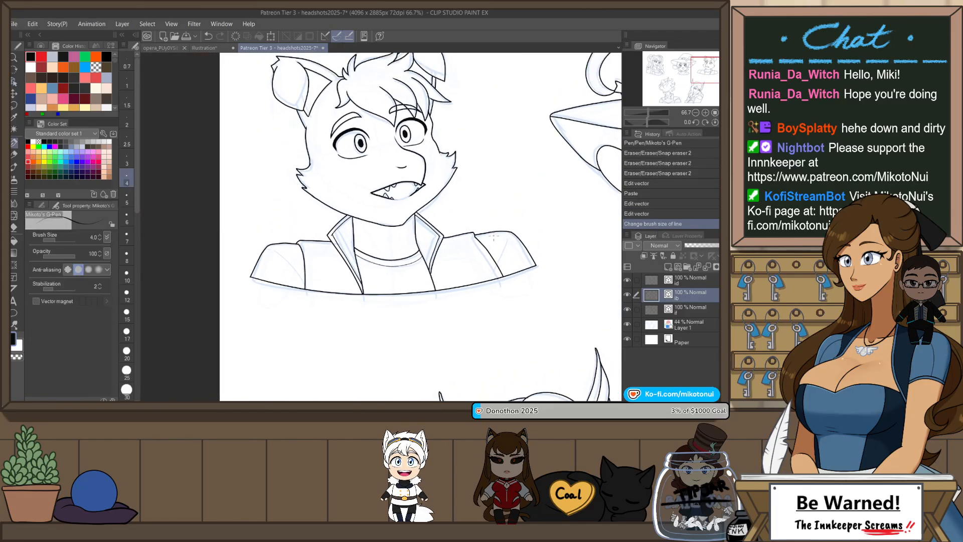
- Undo the last pen stroke, ink a curved seam on each of the canine's sleeves with the G-Pen at size 3, and erase the overlapping end
{"action": "scroll", "coordinate": [499, 261], "scroll_direction": "up", "scroll_amount": 2}
{"action": "key", "text": "ctrl+z"}
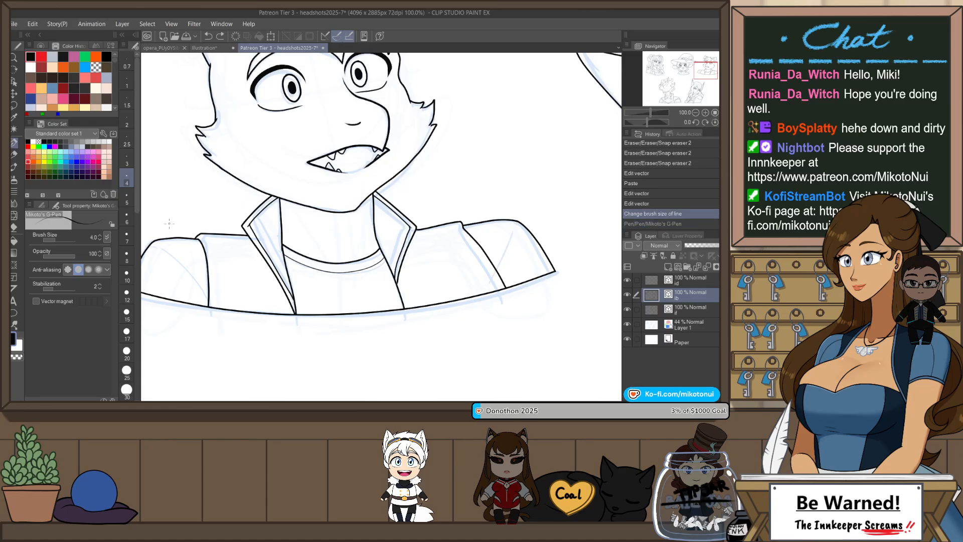
{"action": "left_click", "coordinate": [129, 156]}
{"action": "left_click_drag", "start_coordinate": [516, 221], "coordinate": [495, 277]}
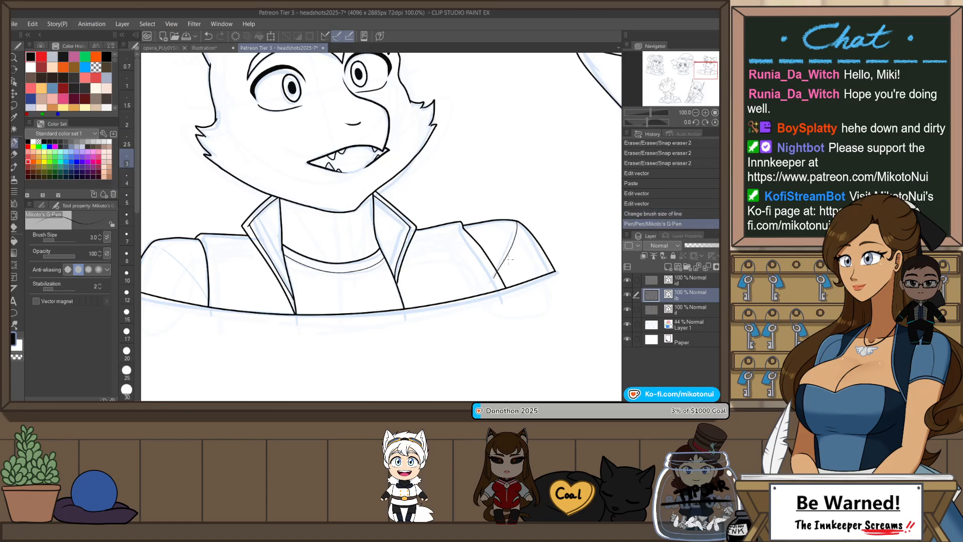
{"action": "left_click_drag", "start_coordinate": [271, 275], "coordinate": [355, 280]}
{"action": "left_click_drag", "start_coordinate": [240, 247], "coordinate": [293, 301]}
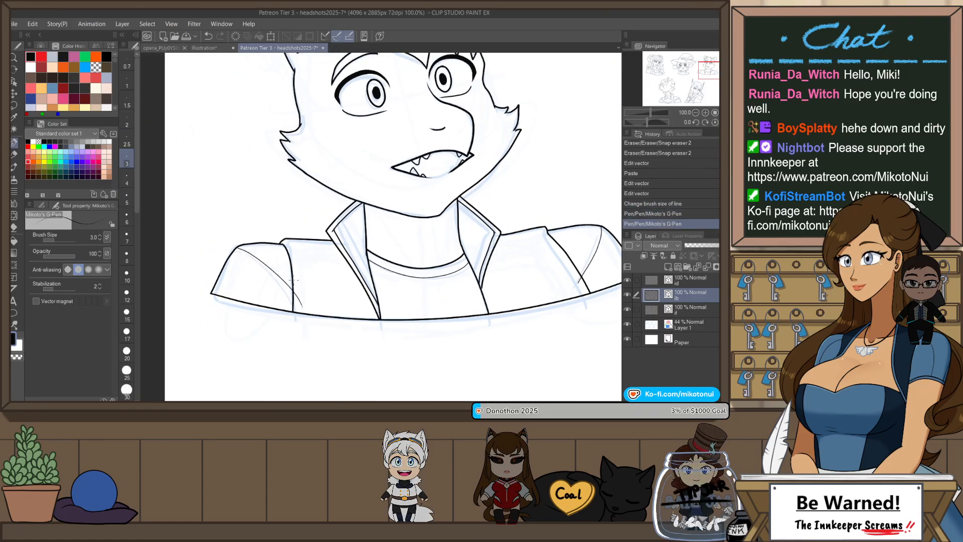
{"action": "key", "text": "e"}
{"action": "left_click", "coordinate": [294, 301]}
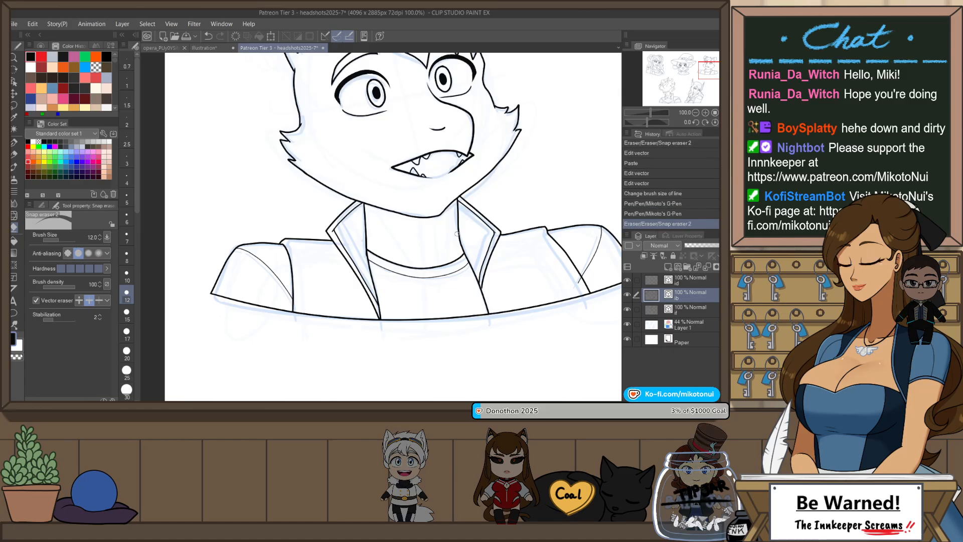
{"action": "left_click_drag", "start_coordinate": [584, 282], "coordinate": [500, 285]}
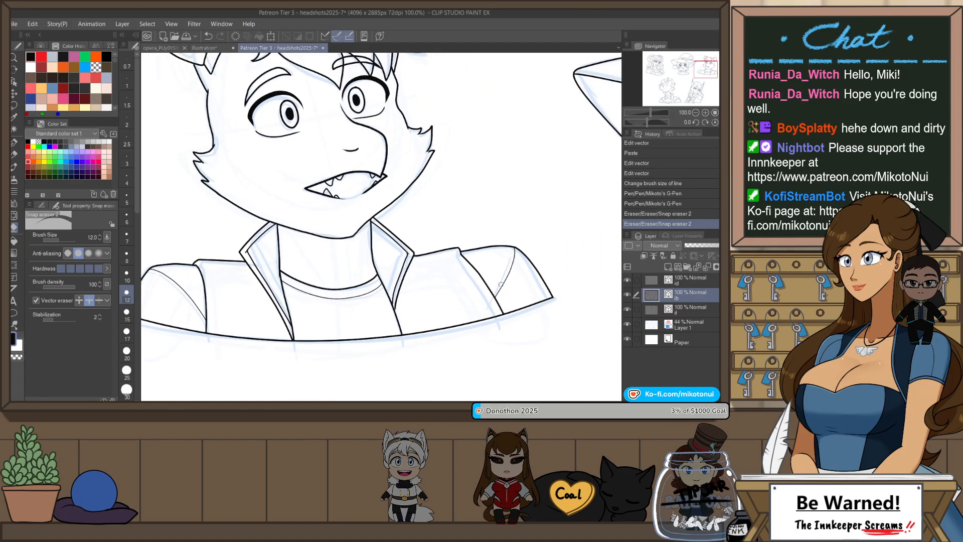
- Undo the last erase and adjust the end of the upper inner-border line on the canine's collar flap so the corner joins cleanly
{"action": "scroll", "coordinate": [250, 253], "scroll_direction": "up", "scroll_amount": 4}
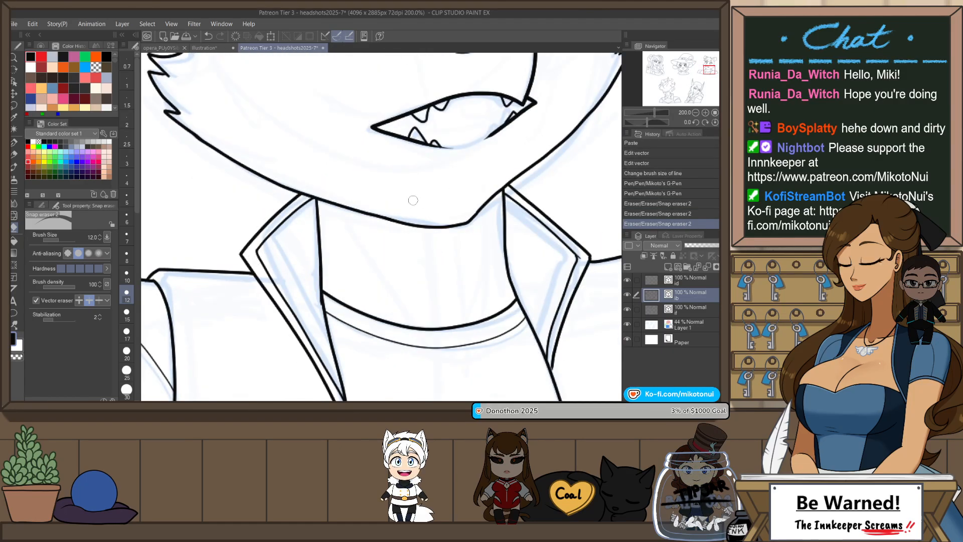
{"action": "key", "text": "ctrl+z"}
{"action": "key", "text": "ctrl+y"}
{"action": "key", "text": "ctrl+z"}
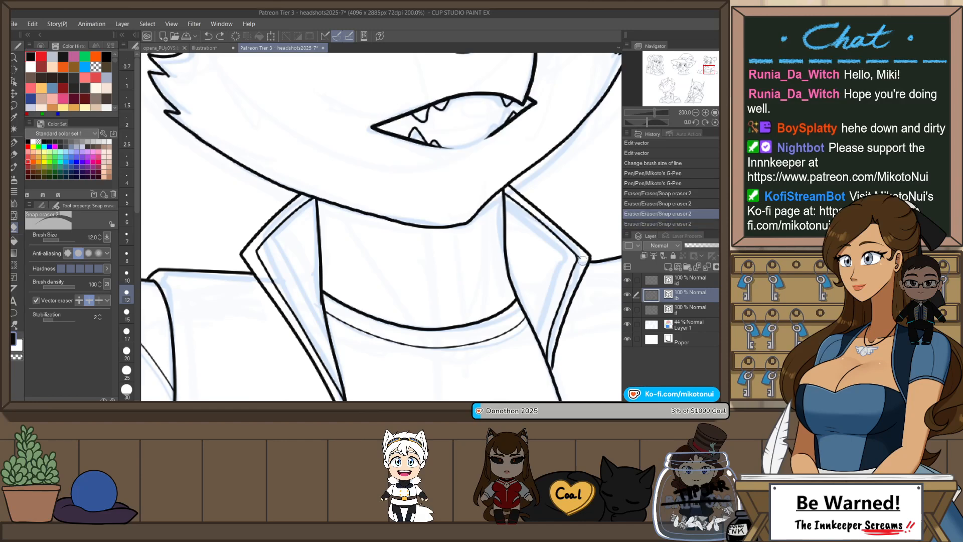
{"action": "scroll", "coordinate": [582, 260], "scroll_direction": "up", "scroll_amount": 3}
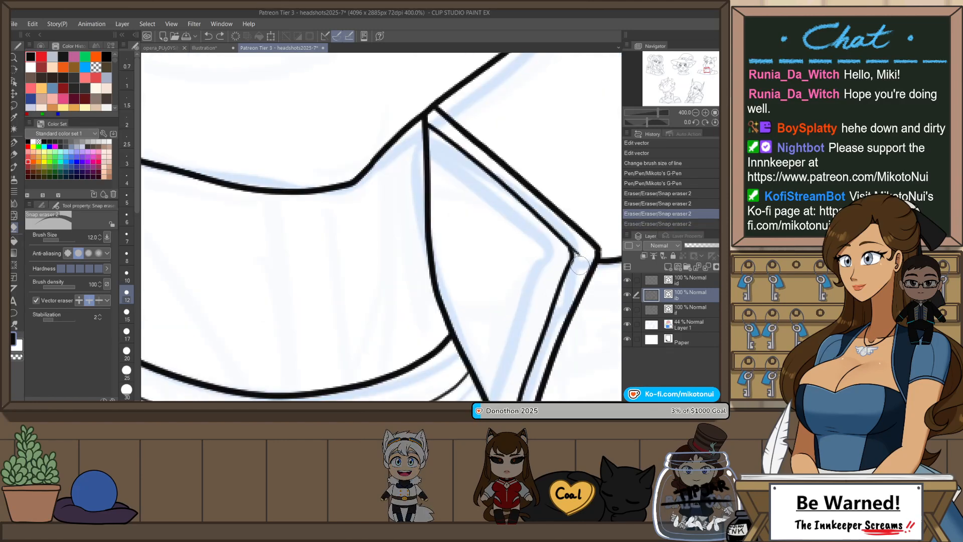
{"action": "key", "text": "o"}
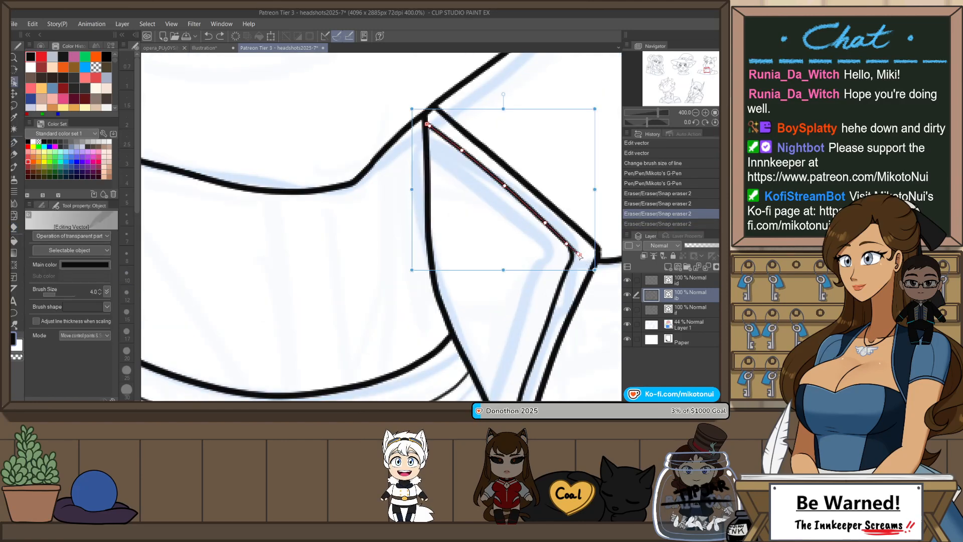
{"action": "left_click_drag", "start_coordinate": [576, 260], "coordinate": [583, 261]}
{"action": "key", "text": "e"}
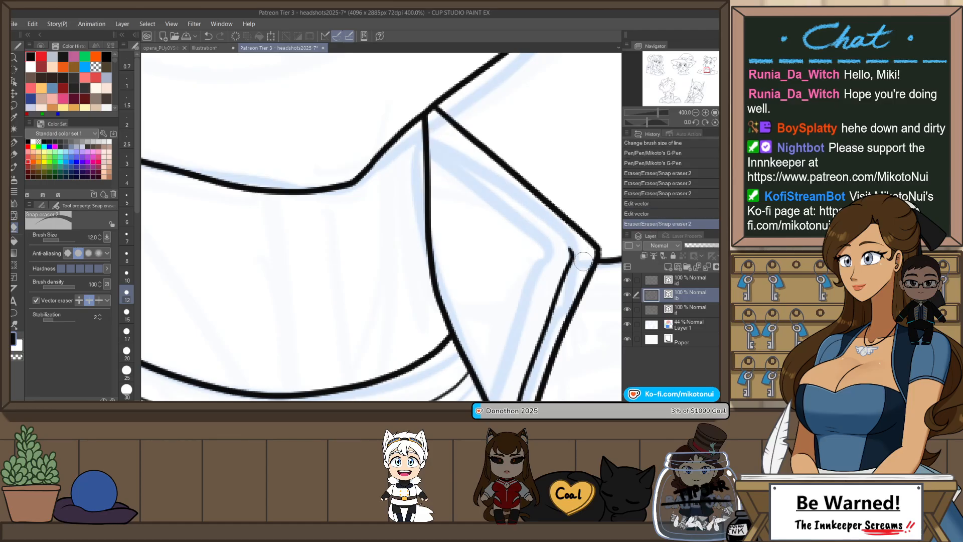
{"action": "key", "text": "ctrl+z"}
{"action": "key", "text": "o"}
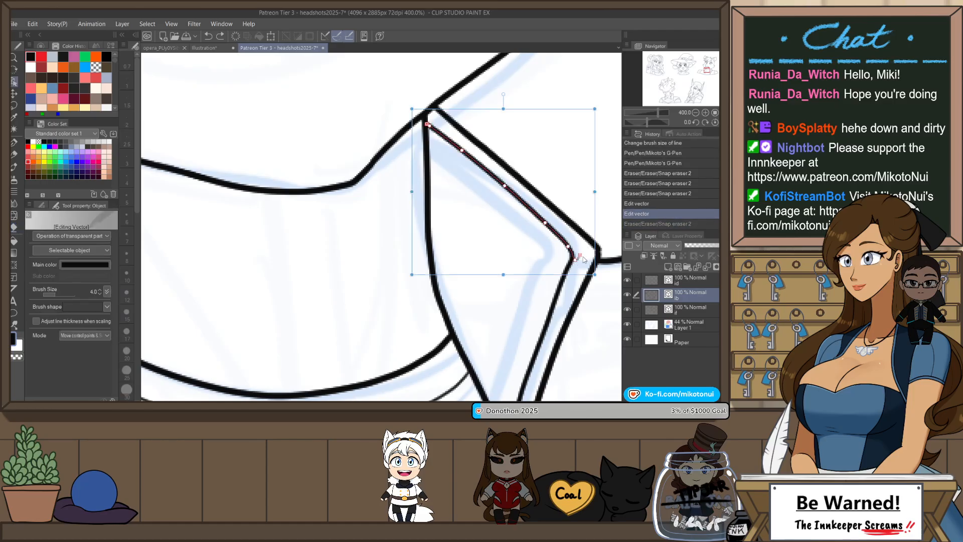
{"action": "mouse_move", "coordinate": [579, 259]}
{"action": "left_mouse_down"}
{"action": "mouse_move", "coordinate": [563, 273]}
{"action": "mouse_move", "coordinate": [569, 248]}
{"action": "left_mouse_up"}
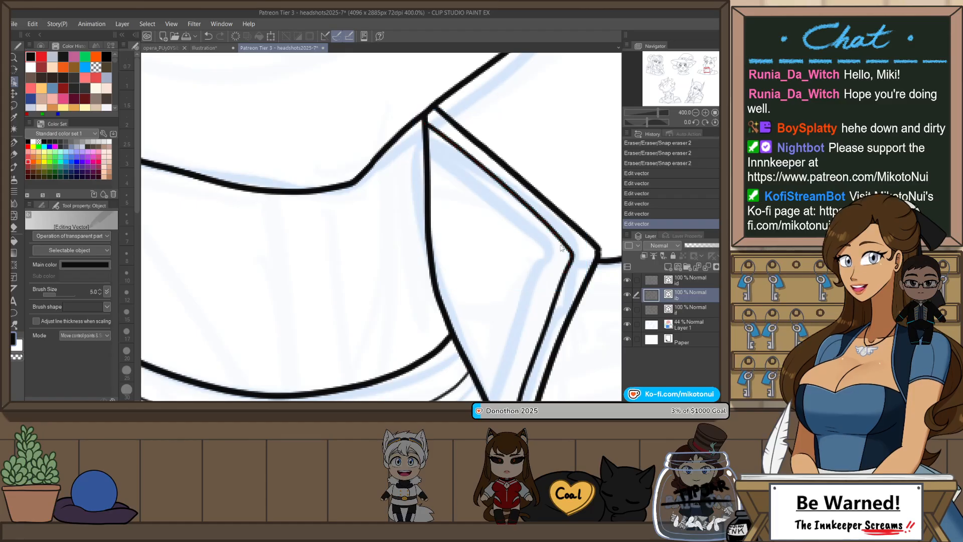
- Erase the overlapping line ends among the upper flame-like locks of the frowning man's hair
{"action": "key", "text": "ctrl+alt+0"}
{"action": "left_click_drag", "start_coordinate": [582, 275], "coordinate": [502, 322]}
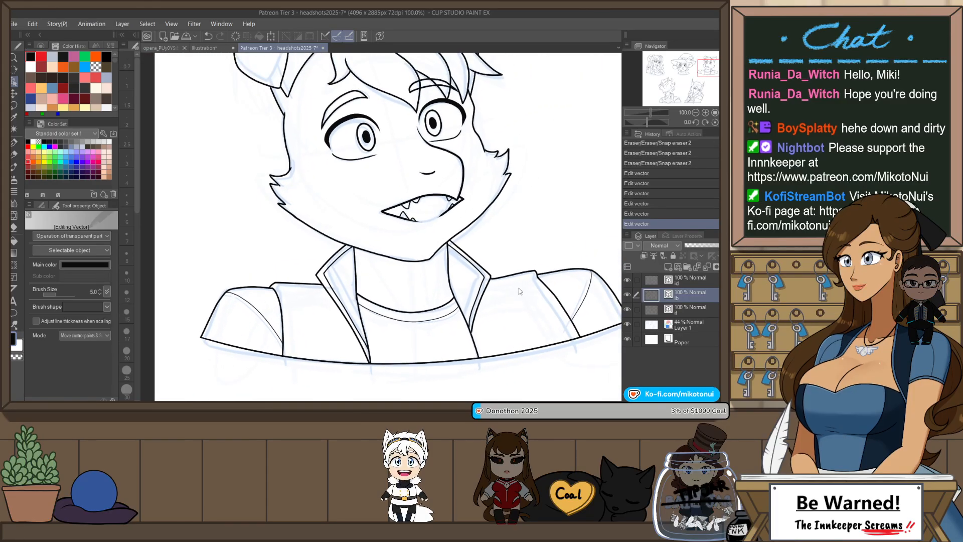
{"action": "left_click_drag", "start_coordinate": [519, 290], "coordinate": [494, 335]}
{"action": "key", "text": "p"}
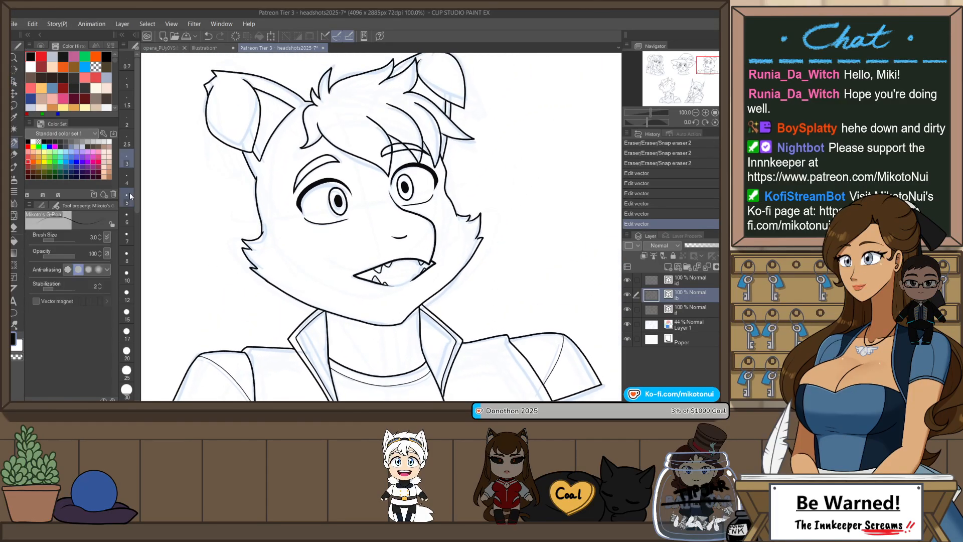
{"action": "scroll", "coordinate": [509, 210], "scroll_direction": "down", "scroll_amount": 2}
{"action": "left_click_drag", "start_coordinate": [560, 281], "coordinate": [410, 150]}
{"action": "left_click_drag", "start_coordinate": [507, 336], "coordinate": [419, 300]}
{"action": "mouse_move", "coordinate": [516, 280]}
{"action": "left_mouse_down"}
{"action": "mouse_move", "coordinate": [391, 300]}
{"action": "mouse_move", "coordinate": [458, 260]}
{"action": "left_mouse_up"}
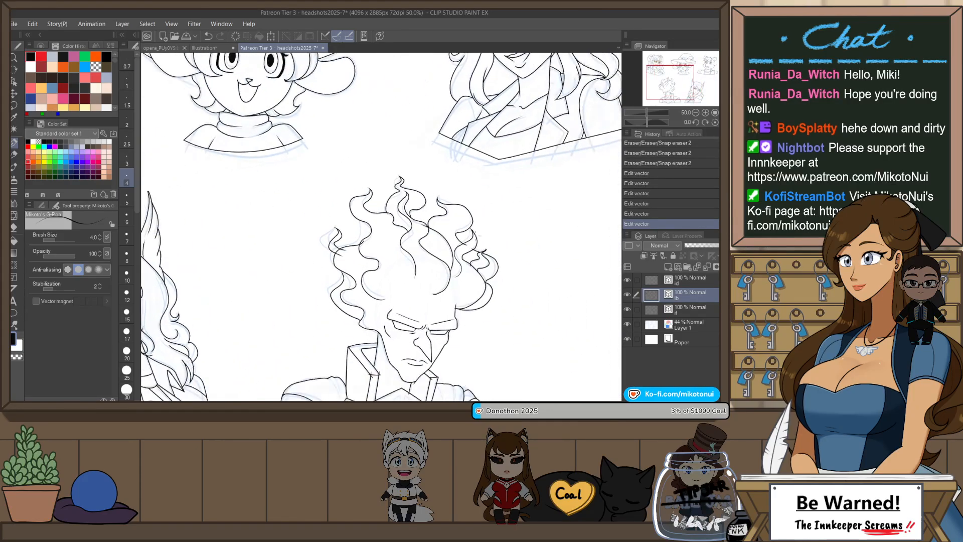
{"action": "scroll", "coordinate": [432, 243], "scroll_direction": "up", "scroll_amount": 2}
{"action": "key", "text": "e"}
{"action": "scroll", "coordinate": [385, 207], "scroll_direction": "up", "scroll_amount": 1}
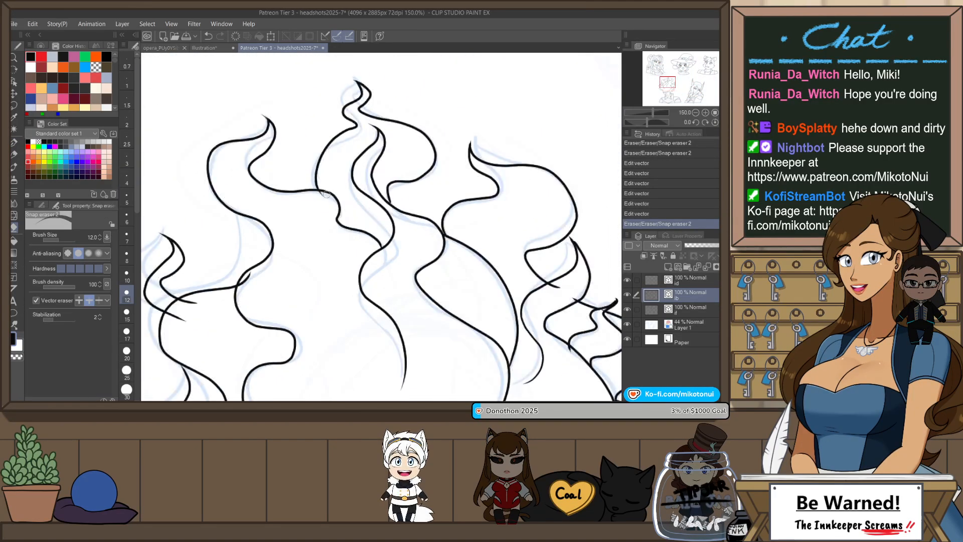
{"action": "left_click", "coordinate": [328, 196]}
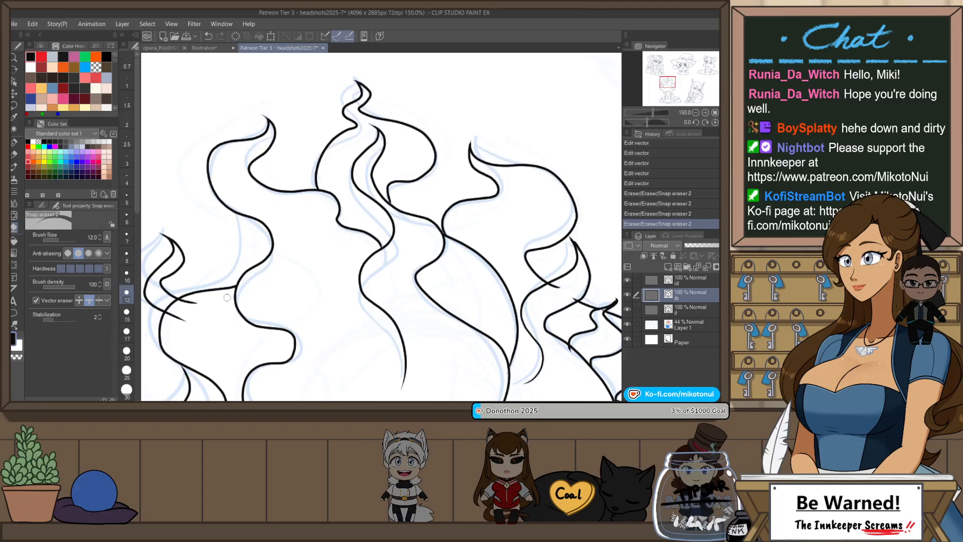
{"action": "left_click", "coordinate": [199, 295]}
{"action": "left_click", "coordinate": [264, 116]}
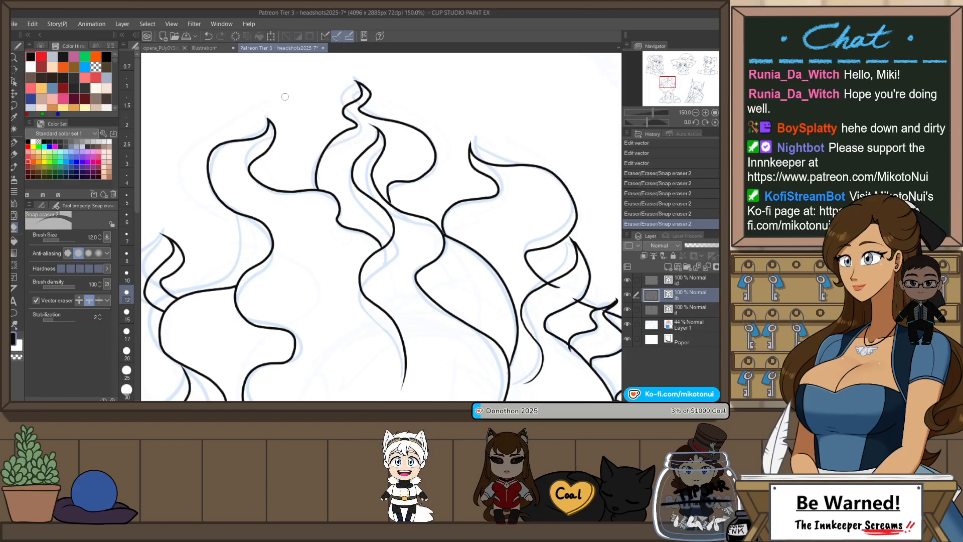
{"action": "left_click_drag", "start_coordinate": [546, 204], "coordinate": [474, 157]}
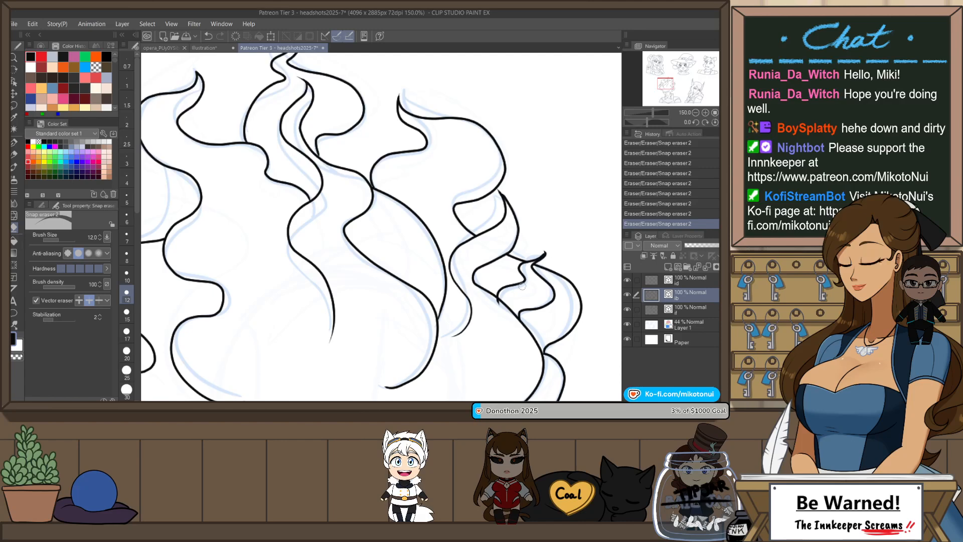
- Flip the canvas view and adjust the control points at the tip of the side hair lock so it tapers smoothly beneath the neighbouring curl
{"action": "key", "text": "h"}
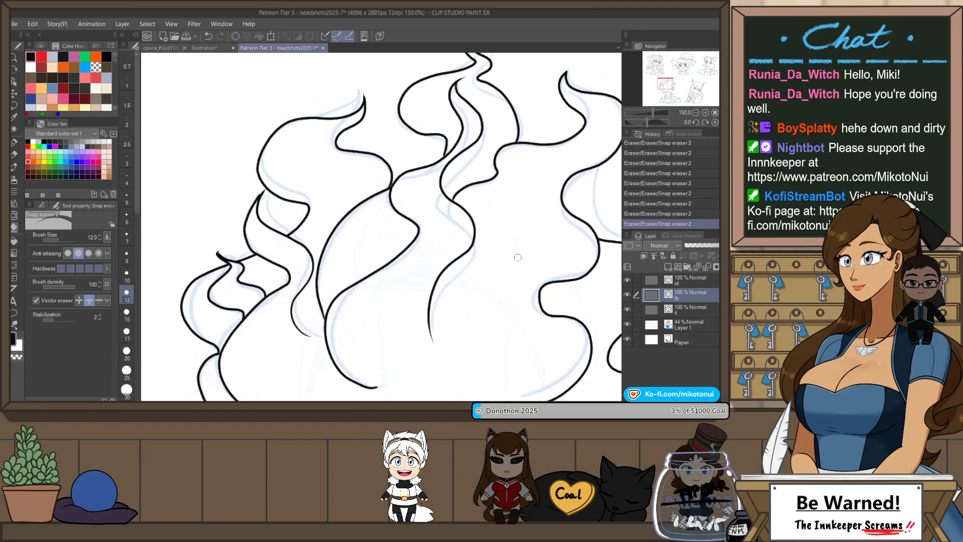
{"action": "key", "text": "i"}
{"action": "scroll", "coordinate": [250, 180], "scroll_direction": "up", "scroll_amount": 1}
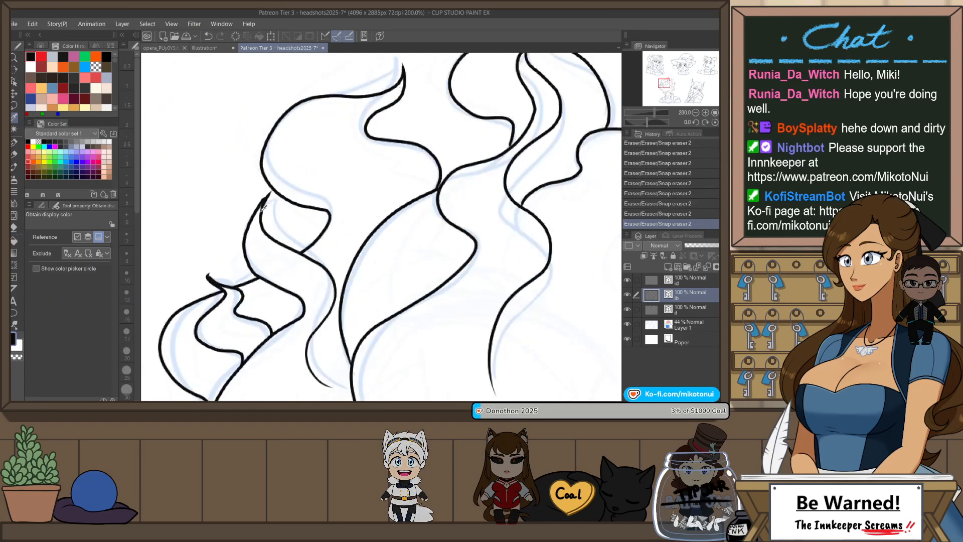
{"action": "key", "text": "o"}
{"action": "left_click", "coordinate": [256, 211]}
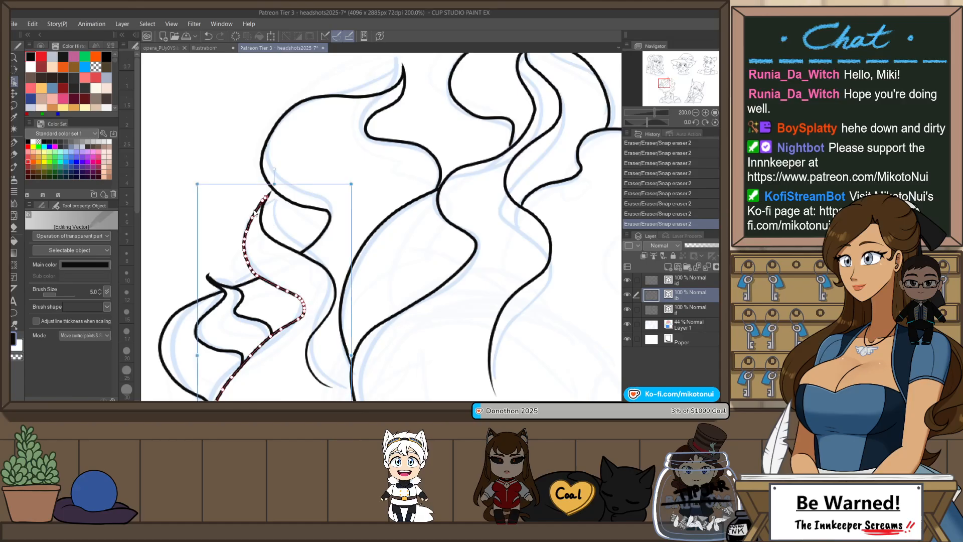
{"action": "scroll", "coordinate": [270, 199], "scroll_direction": "up", "scroll_amount": 3}
{"action": "scroll", "coordinate": [270, 199], "scroll_direction": "up", "scroll_amount": 1}
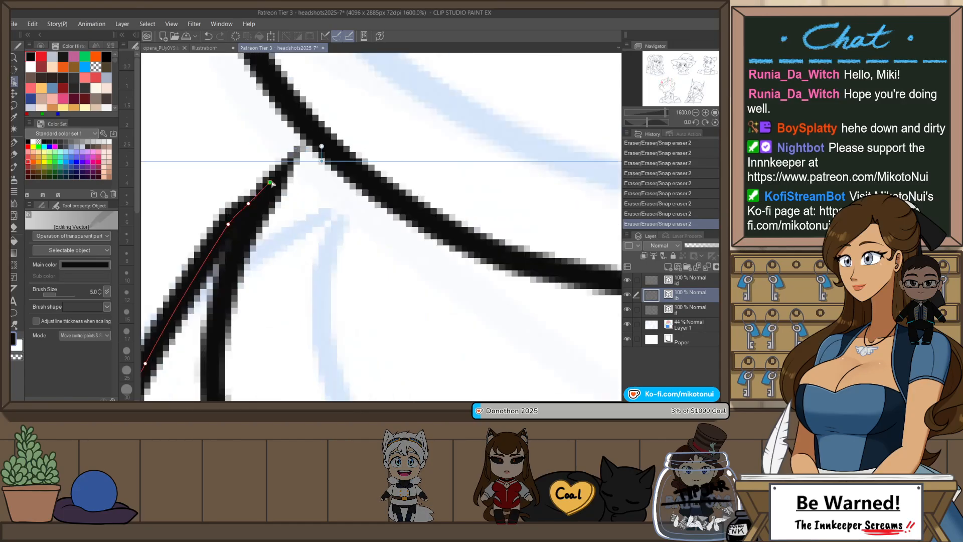
{"action": "mouse_move", "coordinate": [255, 195]}
{"action": "left_mouse_down"}
{"action": "mouse_move", "coordinate": [291, 162]}
{"action": "mouse_move", "coordinate": [268, 190]}
{"action": "left_mouse_up"}
{"action": "left_click_drag", "start_coordinate": [229, 225], "coordinate": [235, 229]}
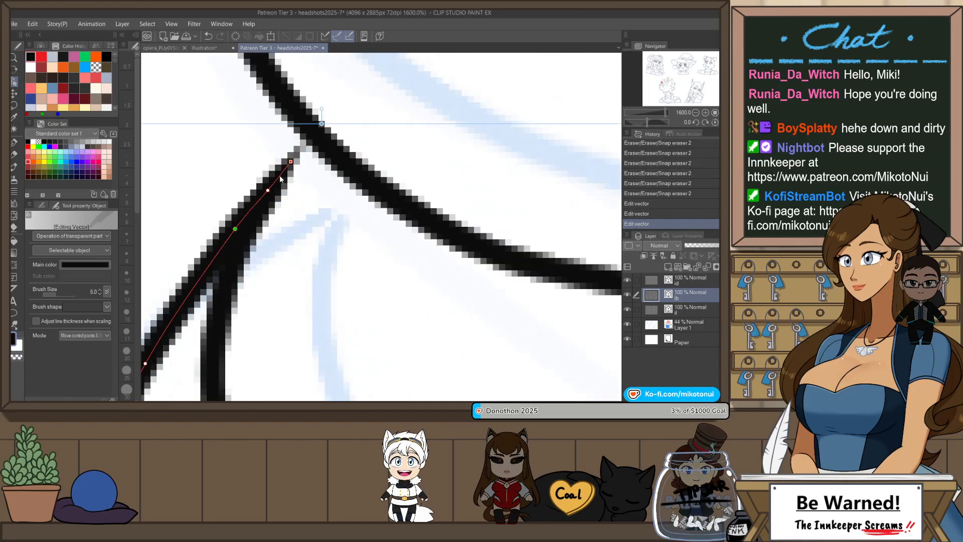
{"action": "scroll", "coordinate": [330, 145], "scroll_direction": "down", "scroll_amount": 4}
- Undo the last erase and trim the overlapping line ends where the lower hair curl meets the frowning man's forehead
{"action": "key", "text": "e"}
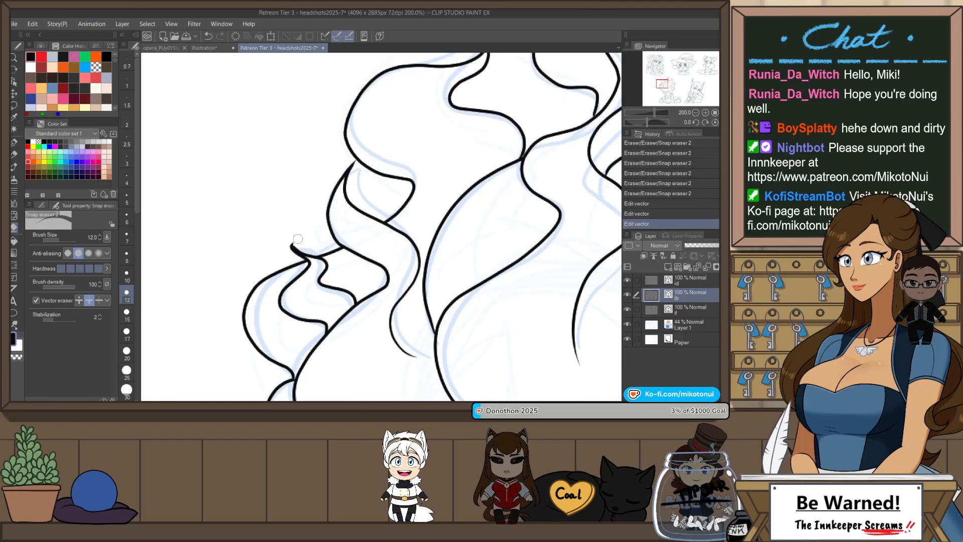
{"action": "key", "text": "ctrl+z"}
{"action": "left_click_drag", "start_coordinate": [366, 285], "coordinate": [362, 168]}
{"action": "mouse_move", "coordinate": [384, 242]}
{"action": "left_mouse_down"}
{"action": "mouse_move", "coordinate": [365, 152]}
{"action": "mouse_move", "coordinate": [377, 223]}
{"action": "left_mouse_up"}
{"action": "left_click", "coordinate": [391, 251]}
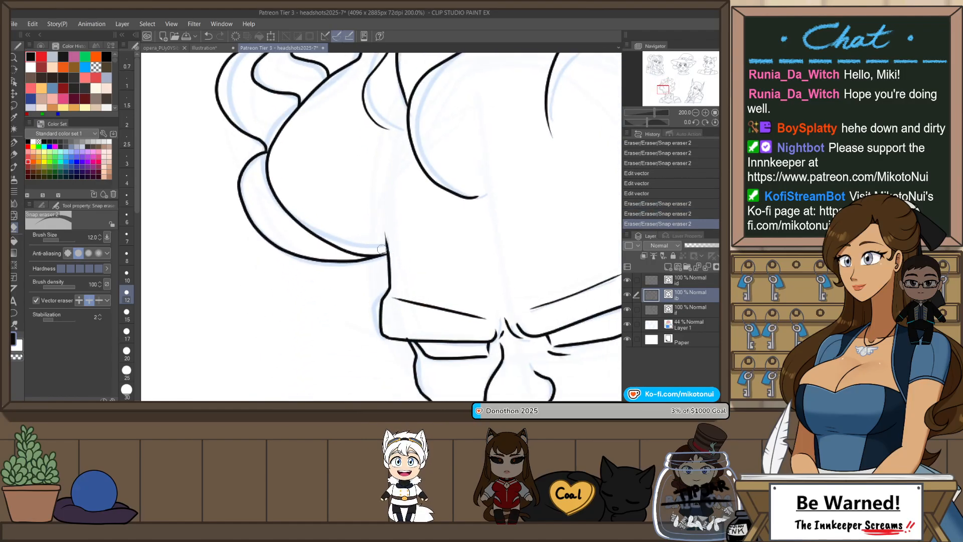
{"action": "scroll", "coordinate": [392, 233], "scroll_direction": "down", "scroll_amount": 4}
- Erase the overshooting line tips where the frowning man's hair, jaw and tall collar meet
{"action": "scroll", "coordinate": [432, 224], "scroll_direction": "up", "scroll_amount": 3}
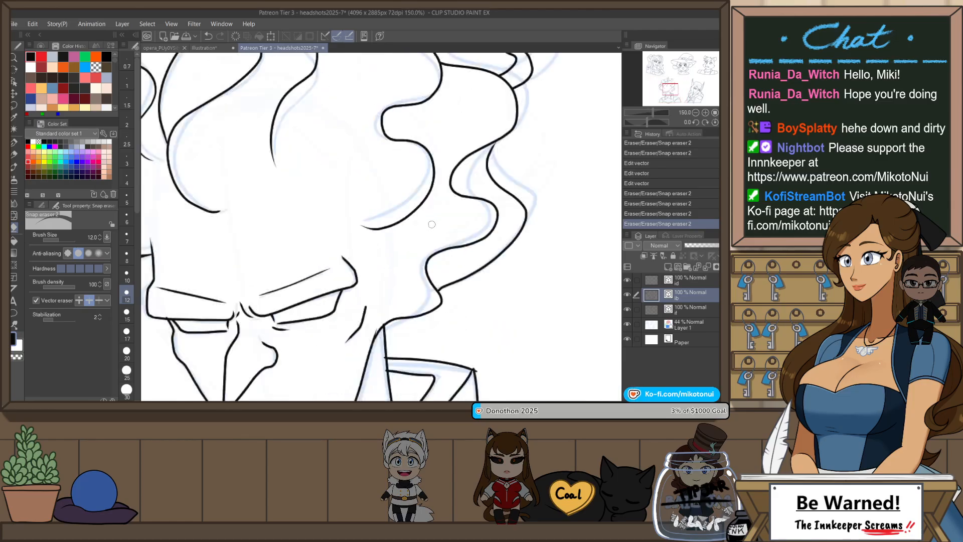
{"action": "left_click", "coordinate": [373, 334]}
{"action": "key", "text": "ctrl+z"}
{"action": "left_click_drag", "start_coordinate": [372, 384], "coordinate": [419, 293]}
{"action": "scroll", "coordinate": [425, 278], "scroll_direction": "up", "scroll_amount": 3}
{"action": "left_click", "coordinate": [428, 266]}
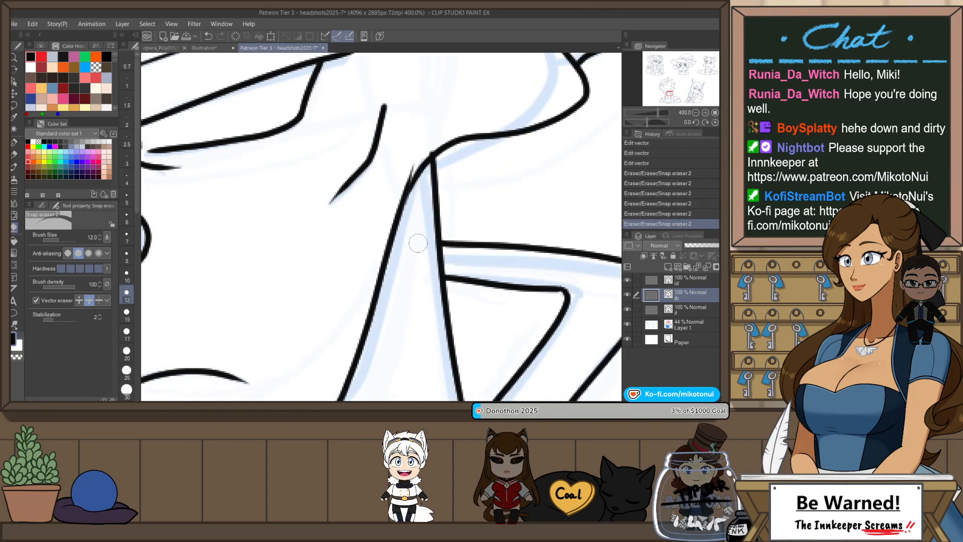
{"action": "left_click", "coordinate": [423, 149]}
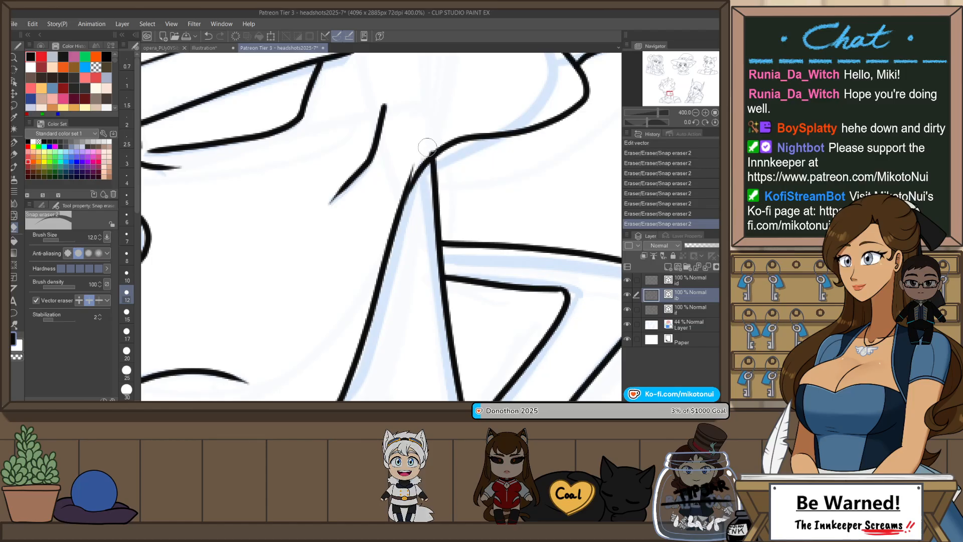
{"action": "left_click", "coordinate": [428, 146]}
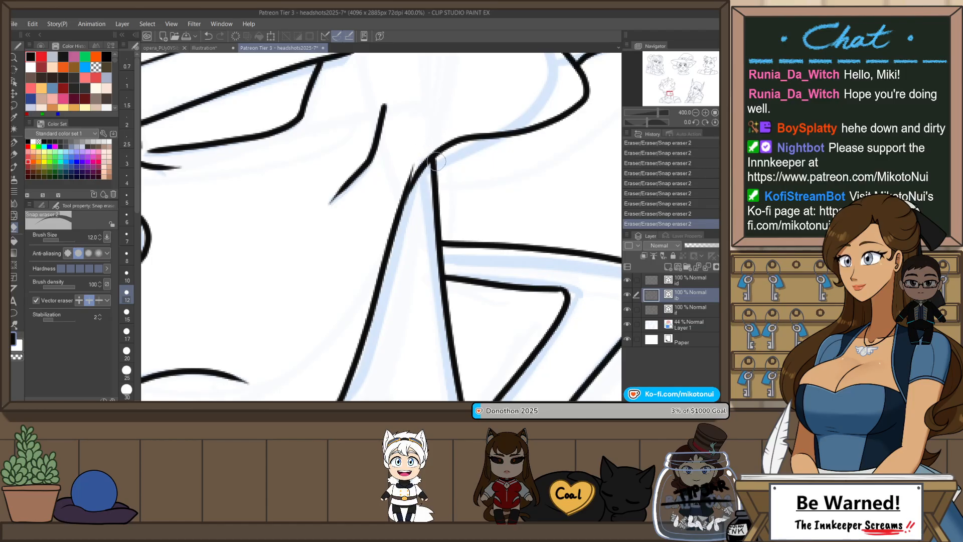
- Adjust the upper end of the frowning man's jaw line so it joins the hair line at the collar
{"action": "key", "text": "o"}
{"action": "left_click", "coordinate": [401, 200]}
{"action": "left_click_drag", "start_coordinate": [408, 186], "coordinate": [432, 153]}
{"action": "scroll", "coordinate": [488, 178], "scroll_direction": "down", "scroll_amount": 4}
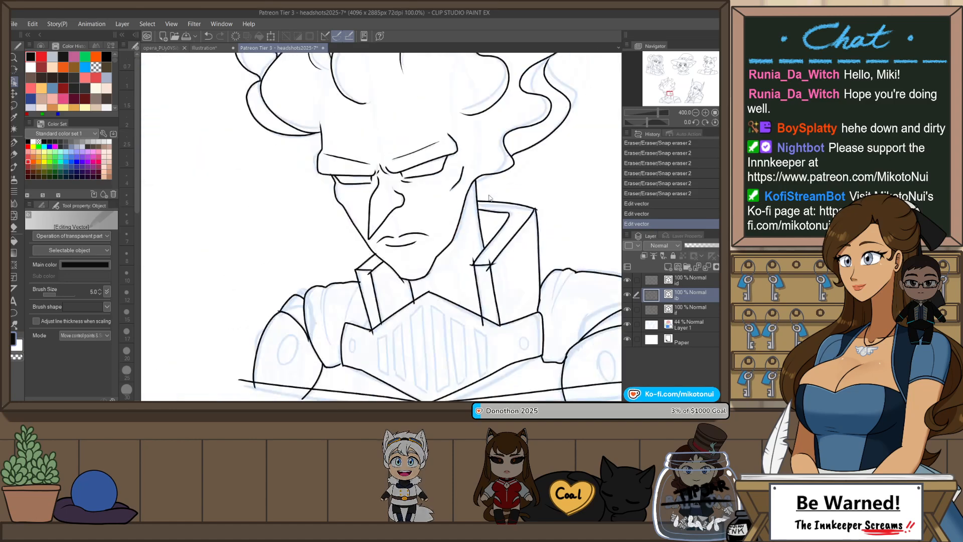
- Erase the overlaps on the frowning man's tall collar and adjust the line ends at its outer top corner so they meet
{"action": "mouse_move", "coordinate": [540, 256]}
{"action": "left_mouse_down"}
{"action": "mouse_move", "coordinate": [502, 279]}
{"action": "mouse_move", "coordinate": [441, 287]}
{"action": "mouse_move", "coordinate": [464, 276]}
{"action": "left_mouse_up"}
{"action": "key", "text": "e"}
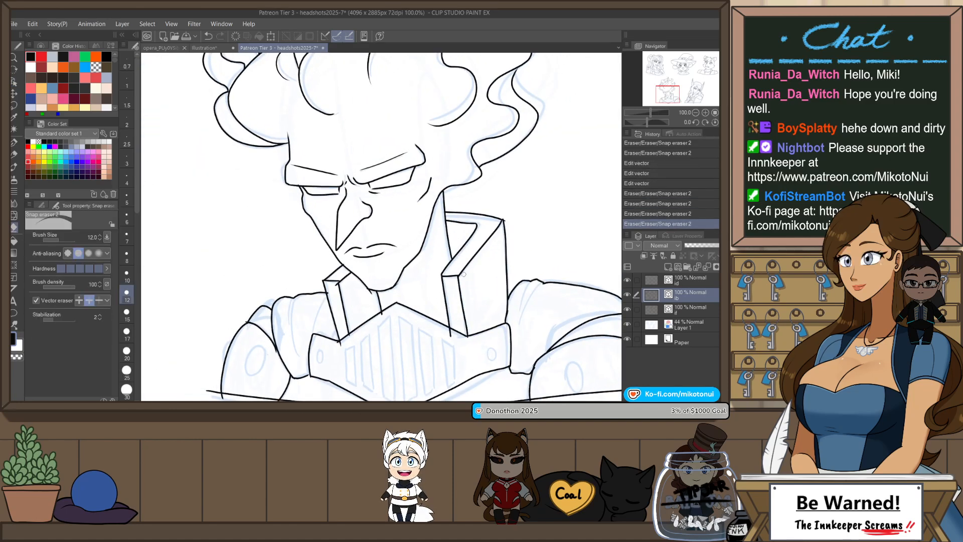
{"action": "left_click_drag", "start_coordinate": [506, 222], "coordinate": [506, 216]}
{"action": "scroll", "coordinate": [509, 216], "scroll_direction": "up", "scroll_amount": 2}
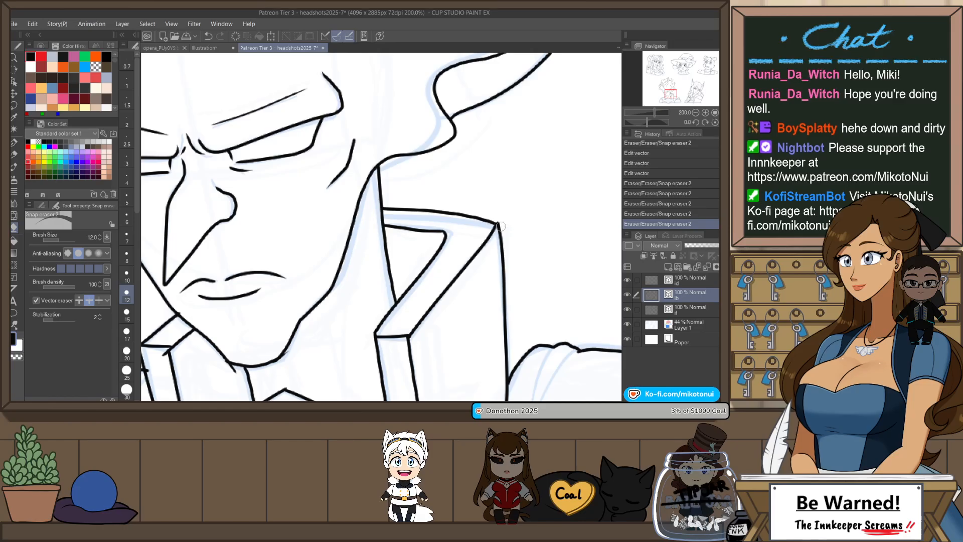
{"action": "key", "text": "o"}
{"action": "left_click", "coordinate": [497, 223]}
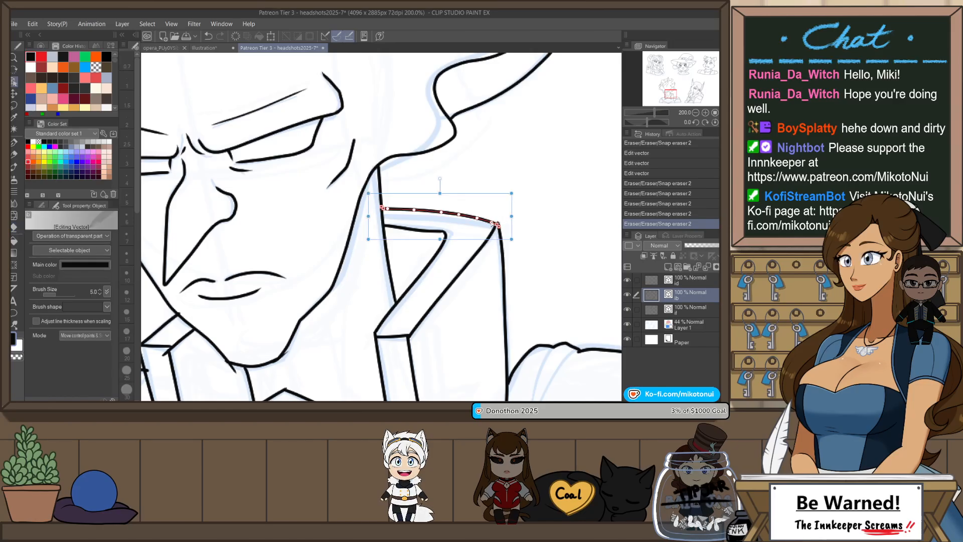
{"action": "left_click_drag", "start_coordinate": [497, 224], "coordinate": [498, 225]}
{"action": "left_click", "coordinate": [494, 231]}
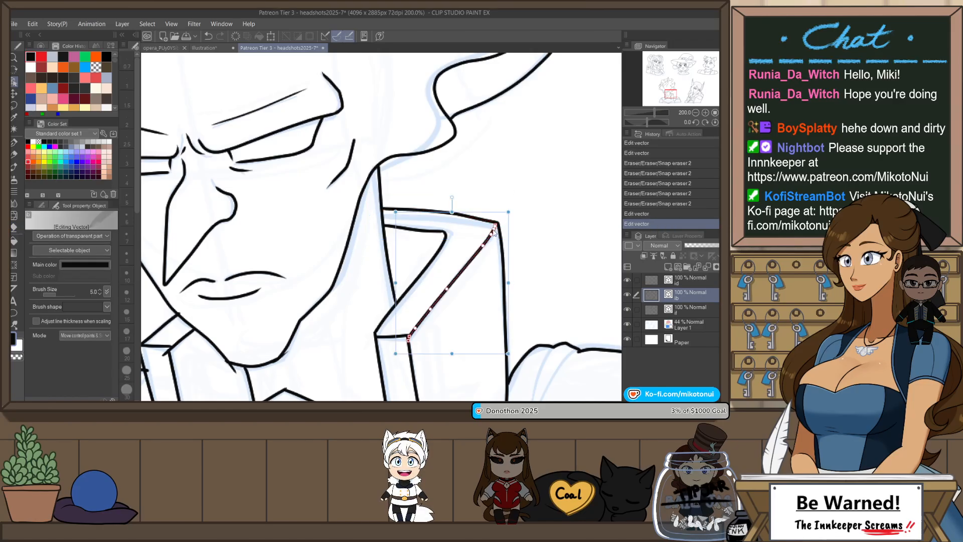
- Adjust the end of the frowning man's tall collar top edge so it meets the outer corner cleanly
{"action": "left_click", "coordinate": [489, 218]}
{"action": "scroll", "coordinate": [488, 216], "scroll_direction": "up", "scroll_amount": 2}
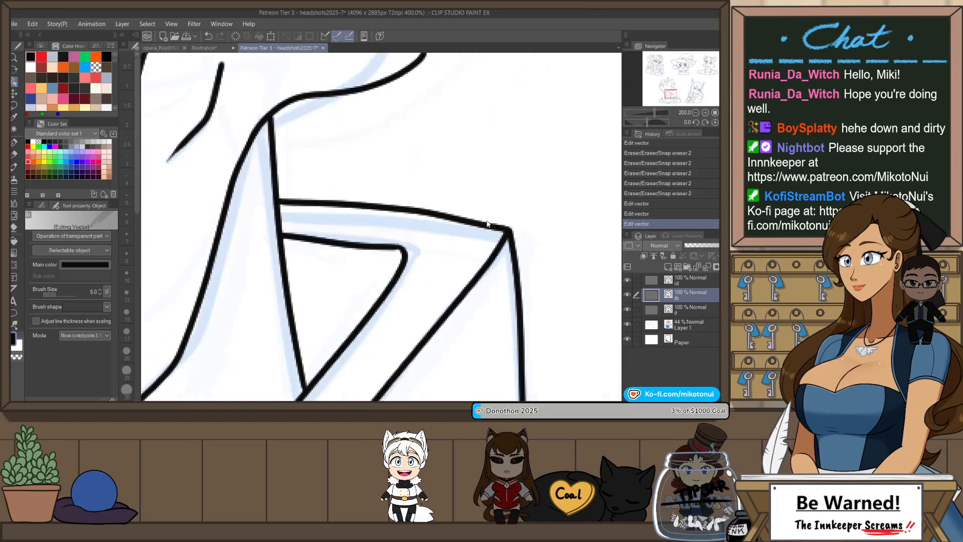
{"action": "left_click_drag", "start_coordinate": [484, 222], "coordinate": [484, 220]}
{"action": "left_click", "coordinate": [562, 175]}
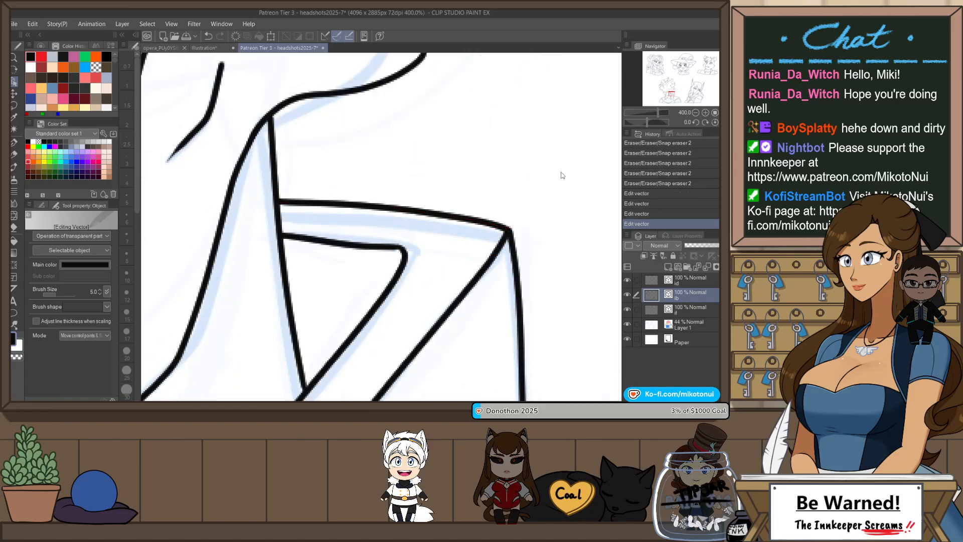
- Erase the overshooting line ends around the frowning man's chin, neck and the base of the left-hand collar flap
{"action": "scroll", "coordinate": [518, 215], "scroll_direction": "down", "scroll_amount": 4}
{"action": "key", "text": "e"}
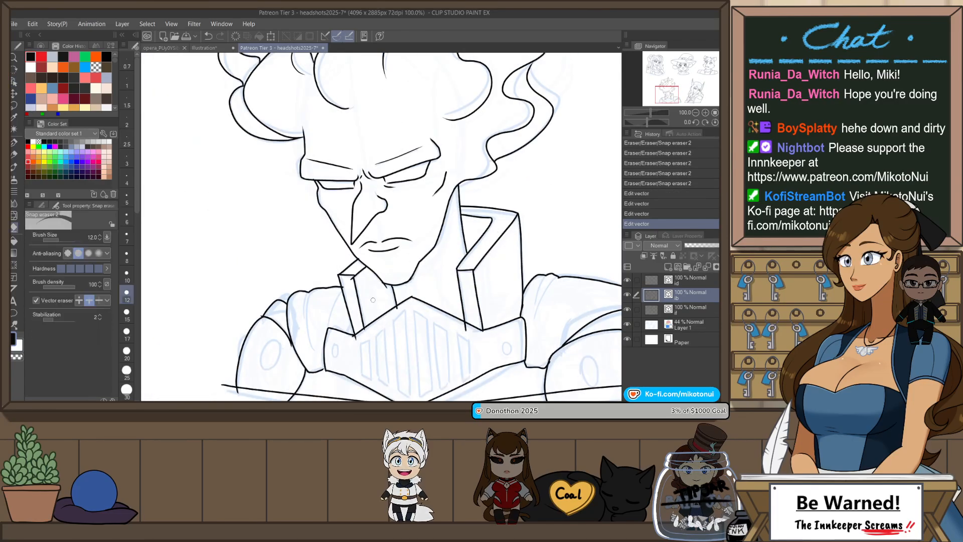
{"action": "scroll", "coordinate": [393, 280], "scroll_direction": "up", "scroll_amount": 1}
{"action": "left_click", "coordinate": [383, 289]}
{"action": "left_click", "coordinate": [406, 281]}
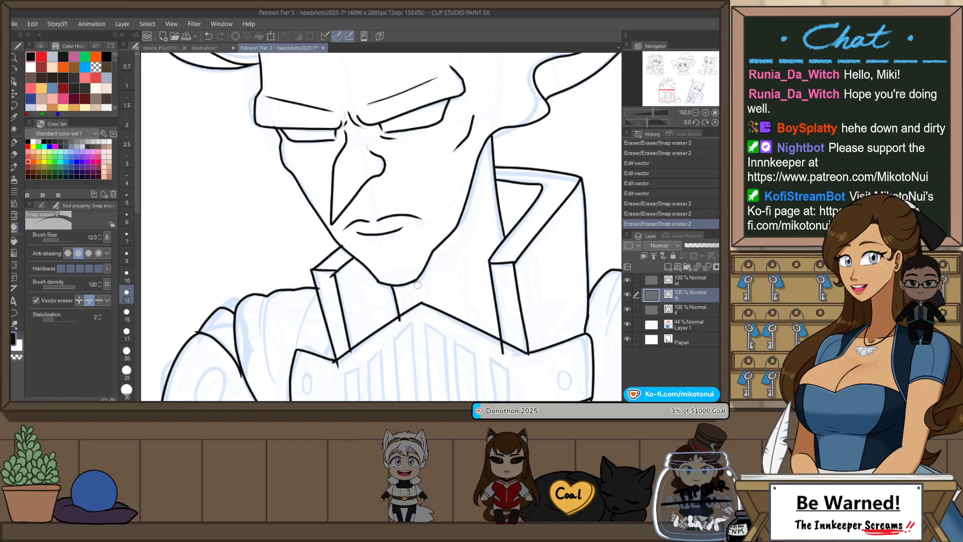
{"action": "left_click", "coordinate": [399, 322]}
{"action": "left_click", "coordinate": [367, 344]}
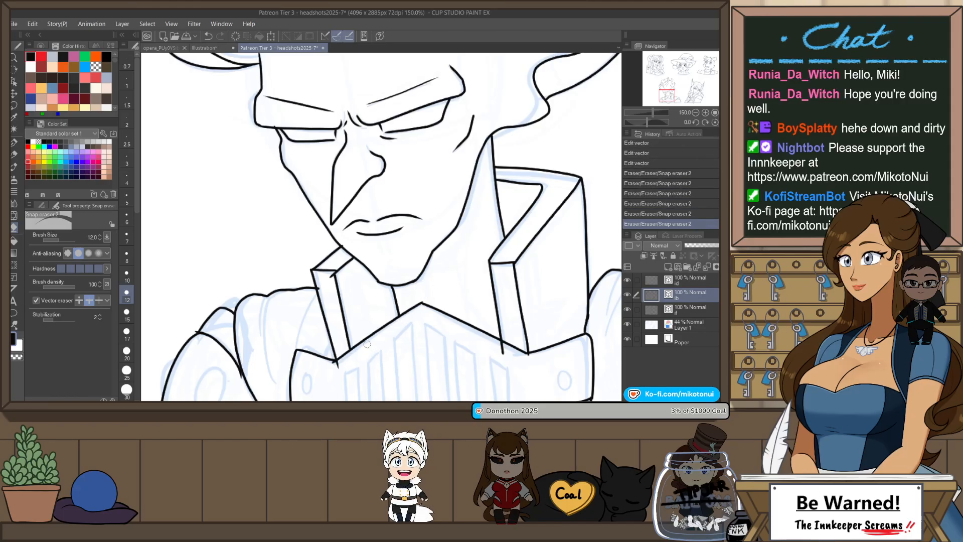
{"action": "left_click", "coordinate": [331, 366]}
{"action": "left_click", "coordinate": [321, 287]}
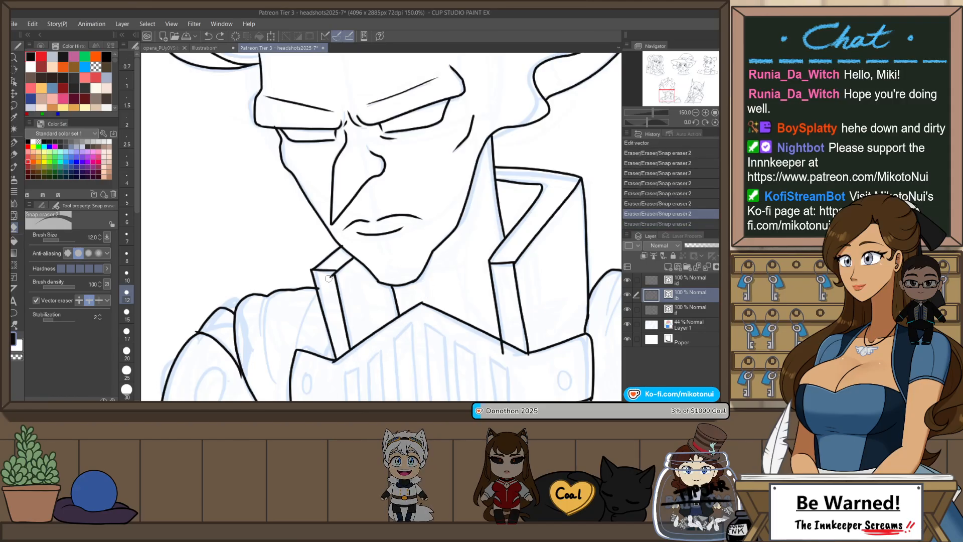
{"action": "left_click_drag", "start_coordinate": [321, 287], "coordinate": [323, 300]}
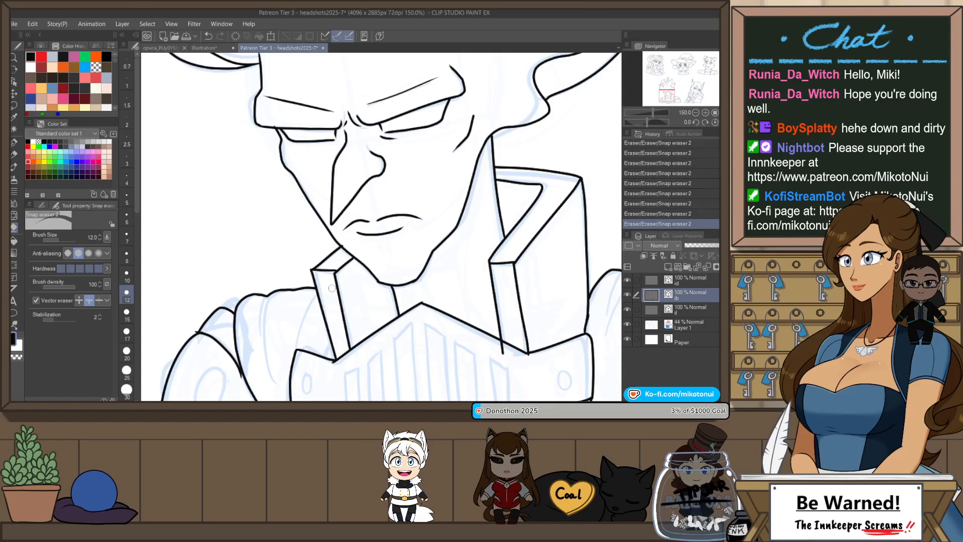
- Erase the overlapping line tip where the left-hand collar flap meets the jaw, undoing and retrying until it is clean
{"action": "scroll", "coordinate": [339, 241], "scroll_direction": "up", "scroll_amount": 1}
{"action": "left_click", "coordinate": [343, 244]}
{"action": "key", "text": "ctrl+z"}
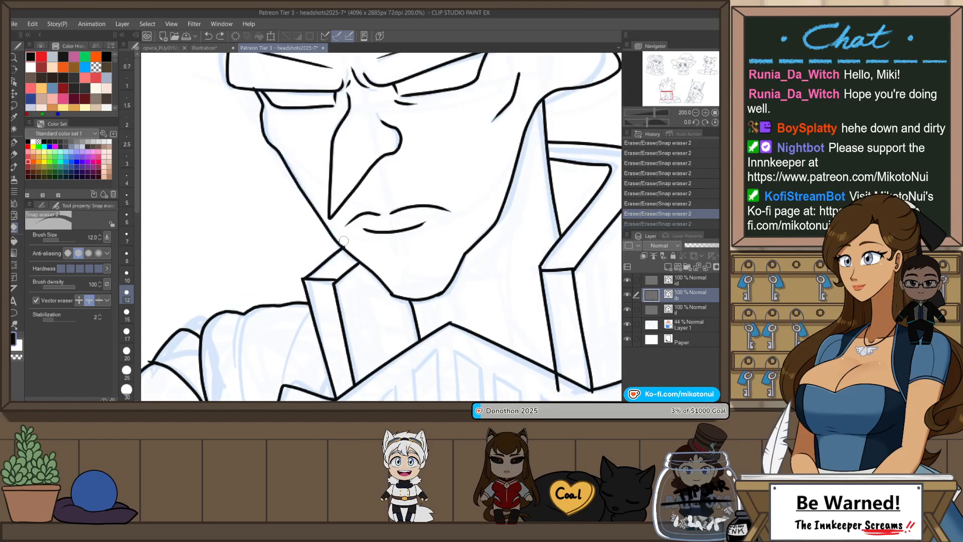
{"action": "left_click", "coordinate": [344, 244]}
{"action": "key", "text": "ctrl+z"}
{"action": "left_click", "coordinate": [346, 245]}
{"action": "key", "text": "ctrl+z"}
{"action": "left_click", "coordinate": [346, 245]}
{"action": "key", "text": "ctrl+z"}
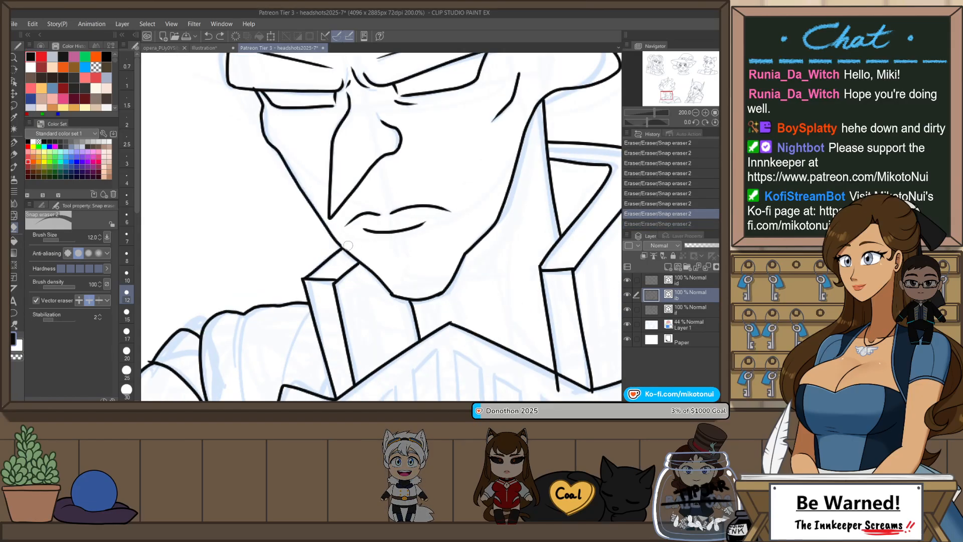
{"action": "left_click", "coordinate": [345, 244]}
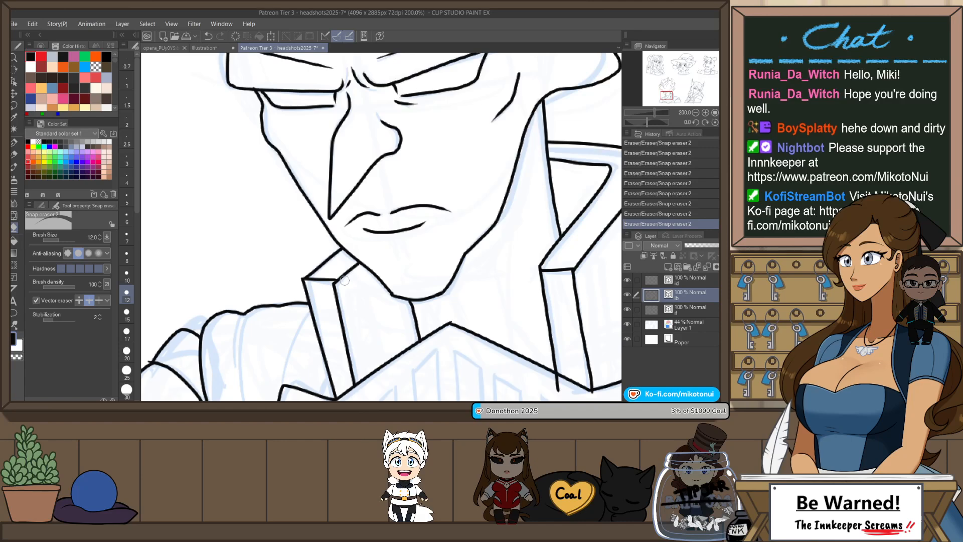
- Adjust the line ends at the left-hand collar flap's inner corner and erase the overlap at its outer corner
{"action": "key", "text": "o"}
{"action": "left_click", "coordinate": [325, 280]}
{"action": "mouse_move", "coordinate": [356, 286]}
{"action": "left_mouse_down"}
{"action": "mouse_move", "coordinate": [351, 296]}
{"action": "mouse_move", "coordinate": [343, 288]}
{"action": "left_mouse_up"}
{"action": "key", "text": "e"}
{"action": "scroll", "coordinate": [299, 284], "scroll_direction": "up", "scroll_amount": 2}
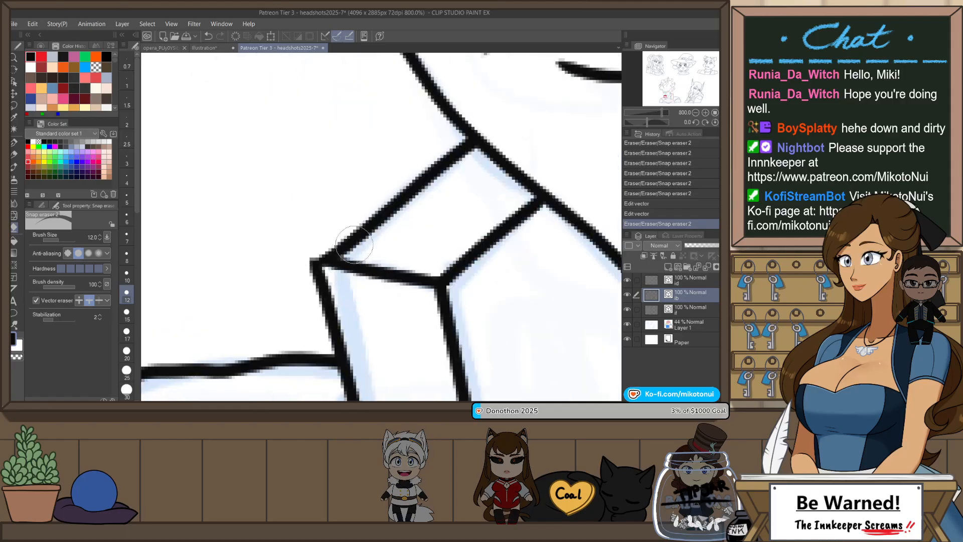
{"action": "scroll", "coordinate": [354, 256], "scroll_direction": "down", "scroll_amount": 1}
- Adjust the ends of the left-hand collar flap's two top edge lines so they join at the outer corner and the jaw
{"action": "key", "text": "o"}
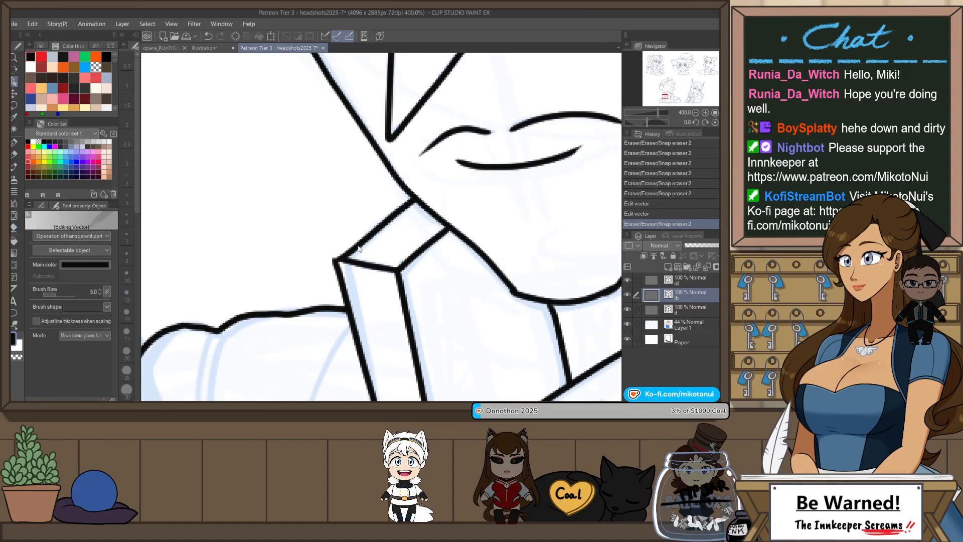
{"action": "left_click", "coordinate": [352, 251]}
{"action": "left_click_drag", "start_coordinate": [343, 255], "coordinate": [416, 200]}
{"action": "left_click", "coordinate": [386, 240]}
{"action": "left_click", "coordinate": [345, 259]}
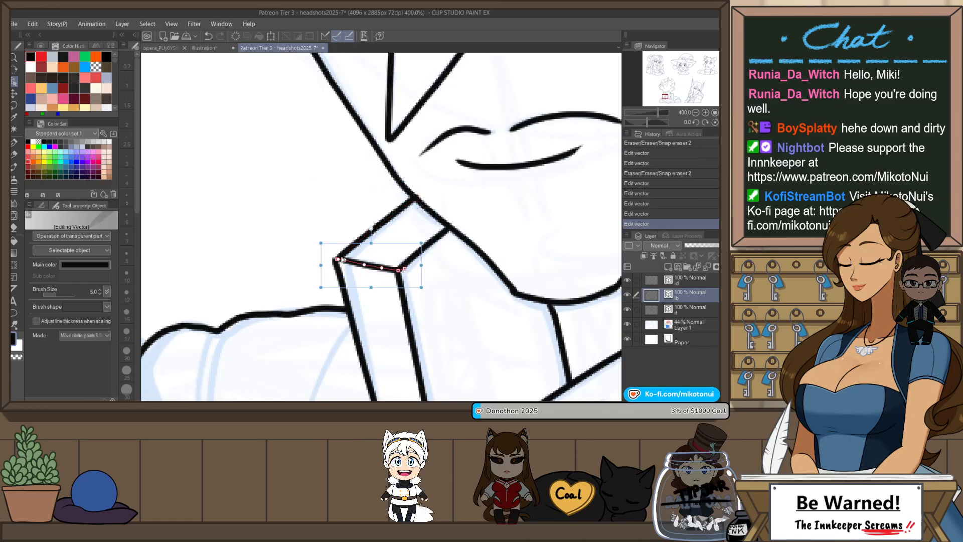
{"action": "left_click", "coordinate": [346, 253]}
{"action": "left_click_drag", "start_coordinate": [335, 259], "coordinate": [334, 257]}
{"action": "left_click", "coordinate": [390, 238]}
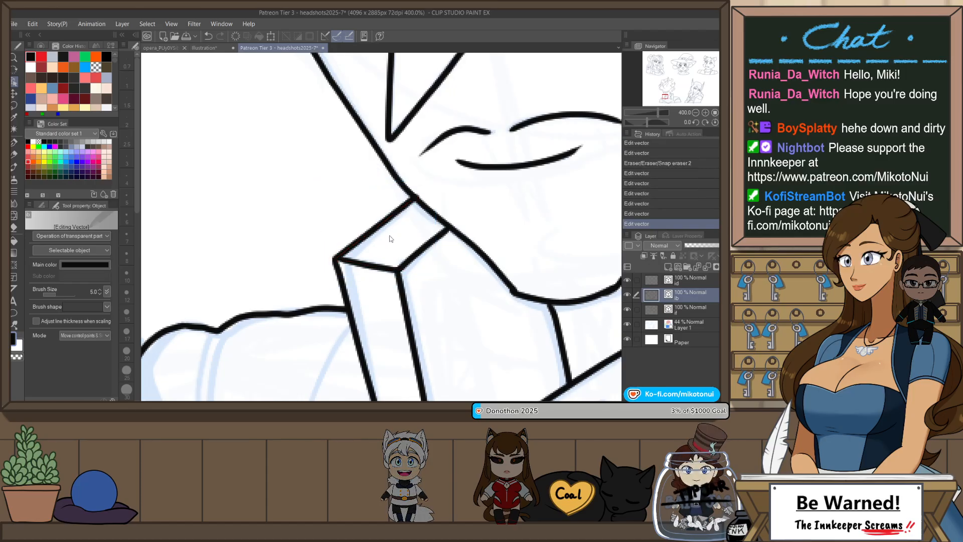
- Erase the line overshoots along the lower edge of the left-hand shoulder plate and at the chest plate's bottom point
{"action": "scroll", "coordinate": [383, 275], "scroll_direction": "down", "scroll_amount": 3}
{"action": "scroll", "coordinate": [455, 246], "scroll_direction": "down", "scroll_amount": 5}
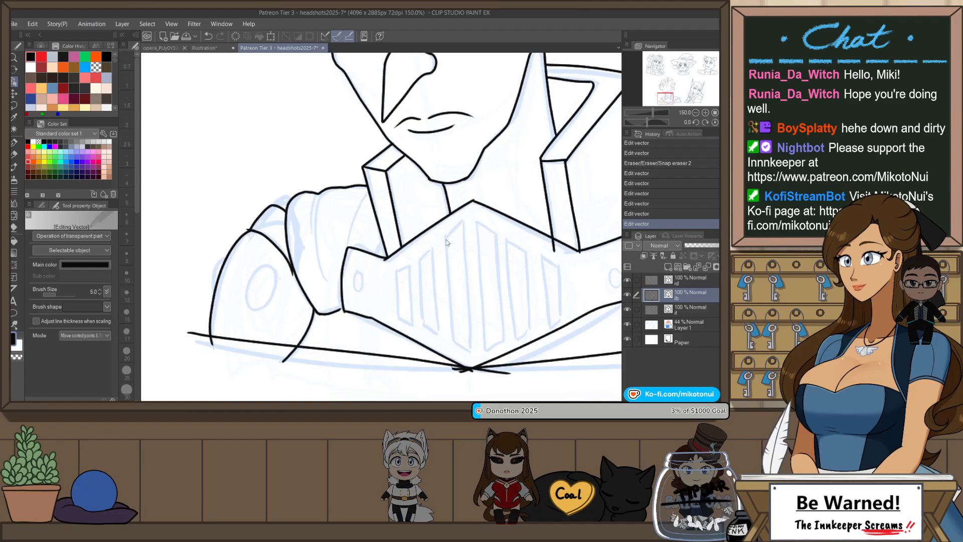
{"action": "key", "text": "e"}
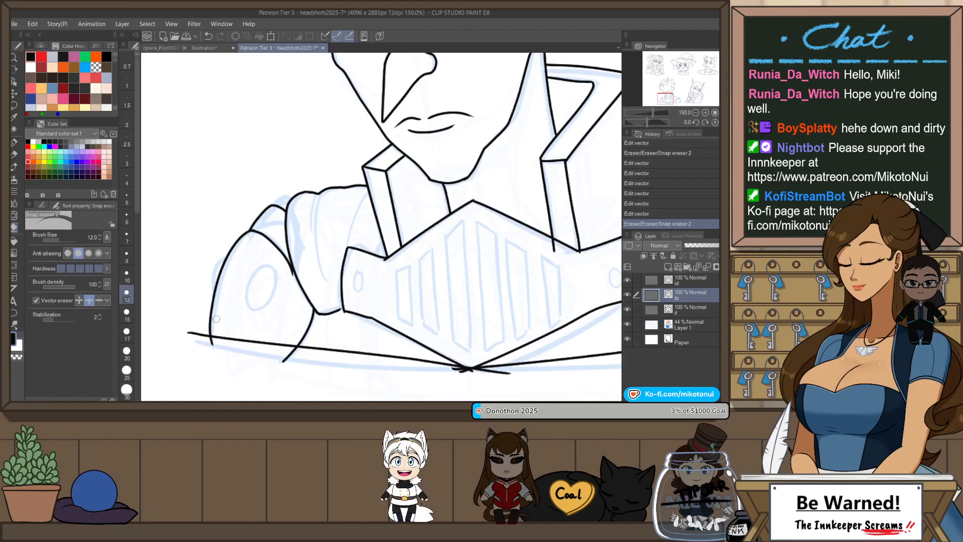
{"action": "mouse_move", "coordinate": [199, 326]}
{"action": "left_mouse_down"}
{"action": "mouse_move", "coordinate": [197, 341]}
{"action": "mouse_move", "coordinate": [217, 342]}
{"action": "left_mouse_up"}
{"action": "left_click_drag", "start_coordinate": [284, 353], "coordinate": [297, 357]}
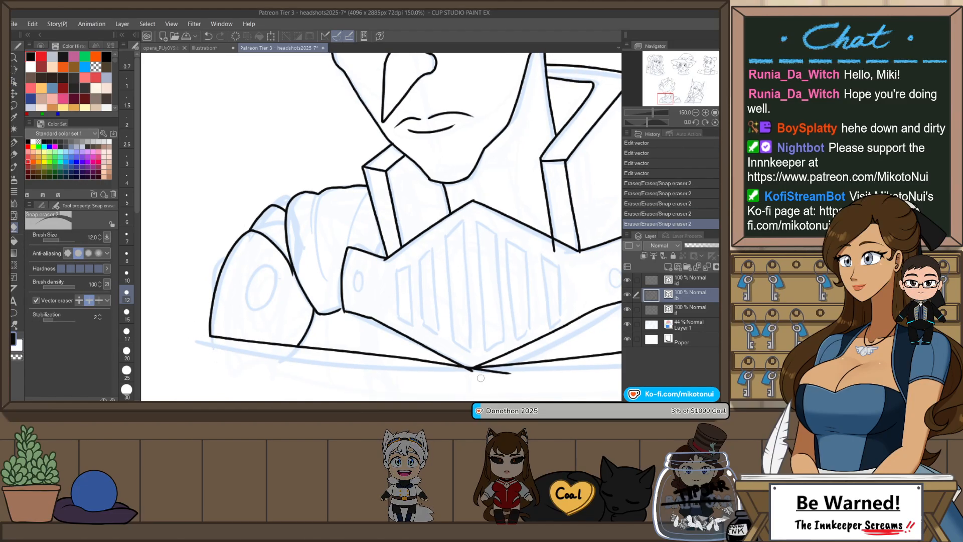
{"action": "left_click_drag", "start_coordinate": [453, 367], "coordinate": [482, 372]}
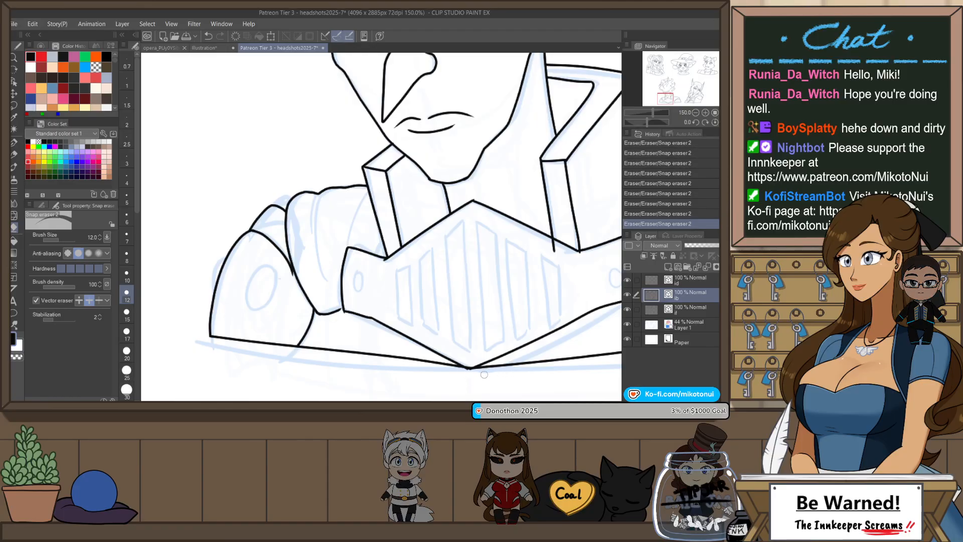
- Clean up the overlapping line ends around the chest plate's lower point and the right-hand shoulder plate
{"action": "left_click_drag", "start_coordinate": [512, 377], "coordinate": [444, 360]}
{"action": "left_click_drag", "start_coordinate": [500, 338], "coordinate": [507, 339]}
{"action": "left_click_drag", "start_coordinate": [533, 345], "coordinate": [437, 364]}
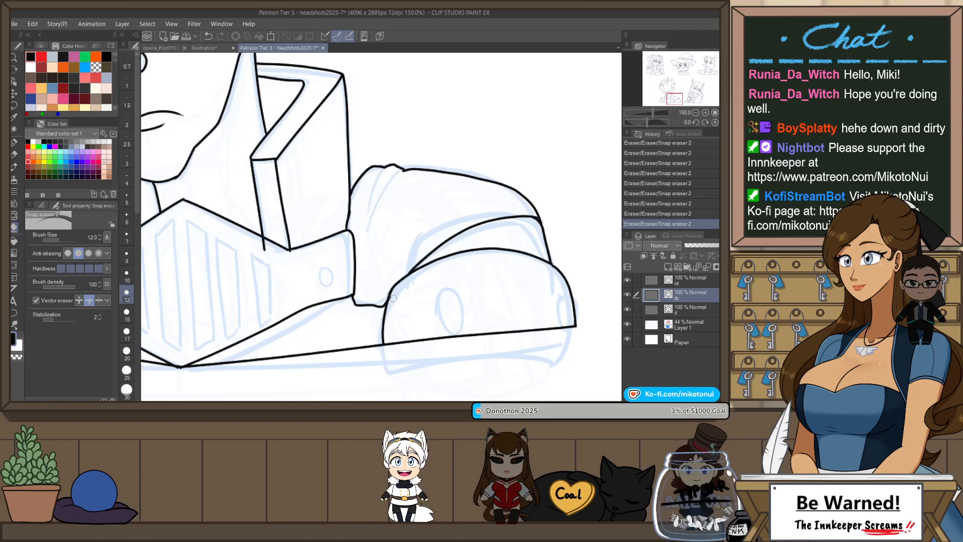
{"action": "key", "text": "ctrl+z"}
{"action": "left_click_drag", "start_coordinate": [393, 299], "coordinate": [350, 291]}
{"action": "key", "text": "ctrl+z"}
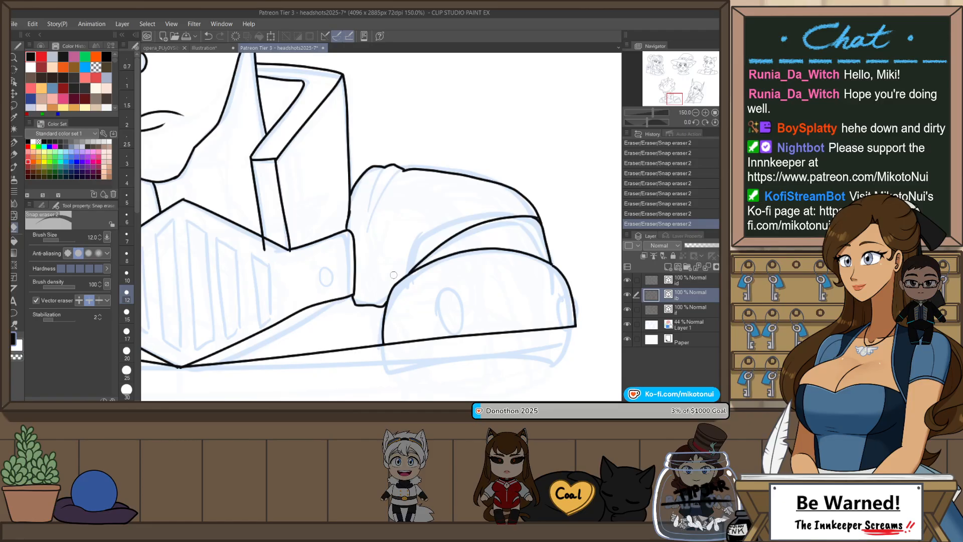
- Adjust the right-hand shoulder plate's upper curve so it flows smoothly where the sleeve's outer edge meets it
{"action": "scroll", "coordinate": [557, 264], "scroll_direction": "up", "scroll_amount": 1}
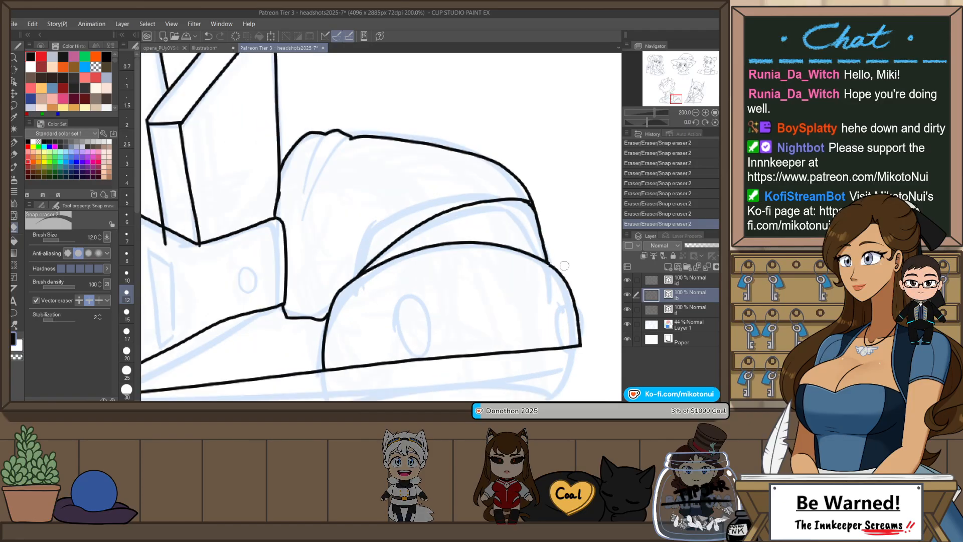
{"action": "key", "text": "o"}
{"action": "scroll", "coordinate": [550, 266], "scroll_direction": "up", "scroll_amount": 2}
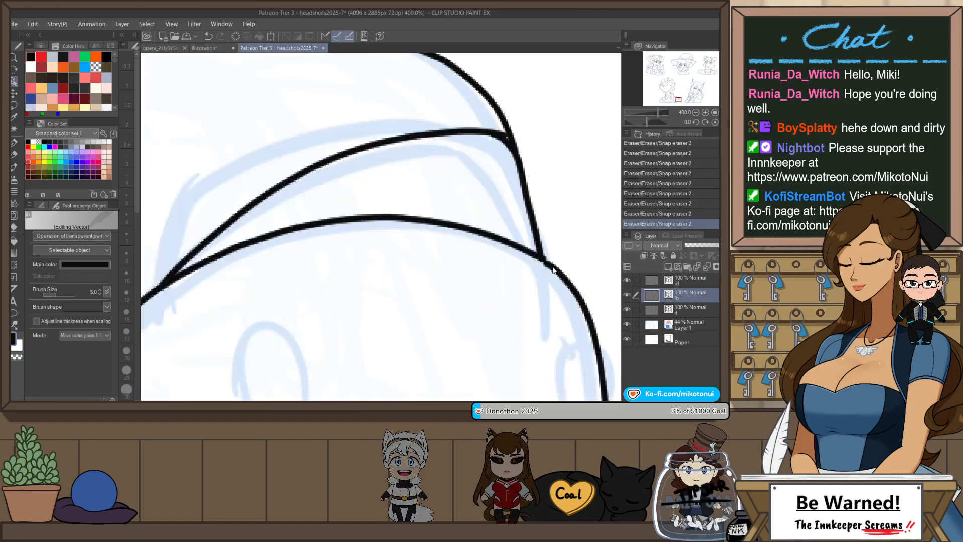
{"action": "left_click", "coordinate": [549, 264]}
{"action": "left_click", "coordinate": [541, 218]}
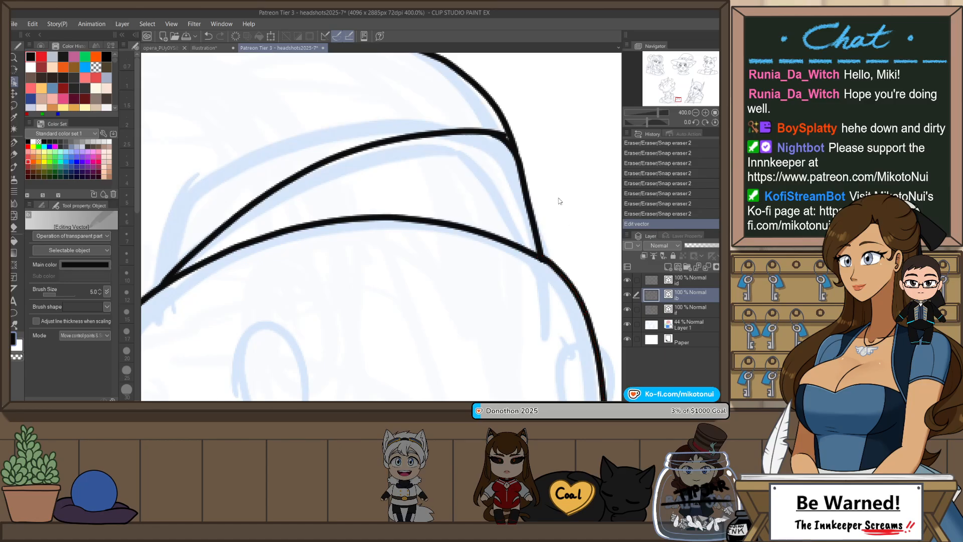
{"action": "scroll", "coordinate": [560, 189], "scroll_direction": "down", "scroll_amount": 3}
{"action": "scroll", "coordinate": [545, 172], "scroll_direction": "up", "scroll_amount": 1}
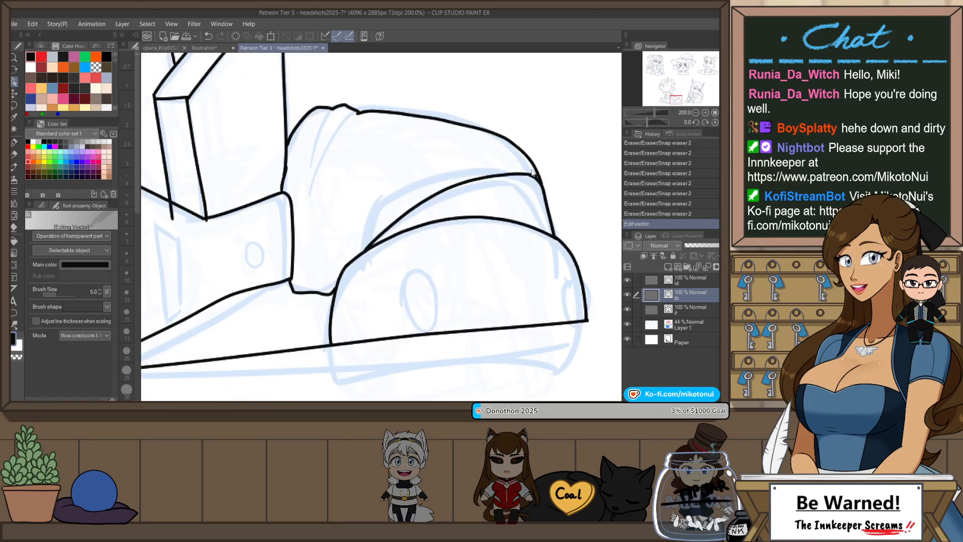
- Ink two tapered fold lines on the right-hand sleeve, one rising from its lower edge and one from its outer contour
{"action": "key", "text": "p"}
{"action": "left_click_drag", "start_coordinate": [393, 251], "coordinate": [399, 308]}
{"action": "left_click_drag", "start_coordinate": [336, 347], "coordinate": [413, 242]}
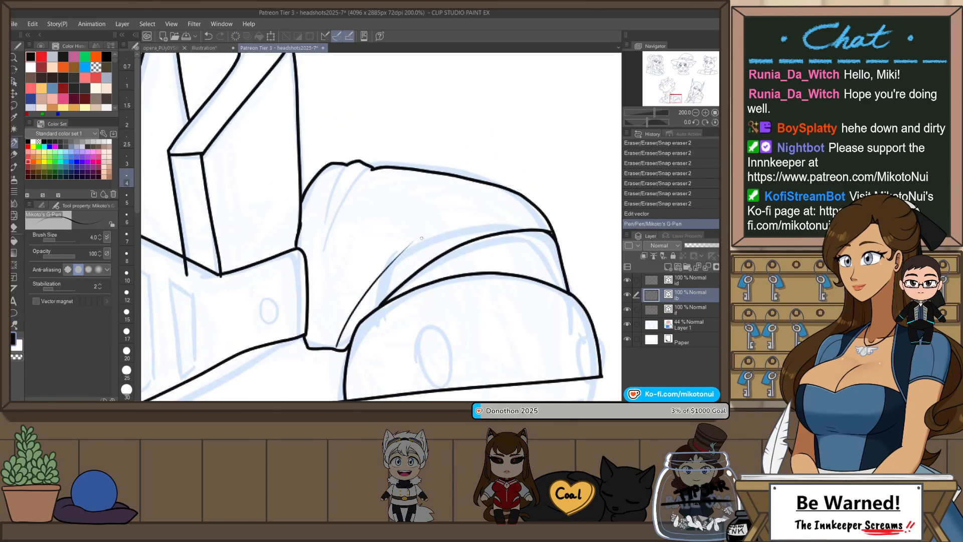
{"action": "key", "text": "ctrl+z"}
{"action": "left_click_drag", "start_coordinate": [334, 348], "coordinate": [416, 241]}
{"action": "left_click_drag", "start_coordinate": [522, 197], "coordinate": [451, 215]}
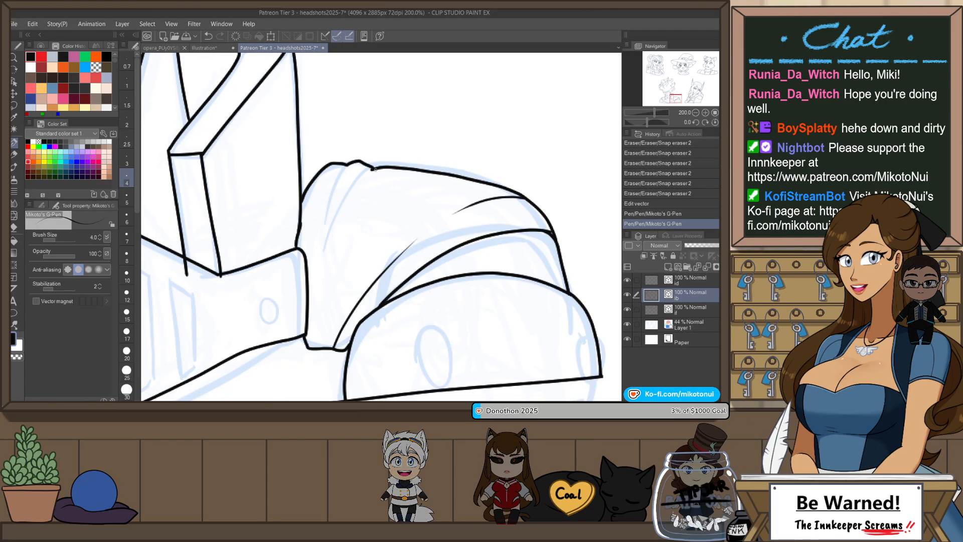
- Ink two tapered folds down from the top bumps of the right-hand sleeve and a short fold near its lower inner edge
{"action": "left_click_drag", "start_coordinate": [373, 169], "coordinate": [328, 241]}
{"action": "key", "text": "ctrl+z"}
{"action": "left_click_drag", "start_coordinate": [372, 169], "coordinate": [329, 242]}
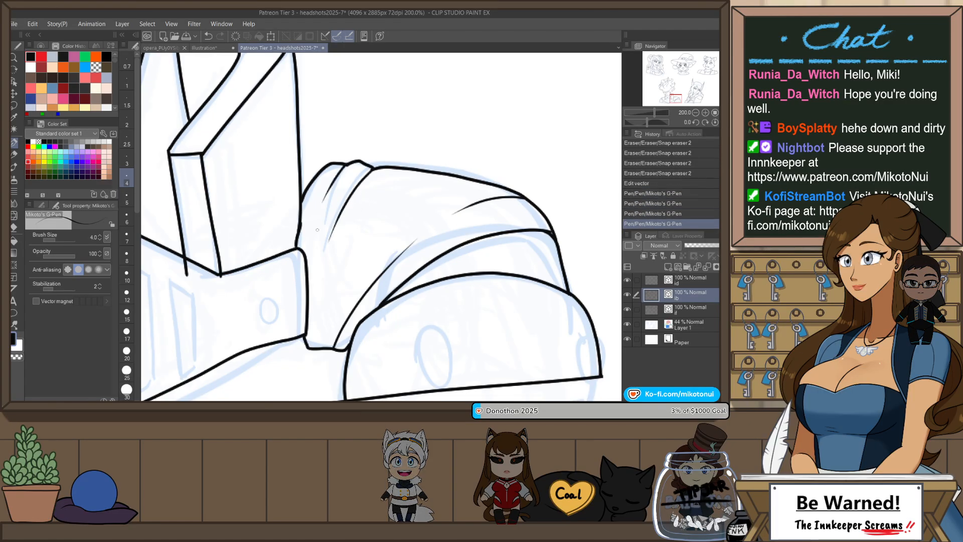
{"action": "key", "text": "ctrl+z"}
{"action": "left_click_drag", "start_coordinate": [345, 166], "coordinate": [320, 225]}
{"action": "key", "text": "ctrl+z"}
{"action": "left_click_drag", "start_coordinate": [346, 166], "coordinate": [318, 236]}
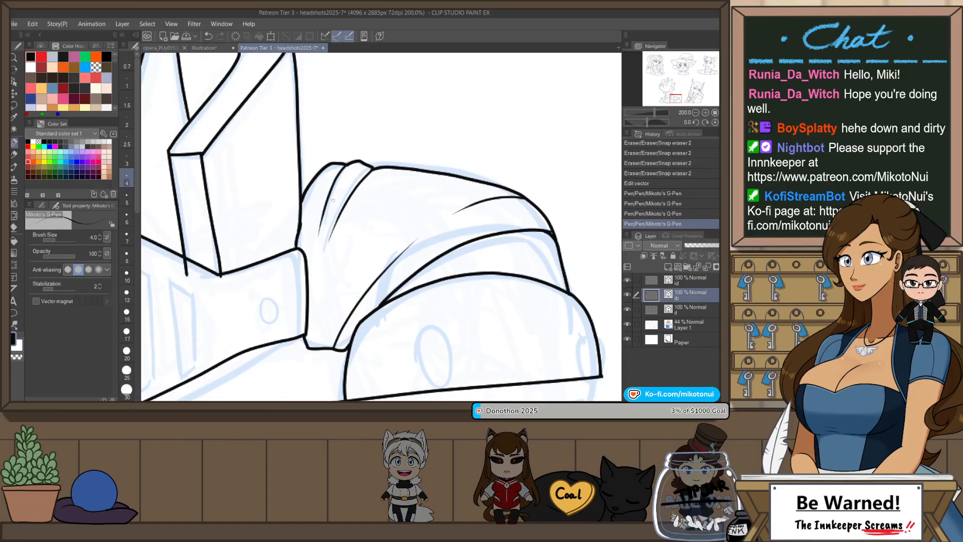
{"action": "left_click_drag", "start_coordinate": [315, 284], "coordinate": [319, 347]}
{"action": "key", "text": "ctrl+z"}
{"action": "left_click_drag", "start_coordinate": [315, 284], "coordinate": [319, 347]}
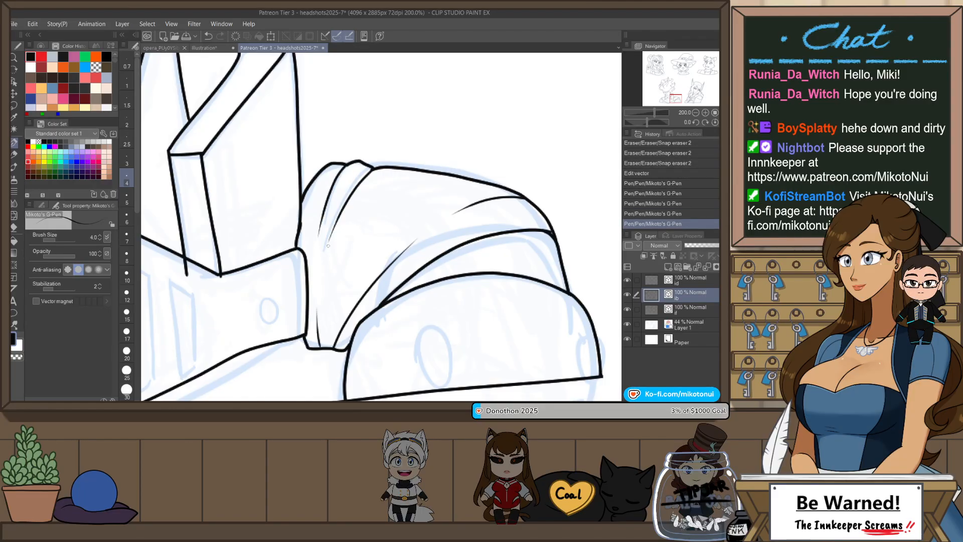
- Ink tapered fold lines running down the left-hand sleeve between the shoulder and the collar flap
{"action": "scroll", "coordinate": [353, 243], "scroll_direction": "down", "scroll_amount": 2}
{"action": "left_click_drag", "start_coordinate": [353, 275], "coordinate": [510, 287]}
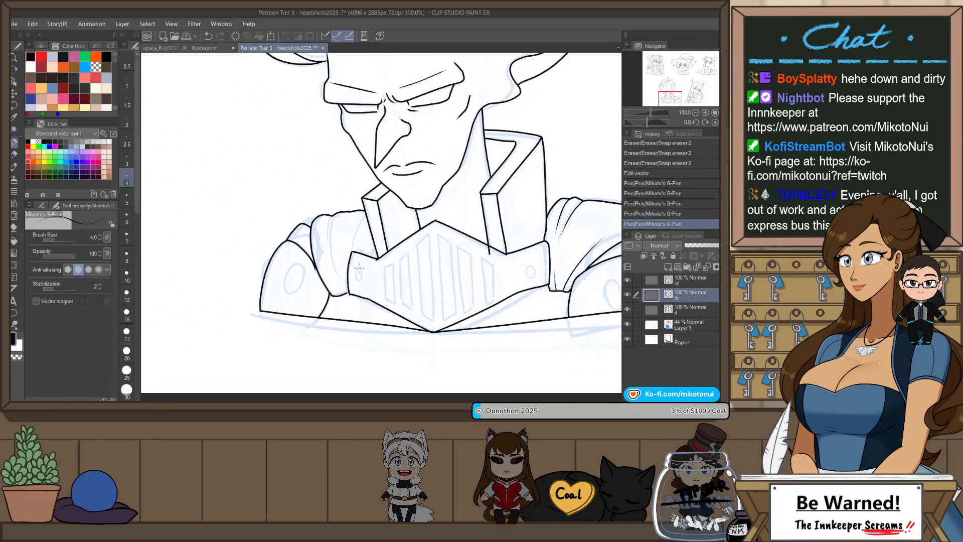
{"action": "scroll", "coordinate": [337, 215], "scroll_direction": "up", "scroll_amount": 2}
{"action": "left_click_drag", "start_coordinate": [337, 211], "coordinate": [329, 300]}
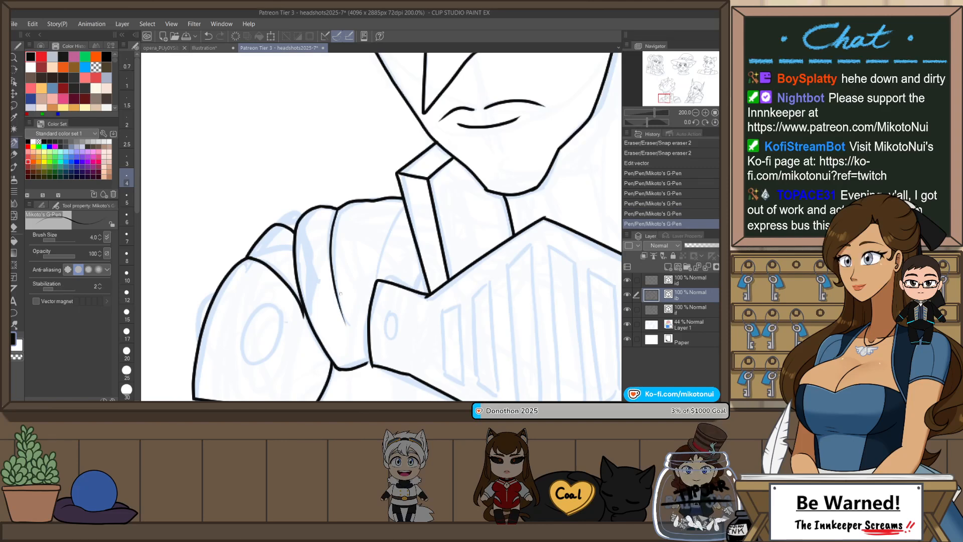
{"action": "key", "text": "ctrl+z"}
{"action": "left_click_drag", "start_coordinate": [337, 210], "coordinate": [343, 326]}
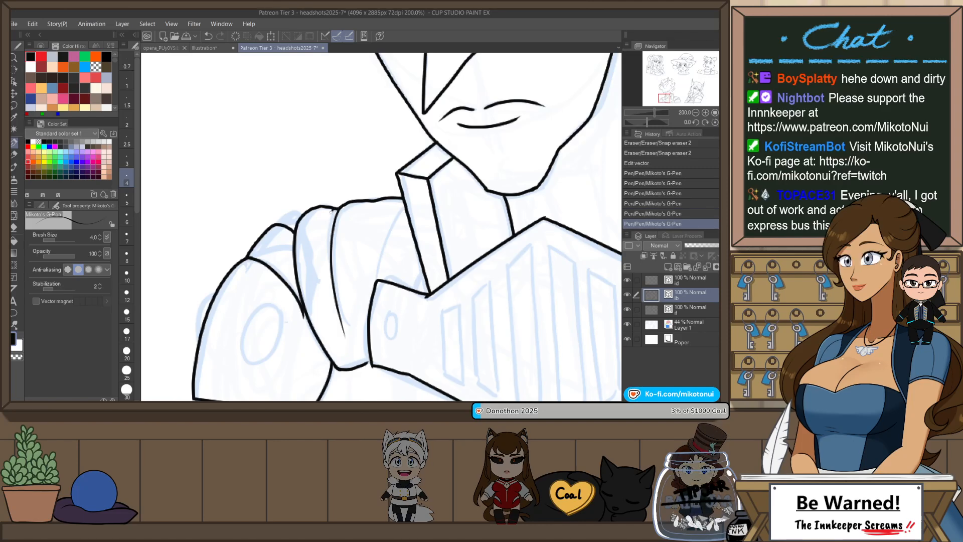
{"action": "key", "text": "ctrl+z"}
{"action": "mouse_move", "coordinate": [401, 208]}
{"action": "left_mouse_down"}
{"action": "mouse_move", "coordinate": [378, 278]}
{"action": "mouse_move", "coordinate": [378, 264]}
{"action": "left_mouse_up"}
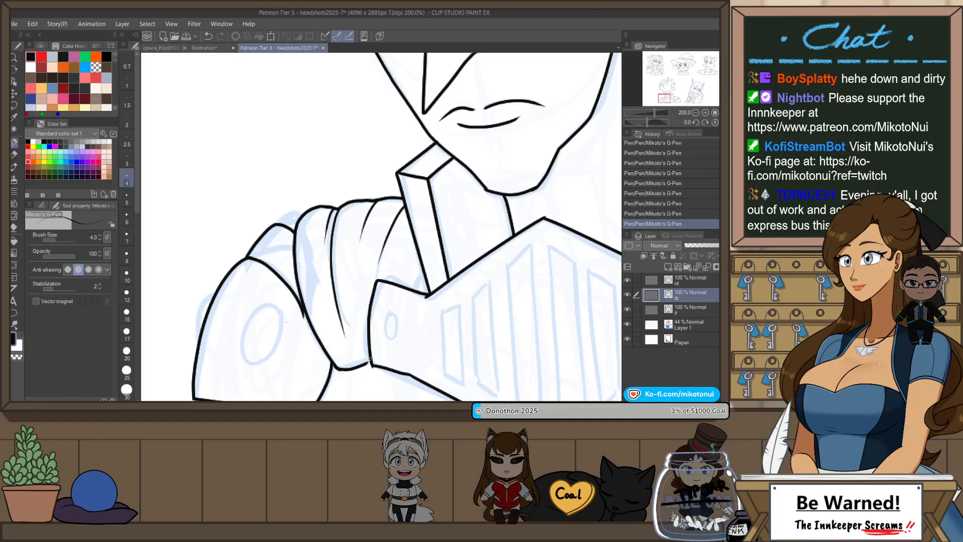
- Adjust the left-hand shoulder plate's upper curve and the sleeve's lower edge line so their ends meet the neighbouring contours
{"action": "left_click_drag", "start_coordinate": [339, 333], "coordinate": [428, 305]}
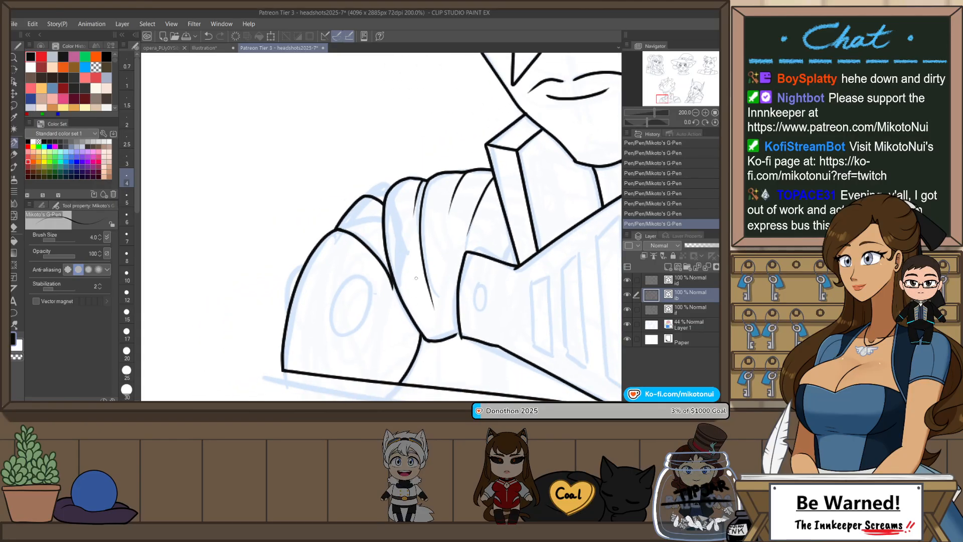
{"action": "key", "text": "o"}
{"action": "left_click", "coordinate": [384, 266]}
{"action": "left_click_drag", "start_coordinate": [408, 302], "coordinate": [410, 305]}
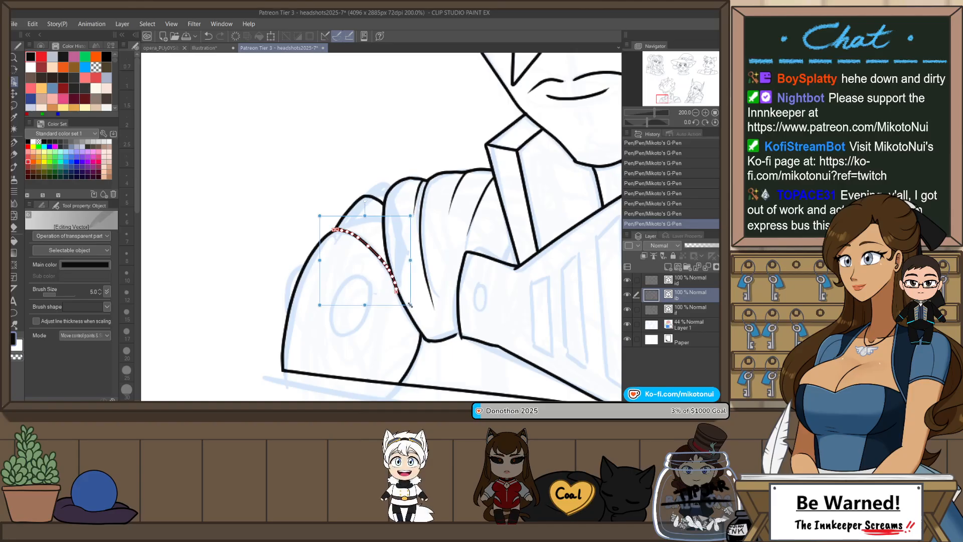
{"action": "key", "text": "e"}
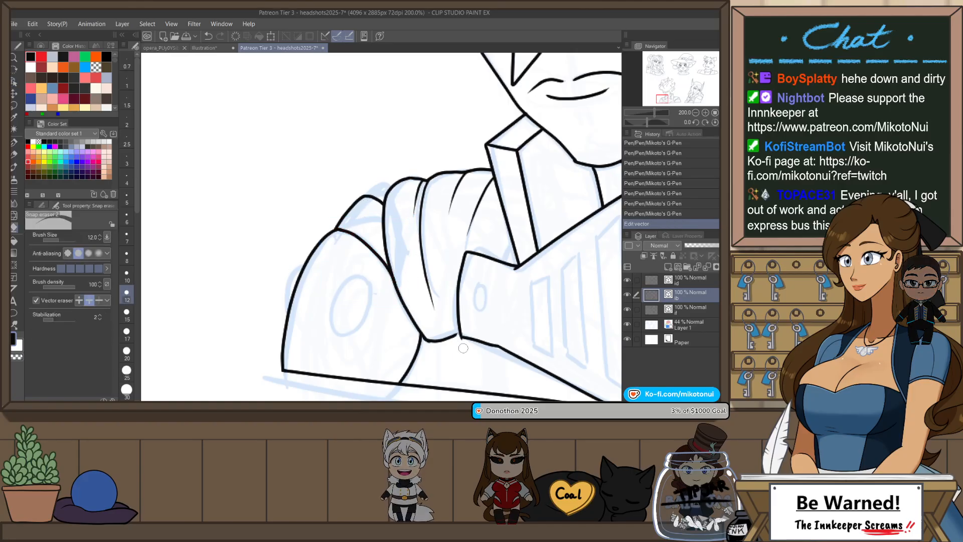
{"action": "key", "text": "o"}
{"action": "left_click", "coordinate": [458, 336]}
{"action": "left_click_drag", "start_coordinate": [470, 336], "coordinate": [474, 336]}
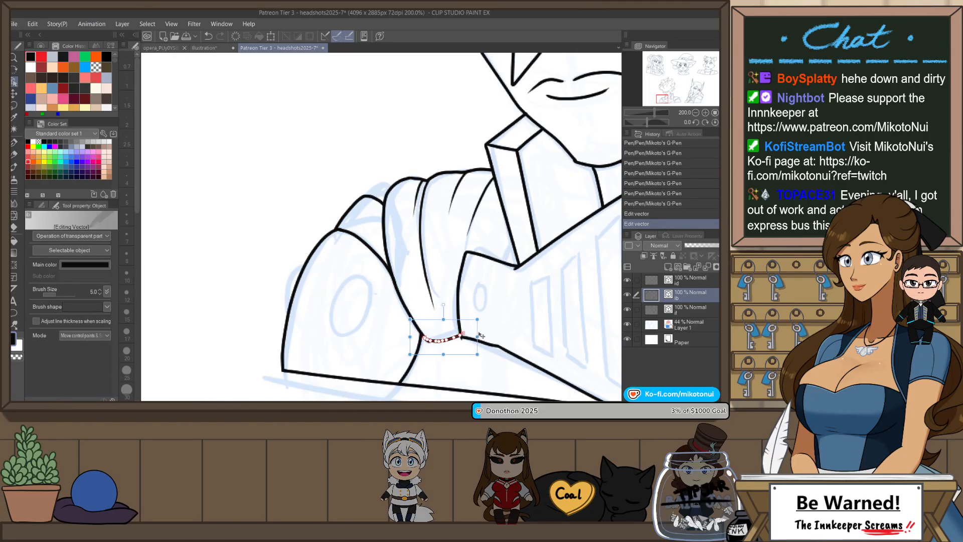
- Erase the line overshoots where the left-hand sleeve's lower edge meets the chest plate's corner, keeping the plate's side edge
{"action": "key", "text": "e"}
{"action": "left_click_drag", "start_coordinate": [454, 296], "coordinate": [469, 333]}
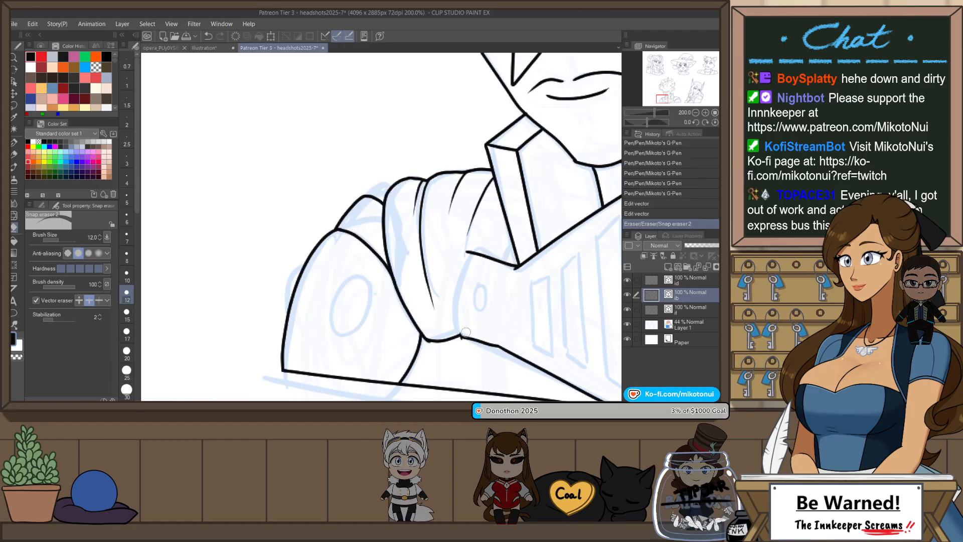
{"action": "key", "text": "ctrl+z"}
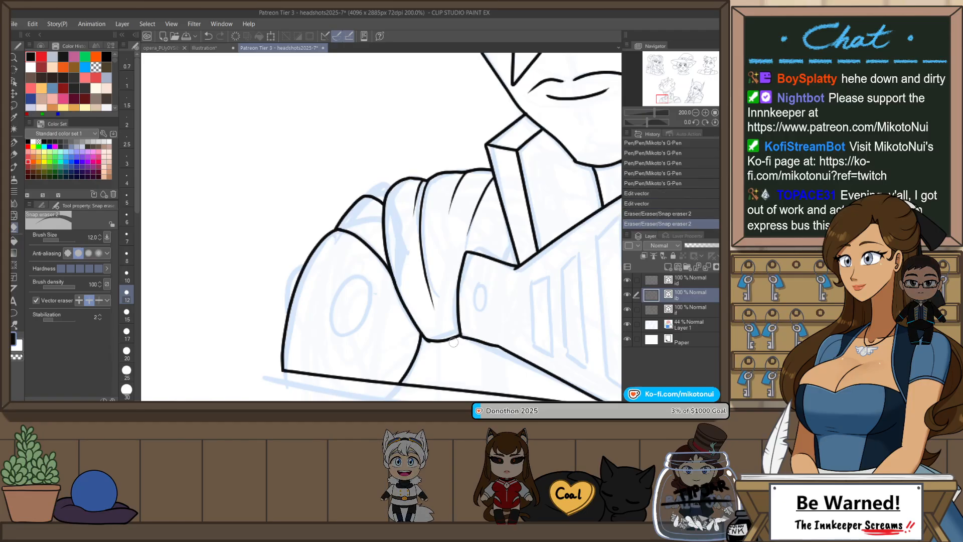
{"action": "left_click_drag", "start_coordinate": [460, 342], "coordinate": [434, 349]}
- Ink the small oval rivet near the chest plate's left-hand end with the size 4 pen
{"action": "mouse_move", "coordinate": [489, 315]}
{"action": "left_mouse_down"}
{"action": "mouse_move", "coordinate": [429, 301]}
{"action": "mouse_move", "coordinate": [415, 289]}
{"action": "mouse_move", "coordinate": [423, 272]}
{"action": "mouse_move", "coordinate": [412, 284]}
{"action": "mouse_move", "coordinate": [422, 274]}
{"action": "left_mouse_up"}
{"action": "key", "text": "p"}
{"action": "key", "text": "ctrl+z"}
{"action": "key", "text": "ctrl+z"}
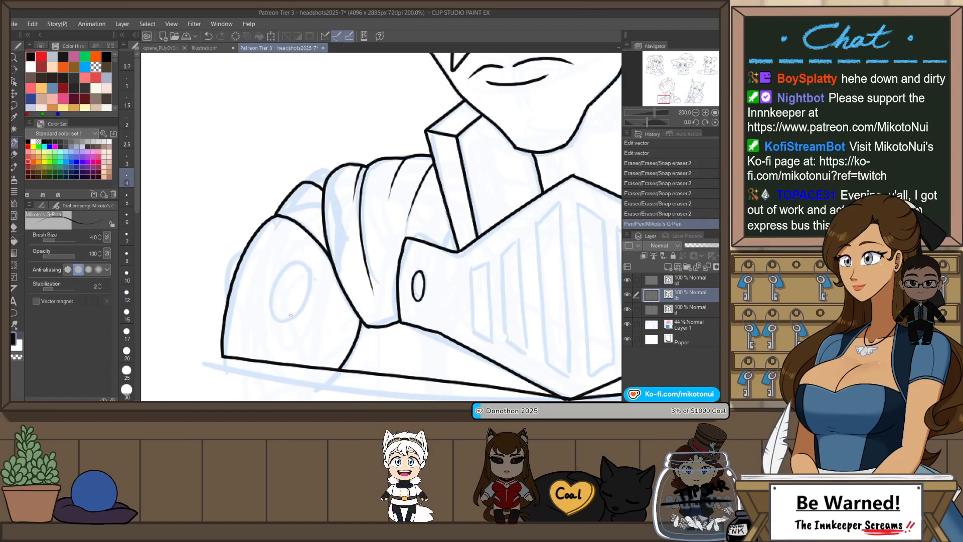
- Ink the large oval rivet on the face of the left-hand shoulder plate with pen size 5
{"action": "key", "text": "bracketright"}
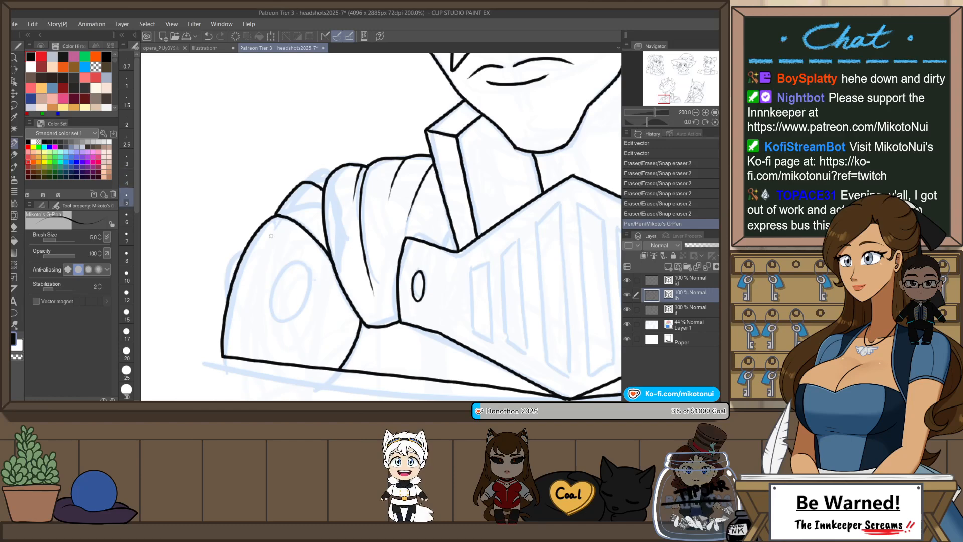
{"action": "mouse_move", "coordinate": [304, 270]}
{"action": "left_mouse_down"}
{"action": "mouse_move", "coordinate": [290, 267]}
{"action": "mouse_move", "coordinate": [271, 314]}
{"action": "left_mouse_up"}
{"action": "key", "text": "ctrl+z"}
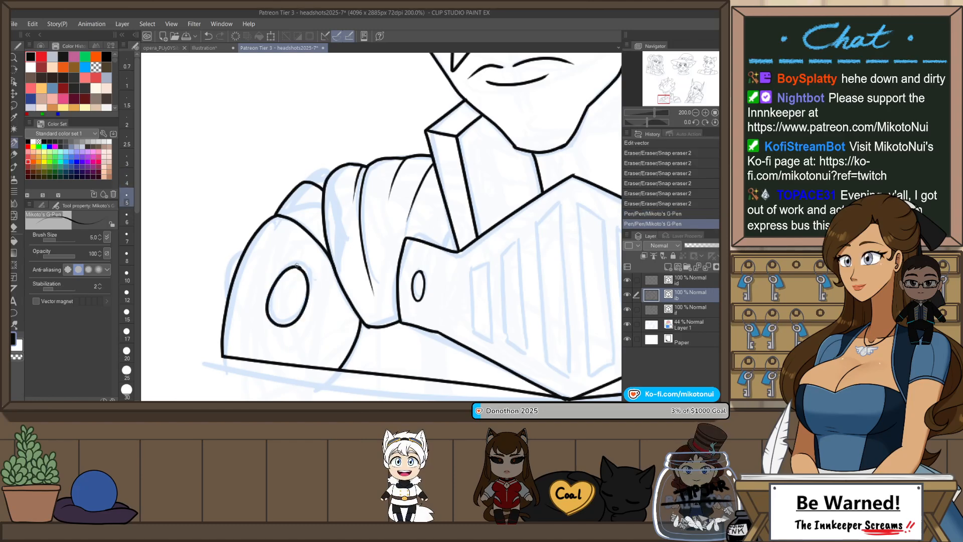
{"action": "mouse_move", "coordinate": [304, 270]}
{"action": "left_mouse_down"}
{"action": "mouse_move", "coordinate": [272, 317]}
{"action": "mouse_move", "coordinate": [304, 268]}
{"action": "left_mouse_up"}
- Ink the rivet bulging from the left-hand shoulder plate's outer edge and erase its line ends inside the plate
{"action": "key", "text": "ctrl+z"}
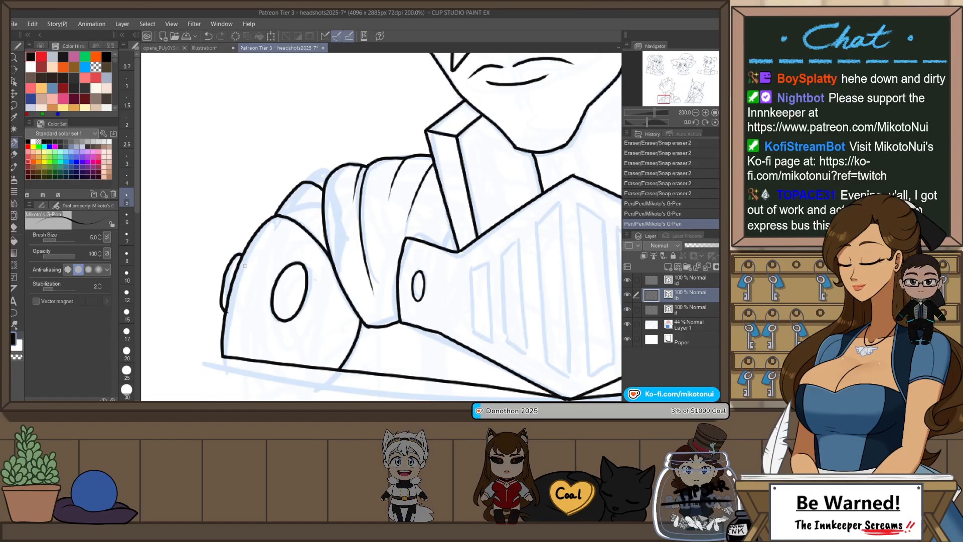
{"action": "key", "text": "ctrl+z"}
{"action": "left_click_drag", "start_coordinate": [244, 254], "coordinate": [231, 316]}
{"action": "key", "text": "e"}
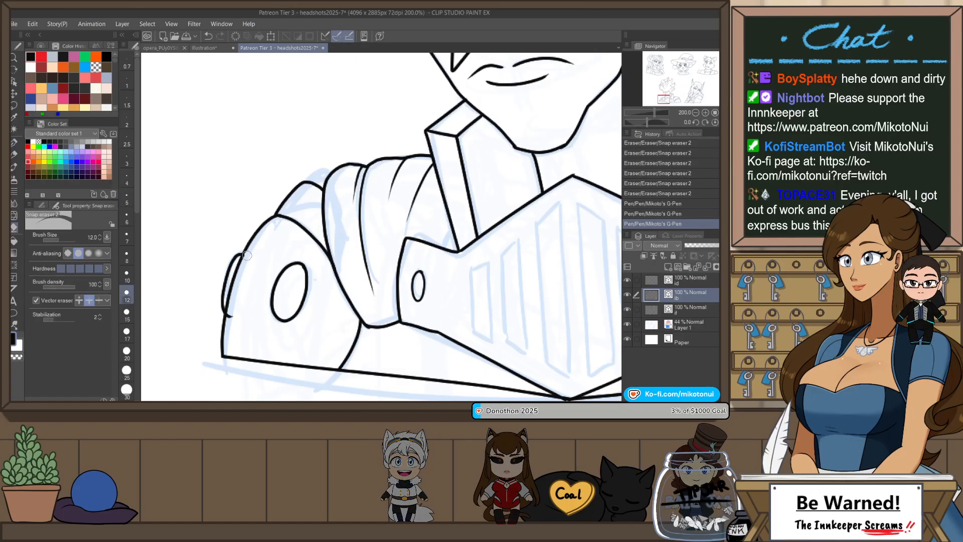
{"action": "left_click_drag", "start_coordinate": [247, 256], "coordinate": [248, 262]}
{"action": "left_click_drag", "start_coordinate": [230, 312], "coordinate": [234, 334]}
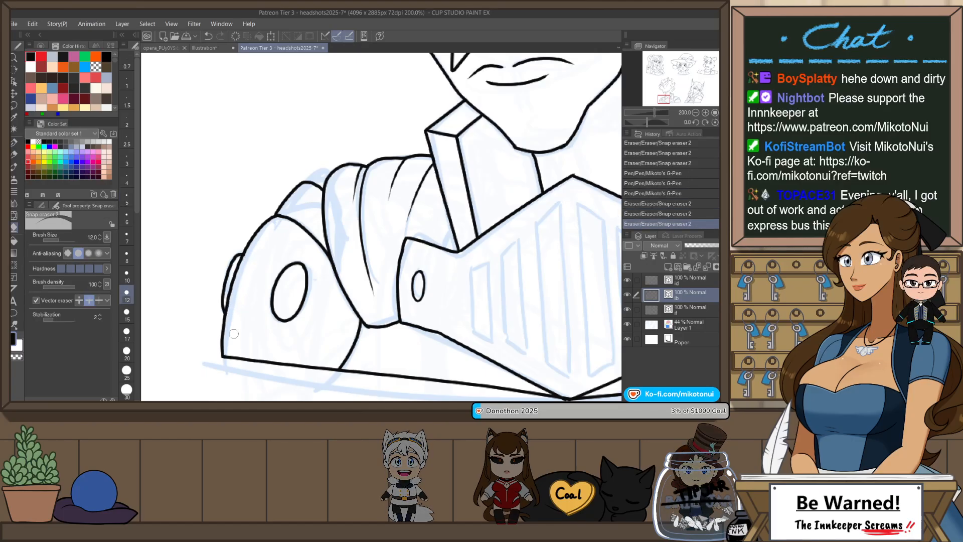
- Trim the overshoot at the chest plate's upper peak and reshape the vector line under the chin into a smooth curve
{"action": "mouse_move", "coordinate": [586, 272]}
{"action": "left_mouse_down"}
{"action": "mouse_move", "coordinate": [438, 237]}
{"action": "mouse_move", "coordinate": [406, 306]}
{"action": "mouse_move", "coordinate": [411, 361]}
{"action": "left_mouse_up"}
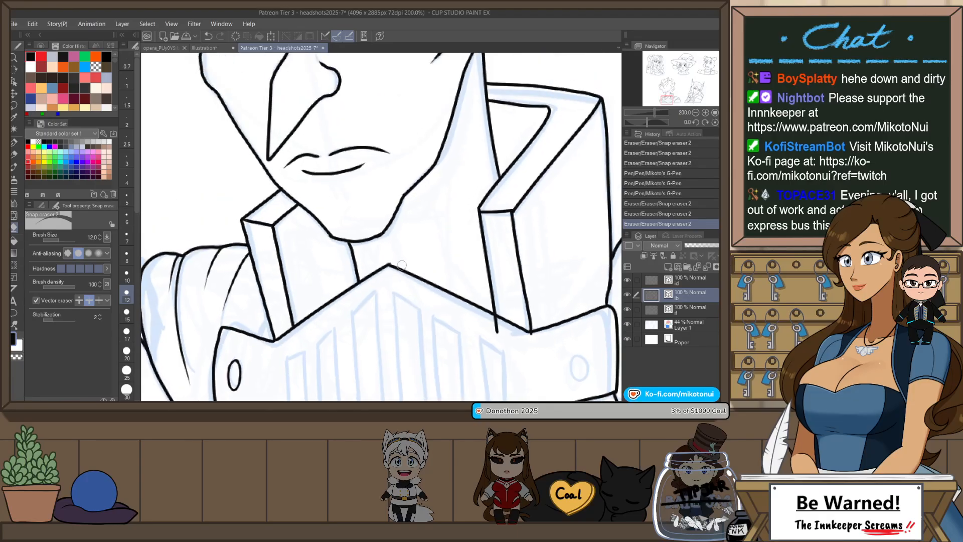
{"action": "left_click_drag", "start_coordinate": [387, 259], "coordinate": [396, 261]}
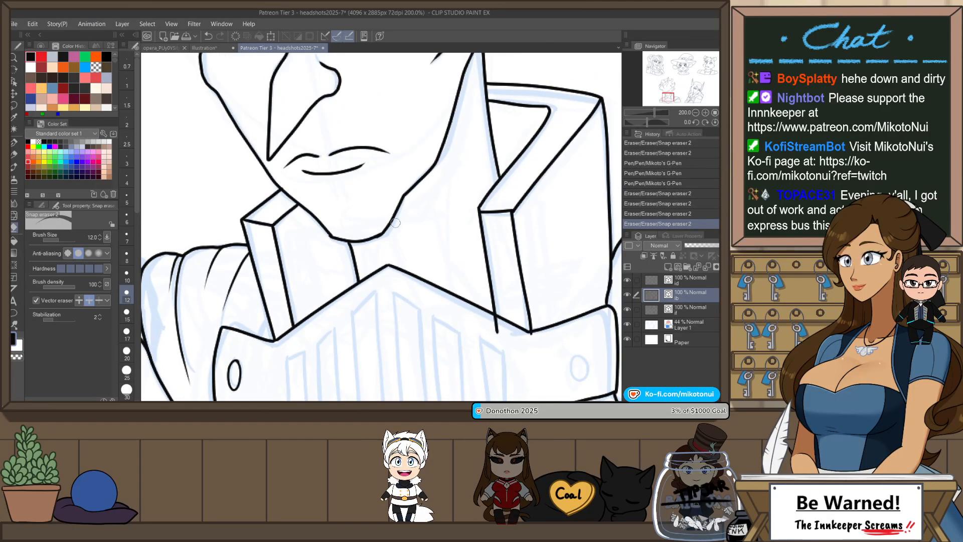
{"action": "key", "text": "o"}
{"action": "left_click", "coordinate": [339, 240]}
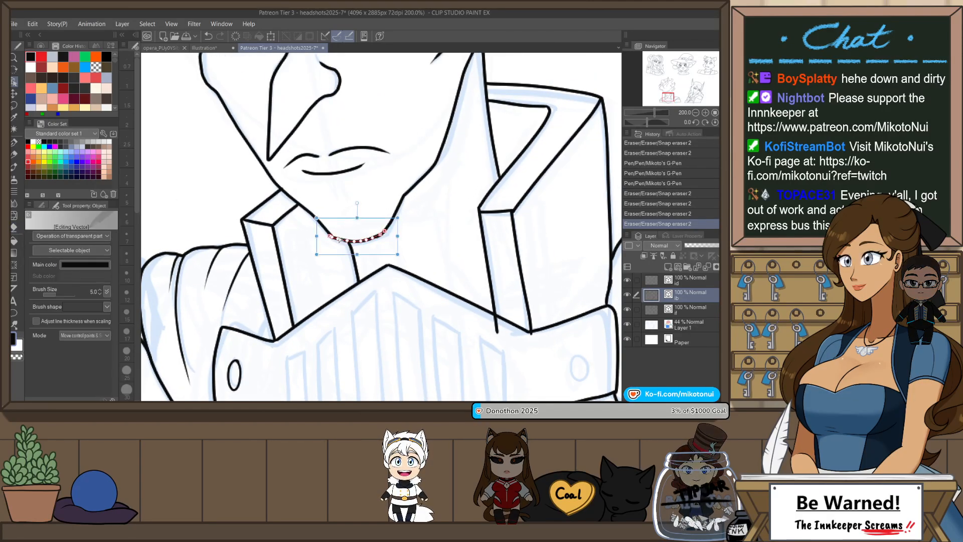
{"action": "left_click", "coordinate": [432, 223]}
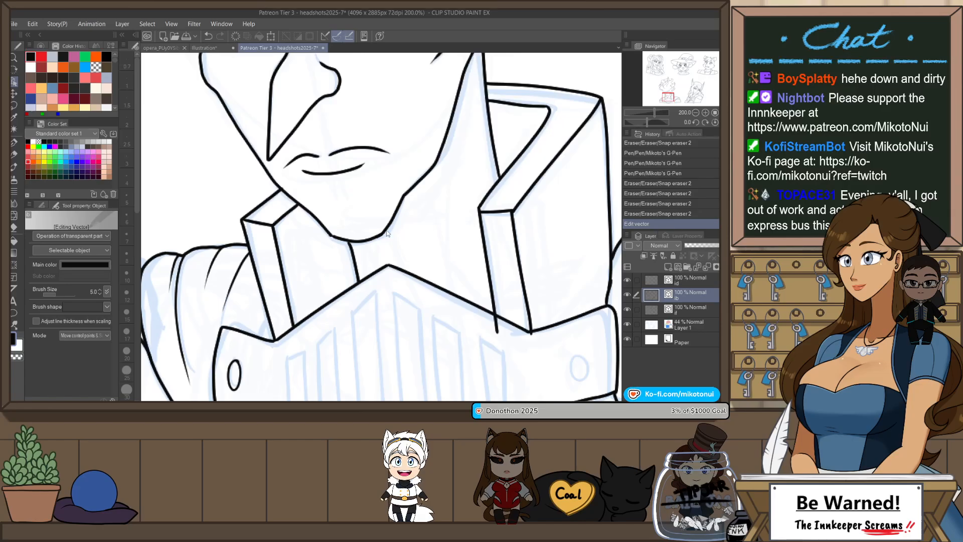
{"action": "left_click", "coordinate": [344, 237]}
{"action": "left_click_drag", "start_coordinate": [335, 238], "coordinate": [342, 239]}
{"action": "left_click", "coordinate": [379, 216]}
- Erase the right-hand collar flap's line overshoots along the chest plate's upper edge
{"action": "scroll", "coordinate": [379, 216], "scroll_direction": "down", "scroll_amount": 4}
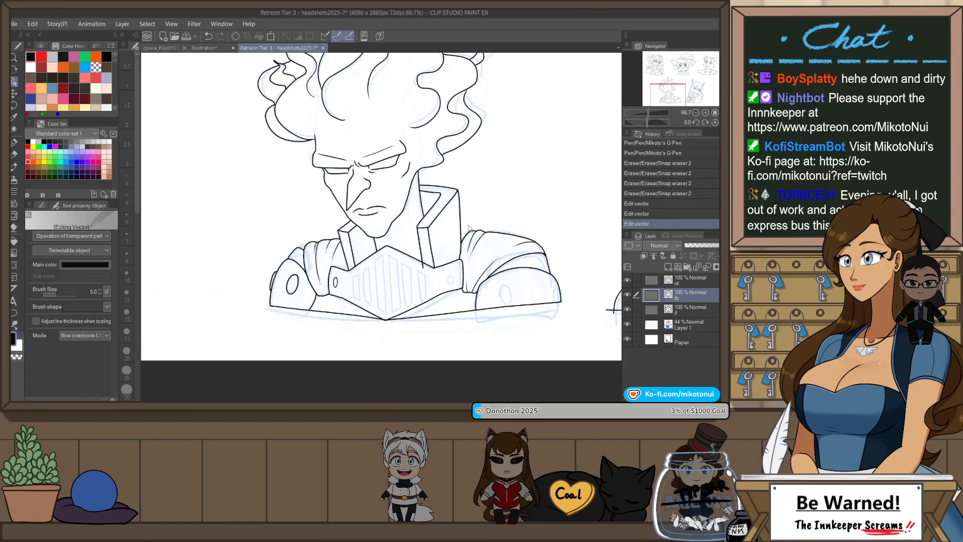
{"action": "mouse_move", "coordinate": [467, 229]}
{"action": "left_mouse_down"}
{"action": "mouse_move", "coordinate": [446, 297]}
{"action": "mouse_move", "coordinate": [442, 267]}
{"action": "mouse_move", "coordinate": [401, 261]}
{"action": "left_mouse_up"}
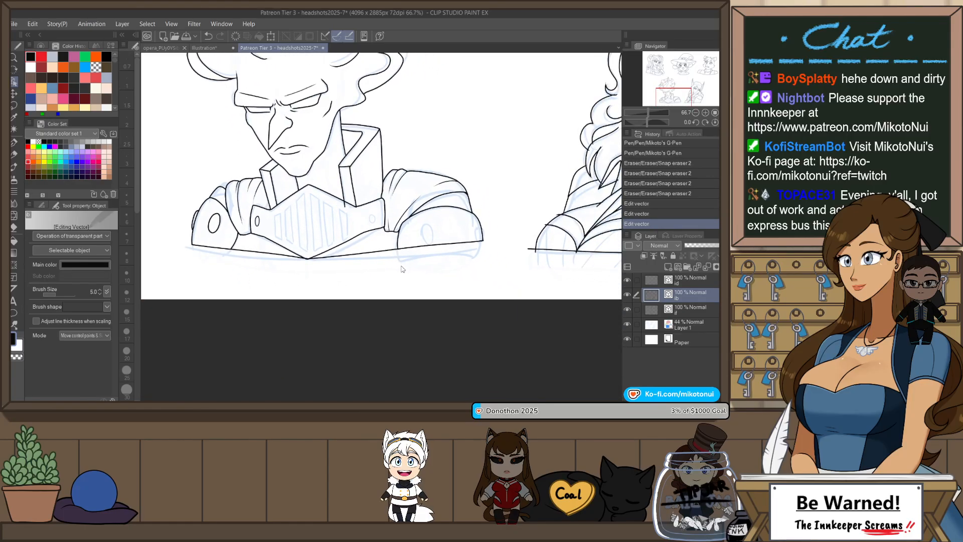
{"action": "scroll", "coordinate": [391, 225], "scroll_direction": "up", "scroll_amount": 3}
{"action": "key", "text": "e"}
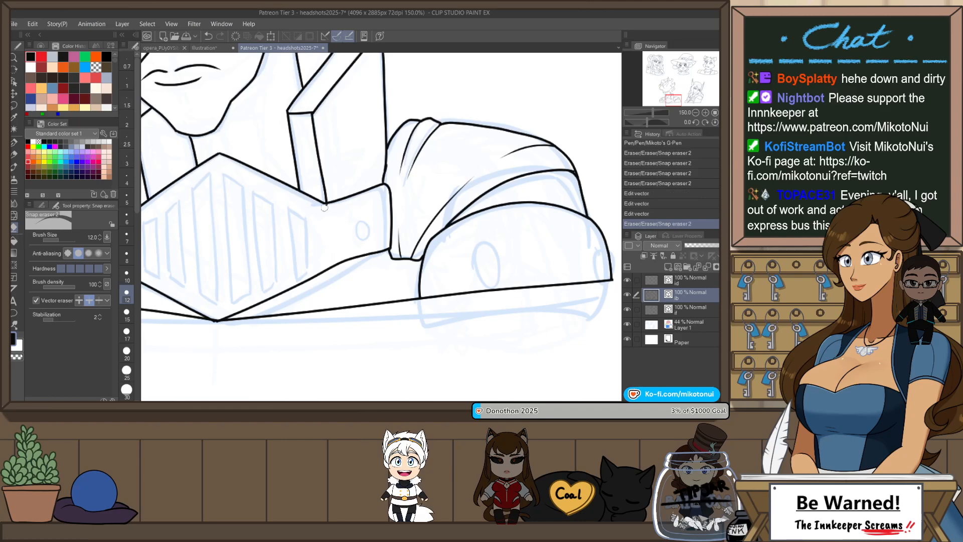
{"action": "left_click", "coordinate": [390, 165]}
{"action": "key", "text": "ctrl+z"}
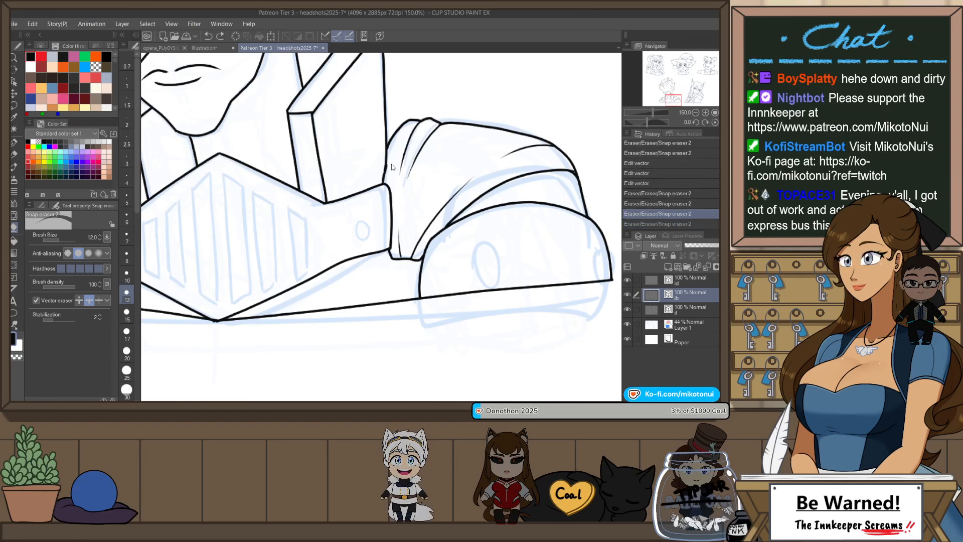
{"action": "mouse_move", "coordinate": [390, 164]}
{"action": "left_mouse_down"}
{"action": "mouse_move", "coordinate": [376, 230]}
{"action": "mouse_move", "coordinate": [371, 213]}
{"action": "left_mouse_up"}
{"action": "key", "text": "p"}
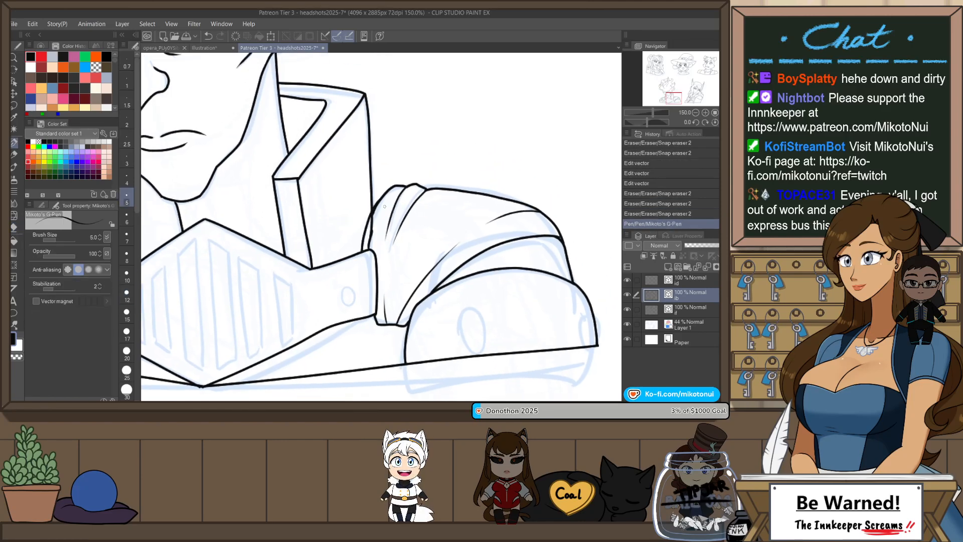
{"action": "key", "text": "ctrl+z"}
{"action": "left_click_drag", "start_coordinate": [368, 249], "coordinate": [372, 214]}
{"action": "key", "text": "p"}
{"action": "key", "text": "ctrl+z"}
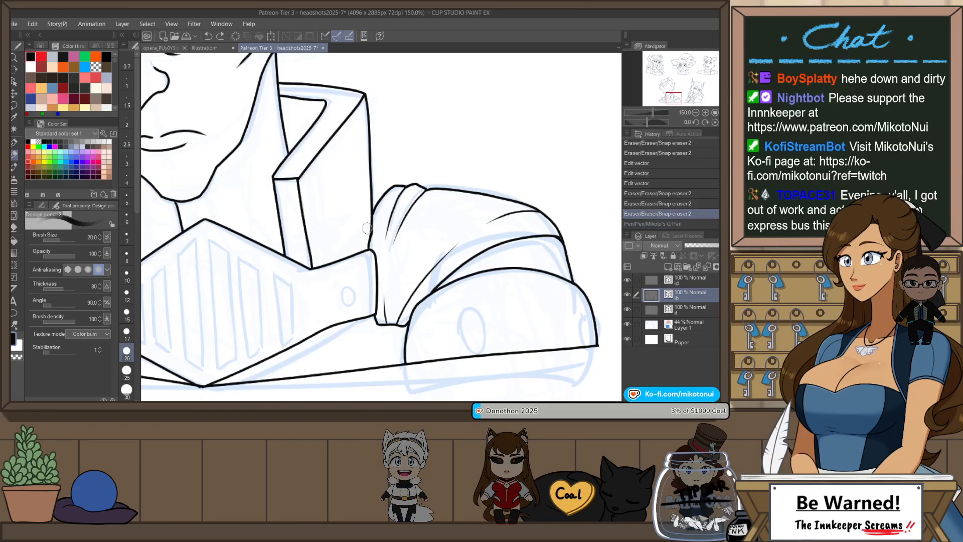
{"action": "key", "text": "p"}
{"action": "left_click_drag", "start_coordinate": [366, 249], "coordinate": [383, 196]}
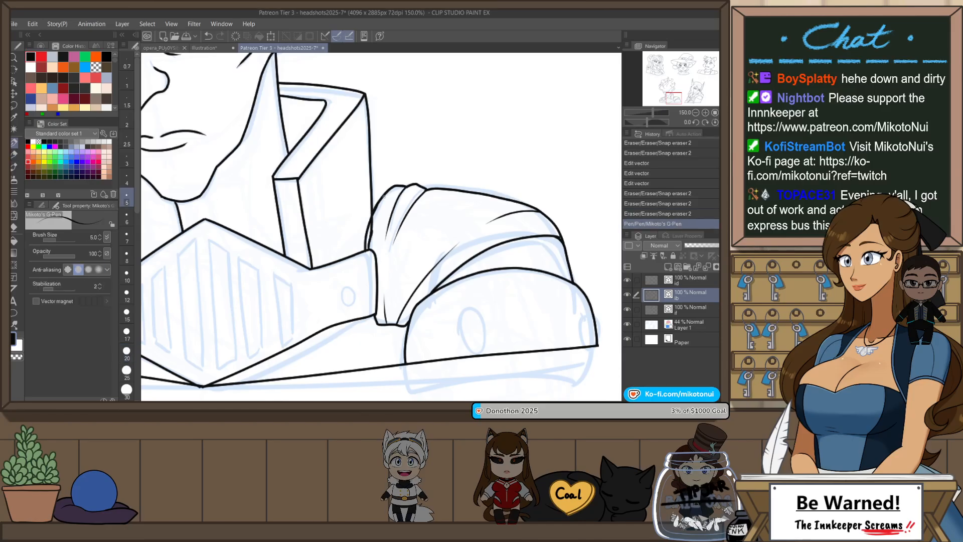
{"action": "key", "text": "e"}
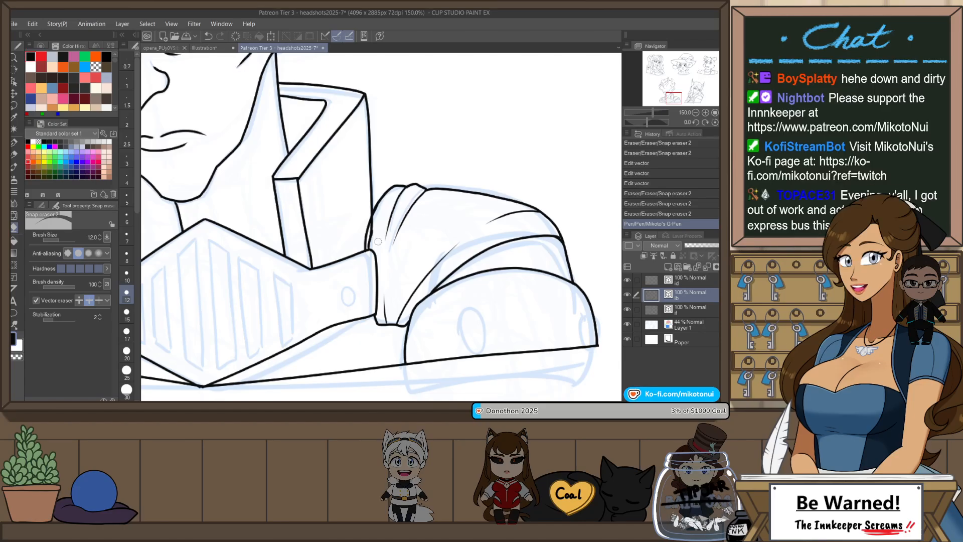
{"action": "scroll", "coordinate": [378, 242], "scroll_direction": "up", "scroll_amount": 2}
{"action": "key", "text": "ctrl+z"}
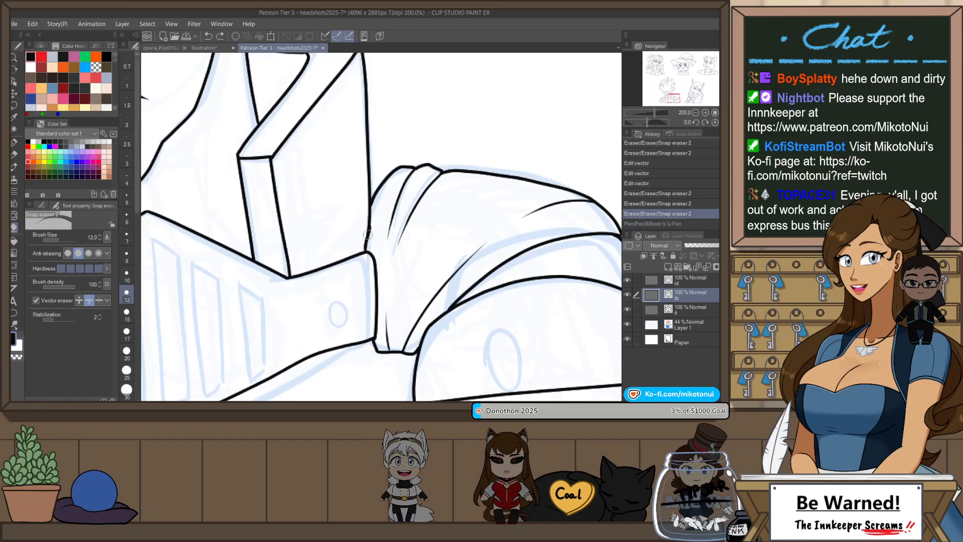
- Ink the right-hand sleeve's inner contour from the chest plate up to the collar's rear edge and erase the overshooting ends
{"action": "scroll", "coordinate": [366, 247], "scroll_direction": "up", "scroll_amount": 2}
{"action": "key", "text": "p"}
{"action": "mouse_move", "coordinate": [357, 273]}
{"action": "left_mouse_down"}
{"action": "mouse_move", "coordinate": [379, 153]}
{"action": "mouse_move", "coordinate": [374, 216]}
{"action": "left_mouse_up"}
{"action": "key", "text": "e"}
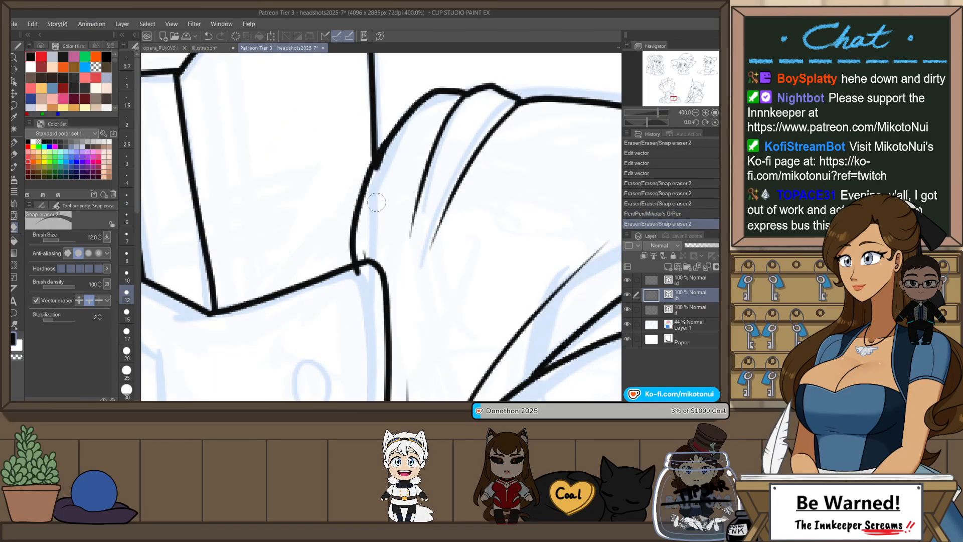
{"action": "left_click", "coordinate": [398, 153]}
{"action": "left_click", "coordinate": [387, 173]}
{"action": "left_click", "coordinate": [367, 245]}
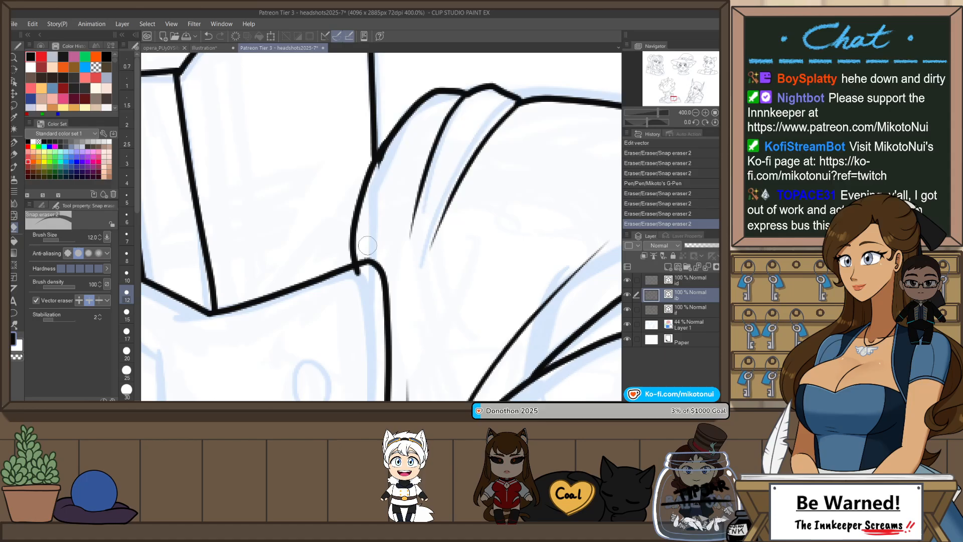
{"action": "left_click", "coordinate": [356, 283]}
- Adjust the control points of the right-hand sleeve's inner contour so it curves smoothly past the collar's rear edge
{"action": "key", "text": "o"}
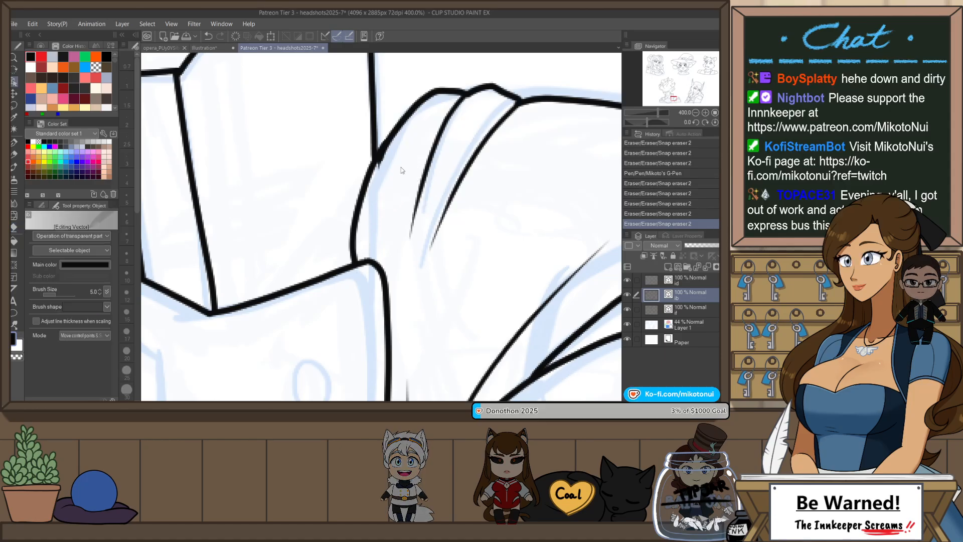
{"action": "left_click", "coordinate": [389, 160]}
{"action": "left_click_drag", "start_coordinate": [369, 176], "coordinate": [369, 181]}
{"action": "left_click_drag", "start_coordinate": [385, 149], "coordinate": [354, 222]}
{"action": "left_click_drag", "start_coordinate": [367, 177], "coordinate": [365, 183]}
{"action": "left_click", "coordinate": [405, 188]}
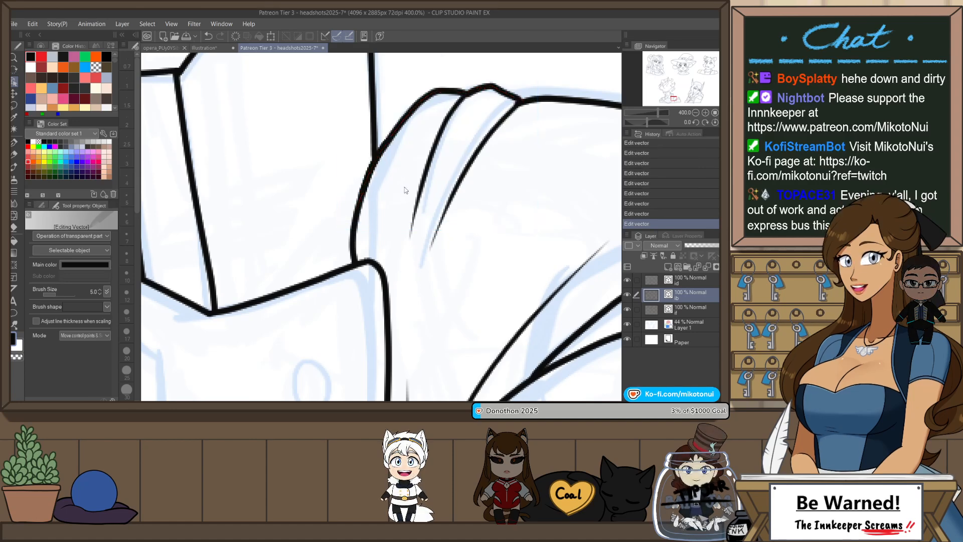
- Ink the curved fold line above the right-hand shoulder plate, from the plate's inner edge up to the sleeve's outer contour
{"action": "scroll", "coordinate": [405, 190], "scroll_direction": "down", "scroll_amount": 5}
{"action": "left_click_drag", "start_coordinate": [465, 206], "coordinate": [460, 223]}
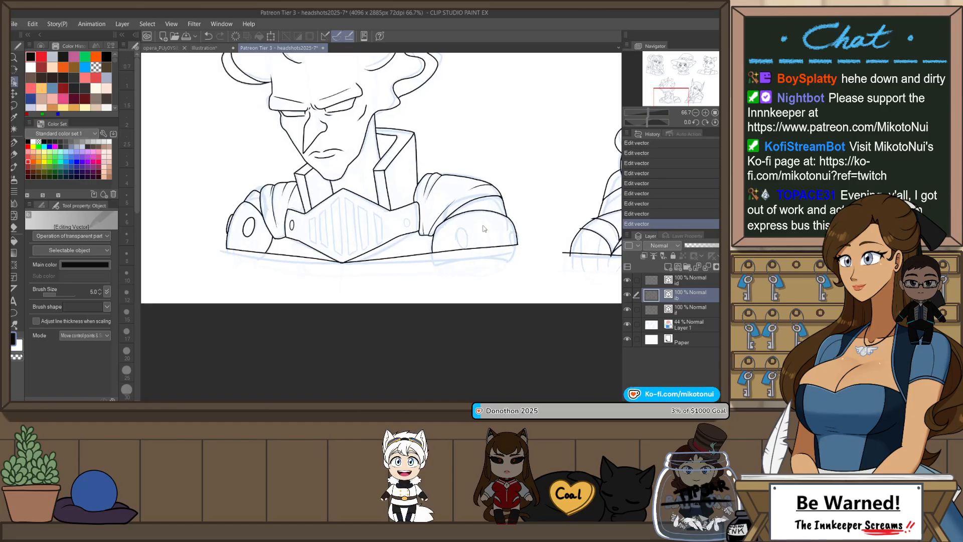
{"action": "scroll", "coordinate": [490, 238], "scroll_direction": "up", "scroll_amount": 4}
{"action": "key", "text": "p"}
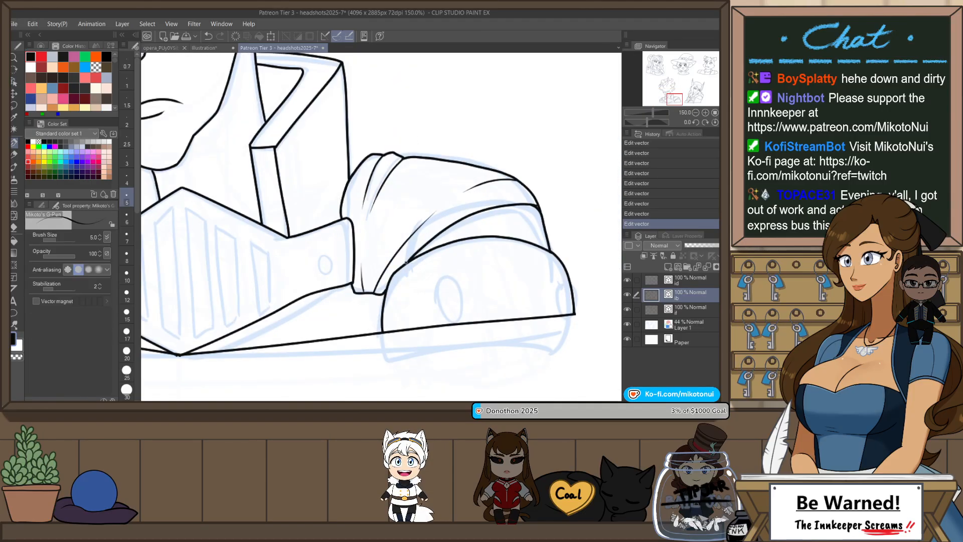
{"action": "left_click_drag", "start_coordinate": [534, 263], "coordinate": [531, 196]}
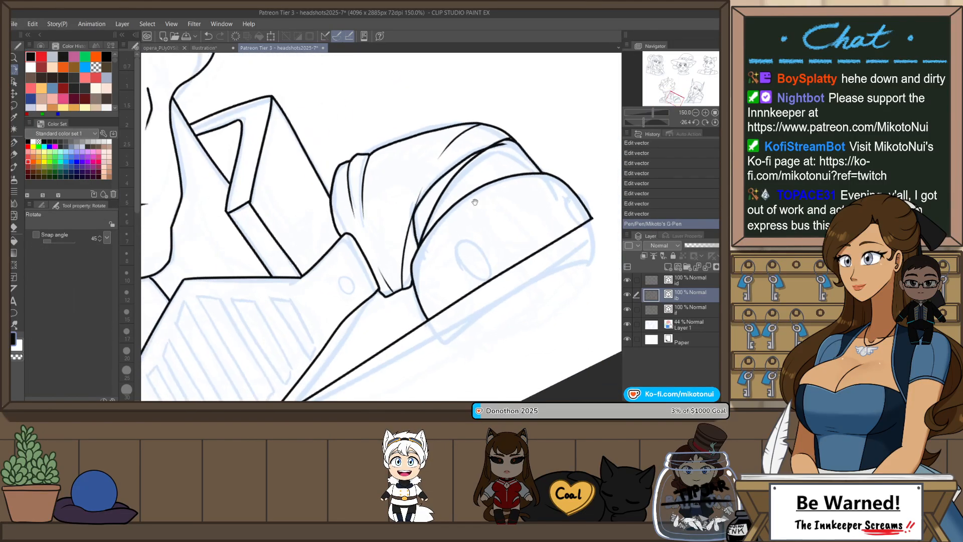
{"action": "left_click_drag", "start_coordinate": [453, 221], "coordinate": [436, 277]}
{"action": "key", "text": "ctrl+z"}
{"action": "scroll", "coordinate": [401, 283], "scroll_direction": "up", "scroll_amount": 1}
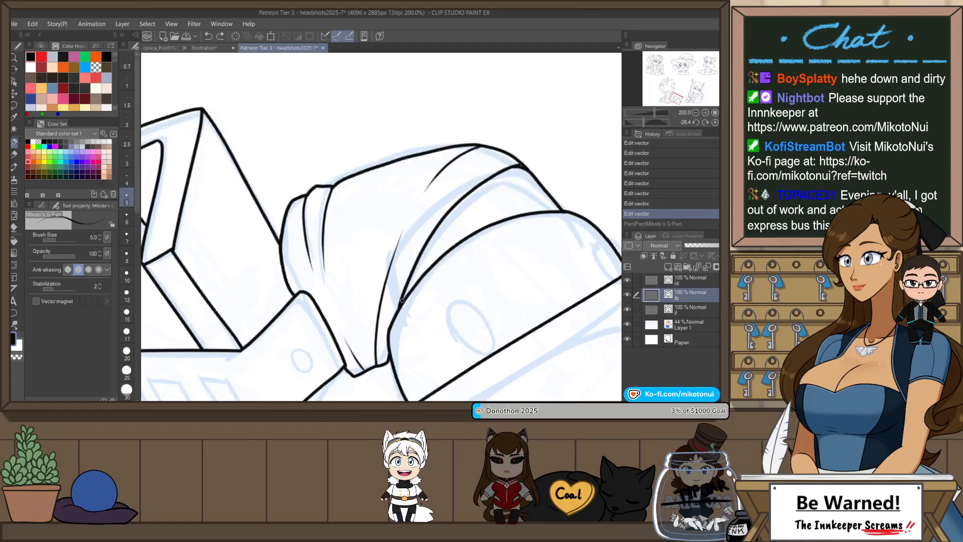
{"action": "left_click_drag", "start_coordinate": [394, 316], "coordinate": [392, 289]}
{"action": "left_click_drag", "start_coordinate": [448, 197], "coordinate": [518, 165]}
{"action": "key", "text": "ctrl+z"}
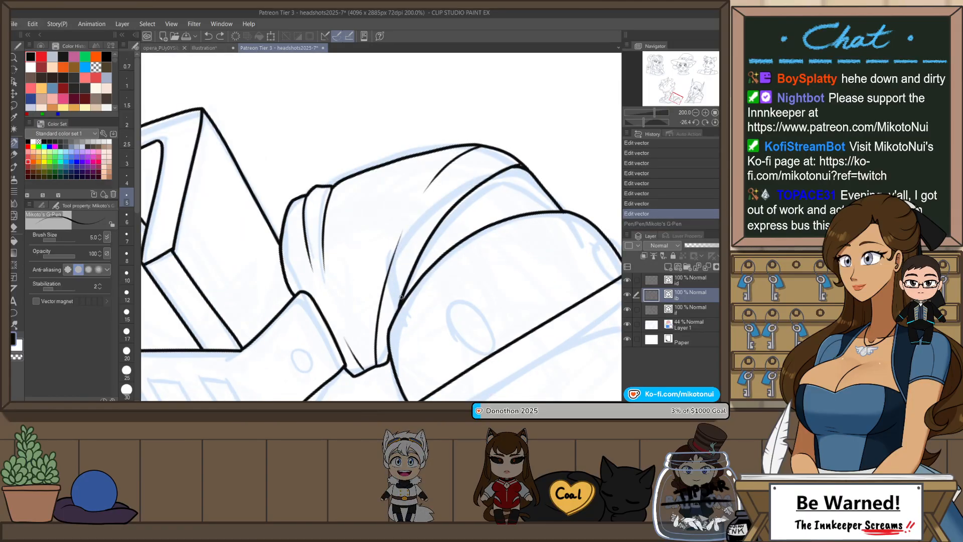
{"action": "left_click_drag", "start_coordinate": [454, 194], "coordinate": [524, 166]}
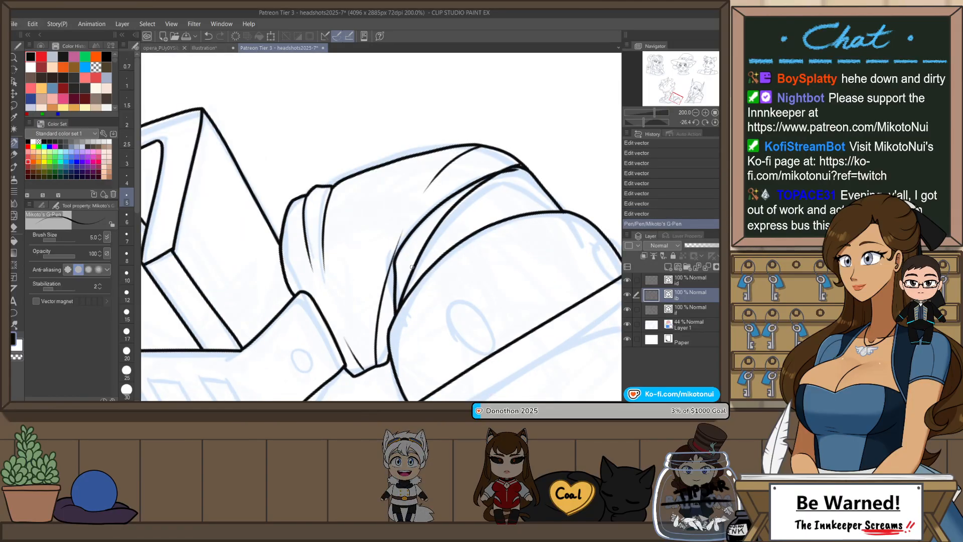
- Redraw the curved fold line above the right-hand shoulder plate, from the plate's inner edge up to the sleeve's outer contour
{"action": "key", "text": "ctrl+z"}
{"action": "left_click_drag", "start_coordinate": [394, 315], "coordinate": [390, 259]}
{"action": "mouse_move", "coordinate": [493, 174]}
{"action": "left_mouse_down"}
{"action": "mouse_move", "coordinate": [532, 175]}
{"action": "mouse_move", "coordinate": [502, 193]}
{"action": "mouse_move", "coordinate": [396, 311]}
{"action": "mouse_move", "coordinate": [388, 266]}
{"action": "mouse_move", "coordinate": [404, 232]}
{"action": "mouse_move", "coordinate": [485, 174]}
{"action": "mouse_move", "coordinate": [516, 168]}
{"action": "left_mouse_up"}
{"action": "key", "text": "ctrl+z"}
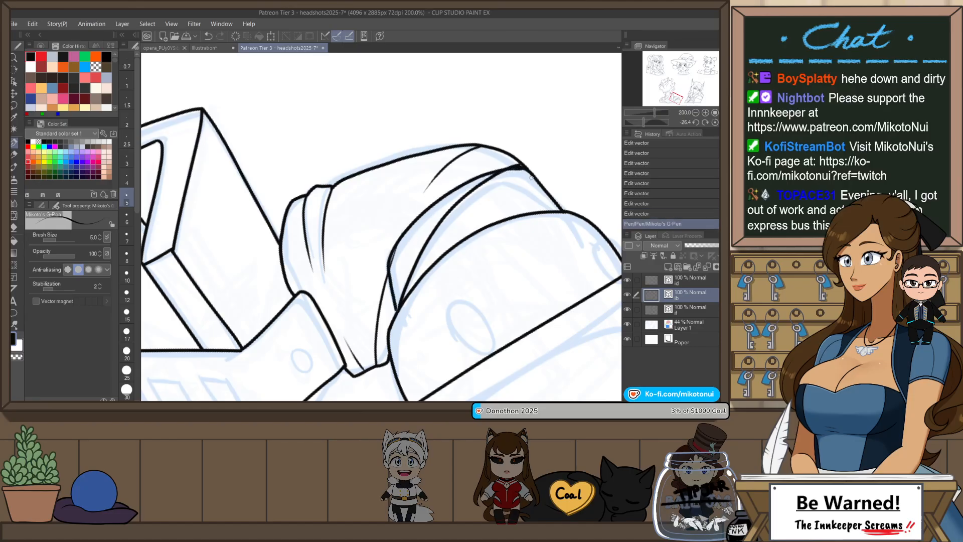
- Adjust the fold line's upper end to meet the sleeve's outer contour and erase the overlapping lines around it
{"action": "key", "text": "o"}
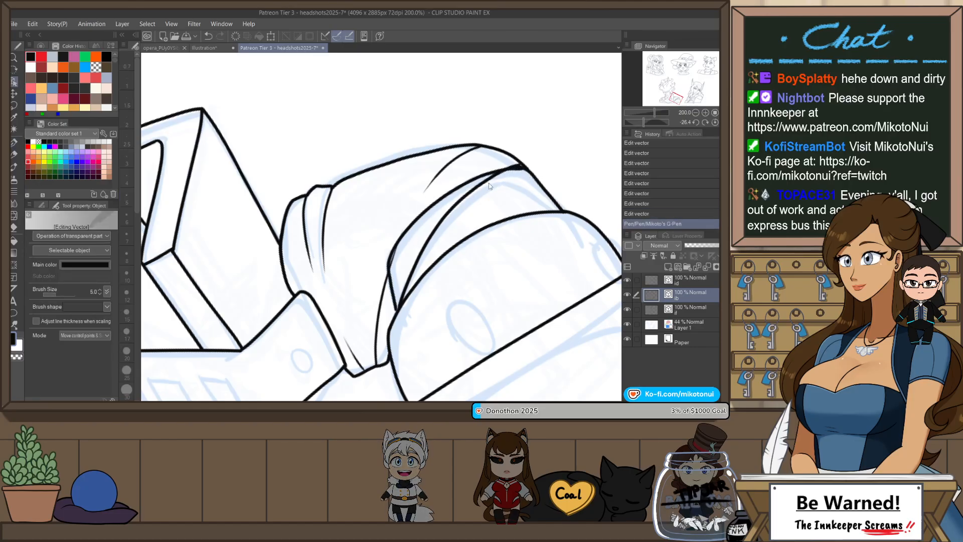
{"action": "left_click", "coordinate": [526, 166]}
{"action": "left_click_drag", "start_coordinate": [550, 187], "coordinate": [551, 186]}
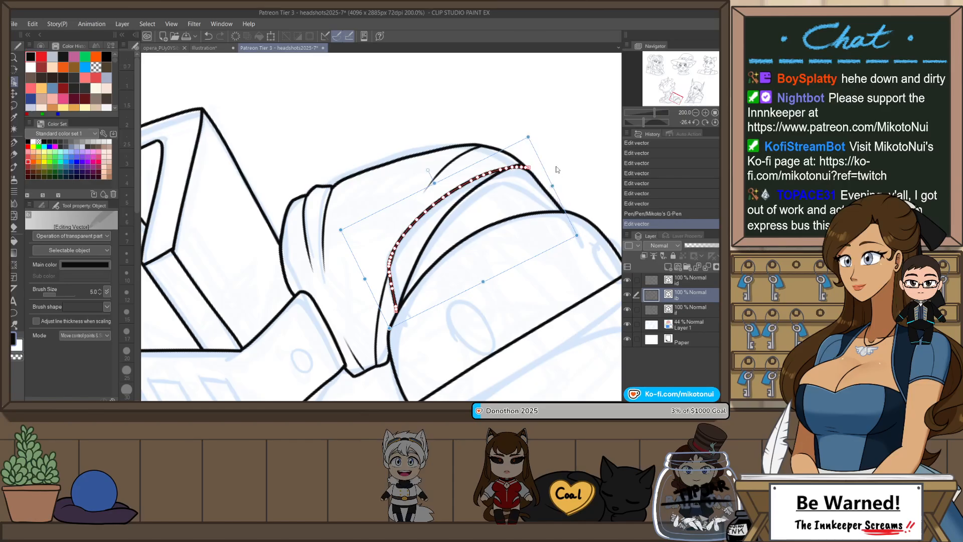
{"action": "key", "text": "e"}
{"action": "left_click", "coordinate": [460, 198]}
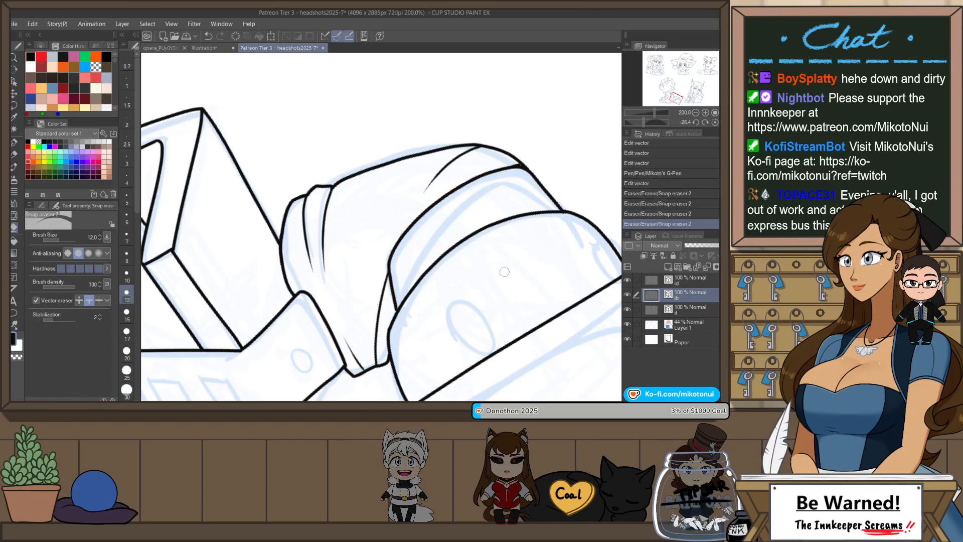
- Ink the oval rivet on the front of the right-hand shoulder plate over the sketch
{"action": "scroll", "coordinate": [531, 270], "scroll_direction": "down", "scroll_amount": 3}
{"action": "key", "text": "ctrl+at"}
{"action": "left_click_drag", "start_coordinate": [498, 370], "coordinate": [509, 260]}
{"action": "scroll", "coordinate": [464, 224], "scroll_direction": "up", "scroll_amount": 2}
{"action": "key", "text": "p"}
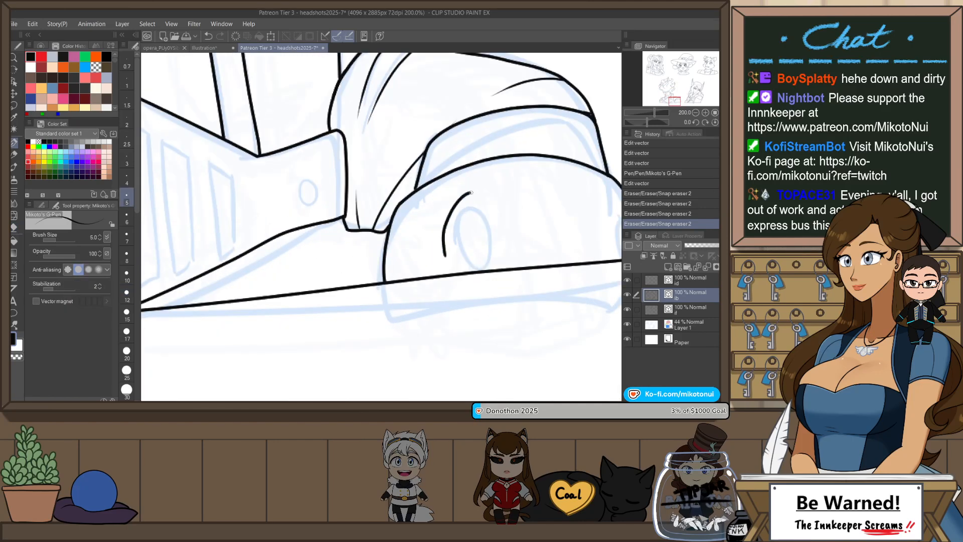
{"action": "key", "text": "ctrl+z"}
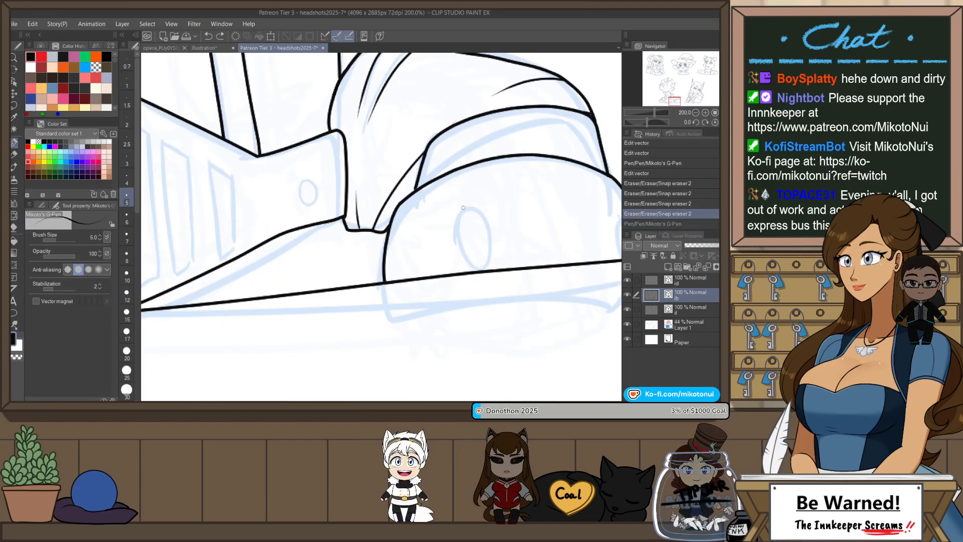
{"action": "left_click_drag", "start_coordinate": [473, 224], "coordinate": [458, 202]}
- Ink the ovals on the right-hand plate's outer edge, the left-hand shoulder plate and the chest plate's left-hand end, erasing overshooting ends
{"action": "scroll", "coordinate": [501, 208], "scroll_direction": "down", "scroll_amount": 3}
{"action": "mouse_move", "coordinate": [575, 210]}
{"action": "left_mouse_down"}
{"action": "mouse_move", "coordinate": [489, 230]}
{"action": "mouse_move", "coordinate": [487, 219]}
{"action": "mouse_move", "coordinate": [489, 235]}
{"action": "mouse_move", "coordinate": [464, 193]}
{"action": "left_mouse_up"}
{"action": "scroll", "coordinate": [497, 209], "scroll_direction": "up", "scroll_amount": 1}
{"action": "scroll", "coordinate": [488, 216], "scroll_direction": "up", "scroll_amount": 1}
{"action": "key", "text": "ctrl+z"}
{"action": "scroll", "coordinate": [485, 225], "scroll_direction": "up", "scroll_amount": 1}
{"action": "key", "text": "ctrl+z"}
{"action": "key", "text": "e"}
{"action": "scroll", "coordinate": [475, 206], "scroll_direction": "down", "scroll_amount": 4}
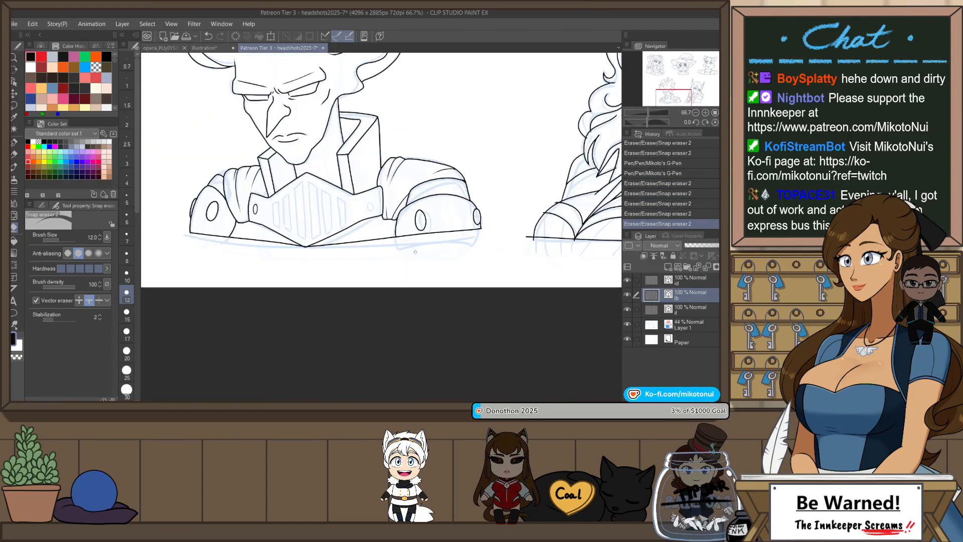
- Ink the small oval hole at the right-hand end of the chest plate
{"action": "left_click_drag", "start_coordinate": [450, 255], "coordinate": [507, 286]}
{"action": "scroll", "coordinate": [487, 220], "scroll_direction": "up", "scroll_amount": 4}
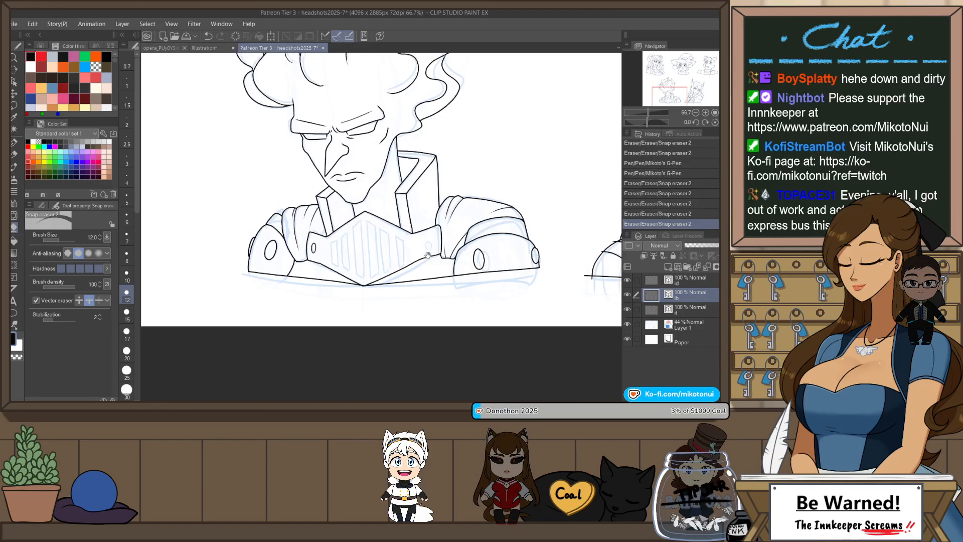
{"action": "key", "text": "p"}
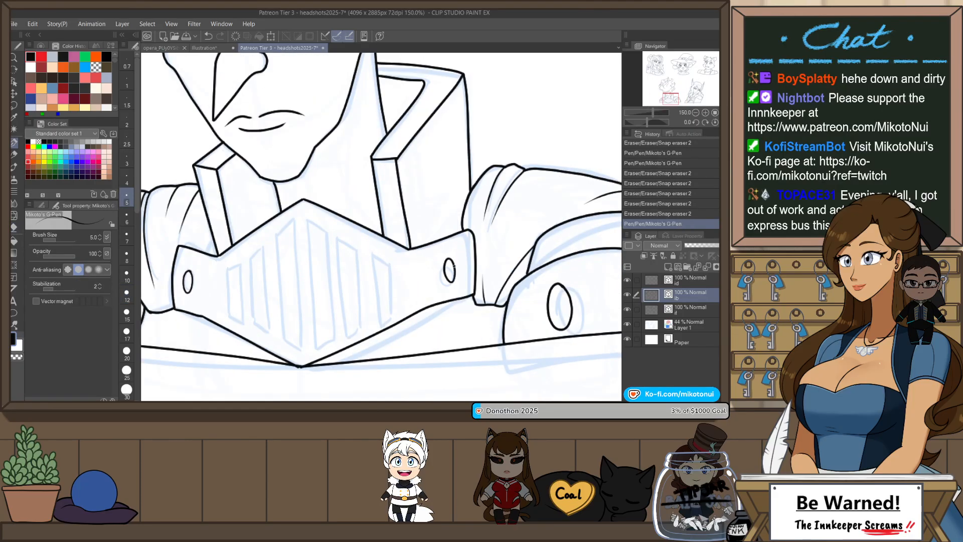
- Ink the parallel slat lines at the centre and in the right-hand half of the chest plate's grille
{"action": "mouse_move", "coordinate": [406, 293]}
{"action": "left_mouse_down"}
{"action": "mouse_move", "coordinate": [469, 334]}
{"action": "mouse_move", "coordinate": [492, 261]}
{"action": "mouse_move", "coordinate": [429, 221]}
{"action": "mouse_move", "coordinate": [494, 155]}
{"action": "left_mouse_up"}
{"action": "key", "text": "ctrl+z"}
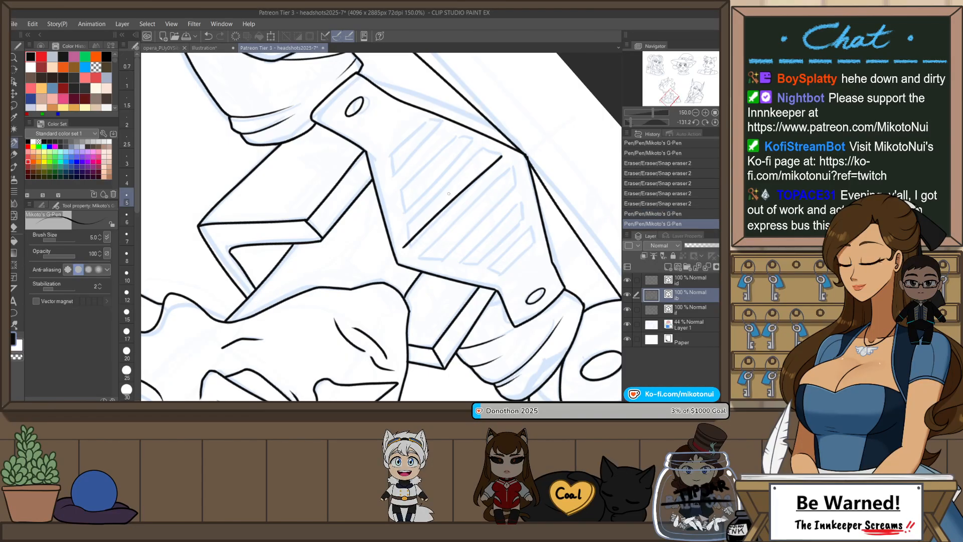
{"action": "mouse_move", "coordinate": [423, 210]}
{"action": "left_mouse_down"}
{"action": "mouse_move", "coordinate": [475, 167]}
{"action": "mouse_move", "coordinate": [433, 215]}
{"action": "mouse_move", "coordinate": [400, 235]}
{"action": "mouse_move", "coordinate": [442, 196]}
{"action": "left_mouse_up"}
{"action": "left_click_drag", "start_coordinate": [352, 272], "coordinate": [431, 190]}
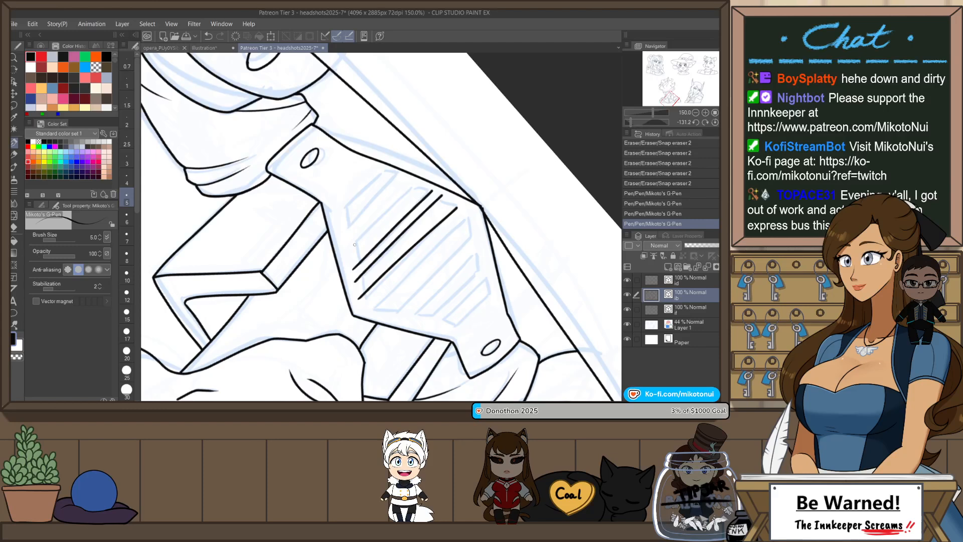
{"action": "left_click_drag", "start_coordinate": [360, 222], "coordinate": [407, 179]}
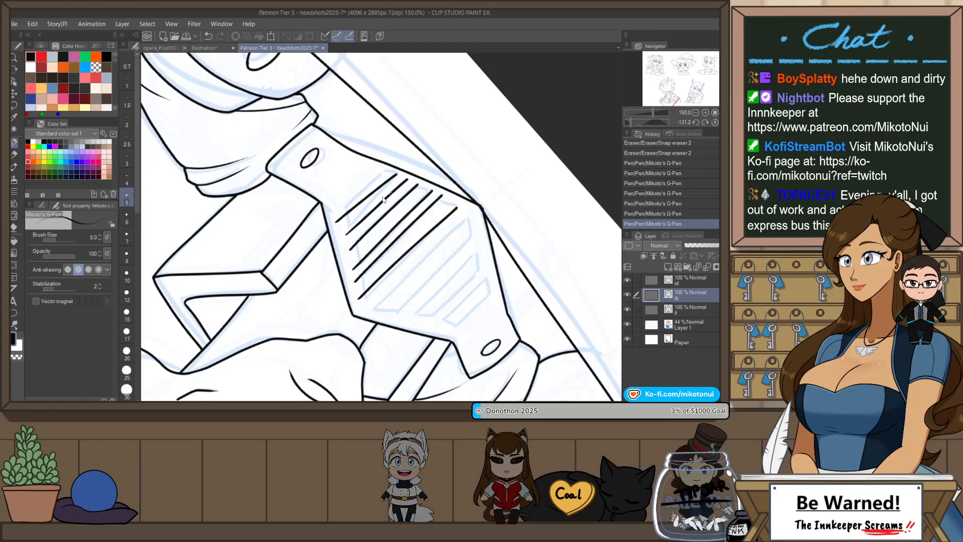
- Ink the remaining parallel slat lines across the left-hand half of the chest plate's grille
{"action": "key", "text": "ctrl+z"}
{"action": "left_click_drag", "start_coordinate": [336, 223], "coordinate": [395, 174]}
{"action": "key", "text": "ctrl+z"}
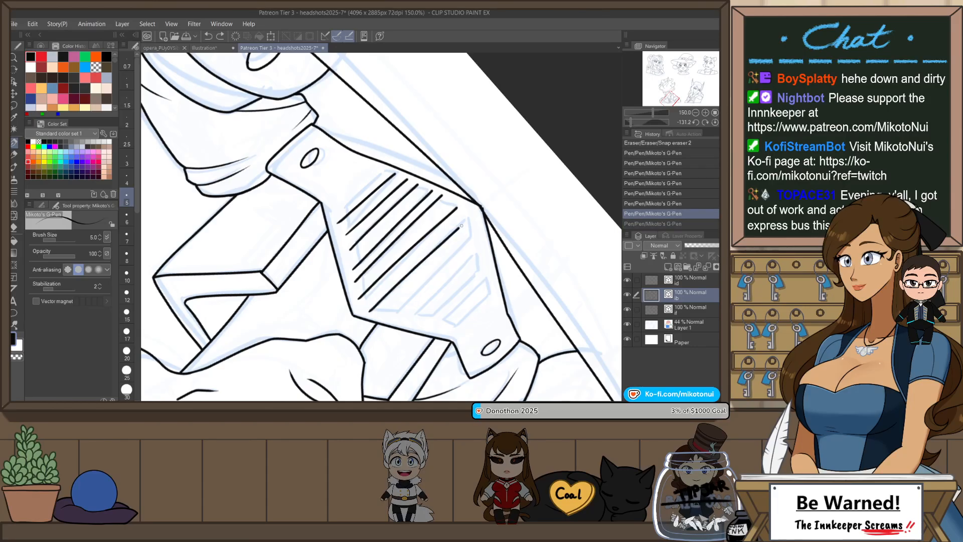
{"action": "key", "text": "ctrl+y"}
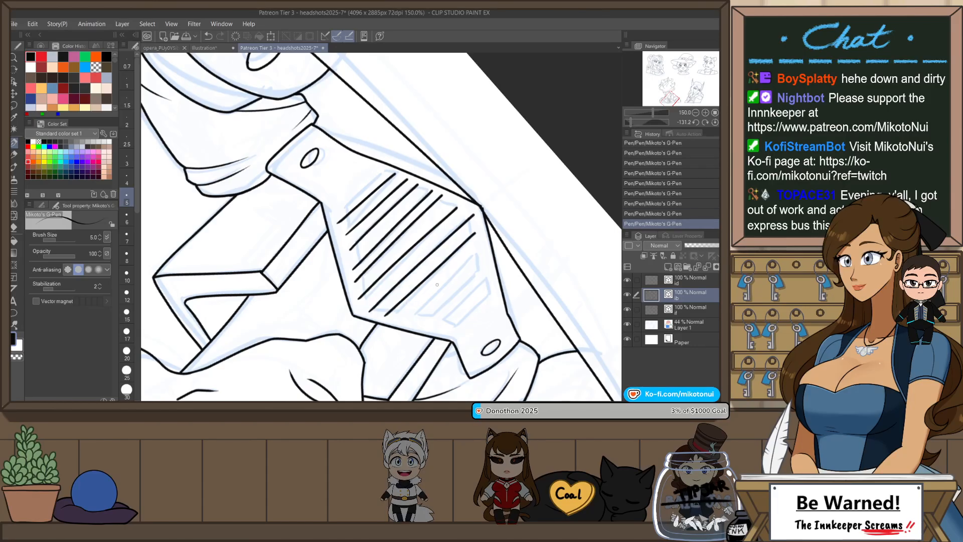
{"action": "mouse_move", "coordinate": [469, 271]}
{"action": "left_mouse_down"}
{"action": "mouse_move", "coordinate": [425, 274]}
{"action": "mouse_move", "coordinate": [433, 250]}
{"action": "left_mouse_up"}
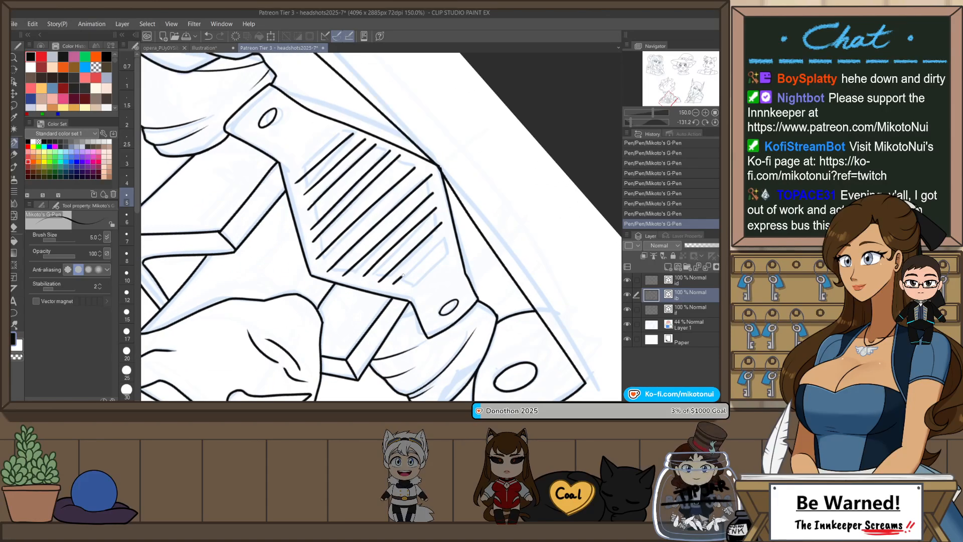
- Ink the two slanted lower edges of the chest grille along the slats' lower ends
{"action": "mouse_move", "coordinate": [408, 288]}
{"action": "left_mouse_down"}
{"action": "mouse_move", "coordinate": [450, 256]}
{"action": "mouse_move", "coordinate": [451, 195]}
{"action": "mouse_move", "coordinate": [392, 160]}
{"action": "left_mouse_up"}
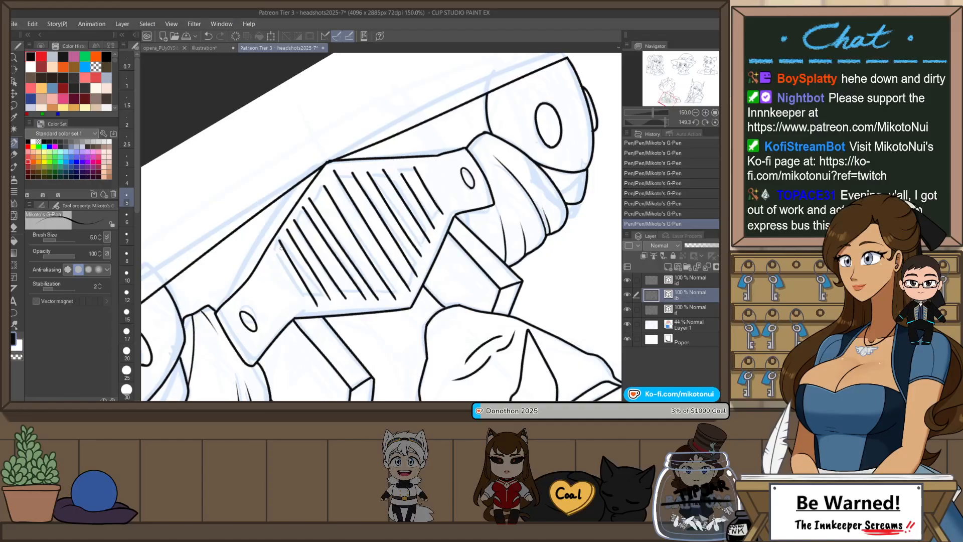
{"action": "key", "text": "ctrl+z"}
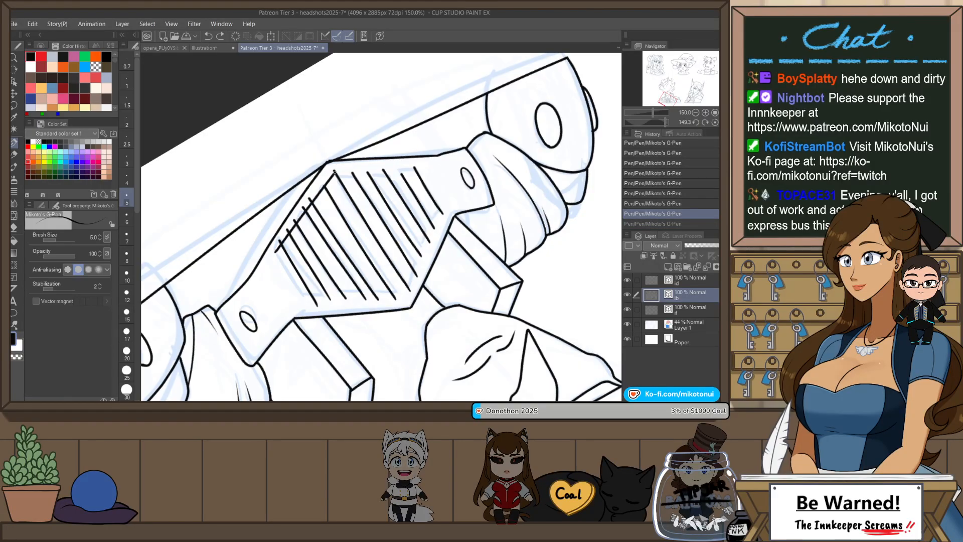
{"action": "key", "text": "ctrl+y"}
{"action": "mouse_move", "coordinate": [490, 206]}
{"action": "left_mouse_down"}
{"action": "mouse_move", "coordinate": [441, 165]}
{"action": "mouse_move", "coordinate": [371, 151]}
{"action": "left_mouse_up"}
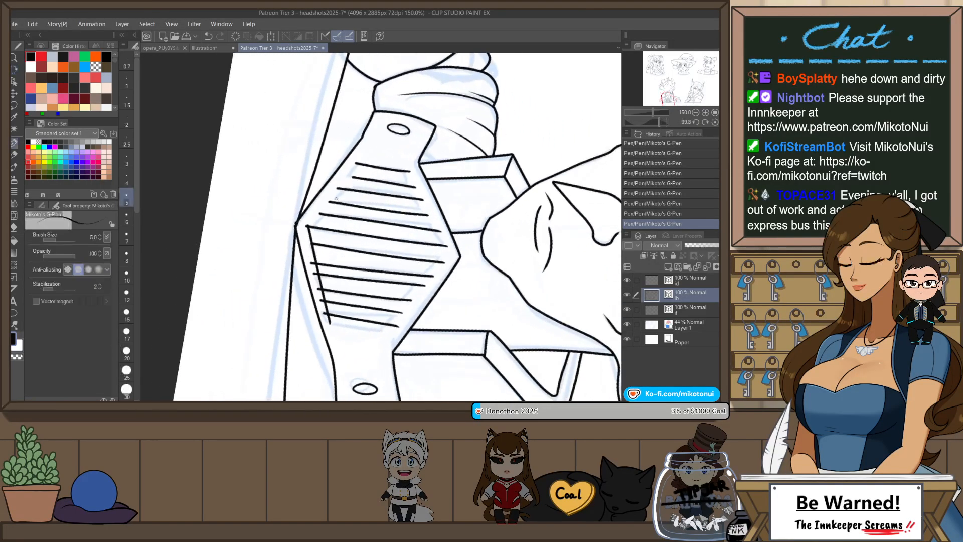
{"action": "key", "text": "ctrl+z"}
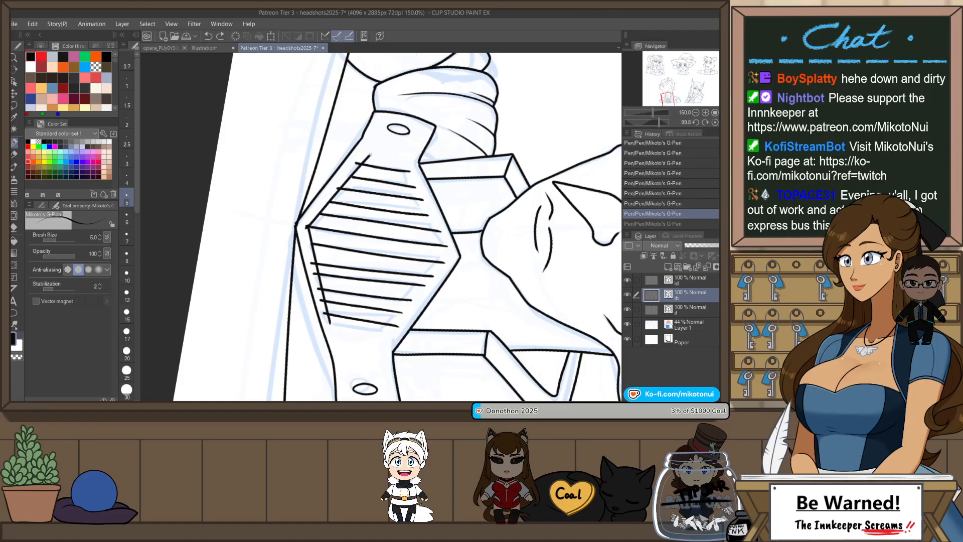
{"action": "key", "text": "ctrl+y"}
- Ink the two slanted upper edges of the chest grille, meeting at its upper point
{"action": "mouse_move", "coordinate": [439, 226]}
{"action": "left_mouse_down"}
{"action": "mouse_move", "coordinate": [432, 253]}
{"action": "mouse_move", "coordinate": [390, 296]}
{"action": "left_mouse_up"}
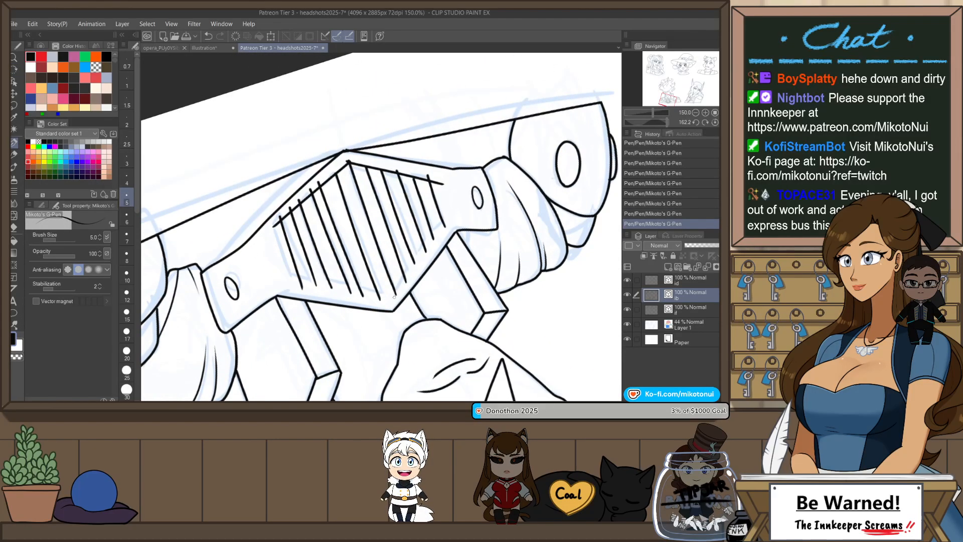
{"action": "key", "text": "ctrl+z"}
{"action": "left_click_drag", "start_coordinate": [391, 294], "coordinate": [444, 217]}
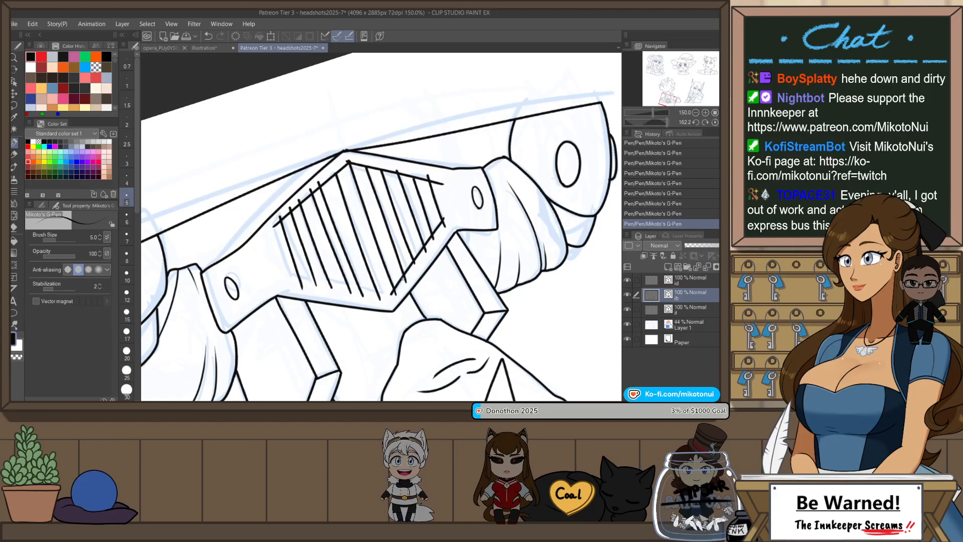
{"action": "left_click_drag", "start_coordinate": [461, 310], "coordinate": [382, 326]}
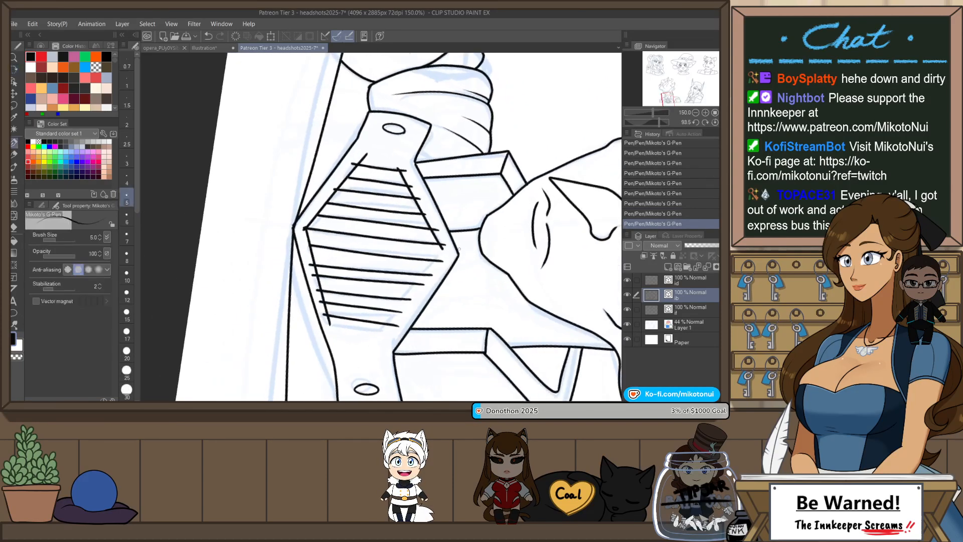
- Erase the slat and edge line ends that overshoot the chest grille's outline
{"action": "key", "text": "e"}
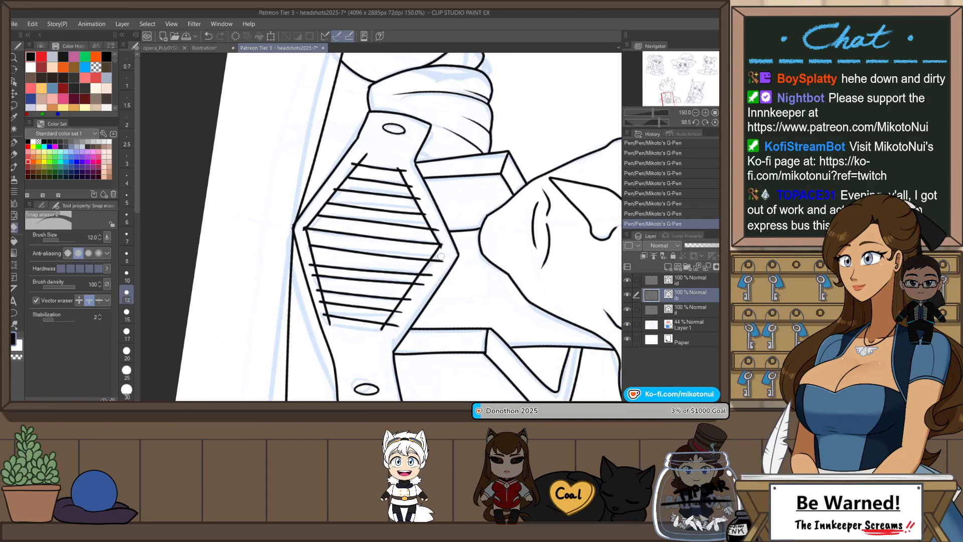
{"action": "mouse_move", "coordinate": [436, 224]}
{"action": "left_mouse_down"}
{"action": "mouse_move", "coordinate": [405, 168]}
{"action": "mouse_move", "coordinate": [436, 231]}
{"action": "left_mouse_up"}
{"action": "key", "text": "ctrl+z"}
{"action": "left_click_drag", "start_coordinate": [406, 167], "coordinate": [427, 217]}
{"action": "left_click_drag", "start_coordinate": [333, 187], "coordinate": [365, 159]}
{"action": "left_click_drag", "start_coordinate": [309, 269], "coordinate": [316, 304]}
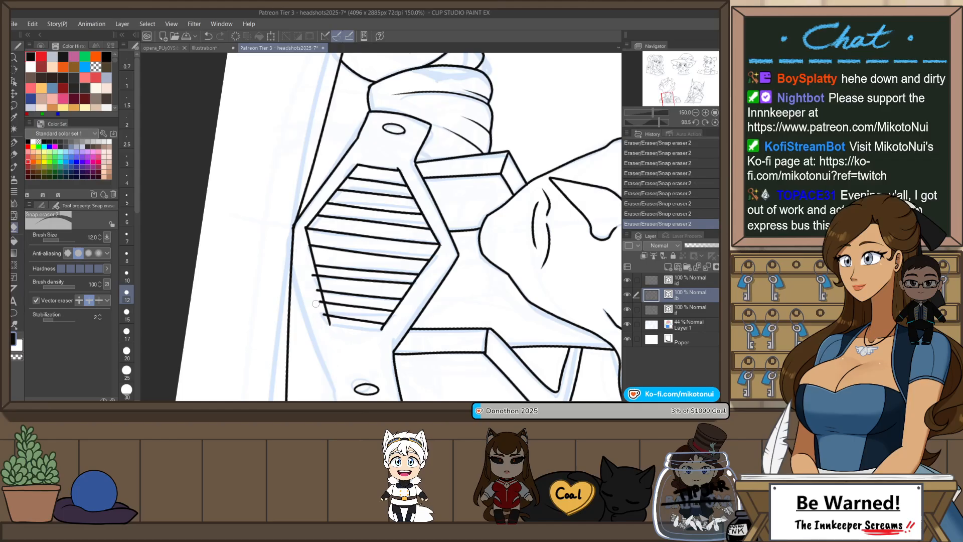
{"action": "key", "text": "ctrl+z"}
{"action": "left_click_drag", "start_coordinate": [312, 271], "coordinate": [321, 307]}
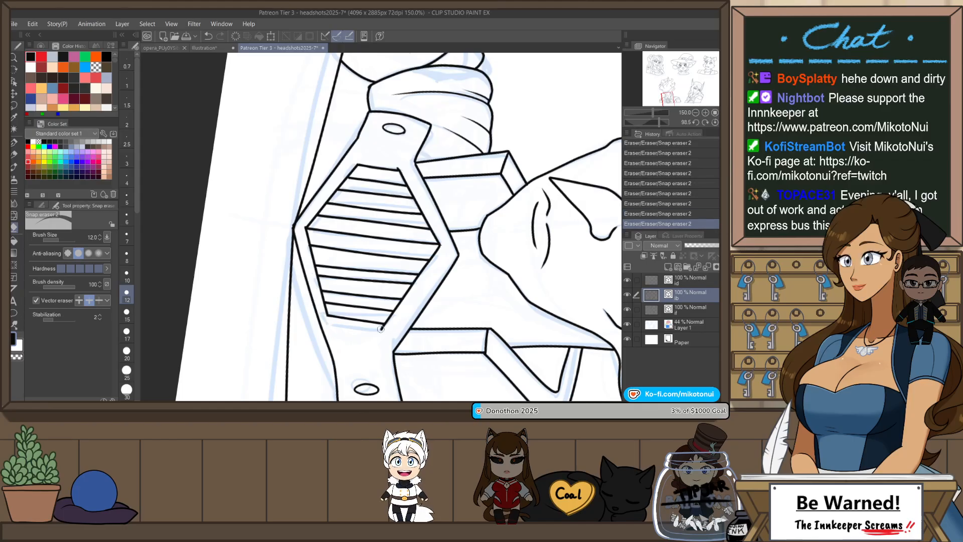
- Lasso the whole chest grille and transform it to 103% scale with a -1.1° rotation, centring it within the chest plate
{"action": "key", "text": "ctrl+@"}
{"action": "scroll", "coordinate": [489, 221], "scroll_direction": "down", "scroll_amount": 2}
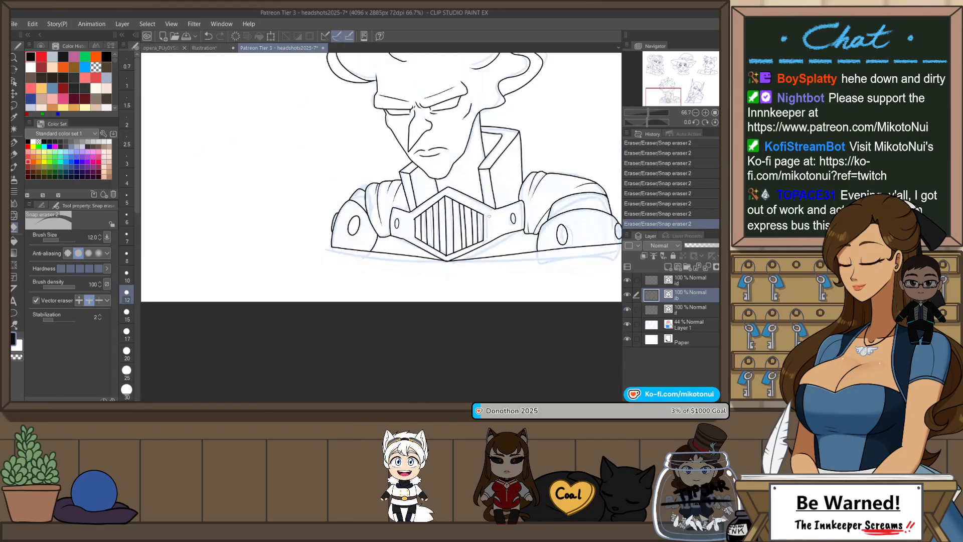
{"action": "scroll", "coordinate": [485, 211], "scroll_direction": "up", "scroll_amount": 2}
{"action": "key", "text": "m"}
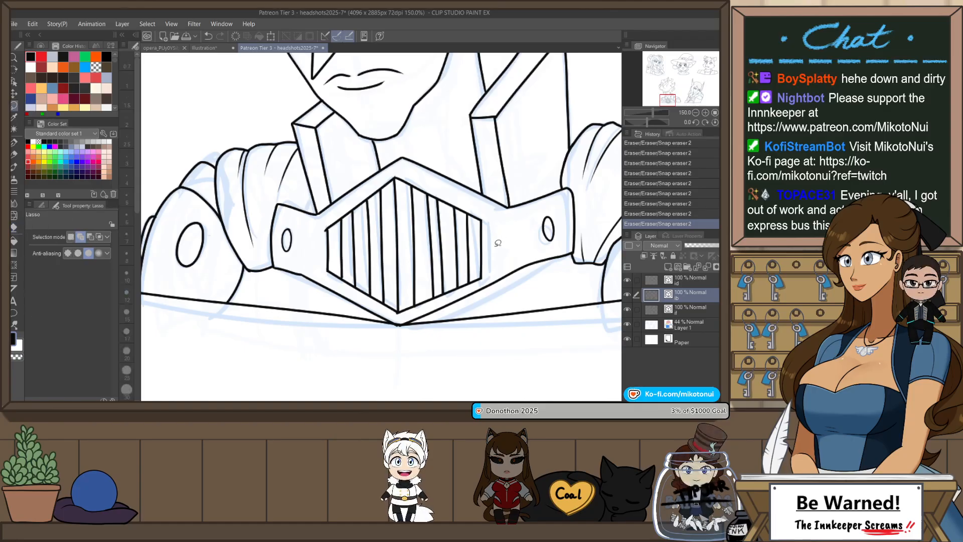
{"action": "mouse_move", "coordinate": [496, 247]}
{"action": "left_mouse_down"}
{"action": "mouse_move", "coordinate": [485, 277]}
{"action": "mouse_move", "coordinate": [449, 294]}
{"action": "left_mouse_up"}
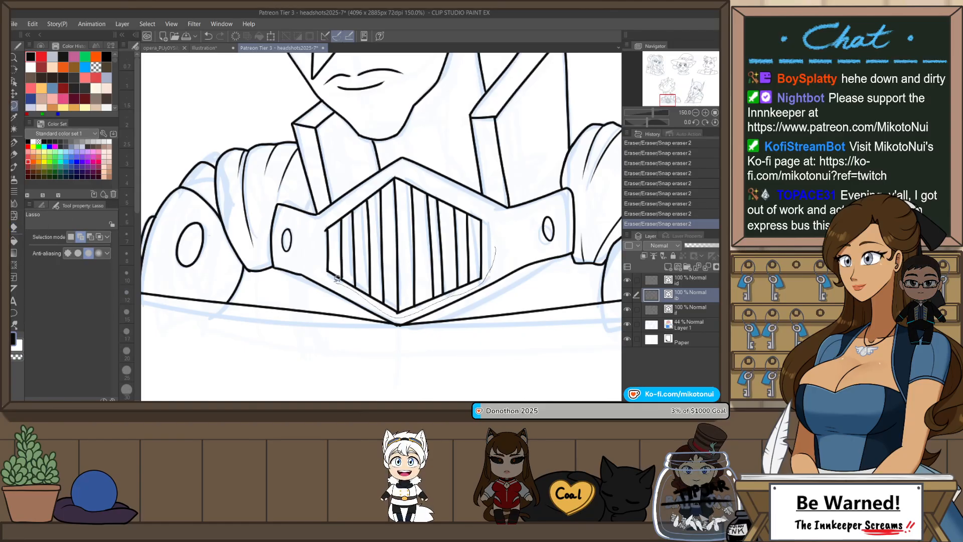
{"action": "mouse_move", "coordinate": [356, 193]}
{"action": "left_mouse_down"}
{"action": "mouse_move", "coordinate": [415, 172]}
{"action": "mouse_move", "coordinate": [474, 206]}
{"action": "mouse_move", "coordinate": [481, 258]}
{"action": "left_mouse_up"}
{"action": "key", "text": "ctrl+t"}
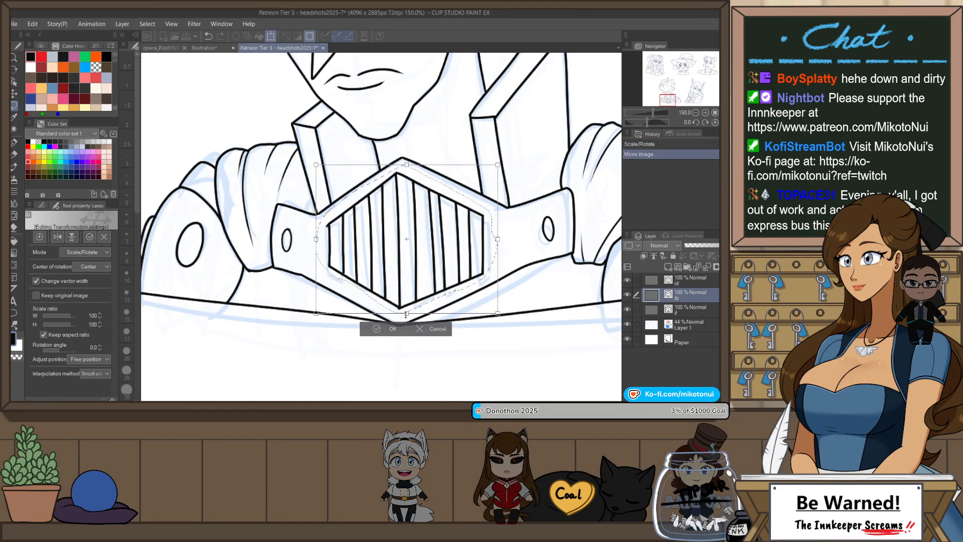
{"action": "left_click_drag", "start_coordinate": [405, 314], "coordinate": [406, 319]}
{"action": "left_click_drag", "start_coordinate": [508, 245], "coordinate": [503, 255]}
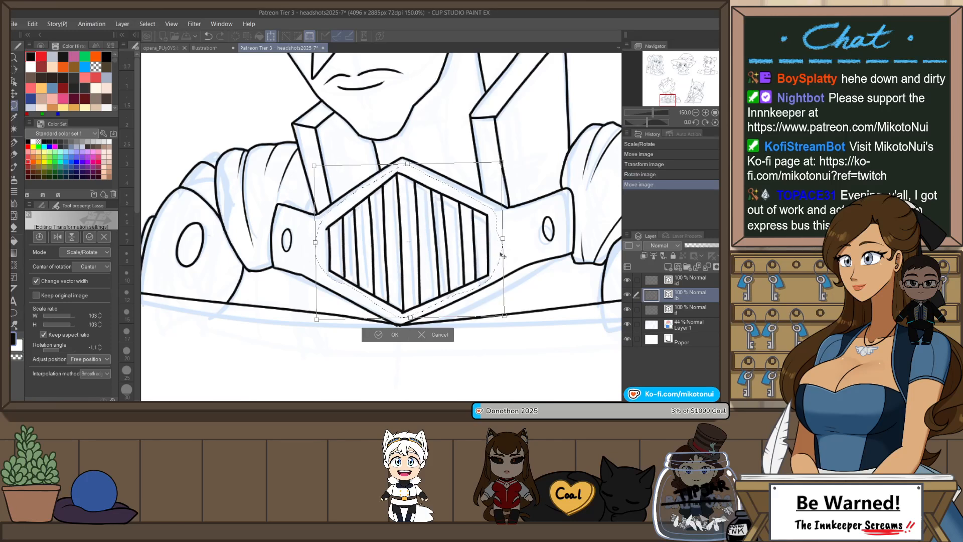
{"action": "key", "text": "Return"}
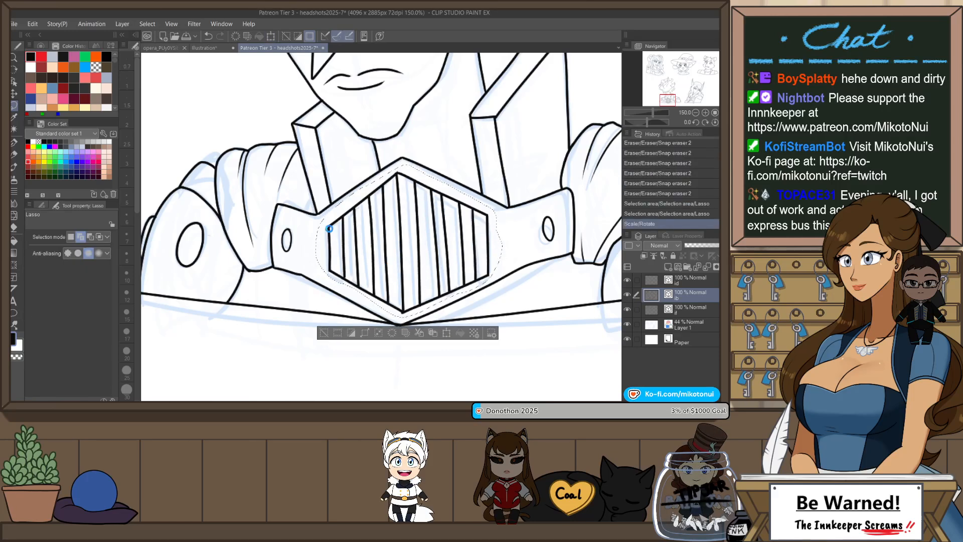
- Deselect the grille, erase the stray line ends at its left-hand corner and try erasing around the neighbouring slat
{"action": "key", "text": "e"}
{"action": "key", "text": "ctrl+d"}
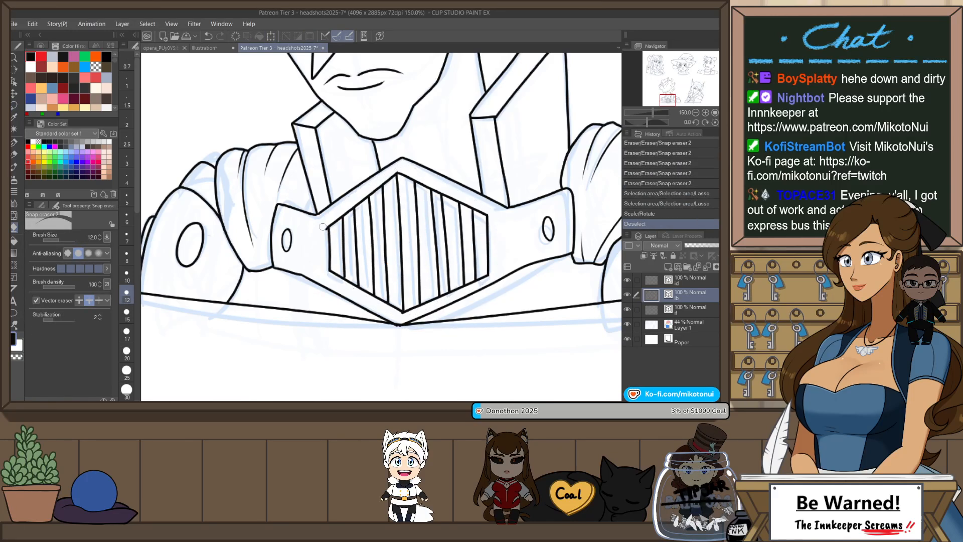
{"action": "left_click", "coordinate": [322, 227]}
{"action": "left_click", "coordinate": [326, 230]}
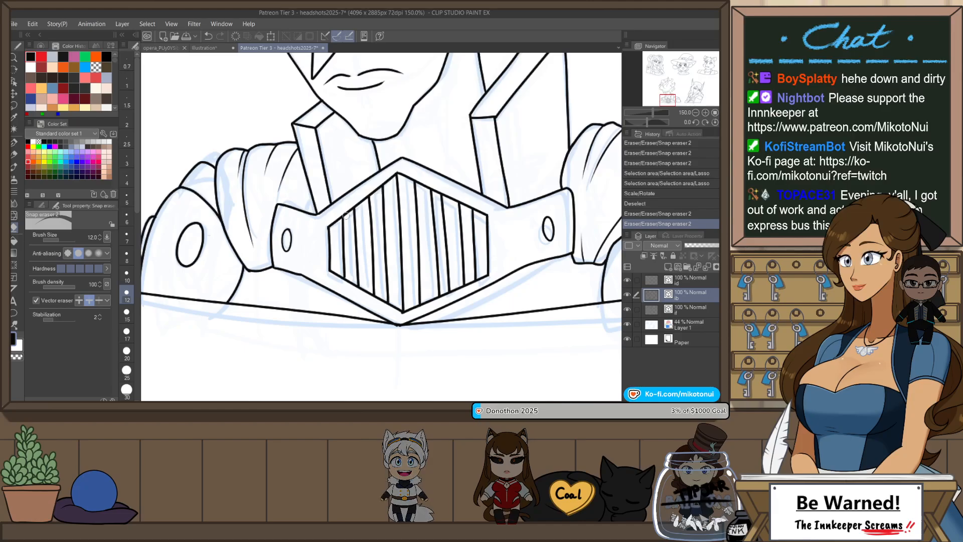
{"action": "left_click_drag", "start_coordinate": [346, 206], "coordinate": [349, 292]}
{"action": "key", "text": "ctrl+z"}
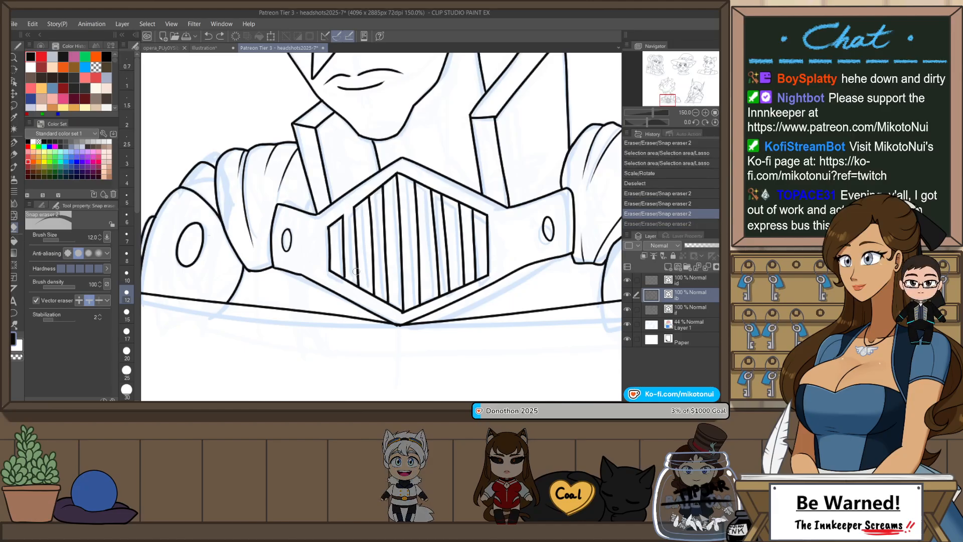
- Try shifting the lower end of the chest grille's leftmost inner slat line and erasing outline segments between alternate slats
{"action": "key", "text": "o"}
{"action": "left_click", "coordinate": [345, 266]}
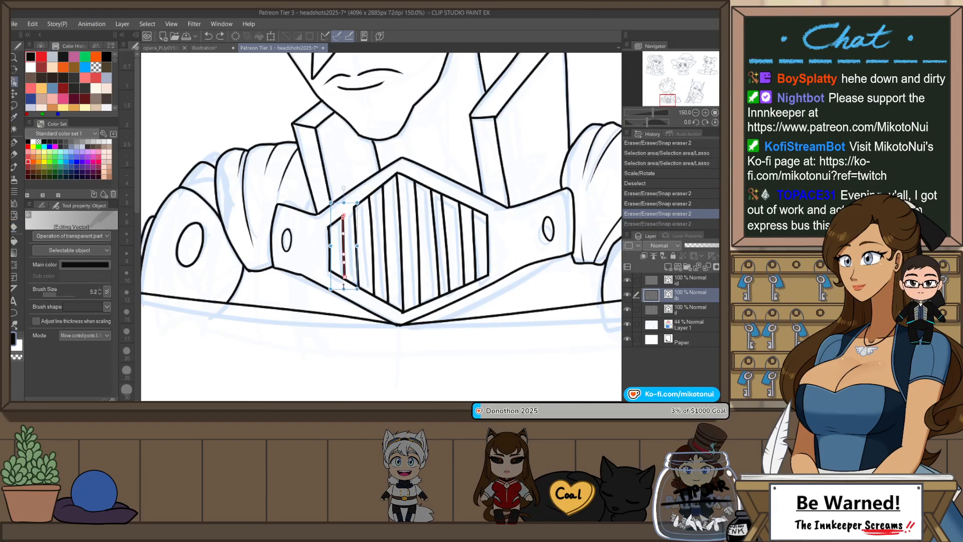
{"action": "left_click_drag", "start_coordinate": [344, 293], "coordinate": [348, 291]}
{"action": "key", "text": "e"}
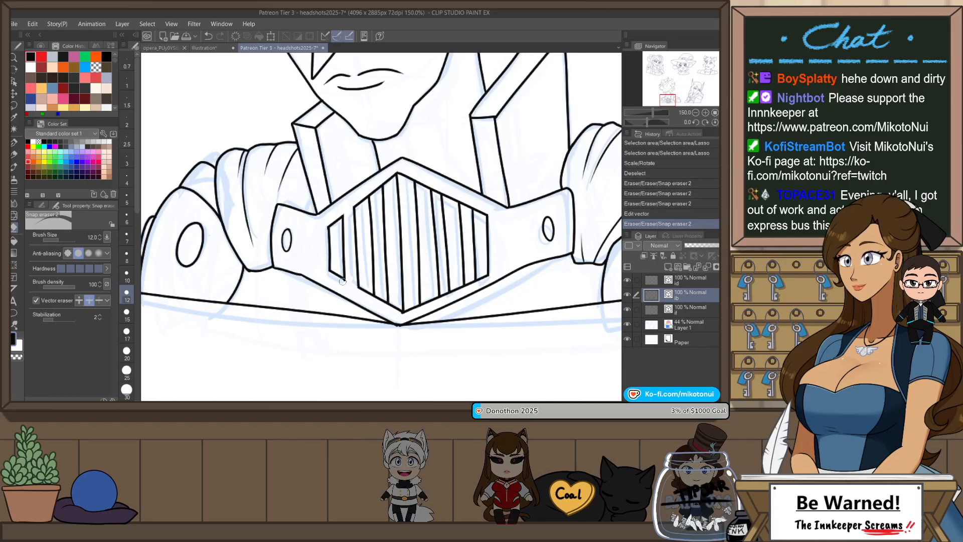
{"action": "left_click", "coordinate": [343, 281]}
{"action": "key", "text": "ctrl+z"}
{"action": "left_click_drag", "start_coordinate": [378, 186], "coordinate": [377, 193]}
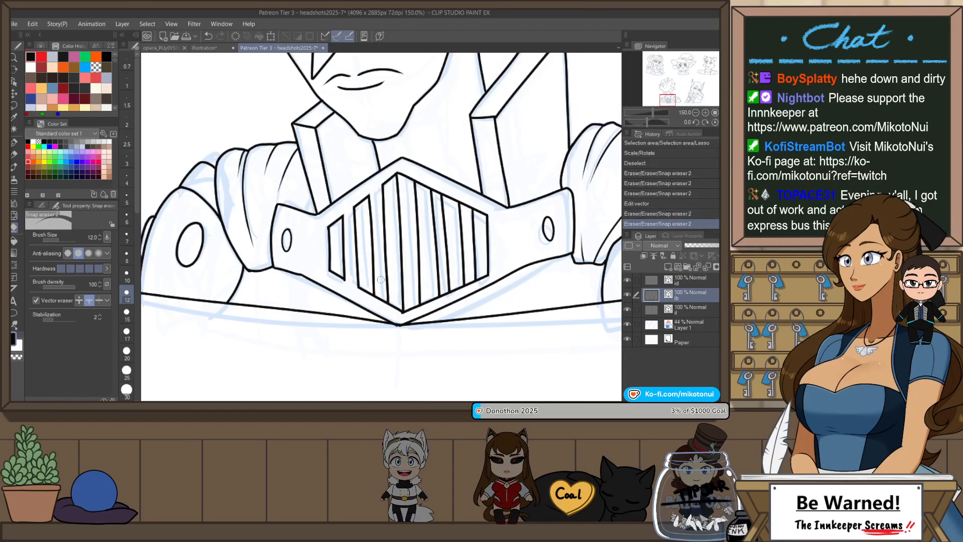
{"action": "left_click_drag", "start_coordinate": [380, 296], "coordinate": [380, 303]}
{"action": "left_click_drag", "start_coordinate": [406, 173], "coordinate": [407, 181]}
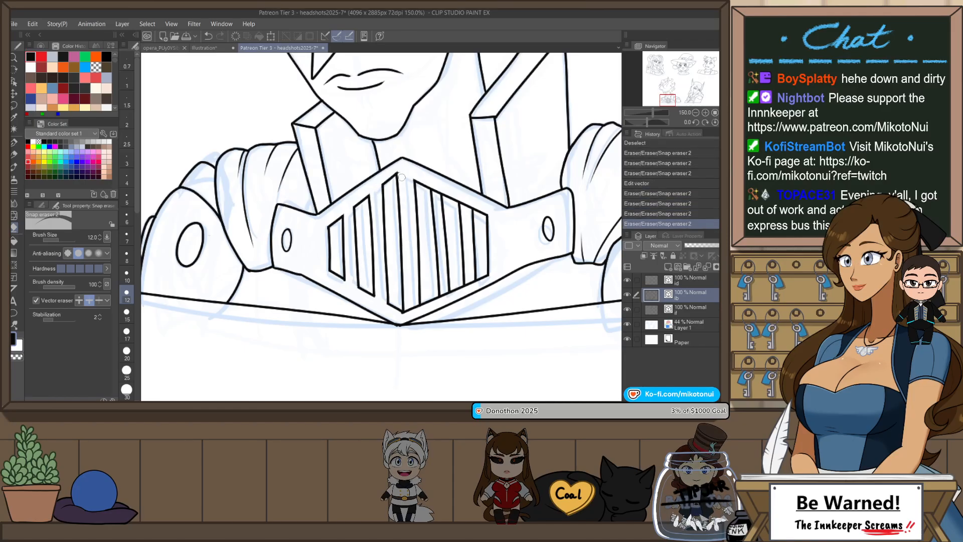
- Undo the slat-line adjustment and the outline erasures made on the chest grille
{"action": "key", "text": "ctrl+z"}
{"action": "key", "text": "ctrl+z"}
{"action": "key", "text": "ctrl+z"}
{"action": "key", "text": "ctrl+z"}
{"action": "key", "text": "ctrl+z"}
{"action": "key", "text": "ctrl+z"}
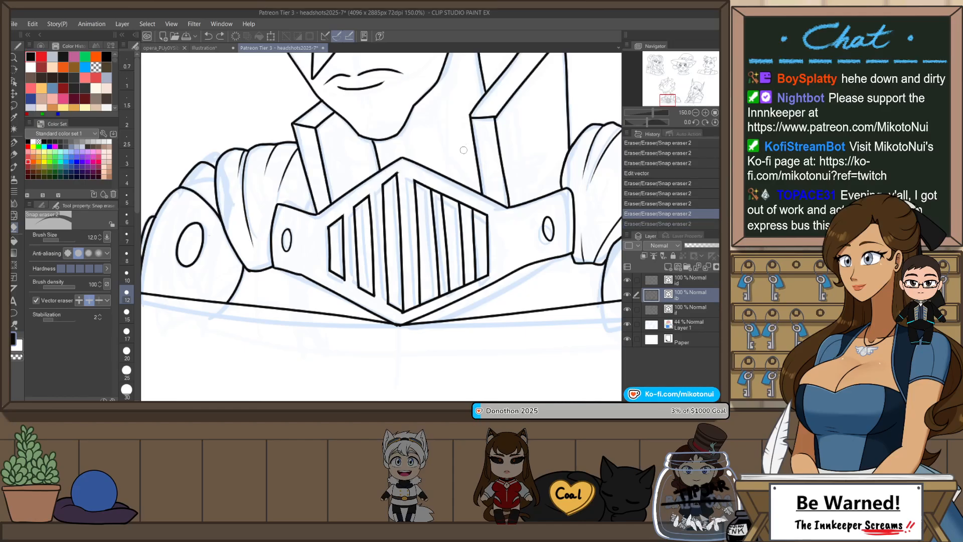
{"action": "key", "text": "ctrl+z"}
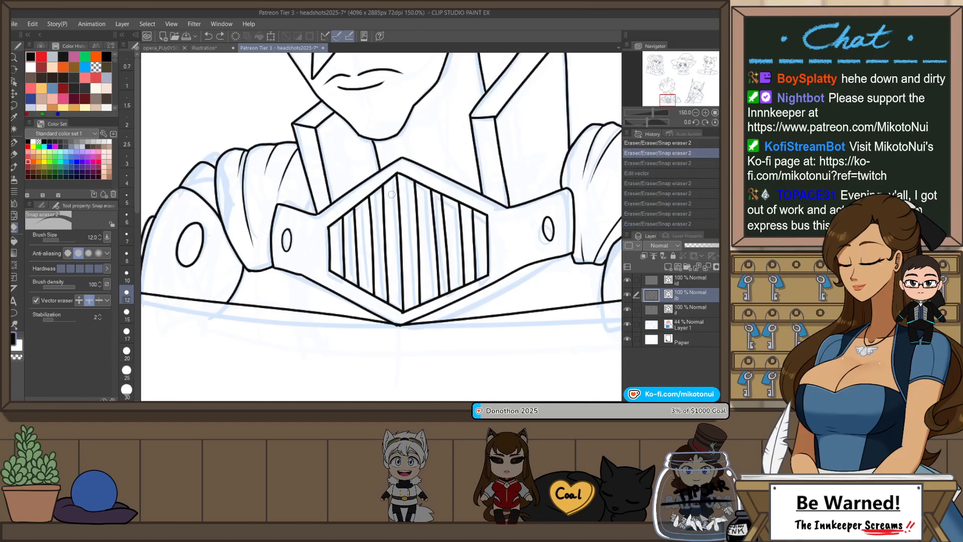
- Try opening gaps between slats by erasing the grille's outline beside the centre line and near both side corners
{"action": "left_click_drag", "start_coordinate": [390, 175], "coordinate": [391, 184]}
{"action": "left_click_drag", "start_coordinate": [395, 302], "coordinate": [398, 311]}
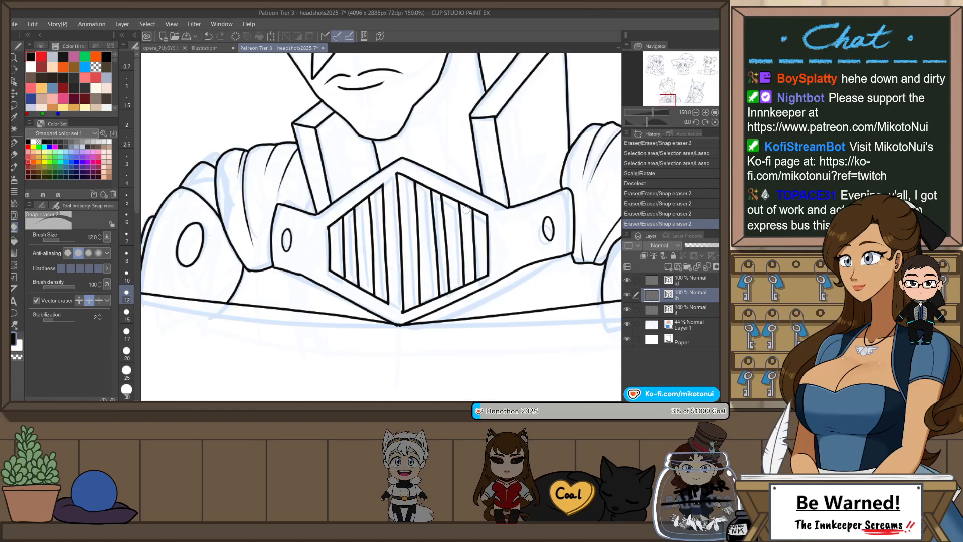
{"action": "left_click_drag", "start_coordinate": [467, 200], "coordinate": [465, 210]}
{"action": "left_click_drag", "start_coordinate": [468, 277], "coordinate": [471, 288]}
{"action": "left_click_drag", "start_coordinate": [347, 207], "coordinate": [349, 217]}
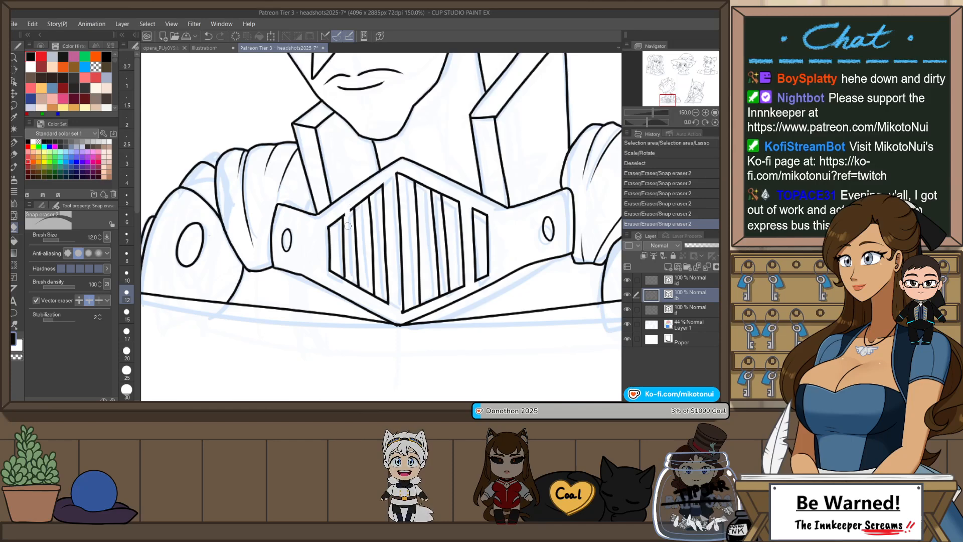
{"action": "left_click_drag", "start_coordinate": [350, 277], "coordinate": [352, 289]}
{"action": "key", "text": "ctrl+z"}
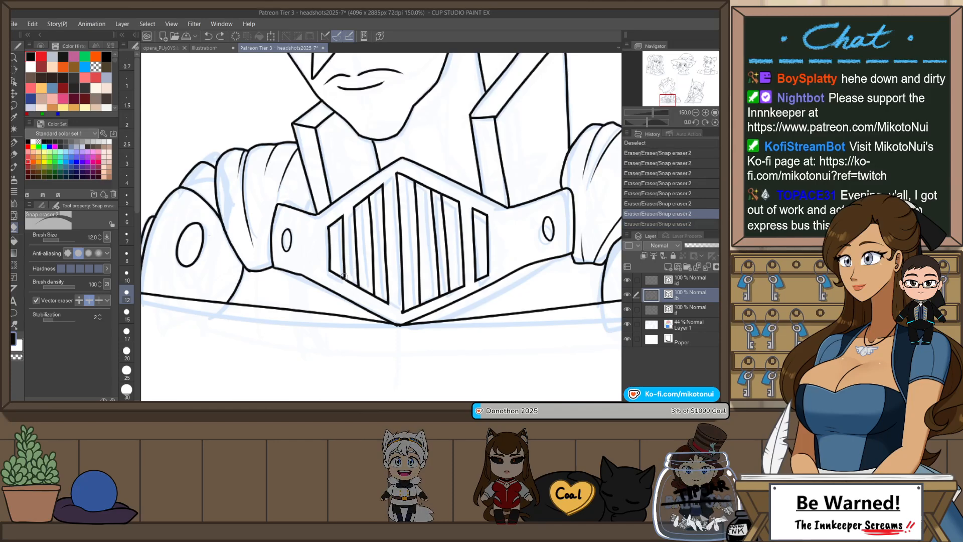
- Try moving the lower end of the leftmost inner slat line and erasing more outline segments between the slats
{"action": "key", "text": "o"}
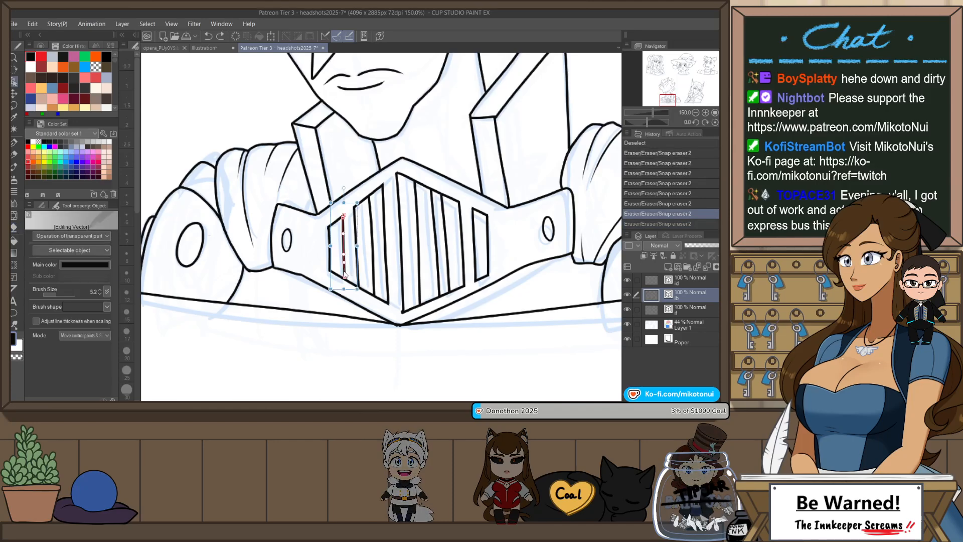
{"action": "left_click_drag", "start_coordinate": [344, 290], "coordinate": [352, 289]}
{"action": "key", "text": "e"}
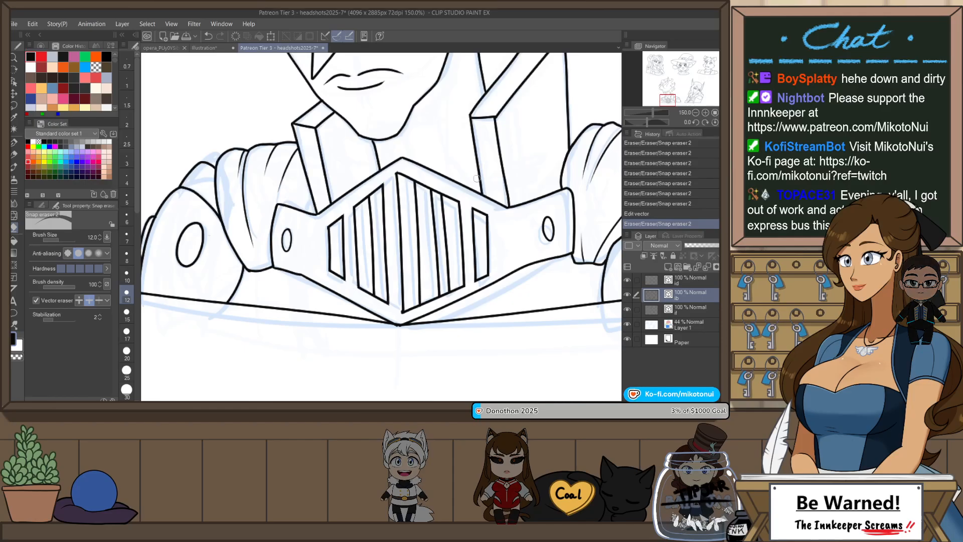
{"action": "left_click_drag", "start_coordinate": [435, 186], "coordinate": [436, 196]}
{"action": "left_click_drag", "start_coordinate": [443, 289], "coordinate": [445, 300]}
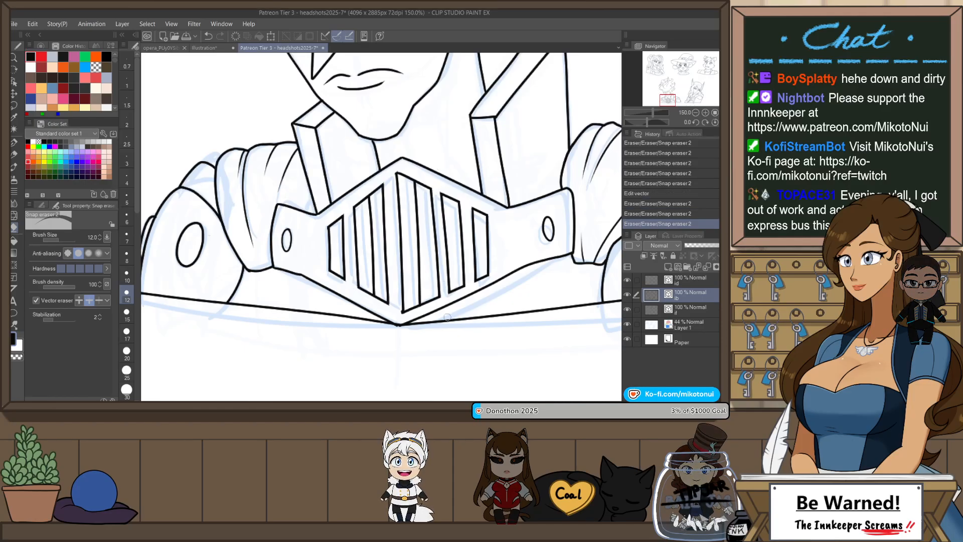
{"action": "left_click_drag", "start_coordinate": [377, 219], "coordinate": [380, 163]}
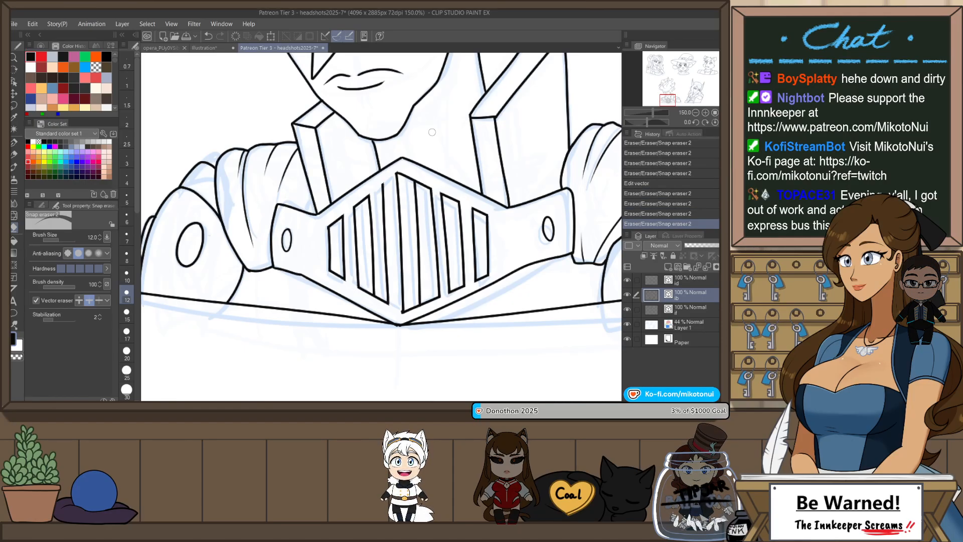
- Undo the gap erasures and slat-line edit, back to the grille's unbroken outline
{"action": "key", "text": "ctrl+z"}
{"action": "key", "text": "ctrl+z"}
{"action": "key", "text": "ctrl+z"}
{"action": "key", "text": "ctrl+z"}
{"action": "key", "text": "ctrl+z"}
{"action": "key", "text": "ctrl+z"}
{"action": "key", "text": "ctrl+z"}
{"action": "key", "text": "ctrl+z"}
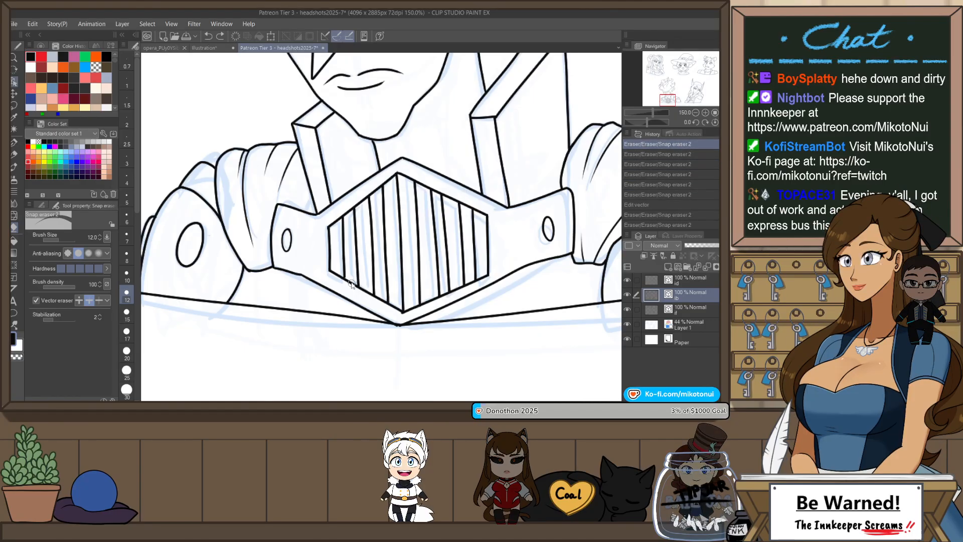
- Restore the vector adjustment of the grille's leftmost inner slat line, keeping the outline unbroken
{"action": "key", "text": "ctrl+y"}
{"action": "key", "text": "ctrl+y"}
{"action": "key", "text": "ctrl+y"}
{"action": "key", "text": "ctrl+y"}
{"action": "key", "text": "ctrl+y"}
{"action": "key", "text": "ctrl+y"}
{"action": "key", "text": "ctrl+y"}
{"action": "key", "text": "ctrl+y"}
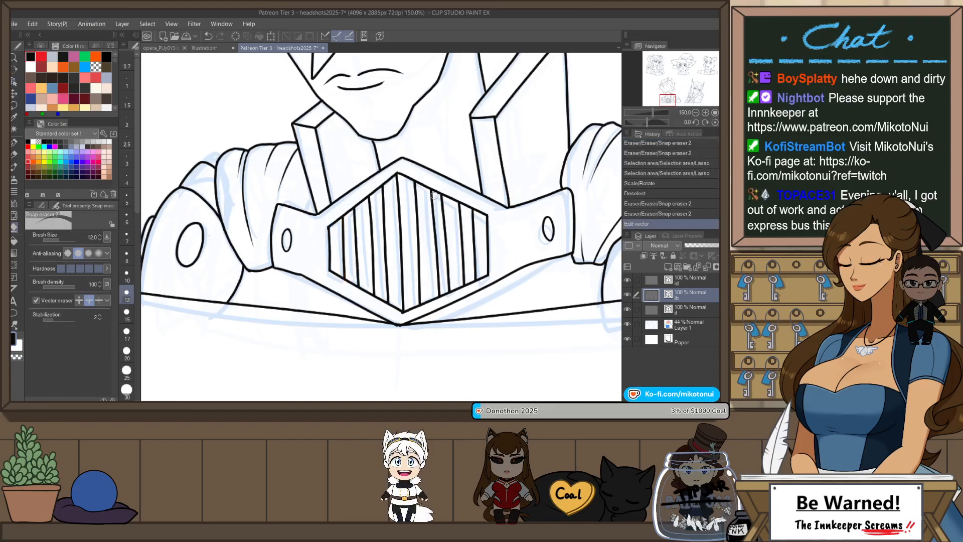
- Erase the grille outline's upper and lower segments between alternate slat lines, separating the slats into closed slots
{"action": "left_click", "coordinate": [467, 206]}
{"action": "left_click", "coordinate": [469, 284]}
{"action": "left_click", "coordinate": [470, 282]}
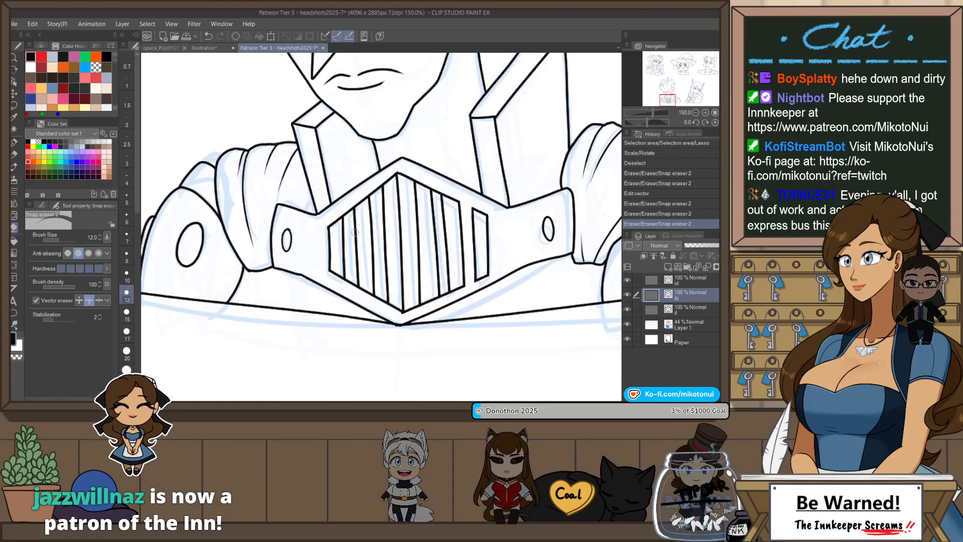
{"action": "left_click_drag", "start_coordinate": [347, 216], "coordinate": [350, 209]}
{"action": "left_click_drag", "start_coordinate": [349, 278], "coordinate": [353, 286]}
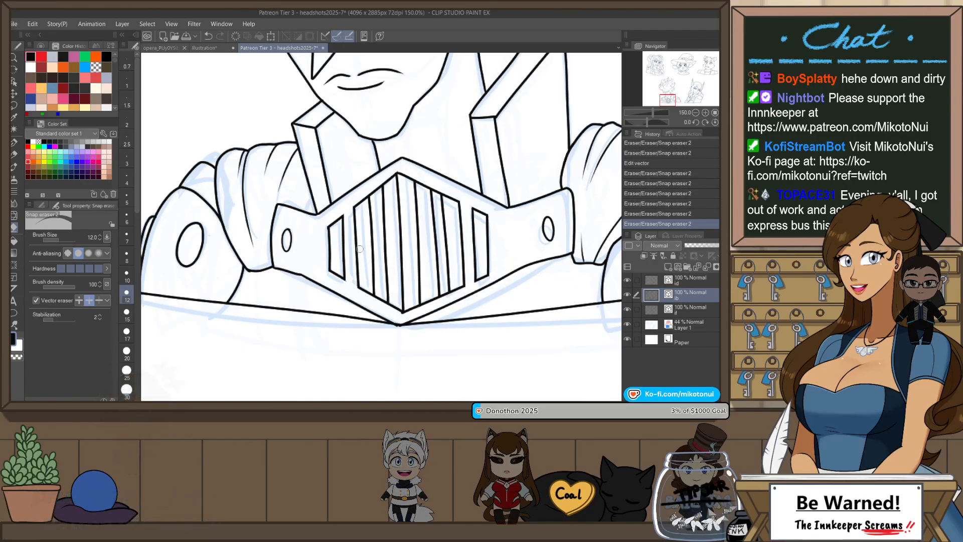
{"action": "left_click", "coordinate": [380, 169]}
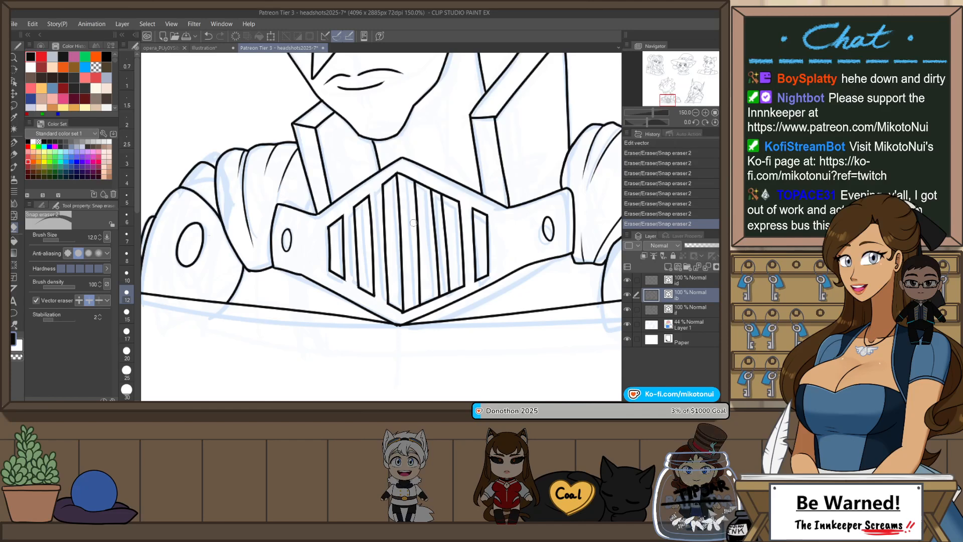
{"action": "left_click", "coordinate": [443, 293]}
- Ink a line with the G-Pen along the middle of the chest grille, close beside its existing centre line
{"action": "left_click_drag", "start_coordinate": [457, 213], "coordinate": [428, 126]}
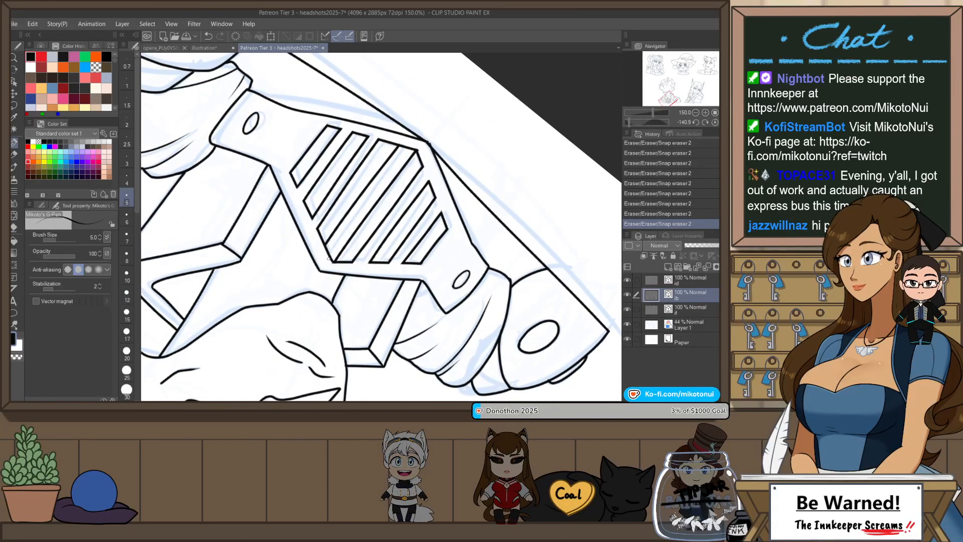
{"action": "left_click_drag", "start_coordinate": [328, 258], "coordinate": [415, 144]}
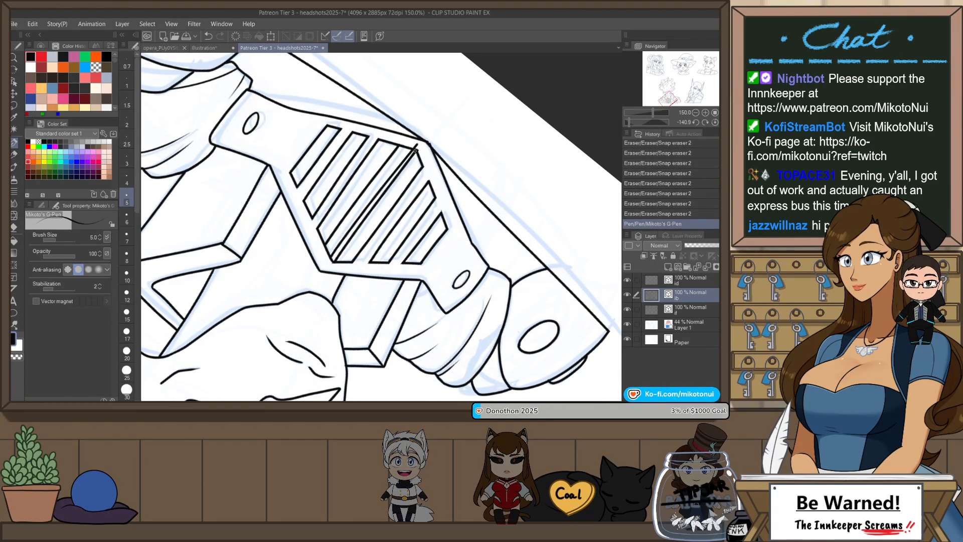
{"action": "key", "text": "ctrl+@"}
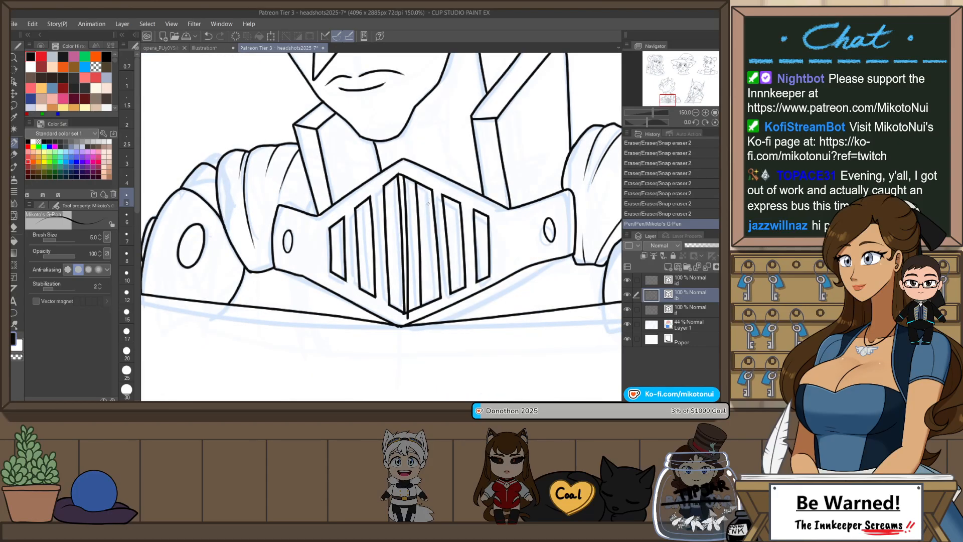
- Try repositioning the grille's centre lines as vectors and erasing their ends at the upper and lower points
{"action": "key", "text": "o"}
{"action": "left_click", "coordinate": [403, 219]}
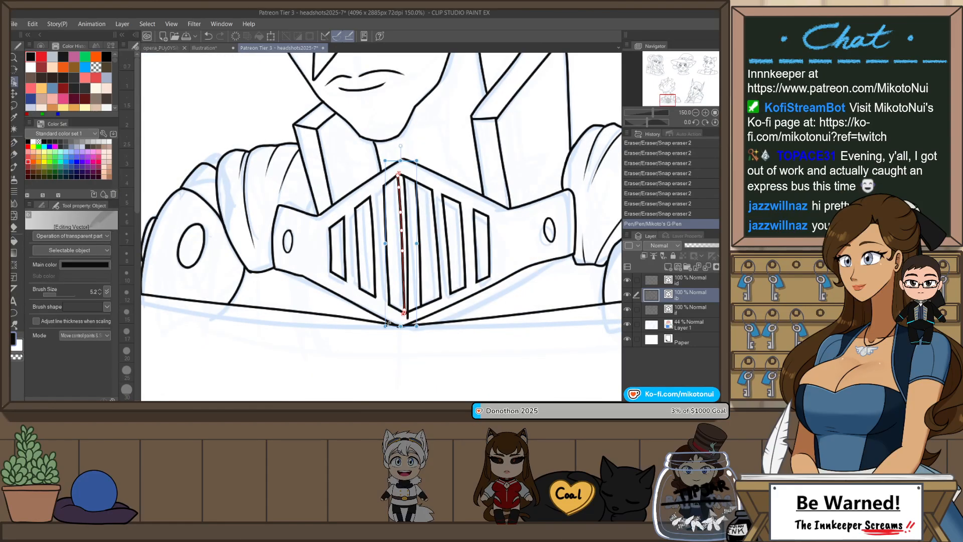
{"action": "left_click_drag", "start_coordinate": [402, 283], "coordinate": [396, 285]}
{"action": "left_click_drag", "start_coordinate": [424, 249], "coordinate": [414, 267]}
{"action": "key", "text": "e"}
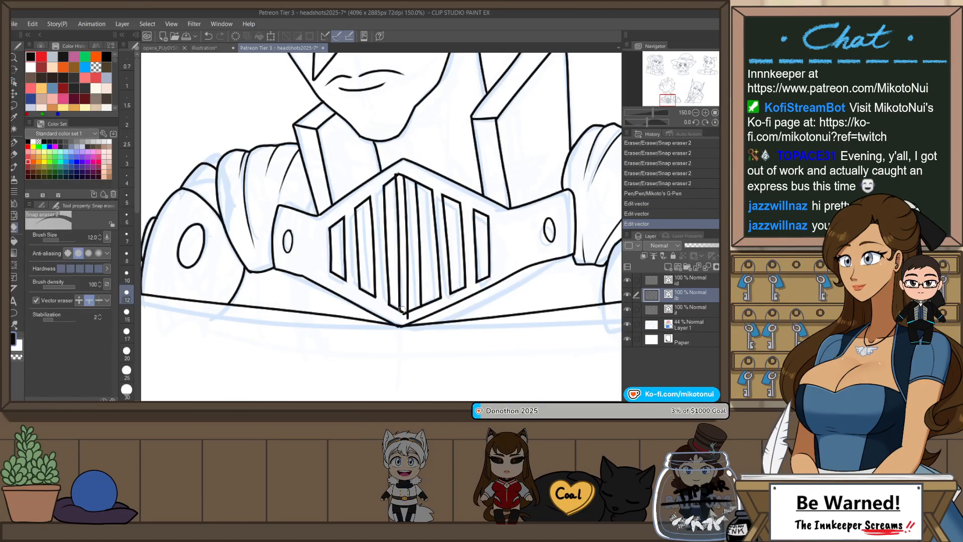
{"action": "left_click_drag", "start_coordinate": [403, 310], "coordinate": [403, 312]}
{"action": "left_click_drag", "start_coordinate": [400, 173], "coordinate": [400, 174]}
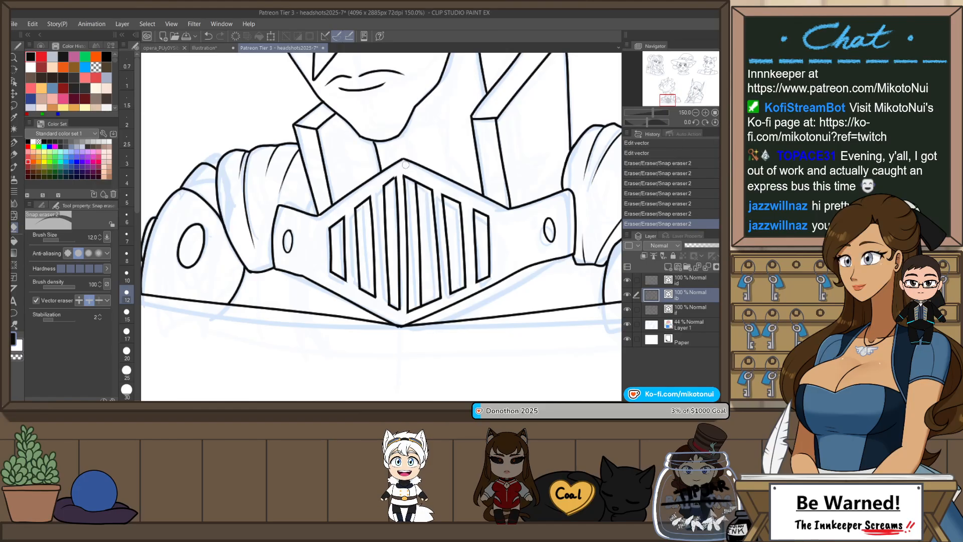
- Step the history back to the newly inked centre line, discarding the vector edits and erasures made after it
{"action": "key", "text": "ctrl+z"}
{"action": "key", "text": "ctrl+z"}
{"action": "key", "text": "ctrl+z"}
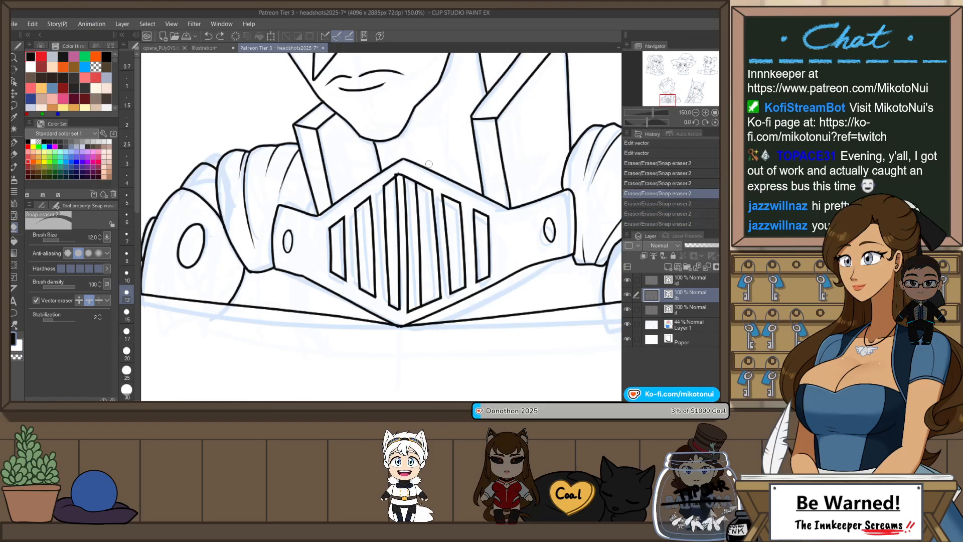
{"action": "key", "text": "ctrl+z"}
{"action": "key", "text": "ctrl+z"}
{"action": "key", "text": "ctrl+z"}
{"action": "key", "text": "ctrl+z"}
{"action": "key", "text": "ctrl+z"}
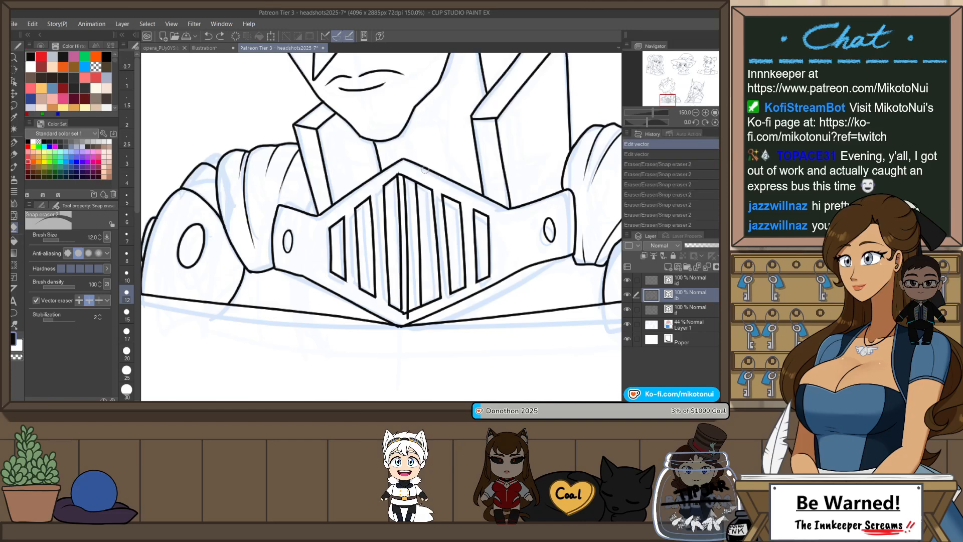
{"action": "key", "text": "ctrl+z"}
{"action": "key", "text": "ctrl+z"}
{"action": "key", "text": "ctrl+z"}
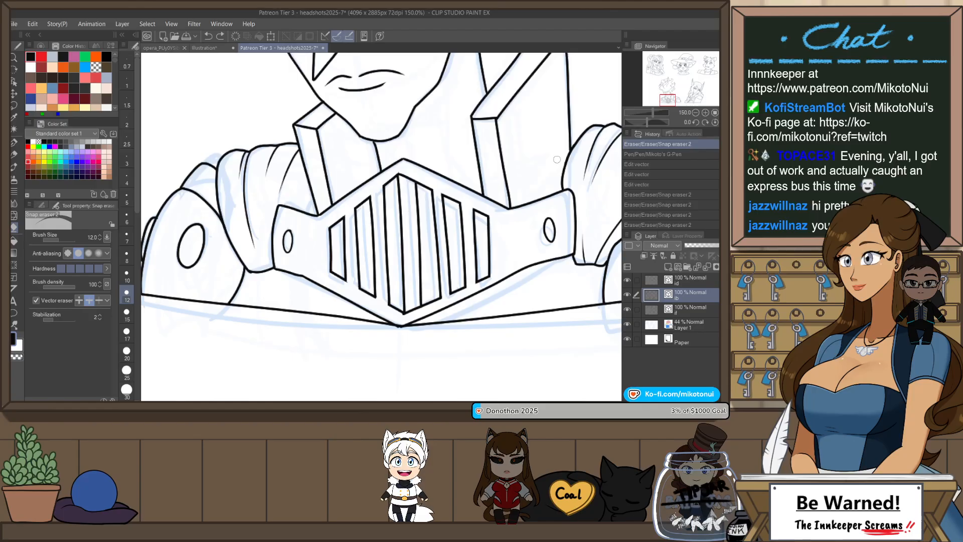
{"action": "left_click", "coordinate": [679, 155]}
{"action": "left_click", "coordinate": [675, 174]}
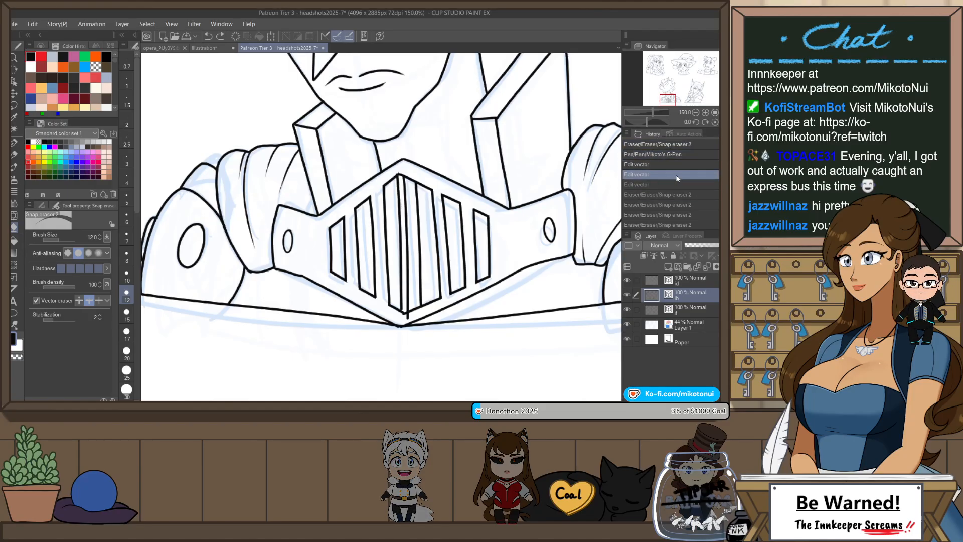
{"action": "left_click", "coordinate": [685, 155]}
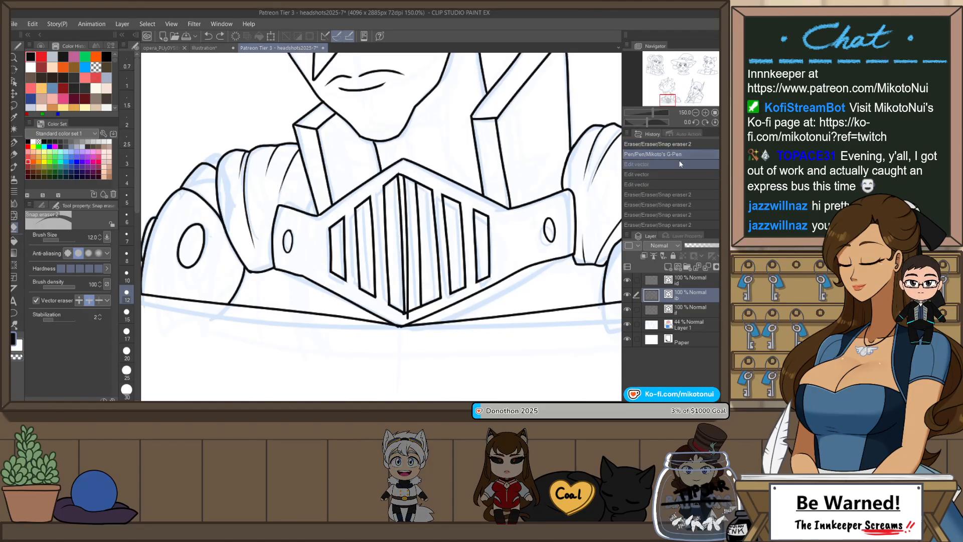
- Erase the excess centre line and the stray outline ends at the grille's upper and lower points
{"action": "left_click", "coordinate": [444, 204]}
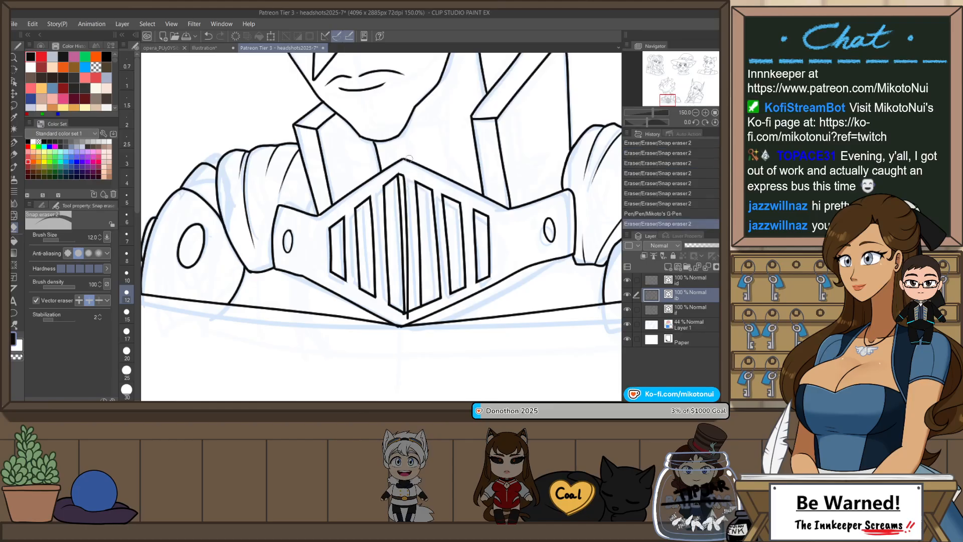
{"action": "left_click", "coordinate": [410, 313]}
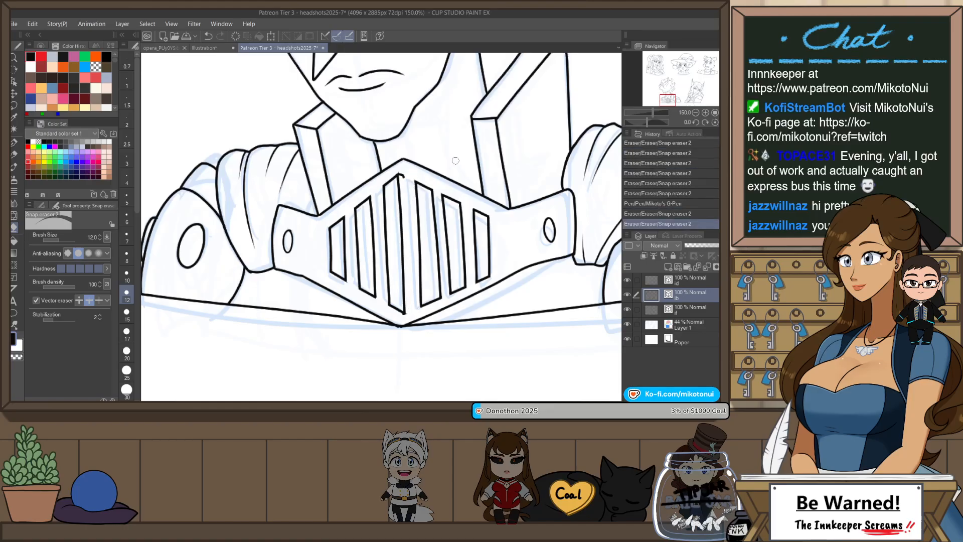
{"action": "left_click", "coordinate": [405, 172]}
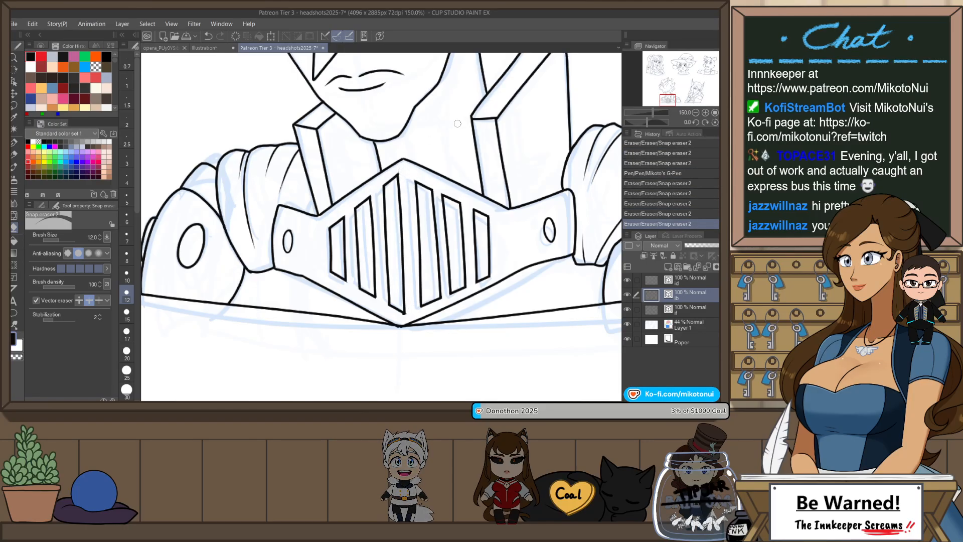
{"action": "left_click", "coordinate": [407, 174]}
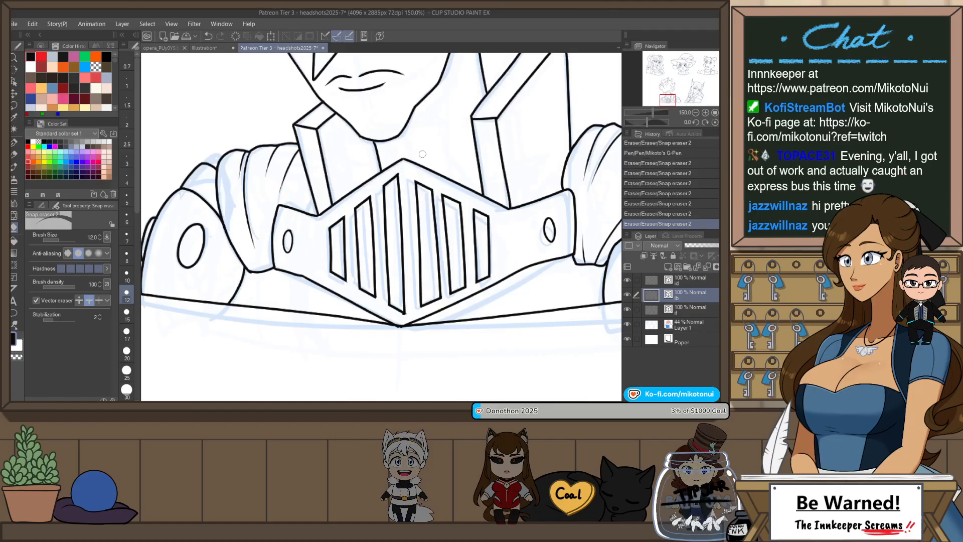
- Lasso the chest grille's inner slat lines, cut them out and deselect, keeping the outer plate outline
{"action": "key", "text": "m"}
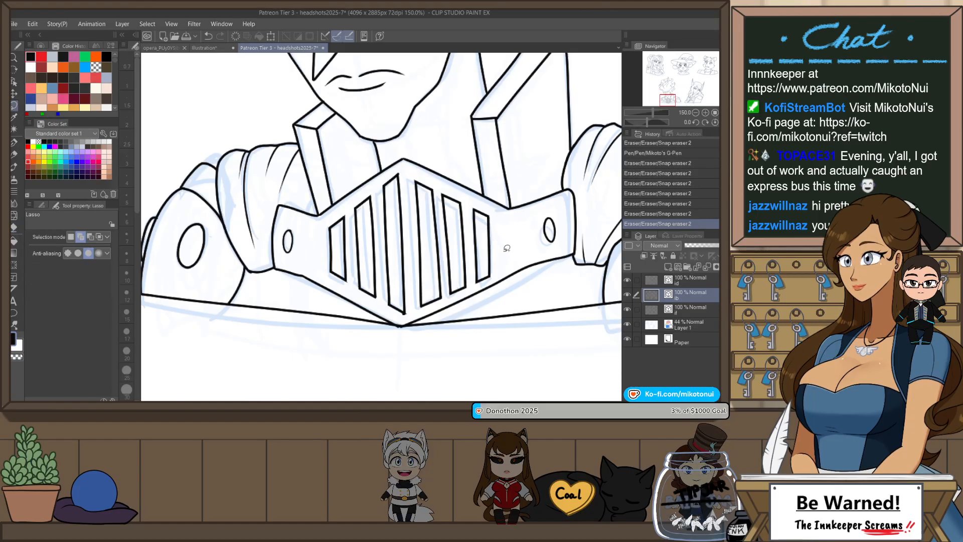
{"action": "mouse_move", "coordinate": [504, 248]}
{"action": "left_mouse_down"}
{"action": "mouse_move", "coordinate": [497, 272]}
{"action": "mouse_move", "coordinate": [477, 288]}
{"action": "left_mouse_up"}
{"action": "left_click_drag", "start_coordinate": [416, 313], "coordinate": [370, 304]}
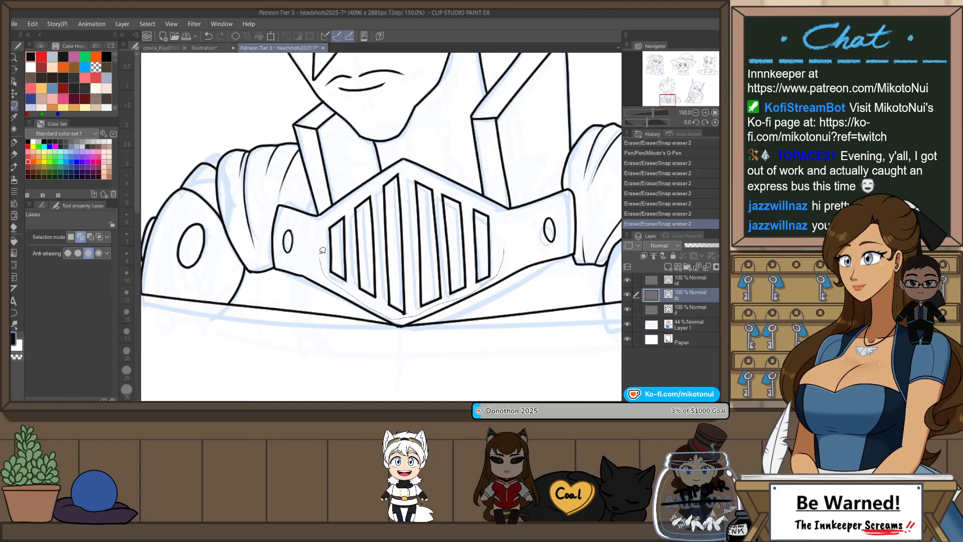
{"action": "left_click_drag", "start_coordinate": [482, 200], "coordinate": [503, 222]}
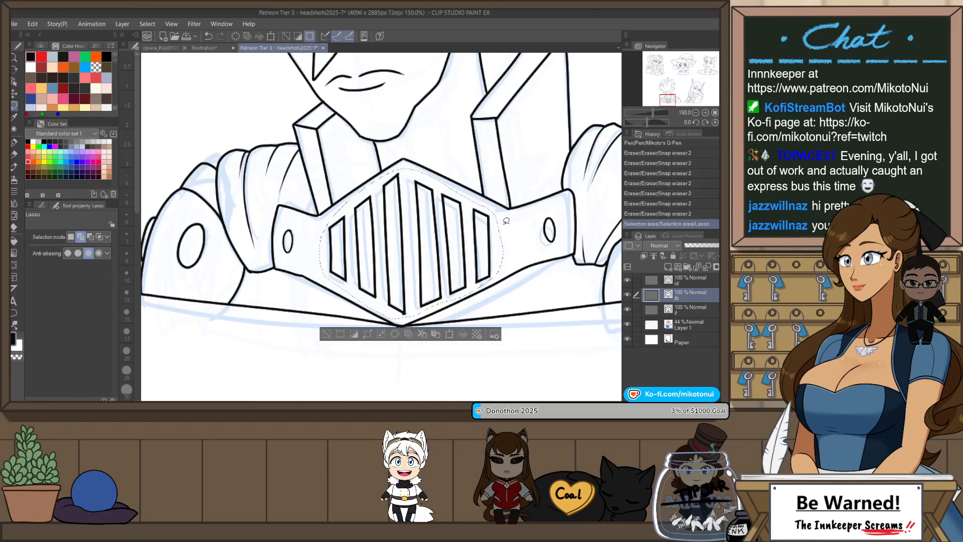
{"action": "left_click", "coordinate": [687, 223]}
{"action": "key", "text": "ctrl+x"}
{"action": "key", "text": "ctrl+d"}
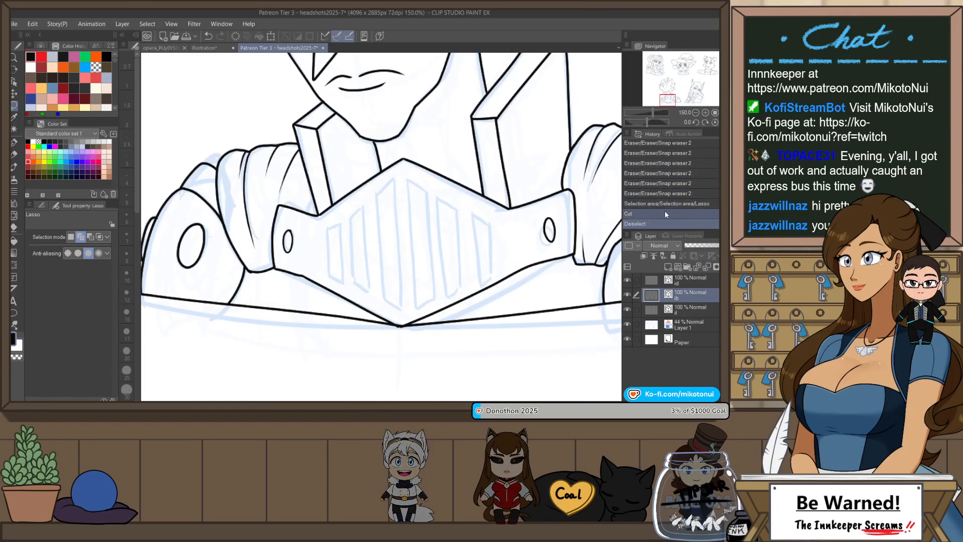
- Ink the upper and lower sloping borders of the grille opening's right half with the G-Pen, parallel to the plate outline
{"action": "key", "text": "p"}
{"action": "key", "text": "shift+space"}
{"action": "mouse_move", "coordinate": [467, 220]}
{"action": "left_mouse_down"}
{"action": "mouse_move", "coordinate": [396, 141]}
{"action": "mouse_move", "coordinate": [355, 235]}
{"action": "left_mouse_up"}
{"action": "scroll", "coordinate": [414, 163], "scroll_direction": "up", "scroll_amount": 1}
{"action": "left_click_drag", "start_coordinate": [255, 270], "coordinate": [345, 161]}
{"action": "key", "text": "ctrl+z"}
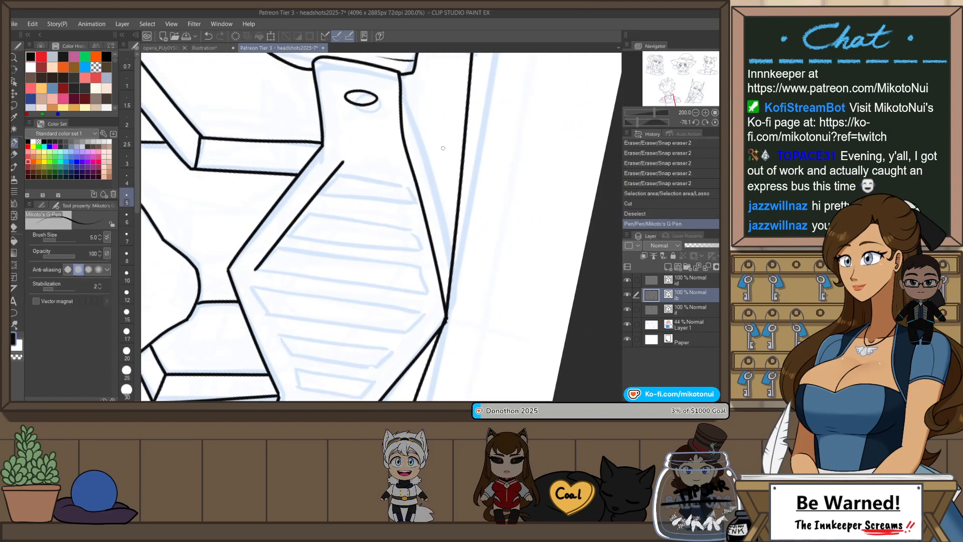
{"action": "key", "text": "shift+space"}
{"action": "mouse_move", "coordinate": [443, 147]}
{"action": "left_mouse_down"}
{"action": "mouse_move", "coordinate": [448, 186]}
{"action": "mouse_move", "coordinate": [432, 231]}
{"action": "left_mouse_up"}
{"action": "left_click_drag", "start_coordinate": [366, 307], "coordinate": [429, 193]}
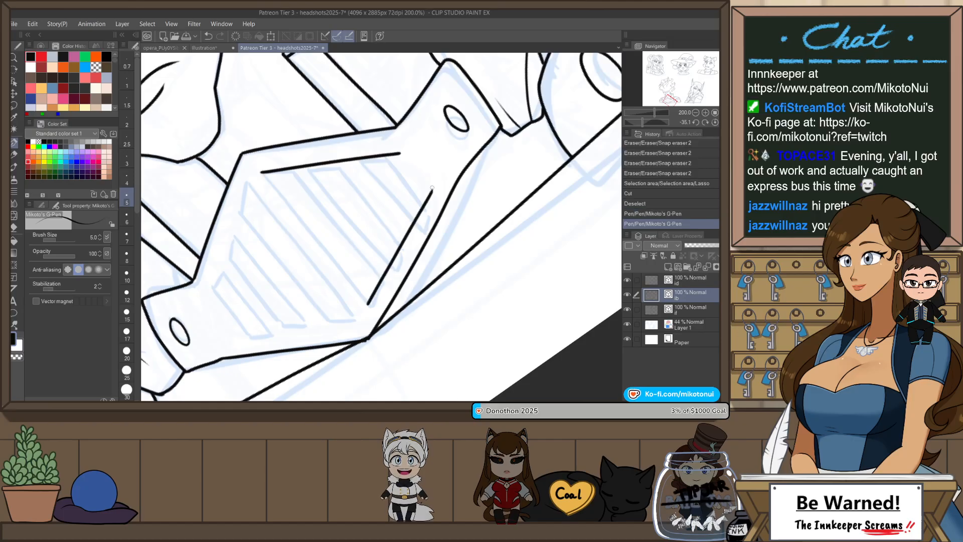
{"action": "key", "text": "ctrl+z"}
{"action": "mouse_move", "coordinate": [365, 308]}
{"action": "left_mouse_down"}
{"action": "mouse_move", "coordinate": [428, 191]}
{"action": "mouse_move", "coordinate": [433, 237]}
{"action": "left_mouse_up"}
- Ink the outer vertical edge of the grille opening's right half and two slat lines just inside it
{"action": "key", "text": "ctrl+at"}
{"action": "key", "text": "ctrl+z"}
{"action": "left_click_drag", "start_coordinate": [430, 171], "coordinate": [435, 244]}
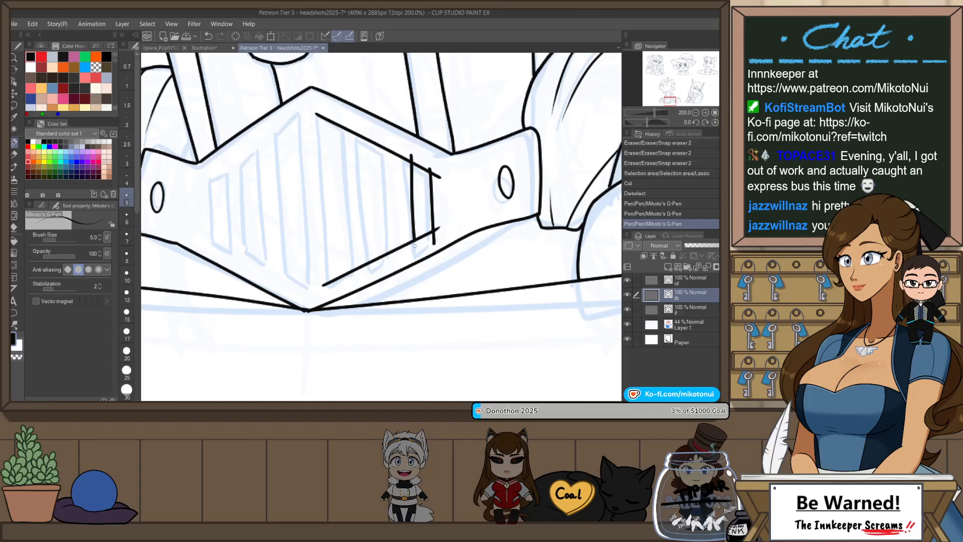
{"action": "mouse_move", "coordinate": [414, 252]}
{"action": "left_mouse_down"}
{"action": "mouse_move", "coordinate": [410, 157]}
{"action": "mouse_move", "coordinate": [400, 261]}
{"action": "left_mouse_up"}
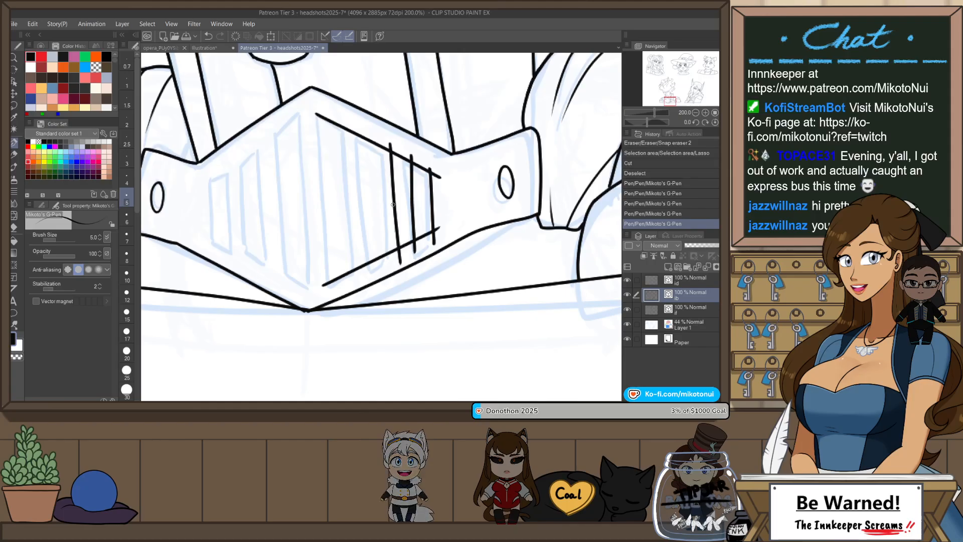
{"action": "key", "text": "ctrl+z"}
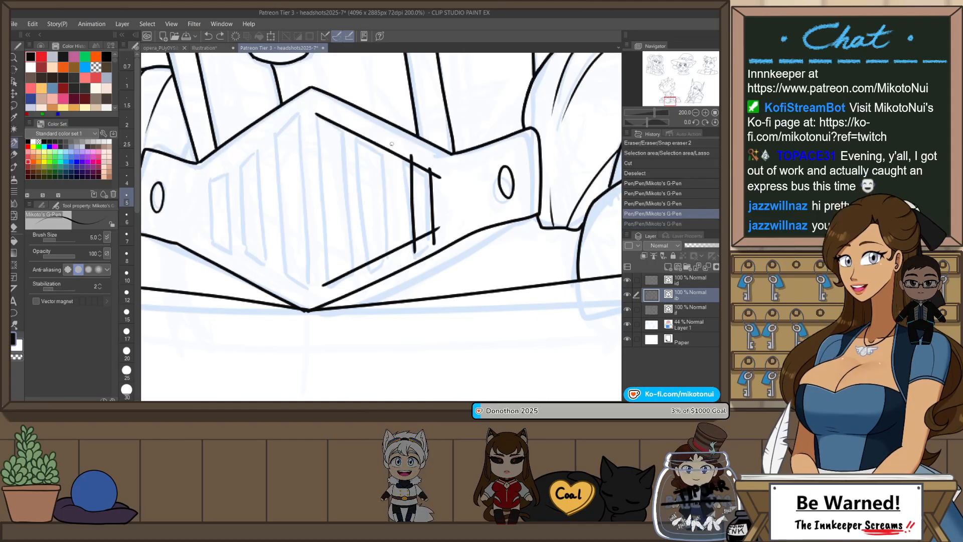
{"action": "left_click_drag", "start_coordinate": [391, 141], "coordinate": [391, 256]}
{"action": "key", "text": "ctrl+z"}
{"action": "key", "text": "ctrl+z"}
{"action": "left_click_drag", "start_coordinate": [391, 144], "coordinate": [396, 261]}
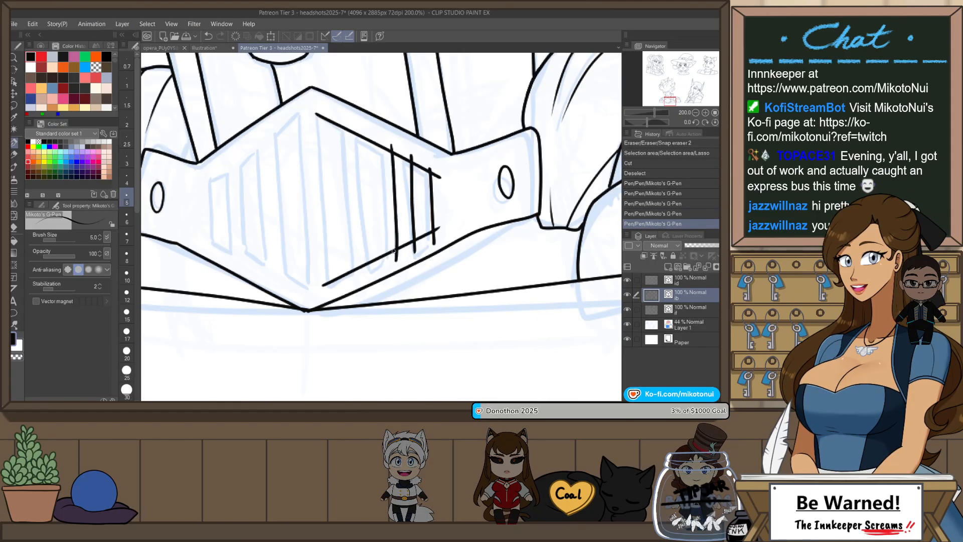
- Ink the inner vertical edge near the plate's centre, closing the frame of the grille opening's right half
{"action": "key", "text": "r"}
{"action": "left_click_drag", "start_coordinate": [413, 201], "coordinate": [421, 235]}
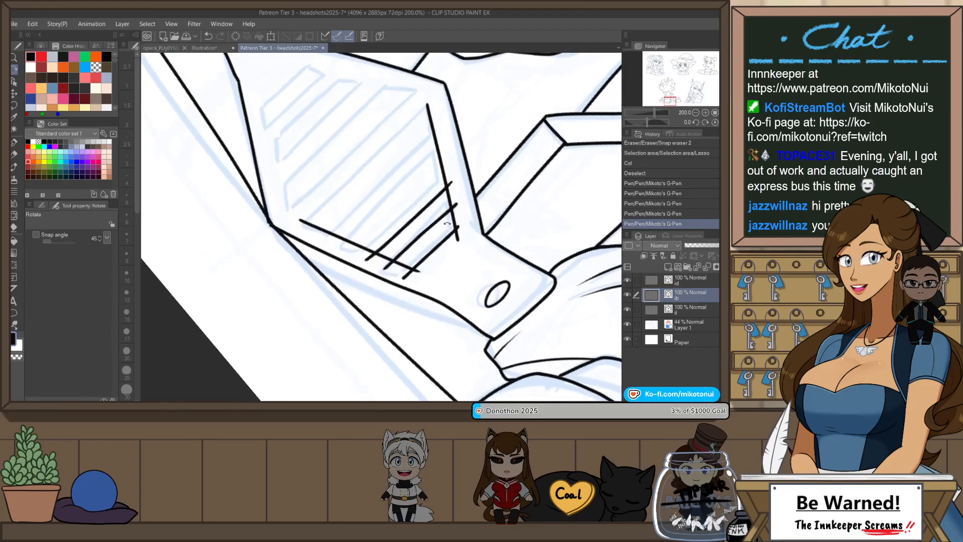
{"action": "left_click_drag", "start_coordinate": [303, 222], "coordinate": [333, 195]}
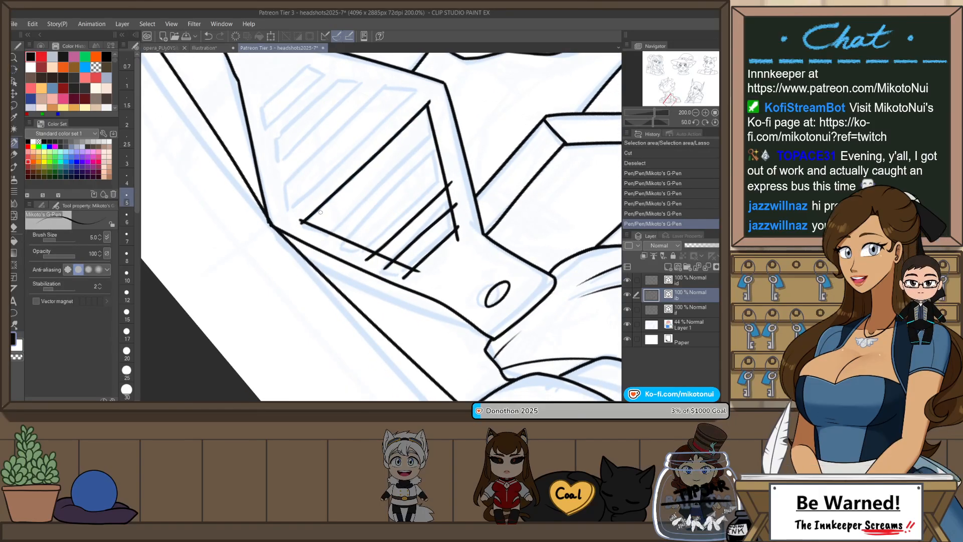
- Try inking further parallel slat lines between the inner edge and the existing slat lines of the right grille opening
{"action": "left_click_drag", "start_coordinate": [328, 235], "coordinate": [426, 134]}
{"action": "key", "text": "ctrl+z"}
{"action": "left_click_drag", "start_coordinate": [328, 234], "coordinate": [440, 131]}
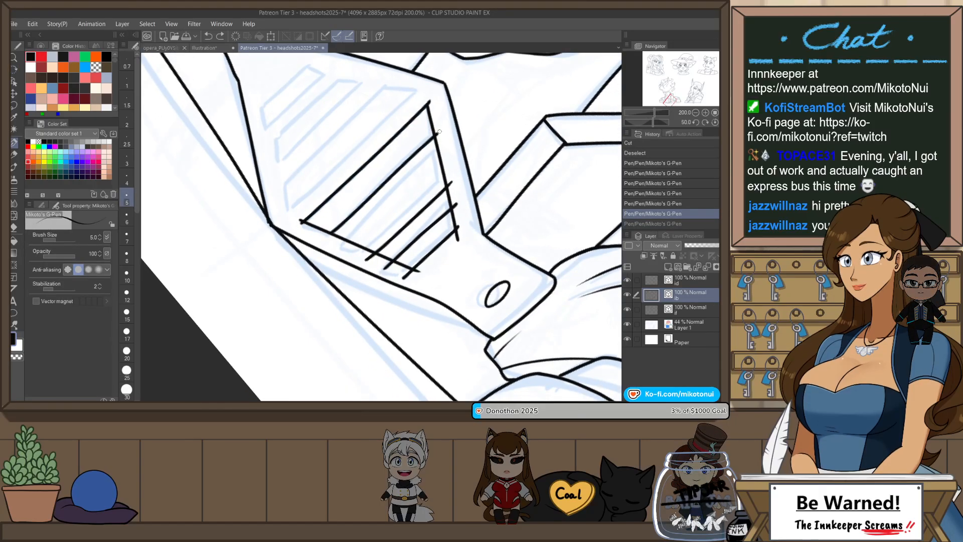
{"action": "key", "text": "ctrl+z"}
{"action": "mouse_move", "coordinate": [329, 234]}
{"action": "left_mouse_down"}
{"action": "mouse_move", "coordinate": [437, 127]}
{"action": "mouse_move", "coordinate": [396, 189]}
{"action": "mouse_move", "coordinate": [438, 143]}
{"action": "left_mouse_up"}
{"action": "left_click_drag", "start_coordinate": [359, 254], "coordinate": [457, 156]}
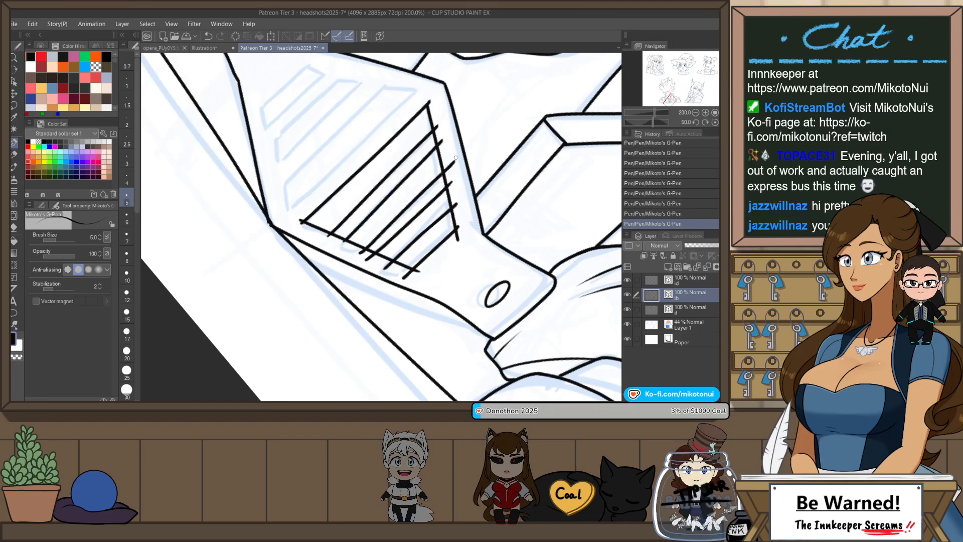
{"action": "key", "text": "ctrl+z"}
{"action": "left_click_drag", "start_coordinate": [359, 253], "coordinate": [450, 167]}
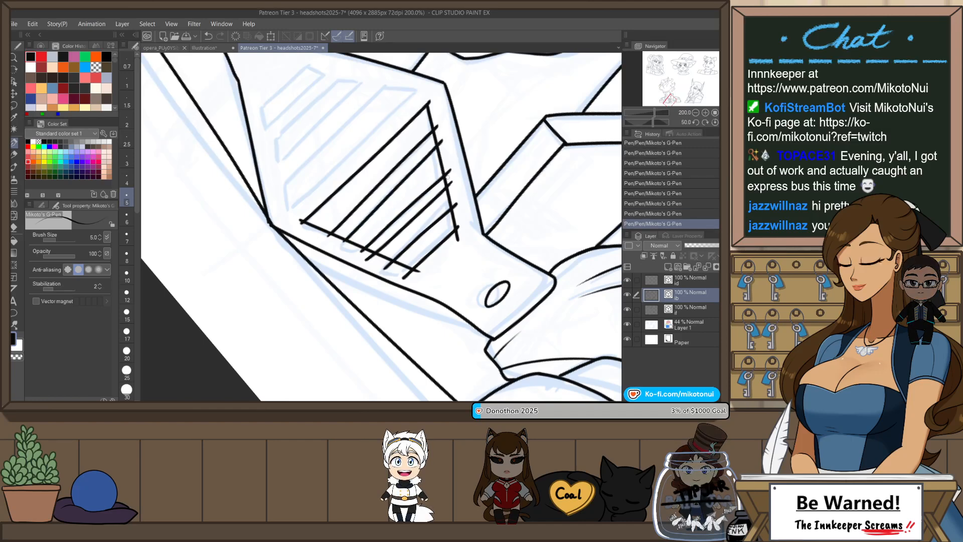
- Undo the slat lines inked after the inner vertical edge of the right grille opening
{"action": "key", "text": "ctrl+@"}
{"action": "key", "text": "ctrl+z"}
{"action": "key", "text": "ctrl+z"}
{"action": "key", "text": "ctrl+z"}
{"action": "key", "text": "ctrl+z"}
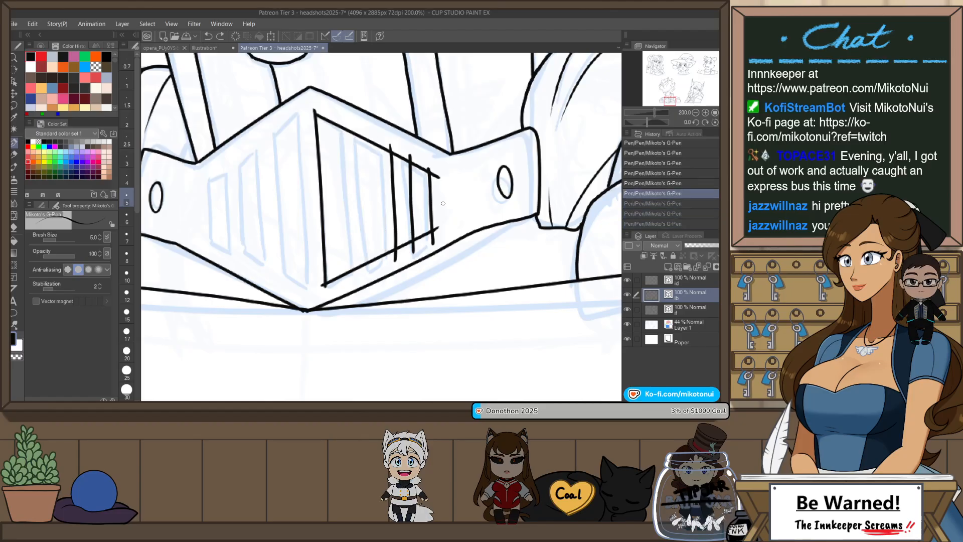
{"action": "left_click", "coordinate": [662, 195]}
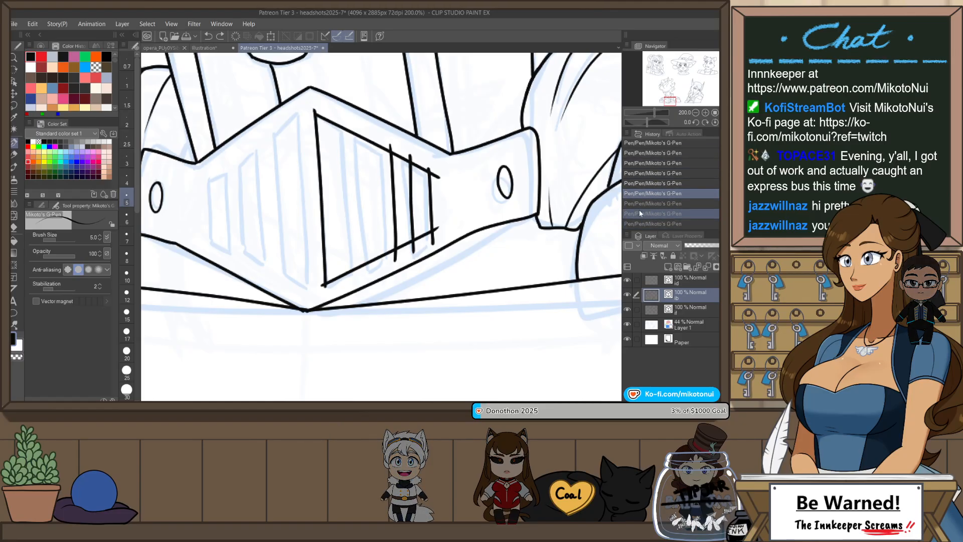
- Select the two remaining slat lines inside the right grille opening as vectors and cut them, leaving only the frame
{"action": "key", "text": "o"}
{"action": "left_click", "coordinate": [416, 197]}
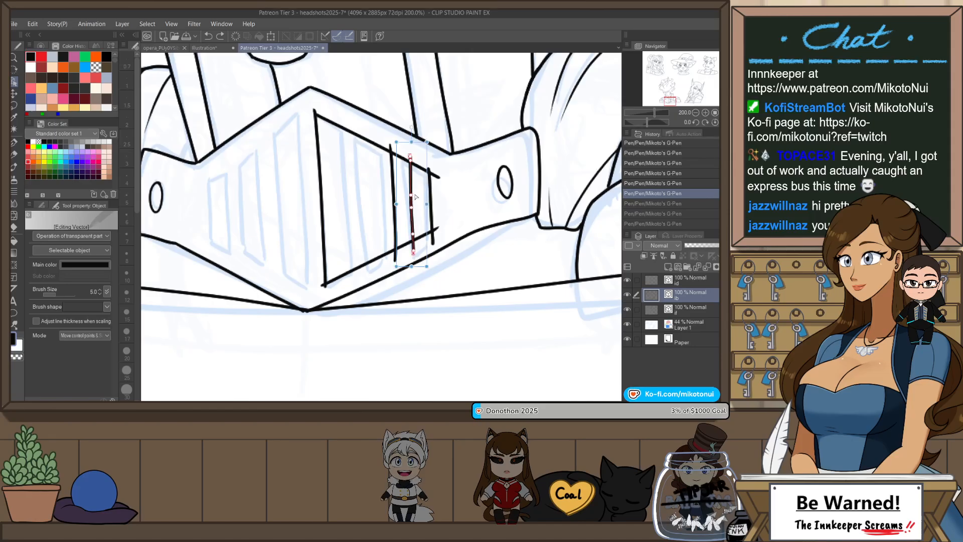
{"action": "key", "text": "ctrl+x"}
{"action": "left_click", "coordinate": [394, 200]}
{"action": "key", "text": "ctrl+x"}
{"action": "key", "text": "p"}
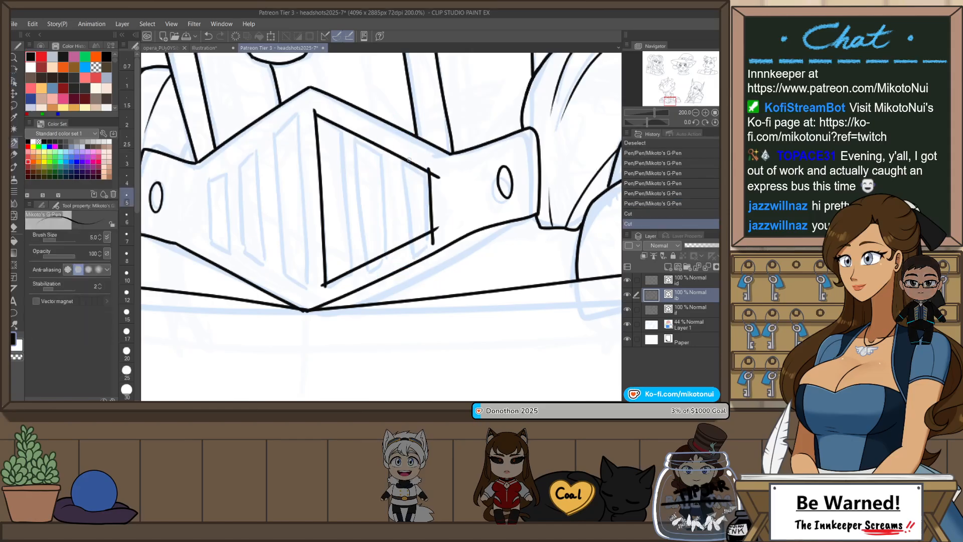
- Try inking one slat line beside the outer edge and one beside the inner edge of the right grille opening
{"action": "left_click_drag", "start_coordinate": [411, 157], "coordinate": [415, 250]}
{"action": "key", "text": "shift+space"}
{"action": "left_click_drag", "start_coordinate": [456, 184], "coordinate": [413, 239]}
{"action": "key", "text": "space"}
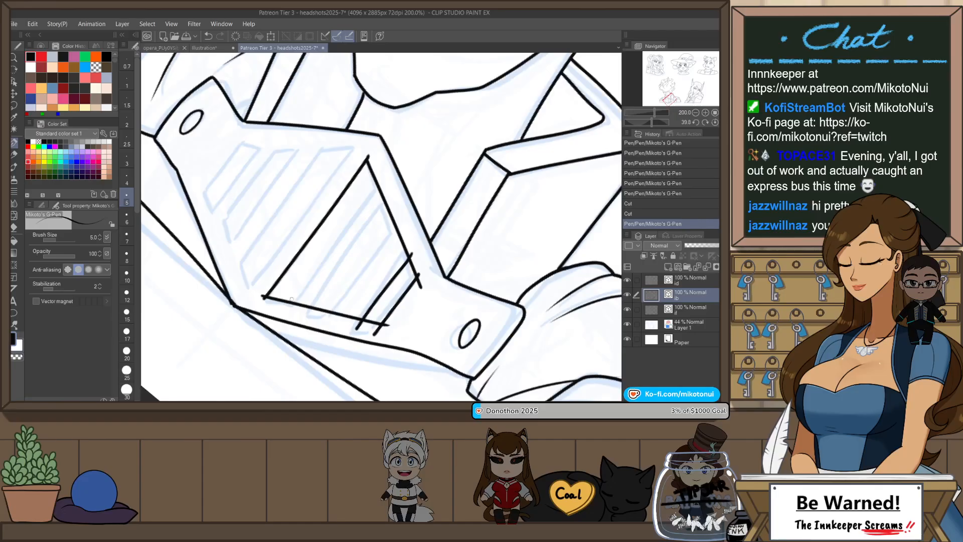
{"action": "left_click_drag", "start_coordinate": [290, 302], "coordinate": [377, 182]}
{"action": "key", "text": "ctrl+z"}
{"action": "left_click_drag", "start_coordinate": [284, 307], "coordinate": [383, 179]}
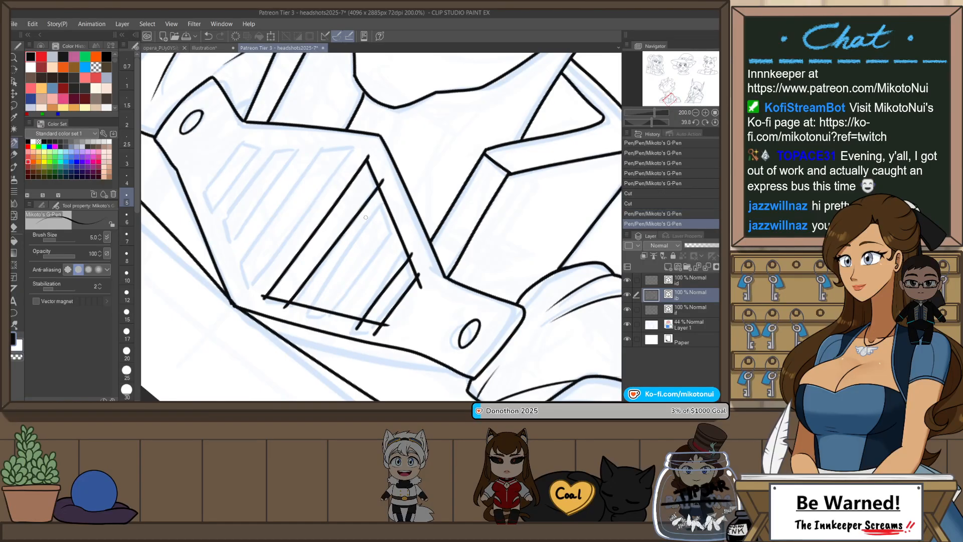
{"action": "key", "text": "ctrl+z"}
{"action": "left_click_drag", "start_coordinate": [289, 303], "coordinate": [380, 181]}
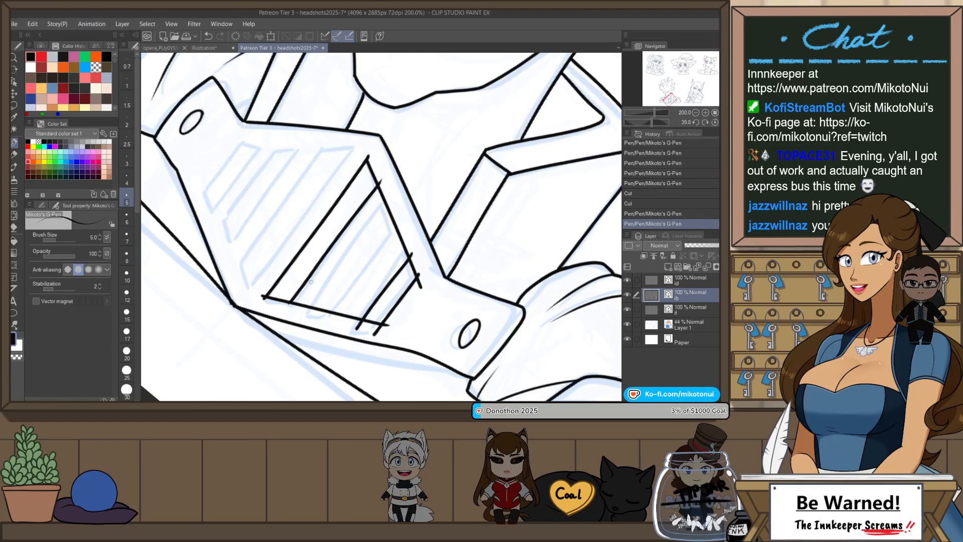
- Try a second slat line close beside the inner one, then undo both inner slat lines
{"action": "left_click_drag", "start_coordinate": [301, 307], "coordinate": [384, 195]}
{"action": "key", "text": "ctrl+z"}
{"action": "left_click_drag", "start_coordinate": [303, 307], "coordinate": [385, 195]}
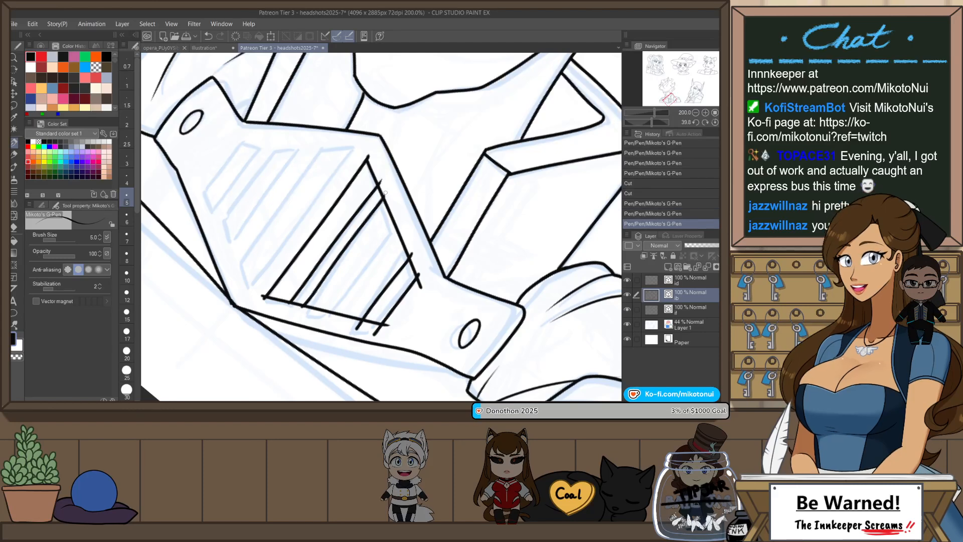
{"action": "key", "text": "ctrl+z"}
{"action": "key", "text": "ctrl+z"}
- Try redrawing the slat line beside the inner edge of the right grille opening
{"action": "left_click_drag", "start_coordinate": [288, 303], "coordinate": [379, 177]}
{"action": "key", "text": "ctrl+z"}
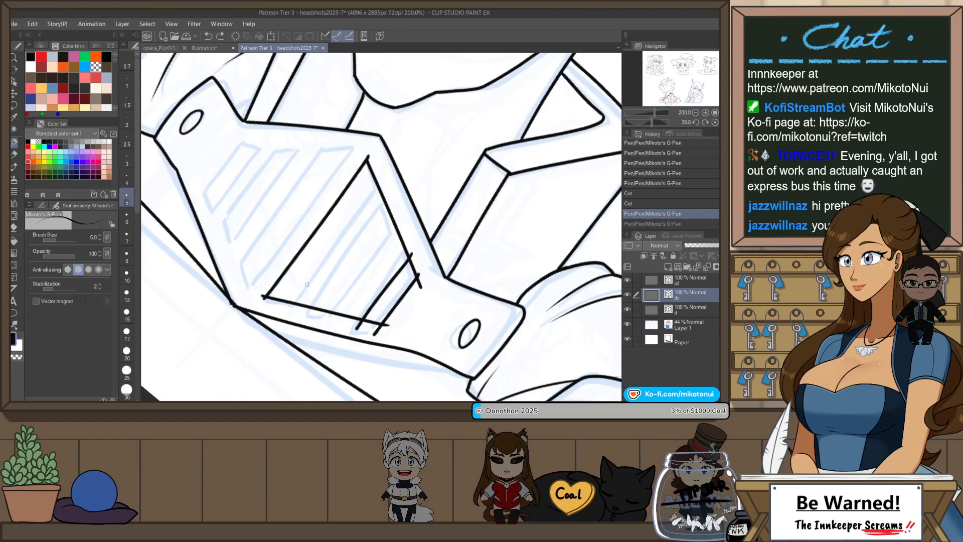
{"action": "left_click_drag", "start_coordinate": [288, 306], "coordinate": [387, 166]}
{"action": "key", "text": "ctrl+z"}
{"action": "left_click_drag", "start_coordinate": [332, 242], "coordinate": [384, 169]}
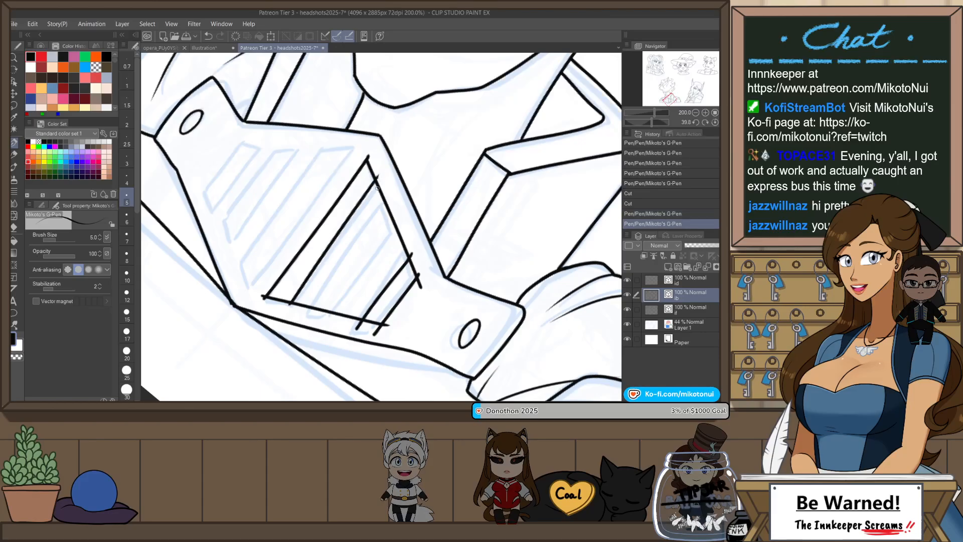
{"action": "key", "text": "ctrl+z"}
{"action": "left_click_drag", "start_coordinate": [288, 304], "coordinate": [380, 177]}
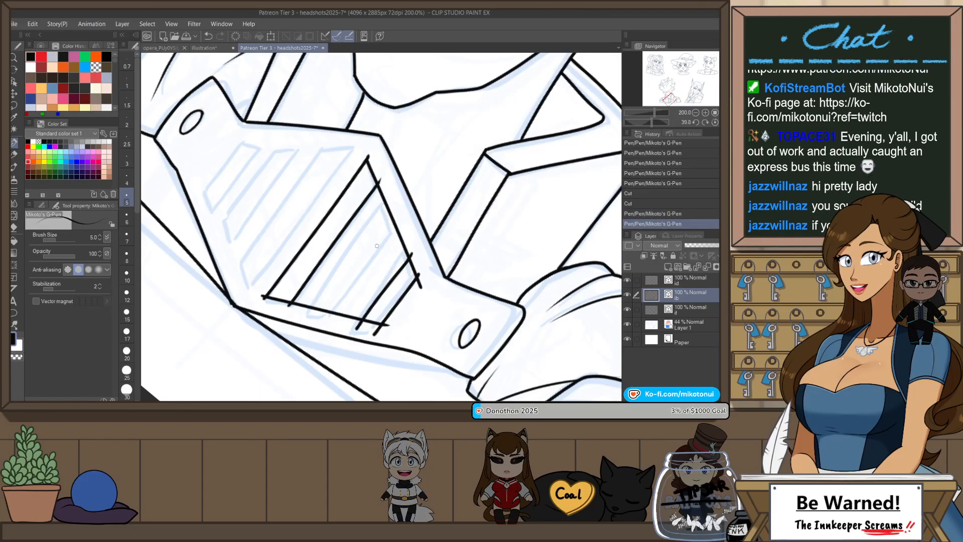
- Try adding a close parallel line beside each of the inner and outer slat lines in the right grille opening
{"action": "left_click_drag", "start_coordinate": [316, 286], "coordinate": [384, 193]}
{"action": "key", "text": "ctrl+z"}
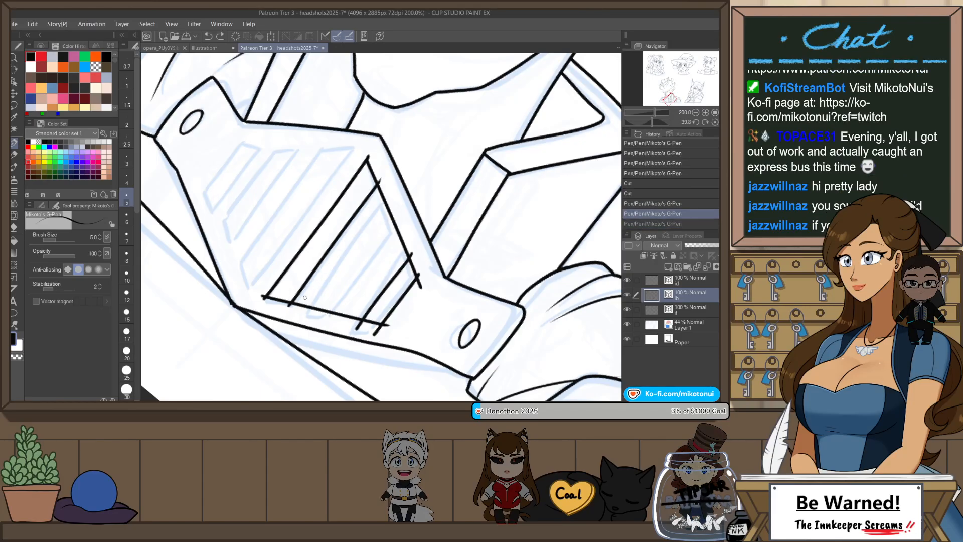
{"action": "left_click_drag", "start_coordinate": [297, 309], "coordinate": [387, 188]}
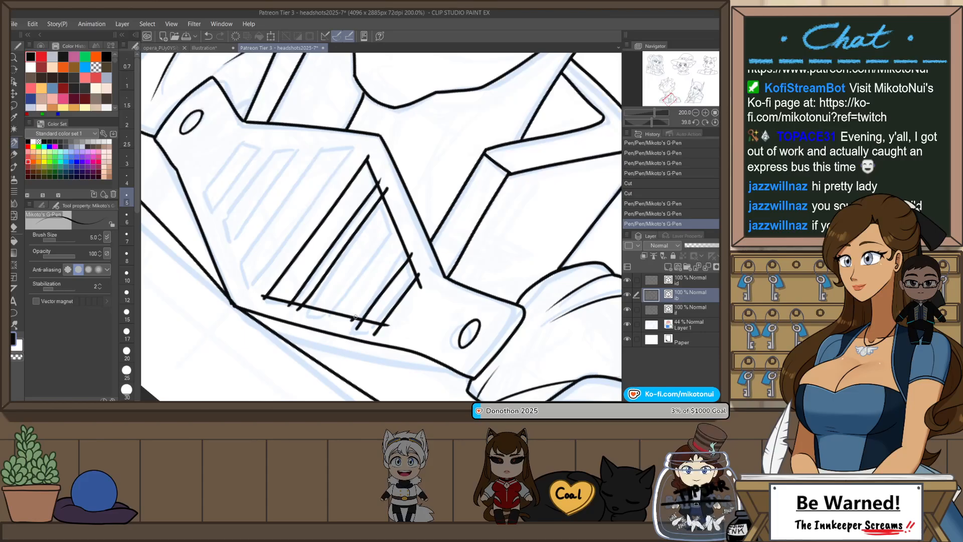
{"action": "left_click_drag", "start_coordinate": [357, 320], "coordinate": [412, 244]}
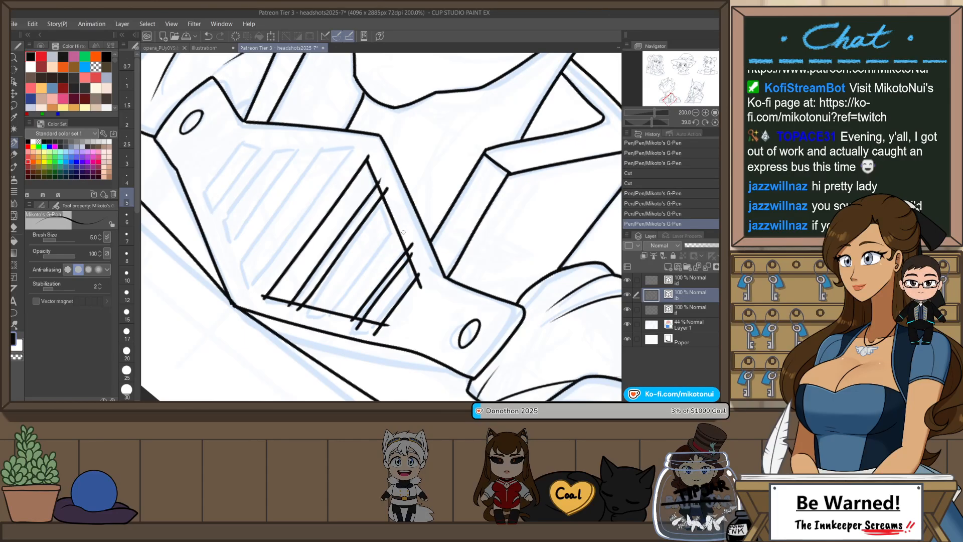
- Undo all slat lines inside the right grille opening back to the empty frame
{"action": "key", "text": "r"}
{"action": "mouse_move", "coordinate": [448, 302]}
{"action": "left_mouse_down"}
{"action": "mouse_move", "coordinate": [452, 219]}
{"action": "mouse_move", "coordinate": [424, 319]}
{"action": "left_mouse_up"}
{"action": "key", "text": "ctrl+z"}
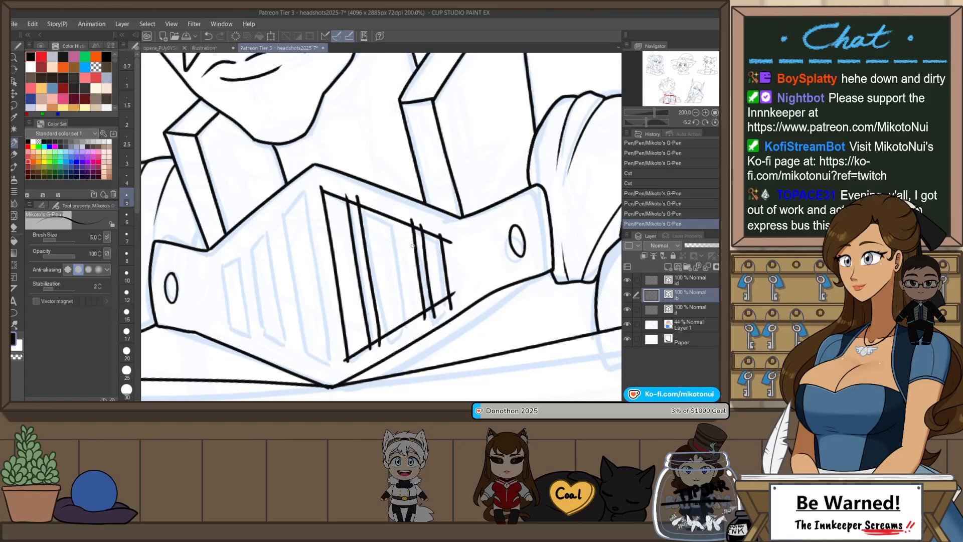
{"action": "key", "text": "ctrl+z"}
{"action": "key", "text": "ctrl+z"}
{"action": "key", "text": "ctrl+z"}
{"action": "key", "text": "ctrl+z"}
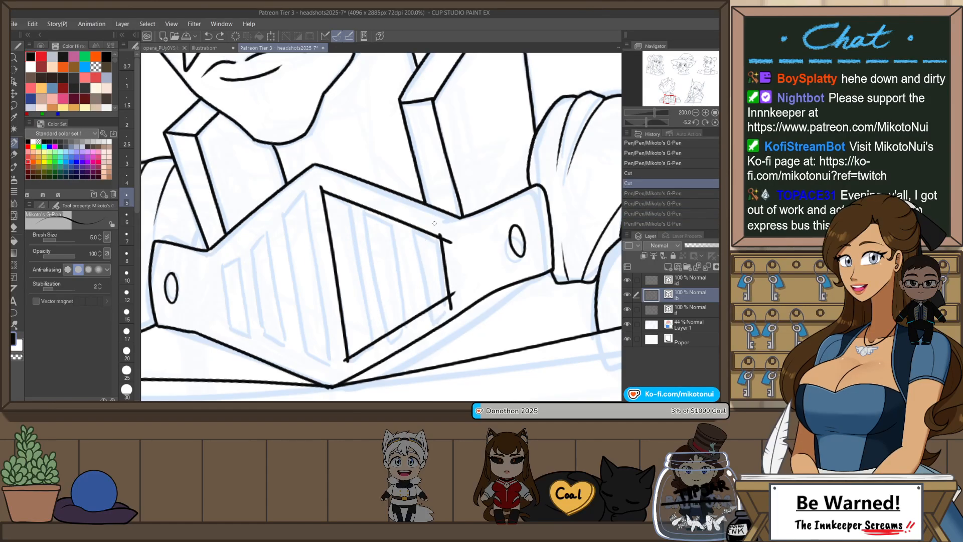
- Ink a slat line just inside the outer vertical edge of the right grille opening, redrawing it until it fits
{"action": "left_click_drag", "start_coordinate": [420, 225], "coordinate": [433, 312]}
{"action": "key", "text": "ctrl+z"}
{"action": "mouse_move", "coordinate": [422, 231]}
{"action": "left_mouse_down"}
{"action": "mouse_move", "coordinate": [438, 321]}
{"action": "mouse_move", "coordinate": [429, 318]}
{"action": "left_mouse_up"}
{"action": "key", "text": "ctrl+z"}
{"action": "key", "text": "ctrl+z"}
{"action": "left_click_drag", "start_coordinate": [418, 223], "coordinate": [432, 319]}
{"action": "key", "text": "ctrl+z"}
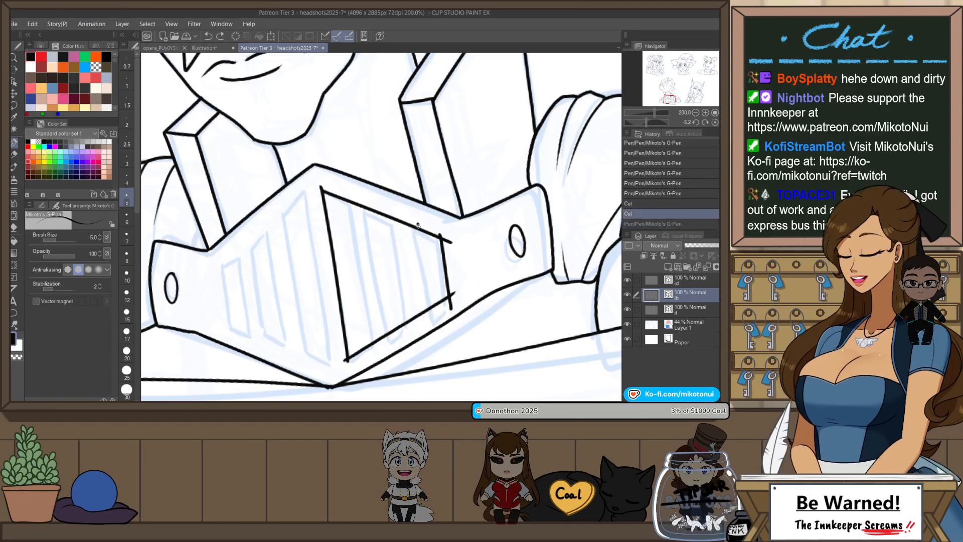
{"action": "left_click_drag", "start_coordinate": [418, 224], "coordinate": [432, 316]}
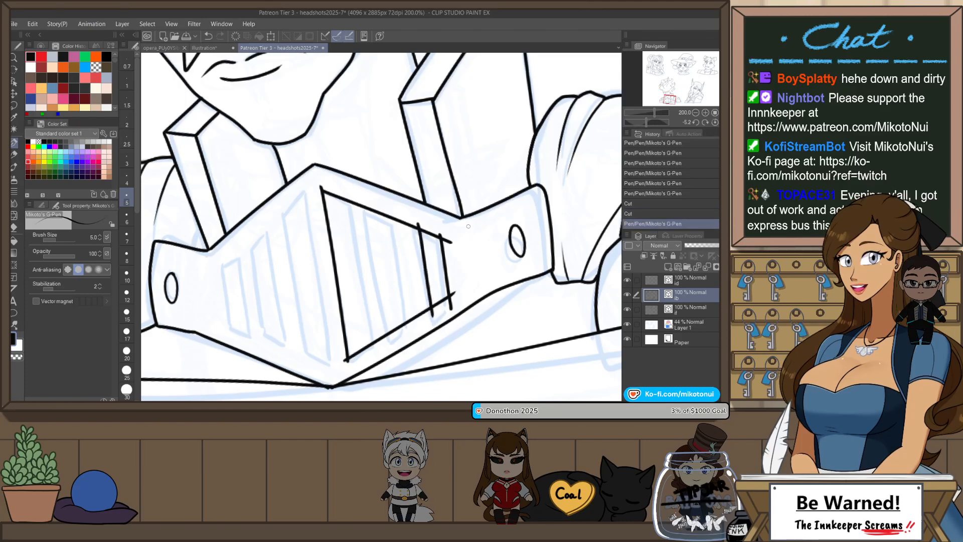
- Ink a slat line just inside the inner edge of the right grille opening, parallel to that edge
{"action": "key", "text": "r"}
{"action": "left_click_drag", "start_coordinate": [468, 228], "coordinate": [443, 296]}
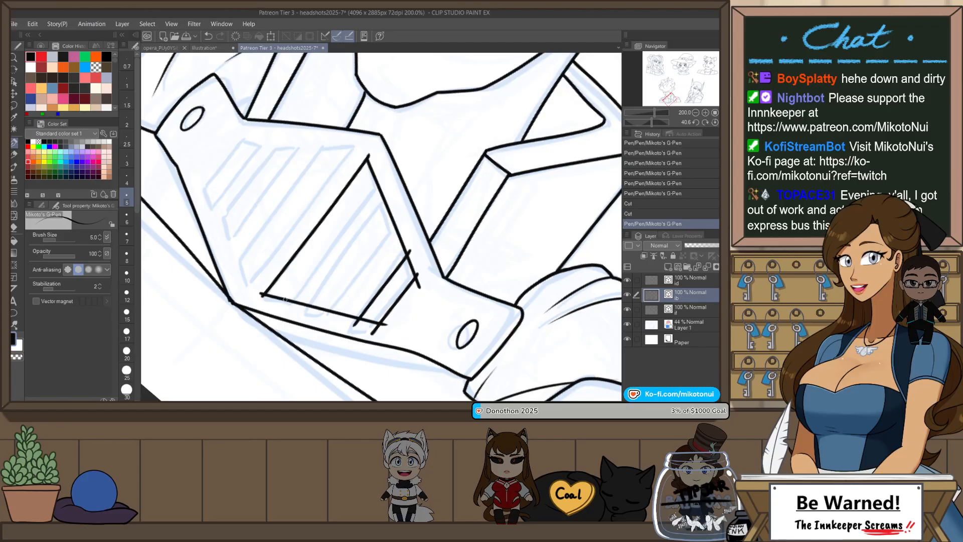
{"action": "left_click_drag", "start_coordinate": [285, 301], "coordinate": [379, 173]}
{"action": "key", "text": "ctrl+z"}
{"action": "left_click_drag", "start_coordinate": [287, 301], "coordinate": [384, 174]}
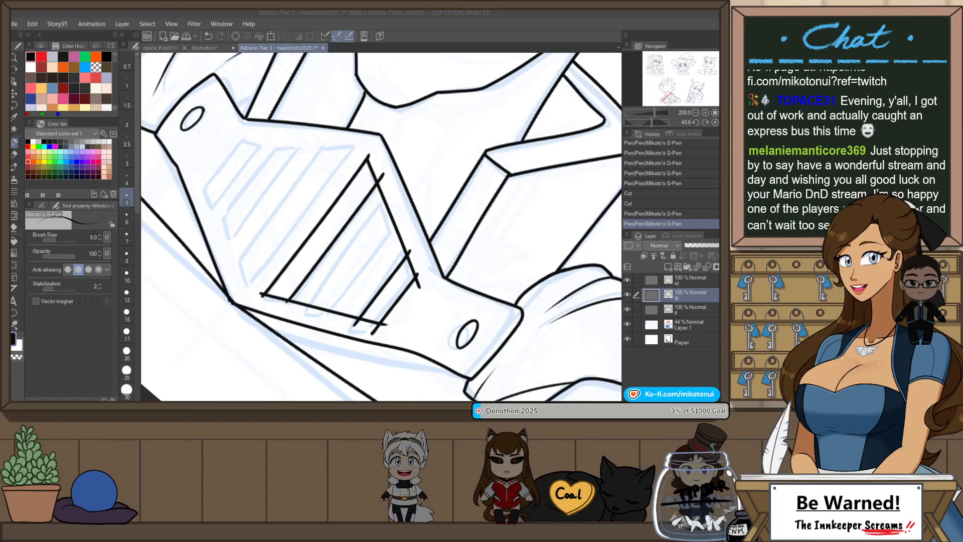
- Ink a close companion line beside each of the inner and outer slat lines in the right grille opening
{"action": "left_click_drag", "start_coordinate": [297, 305], "coordinate": [386, 179]}
{"action": "key", "text": "ctrl+z"}
{"action": "left_click_drag", "start_coordinate": [296, 305], "coordinate": [383, 184]}
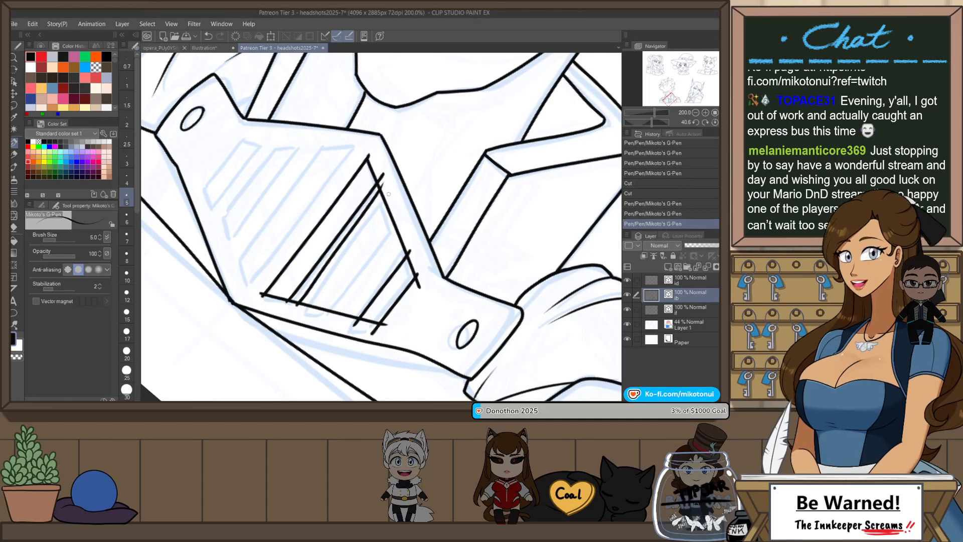
{"action": "left_click_drag", "start_coordinate": [353, 321], "coordinate": [414, 236]}
{"action": "key", "text": "ctrl+z"}
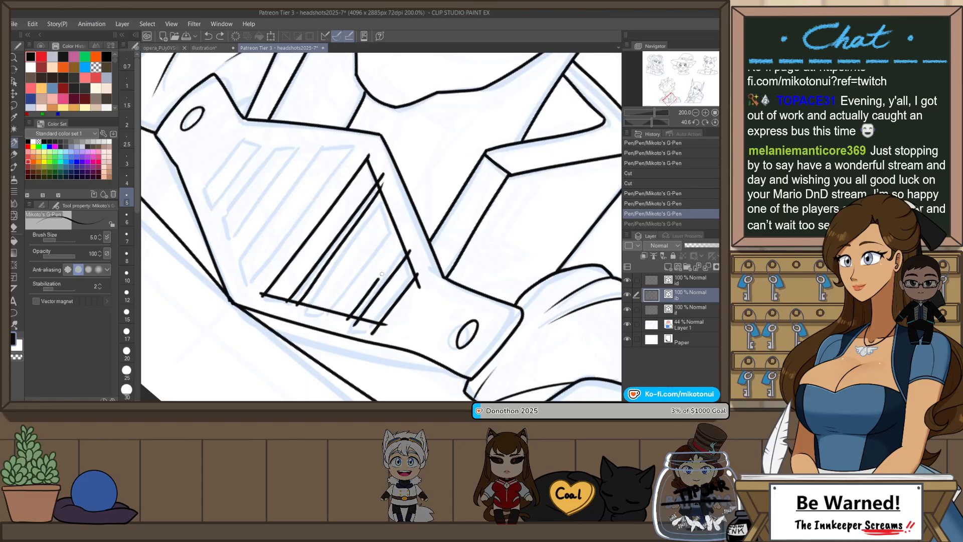
{"action": "key", "text": "ctrl+y"}
- Ink a pair of closely spaced parallel slat lines through the middle of the right grille opening, redrawing until they fit
{"action": "left_click_drag", "start_coordinate": [323, 314], "coordinate": [400, 200]}
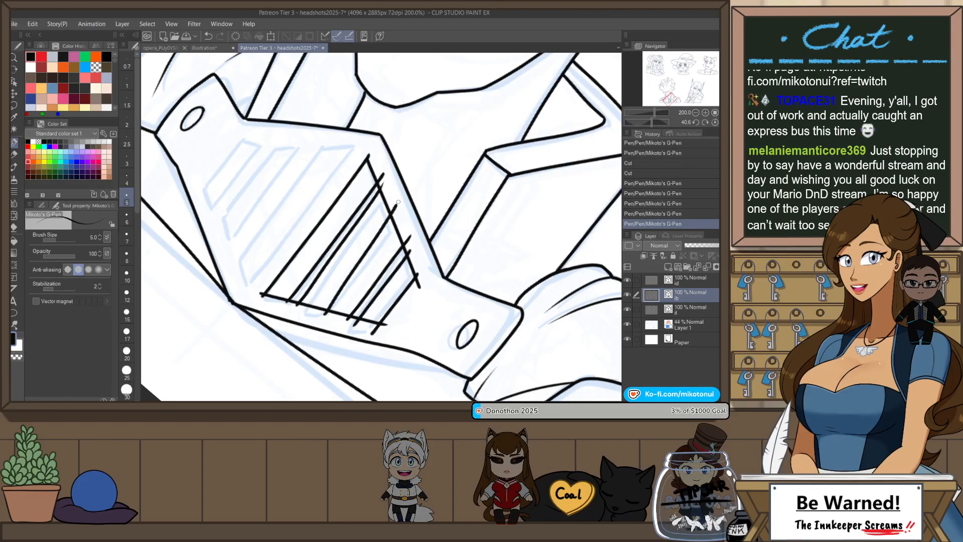
{"action": "key", "text": "ctrl+z"}
{"action": "left_click_drag", "start_coordinate": [320, 315], "coordinate": [397, 206]}
{"action": "key", "text": "ctrl+z"}
{"action": "left_click_drag", "start_coordinate": [357, 271], "coordinate": [407, 205]}
- Trim the slat and frame line ends that overshoot the upper edge and outer corner of the right grille with the vector eraser
{"action": "key", "text": "e"}
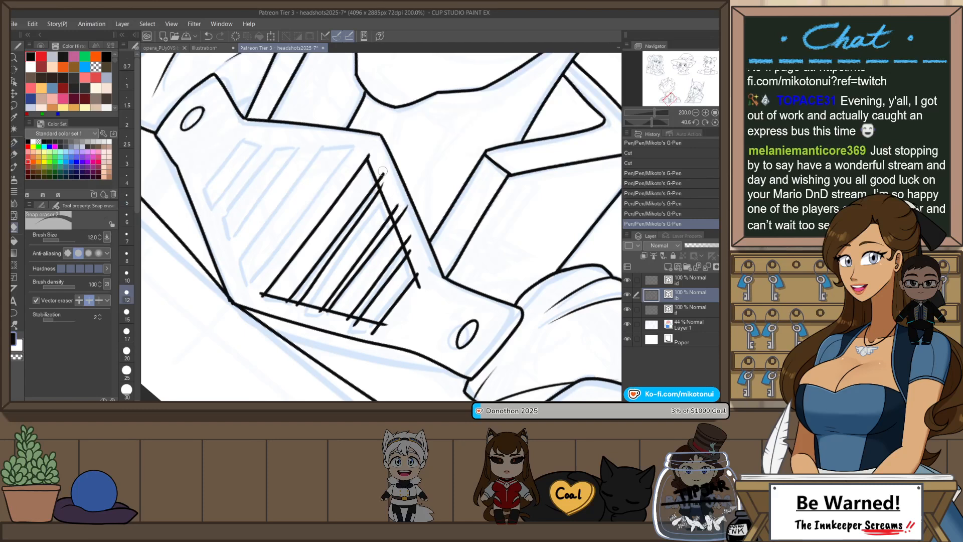
{"action": "left_click", "coordinate": [382, 172]}
{"action": "left_click", "coordinate": [421, 286]}
{"action": "left_click", "coordinate": [426, 291]}
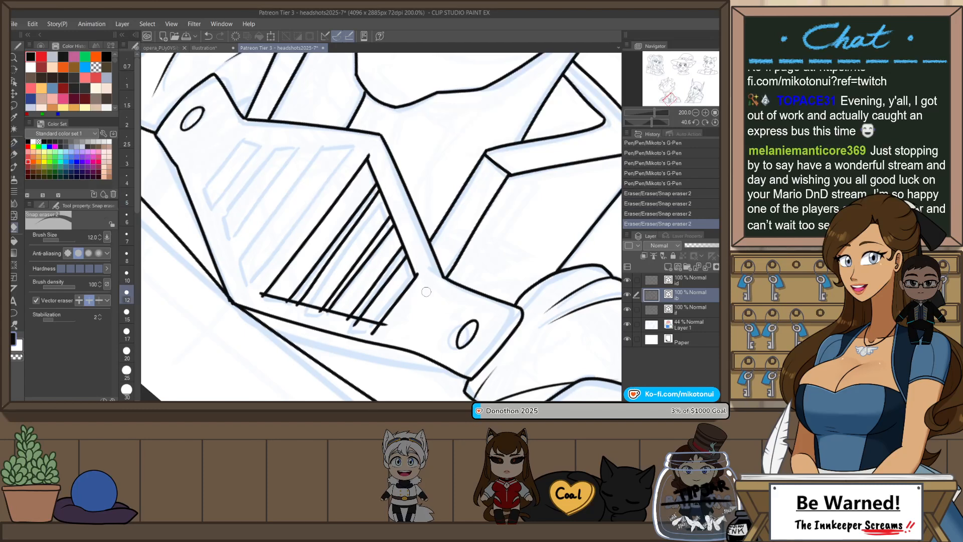
{"action": "left_click", "coordinate": [420, 273]}
{"action": "key", "text": "ctrl+z"}
{"action": "left_click", "coordinate": [430, 297]}
{"action": "key", "text": "ctrl+z"}
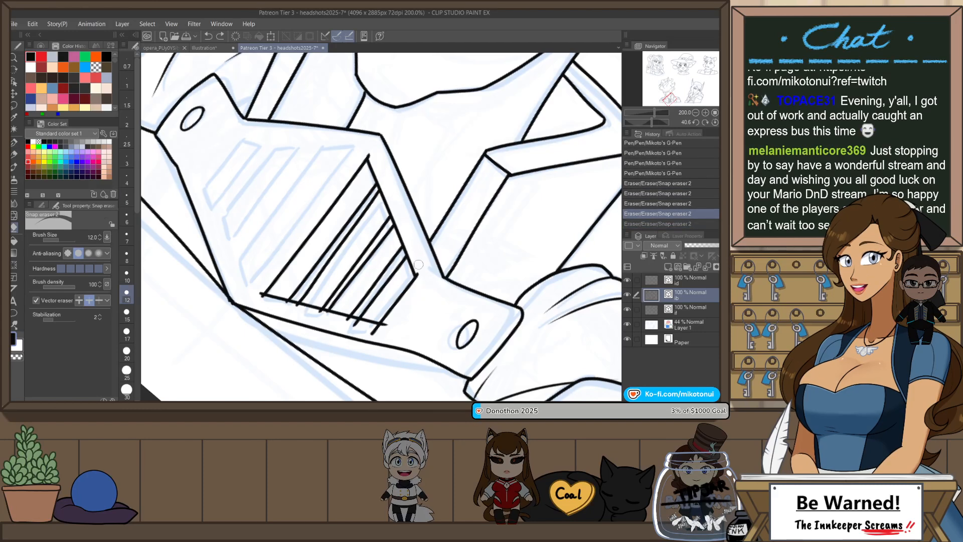
{"action": "left_click", "coordinate": [423, 289]}
- Trim the line ends overshooting the right grille's lower edge and its top inner corner
{"action": "left_click", "coordinate": [311, 313]}
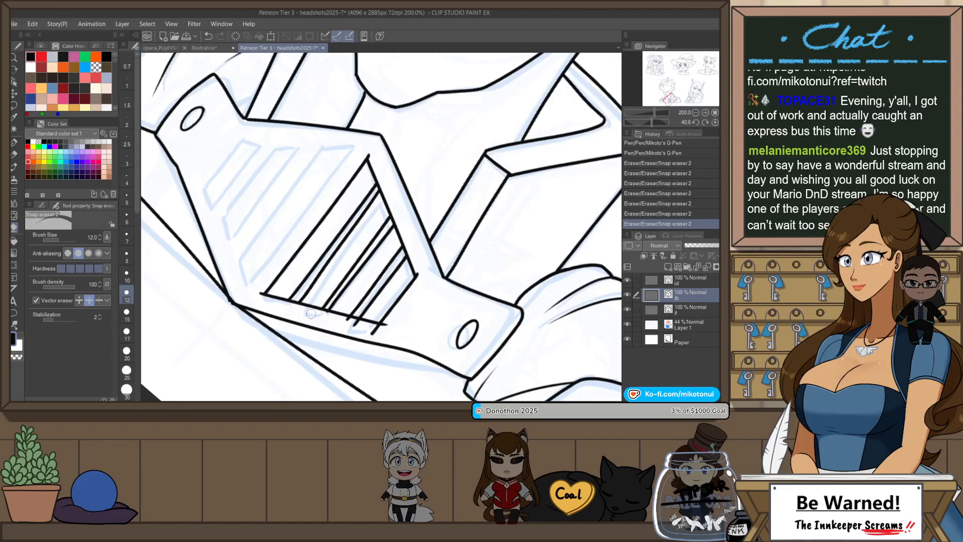
{"action": "left_click", "coordinate": [372, 332]}
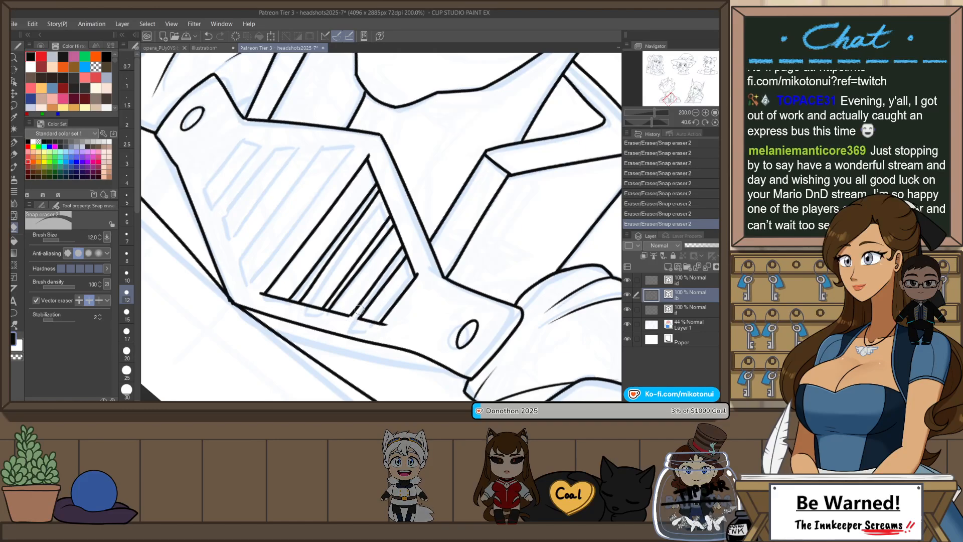
{"action": "key", "text": "ctrl+z"}
{"action": "left_click", "coordinate": [386, 325]}
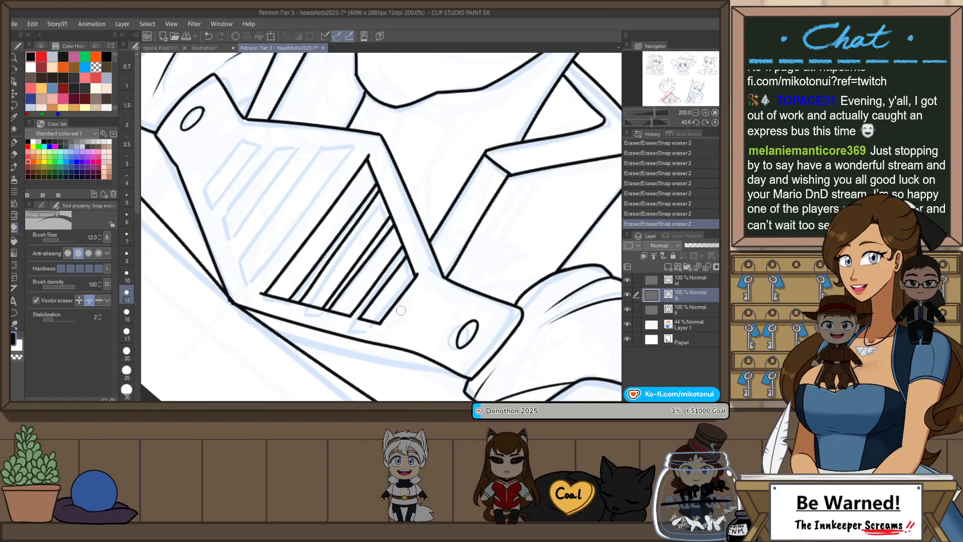
{"action": "left_click", "coordinate": [369, 156]}
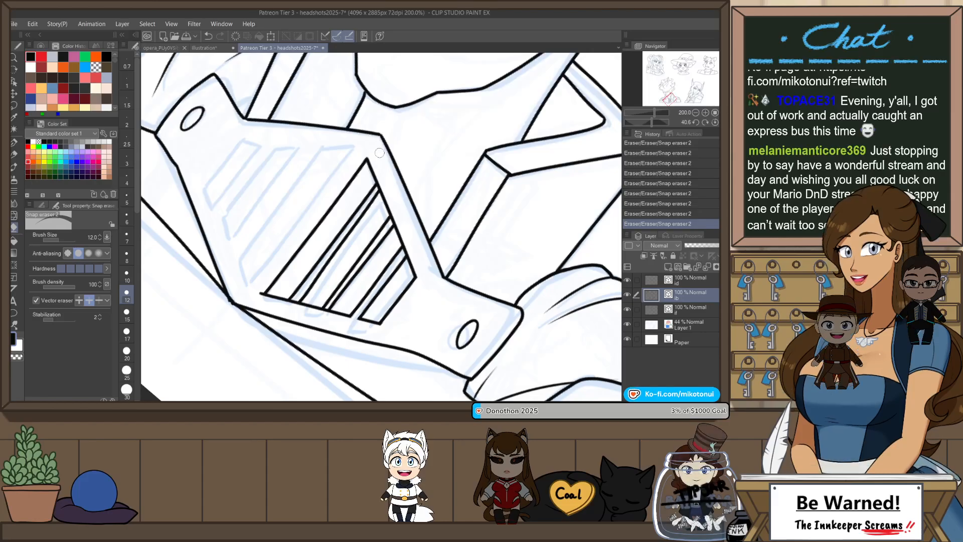
- Reset the canvas rotation, undo the last erasure, and tilt the second slat opening's inner line by shifting its upper end outward
{"action": "key", "text": "ctrl+at"}
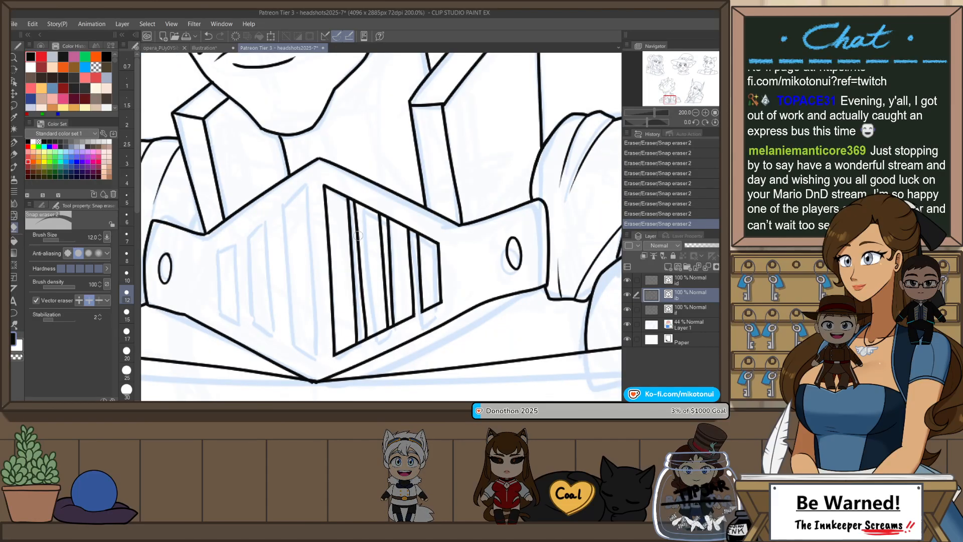
{"action": "key", "text": "ctrl+z"}
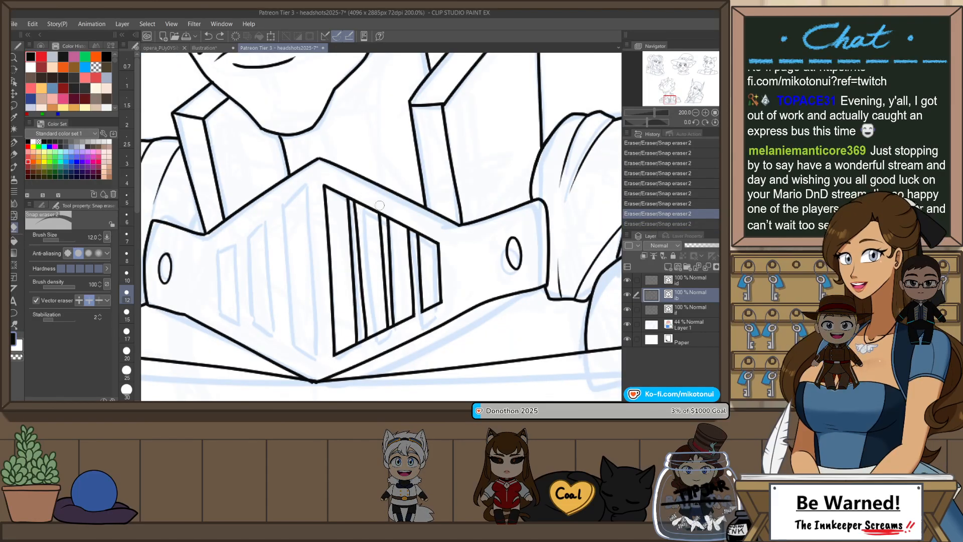
{"action": "key", "text": "o"}
{"action": "left_click", "coordinate": [354, 202]}
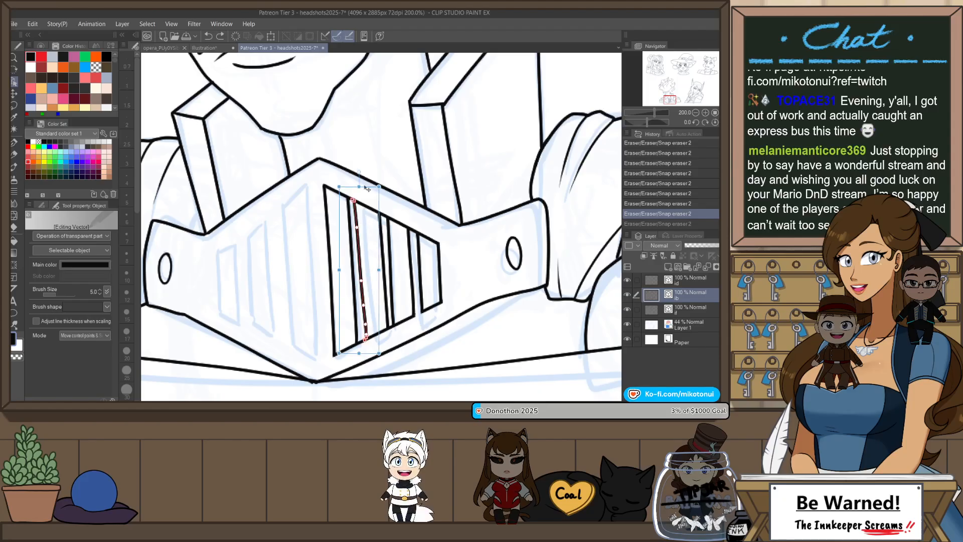
{"action": "left_click_drag", "start_coordinate": [386, 194], "coordinate": [381, 200]}
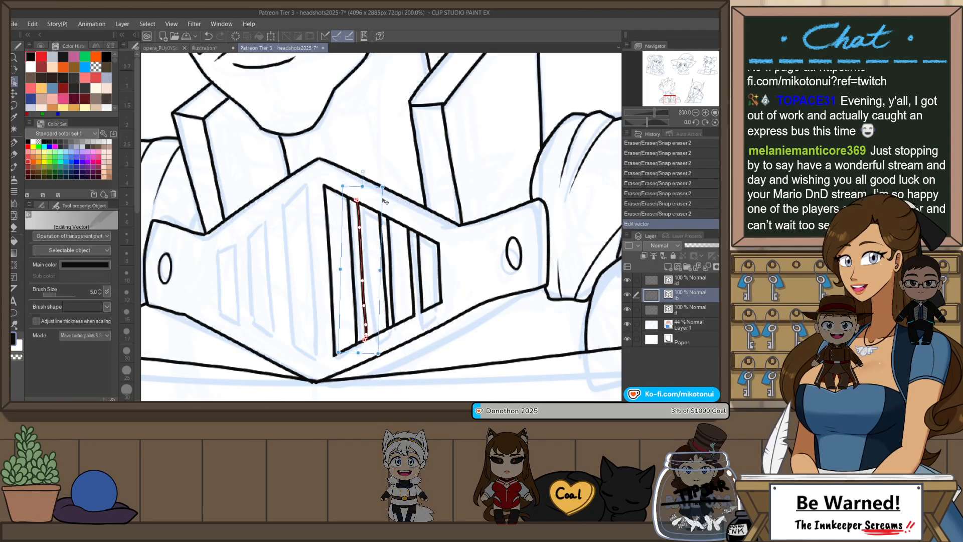
{"action": "left_click", "coordinate": [403, 155]}
- Erase the frame segments in the gaps between the paired lines to leave four separate slat openings in the right grille
{"action": "key", "text": "e"}
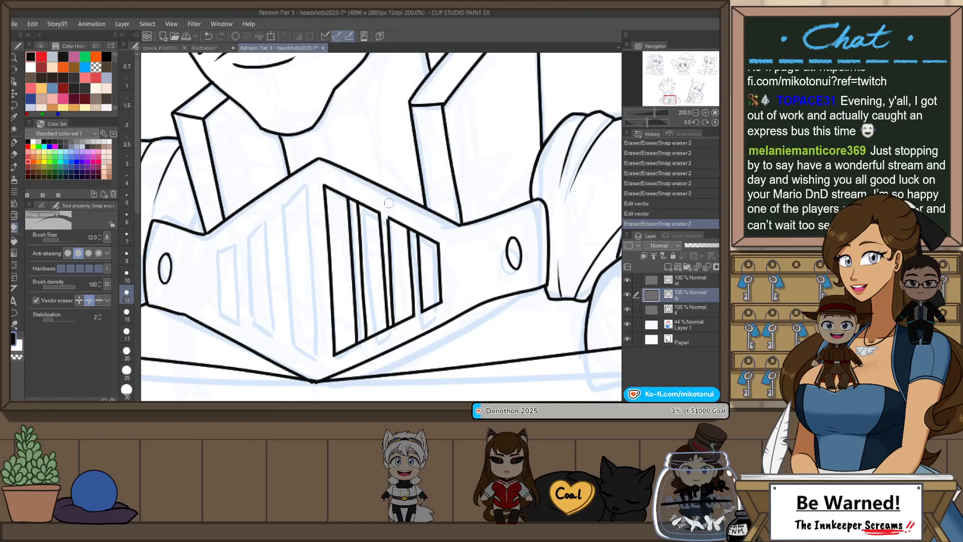
{"action": "left_click", "coordinate": [391, 215]}
{"action": "left_click", "coordinate": [357, 176]}
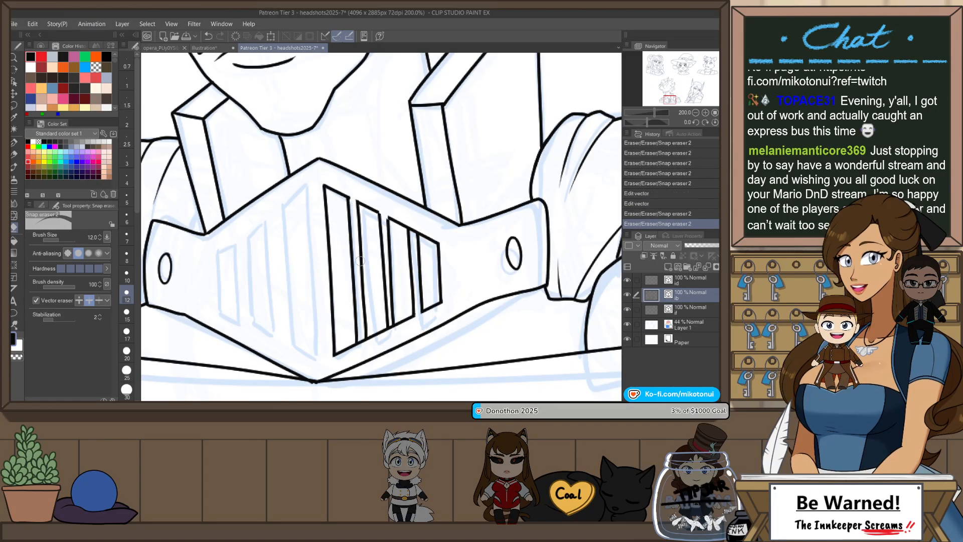
{"action": "left_click", "coordinate": [358, 344]}
{"action": "left_click", "coordinate": [390, 321]}
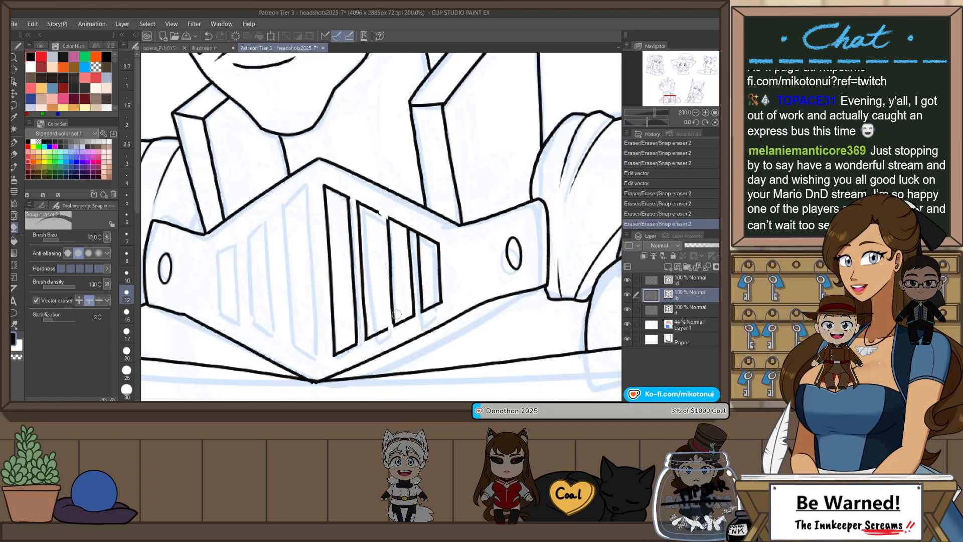
{"action": "left_click", "coordinate": [415, 234]}
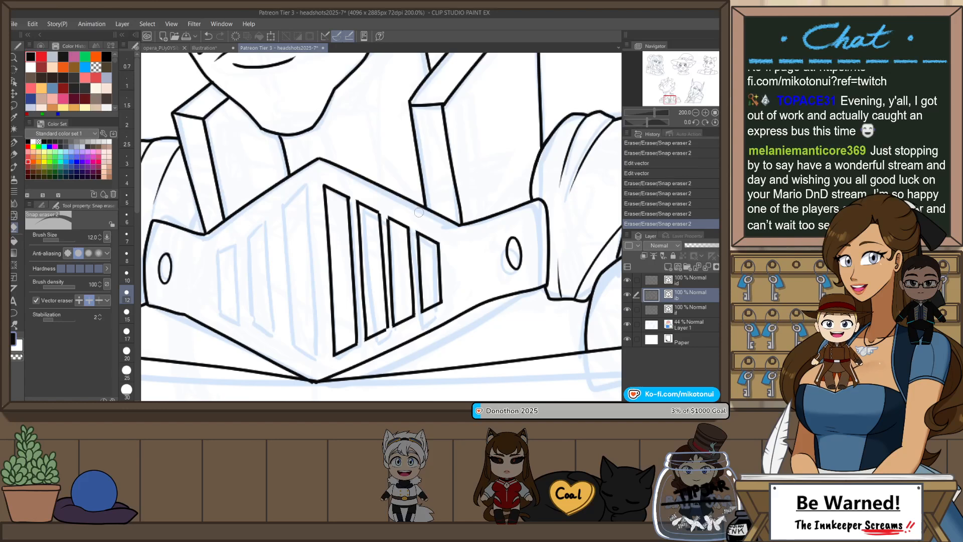
{"action": "scroll", "coordinate": [418, 221], "scroll_direction": "down", "scroll_amount": 2}
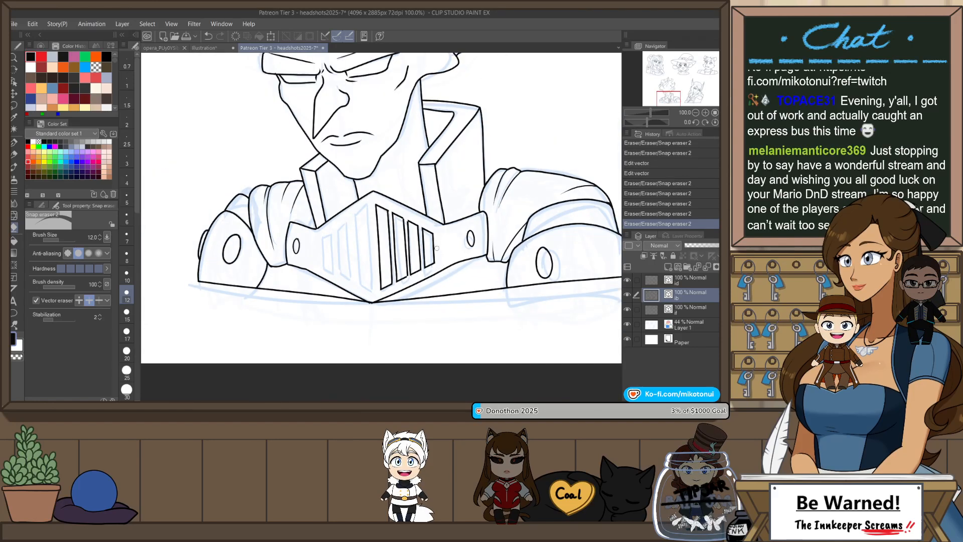
- Shift the outer line of the second slat opening slightly inward so its lower end meets the bottom edge
{"action": "key", "text": "o"}
{"action": "scroll", "coordinate": [409, 225], "scroll_direction": "up", "scroll_amount": 4}
{"action": "left_click_drag", "start_coordinate": [409, 226], "coordinate": [406, 225]}
{"action": "scroll", "coordinate": [449, 206], "scroll_direction": "down", "scroll_amount": 4}
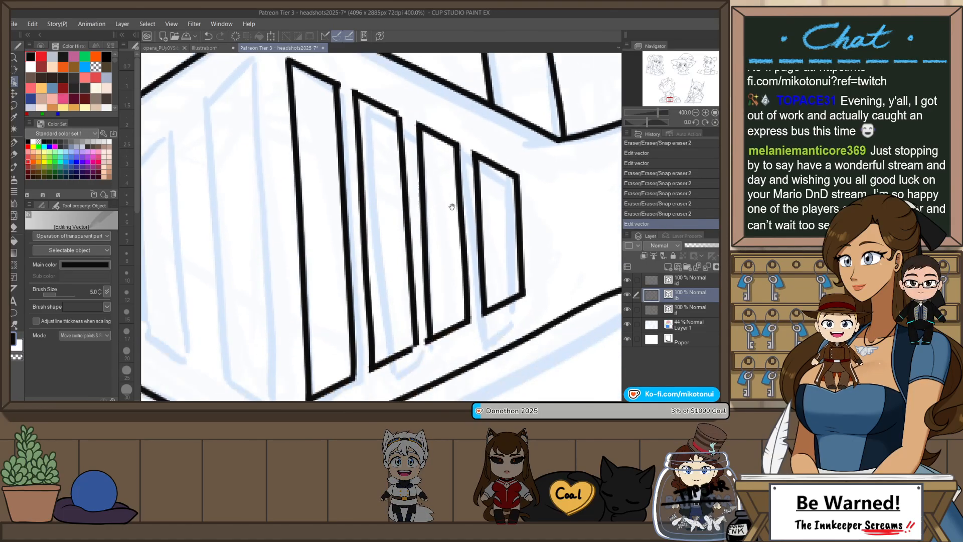
{"action": "left_click", "coordinate": [420, 326]}
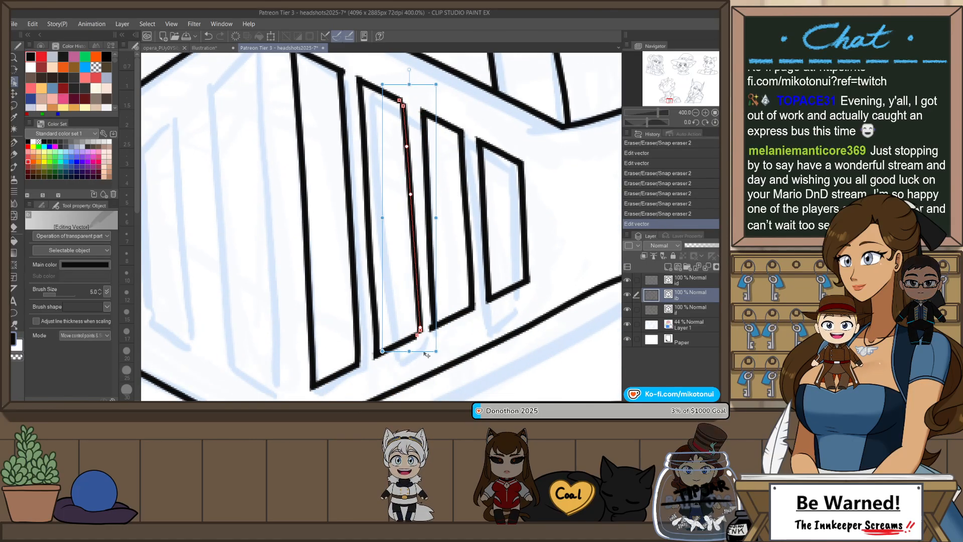
{"action": "left_click_drag", "start_coordinate": [436, 351], "coordinate": [432, 352]}
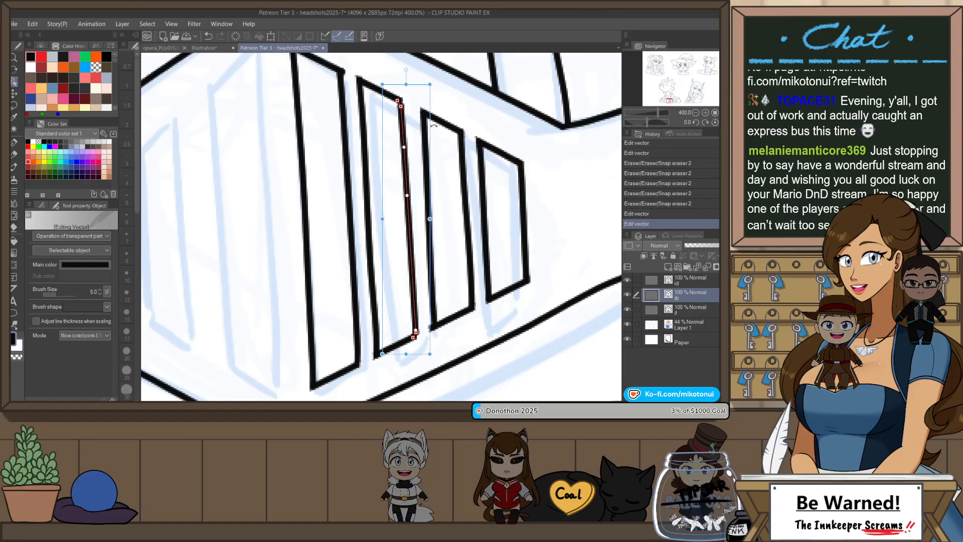
- Fine-tune the position and tilt of the second slat opening's outer line to even the gap to the third opening
{"action": "left_click", "coordinate": [400, 135]}
{"action": "left_click_drag", "start_coordinate": [399, 135], "coordinate": [403, 134]}
{"action": "key", "text": "ctrl+z"}
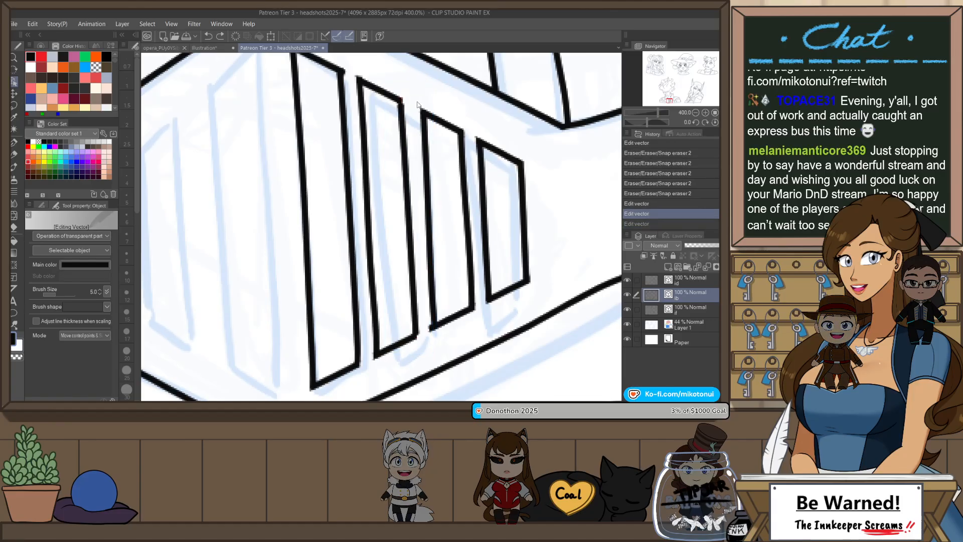
{"action": "left_click", "coordinate": [404, 136]}
{"action": "left_click_drag", "start_coordinate": [435, 78], "coordinate": [426, 109]}
{"action": "left_click", "coordinate": [411, 123]}
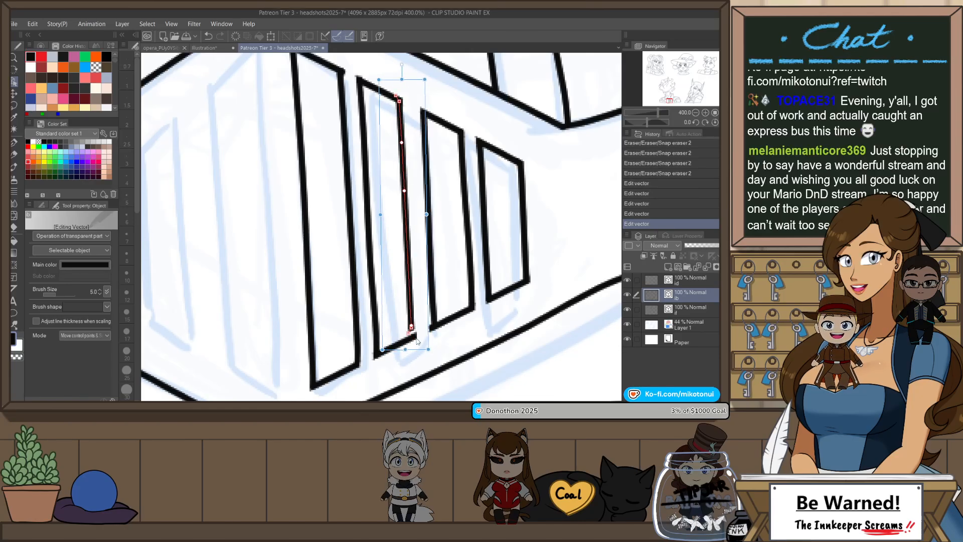
{"action": "left_click_drag", "start_coordinate": [406, 350], "coordinate": [407, 348]}
- Erase the leftover line ends overshooting the second slat opening's outer line
{"action": "key", "text": "e"}
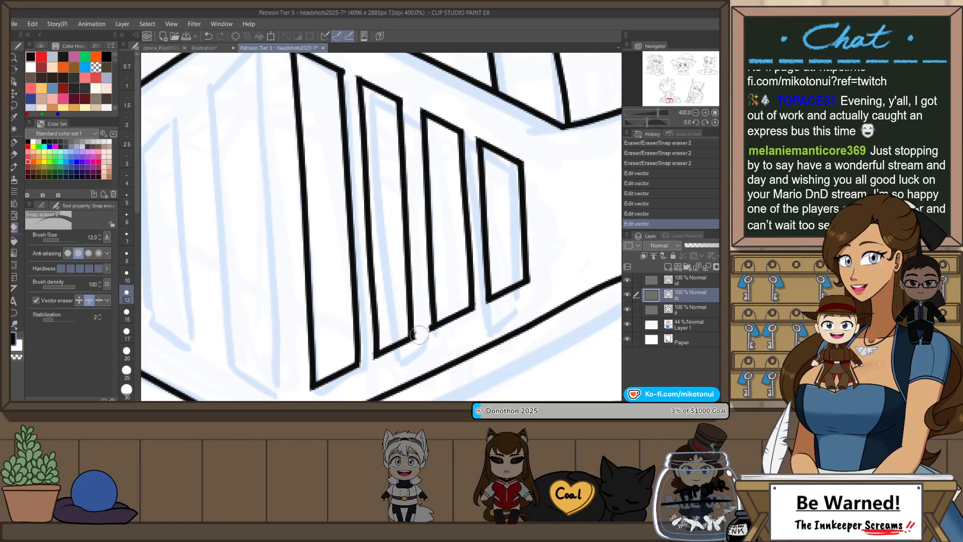
{"action": "scroll", "coordinate": [435, 330], "scroll_direction": "down", "scroll_amount": 3}
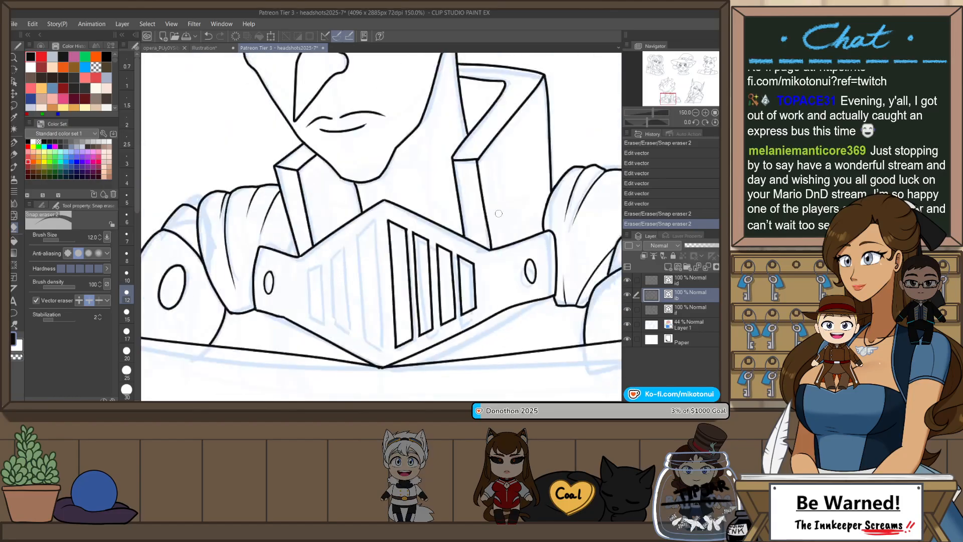
{"action": "scroll", "coordinate": [497, 241], "scroll_direction": "down", "scroll_amount": 2}
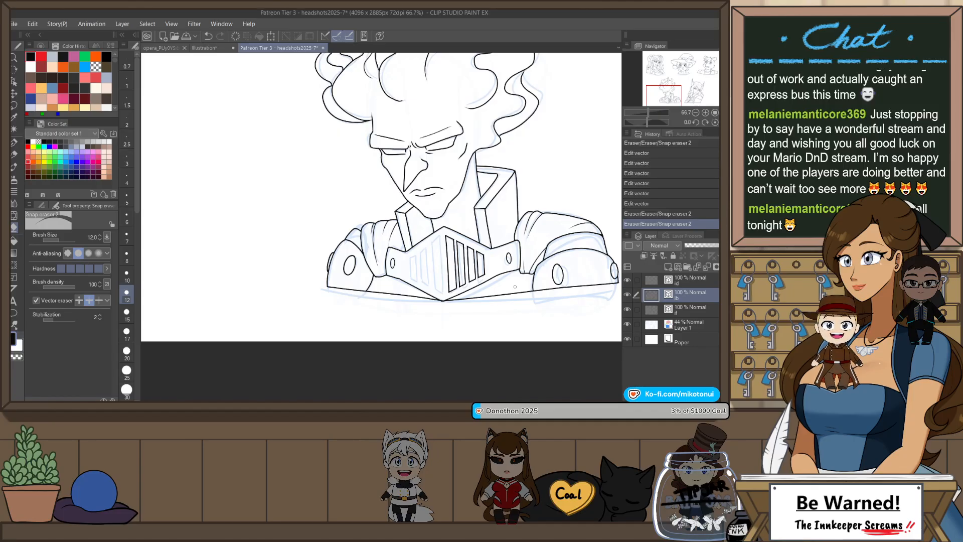
- Lasso all four slat openings in the right half of the chest grille
{"action": "scroll", "coordinate": [514, 287], "scroll_direction": "up", "scroll_amount": 5}
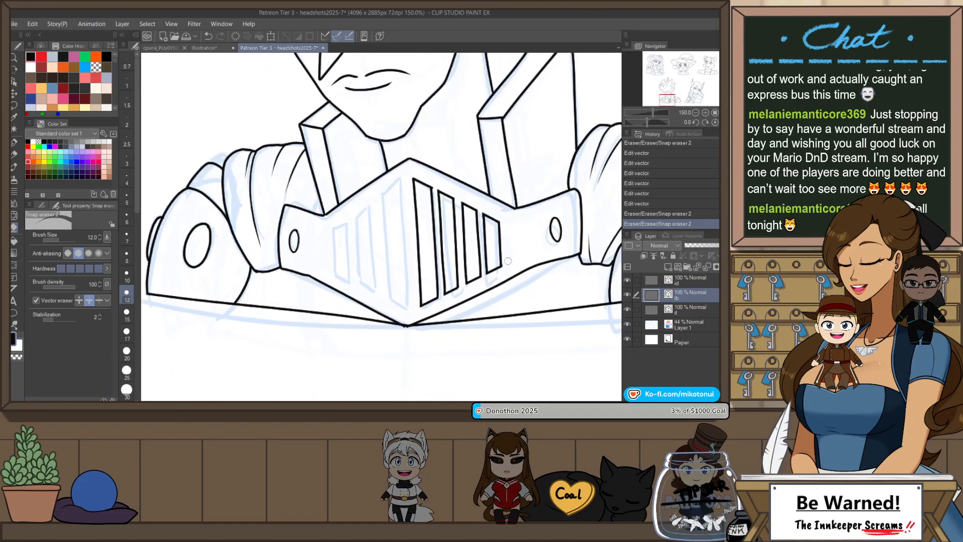
{"action": "key", "text": "m"}
{"action": "left_click_drag", "start_coordinate": [512, 248], "coordinate": [430, 305]}
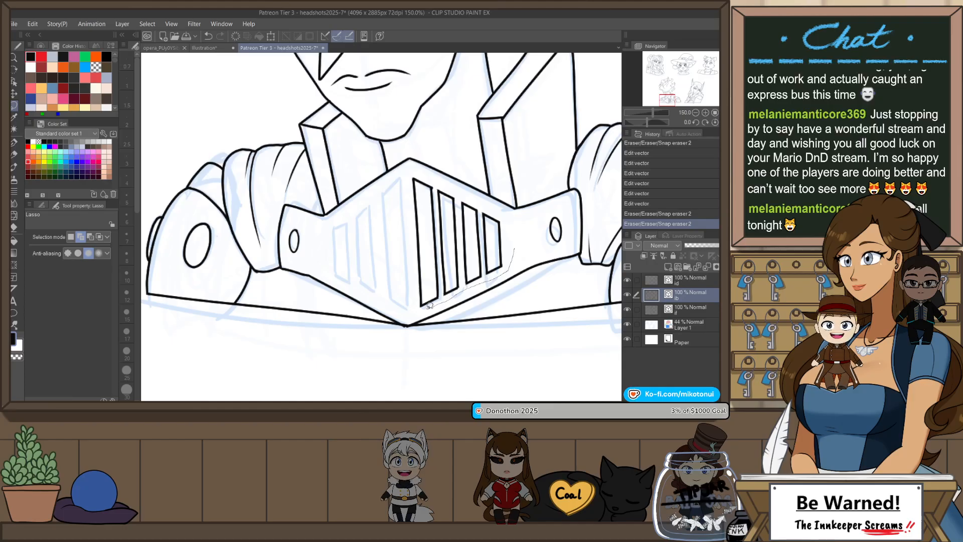
{"action": "mouse_move", "coordinate": [406, 193]}
{"action": "left_mouse_down"}
{"action": "mouse_move", "coordinate": [490, 200]}
{"action": "mouse_move", "coordinate": [515, 238]}
{"action": "left_mouse_up"}
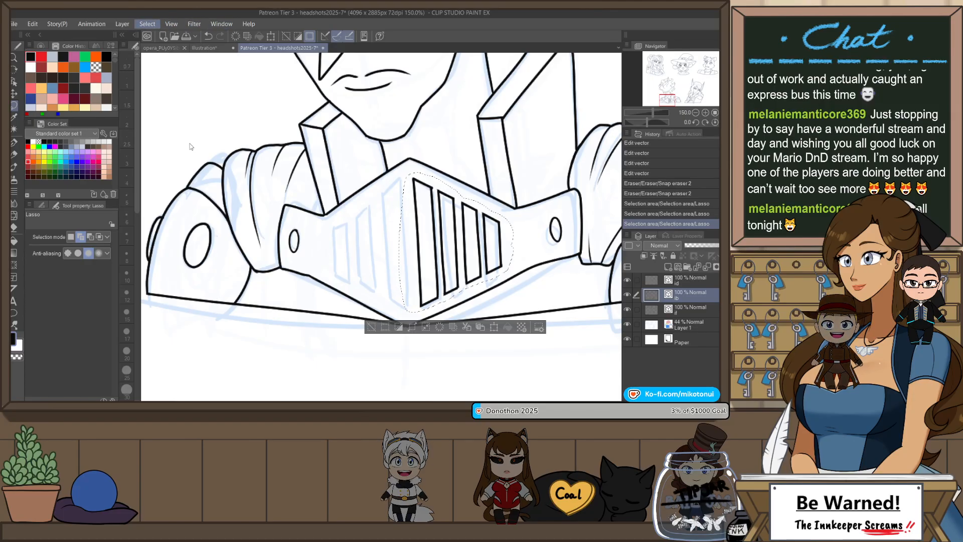
- Try pasting a copy of the right grille's slat lines, and undo back to the lasso selection
{"action": "key", "text": "o"}
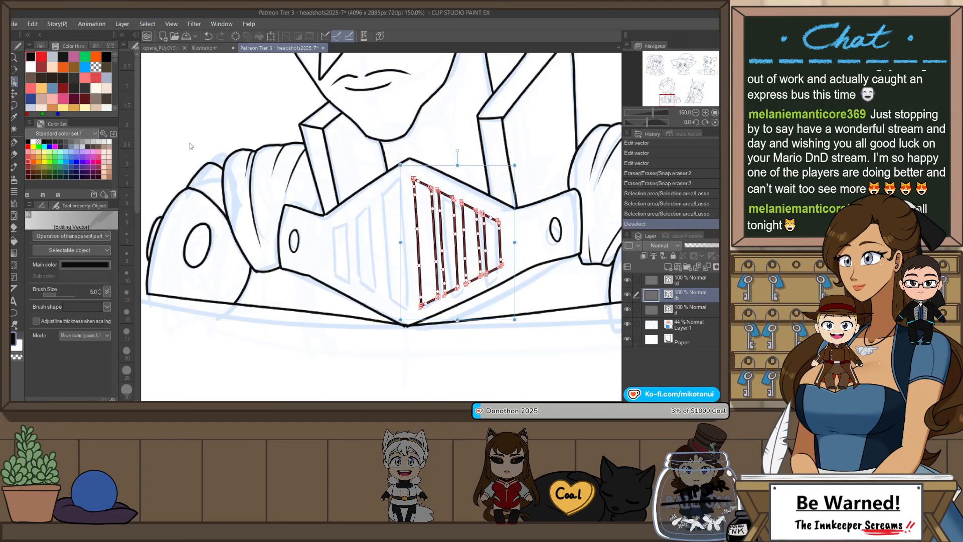
{"action": "key", "text": "ctrl+v"}
{"action": "scroll", "coordinate": [391, 185], "scroll_direction": "down", "scroll_amount": 2}
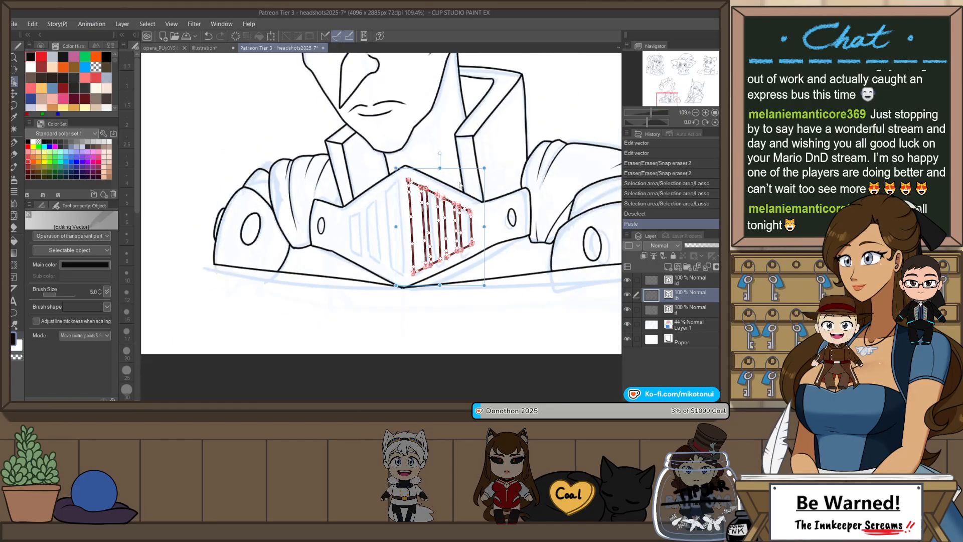
{"action": "left_click", "coordinate": [463, 179]}
{"action": "key", "text": "ctrl+z"}
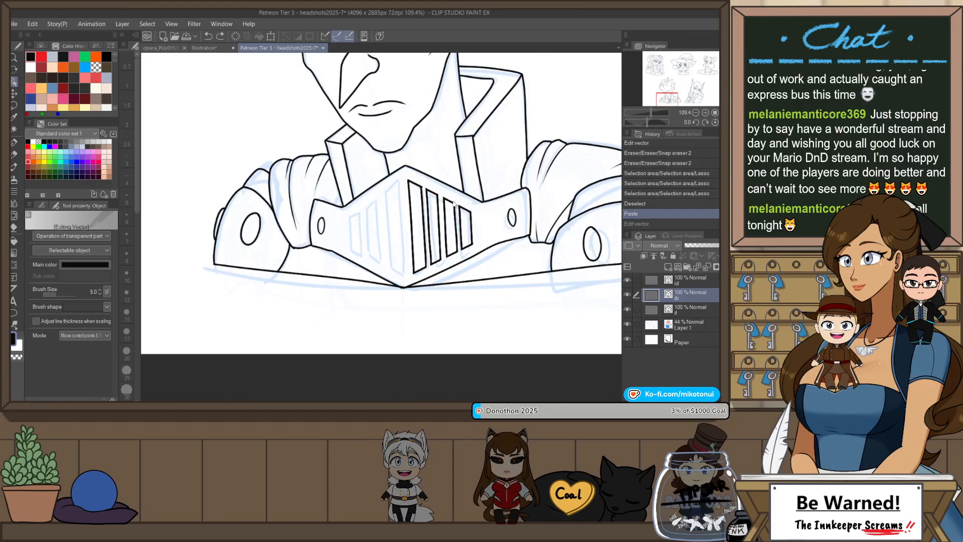
{"action": "key", "text": "ctrl+z"}
{"action": "key", "text": "ctrl+z"}
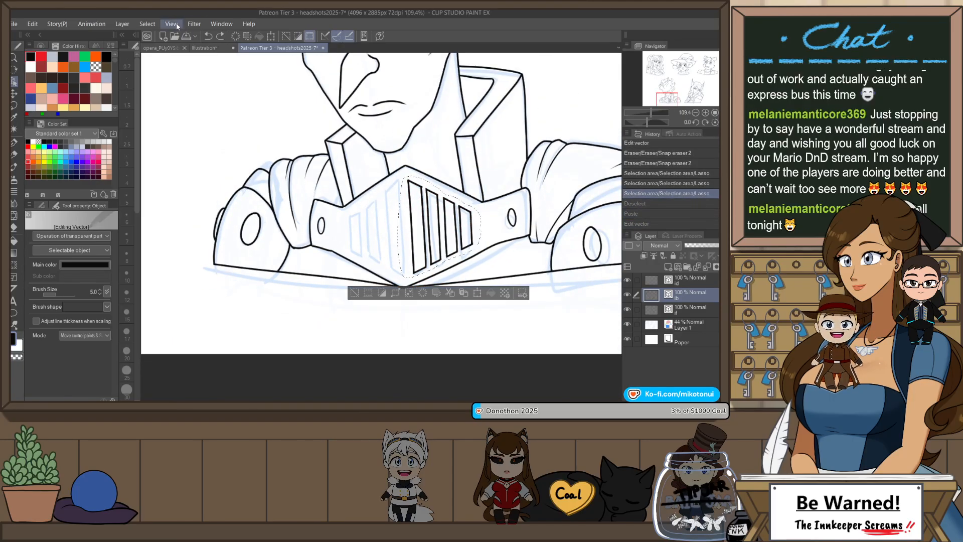
- Paste a copy of the right grille's slat lines and move it onto the blank canvas beside the face
{"action": "key", "text": "ctrl+d"}
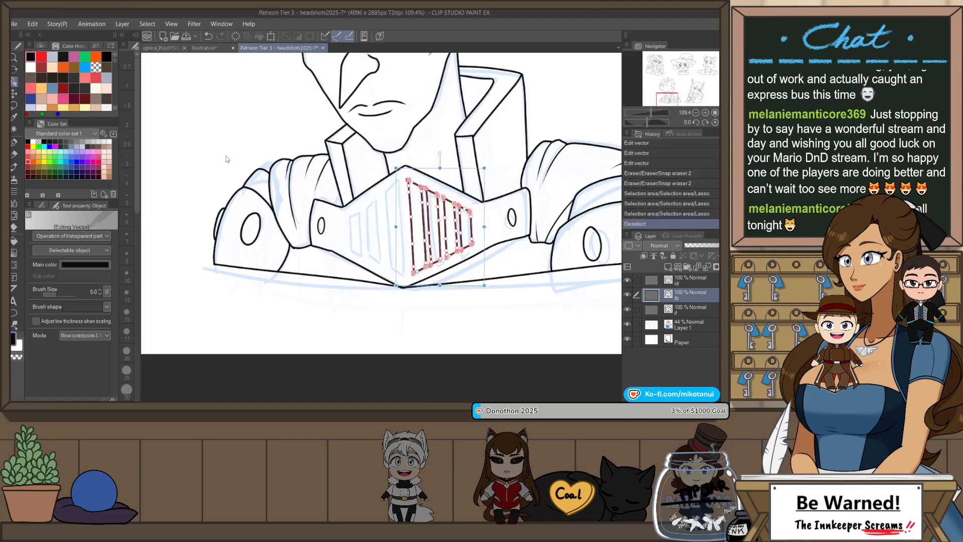
{"action": "key", "text": "ctrl+v"}
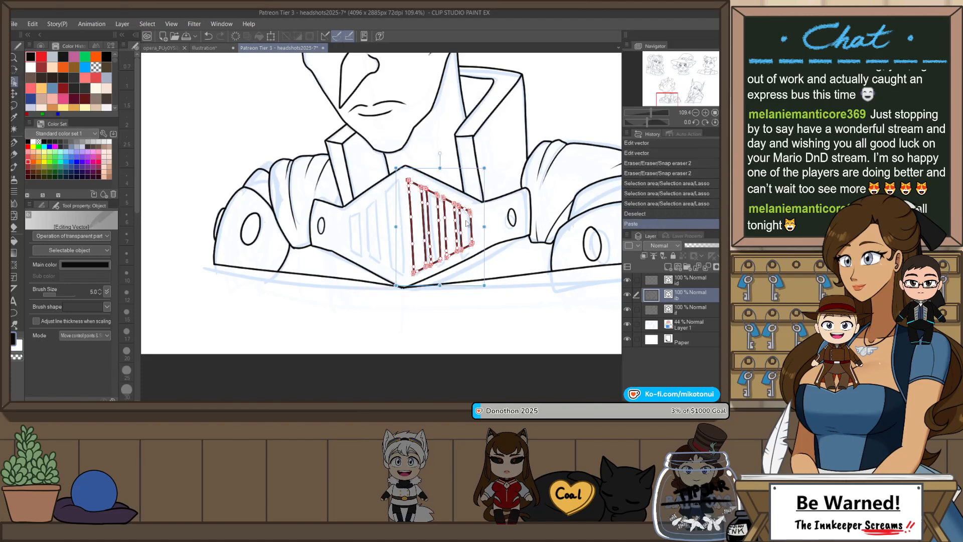
{"action": "left_click_drag", "start_coordinate": [439, 227], "coordinate": [247, 122]}
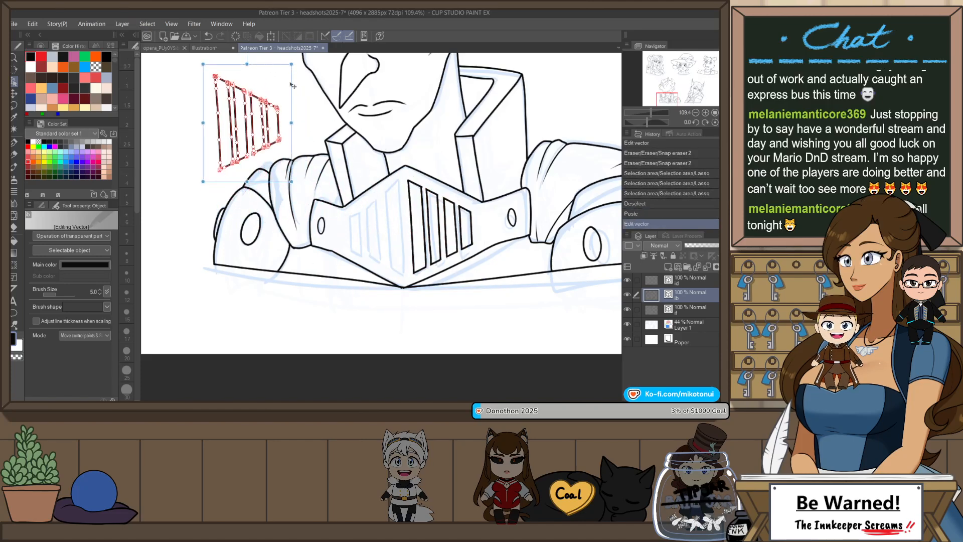
{"action": "left_click", "coordinate": [317, 101]}
- Lasso the pasted slats, flip them horizontally, and fit them into the grille's left half at a rotation of about -5.8
{"action": "key", "text": "m"}
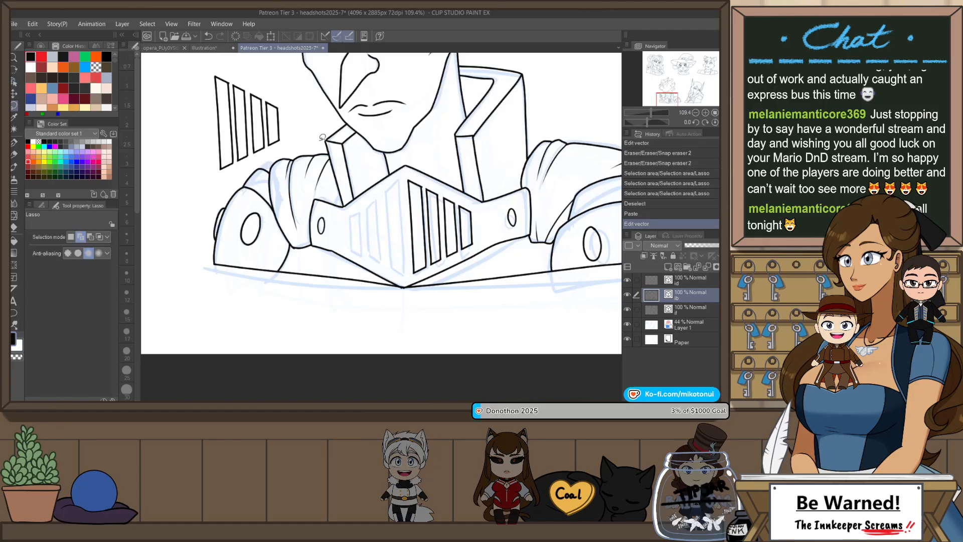
{"action": "mouse_move", "coordinate": [295, 133]}
{"action": "left_mouse_down"}
{"action": "mouse_move", "coordinate": [196, 119]}
{"action": "mouse_move", "coordinate": [296, 131]}
{"action": "left_mouse_up"}
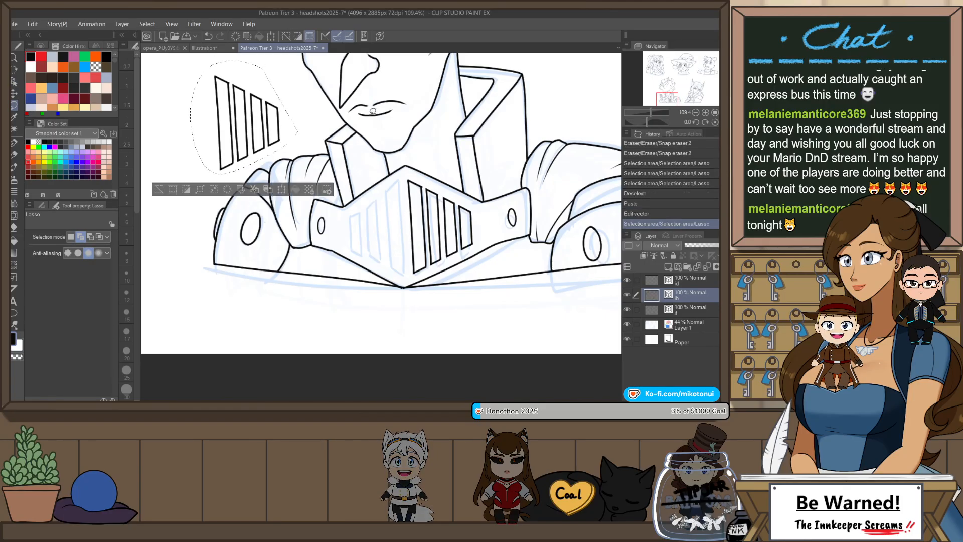
{"action": "key", "text": "ctrl+t"}
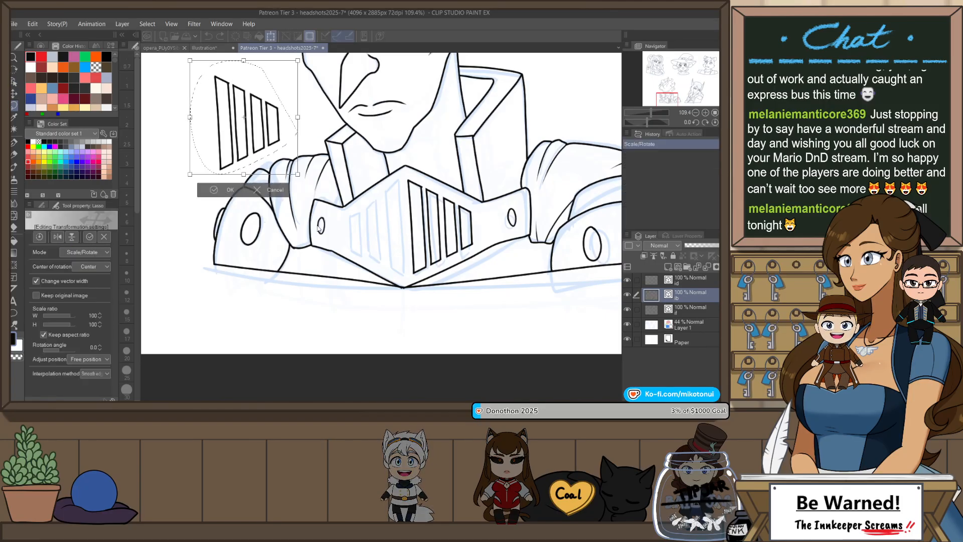
{"action": "left_click", "coordinate": [57, 236]}
{"action": "left_click_drag", "start_coordinate": [281, 125], "coordinate": [436, 219]}
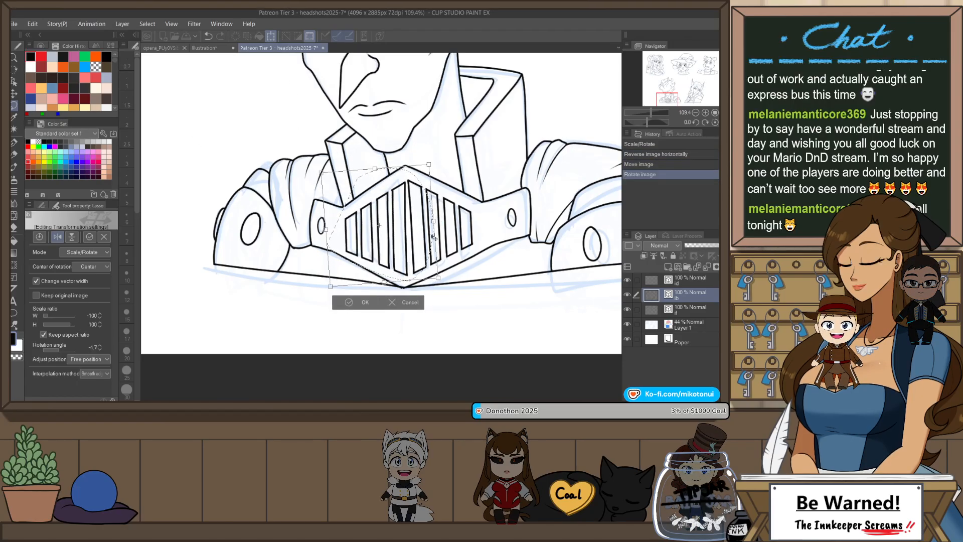
{"action": "left_click_drag", "start_coordinate": [377, 223], "coordinate": [429, 233]}
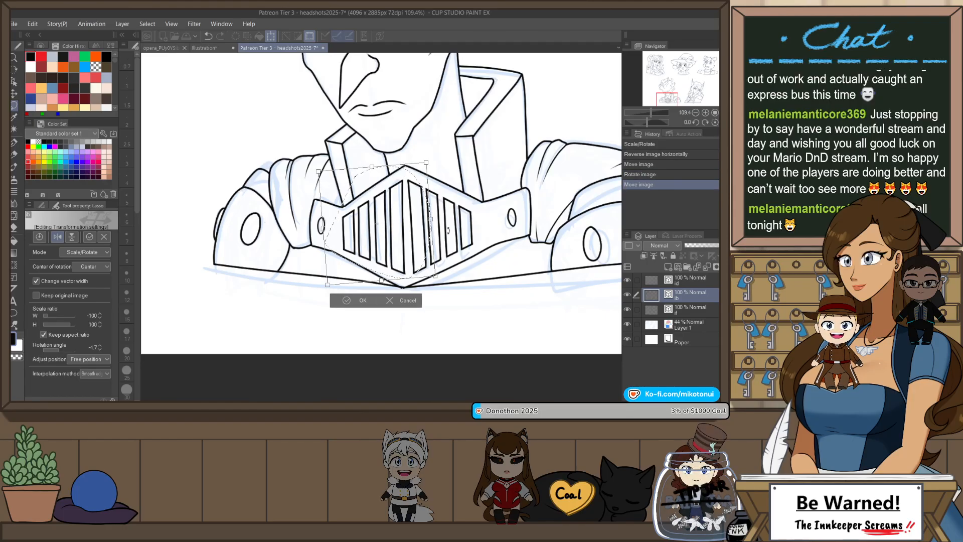
{"action": "left_click_drag", "start_coordinate": [426, 239], "coordinate": [439, 222]}
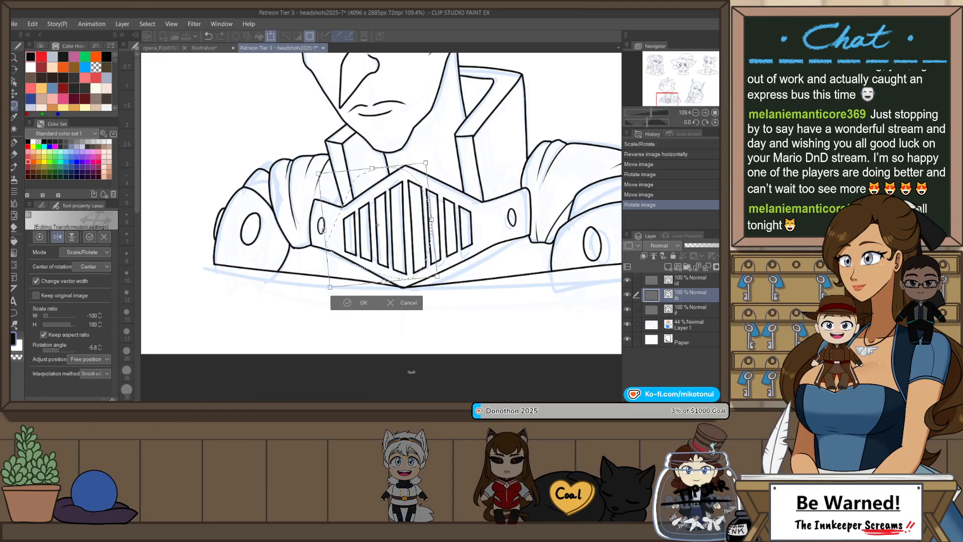
{"action": "left_click", "coordinate": [362, 302]}
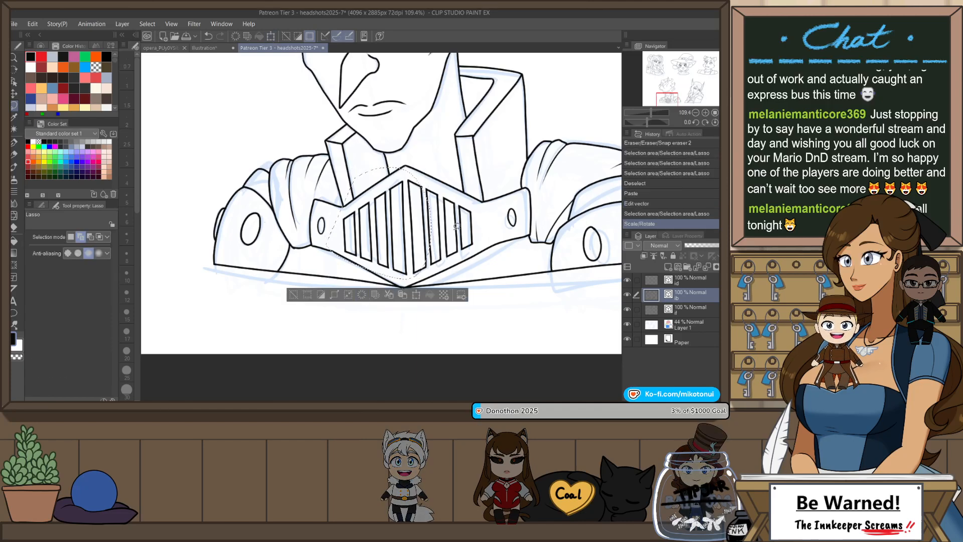
- Lasso the left half's slats and narrow them from both sides to about 89% width inside the grille outline
{"action": "scroll", "coordinate": [389, 229], "scroll_direction": "up", "scroll_amount": 2}
{"action": "key", "text": "ctrl+d"}
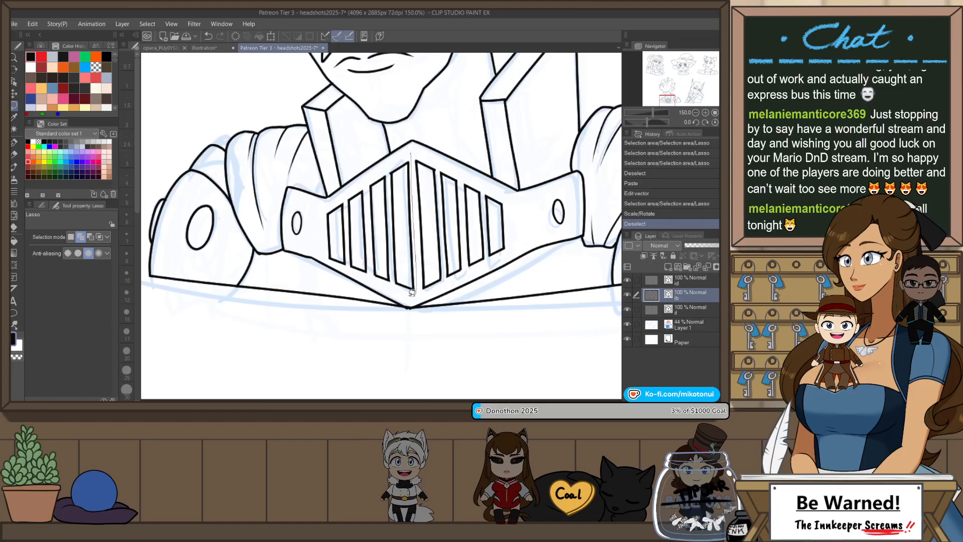
{"action": "mouse_move", "coordinate": [412, 292]}
{"action": "left_mouse_down"}
{"action": "mouse_move", "coordinate": [321, 252]}
{"action": "mouse_move", "coordinate": [319, 222]}
{"action": "mouse_move", "coordinate": [325, 201]}
{"action": "mouse_move", "coordinate": [410, 154]}
{"action": "left_mouse_up"}
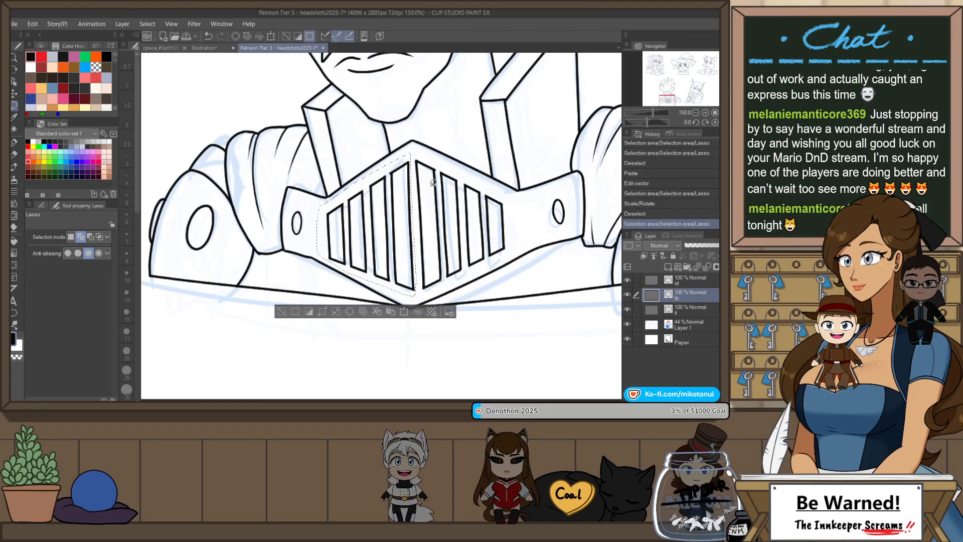
{"action": "key", "text": "ctrl+t"}
{"action": "left_click_drag", "start_coordinate": [316, 225], "coordinate": [323, 220]}
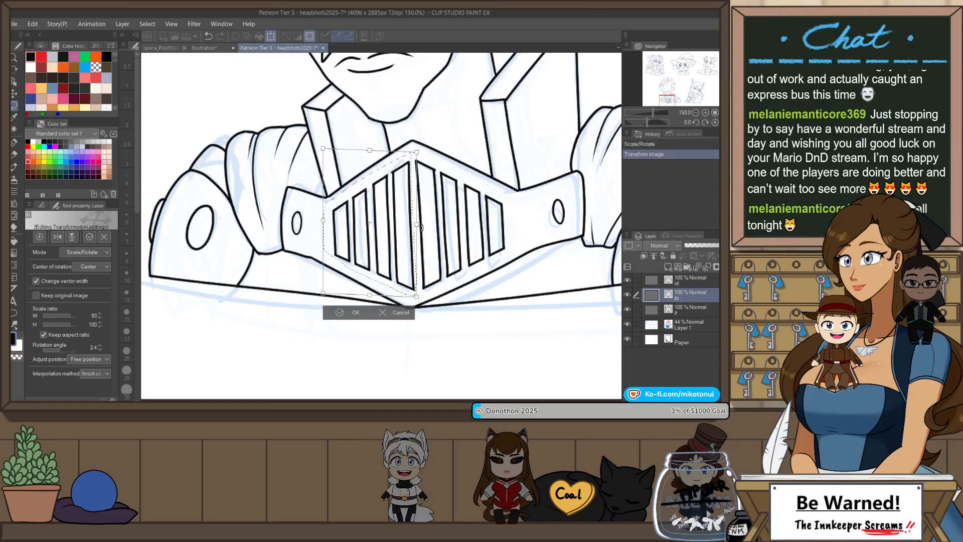
{"action": "left_click_drag", "start_coordinate": [417, 227], "coordinate": [412, 227]}
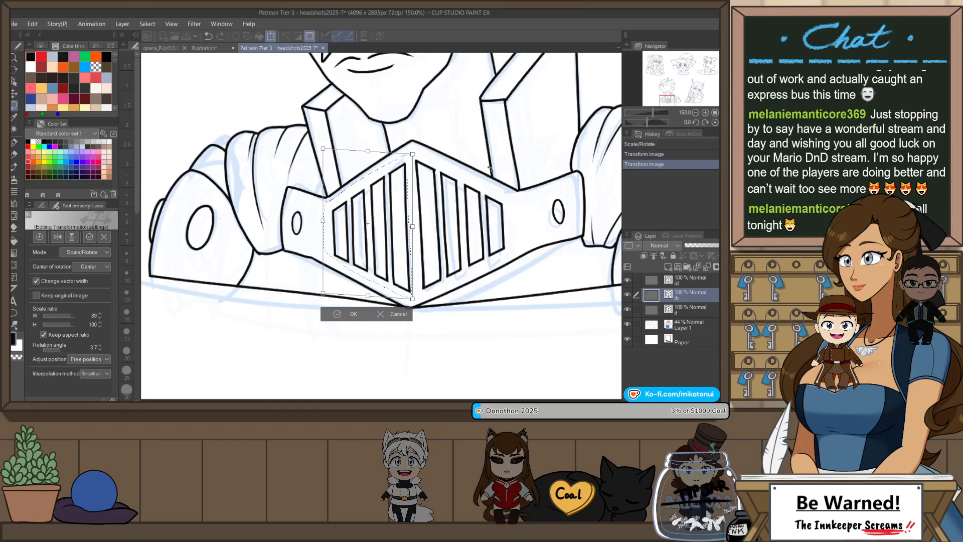
{"action": "left_click", "coordinate": [354, 313]}
{"action": "key", "text": "ctrl+d"}
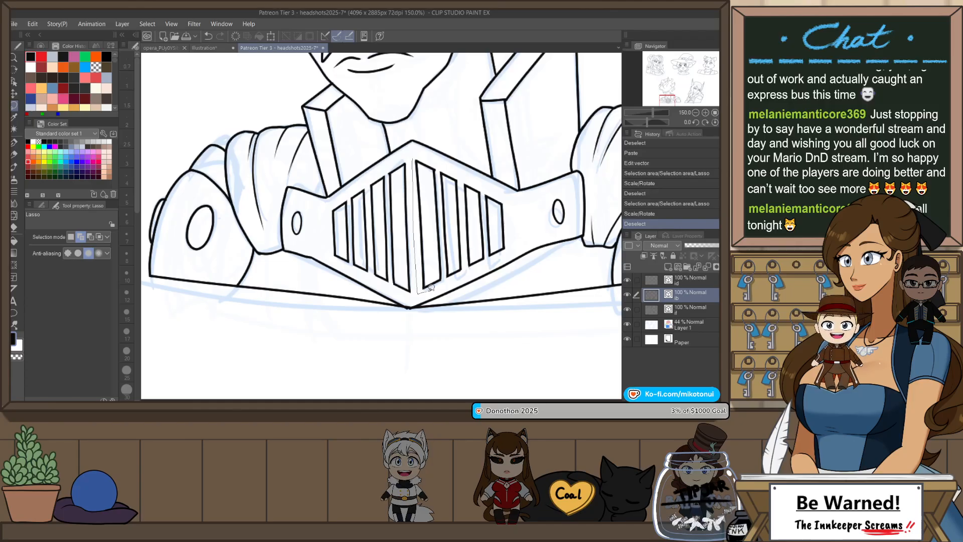
- Lasso the right half's slats and narrow them slightly from their outer edge, then clear the selection
{"action": "left_click_drag", "start_coordinate": [511, 202], "coordinate": [496, 183]}
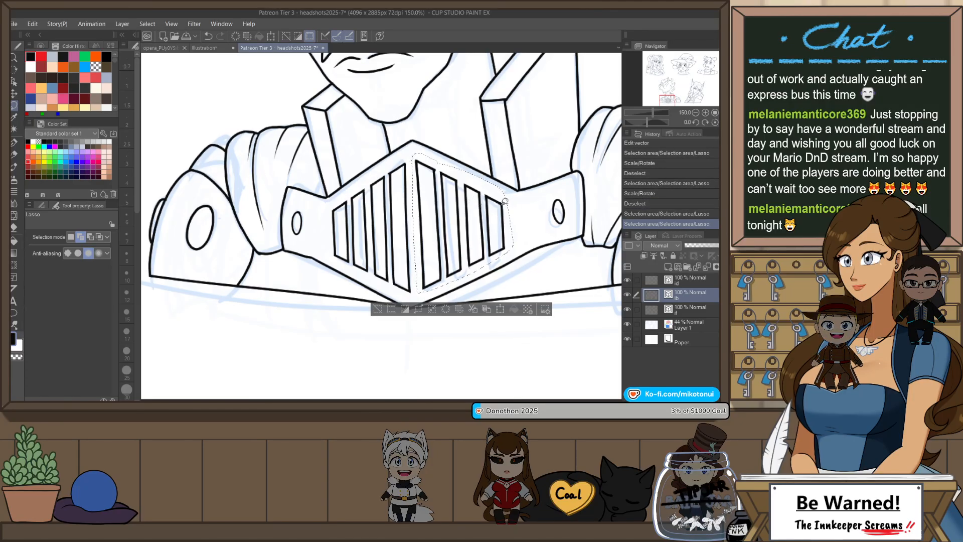
{"action": "key", "text": "ctrl+t"}
{"action": "left_click_drag", "start_coordinate": [514, 230], "coordinate": [511, 228]}
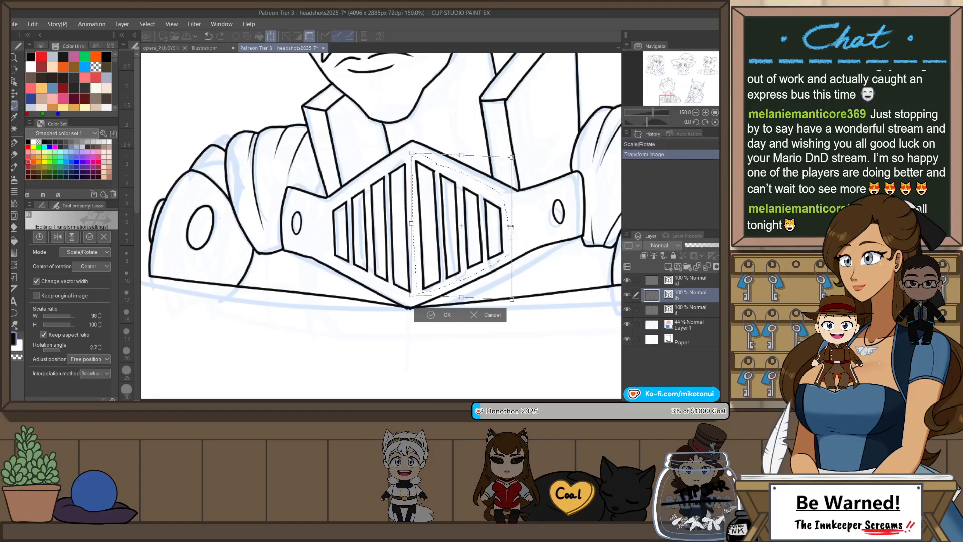
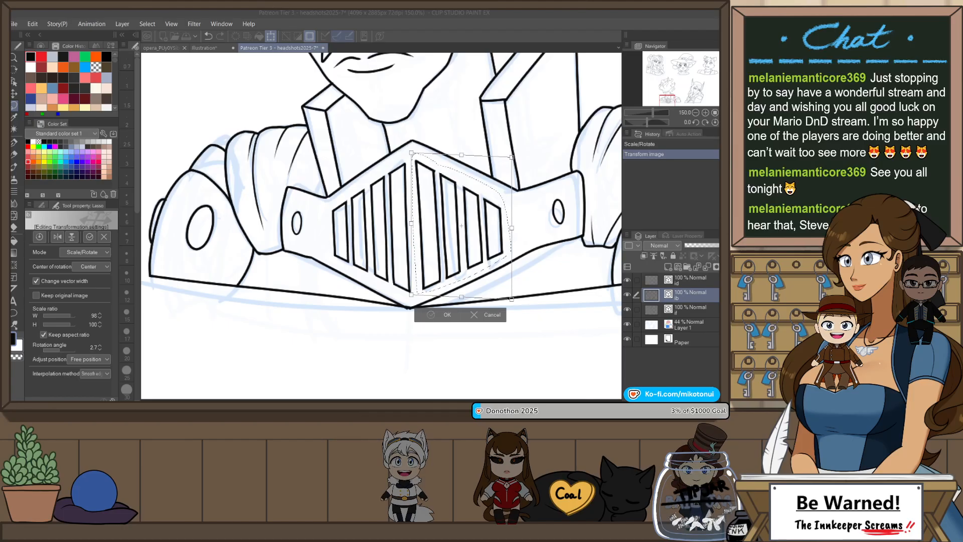
{"action": "key", "text": "Return"}
{"action": "key", "text": "ctrl+d"}
- Erase the overshooting line ends at the right corner and coat lapel along the long-haired woman's bottom line
{"action": "scroll", "coordinate": [403, 236], "scroll_direction": "down", "scroll_amount": 7}
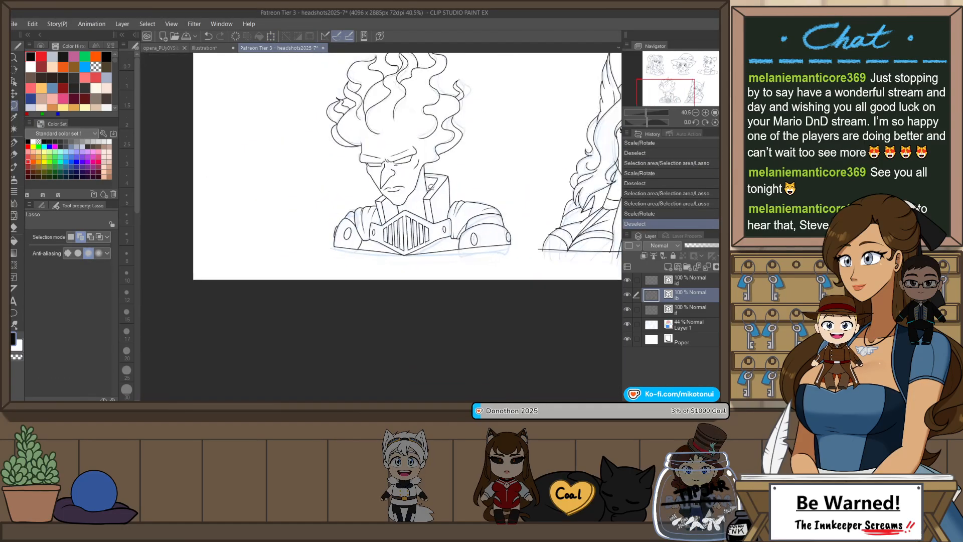
{"action": "scroll", "coordinate": [431, 187], "scroll_direction": "down", "scroll_amount": 2}
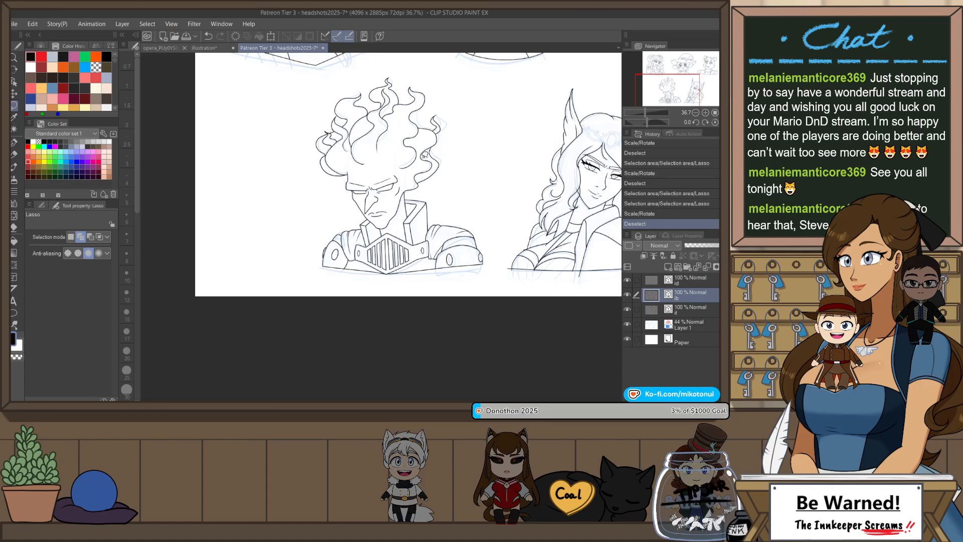
{"action": "scroll", "coordinate": [590, 261], "scroll_direction": "up", "scroll_amount": 4}
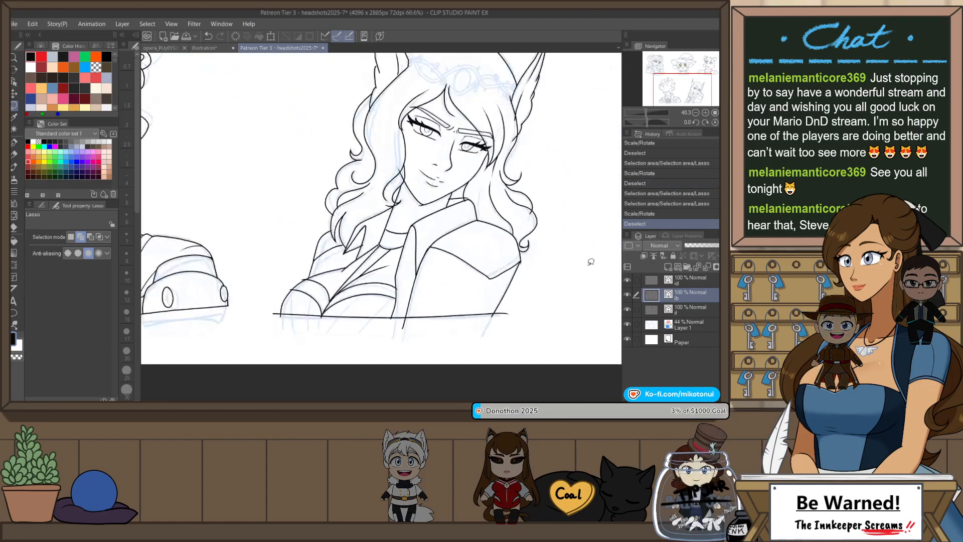
{"action": "key", "text": "e"}
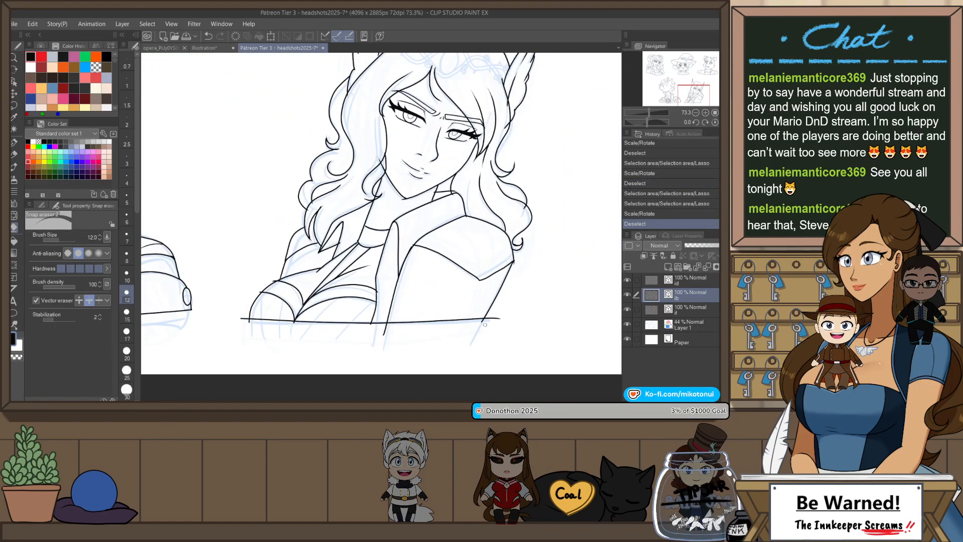
{"action": "left_click_drag", "start_coordinate": [484, 324], "coordinate": [489, 320]}
{"action": "mouse_move", "coordinate": [490, 321]}
{"action": "left_mouse_down"}
{"action": "mouse_move", "coordinate": [477, 334]}
{"action": "mouse_move", "coordinate": [498, 322]}
{"action": "left_mouse_up"}
{"action": "mouse_move", "coordinate": [384, 327]}
{"action": "left_mouse_down"}
{"action": "mouse_move", "coordinate": [414, 337]}
{"action": "mouse_move", "coordinate": [387, 326]}
{"action": "left_mouse_up"}
{"action": "left_click_drag", "start_coordinate": [382, 327], "coordinate": [372, 332]}
- Erase the overshooting line ends at the chest curve by the lapel, the bottom line's left corner and the sleeve band
{"action": "scroll", "coordinate": [358, 321], "scroll_direction": "up", "scroll_amount": 1}
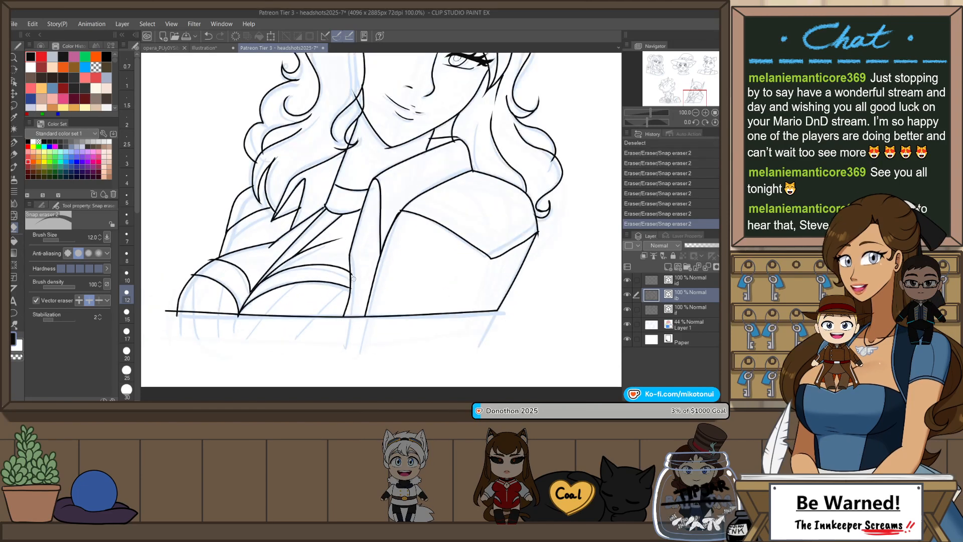
{"action": "left_click_drag", "start_coordinate": [350, 278], "coordinate": [354, 284]}
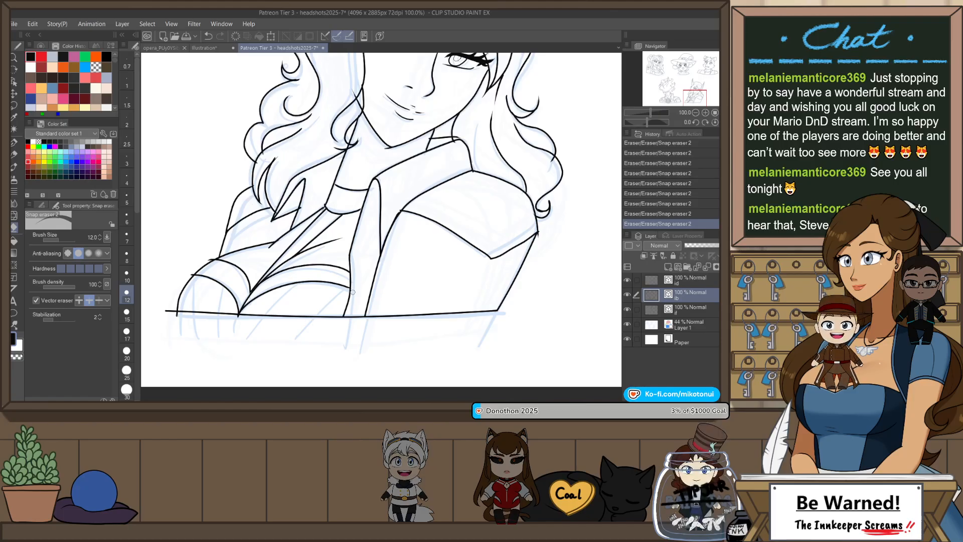
{"action": "left_click_drag", "start_coordinate": [335, 317], "coordinate": [452, 325]}
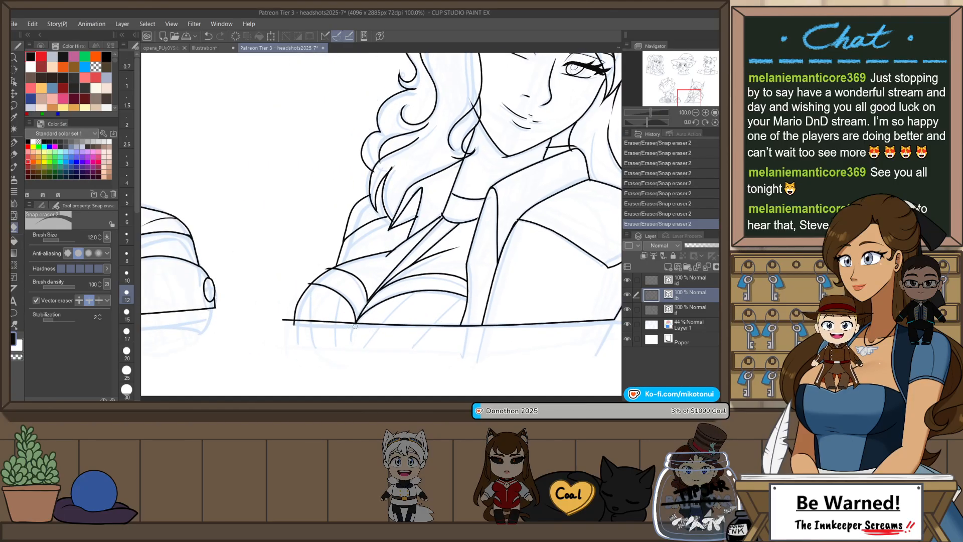
{"action": "left_click_drag", "start_coordinate": [294, 325], "coordinate": [287, 319]}
{"action": "left_click_drag", "start_coordinate": [309, 281], "coordinate": [325, 267]}
- Trim stray line ends around the woman's neck and coat collar, undoing one misplaced erasure
{"action": "left_click_drag", "start_coordinate": [428, 215], "coordinate": [388, 237]}
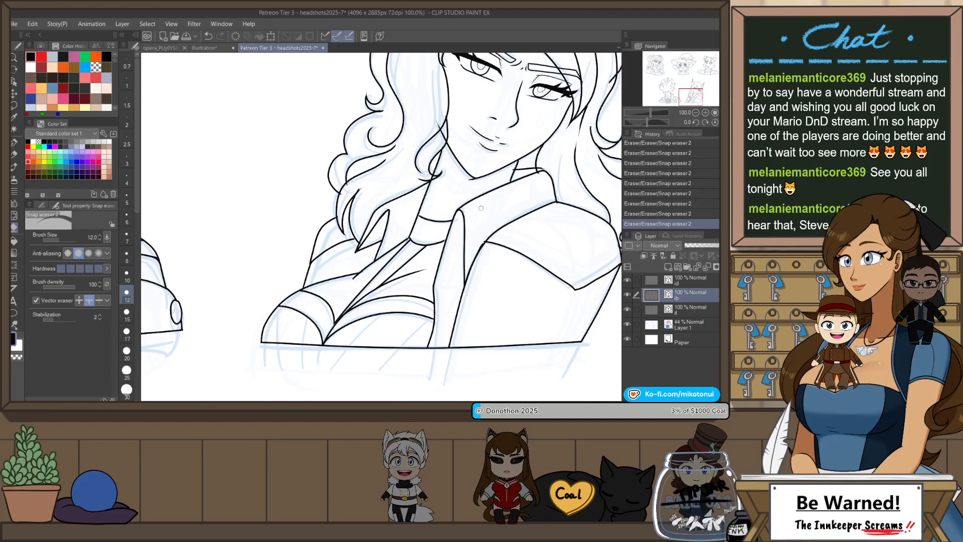
{"action": "left_click_drag", "start_coordinate": [480, 208], "coordinate": [467, 228]}
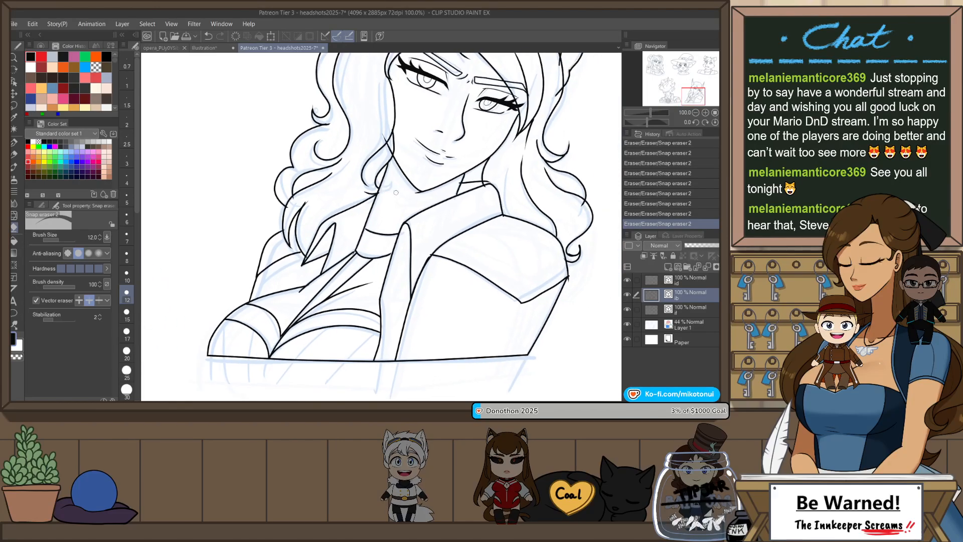
{"action": "key", "text": "ctrl+z"}
{"action": "left_click_drag", "start_coordinate": [459, 179], "coordinate": [441, 184]}
{"action": "left_click_drag", "start_coordinate": [533, 232], "coordinate": [474, 240]}
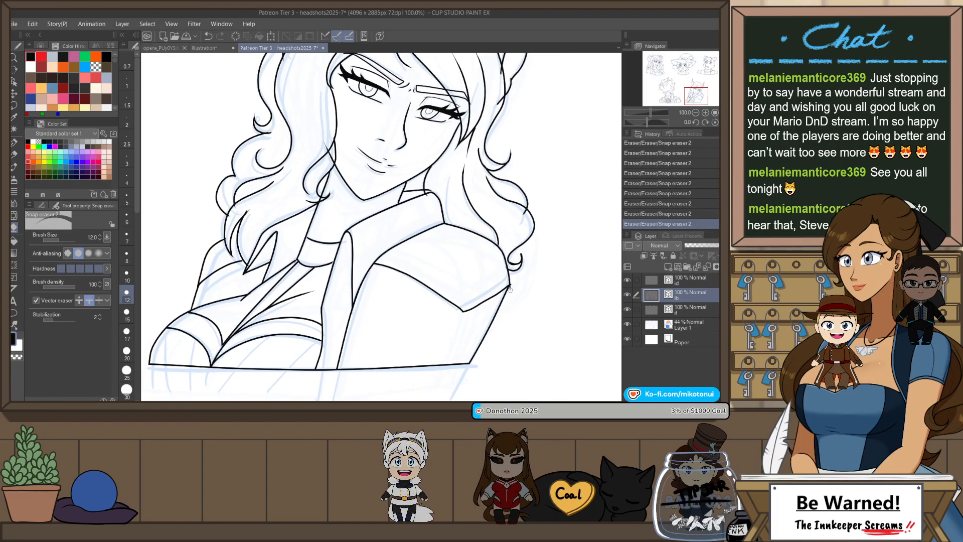
{"action": "key", "text": "ctrl+z"}
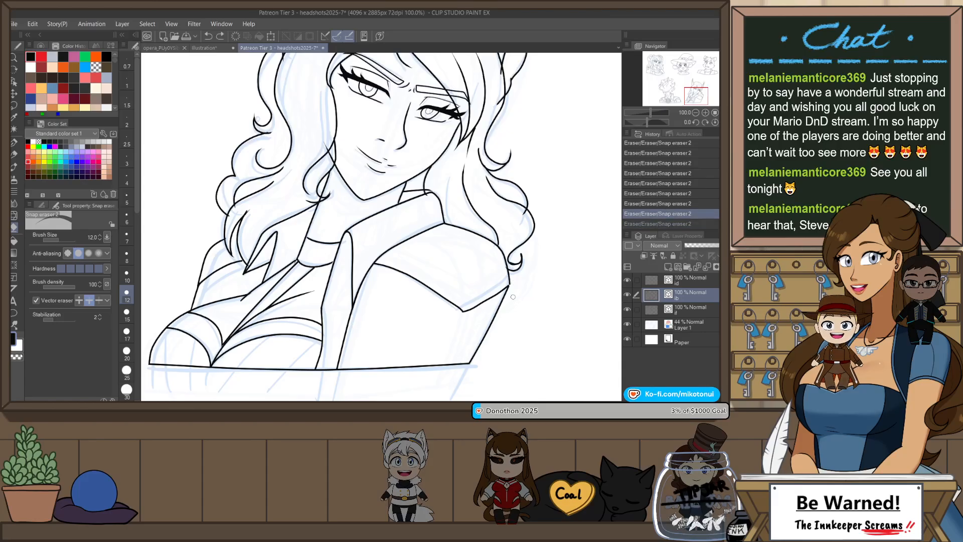
{"action": "key", "text": "ctrl+z"}
{"action": "scroll", "coordinate": [515, 290], "scroll_direction": "up", "scroll_amount": 4}
{"action": "key", "text": "ctrl+y"}
{"action": "key", "text": "ctrl+y"}
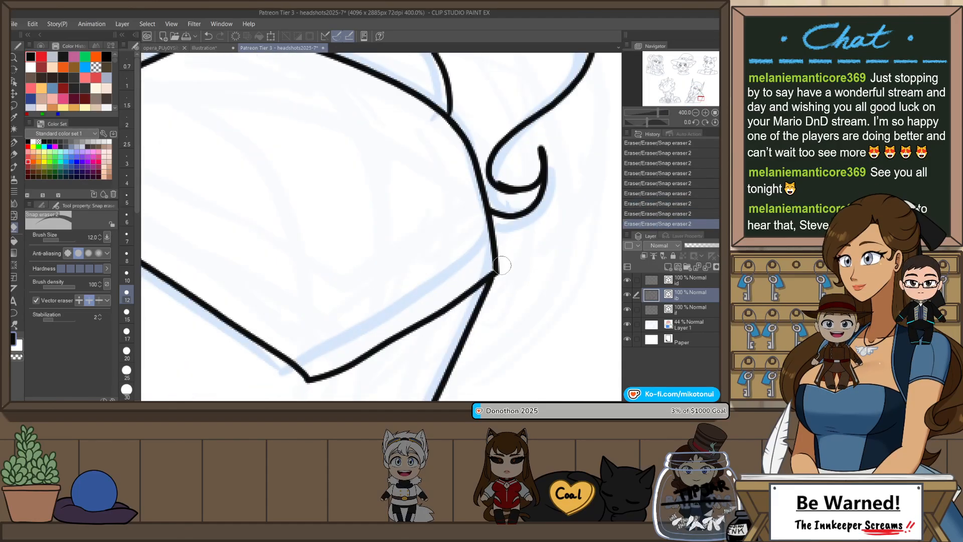
- Adjust the control points of the shoulder flap's lower edge near its outer corner to smooth where it meets the sleeve
{"action": "key", "text": "o"}
{"action": "left_click", "coordinate": [481, 284]}
{"action": "mouse_move", "coordinate": [495, 271]}
{"action": "left_mouse_down"}
{"action": "mouse_move", "coordinate": [497, 259]}
{"action": "mouse_move", "coordinate": [492, 277]}
{"action": "left_mouse_up"}
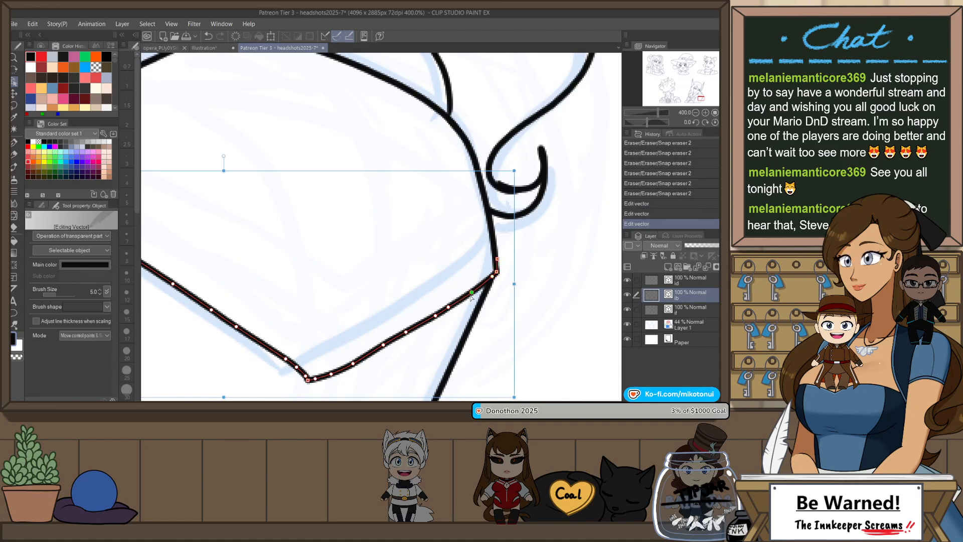
{"action": "left_click_drag", "start_coordinate": [448, 307], "coordinate": [436, 315]}
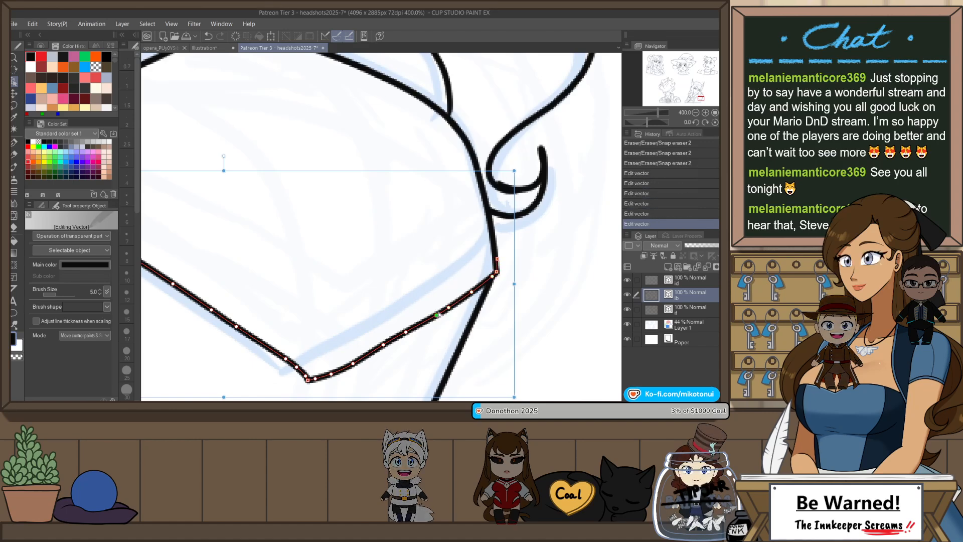
- Erase the overshooting end of the hair strand beside the outer curl above the shoulder
{"action": "key", "text": "e"}
{"action": "scroll", "coordinate": [470, 315], "scroll_direction": "down", "scroll_amount": 3}
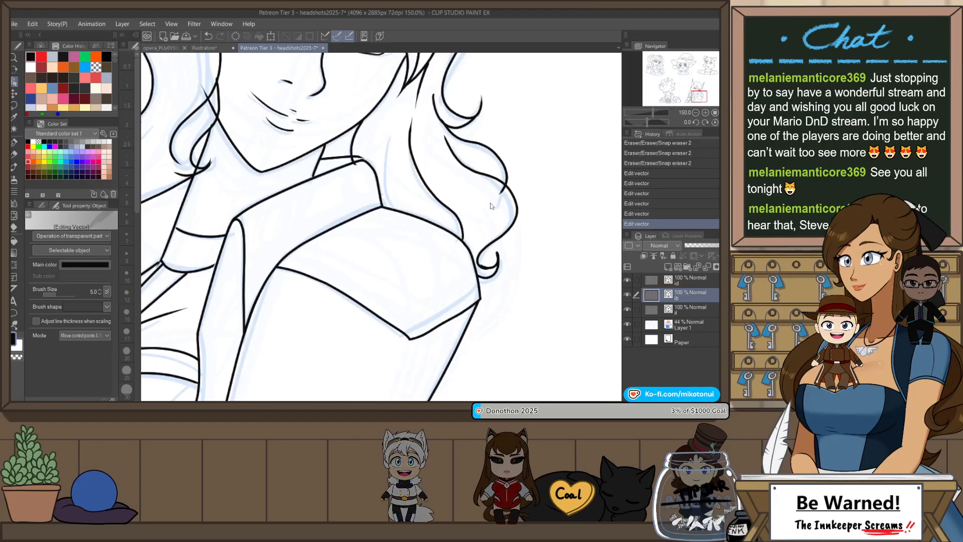
{"action": "left_click_drag", "start_coordinate": [504, 194], "coordinate": [507, 198]}
- Reshape the small hair curl's tip beside the shoulder by shifting its lower curve and narrowing it, and trim its upper end
{"action": "scroll", "coordinate": [507, 198], "scroll_direction": "up", "scroll_amount": 3}
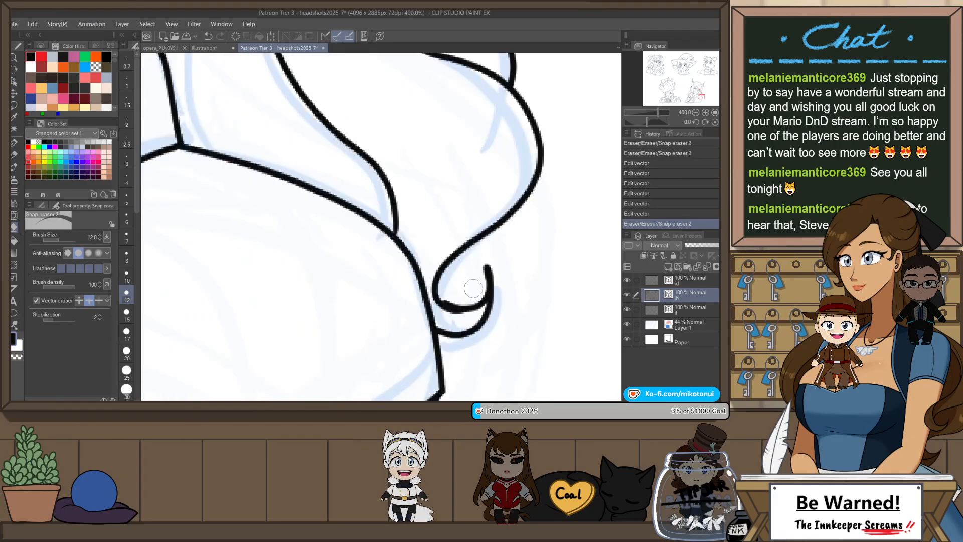
{"action": "key", "text": "o"}
{"action": "left_click", "coordinate": [480, 305]}
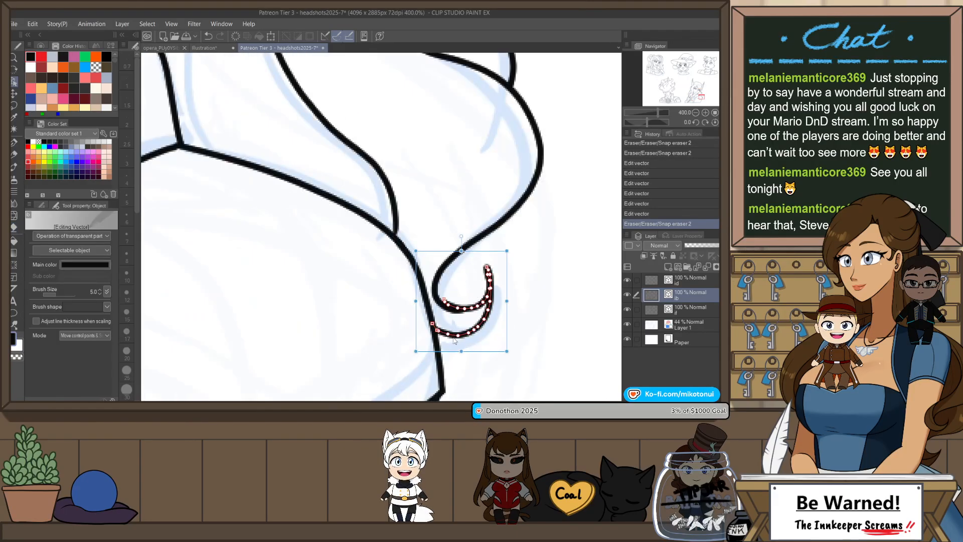
{"action": "left_click_drag", "start_coordinate": [454, 340], "coordinate": [455, 349]}
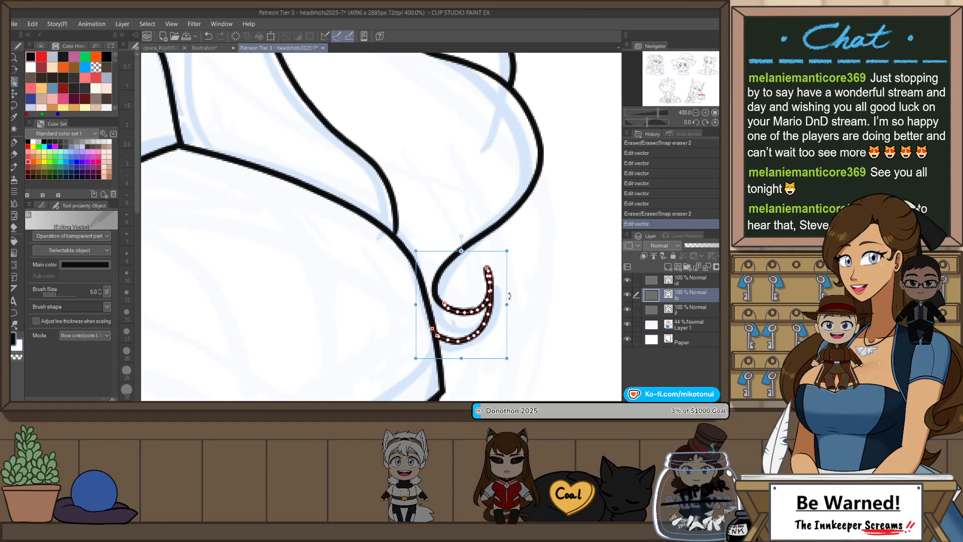
{"action": "left_click_drag", "start_coordinate": [509, 296], "coordinate": [503, 295]}
{"action": "key", "text": "e"}
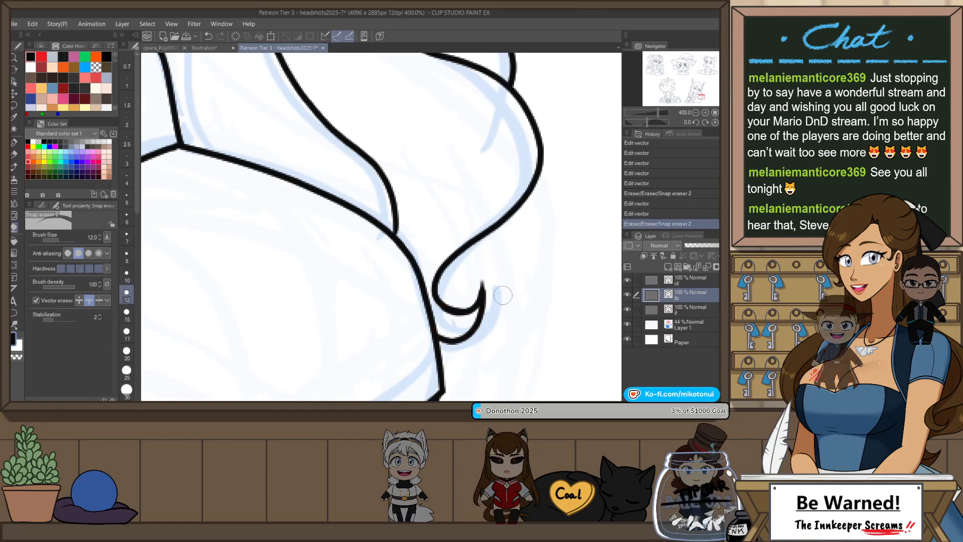
- Try erasing the line end where the hair outlines meet at the top of the woman's head
{"action": "scroll", "coordinate": [503, 295], "scroll_direction": "down", "scroll_amount": 5}
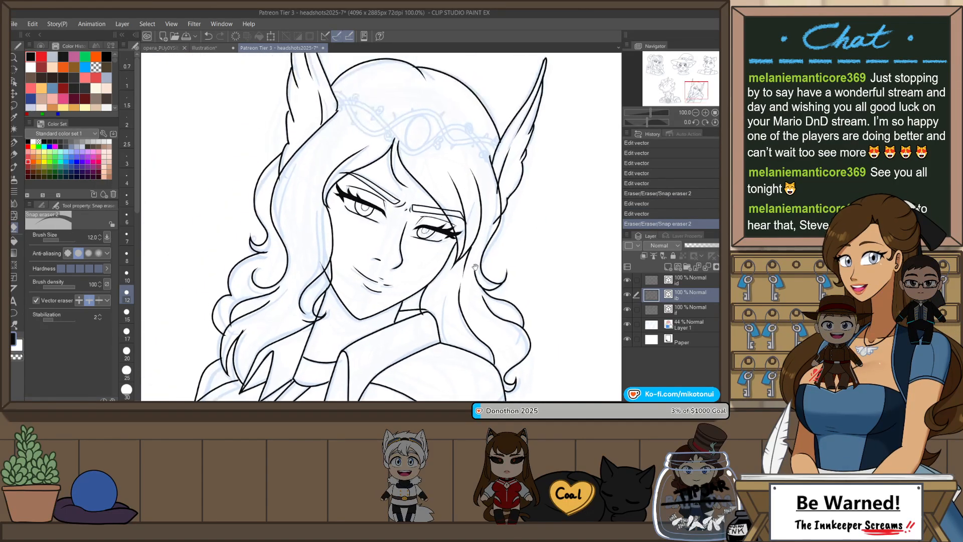
{"action": "scroll", "coordinate": [475, 266], "scroll_direction": "up", "scroll_amount": 3}
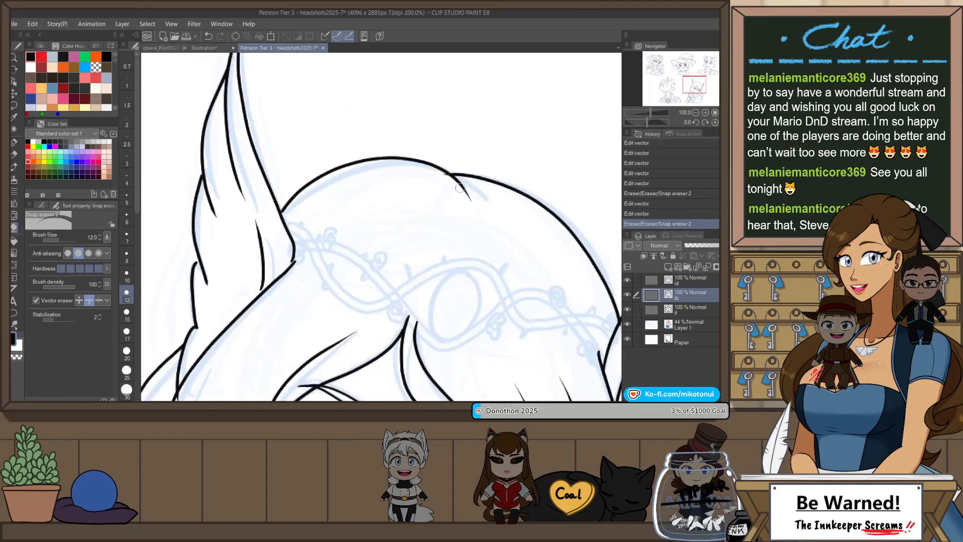
{"action": "left_click", "coordinate": [454, 183]}
{"action": "key", "text": "ctrl+z"}
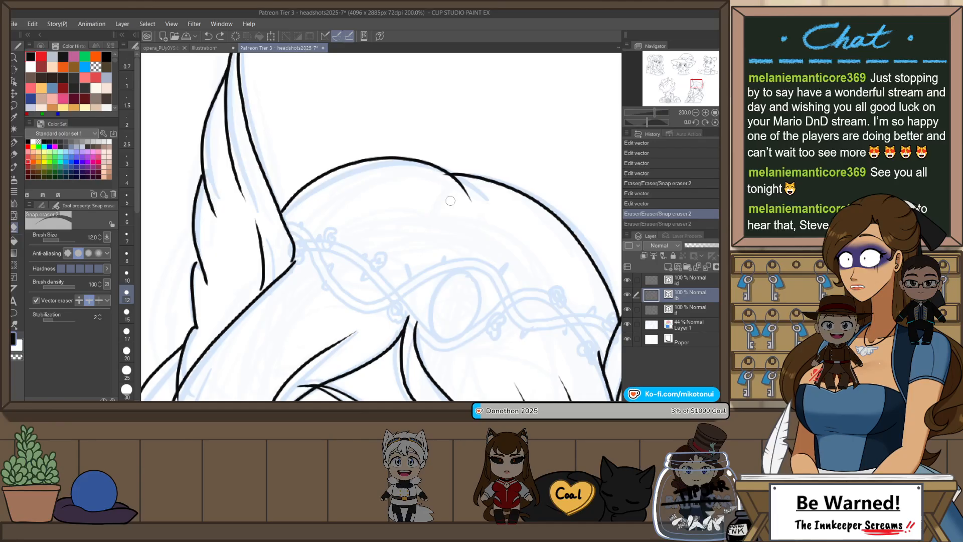
- Trim the overlapping line ends at the top of the hair and the left ear's tip, adjusting the vector line between erasures
{"action": "key", "text": "ctrl+y"}
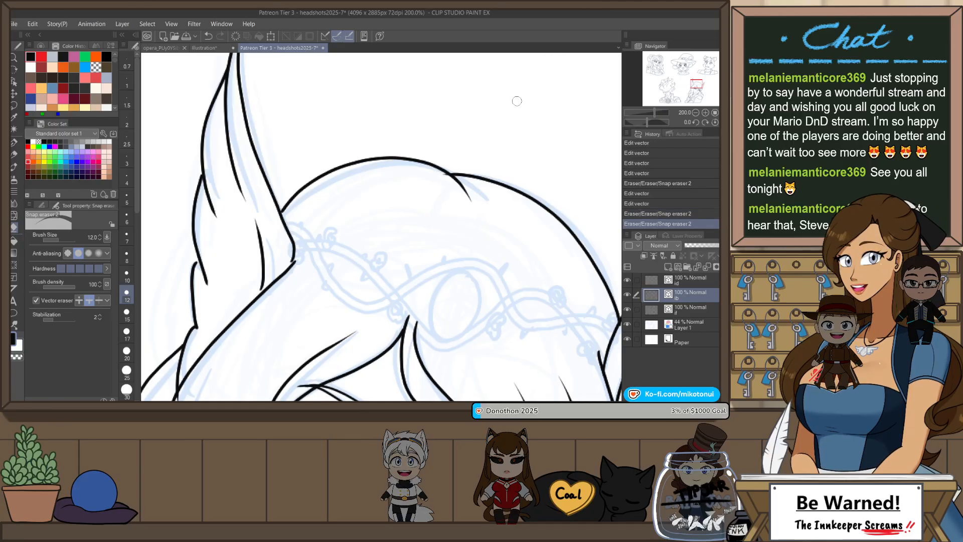
{"action": "left_click_drag", "start_coordinate": [442, 174], "coordinate": [452, 180]}
{"action": "mouse_move", "coordinate": [300, 261]}
{"action": "left_mouse_down"}
{"action": "mouse_move", "coordinate": [432, 278]}
{"action": "mouse_move", "coordinate": [434, 292]}
{"action": "mouse_move", "coordinate": [417, 286]}
{"action": "mouse_move", "coordinate": [431, 354]}
{"action": "left_mouse_up"}
{"action": "key", "text": "o"}
{"action": "left_click", "coordinate": [428, 282]}
{"action": "left_click", "coordinate": [457, 242]}
{"action": "key", "text": "e"}
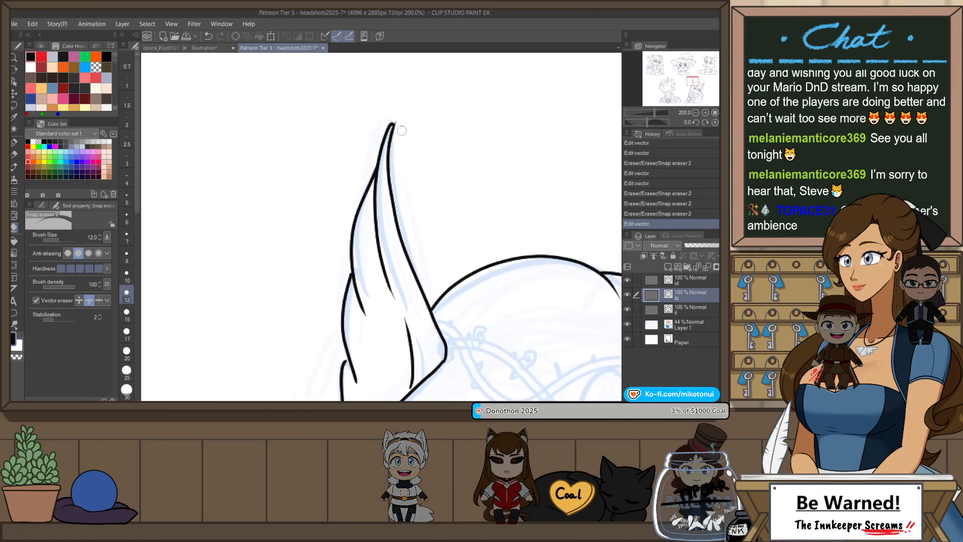
{"action": "left_click_drag", "start_coordinate": [397, 116], "coordinate": [403, 121]}
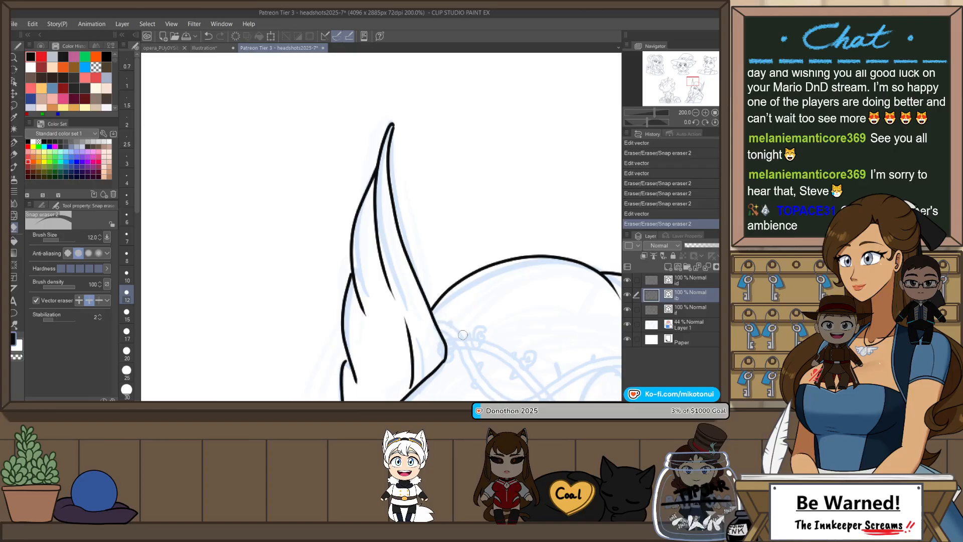
- Move the end control points of the left ear's outer-edge lines so each segment joins the neighbouring line
{"action": "key", "text": "o"}
{"action": "left_click", "coordinate": [413, 370]}
{"action": "mouse_move", "coordinate": [432, 395]}
{"action": "left_mouse_down"}
{"action": "mouse_move", "coordinate": [447, 306]}
{"action": "mouse_move", "coordinate": [446, 317]}
{"action": "left_mouse_up"}
{"action": "left_click", "coordinate": [465, 306]}
{"action": "left_click", "coordinate": [362, 273]}
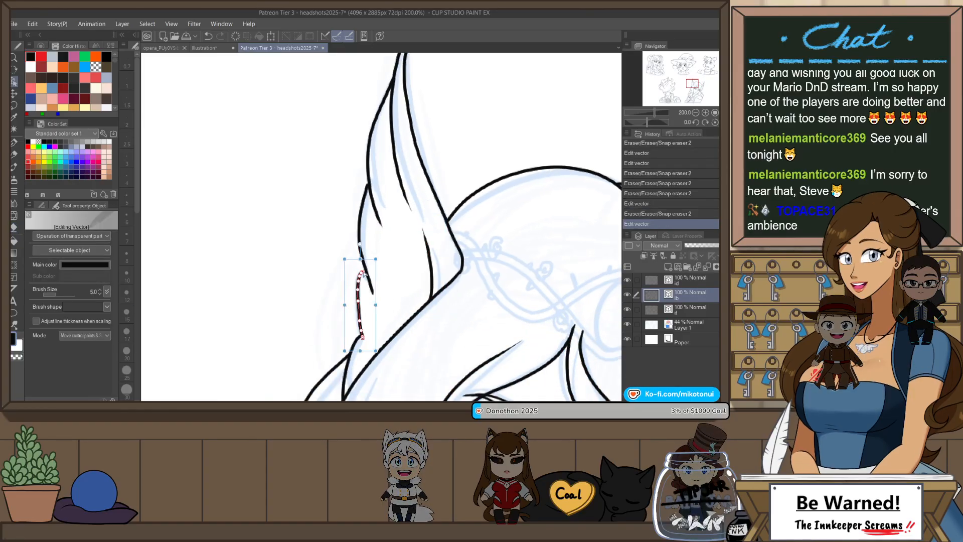
{"action": "left_click_drag", "start_coordinate": [368, 272], "coordinate": [371, 268]}
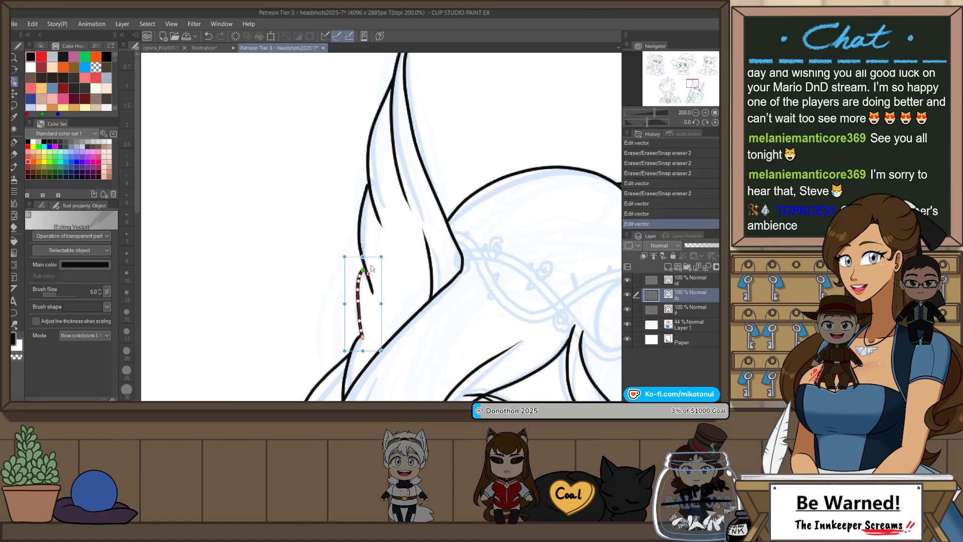
{"action": "left_click", "coordinate": [364, 207]}
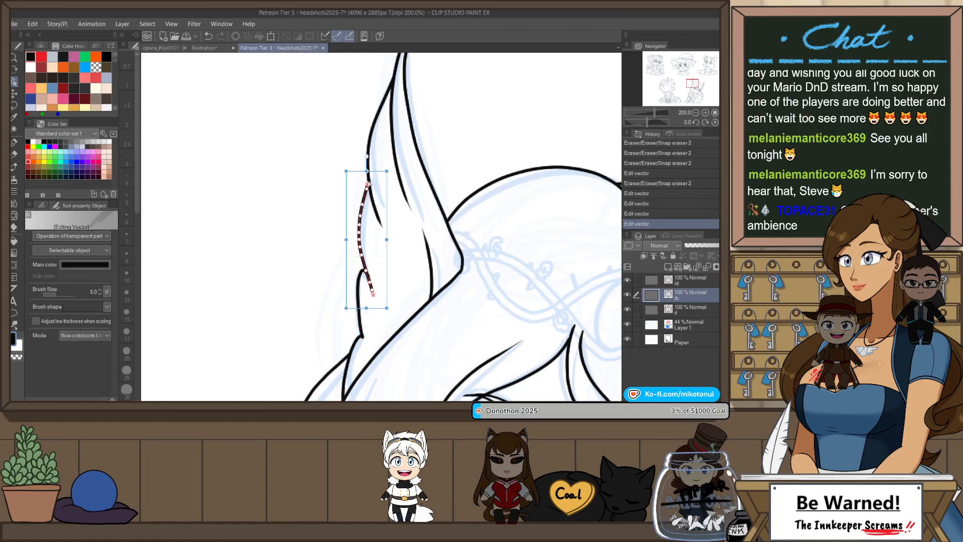
{"action": "left_click_drag", "start_coordinate": [371, 186], "coordinate": [370, 188]}
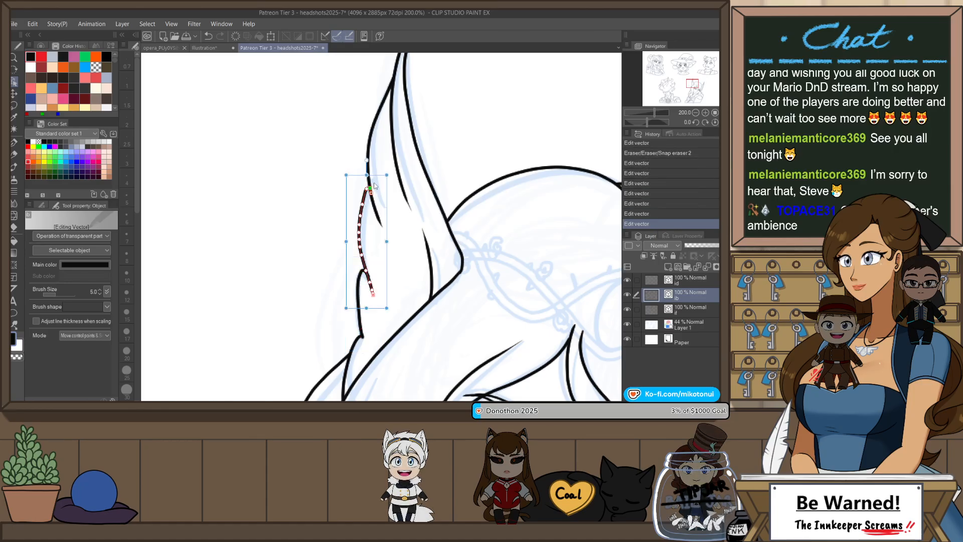
- Erase the line ends overlapping the hair curl beside the left side of the jaw, redoing the cut once
{"action": "scroll", "coordinate": [414, 232], "scroll_direction": "down", "scroll_amount": 3}
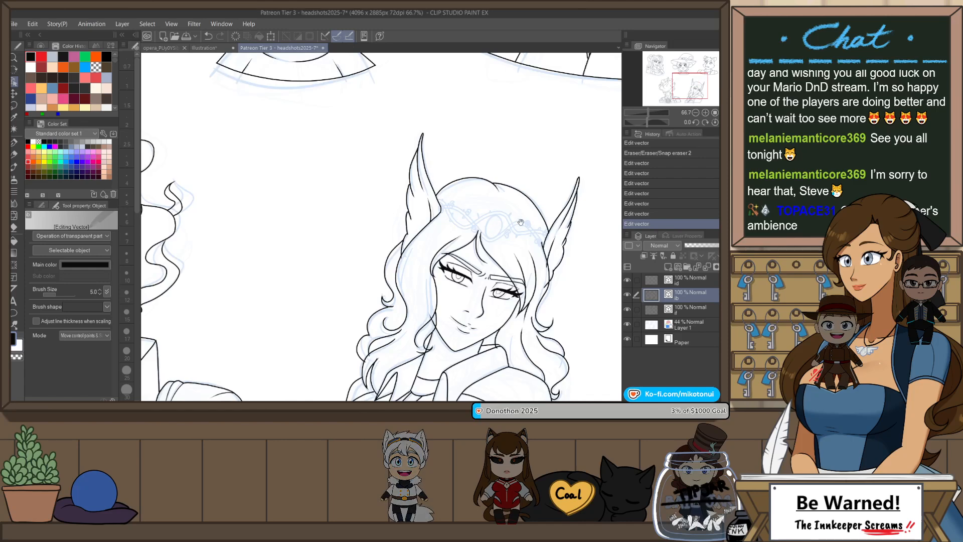
{"action": "scroll", "coordinate": [497, 250], "scroll_direction": "up", "scroll_amount": 1}
{"action": "left_click_drag", "start_coordinate": [504, 268], "coordinate": [481, 248]}
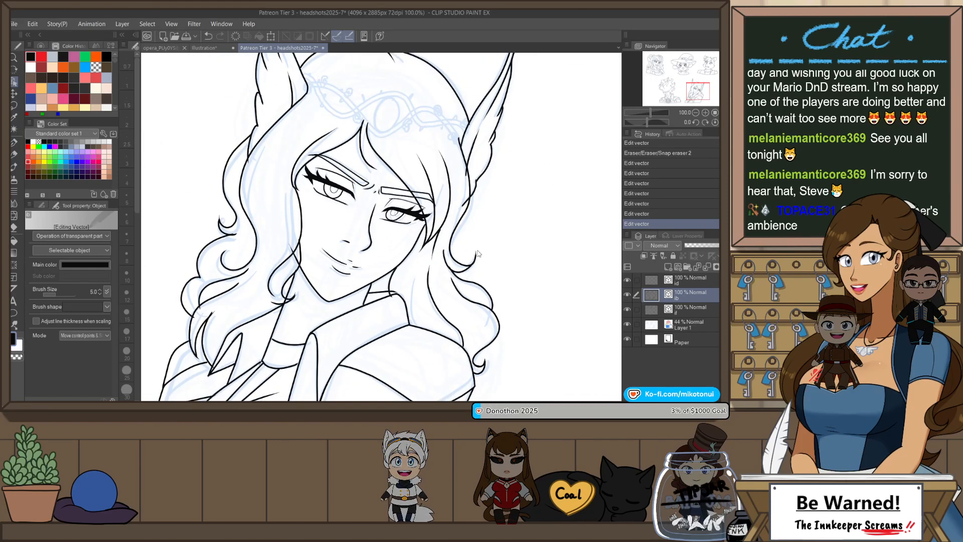
{"action": "key", "text": "e"}
{"action": "scroll", "coordinate": [315, 267], "scroll_direction": "up", "scroll_amount": 2}
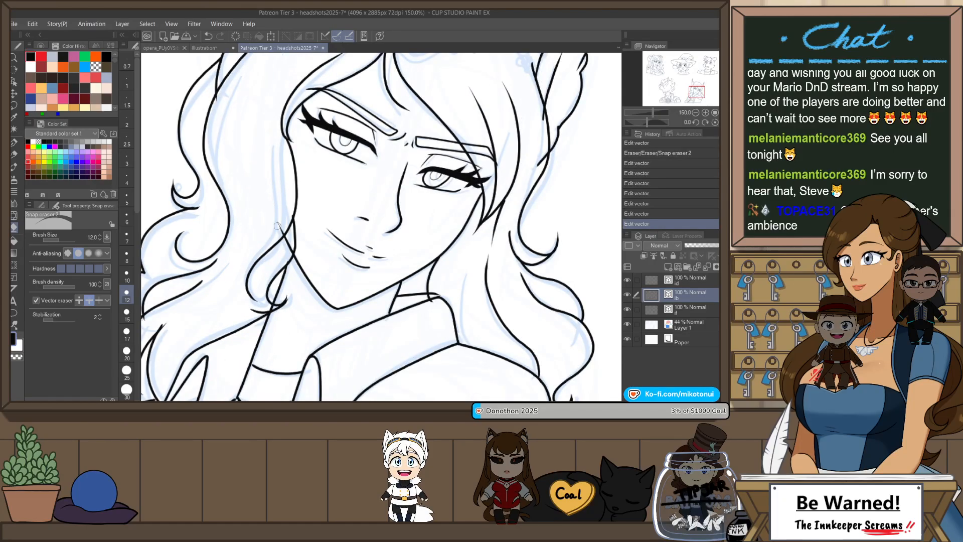
{"action": "mouse_move", "coordinate": [277, 226]}
{"action": "left_mouse_down"}
{"action": "mouse_move", "coordinate": [287, 250]}
{"action": "mouse_move", "coordinate": [301, 221]}
{"action": "left_mouse_up"}
{"action": "left_click_drag", "start_coordinate": [287, 254], "coordinate": [274, 287]}
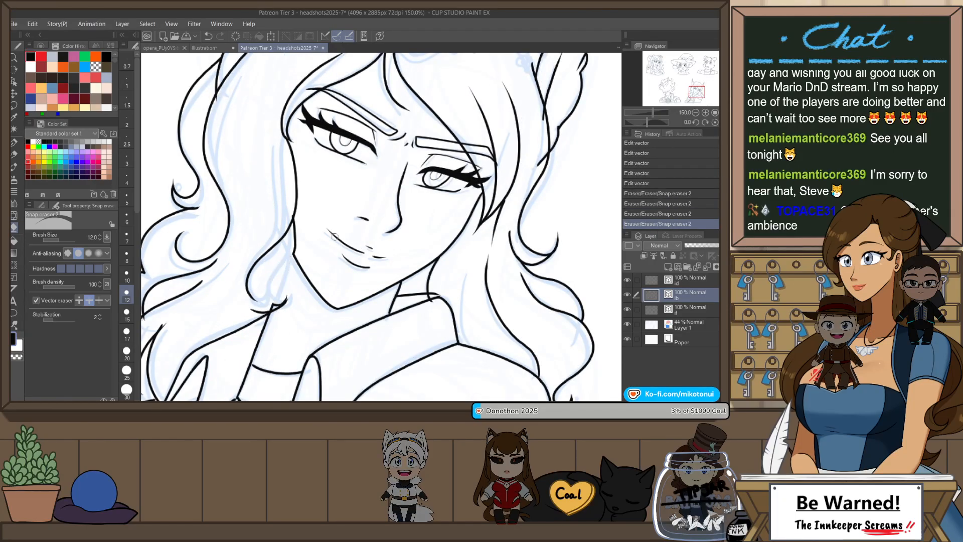
{"action": "key", "text": "ctrl+z"}
{"action": "left_click_drag", "start_coordinate": [289, 254], "coordinate": [293, 253]}
- Erase stray line ends around the winged-ear character's hair with the vector eraser, and undo the last erasure
{"action": "scroll", "coordinate": [295, 249], "scroll_direction": "down", "scroll_amount": 5}
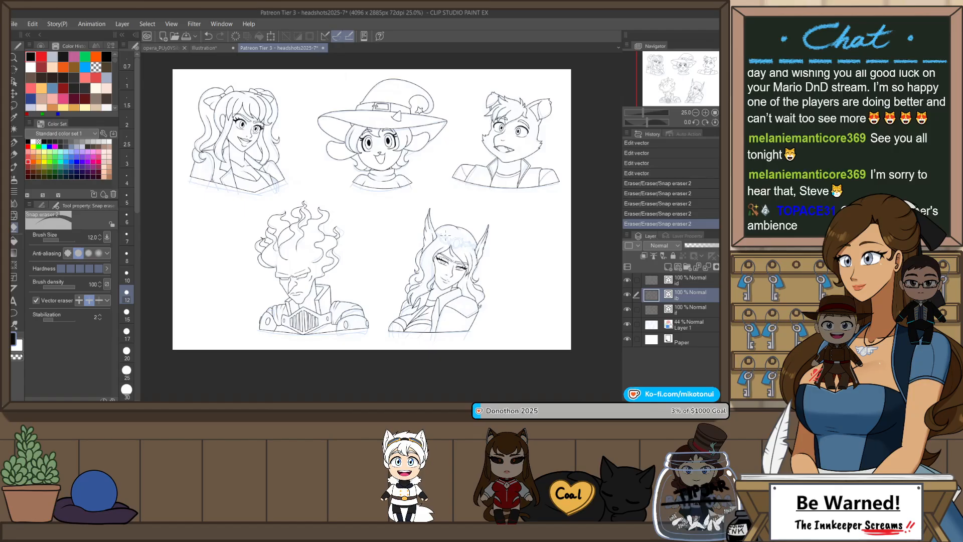
{"action": "scroll", "coordinate": [488, 212], "scroll_direction": "up", "scroll_amount": 4}
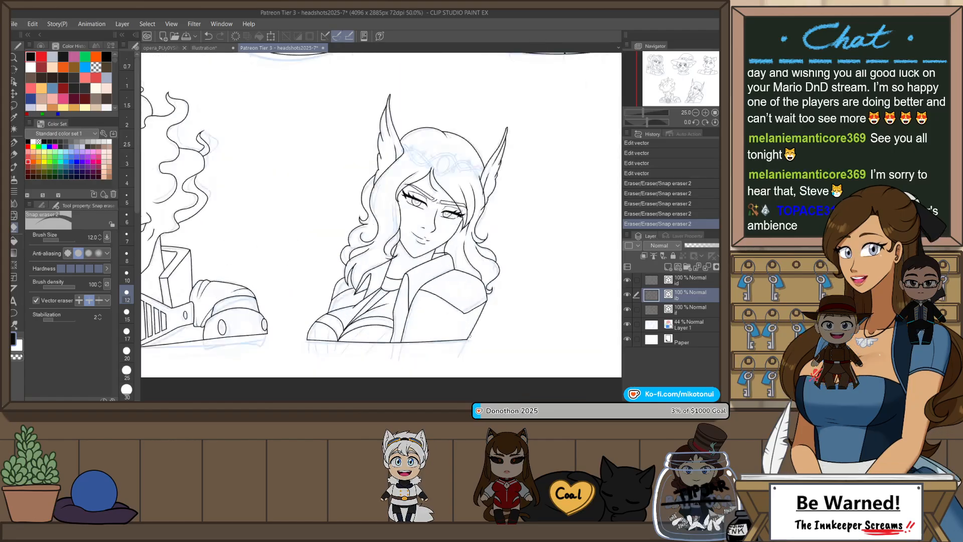
{"action": "left_click_drag", "start_coordinate": [485, 185], "coordinate": [463, 273]}
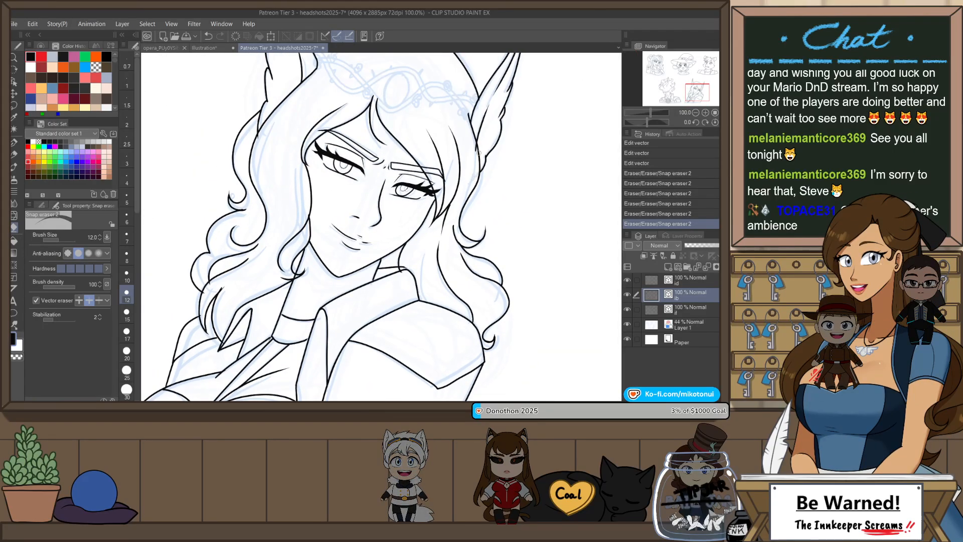
{"action": "mouse_move", "coordinate": [477, 160]}
{"action": "left_mouse_down"}
{"action": "mouse_move", "coordinate": [455, 171]}
{"action": "mouse_move", "coordinate": [504, 248]}
{"action": "left_mouse_up"}
{"action": "left_click_drag", "start_coordinate": [486, 293], "coordinate": [502, 186]}
{"action": "key", "text": "ctrl+z"}
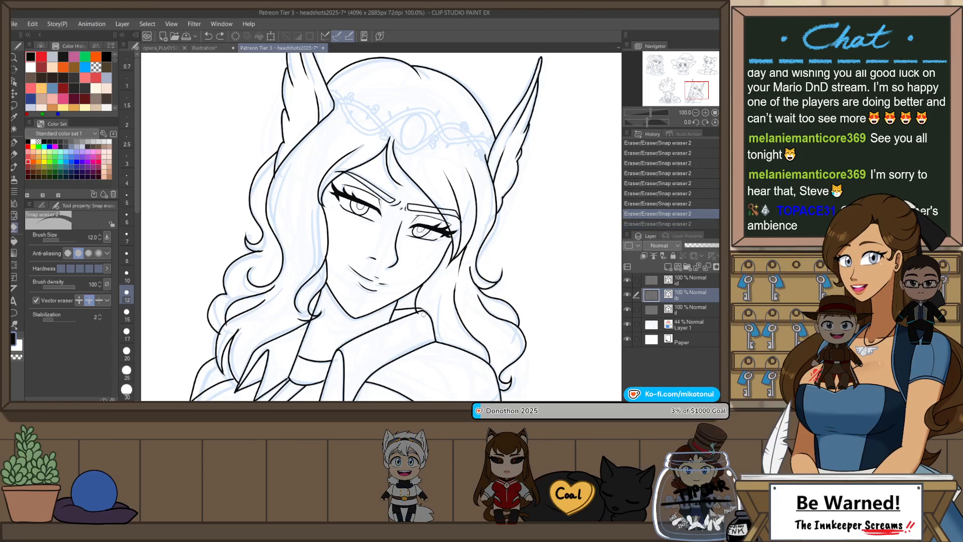
- Adjust the vector line ends where the hair meets the raised collar below the right side of the jaw
{"action": "scroll", "coordinate": [428, 300], "scroll_direction": "up", "scroll_amount": 3}
{"action": "key", "text": "o"}
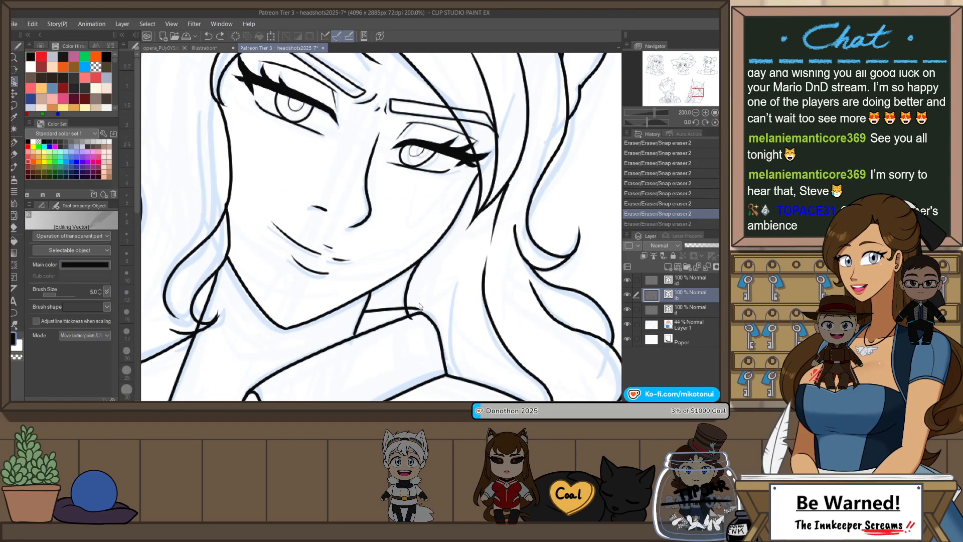
{"action": "left_click", "coordinate": [436, 315]}
{"action": "mouse_move", "coordinate": [437, 320]}
{"action": "left_mouse_down"}
{"action": "mouse_move", "coordinate": [441, 312]}
{"action": "mouse_move", "coordinate": [424, 317]}
{"action": "mouse_move", "coordinate": [430, 324]}
{"action": "mouse_move", "coordinate": [410, 313]}
{"action": "left_mouse_up"}
{"action": "key", "text": "e"}
{"action": "scroll", "coordinate": [469, 245], "scroll_direction": "down", "scroll_amount": 2}
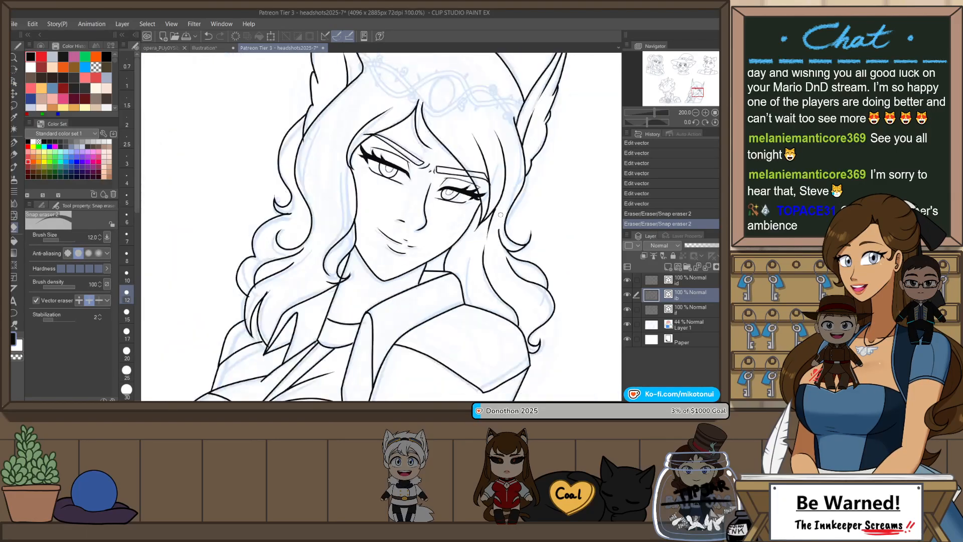
- Undo the last erasure, adjust the lower tip of the curl beside the jaw, and trim its overshoot
{"action": "left_click_drag", "start_coordinate": [335, 274], "coordinate": [400, 287]}
{"action": "scroll", "coordinate": [382, 281], "scroll_direction": "up", "scroll_amount": 2}
{"action": "key", "text": "ctrl+z"}
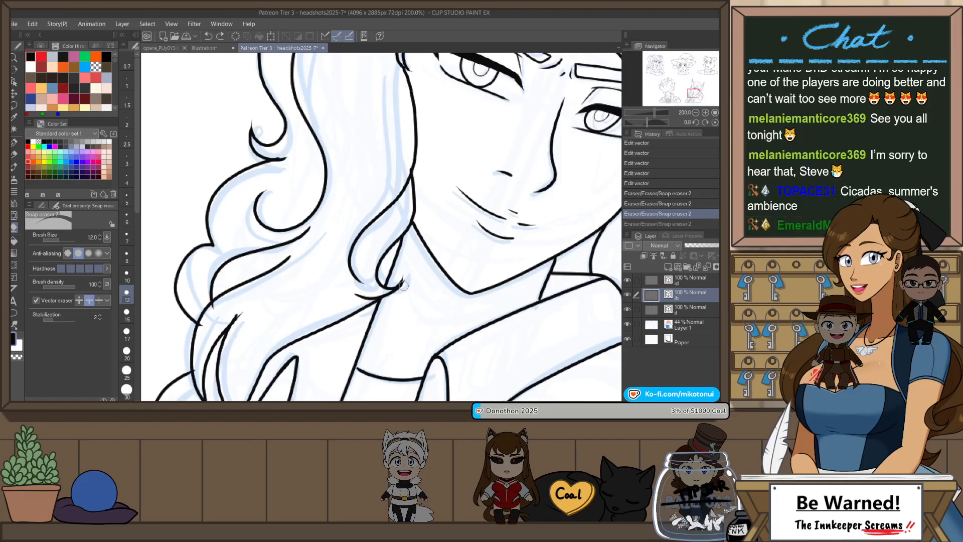
{"action": "key", "text": "o"}
{"action": "scroll", "coordinate": [396, 287], "scroll_direction": "up", "scroll_amount": 2}
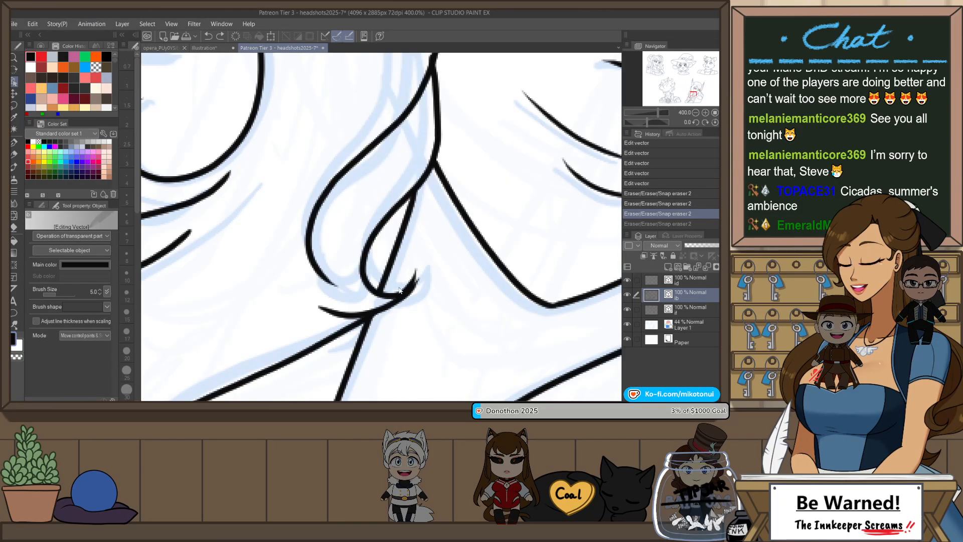
{"action": "left_click", "coordinate": [401, 295]}
{"action": "left_click_drag", "start_coordinate": [422, 312], "coordinate": [422, 320]}
{"action": "key", "text": "e"}
{"action": "left_click_drag", "start_coordinate": [420, 274], "coordinate": [420, 284]}
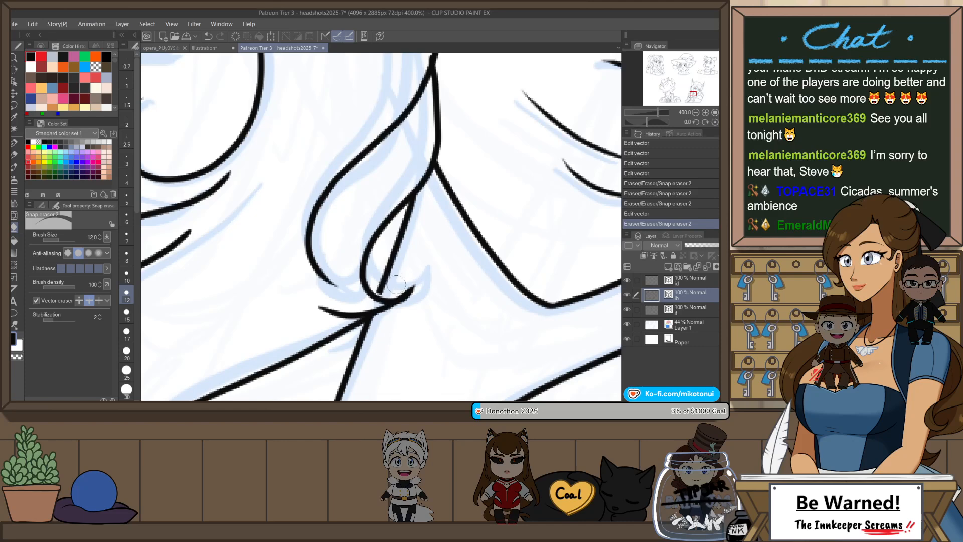
- Move the end of the neck line inside the small curl to meet the curl's lower edge
{"action": "key", "text": "o"}
{"action": "left_click", "coordinate": [380, 293]}
{"action": "left_click_drag", "start_coordinate": [380, 292], "coordinate": [382, 299]}
{"action": "key", "text": "e"}
{"action": "scroll", "coordinate": [356, 314], "scroll_direction": "down", "scroll_amount": 4}
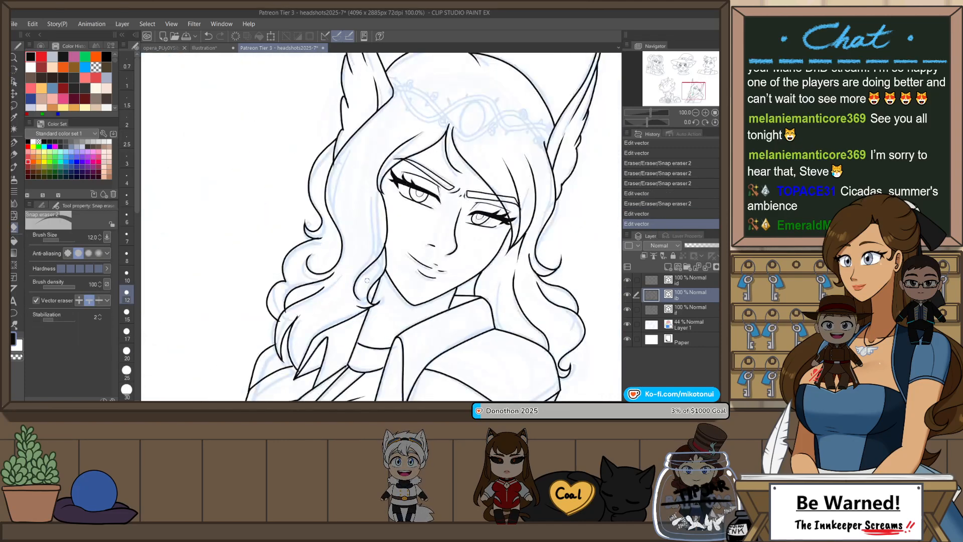
- Erase the overlap where the curl meets the cheek line, and remove the curl's outer edge line
{"action": "scroll", "coordinate": [346, 301], "scroll_direction": "up", "scroll_amount": 2}
{"action": "left_click_drag", "start_coordinate": [410, 204], "coordinate": [415, 206]}
{"action": "key", "text": "ctrl+z"}
{"action": "key", "text": "ctrl+y"}
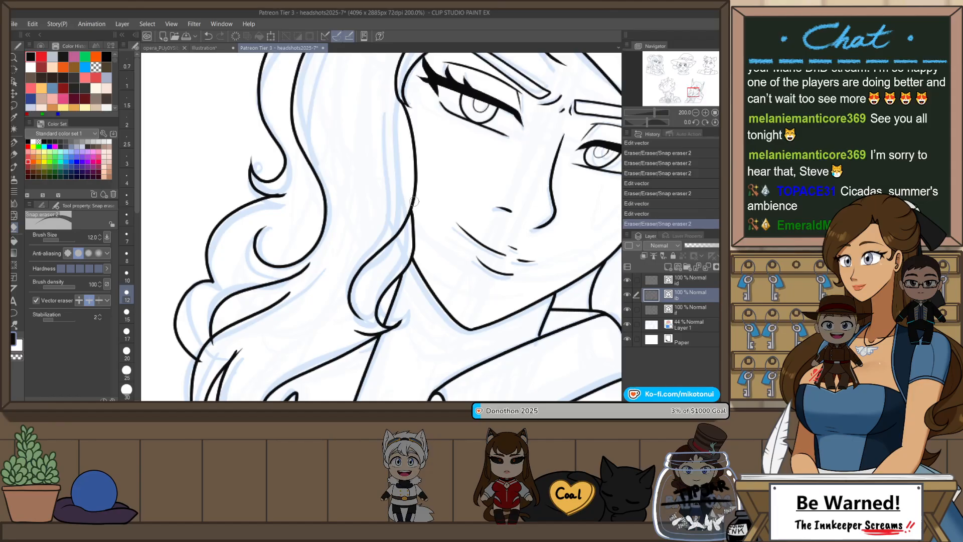
{"action": "left_click", "coordinate": [356, 307]}
{"action": "key", "text": "p"}
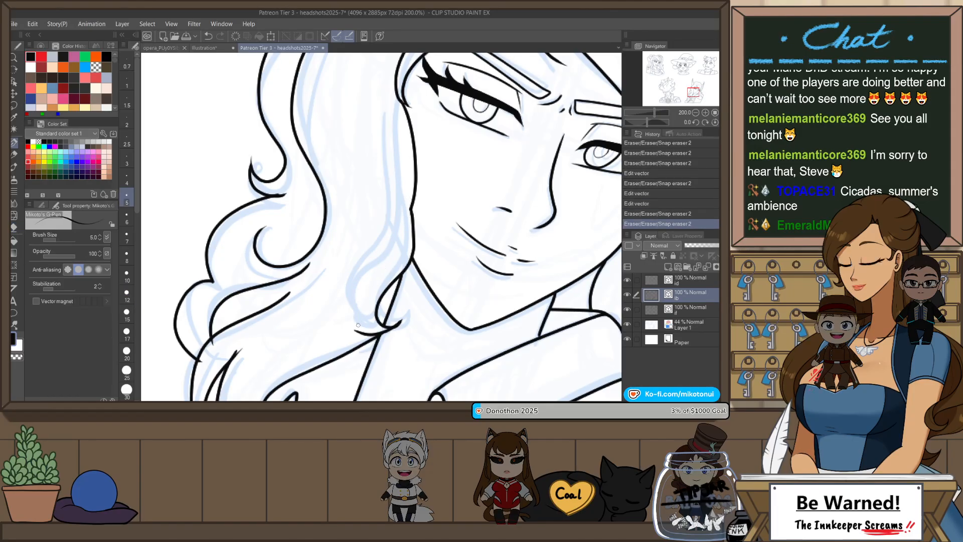
{"action": "left_click_drag", "start_coordinate": [367, 263], "coordinate": [403, 213]}
{"action": "key", "text": "ctrl+z"}
{"action": "left_click_drag", "start_coordinate": [357, 330], "coordinate": [401, 215]}
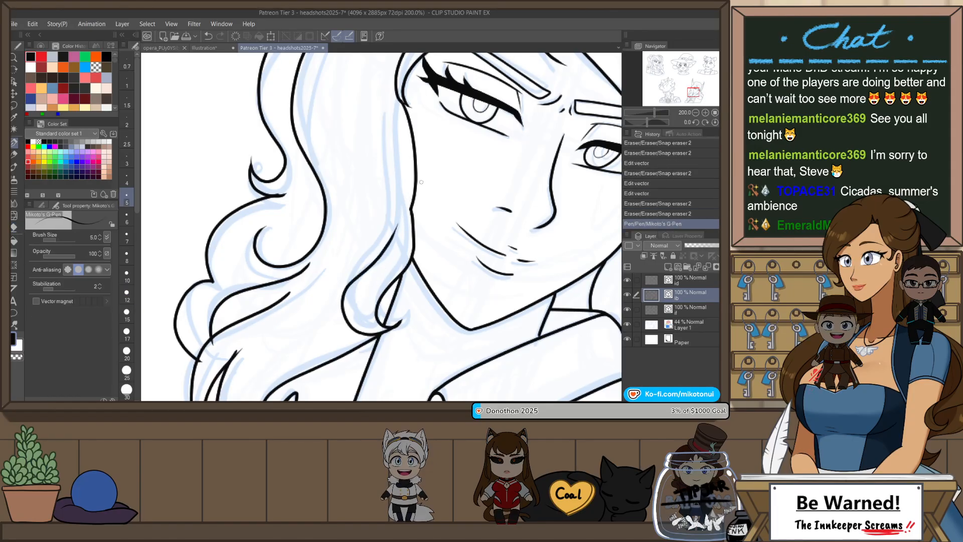
{"action": "key", "text": "ctrl+z"}
{"action": "left_click_drag", "start_coordinate": [363, 263], "coordinate": [397, 224]}
{"action": "key", "text": "ctrl+z"}
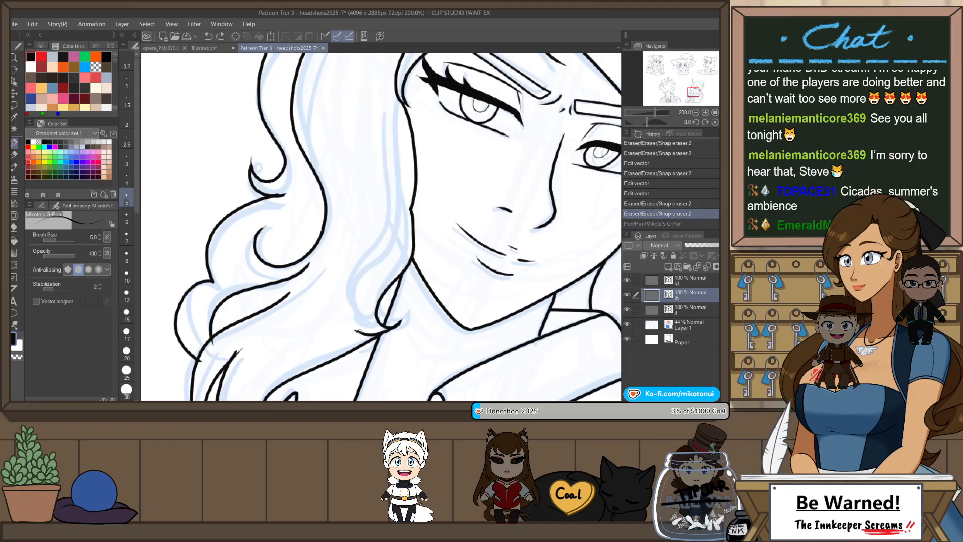
{"action": "left_click_drag", "start_coordinate": [371, 269], "coordinate": [407, 216]}
{"action": "key", "text": "ctrl+z"}
{"action": "left_click_drag", "start_coordinate": [357, 330], "coordinate": [384, 232]}
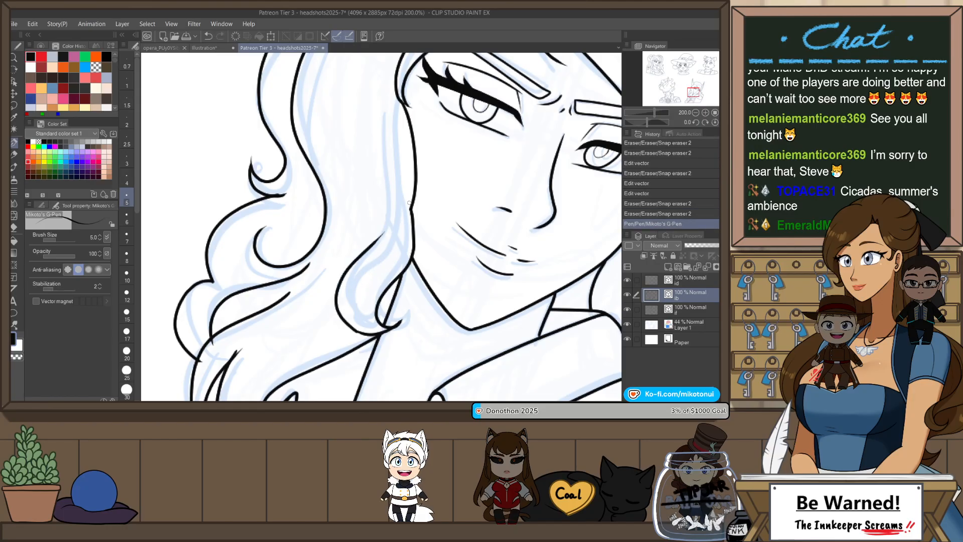
{"action": "key", "text": "ctrl+z"}
{"action": "key", "text": "p"}
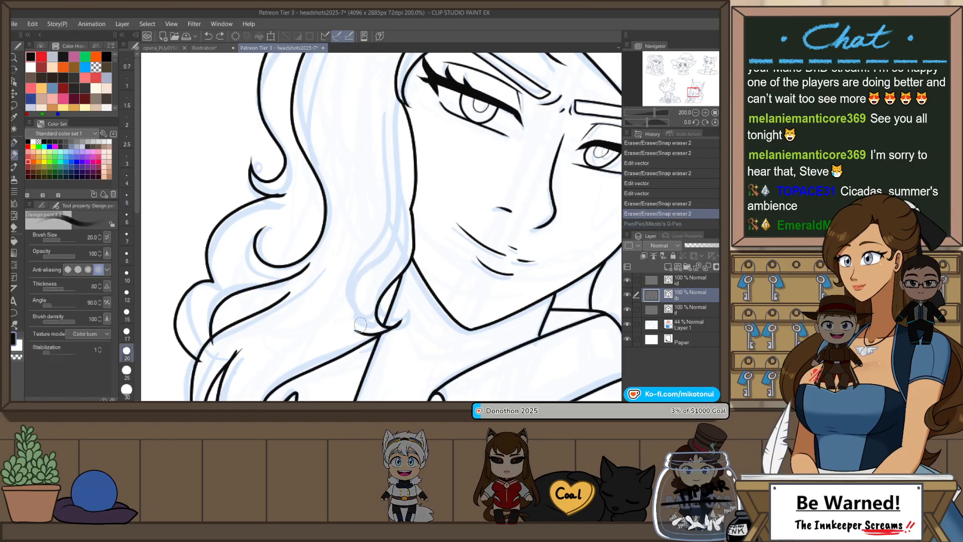
- Redraw the outer edge of the curl beside the jaw with the G-Pen, and add a short connecting stroke at the cheek
{"action": "key", "text": "p"}
{"action": "left_click_drag", "start_coordinate": [359, 332], "coordinate": [373, 246]}
{"action": "key", "text": "ctrl+z"}
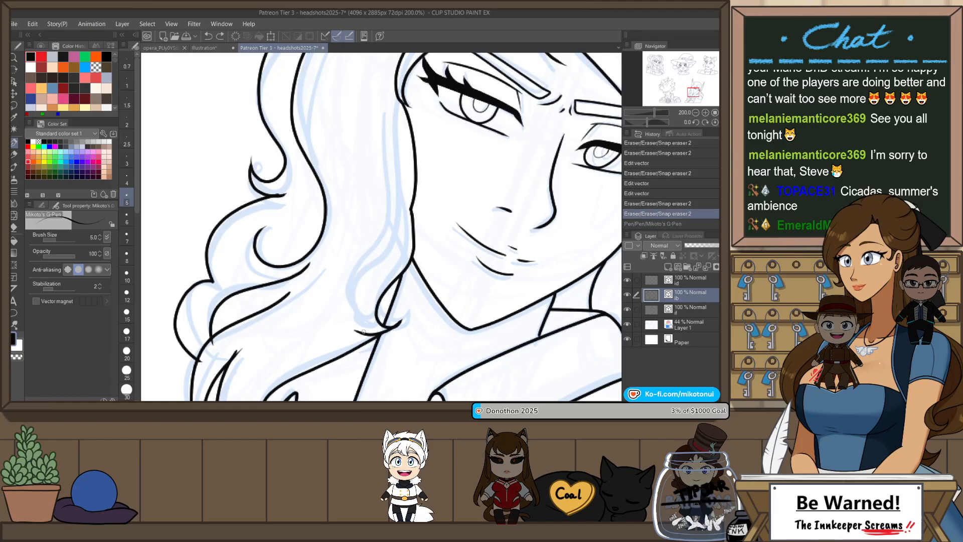
{"action": "left_click_drag", "start_coordinate": [359, 332], "coordinate": [382, 238]}
{"action": "key", "text": "ctrl+z"}
{"action": "left_click_drag", "start_coordinate": [360, 332], "coordinate": [379, 242]}
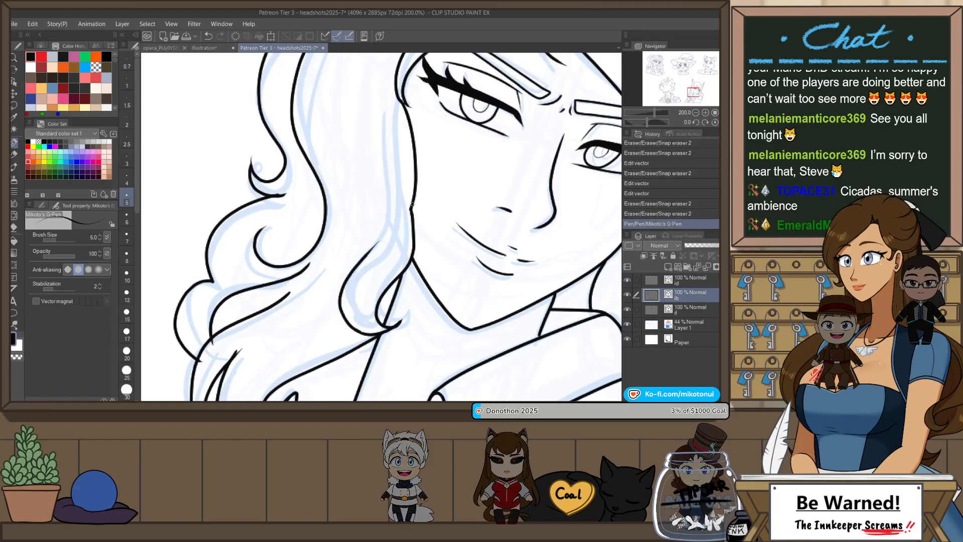
{"action": "left_click_drag", "start_coordinate": [408, 213], "coordinate": [408, 221]}
{"action": "scroll", "coordinate": [408, 225], "scroll_direction": "down", "scroll_amount": 3}
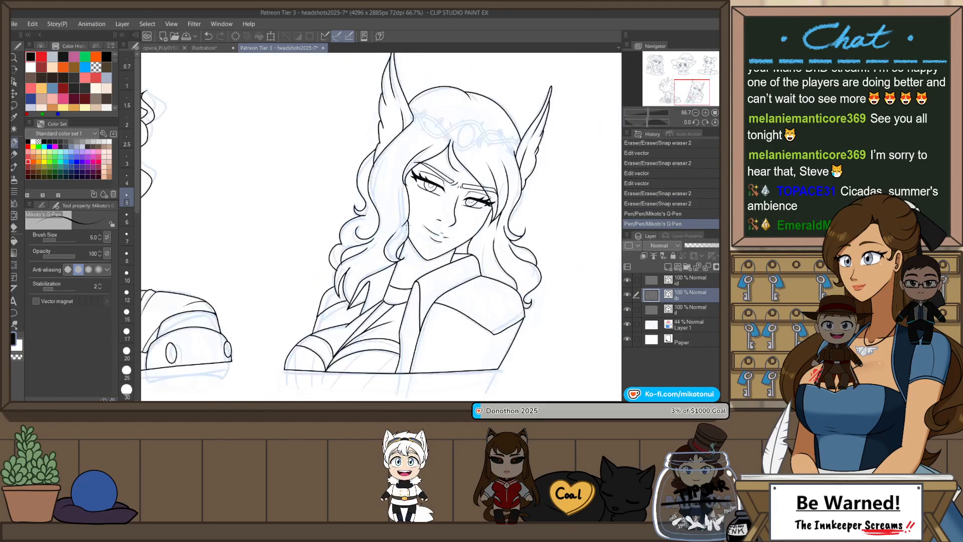
- Adjust the end of the neckline's line at the base of the neck and erase the overshoot at the junction
{"action": "scroll", "coordinate": [372, 313], "scroll_direction": "up", "scroll_amount": 3}
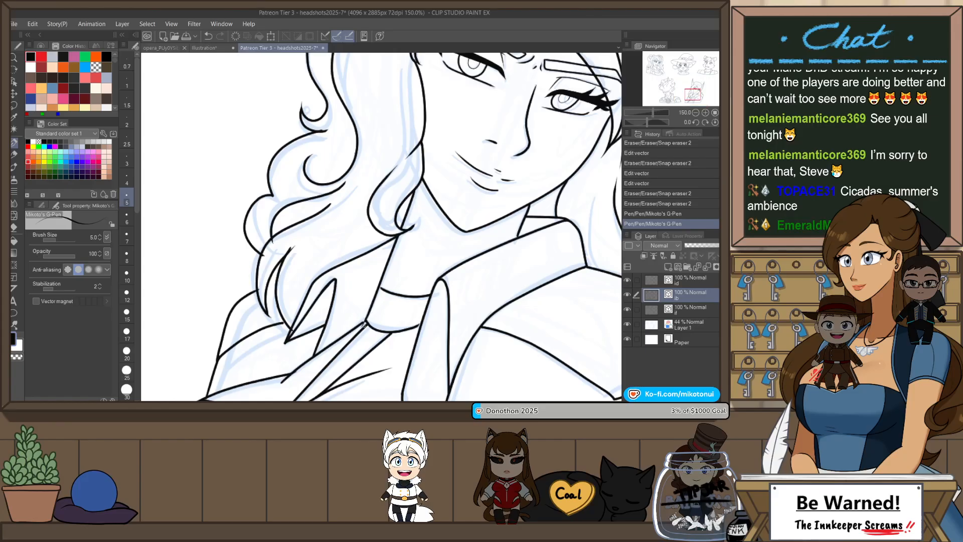
{"action": "left_click_drag", "start_coordinate": [363, 325], "coordinate": [434, 276]}
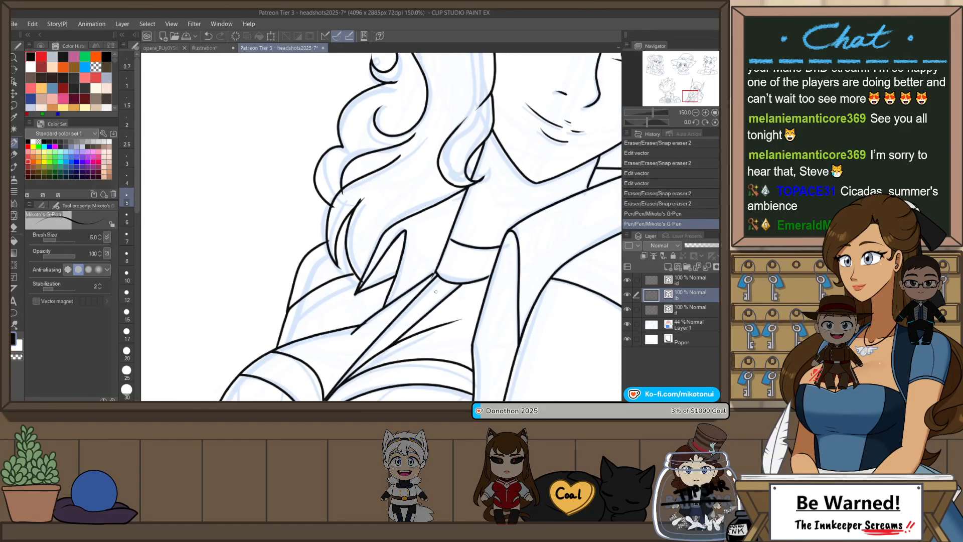
{"action": "key", "text": "o"}
{"action": "left_click", "coordinate": [432, 275]}
{"action": "left_click_drag", "start_coordinate": [444, 262], "coordinate": [447, 260]}
{"action": "key", "text": "e"}
{"action": "left_click", "coordinate": [440, 269]}
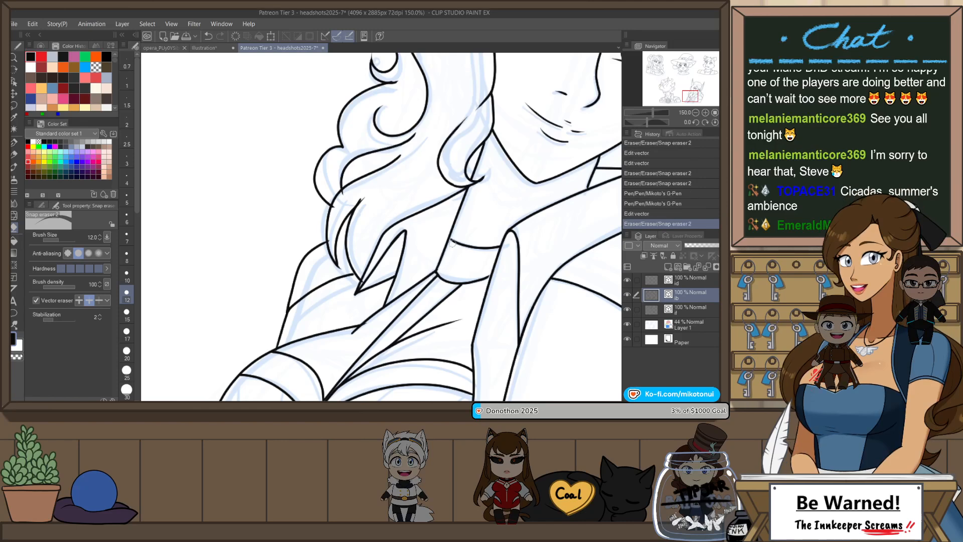
{"action": "scroll", "coordinate": [453, 218], "scroll_direction": "up", "scroll_amount": 3}
{"action": "scroll", "coordinate": [432, 223], "scroll_direction": "down", "scroll_amount": 2}
{"action": "key", "text": "p"}
{"action": "scroll", "coordinate": [439, 265], "scroll_direction": "up", "scroll_amount": 5}
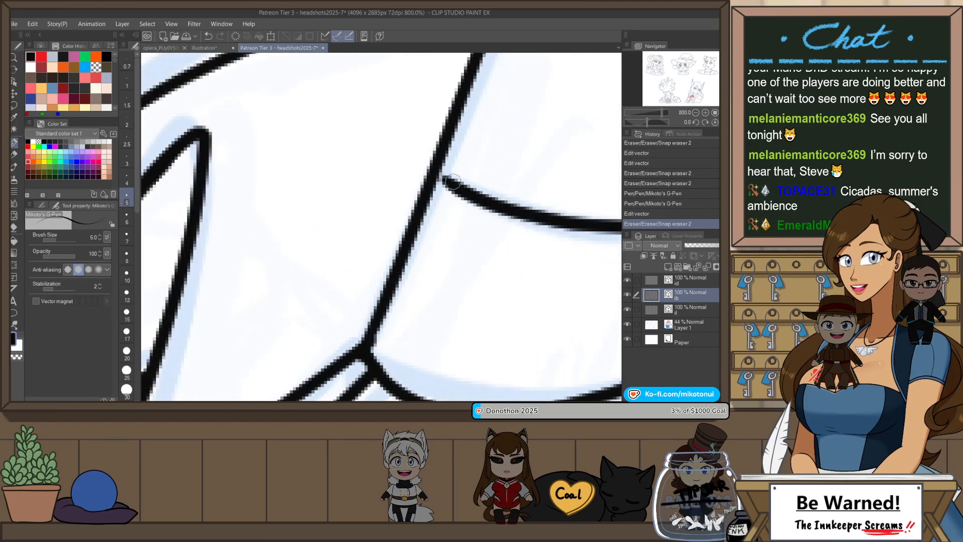
{"action": "scroll", "coordinate": [455, 245], "scroll_direction": "down", "scroll_amount": 2}
{"action": "key", "text": "ctrl+z"}
{"action": "left_click_drag", "start_coordinate": [406, 250], "coordinate": [441, 173]}
{"action": "key", "text": "ctrl+z"}
{"action": "key", "text": "ctrl+z"}
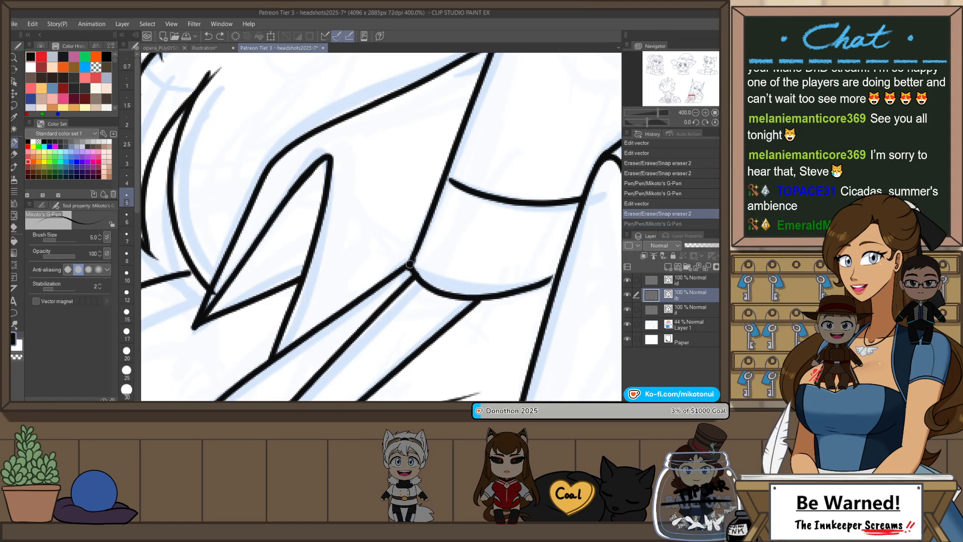
- Draw the choker's side edge on the neck with the G-Pen and erase the old neck line and overshoots around it
{"action": "mouse_move", "coordinate": [410, 234]}
{"action": "left_mouse_down"}
{"action": "mouse_move", "coordinate": [441, 171]}
{"action": "mouse_move", "coordinate": [450, 179]}
{"action": "left_mouse_up"}
{"action": "key", "text": "e"}
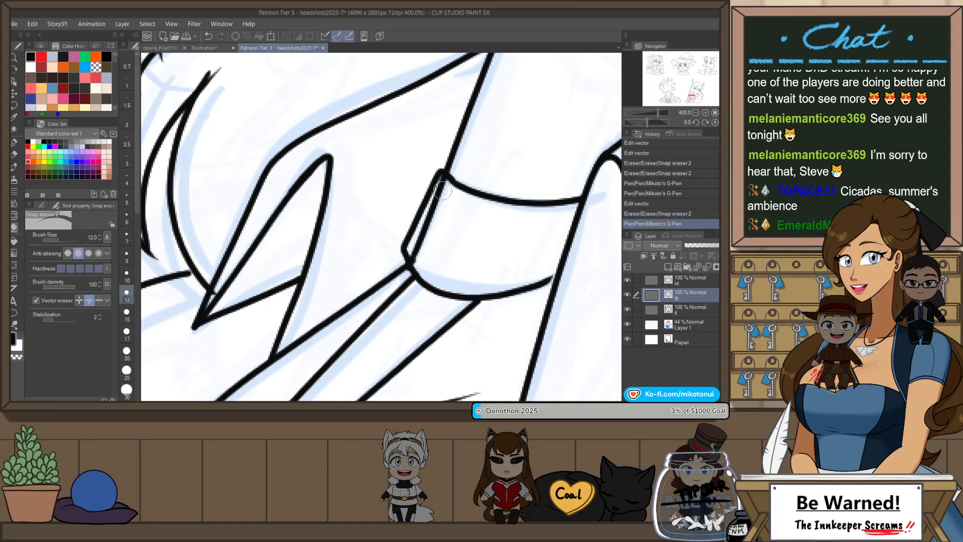
{"action": "left_click", "coordinate": [428, 232]}
{"action": "left_click", "coordinate": [422, 258]}
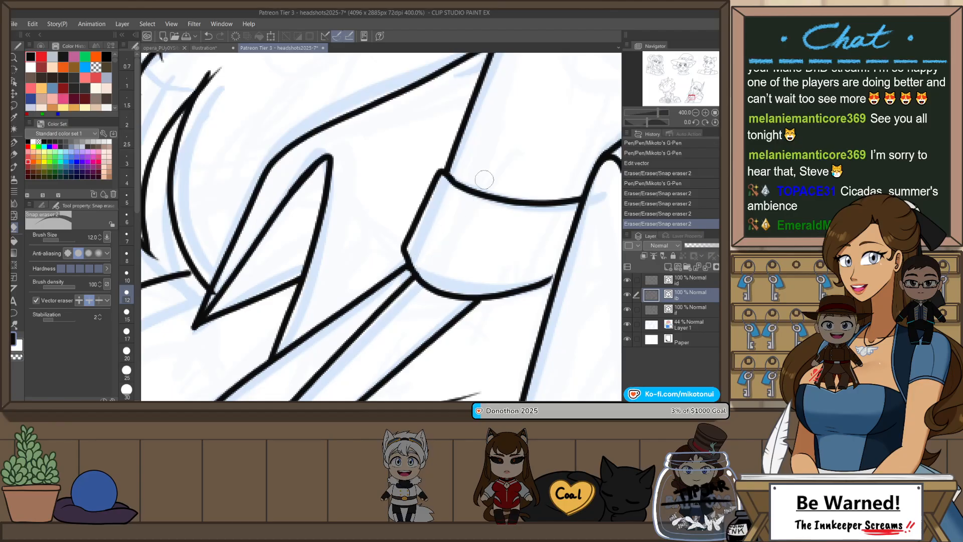
- Move the end of the neckline's line to meet the choker's lower edge, and erase the line overshoot at the upper chest
{"action": "scroll", "coordinate": [484, 179], "scroll_direction": "down", "scroll_amount": 5}
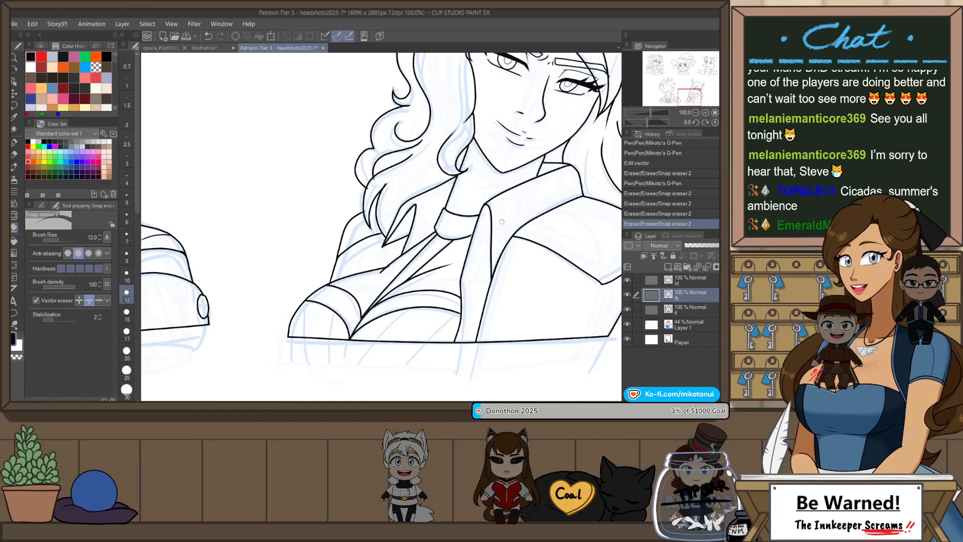
{"action": "key", "text": "o"}
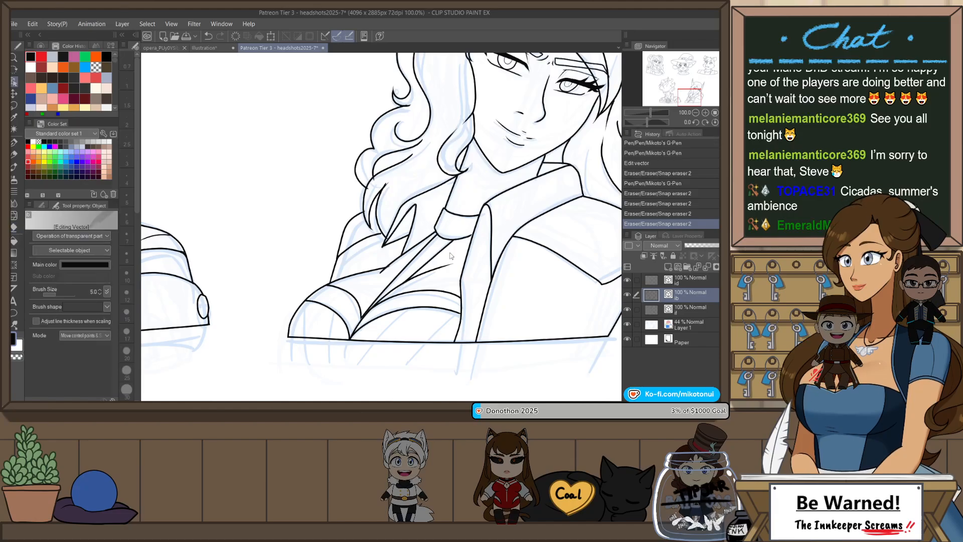
{"action": "scroll", "coordinate": [462, 243], "scroll_direction": "up", "scroll_amount": 3}
{"action": "left_click", "coordinate": [472, 233]}
{"action": "left_click_drag", "start_coordinate": [478, 227], "coordinate": [483, 227]}
{"action": "left_click", "coordinate": [513, 226]}
{"action": "left_click_drag", "start_coordinate": [432, 317], "coordinate": [460, 283]}
{"action": "key", "text": "e"}
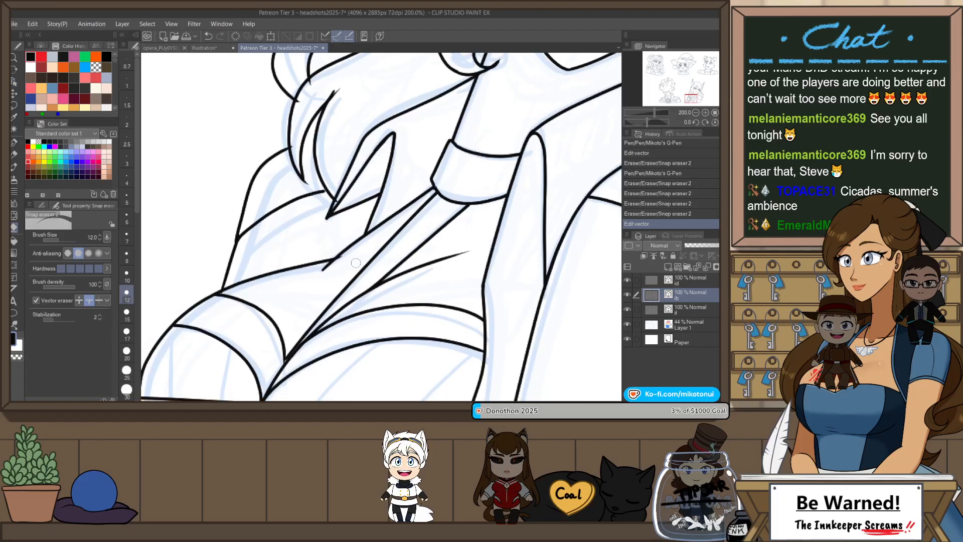
{"action": "left_click_drag", "start_coordinate": [346, 253], "coordinate": [327, 264]}
{"action": "left_click_drag", "start_coordinate": [405, 243], "coordinate": [433, 304]}
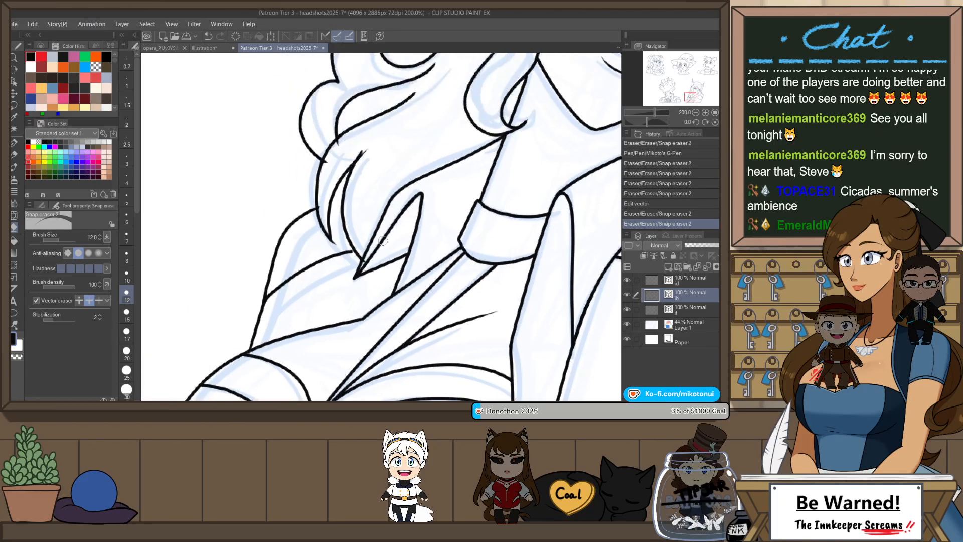
- Erase the overshooting line ends along the lower hair curls beside the shoulder
{"action": "left_click", "coordinate": [378, 134]}
{"action": "left_click_drag", "start_coordinate": [335, 147], "coordinate": [325, 162]}
{"action": "left_click_drag", "start_coordinate": [323, 202], "coordinate": [320, 207]}
{"action": "mouse_move", "coordinate": [336, 240]}
{"action": "left_mouse_down"}
{"action": "mouse_move", "coordinate": [401, 207]}
{"action": "mouse_move", "coordinate": [376, 241]}
{"action": "left_mouse_up"}
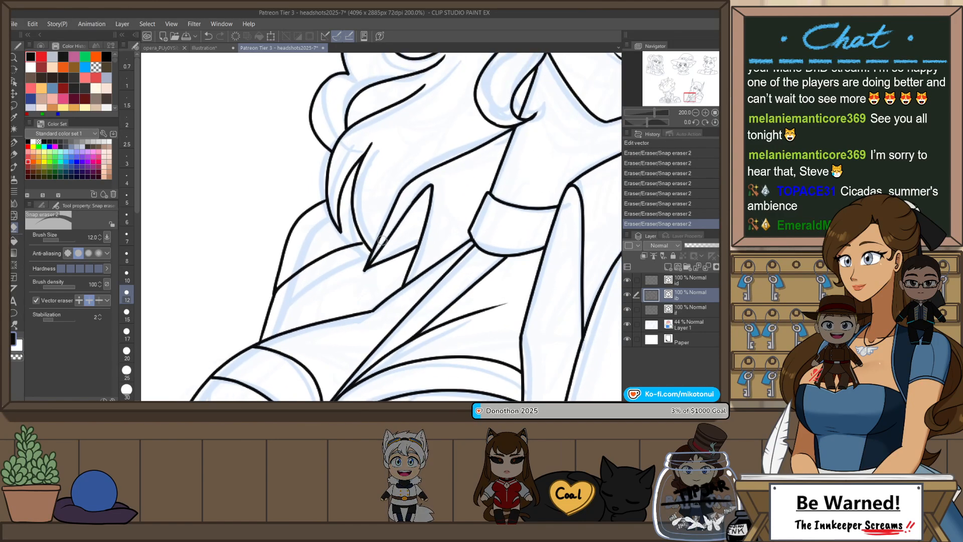
- Adjust the lower end of the inner hair lock's line to meet the shoulder, and retouch the pointed lock with the G-Pen
{"action": "key", "text": "o"}
{"action": "left_click", "coordinate": [366, 245]}
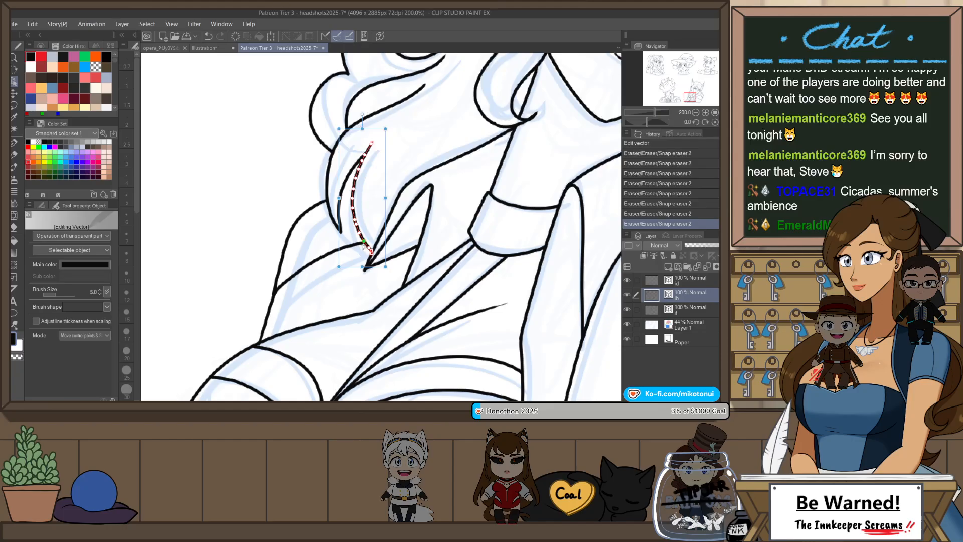
{"action": "left_click", "coordinate": [358, 244]}
{"action": "left_click_drag", "start_coordinate": [363, 243], "coordinate": [368, 244]}
{"action": "key", "text": "p"}
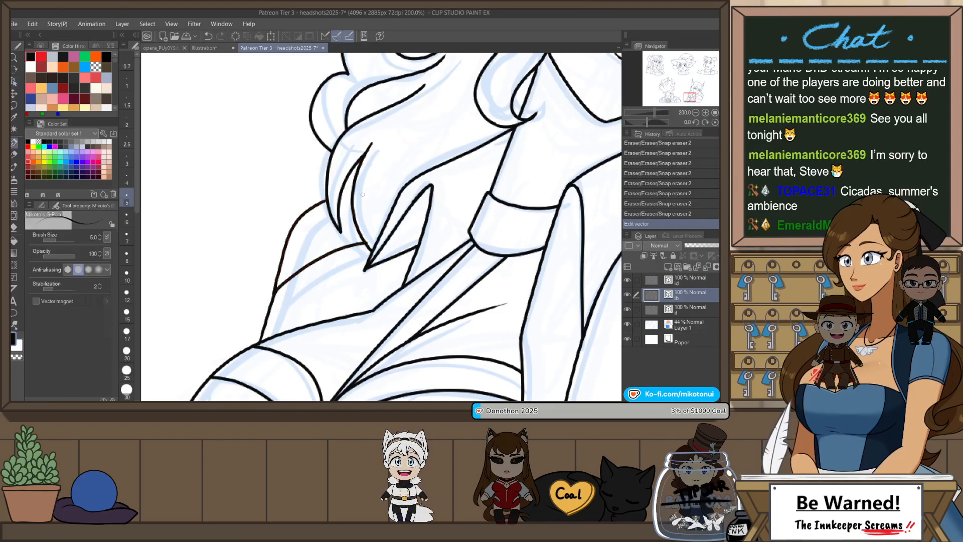
{"action": "mouse_move", "coordinate": [353, 195]}
{"action": "left_mouse_down"}
{"action": "mouse_move", "coordinate": [332, 193]}
{"action": "mouse_move", "coordinate": [338, 199]}
{"action": "left_mouse_up"}
{"action": "key", "text": "e"}
- Undo the last erase, and move the upper end of the short strand beside the cheek to meet the neighbouring hair lock
{"action": "scroll", "coordinate": [416, 186], "scroll_direction": "down", "scroll_amount": 4}
{"action": "mouse_move", "coordinate": [534, 181]}
{"action": "left_mouse_down"}
{"action": "mouse_move", "coordinate": [460, 266]}
{"action": "mouse_move", "coordinate": [492, 219]}
{"action": "left_mouse_up"}
{"action": "scroll", "coordinate": [516, 201], "scroll_direction": "up", "scroll_amount": 2}
{"action": "scroll", "coordinate": [476, 192], "scroll_direction": "up", "scroll_amount": 2}
{"action": "key", "text": "ctrl+z"}
{"action": "key", "text": "p"}
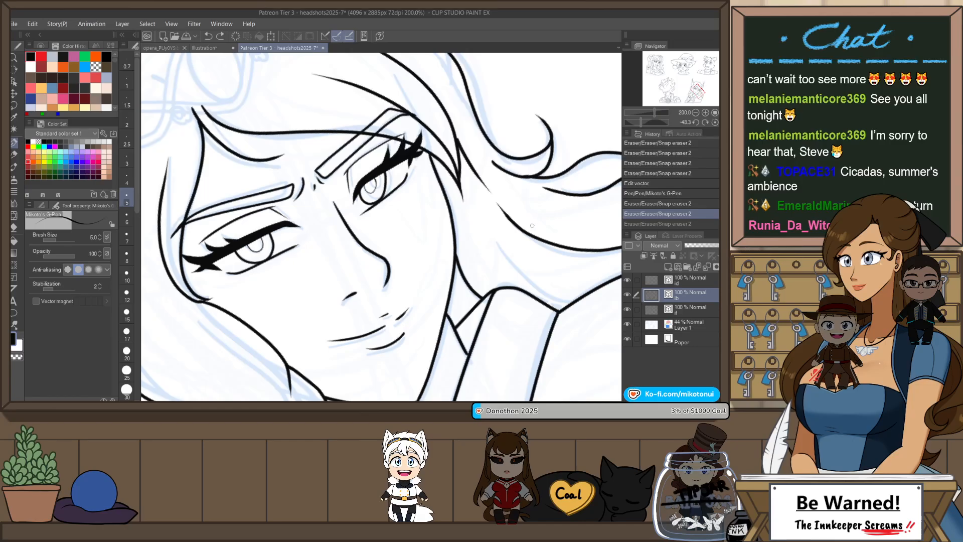
{"action": "key", "text": "ctrl+at"}
{"action": "key", "text": "o"}
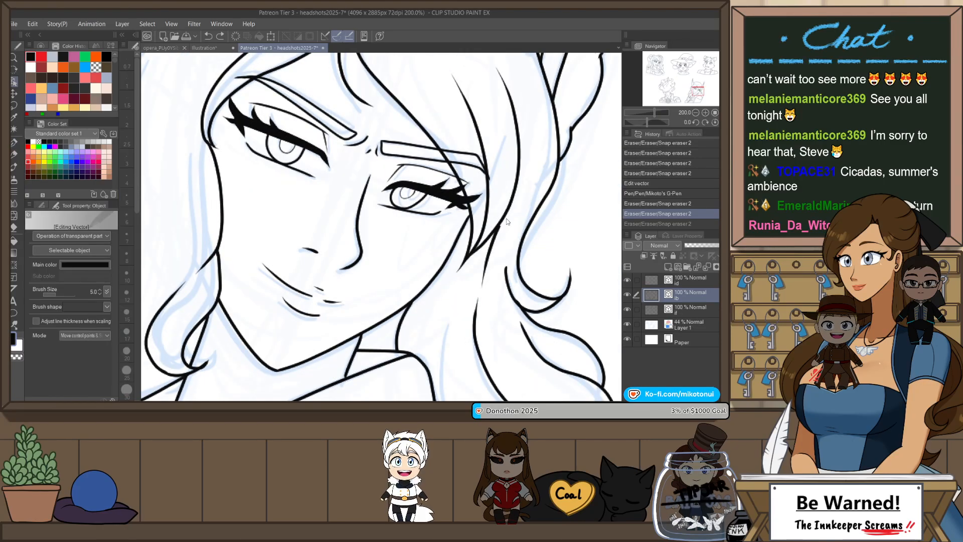
{"action": "left_click", "coordinate": [500, 221]}
{"action": "left_click_drag", "start_coordinate": [500, 221], "coordinate": [498, 224]}
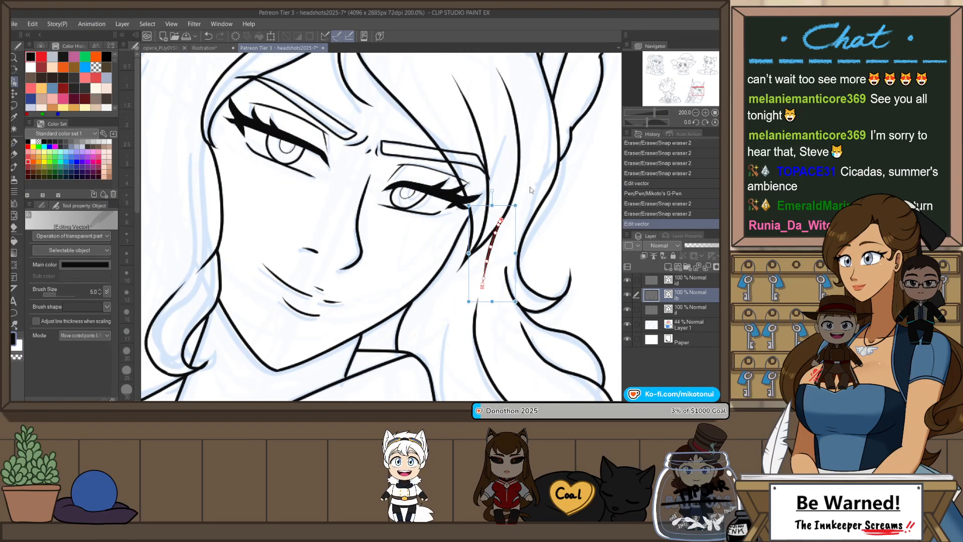
{"action": "left_click", "coordinate": [536, 203]}
- Erase the overlapping line ends where the upturned curl beside the cheek meets the wavy lock below it
{"action": "scroll", "coordinate": [532, 215], "scroll_direction": "down", "scroll_amount": 2}
{"action": "scroll", "coordinate": [543, 239], "scroll_direction": "up", "scroll_amount": 4}
{"action": "key", "text": "e"}
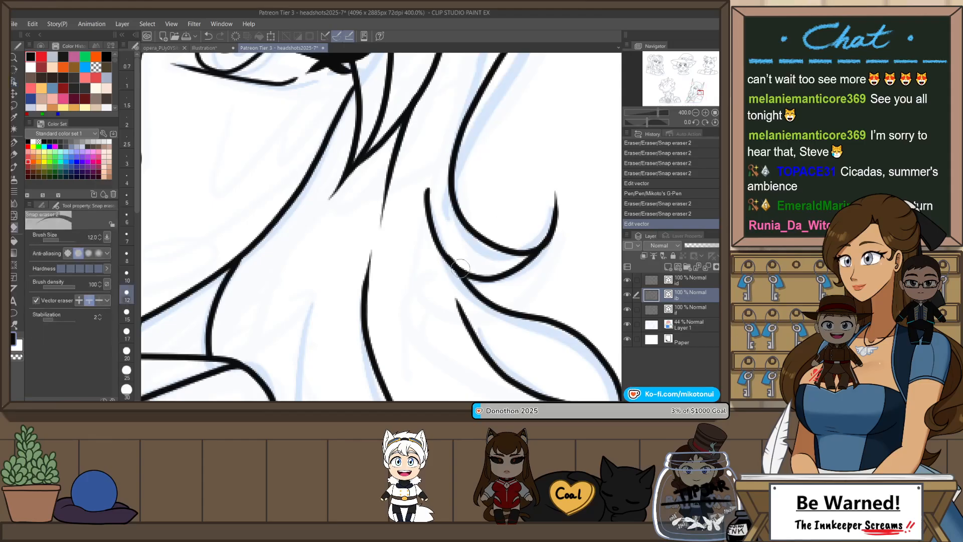
{"action": "left_click_drag", "start_coordinate": [458, 266], "coordinate": [458, 251]}
{"action": "left_click", "coordinate": [457, 251]}
{"action": "scroll", "coordinate": [532, 211], "scroll_direction": "down", "scroll_amount": 2}
{"action": "left_click_drag", "start_coordinate": [547, 214], "coordinate": [550, 228]}
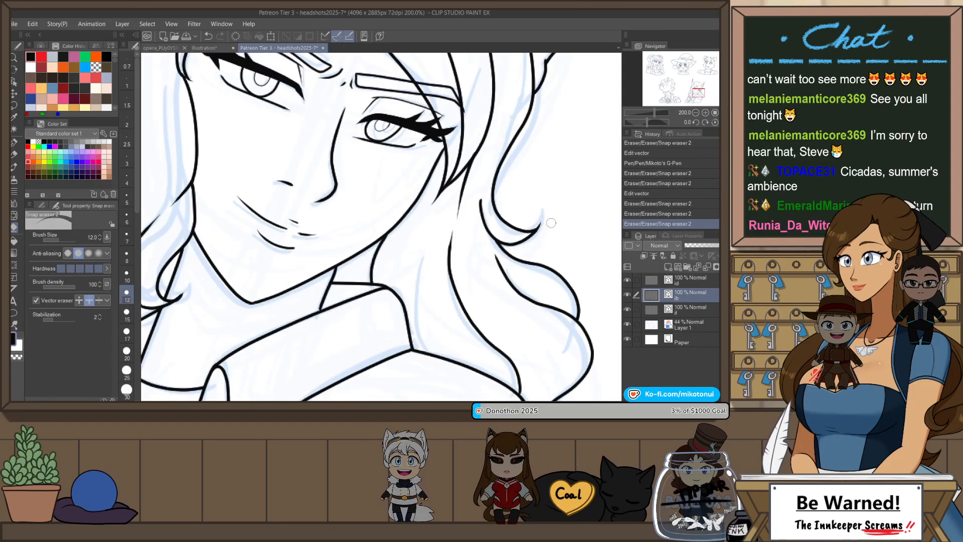
- Erase the stray line ends where the small outer curl below the winged ear meets the larger curl beneath it
{"action": "scroll", "coordinate": [527, 236], "scroll_direction": "down", "scroll_amount": 2}
{"action": "scroll", "coordinate": [504, 248], "scroll_direction": "up", "scroll_amount": 2}
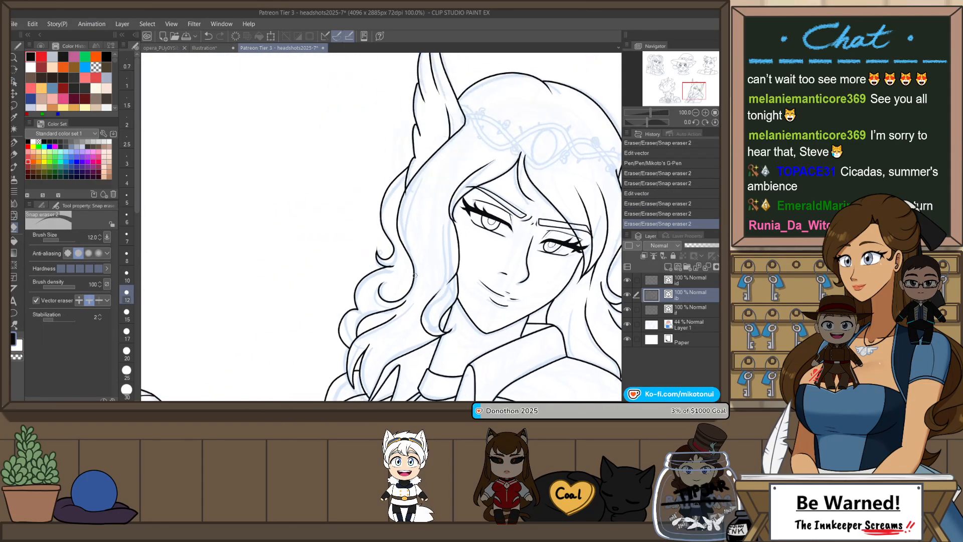
{"action": "left_click", "coordinate": [401, 261]}
{"action": "left_click", "coordinate": [393, 263]}
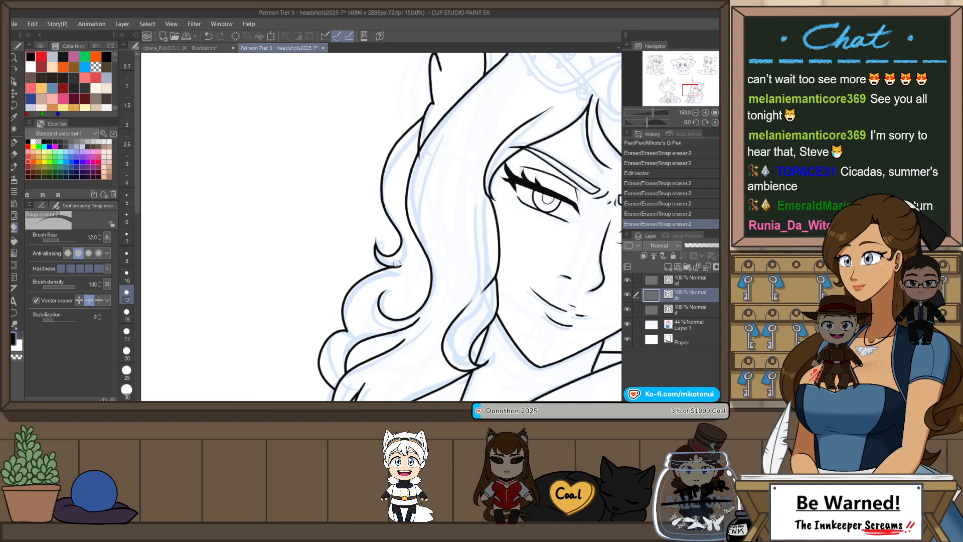
{"action": "left_click", "coordinate": [394, 264]}
{"action": "left_click", "coordinate": [399, 266]}
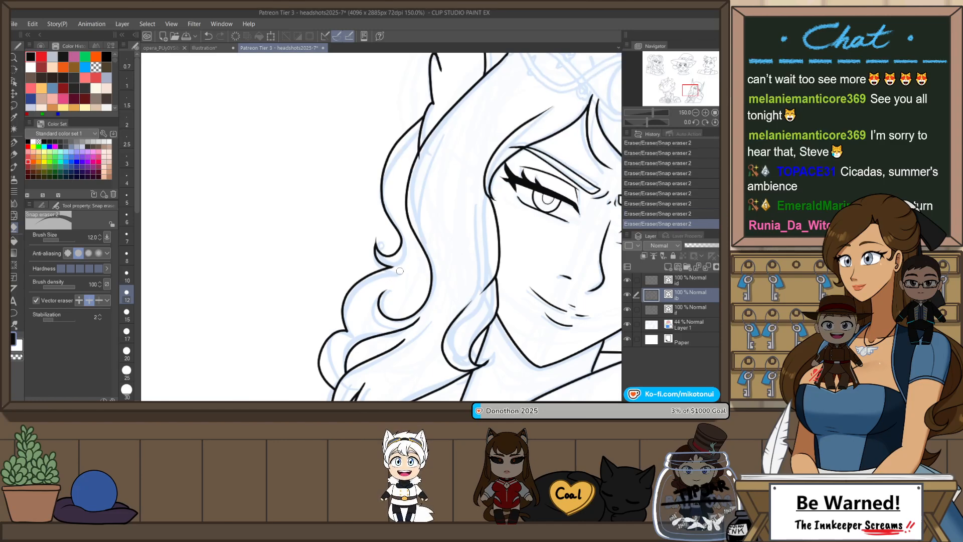
{"action": "scroll", "coordinate": [432, 238], "scroll_direction": "down", "scroll_amount": 2}
{"action": "scroll", "coordinate": [397, 289], "scroll_direction": "up", "scroll_amount": 3}
{"action": "key", "text": "p"}
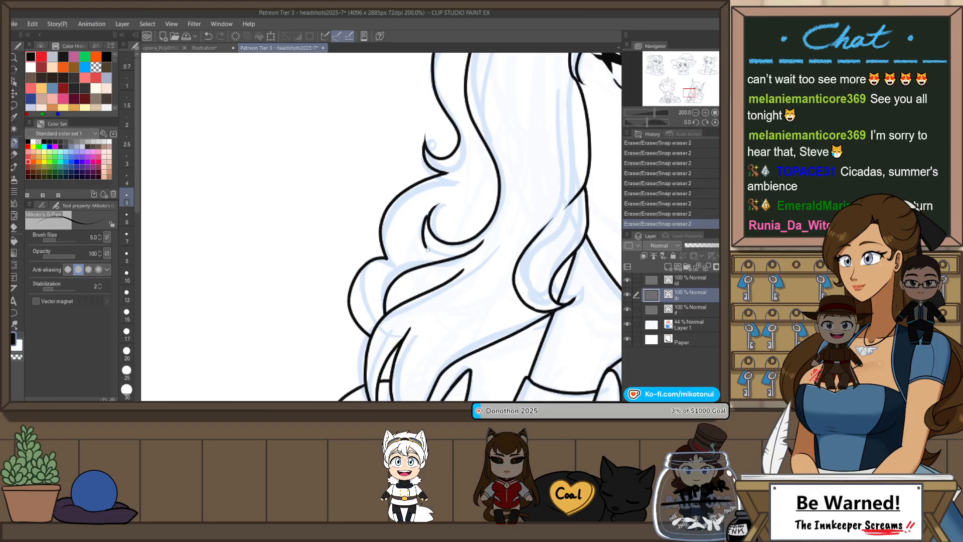
{"action": "key", "text": "ctrl+z"}
{"action": "mouse_move", "coordinate": [462, 259]}
{"action": "left_mouse_down"}
{"action": "mouse_move", "coordinate": [425, 248]}
{"action": "mouse_move", "coordinate": [461, 256]}
{"action": "left_mouse_up"}
{"action": "key", "text": "ctrl+z"}
{"action": "key", "text": "ctrl+z"}
{"action": "left_click_drag", "start_coordinate": [429, 210], "coordinate": [452, 254]}
{"action": "key", "text": "ctrl+z"}
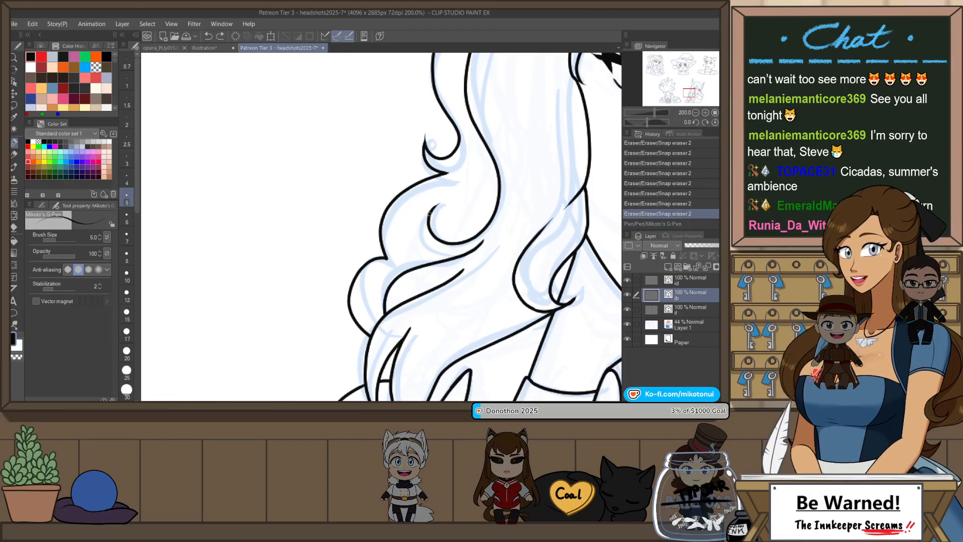
{"action": "left_click_drag", "start_coordinate": [430, 212], "coordinate": [470, 241]}
{"action": "key", "text": "ctrl+z"}
{"action": "mouse_move", "coordinate": [425, 238]}
{"action": "left_mouse_down"}
{"action": "mouse_move", "coordinate": [457, 253]}
{"action": "mouse_move", "coordinate": [448, 259]}
{"action": "left_mouse_up"}
{"action": "key", "text": "ctrl+z"}
{"action": "left_click_drag", "start_coordinate": [430, 213], "coordinate": [457, 257]}
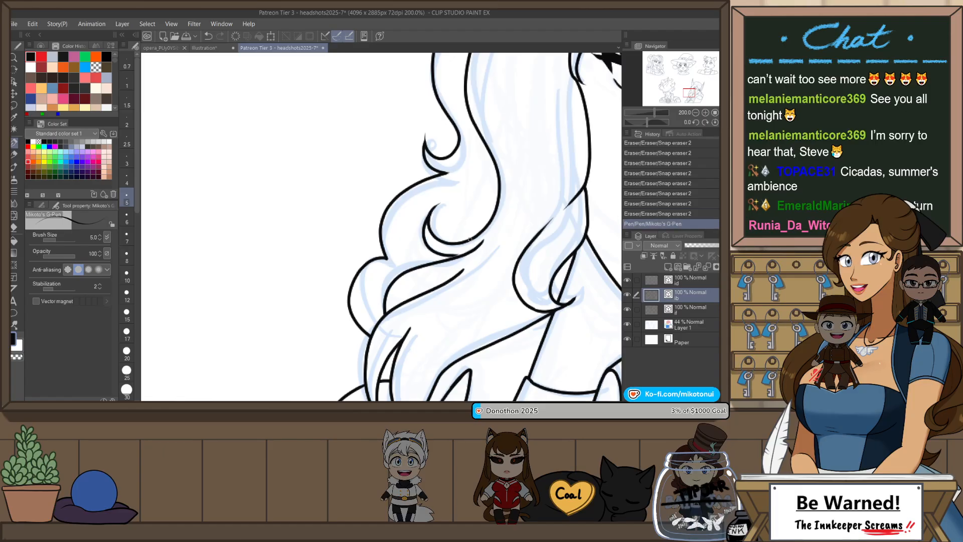
{"action": "key", "text": "ctrl+z"}
{"action": "left_click_drag", "start_coordinate": [429, 213], "coordinate": [459, 258]}
{"action": "key", "text": "ctrl+z"}
{"action": "left_click_drag", "start_coordinate": [429, 218], "coordinate": [461, 259]}
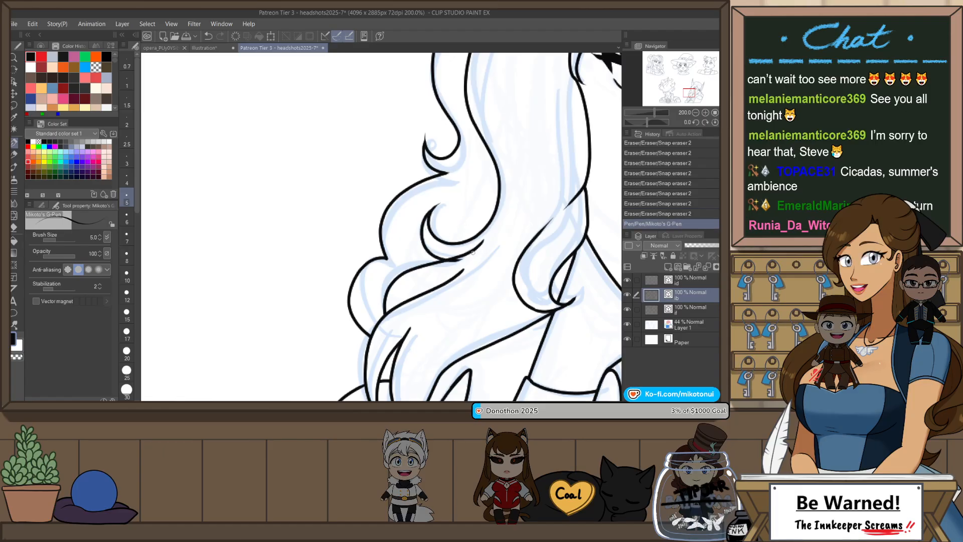
{"action": "key", "text": "ctrl+z"}
- Draw the second edge of the inner hair curl with the G-Pen and erase its overshoot at the adjoining strand
{"action": "mouse_move", "coordinate": [431, 211]}
{"action": "left_mouse_down"}
{"action": "mouse_move", "coordinate": [423, 236]}
{"action": "mouse_move", "coordinate": [487, 240]}
{"action": "mouse_move", "coordinate": [467, 257]}
{"action": "left_mouse_up"}
{"action": "key", "text": "e"}
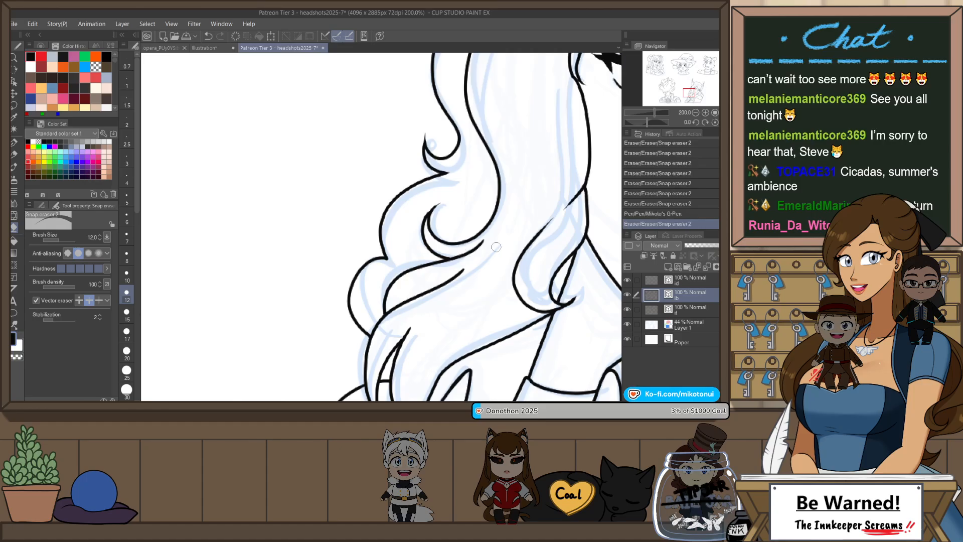
{"action": "key", "text": "p"}
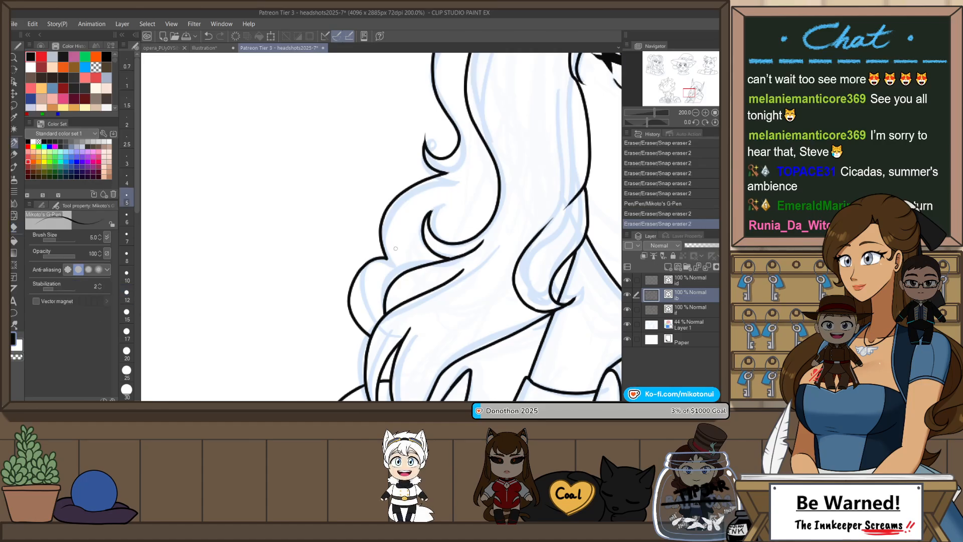
{"action": "scroll", "coordinate": [484, 170], "scroll_direction": "down", "scroll_amount": 2}
{"action": "left_click_drag", "start_coordinate": [533, 197], "coordinate": [444, 264]}
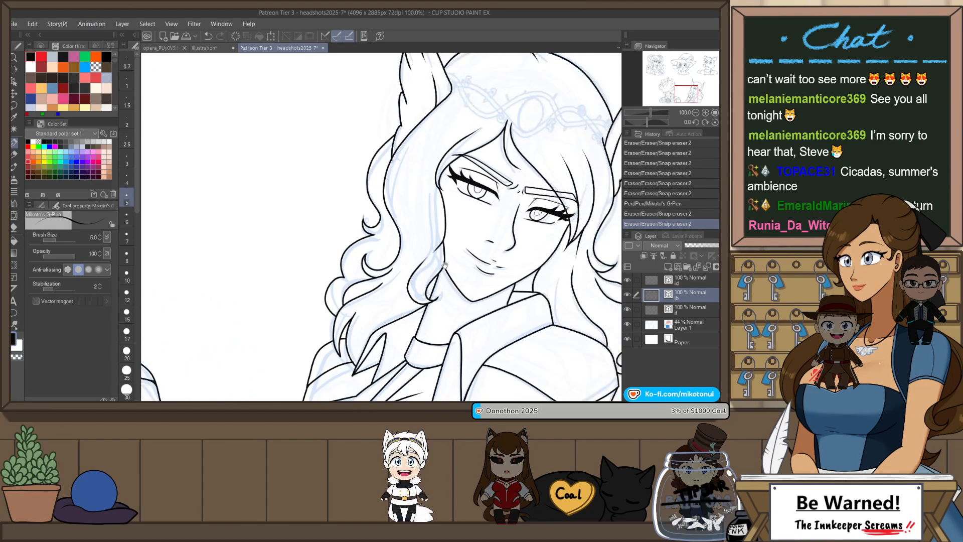
{"action": "mouse_move", "coordinate": [500, 221]}
{"action": "left_mouse_down"}
{"action": "mouse_move", "coordinate": [453, 245]}
{"action": "mouse_move", "coordinate": [437, 235]}
{"action": "left_mouse_up"}
{"action": "scroll", "coordinate": [433, 178], "scroll_direction": "up", "scroll_amount": 2}
{"action": "key", "text": "ctrl+z"}
{"action": "left_click_drag", "start_coordinate": [430, 167], "coordinate": [439, 237]}
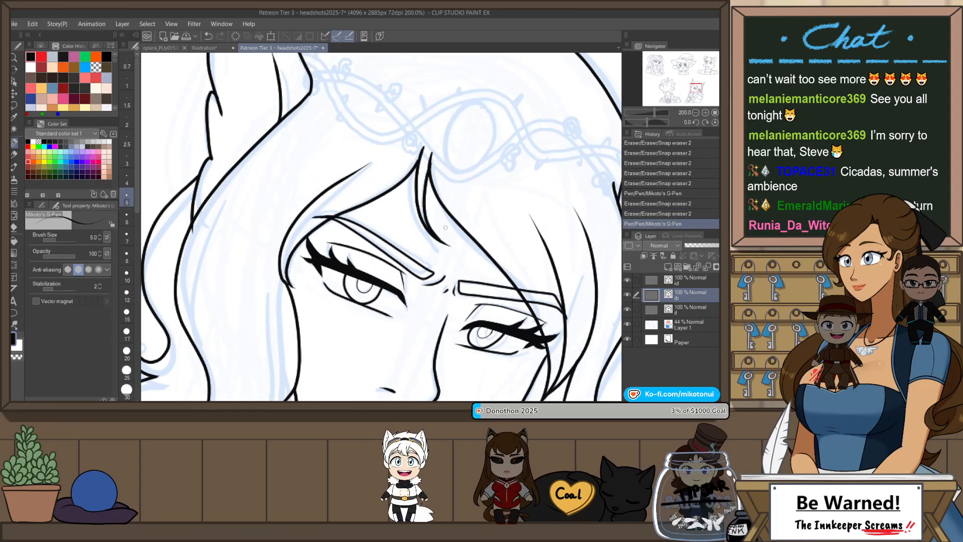
{"action": "key", "text": "ctrl+z"}
{"action": "mouse_move", "coordinate": [430, 167]}
{"action": "left_mouse_down"}
{"action": "mouse_move", "coordinate": [438, 237]}
{"action": "mouse_move", "coordinate": [517, 232]}
{"action": "mouse_move", "coordinate": [515, 247]}
{"action": "left_mouse_up"}
{"action": "key", "text": "r"}
{"action": "scroll", "coordinate": [435, 231], "scroll_direction": "up", "scroll_amount": 2}
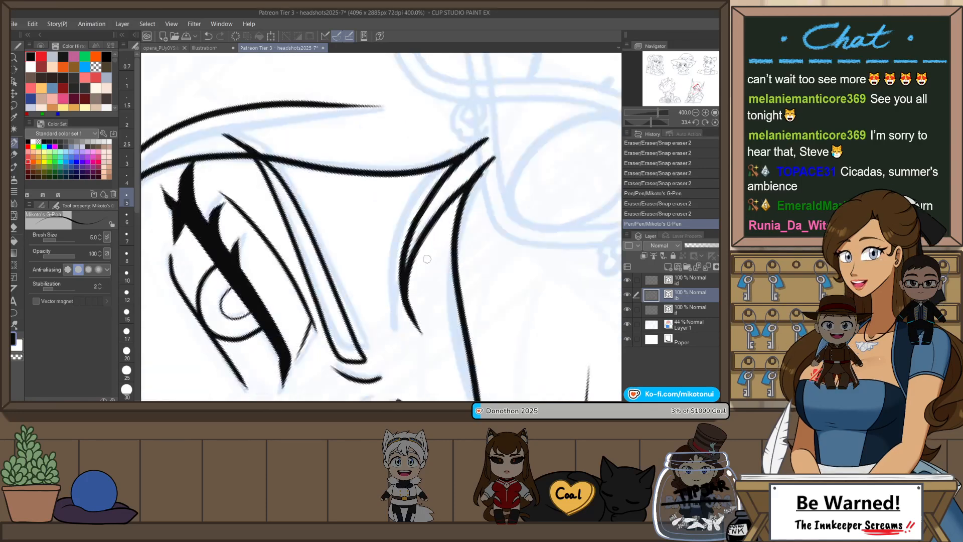
{"action": "key", "text": "ctrl+z"}
{"action": "left_click_drag", "start_coordinate": [402, 279], "coordinate": [491, 160]}
{"action": "key", "text": "e"}
{"action": "left_click_drag", "start_coordinate": [405, 291], "coordinate": [425, 331]}
{"action": "key", "text": "ctrl+z"}
{"action": "key", "text": "p"}
{"action": "key", "text": "ctrl+z"}
{"action": "mouse_move", "coordinate": [403, 288]}
{"action": "left_mouse_down"}
{"action": "mouse_move", "coordinate": [408, 257]}
{"action": "mouse_move", "coordinate": [499, 153]}
{"action": "left_mouse_up"}
{"action": "key", "text": "ctrl+z"}
- Draw the inner edge of the small forelock at the hair parting with the G-Pen and erase the excess beyond its tip
{"action": "mouse_move", "coordinate": [402, 297]}
{"action": "left_mouse_down"}
{"action": "mouse_move", "coordinate": [496, 154]}
{"action": "mouse_move", "coordinate": [505, 171]}
{"action": "left_mouse_up"}
{"action": "key", "text": "e"}
{"action": "left_click_drag", "start_coordinate": [406, 302], "coordinate": [421, 318]}
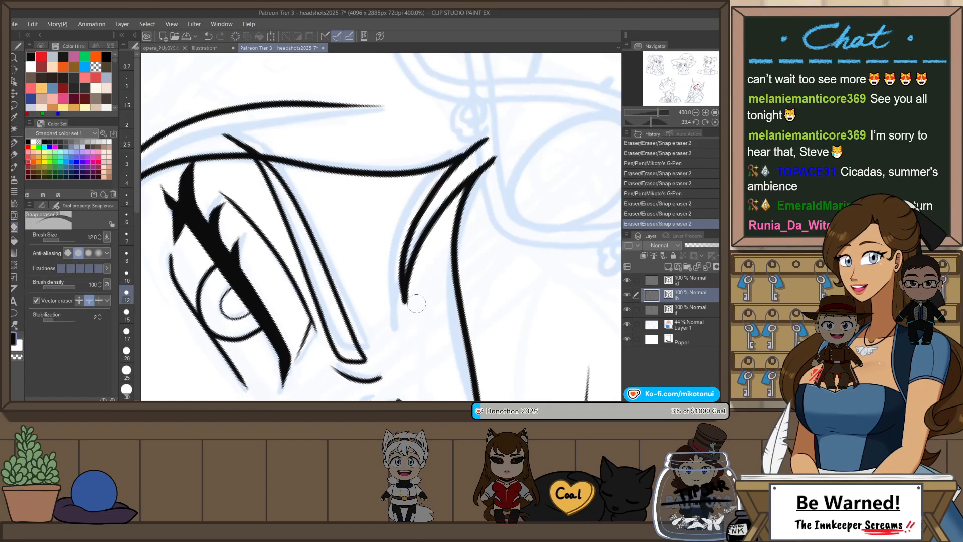
- Draw a curved fold line with the G-Pen down the larger chest panel, from its upper trim to the bust's bottom edge
{"action": "key", "text": "ctrl+alt+0"}
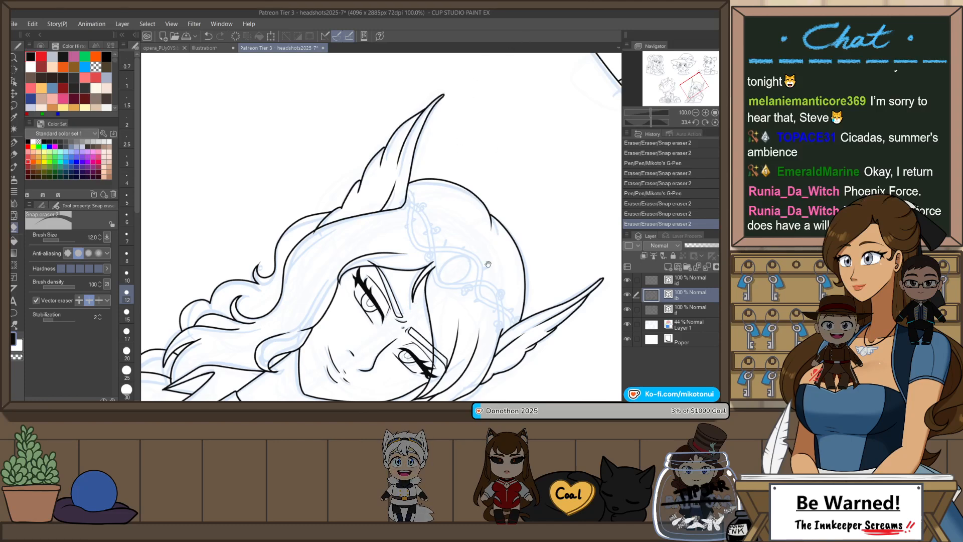
{"action": "left_click_drag", "start_coordinate": [488, 264], "coordinate": [482, 180]}
{"action": "key", "text": "ctrl+@"}
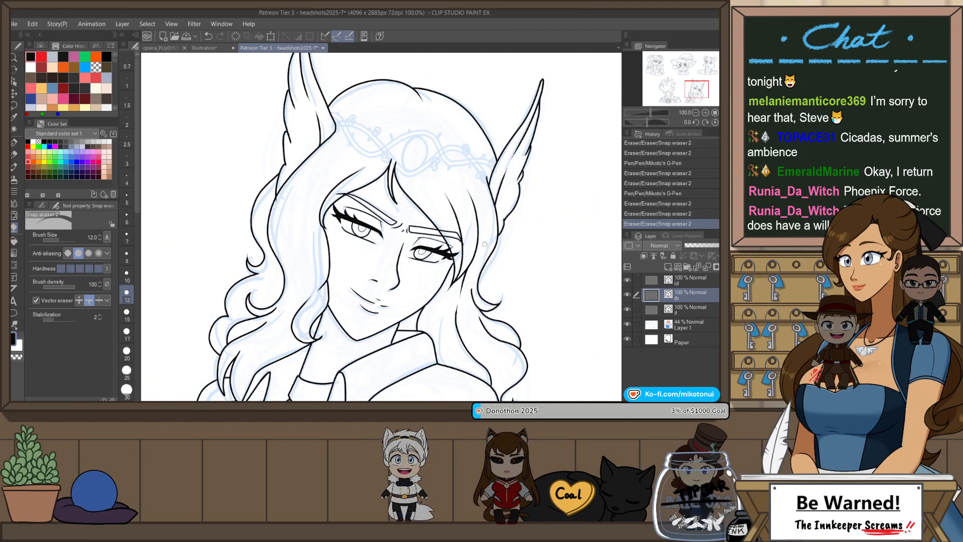
{"action": "left_click_drag", "start_coordinate": [521, 324], "coordinate": [558, 270]}
{"action": "left_click_drag", "start_coordinate": [464, 343], "coordinate": [538, 304]}
{"action": "key", "text": "r"}
{"action": "left_click_drag", "start_coordinate": [517, 345], "coordinate": [550, 275]}
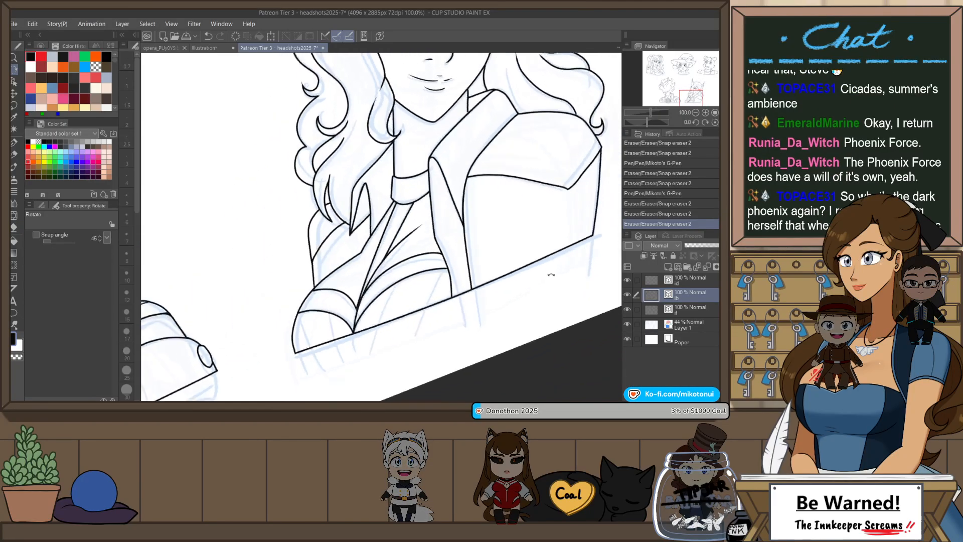
{"action": "scroll", "coordinate": [419, 279], "scroll_direction": "up", "scroll_amount": 1}
{"action": "key", "text": "p"}
{"action": "left_click_drag", "start_coordinate": [388, 288], "coordinate": [346, 370]}
{"action": "key", "text": "ctrl+z"}
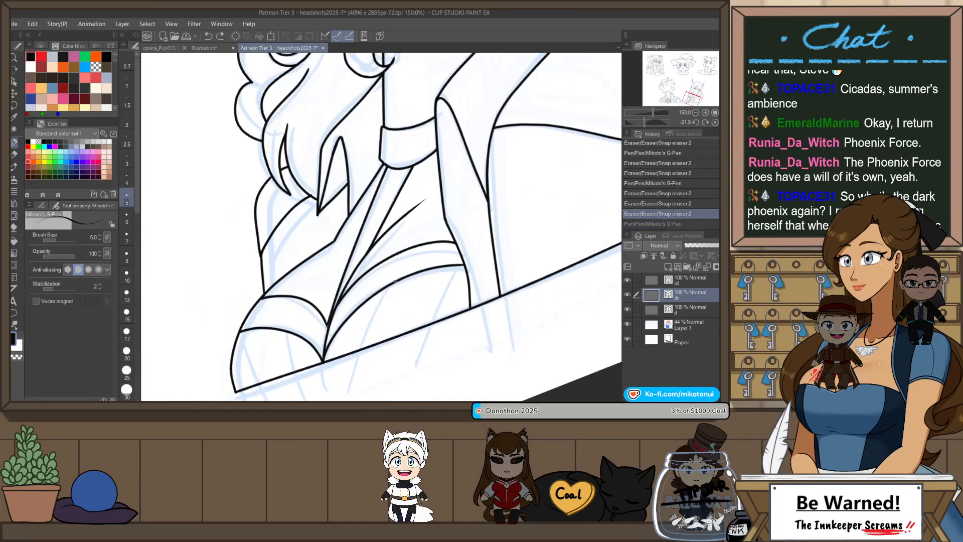
{"action": "left_click_drag", "start_coordinate": [396, 282], "coordinate": [352, 369]}
{"action": "key", "text": "ctrl+z"}
- Draw a second fold line from the outer corner of the chest panel's trim, and erase the fold overshoots below the bottom edge
{"action": "mouse_move", "coordinate": [417, 351]}
{"action": "left_mouse_down"}
{"action": "mouse_move", "coordinate": [464, 266]}
{"action": "mouse_move", "coordinate": [424, 344]}
{"action": "left_mouse_up"}
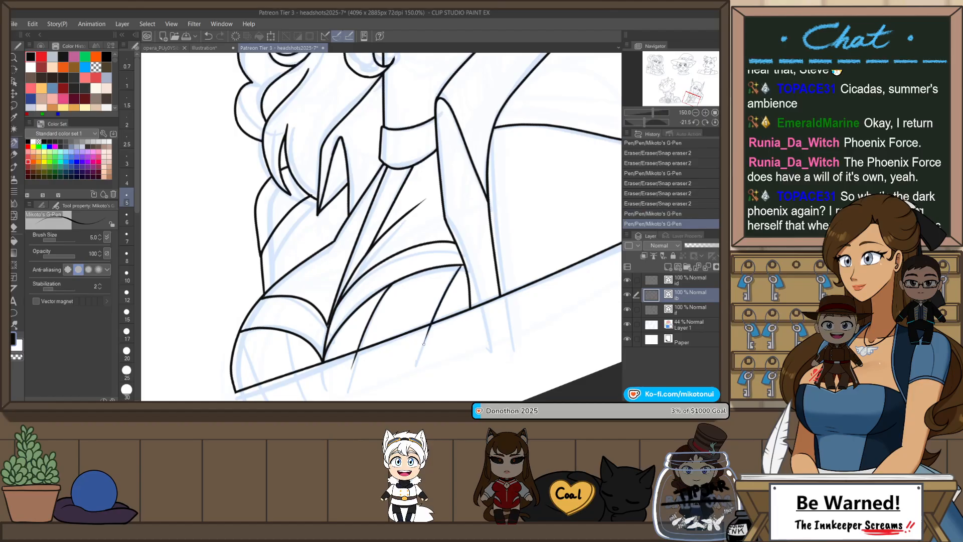
{"action": "key", "text": "ctrl+z"}
{"action": "left_click_drag", "start_coordinate": [462, 270], "coordinate": [408, 365]}
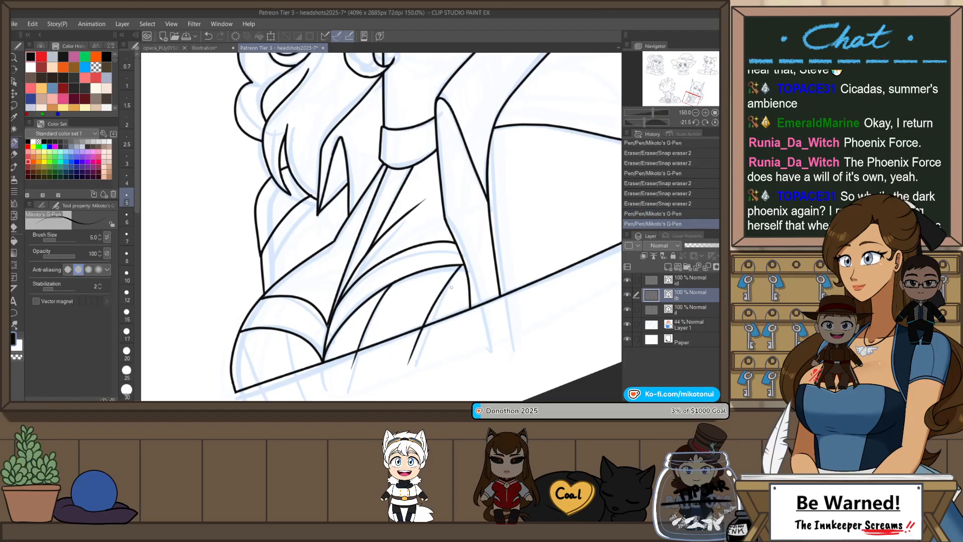
{"action": "left_click_drag", "start_coordinate": [422, 329], "coordinate": [410, 362]}
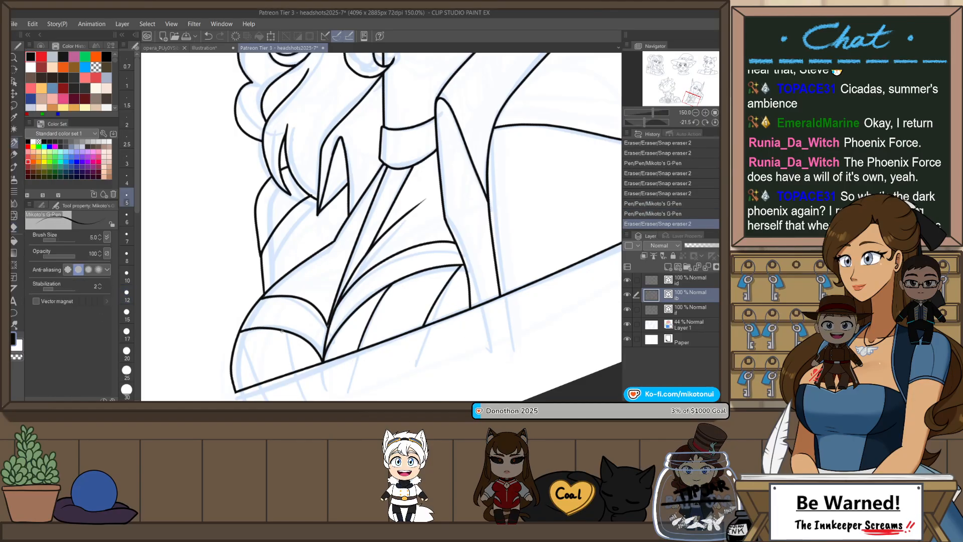
- Draw two fold lines on the smaller chest panel with the G-Pen and erase their overshoots below the bust's bottom edge
{"action": "left_click_drag", "start_coordinate": [283, 332], "coordinate": [298, 368]}
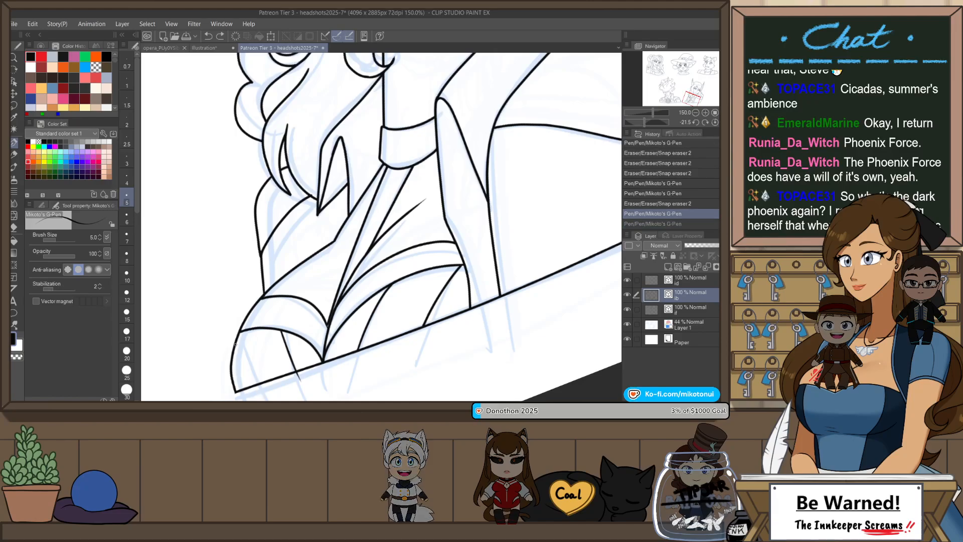
{"action": "left_click_drag", "start_coordinate": [235, 349], "coordinate": [258, 395]}
{"action": "key", "text": "e"}
{"action": "left_click_drag", "start_coordinate": [303, 377], "coordinate": [297, 377]}
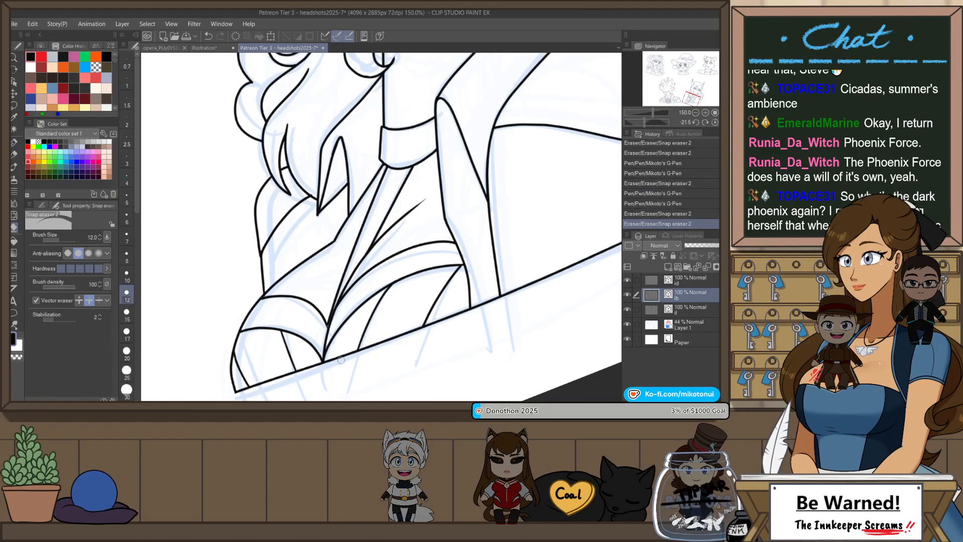
- Adjust the vector control points of the larger chest panel's trim lines where they meet at the centre of the bust
{"action": "scroll", "coordinate": [369, 334], "scroll_direction": "down", "scroll_amount": 2}
{"action": "scroll", "coordinate": [415, 281], "scroll_direction": "up", "scroll_amount": 3}
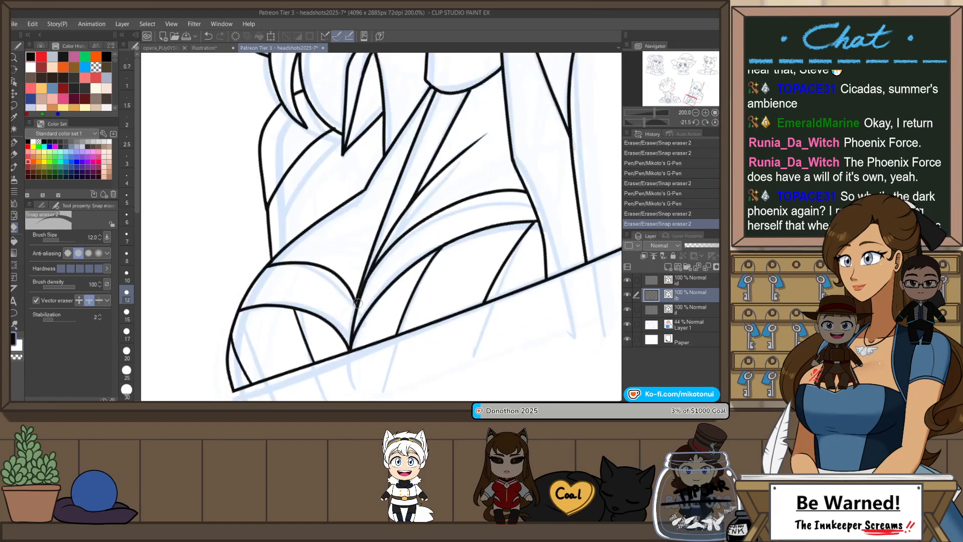
{"action": "key", "text": "o"}
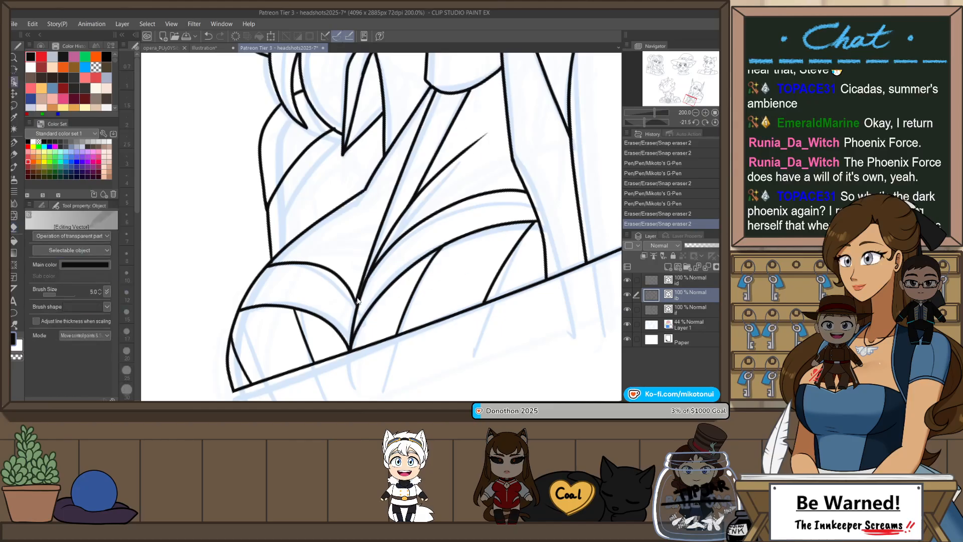
{"action": "left_click", "coordinate": [364, 303]}
{"action": "left_click_drag", "start_coordinate": [356, 320], "coordinate": [377, 270]}
{"action": "left_click", "coordinate": [369, 282]}
{"action": "key", "text": "ctrl+d"}
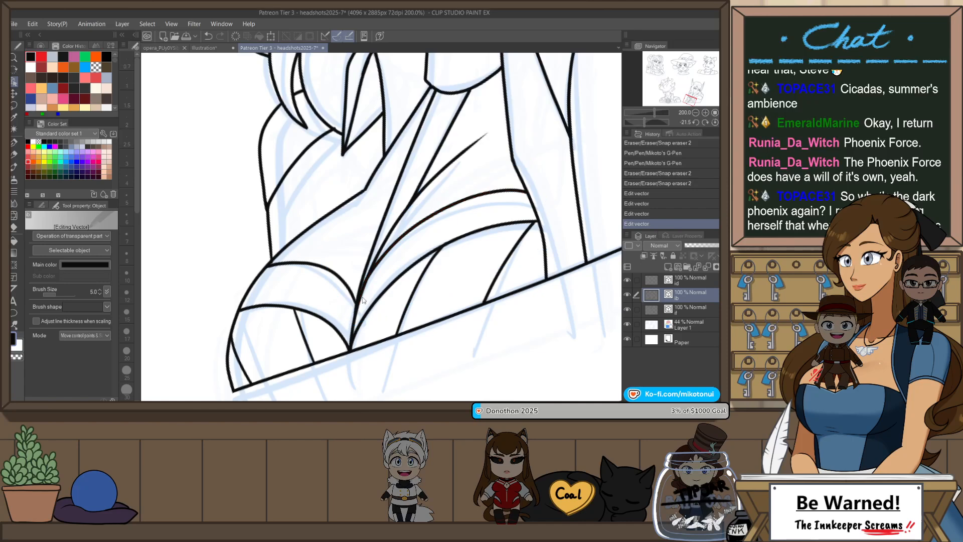
{"action": "left_click", "coordinate": [380, 268]}
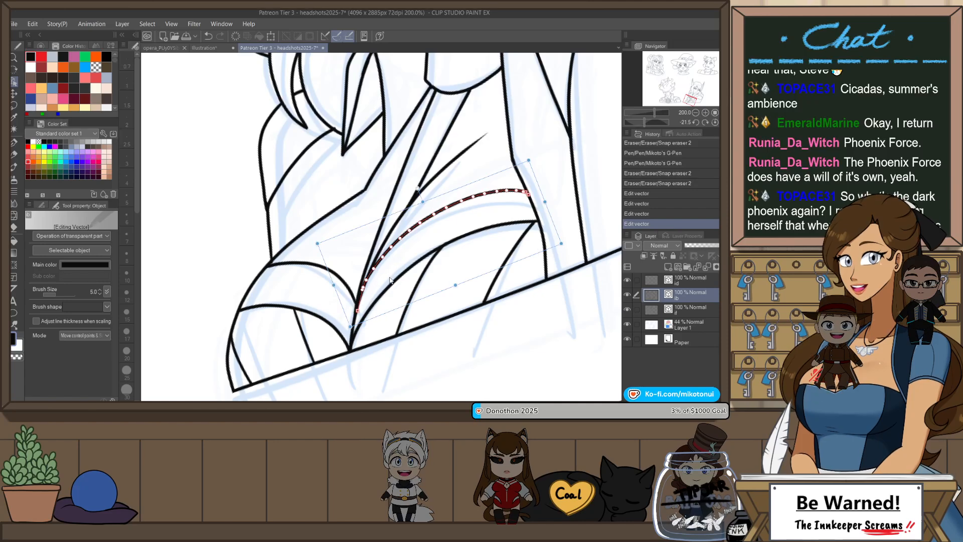
{"action": "key", "text": "ctrl+d"}
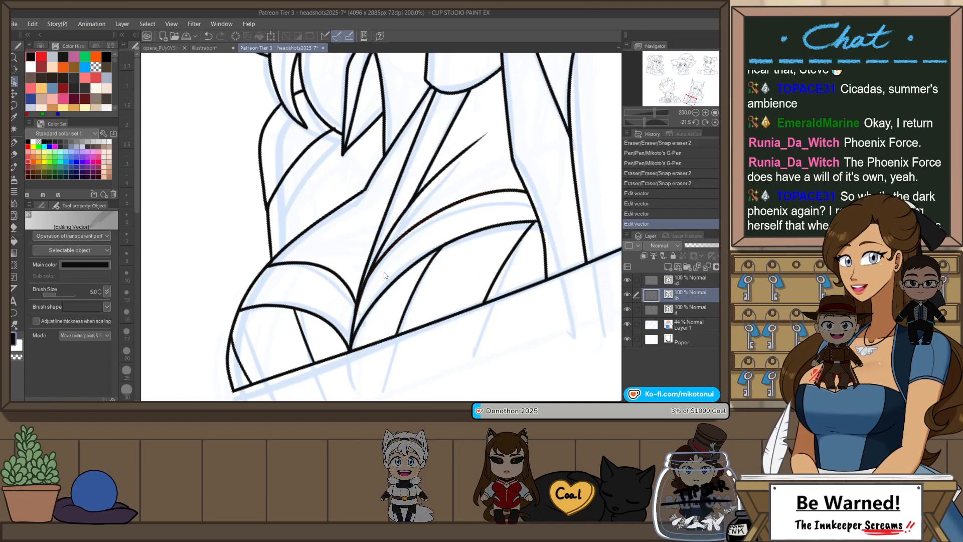
{"action": "left_click", "coordinate": [372, 278]}
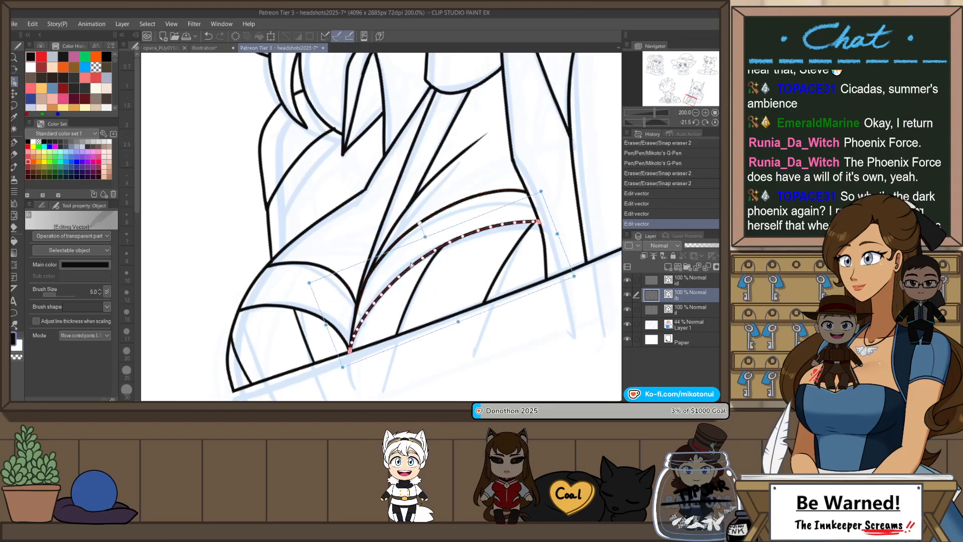
{"action": "scroll", "coordinate": [414, 268], "scroll_direction": "down", "scroll_amount": 1}
{"action": "key", "text": "ctrl+d"}
- Reset the canvas rotation and erase the line overshoot where the pointed hair strand crosses the shoulder fold
{"action": "scroll", "coordinate": [476, 191], "scroll_direction": "down", "scroll_amount": 2}
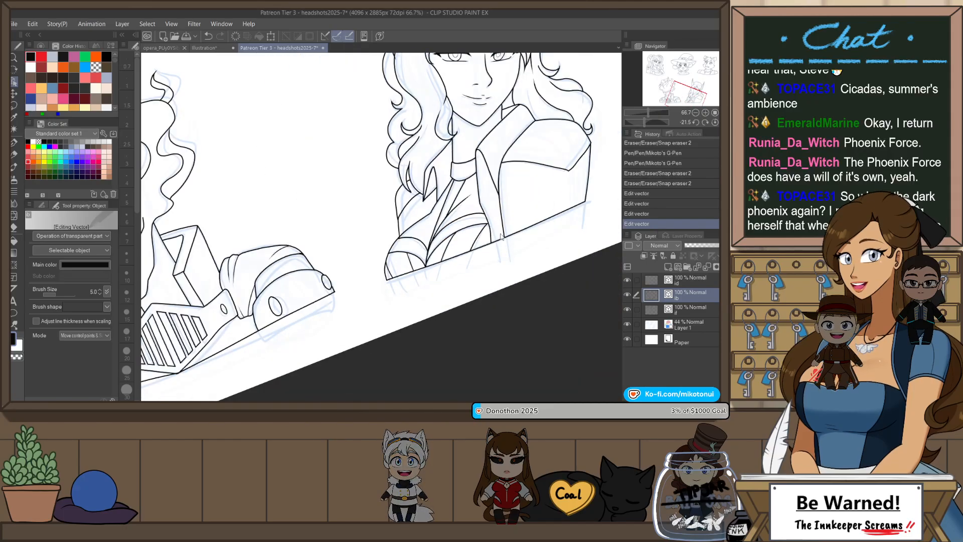
{"action": "key", "text": "ctrl+@"}
{"action": "key", "text": "e"}
{"action": "scroll", "coordinate": [436, 201], "scroll_direction": "up", "scroll_amount": 3}
{"action": "left_click", "coordinate": [422, 214]}
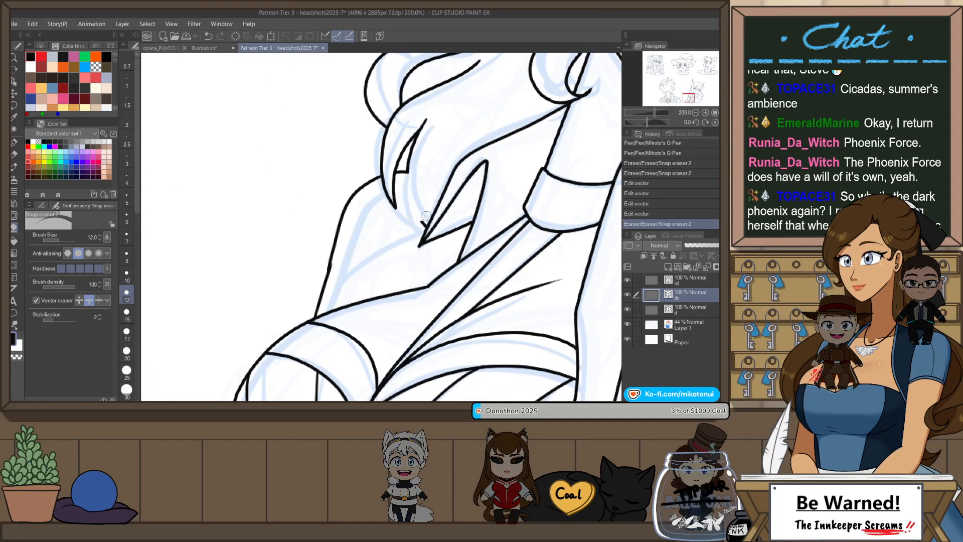
{"action": "left_click", "coordinate": [421, 214]}
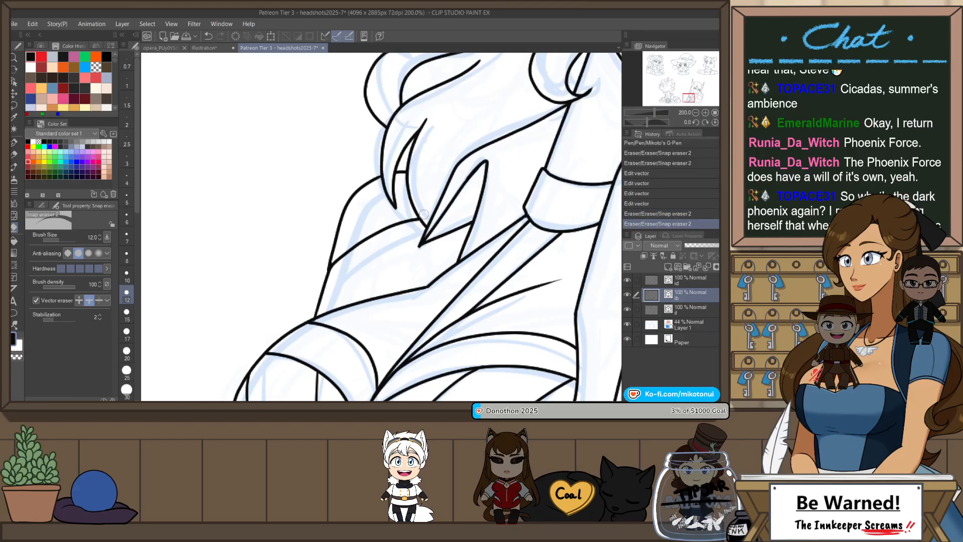
- Place the character reference illustration side by side with the headshot drawing, framed on the upper body in a narrow pane
{"action": "scroll", "coordinate": [441, 202], "scroll_direction": "down", "scroll_amount": 3}
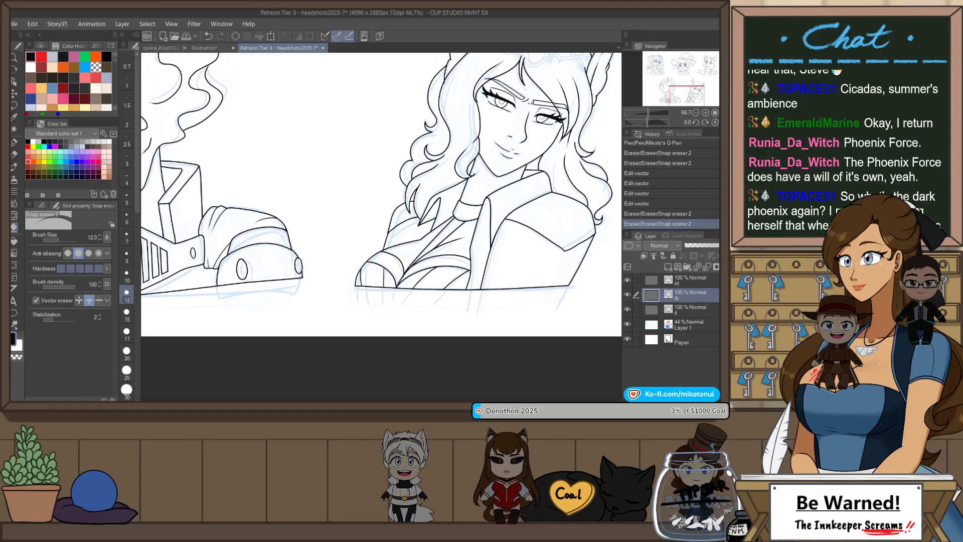
{"action": "left_click_drag", "start_coordinate": [526, 249], "coordinate": [481, 305]}
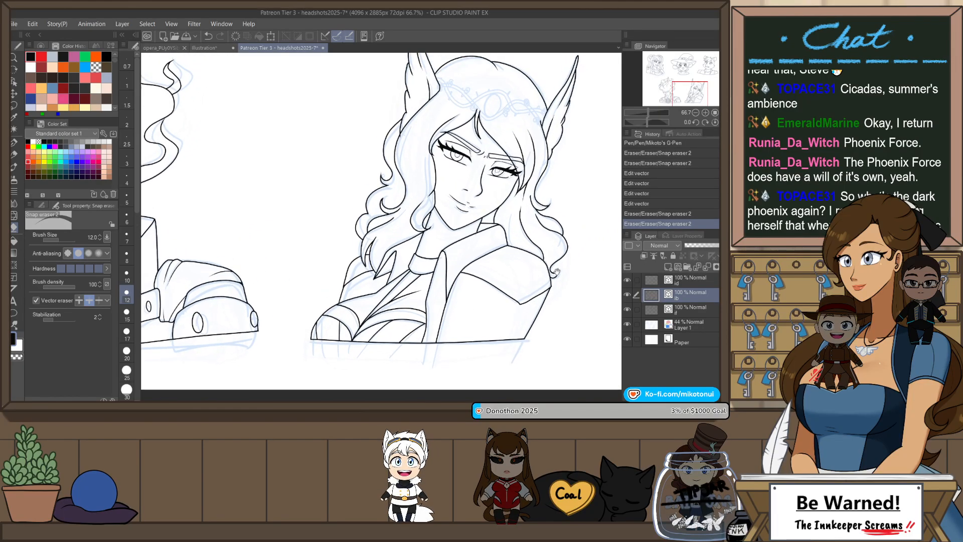
{"action": "left_click_drag", "start_coordinate": [556, 271], "coordinate": [537, 305]}
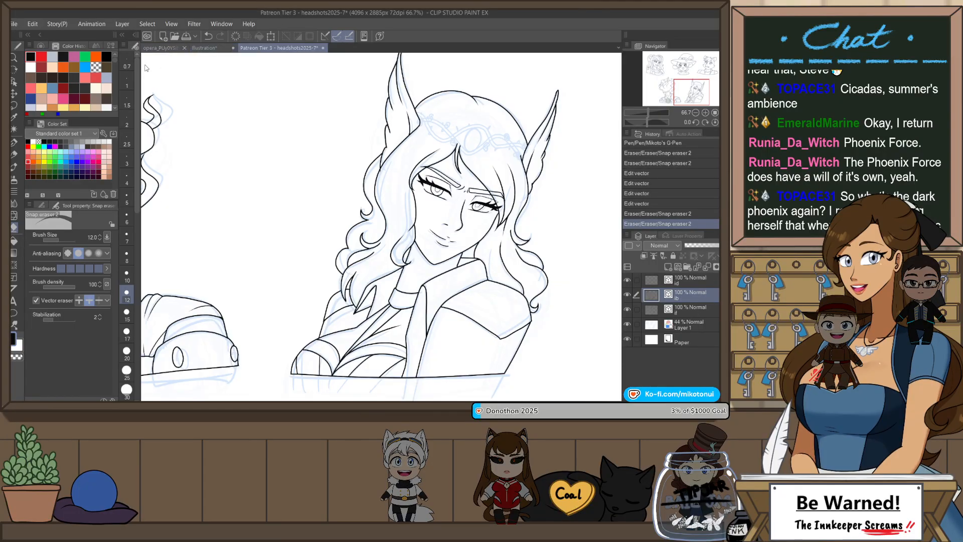
{"action": "left_click_drag", "start_coordinate": [146, 68], "coordinate": [156, 63]}
{"action": "scroll", "coordinate": [325, 136], "scroll_direction": "up", "scroll_amount": 5}
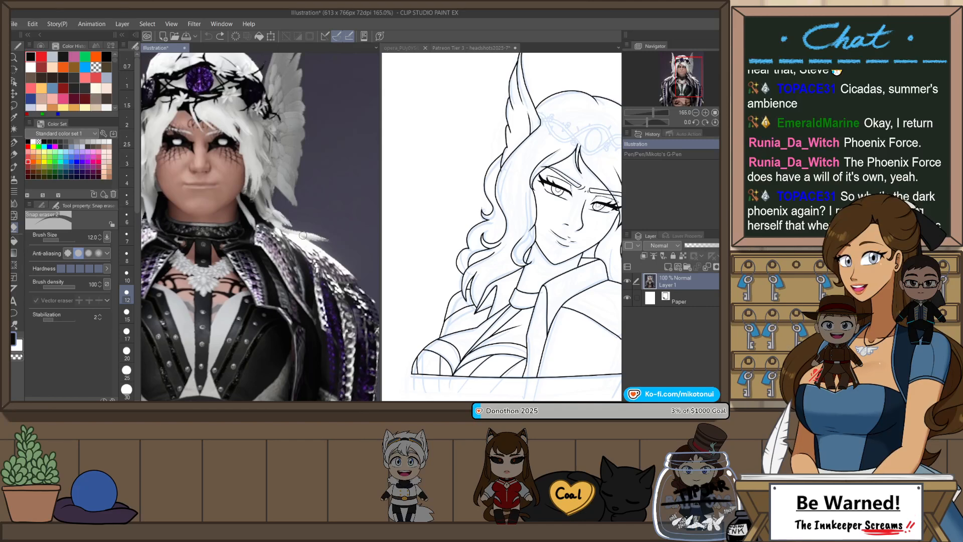
{"action": "scroll", "coordinate": [320, 166], "scroll_direction": "down", "scroll_amount": 3}
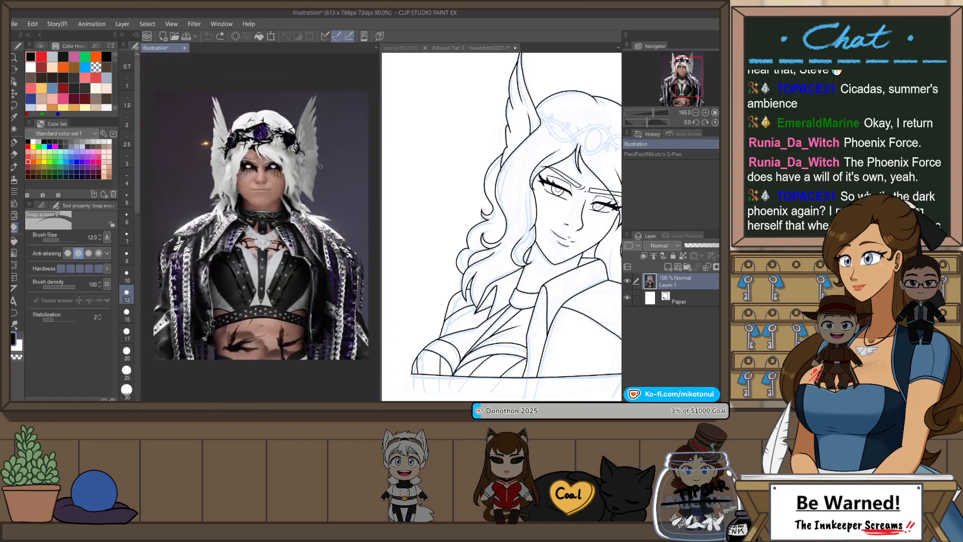
{"action": "scroll", "coordinate": [290, 259], "scroll_direction": "up", "scroll_amount": 2}
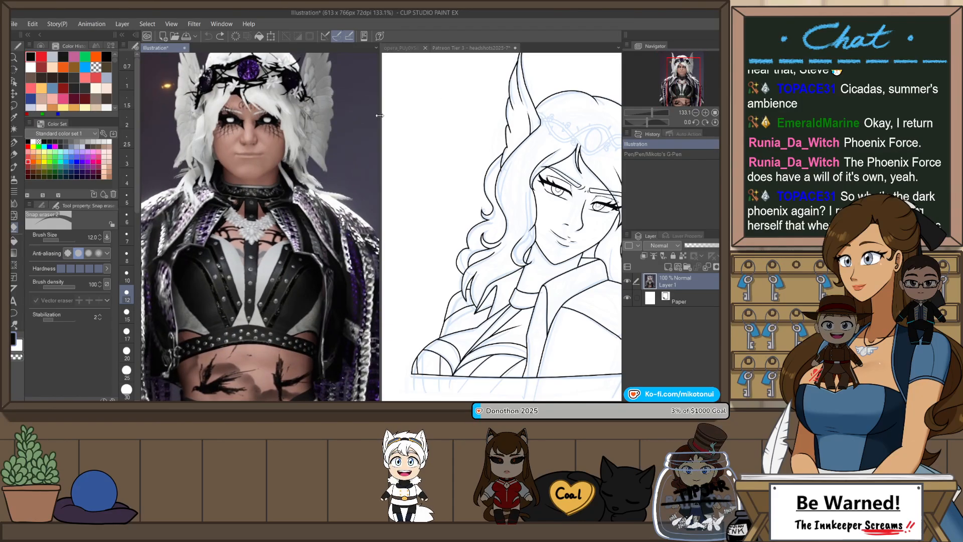
{"action": "left_click_drag", "start_coordinate": [379, 115], "coordinate": [279, 116]}
{"action": "left_click", "coordinate": [394, 56]}
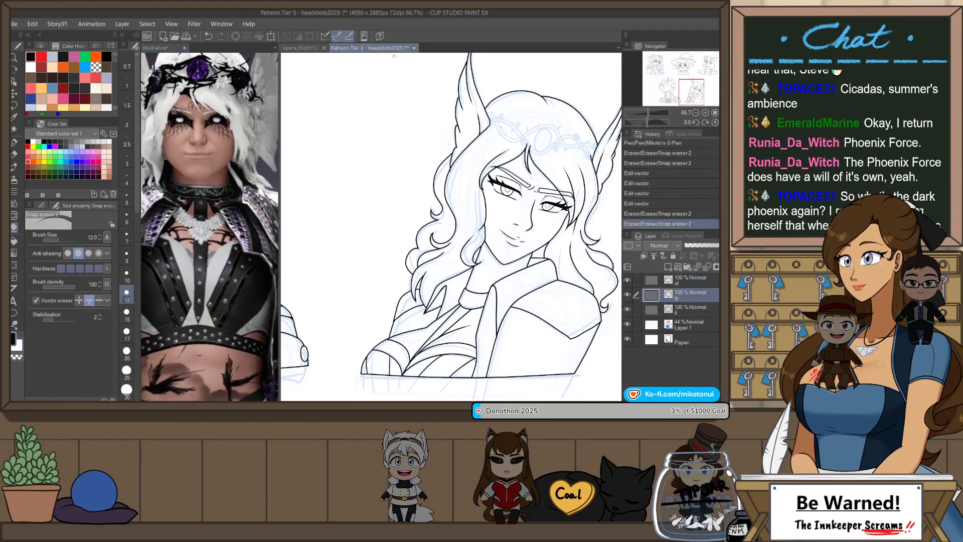
- Rotate the canvas to suit the chest area and save the headshots file
{"action": "scroll", "coordinate": [483, 299], "scroll_direction": "up", "scroll_amount": 1}
{"action": "scroll", "coordinate": [483, 298], "scroll_direction": "up", "scroll_amount": 1}
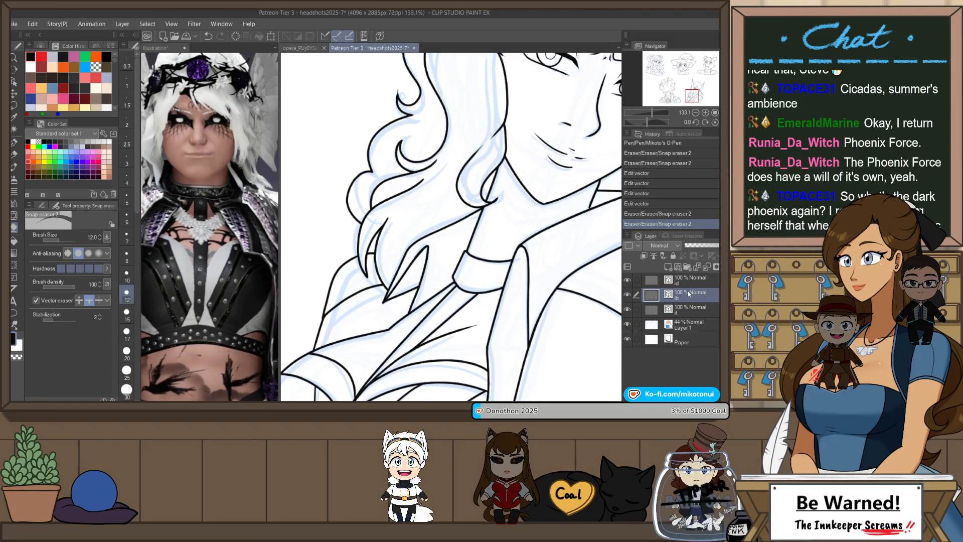
{"action": "left_click_drag", "start_coordinate": [543, 297], "coordinate": [561, 266]}
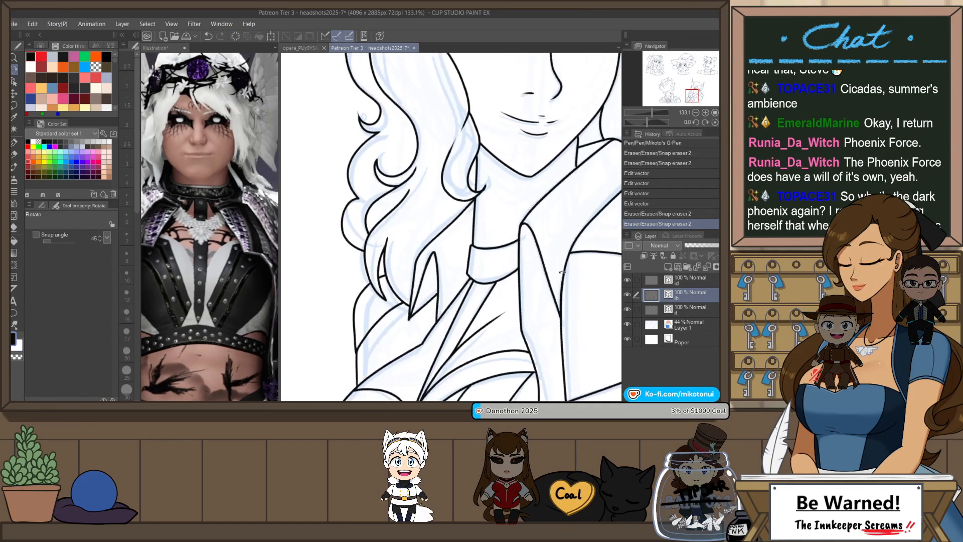
{"action": "key", "text": "ctrl+s"}
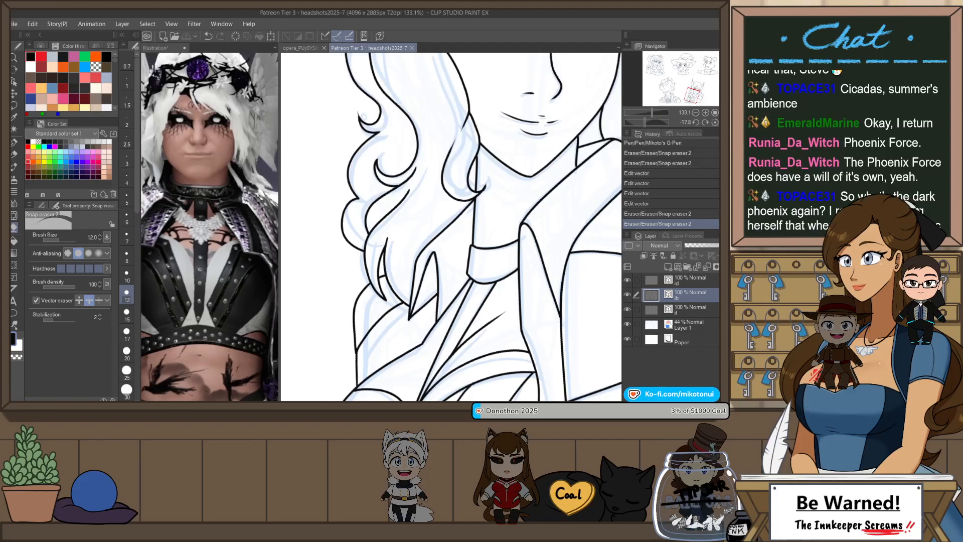
{"action": "left_click", "coordinate": [692, 280]}
{"action": "key", "text": "p"}
{"action": "scroll", "coordinate": [459, 308], "scroll_direction": "up", "scroll_amount": 1}
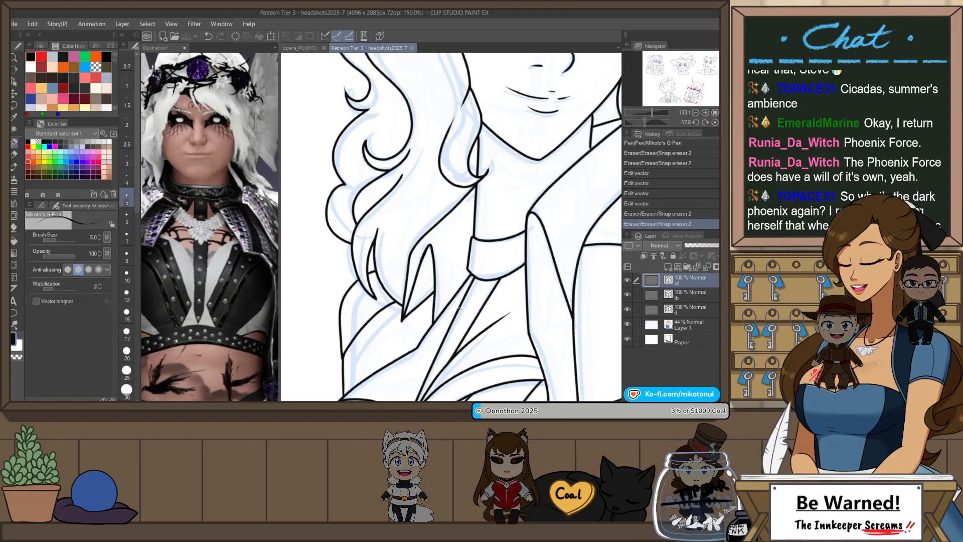
{"action": "left_click_drag", "start_coordinate": [482, 335], "coordinate": [468, 289]}
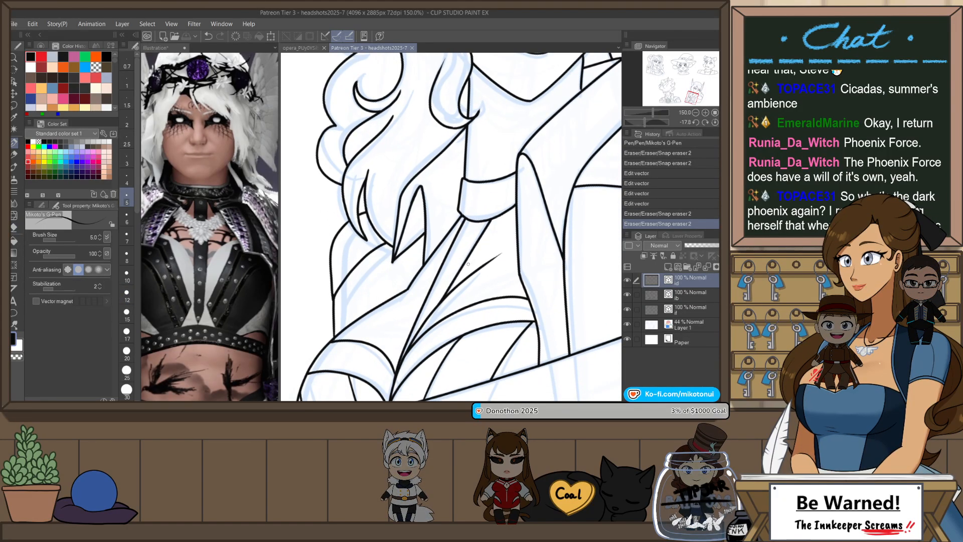
{"action": "left_click", "coordinate": [461, 243]}
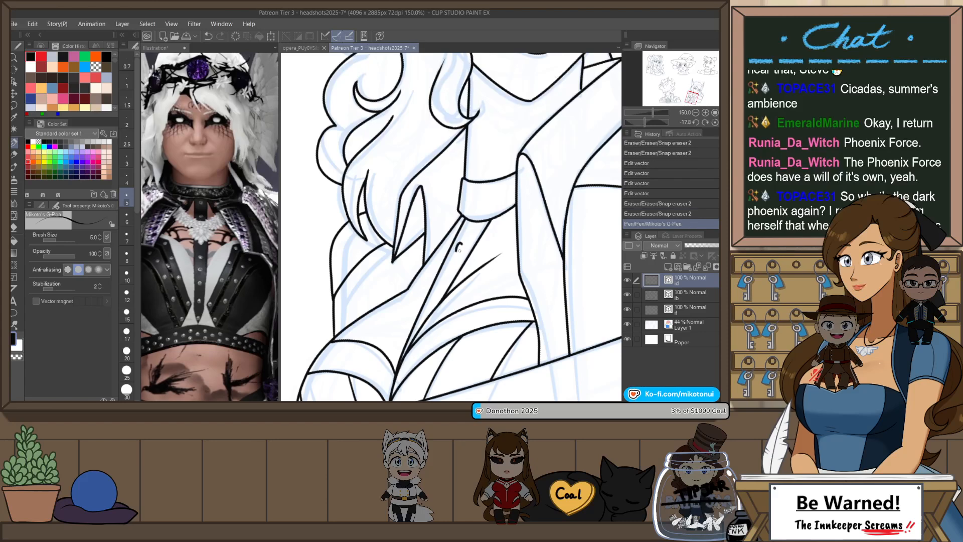
{"action": "key", "text": "ctrl+z"}
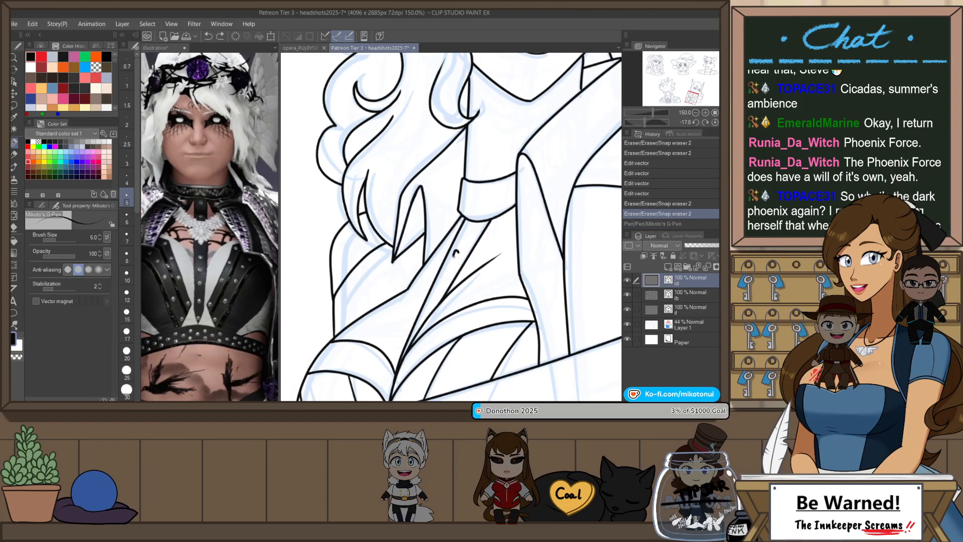
{"action": "left_click_drag", "start_coordinate": [454, 255], "coordinate": [441, 267]}
{"action": "key", "text": "ctrl+z"}
{"action": "key", "text": "ctrl+z"}
{"action": "mouse_move", "coordinate": [434, 271]}
{"action": "left_mouse_down"}
{"action": "mouse_move", "coordinate": [436, 297]}
{"action": "mouse_move", "coordinate": [454, 282]}
{"action": "left_mouse_up"}
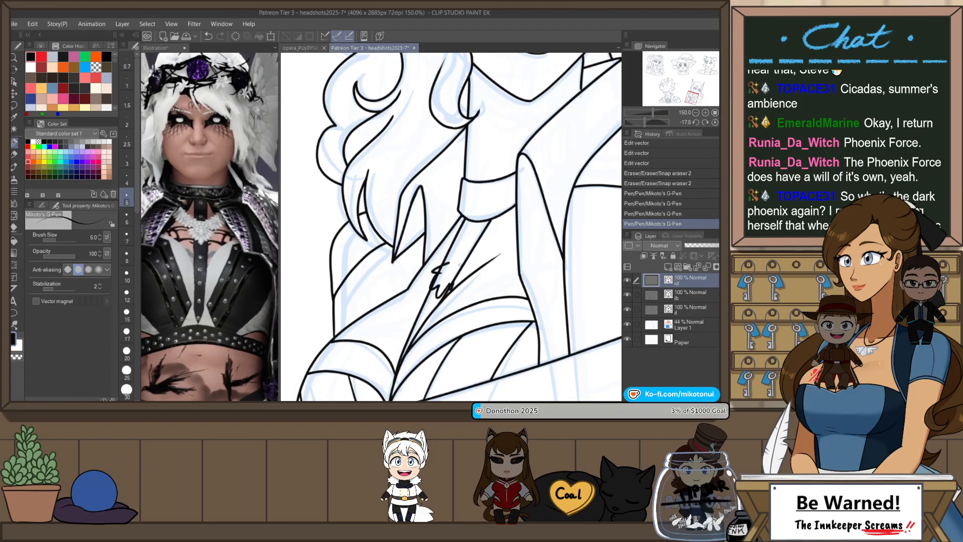
{"action": "key", "text": "ctrl+z"}
{"action": "key", "text": "ctrl+z"}
{"action": "key", "text": "ctrl+z"}
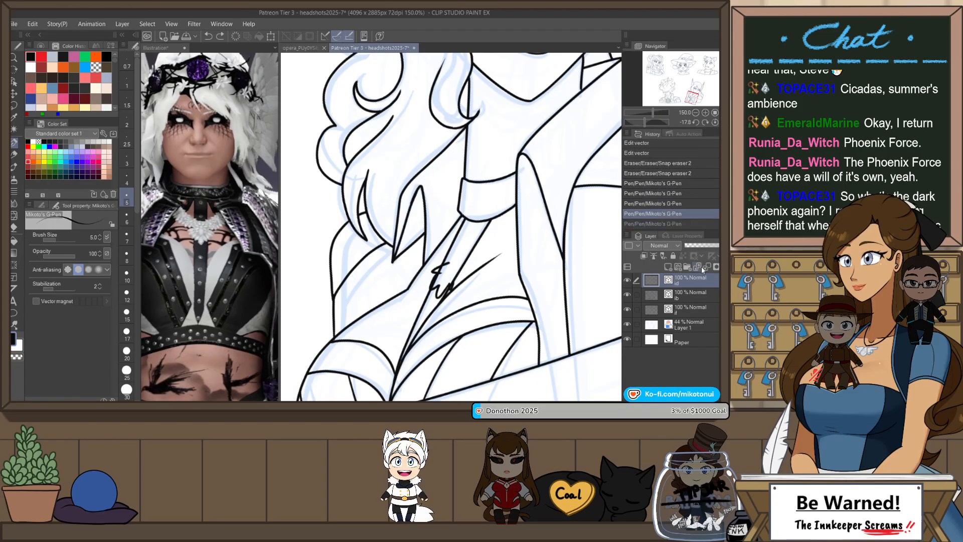
{"action": "key", "text": "ctrl+z"}
{"action": "key", "text": "ctrl+z"}
- Turn on the layer color for the middle line art layer, then select the top line art layer for drawing
{"action": "left_click", "coordinate": [693, 295]}
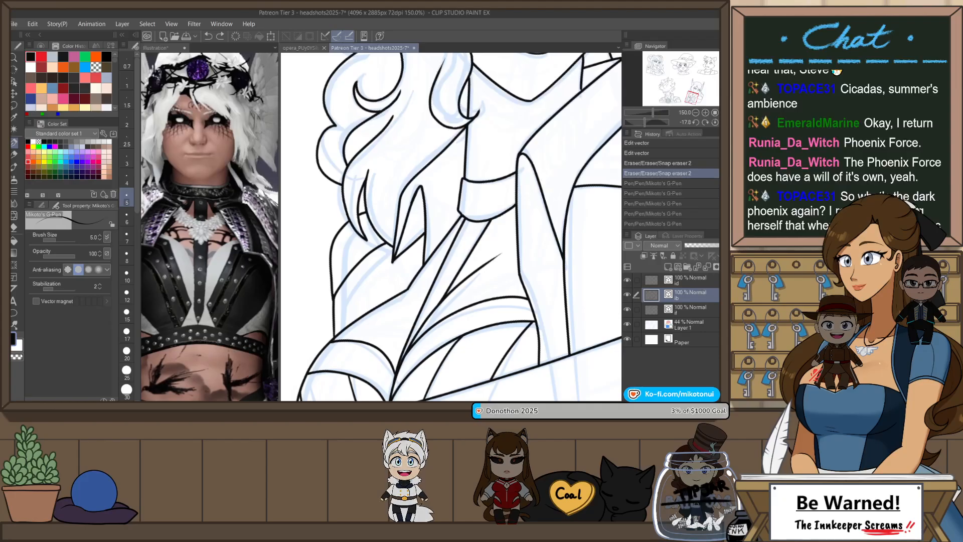
{"action": "key", "text": "ctrl+b"}
{"action": "left_click", "coordinate": [693, 281]}
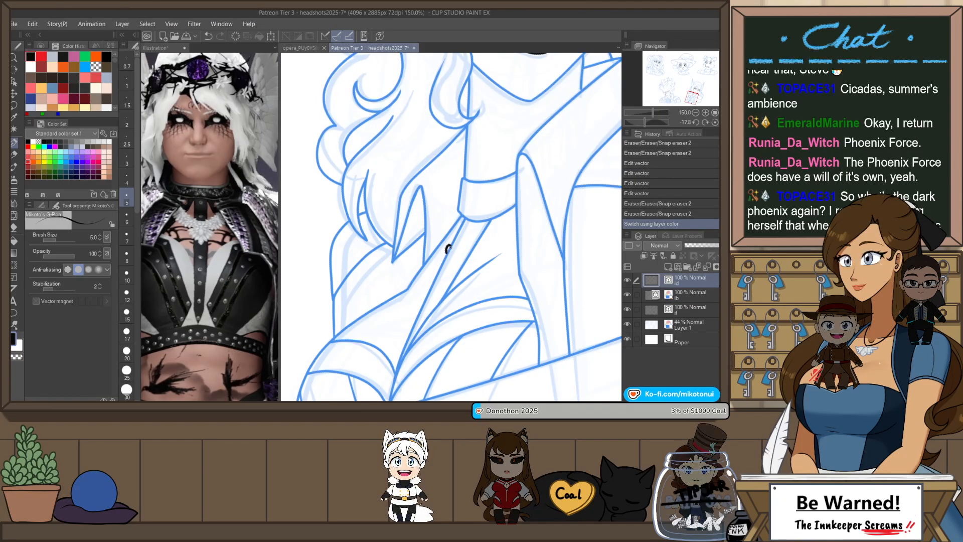
{"action": "mouse_move", "coordinate": [448, 249]}
{"action": "left_mouse_down"}
{"action": "mouse_move", "coordinate": [459, 257]}
{"action": "mouse_move", "coordinate": [490, 244]}
{"action": "mouse_move", "coordinate": [444, 241]}
{"action": "left_mouse_up"}
{"action": "key", "text": "ctrl+z"}
{"action": "key", "text": "ctrl+z"}
{"action": "key", "text": "ctrl+z"}
{"action": "key", "text": "ctrl+z"}
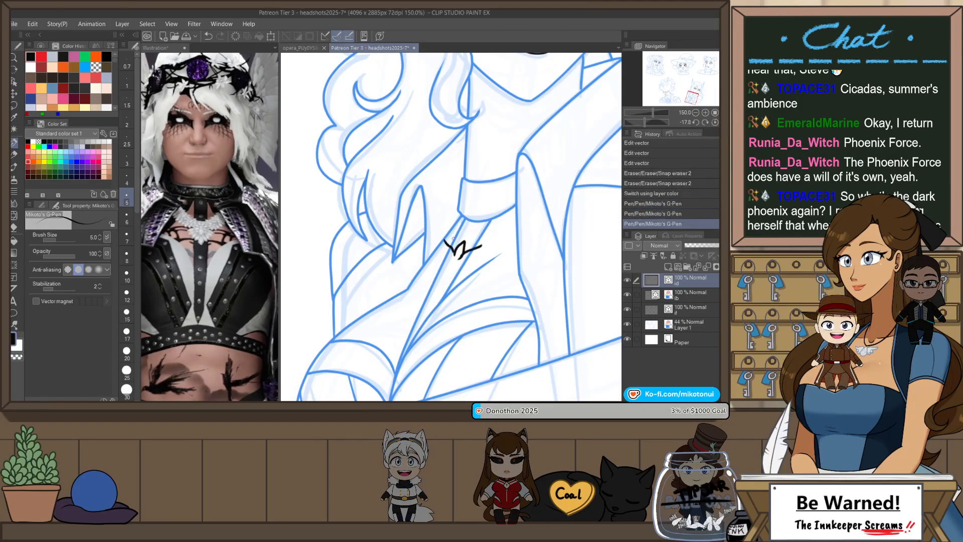
{"action": "key", "text": "ctrl+z"}
{"action": "key", "text": "ctrl+z"}
{"action": "key", "text": "ctrl+z"}
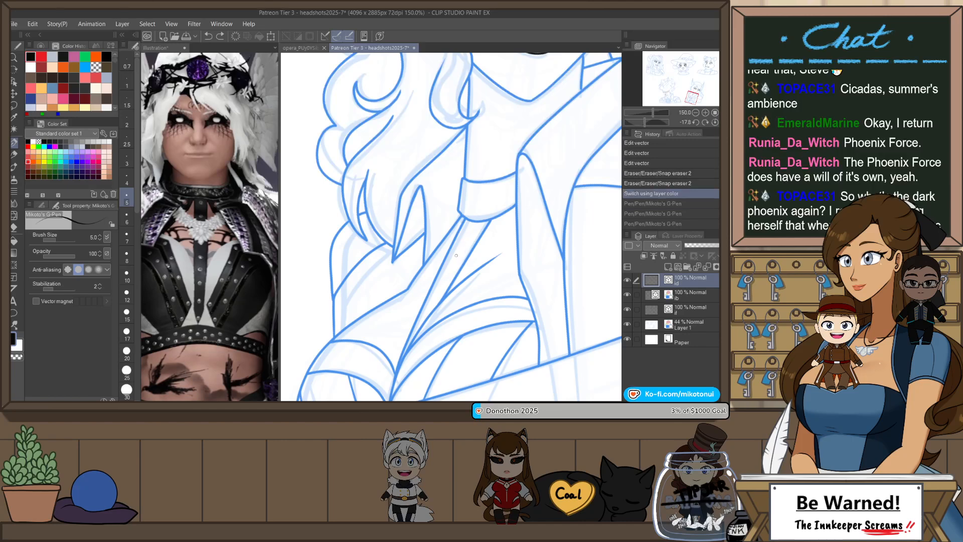
{"action": "mouse_move", "coordinate": [465, 244]}
{"action": "left_mouse_down"}
{"action": "mouse_move", "coordinate": [463, 258]}
{"action": "mouse_move", "coordinate": [508, 230]}
{"action": "mouse_move", "coordinate": [505, 243]}
{"action": "mouse_move", "coordinate": [504, 228]}
{"action": "left_mouse_up"}
{"action": "key", "text": "ctrl+z"}
{"action": "key", "text": "ctrl+z"}
{"action": "key", "text": "ctrl+z"}
{"action": "key", "text": "ctrl+z"}
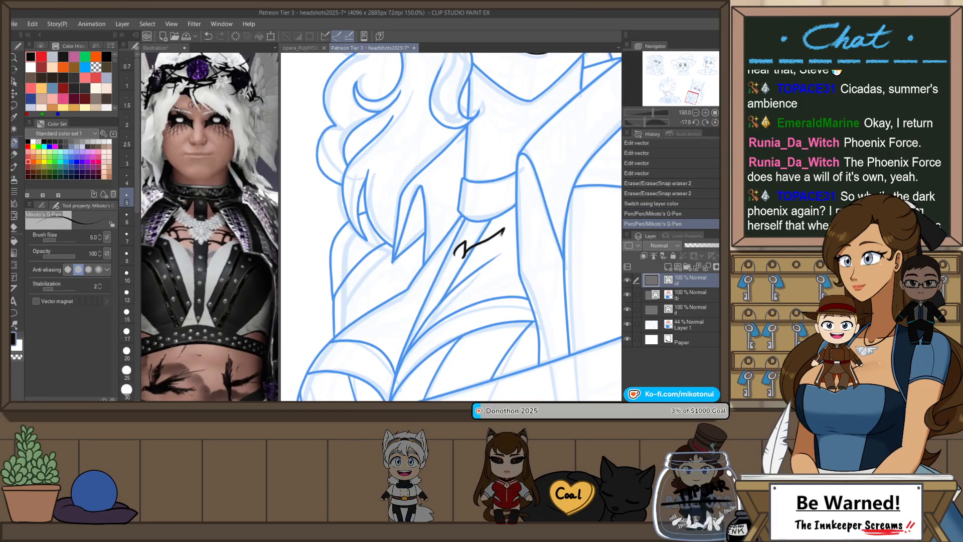
{"action": "key", "text": "ctrl+z"}
- Draw the necklace's jagged centre below the choker and its curved upper line running to the coat collar with the G-Pen
{"action": "mouse_move", "coordinate": [462, 255]}
{"action": "left_mouse_down"}
{"action": "mouse_move", "coordinate": [516, 225]}
{"action": "mouse_move", "coordinate": [465, 253]}
{"action": "mouse_move", "coordinate": [489, 243]}
{"action": "left_mouse_up"}
{"action": "key", "text": "ctrl+z"}
{"action": "key", "text": "ctrl+z"}
{"action": "left_click_drag", "start_coordinate": [487, 243], "coordinate": [515, 228]}
{"action": "key", "text": "ctrl+z"}
{"action": "key", "text": "ctrl+z"}
{"action": "key", "text": "ctrl+z"}
{"action": "left_click_drag", "start_coordinate": [453, 255], "coordinate": [451, 231]}
{"action": "key", "text": "ctrl+z"}
{"action": "key", "text": "ctrl+z"}
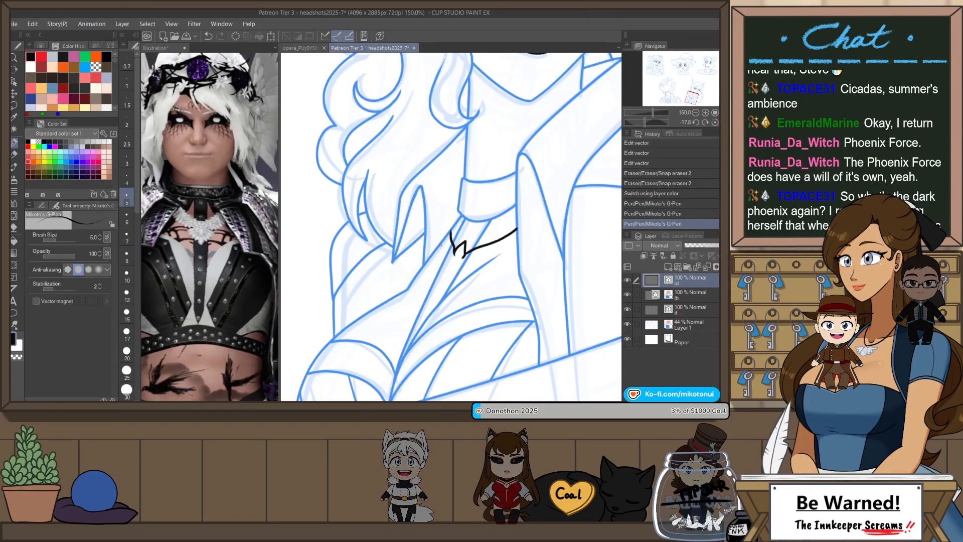
- Draw short pointed feather tips down the outer side of the necklace, below the hair strand's tip
{"action": "mouse_move", "coordinate": [429, 258]}
{"action": "left_mouse_down"}
{"action": "mouse_move", "coordinate": [439, 260]}
{"action": "mouse_move", "coordinate": [434, 285]}
{"action": "mouse_move", "coordinate": [447, 290]}
{"action": "mouse_move", "coordinate": [426, 275]}
{"action": "mouse_move", "coordinate": [435, 276]}
{"action": "left_mouse_up"}
{"action": "key", "text": "ctrl+z"}
{"action": "key", "text": "ctrl+z"}
{"action": "key", "text": "ctrl+z"}
{"action": "key", "text": "ctrl+z"}
{"action": "key", "text": "ctrl+z"}
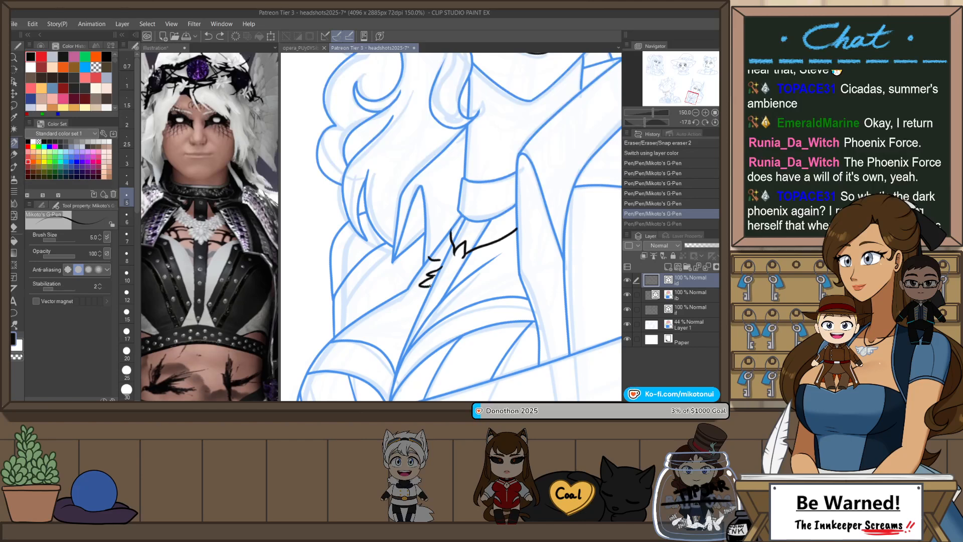
{"action": "key", "text": "ctrl+y"}
- Continue the necklace's feathered outline with pointed tips around its lower end and up the inner side
{"action": "left_click_drag", "start_coordinate": [422, 297], "coordinate": [460, 284]}
{"action": "key", "text": "ctrl+z"}
{"action": "key", "text": "ctrl+z"}
{"action": "key", "text": "ctrl+z"}
{"action": "key", "text": "ctrl+z"}
{"action": "key", "text": "ctrl+z"}
{"action": "key", "text": "ctrl+z"}
{"action": "key", "text": "ctrl+z"}
{"action": "key", "text": "ctrl+z"}
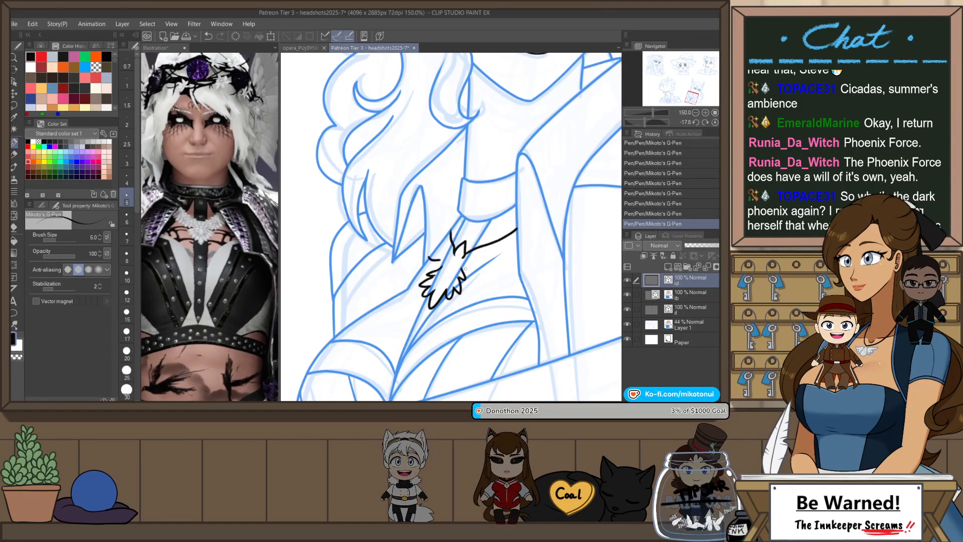
- Draw the feathered lower edge of the necklace's wing up to the coat collar and trim a stray line beside the outer feathers
{"action": "key", "text": "ctrl+z"}
{"action": "left_click_drag", "start_coordinate": [464, 274], "coordinate": [516, 232]}
{"action": "key", "text": "ctrl+z"}
{"action": "key", "text": "ctrl+z"}
{"action": "key", "text": "e"}
{"action": "left_click_drag", "start_coordinate": [440, 256], "coordinate": [439, 267]}
{"action": "key", "text": "p"}
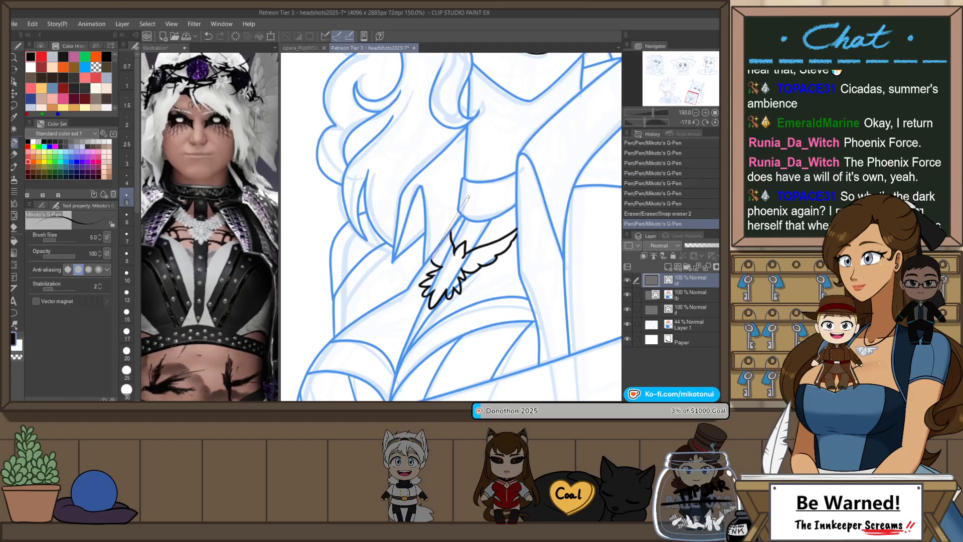
- Mirror the canvas and redraw the small curved feather tips between the necklace's jagged centre and its outer side
{"action": "key", "text": "h"}
{"action": "key", "text": "ctrl+z"}
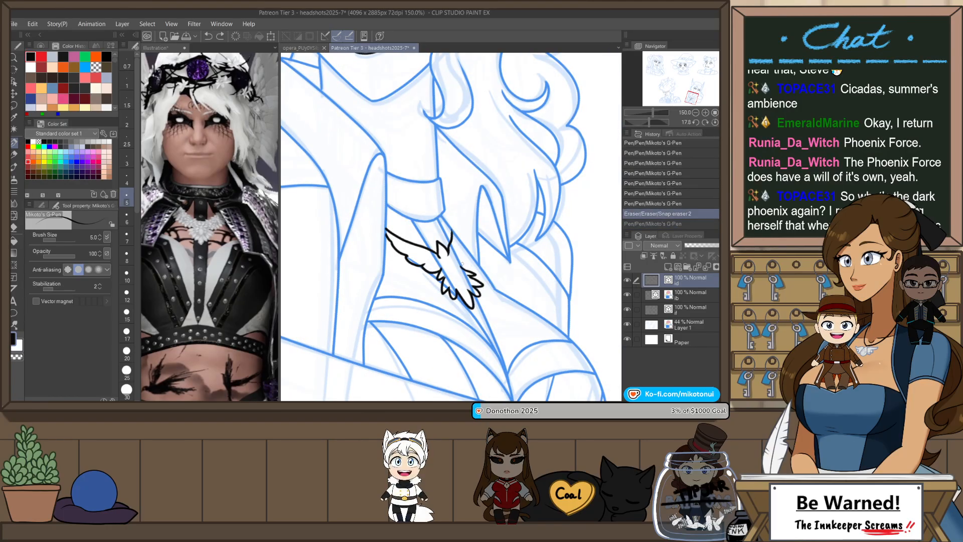
{"action": "left_click_drag", "start_coordinate": [459, 262], "coordinate": [471, 254]}
{"action": "key", "text": "ctrl+z"}
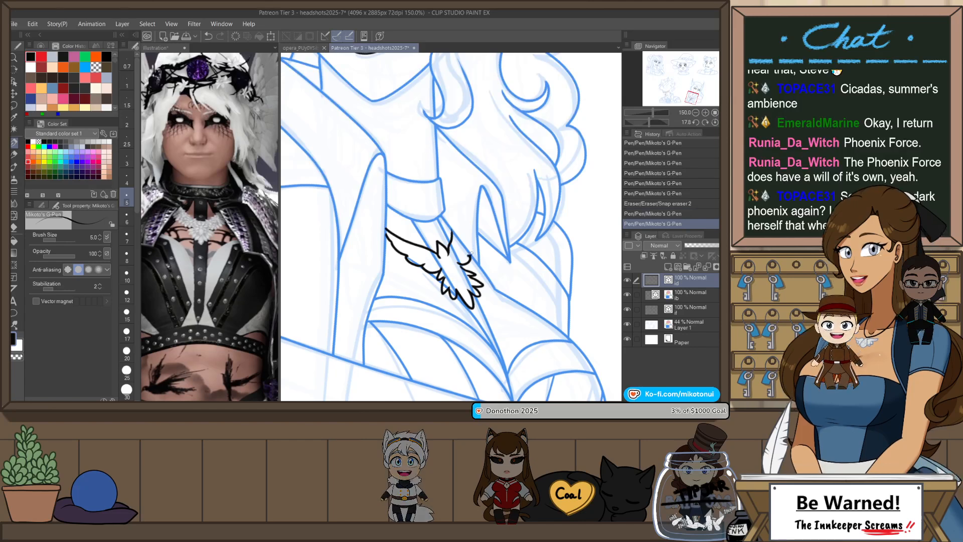
{"action": "key", "text": "e"}
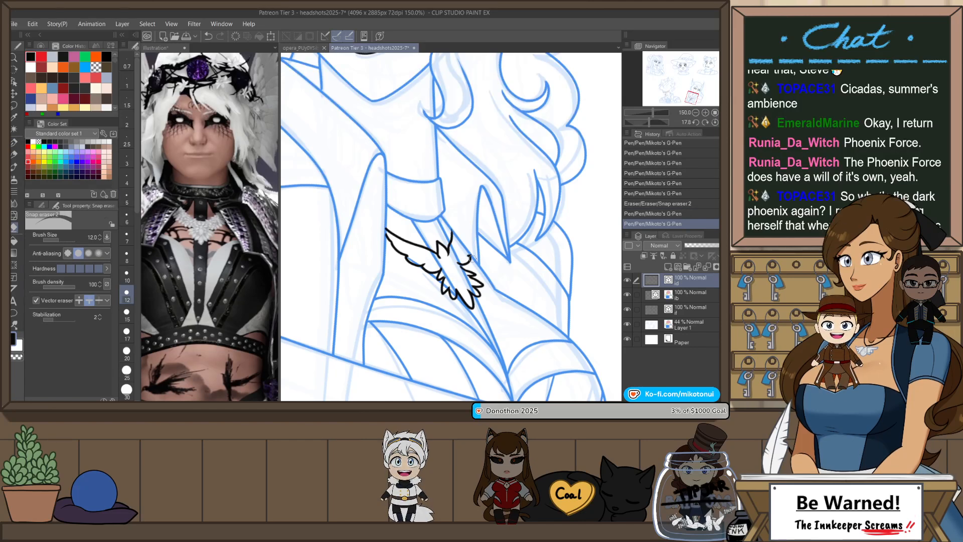
{"action": "key", "text": "p"}
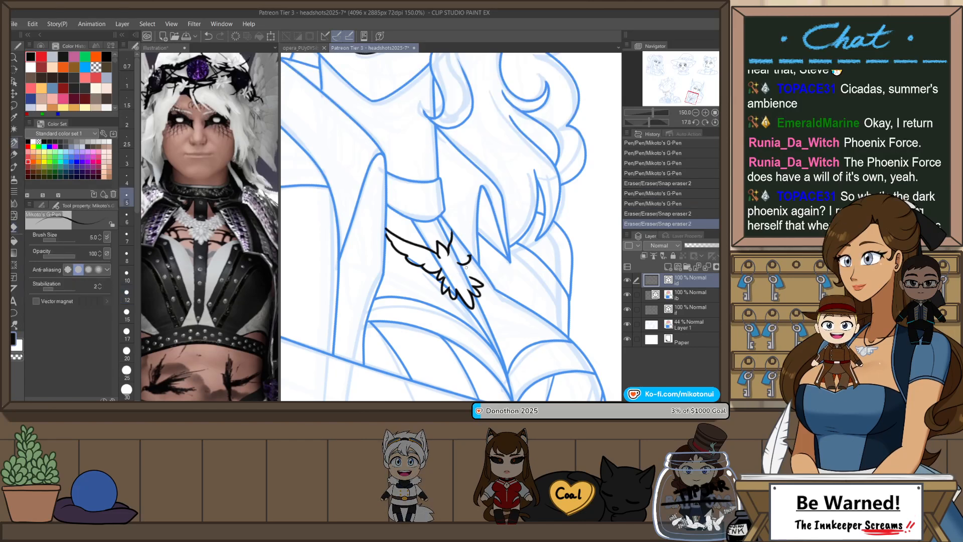
{"action": "key", "text": "ctrl+z"}
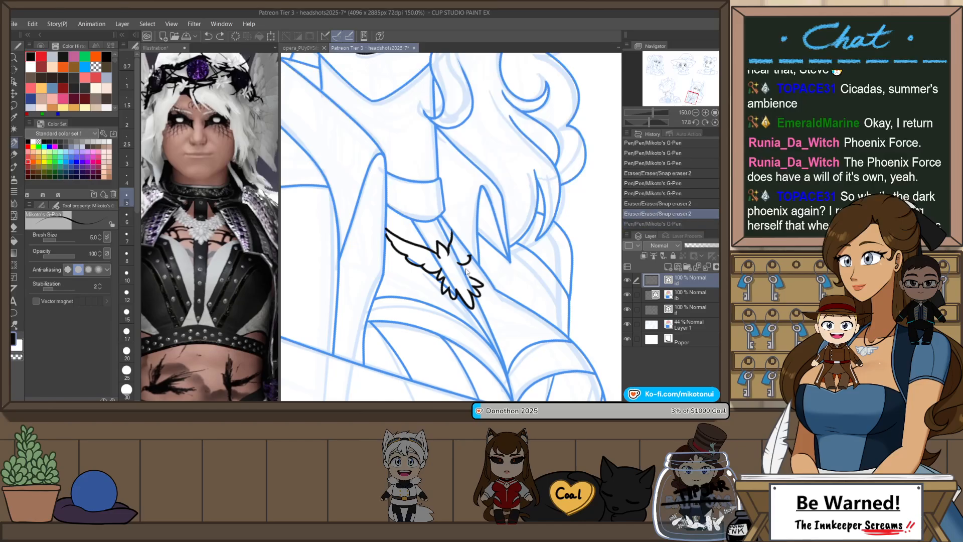
{"action": "key", "text": "ctrl+y"}
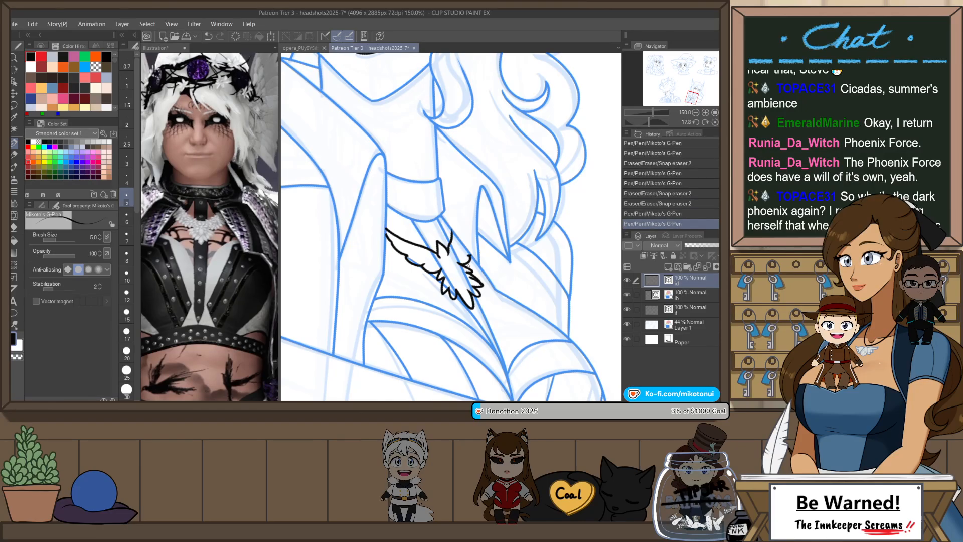
- Erase the overlapping line ends around the necklace's outer feather tips and return the canvas to its unmirrored view
{"action": "key", "text": "e"}
{"action": "left_click", "coordinate": [473, 282]}
{"action": "left_click", "coordinate": [483, 283]}
{"action": "key", "text": "ctrl+z"}
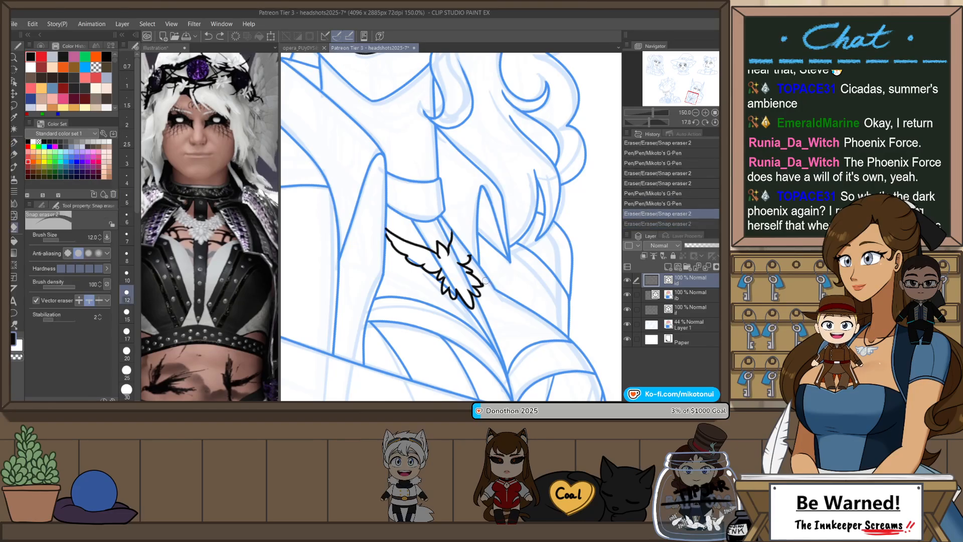
{"action": "key", "text": "ctrl+y"}
{"action": "scroll", "coordinate": [490, 255], "scroll_direction": "down", "scroll_amount": 3}
{"action": "scroll", "coordinate": [494, 266], "scroll_direction": "up", "scroll_amount": 3}
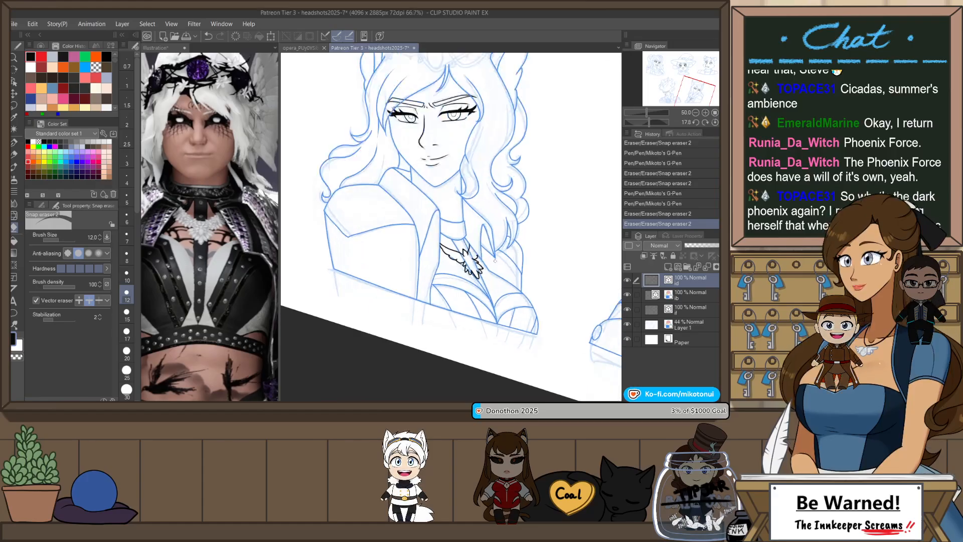
{"action": "key", "text": "h"}
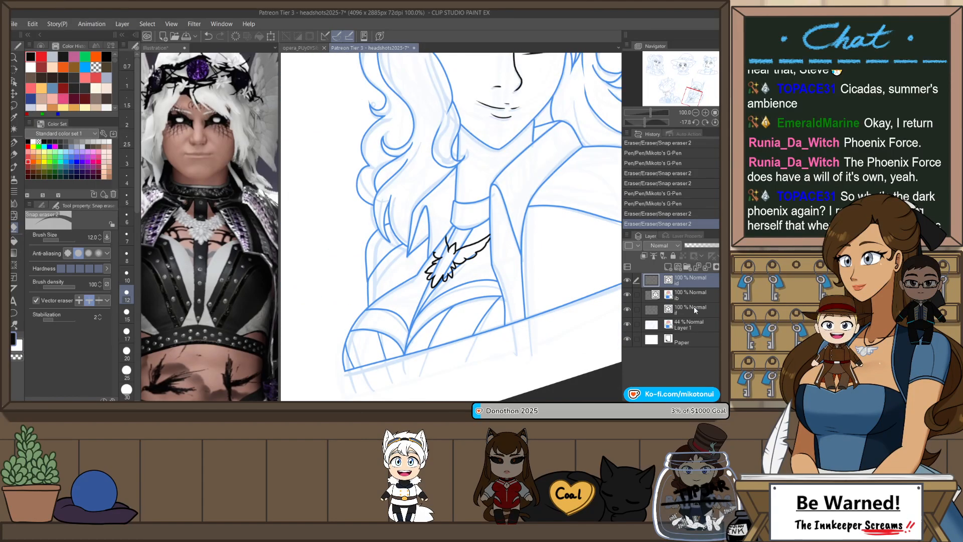
- Erase the clothing and neckline strokes running through the necklace on the middle line art layer
{"action": "left_click", "coordinate": [689, 297]}
{"action": "mouse_move", "coordinate": [451, 256]}
{"action": "left_mouse_down"}
{"action": "mouse_move", "coordinate": [465, 253]}
{"action": "mouse_move", "coordinate": [445, 266]}
{"action": "mouse_move", "coordinate": [444, 259]}
{"action": "left_mouse_up"}
{"action": "scroll", "coordinate": [440, 246], "scroll_direction": "up", "scroll_amount": 2}
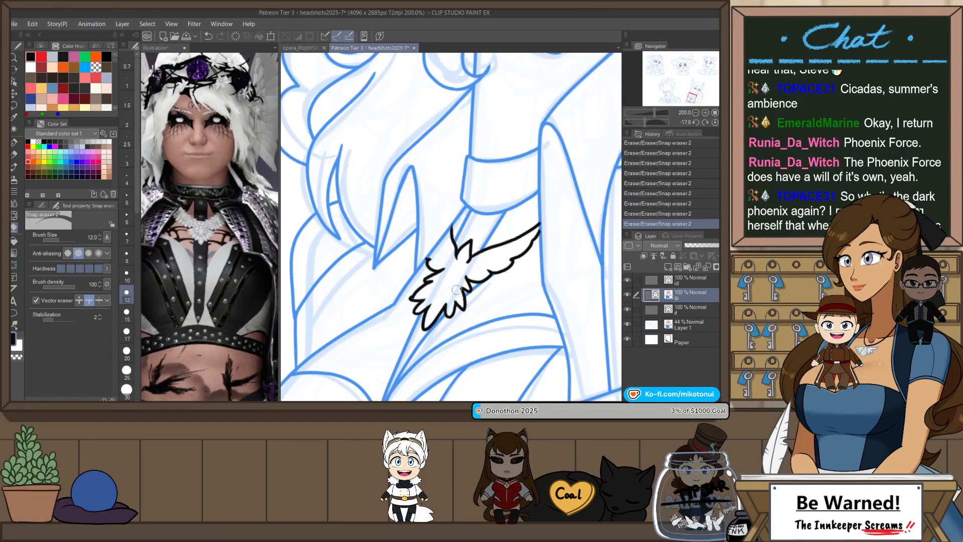
{"action": "scroll", "coordinate": [456, 289], "scroll_direction": "up", "scroll_amount": 2}
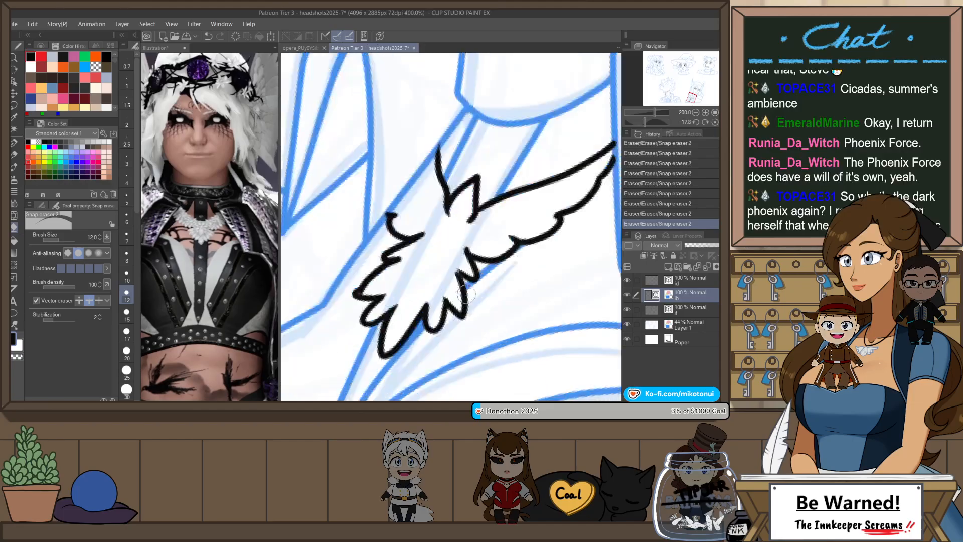
- Adjust the vector strokes of the feather tips on the necklace's inner and outer sides with the Object tool
{"action": "key", "text": "o"}
{"action": "left_click", "coordinate": [463, 271]}
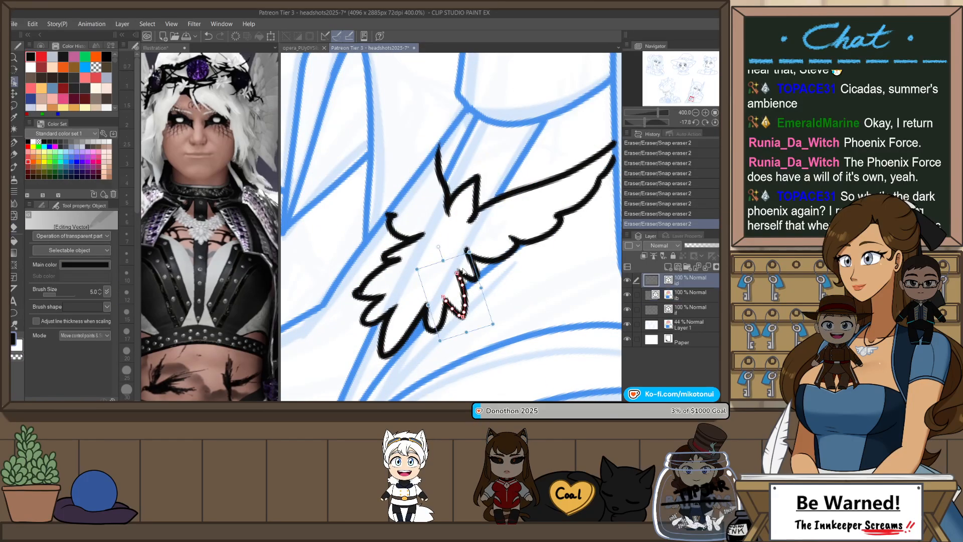
{"action": "left_click", "coordinate": [516, 293]}
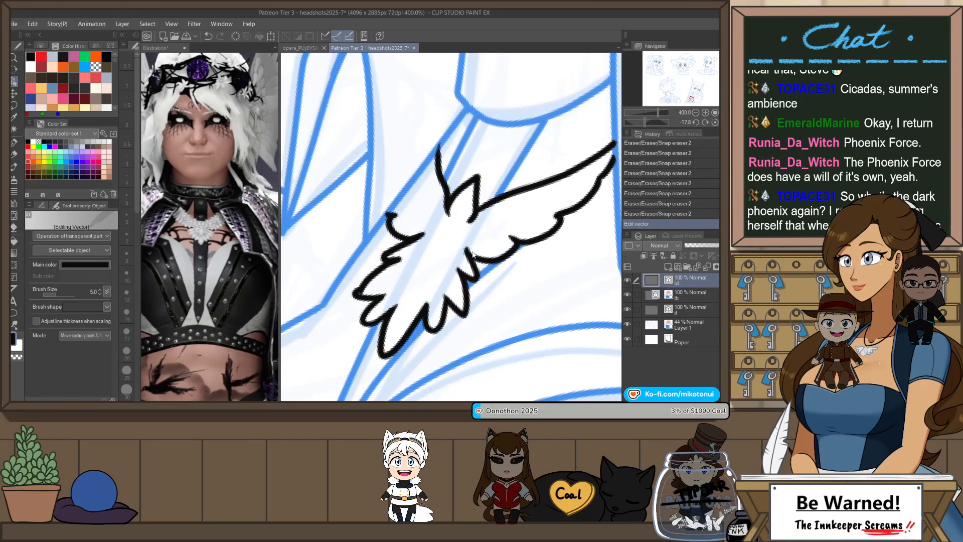
{"action": "left_click", "coordinate": [365, 291]}
{"action": "left_click", "coordinate": [363, 288]}
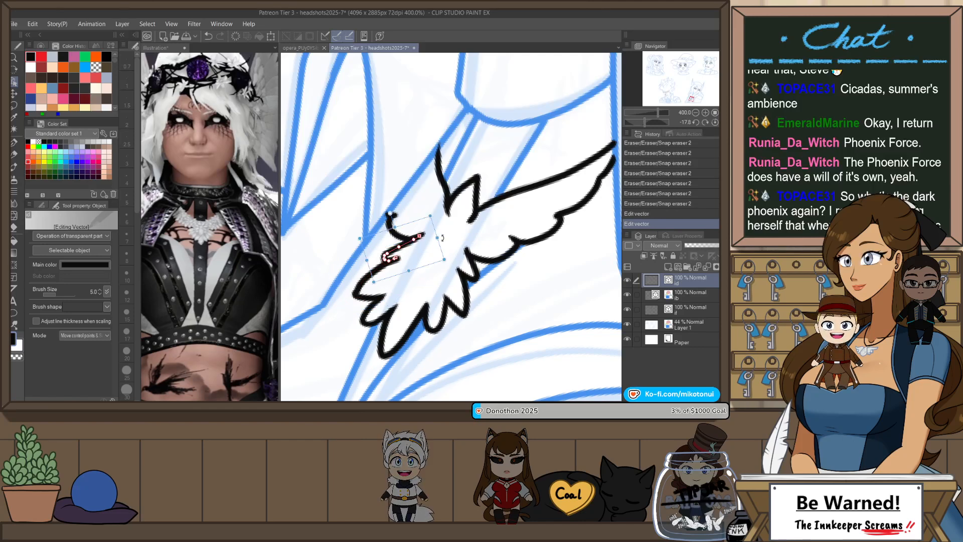
{"action": "left_click_drag", "start_coordinate": [445, 238], "coordinate": [399, 243]}
{"action": "left_click", "coordinate": [404, 234]}
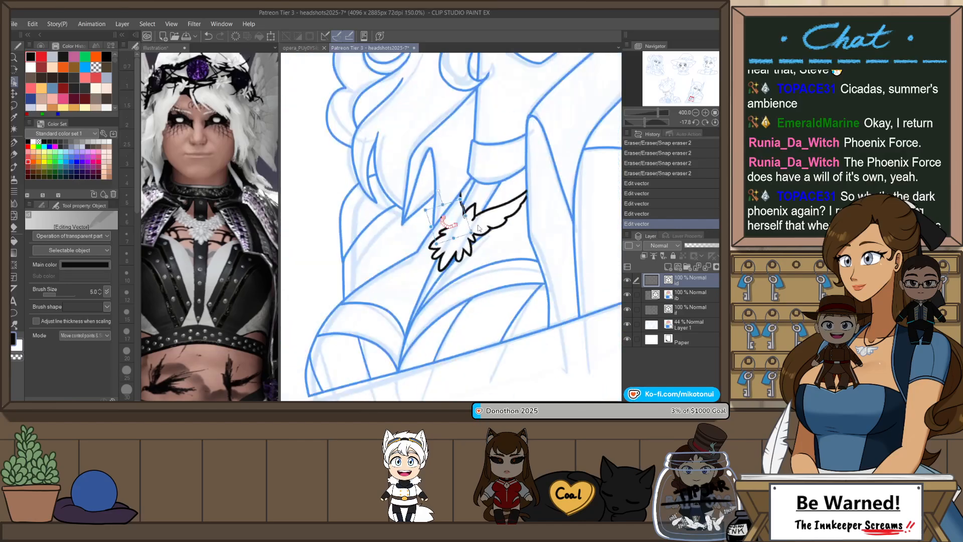
{"action": "scroll", "coordinate": [403, 234], "scroll_direction": "down", "scroll_amount": 3}
{"action": "scroll", "coordinate": [547, 227], "scroll_direction": "down", "scroll_amount": 2}
{"action": "scroll", "coordinate": [546, 227], "scroll_direction": "up", "scroll_amount": 4}
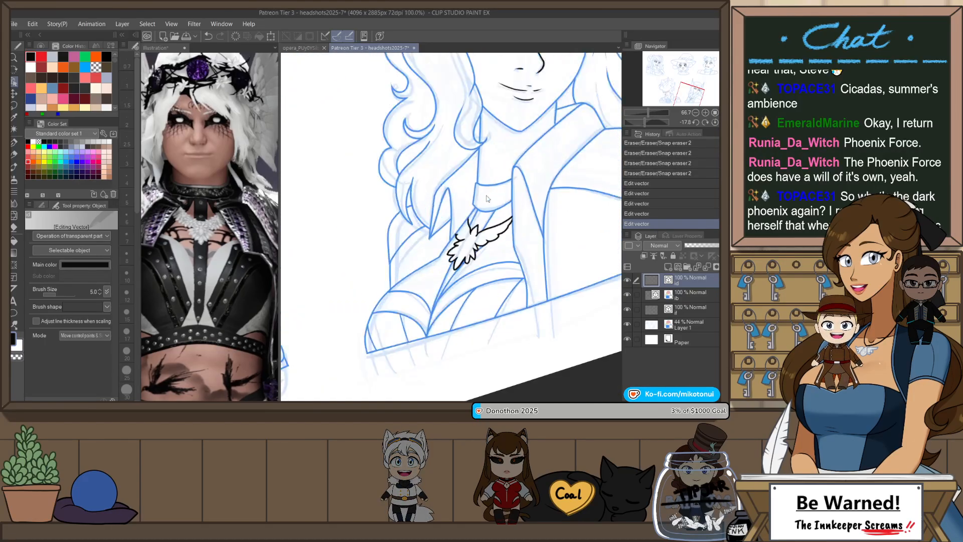
- Add a short G-Pen stroke at the necklace's upper outer edge and reset the canvas rotation to 0
{"action": "key", "text": "p"}
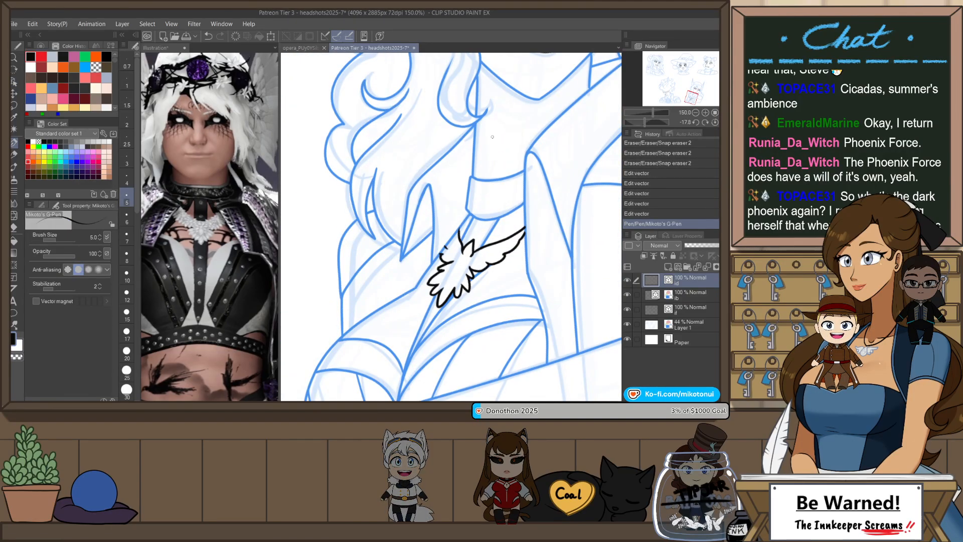
{"action": "key", "text": "ctrl+@"}
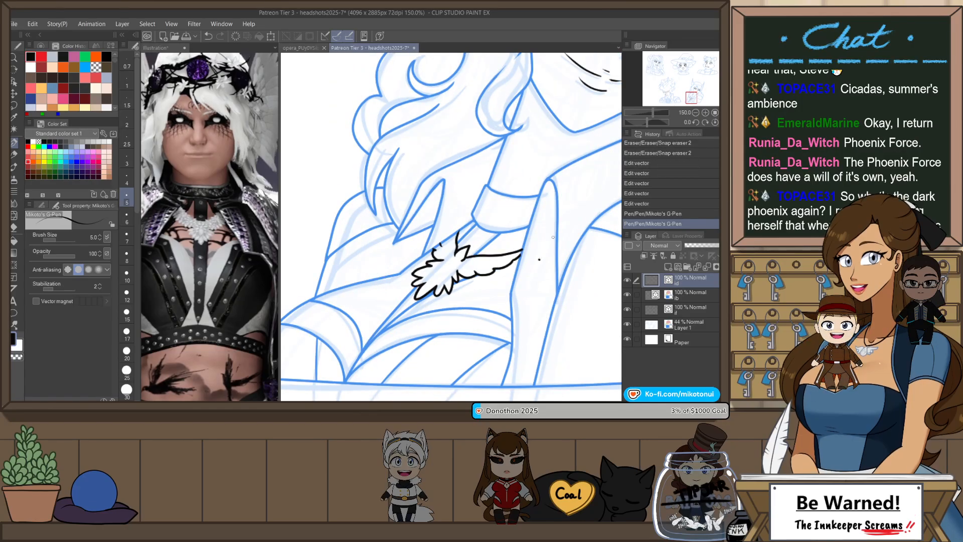
{"action": "key", "text": "ctrl+z"}
{"action": "scroll", "coordinate": [534, 279], "scroll_direction": "down", "scroll_amount": 3}
{"action": "left_click_drag", "start_coordinate": [561, 293], "coordinate": [510, 324]}
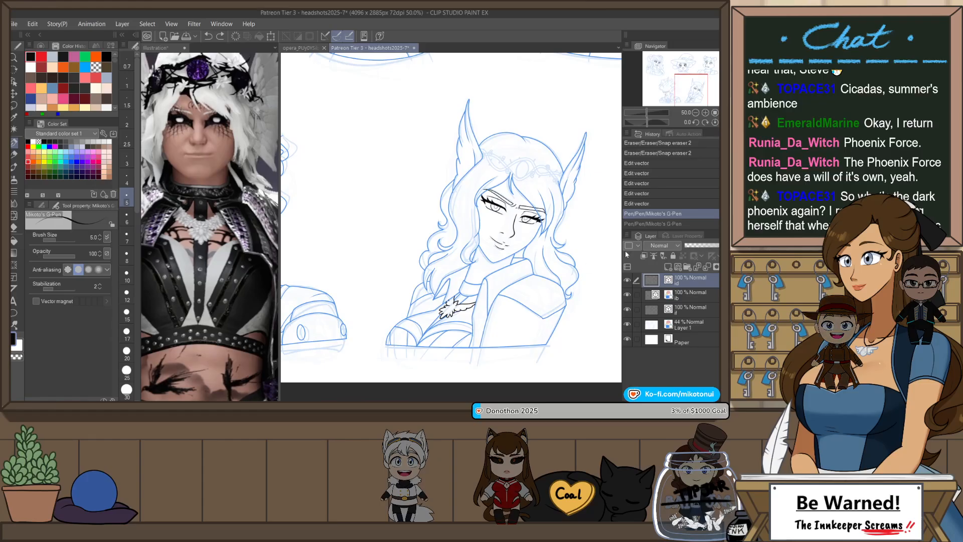
- Try to outline the circlet's oval gem freehand with the G-Pen on the middle line art layer
{"action": "left_click", "coordinate": [706, 294]}
{"action": "left_click_drag", "start_coordinate": [565, 249], "coordinate": [553, 276]}
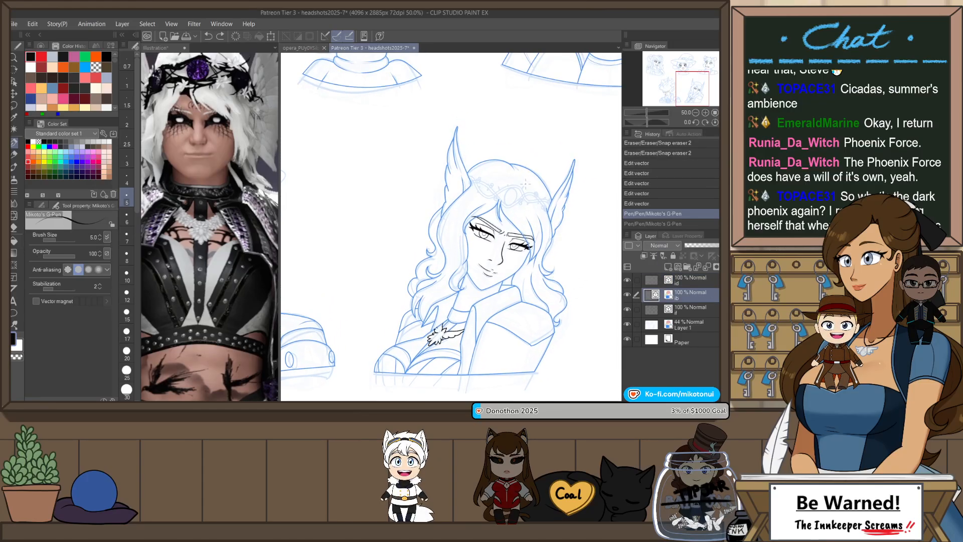
{"action": "scroll", "coordinate": [495, 171], "scroll_direction": "up", "scroll_amount": 5}
{"action": "left_click_drag", "start_coordinate": [496, 171], "coordinate": [481, 235]}
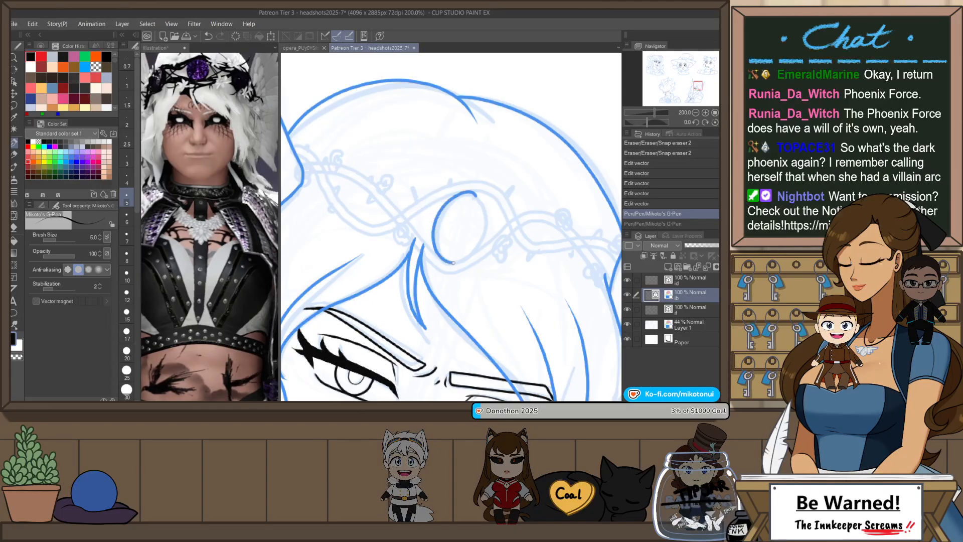
{"action": "key", "text": "ctrl+z"}
{"action": "mouse_move", "coordinate": [474, 194]}
{"action": "left_mouse_down"}
{"action": "mouse_move", "coordinate": [442, 224]}
{"action": "mouse_move", "coordinate": [454, 259]}
{"action": "left_mouse_up"}
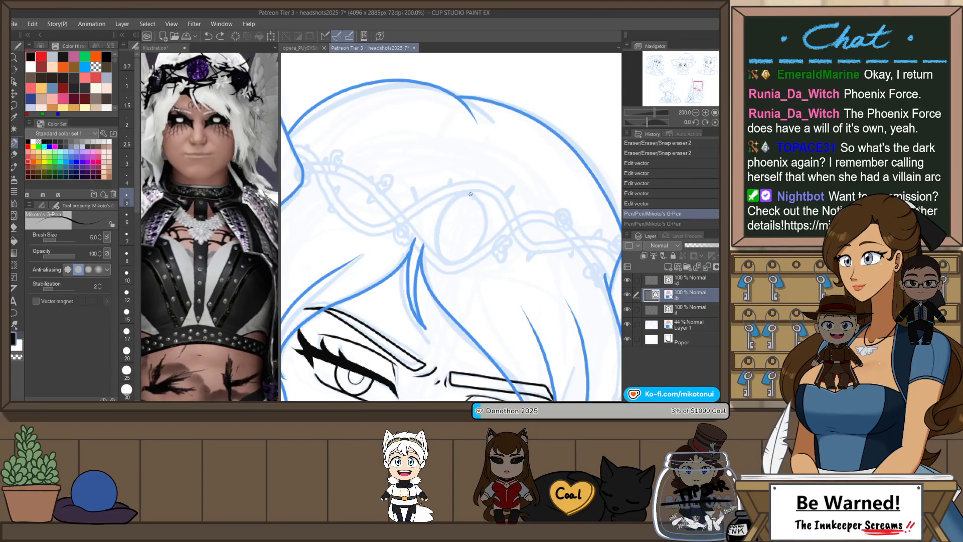
{"action": "mouse_move", "coordinate": [470, 193]}
{"action": "left_mouse_down"}
{"action": "mouse_move", "coordinate": [442, 211]}
{"action": "mouse_move", "coordinate": [447, 263]}
{"action": "mouse_move", "coordinate": [475, 249]}
{"action": "mouse_move", "coordinate": [486, 217]}
{"action": "mouse_move", "coordinate": [473, 195]}
{"action": "mouse_move", "coordinate": [439, 253]}
{"action": "left_mouse_up"}
{"action": "key", "text": "ctrl+z"}
{"action": "key", "text": "ctrl+z"}
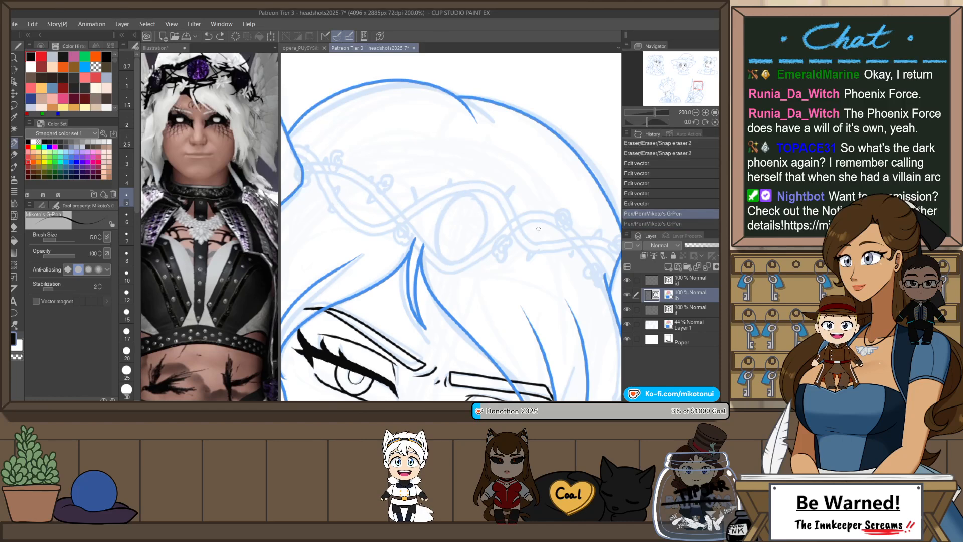
- Switch to the decoration brushes and create a new raster layer above the top line art layer
{"action": "left_click", "coordinate": [700, 280]}
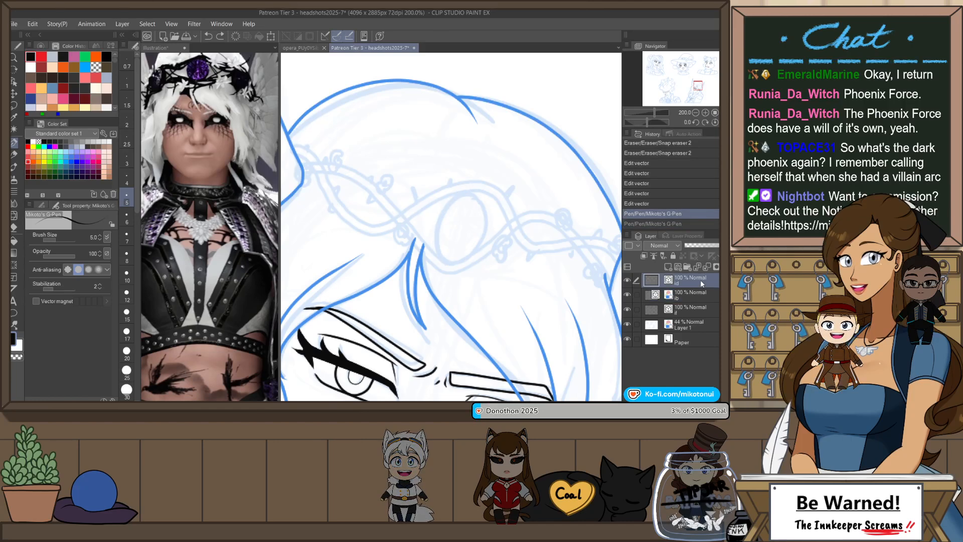
{"action": "key", "text": "b"}
{"action": "key", "text": "b"}
{"action": "key", "text": "b"}
{"action": "left_click", "coordinate": [688, 236]}
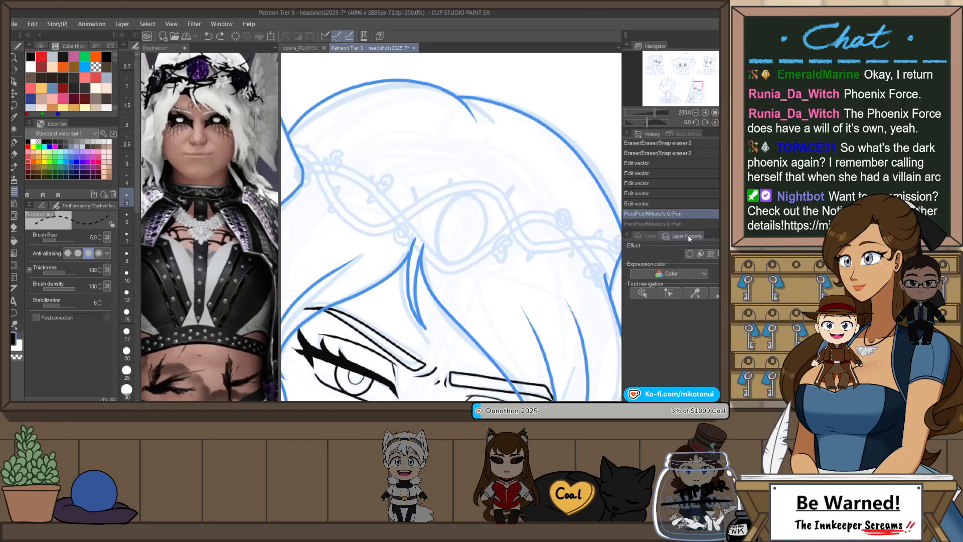
{"action": "left_click", "coordinate": [650, 236]}
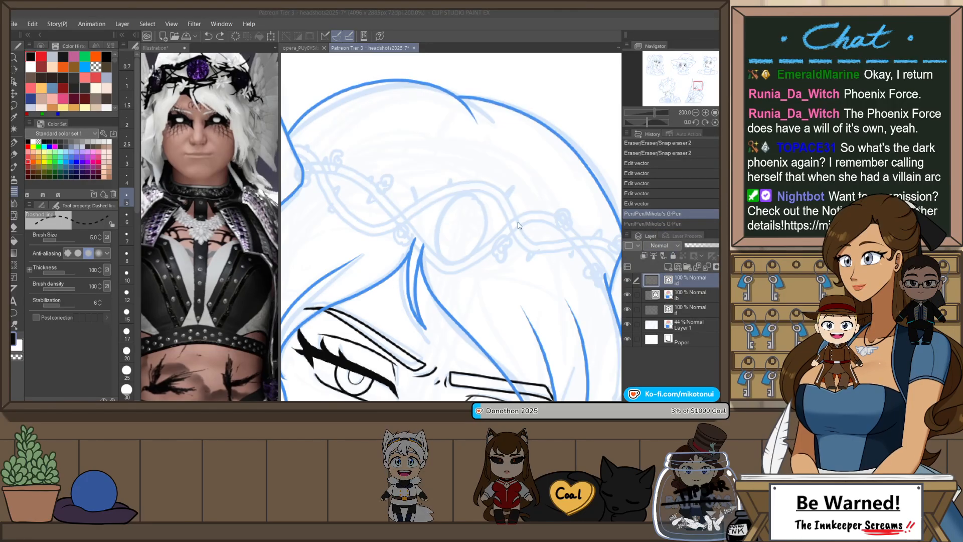
{"action": "left_click", "coordinate": [667, 266]}
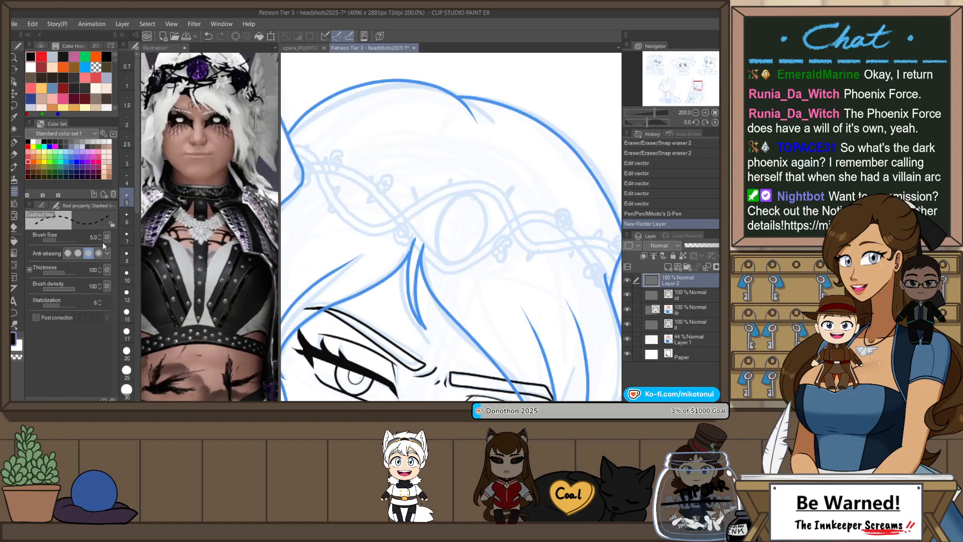
- Choose the slanted round decorative button brush from the Clothing group and try a stamp over the circlet's gem
{"action": "left_click", "coordinate": [42, 205]}
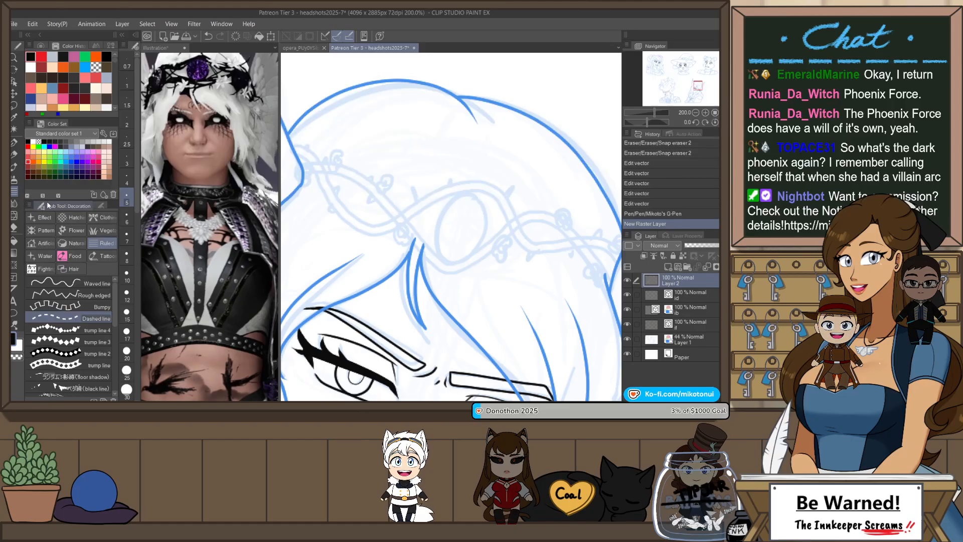
{"action": "left_click", "coordinate": [78, 219]}
{"action": "left_click", "coordinate": [105, 220]}
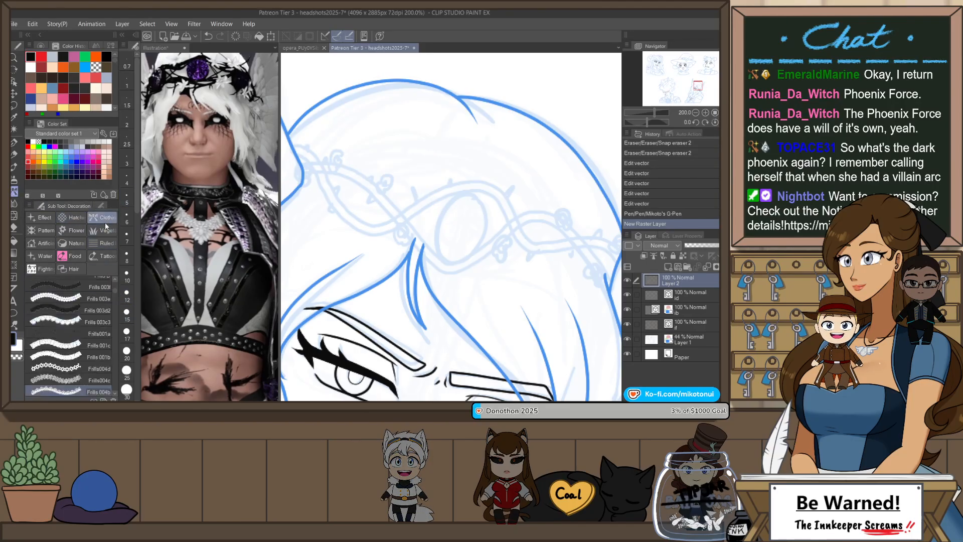
{"action": "left_click_drag", "start_coordinate": [115, 290], "coordinate": [115, 377]}
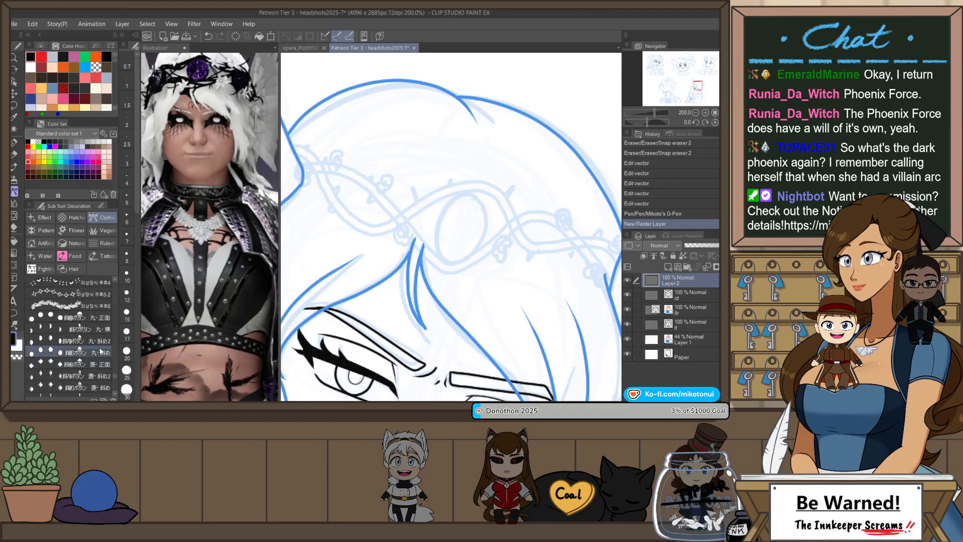
{"action": "left_click", "coordinate": [473, 217]}
{"action": "key", "text": "ctrl+z"}
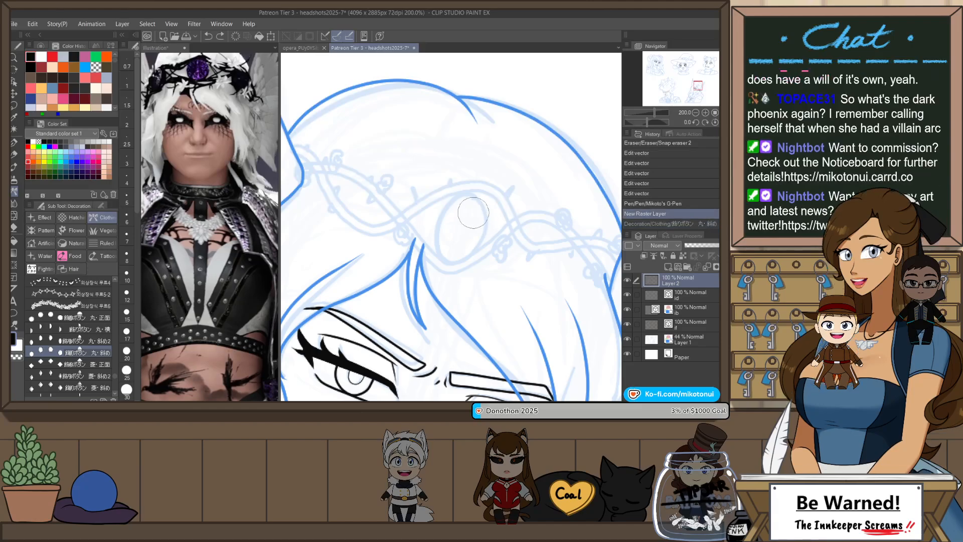
- Enlarge the button brush, rotate the canvas to -15.5 degrees and stamp the oval gem at the circlet's centre
{"action": "key", "text": "bracketright"}
{"action": "key", "text": "bracketright"}
{"action": "key", "text": "bracketright"}
{"action": "key", "text": "bracketright"}
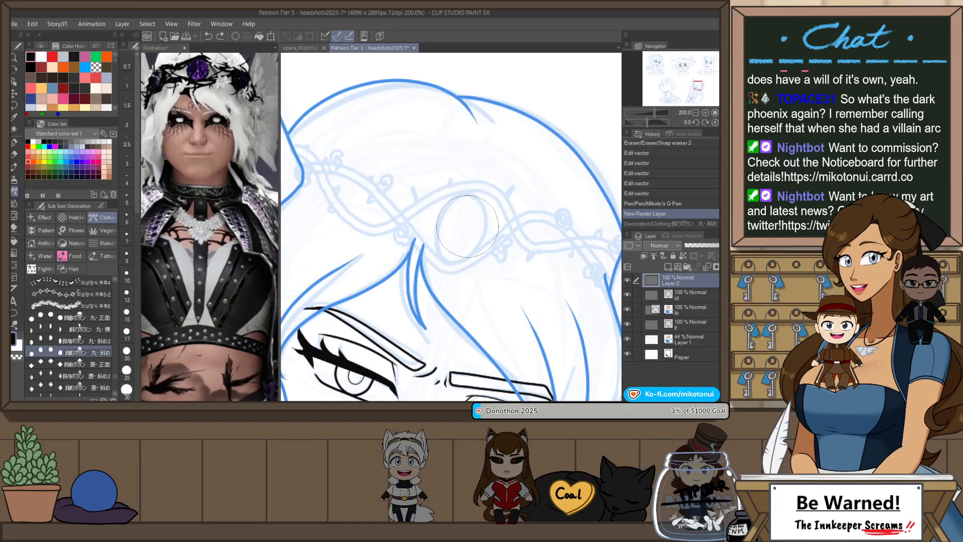
{"action": "left_click", "coordinate": [464, 226]}
{"action": "key", "text": "r"}
{"action": "left_click_drag", "start_coordinate": [524, 298], "coordinate": [514, 267]}
{"action": "key", "text": "ctrl+z"}
{"action": "left_click", "coordinate": [465, 219]}
{"action": "key", "text": "r"}
{"action": "key", "text": "ctrl+z"}
{"action": "left_click", "coordinate": [467, 218]}
{"action": "key", "text": "ctrl+z"}
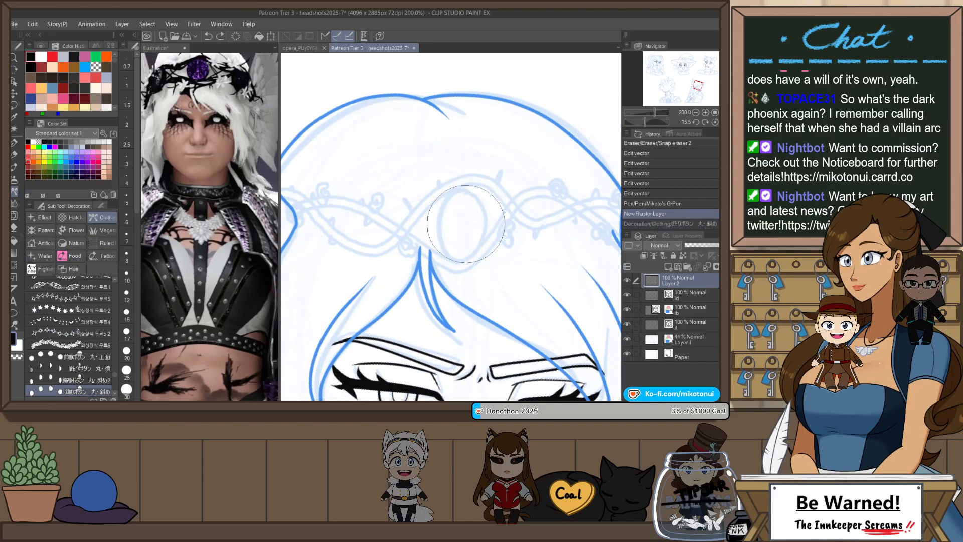
{"action": "left_click", "coordinate": [468, 218]}
{"action": "scroll", "coordinate": [521, 201], "scroll_direction": "down", "scroll_amount": 4}
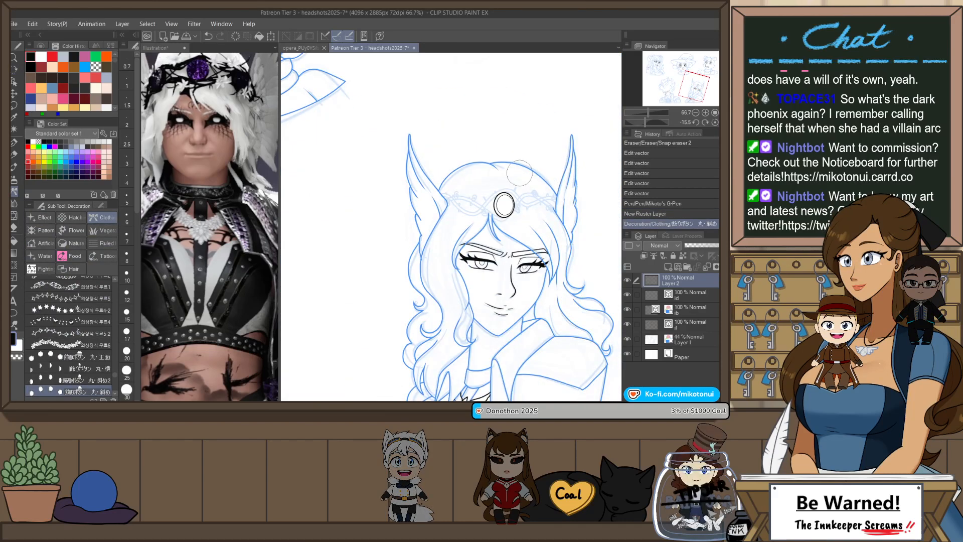
- Give the gem's layer a black border effect with an edge thickness of 1.0
{"action": "scroll", "coordinate": [509, 168], "scroll_direction": "up", "scroll_amount": 2}
{"action": "left_click_drag", "start_coordinate": [497, 165], "coordinate": [460, 185]}
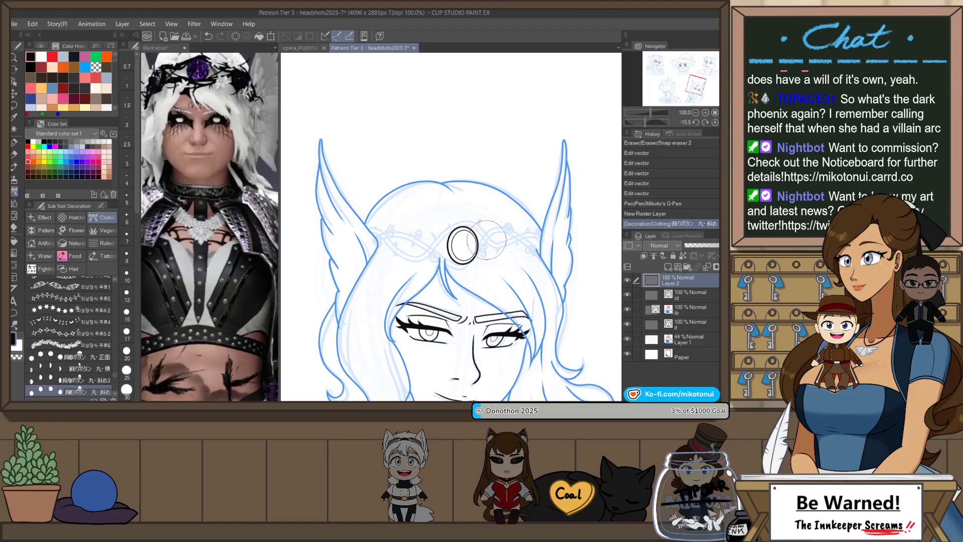
{"action": "left_click", "coordinate": [687, 235]}
{"action": "left_click", "coordinate": [690, 253]}
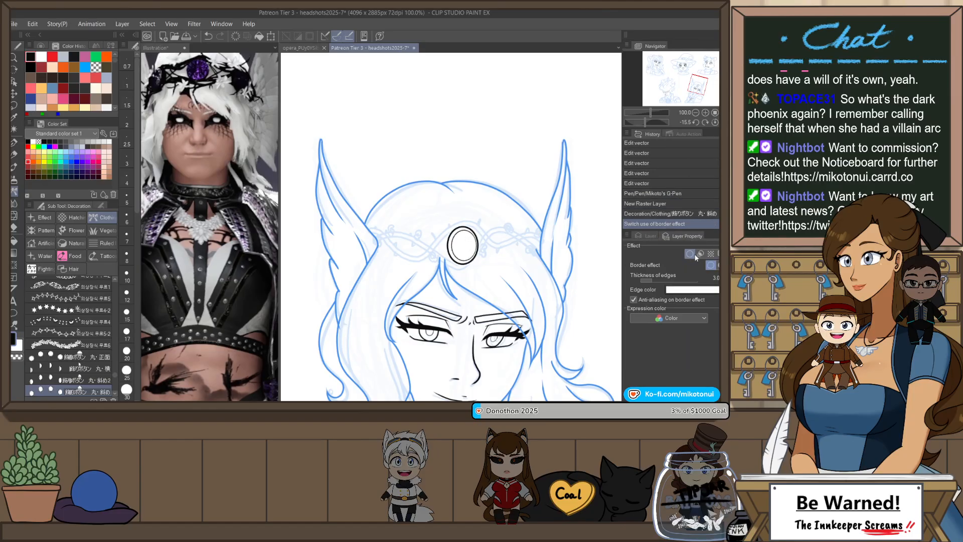
{"action": "left_click", "coordinate": [723, 280]}
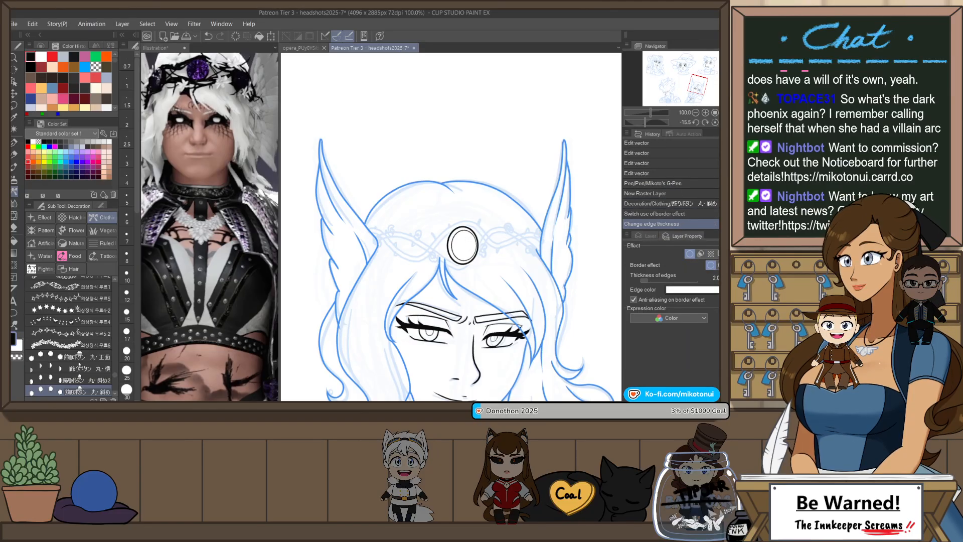
{"action": "left_click", "coordinate": [708, 290]}
{"action": "left_click", "coordinate": [549, 157]}
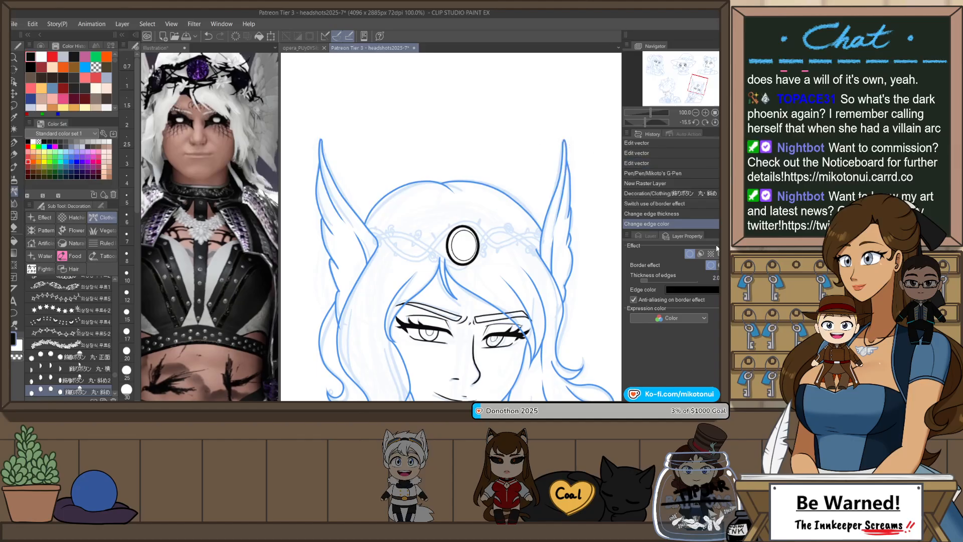
{"action": "left_click", "coordinate": [648, 235]}
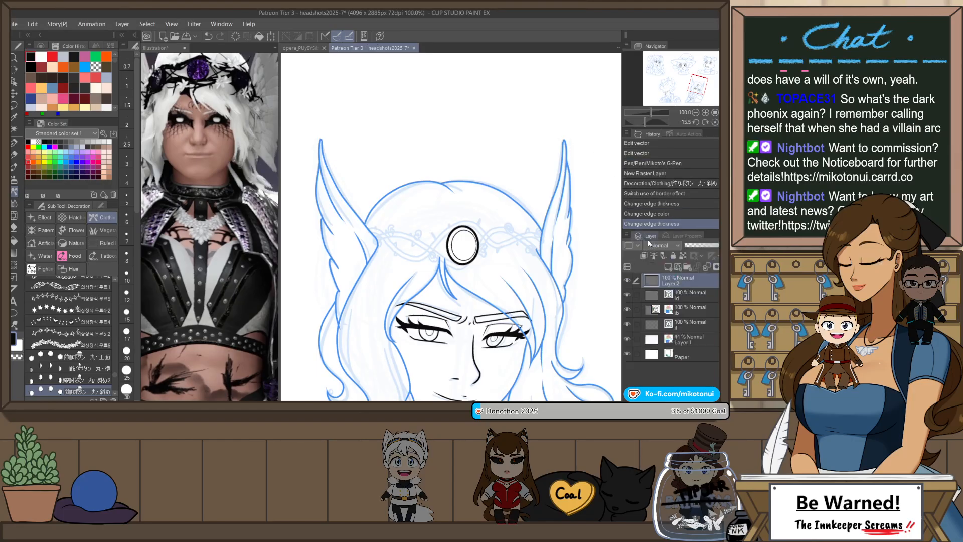
- Choose a thorny vine decoration brush from the Vegetation group
{"action": "left_click_drag", "start_coordinate": [537, 236], "coordinate": [491, 242]}
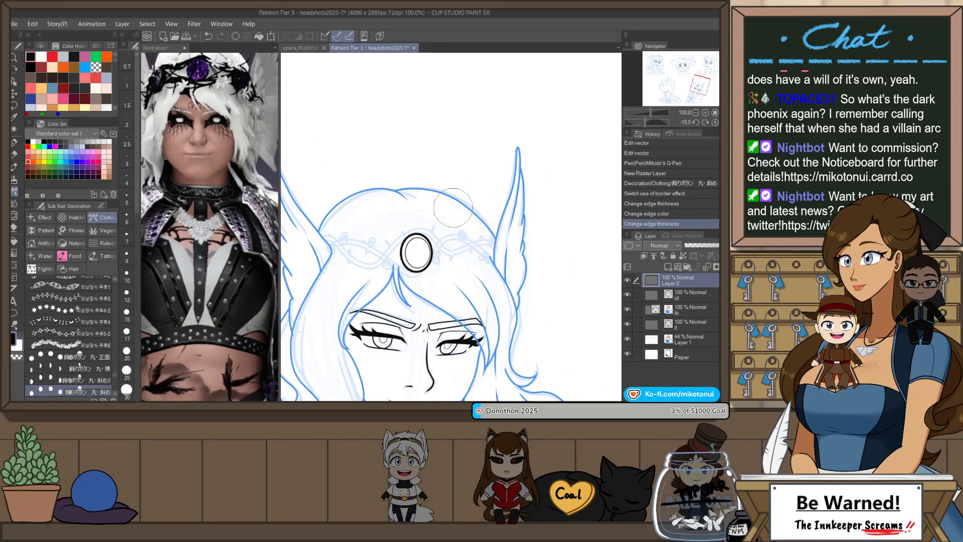
{"action": "left_click", "coordinate": [105, 232]}
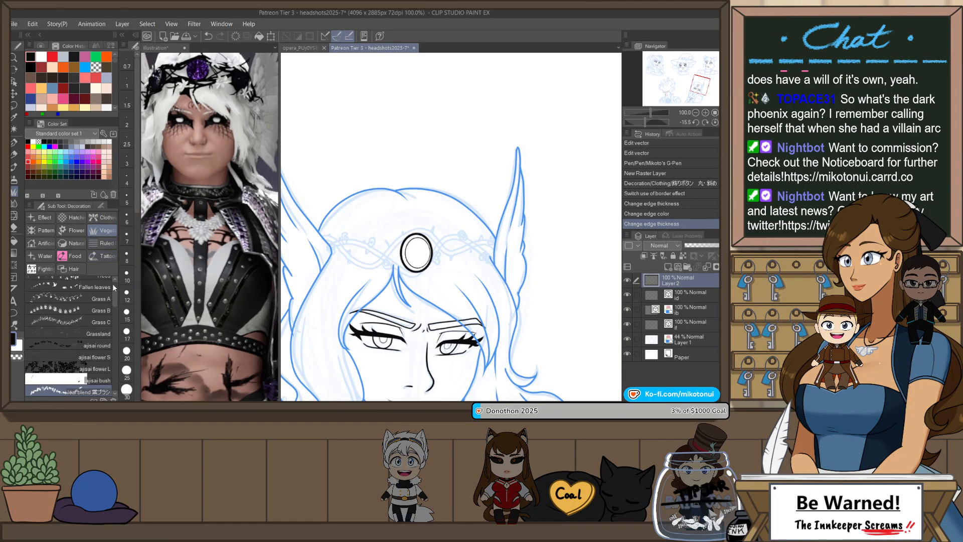
{"action": "mouse_move", "coordinate": [113, 290]}
{"action": "left_mouse_down"}
{"action": "mouse_move", "coordinate": [110, 376]}
{"action": "mouse_move", "coordinate": [113, 311]}
{"action": "left_mouse_up"}
{"action": "left_click", "coordinate": [98, 293]}
{"action": "left_click", "coordinate": [99, 286]}
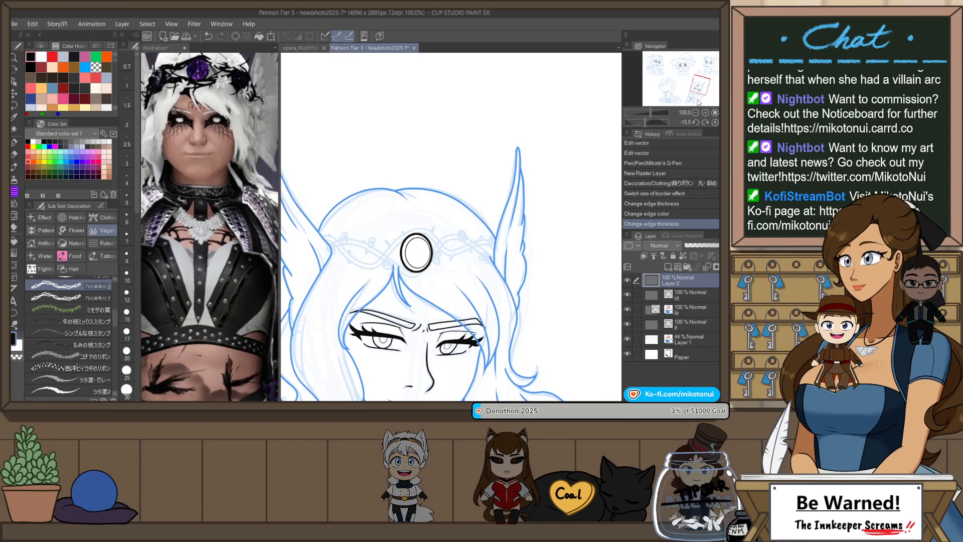
- Duplicate the gem's layer and clear everything on the copy so it holds only the border effect
{"action": "key", "text": "ctrl+j"}
{"action": "key", "text": "ctrl+a"}
{"action": "key", "text": "ctrl+x"}
{"action": "key", "text": "ctrl+d"}
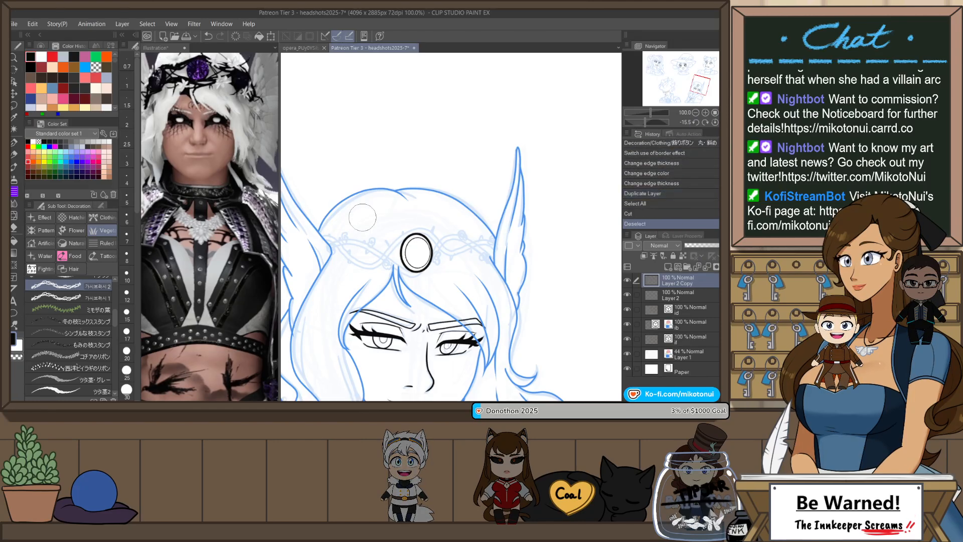
- Switch to the thorny vine brush numbered 1 at size 100 and paint the vine along the circlet's left half up to the gem
{"action": "mouse_move", "coordinate": [313, 238]}
{"action": "left_mouse_down"}
{"action": "mouse_move", "coordinate": [362, 243]}
{"action": "mouse_move", "coordinate": [405, 222]}
{"action": "mouse_move", "coordinate": [483, 235]}
{"action": "left_mouse_up"}
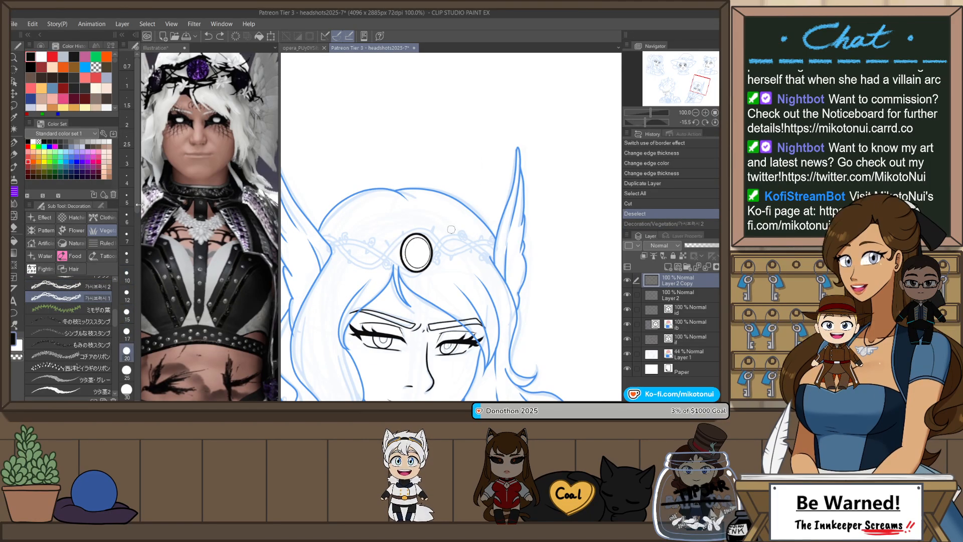
{"action": "scroll", "coordinate": [129, 326], "scroll_direction": "down", "scroll_amount": 5}
{"action": "left_click", "coordinate": [131, 310]}
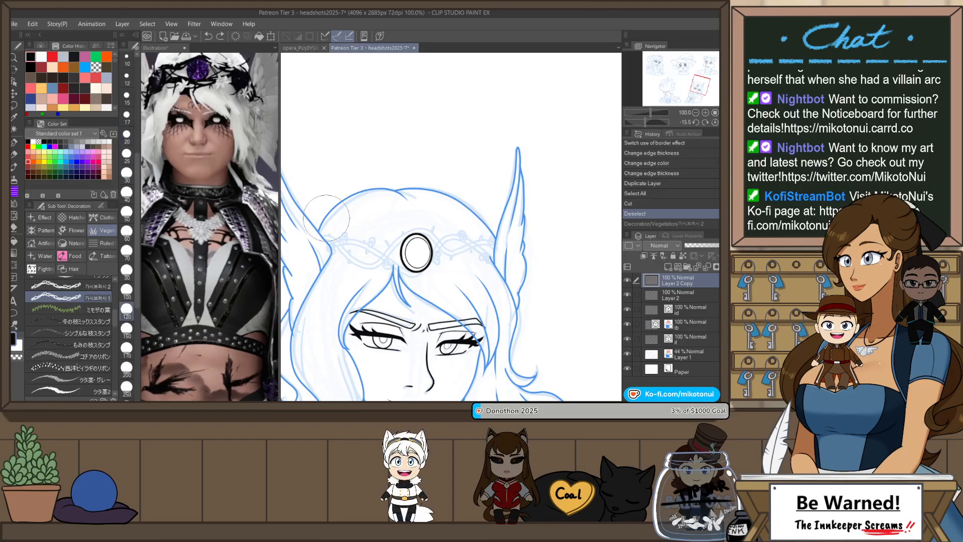
{"action": "mouse_move", "coordinate": [314, 228]}
{"action": "left_mouse_down"}
{"action": "mouse_move", "coordinate": [334, 242]}
{"action": "mouse_move", "coordinate": [368, 267]}
{"action": "mouse_move", "coordinate": [401, 280]}
{"action": "left_mouse_up"}
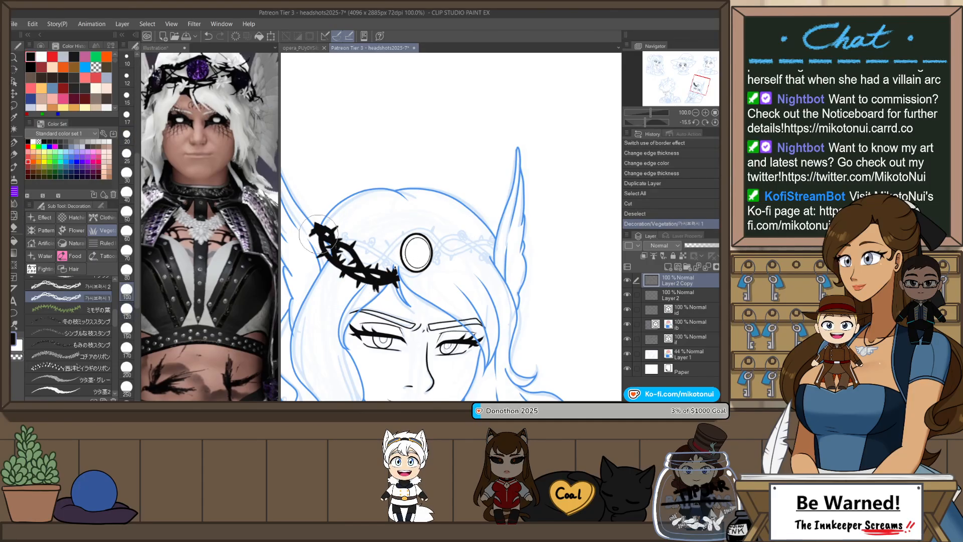
{"action": "key", "text": "ctrl+z"}
{"action": "mouse_move", "coordinate": [320, 231]}
{"action": "left_mouse_down"}
{"action": "mouse_move", "coordinate": [385, 275]}
{"action": "mouse_move", "coordinate": [432, 256]}
{"action": "mouse_move", "coordinate": [354, 249]}
{"action": "mouse_move", "coordinate": [419, 245]}
{"action": "left_mouse_up"}
{"action": "key", "text": "ctrl+z"}
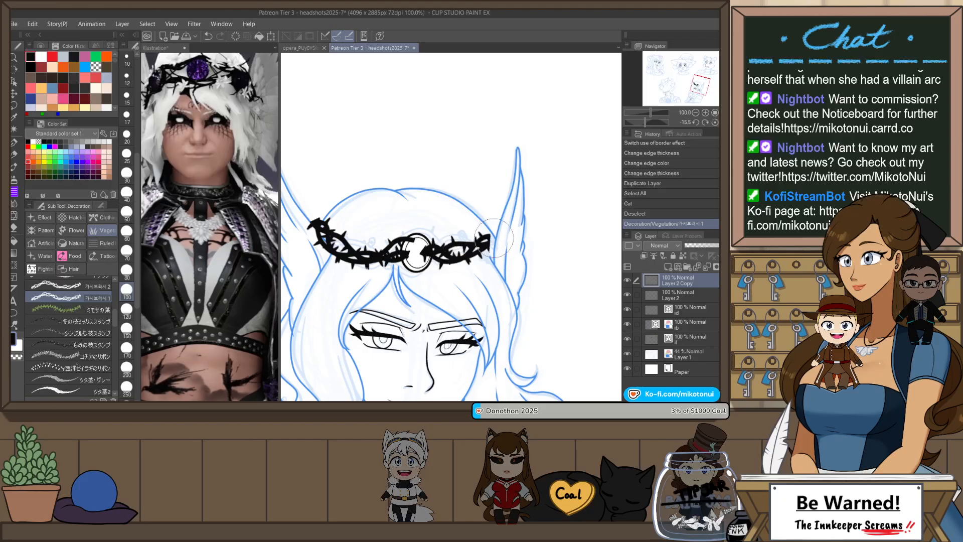
- Try to paint the thorny vine along the circlet's right half, from the gem towards the ear
{"action": "left_click_drag", "start_coordinate": [494, 240], "coordinate": [491, 238]}
{"action": "key", "text": "ctrl+z"}
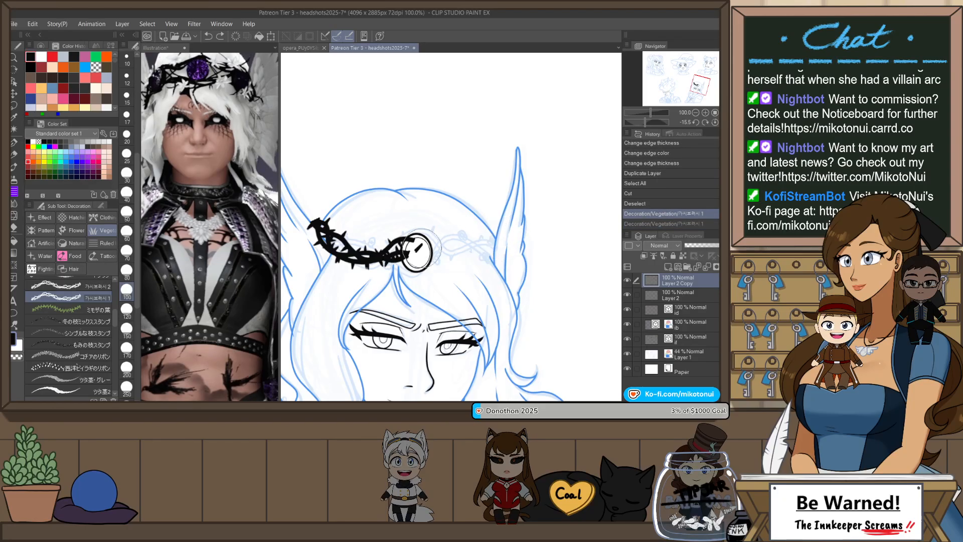
{"action": "left_click_drag", "start_coordinate": [418, 247], "coordinate": [502, 244]}
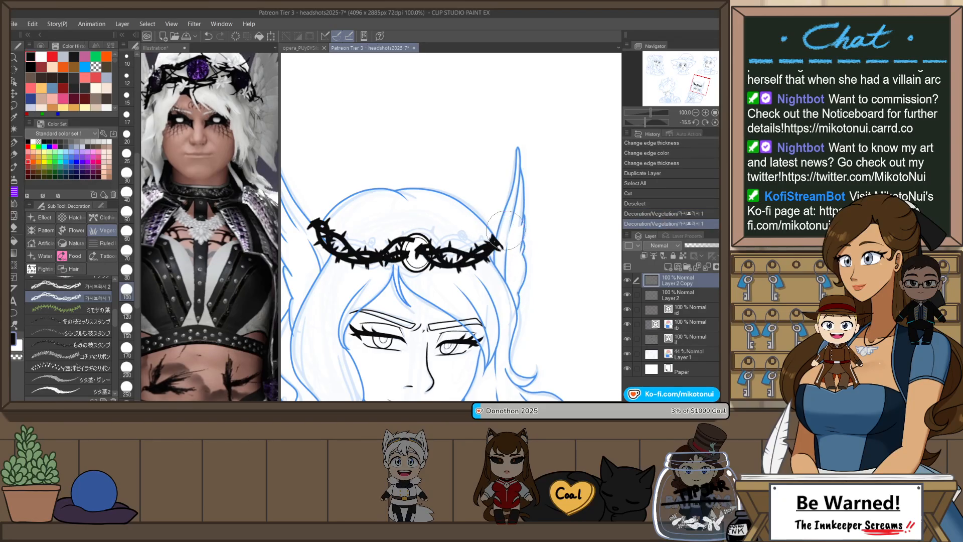
{"action": "scroll", "coordinate": [494, 182], "scroll_direction": "down", "scroll_amount": 2}
{"action": "scroll", "coordinate": [478, 189], "scroll_direction": "up", "scroll_amount": 2}
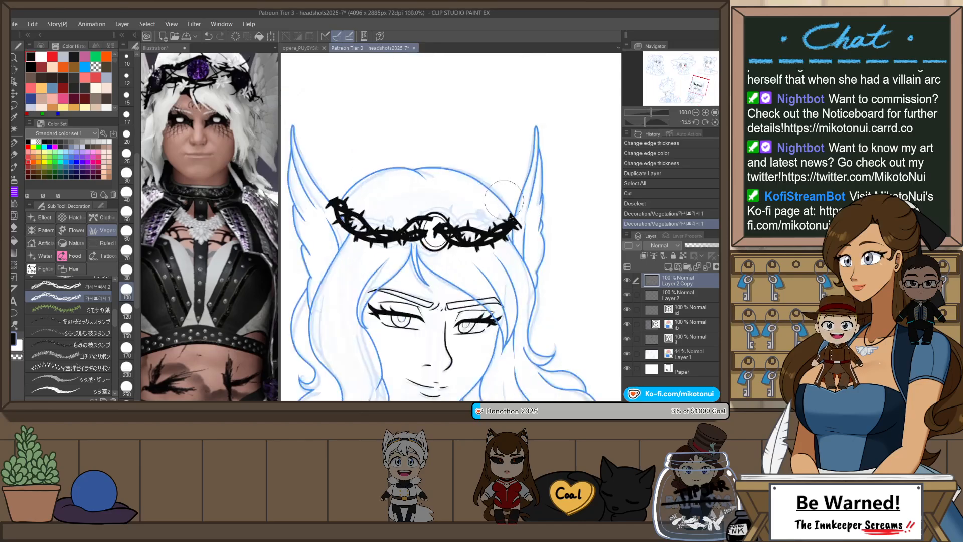
{"action": "key", "text": "ctrl+z"}
- Flip the canvas horizontally and paint the thorny vine over the circlet's unfinished half, ending at the gem
{"action": "key", "text": "h"}
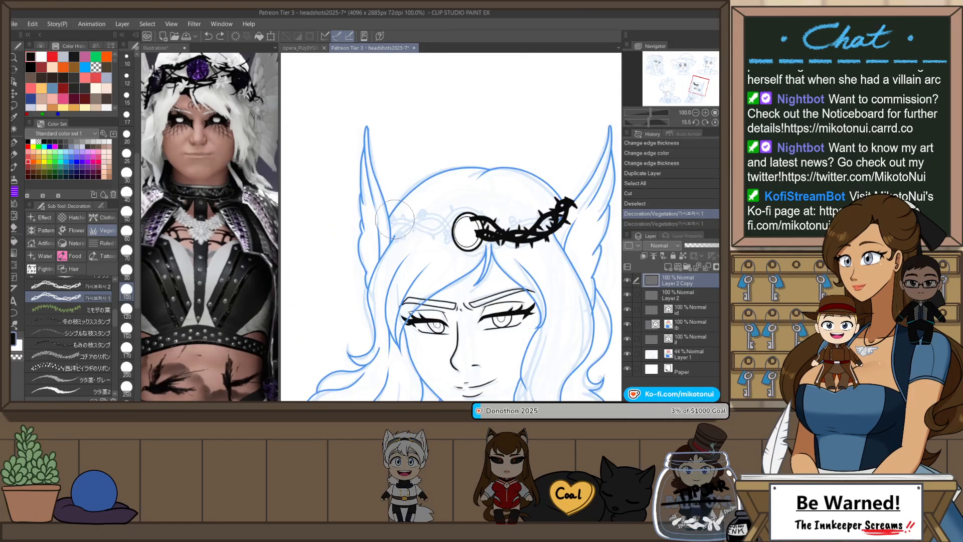
{"action": "mouse_move", "coordinate": [376, 215]}
{"action": "left_mouse_down"}
{"action": "mouse_move", "coordinate": [420, 238]}
{"action": "mouse_move", "coordinate": [469, 231]}
{"action": "mouse_move", "coordinate": [477, 216]}
{"action": "mouse_move", "coordinate": [379, 216]}
{"action": "mouse_move", "coordinate": [417, 231]}
{"action": "mouse_move", "coordinate": [486, 229]}
{"action": "mouse_move", "coordinate": [413, 234]}
{"action": "mouse_move", "coordinate": [465, 230]}
{"action": "mouse_move", "coordinate": [492, 245]}
{"action": "left_mouse_up"}
{"action": "key", "text": "ctrl+z"}
{"action": "key", "text": "ctrl+z"}
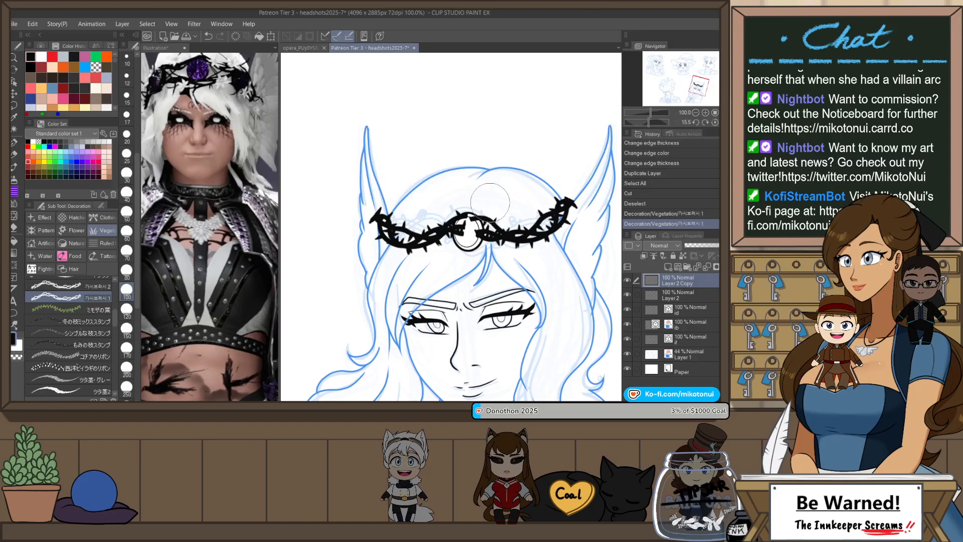
- Lasso the newly painted vine half and nudge it slightly outward, then deselect and move the gem slightly up
{"action": "key", "text": "m"}
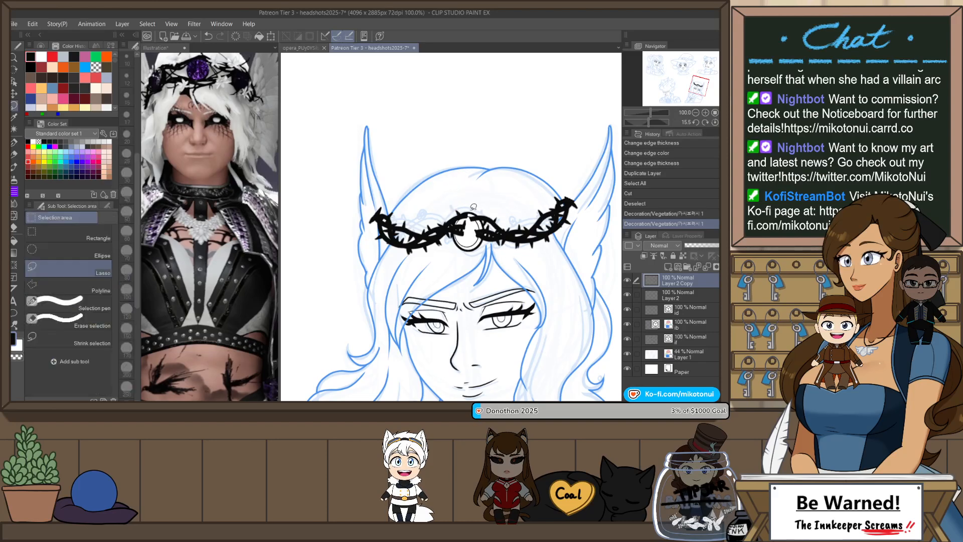
{"action": "mouse_move", "coordinate": [471, 216]}
{"action": "left_mouse_down"}
{"action": "mouse_move", "coordinate": [466, 243]}
{"action": "mouse_move", "coordinate": [379, 258]}
{"action": "mouse_move", "coordinate": [455, 241]}
{"action": "left_mouse_up"}
{"action": "key", "text": "j"}
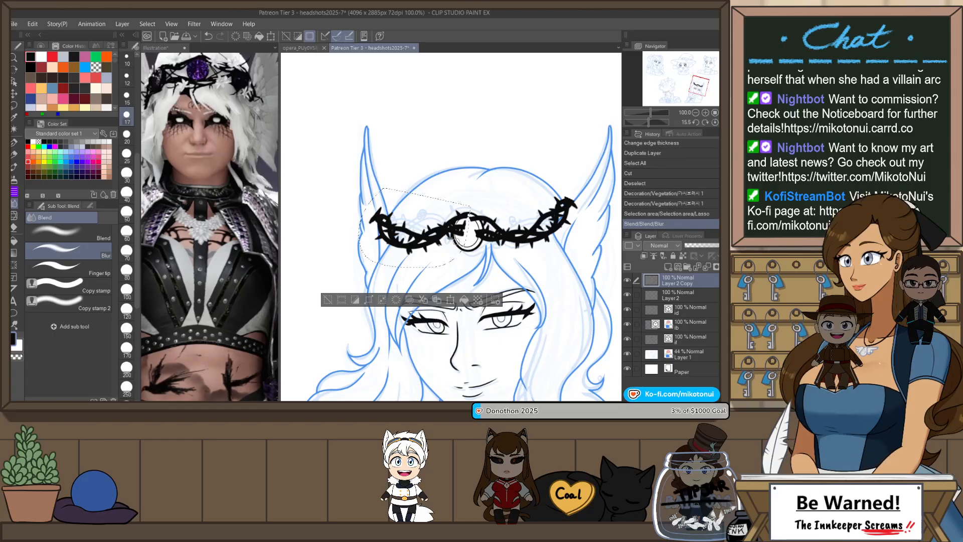
{"action": "key", "text": "ctrl+z"}
{"action": "key", "text": "k"}
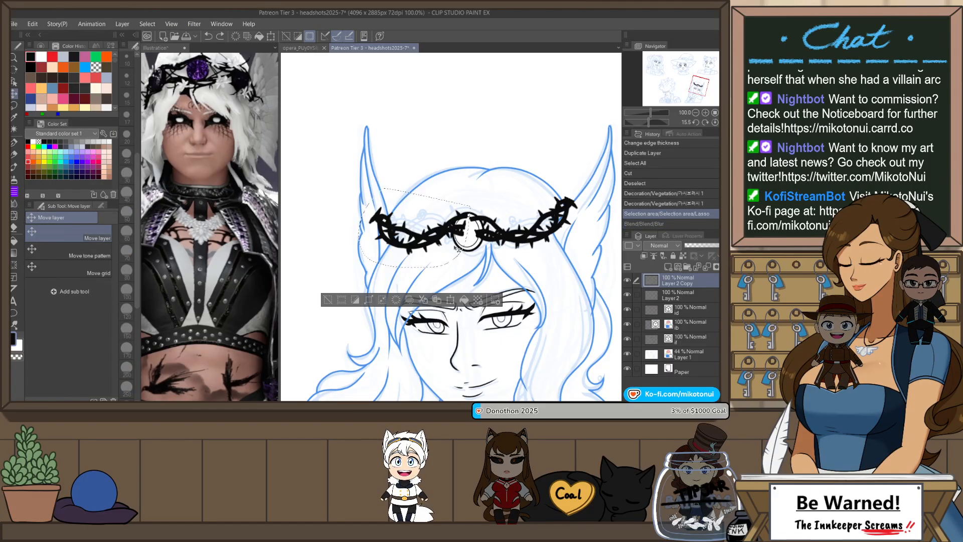
{"action": "left_click_drag", "start_coordinate": [456, 247], "coordinate": [454, 249]}
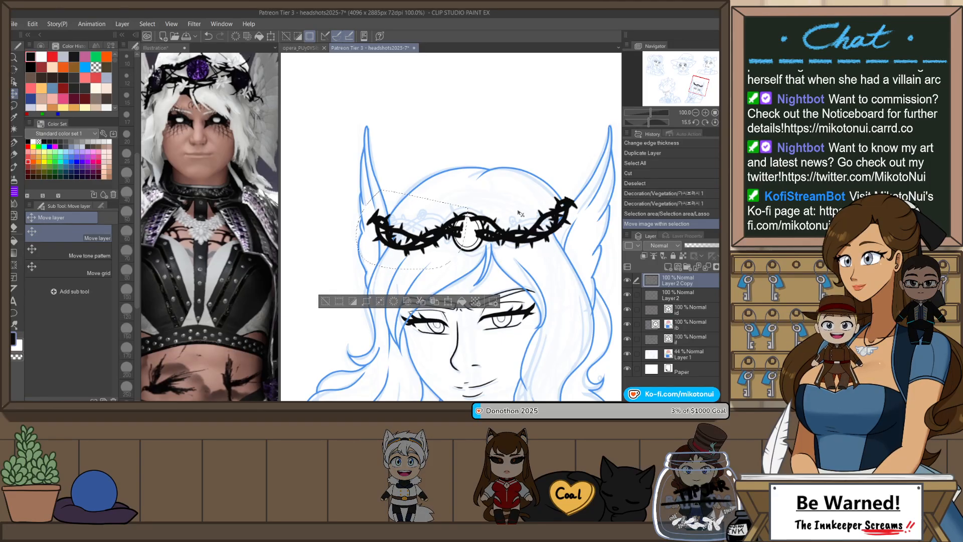
{"action": "key", "text": "ctrl+d"}
{"action": "key", "text": "alt+["}
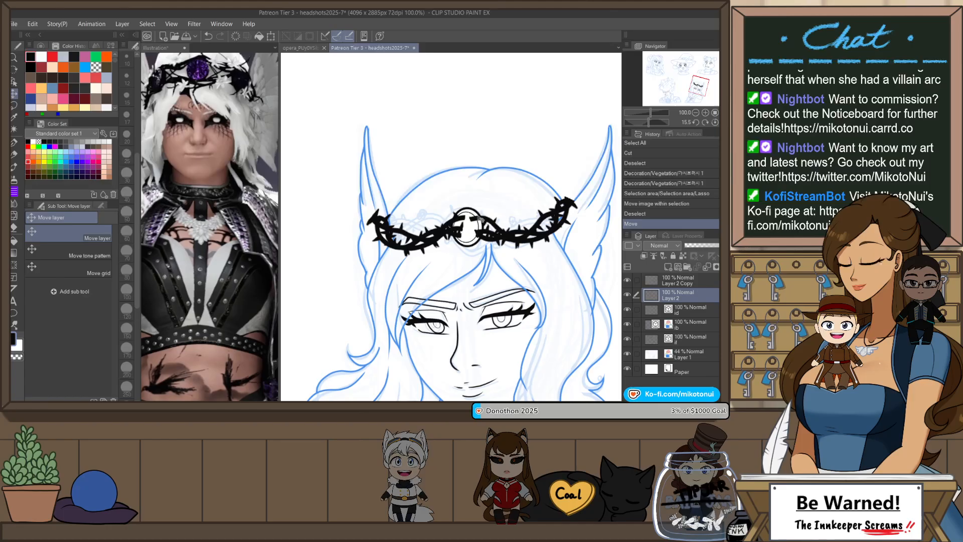
- Erase the vine covering the gem on the Layer 2 Copy layer with Snap eraser 2
{"action": "left_click", "coordinate": [675, 278]}
{"action": "key", "text": "e"}
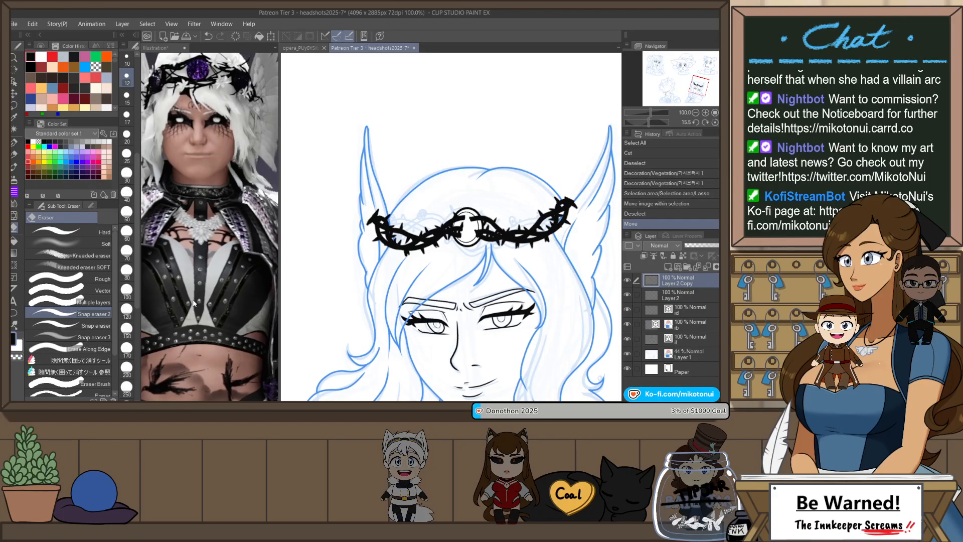
{"action": "scroll", "coordinate": [449, 228], "scroll_direction": "up", "scroll_amount": 3}
{"action": "mouse_move", "coordinate": [441, 221]}
{"action": "left_mouse_down"}
{"action": "mouse_move", "coordinate": [446, 244]}
{"action": "mouse_move", "coordinate": [444, 218]}
{"action": "mouse_move", "coordinate": [441, 240]}
{"action": "mouse_move", "coordinate": [465, 220]}
{"action": "mouse_move", "coordinate": [465, 253]}
{"action": "mouse_move", "coordinate": [469, 218]}
{"action": "left_mouse_up"}
{"action": "scroll", "coordinate": [497, 168], "scroll_direction": "down", "scroll_amount": 3}
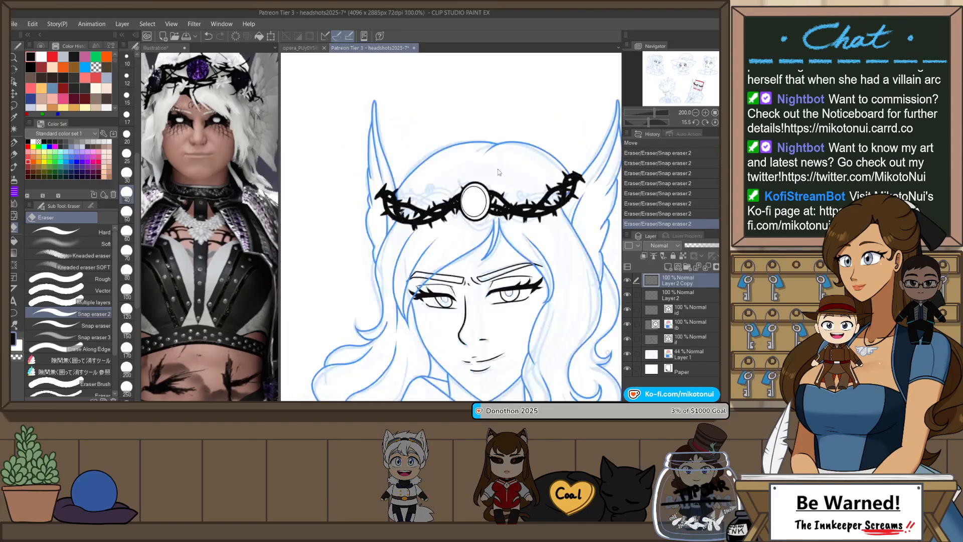
- Turn off the vine layer's border effect and flip the canvas back to its normal orientation
{"action": "left_click", "coordinate": [688, 236]}
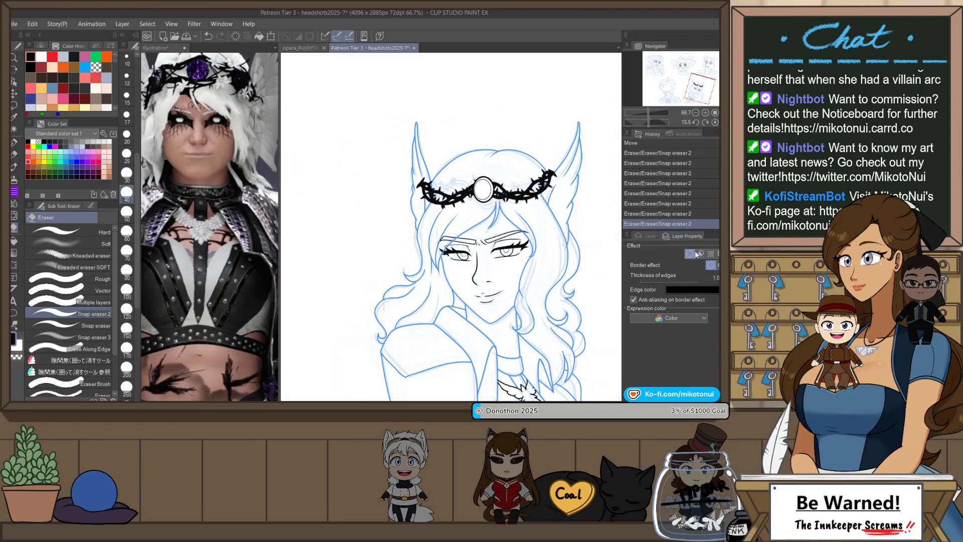
{"action": "left_click", "coordinate": [691, 254]}
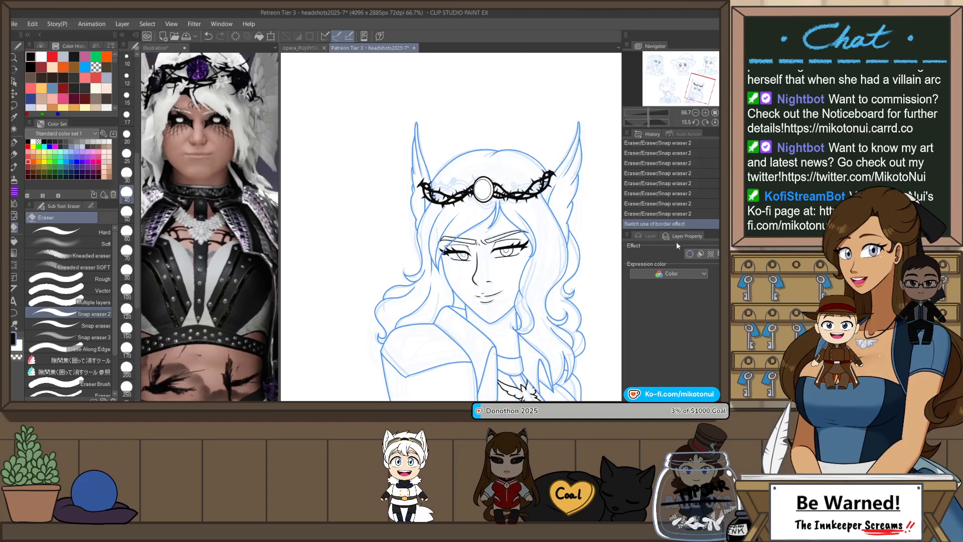
{"action": "left_click", "coordinate": [648, 234]}
{"action": "key", "text": "h"}
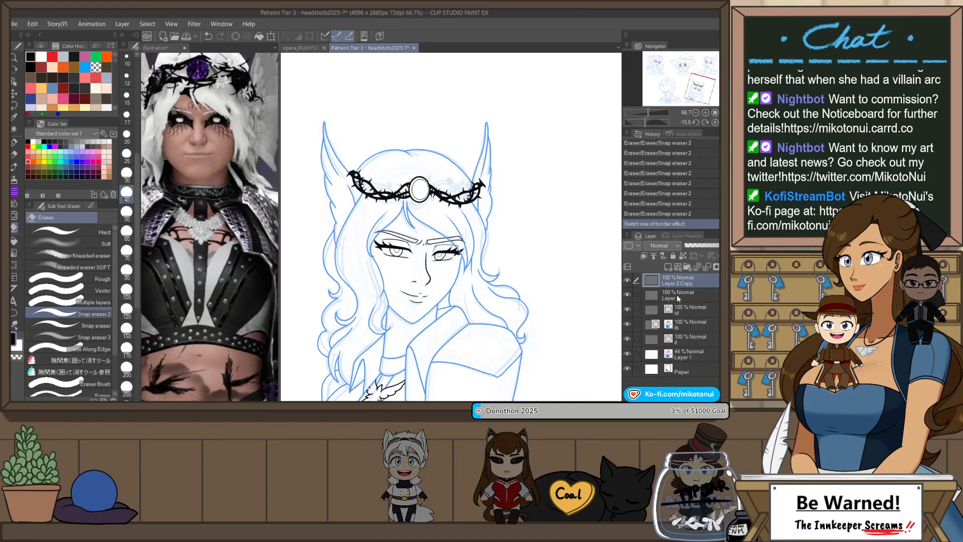
- Erase the stray thorns sticking out past the vine's left end on the Layer 2 Copy layer
{"action": "left_click", "coordinate": [678, 296]}
{"action": "scroll", "coordinate": [353, 178], "scroll_direction": "up", "scroll_amount": 3}
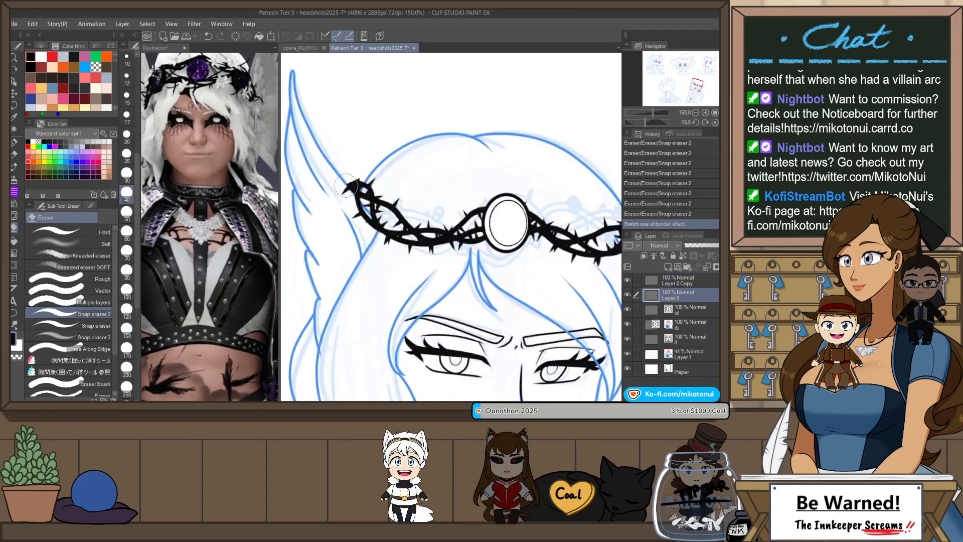
{"action": "left_click_drag", "start_coordinate": [347, 191], "coordinate": [349, 175]}
{"action": "key", "text": "ctrl+z"}
{"action": "left_click", "coordinate": [677, 281]}
{"action": "left_click_drag", "start_coordinate": [353, 172], "coordinate": [341, 183]}
{"action": "mouse_move", "coordinate": [343, 181]}
{"action": "left_mouse_down"}
{"action": "mouse_move", "coordinate": [342, 207]}
{"action": "mouse_move", "coordinate": [374, 150]}
{"action": "mouse_move", "coordinate": [350, 175]}
{"action": "left_mouse_up"}
- Round off and tidy the vine's left end with Mikoto's G-Pen
{"action": "key", "text": "p"}
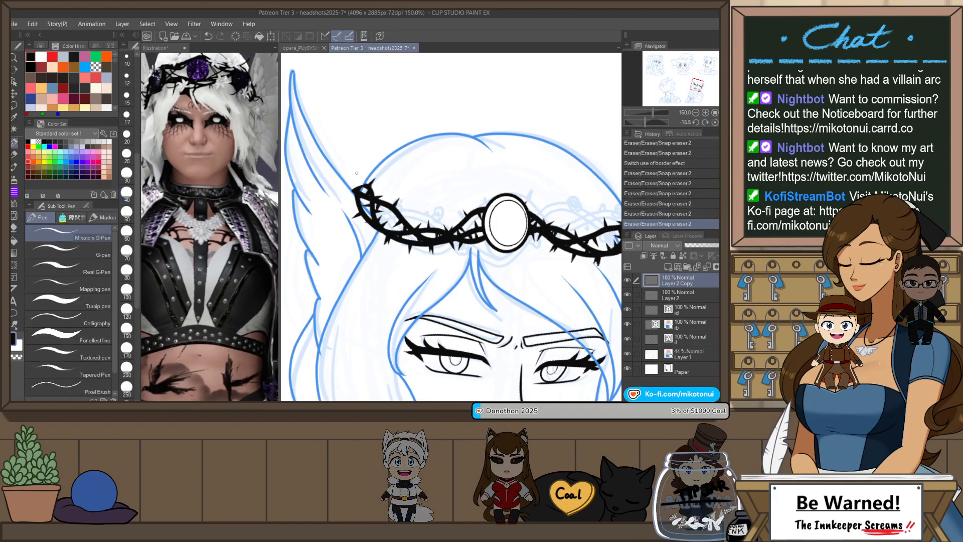
{"action": "scroll", "coordinate": [357, 193], "scroll_direction": "up", "scroll_amount": 5}
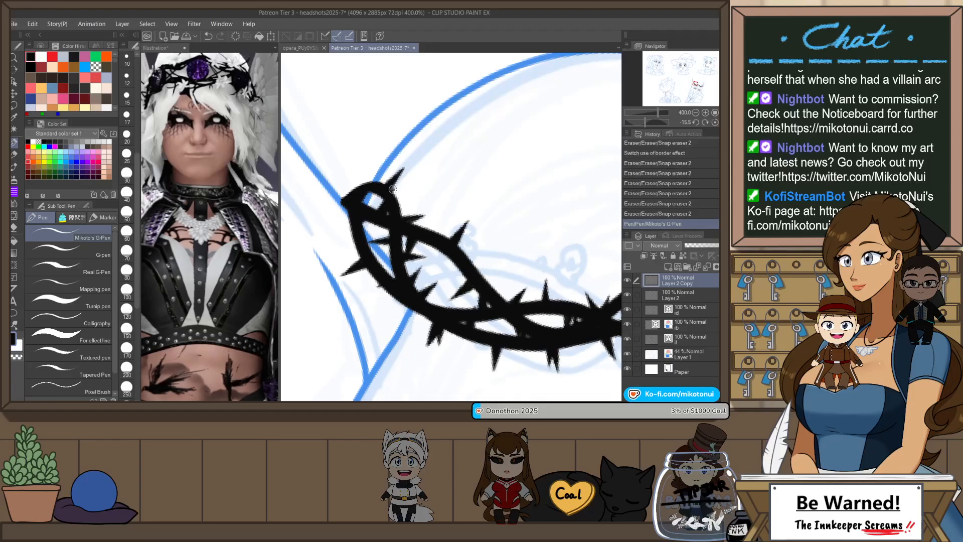
{"action": "scroll", "coordinate": [398, 181], "scroll_direction": "down", "scroll_amount": 6}
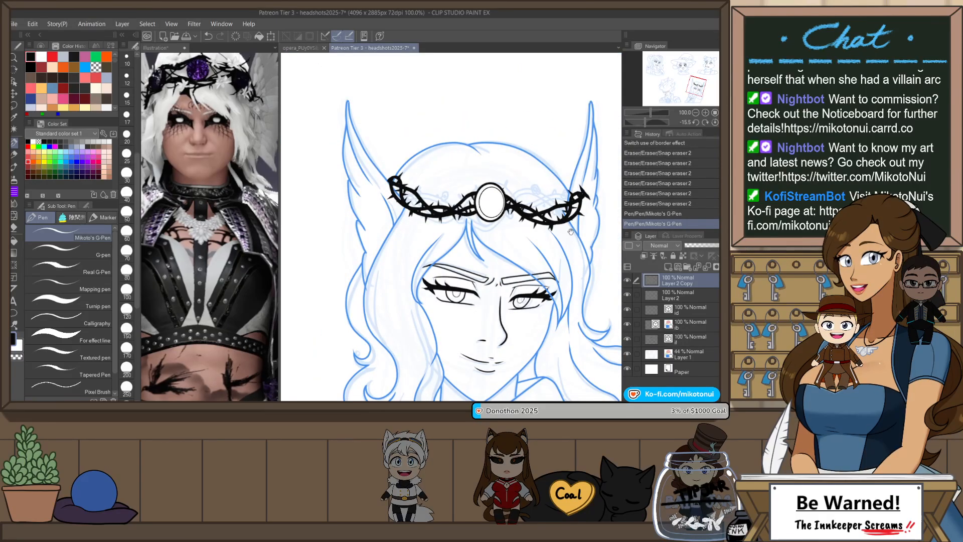
- Erase the vine's right end where it overlaps the winged ear, using Snap eraser 2 along the wing's edge
{"action": "left_click_drag", "start_coordinate": [571, 232], "coordinate": [501, 222]}
{"action": "scroll", "coordinate": [509, 180], "scroll_direction": "up", "scroll_amount": 2}
{"action": "key", "text": "e"}
{"action": "left_click_drag", "start_coordinate": [503, 183], "coordinate": [501, 220]}
{"action": "key", "text": "ctrl+z"}
{"action": "key", "text": "ctrl+z"}
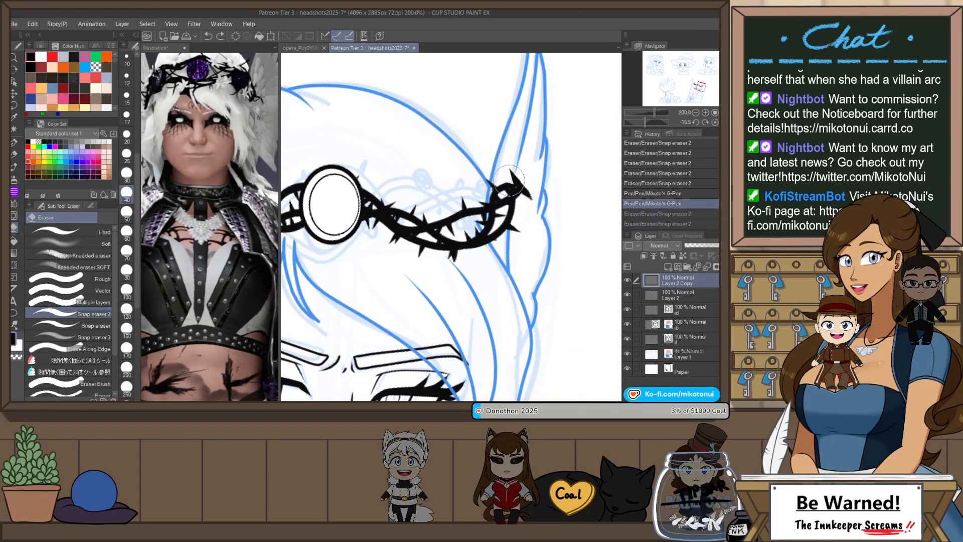
{"action": "left_click_drag", "start_coordinate": [504, 187], "coordinate": [511, 242]}
{"action": "key", "text": "ctrl+z"}
{"action": "key", "text": "ctrl+z"}
{"action": "mouse_move", "coordinate": [500, 207]}
{"action": "left_mouse_down"}
{"action": "mouse_move", "coordinate": [505, 245]}
{"action": "mouse_move", "coordinate": [505, 198]}
{"action": "left_mouse_up"}
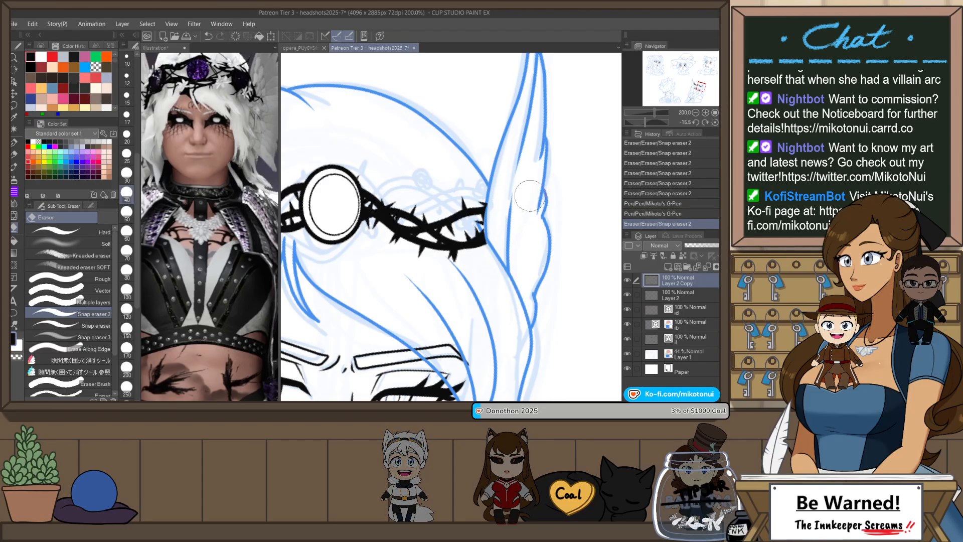
{"action": "scroll", "coordinate": [533, 197], "scroll_direction": "down", "scroll_amount": 3}
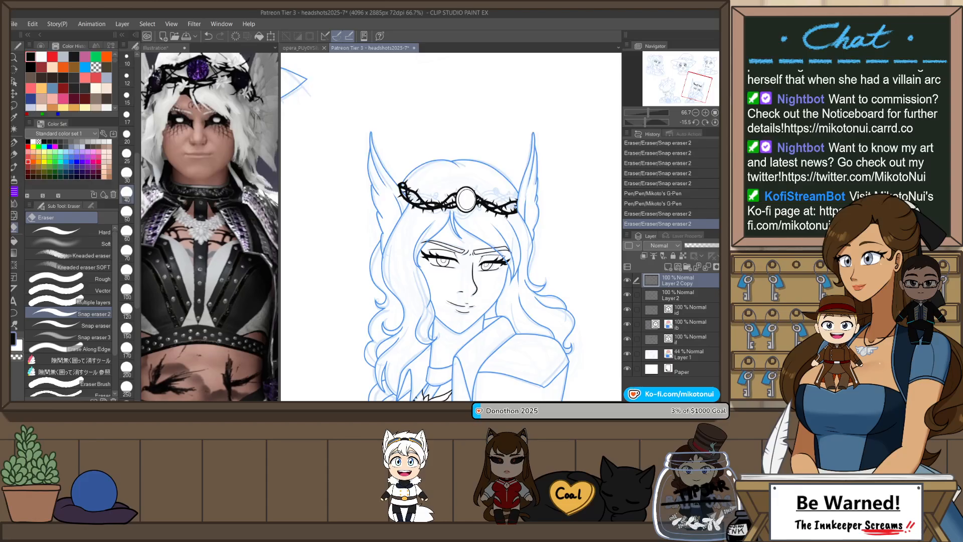
- Choose the h_flower brush from the Flower decoration brushes for adding flowers to the circlet
{"action": "scroll", "coordinate": [523, 163], "scroll_direction": "up", "scroll_amount": 2}
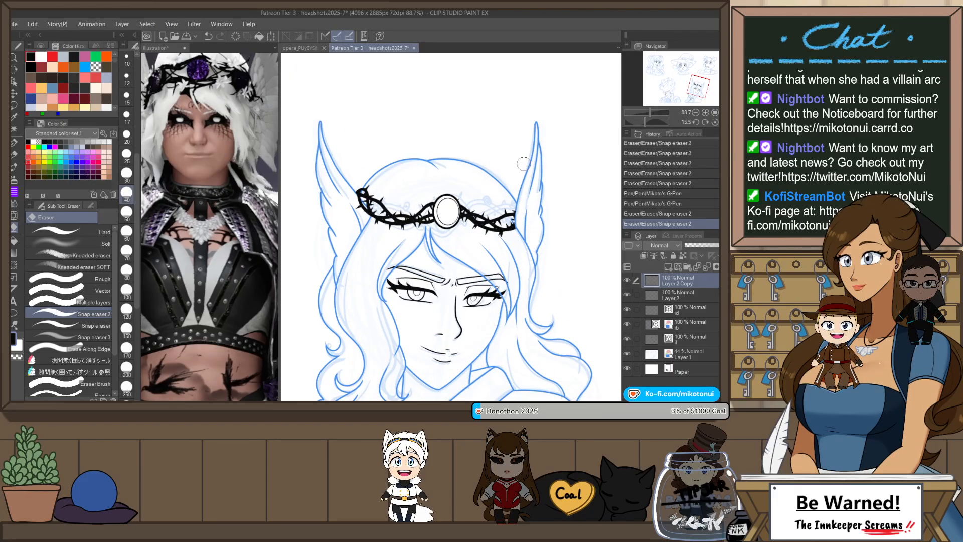
{"action": "key", "text": "b"}
{"action": "key", "text": "b"}
{"action": "key", "text": "b"}
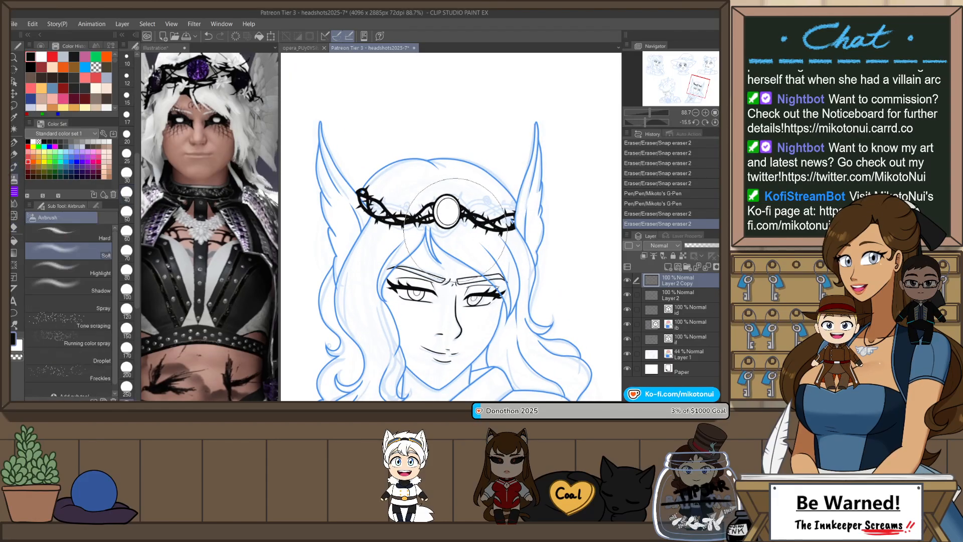
{"action": "left_click", "coordinate": [73, 230]}
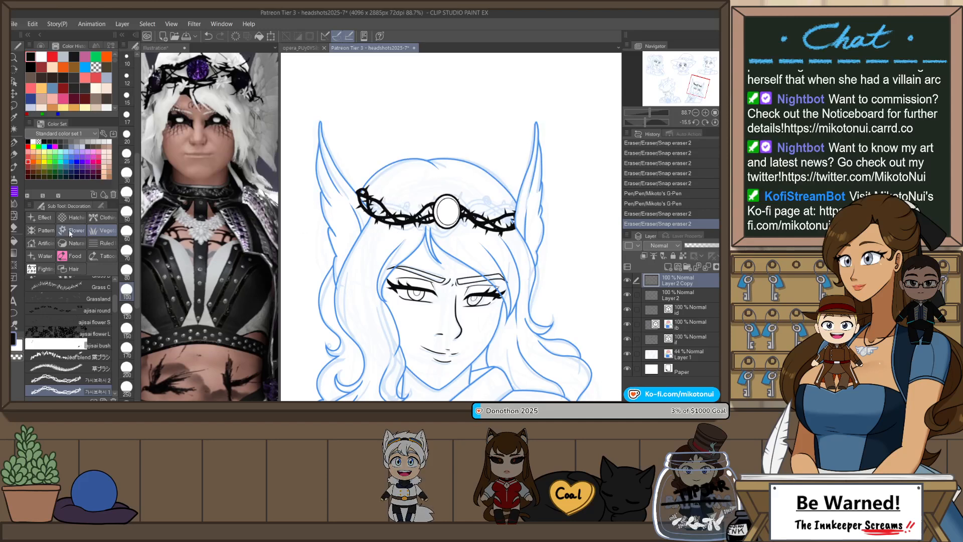
{"action": "left_click_drag", "start_coordinate": [115, 353], "coordinate": [118, 387]}
{"action": "left_click", "coordinate": [105, 298]}
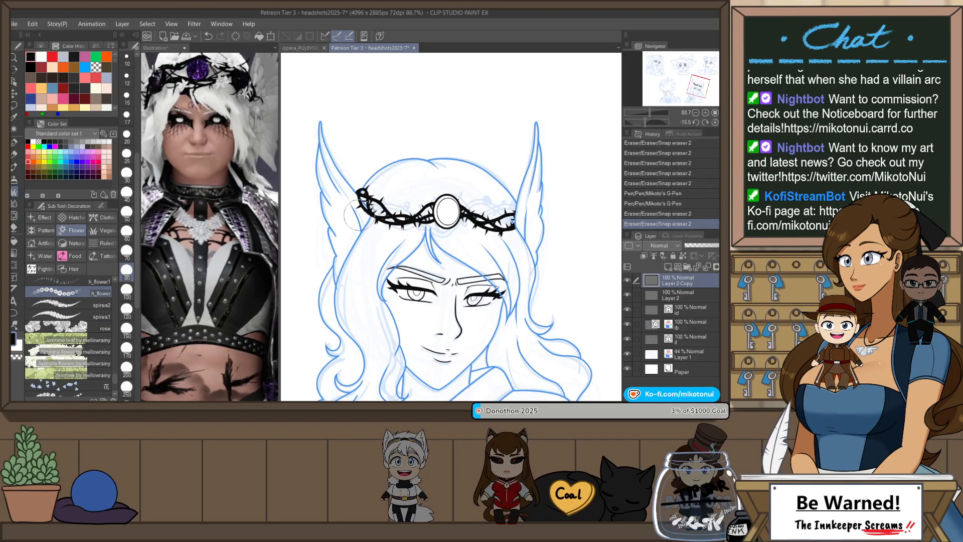
{"action": "key", "text": "ctrl+z"}
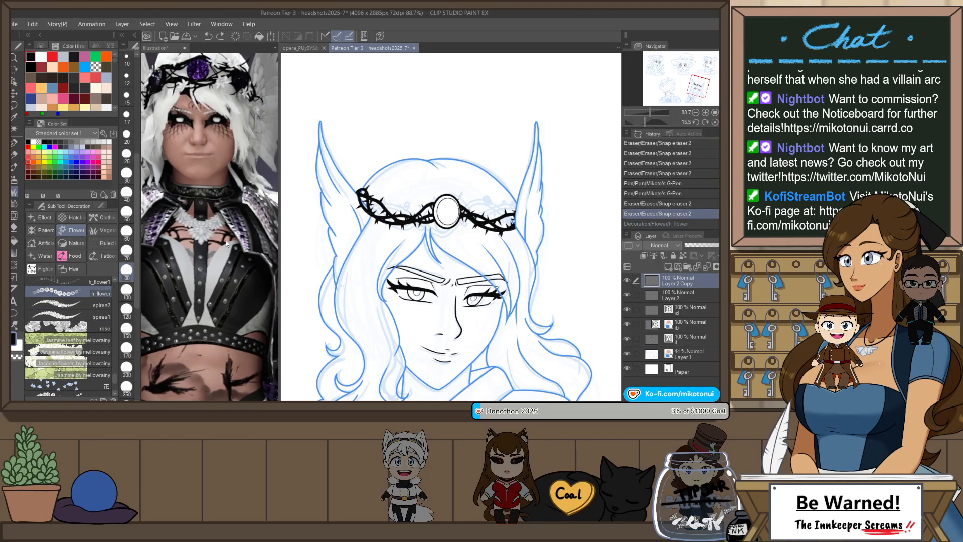
{"action": "left_click", "coordinate": [390, 208]}
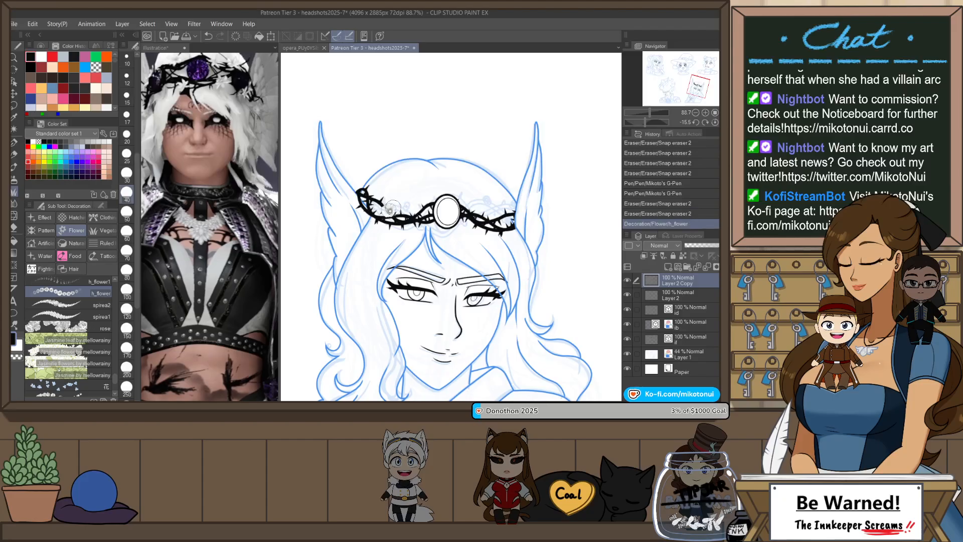
{"action": "key", "text": "ctrl+z"}
{"action": "left_click", "coordinate": [379, 192]}
{"action": "key", "text": "ctrl+z"}
- Duplicate Layer 2 and move the copy to the top of the layer stack
{"action": "left_click", "coordinate": [688, 295]}
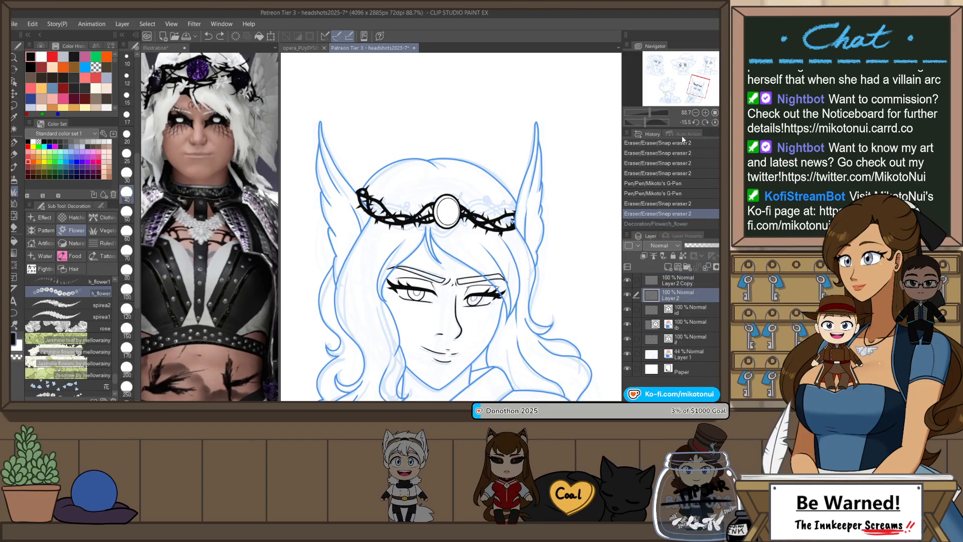
{"action": "key", "text": "ctrl+j"}
{"action": "left_click_drag", "start_coordinate": [681, 274], "coordinate": [681, 273]}
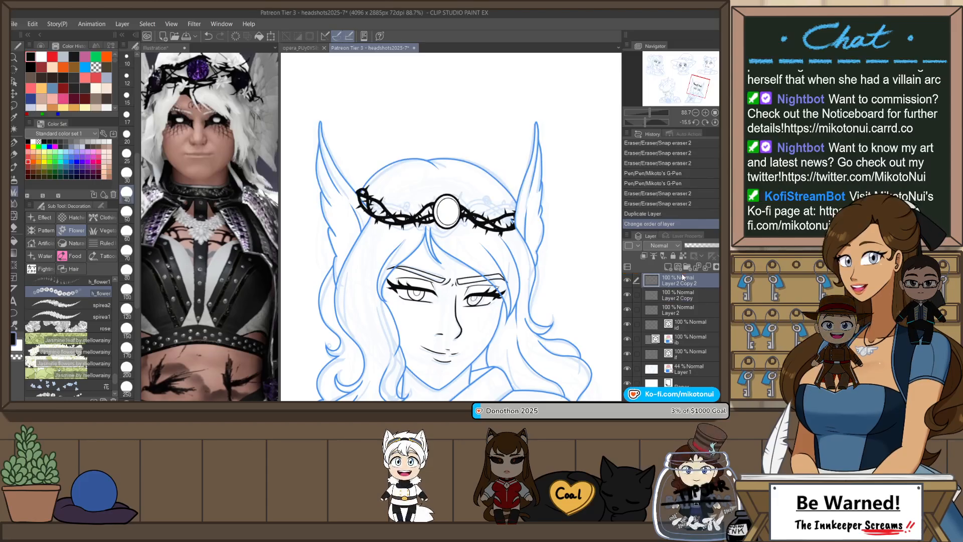
- Stamp a larger flower near the vine's left end and a smaller one just left of the gem on the Layer 2 Copy 2 layer
{"action": "left_click", "coordinate": [385, 204]}
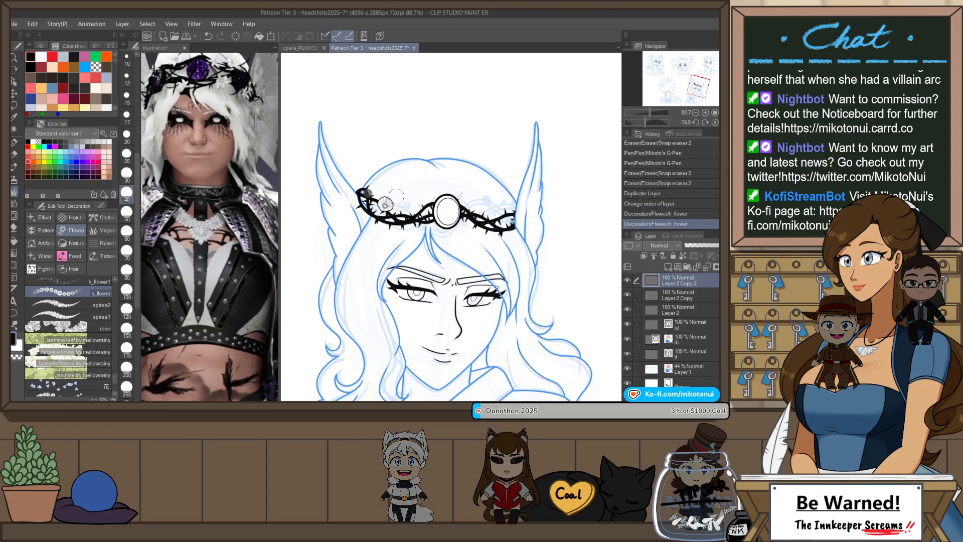
{"action": "left_click", "coordinate": [421, 215]}
{"action": "left_click", "coordinate": [415, 215]}
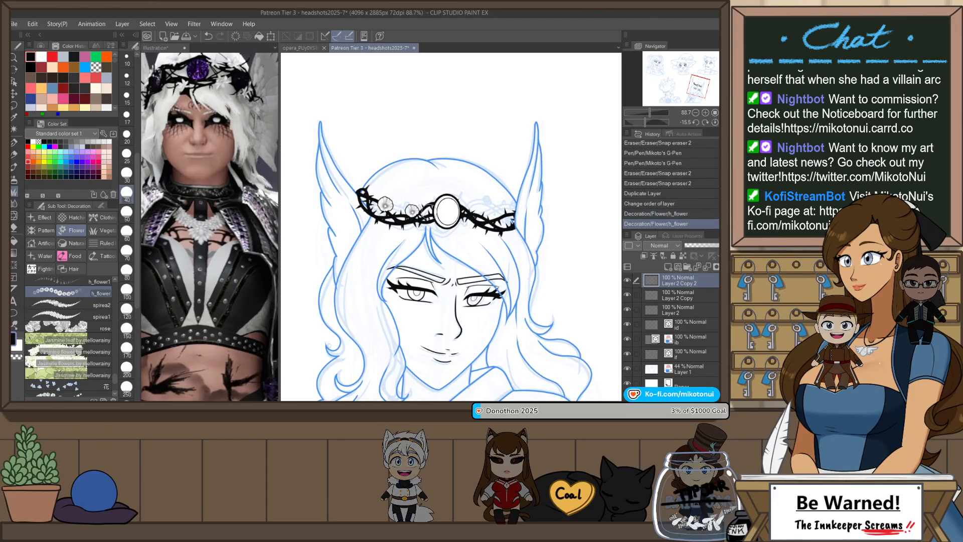
{"action": "key", "text": "ctrl+z"}
{"action": "left_click", "coordinate": [412, 215]}
{"action": "key", "text": "ctrl+z"}
{"action": "left_click", "coordinate": [416, 215]}
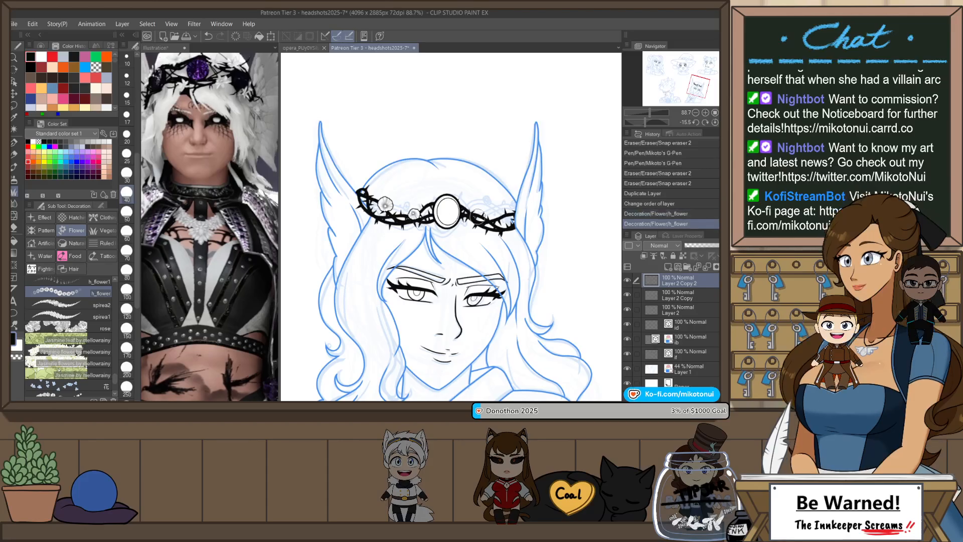
- Stamp three flowers along the vine to the right of the gem, two of them near the winged ear
{"action": "left_click", "coordinate": [474, 214]}
{"action": "left_click", "coordinate": [510, 211]}
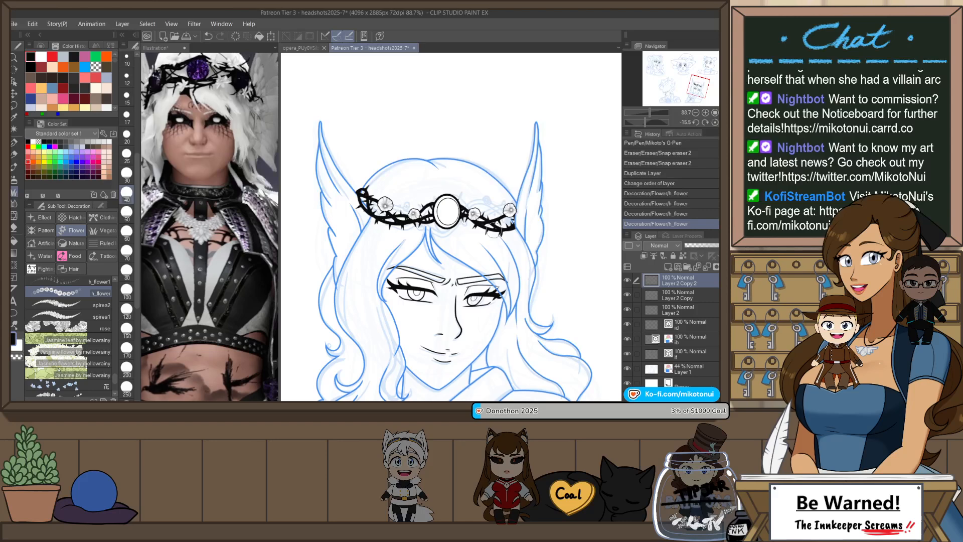
{"action": "left_click", "coordinate": [496, 229]}
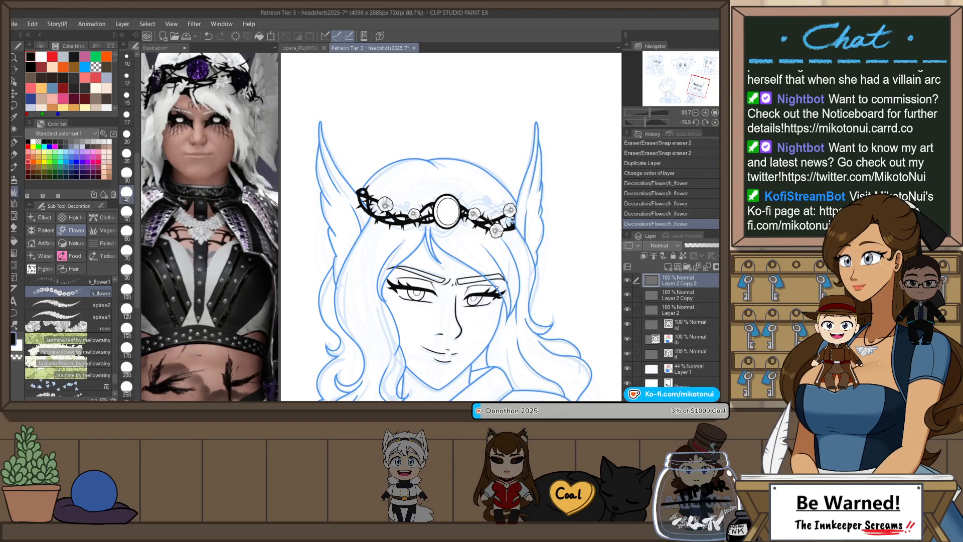
{"action": "left_click", "coordinate": [379, 215]}
{"action": "key", "text": "ctrl+z"}
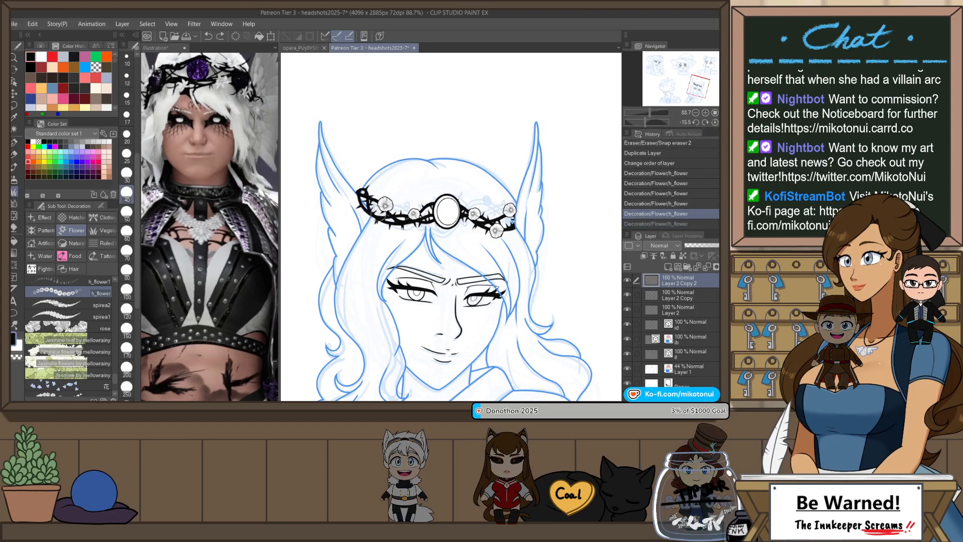
- Reset the canvas rotation and switch off the layer color on the headshots' main line art layer
{"action": "scroll", "coordinate": [441, 181], "scroll_direction": "down", "scroll_amount": 3}
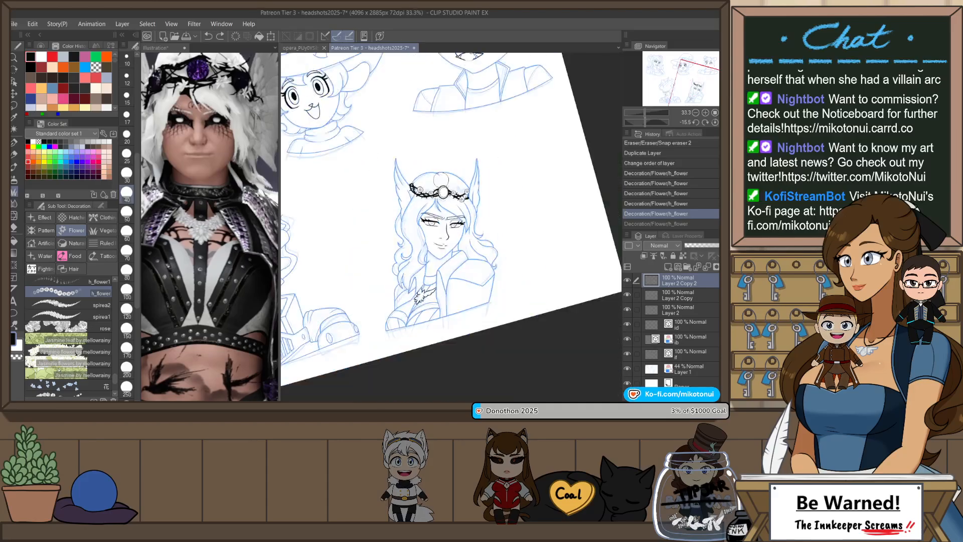
{"action": "key", "text": "ctrl+@"}
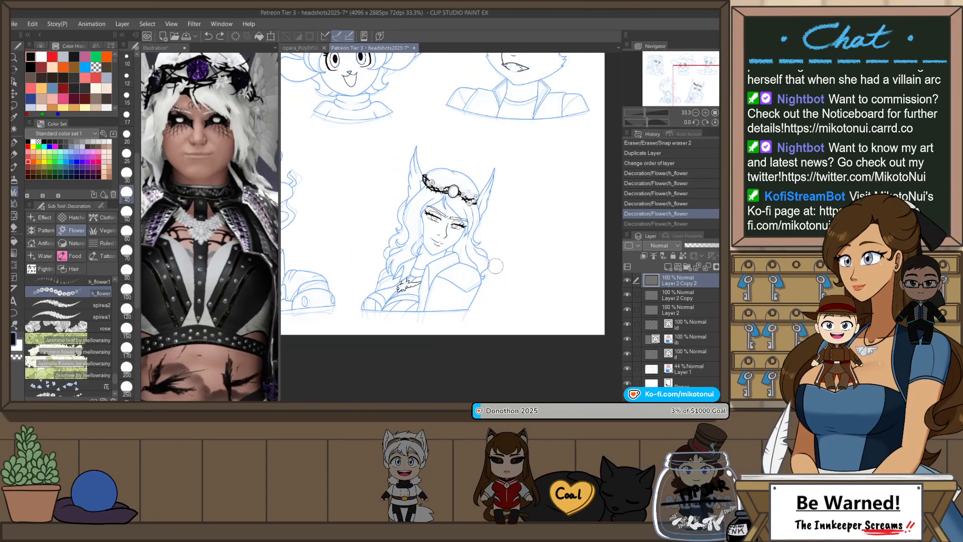
{"action": "left_click", "coordinate": [702, 341]}
{"action": "key", "text": "ctrl+b"}
{"action": "scroll", "coordinate": [585, 287], "scroll_direction": "down", "scroll_amount": 2}
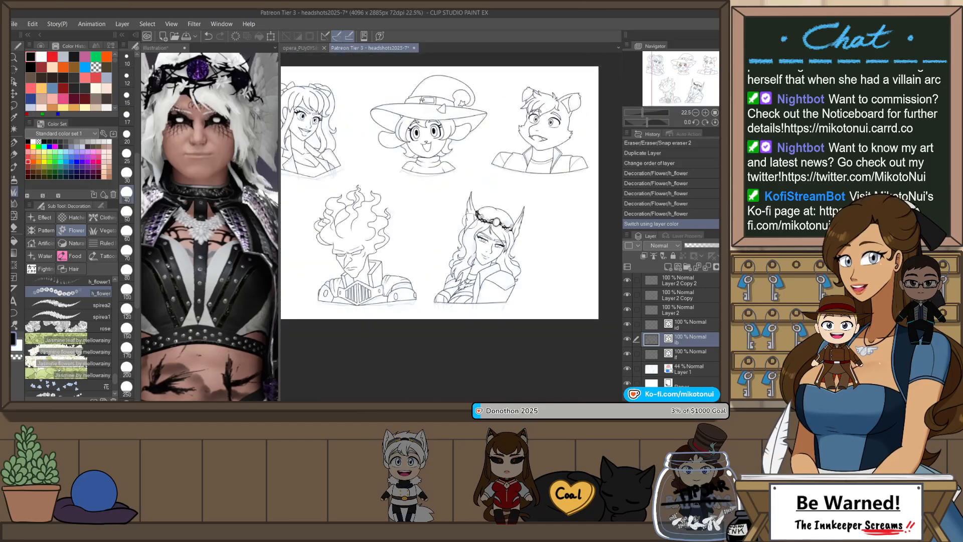
{"action": "scroll", "coordinate": [531, 257], "scroll_direction": "up", "scroll_amount": 1}
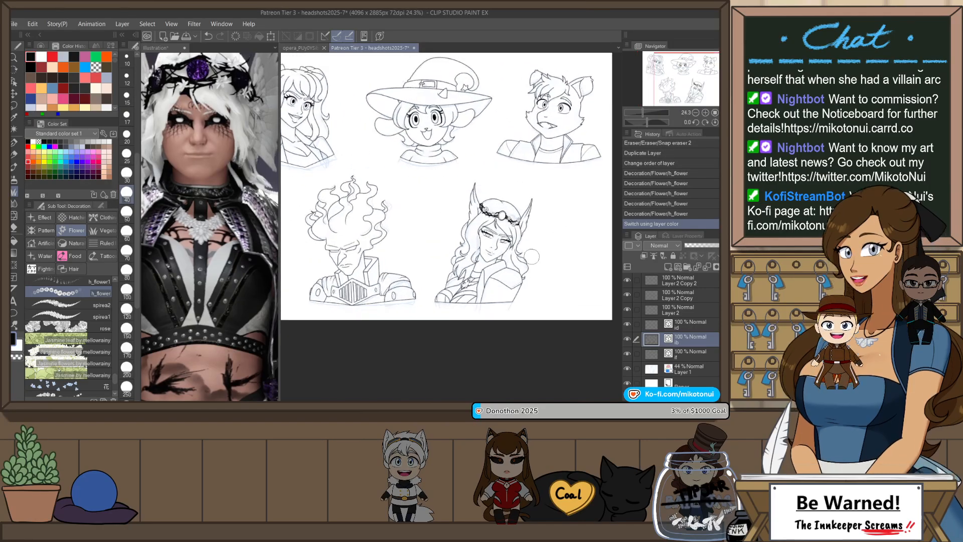
{"action": "scroll", "coordinate": [531, 256], "scroll_direction": "up", "scroll_amount": 2}
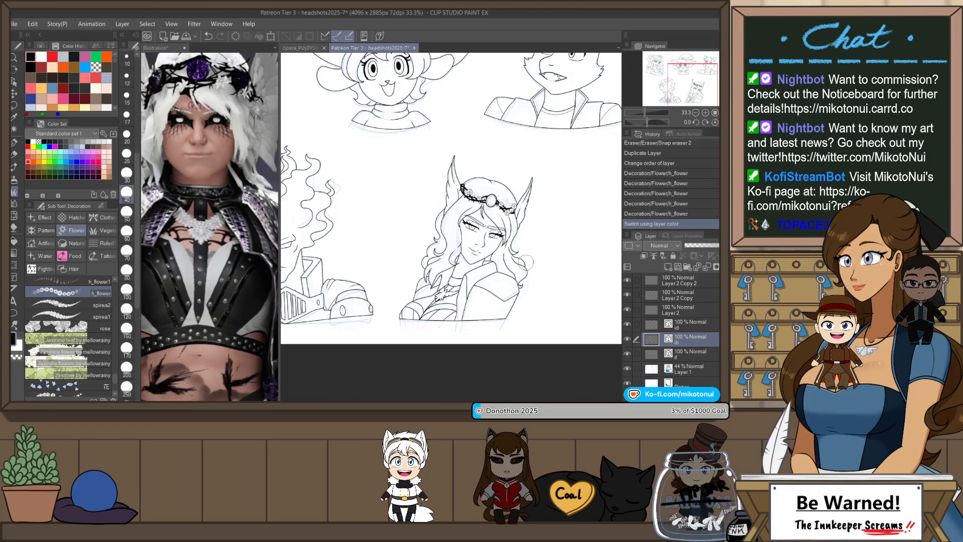
- Show the whole winged-ear figure in the reference image at 60% zoom
{"action": "left_click", "coordinate": [176, 48]}
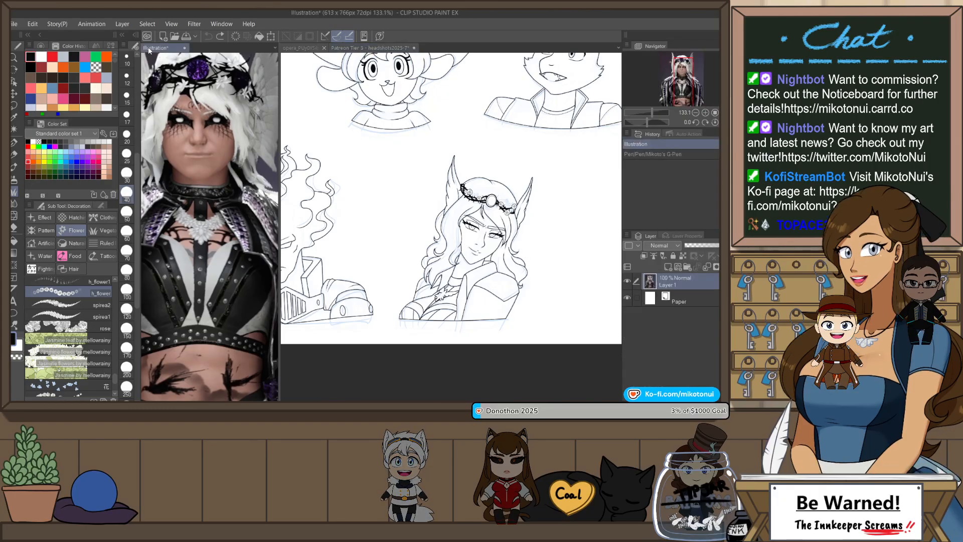
{"action": "scroll", "coordinate": [219, 177], "scroll_direction": "down", "scroll_amount": 5}
{"action": "scroll", "coordinate": [219, 177], "scroll_direction": "down", "scroll_amount": 2}
{"action": "scroll", "coordinate": [247, 206], "scroll_direction": "down", "scroll_amount": 2}
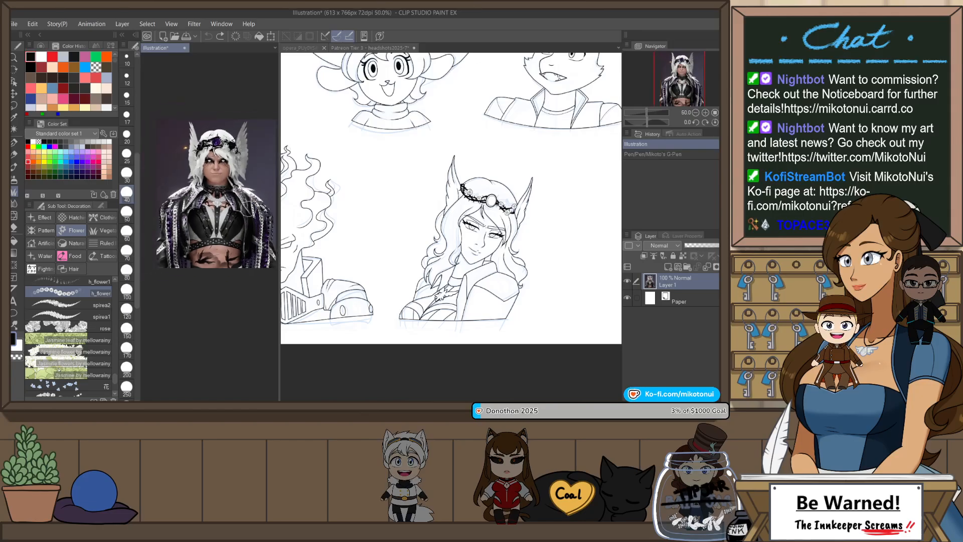
{"action": "scroll", "coordinate": [257, 204], "scroll_direction": "up", "scroll_amount": 2}
{"action": "scroll", "coordinate": [258, 217], "scroll_direction": "down", "scroll_amount": 1}
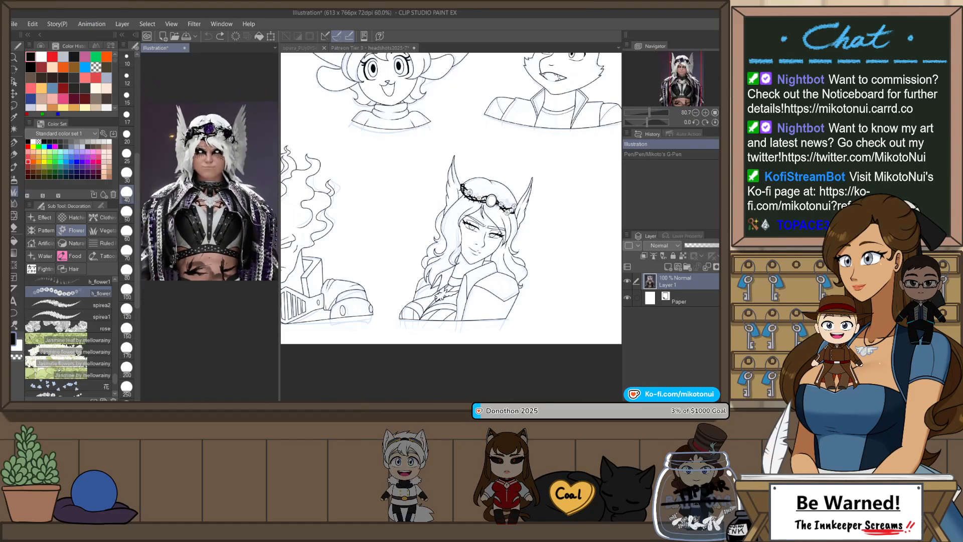
{"action": "left_click_drag", "start_coordinate": [267, 239], "coordinate": [249, 237]}
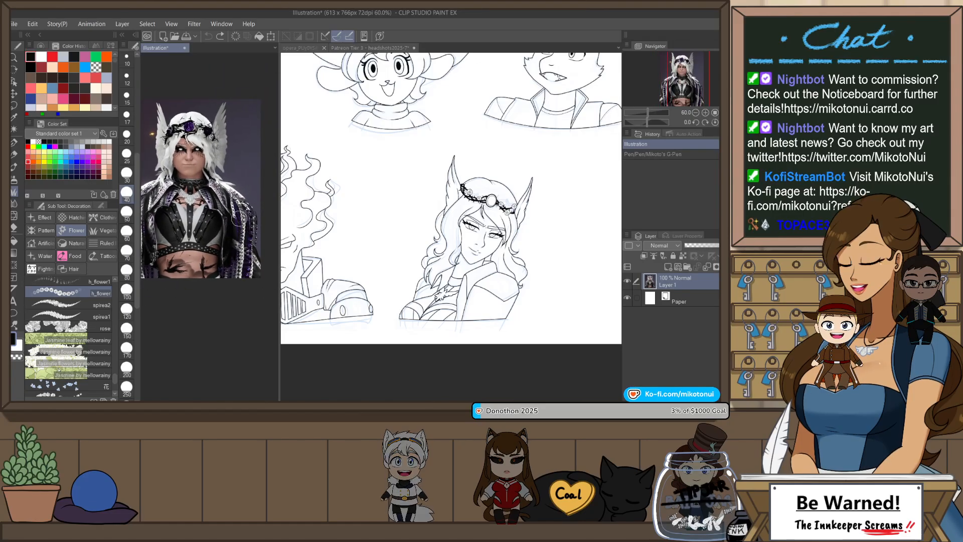
- Examine the inked headshots across the sheet for line art that needs touching up
{"action": "left_click", "coordinate": [340, 48]}
{"action": "left_click_drag", "start_coordinate": [433, 138], "coordinate": [491, 205]}
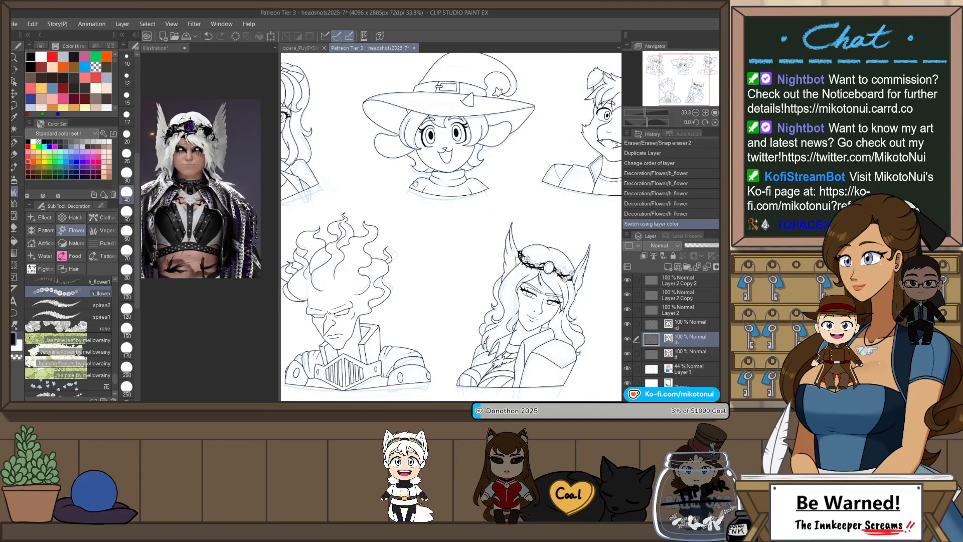
{"action": "left_click_drag", "start_coordinate": [415, 183], "coordinate": [417, 176]}
{"action": "left_click_drag", "start_coordinate": [526, 239], "coordinate": [428, 191]}
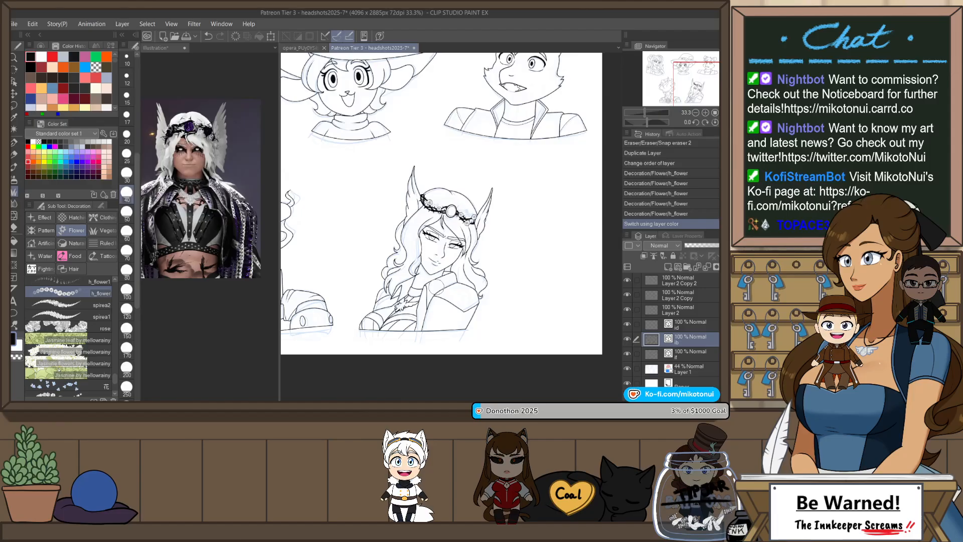
{"action": "left_click_drag", "start_coordinate": [436, 287], "coordinate": [504, 276]}
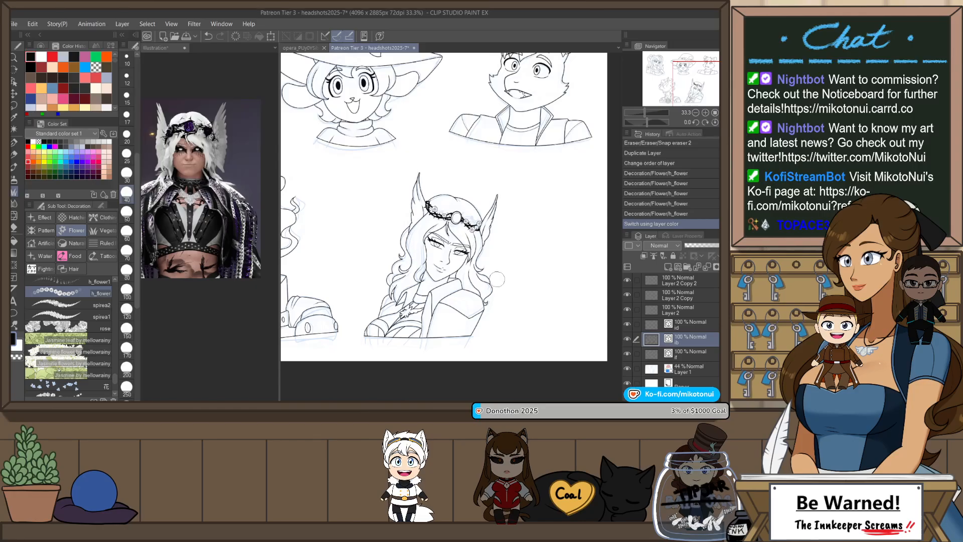
{"action": "left_click_drag", "start_coordinate": [433, 277], "coordinate": [455, 279]}
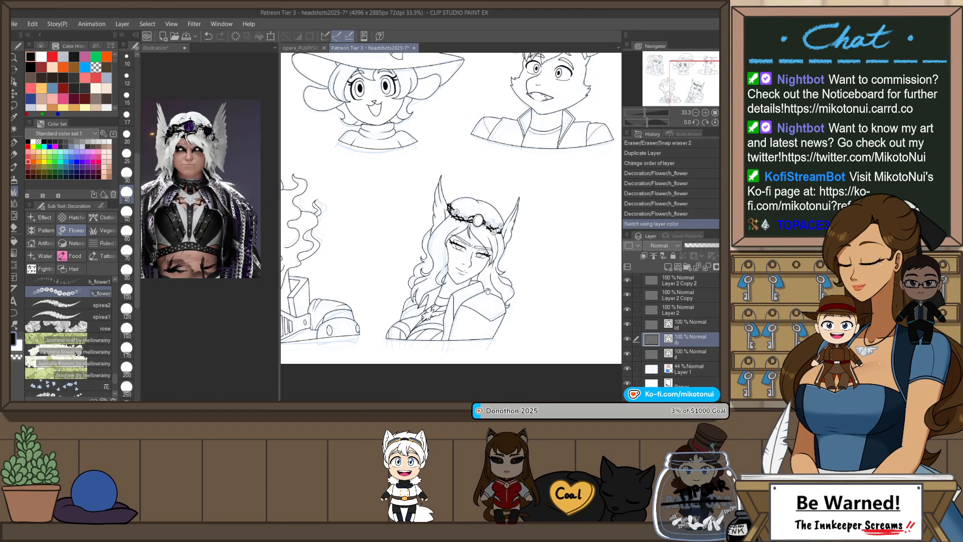
{"action": "left_click_drag", "start_coordinate": [390, 176], "coordinate": [562, 303]}
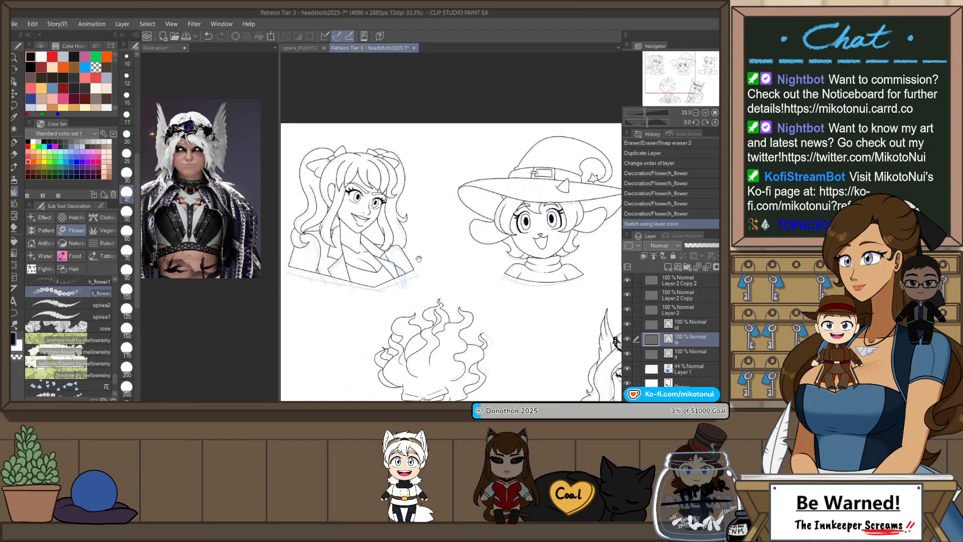
{"action": "left_click_drag", "start_coordinate": [409, 249], "coordinate": [402, 253]}
- Ink a short curved line with Mikoto's G-Pen at the hair strand's tip beside the pigtailed woman's collar
{"action": "scroll", "coordinate": [401, 249], "scroll_direction": "up", "scroll_amount": 5}
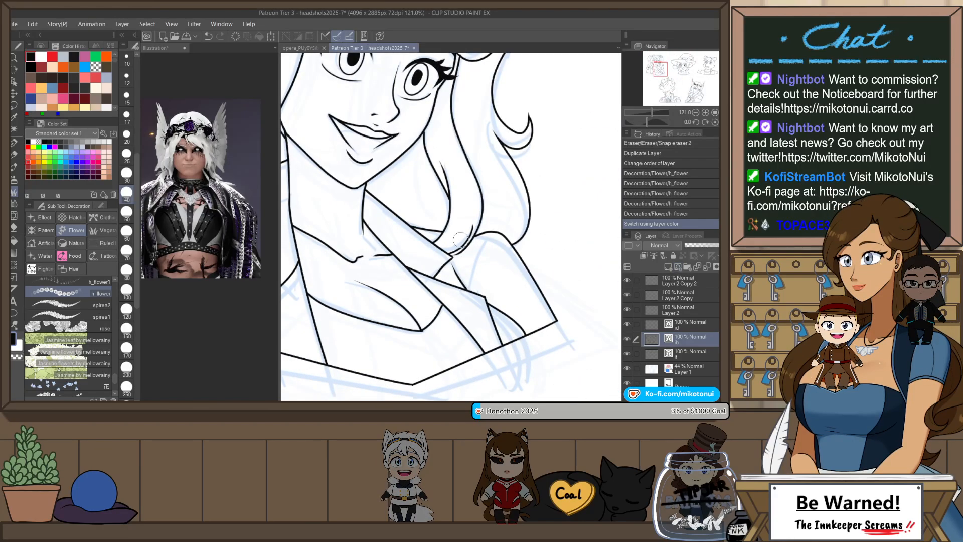
{"action": "key", "text": "p"}
{"action": "scroll", "coordinate": [469, 242], "scroll_direction": "up", "scroll_amount": 2}
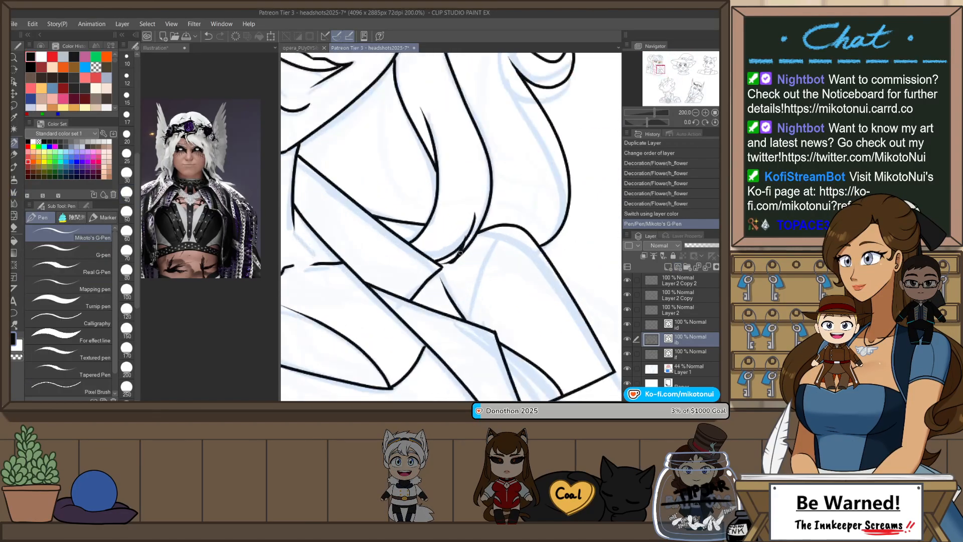
{"action": "key", "text": "ctrl+z"}
{"action": "left_click_drag", "start_coordinate": [446, 263], "coordinate": [471, 231]}
{"action": "key", "text": "ctrl+z"}
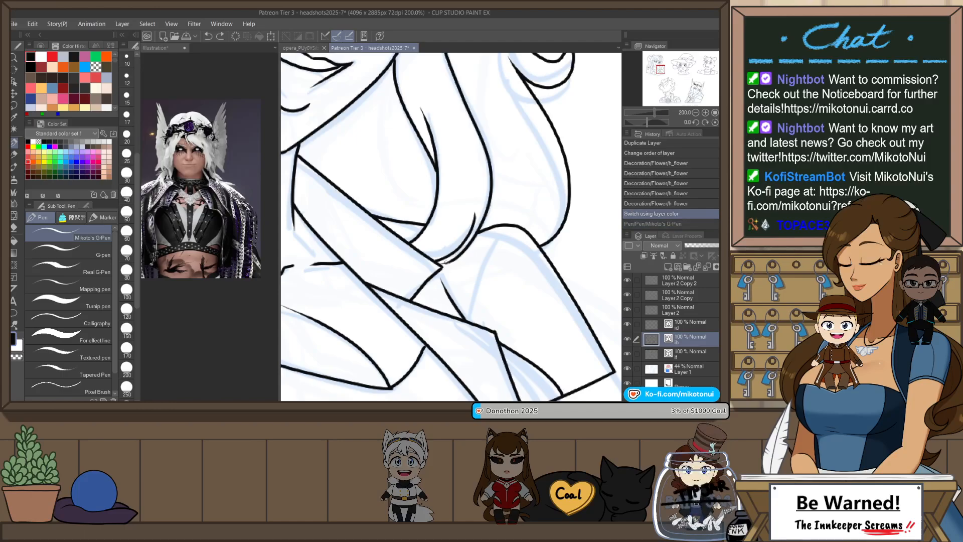
{"action": "left_click_drag", "start_coordinate": [446, 263], "coordinate": [471, 228]}
{"action": "key", "text": "ctrl+z"}
{"action": "left_click_drag", "start_coordinate": [445, 263], "coordinate": [473, 224]}
{"action": "key", "text": "ctrl+z"}
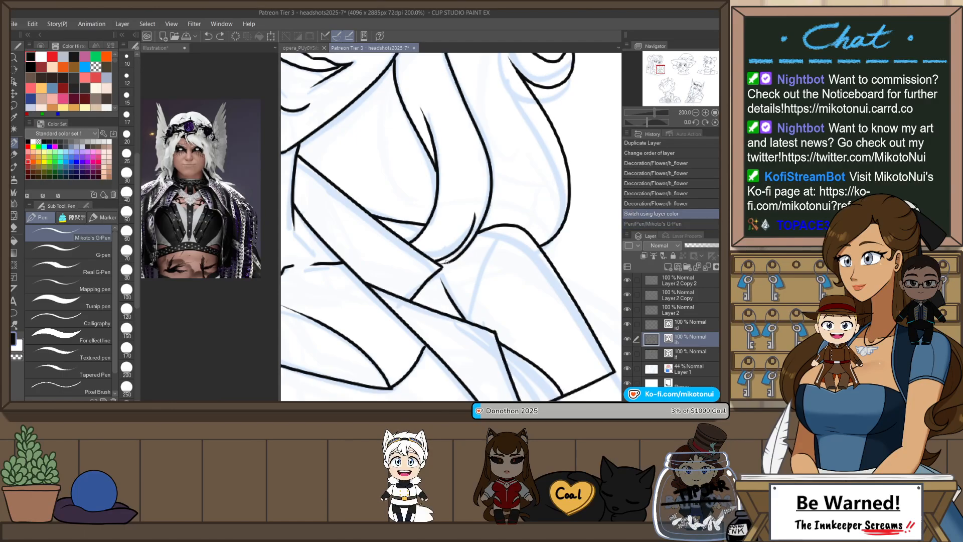
{"action": "left_click_drag", "start_coordinate": [445, 262], "coordinate": [472, 228]}
- Trim the stray line ends where the new hair line meets the collar point, using Snap eraser 2 at size 12
{"action": "key", "text": "e"}
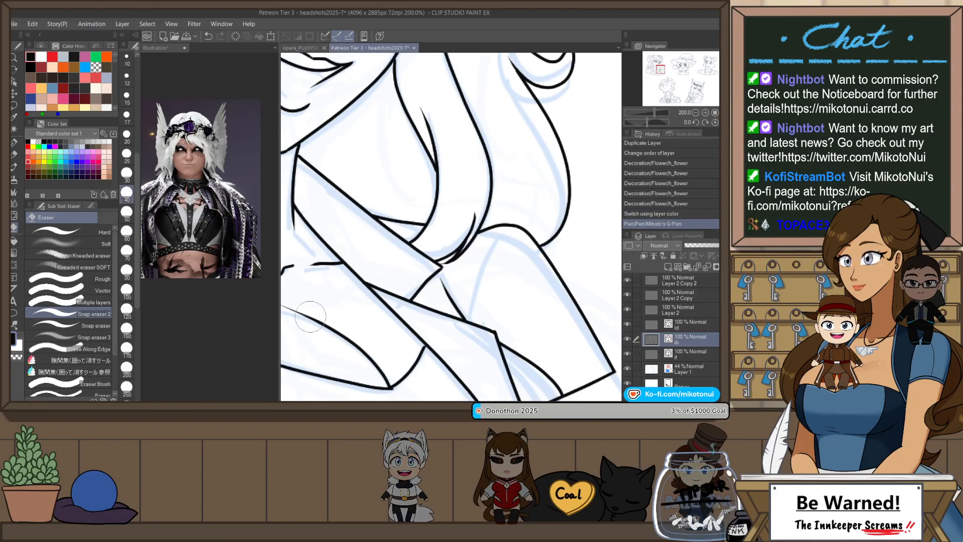
{"action": "left_click_drag", "start_coordinate": [444, 266], "coordinate": [458, 248]}
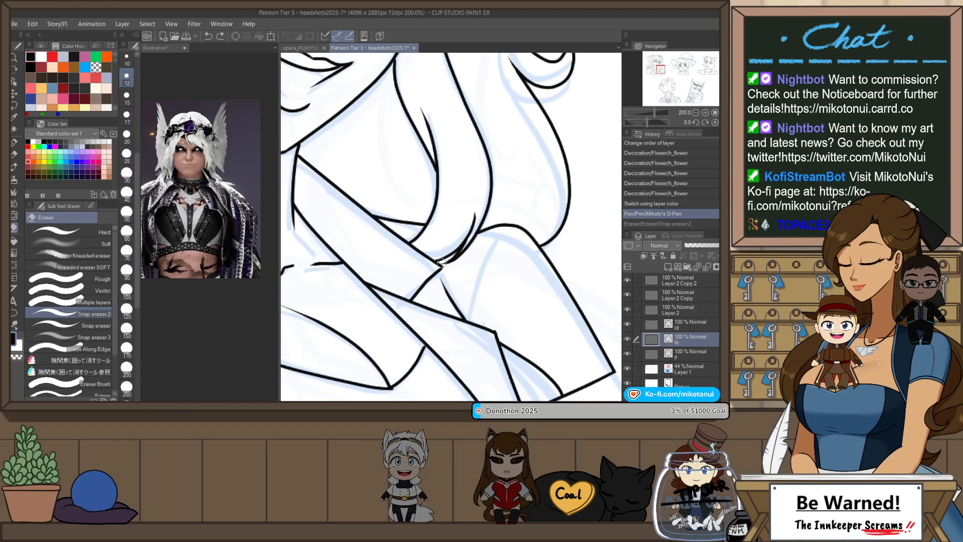
{"action": "left_click", "coordinate": [442, 263]}
{"action": "left_click", "coordinate": [445, 265]}
{"action": "scroll", "coordinate": [448, 261], "scroll_direction": "down", "scroll_amount": 4}
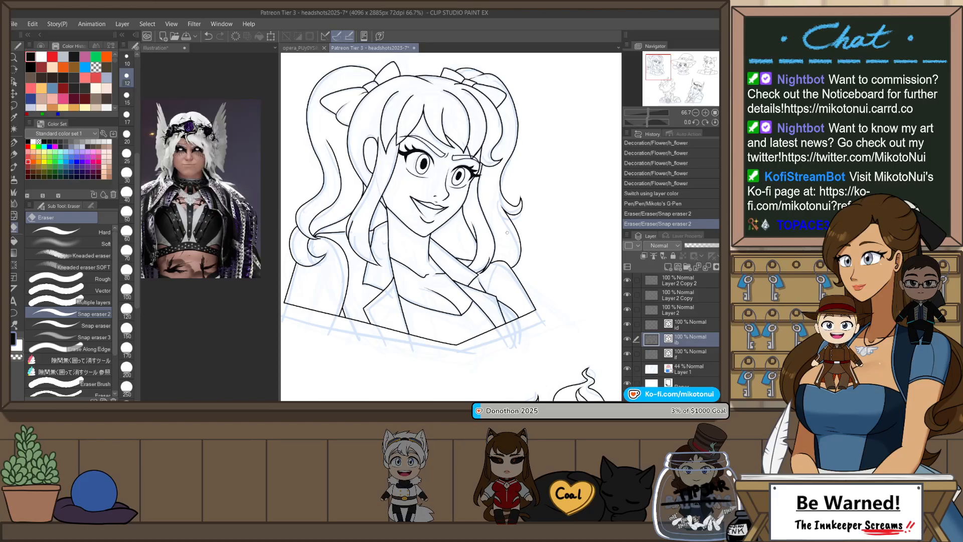
- Ink a short curved line joining the pigtailed woman's hair to her shoulder top and trim its stray end with Snap eraser 2
{"action": "key", "text": "h"}
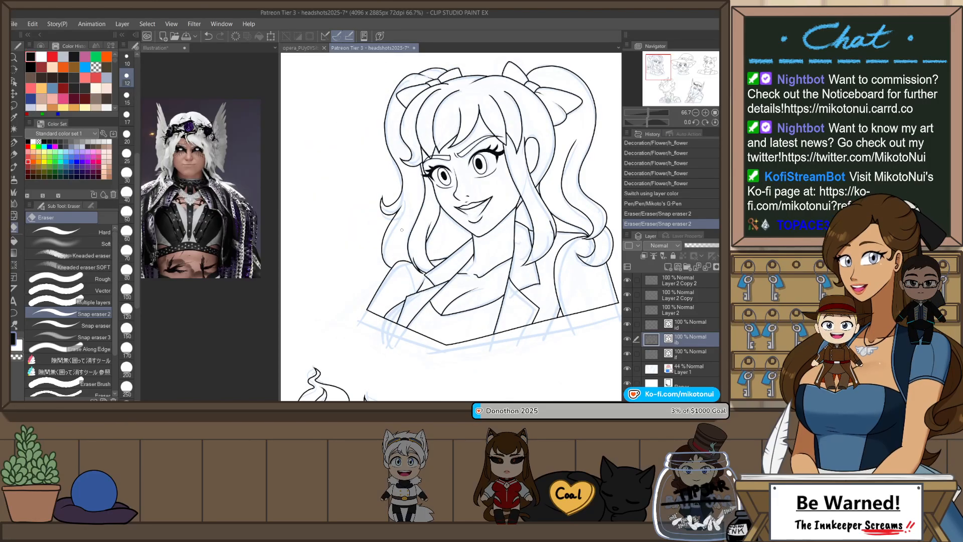
{"action": "scroll", "coordinate": [400, 250], "scroll_direction": "up", "scroll_amount": 3}
{"action": "key", "text": "p"}
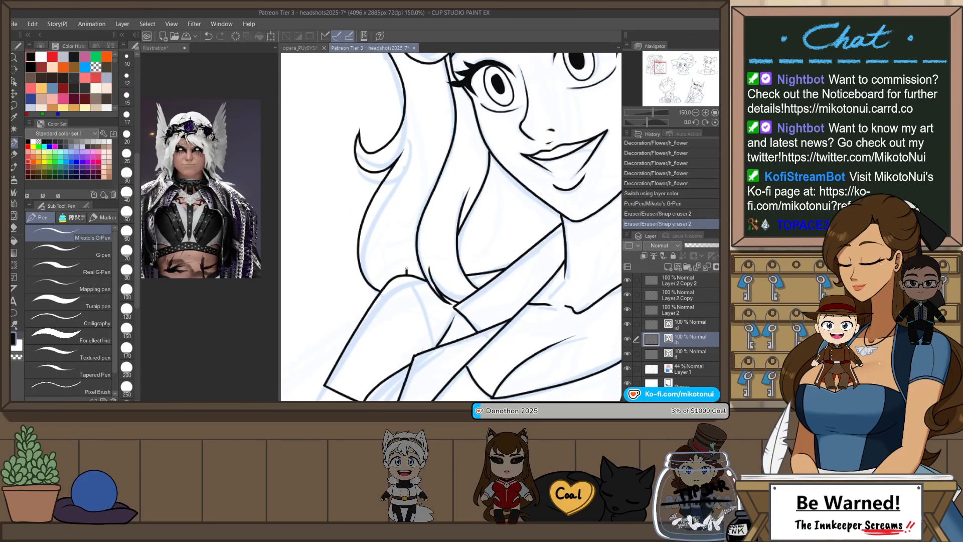
{"action": "key", "text": "ctrl+z"}
{"action": "left_click_drag", "start_coordinate": [411, 265], "coordinate": [423, 255]}
{"action": "key", "text": "ctrl+z"}
{"action": "key", "text": "e"}
{"action": "scroll", "coordinate": [423, 256], "scroll_direction": "down", "scroll_amount": 3}
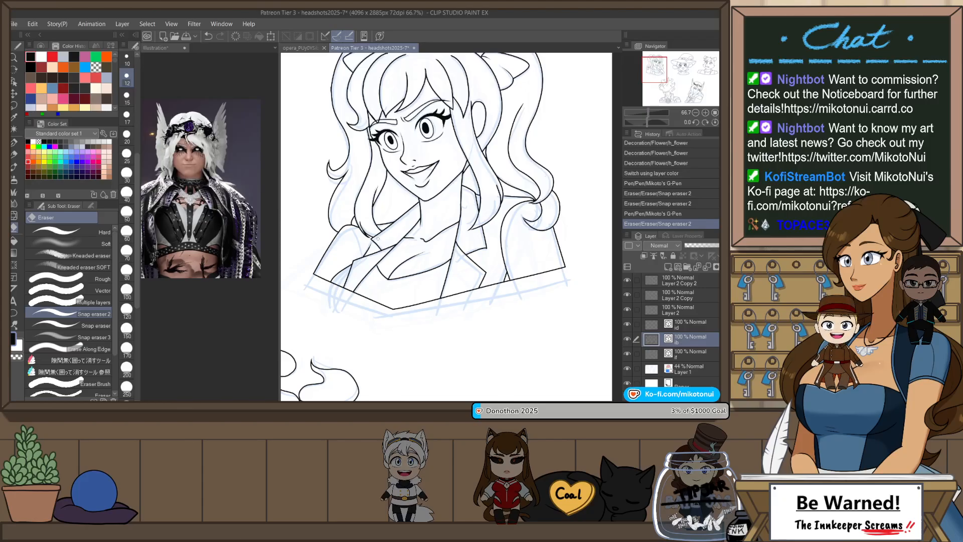
- Ink the curved sleeve seam from the shoulder's top down to the lapel with Mikoto's G-Pen, redrawing it until it fits
{"action": "scroll", "coordinate": [353, 221], "scroll_direction": "up", "scroll_amount": 3}
{"action": "key", "text": "p"}
{"action": "left_click_drag", "start_coordinate": [353, 222], "coordinate": [386, 308]}
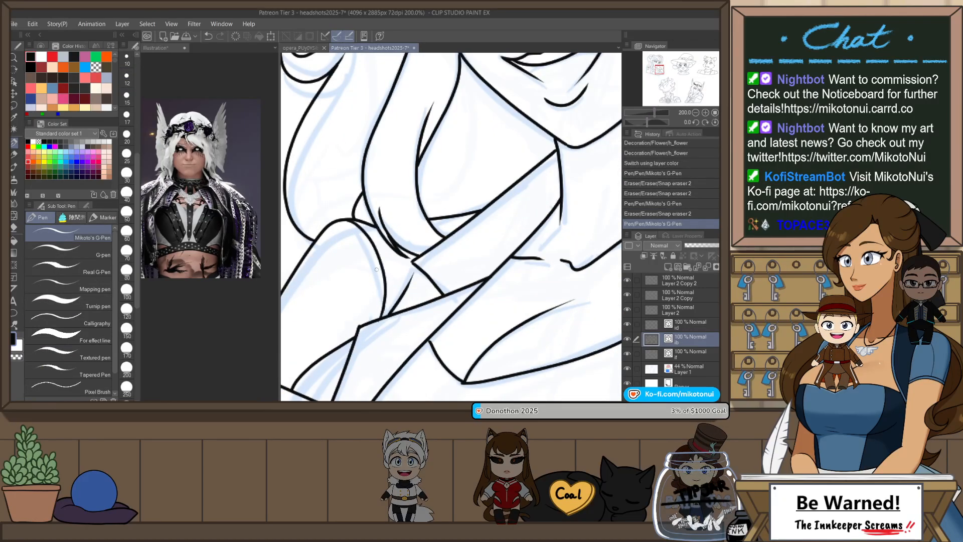
{"action": "key", "text": "ctrl+z"}
{"action": "left_click_drag", "start_coordinate": [354, 222], "coordinate": [393, 311]}
{"action": "key", "text": "ctrl+z"}
{"action": "mouse_move", "coordinate": [353, 222]}
{"action": "left_mouse_down"}
{"action": "mouse_move", "coordinate": [374, 236]}
{"action": "mouse_move", "coordinate": [391, 312]}
{"action": "left_mouse_up"}
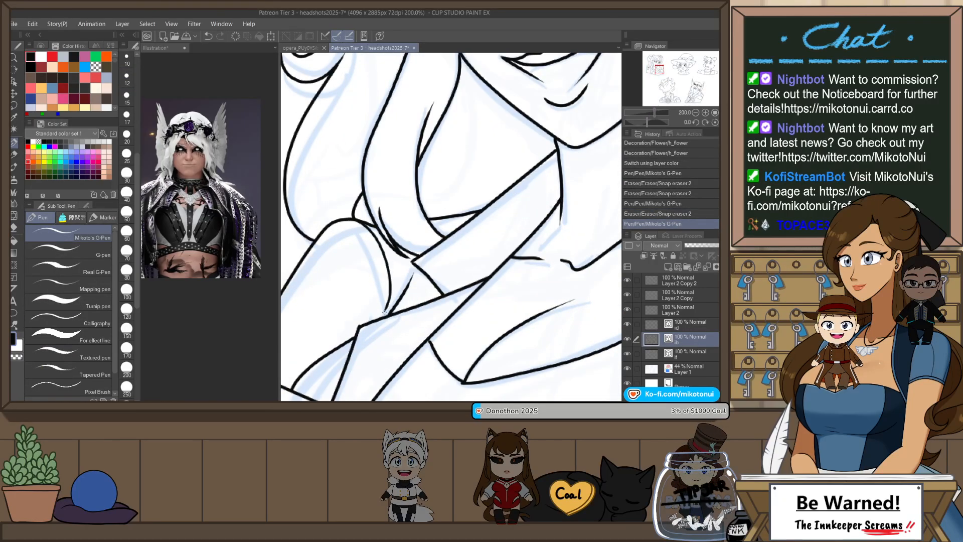
{"action": "key", "text": "ctrl+z"}
{"action": "mouse_move", "coordinate": [351, 220]}
{"action": "left_mouse_down"}
{"action": "mouse_move", "coordinate": [378, 235]}
{"action": "mouse_move", "coordinate": [395, 309]}
{"action": "left_mouse_up"}
{"action": "key", "text": "ctrl+z"}
{"action": "mouse_move", "coordinate": [345, 220]}
{"action": "left_mouse_down"}
{"action": "mouse_move", "coordinate": [369, 229]}
{"action": "mouse_move", "coordinate": [382, 318]}
{"action": "left_mouse_up"}
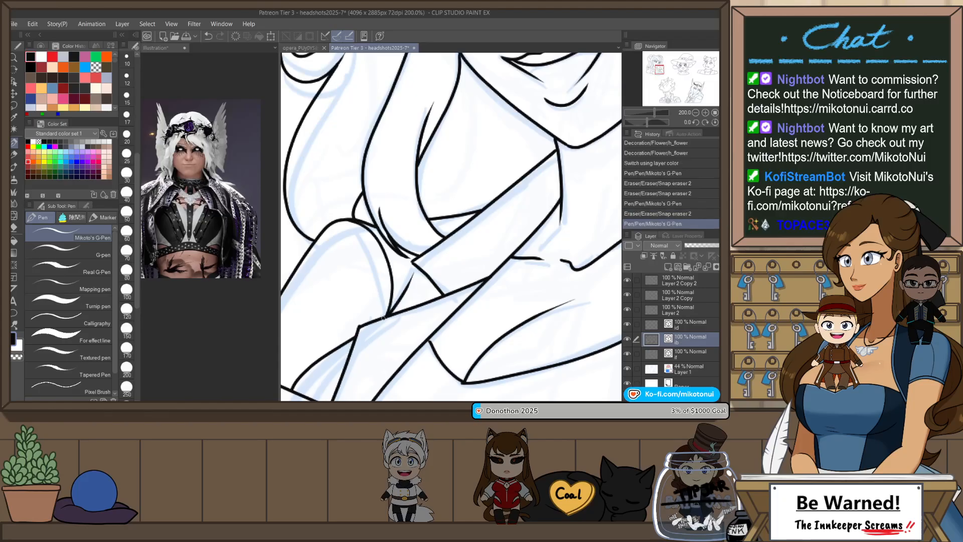
- Stretch the long border line under the pigtailed woman's bust past the lower corner and erase the overhanging ends
{"action": "scroll", "coordinate": [405, 255], "scroll_direction": "down", "scroll_amount": 5}
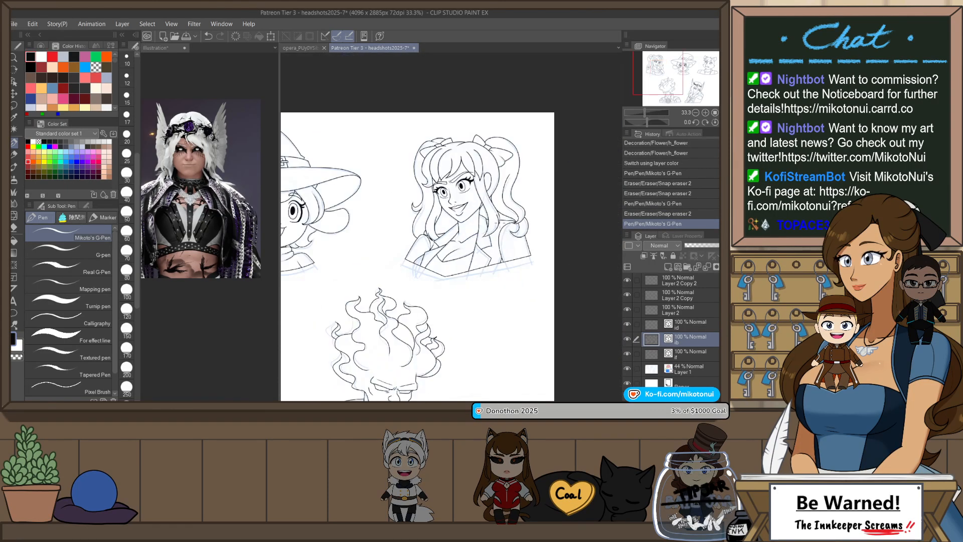
{"action": "left_click_drag", "start_coordinate": [499, 224], "coordinate": [490, 241]}
{"action": "scroll", "coordinate": [511, 280], "scroll_direction": "up", "scroll_amount": 2}
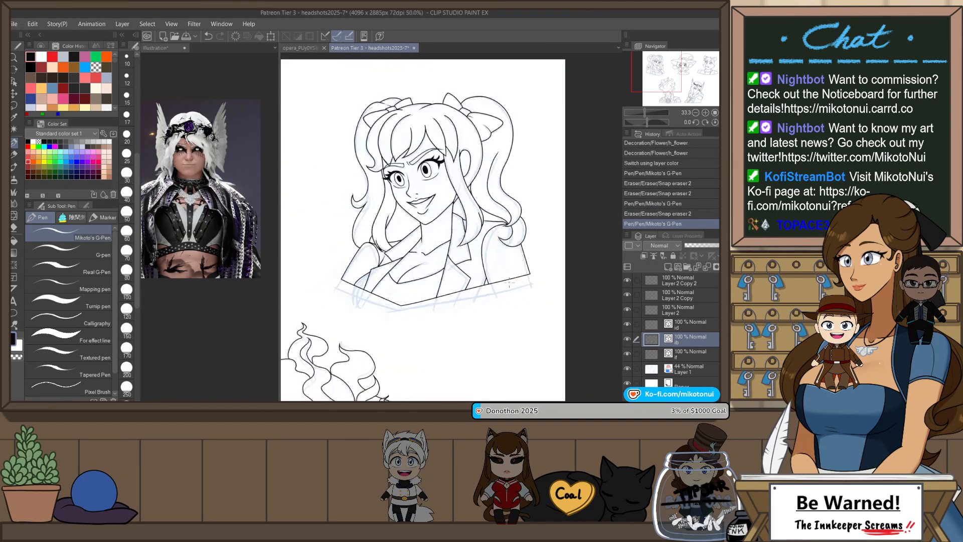
{"action": "key", "text": "h"}
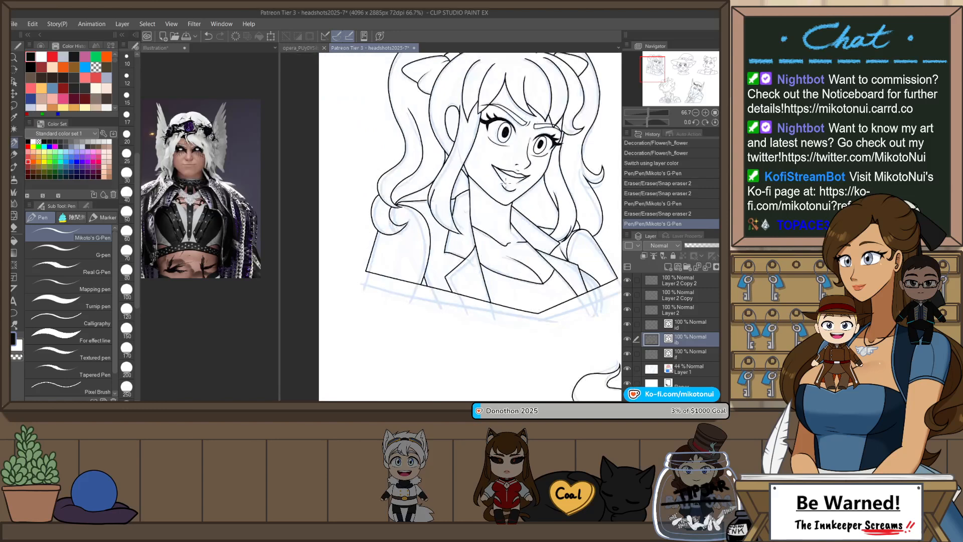
{"action": "key", "text": "o"}
{"action": "left_click", "coordinate": [527, 314]}
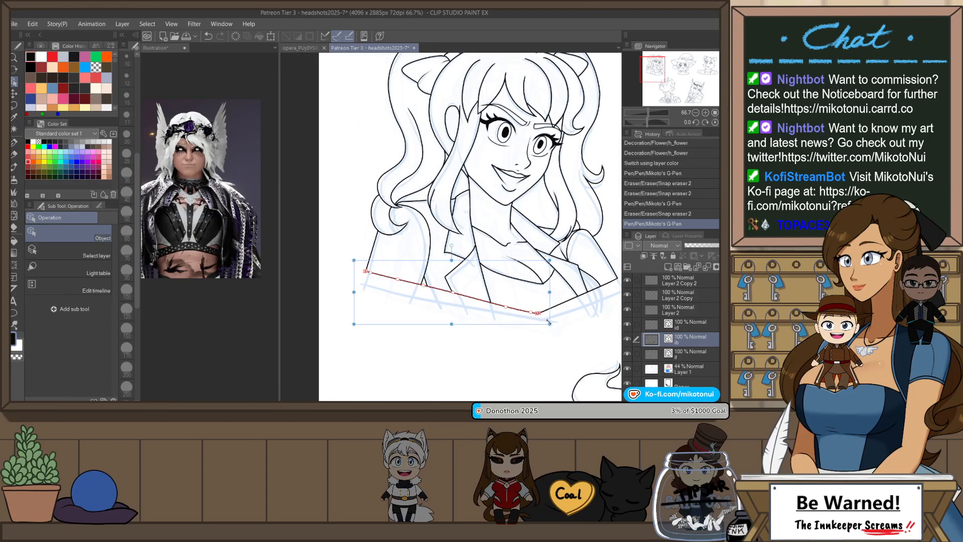
{"action": "left_click_drag", "start_coordinate": [548, 321], "coordinate": [583, 324]}
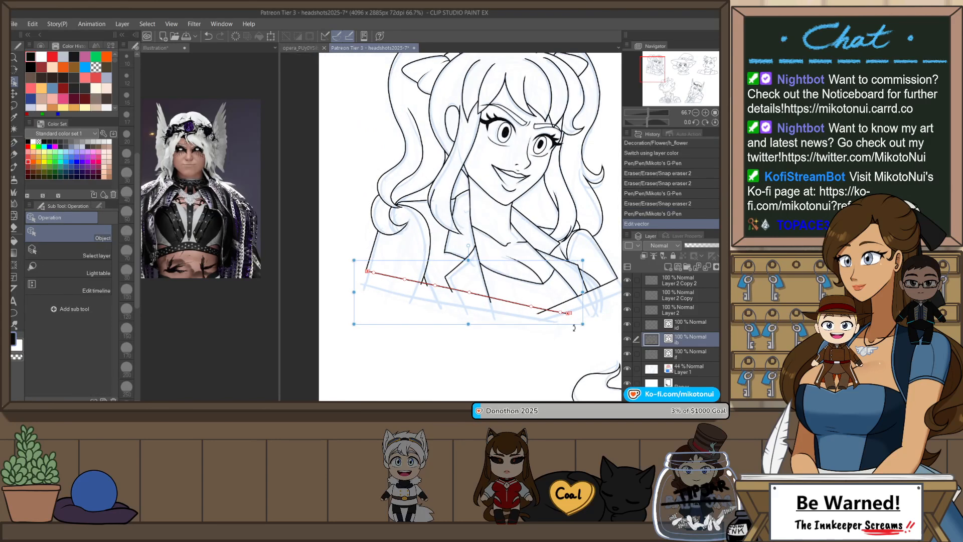
{"action": "key", "text": "e"}
{"action": "left_click", "coordinate": [560, 315]}
{"action": "left_click", "coordinate": [560, 315]}
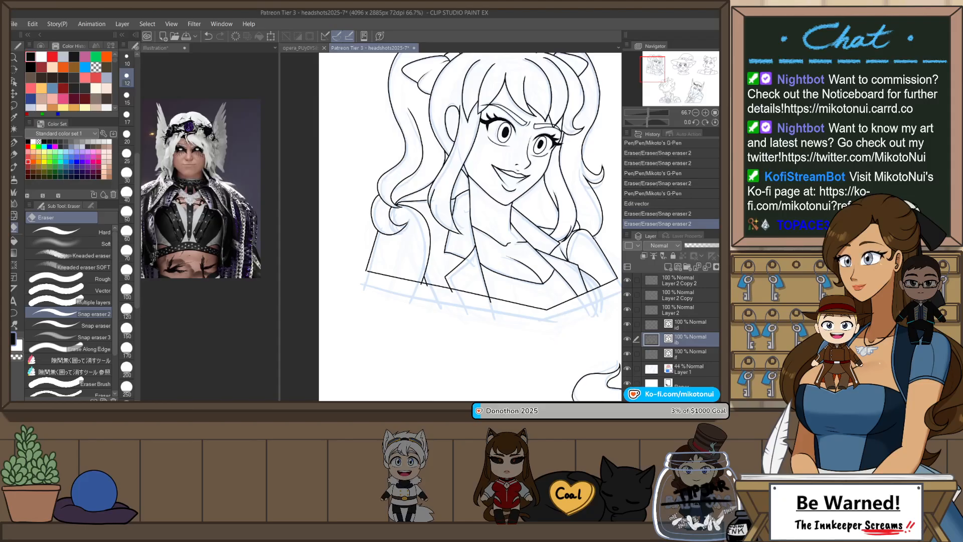
- Trim the jacket and sleeve line ends that overshoot the bust's lower border with Snap eraser 2
{"action": "left_click_drag", "start_coordinate": [486, 301], "coordinate": [454, 304]}
{"action": "left_click", "coordinate": [453, 304]}
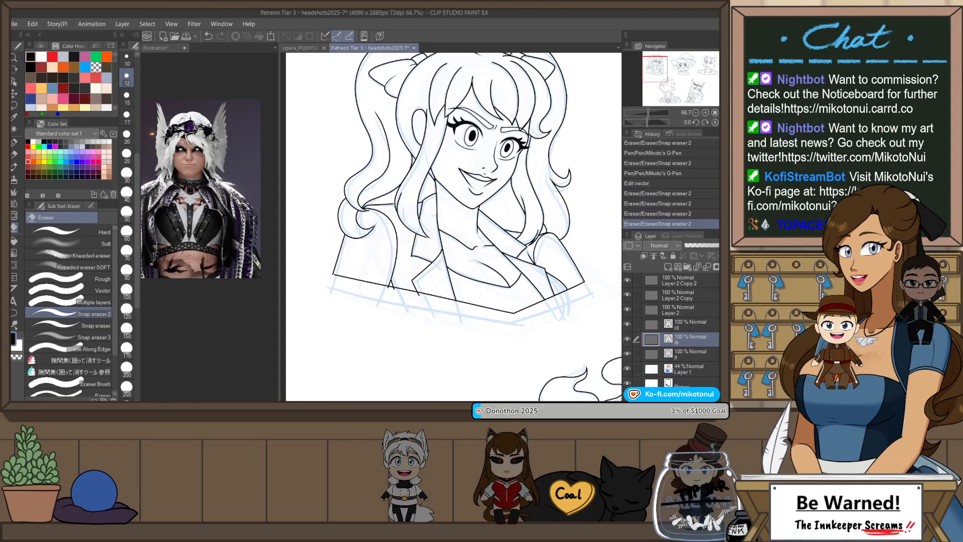
{"action": "left_click", "coordinate": [402, 290]}
- Extend the border line's outer end as a vector object so it closes the corner with the sleeve's outer line
{"action": "scroll", "coordinate": [381, 290], "scroll_direction": "up", "scroll_amount": 4}
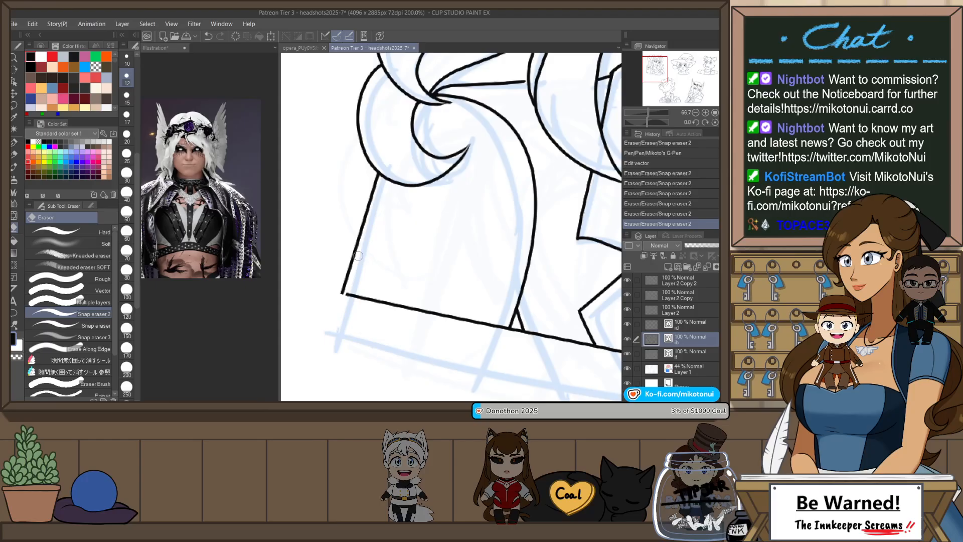
{"action": "key", "text": "o"}
{"action": "left_click", "coordinate": [349, 293]}
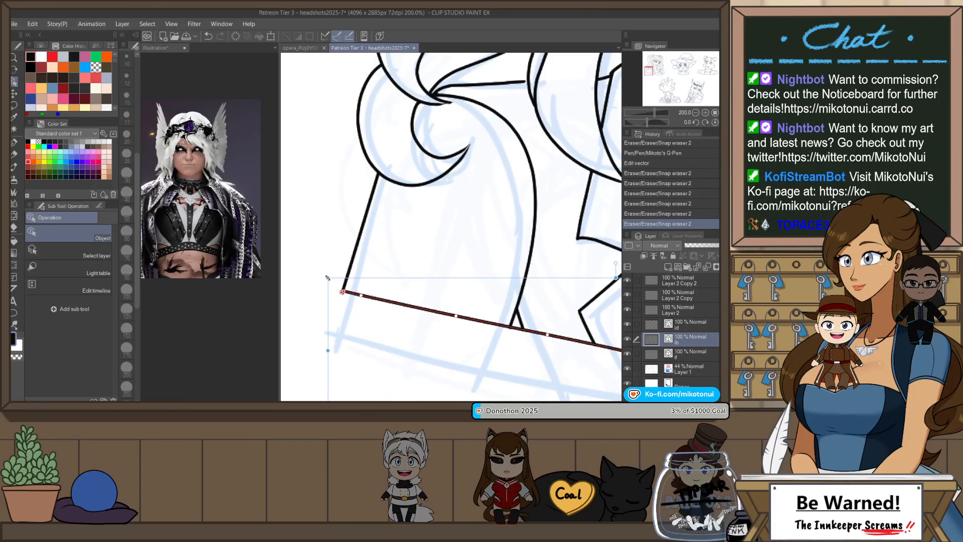
{"action": "left_click_drag", "start_coordinate": [327, 279], "coordinate": [326, 278]}
{"action": "left_click", "coordinate": [332, 257]}
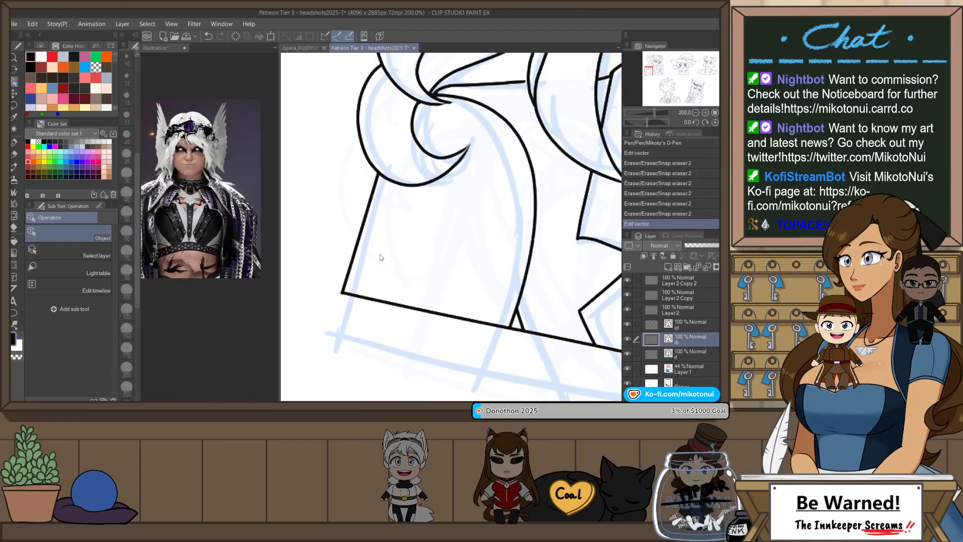
{"action": "scroll", "coordinate": [401, 237], "scroll_direction": "down", "scroll_amount": 3}
{"action": "left_click_drag", "start_coordinate": [536, 196], "coordinate": [442, 230]}
{"action": "key", "text": "e"}
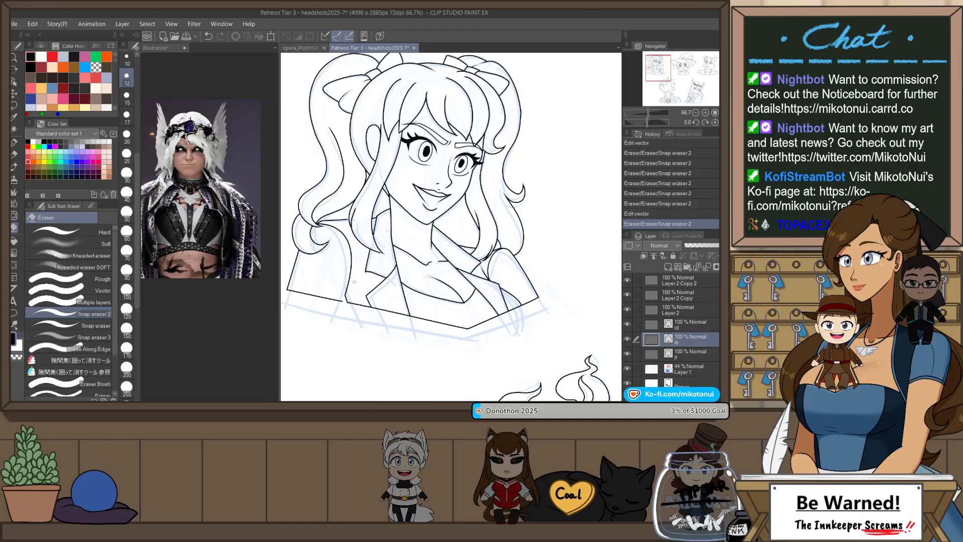
- On the layer above the main lines, ink a thin strand line down the ponytail with Mikoto's G-Pen at size 2.5
{"action": "scroll", "coordinate": [501, 240], "scroll_direction": "down", "scroll_amount": 1}
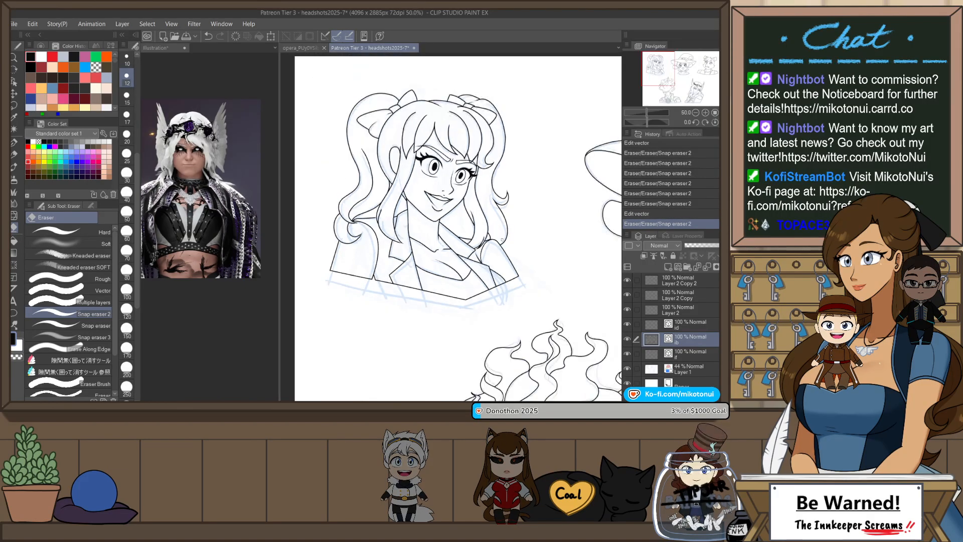
{"action": "left_click_drag", "start_coordinate": [502, 239], "coordinate": [495, 246]}
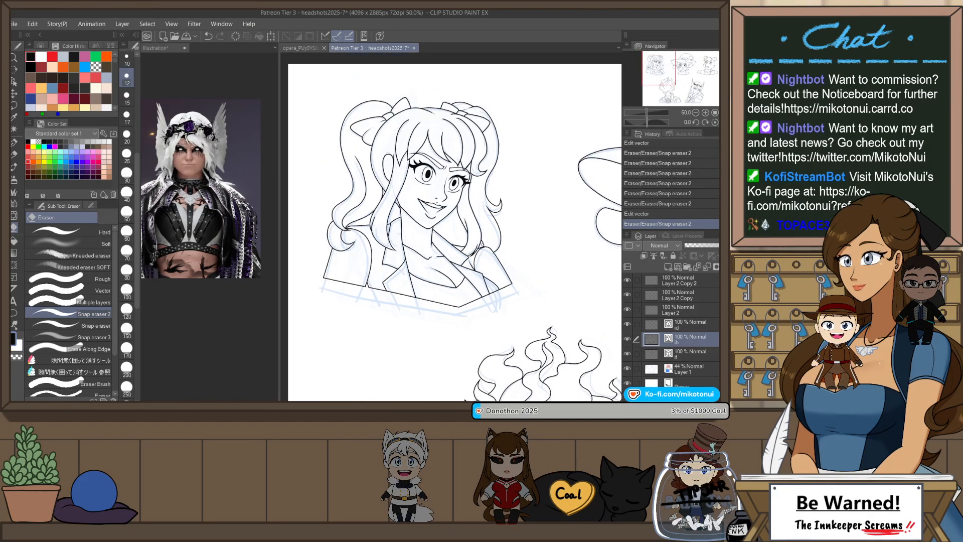
{"action": "left_click", "coordinate": [685, 324]}
{"action": "key", "text": "p"}
{"action": "scroll", "coordinate": [325, 196], "scroll_direction": "up", "scroll_amount": 2}
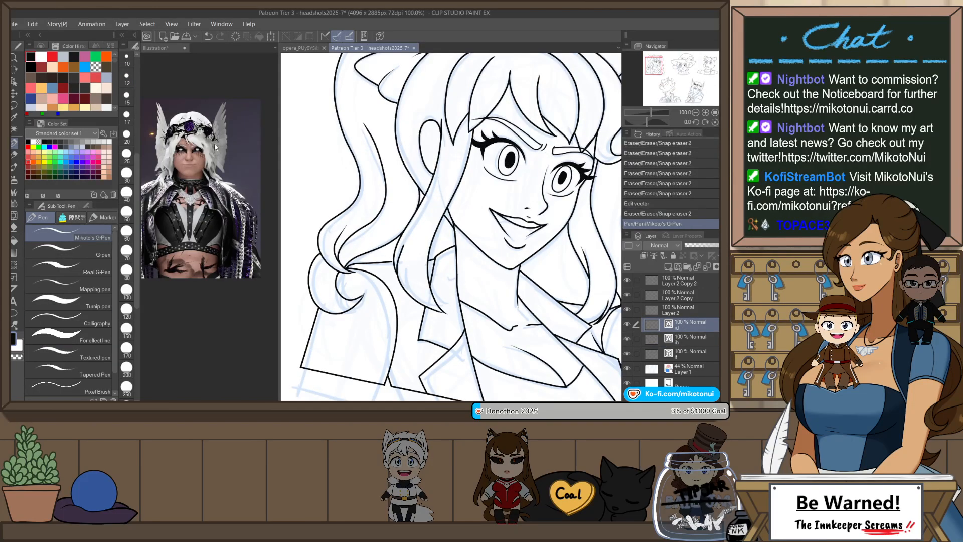
{"action": "left_click_drag", "start_coordinate": [138, 168], "coordinate": [139, 93]}
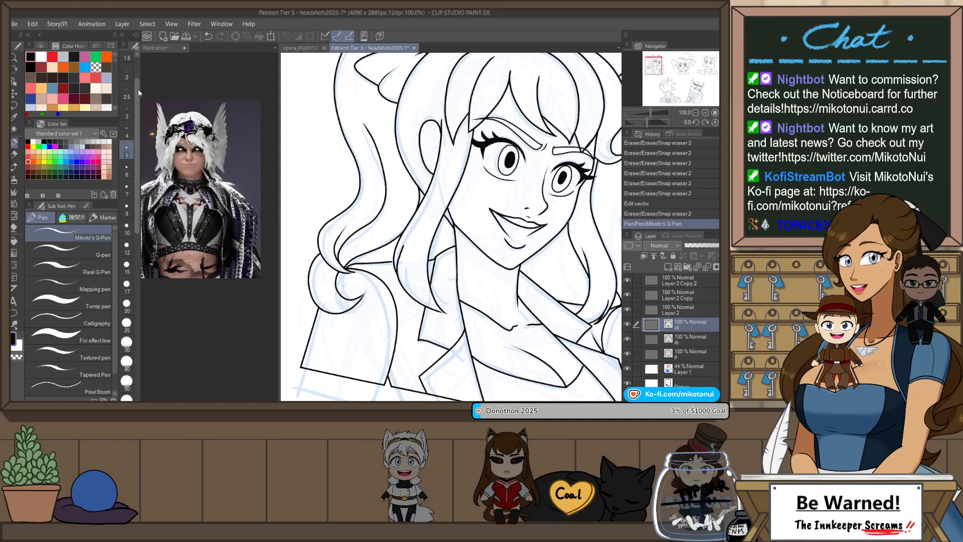
{"action": "key", "text": "ctrl+z"}
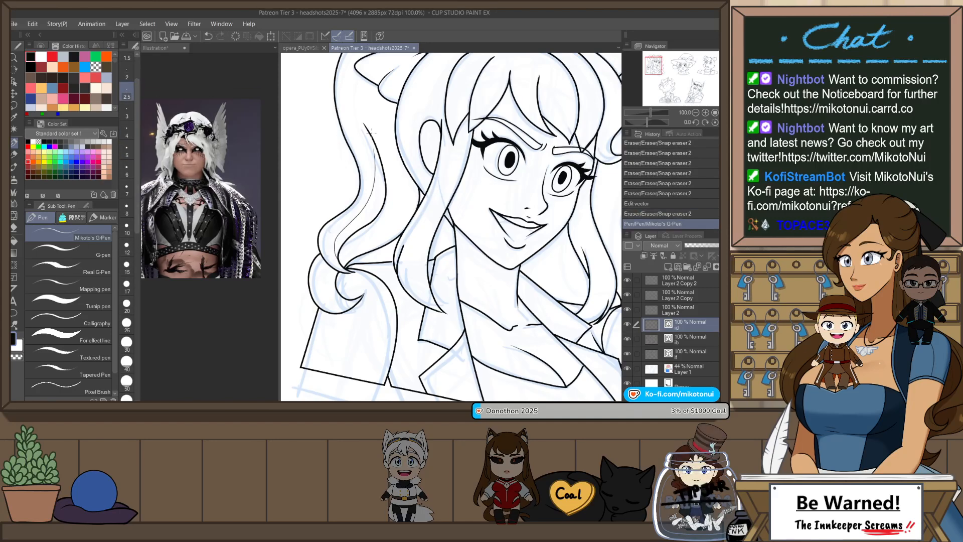
{"action": "mouse_move", "coordinate": [337, 255]}
{"action": "left_mouse_down"}
{"action": "mouse_move", "coordinate": [366, 340]}
{"action": "mouse_move", "coordinate": [387, 240]}
{"action": "mouse_move", "coordinate": [382, 150]}
{"action": "left_mouse_up"}
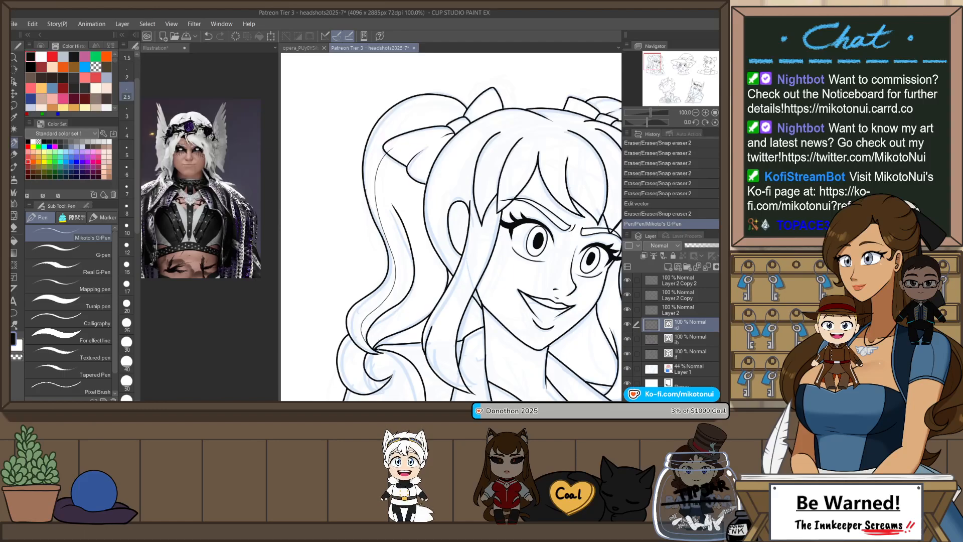
- Ink more thin strand lines along the ponytail's inner side and in the curl at its end
{"action": "mouse_move", "coordinate": [378, 379]}
{"action": "left_mouse_down"}
{"action": "mouse_move", "coordinate": [352, 355]}
{"action": "mouse_move", "coordinate": [418, 301]}
{"action": "mouse_move", "coordinate": [430, 243]}
{"action": "left_mouse_up"}
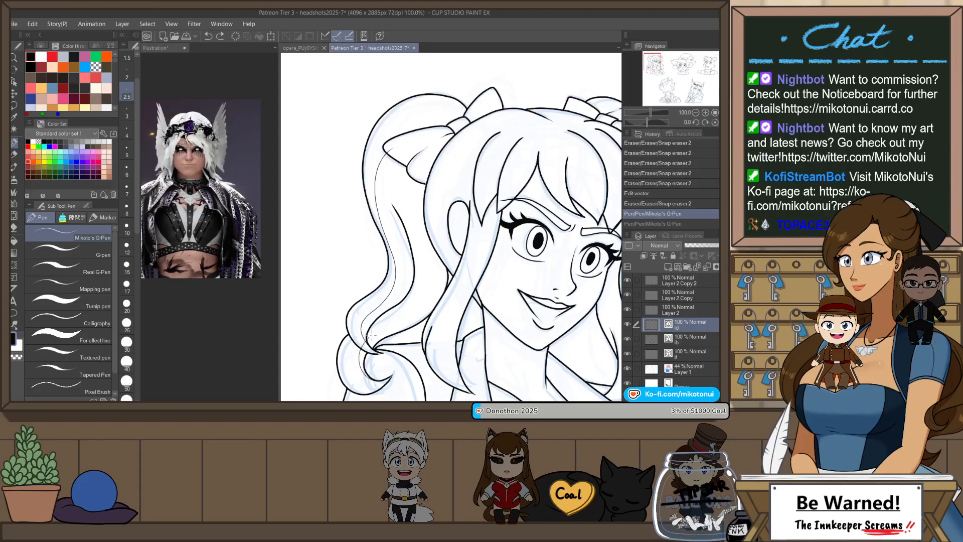
{"action": "left_click_drag", "start_coordinate": [435, 250], "coordinate": [418, 298]}
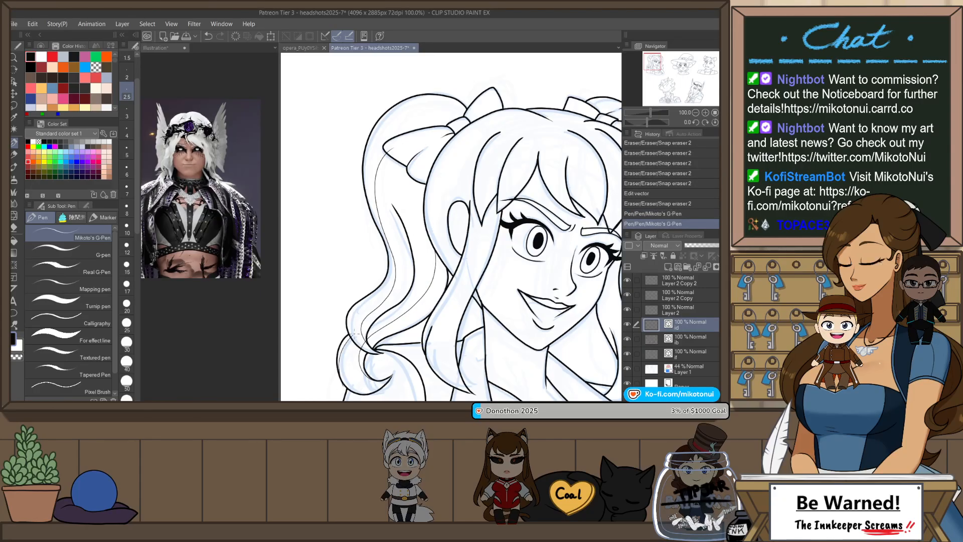
{"action": "left_click_drag", "start_coordinate": [354, 333], "coordinate": [351, 383]}
{"action": "key", "text": "ctrl+z"}
{"action": "left_click_drag", "start_coordinate": [351, 337], "coordinate": [350, 385]}
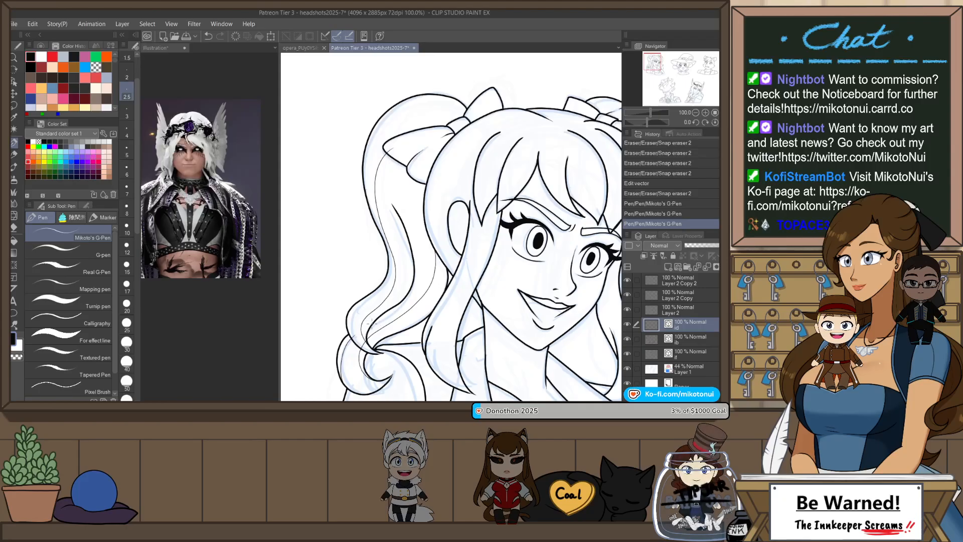
{"action": "mouse_move", "coordinate": [424, 223]}
{"action": "left_mouse_down"}
{"action": "mouse_move", "coordinate": [401, 301]}
{"action": "mouse_move", "coordinate": [365, 345]}
{"action": "mouse_move", "coordinate": [367, 327]}
{"action": "left_mouse_up"}
- Trim the overshooting ends of the thin strand lines at the bow and the ponytail's gathered tip, using Snap eraser 2 at size 12
{"action": "key", "text": "e"}
{"action": "scroll", "coordinate": [433, 238], "scroll_direction": "up", "scroll_amount": 1}
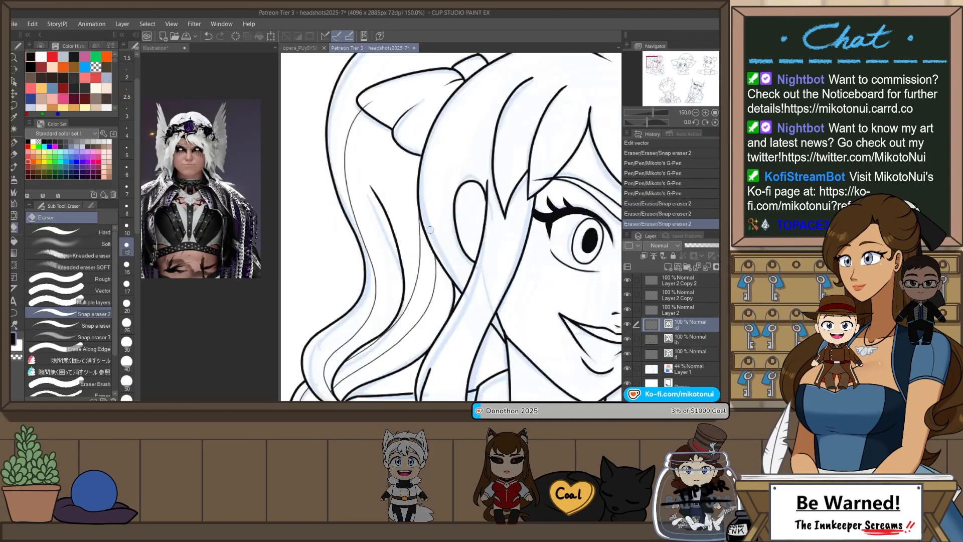
{"action": "left_click_drag", "start_coordinate": [372, 104], "coordinate": [369, 102]}
{"action": "left_click_drag", "start_coordinate": [383, 309], "coordinate": [415, 212]}
{"action": "scroll", "coordinate": [415, 213], "scroll_direction": "up", "scroll_amount": 1}
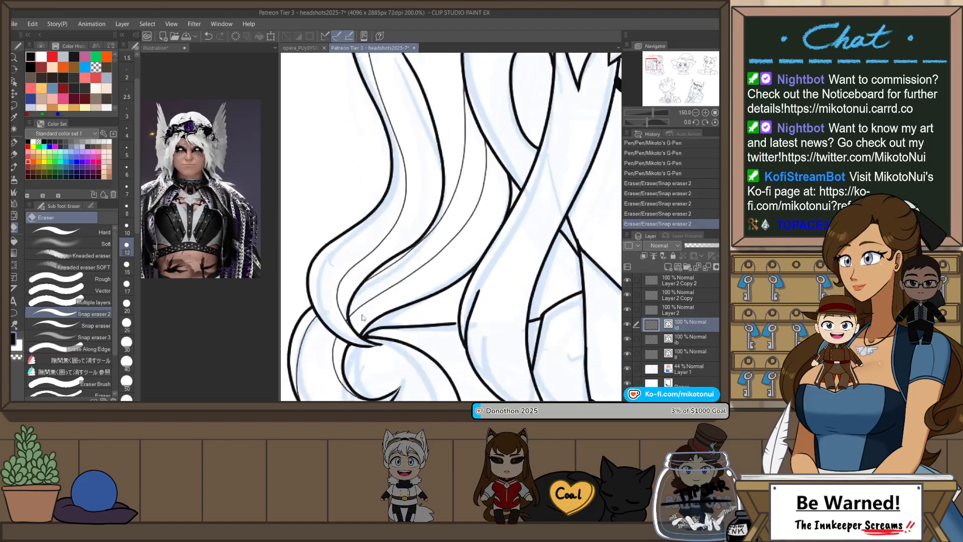
{"action": "left_click_drag", "start_coordinate": [350, 317], "coordinate": [347, 321]}
- Undo the last trim and erase the strand line's excess at the ponytail's tip with Snap eraser 2 at size 5
{"action": "key", "text": "ctrl+z"}
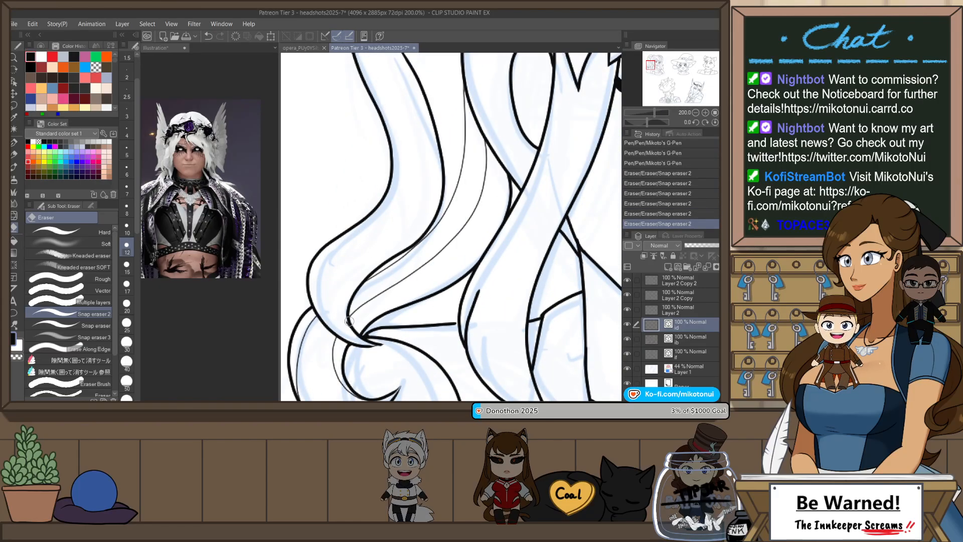
{"action": "scroll", "coordinate": [346, 318], "scroll_direction": "up", "scroll_amount": 4}
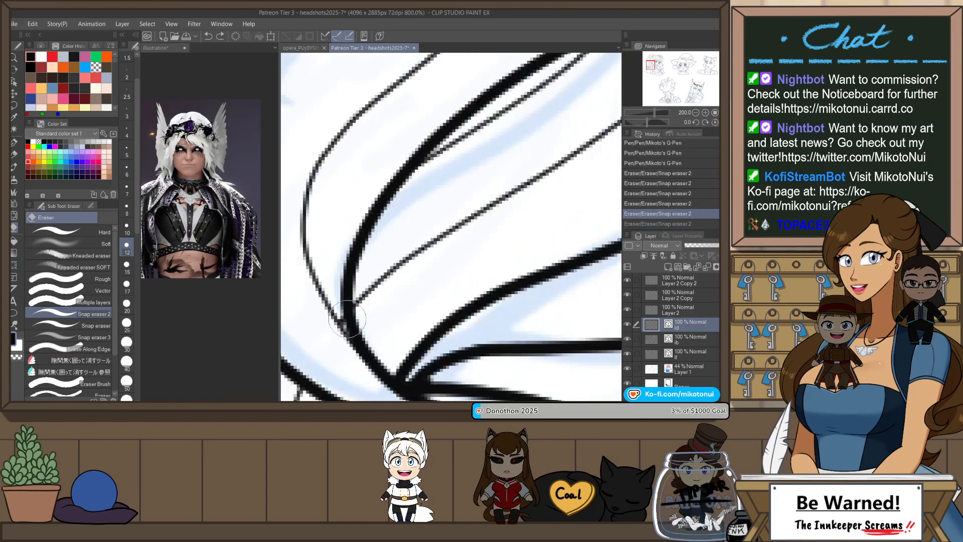
{"action": "left_click", "coordinate": [128, 144]}
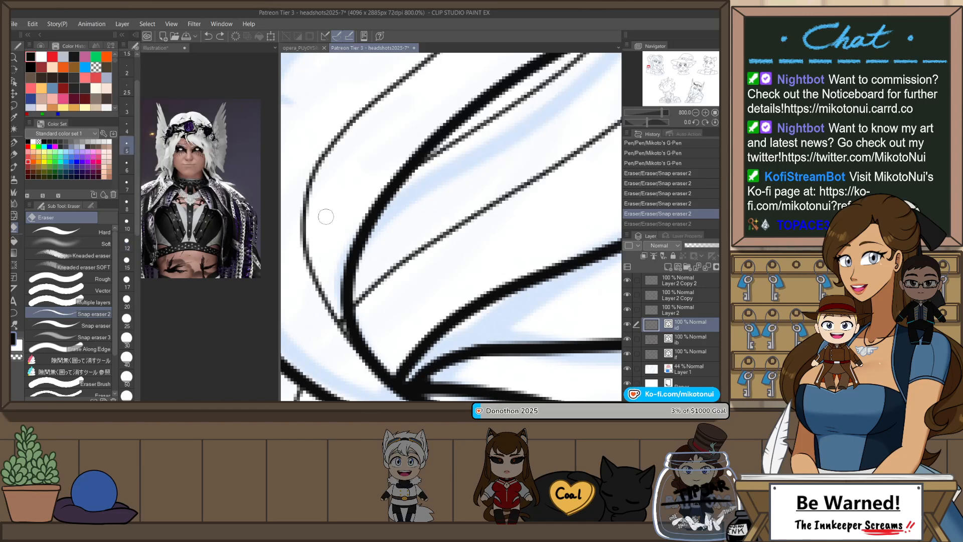
{"action": "left_click_drag", "start_coordinate": [346, 313], "coordinate": [354, 285]}
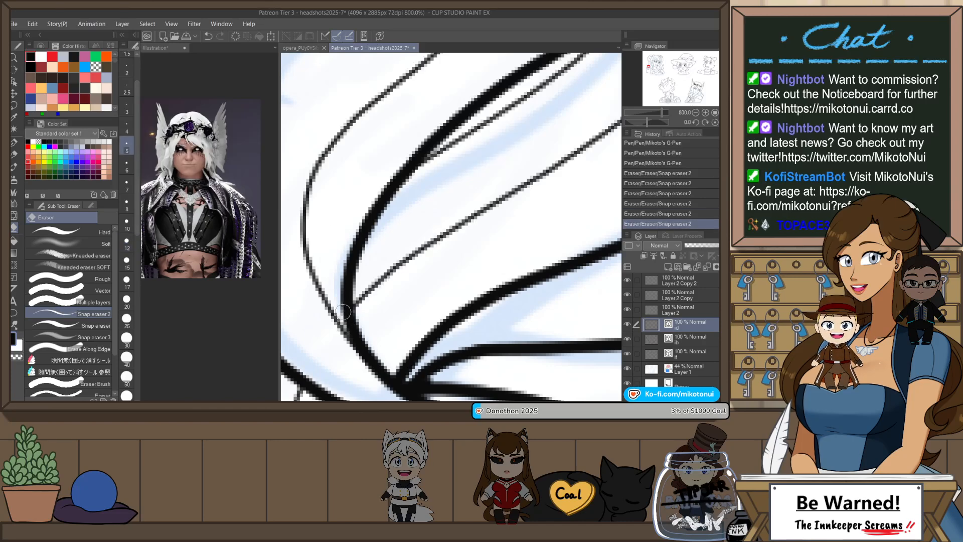
{"action": "scroll", "coordinate": [371, 290], "scroll_direction": "down", "scroll_amount": 5}
- Adjust the vector end points of the main hair lines so the strand tip and curl below it end in clean points
{"action": "scroll", "coordinate": [388, 312], "scroll_direction": "up", "scroll_amount": 3}
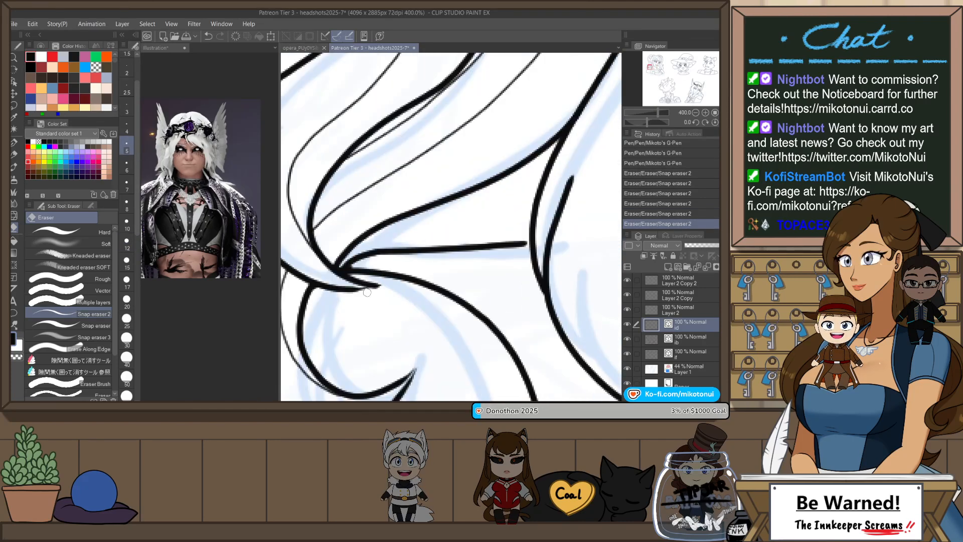
{"action": "key", "text": "o"}
{"action": "left_click", "coordinate": [368, 290]}
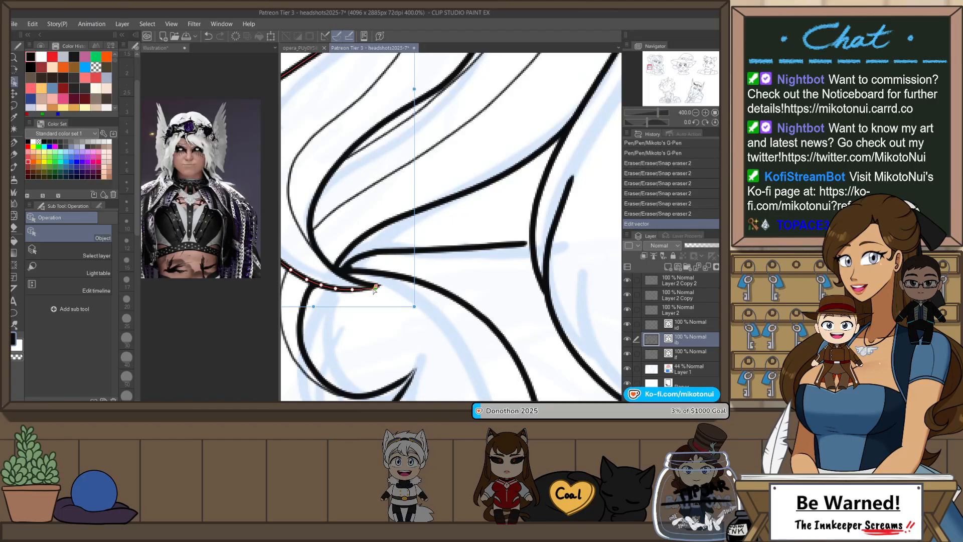
{"action": "left_click_drag", "start_coordinate": [374, 290], "coordinate": [379, 287]}
{"action": "scroll", "coordinate": [388, 299], "scroll_direction": "down", "scroll_amount": 4}
{"action": "left_click", "coordinate": [426, 365]}
{"action": "scroll", "coordinate": [424, 341], "scroll_direction": "down", "scroll_amount": 2}
{"action": "scroll", "coordinate": [411, 324], "scroll_direction": "up", "scroll_amount": 6}
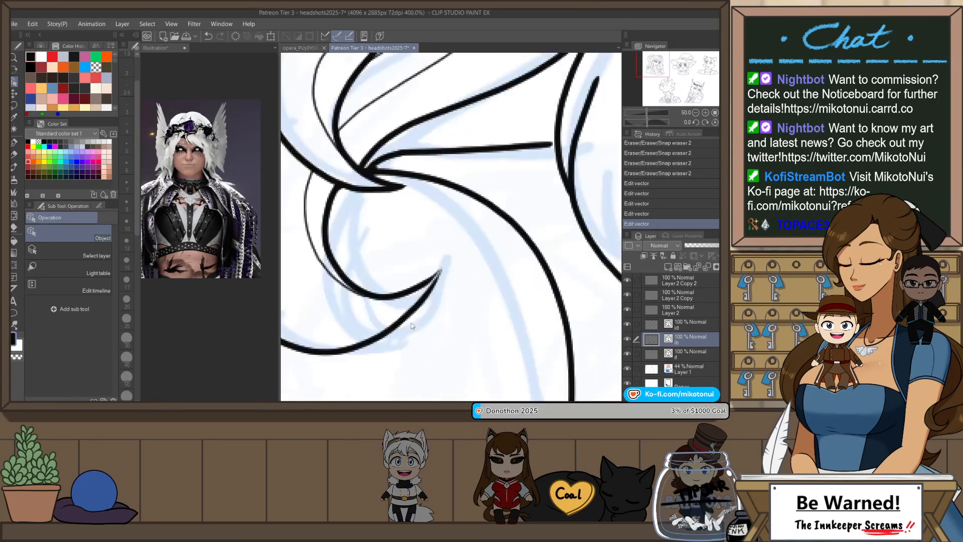
- Adjust the vector points near the tip of the ponytail's bottom curl to smooth its lower outline
{"action": "left_click", "coordinate": [414, 311]}
{"action": "left_click_drag", "start_coordinate": [444, 269], "coordinate": [428, 287]}
{"action": "left_click_drag", "start_coordinate": [416, 306], "coordinate": [418, 299]}
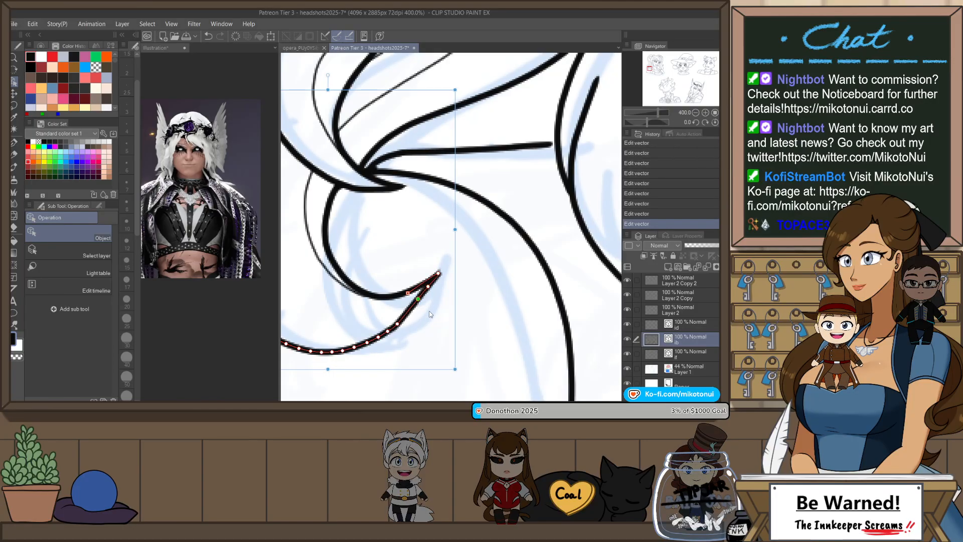
{"action": "left_click", "coordinate": [419, 299]}
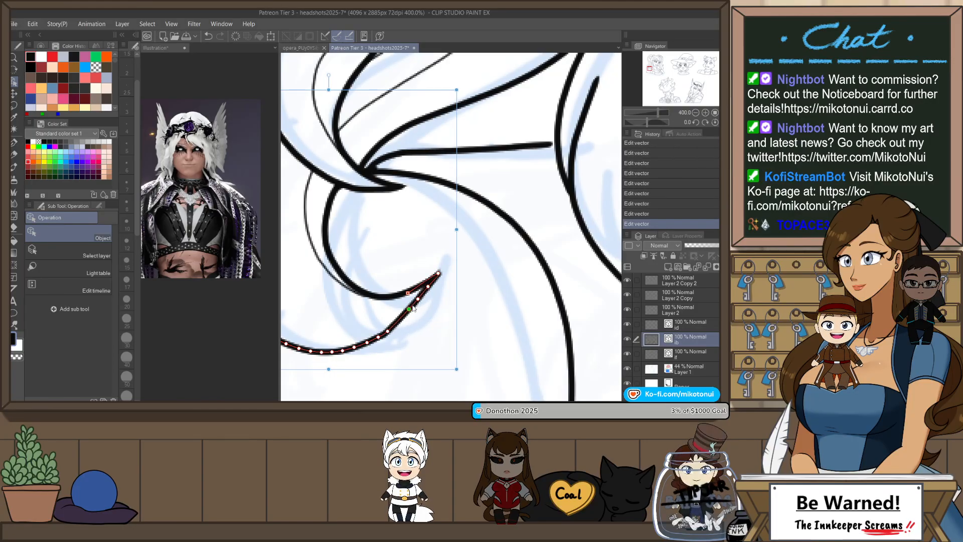
{"action": "scroll", "coordinate": [469, 283], "scroll_direction": "down", "scroll_amount": 6}
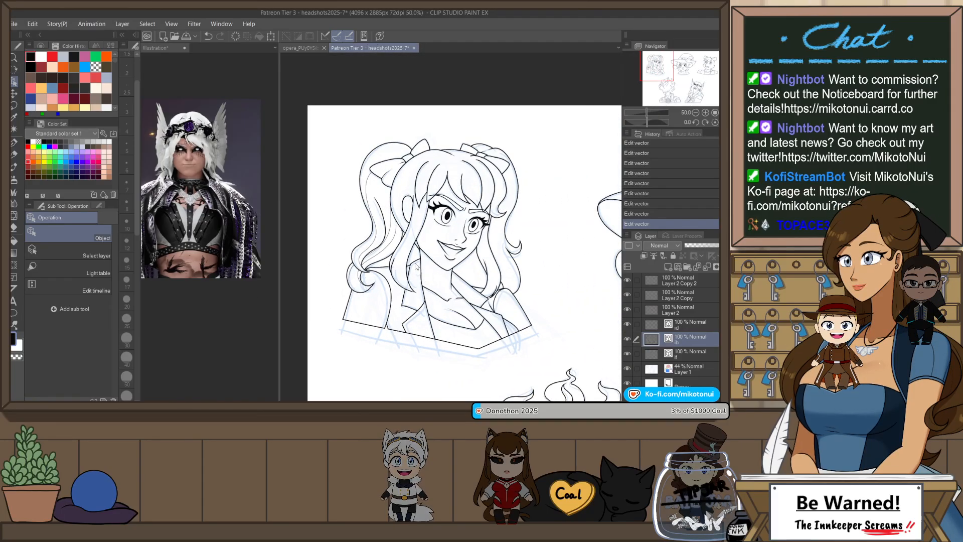
{"action": "key", "text": "p"}
{"action": "scroll", "coordinate": [416, 241], "scroll_direction": "up", "scroll_amount": 3}
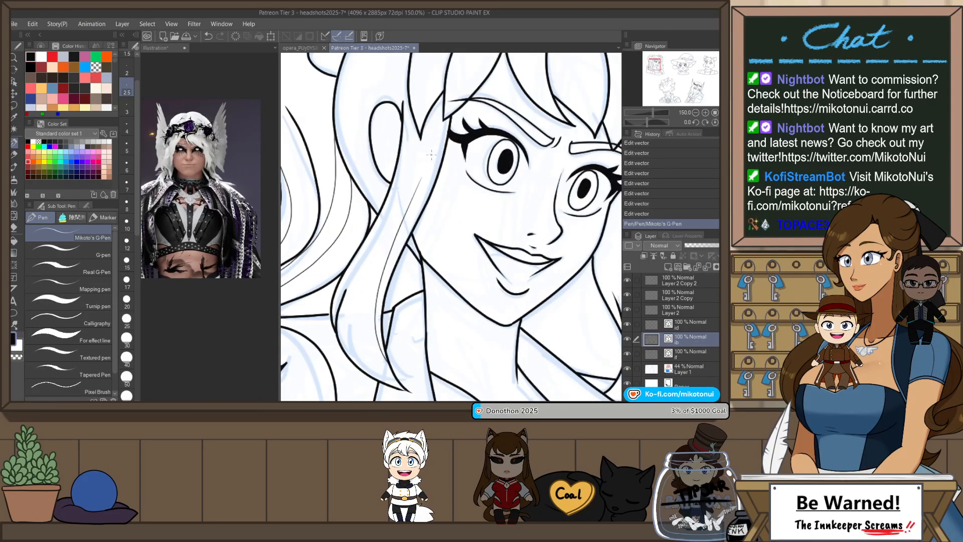
{"action": "left_click_drag", "start_coordinate": [376, 373], "coordinate": [403, 371]}
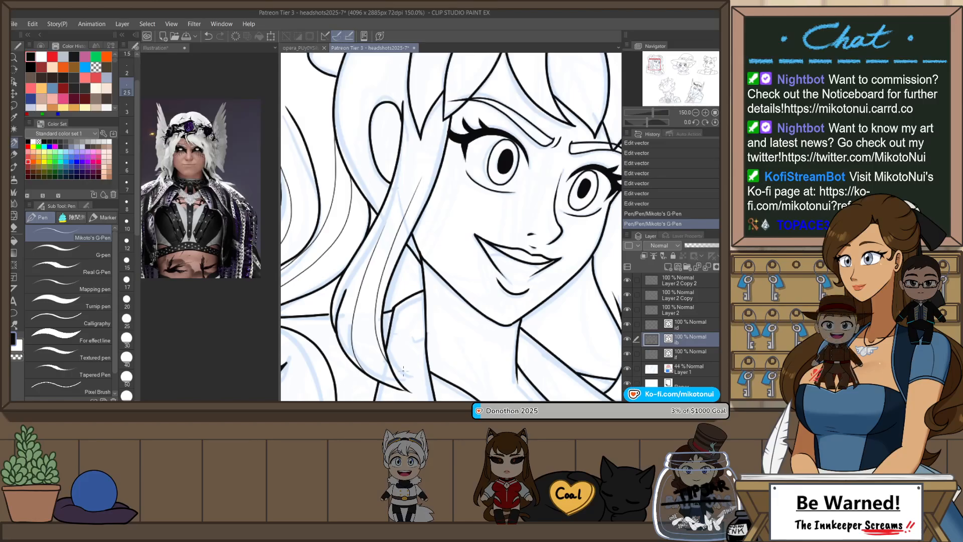
{"action": "key", "text": "e"}
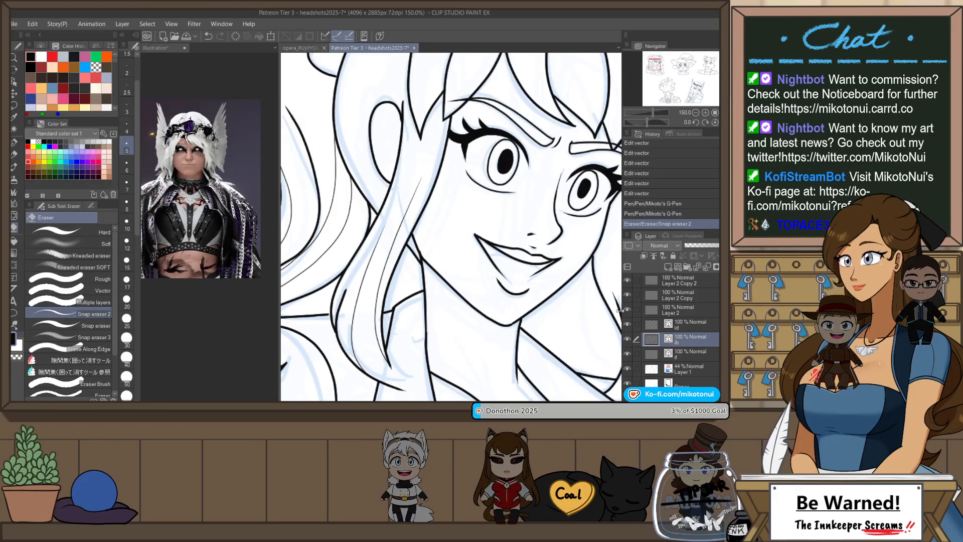
{"action": "scroll", "coordinate": [413, 291], "scroll_direction": "down", "scroll_amount": 2}
{"action": "key", "text": "ctrl+z"}
{"action": "key", "text": "ctrl+z"}
{"action": "key", "text": "ctrl+z"}
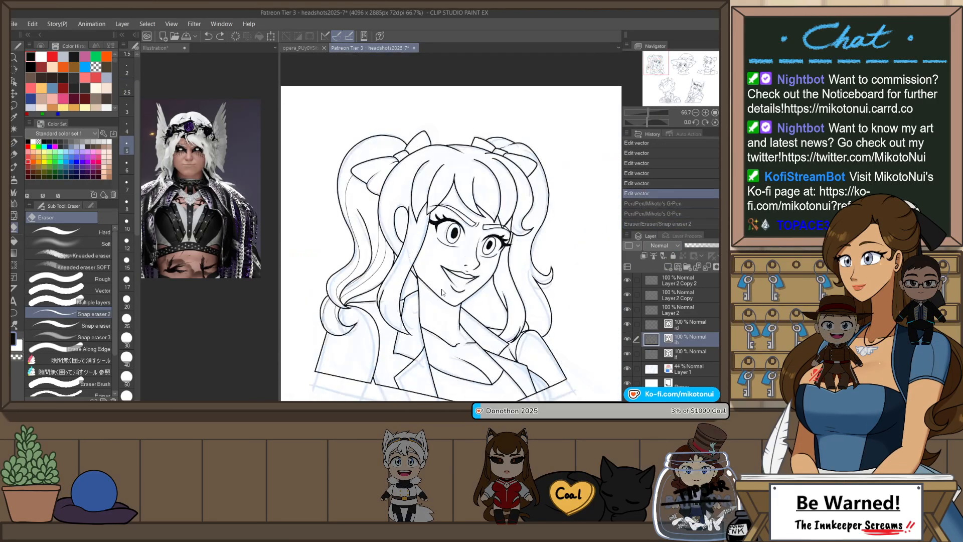
- Ink thin strand lines inside the front hair lock by the ear on the layer above the main line art, using Mikoto's G-Pen at size 2.5
{"action": "left_click", "coordinate": [684, 324]}
{"action": "scroll", "coordinate": [389, 307], "scroll_direction": "up", "scroll_amount": 2}
{"action": "key", "text": "p"}
{"action": "left_click_drag", "start_coordinate": [389, 305], "coordinate": [414, 219]}
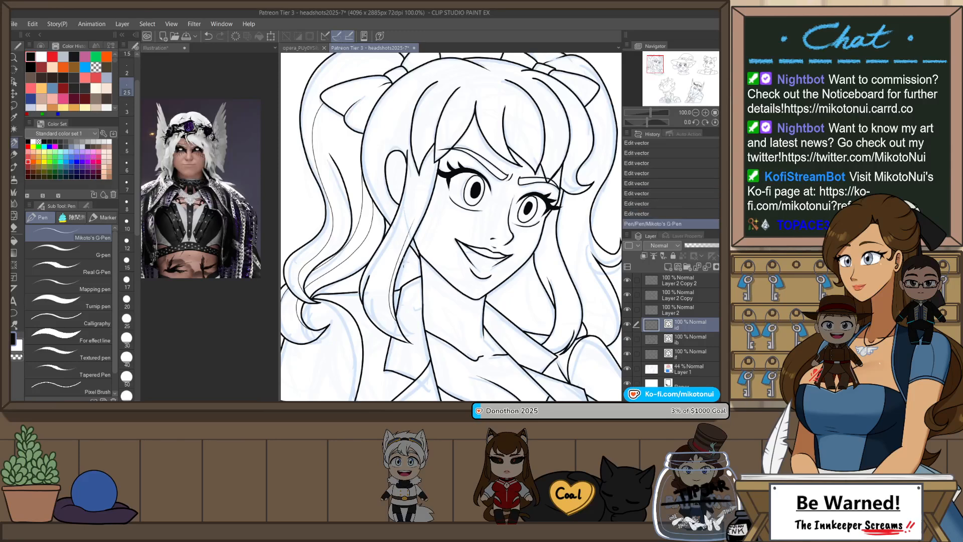
{"action": "key", "text": "ctrl+z"}
{"action": "key", "text": "ctrl+y"}
{"action": "scroll", "coordinate": [416, 347], "scroll_direction": "up", "scroll_amount": 1}
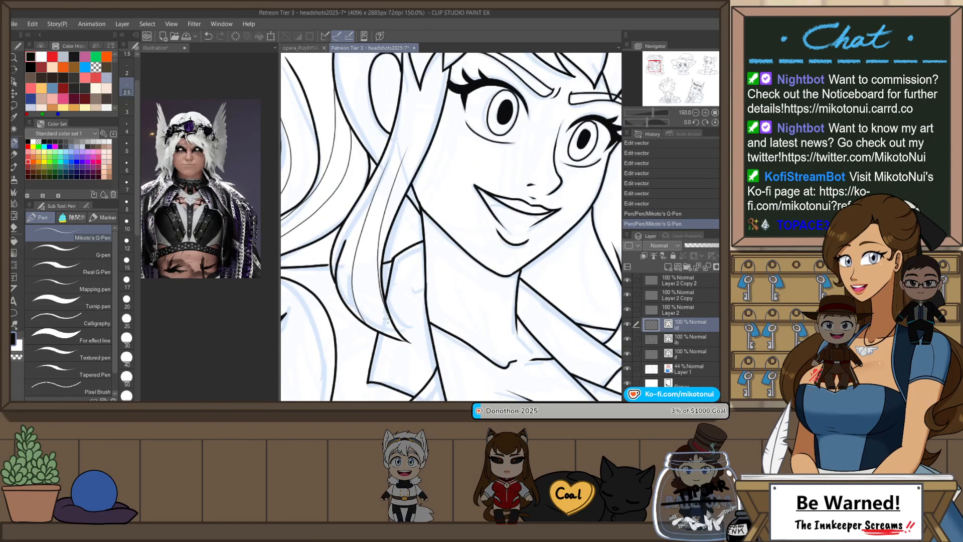
- Adjust the vector points at the end of the front lock's outer outline so it tapers toward the lock's tip
{"action": "key", "text": "o"}
{"action": "scroll", "coordinate": [391, 339], "scroll_direction": "up", "scroll_amount": 1}
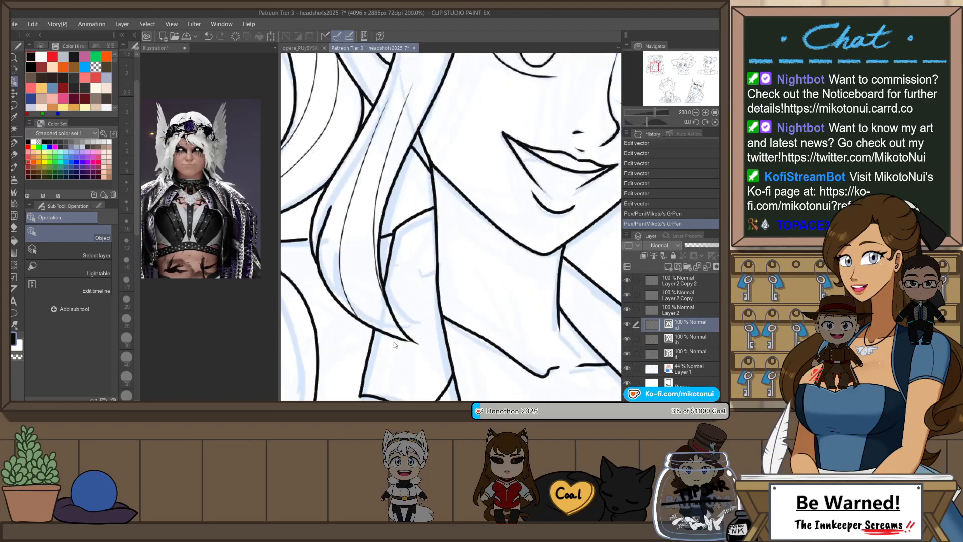
{"action": "left_click", "coordinate": [408, 345]}
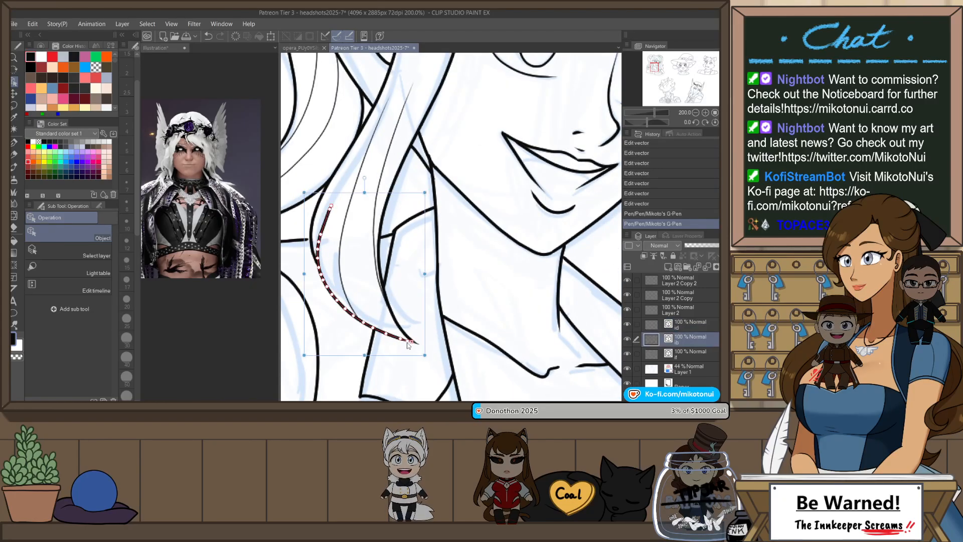
{"action": "left_click", "coordinate": [399, 339]}
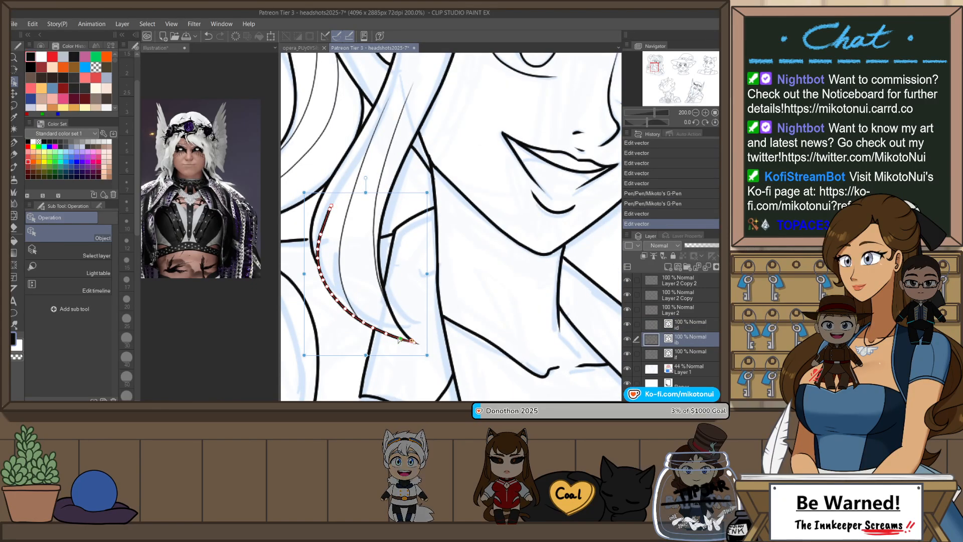
{"action": "left_click_drag", "start_coordinate": [411, 341], "coordinate": [414, 343]}
- Trim the front lock's tip with Snap eraser 2 at size 5 and move the inner outline's end point onto the tip
{"action": "key", "text": "e"}
{"action": "left_click", "coordinate": [418, 344]}
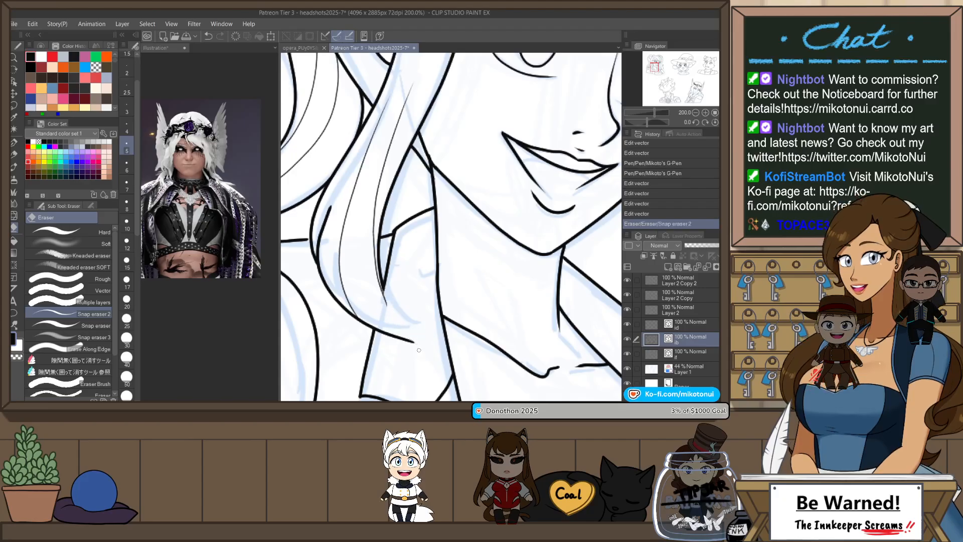
{"action": "key", "text": "ctrl+z"}
{"action": "left_click", "coordinate": [419, 345]}
{"action": "left_click", "coordinate": [416, 344]}
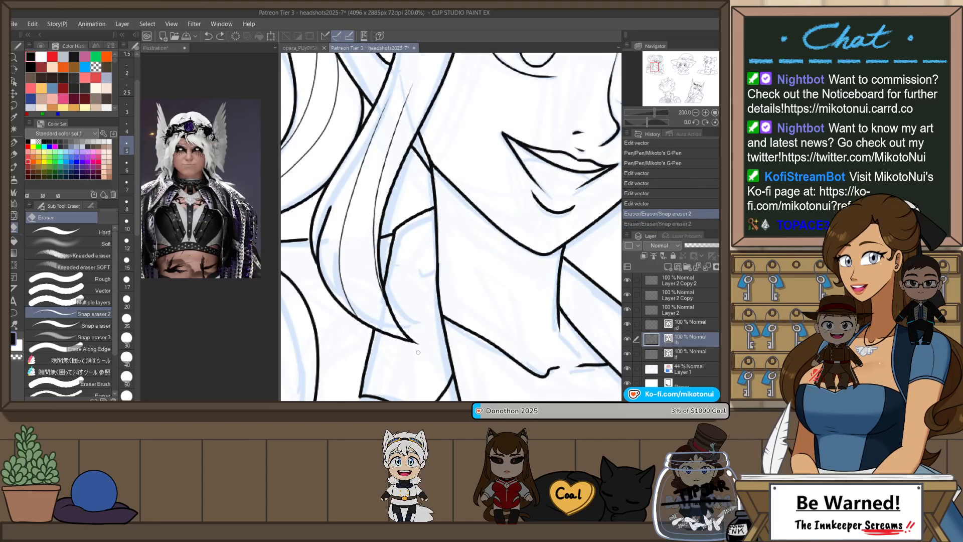
{"action": "key", "text": "ctrl+z"}
{"action": "key", "text": "o"}
{"action": "left_click", "coordinate": [418, 345]}
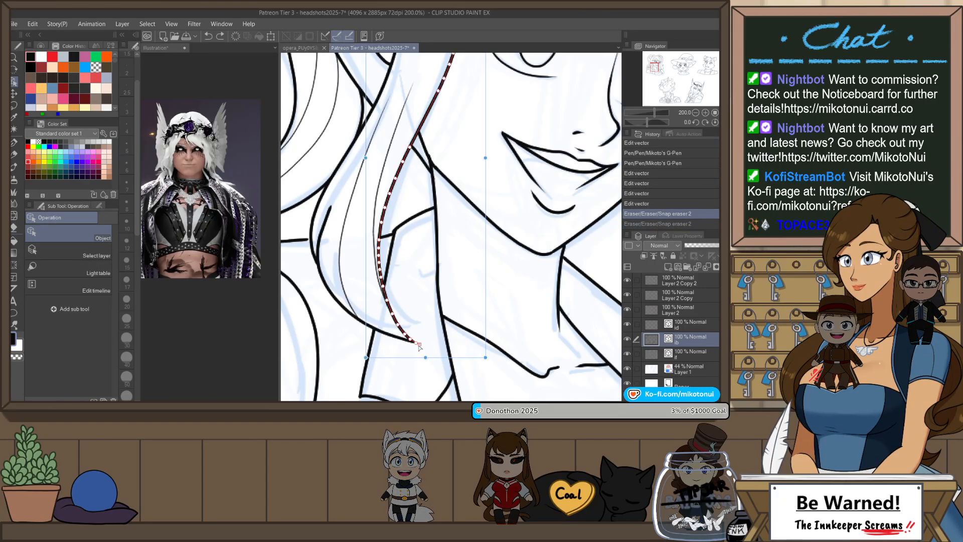
{"action": "left_click_drag", "start_coordinate": [419, 345], "coordinate": [412, 341]}
{"action": "left_click", "coordinate": [423, 317]}
- Ink thin strand lines in the front lock on the far side of the face with Mikoto's G-Pen on the thin-line layer
{"action": "scroll", "coordinate": [429, 309], "scroll_direction": "down", "scroll_amount": 3}
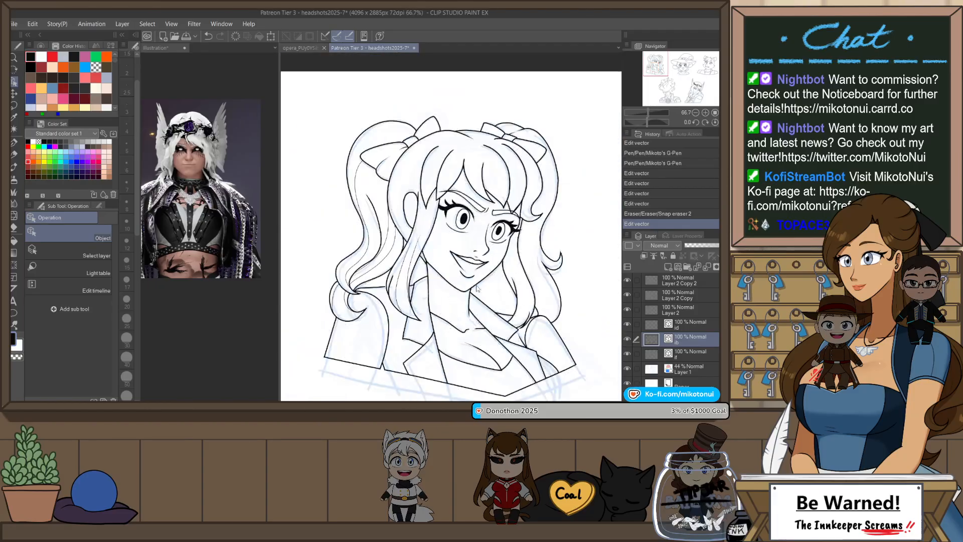
{"action": "left_click_drag", "start_coordinate": [513, 295], "coordinate": [462, 303]}
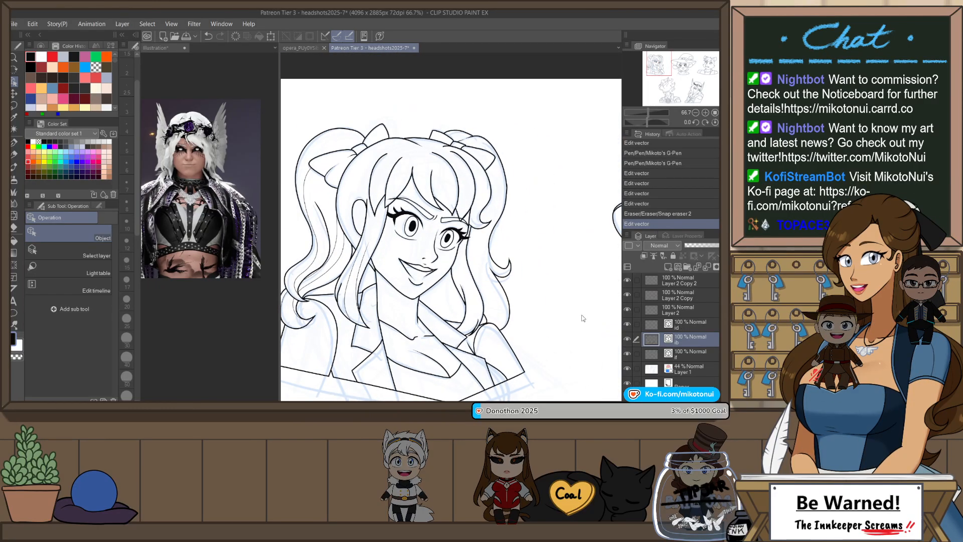
{"action": "scroll", "coordinate": [582, 318], "scroll_direction": "up", "scroll_amount": 3}
{"action": "left_click_drag", "start_coordinate": [572, 260], "coordinate": [273, 226]}
{"action": "key", "text": "p"}
{"action": "left_click_drag", "start_coordinate": [552, 242], "coordinate": [430, 307]}
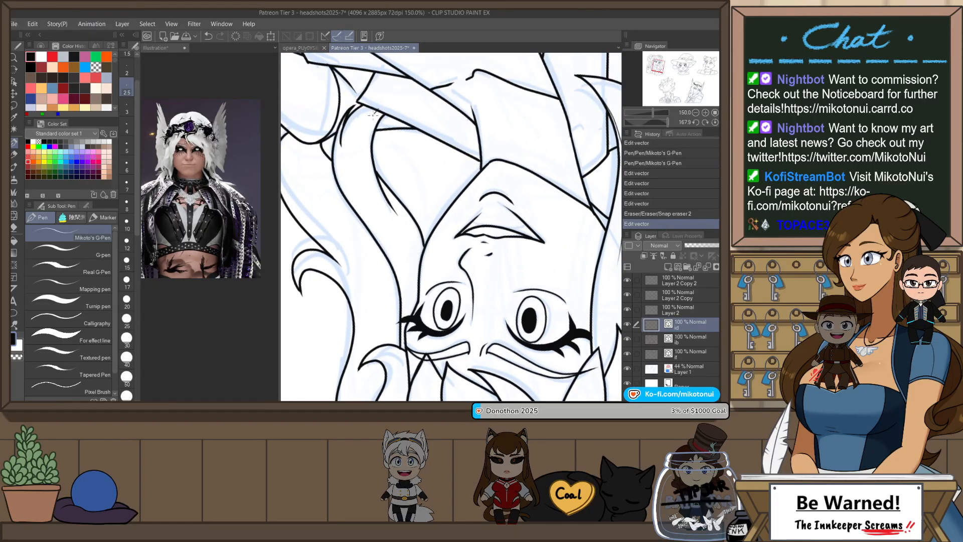
{"action": "left_click_drag", "start_coordinate": [374, 114], "coordinate": [365, 196]}
{"action": "key", "text": "ctrl+z"}
{"action": "left_click_drag", "start_coordinate": [411, 252], "coordinate": [417, 271]}
{"action": "key", "text": "ctrl+z"}
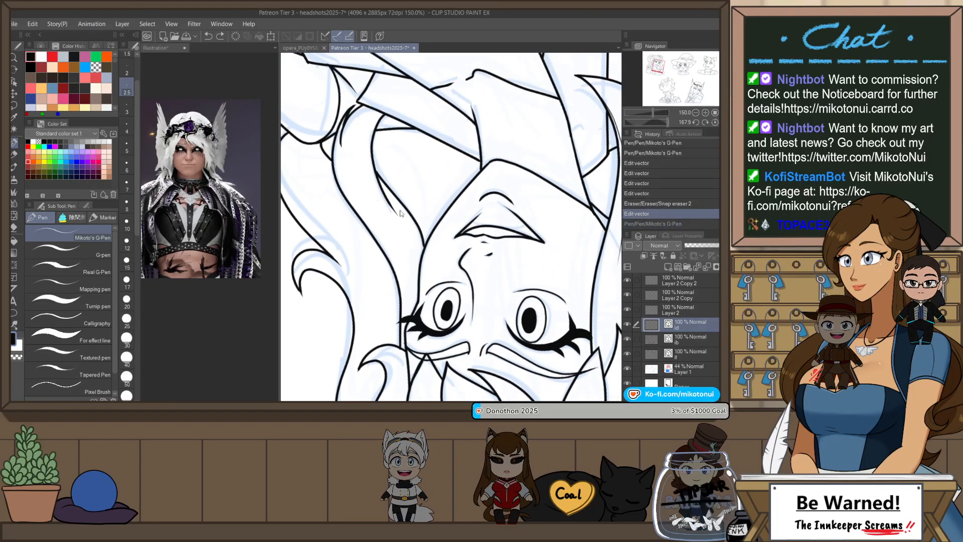
{"action": "left_click_drag", "start_coordinate": [394, 208], "coordinate": [420, 275]}
- Trim the overshooting ends of the far front lock's strand lines with Snap eraser 2 at size 5
{"action": "key", "text": "e"}
{"action": "left_click_drag", "start_coordinate": [396, 130], "coordinate": [404, 130]}
{"action": "key", "text": "r"}
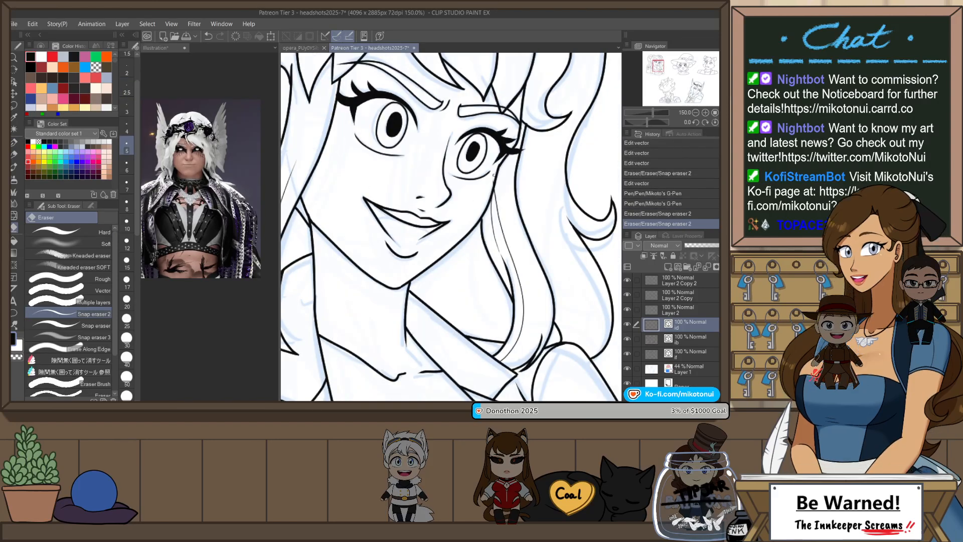
{"action": "scroll", "coordinate": [502, 195], "scroll_direction": "down", "scroll_amount": 2}
{"action": "left_click_drag", "start_coordinate": [538, 197], "coordinate": [502, 237]}
{"action": "scroll", "coordinate": [503, 237], "scroll_direction": "up", "scroll_amount": 1}
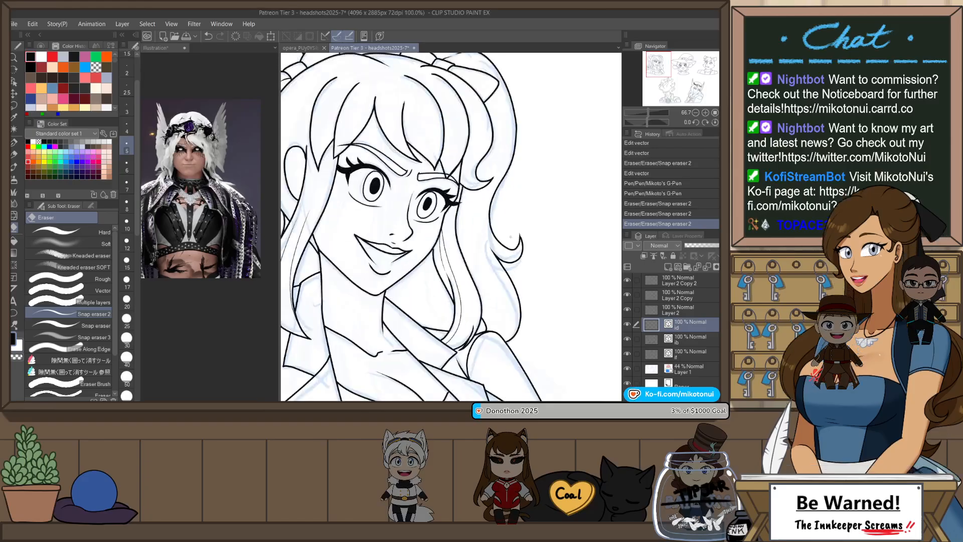
- Ink two long thin strand lines along the lower part of the far ponytail and trim their ends near the shoulder with Snap eraser 2
{"action": "key", "text": "h"}
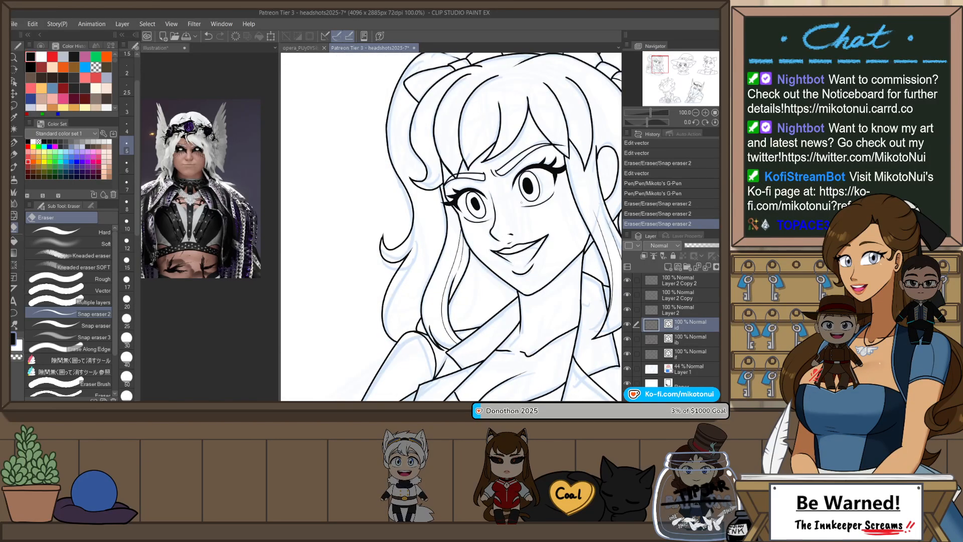
{"action": "key", "text": "r"}
{"action": "left_click_drag", "start_coordinate": [521, 202], "coordinate": [515, 263]}
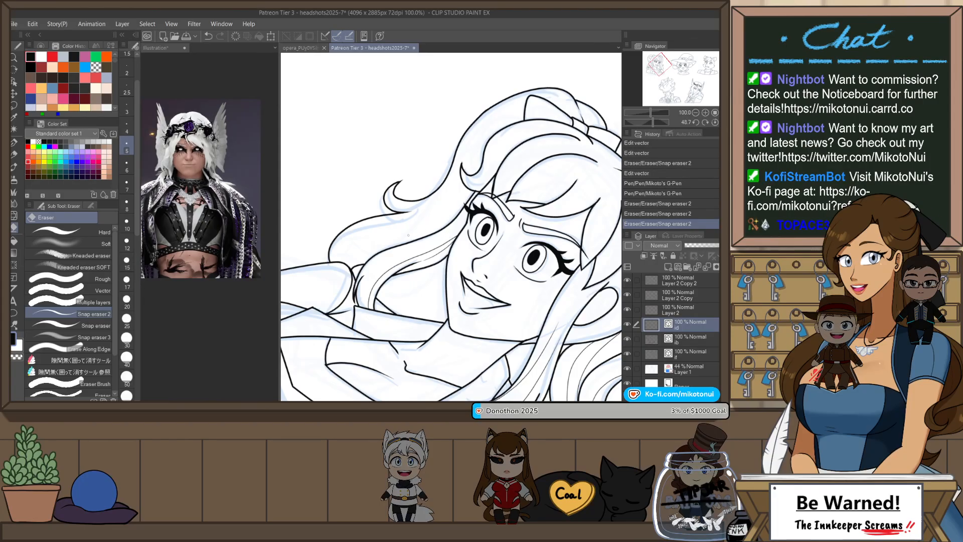
{"action": "scroll", "coordinate": [408, 235], "scroll_direction": "up", "scroll_amount": 1}
{"action": "key", "text": "p"}
{"action": "left_click_drag", "start_coordinate": [405, 240], "coordinate": [504, 173]}
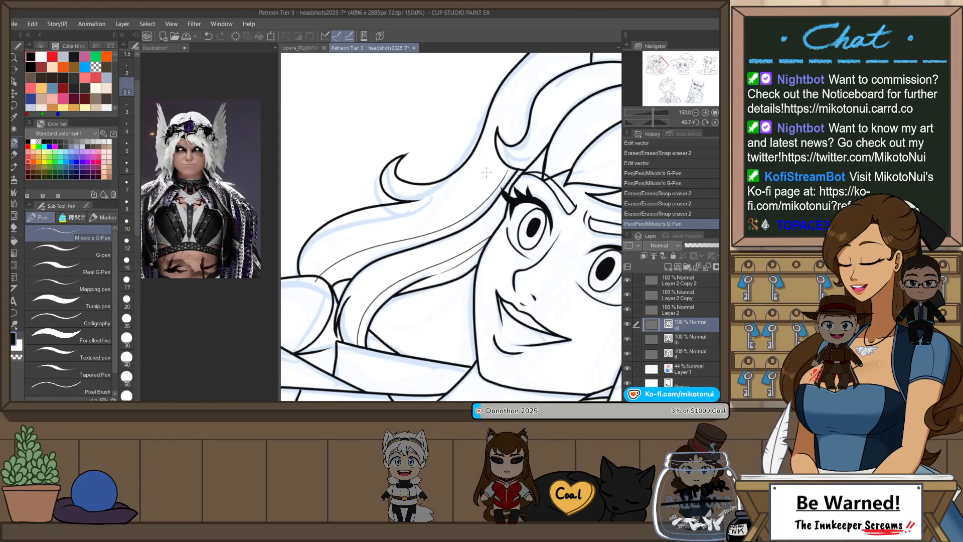
{"action": "left_click_drag", "start_coordinate": [464, 204], "coordinate": [508, 169]}
{"action": "key", "text": "e"}
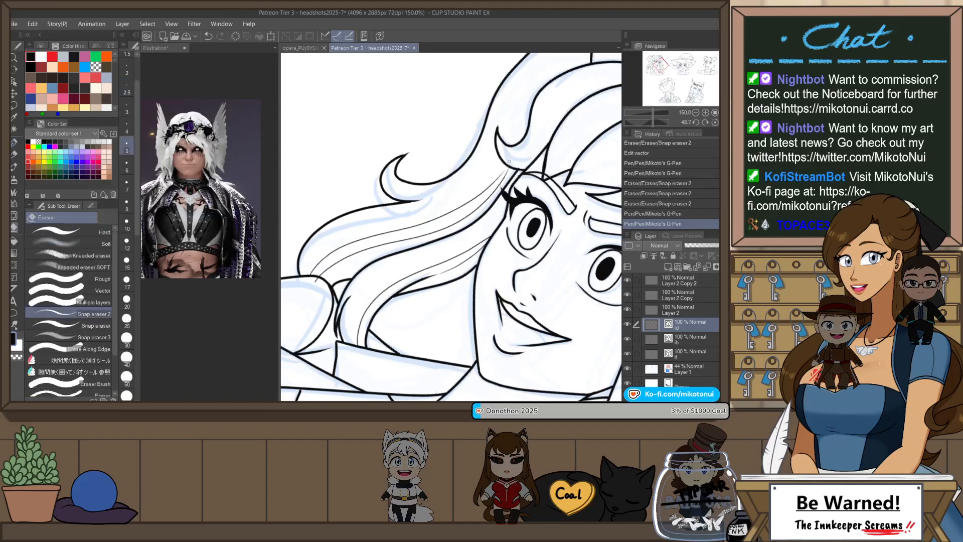
{"action": "left_click_drag", "start_coordinate": [312, 281], "coordinate": [318, 279]}
{"action": "left_click", "coordinate": [332, 285]}
- Ink thin strand lines inside the far ponytail's upper outer curve and trim their overshoot at the bow with Snap eraser 2
{"action": "key", "text": "p"}
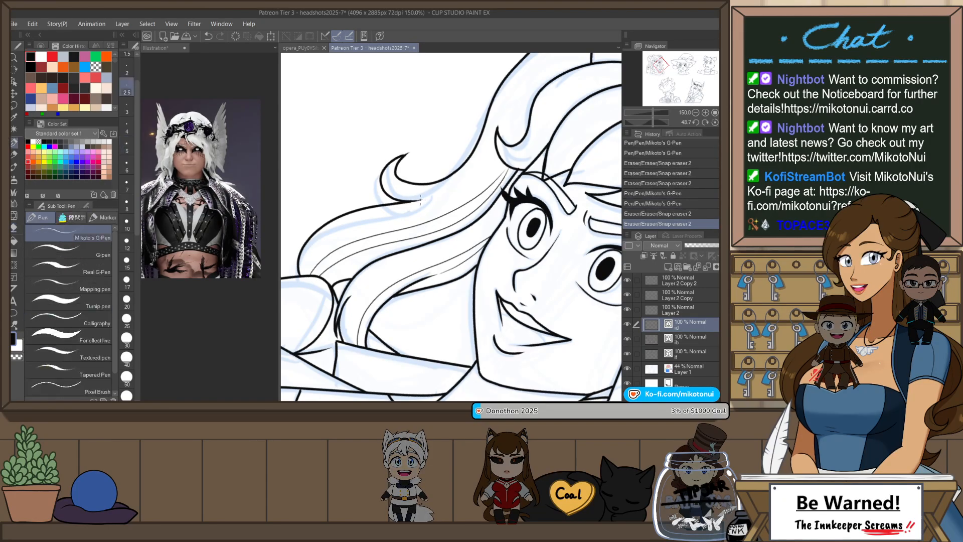
{"action": "left_click_drag", "start_coordinate": [445, 195], "coordinate": [401, 274]}
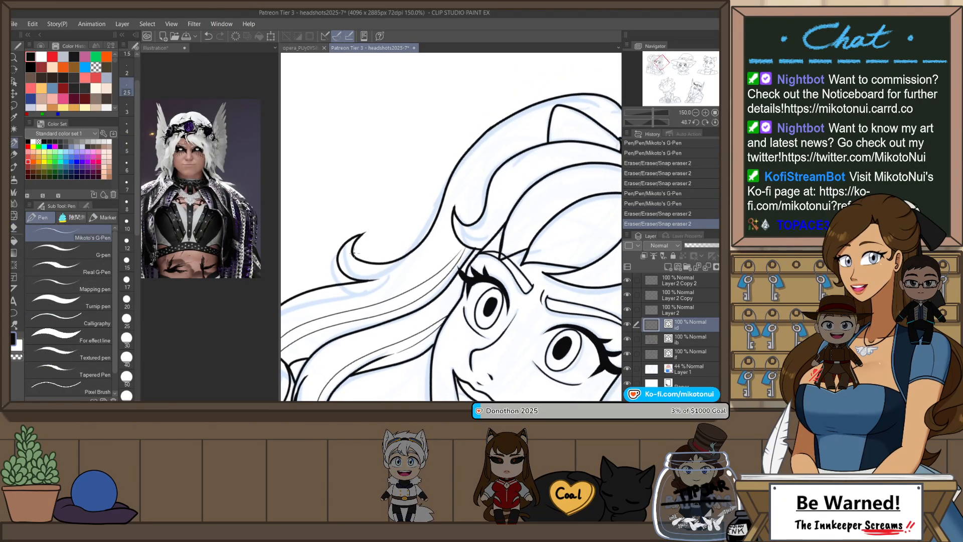
{"action": "key", "text": "ctrl+z"}
{"action": "mouse_move", "coordinate": [352, 253]}
{"action": "left_mouse_down"}
{"action": "mouse_move", "coordinate": [402, 263]}
{"action": "mouse_move", "coordinate": [481, 212]}
{"action": "mouse_move", "coordinate": [469, 246]}
{"action": "mouse_move", "coordinate": [464, 226]}
{"action": "mouse_move", "coordinate": [450, 239]}
{"action": "left_mouse_up"}
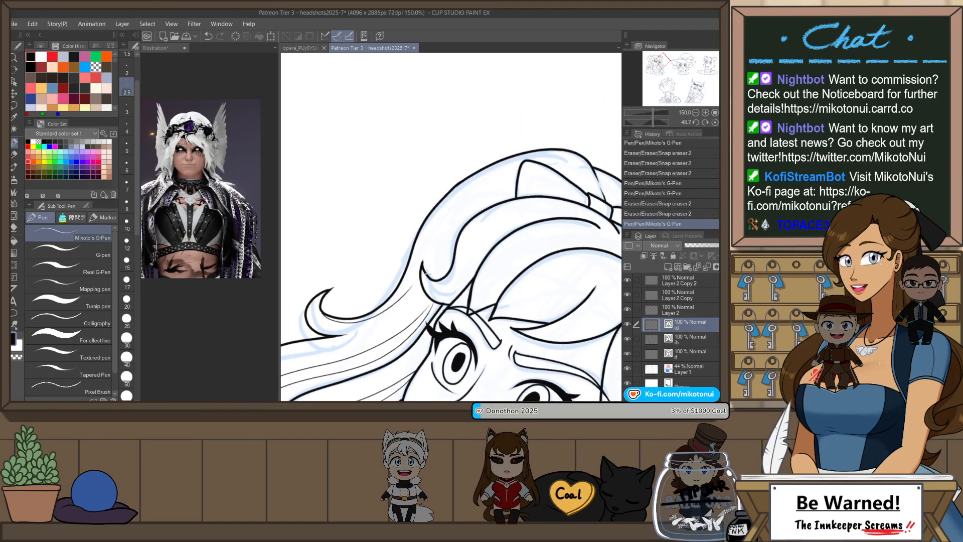
{"action": "key", "text": "ctrl+z"}
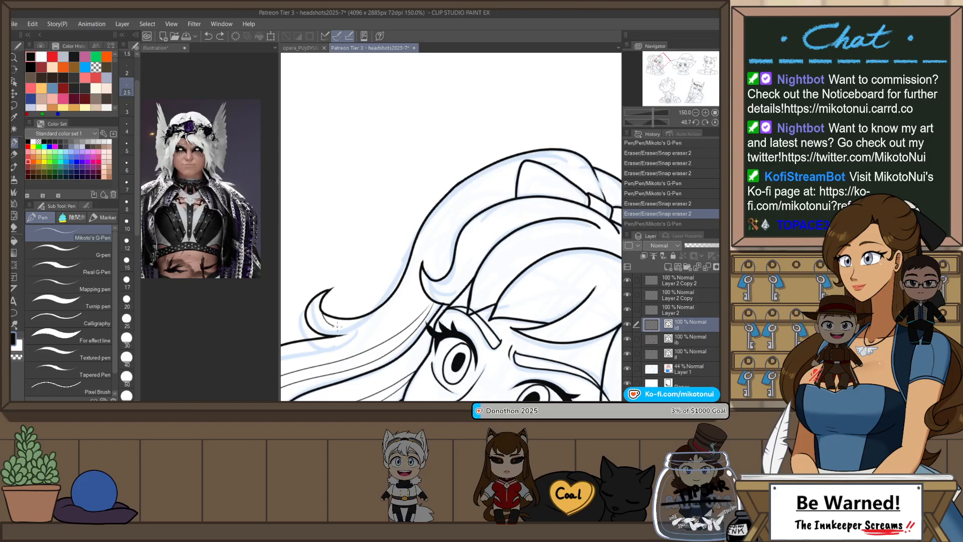
{"action": "left_click_drag", "start_coordinate": [337, 327], "coordinate": [436, 215]}
{"action": "key", "text": "ctrl+z"}
{"action": "left_click_drag", "start_coordinate": [401, 295], "coordinate": [476, 183]}
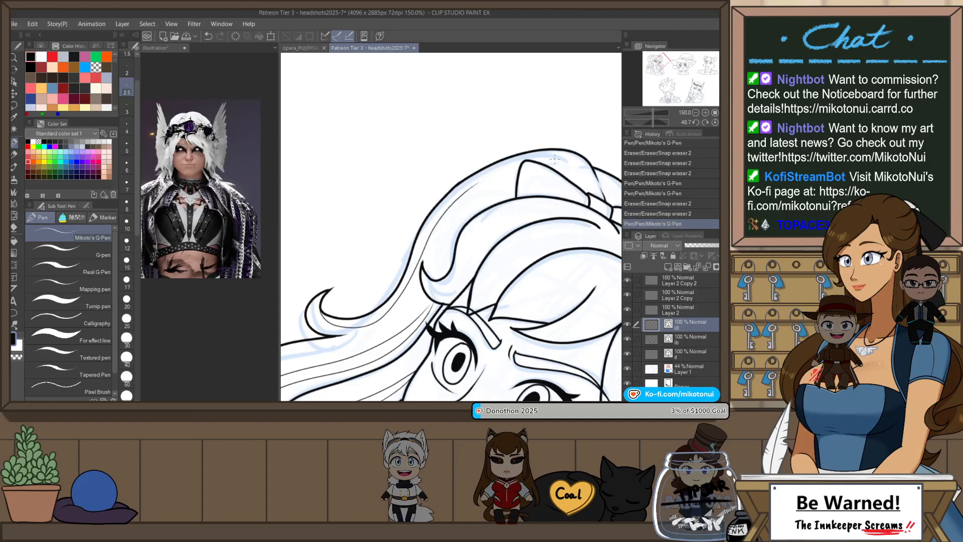
{"action": "key", "text": "e"}
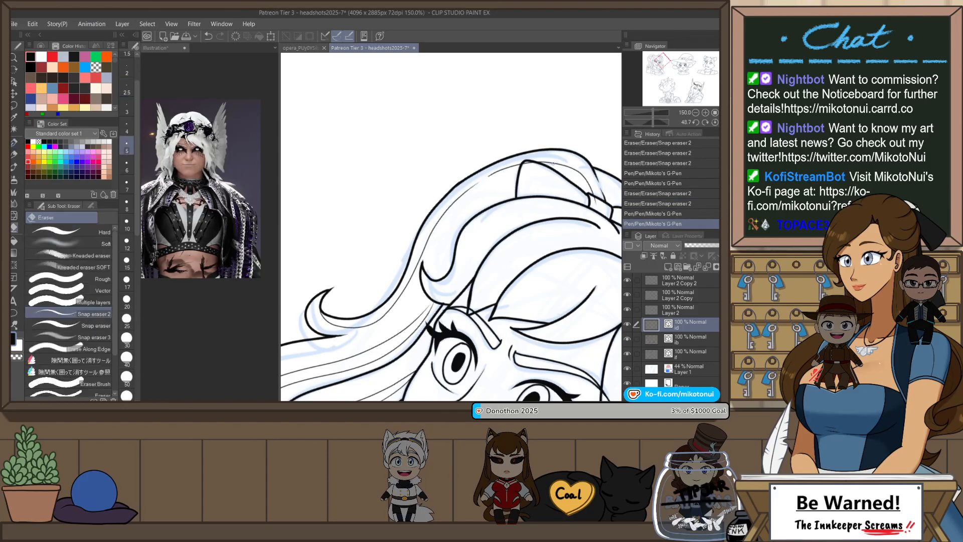
{"action": "left_click_drag", "start_coordinate": [537, 164], "coordinate": [529, 162]}
{"action": "mouse_move", "coordinate": [595, 197]}
{"action": "left_mouse_down"}
{"action": "mouse_move", "coordinate": [599, 205]}
{"action": "mouse_move", "coordinate": [467, 265]}
{"action": "left_mouse_up"}
- Ink short thin strand lines rising from the tips of the bangs with Mikoto's G-Pen at size 2.5
{"action": "scroll", "coordinate": [568, 200], "scroll_direction": "down", "scroll_amount": 1}
{"action": "key", "text": "ctrl+at"}
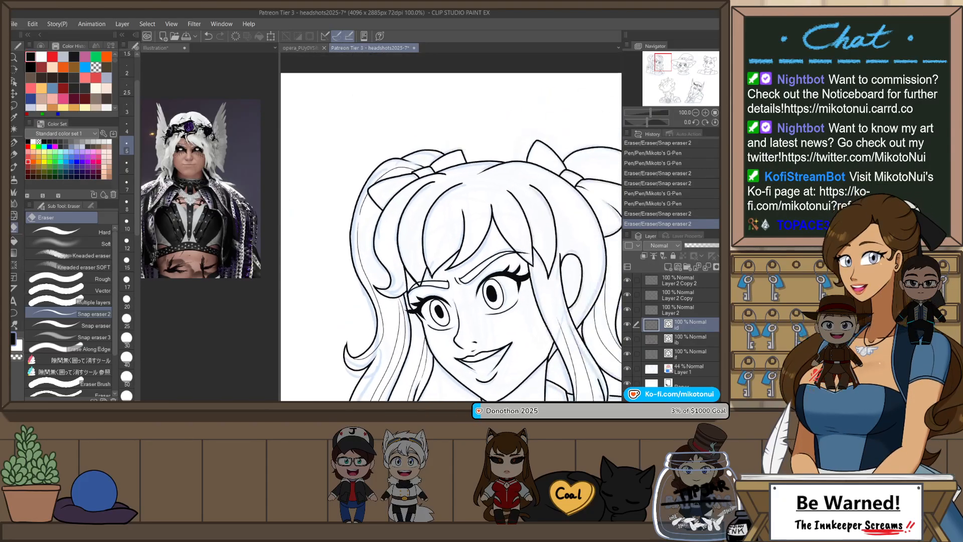
{"action": "scroll", "coordinate": [396, 273], "scroll_direction": "up", "scroll_amount": 2}
{"action": "key", "text": "p"}
{"action": "mouse_move", "coordinate": [394, 260]}
{"action": "left_mouse_down"}
{"action": "mouse_move", "coordinate": [386, 301]}
{"action": "mouse_move", "coordinate": [418, 210]}
{"action": "left_mouse_up"}
{"action": "left_click_drag", "start_coordinate": [467, 273], "coordinate": [493, 181]}
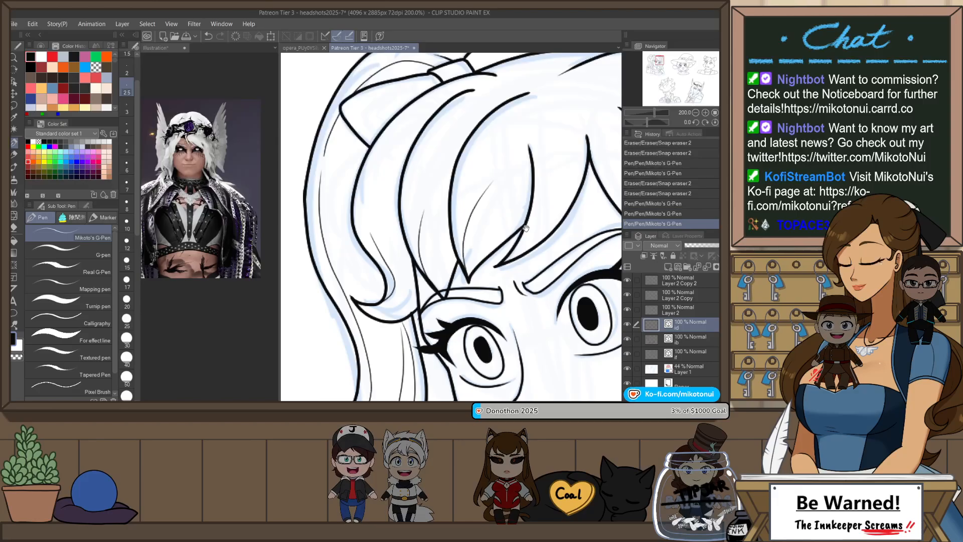
{"action": "left_click_drag", "start_coordinate": [519, 251], "coordinate": [423, 279]}
{"action": "left_click_drag", "start_coordinate": [443, 245], "coordinate": [454, 209]}
{"action": "mouse_move", "coordinate": [555, 256]}
{"action": "left_mouse_down"}
{"action": "mouse_move", "coordinate": [439, 281]}
{"action": "mouse_move", "coordinate": [410, 235]}
{"action": "left_mouse_up"}
{"action": "left_click_drag", "start_coordinate": [488, 323], "coordinate": [492, 274]}
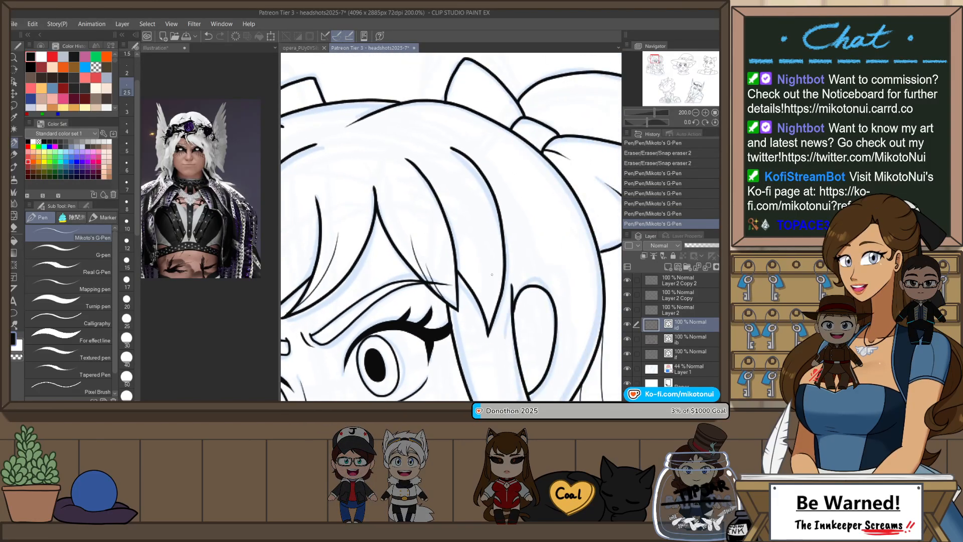
{"action": "left_click_drag", "start_coordinate": [489, 322], "coordinate": [480, 237]}
{"action": "scroll", "coordinate": [519, 180], "scroll_direction": "down", "scroll_amount": 2}
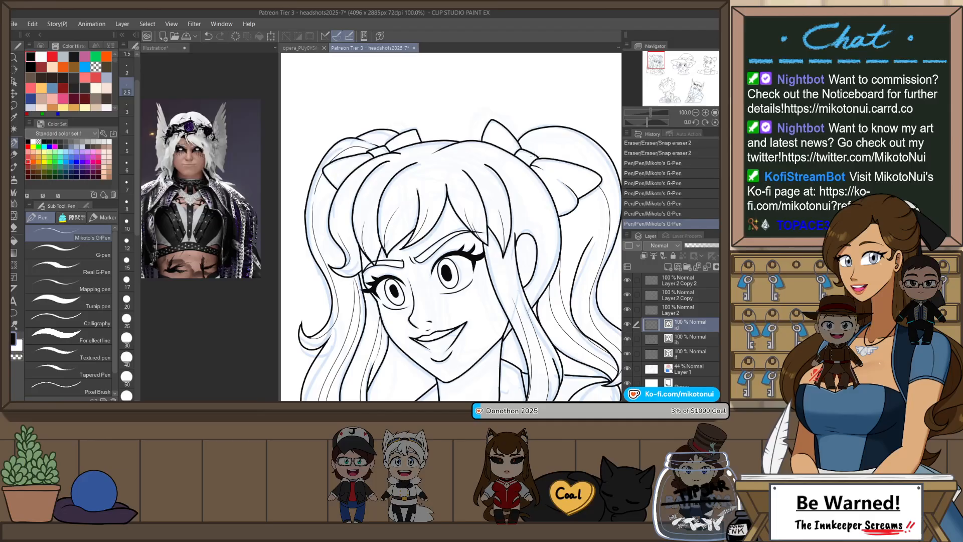
- Ink a thin strand line inside the near ponytail's upper curve beside the bow and trim its end with Snap eraser 2
{"action": "key", "text": "h"}
{"action": "scroll", "coordinate": [535, 151], "scroll_direction": "down", "scroll_amount": 2}
{"action": "left_click_drag", "start_coordinate": [535, 151], "coordinate": [431, 127]}
{"action": "key", "text": "h"}
{"action": "scroll", "coordinate": [532, 159], "scroll_direction": "up", "scroll_amount": 2}
{"action": "key", "text": "r"}
{"action": "scroll", "coordinate": [426, 239], "scroll_direction": "up", "scroll_amount": 1}
{"action": "mouse_move", "coordinate": [438, 175]}
{"action": "left_mouse_down"}
{"action": "mouse_move", "coordinate": [427, 238]}
{"action": "mouse_move", "coordinate": [472, 111]}
{"action": "left_mouse_up"}
{"action": "scroll", "coordinate": [415, 241], "scroll_direction": "up", "scroll_amount": 1}
{"action": "key", "text": "ctrl+z"}
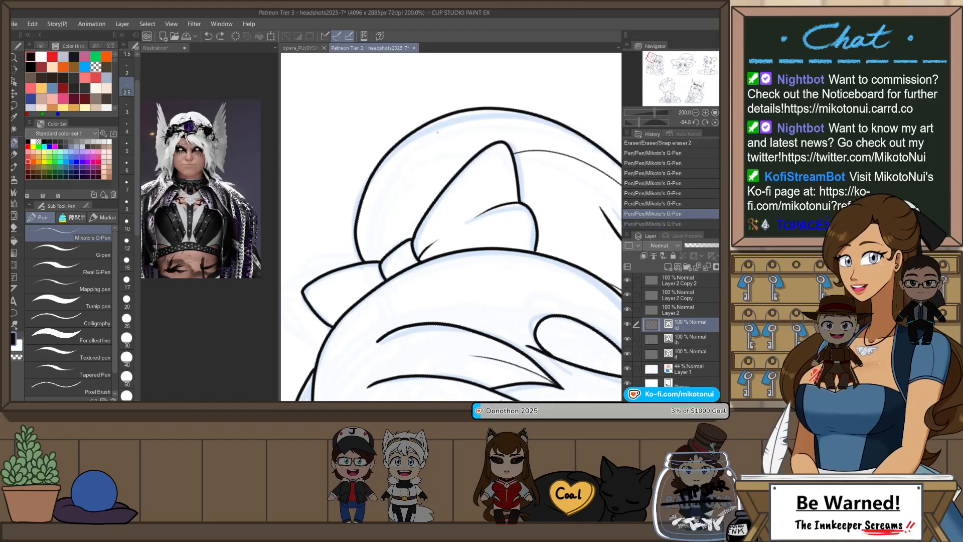
{"action": "left_click_drag", "start_coordinate": [386, 184], "coordinate": [389, 247]}
{"action": "key", "text": "ctrl+z"}
{"action": "left_click_drag", "start_coordinate": [414, 128], "coordinate": [388, 240]}
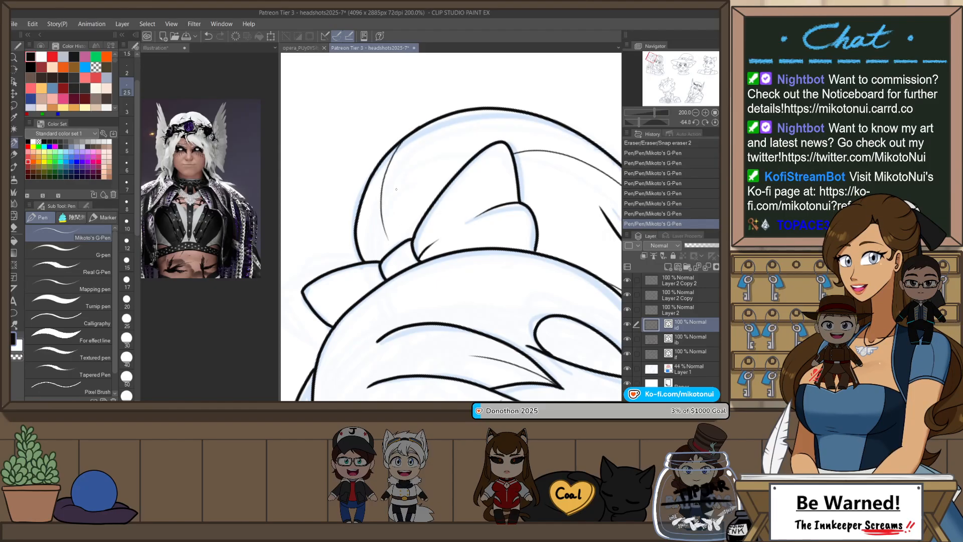
{"action": "key", "text": "e"}
{"action": "scroll", "coordinate": [437, 116], "scroll_direction": "down", "scroll_amount": 4}
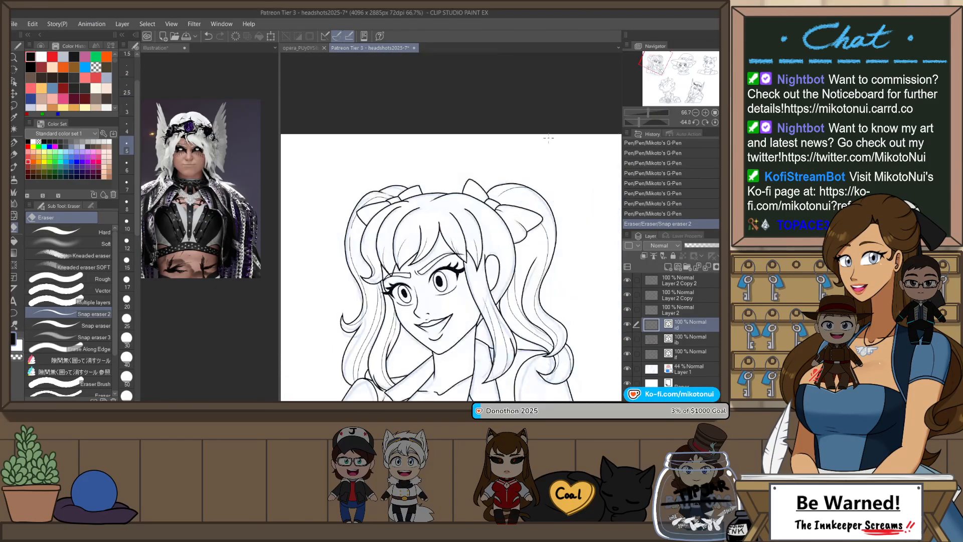
- Look over the headshots across the sheet in normal and mirrored view to check which hair still needs strand details
{"action": "scroll", "coordinate": [557, 161], "scroll_direction": "down", "scroll_amount": 2}
{"action": "left_click_drag", "start_coordinate": [557, 311], "coordinate": [553, 248]}
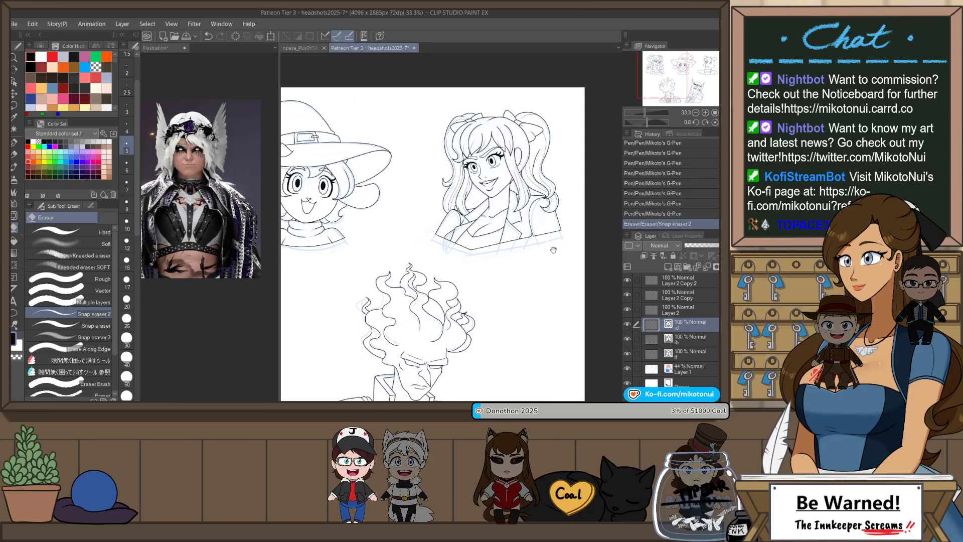
{"action": "left_click_drag", "start_coordinate": [330, 259], "coordinate": [417, 268]}
{"action": "left_click_drag", "start_coordinate": [483, 290], "coordinate": [465, 193]}
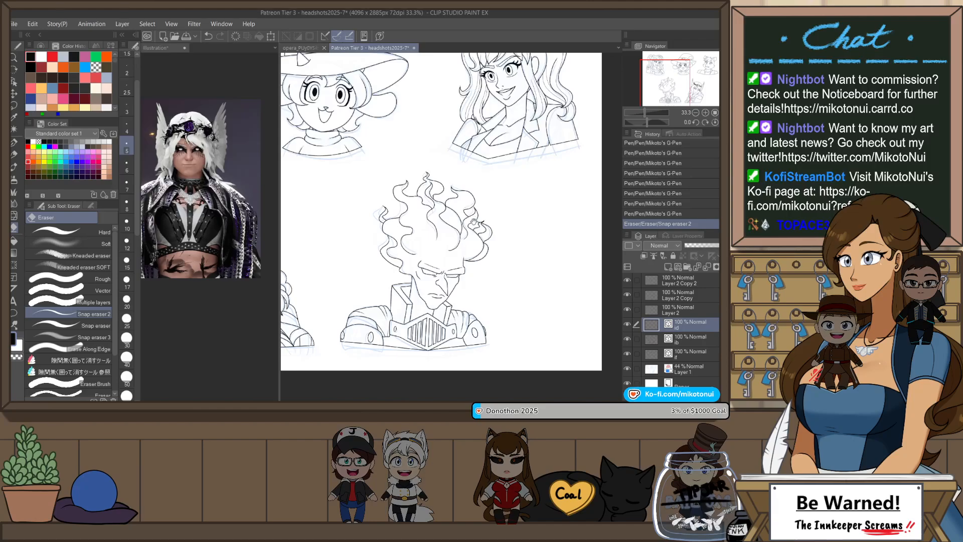
{"action": "left_click_drag", "start_coordinate": [454, 229], "coordinate": [533, 248]}
{"action": "left_click_drag", "start_coordinate": [450, 220], "coordinate": [484, 296]}
{"action": "left_click_drag", "start_coordinate": [492, 248], "coordinate": [429, 184]}
{"action": "left_click_drag", "start_coordinate": [489, 271], "coordinate": [448, 282]}
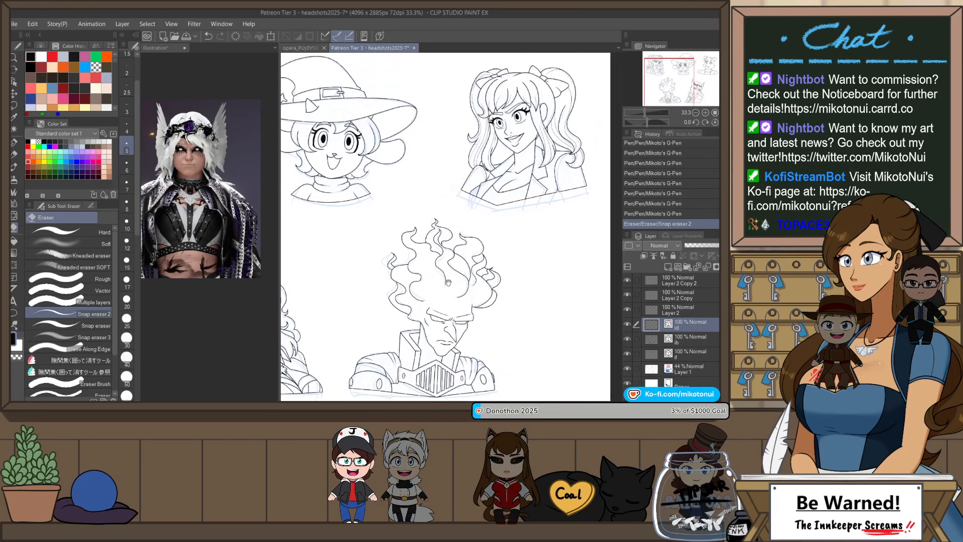
{"action": "key", "text": "h"}
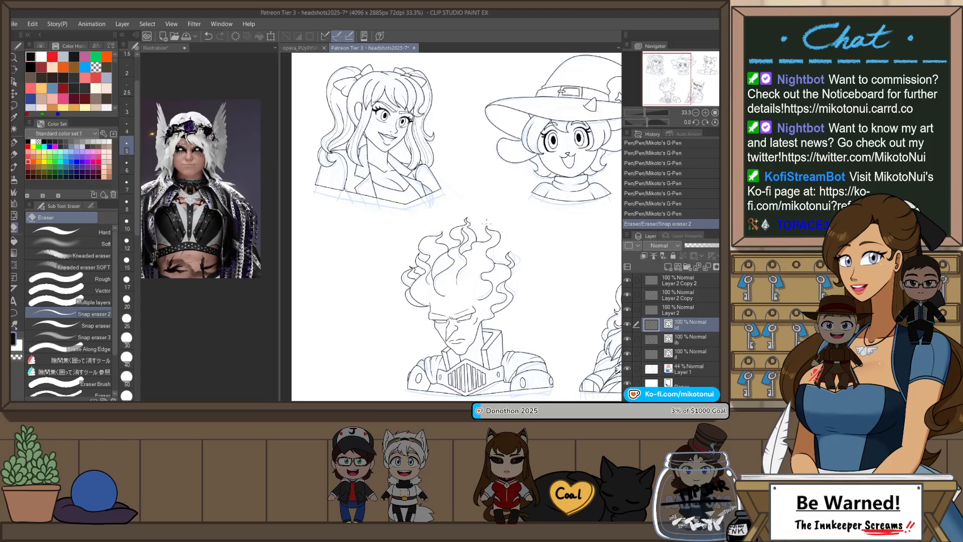
{"action": "left_click_drag", "start_coordinate": [523, 219], "coordinate": [489, 217]}
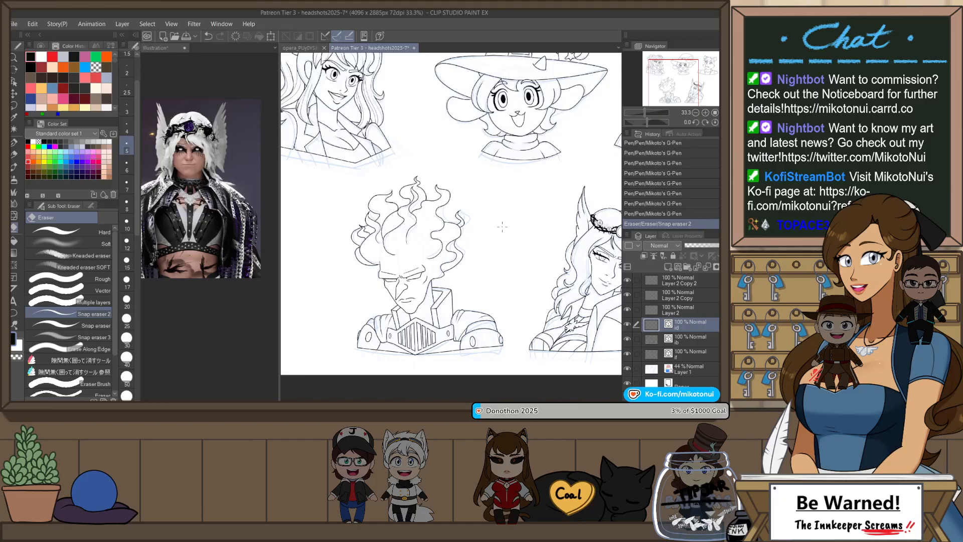
{"action": "left_click_drag", "start_coordinate": [503, 186], "coordinate": [445, 276]}
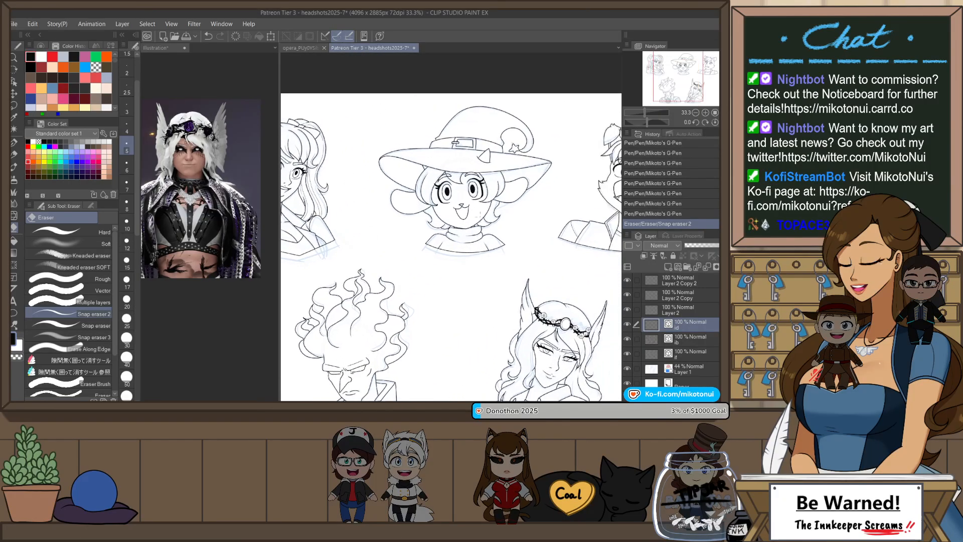
- Ink thin strand lines inside the witch-hat character's first side lock with Mikoto's G-Pen at size 2.5
{"action": "scroll", "coordinate": [441, 175], "scroll_direction": "up", "scroll_amount": 3}
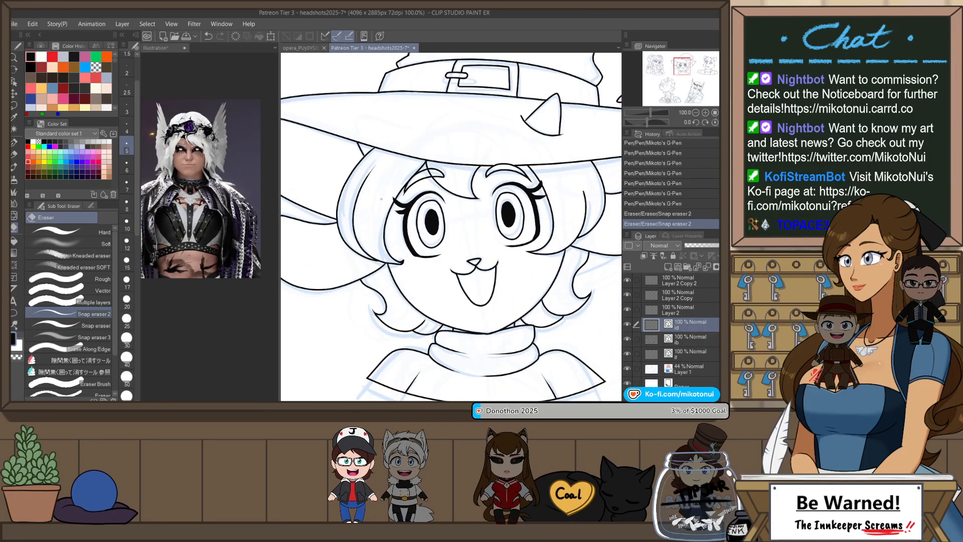
{"action": "key", "text": "p"}
{"action": "key", "text": "ctrl+z"}
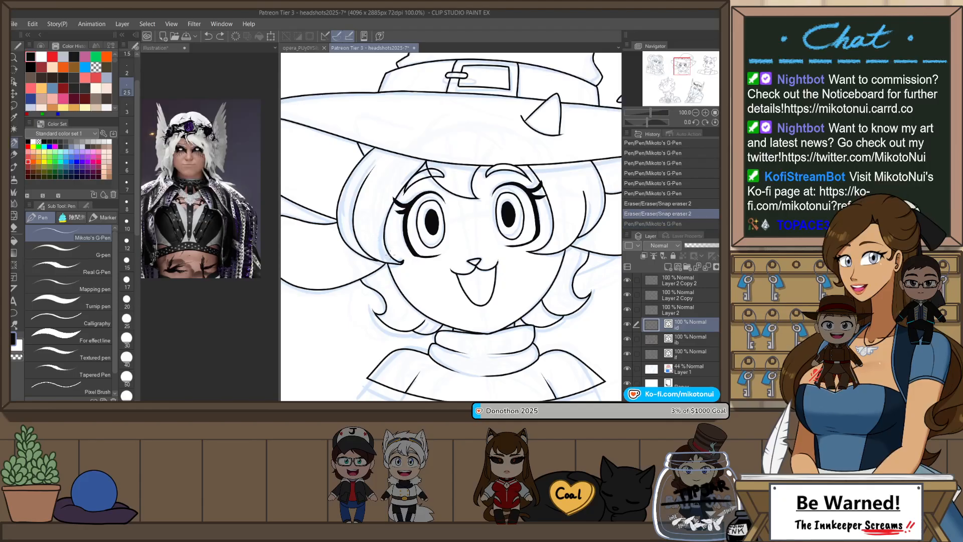
{"action": "left_click_drag", "start_coordinate": [390, 255], "coordinate": [382, 188]}
{"action": "left_click_drag", "start_coordinate": [353, 246], "coordinate": [365, 168]}
- Ink a thin strand line in the witch-hat character's opposite side lock and trim the overshoot under the hat brim with Snap eraser 2
{"action": "mouse_move", "coordinate": [466, 194]}
{"action": "left_mouse_down"}
{"action": "mouse_move", "coordinate": [398, 228]}
{"action": "mouse_move", "coordinate": [379, 186]}
{"action": "left_mouse_up"}
{"action": "key", "text": "ctrl+z"}
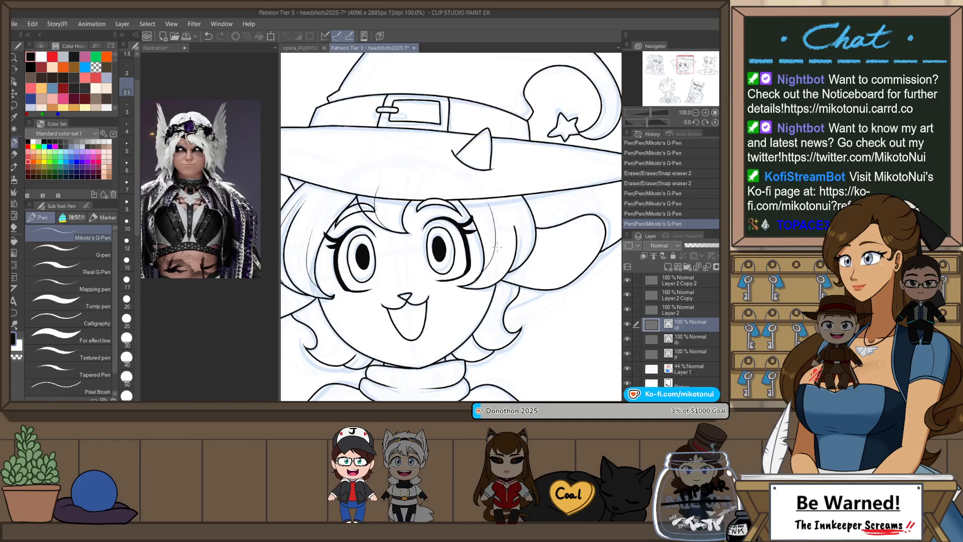
{"action": "key", "text": "h"}
{"action": "key", "text": "ctrl+z"}
{"action": "mouse_move", "coordinate": [425, 283]}
{"action": "left_mouse_down"}
{"action": "mouse_move", "coordinate": [419, 270]}
{"action": "mouse_move", "coordinate": [434, 193]}
{"action": "left_mouse_up"}
{"action": "key", "text": "e"}
{"action": "left_click_drag", "start_coordinate": [523, 185], "coordinate": [528, 197]}
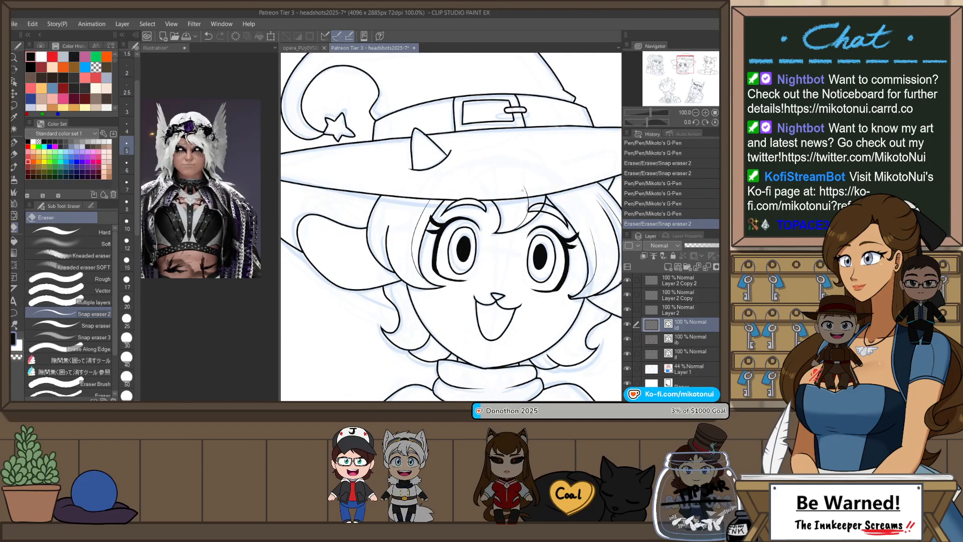
- Ink a thin strand line in the witch-hat character's lower curl beside the jaw and trim its overshoot with Snap eraser 2
{"action": "key", "text": "p"}
{"action": "left_click_drag", "start_coordinate": [404, 304], "coordinate": [414, 325]}
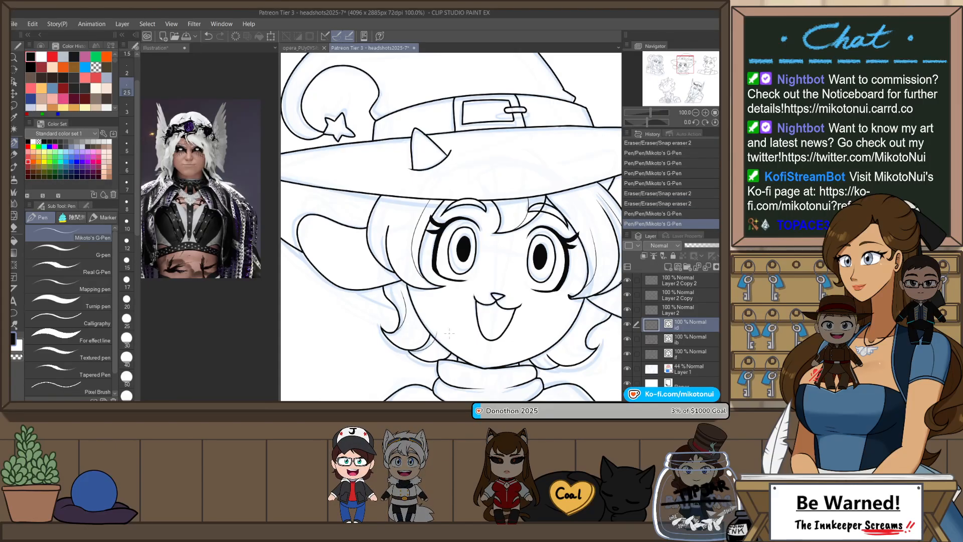
{"action": "key", "text": "e"}
{"action": "left_click_drag", "start_coordinate": [437, 332], "coordinate": [432, 342]}
- Ink a thin strand line down the curl on the opposite side of the jaw and trim its end with Snap eraser 2
{"action": "left_click_drag", "start_coordinate": [510, 347], "coordinate": [444, 293]}
{"action": "key", "text": "p"}
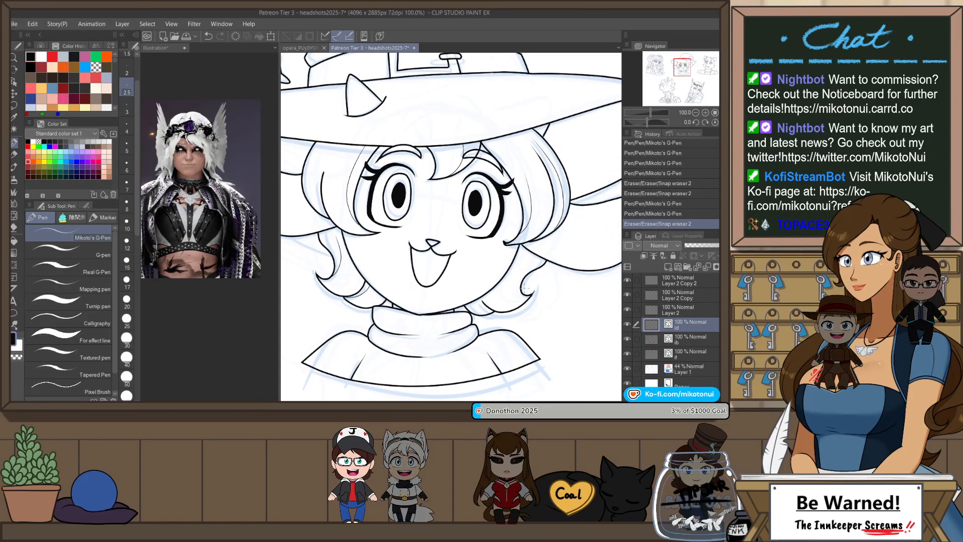
{"action": "left_click_drag", "start_coordinate": [524, 262], "coordinate": [530, 255]}
{"action": "scroll", "coordinate": [524, 291], "scroll_direction": "up", "scroll_amount": 2}
{"action": "key", "text": "ctrl+z"}
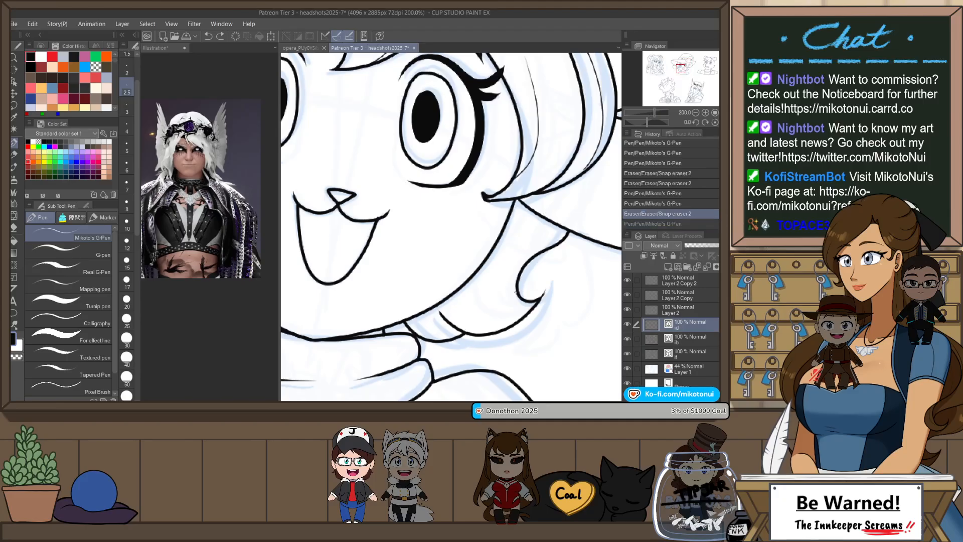
{"action": "mouse_move", "coordinate": [519, 296]}
{"action": "left_mouse_down"}
{"action": "mouse_move", "coordinate": [552, 209]}
{"action": "mouse_move", "coordinate": [492, 287]}
{"action": "left_mouse_up"}
{"action": "key", "text": "e"}
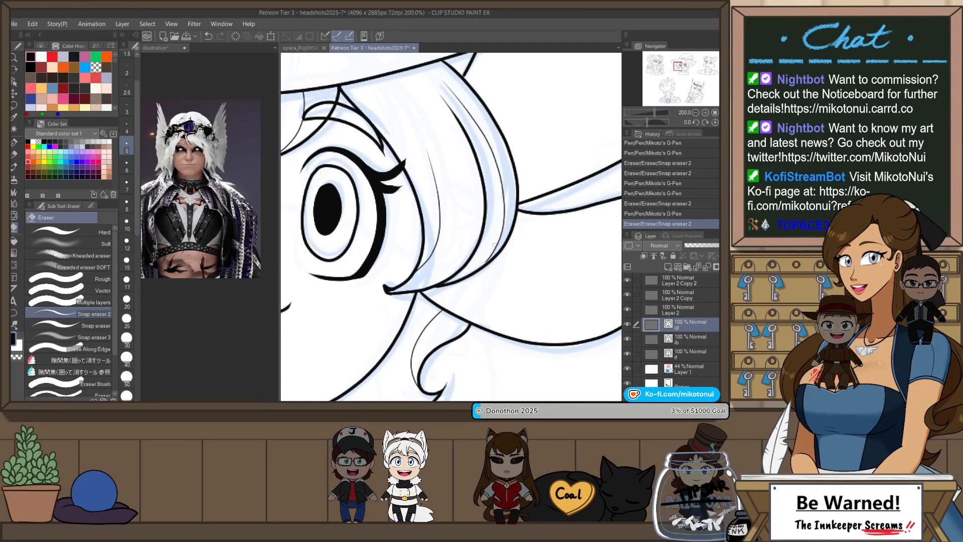
- Adjust the lower end point of the outer side lock's thin strand line with the Object tool so it meets the hair outline
{"action": "key", "text": "o"}
{"action": "left_click", "coordinate": [483, 271]}
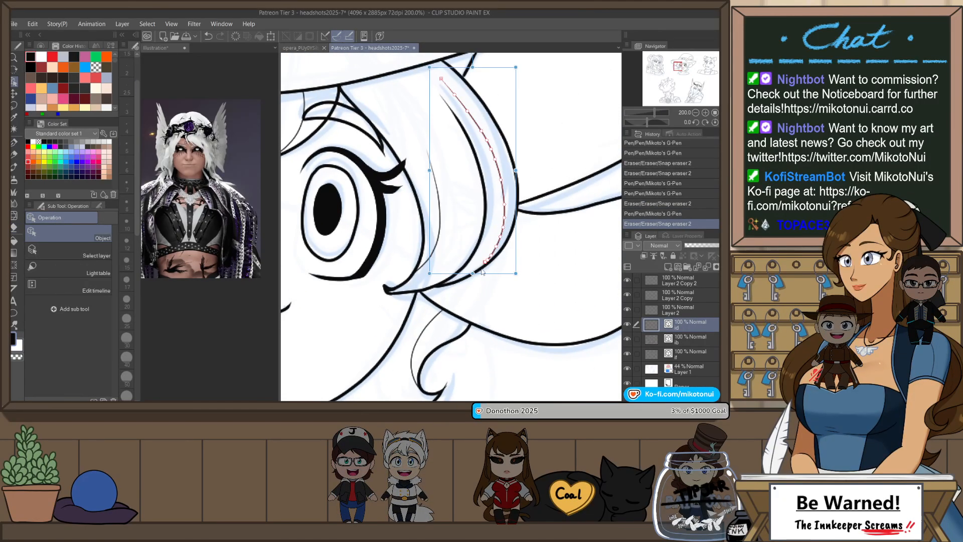
{"action": "left_click_drag", "start_coordinate": [473, 276], "coordinate": [472, 274]}
{"action": "left_click", "coordinate": [485, 304]}
{"action": "scroll", "coordinate": [492, 247], "scroll_direction": "down", "scroll_amount": 4}
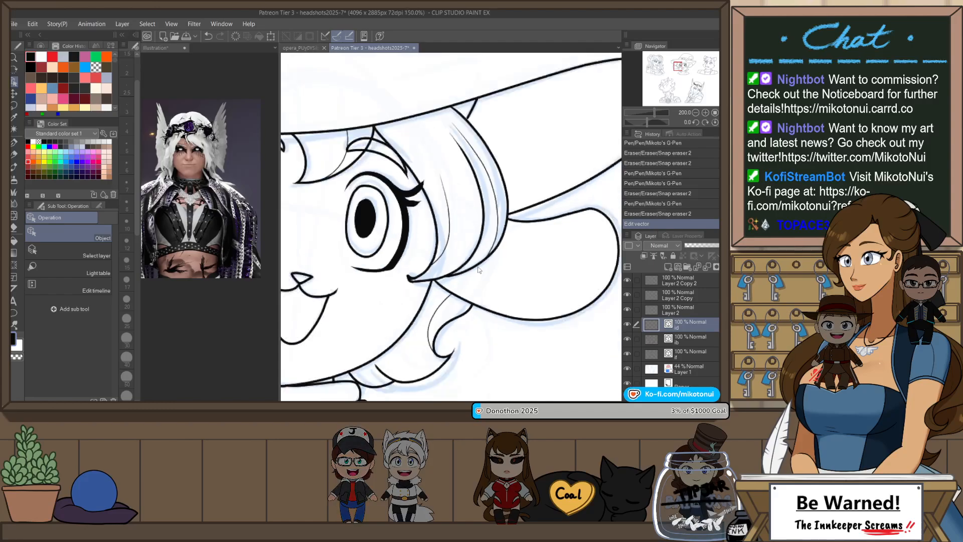
{"action": "scroll", "coordinate": [540, 245], "scroll_direction": "up", "scroll_amount": 4}
- Clean up line ends around the side lock and curl on the line art layer below with Snap eraser 2
{"action": "left_click", "coordinate": [690, 339]}
{"action": "key", "text": "e"}
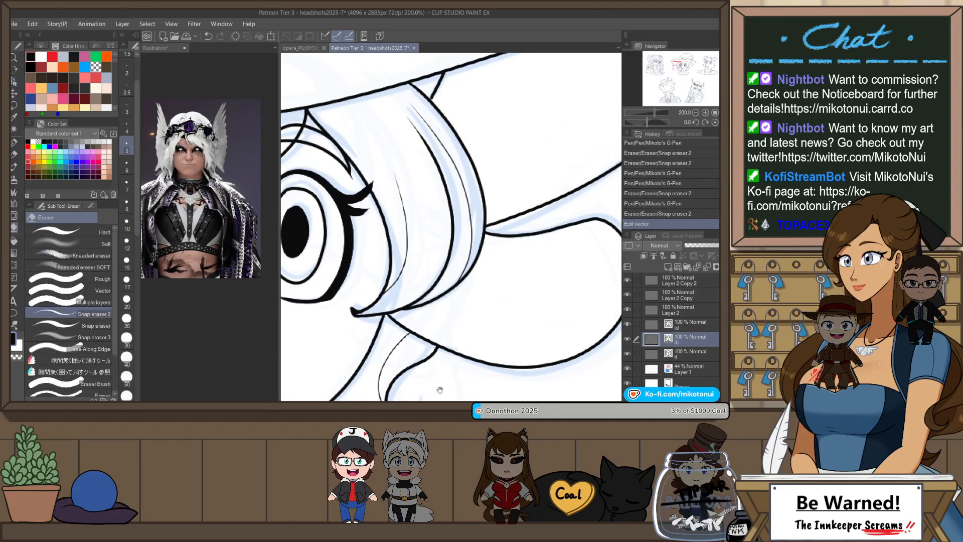
{"action": "mouse_move", "coordinate": [438, 389]}
{"action": "left_mouse_down"}
{"action": "mouse_move", "coordinate": [489, 264]}
{"action": "mouse_move", "coordinate": [469, 285]}
{"action": "left_mouse_up"}
{"action": "scroll", "coordinate": [473, 284], "scroll_direction": "down", "scroll_amount": 4}
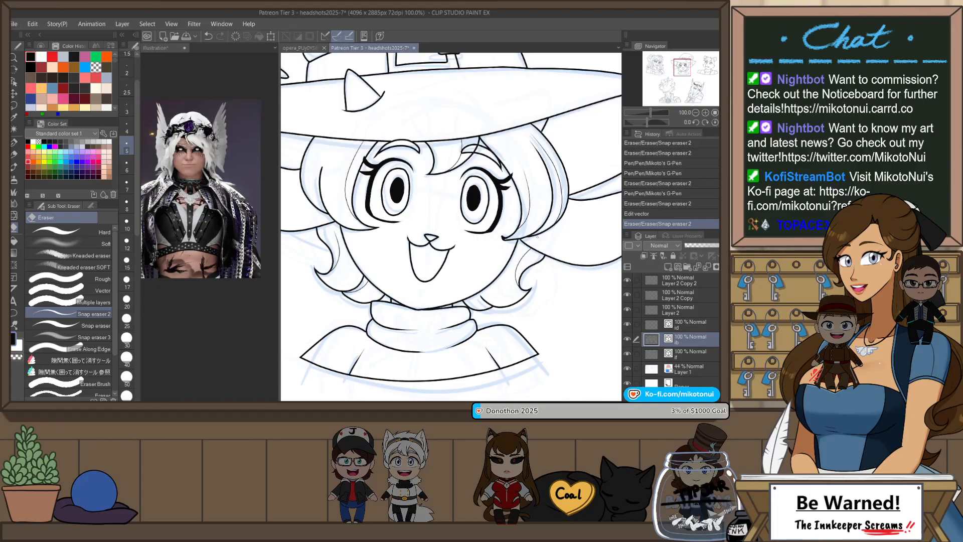
- Return to the upper line art layer, ink short thin strand lines in the curl's lower part under the jaw, and trim their ends
{"action": "left_click", "coordinate": [687, 324]}
{"action": "key", "text": "p"}
{"action": "scroll", "coordinate": [486, 280], "scroll_direction": "up", "scroll_amount": 4}
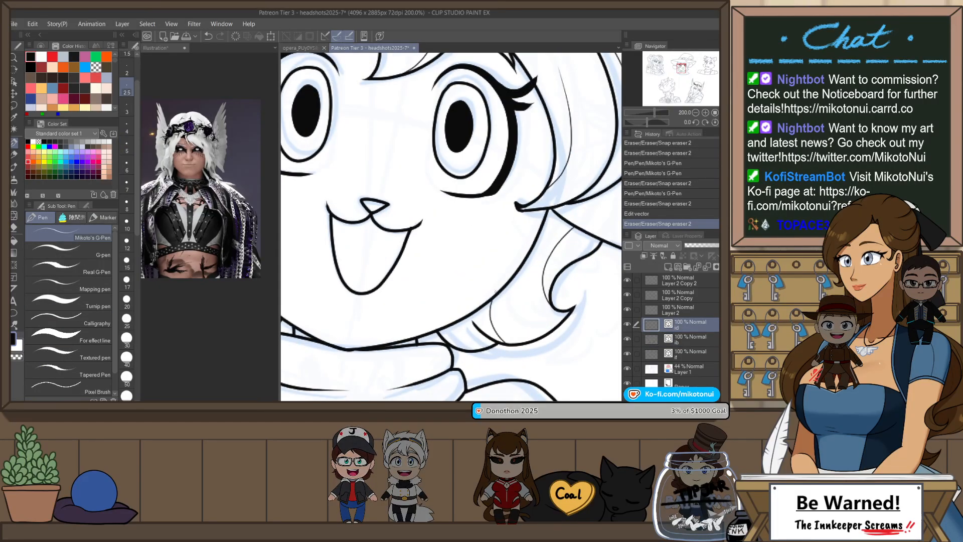
{"action": "key", "text": "ctrl+z"}
{"action": "left_click_drag", "start_coordinate": [497, 342], "coordinate": [499, 287]}
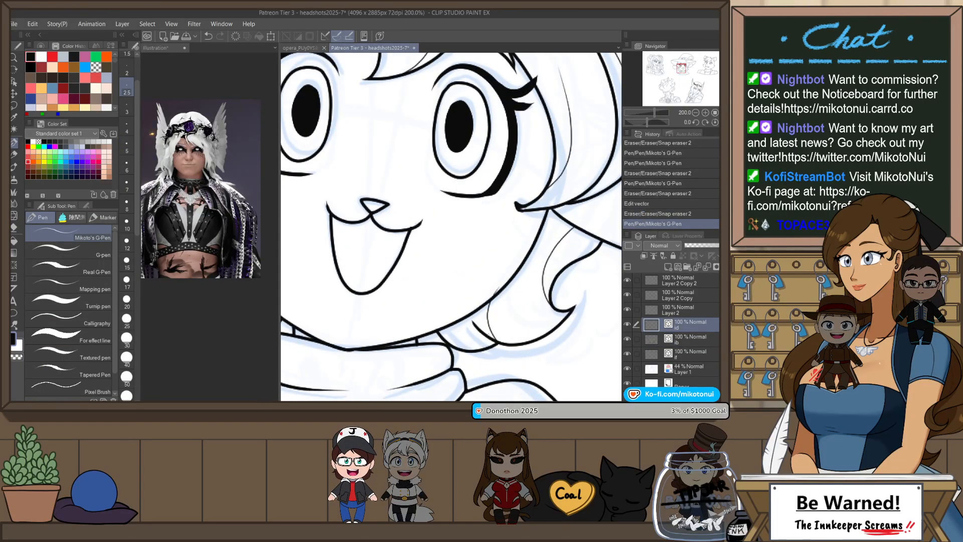
{"action": "left_click_drag", "start_coordinate": [490, 336], "coordinate": [496, 292]}
{"action": "key", "text": "e"}
{"action": "scroll", "coordinate": [510, 285], "scroll_direction": "down", "scroll_amount": 2}
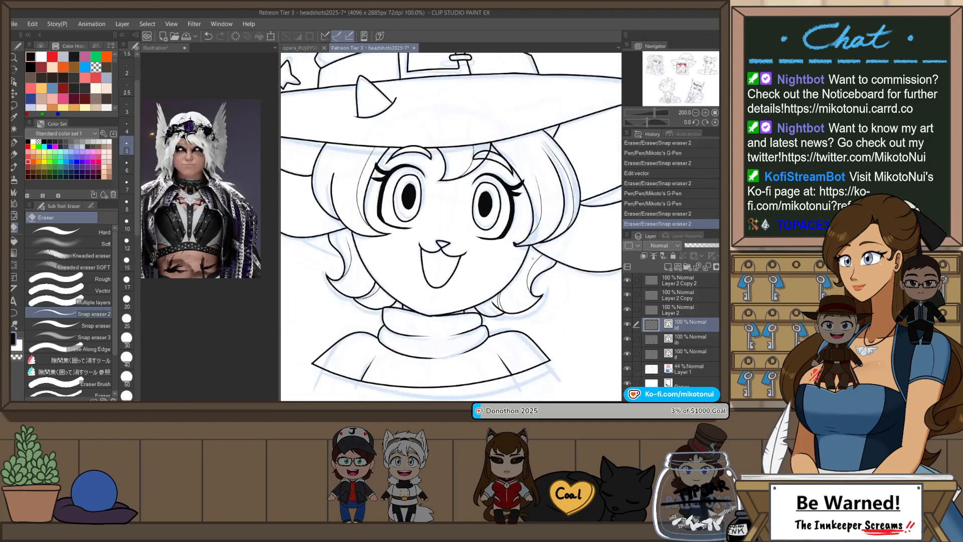
- Ink a short thin strand line in the other curl's lower part near the collar and trim its overshoot with Snap eraser 2
{"action": "scroll", "coordinate": [414, 286], "scroll_direction": "up", "scroll_amount": 3}
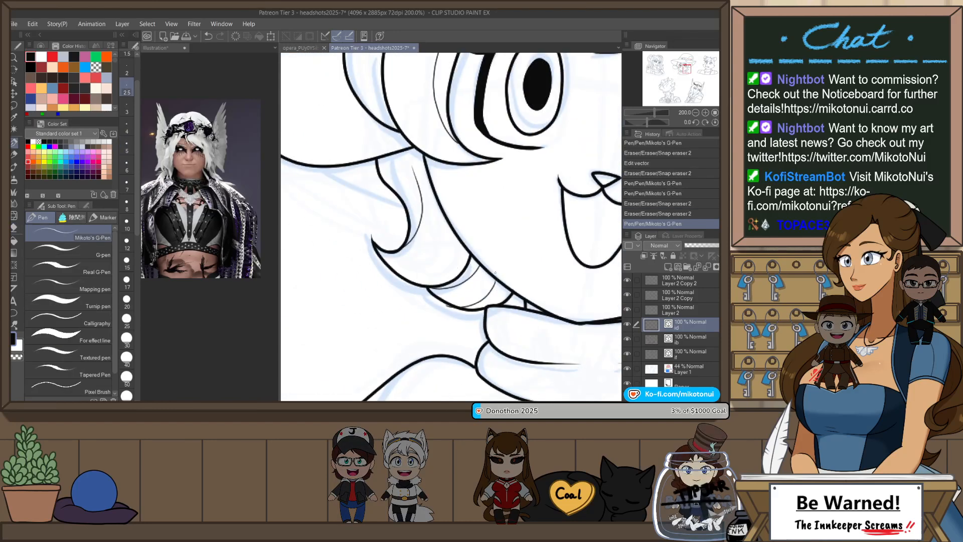
{"action": "left_click_drag", "start_coordinate": [479, 301], "coordinate": [493, 274]}
{"action": "key", "text": "e"}
{"action": "scroll", "coordinate": [529, 217], "scroll_direction": "down", "scroll_amount": 3}
{"action": "left_click_drag", "start_coordinate": [559, 267], "coordinate": [521, 295]}
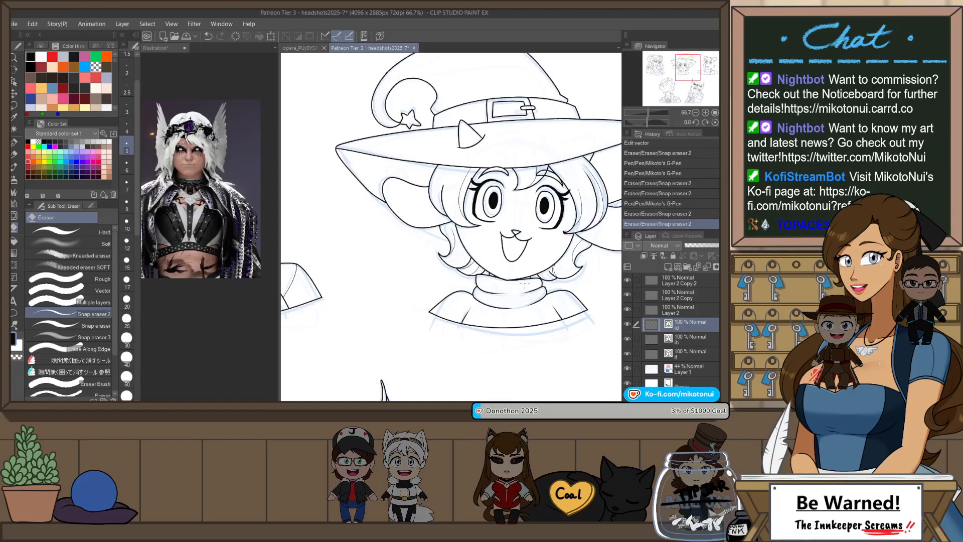
- Ink a thin strand line along the outer pointed fringe tuft below the dog character's folded ear with Mikoto's G-Pen
{"action": "scroll", "coordinate": [525, 284], "scroll_direction": "down", "scroll_amount": 2}
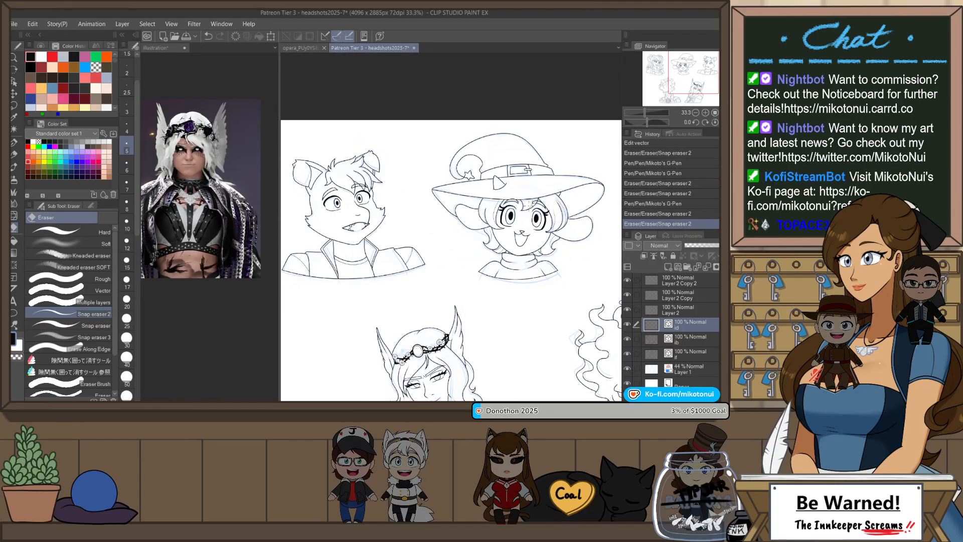
{"action": "key", "text": "h"}
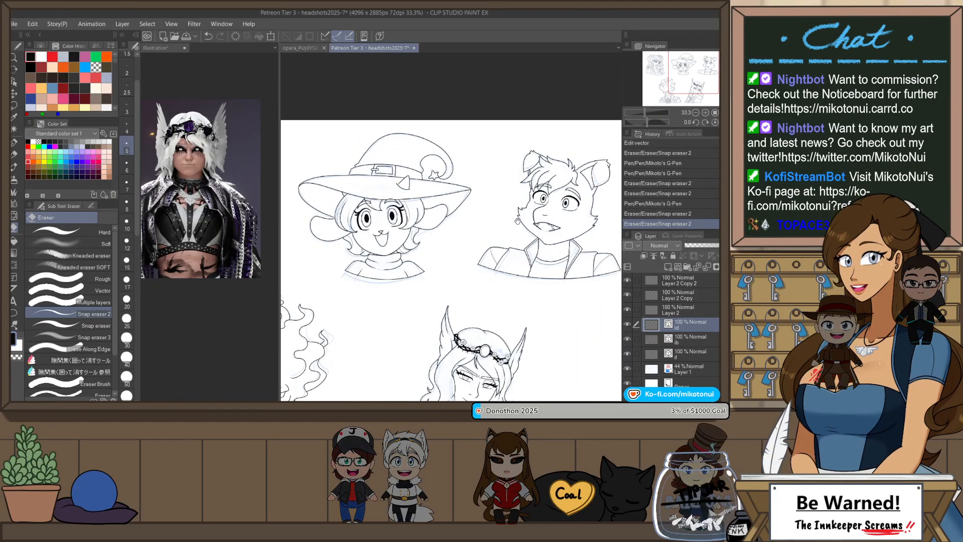
{"action": "scroll", "coordinate": [516, 221], "scroll_direction": "up", "scroll_amount": 3}
{"action": "key", "text": "p"}
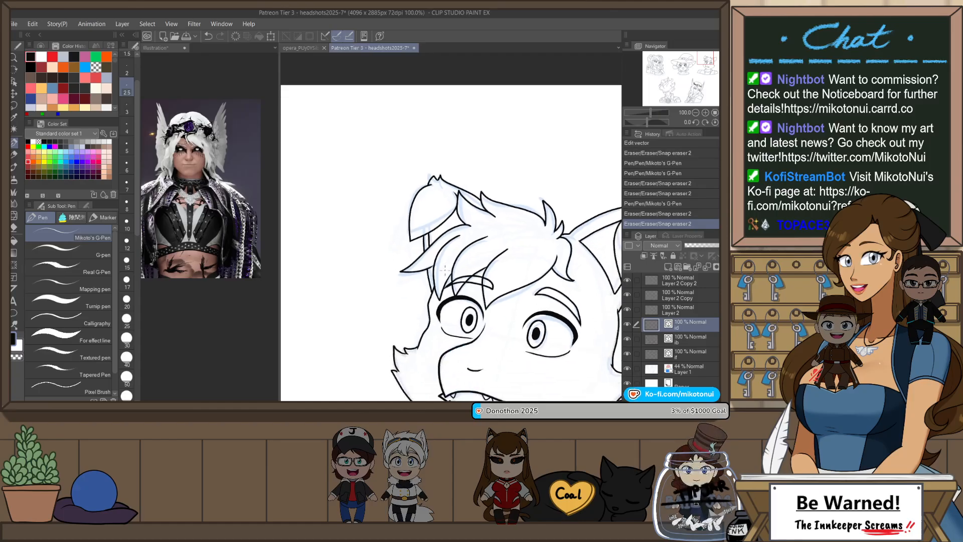
{"action": "scroll", "coordinate": [436, 270], "scroll_direction": "up", "scroll_amount": 1}
{"action": "left_click_drag", "start_coordinate": [396, 270], "coordinate": [434, 235]}
{"action": "scroll", "coordinate": [433, 219], "scroll_direction": "up", "scroll_amount": 1}
{"action": "key", "text": "ctrl+z"}
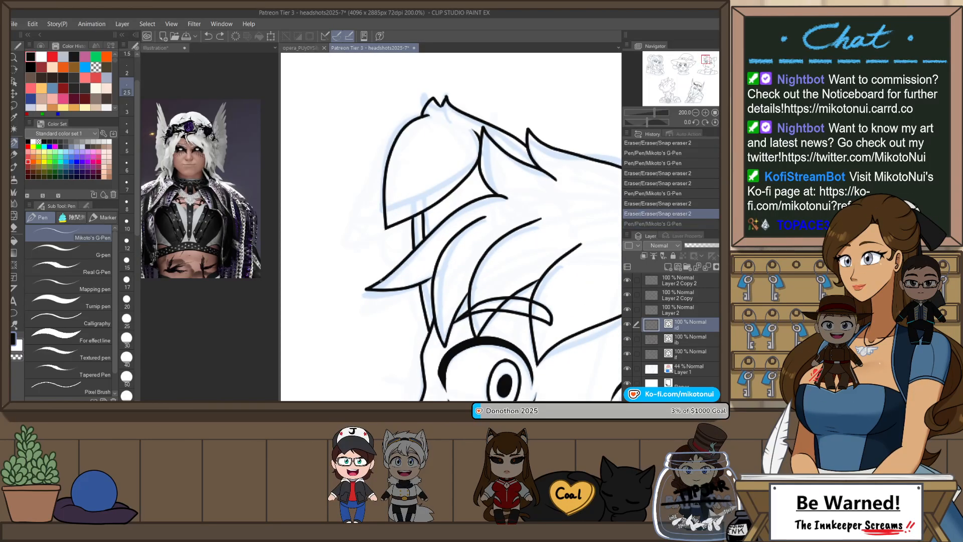
{"action": "left_click_drag", "start_coordinate": [381, 280], "coordinate": [421, 244]}
{"action": "key", "text": "ctrl+z"}
{"action": "left_click_drag", "start_coordinate": [380, 282], "coordinate": [414, 250]}
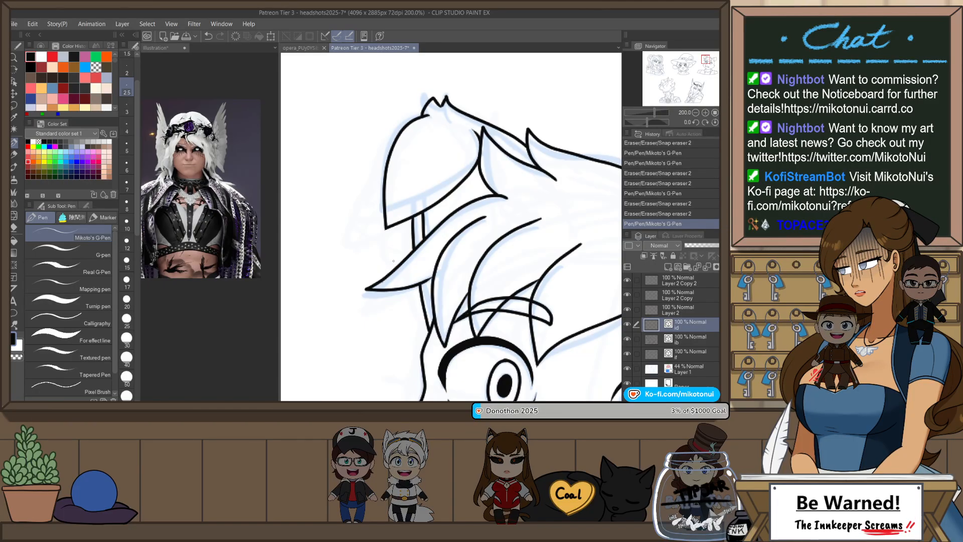
{"action": "key", "text": "ctrl+z"}
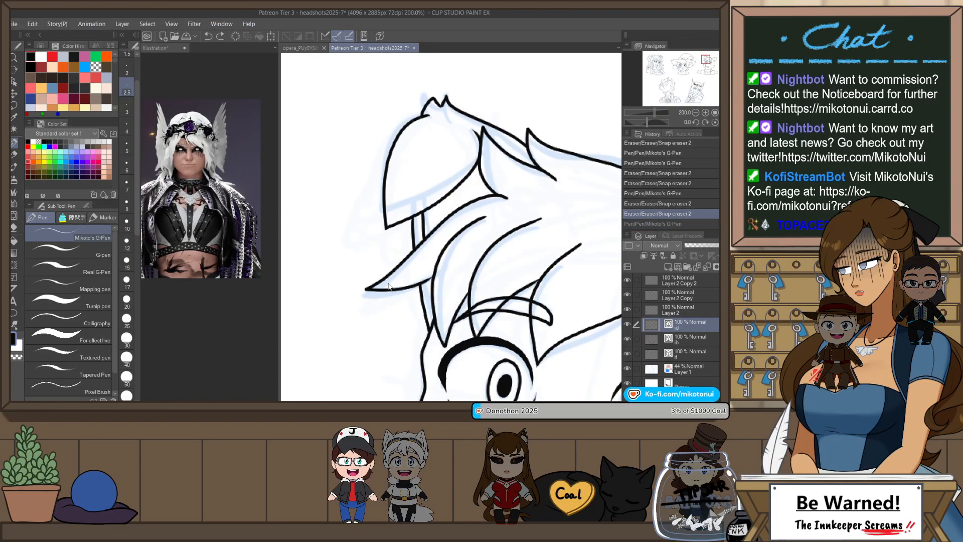
{"action": "key", "text": "ctrl+y"}
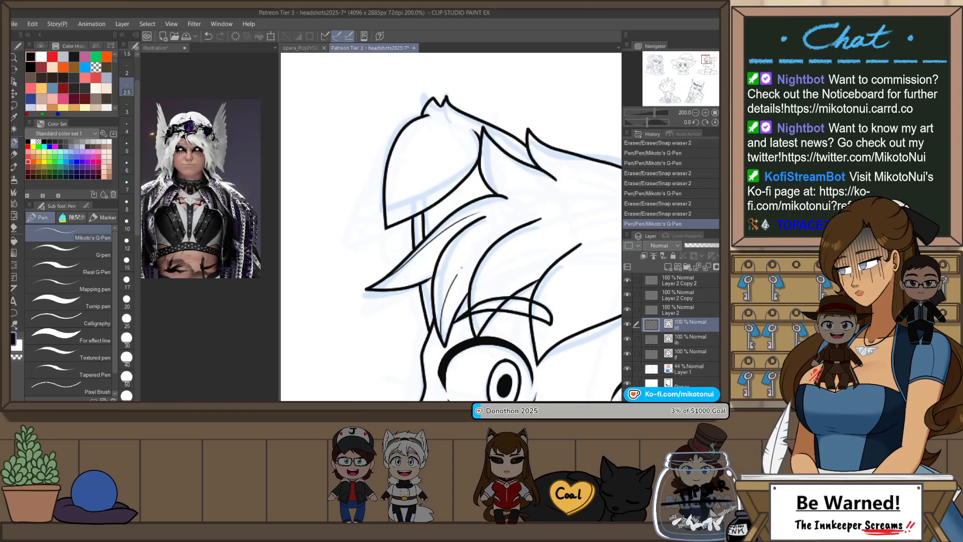
- Ink more thin strand lines in the dog character's fringe above the eyes, undoing the stroke that misses
{"action": "left_click_drag", "start_coordinate": [477, 334], "coordinate": [513, 264]}
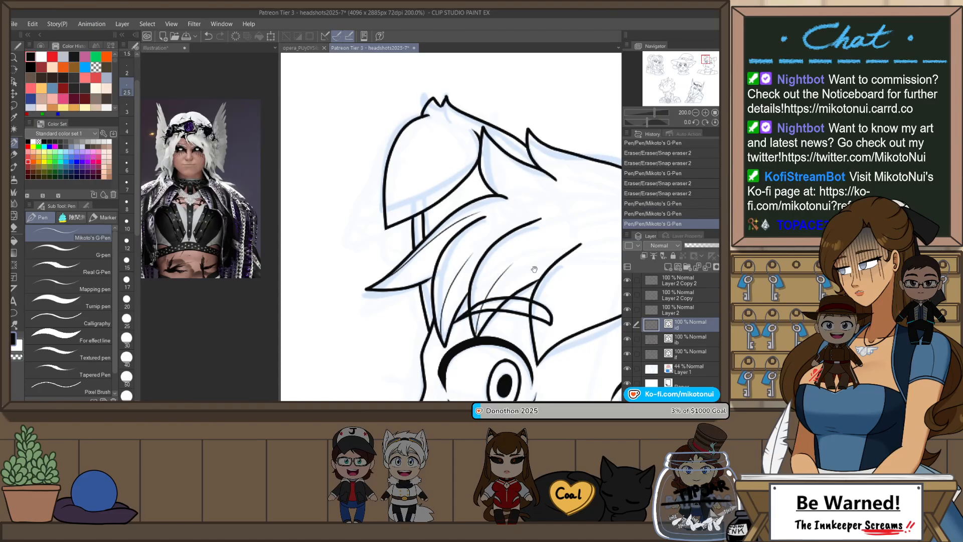
{"action": "mouse_move", "coordinate": [540, 341]}
{"action": "left_mouse_down"}
{"action": "mouse_move", "coordinate": [473, 299]}
{"action": "mouse_move", "coordinate": [493, 282]}
{"action": "left_mouse_up"}
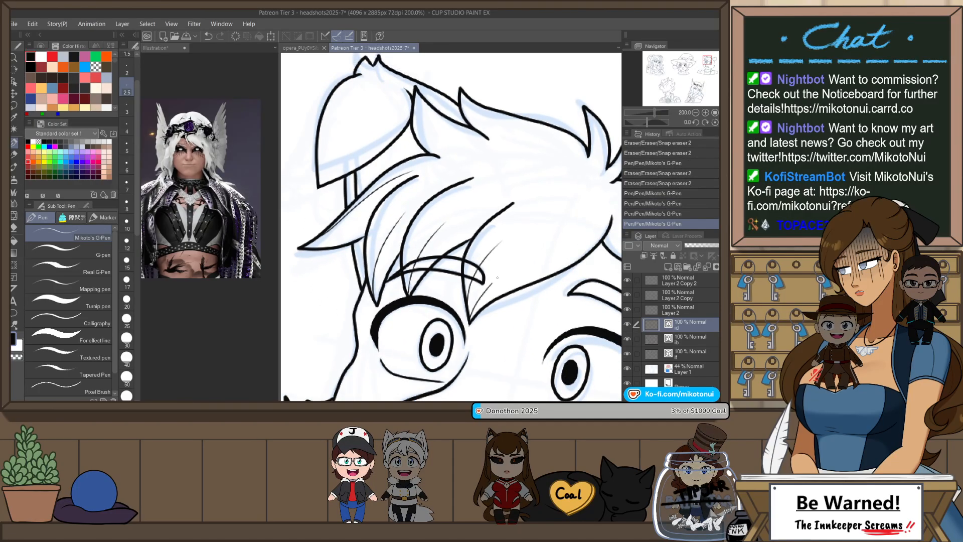
{"action": "mouse_move", "coordinate": [581, 267]}
{"action": "left_mouse_down"}
{"action": "mouse_move", "coordinate": [488, 255]}
{"action": "mouse_move", "coordinate": [522, 271]}
{"action": "mouse_move", "coordinate": [485, 242]}
{"action": "mouse_move", "coordinate": [496, 222]}
{"action": "left_mouse_up"}
{"action": "key", "text": "ctrl+z"}
{"action": "scroll", "coordinate": [546, 208], "scroll_direction": "down", "scroll_amount": 3}
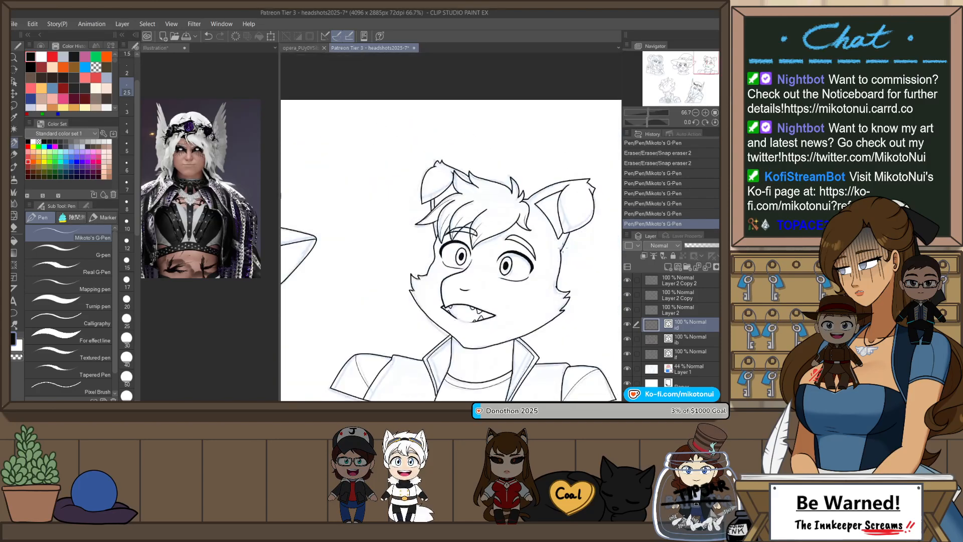
- Select the dog character's mouth outline with the Object tool and set its brush size to 5
{"action": "left_click_drag", "start_coordinate": [551, 378], "coordinate": [542, 287]}
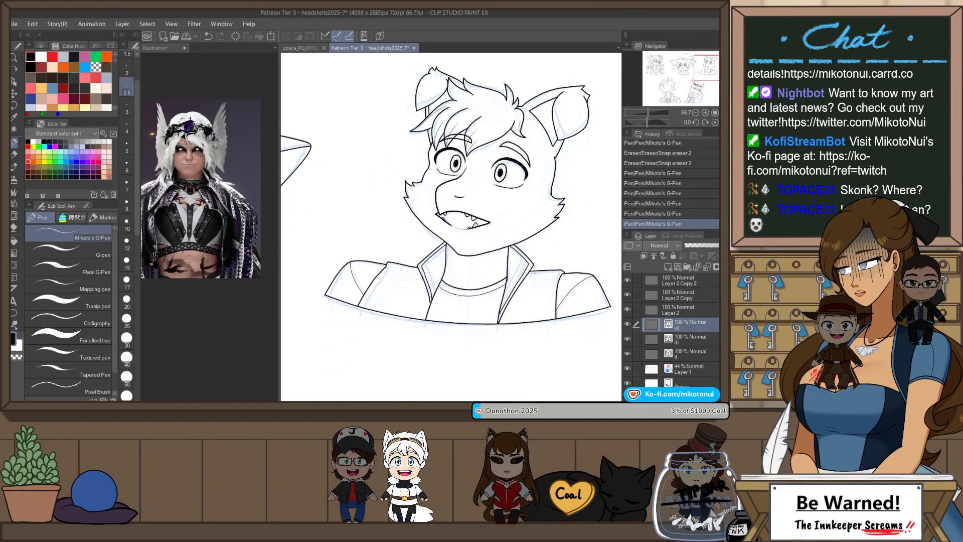
{"action": "scroll", "coordinate": [460, 213], "scroll_direction": "up", "scroll_amount": 2}
{"action": "key", "text": "o"}
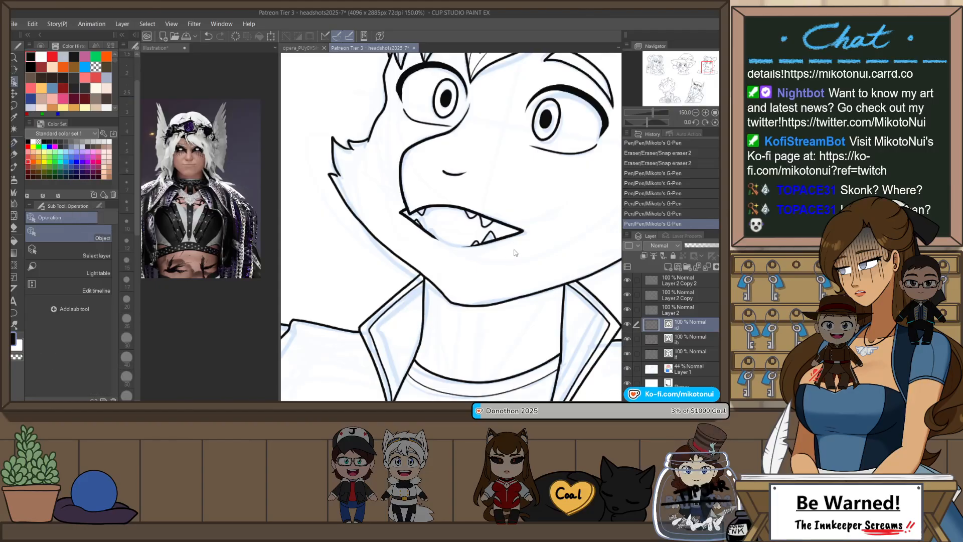
{"action": "left_click", "coordinate": [448, 221]}
{"action": "left_click_drag", "start_coordinate": [436, 242], "coordinate": [400, 215]}
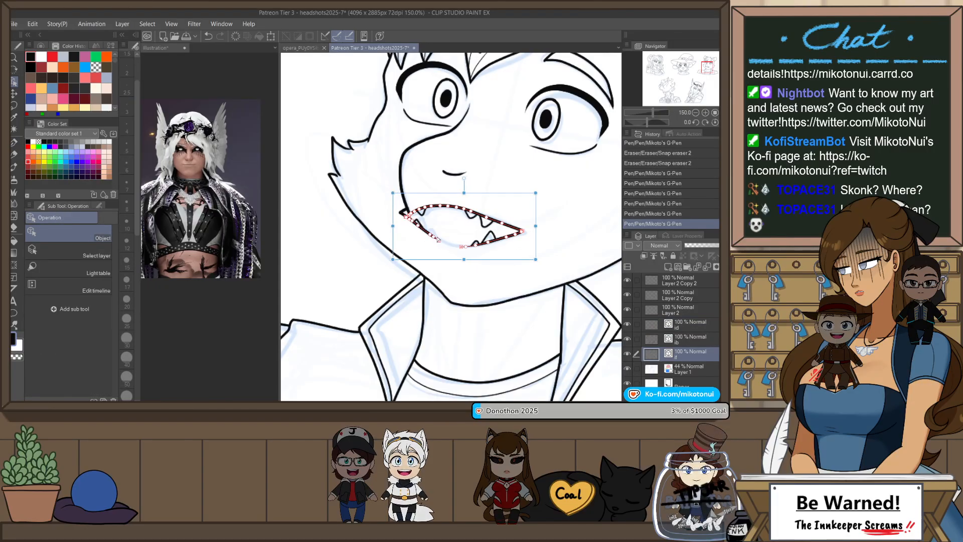
{"action": "left_click", "coordinate": [99, 205]}
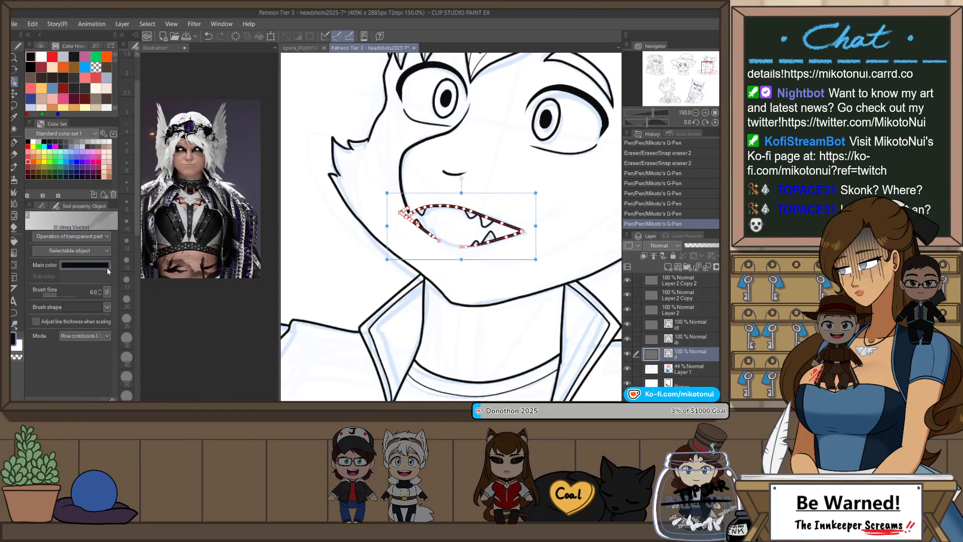
{"action": "left_click", "coordinate": [100, 294]}
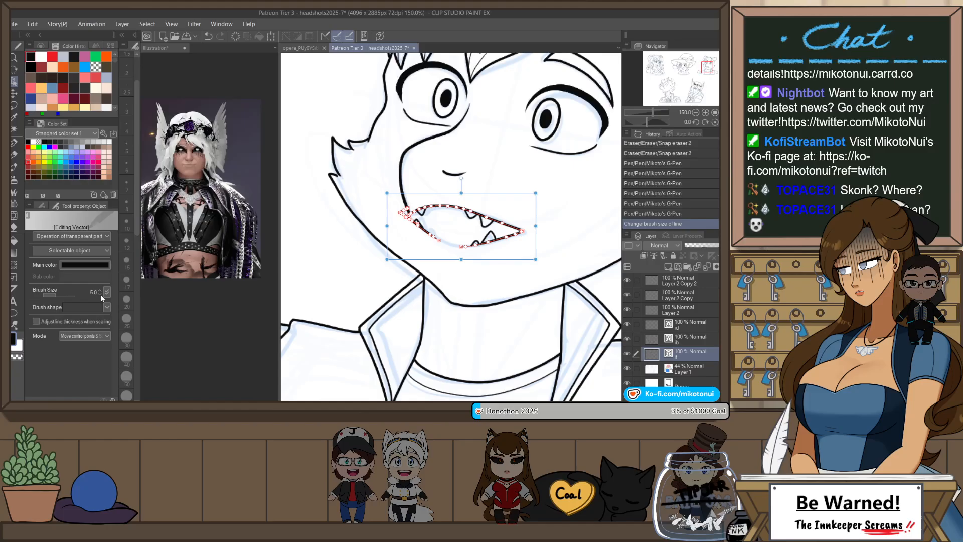
{"action": "left_click", "coordinate": [319, 330]}
{"action": "scroll", "coordinate": [512, 219], "scroll_direction": "down", "scroll_amount": 3}
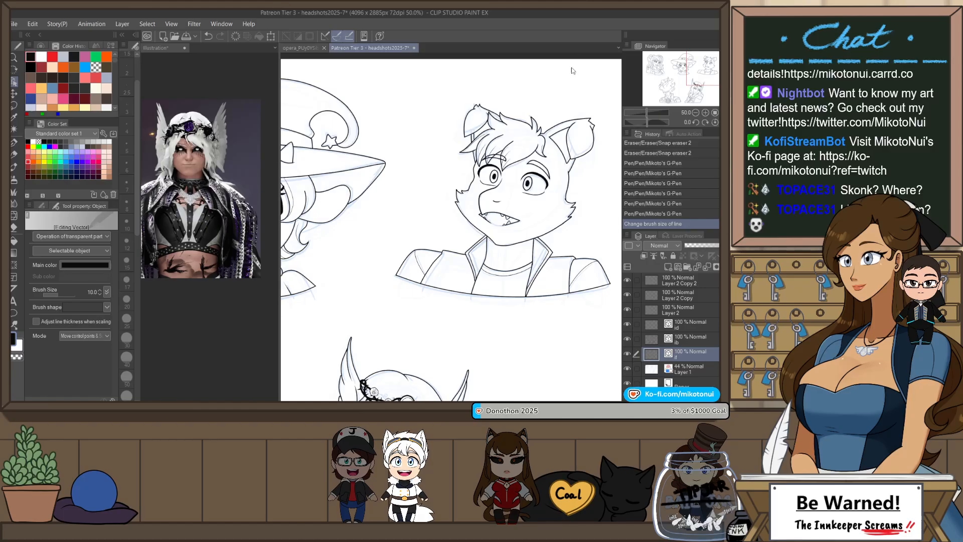
- Return to the upper line art layer and ink thin strand lines in the winged character's hair beside the cheek on the raised-shoulder side
{"action": "scroll", "coordinate": [572, 71], "scroll_direction": "down", "scroll_amount": 1}
{"action": "left_click_drag", "start_coordinate": [426, 332], "coordinate": [413, 249]}
{"action": "scroll", "coordinate": [412, 249], "scroll_direction": "up", "scroll_amount": 1}
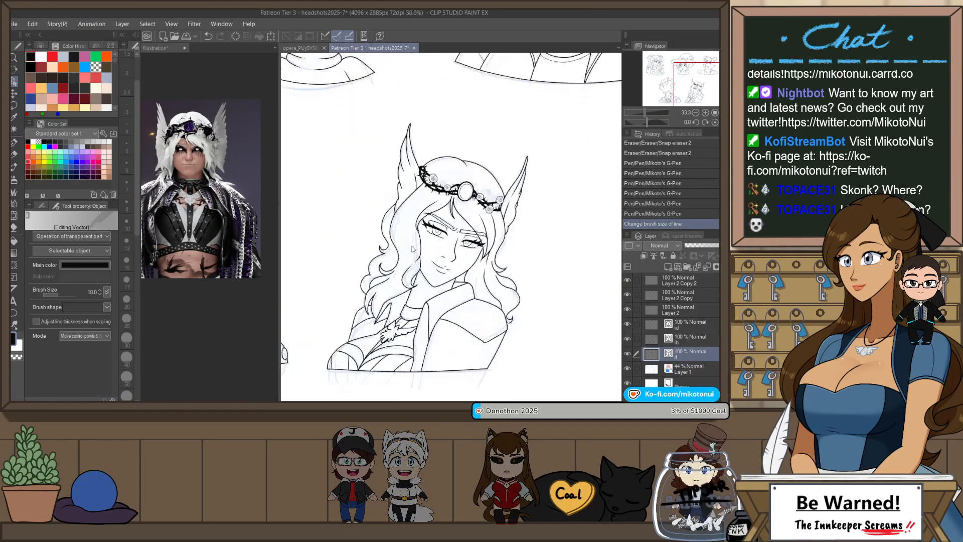
{"action": "scroll", "coordinate": [412, 249], "scroll_direction": "up", "scroll_amount": 2}
{"action": "key", "text": "p"}
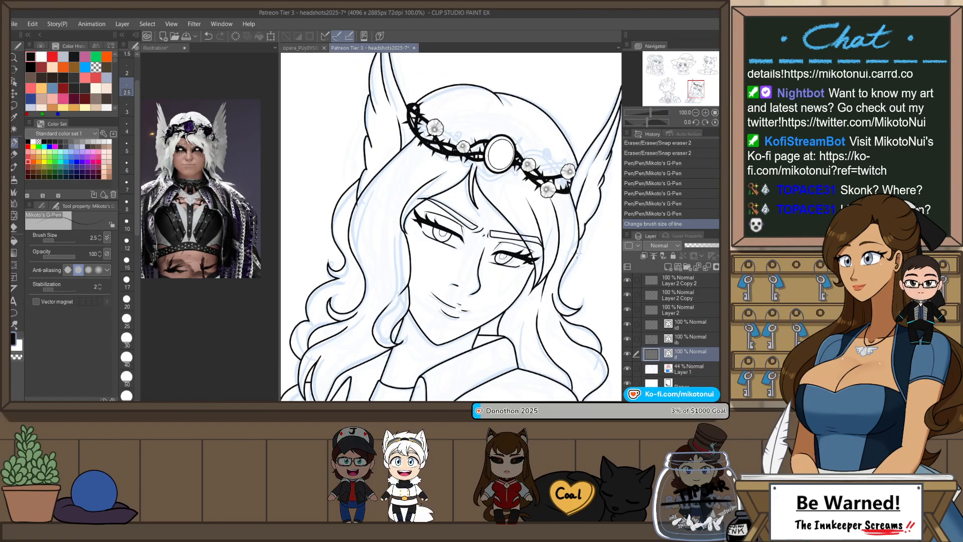
{"action": "left_click", "coordinate": [687, 339]}
{"action": "left_click", "coordinate": [689, 325]}
{"action": "key", "text": "h"}
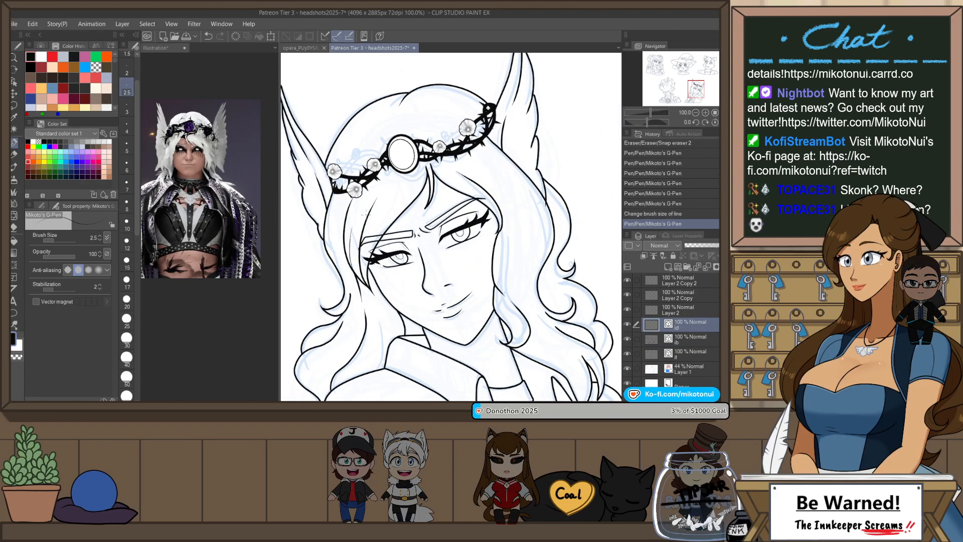
{"action": "left_click_drag", "start_coordinate": [377, 199], "coordinate": [361, 234]}
{"action": "mouse_move", "coordinate": [377, 361]}
{"action": "left_mouse_down"}
{"action": "mouse_move", "coordinate": [401, 311]}
{"action": "mouse_move", "coordinate": [380, 326]}
{"action": "mouse_move", "coordinate": [380, 309]}
{"action": "left_mouse_up"}
- Ink short thin strand lines in the winged character's outer curls above the raised shoulder, undoing strokes that miss
{"action": "left_click_drag", "start_coordinate": [343, 357], "coordinate": [350, 346]}
{"action": "key", "text": "ctrl+z"}
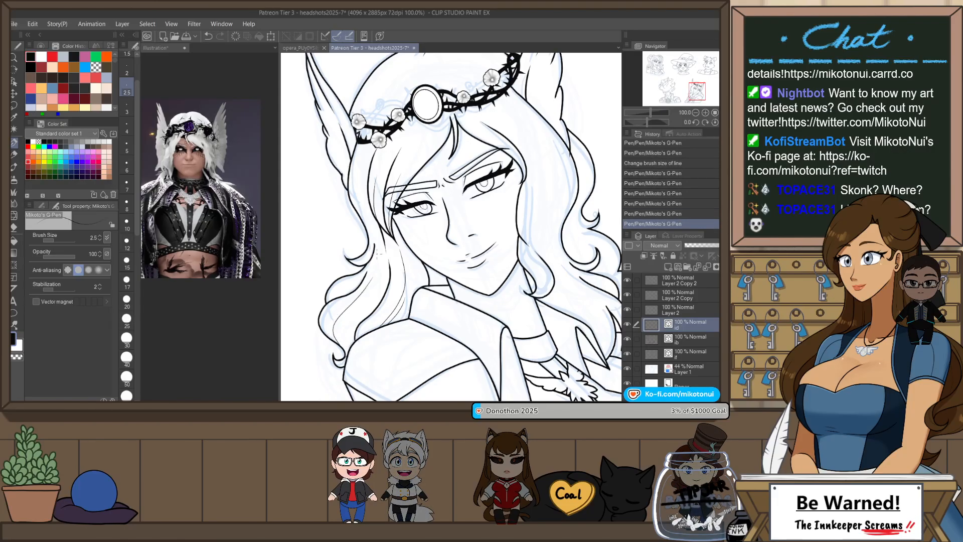
{"action": "key", "text": "ctrl+z"}
{"action": "mouse_move", "coordinate": [334, 299]}
{"action": "left_mouse_down"}
{"action": "mouse_move", "coordinate": [374, 263]}
{"action": "mouse_move", "coordinate": [344, 290]}
{"action": "mouse_move", "coordinate": [363, 282]}
{"action": "left_mouse_up"}
{"action": "key", "text": "ctrl+z"}
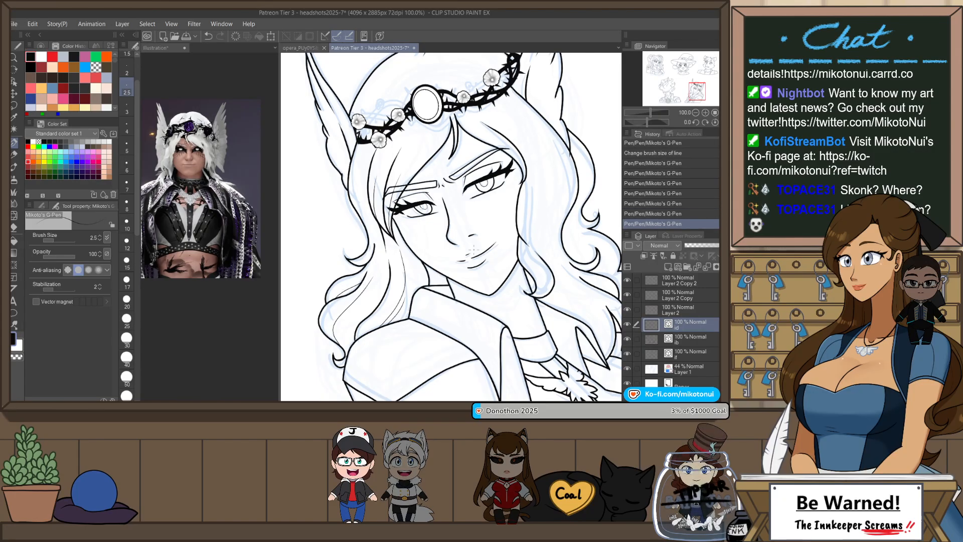
- Ink long thin strand lines flowing down the winged character's wavy hair on the other side of the face
{"action": "left_click_drag", "start_coordinate": [461, 266], "coordinate": [421, 236]}
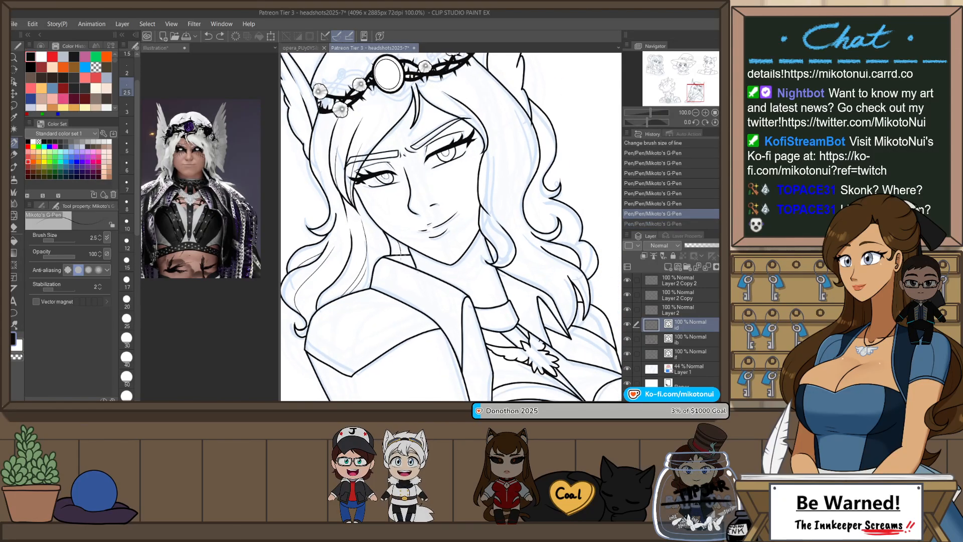
{"action": "left_click_drag", "start_coordinate": [505, 254], "coordinate": [436, 279]}
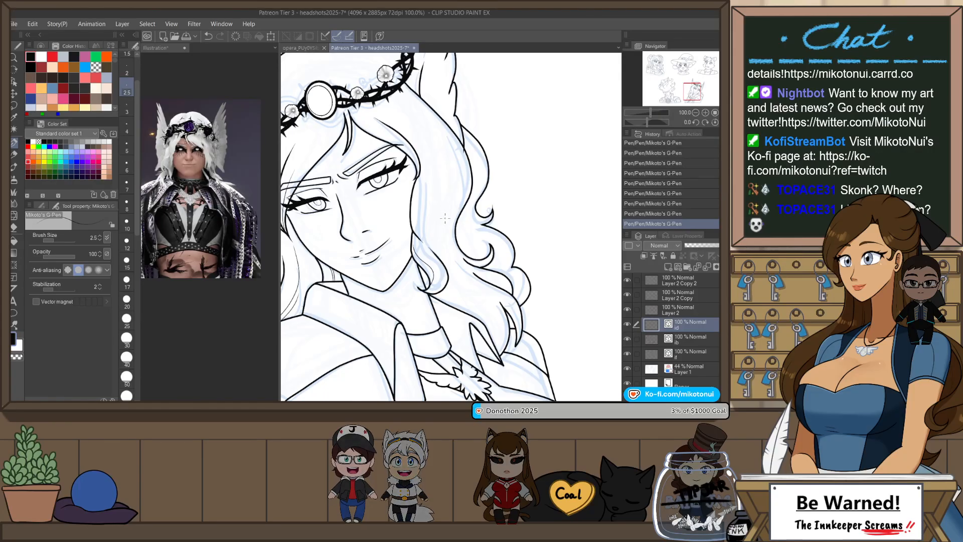
{"action": "key", "text": "h"}
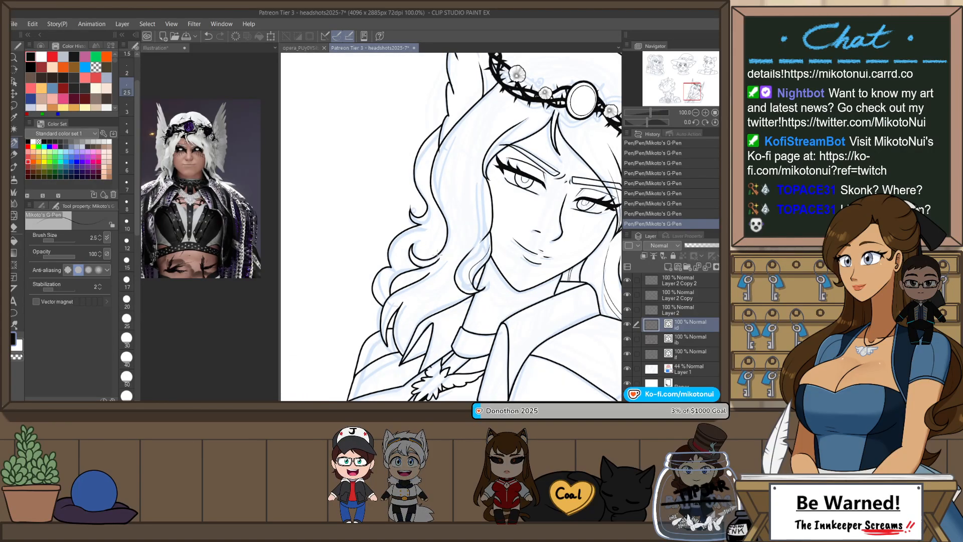
{"action": "mouse_move", "coordinate": [399, 348]}
{"action": "left_mouse_down"}
{"action": "mouse_move", "coordinate": [457, 266]}
{"action": "mouse_move", "coordinate": [457, 203]}
{"action": "left_mouse_up"}
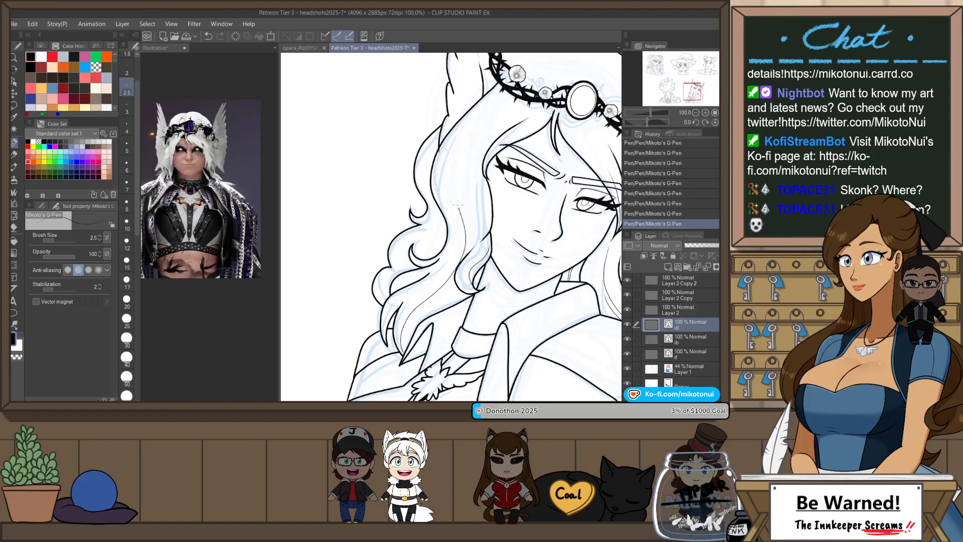
{"action": "scroll", "coordinate": [403, 287], "scroll_direction": "up", "scroll_amount": 1}
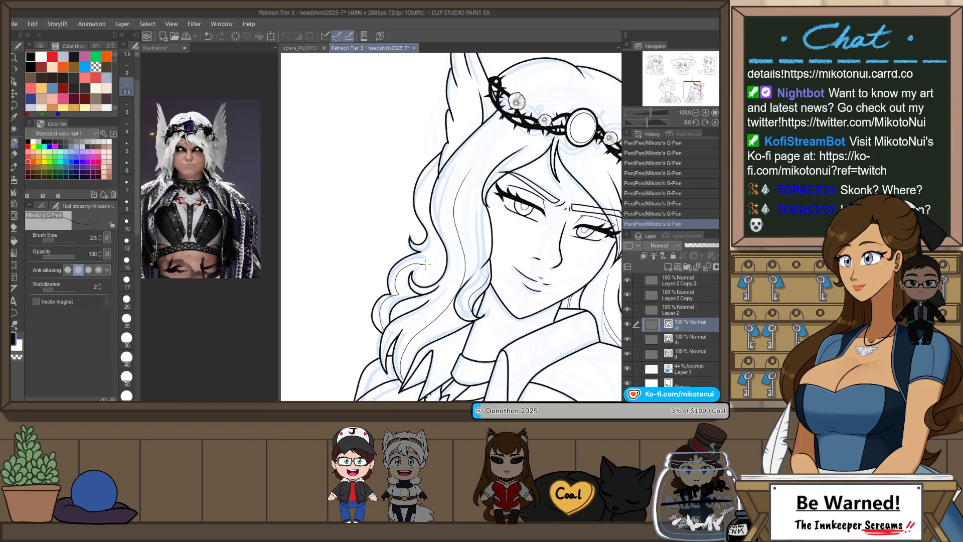
{"action": "key", "text": "ctrl+z"}
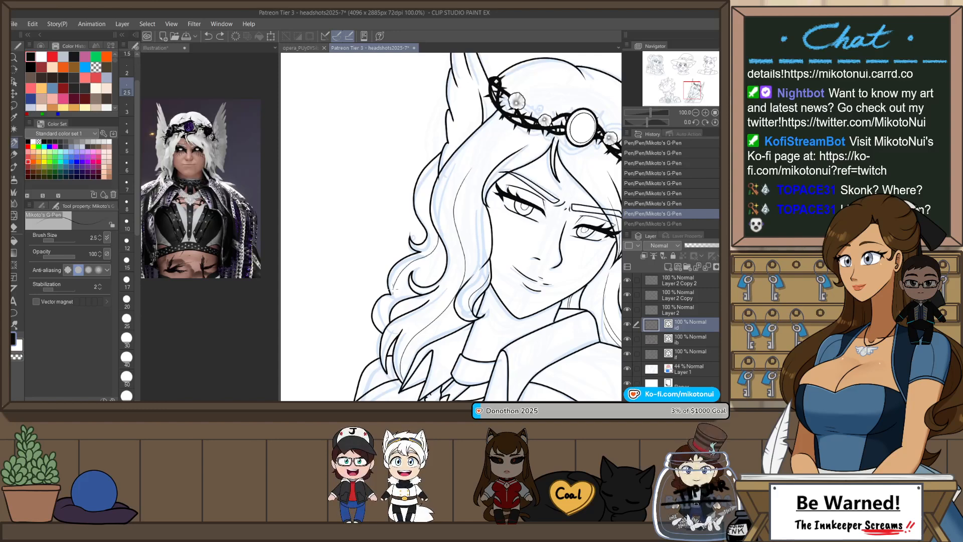
{"action": "key", "text": "ctrl+y"}
{"action": "scroll", "coordinate": [429, 267], "scroll_direction": "up", "scroll_amount": 3}
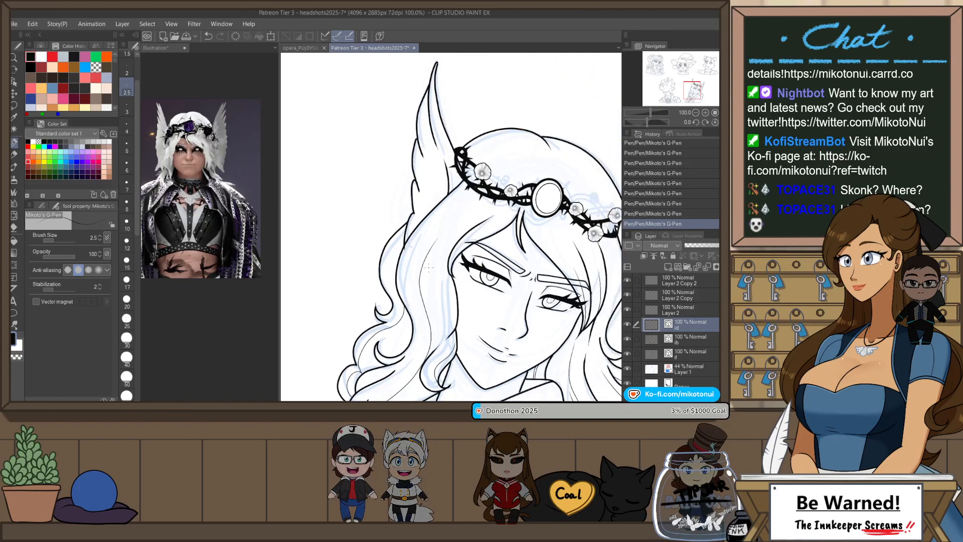
- Clean up a line end in the winged character's drawing on the line art layer below with Snap eraser 2
{"action": "key", "text": "e"}
{"action": "left_click", "coordinate": [687, 337]}
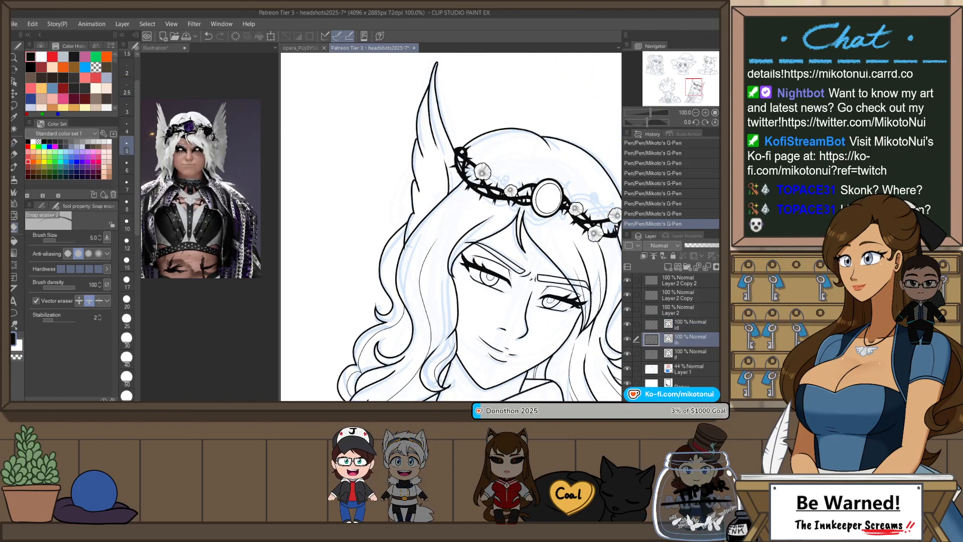
{"action": "scroll", "coordinate": [438, 235], "scroll_direction": "down", "scroll_amount": 3}
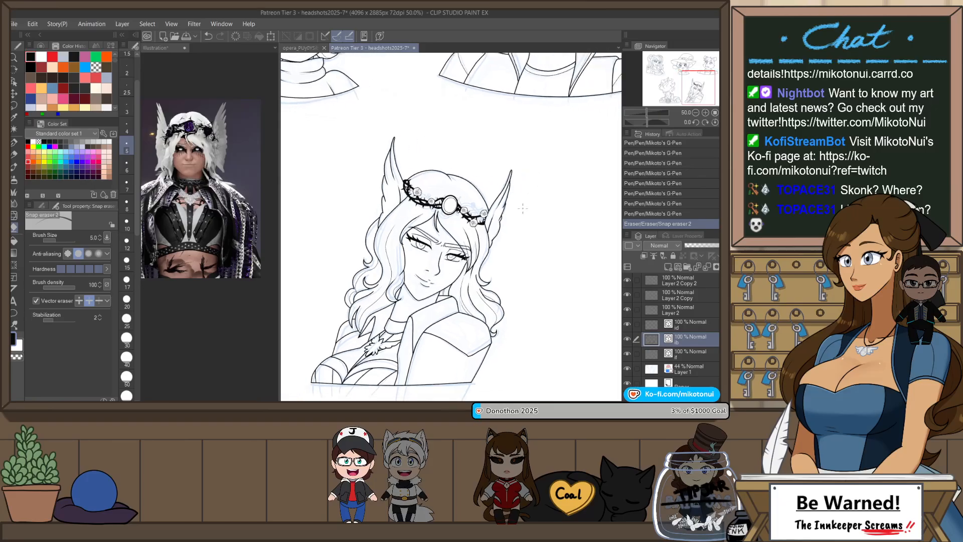
- Dock the opera_PUy0YSibm5.png reference beside the other reference image and return to the headshot sheet
{"action": "scroll", "coordinate": [514, 220], "scroll_direction": "down", "scroll_amount": 2}
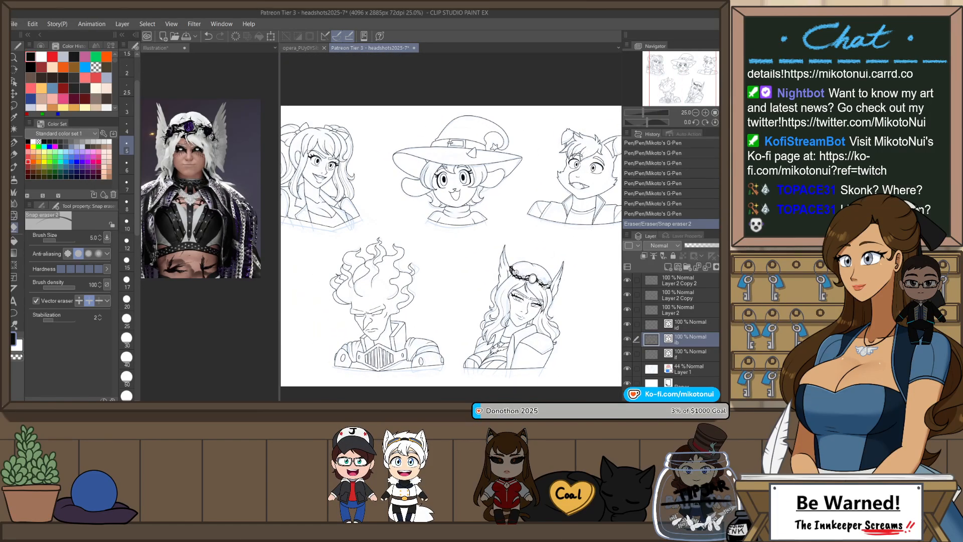
{"action": "scroll", "coordinate": [302, 148], "scroll_direction": "down", "scroll_amount": 1}
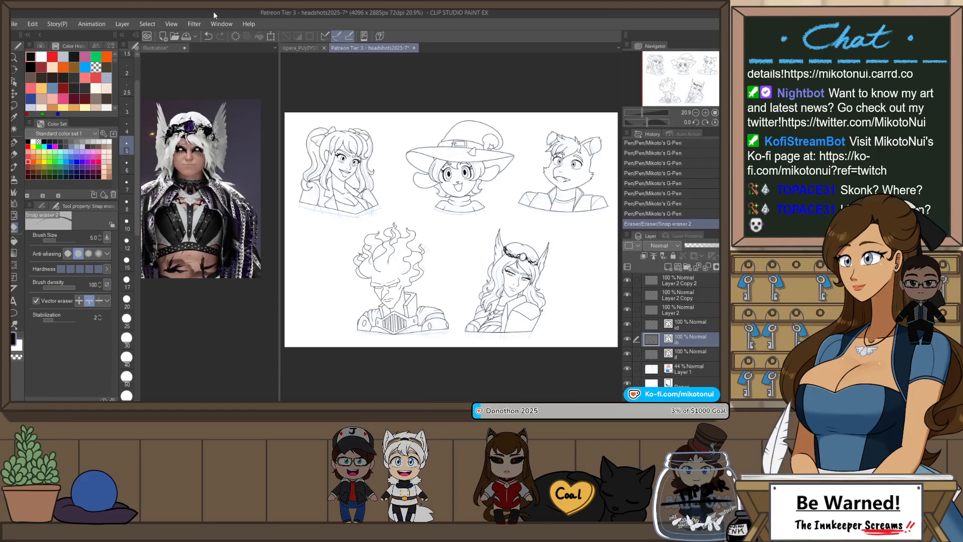
{"action": "left_click_drag", "start_coordinate": [285, 52], "coordinate": [249, 49]}
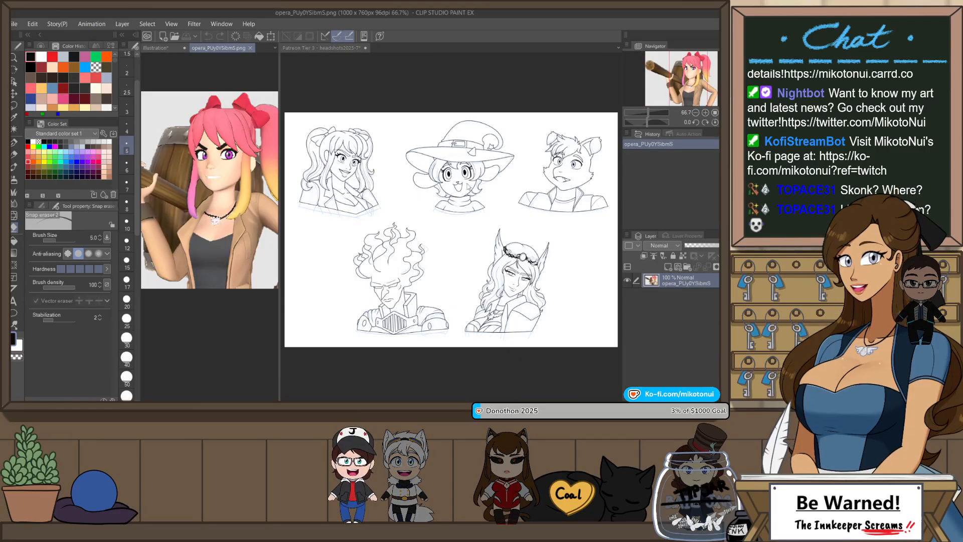
{"action": "left_click", "coordinate": [331, 47]}
- Hide the Layer 1 sketch and group all six line art layers above it into one folder
{"action": "left_click", "coordinate": [626, 368]}
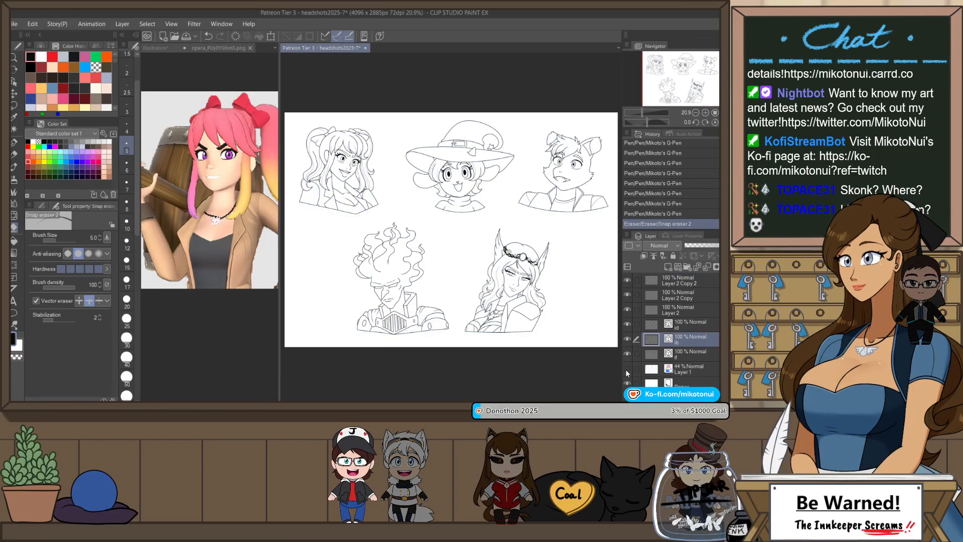
{"action": "left_click", "coordinate": [687, 279]}
{"action": "left_click", "coordinate": [693, 353], "text": "shift"}
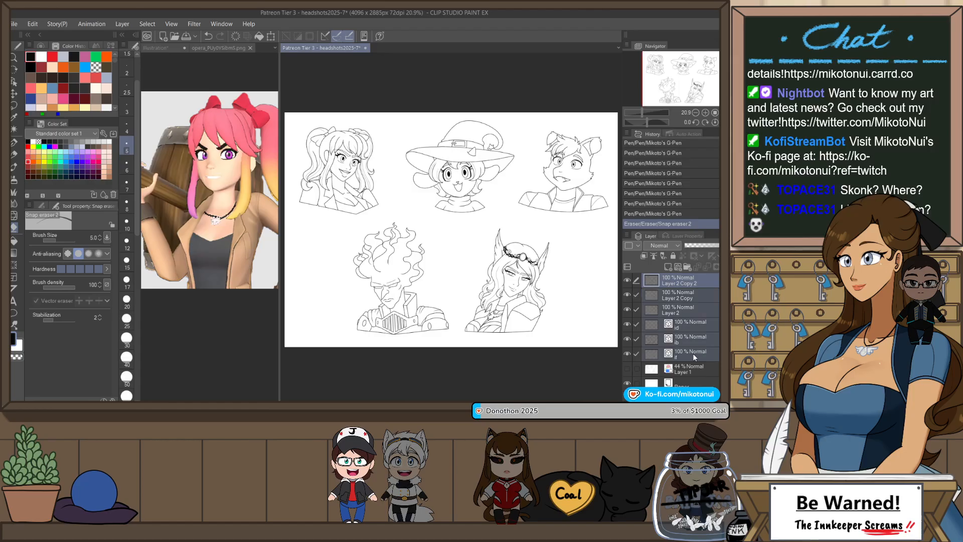
{"action": "key", "text": "ctrl+g"}
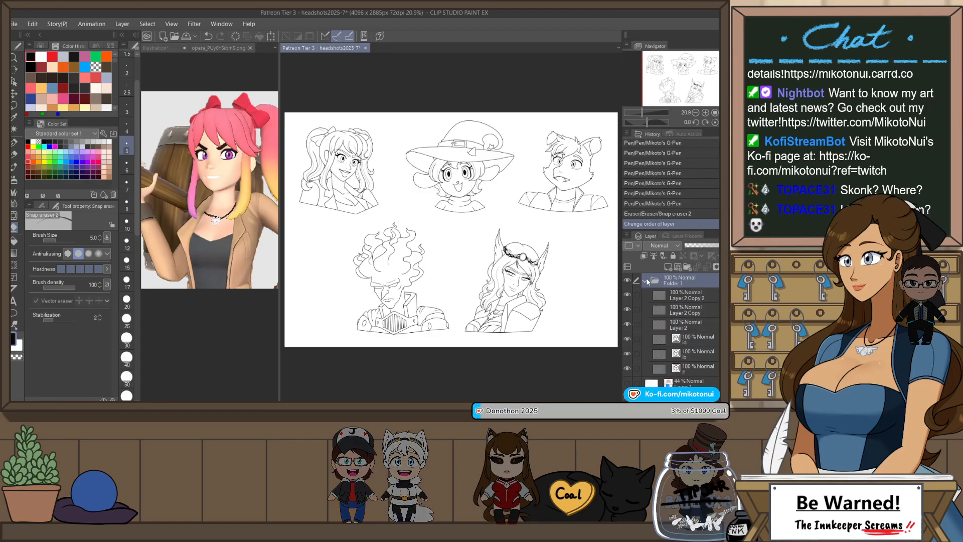
- Set the collapsed line art folder as the reference layer and add a new raster layer between it and the sketch
{"action": "left_click", "coordinate": [652, 257]}
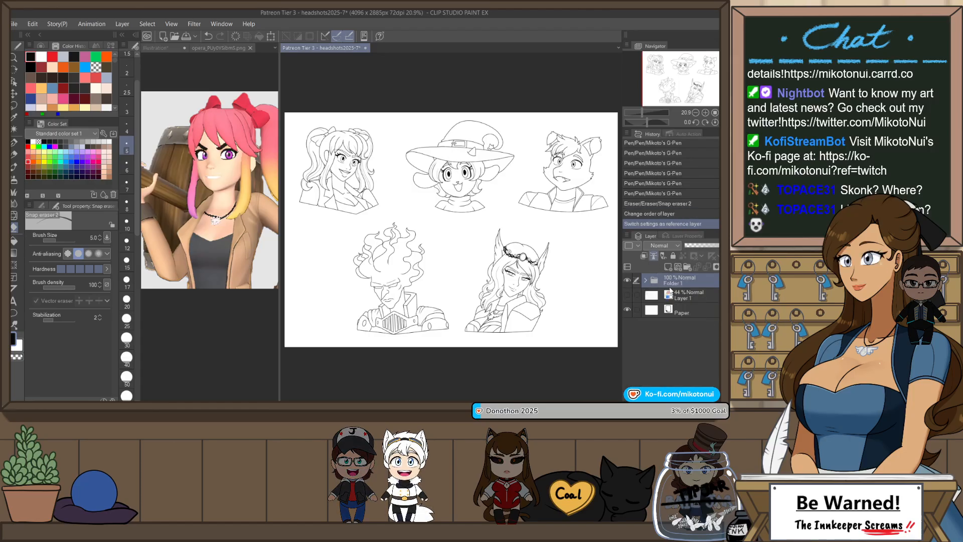
{"action": "left_click", "coordinate": [678, 299]}
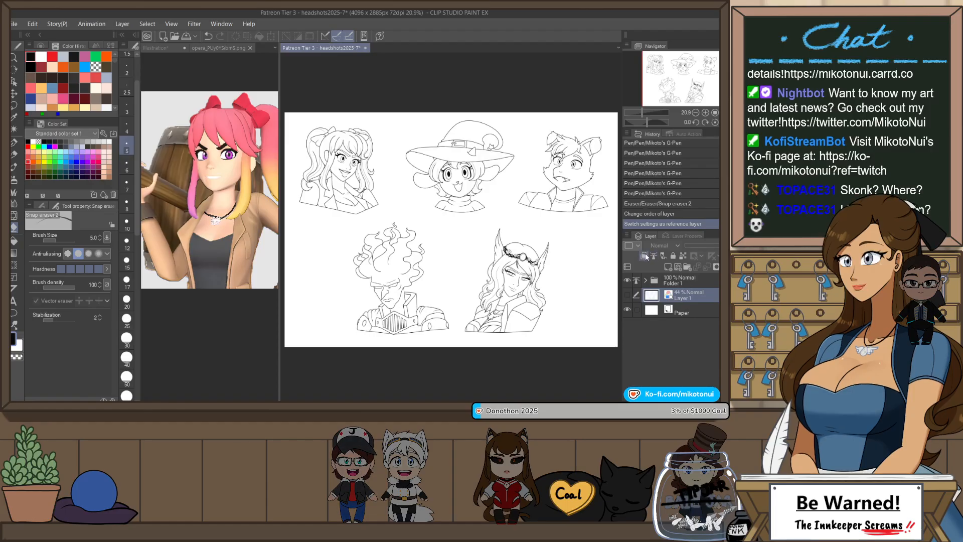
{"action": "key", "text": "ctrl+shift+n"}
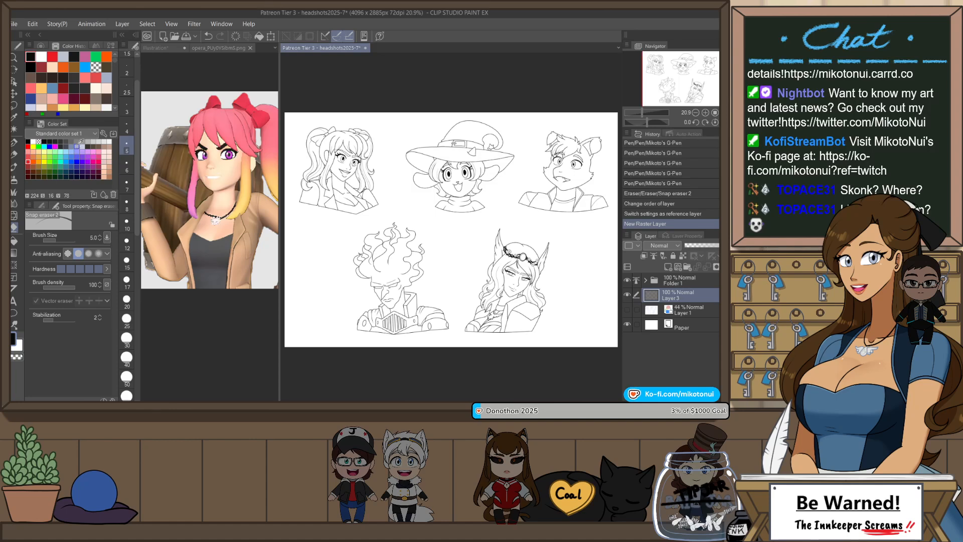
- Fill all five headshot silhouettes with a flat blue-grey base on the new layer by encircling them with the gapless enclose-and-fill sub tool
{"action": "key", "text": "p"}
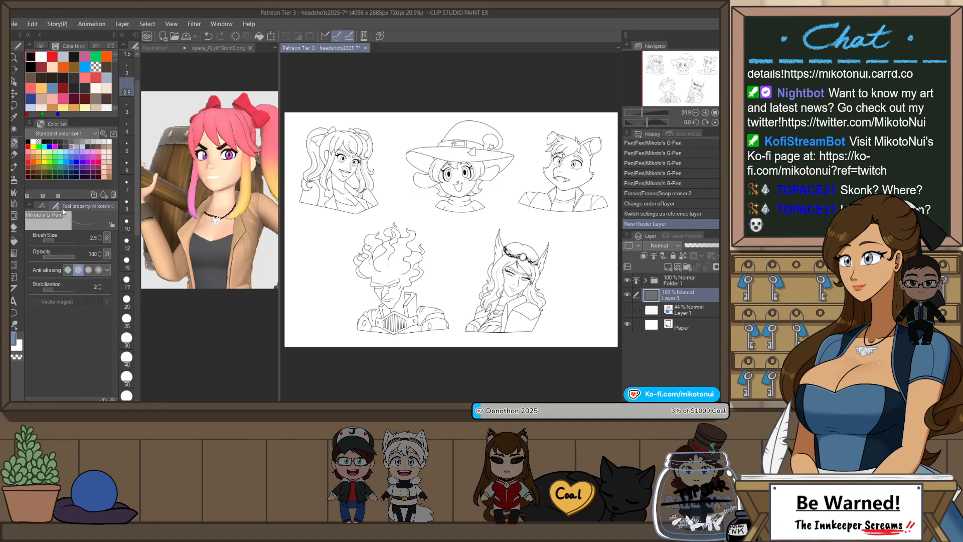
{"action": "left_click", "coordinate": [42, 206]}
{"action": "left_click", "coordinate": [73, 217]}
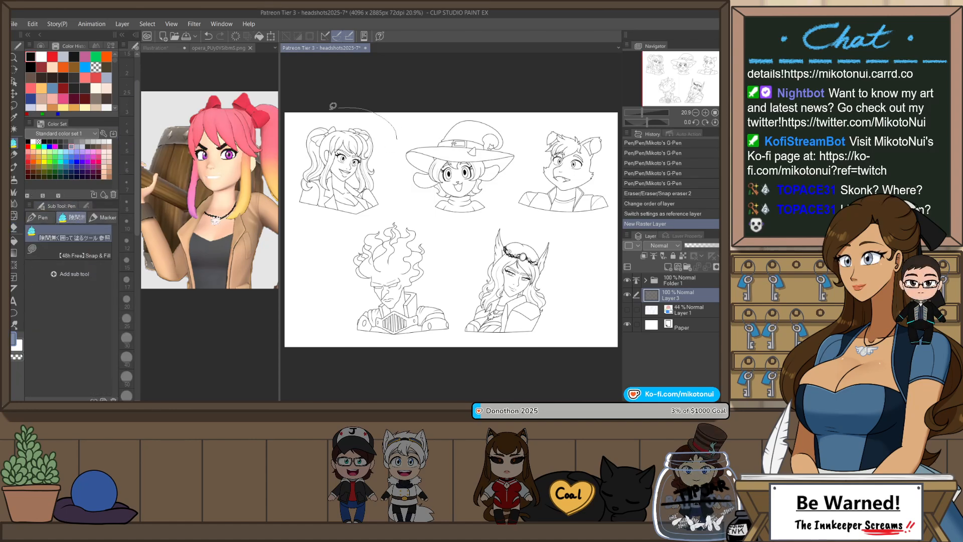
{"action": "mouse_move", "coordinate": [332, 106]}
{"action": "left_mouse_down"}
{"action": "mouse_move", "coordinate": [282, 201]}
{"action": "mouse_move", "coordinate": [341, 327]}
{"action": "left_mouse_up"}
{"action": "mouse_move", "coordinate": [550, 358]}
{"action": "left_mouse_down"}
{"action": "mouse_move", "coordinate": [618, 314]}
{"action": "mouse_move", "coordinate": [646, 206]}
{"action": "mouse_move", "coordinate": [589, 122]}
{"action": "mouse_move", "coordinate": [392, 91]}
{"action": "left_mouse_up"}
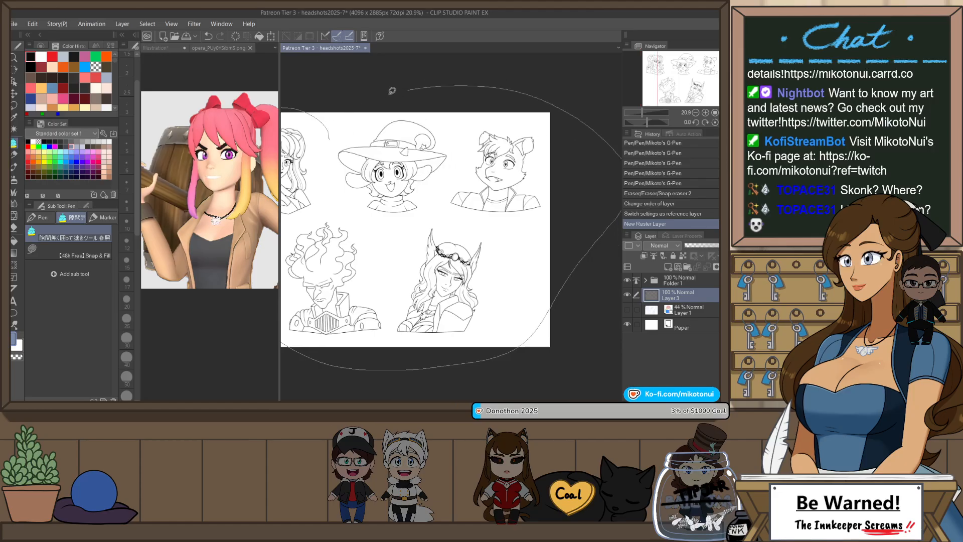
{"action": "left_click_drag", "start_coordinate": [203, 380], "coordinate": [200, 398]}
{"action": "left_click_drag", "start_coordinate": [410, 302], "coordinate": [533, 274]}
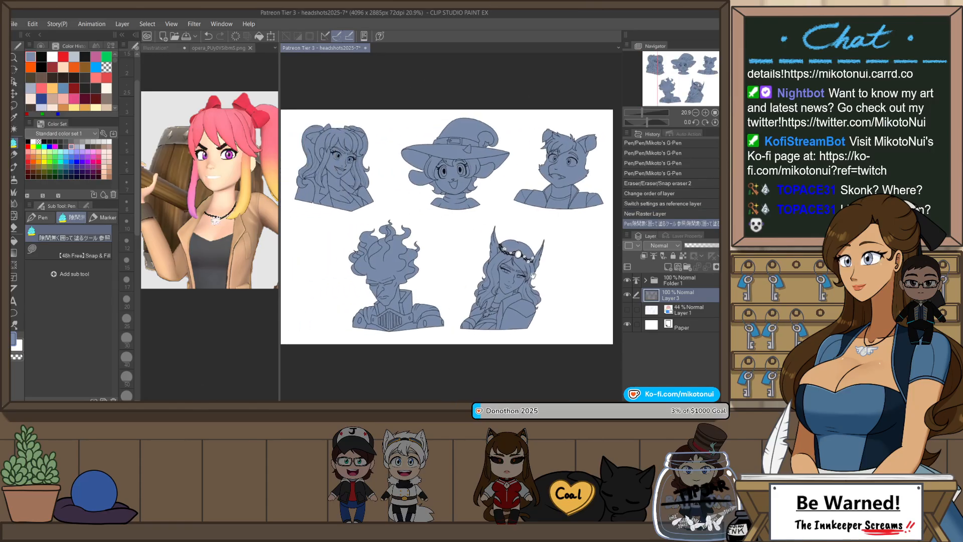
- Erase a spot of blue fill between the twin-tailed girl's hair and shoulder using the Erase Along Edge eraser at size 17
{"action": "scroll", "coordinate": [314, 170], "scroll_direction": "up", "scroll_amount": 2}
{"action": "key", "text": "e"}
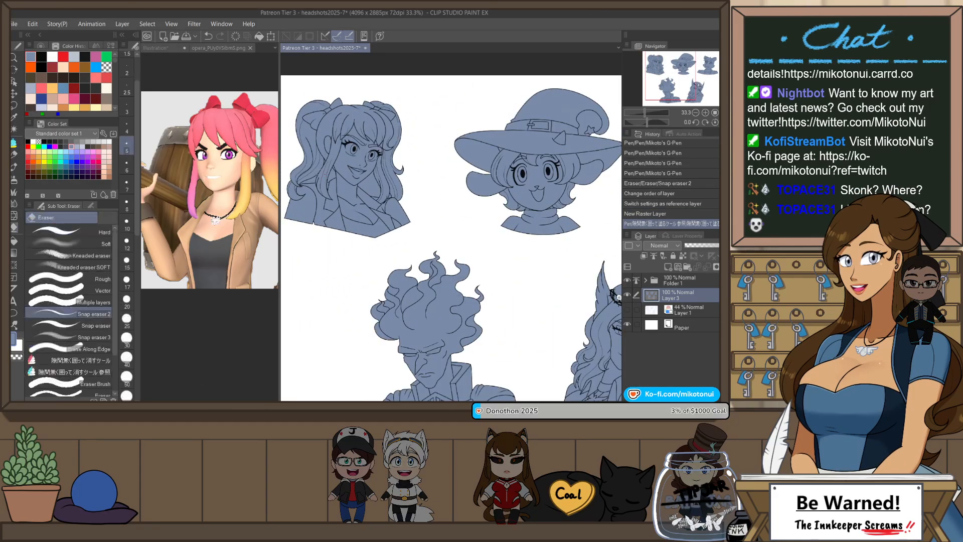
{"action": "scroll", "coordinate": [315, 169], "scroll_direction": "up", "scroll_amount": 2}
{"action": "left_click", "coordinate": [90, 384]}
{"action": "left_click_drag", "start_coordinate": [351, 225], "coordinate": [405, 255]}
{"action": "scroll", "coordinate": [115, 349], "scroll_direction": "down", "scroll_amount": 1}
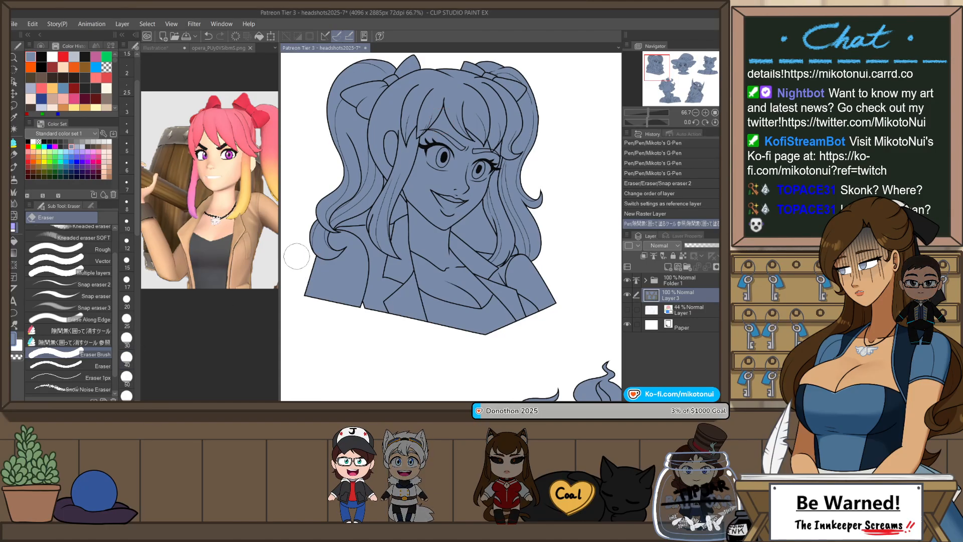
{"action": "left_click_drag", "start_coordinate": [352, 222], "coordinate": [353, 220]}
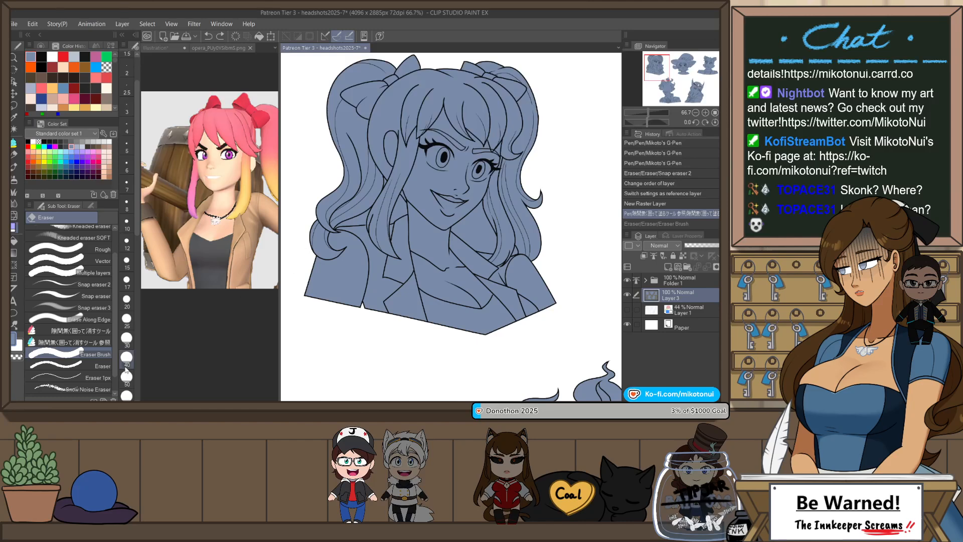
{"action": "left_click", "coordinate": [60, 319]}
{"action": "left_click", "coordinate": [126, 280]}
{"action": "left_click", "coordinate": [359, 218]}
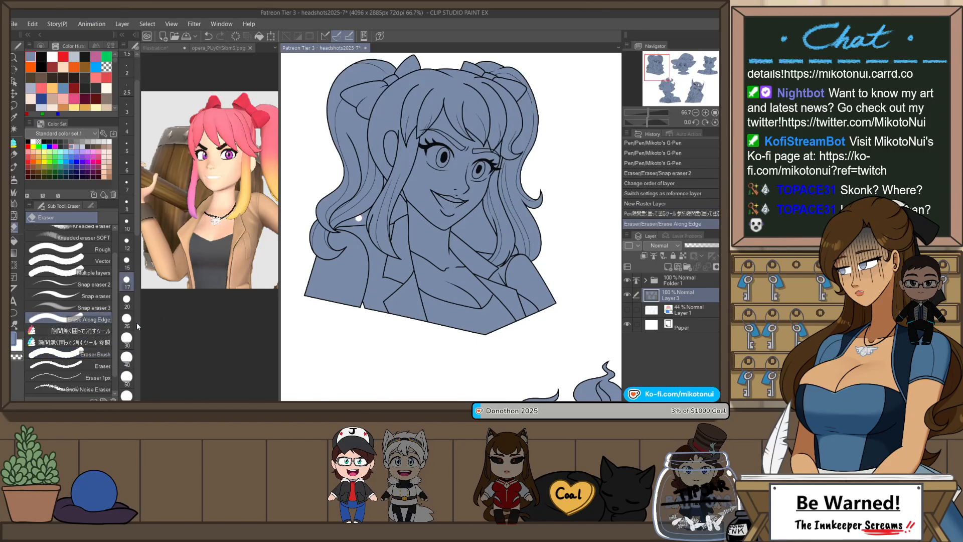
- Enlarge the Erase Along Edge eraser to size 50 and undo the trial strokes in the gap above the shoulder
{"action": "left_click", "coordinate": [126, 376]}
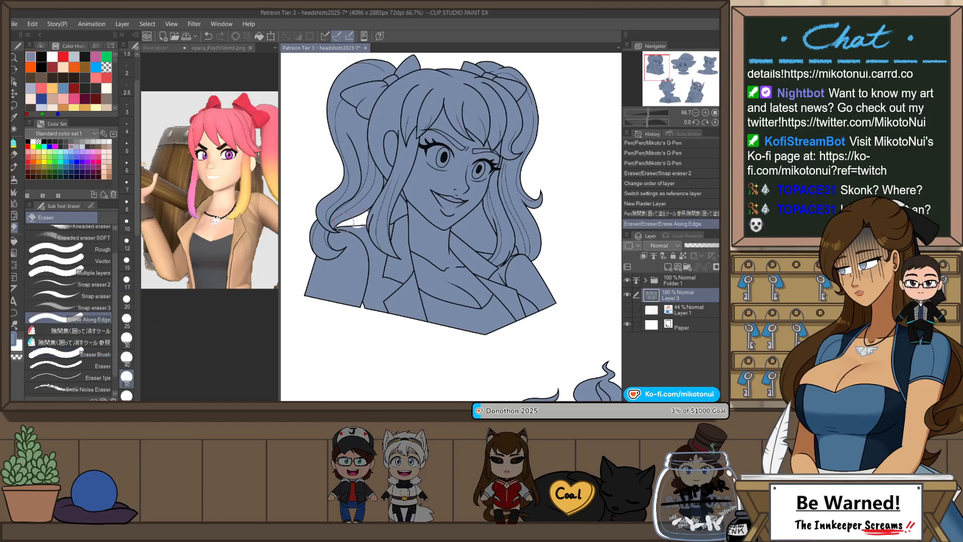
{"action": "left_click", "coordinate": [354, 222]}
{"action": "left_click", "coordinate": [366, 206]}
{"action": "scroll", "coordinate": [369, 214], "scroll_direction": "up", "scroll_amount": 1}
{"action": "key", "text": "ctrl+z"}
{"action": "key", "text": "ctrl+z"}
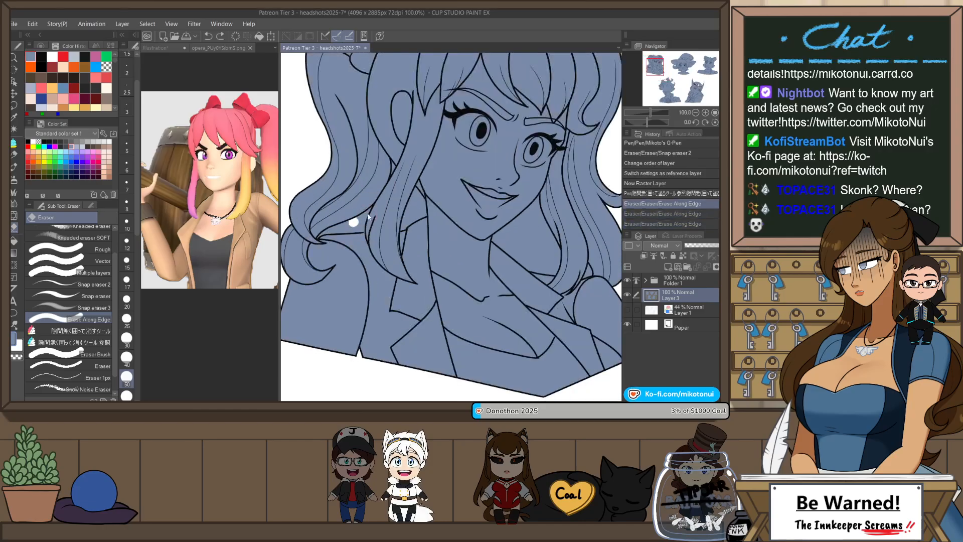
- Extend the end of the shoulder's vector line to the hair strand and reselect Layer 3 with Folder 1 collapsed
{"action": "scroll", "coordinate": [365, 214], "scroll_direction": "up", "scroll_amount": 2}
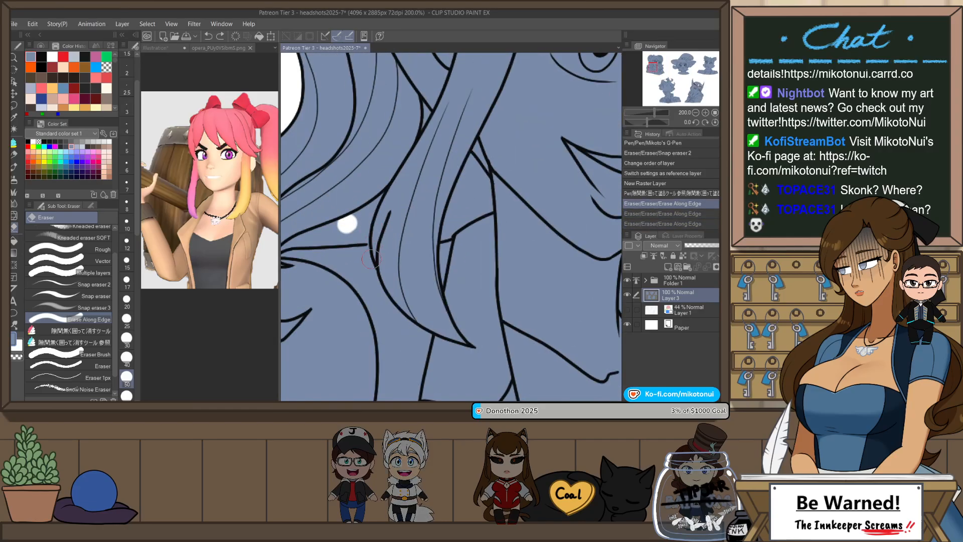
{"action": "key", "text": "o"}
{"action": "left_click_drag", "start_coordinate": [363, 247], "coordinate": [369, 244]}
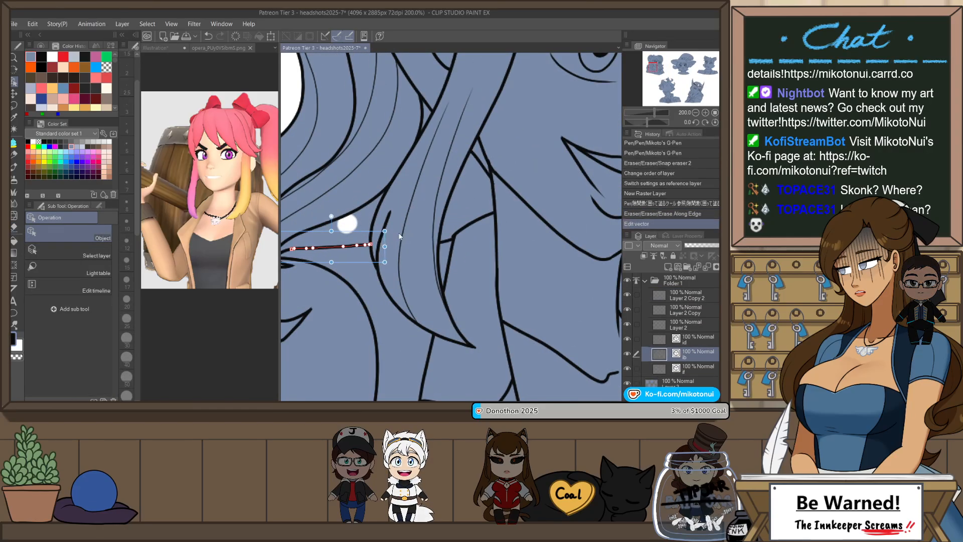
{"action": "left_click", "coordinate": [658, 284]}
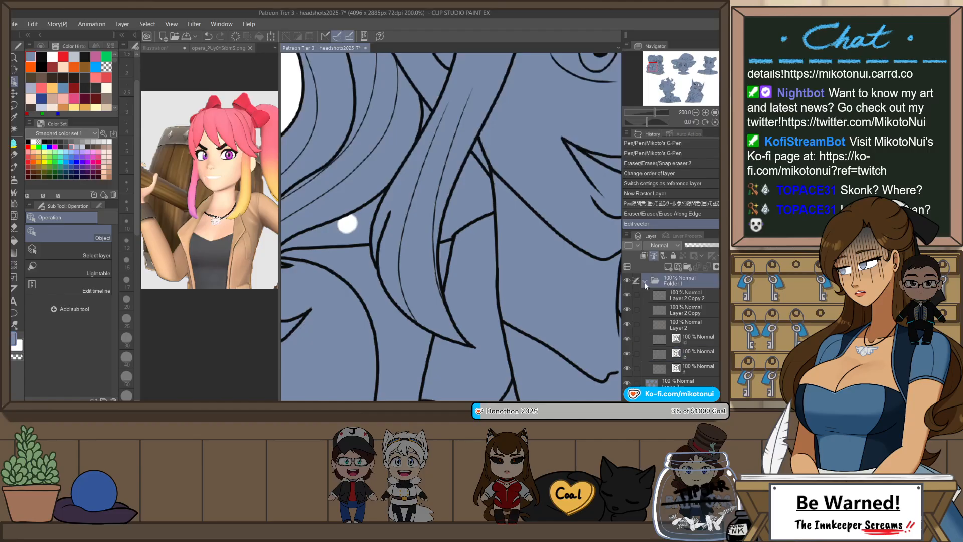
{"action": "left_click", "coordinate": [646, 280]}
{"action": "left_click", "coordinate": [653, 295]}
- Erase the blue fill from the gap between the twin-tailed girl's ponytail, front hair strand and shoulder
{"action": "left_click_drag", "start_coordinate": [364, 300], "coordinate": [436, 302]}
{"action": "key", "text": "e"}
{"action": "left_click_drag", "start_coordinate": [412, 241], "coordinate": [412, 242]}
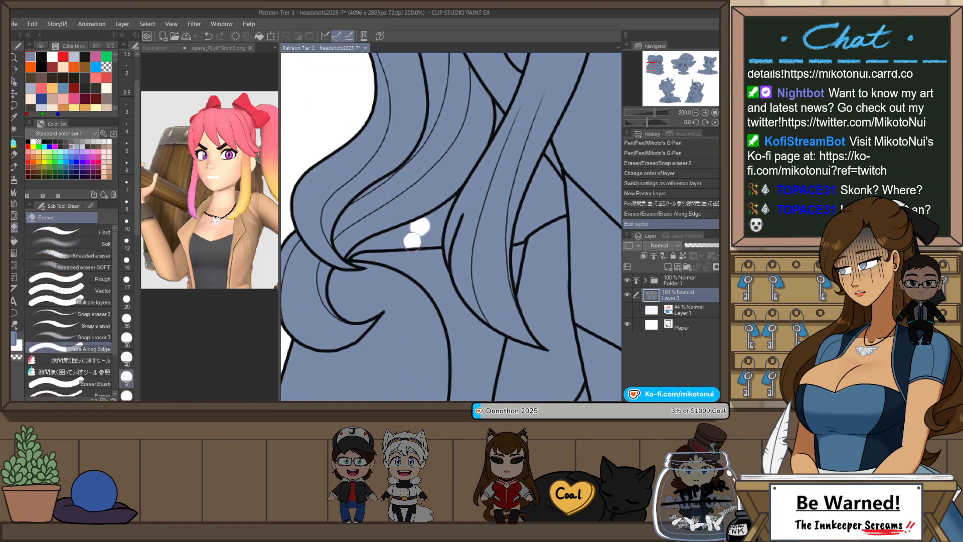
{"action": "mouse_move", "coordinate": [346, 259]}
{"action": "left_mouse_down"}
{"action": "mouse_move", "coordinate": [387, 245]}
{"action": "mouse_move", "coordinate": [424, 250]}
{"action": "left_mouse_up"}
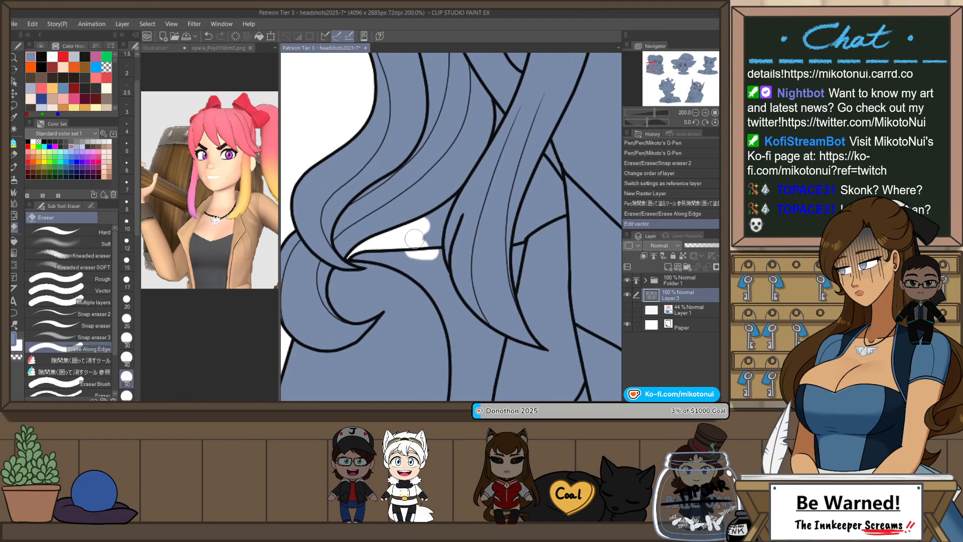
{"action": "key", "text": "ctrl+z"}
{"action": "key", "text": "ctrl+y"}
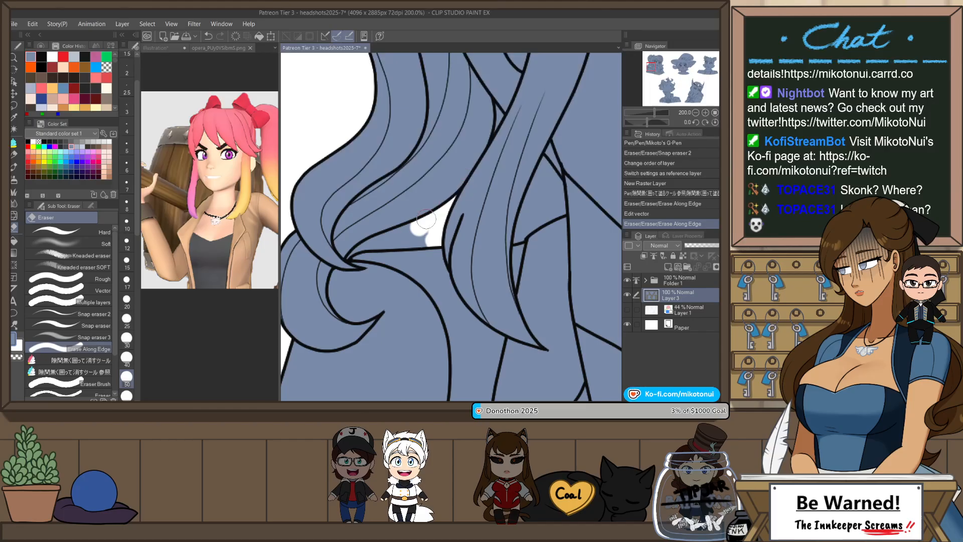
{"action": "mouse_move", "coordinate": [358, 246]}
{"action": "left_mouse_down"}
{"action": "mouse_move", "coordinate": [391, 230]}
{"action": "mouse_move", "coordinate": [371, 249]}
{"action": "mouse_move", "coordinate": [420, 233]}
{"action": "left_mouse_up"}
- Erase the blue fill from the gap between the front hair strand and neck and the small gap between the hair strands
{"action": "left_click_drag", "start_coordinate": [517, 236], "coordinate": [444, 244]}
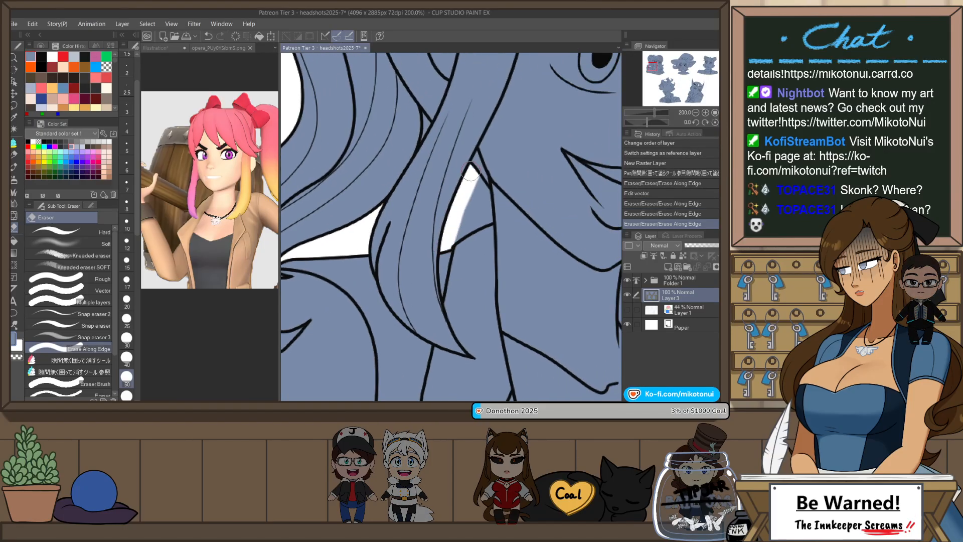
{"action": "mouse_move", "coordinate": [472, 170]}
{"action": "left_mouse_down"}
{"action": "mouse_move", "coordinate": [487, 190]}
{"action": "mouse_move", "coordinate": [487, 219]}
{"action": "mouse_move", "coordinate": [457, 237]}
{"action": "mouse_move", "coordinate": [481, 204]}
{"action": "left_mouse_up"}
{"action": "mouse_move", "coordinate": [426, 130]}
{"action": "left_mouse_down"}
{"action": "mouse_move", "coordinate": [425, 116]}
{"action": "mouse_move", "coordinate": [429, 153]}
{"action": "left_mouse_up"}
{"action": "scroll", "coordinate": [438, 173], "scroll_direction": "down", "scroll_amount": 2}
{"action": "scroll", "coordinate": [432, 148], "scroll_direction": "up", "scroll_amount": 2}
{"action": "key", "text": "ctrl+z"}
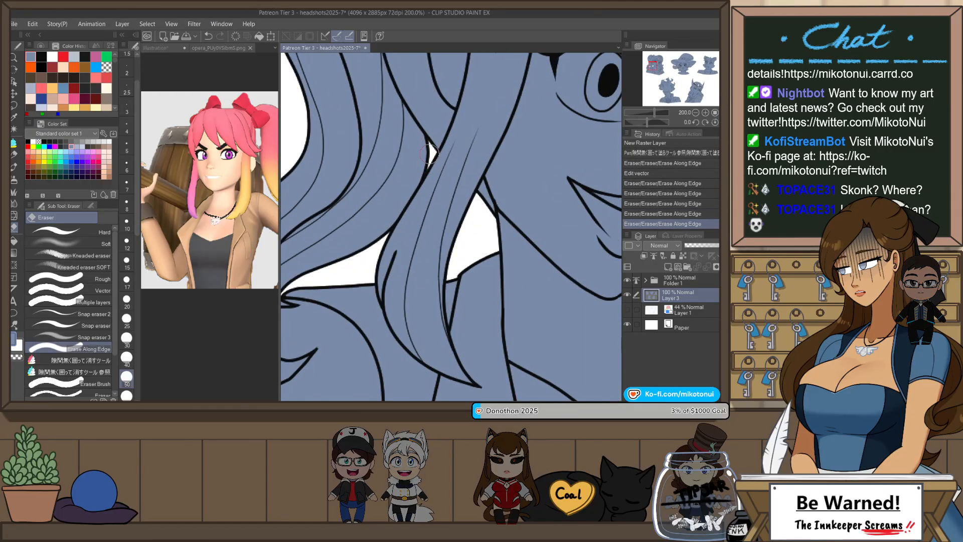
- Enlarge the eraser and clear the blue fill between the girl's jaw and far ponytail, plus the small gap above her far shoulder
{"action": "scroll", "coordinate": [566, 231], "scroll_direction": "down", "scroll_amount": 1}
{"action": "left_click_drag", "start_coordinate": [569, 231], "coordinate": [493, 209]}
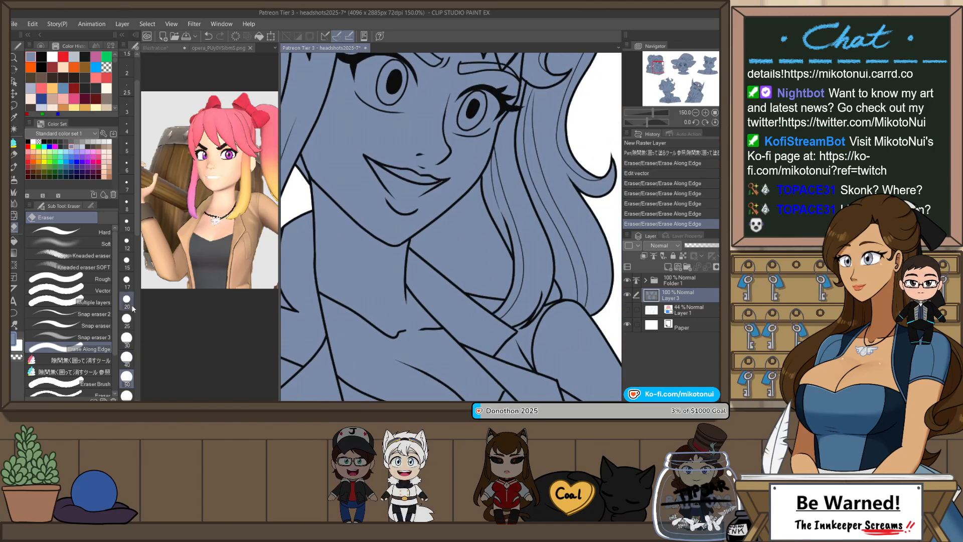
{"action": "scroll", "coordinate": [128, 336], "scroll_direction": "down", "scroll_amount": 3}
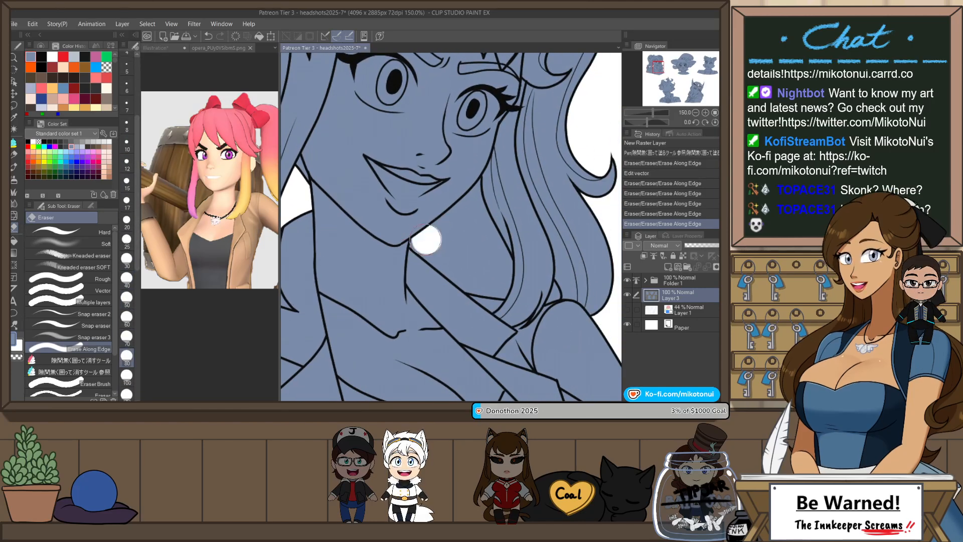
{"action": "mouse_move", "coordinate": [413, 254]}
{"action": "left_mouse_down"}
{"action": "mouse_move", "coordinate": [479, 192]}
{"action": "mouse_move", "coordinate": [500, 281]}
{"action": "mouse_move", "coordinate": [439, 258]}
{"action": "left_mouse_up"}
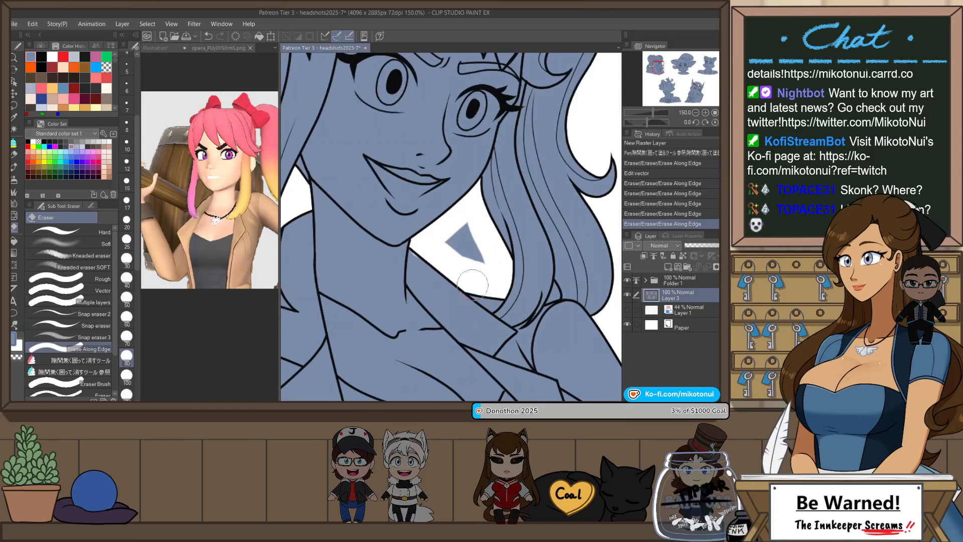
{"action": "mouse_move", "coordinate": [472, 285]}
{"action": "left_mouse_down"}
{"action": "mouse_move", "coordinate": [464, 261]}
{"action": "mouse_move", "coordinate": [485, 246]}
{"action": "mouse_move", "coordinate": [499, 258]}
{"action": "left_mouse_up"}
{"action": "scroll", "coordinate": [488, 247], "scroll_direction": "down", "scroll_amount": 3}
{"action": "scroll", "coordinate": [514, 260], "scroll_direction": "up", "scroll_amount": 3}
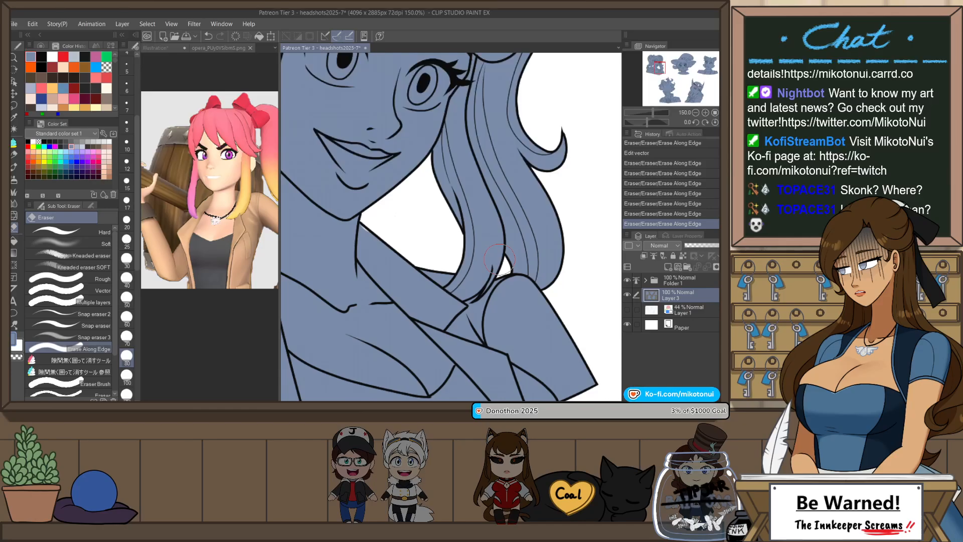
{"action": "scroll", "coordinate": [499, 258], "scroll_direction": "down", "scroll_amount": 4}
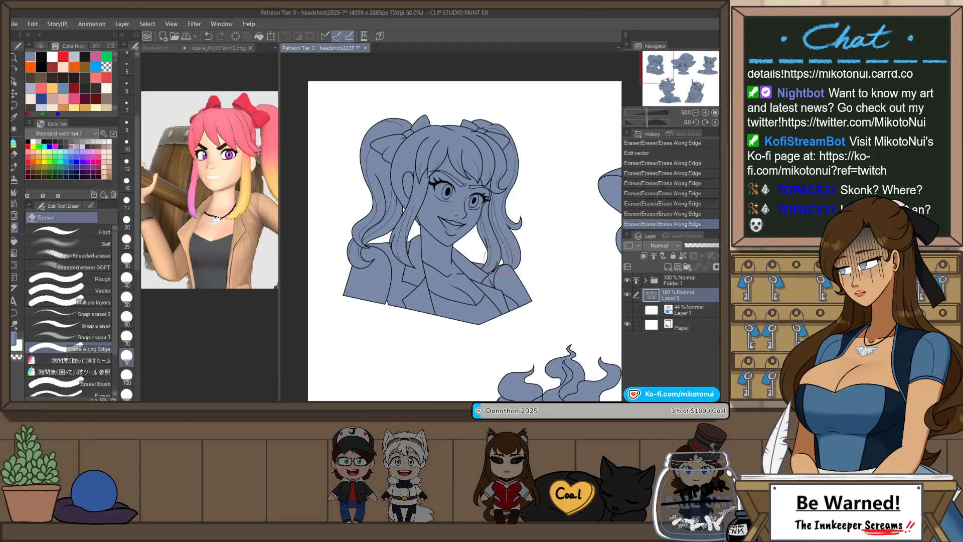
{"action": "scroll", "coordinate": [498, 256], "scroll_direction": "down", "scroll_amount": 1}
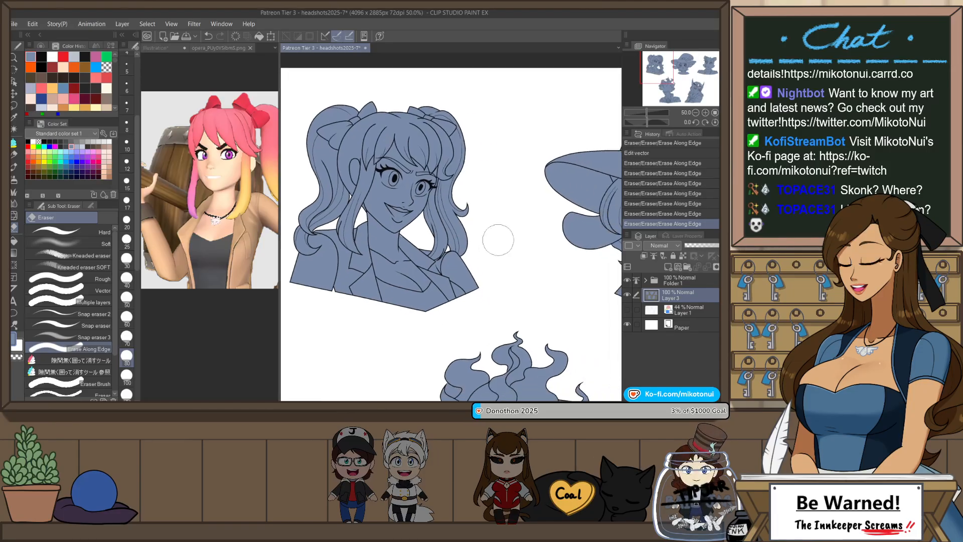
{"action": "left_click_drag", "start_coordinate": [618, 259], "coordinate": [508, 243]}
{"action": "left_click_drag", "start_coordinate": [579, 333], "coordinate": [556, 283]}
{"action": "scroll", "coordinate": [557, 299], "scroll_direction": "down", "scroll_amount": 1}
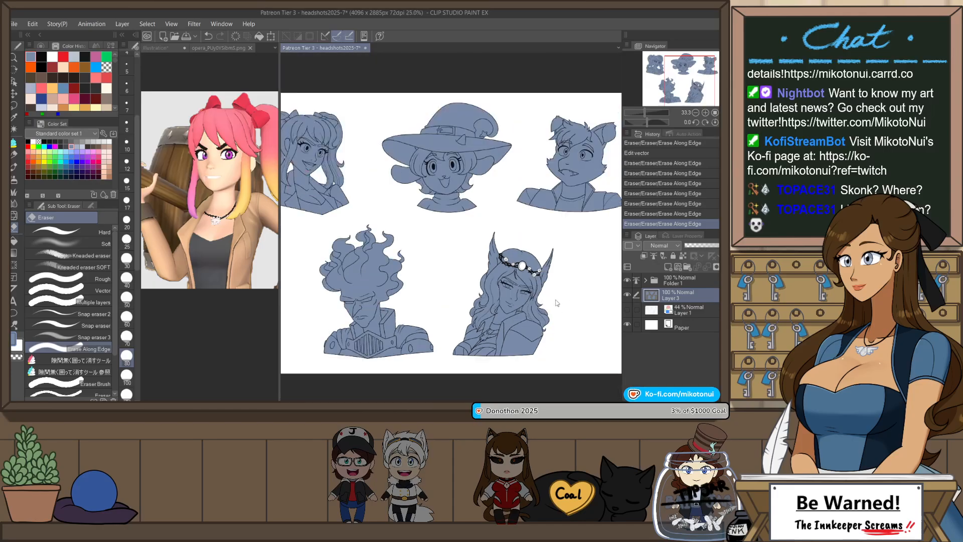
- Lock Layer 3's transparent pixels and lasso-fill the twin-tailed girl's face, neck and chest with the pale skin tone from the reference image
{"action": "left_click_drag", "start_coordinate": [464, 271], "coordinate": [551, 316]}
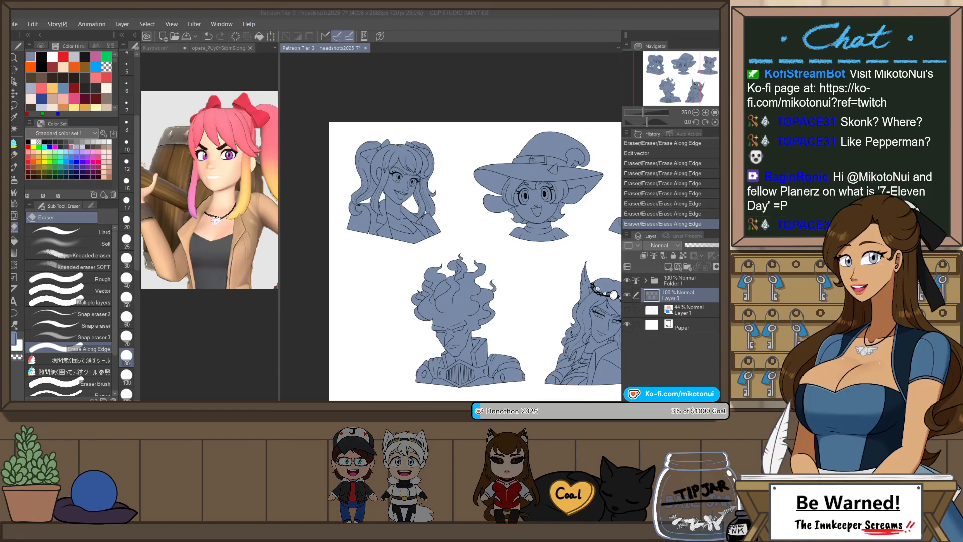
{"action": "left_click", "coordinate": [201, 49]}
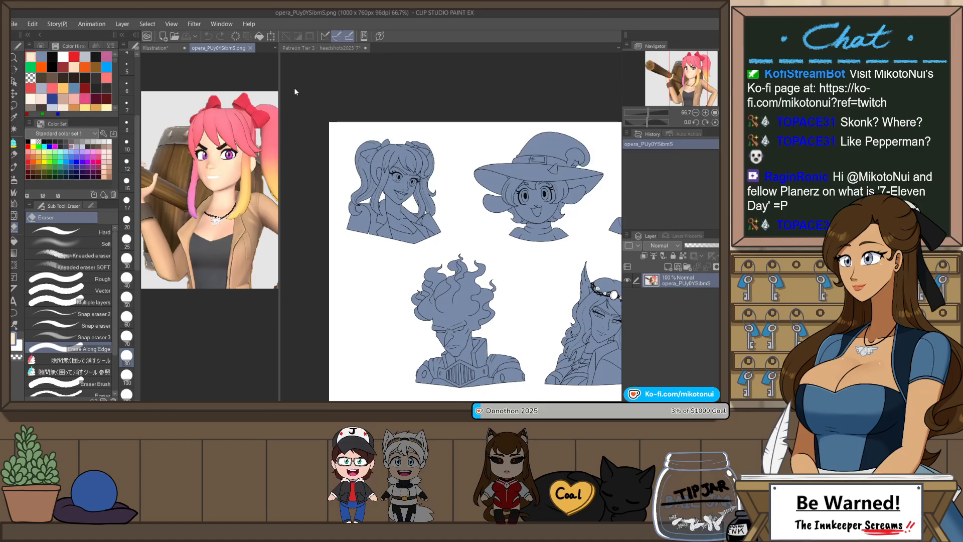
{"action": "left_click", "coordinate": [326, 48]}
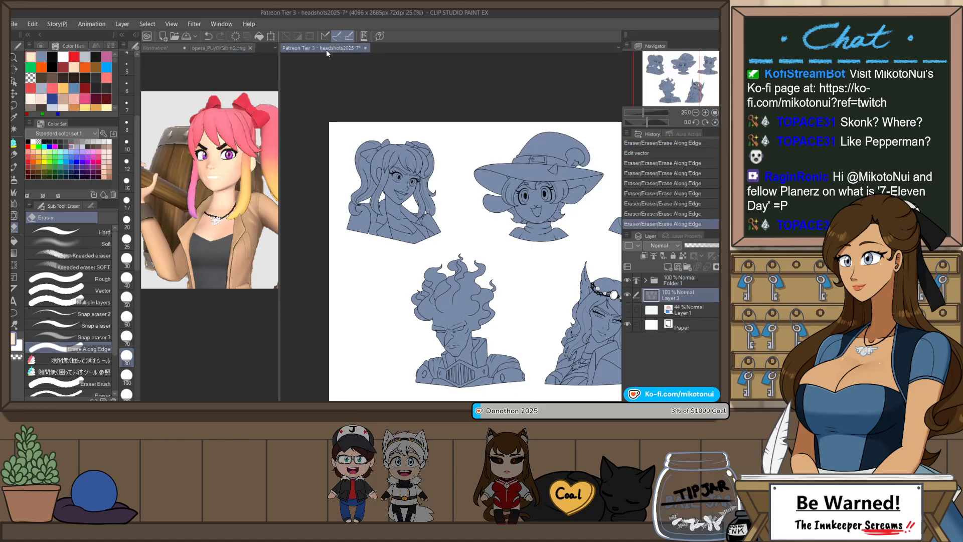
{"action": "left_click", "coordinate": [684, 256]}
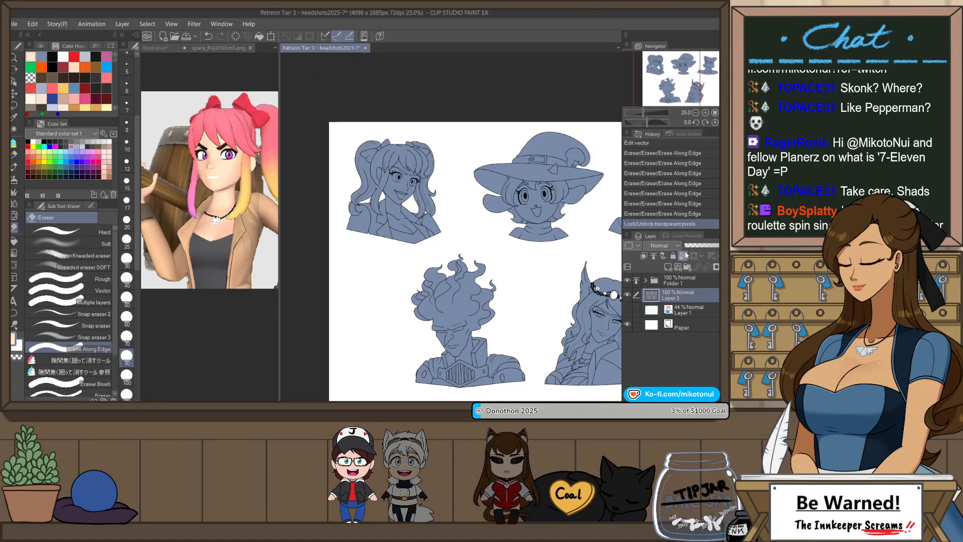
{"action": "key", "text": "p"}
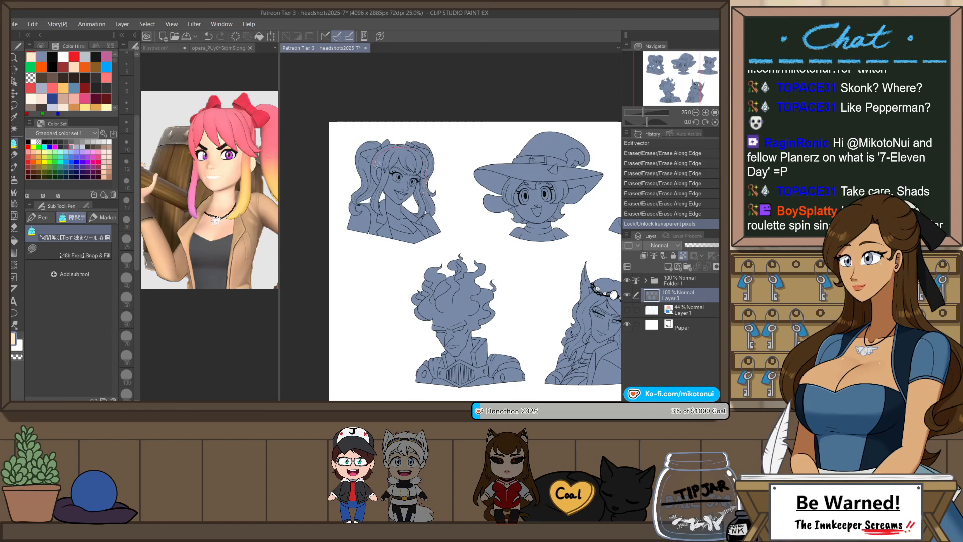
{"action": "left_click_drag", "start_coordinate": [392, 230], "coordinate": [421, 203]}
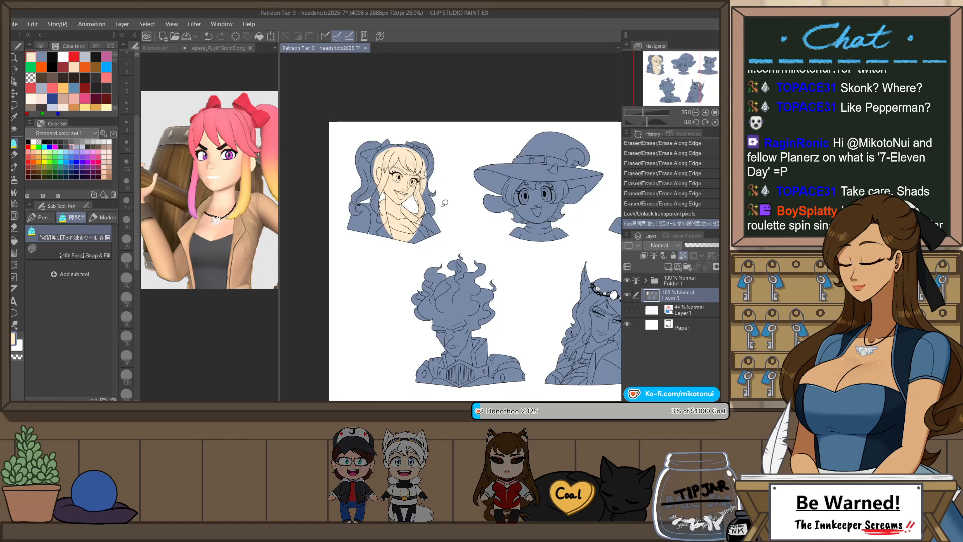
- Make Layer 2 inside Folder 1 the active layer for drawing at the twin-tailed girl's neck
{"action": "left_click_drag", "start_coordinate": [490, 249], "coordinate": [486, 269]}
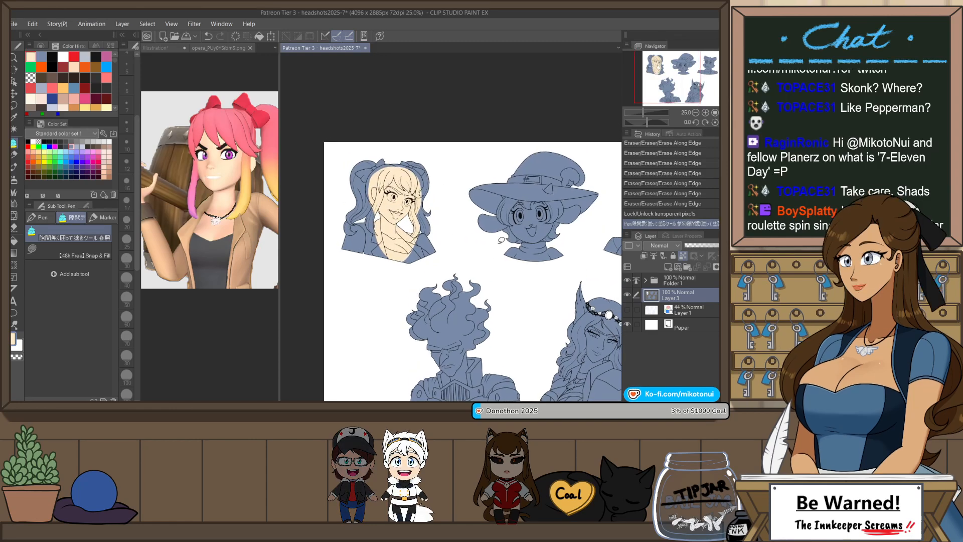
{"action": "left_click", "coordinate": [645, 280]}
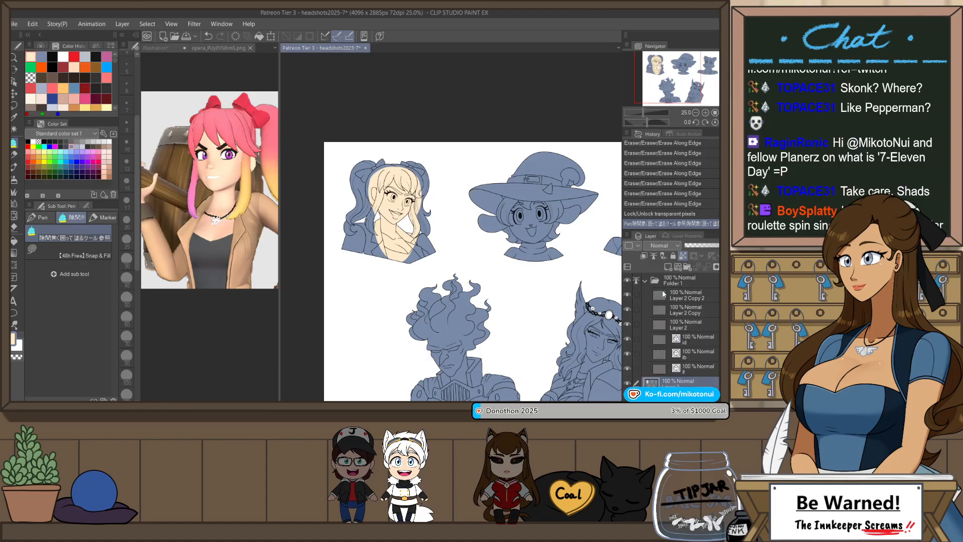
{"action": "left_click", "coordinate": [695, 337]}
{"action": "left_click_drag", "start_coordinate": [385, 225], "coordinate": [647, 320]}
{"action": "left_click", "coordinate": [716, 327]}
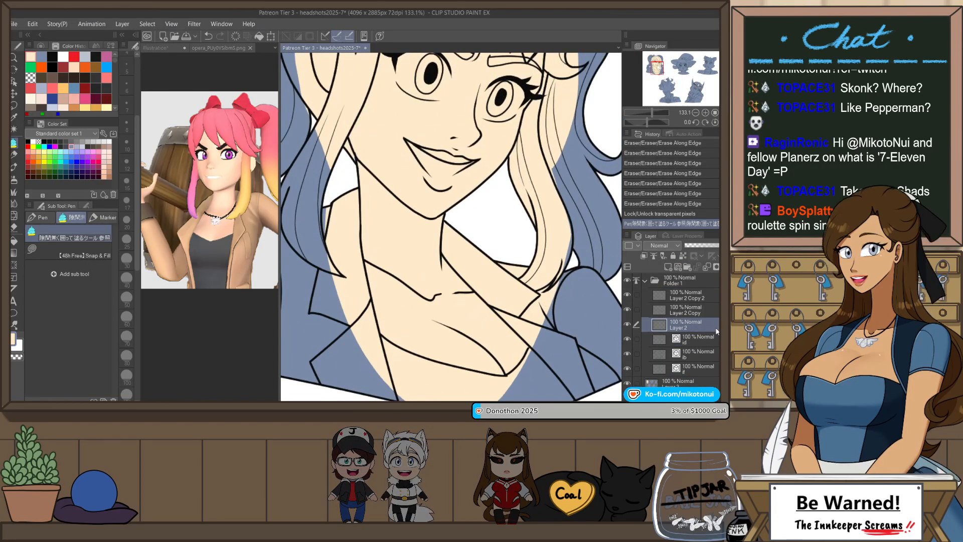
- Choose the stretching bead-string brush from the clothing decoration brushes and set its size to 25, with black as the drawing colour
{"action": "left_click", "coordinate": [53, 55]}
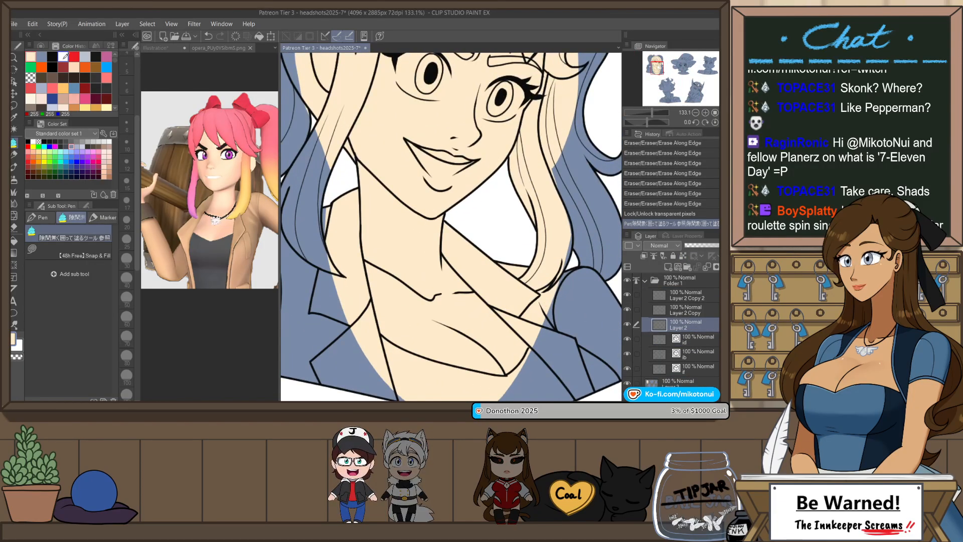
{"action": "left_click", "coordinate": [43, 217]}
{"action": "left_click", "coordinate": [14, 192]}
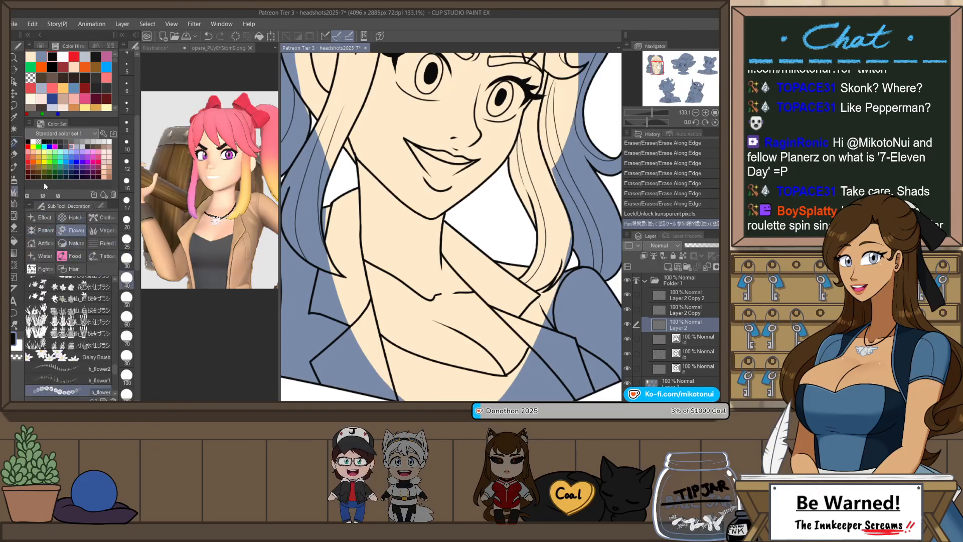
{"action": "left_click", "coordinate": [88, 217]}
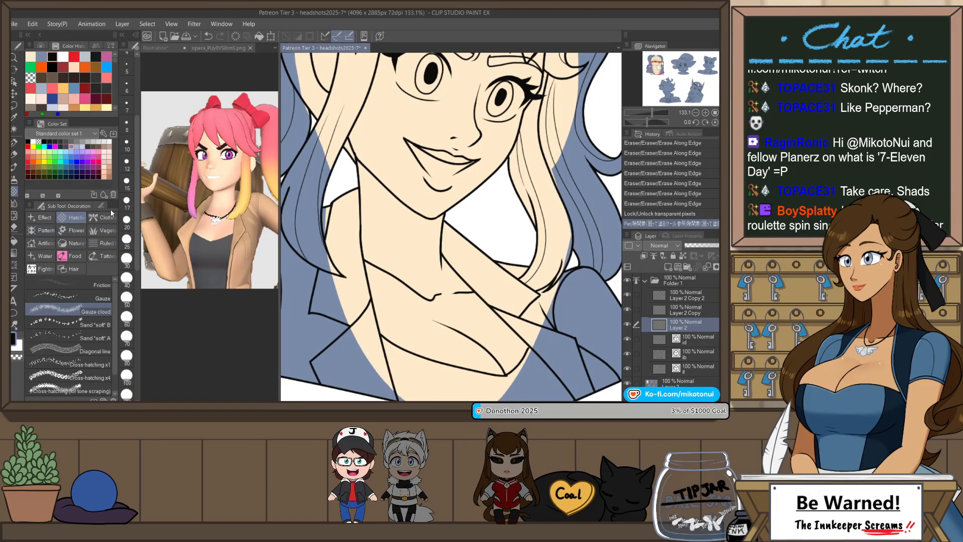
{"action": "left_click_drag", "start_coordinate": [115, 376], "coordinate": [125, 313]}
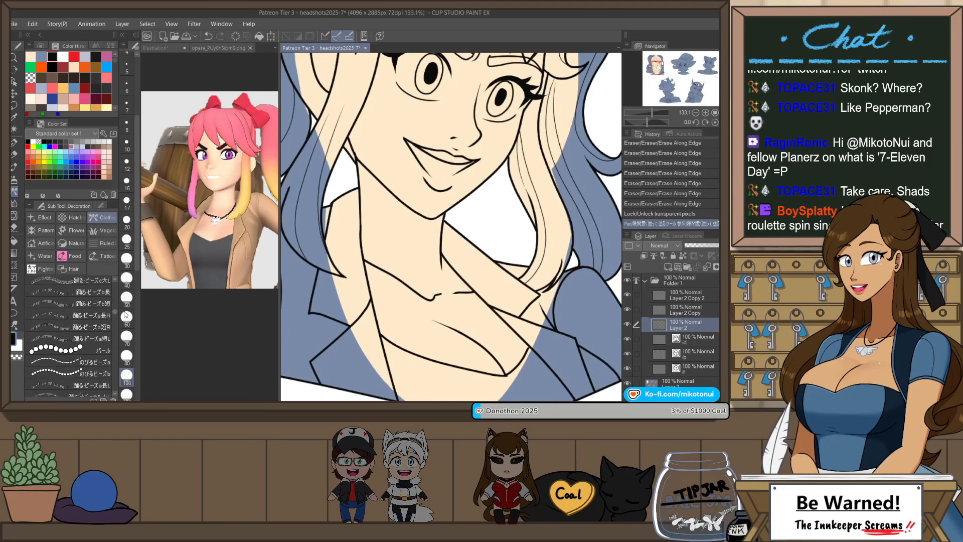
{"action": "left_click", "coordinate": [75, 360]}
{"action": "left_click", "coordinate": [75, 372]}
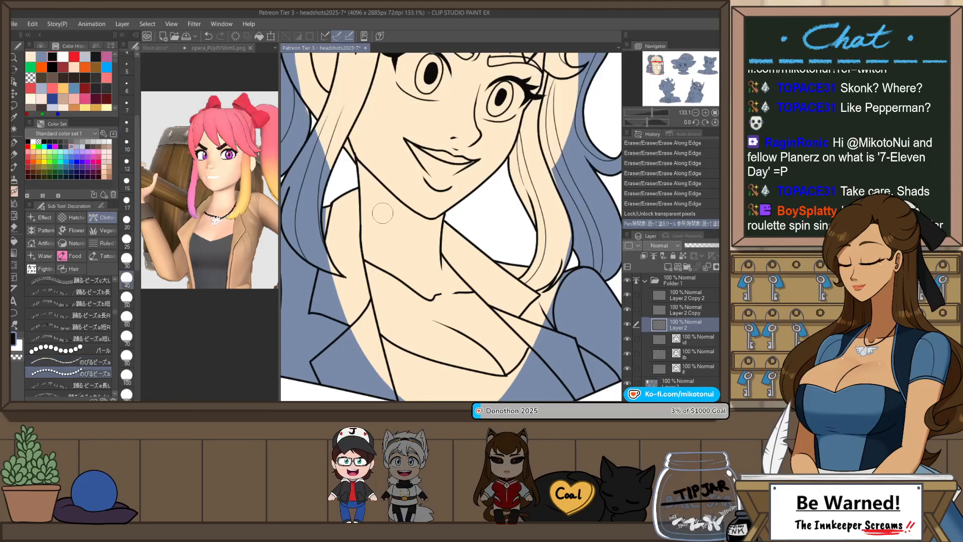
{"action": "left_click", "coordinate": [133, 241]}
- Test bead-string strokes around the base of the girl's neck and reduce the brush size to 17
{"action": "mouse_move", "coordinate": [363, 260]}
{"action": "left_mouse_down"}
{"action": "mouse_move", "coordinate": [444, 312]}
{"action": "mouse_move", "coordinate": [455, 265]}
{"action": "left_mouse_up"}
{"action": "key", "text": "ctrl+z"}
{"action": "mouse_move", "coordinate": [365, 259]}
{"action": "left_mouse_down"}
{"action": "mouse_move", "coordinate": [392, 291]}
{"action": "mouse_move", "coordinate": [451, 296]}
{"action": "mouse_move", "coordinate": [444, 261]}
{"action": "left_mouse_up"}
{"action": "key", "text": "h"}
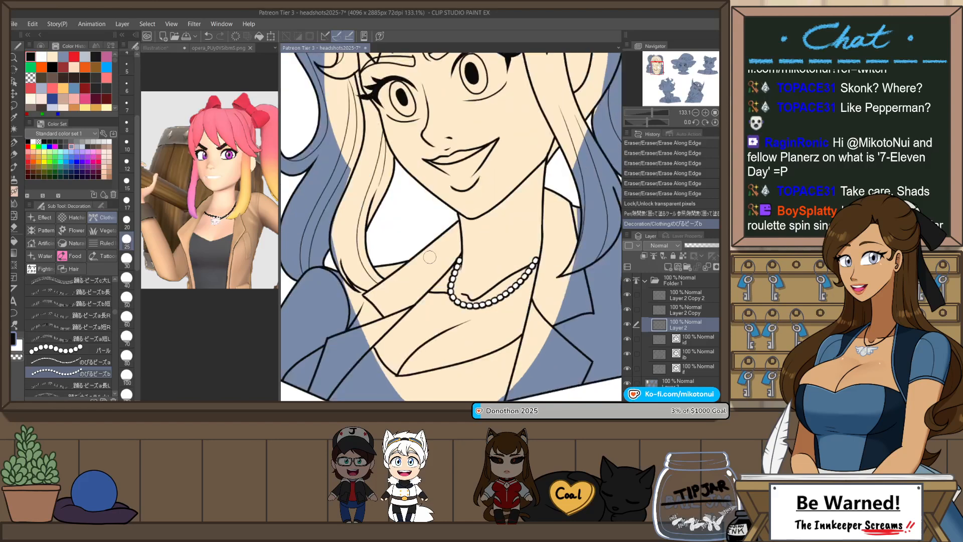
{"action": "key", "text": "ctrl+z"}
{"action": "mouse_move", "coordinate": [458, 258]}
{"action": "left_mouse_down"}
{"action": "mouse_move", "coordinate": [450, 291]}
{"action": "mouse_move", "coordinate": [476, 314]}
{"action": "mouse_move", "coordinate": [532, 268]}
{"action": "mouse_move", "coordinate": [541, 245]}
{"action": "left_mouse_up"}
{"action": "key", "text": "bracketleft"}
{"action": "key", "text": "bracketleft"}
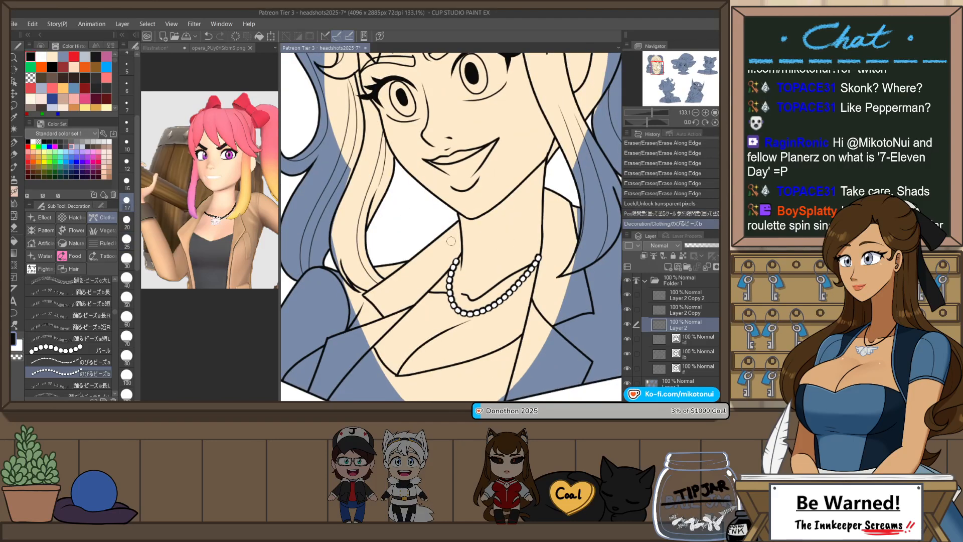
- Try a finer bead necklace around the neck and erase the bead ends that pass the neck outline
{"action": "key", "text": "ctrl+z"}
{"action": "mouse_move", "coordinate": [446, 288]}
{"action": "left_mouse_down"}
{"action": "mouse_move", "coordinate": [474, 312]}
{"action": "mouse_move", "coordinate": [540, 254]}
{"action": "left_mouse_up"}
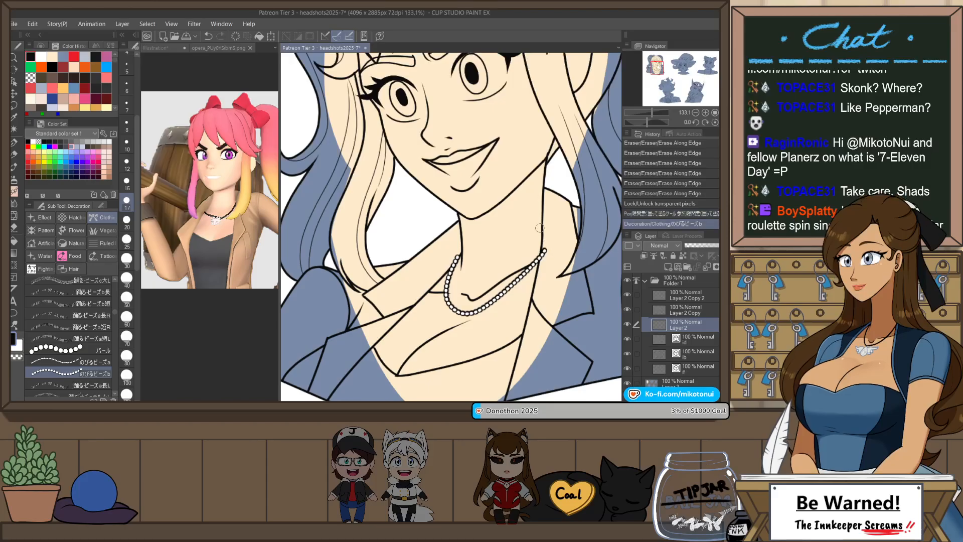
{"action": "key", "text": "e"}
{"action": "left_click", "coordinate": [554, 260]}
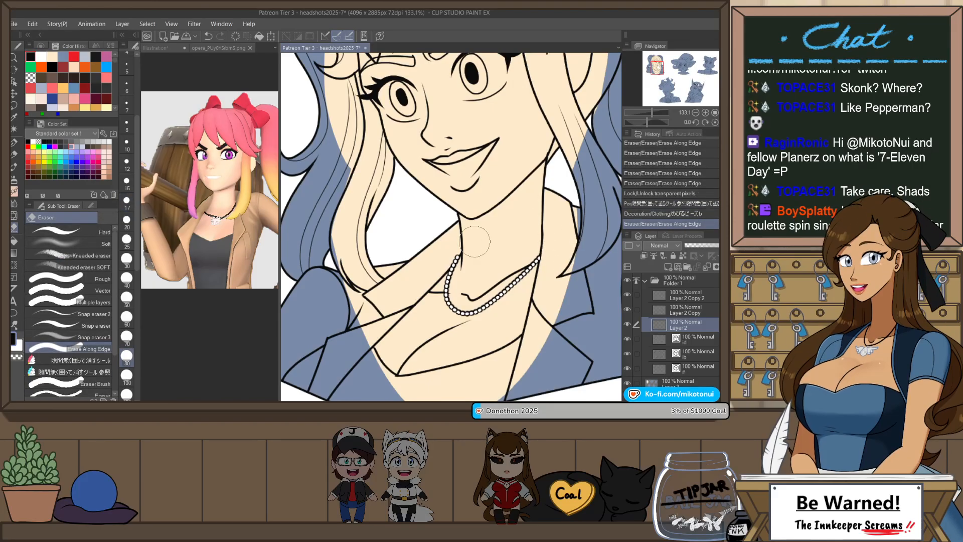
{"action": "left_click", "coordinate": [467, 227]}
- Undo the necklace stroke together with its eraser trims
{"action": "scroll", "coordinate": [474, 215], "scroll_direction": "down", "scroll_amount": 2}
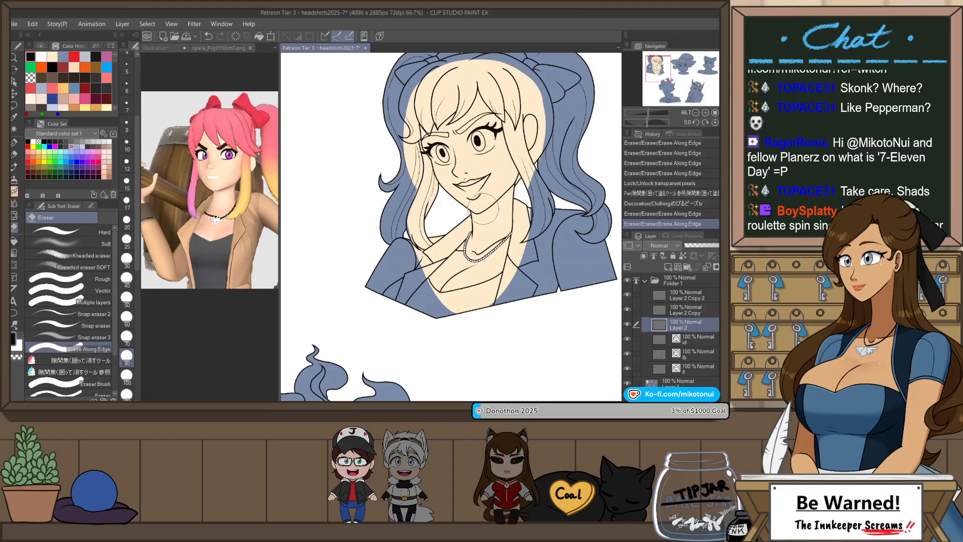
{"action": "scroll", "coordinate": [484, 228], "scroll_direction": "up", "scroll_amount": 4}
{"action": "key", "text": "ctrl+z"}
{"action": "key", "text": "ctrl+z"}
{"action": "key", "text": "ctrl+z"}
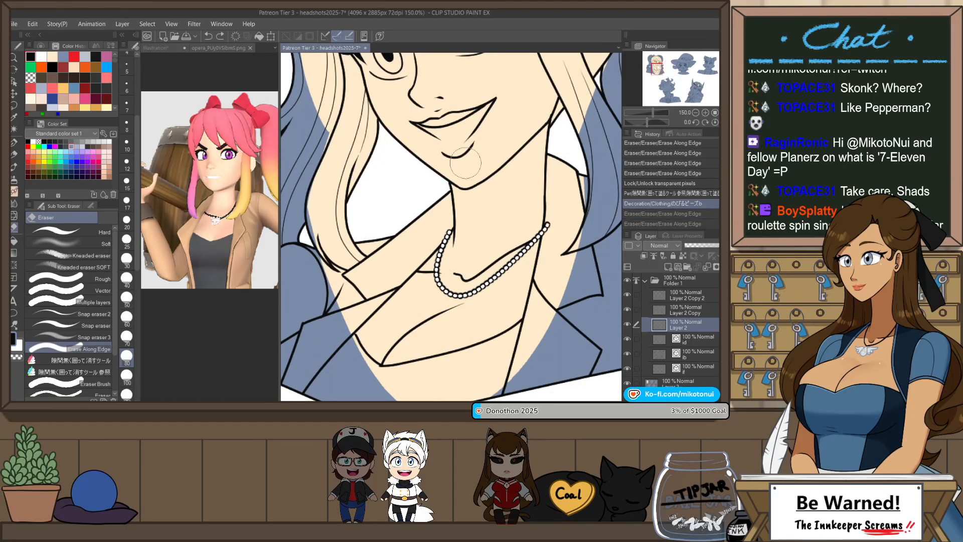
- Redraw the bead necklace as a single hanging curve around the base of the neck with the bead-string brush
{"action": "left_click", "coordinate": [15, 191]}
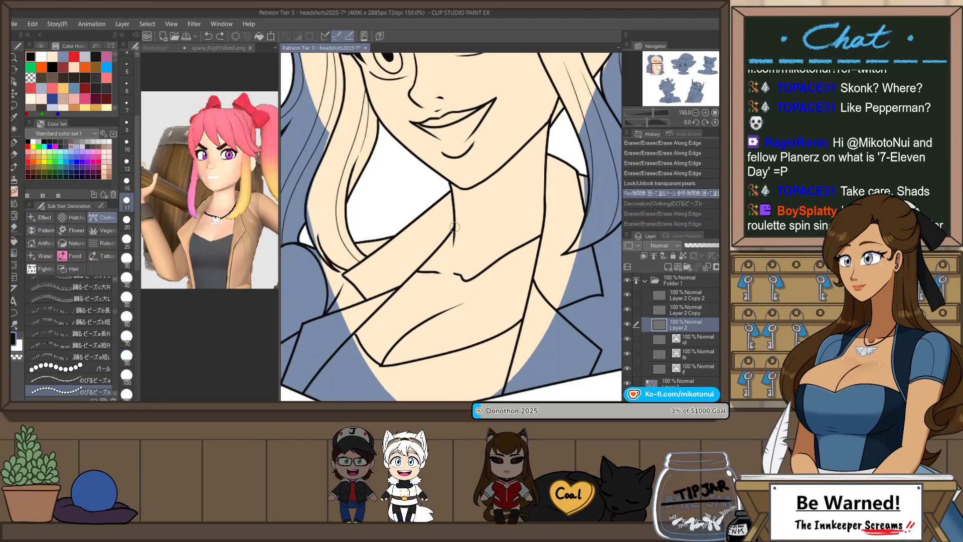
{"action": "left_click_drag", "start_coordinate": [511, 262], "coordinate": [514, 260]}
{"action": "key", "text": "ctrl+z"}
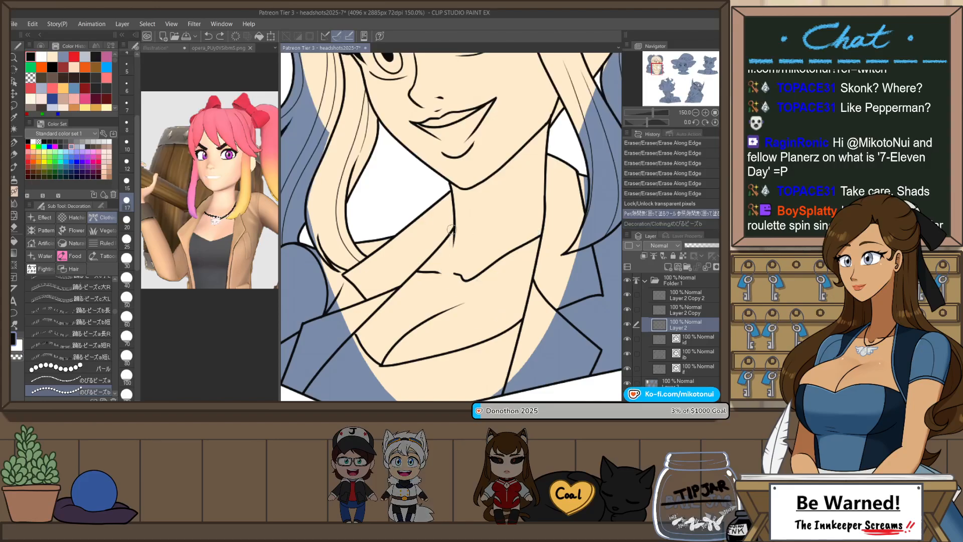
{"action": "mouse_move", "coordinate": [450, 230]}
{"action": "left_mouse_down"}
{"action": "mouse_move", "coordinate": [440, 273]}
{"action": "mouse_move", "coordinate": [476, 290]}
{"action": "mouse_move", "coordinate": [561, 214]}
{"action": "mouse_move", "coordinate": [536, 249]}
{"action": "left_mouse_up"}
{"action": "key", "text": "ctrl+z"}
{"action": "left_click_drag", "start_coordinate": [440, 269], "coordinate": [454, 230]}
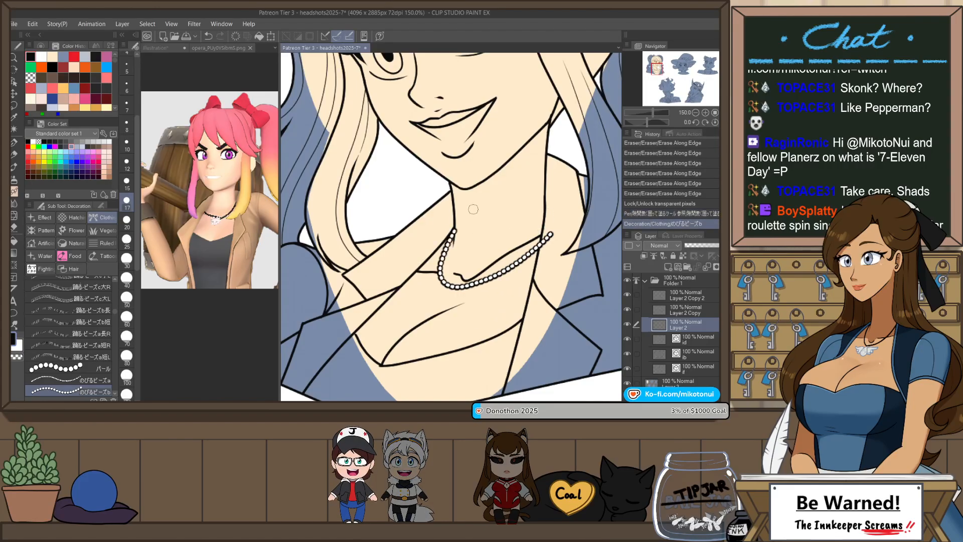
- Trim the necklace end that overshoots the neck line below the ear, using Erase Along Edge and Snap eraser 2
{"action": "key", "text": "e"}
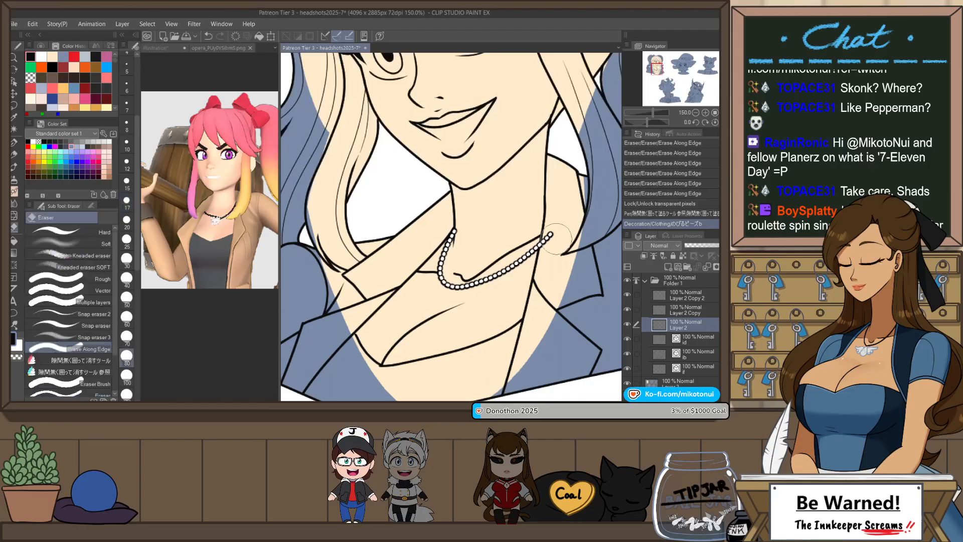
{"action": "left_click_drag", "start_coordinate": [551, 232], "coordinate": [540, 243]}
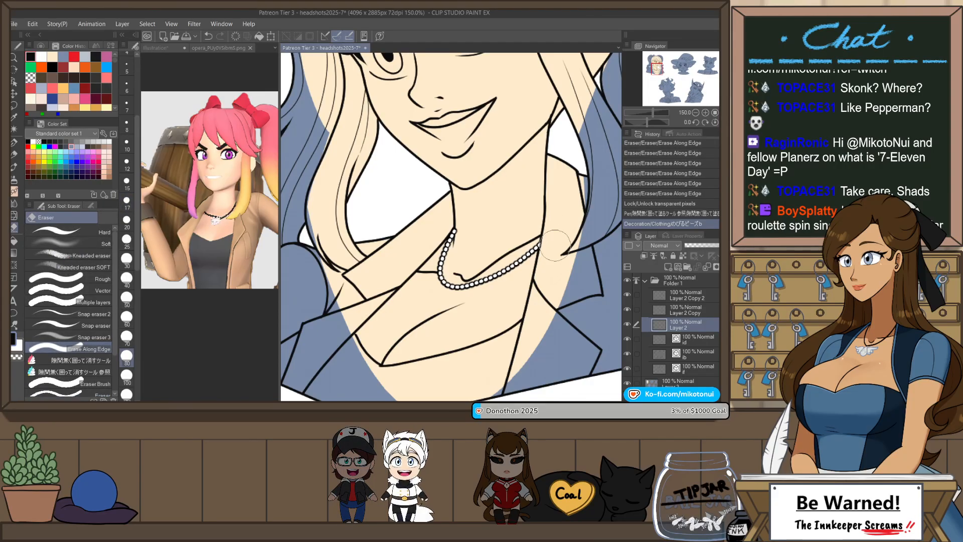
{"action": "left_click", "coordinate": [555, 240]}
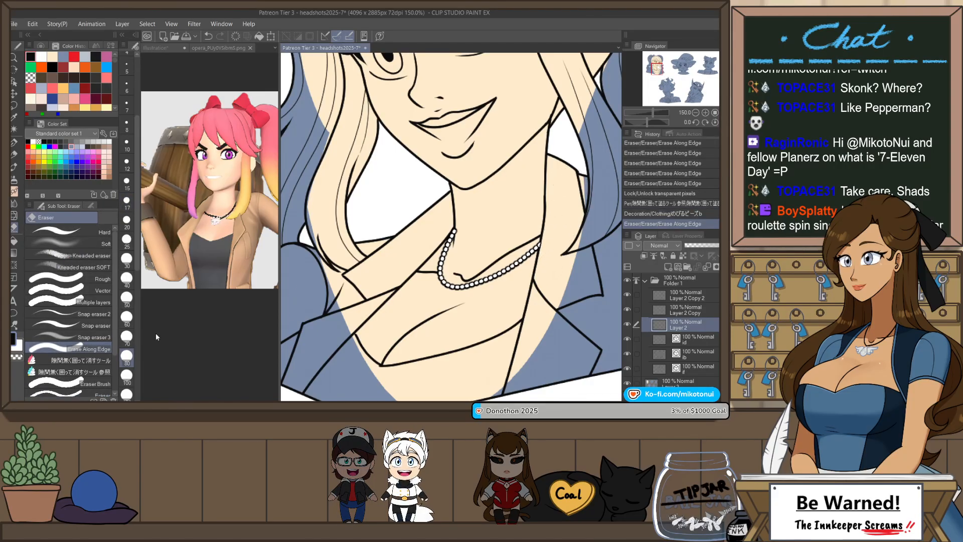
{"action": "left_click", "coordinate": [110, 313]}
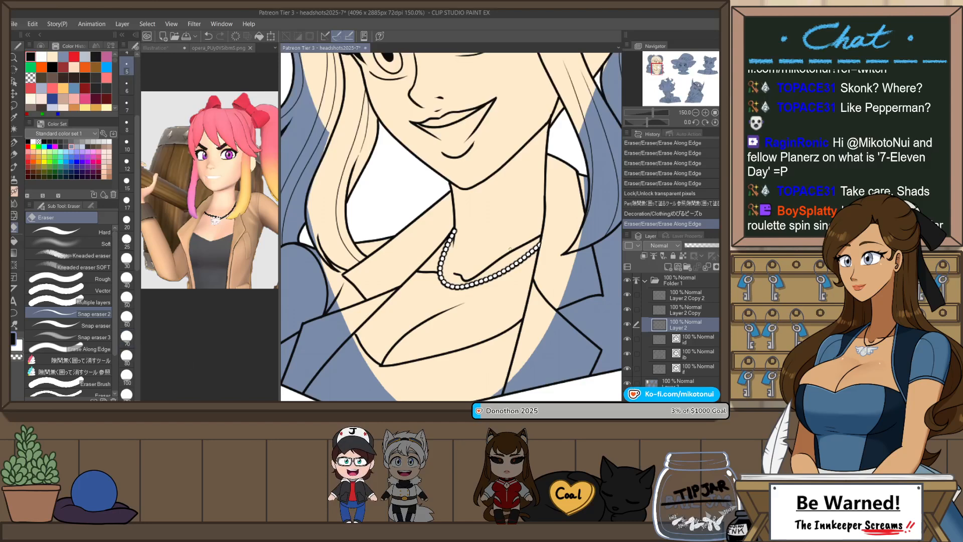
{"action": "left_click_drag", "start_coordinate": [540, 244], "coordinate": [552, 240]}
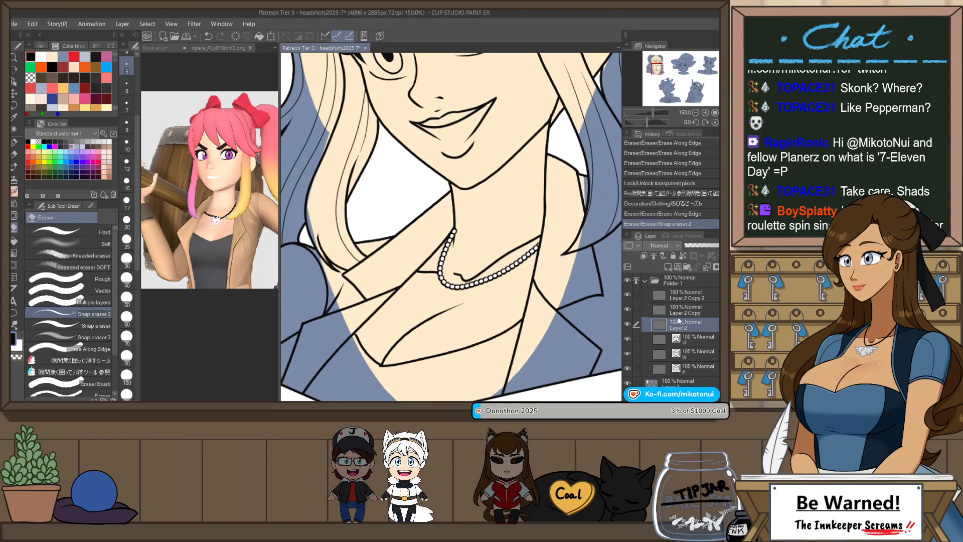
- Mirror the canvas view and clean up the necklace's other end at the neck line on Layer 2 with Snap eraser 2
{"action": "left_click", "coordinate": [690, 341]}
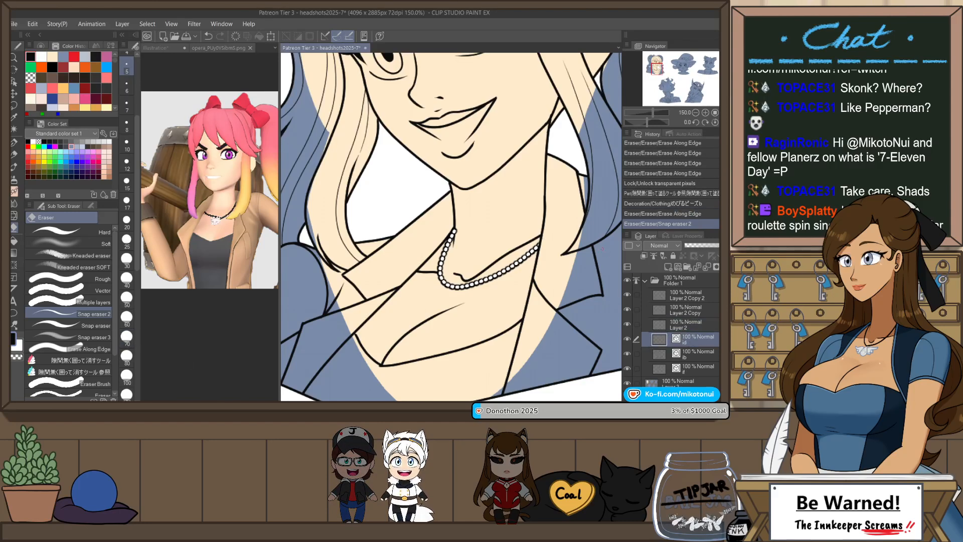
{"action": "key", "text": "h"}
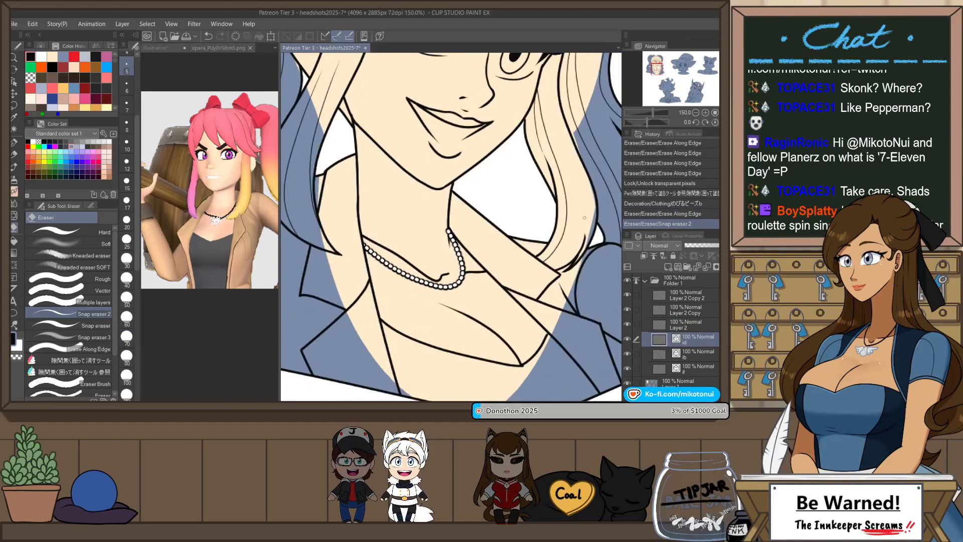
{"action": "left_click", "coordinate": [683, 325]}
{"action": "left_click", "coordinate": [449, 231]}
{"action": "left_click", "coordinate": [448, 241]}
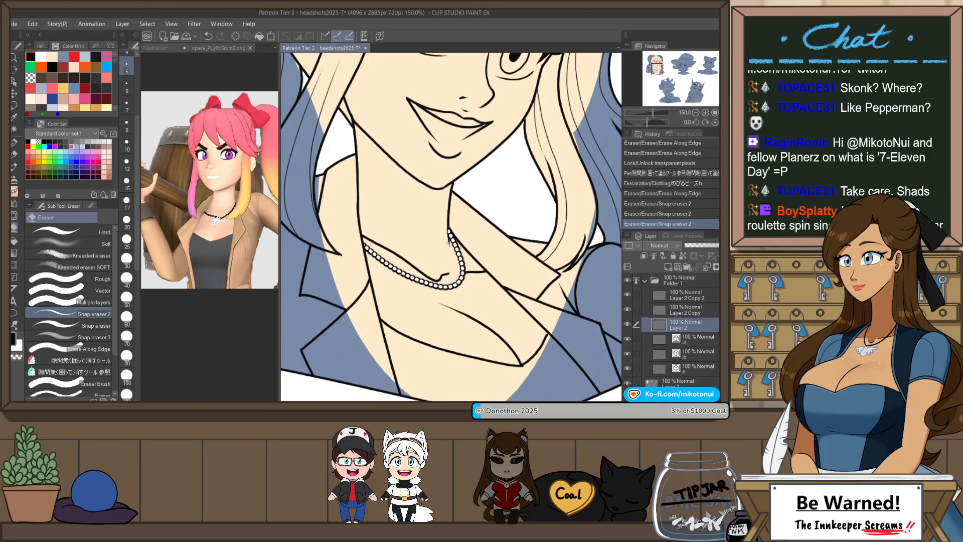
{"action": "left_click_drag", "start_coordinate": [448, 242], "coordinate": [453, 235]}
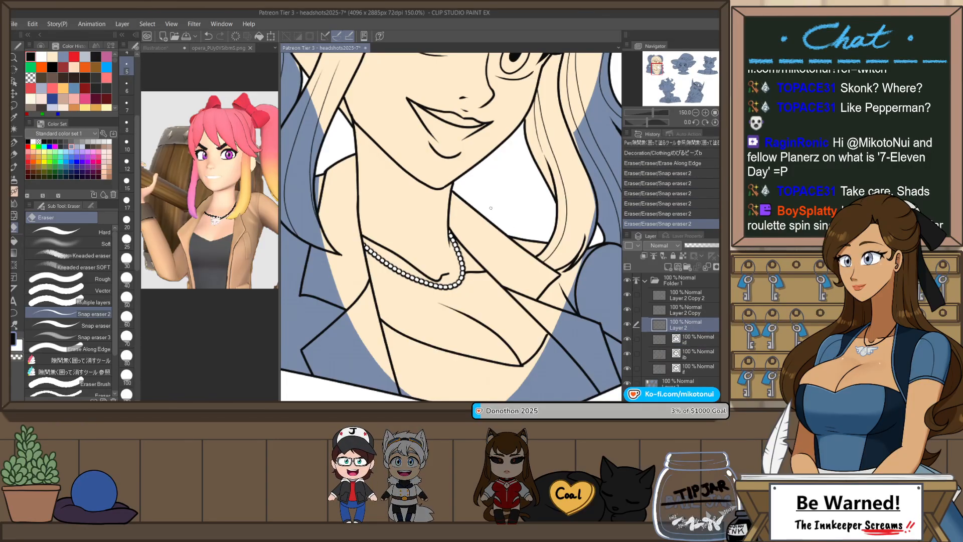
- Draw a small skull pendant under the necklace's lowest beads with Mikoto's G-Pen at size 5, on the layer directly below Layer 2
{"action": "left_click", "coordinate": [704, 354]}
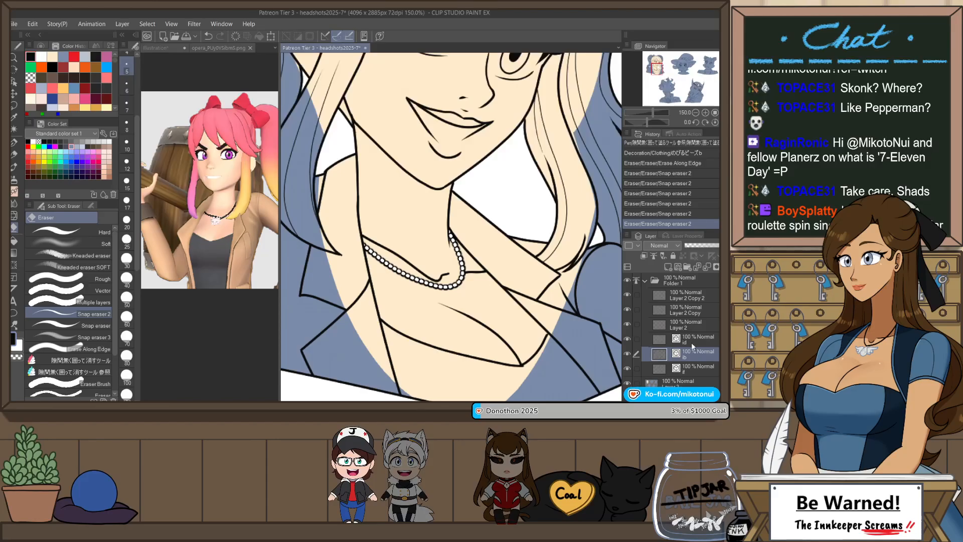
{"action": "left_click", "coordinate": [697, 339]}
{"action": "key", "text": "p"}
{"action": "scroll", "coordinate": [440, 302], "scroll_direction": "up", "scroll_amount": 3}
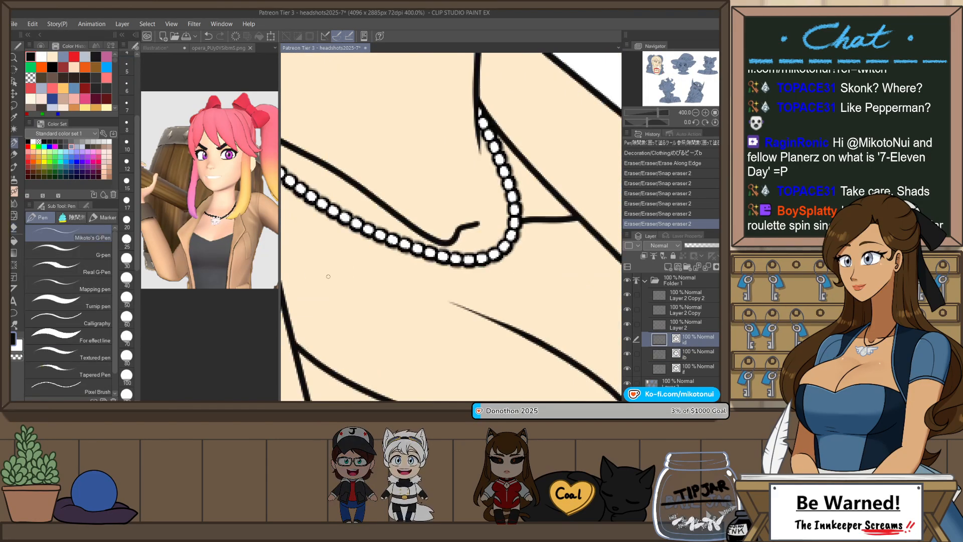
{"action": "scroll", "coordinate": [128, 166], "scroll_direction": "up", "scroll_amount": 3}
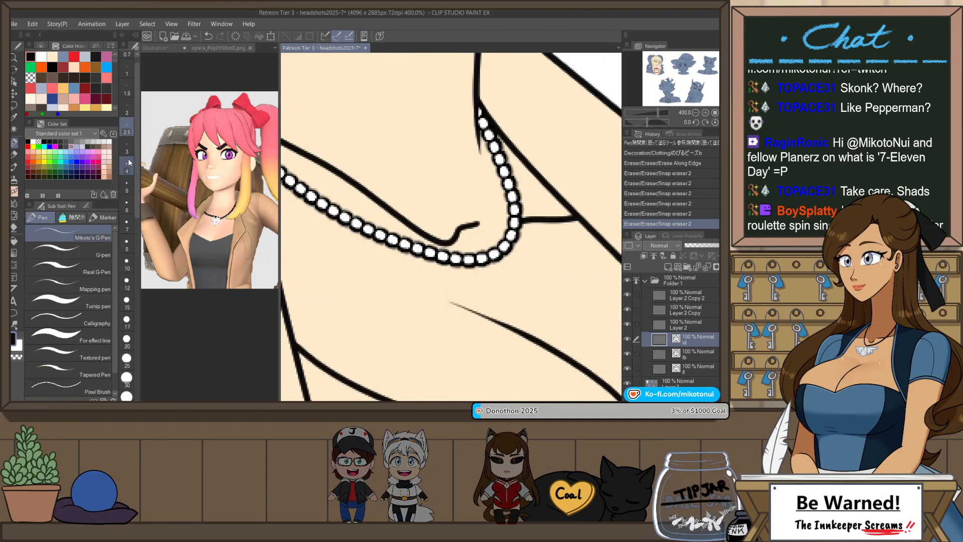
{"action": "left_click", "coordinate": [127, 185]}
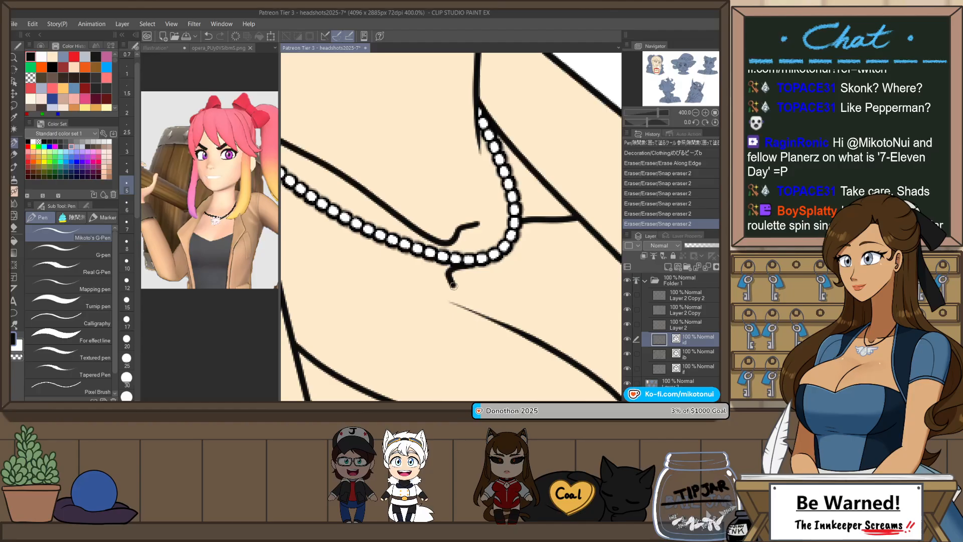
{"action": "key", "text": "ctrl+z"}
{"action": "left_click_drag", "start_coordinate": [453, 285], "coordinate": [489, 310]}
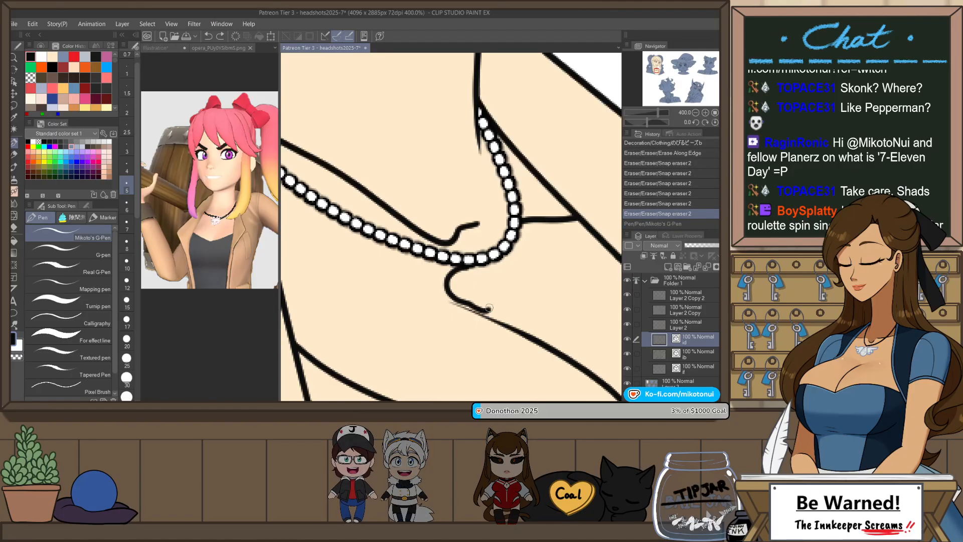
{"action": "mouse_move", "coordinate": [511, 276]}
{"action": "left_mouse_down"}
{"action": "mouse_move", "coordinate": [509, 306]}
{"action": "mouse_move", "coordinate": [484, 307]}
{"action": "mouse_move", "coordinate": [463, 289]}
{"action": "mouse_move", "coordinate": [499, 283]}
{"action": "left_mouse_up"}
{"action": "key", "text": "ctrl+z"}
{"action": "scroll", "coordinate": [523, 275], "scroll_direction": "down", "scroll_amount": 6}
{"action": "scroll", "coordinate": [545, 262], "scroll_direction": "down", "scroll_amount": 1}
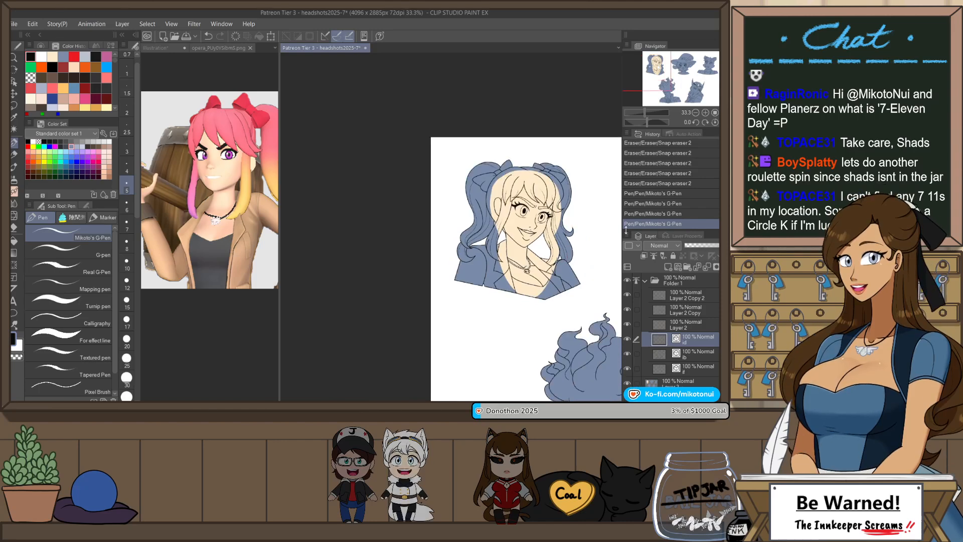
{"action": "scroll", "coordinate": [536, 274], "scroll_direction": "up", "scroll_amount": 4}
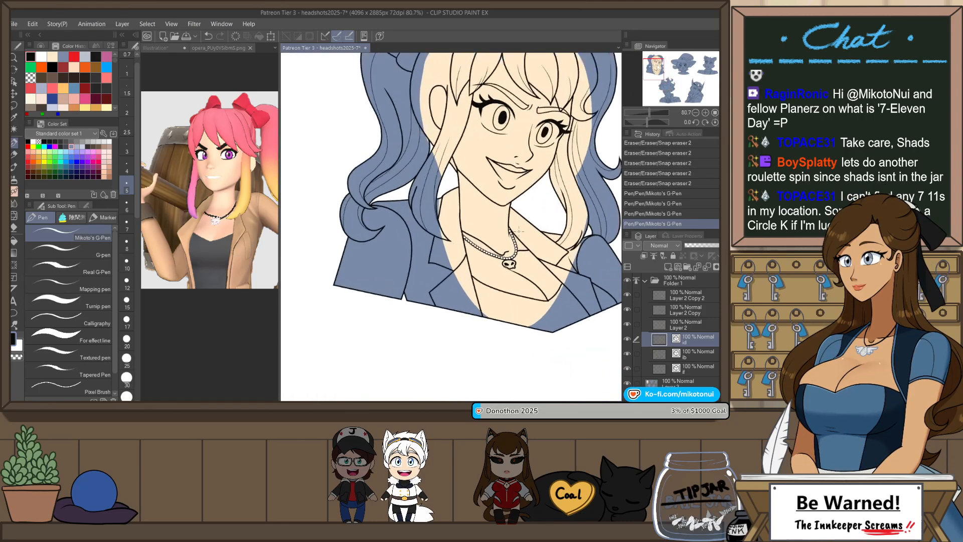
- Collapse Folder 1, sample the pink hair colour from the reference image, and add a new raster layer above Layer 3
{"action": "left_click", "coordinate": [647, 280]}
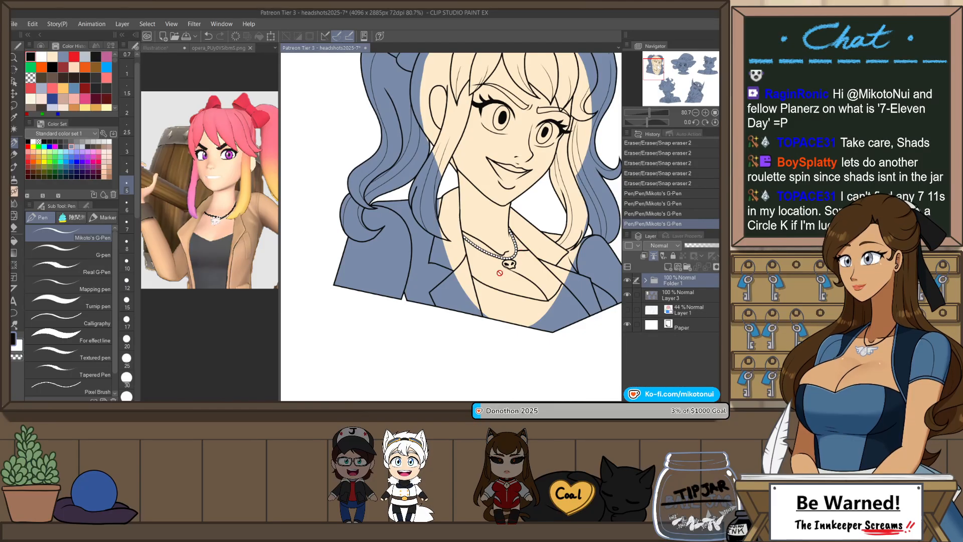
{"action": "scroll", "coordinate": [499, 273], "scroll_direction": "down", "scroll_amount": 2}
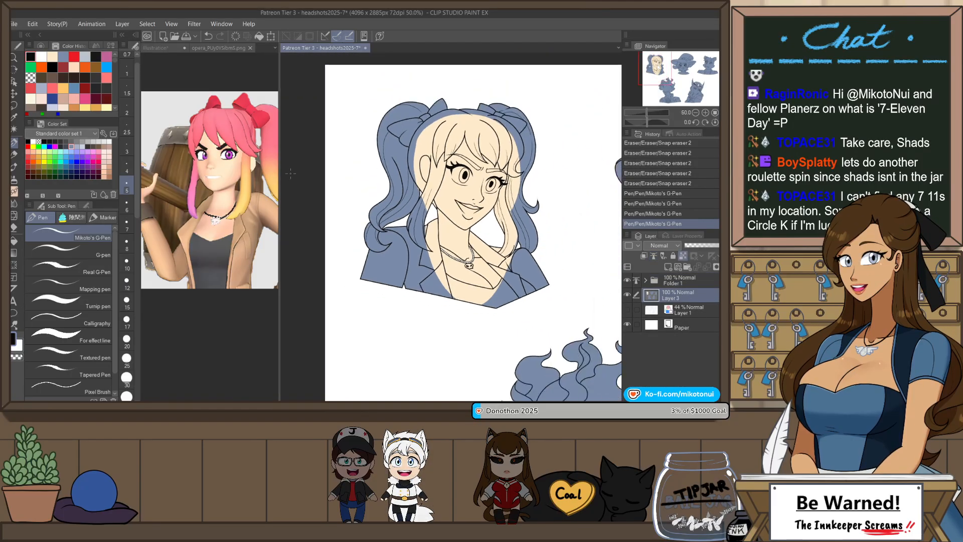
{"action": "left_click", "coordinate": [218, 47]}
{"action": "scroll", "coordinate": [217, 107], "scroll_direction": "up", "scroll_amount": 2}
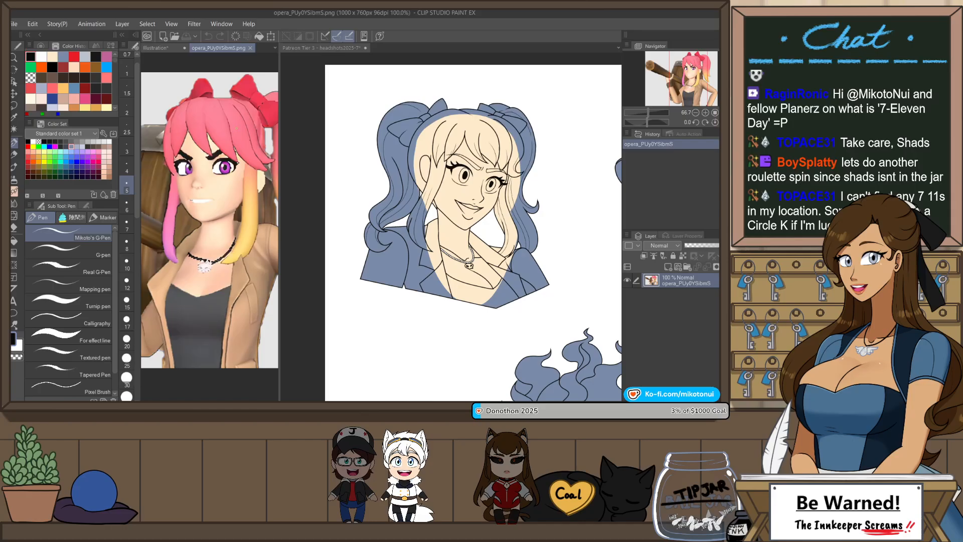
{"action": "left_click", "coordinate": [217, 107], "text": "alt"}
{"action": "left_click", "coordinate": [320, 48]}
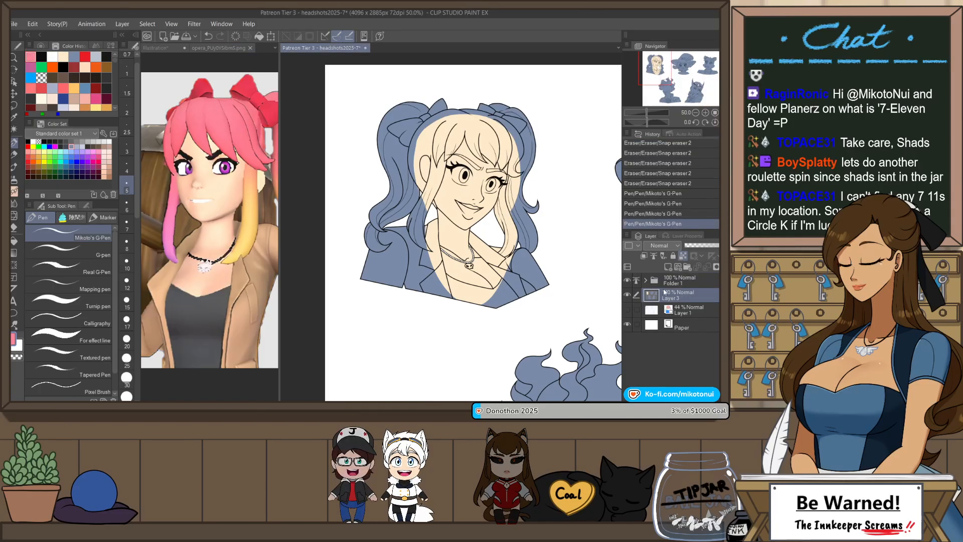
{"action": "key", "text": "ctrl+shift+n"}
{"action": "scroll", "coordinate": [569, 174], "scroll_direction": "up", "scroll_amount": 1}
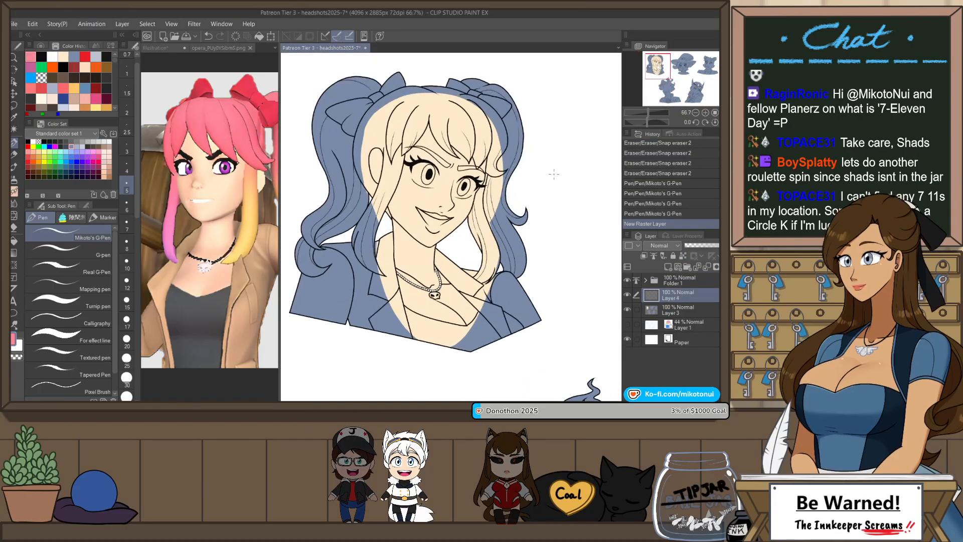
- Fill the white of the girl's far-side eye on Layer 3 with the Japanese-named enclose-and-fill pen sub tool
{"action": "scroll", "coordinate": [409, 163], "scroll_direction": "up", "scroll_amount": 2}
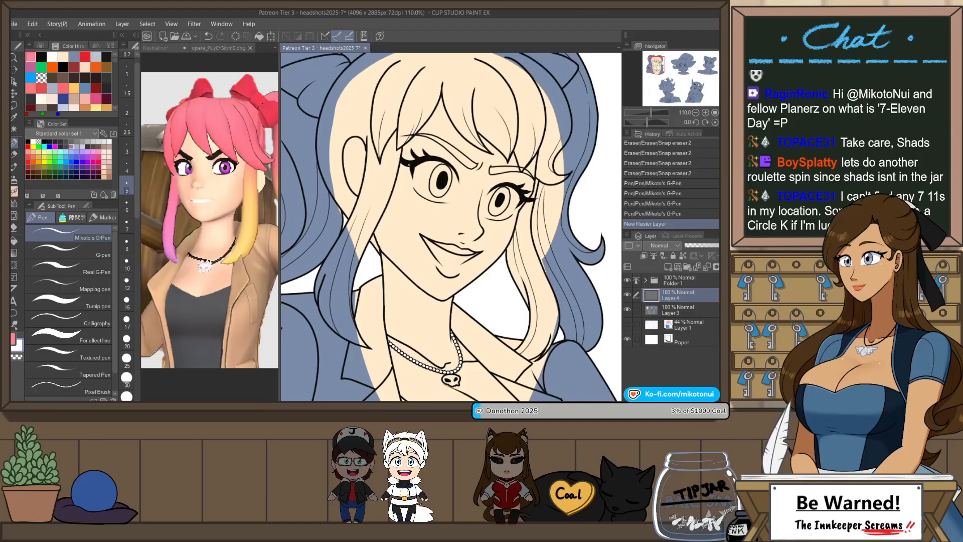
{"action": "left_click", "coordinate": [71, 217]}
{"action": "key", "text": "r"}
{"action": "mouse_move", "coordinate": [522, 187]}
{"action": "left_mouse_down"}
{"action": "mouse_move", "coordinate": [480, 150]}
{"action": "mouse_move", "coordinate": [495, 203]}
{"action": "left_mouse_up"}
{"action": "scroll", "coordinate": [480, 150], "scroll_direction": "up", "scroll_amount": 3}
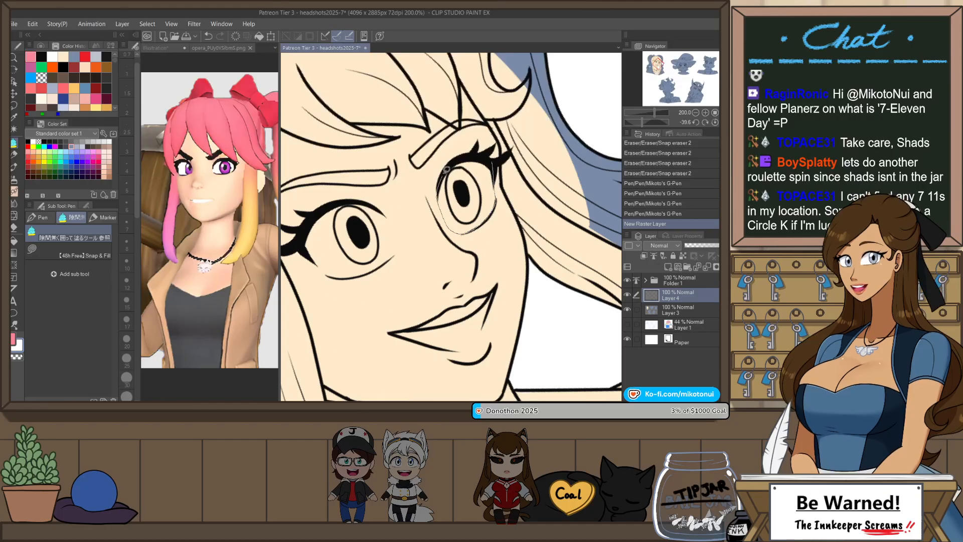
{"action": "left_click_drag", "start_coordinate": [460, 230], "coordinate": [507, 162]}
{"action": "key", "text": "ctrl+z"}
{"action": "left_click", "coordinate": [677, 308]}
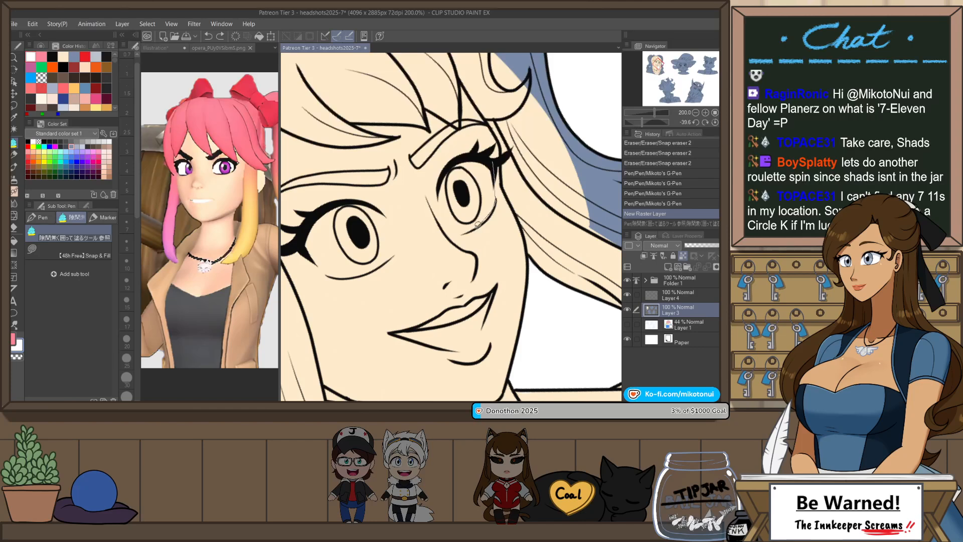
{"action": "left_click_drag", "start_coordinate": [442, 176], "coordinate": [497, 168]}
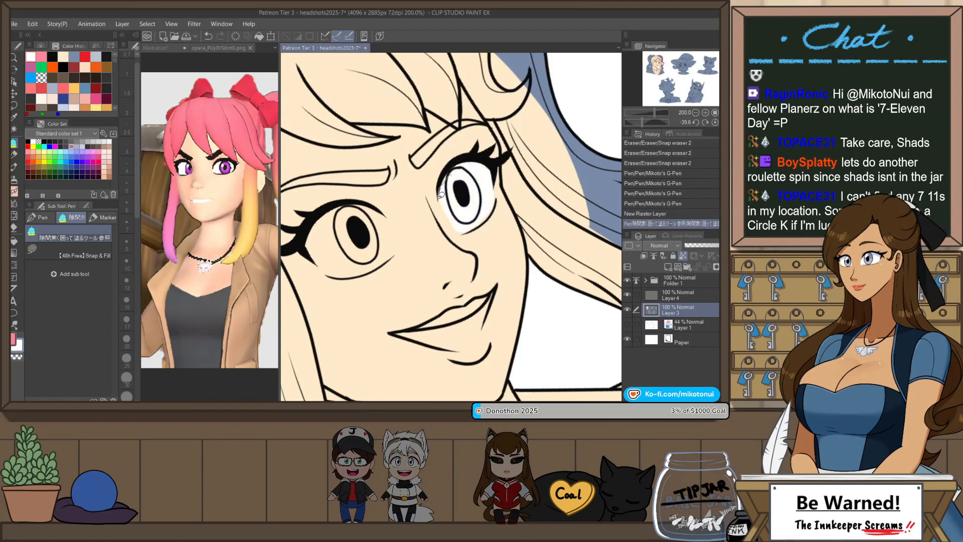
{"action": "left_click_drag", "start_coordinate": [496, 210], "coordinate": [494, 173]}
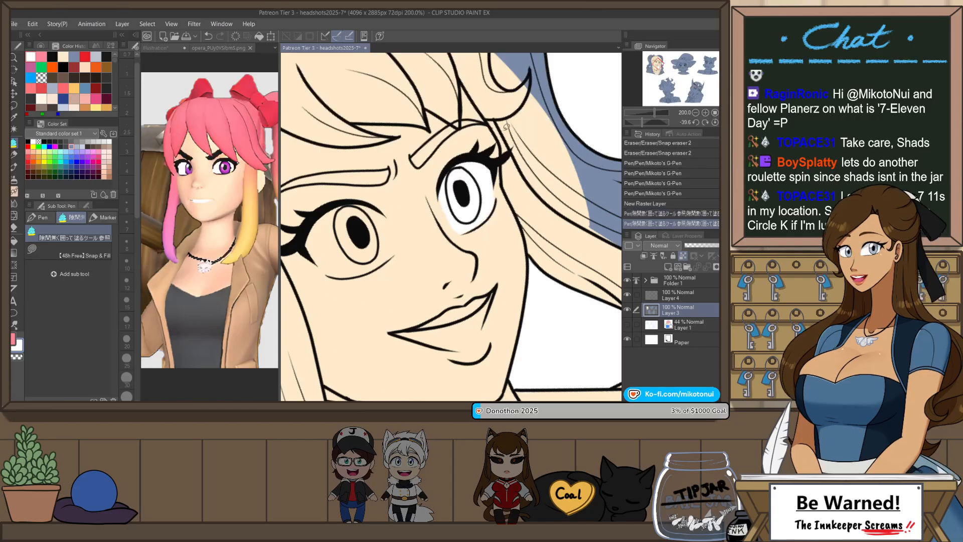
- Touch up the edges of the far-side eye white using the Darker pencil
{"action": "key", "text": "p"}
{"action": "left_click_drag", "start_coordinate": [445, 211], "coordinate": [442, 191]}
{"action": "key", "text": "ctrl+z"}
{"action": "left_click", "coordinate": [93, 269]}
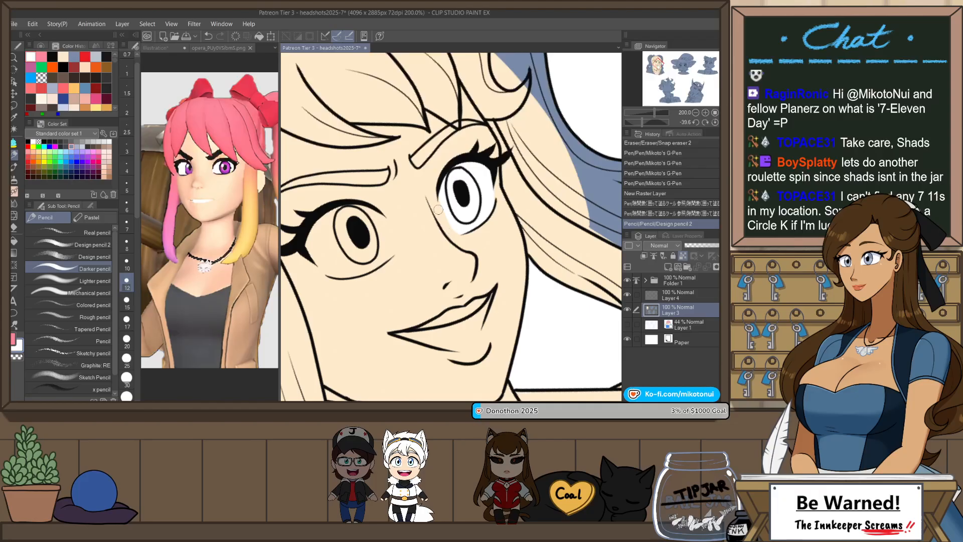
{"action": "mouse_move", "coordinate": [441, 191]}
{"action": "left_mouse_down"}
{"action": "mouse_move", "coordinate": [454, 224]}
{"action": "mouse_move", "coordinate": [468, 230]}
{"action": "mouse_move", "coordinate": [485, 217]}
{"action": "mouse_move", "coordinate": [489, 173]}
{"action": "mouse_move", "coordinate": [487, 198]}
{"action": "left_mouse_up"}
{"action": "key", "text": "ctrl+z"}
{"action": "key", "text": "h"}
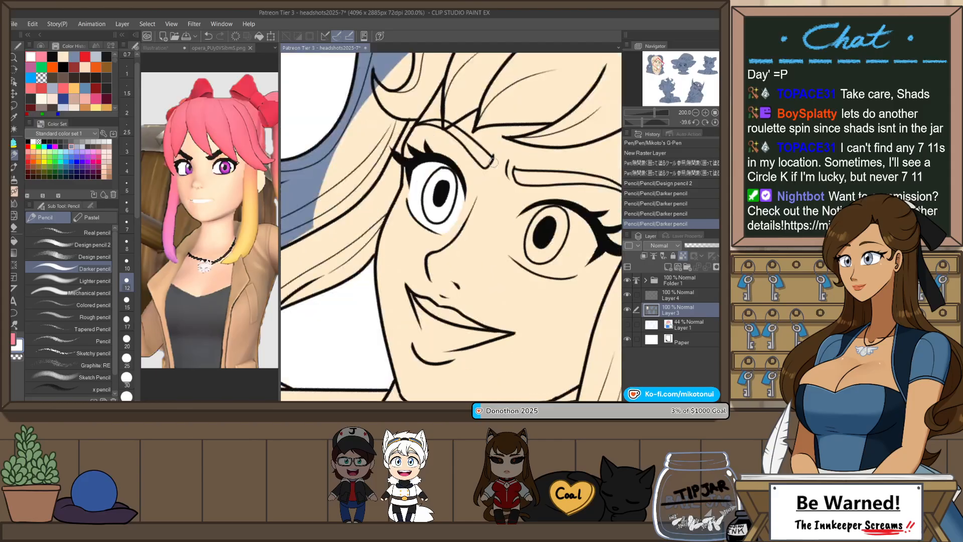
{"action": "key", "text": "r"}
{"action": "left_click_drag", "start_coordinate": [541, 280], "coordinate": [551, 227]}
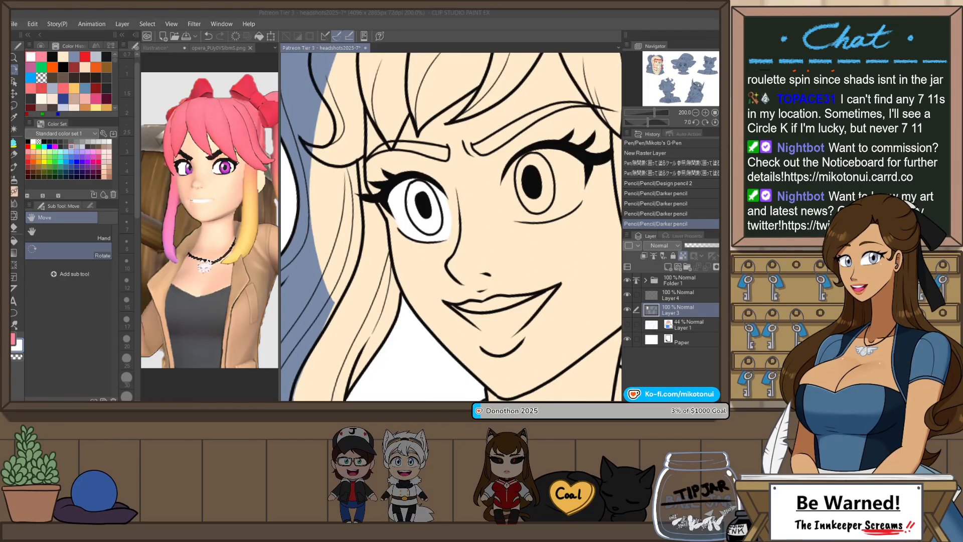
- View the flame-haired character on the Illustration2 canvas, and close it to return to the headshot sheet
{"action": "left_click", "coordinate": [19, 28]}
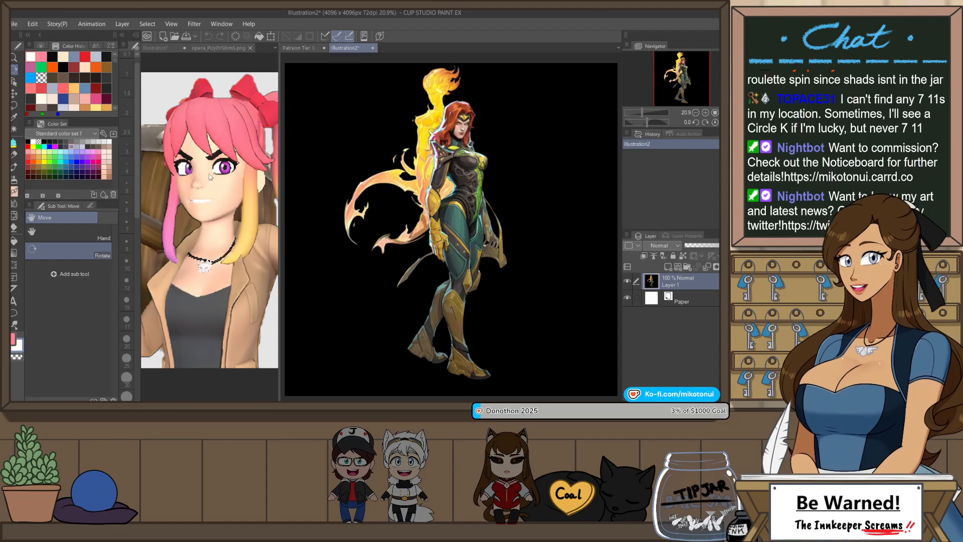
{"action": "left_click", "coordinate": [374, 48]}
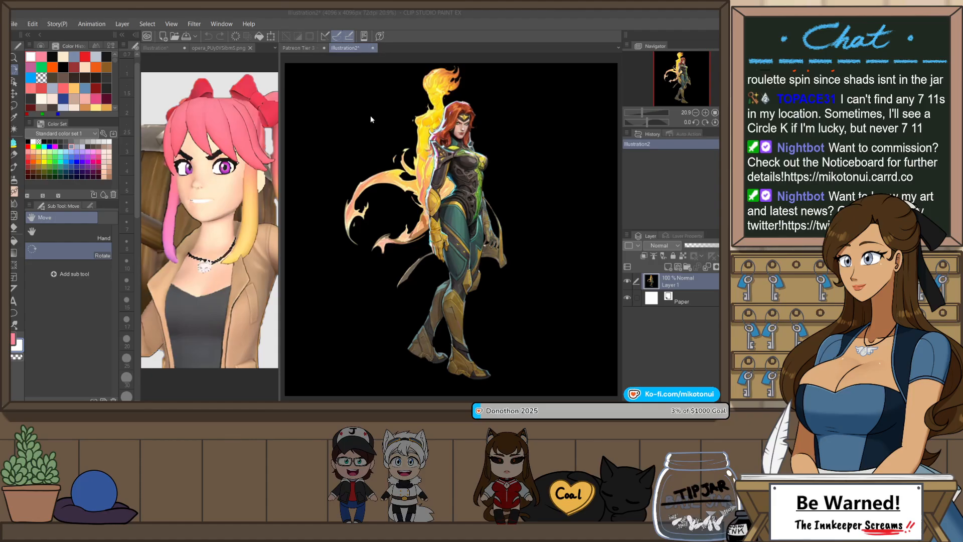
{"action": "left_click", "coordinate": [387, 162]}
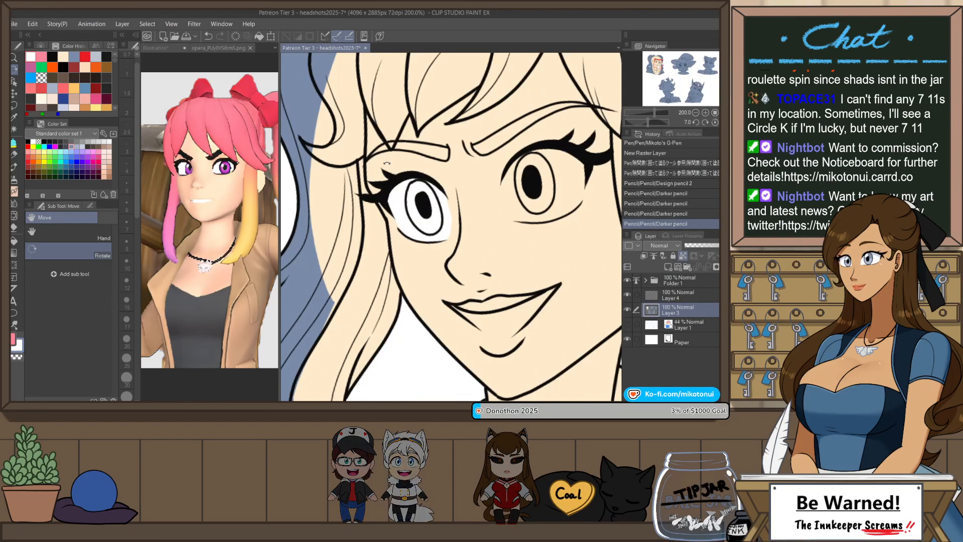
- Fill the white of the eye nearer the visible ear with the enclose-and-fill pen, touching up its edges with the Darker pencil
{"action": "left_click_drag", "start_coordinate": [536, 143], "coordinate": [465, 154]}
{"action": "key", "text": "p"}
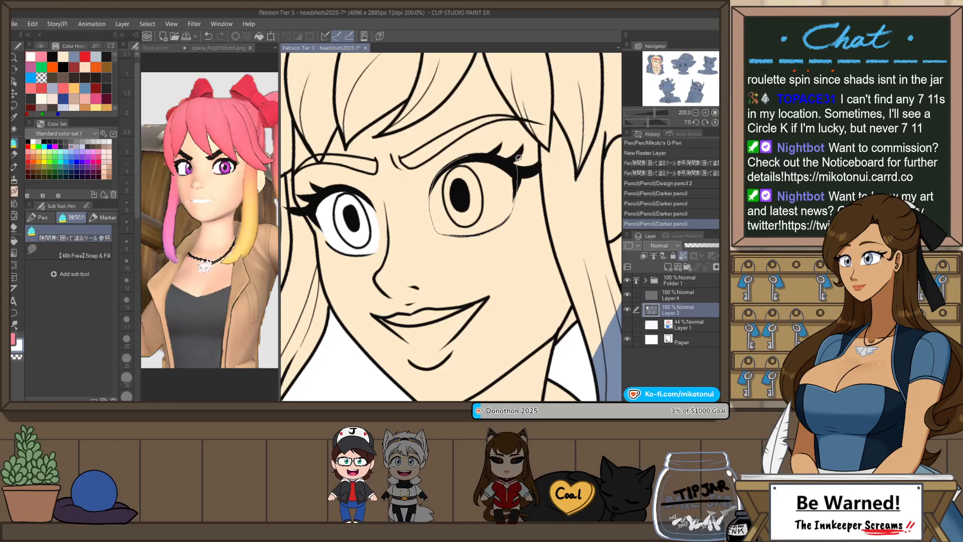
{"action": "left_click_drag", "start_coordinate": [518, 157], "coordinate": [519, 156]}
{"action": "key", "text": "p"}
{"action": "left_click_drag", "start_coordinate": [431, 204], "coordinate": [437, 217]}
{"action": "key", "text": "ctrl+z"}
{"action": "key", "text": "ctrl+z"}
{"action": "left_click_drag", "start_coordinate": [504, 218], "coordinate": [511, 184]}
{"action": "key", "text": "ctrl+z"}
- Fill the teeth white with Fill set to Refer other layers, covering leftover spots along the upper lip with the enclose-and-fill pen
{"action": "key", "text": "g"}
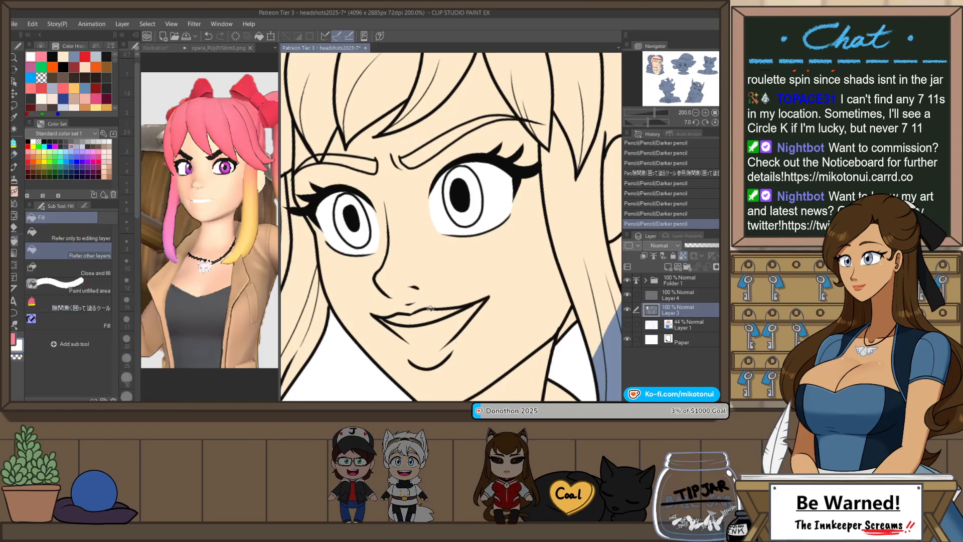
{"action": "left_click", "coordinate": [426, 313]}
{"action": "key", "text": "h"}
{"action": "key", "text": "p"}
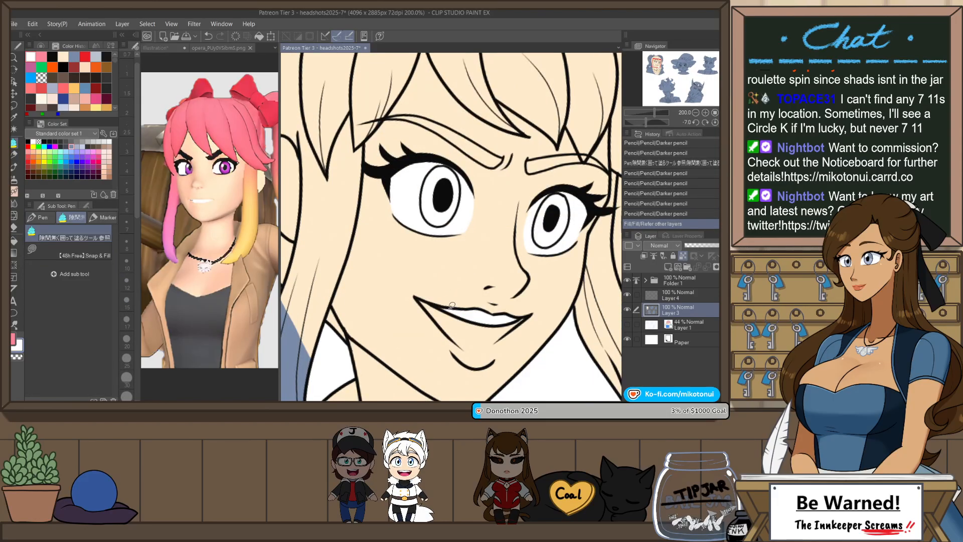
{"action": "mouse_move", "coordinate": [451, 305]}
{"action": "left_mouse_down"}
{"action": "mouse_move", "coordinate": [482, 293]}
{"action": "mouse_move", "coordinate": [504, 315]}
{"action": "left_mouse_up"}
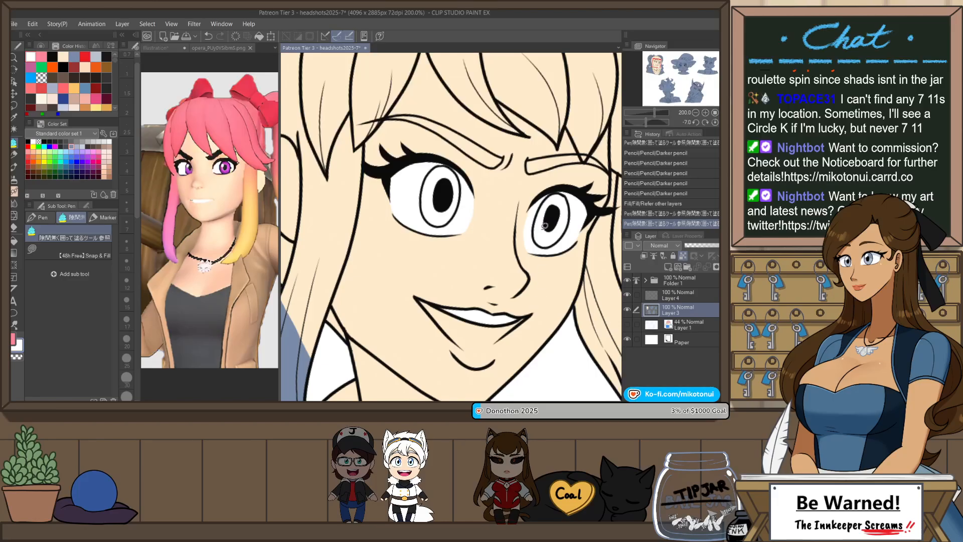
- Choose pink and dark maroon swatches and paint the lower boundary of the open mouth in maroon with the Darker pencil
{"action": "scroll", "coordinate": [544, 225], "scroll_direction": "down", "scroll_amount": 3}
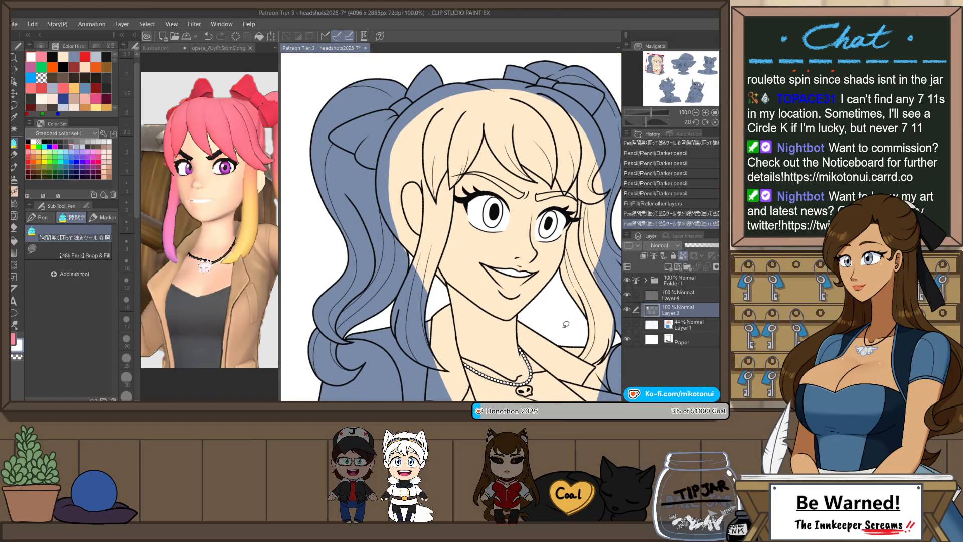
{"action": "scroll", "coordinate": [542, 285], "scroll_direction": "down", "scroll_amount": 3}
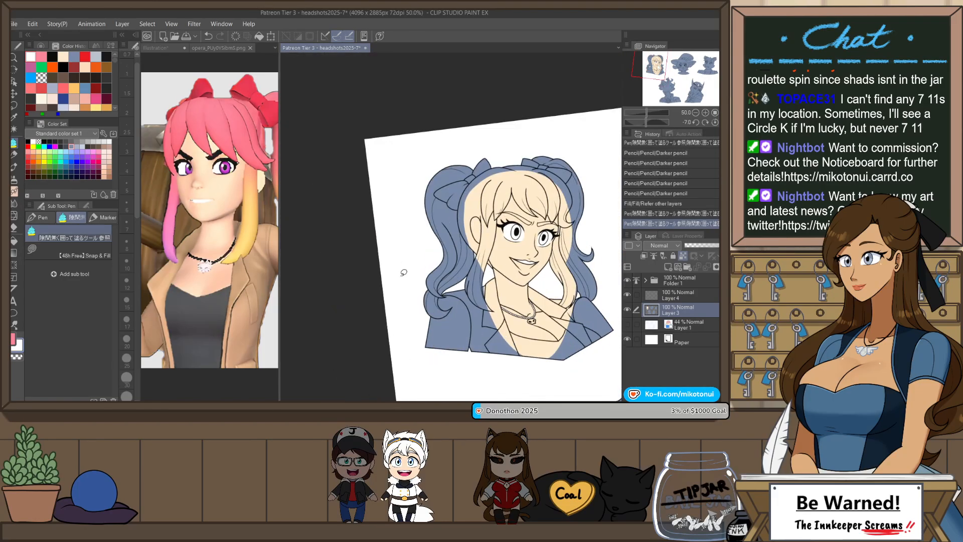
{"action": "left_click", "coordinate": [98, 157]}
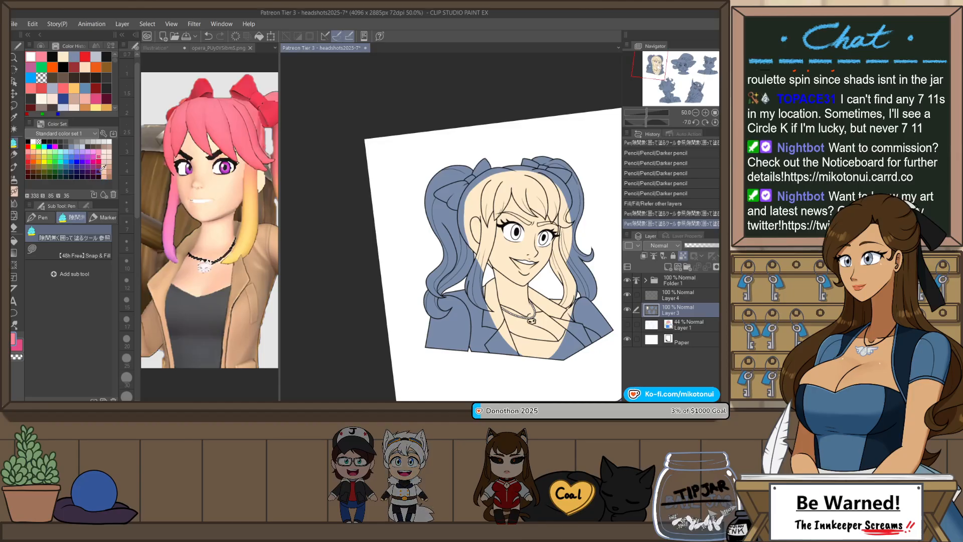
{"action": "left_click", "coordinate": [99, 172]}
{"action": "key", "text": "r"}
{"action": "mouse_move", "coordinate": [562, 253]}
{"action": "left_mouse_down"}
{"action": "mouse_move", "coordinate": [534, 307]}
{"action": "mouse_move", "coordinate": [407, 326]}
{"action": "mouse_move", "coordinate": [433, 264]}
{"action": "left_mouse_up"}
{"action": "scroll", "coordinate": [384, 273], "scroll_direction": "up", "scroll_amount": 3}
{"action": "key", "text": "p"}
{"action": "scroll", "coordinate": [406, 368], "scroll_direction": "up", "scroll_amount": 3}
{"action": "key", "text": "ctrl+z"}
{"action": "mouse_move", "coordinate": [415, 353]}
{"action": "left_mouse_down"}
{"action": "mouse_move", "coordinate": [402, 293]}
{"action": "mouse_move", "coordinate": [502, 225]}
{"action": "left_mouse_up"}
{"action": "mouse_move", "coordinate": [430, 262]}
{"action": "left_mouse_down"}
{"action": "mouse_move", "coordinate": [532, 204]}
{"action": "mouse_move", "coordinate": [502, 227]}
{"action": "mouse_move", "coordinate": [518, 216]}
{"action": "mouse_move", "coordinate": [512, 223]}
{"action": "mouse_move", "coordinate": [525, 207]}
{"action": "left_mouse_up"}
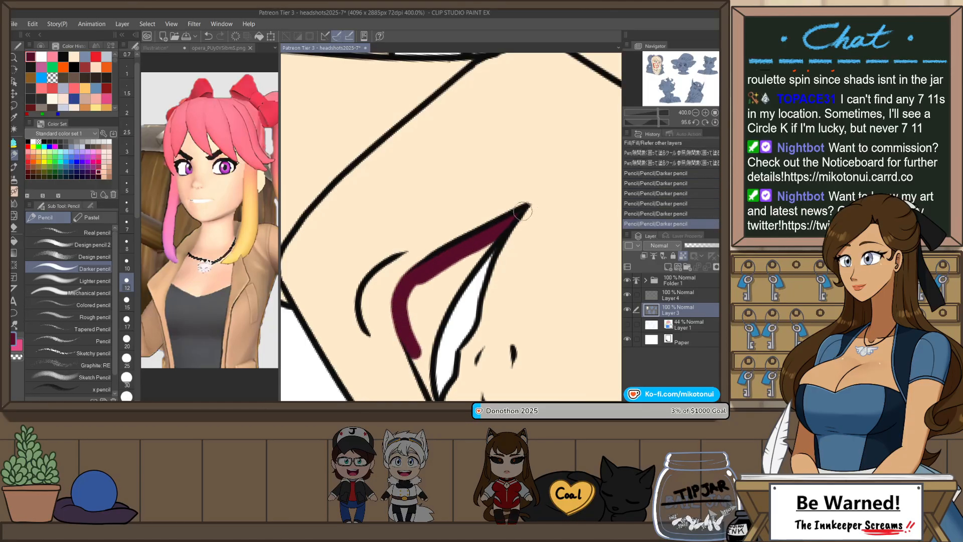
- Paint the rest of the mouth interior below the teeth dark maroon up to the line art
{"action": "left_click_drag", "start_coordinate": [501, 279], "coordinate": [500, 206]}
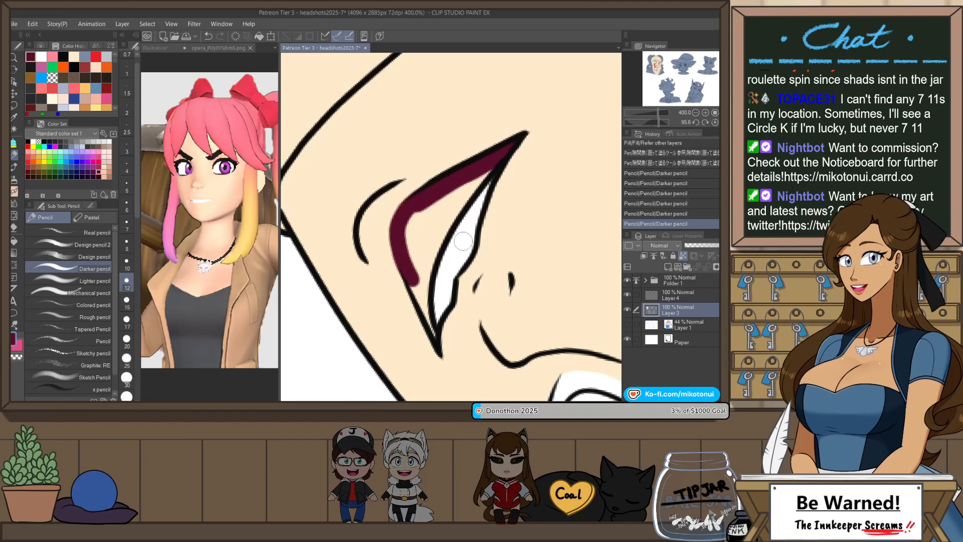
{"action": "mouse_move", "coordinate": [419, 271]}
{"action": "left_mouse_down"}
{"action": "mouse_move", "coordinate": [493, 161]}
{"action": "mouse_move", "coordinate": [456, 202]}
{"action": "mouse_move", "coordinate": [423, 281]}
{"action": "mouse_move", "coordinate": [425, 302]}
{"action": "left_mouse_up"}
{"action": "mouse_move", "coordinate": [435, 238]}
{"action": "left_mouse_down"}
{"action": "mouse_move", "coordinate": [417, 290]}
{"action": "mouse_move", "coordinate": [436, 339]}
{"action": "mouse_move", "coordinate": [415, 290]}
{"action": "mouse_move", "coordinate": [446, 360]}
{"action": "mouse_move", "coordinate": [424, 308]}
{"action": "mouse_move", "coordinate": [438, 348]}
{"action": "mouse_move", "coordinate": [424, 310]}
{"action": "mouse_move", "coordinate": [433, 331]}
{"action": "left_mouse_up"}
{"action": "mouse_move", "coordinate": [415, 272]}
{"action": "left_mouse_down"}
{"action": "mouse_move", "coordinate": [454, 190]}
{"action": "mouse_move", "coordinate": [421, 241]}
{"action": "mouse_move", "coordinate": [416, 214]}
{"action": "mouse_move", "coordinate": [414, 256]}
{"action": "left_mouse_up"}
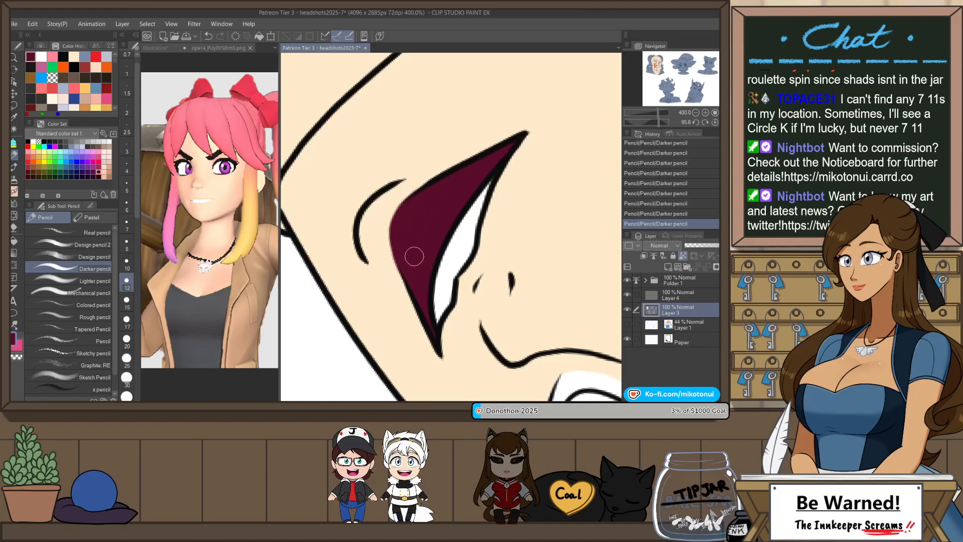
- Auto-select the maroon mouth area, add a pink tongue inside it with the enclose-and-fill pen, and deselect
{"action": "key", "text": "ctrl+at"}
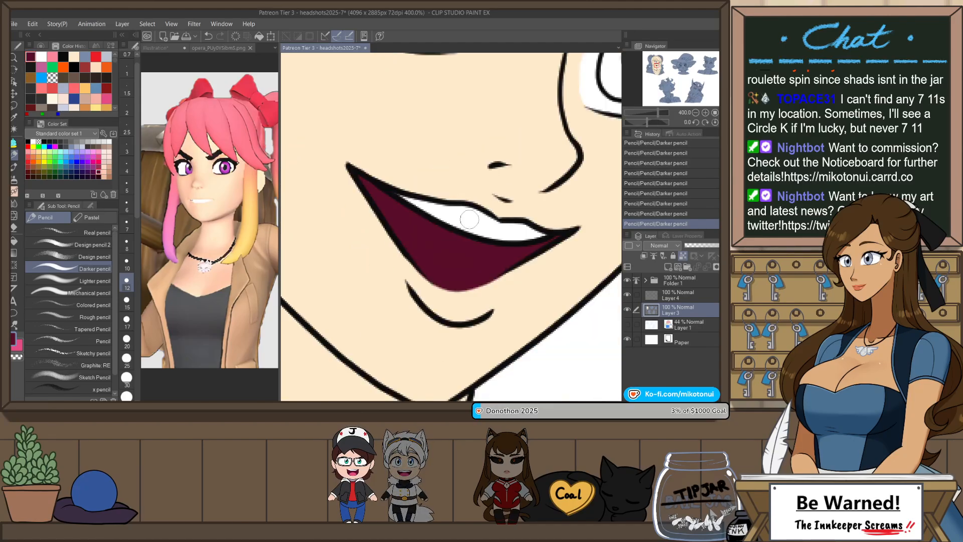
{"action": "key", "text": "w"}
{"action": "left_click", "coordinate": [464, 257]}
{"action": "key", "text": "h"}
{"action": "key", "text": "p"}
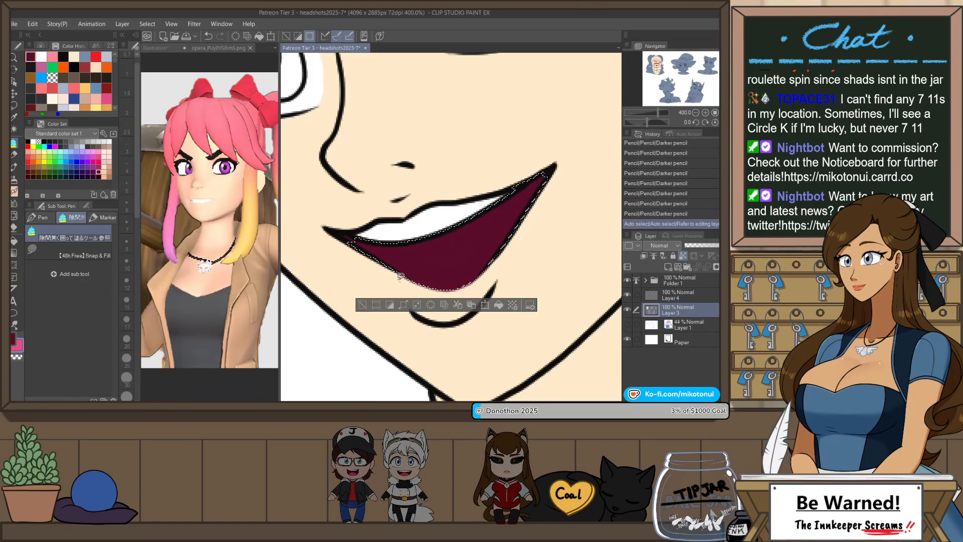
{"action": "mouse_move", "coordinate": [400, 276]}
{"action": "left_mouse_down"}
{"action": "mouse_move", "coordinate": [539, 185]}
{"action": "mouse_move", "coordinate": [411, 281]}
{"action": "left_mouse_up"}
{"action": "key", "text": "ctrl+d"}
{"action": "key", "text": "ctrl+minus"}
{"action": "key", "text": "ctrl+minus"}
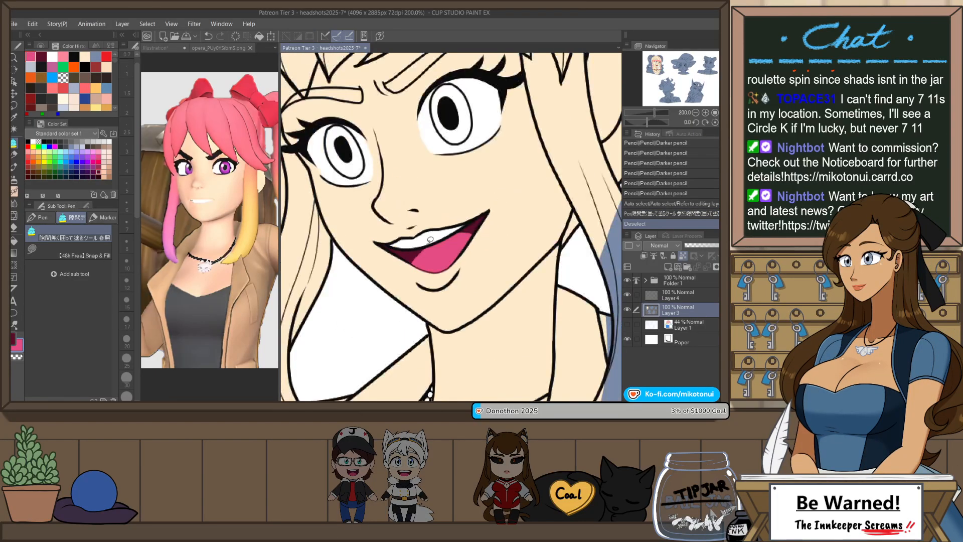
- Sample the pink hair colour from the reference image and fill the bangs and ear-side lock on Layer 4
{"action": "key", "text": "ctrl+0"}
{"action": "left_click", "coordinate": [216, 47]}
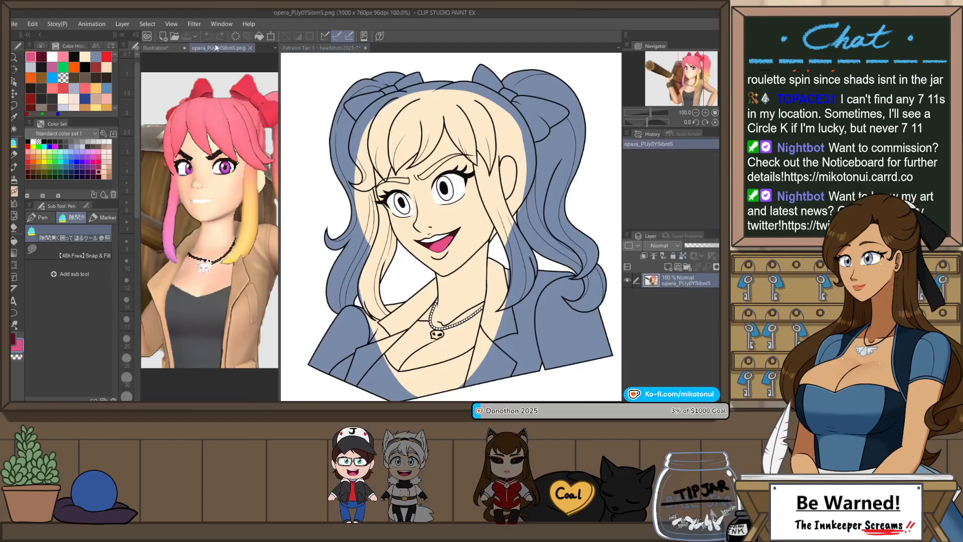
{"action": "left_click", "coordinate": [212, 107]}
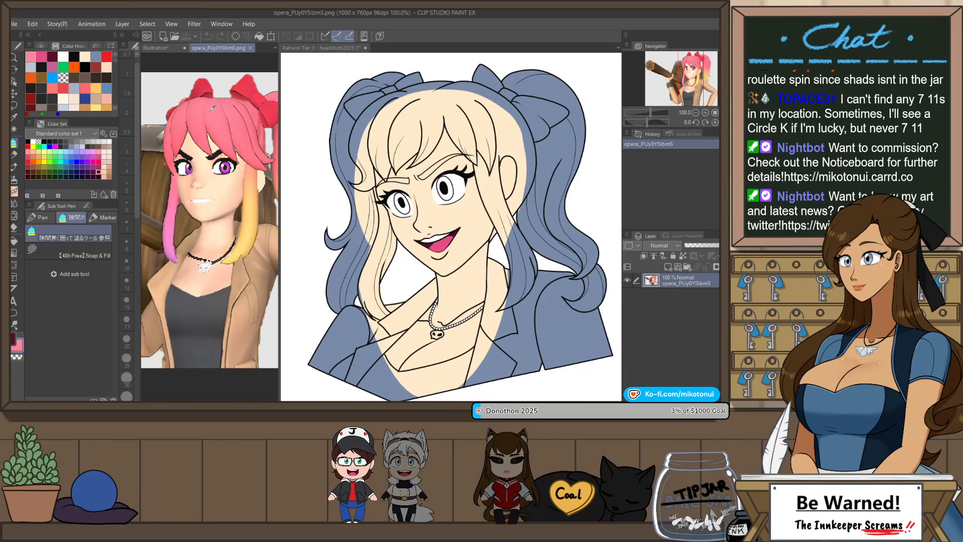
{"action": "left_click", "coordinate": [322, 48]}
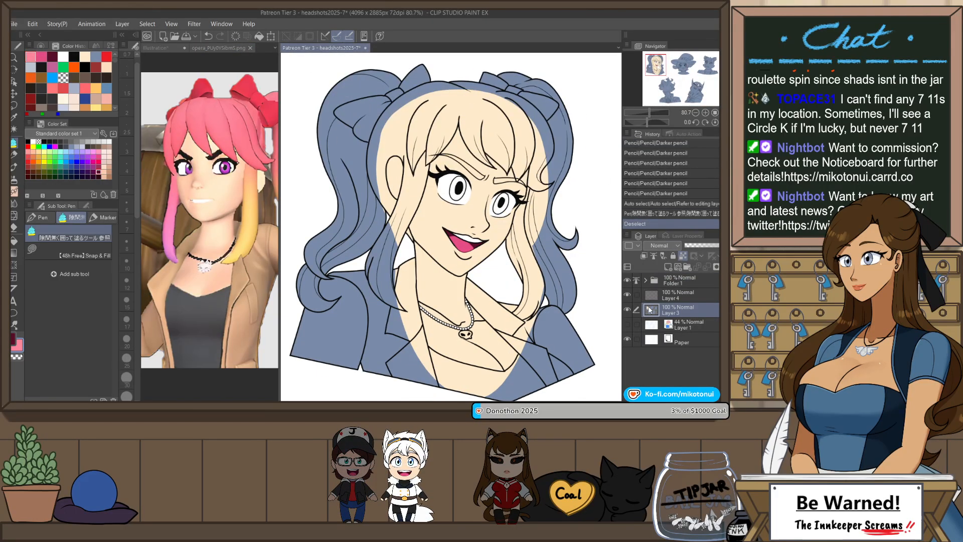
{"action": "left_click", "coordinate": [688, 296]}
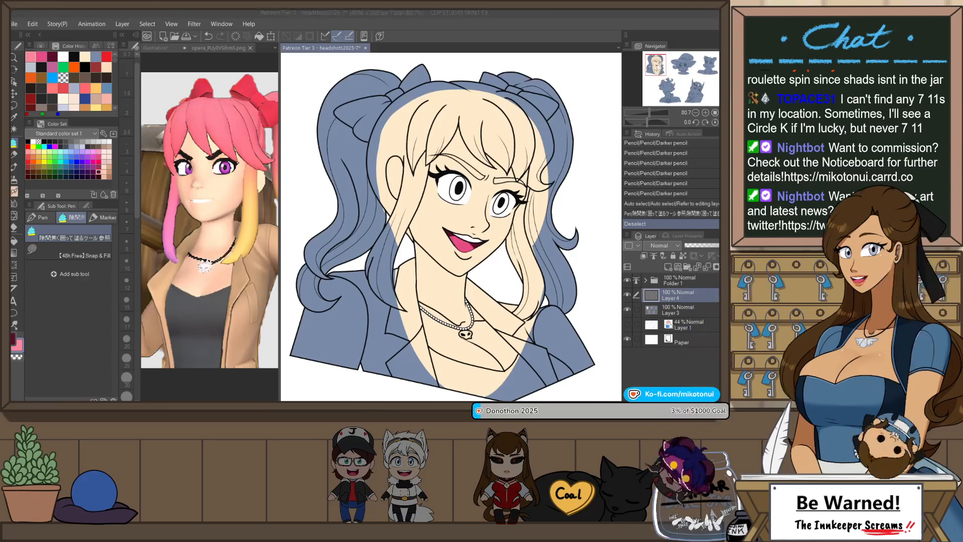
{"action": "left_click", "coordinate": [460, 106]}
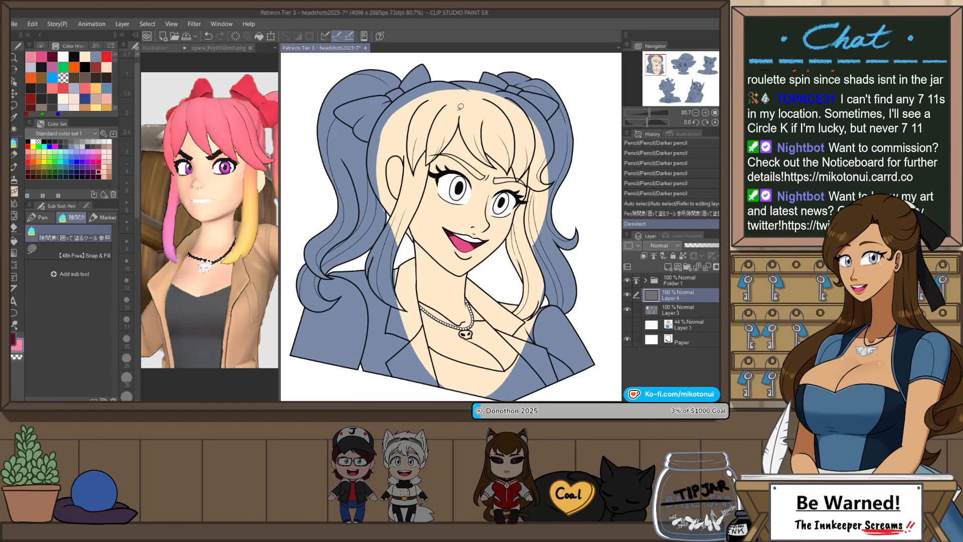
{"action": "key", "text": "g"}
{"action": "left_click", "coordinate": [541, 174]}
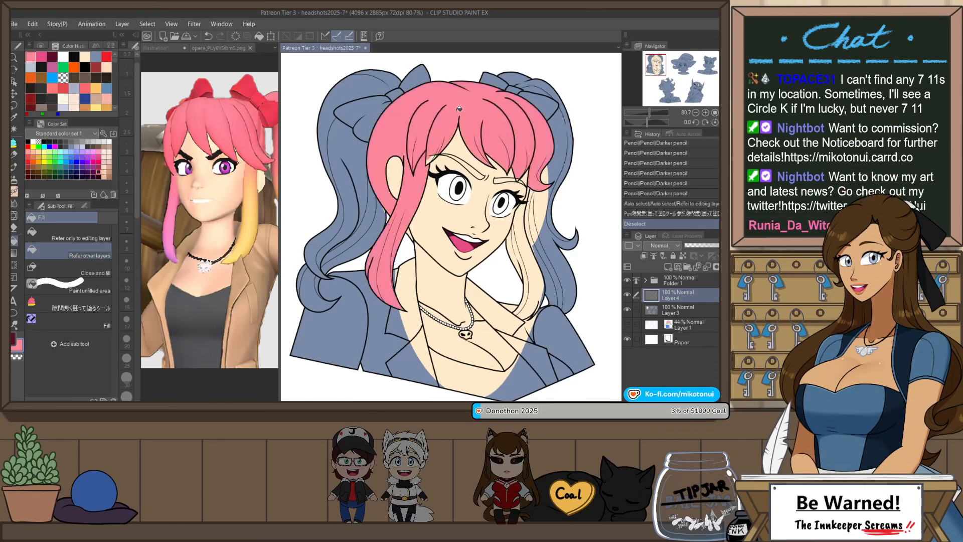
- Fill the far-side twin tail and front lock with the same pink, undoing and redoing the fills around the bow
{"action": "mouse_move", "coordinate": [520, 231]}
{"action": "left_mouse_down"}
{"action": "mouse_move", "coordinate": [549, 197]}
{"action": "mouse_move", "coordinate": [530, 197]}
{"action": "mouse_move", "coordinate": [552, 168]}
{"action": "left_mouse_up"}
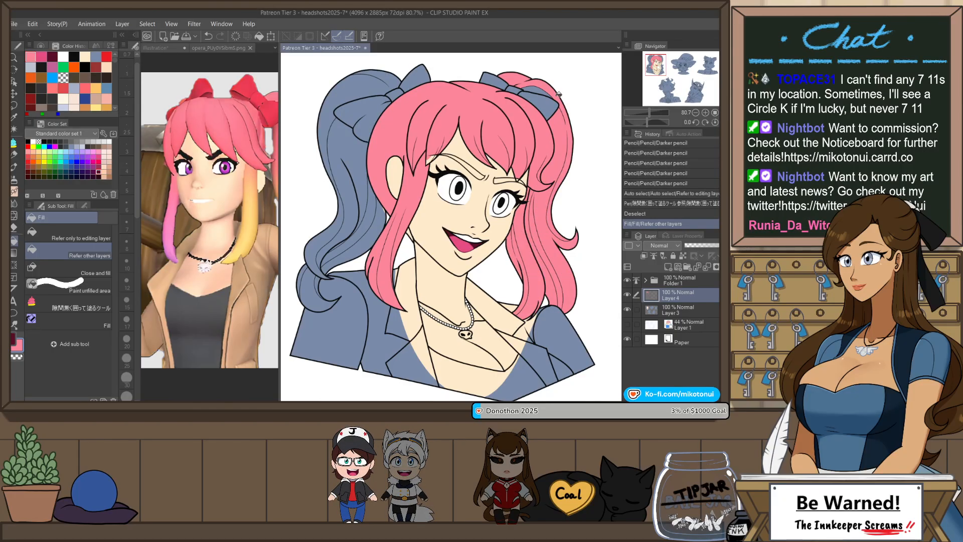
{"action": "left_click_drag", "start_coordinate": [547, 89], "coordinate": [554, 98]}
{"action": "key", "text": "ctrl+z"}
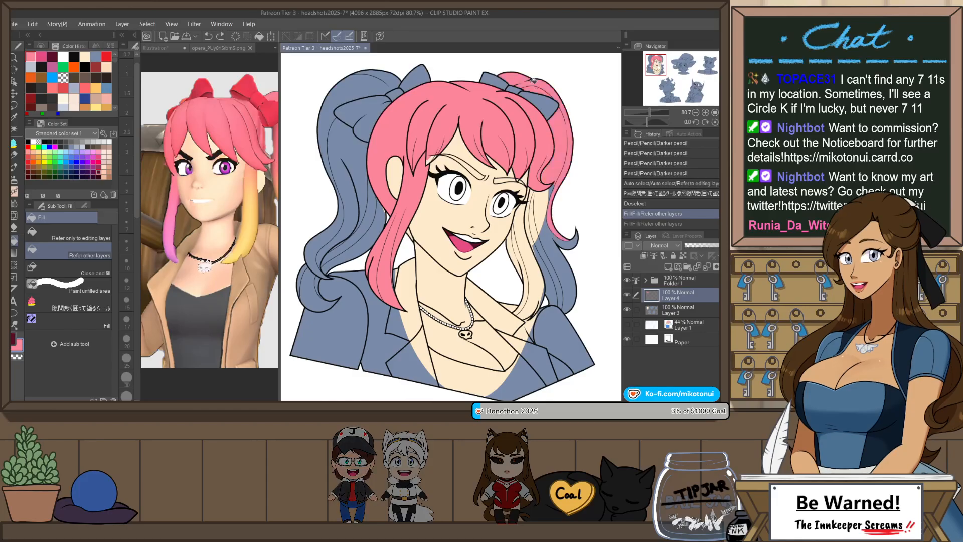
{"action": "left_click", "coordinate": [536, 83]}
{"action": "key", "text": "ctrl+z"}
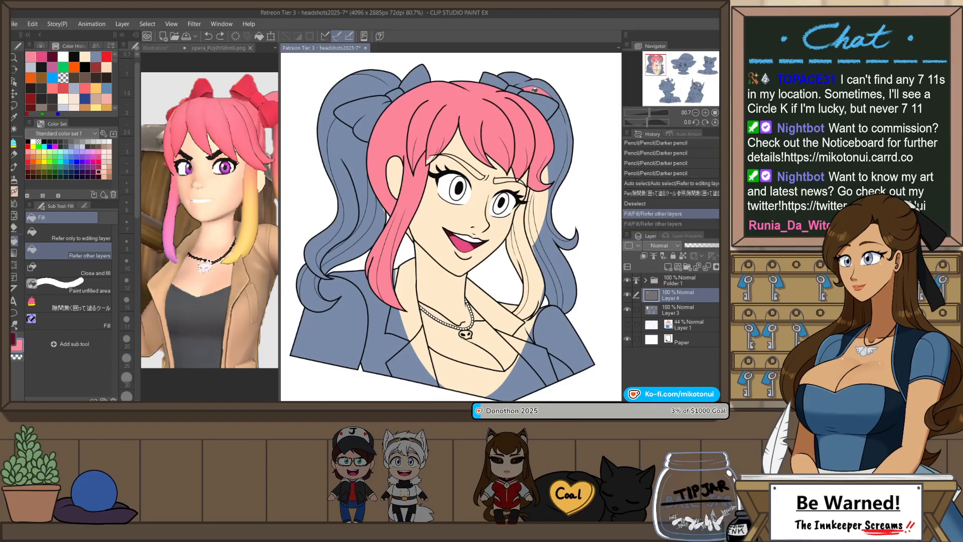
{"action": "mouse_move", "coordinate": [536, 87]}
{"action": "left_mouse_down"}
{"action": "mouse_move", "coordinate": [545, 99]}
{"action": "mouse_move", "coordinate": [542, 83]}
{"action": "left_mouse_up"}
{"action": "key", "text": "ctrl+z"}
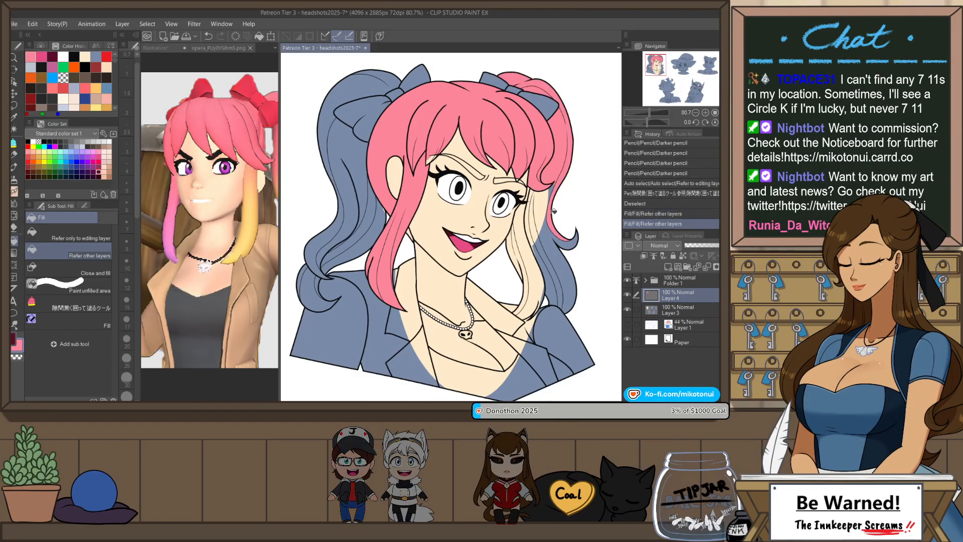
{"action": "left_click", "coordinate": [524, 268]}
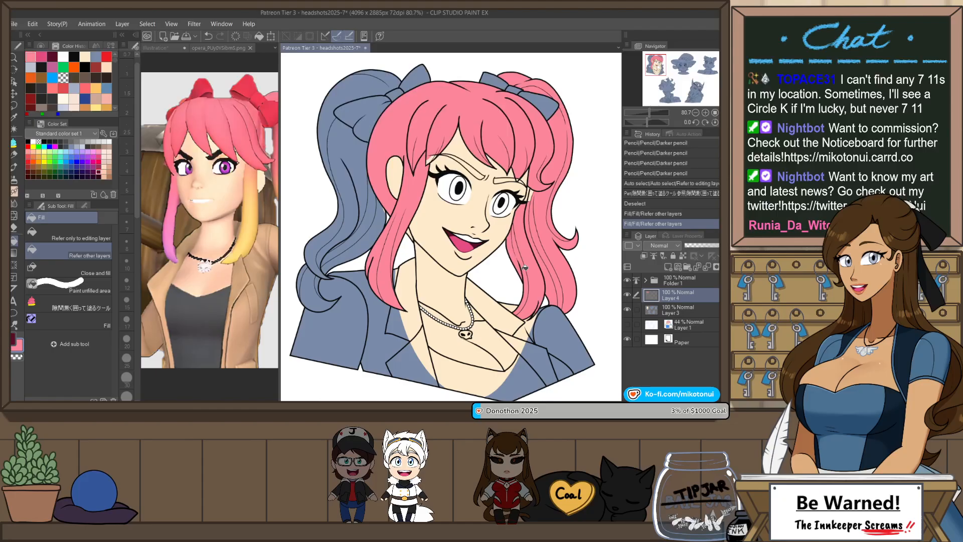
- Fill the remaining twin-tail sections, including the near-side tail and its curled end, with the same pink on Layer 4
{"action": "left_click", "coordinate": [531, 196]}
{"action": "left_click_drag", "start_coordinate": [508, 179], "coordinate": [531, 218]}
{"action": "left_click", "coordinate": [532, 220]}
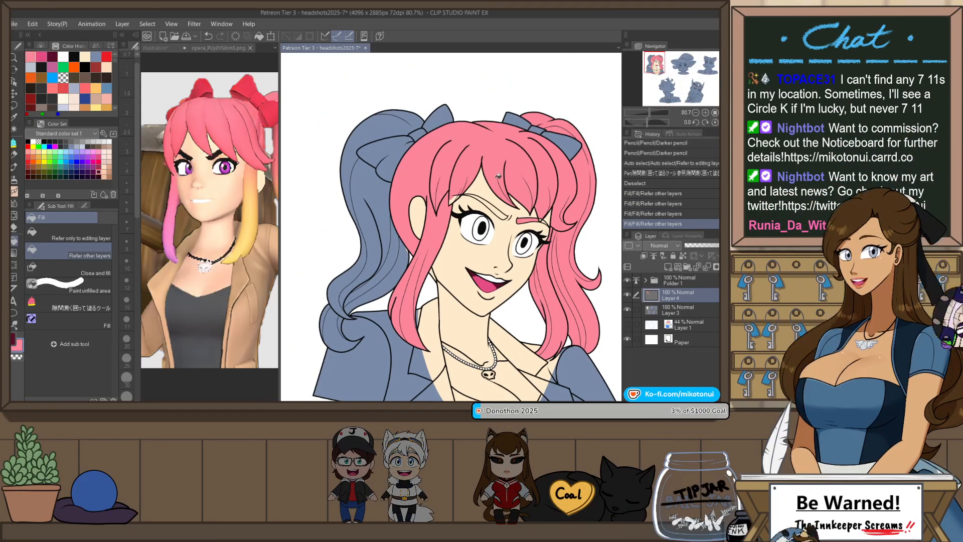
{"action": "left_click_drag", "start_coordinate": [402, 260], "coordinate": [365, 263]}
{"action": "mouse_move", "coordinate": [346, 296]}
{"action": "left_mouse_down"}
{"action": "mouse_move", "coordinate": [326, 321]}
{"action": "mouse_move", "coordinate": [341, 316]}
{"action": "left_mouse_up"}
{"action": "left_click", "coordinate": [350, 164]}
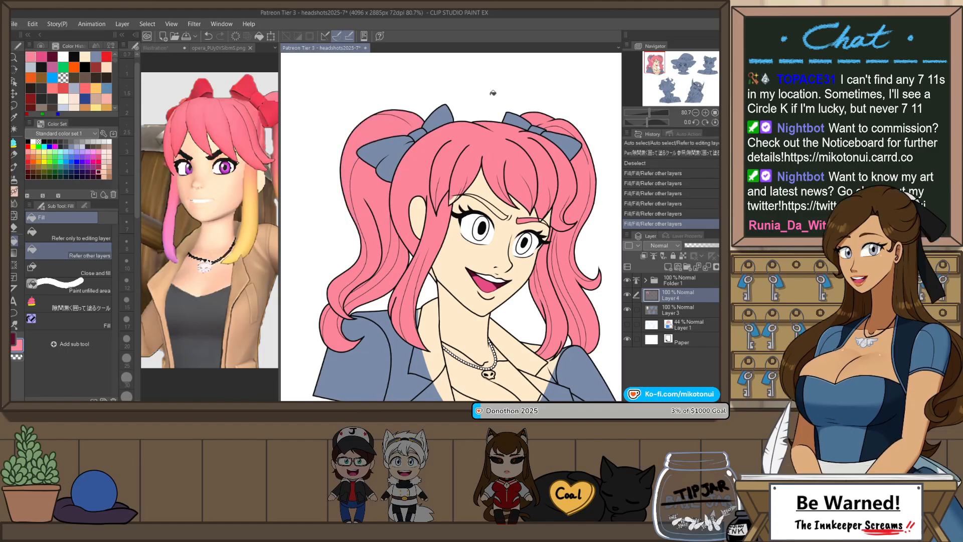
- Colour both eyebrows with the hair pink using the enclose-and-fill pen, and touch up the gap where brow and bangs meet
{"action": "key", "text": "p"}
{"action": "mouse_move", "coordinate": [470, 186]}
{"action": "left_mouse_down"}
{"action": "mouse_move", "coordinate": [504, 185]}
{"action": "mouse_move", "coordinate": [511, 213]}
{"action": "mouse_move", "coordinate": [476, 203]}
{"action": "left_mouse_up"}
{"action": "left_click_drag", "start_coordinate": [554, 216], "coordinate": [526, 215]}
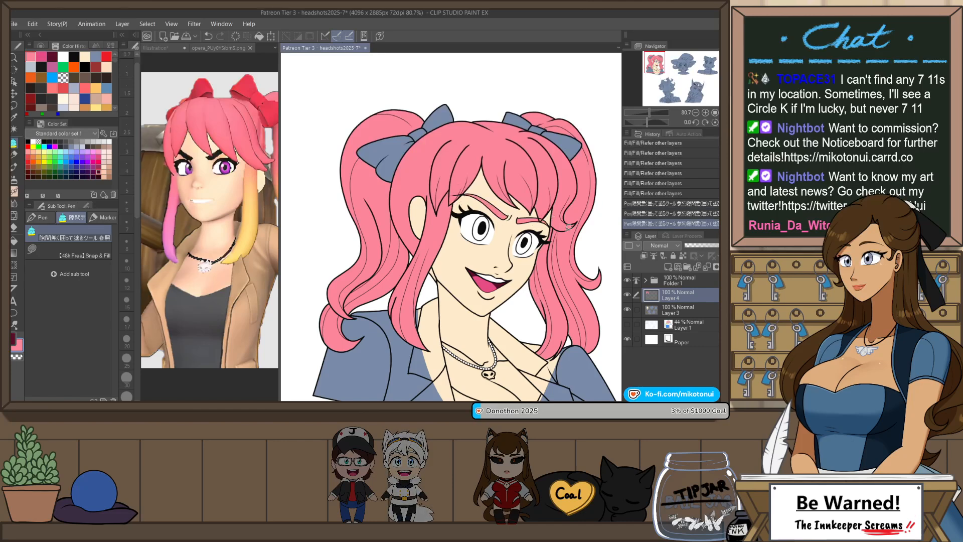
{"action": "mouse_move", "coordinate": [585, 336]}
{"action": "left_mouse_down"}
{"action": "mouse_move", "coordinate": [583, 244]}
{"action": "mouse_move", "coordinate": [547, 282]}
{"action": "left_mouse_up"}
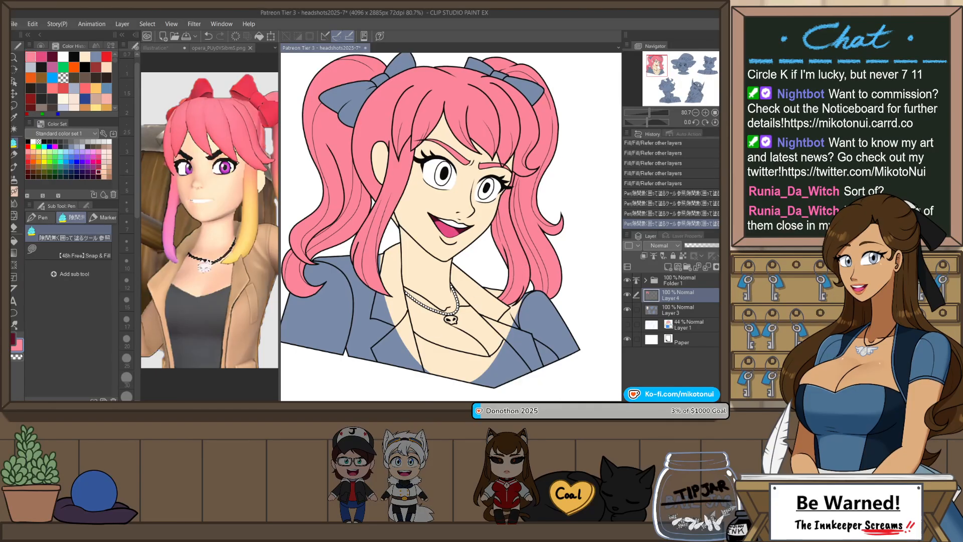
{"action": "key", "text": "w"}
{"action": "scroll", "coordinate": [411, 166], "scroll_direction": "up", "scroll_amount": 2}
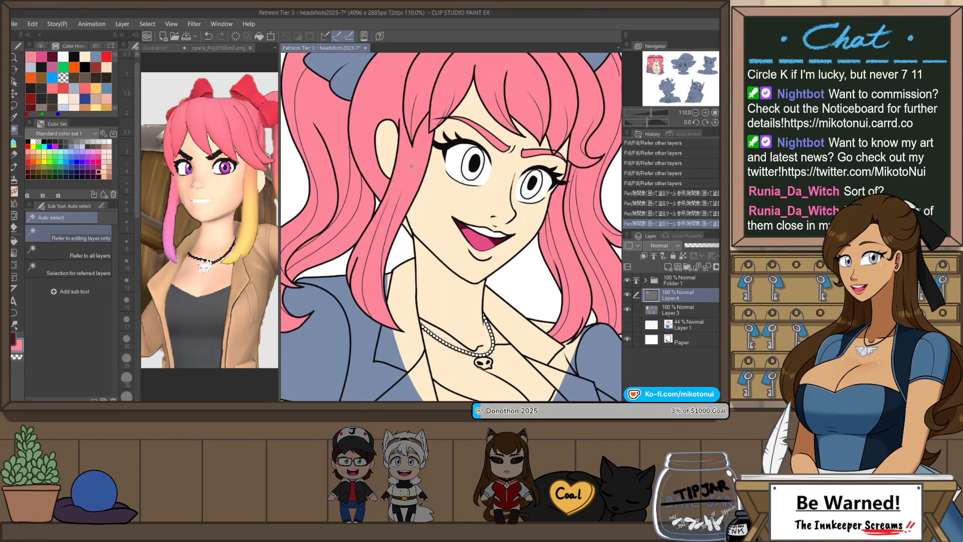
{"action": "key", "text": "p"}
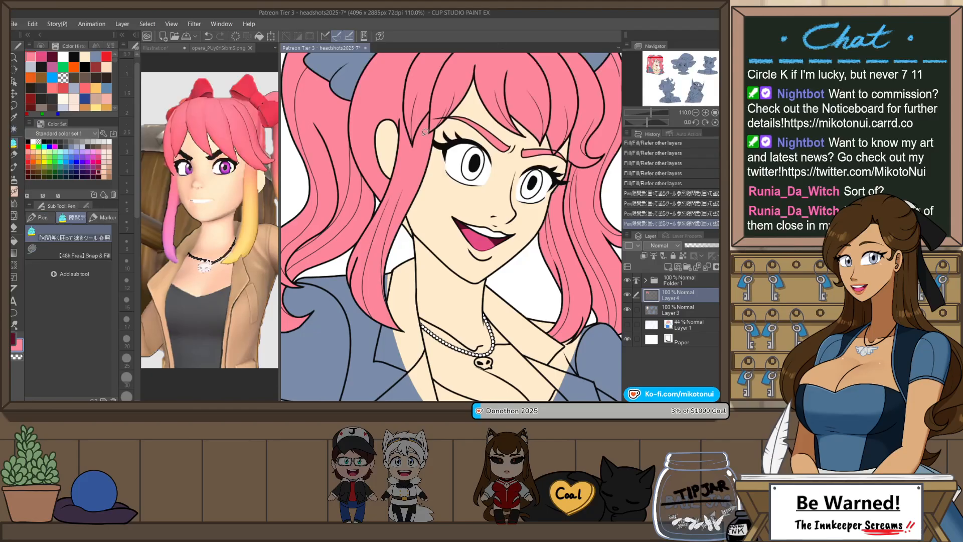
{"action": "left_click", "coordinate": [443, 144]}
- Auto-select the main hair with its ear-side lock and lasso the missed slivers along the lock into the selection
{"action": "key", "text": "w"}
{"action": "left_click", "coordinate": [392, 275]}
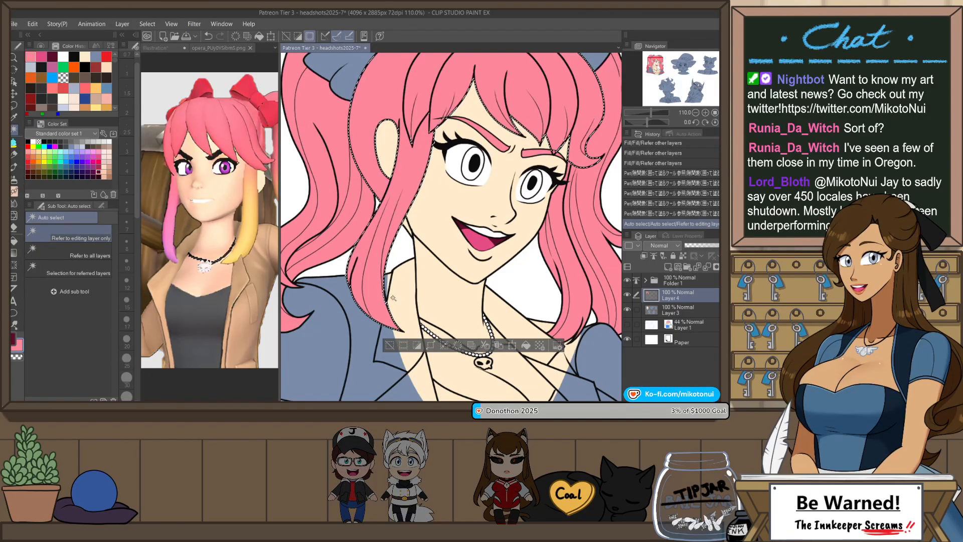
{"action": "key", "text": "m"}
{"action": "scroll", "coordinate": [387, 283], "scroll_direction": "up", "scroll_amount": 3}
{"action": "mouse_move", "coordinate": [387, 281]}
{"action": "left_mouse_down"}
{"action": "mouse_move", "coordinate": [384, 256]}
{"action": "mouse_move", "coordinate": [402, 341]}
{"action": "left_mouse_up"}
{"action": "left_click_drag", "start_coordinate": [360, 310], "coordinate": [369, 321]}
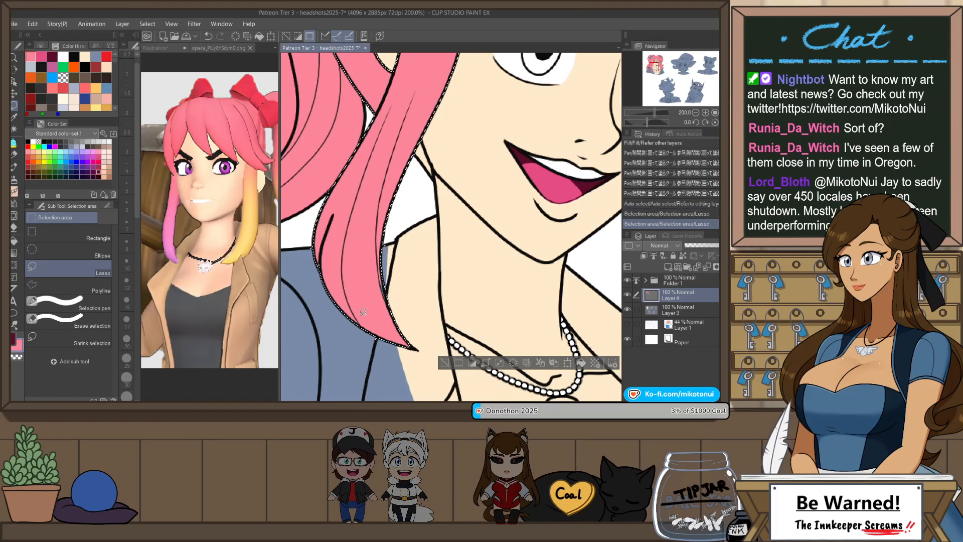
{"action": "mouse_move", "coordinate": [384, 281]}
{"action": "left_mouse_down"}
{"action": "mouse_move", "coordinate": [379, 301]}
{"action": "mouse_move", "coordinate": [335, 296]}
{"action": "left_mouse_up"}
{"action": "left_click_drag", "start_coordinate": [427, 113], "coordinate": [404, 212]}
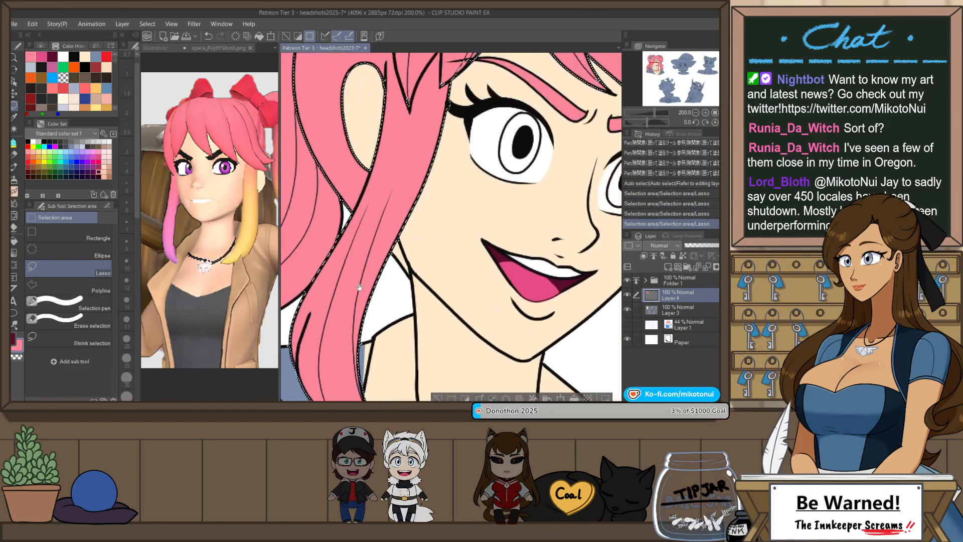
- Sample the orchid pink of the side lock from the reference image and return to the headshots drawing
{"action": "scroll", "coordinate": [407, 211], "scroll_direction": "down", "scroll_amount": 3}
{"action": "scroll", "coordinate": [468, 231], "scroll_direction": "up", "scroll_amount": 1}
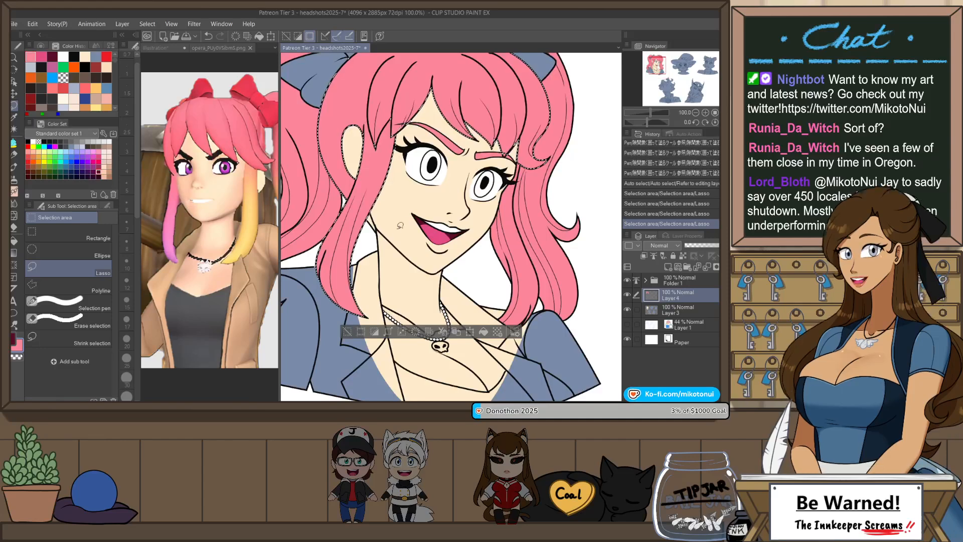
{"action": "left_click", "coordinate": [226, 58]}
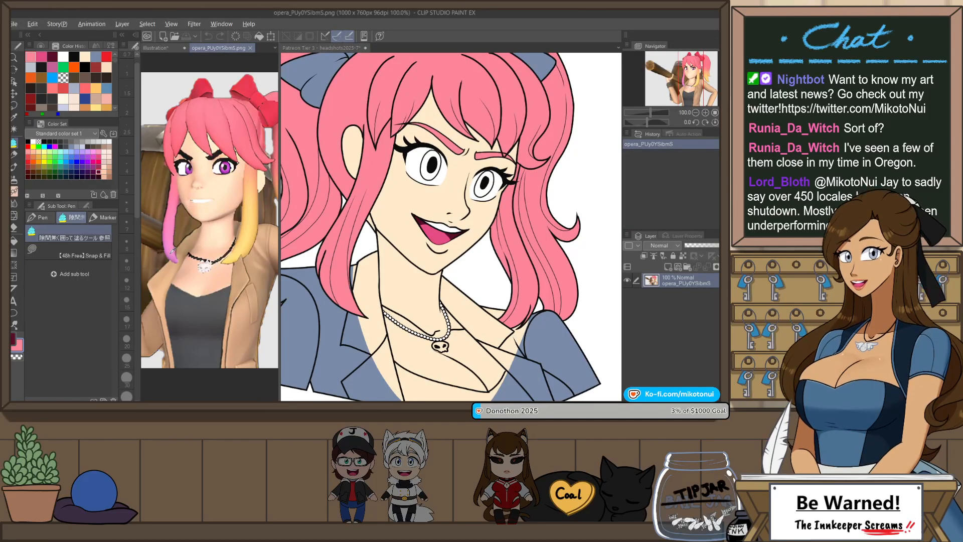
{"action": "left_click", "coordinate": [344, 49]}
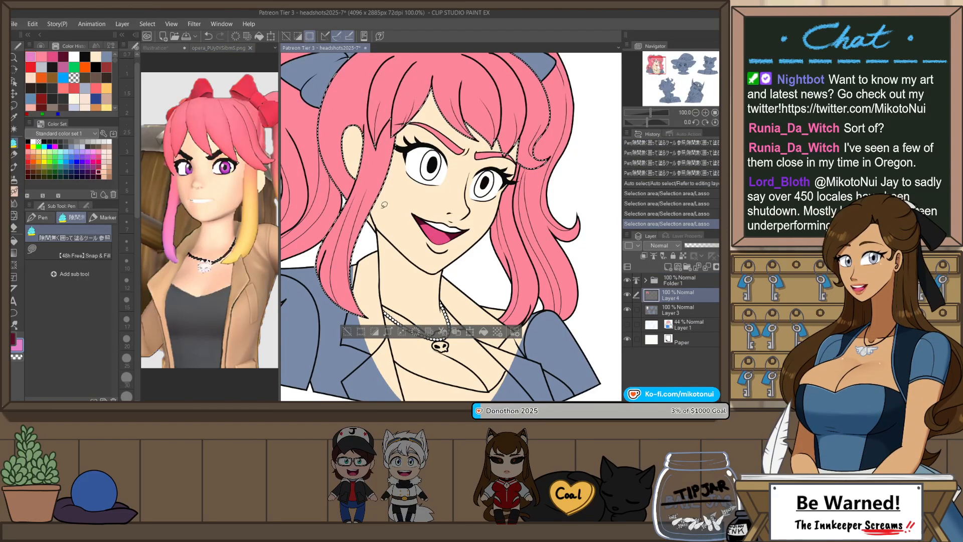
{"action": "scroll", "coordinate": [422, 206], "scroll_direction": "down", "scroll_amount": 2}
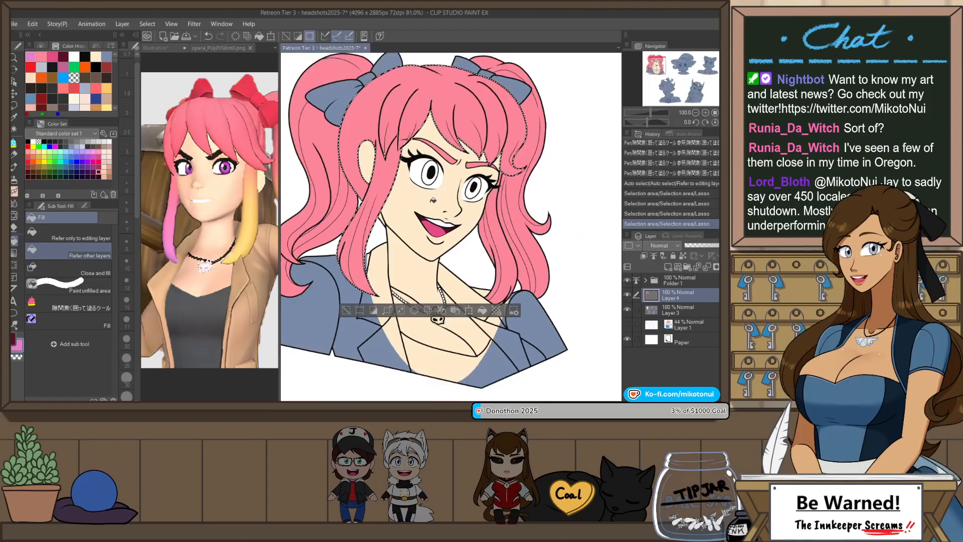
- Add the near-side twin tail's main section and curled end to the selection, and shift the reference image to show its hair gradient
{"action": "key", "text": "w"}
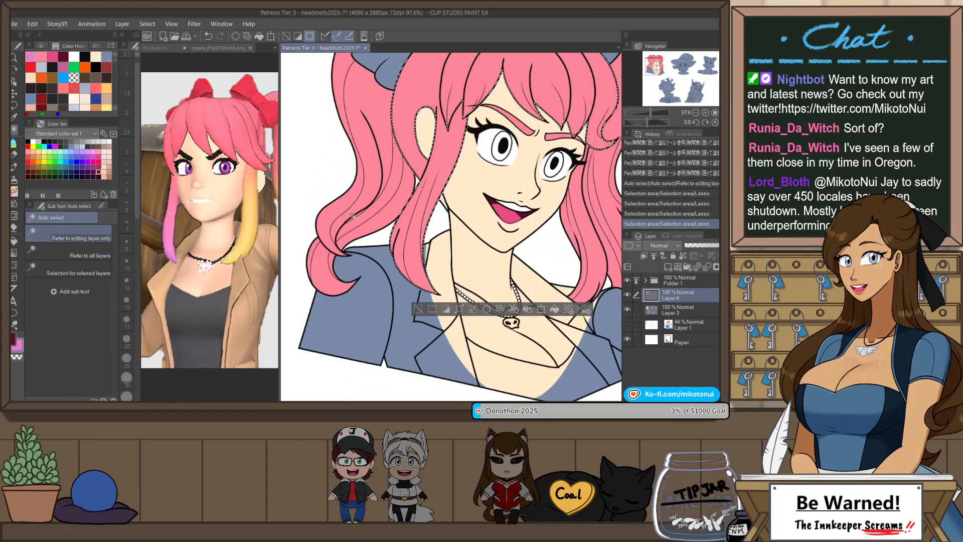
{"action": "left_click", "coordinate": [364, 225], "text": "shift"}
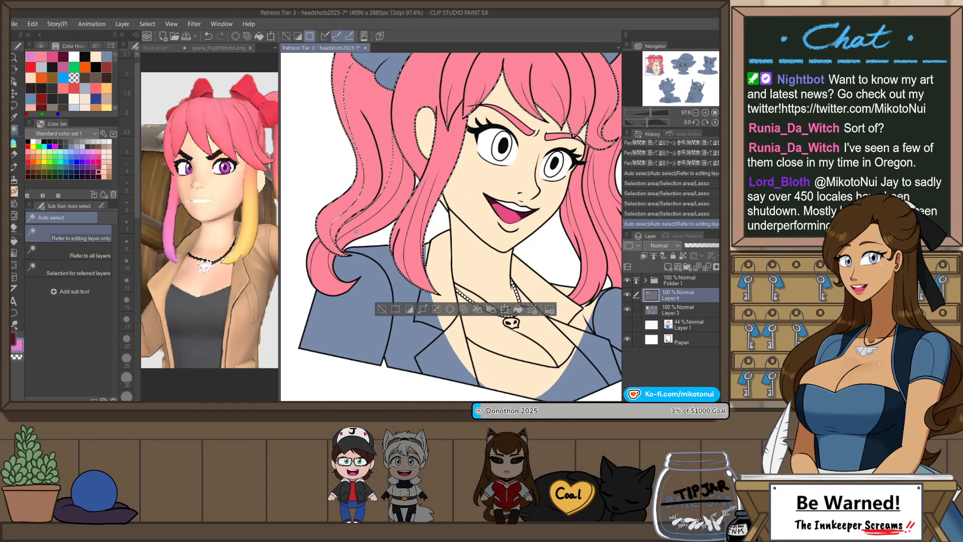
{"action": "left_click", "coordinate": [310, 257], "text": "shift"}
{"action": "left_click", "coordinate": [310, 257], "text": "shift"}
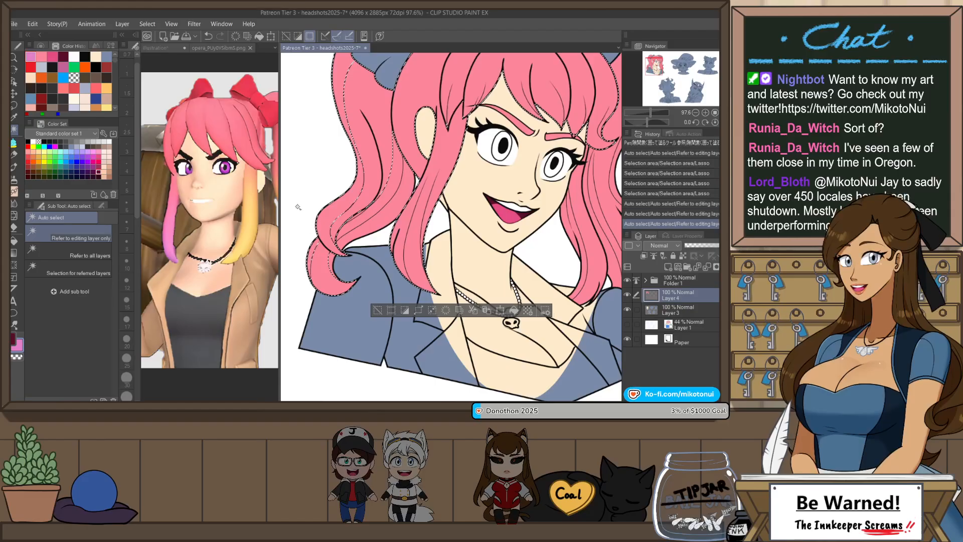
{"action": "left_click", "coordinate": [226, 50]}
{"action": "left_click_drag", "start_coordinate": [275, 259], "coordinate": [254, 269]}
{"action": "left_click", "coordinate": [346, 195]}
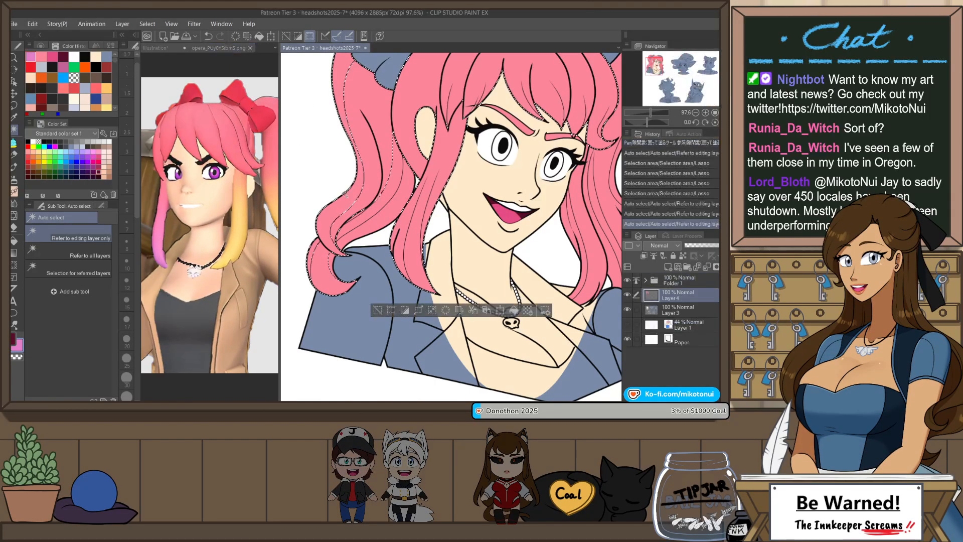
- Extend the auto-selection with the remaining strands of the near-side twin tail, from the curl up to the ear
{"action": "left_click", "coordinate": [331, 263], "text": "shift"}
{"action": "left_click", "coordinate": [338, 238], "text": "shift"}
{"action": "left_click", "coordinate": [355, 218], "text": "shift"}
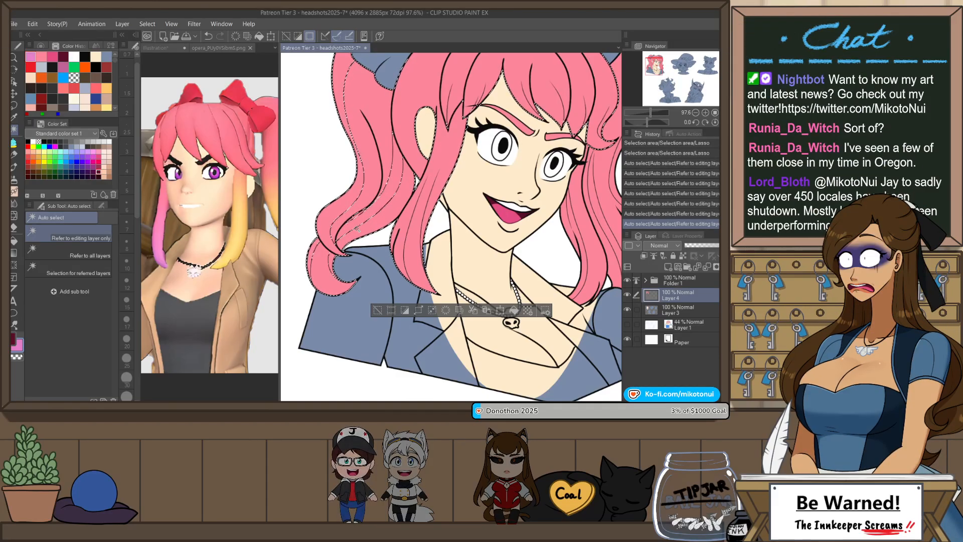
{"action": "left_click", "coordinate": [373, 188], "text": "shift"}
{"action": "left_click", "coordinate": [392, 181], "text": "shift"}
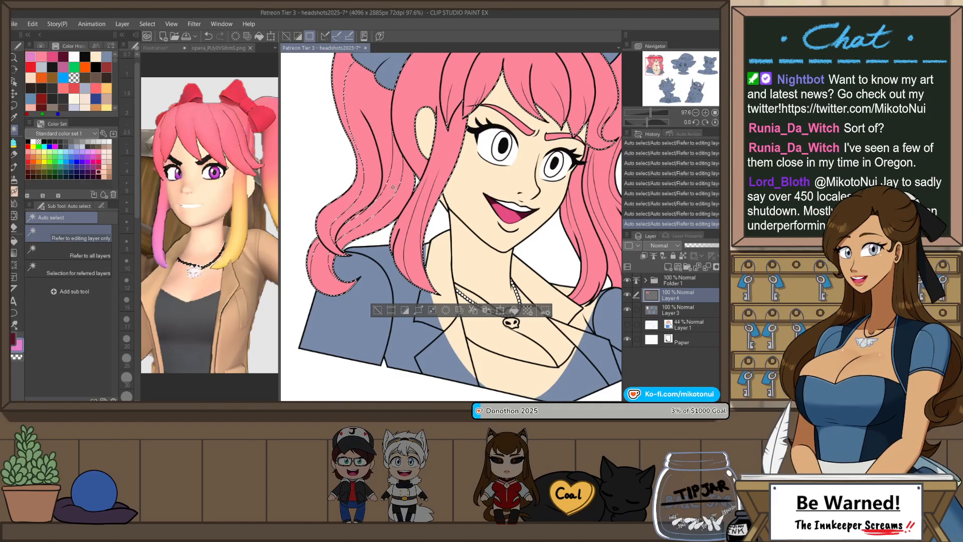
- Lasso the unselected gaps between the near-side twin tail's strands into the selection and check its edge at the curl
{"action": "key", "text": "m"}
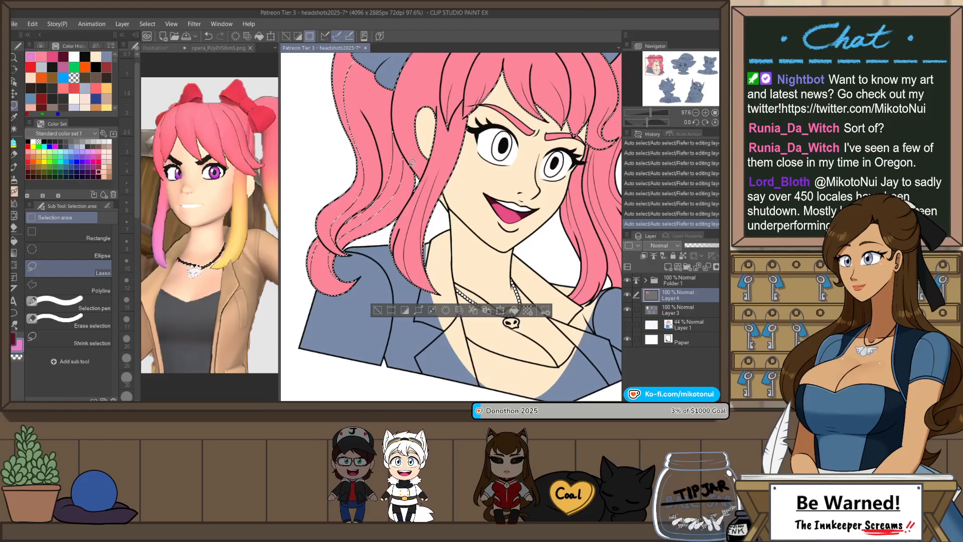
{"action": "key", "text": "w"}
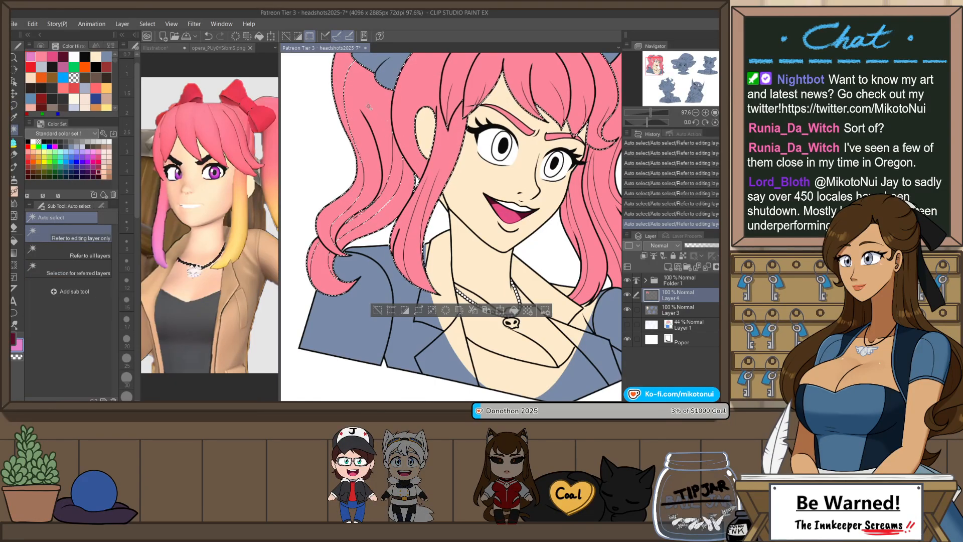
{"action": "key", "text": "m"}
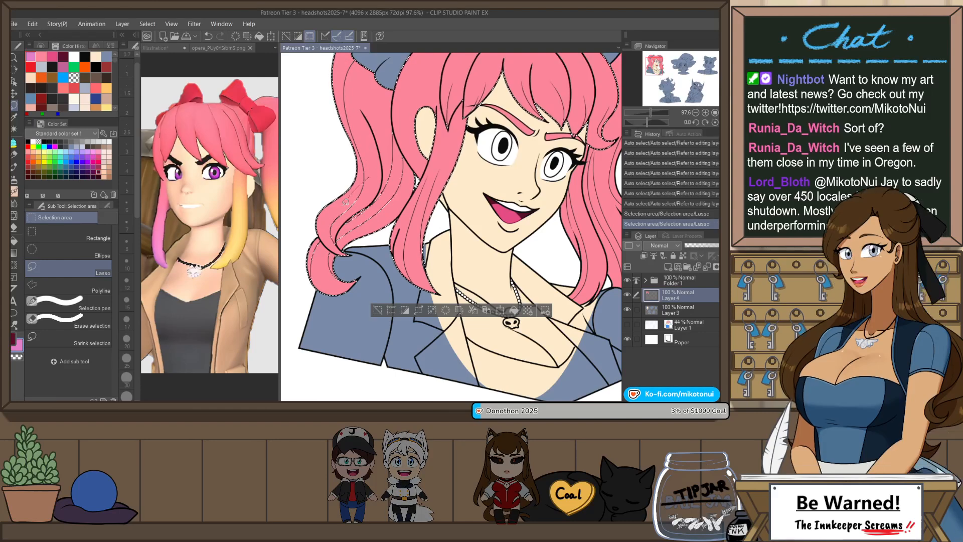
{"action": "mouse_move", "coordinate": [368, 207]}
{"action": "left_mouse_down"}
{"action": "mouse_move", "coordinate": [334, 247]}
{"action": "mouse_move", "coordinate": [364, 224]}
{"action": "mouse_move", "coordinate": [392, 172]}
{"action": "mouse_move", "coordinate": [344, 225]}
{"action": "mouse_move", "coordinate": [389, 195]}
{"action": "mouse_move", "coordinate": [357, 201]}
{"action": "left_mouse_up"}
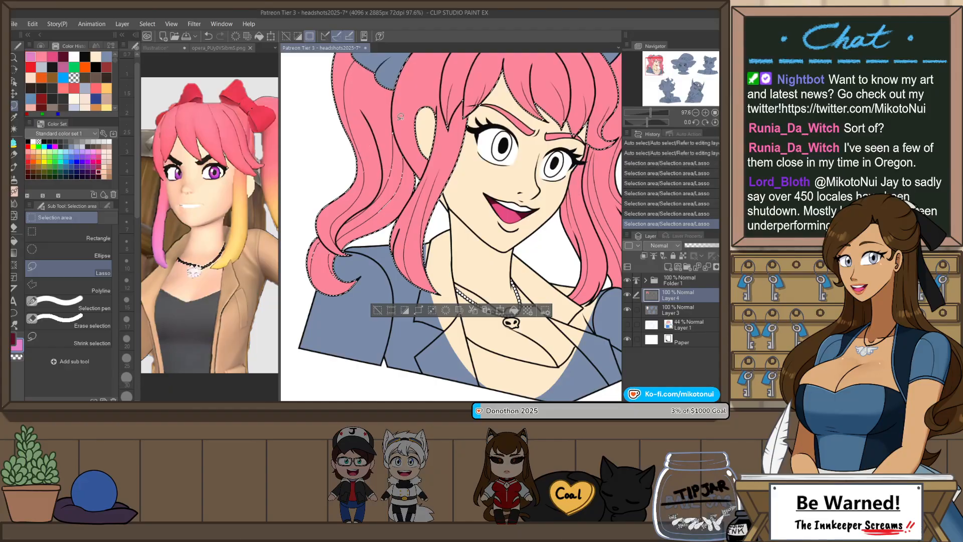
{"action": "mouse_move", "coordinate": [396, 132]}
{"action": "left_mouse_down"}
{"action": "mouse_move", "coordinate": [364, 156]}
{"action": "mouse_move", "coordinate": [397, 179]}
{"action": "left_mouse_up"}
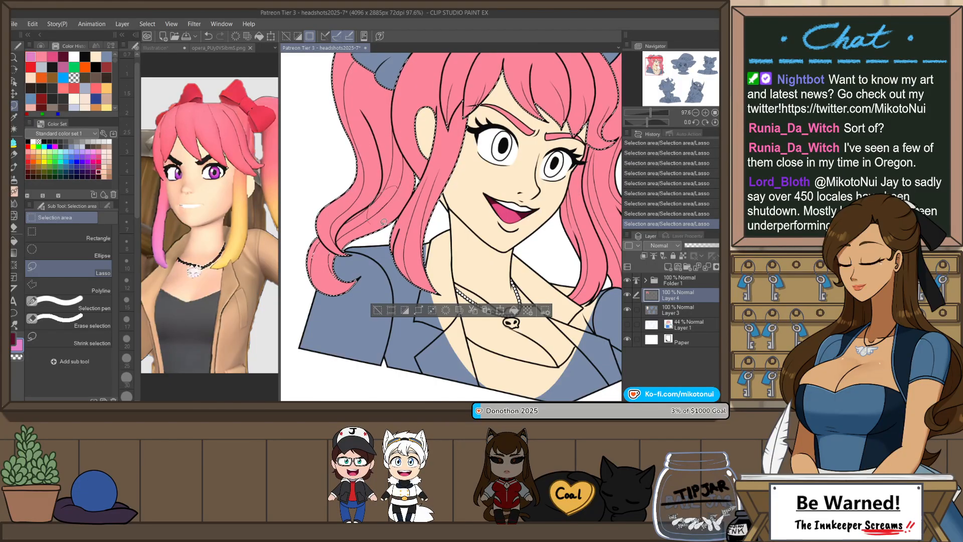
{"action": "scroll", "coordinate": [334, 265], "scroll_direction": "up", "scroll_amount": 3}
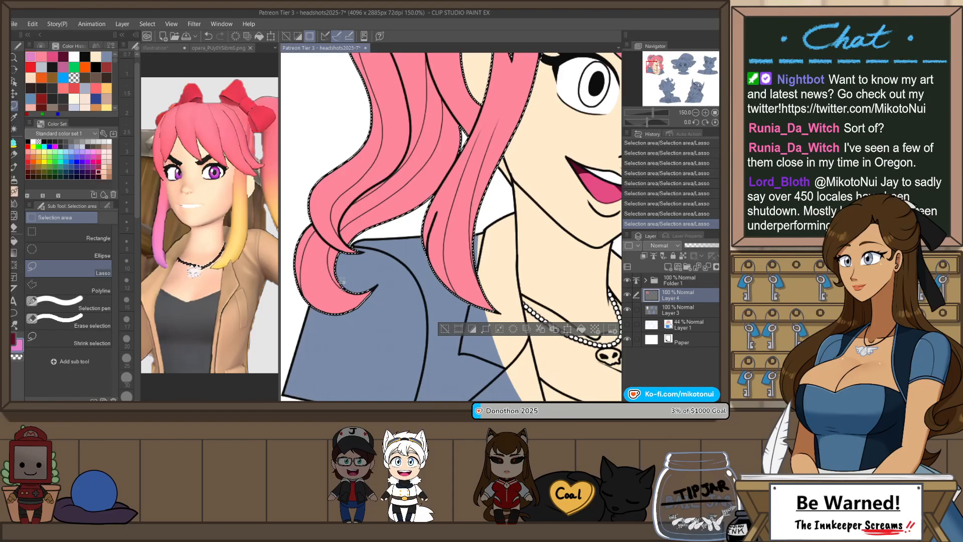
{"action": "scroll", "coordinate": [341, 280], "scroll_direction": "up", "scroll_amount": 5}
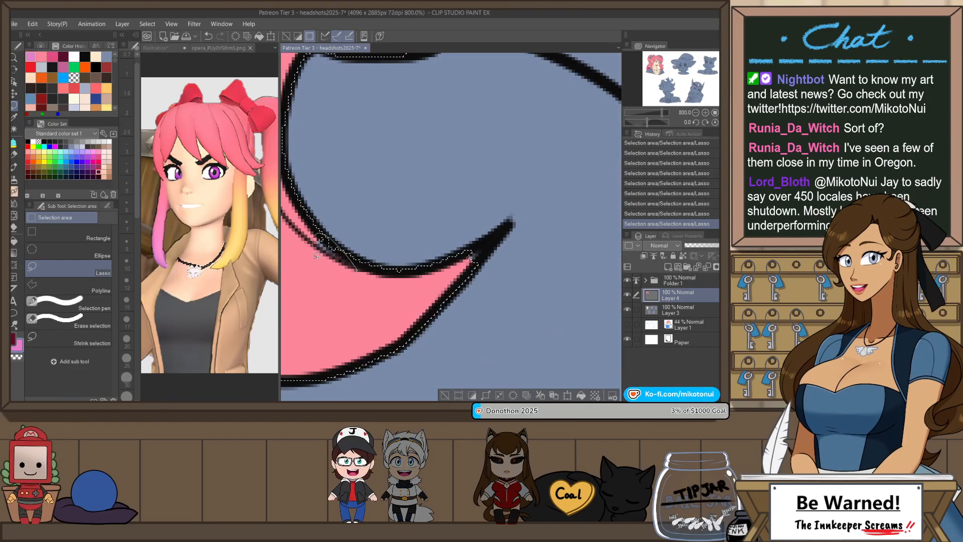
{"action": "scroll", "coordinate": [317, 255], "scroll_direction": "down", "scroll_amount": 5}
{"action": "scroll", "coordinate": [500, 227], "scroll_direction": "up", "scroll_amount": 2}
{"action": "scroll", "coordinate": [501, 227], "scroll_direction": "down", "scroll_amount": 2}
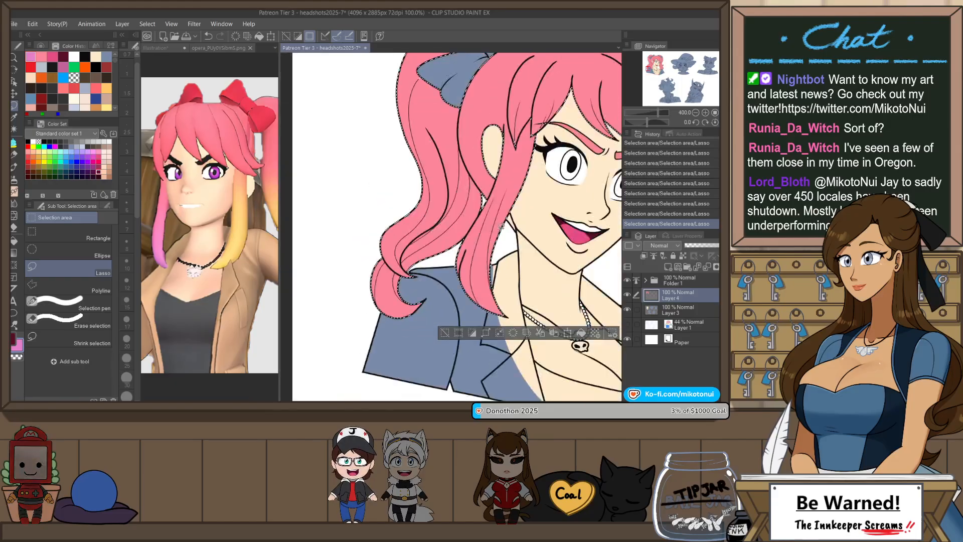
{"action": "scroll", "coordinate": [501, 226], "scroll_direction": "down", "scroll_amount": 2}
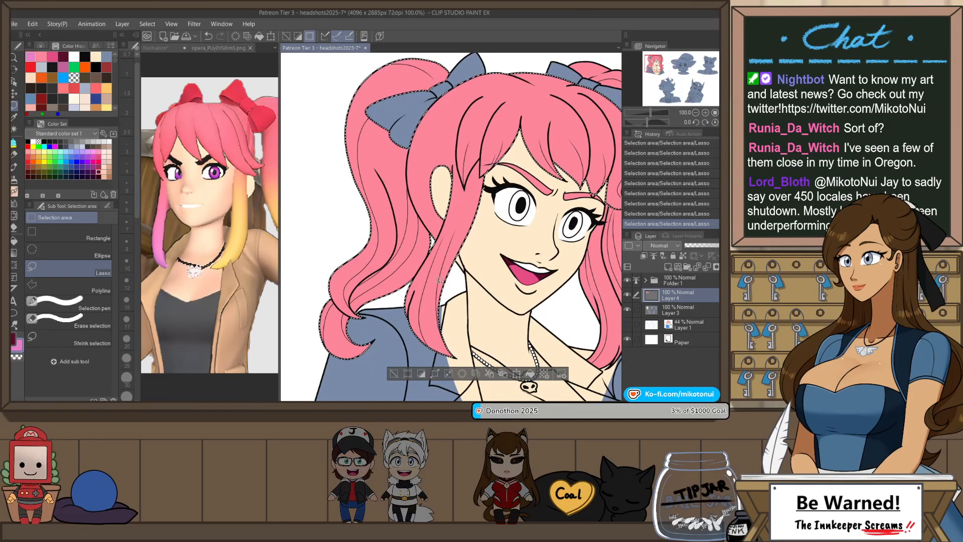
- Fade orchid pink onto the lower ends of the near-side twin tail and ear-side lock with the Soft airbrush, then deselect
{"action": "key", "text": "b"}
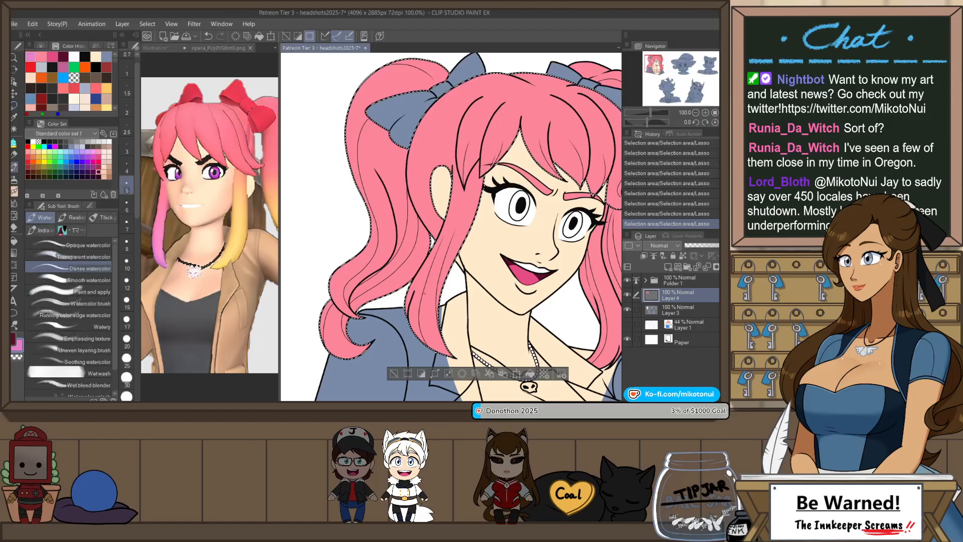
{"action": "mouse_move", "coordinate": [429, 340]}
{"action": "left_mouse_down"}
{"action": "mouse_move", "coordinate": [415, 324]}
{"action": "mouse_move", "coordinate": [416, 341]}
{"action": "mouse_move", "coordinate": [412, 314]}
{"action": "mouse_move", "coordinate": [343, 306]}
{"action": "mouse_move", "coordinate": [349, 314]}
{"action": "mouse_move", "coordinate": [394, 278]}
{"action": "left_mouse_up"}
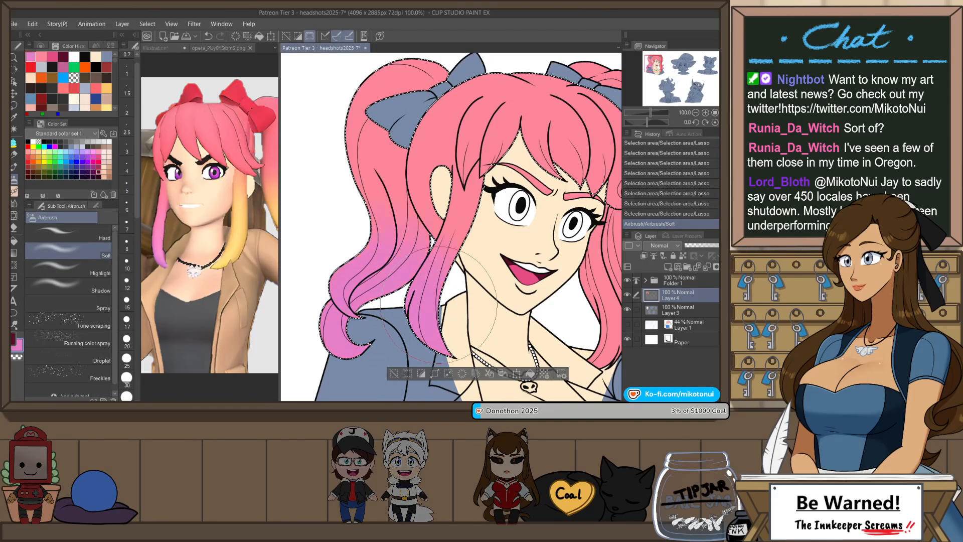
{"action": "mouse_move", "coordinate": [439, 304]}
{"action": "left_mouse_down"}
{"action": "mouse_move", "coordinate": [443, 337]}
{"action": "mouse_move", "coordinate": [369, 314]}
{"action": "mouse_move", "coordinate": [410, 320]}
{"action": "mouse_move", "coordinate": [444, 356]}
{"action": "mouse_move", "coordinate": [486, 282]}
{"action": "mouse_move", "coordinate": [494, 298]}
{"action": "mouse_move", "coordinate": [438, 323]}
{"action": "left_mouse_up"}
{"action": "left_click_drag", "start_coordinate": [362, 327], "coordinate": [362, 281]}
{"action": "key", "text": "ctrl+d"}
{"action": "scroll", "coordinate": [373, 216], "scroll_direction": "down", "scroll_amount": 1}
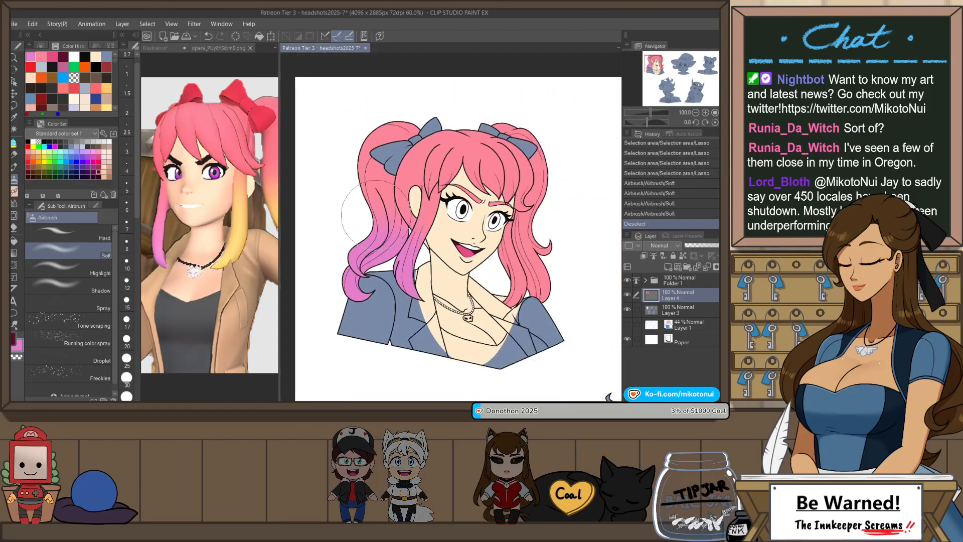
- Auto-select the far-side front lock and twin tail, adding each pink section to one selection
{"action": "scroll", "coordinate": [552, 273], "scroll_direction": "up", "scroll_amount": 2}
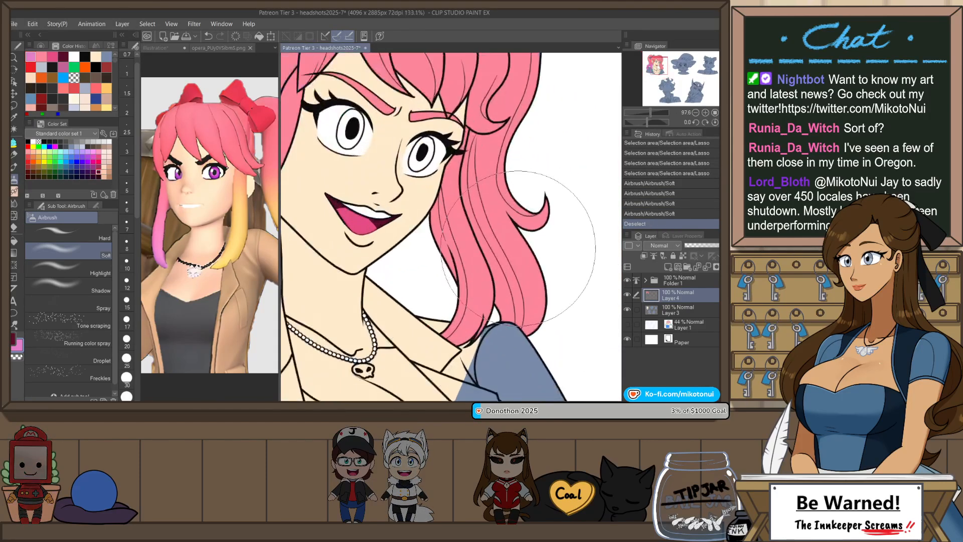
{"action": "key", "text": "w"}
{"action": "left_click", "coordinate": [453, 264]}
{"action": "left_click", "coordinate": [453, 264], "text": "shift"}
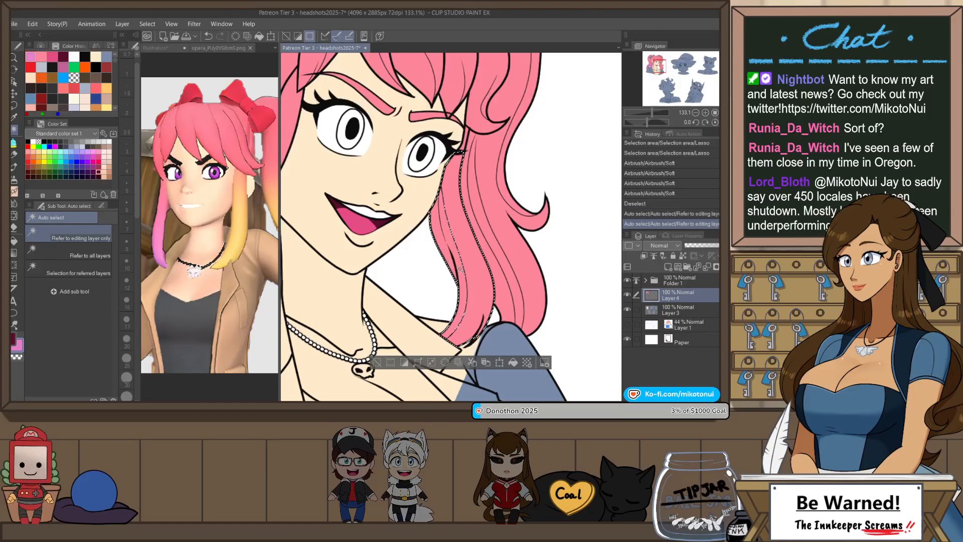
{"action": "left_click", "coordinate": [527, 244], "text": "shift"}
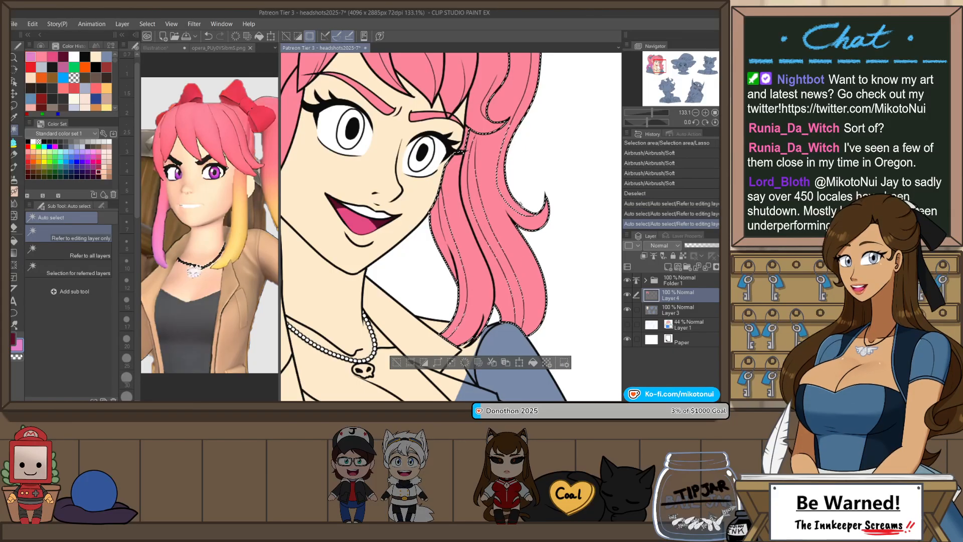
{"action": "left_click", "coordinate": [517, 207], "text": "shift"}
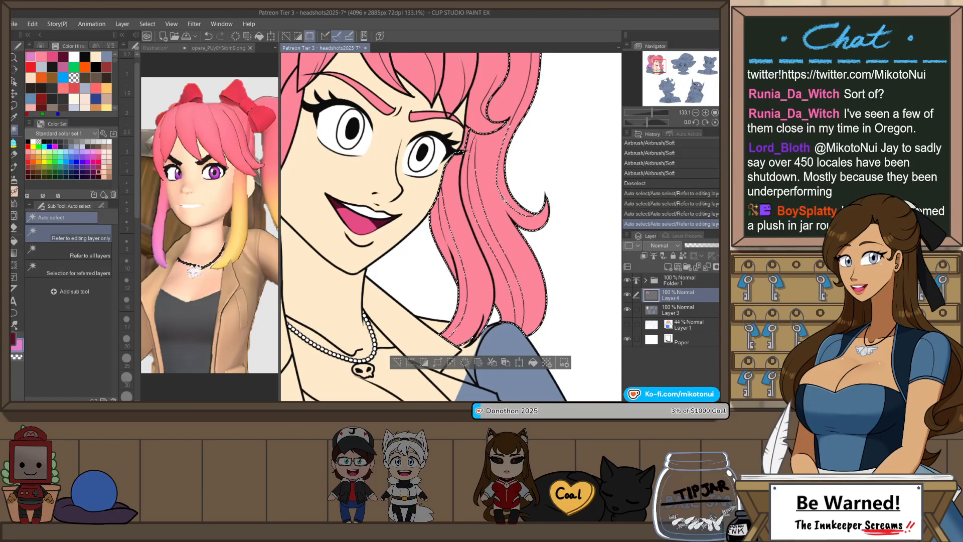
- Lasso the unselected gaps between the strands of the far-side twin tail and front lock into the selection
{"action": "left_click", "coordinate": [469, 149], "text": "shift"}
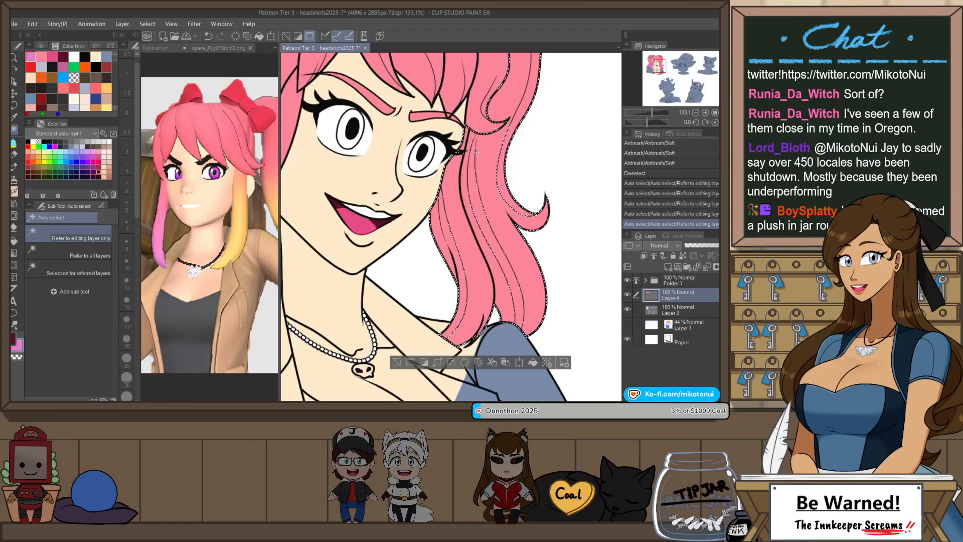
{"action": "key", "text": "m"}
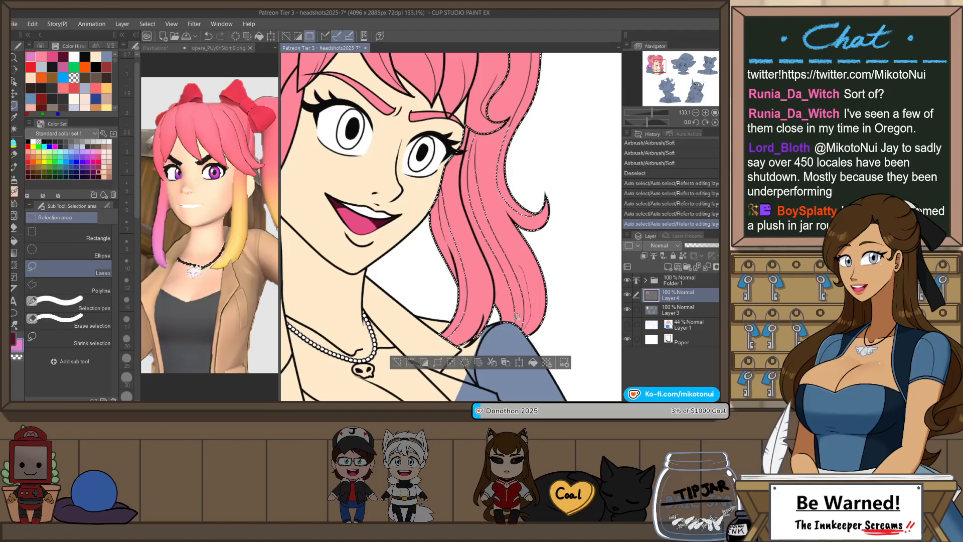
{"action": "mouse_move", "coordinate": [469, 154]}
{"action": "left_mouse_down"}
{"action": "mouse_move", "coordinate": [494, 296]}
{"action": "mouse_move", "coordinate": [472, 160]}
{"action": "mouse_move", "coordinate": [521, 311]}
{"action": "mouse_move", "coordinate": [489, 170]}
{"action": "left_mouse_up"}
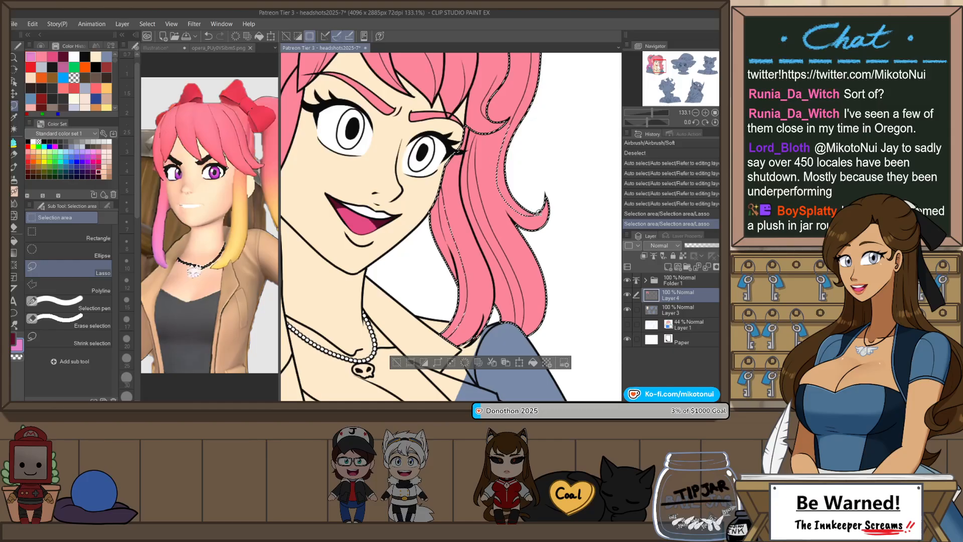
{"action": "left_click_drag", "start_coordinate": [505, 172], "coordinate": [508, 177]}
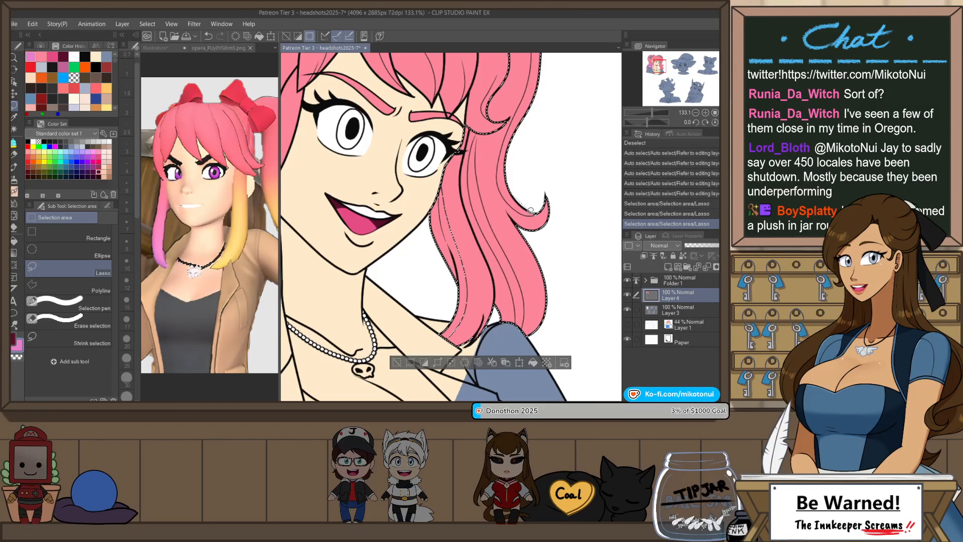
{"action": "key", "text": "ctrl+z"}
{"action": "mouse_move", "coordinate": [545, 213]}
{"action": "left_mouse_down"}
{"action": "mouse_move", "coordinate": [515, 212]}
{"action": "mouse_move", "coordinate": [493, 181]}
{"action": "mouse_move", "coordinate": [503, 131]}
{"action": "left_mouse_up"}
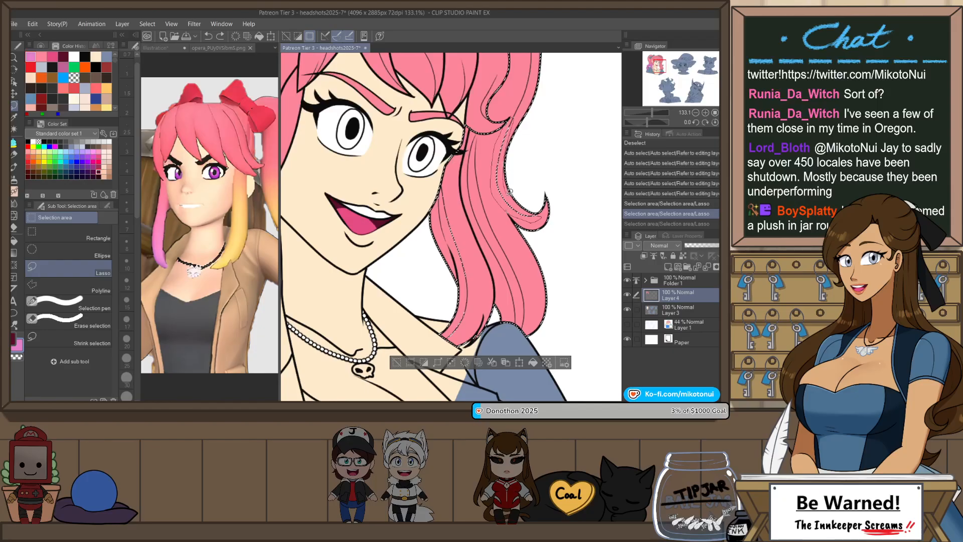
{"action": "left_click_drag", "start_coordinate": [509, 192], "coordinate": [542, 214]}
{"action": "left_click_drag", "start_coordinate": [480, 328], "coordinate": [472, 340]}
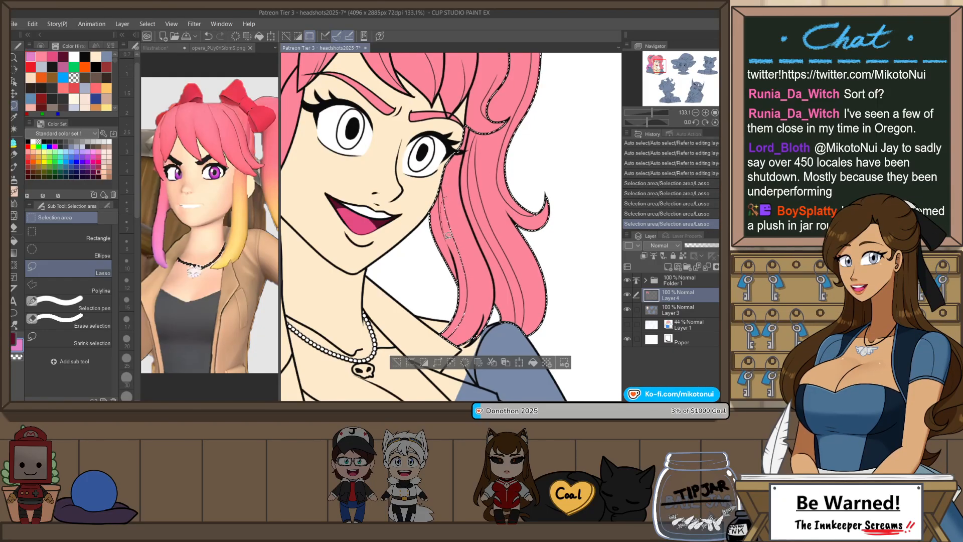
{"action": "left_click_drag", "start_coordinate": [449, 234], "coordinate": [471, 261]}
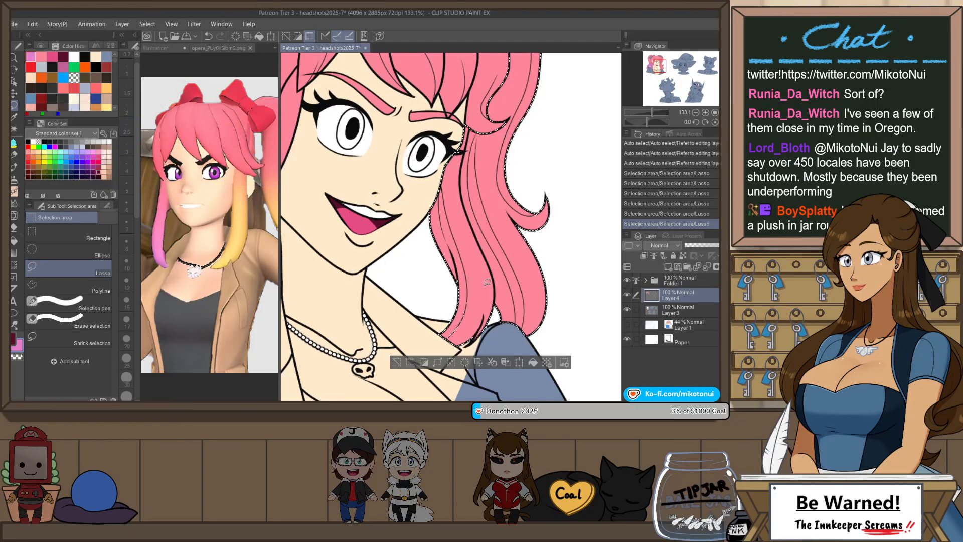
{"action": "left_click_drag", "start_coordinate": [499, 272], "coordinate": [480, 292]}
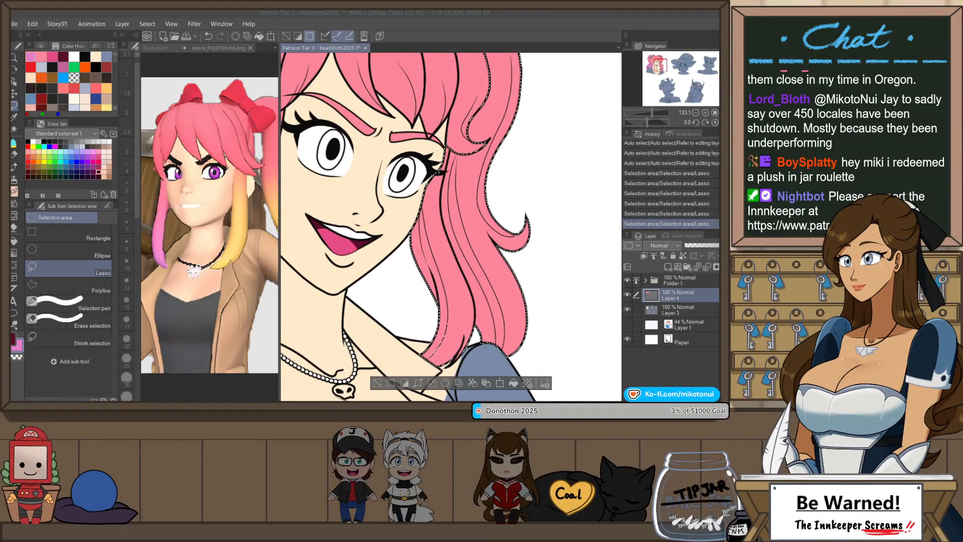
- Lasso the remaining gap beside the dark line at the far-side hair's lower tip and check the selection edge at the curl
{"action": "scroll", "coordinate": [521, 240], "scroll_direction": "up", "scroll_amount": 5}
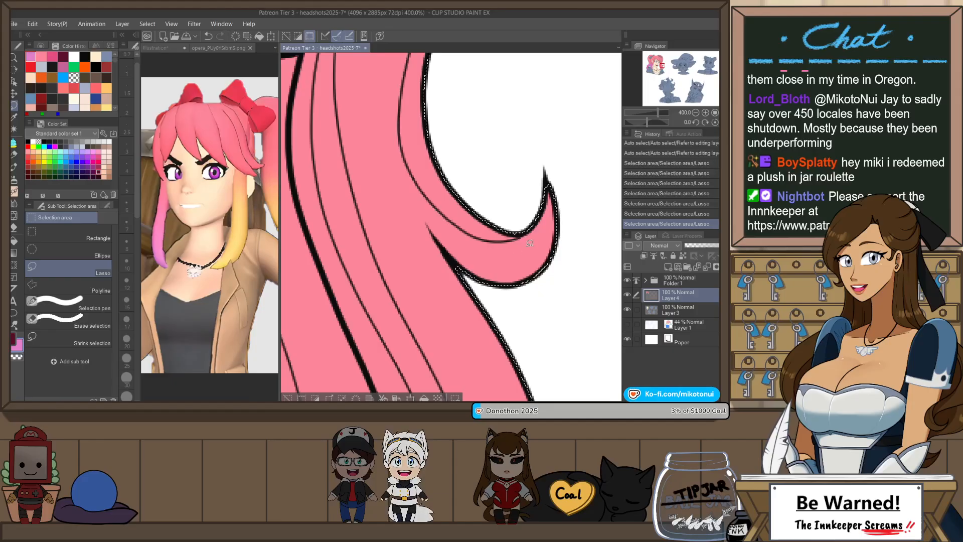
{"action": "scroll", "coordinate": [529, 243], "scroll_direction": "down", "scroll_amount": 3}
{"action": "scroll", "coordinate": [459, 363], "scroll_direction": "up", "scroll_amount": 3}
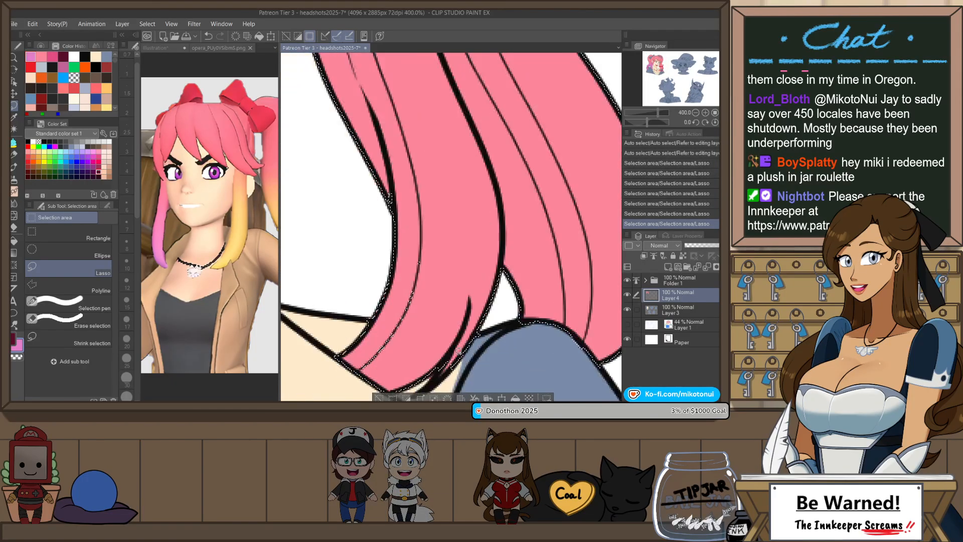
{"action": "left_click_drag", "start_coordinate": [460, 354], "coordinate": [458, 357]}
{"action": "left_click_drag", "start_coordinate": [458, 356], "coordinate": [467, 295]}
{"action": "key", "text": "ctrl+z"}
{"action": "key", "text": "ctrl+y"}
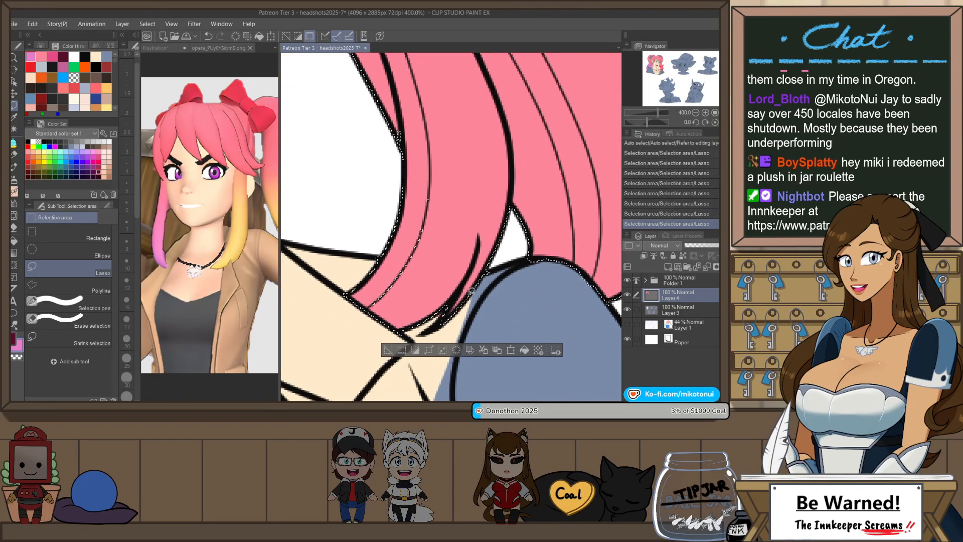
{"action": "scroll", "coordinate": [442, 269], "scroll_direction": "down", "scroll_amount": 3}
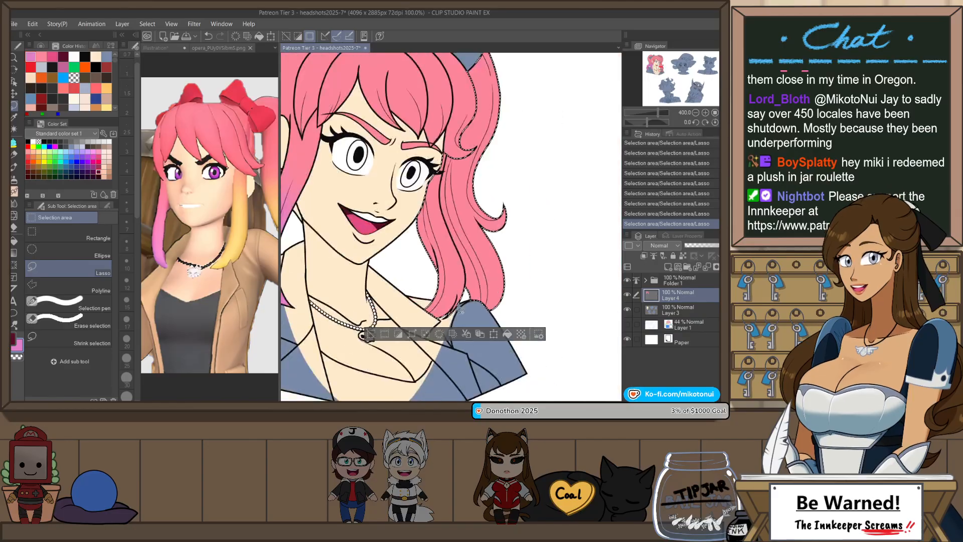
{"action": "scroll", "coordinate": [433, 248], "scroll_direction": "up", "scroll_amount": 2}
{"action": "scroll", "coordinate": [433, 249], "scroll_direction": "down", "scroll_amount": 4}
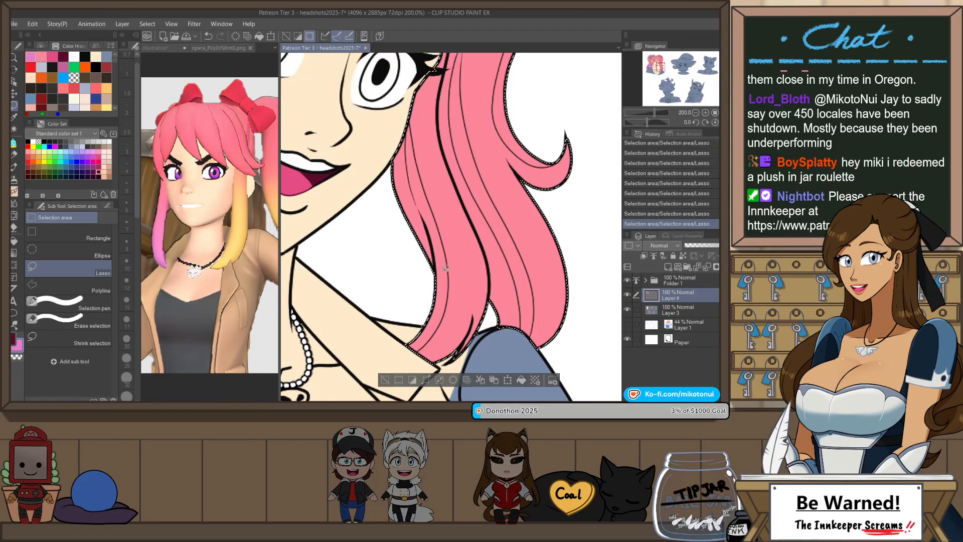
{"action": "left_click_drag", "start_coordinate": [578, 252], "coordinate": [552, 273]}
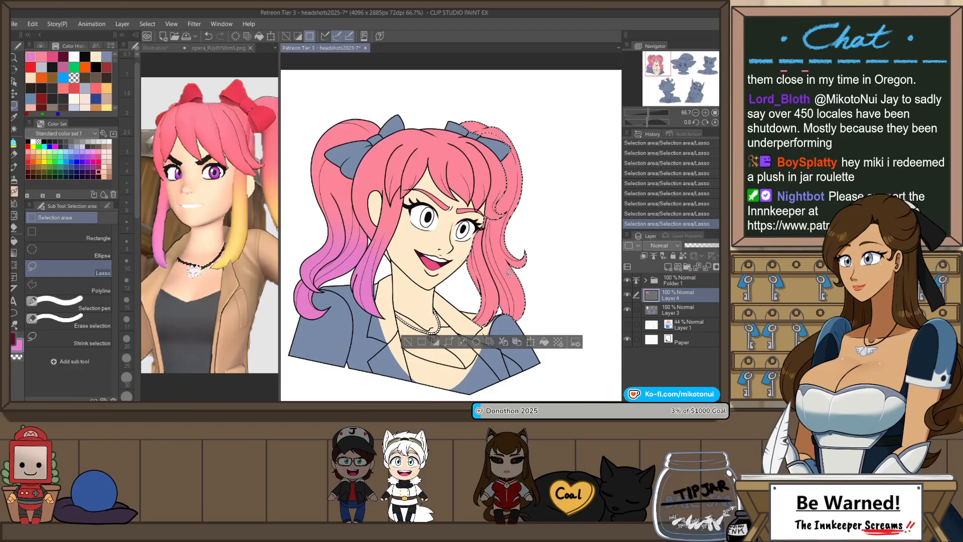
- Sample the reference hair's yellow, fade it onto the far-side hair's lower ends with the Soft airbrush, and deselect
{"action": "key", "text": "b"}
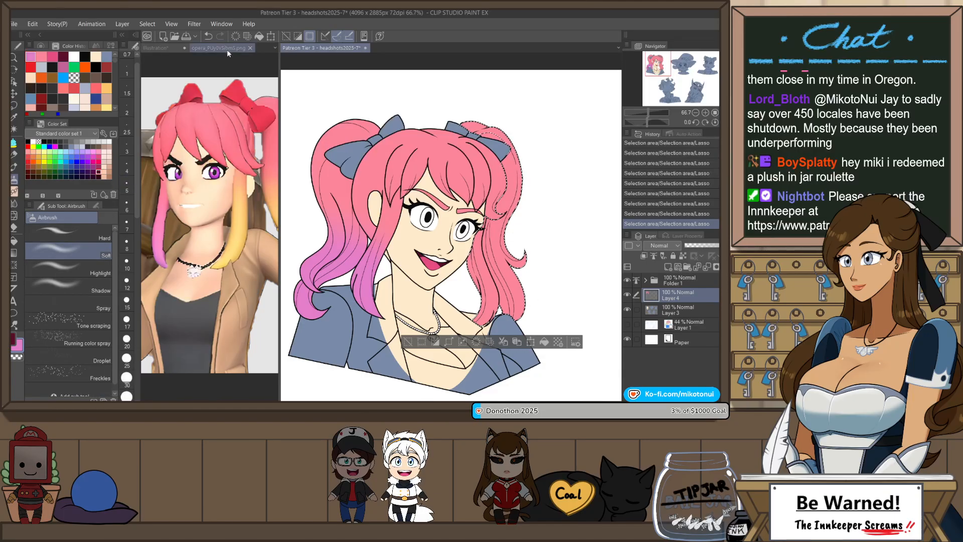
{"action": "left_click", "coordinate": [226, 48]}
{"action": "left_click", "coordinate": [321, 48]}
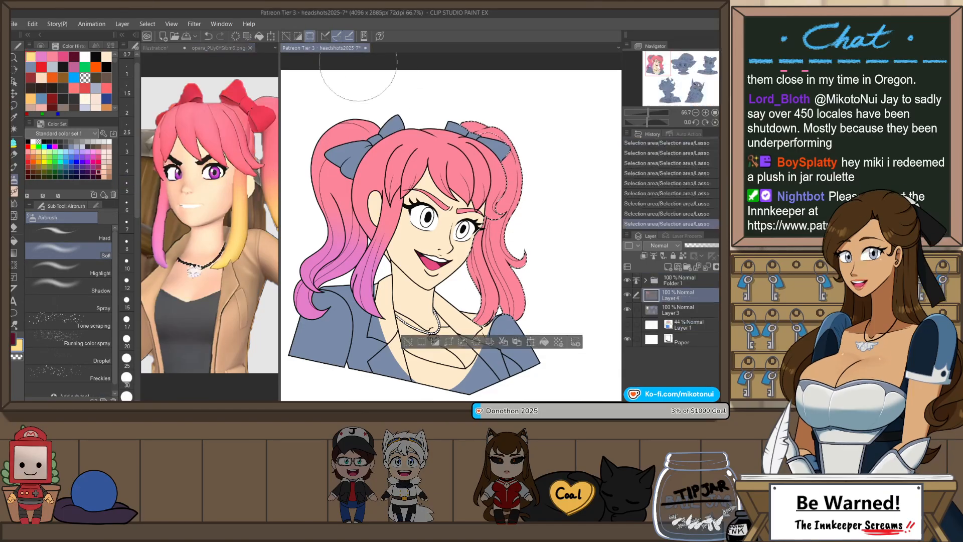
{"action": "mouse_move", "coordinate": [487, 308]}
{"action": "left_mouse_down"}
{"action": "mouse_move", "coordinate": [490, 278]}
{"action": "mouse_move", "coordinate": [522, 278]}
{"action": "mouse_move", "coordinate": [526, 261]}
{"action": "left_mouse_up"}
{"action": "mouse_move", "coordinate": [501, 266]}
{"action": "left_mouse_down"}
{"action": "mouse_move", "coordinate": [513, 306]}
{"action": "mouse_move", "coordinate": [515, 269]}
{"action": "mouse_move", "coordinate": [521, 274]}
{"action": "left_mouse_up"}
{"action": "key", "text": "ctrl+d"}
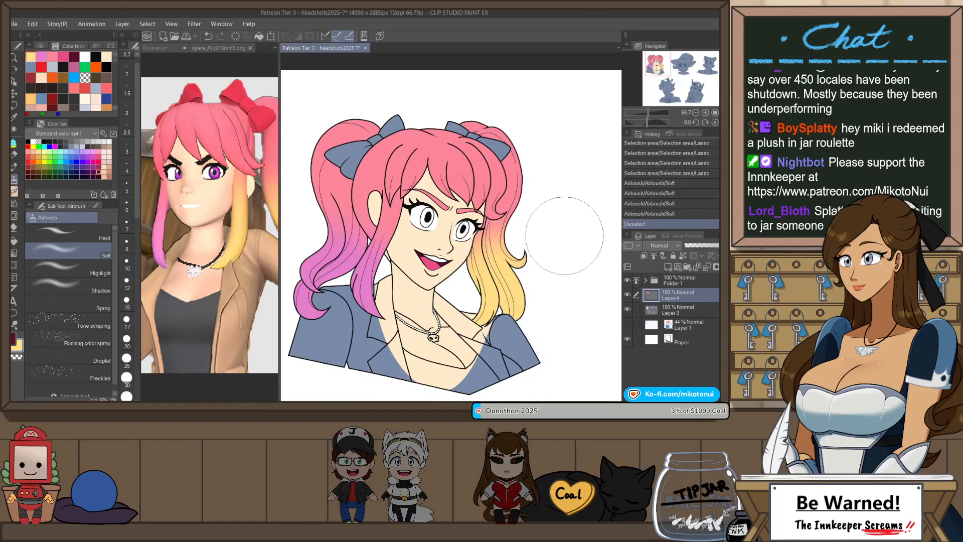
- Sample a dark purple and a bright magenta from the iris in the reference image as the two drawing colours
{"action": "left_click", "coordinate": [217, 48]}
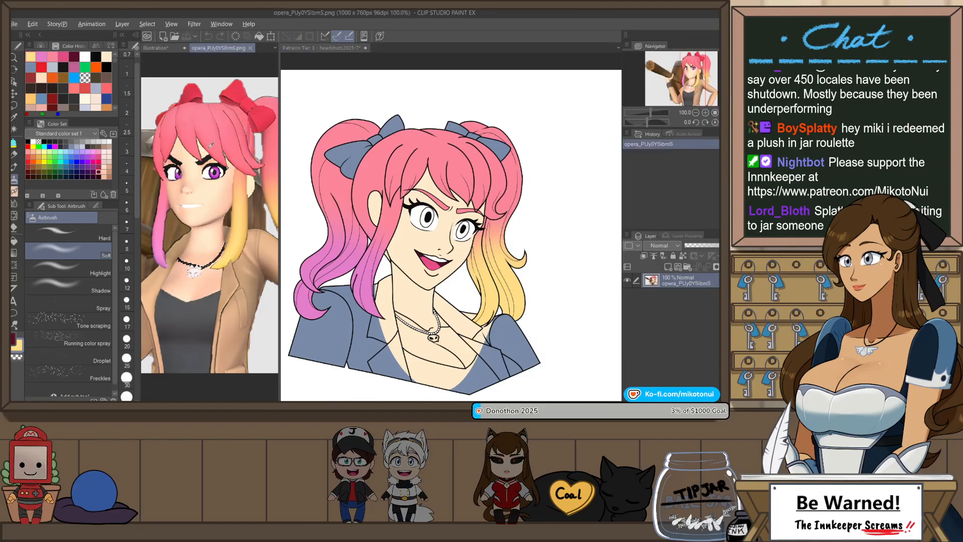
{"action": "scroll", "coordinate": [213, 170], "scroll_direction": "up", "scroll_amount": 10}
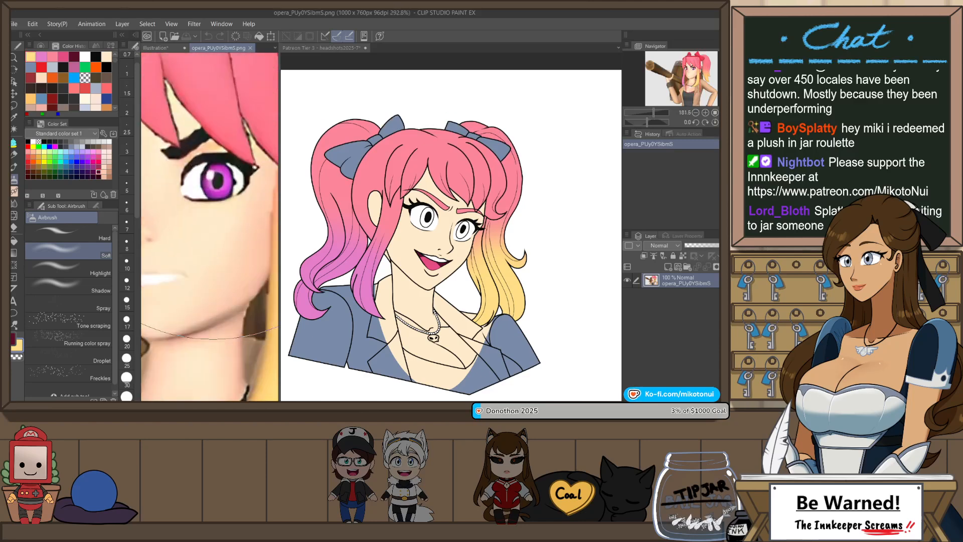
{"action": "left_click", "coordinate": [195, 202], "text": "alt"}
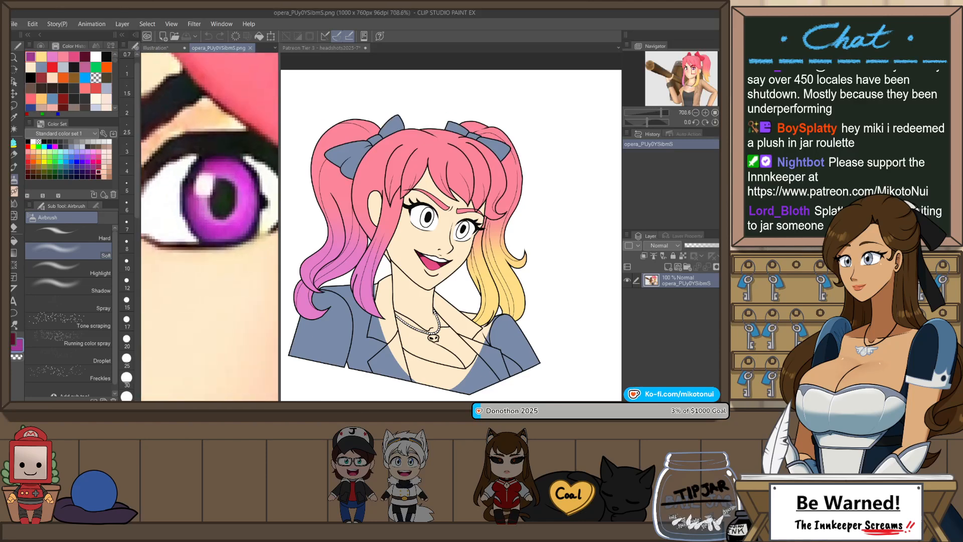
{"action": "left_click", "coordinate": [232, 226]}
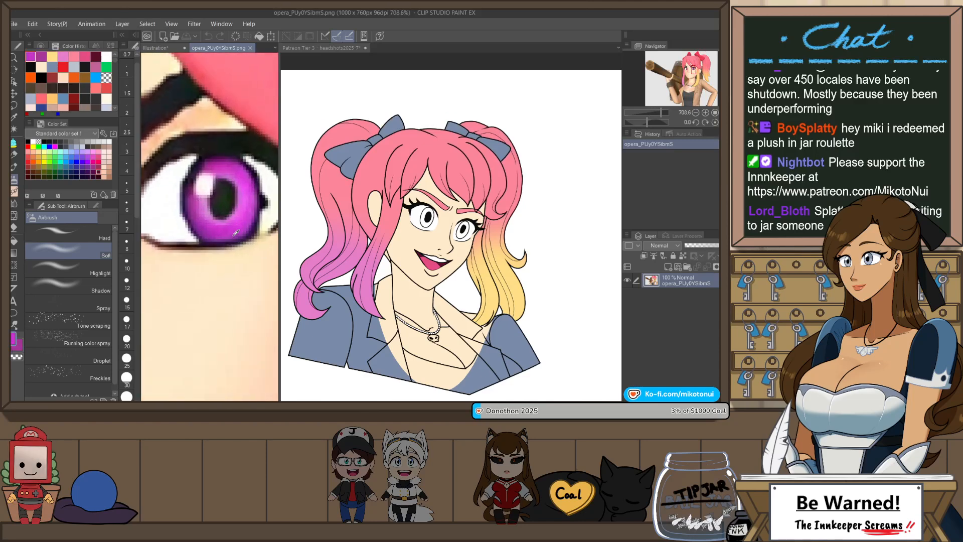
{"action": "left_click", "coordinate": [236, 233]}
{"action": "left_click", "coordinate": [236, 234]}
{"action": "left_click", "coordinate": [234, 238]}
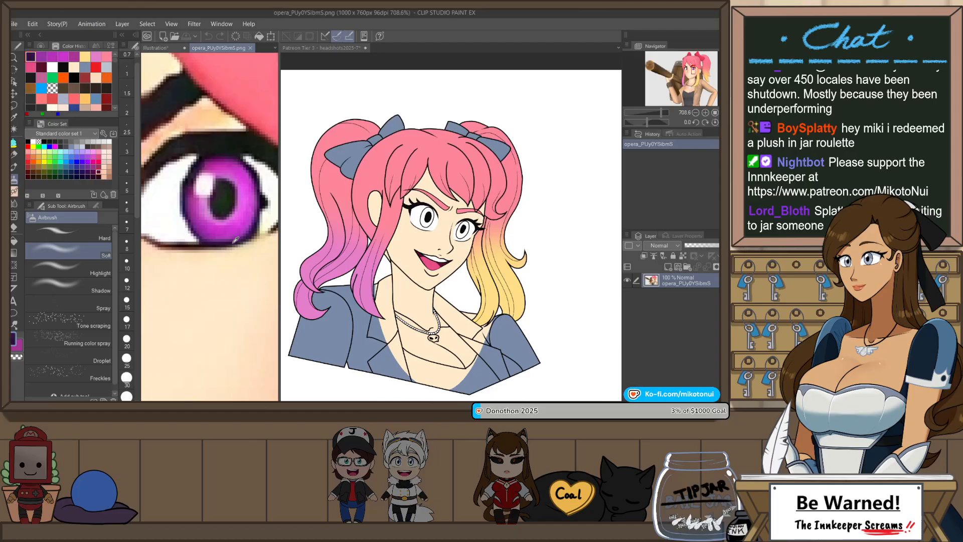
{"action": "left_click", "coordinate": [233, 236]}
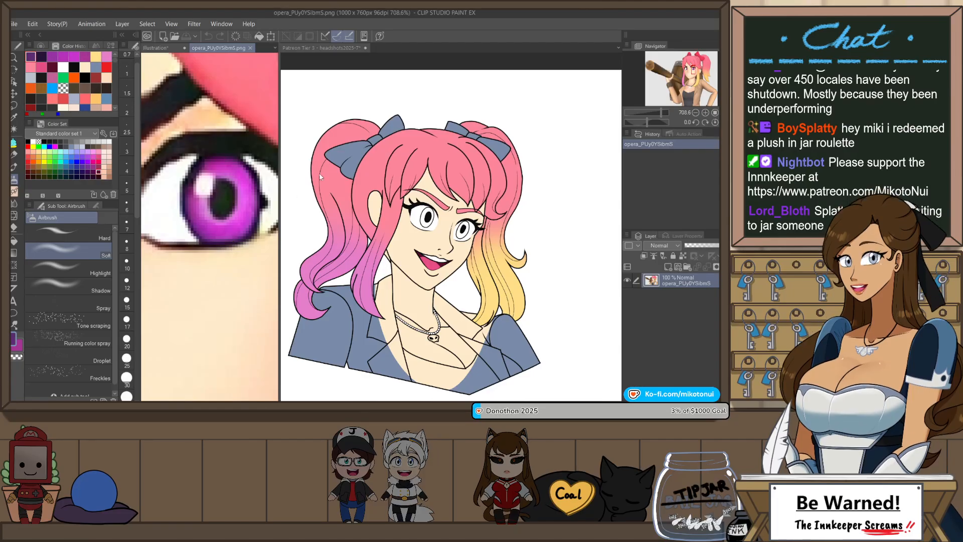
{"action": "left_click", "coordinate": [244, 185]}
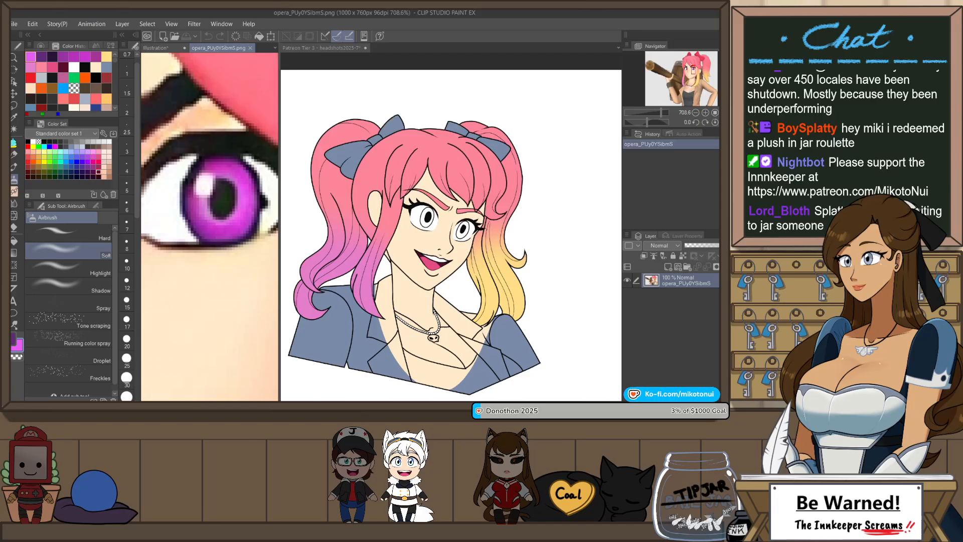
- Auto-select both irises on Layer 4 of the headshot sheet and fill them with the dark purple
{"action": "left_click", "coordinate": [321, 48]}
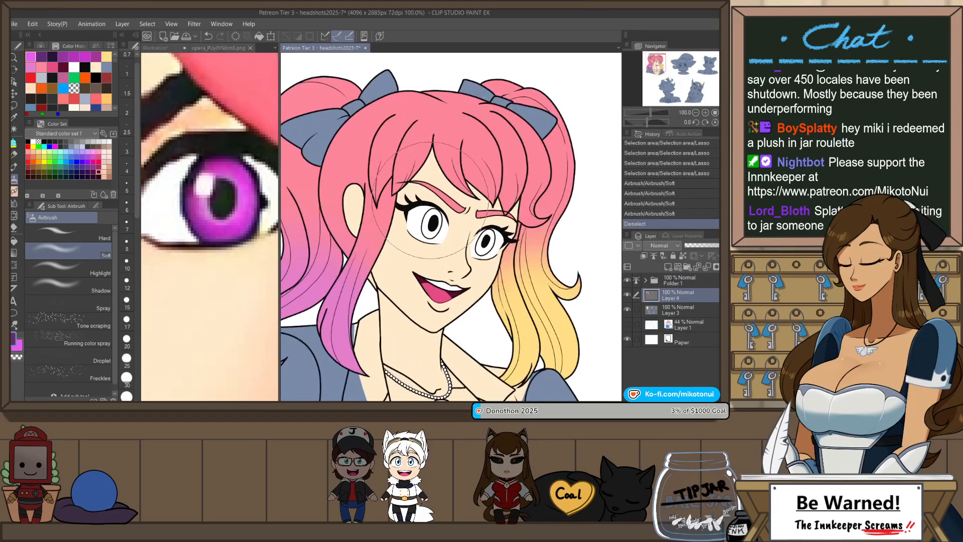
{"action": "key", "text": "w"}
{"action": "left_click", "coordinate": [428, 214]}
{"action": "left_click", "coordinate": [488, 233], "text": "shift"}
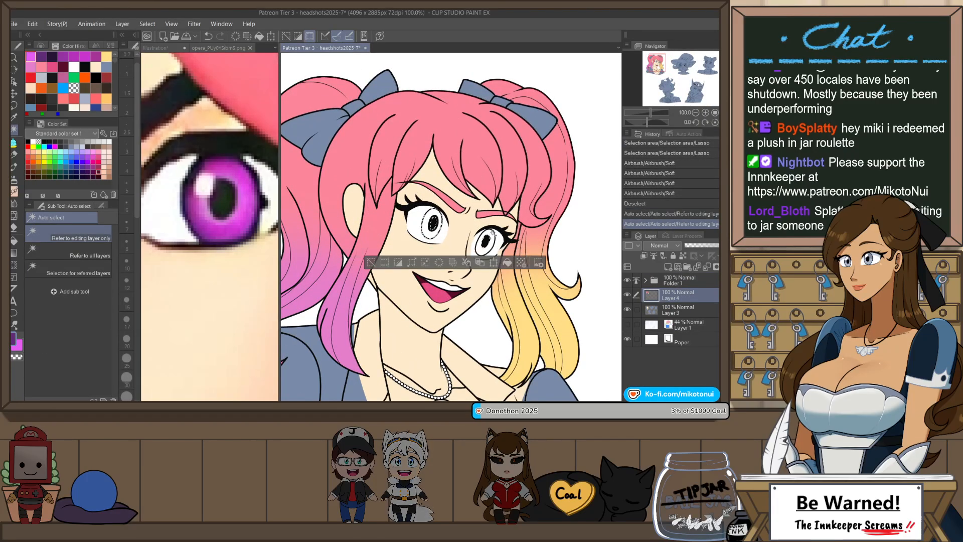
{"action": "scroll", "coordinate": [489, 227], "scroll_direction": "up", "scroll_amount": 1}
{"action": "scroll", "coordinate": [416, 206], "scroll_direction": "up", "scroll_amount": 2}
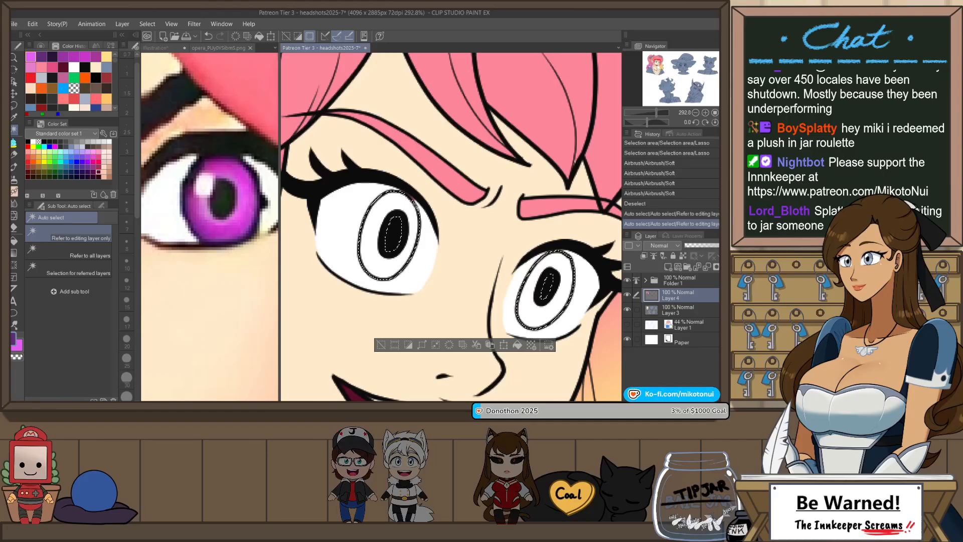
{"action": "scroll", "coordinate": [416, 214], "scroll_direction": "down", "scroll_amount": 1}
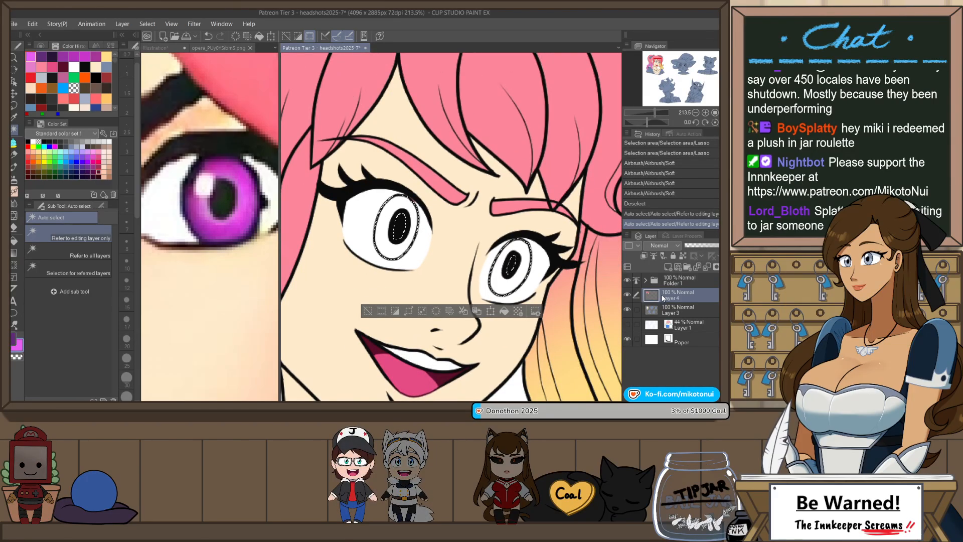
{"action": "key", "text": "alt+BackSpace"}
- Paint the lower part of both irises bright magenta with the enclose-and-fill pen, then deselect
{"action": "key", "text": "p"}
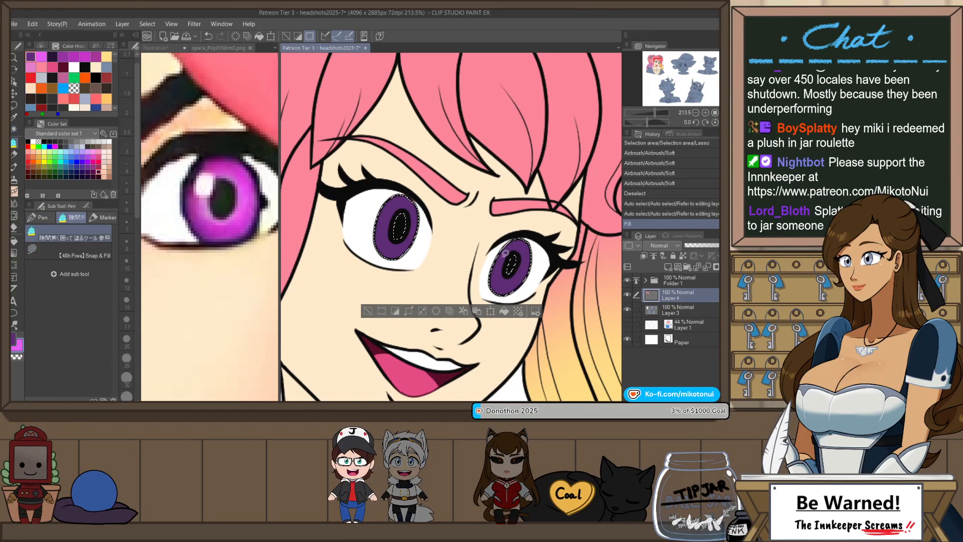
{"action": "left_click_drag", "start_coordinate": [522, 302], "coordinate": [529, 292]}
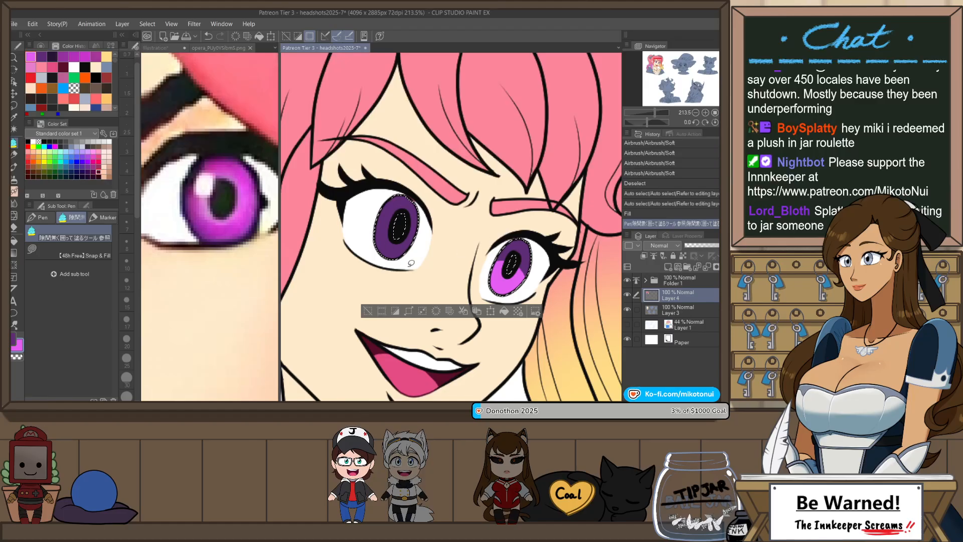
{"action": "mouse_move", "coordinate": [419, 256]}
{"action": "left_mouse_down"}
{"action": "mouse_move", "coordinate": [371, 271]}
{"action": "mouse_move", "coordinate": [417, 261]}
{"action": "left_mouse_up"}
{"action": "key", "text": "ctrl+d"}
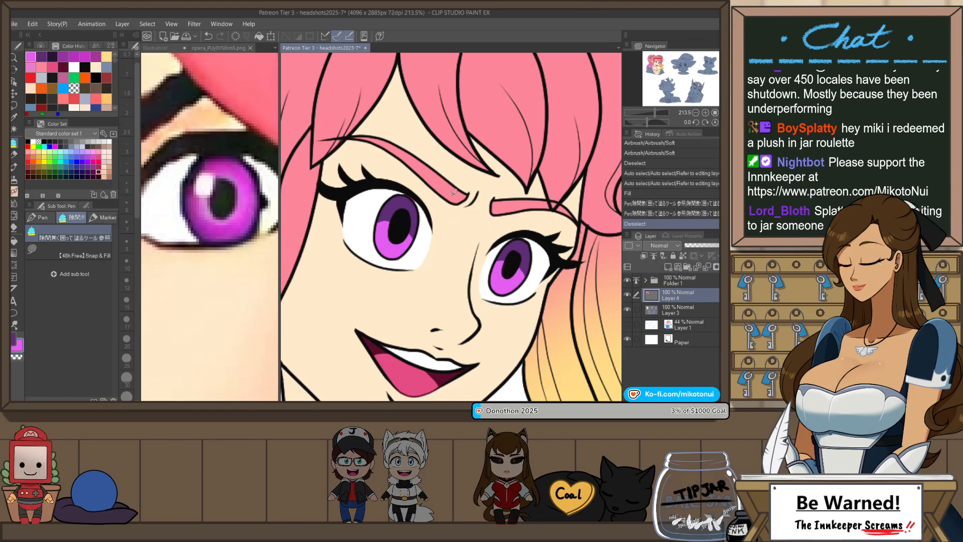
- Touch up the upper edges of both irises with Snap eraser 2 while the canvas is mirrored, then restore its orientation
{"action": "key", "text": "h"}
{"action": "key", "text": "e"}
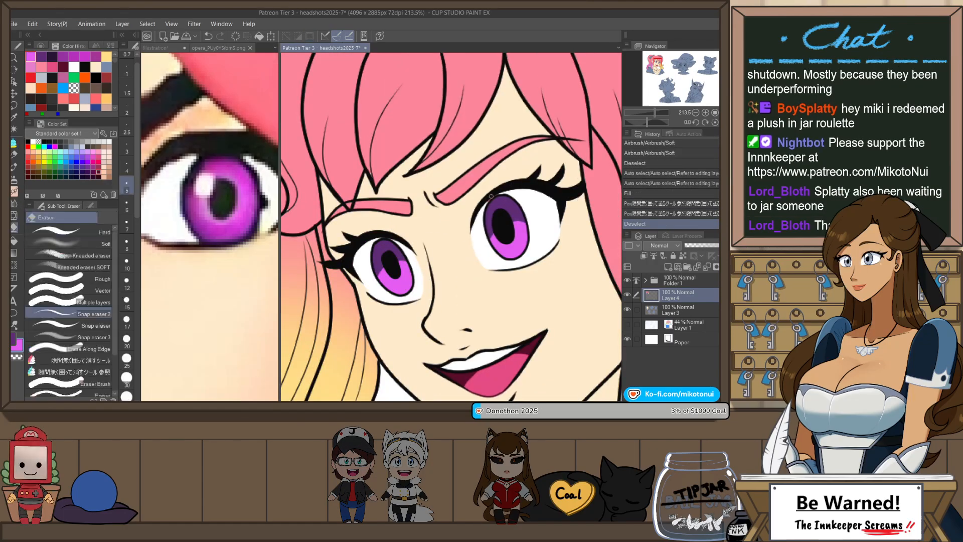
{"action": "left_click", "coordinate": [504, 190]}
{"action": "left_click", "coordinate": [394, 240]}
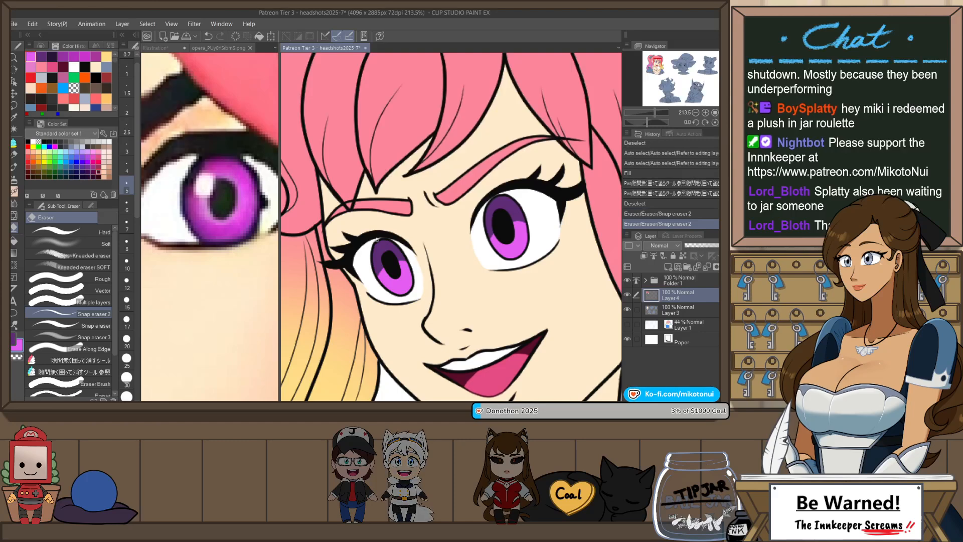
{"action": "left_click", "coordinate": [396, 241]}
{"action": "left_click", "coordinate": [396, 241]}
{"action": "scroll", "coordinate": [464, 200], "scroll_direction": "down", "scroll_amount": 8}
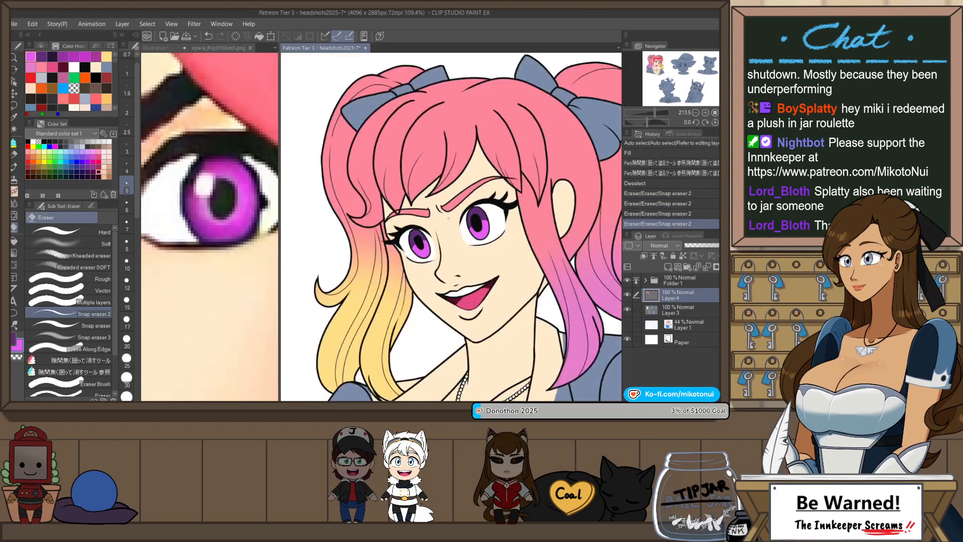
{"action": "key", "text": "h"}
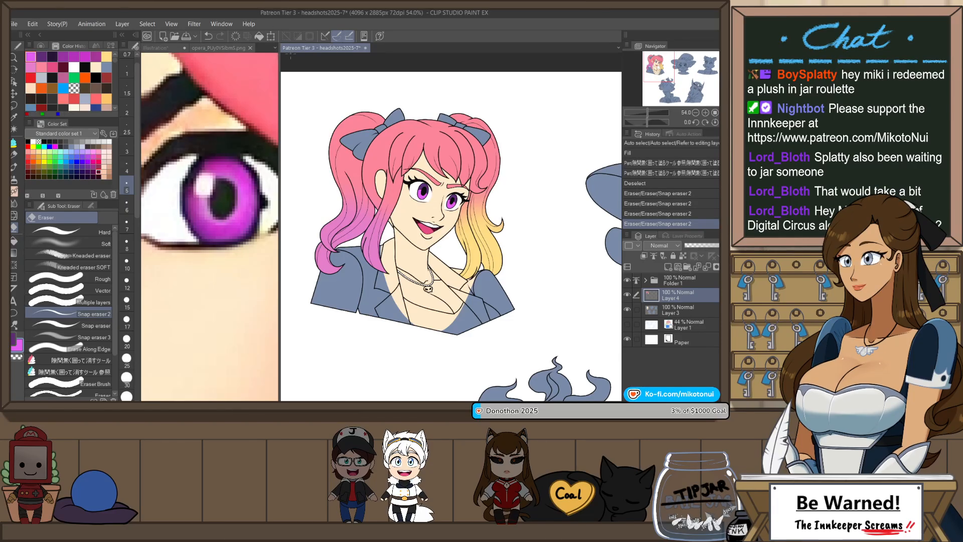
- Save the headshot sheet and bring all the headshots into view
{"action": "key", "text": "ctrl+s"}
{"action": "scroll", "coordinate": [362, 134], "scroll_direction": "down", "scroll_amount": 3}
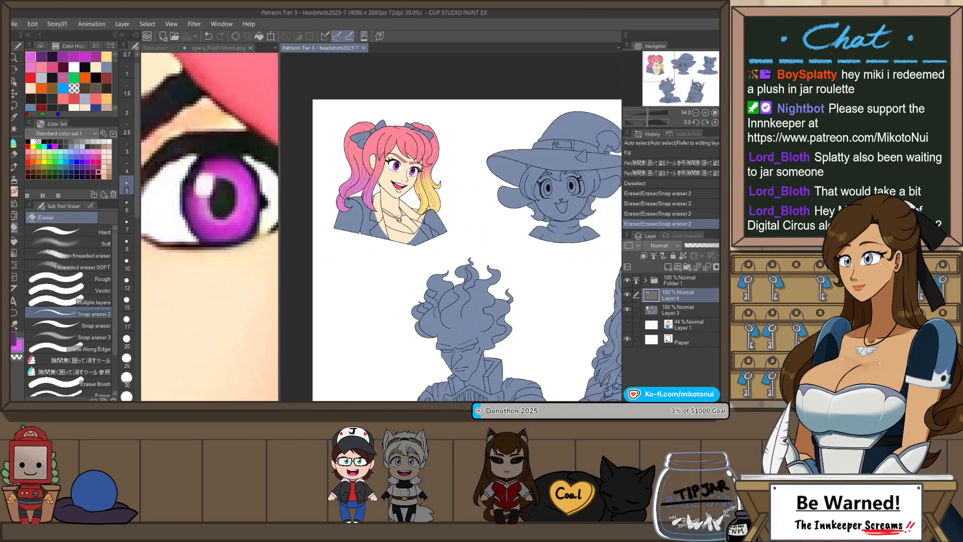
{"action": "scroll", "coordinate": [460, 238], "scroll_direction": "down", "scroll_amount": 2}
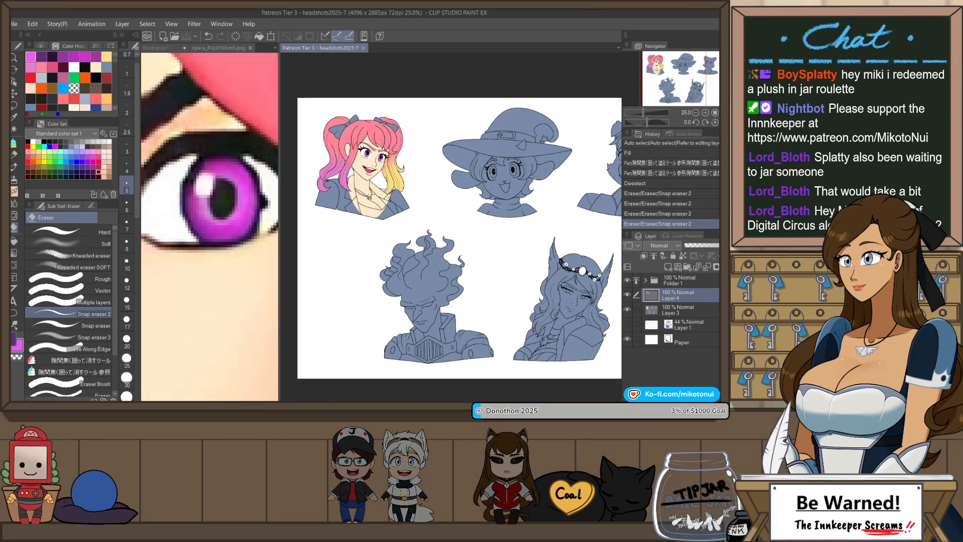
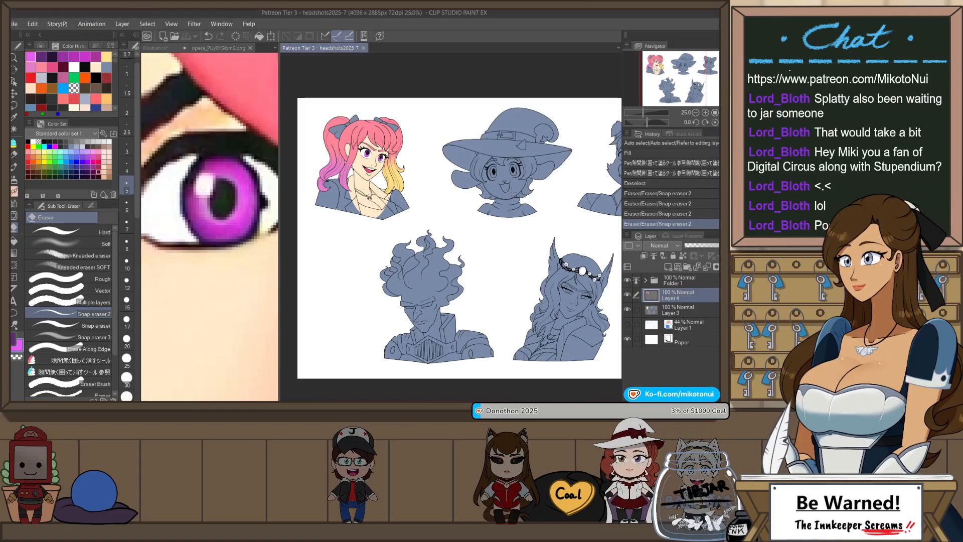
- Sample the tan coat colour from the reference image and fill every section of the twin-tailed girl's jacket with it on Layer 4
{"action": "left_click_drag", "start_coordinate": [510, 225], "coordinate": [506, 246]}
{"action": "left_click", "coordinate": [234, 48]}
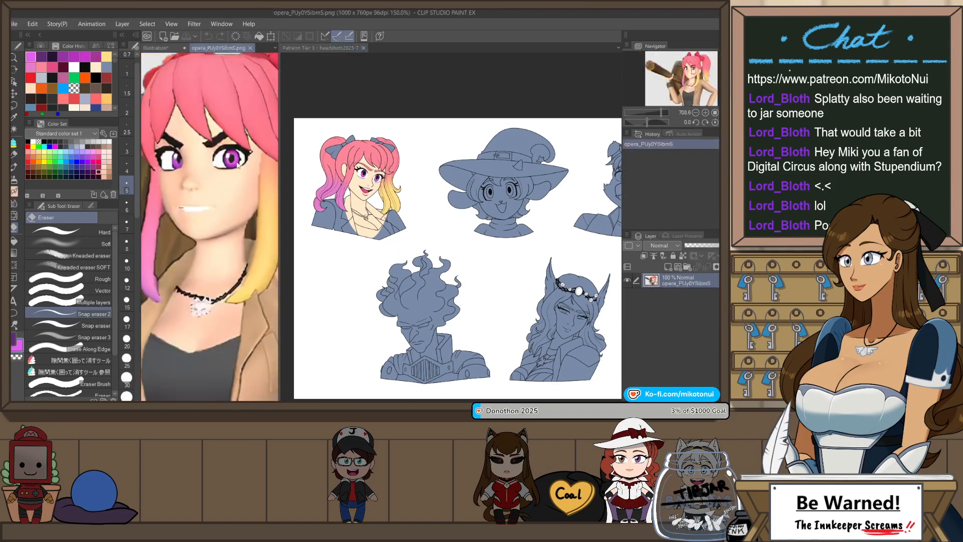
{"action": "left_click", "coordinate": [256, 305], "text": "alt"}
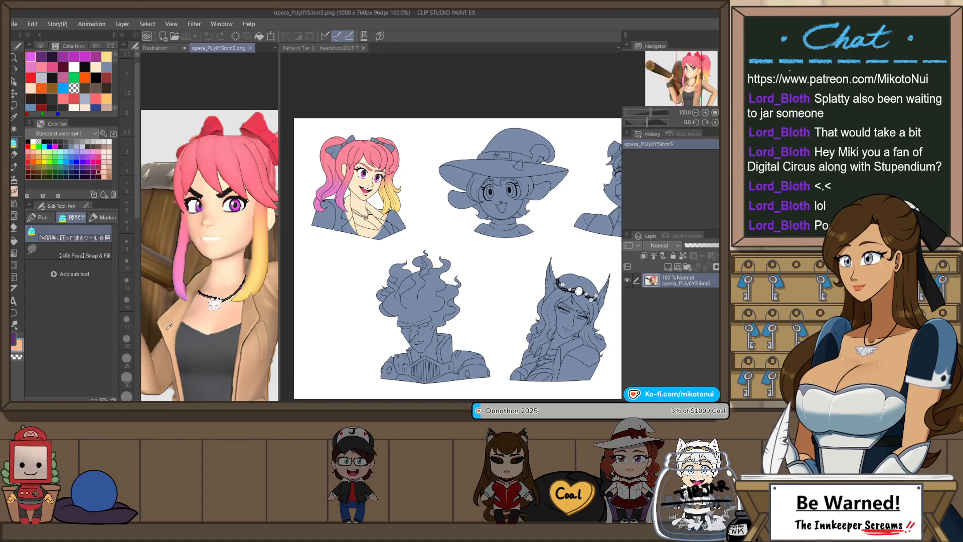
{"action": "left_click", "coordinate": [347, 49]}
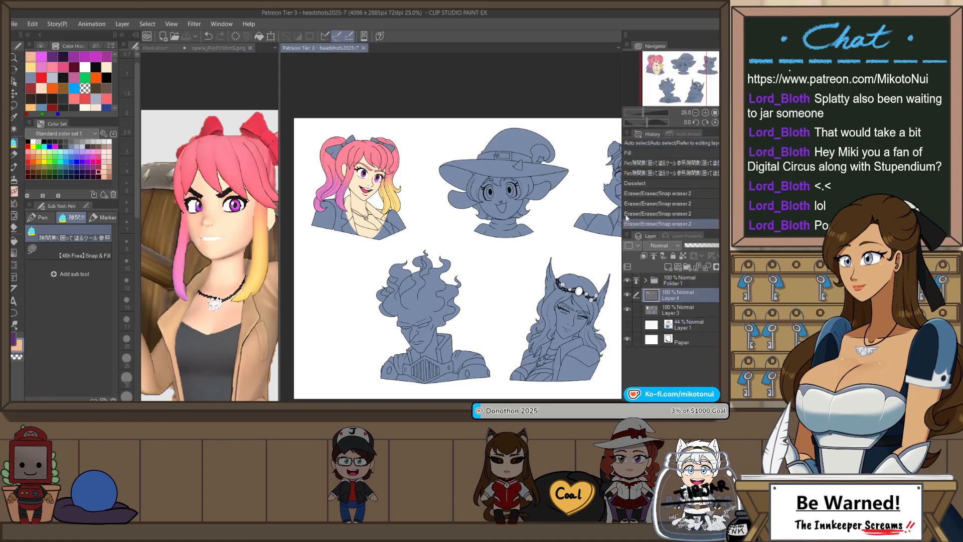
{"action": "key", "text": "g"}
{"action": "key", "text": "g"}
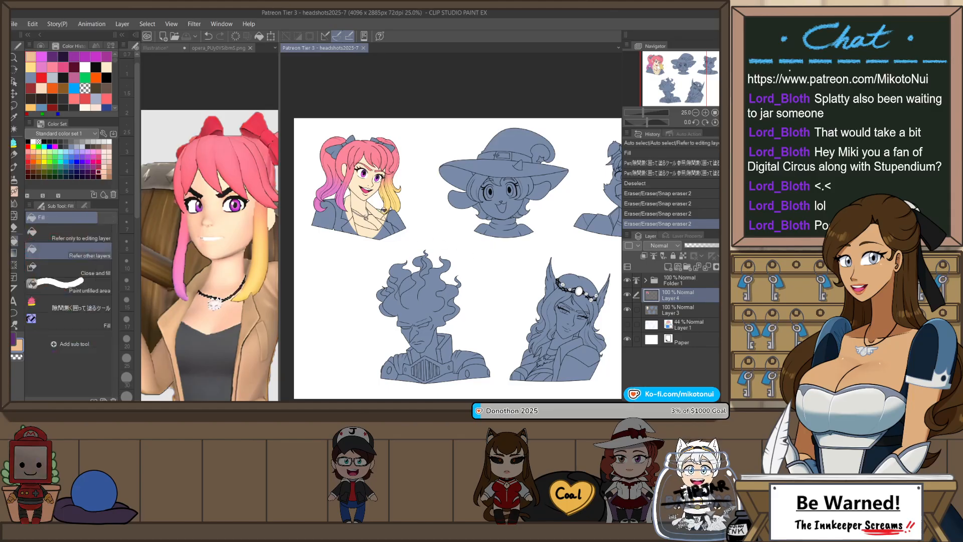
{"action": "scroll", "coordinate": [346, 240], "scroll_direction": "up", "scroll_amount": 2}
{"action": "left_click", "coordinate": [345, 240]}
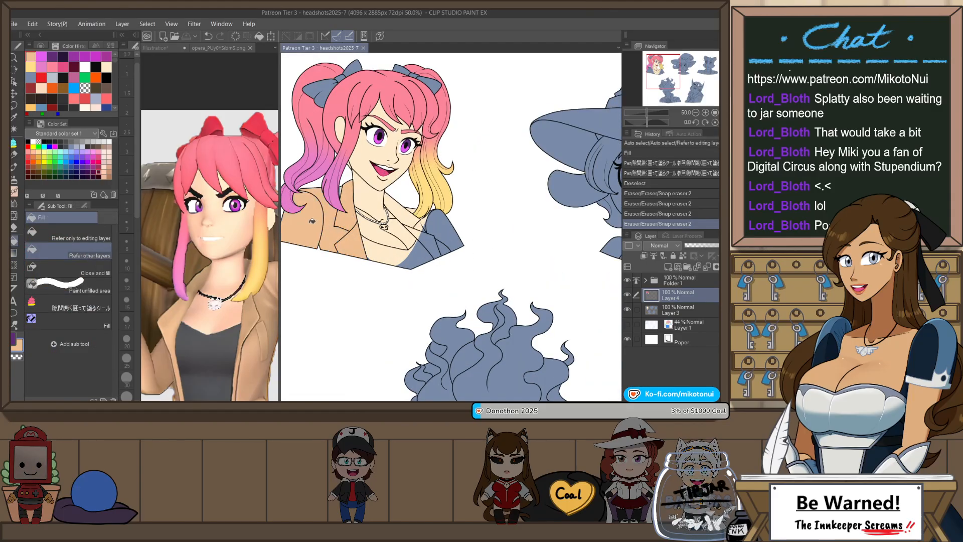
{"action": "left_click", "coordinate": [342, 186]}
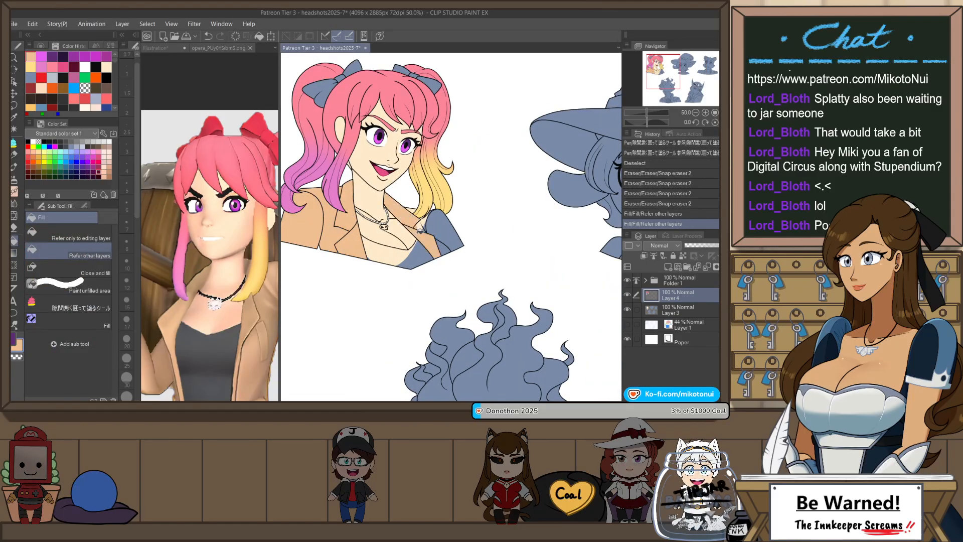
{"action": "left_click", "coordinate": [438, 220]}
{"action": "left_click", "coordinate": [445, 246]}
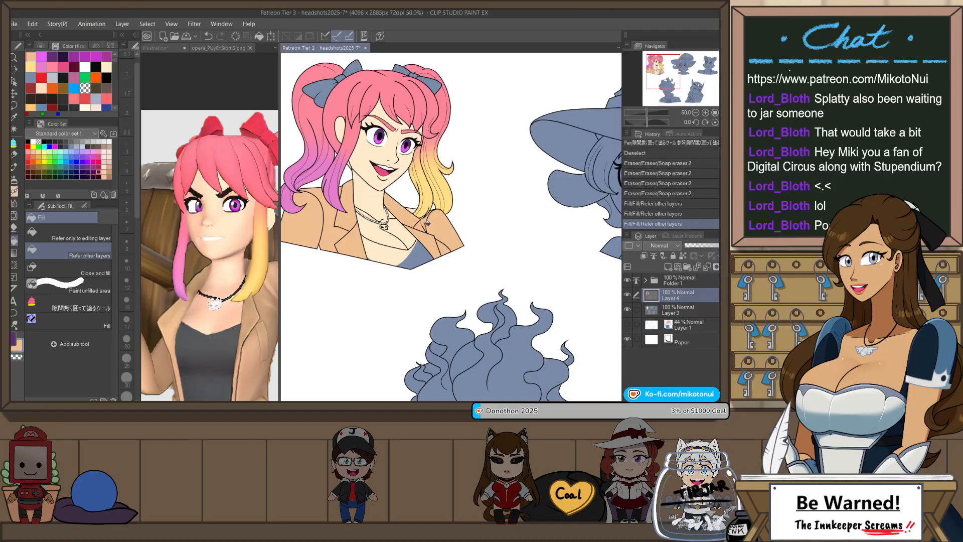
{"action": "left_click_drag", "start_coordinate": [439, 251], "coordinate": [492, 258]}
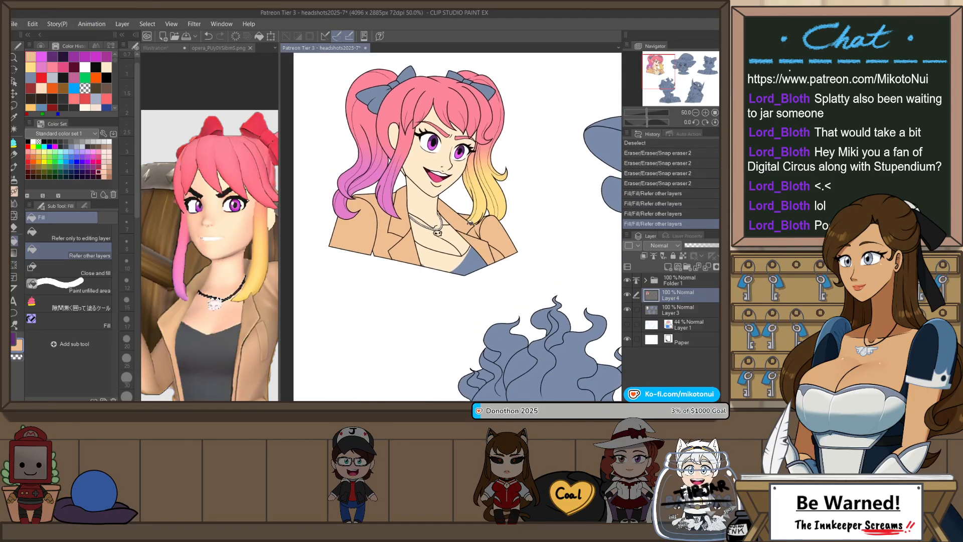
- Sample the dark grey of the reference's top and fill the girl's neckline top with it
{"action": "left_click", "coordinate": [232, 48]}
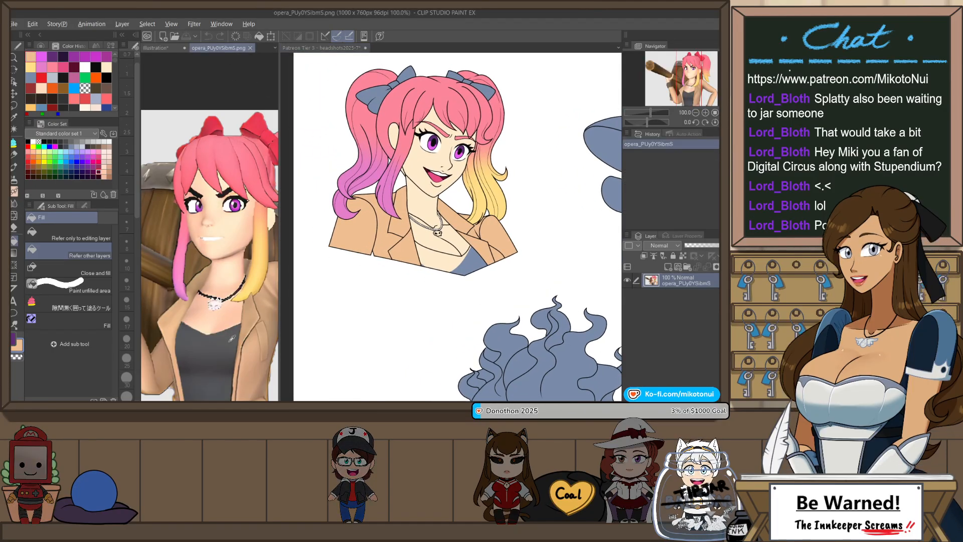
{"action": "left_click", "coordinate": [212, 348], "text": "alt"}
{"action": "left_click", "coordinate": [358, 50]}
{"action": "left_click", "coordinate": [467, 262]}
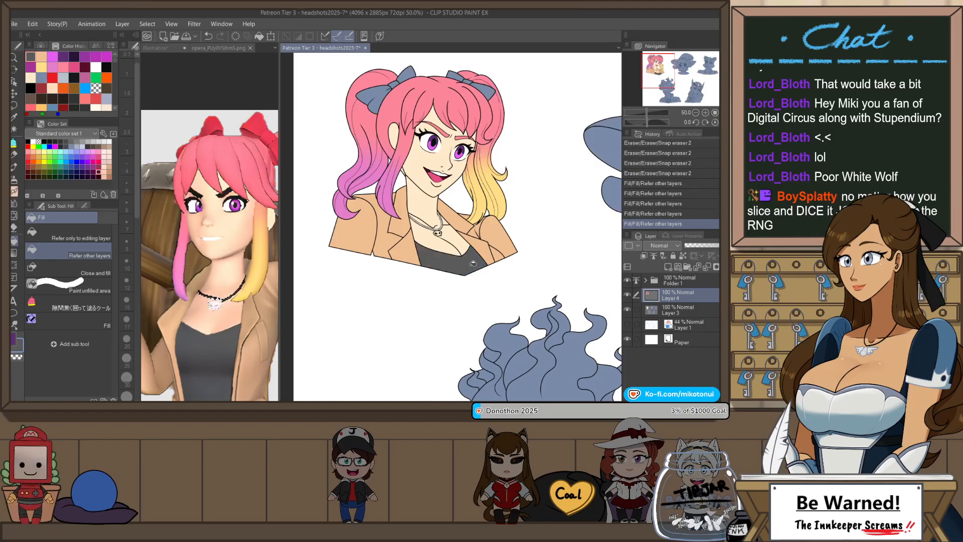
- Sample the near-white of the reference's necklace charm and fill the girl's pendant with it
{"action": "left_click_drag", "start_coordinate": [486, 215], "coordinate": [477, 255]}
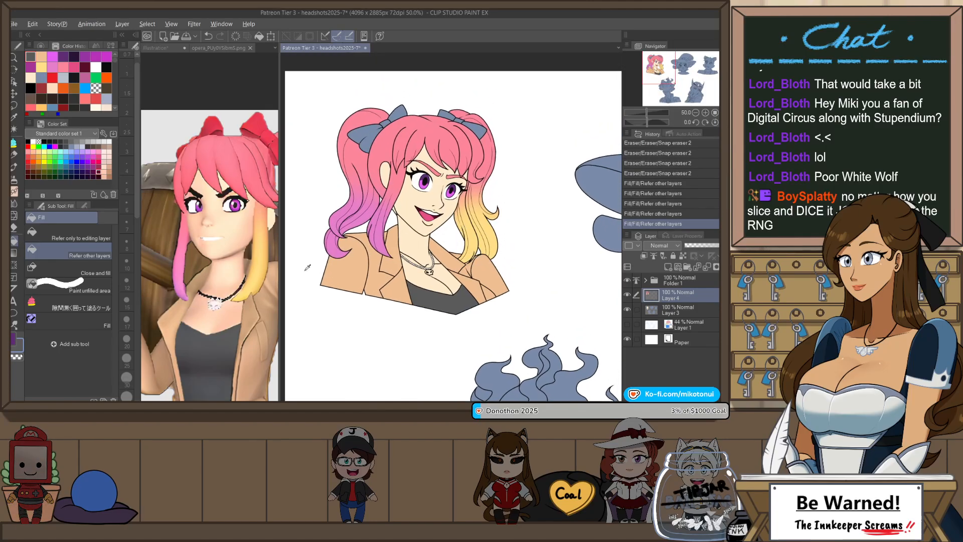
{"action": "left_click", "coordinate": [213, 307]}
{"action": "left_click", "coordinate": [218, 300], "text": "alt"}
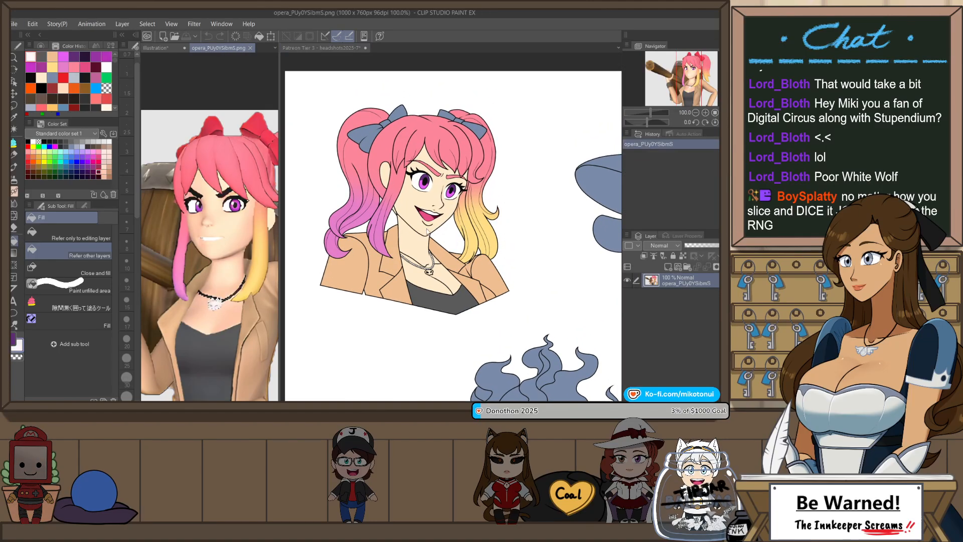
{"action": "left_click", "coordinate": [428, 272]}
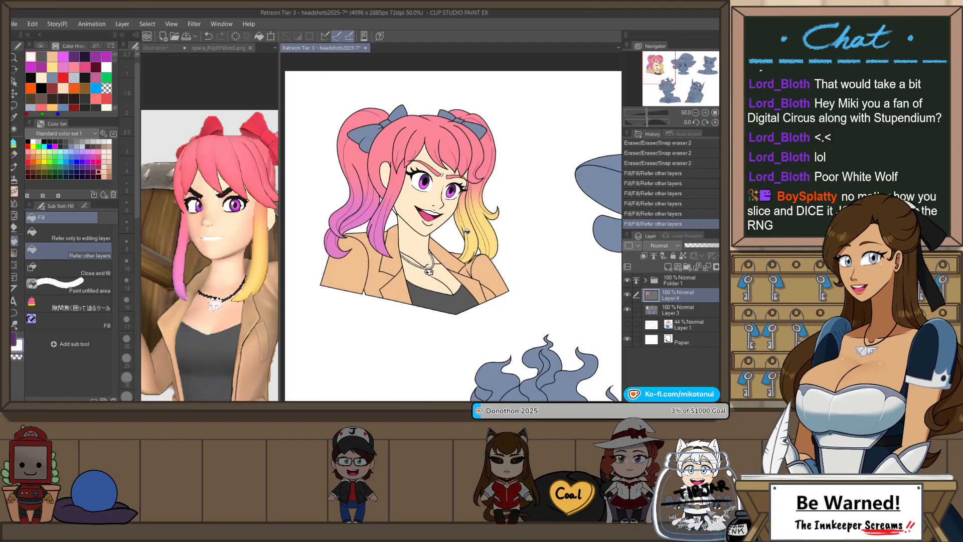
- Sample the red of the reference's hair bow and fill both of the girl's hair bows with it
{"action": "scroll", "coordinate": [429, 72], "scroll_direction": "up", "scroll_amount": 1}
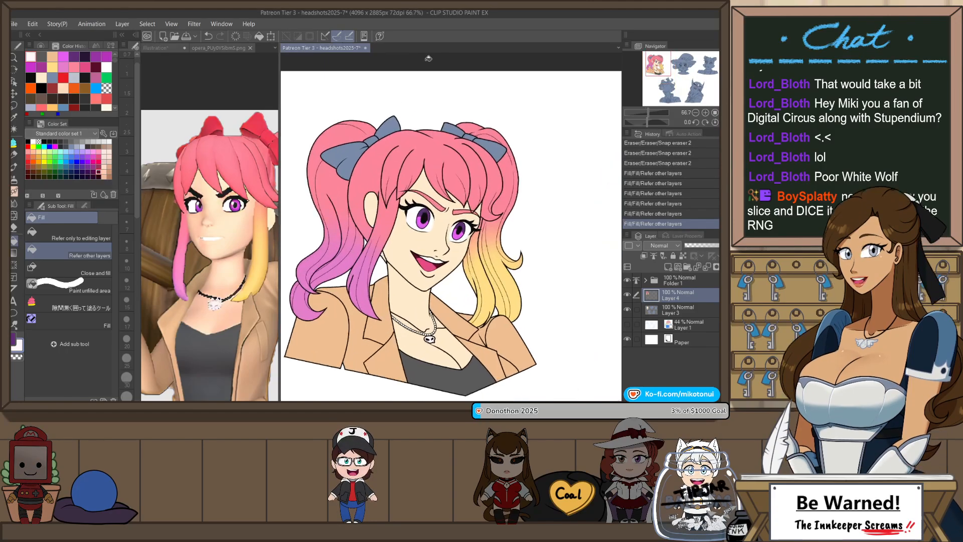
{"action": "left_click", "coordinate": [227, 48]}
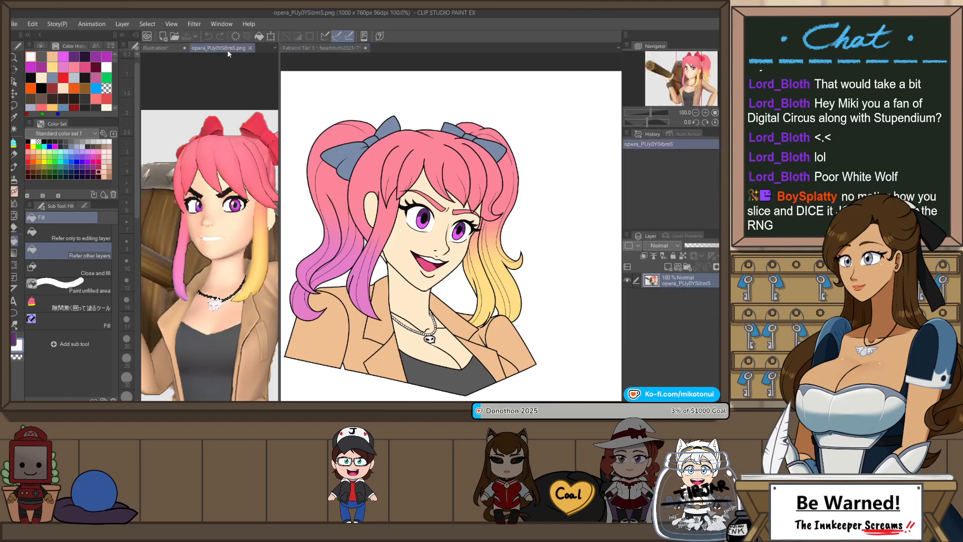
{"action": "left_click", "coordinate": [321, 48]}
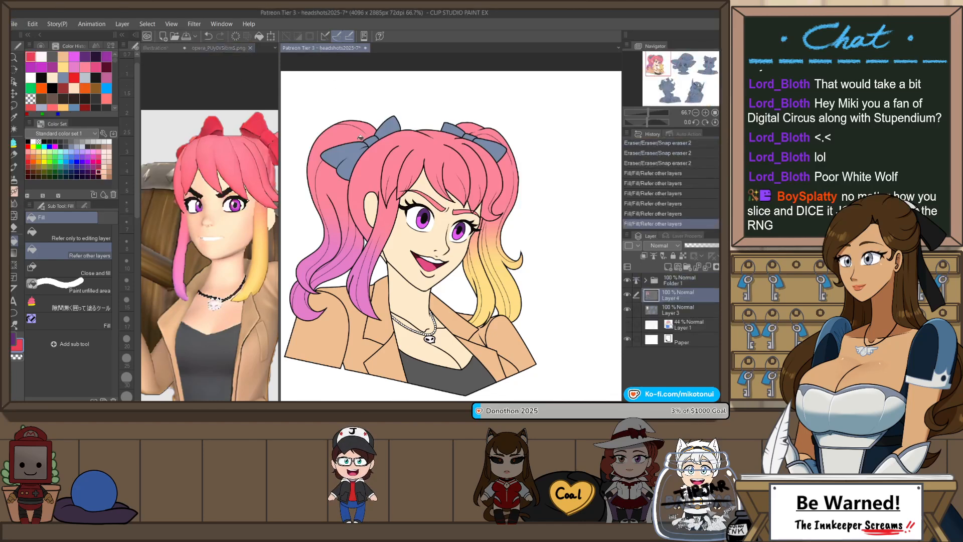
{"action": "left_click", "coordinate": [343, 159]}
{"action": "left_click", "coordinate": [368, 141]}
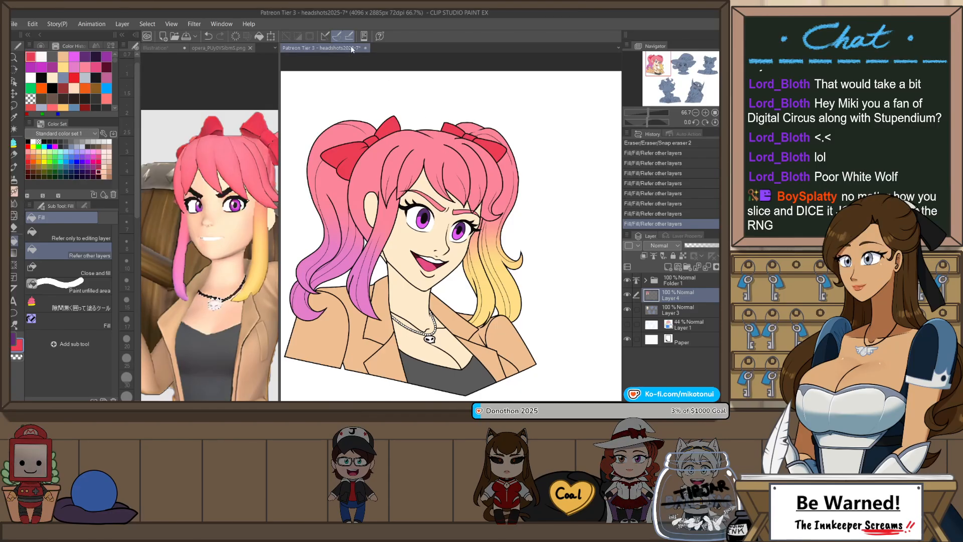
- Try a salmon-pink stroke along the girl's upper lip with the canvas rotated, and undo it
{"action": "left_click", "coordinate": [33, 145]}
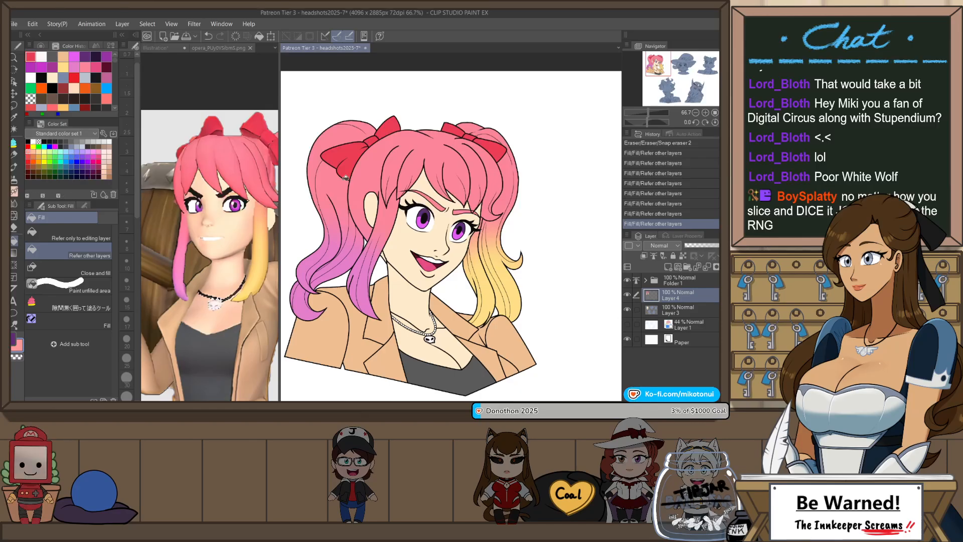
{"action": "scroll", "coordinate": [495, 284], "scroll_direction": "up", "scroll_amount": 5}
{"action": "key", "text": "r"}
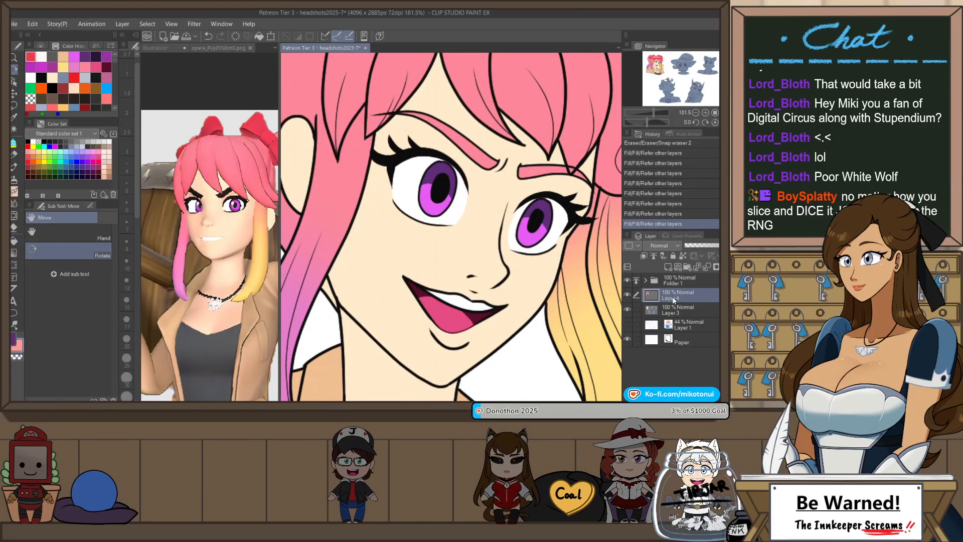
{"action": "left_click_drag", "start_coordinate": [495, 283], "coordinate": [545, 210]}
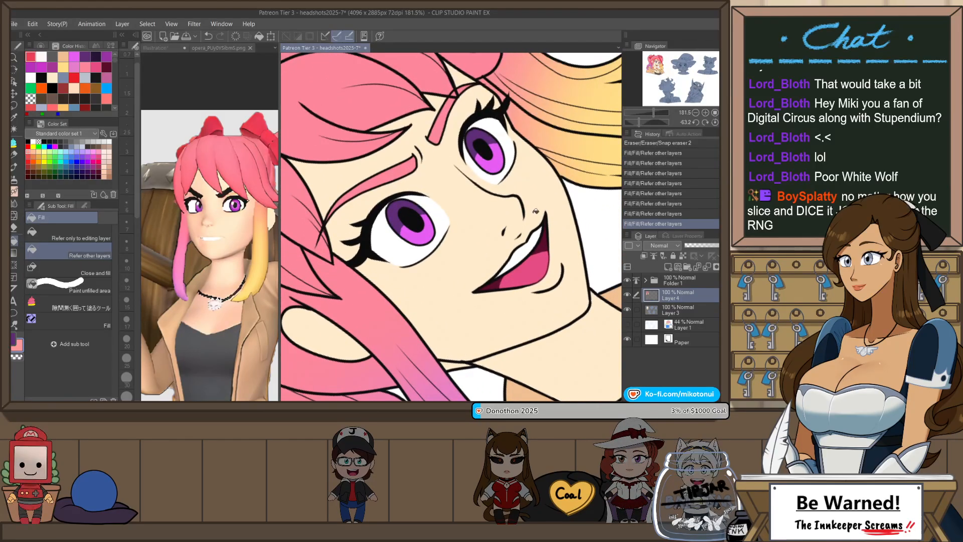
{"action": "scroll", "coordinate": [515, 210], "scroll_direction": "up", "scroll_amount": 1}
{"action": "key", "text": "p"}
{"action": "scroll", "coordinate": [514, 210], "scroll_direction": "up", "scroll_amount": 2}
{"action": "key", "text": "p"}
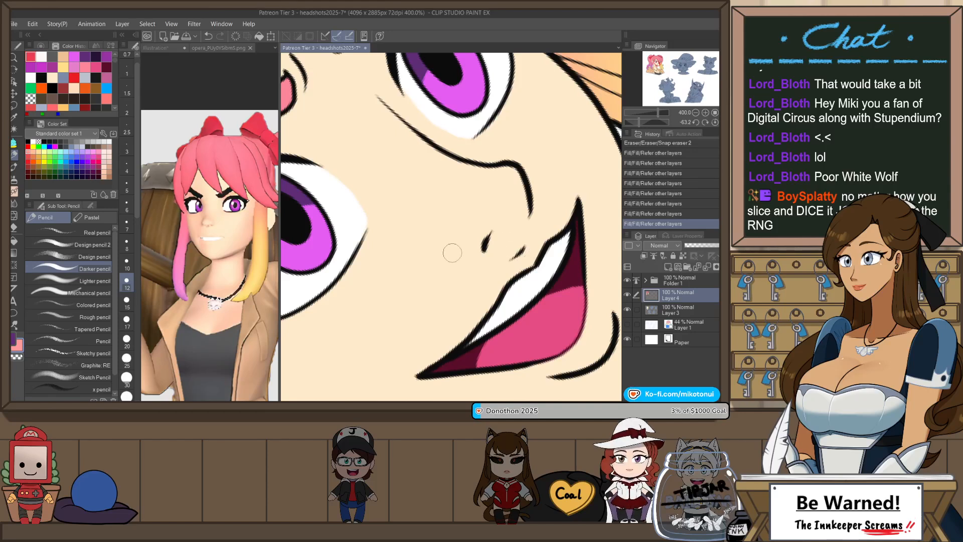
{"action": "left_click_drag", "start_coordinate": [530, 256], "coordinate": [497, 281]}
{"action": "key", "text": "ctrl+z"}
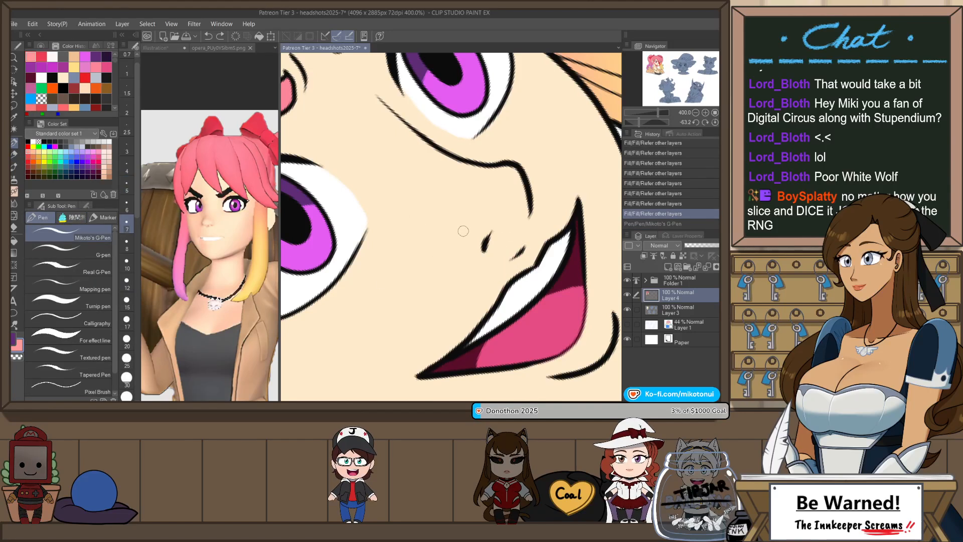
- Sample the girl's skin tone and set a salmon-pink corner in the intermediate colour grid to blend between skin and pink
{"action": "left_click", "coordinate": [447, 204], "text": "alt"}
{"action": "left_click", "coordinate": [41, 46]}
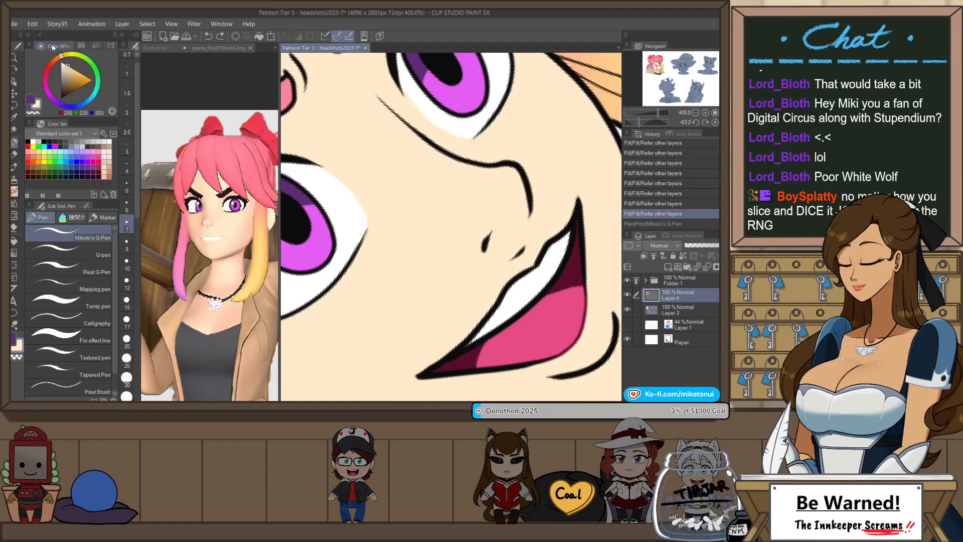
{"action": "left_click", "coordinate": [83, 45]}
{"action": "left_click", "coordinate": [111, 45]}
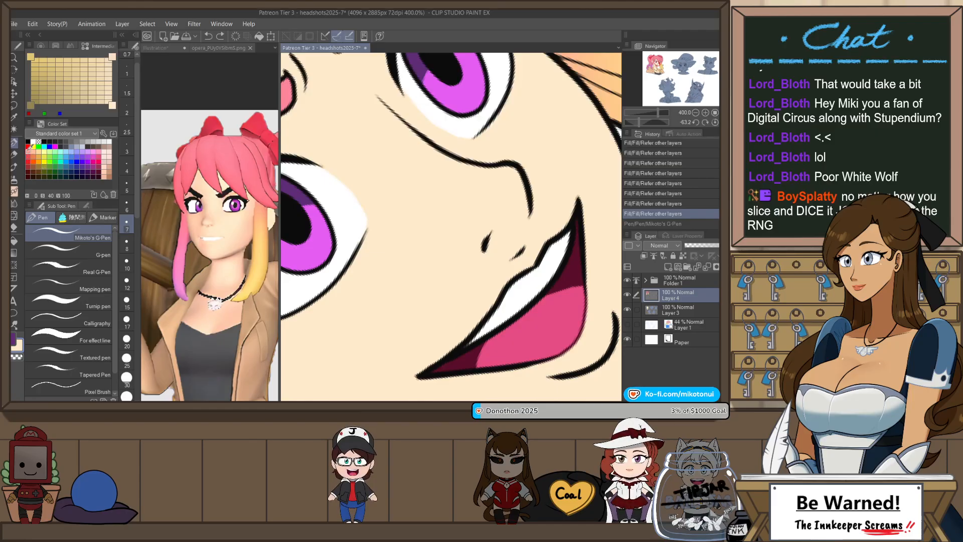
{"action": "left_click", "coordinate": [28, 152]}
{"action": "left_click", "coordinate": [31, 103]}
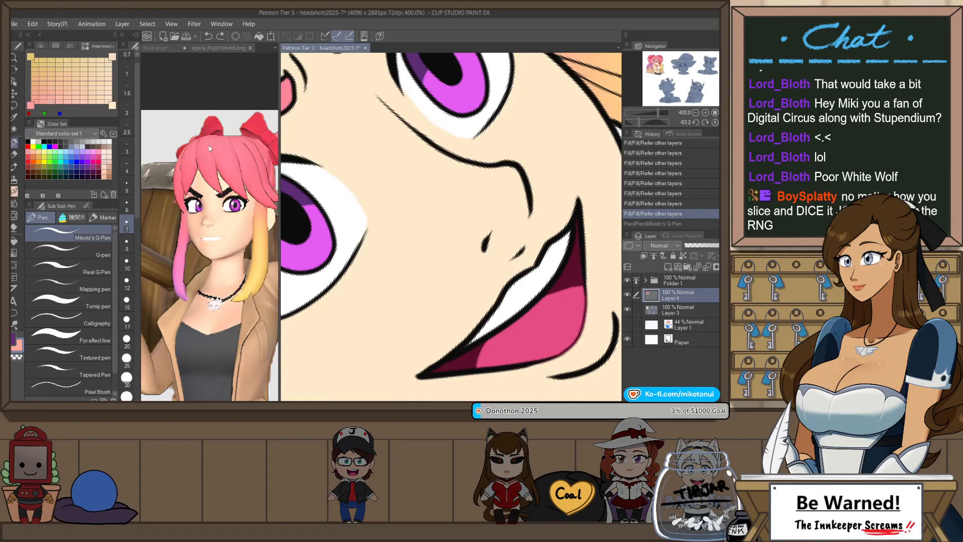
- Paint the girl's upper lip salmon pink above the teeth with the Darker pencil, undoing the stray strokes
{"action": "key", "text": "p"}
{"action": "mouse_move", "coordinate": [530, 262]}
{"action": "left_mouse_down"}
{"action": "mouse_move", "coordinate": [498, 280]}
{"action": "mouse_move", "coordinate": [522, 270]}
{"action": "mouse_move", "coordinate": [505, 283]}
{"action": "mouse_move", "coordinate": [507, 274]}
{"action": "mouse_move", "coordinate": [456, 346]}
{"action": "left_mouse_up"}
{"action": "key", "text": "ctrl+z"}
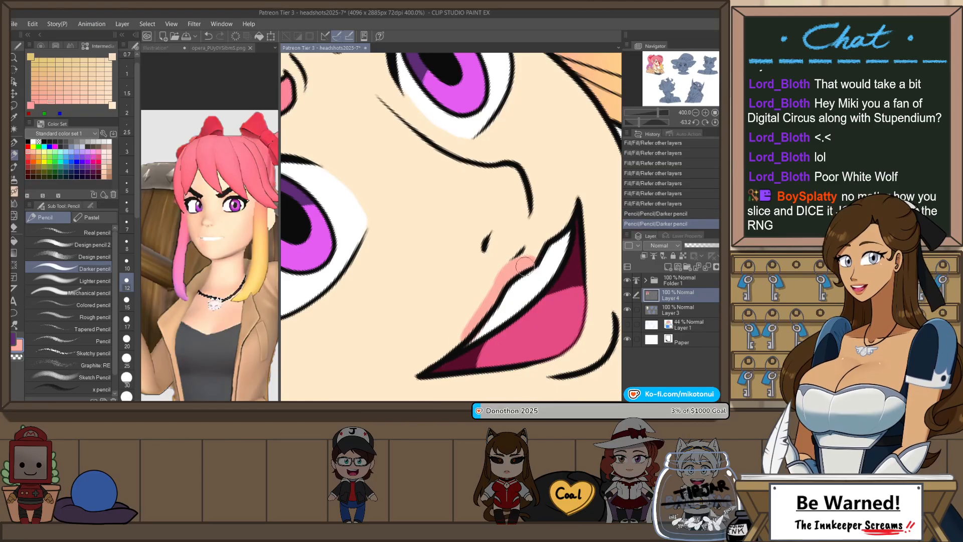
{"action": "key", "text": "ctrl+z"}
{"action": "left_click_drag", "start_coordinate": [518, 267], "coordinate": [557, 229]}
{"action": "key", "text": "ctrl+z"}
{"action": "left_click_drag", "start_coordinate": [526, 258], "coordinate": [558, 230]}
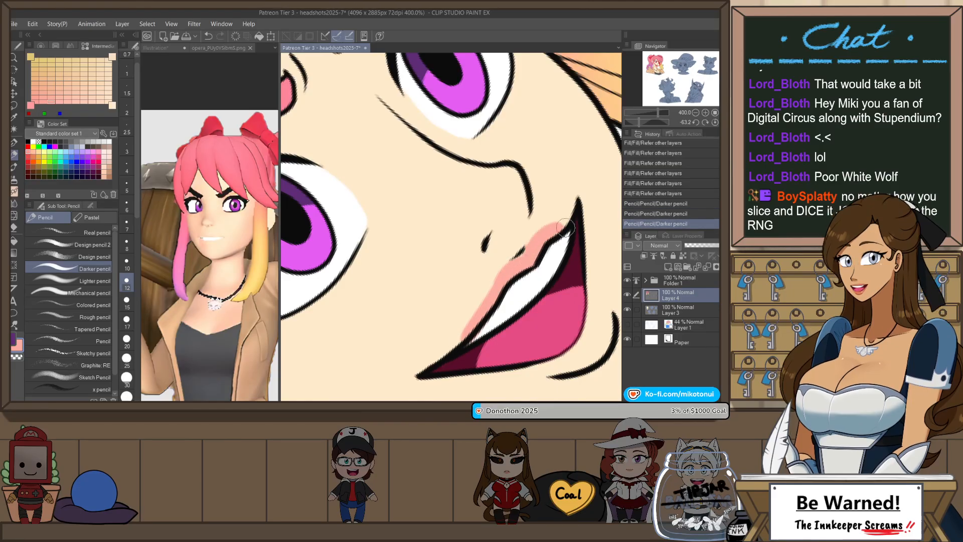
{"action": "left_click_drag", "start_coordinate": [520, 264], "coordinate": [554, 243]}
{"action": "scroll", "coordinate": [561, 248], "scroll_direction": "down", "scroll_amount": 3}
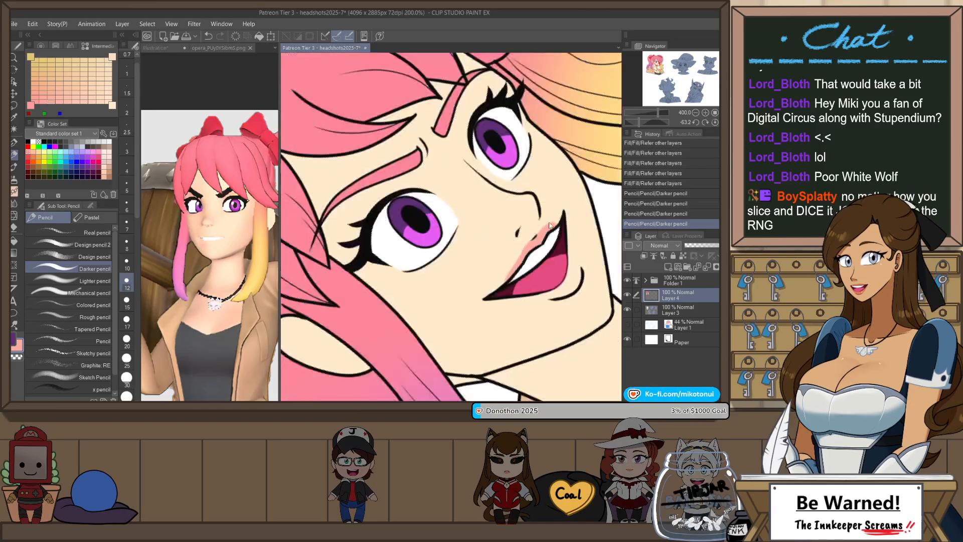
- Extend the salmon-pink lip colour down to the corner of the mouth with Mikoto's G-Pen
{"action": "key", "text": "p"}
{"action": "scroll", "coordinate": [506, 272], "scroll_direction": "up", "scroll_amount": 4}
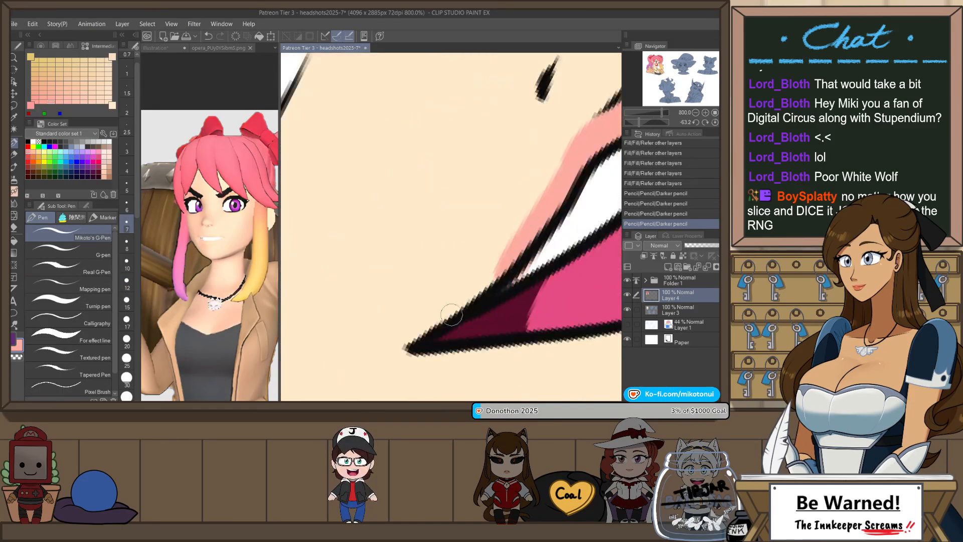
{"action": "mouse_move", "coordinate": [501, 260]}
{"action": "left_mouse_down"}
{"action": "mouse_move", "coordinate": [417, 335]}
{"action": "mouse_move", "coordinate": [533, 228]}
{"action": "mouse_move", "coordinate": [477, 259]}
{"action": "left_mouse_up"}
{"action": "key", "text": "ctrl+z"}
{"action": "key", "text": "ctrl+z"}
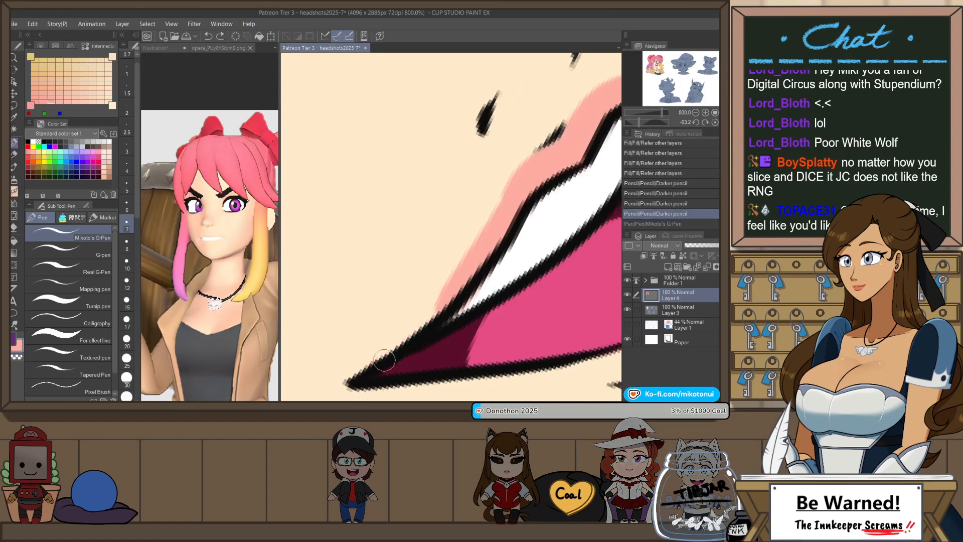
{"action": "left_click_drag", "start_coordinate": [368, 370], "coordinate": [504, 223]}
{"action": "left_click_drag", "start_coordinate": [461, 303], "coordinate": [409, 345]}
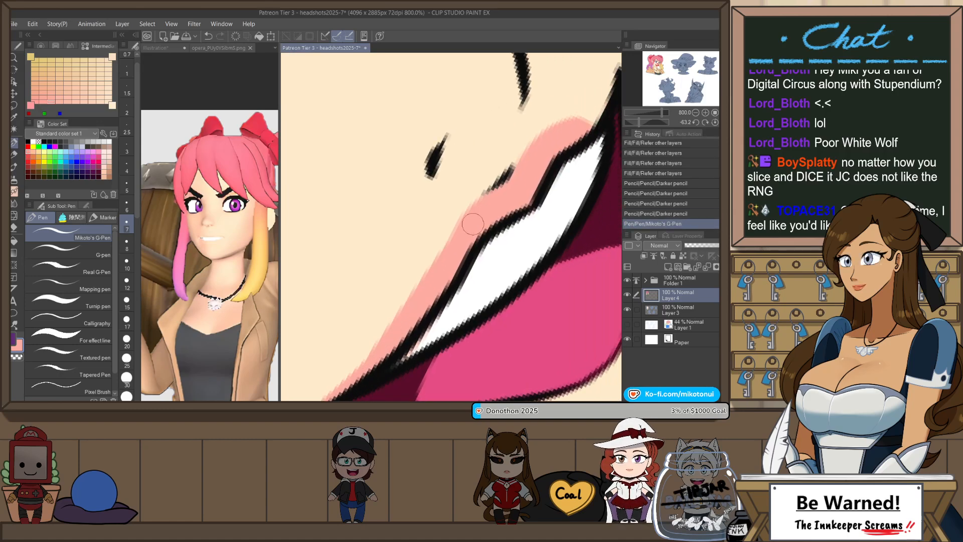
- Extend the salmon-pink upper lip to the far mouth corner with Mikoto's G-Pen, undoing the stray strokes
{"action": "left_click_drag", "start_coordinate": [473, 224], "coordinate": [491, 203]}
{"action": "key", "text": "ctrl+z"}
{"action": "left_click_drag", "start_coordinate": [407, 316], "coordinate": [509, 192]}
{"action": "key", "text": "ctrl+z"}
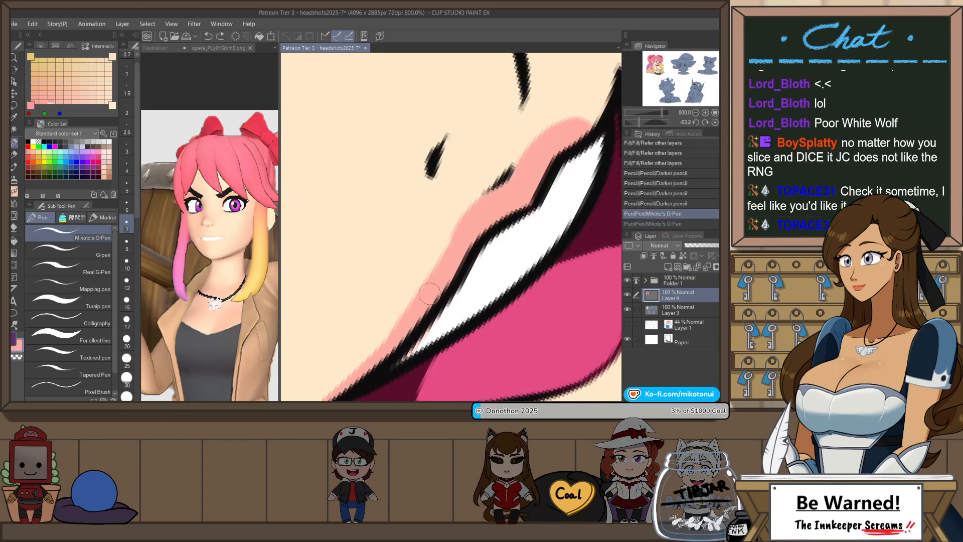
{"action": "mouse_move", "coordinate": [405, 331]}
{"action": "left_mouse_down"}
{"action": "mouse_move", "coordinate": [471, 219]}
{"action": "mouse_move", "coordinate": [512, 192]}
{"action": "left_mouse_up"}
{"action": "key", "text": "ctrl+z"}
{"action": "mouse_move", "coordinate": [408, 314]}
{"action": "left_mouse_down"}
{"action": "mouse_move", "coordinate": [517, 189]}
{"action": "mouse_move", "coordinate": [440, 243]}
{"action": "left_mouse_up"}
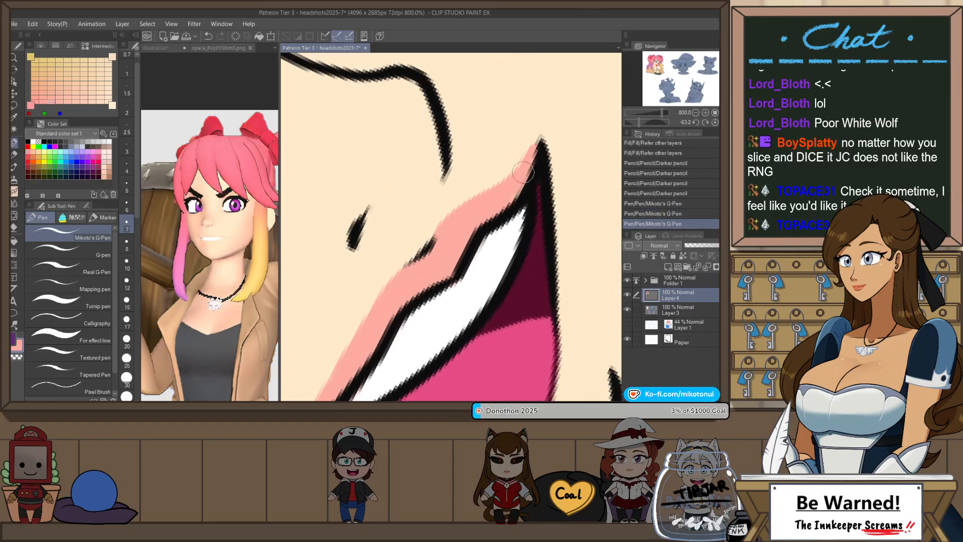
{"action": "scroll", "coordinate": [547, 204], "scroll_direction": "down", "scroll_amount": 4}
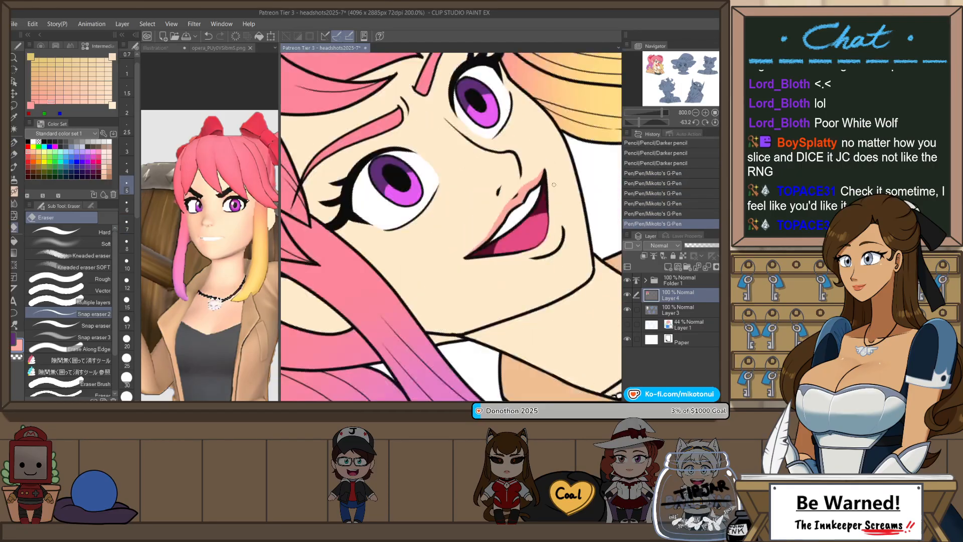
- Erase the excess salmon pink around the upper lip and mouth corners with Snap eraser 2
{"action": "key", "text": "r"}
{"action": "left_click_drag", "start_coordinate": [567, 204], "coordinate": [435, 368]}
{"action": "scroll", "coordinate": [432, 320], "scroll_direction": "up", "scroll_amount": 5}
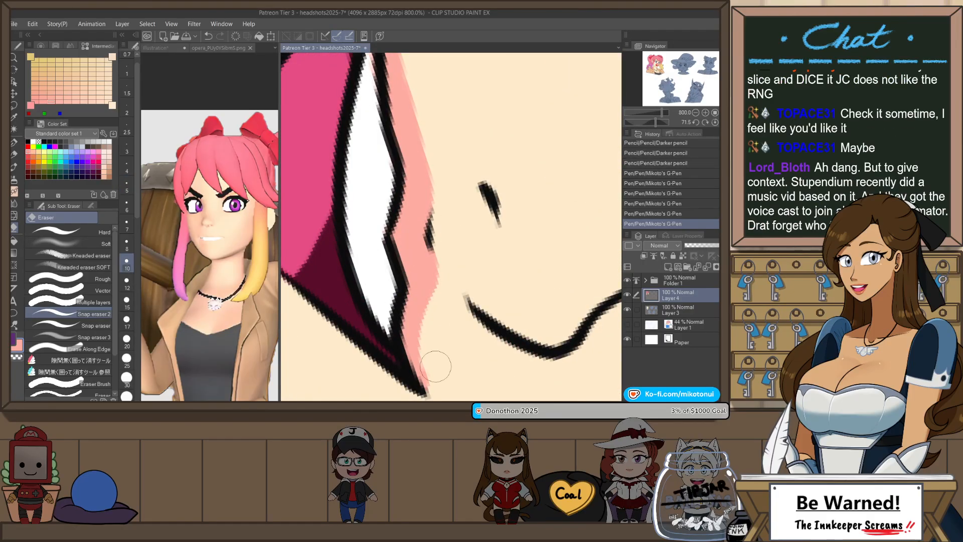
{"action": "left_click", "coordinate": [440, 385]}
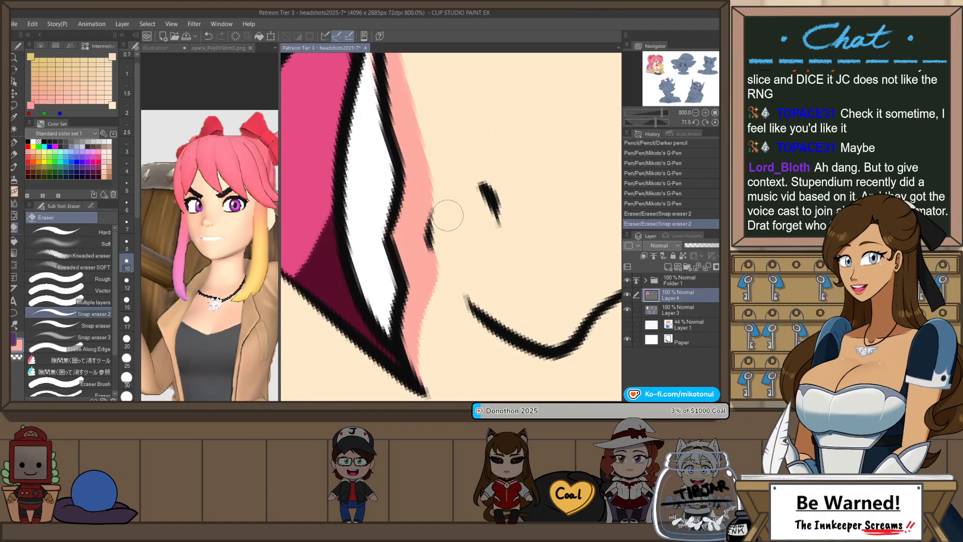
{"action": "scroll", "coordinate": [483, 267], "scroll_direction": "down", "scroll_amount": 2}
{"action": "left_click", "coordinate": [448, 94]}
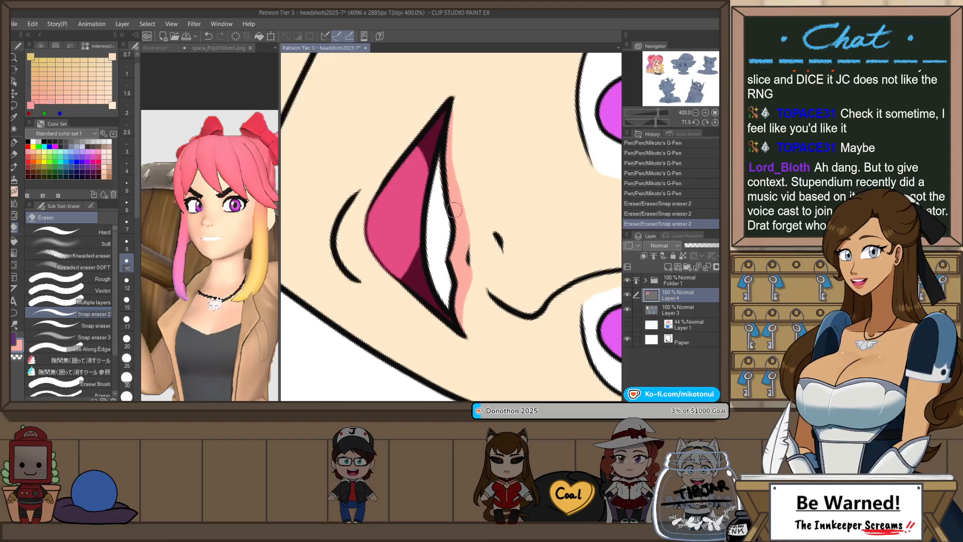
{"action": "key", "text": "ctrl+@"}
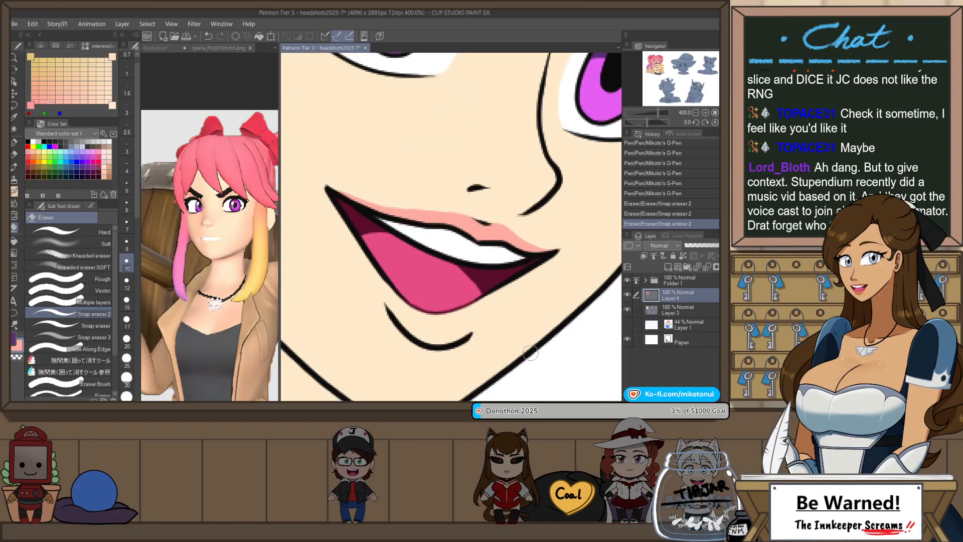
- Paint a salmon-pink band along the girl's lower lip with the Darker pencil, from corner to corner of the mouth
{"action": "mouse_move", "coordinate": [530, 353]}
{"action": "left_mouse_down"}
{"action": "mouse_move", "coordinate": [522, 211]}
{"action": "mouse_move", "coordinate": [485, 356]}
{"action": "mouse_move", "coordinate": [406, 351]}
{"action": "left_mouse_up"}
{"action": "key", "text": "p"}
{"action": "key", "text": "p"}
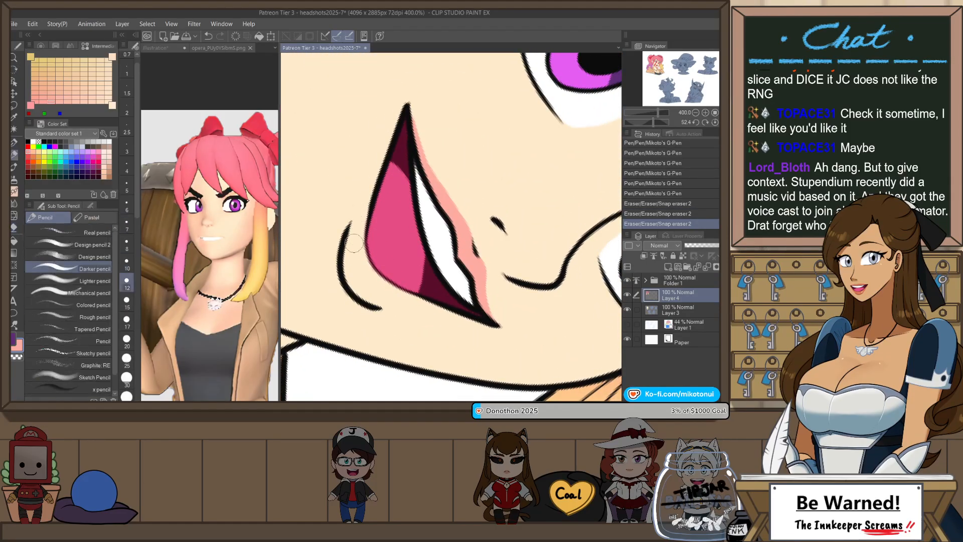
{"action": "left_click_drag", "start_coordinate": [354, 254], "coordinate": [410, 110]}
{"action": "key", "text": "ctrl+z"}
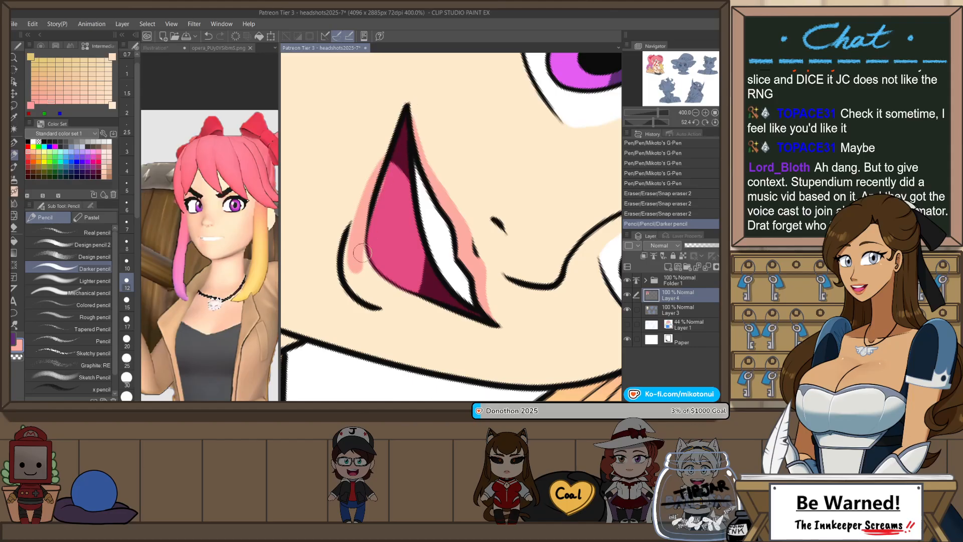
{"action": "mouse_move", "coordinate": [356, 261]}
{"action": "left_mouse_down"}
{"action": "mouse_move", "coordinate": [410, 297]}
{"action": "mouse_move", "coordinate": [374, 275]}
{"action": "mouse_move", "coordinate": [398, 301]}
{"action": "mouse_move", "coordinate": [432, 301]}
{"action": "mouse_move", "coordinate": [382, 295]}
{"action": "mouse_move", "coordinate": [492, 324]}
{"action": "left_mouse_up"}
{"action": "key", "text": "ctrl+z"}
{"action": "key", "text": "ctrl+z"}
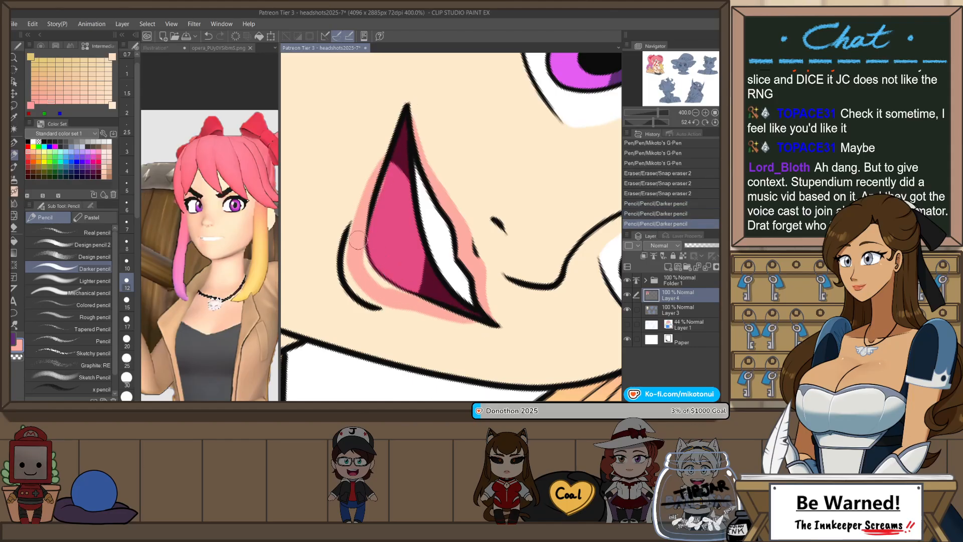
- Thicken the salmon-pink lower lip toward the chin line, undoing the strokes that do not fit
{"action": "left_click_drag", "start_coordinate": [416, 295], "coordinate": [418, 296]}
{"action": "key", "text": "ctrl+z"}
{"action": "mouse_move", "coordinate": [367, 261]}
{"action": "left_mouse_down"}
{"action": "mouse_move", "coordinate": [417, 305]}
{"action": "mouse_move", "coordinate": [386, 291]}
{"action": "mouse_move", "coordinate": [444, 311]}
{"action": "left_mouse_up"}
{"action": "key", "text": "ctrl+z"}
{"action": "mouse_move", "coordinate": [381, 297]}
{"action": "left_mouse_down"}
{"action": "mouse_move", "coordinate": [472, 321]}
{"action": "mouse_move", "coordinate": [450, 314]}
{"action": "left_mouse_up"}
{"action": "key", "text": "ctrl+z"}
{"action": "key", "text": "ctrl+z"}
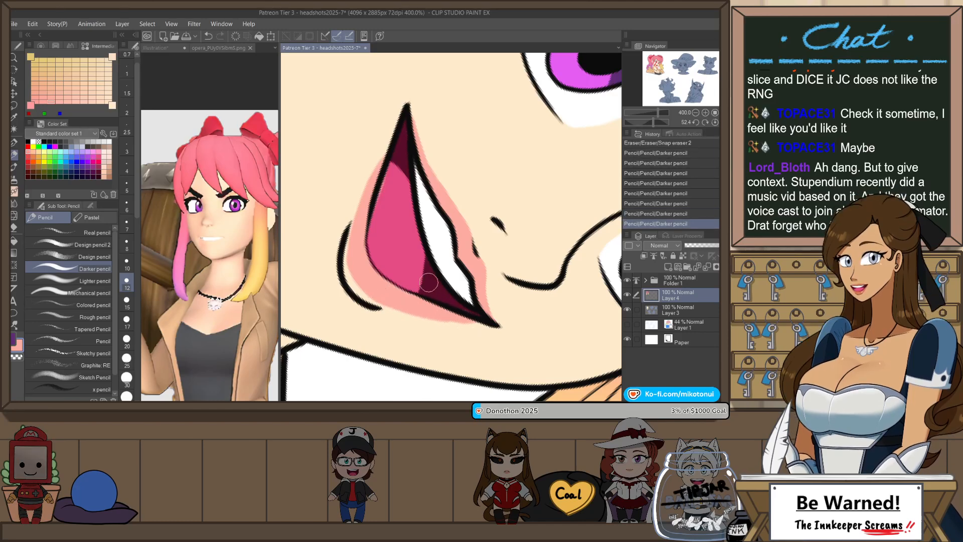
{"action": "scroll", "coordinate": [430, 282], "scroll_direction": "down", "scroll_amount": 3}
{"action": "scroll", "coordinate": [400, 253], "scroll_direction": "up", "scroll_amount": 3}
- Trim the outer edge of the lower lip on both sides with Snap eraser 2, undoing the unwanted cuts
{"action": "key", "text": "e"}
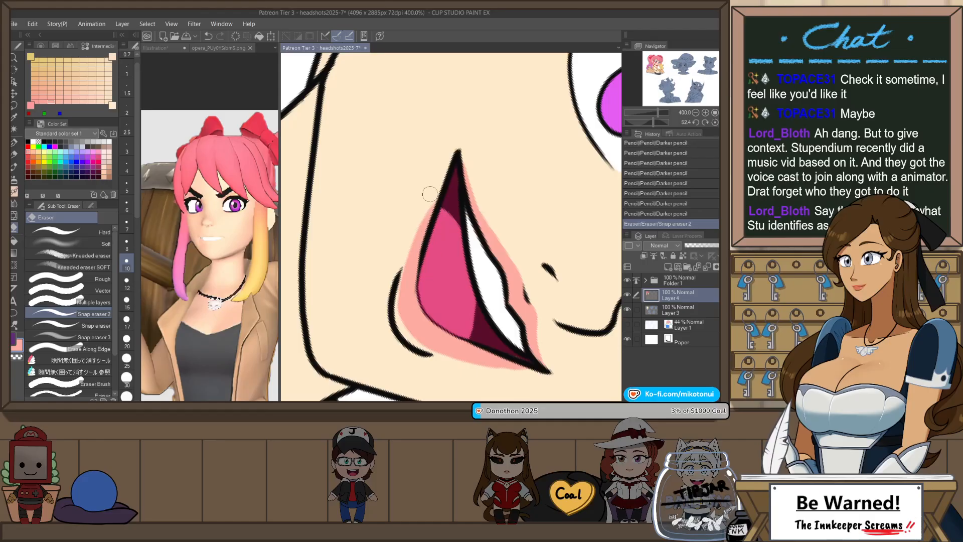
{"action": "mouse_move", "coordinate": [430, 194]}
{"action": "left_mouse_down"}
{"action": "mouse_move", "coordinate": [401, 266]}
{"action": "mouse_move", "coordinate": [439, 181]}
{"action": "mouse_move", "coordinate": [386, 293]}
{"action": "left_mouse_up"}
{"action": "key", "text": "ctrl+z"}
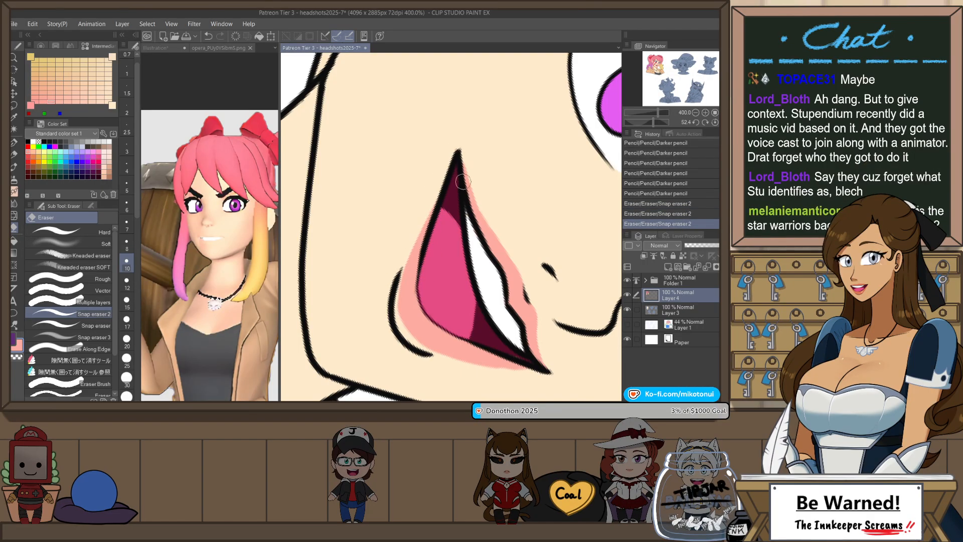
{"action": "key", "text": "ctrl+@"}
{"action": "key", "text": "shift+space"}
{"action": "mouse_move", "coordinate": [563, 332]}
{"action": "left_mouse_down"}
{"action": "mouse_move", "coordinate": [582, 237]}
{"action": "mouse_move", "coordinate": [505, 308]}
{"action": "left_mouse_up"}
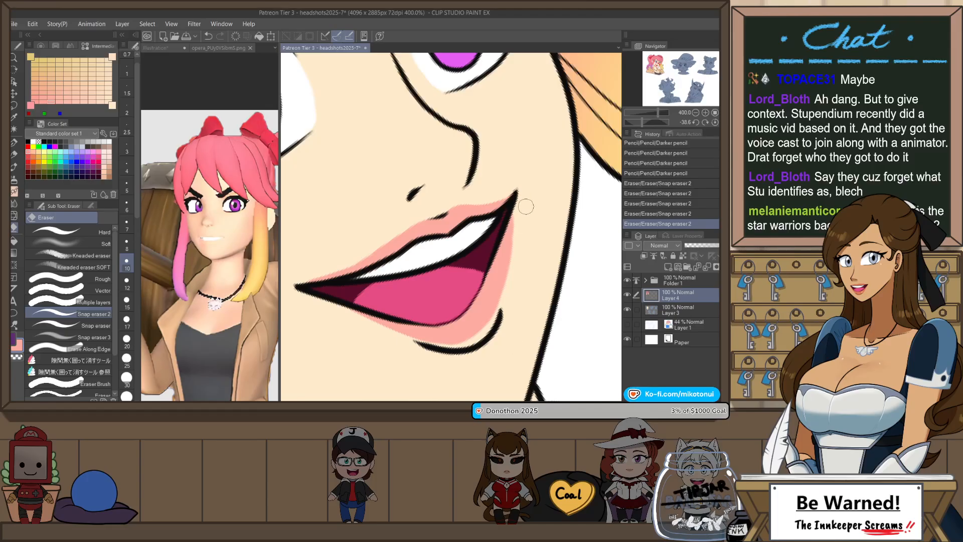
{"action": "key", "text": "ctrl+z"}
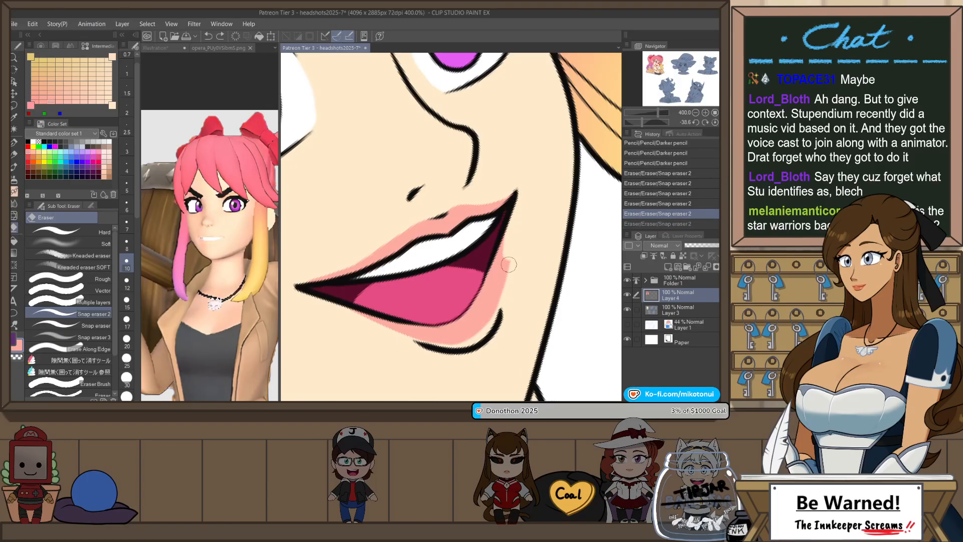
{"action": "left_click_drag", "start_coordinate": [508, 264], "coordinate": [507, 290]}
{"action": "key", "text": "ctrl+z"}
{"action": "left_click_drag", "start_coordinate": [510, 252], "coordinate": [508, 289]}
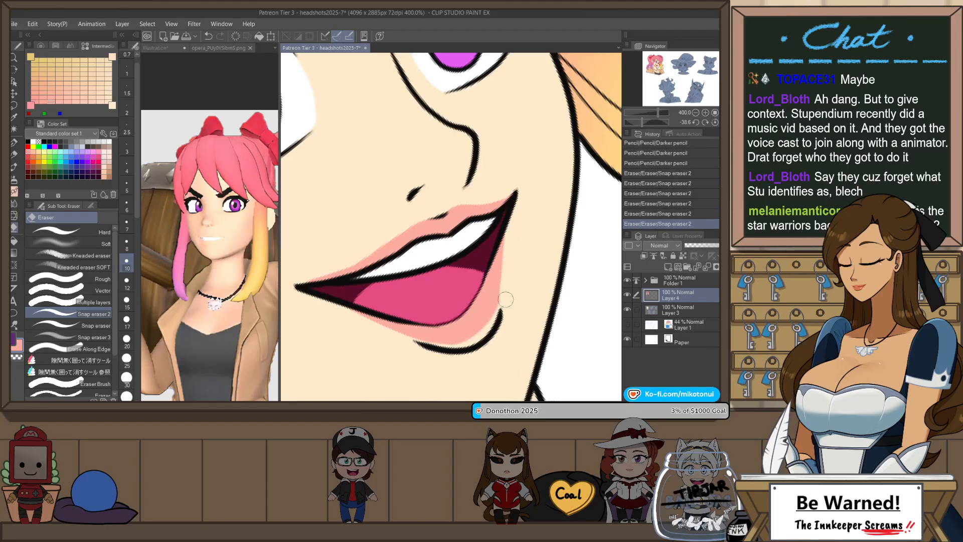
- Open the blue witch-hat character's reference picture as a new canvas beside the sheet and return to the headshot sheet
{"action": "scroll", "coordinate": [532, 271], "scroll_direction": "down", "scroll_amount": 4}
{"action": "key", "text": "ctrl+at"}
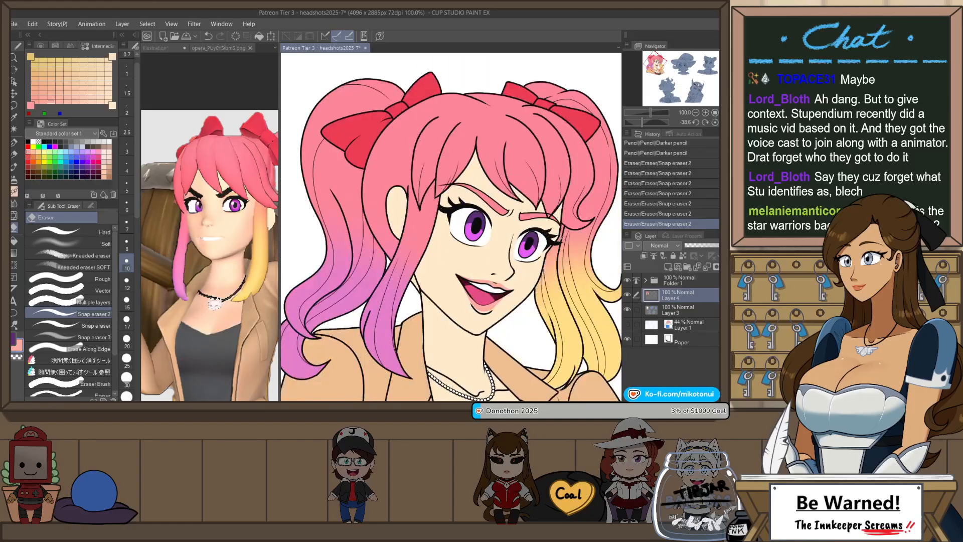
{"action": "scroll", "coordinate": [542, 245], "scroll_direction": "down", "scroll_amount": 1}
{"action": "left_click_drag", "start_coordinate": [553, 372], "coordinate": [531, 322]}
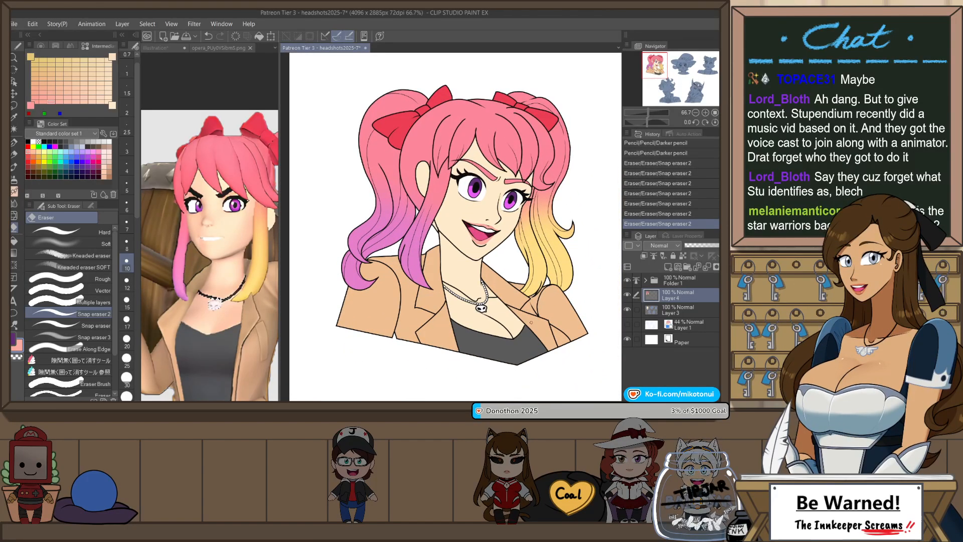
{"action": "scroll", "coordinate": [504, 248], "scroll_direction": "down", "scroll_amount": 4}
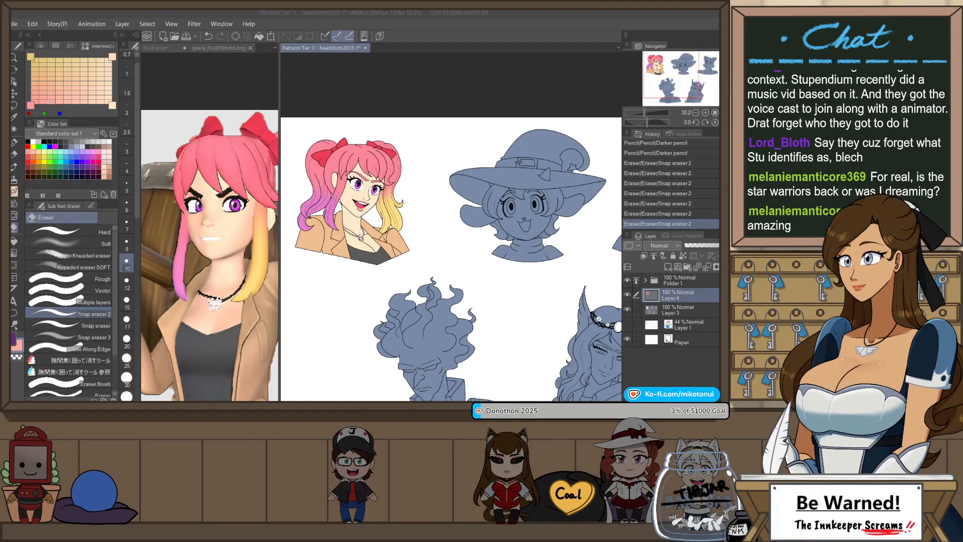
{"action": "left_click", "coordinate": [218, 48]}
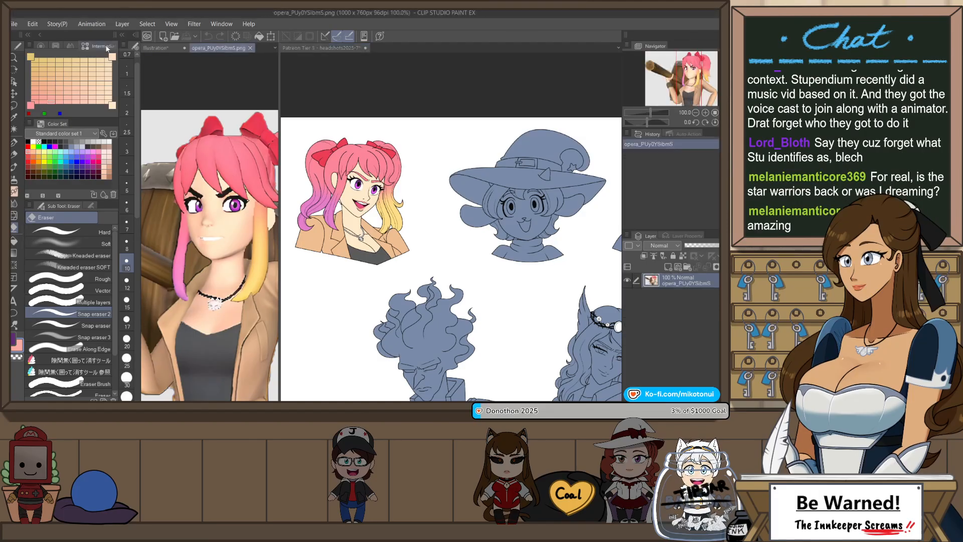
{"action": "left_click", "coordinate": [19, 26]}
{"action": "left_click", "coordinate": [40, 42]}
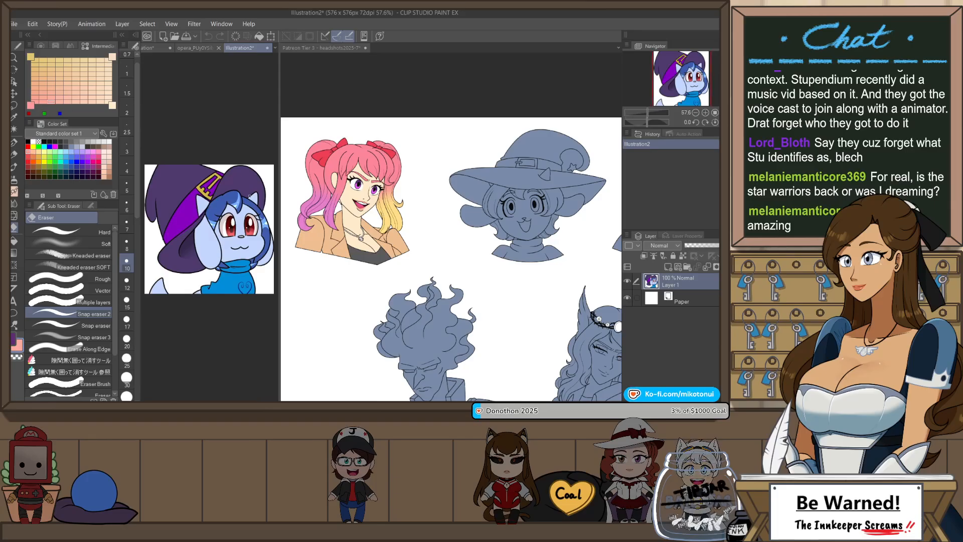
{"action": "scroll", "coordinate": [240, 244], "scroll_direction": "up", "scroll_amount": 2}
{"action": "left_click", "coordinate": [358, 45]}
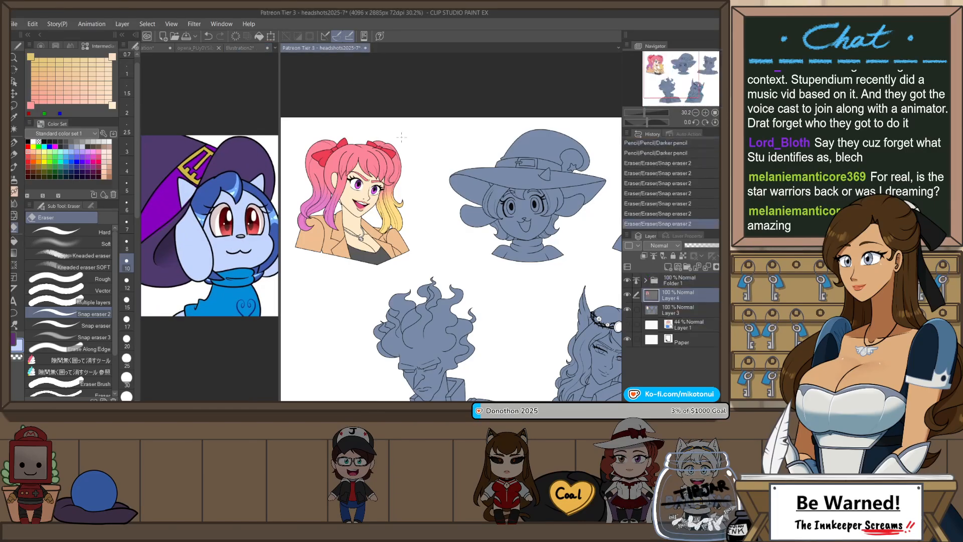
- Fill the witch-hat character's face, hair and ears with light periwinkle blue on Layer 3 using the enclose-and-fill pen
{"action": "scroll", "coordinate": [391, 240], "scroll_direction": "down", "scroll_amount": 2}
{"action": "scroll", "coordinate": [502, 234], "scroll_direction": "up", "scroll_amount": 2}
{"action": "left_click", "coordinate": [694, 306]}
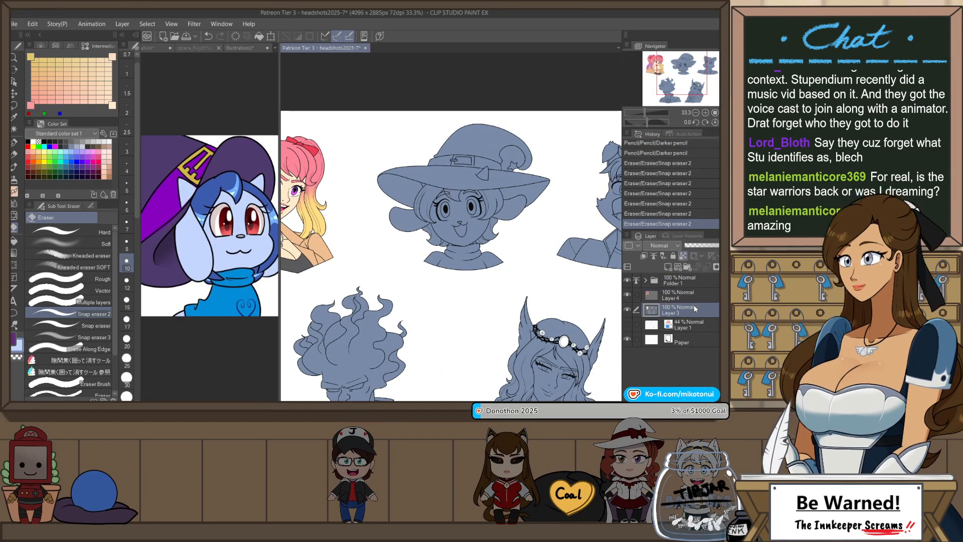
{"action": "key", "text": "p"}
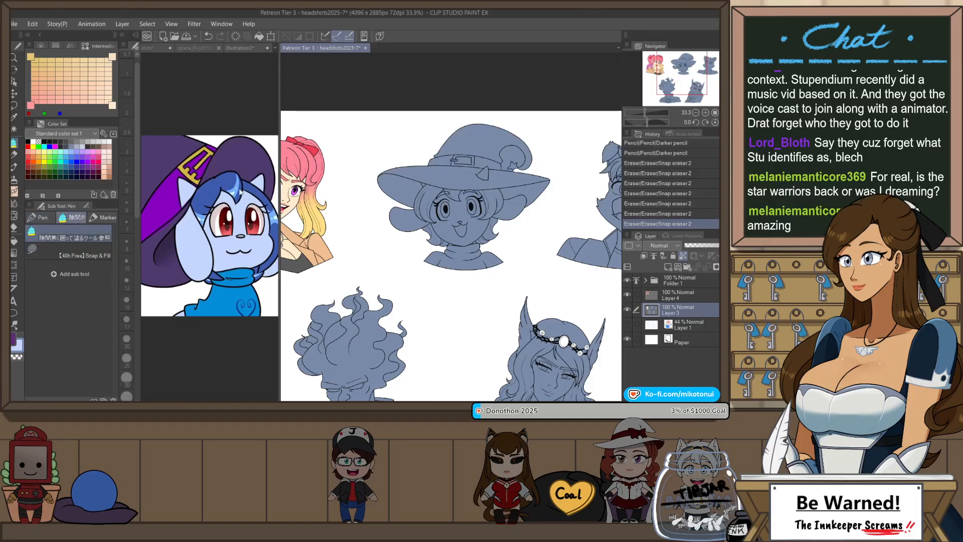
{"action": "left_click_drag", "start_coordinate": [386, 229], "coordinate": [412, 168]}
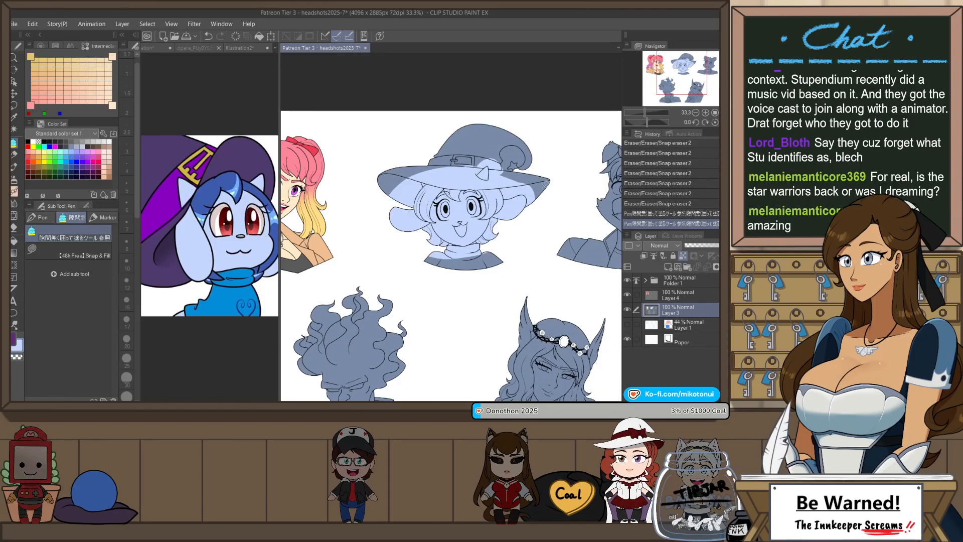
- Auto-select the gap inside the hat's curled tip together with the background on Layer 3, cut it, and deselect
{"action": "key", "text": "w"}
{"action": "left_click", "coordinate": [521, 160]}
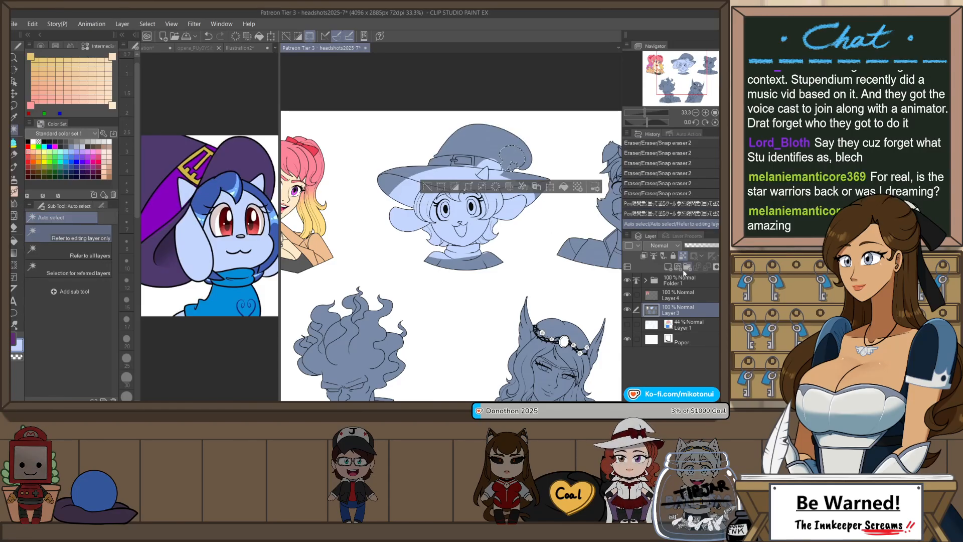
{"action": "left_click", "coordinate": [531, 173]}
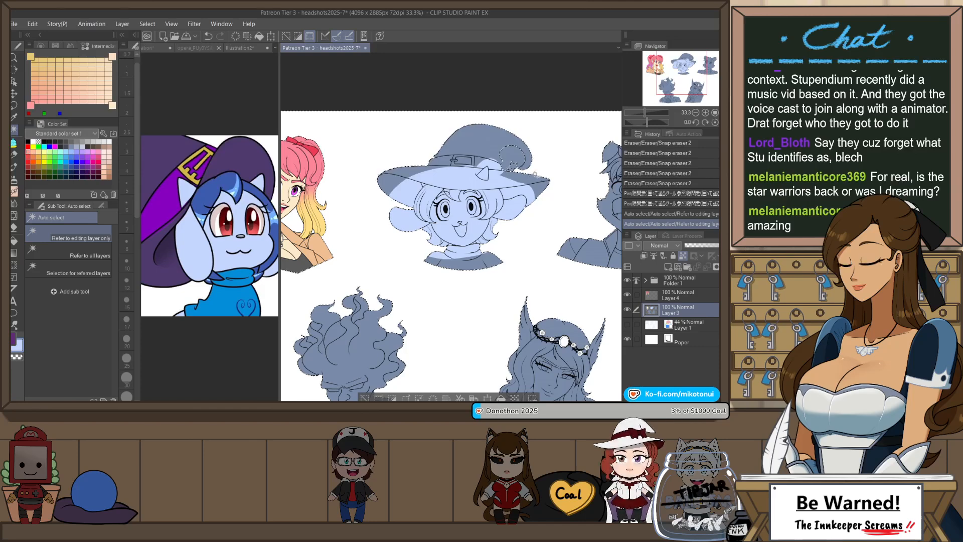
{"action": "key", "text": "ctrl+x"}
{"action": "key", "text": "ctrl+d"}
{"action": "scroll", "coordinate": [505, 151], "scroll_direction": "up", "scroll_amount": 3}
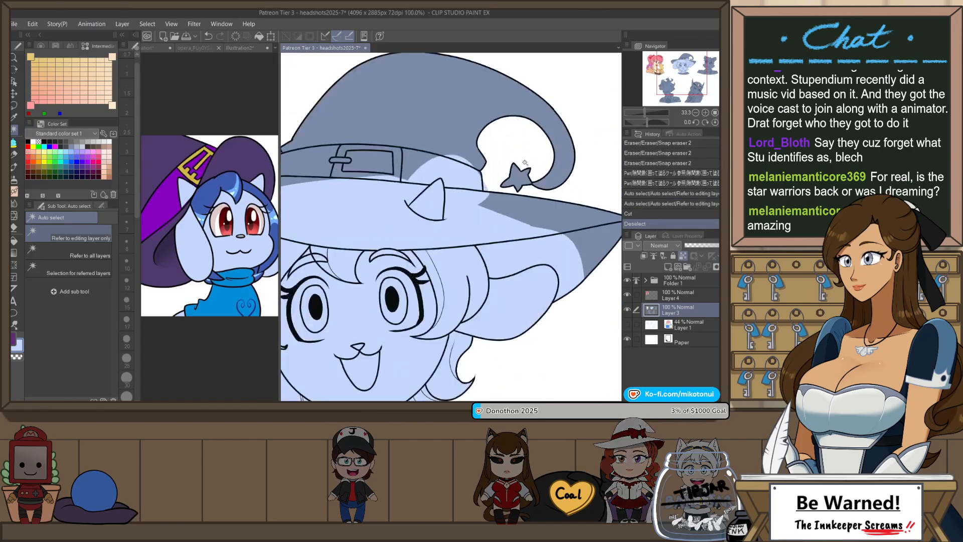
- Auto-select the area outside the witch-hat character on Layer 3 again, cut any leftover colour, and clear the selection
{"action": "key", "text": "ctrl+z"}
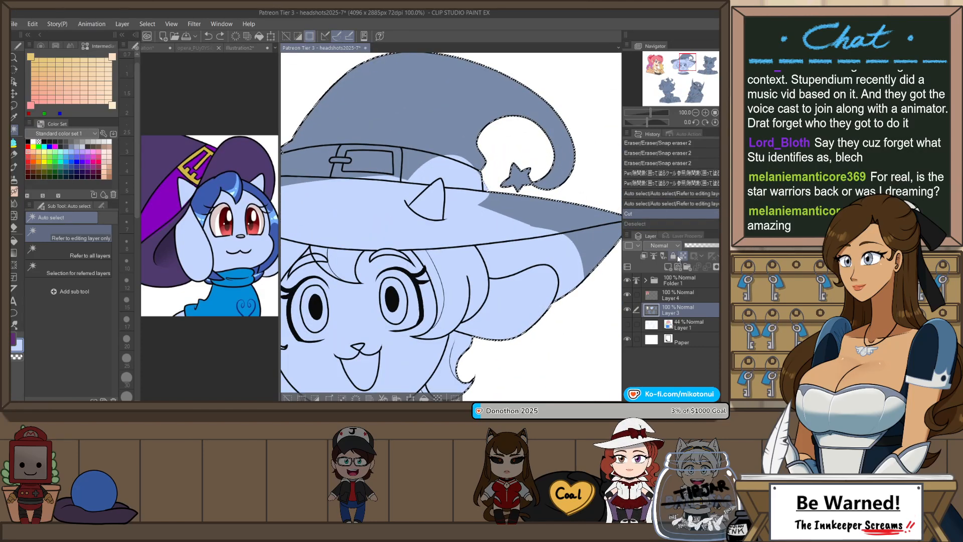
{"action": "key", "text": "ctrl+d"}
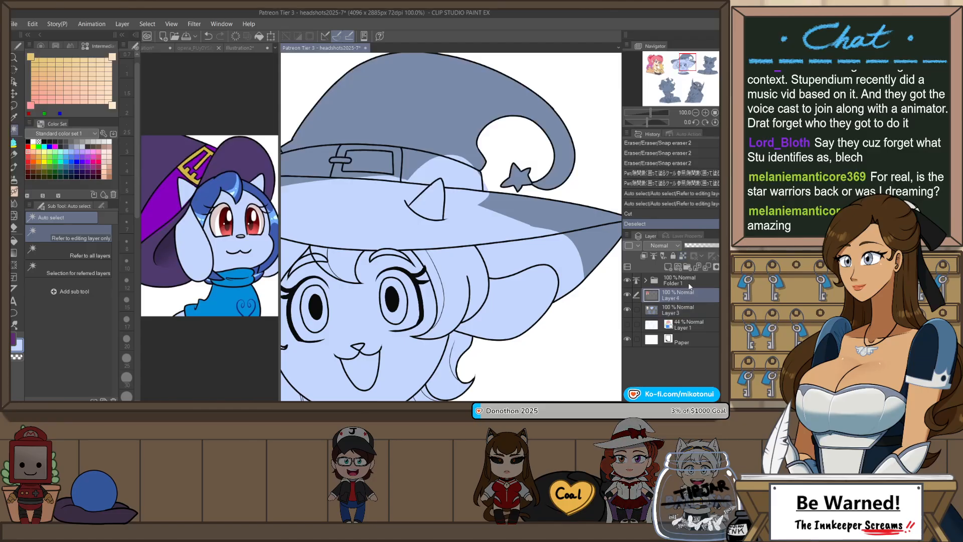
{"action": "left_click", "coordinate": [682, 280]}
{"action": "left_click", "coordinate": [593, 186]}
{"action": "left_click", "coordinate": [563, 205], "text": "ctrl+shift"}
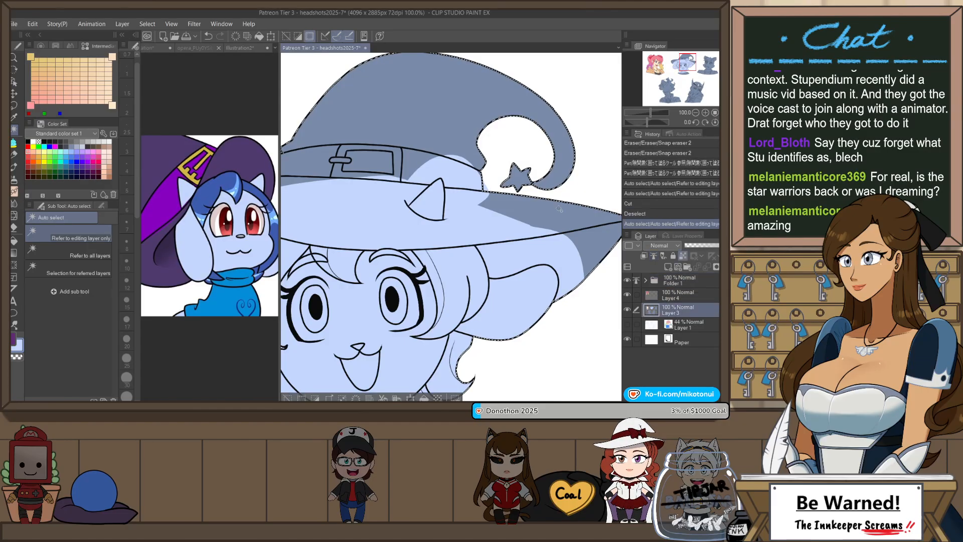
{"action": "key", "text": "ctrl+x"}
{"action": "key", "text": "ctrl+d"}
{"action": "scroll", "coordinate": [584, 193], "scroll_direction": "down", "scroll_amount": 6}
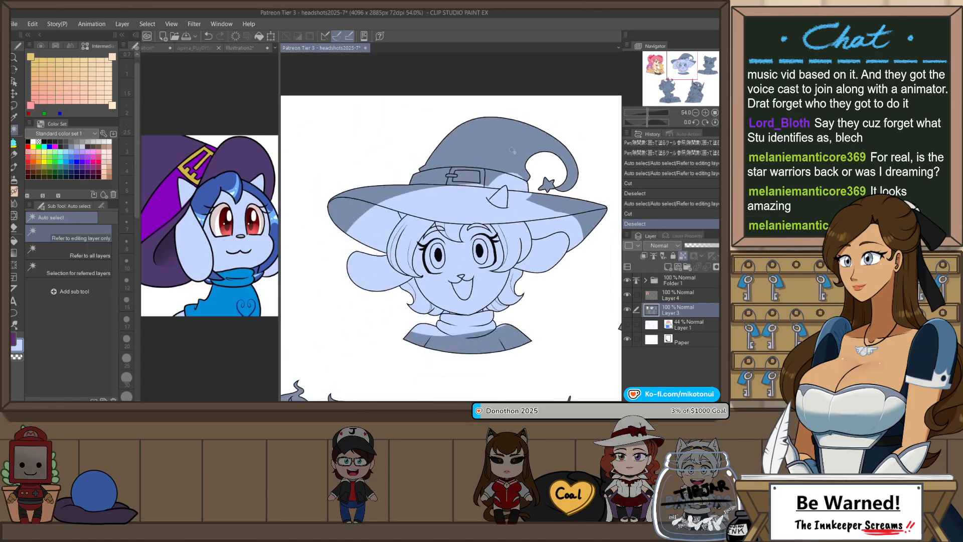
- Fill the witch-hat character's eye nearest the hat's horn with white on Layer 3 using the enclose-and-fill pen
{"action": "scroll", "coordinate": [528, 294], "scroll_direction": "up", "scroll_amount": 2}
{"action": "scroll", "coordinate": [528, 293], "scroll_direction": "up", "scroll_amount": 1}
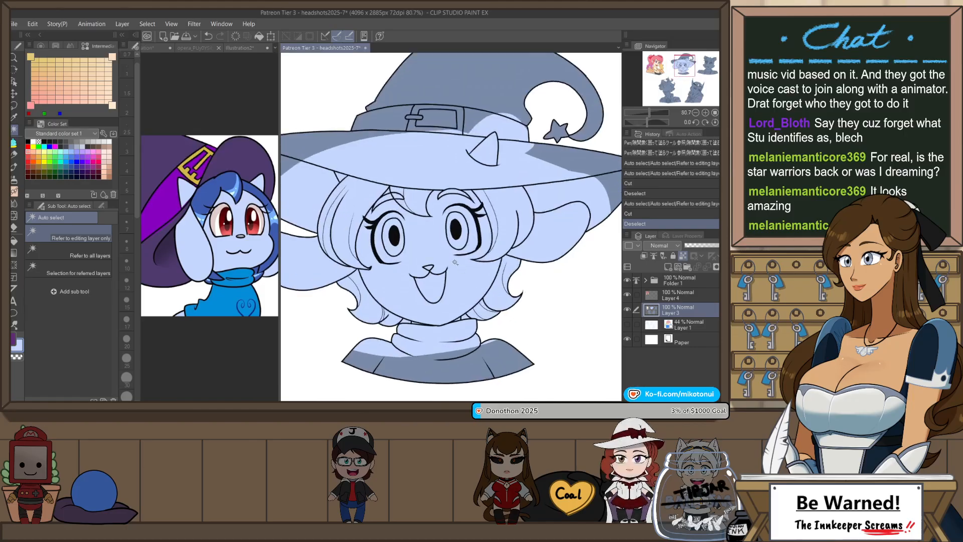
{"action": "key", "text": "p"}
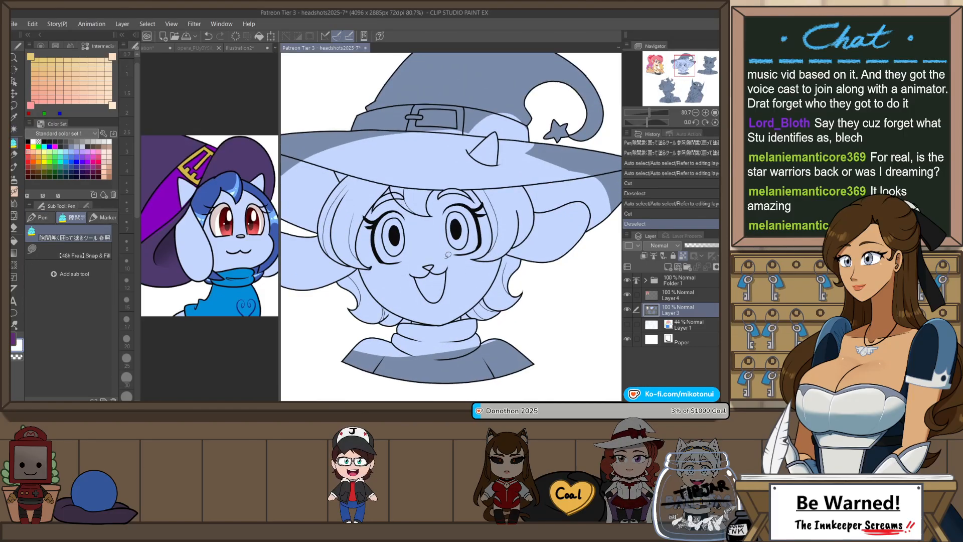
{"action": "key", "text": "r"}
{"action": "left_click_drag", "start_coordinate": [528, 251], "coordinate": [460, 179]}
{"action": "key", "text": "ctrl+plus"}
{"action": "key", "text": "ctrl+plus"}
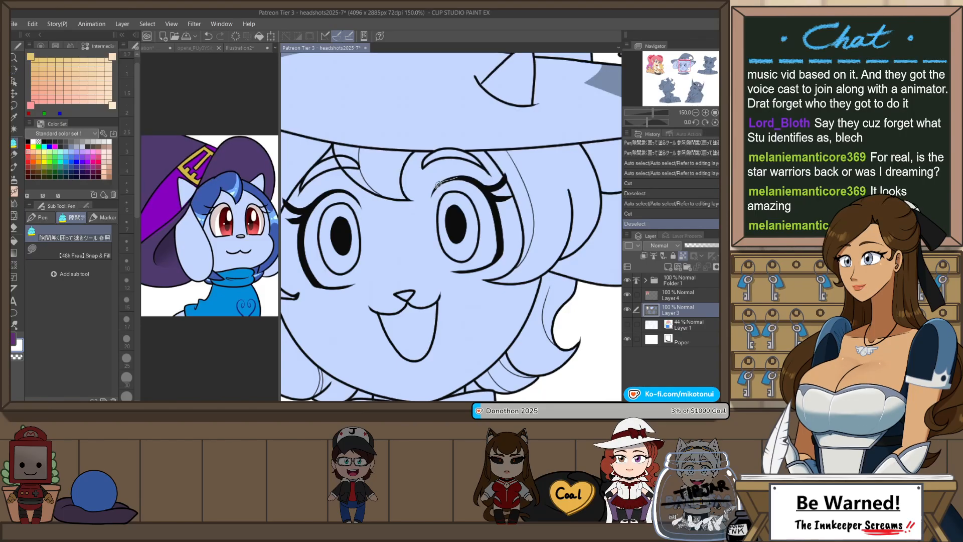
{"action": "left_click_drag", "start_coordinate": [438, 183], "coordinate": [450, 189]}
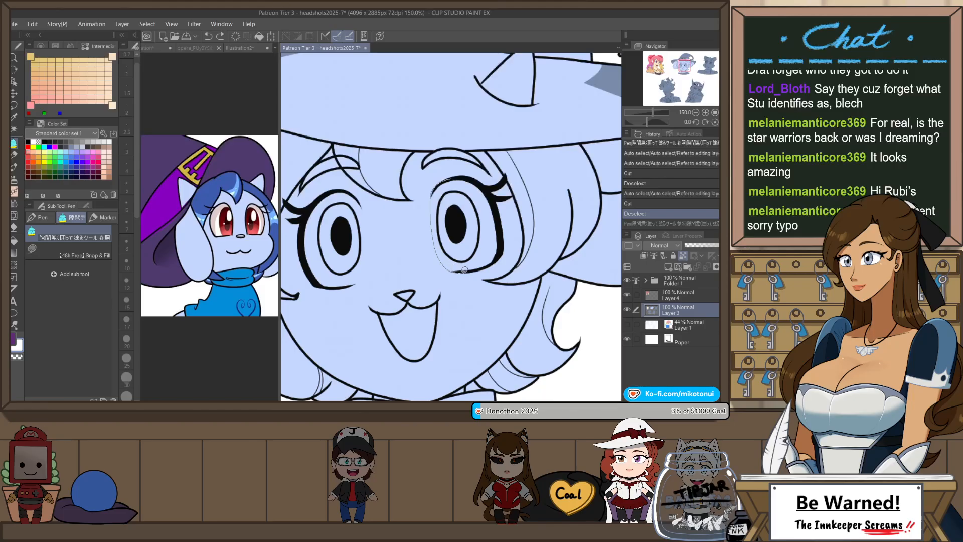
{"action": "left_click_drag", "start_coordinate": [482, 266], "coordinate": [504, 229]}
{"action": "left_click_drag", "start_coordinate": [494, 191], "coordinate": [490, 174]}
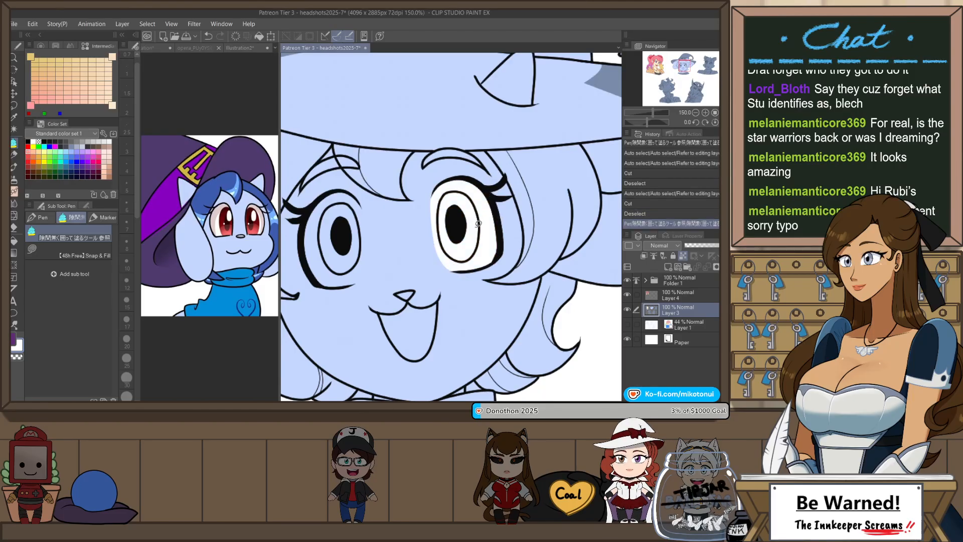
- Flip the canvas view and fill the character's other eye with white on Layer 3 using the enclose-and-fill pen
{"action": "key", "text": "h"}
{"action": "left_click_drag", "start_coordinate": [522, 243], "coordinate": [441, 228]}
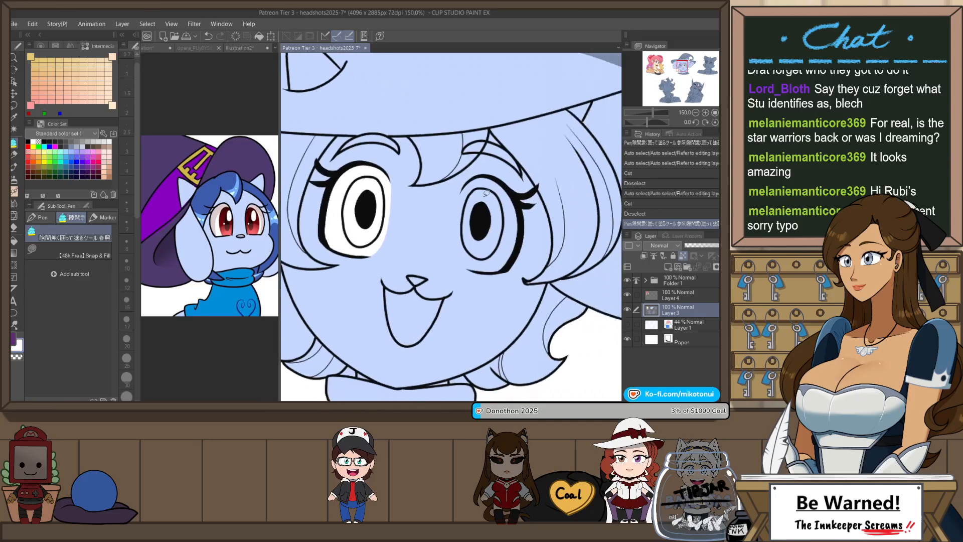
{"action": "mouse_move", "coordinate": [486, 193]}
{"action": "left_mouse_down"}
{"action": "mouse_move", "coordinate": [474, 174]}
{"action": "mouse_move", "coordinate": [453, 174]}
{"action": "left_mouse_up"}
{"action": "scroll", "coordinate": [473, 175], "scroll_direction": "up", "scroll_amount": 1}
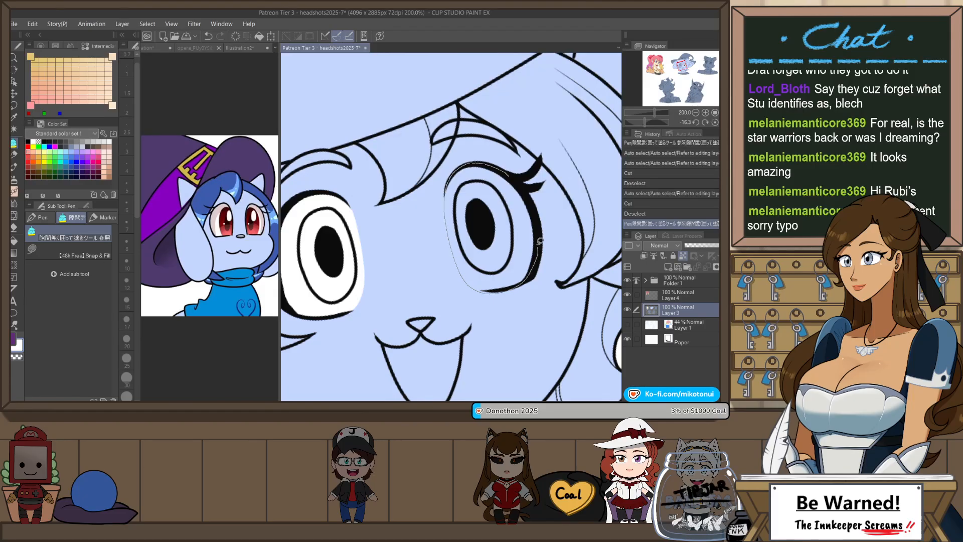
{"action": "left_click_drag", "start_coordinate": [539, 241], "coordinate": [533, 227]}
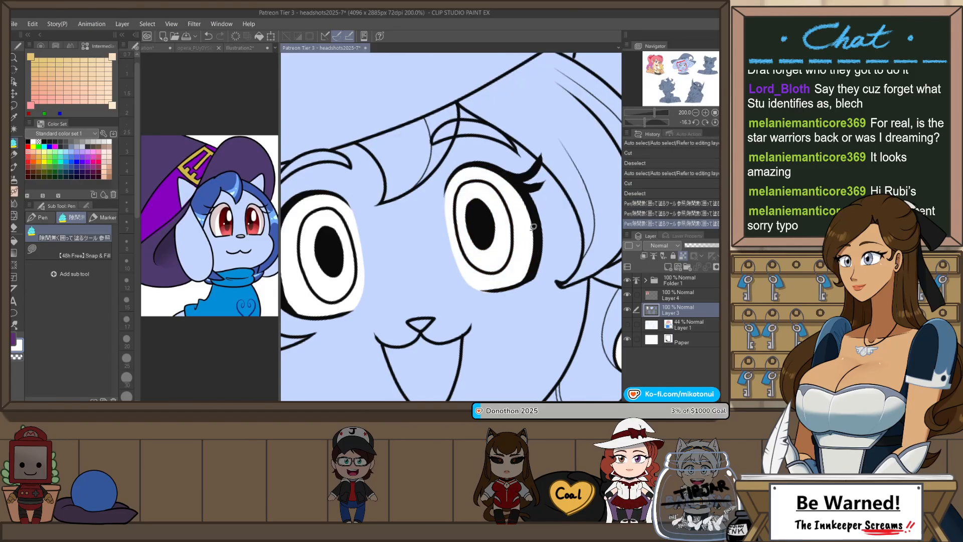
- Touch up the lower edge of the second eye's white with periwinkle blue using the Darker pencil
{"action": "scroll", "coordinate": [516, 288], "scroll_direction": "down", "scroll_amount": 2}
{"action": "scroll", "coordinate": [522, 296], "scroll_direction": "up", "scroll_amount": 1}
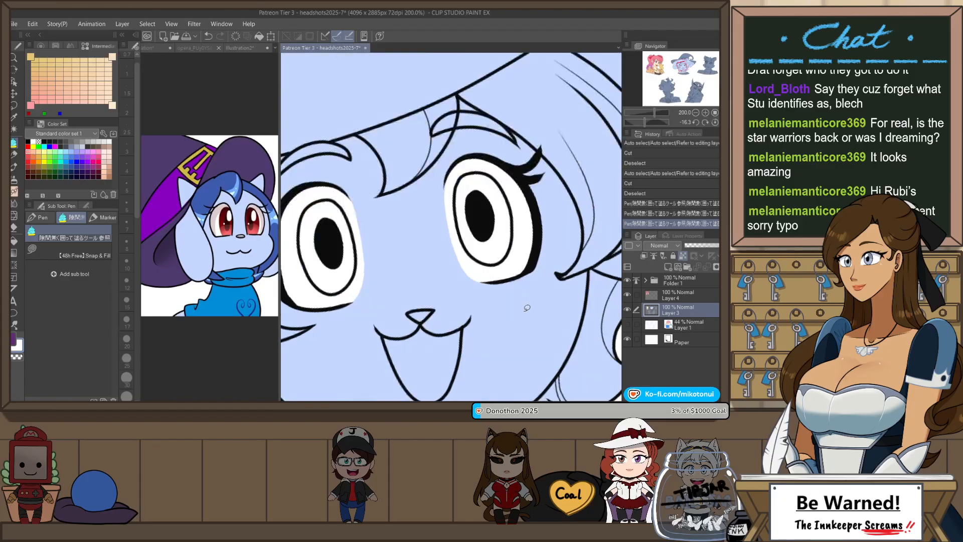
{"action": "left_click_drag", "start_coordinate": [531, 319], "coordinate": [529, 261]}
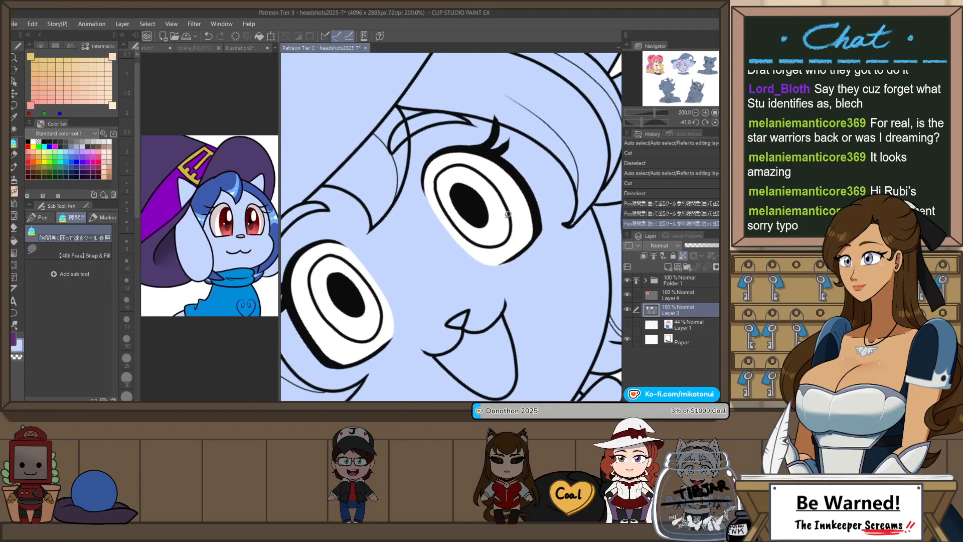
{"action": "key", "text": "p"}
{"action": "left_click", "coordinate": [515, 259]}
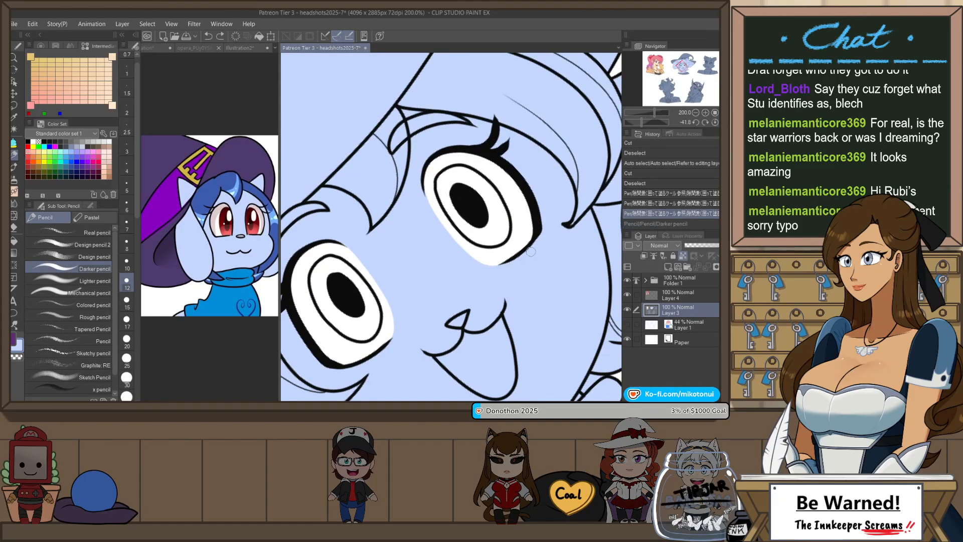
{"action": "scroll", "coordinate": [510, 288], "scroll_direction": "down", "scroll_amount": 3}
{"action": "key", "text": "ctrl+at"}
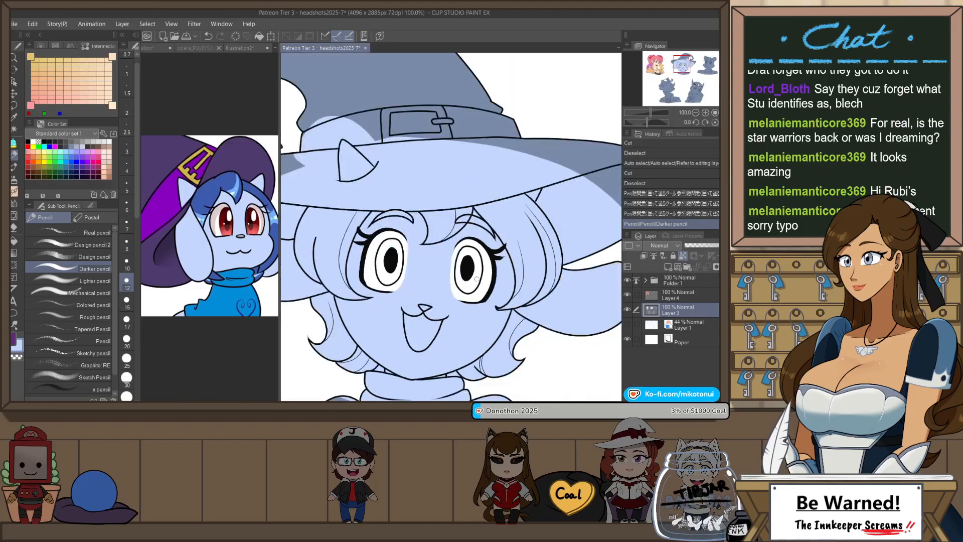
- Try filling the face and open mouth with periwinkle blue on Layer 3, and the mouth on Layer 4, referring to other layers
{"action": "key", "text": "g"}
{"action": "key", "text": "g"}
{"action": "left_click", "coordinate": [447, 304]}
{"action": "left_click", "coordinate": [427, 331]}
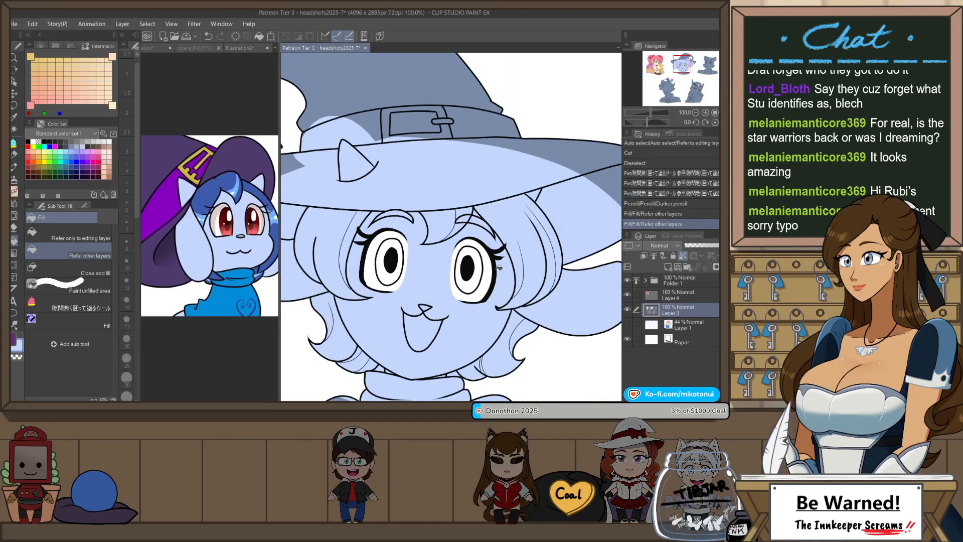
{"action": "key", "text": "h"}
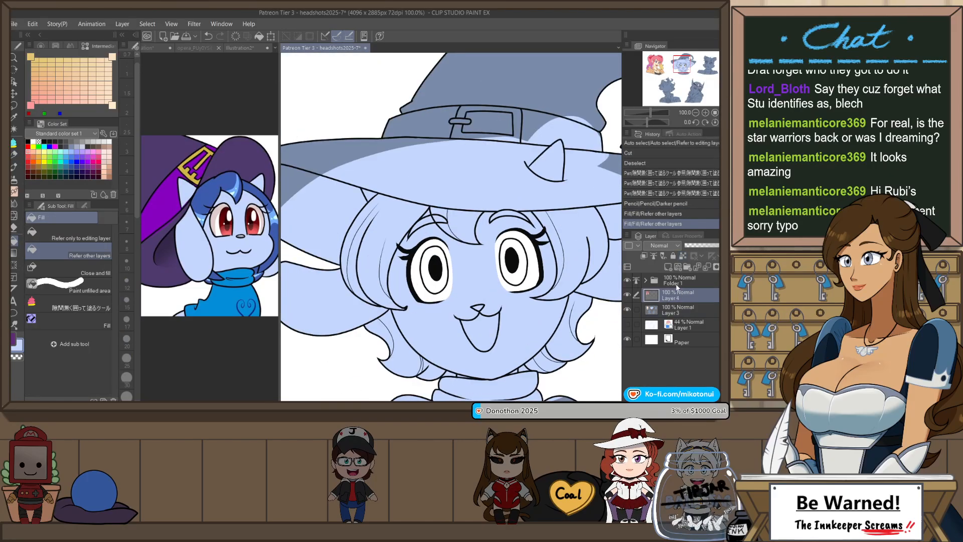
{"action": "left_click", "coordinate": [504, 325]}
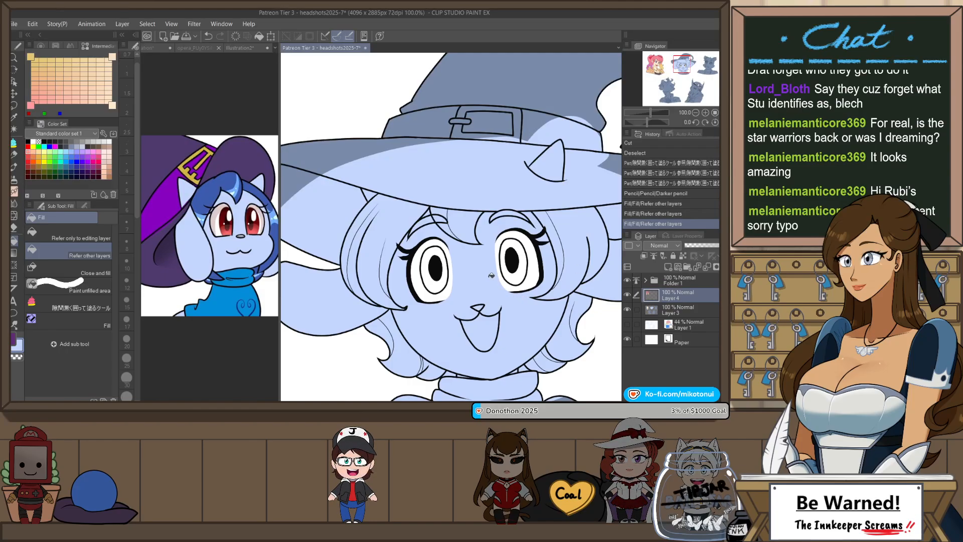
- Sample the eye's white, undo the mouth fill made on Layer 4, and fill the mouth white on Layer 3 after toggling its transparent-pixel lock
{"action": "key", "text": "p"}
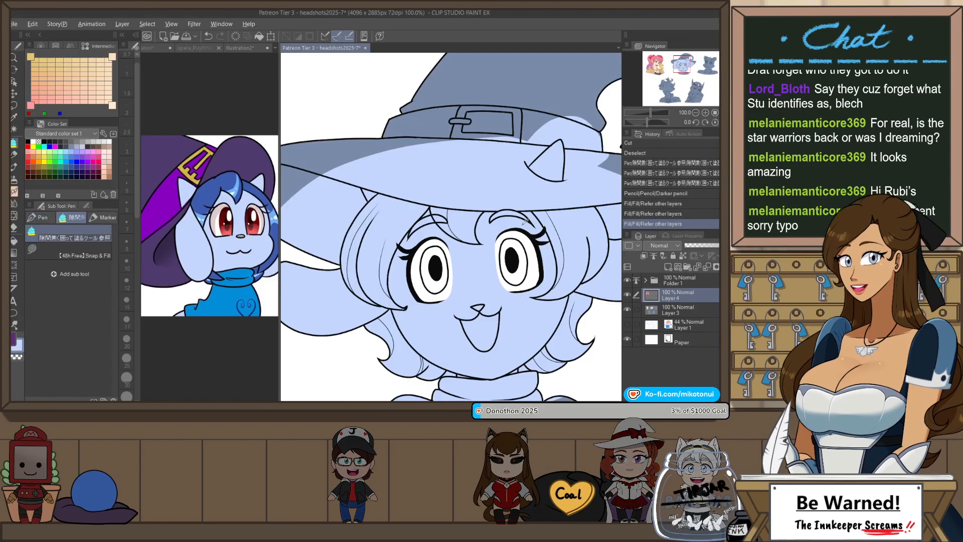
{"action": "left_click", "coordinate": [531, 253], "text": "alt"}
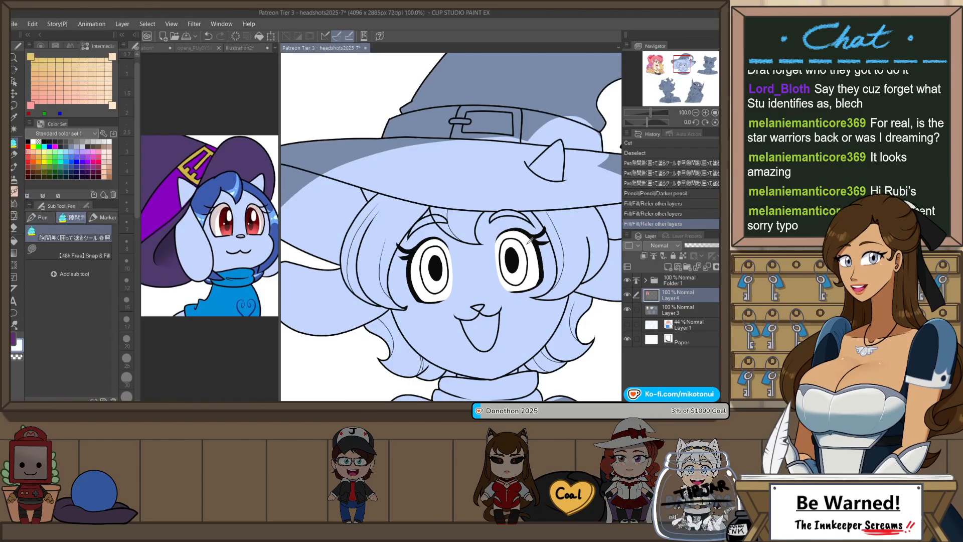
{"action": "key", "text": "g"}
{"action": "left_click", "coordinate": [489, 329]}
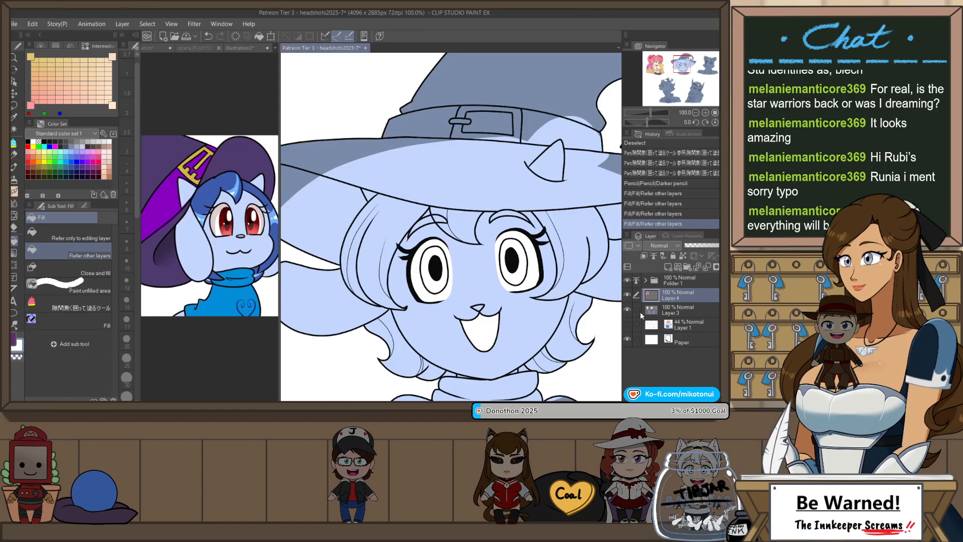
{"action": "key", "text": "ctrl+z"}
{"action": "left_click", "coordinate": [639, 311]}
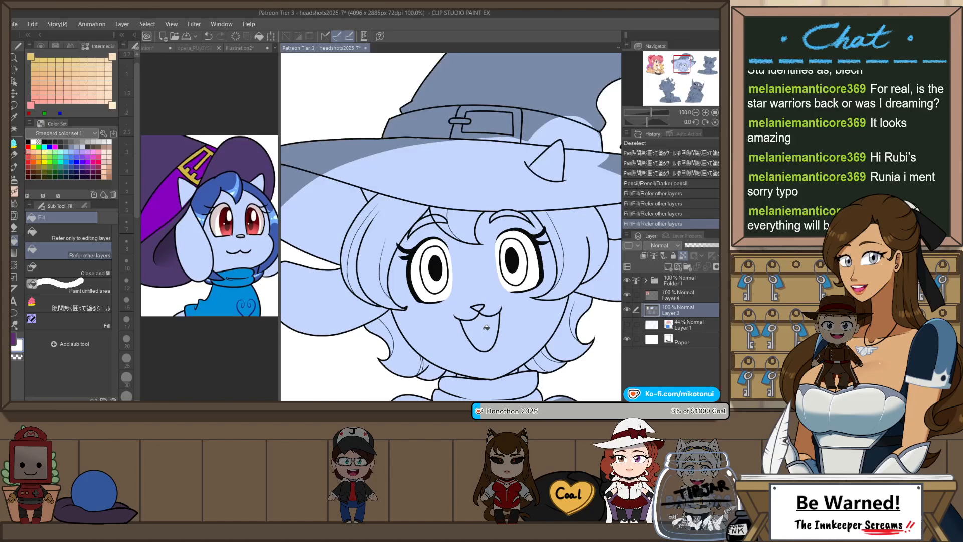
{"action": "left_click", "coordinate": [683, 255]}
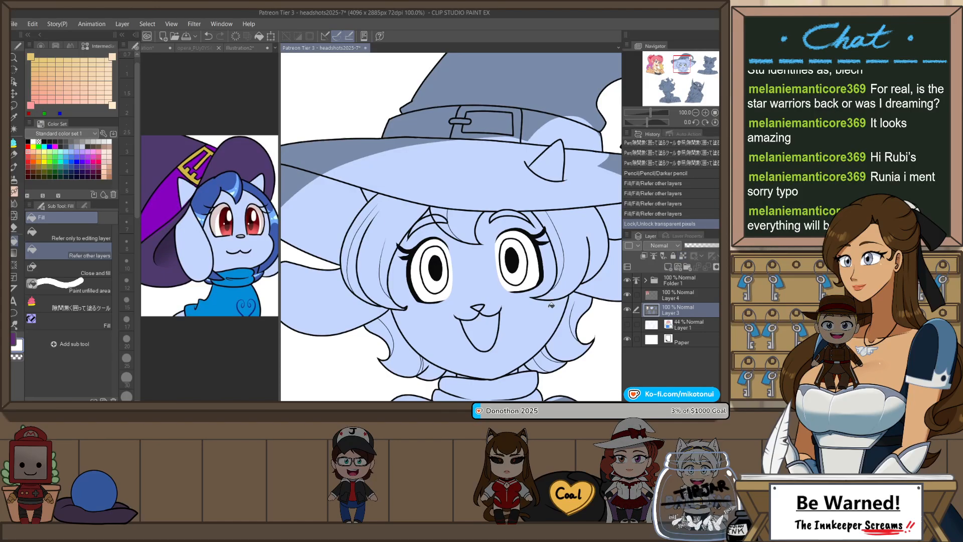
{"action": "left_click", "coordinate": [489, 331]}
{"action": "scroll", "coordinate": [489, 328], "scroll_direction": "down", "scroll_amount": 3}
{"action": "scroll", "coordinate": [489, 328], "scroll_direction": "up", "scroll_amount": 1}
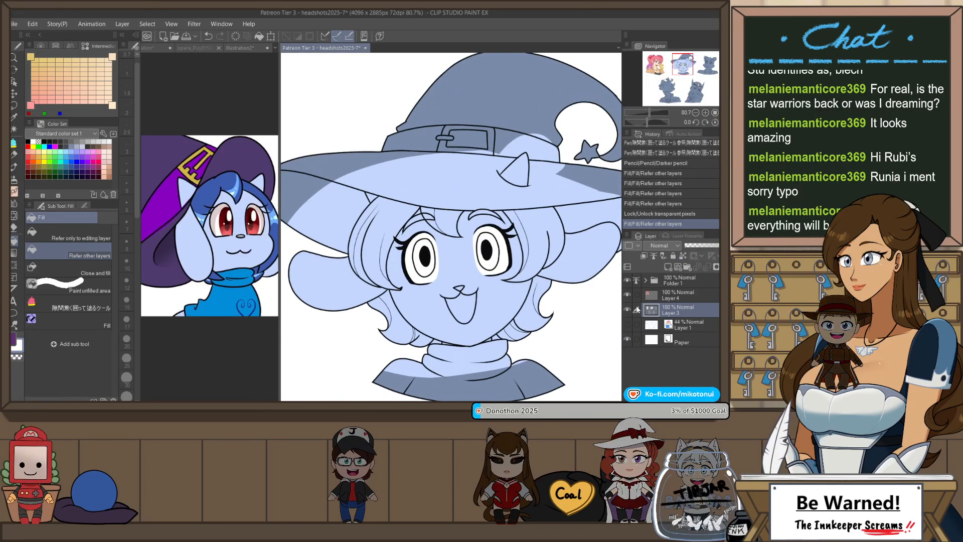
- Erase the periwinkle mouth colour from Layer 4 with Snap eraser 2 while Layer 3 is hidden, and toggle Layer 4's transparent-pixel lock
{"action": "left_click", "coordinate": [627, 307]}
{"action": "left_click", "coordinate": [656, 292]}
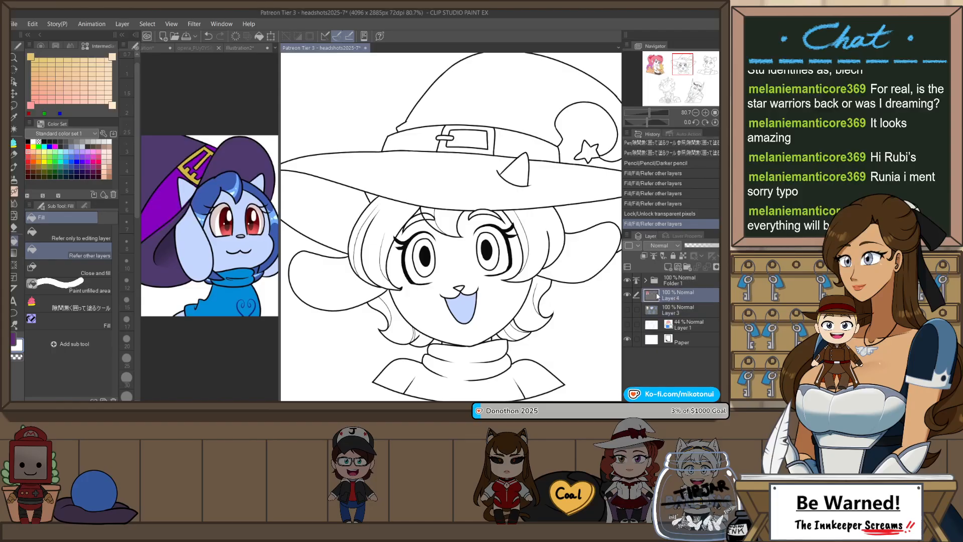
{"action": "key", "text": "e"}
{"action": "left_click", "coordinate": [127, 377]}
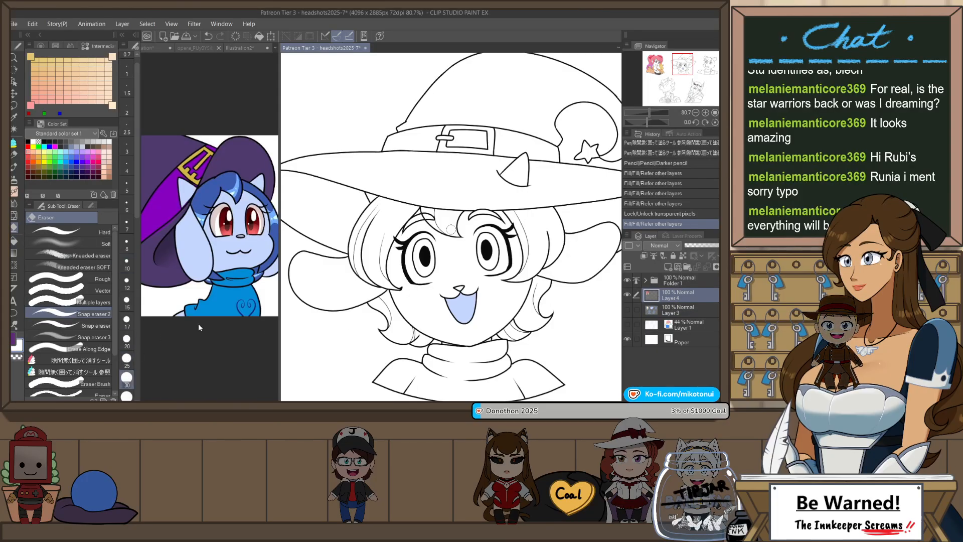
{"action": "mouse_move", "coordinate": [456, 297]}
{"action": "left_mouse_down"}
{"action": "mouse_move", "coordinate": [474, 290]}
{"action": "mouse_move", "coordinate": [467, 312]}
{"action": "left_mouse_up"}
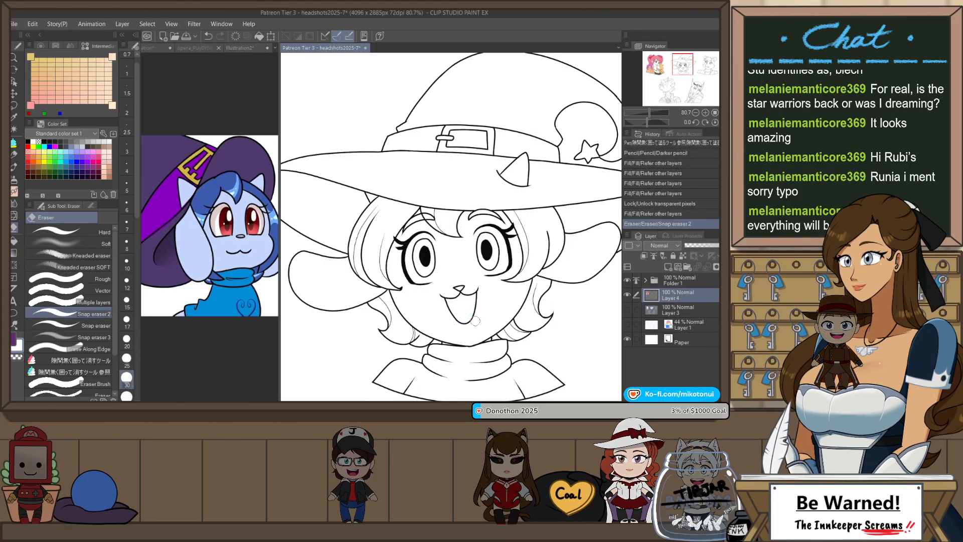
{"action": "left_click", "coordinate": [627, 308]}
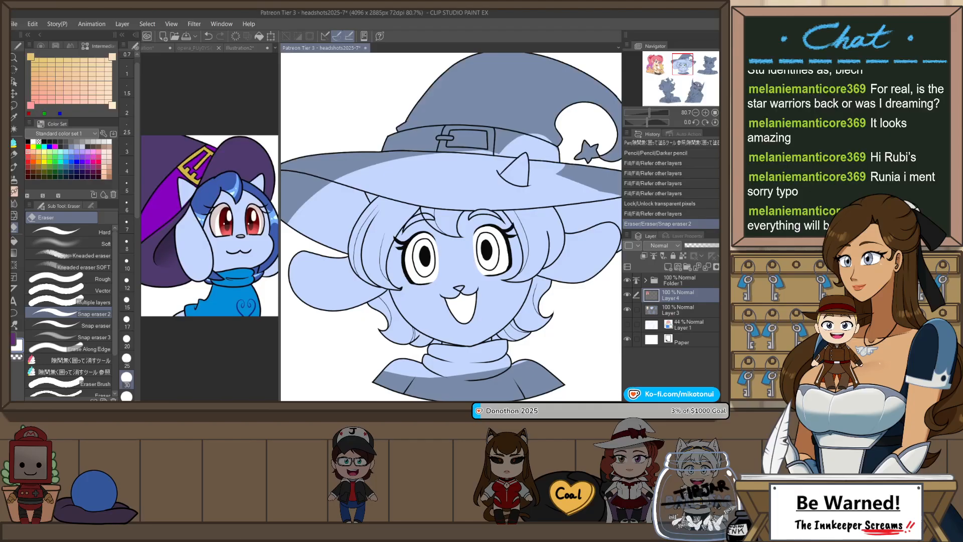
{"action": "left_click", "coordinate": [683, 256]}
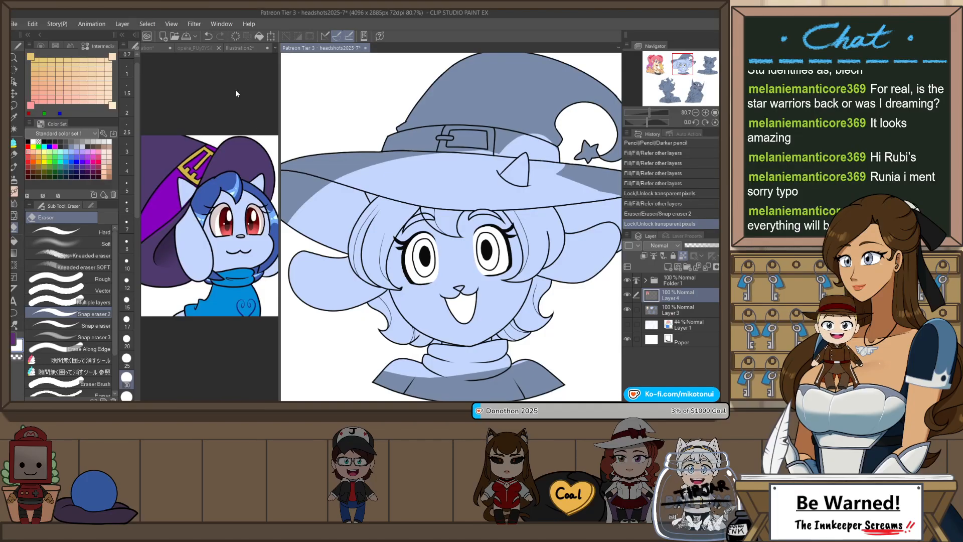
- Sample the reference character's dark blue hair colour and fill the side locks and lower curls with it on Layer 3
{"action": "left_click", "coordinate": [234, 49]}
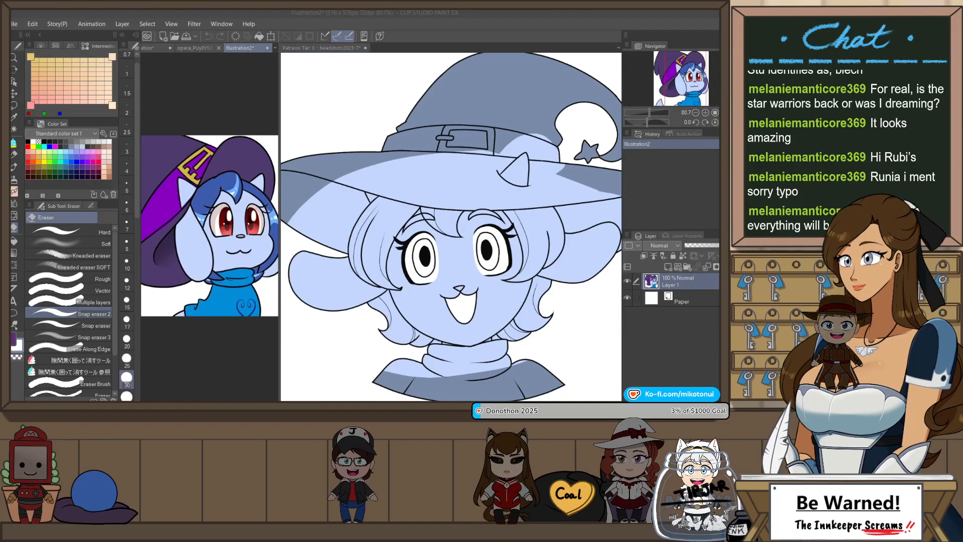
{"action": "left_click", "coordinate": [321, 48]}
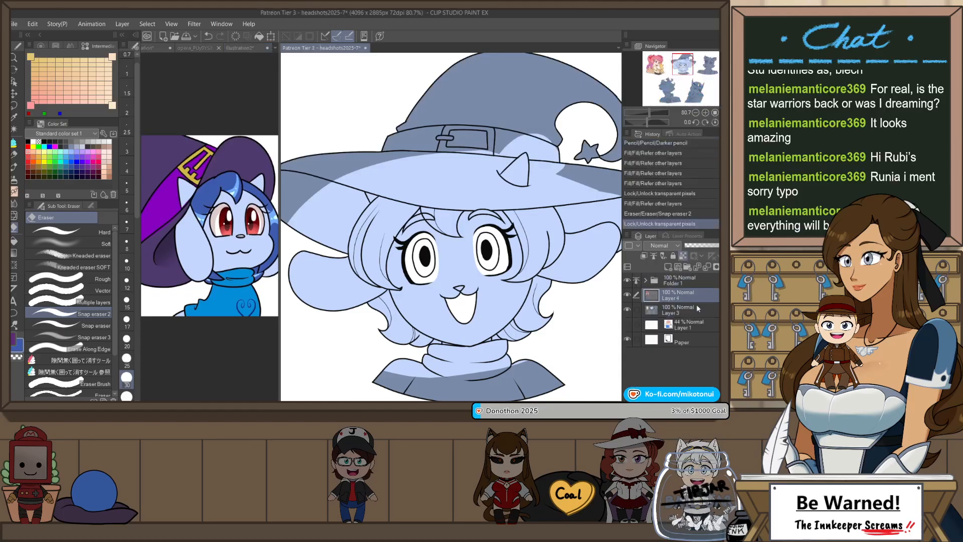
{"action": "key", "text": "g"}
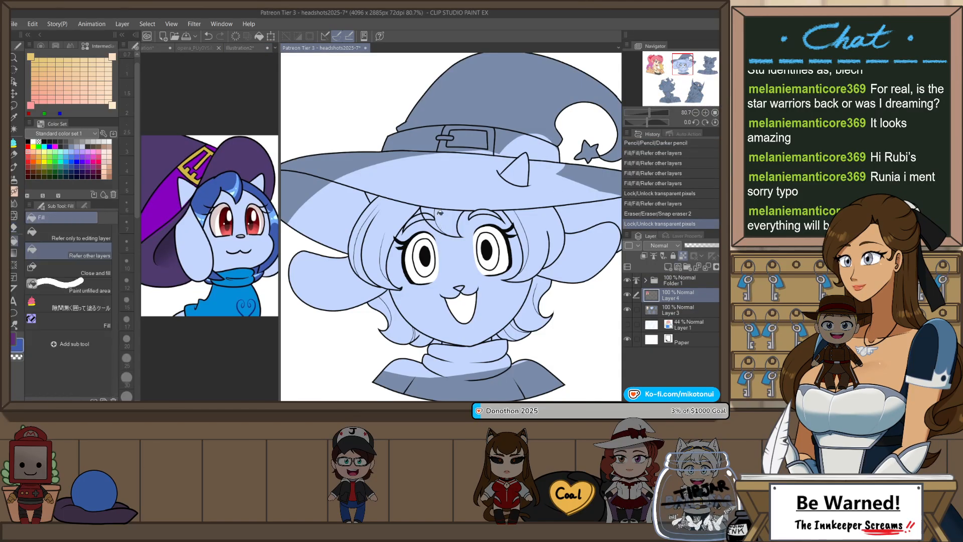
{"action": "left_click", "coordinate": [683, 257]}
{"action": "left_click", "coordinate": [700, 305]}
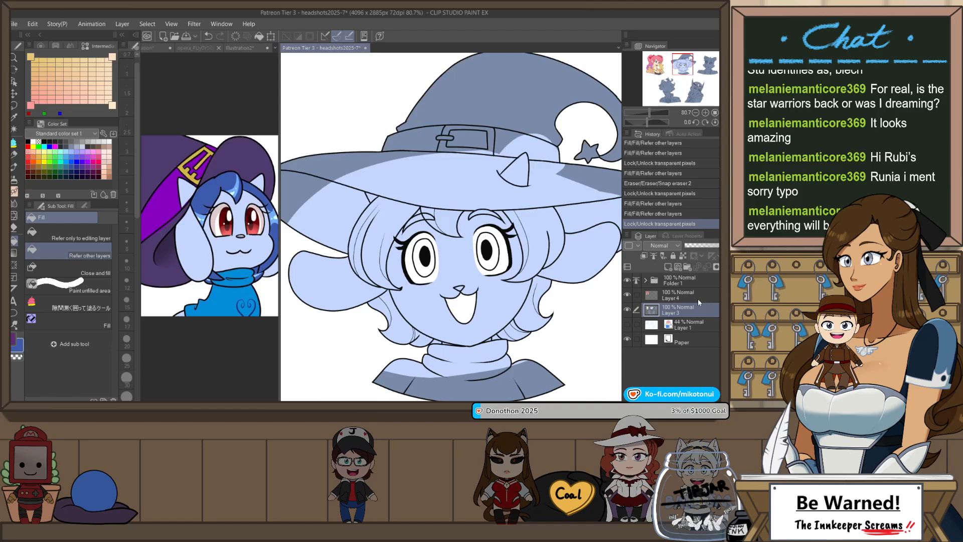
{"action": "left_click", "coordinate": [682, 255]}
{"action": "left_click", "coordinate": [542, 285]}
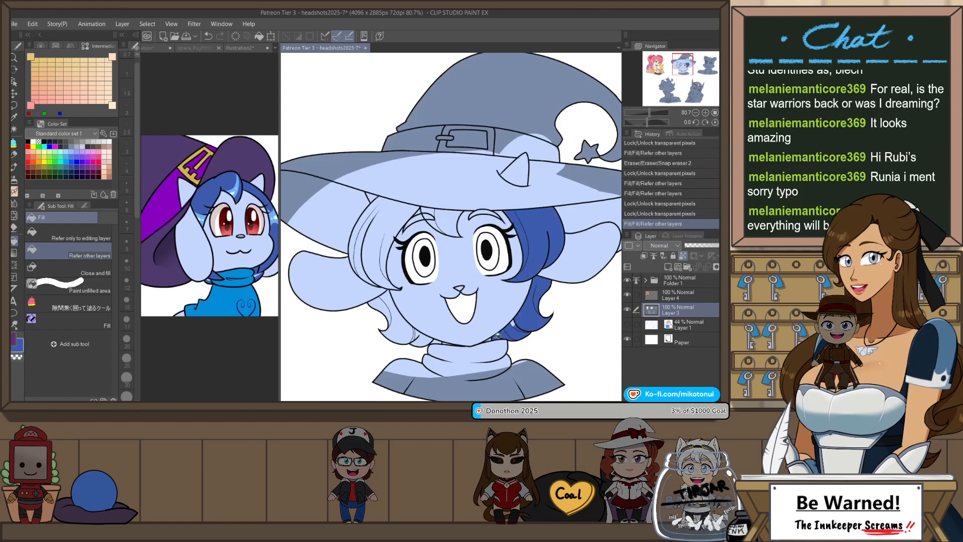
{"action": "left_click", "coordinate": [517, 322]}
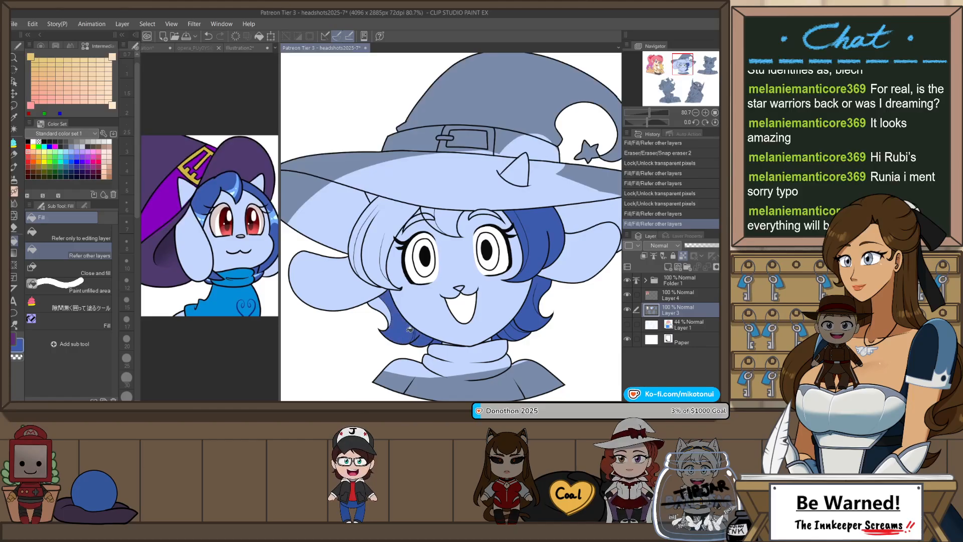
{"action": "left_click", "coordinate": [388, 300]}
{"action": "left_click", "coordinate": [396, 216]}
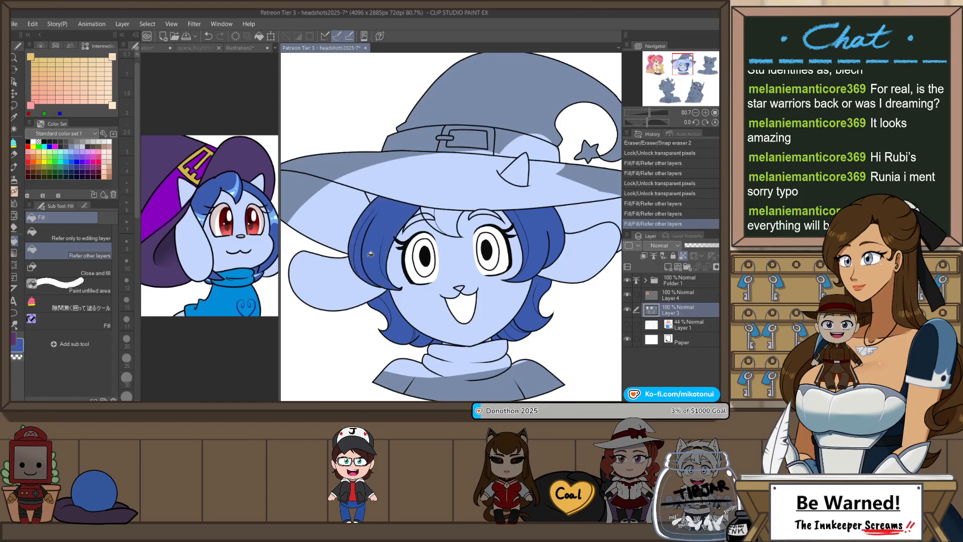
- Try filling the fringe under the hat brim with the dark blue hair colour on Layer 3, and undo it
{"action": "left_click", "coordinate": [442, 220]}
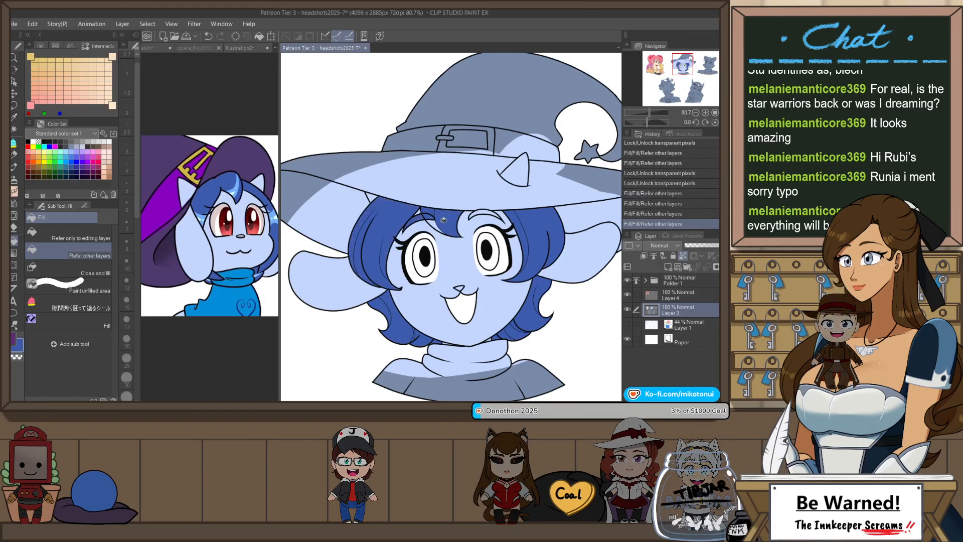
{"action": "left_click", "coordinate": [467, 217]}
{"action": "key", "text": "ctrl+z"}
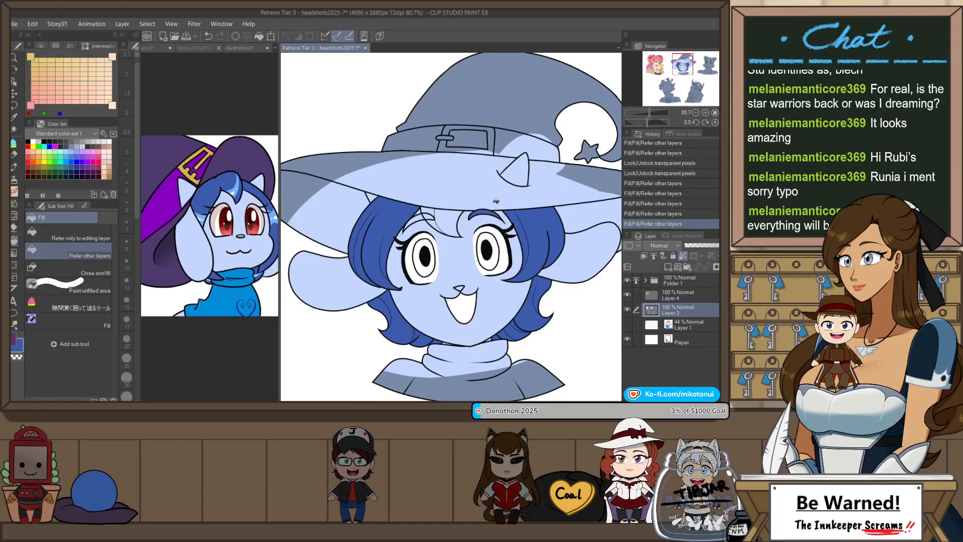
- Undo the dark blue hair fills made on Layer 3
{"action": "left_click", "coordinate": [433, 219]}
{"action": "left_click", "coordinate": [418, 219]}
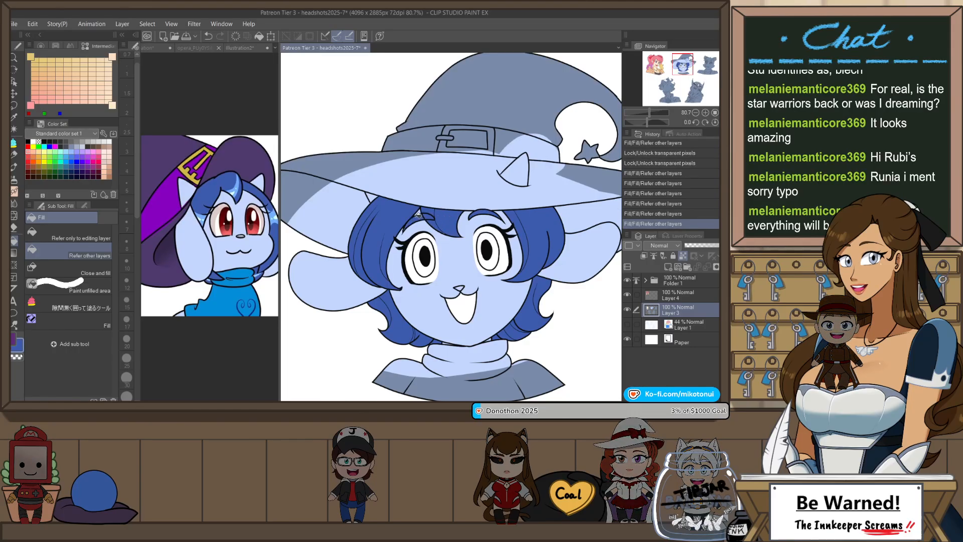
{"action": "key", "text": "p"}
{"action": "key", "text": "ctrl+z"}
{"action": "key", "text": "ctrl+z"}
{"action": "key", "text": "ctrl+z"}
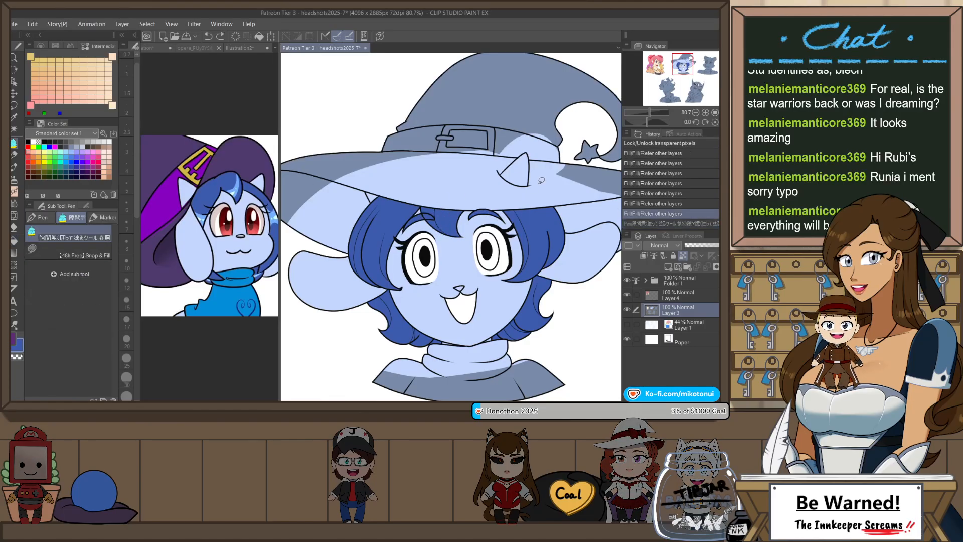
{"action": "key", "text": "ctrl+z"}
{"action": "key", "text": "ctrl+z"}
{"action": "key", "text": "ctrl+z"}
{"action": "key", "text": "ctrl+z"}
{"action": "key", "text": "ctrl+z"}
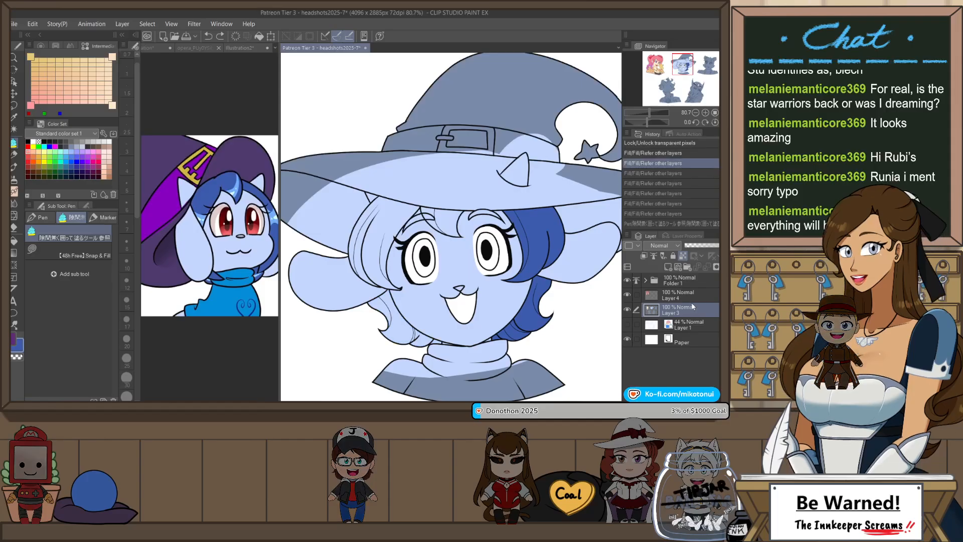
- Fill the hair lock right of the face and the centre fringe with dark blue on Layer 4
{"action": "left_click", "coordinate": [688, 300]}
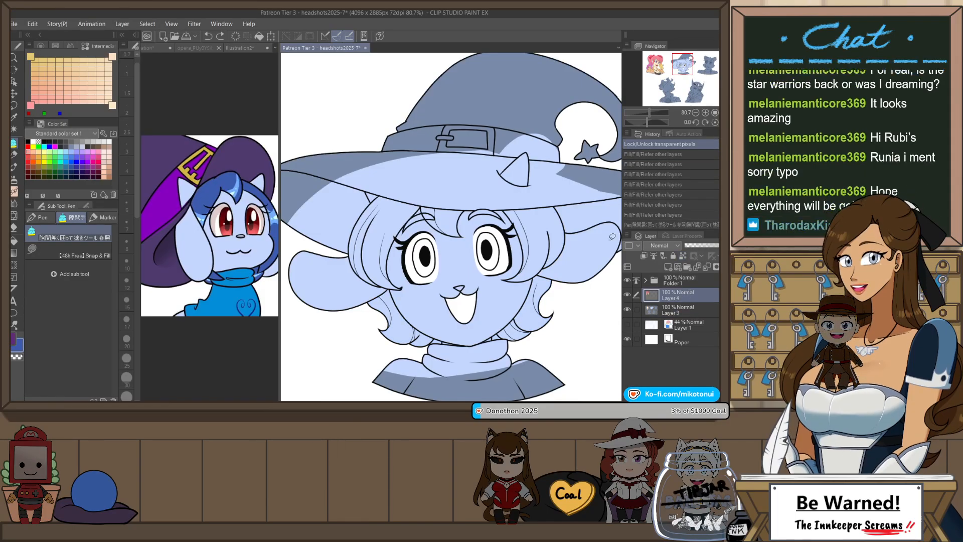
{"action": "key", "text": "g"}
{"action": "left_click", "coordinate": [547, 223]}
{"action": "left_click", "coordinate": [519, 221]}
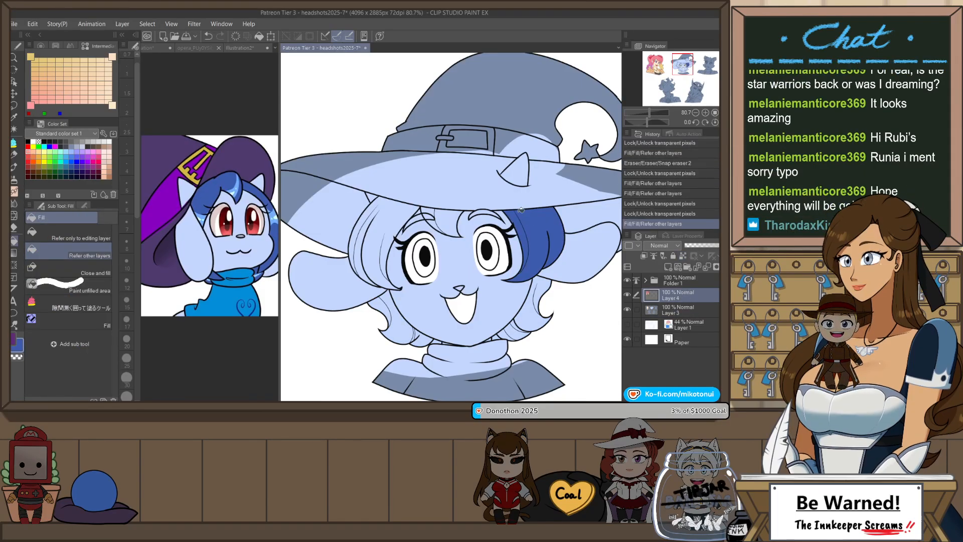
{"action": "key", "text": "p"}
{"action": "mouse_move", "coordinate": [471, 216]}
{"action": "left_mouse_down"}
{"action": "mouse_move", "coordinate": [460, 250]}
{"action": "mouse_move", "coordinate": [430, 237]}
{"action": "mouse_move", "coordinate": [426, 218]}
{"action": "mouse_move", "coordinate": [397, 239]}
{"action": "left_mouse_up"}
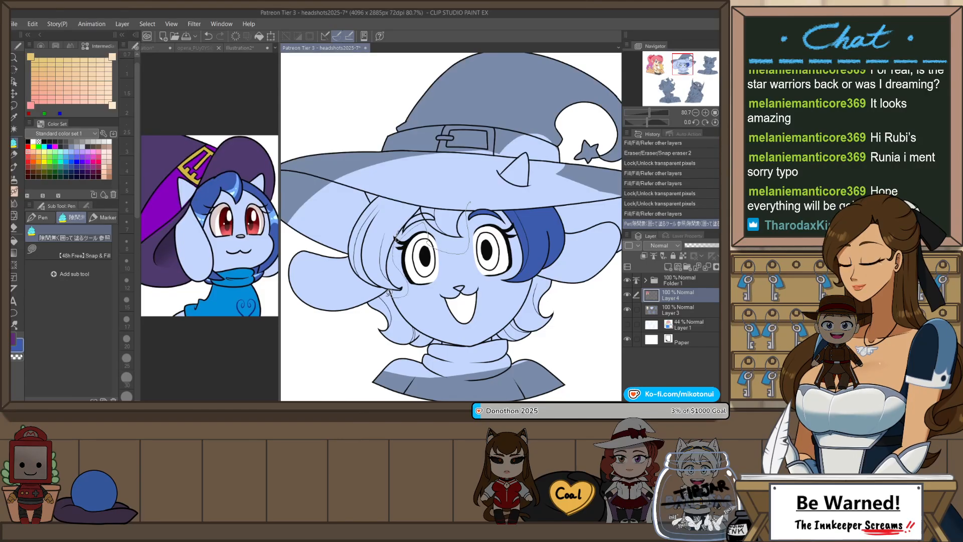
{"action": "mouse_move", "coordinate": [389, 292]}
{"action": "left_mouse_down"}
{"action": "mouse_move", "coordinate": [441, 221]}
{"action": "mouse_move", "coordinate": [460, 216]}
{"action": "left_mouse_up"}
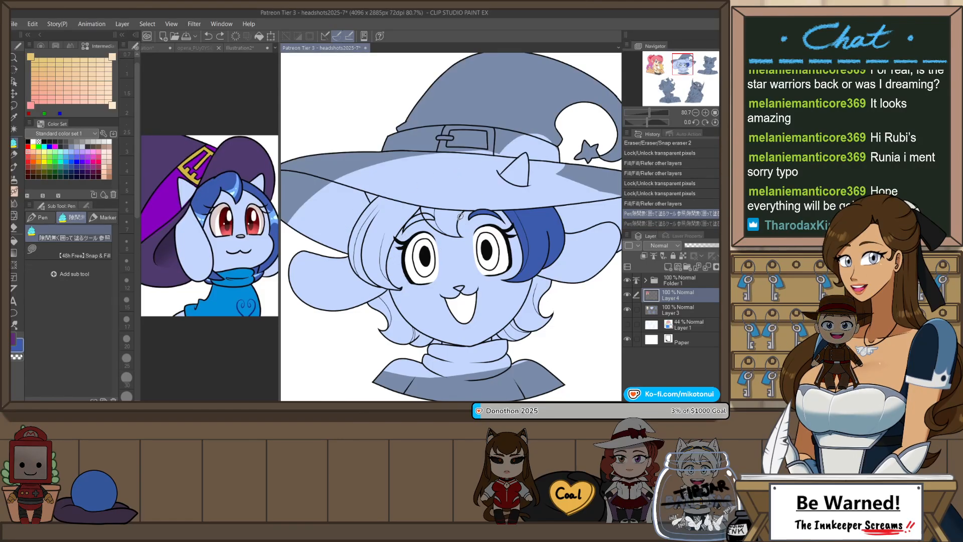
- Fill the hair left of the face and the lower curls on both sides with dark blue on Layer 4
{"action": "key", "text": "g"}
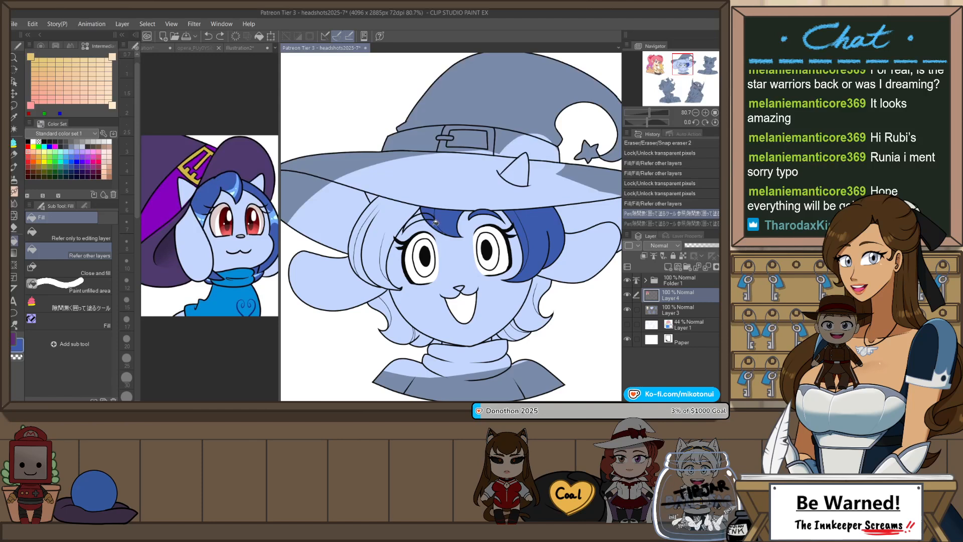
{"action": "left_click", "coordinate": [400, 216]}
{"action": "left_click", "coordinate": [400, 287]}
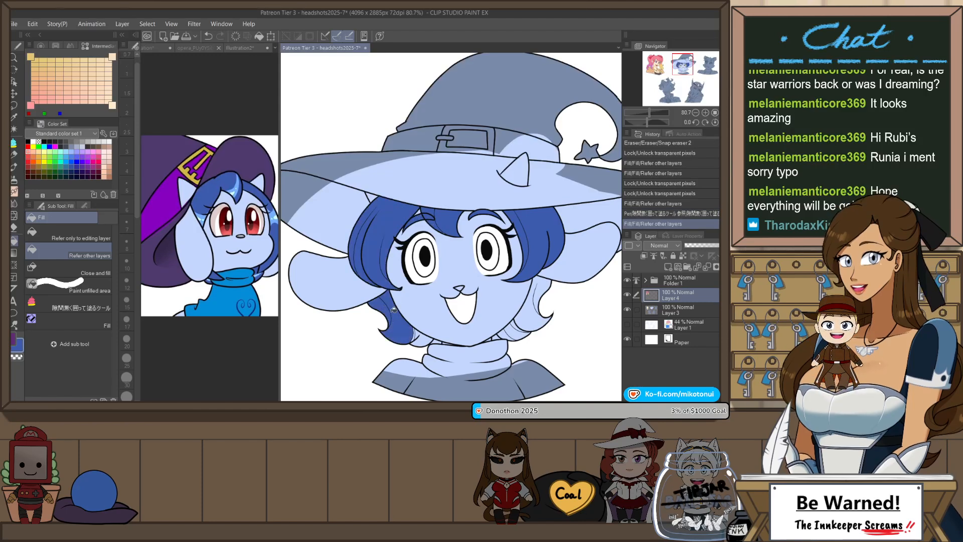
{"action": "left_click", "coordinate": [535, 300]}
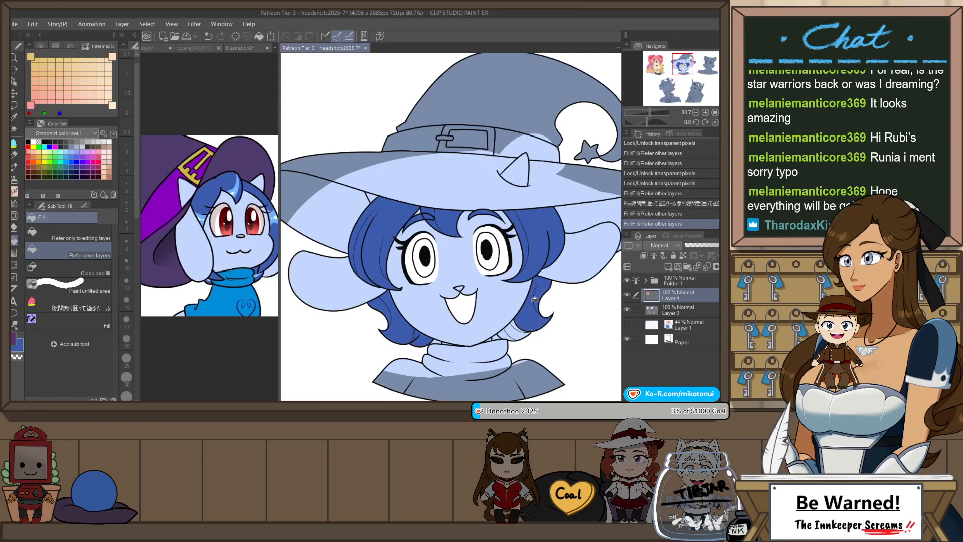
{"action": "left_click", "coordinate": [503, 335]}
{"action": "left_click", "coordinate": [435, 340]}
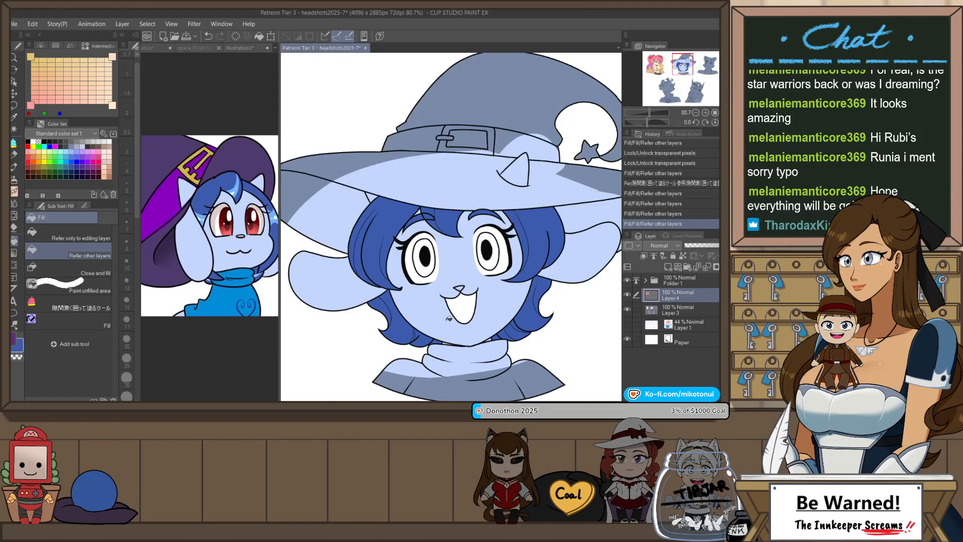
- Fill the small leftover gaps in the lower curls, side locks and fringe with dark blue using the enclose-and-fill pen
{"action": "key", "text": "p"}
{"action": "left_click_drag", "start_coordinate": [428, 340], "coordinate": [431, 344]}
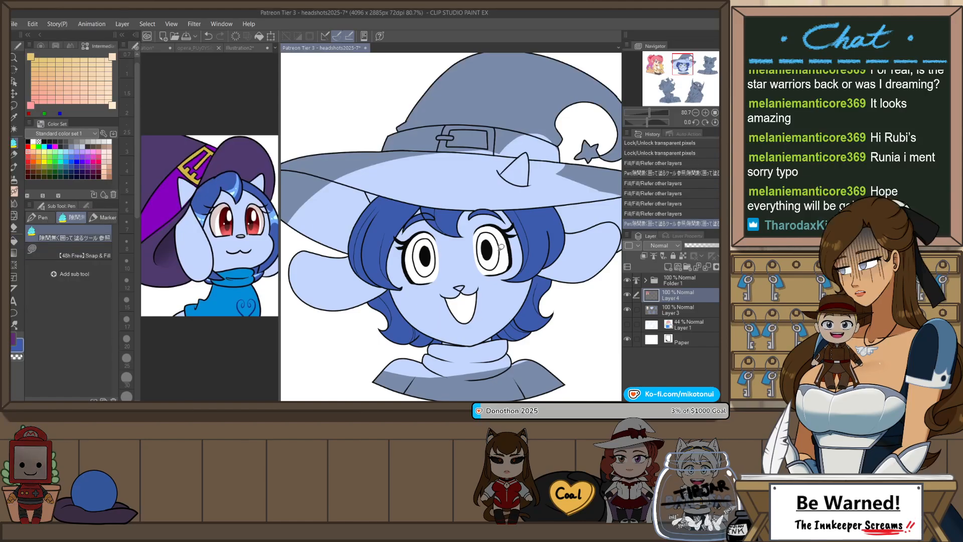
{"action": "mouse_move", "coordinate": [505, 322]}
{"action": "left_mouse_down"}
{"action": "mouse_move", "coordinate": [539, 334]}
{"action": "mouse_move", "coordinate": [506, 323]}
{"action": "mouse_move", "coordinate": [489, 337]}
{"action": "mouse_move", "coordinate": [538, 321]}
{"action": "mouse_move", "coordinate": [542, 339]}
{"action": "mouse_move", "coordinate": [546, 325]}
{"action": "mouse_move", "coordinate": [510, 323]}
{"action": "left_mouse_up"}
{"action": "left_click_drag", "start_coordinate": [557, 299], "coordinate": [554, 301]}
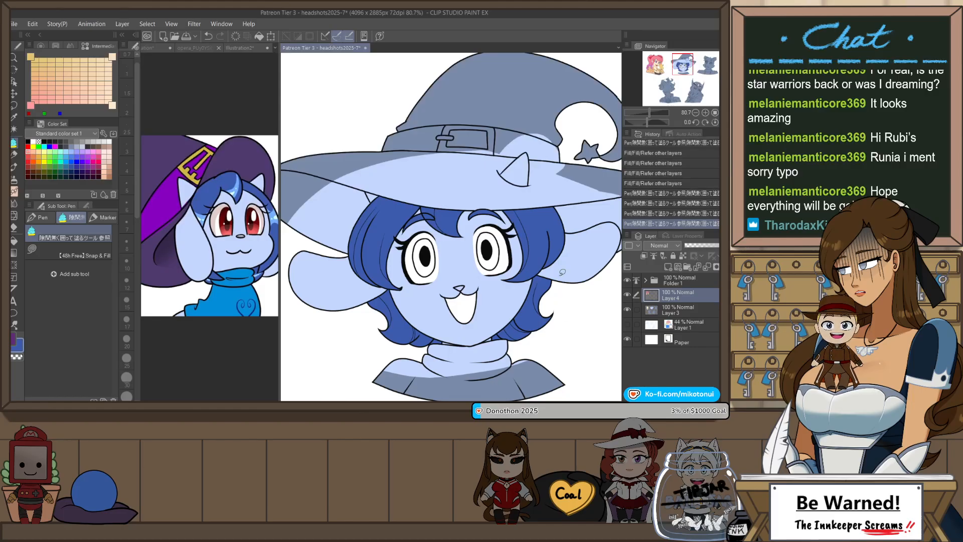
{"action": "left_click_drag", "start_coordinate": [533, 266], "coordinate": [541, 263]}
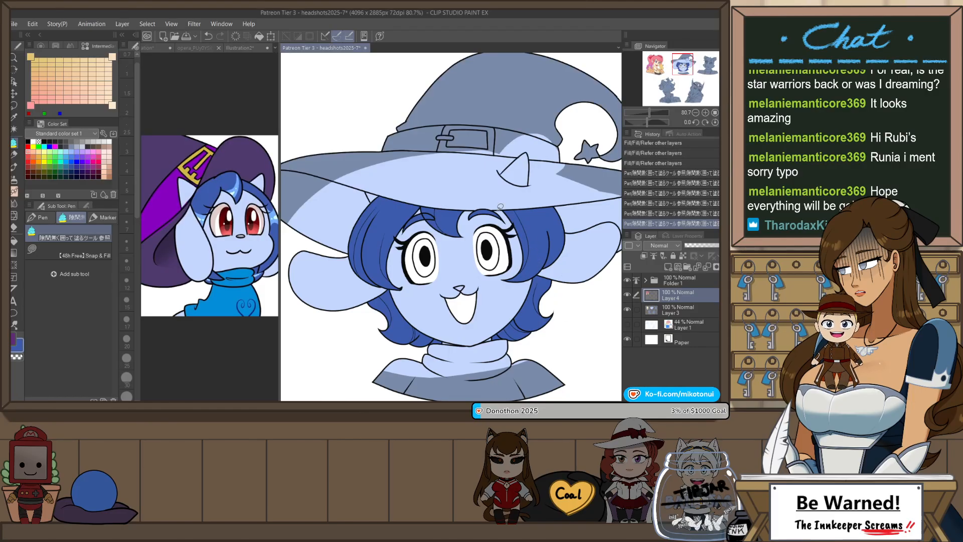
{"action": "mouse_move", "coordinate": [464, 223]}
{"action": "left_mouse_down"}
{"action": "mouse_move", "coordinate": [397, 237]}
{"action": "mouse_move", "coordinate": [402, 243]}
{"action": "mouse_move", "coordinate": [393, 231]}
{"action": "left_mouse_up"}
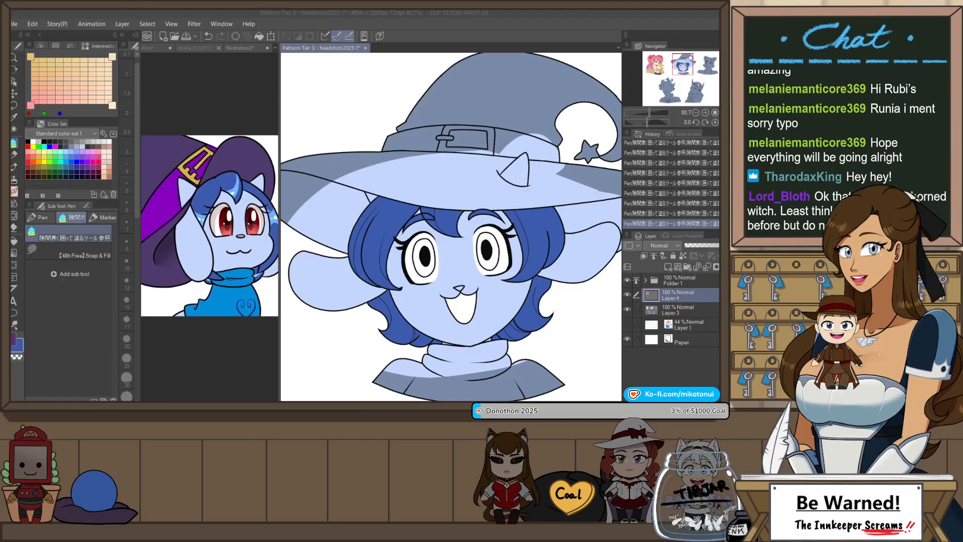
{"action": "left_click_drag", "start_coordinate": [543, 247], "coordinate": [517, 250]}
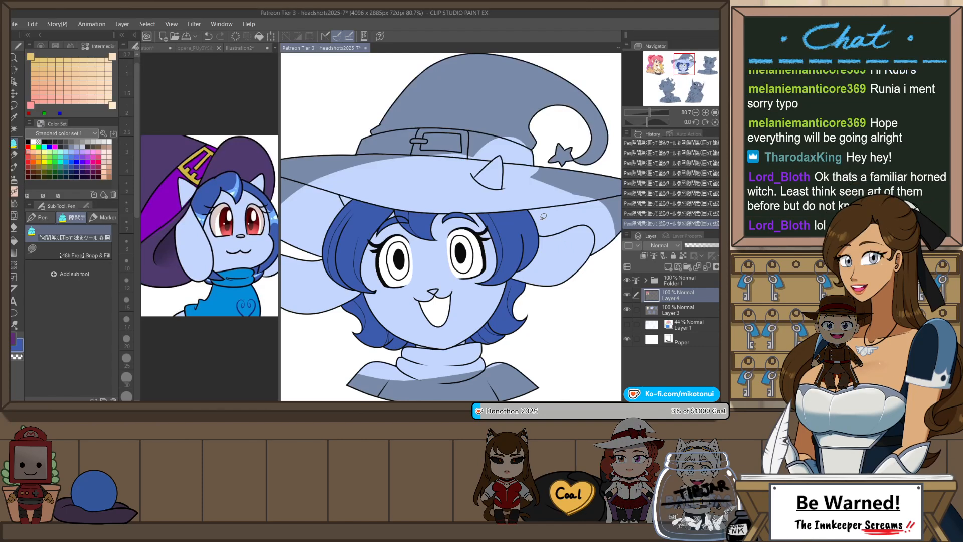
{"action": "left_click_drag", "start_coordinate": [546, 283], "coordinate": [577, 281]}
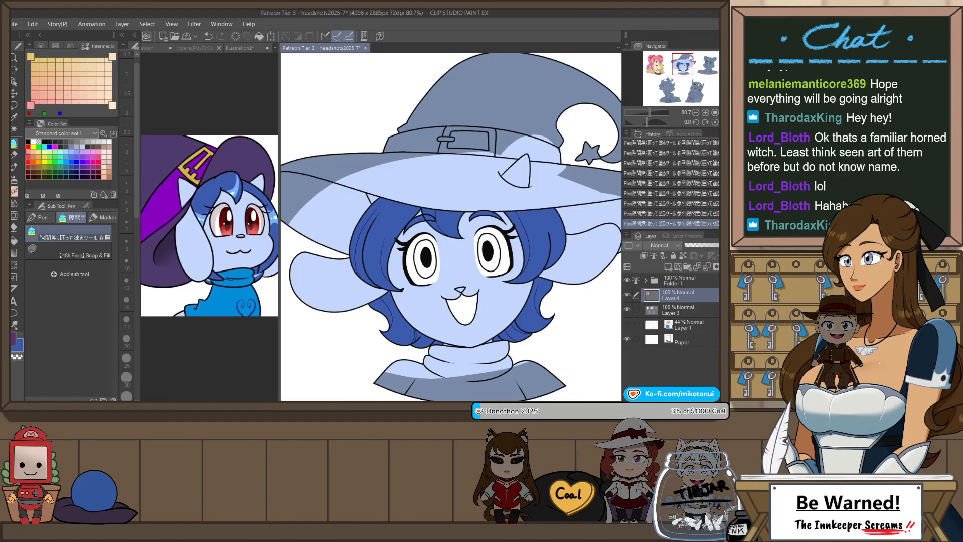
- Sample the light and dark reds of the reference character's eye and fill both irises with the dark red on Layer 4
{"action": "left_click", "coordinate": [229, 228]}
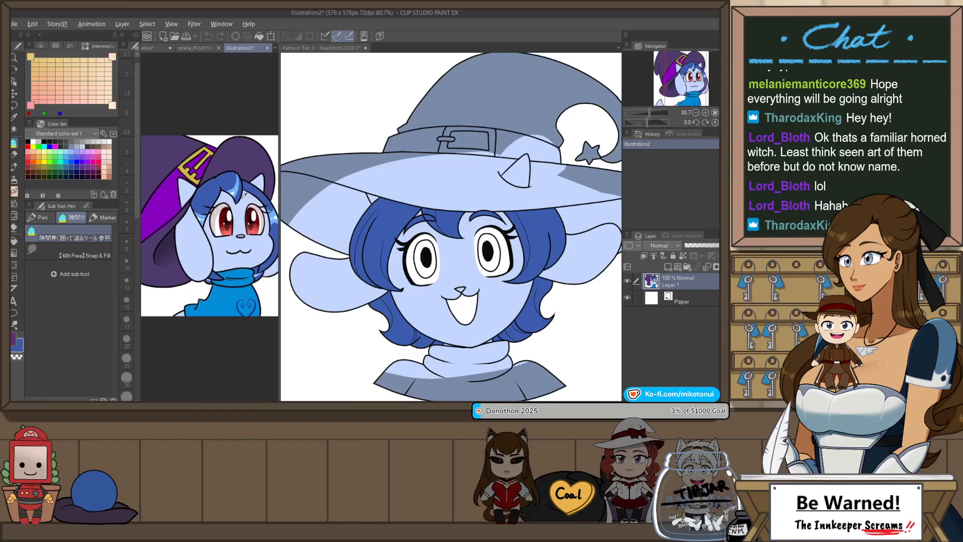
{"action": "left_click", "coordinate": [227, 228], "text": "alt"}
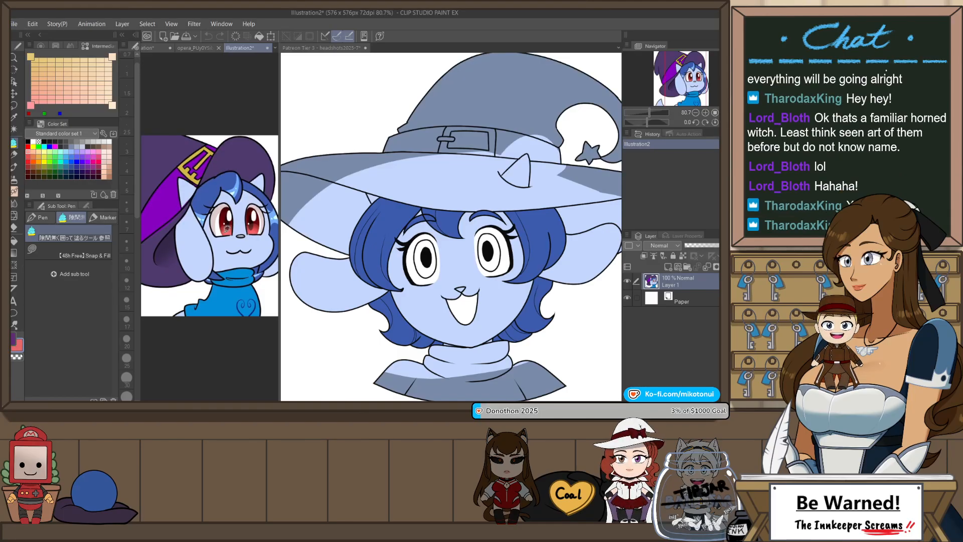
{"action": "left_click", "coordinate": [223, 215], "text": "alt"}
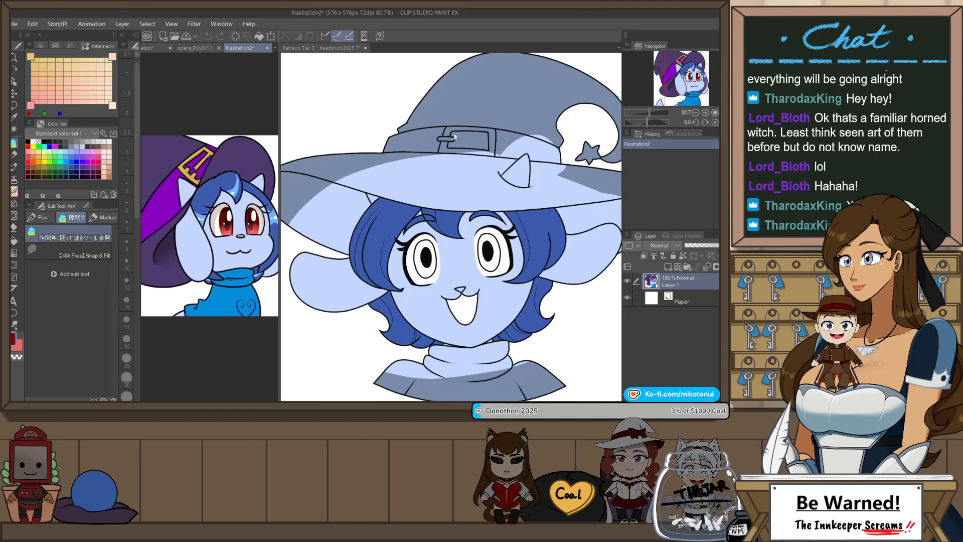
{"action": "left_click", "coordinate": [321, 49]}
{"action": "scroll", "coordinate": [534, 301], "scroll_direction": "up", "scroll_amount": 1}
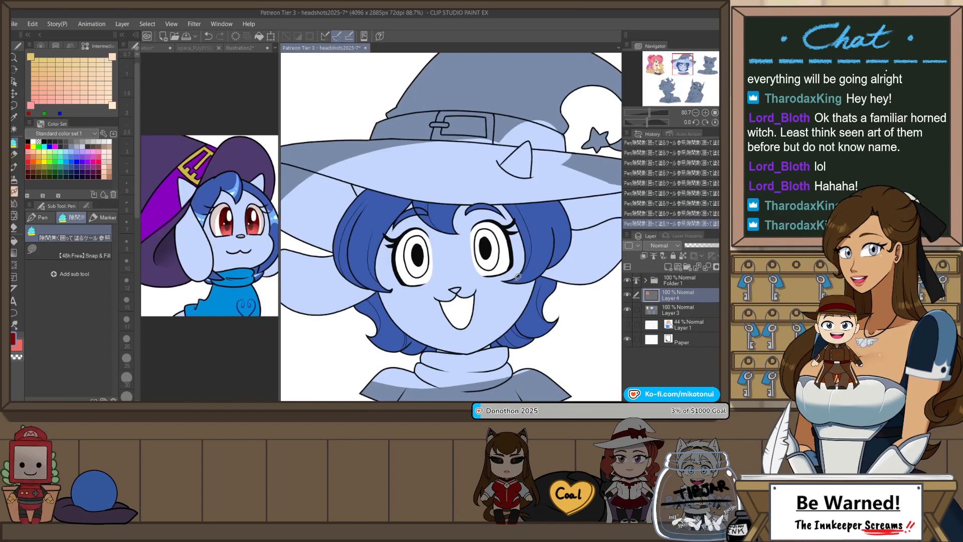
{"action": "key", "text": "g"}
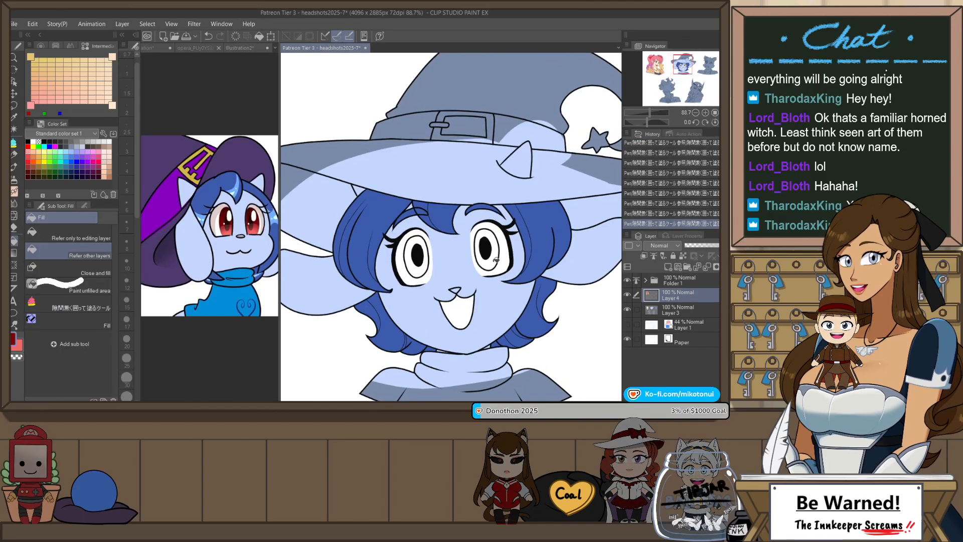
{"action": "left_click", "coordinate": [496, 259]}
{"action": "left_click", "coordinate": [424, 263]}
- Colour the lower part of both irises with the lighter red using the enclose-and-fill pen
{"action": "key", "text": "x"}
{"action": "key", "text": "p"}
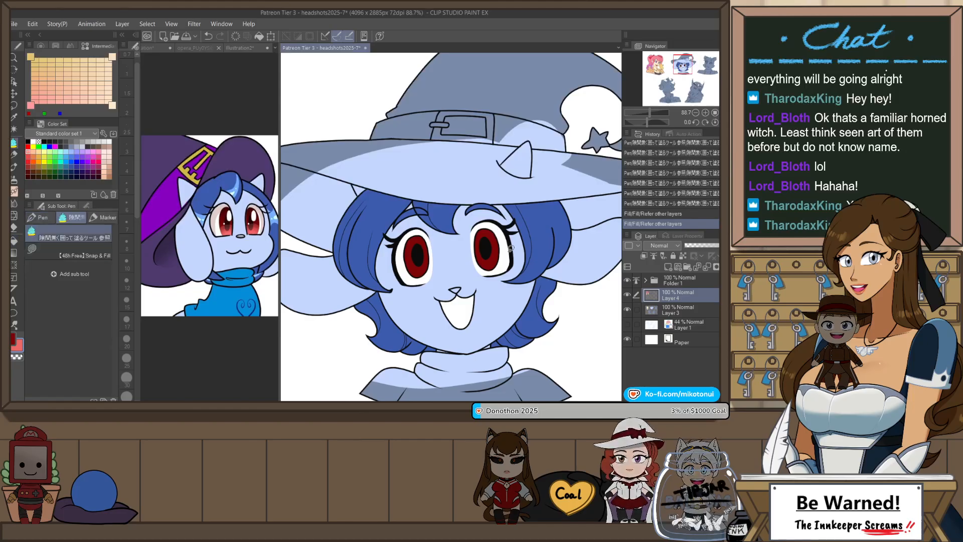
{"action": "mouse_move", "coordinate": [500, 241]}
{"action": "left_mouse_down"}
{"action": "mouse_move", "coordinate": [491, 259]}
{"action": "mouse_move", "coordinate": [508, 255]}
{"action": "left_mouse_up"}
{"action": "left_click_drag", "start_coordinate": [430, 263], "coordinate": [407, 256]}
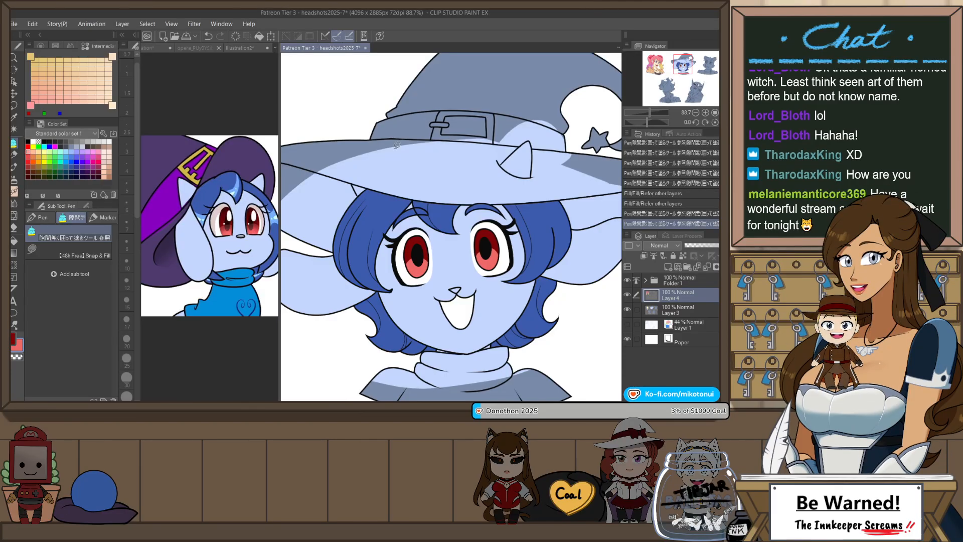
- Sample the reference character's nose colour and fill the nose with it on Layer 4
{"action": "left_click", "coordinate": [240, 48]}
{"action": "scroll", "coordinate": [233, 235], "scroll_direction": "up", "scroll_amount": 5}
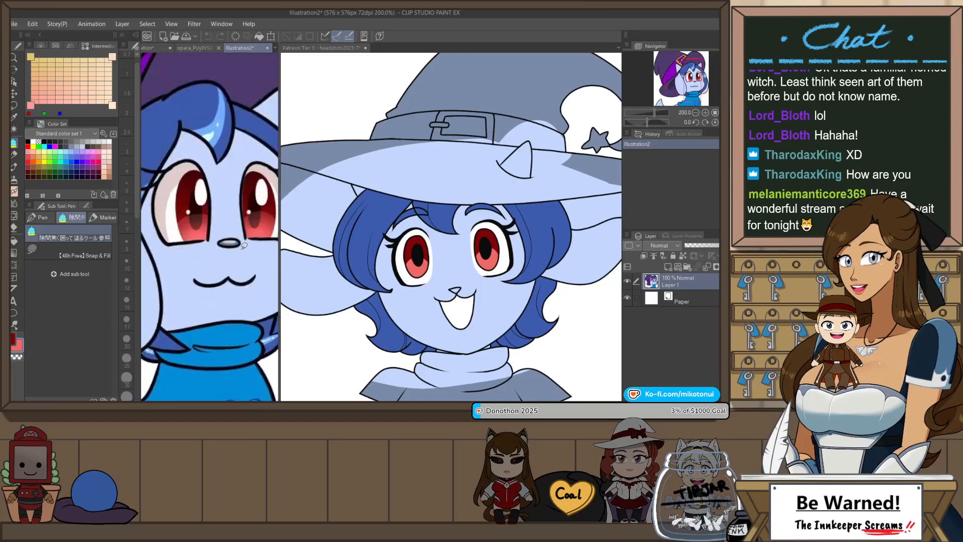
{"action": "scroll", "coordinate": [234, 237], "scroll_direction": "down", "scroll_amount": 5}
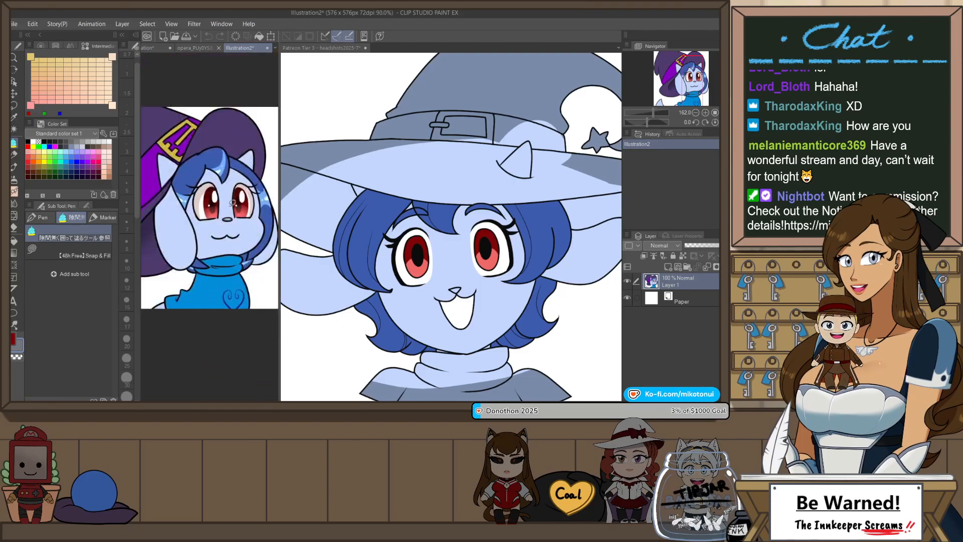
{"action": "left_click", "coordinate": [327, 48]}
{"action": "scroll", "coordinate": [454, 290], "scroll_direction": "up", "scroll_amount": 1}
{"action": "key", "text": "g"}
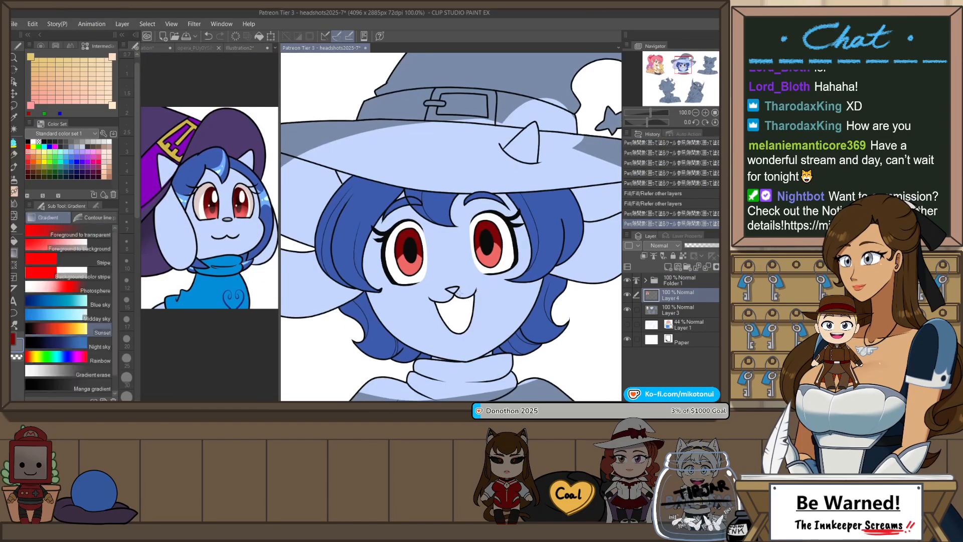
{"action": "left_click", "coordinate": [453, 289]}
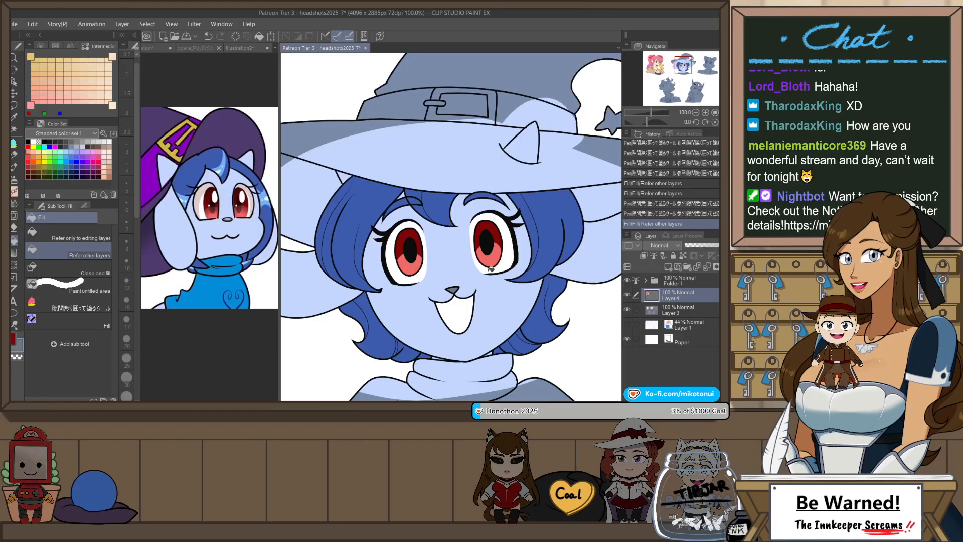
- Sample the reference hat's dark purple and fill the hat's crown and the top of its brim on Layer 4
{"action": "scroll", "coordinate": [453, 212], "scroll_direction": "down", "scroll_amount": 3}
{"action": "left_click", "coordinate": [195, 50]}
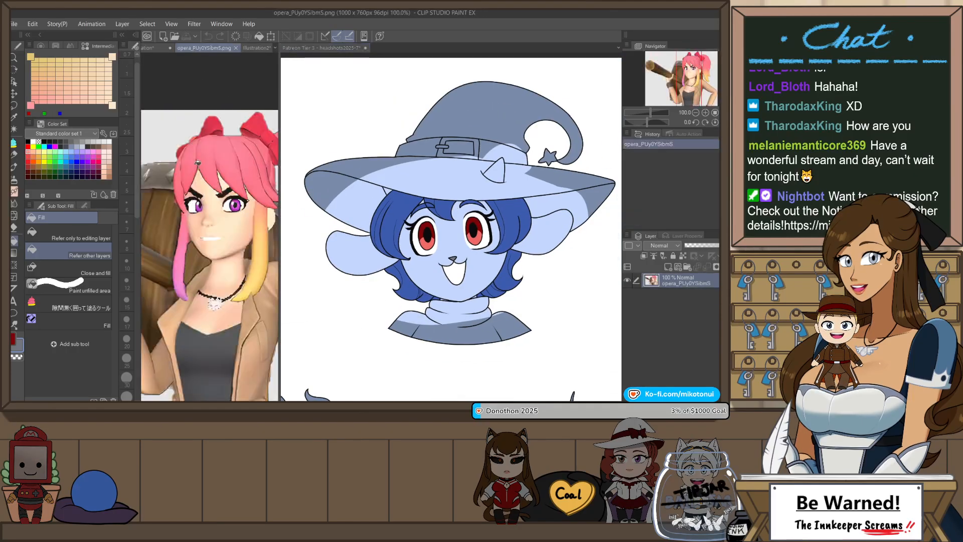
{"action": "left_click", "coordinate": [239, 48]}
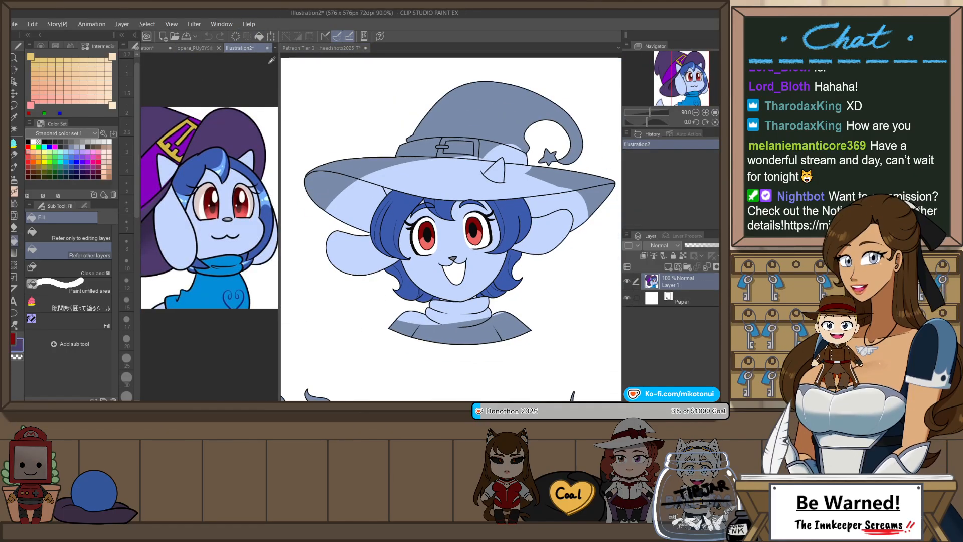
{"action": "left_click", "coordinate": [310, 47]}
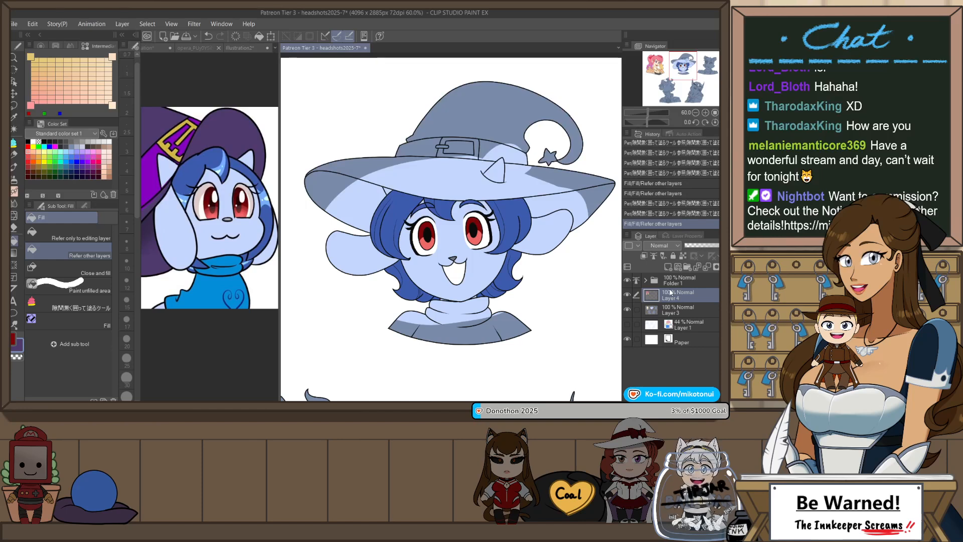
{"action": "left_click", "coordinate": [499, 125]}
{"action": "left_click", "coordinate": [489, 190]}
{"action": "left_click", "coordinate": [579, 189]}
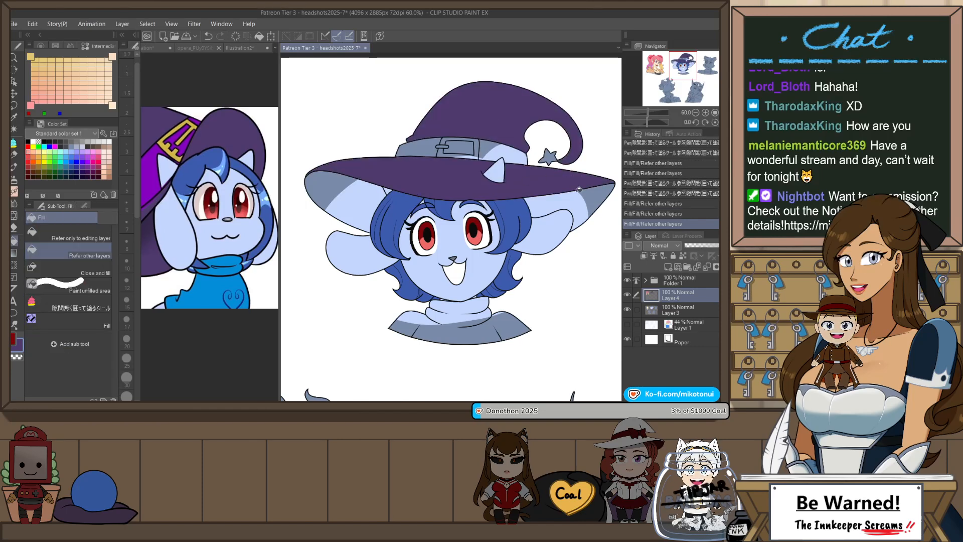
- Fill the underside of the hat brim on both sides of the head with the dark purple
{"action": "left_click_drag", "start_coordinate": [586, 195], "coordinate": [547, 224]}
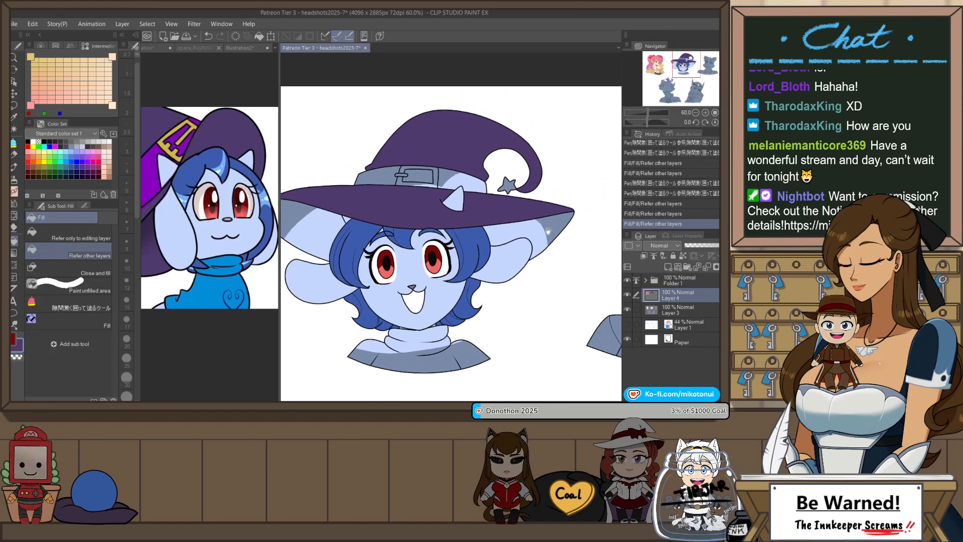
{"action": "left_click", "coordinate": [316, 214]}
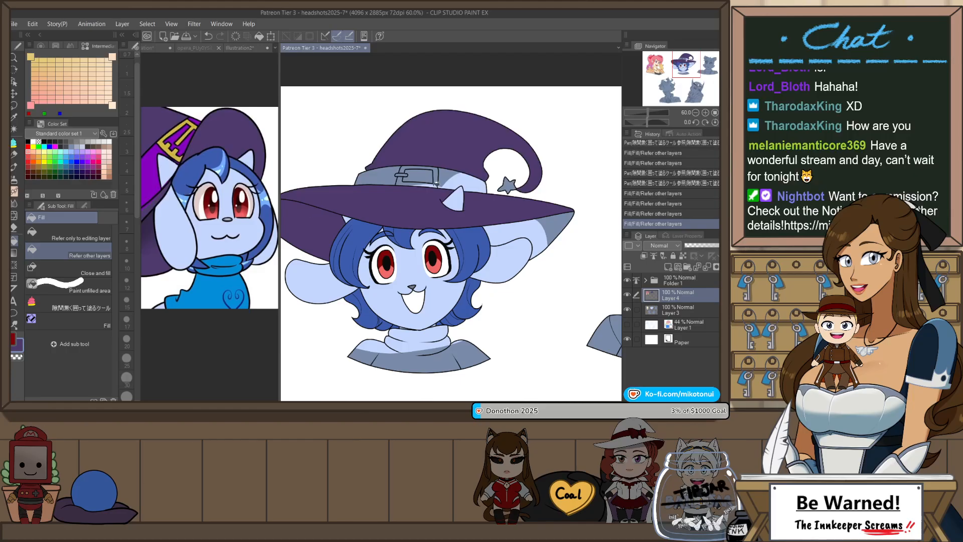
{"action": "left_click", "coordinate": [546, 222]}
{"action": "left_click", "coordinate": [552, 217]}
{"action": "scroll", "coordinate": [550, 223], "scroll_direction": "down", "scroll_amount": 1}
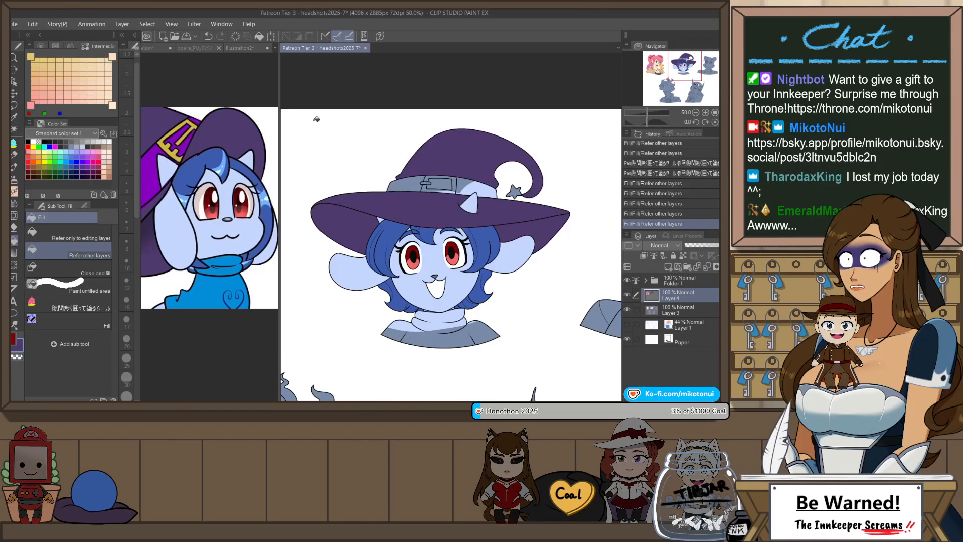
- Sample the bright purple of the reference hat's band and fill the band around the witch hat with it on Layer 4
{"action": "left_click", "coordinate": [236, 48]}
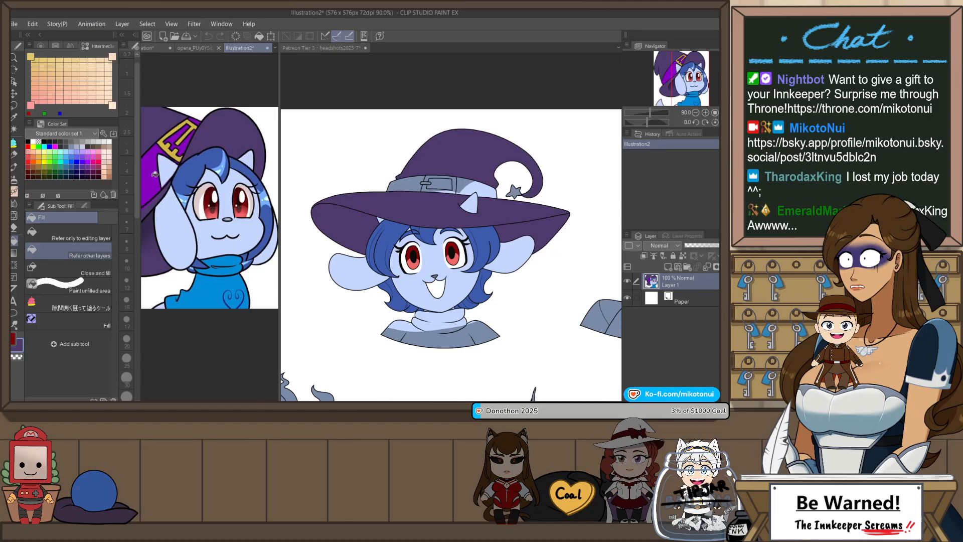
{"action": "left_click", "coordinate": [321, 47]}
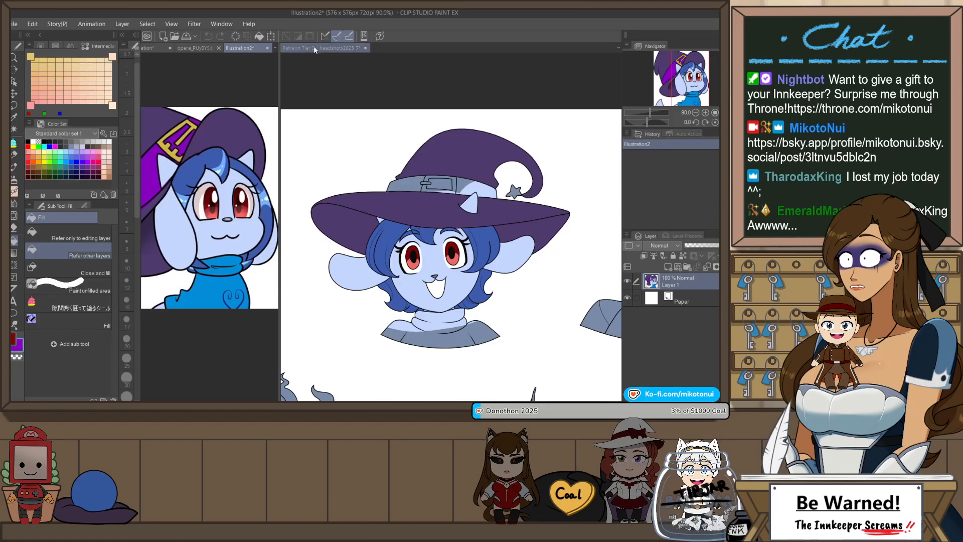
{"action": "left_click", "coordinate": [418, 184]}
{"action": "left_click", "coordinate": [444, 182]}
{"action": "left_click", "coordinate": [474, 189]}
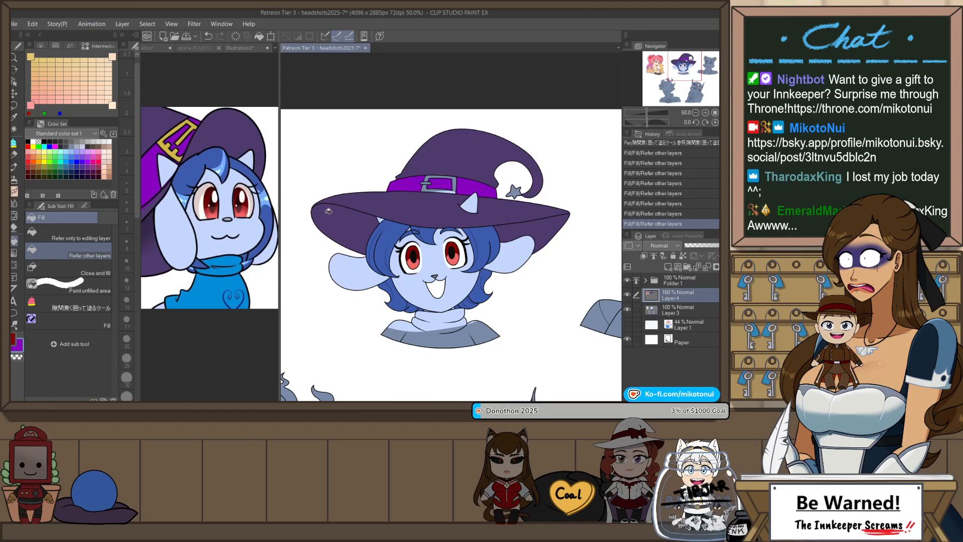
- Sample the gold of the reference hat's buckle and fill the buckle on the witch hat's band with it
{"action": "left_click", "coordinate": [170, 151]}
{"action": "left_click", "coordinate": [168, 143], "text": "alt"}
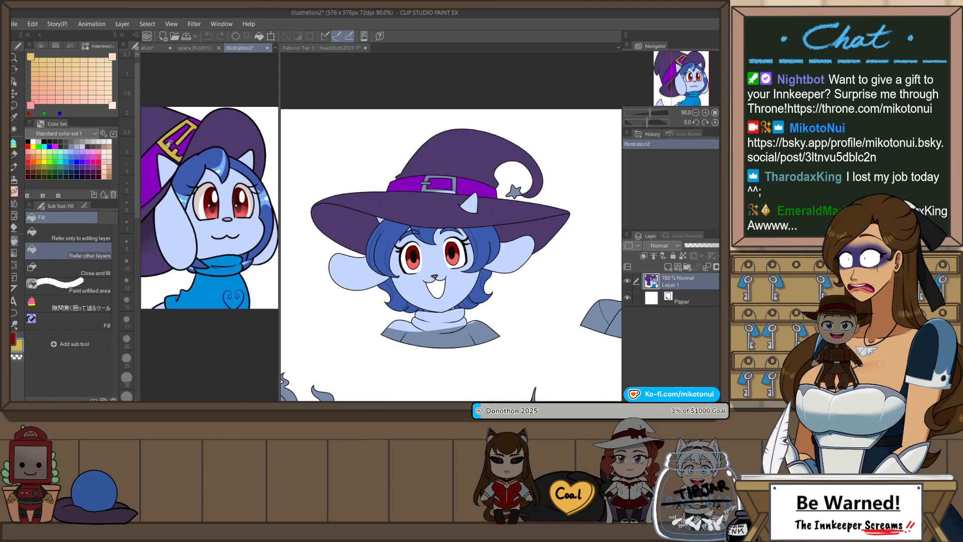
{"action": "left_click", "coordinate": [426, 183]}
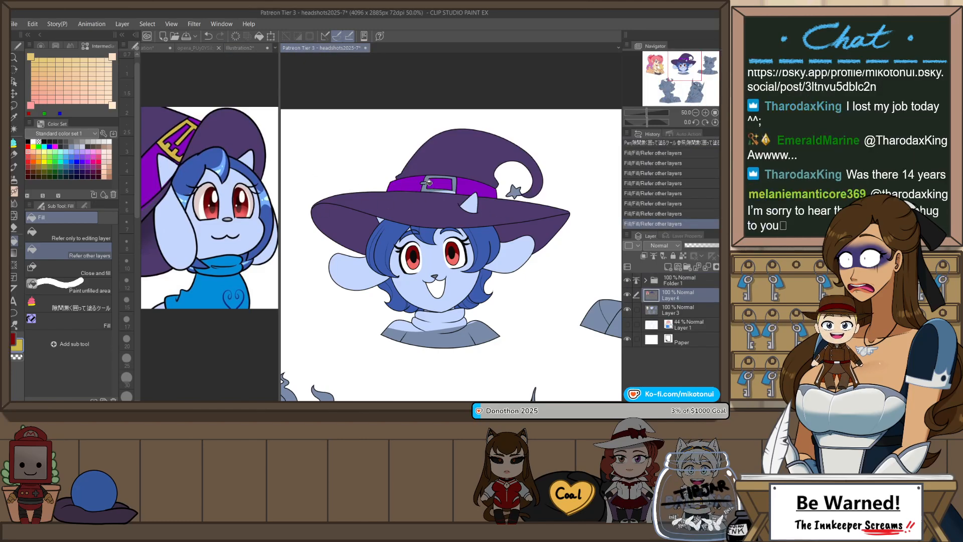
{"action": "left_click", "coordinate": [428, 181]}
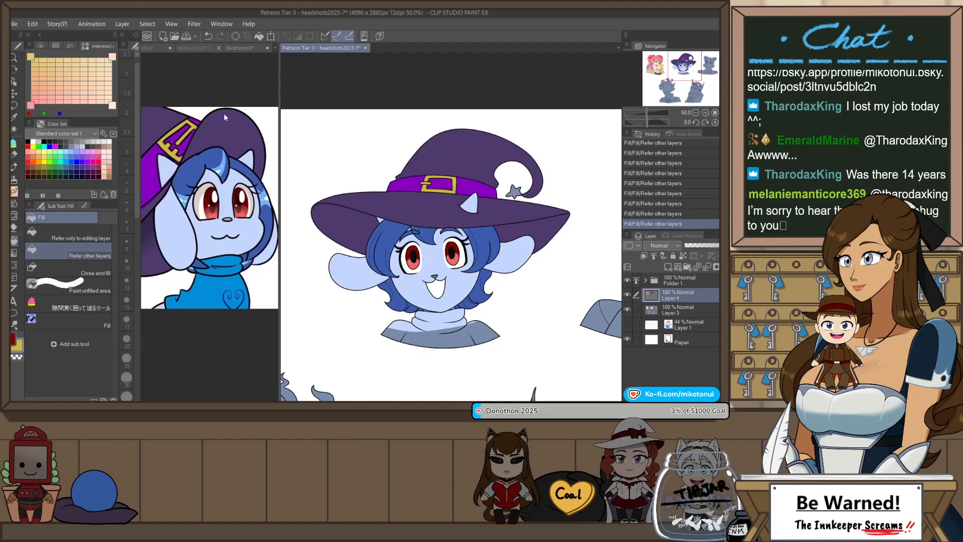
- Fill the witch-hat character's turtleneck with the bright blue sampled from the reference sweater, and the hat's star with the buckle's gold
{"action": "left_click", "coordinate": [238, 48]}
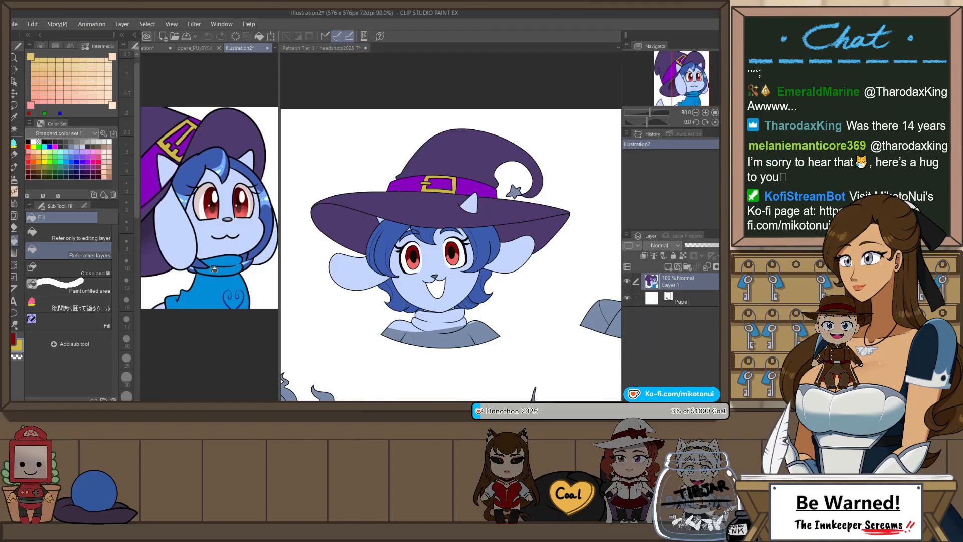
{"action": "left_click", "coordinate": [214, 271], "text": "alt"}
{"action": "left_click", "coordinate": [344, 48]}
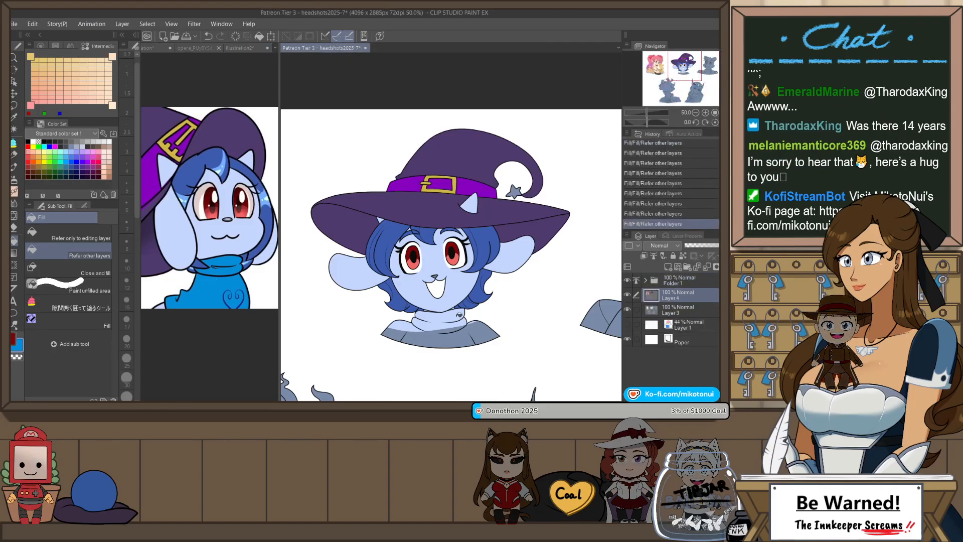
{"action": "left_click", "coordinate": [442, 327]}
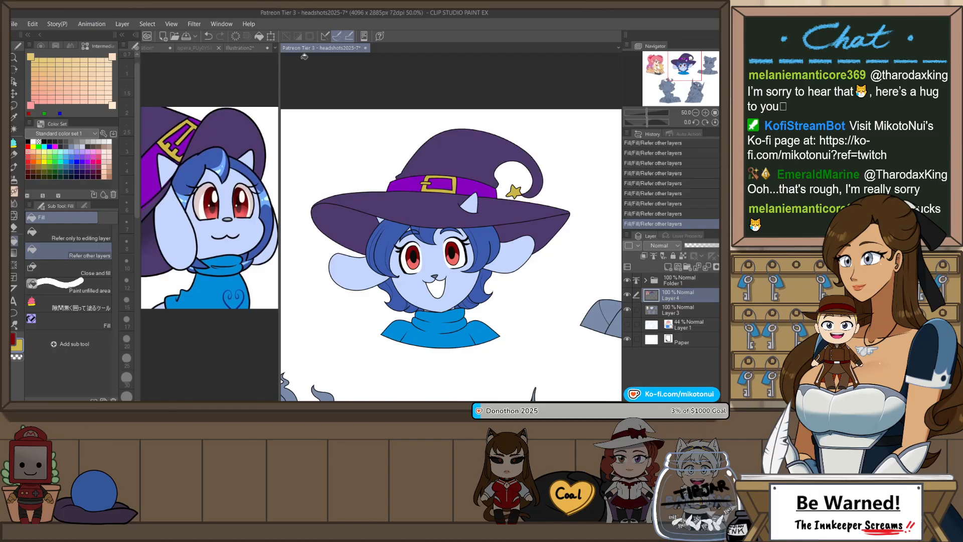
- Bring up the Noxian character sheet as the reference and get a close view of its front-facing figure
{"action": "scroll", "coordinate": [403, 110], "scroll_direction": "down", "scroll_amount": 2}
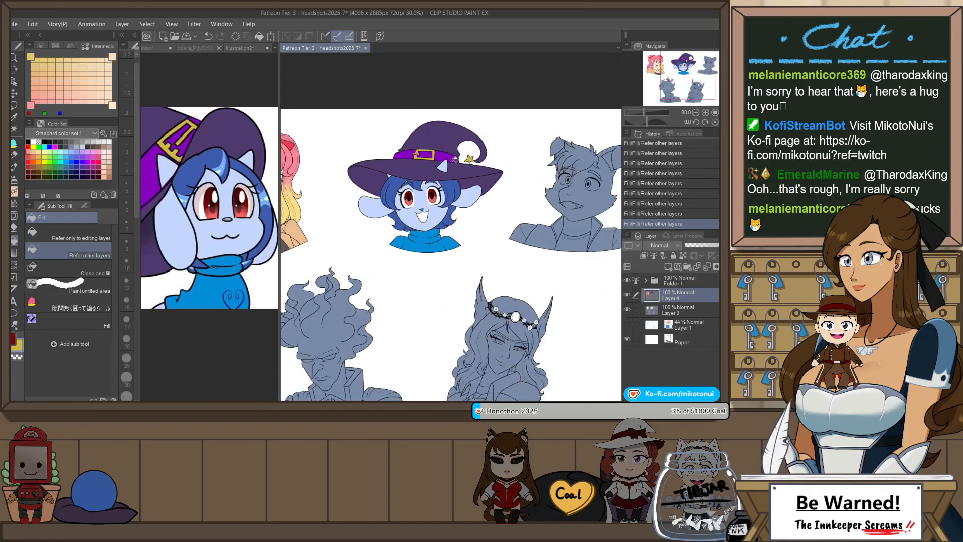
{"action": "scroll", "coordinate": [455, 158], "scroll_direction": "down", "scroll_amount": 2}
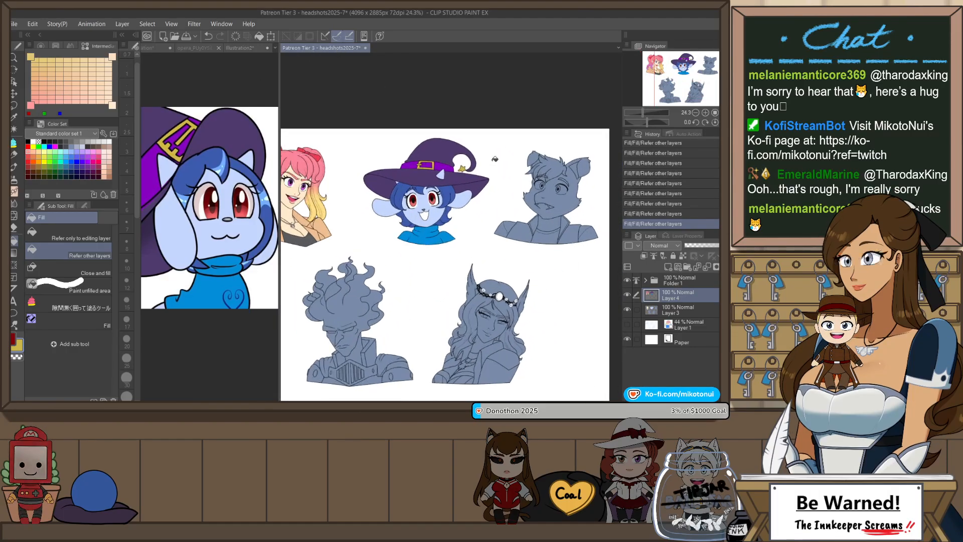
{"action": "left_click", "coordinate": [249, 49]}
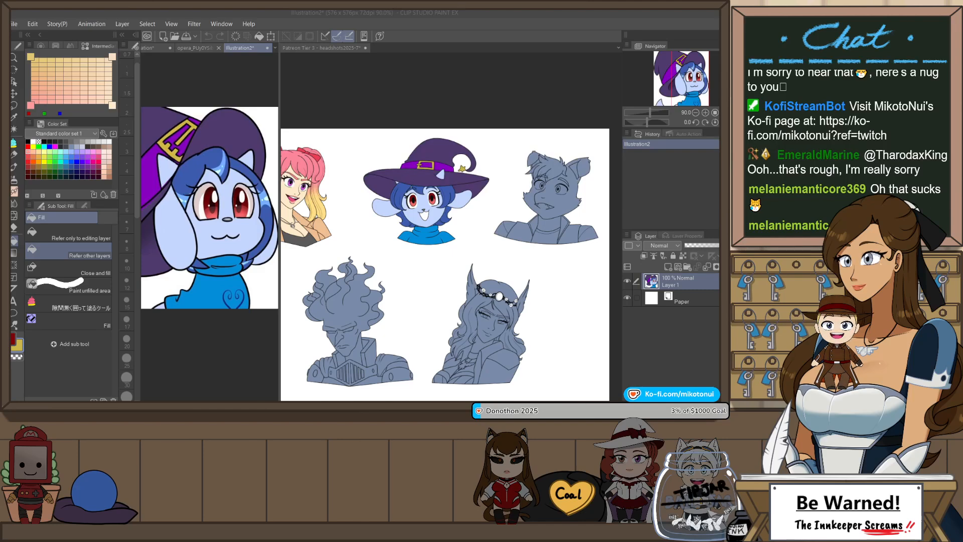
{"action": "left_click", "coordinate": [83, 37]}
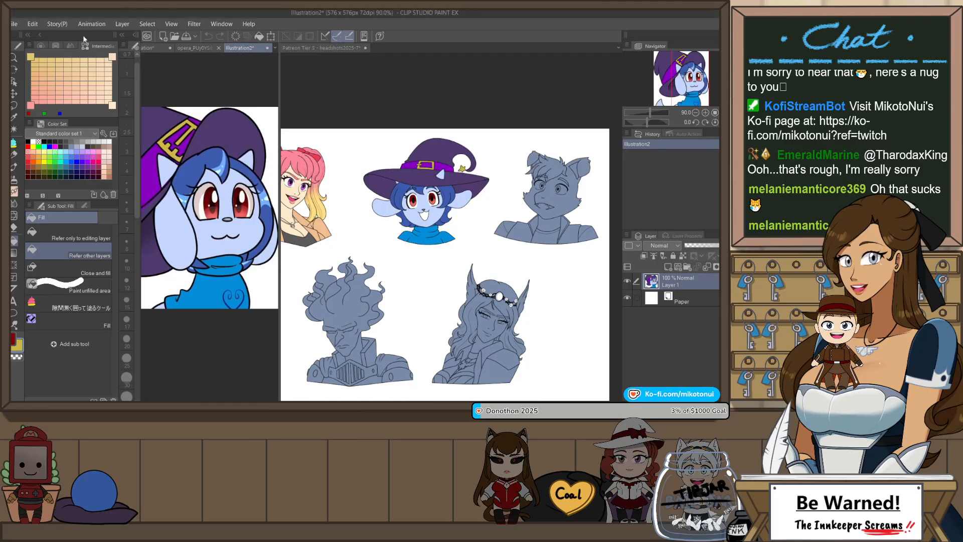
{"action": "left_click", "coordinate": [40, 41]}
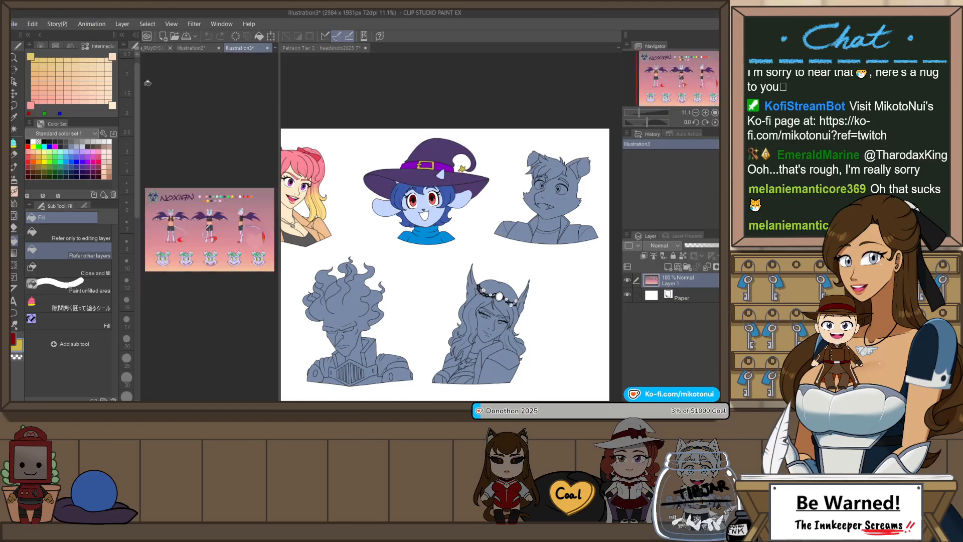
{"action": "scroll", "coordinate": [168, 219], "scroll_direction": "up", "scroll_amount": 10}
{"action": "scroll", "coordinate": [185, 168], "scroll_direction": "up", "scroll_amount": 6}
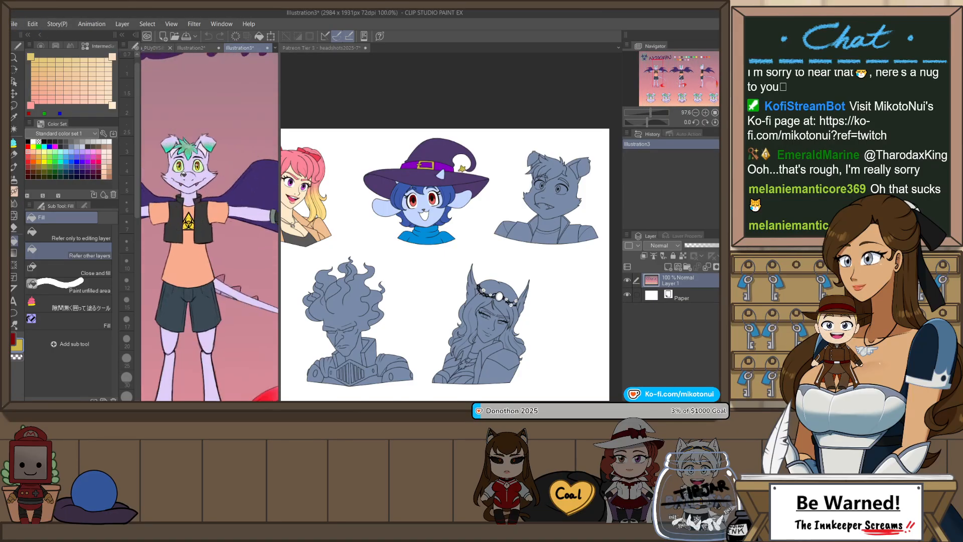
- Sample the reference's lavender fur and recolour the floppy-eared headshot's base silhouette with it on Layer 3 using the enclose-and-fill pen
{"action": "left_click", "coordinate": [196, 172], "text": "alt"}
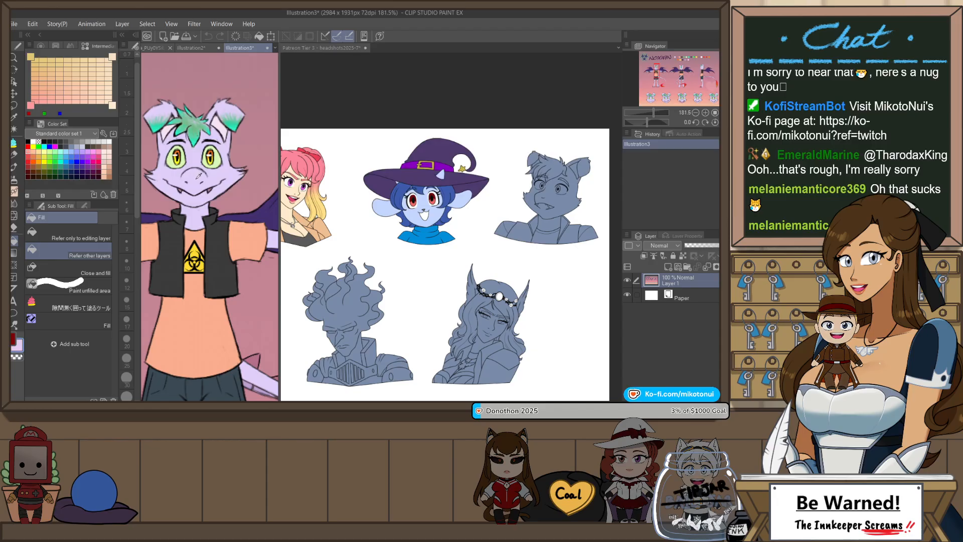
{"action": "left_click", "coordinate": [350, 47]}
{"action": "scroll", "coordinate": [583, 198], "scroll_direction": "down", "scroll_amount": 2}
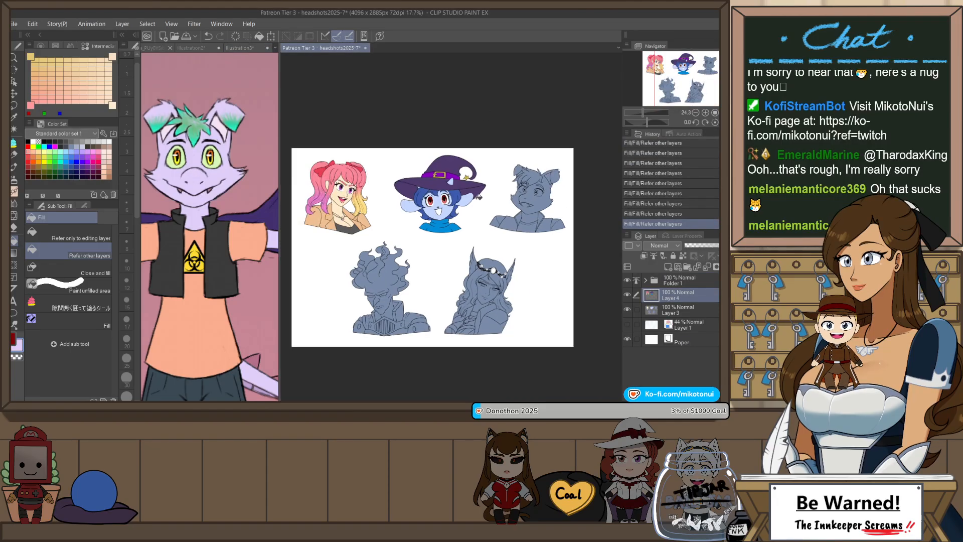
{"action": "scroll", "coordinate": [574, 211], "scroll_direction": "up", "scroll_amount": 2}
{"action": "left_click", "coordinate": [684, 312]}
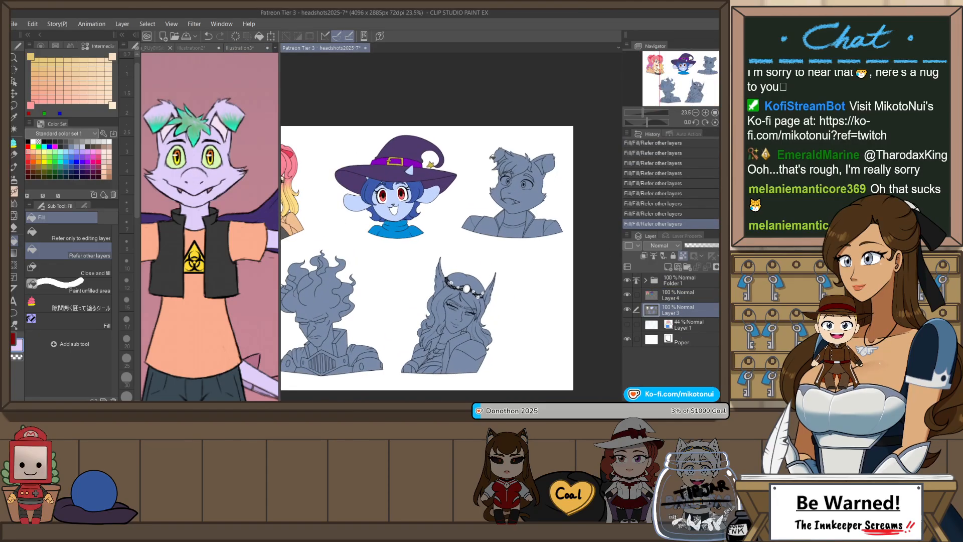
{"action": "key", "text": "p"}
{"action": "mouse_move", "coordinate": [563, 189]}
{"action": "left_mouse_down"}
{"action": "mouse_move", "coordinate": [520, 249]}
{"action": "mouse_move", "coordinate": [566, 173]}
{"action": "left_mouse_up"}
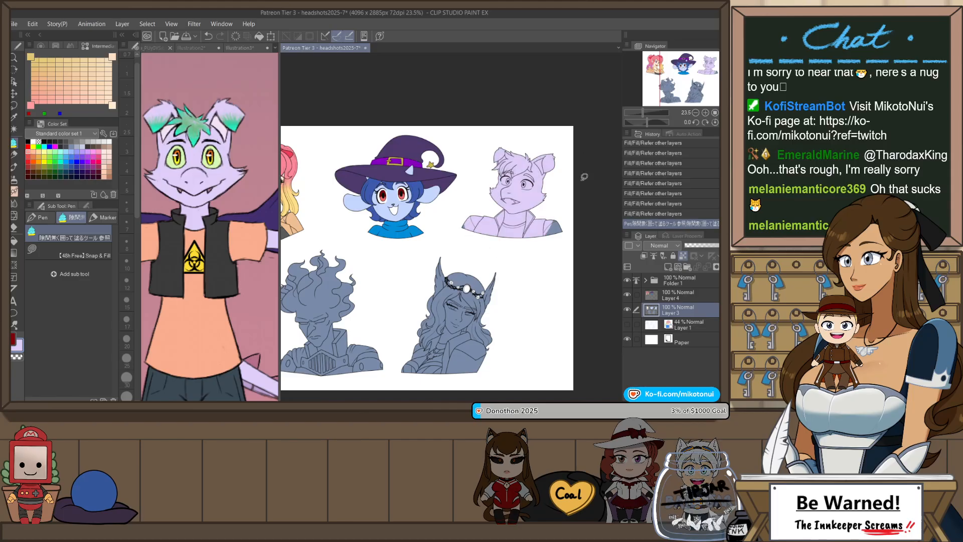
- Sample the reference's teal ear marking and colour the tip of the headshot's right-hand ear with jagged teal fur spikes
{"action": "left_click_drag", "start_coordinate": [559, 225], "coordinate": [491, 259]}
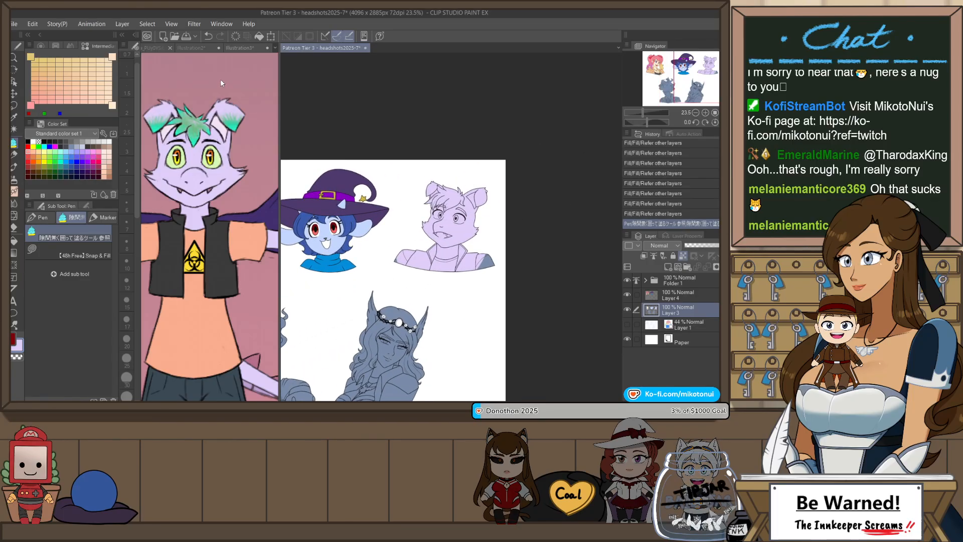
{"action": "left_click", "coordinate": [240, 48]}
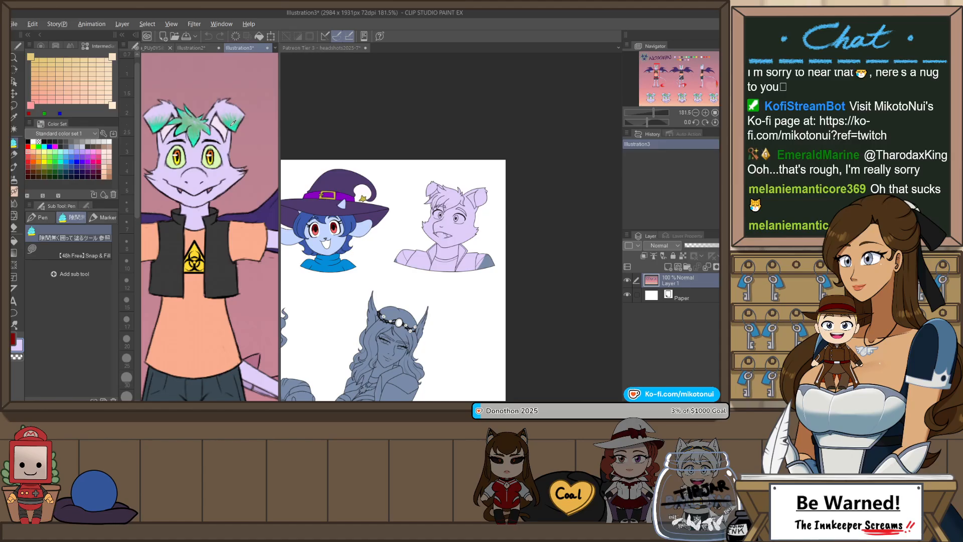
{"action": "left_click", "coordinate": [311, 48]}
{"action": "scroll", "coordinate": [506, 213], "scroll_direction": "up", "scroll_amount": 2}
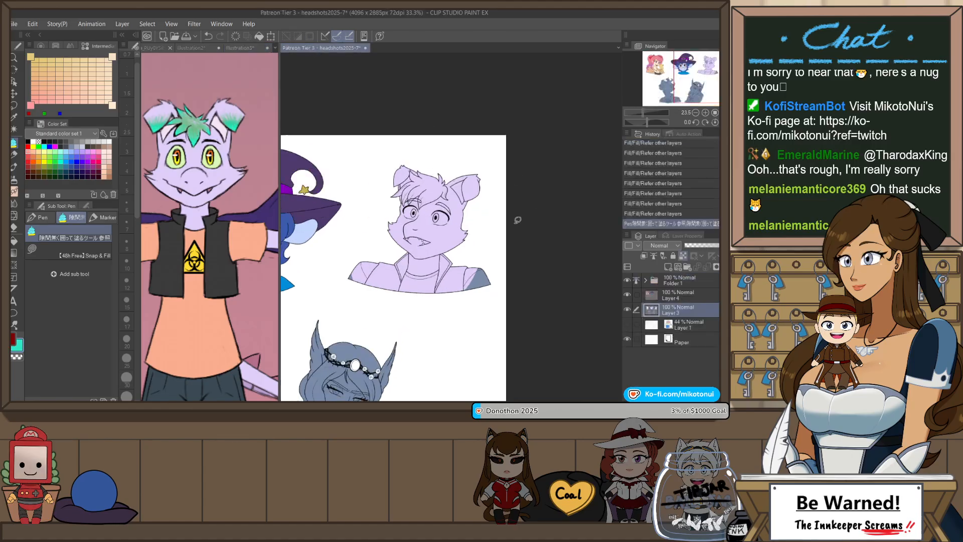
{"action": "scroll", "coordinate": [483, 201], "scroll_direction": "up", "scroll_amount": 5}
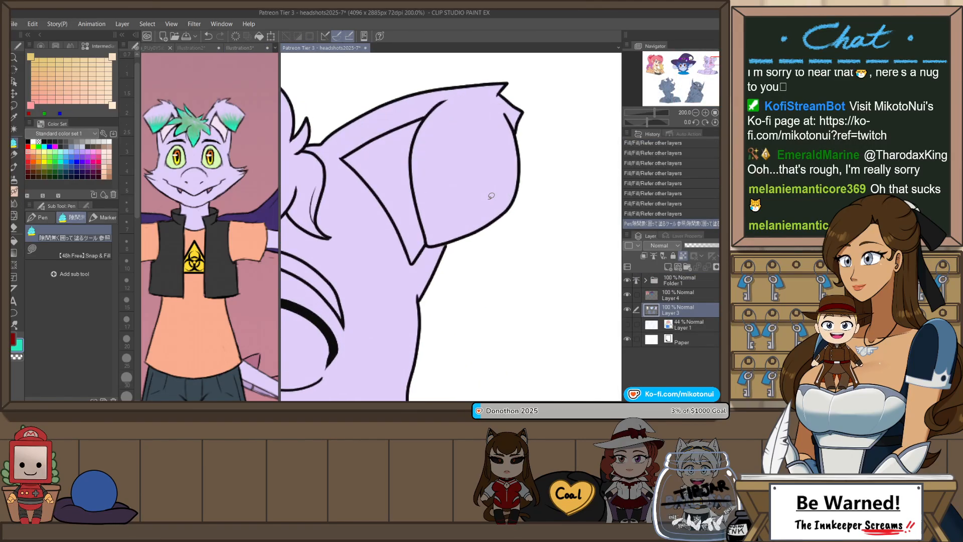
{"action": "mouse_move", "coordinate": [419, 247]}
{"action": "left_mouse_down"}
{"action": "mouse_move", "coordinate": [413, 216]}
{"action": "mouse_move", "coordinate": [417, 203]}
{"action": "mouse_move", "coordinate": [427, 208]}
{"action": "mouse_move", "coordinate": [435, 182]}
{"action": "mouse_move", "coordinate": [439, 221]}
{"action": "mouse_move", "coordinate": [472, 172]}
{"action": "mouse_move", "coordinate": [477, 230]}
{"action": "left_mouse_up"}
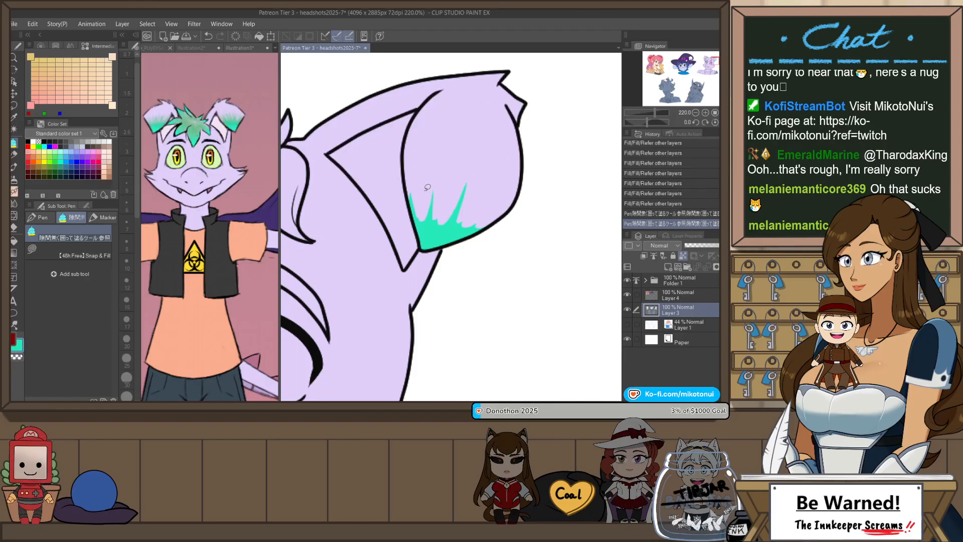
- Undo the enlarged teal patch on the right-hand ear and extend the tip's spikes with thin jagged strokes instead
{"action": "mouse_move", "coordinate": [410, 171]}
{"action": "left_mouse_down"}
{"action": "mouse_move", "coordinate": [423, 201]}
{"action": "mouse_move", "coordinate": [437, 161]}
{"action": "mouse_move", "coordinate": [441, 215]}
{"action": "mouse_move", "coordinate": [473, 169]}
{"action": "mouse_move", "coordinate": [464, 221]}
{"action": "mouse_move", "coordinate": [508, 202]}
{"action": "mouse_move", "coordinate": [496, 222]}
{"action": "left_mouse_up"}
{"action": "key", "text": "ctrl+z"}
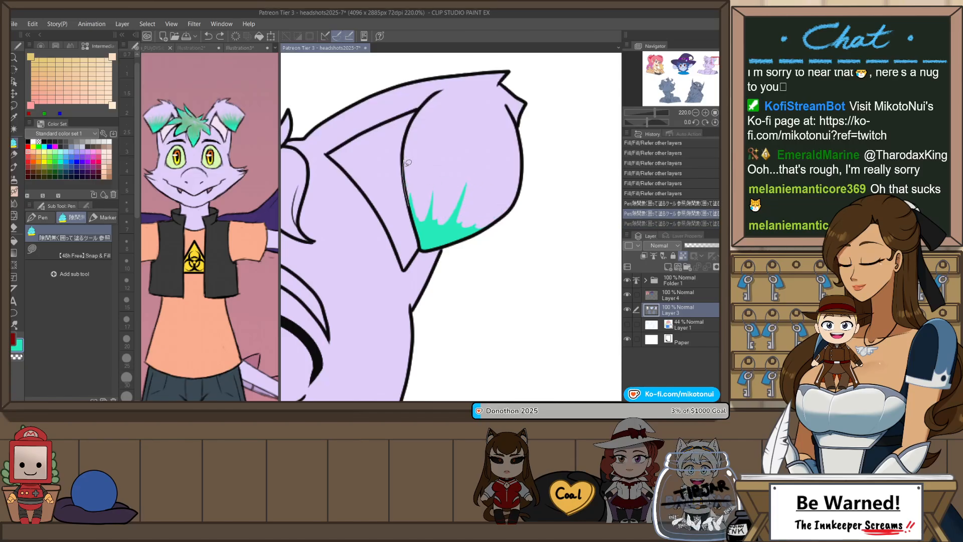
{"action": "left_click_drag", "start_coordinate": [438, 196], "coordinate": [446, 211]}
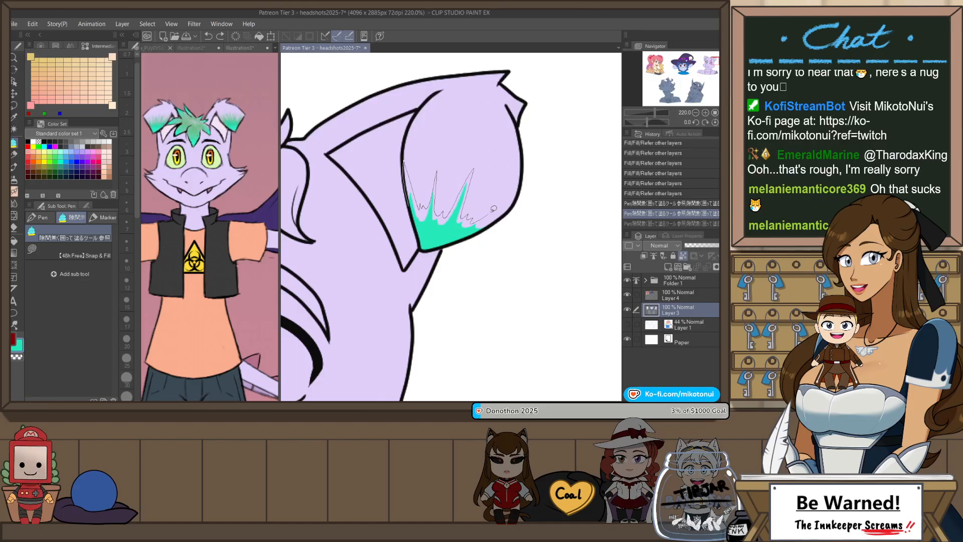
{"action": "mouse_move", "coordinate": [465, 205]}
{"action": "left_mouse_down"}
{"action": "mouse_move", "coordinate": [526, 199]}
{"action": "mouse_move", "coordinate": [493, 197]}
{"action": "left_mouse_up"}
- Fill the lavender headshot's hair with teal, including the small sections around the eyebrow and the long side strand
{"action": "scroll", "coordinate": [492, 195], "scroll_direction": "down", "scroll_amount": 3}
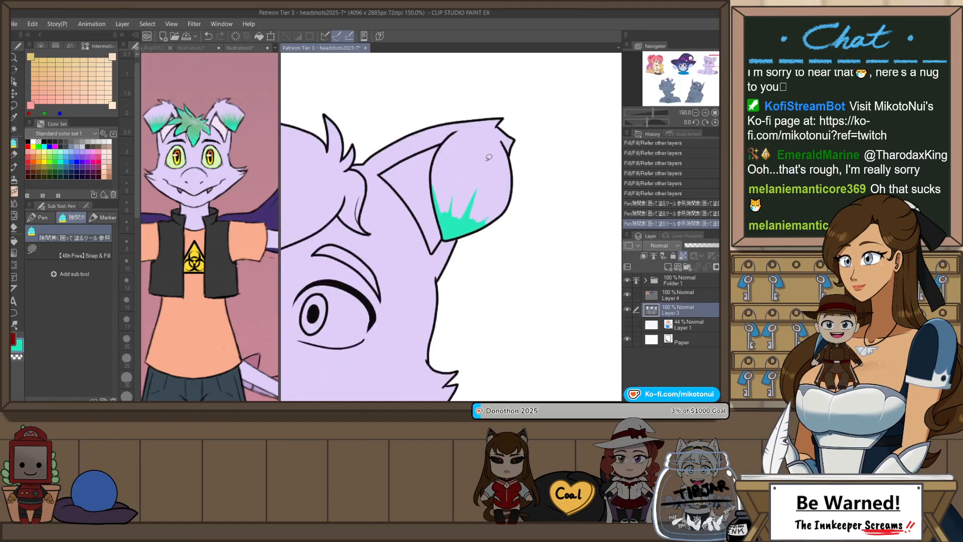
{"action": "left_click_drag", "start_coordinate": [318, 228], "coordinate": [494, 246]}
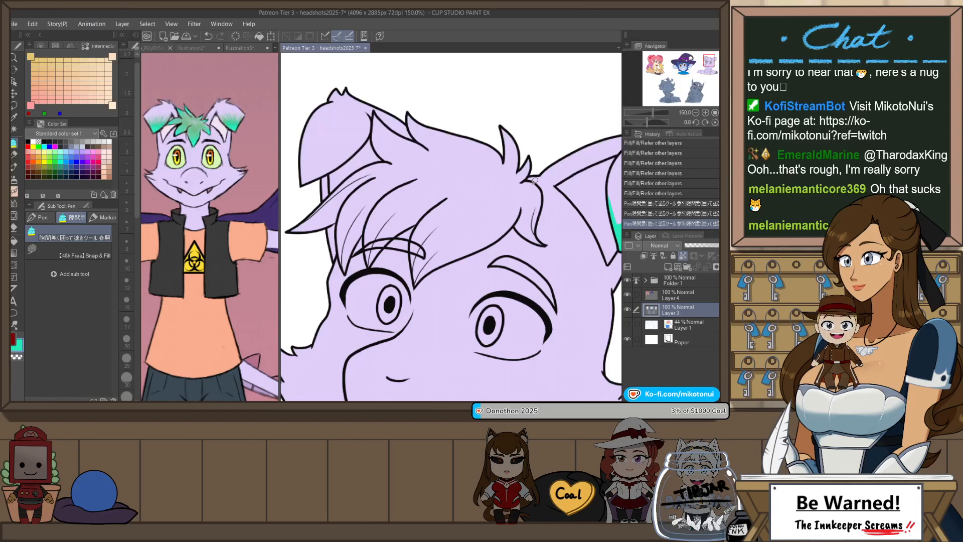
{"action": "key", "text": "g"}
{"action": "key", "text": "g"}
{"action": "left_click", "coordinate": [506, 195]}
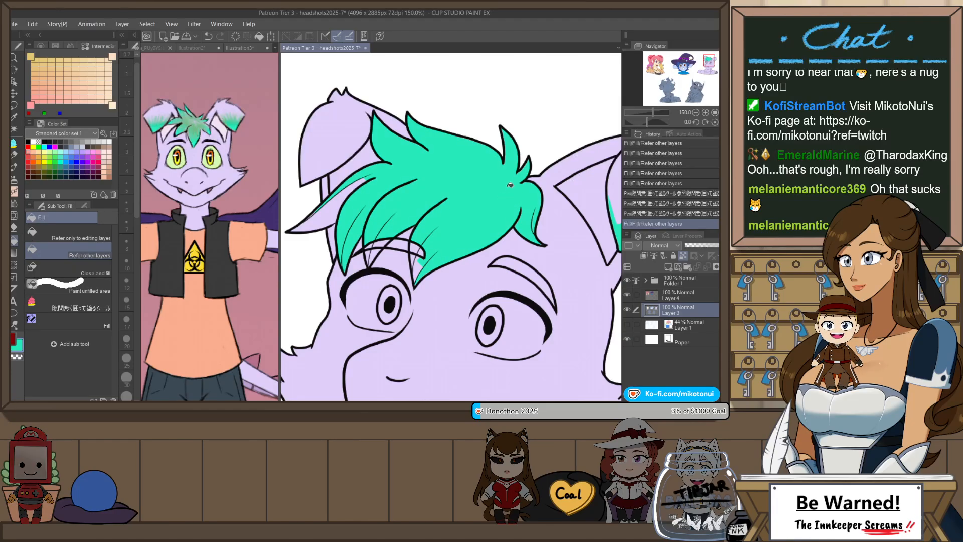
{"action": "left_click", "coordinate": [419, 253]}
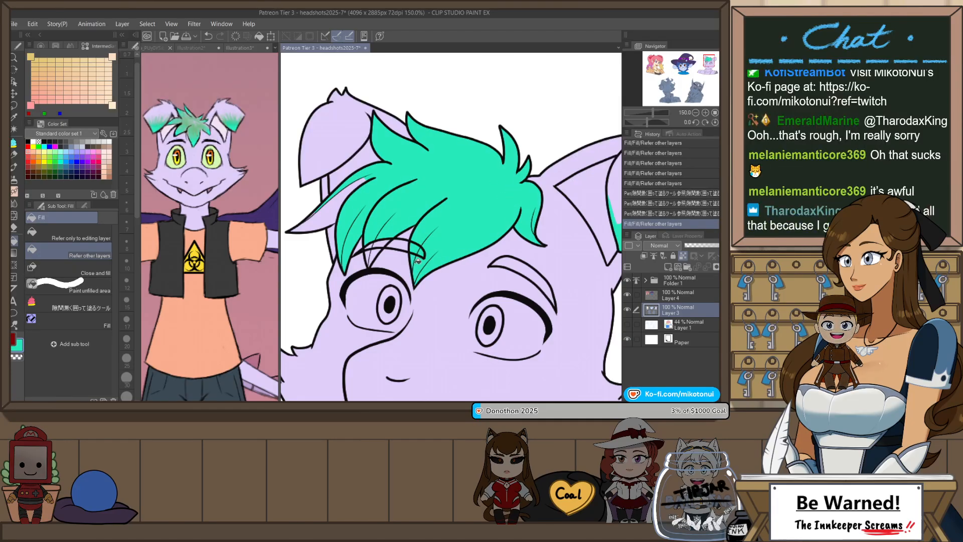
{"action": "left_click", "coordinate": [372, 251]}
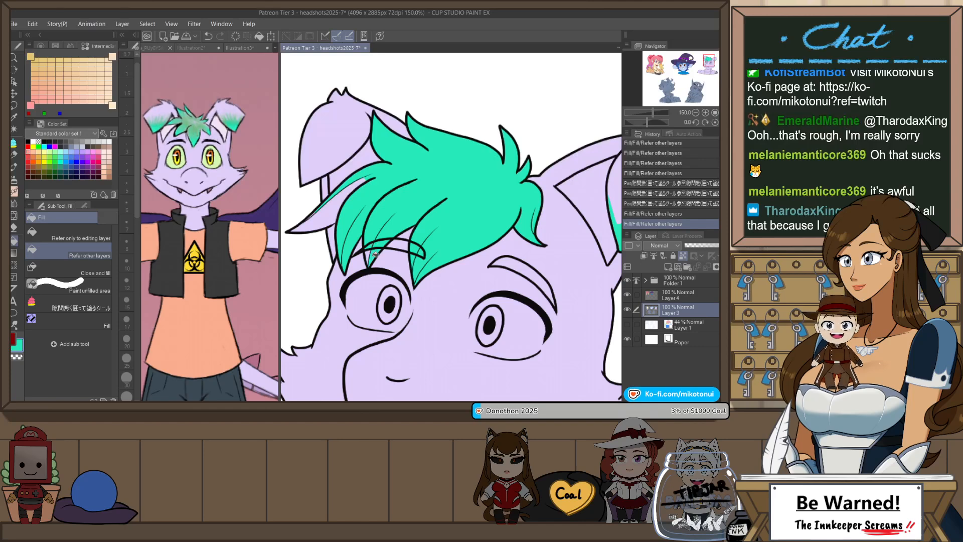
{"action": "left_click", "coordinate": [366, 191]}
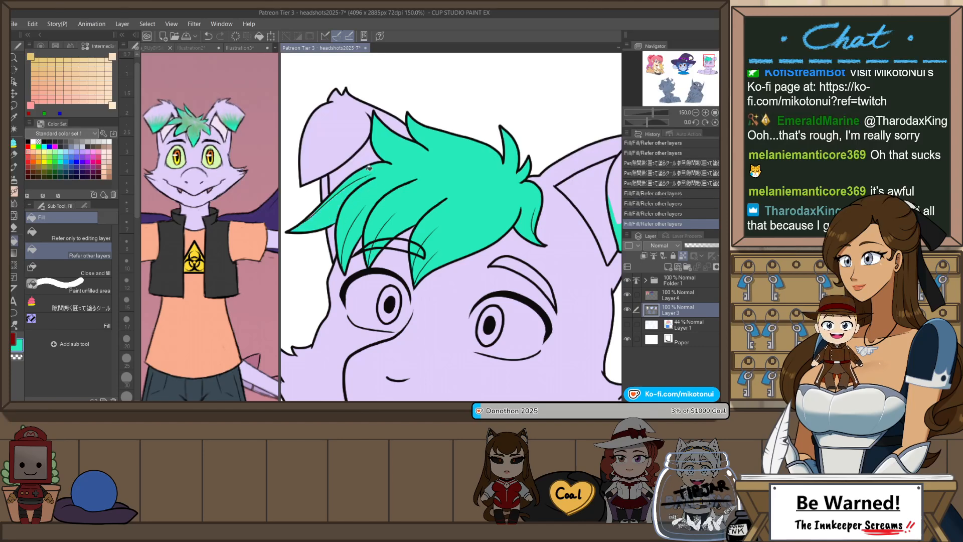
- Fill the leftover gaps in the side hair strand and colour the left-hand ear's tip with jagged teal using the enclose-and-fill pen
{"action": "key", "text": "p"}
{"action": "left_click_drag", "start_coordinate": [328, 205], "coordinate": [306, 216]}
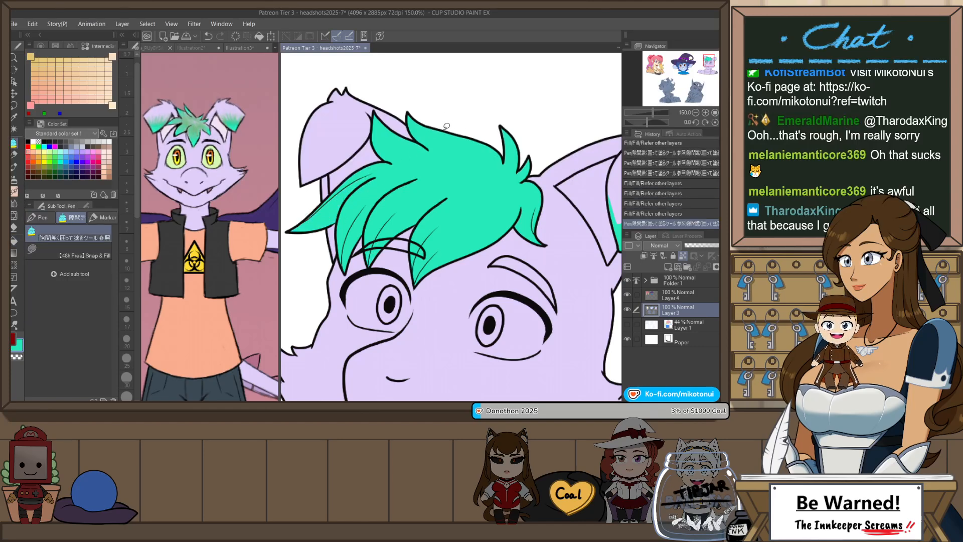
{"action": "mouse_move", "coordinate": [304, 143]}
{"action": "left_mouse_down"}
{"action": "mouse_move", "coordinate": [312, 118]}
{"action": "mouse_move", "coordinate": [333, 116]}
{"action": "mouse_move", "coordinate": [362, 150]}
{"action": "mouse_move", "coordinate": [322, 175]}
{"action": "mouse_move", "coordinate": [300, 148]}
{"action": "left_mouse_up"}
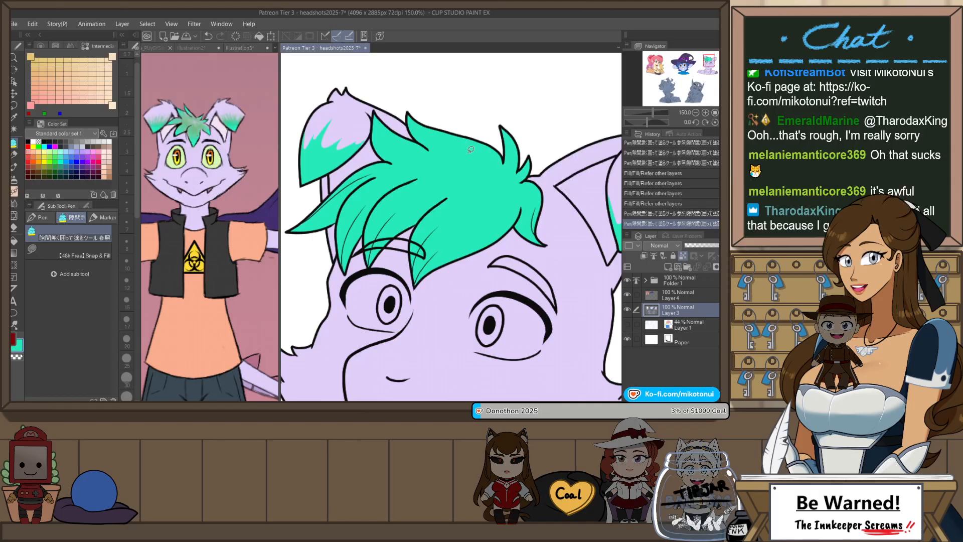
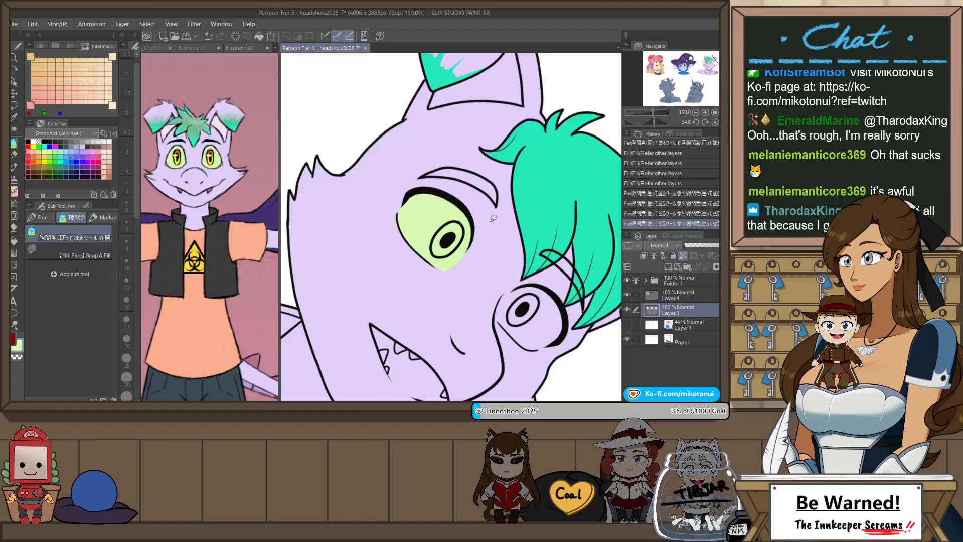
- Colour the lavender headshot's right-hand eye pale green with the enclose-and-fill pen, touching up the gap along its lower outer edge
{"action": "key", "text": "ctrl+@"}
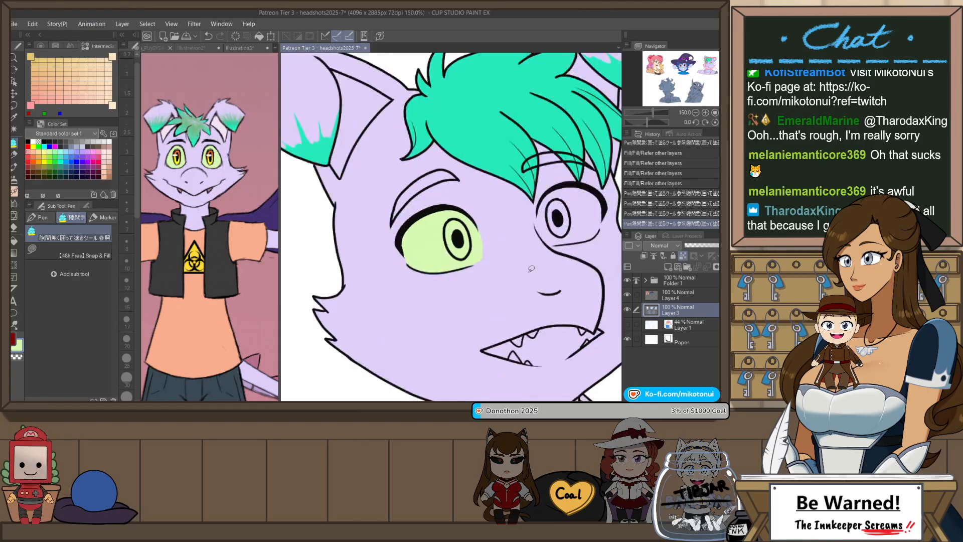
{"action": "key", "text": "r"}
{"action": "left_click_drag", "start_coordinate": [524, 271], "coordinate": [441, 244]}
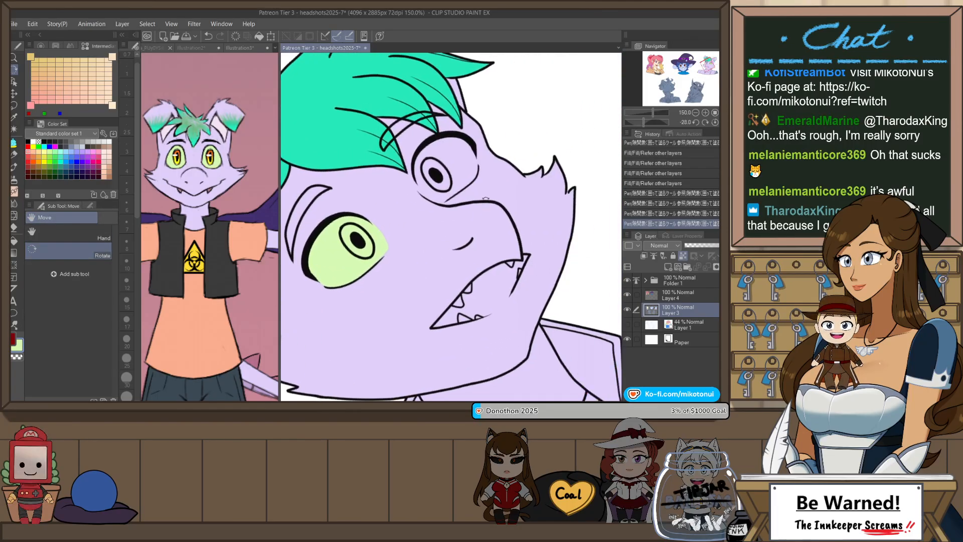
{"action": "scroll", "coordinate": [480, 196], "scroll_direction": "up", "scroll_amount": 1}
{"action": "key", "text": "p"}
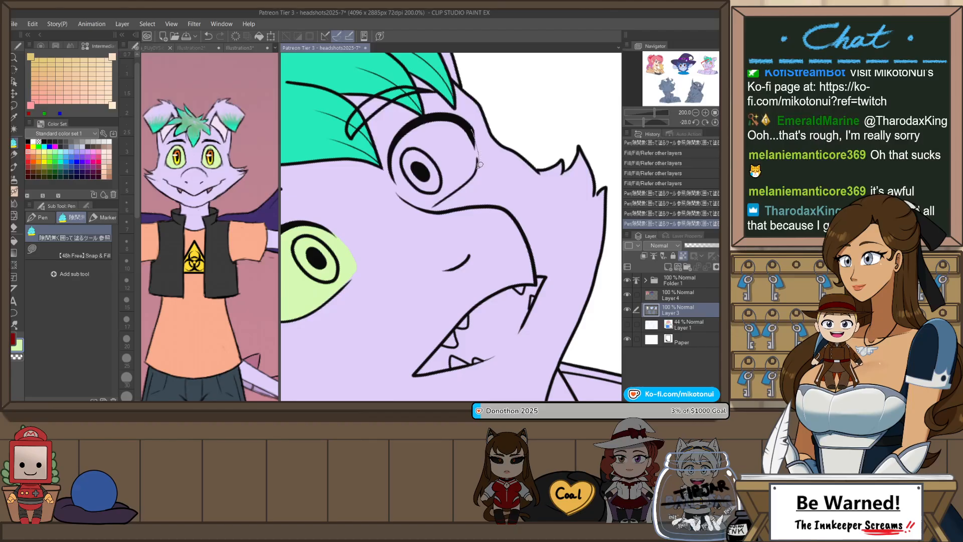
{"action": "left_click_drag", "start_coordinate": [479, 164], "coordinate": [436, 203]}
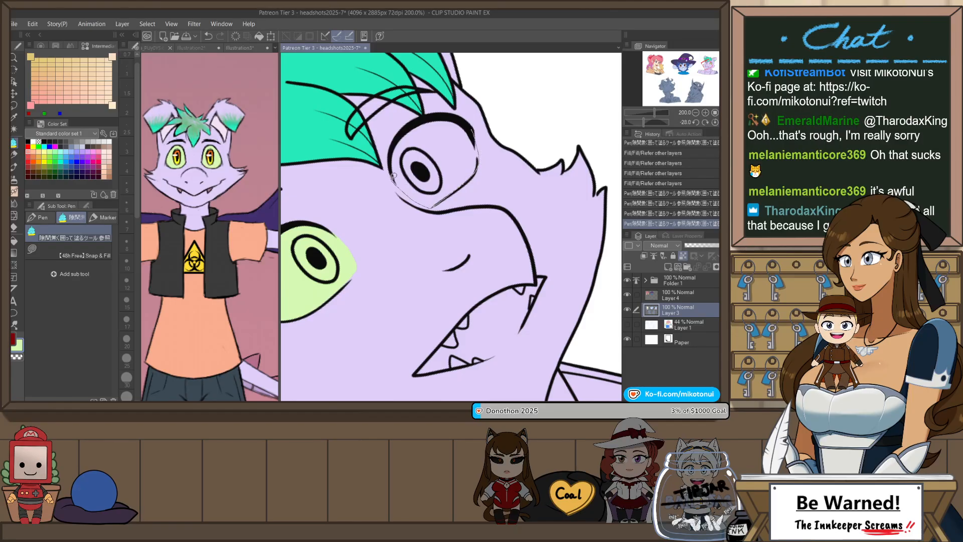
{"action": "mouse_move", "coordinate": [393, 176]}
{"action": "left_mouse_down"}
{"action": "mouse_move", "coordinate": [391, 162]}
{"action": "mouse_move", "coordinate": [483, 122]}
{"action": "left_mouse_up"}
{"action": "key", "text": "ctrl+at"}
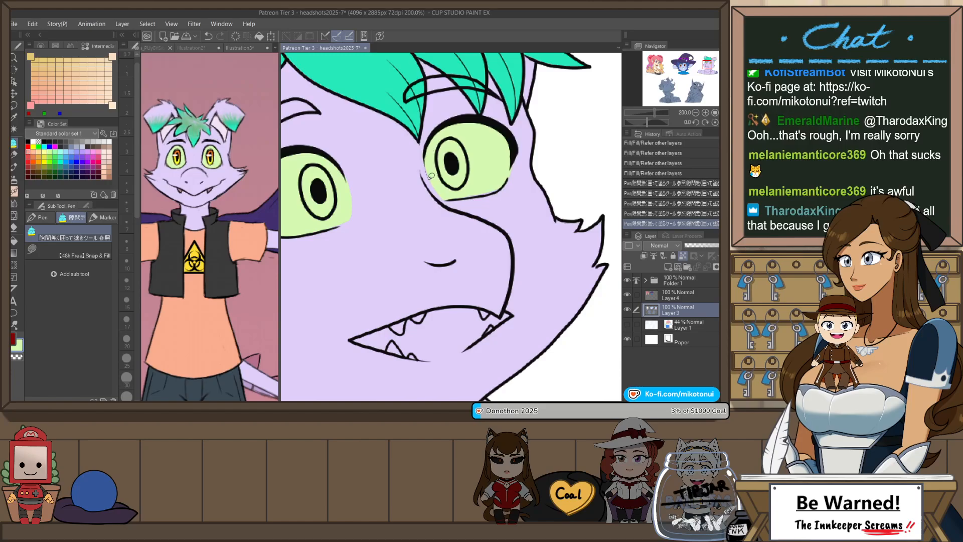
{"action": "left_click_drag", "start_coordinate": [480, 184], "coordinate": [513, 171]}
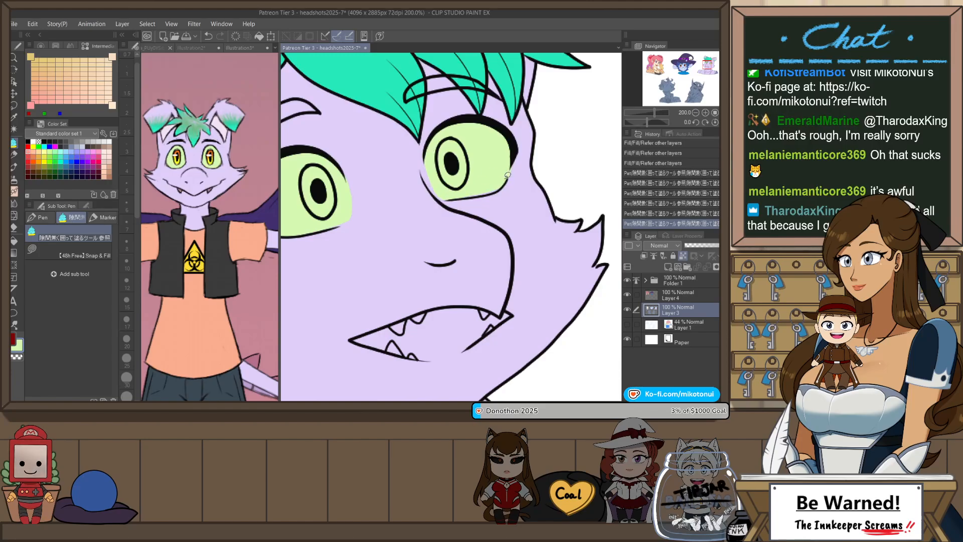
- Clean up the color edges of the far eye beside the snout with the Darker pencil, using sampled lavender and light green
{"action": "key", "text": "p"}
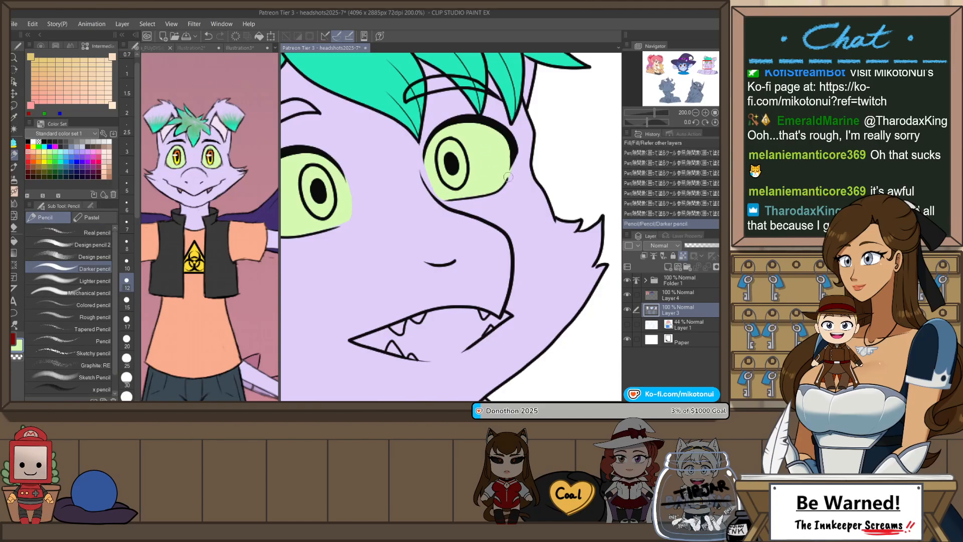
{"action": "left_click", "coordinate": [517, 180], "text": "alt"}
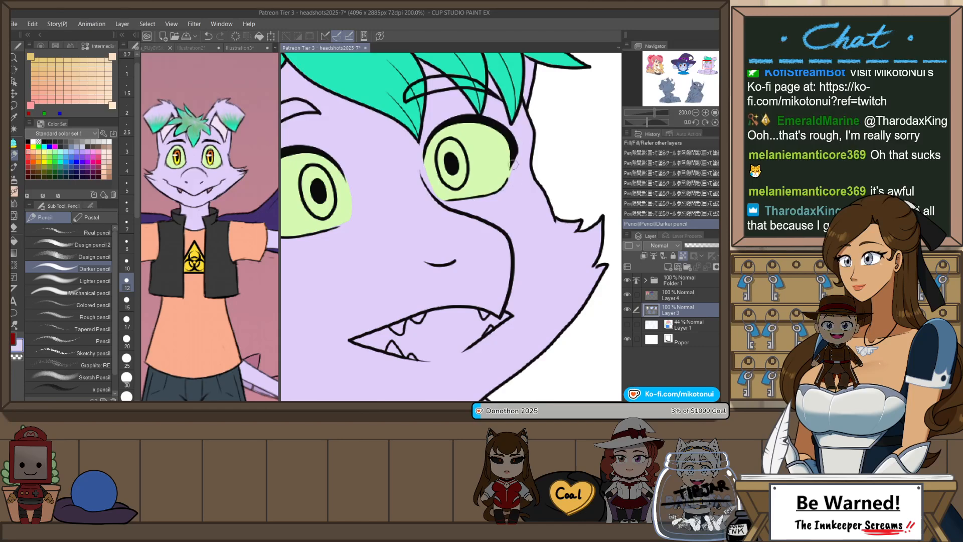
{"action": "left_click_drag", "start_coordinate": [510, 174], "coordinate": [515, 163]}
{"action": "key", "text": "ctrl+z"}
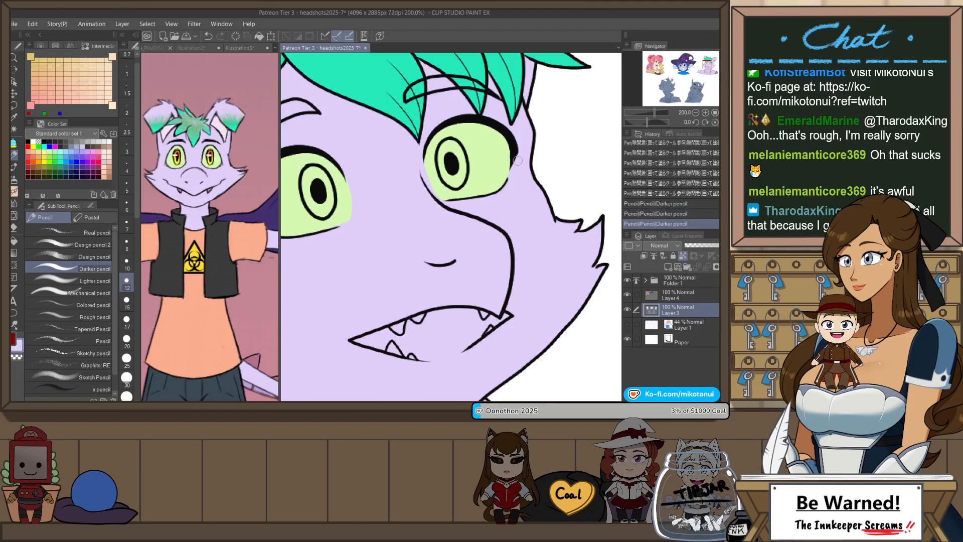
{"action": "left_click", "coordinate": [430, 169], "text": "alt"}
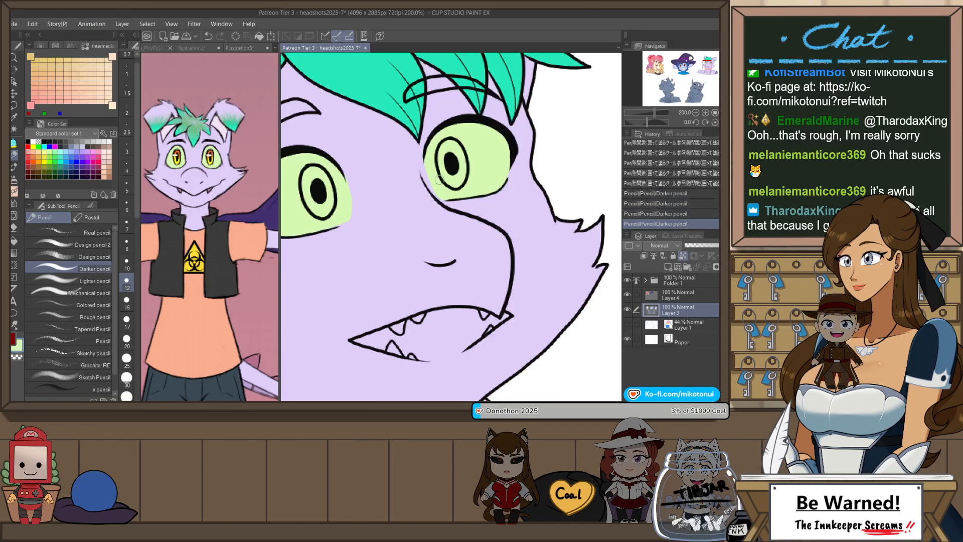
{"action": "left_click_drag", "start_coordinate": [439, 180], "coordinate": [435, 184]}
- Tidy the inner and lower edge of the near eye's green fill with the lavender skin color, with the canvas flipped back
{"action": "key", "text": "h"}
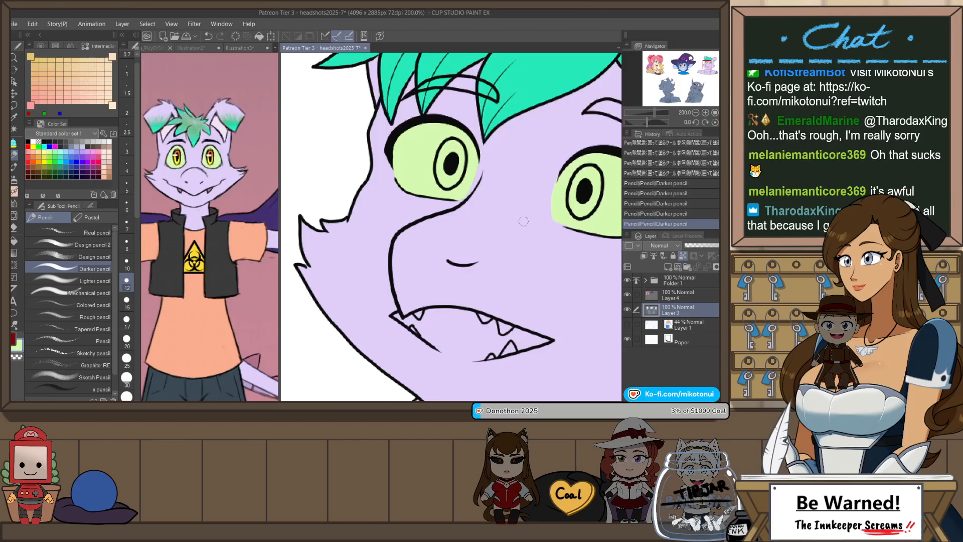
{"action": "left_click_drag", "start_coordinate": [523, 222], "coordinate": [375, 217]}
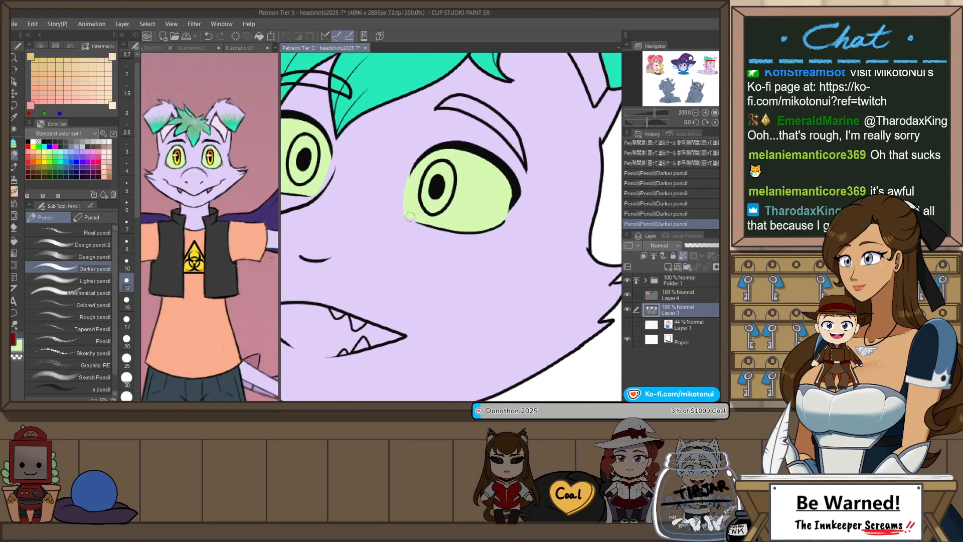
{"action": "left_click_drag", "start_coordinate": [409, 165], "coordinate": [397, 221]}
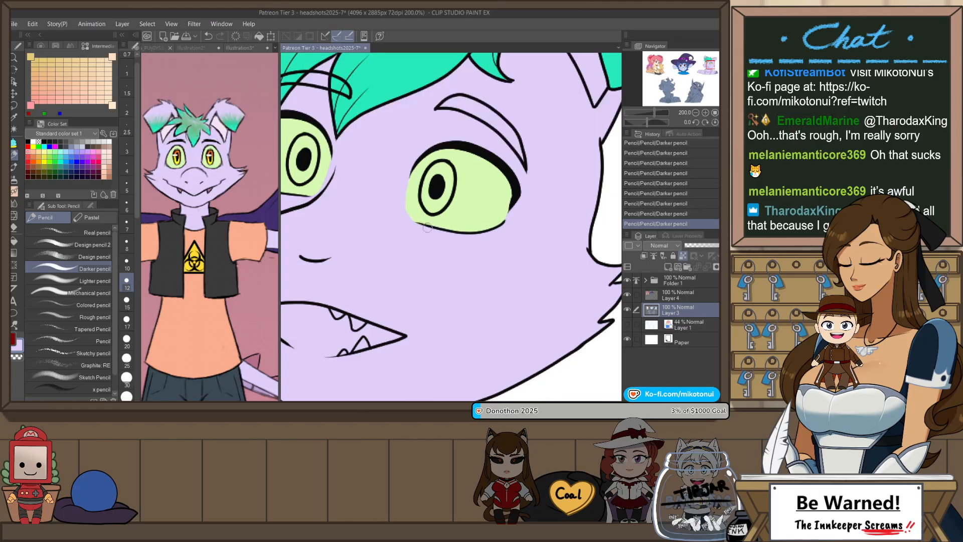
{"action": "left_click", "coordinate": [411, 215], "text": "alt"}
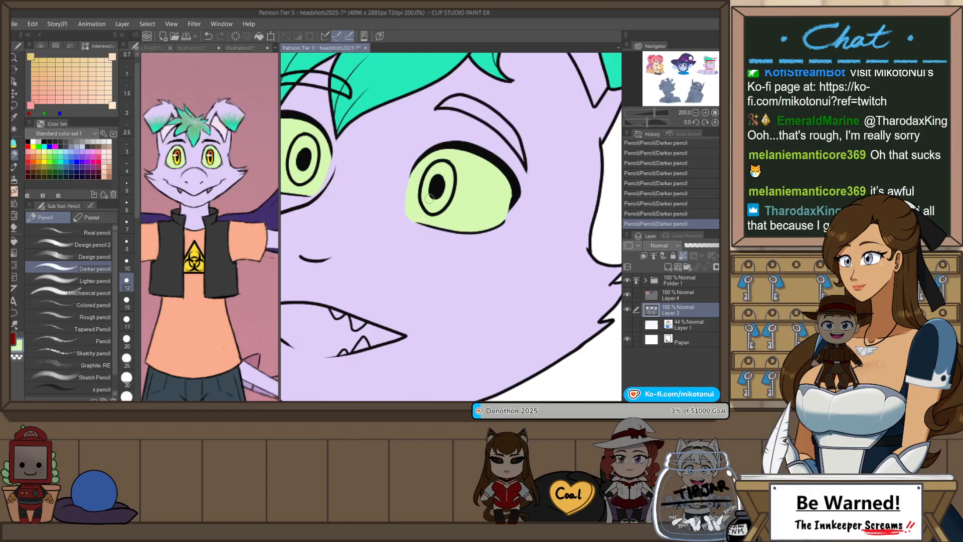
{"action": "scroll", "coordinate": [497, 151], "scroll_direction": "down", "scroll_amount": 2}
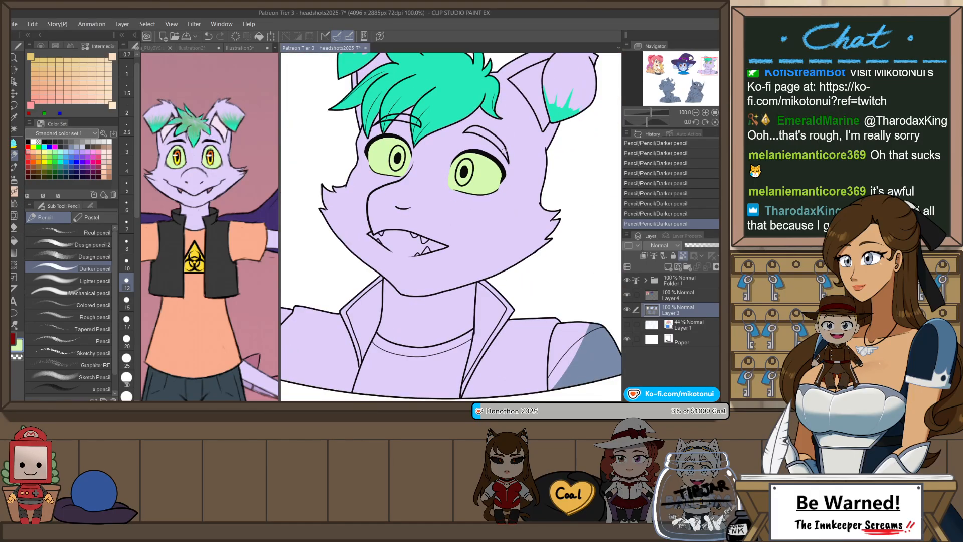
- Reframe the character reference in Illustration3 and return to the Patreon Tier 3 headshots drawing
{"action": "left_click", "coordinate": [255, 50]}
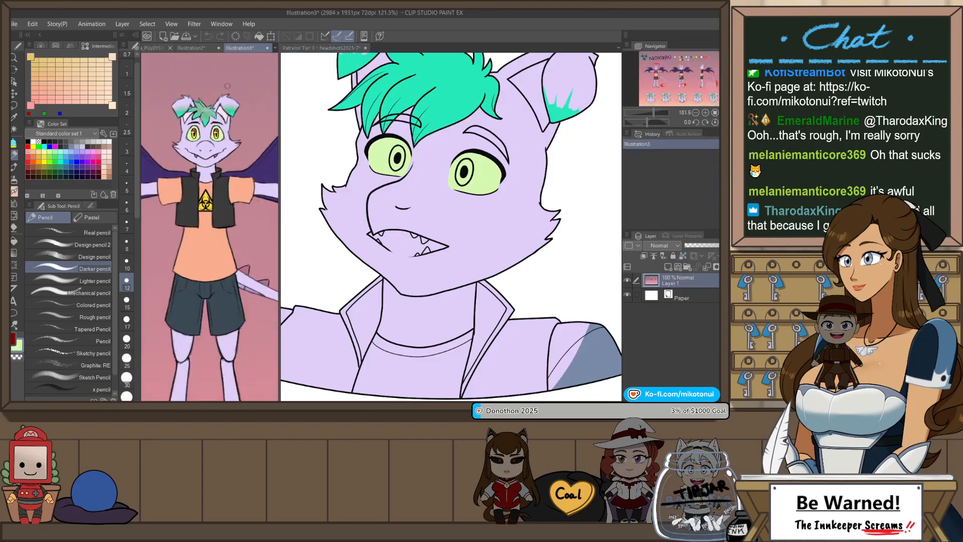
{"action": "scroll", "coordinate": [221, 100], "scroll_direction": "up", "scroll_amount": 5}
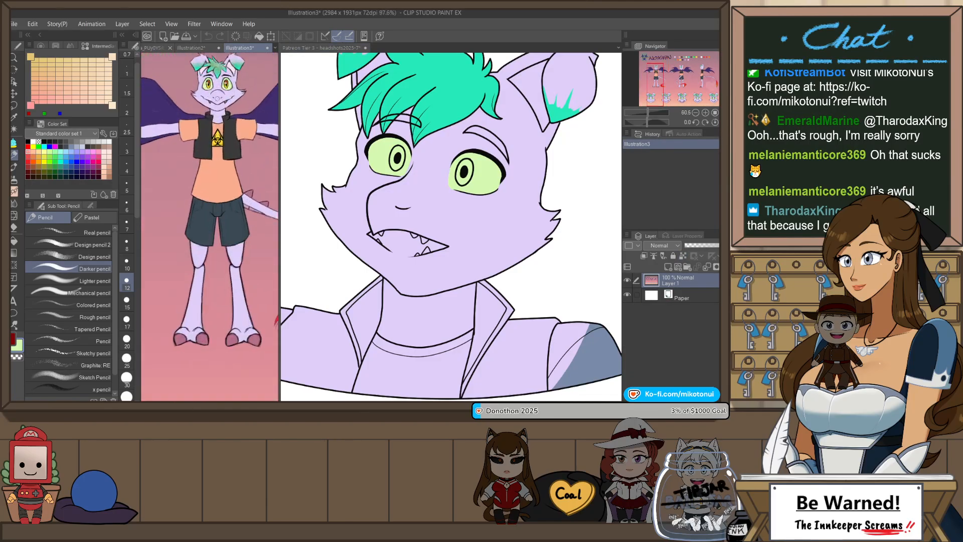
{"action": "left_click", "coordinate": [319, 49]}
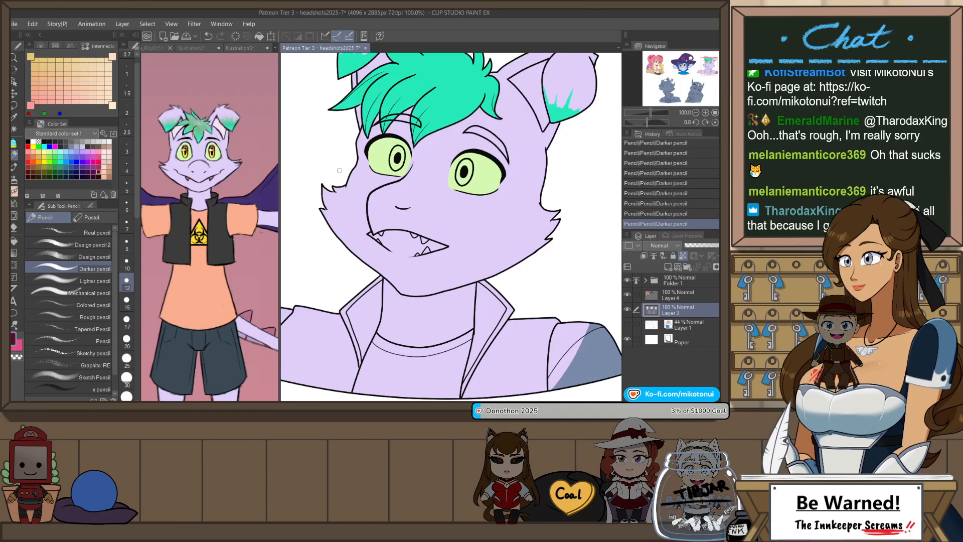
- Outline the inside of the open mouth in dark maroon with the Darker pencil, closing the lower lip gap and working around the teeth
{"action": "left_click_drag", "start_coordinate": [339, 170], "coordinate": [401, 357]}
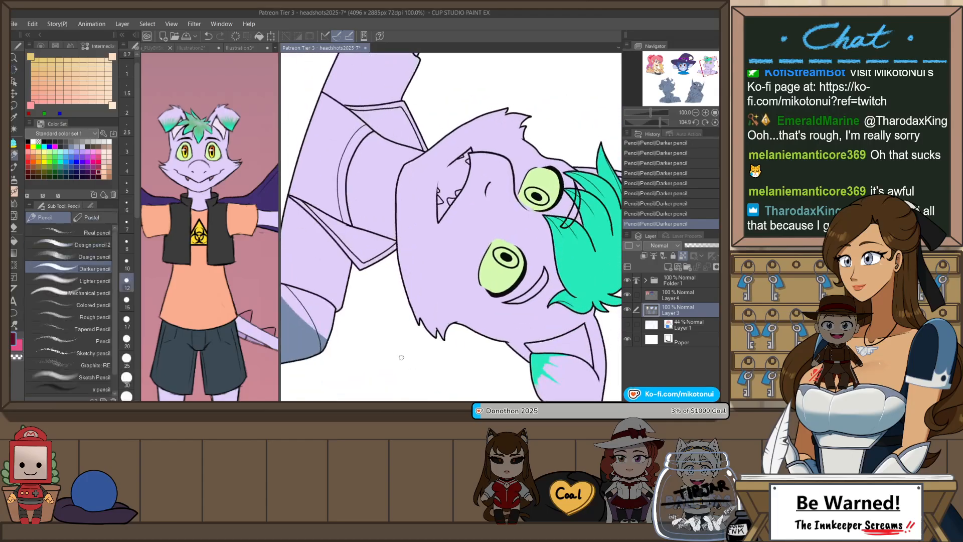
{"action": "scroll", "coordinate": [458, 169], "scroll_direction": "up", "scroll_amount": 5}
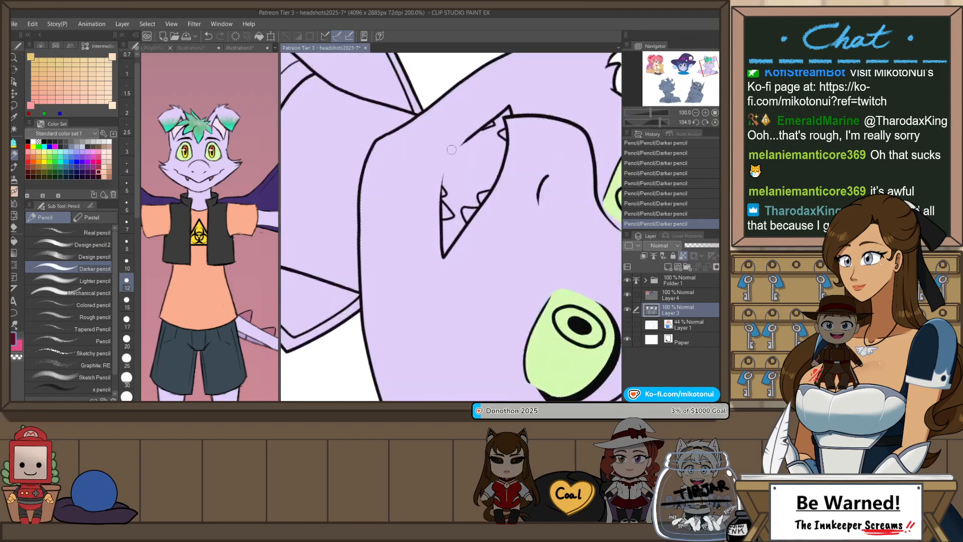
{"action": "key", "text": "p"}
{"action": "left_click_drag", "start_coordinate": [458, 170], "coordinate": [408, 195]}
{"action": "key", "text": "p"}
{"action": "left_click_drag", "start_coordinate": [389, 252], "coordinate": [402, 199]}
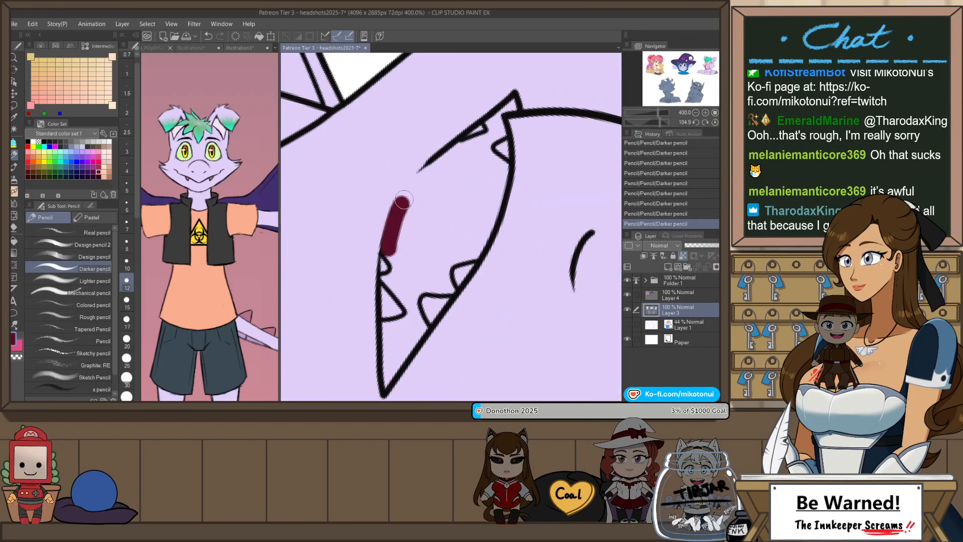
{"action": "key", "text": "ctrl+z"}
{"action": "mouse_move", "coordinate": [390, 253]}
{"action": "left_mouse_down"}
{"action": "mouse_move", "coordinate": [407, 197]}
{"action": "mouse_move", "coordinate": [453, 151]}
{"action": "mouse_move", "coordinate": [497, 135]}
{"action": "mouse_move", "coordinate": [492, 120]}
{"action": "mouse_move", "coordinate": [512, 105]}
{"action": "left_mouse_up"}
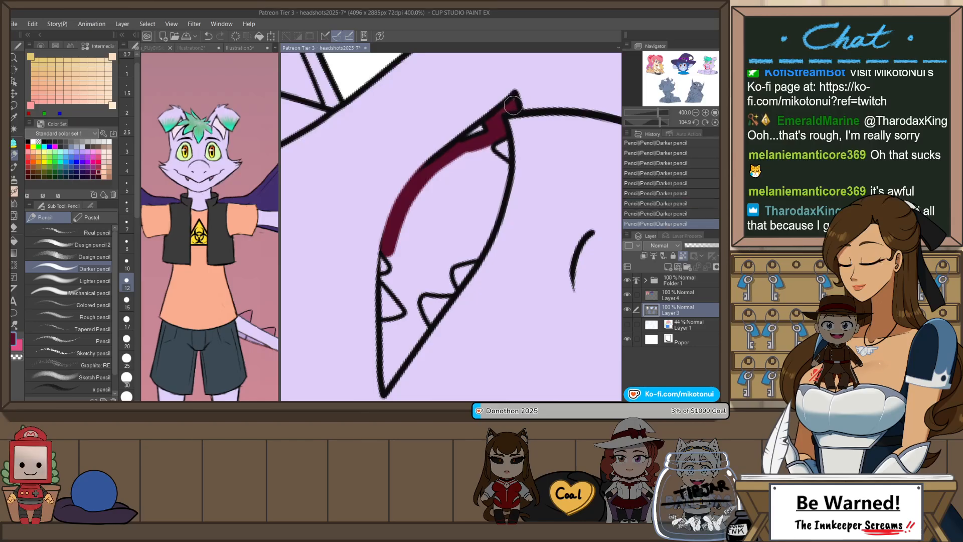
{"action": "left_click_drag", "start_coordinate": [388, 282], "coordinate": [386, 280]}
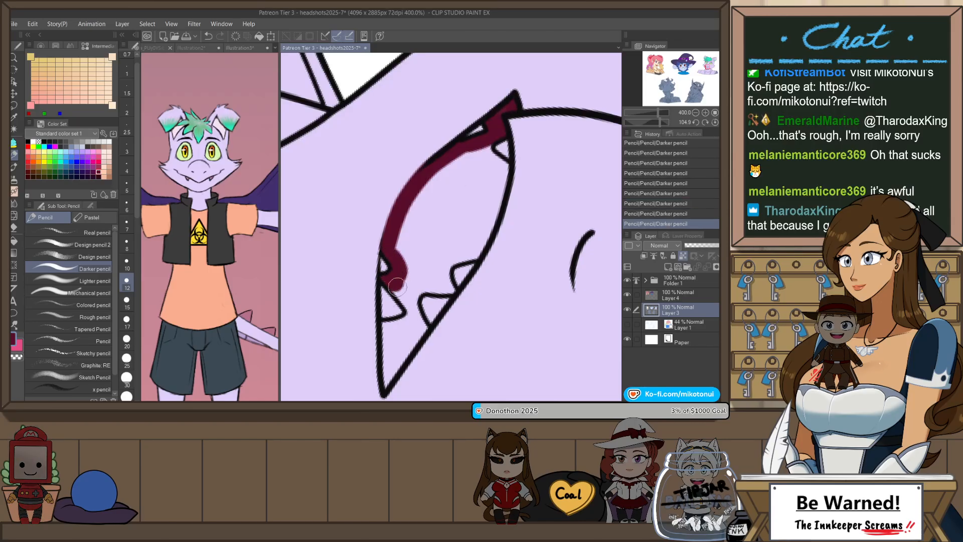
{"action": "mouse_move", "coordinate": [386, 328]}
{"action": "left_mouse_down"}
{"action": "mouse_move", "coordinate": [410, 322]}
{"action": "mouse_move", "coordinate": [392, 329]}
{"action": "mouse_move", "coordinate": [384, 385]}
{"action": "mouse_move", "coordinate": [422, 325]}
{"action": "mouse_move", "coordinate": [411, 304]}
{"action": "mouse_move", "coordinate": [404, 340]}
{"action": "mouse_move", "coordinate": [419, 286]}
{"action": "mouse_move", "coordinate": [448, 287]}
{"action": "mouse_move", "coordinate": [442, 264]}
{"action": "mouse_move", "coordinate": [471, 257]}
{"action": "left_mouse_up"}
{"action": "key", "text": "ctrl+z"}
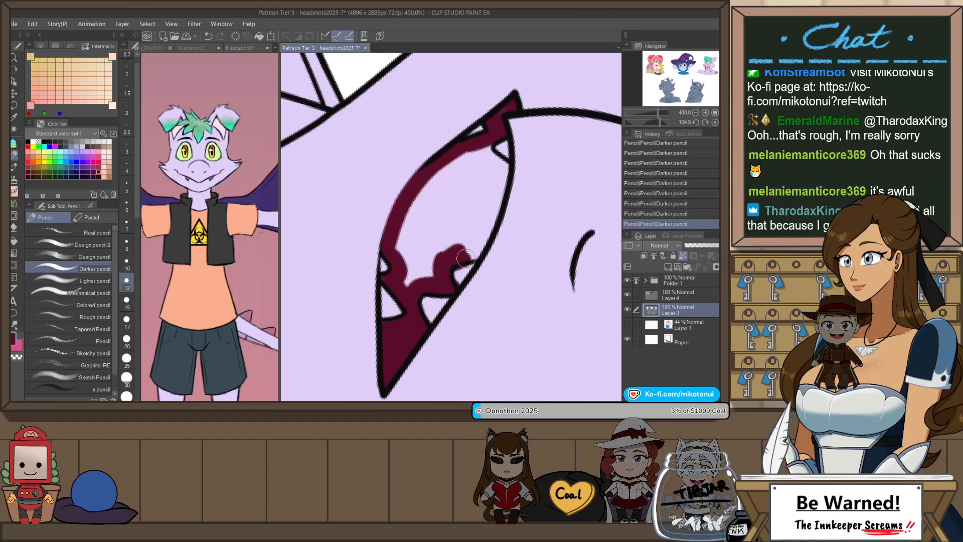
- Fill the rest of the mouth interior with dark maroon using the Refer other layers fill
{"action": "key", "text": "g"}
{"action": "left_click", "coordinate": [464, 217]}
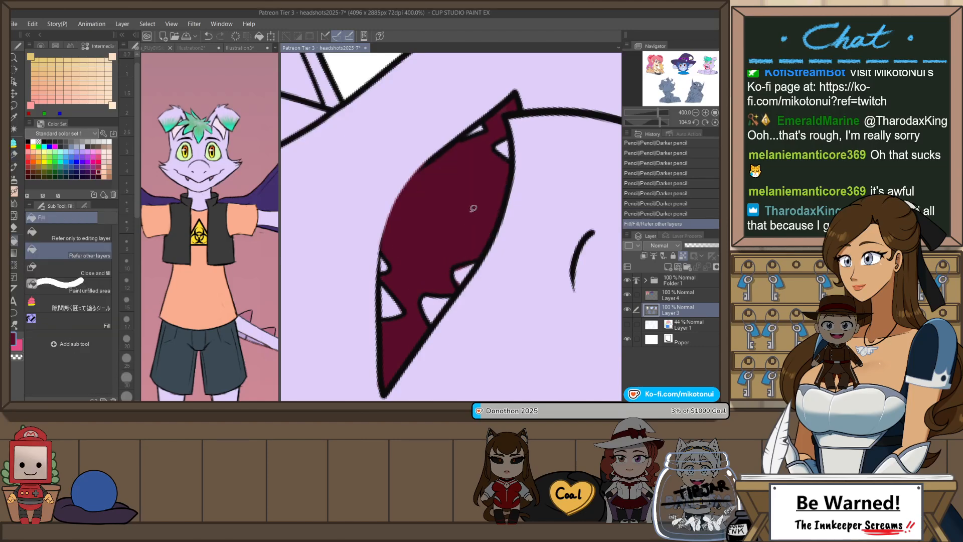
{"action": "key", "text": "p"}
{"action": "key", "text": "ctrl+at"}
{"action": "scroll", "coordinate": [494, 206], "scroll_direction": "down", "scroll_amount": 5}
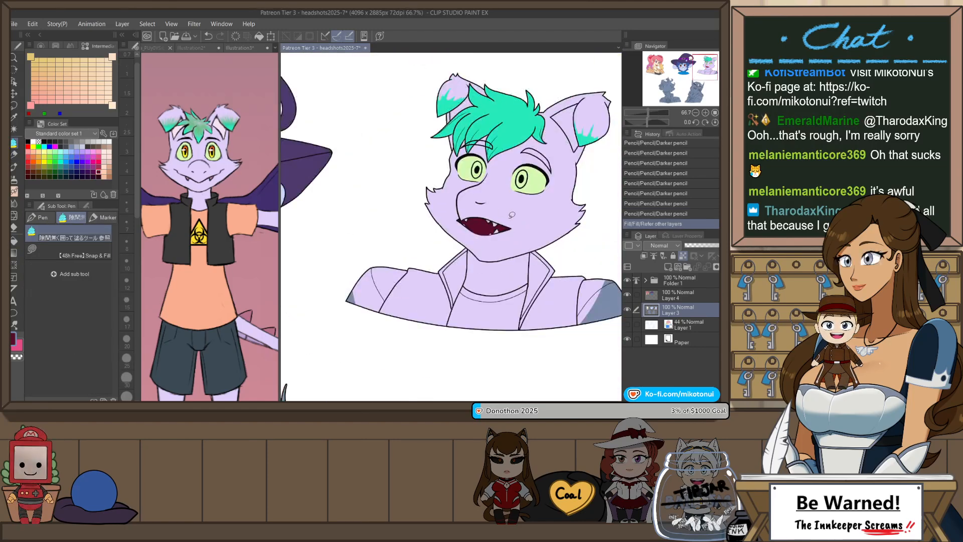
- Auto-select the maroon mouth interior on Layer 3 and rotate the canvas for painting the tongue
{"action": "scroll", "coordinate": [511, 215], "scroll_direction": "up", "scroll_amount": 4}
{"action": "key", "text": "w"}
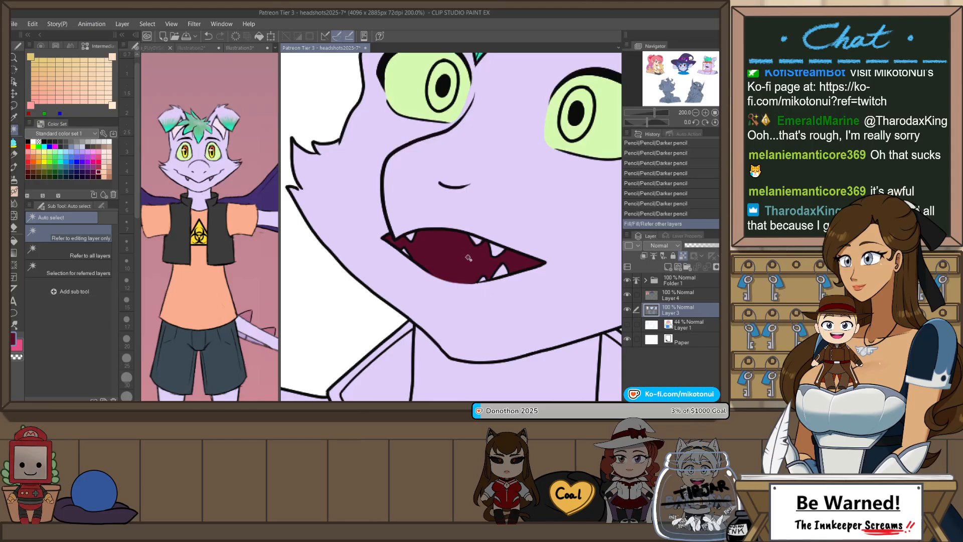
{"action": "left_click", "coordinate": [465, 250]}
{"action": "key", "text": "r"}
{"action": "left_click_drag", "start_coordinate": [541, 269], "coordinate": [547, 202]}
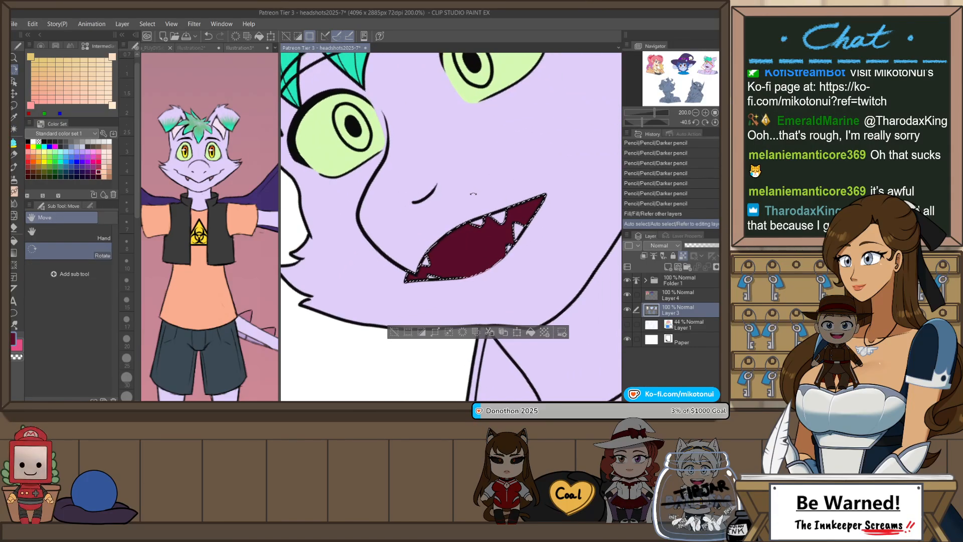
- Paint a pink tongue inside the selected mouth area, leaving maroon along the upper lip, and clear the selection
{"action": "key", "text": "p"}
{"action": "mouse_move", "coordinate": [423, 287]}
{"action": "left_mouse_down"}
{"action": "mouse_move", "coordinate": [509, 197]}
{"action": "mouse_move", "coordinate": [557, 216]}
{"action": "mouse_move", "coordinate": [436, 290]}
{"action": "left_mouse_up"}
{"action": "key", "text": "ctrl+d"}
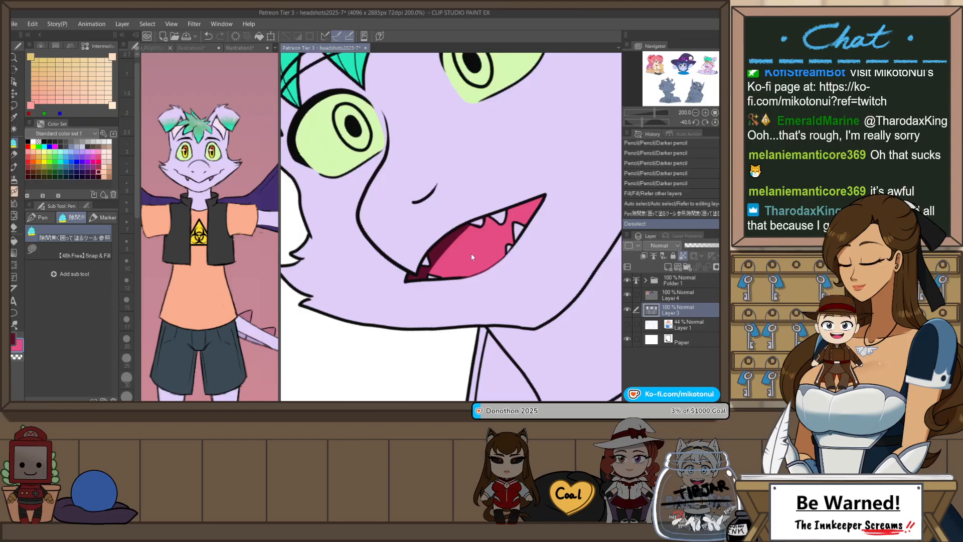
{"action": "key", "text": "ctrl+z"}
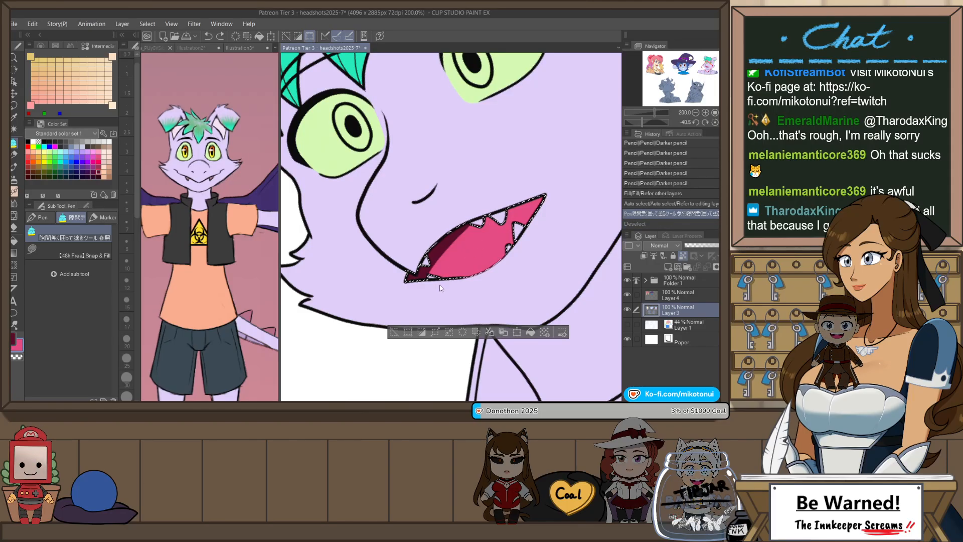
{"action": "key", "text": "ctrl+z"}
{"action": "mouse_move", "coordinate": [432, 287]}
{"action": "left_mouse_down"}
{"action": "mouse_move", "coordinate": [547, 217]}
{"action": "mouse_move", "coordinate": [439, 287]}
{"action": "mouse_move", "coordinate": [510, 205]}
{"action": "mouse_move", "coordinate": [435, 287]}
{"action": "left_mouse_up"}
{"action": "key", "text": "ctrl+z"}
{"action": "key", "text": "ctrl+d"}
{"action": "scroll", "coordinate": [536, 201], "scroll_direction": "down", "scroll_amount": 5}
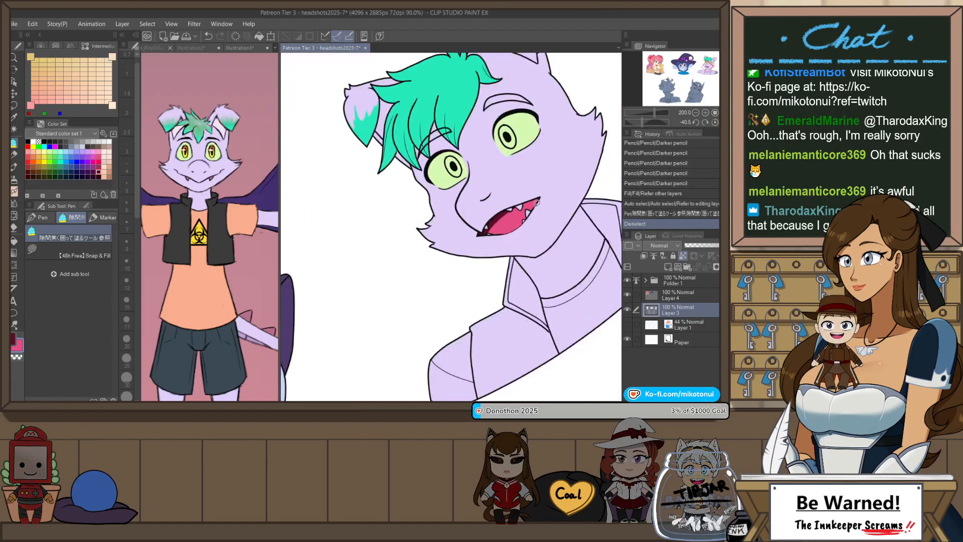
- Fill the upper and lower teeth near the mouth corner with white
{"action": "scroll", "coordinate": [536, 201], "scroll_direction": "down", "scroll_amount": 2}
{"action": "key", "text": "ctrl+at"}
{"action": "scroll", "coordinate": [544, 215], "scroll_direction": "up", "scroll_amount": 1}
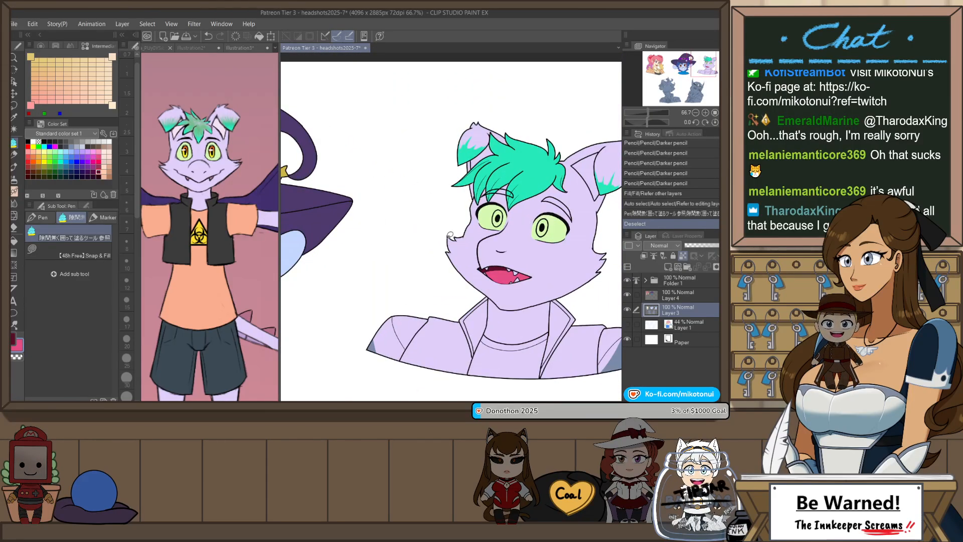
{"action": "scroll", "coordinate": [540, 271], "scroll_direction": "up", "scroll_amount": 4}
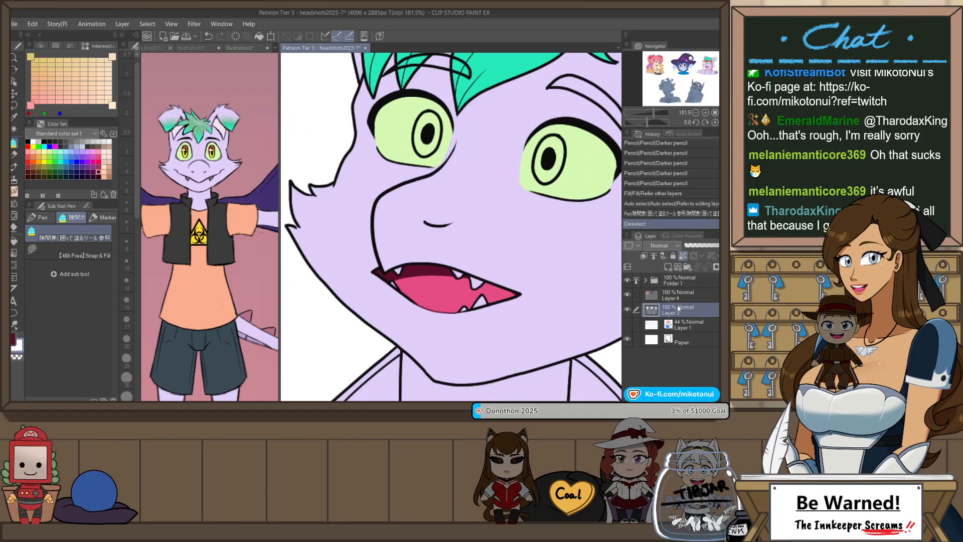
{"action": "scroll", "coordinate": [527, 304], "scroll_direction": "up", "scroll_amount": 3}
{"action": "key", "text": "g"}
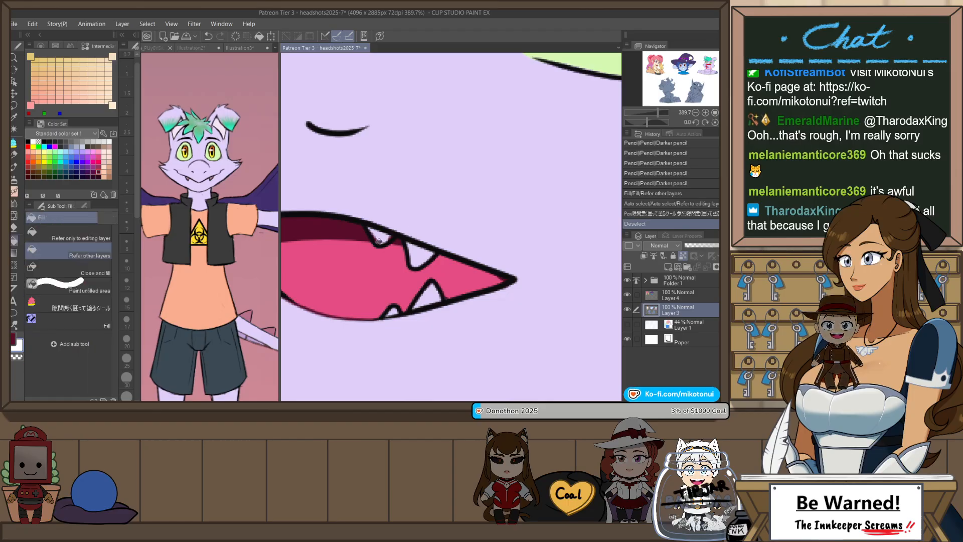
{"action": "left_click", "coordinate": [414, 299]}
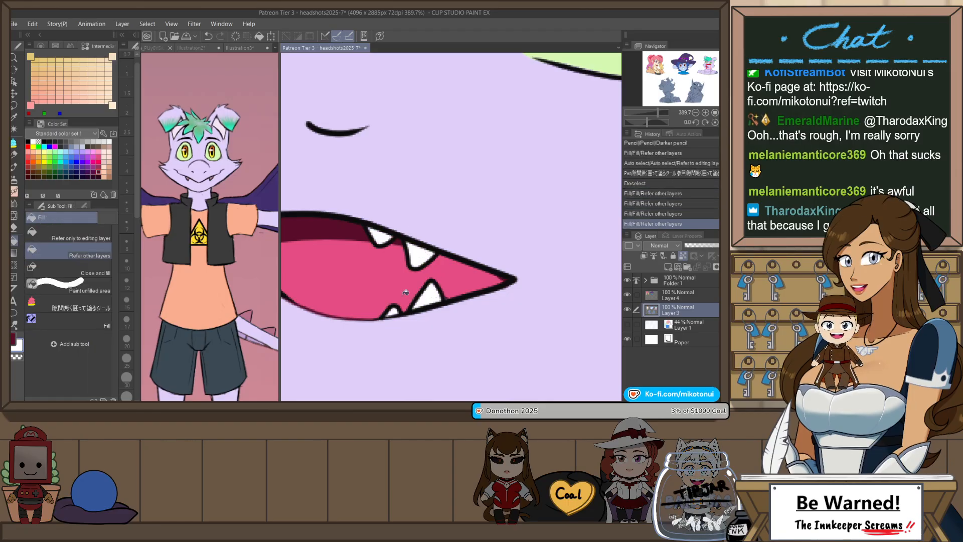
- Color the remaining teeth below the snout white, touching up the leftover gaps with the pen
{"action": "left_click_drag", "start_coordinate": [361, 309], "coordinate": [530, 344]}
{"action": "left_click", "coordinate": [412, 292]}
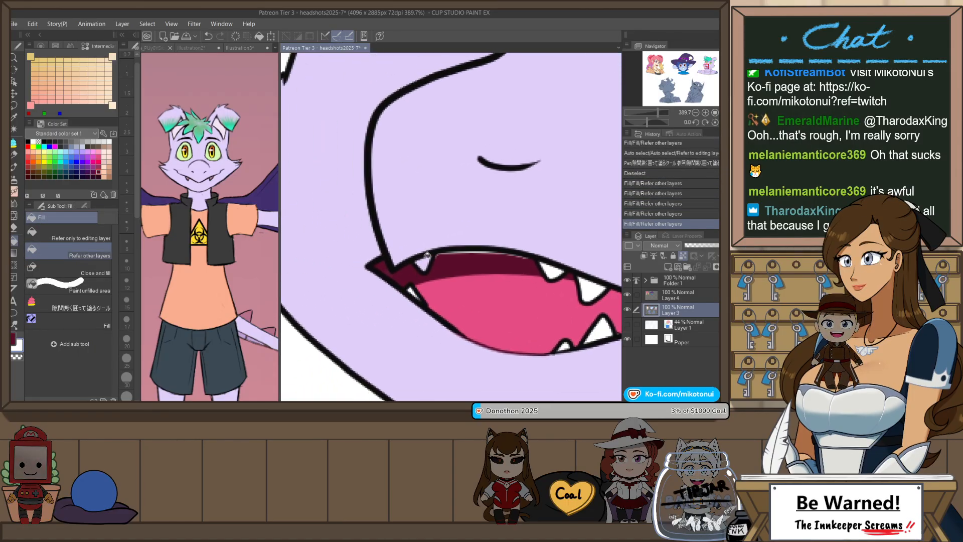
{"action": "left_click", "coordinate": [428, 253]}
{"action": "key", "text": "p"}
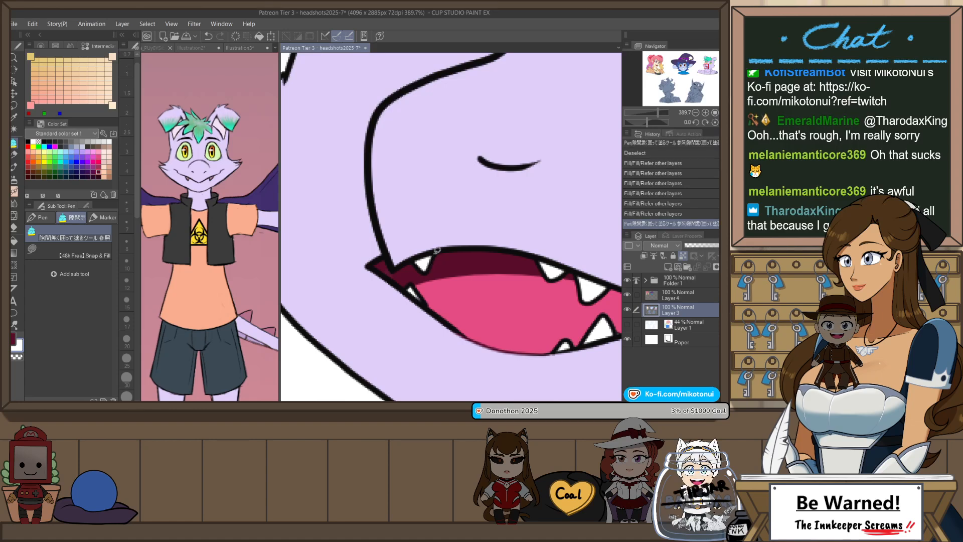
{"action": "mouse_move", "coordinate": [414, 283]}
{"action": "left_mouse_down"}
{"action": "mouse_move", "coordinate": [424, 295]}
{"action": "mouse_move", "coordinate": [410, 285]}
{"action": "left_mouse_up"}
{"action": "scroll", "coordinate": [482, 219], "scroll_direction": "down", "scroll_amount": 4}
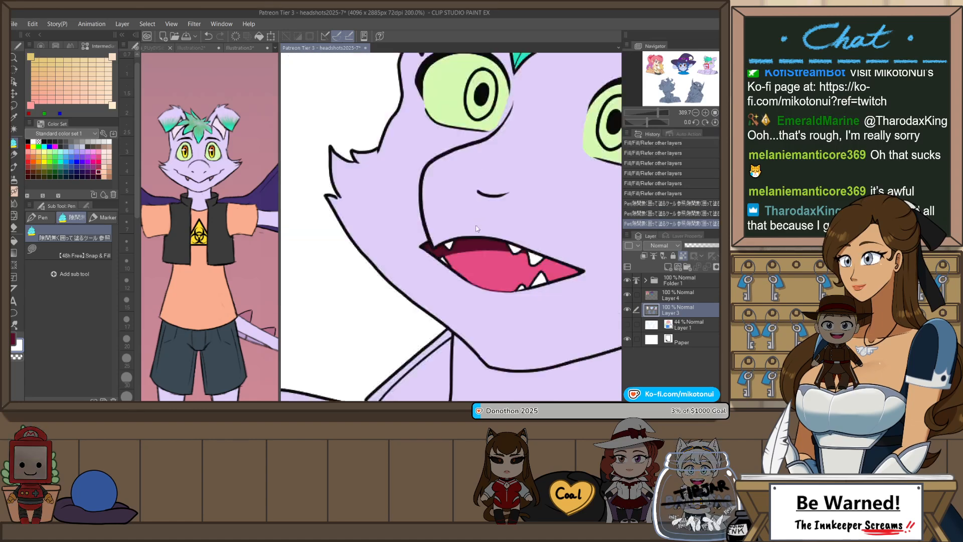
{"action": "left_click_drag", "start_coordinate": [491, 216], "coordinate": [470, 226]}
{"action": "scroll", "coordinate": [519, 199], "scroll_direction": "down", "scroll_amount": 2}
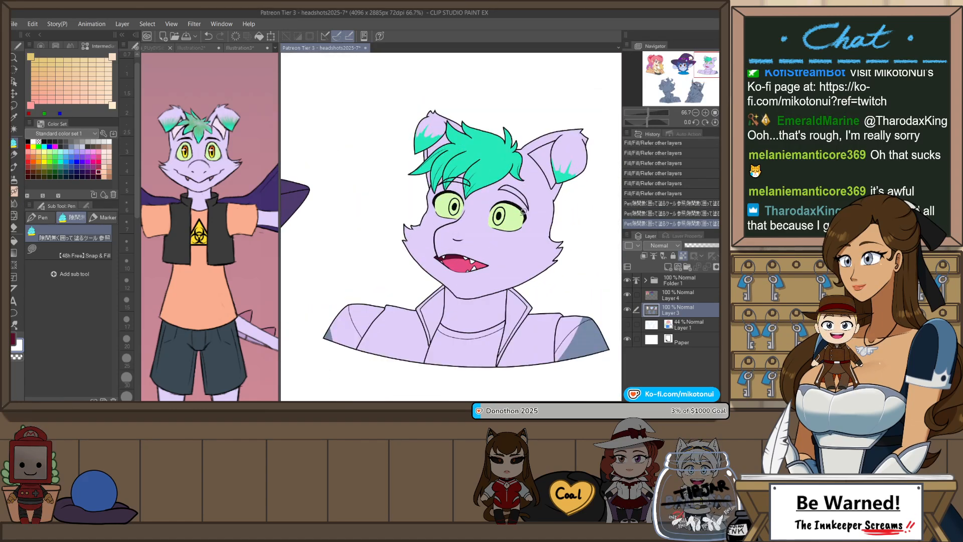
- Fill the eyebrow above the near eye with black
{"action": "key", "text": "g"}
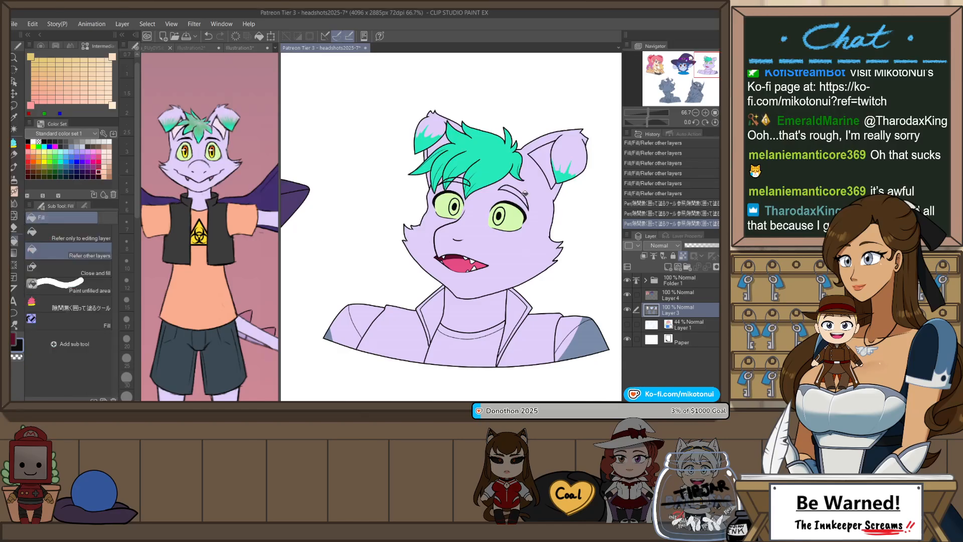
{"action": "scroll", "coordinate": [515, 190], "scroll_direction": "up", "scroll_amount": 4}
{"action": "left_click", "coordinate": [522, 181]}
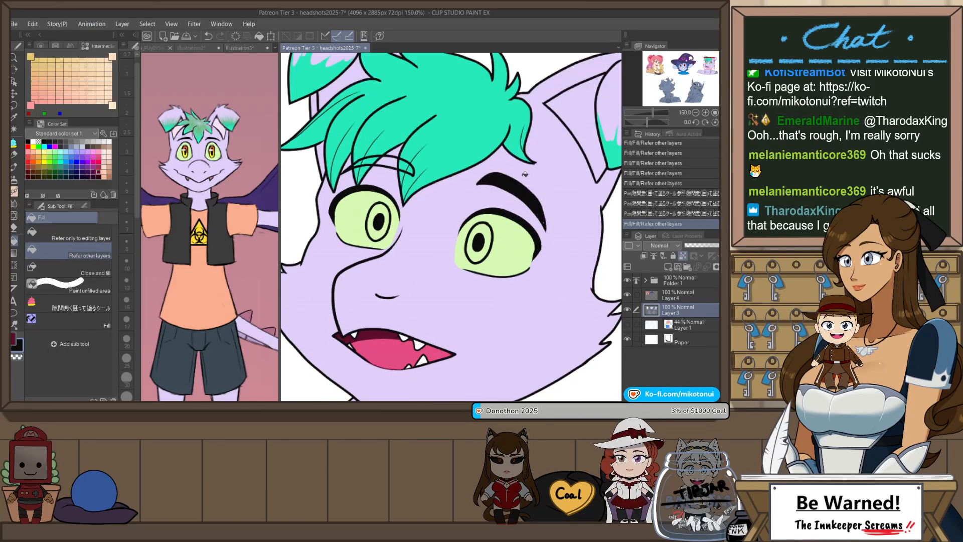
- Fill the eyebrow above the far eye with black and touch up the near eyebrow's tip with the pen
{"action": "left_click", "coordinate": [392, 161]}
{"action": "key", "text": "p"}
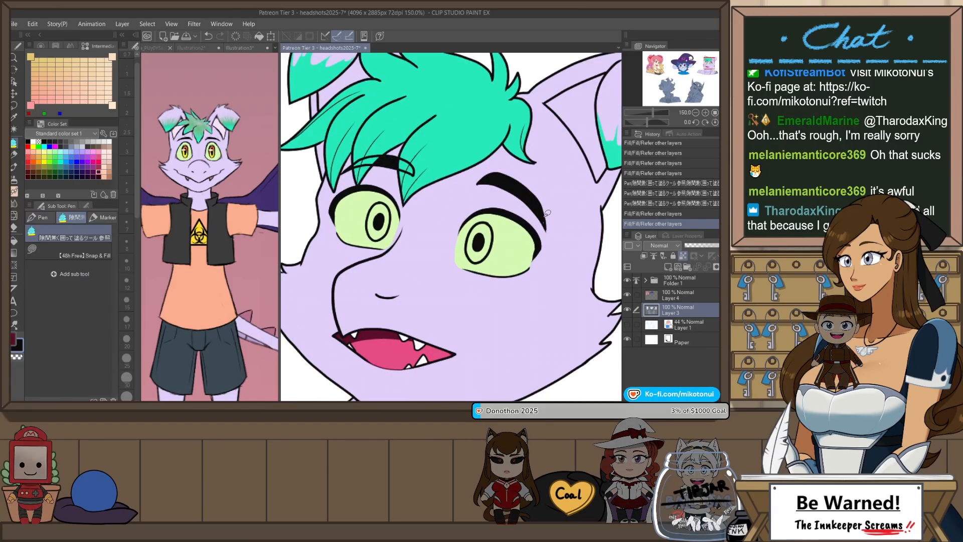
{"action": "left_click_drag", "start_coordinate": [545, 209], "coordinate": [545, 221]}
{"action": "key", "text": "ctrl+z"}
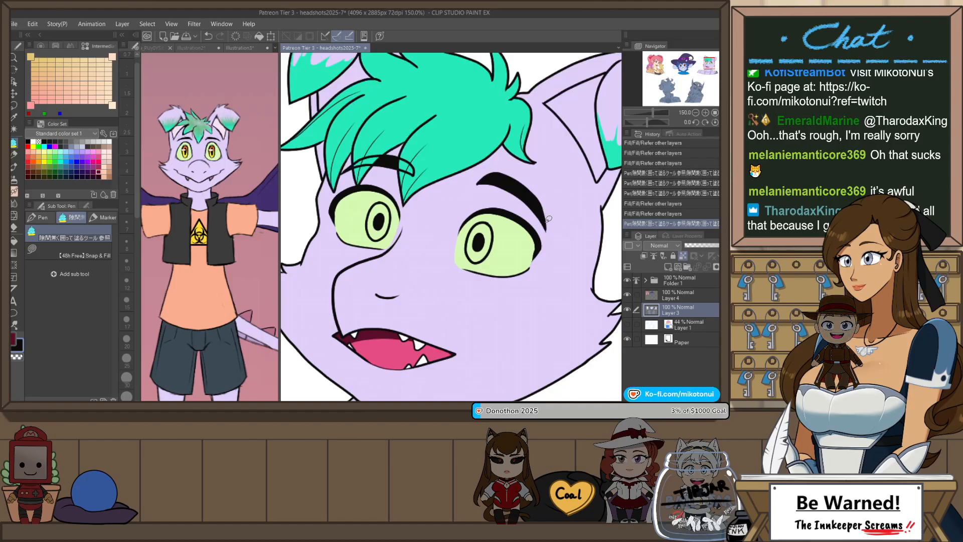
- Fill the vest panels and collar on Layer 4 with the dark grey of the reference's vest
{"action": "scroll", "coordinate": [548, 226], "scroll_direction": "down", "scroll_amount": 4}
{"action": "scroll", "coordinate": [549, 227], "scroll_direction": "down", "scroll_amount": 1}
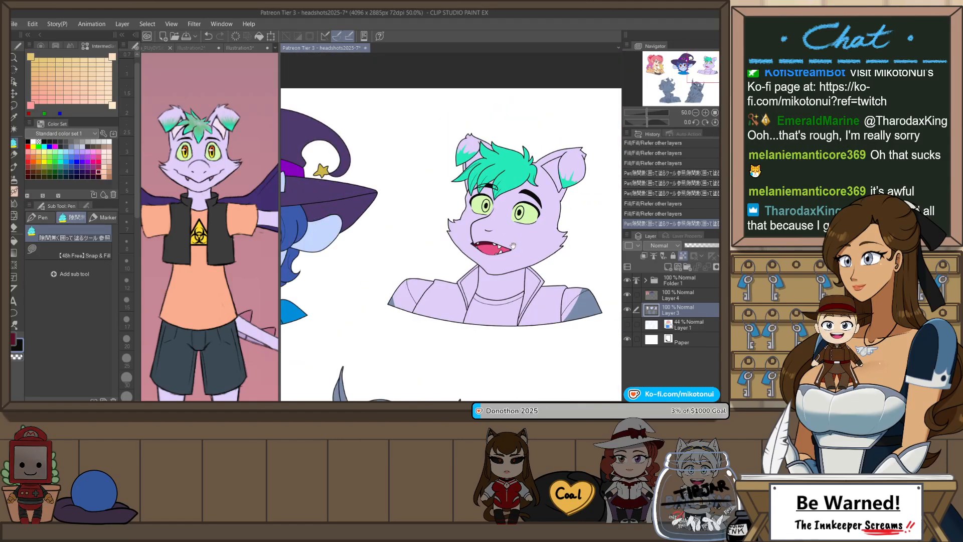
{"action": "left_click", "coordinate": [248, 50]}
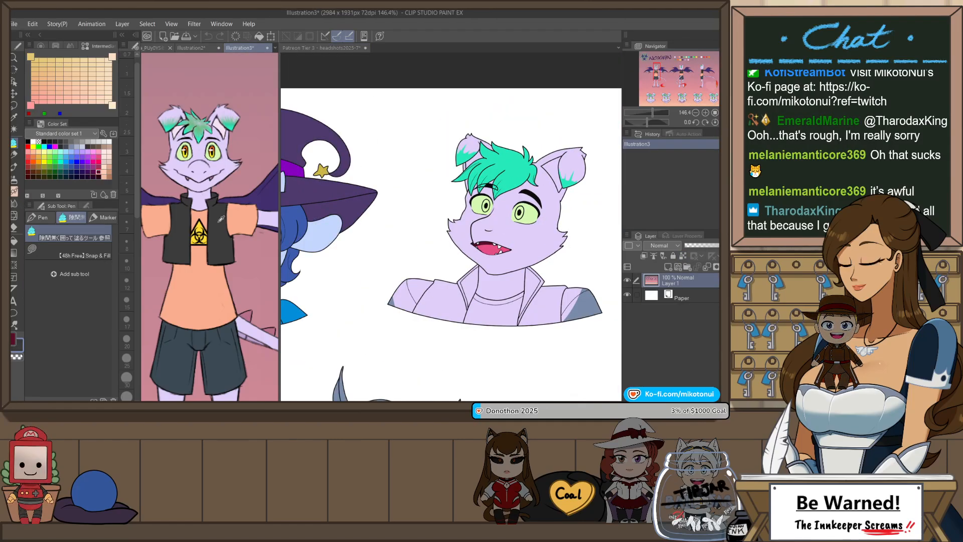
{"action": "left_click", "coordinate": [335, 49]}
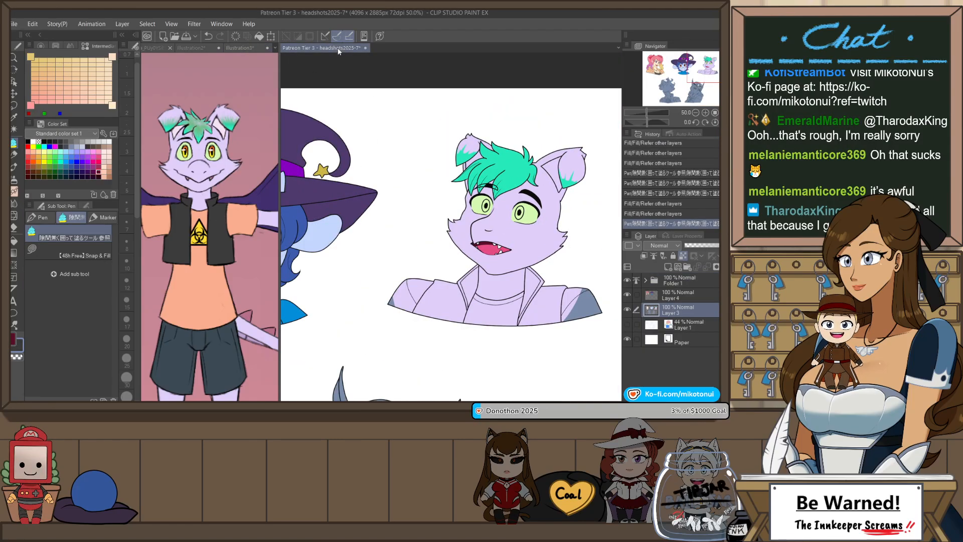
{"action": "left_click", "coordinate": [675, 295]}
{"action": "key", "text": "g"}
{"action": "left_click", "coordinate": [534, 280]}
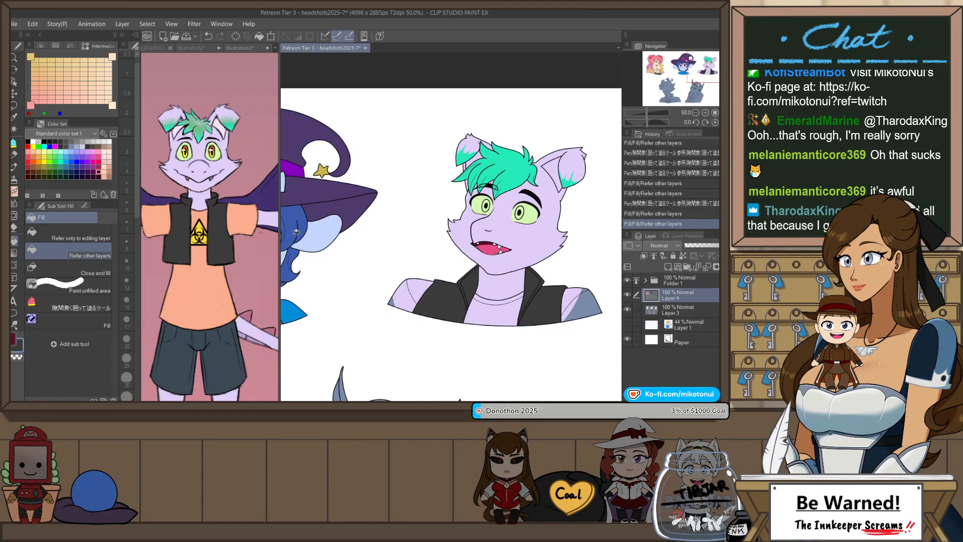
- Fill both sleeves and the shirt front with the peach orange of the reference's shirt
{"action": "left_click", "coordinate": [240, 48]}
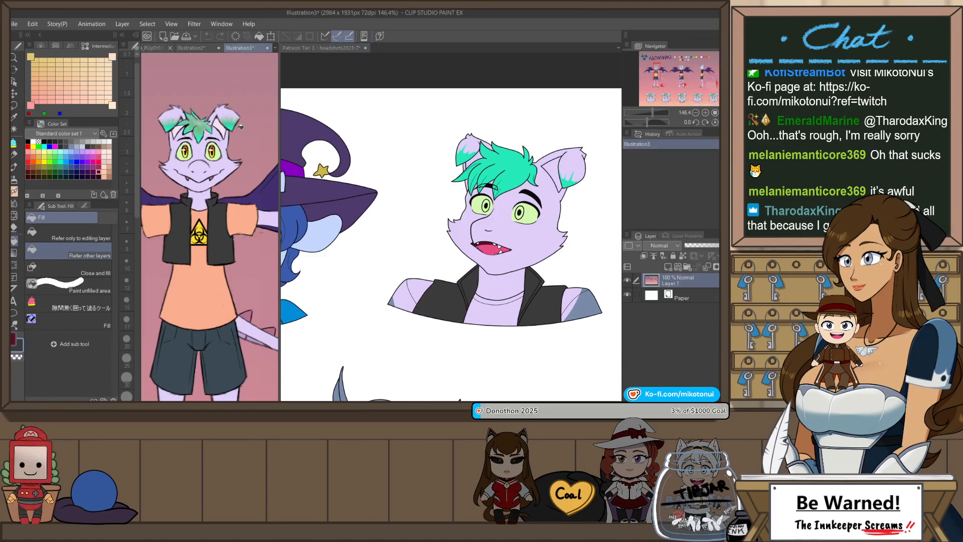
{"action": "left_click", "coordinate": [339, 49]}
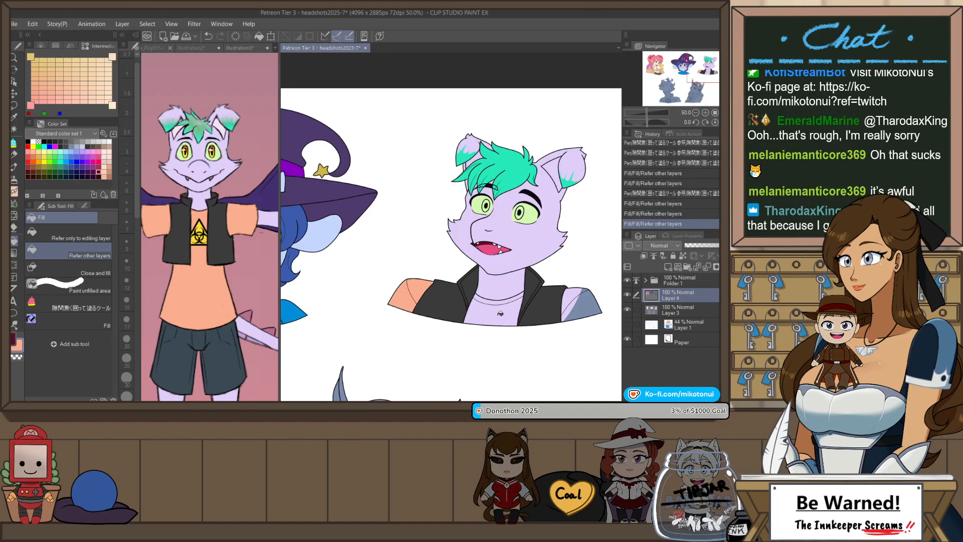
{"action": "left_click", "coordinate": [501, 304]}
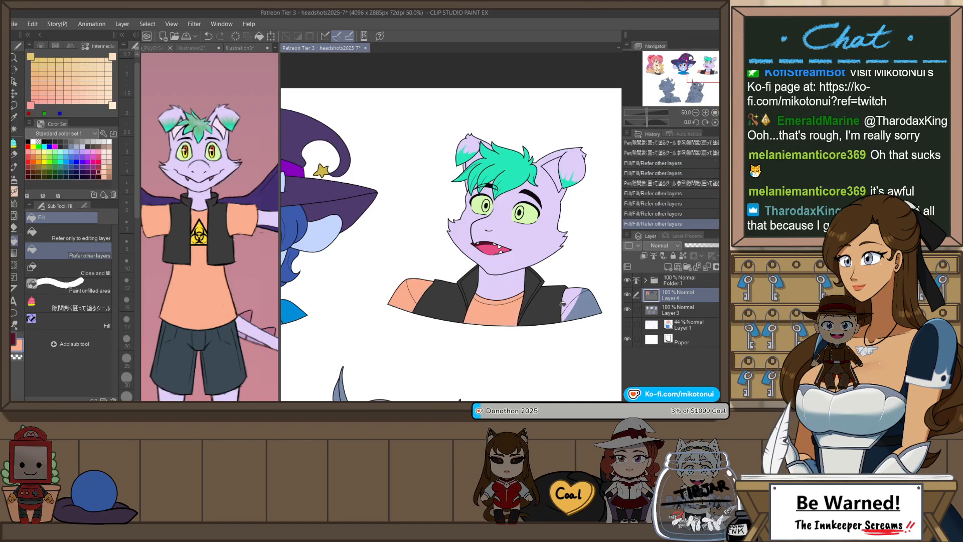
{"action": "left_click", "coordinate": [578, 308]}
{"action": "left_click", "coordinate": [579, 308]}
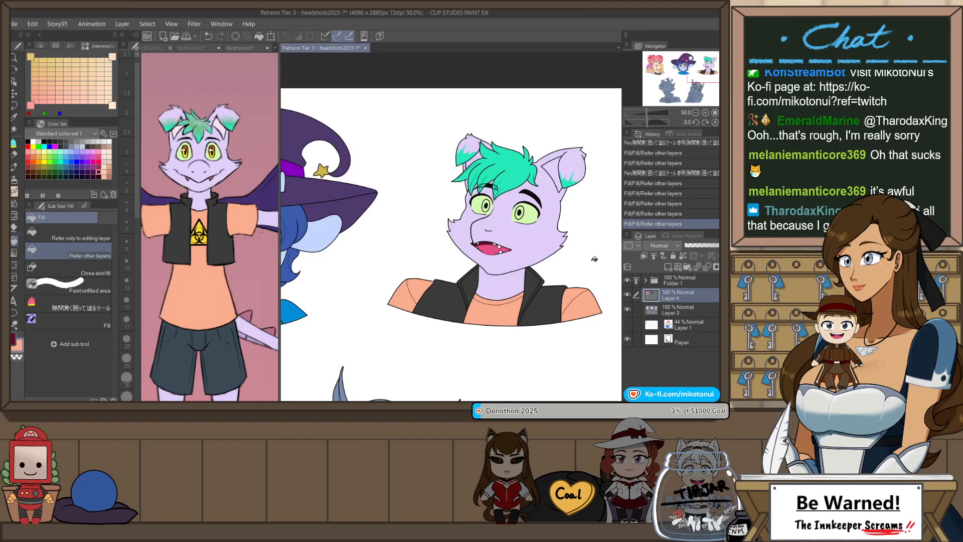
- Pick the iris's yellow and orange from the character reference as the two drawing colors
{"action": "left_click", "coordinate": [239, 48]}
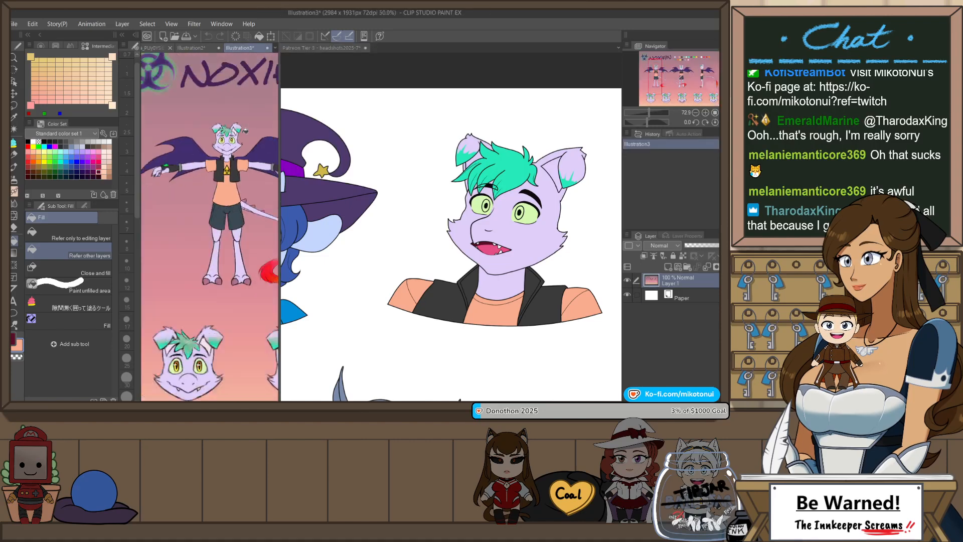
{"action": "scroll", "coordinate": [231, 126], "scroll_direction": "up", "scroll_amount": 1}
{"action": "left_click_drag", "start_coordinate": [243, 131], "coordinate": [230, 157]}
{"action": "scroll", "coordinate": [230, 157], "scroll_direction": "up", "scroll_amount": 4}
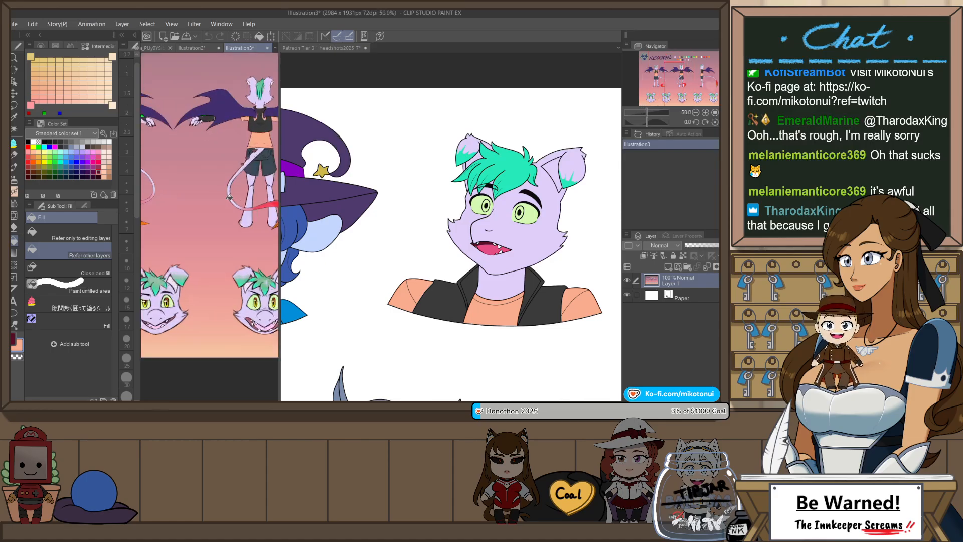
{"action": "left_click_drag", "start_coordinate": [196, 210], "coordinate": [177, 249]}
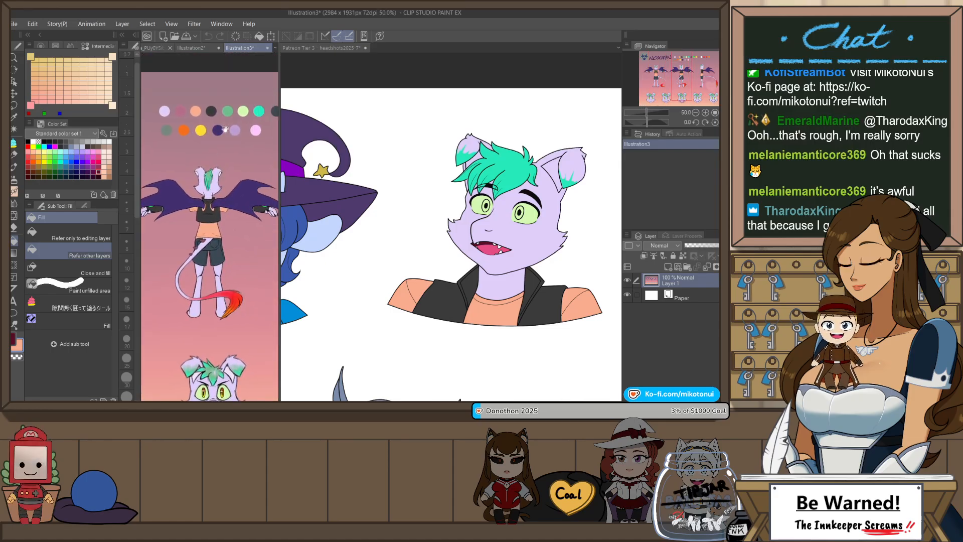
{"action": "left_click_drag", "start_coordinate": [230, 127], "coordinate": [209, 153]}
{"action": "scroll", "coordinate": [209, 153], "scroll_direction": "up", "scroll_amount": 8}
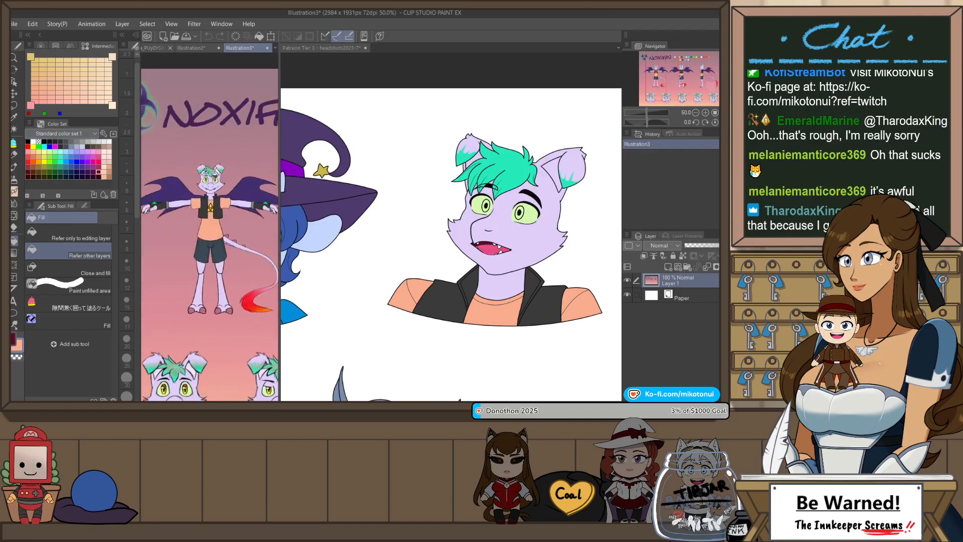
{"action": "scroll", "coordinate": [193, 154], "scroll_direction": "up", "scroll_amount": 6}
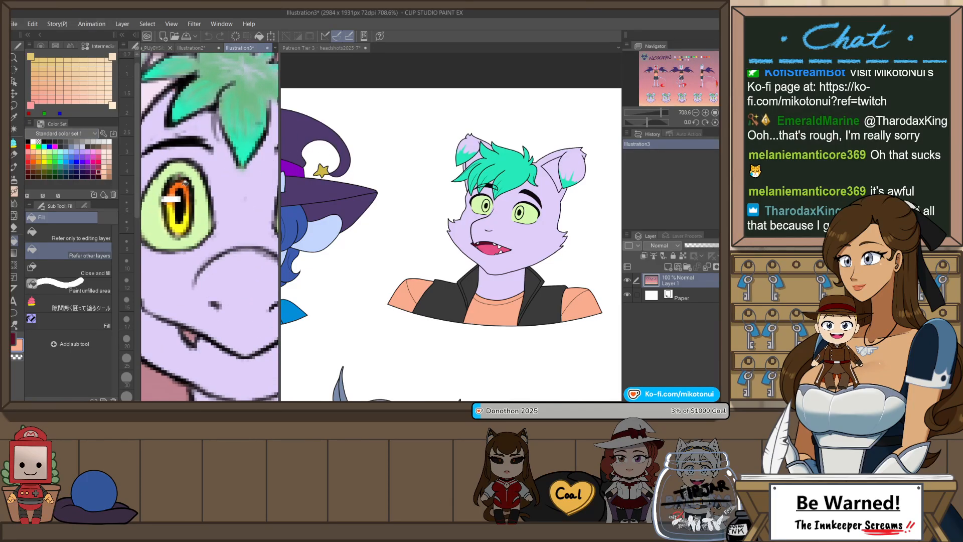
{"action": "key", "text": "x"}
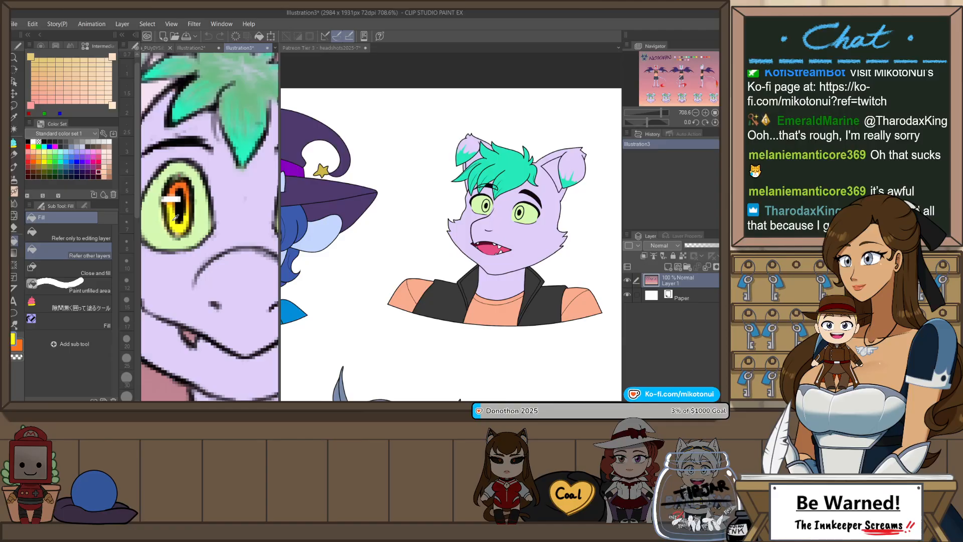
- Select the irises of both eyes in the lavender character's headshot on Layer 4
{"action": "left_click", "coordinate": [327, 47]}
{"action": "scroll", "coordinate": [527, 192], "scroll_direction": "up", "scroll_amount": 8}
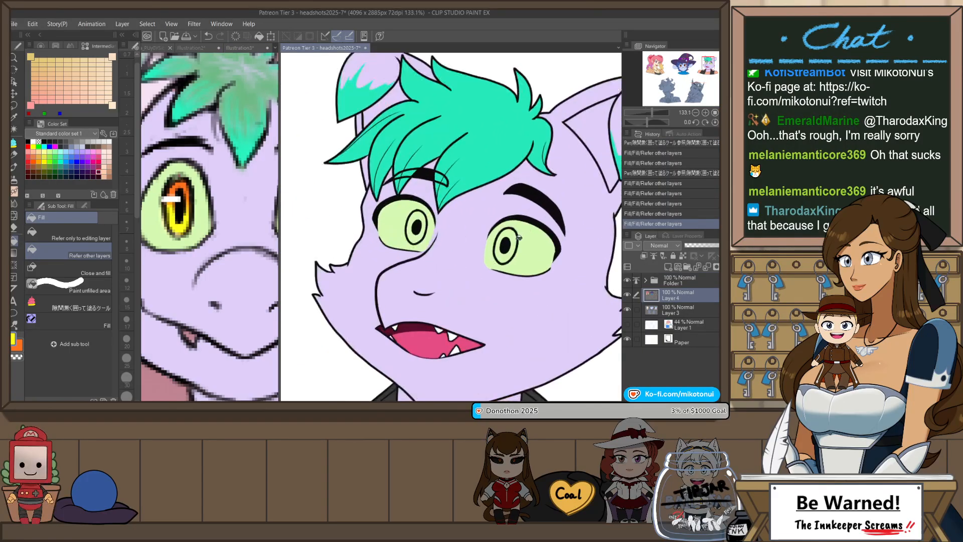
{"action": "key", "text": "w"}
{"action": "left_click", "coordinate": [515, 240]}
{"action": "left_click", "coordinate": [418, 214], "text": "shift"}
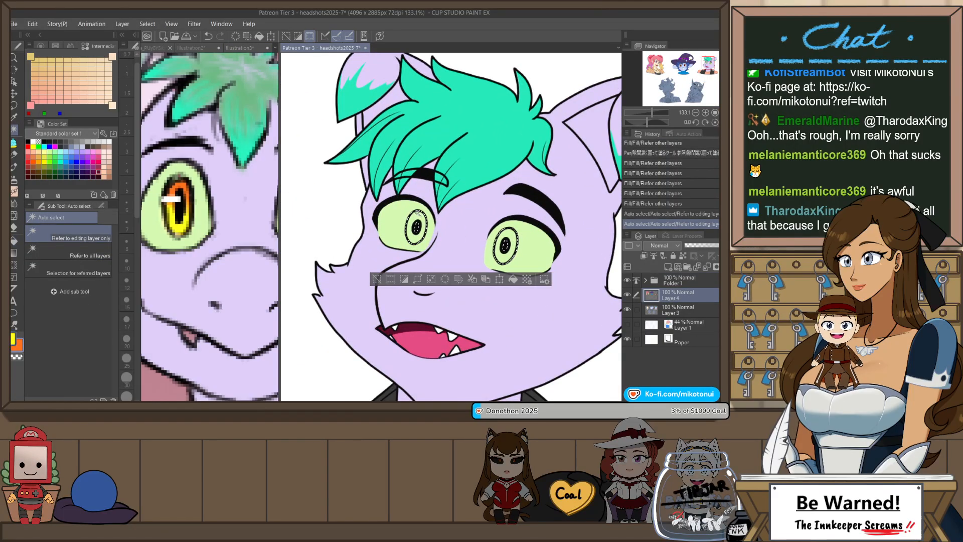
- Fill the selected irises with orange, paint their lower parts yellow, and clear the selection
{"action": "key", "text": "alt+BackSpace"}
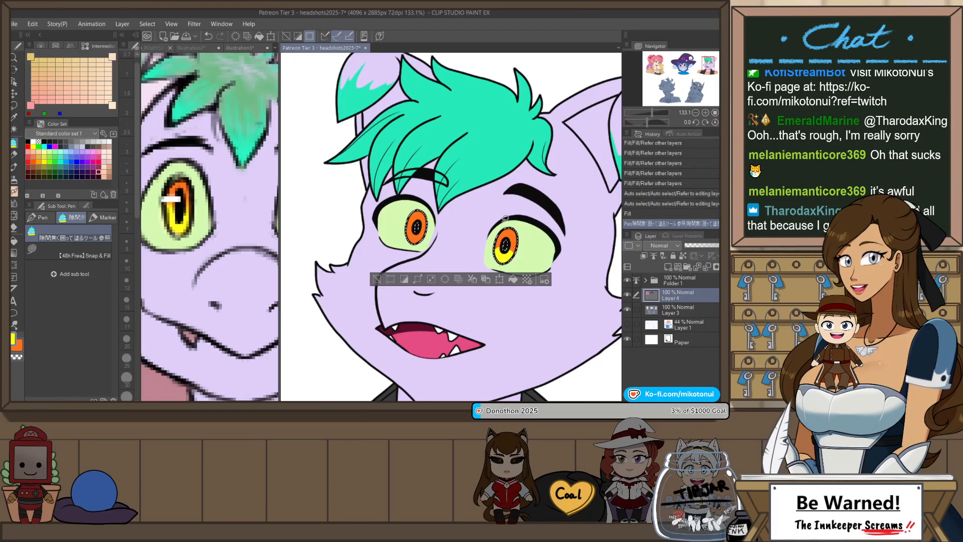
{"action": "left_click_drag", "start_coordinate": [403, 239], "coordinate": [420, 234]}
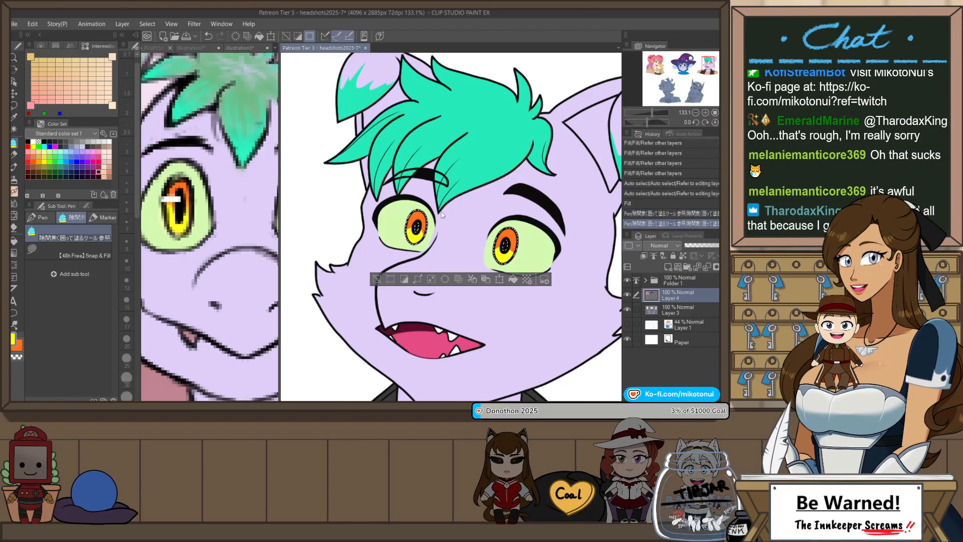
{"action": "key", "text": "ctrl+d"}
- Compare the colored headshot with the character reference and save the Patreon Tier 3 drawing
{"action": "scroll", "coordinate": [479, 172], "scroll_direction": "down", "scroll_amount": 8}
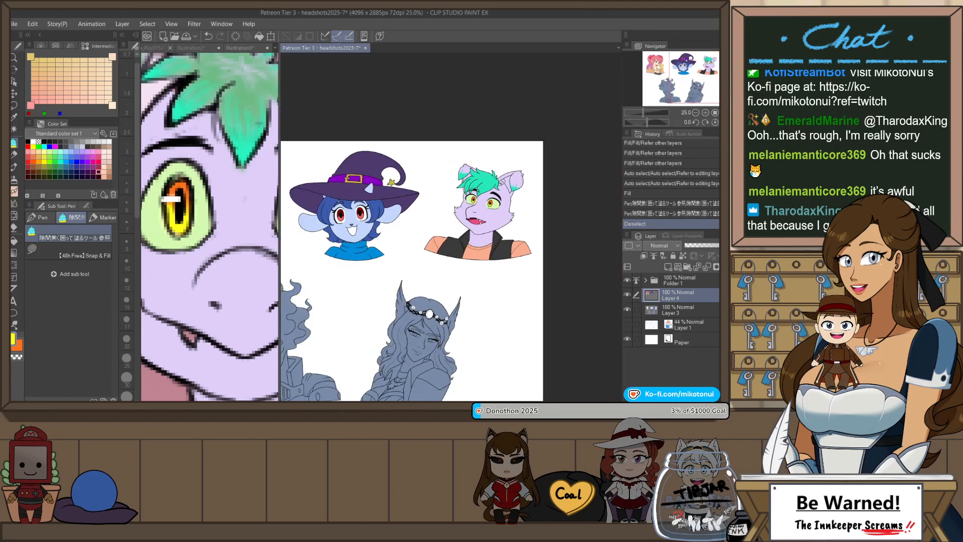
{"action": "scroll", "coordinate": [441, 188], "scroll_direction": "down", "scroll_amount": 3}
{"action": "scroll", "coordinate": [398, 218], "scroll_direction": "up", "scroll_amount": 3}
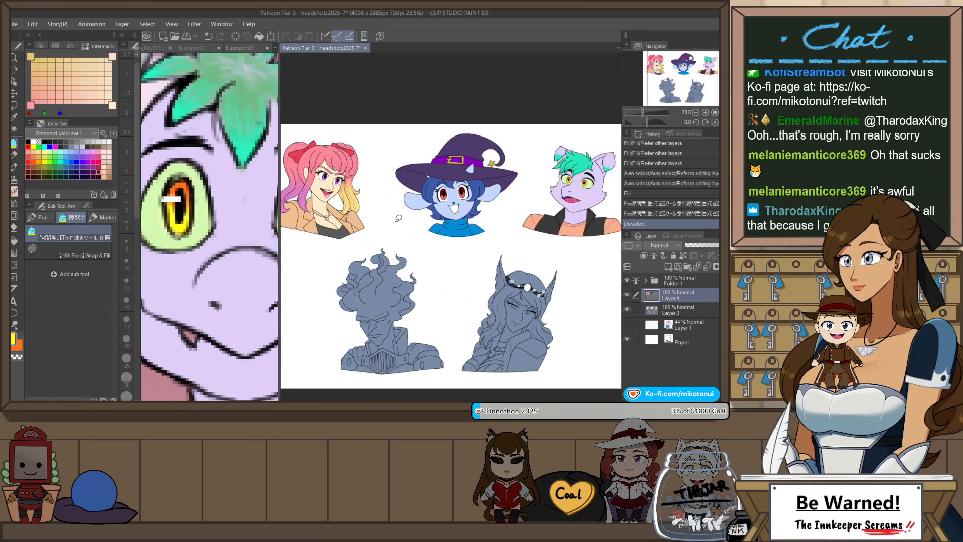
{"action": "left_click", "coordinate": [239, 48]}
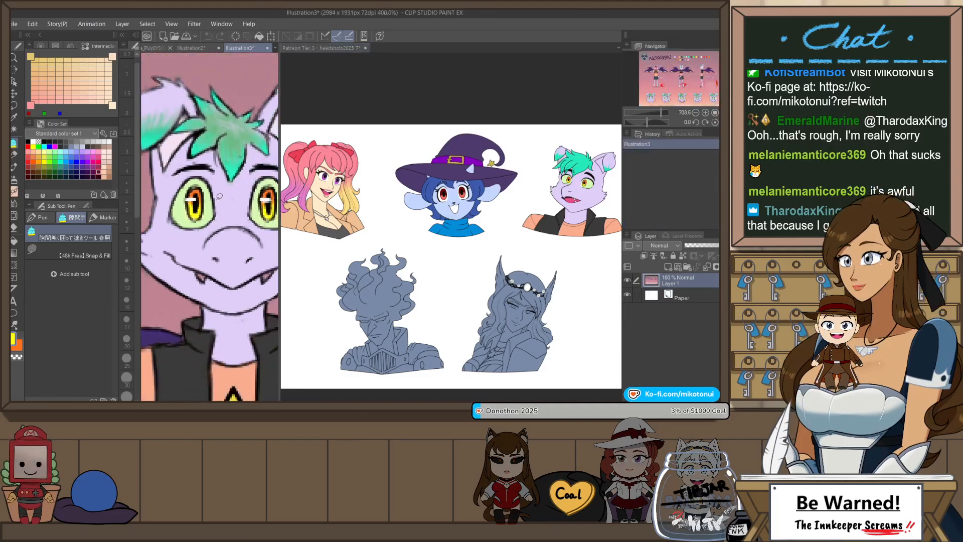
{"action": "scroll", "coordinate": [209, 225], "scroll_direction": "down", "scroll_amount": 3}
{"action": "left_click", "coordinate": [335, 47]}
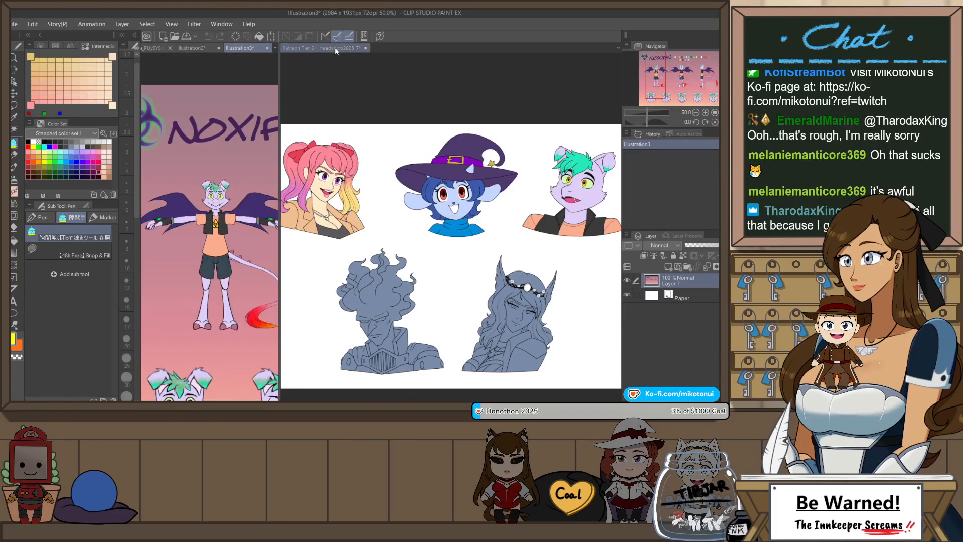
{"action": "key", "text": "ctrl+s"}
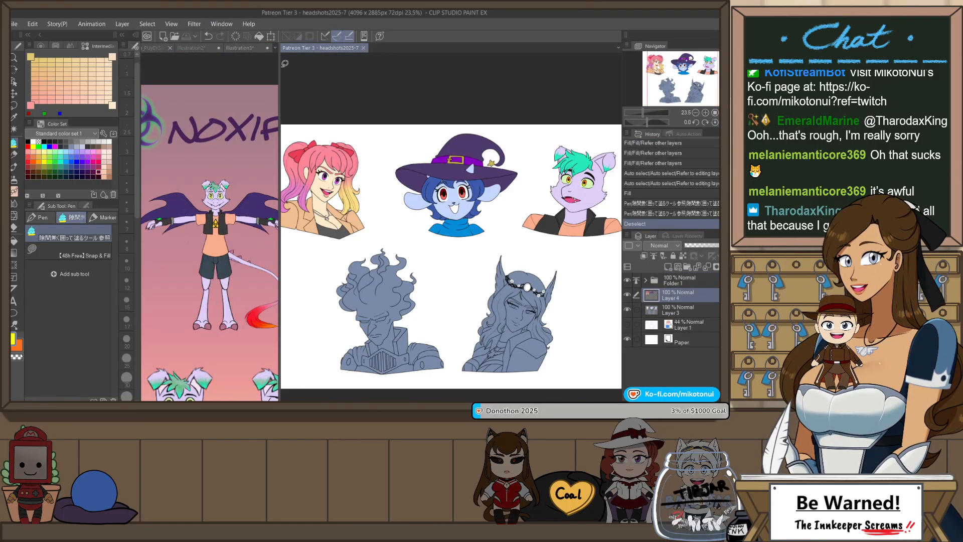
- Widen the reference view slightly and bring up the flame-haired character's reference, enlarged on the head
{"action": "left_click_drag", "start_coordinate": [278, 65], "coordinate": [291, 68]}
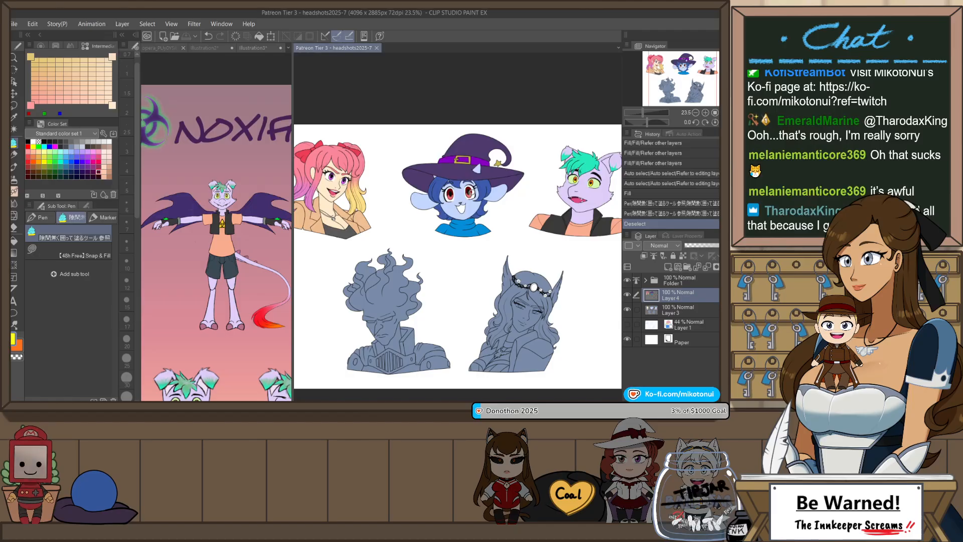
{"action": "scroll", "coordinate": [317, 231], "scroll_direction": "down", "scroll_amount": 2}
{"action": "scroll", "coordinate": [317, 231], "scroll_direction": "up", "scroll_amount": 1}
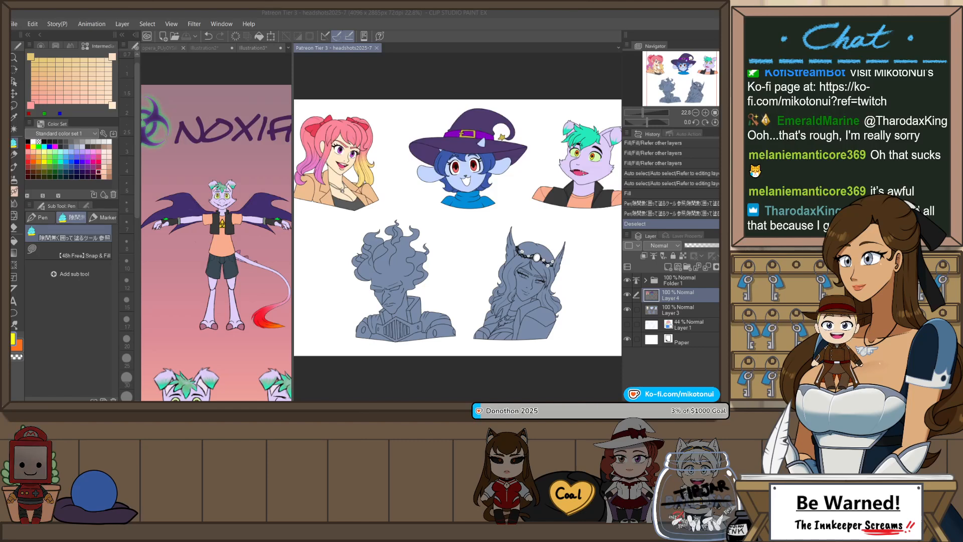
{"action": "left_click", "coordinate": [253, 47]}
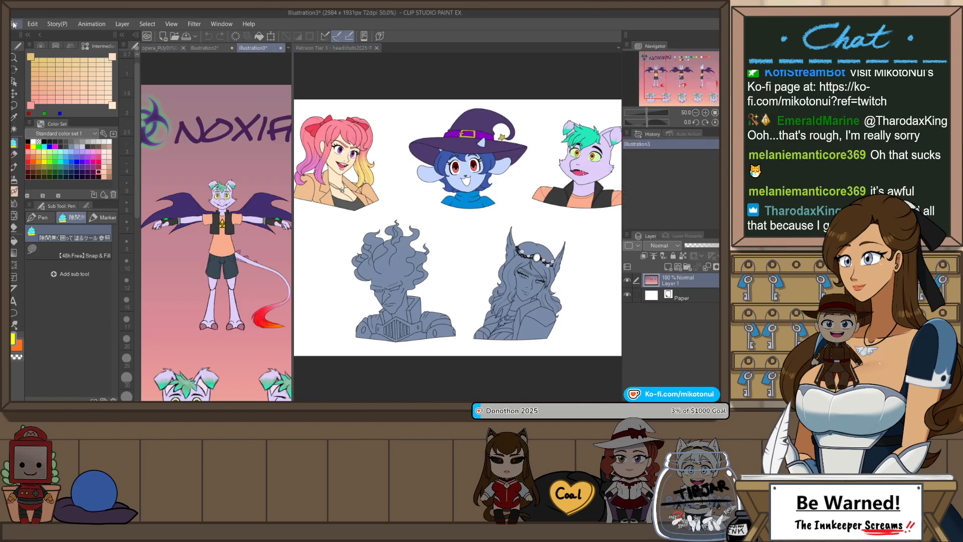
{"action": "left_click", "coordinate": [47, 41]}
{"action": "scroll", "coordinate": [190, 177], "scroll_direction": "up", "scroll_amount": 4}
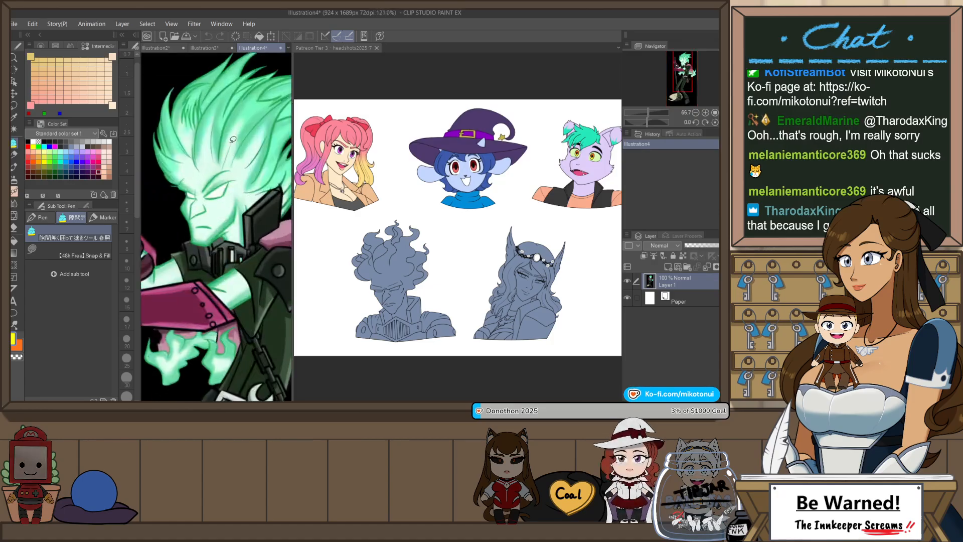
- Recolor the head and hair base of the flame-haired headshot on Layer 3 with pale mint sampled from its reference
{"action": "left_click", "coordinate": [192, 186], "text": "alt"}
{"action": "left_click", "coordinate": [327, 49]}
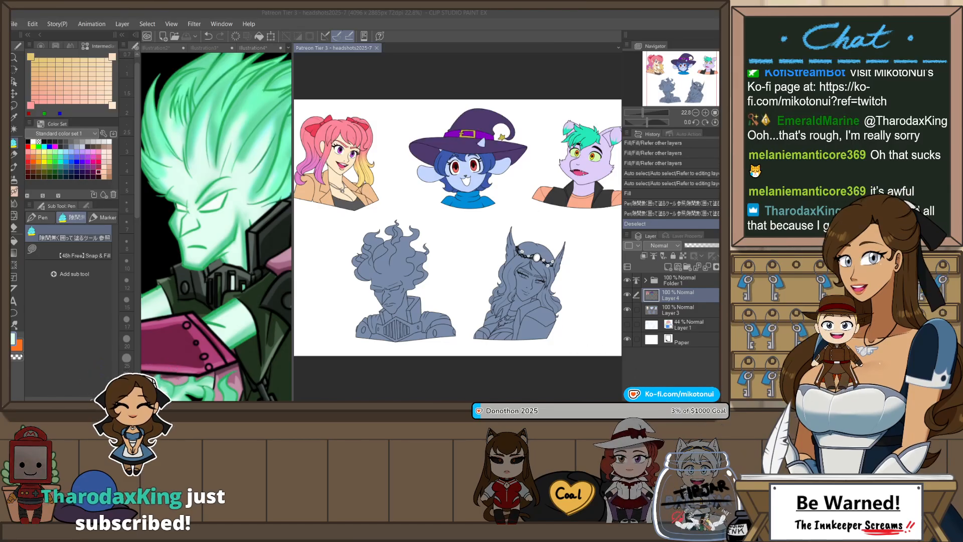
{"action": "left_click", "coordinate": [686, 311]}
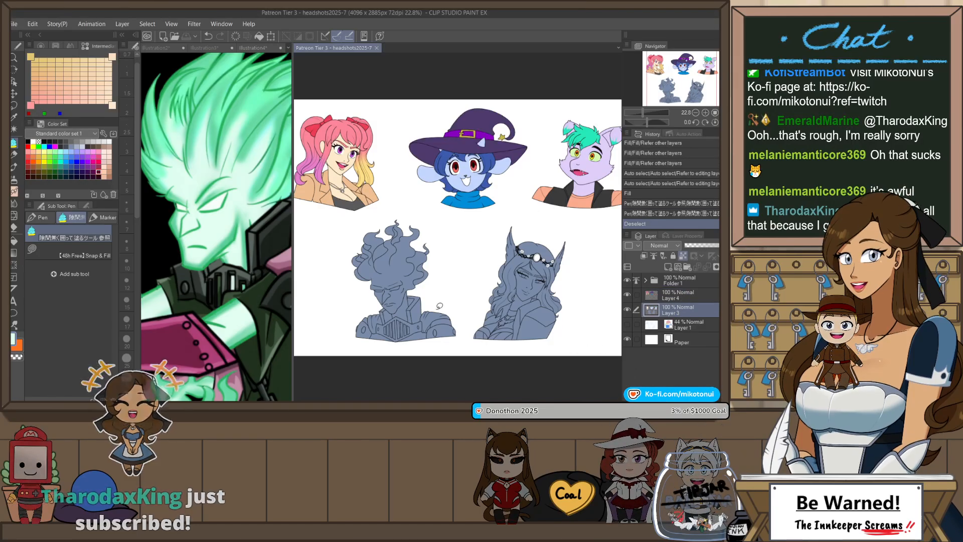
{"action": "left_click_drag", "start_coordinate": [440, 304], "coordinate": [463, 265]}
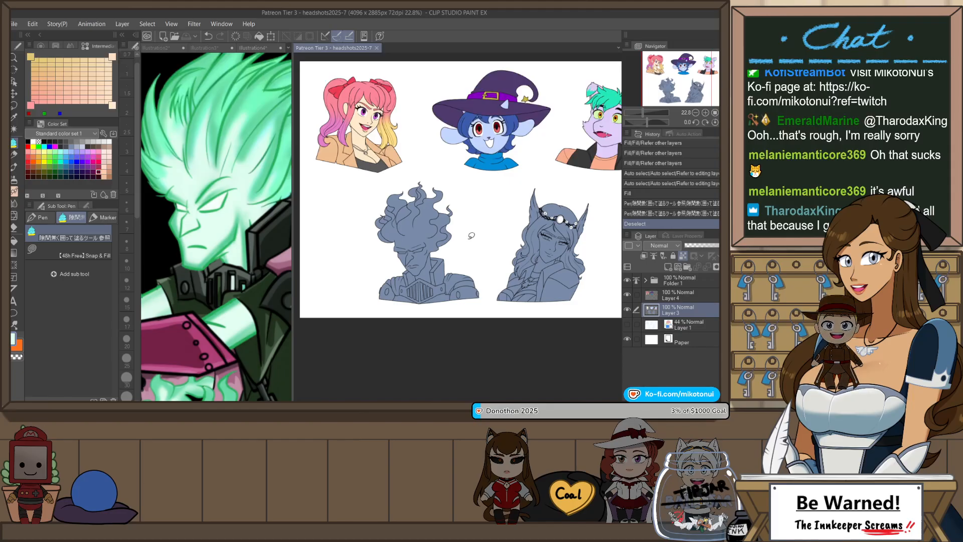
{"action": "mouse_move", "coordinate": [459, 239]}
{"action": "left_mouse_down"}
{"action": "mouse_move", "coordinate": [414, 301]}
{"action": "mouse_move", "coordinate": [367, 205]}
{"action": "mouse_move", "coordinate": [489, 233]}
{"action": "left_mouse_up"}
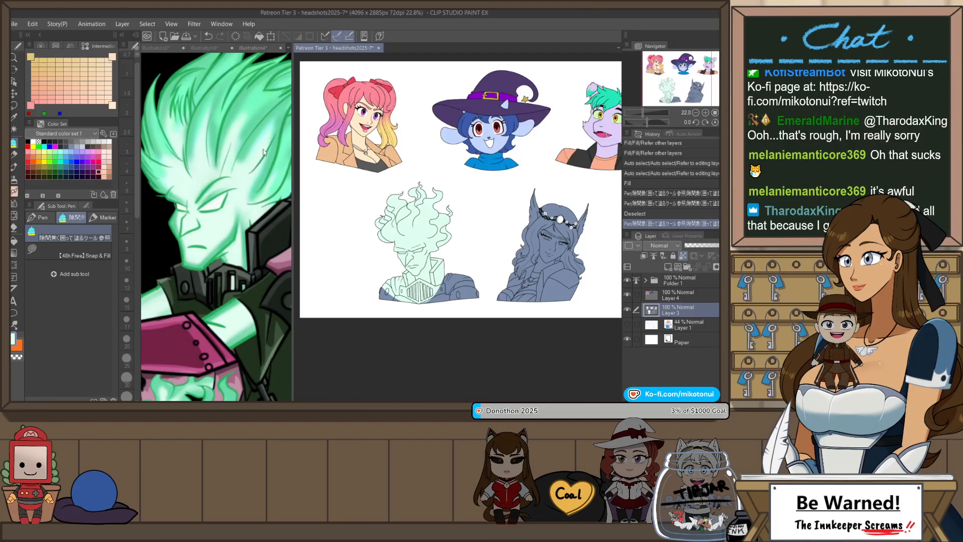
- Sample a deeper mint green from the flame-haired character's reference and return to the headshots drawing
{"action": "left_click", "coordinate": [255, 48]}
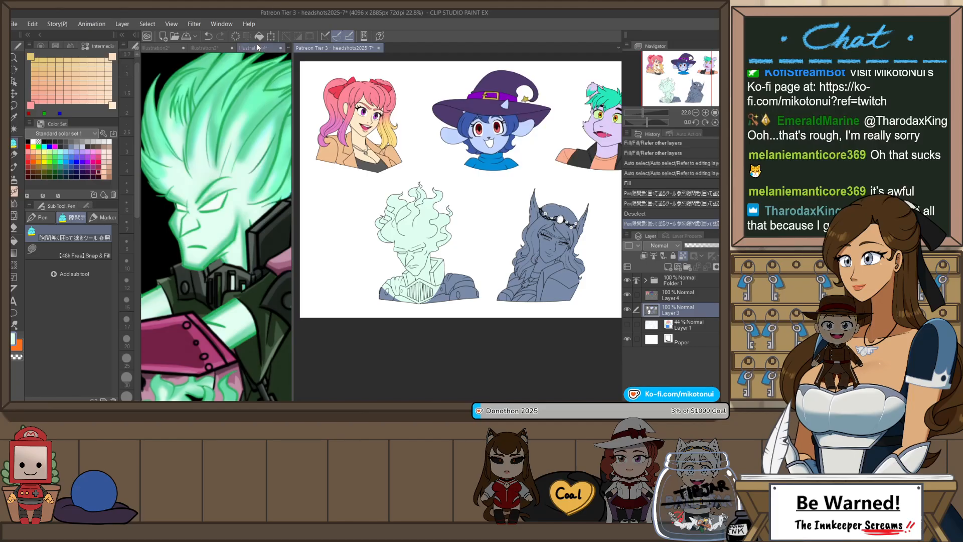
{"action": "left_click", "coordinate": [224, 91], "text": "alt"}
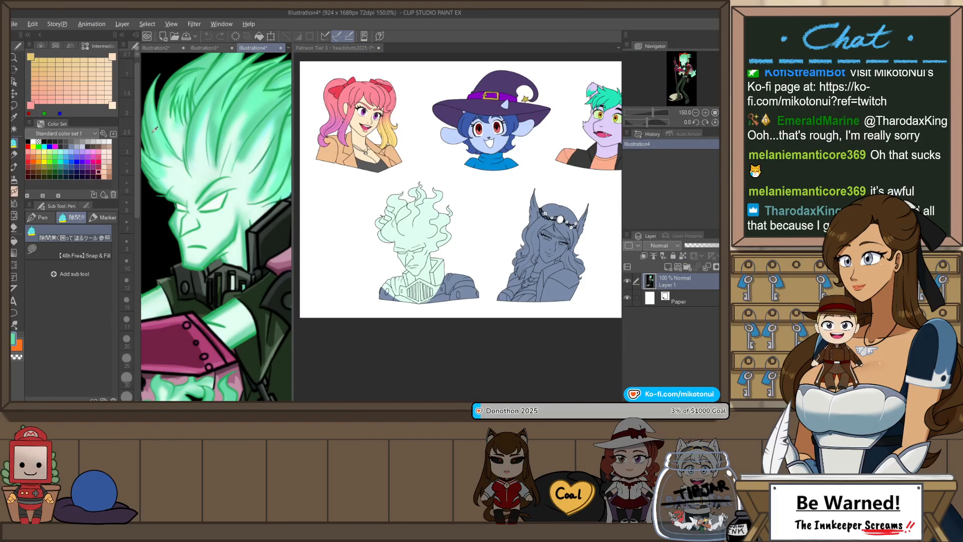
{"action": "left_click", "coordinate": [334, 48]}
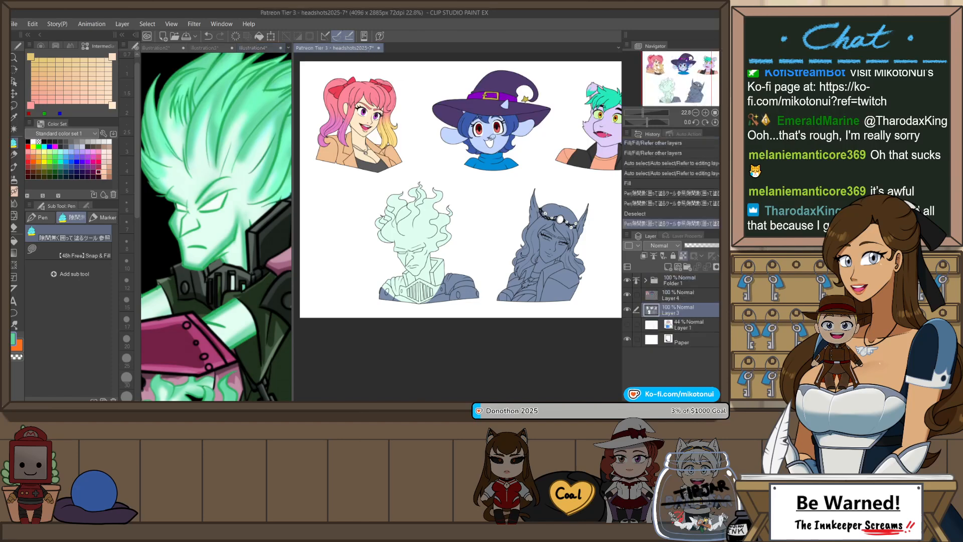
- Try lasso-filling darker green shading along the outer edge of the flame-haired character's forehead and cheek
{"action": "scroll", "coordinate": [504, 204], "scroll_direction": "up", "scroll_amount": 2}
{"action": "scroll", "coordinate": [504, 203], "scroll_direction": "up", "scroll_amount": 1}
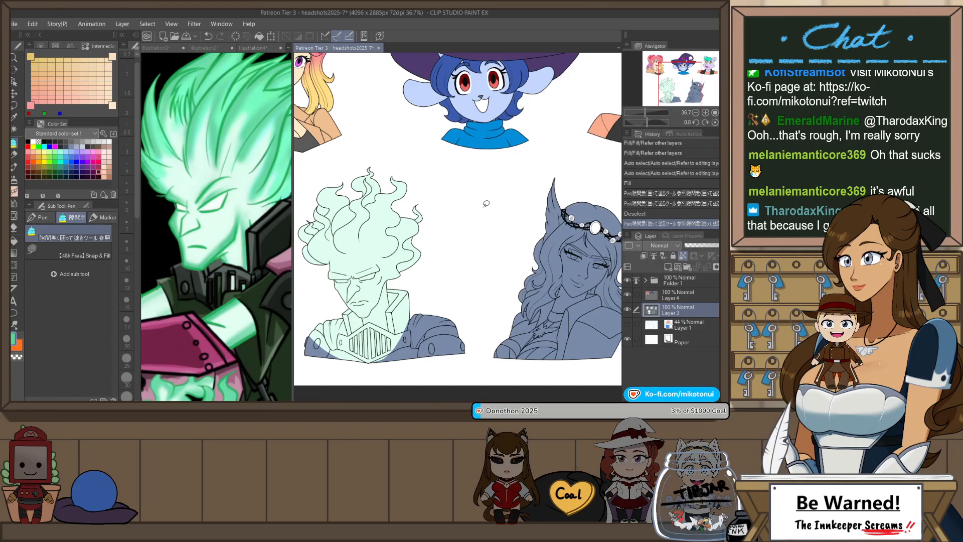
{"action": "scroll", "coordinate": [332, 240], "scroll_direction": "up", "scroll_amount": 4}
{"action": "left_click_drag", "start_coordinate": [332, 239], "coordinate": [409, 265]}
{"action": "left_click_drag", "start_coordinate": [436, 308], "coordinate": [414, 229]}
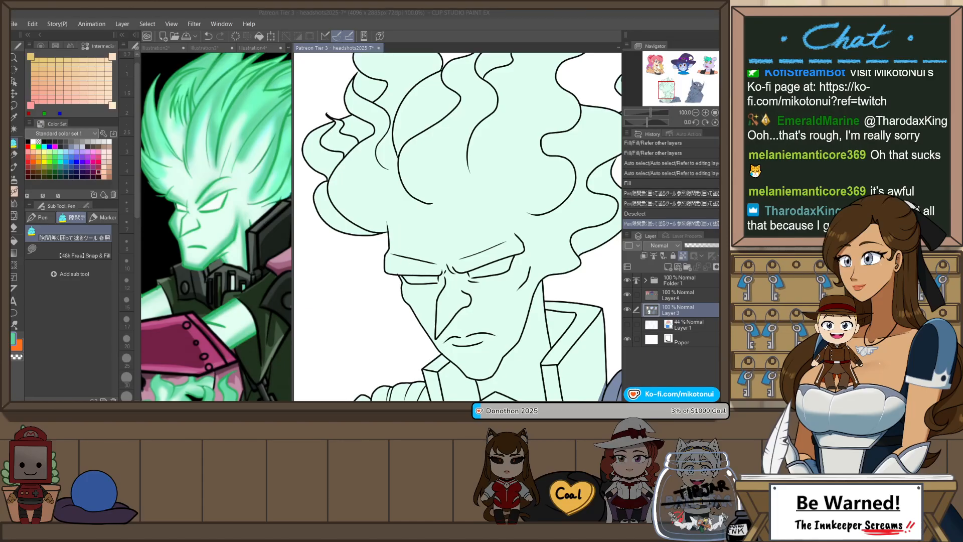
{"action": "left_click", "coordinate": [408, 245]}
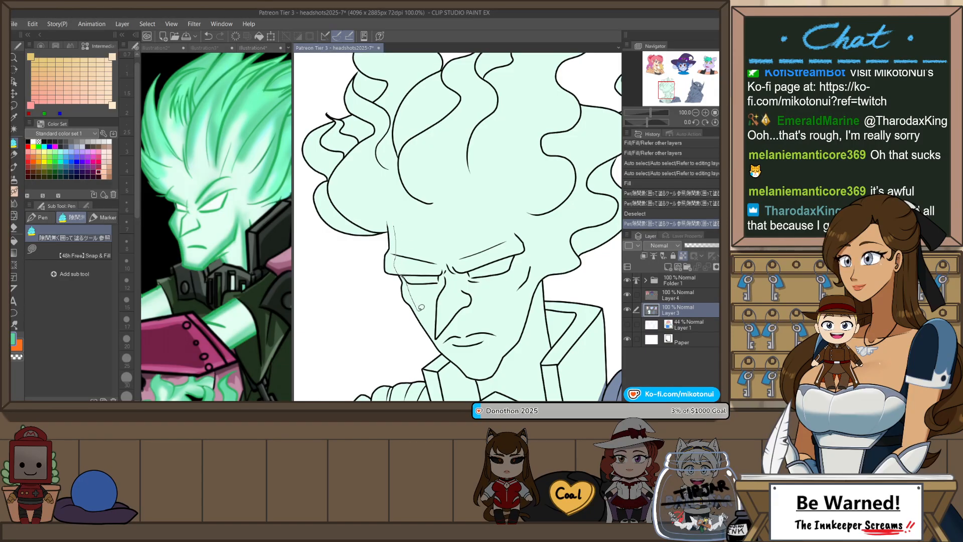
{"action": "left_click_drag", "start_coordinate": [435, 331], "coordinate": [435, 331]}
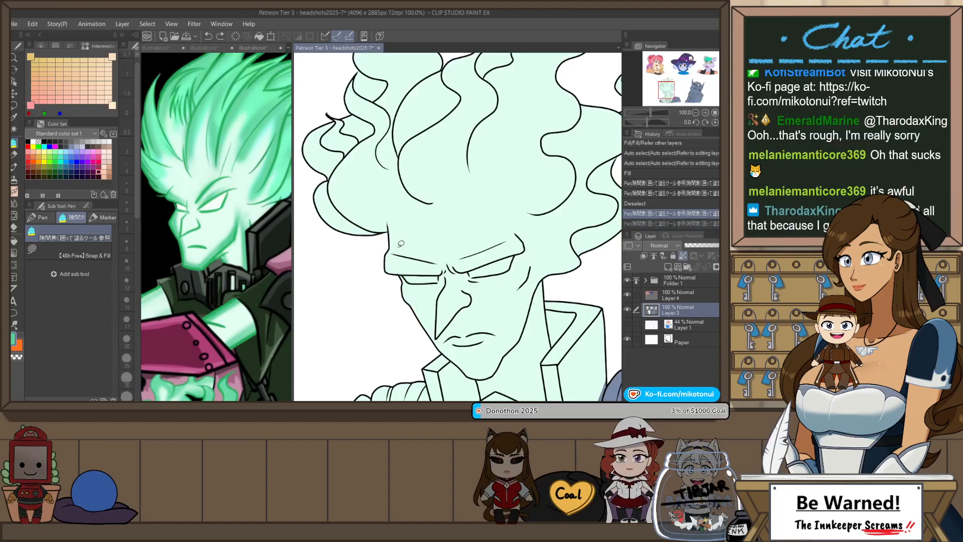
- Auto-select the pale mint head and hair area on Layer 3, outline the selection in the darker green, and deselect
{"action": "key", "text": "p"}
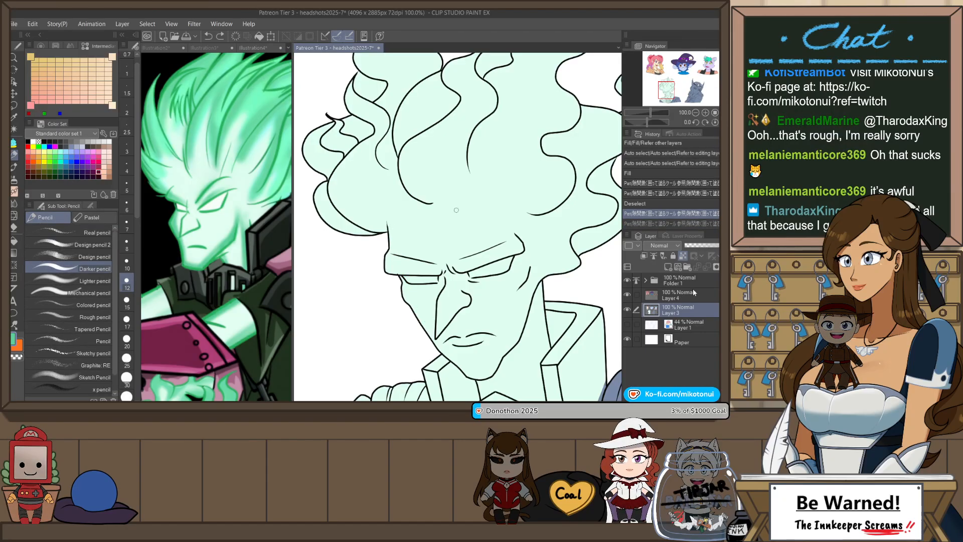
{"action": "key", "text": "w"}
{"action": "left_click", "coordinate": [502, 258]}
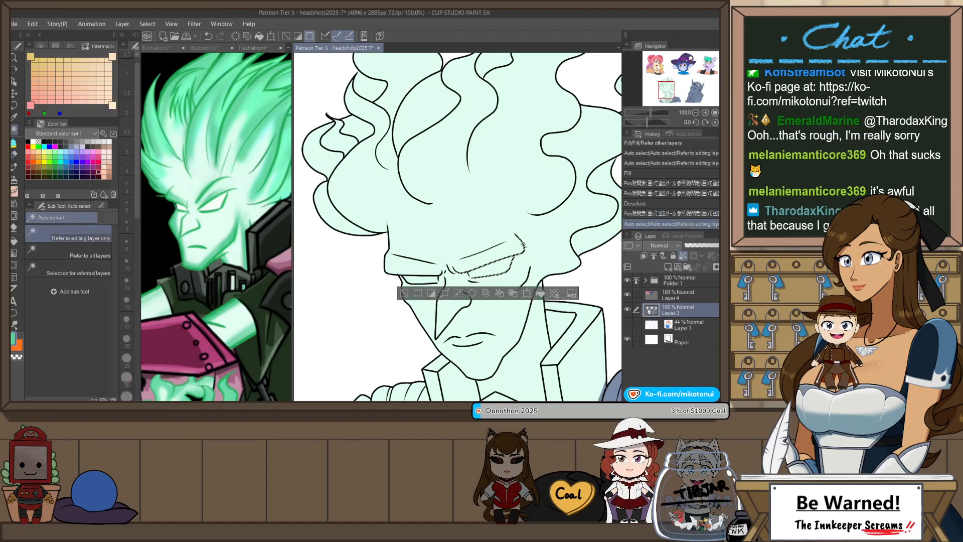
{"action": "left_click", "coordinate": [549, 239]}
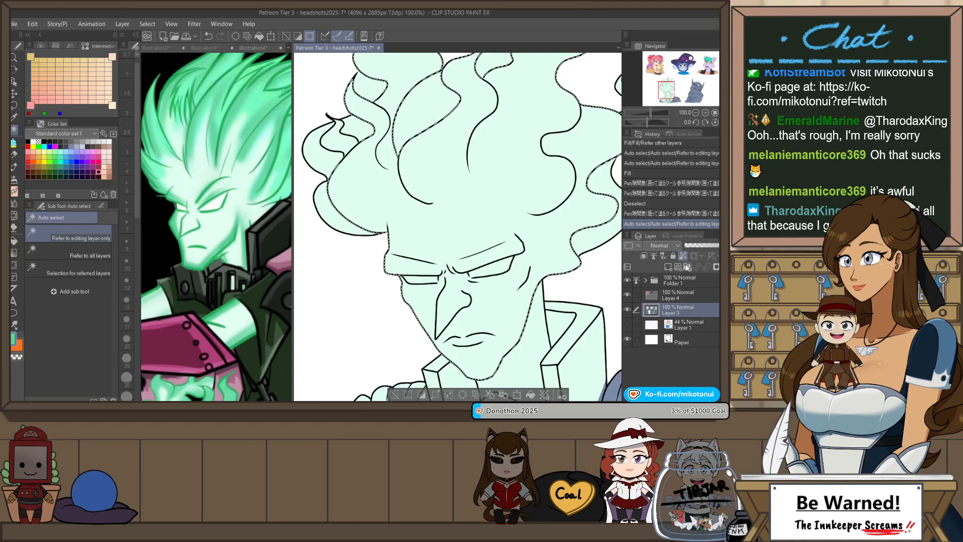
{"action": "scroll", "coordinate": [506, 321], "scroll_direction": "down", "scroll_amount": 5}
{"action": "scroll", "coordinate": [529, 183], "scroll_direction": "up", "scroll_amount": 3}
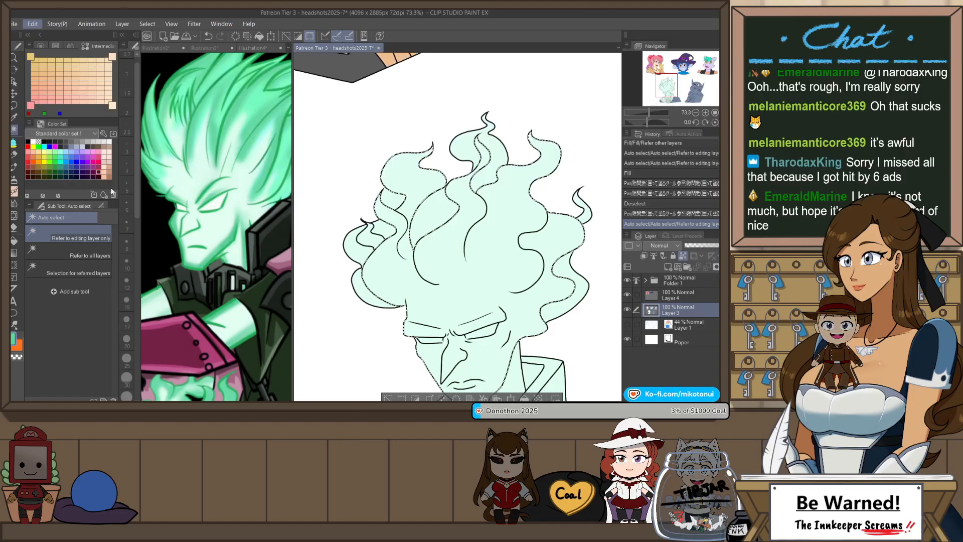
{"action": "left_click", "coordinate": [115, 204]}
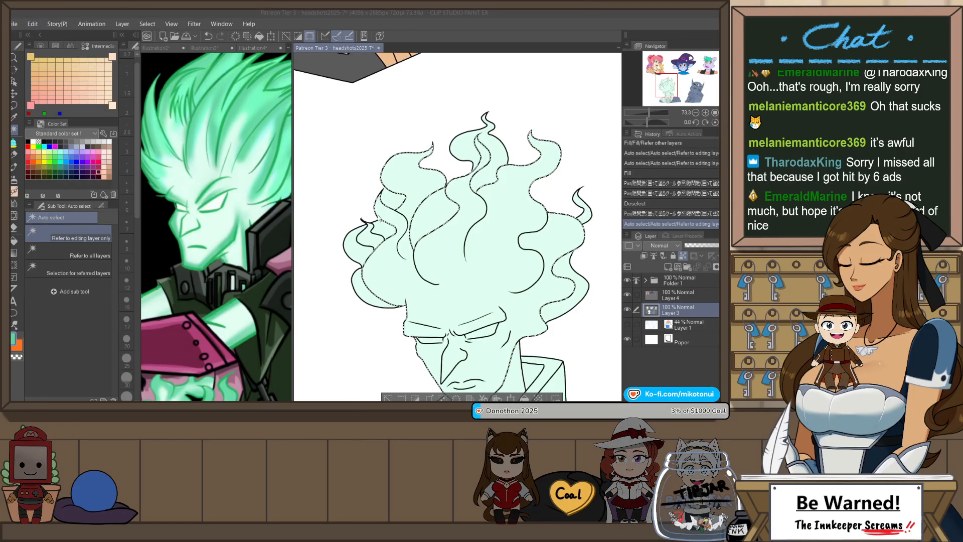
{"action": "left_click", "coordinate": [407, 189]}
{"action": "scroll", "coordinate": [430, 125], "scroll_direction": "down", "scroll_amount": 3}
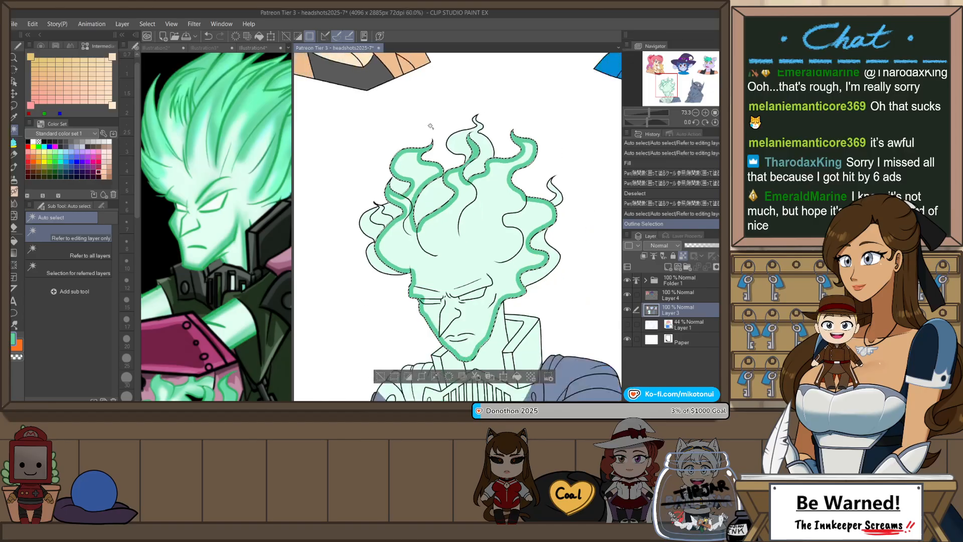
{"action": "scroll", "coordinate": [488, 271], "scroll_direction": "up", "scroll_amount": 5}
{"action": "key", "text": "ctrl+d"}
- Paint both eyes of the flame-haired headshot white with the Darker pencil
{"action": "scroll", "coordinate": [441, 301], "scroll_direction": "up", "scroll_amount": 3}
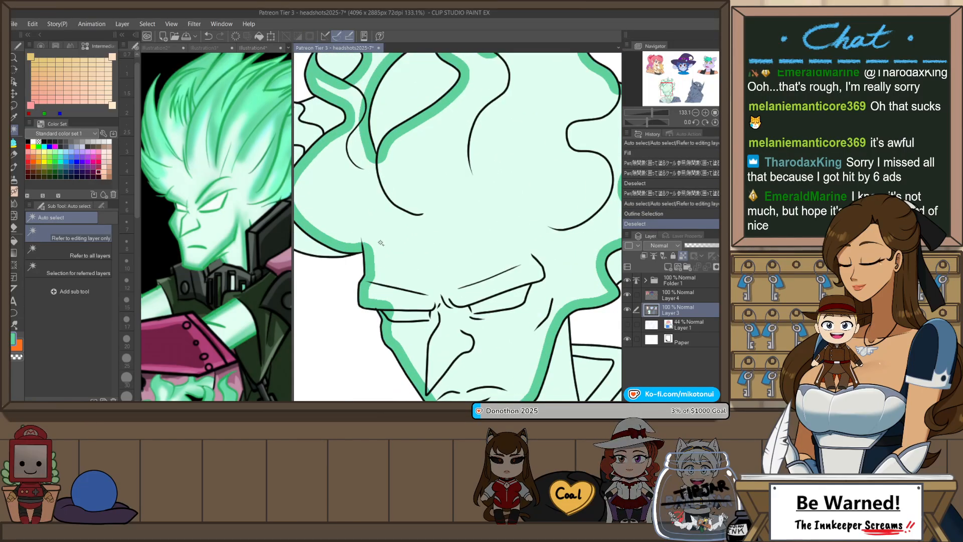
{"action": "scroll", "coordinate": [397, 329], "scroll_direction": "up", "scroll_amount": 2}
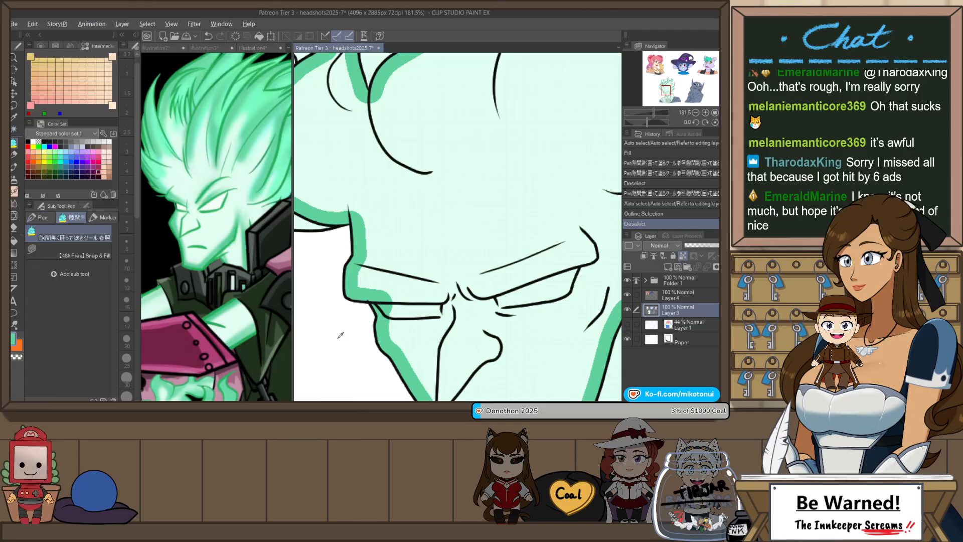
{"action": "key", "text": "p"}
{"action": "mouse_move", "coordinate": [385, 306]}
{"action": "left_mouse_down"}
{"action": "mouse_move", "coordinate": [440, 309]}
{"action": "mouse_move", "coordinate": [386, 315]}
{"action": "left_mouse_up"}
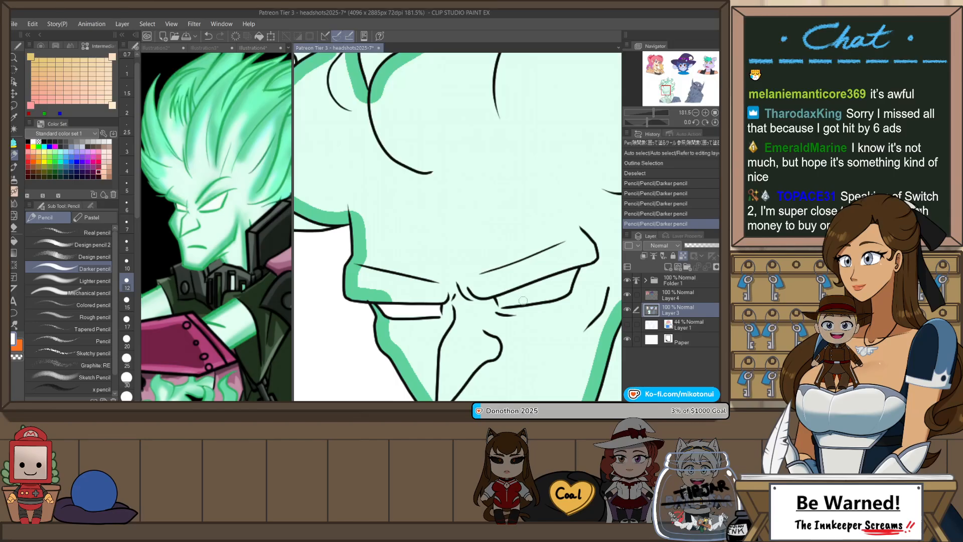
{"action": "left_click_drag", "start_coordinate": [501, 303], "coordinate": [571, 273]}
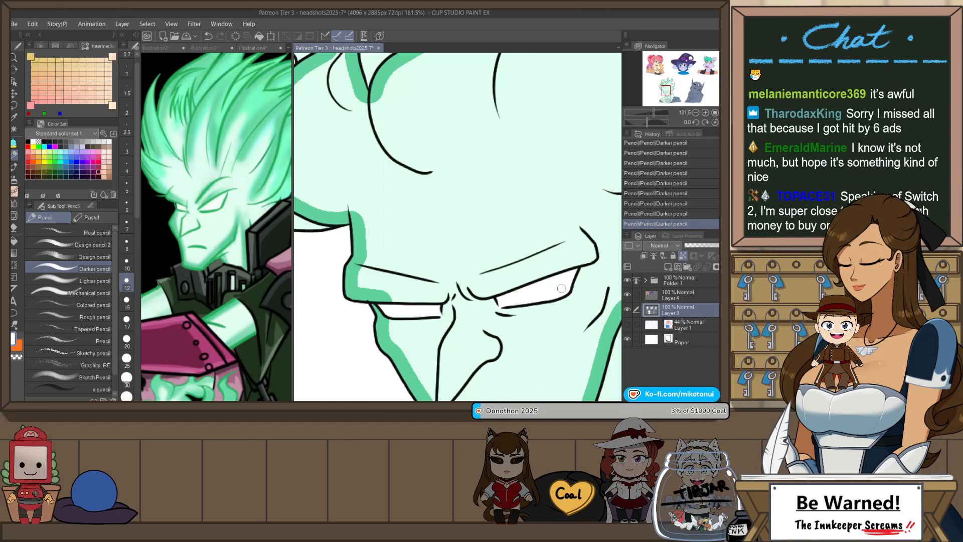
- Resample the darker green and lasso-fill jagged flame shading along the inside of the large hair curl above the narrower eye
{"action": "left_click", "coordinate": [404, 360], "text": "alt"}
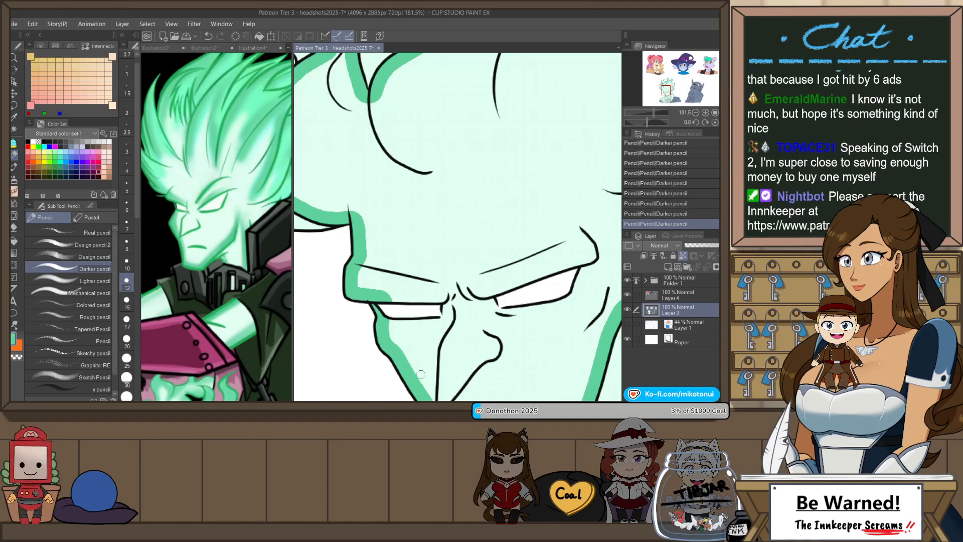
{"action": "scroll", "coordinate": [494, 342], "scroll_direction": "down", "scroll_amount": 3}
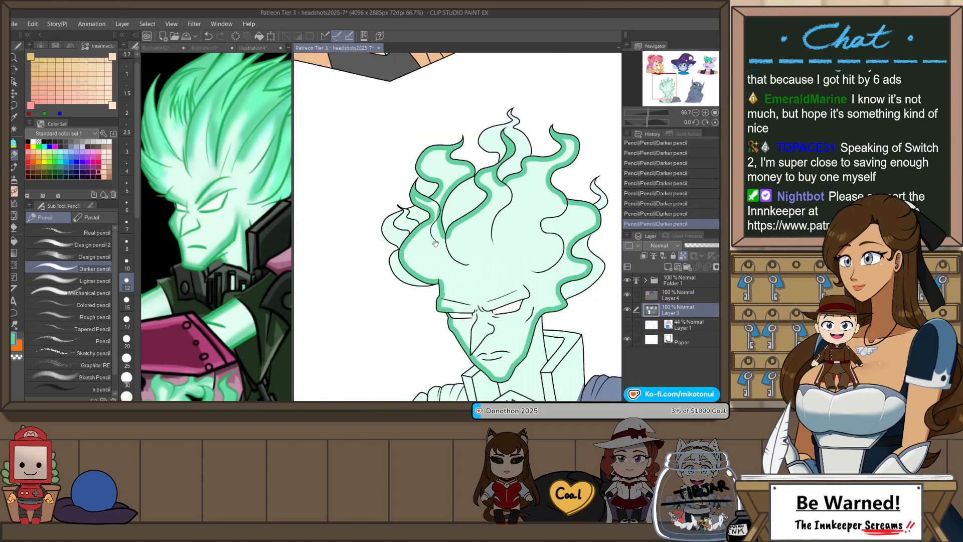
{"action": "scroll", "coordinate": [437, 262], "scroll_direction": "up", "scroll_amount": 3}
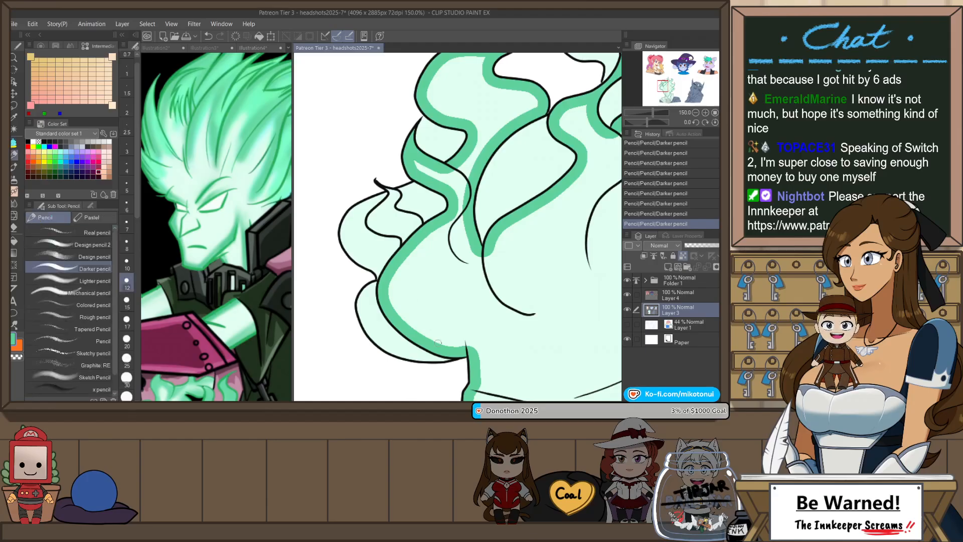
{"action": "mouse_move", "coordinate": [433, 338]}
{"action": "left_mouse_down"}
{"action": "mouse_move", "coordinate": [411, 278]}
{"action": "mouse_move", "coordinate": [454, 226]}
{"action": "left_mouse_up"}
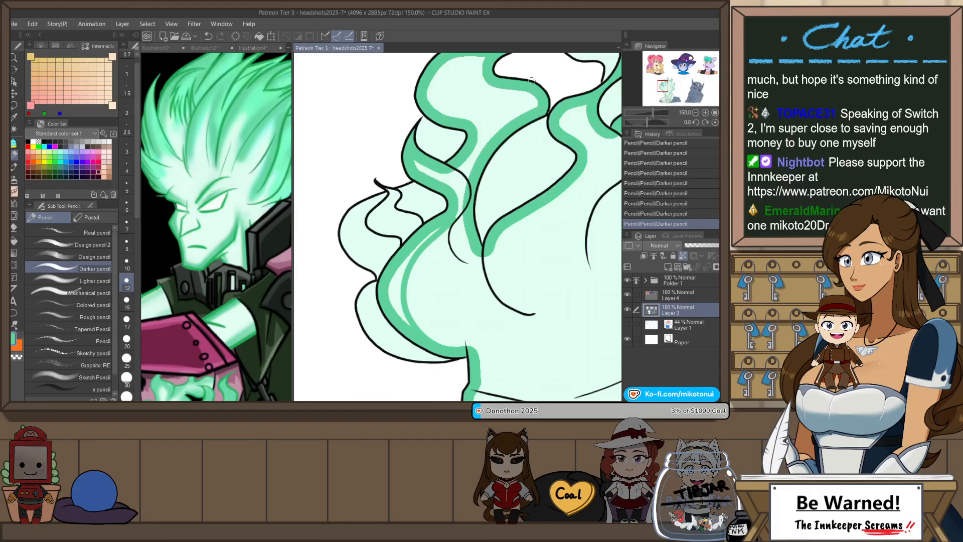
{"action": "key", "text": "ctrl+z"}
{"action": "key", "text": "p"}
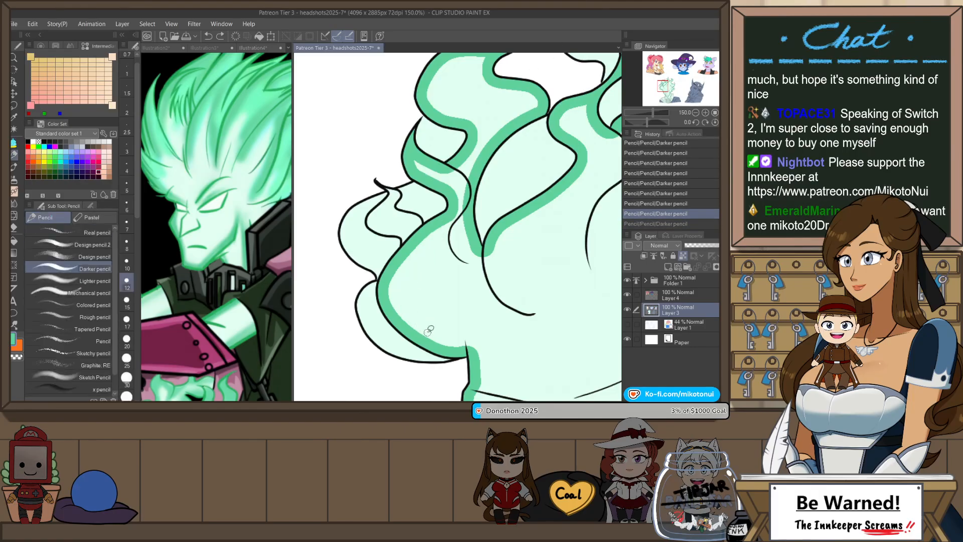
{"action": "mouse_move", "coordinate": [409, 304]}
{"action": "left_mouse_down"}
{"action": "mouse_move", "coordinate": [423, 303]}
{"action": "mouse_move", "coordinate": [428, 288]}
{"action": "mouse_move", "coordinate": [413, 258]}
{"action": "mouse_move", "coordinate": [451, 229]}
{"action": "left_mouse_up"}
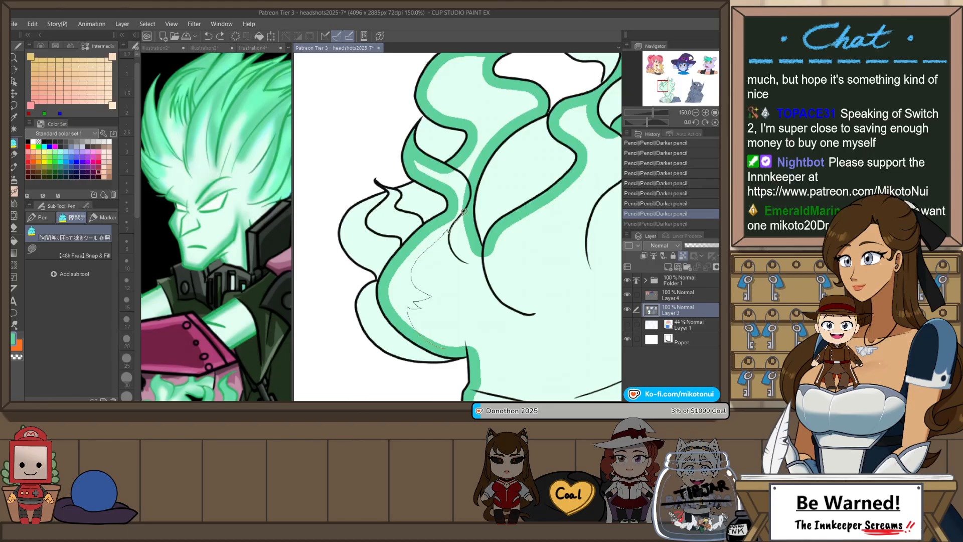
{"action": "mouse_move", "coordinate": [448, 158]}
{"action": "left_mouse_down"}
{"action": "mouse_move", "coordinate": [420, 151]}
{"action": "mouse_move", "coordinate": [456, 201]}
{"action": "mouse_move", "coordinate": [450, 217]}
{"action": "mouse_move", "coordinate": [410, 239]}
{"action": "left_mouse_up"}
{"action": "left_click_drag", "start_coordinate": [392, 311], "coordinate": [464, 351]}
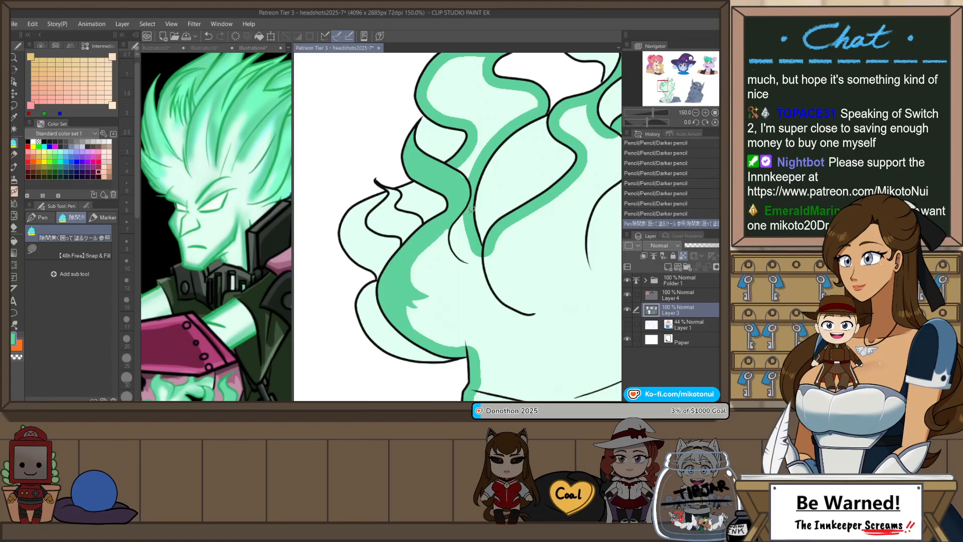
- Extend the green lasso-filled shading between the neighbouring hair strands and around the curved lock that ends above the forehead
{"action": "scroll", "coordinate": [472, 209], "scroll_direction": "down", "scroll_amount": 2}
{"action": "left_click_drag", "start_coordinate": [511, 225], "coordinate": [475, 258]}
{"action": "scroll", "coordinate": [446, 222], "scroll_direction": "up", "scroll_amount": 2}
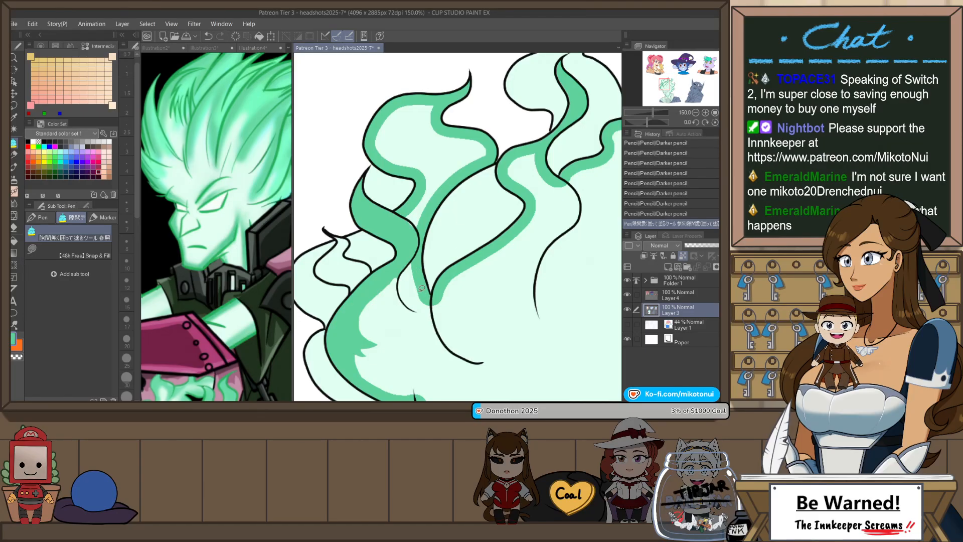
{"action": "mouse_move", "coordinate": [418, 290]}
{"action": "left_mouse_down"}
{"action": "mouse_move", "coordinate": [437, 330]}
{"action": "mouse_move", "coordinate": [436, 294]}
{"action": "mouse_move", "coordinate": [420, 291]}
{"action": "left_mouse_up"}
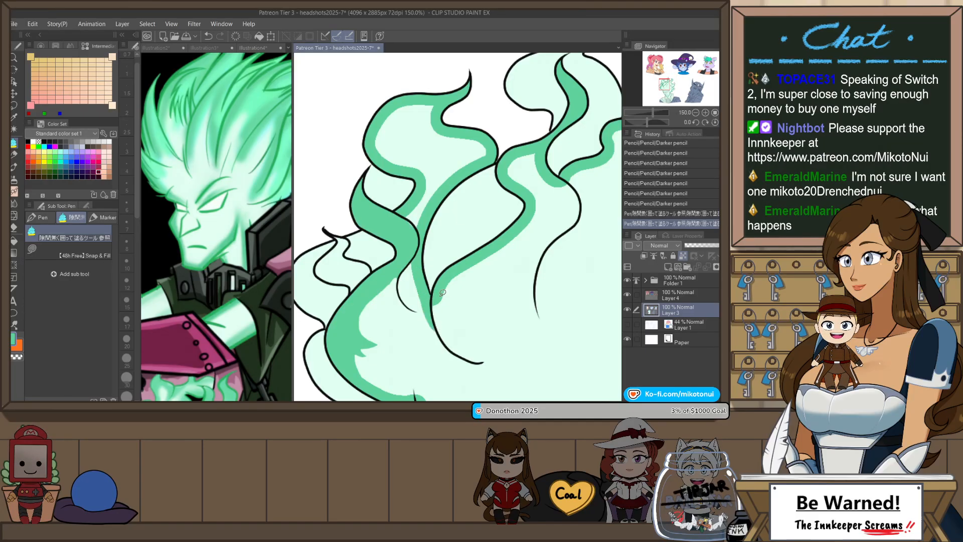
{"action": "left_click_drag", "start_coordinate": [464, 320], "coordinate": [421, 272]}
{"action": "mouse_move", "coordinate": [401, 229]}
{"action": "left_mouse_down"}
{"action": "mouse_move", "coordinate": [400, 256]}
{"action": "mouse_move", "coordinate": [441, 310]}
{"action": "mouse_move", "coordinate": [424, 305]}
{"action": "left_mouse_up"}
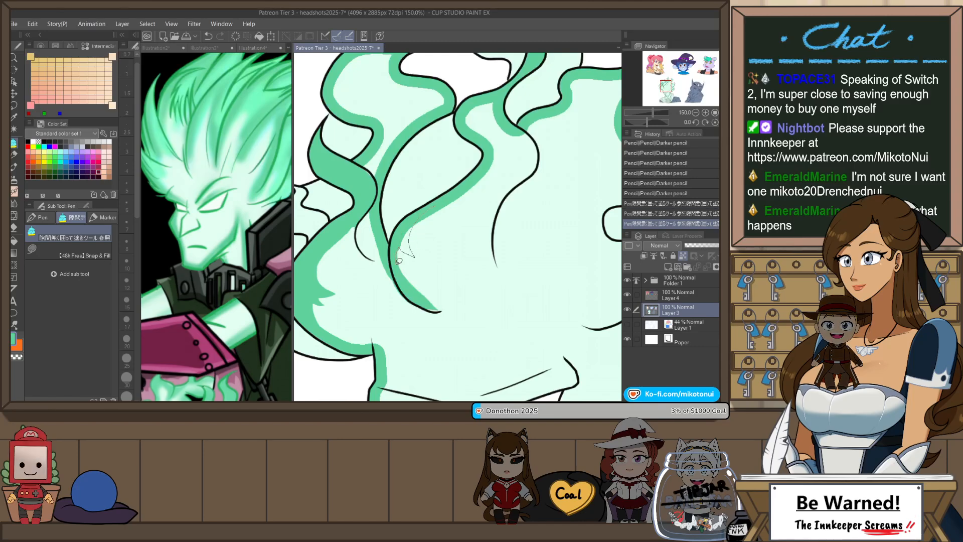
{"action": "left_click_drag", "start_coordinate": [399, 261], "coordinate": [396, 263]}
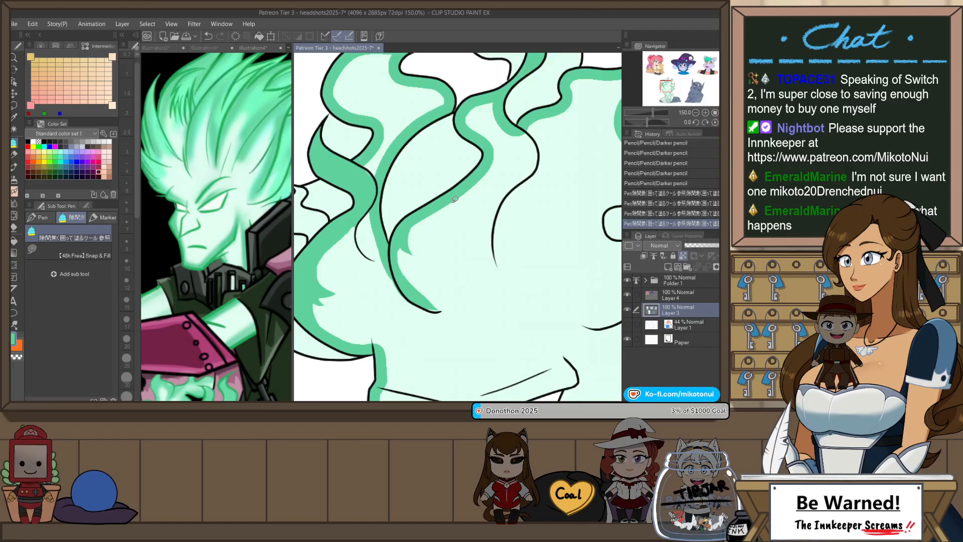
- Lasso-fill green flame-shaped shading along the central S-shaped hair strand, undoing and redrawing the unwanted part near its tip
{"action": "mouse_move", "coordinate": [503, 191]}
{"action": "left_mouse_down"}
{"action": "mouse_move", "coordinate": [457, 227]}
{"action": "mouse_move", "coordinate": [450, 253]}
{"action": "left_mouse_up"}
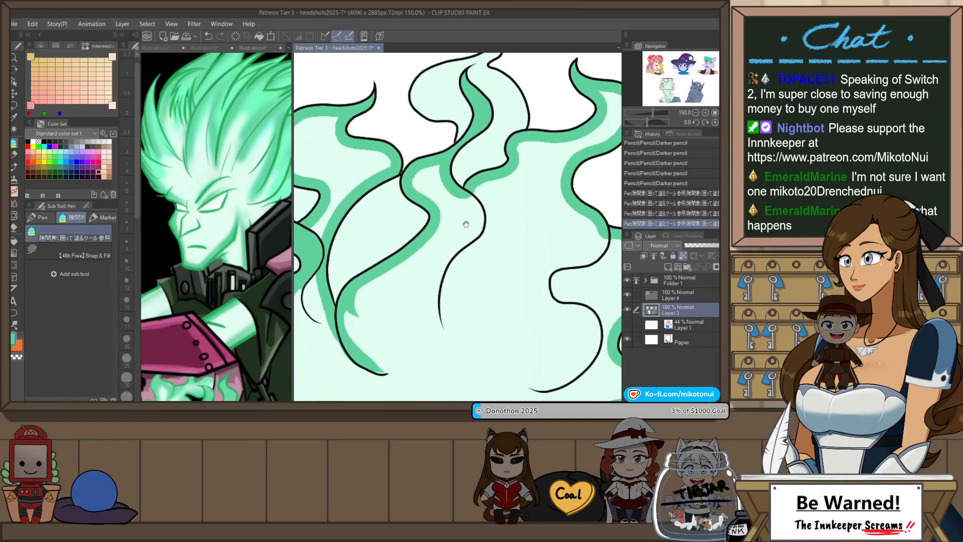
{"action": "mouse_move", "coordinate": [529, 172]}
{"action": "left_mouse_down"}
{"action": "mouse_move", "coordinate": [491, 208]}
{"action": "mouse_move", "coordinate": [446, 215]}
{"action": "mouse_move", "coordinate": [460, 236]}
{"action": "mouse_move", "coordinate": [455, 247]}
{"action": "mouse_move", "coordinate": [448, 232]}
{"action": "mouse_move", "coordinate": [446, 258]}
{"action": "left_mouse_up"}
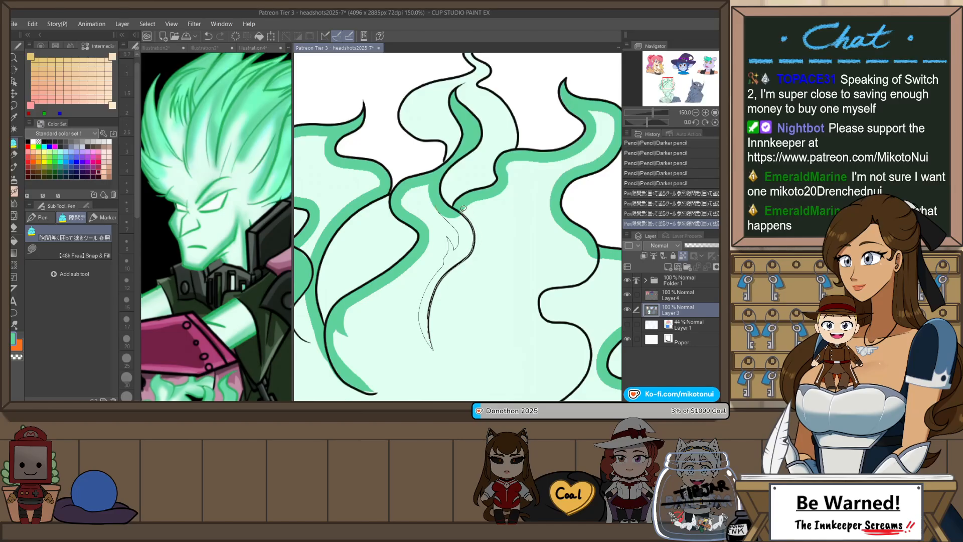
{"action": "left_click_drag", "start_coordinate": [463, 208], "coordinate": [455, 195]}
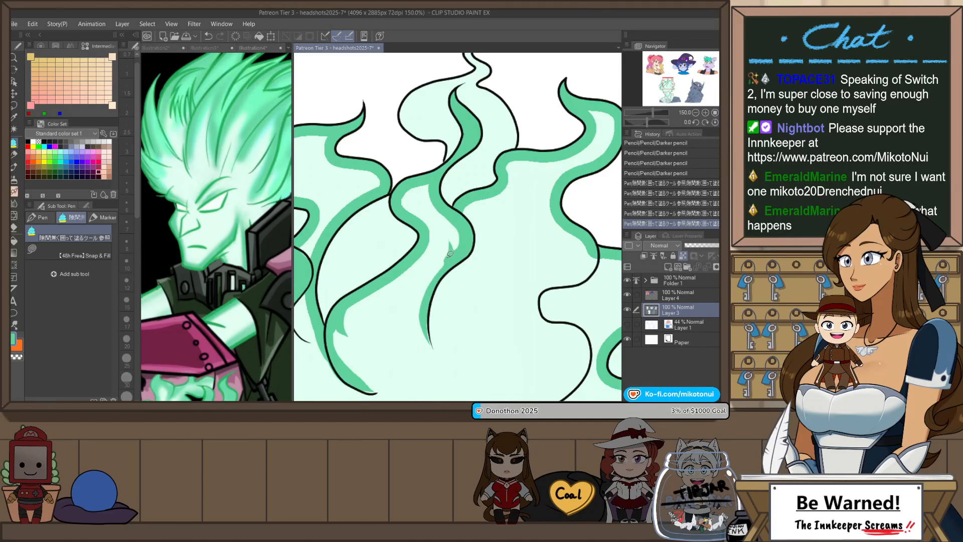
{"action": "key", "text": "ctrl+z"}
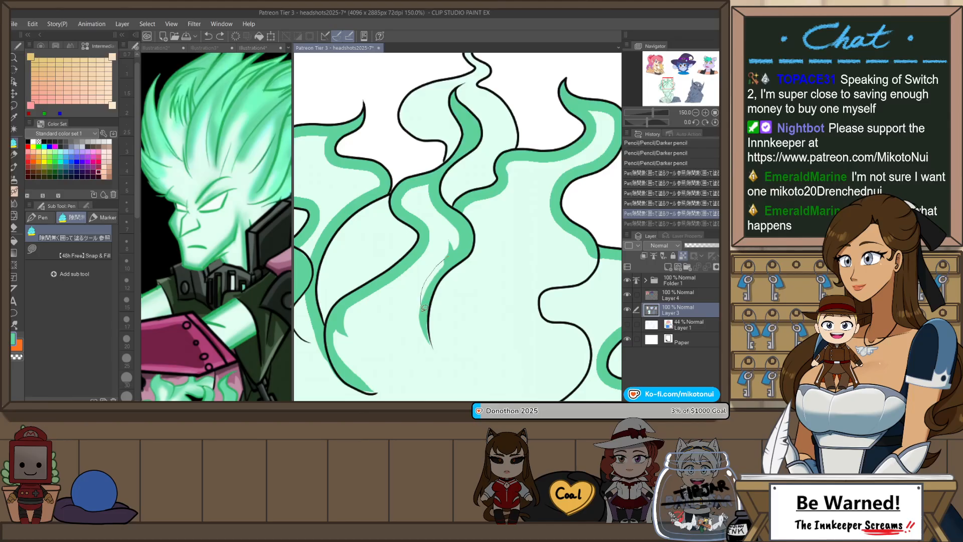
{"action": "left_click_drag", "start_coordinate": [437, 346], "coordinate": [434, 347]}
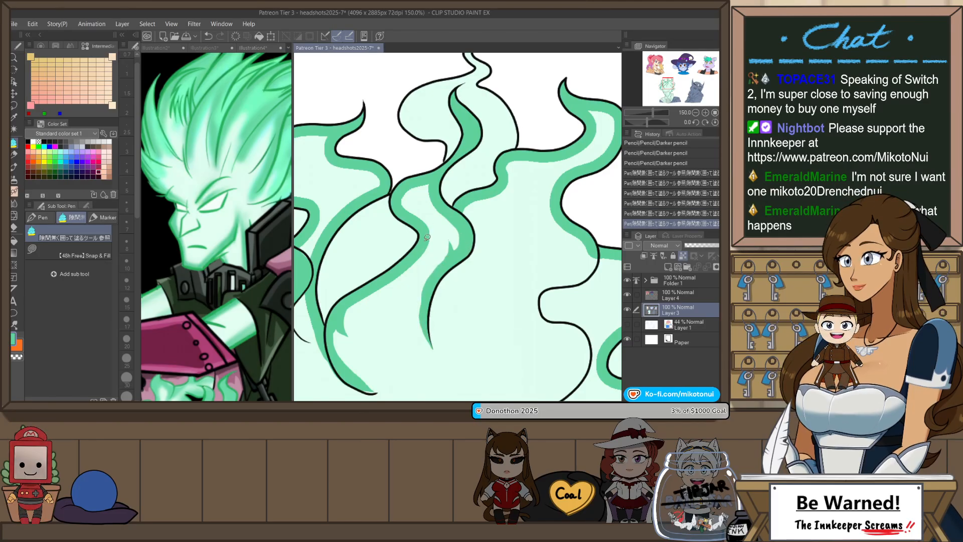
- Lasso-fill green flame shading branching off the lower part of the central S-shaped strand toward the forehead
{"action": "mouse_move", "coordinate": [427, 228]}
{"action": "left_mouse_down"}
{"action": "mouse_move", "coordinate": [435, 246]}
{"action": "mouse_move", "coordinate": [408, 264]}
{"action": "mouse_move", "coordinate": [436, 235]}
{"action": "mouse_move", "coordinate": [451, 247]}
{"action": "left_mouse_up"}
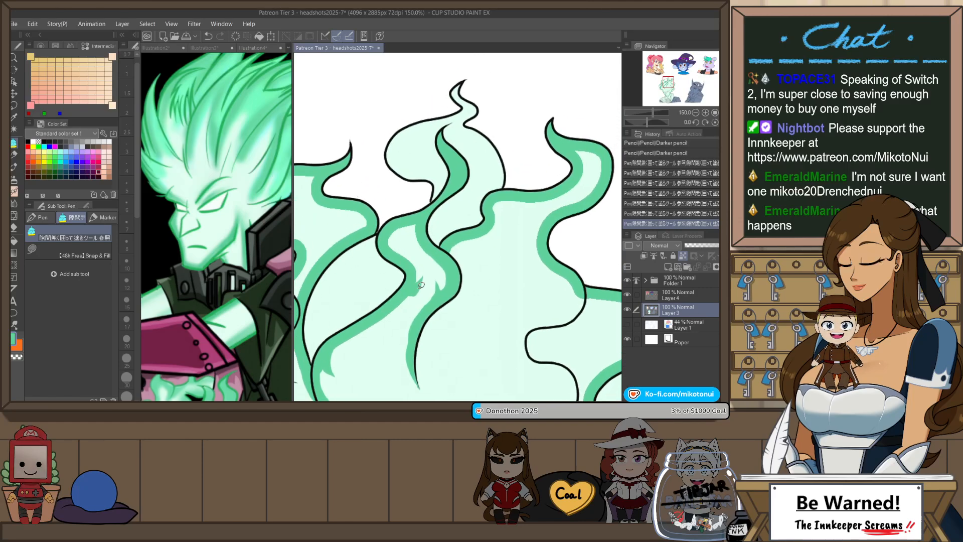
{"action": "mouse_move", "coordinate": [410, 297]}
{"action": "left_mouse_down"}
{"action": "mouse_move", "coordinate": [449, 245]}
{"action": "mouse_move", "coordinate": [415, 282]}
{"action": "left_mouse_up"}
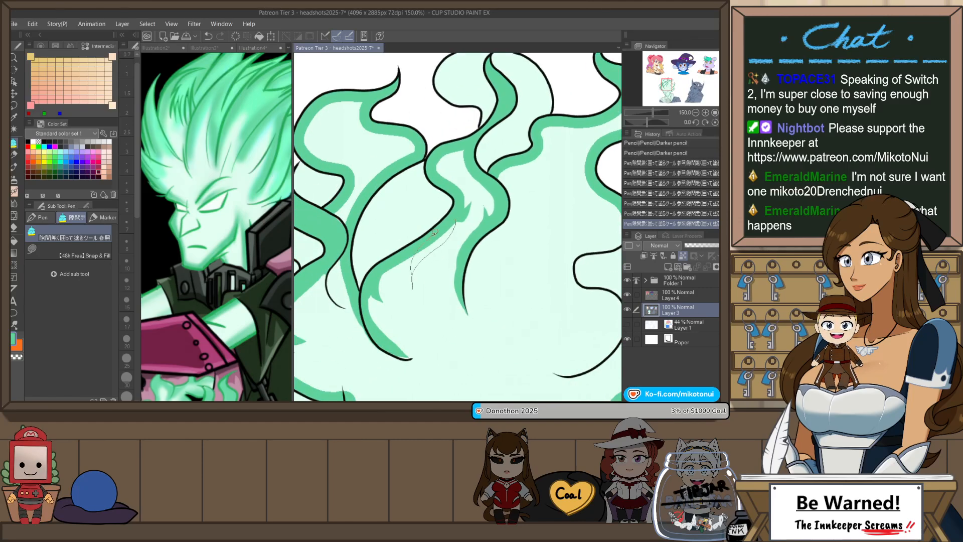
{"action": "scroll", "coordinate": [471, 222], "scroll_direction": "down", "scroll_amount": 3}
{"action": "scroll", "coordinate": [507, 192], "scroll_direction": "up", "scroll_amount": 3}
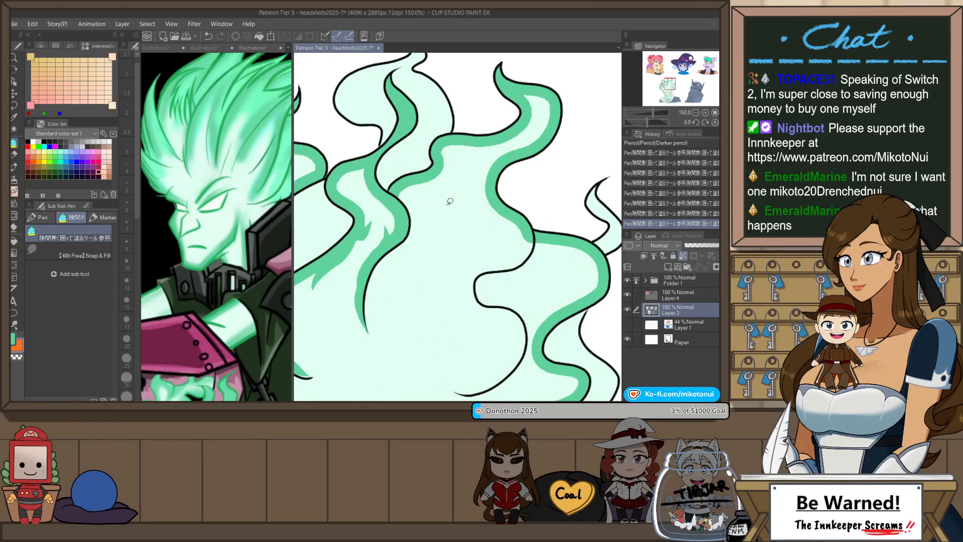
- Lasso-fill jagged green flame shading along the inner side of the wavy lock that curls above the wider eye, redoing the first outline
{"action": "key", "text": "h"}
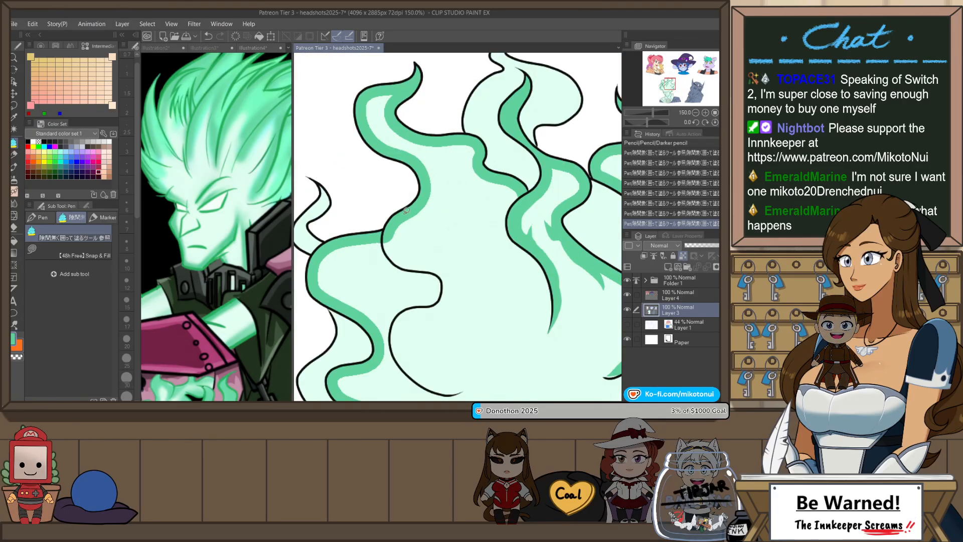
{"action": "mouse_move", "coordinate": [399, 217]}
{"action": "left_mouse_down"}
{"action": "mouse_move", "coordinate": [417, 244]}
{"action": "mouse_move", "coordinate": [443, 255]}
{"action": "left_mouse_up"}
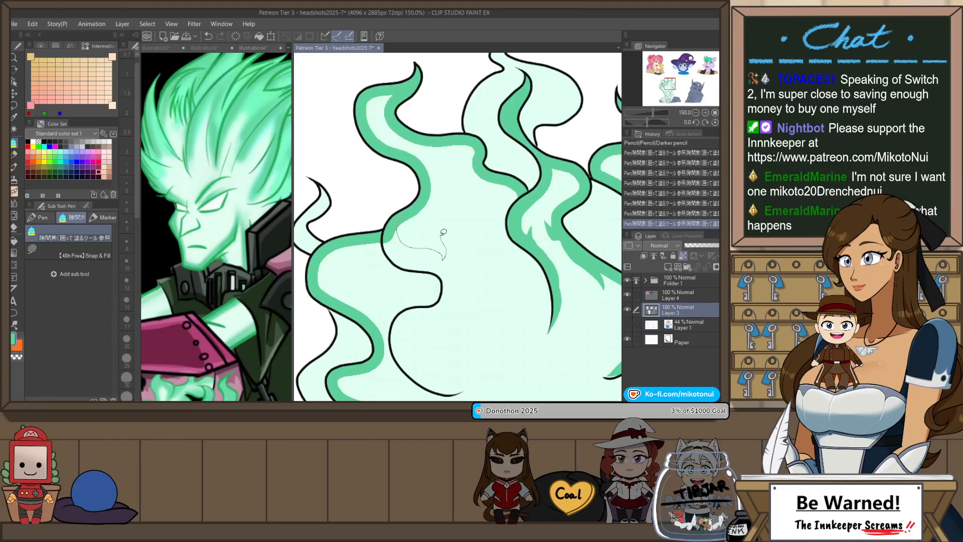
{"action": "key", "text": "ctrl+z"}
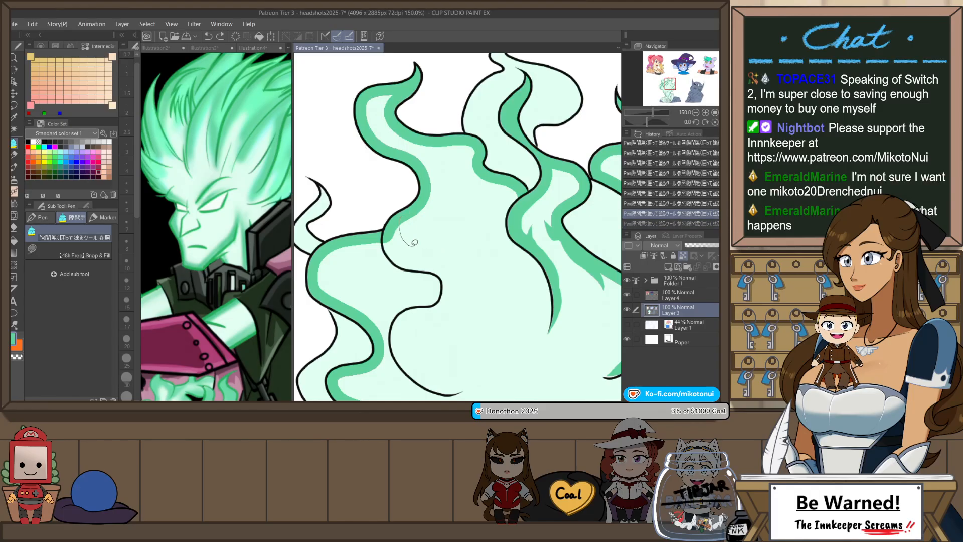
{"action": "mouse_move", "coordinate": [433, 235]}
{"action": "left_mouse_down"}
{"action": "mouse_move", "coordinate": [456, 246]}
{"action": "mouse_move", "coordinate": [443, 249]}
{"action": "mouse_move", "coordinate": [463, 279]}
{"action": "left_mouse_up"}
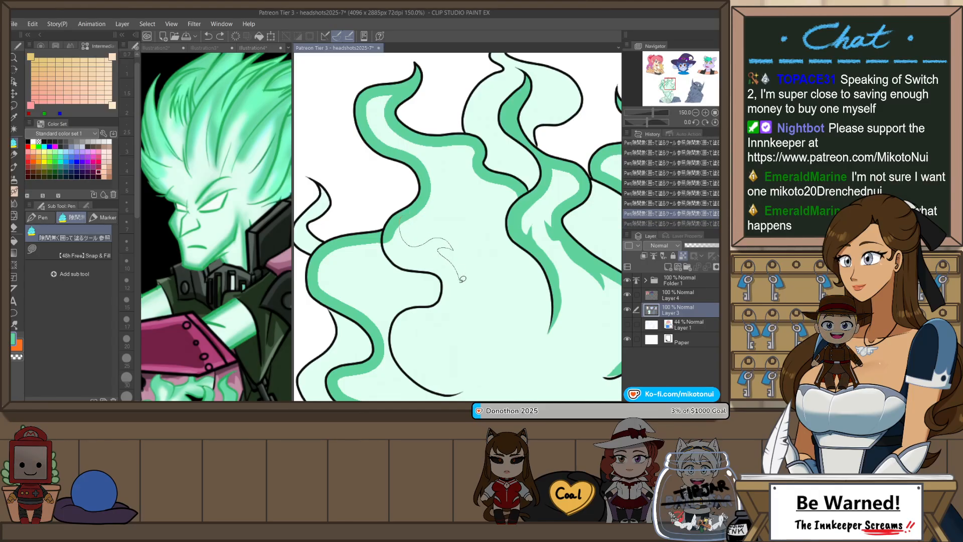
{"action": "mouse_move", "coordinate": [444, 313]}
{"action": "left_mouse_down"}
{"action": "mouse_move", "coordinate": [418, 329]}
{"action": "mouse_move", "coordinate": [439, 331]}
{"action": "mouse_move", "coordinate": [441, 343]}
{"action": "mouse_move", "coordinate": [419, 350]}
{"action": "mouse_move", "coordinate": [423, 363]}
{"action": "mouse_move", "coordinate": [474, 388]}
{"action": "mouse_move", "coordinate": [435, 388]}
{"action": "mouse_move", "coordinate": [399, 364]}
{"action": "left_mouse_up"}
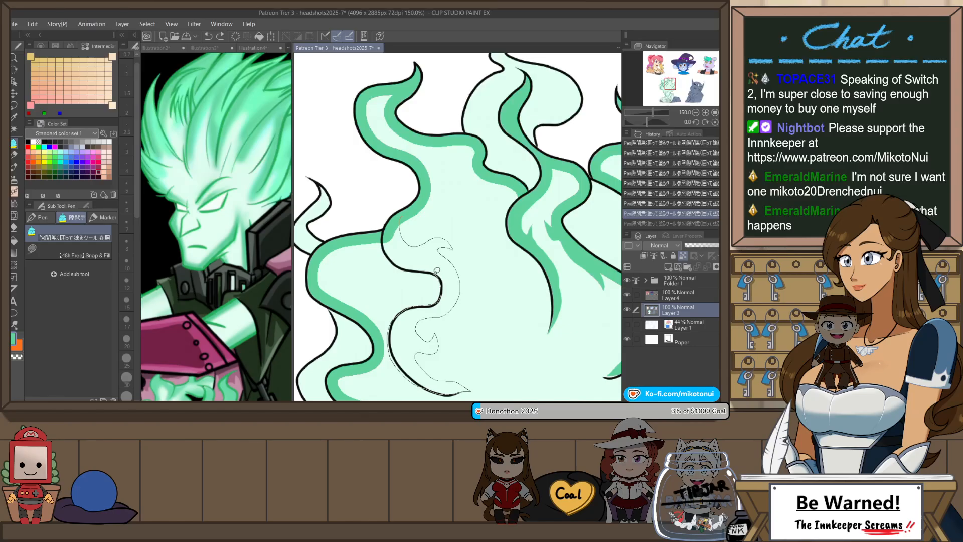
{"action": "left_click_drag", "start_coordinate": [403, 209], "coordinate": [405, 208]}
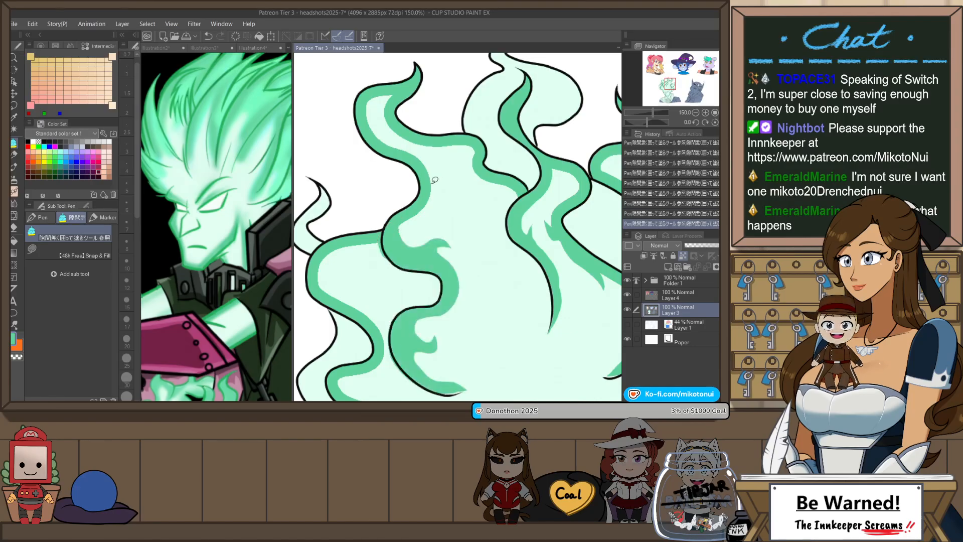
{"action": "scroll", "coordinate": [473, 107], "scroll_direction": "down", "scroll_amount": 3}
{"action": "scroll", "coordinate": [473, 107], "scroll_direction": "up", "scroll_amount": 3}
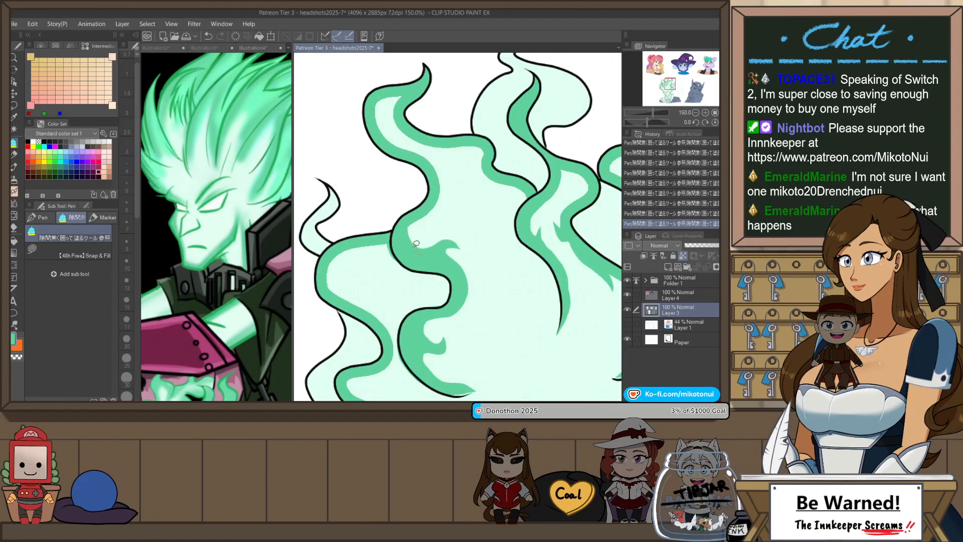
- Lasso-fill green flame shading on the topmost hair flame and beside the strand just below it
{"action": "scroll", "coordinate": [451, 216], "scroll_direction": "up", "scroll_amount": 2}
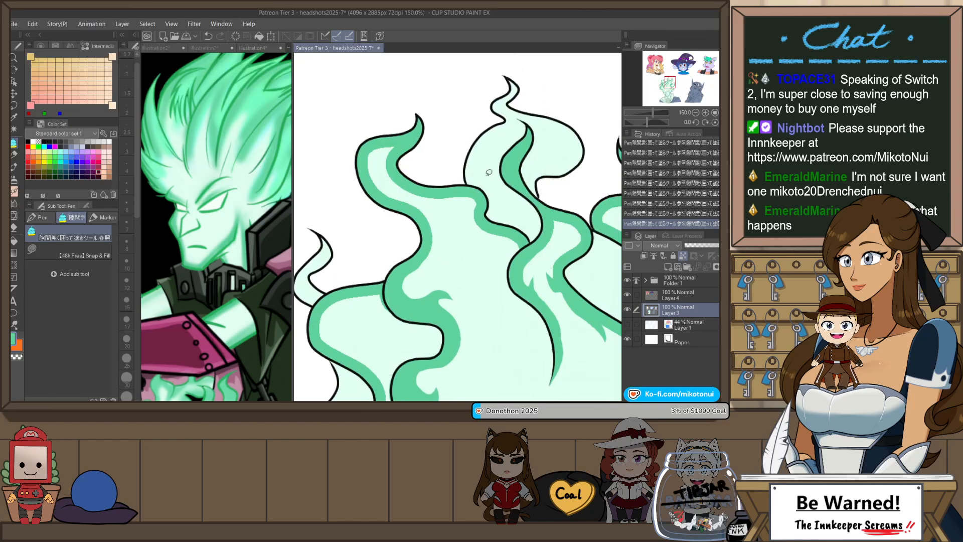
{"action": "mouse_move", "coordinate": [478, 199]}
{"action": "left_mouse_down"}
{"action": "mouse_move", "coordinate": [465, 233]}
{"action": "mouse_move", "coordinate": [508, 231]}
{"action": "mouse_move", "coordinate": [507, 254]}
{"action": "mouse_move", "coordinate": [498, 252]}
{"action": "mouse_move", "coordinate": [511, 267]}
{"action": "mouse_move", "coordinate": [530, 239]}
{"action": "mouse_move", "coordinate": [479, 254]}
{"action": "mouse_move", "coordinate": [453, 229]}
{"action": "mouse_move", "coordinate": [455, 216]}
{"action": "mouse_move", "coordinate": [467, 221]}
{"action": "mouse_move", "coordinate": [443, 196]}
{"action": "mouse_move", "coordinate": [474, 159]}
{"action": "mouse_move", "coordinate": [474, 139]}
{"action": "mouse_move", "coordinate": [499, 147]}
{"action": "left_mouse_up"}
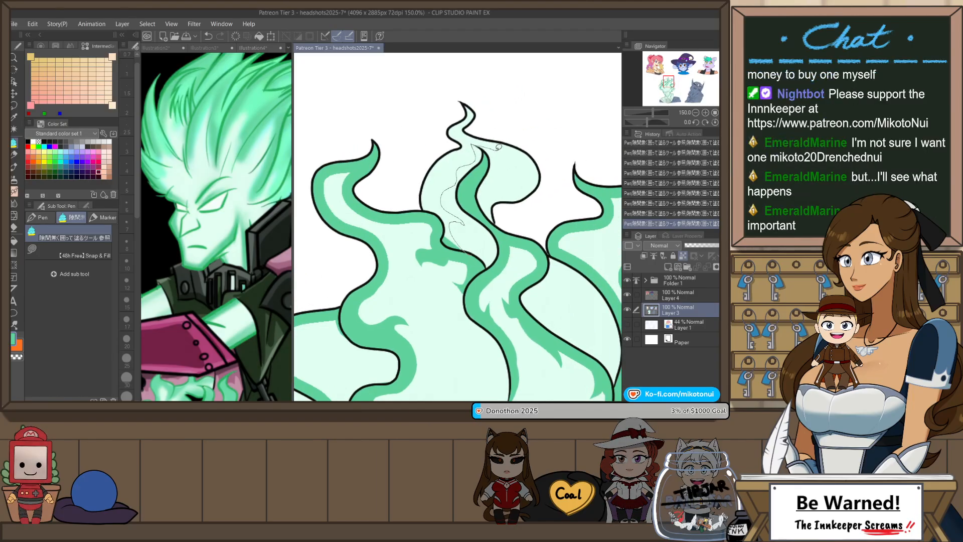
{"action": "mouse_move", "coordinate": [496, 184]}
{"action": "left_mouse_down"}
{"action": "mouse_move", "coordinate": [492, 172]}
{"action": "mouse_move", "coordinate": [490, 213]}
{"action": "mouse_move", "coordinate": [507, 223]}
{"action": "left_mouse_up"}
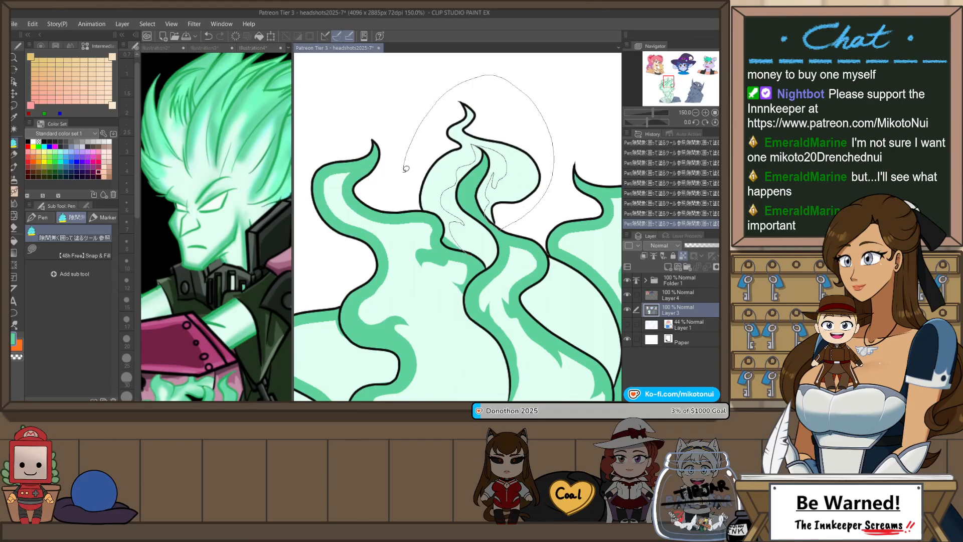
{"action": "left_click_drag", "start_coordinate": [455, 253], "coordinate": [455, 254]}
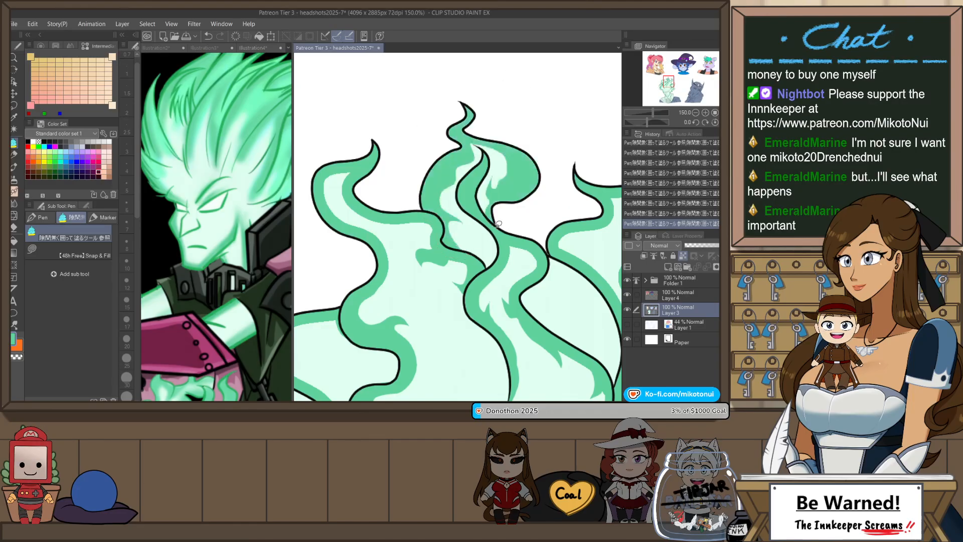
{"action": "scroll", "coordinate": [539, 179], "scroll_direction": "down", "scroll_amount": 4}
{"action": "scroll", "coordinate": [539, 179], "scroll_direction": "up", "scroll_amount": 4}
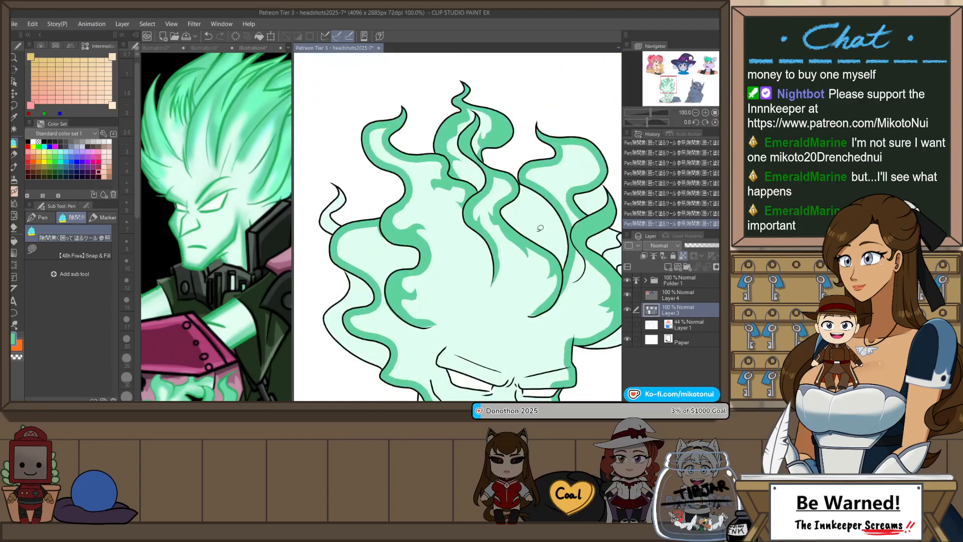
- Extend the green shading around the tip of the curved lock above the forehead, undoing and redrawing the first fill
{"action": "left_click_drag", "start_coordinate": [557, 330], "coordinate": [558, 204]}
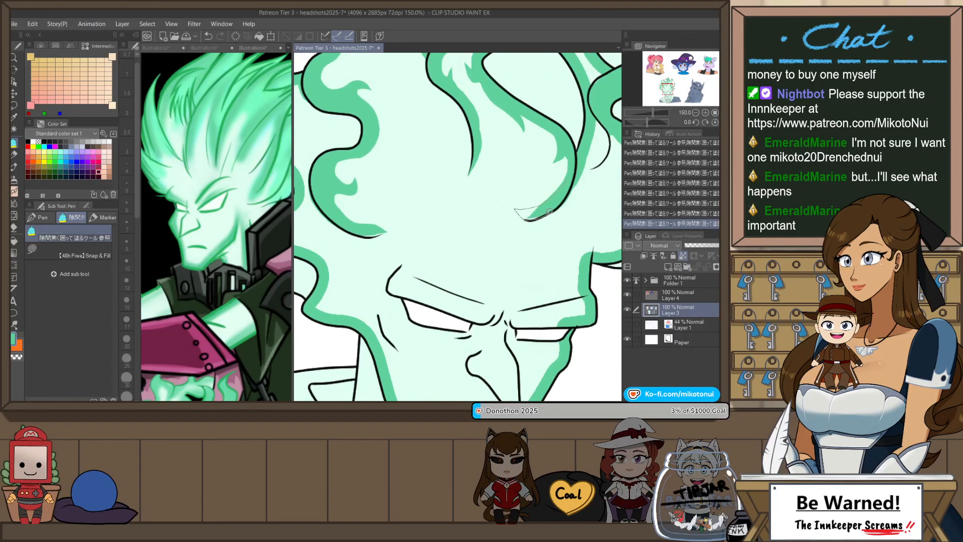
{"action": "scroll", "coordinate": [576, 183], "scroll_direction": "up", "scroll_amount": 5}
{"action": "key", "text": "ctrl+z"}
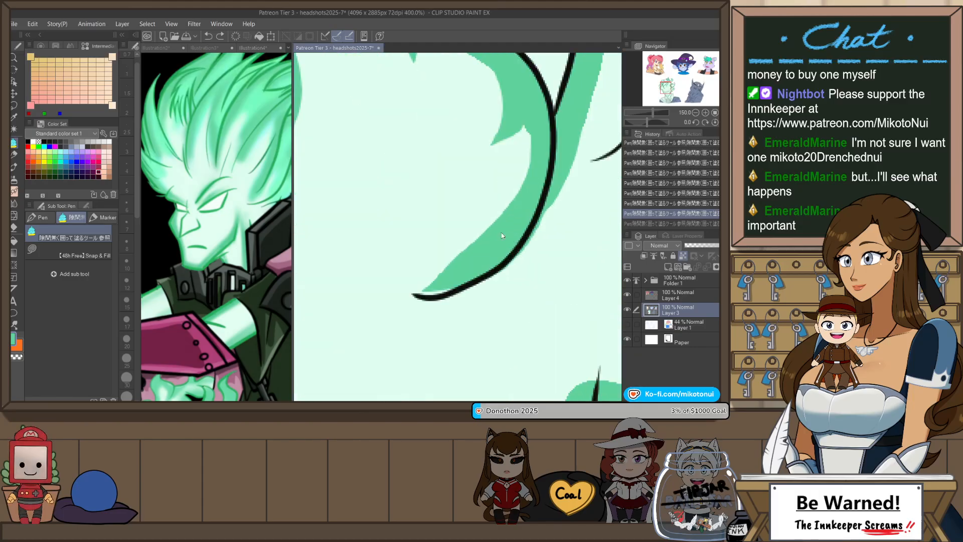
{"action": "left_click_drag", "start_coordinate": [399, 256], "coordinate": [411, 294]}
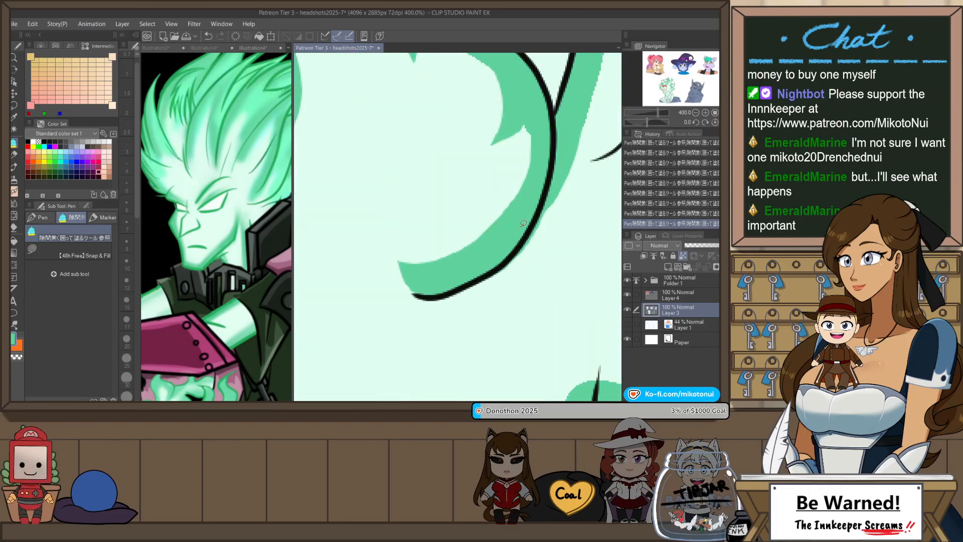
{"action": "scroll", "coordinate": [517, 263], "scroll_direction": "down", "scroll_amount": 5}
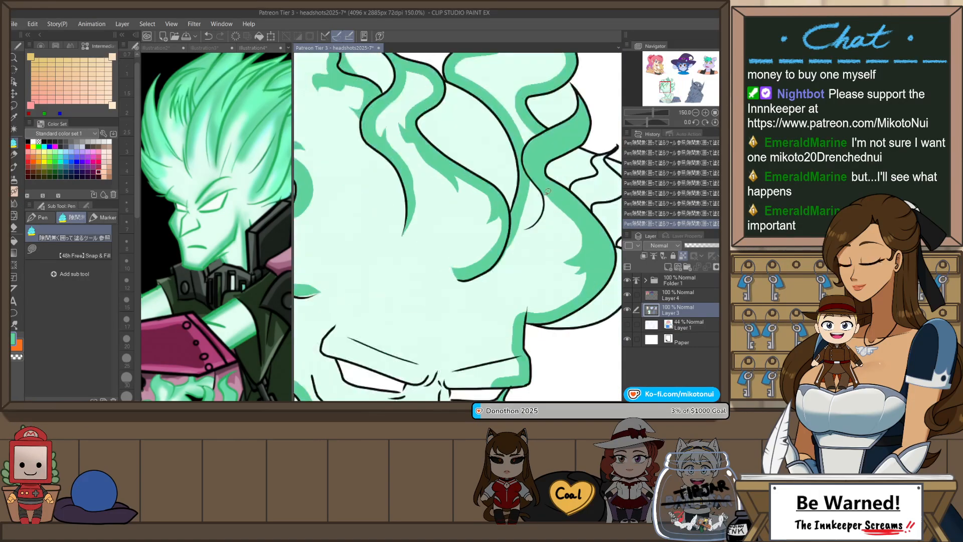
- Lasso-fill green flame shading beside the short inner strand and within the small pointed lock at the hair's outer side
{"action": "mouse_move", "coordinate": [509, 227]}
{"action": "left_mouse_down"}
{"action": "mouse_move", "coordinate": [513, 247]}
{"action": "mouse_move", "coordinate": [474, 293]}
{"action": "mouse_move", "coordinate": [485, 254]}
{"action": "left_mouse_up"}
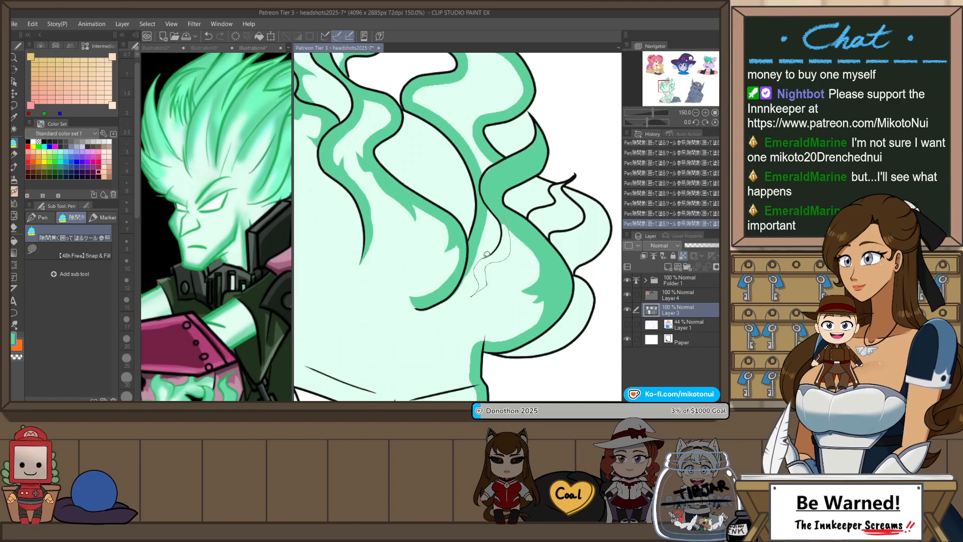
{"action": "left_click_drag", "start_coordinate": [502, 220], "coordinate": [503, 218]}
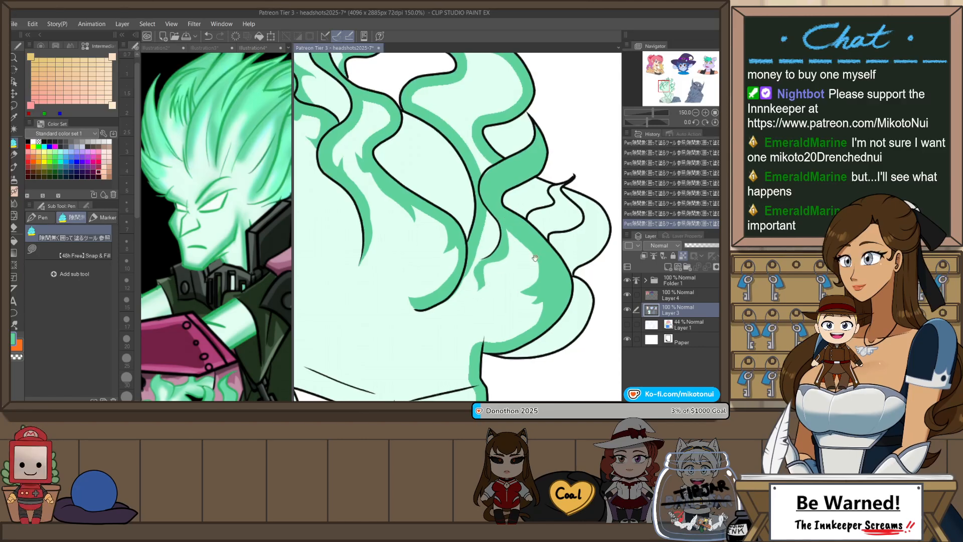
{"action": "left_click_drag", "start_coordinate": [583, 192], "coordinate": [518, 205]}
{"action": "scroll", "coordinate": [489, 240], "scroll_direction": "up", "scroll_amount": 1}
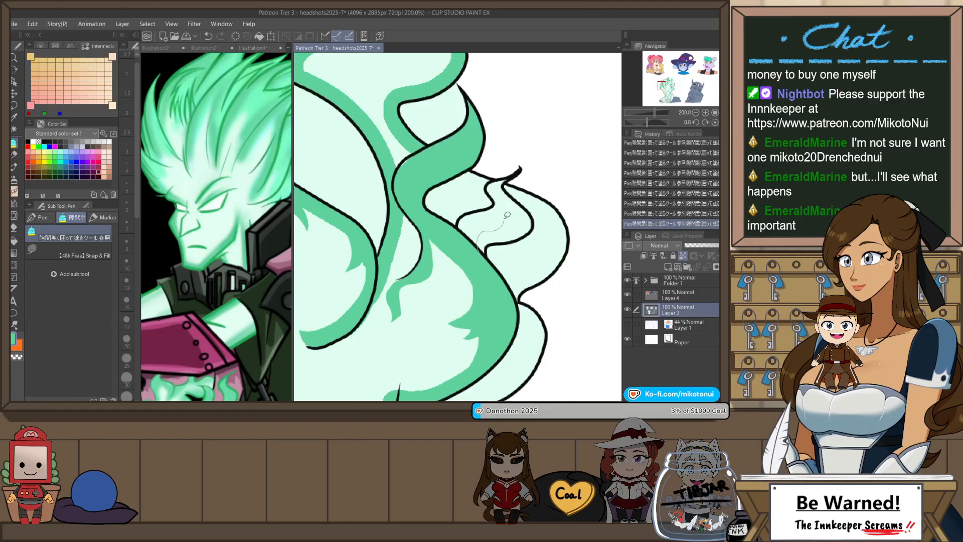
{"action": "mouse_move", "coordinate": [467, 234]}
{"action": "left_mouse_down"}
{"action": "mouse_move", "coordinate": [491, 202]}
{"action": "mouse_move", "coordinate": [491, 176]}
{"action": "mouse_move", "coordinate": [517, 172]}
{"action": "left_mouse_up"}
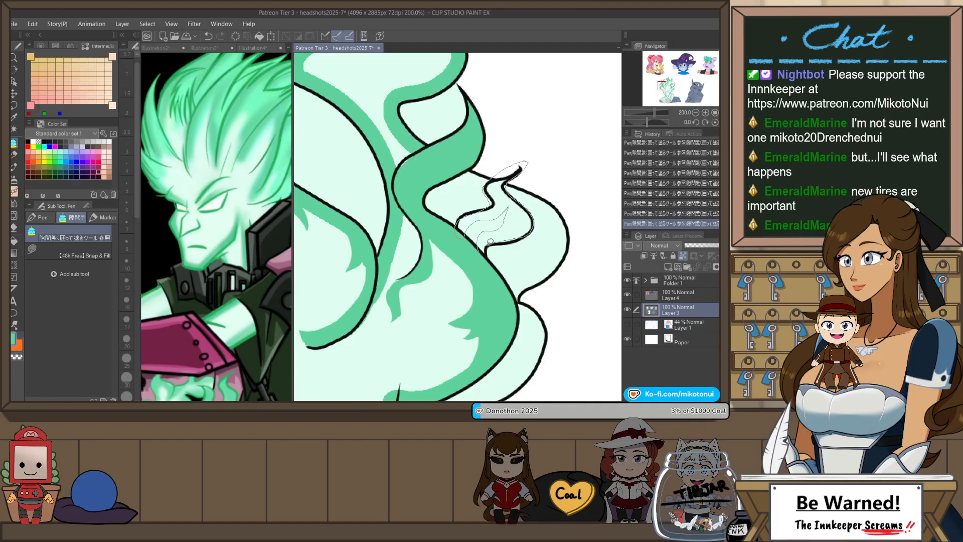
{"action": "left_click_drag", "start_coordinate": [490, 241], "coordinate": [485, 238]}
{"action": "left_click_drag", "start_coordinate": [534, 275], "coordinate": [508, 278]}
- Touch up the small pointed lock's green shading with the Darker pencil, undoing the unwanted strokes
{"action": "key", "text": "p"}
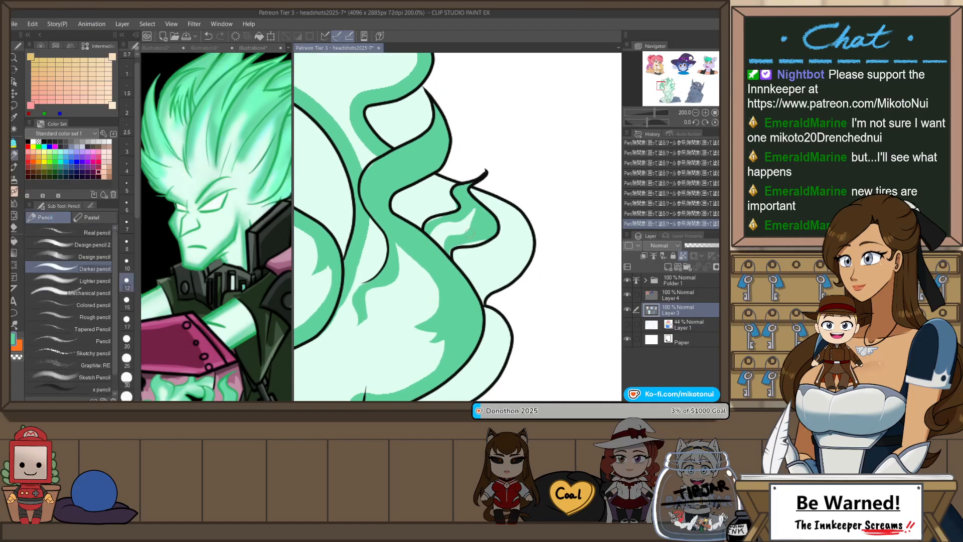
{"action": "left_click_drag", "start_coordinate": [448, 252], "coordinate": [454, 252]}
{"action": "left_click_drag", "start_coordinate": [457, 249], "coordinate": [486, 241]}
{"action": "key", "text": "ctrl+z"}
{"action": "key", "text": "ctrl+z"}
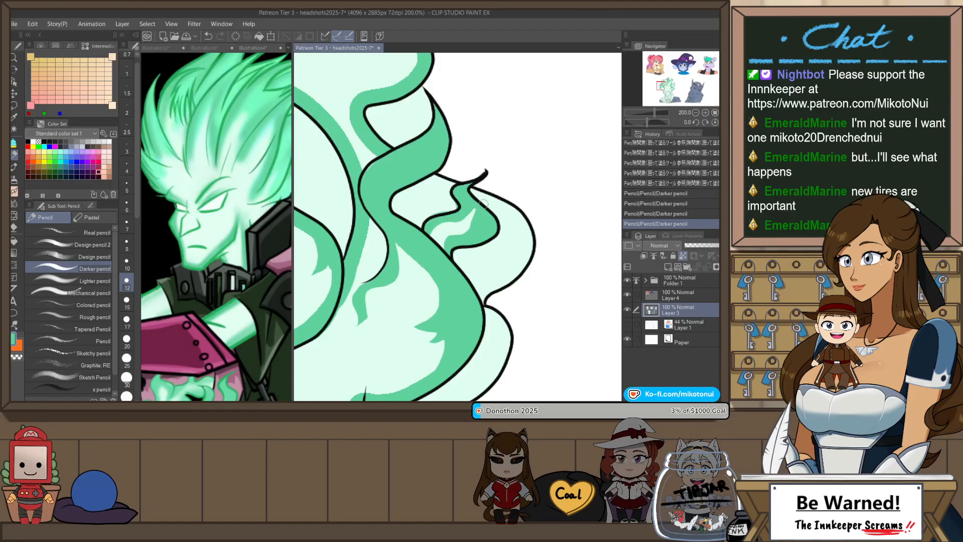
- Lasso-fill green shading on the outer lock behind the small pointed one and on the rounded lock below it
{"action": "key", "text": "p"}
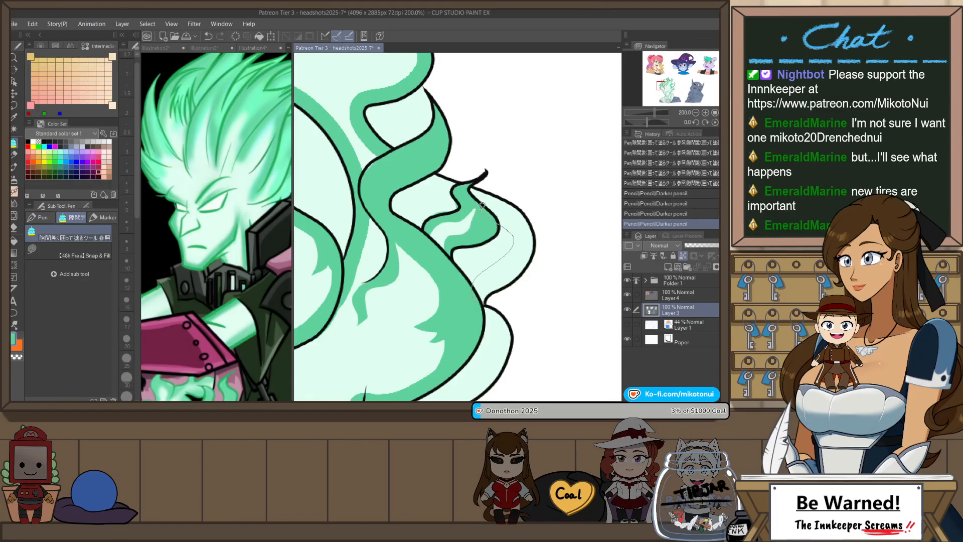
{"action": "mouse_move", "coordinate": [467, 199]}
{"action": "left_mouse_down"}
{"action": "mouse_move", "coordinate": [411, 182]}
{"action": "mouse_move", "coordinate": [416, 152]}
{"action": "mouse_move", "coordinate": [472, 145]}
{"action": "mouse_move", "coordinate": [550, 184]}
{"action": "left_mouse_up"}
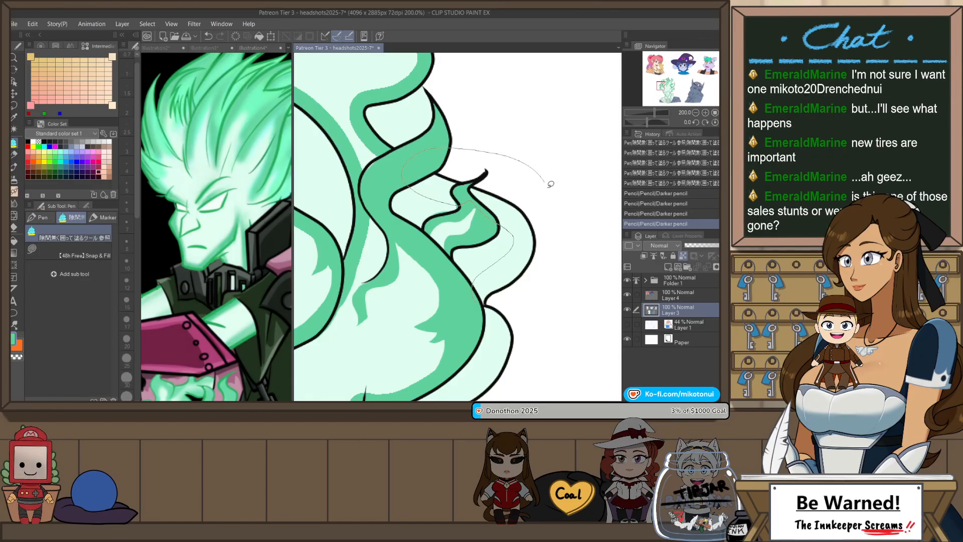
{"action": "left_click_drag", "start_coordinate": [524, 294], "coordinate": [510, 288]}
{"action": "scroll", "coordinate": [511, 281], "scroll_direction": "down", "scroll_amount": 5}
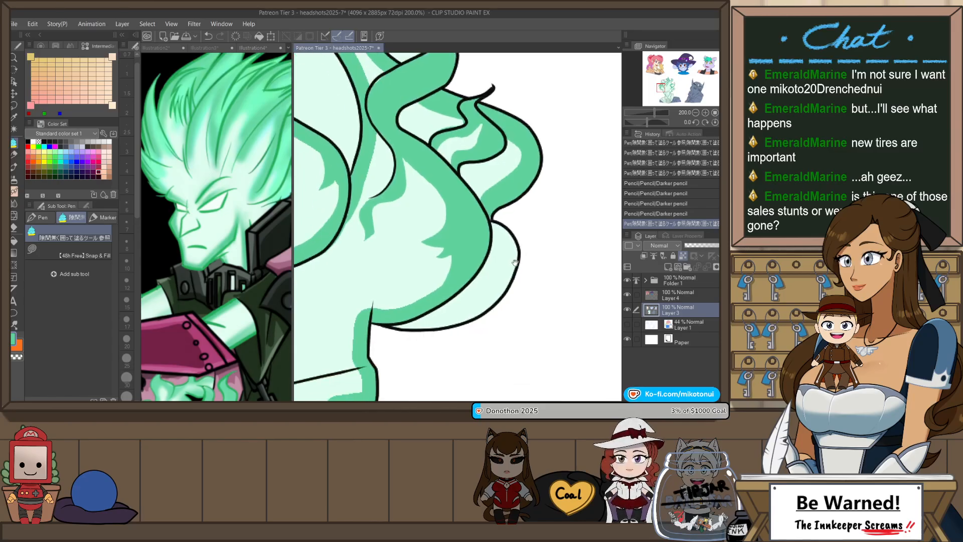
{"action": "left_click_drag", "start_coordinate": [510, 175], "coordinate": [505, 227]}
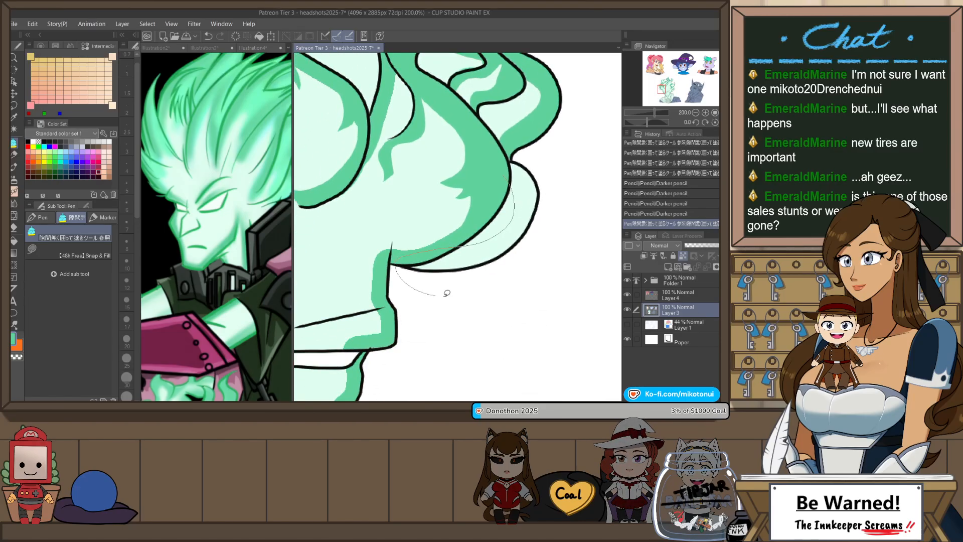
{"action": "left_click_drag", "start_coordinate": [547, 150], "coordinate": [545, 151]}
- Lasso-fill green shading on the small thin curl at the opposite side of the hair, undoing and redrawing the first attempt
{"action": "scroll", "coordinate": [531, 148], "scroll_direction": "down", "scroll_amount": 5}
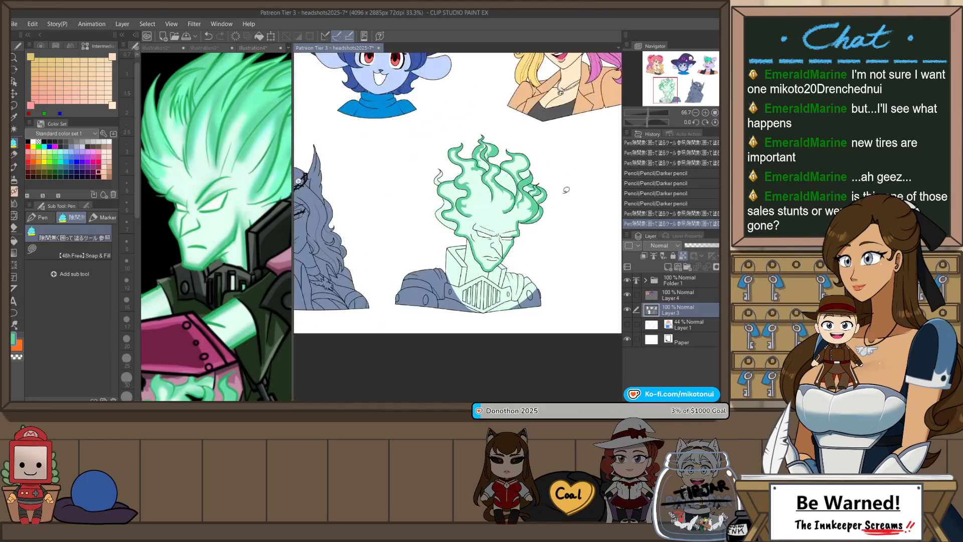
{"action": "scroll", "coordinate": [512, 145], "scroll_direction": "up", "scroll_amount": 2}
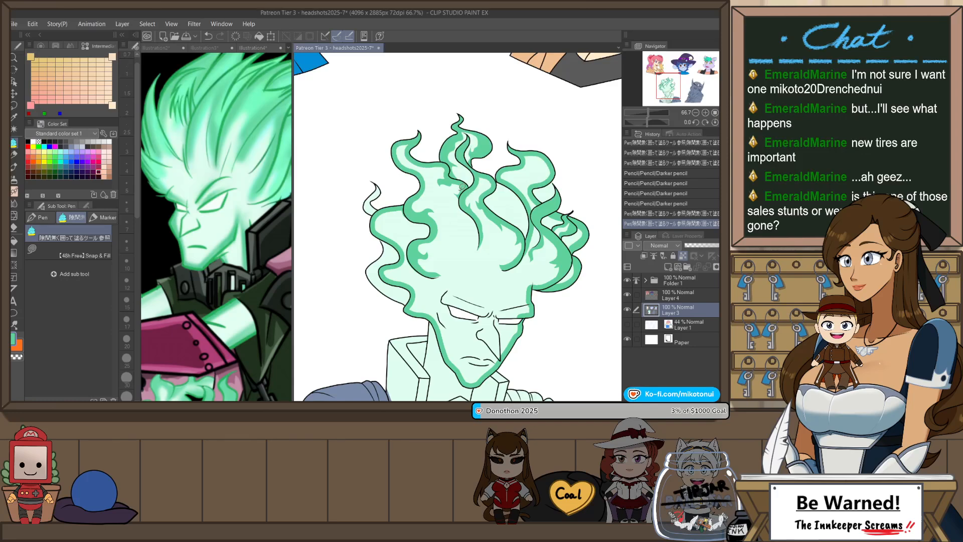
{"action": "key", "text": "h"}
{"action": "left_click_drag", "start_coordinate": [556, 160], "coordinate": [570, 215]}
{"action": "key", "text": "ctrl+z"}
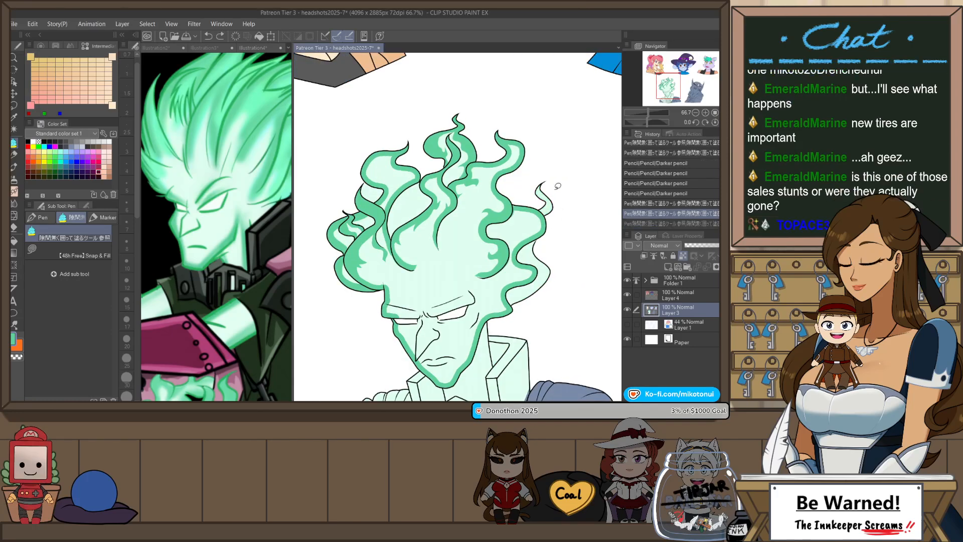
{"action": "mouse_move", "coordinate": [520, 194]}
{"action": "left_mouse_down"}
{"action": "mouse_move", "coordinate": [575, 173]}
{"action": "mouse_move", "coordinate": [563, 221]}
{"action": "left_mouse_up"}
{"action": "mouse_move", "coordinate": [567, 249]}
{"action": "left_mouse_down"}
{"action": "mouse_move", "coordinate": [558, 155]}
{"action": "mouse_move", "coordinate": [522, 209]}
{"action": "left_mouse_up"}
- Add jagged green flame shading inside the rounded lock beneath the thin curl, undoing and redrawing its first shape
{"action": "scroll", "coordinate": [543, 141], "scroll_direction": "up", "scroll_amount": 2}
{"action": "mouse_move", "coordinate": [517, 161]}
{"action": "left_mouse_down"}
{"action": "mouse_move", "coordinate": [477, 180]}
{"action": "mouse_move", "coordinate": [521, 193]}
{"action": "mouse_move", "coordinate": [524, 161]}
{"action": "left_mouse_up"}
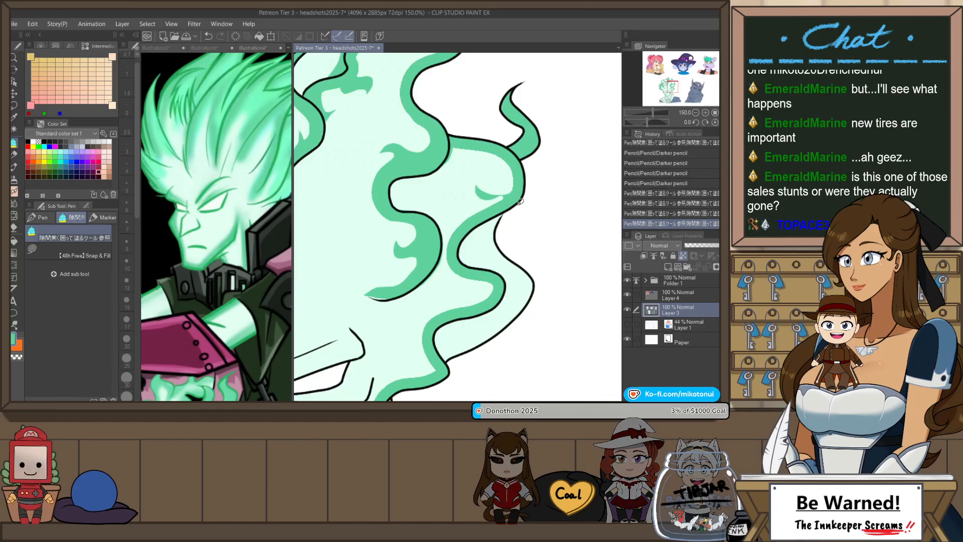
{"action": "key", "text": "ctrl+z"}
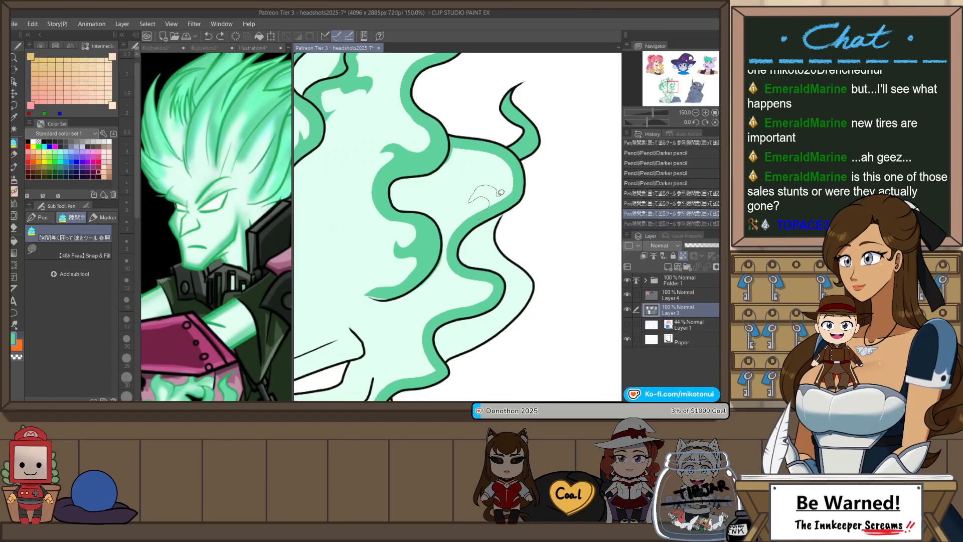
{"action": "mouse_move", "coordinate": [501, 192]}
{"action": "left_mouse_down"}
{"action": "mouse_move", "coordinate": [501, 163]}
{"action": "mouse_move", "coordinate": [520, 193]}
{"action": "left_mouse_up"}
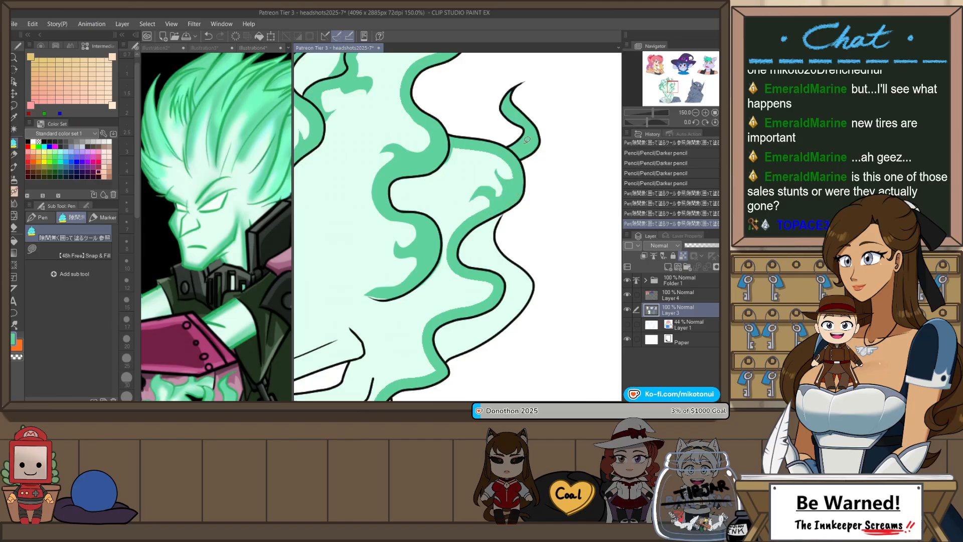
- Redraw the flame shading inside the rounded lock and lasso-fill green shading on the outer lock below it
{"action": "scroll", "coordinate": [526, 140], "scroll_direction": "up", "scroll_amount": 2}
{"action": "key", "text": "ctrl+z"}
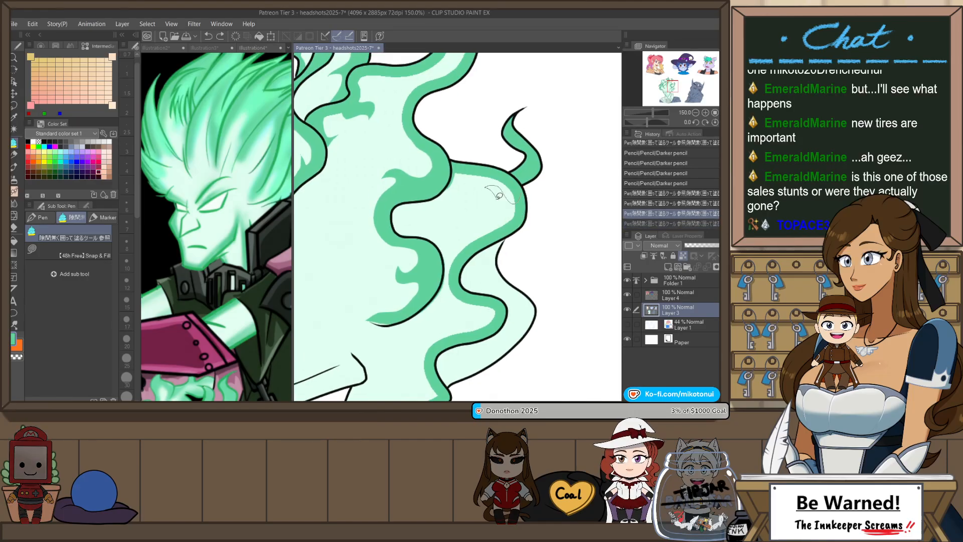
{"action": "left_click_drag", "start_coordinate": [519, 217], "coordinate": [520, 216]}
{"action": "scroll", "coordinate": [521, 200], "scroll_direction": "down", "scroll_amount": 5}
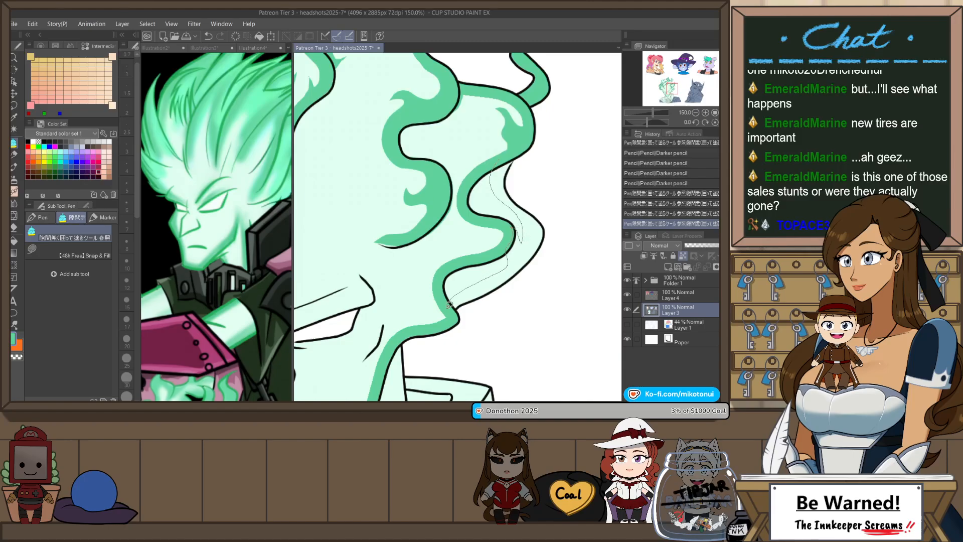
{"action": "left_click_drag", "start_coordinate": [526, 146], "coordinate": [526, 147]}
- Extend the outer lock's vector line to meet the outline above by moving its upper control points, and return to the colour layer
{"action": "scroll", "coordinate": [501, 175], "scroll_direction": "up", "scroll_amount": 5}
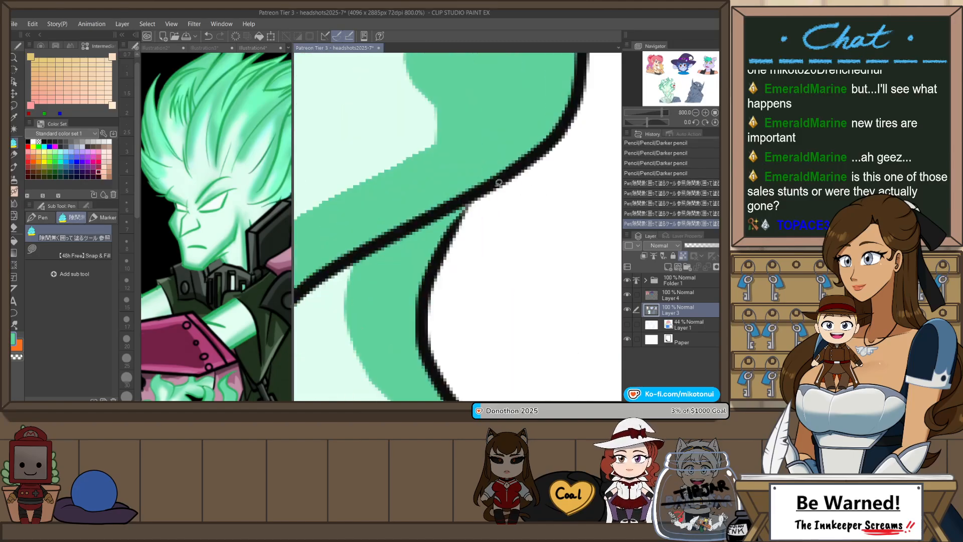
{"action": "key", "text": "o"}
{"action": "left_click", "coordinate": [460, 225]}
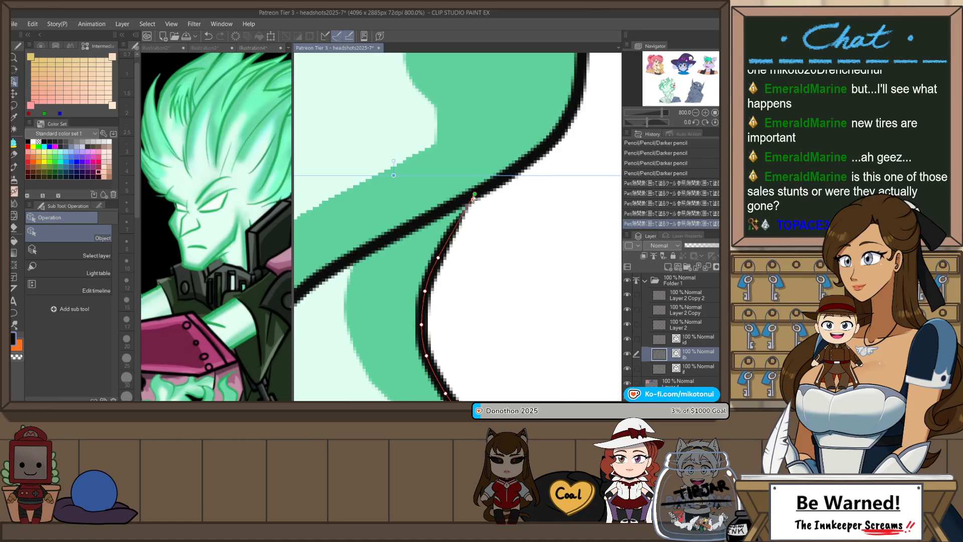
{"action": "left_click_drag", "start_coordinate": [473, 195], "coordinate": [483, 185]}
{"action": "left_click_drag", "start_coordinate": [438, 257], "coordinate": [448, 234]}
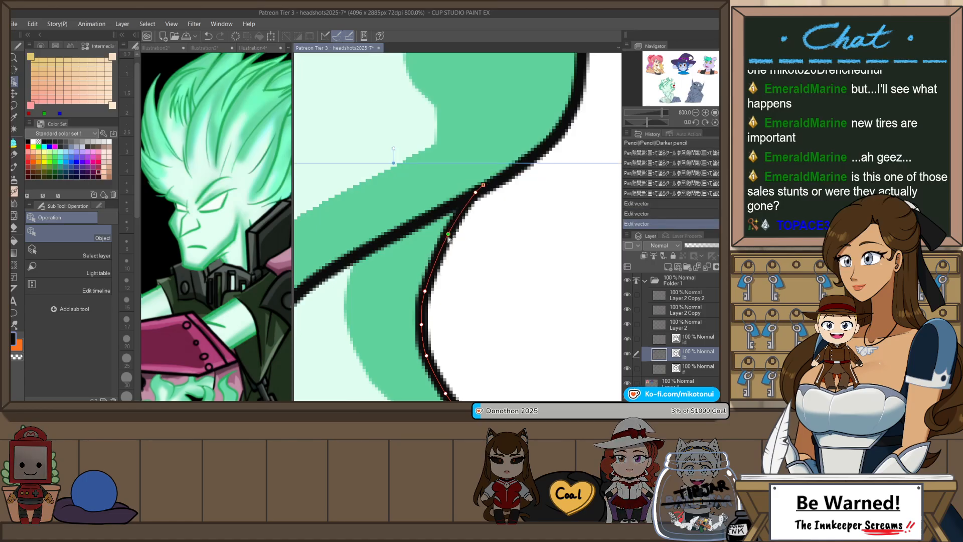
{"action": "scroll", "coordinate": [458, 269], "scroll_direction": "down", "scroll_amount": 8}
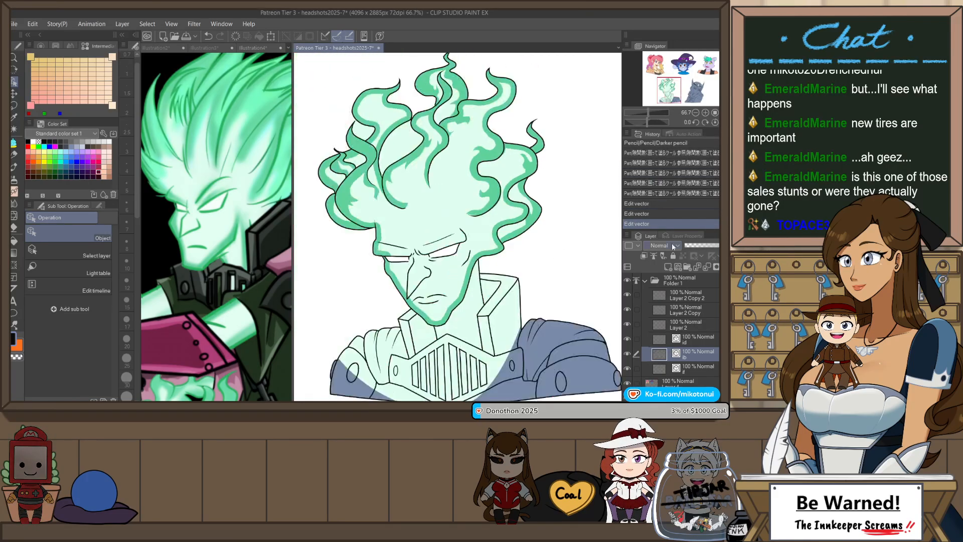
{"action": "left_click", "coordinate": [645, 281]}
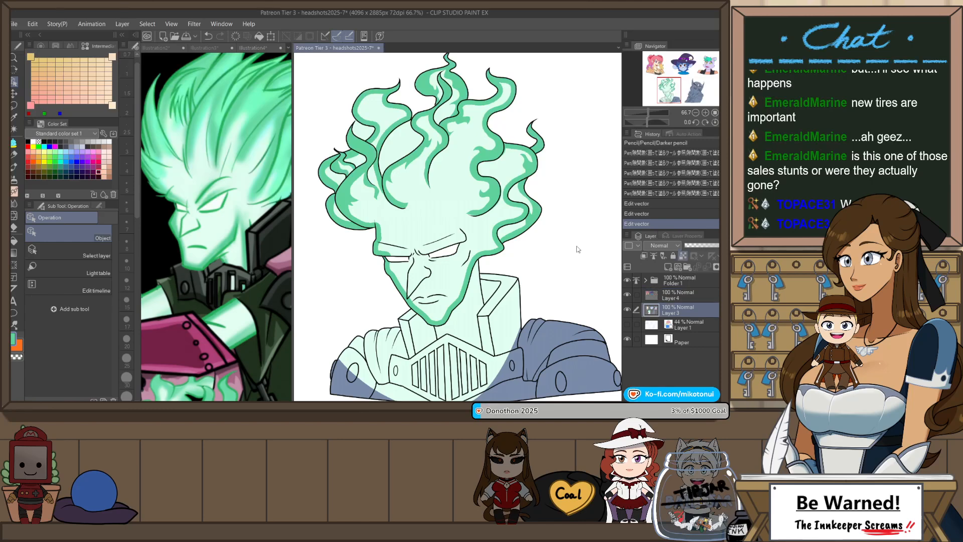
- Lasso-fill more green shading along the inner and lower edges of the outer lock
{"action": "scroll", "coordinate": [577, 249], "scroll_direction": "up", "scroll_amount": 4}
{"action": "key", "text": "p"}
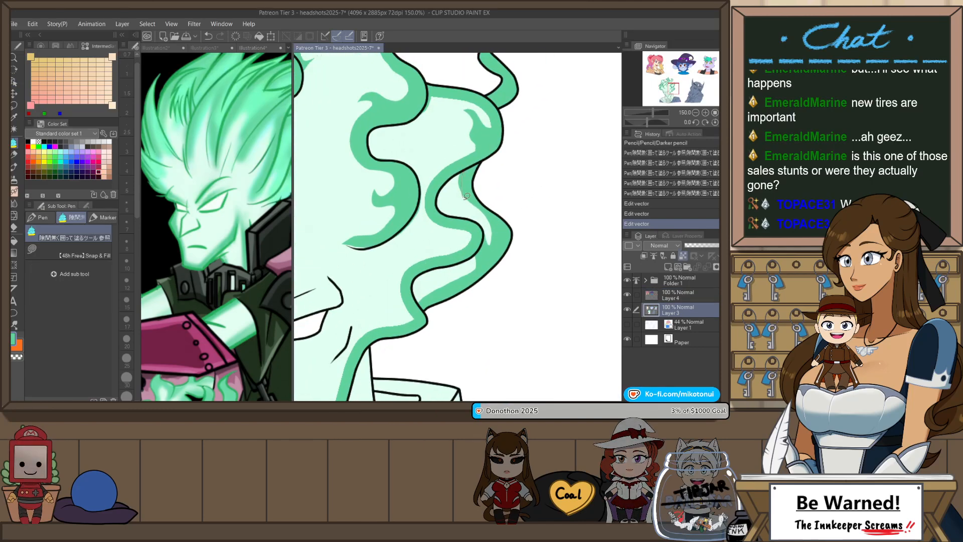
{"action": "mouse_move", "coordinate": [464, 194]}
{"action": "left_mouse_down"}
{"action": "mouse_move", "coordinate": [499, 237]}
{"action": "mouse_move", "coordinate": [494, 168]}
{"action": "left_mouse_up"}
{"action": "left_click_drag", "start_coordinate": [470, 282], "coordinate": [516, 253]}
{"action": "left_click_drag", "start_coordinate": [487, 282], "coordinate": [506, 306]}
{"action": "scroll", "coordinate": [428, 232], "scroll_direction": "up", "scroll_amount": 1}
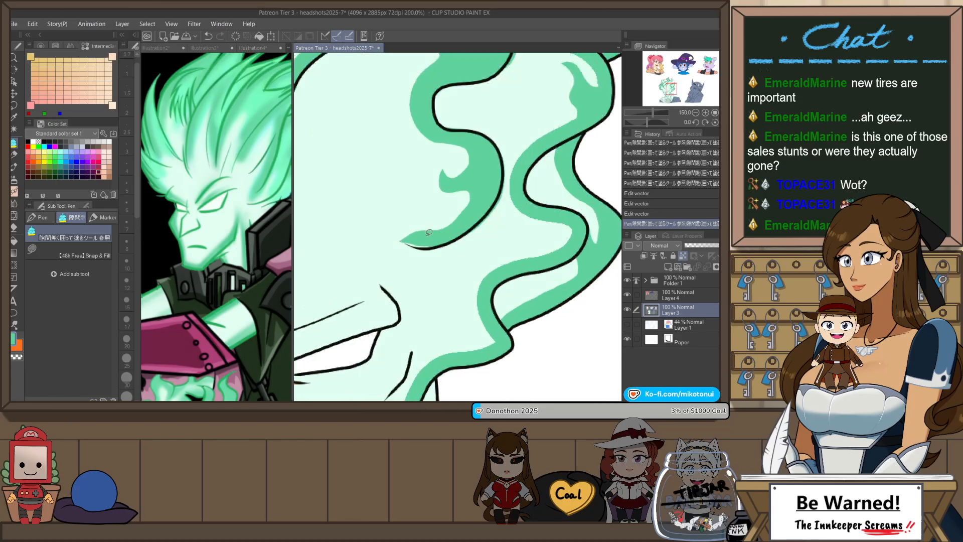
- Redo the green fill at the tip of the large inner curl and trim its edges with the mint base colour
{"action": "scroll", "coordinate": [472, 205], "scroll_direction": "up", "scroll_amount": 2}
{"action": "key", "text": "ctrl+z"}
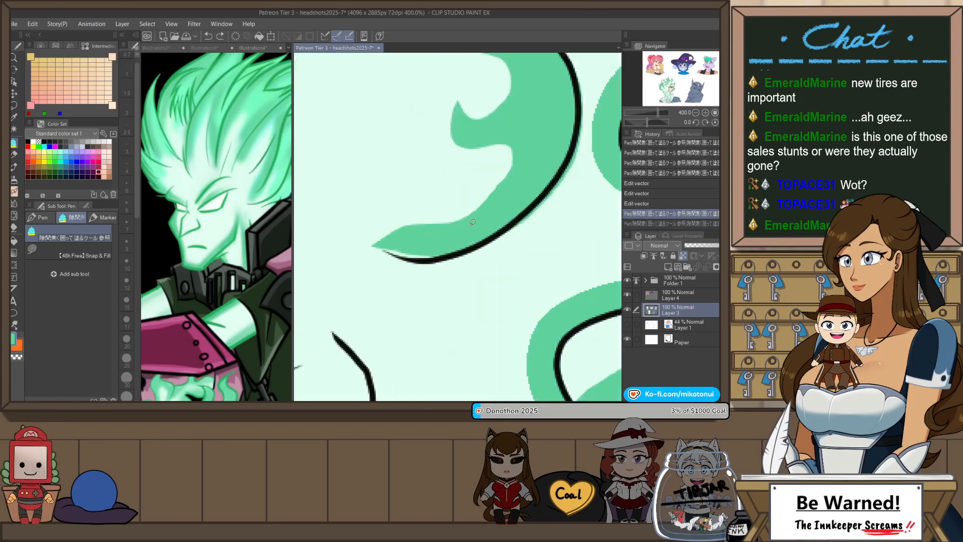
{"action": "left_click_drag", "start_coordinate": [409, 258], "coordinate": [404, 255]}
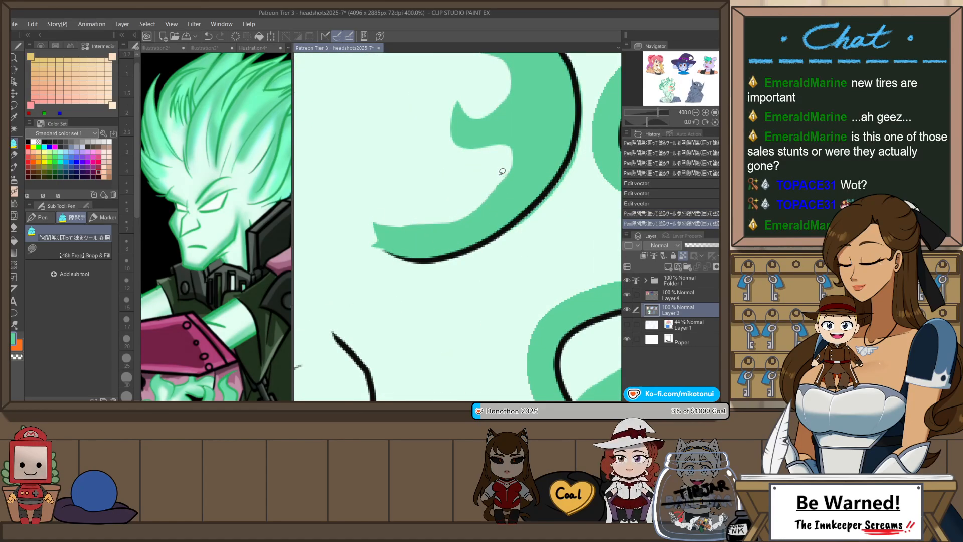
{"action": "key", "text": "h"}
{"action": "left_click", "coordinate": [473, 190], "text": "alt"}
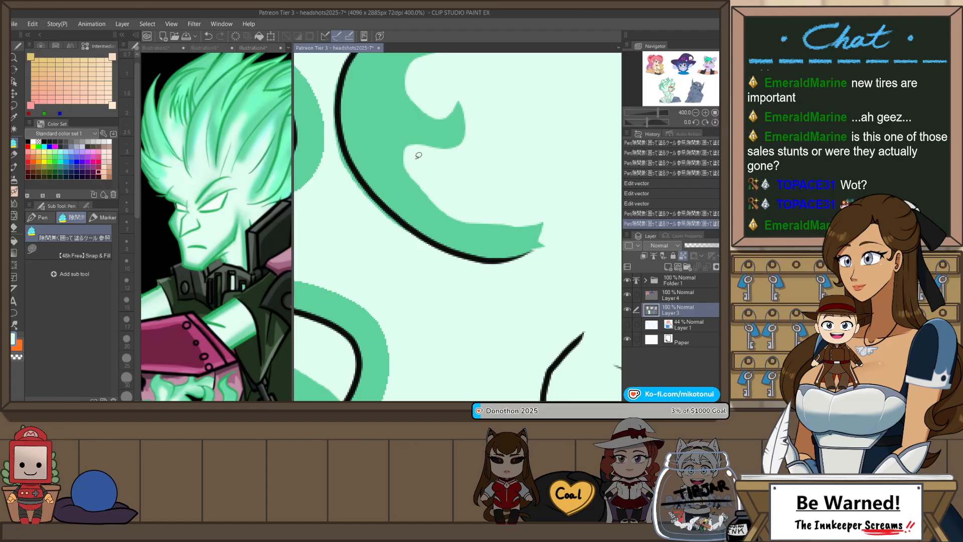
{"action": "mouse_move", "coordinate": [412, 146]}
{"action": "left_mouse_down"}
{"action": "mouse_move", "coordinate": [420, 199]}
{"action": "mouse_move", "coordinate": [475, 234]}
{"action": "mouse_move", "coordinate": [527, 235]}
{"action": "mouse_move", "coordinate": [561, 213]}
{"action": "mouse_move", "coordinate": [492, 204]}
{"action": "mouse_move", "coordinate": [416, 159]}
{"action": "left_mouse_up"}
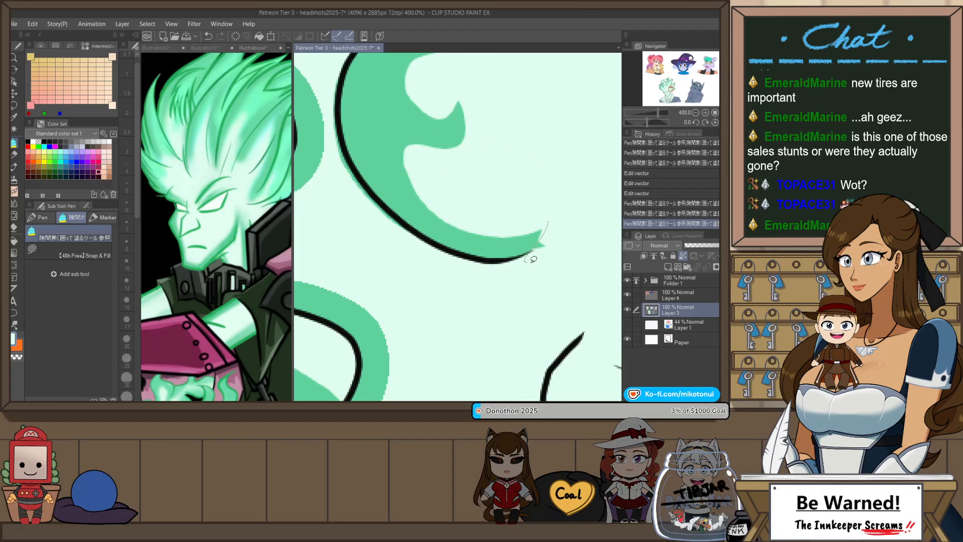
{"action": "scroll", "coordinate": [564, 241], "scroll_direction": "down", "scroll_amount": 8}
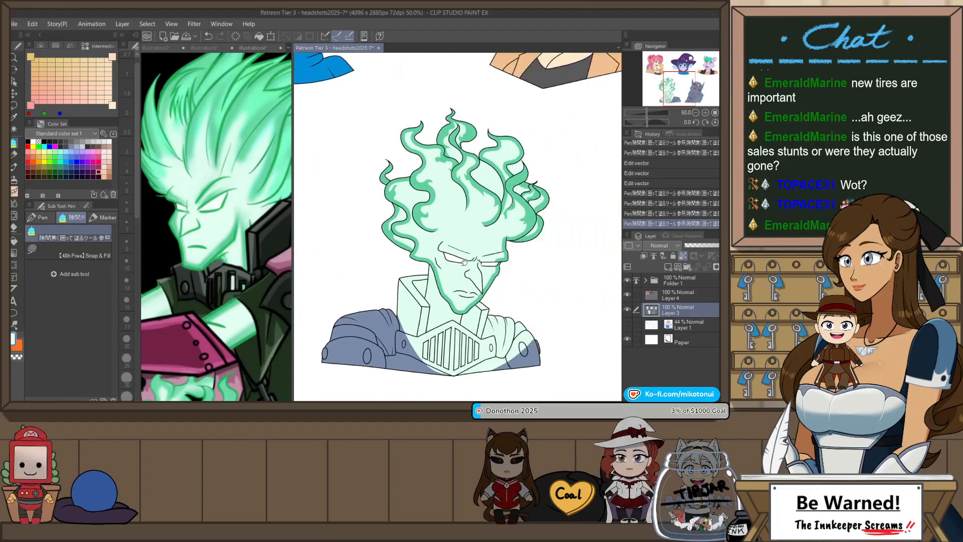
- Select the enclosed mint area between the front locks, lasso-fill it with green flame shading after undoing a first attempt, and deselect
{"action": "left_click_drag", "start_coordinate": [516, 251], "coordinate": [524, 291]}
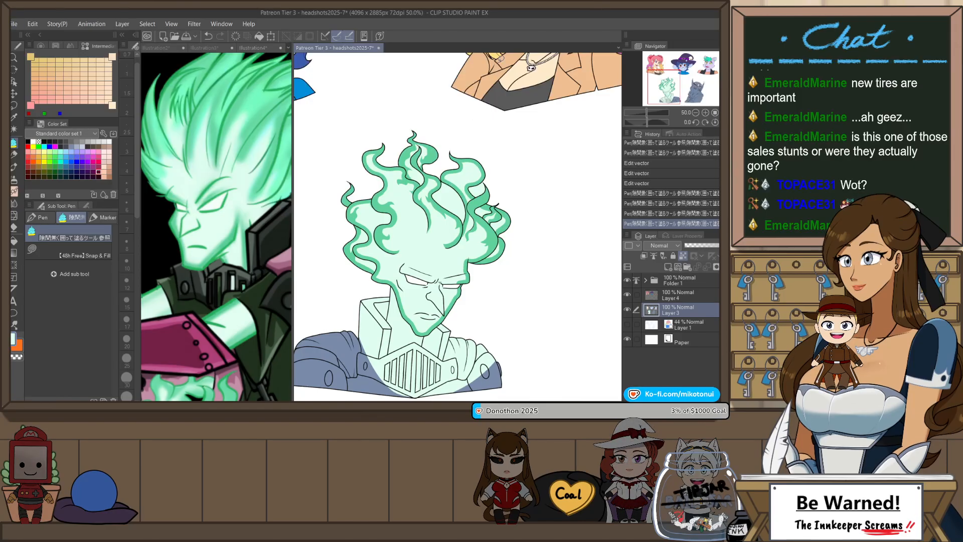
{"action": "key", "text": "w"}
{"action": "left_click_drag", "start_coordinate": [386, 205], "coordinate": [473, 205]}
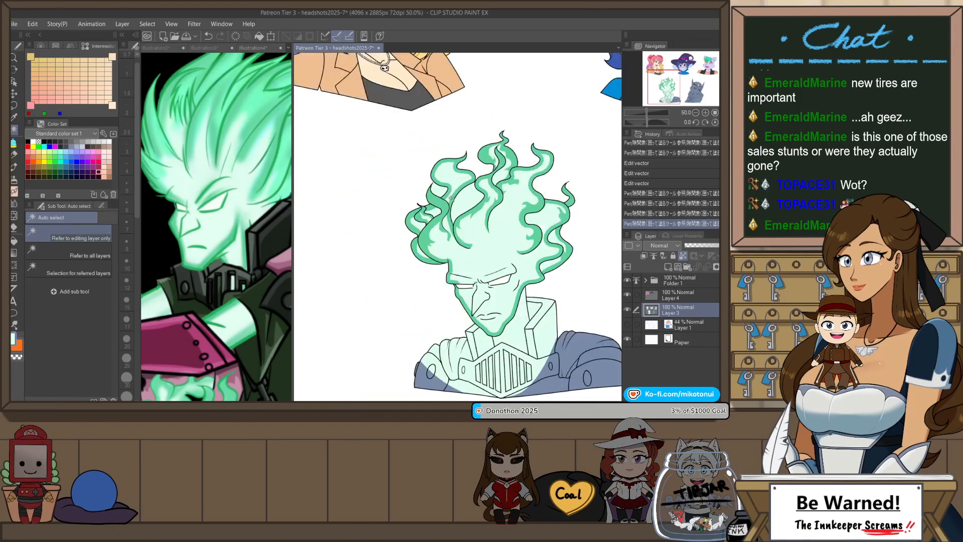
{"action": "left_click", "coordinate": [473, 206]}
{"action": "scroll", "coordinate": [471, 198], "scroll_direction": "up", "scroll_amount": 5}
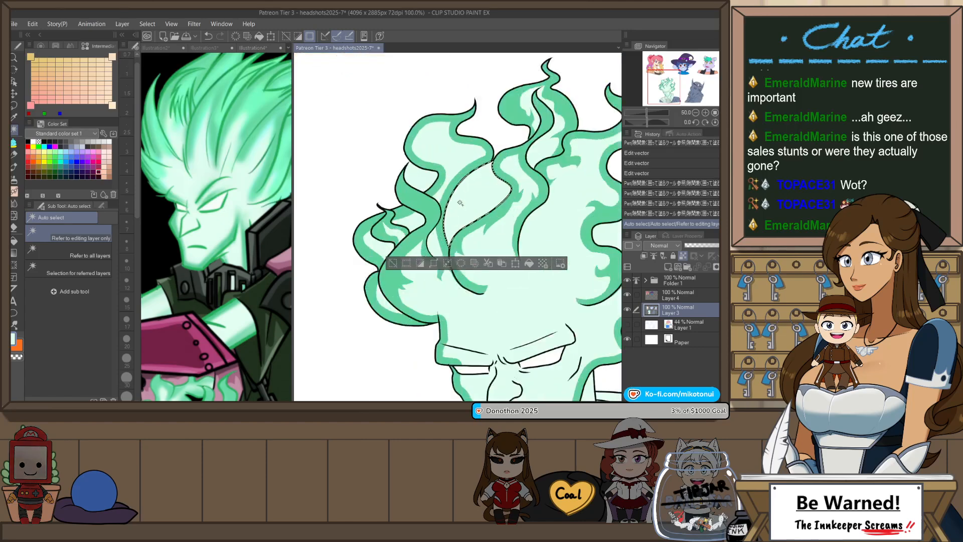
{"action": "key", "text": "p"}
{"action": "left_click_drag", "start_coordinate": [494, 202], "coordinate": [460, 244]}
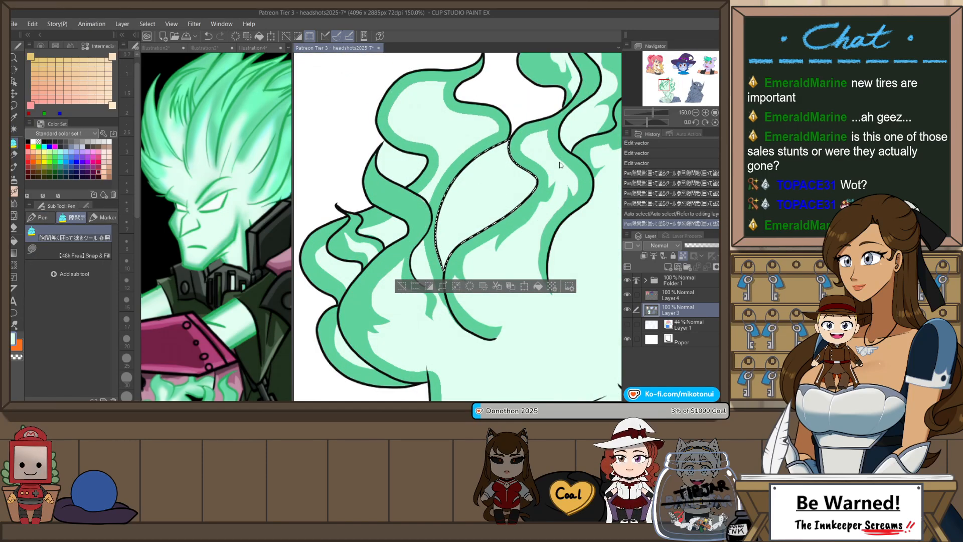
{"action": "key", "text": "ctrl+z"}
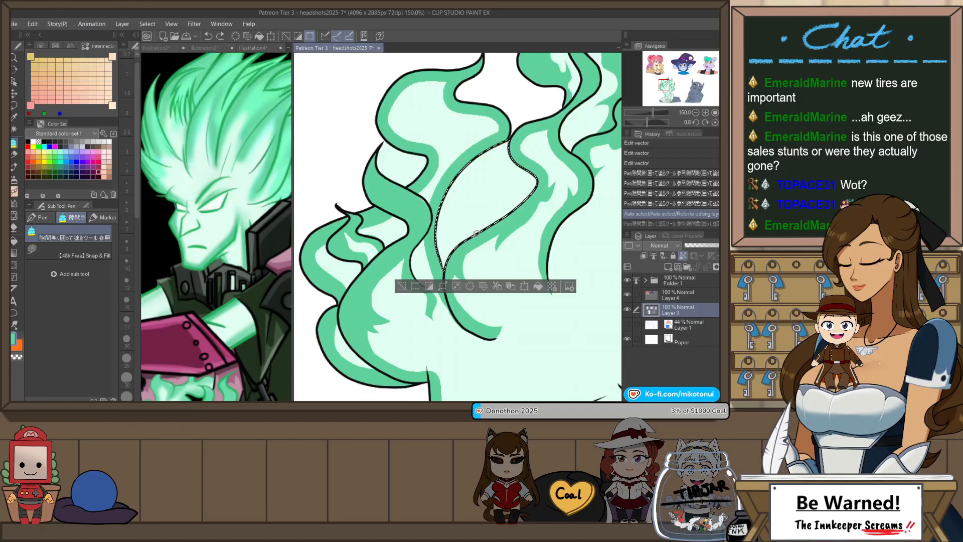
{"action": "left_click_drag", "start_coordinate": [458, 258], "coordinate": [460, 227]}
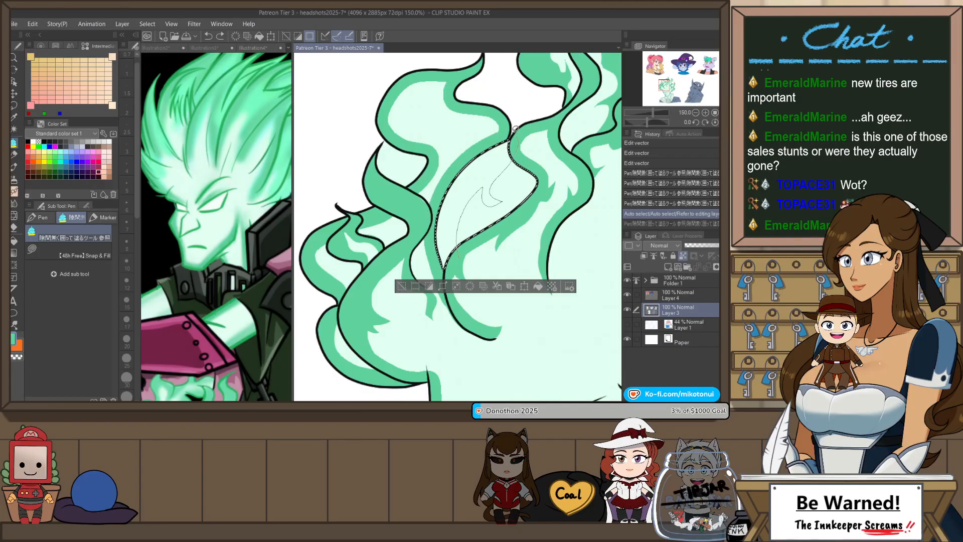
{"action": "left_click_drag", "start_coordinate": [515, 129], "coordinate": [514, 131]}
{"action": "key", "text": "ctrl+d"}
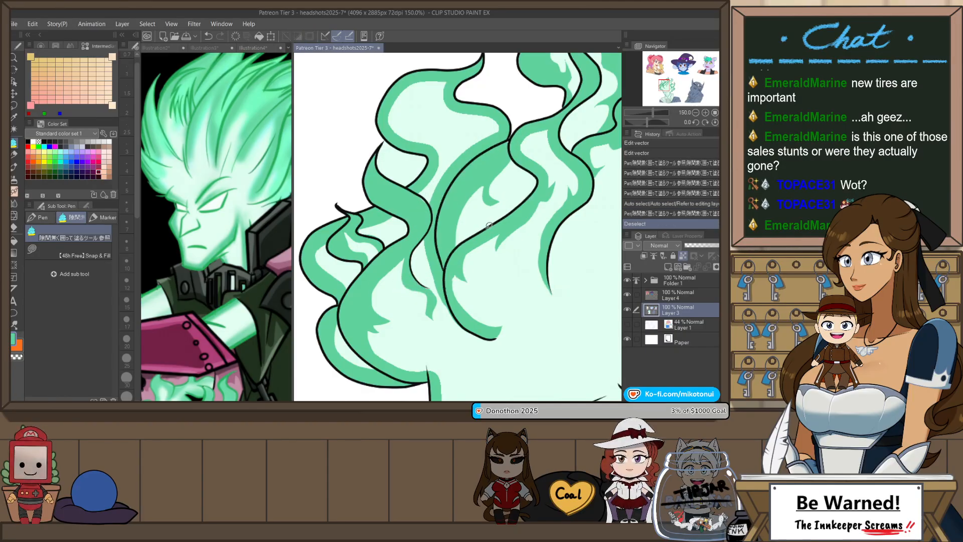
- Shade the brow ridge above the larger eye in green with the Darker pencil on a rotated canvas
{"action": "scroll", "coordinate": [489, 225], "scroll_direction": "down", "scroll_amount": 5}
{"action": "scroll", "coordinate": [444, 178], "scroll_direction": "down", "scroll_amount": 2}
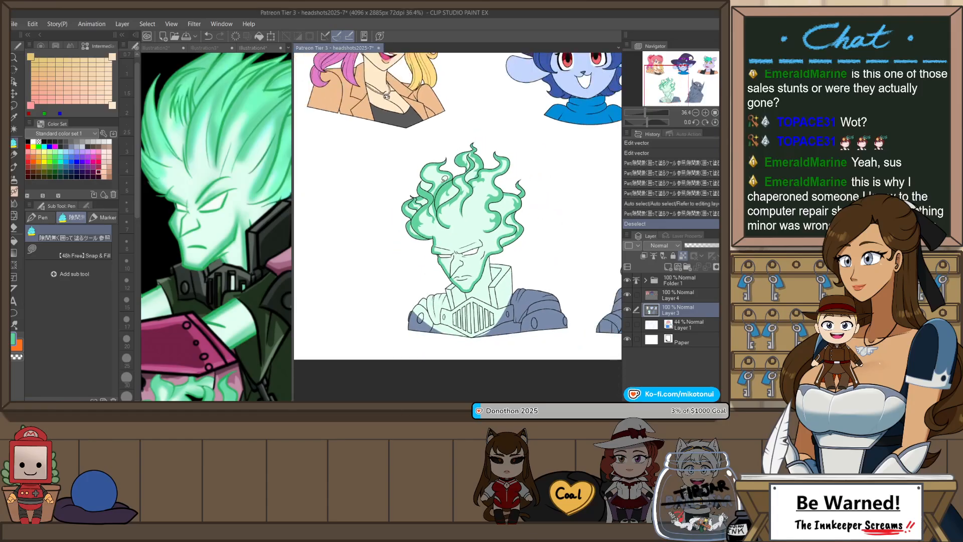
{"action": "scroll", "coordinate": [496, 262], "scroll_direction": "up", "scroll_amount": 2}
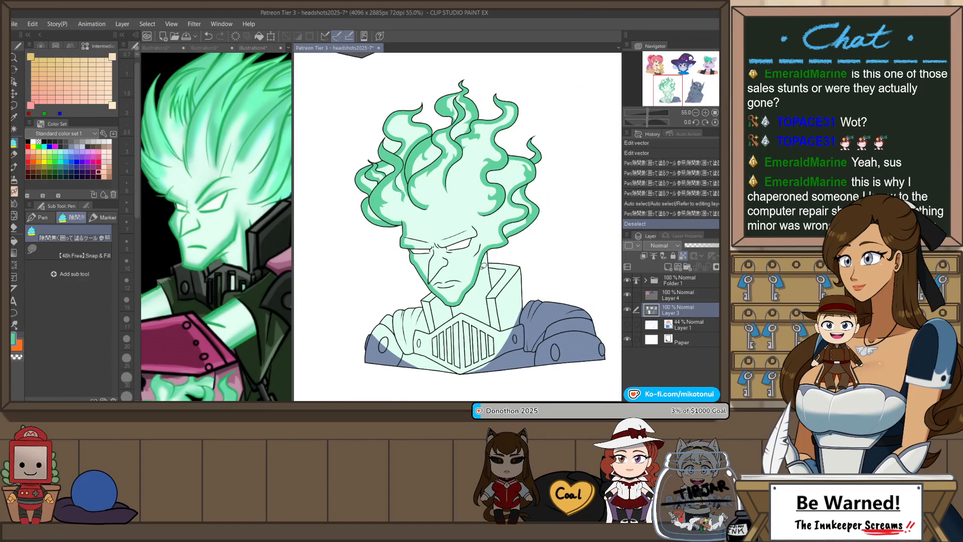
{"action": "scroll", "coordinate": [444, 226], "scroll_direction": "up", "scroll_amount": 5}
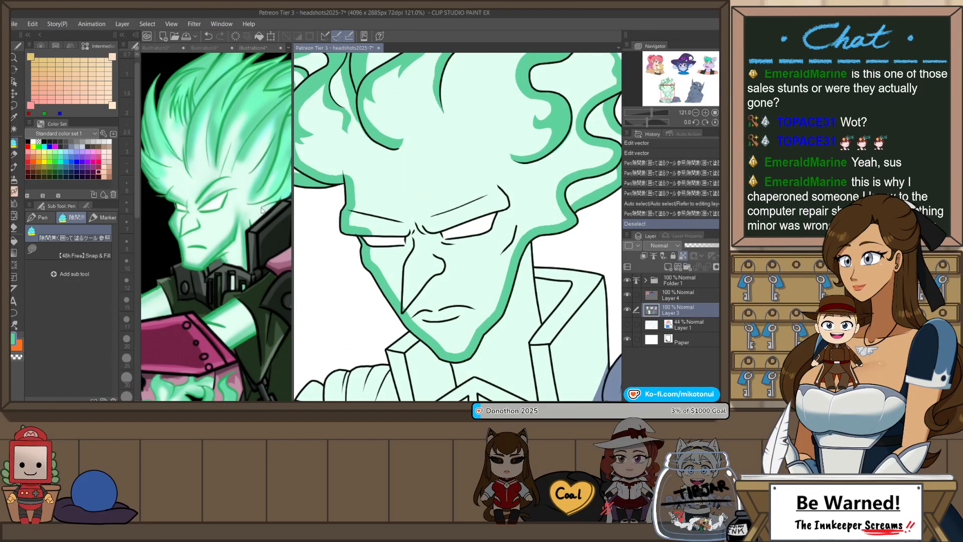
{"action": "left_click", "coordinate": [238, 205]}
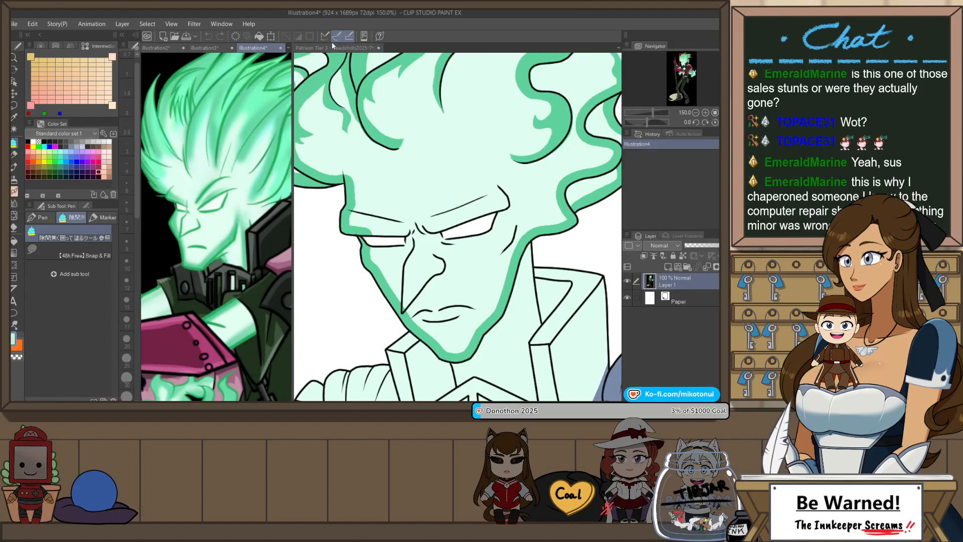
{"action": "left_click", "coordinate": [358, 53]}
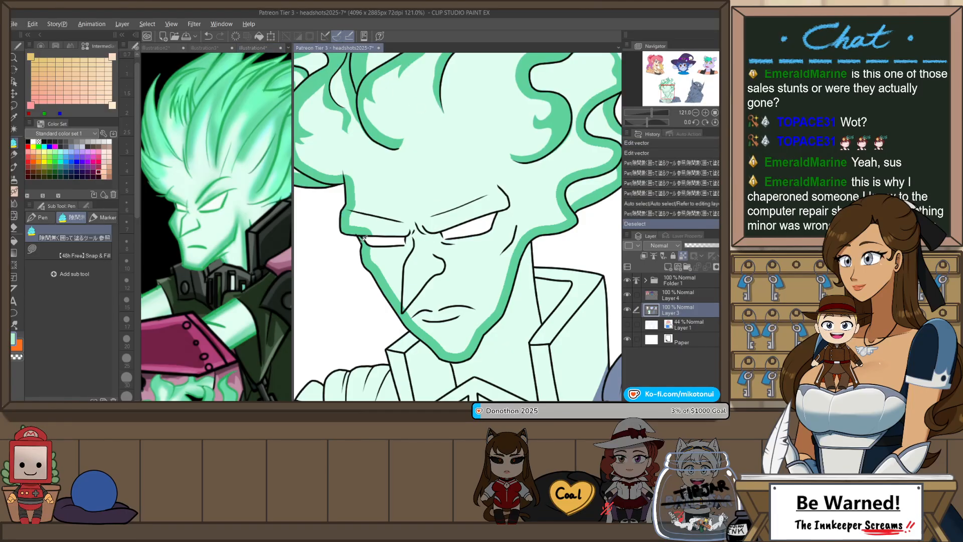
{"action": "key", "text": "r"}
{"action": "left_click_drag", "start_coordinate": [542, 290], "coordinate": [303, 244]}
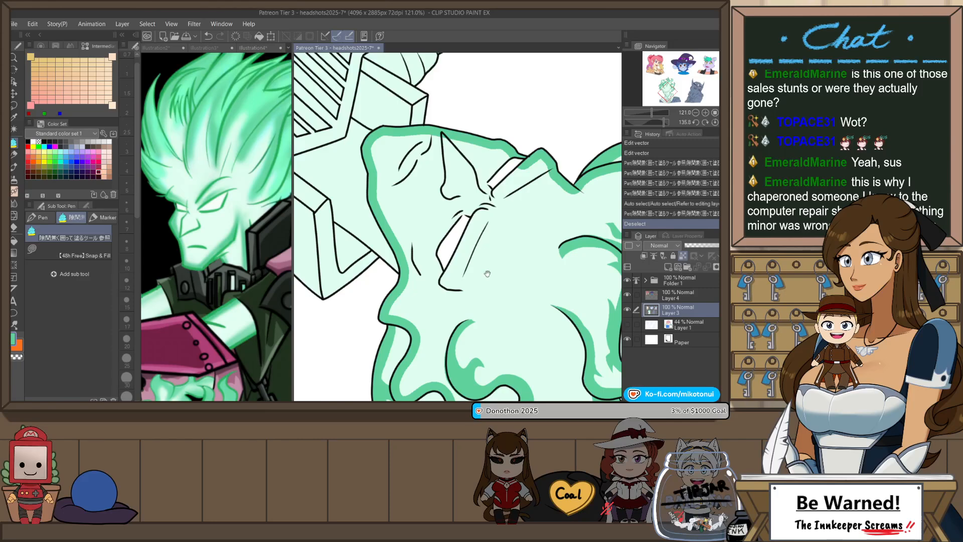
{"action": "mouse_move", "coordinate": [487, 273]}
{"action": "left_mouse_down"}
{"action": "mouse_move", "coordinate": [371, 290]}
{"action": "mouse_move", "coordinate": [409, 219]}
{"action": "left_mouse_up"}
{"action": "key", "text": "p"}
{"action": "key", "text": "ctrl+z"}
{"action": "scroll", "coordinate": [370, 293], "scroll_direction": "up", "scroll_amount": 2}
{"action": "left_click_drag", "start_coordinate": [369, 299], "coordinate": [369, 298]}
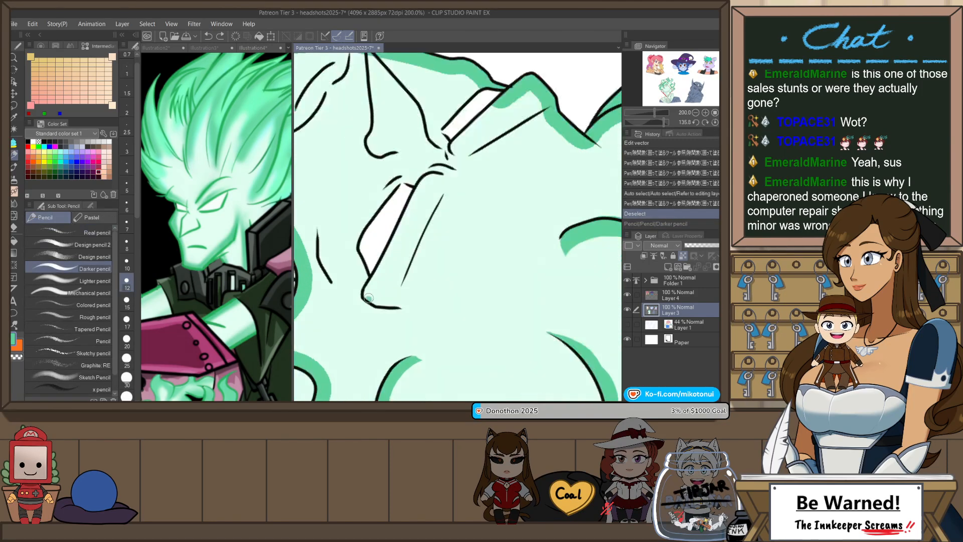
{"action": "left_click_drag", "start_coordinate": [424, 181], "coordinate": [440, 176]}
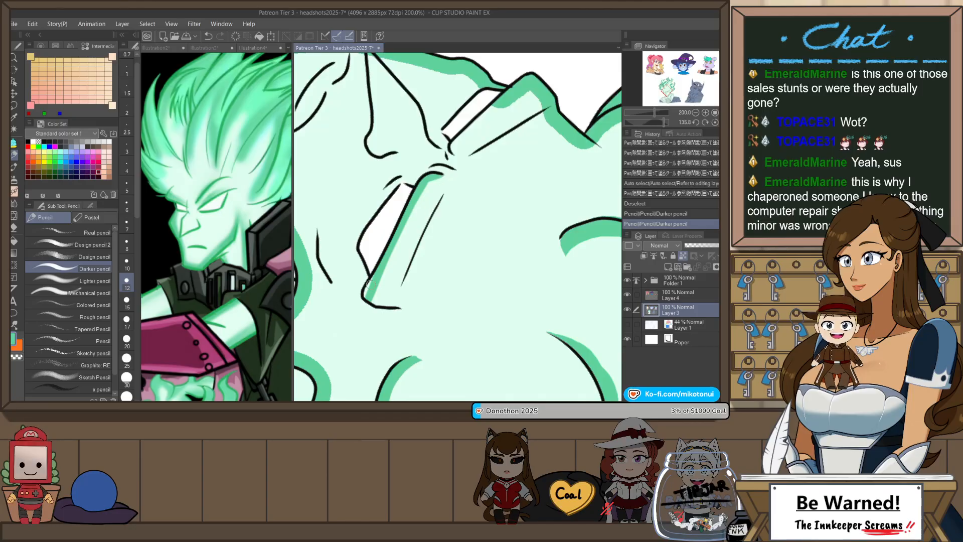
- Shade around the outer corner of the larger eye's brow ridge, undoing the unwanted pencil strokes
{"action": "mouse_move", "coordinate": [367, 297]}
{"action": "left_mouse_down"}
{"action": "mouse_move", "coordinate": [369, 287]}
{"action": "mouse_move", "coordinate": [366, 295]}
{"action": "mouse_move", "coordinate": [391, 304]}
{"action": "mouse_move", "coordinate": [380, 304]}
{"action": "mouse_move", "coordinate": [405, 307]}
{"action": "left_mouse_up"}
{"action": "key", "text": "ctrl+z"}
{"action": "key", "text": "ctrl+z"}
{"action": "key", "text": "ctrl+z"}
{"action": "key", "text": "ctrl+z"}
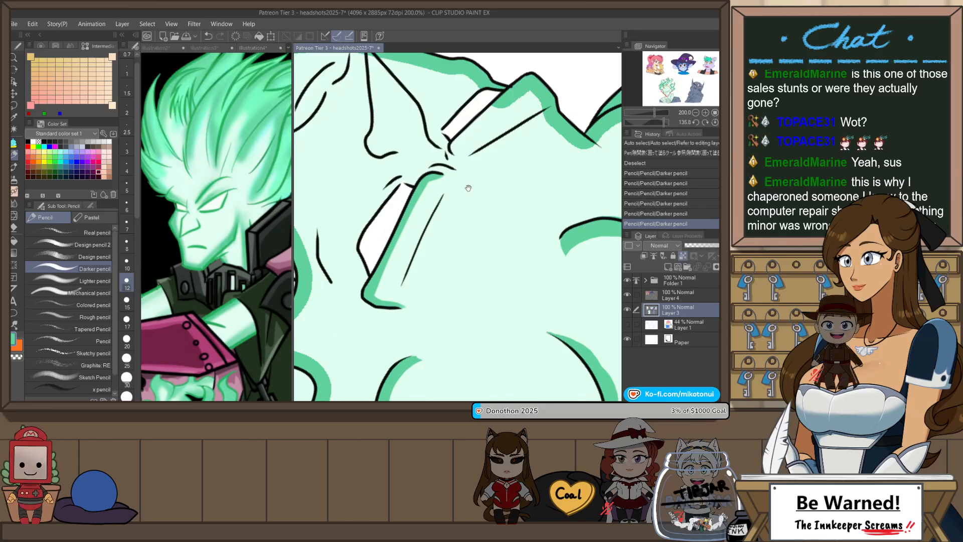
- Extend the green shading to the inner end of the other brow ridge and sample mint to clean its edge
{"action": "mouse_move", "coordinate": [455, 143]}
{"action": "left_mouse_down"}
{"action": "mouse_move", "coordinate": [406, 193]}
{"action": "mouse_move", "coordinate": [479, 131]}
{"action": "left_mouse_up"}
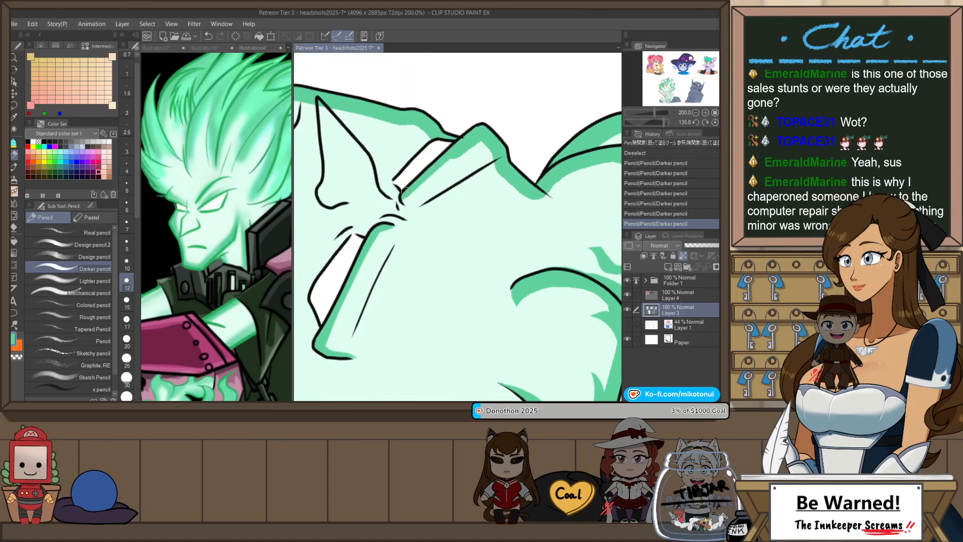
{"action": "left_click_drag", "start_coordinate": [406, 192], "coordinate": [404, 199]}
{"action": "left_click", "coordinate": [457, 176], "text": "alt"}
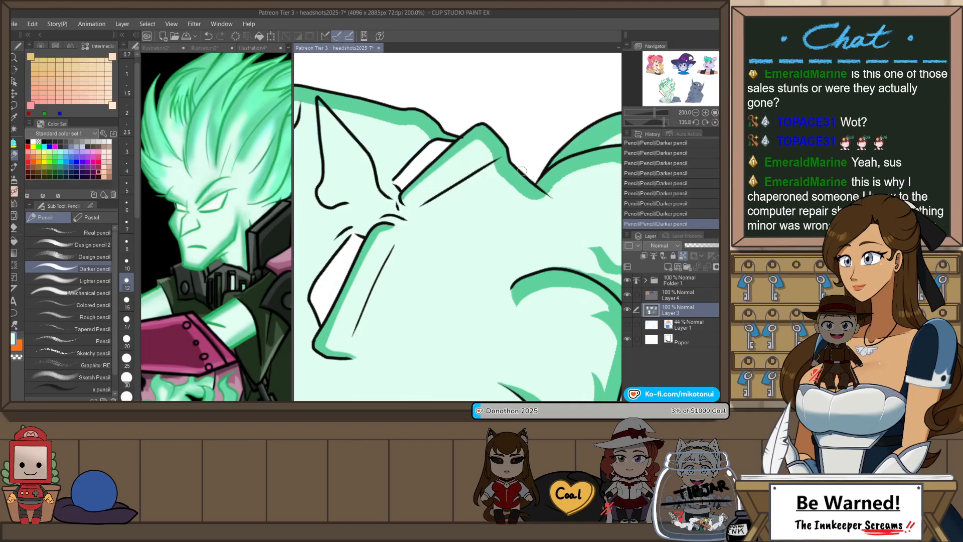
- Refine the green shading edge where the front hair meets the temple using sampled green and mint, undoing unwanted pencil strokes
{"action": "key", "text": "ctrl+at"}
{"action": "scroll", "coordinate": [501, 227], "scroll_direction": "down", "scroll_amount": 4}
{"action": "scroll", "coordinate": [449, 238], "scroll_direction": "up", "scroll_amount": 3}
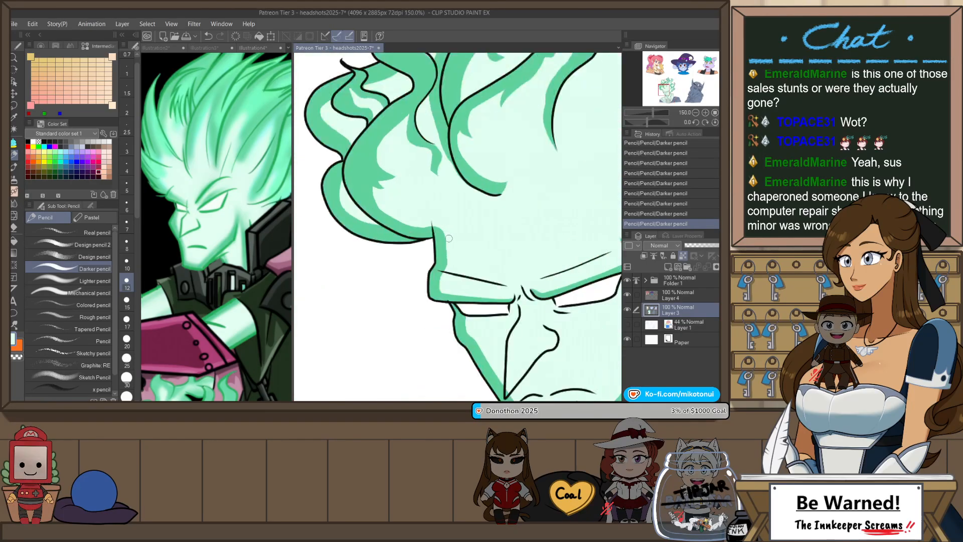
{"action": "left_click", "coordinate": [440, 244], "text": "alt"}
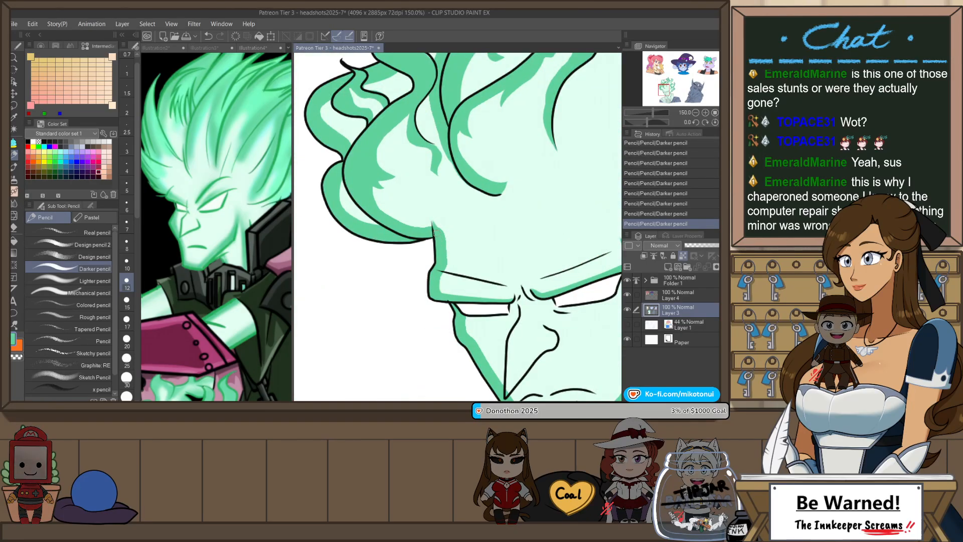
{"action": "key", "text": "ctrl+z"}
{"action": "left_click_drag", "start_coordinate": [441, 237], "coordinate": [431, 216]}
{"action": "key", "text": "ctrl+z"}
{"action": "key", "text": "ctrl+z"}
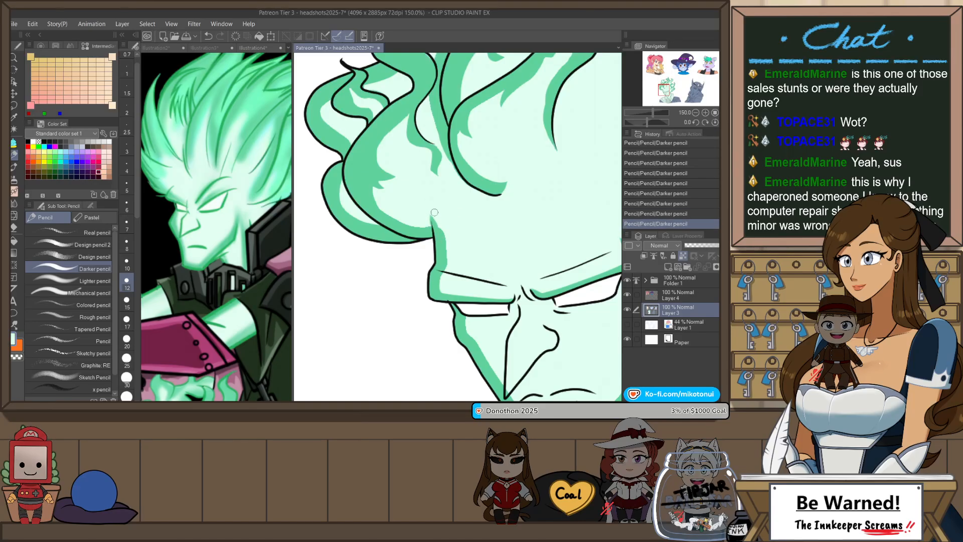
{"action": "left_click_drag", "start_coordinate": [434, 213], "coordinate": [445, 272]}
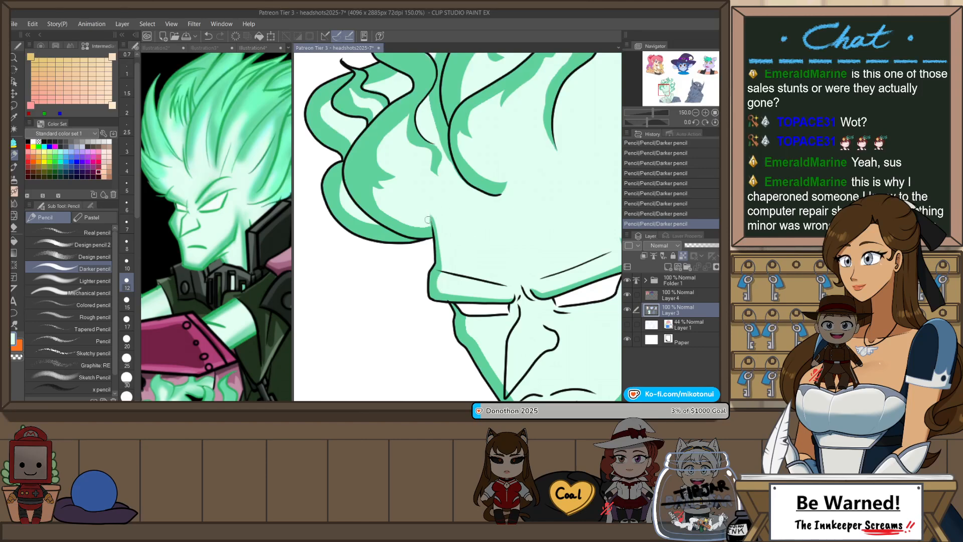
{"action": "scroll", "coordinate": [497, 157], "scroll_direction": "down", "scroll_amount": 3}
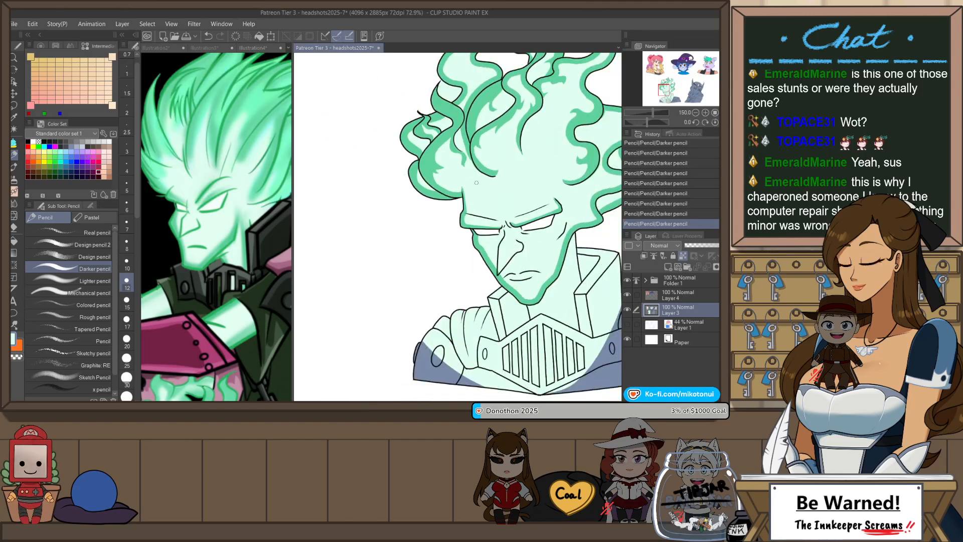
{"action": "scroll", "coordinate": [522, 216], "scroll_direction": "up", "scroll_amount": 4}
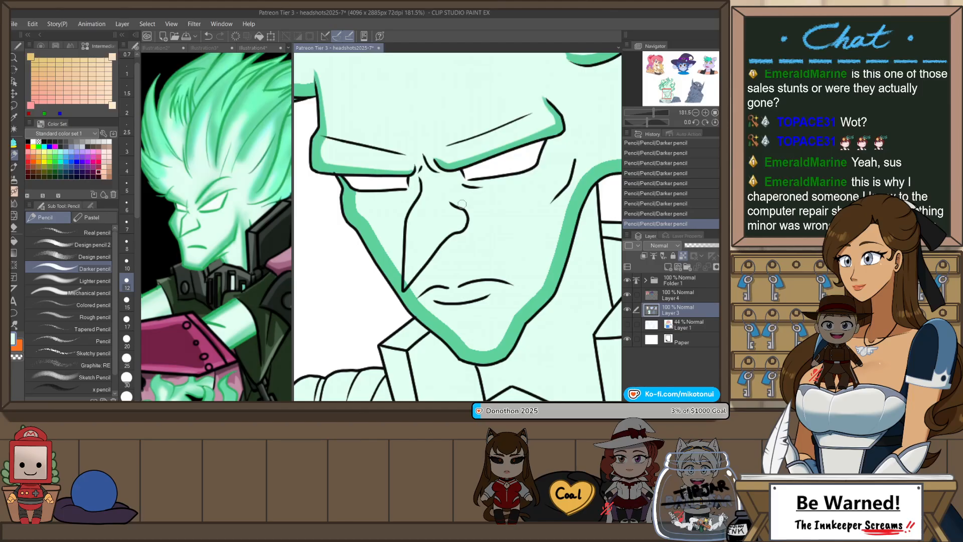
{"action": "scroll", "coordinate": [461, 204], "scroll_direction": "down", "scroll_amount": 5}
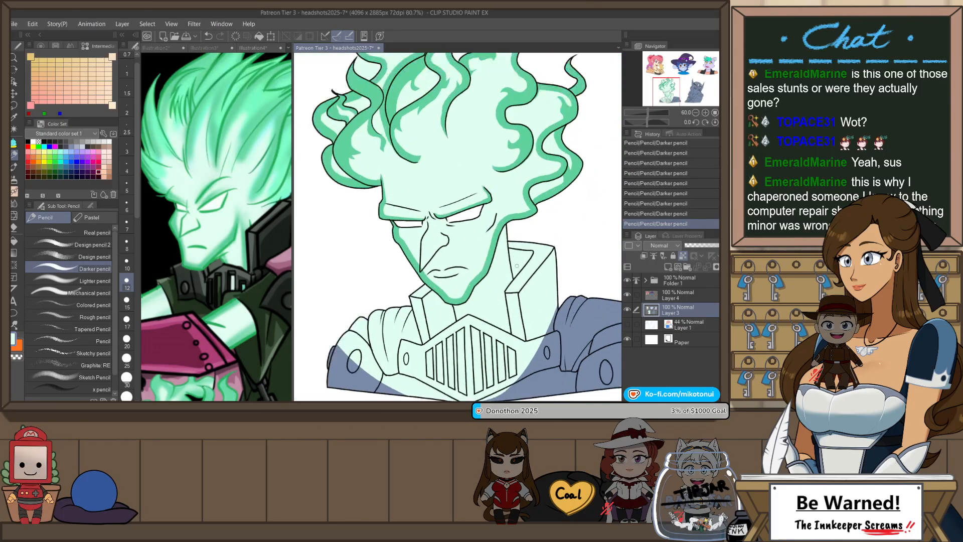
- Select the mint neck area and shade its side below the ear in green with the Darker pencil
{"action": "scroll", "coordinate": [516, 266], "scroll_direction": "up", "scroll_amount": 1}
{"action": "scroll", "coordinate": [494, 233], "scroll_direction": "up", "scroll_amount": 3}
{"action": "key", "text": "w"}
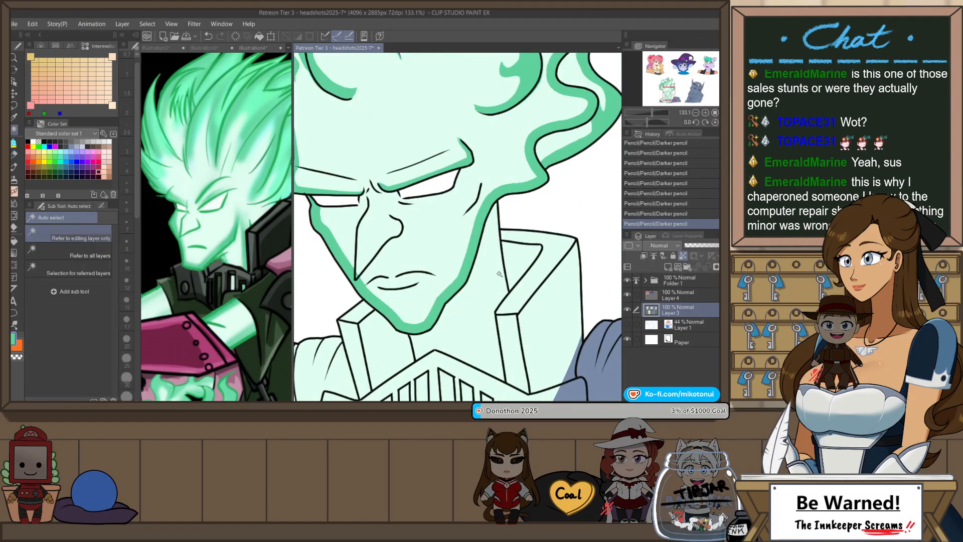
{"action": "left_click", "coordinate": [500, 282]}
{"action": "key", "text": "g"}
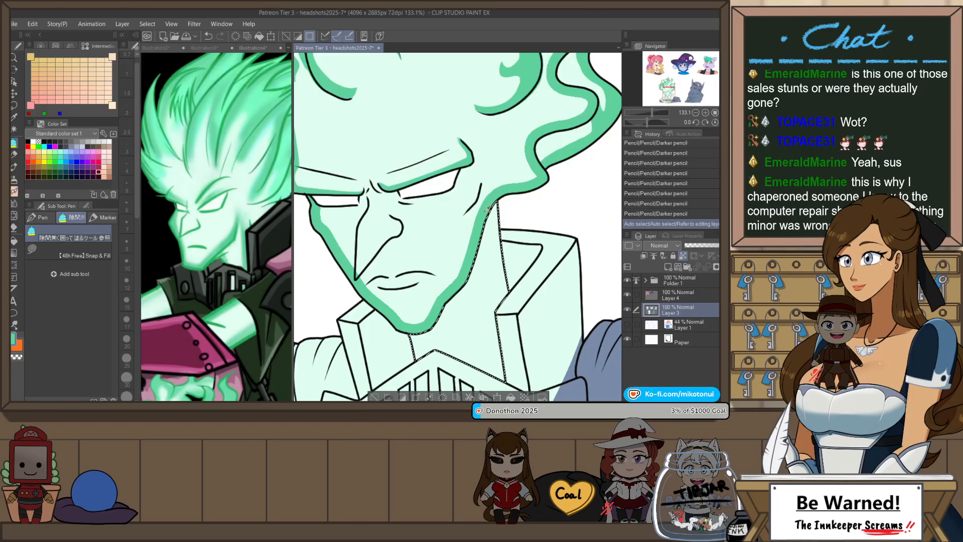
{"action": "key", "text": "p"}
{"action": "left_click_drag", "start_coordinate": [488, 207], "coordinate": [503, 297]}
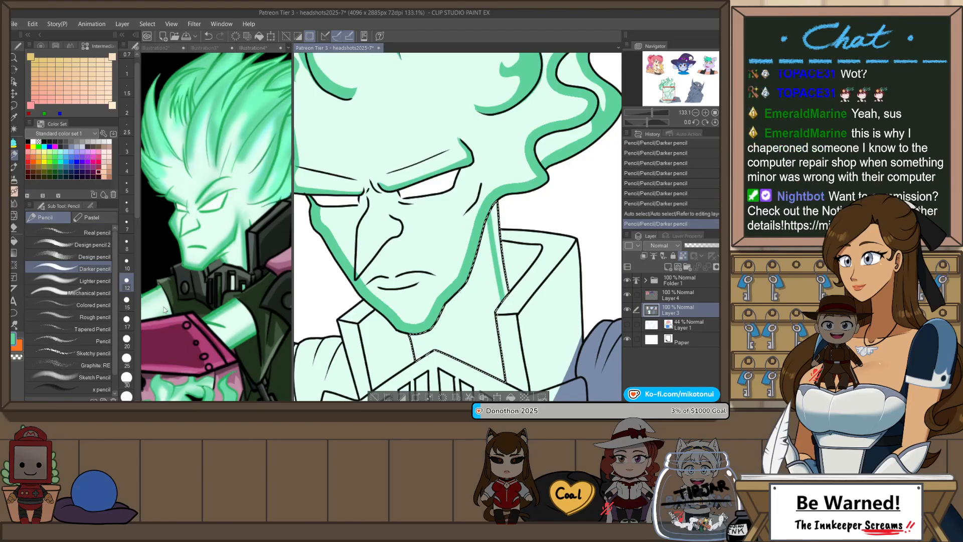
{"action": "left_click_drag", "start_coordinate": [497, 242], "coordinate": [504, 290]}
{"action": "left_click_drag", "start_coordinate": [503, 238], "coordinate": [497, 186]}
{"action": "left_click_drag", "start_coordinate": [492, 275], "coordinate": [497, 316]}
{"action": "key", "text": "ctrl+z"}
{"action": "left_click_drag", "start_coordinate": [487, 170], "coordinate": [498, 249]}
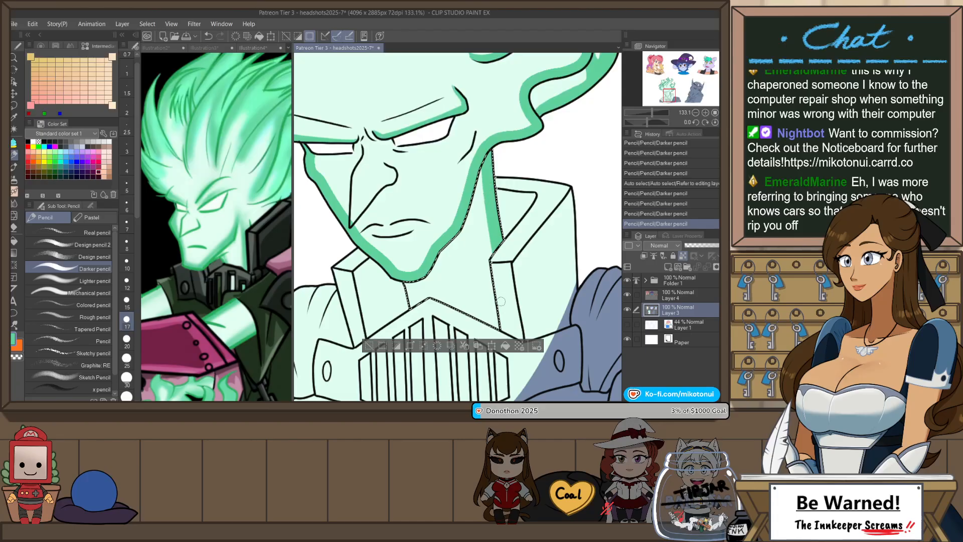
- Shade the strip of neck under the chin in green, deselect, and check the headshot with the canvas flipped
{"action": "mouse_move", "coordinate": [411, 306]}
{"action": "left_mouse_down"}
{"action": "mouse_move", "coordinate": [406, 277]}
{"action": "mouse_move", "coordinate": [413, 302]}
{"action": "left_mouse_up"}
{"action": "left_click_drag", "start_coordinate": [413, 303], "coordinate": [408, 283]}
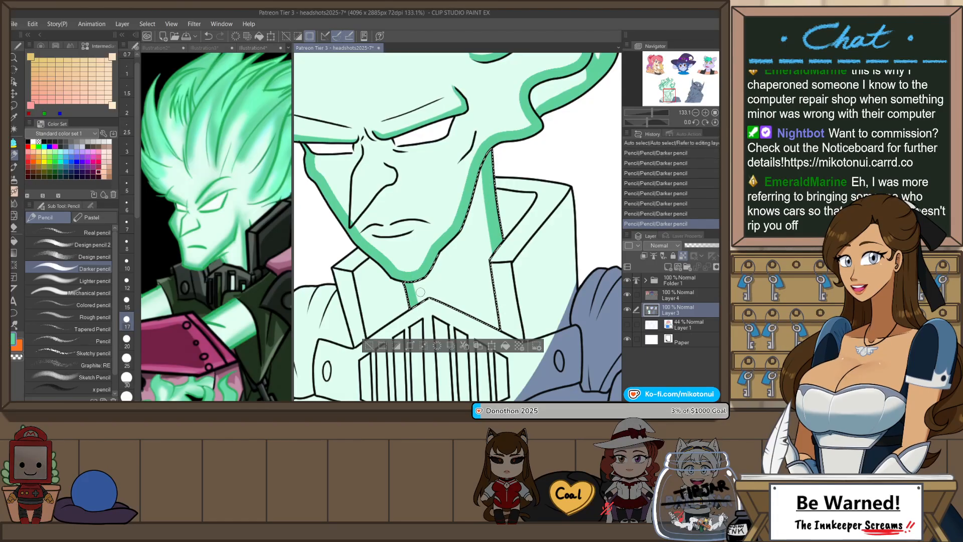
{"action": "scroll", "coordinate": [446, 238], "scroll_direction": "down", "scroll_amount": 5}
{"action": "key", "text": "ctrl+d"}
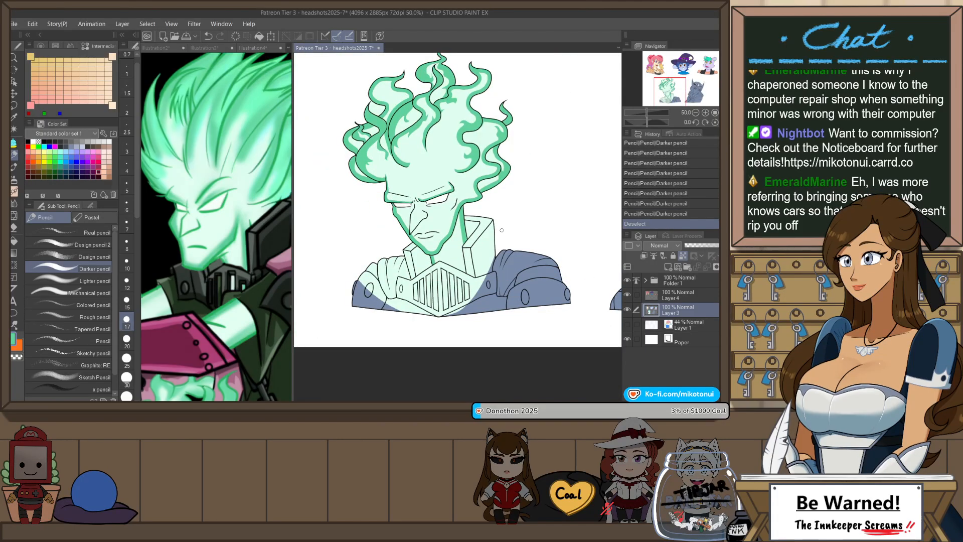
{"action": "scroll", "coordinate": [502, 229], "scroll_direction": "down", "scroll_amount": 1}
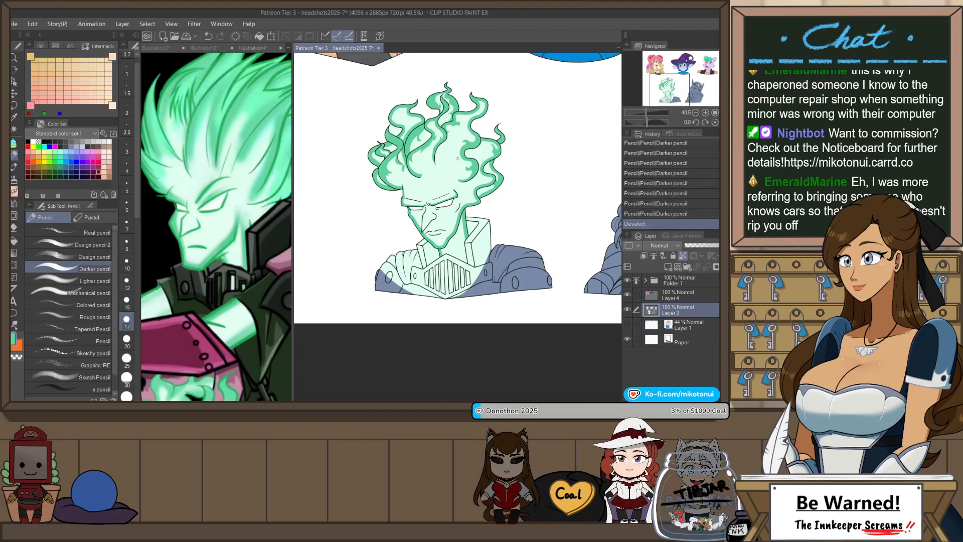
{"action": "scroll", "coordinate": [462, 231], "scroll_direction": "down", "scroll_amount": 1}
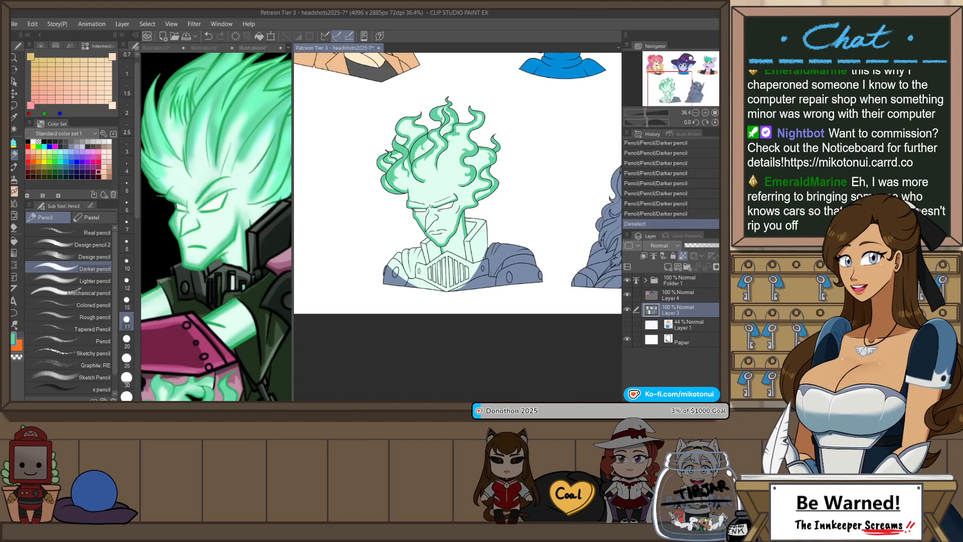
{"action": "key", "text": "h"}
{"action": "key", "text": "h"}
- Auto-select the light mint areas of the face and flame hair, adding the separate locks to the selection
{"action": "scroll", "coordinate": [428, 87], "scroll_direction": "up", "scroll_amount": 2}
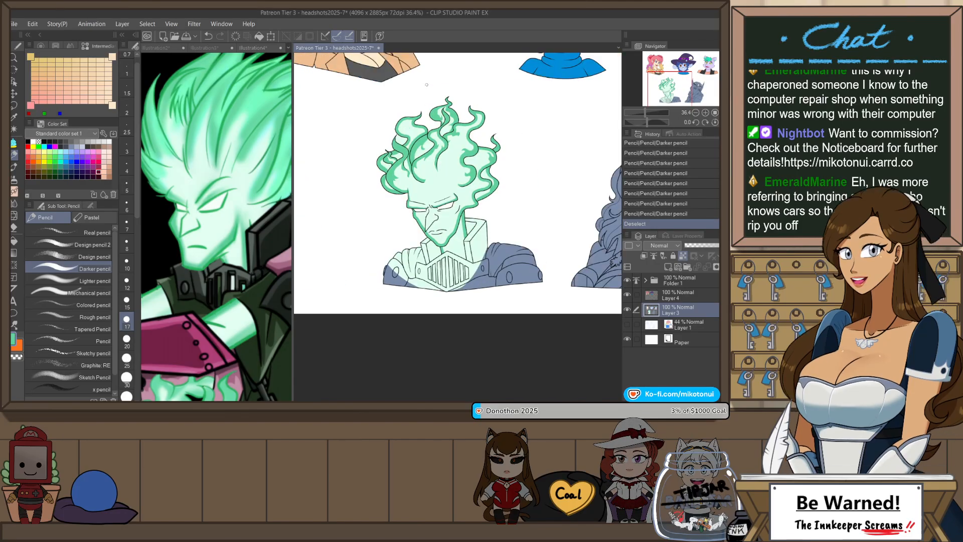
{"action": "key", "text": "w"}
{"action": "left_click", "coordinate": [419, 176]}
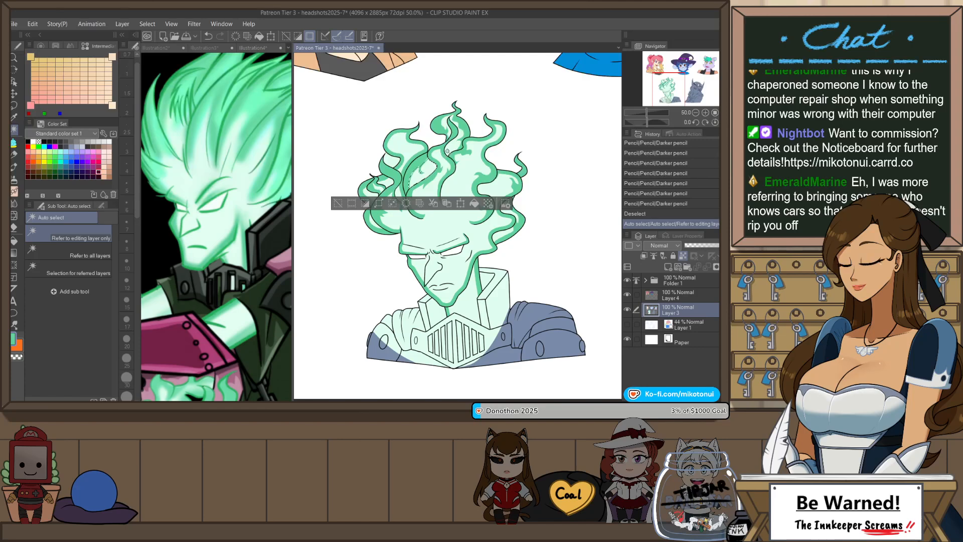
{"action": "left_click", "coordinate": [443, 125], "text": "shift"}
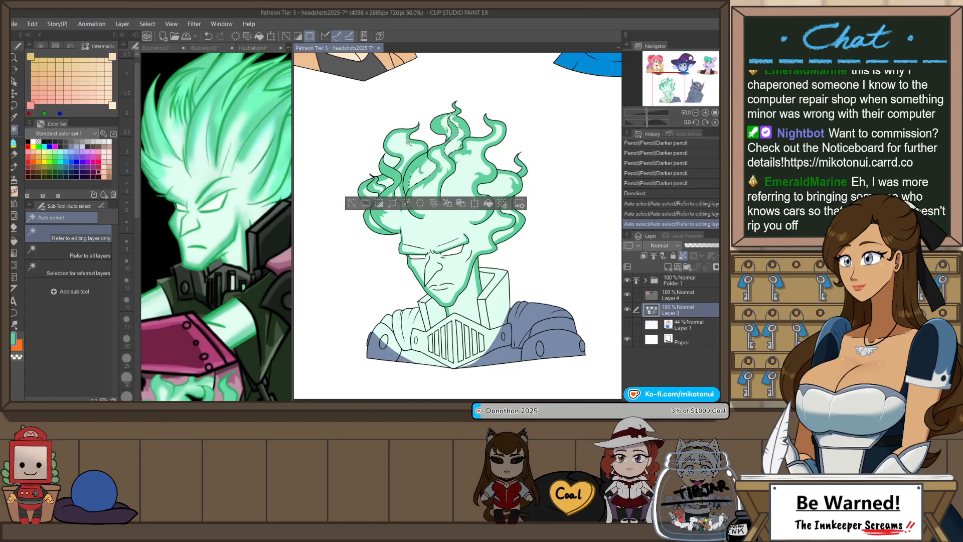
{"action": "left_click", "coordinate": [405, 170], "text": "shift"}
{"action": "left_click", "coordinate": [393, 217], "text": "shift"}
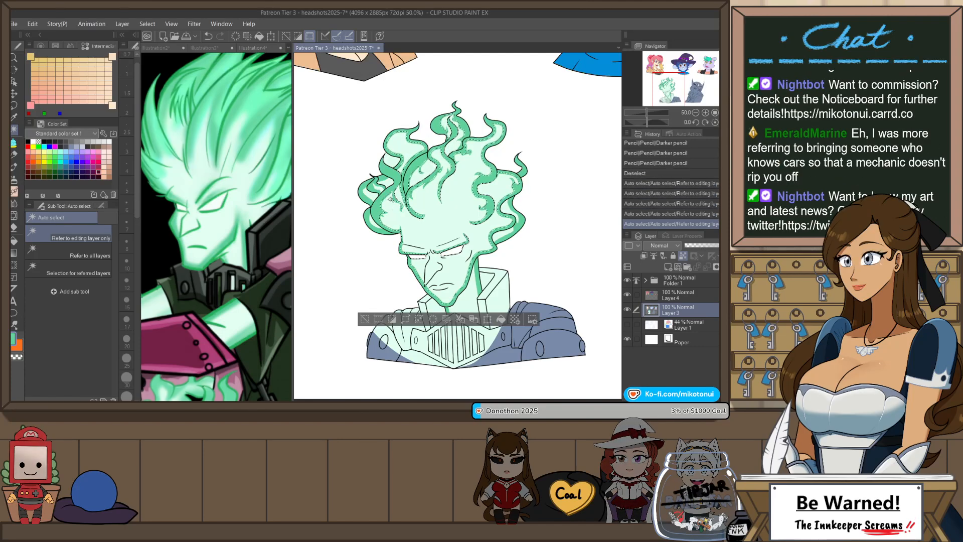
{"action": "left_click", "coordinate": [378, 190], "text": "shift"}
{"action": "left_click", "coordinate": [387, 184], "text": "shift"}
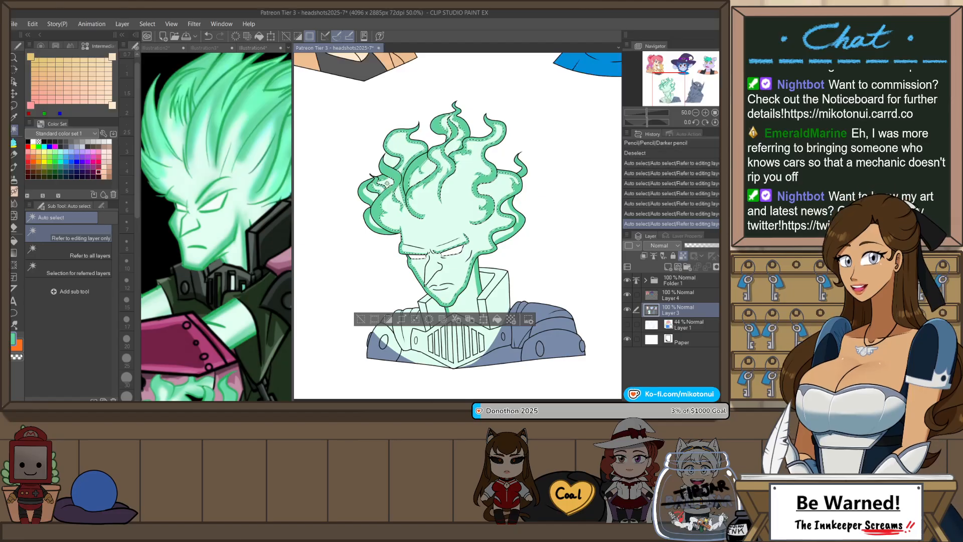
{"action": "left_click", "coordinate": [394, 194], "text": "shift"}
{"action": "left_click", "coordinate": [369, 194], "text": "shift"}
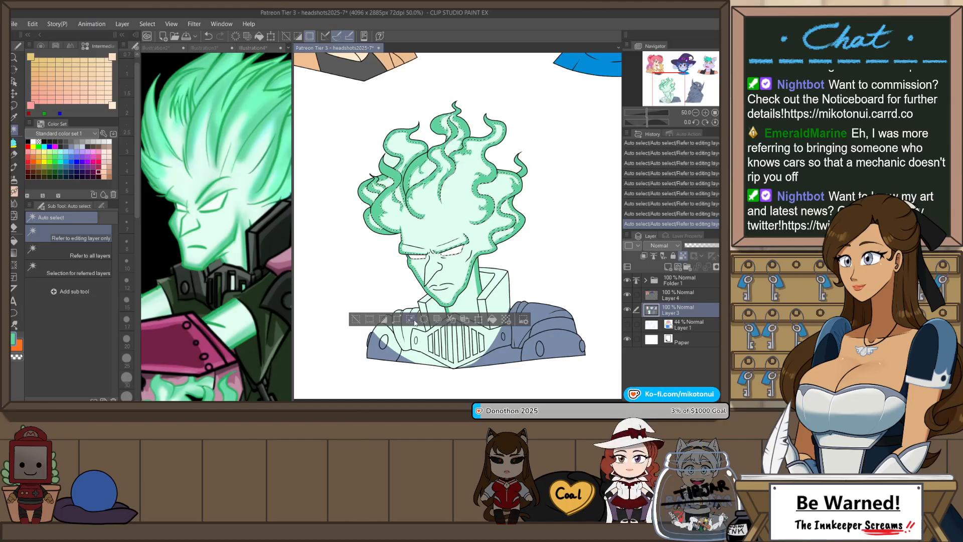
- Shrink the selected area, toggling the change off and back on to compare
{"action": "left_click", "coordinate": [424, 263]}
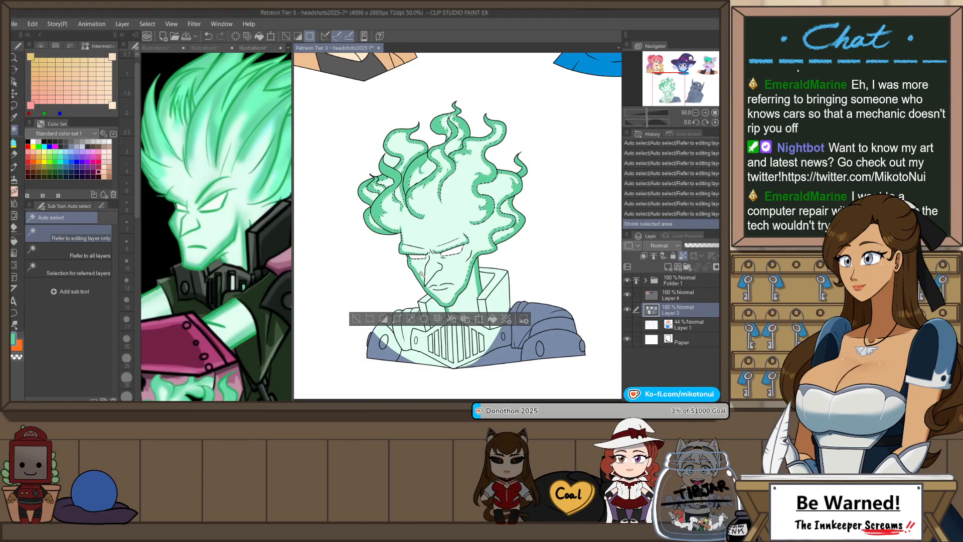
{"action": "key", "text": "ctrl+z"}
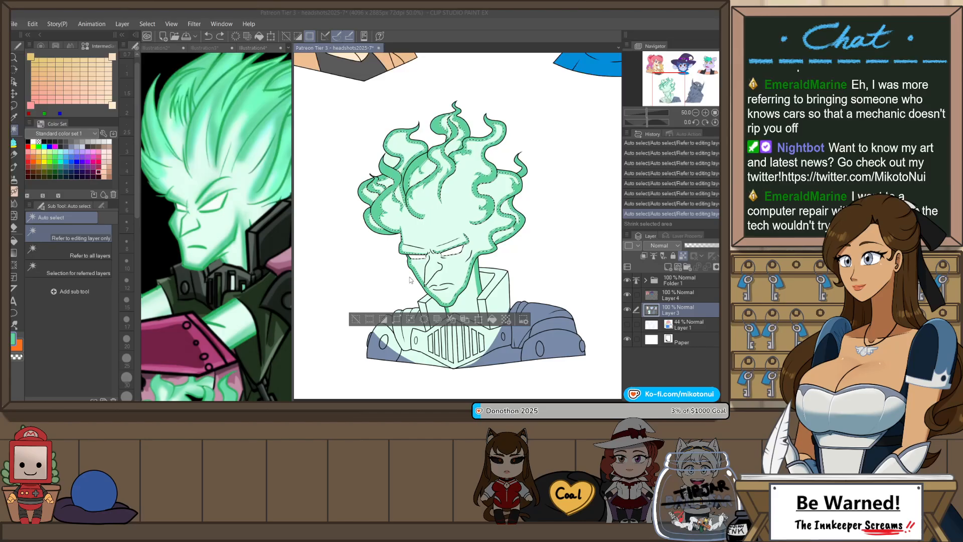
{"action": "key", "text": "ctrl+y"}
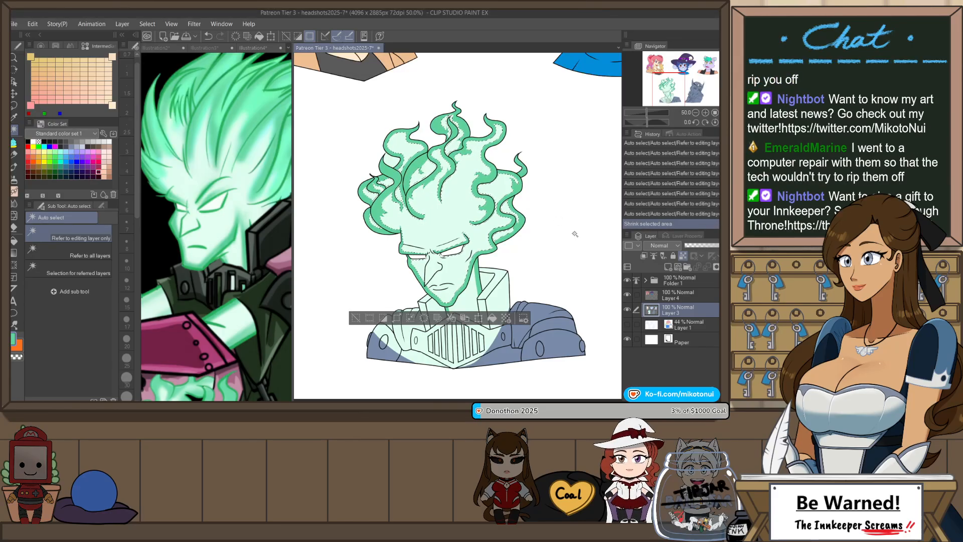
- Sample a bright green from the reference character's hair and return to the headshots document with the Gradient tool
{"action": "key", "text": "g"}
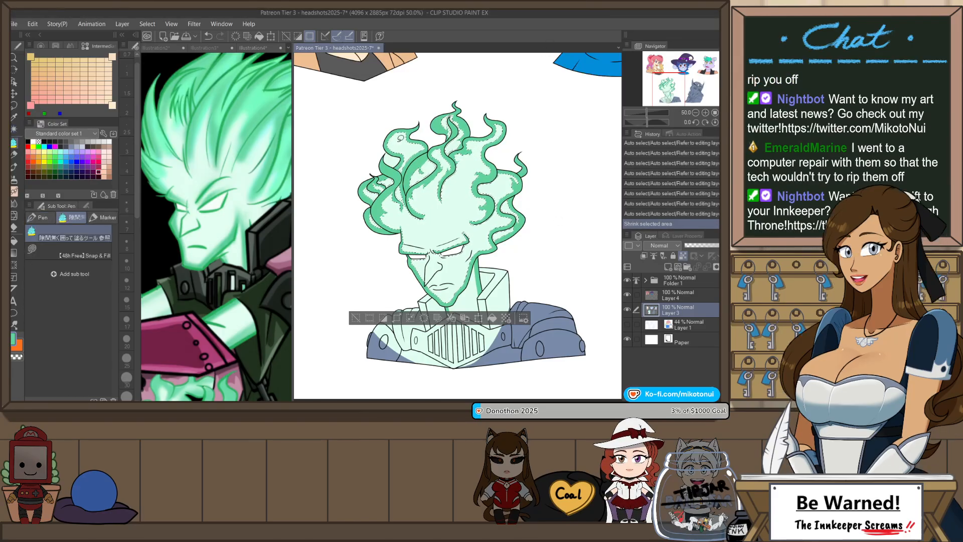
{"action": "left_click", "coordinate": [258, 130]}
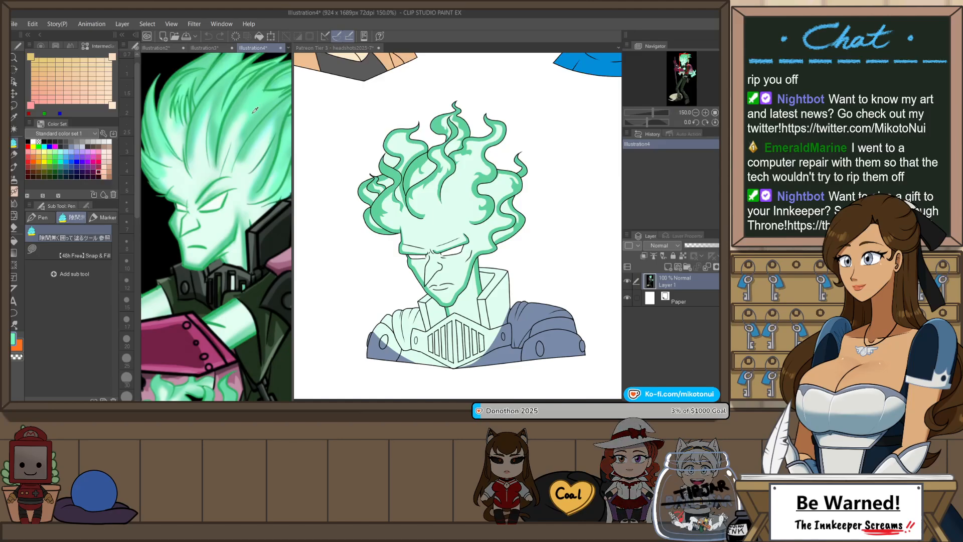
{"action": "key", "text": "g"}
{"action": "key", "text": "g"}
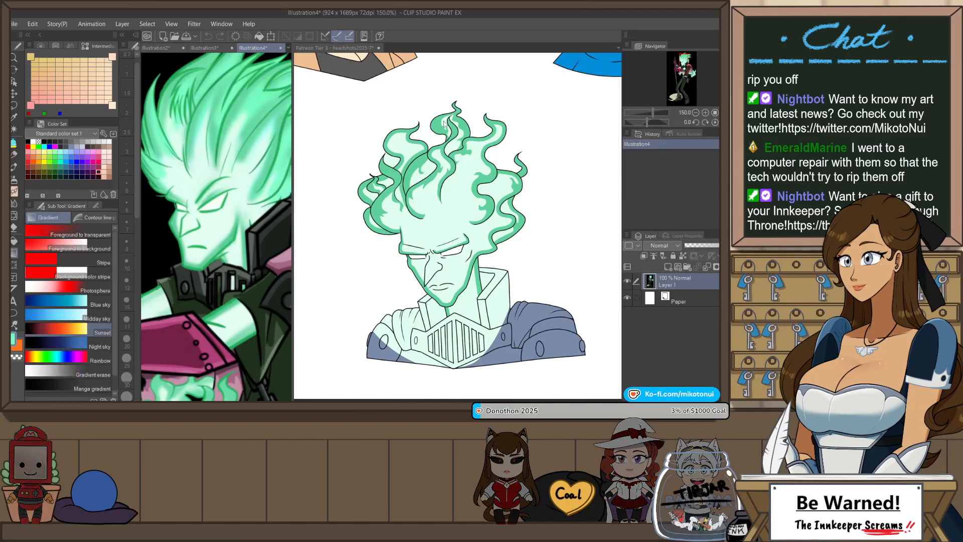
{"action": "left_click", "coordinate": [348, 49]}
{"action": "key", "text": "g"}
{"action": "key", "text": "g"}
{"action": "key", "text": "g"}
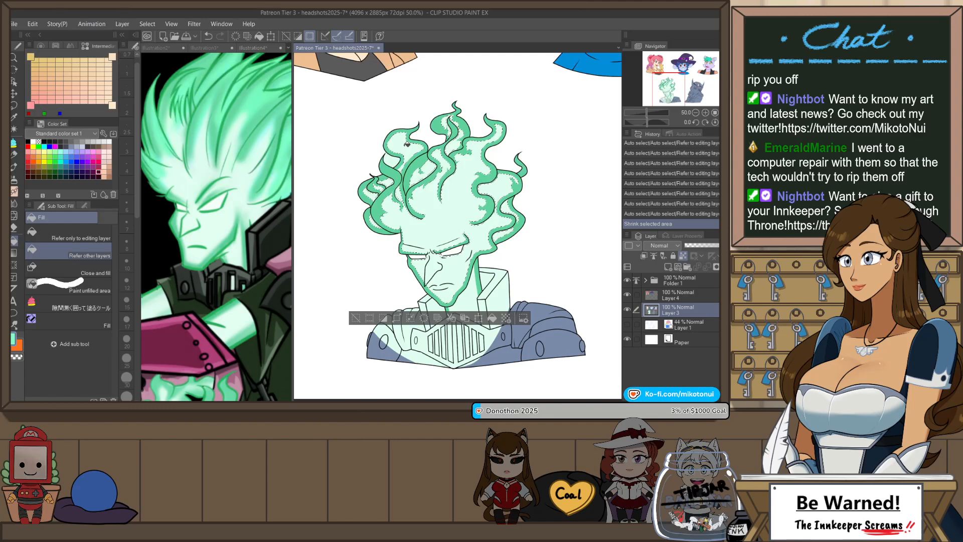
- Try a Foreground to transparent gradient from the top of the flame hair down past the chin, then undo it
{"action": "left_click_drag", "start_coordinate": [467, 120], "coordinate": [418, 324]}
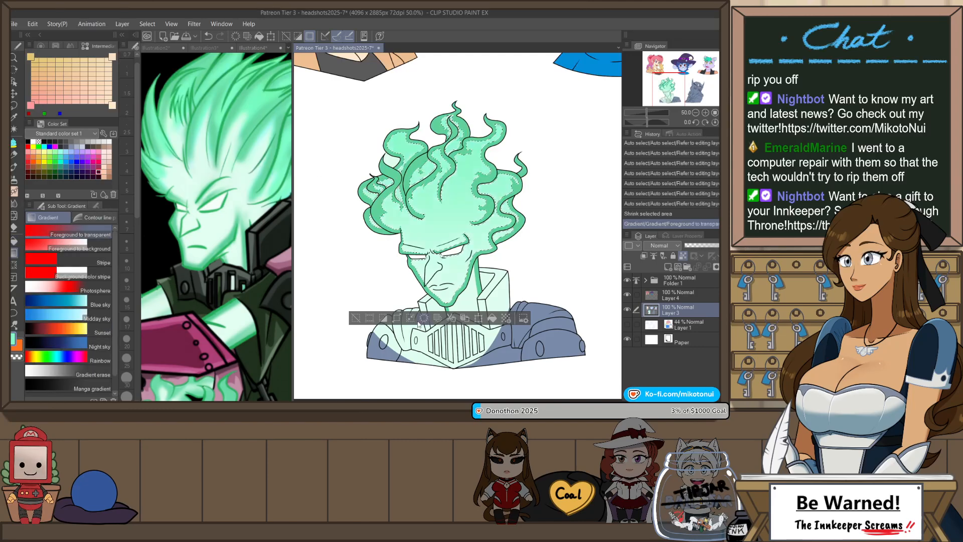
{"action": "key", "text": "ctrl+d"}
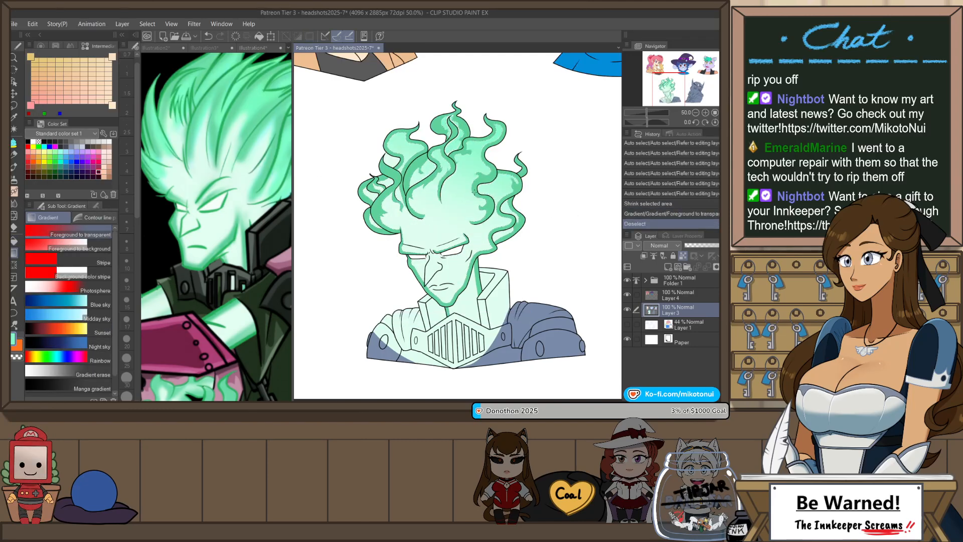
{"action": "key", "text": "ctrl+minus"}
{"action": "scroll", "coordinate": [453, 155], "scroll_direction": "down", "scroll_amount": 2}
{"action": "key", "text": "h"}
{"action": "key", "text": "h"}
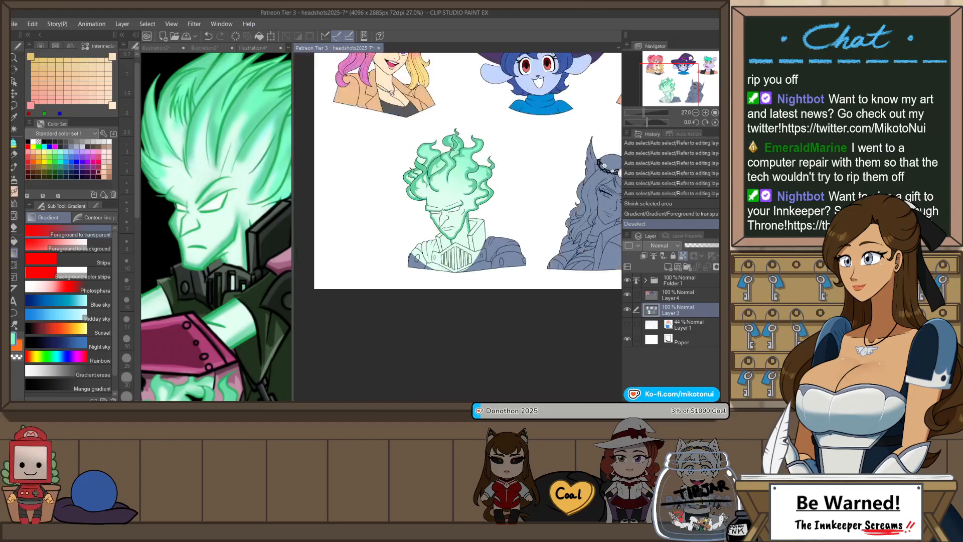
{"action": "scroll", "coordinate": [457, 148], "scroll_direction": "up", "scroll_amount": 8}
{"action": "key", "text": "ctrl+z"}
- Undo the shrinking of the hair and face selection, and expand the selected area instead
{"action": "scroll", "coordinate": [459, 147], "scroll_direction": "up", "scroll_amount": 8}
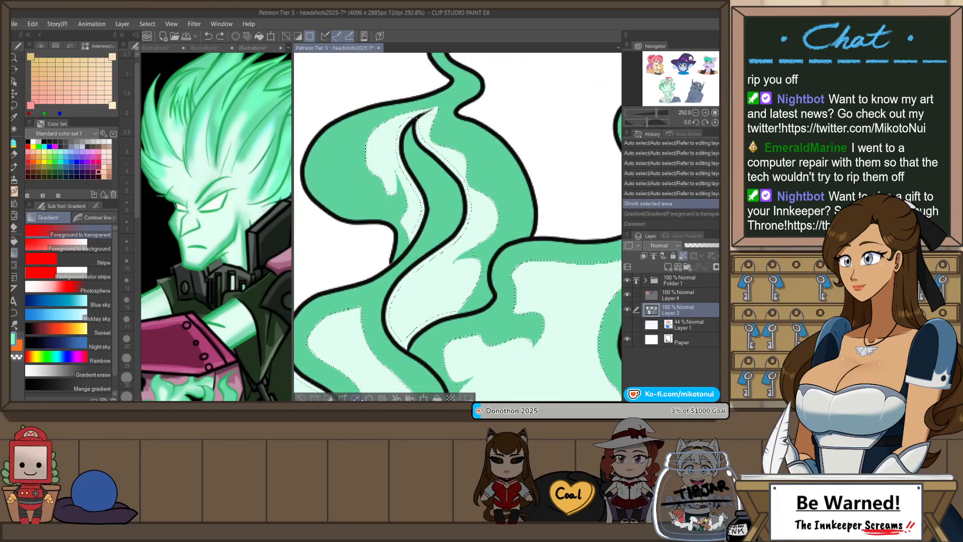
{"action": "key", "text": "Return"}
{"action": "key", "text": "ctrl+z"}
{"action": "key", "text": "ctrl+z"}
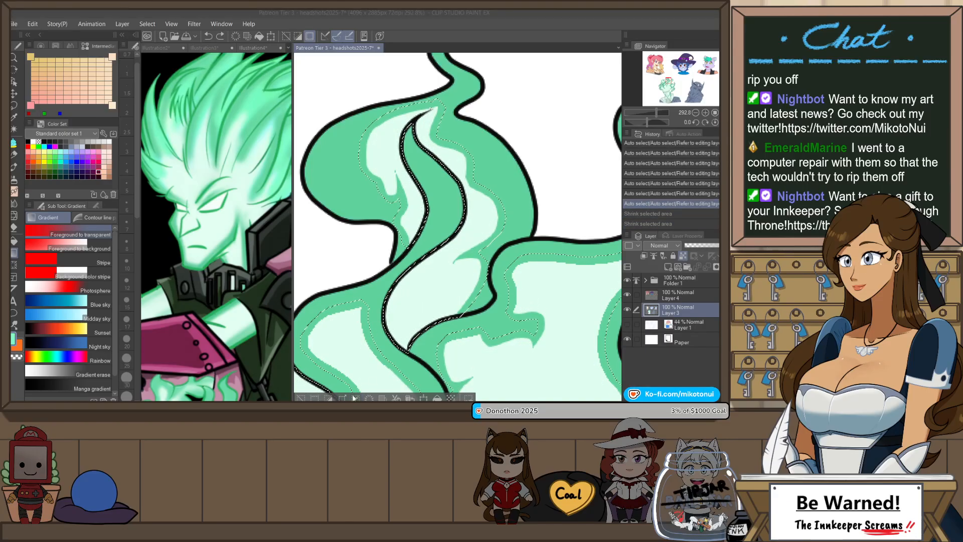
{"action": "left_click", "coordinate": [384, 232]}
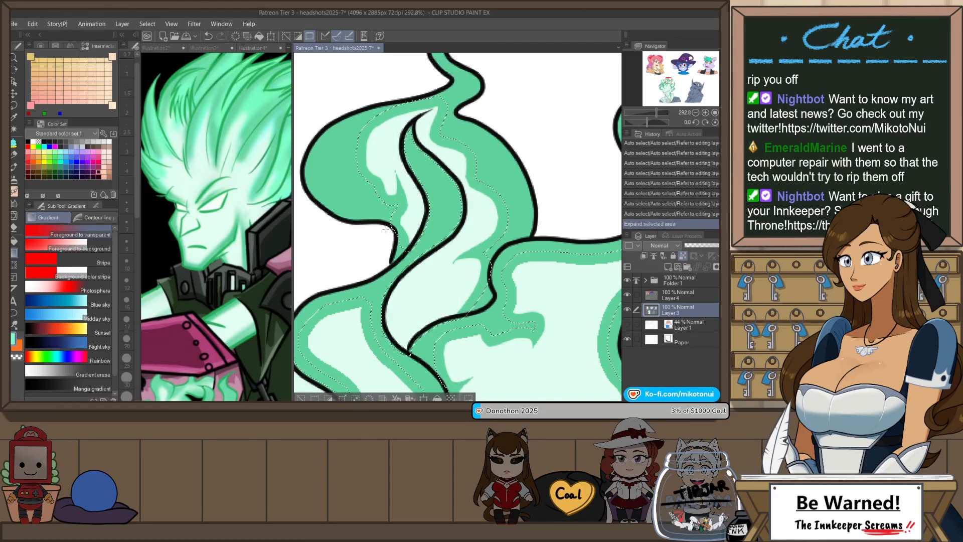
{"action": "scroll", "coordinate": [442, 103], "scroll_direction": "down", "scroll_amount": 4}
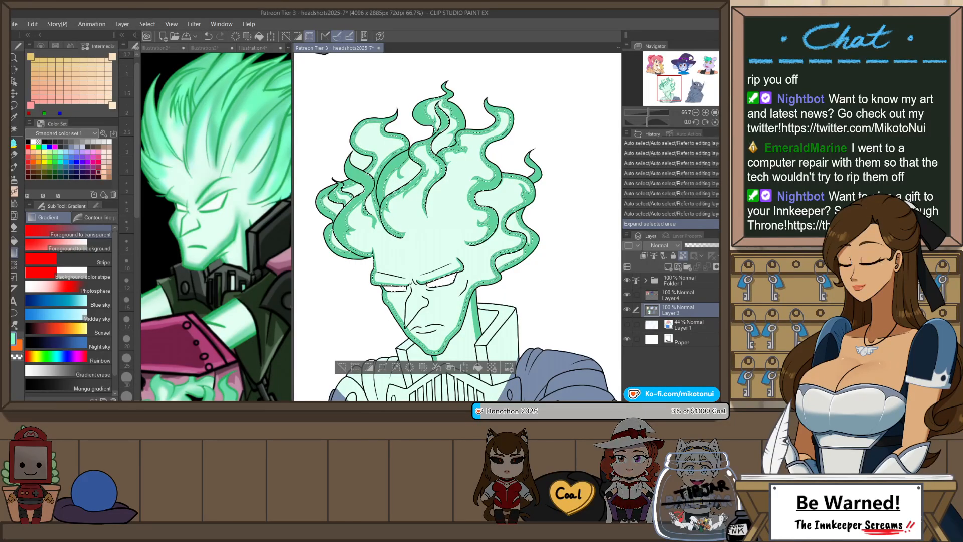
- Try a Foreground to transparent gradient across the expanded selection of the flame hair and face, then undo it and the deselection
{"action": "left_click_drag", "start_coordinate": [415, 305], "coordinate": [421, 301]}
{"action": "key", "text": "ctrl+d"}
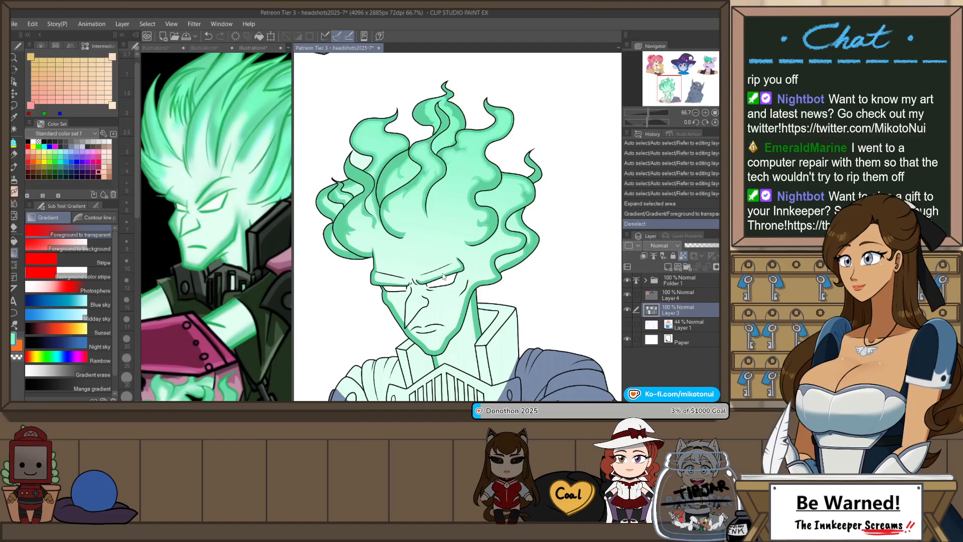
{"action": "key", "text": "ctrl+z"}
{"action": "key", "text": "ctrl+z"}
- Add a raster layer above Layer 3, apply a Foreground to transparent gradient from the flame tips down to the forehead, and deselect
{"action": "key", "text": "ctrl+u"}
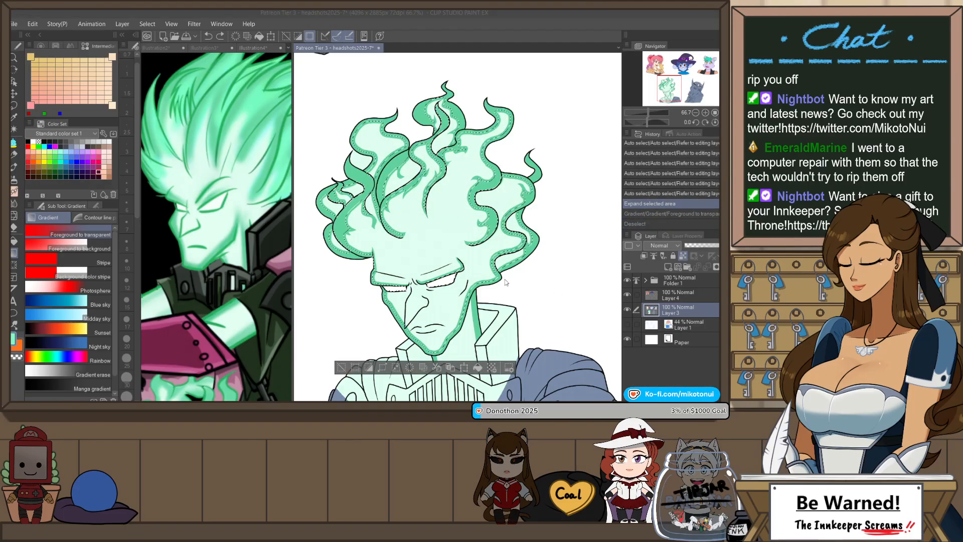
{"action": "left_click", "coordinate": [459, 220]}
{"action": "left_click_drag", "start_coordinate": [447, 193], "coordinate": [417, 349]}
{"action": "key", "text": "ctrl+d"}
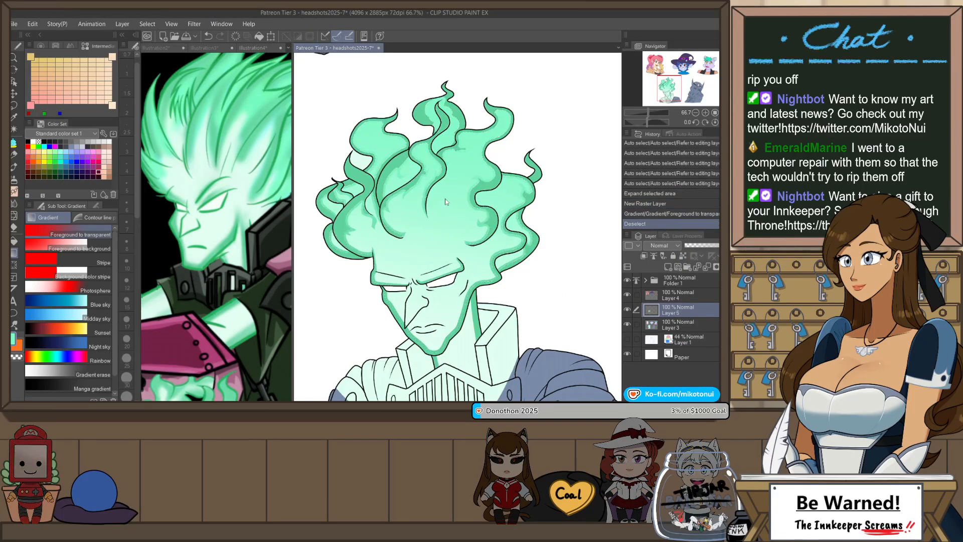
{"action": "key", "text": "ctrl+z"}
{"action": "key", "text": "ctrl+z"}
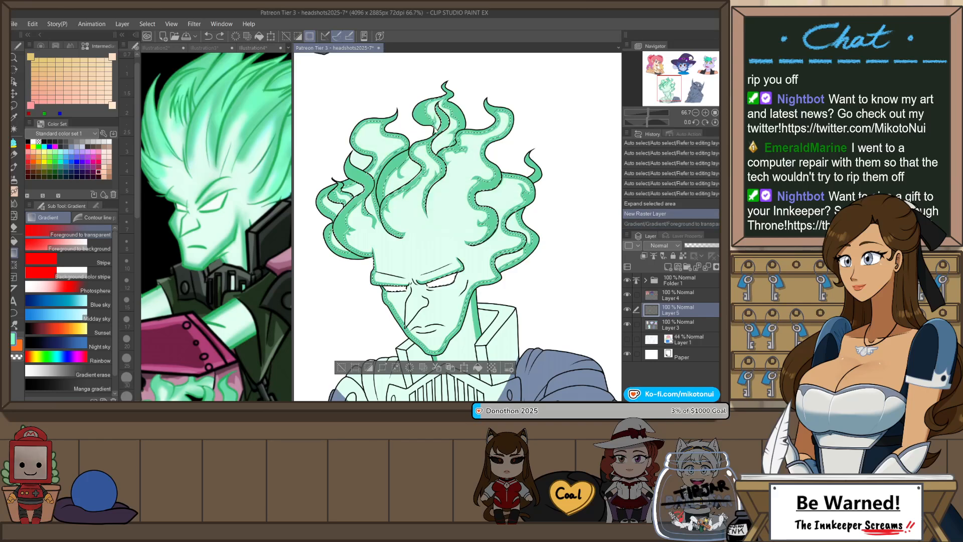
{"action": "left_click_drag", "start_coordinate": [438, 90], "coordinate": [426, 241]}
{"action": "key", "text": "ctrl+d"}
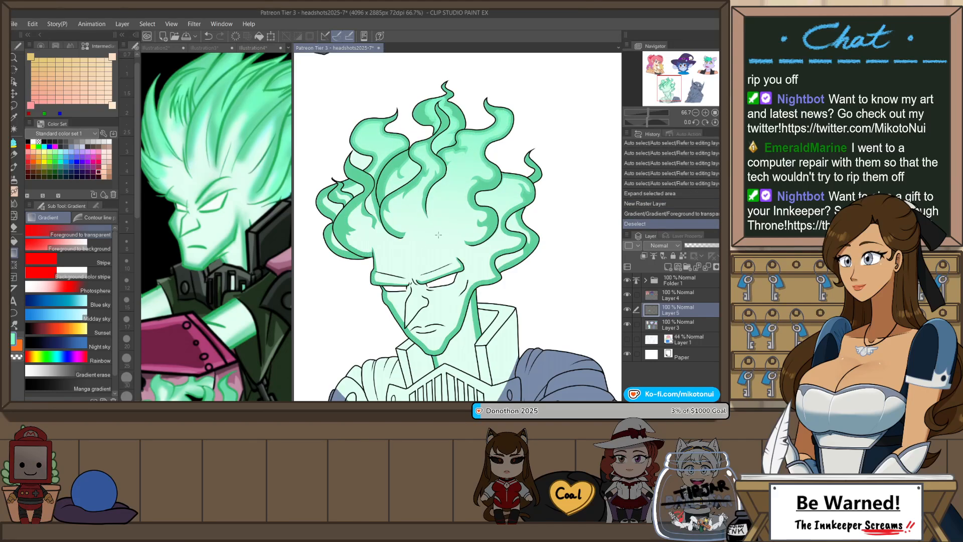
- Compare blending modes such as Overlay, Hard light and Exclusion for the hair gradient layer and set it to Darker color
{"action": "scroll", "coordinate": [438, 235], "scroll_direction": "down", "scroll_amount": 2}
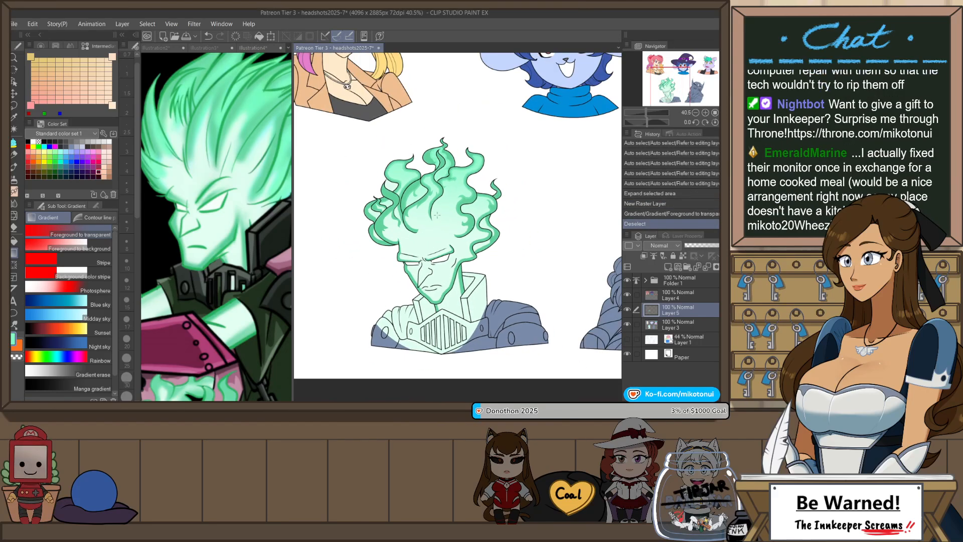
{"action": "key", "text": "h"}
{"action": "key", "text": "h"}
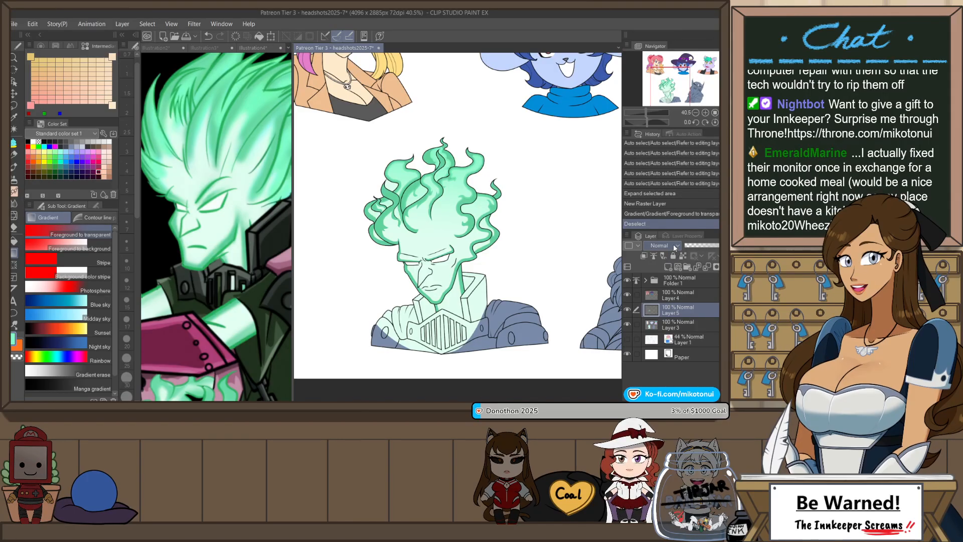
{"action": "left_click", "coordinate": [656, 123]}
{"action": "scroll", "coordinate": [444, 171], "scroll_direction": "up", "scroll_amount": 3}
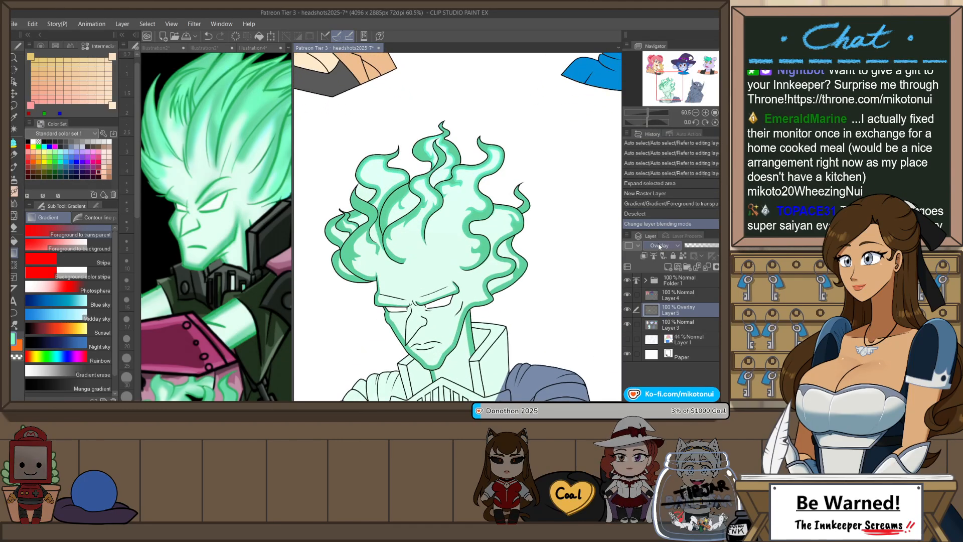
{"action": "scroll", "coordinate": [659, 246], "scroll_direction": "down", "scroll_amount": 2}
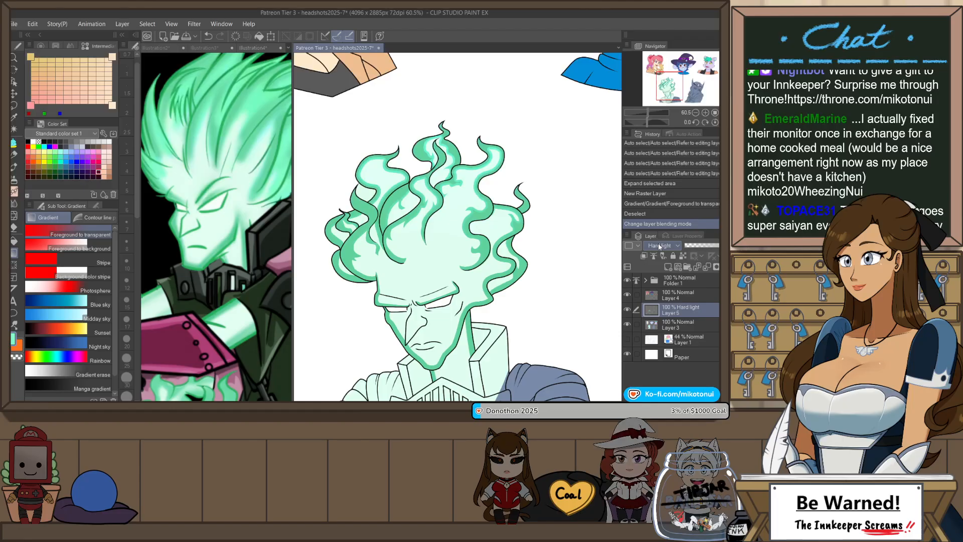
{"action": "scroll", "coordinate": [658, 245], "scroll_direction": "down", "scroll_amount": 3}
{"action": "scroll", "coordinate": [659, 246], "scroll_direction": "down", "scroll_amount": 4}
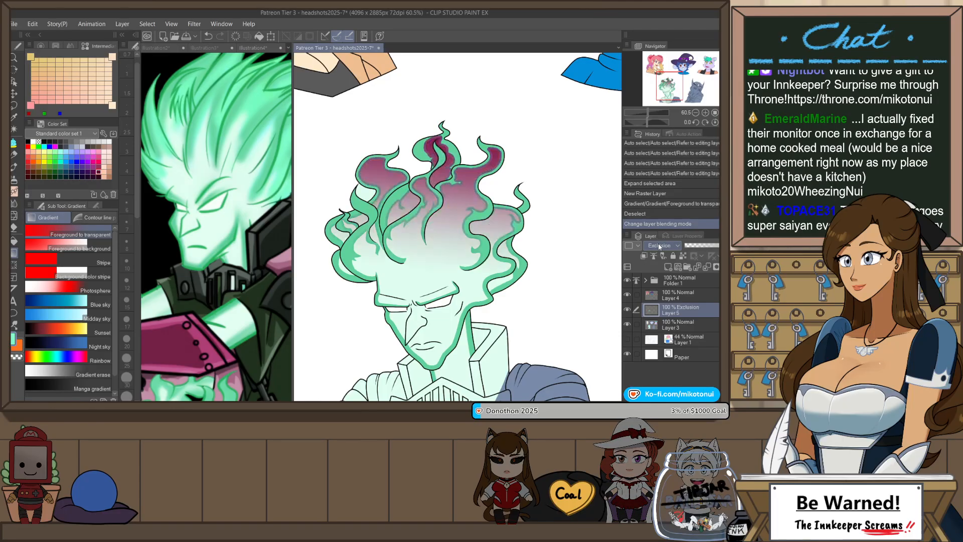
{"action": "scroll", "coordinate": [660, 246], "scroll_direction": "up", "scroll_amount": 1}
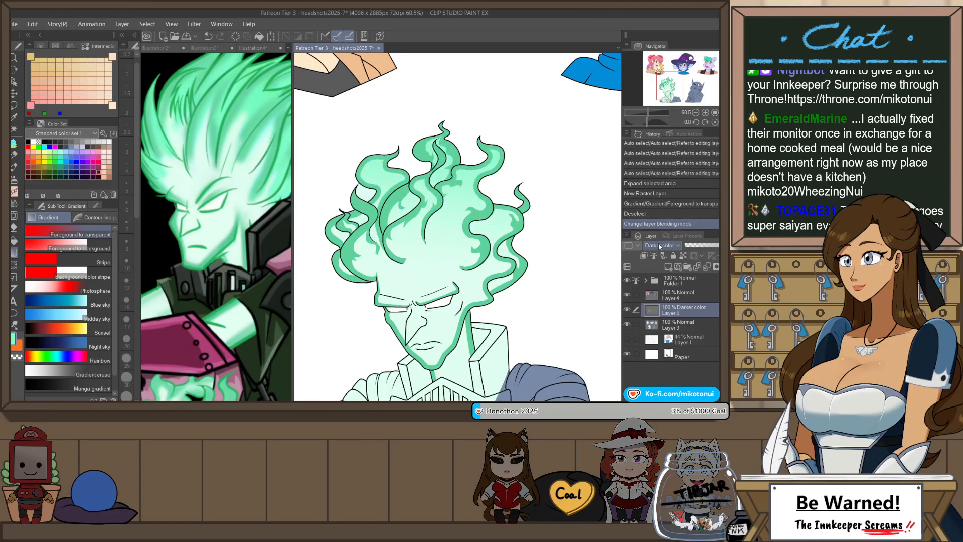
{"action": "scroll", "coordinate": [384, 187], "scroll_direction": "up", "scroll_amount": 2}
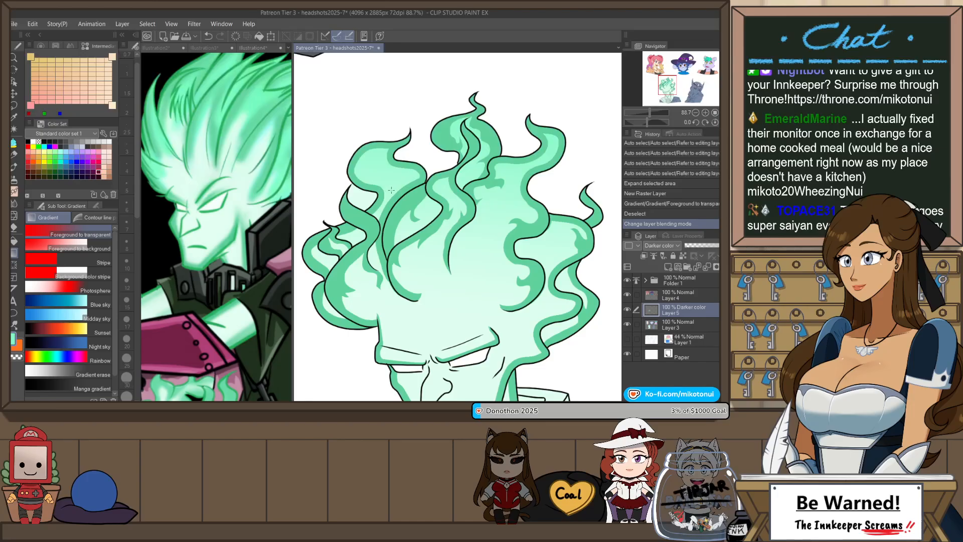
{"action": "scroll", "coordinate": [391, 190], "scroll_direction": "down", "scroll_amount": 4}
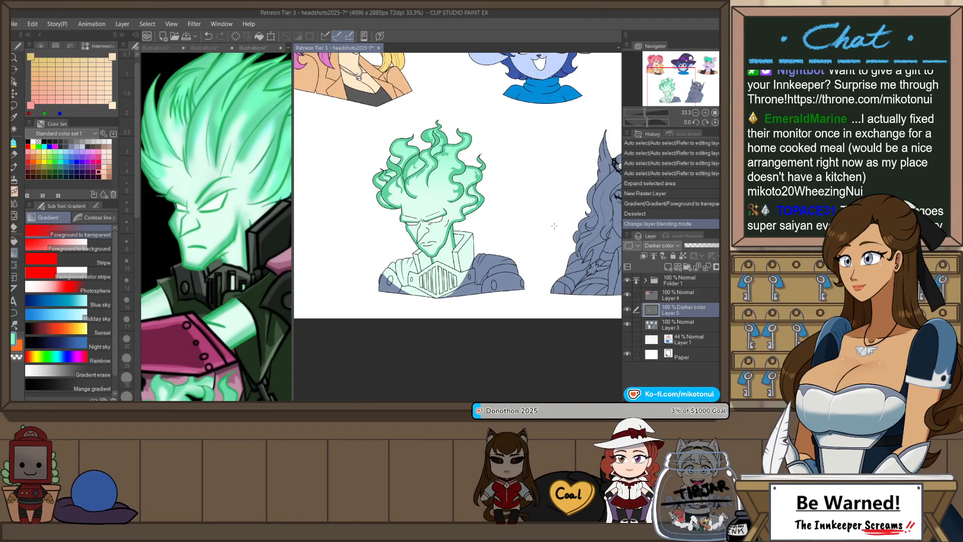
- Select Layer 3, sample a darker green from the reference character's hair, and return to the headshots document
{"action": "left_click", "coordinate": [704, 326]}
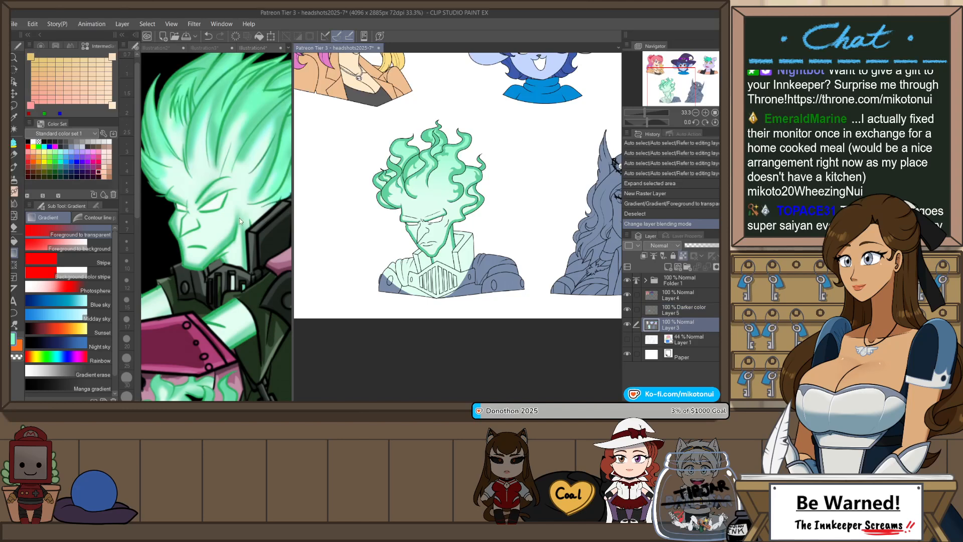
{"action": "left_click", "coordinate": [217, 151]}
{"action": "scroll", "coordinate": [211, 212], "scroll_direction": "up", "scroll_amount": 1}
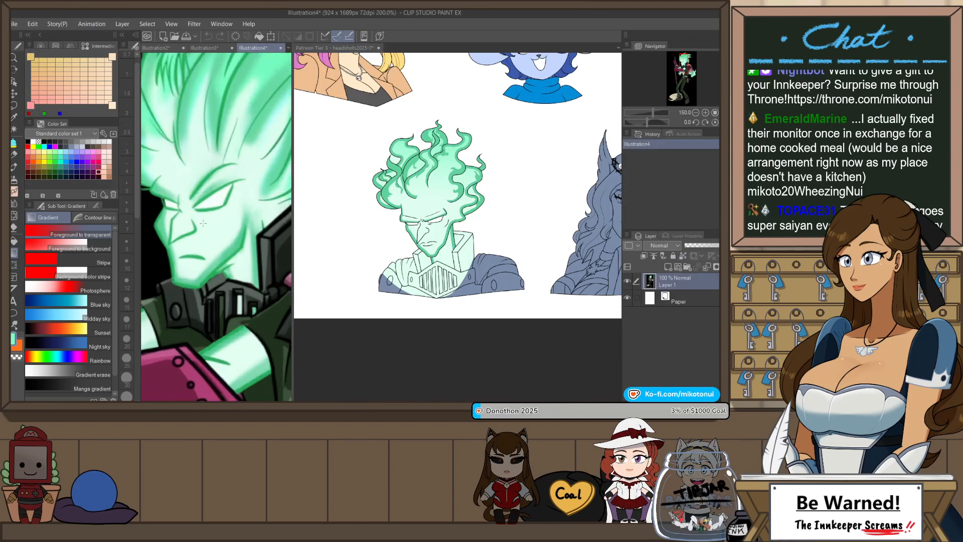
{"action": "scroll", "coordinate": [187, 241], "scroll_direction": "down", "scroll_amount": 1}
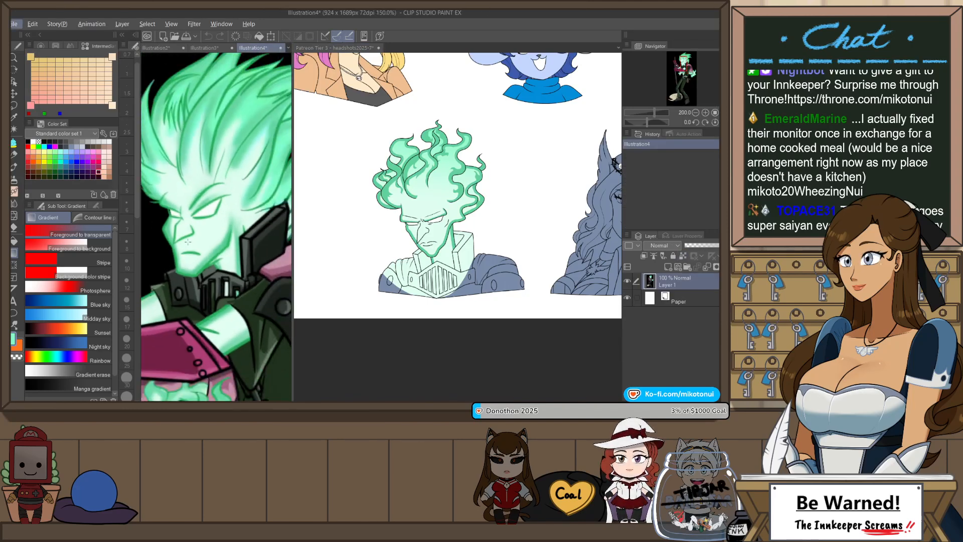
{"action": "scroll", "coordinate": [272, 148], "scroll_direction": "up", "scroll_amount": 2}
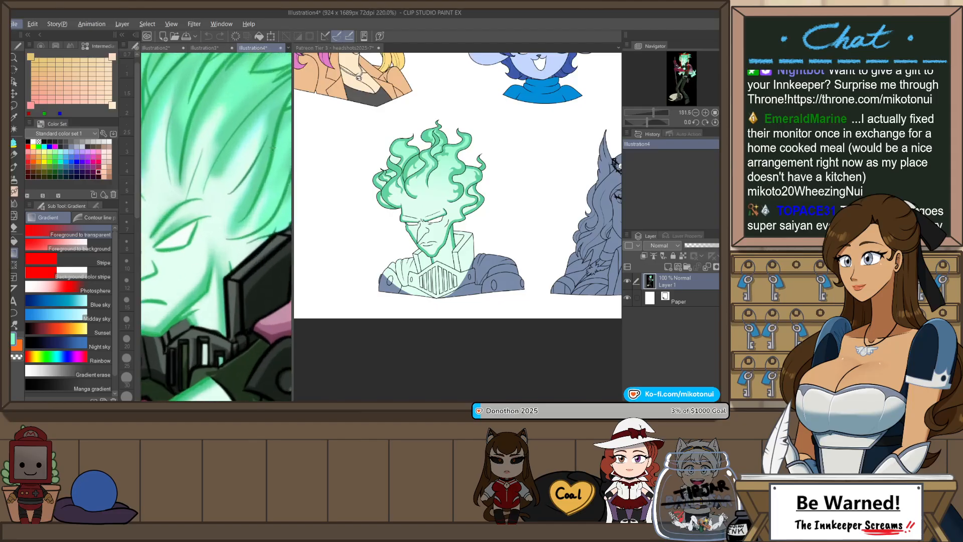
{"action": "scroll", "coordinate": [276, 144], "scroll_direction": "down", "scroll_amount": 2}
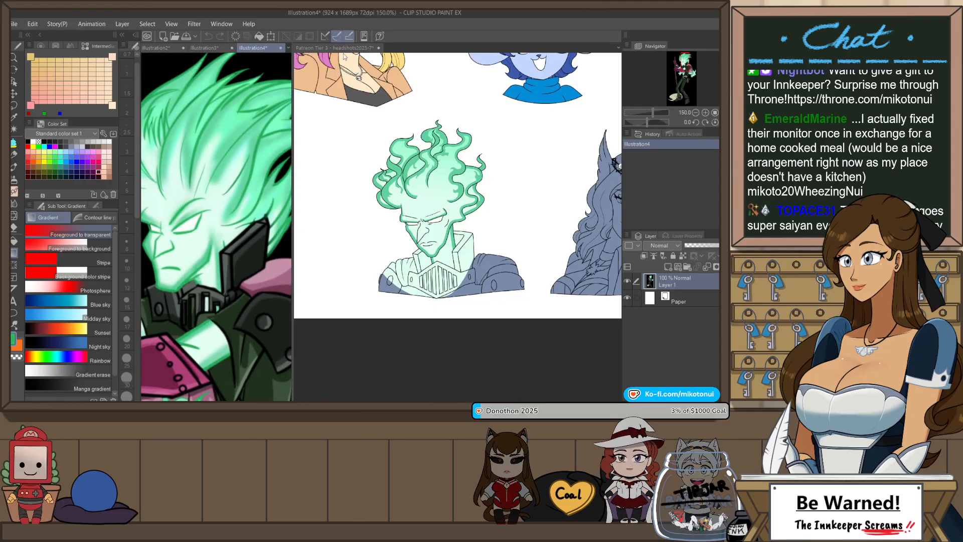
{"action": "left_click", "coordinate": [411, 94]}
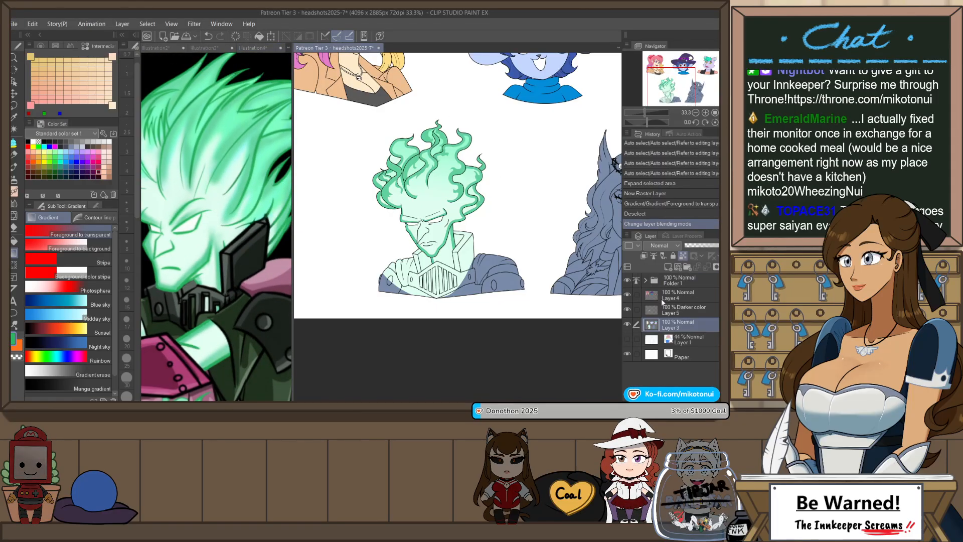
- Add a raster layer named "ink color" above the line art folder, Folder 1, and clip it to that folder
{"action": "left_click", "coordinate": [646, 279]}
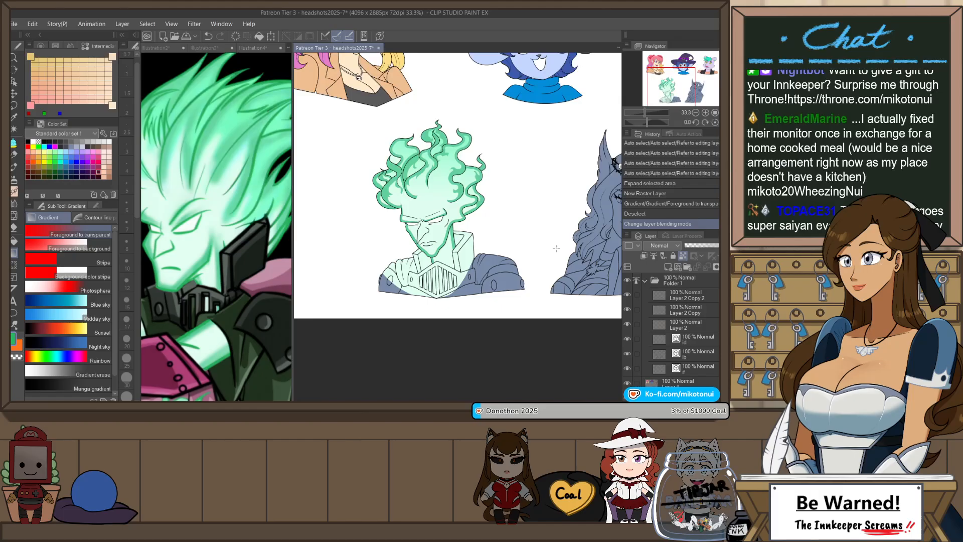
{"action": "scroll", "coordinate": [506, 224], "scroll_direction": "up", "scroll_amount": 1}
{"action": "left_click", "coordinate": [657, 282]}
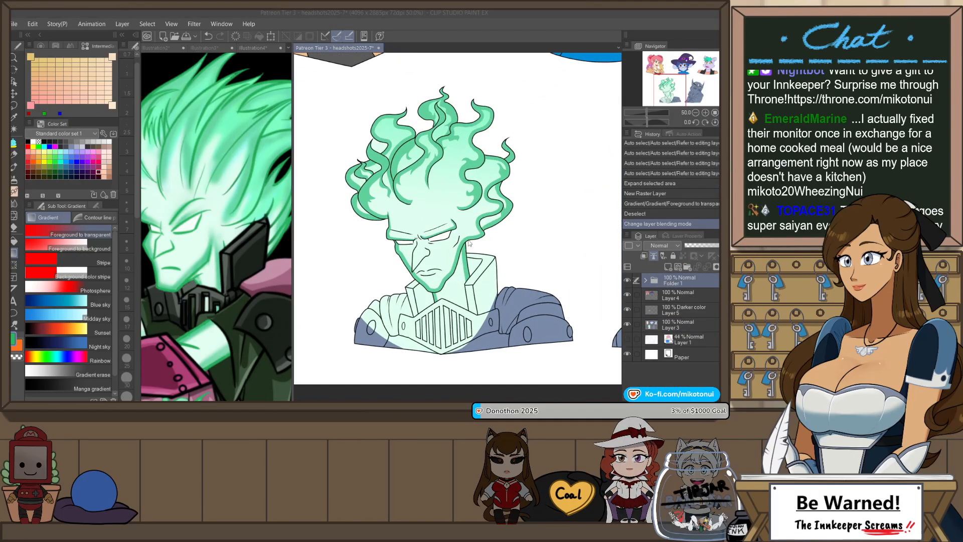
{"action": "key", "text": "Return"}
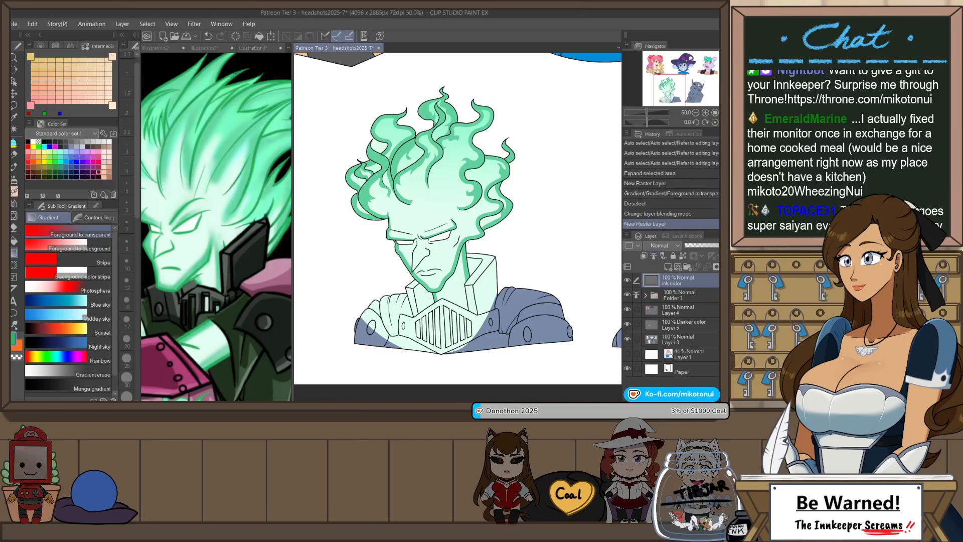
{"action": "left_click", "coordinate": [646, 255]}
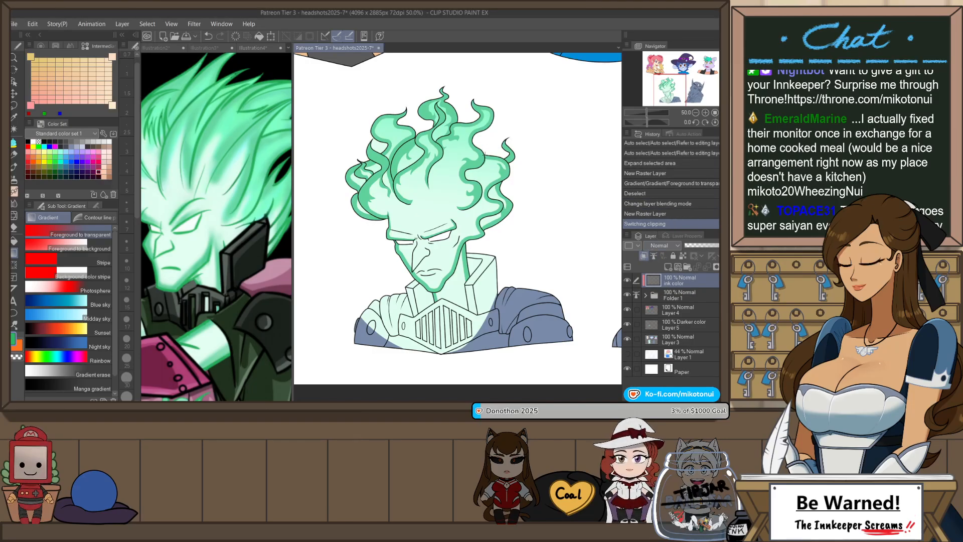
- Lasso around the character's flame hair and face, fill the selection with the dark green to color the line art, and deselect
{"action": "key", "text": "m"}
{"action": "left_click_drag", "start_coordinate": [486, 235], "coordinate": [470, 243]}
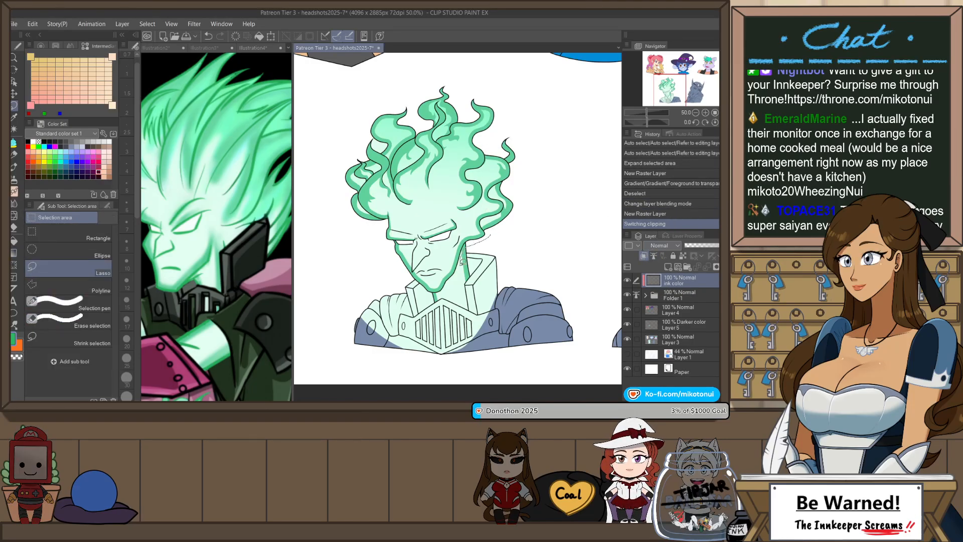
{"action": "left_click_drag", "start_coordinate": [458, 288], "coordinate": [437, 293]}
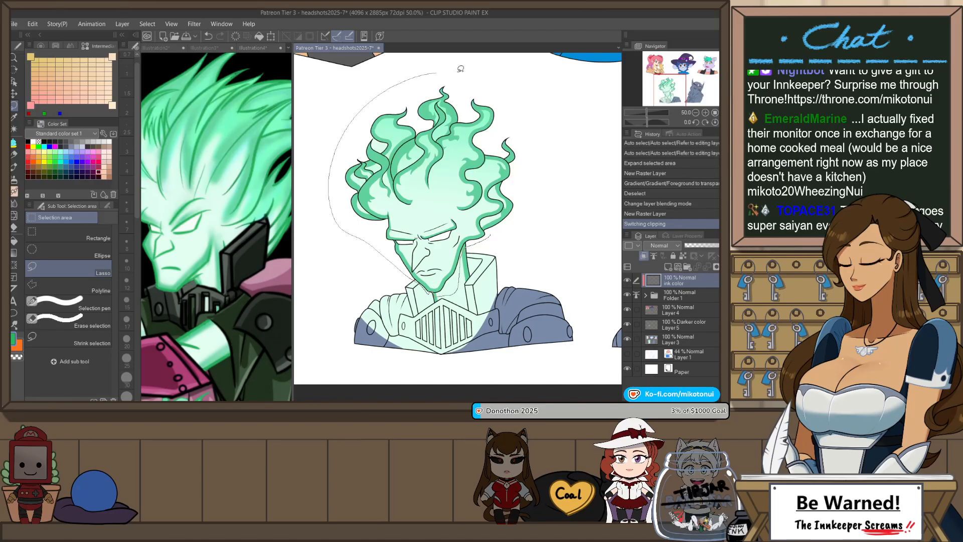
{"action": "mouse_move", "coordinate": [460, 69]}
{"action": "left_mouse_down"}
{"action": "mouse_move", "coordinate": [533, 184]}
{"action": "mouse_move", "coordinate": [493, 234]}
{"action": "left_mouse_up"}
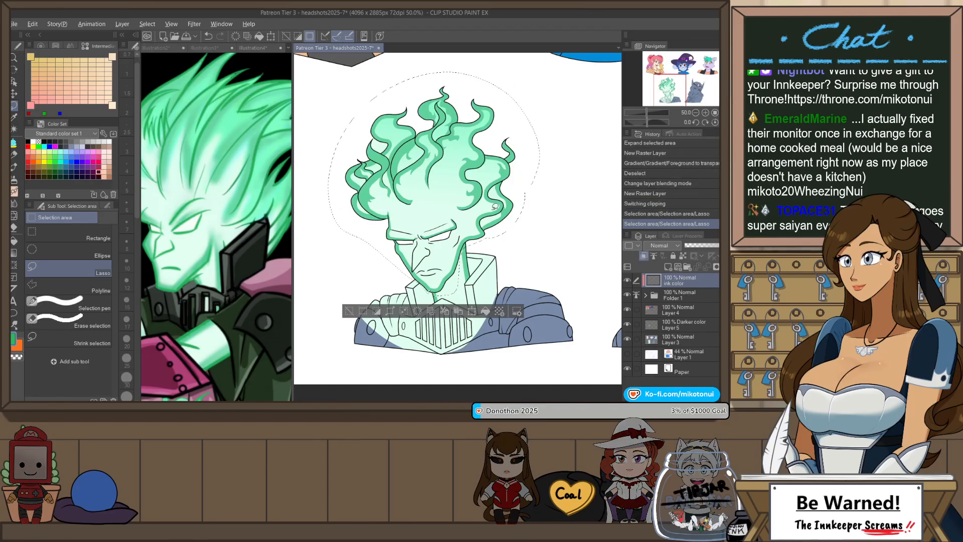
{"action": "key", "text": "alt+BackSpace"}
{"action": "key", "text": "ctrl+d"}
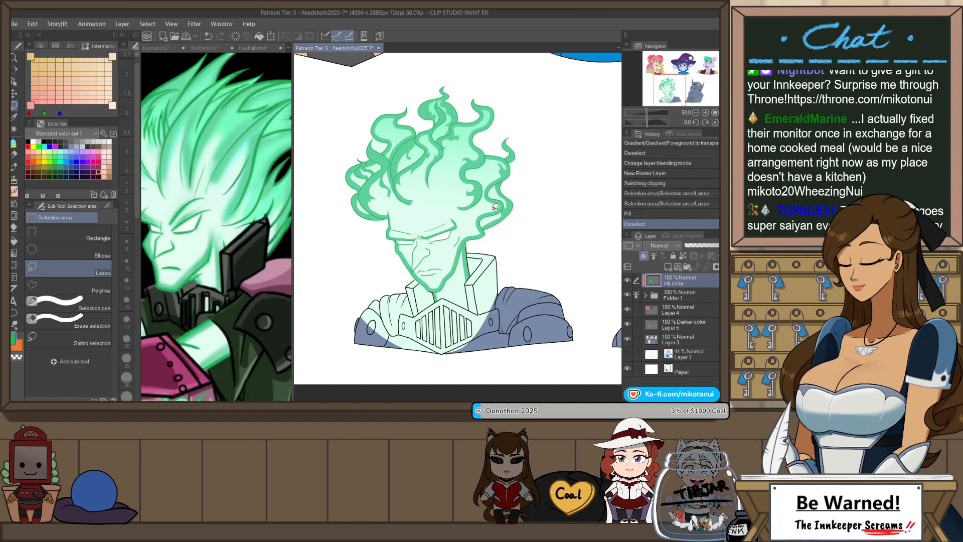
- Recolor the black neck line beside the jaw green with the Darker pencil, and erase the green spill on the collar's upper edge
{"action": "scroll", "coordinate": [467, 276], "scroll_direction": "up", "scroll_amount": 4}
{"action": "key", "text": "p"}
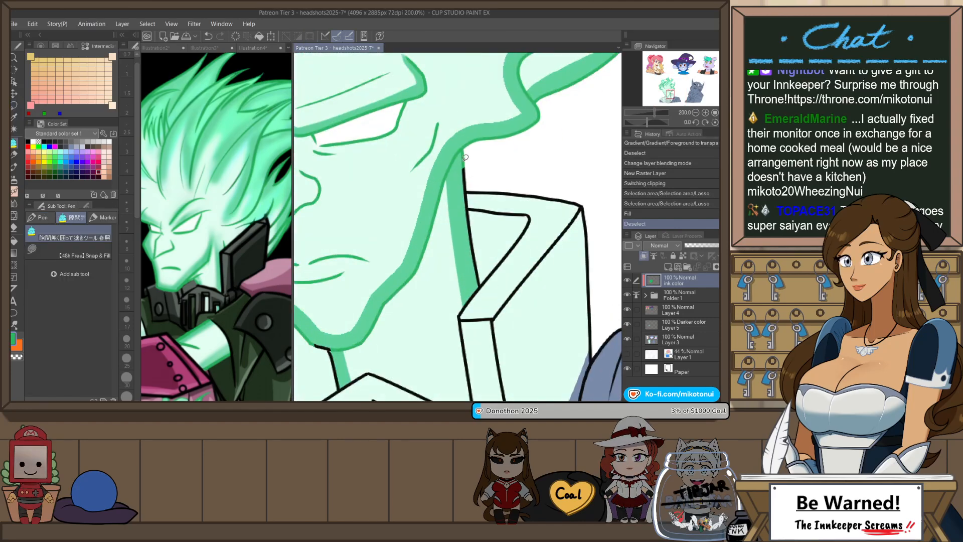
{"action": "key", "text": "p"}
{"action": "left_click_drag", "start_coordinate": [464, 213], "coordinate": [472, 245]}
{"action": "left_click_drag", "start_coordinate": [465, 216], "coordinate": [478, 267]}
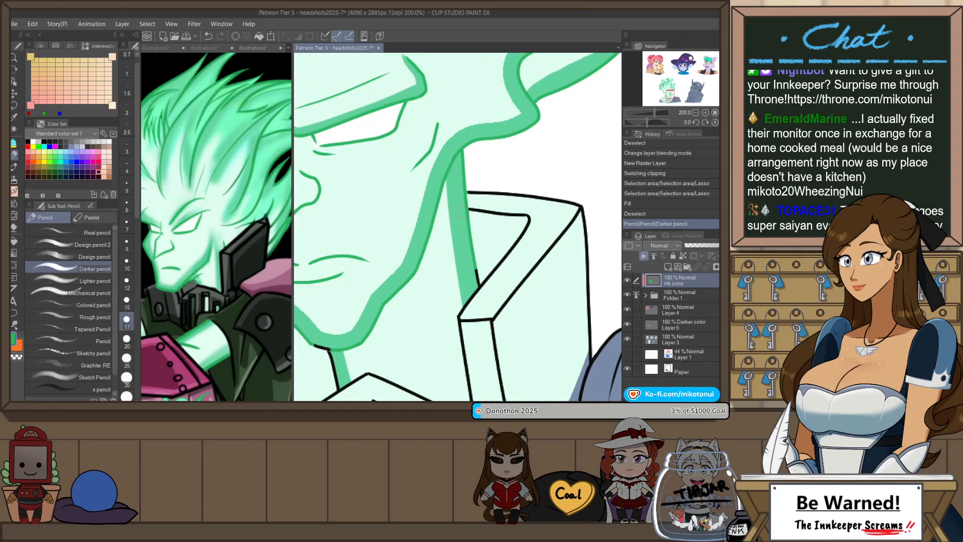
{"action": "key", "text": "e"}
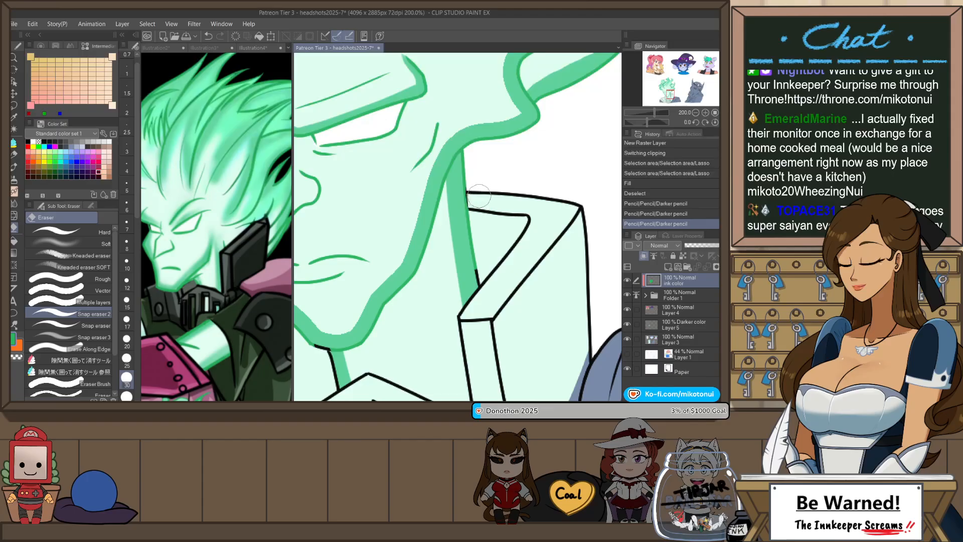
{"action": "left_click", "coordinate": [479, 195]}
{"action": "key", "text": "p"}
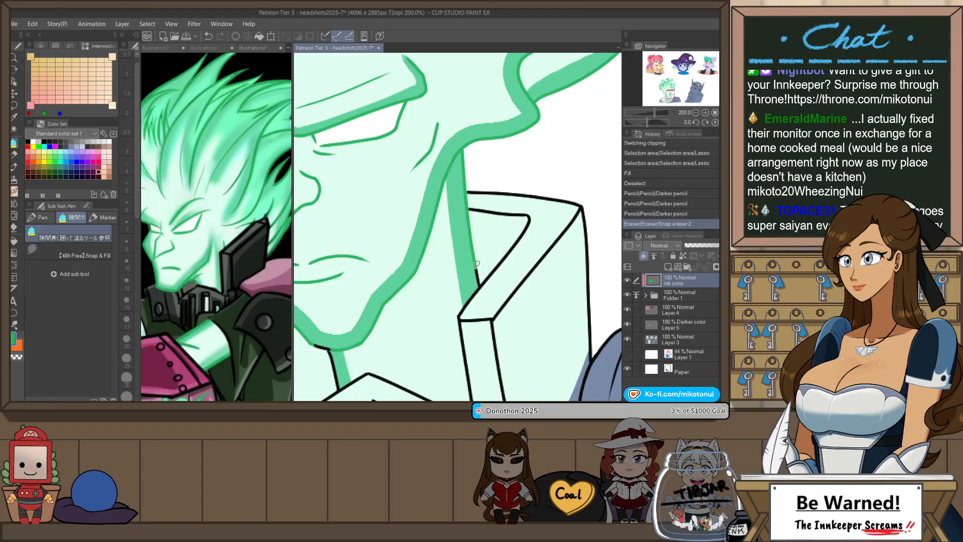
- Color the last black bit of neck line at the collar and the one under the chin green with the Darker pencil
{"action": "key", "text": "p"}
{"action": "mouse_move", "coordinate": [475, 265]}
{"action": "left_mouse_down"}
{"action": "mouse_move", "coordinate": [468, 287]}
{"action": "mouse_move", "coordinate": [480, 286]}
{"action": "left_mouse_up"}
{"action": "key", "text": "ctrl+z"}
{"action": "left_click_drag", "start_coordinate": [476, 266], "coordinate": [478, 285]}
{"action": "mouse_move", "coordinate": [355, 362]}
{"action": "left_mouse_down"}
{"action": "mouse_move", "coordinate": [403, 306]}
{"action": "mouse_move", "coordinate": [430, 311]}
{"action": "mouse_move", "coordinate": [408, 310]}
{"action": "mouse_move", "coordinate": [426, 317]}
{"action": "mouse_move", "coordinate": [425, 345]}
{"action": "left_mouse_up"}
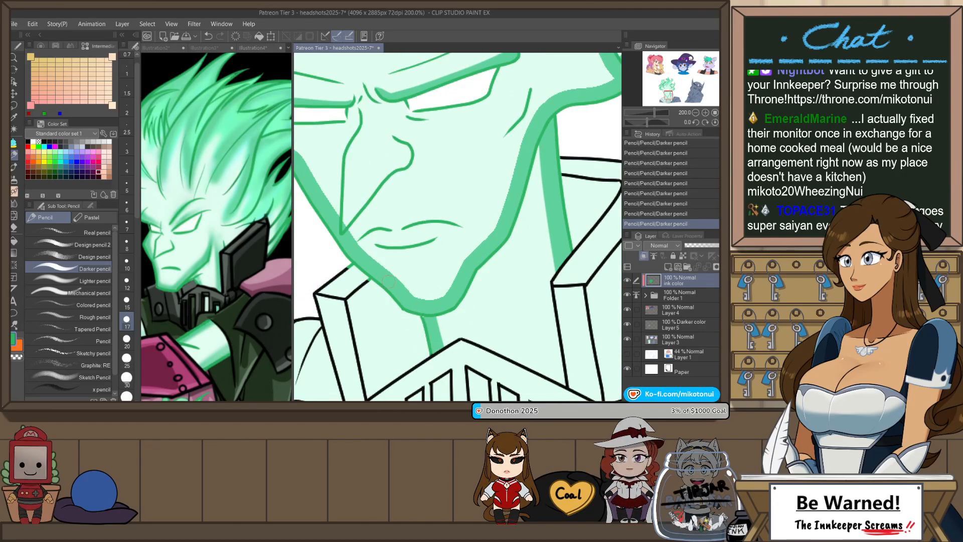
- Erase the green from the collar outline next to the jaw with Snap eraser 2, redoing strokes in the mirrored view
{"action": "key", "text": "e"}
{"action": "left_click_drag", "start_coordinate": [337, 266], "coordinate": [345, 273]}
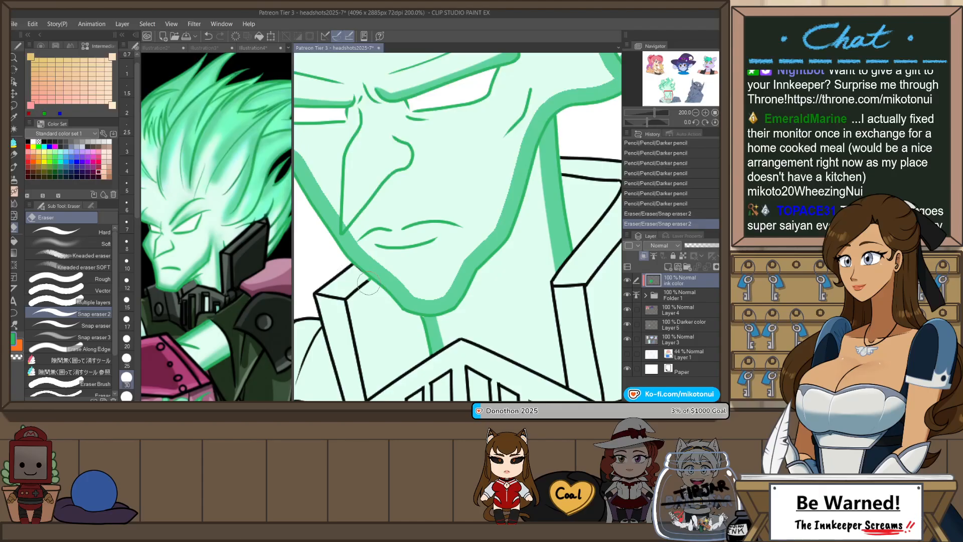
{"action": "key", "text": "h"}
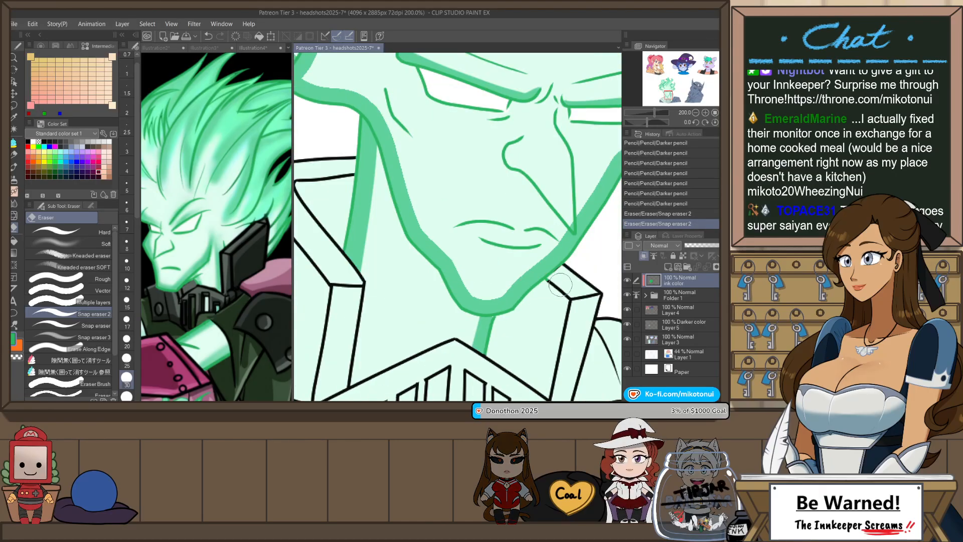
{"action": "key", "text": "ctrl+z"}
{"action": "left_click_drag", "start_coordinate": [554, 288], "coordinate": [564, 279]}
{"action": "key", "text": "ctrl+z"}
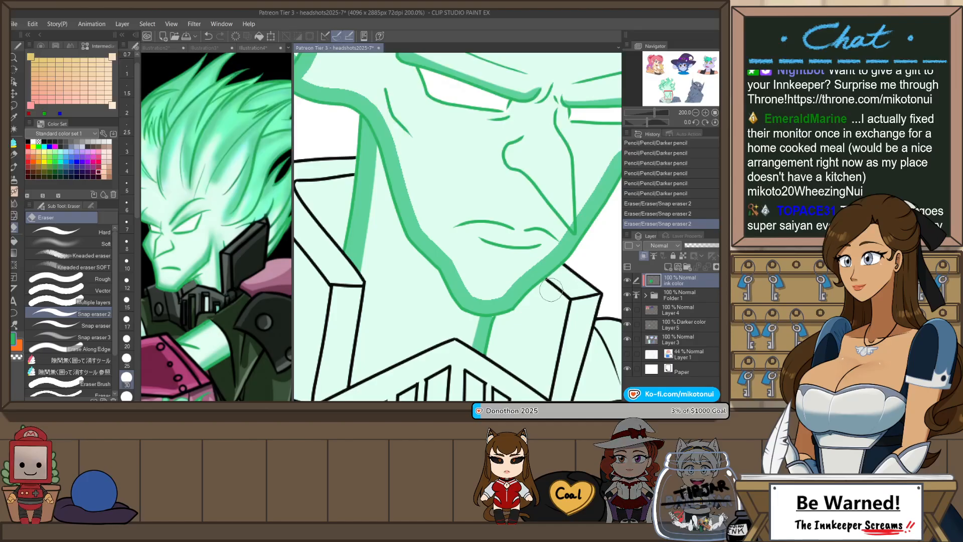
- Mirror the view, sample the near-black armor color from the reference, and fill the grille collar's frame and both shoulder pads on Layer 5
{"action": "scroll", "coordinate": [566, 281], "scroll_direction": "down", "scroll_amount": 4}
{"action": "scroll", "coordinate": [565, 292], "scroll_direction": "down", "scroll_amount": 1}
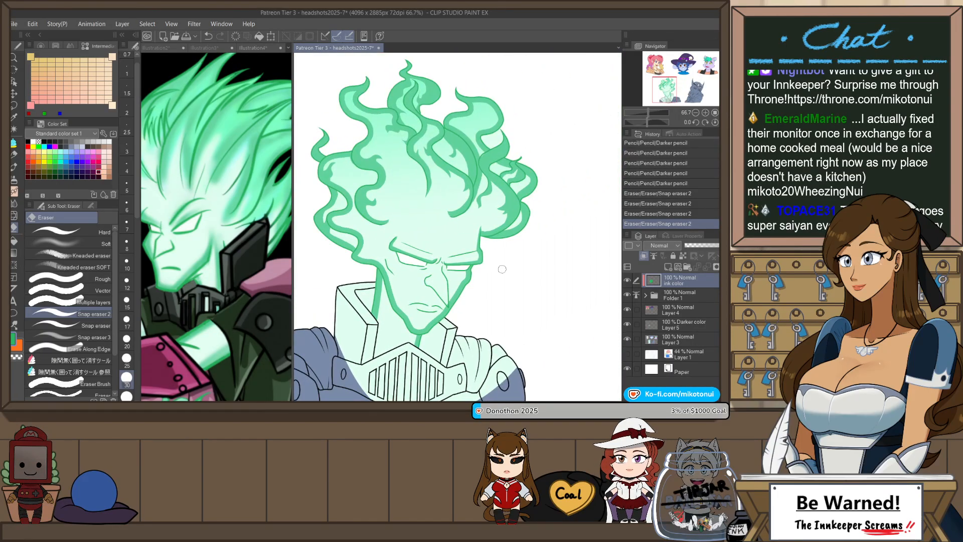
{"action": "scroll", "coordinate": [502, 269], "scroll_direction": "down", "scroll_amount": 2}
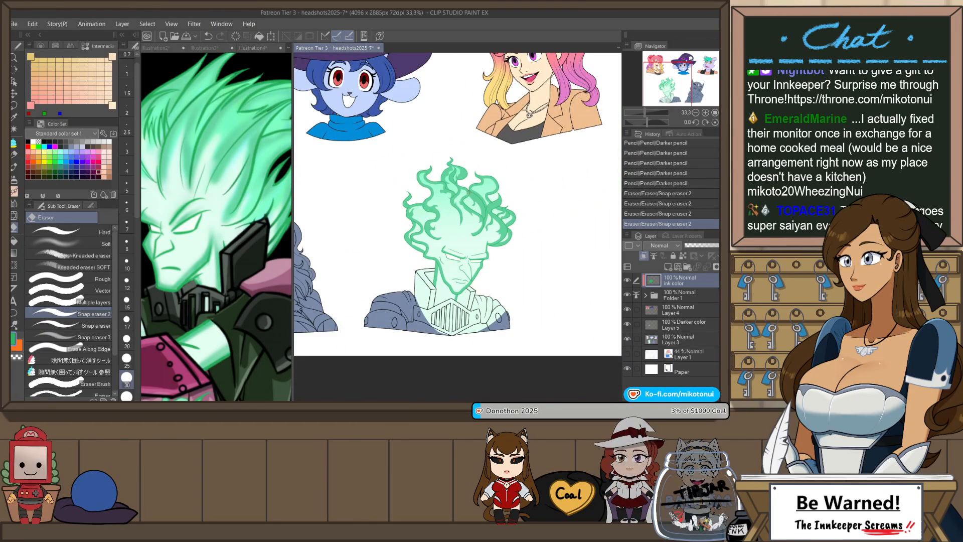
{"action": "key", "text": "h"}
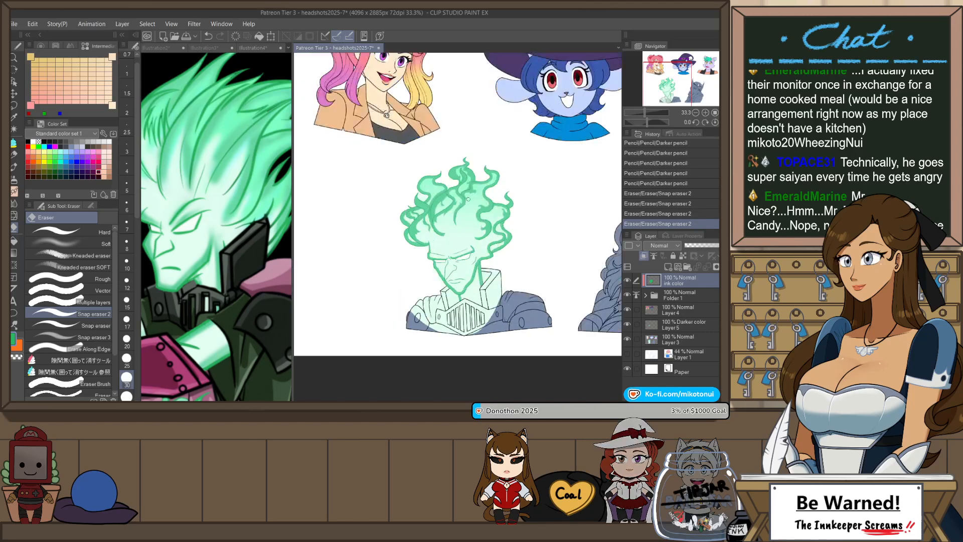
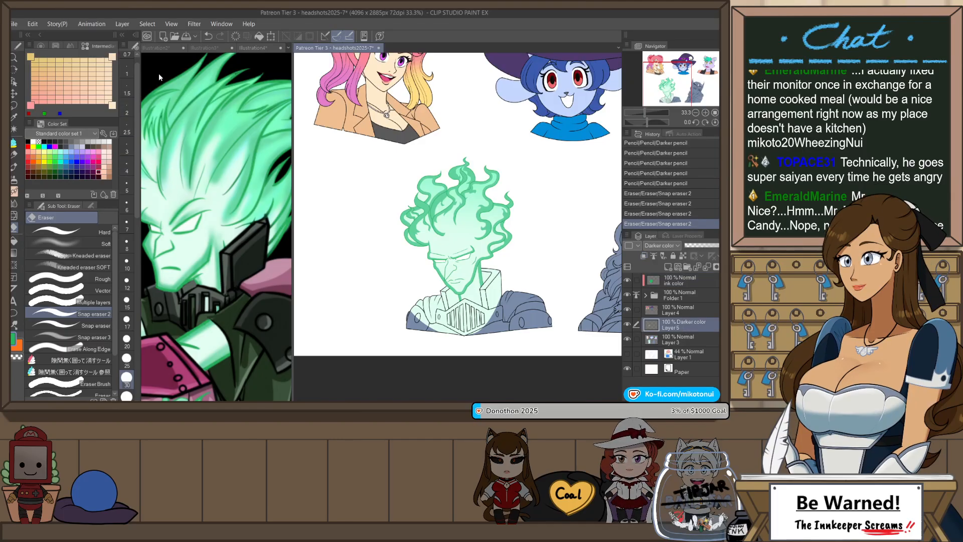
{"action": "left_click", "coordinate": [244, 298]}
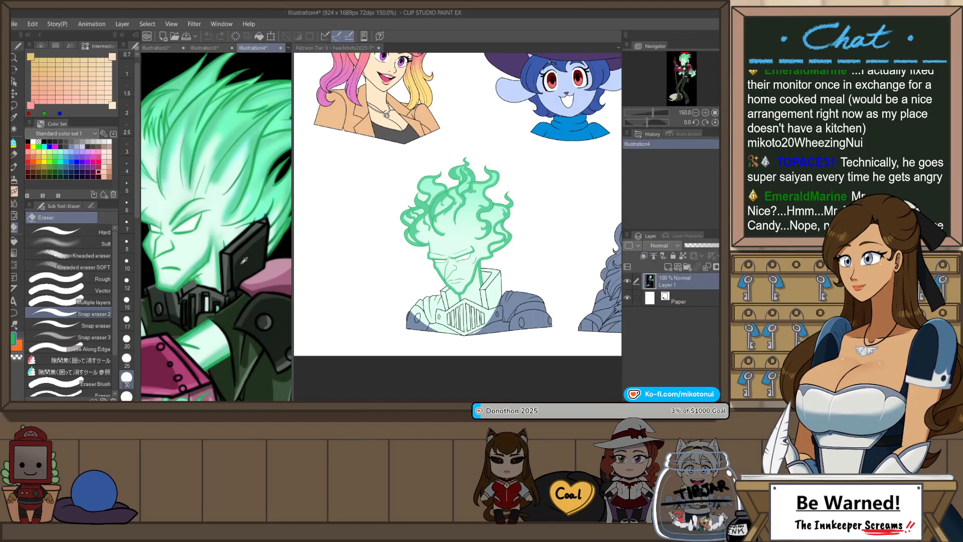
{"action": "left_click", "coordinate": [354, 49]}
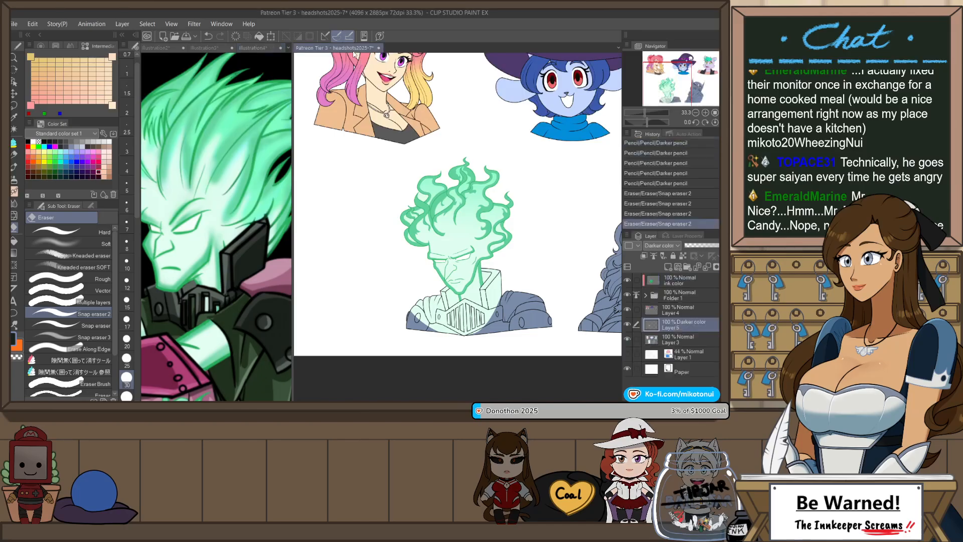
{"action": "key", "text": "g"}
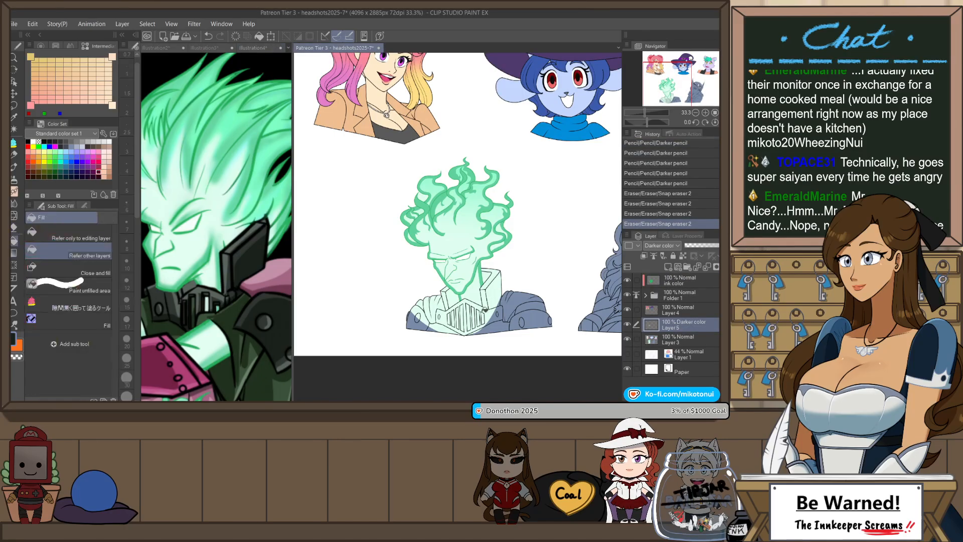
{"action": "left_click", "coordinate": [490, 315]}
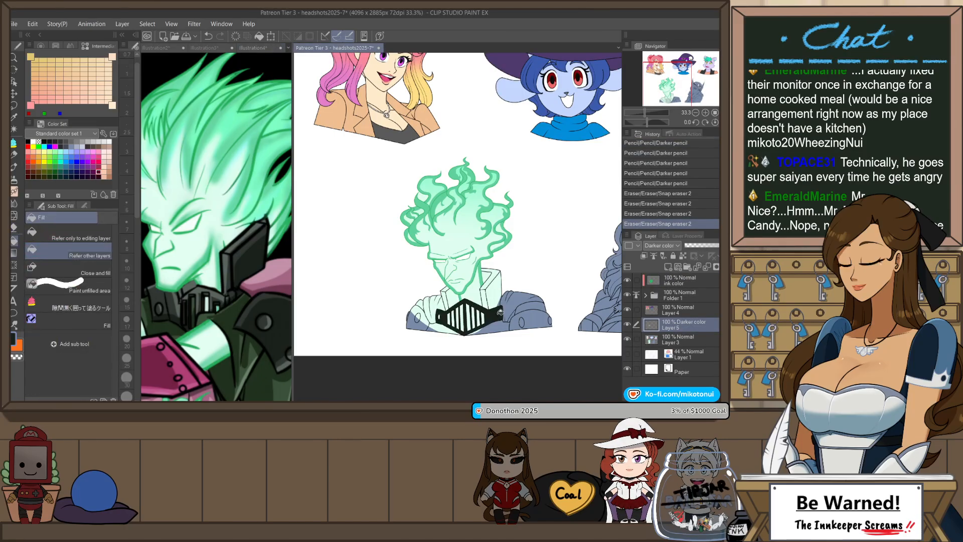
{"action": "left_click", "coordinate": [524, 321]}
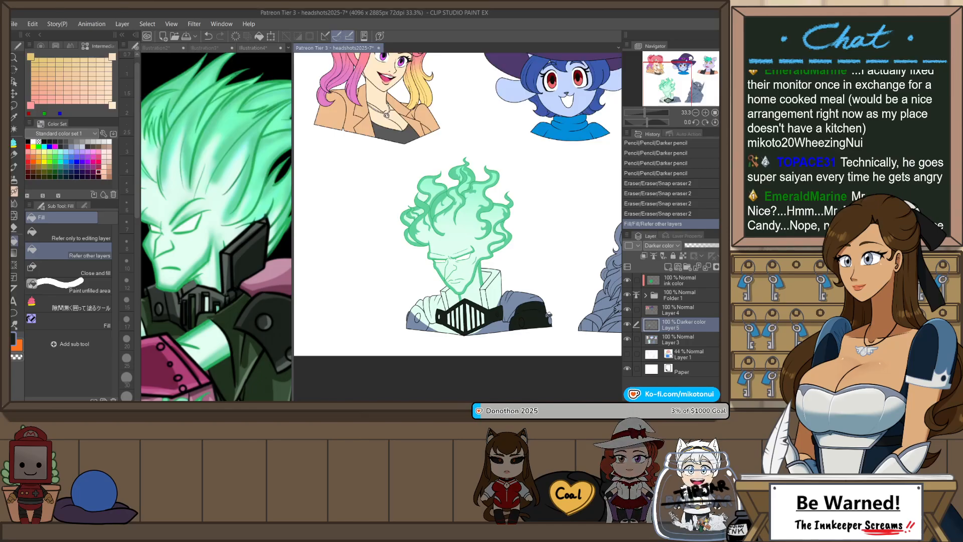
{"action": "left_click", "coordinate": [410, 313]}
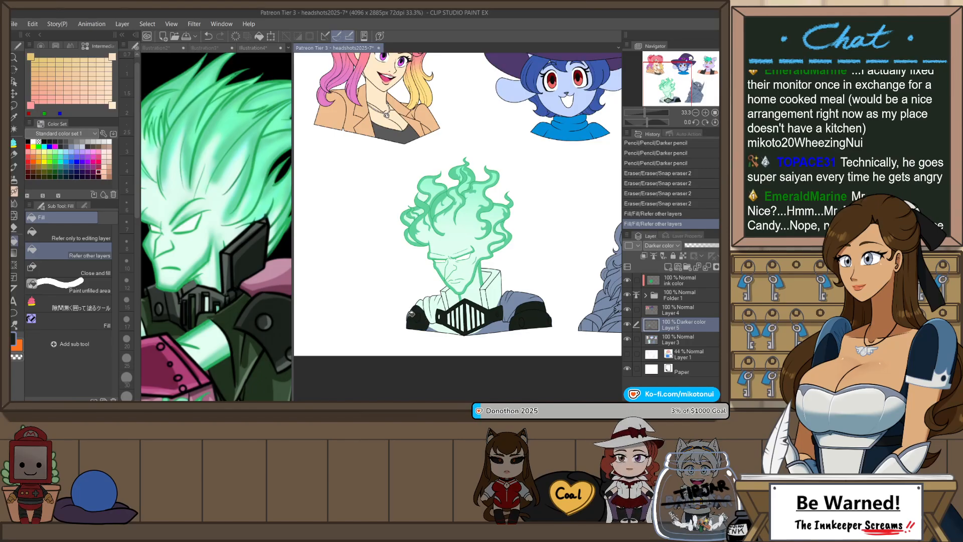
{"action": "left_click", "coordinate": [495, 300]}
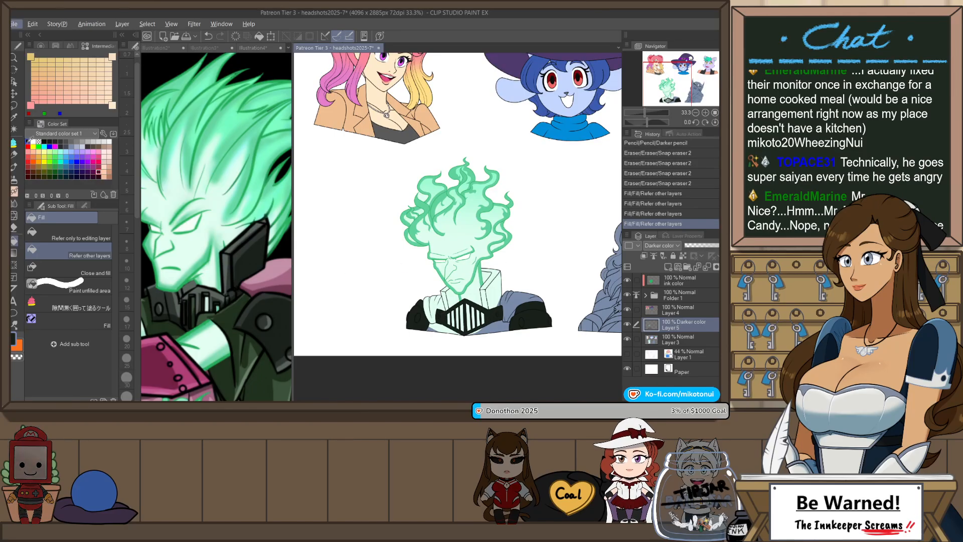
- Fill the pale openings between the collar grille's bars with black, one opening at a time
{"action": "scroll", "coordinate": [485, 315], "scroll_direction": "up", "scroll_amount": 3}
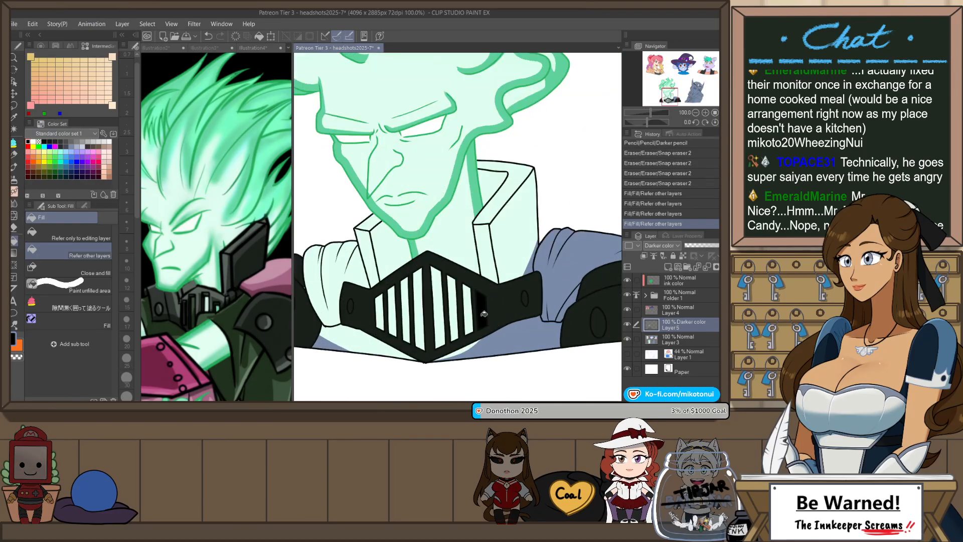
{"action": "left_click", "coordinate": [454, 308]}
{"action": "left_click", "coordinate": [439, 307]}
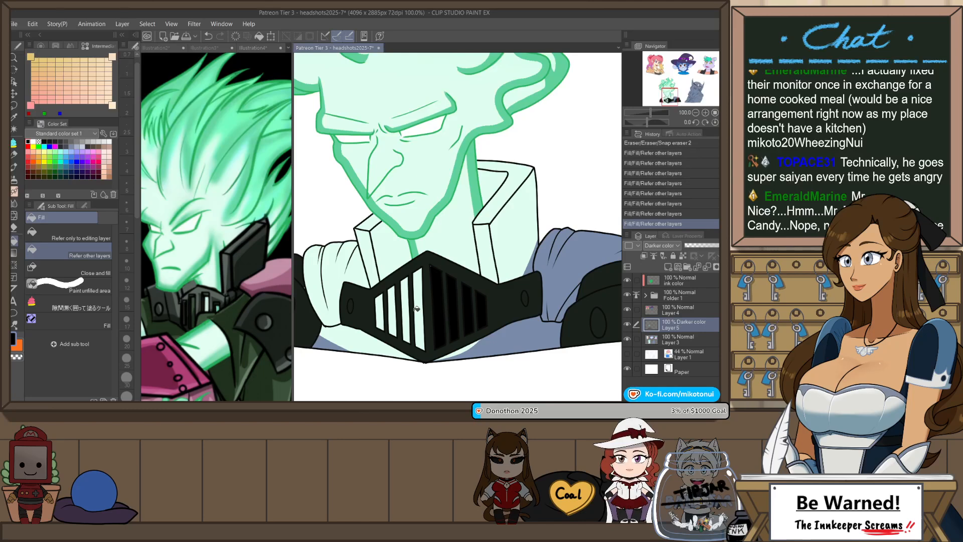
{"action": "left_click", "coordinate": [419, 306]}
{"action": "left_click", "coordinate": [402, 306]}
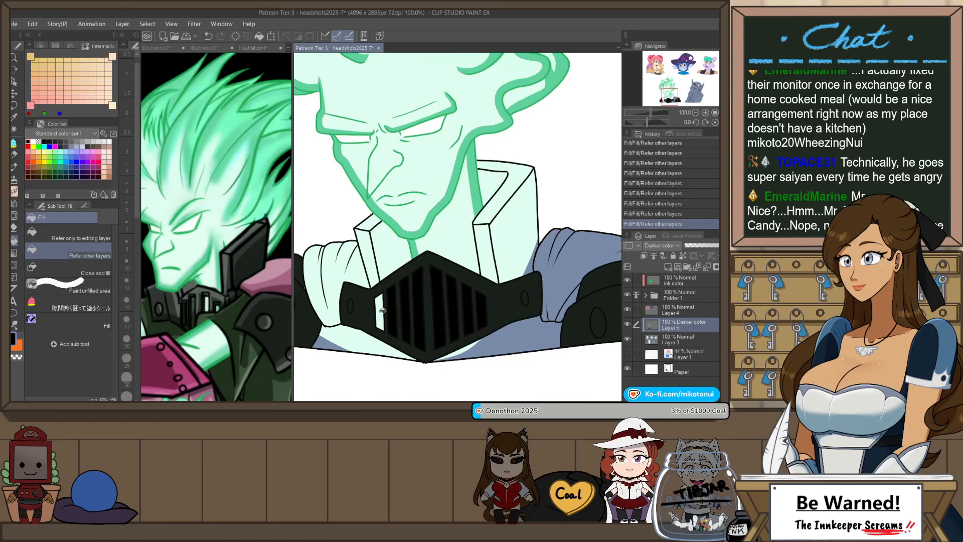
{"action": "left_click", "coordinate": [382, 310]}
- Close the small unfilled gaps at the tips of the collar grille's openings with the gap-filling lasso pen
{"action": "key", "text": "p"}
{"action": "scroll", "coordinate": [412, 331], "scroll_direction": "up", "scroll_amount": 1}
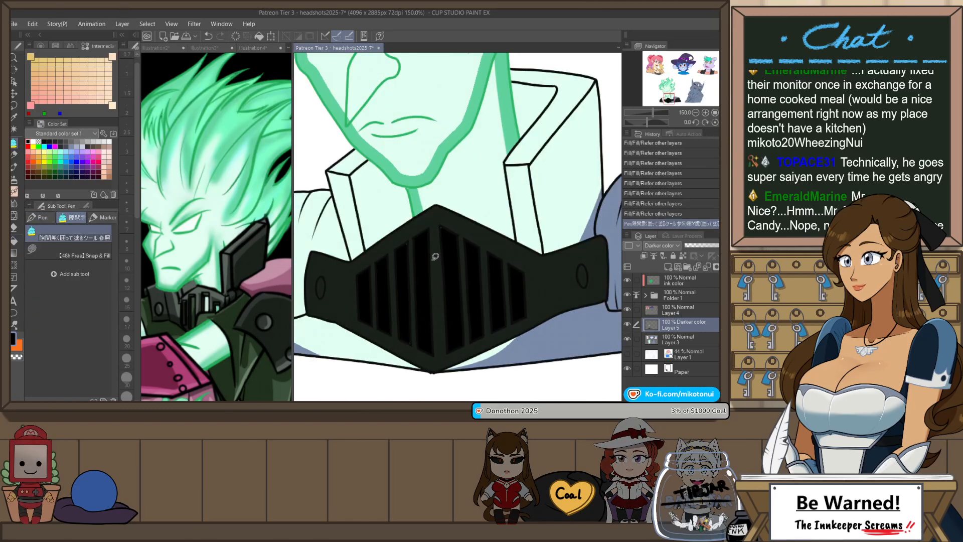
{"action": "scroll", "coordinate": [447, 228], "scroll_direction": "up", "scroll_amount": 1}
{"action": "scroll", "coordinate": [436, 260], "scroll_direction": "up", "scroll_amount": 2}
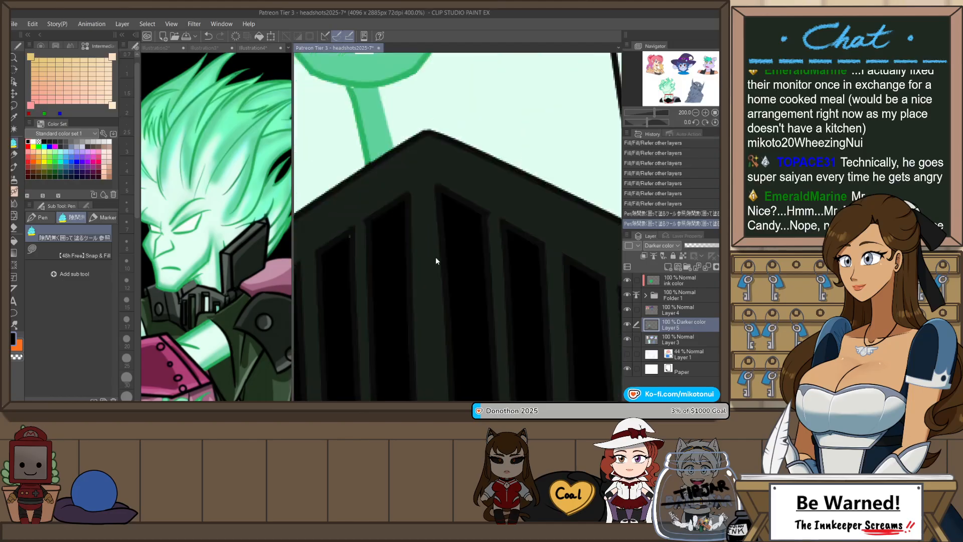
{"action": "scroll", "coordinate": [465, 256], "scroll_direction": "down", "scroll_amount": 2}
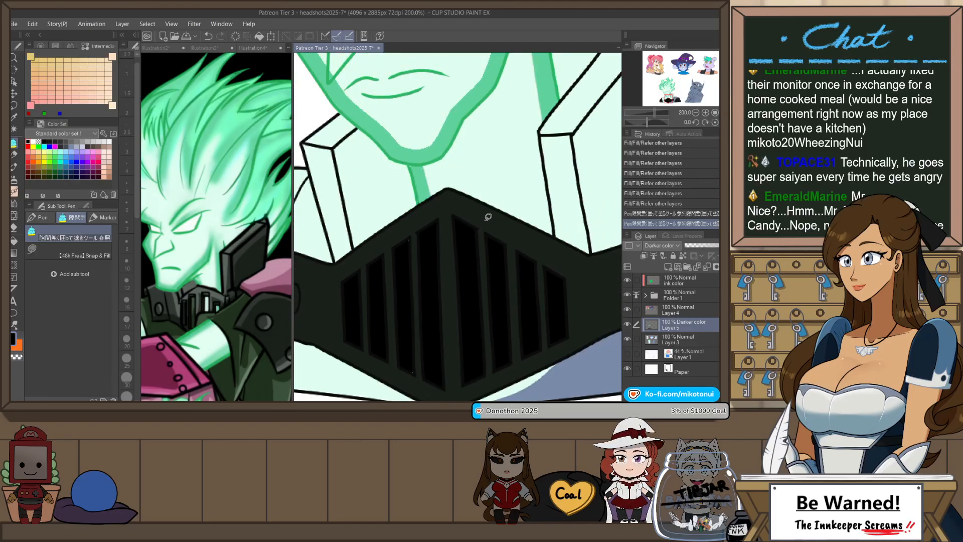
{"action": "scroll", "coordinate": [480, 228], "scroll_direction": "down", "scroll_amount": 1}
{"action": "scroll", "coordinate": [483, 224], "scroll_direction": "down", "scroll_amount": 6}
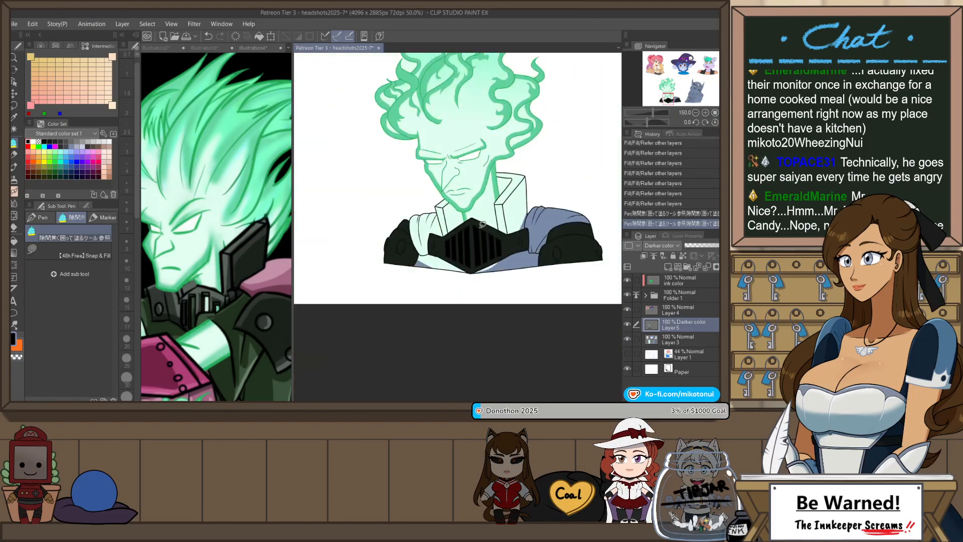
- Open Folder 1 and set the main line color of its lowest listed vector line layer to black with the Object tool
{"action": "scroll", "coordinate": [351, 118], "scroll_direction": "up", "scroll_amount": 8}
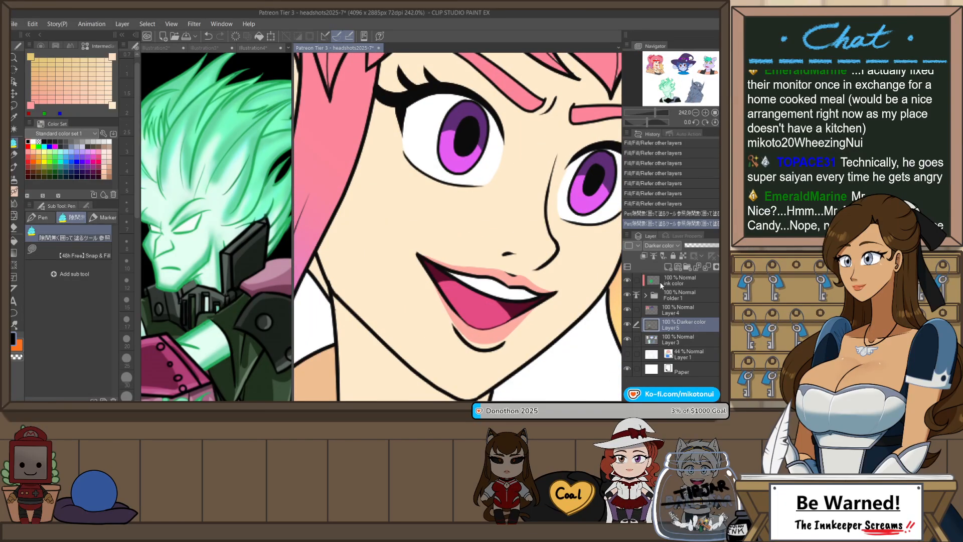
{"action": "left_click", "coordinate": [653, 295]}
{"action": "left_click", "coordinate": [682, 381]}
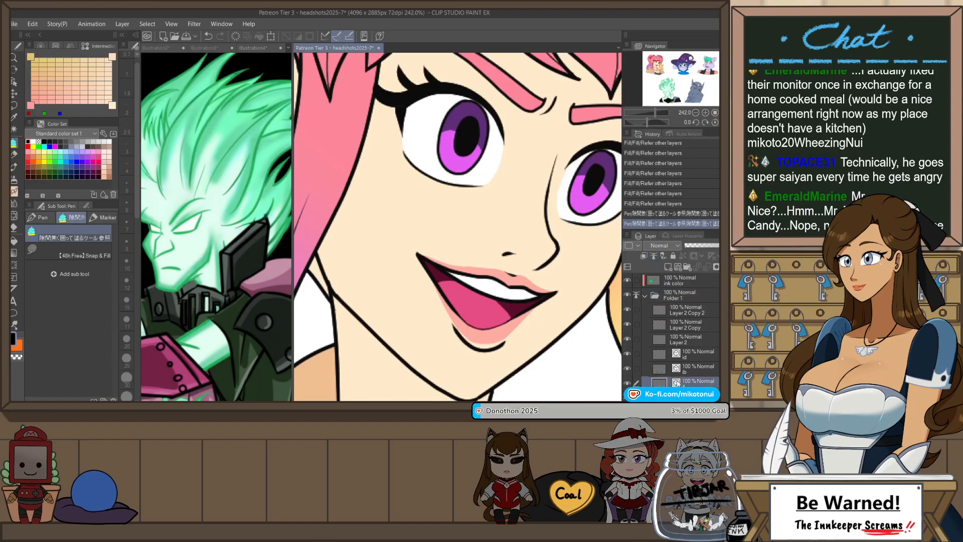
{"action": "key", "text": "o"}
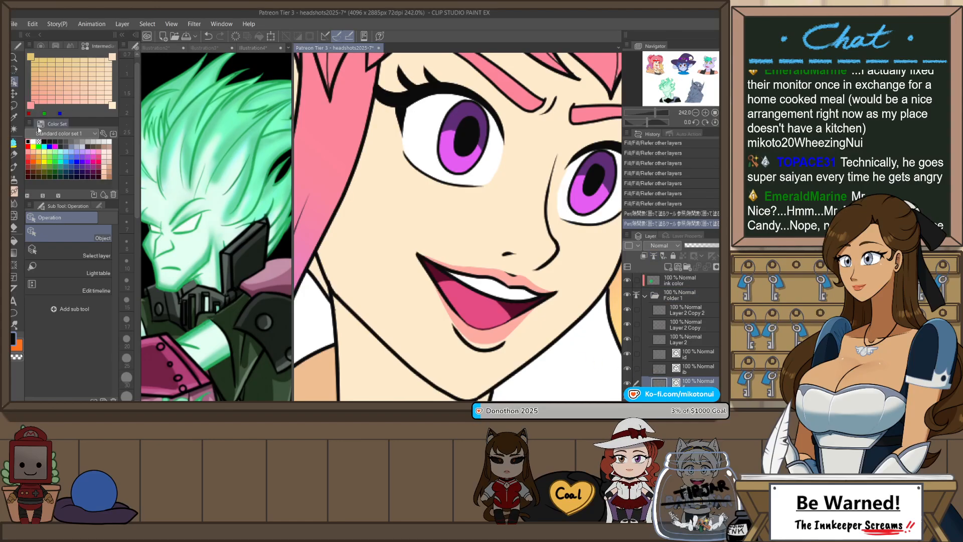
{"action": "left_click", "coordinate": [99, 206]}
{"action": "left_click", "coordinate": [40, 46]}
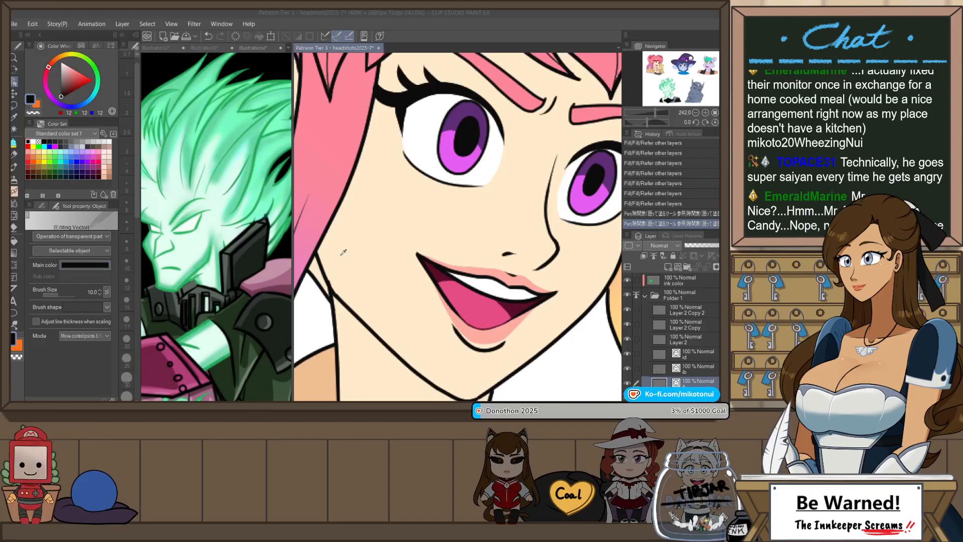
{"action": "left_click", "coordinate": [532, 162]}
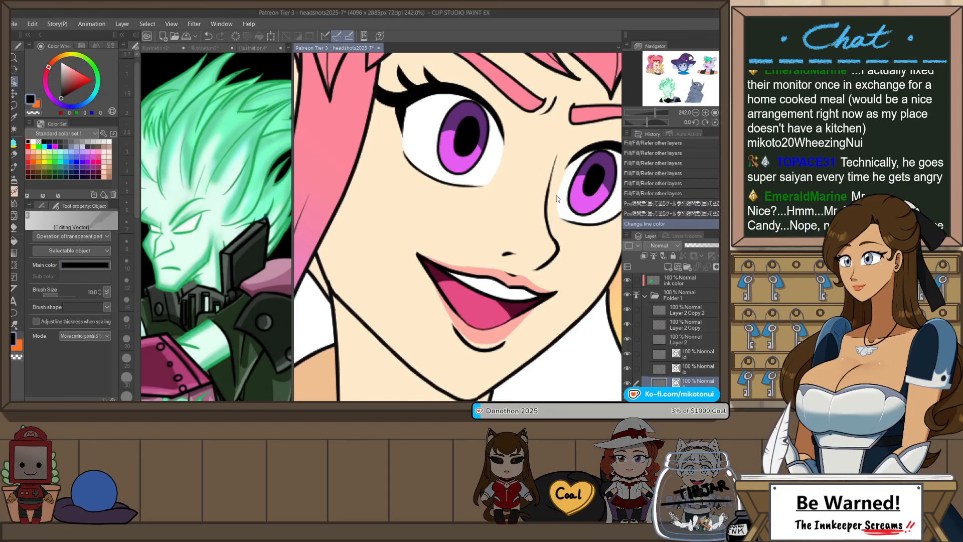
- Set the main line color of the next two vector line layers up in Folder 1 to black, and collapse the folder
{"action": "left_click", "coordinate": [689, 372]}
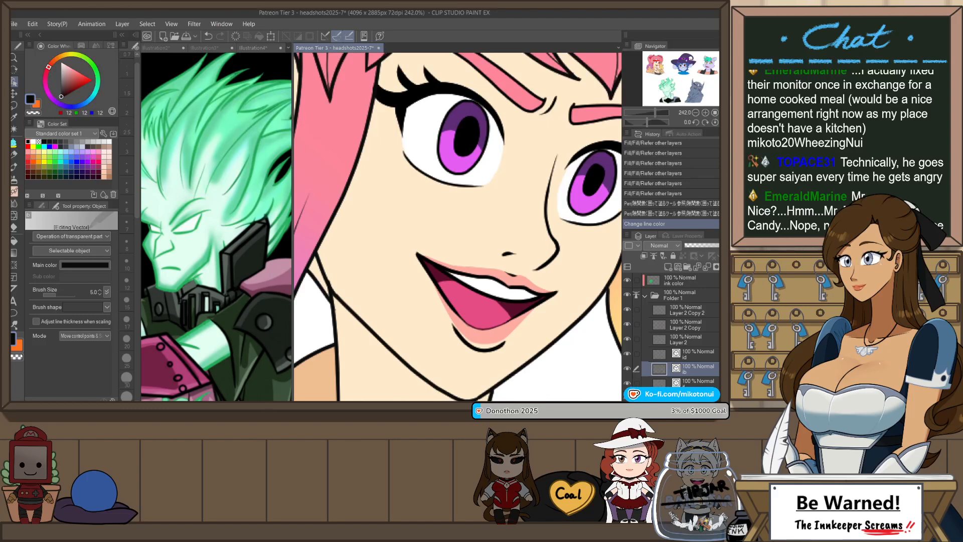
{"action": "left_click", "coordinate": [69, 265]}
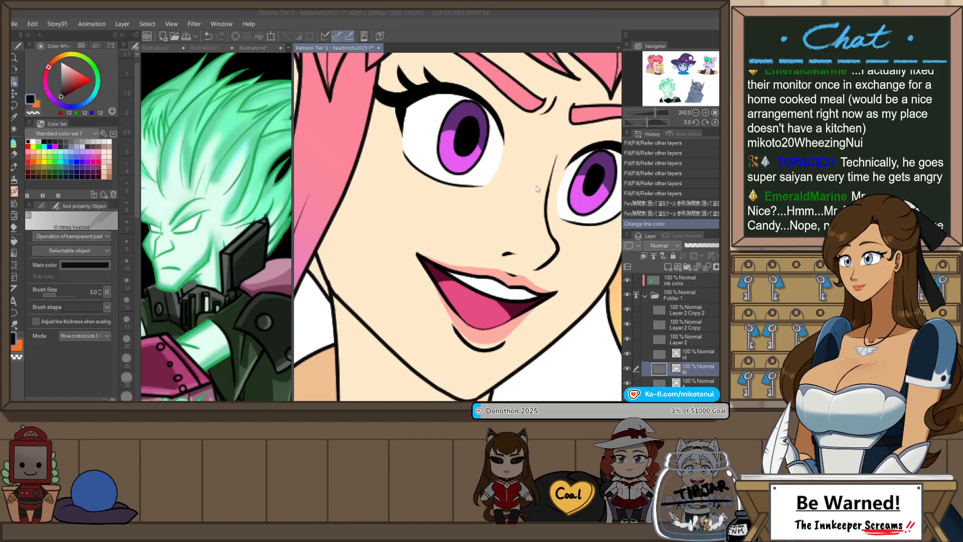
{"action": "left_click", "coordinate": [530, 164]}
{"action": "left_click", "coordinate": [658, 354]}
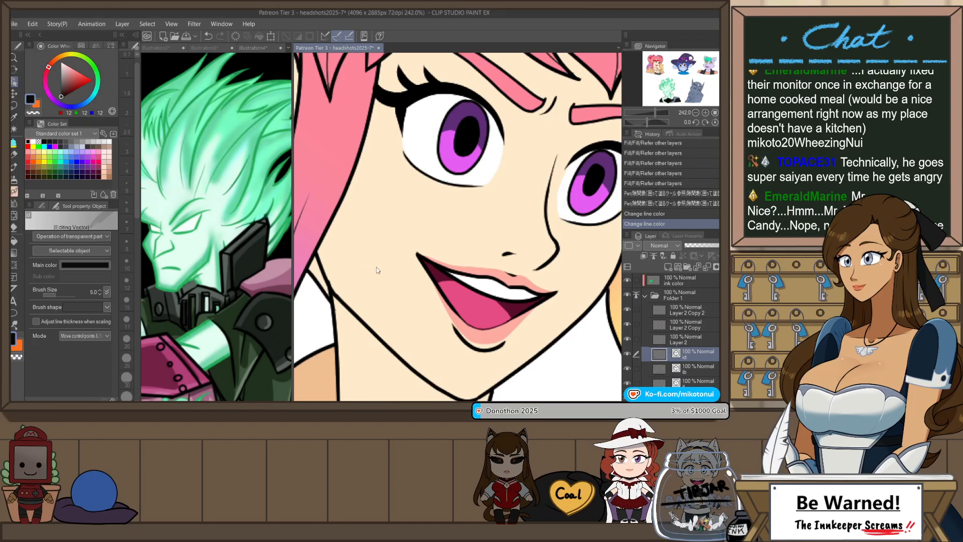
{"action": "left_click", "coordinate": [532, 169]}
{"action": "scroll", "coordinate": [532, 170], "scroll_direction": "down", "scroll_amount": 6}
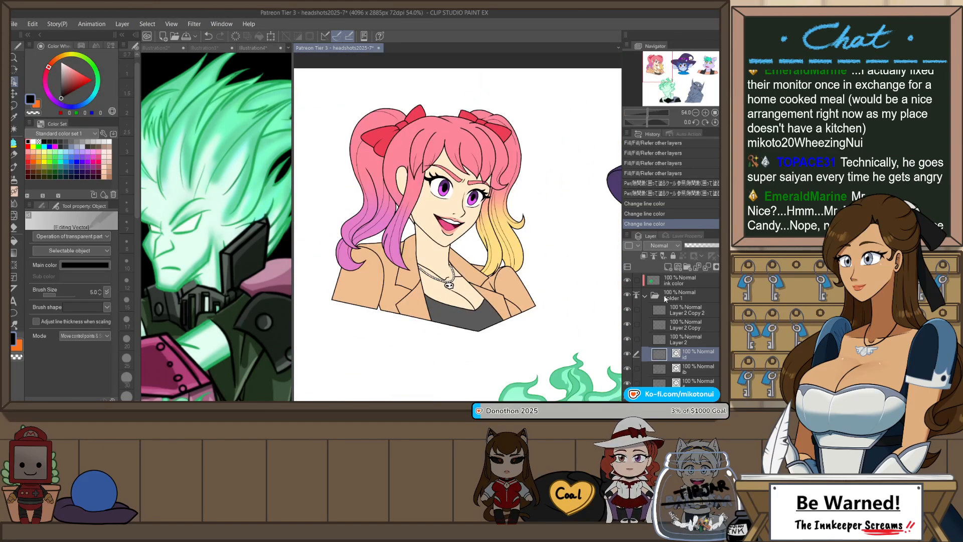
{"action": "left_click", "coordinate": [665, 297]}
- On Layer 5, fill the remaining missed spot in the flame-haired character's collar grille with the gap-filling lasso pen
{"action": "scroll", "coordinate": [478, 360], "scroll_direction": "down", "scroll_amount": 4}
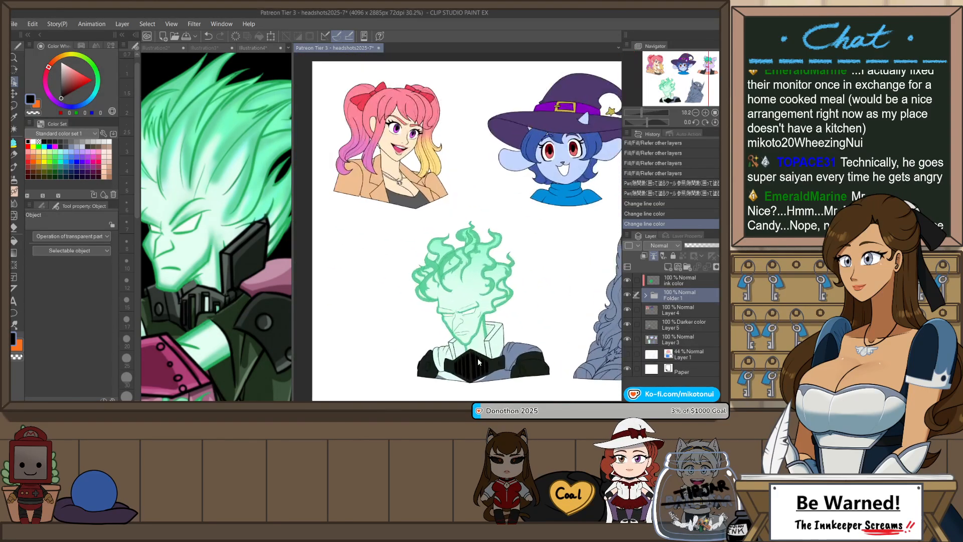
{"action": "scroll", "coordinate": [478, 361], "scroll_direction": "up", "scroll_amount": 10}
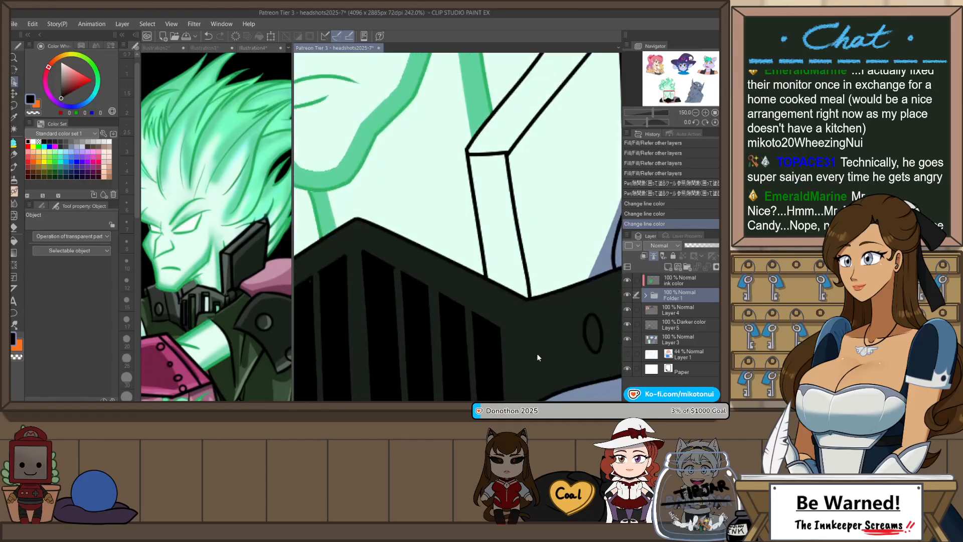
{"action": "scroll", "coordinate": [536, 353], "scroll_direction": "down", "scroll_amount": 2}
{"action": "left_click", "coordinate": [676, 323]}
{"action": "scroll", "coordinate": [487, 377], "scroll_direction": "up", "scroll_amount": 3}
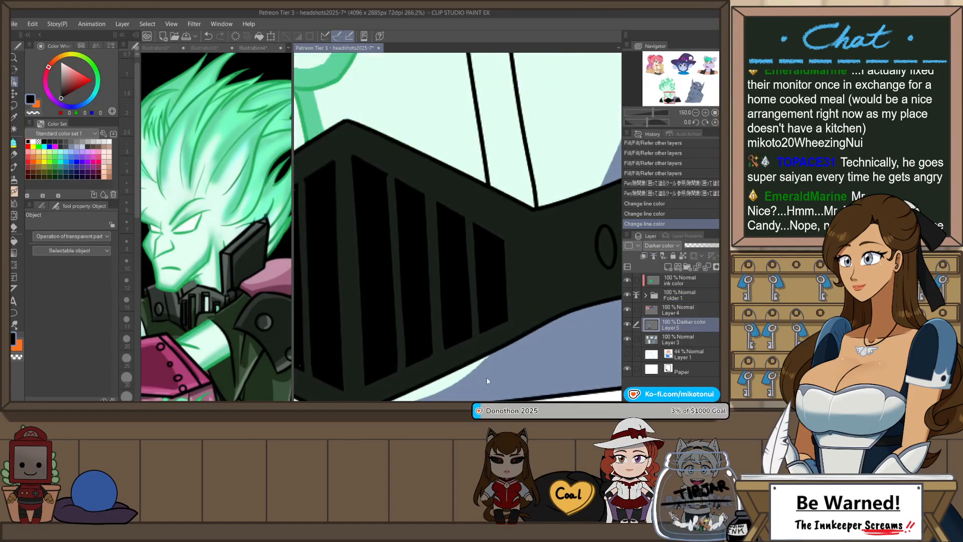
{"action": "key", "text": "g"}
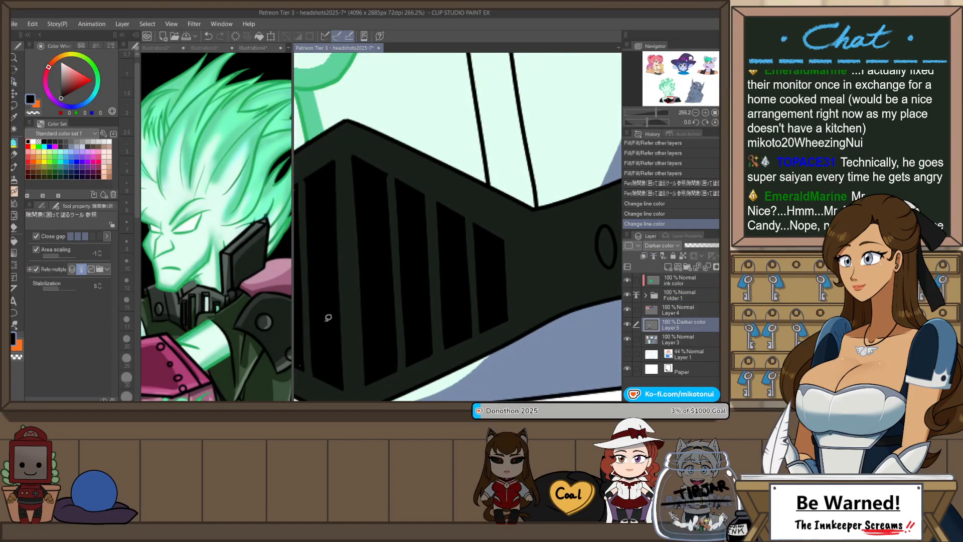
{"action": "key", "text": "p"}
{"action": "key", "text": "p"}
{"action": "left_click_drag", "start_coordinate": [302, 361], "coordinate": [307, 353]}
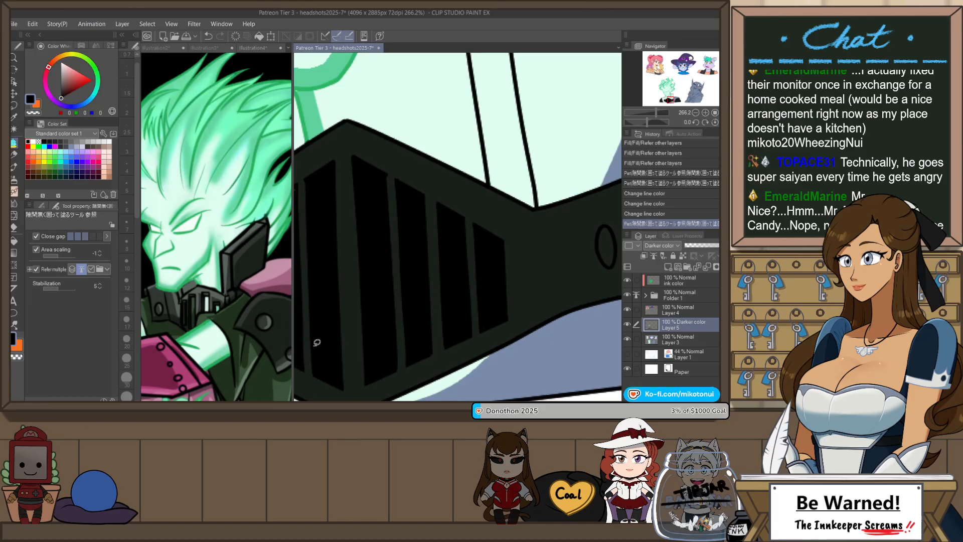
- Sample the shoulder pad's dark green, fill the missed sliver between the pad and the sleeve, and switch to the reference image
{"action": "scroll", "coordinate": [387, 268], "scroll_direction": "down", "scroll_amount": 4}
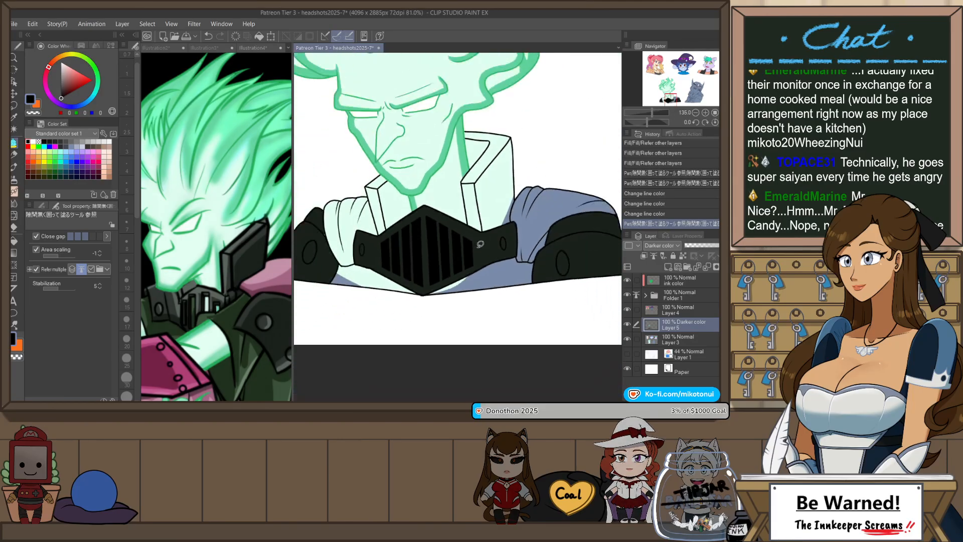
{"action": "left_click", "coordinate": [323, 248], "text": "alt"}
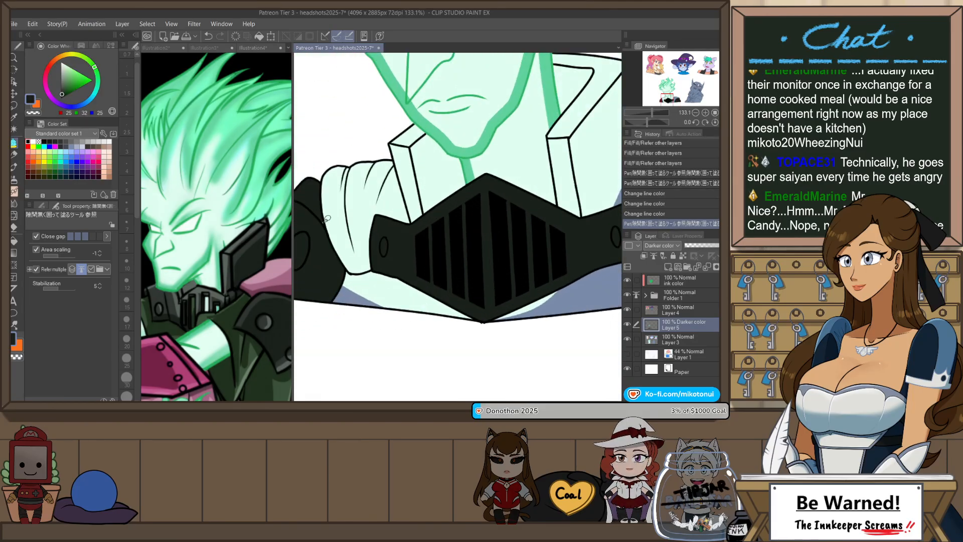
{"action": "left_click_drag", "start_coordinate": [323, 216], "coordinate": [336, 218]}
{"action": "left_click", "coordinate": [273, 206]}
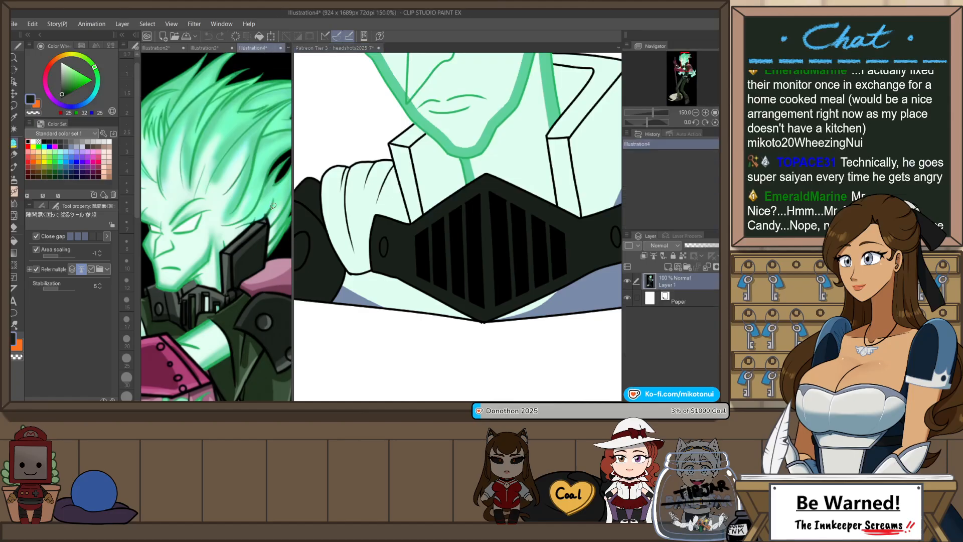
- Return to the headshots canvas and fill both of the flame-haired character's sleeves with mauve on Layer 5
{"action": "left_click", "coordinate": [364, 50]}
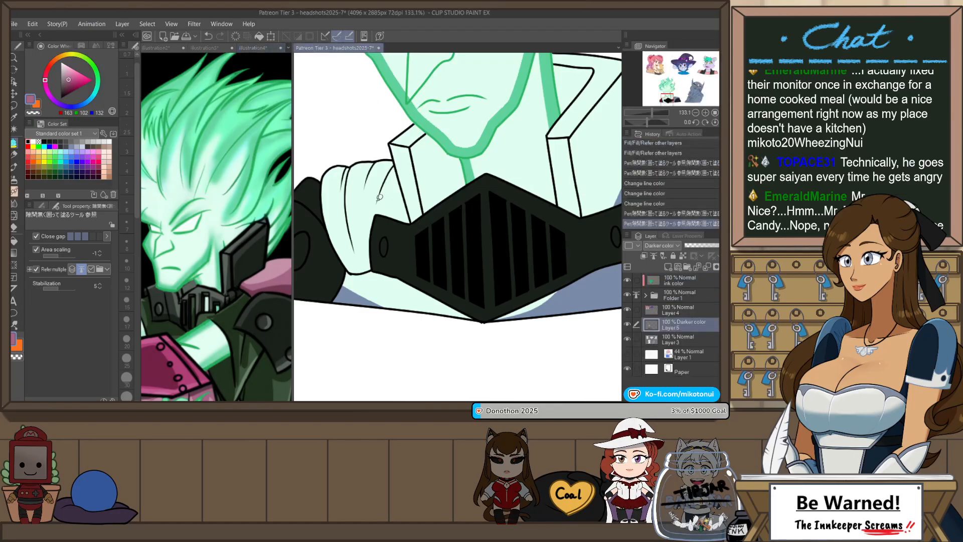
{"action": "key", "text": "g"}
{"action": "left_click", "coordinate": [381, 198]}
{"action": "left_click_drag", "start_coordinate": [517, 284], "coordinate": [419, 286]}
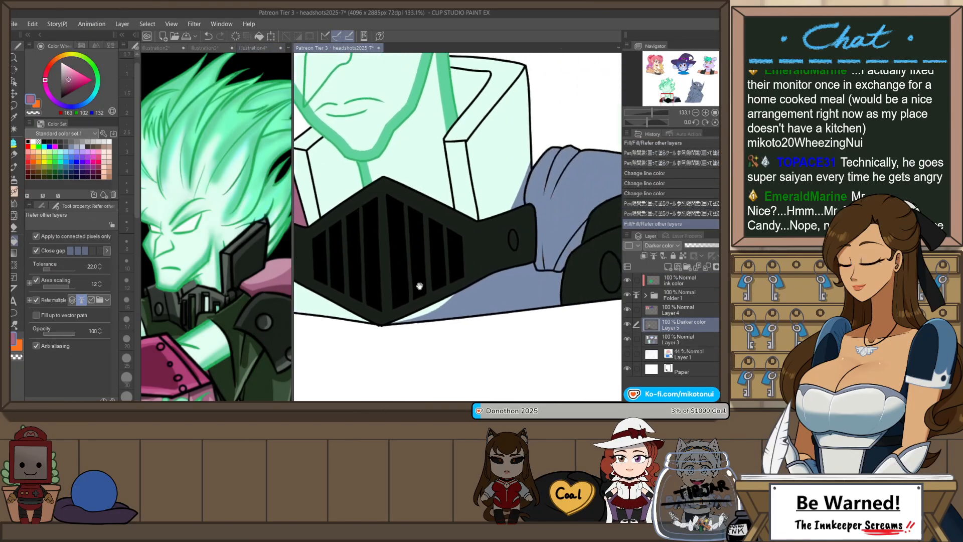
{"action": "left_click", "coordinate": [553, 205]}
{"action": "scroll", "coordinate": [561, 219], "scroll_direction": "down", "scroll_amount": 2}
{"action": "left_click", "coordinate": [572, 230]}
{"action": "scroll", "coordinate": [572, 230], "scroll_direction": "up", "scroll_amount": 3}
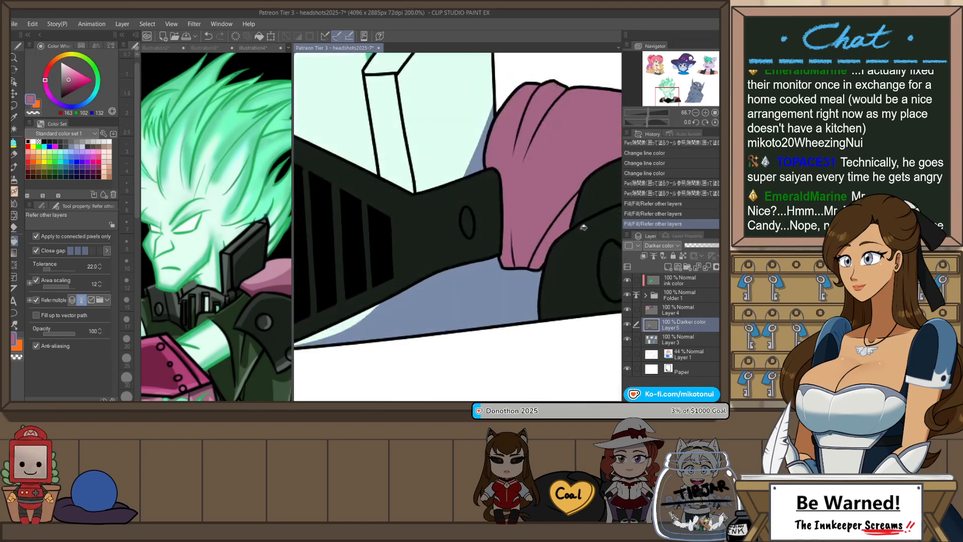
- Touch up the missed slivers between the shoulder pad and the sleeve in dark green and mauve with the gap-filling lasso pen
{"action": "left_click_drag", "start_coordinate": [576, 253], "coordinate": [446, 286]}
{"action": "key", "text": "p"}
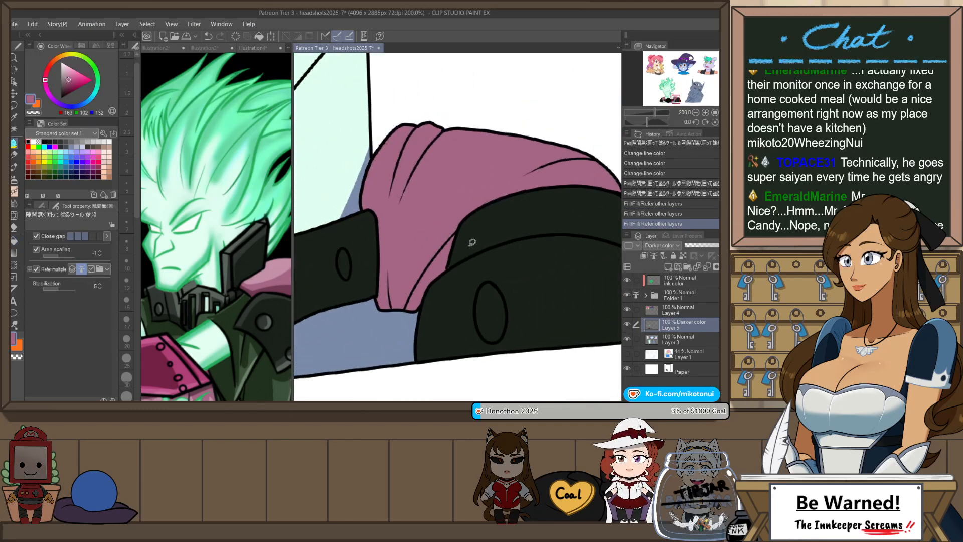
{"action": "left_click_drag", "start_coordinate": [458, 258], "coordinate": [446, 279]}
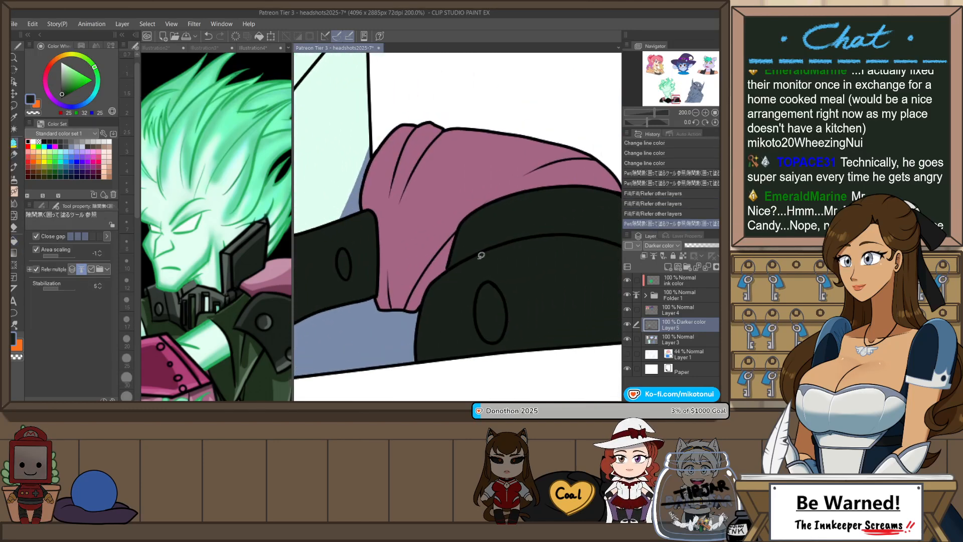
{"action": "scroll", "coordinate": [451, 322], "scroll_direction": "down", "scroll_amount": 2}
{"action": "scroll", "coordinate": [557, 287], "scroll_direction": "up", "scroll_amount": 4}
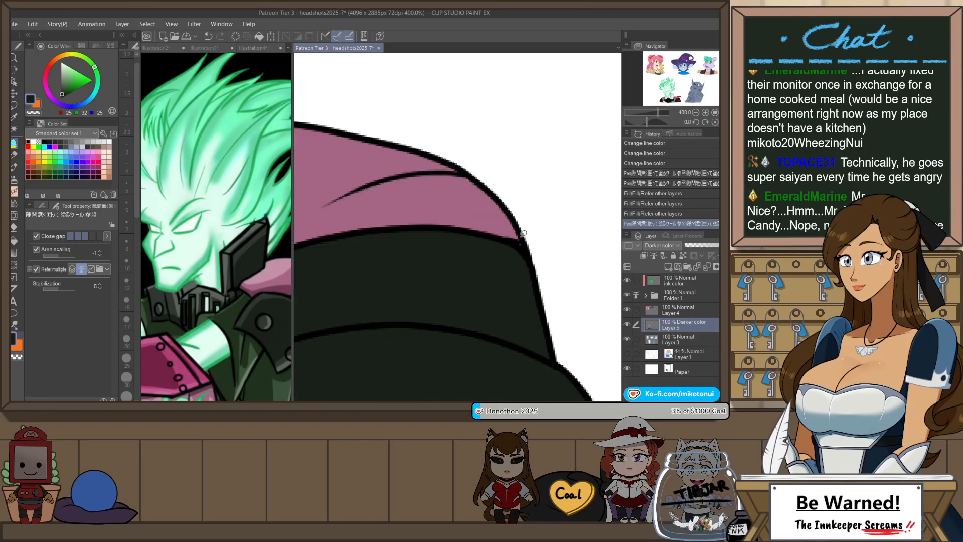
{"action": "left_click_drag", "start_coordinate": [515, 242], "coordinate": [529, 217]}
{"action": "scroll", "coordinate": [526, 230], "scroll_direction": "down", "scroll_amount": 4}
{"action": "scroll", "coordinate": [511, 213], "scroll_direction": "up", "scroll_amount": 2}
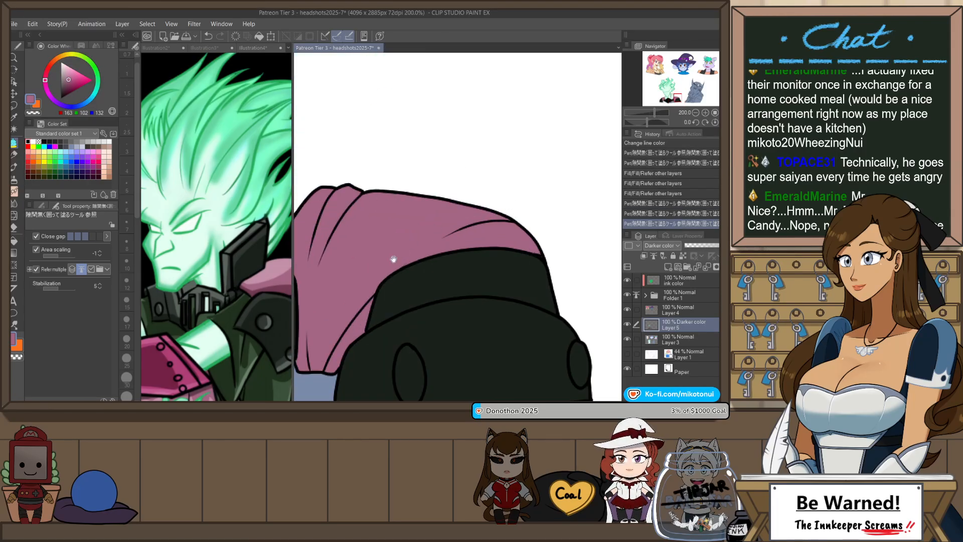
{"action": "scroll", "coordinate": [482, 219], "scroll_direction": "up", "scroll_amount": 2}
{"action": "left_click_drag", "start_coordinate": [486, 245], "coordinate": [488, 231]}
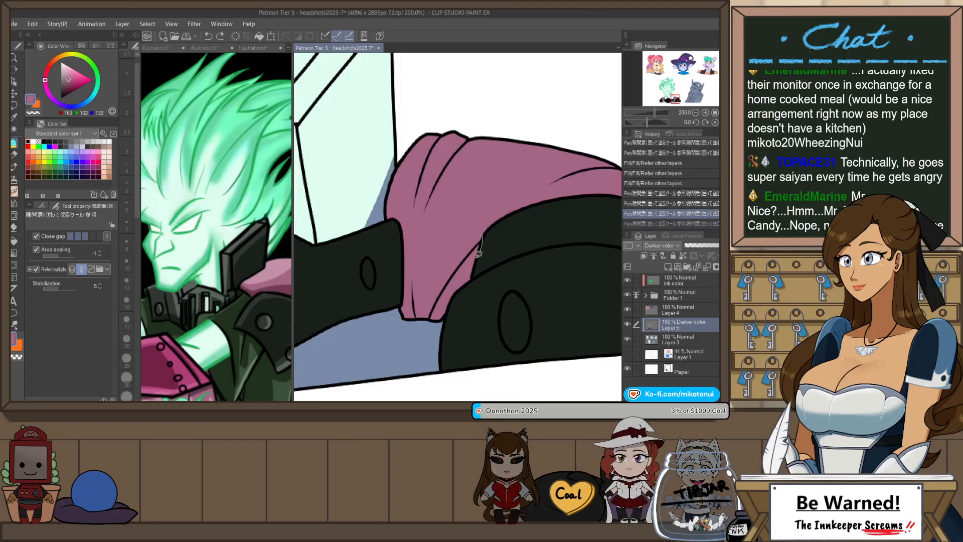
{"action": "scroll", "coordinate": [509, 217], "scroll_direction": "down", "scroll_amount": 3}
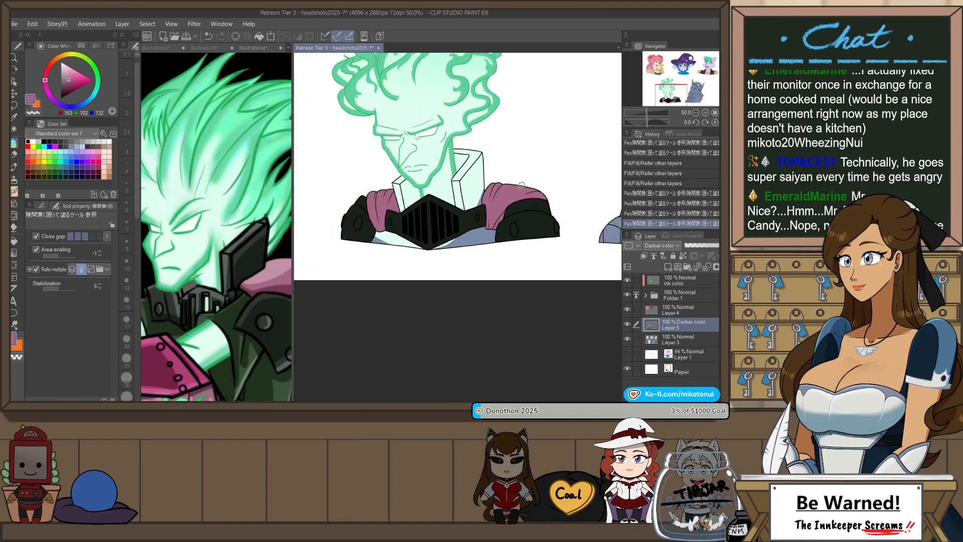
- Sample the coat's mid green from the reference and fill both cloth areas below the collar grille with it
{"action": "left_click", "coordinate": [254, 47]}
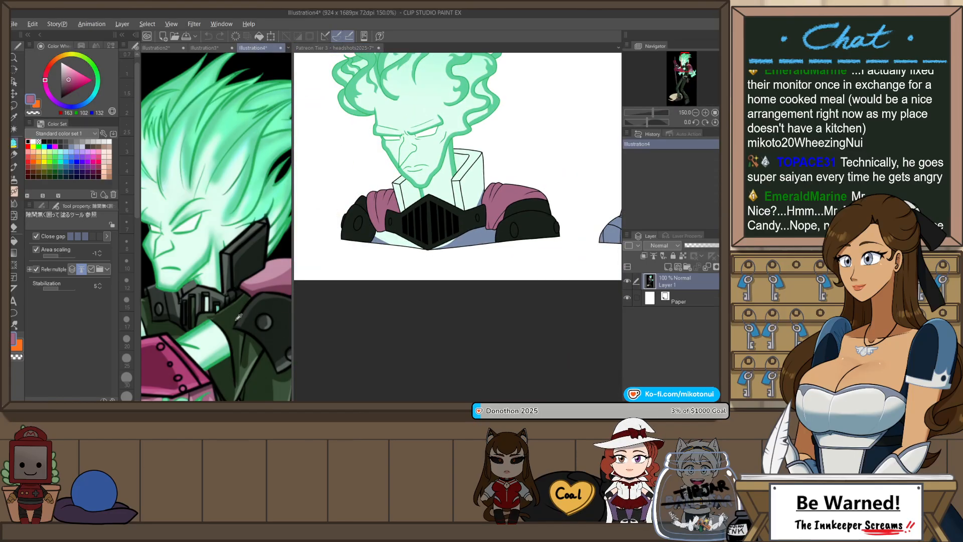
{"action": "left_click", "coordinate": [285, 384]}
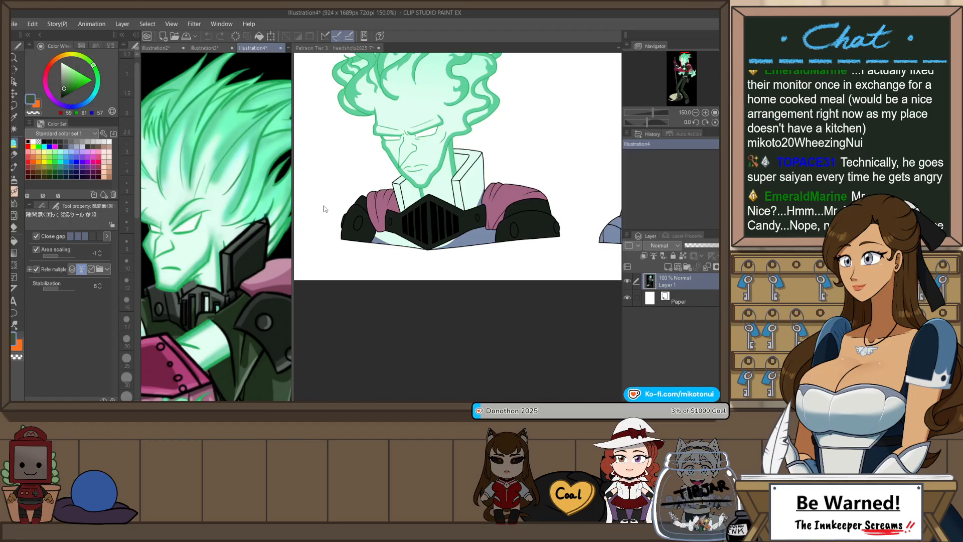
{"action": "left_click", "coordinate": [345, 48]}
{"action": "key", "text": "g"}
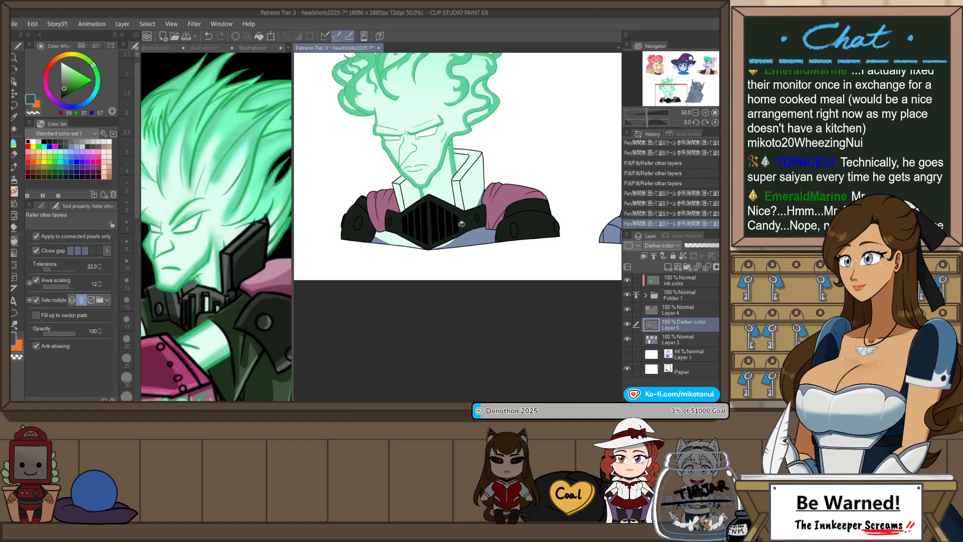
{"action": "scroll", "coordinate": [461, 230], "scroll_direction": "up", "scroll_amount": 1}
{"action": "left_click", "coordinate": [465, 240]}
{"action": "left_click", "coordinate": [385, 246]}
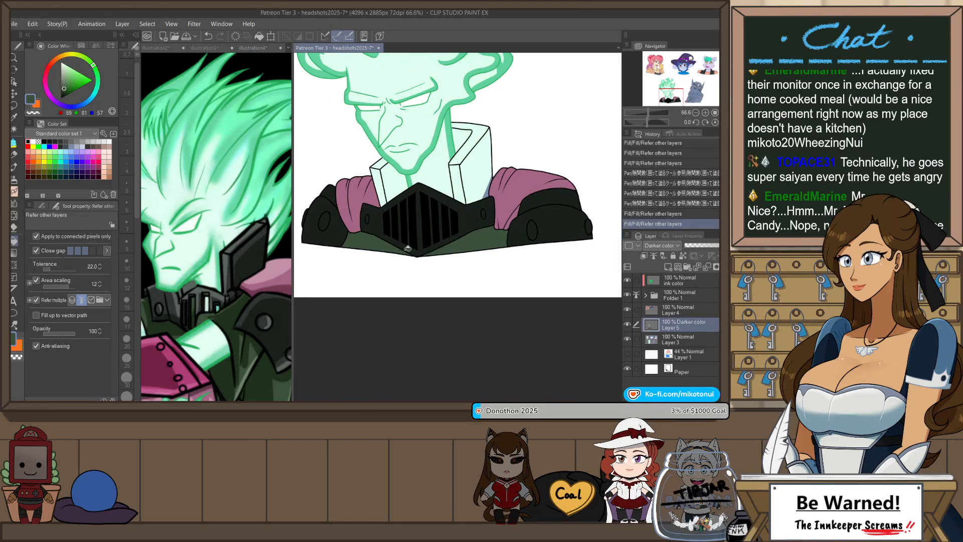
{"action": "scroll", "coordinate": [460, 263], "scroll_direction": "down", "scroll_amount": 1}
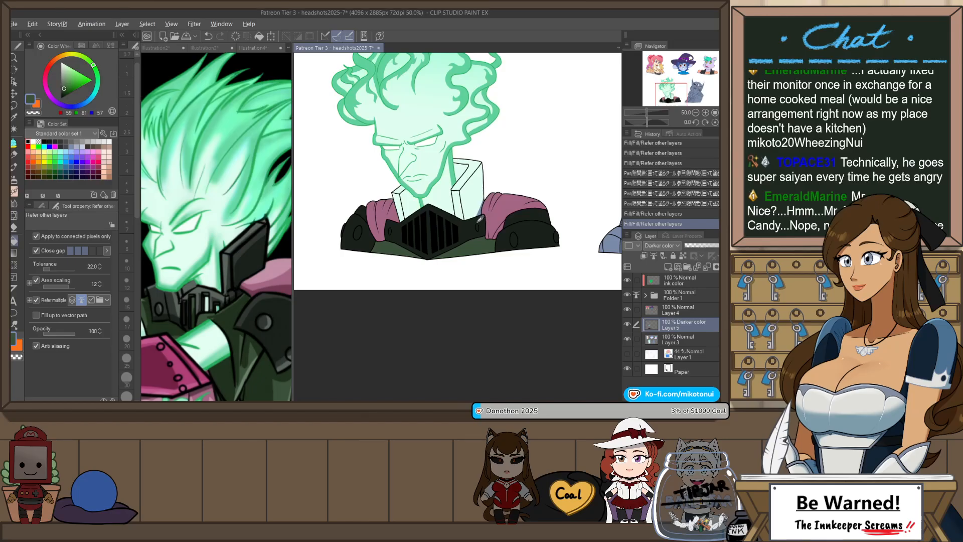
- Fill the raised collar panels on both sides of the neck with the armor's near-black green
{"action": "left_click", "coordinate": [467, 200]}
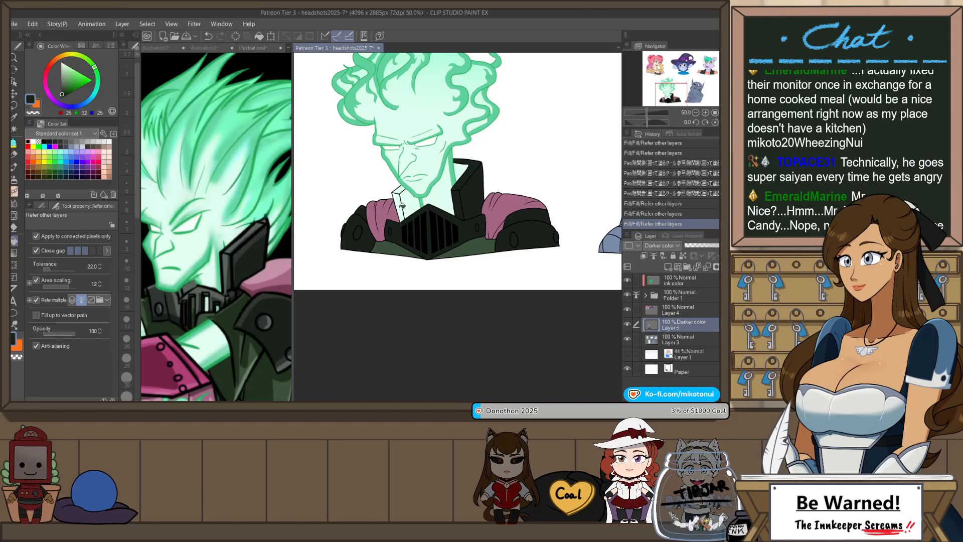
{"action": "left_click", "coordinate": [403, 195]}
{"action": "left_click", "coordinate": [478, 231]}
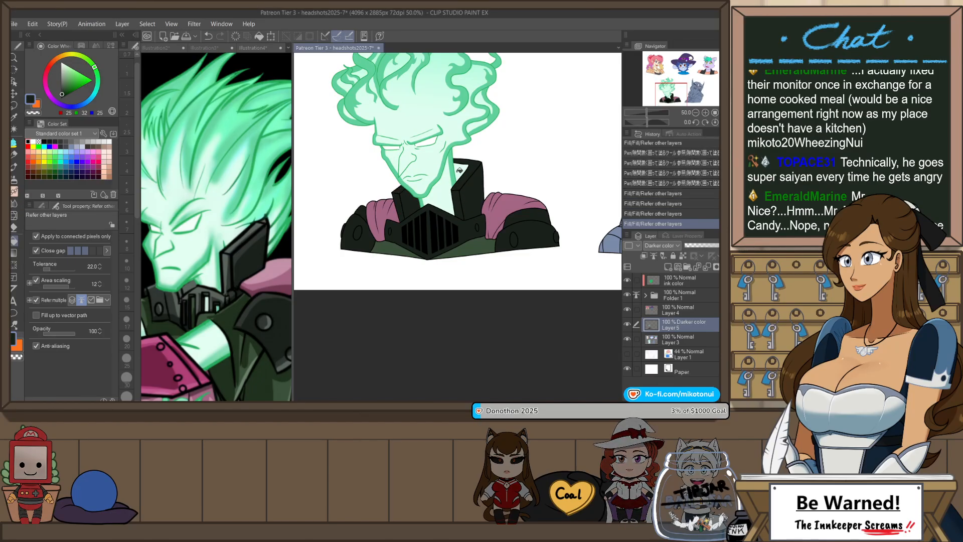
{"action": "scroll", "coordinate": [478, 232], "scroll_direction": "down", "scroll_amount": 1}
{"action": "scroll", "coordinate": [478, 231], "scroll_direction": "down", "scroll_amount": 2}
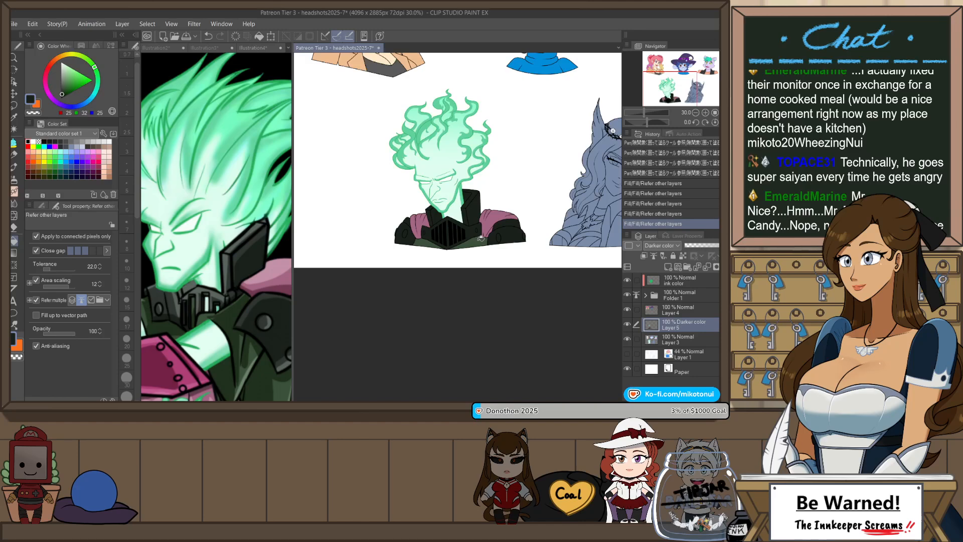
- Sample the grey-green of the reference's shoulder armor and try filling the matching shoulder pad on the headshot with it
{"action": "left_click", "coordinate": [253, 48]}
{"action": "scroll", "coordinate": [224, 281], "scroll_direction": "down", "scroll_amount": 5}
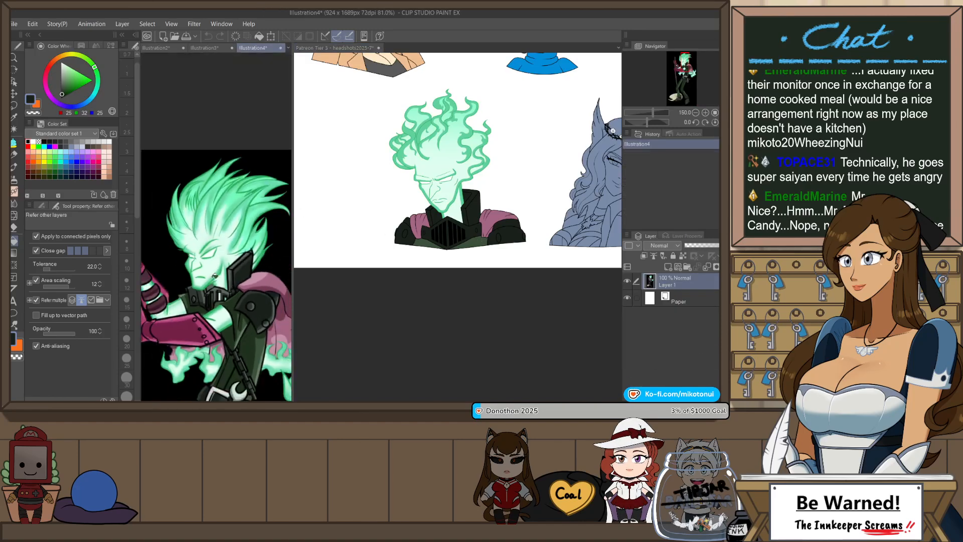
{"action": "scroll", "coordinate": [260, 326], "scroll_direction": "up", "scroll_amount": 5}
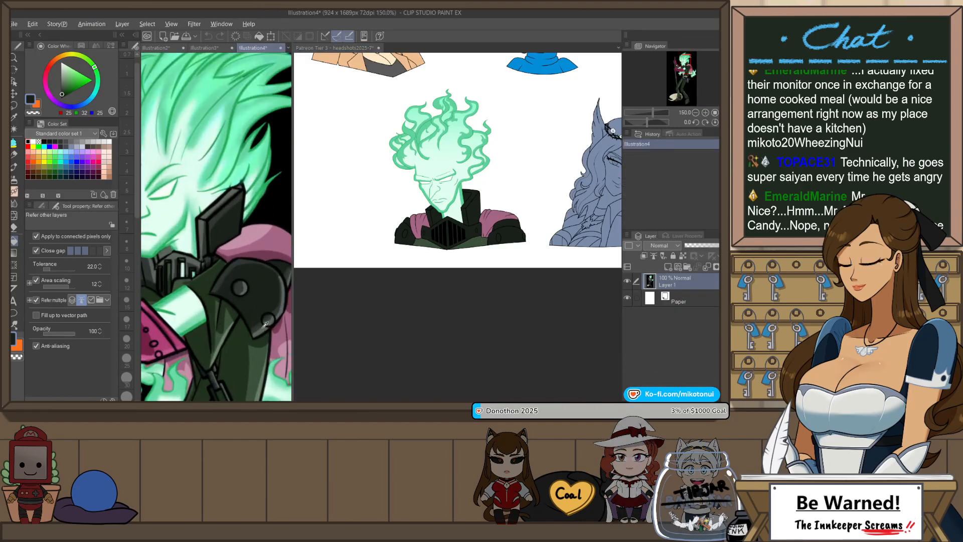
{"action": "left_click", "coordinate": [261, 325], "text": "alt"}
{"action": "left_click", "coordinate": [333, 49]}
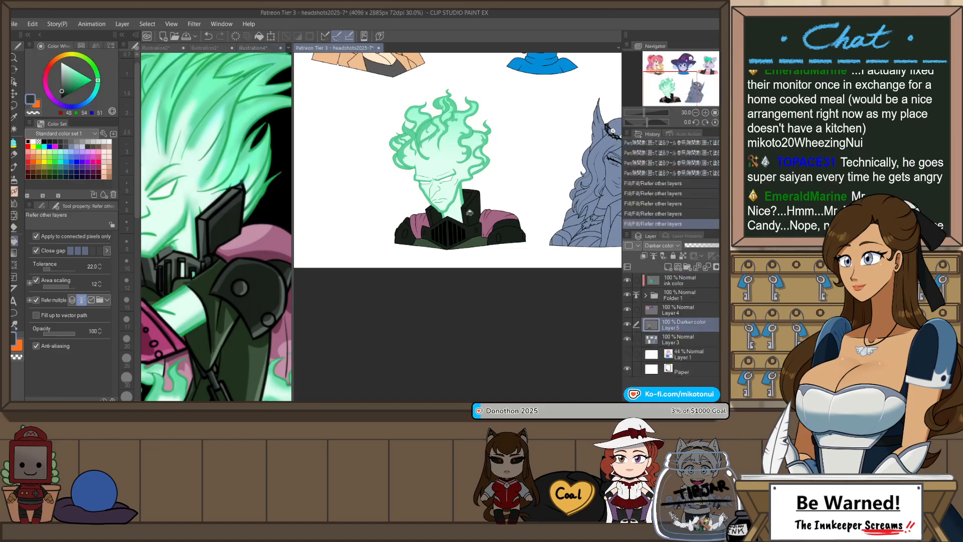
{"action": "scroll", "coordinate": [481, 211], "scroll_direction": "up", "scroll_amount": 3}
{"action": "left_click", "coordinate": [499, 217]}
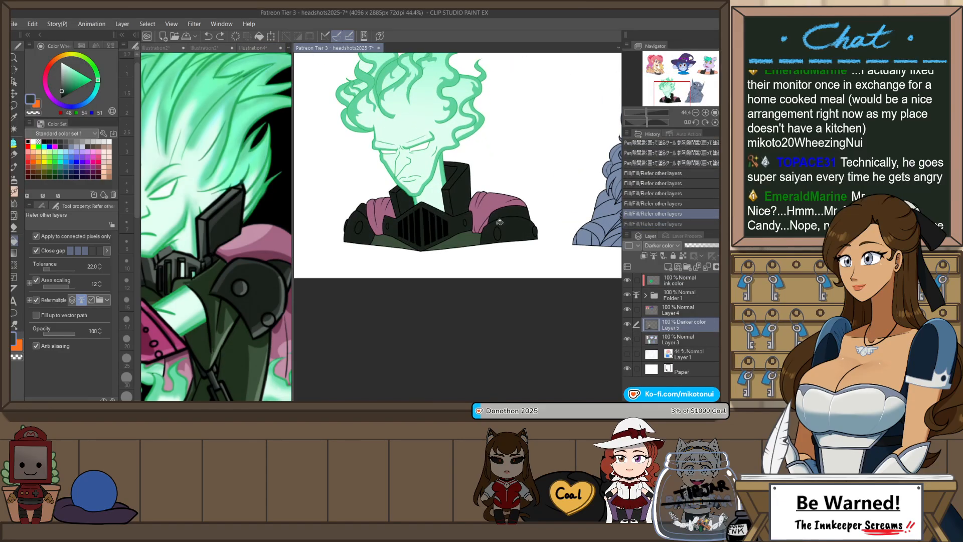
- Auto-select the shoulder pads, collar panels and grille, add missed spots with the lasso, fill the selection with the sampled grey-green, and deselect
{"action": "key", "text": "w"}
{"action": "left_click", "coordinate": [507, 233]}
{"action": "left_click", "coordinate": [453, 206]}
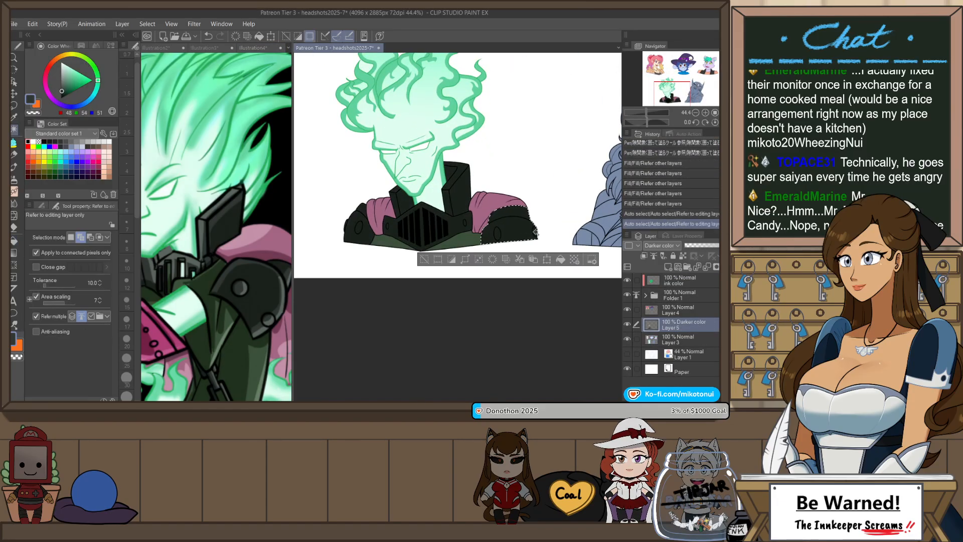
{"action": "left_click", "coordinate": [455, 225]}
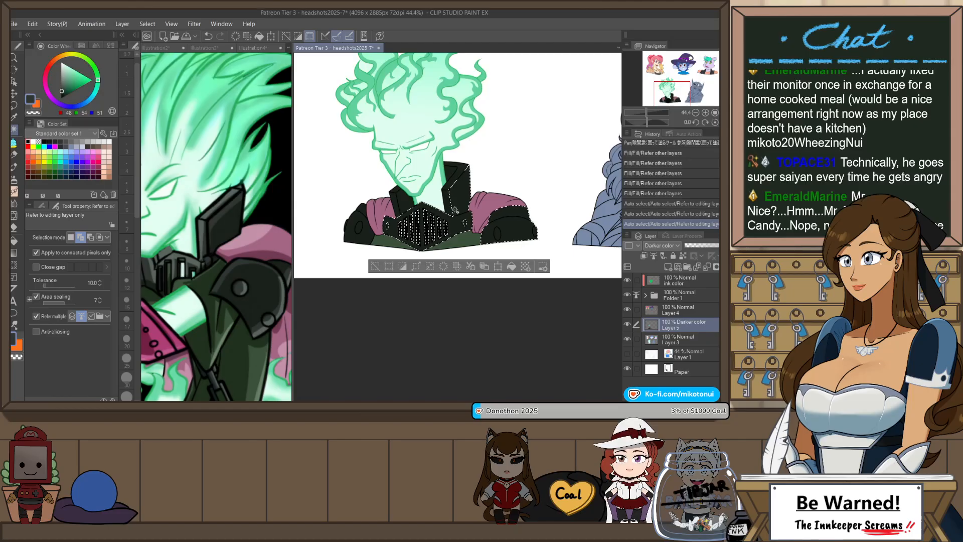
{"action": "left_click", "coordinate": [440, 226]}
{"action": "left_click", "coordinate": [448, 187]}
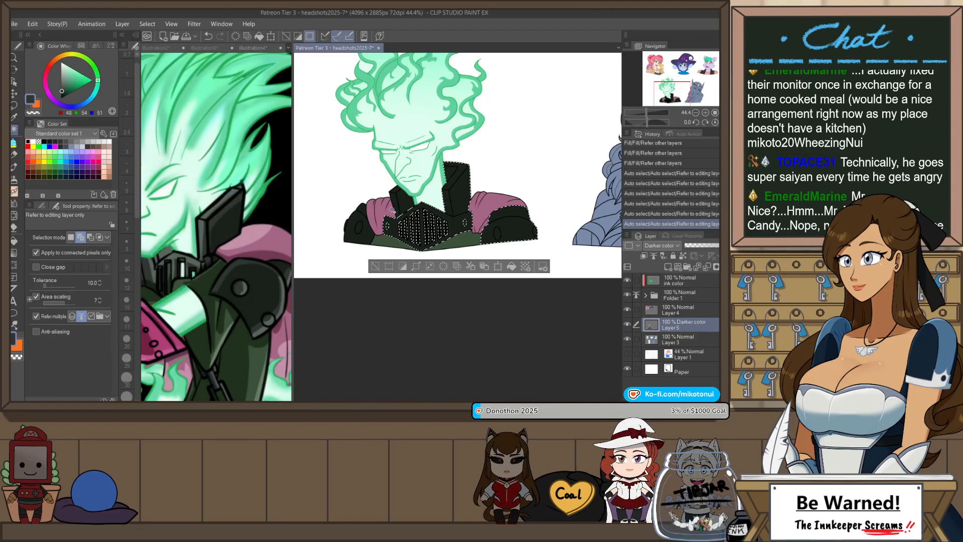
{"action": "left_click", "coordinate": [395, 193]}
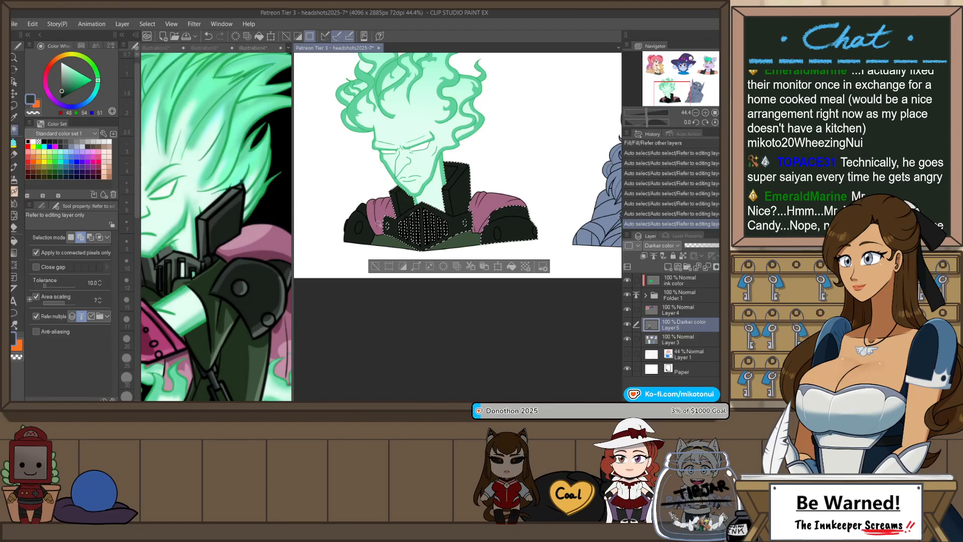
{"action": "scroll", "coordinate": [362, 209], "scroll_direction": "up", "scroll_amount": 3}
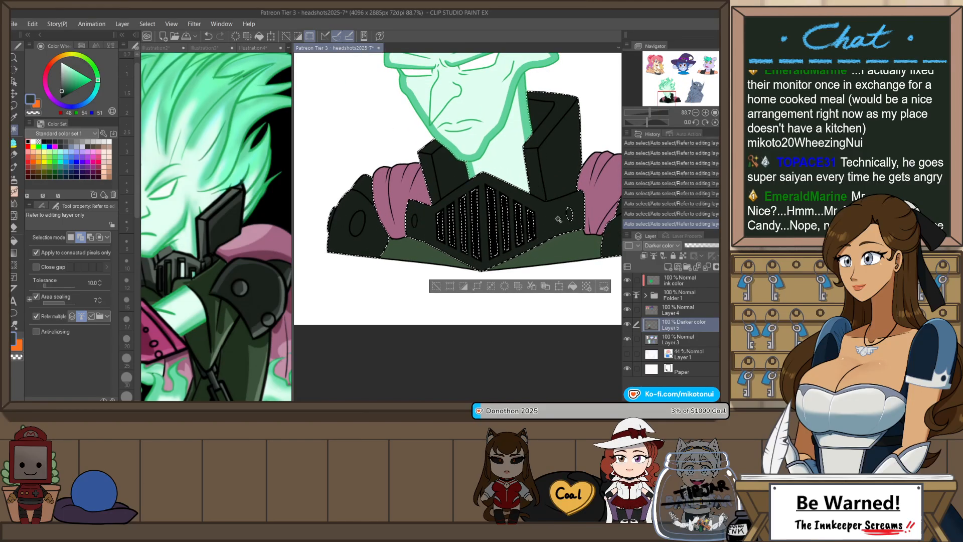
{"action": "scroll", "coordinate": [465, 197], "scroll_direction": "up", "scroll_amount": 3}
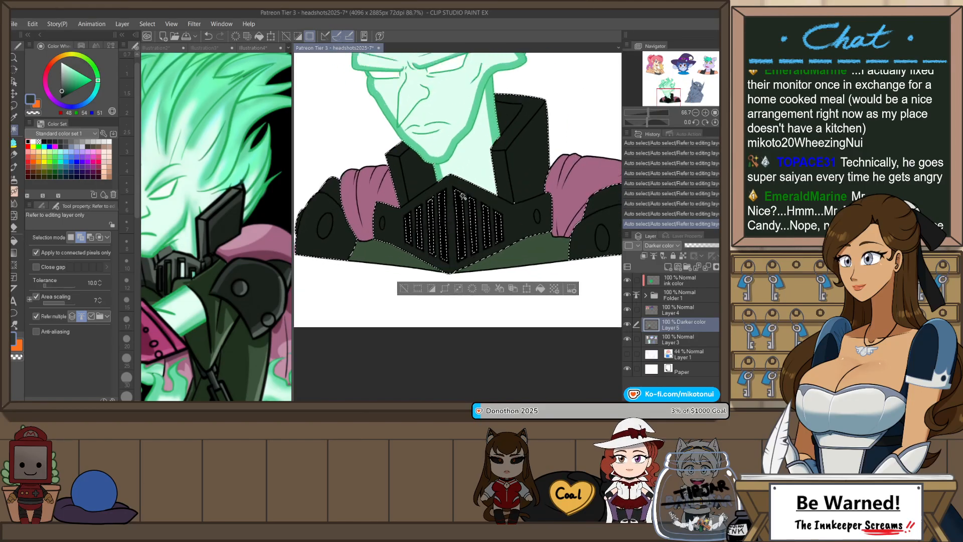
{"action": "key", "text": "m"}
{"action": "left_click_drag", "start_coordinate": [548, 215], "coordinate": [567, 215]}
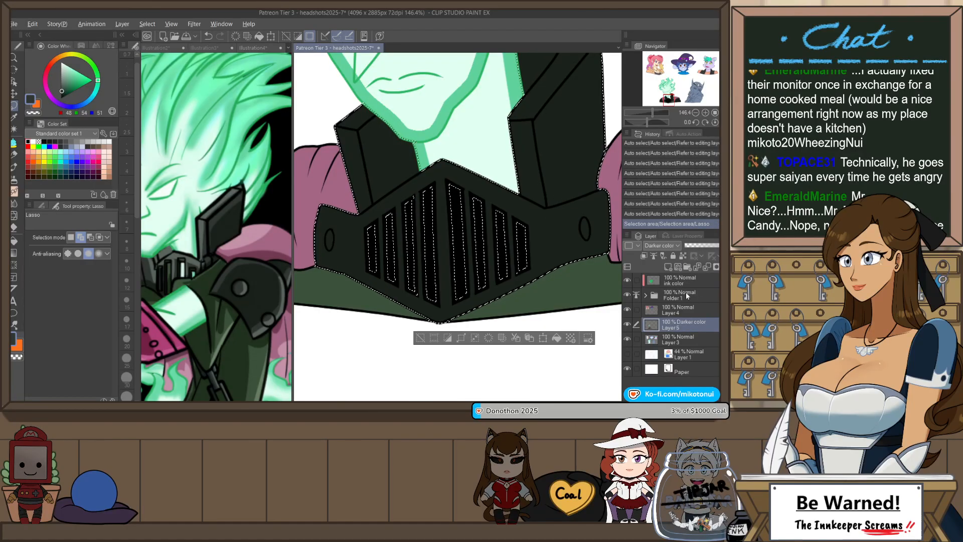
{"action": "key", "text": "alt+BackSpace"}
{"action": "key", "text": "ctrl+d"}
{"action": "scroll", "coordinate": [494, 280], "scroll_direction": "down", "scroll_amount": 5}
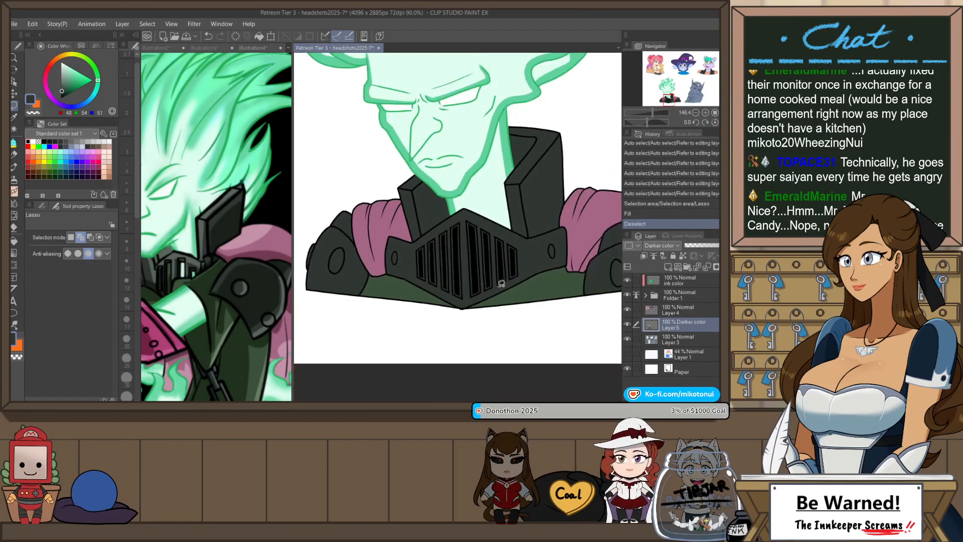
- Auto-select the eight grille slots using Folder 1's line art, sample black, and fill the slots on Layer 5
{"action": "scroll", "coordinate": [462, 256], "scroll_direction": "up", "scroll_amount": 5}
{"action": "key", "text": "w"}
{"action": "scroll", "coordinate": [406, 268], "scroll_direction": "up", "scroll_amount": 3}
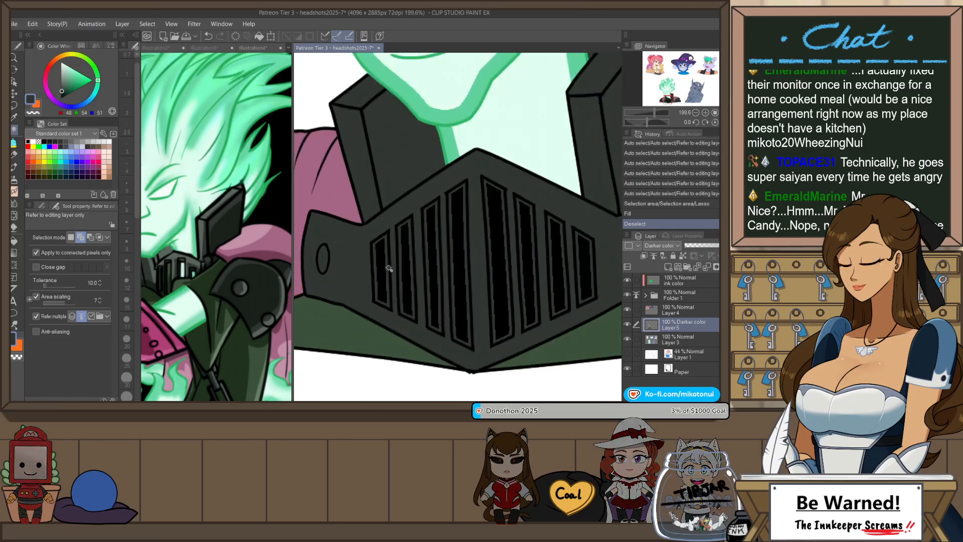
{"action": "left_click", "coordinate": [673, 293]}
{"action": "left_click", "coordinate": [387, 263]}
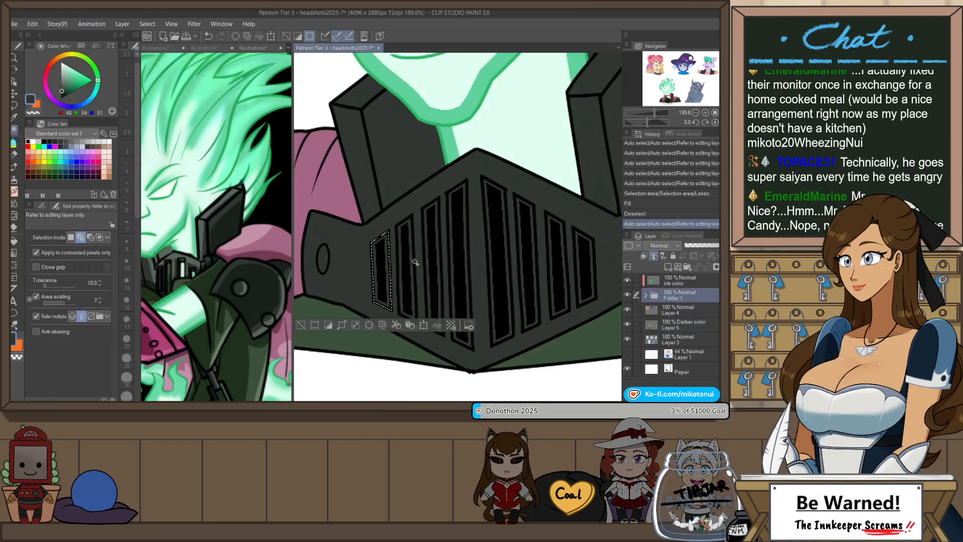
{"action": "left_click", "coordinate": [408, 261]}
{"action": "left_click", "coordinate": [431, 259]}
{"action": "left_click", "coordinate": [457, 255]}
{"action": "left_click", "coordinate": [496, 254]}
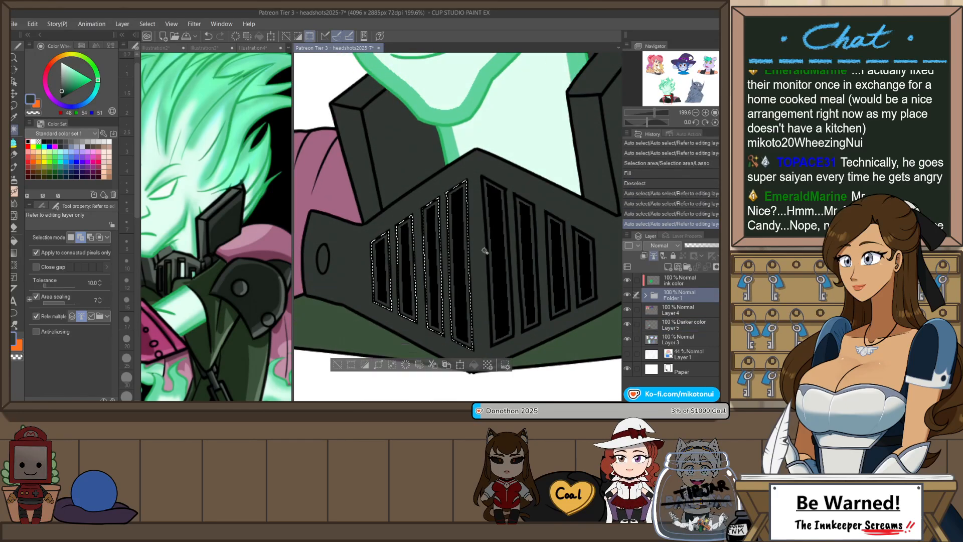
{"action": "left_click", "coordinate": [527, 255]}
{"action": "left_click", "coordinate": [556, 257]}
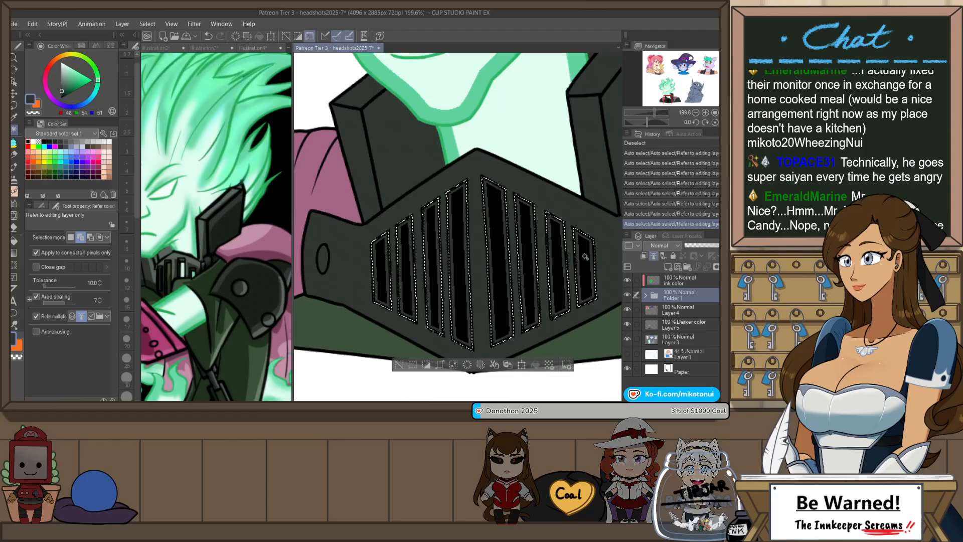
{"action": "left_click", "coordinate": [582, 259]}
{"action": "key", "text": "g"}
{"action": "left_click", "coordinate": [494, 217], "text": "alt"}
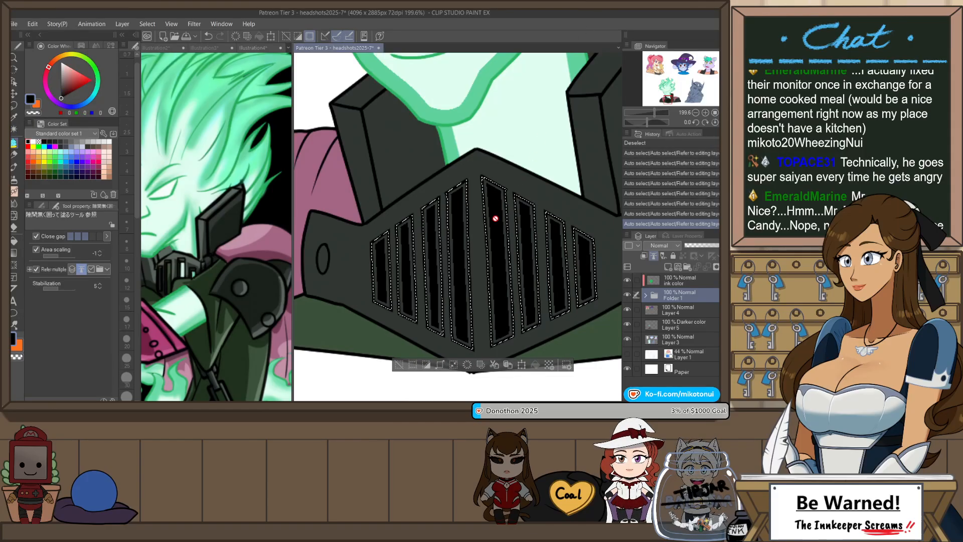
{"action": "left_click", "coordinate": [504, 209], "text": "ctrl+shift"}
{"action": "left_click", "coordinate": [506, 206]}
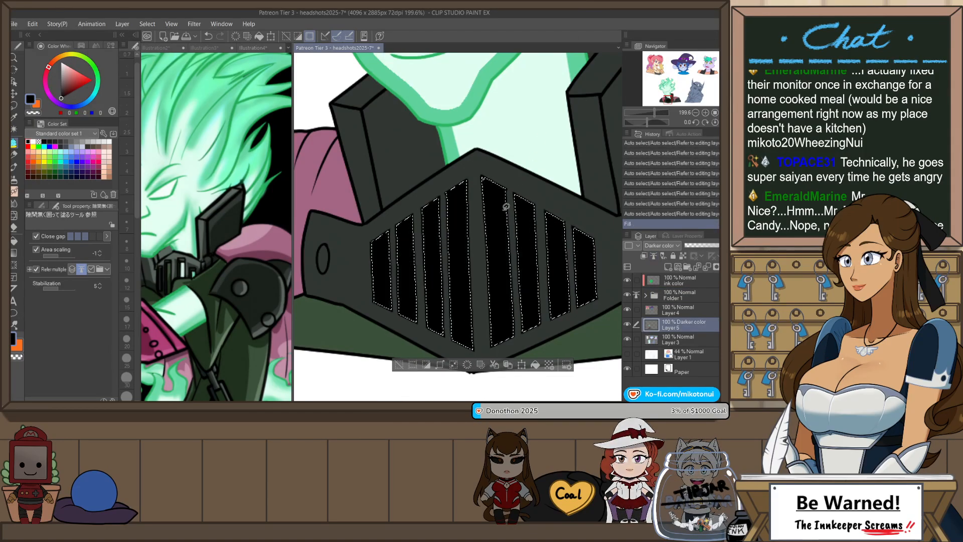
- Deselect the grille slots and look over the whole headshot sheet, including the uncolored winged character
{"action": "key", "text": "ctrl+d"}
{"action": "scroll", "coordinate": [438, 235], "scroll_direction": "down", "scroll_amount": 10}
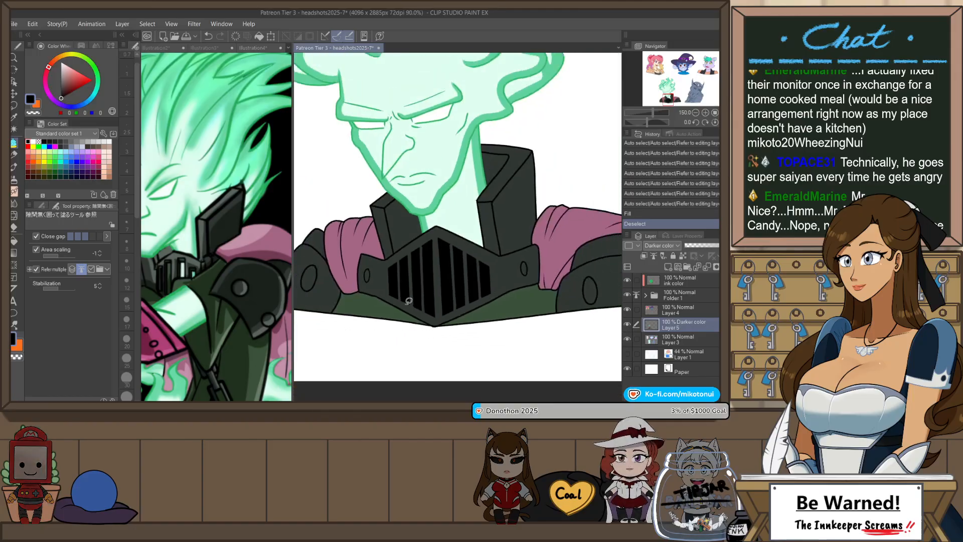
{"action": "scroll", "coordinate": [426, 284], "scroll_direction": "down", "scroll_amount": 1}
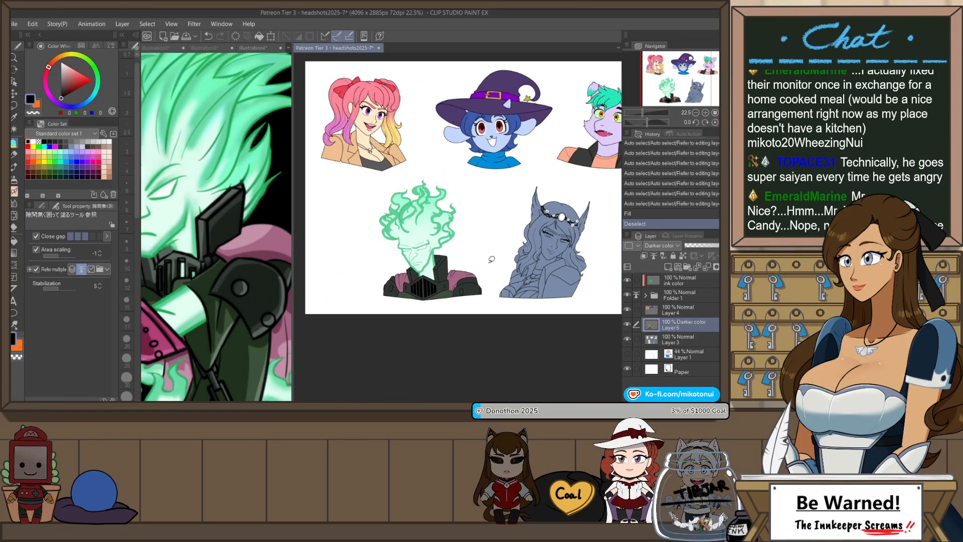
{"action": "scroll", "coordinate": [392, 265], "scroll_direction": "down", "scroll_amount": 3}
{"action": "scroll", "coordinate": [577, 233], "scroll_direction": "up", "scroll_amount": 4}
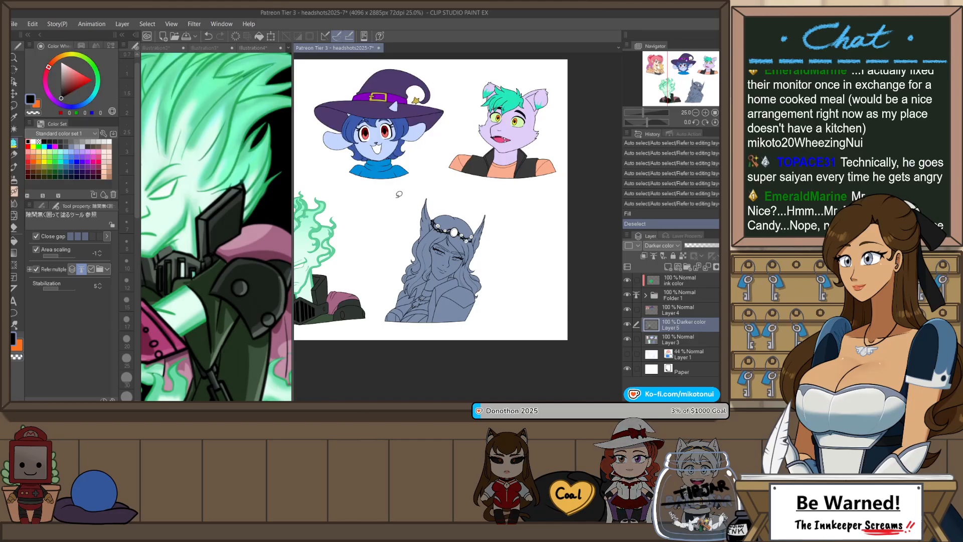
{"action": "scroll", "coordinate": [537, 210], "scroll_direction": "down", "scroll_amount": 3}
- Sample the skin tone from the white-haired character's reference and lighten it to RGB 204, 184, 178 for the headshot
{"action": "left_click", "coordinate": [253, 48]}
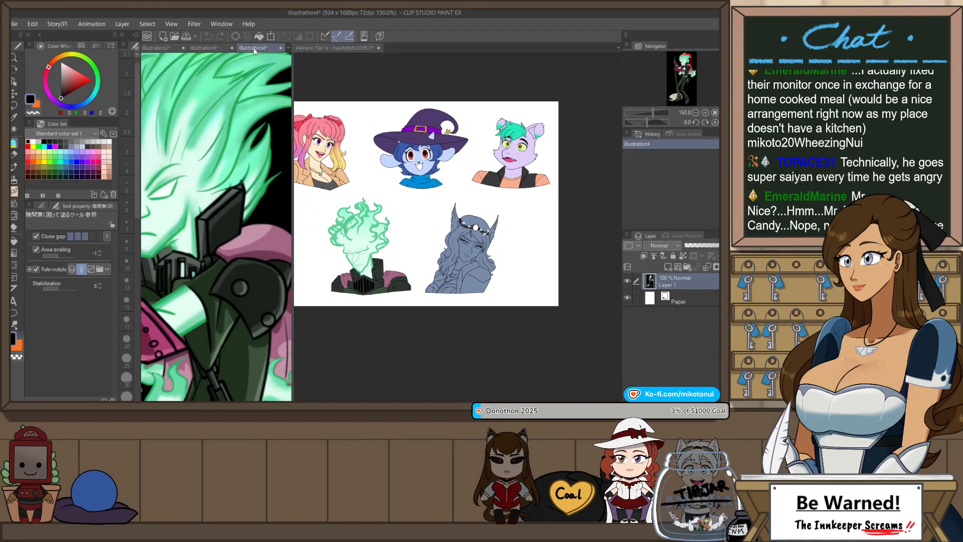
{"action": "left_click", "coordinate": [320, 68]}
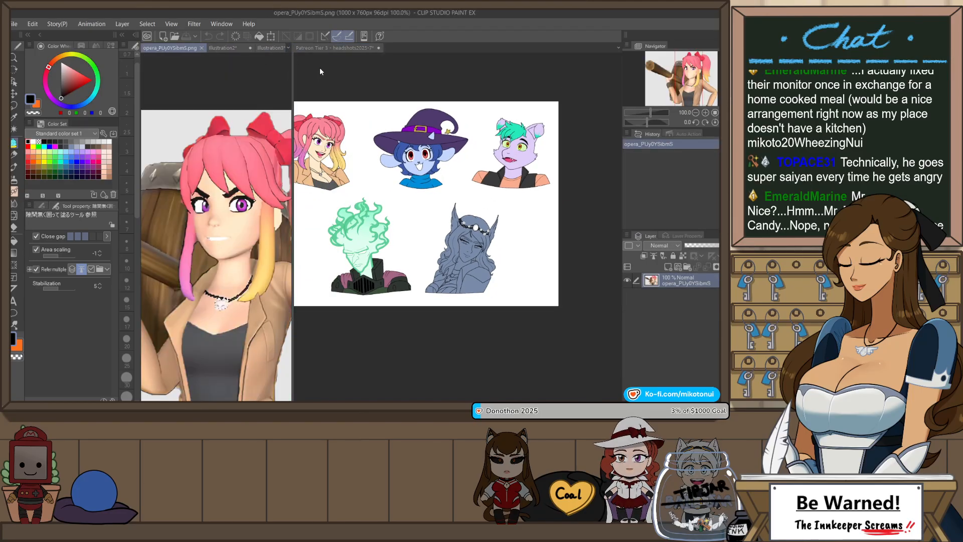
{"action": "left_click", "coordinate": [293, 58]}
{"action": "scroll", "coordinate": [212, 163], "scroll_direction": "up", "scroll_amount": 11}
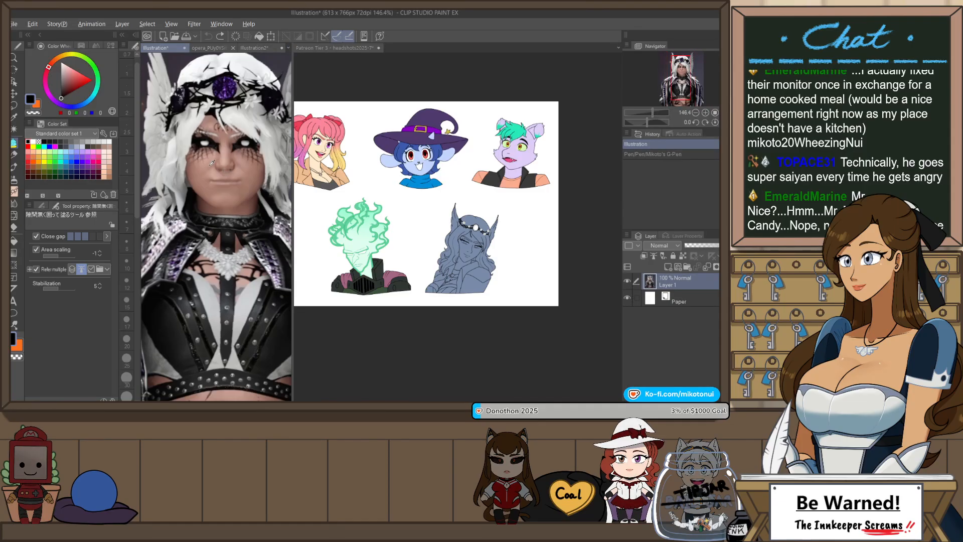
{"action": "scroll", "coordinate": [210, 172], "scroll_direction": "up", "scroll_amount": 5}
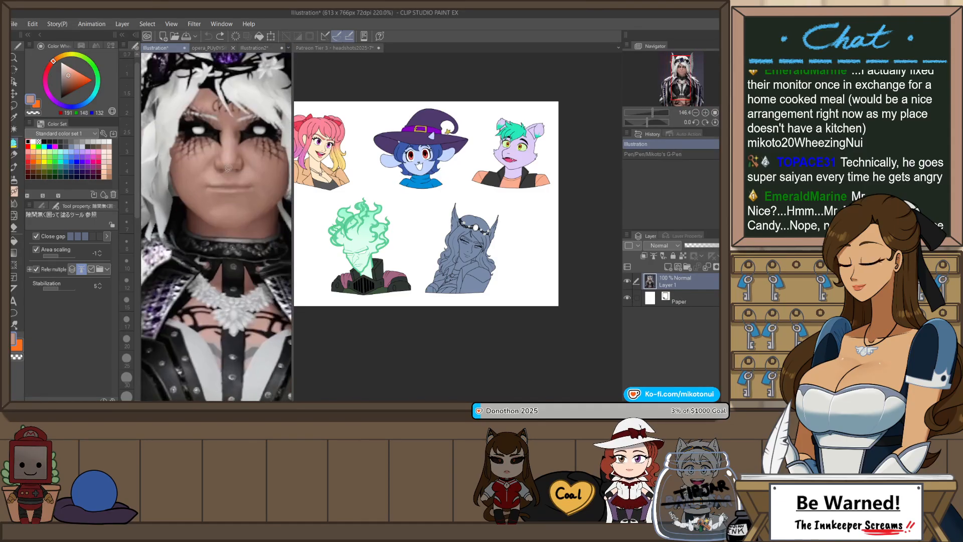
{"action": "left_click", "coordinate": [348, 48]}
{"action": "scroll", "coordinate": [497, 235], "scroll_direction": "up", "scroll_amount": 4}
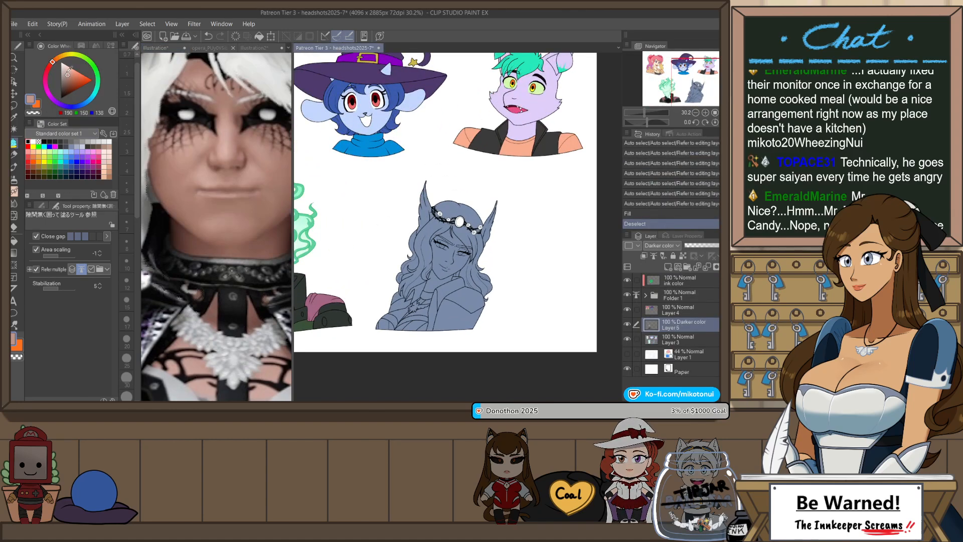
{"action": "left_click", "coordinate": [64, 70]}
- On Layer 3, fill the winged character's face, neck, hands and chest area with the lightened skin tone using enclosing strokes
{"action": "scroll", "coordinate": [389, 221], "scroll_direction": "up", "scroll_amount": 3}
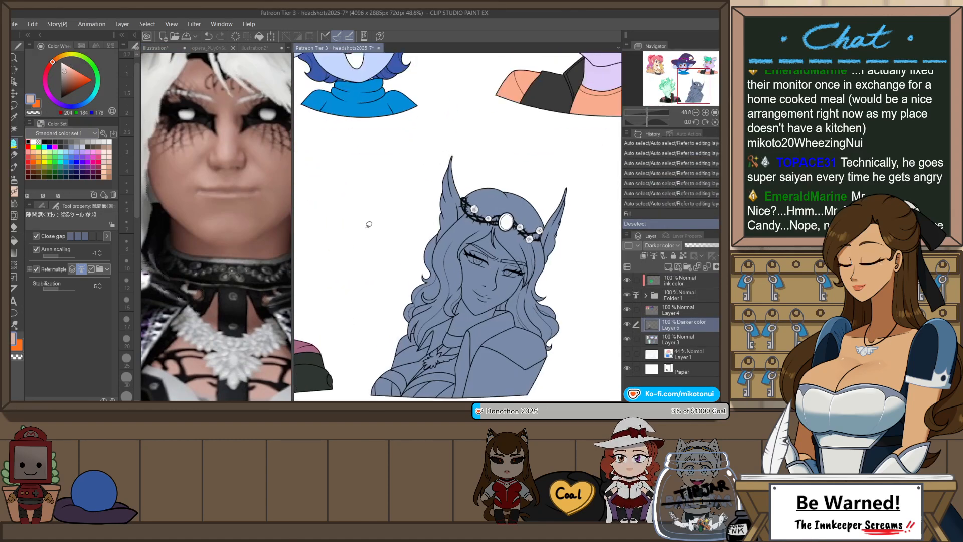
{"action": "scroll", "coordinate": [583, 294], "scroll_direction": "up", "scroll_amount": 1}
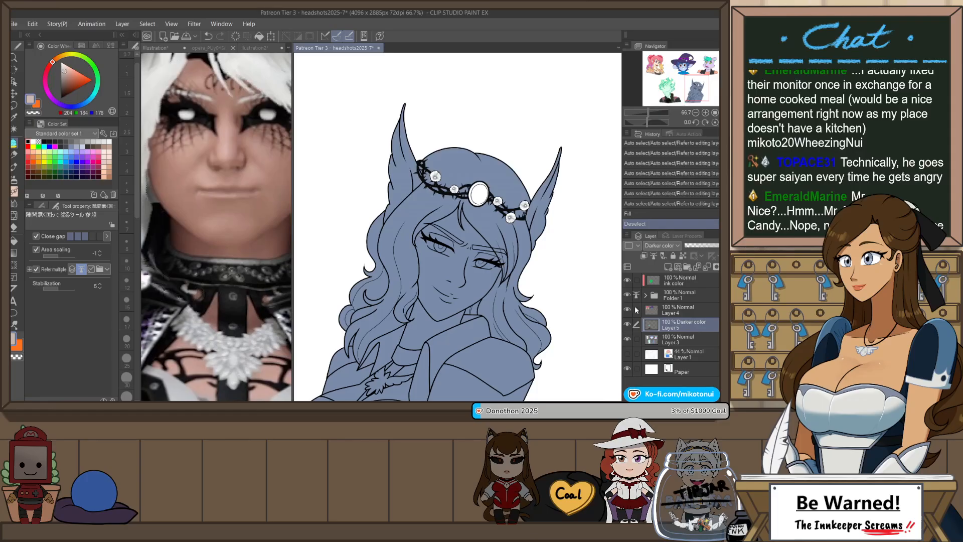
{"action": "key", "text": "alt+bracketleft"}
{"action": "left_click_drag", "start_coordinate": [495, 324], "coordinate": [482, 258]}
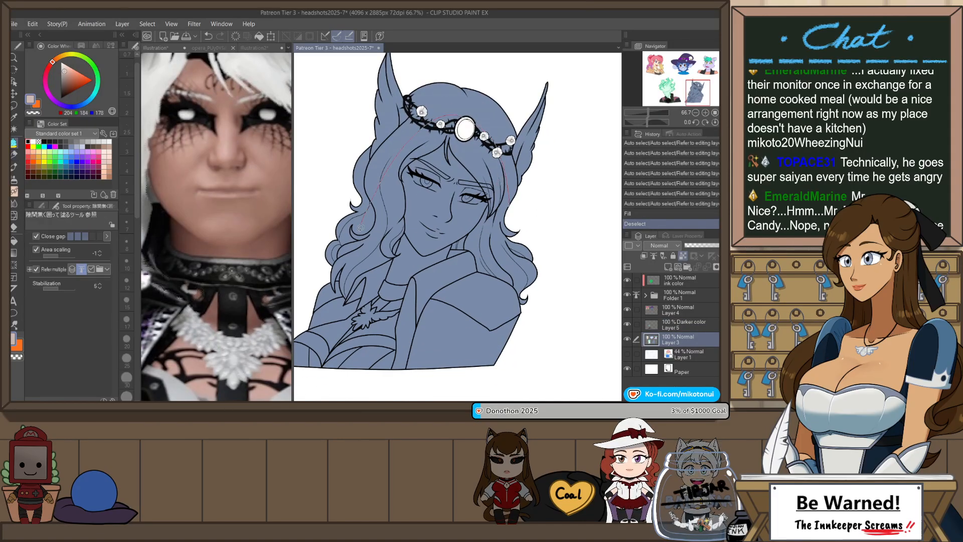
{"action": "mouse_move", "coordinate": [345, 316]}
{"action": "left_mouse_down"}
{"action": "mouse_move", "coordinate": [334, 335]}
{"action": "mouse_move", "coordinate": [404, 346]}
{"action": "left_mouse_up"}
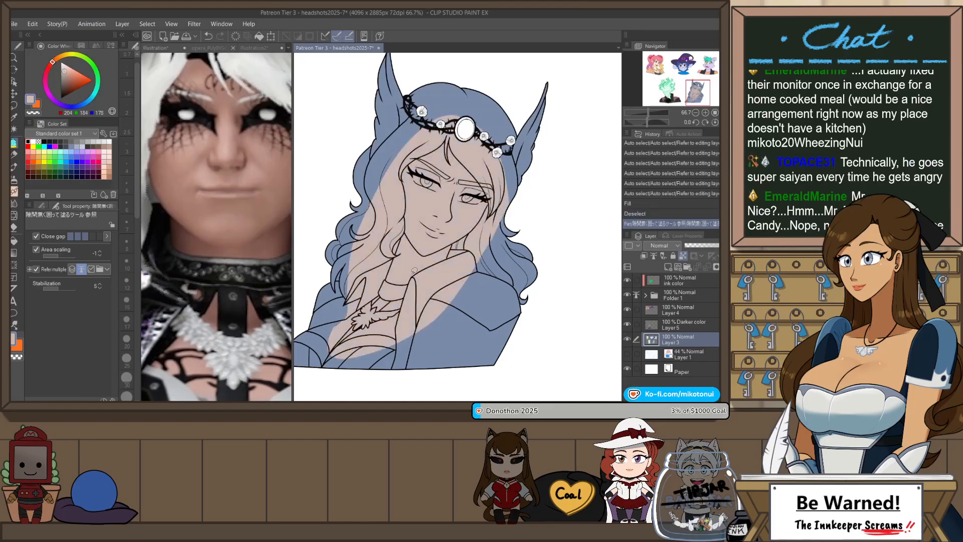
{"action": "left_click_drag", "start_coordinate": [305, 345], "coordinate": [392, 341]}
{"action": "left_click_drag", "start_coordinate": [340, 358], "coordinate": [378, 351]}
{"action": "mouse_move", "coordinate": [391, 335]}
{"action": "left_mouse_down"}
{"action": "mouse_move", "coordinate": [409, 324]}
{"action": "mouse_move", "coordinate": [402, 352]}
{"action": "left_mouse_up"}
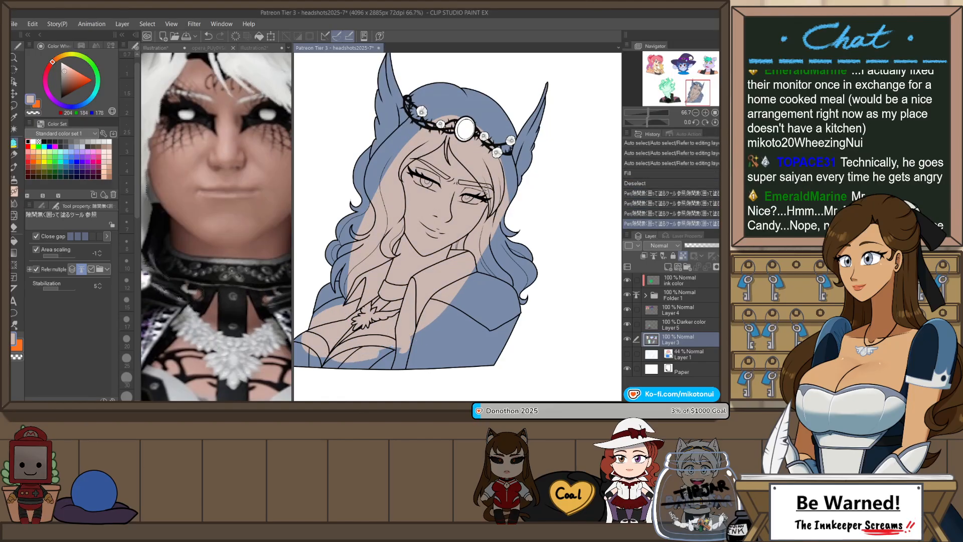
- Pick dark grey RGB 38, 38, 38, enclose-fill the winged character's eye on one side, and touch up missed spots with the Darker pencil
{"action": "left_click", "coordinate": [55, 142]}
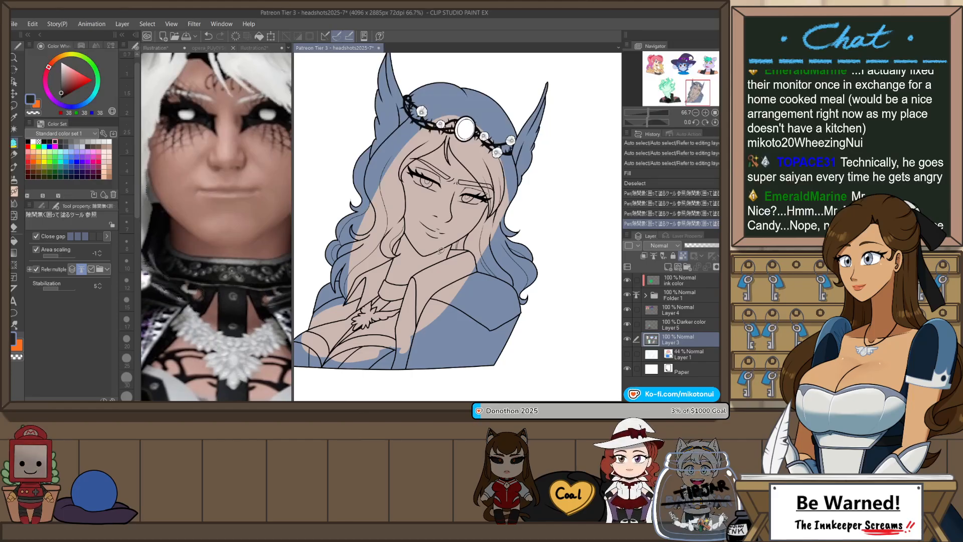
{"action": "mouse_move", "coordinate": [506, 195]}
{"action": "left_mouse_down"}
{"action": "mouse_move", "coordinate": [464, 170]}
{"action": "mouse_move", "coordinate": [444, 170]}
{"action": "mouse_move", "coordinate": [476, 191]}
{"action": "mouse_move", "coordinate": [475, 170]}
{"action": "mouse_move", "coordinate": [479, 200]}
{"action": "mouse_move", "coordinate": [460, 240]}
{"action": "left_mouse_up"}
{"action": "scroll", "coordinate": [444, 171], "scroll_direction": "up", "scroll_amount": 3}
{"action": "scroll", "coordinate": [444, 155], "scroll_direction": "up", "scroll_amount": 2}
{"action": "key", "text": "ctrl+z"}
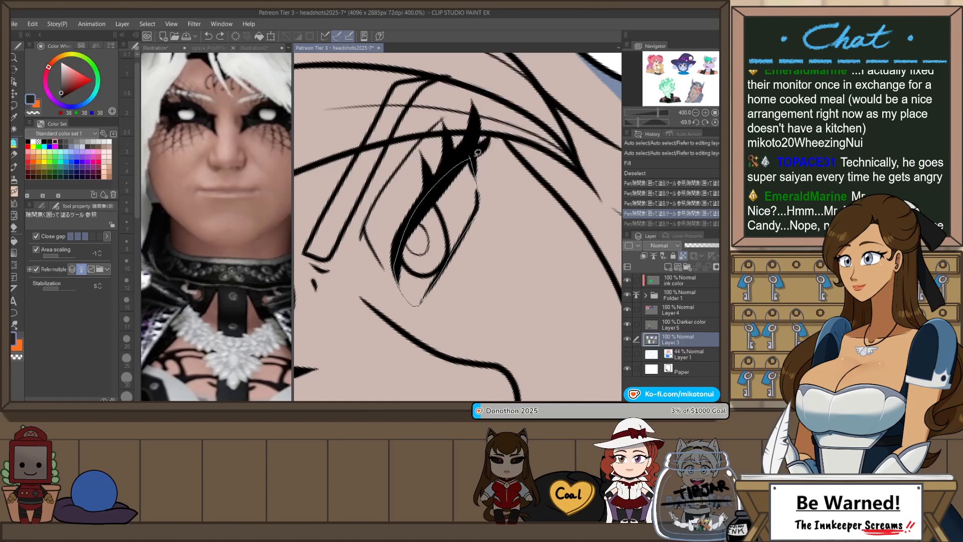
{"action": "mouse_move", "coordinate": [477, 152]}
{"action": "left_mouse_down"}
{"action": "mouse_move", "coordinate": [441, 246]}
{"action": "mouse_move", "coordinate": [411, 281]}
{"action": "mouse_move", "coordinate": [445, 258]}
{"action": "left_mouse_up"}
{"action": "key", "text": "p"}
{"action": "key", "text": "g"}
{"action": "scroll", "coordinate": [475, 177], "scroll_direction": "down", "scroll_amount": 3}
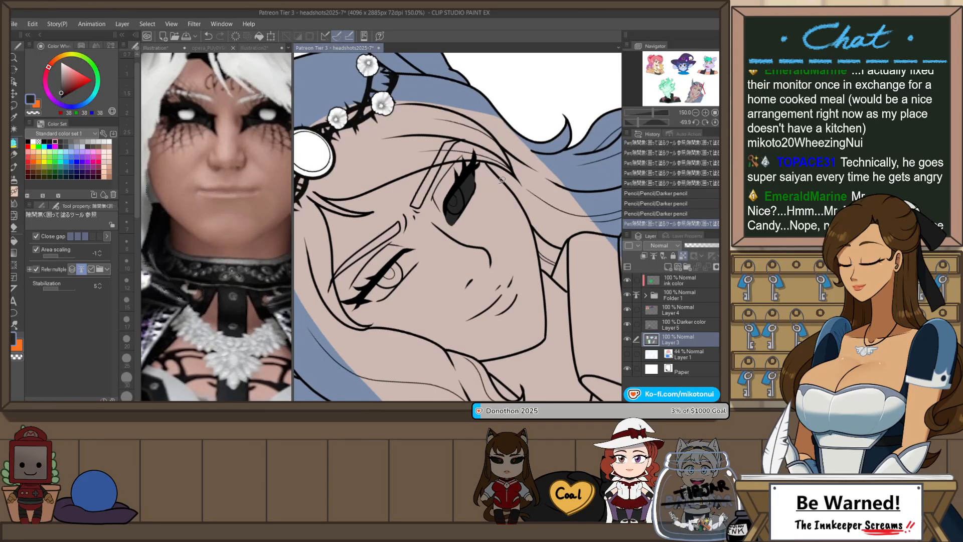
- Flip and rotate the canvas view, fill the other eye with the same dark grey, and patch its gaps with the Darker pencil
{"action": "key", "text": "h"}
{"action": "key", "text": "h"}
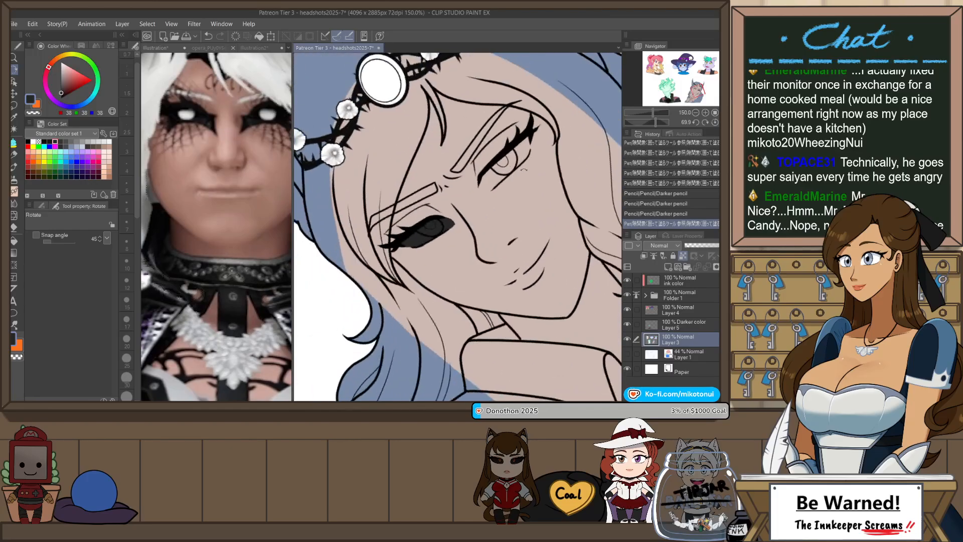
{"action": "scroll", "coordinate": [490, 176], "scroll_direction": "up", "scroll_amount": 5}
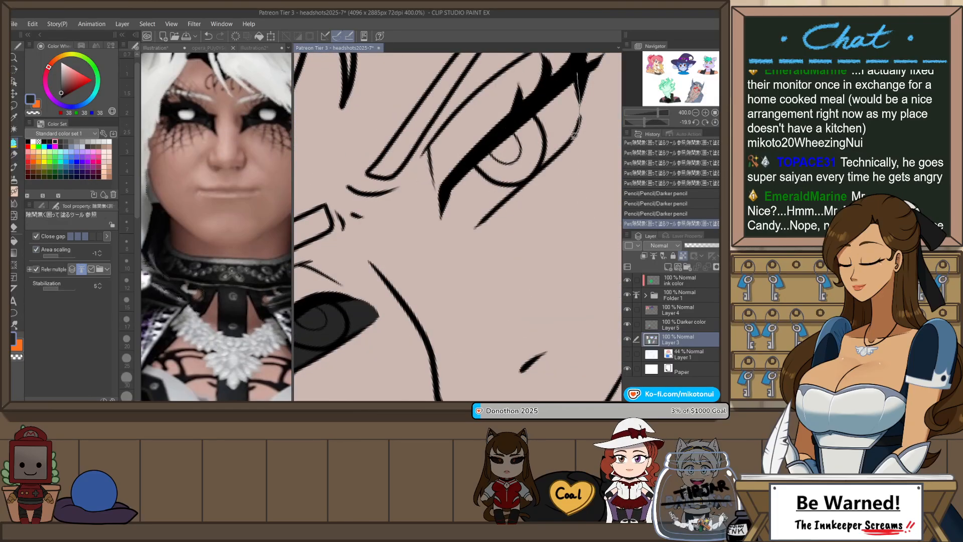
{"action": "left_click_drag", "start_coordinate": [576, 135], "coordinate": [456, 232]}
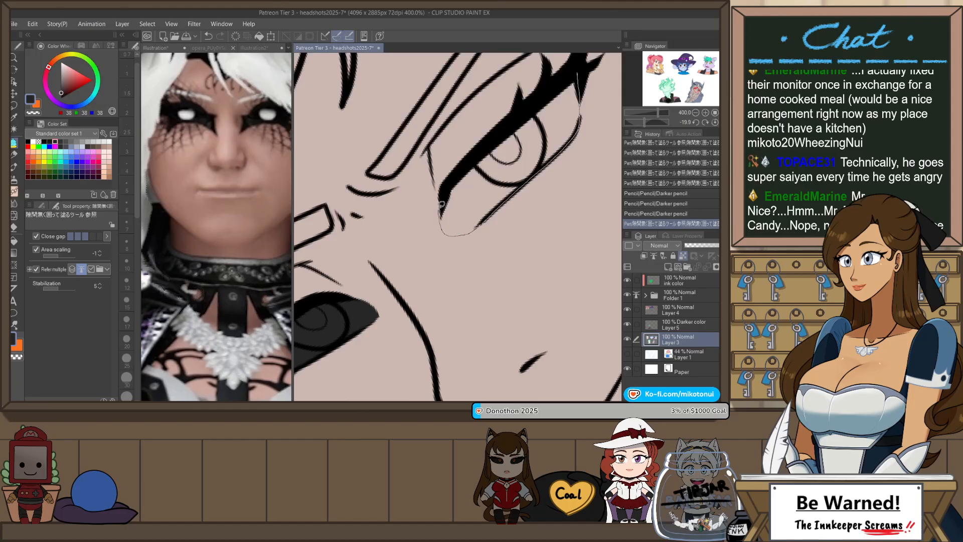
{"action": "left_click_drag", "start_coordinate": [516, 112], "coordinate": [517, 110]}
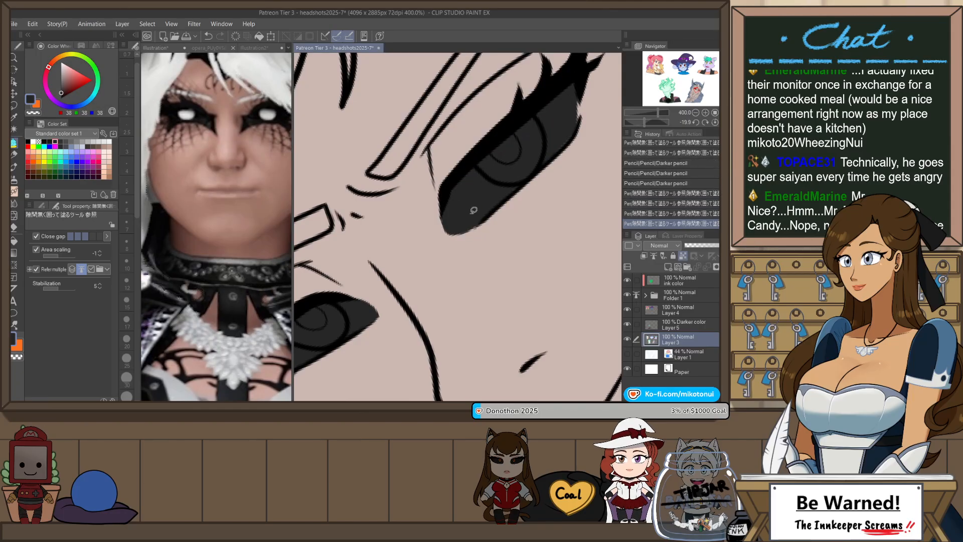
{"action": "left_click_drag", "start_coordinate": [466, 232], "coordinate": [465, 233]}
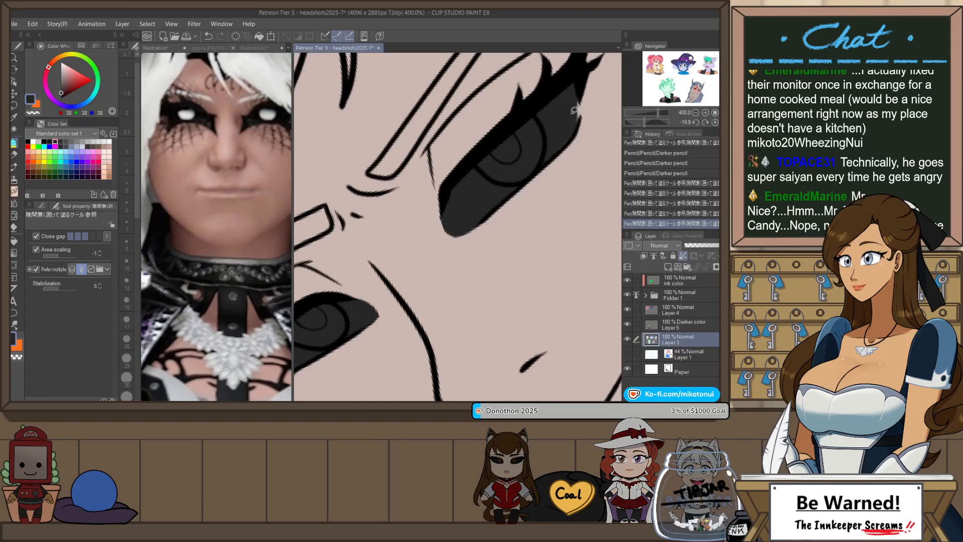
{"action": "mouse_move", "coordinate": [573, 79]}
{"action": "left_mouse_down"}
{"action": "mouse_move", "coordinate": [583, 101]}
{"action": "mouse_move", "coordinate": [569, 142]}
{"action": "mouse_move", "coordinate": [568, 104]}
{"action": "left_mouse_up"}
{"action": "key", "text": "p"}
{"action": "left_click_drag", "start_coordinate": [518, 149], "coordinate": [547, 143]}
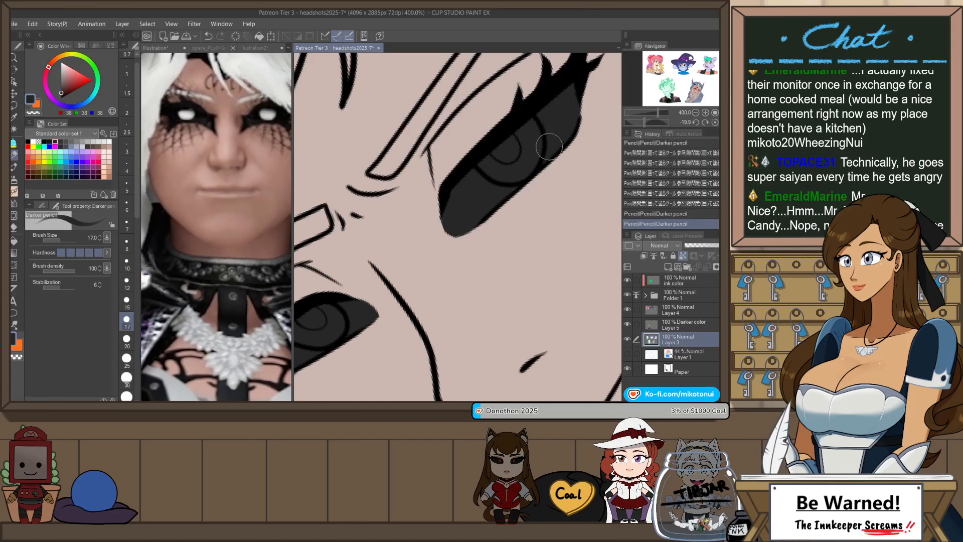
{"action": "scroll", "coordinate": [544, 178], "scroll_direction": "down", "scroll_amount": 5}
{"action": "key", "text": "ctrl+@"}
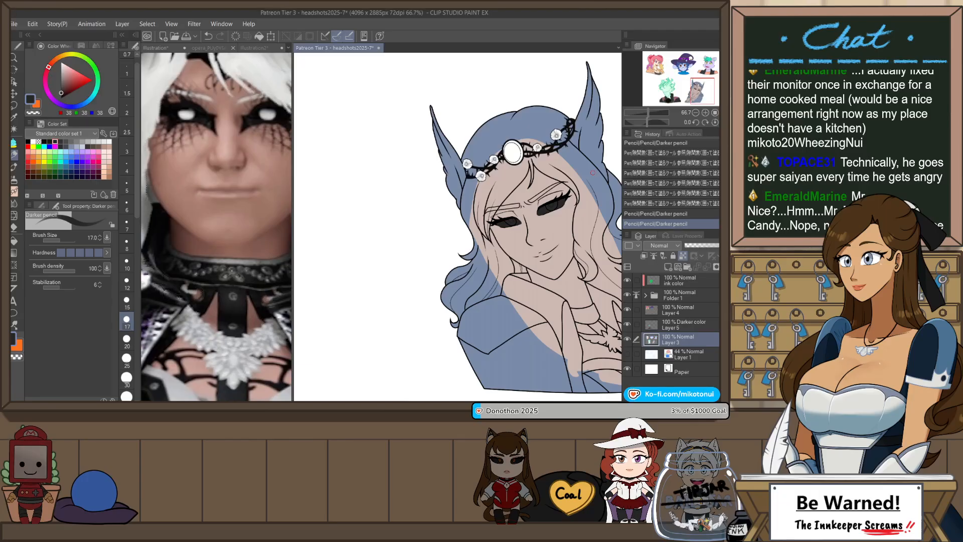
- Sample the off-white hair color from the white-haired character's reference and return to the headshots document
{"action": "left_click", "coordinate": [247, 47]}
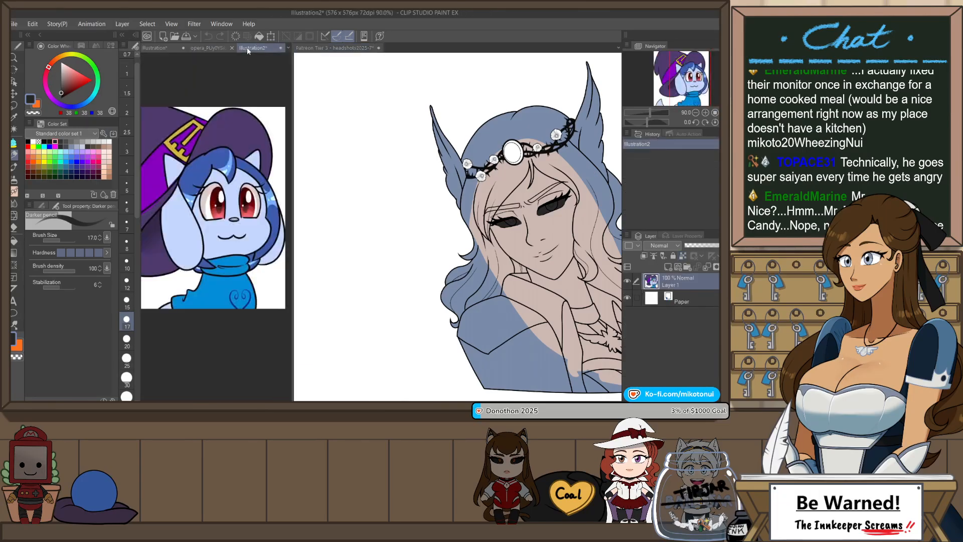
{"action": "left_click", "coordinate": [216, 48]}
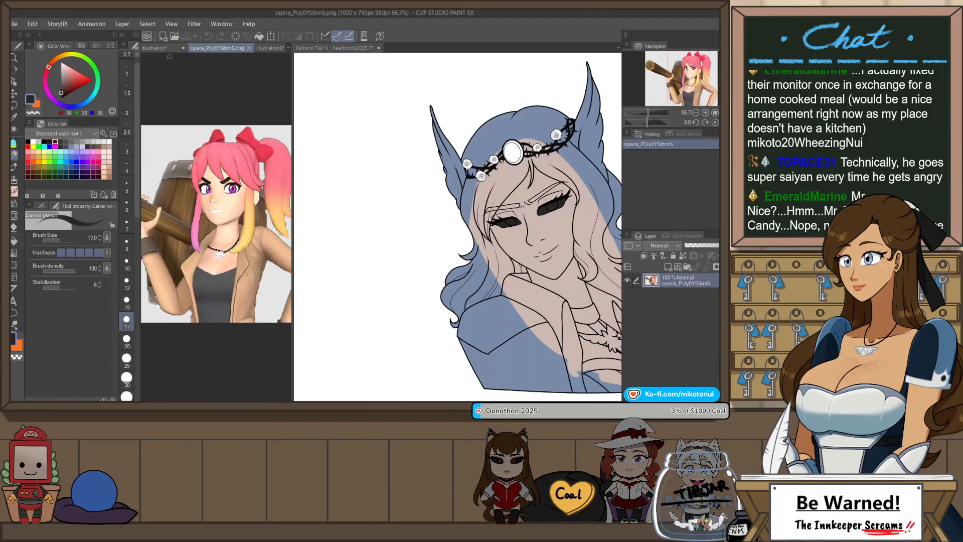
{"action": "left_click", "coordinate": [154, 48]}
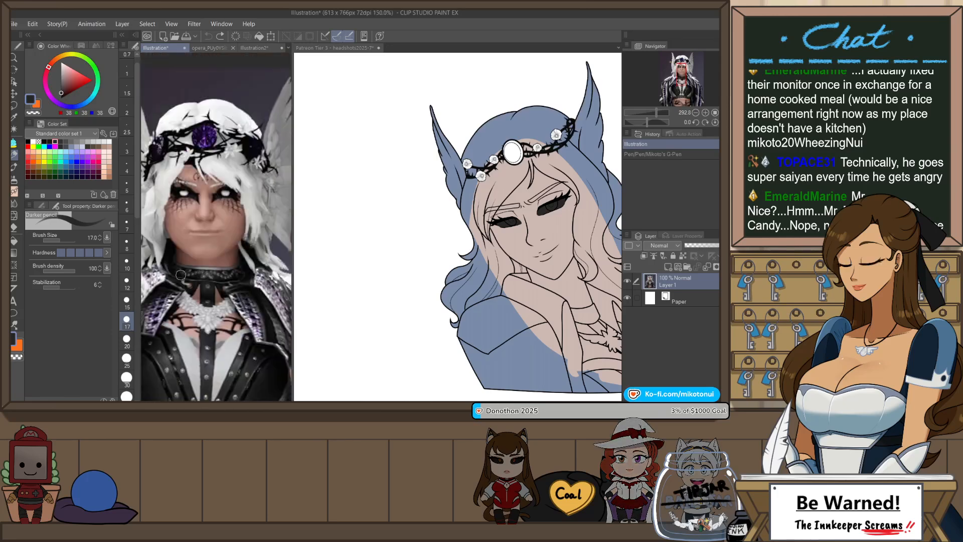
{"action": "left_click", "coordinate": [212, 174], "text": "alt"}
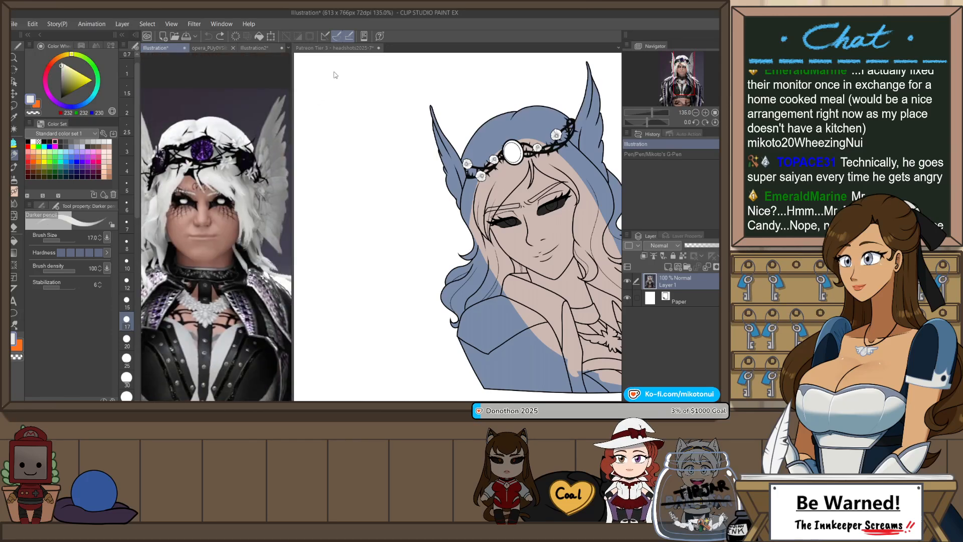
{"action": "left_click", "coordinate": [332, 47]}
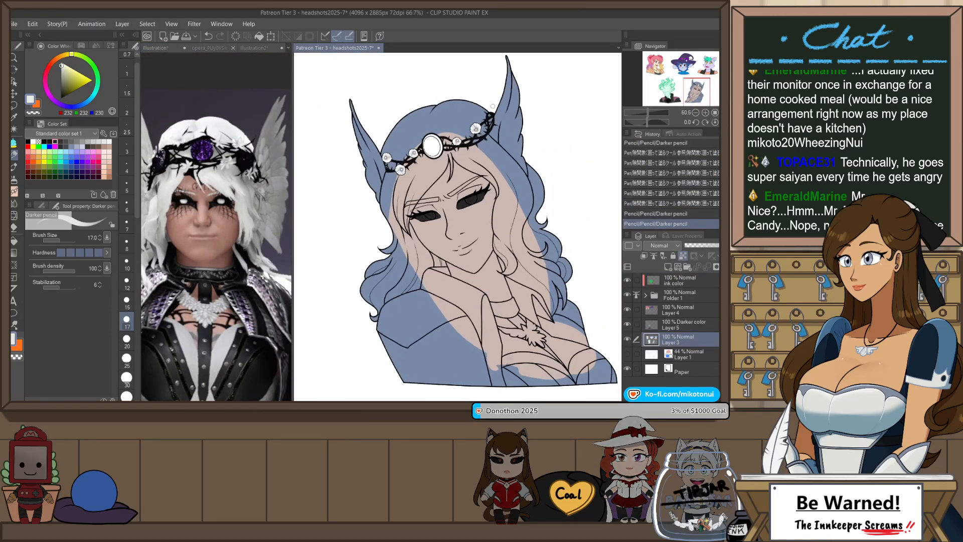
- Try an off-white Refer other layers fill on Layer 5, undo it, and fill the hair right of the face on Layer 4
{"action": "key", "text": "g"}
{"action": "left_click", "coordinate": [676, 326]}
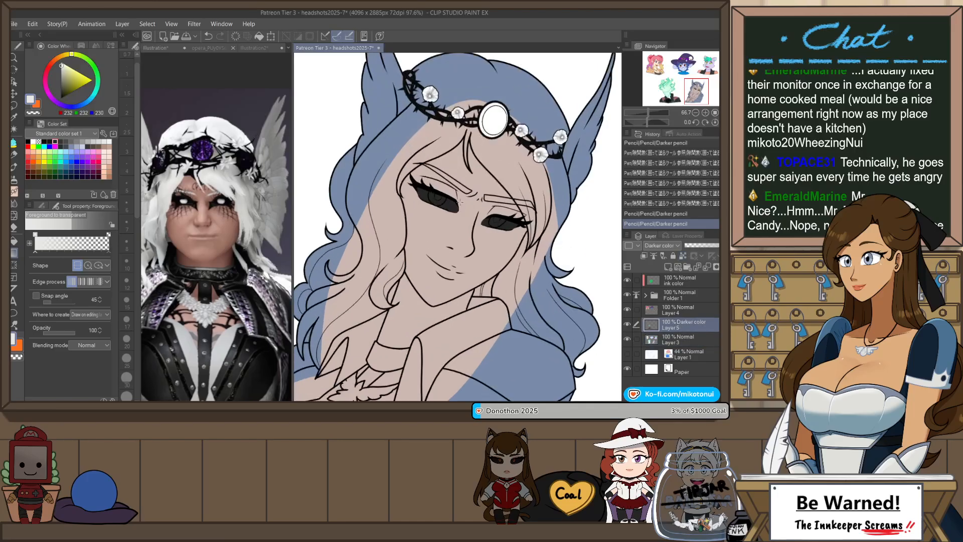
{"action": "key", "text": "g"}
{"action": "key", "text": "g"}
{"action": "key", "text": "g"}
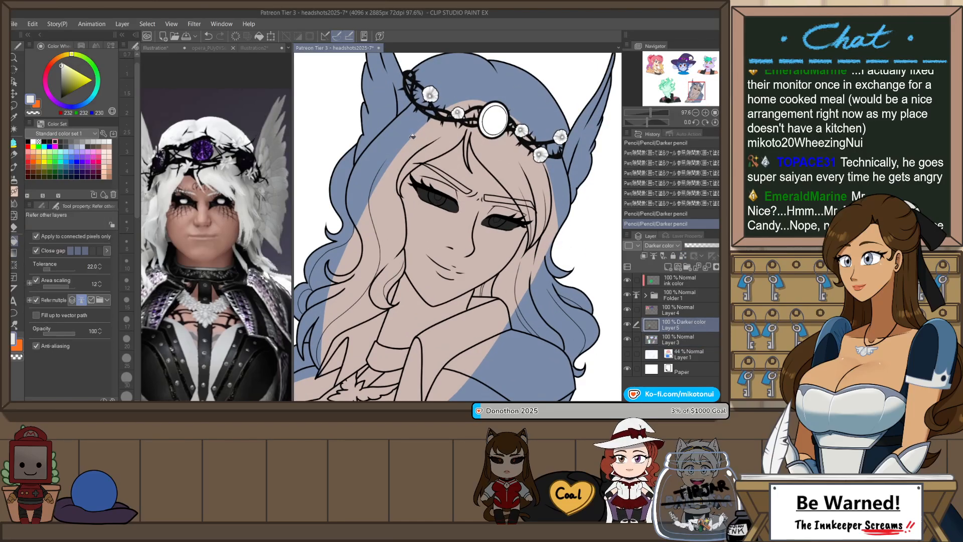
{"action": "left_click", "coordinate": [412, 136]}
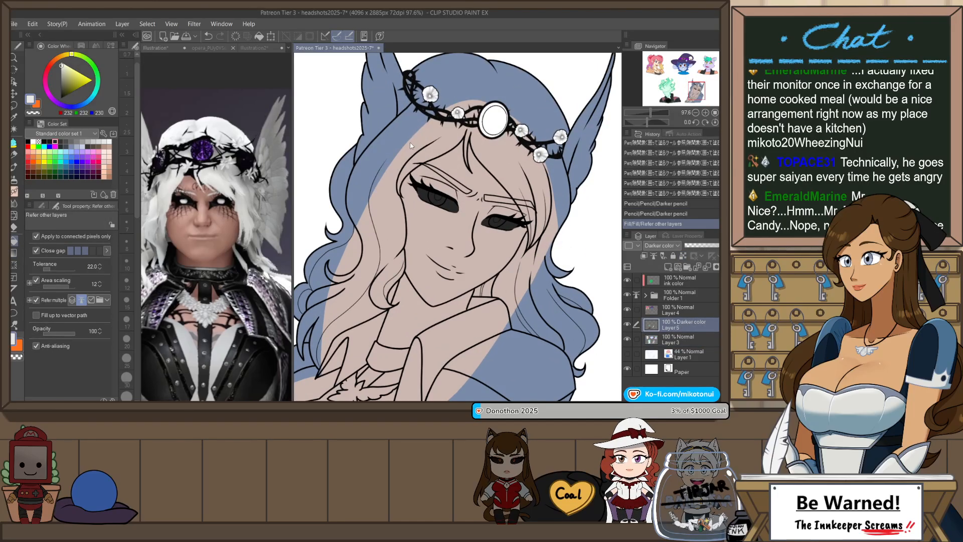
{"action": "key", "text": "ctrl+z"}
{"action": "left_click", "coordinate": [685, 308]}
{"action": "left_click", "coordinate": [519, 172]}
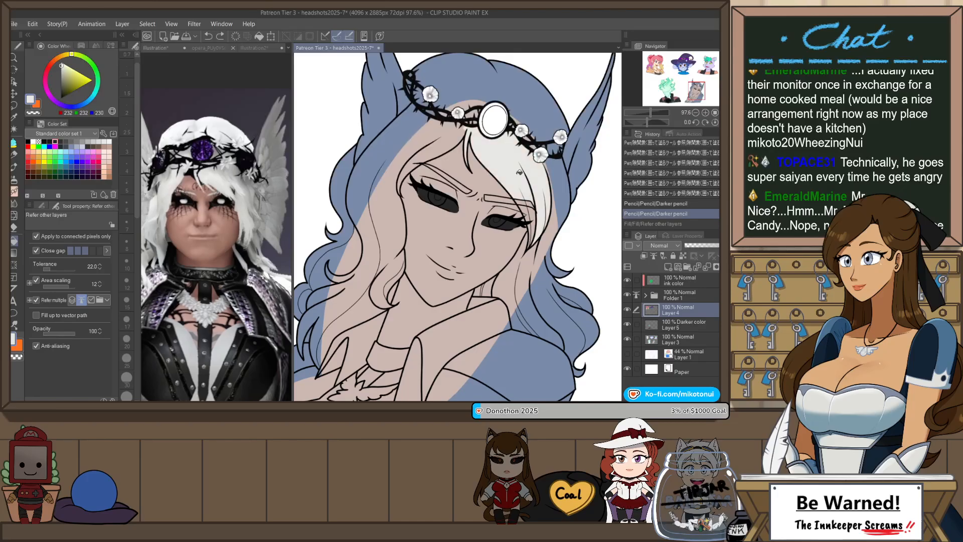
{"action": "left_click", "coordinate": [548, 180]}
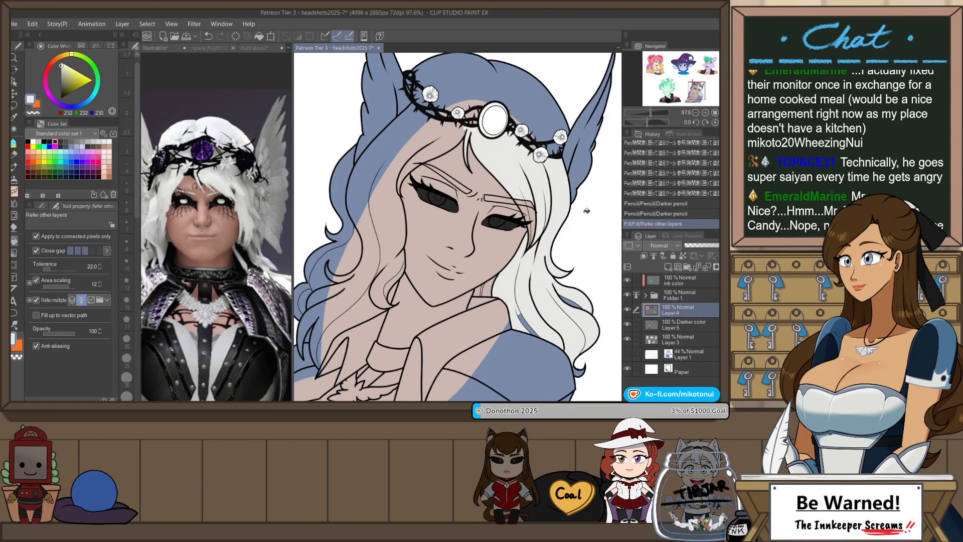
- Fill the leftover small hair sections beside the neck, above the shoulder and at the curl tips off-white, and switch to the Darker pencil
{"action": "scroll", "coordinate": [582, 250], "scroll_direction": "down", "scroll_amount": 4}
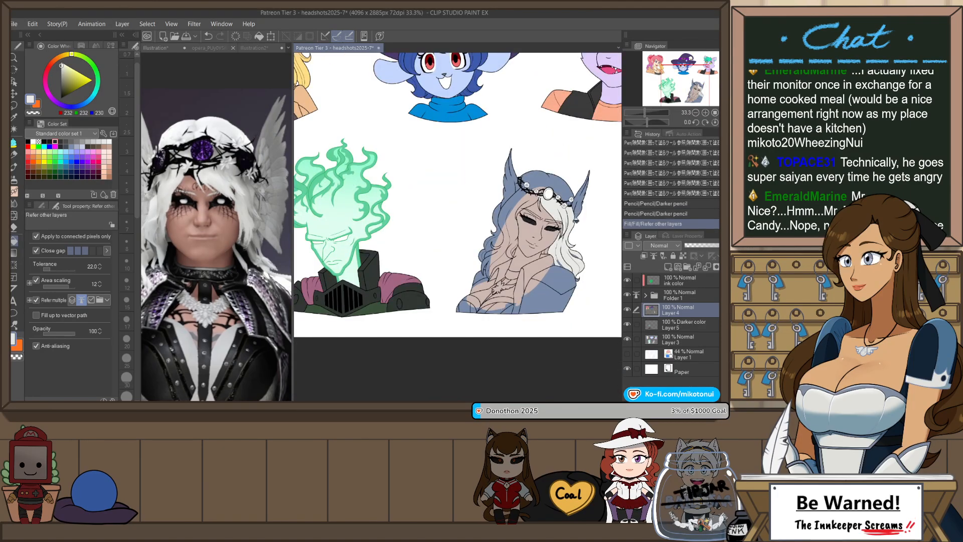
{"action": "scroll", "coordinate": [576, 221], "scroll_direction": "up", "scroll_amount": 4}
{"action": "left_click", "coordinate": [497, 295]}
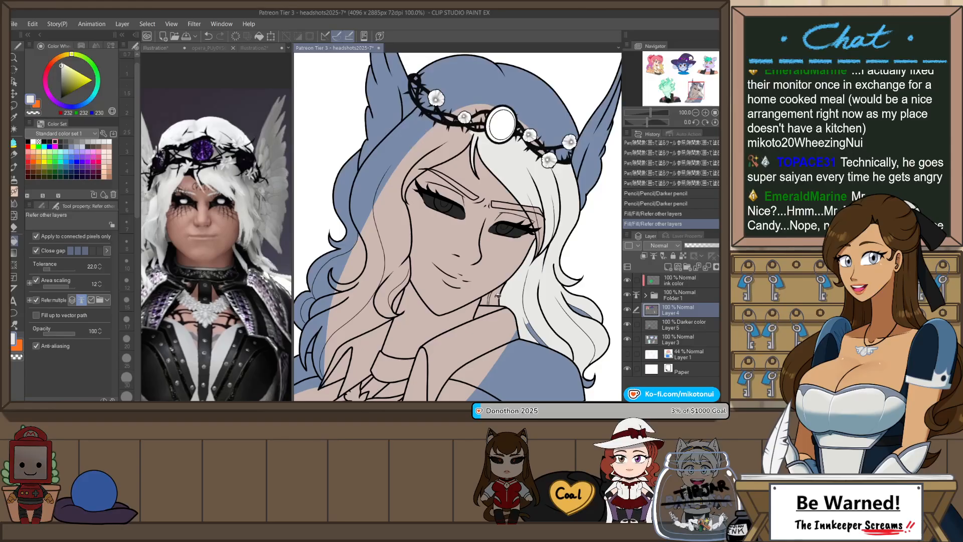
{"action": "left_click", "coordinate": [496, 284]}
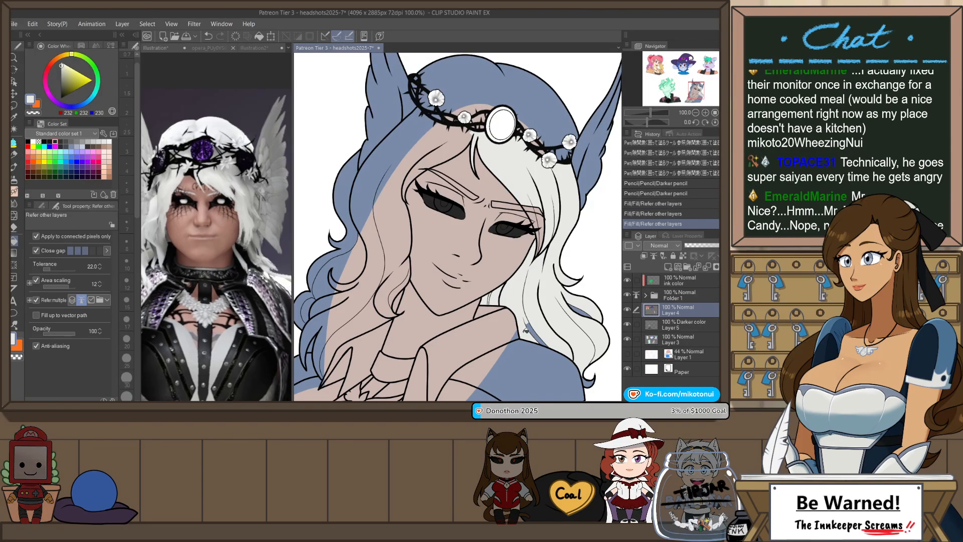
{"action": "left_click", "coordinate": [536, 337]}
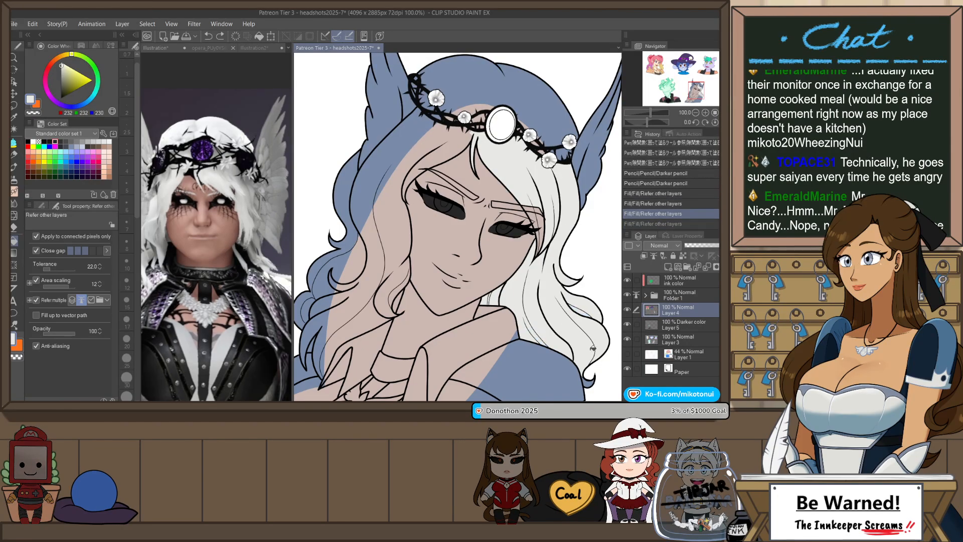
{"action": "left_click", "coordinate": [592, 383]}
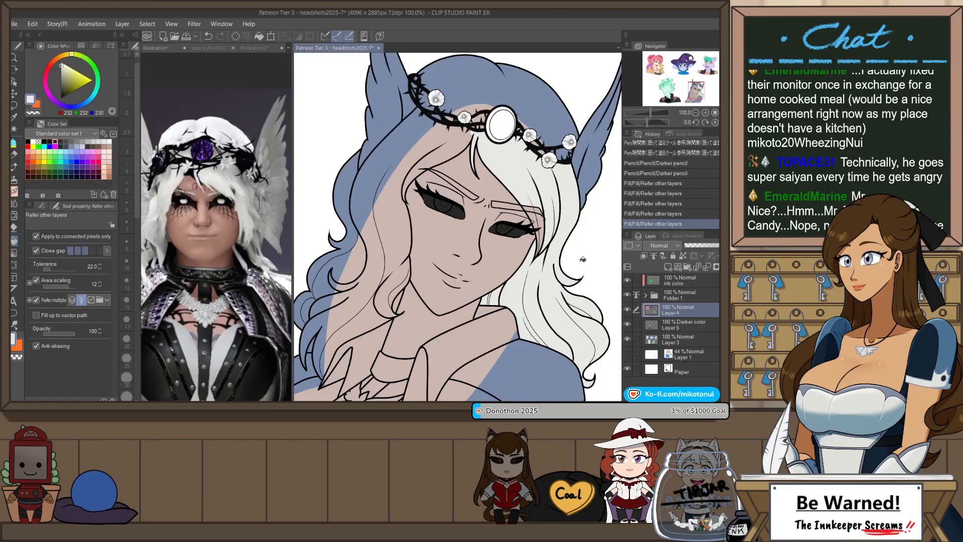
{"action": "key", "text": "p"}
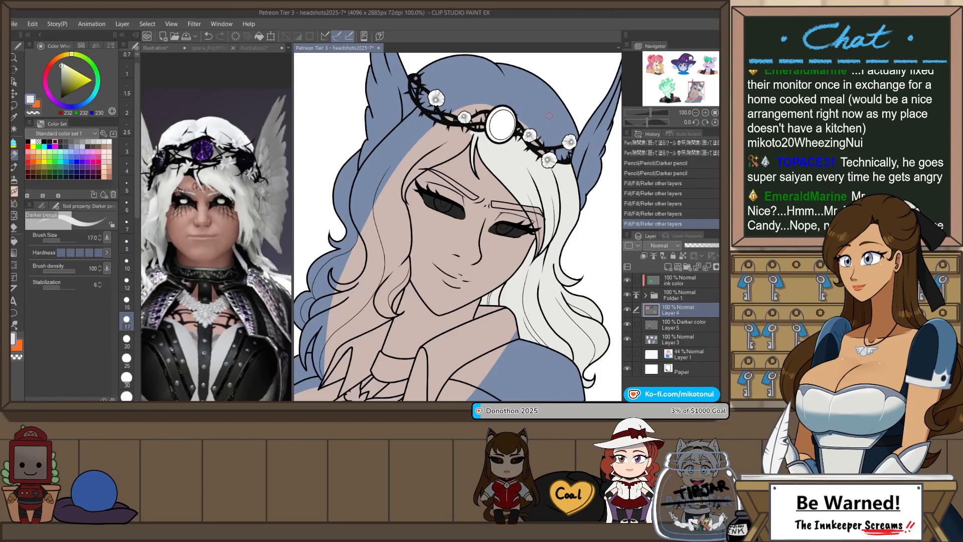
- Fill the blue hair area above the flower crown with light gray (232, 232, 230) on Layer 4
{"action": "key", "text": "p"}
{"action": "mouse_move", "coordinate": [582, 108]}
{"action": "left_mouse_down"}
{"action": "mouse_move", "coordinate": [563, 224]}
{"action": "mouse_move", "coordinate": [542, 226]}
{"action": "mouse_move", "coordinate": [469, 186]}
{"action": "mouse_move", "coordinate": [409, 174]}
{"action": "left_mouse_up"}
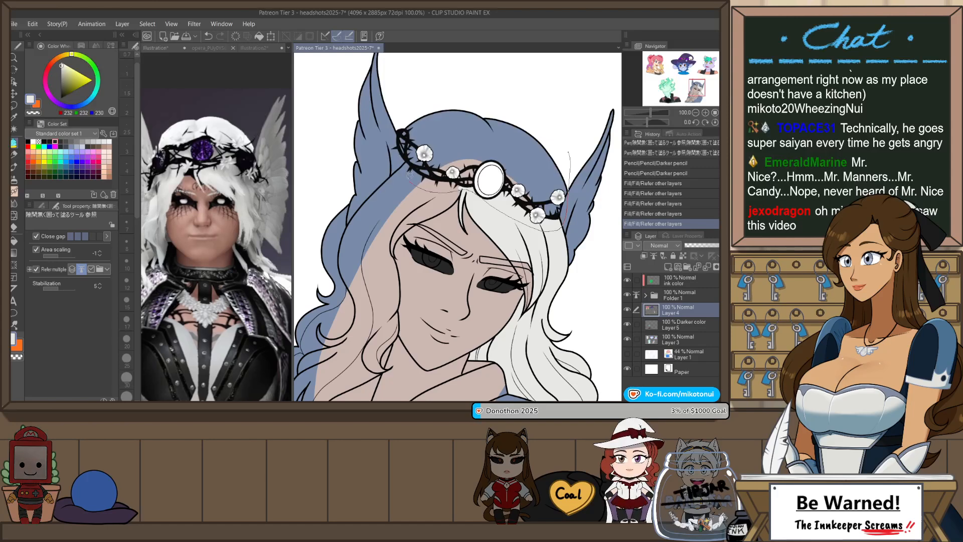
{"action": "left_click_drag", "start_coordinate": [408, 106], "coordinate": [563, 141]}
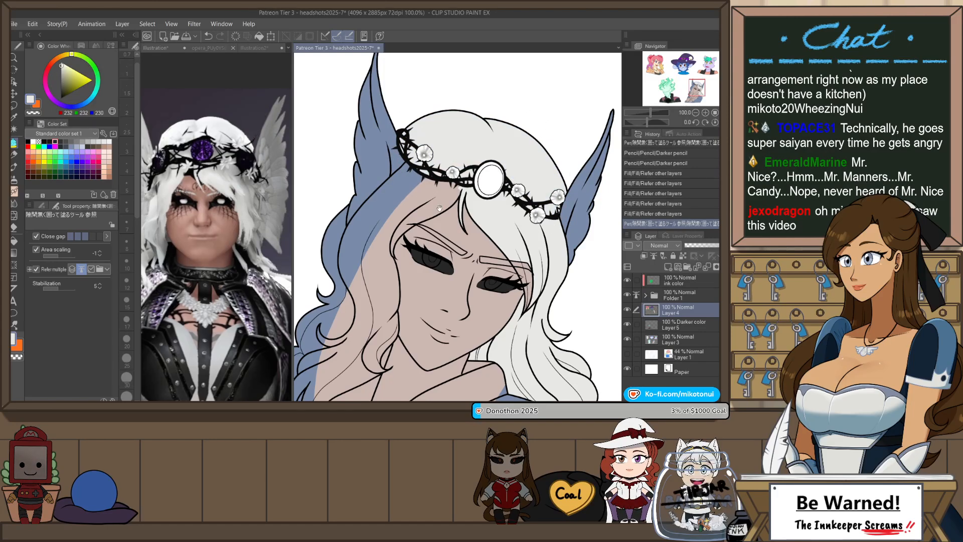
- Fill the blue and skin-toned areas of the long wavy locks beside the face with the same light gray
{"action": "mouse_move", "coordinate": [457, 197]}
{"action": "left_mouse_down"}
{"action": "mouse_move", "coordinate": [539, 163]}
{"action": "mouse_move", "coordinate": [546, 135]}
{"action": "left_mouse_up"}
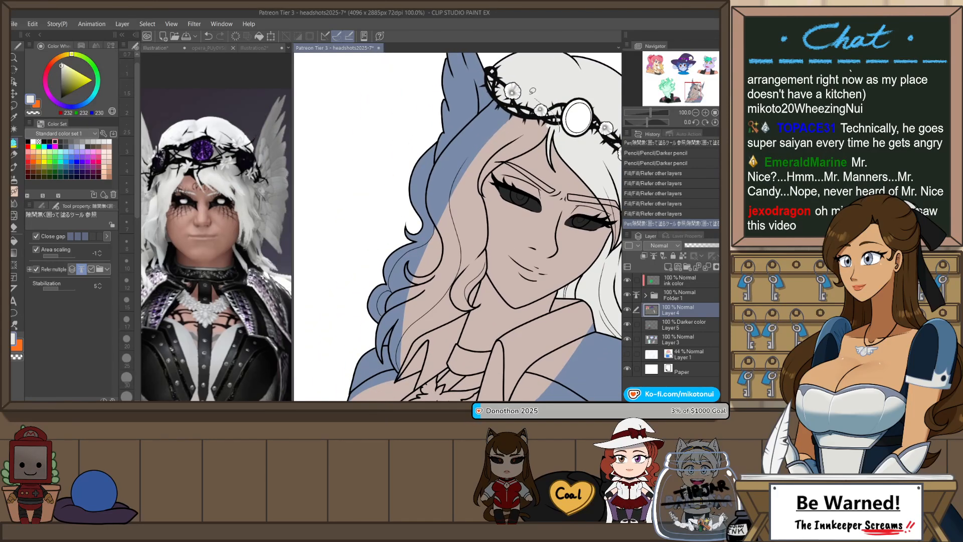
{"action": "mouse_move", "coordinate": [444, 144]}
{"action": "left_mouse_down"}
{"action": "mouse_move", "coordinate": [404, 163]}
{"action": "mouse_move", "coordinate": [362, 321]}
{"action": "mouse_move", "coordinate": [385, 326]}
{"action": "mouse_move", "coordinate": [400, 374]}
{"action": "mouse_move", "coordinate": [432, 332]}
{"action": "mouse_move", "coordinate": [481, 300]}
{"action": "mouse_move", "coordinate": [497, 223]}
{"action": "mouse_move", "coordinate": [534, 151]}
{"action": "mouse_move", "coordinate": [582, 115]}
{"action": "left_mouse_up"}
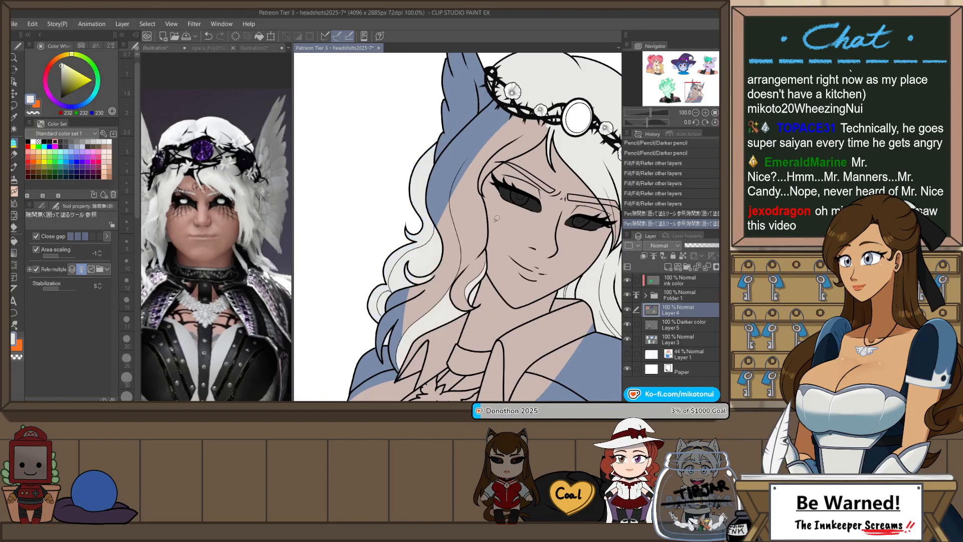
{"action": "key", "text": "g"}
{"action": "left_click", "coordinate": [527, 139]}
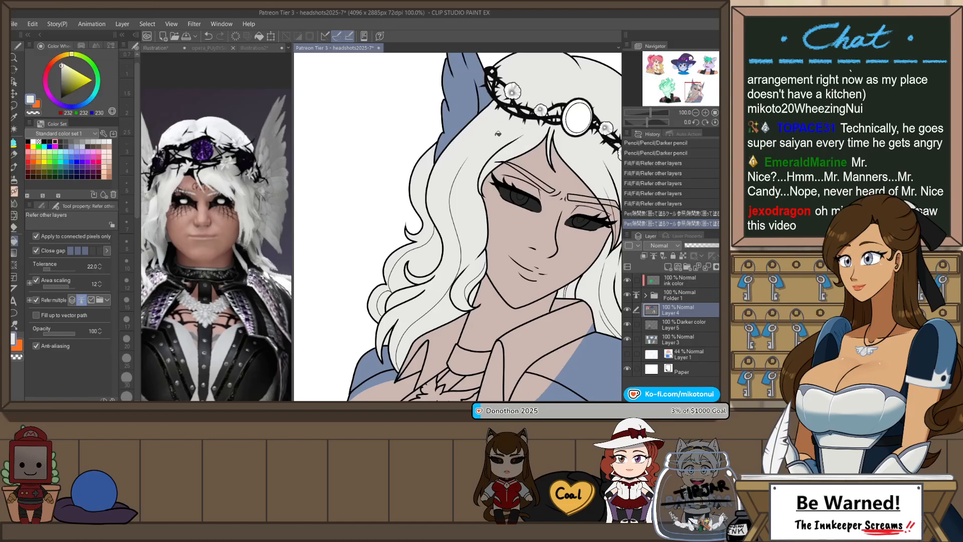
- Fill both eyebrows and the leftover gaps between the hair strands light gray, cleaning up stray color with the eraser
{"action": "key", "text": "g"}
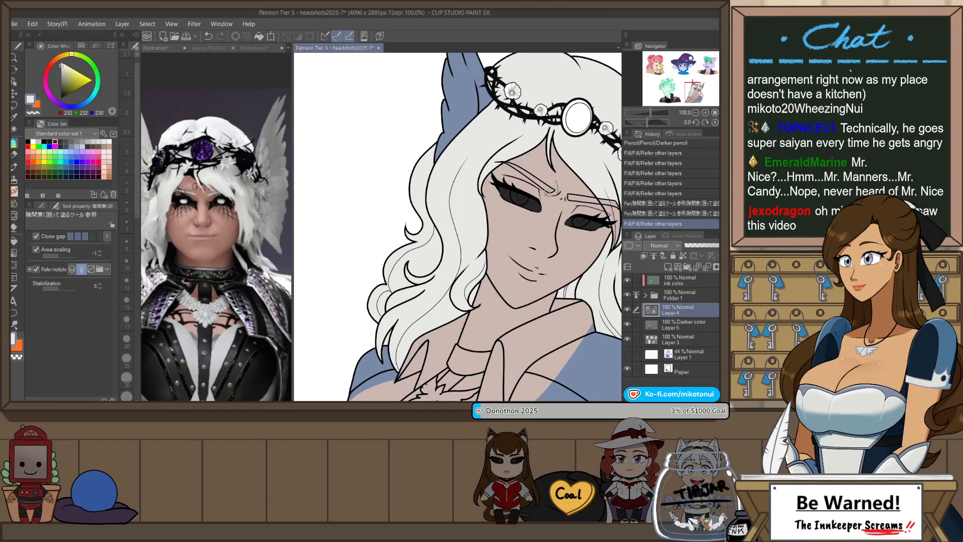
{"action": "left_click_drag", "start_coordinate": [547, 192], "coordinate": [508, 166]}
{"action": "mouse_move", "coordinate": [567, 206]}
{"action": "left_mouse_down"}
{"action": "mouse_move", "coordinate": [485, 209]}
{"action": "mouse_move", "coordinate": [539, 202]}
{"action": "mouse_move", "coordinate": [547, 213]}
{"action": "mouse_move", "coordinate": [521, 192]}
{"action": "mouse_move", "coordinate": [531, 264]}
{"action": "mouse_move", "coordinate": [542, 198]}
{"action": "mouse_move", "coordinate": [527, 230]}
{"action": "mouse_move", "coordinate": [530, 221]}
{"action": "left_mouse_up"}
{"action": "key", "text": "e"}
{"action": "key", "text": "p"}
{"action": "mouse_move", "coordinate": [435, 156]}
{"action": "left_mouse_down"}
{"action": "mouse_move", "coordinate": [393, 205]}
{"action": "mouse_move", "coordinate": [407, 187]}
{"action": "left_mouse_up"}
{"action": "mouse_move", "coordinate": [437, 291]}
{"action": "left_mouse_down"}
{"action": "mouse_move", "coordinate": [485, 269]}
{"action": "mouse_move", "coordinate": [443, 281]}
{"action": "left_mouse_up"}
{"action": "left_click_drag", "start_coordinate": [590, 226], "coordinate": [542, 240]}
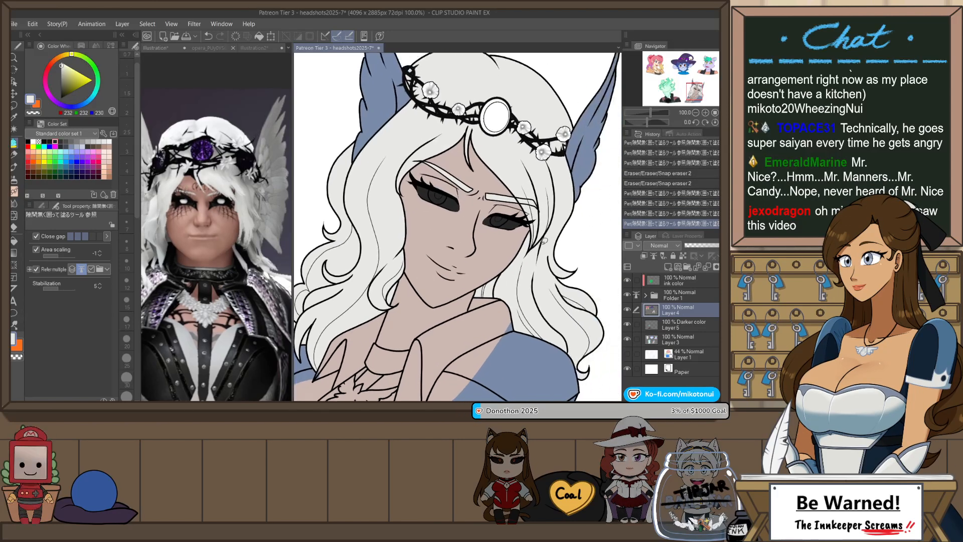
- Fill both irises with off-white (243, 243, 243) and the pupils with pure white (255, 255, 255)
{"action": "left_click", "coordinate": [109, 141]}
{"action": "key", "text": "g"}
{"action": "scroll", "coordinate": [456, 193], "scroll_direction": "up", "scroll_amount": 4}
{"action": "scroll", "coordinate": [457, 193], "scroll_direction": "up", "scroll_amount": 1}
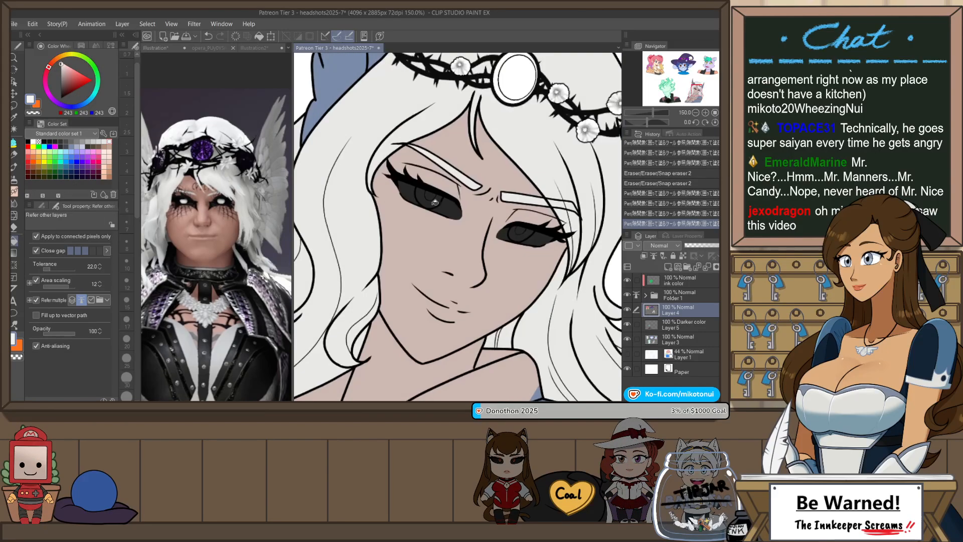
{"action": "left_click", "coordinate": [442, 201]}
{"action": "left_click", "coordinate": [524, 227]}
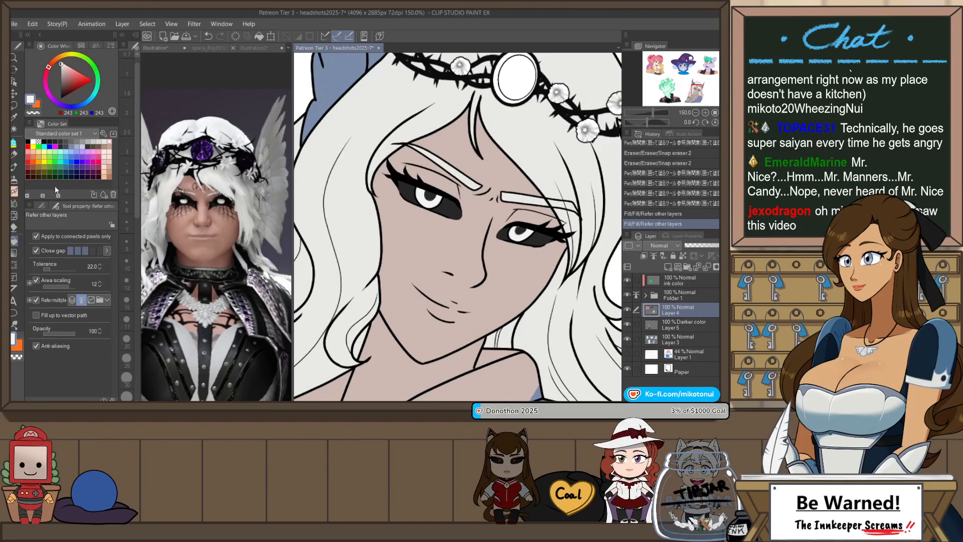
{"action": "left_click", "coordinate": [523, 229]}
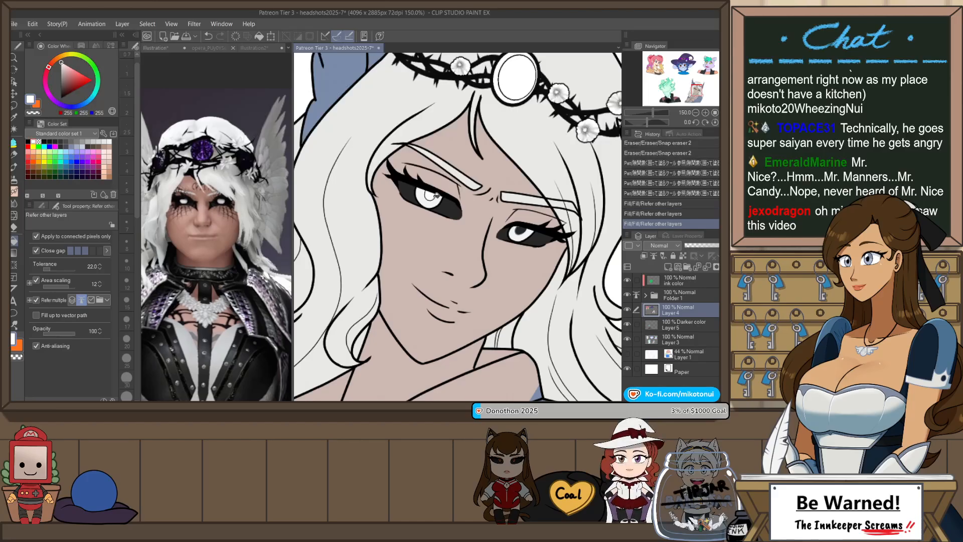
{"action": "scroll", "coordinate": [488, 215], "scroll_direction": "down", "scroll_amount": 8}
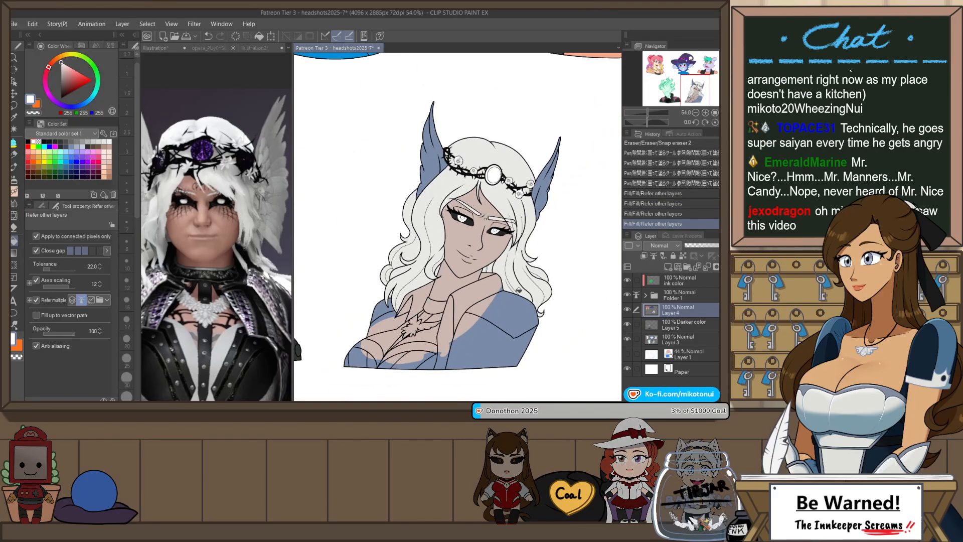
{"action": "scroll", "coordinate": [481, 197], "scroll_direction": "up", "scroll_amount": 1}
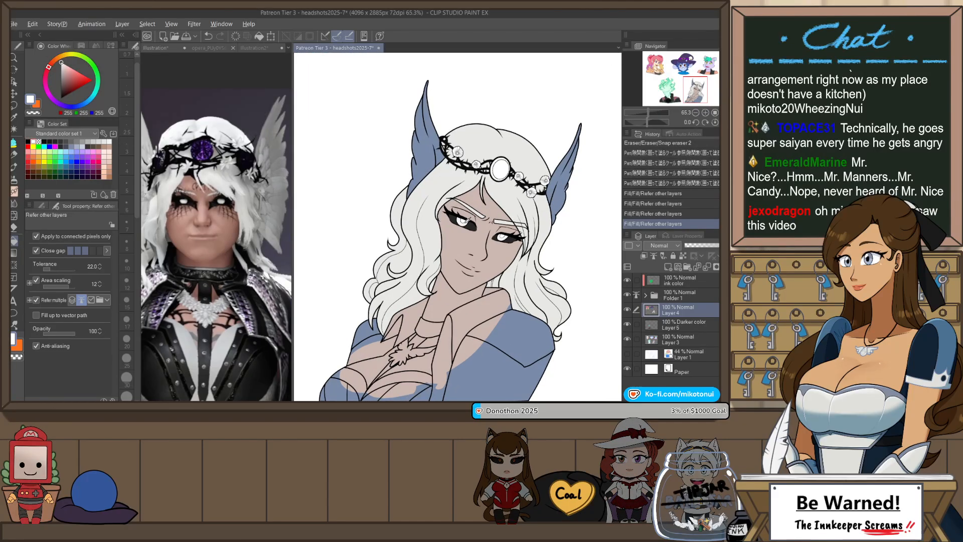
{"action": "left_click", "coordinate": [672, 324]}
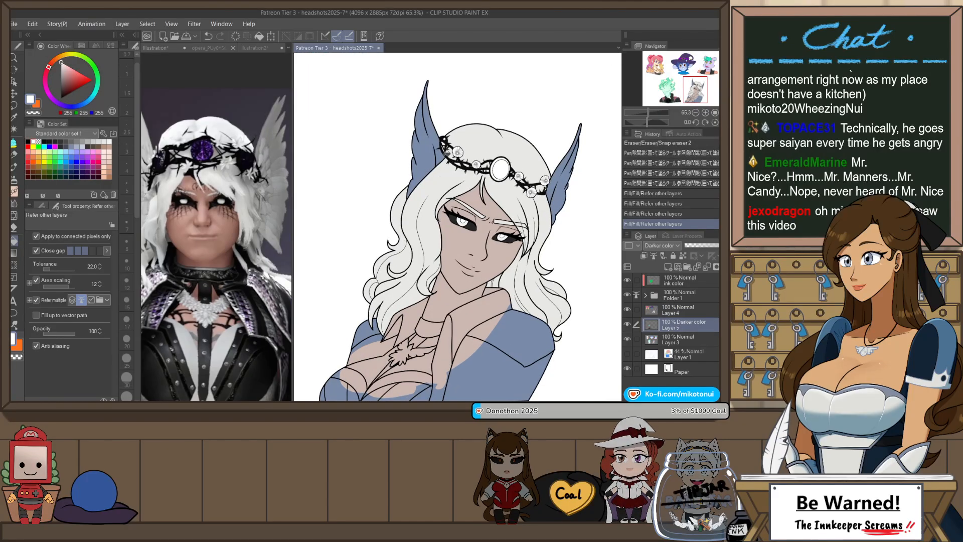
{"action": "left_click", "coordinate": [436, 156]}
{"action": "scroll", "coordinate": [434, 160], "scroll_direction": "up", "scroll_amount": 2}
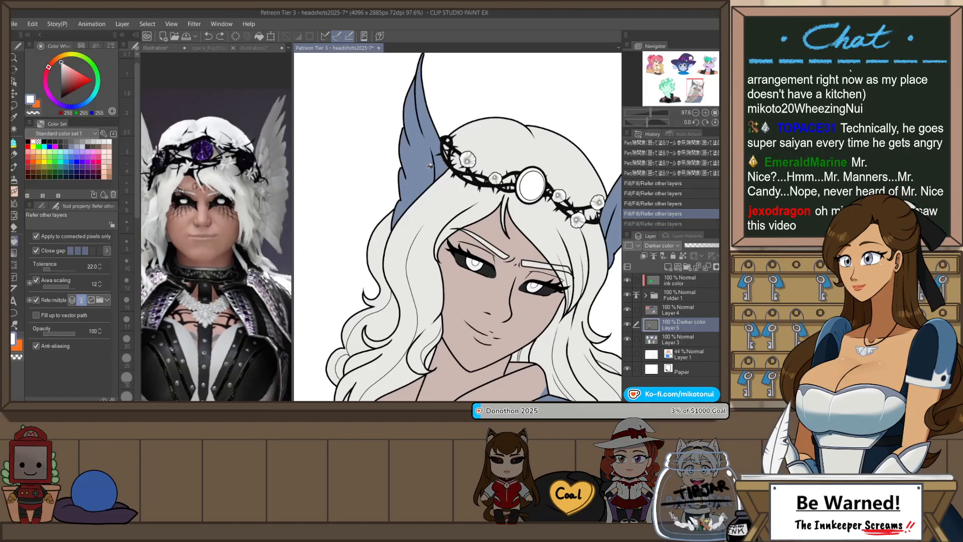
{"action": "key", "text": "ctrl+z"}
{"action": "key", "text": "ctrl+z"}
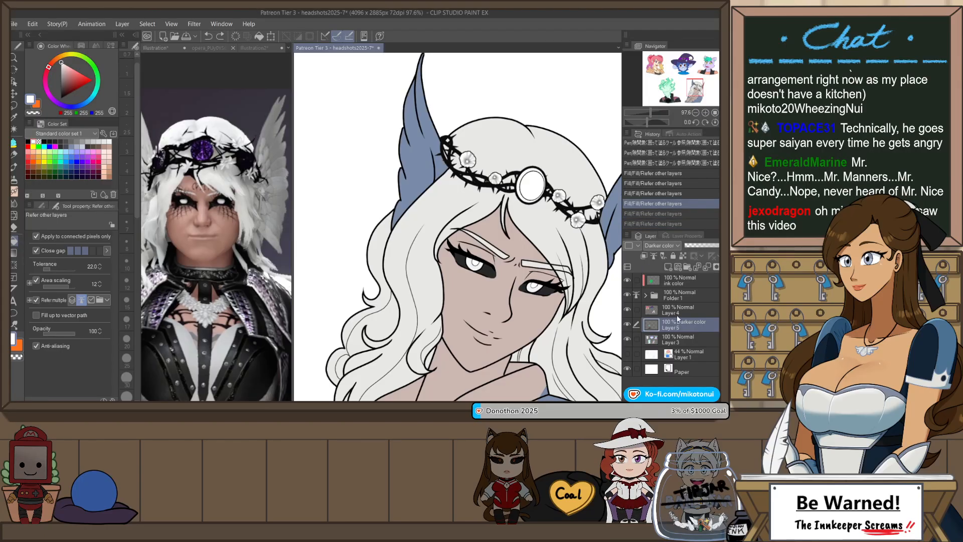
- Fill both blue head wings with pure white on Layer 4, including the small feather gaps
{"action": "left_click", "coordinate": [422, 191]}
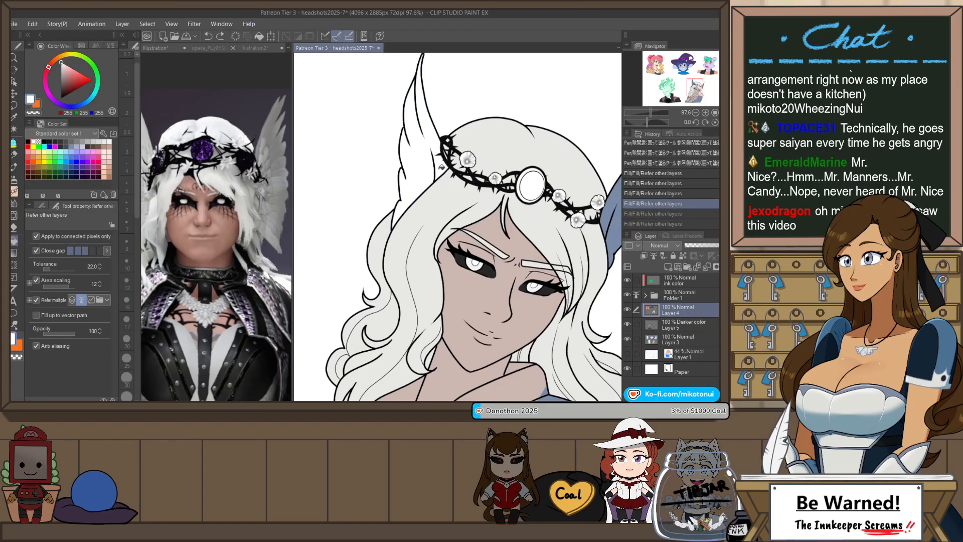
{"action": "scroll", "coordinate": [369, 155], "scroll_direction": "down", "scroll_amount": 1}
{"action": "scroll", "coordinate": [539, 169], "scroll_direction": "up", "scroll_amount": 1}
{"action": "left_click", "coordinate": [544, 195]}
{"action": "scroll", "coordinate": [579, 176], "scroll_direction": "up", "scroll_amount": 1}
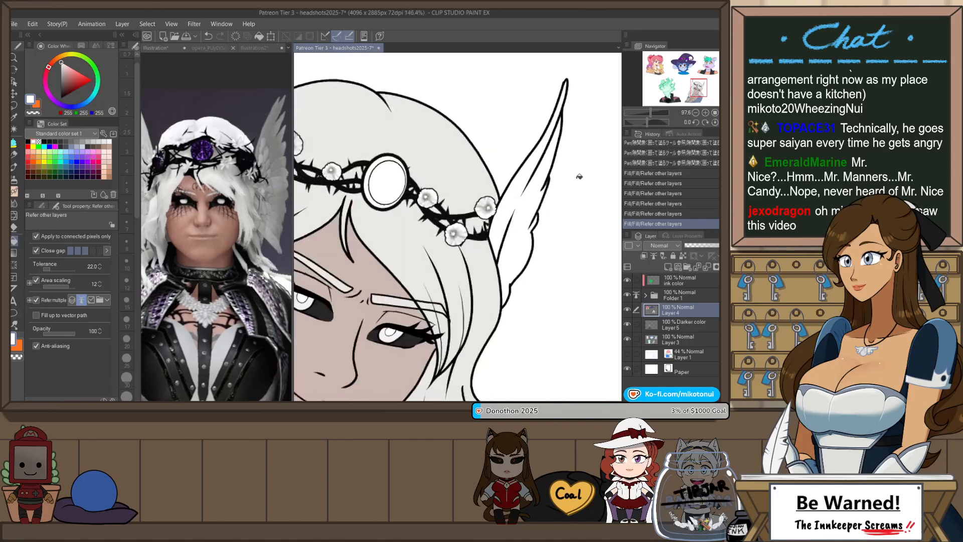
{"action": "key", "text": "p"}
{"action": "left_click_drag", "start_coordinate": [562, 191], "coordinate": [534, 131]}
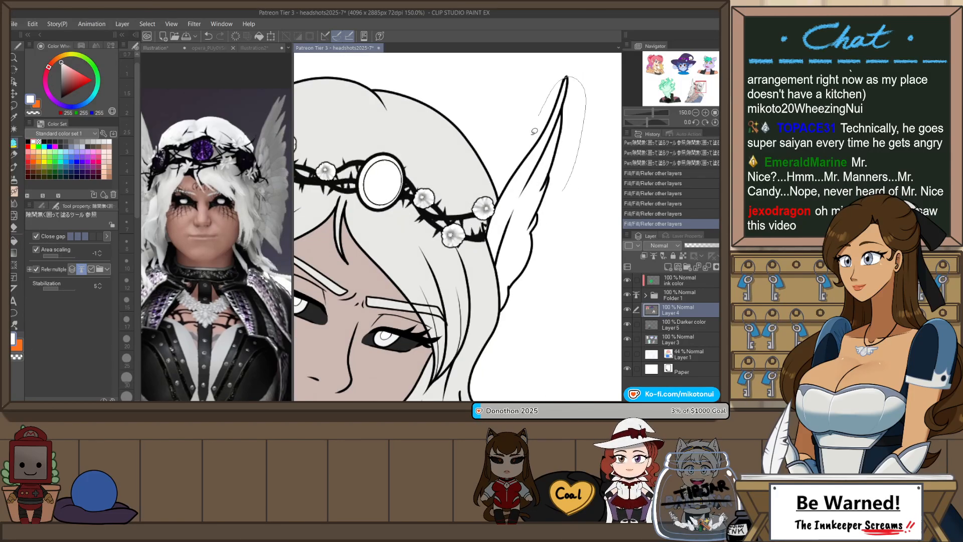
{"action": "scroll", "coordinate": [575, 178], "scroll_direction": "down", "scroll_amount": 3}
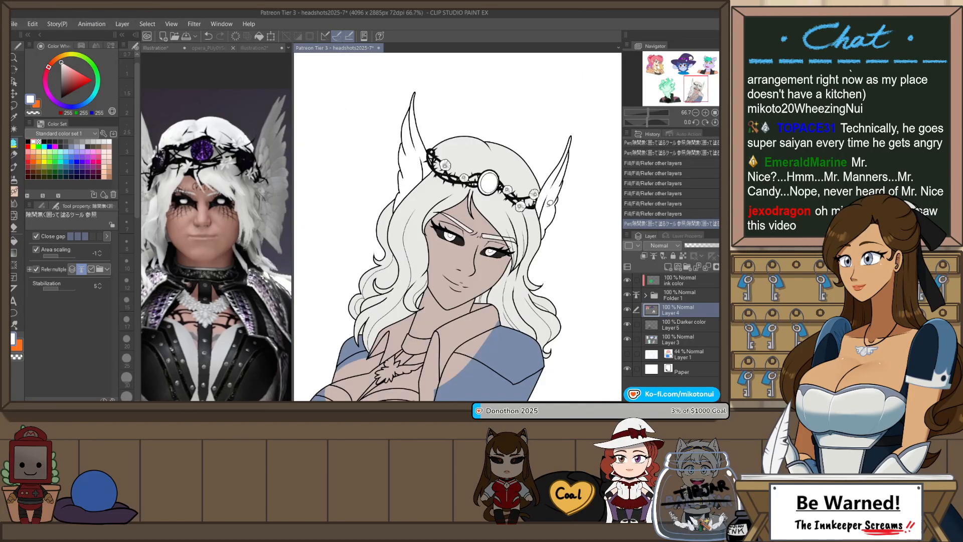
- Fill all sections of the bodice with dark gray (38, 38, 38), covering the remaining gaps along its lower edge
{"action": "left_click_drag", "start_coordinate": [541, 327], "coordinate": [555, 252]}
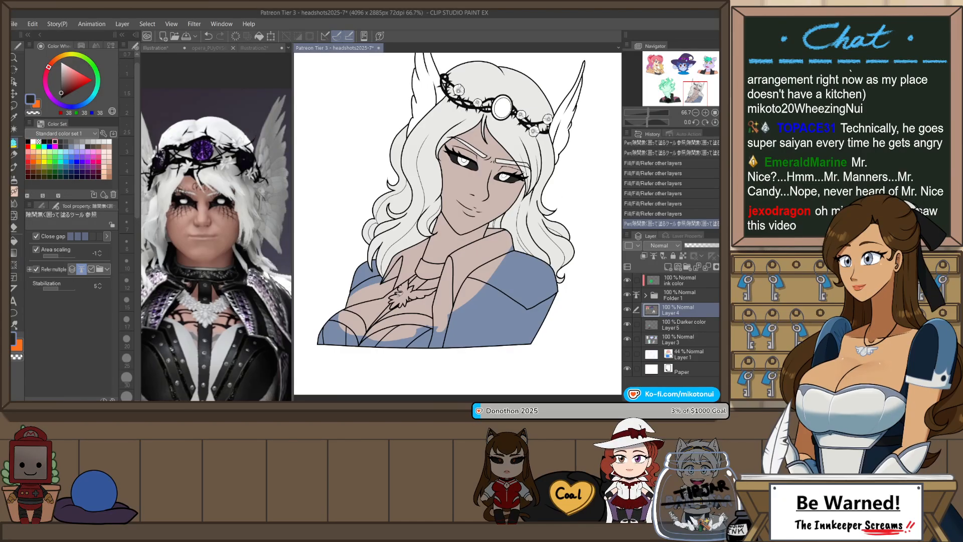
{"action": "key", "text": "g"}
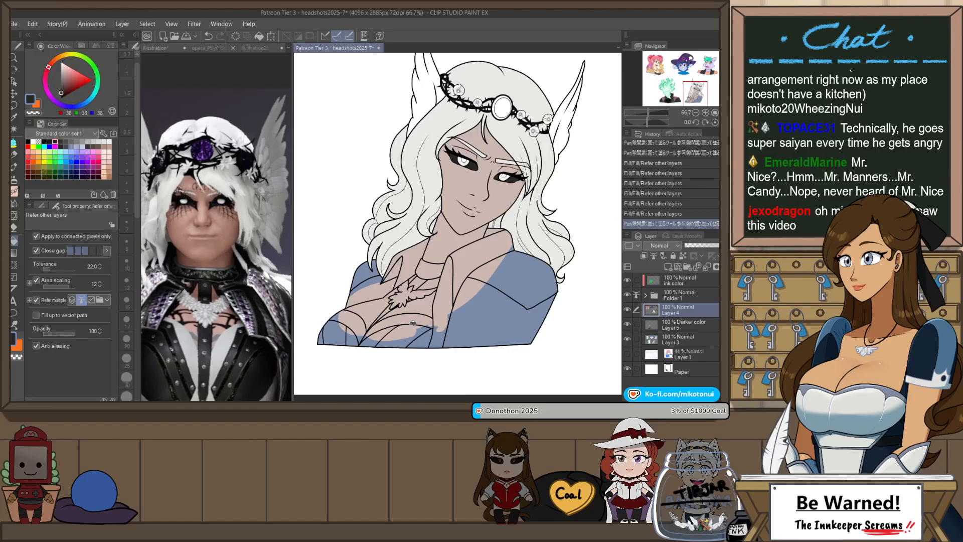
{"action": "left_click", "coordinate": [413, 333]}
{"action": "mouse_move", "coordinate": [414, 334]}
{"action": "left_mouse_down"}
{"action": "mouse_move", "coordinate": [363, 340]}
{"action": "mouse_move", "coordinate": [355, 323]}
{"action": "mouse_move", "coordinate": [324, 338]}
{"action": "left_mouse_up"}
{"action": "left_click", "coordinate": [424, 338]}
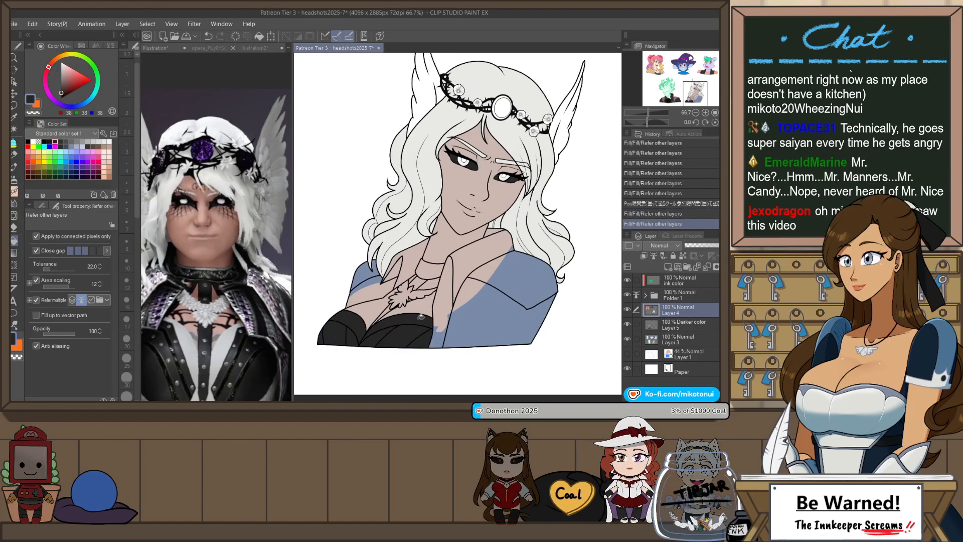
{"action": "key", "text": "p"}
{"action": "mouse_move", "coordinate": [424, 320]}
{"action": "left_mouse_down"}
{"action": "mouse_move", "coordinate": [350, 346]}
{"action": "mouse_move", "coordinate": [380, 325]}
{"action": "left_mouse_up"}
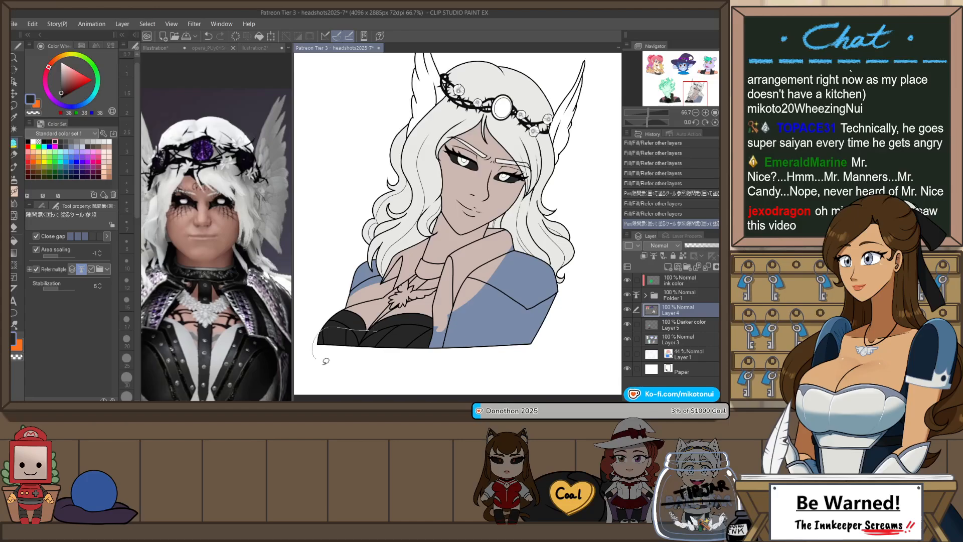
{"action": "left_click_drag", "start_coordinate": [325, 361], "coordinate": [397, 315]}
- Fill the choker and the strap running from it behind the pendant to the bodice with the same dark gray
{"action": "key", "text": "g"}
{"action": "left_click", "coordinate": [424, 273]}
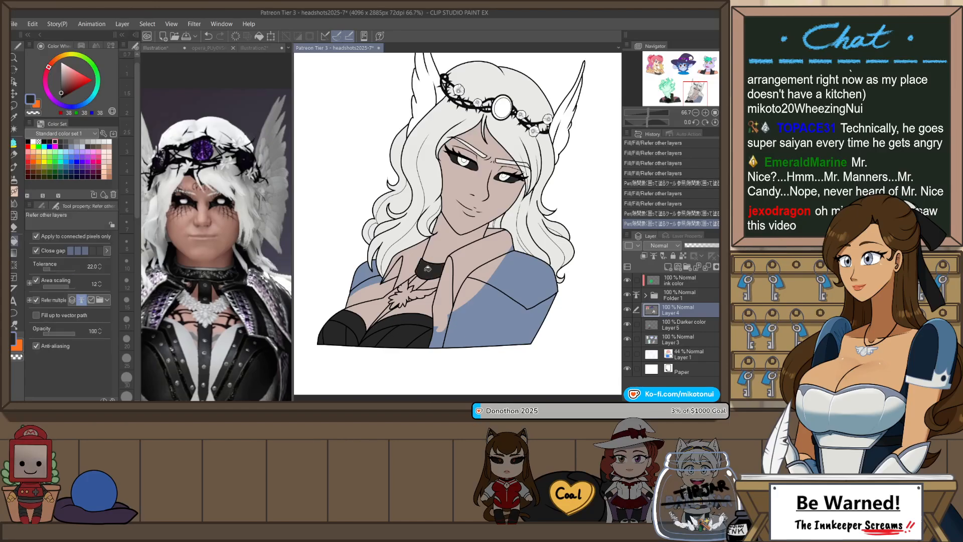
{"action": "left_click", "coordinate": [388, 310]}
{"action": "scroll", "coordinate": [356, 353], "scroll_direction": "up", "scroll_amount": 1}
{"action": "key", "text": "p"}
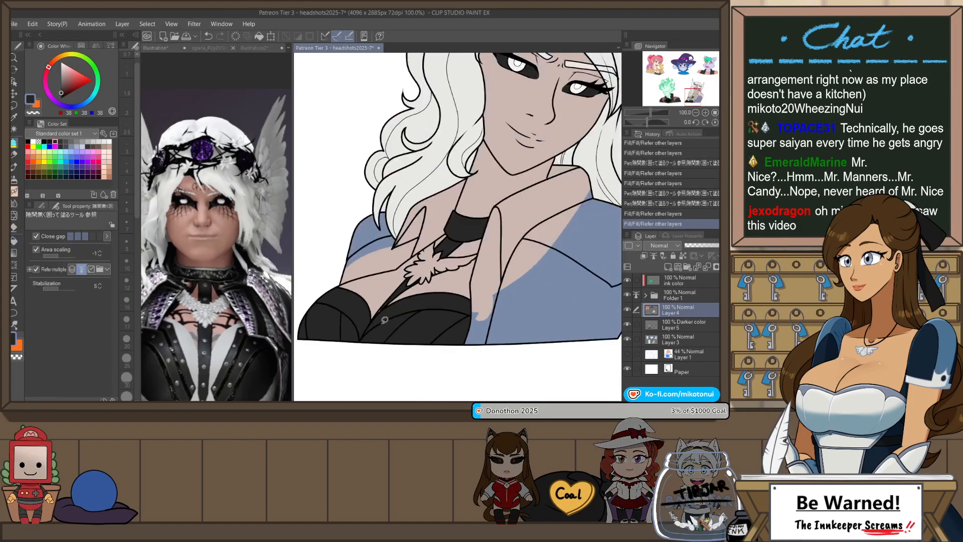
{"action": "mouse_move", "coordinate": [385, 321]}
{"action": "left_mouse_down"}
{"action": "mouse_move", "coordinate": [409, 290]}
{"action": "mouse_move", "coordinate": [448, 269]}
{"action": "left_mouse_up"}
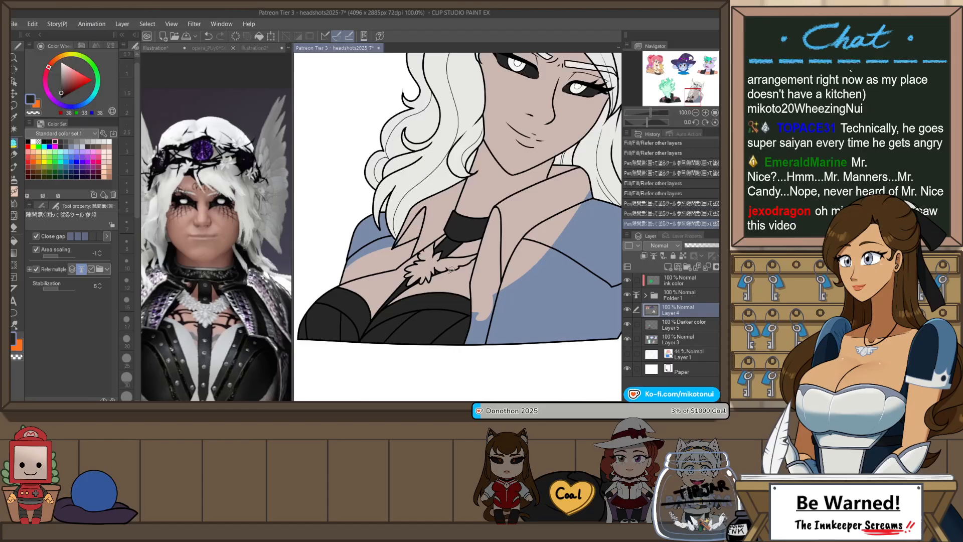
{"action": "left_click_drag", "start_coordinate": [468, 220], "coordinate": [442, 256]}
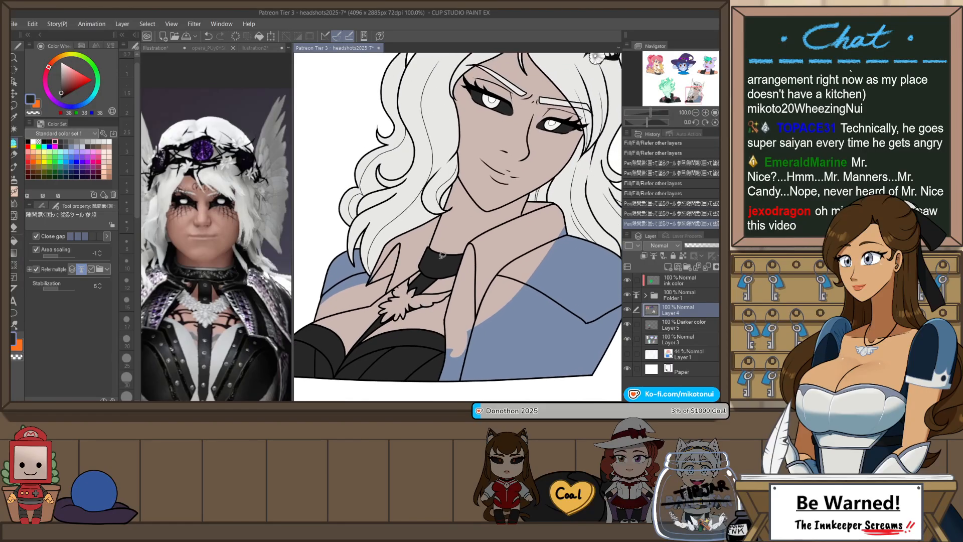
- Sample the off-white of the eyes (243, 243, 243) and fill the winged pendant with it
{"action": "left_click", "coordinate": [493, 104], "text": "alt"}
{"action": "key", "text": "g"}
{"action": "left_click", "coordinate": [416, 298]}
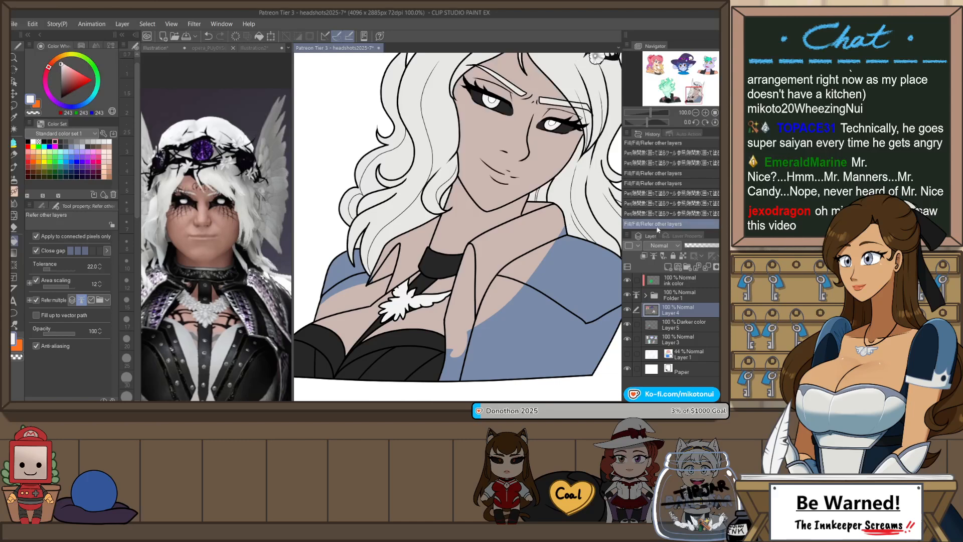
{"action": "scroll", "coordinate": [529, 292], "scroll_direction": "down", "scroll_amount": 3}
{"action": "scroll", "coordinate": [514, 294], "scroll_direction": "up", "scroll_amount": 2}
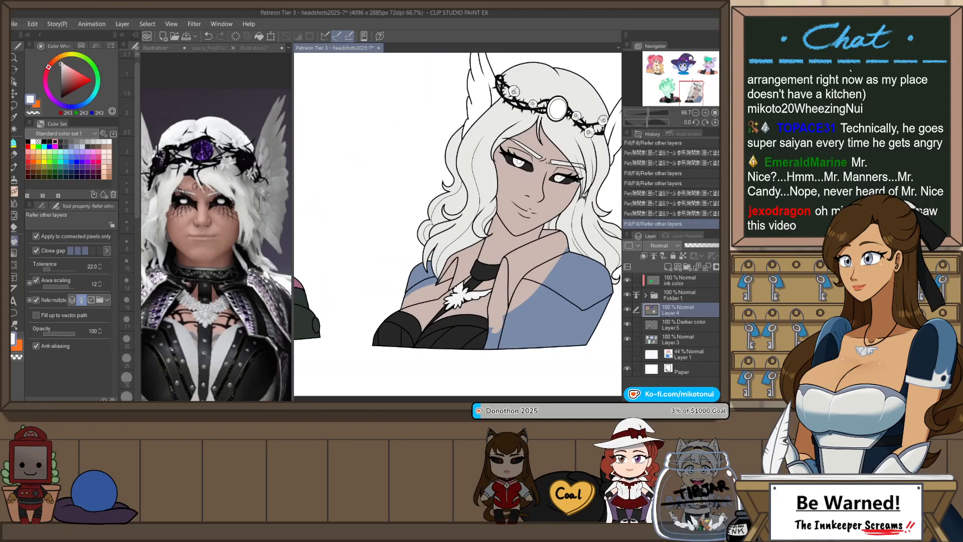
- Switch to the character's reference picture and examine the colors of the whole outfit and coat
{"action": "left_click", "coordinate": [251, 48]}
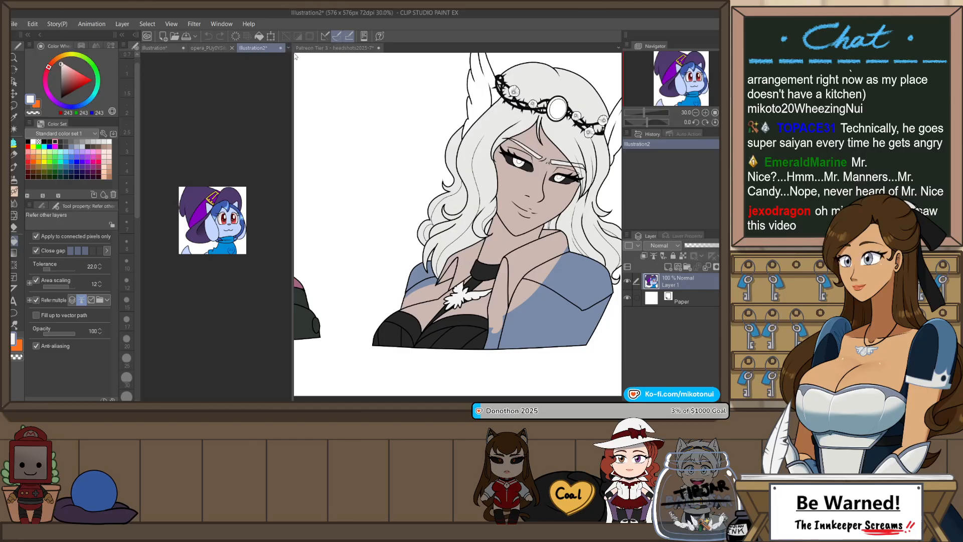
{"action": "left_click", "coordinate": [156, 48]}
{"action": "scroll", "coordinate": [216, 301], "scroll_direction": "down", "scroll_amount": 4}
{"action": "scroll", "coordinate": [204, 326], "scroll_direction": "up", "scroll_amount": 4}
{"action": "scroll", "coordinate": [206, 309], "scroll_direction": "down", "scroll_amount": 4}
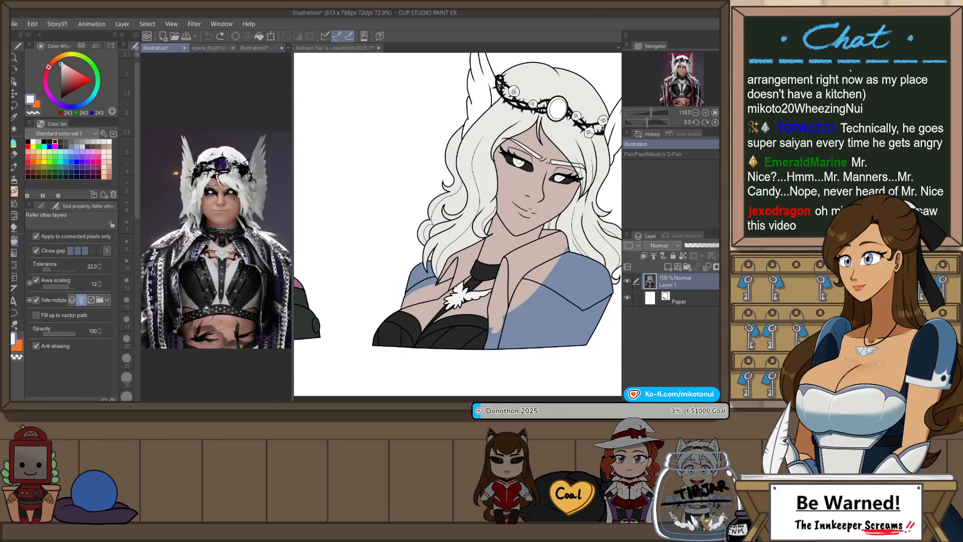
{"action": "left_click_drag", "start_coordinate": [201, 276], "coordinate": [178, 288]}
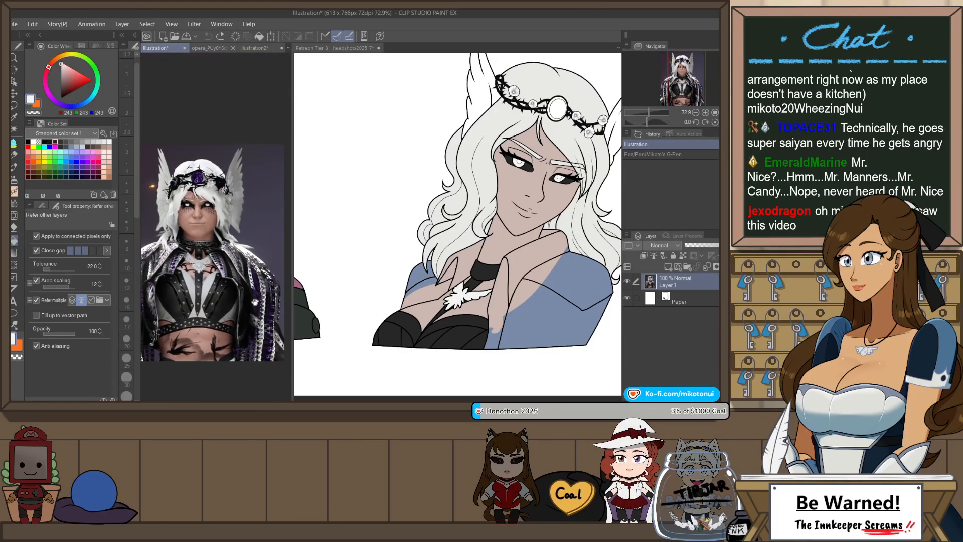
{"action": "left_click_drag", "start_coordinate": [255, 302], "coordinate": [247, 307]}
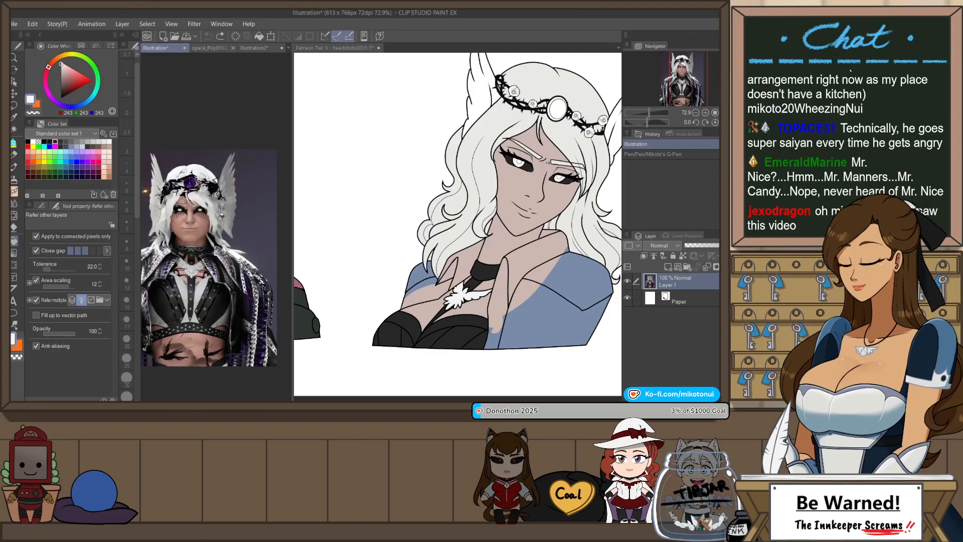
- Choose a dark purple from the color set and return to the Patreon Tier 3 headshots drawing
{"action": "left_click", "coordinate": [88, 172]}
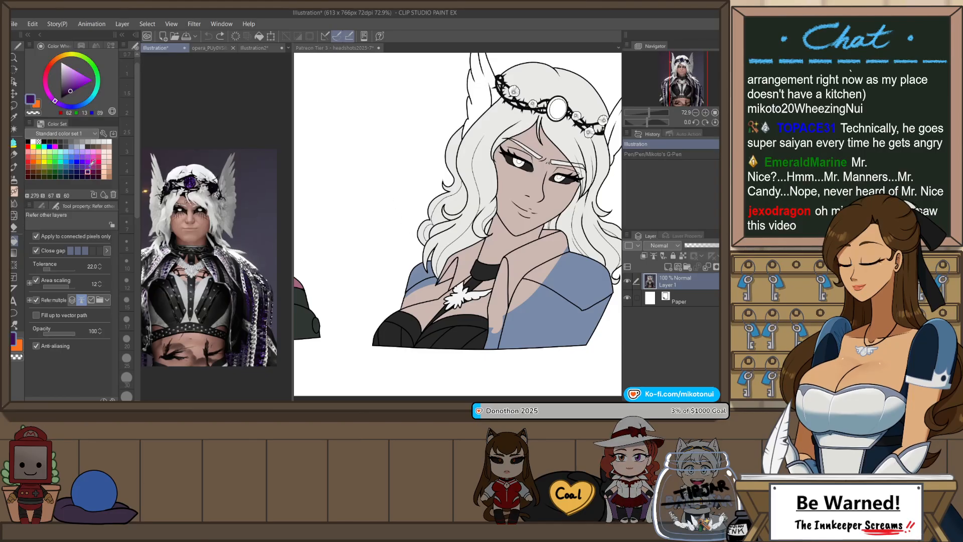
{"action": "left_click", "coordinate": [567, 115]}
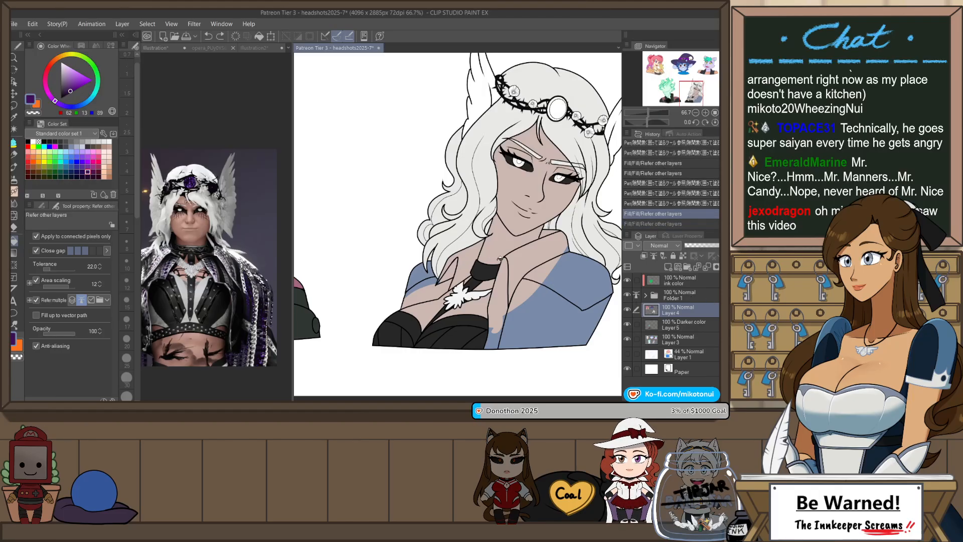
- Try filling the blue coat with the dark purple on Layer 4
{"action": "left_click", "coordinate": [511, 276]}
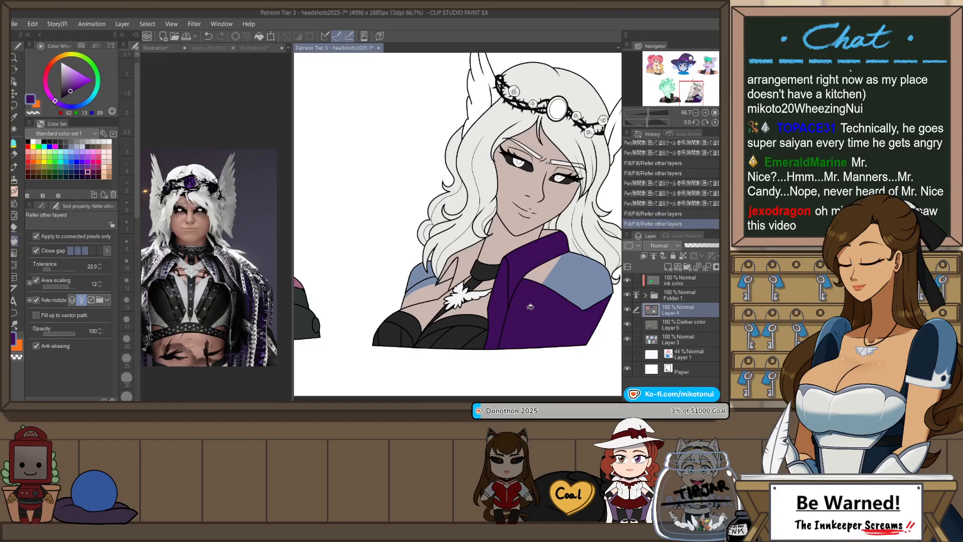
{"action": "key", "text": "ctrl+z"}
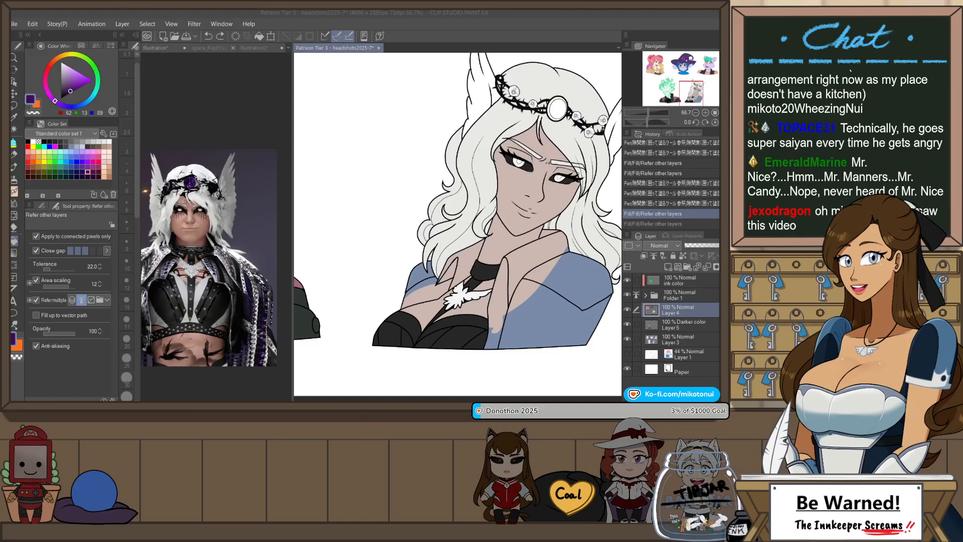
{"action": "left_click_drag", "start_coordinate": [533, 198], "coordinate": [471, 228]}
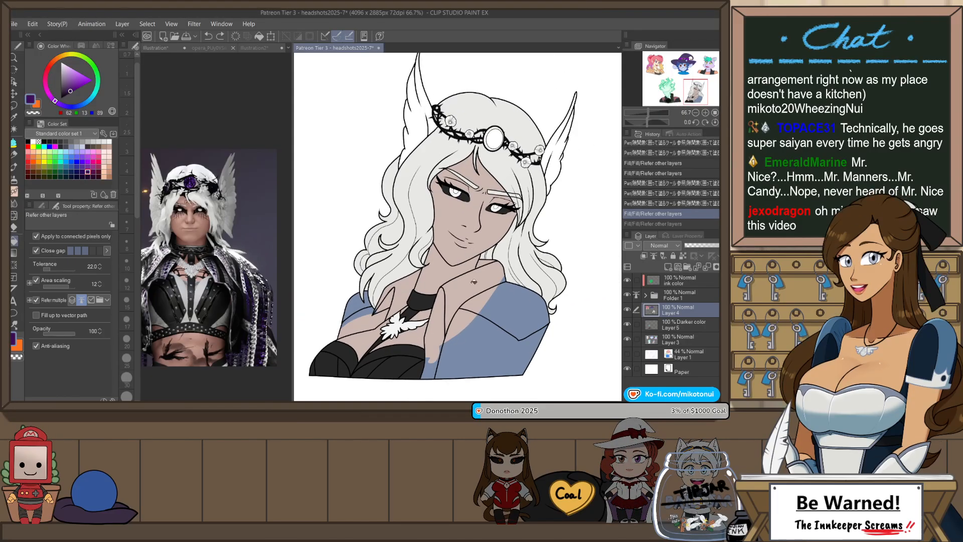
{"action": "left_click", "coordinate": [43, 206]}
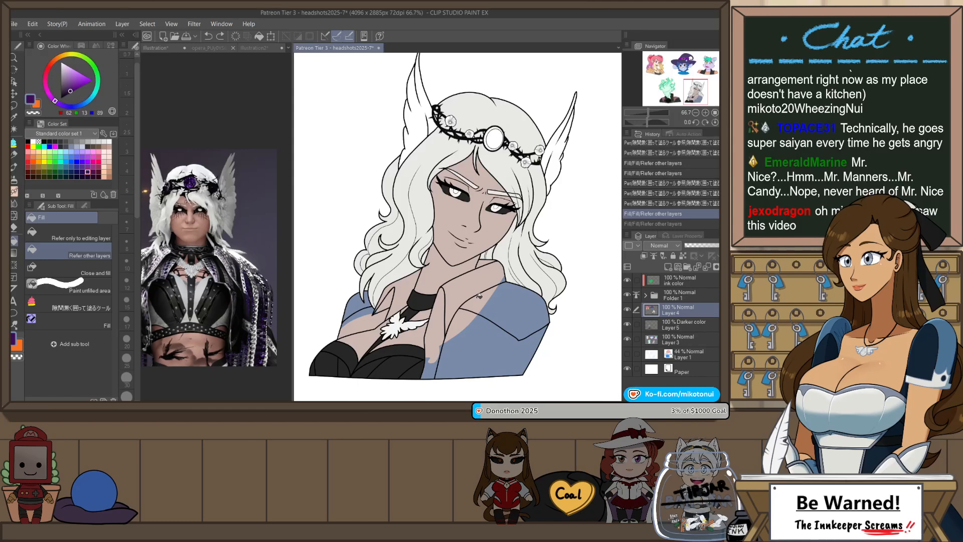
{"action": "left_click", "coordinate": [645, 295]}
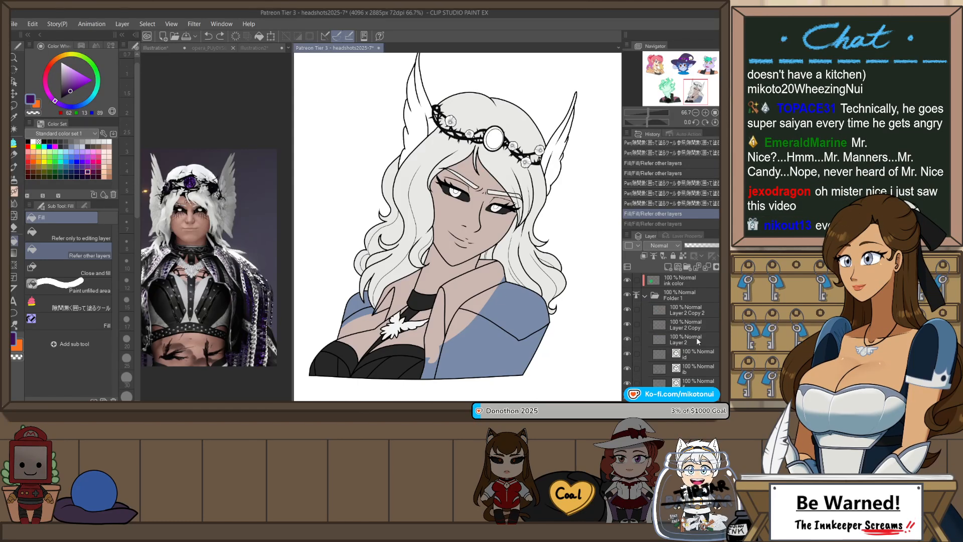
{"action": "left_click", "coordinate": [646, 295]}
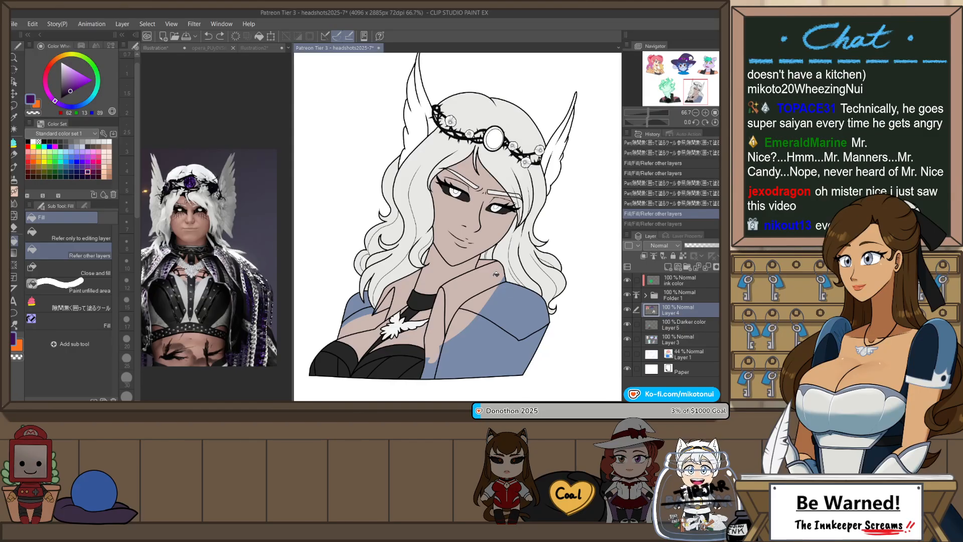
{"action": "left_click", "coordinate": [506, 290]}
{"action": "key", "text": "ctrl+z"}
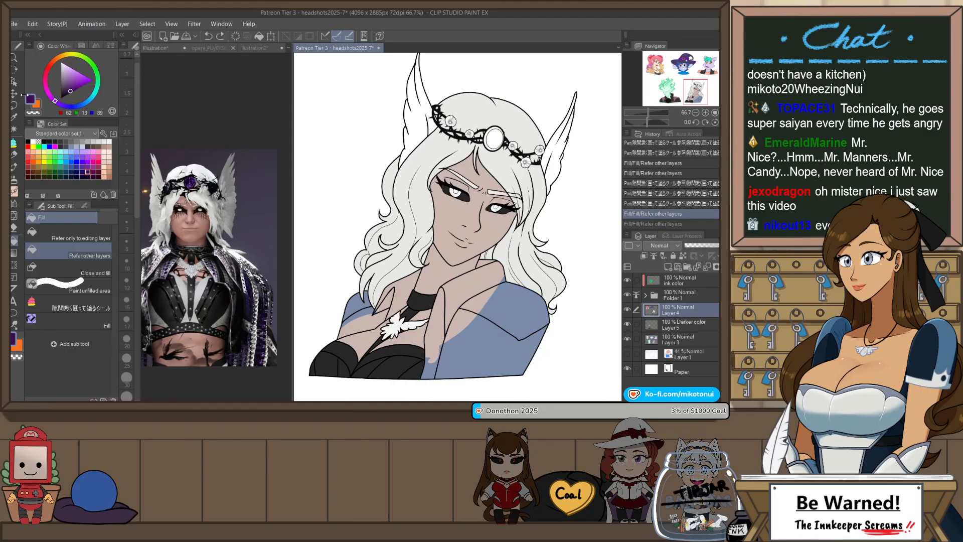
- Change the color to a muted purple (102, 83, 112) and fill both sides of the coat with it
{"action": "left_click", "coordinate": [66, 82]}
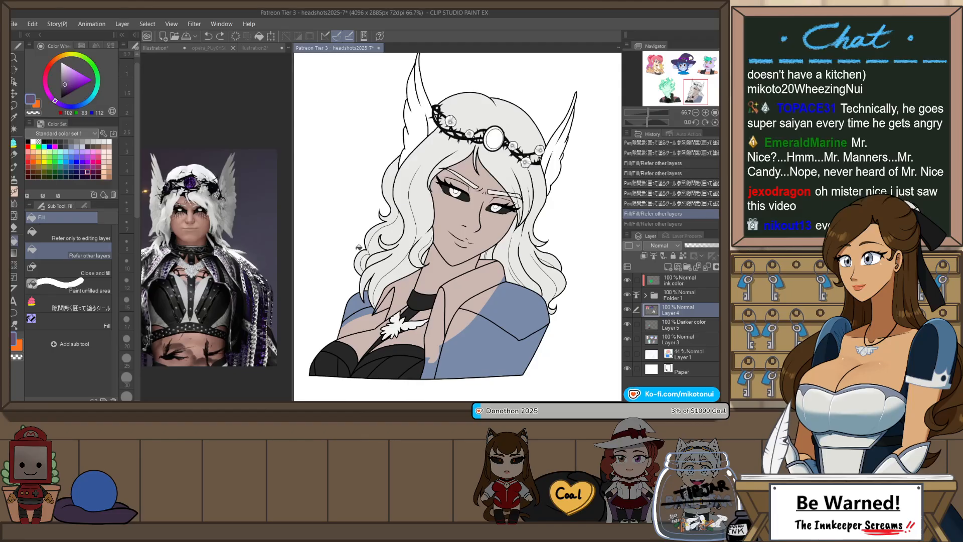
{"action": "left_click", "coordinate": [486, 313]}
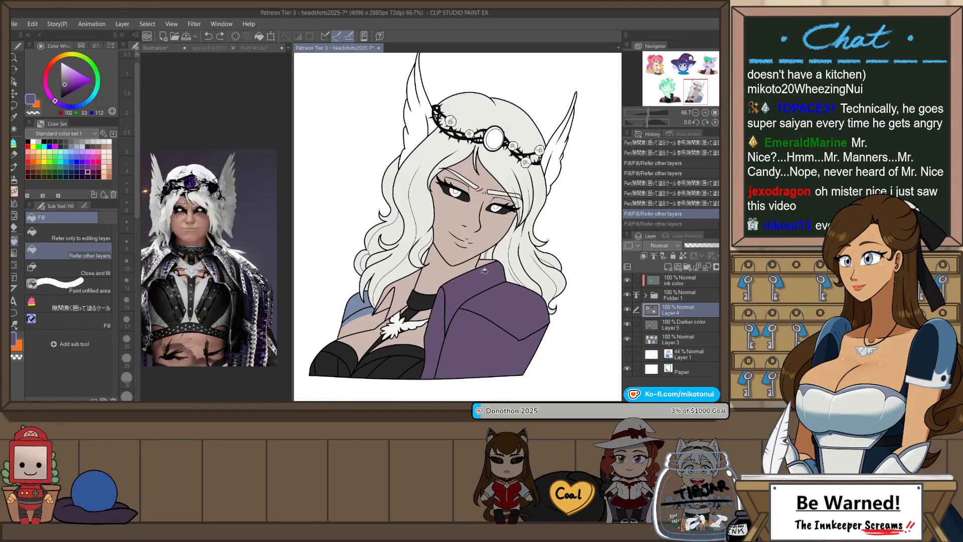
{"action": "left_click", "coordinate": [386, 295]}
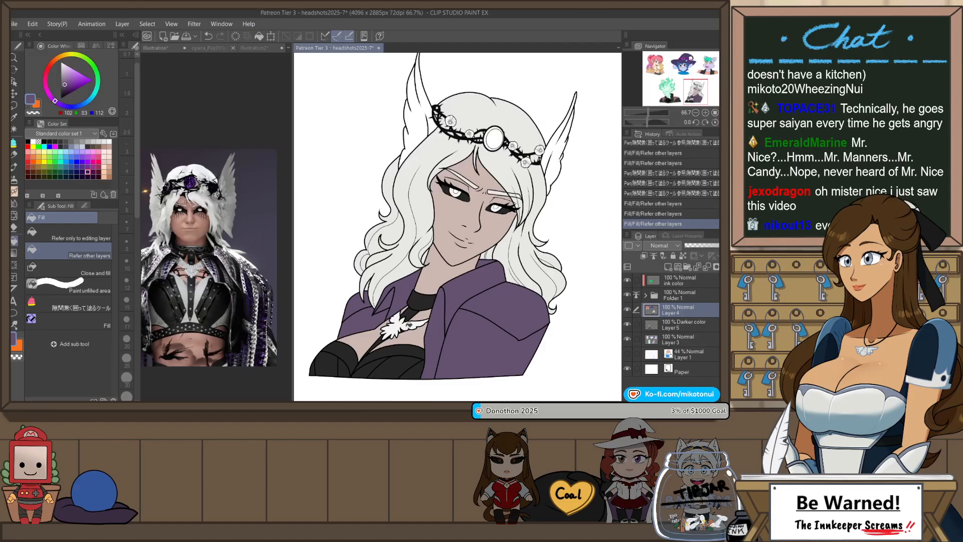
- Fill the small leftover gap at the collar fold below the hair with the same purple, using the enclose-and-fill pen
{"action": "scroll", "coordinate": [378, 304], "scroll_direction": "up", "scroll_amount": 3}
{"action": "key", "text": "p"}
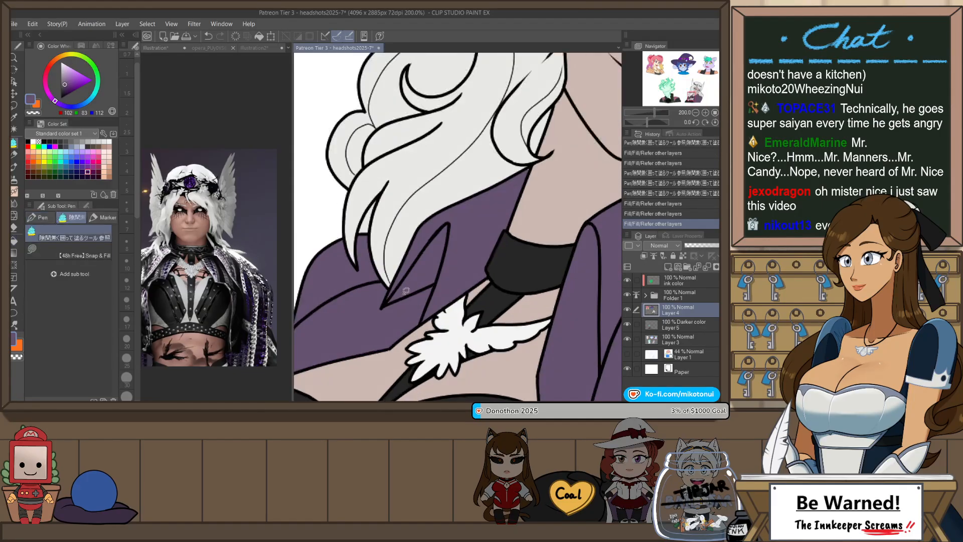
{"action": "left_click_drag", "start_coordinate": [378, 323], "coordinate": [396, 299]}
{"action": "scroll", "coordinate": [399, 297], "scroll_direction": "down", "scroll_amount": 1}
{"action": "scroll", "coordinate": [398, 297], "scroll_direction": "down", "scroll_amount": 4}
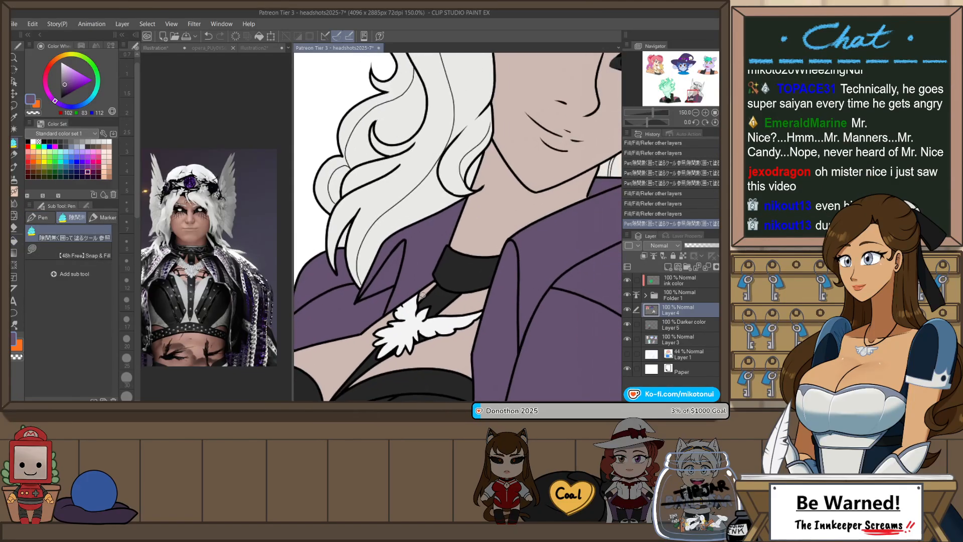
{"action": "scroll", "coordinate": [498, 301], "scroll_direction": "up", "scroll_amount": 1}
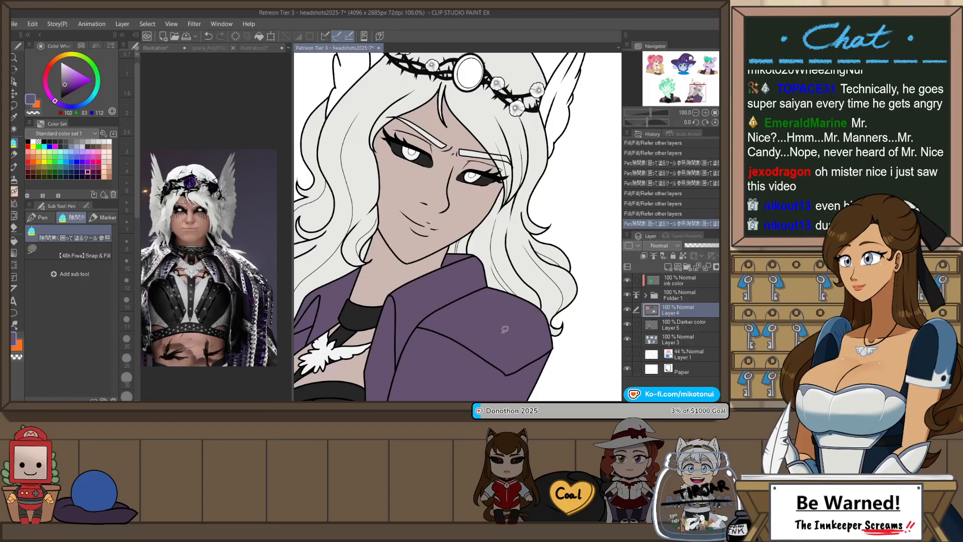
{"action": "left_click_drag", "start_coordinate": [497, 379], "coordinate": [544, 278]}
{"action": "scroll", "coordinate": [489, 273], "scroll_direction": "down", "scroll_amount": 1}
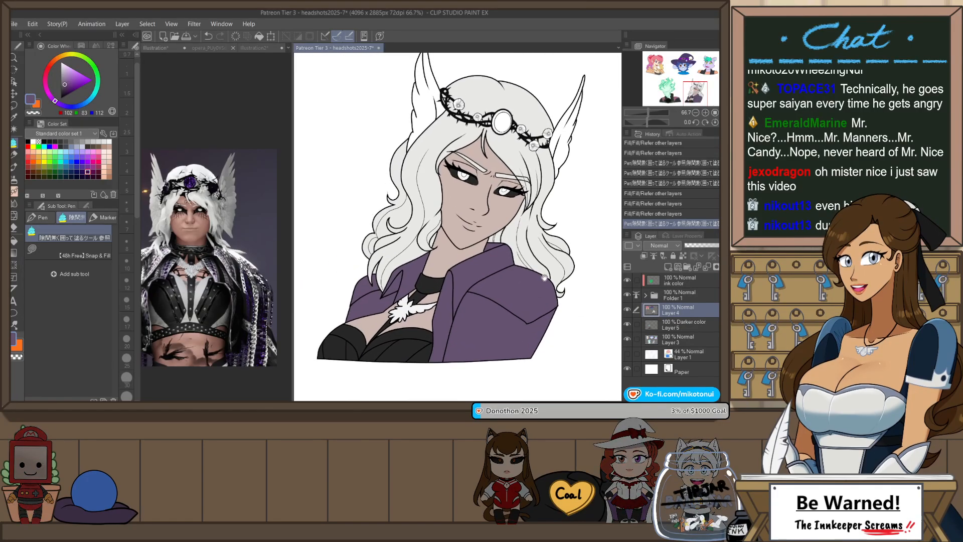
- Set the color to near-black (12, 12, 12) and auto-select the face's skin area on Layer 3
{"action": "left_click", "coordinate": [674, 324]}
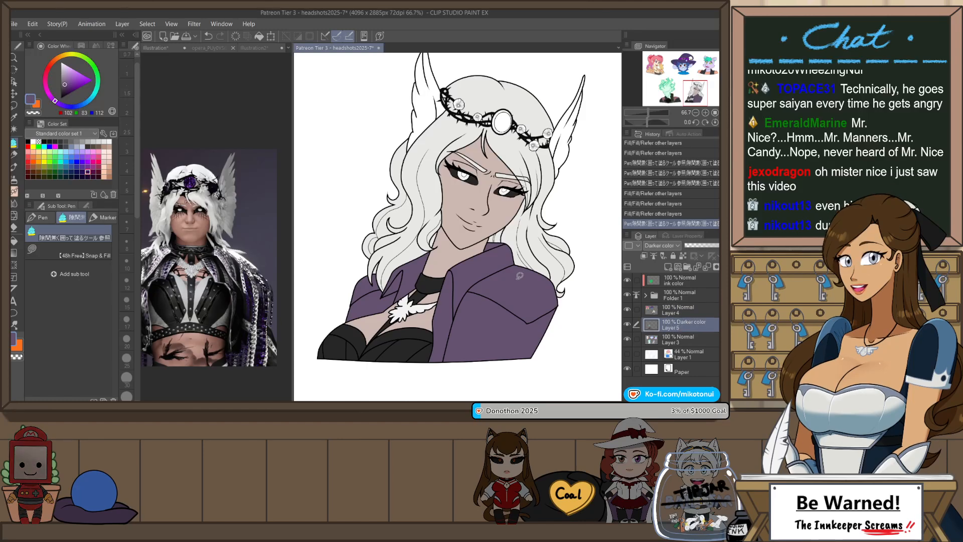
{"action": "scroll", "coordinate": [491, 167], "scroll_direction": "up", "scroll_amount": 3}
{"action": "scroll", "coordinate": [491, 167], "scroll_direction": "up", "scroll_amount": 2}
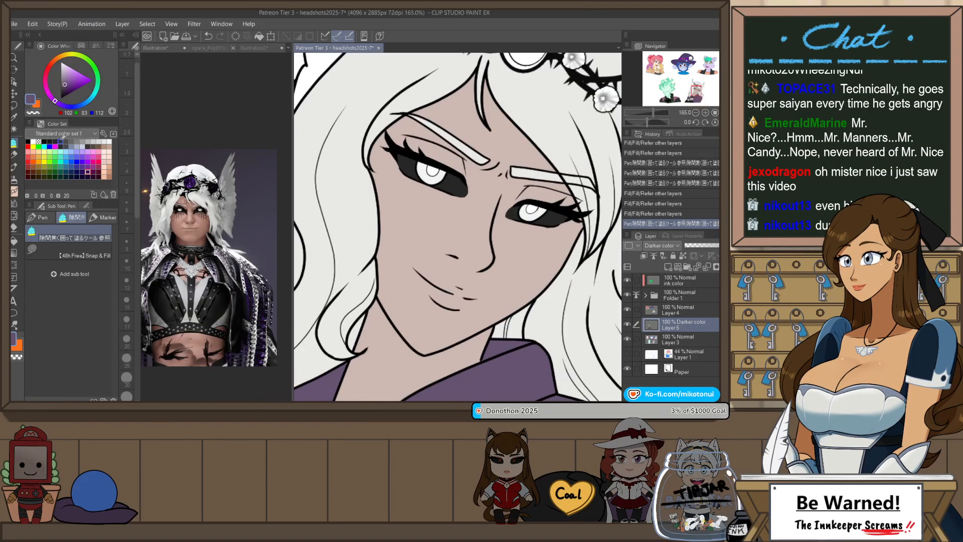
{"action": "left_click", "coordinate": [48, 140]}
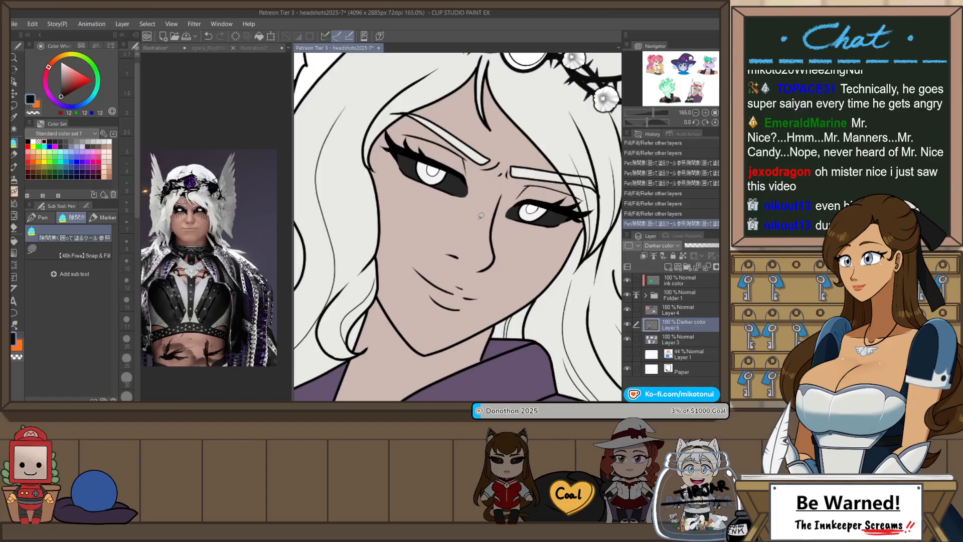
{"action": "key", "text": "w"}
{"action": "left_click", "coordinate": [698, 342]}
{"action": "left_click", "coordinate": [472, 189]}
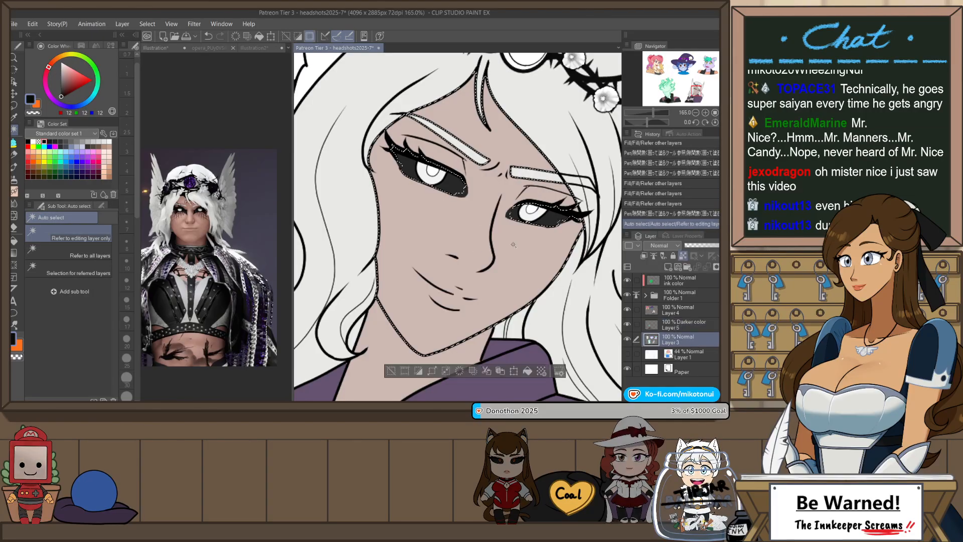
- Refine the face selection around the dark areas of both eyes with Auto select
{"action": "scroll", "coordinate": [472, 189], "scroll_direction": "up", "scroll_amount": 1}
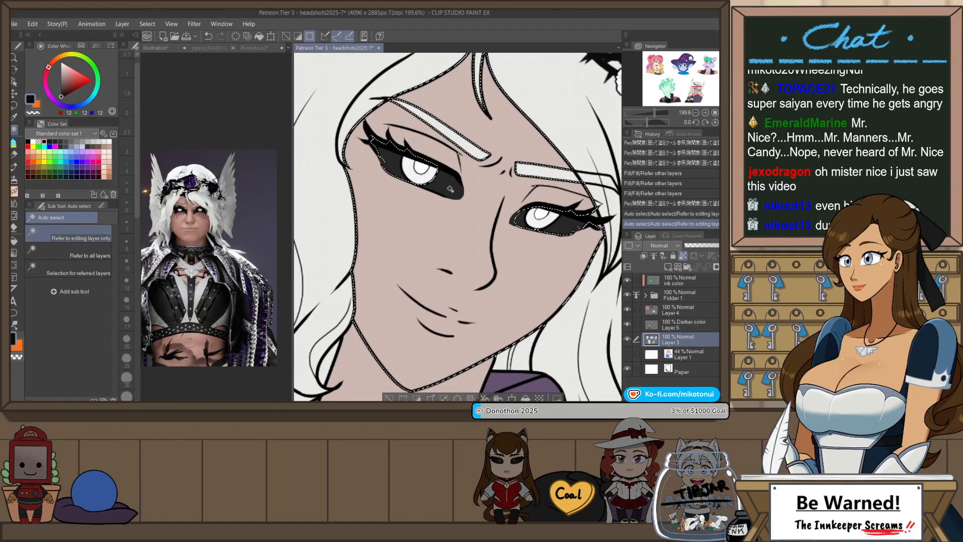
{"action": "left_click", "coordinate": [450, 189]}
{"action": "left_click", "coordinate": [539, 204]}
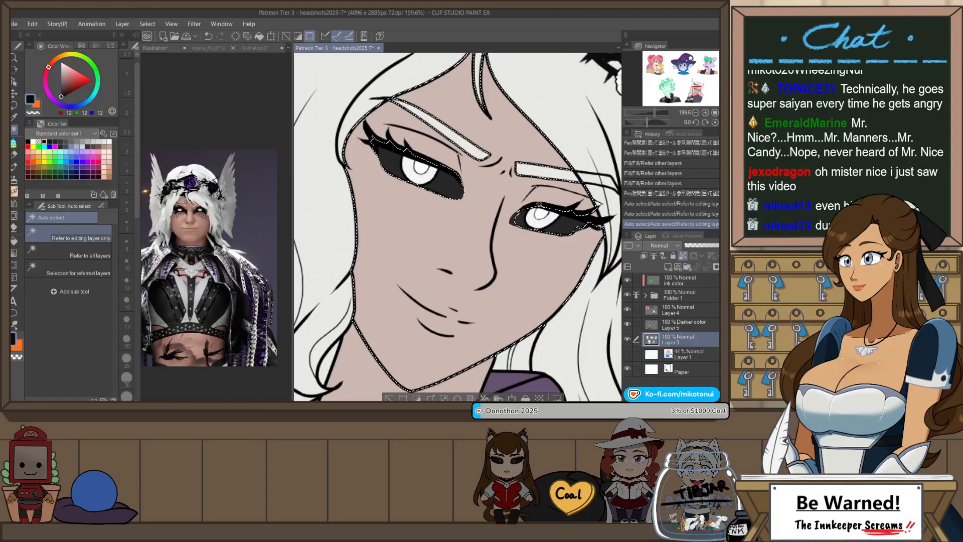
{"action": "left_click", "coordinate": [569, 225]}
{"action": "left_click", "coordinate": [521, 221]}
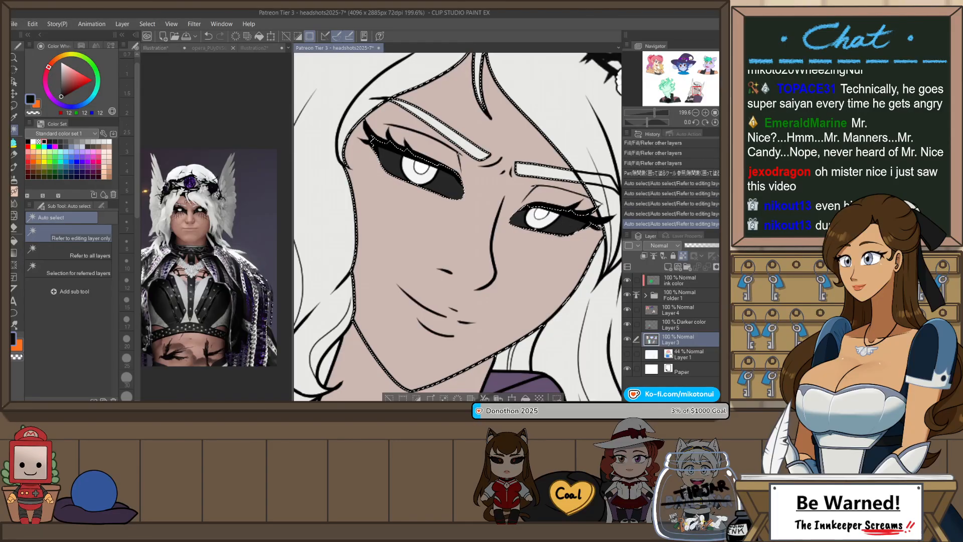
{"action": "scroll", "coordinate": [347, 200], "scroll_direction": "down", "scroll_amount": 3}
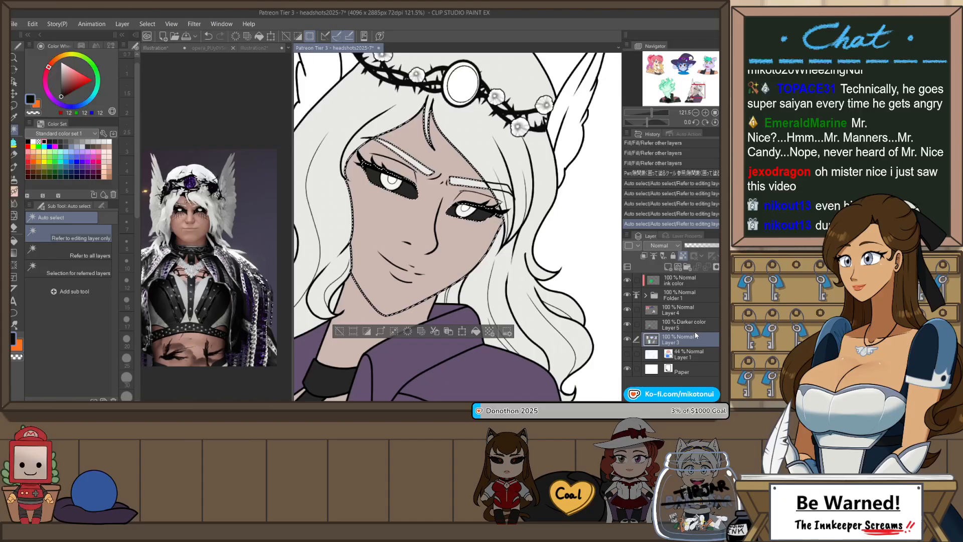
- Add a new raster layer above Layer 3 and turn the canvas for work around the eyes
{"action": "key", "text": "ctrl+shift+n"}
{"action": "scroll", "coordinate": [471, 214], "scroll_direction": "up", "scroll_amount": 2}
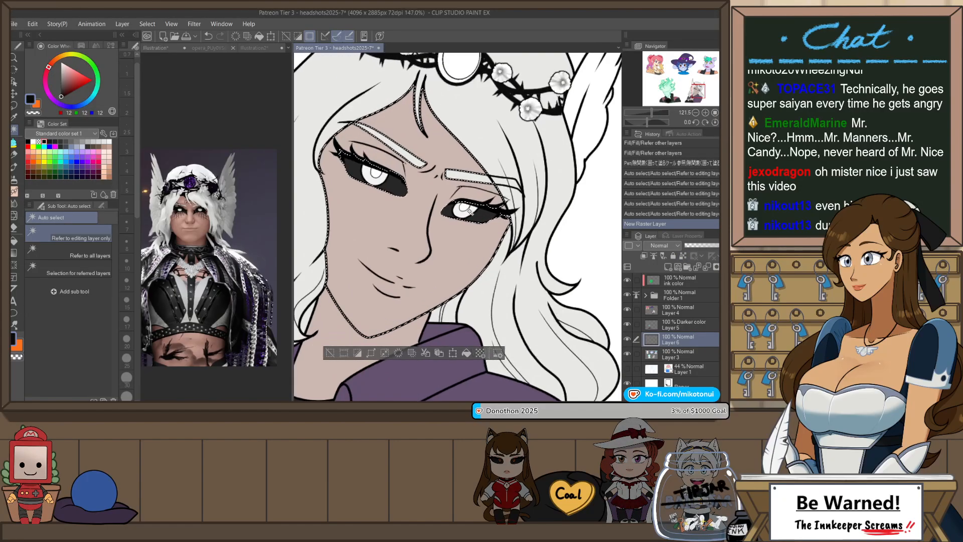
{"action": "left_click_drag", "start_coordinate": [471, 212], "coordinate": [469, 206]}
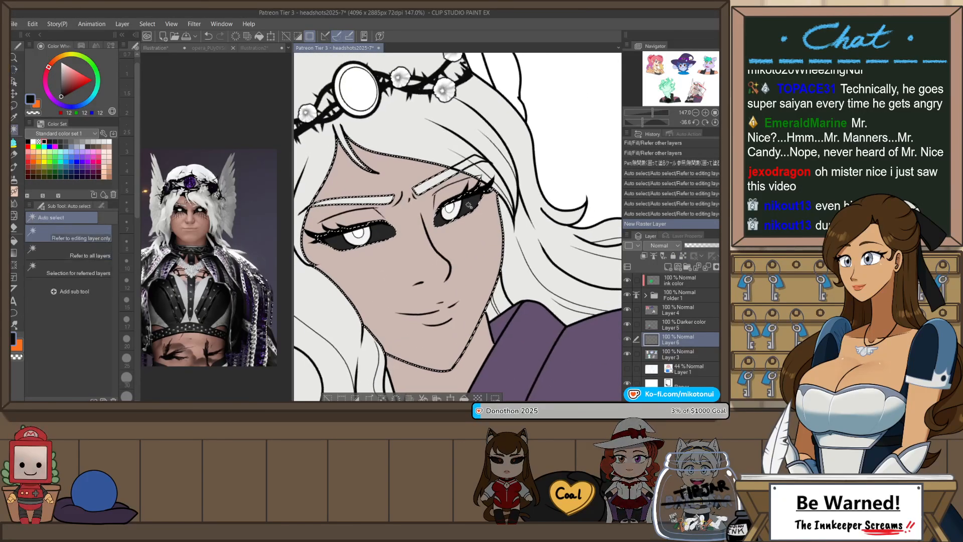
- Try shading around the character's left eye in near-black with the Gauze cloud hatching brush
{"action": "key", "text": "b"}
{"action": "key", "text": "b"}
{"action": "key", "text": "b"}
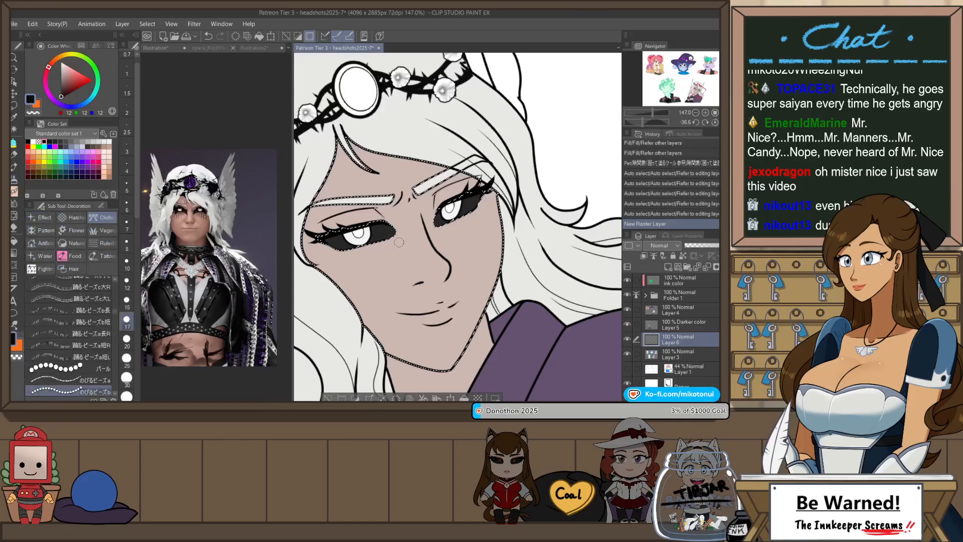
{"action": "left_click", "coordinate": [69, 217]}
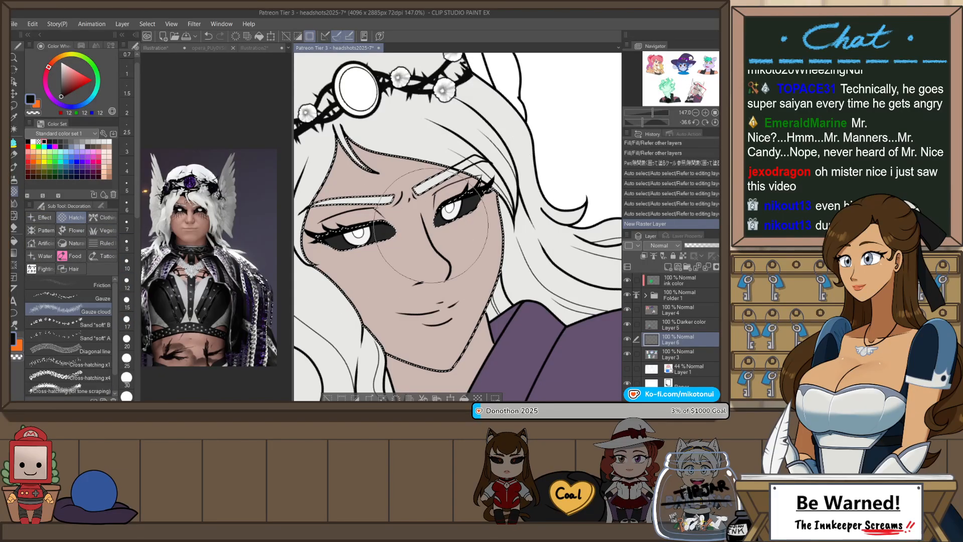
{"action": "mouse_move", "coordinate": [478, 215]}
{"action": "left_mouse_down"}
{"action": "mouse_move", "coordinate": [468, 220]}
{"action": "mouse_move", "coordinate": [479, 221]}
{"action": "left_mouse_up"}
{"action": "mouse_move", "coordinate": [482, 215]}
{"action": "left_mouse_down"}
{"action": "mouse_move", "coordinate": [474, 223]}
{"action": "mouse_move", "coordinate": [464, 208]}
{"action": "mouse_move", "coordinate": [473, 203]}
{"action": "left_mouse_up"}
{"action": "key", "text": "ctrl+z"}
{"action": "key", "text": "ctrl+z"}
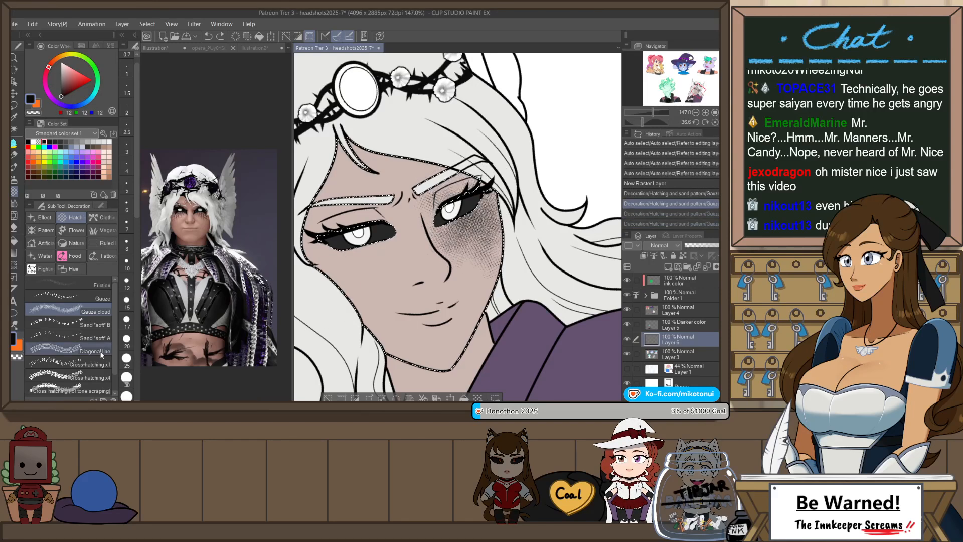
- Try the Cross-hatching x4 brush under the character's right eye, and undo the test strokes around both eyes
{"action": "left_click", "coordinate": [103, 353]}
{"action": "left_click", "coordinate": [100, 376]}
{"action": "left_click_drag", "start_coordinate": [335, 254], "coordinate": [338, 249]}
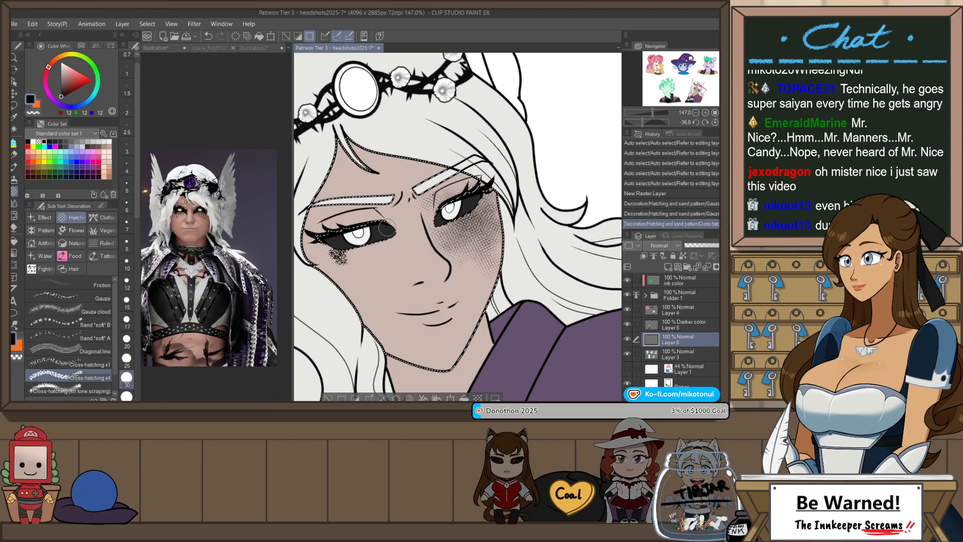
{"action": "key", "text": "ctrl+z"}
{"action": "key", "text": "ctrl+z"}
{"action": "key", "text": "ctrl+z"}
- Enlarge the Cross-hatching x4 brush and try building up dark shading above and below the character's left eye
{"action": "left_click_drag", "start_coordinate": [137, 200], "coordinate": [137, 268]}
{"action": "left_click", "coordinate": [127, 363]}
{"action": "left_click_drag", "start_coordinate": [466, 233], "coordinate": [460, 209]}
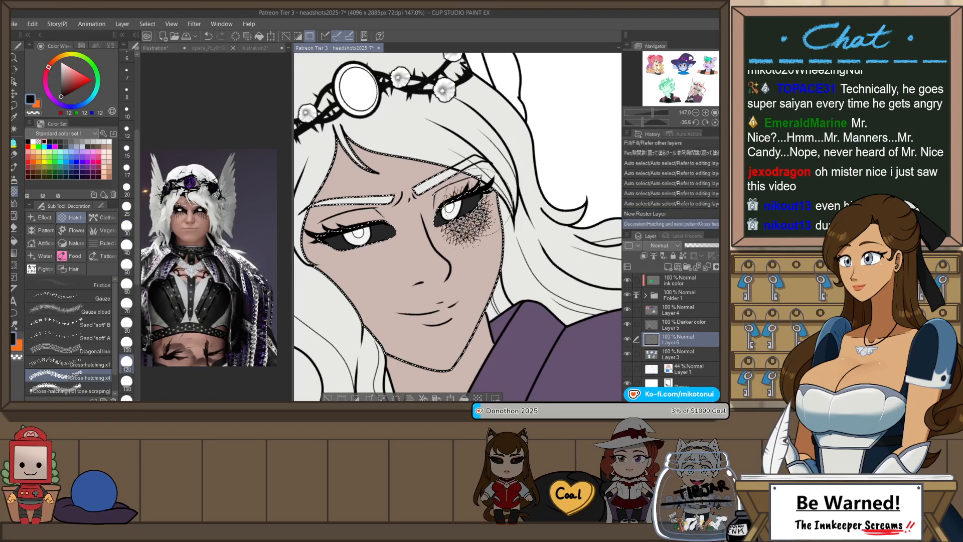
{"action": "left_click", "coordinate": [463, 216]}
{"action": "left_click", "coordinate": [467, 219]}
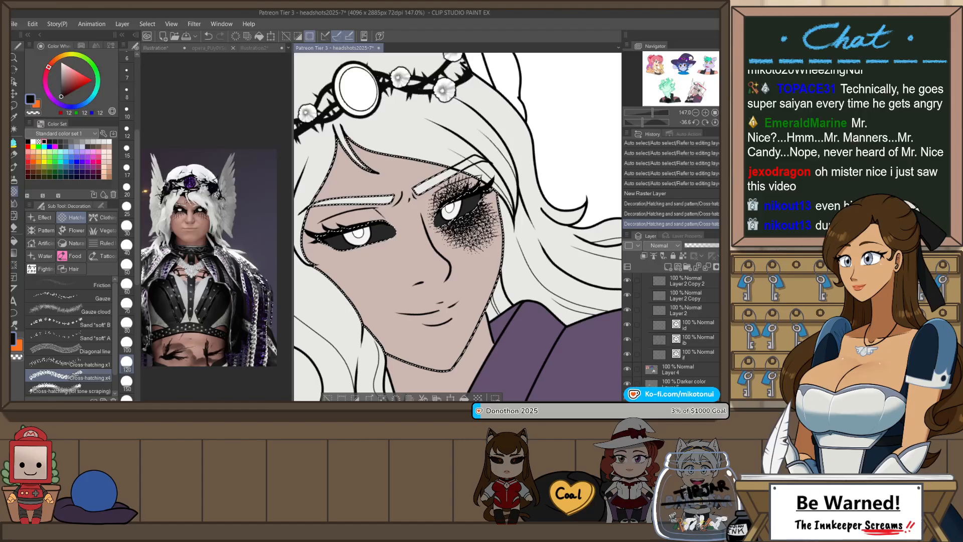
{"action": "scroll", "coordinate": [674, 328], "scroll_direction": "up", "scroll_amount": 2}
{"action": "left_click", "coordinate": [645, 296]}
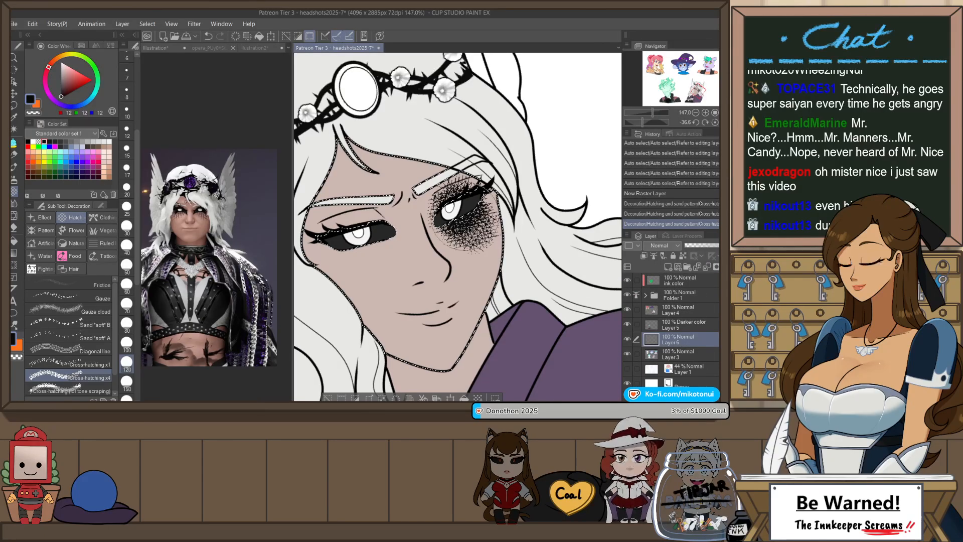
- Undo the cross-hatched shading and try one more pass around the same eye, undoing that too
{"action": "key", "text": "ctrl+z"}
{"action": "key", "text": "ctrl+z"}
{"action": "key", "text": "ctrl+z"}
{"action": "mouse_move", "coordinate": [463, 218]}
{"action": "left_mouse_down"}
{"action": "mouse_move", "coordinate": [477, 224]}
{"action": "mouse_move", "coordinate": [471, 198]}
{"action": "mouse_move", "coordinate": [466, 220]}
{"action": "left_mouse_up"}
{"action": "key", "text": "ctrl+z"}
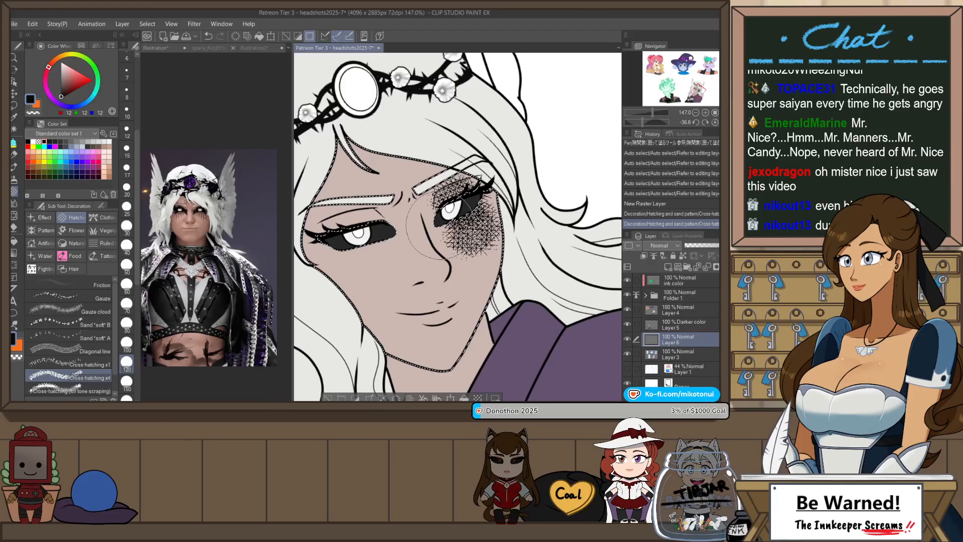
{"action": "key", "text": "ctrl+z"}
{"action": "key", "text": "ctrl+z"}
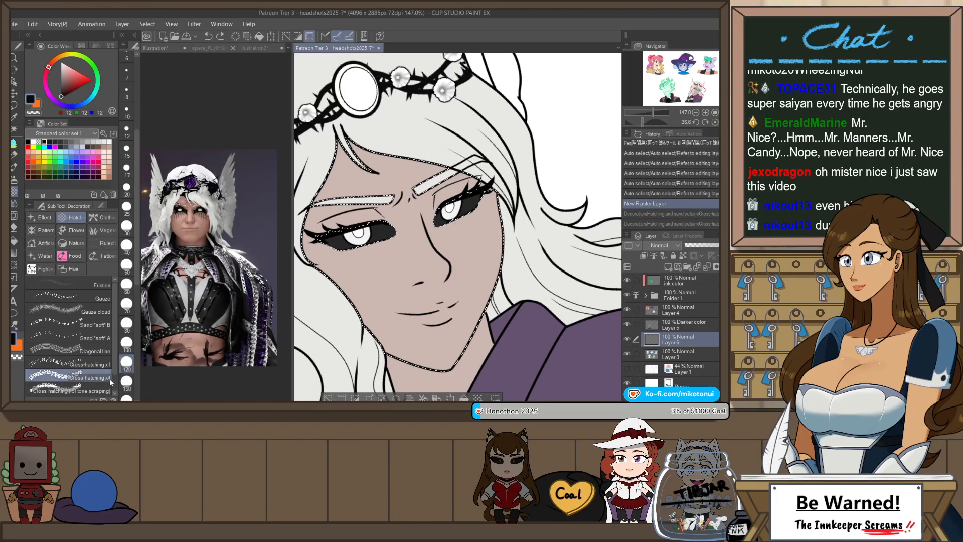
- Try the Cross-hatching (for tone scraping) brush around the character's left eye, undoing the test passes
{"action": "left_click", "coordinate": [70, 391]}
{"action": "left_click", "coordinate": [474, 228]}
{"action": "key", "text": "ctrl+z"}
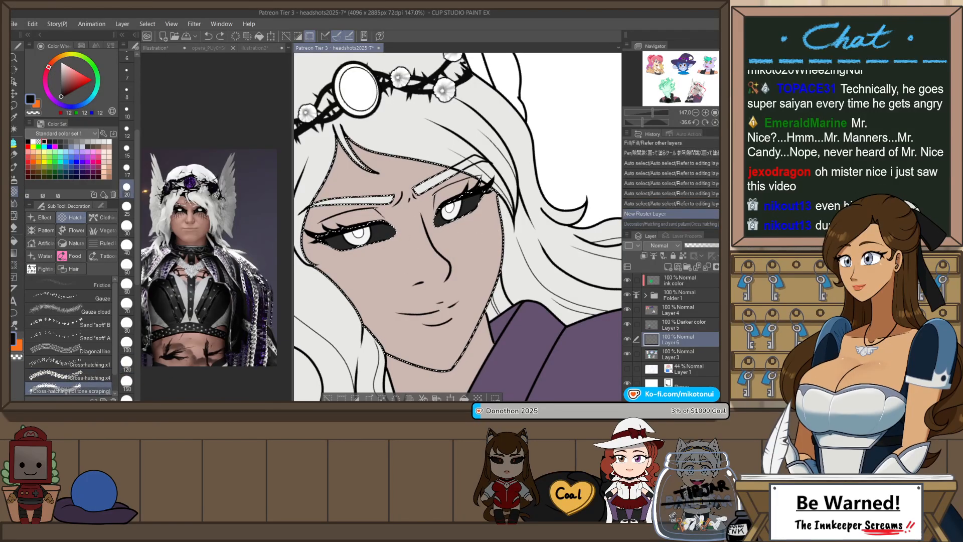
{"action": "left_click", "coordinate": [464, 221]}
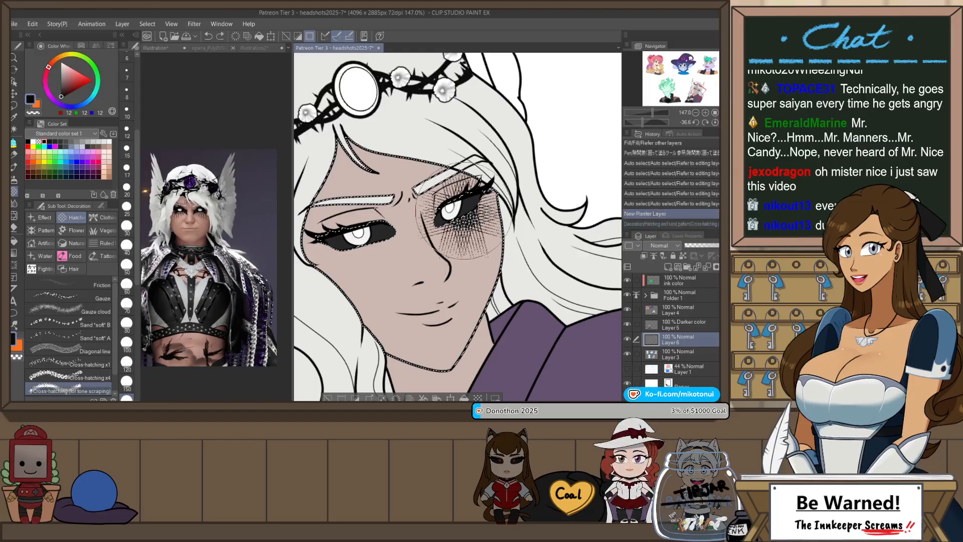
{"action": "key", "text": "ctrl+z"}
{"action": "left_click", "coordinate": [467, 218]}
{"action": "left_click", "coordinate": [467, 219]}
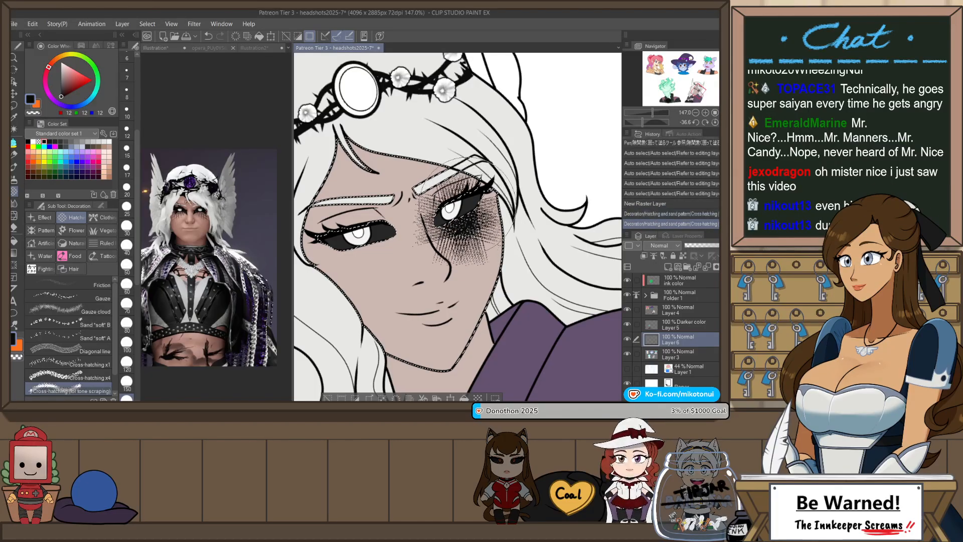
{"action": "key", "text": "ctrl+z"}
{"action": "key", "text": "ctrl+z"}
{"action": "left_click", "coordinate": [466, 220]}
{"action": "left_click", "coordinate": [465, 221]}
{"action": "left_click", "coordinate": [466, 221]}
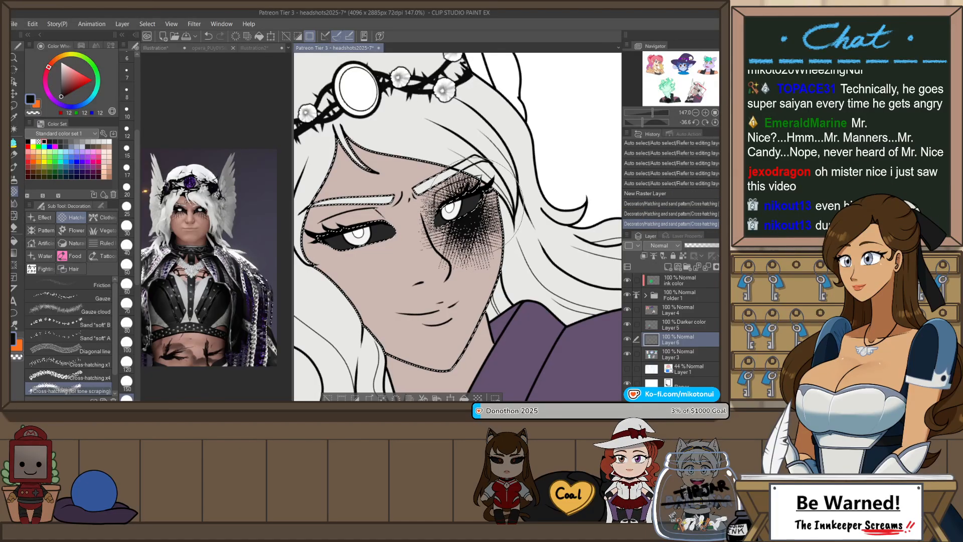
{"action": "key", "text": "ctrl+z"}
{"action": "key", "text": "ctrl+z"}
- Try building up dark tone-scraping hatching around the left eye and then around the right eye
{"action": "left_click", "coordinate": [451, 219]}
{"action": "left_click", "coordinate": [467, 216]}
{"action": "left_click", "coordinate": [356, 250]}
{"action": "left_click", "coordinate": [353, 253]}
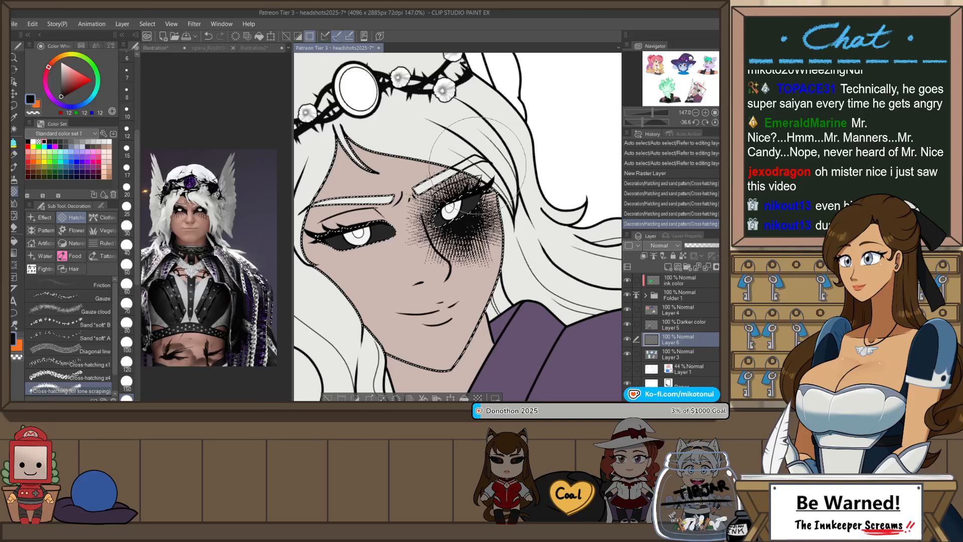
{"action": "left_click", "coordinate": [361, 245]}
{"action": "left_click", "coordinate": [360, 247]}
{"action": "left_click", "coordinate": [369, 223]}
{"action": "left_click", "coordinate": [377, 232]}
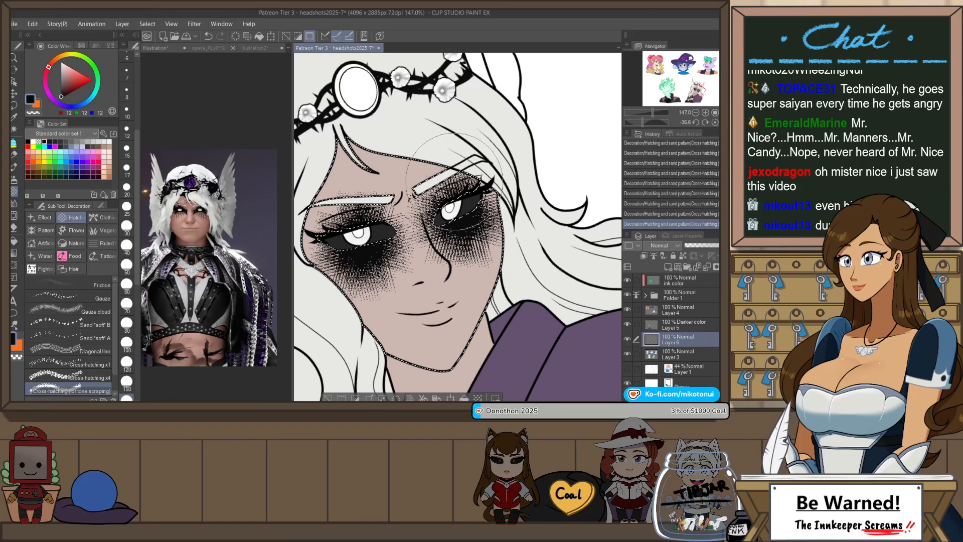
- Undo the heavy hatching around both eyes, back to a light pass at the left eye
{"action": "key", "text": "ctrl+z"}
{"action": "key", "text": "ctrl+z"}
{"action": "key", "text": "ctrl+z"}
{"action": "key", "text": "ctrl+z"}
{"action": "key", "text": "ctrl+z"}
{"action": "key", "text": "ctrl+z"}
{"action": "key", "text": "ctrl+z"}
{"action": "key", "text": "ctrl+z"}
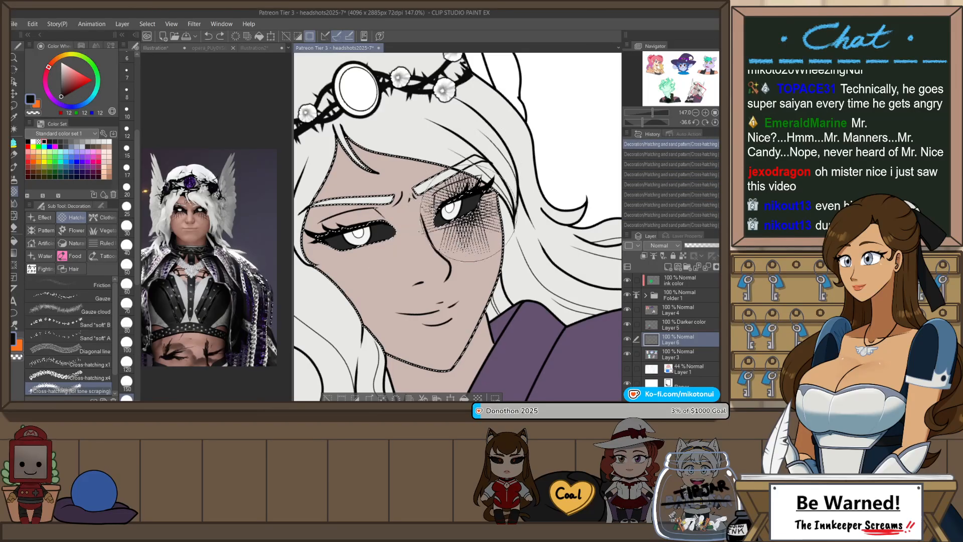
- Try shading around both eyes again with the tone-scraping hatching, reaching toward the nose bridge and the right cheek
{"action": "left_click", "coordinate": [451, 210]}
{"action": "left_click", "coordinate": [435, 208]}
{"action": "left_click", "coordinate": [424, 203]}
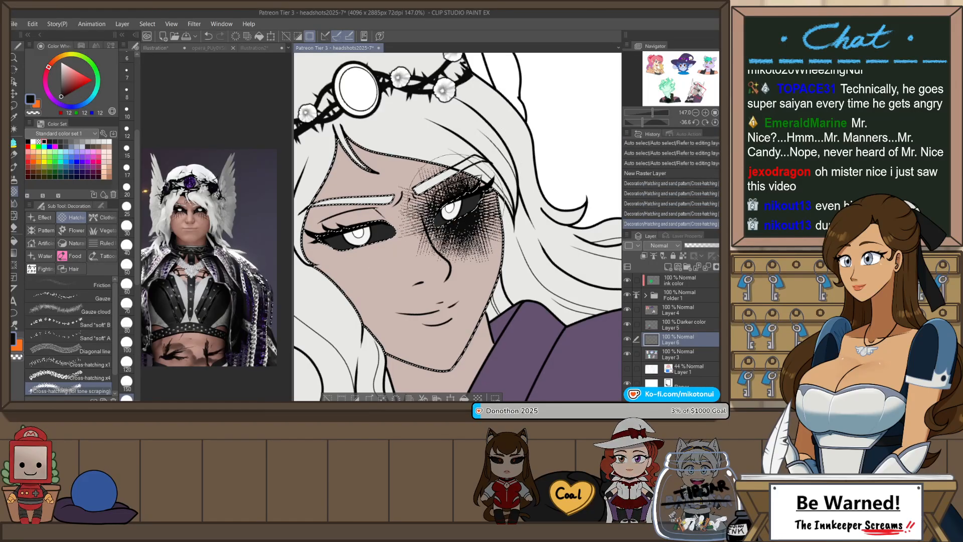
{"action": "left_click", "coordinate": [407, 200]}
{"action": "left_click", "coordinate": [381, 236]}
{"action": "left_click", "coordinate": [366, 251]}
{"action": "left_click", "coordinate": [351, 266]}
{"action": "left_click", "coordinate": [360, 242]}
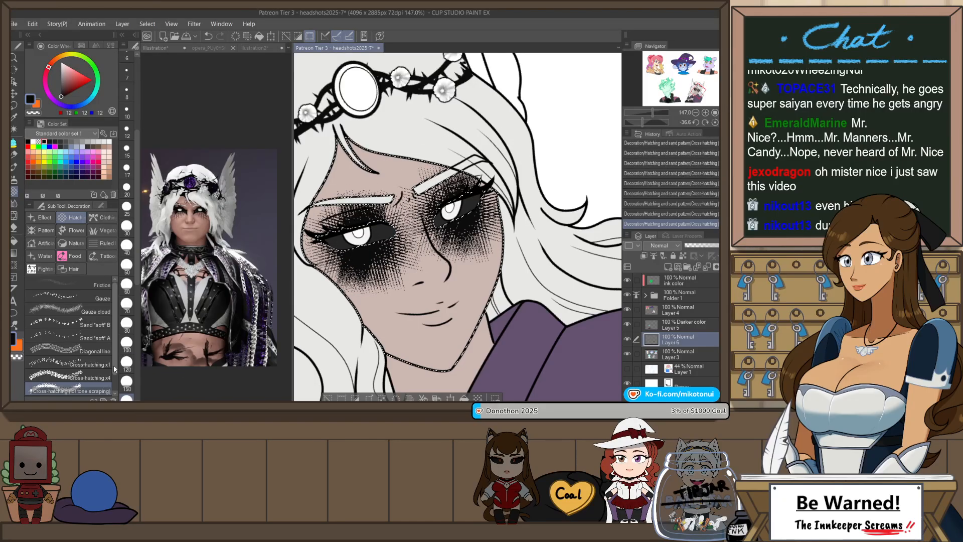
- Switch to the Cross-hatching x4 brush and undo all the hatching around both eyes
{"action": "scroll", "coordinate": [113, 365], "scroll_direction": "down", "scroll_amount": 1}
{"action": "left_click", "coordinate": [95, 358]}
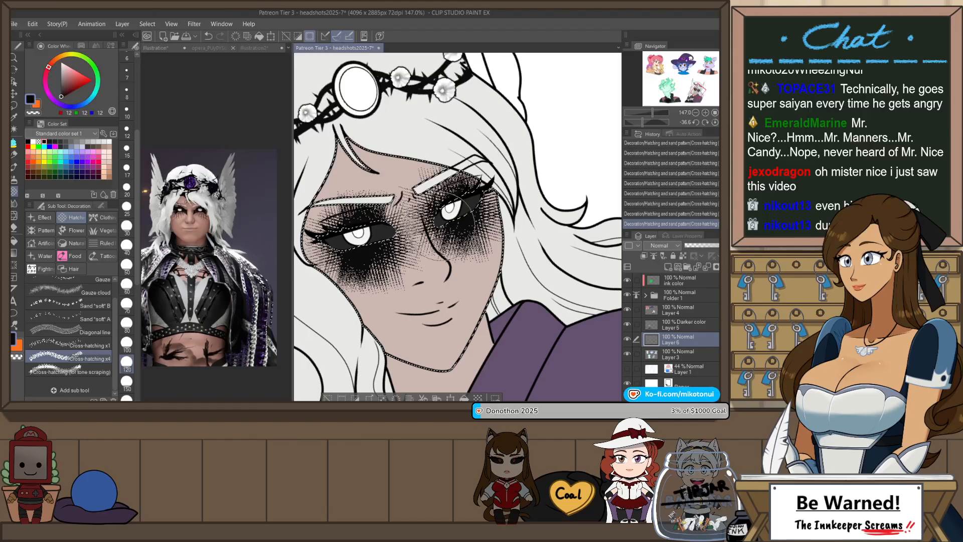
{"action": "key", "text": "ctrl+z"}
{"action": "key", "text": "ctrl+z"}
{"action": "key", "text": "ctrl+z"}
{"action": "key", "text": "ctrl+z"}
{"action": "key", "text": "ctrl+z"}
{"action": "key", "text": "ctrl+z"}
{"action": "key", "text": "ctrl+z"}
{"action": "key", "text": "ctrl+z"}
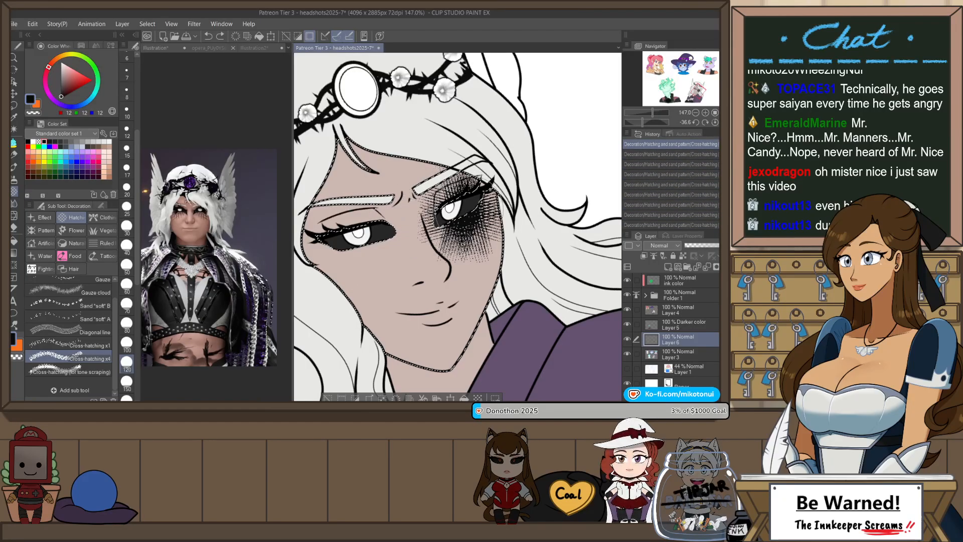
{"action": "key", "text": "ctrl+z"}
{"action": "key", "text": "ctrl+z"}
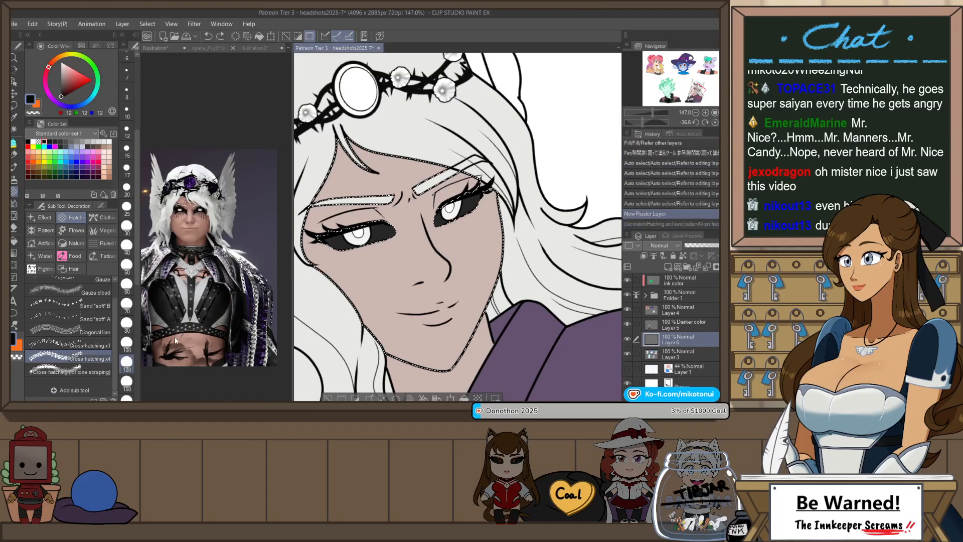
- Shade the skin beneath both eyes in near-black with the Cross-hatching x1 brush
{"action": "left_click", "coordinate": [96, 345]}
{"action": "key", "text": "ctrl+z"}
{"action": "mouse_move", "coordinate": [437, 221]}
{"action": "left_mouse_down"}
{"action": "mouse_move", "coordinate": [470, 217]}
{"action": "mouse_move", "coordinate": [464, 230]}
{"action": "mouse_move", "coordinate": [469, 220]}
{"action": "left_mouse_up"}
{"action": "mouse_move", "coordinate": [470, 221]}
{"action": "left_mouse_down"}
{"action": "mouse_move", "coordinate": [458, 224]}
{"action": "mouse_move", "coordinate": [479, 245]}
{"action": "mouse_move", "coordinate": [474, 202]}
{"action": "left_mouse_up"}
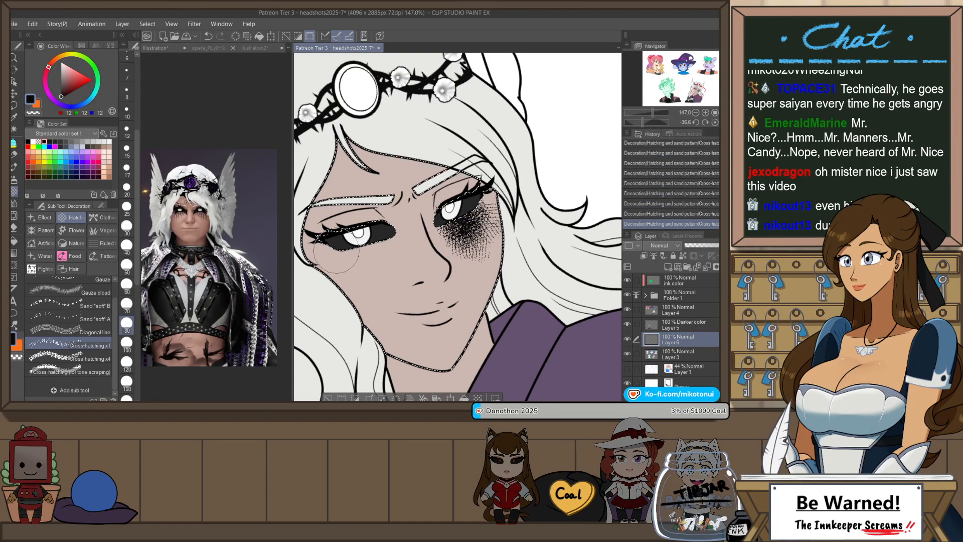
{"action": "mouse_move", "coordinate": [336, 254]}
{"action": "left_mouse_down"}
{"action": "mouse_move", "coordinate": [388, 258]}
{"action": "mouse_move", "coordinate": [389, 269]}
{"action": "mouse_move", "coordinate": [374, 283]}
{"action": "mouse_move", "coordinate": [353, 237]}
{"action": "mouse_move", "coordinate": [380, 233]}
{"action": "mouse_move", "coordinate": [350, 248]}
{"action": "left_mouse_up"}
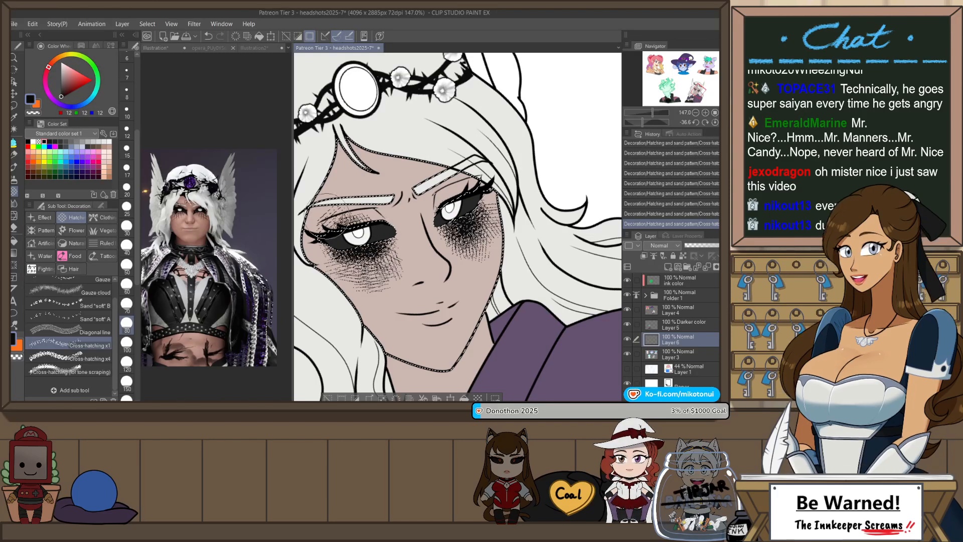
- Extend the cross-hatched shading over both upper eyelids and around the outer corners of the eyes
{"action": "mouse_move", "coordinate": [319, 208]}
{"action": "left_mouse_down"}
{"action": "mouse_move", "coordinate": [357, 217]}
{"action": "mouse_move", "coordinate": [352, 178]}
{"action": "mouse_move", "coordinate": [345, 239]}
{"action": "mouse_move", "coordinate": [322, 203]}
{"action": "left_mouse_up"}
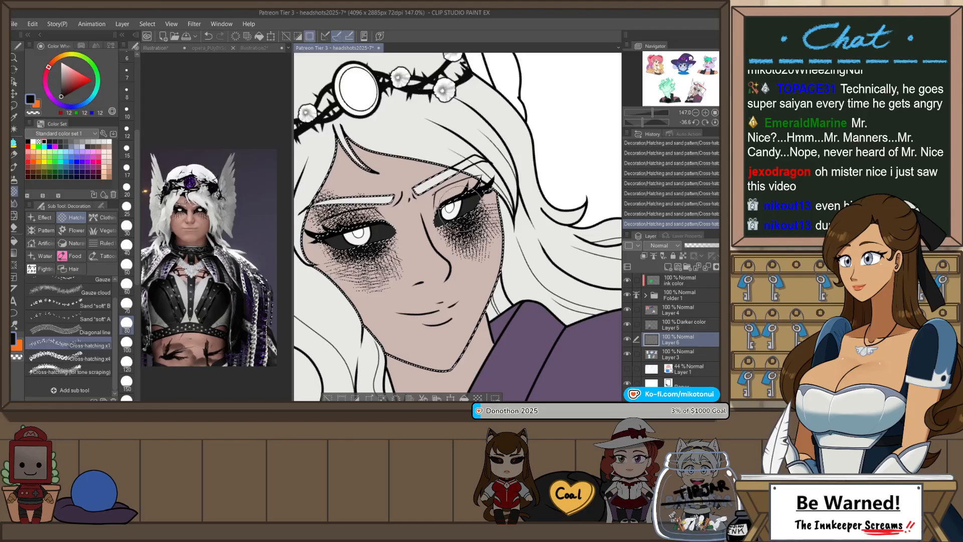
{"action": "left_click_drag", "start_coordinate": [442, 193], "coordinate": [454, 179]}
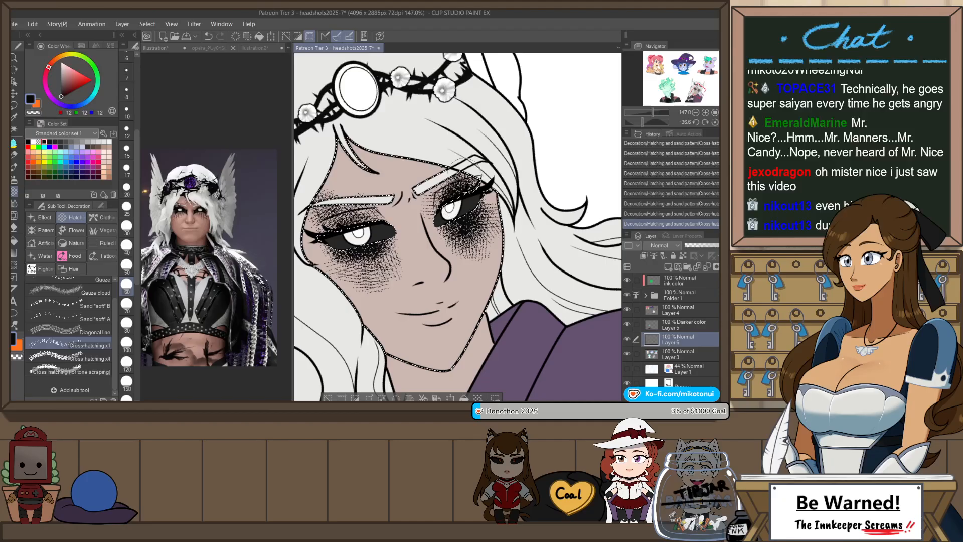
{"action": "left_click_drag", "start_coordinate": [476, 199], "coordinate": [505, 209]}
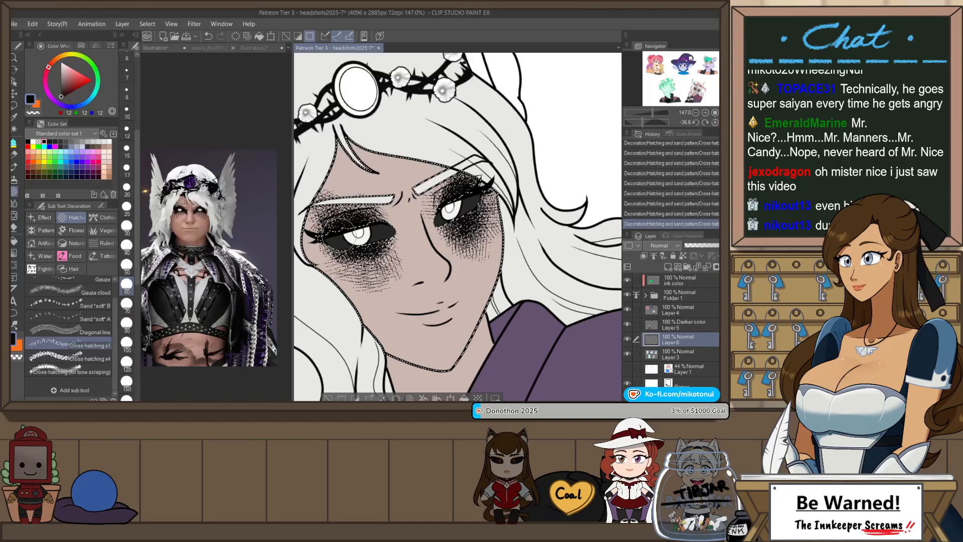
{"action": "left_click_drag", "start_coordinate": [315, 228], "coordinate": [330, 231]}
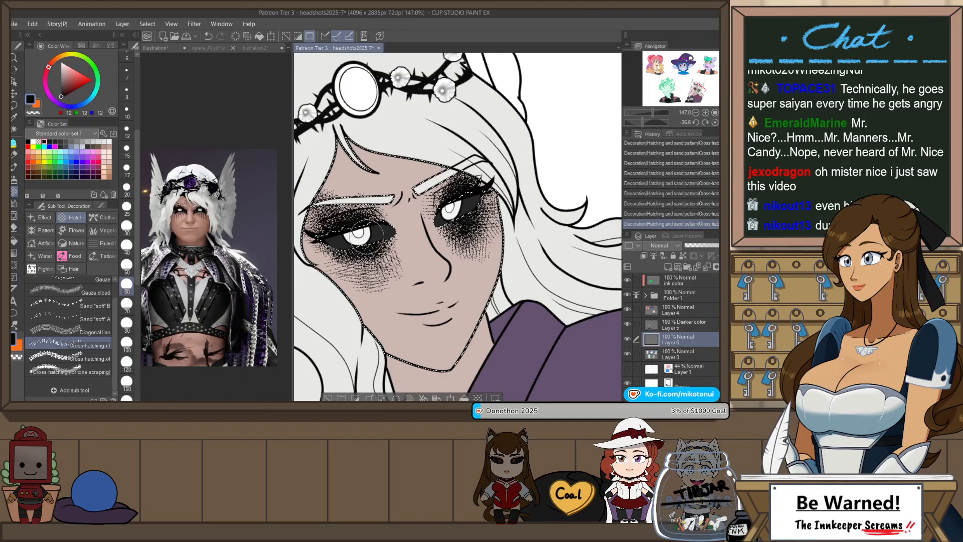
- Clear the face selection and check the eye makeup against the whole headshot
{"action": "scroll", "coordinate": [483, 176], "scroll_direction": "down", "scroll_amount": 2}
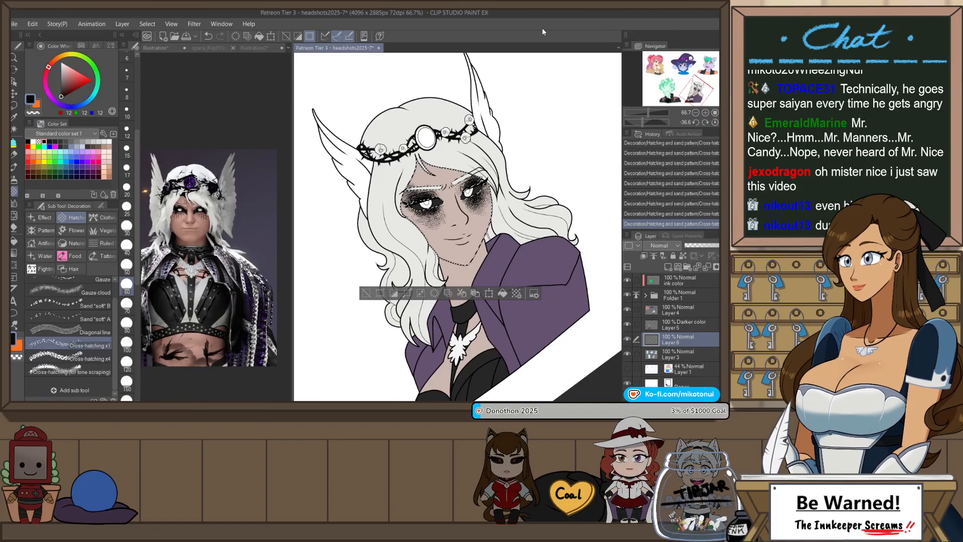
{"action": "key", "text": "ctrl+d"}
{"action": "key", "text": "@"}
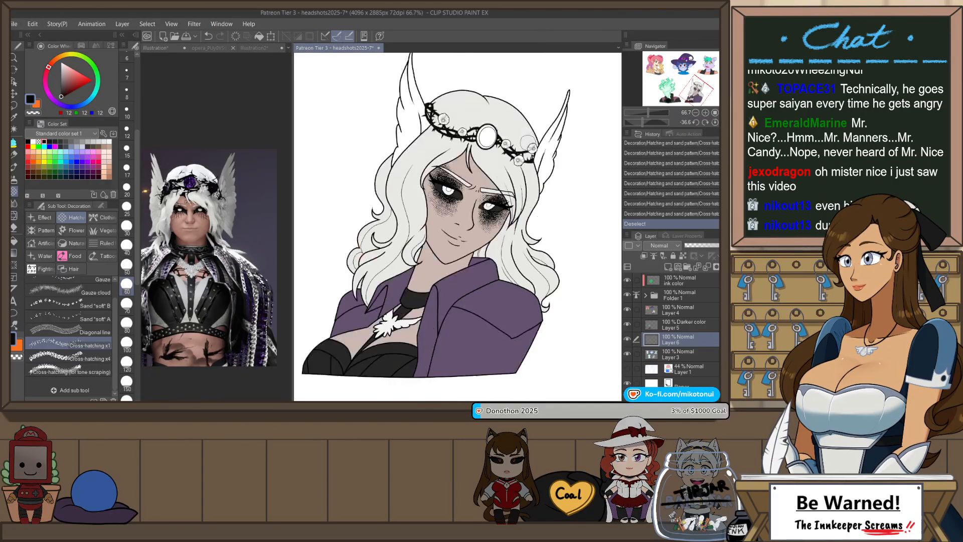
{"action": "scroll", "coordinate": [523, 167], "scroll_direction": "up", "scroll_amount": 3}
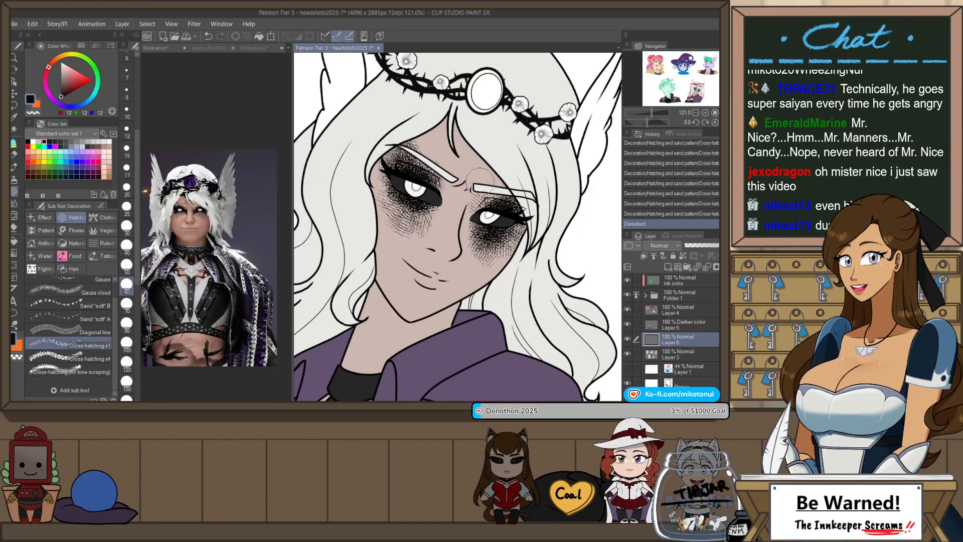
{"action": "left_click_drag", "start_coordinate": [493, 236], "coordinate": [488, 293]}
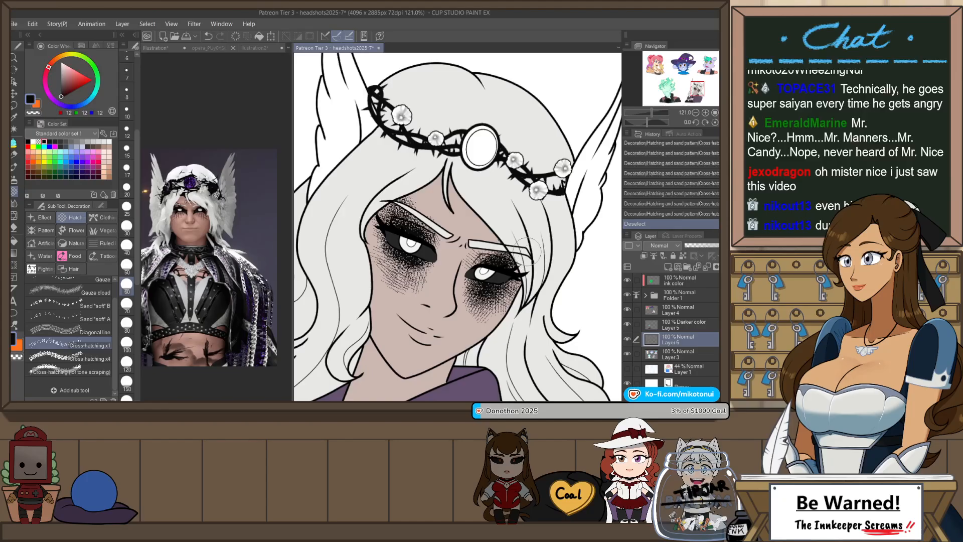
{"action": "scroll", "coordinate": [531, 256], "scroll_direction": "down", "scroll_amount": 1}
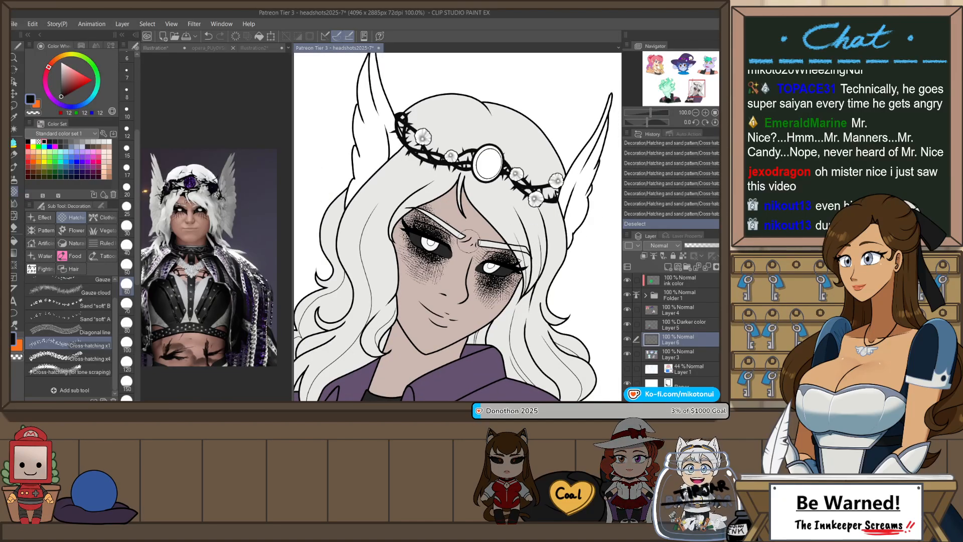
{"action": "key", "text": "r"}
{"action": "left_click_drag", "start_coordinate": [566, 315], "coordinate": [567, 235]}
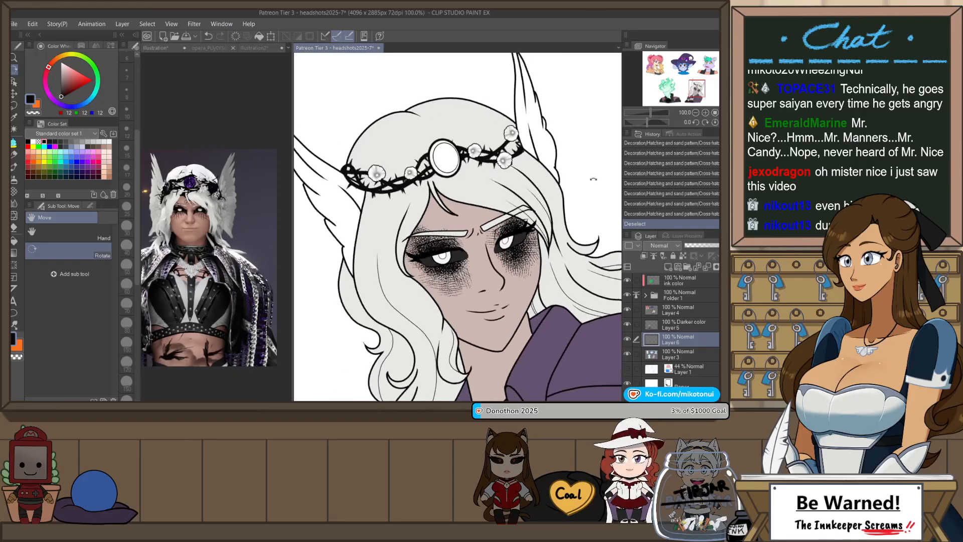
- Set up the Darker pencil on Layer 3 at size 10 with a darker skin tone of RGB 177, 147, 138
{"action": "left_click", "coordinate": [680, 315]}
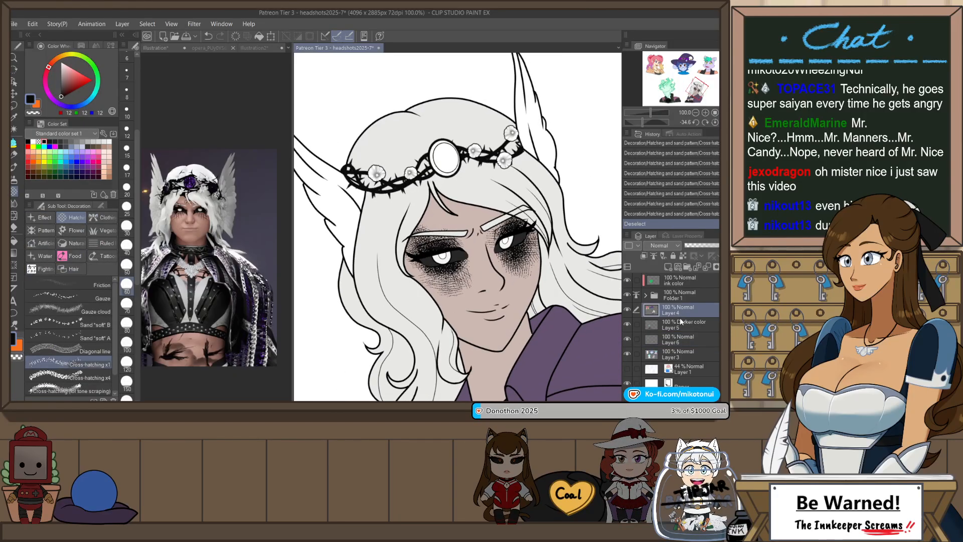
{"action": "left_click", "coordinate": [680, 353]}
{"action": "key", "text": "p"}
{"action": "left_click", "coordinate": [475, 211], "text": "alt"}
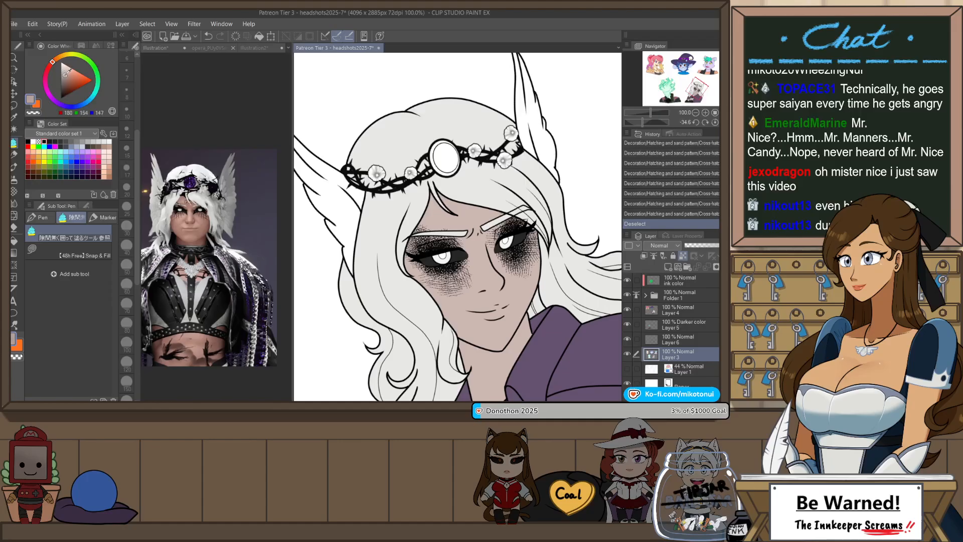
{"action": "scroll", "coordinate": [501, 309], "scroll_direction": "up", "scroll_amount": 3}
{"action": "key", "text": "p"}
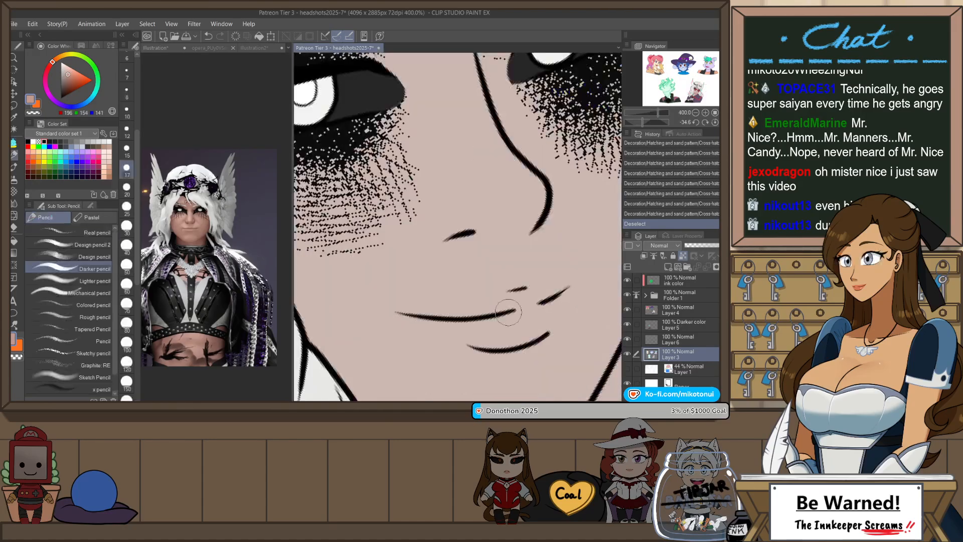
{"action": "left_click_drag", "start_coordinate": [524, 291], "coordinate": [543, 248]}
{"action": "scroll", "coordinate": [543, 247], "scroll_direction": "up", "scroll_amount": 1}
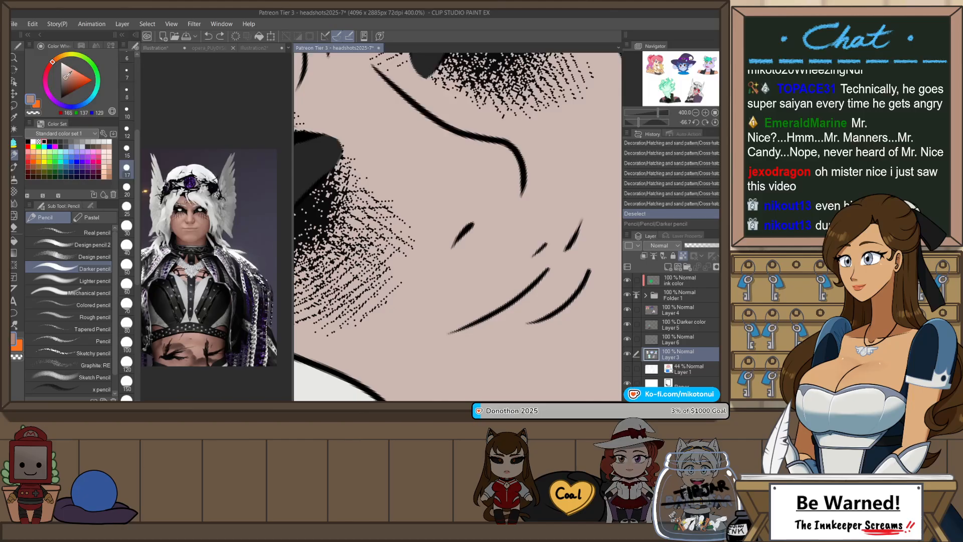
{"action": "left_click", "coordinate": [65, 76]}
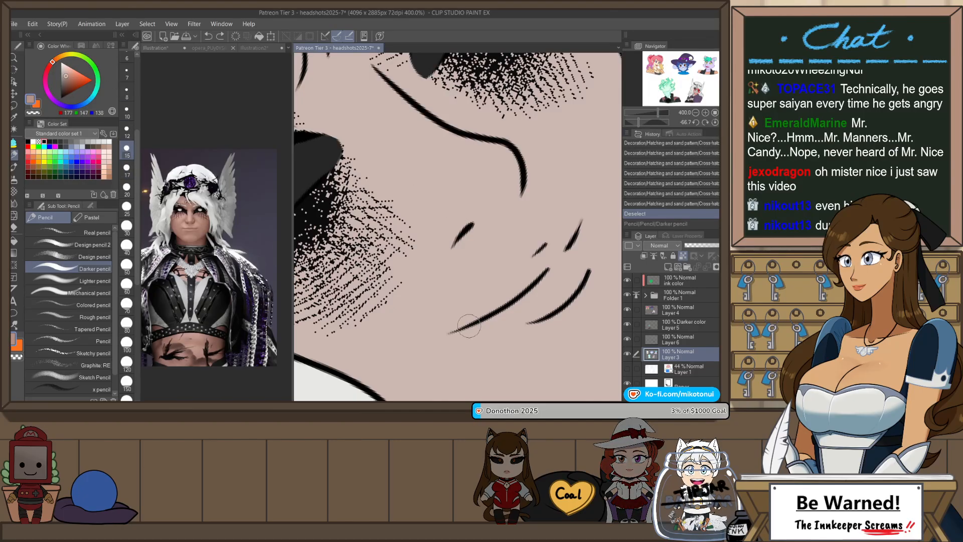
{"action": "left_click", "coordinate": [127, 110]}
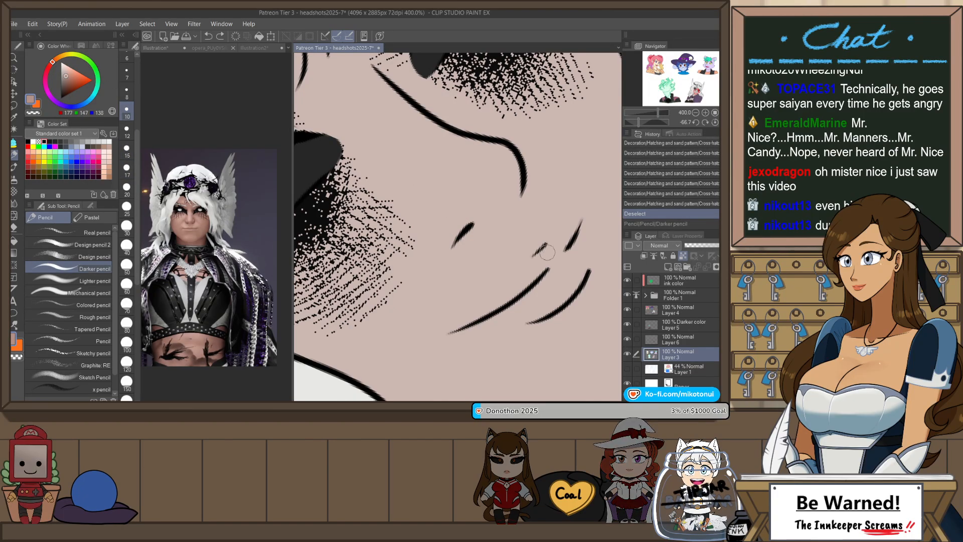
- Paint the upper lip and begin the lower lip in the darker skin tone, undoing stray strokes
{"action": "mouse_move", "coordinate": [551, 251]}
{"action": "left_mouse_down"}
{"action": "mouse_move", "coordinate": [505, 304]}
{"action": "mouse_move", "coordinate": [517, 290]}
{"action": "mouse_move", "coordinate": [457, 335]}
{"action": "mouse_move", "coordinate": [547, 254]}
{"action": "mouse_move", "coordinate": [481, 316]}
{"action": "left_mouse_up"}
{"action": "key", "text": "ctrl+z"}
{"action": "key", "text": "ctrl+z"}
{"action": "key", "text": "ctrl+z"}
{"action": "left_click_drag", "start_coordinate": [551, 249], "coordinate": [466, 328]}
{"action": "mouse_move", "coordinate": [526, 285]}
{"action": "left_mouse_down"}
{"action": "mouse_move", "coordinate": [562, 246]}
{"action": "mouse_move", "coordinate": [521, 279]}
{"action": "mouse_move", "coordinate": [572, 227]}
{"action": "mouse_move", "coordinate": [566, 239]}
{"action": "mouse_move", "coordinate": [403, 324]}
{"action": "mouse_move", "coordinate": [362, 284]}
{"action": "mouse_move", "coordinate": [354, 201]}
{"action": "left_mouse_up"}
{"action": "key", "text": "ctrl+z"}
{"action": "key", "text": "ctrl+z"}
{"action": "key", "text": "r"}
{"action": "left_click_drag", "start_coordinate": [354, 279], "coordinate": [373, 176]}
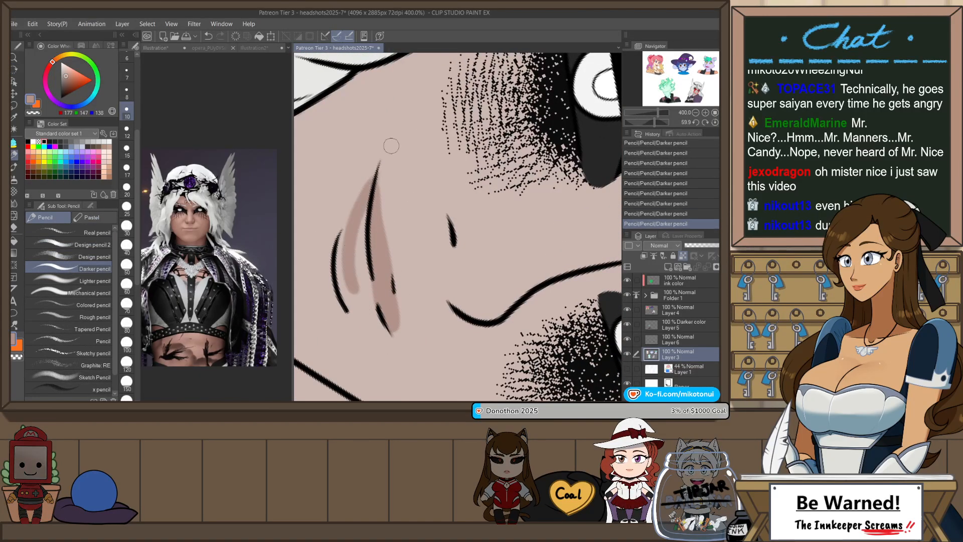
- Redo the lower lip's edge and fill the rest of the lip with the darker skin tone
{"action": "mouse_move", "coordinate": [351, 236]}
{"action": "left_mouse_down"}
{"action": "mouse_move", "coordinate": [380, 325]}
{"action": "mouse_move", "coordinate": [357, 303]}
{"action": "left_mouse_up"}
{"action": "key", "text": "ctrl+z"}
{"action": "key", "text": "ctrl+z"}
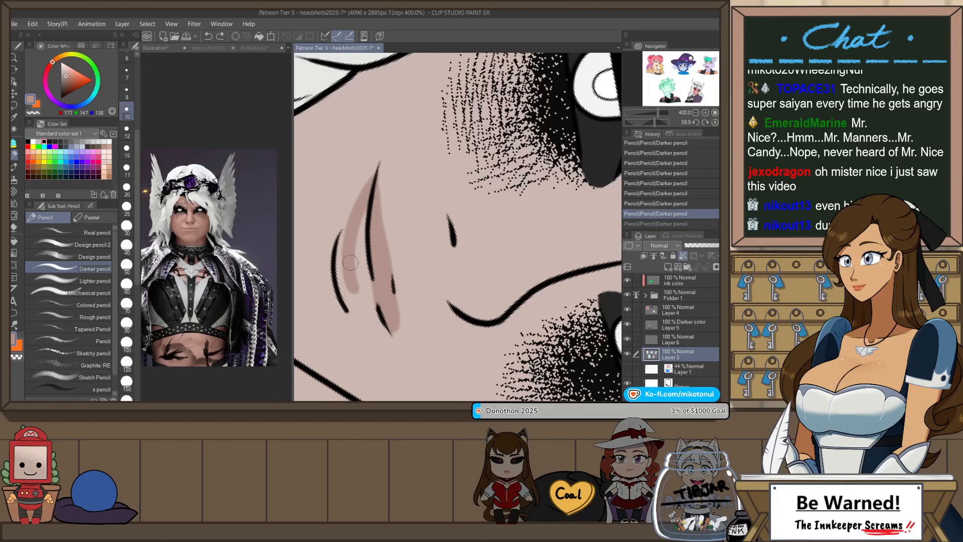
{"action": "mouse_move", "coordinate": [347, 256]}
{"action": "left_mouse_down"}
{"action": "mouse_move", "coordinate": [389, 325]}
{"action": "mouse_move", "coordinate": [360, 304]}
{"action": "mouse_move", "coordinate": [393, 334]}
{"action": "mouse_move", "coordinate": [361, 245]}
{"action": "mouse_move", "coordinate": [369, 197]}
{"action": "mouse_move", "coordinate": [380, 303]}
{"action": "mouse_move", "coordinate": [363, 219]}
{"action": "mouse_move", "coordinate": [355, 264]}
{"action": "mouse_move", "coordinate": [379, 323]}
{"action": "mouse_move", "coordinate": [368, 316]}
{"action": "mouse_move", "coordinate": [392, 334]}
{"action": "mouse_move", "coordinate": [352, 287]}
{"action": "mouse_move", "coordinate": [394, 335]}
{"action": "mouse_move", "coordinate": [375, 327]}
{"action": "left_mouse_up"}
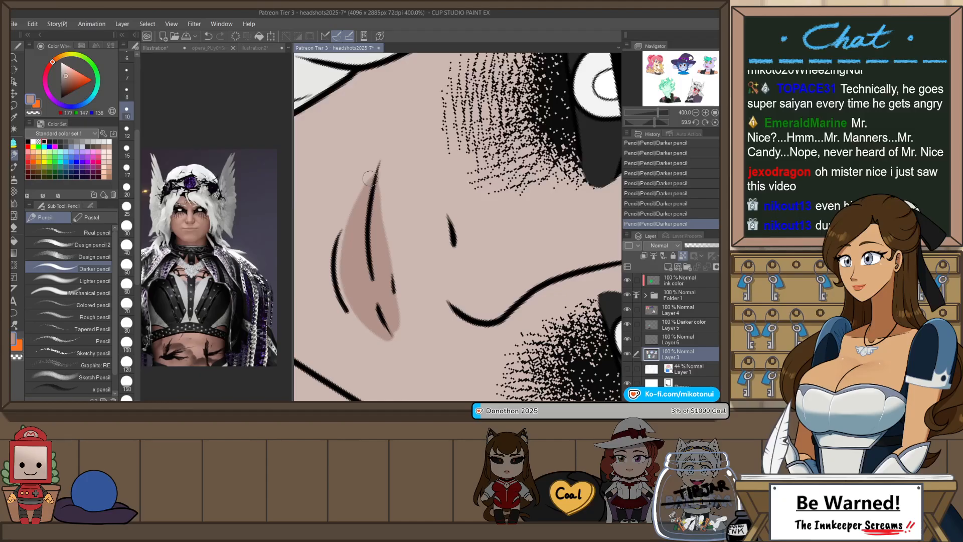
- Pick the base skin tone RGB 204, 184, 178 and try trimming the lips with Mikoto's G-Pen at size 7, undoing stray strokes
{"action": "key", "text": "e"}
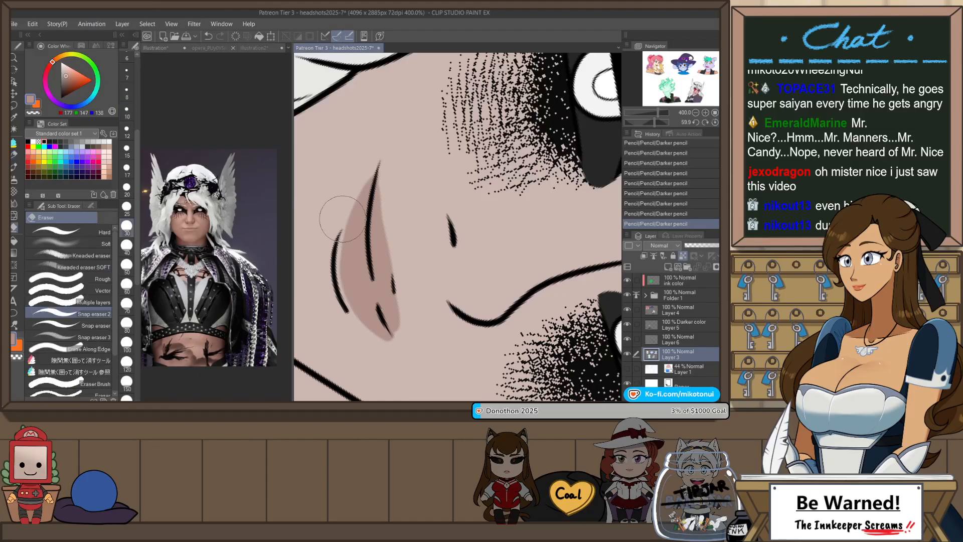
{"action": "left_click", "coordinate": [409, 172], "text": "alt"}
{"action": "key", "text": "p"}
{"action": "key", "text": "ctrl+z"}
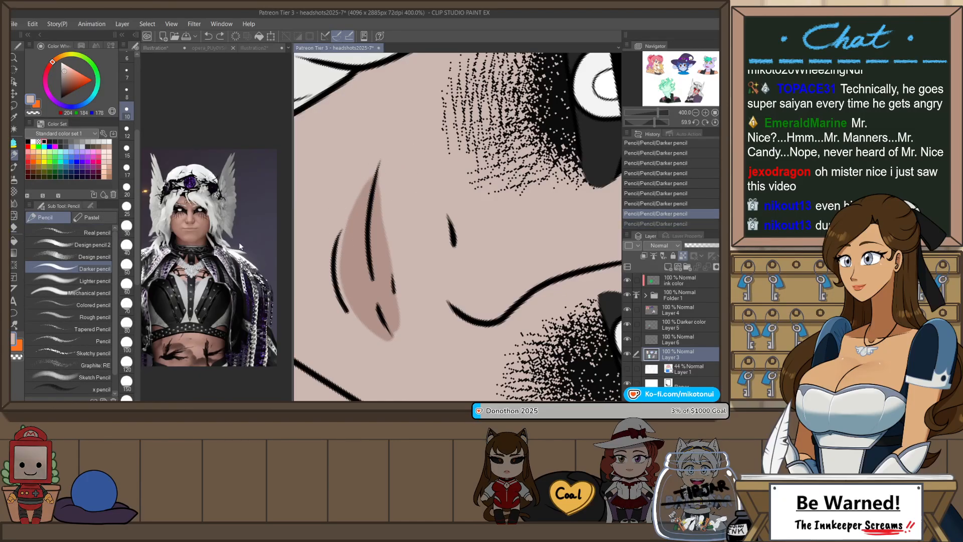
{"action": "key", "text": "p"}
{"action": "mouse_move", "coordinate": [338, 251]}
{"action": "left_mouse_down"}
{"action": "mouse_move", "coordinate": [365, 184]}
{"action": "mouse_move", "coordinate": [388, 246]}
{"action": "left_mouse_up"}
{"action": "left_click_drag", "start_coordinate": [383, 210], "coordinate": [385, 231]}
{"action": "key", "text": "ctrl+z"}
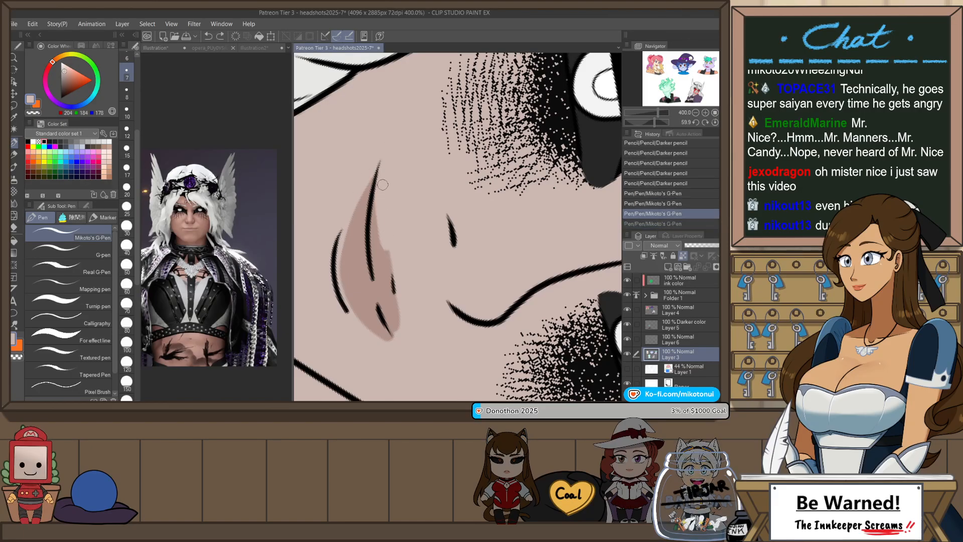
{"action": "key", "text": "ctrl+z"}
- Trim the outer edges and corner of the lips with the base skin tone to sharpen their shape
{"action": "left_click_drag", "start_coordinate": [382, 167], "coordinate": [393, 254]}
{"action": "left_click_drag", "start_coordinate": [389, 232], "coordinate": [395, 265]}
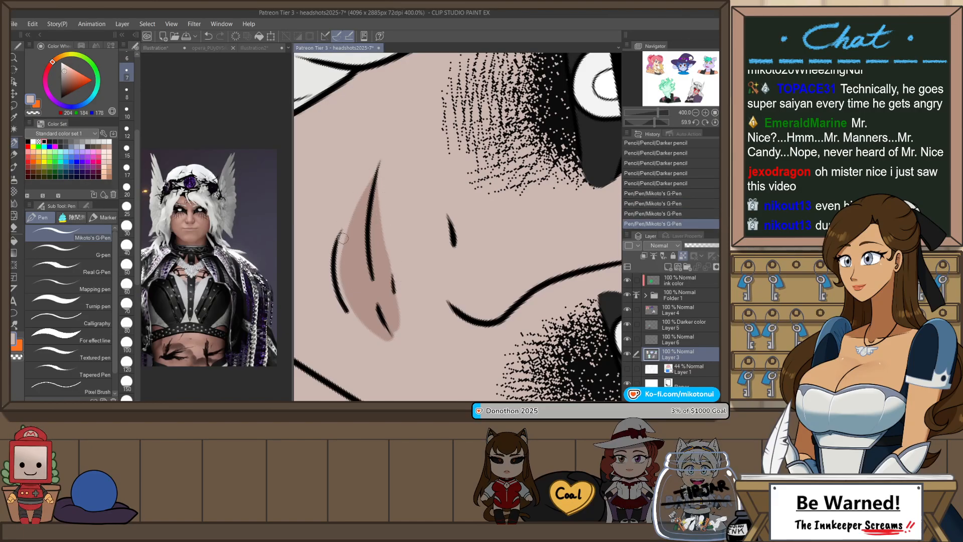
{"action": "mouse_move", "coordinate": [337, 286]}
{"action": "left_mouse_down"}
{"action": "mouse_move", "coordinate": [339, 239]}
{"action": "mouse_move", "coordinate": [371, 170]}
{"action": "mouse_move", "coordinate": [330, 279]}
{"action": "mouse_move", "coordinate": [349, 230]}
{"action": "left_mouse_up"}
{"action": "left_click_drag", "start_coordinate": [350, 315], "coordinate": [402, 337]}
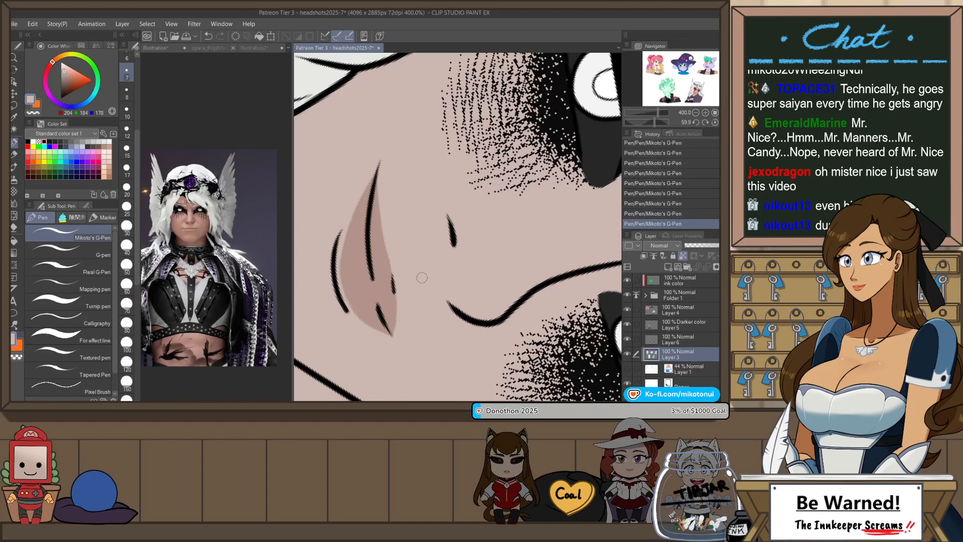
- Reset the canvas rotation and toggle layer visibility inside Folder 1 to identify which layers hold the crown
{"action": "key", "text": "ctrl+minus"}
{"action": "key", "text": "ctrl+minus"}
{"action": "key", "text": "ctrl+minus"}
{"action": "key", "text": "ctrl+at"}
{"action": "key", "text": "ctrl+minus"}
{"action": "key", "text": "ctrl+minus"}
{"action": "key", "text": "ctrl+minus"}
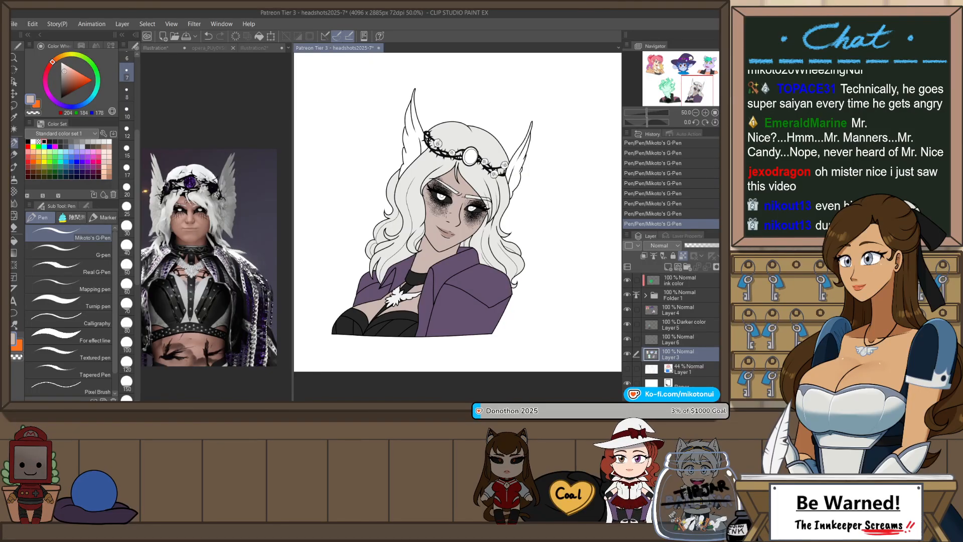
{"action": "left_click", "coordinate": [645, 296]}
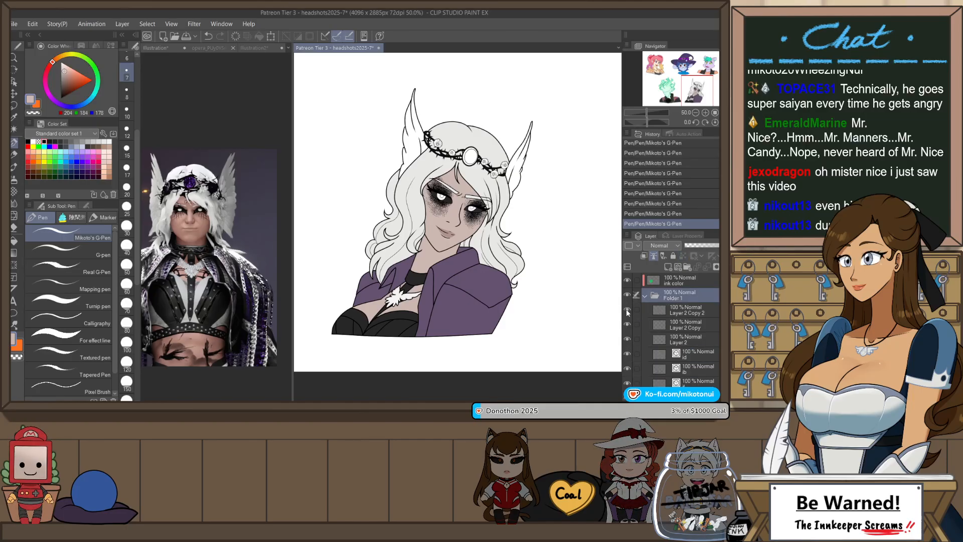
{"action": "left_click", "coordinate": [627, 352]}
{"action": "left_click", "coordinate": [627, 352]}
{"action": "key", "text": "alt+bracketleft"}
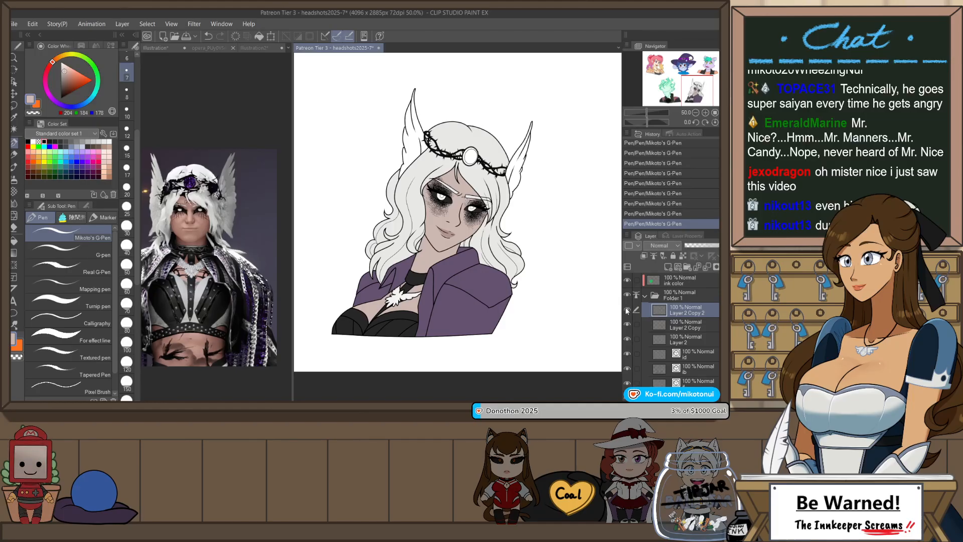
{"action": "left_click", "coordinate": [627, 327]}
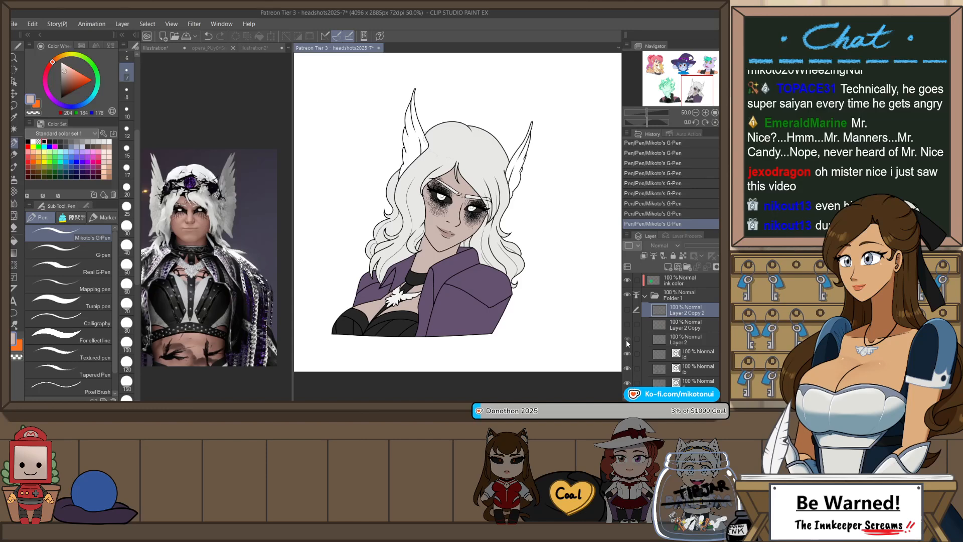
{"action": "left_click", "coordinate": [627, 339]}
{"action": "left_click", "coordinate": [627, 324]}
- Add a new raster layer above Layer 2 inside Folder 1 and clip it to the layer below
{"action": "left_click", "coordinate": [686, 339]}
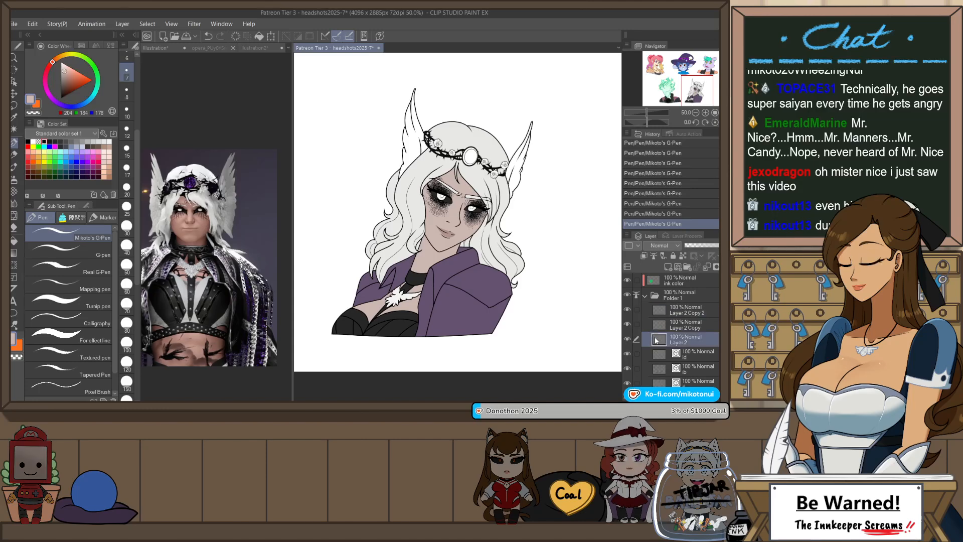
{"action": "left_click", "coordinate": [644, 256]}
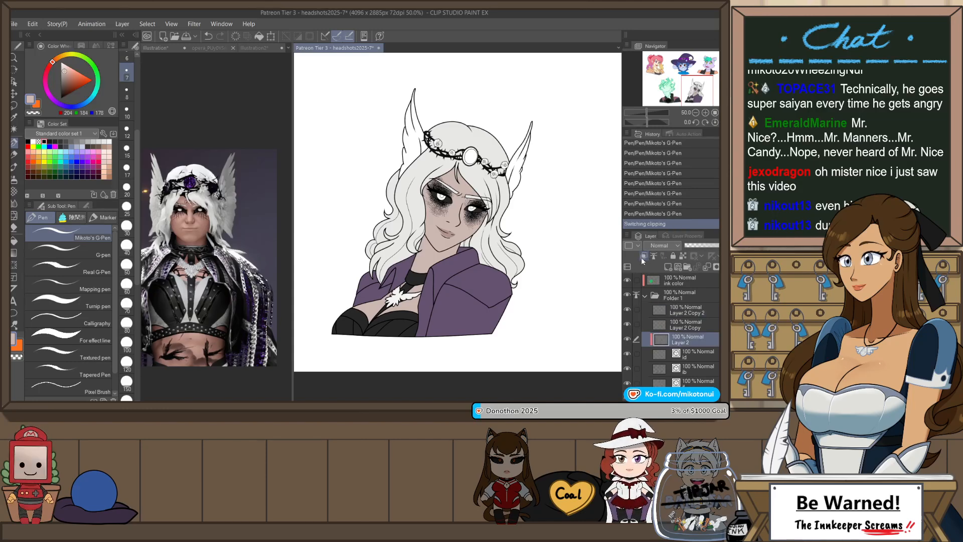
{"action": "key", "text": "ctrl+shift+n"}
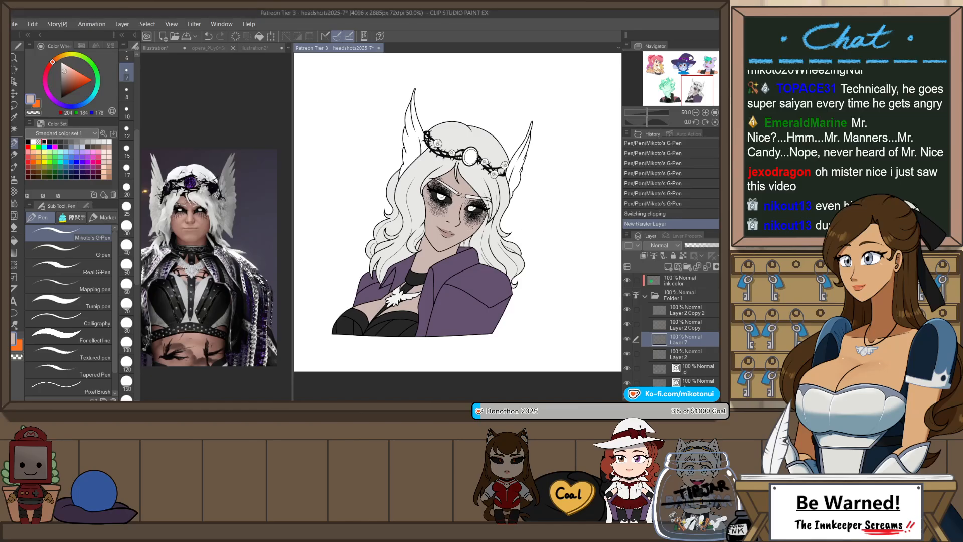
{"action": "left_click", "coordinate": [644, 256]}
- Pick near-black RGB 12, 12, 12 and auto-select the oval frame around the crown's center gem
{"action": "scroll", "coordinate": [474, 160], "scroll_direction": "up", "scroll_amount": 5}
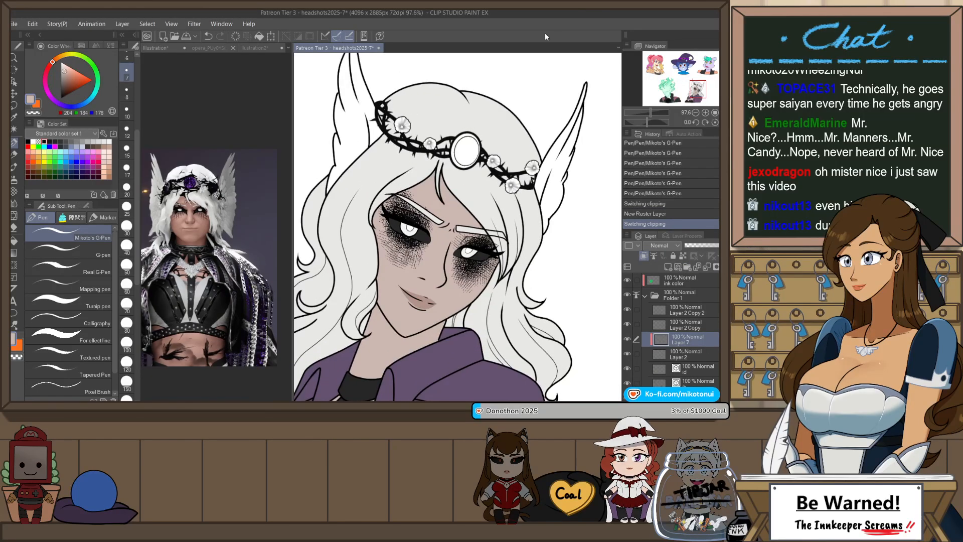
{"action": "key", "text": "p"}
{"action": "left_click", "coordinate": [456, 136], "text": "alt"}
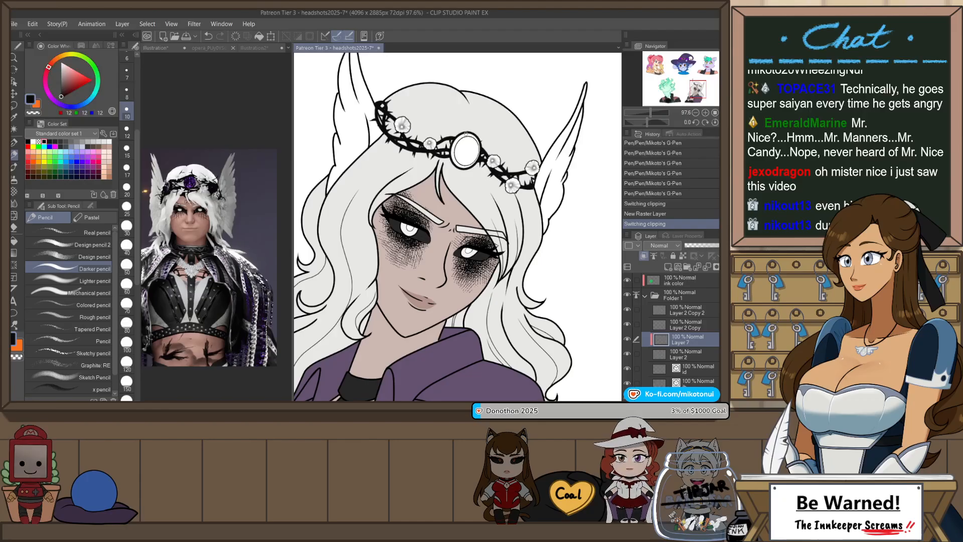
{"action": "key", "text": "w"}
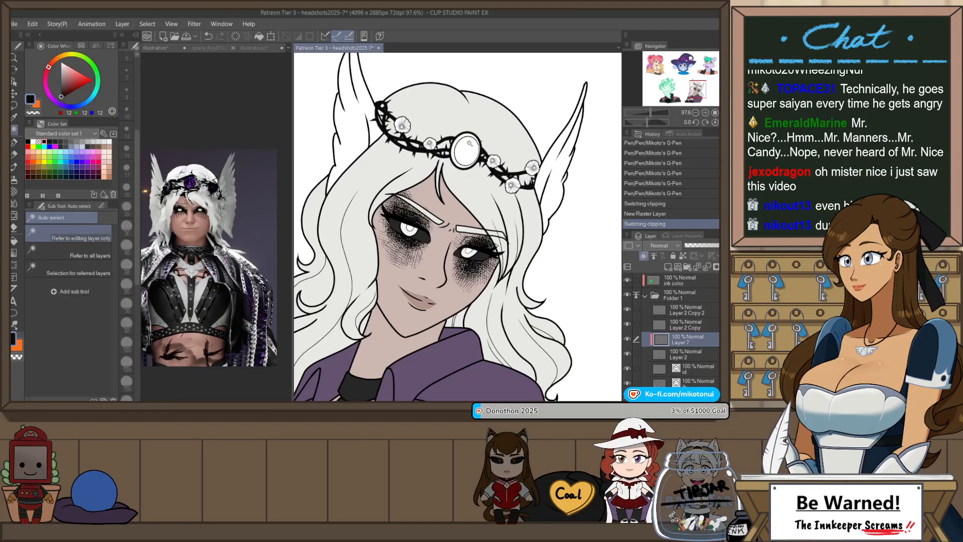
{"action": "left_click", "coordinate": [470, 142]}
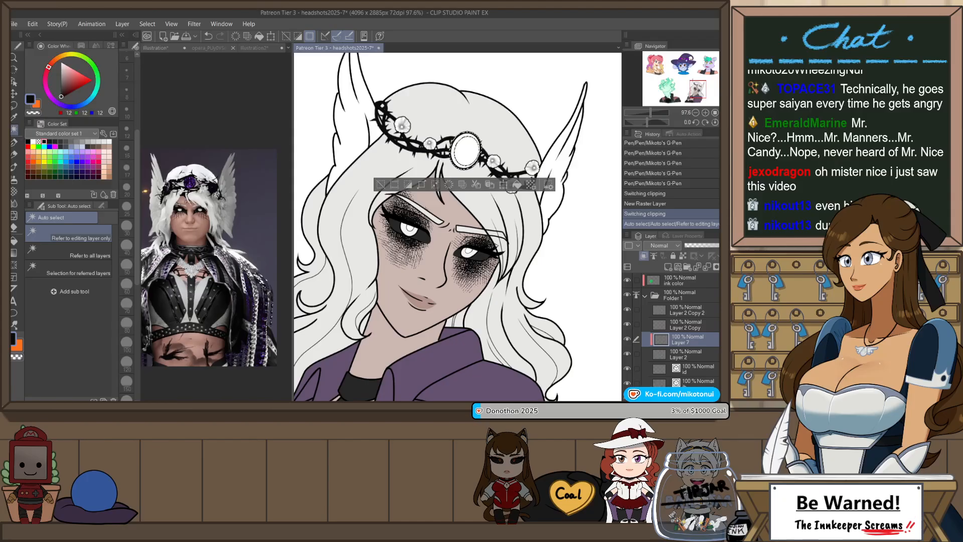
{"action": "scroll", "coordinate": [475, 143], "scroll_direction": "up", "scroll_amount": 8}
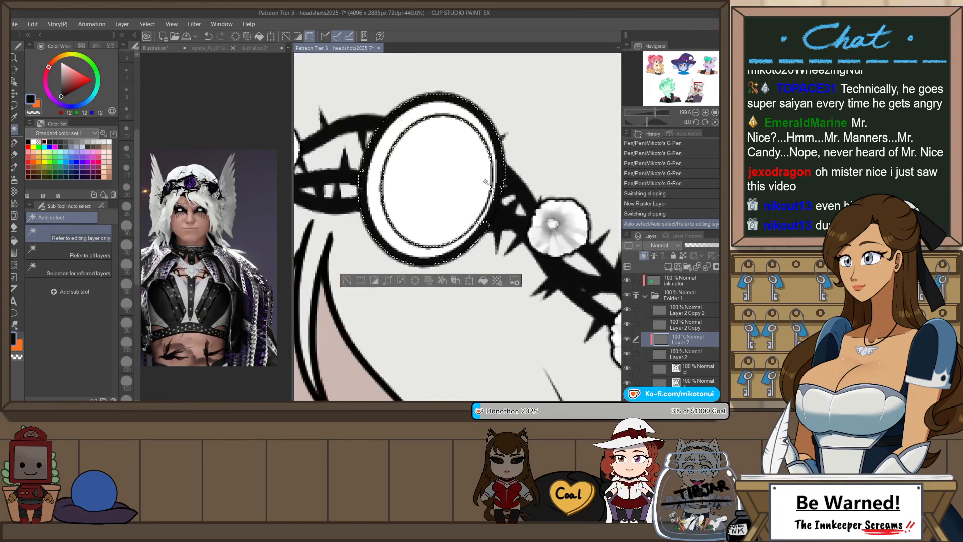
{"action": "scroll", "coordinate": [485, 182], "scroll_direction": "up", "scroll_amount": 3}
{"action": "left_click", "coordinate": [492, 208]}
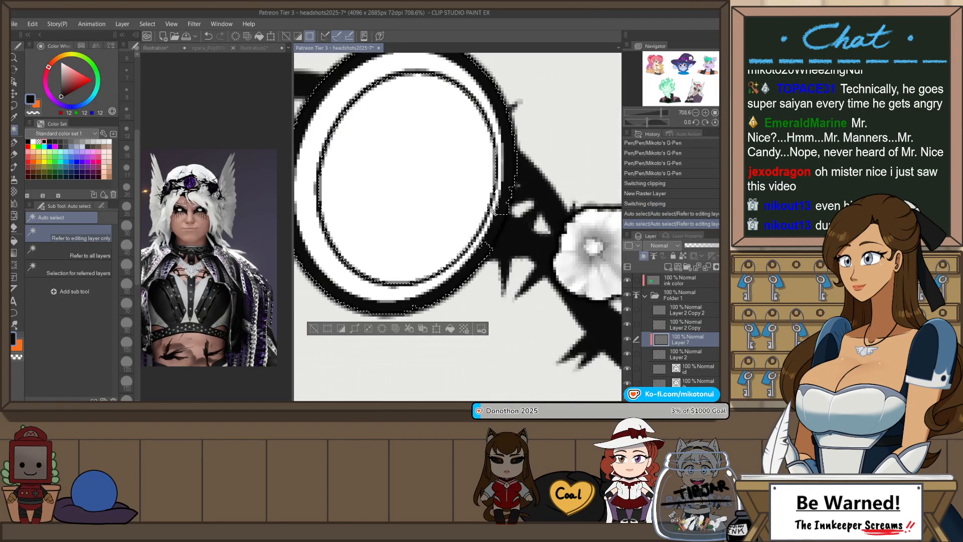
- Clean up the gem frame selection with the lasso and fill it with near-black on Layer 7
{"action": "key", "text": "m"}
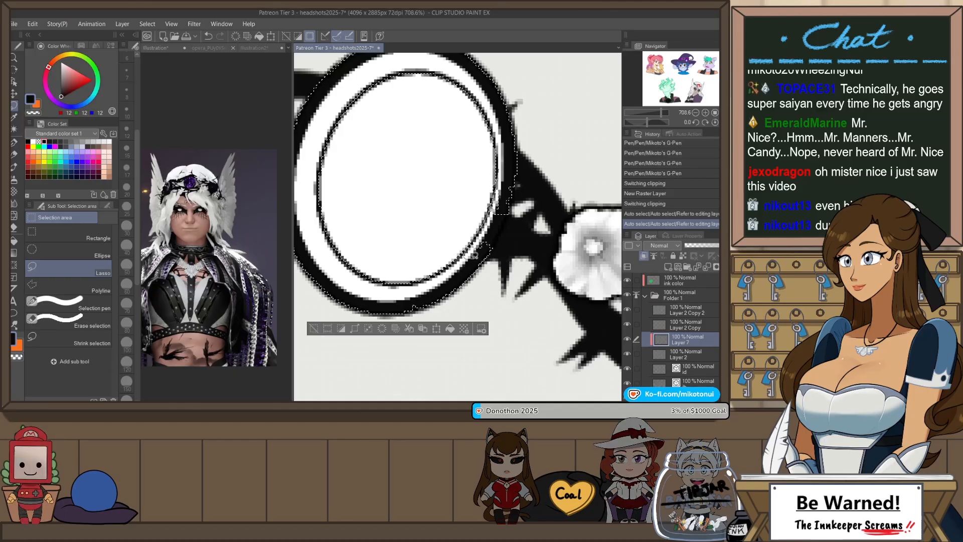
{"action": "mouse_move", "coordinate": [472, 255]}
{"action": "left_mouse_down"}
{"action": "mouse_move", "coordinate": [528, 182]}
{"action": "mouse_move", "coordinate": [492, 211]}
{"action": "left_mouse_up"}
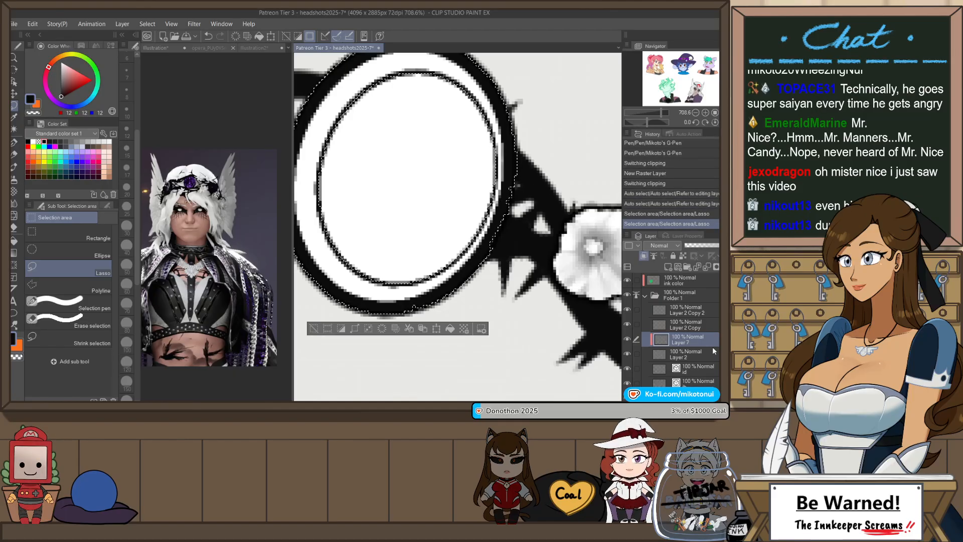
{"action": "key", "text": "alt+BackSpace"}
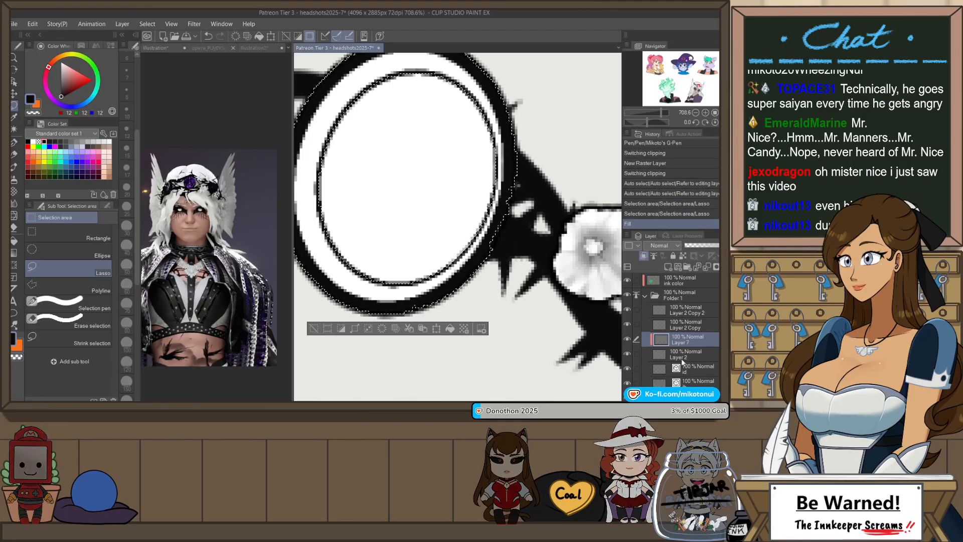
- Set Layer 7 to Multiply, fill the gem frame again, and test it with a Darker pencil mark
{"action": "scroll", "coordinate": [682, 362], "scroll_direction": "down", "scroll_amount": 1}
{"action": "scroll", "coordinate": [445, 242], "scroll_direction": "down", "scroll_amount": 3}
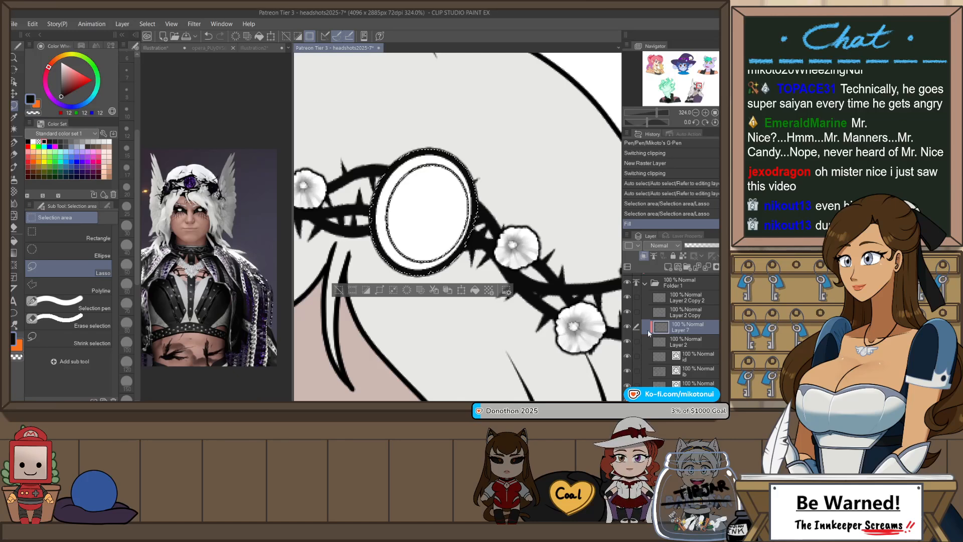
{"action": "scroll", "coordinate": [660, 246], "scroll_direction": "down", "scroll_amount": 1}
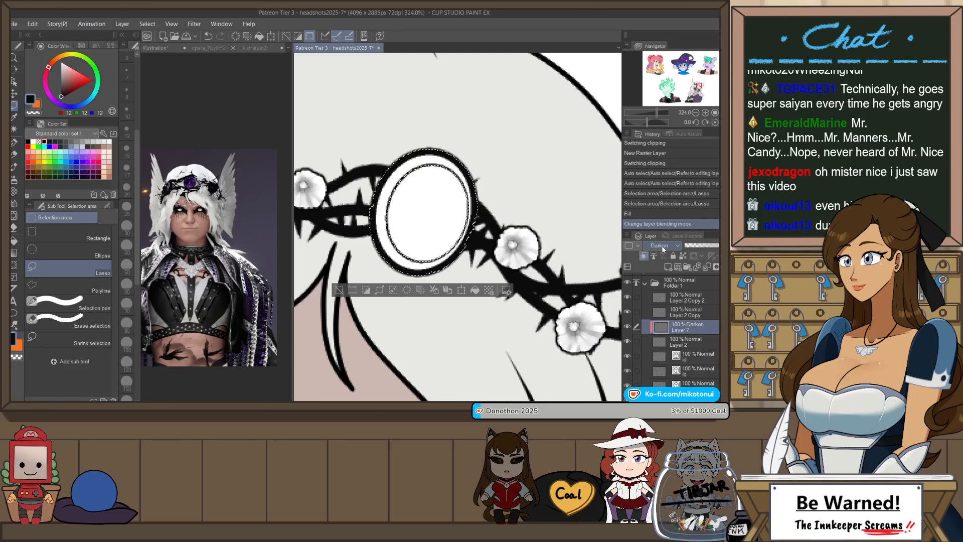
{"action": "scroll", "coordinate": [661, 246], "scroll_direction": "down", "scroll_amount": 1}
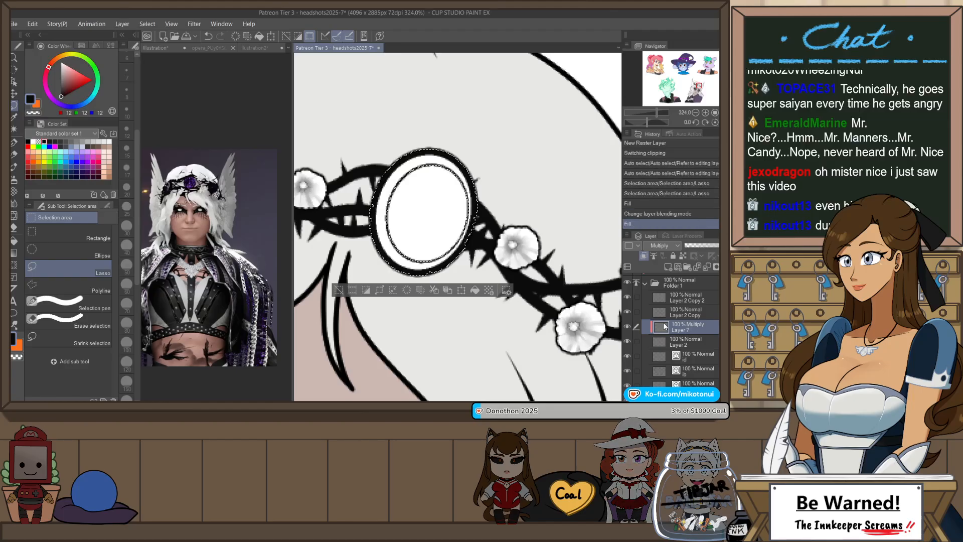
{"action": "key", "text": "alt+BackSpace"}
{"action": "key", "text": "p"}
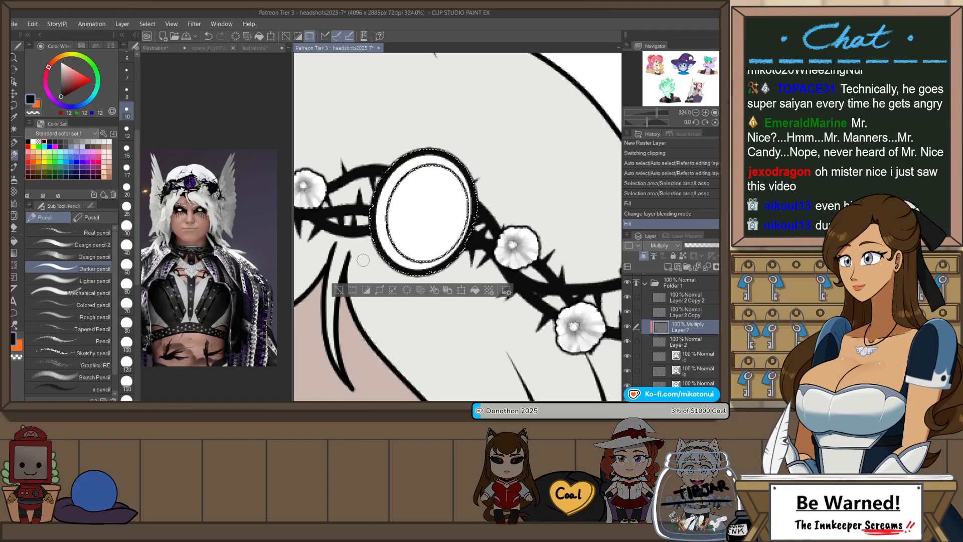
{"action": "left_click", "coordinate": [388, 204]}
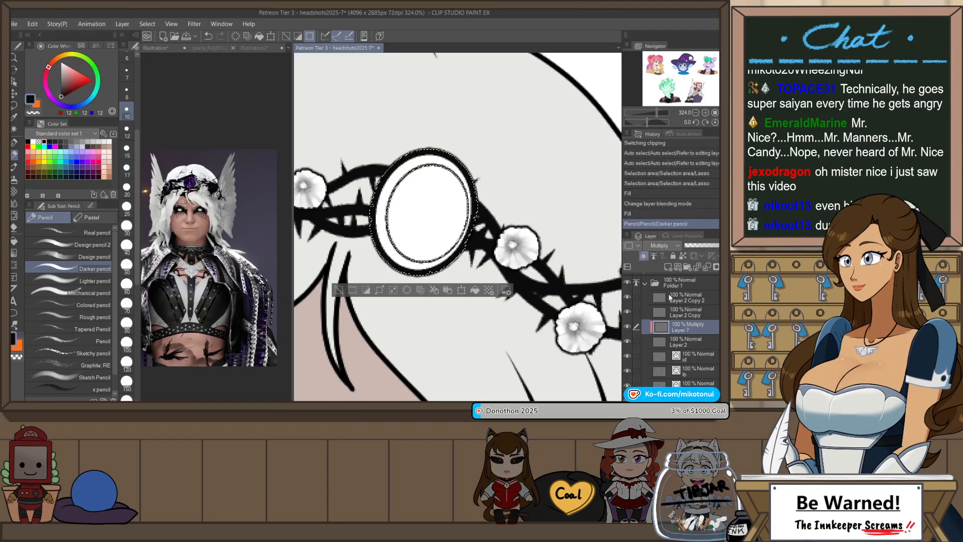
- Check the crown layers' visibility, move Layer 7 above Layer 2 Copy 2, show all the layers again, and clear the selection
{"action": "left_click", "coordinate": [627, 332]}
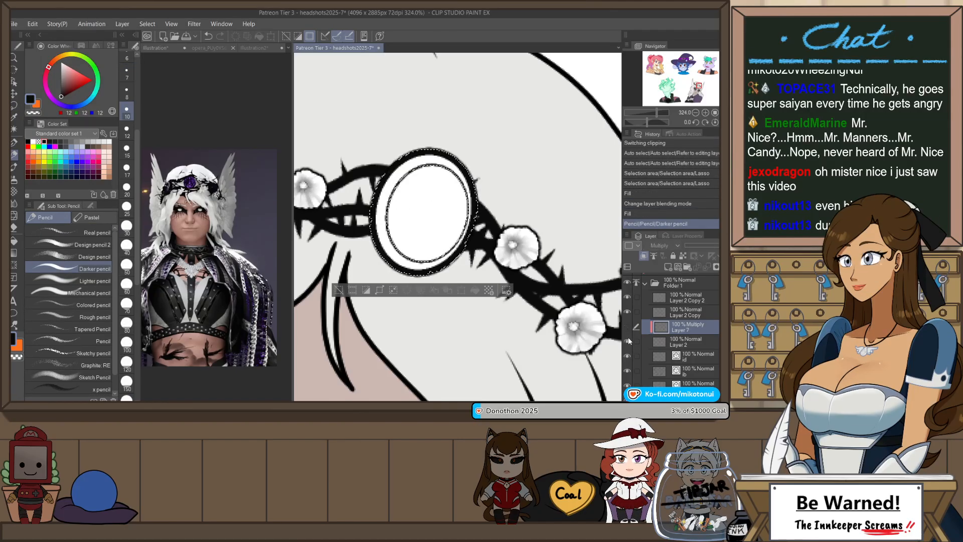
{"action": "left_click", "coordinate": [627, 311]}
{"action": "left_click", "coordinate": [627, 297]}
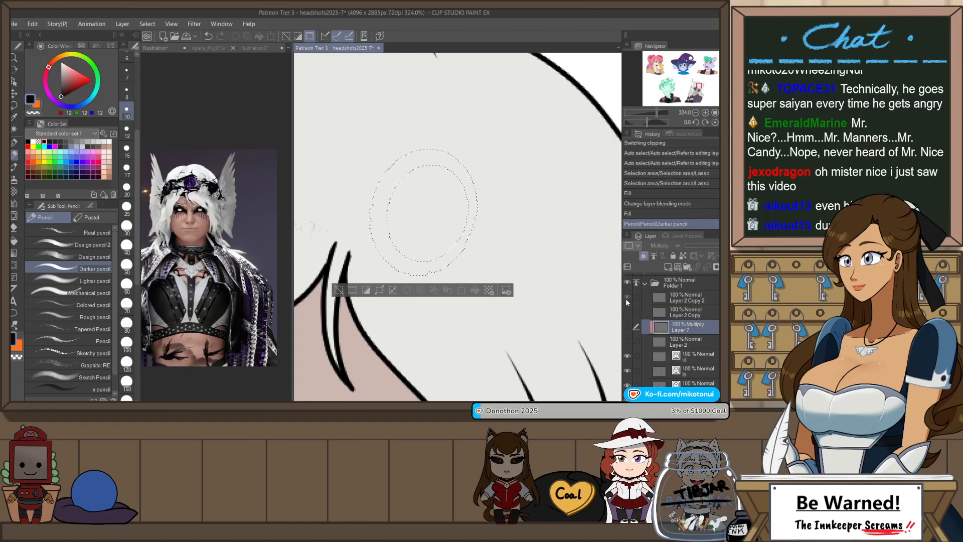
{"action": "left_click", "coordinate": [627, 298]}
{"action": "left_click_drag", "start_coordinate": [662, 327], "coordinate": [678, 297]}
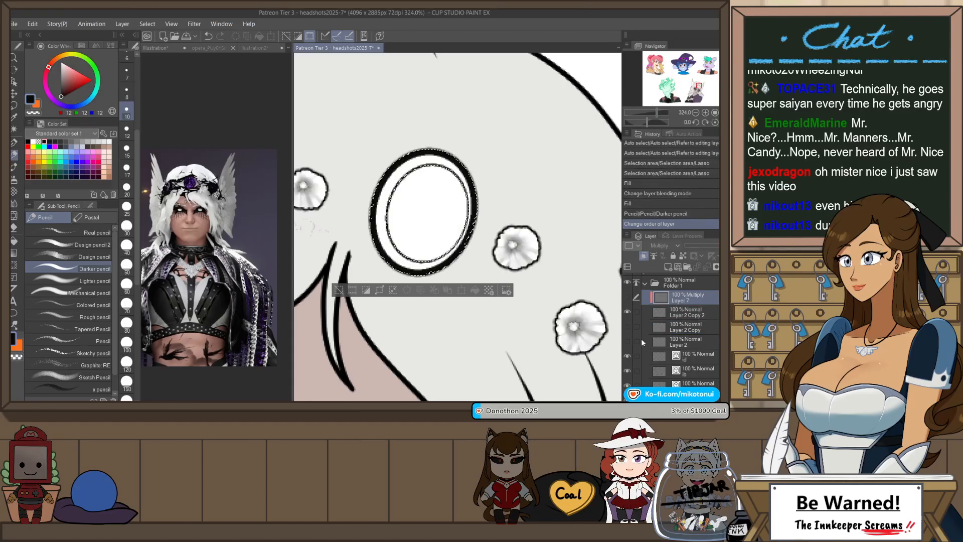
{"action": "left_click", "coordinate": [627, 297]}
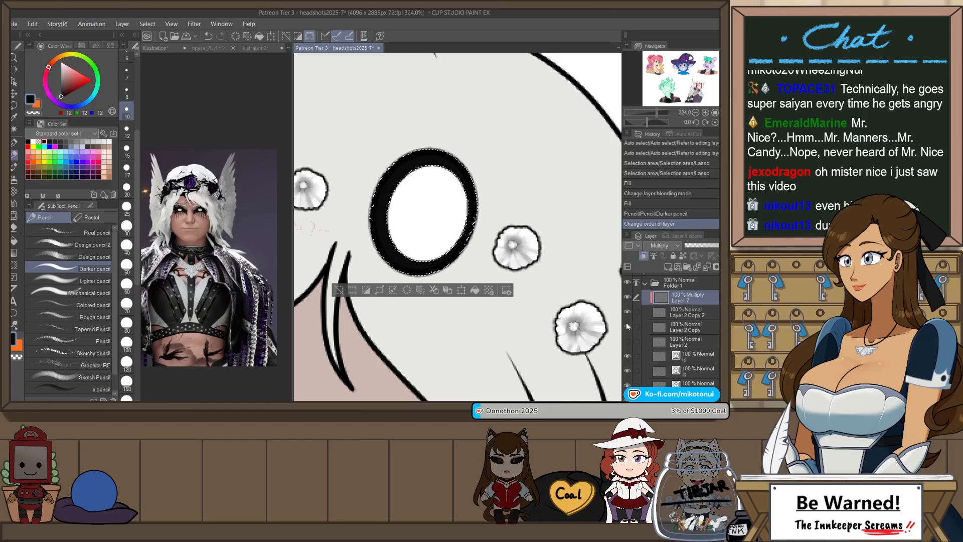
{"action": "left_click", "coordinate": [626, 326]}
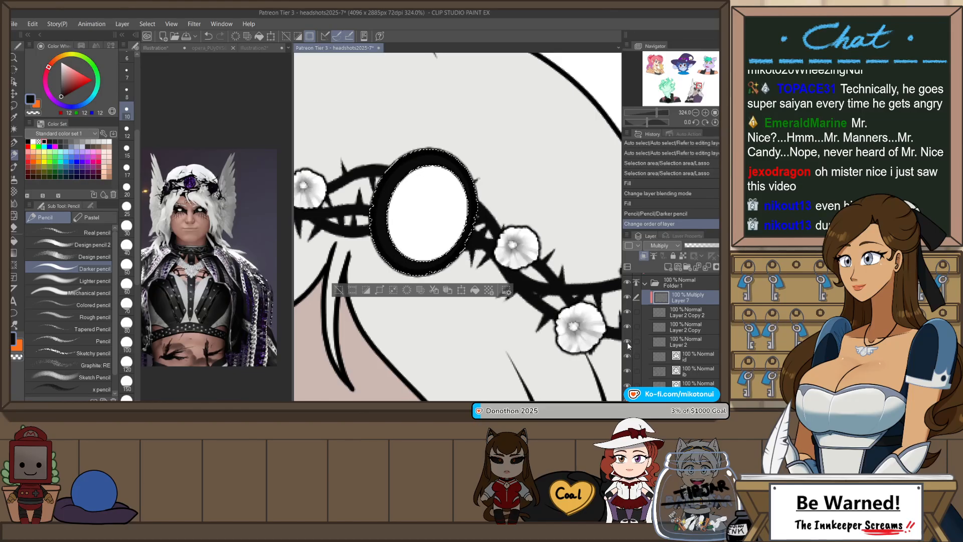
{"action": "key", "text": "ctrl+d"}
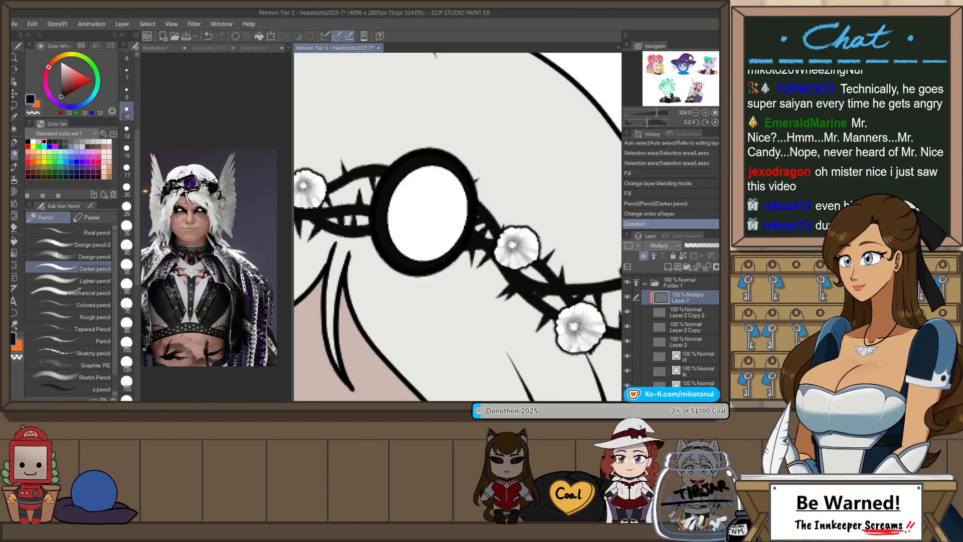
- Select the crown's center gem and fill it with the coat's purple, RGB 101, 82, 112, clearing the selection when done
{"action": "key", "text": "w"}
{"action": "left_click", "coordinate": [428, 194]}
{"action": "scroll", "coordinate": [427, 193], "scroll_direction": "down", "scroll_amount": 6}
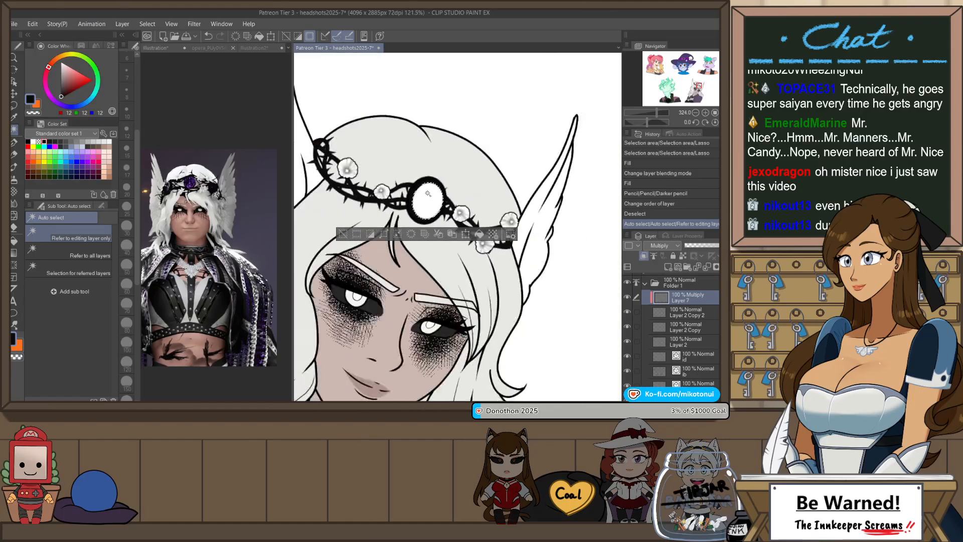
{"action": "key", "text": "p"}
{"action": "left_click", "coordinate": [417, 368], "text": "alt"}
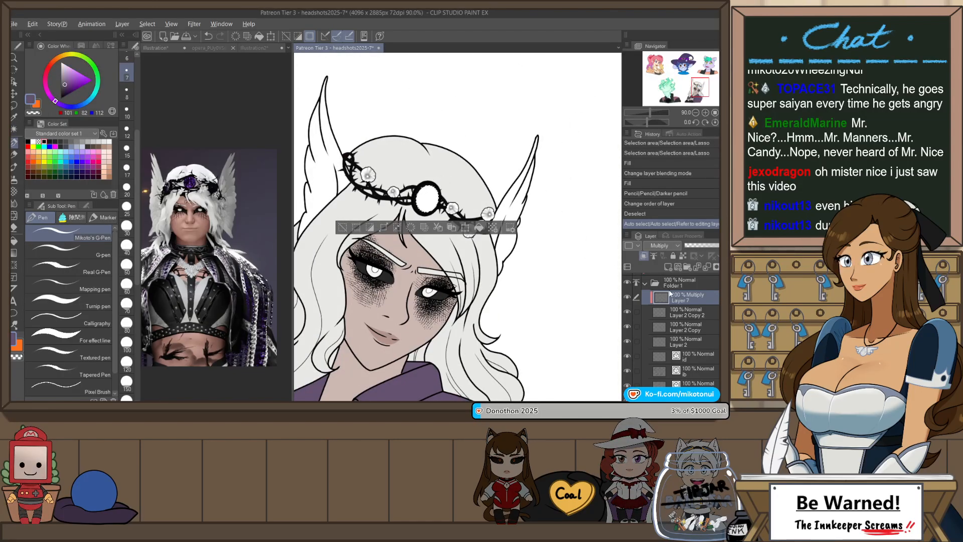
{"action": "key", "text": "alt+BackSpace"}
{"action": "key", "text": "ctrl+d"}
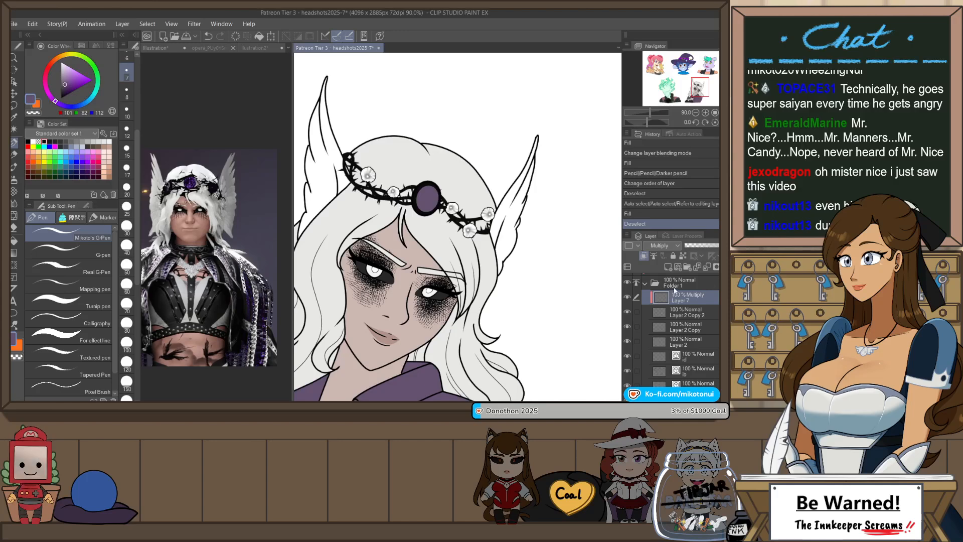
- Hide Layer 7 and Layer 2 Copy 2, the crown's gem and flower layers in Folder 1
{"action": "scroll", "coordinate": [558, 186], "scroll_direction": "down", "scroll_amount": 5}
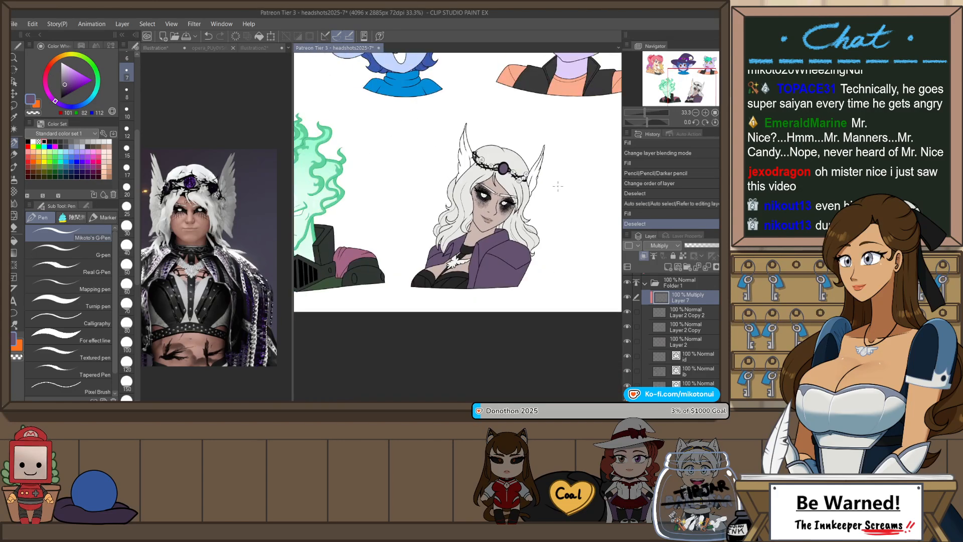
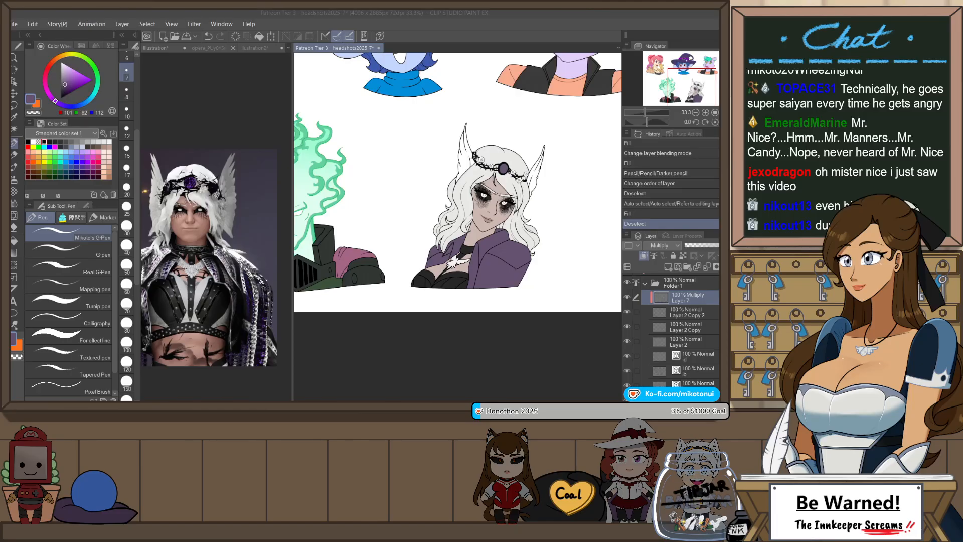
{"action": "left_click", "coordinate": [627, 312]}
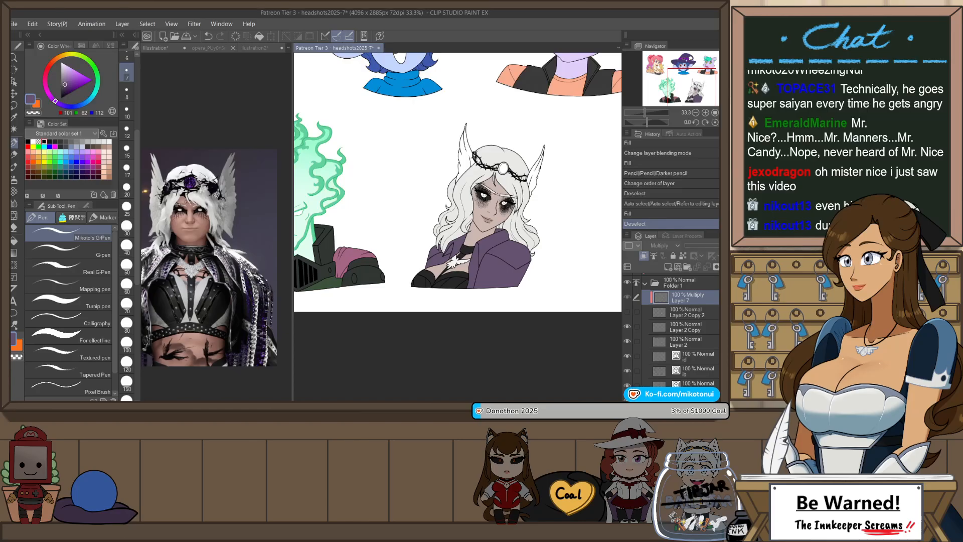
{"action": "left_click", "coordinate": [696, 385]}
{"action": "left_click", "coordinate": [696, 398]}
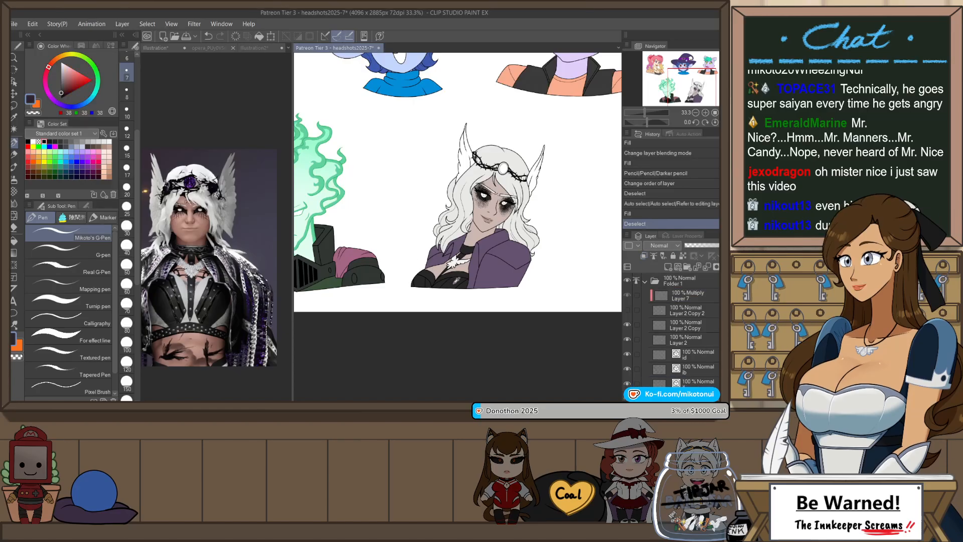
{"action": "scroll", "coordinate": [489, 282], "scroll_direction": "up", "scroll_amount": 3}
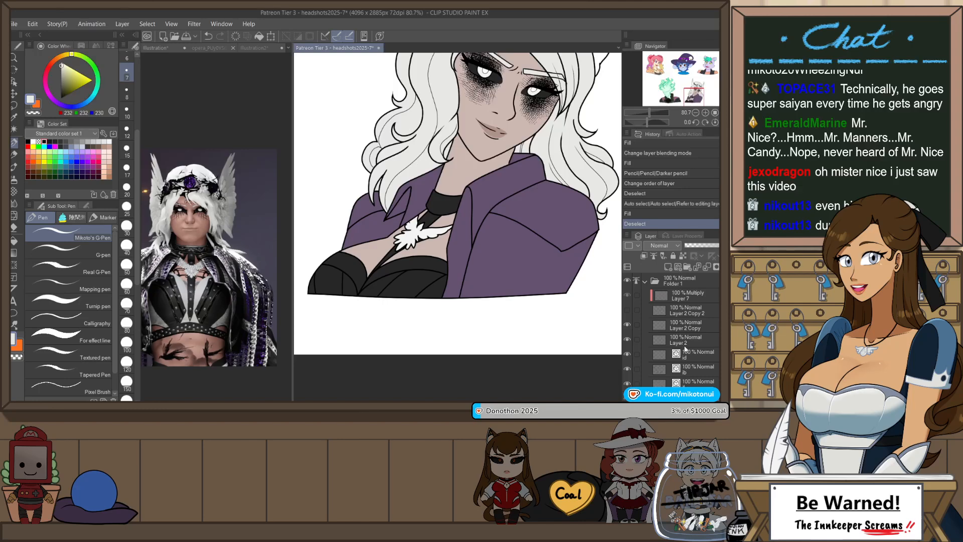
{"action": "key", "text": "g"}
{"action": "left_click", "coordinate": [385, 268]}
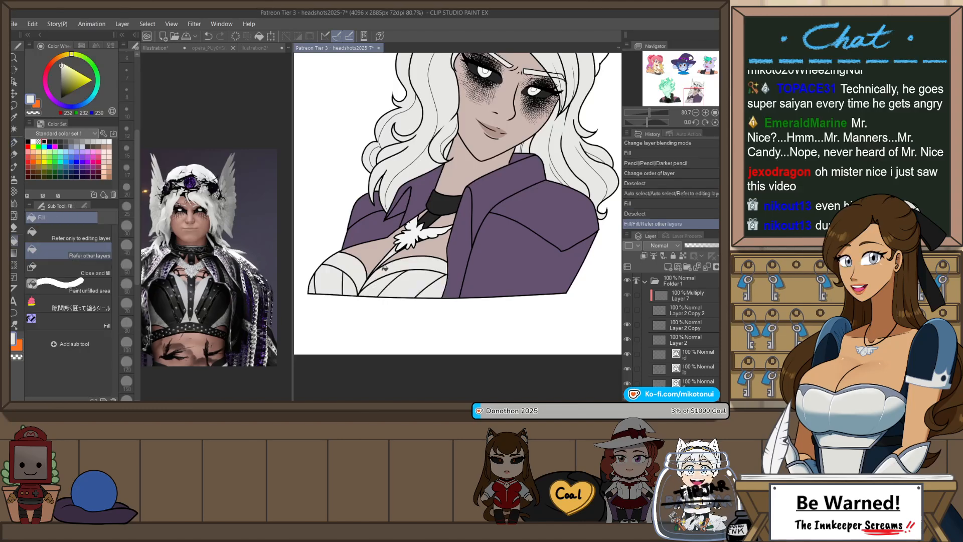
{"action": "key", "text": "ctrl+z"}
- Select the trim along the upper edge of both bustier cups, fill it with off-white RGB 232, 232, 230, and clear the selection
{"action": "key", "text": "w"}
{"action": "left_click", "coordinate": [387, 271]}
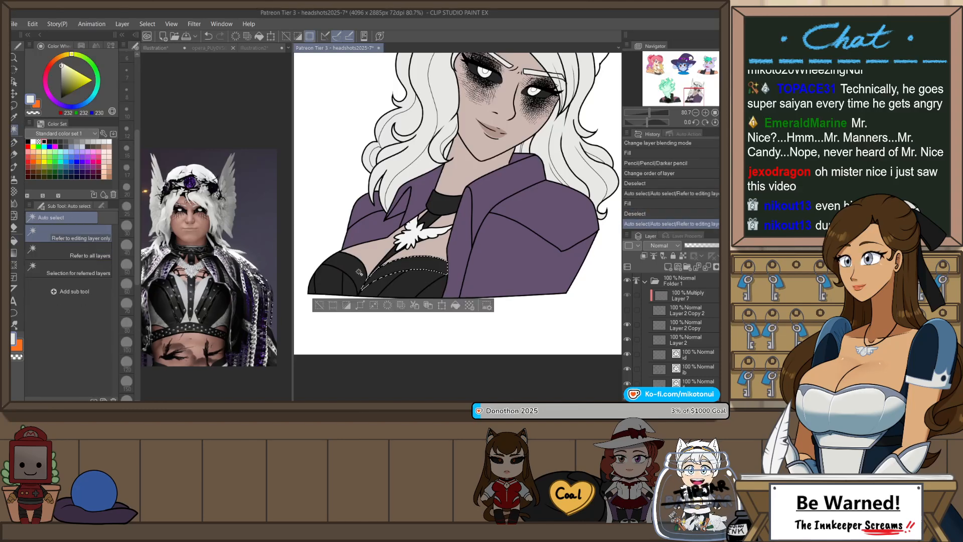
{"action": "left_click", "coordinate": [359, 272], "text": "shift"}
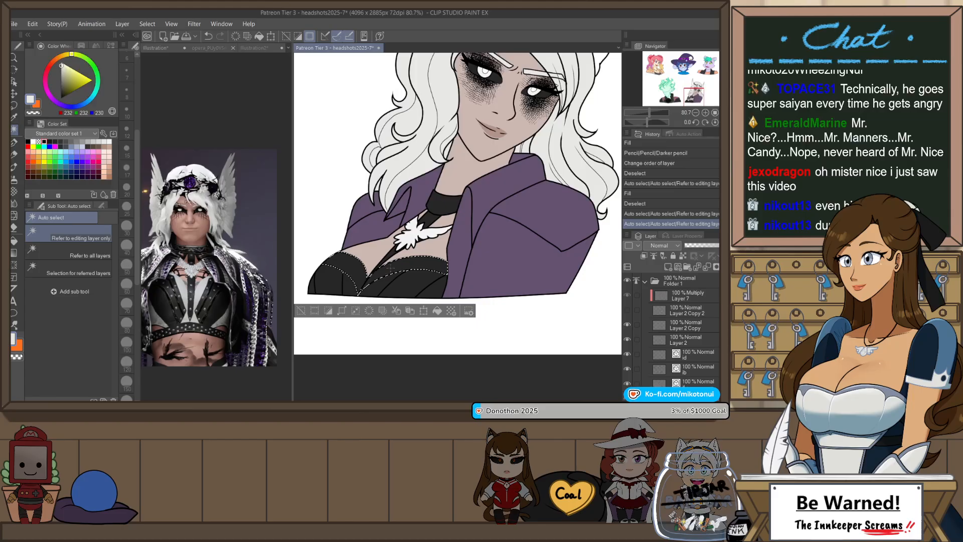
{"action": "key", "text": "alt+BackSpace"}
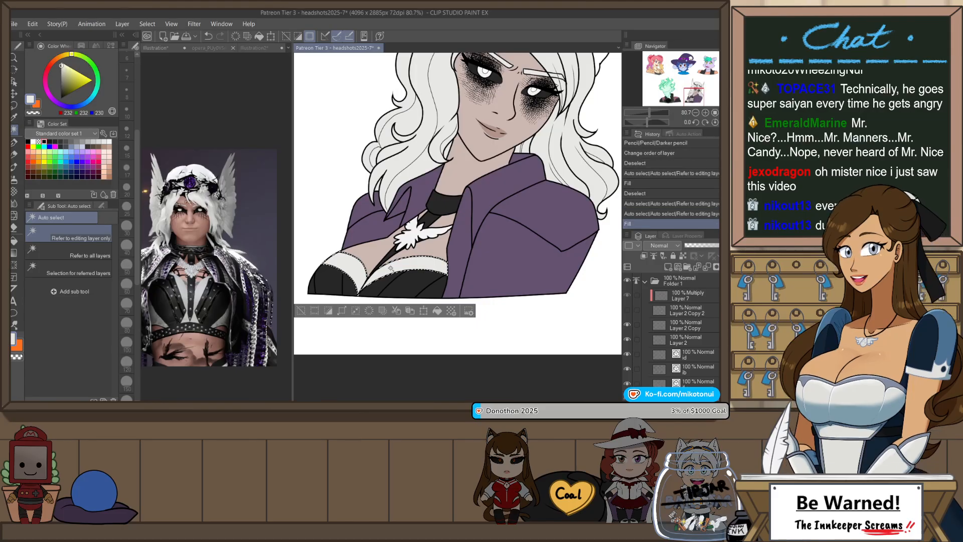
{"action": "key", "text": "ctrl+d"}
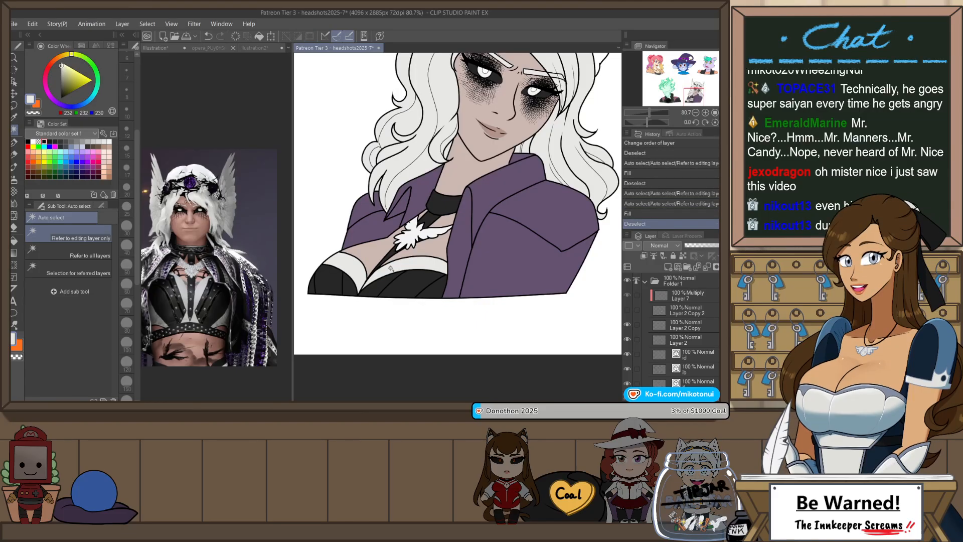
- Select all the purple coat sections together, including shoulders, collar and lapels, and touch up the selection at the collar with the lasso
{"action": "left_click", "coordinate": [499, 205]}
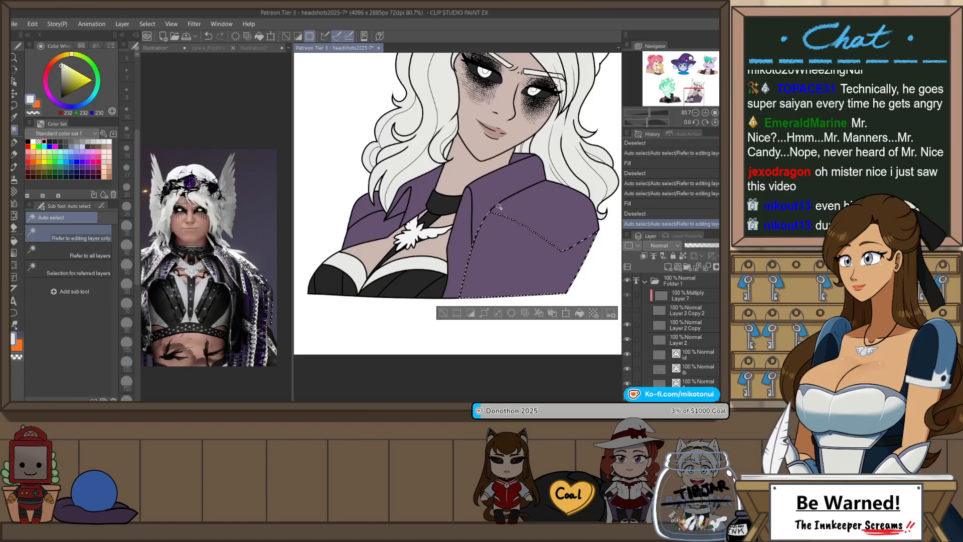
{"action": "left_click", "coordinate": [463, 216], "text": "shift"}
{"action": "left_click", "coordinate": [522, 173], "text": "shift"}
{"action": "left_click", "coordinate": [545, 213], "text": "shift"}
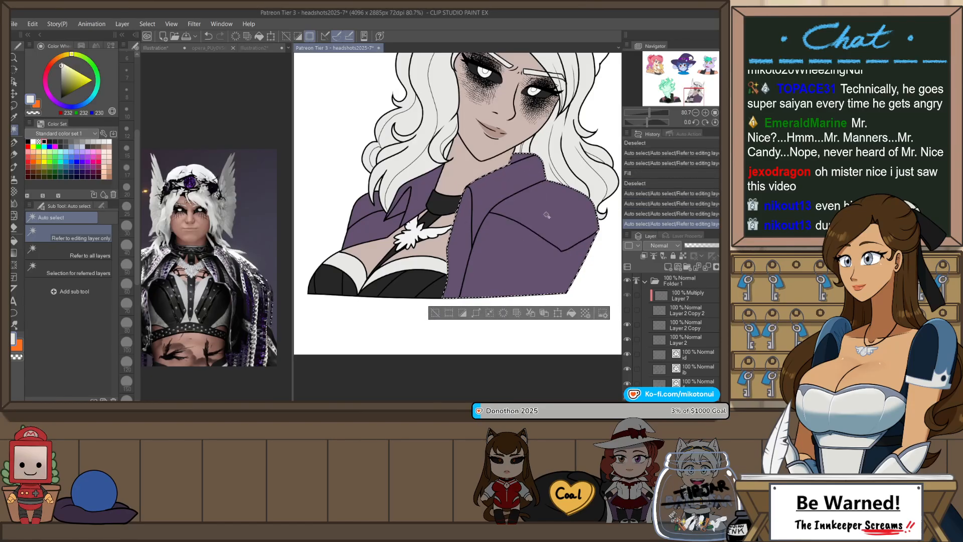
{"action": "left_click", "coordinate": [426, 181], "text": "shift"}
{"action": "left_click", "coordinate": [388, 221], "text": "shift"}
{"action": "left_click", "coordinate": [377, 212], "text": "shift"}
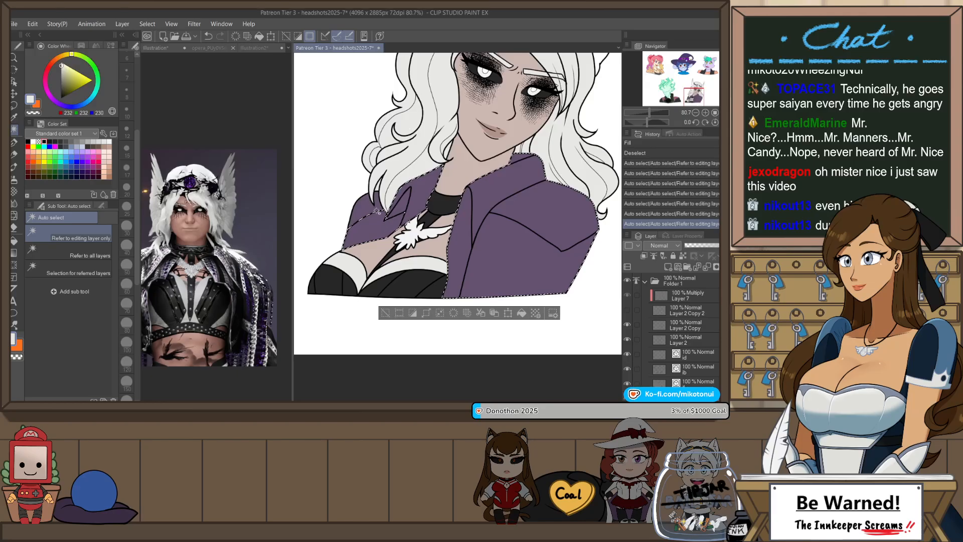
{"action": "key", "text": "m"}
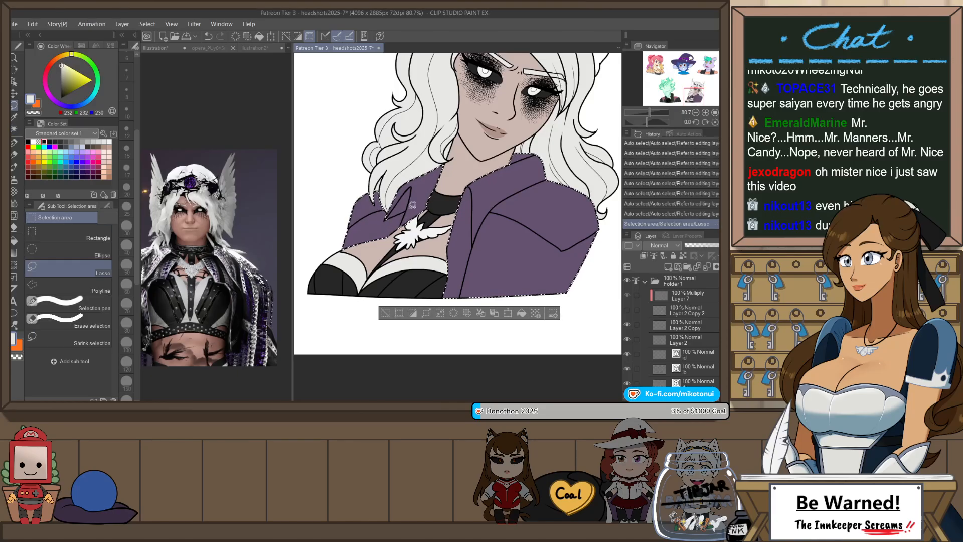
{"action": "left_click_drag", "start_coordinate": [412, 204], "coordinate": [404, 221]}
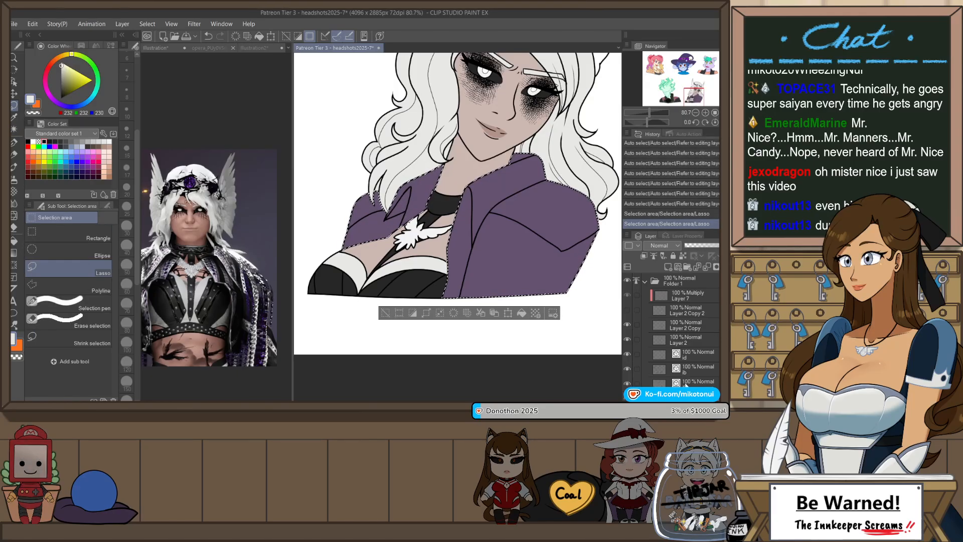
- Fill the selected coat on Layer 4 with dark gray, RGB 51, 51, 51, and clear the selection
{"action": "left_click", "coordinate": [645, 281]}
{"action": "left_click", "coordinate": [60, 142]}
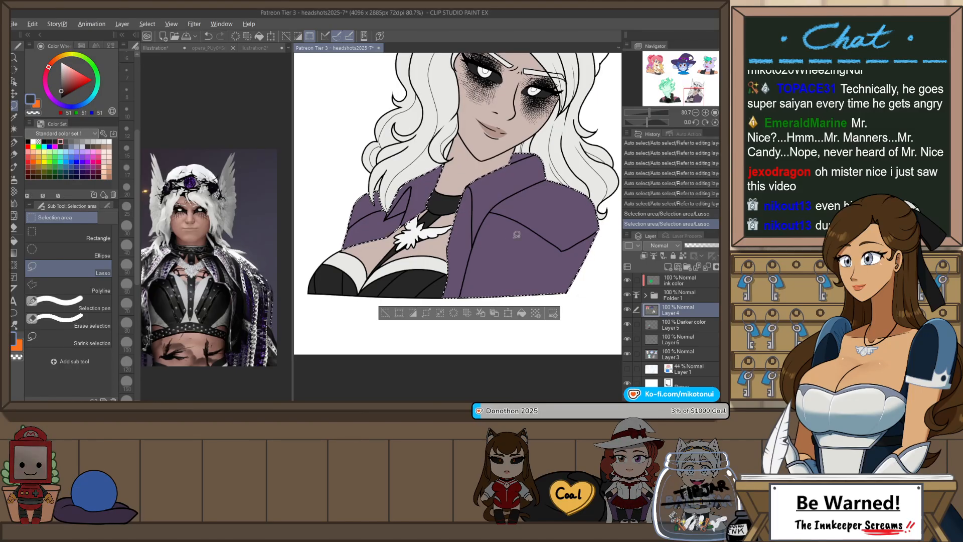
{"action": "key", "text": "alt+BackSpace"}
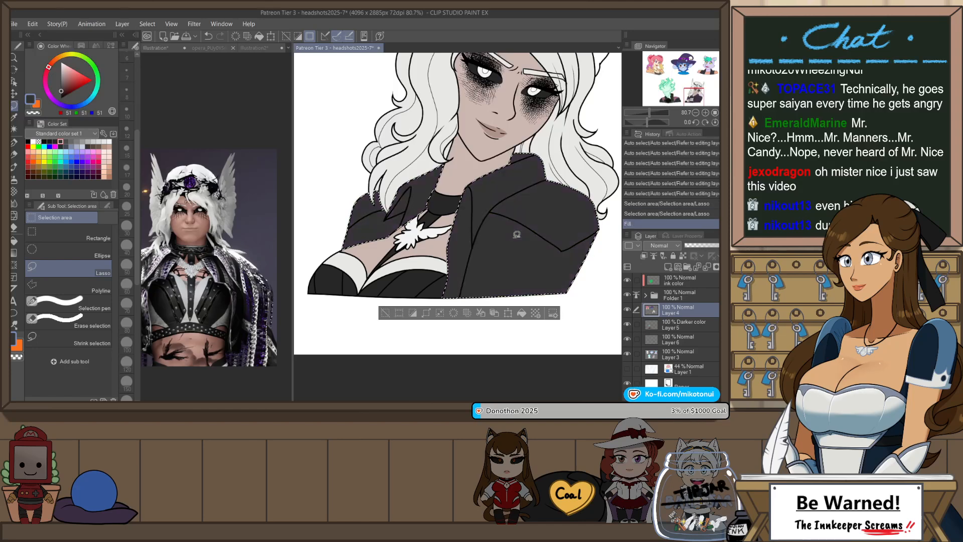
{"action": "key", "text": "ctrl+d"}
{"action": "scroll", "coordinate": [505, 311], "scroll_direction": "down", "scroll_amount": 5}
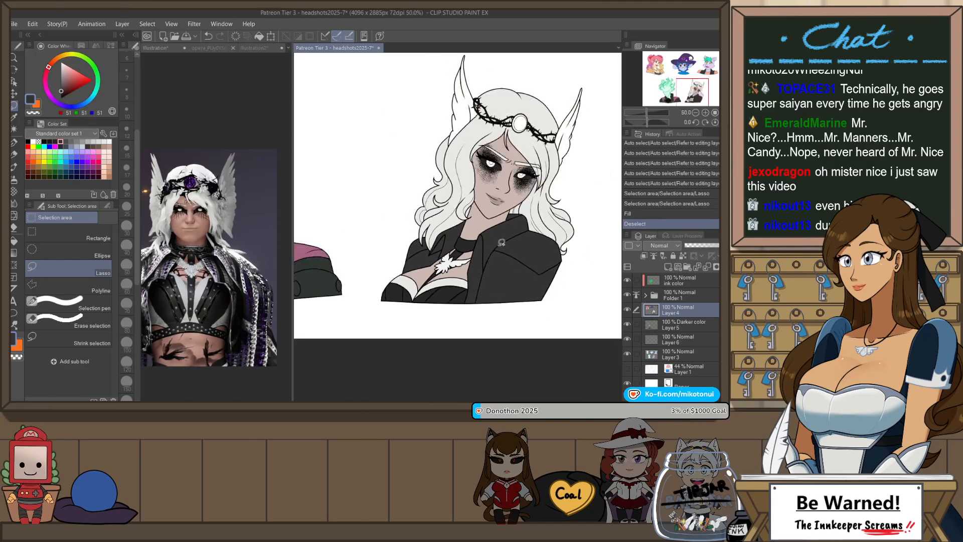
{"action": "scroll", "coordinate": [507, 238], "scroll_direction": "up", "scroll_amount": 5}
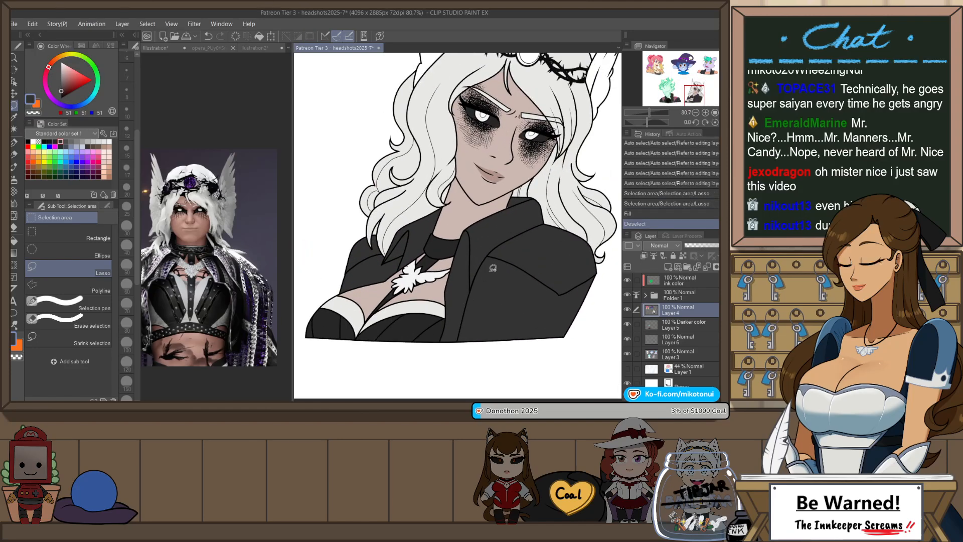
- Select the coat's long front lapel beside the bustier with Auto select, dropping the mistaken shoulder selection
{"action": "key", "text": "w"}
{"action": "left_click", "coordinate": [523, 249]}
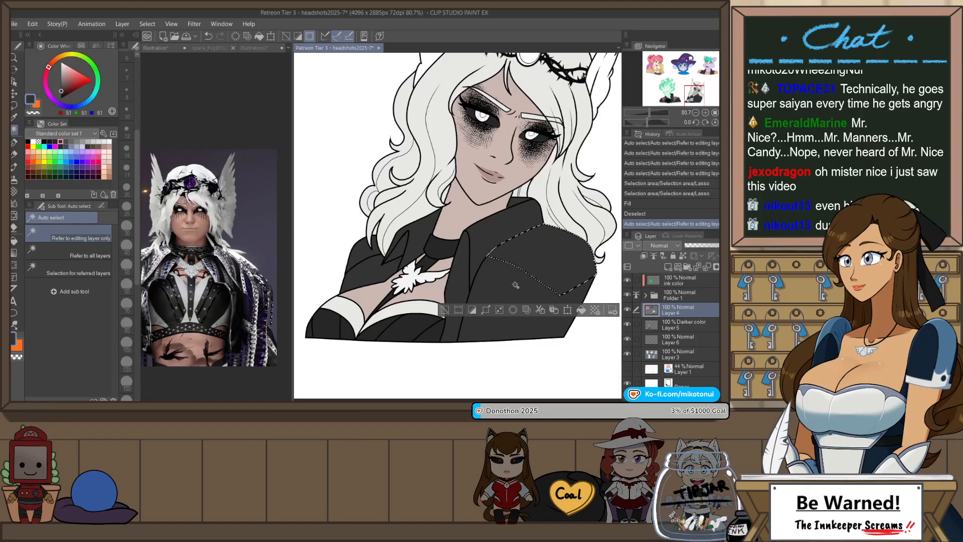
{"action": "left_click", "coordinate": [672, 215]}
{"action": "left_click", "coordinate": [460, 269]}
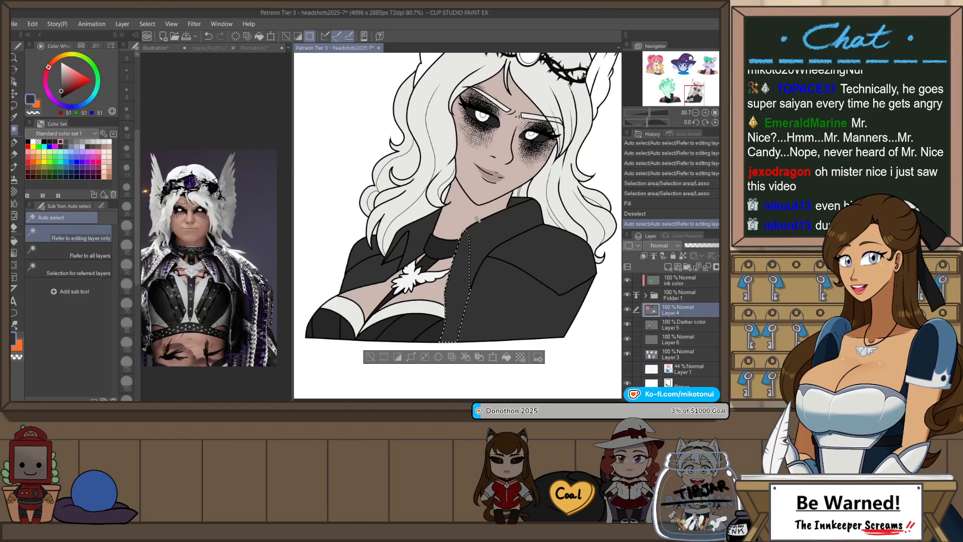
{"action": "key", "text": "x"}
{"action": "key", "text": "p"}
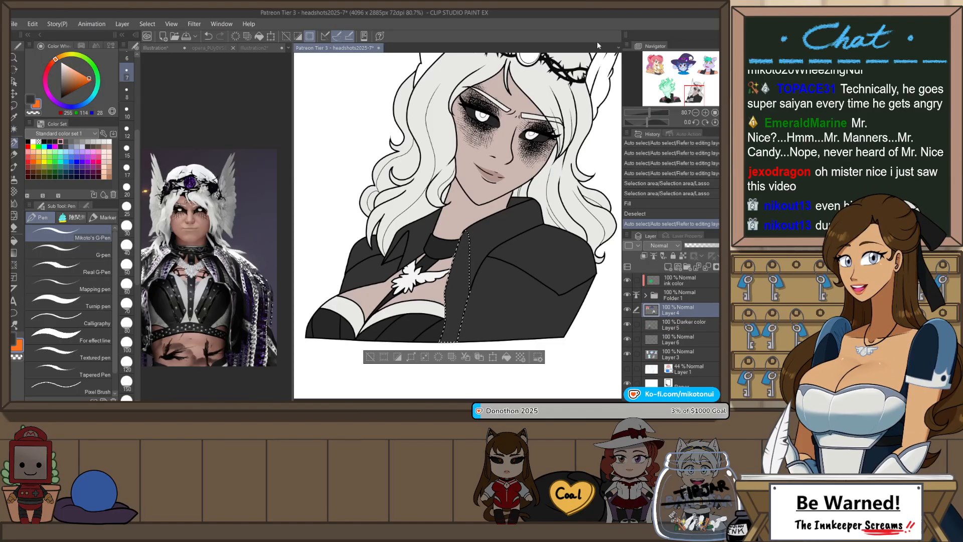
- Show the crown's gem and flower layers in Folder 1 again and return to Layer 4
{"action": "left_click", "coordinate": [658, 297]}
{"action": "left_click_drag", "start_coordinate": [560, 240], "coordinate": [531, 321]}
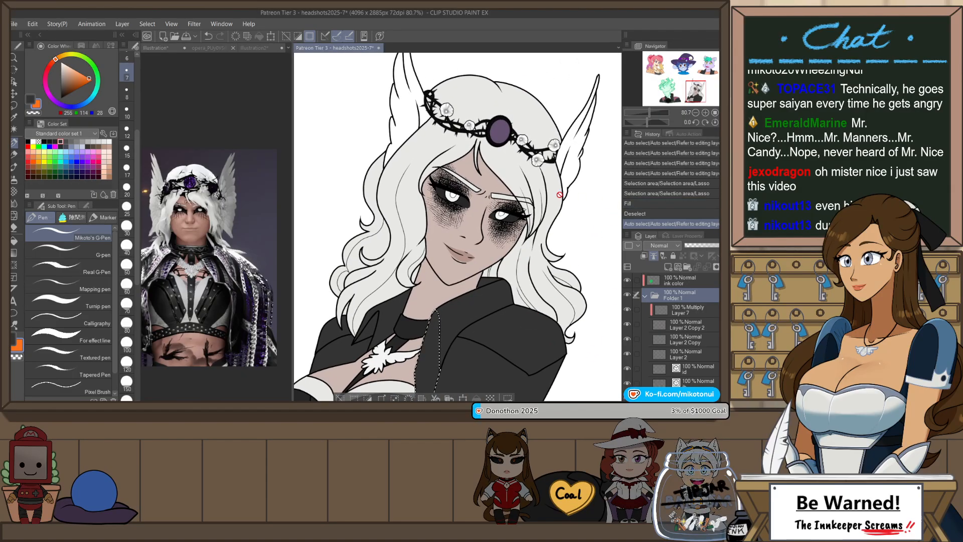
{"action": "left_click", "coordinate": [644, 296]}
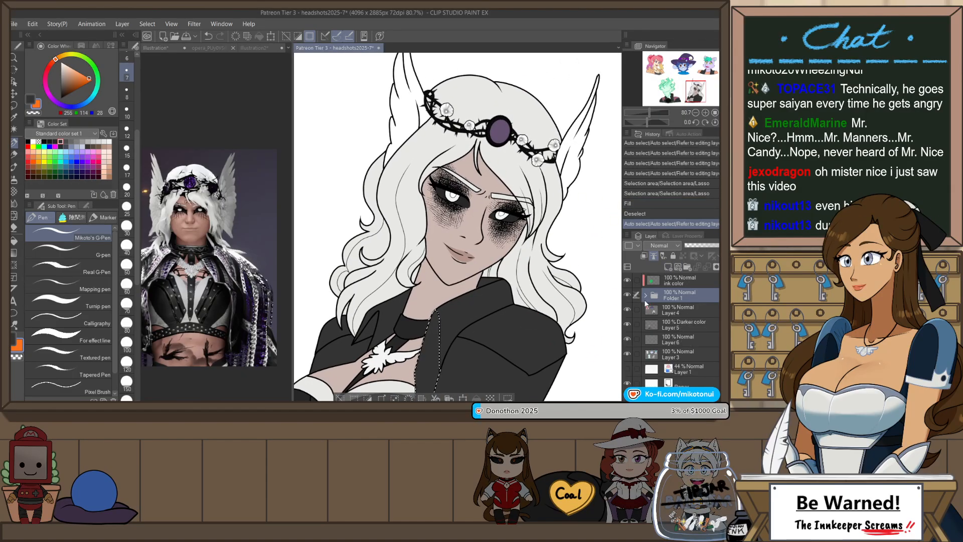
{"action": "left_click", "coordinate": [658, 310]}
- Add the coat's opposite front lapel to the current selection
{"action": "scroll", "coordinate": [488, 200], "scroll_direction": "down", "scroll_amount": 4}
{"action": "scroll", "coordinate": [489, 296], "scroll_direction": "up", "scroll_amount": 1}
{"action": "scroll", "coordinate": [489, 296], "scroll_direction": "up", "scroll_amount": 1}
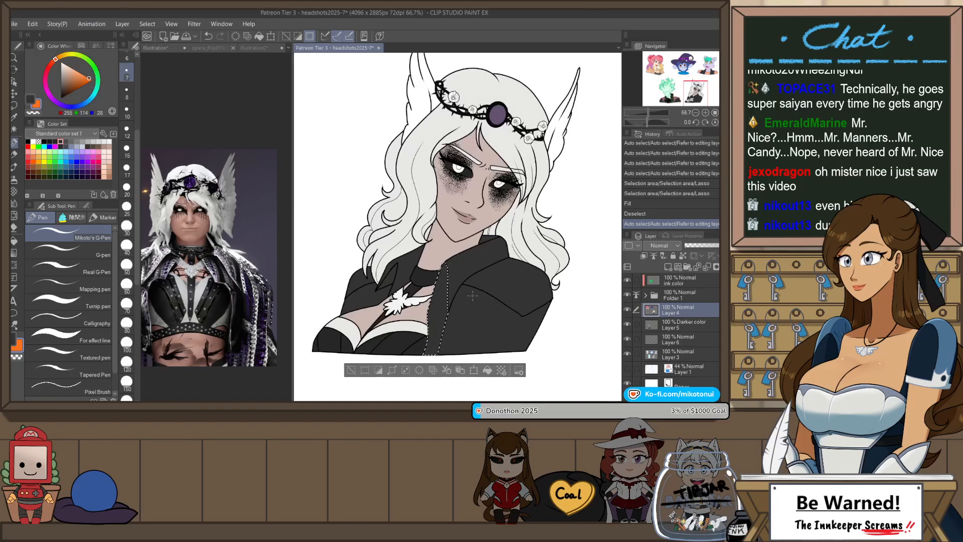
{"action": "scroll", "coordinate": [370, 297], "scroll_direction": "up", "scroll_amount": 1}
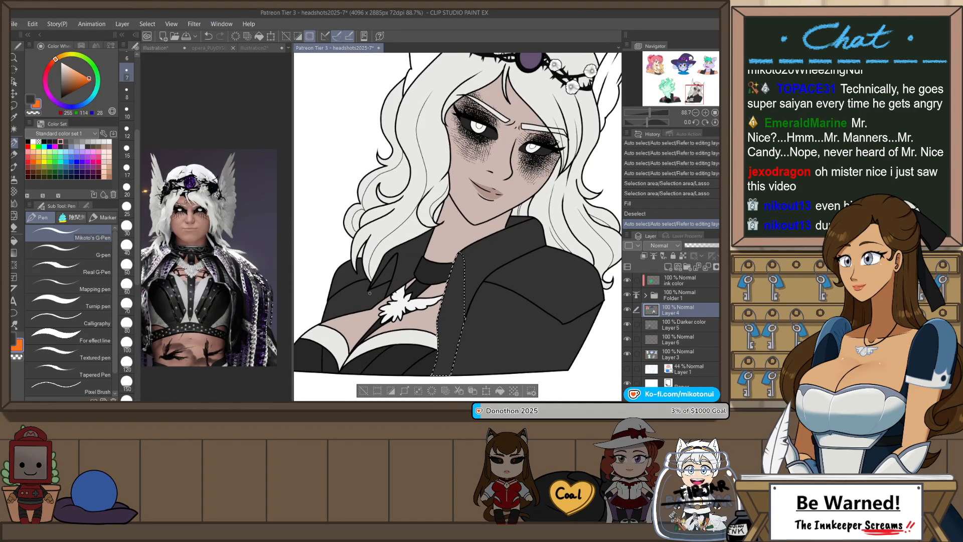
{"action": "key", "text": "w"}
{"action": "left_click", "coordinate": [370, 297]}
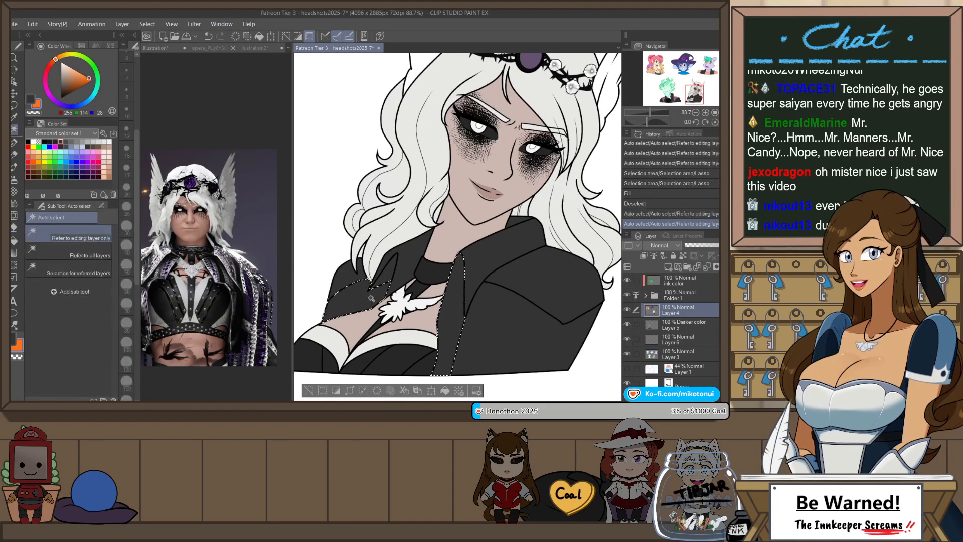
- Make Layer 2 in Folder 1 the active layer and set the drawing color to black
{"action": "left_click", "coordinate": [691, 326]}
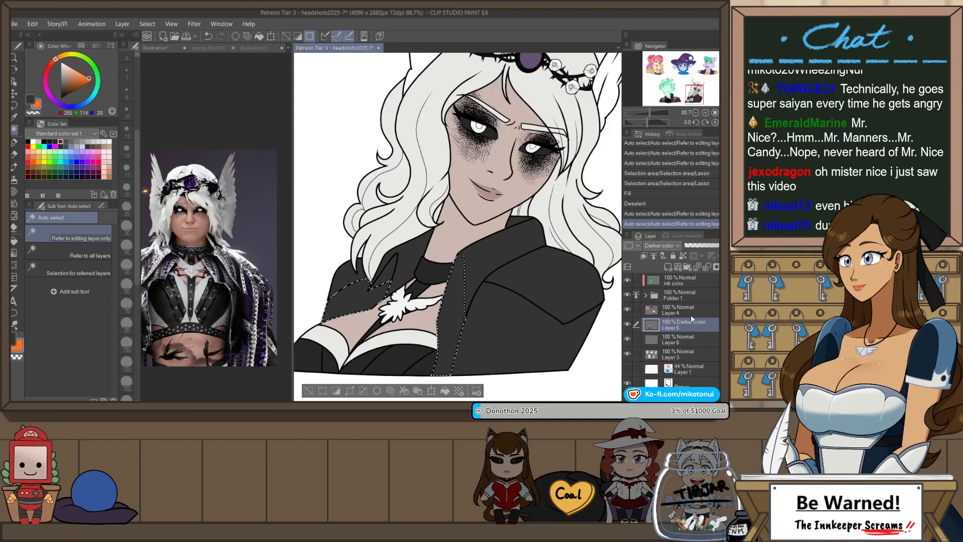
{"action": "left_click", "coordinate": [644, 296]}
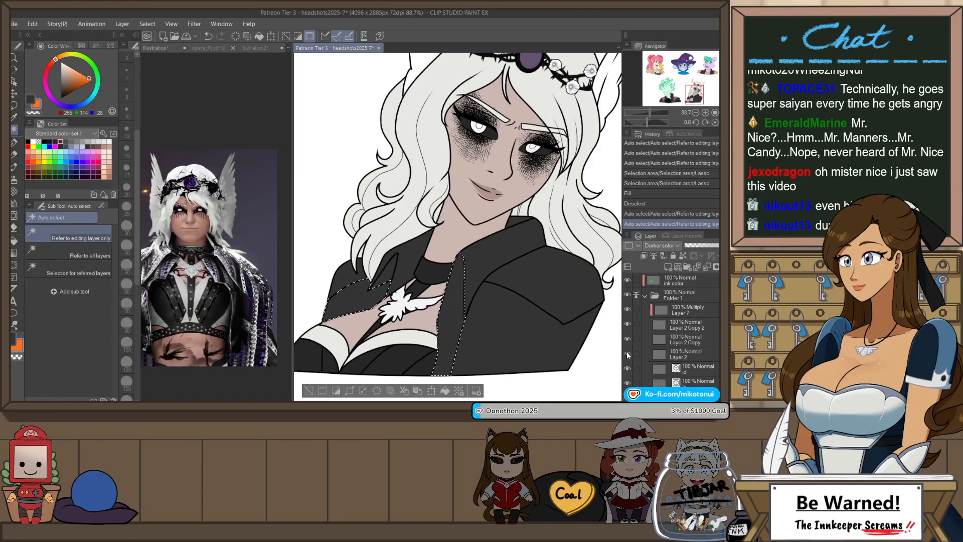
{"action": "left_click", "coordinate": [669, 355]}
{"action": "key", "text": "ctrl+minus"}
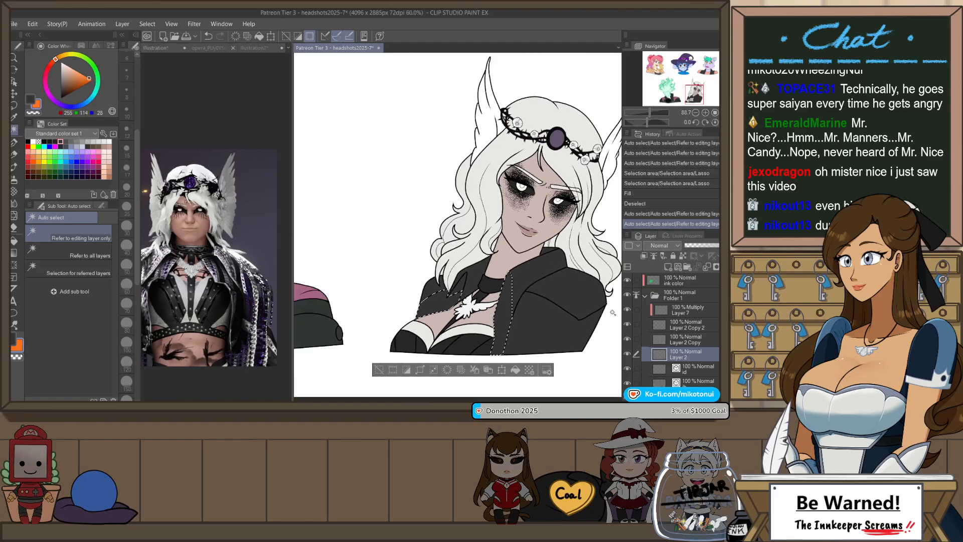
{"action": "scroll", "coordinate": [548, 334], "scroll_direction": "up", "scroll_amount": 2}
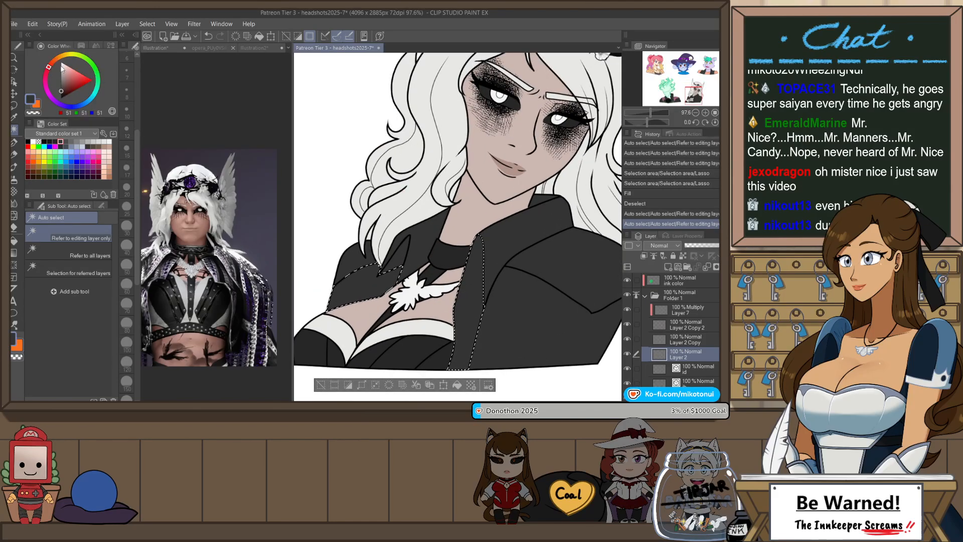
{"action": "left_click_drag", "start_coordinate": [74, 74], "coordinate": [61, 64]}
{"action": "left_click", "coordinate": [30, 99]}
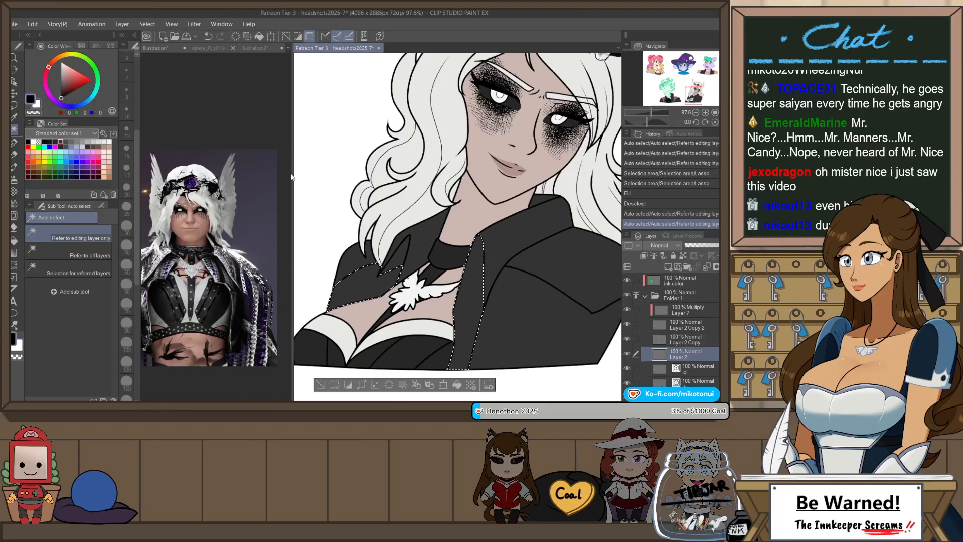
- Choose the round stud brush from the clothing decoration brushes
{"action": "key", "text": "b"}
{"action": "key", "text": "b"}
{"action": "key", "text": "b"}
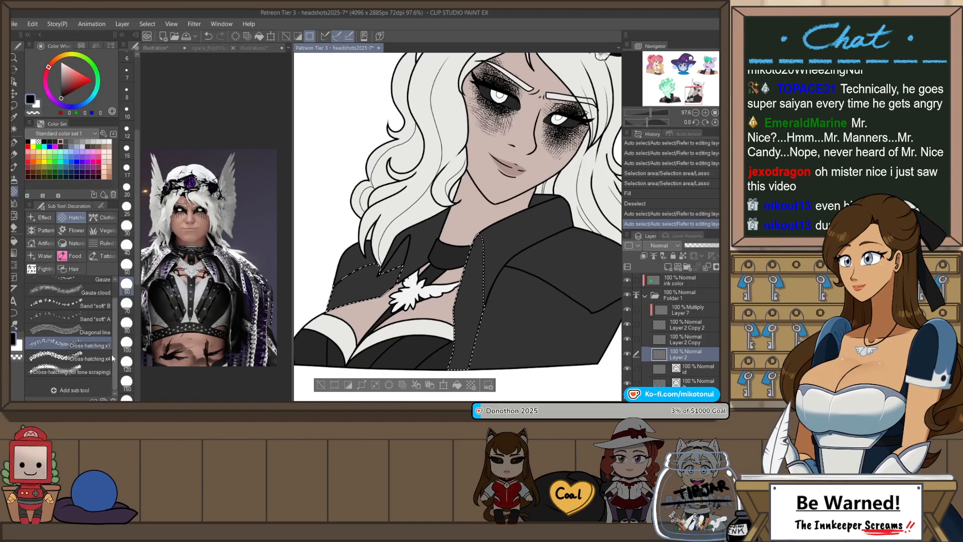
{"action": "left_click", "coordinate": [103, 217]}
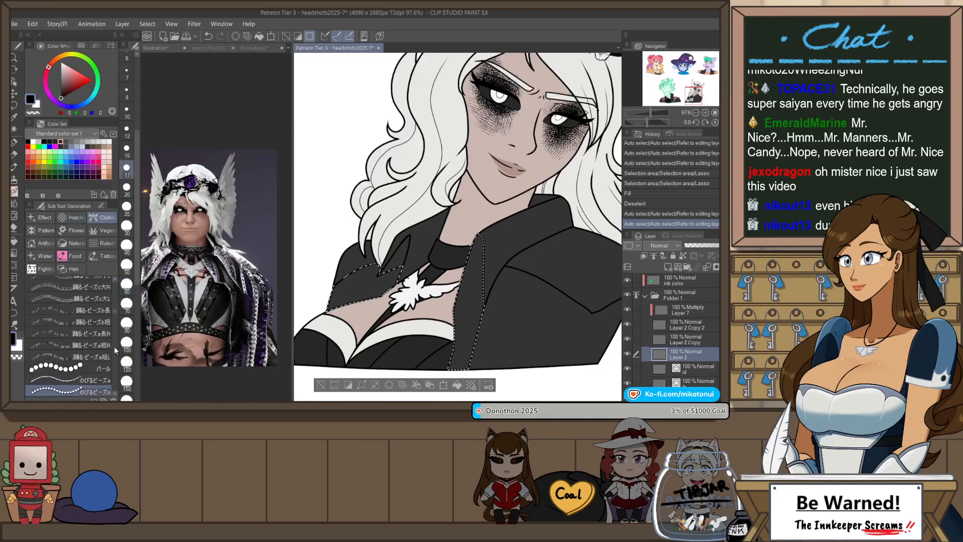
{"action": "left_click_drag", "start_coordinate": [114, 312], "coordinate": [117, 345]}
{"action": "scroll", "coordinate": [117, 349], "scroll_direction": "down", "scroll_amount": 10}
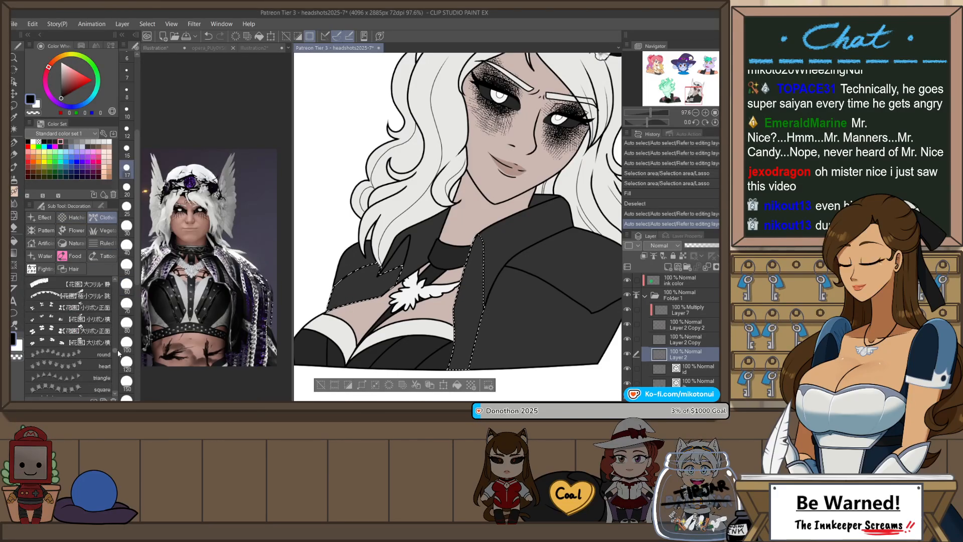
{"action": "left_click", "coordinate": [70, 354]}
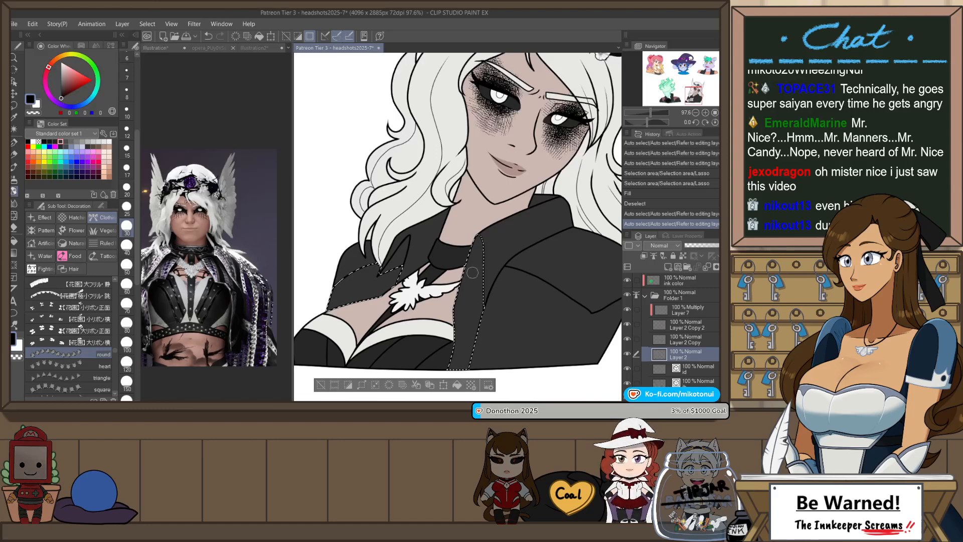
- Paint a row of round studs down the selected long front lapel, undoing strokes until the spacing fits
{"action": "left_click_drag", "start_coordinate": [476, 246], "coordinate": [457, 369]}
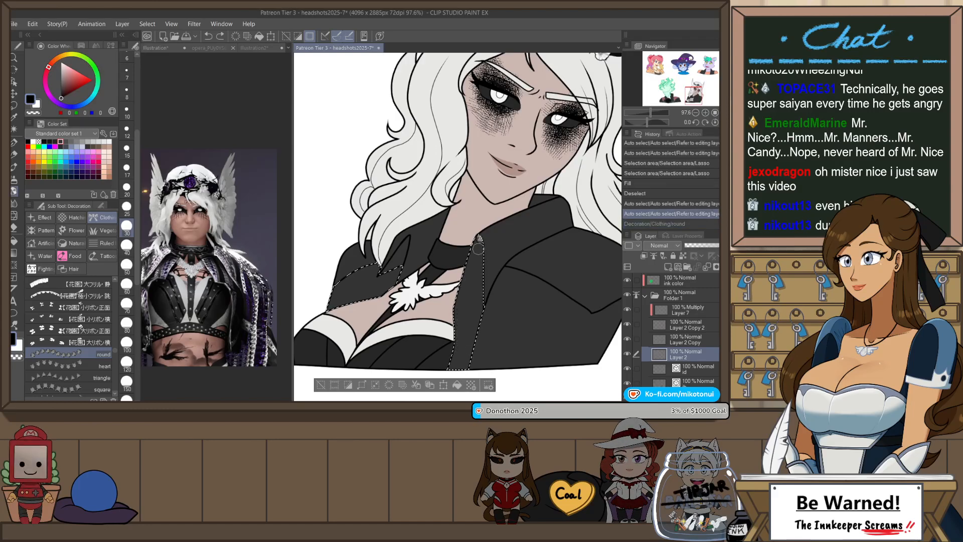
{"action": "mouse_move", "coordinate": [480, 237]}
{"action": "left_mouse_down"}
{"action": "mouse_move", "coordinate": [474, 355]}
{"action": "mouse_move", "coordinate": [457, 309]}
{"action": "left_mouse_up"}
{"action": "key", "text": "ctrl+z"}
{"action": "key", "text": "ctrl+z"}
{"action": "left_click_drag", "start_coordinate": [457, 202], "coordinate": [450, 266]}
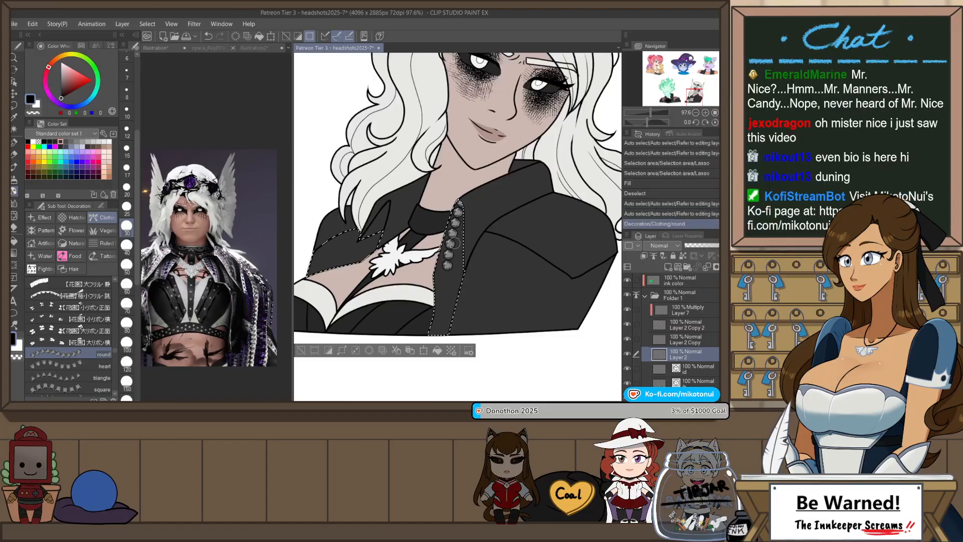
{"action": "key", "text": "ctrl+z"}
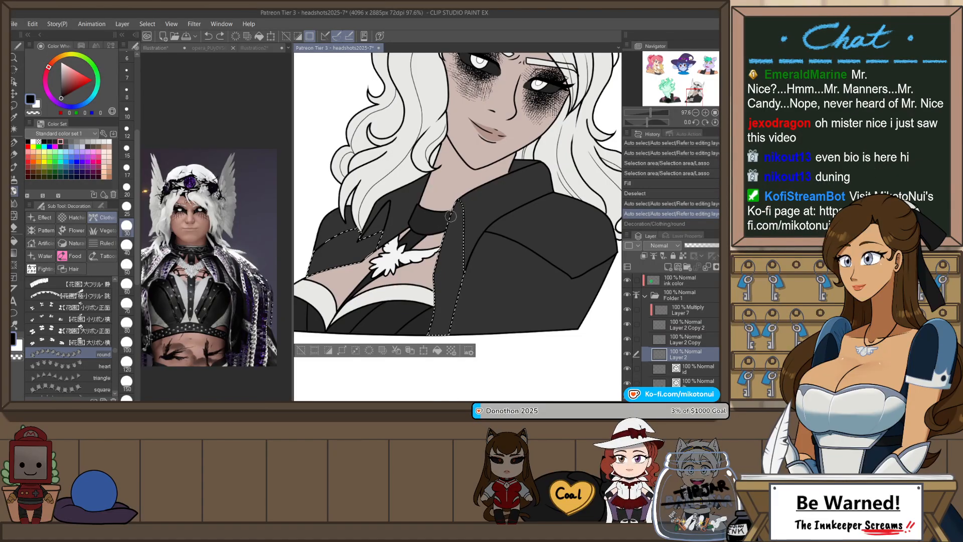
{"action": "key", "text": "ctrl+z"}
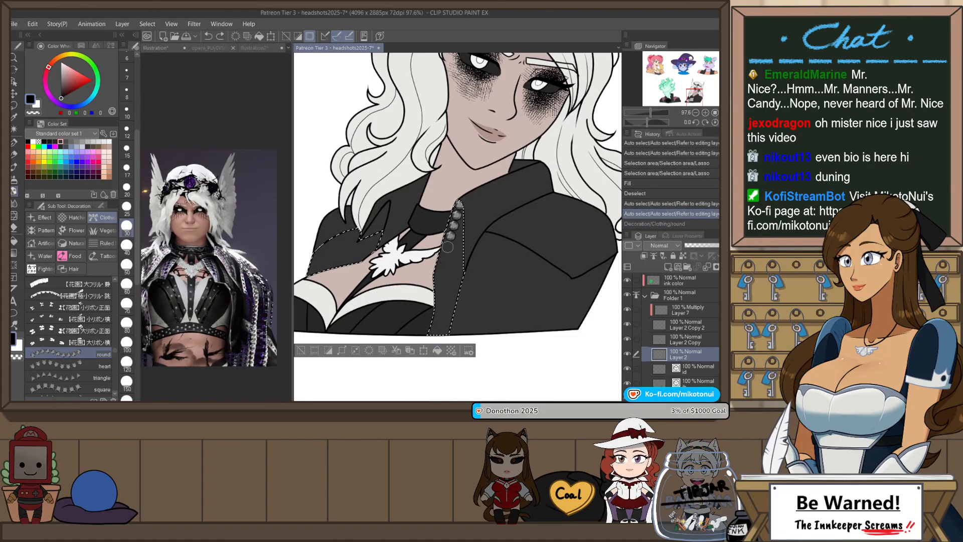
{"action": "key", "text": "ctrl+z"}
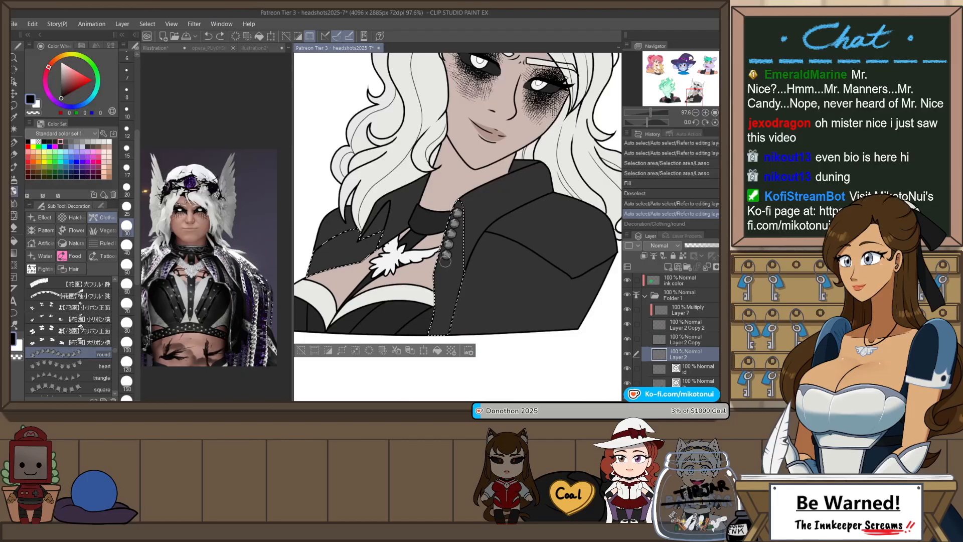
{"action": "left_click_drag", "start_coordinate": [442, 306], "coordinate": [440, 329]}
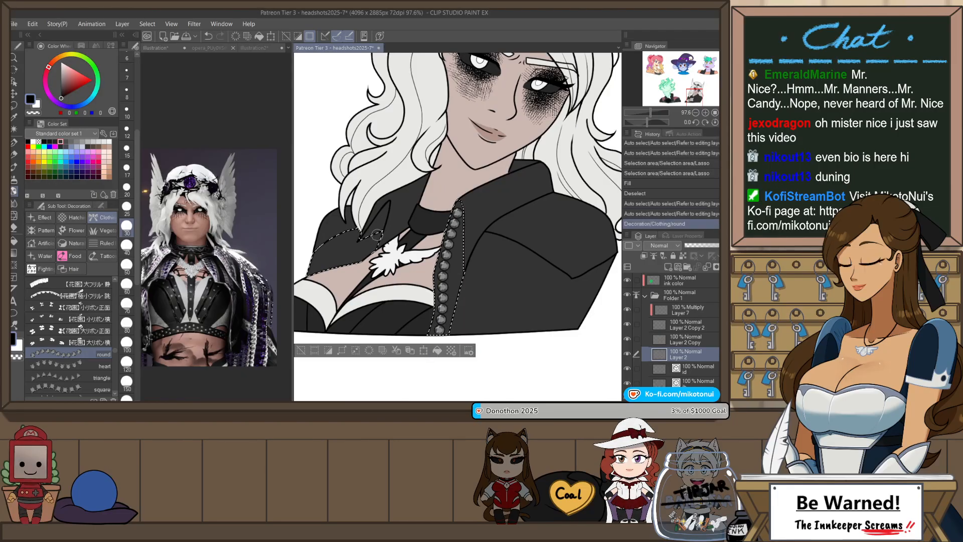
- Paint a row of round studs along the edge of the opposite front lapel
{"action": "left_click_drag", "start_coordinate": [347, 262], "coordinate": [381, 234]}
{"action": "key", "text": "ctrl+z"}
{"action": "key", "text": "ctrl+z"}
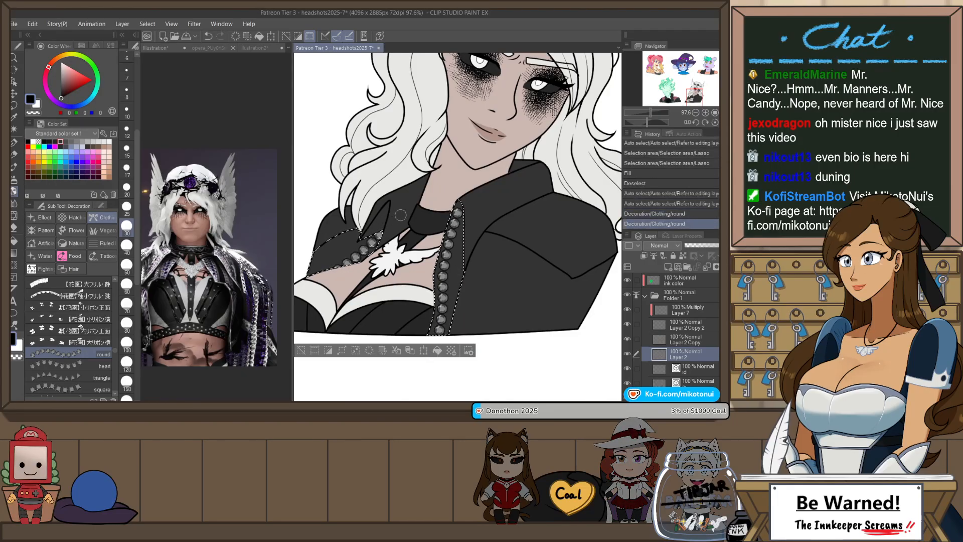
{"action": "scroll", "coordinate": [437, 299], "scroll_direction": "down", "scroll_amount": 2}
{"action": "scroll", "coordinate": [480, 305], "scroll_direction": "up", "scroll_amount": 1}
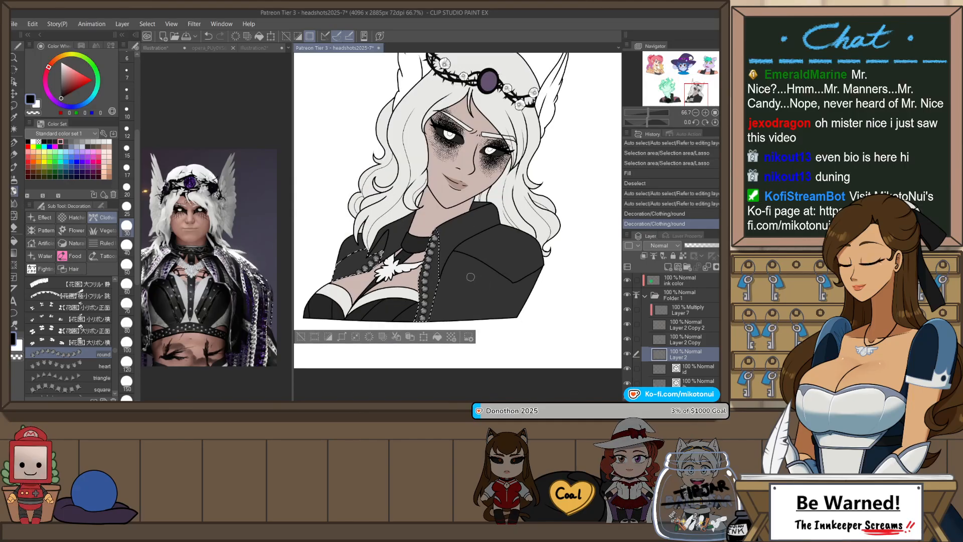
- Drop the lapel selection and select the coat's large shoulder panel with Auto select
{"action": "key", "text": "ctrl+d"}
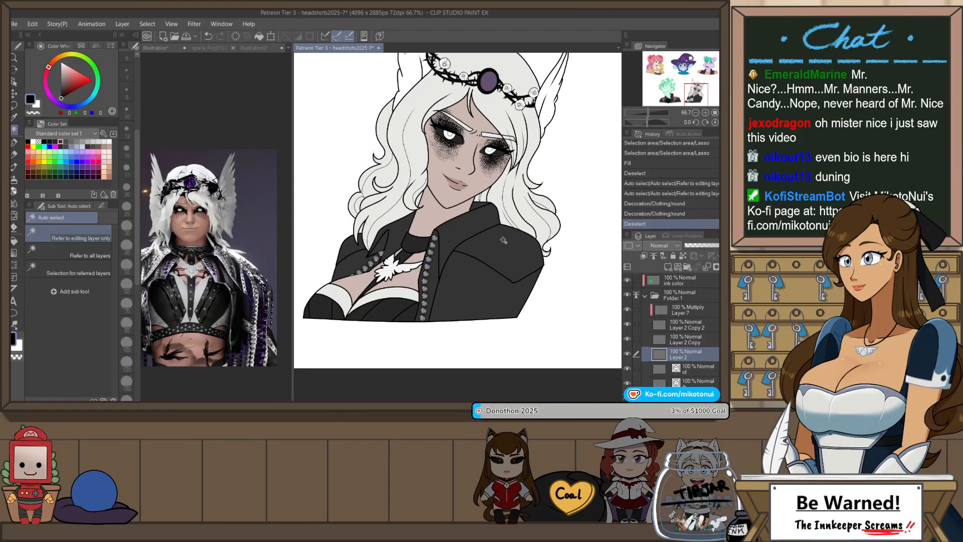
{"action": "left_click", "coordinate": [508, 242]}
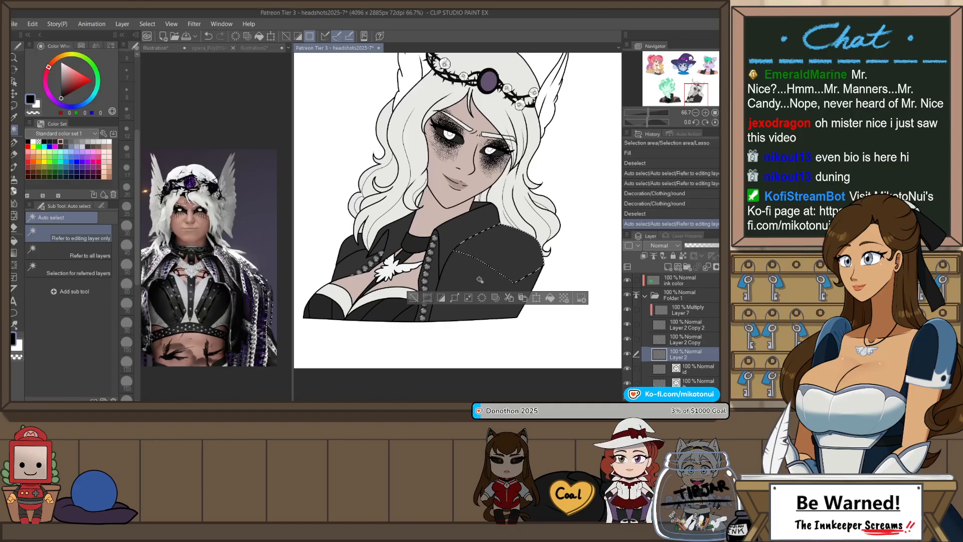
{"action": "key", "text": "ctrl+z"}
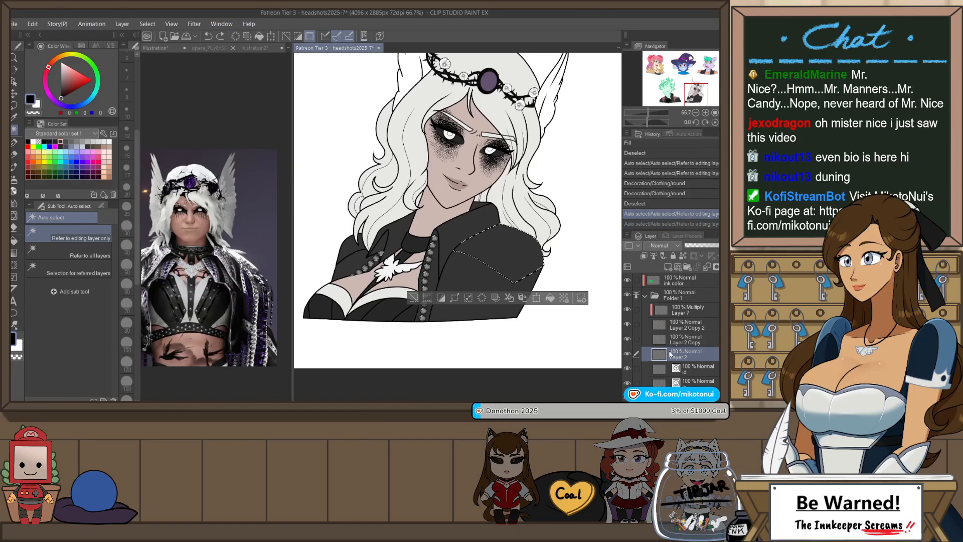
{"action": "left_click", "coordinate": [675, 339]}
{"action": "key", "text": "b"}
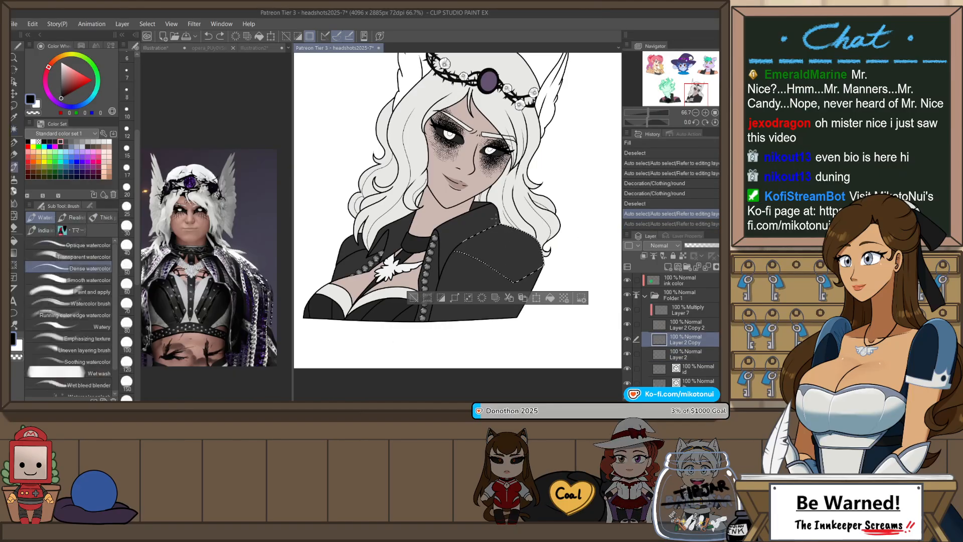
{"action": "left_click_drag", "start_coordinate": [474, 246], "coordinate": [514, 271]}
{"action": "key", "text": "ctrl+z"}
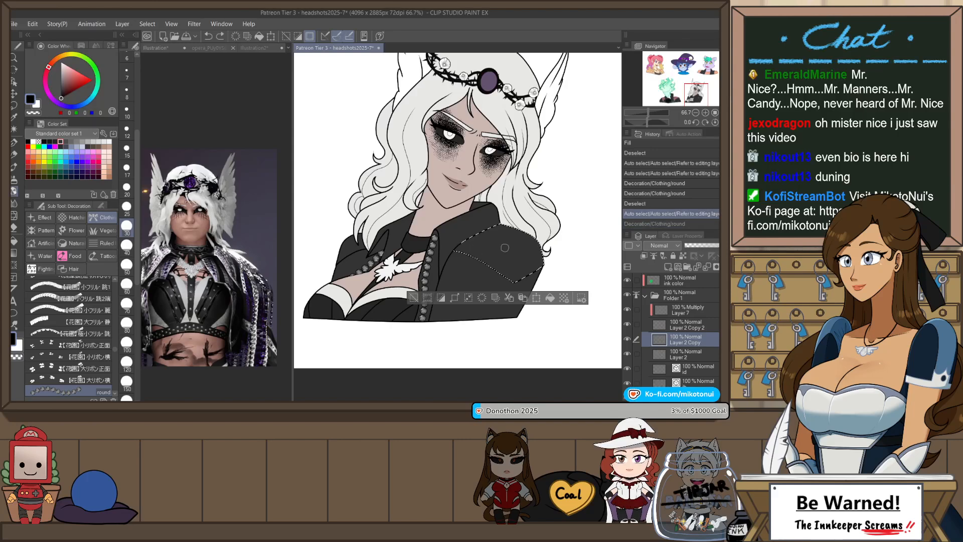
- On Layer 2, paint round studs along both lower edges of the selected shoulder panel, flipping the canvas view for the strokes
{"action": "left_click", "coordinate": [686, 354]}
{"action": "key", "text": "h"}
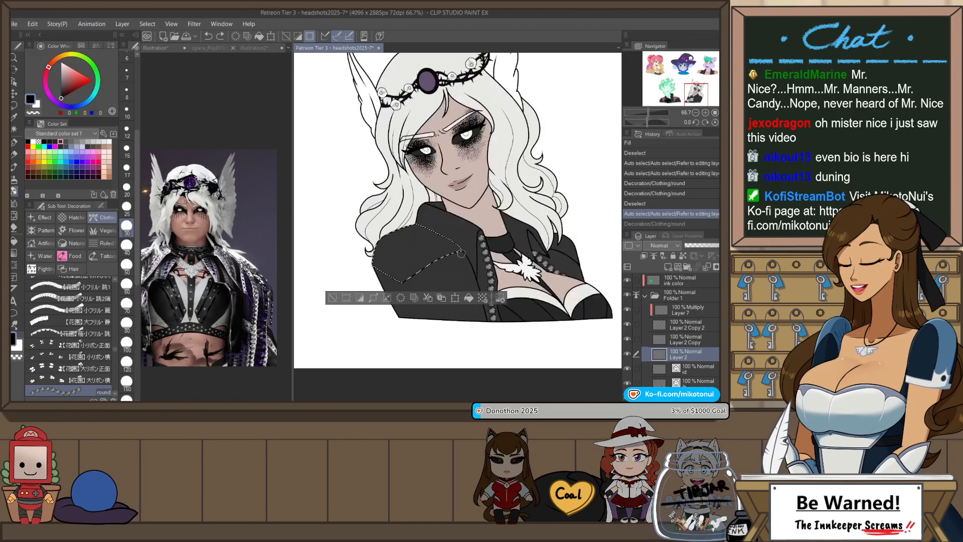
{"action": "left_click_drag", "start_coordinate": [401, 278], "coordinate": [460, 245]}
{"action": "key", "text": "ctrl+z"}
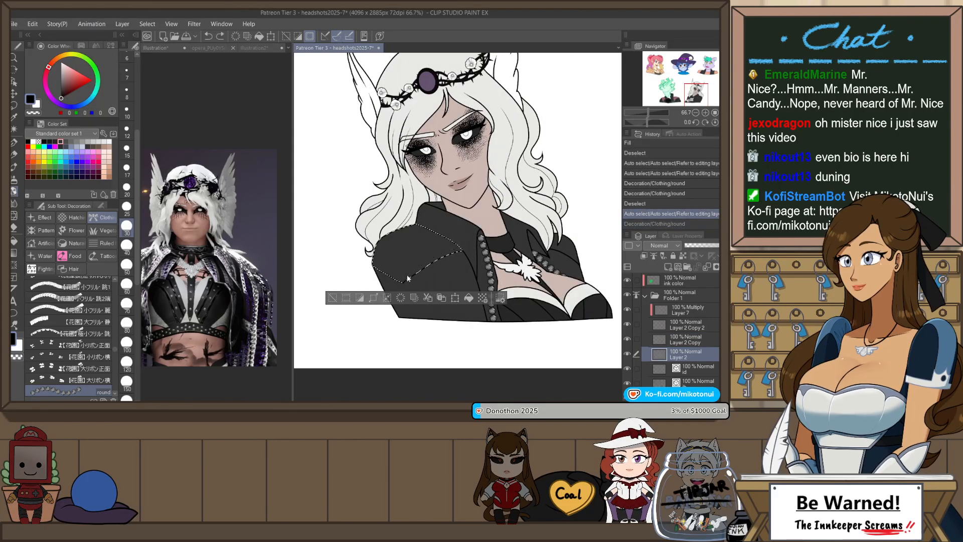
{"action": "left_click_drag", "start_coordinate": [402, 277], "coordinate": [457, 244]}
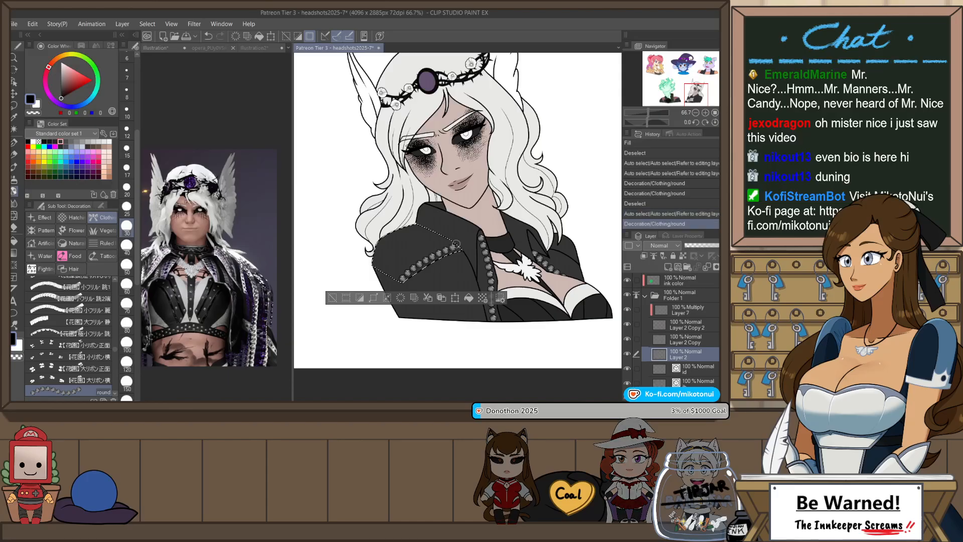
{"action": "left_click", "coordinate": [386, 271]}
{"action": "key", "text": "h"}
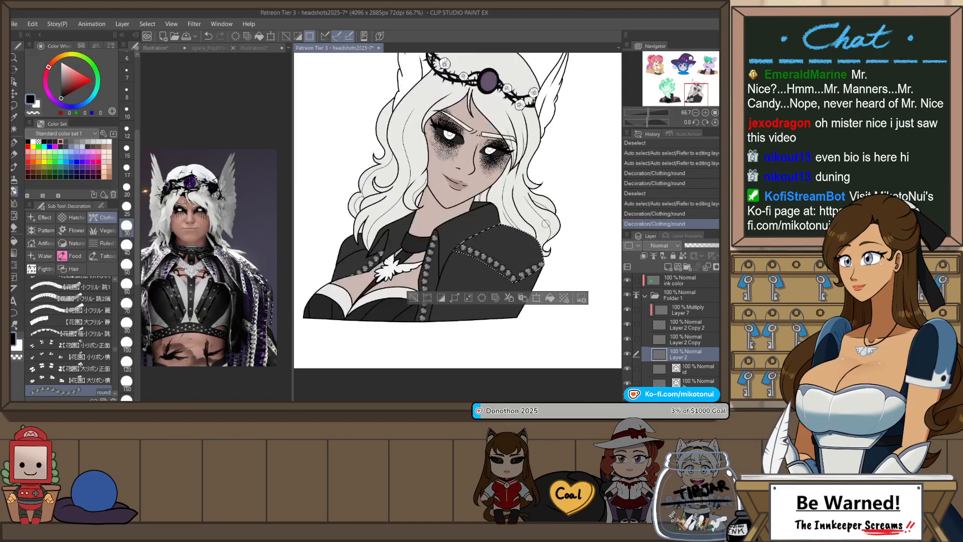
- Paint a second stud row parallel to the first across the shoulder panel and a third row above it, redoing misplaced strokes
{"action": "left_click", "coordinate": [472, 243]}
{"action": "key", "text": "ctrl+z"}
{"action": "left_click", "coordinate": [471, 241]}
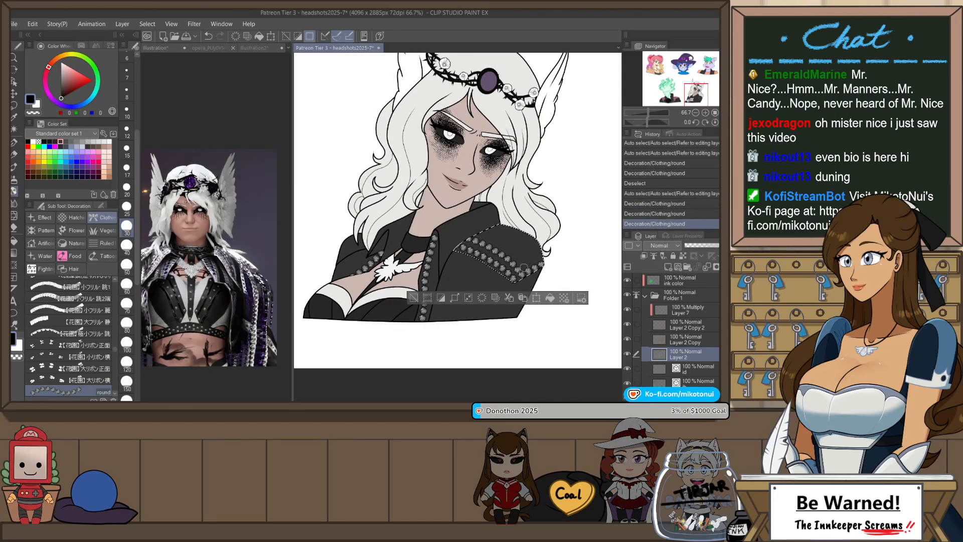
{"action": "key", "text": "ctrl+z"}
{"action": "left_click", "coordinate": [471, 238]}
{"action": "key", "text": "ctrl+z"}
{"action": "left_click", "coordinate": [471, 240]}
{"action": "key", "text": "ctrl+z"}
{"action": "left_click", "coordinate": [473, 240]}
{"action": "key", "text": "ctrl+z"}
{"action": "left_click", "coordinate": [505, 260]}
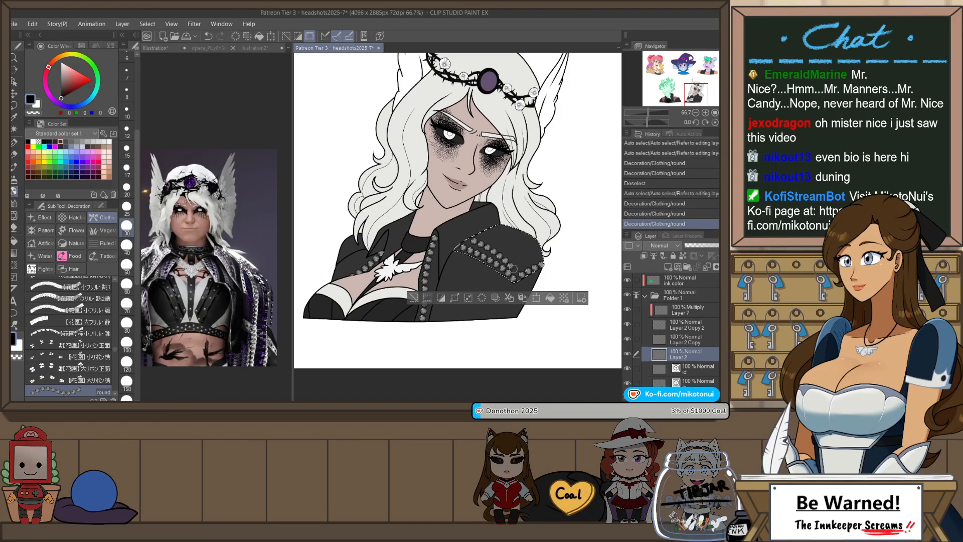
{"action": "key", "text": "ctrl+z"}
{"action": "left_click", "coordinate": [516, 264]}
{"action": "left_click", "coordinate": [535, 255]}
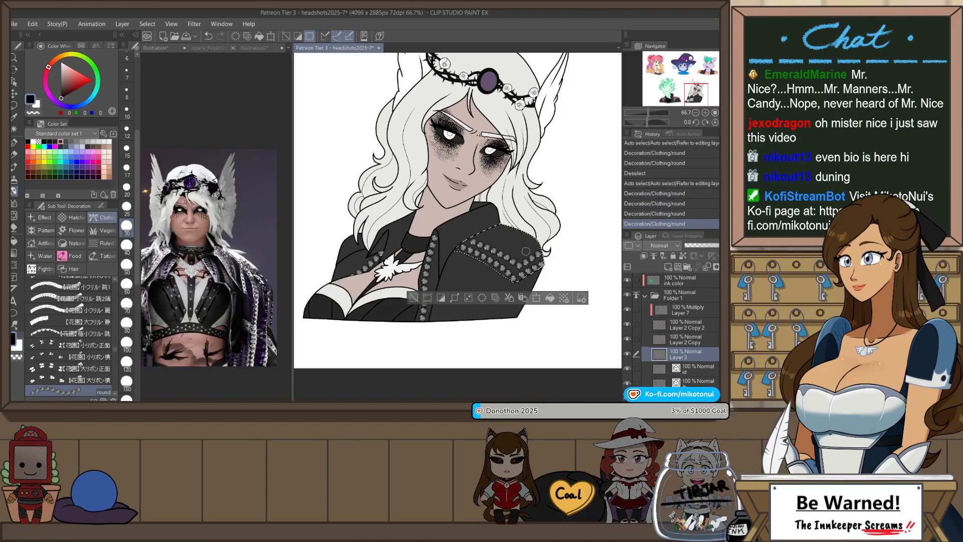
{"action": "left_click", "coordinate": [532, 245]}
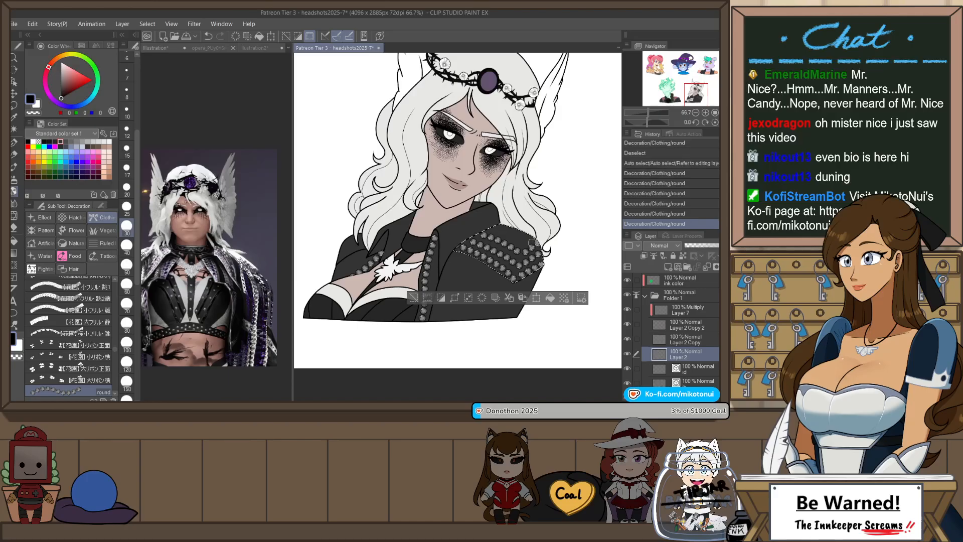
- Add a topmost row of round studs along the shoulder panel's upper edge and deselect the panel
{"action": "left_click_drag", "start_coordinate": [496, 231], "coordinate": [519, 237]}
{"action": "left_click", "coordinate": [528, 240]}
{"action": "key", "text": "ctrl+z"}
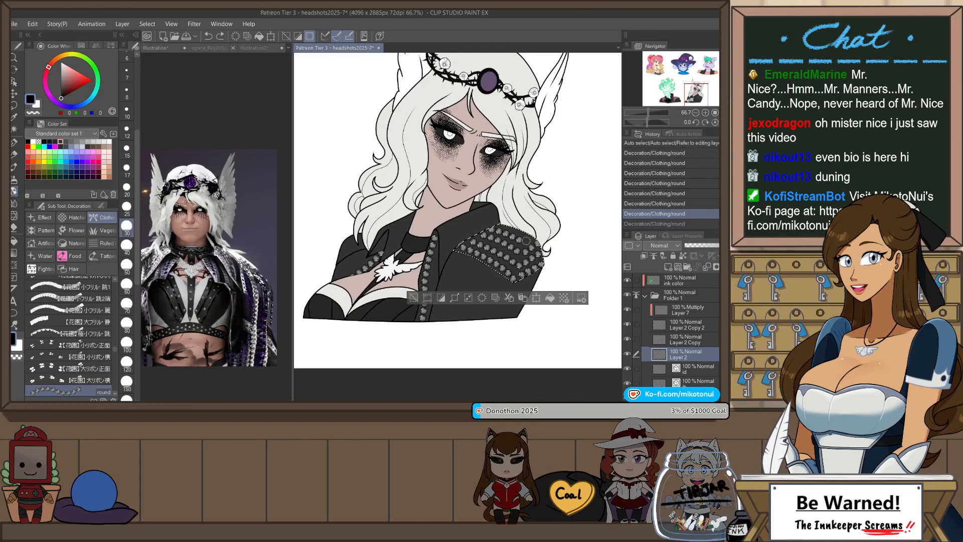
{"action": "left_click", "coordinate": [528, 241]}
{"action": "key", "text": "h"}
{"action": "key", "text": "h"}
{"action": "key", "text": "ctrl+d"}
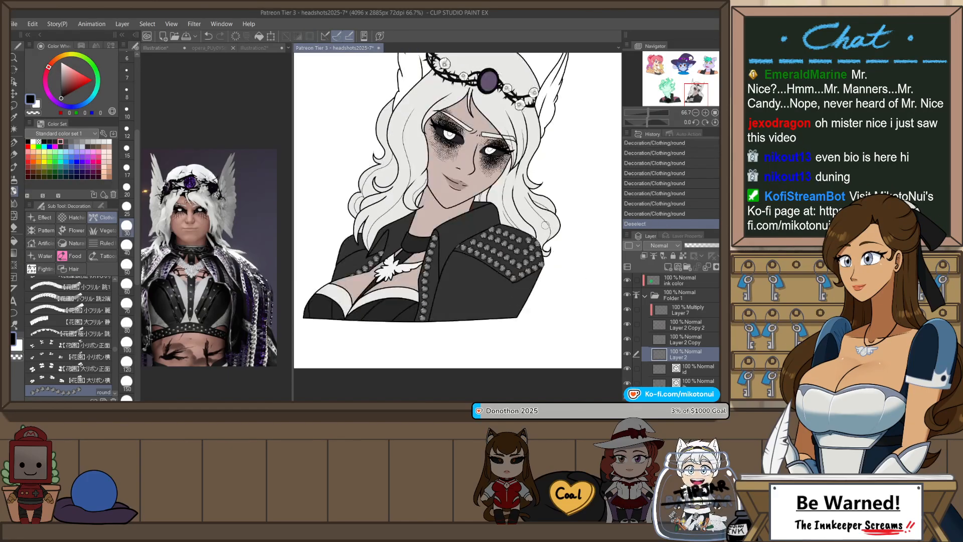
{"action": "key", "text": "w"}
{"action": "left_click", "coordinate": [349, 247]}
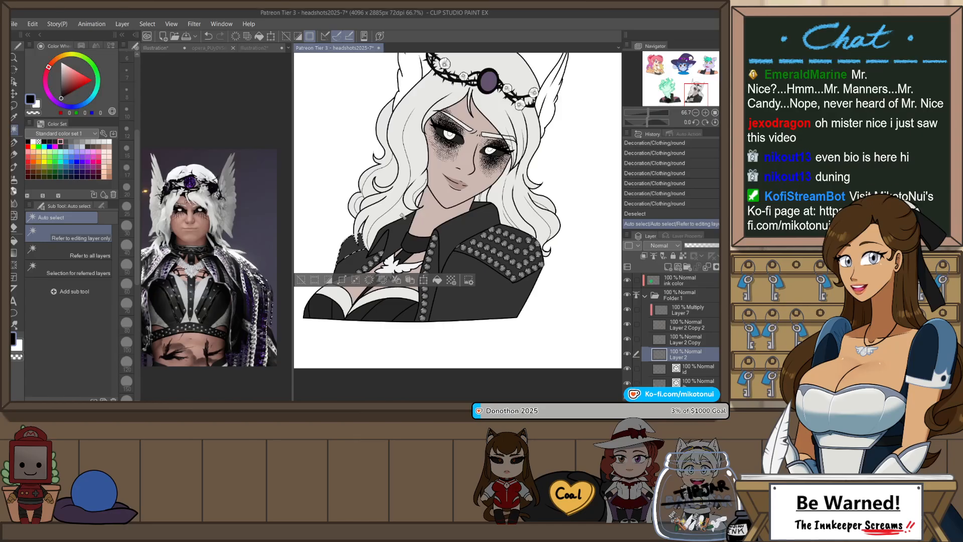
{"action": "key", "text": "ctrl+z"}
- Undo the deselection and the last stud strokes near the shoulder panel's upper and outer edges
{"action": "scroll", "coordinate": [682, 350], "scroll_direction": "down", "scroll_amount": 2}
{"action": "scroll", "coordinate": [542, 241], "scroll_direction": "up", "scroll_amount": 4}
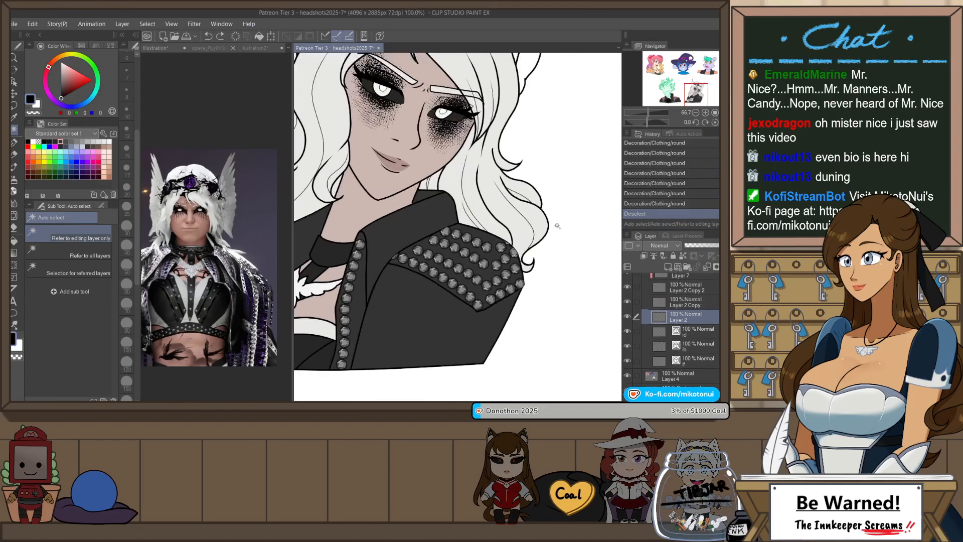
{"action": "key", "text": "ctrl+z"}
{"action": "key", "text": "ctrl+z"}
{"action": "key", "text": "ctrl+z"}
{"action": "key", "text": "ctrl+z"}
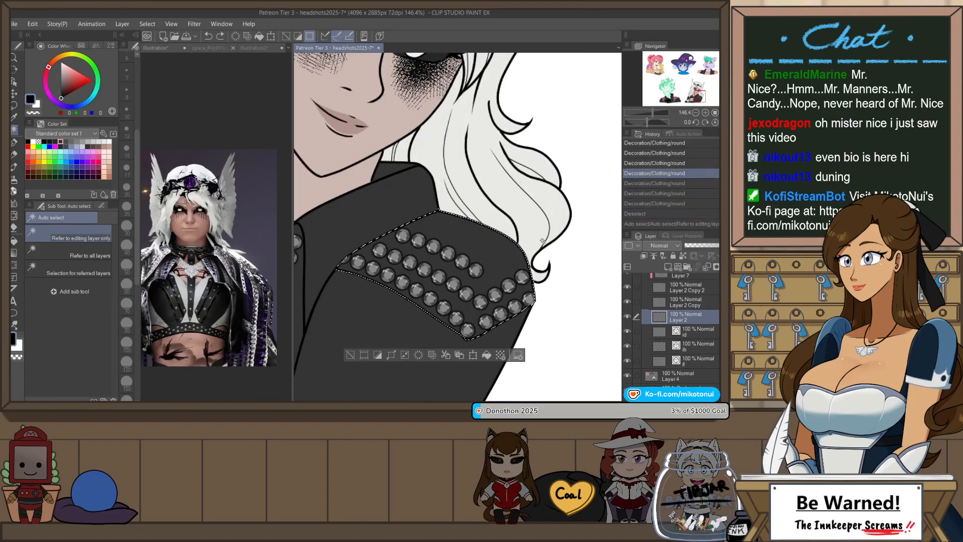
- Clear the selection and complete the third stud row with round studs running up to the shoulder's outer edge
{"action": "key", "text": "ctrl+d"}
{"action": "key", "text": "b"}
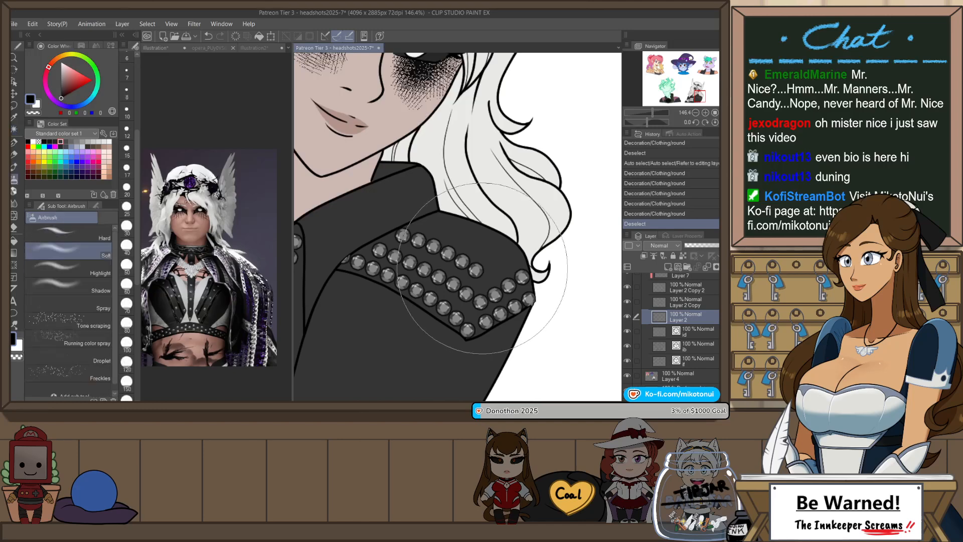
{"action": "left_click_drag", "start_coordinate": [489, 268], "coordinate": [523, 247]}
{"action": "key", "text": "ctrl+z"}
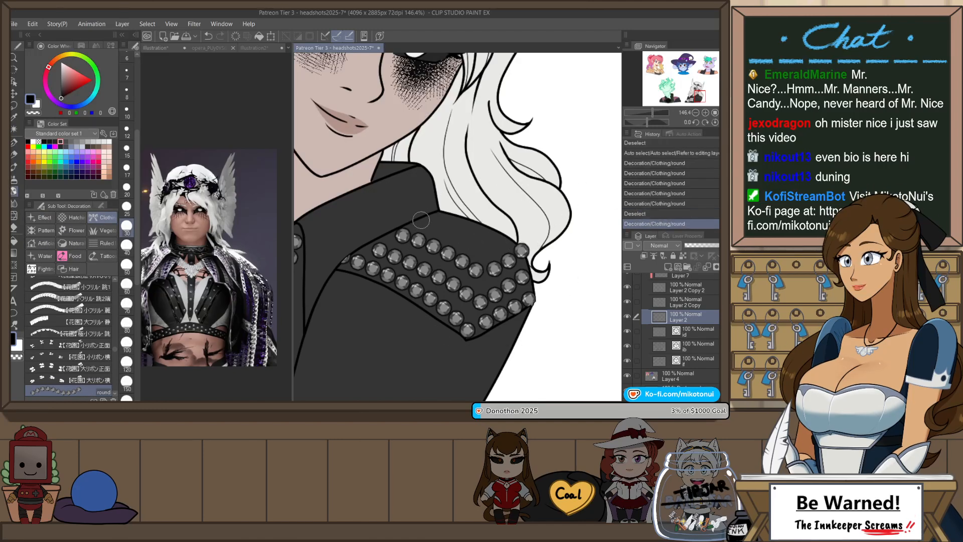
- Paint the topmost row of round studs along the shoulder panel's upper edge, undoing failed strokes and flipping the canvas view
{"action": "key", "text": "ctrl+z"}
{"action": "mouse_move", "coordinate": [423, 220]}
{"action": "left_mouse_down"}
{"action": "mouse_move", "coordinate": [486, 248]}
{"action": "mouse_move", "coordinate": [511, 234]}
{"action": "mouse_move", "coordinate": [491, 249]}
{"action": "mouse_move", "coordinate": [509, 241]}
{"action": "mouse_move", "coordinate": [492, 223]}
{"action": "mouse_move", "coordinate": [428, 257]}
{"action": "left_mouse_up"}
{"action": "key", "text": "ctrl+z"}
{"action": "key", "text": "ctrl+z"}
{"action": "key", "text": "h"}
{"action": "key", "text": "ctrl+z"}
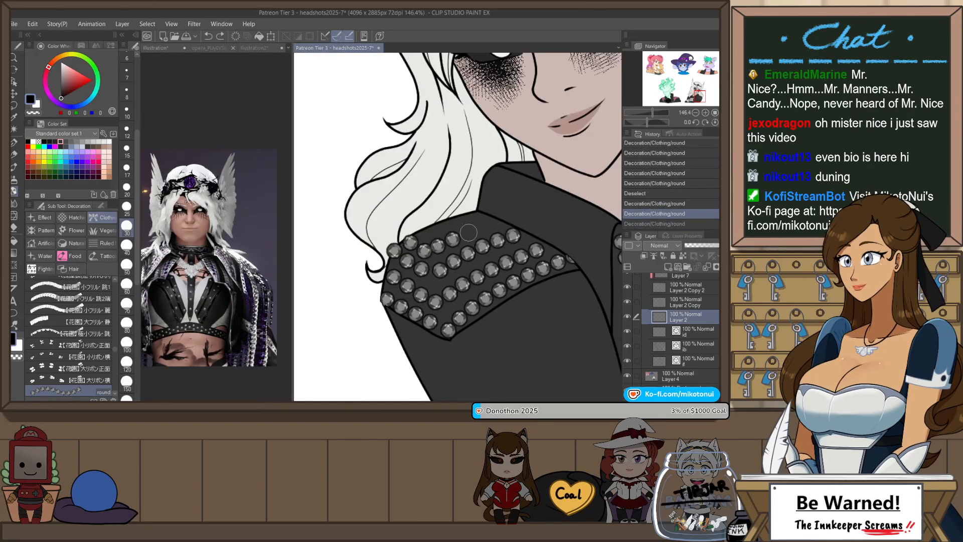
{"action": "left_click_drag", "start_coordinate": [468, 232], "coordinate": [506, 220]}
{"action": "key", "text": "h"}
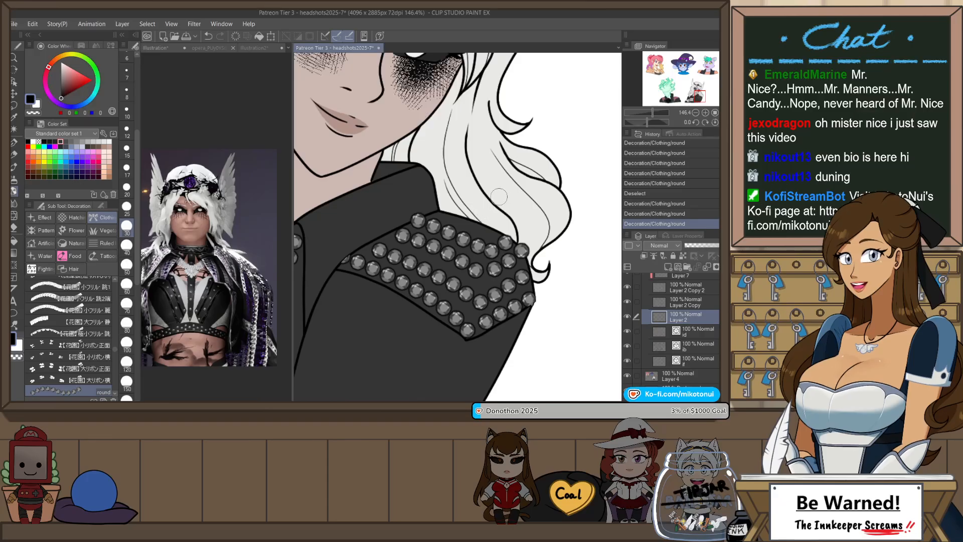
{"action": "scroll", "coordinate": [513, 214], "scroll_direction": "down", "scroll_amount": 5}
{"action": "scroll", "coordinate": [424, 241], "scroll_direction": "up", "scroll_amount": 5}
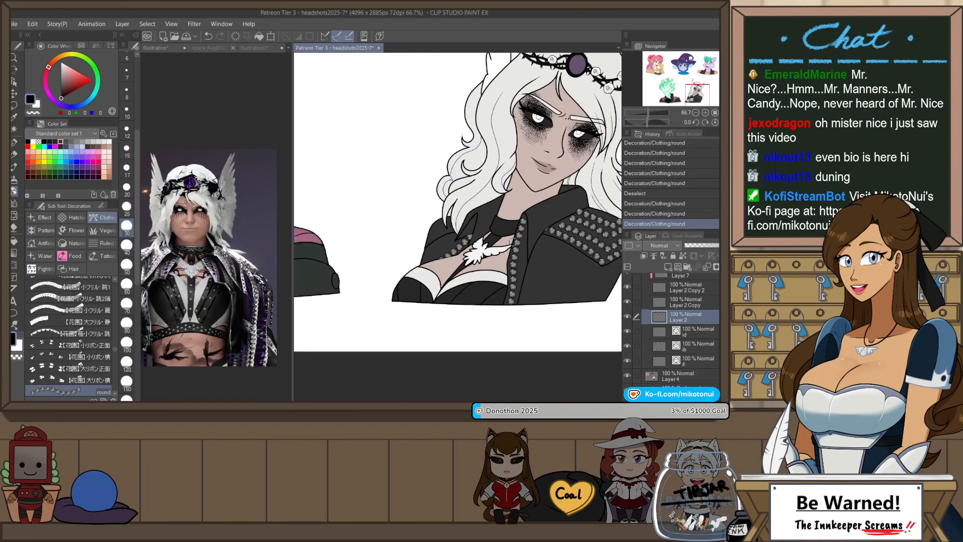
- Redo the stud row across the far shoulder with a smaller round stud brush and add a second row above it
{"action": "left_click_drag", "start_coordinate": [456, 223], "coordinate": [400, 258]}
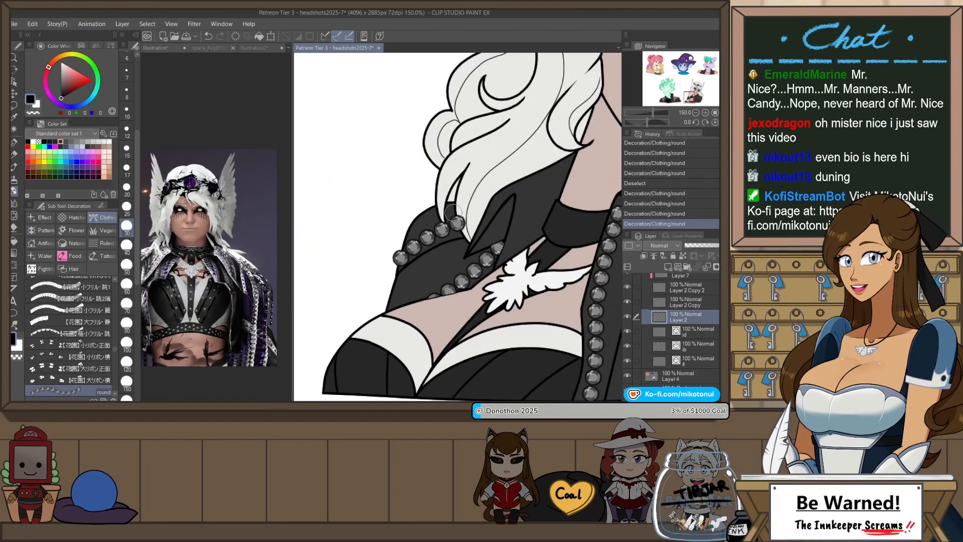
{"action": "left_click_drag", "start_coordinate": [455, 209], "coordinate": [394, 243]}
{"action": "key", "text": "ctrl+z"}
{"action": "key", "text": "ctrl+z"}
{"action": "left_click", "coordinate": [127, 207]}
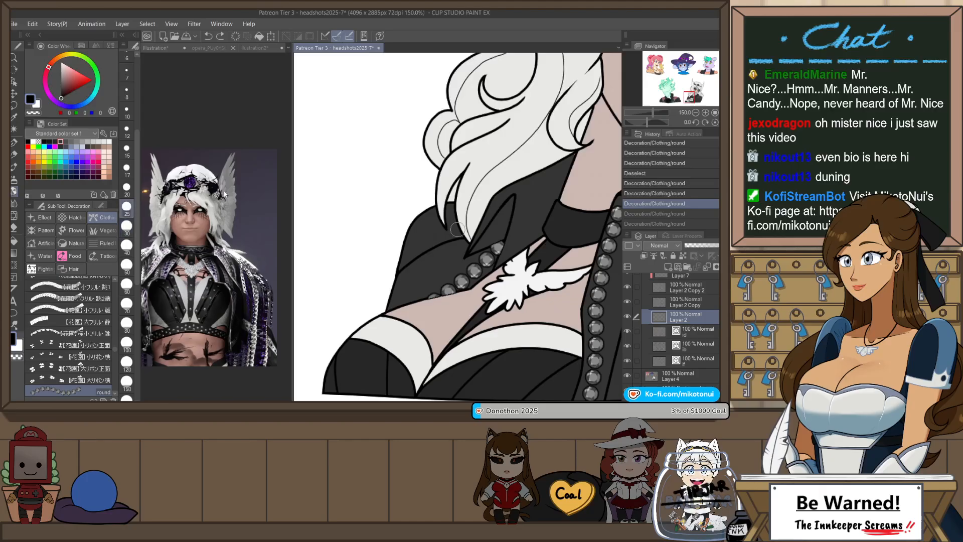
{"action": "left_click_drag", "start_coordinate": [463, 227], "coordinate": [396, 264]}
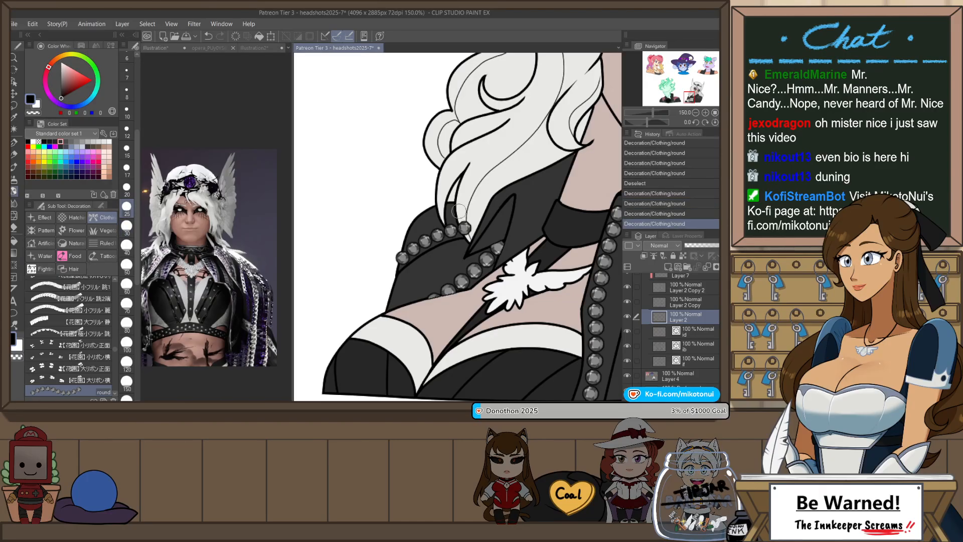
- Lasso the far shoulder's two stud rows, transform them to fit the shoulder's shape, and deselect
{"action": "key", "text": "e"}
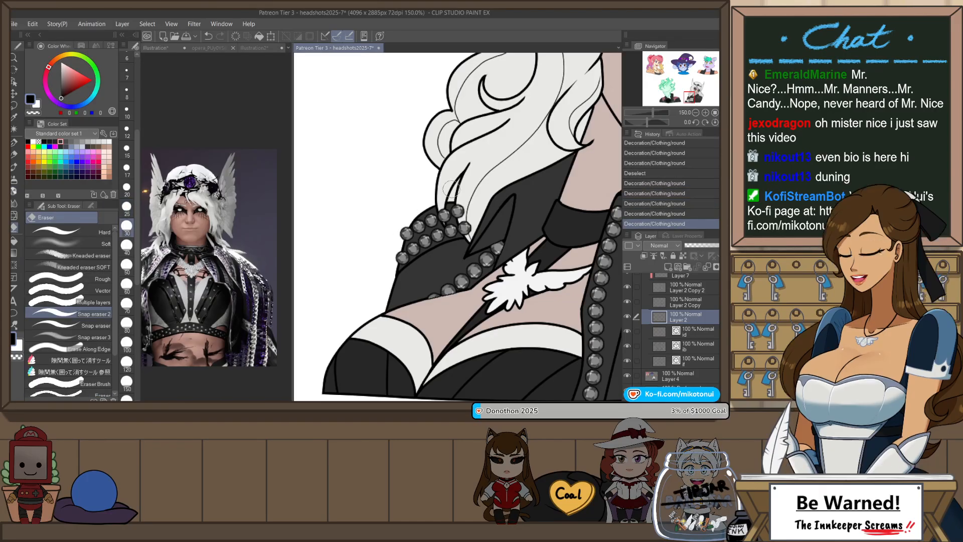
{"action": "scroll", "coordinate": [463, 193], "scroll_direction": "up", "scroll_amount": 1}
{"action": "key", "text": "m"}
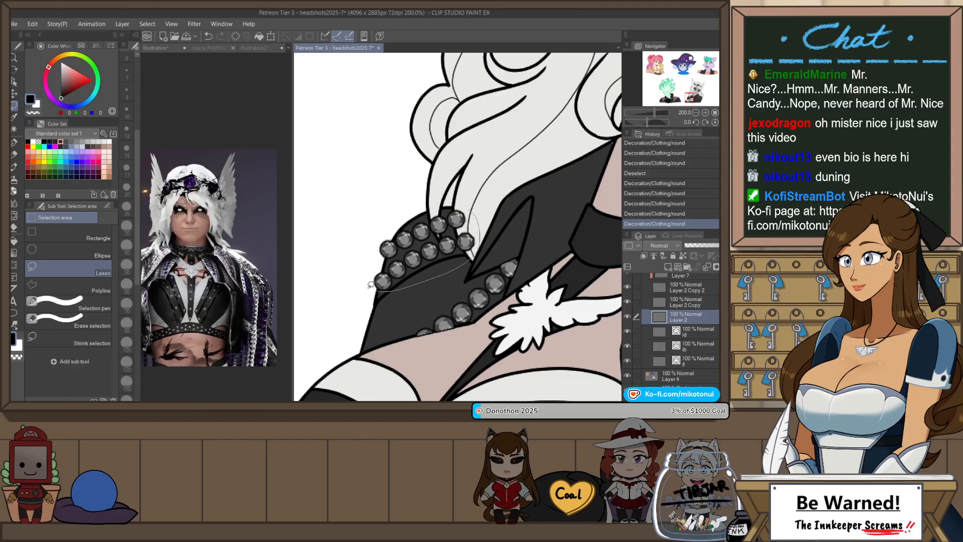
{"action": "mouse_move", "coordinate": [370, 285]}
{"action": "left_mouse_down"}
{"action": "mouse_move", "coordinate": [416, 213]}
{"action": "mouse_move", "coordinate": [469, 228]}
{"action": "left_mouse_up"}
{"action": "key", "text": "ctrl+t"}
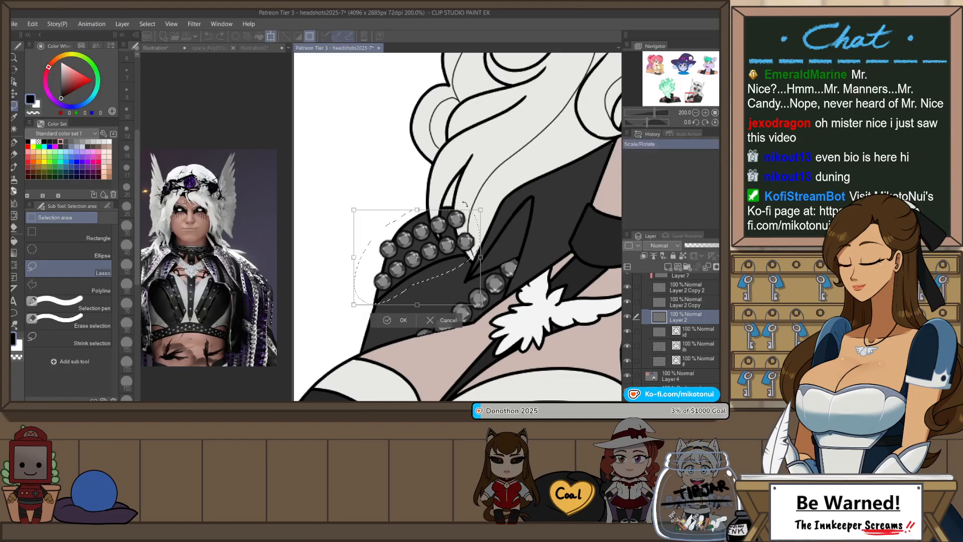
{"action": "left_click_drag", "start_coordinate": [359, 215], "coordinate": [370, 224]}
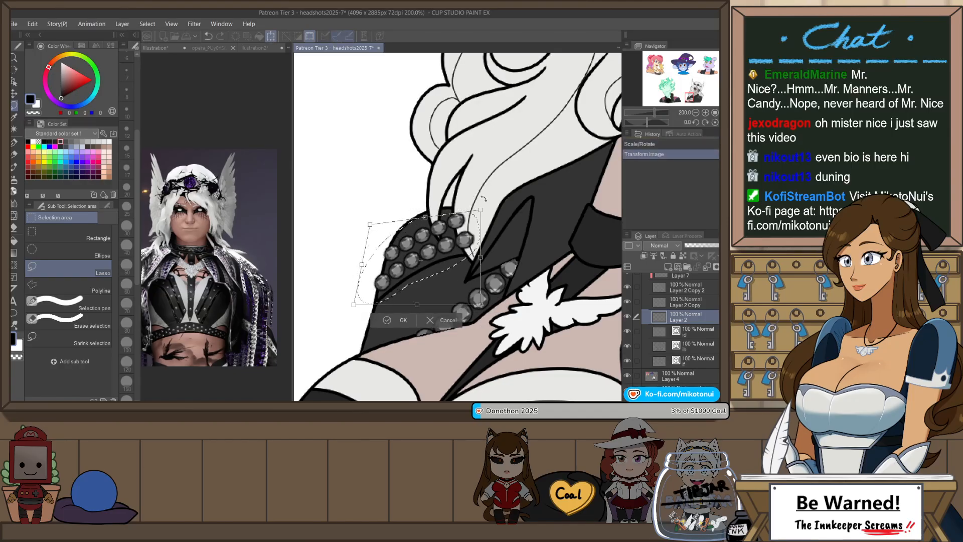
{"action": "left_click_drag", "start_coordinate": [479, 213], "coordinate": [475, 213]}
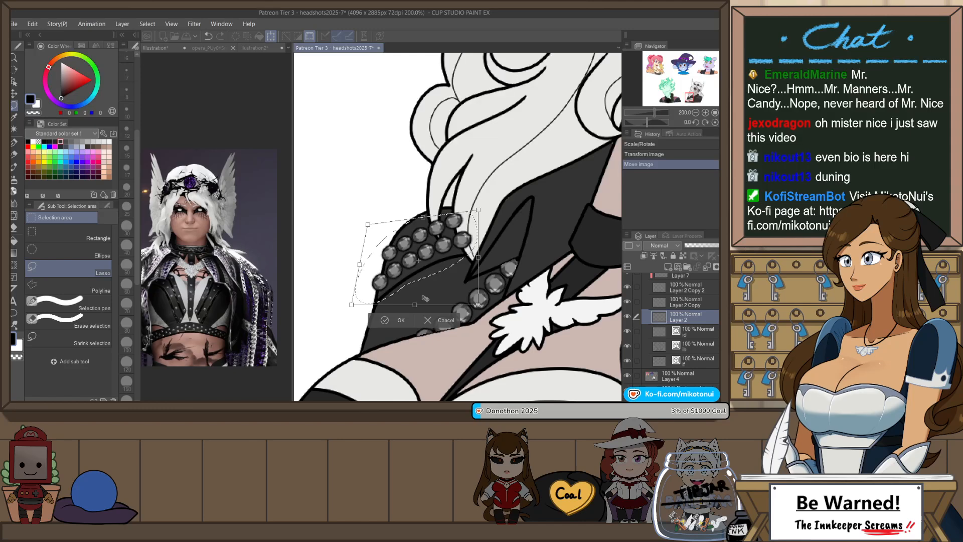
{"action": "key", "text": "Return"}
{"action": "key", "text": "ctrl+d"}
{"action": "key", "text": "e"}
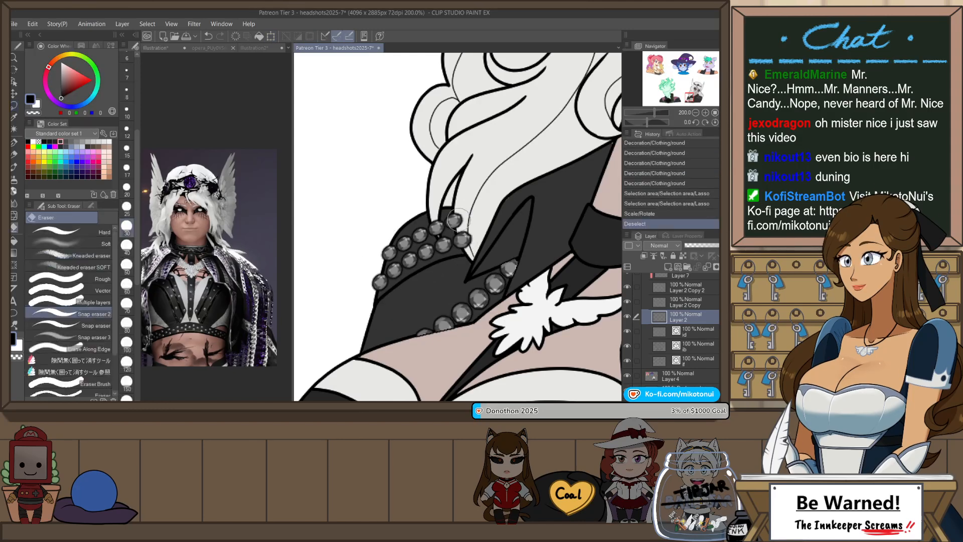
- Erase the parts of the far shoulder's studs that overlap the hair strands and of the lapel studs that cross the lapel outline
{"action": "left_click_drag", "start_coordinate": [474, 257], "coordinate": [472, 228]}
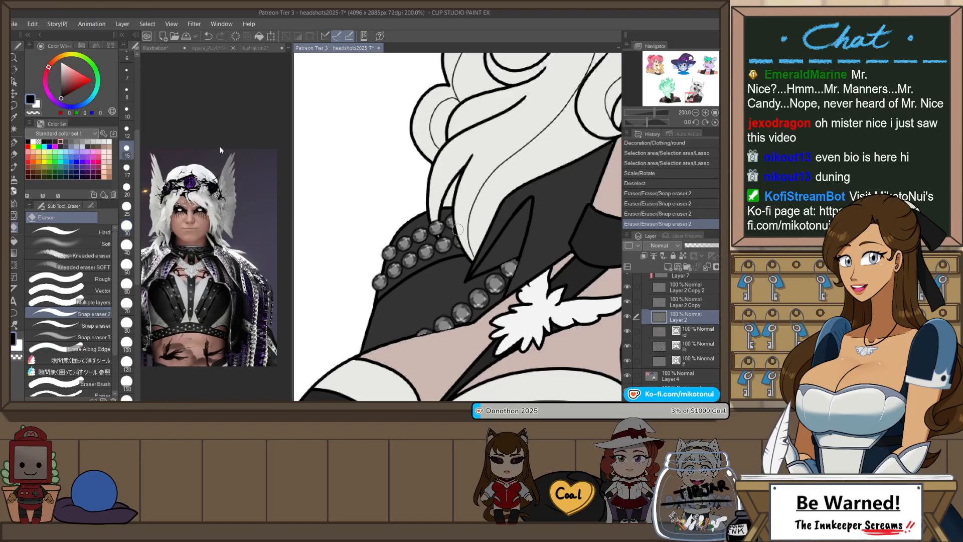
{"action": "mouse_move", "coordinate": [439, 214]}
{"action": "left_mouse_down"}
{"action": "mouse_move", "coordinate": [455, 248]}
{"action": "mouse_move", "coordinate": [441, 225]}
{"action": "left_mouse_up"}
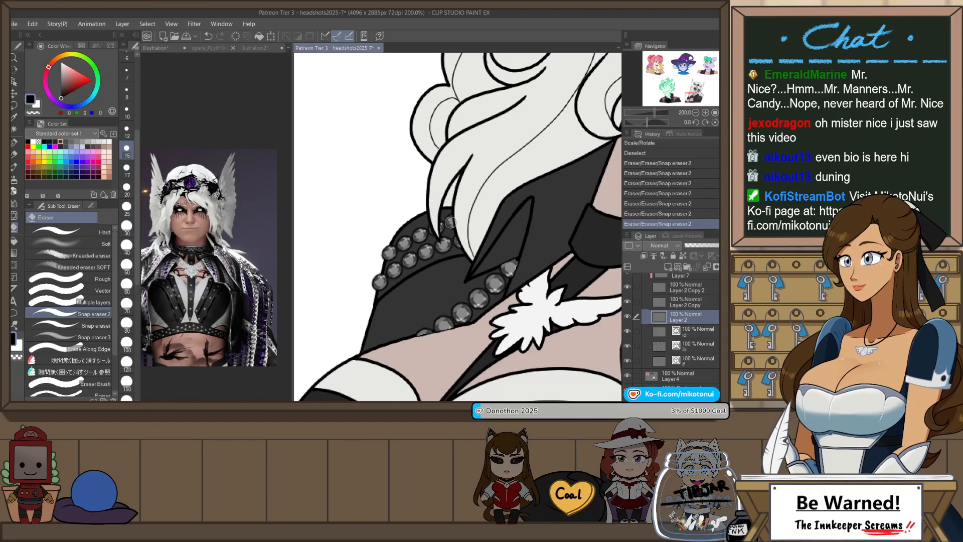
{"action": "scroll", "coordinate": [483, 218], "scroll_direction": "down", "scroll_amount": 3}
{"action": "scroll", "coordinate": [494, 223], "scroll_direction": "up", "scroll_amount": 3}
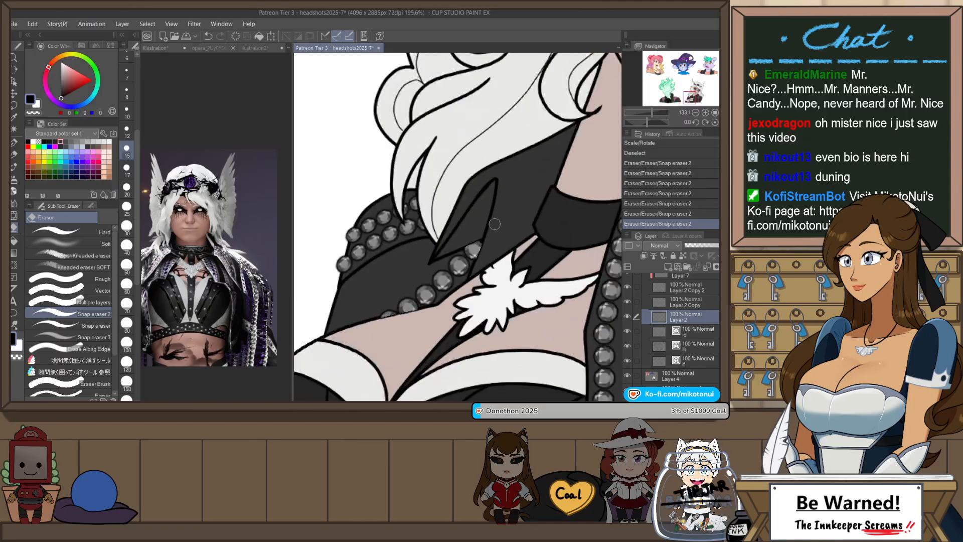
{"action": "scroll", "coordinate": [494, 224], "scroll_direction": "up", "scroll_amount": 2}
{"action": "key", "text": "ctrl+z"}
{"action": "left_click_drag", "start_coordinate": [485, 234], "coordinate": [465, 286]}
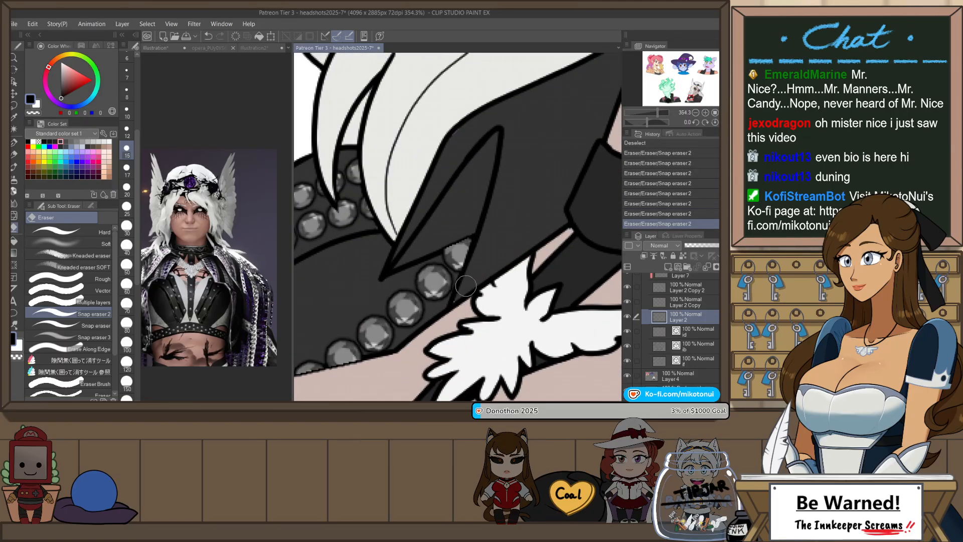
{"action": "scroll", "coordinate": [553, 181], "scroll_direction": "down", "scroll_amount": 4}
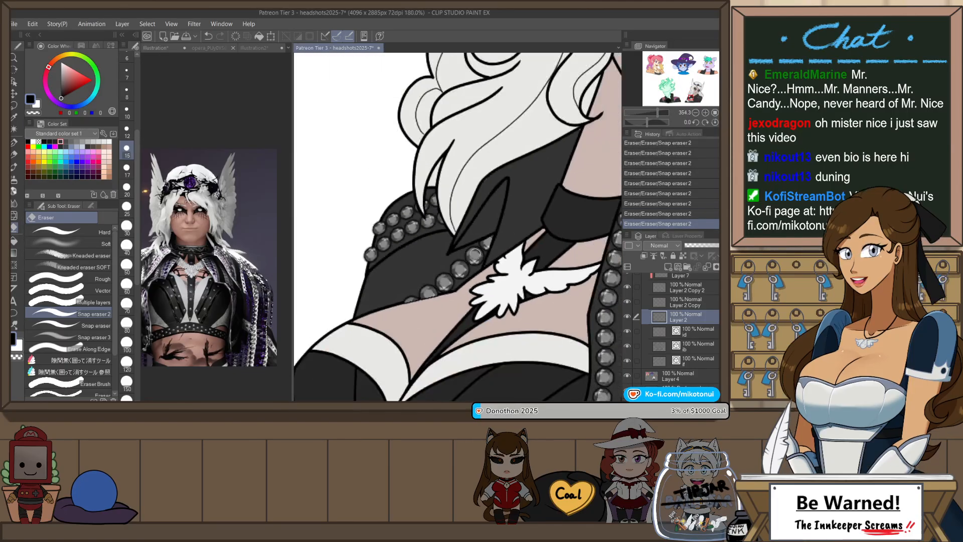
{"action": "scroll", "coordinate": [358, 317], "scroll_direction": "up", "scroll_amount": 4}
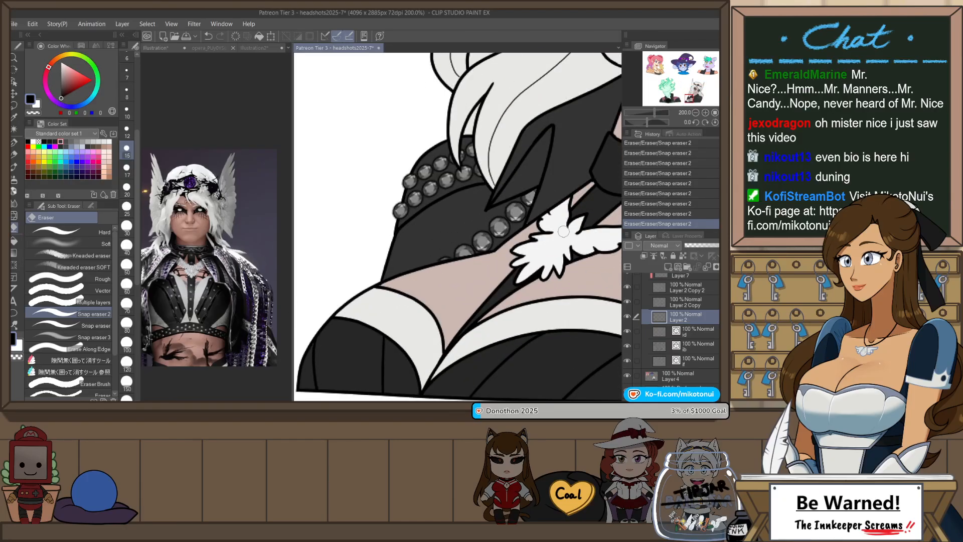
{"action": "scroll", "coordinate": [563, 231], "scroll_direction": "down", "scroll_amount": 4}
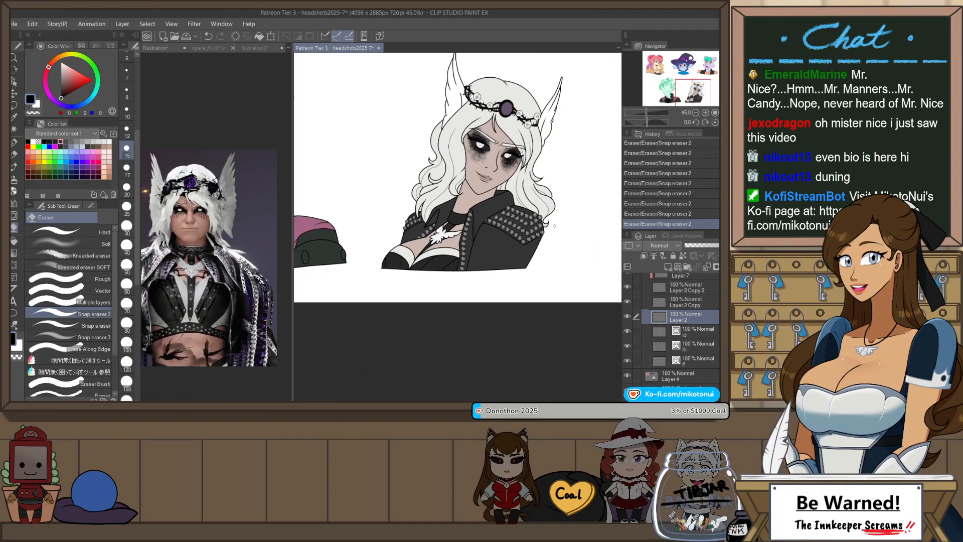
{"action": "key", "text": "h"}
{"action": "key", "text": "h"}
{"action": "scroll", "coordinate": [547, 215], "scroll_direction": "up", "scroll_amount": 2}
{"action": "scroll", "coordinate": [587, 205], "scroll_direction": "down", "scroll_amount": 2}
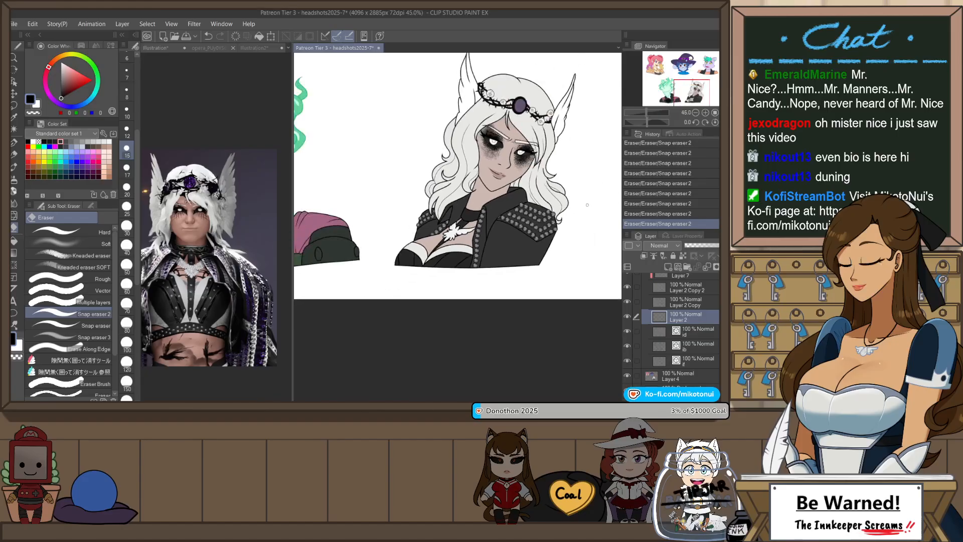
- Lasso the near shoulder panel's upper stud rows, transform them to sit inside the panel's upper edge, and deselect
{"action": "scroll", "coordinate": [586, 205], "scroll_direction": "up", "scroll_amount": 4}
{"action": "key", "text": "b"}
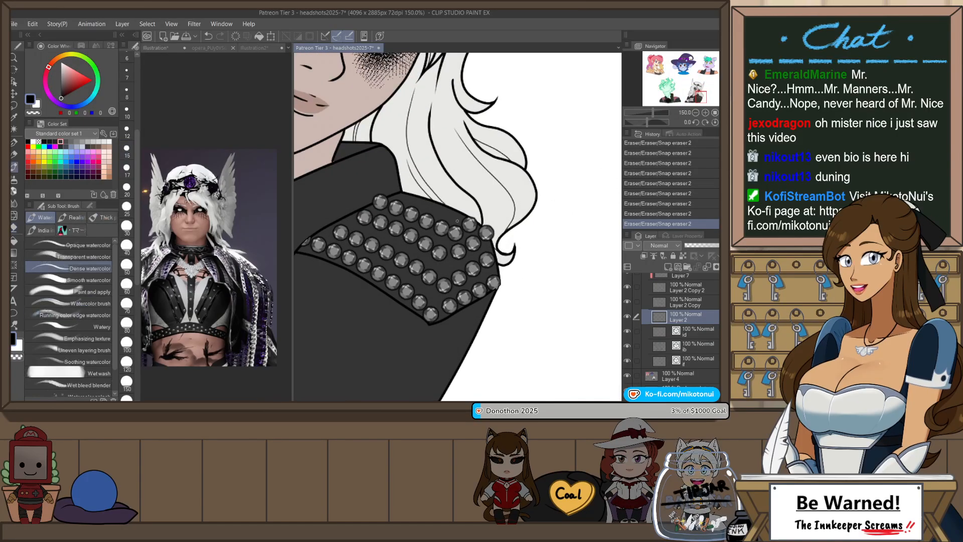
{"action": "left_click_drag", "start_coordinate": [501, 281], "coordinate": [493, 203]}
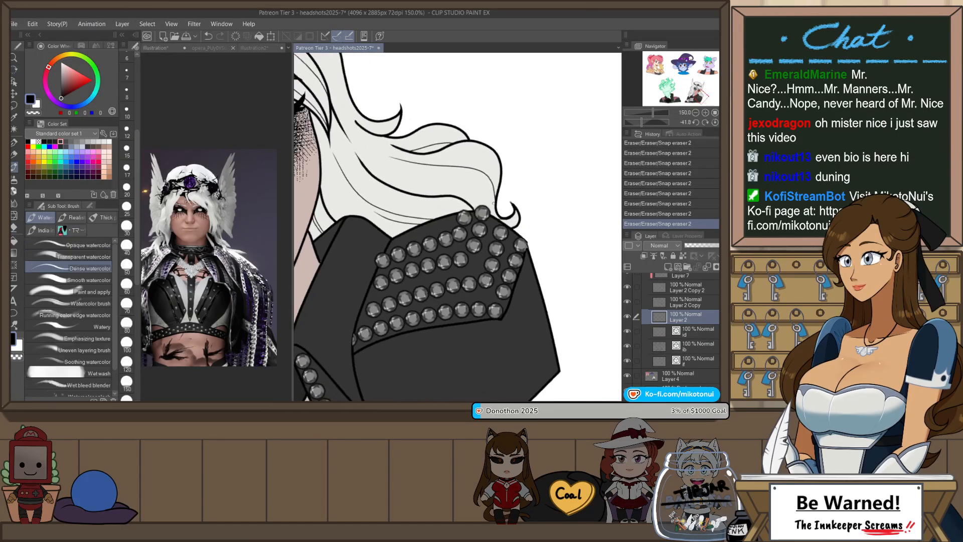
{"action": "key", "text": "m"}
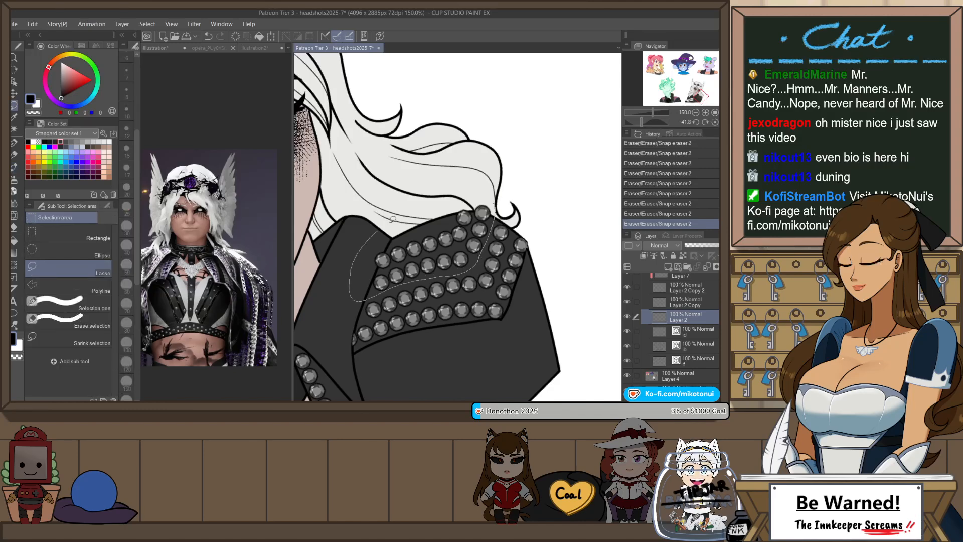
{"action": "left_click_drag", "start_coordinate": [393, 219], "coordinate": [393, 220]}
{"action": "key", "text": "ctrl+t"}
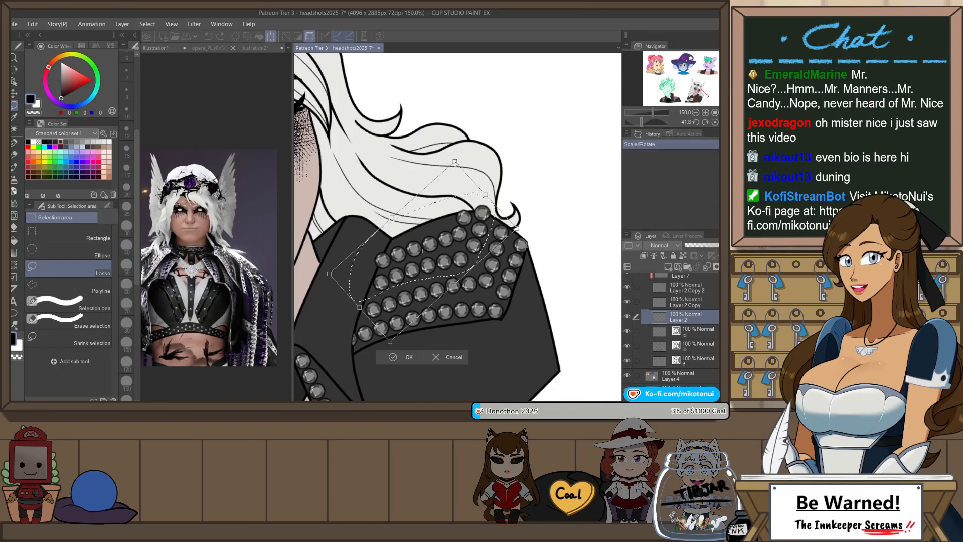
{"action": "left_click_drag", "start_coordinate": [467, 159], "coordinate": [469, 175]}
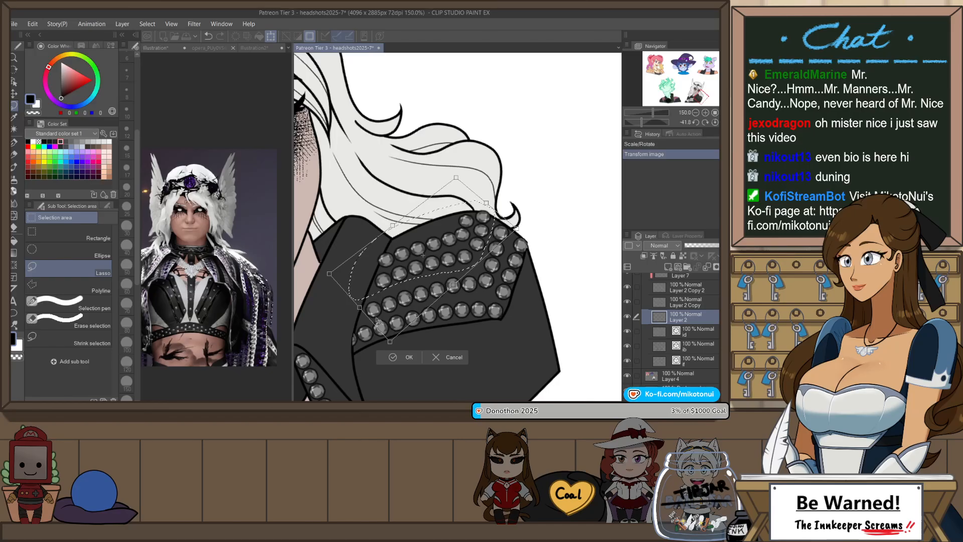
{"action": "left_click_drag", "start_coordinate": [378, 321], "coordinate": [376, 324]}
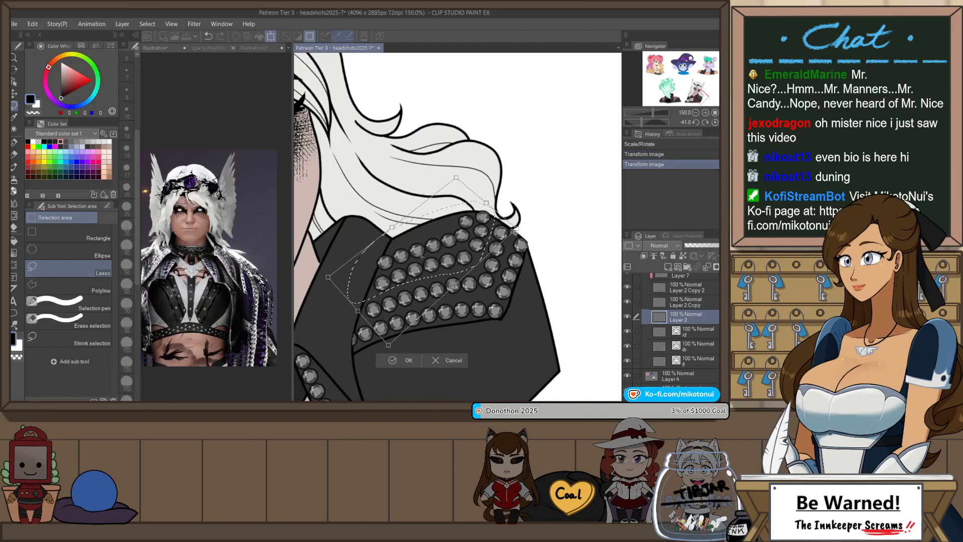
{"action": "left_click_drag", "start_coordinate": [492, 223], "coordinate": [490, 222]}
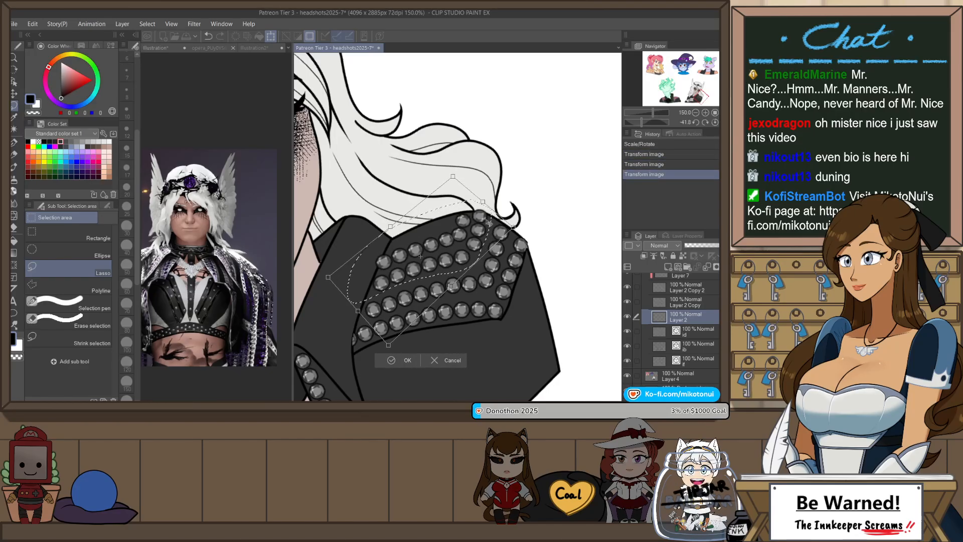
{"action": "left_click", "coordinate": [400, 359]}
{"action": "key", "text": "ctrl+d"}
- Erase the stud edges spilling past the near shoulder panel's inner outline and reset the canvas rotation
{"action": "key", "text": "e"}
{"action": "scroll", "coordinate": [386, 252], "scroll_direction": "up", "scroll_amount": 1}
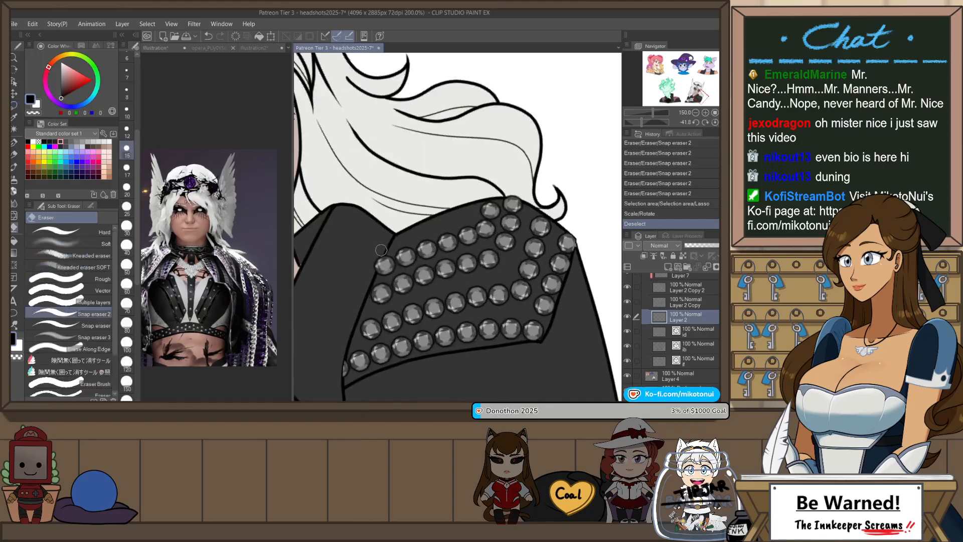
{"action": "left_click_drag", "start_coordinate": [387, 241], "coordinate": [391, 233]}
{"action": "left_click_drag", "start_coordinate": [388, 240], "coordinate": [392, 232]}
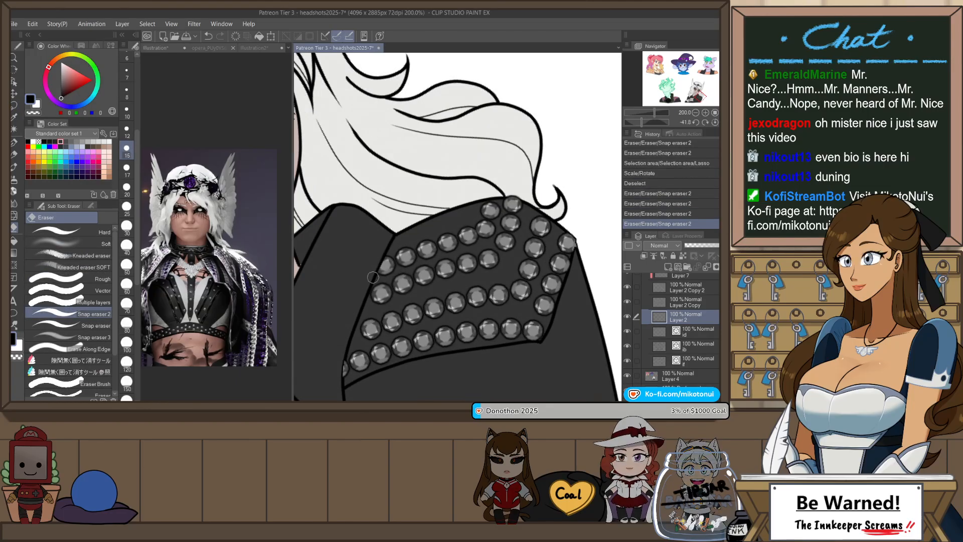
{"action": "scroll", "coordinate": [423, 207], "scroll_direction": "down", "scroll_amount": 2}
{"action": "key", "text": "ctrl+@"}
{"action": "left_click_drag", "start_coordinate": [473, 331], "coordinate": [489, 296]}
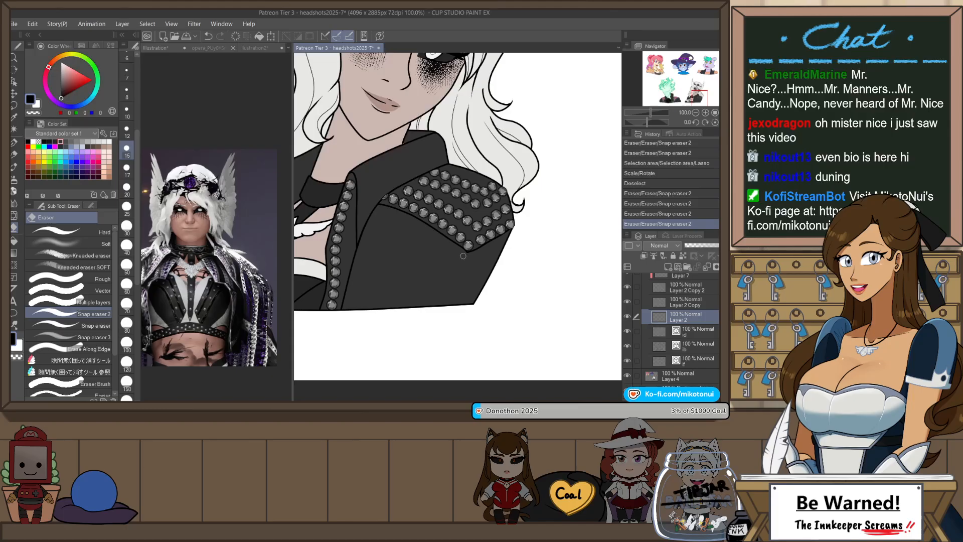
- Try a row of round studs down the near sleeve and another along the coat collar's inner fold, undoing each stroke
{"action": "key", "text": "b"}
{"action": "left_click_drag", "start_coordinate": [465, 258], "coordinate": [449, 304]}
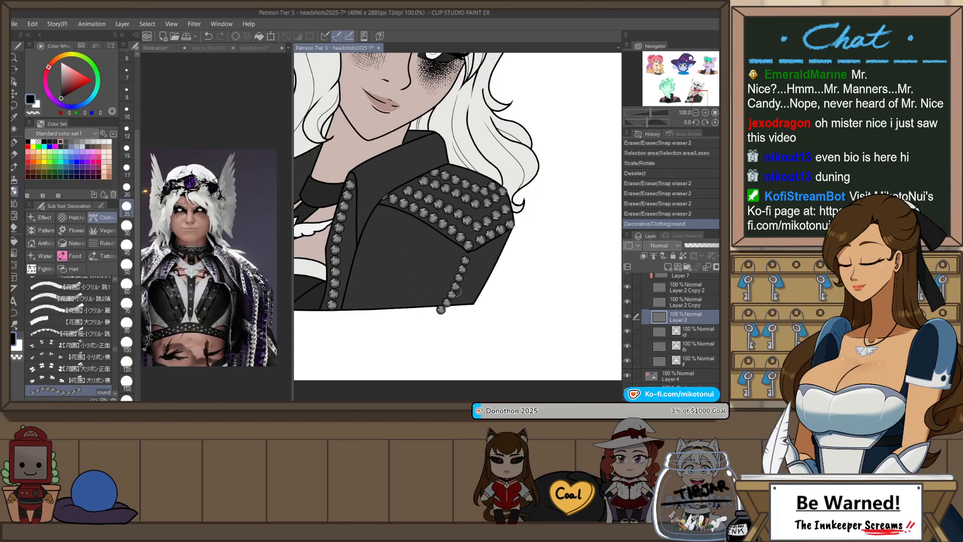
{"action": "key", "text": "ctrl+z"}
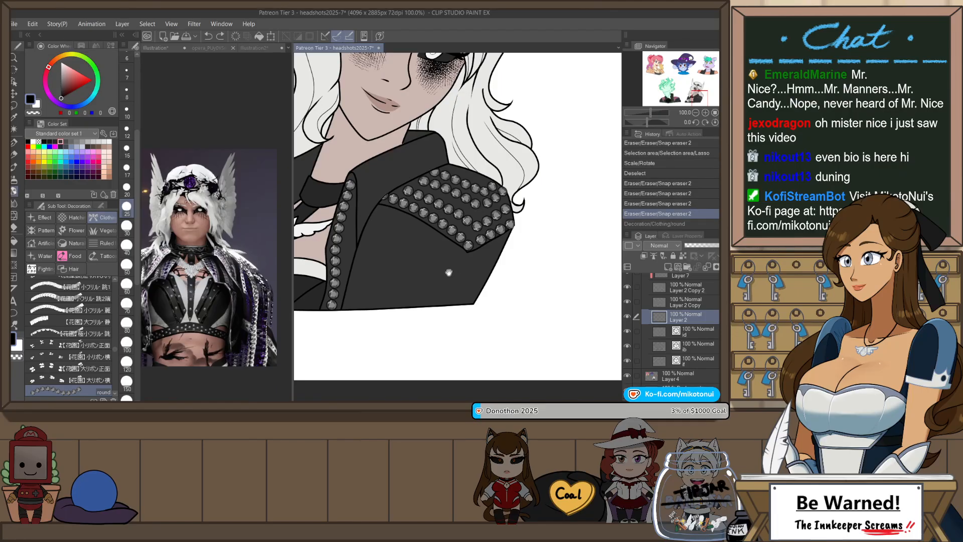
{"action": "left_click_drag", "start_coordinate": [448, 272], "coordinate": [468, 314]}
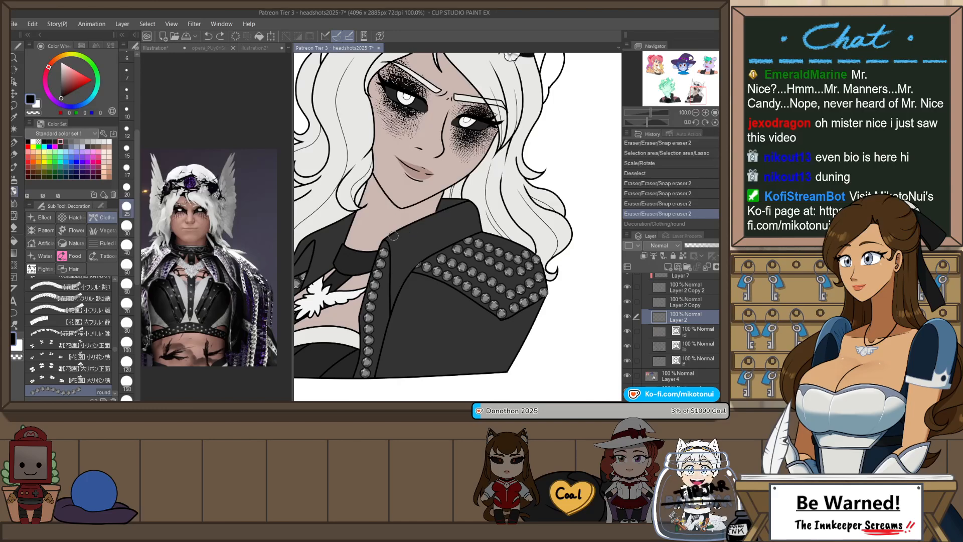
{"action": "left_click_drag", "start_coordinate": [398, 291], "coordinate": [395, 238]}
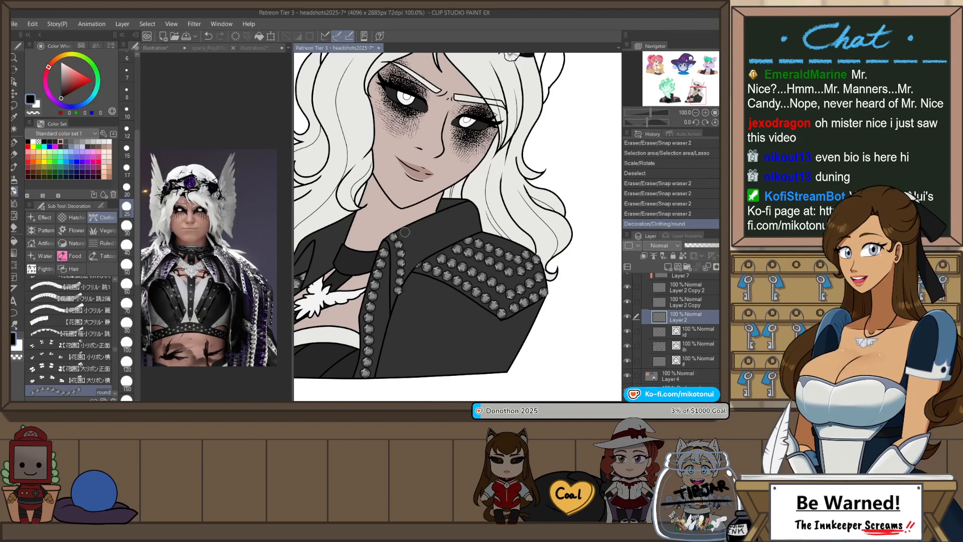
{"action": "key", "text": "ctrl+z"}
{"action": "left_click_drag", "start_coordinate": [398, 286], "coordinate": [392, 238]}
{"action": "key", "text": "ctrl+z"}
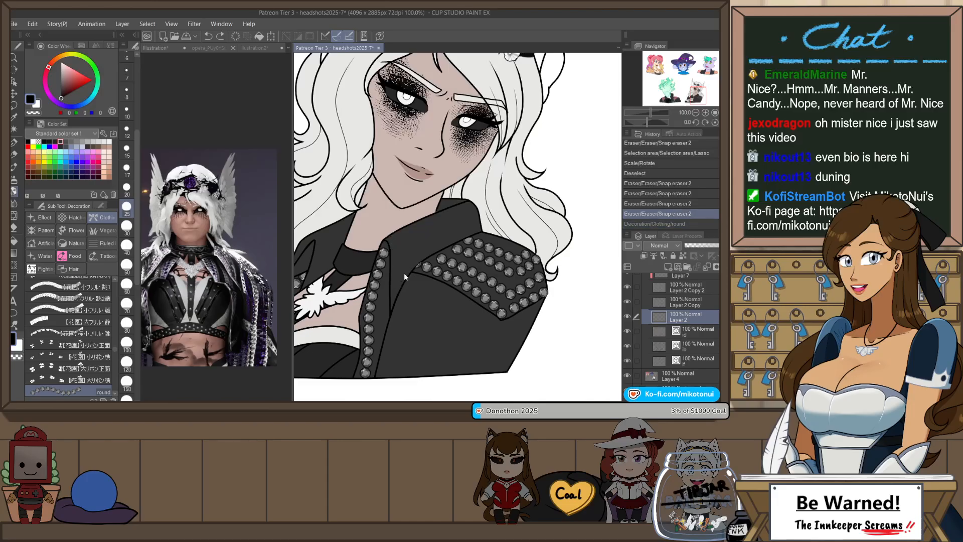
{"action": "key", "text": "ctrl+z"}
- Adjust the neck line's lower control points so the vector line ends at the coat collar's edge
{"action": "scroll", "coordinate": [431, 205], "scroll_direction": "up", "scroll_amount": 3}
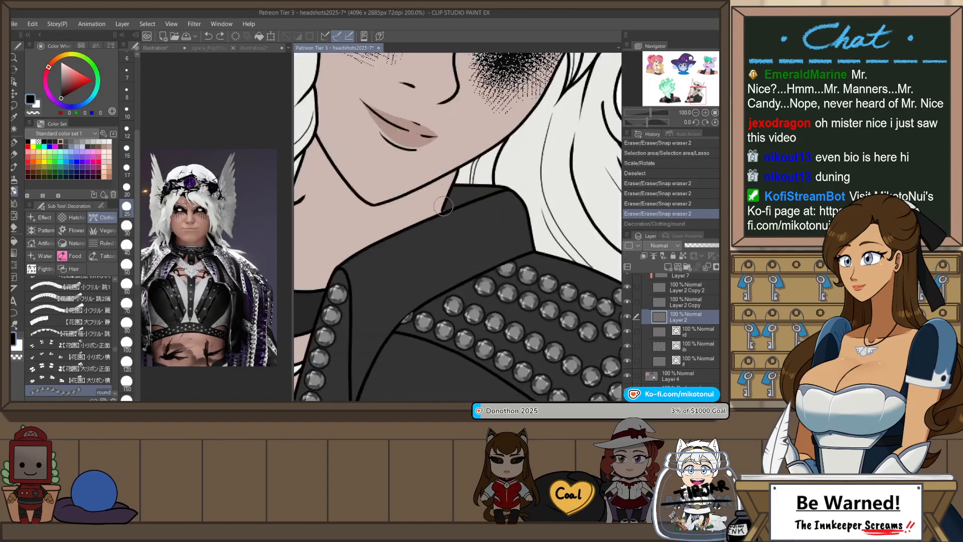
{"action": "key", "text": "o"}
{"action": "left_click", "coordinate": [448, 197]}
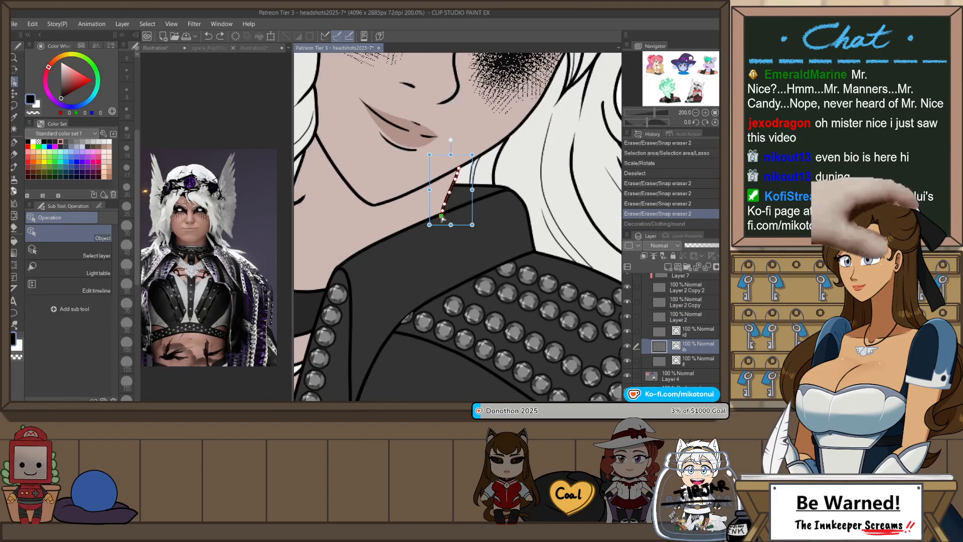
{"action": "left_click_drag", "start_coordinate": [442, 212], "coordinate": [447, 203]}
{"action": "left_click", "coordinate": [444, 252]}
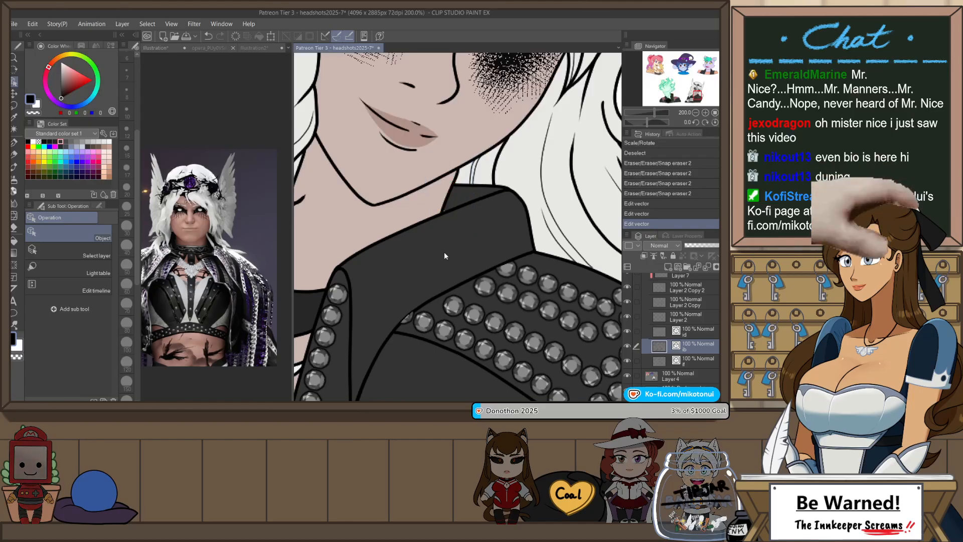
- Draw a row of round studs across the black choker on Layer 2 with the round clothing decoration brush, redoing misplaced strokes
{"action": "scroll", "coordinate": [460, 219], "scroll_direction": "down", "scroll_amount": 2}
{"action": "scroll", "coordinate": [453, 222], "scroll_direction": "down", "scroll_amount": 1}
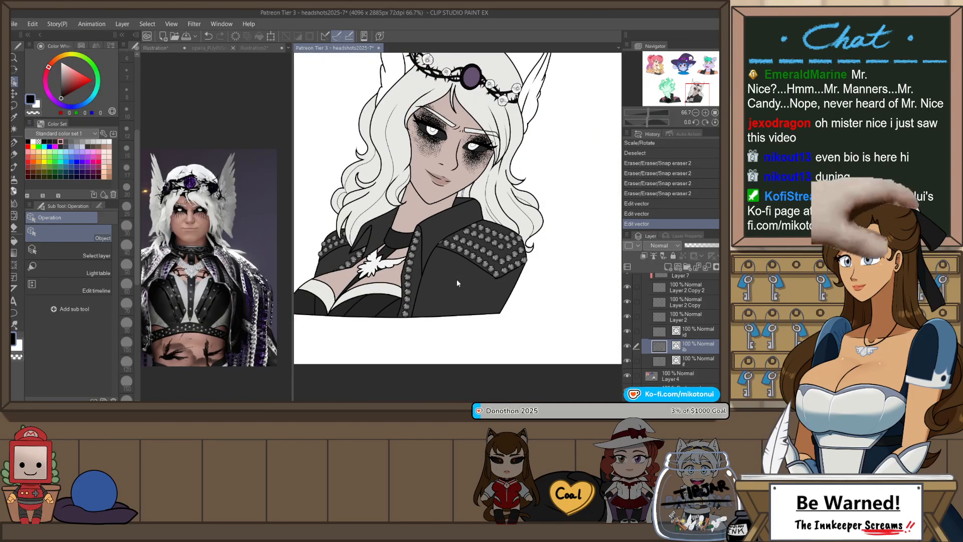
{"action": "mouse_move", "coordinate": [456, 279]}
{"action": "left_mouse_down"}
{"action": "mouse_move", "coordinate": [468, 281]}
{"action": "mouse_move", "coordinate": [462, 271]}
{"action": "left_mouse_up"}
{"action": "scroll", "coordinate": [434, 228], "scroll_direction": "up", "scroll_amount": 2}
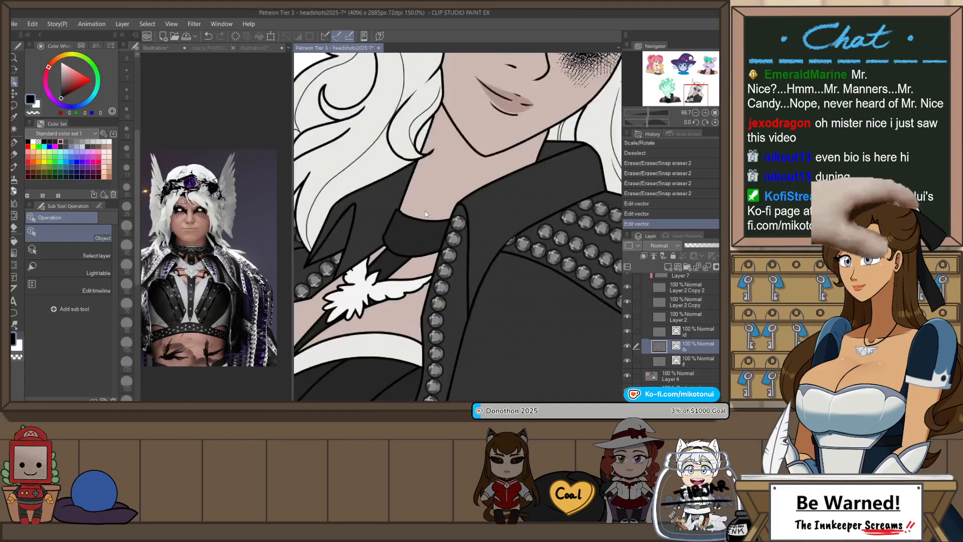
{"action": "left_click", "coordinate": [14, 191]}
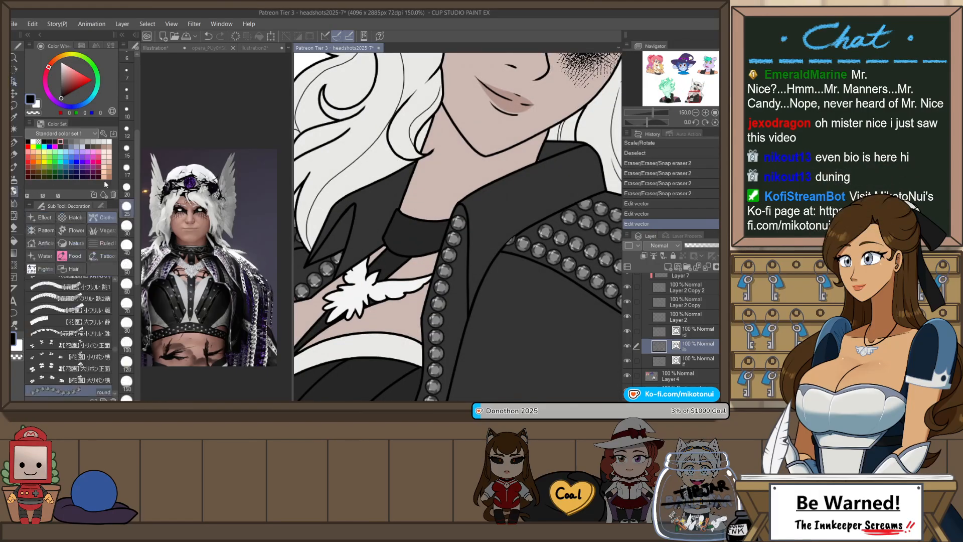
{"action": "key", "text": "ctrl+z"}
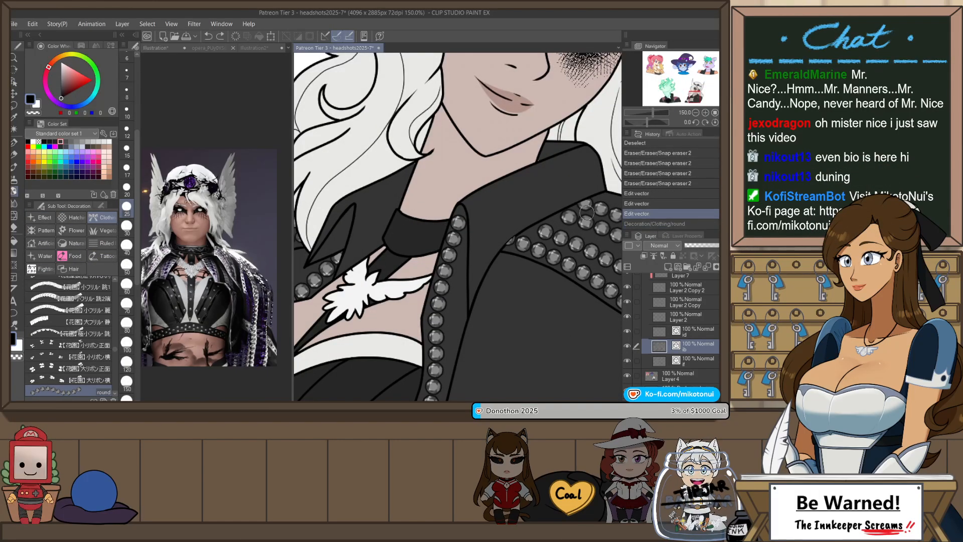
{"action": "left_click", "coordinate": [685, 316]}
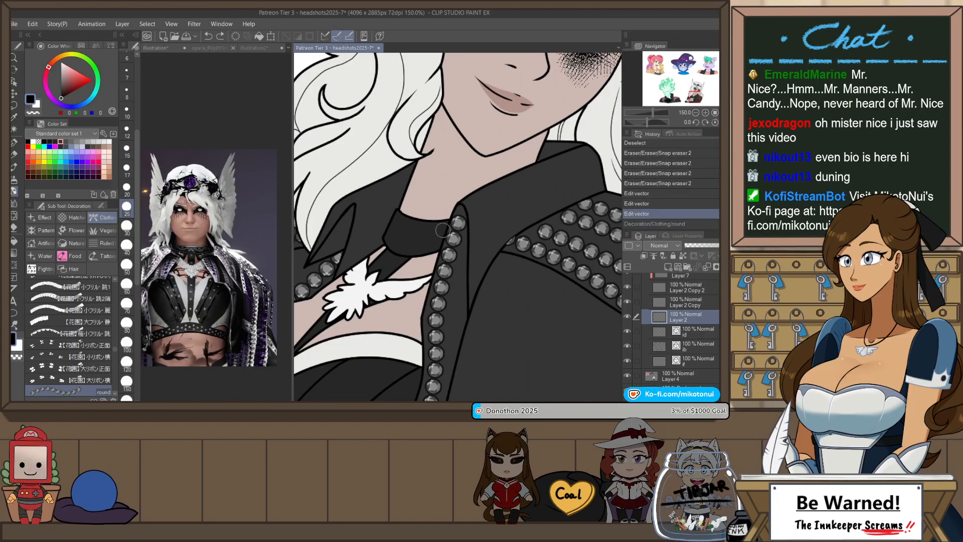
{"action": "key", "text": "h"}
{"action": "left_click_drag", "start_coordinate": [495, 234], "coordinate": [533, 221]}
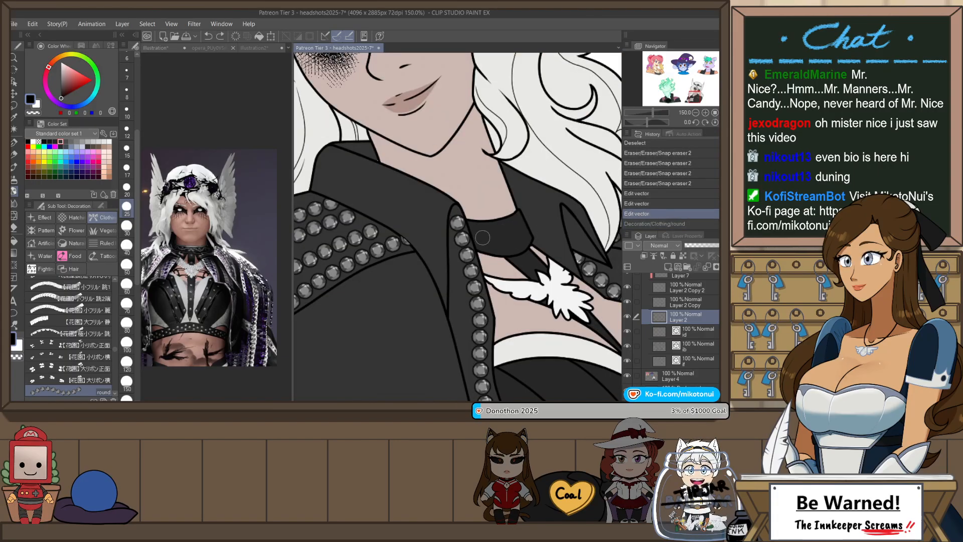
{"action": "key", "text": "ctrl+z"}
{"action": "left_click_drag", "start_coordinate": [474, 234], "coordinate": [530, 224]}
{"action": "key", "text": "h"}
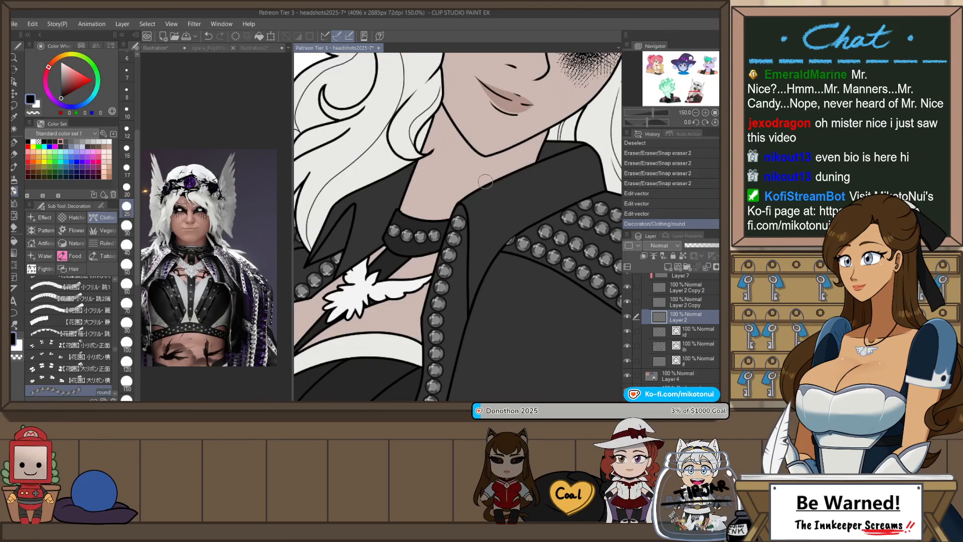
- Set the drawing color to muted purple (101, 82, 112) and add a new raster layer directly above the studs on Layer 2
{"action": "scroll", "coordinate": [509, 186], "scroll_direction": "down", "scroll_amount": 3}
{"action": "left_click_drag", "start_coordinate": [509, 185], "coordinate": [521, 214]}
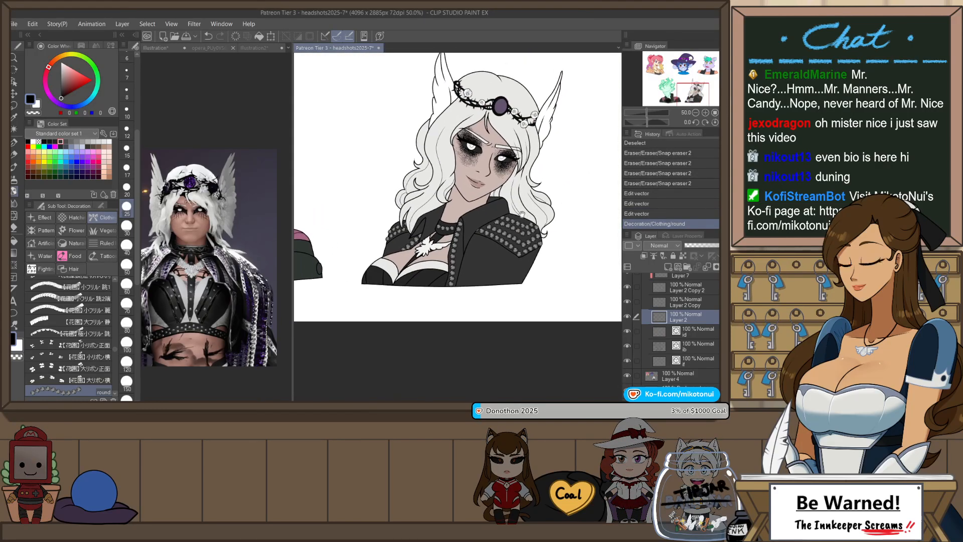
{"action": "scroll", "coordinate": [498, 195], "scroll_direction": "up", "scroll_amount": 3}
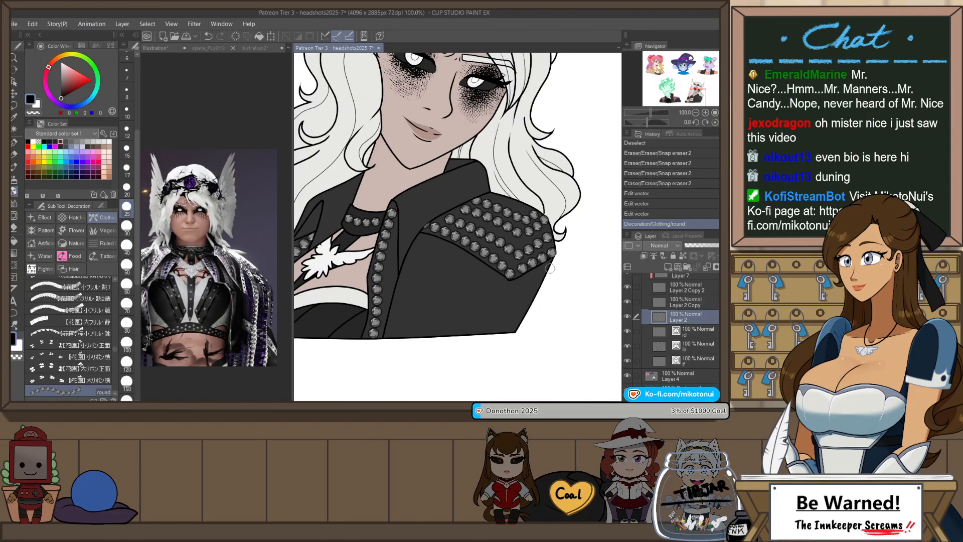
{"action": "scroll", "coordinate": [550, 268], "scroll_direction": "down", "scroll_amount": 2}
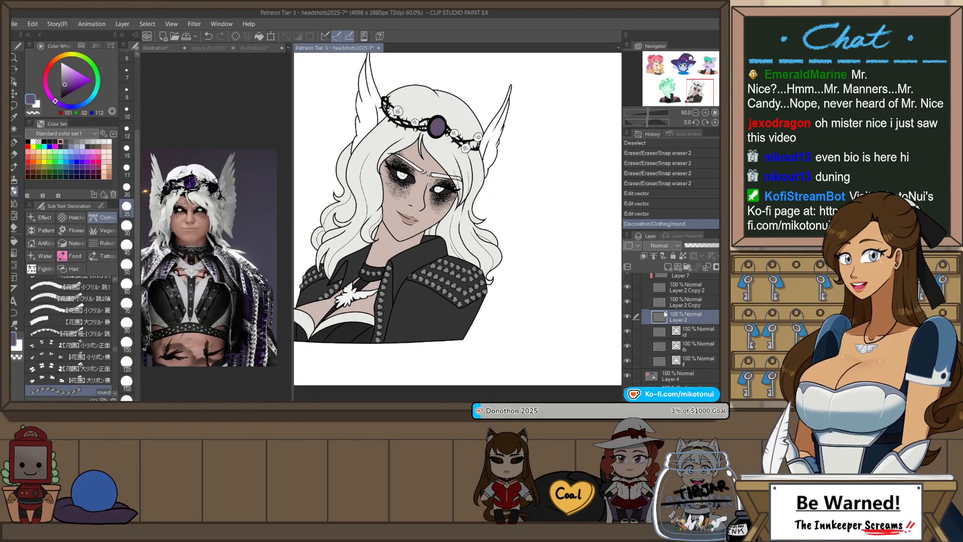
{"action": "left_click", "coordinate": [627, 316]}
{"action": "left_click", "coordinate": [626, 316]}
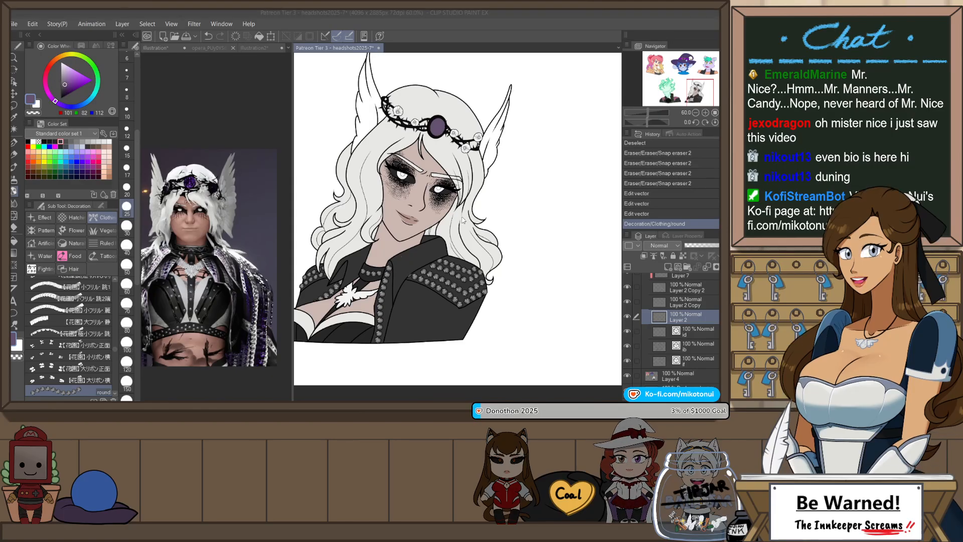
{"action": "key", "text": "ctrl+shift+n"}
{"action": "scroll", "coordinate": [591, 261], "scroll_direction": "up", "scroll_amount": 2}
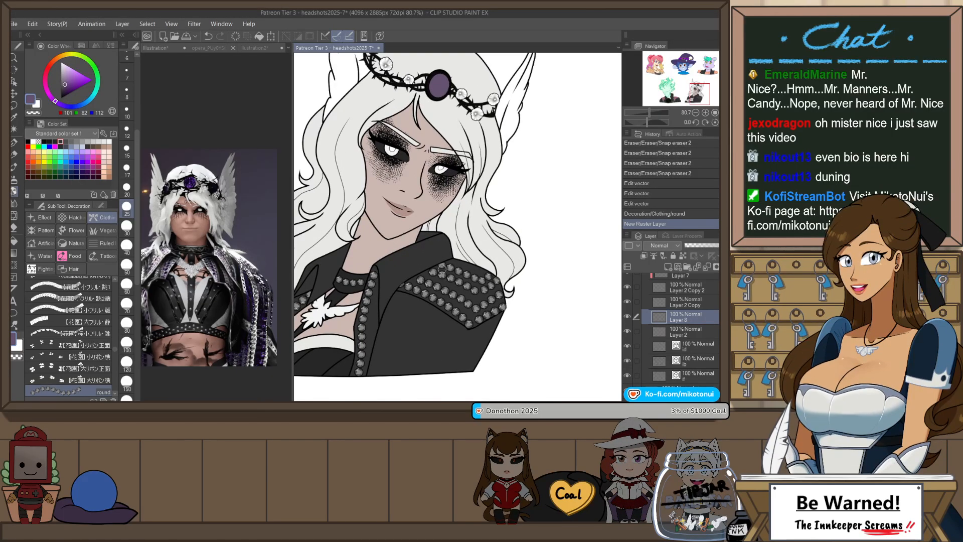
- Lasso the studs on both sides of the coat, excluding the choker, and fill them with purple on the new layer clipped to Layer 2
{"action": "key", "text": "m"}
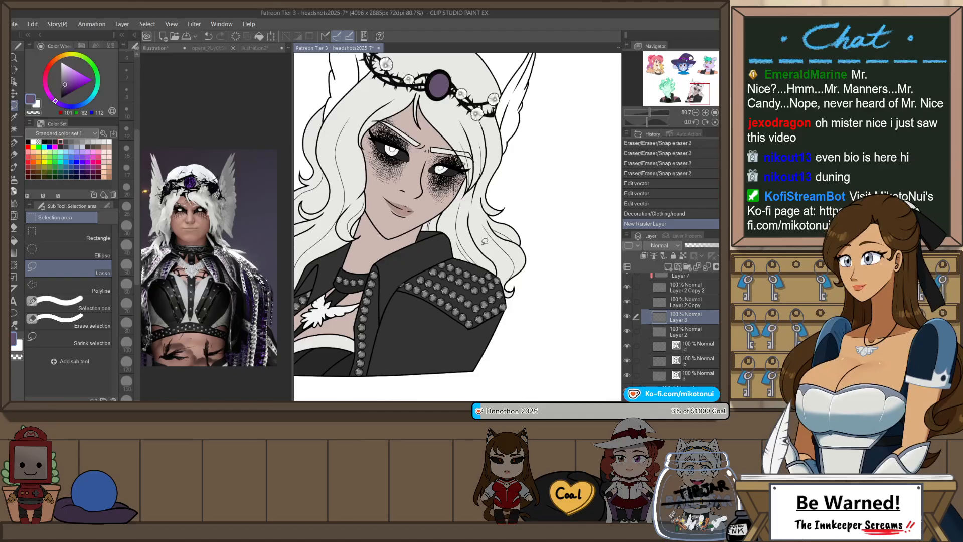
{"action": "left_click_drag", "start_coordinate": [366, 396], "coordinate": [530, 269]}
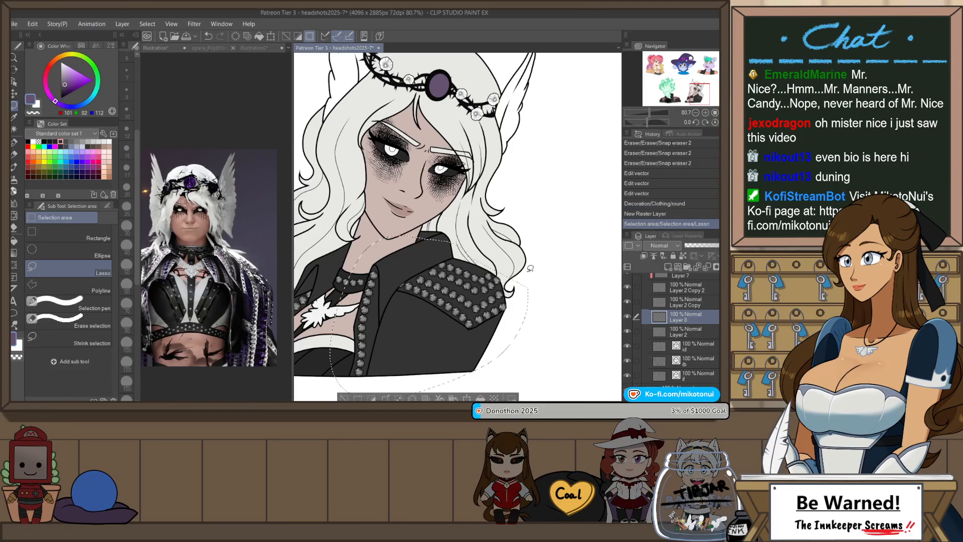
{"action": "key", "text": "ctrl+z"}
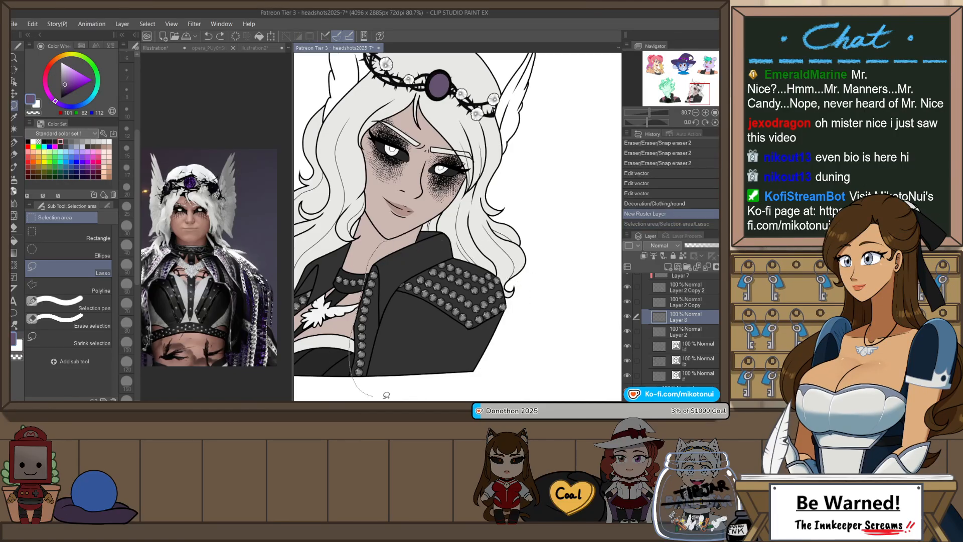
{"action": "mouse_move", "coordinate": [386, 396]}
{"action": "left_mouse_down"}
{"action": "mouse_move", "coordinate": [520, 276]}
{"action": "mouse_move", "coordinate": [504, 305]}
{"action": "left_mouse_up"}
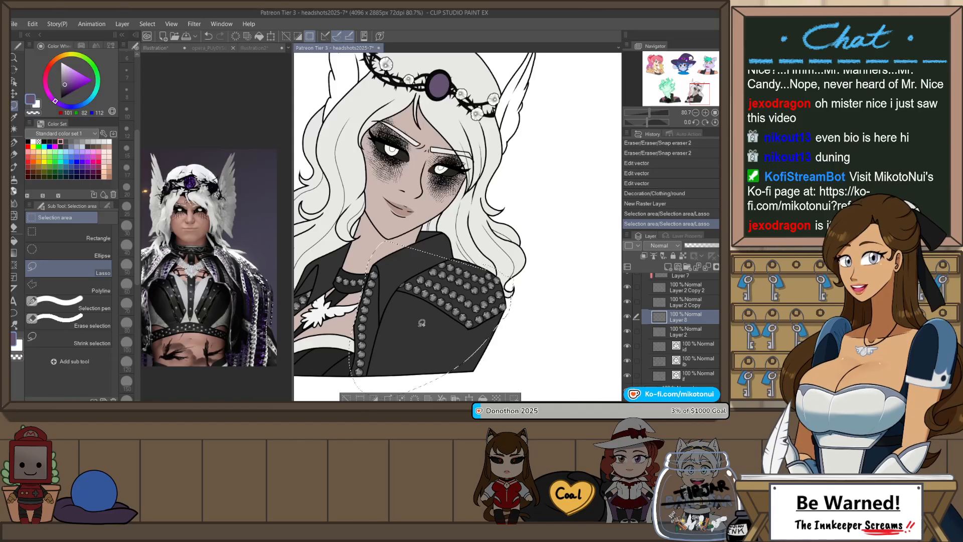
{"action": "left_click_drag", "start_coordinate": [401, 333], "coordinate": [514, 336]}
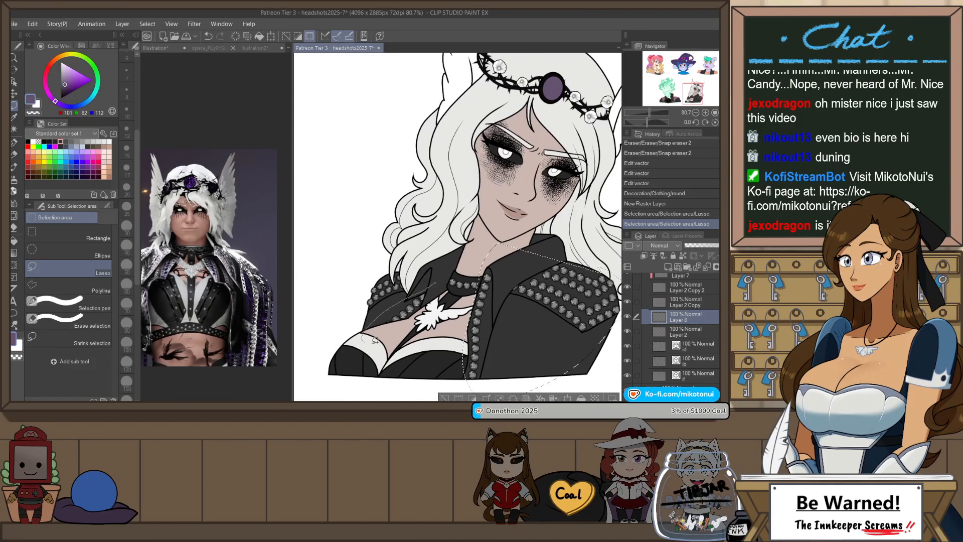
{"action": "left_click_drag", "start_coordinate": [375, 341], "coordinate": [433, 292]}
{"action": "mouse_move", "coordinate": [428, 289]}
{"action": "left_mouse_down"}
{"action": "mouse_move", "coordinate": [381, 270]}
{"action": "mouse_move", "coordinate": [369, 331]}
{"action": "left_mouse_up"}
{"action": "left_click_drag", "start_coordinate": [617, 258], "coordinate": [532, 263]}
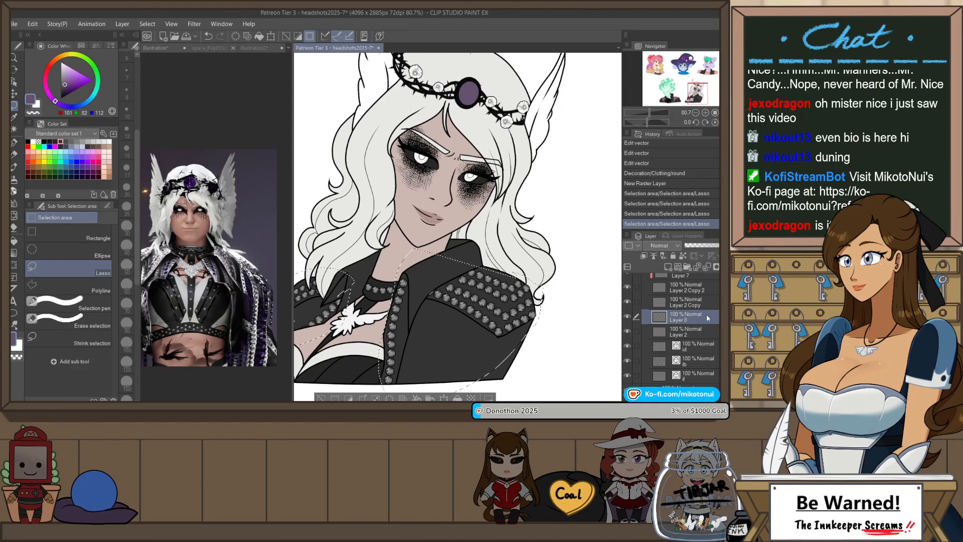
{"action": "left_click", "coordinate": [644, 256]}
{"action": "key", "text": "alt+BackSpace"}
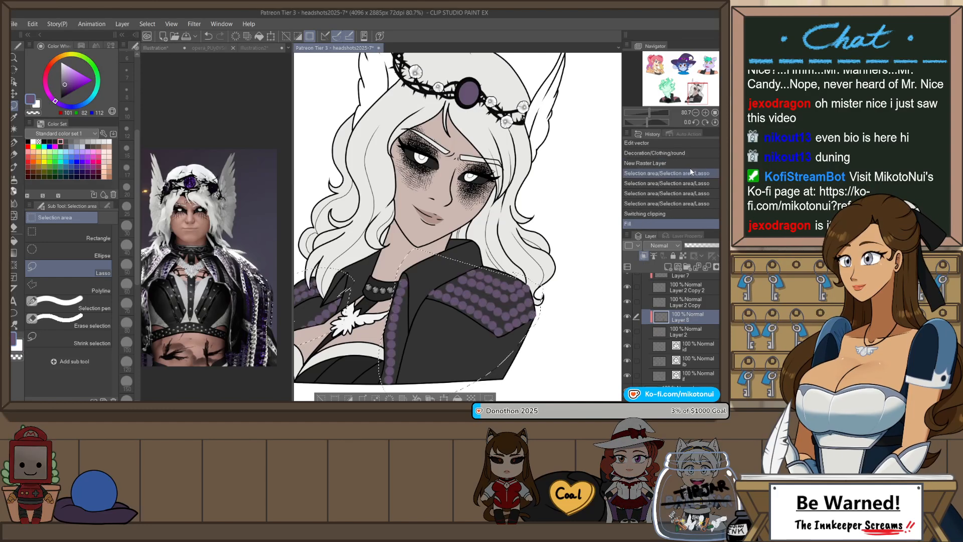
- Compare Divide, Linear light, Add and Glow dodge blending on the purple layer, set it to Vivid light, and clear the selection
{"action": "left_click", "coordinate": [664, 229]}
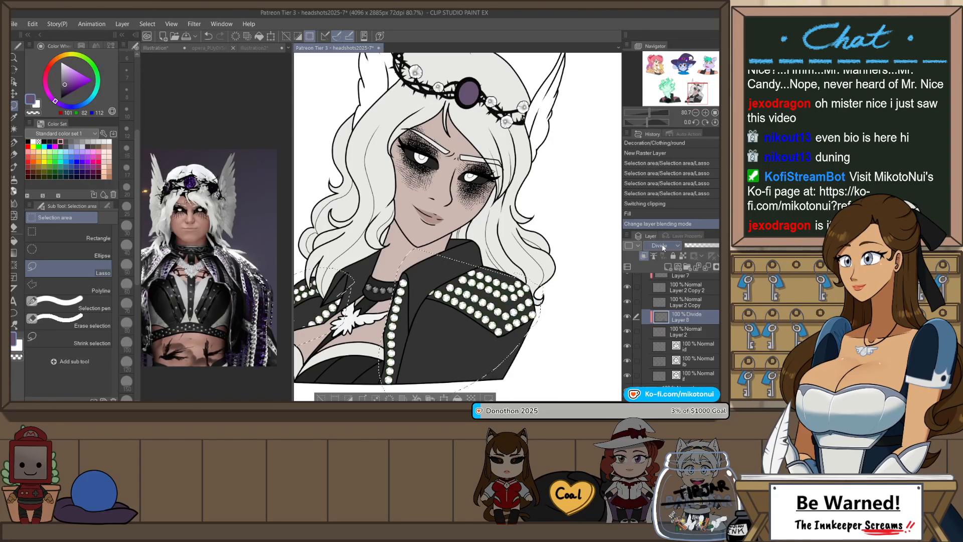
{"action": "scroll", "coordinate": [662, 246], "scroll_direction": "up", "scroll_amount": 4}
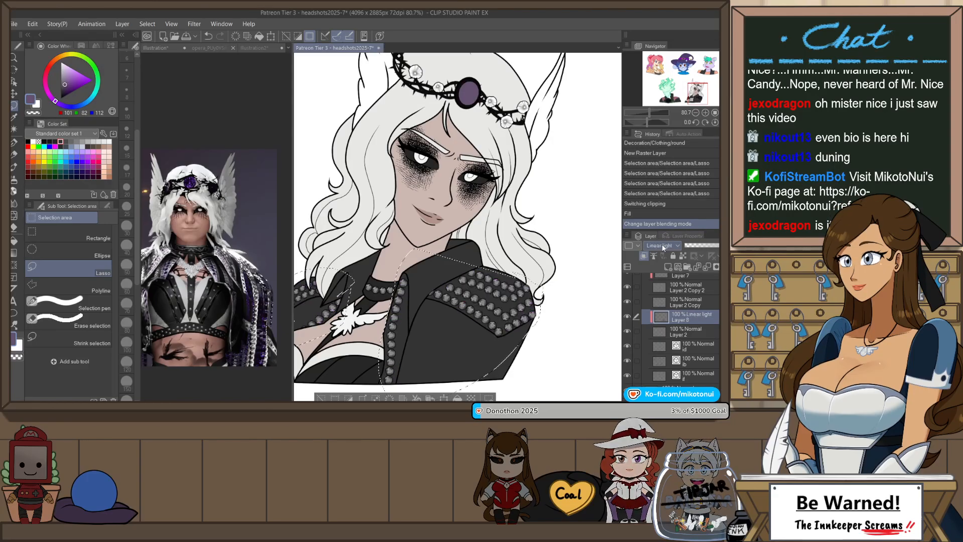
{"action": "scroll", "coordinate": [661, 244], "scroll_direction": "down", "scroll_amount": 3}
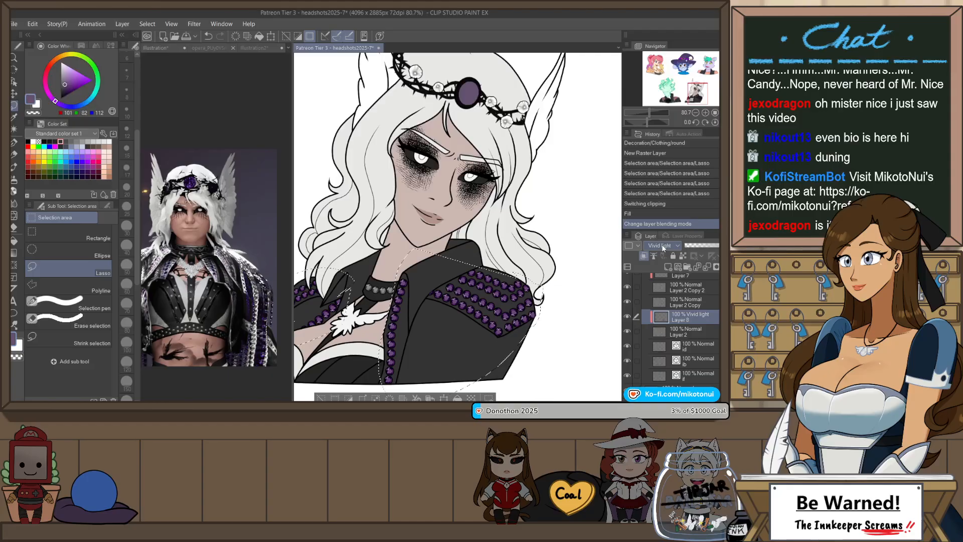
{"action": "scroll", "coordinate": [565, 211], "scroll_direction": "down", "scroll_amount": 3}
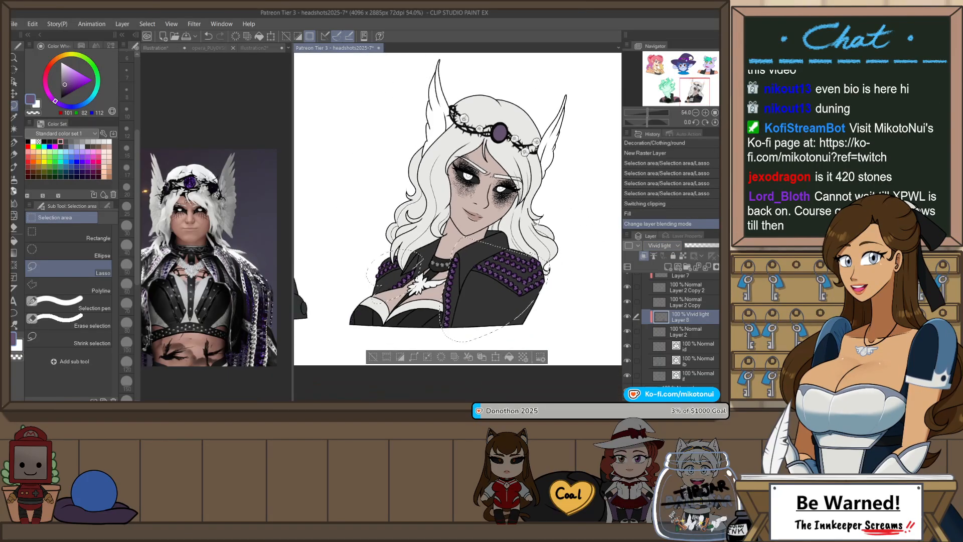
{"action": "scroll", "coordinate": [511, 229], "scroll_direction": "up", "scroll_amount": 3}
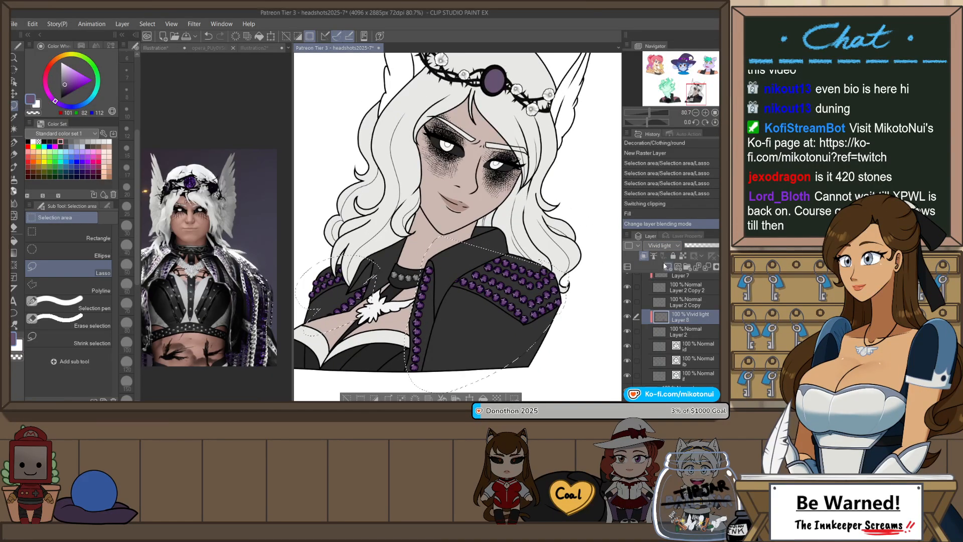
{"action": "scroll", "coordinate": [664, 249], "scroll_direction": "up", "scroll_amount": 6}
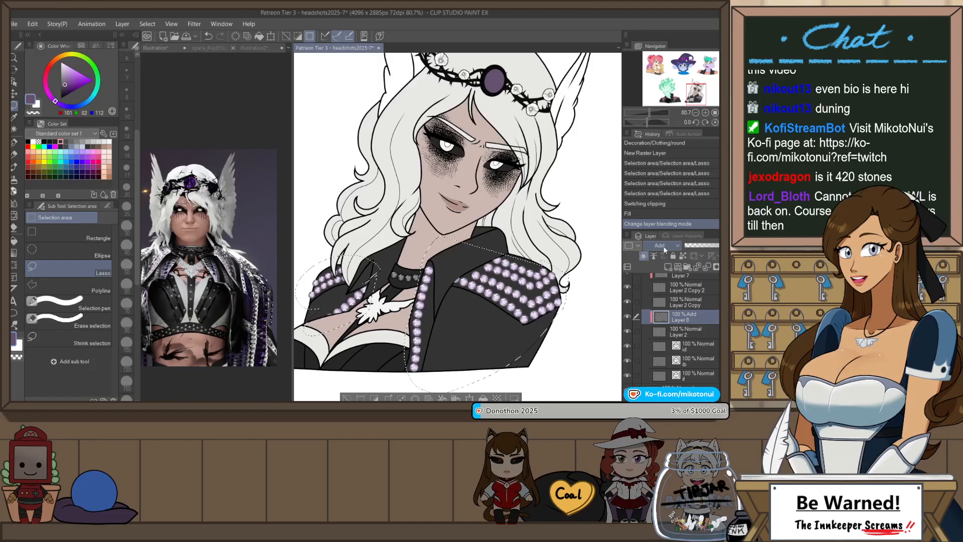
{"action": "scroll", "coordinate": [665, 249], "scroll_direction": "up", "scroll_amount": 1}
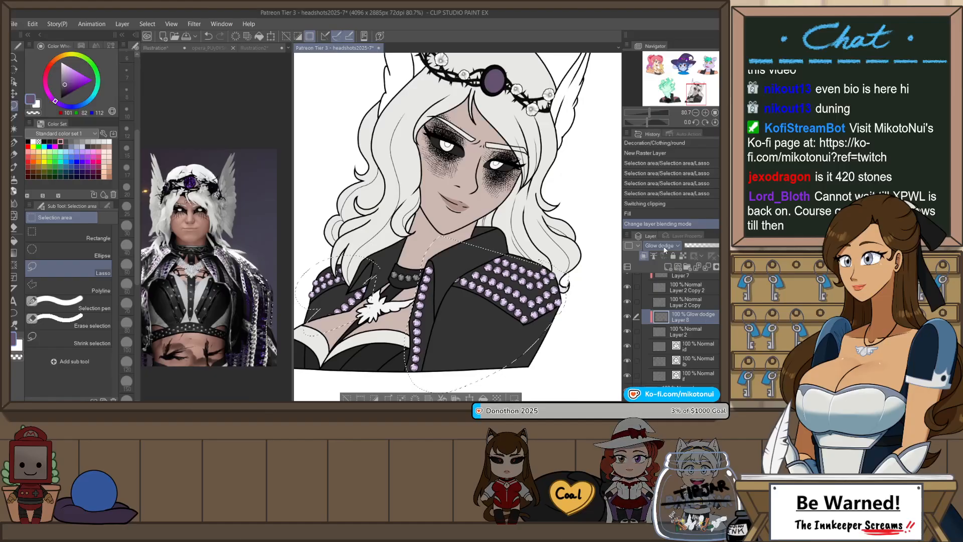
{"action": "scroll", "coordinate": [664, 249], "scroll_direction": "down", "scroll_amount": 7}
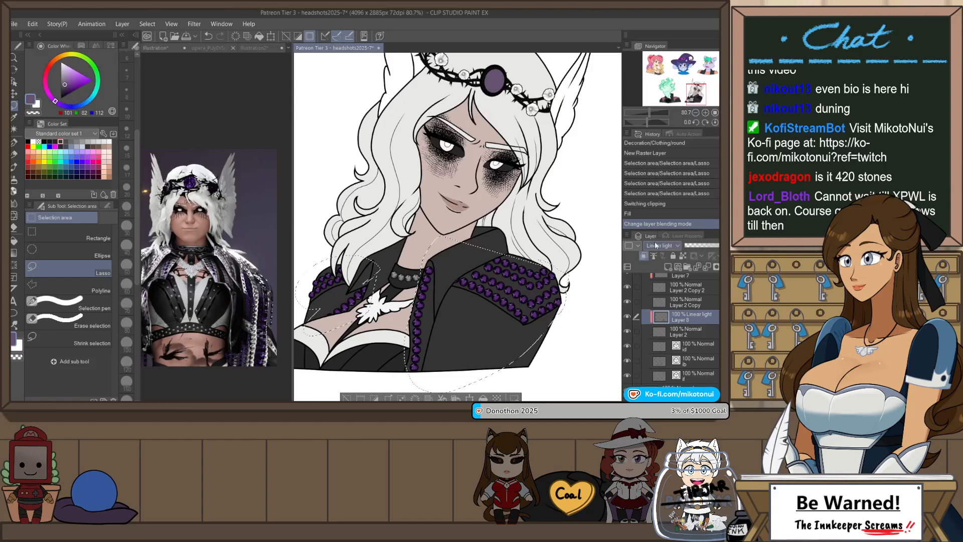
{"action": "scroll", "coordinate": [656, 245], "scroll_direction": "up", "scroll_amount": 2}
{"action": "key", "text": "ctrl+d"}
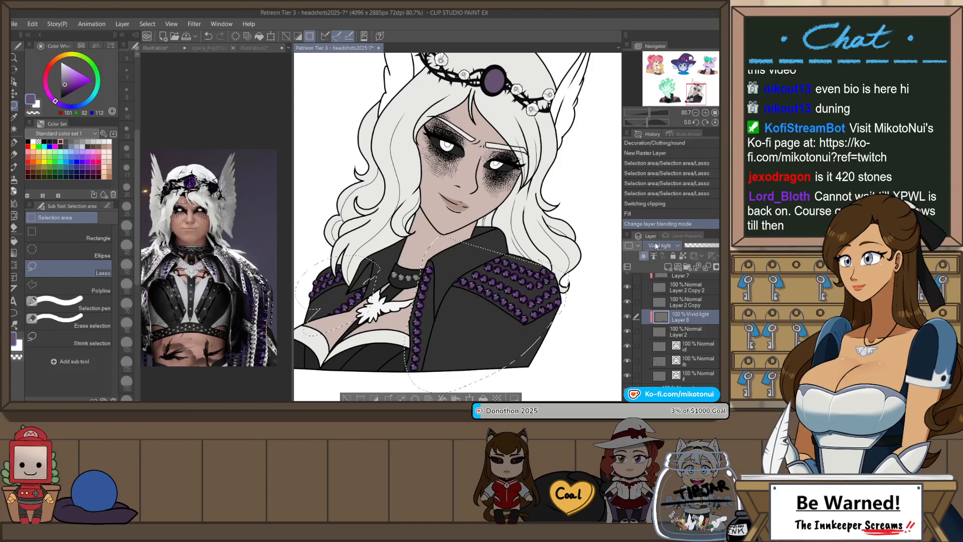
- Lasso an inner band of studs on the near shoulder panel and the upper stud row on the far shoulder
{"action": "scroll", "coordinate": [542, 275], "scroll_direction": "up", "scroll_amount": 4}
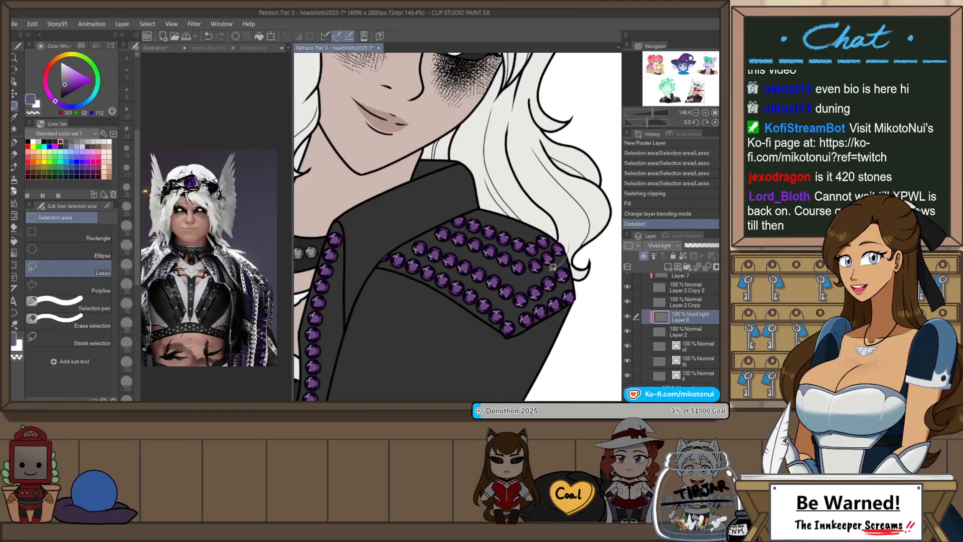
{"action": "mouse_move", "coordinate": [553, 268]}
{"action": "left_mouse_down"}
{"action": "mouse_move", "coordinate": [510, 273]}
{"action": "mouse_move", "coordinate": [433, 229]}
{"action": "mouse_move", "coordinate": [460, 226]}
{"action": "mouse_move", "coordinate": [527, 252]}
{"action": "mouse_move", "coordinate": [571, 238]}
{"action": "left_mouse_up"}
{"action": "scroll", "coordinate": [404, 220], "scroll_direction": "down", "scroll_amount": 3}
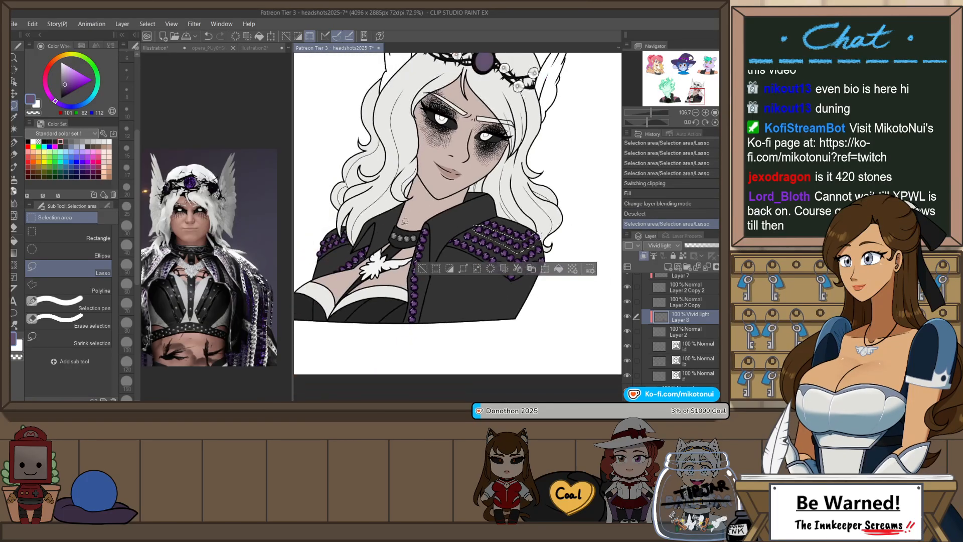
{"action": "scroll", "coordinate": [405, 221], "scroll_direction": "up", "scroll_amount": 2}
{"action": "scroll", "coordinate": [364, 232], "scroll_direction": "down", "scroll_amount": 1}
{"action": "scroll", "coordinate": [343, 239], "scroll_direction": "up", "scroll_amount": 1}
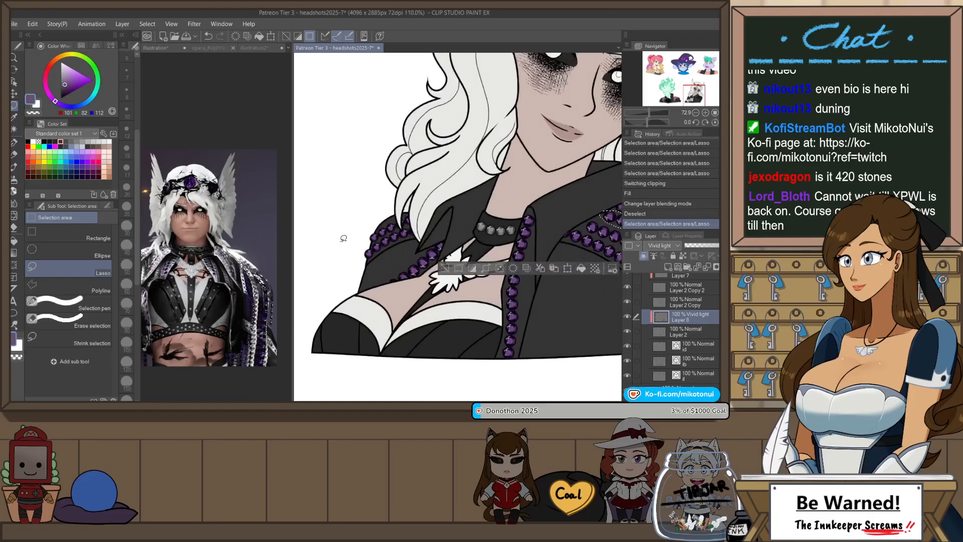
{"action": "scroll", "coordinate": [343, 238], "scroll_direction": "up", "scroll_amount": 5}
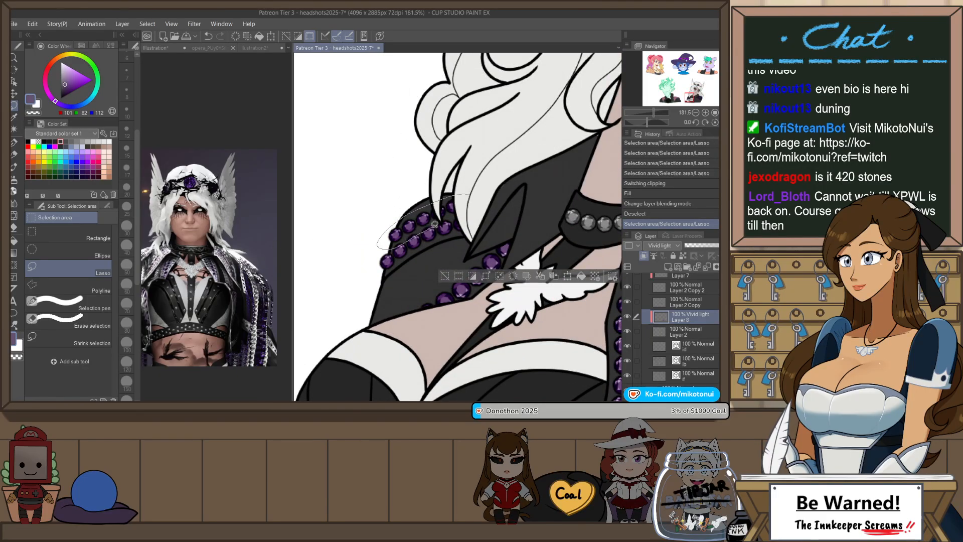
{"action": "mouse_move", "coordinate": [435, 224]}
{"action": "left_mouse_down"}
{"action": "mouse_move", "coordinate": [422, 199]}
{"action": "mouse_move", "coordinate": [380, 239]}
{"action": "mouse_move", "coordinate": [431, 222]}
{"action": "left_mouse_up"}
{"action": "key", "text": "ctrl+z"}
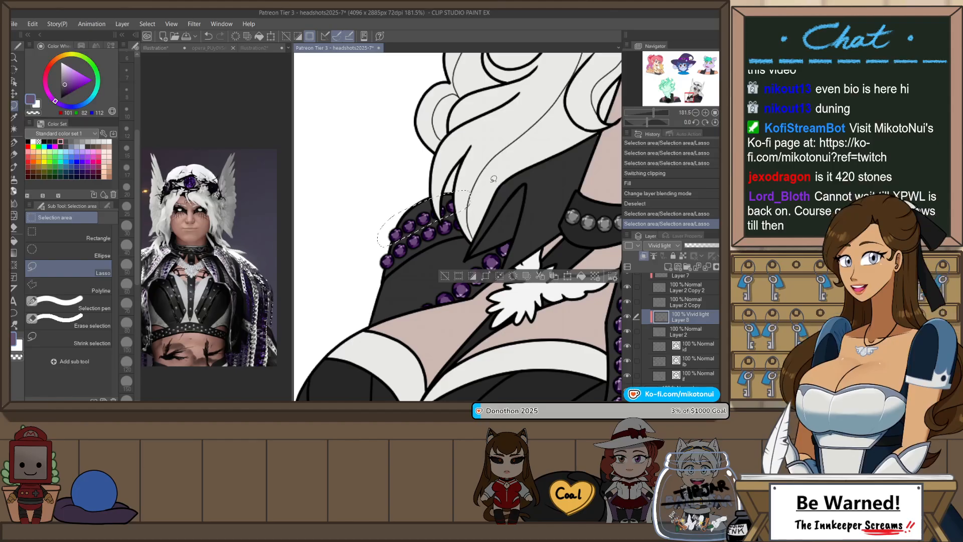
- Cut the selected purple overlay from the shoulder studs and paste it onto its own layer
{"action": "scroll", "coordinate": [444, 216], "scroll_direction": "down", "scroll_amount": 3}
{"action": "scroll", "coordinate": [445, 216], "scroll_direction": "down", "scroll_amount": 4}
{"action": "scroll", "coordinate": [483, 200], "scroll_direction": "up", "scroll_amount": 4}
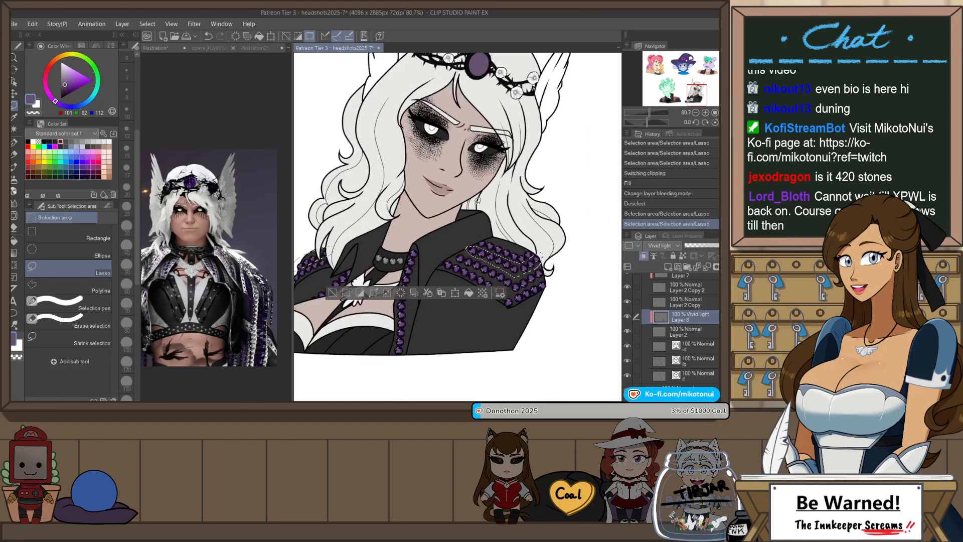
{"action": "key", "text": "ctrl+x"}
{"action": "key", "text": "ctrl+v"}
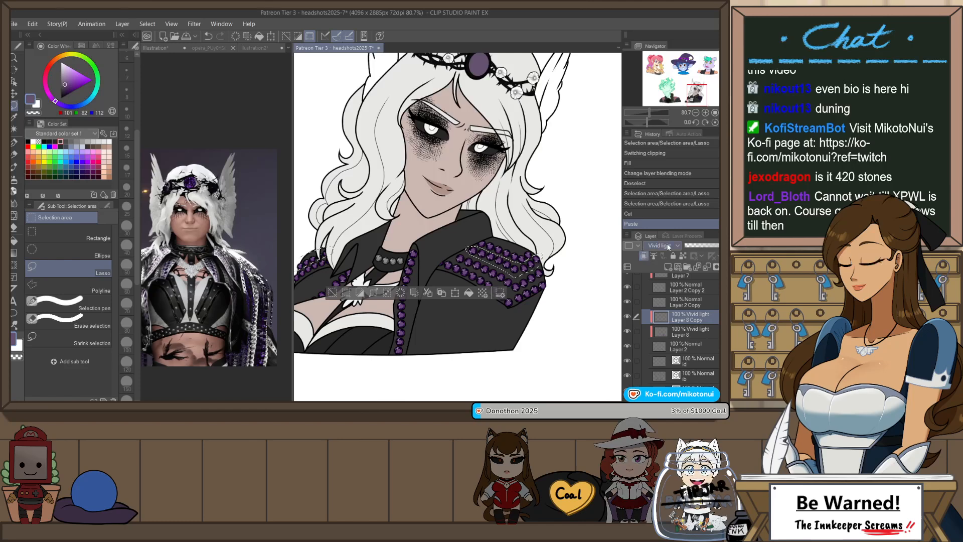
- Fill the selected shoulder studs on the overlay copy with off-white, set its blending mode to Overlay, and clear the selection
{"action": "left_click", "coordinate": [110, 141]}
{"action": "key", "text": "alt+BackSpace"}
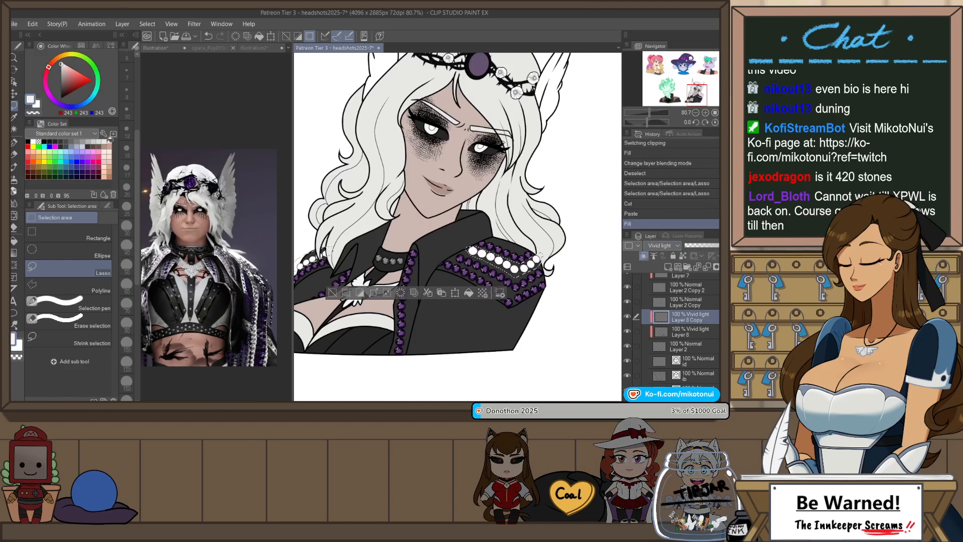
{"action": "left_click", "coordinate": [673, 244]}
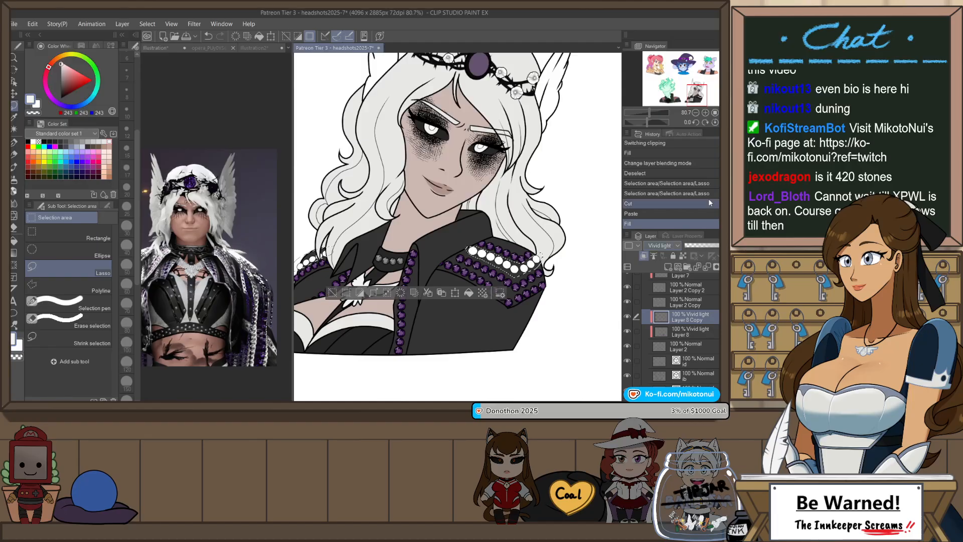
{"action": "left_click", "coordinate": [708, 197]}
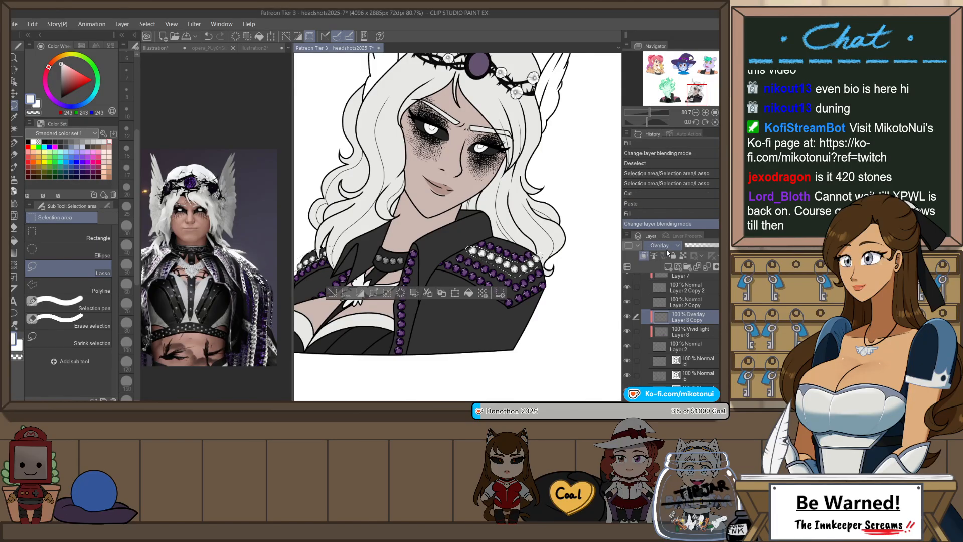
{"action": "scroll", "coordinate": [604, 218], "scroll_direction": "down", "scroll_amount": 1}
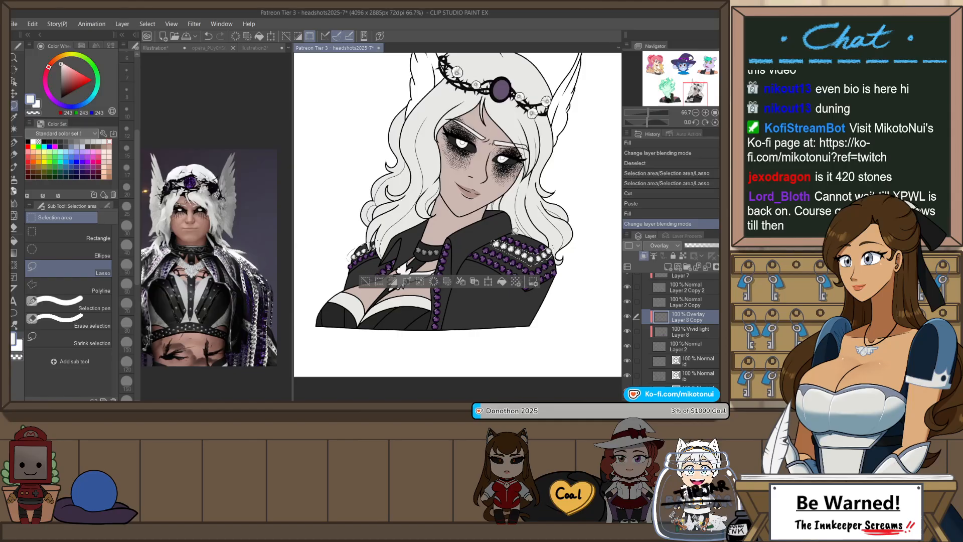
{"action": "key", "text": "ctrl+d"}
- Select the near lapel and lower collar vector lines together and paste a copy of them onto the line layer above
{"action": "scroll", "coordinate": [445, 249], "scroll_direction": "up", "scroll_amount": 2}
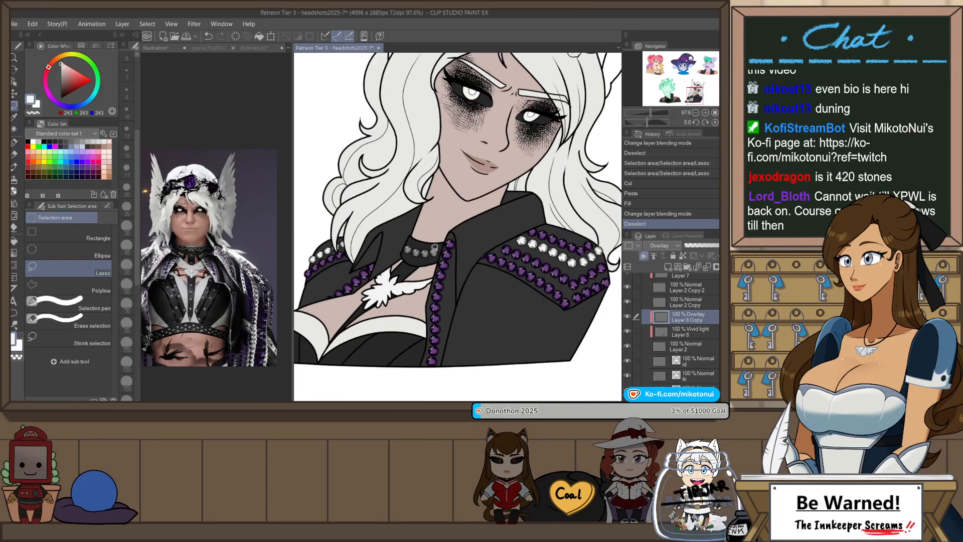
{"action": "scroll", "coordinate": [434, 248], "scroll_direction": "up", "scroll_amount": 2}
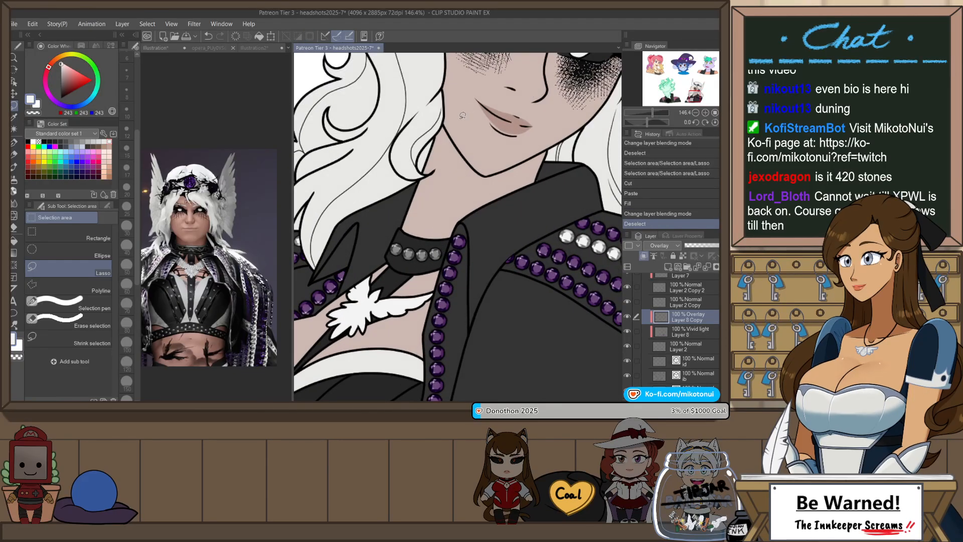
{"action": "key", "text": "o"}
{"action": "left_click", "coordinate": [491, 234]}
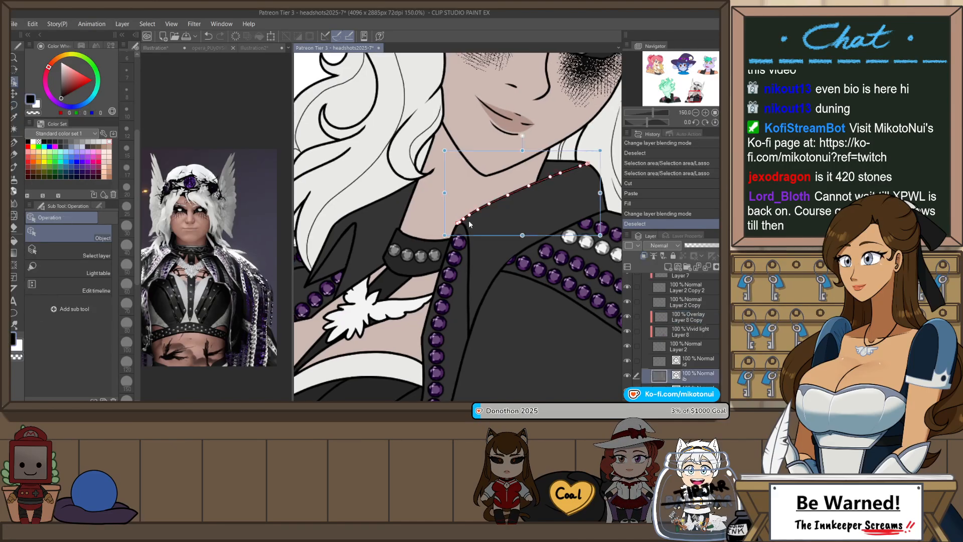
{"action": "left_click", "coordinate": [483, 210]}
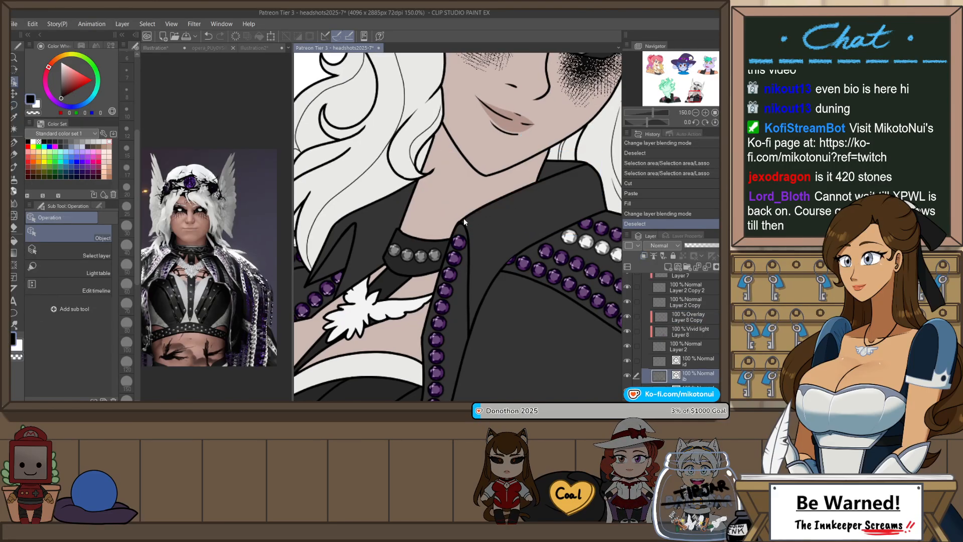
{"action": "left_click", "coordinate": [468, 271]}
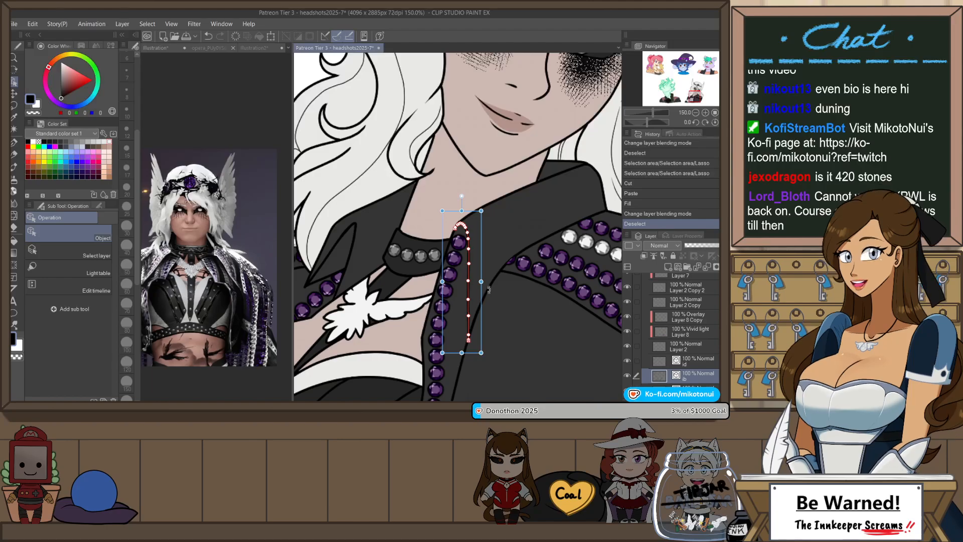
{"action": "left_click", "coordinate": [488, 289], "text": "shift"}
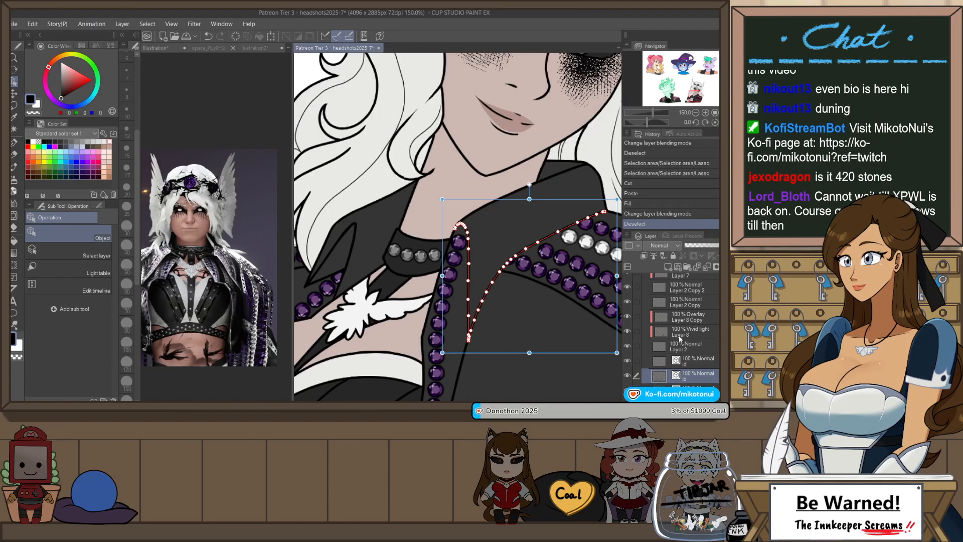
{"action": "left_click", "coordinate": [696, 365]}
{"action": "key", "text": "ctrl+v"}
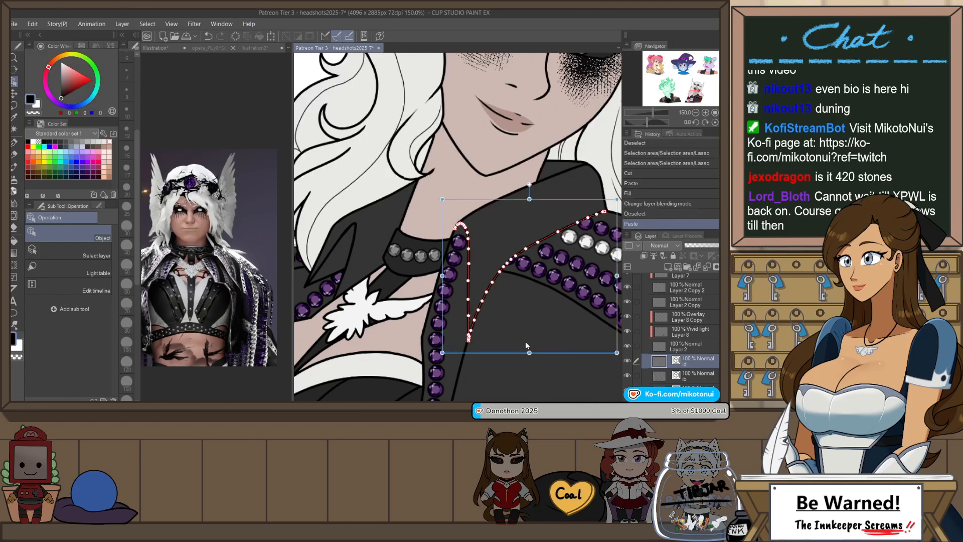
- Scale the pasted collar and lapel lines down slightly and move them inside the original edges as an inset seam
{"action": "left_click_drag", "start_coordinate": [448, 354], "coordinate": [450, 334]}
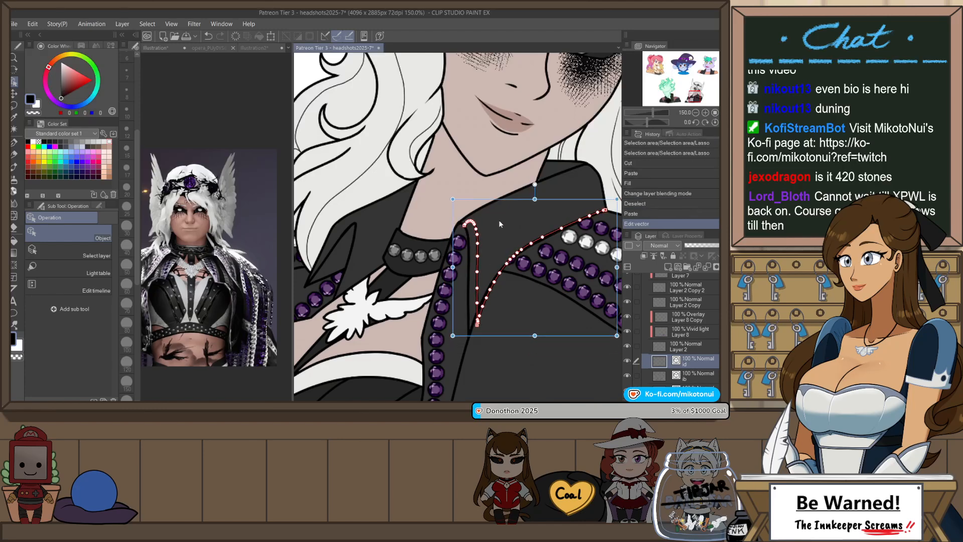
{"action": "left_click_drag", "start_coordinate": [499, 224], "coordinate": [500, 195]}
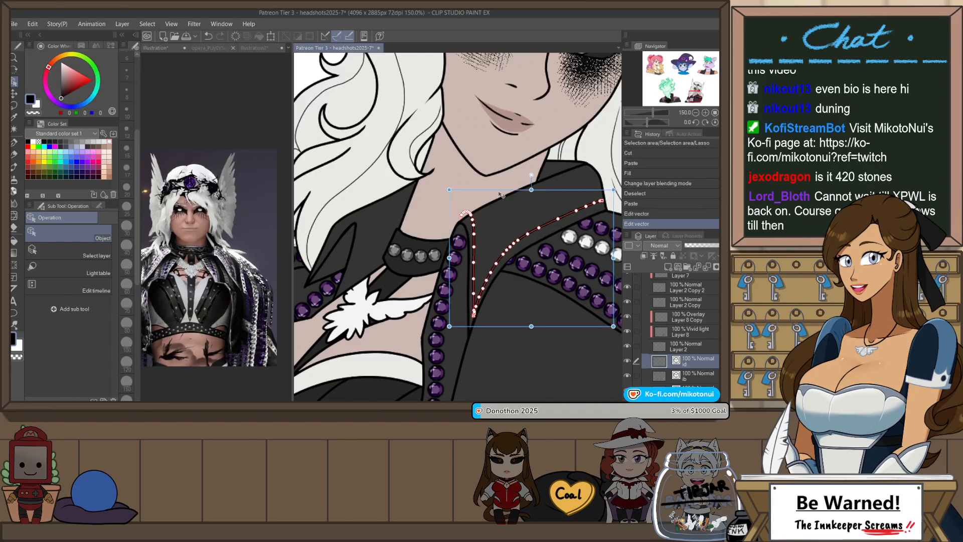
{"action": "left_click", "coordinate": [483, 226]}
{"action": "scroll", "coordinate": [484, 227], "scroll_direction": "down", "scroll_amount": 6}
{"action": "scroll", "coordinate": [512, 216], "scroll_direction": "up", "scroll_amount": 9}
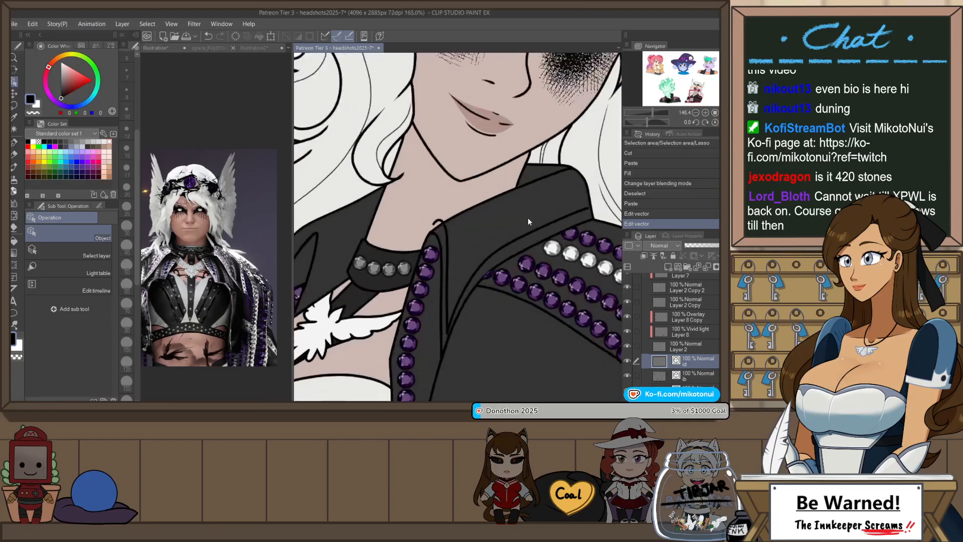
- Stretch the inset collar line at both ends and widen the inset lapel line to follow the coat edges
{"action": "left_click", "coordinate": [580, 226]}
{"action": "left_click", "coordinate": [582, 215]}
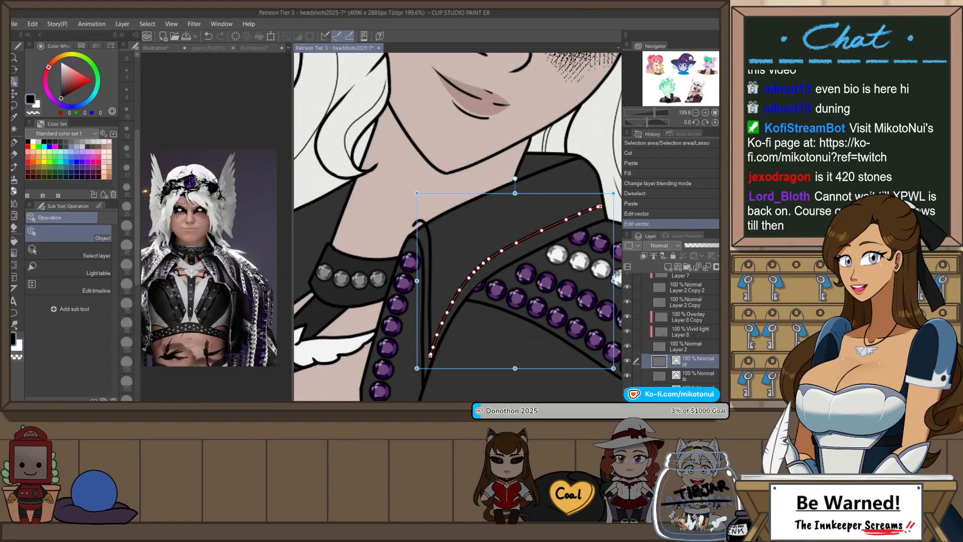
{"action": "left_click_drag", "start_coordinate": [617, 281], "coordinate": [619, 280]}
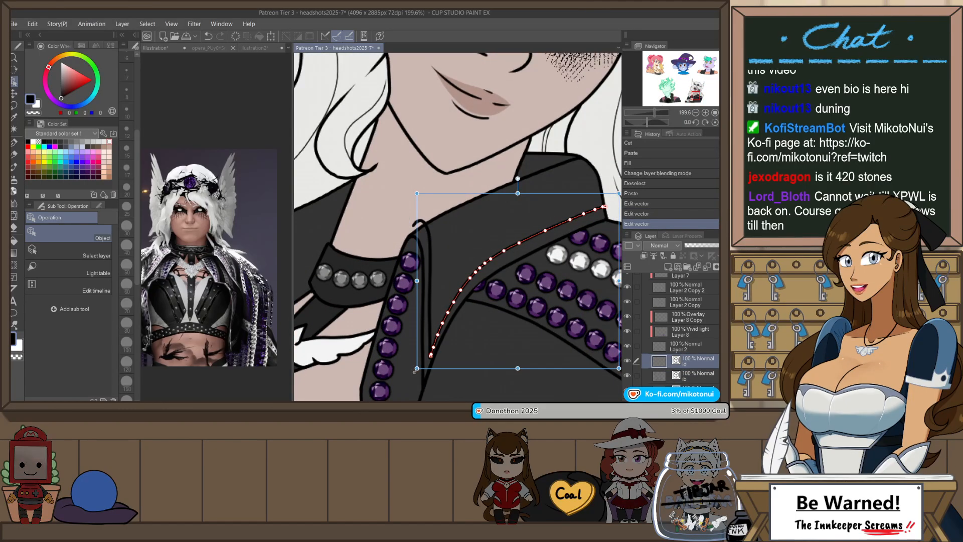
{"action": "left_click_drag", "start_coordinate": [416, 368], "coordinate": [413, 368]}
{"action": "left_click", "coordinate": [465, 342]}
{"action": "left_click", "coordinate": [430, 287]}
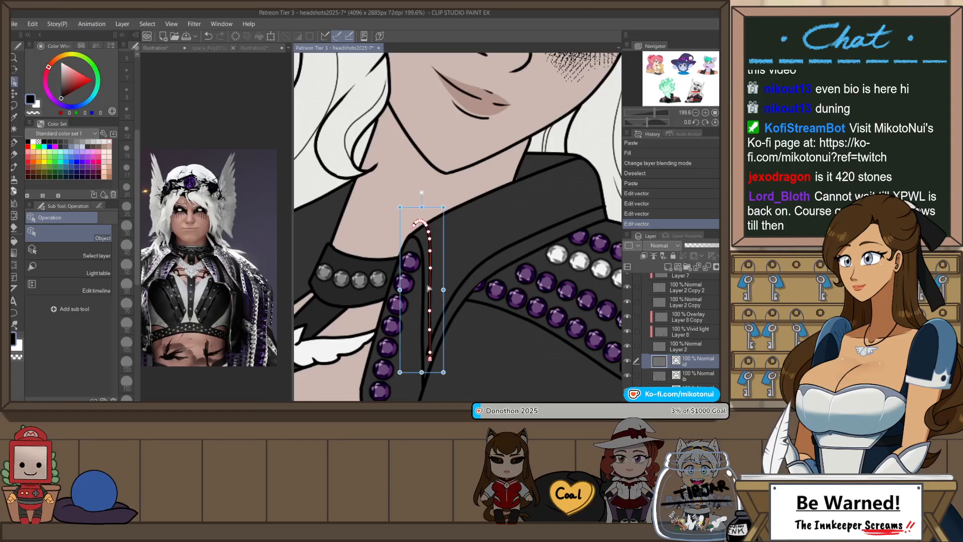
{"action": "left_click_drag", "start_coordinate": [444, 290], "coordinate": [450, 291]}
{"action": "left_click", "coordinate": [487, 335]}
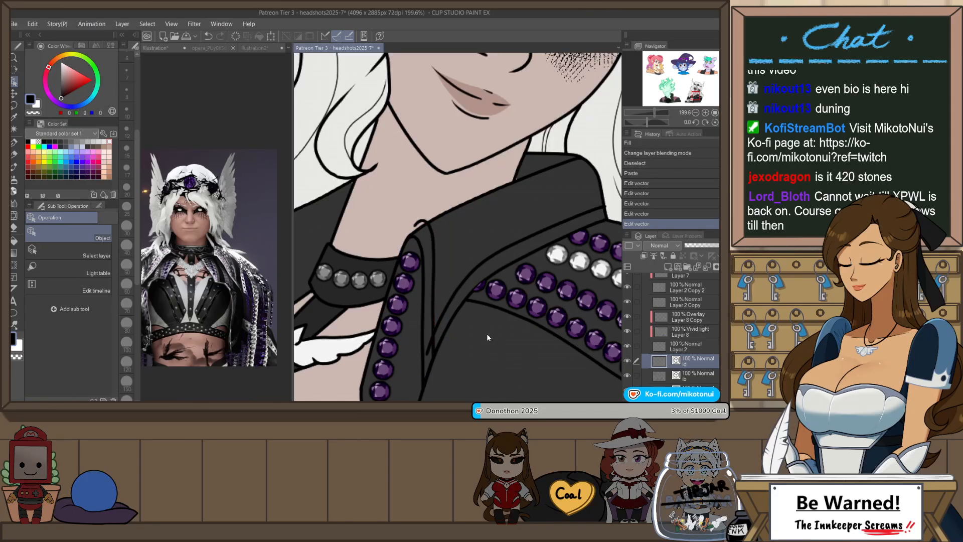
- Erase the overshooting ends of the inset seam lines at the lapel's bottom and top with Snap eraser 2
{"action": "key", "text": "e"}
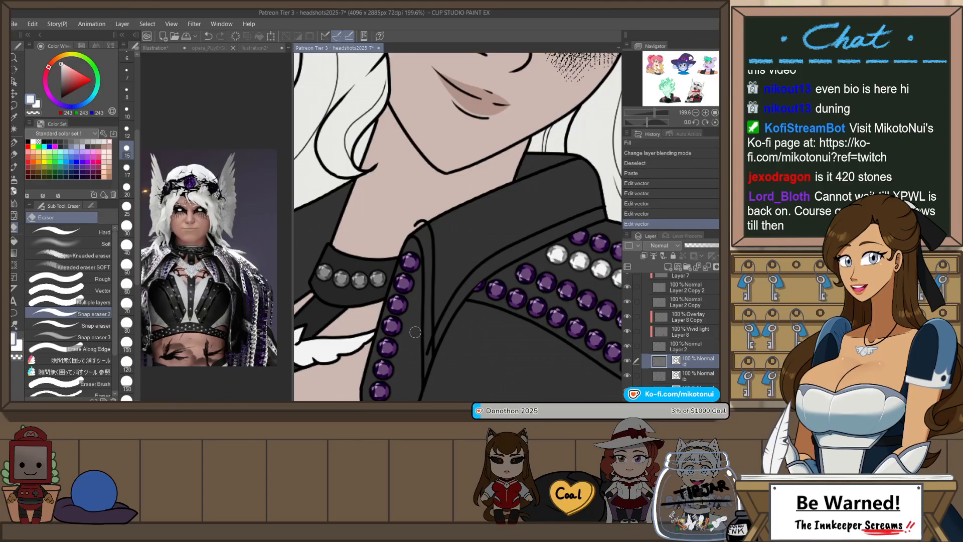
{"action": "left_click_drag", "start_coordinate": [426, 347], "coordinate": [427, 355]}
{"action": "key", "text": "ctrl+z"}
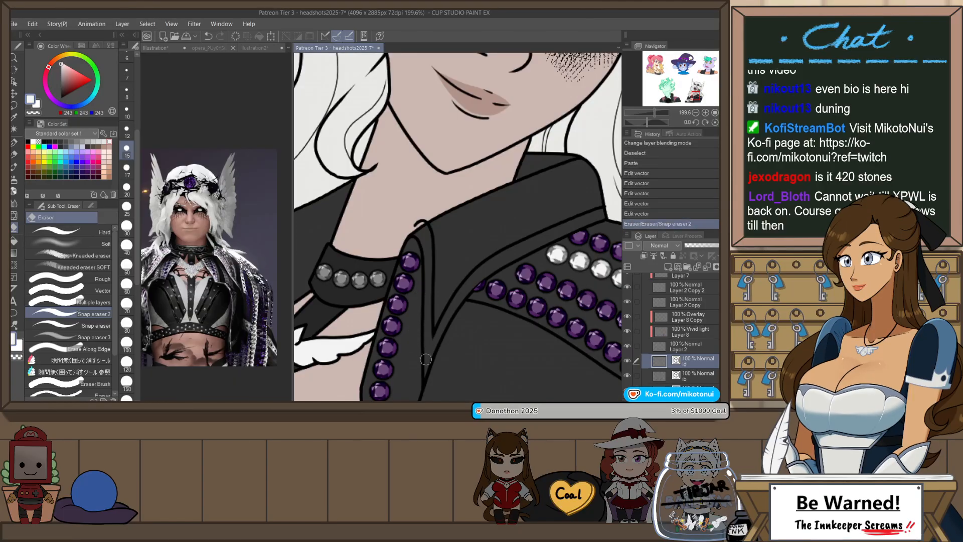
{"action": "left_click_drag", "start_coordinate": [421, 223], "coordinate": [416, 226]}
{"action": "scroll", "coordinate": [532, 256], "scroll_direction": "down", "scroll_amount": 5}
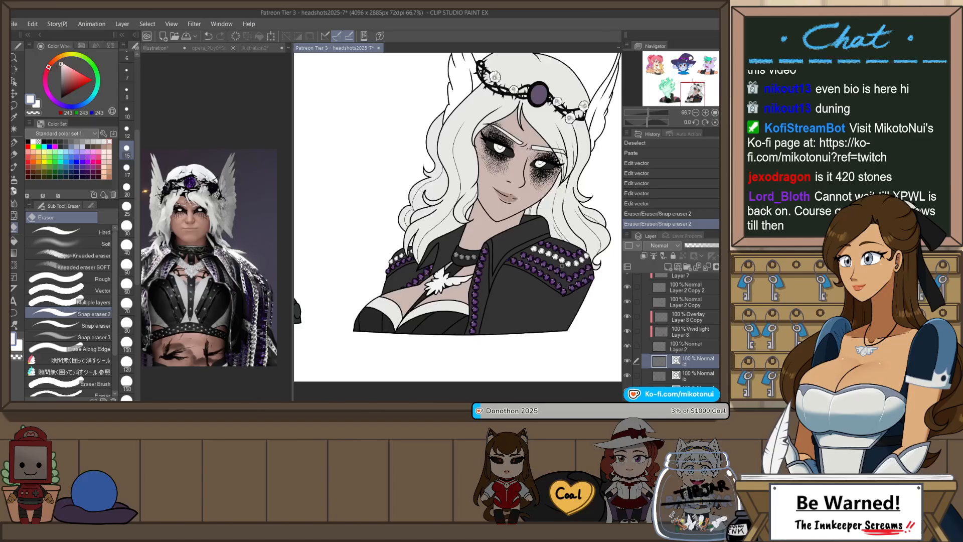
- Mirror the canvas view and set up Mikoto's G-Pen with black at size 4 for the far lapel
{"action": "key", "text": "h"}
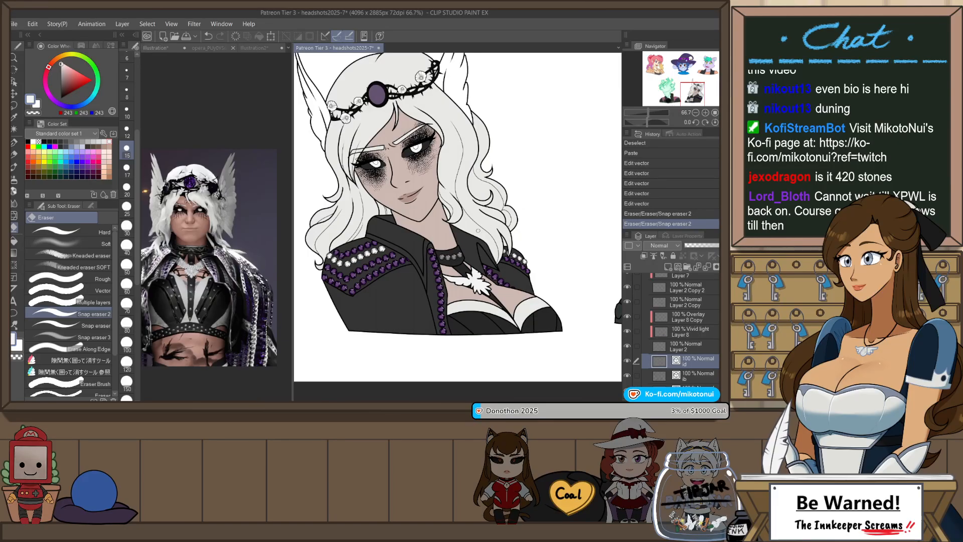
{"action": "key", "text": "o"}
{"action": "left_click", "coordinate": [485, 244]}
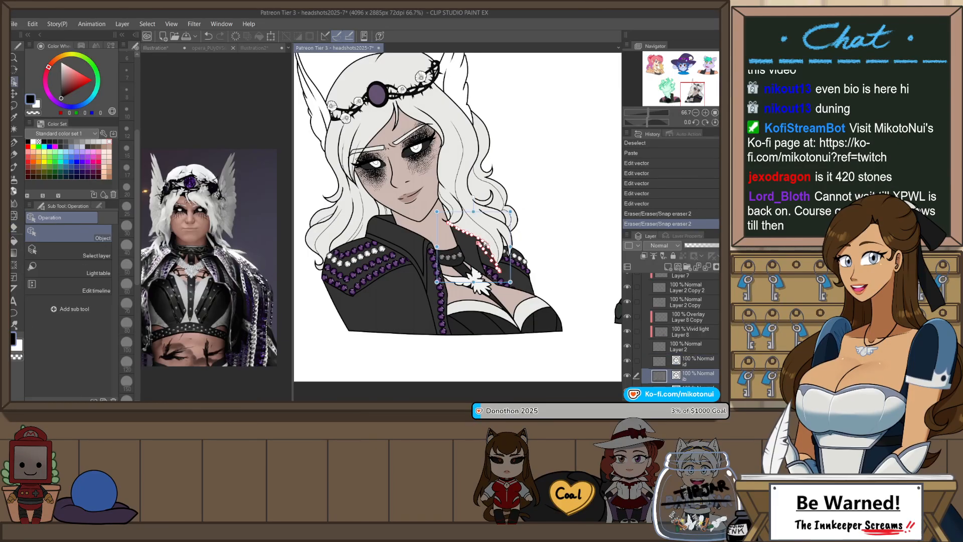
{"action": "scroll", "coordinate": [477, 249], "scroll_direction": "up", "scroll_amount": 5}
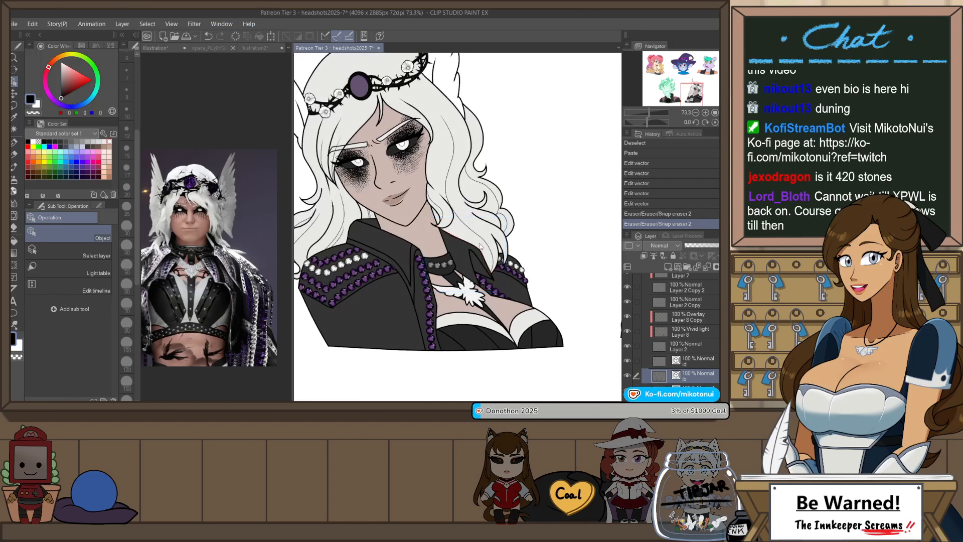
{"action": "key", "text": "p"}
{"action": "key", "text": "x"}
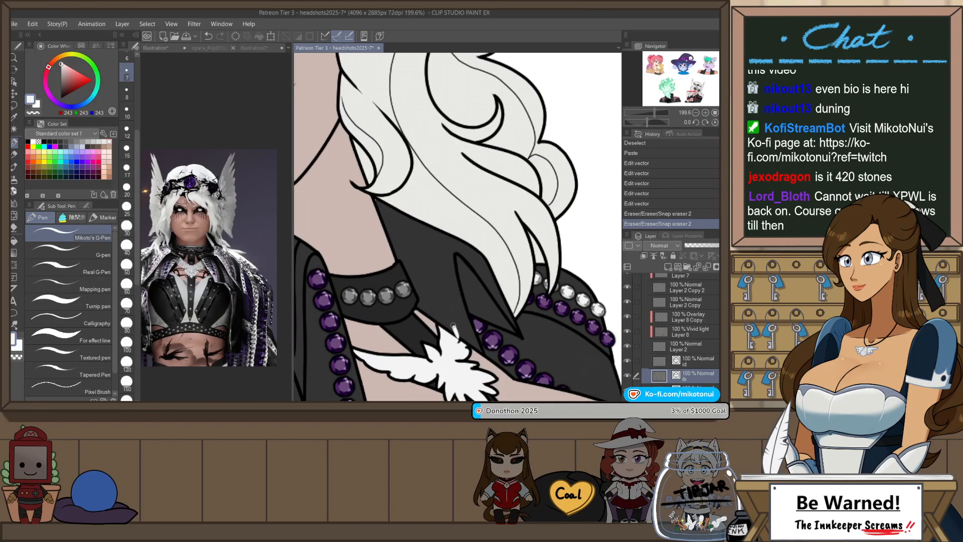
{"action": "left_click_drag", "start_coordinate": [453, 325], "coordinate": [440, 262]}
{"action": "left_click", "coordinate": [59, 100]}
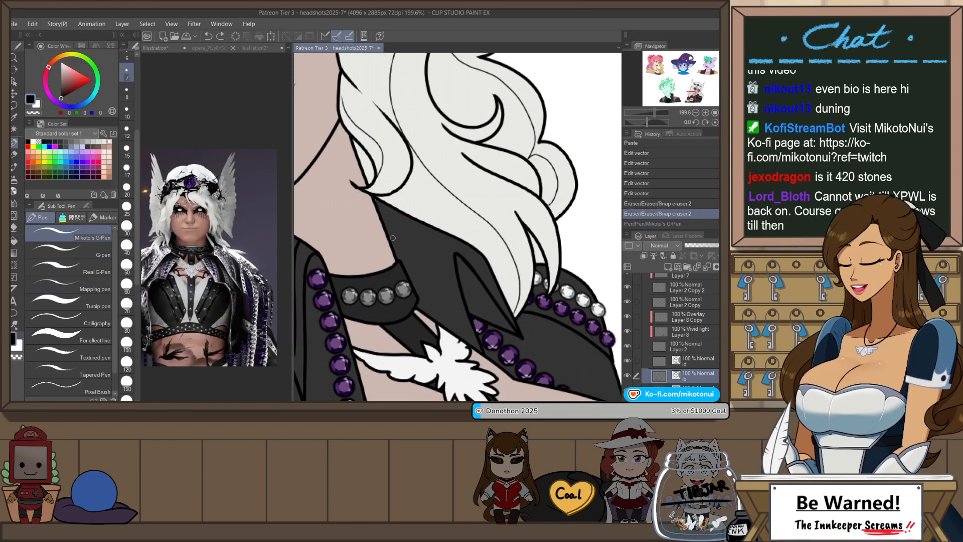
{"action": "key", "text": "bracketleft"}
{"action": "key", "text": "bracketleft"}
{"action": "key", "text": "bracketleft"}
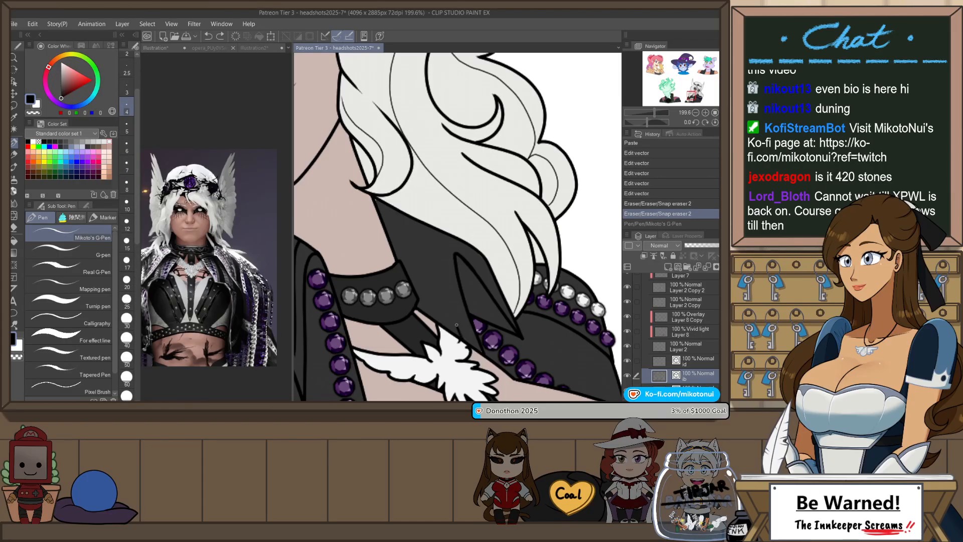
{"action": "key", "text": "ctrl+y"}
{"action": "key", "text": "ctrl+minus"}
{"action": "key", "text": "ctrl+minus"}
{"action": "key", "text": "ctrl+minus"}
{"action": "key", "text": "ctrl+minus"}
{"action": "key", "text": "ctrl+minus"}
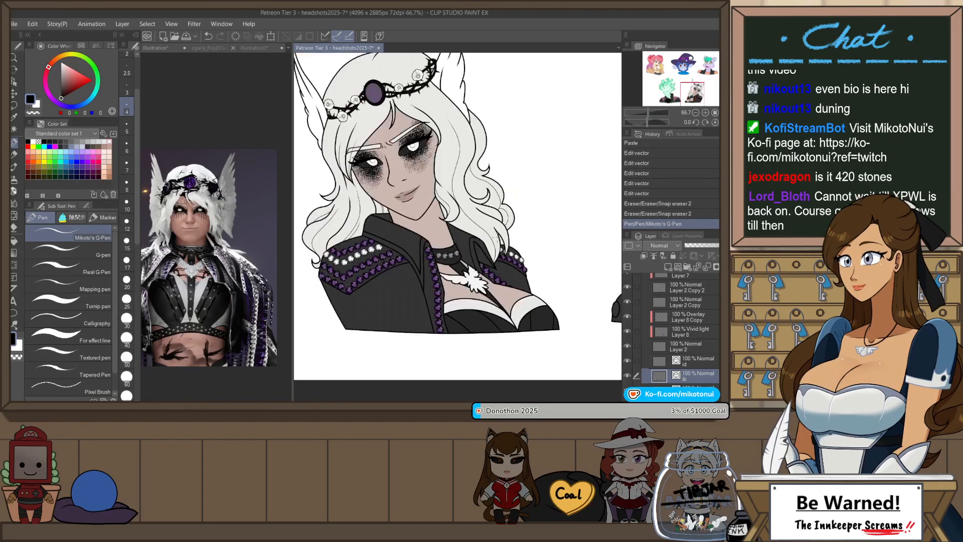
{"action": "key", "text": "ctrl+plus"}
{"action": "key", "text": "ctrl+plus"}
{"action": "key", "text": "ctrl+z"}
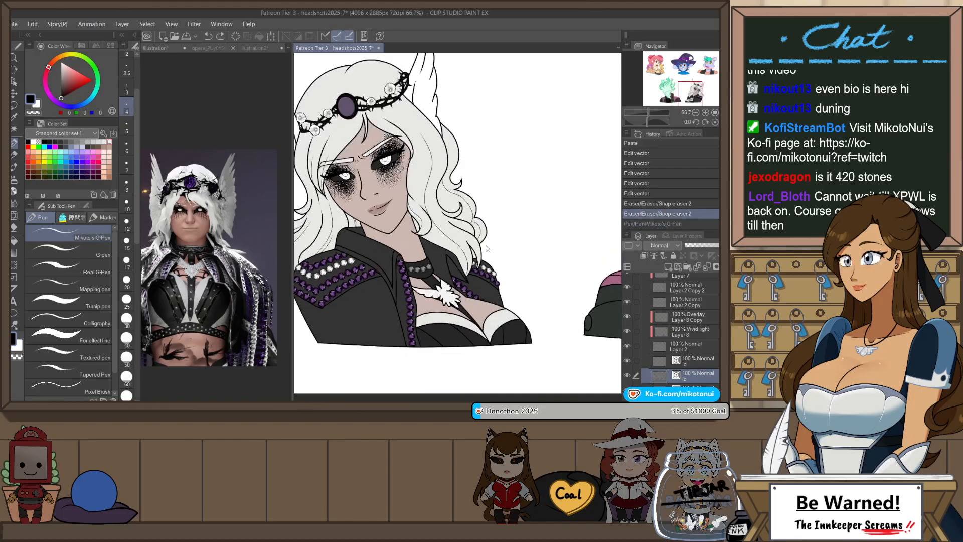
- Draw the inset seam line on the far lapel on the upper line layer and trim its excess with Snap eraser 2
{"action": "left_click", "coordinate": [692, 360]}
{"action": "key", "text": "ctrl+plus"}
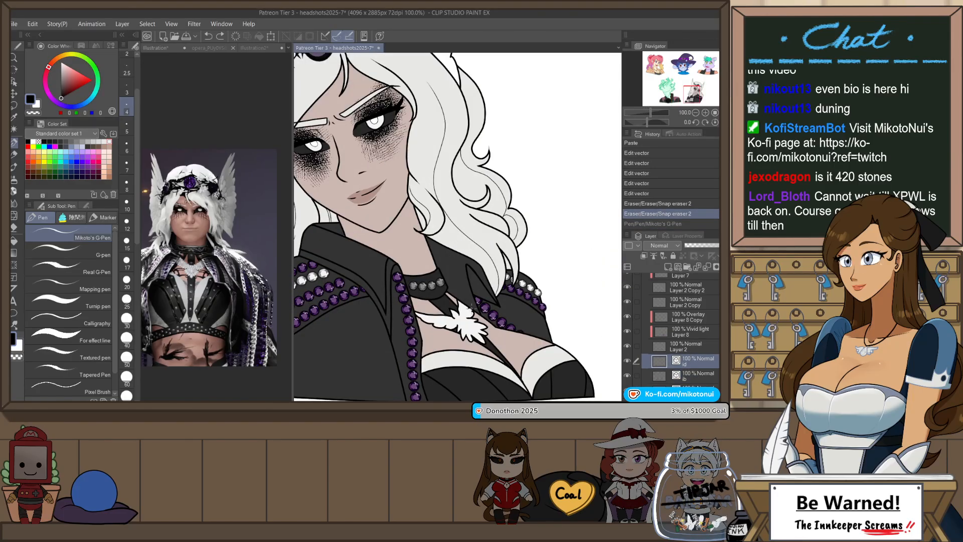
{"action": "key", "text": "ctrl+plus"}
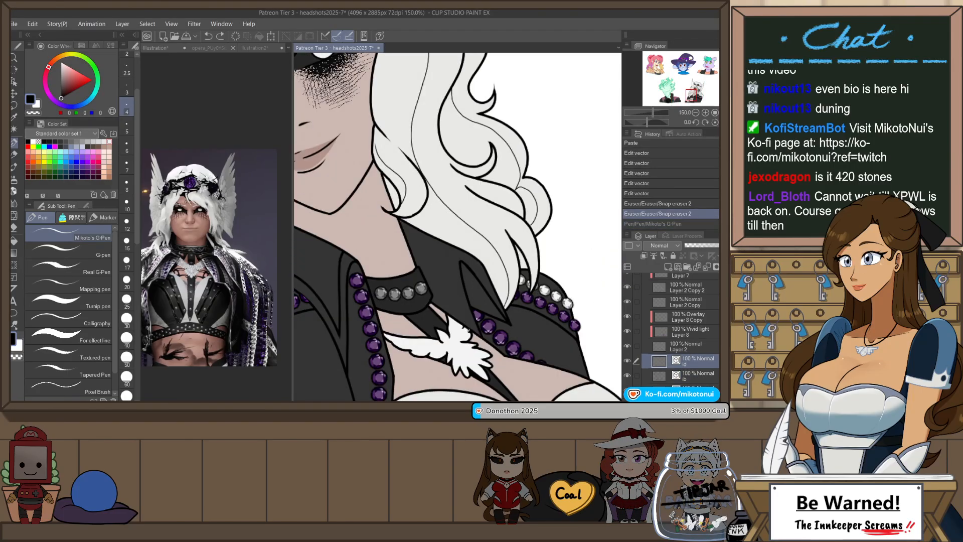
{"action": "key", "text": "ctrl+y"}
{"action": "key", "text": "e"}
{"action": "left_click", "coordinate": [471, 247]}
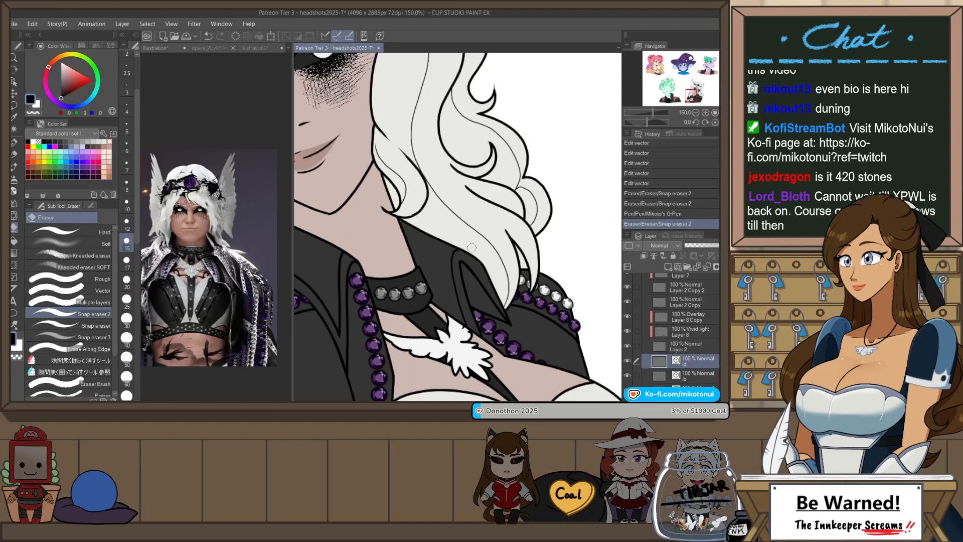
- Restore the unmirrored view, select the inset seam lines on both lapels and the collar, and set their brush size to 4.0
{"action": "key", "text": "ctrl+minus"}
{"action": "key", "text": "ctrl+minus"}
{"action": "key", "text": "h"}
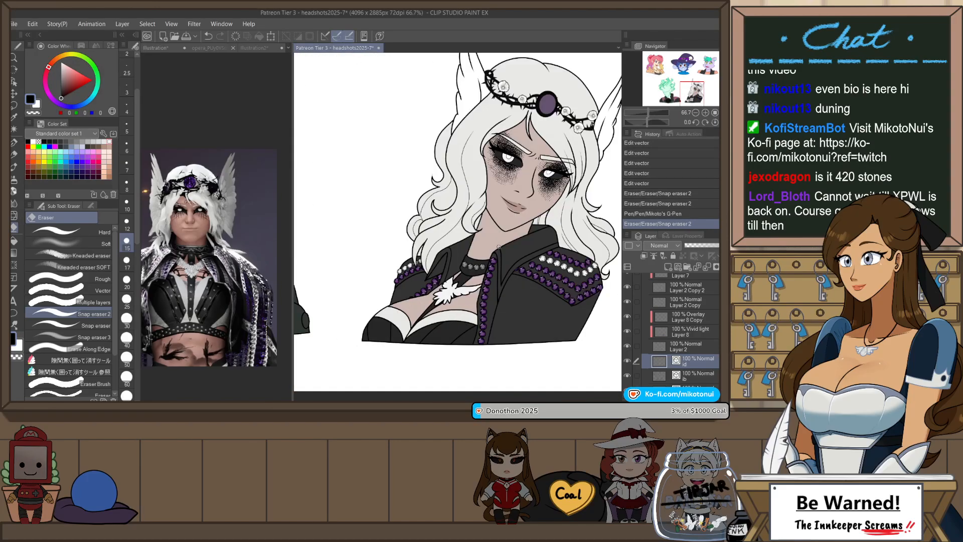
{"action": "key", "text": "o"}
{"action": "left_click", "coordinate": [517, 263], "text": "shift"}
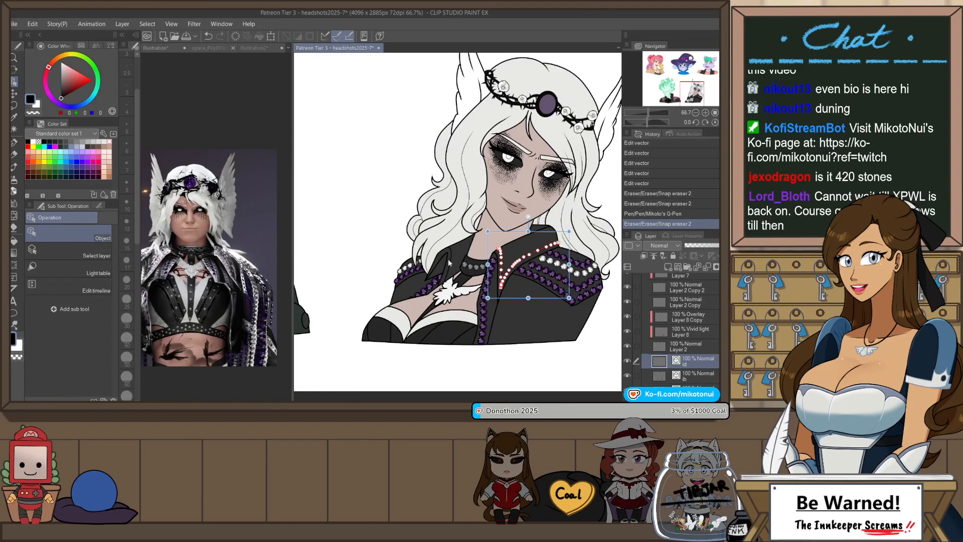
{"action": "left_click", "coordinate": [450, 260], "text": "shift"}
{"action": "left_click", "coordinate": [98, 206]}
{"action": "left_click", "coordinate": [100, 295]}
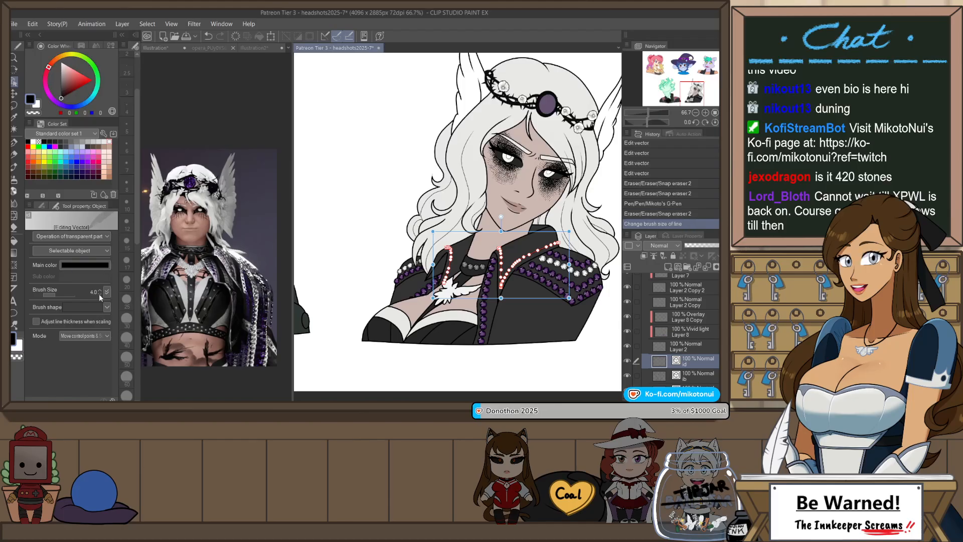
- Set the brush size of the selected inset seam lines to 5.0 and deselect them
{"action": "left_click", "coordinate": [412, 129]}
{"action": "scroll", "coordinate": [457, 231], "scroll_direction": "down", "scroll_amount": 6}
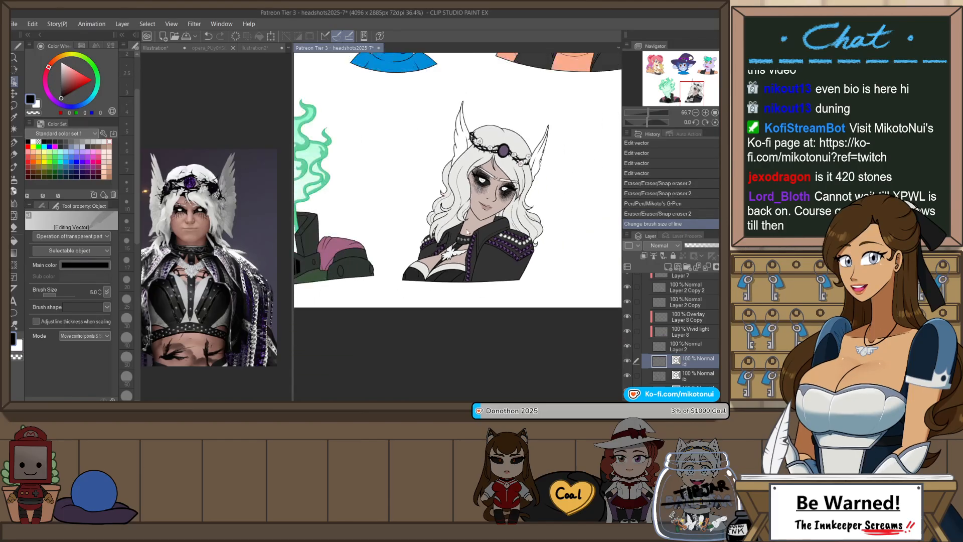
{"action": "scroll", "coordinate": [672, 325], "scroll_direction": "up", "scroll_amount": 2}
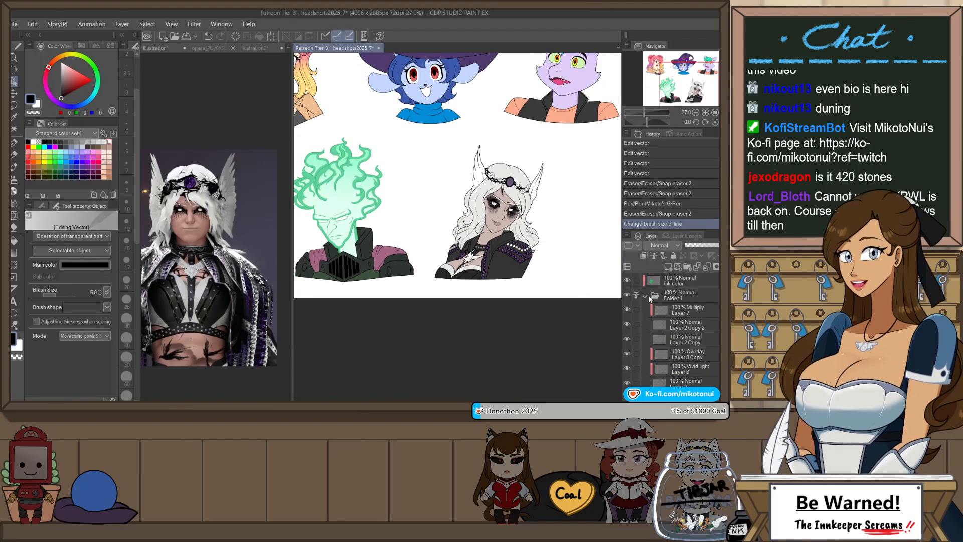
- Collapse Folder 1, group Layers 4, 5, 6 and 3 into a new folder below it, and collapse the new folder
{"action": "left_click", "coordinate": [653, 297]}
{"action": "left_click", "coordinate": [645, 295]}
{"action": "left_click", "coordinate": [669, 284]}
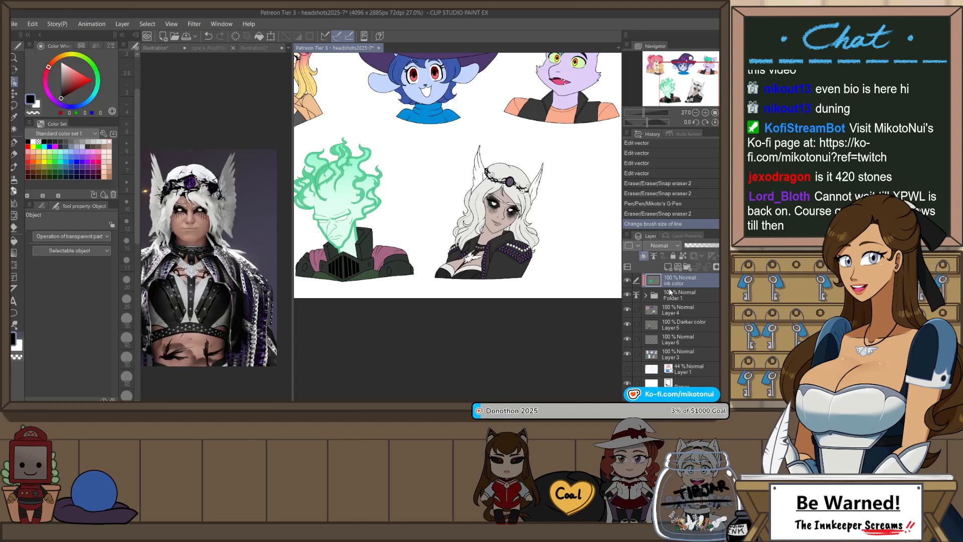
{"action": "left_click", "coordinate": [678, 352], "text": "shift"}
{"action": "left_click", "coordinate": [681, 312]}
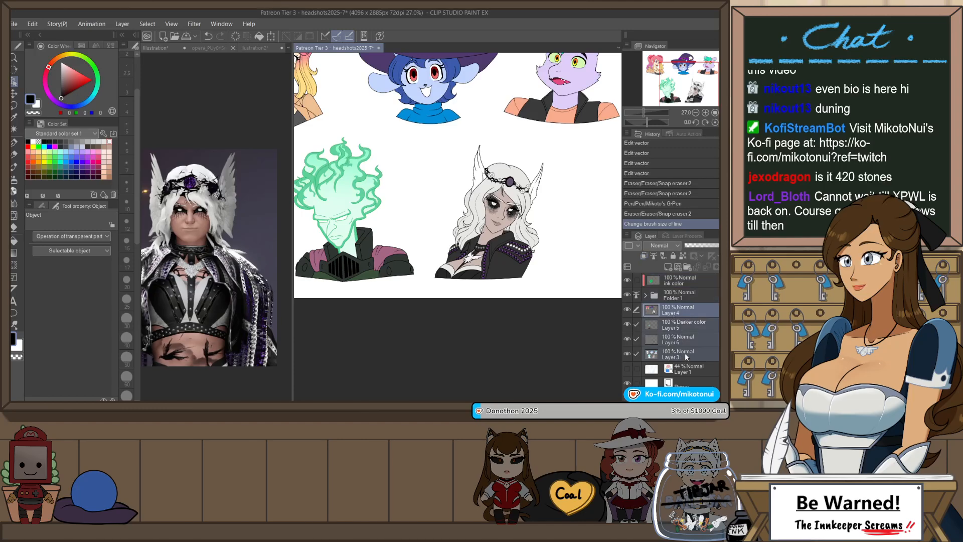
{"action": "left_click_drag", "start_coordinate": [686, 353], "coordinate": [687, 267]}
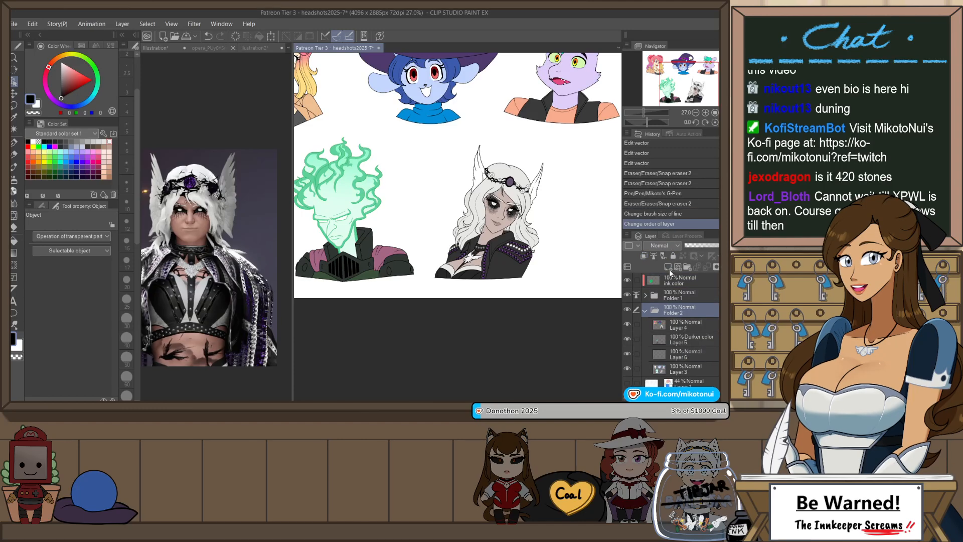
{"action": "left_click", "coordinate": [646, 310]}
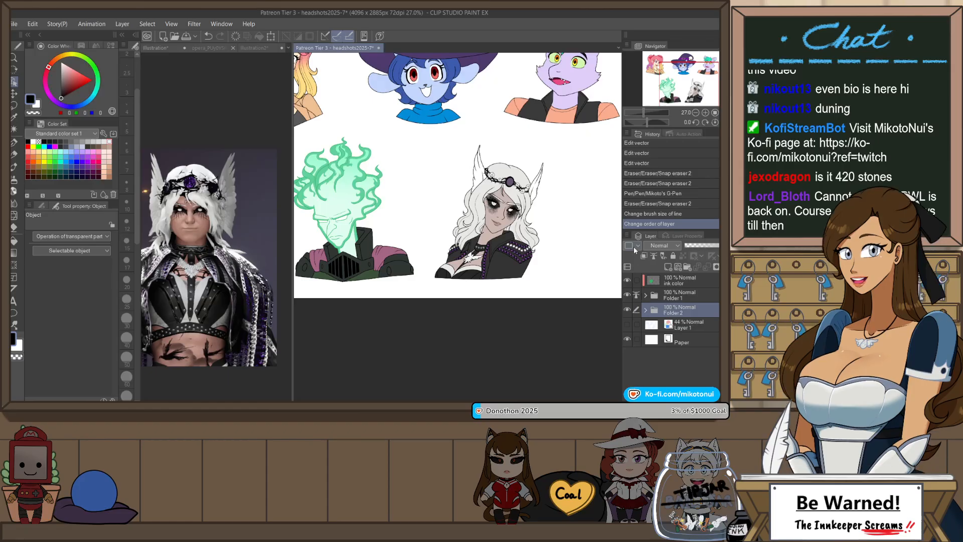
- Mark Folder 2 with an orange palette color and Folder 1 with a red palette color
{"action": "left_click", "coordinate": [642, 285]}
{"action": "left_click", "coordinate": [665, 295]}
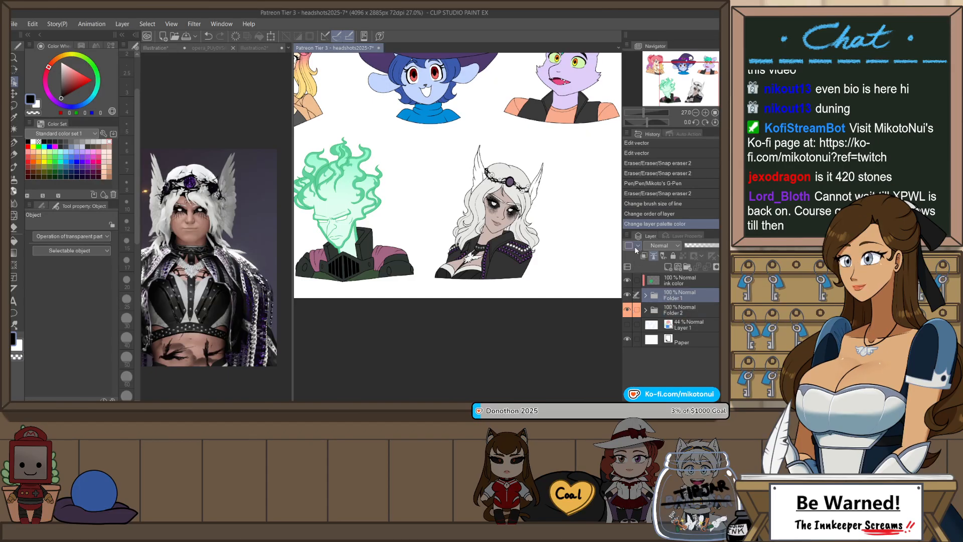
{"action": "left_click", "coordinate": [643, 264]}
- Group the ink color layer, Folder 1 and Folder 2 into one new folder and collapse it
{"action": "left_click", "coordinate": [678, 282]}
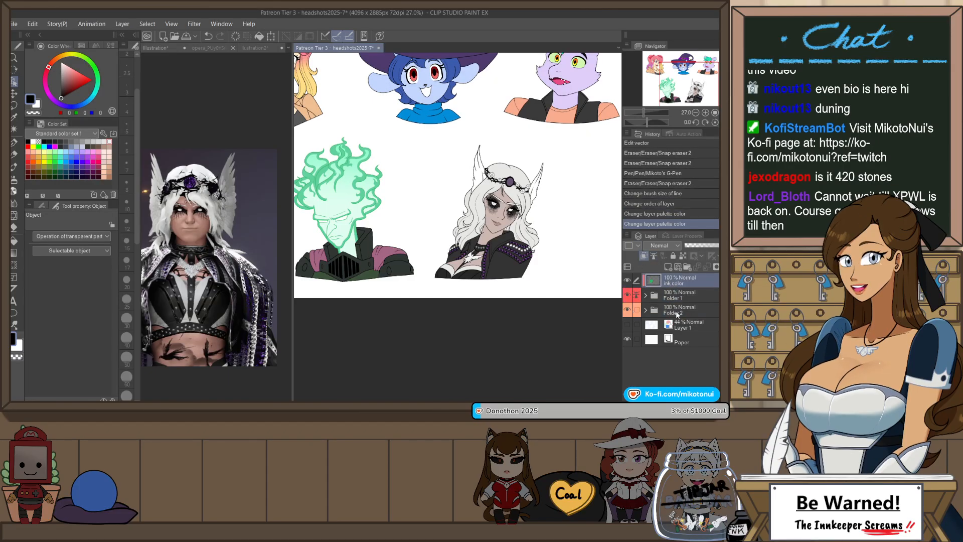
{"action": "key", "text": "ctrl+g"}
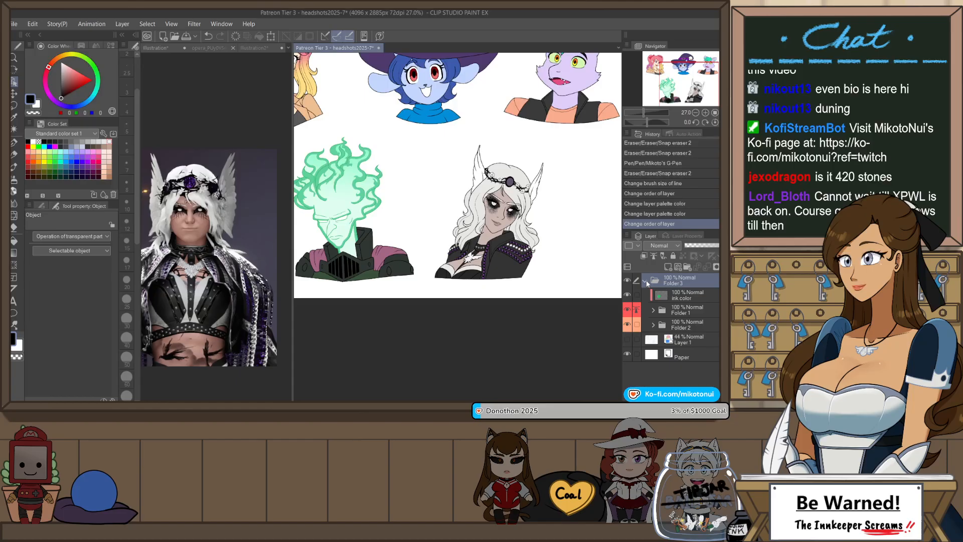
{"action": "left_click", "coordinate": [645, 281]}
{"action": "key", "text": "ctrl+0"}
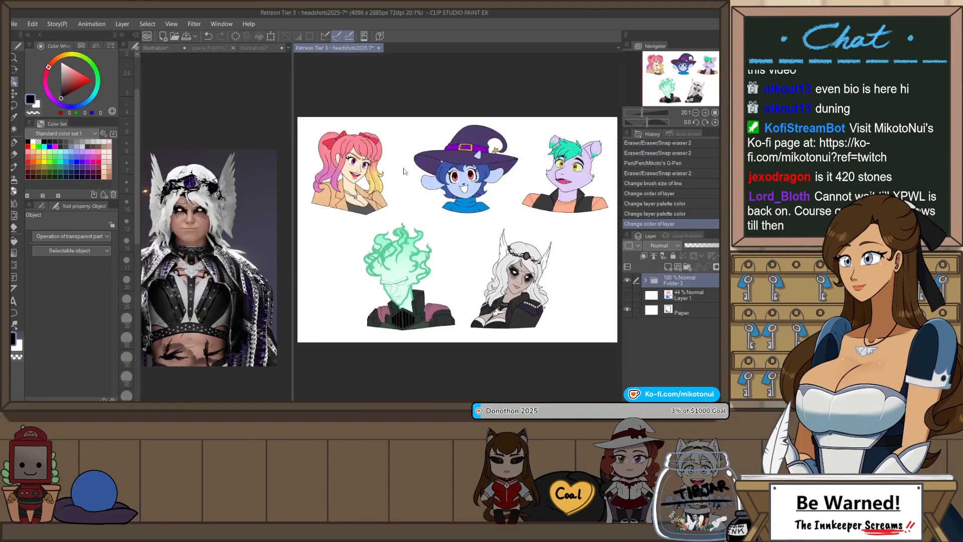
- Merge the separate reference view back into one canvas view and add a new raster layer above the ink color layer
{"action": "left_click", "coordinate": [288, 50]}
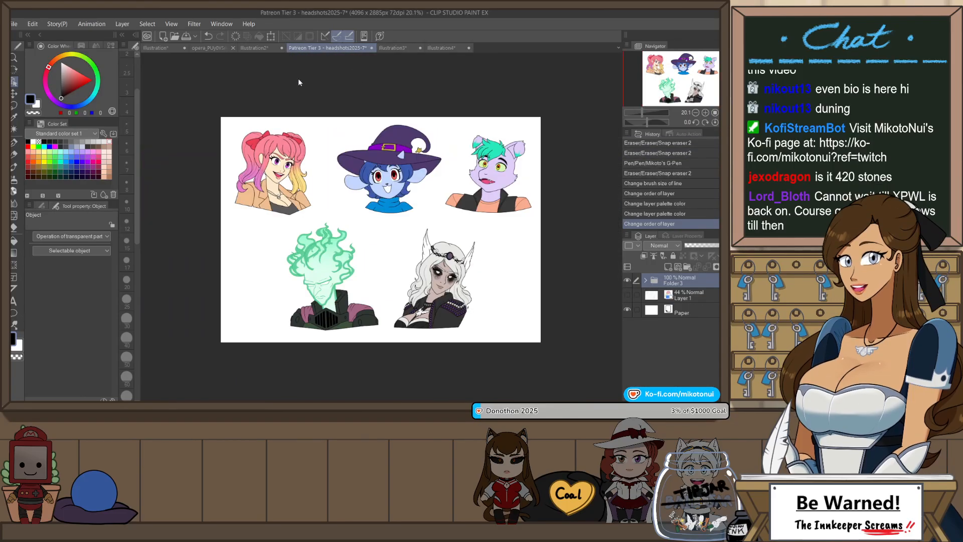
{"action": "left_click", "coordinate": [646, 280]}
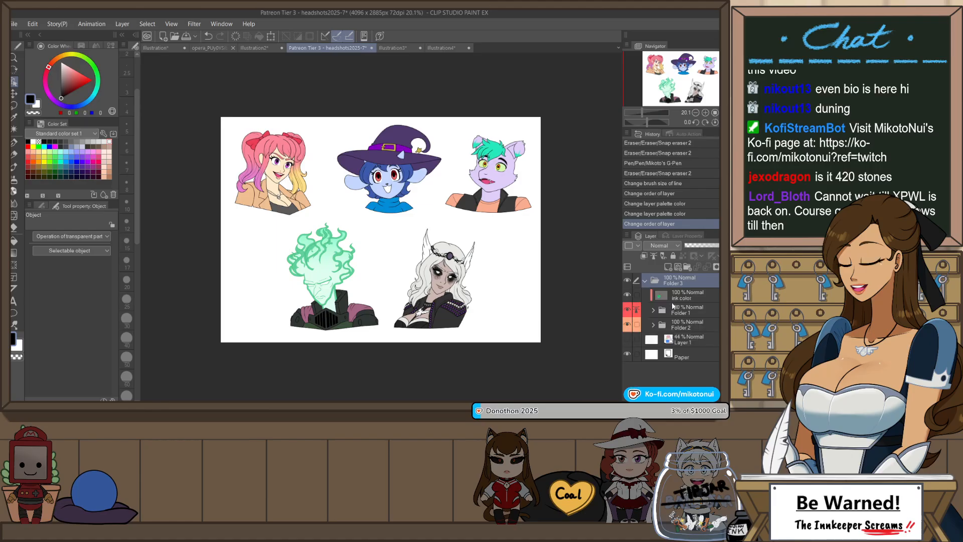
{"action": "left_click", "coordinate": [682, 295]}
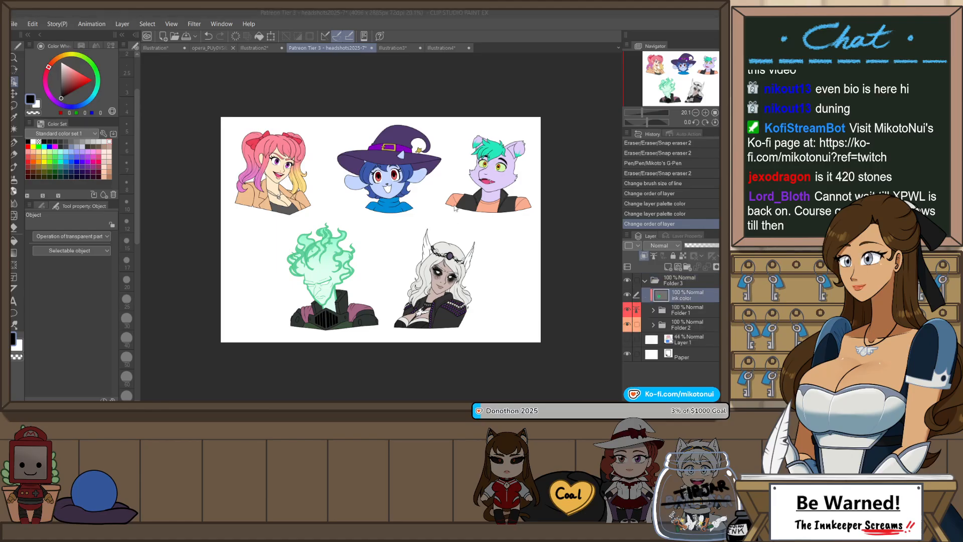
{"action": "key", "text": "ctrl+shift+n"}
- Set up Mikoto's G-Pen with white sampled from the canvas at brush size 15
{"action": "scroll", "coordinate": [282, 148], "scroll_direction": "up", "scroll_amount": 2}
{"action": "key", "text": "p"}
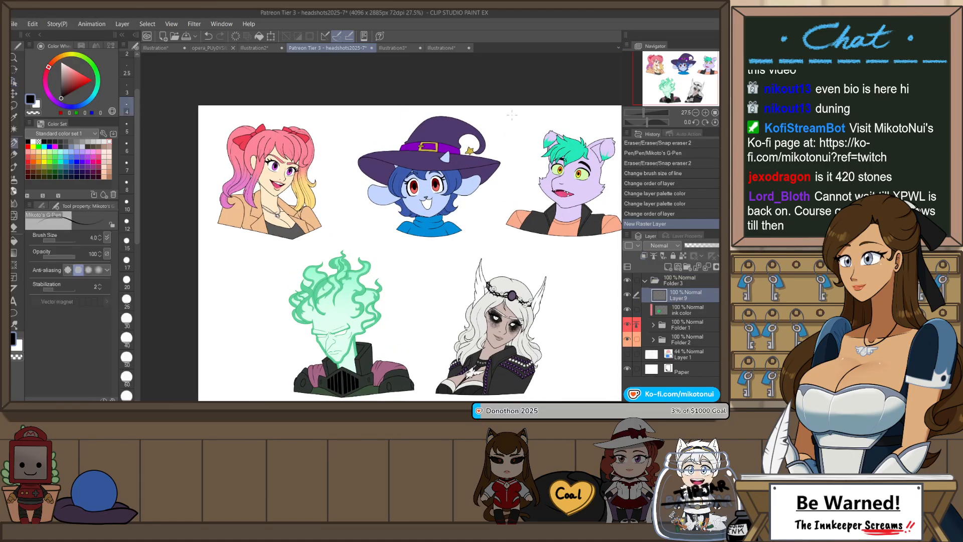
{"action": "left_click", "coordinate": [503, 119], "text": "alt"}
{"action": "key", "text": "p"}
{"action": "key", "text": "p"}
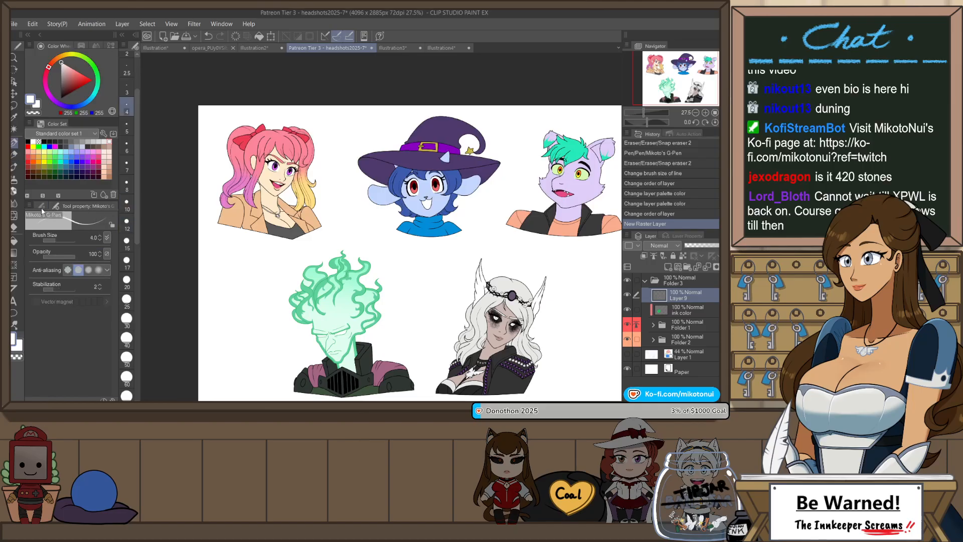
{"action": "scroll", "coordinate": [307, 163], "scroll_direction": "up", "scroll_amount": 2}
{"action": "scroll", "coordinate": [307, 164], "scroll_direction": "up", "scroll_amount": 4}
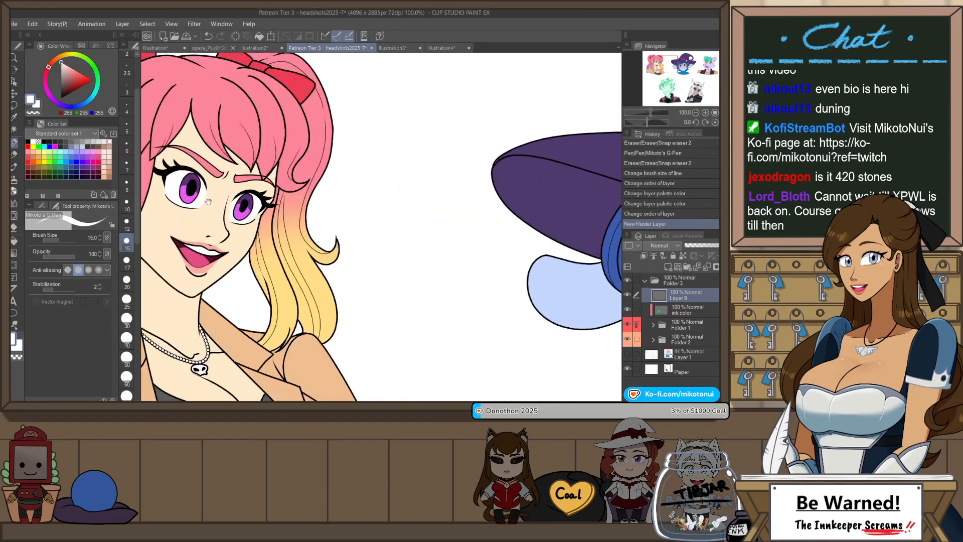
- Paint white highlights in both eyes of the pink-haired character on the new layer, undoing unwanted strokes
{"action": "left_click_drag", "start_coordinate": [310, 219], "coordinate": [317, 205]}
{"action": "key", "text": "ctrl+z"}
{"action": "left_click_drag", "start_coordinate": [419, 251], "coordinate": [429, 244]}
{"action": "key", "text": "ctrl+z"}
{"action": "key", "text": "ctrl+z"}
{"action": "key", "text": "ctrl+z"}
{"action": "key", "text": "ctrl+z"}
{"action": "key", "text": "ctrl+z"}
- Paint a white highlight in each red eye of the blue character with the witch hat
{"action": "scroll", "coordinate": [443, 206], "scroll_direction": "down", "scroll_amount": 4}
{"action": "left_click_drag", "start_coordinate": [570, 258], "coordinate": [394, 234]}
{"action": "scroll", "coordinate": [487, 221], "scroll_direction": "up", "scroll_amount": 2}
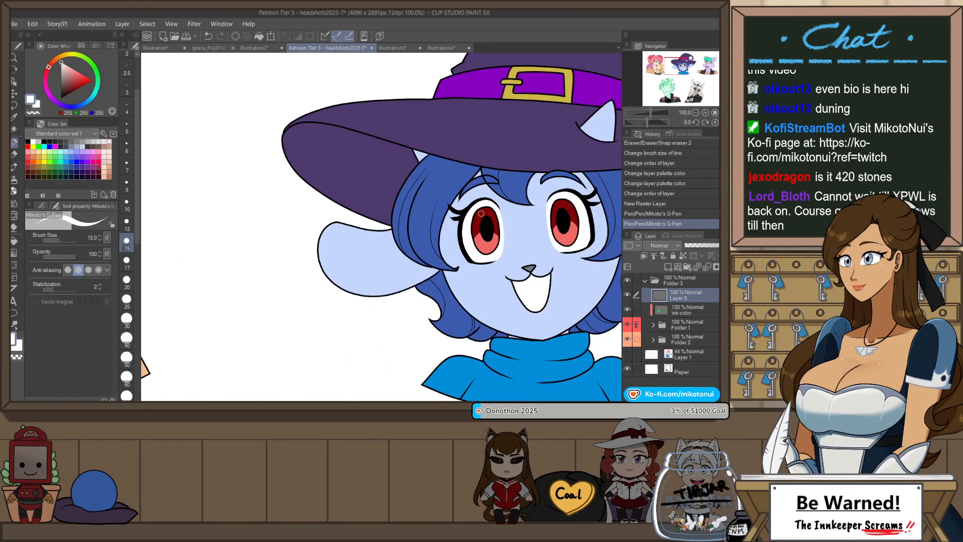
{"action": "scroll", "coordinate": [471, 230], "scroll_direction": "up", "scroll_amount": 2}
{"action": "left_click_drag", "start_coordinate": [449, 264], "coordinate": [462, 250]}
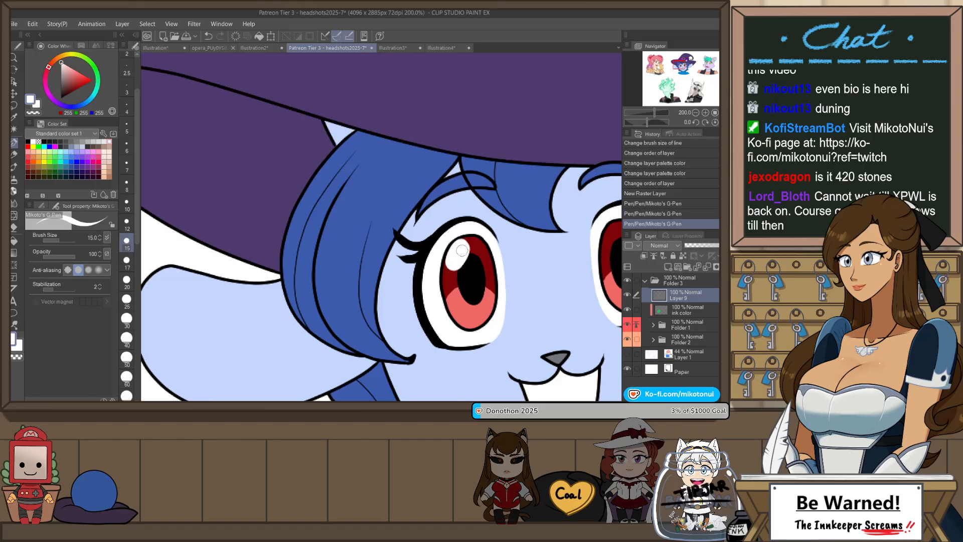
{"action": "left_click_drag", "start_coordinate": [612, 241], "coordinate": [498, 227]}
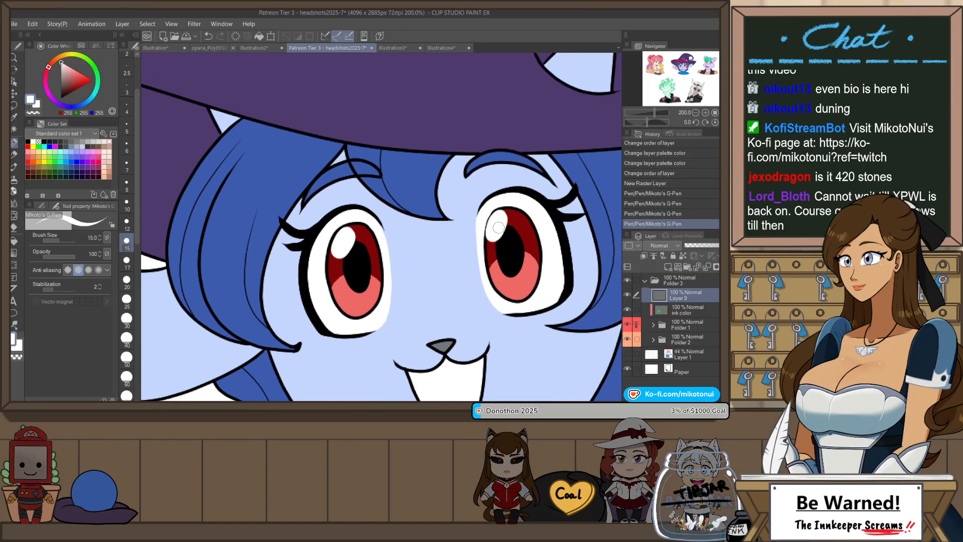
- Paint a white highlight in the upper part of both orange irises of the teal-haired character, redoing unsatisfactory strokes
{"action": "scroll", "coordinate": [497, 227], "scroll_direction": "down", "scroll_amount": 5}
{"action": "left_click_drag", "start_coordinate": [537, 261], "coordinate": [449, 231]}
{"action": "scroll", "coordinate": [491, 177], "scroll_direction": "up", "scroll_amount": 5}
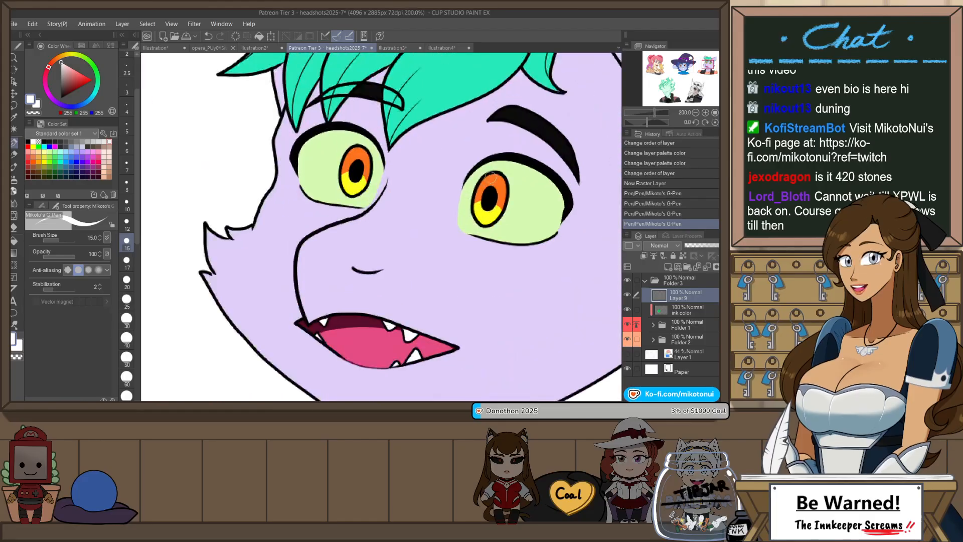
{"action": "mouse_move", "coordinate": [491, 176]}
{"action": "left_mouse_down"}
{"action": "mouse_move", "coordinate": [480, 190]}
{"action": "mouse_move", "coordinate": [496, 177]}
{"action": "left_mouse_up"}
{"action": "key", "text": "ctrl+z"}
{"action": "key", "text": "ctrl+z"}
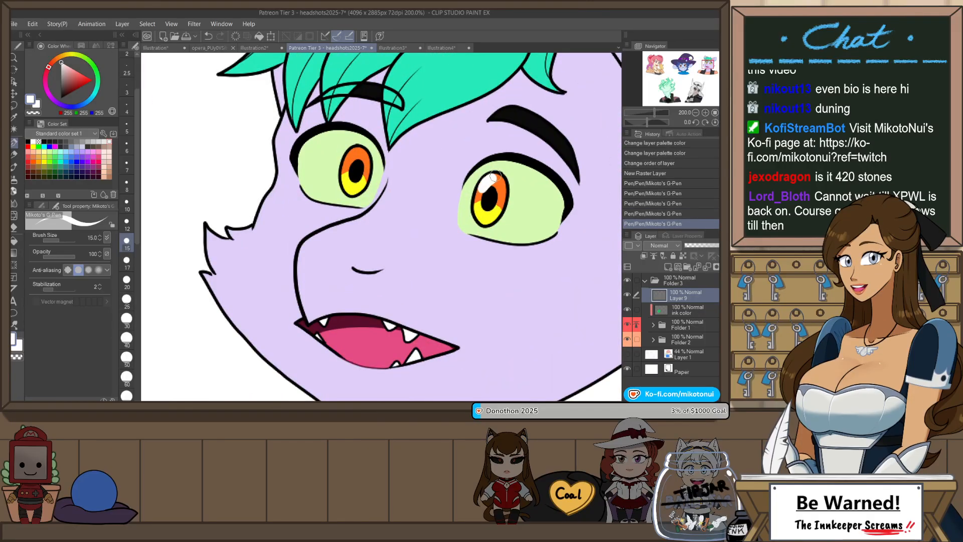
{"action": "key", "text": "ctrl+z"}
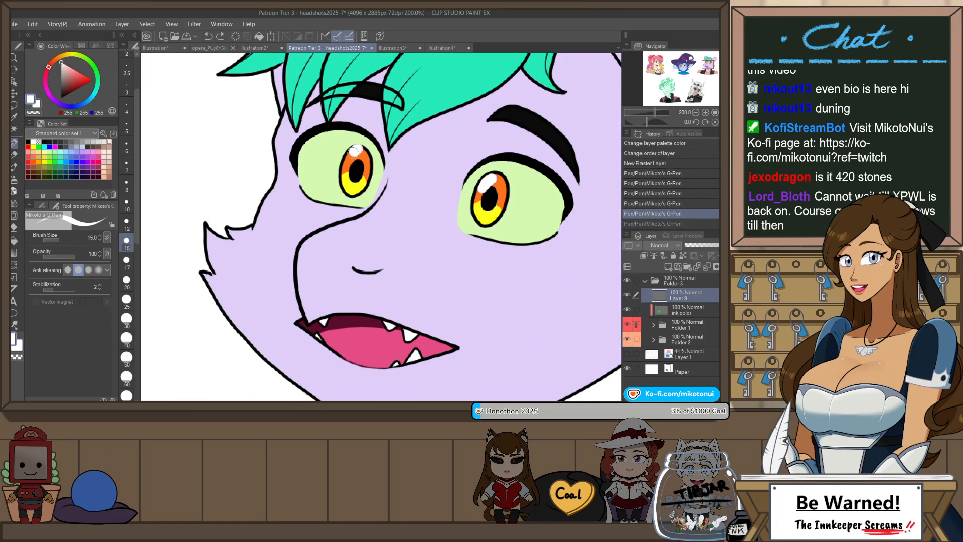
{"action": "left_click_drag", "start_coordinate": [357, 148], "coordinate": [353, 159]}
{"action": "key", "text": "ctrl+z"}
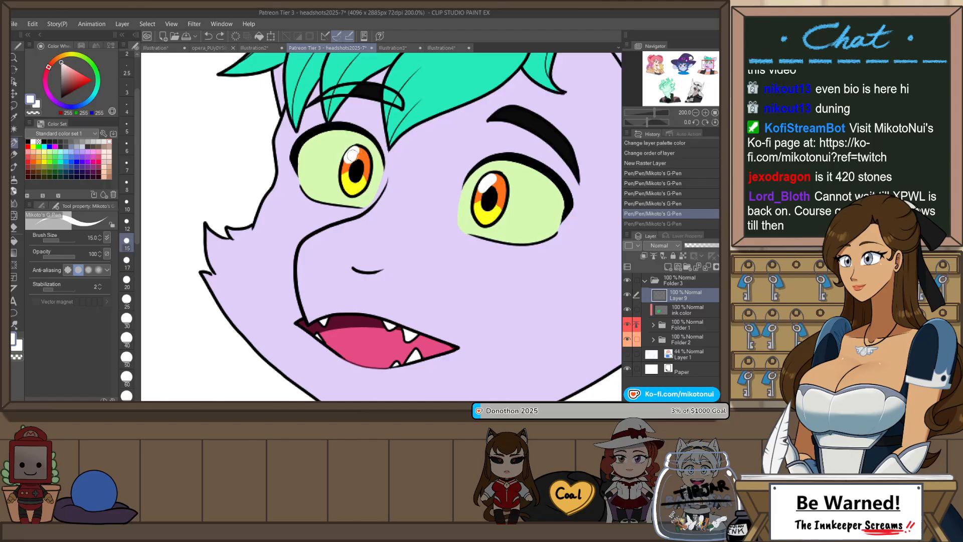
{"action": "key", "text": "ctrl+y"}
- Turn on the border effect for Folder 3 with a black edge color and an edge thickness of 10.0
{"action": "scroll", "coordinate": [352, 155], "scroll_direction": "down", "scroll_amount": 6}
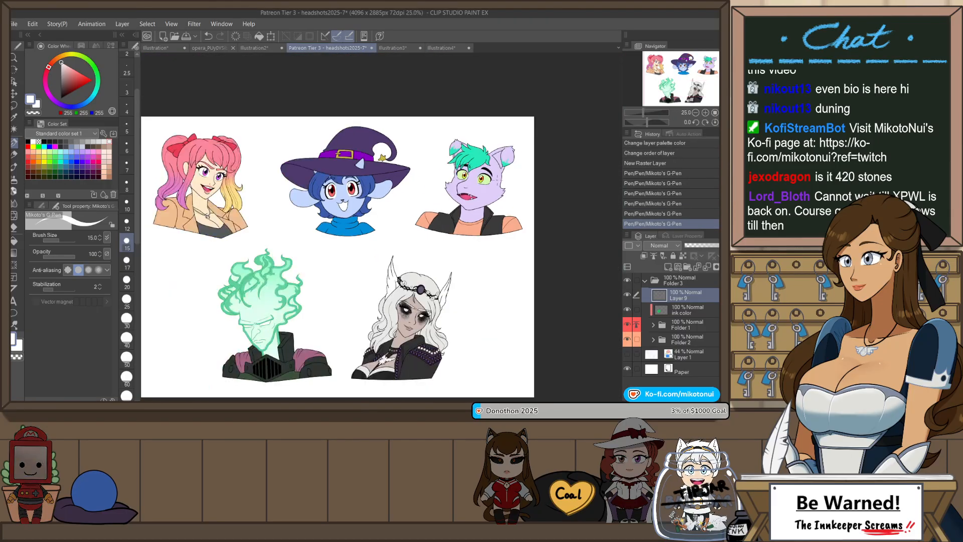
{"action": "left_click_drag", "start_coordinate": [476, 207], "coordinate": [506, 201]}
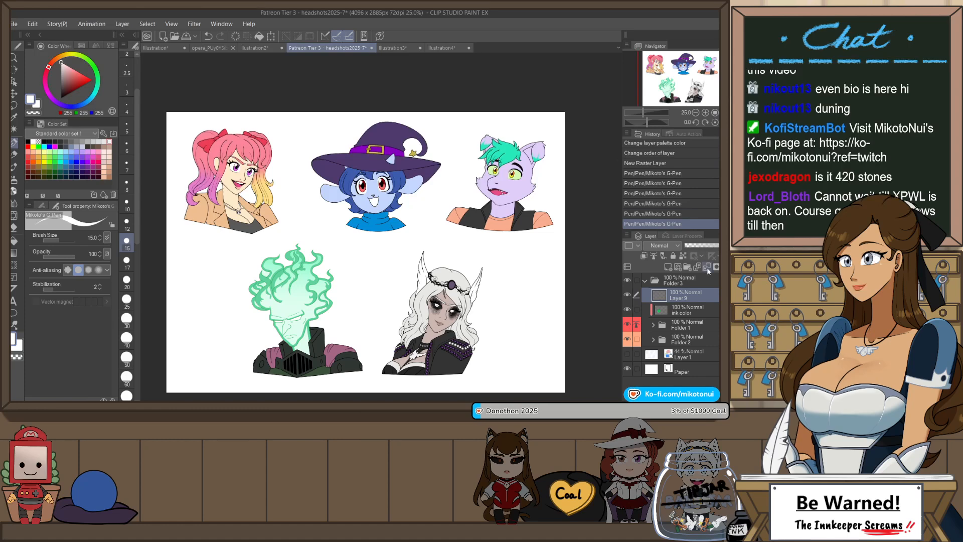
{"action": "left_click", "coordinate": [645, 281]}
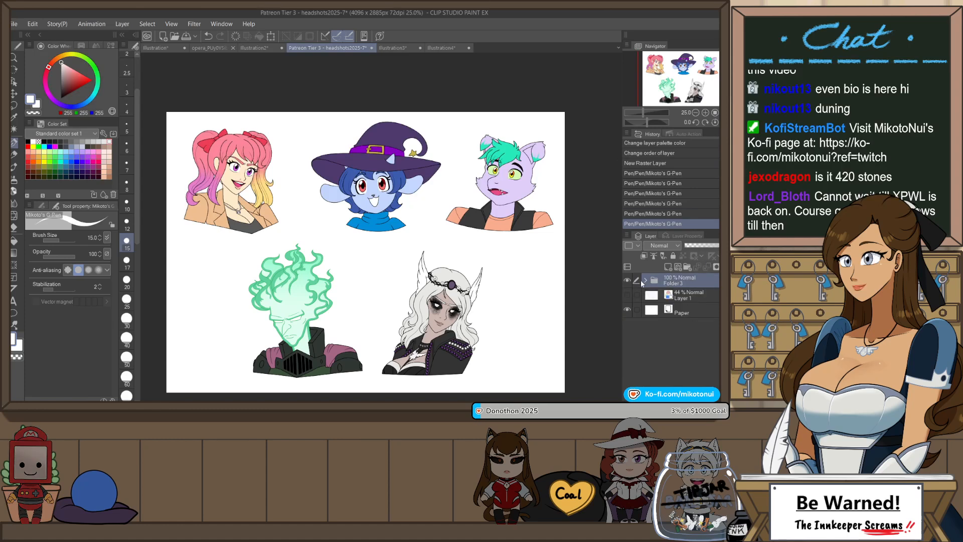
{"action": "left_click", "coordinate": [685, 235]}
{"action": "left_click", "coordinate": [700, 254]}
{"action": "left_click", "coordinate": [695, 290]}
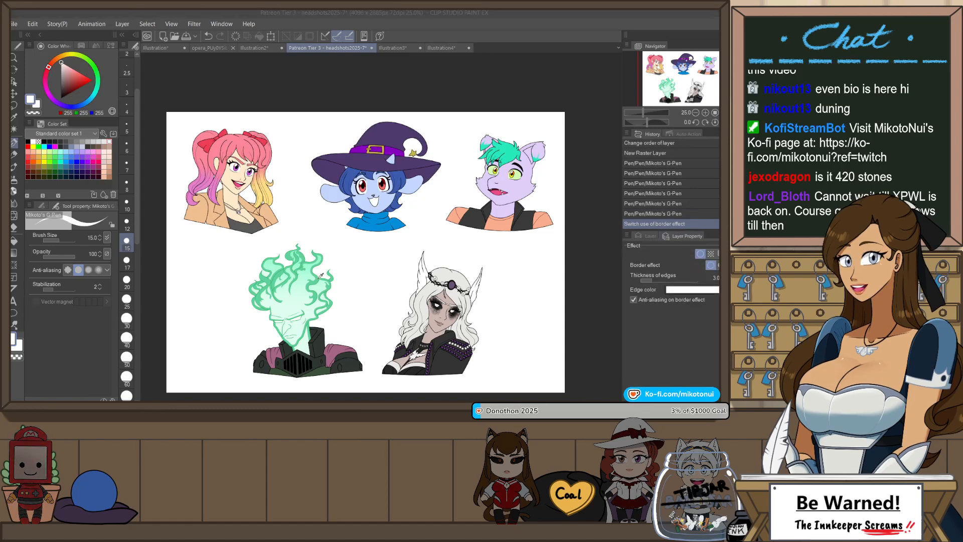
{"action": "left_click", "coordinate": [655, 279]}
{"action": "left_click_drag", "start_coordinate": [657, 279], "coordinate": [665, 280]}
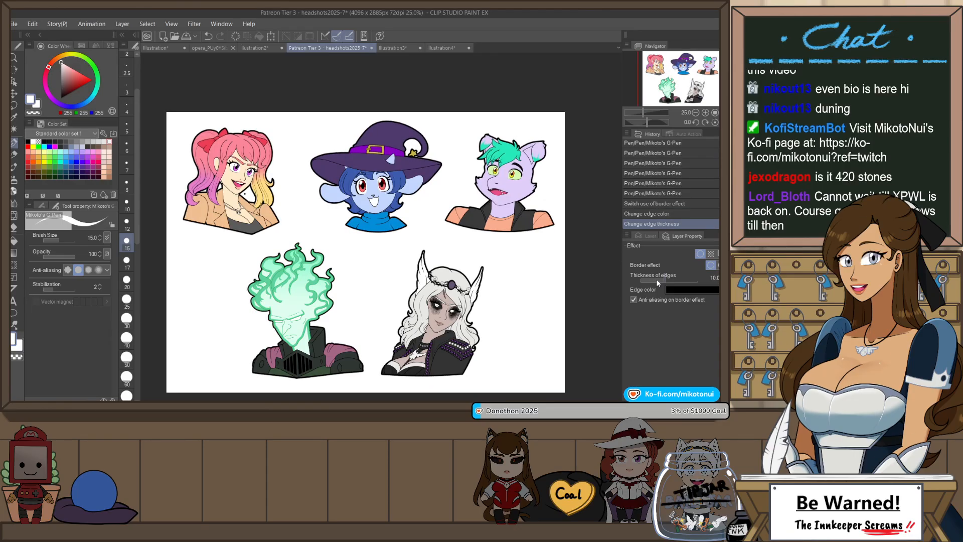
- Unlock transparent pixels on the layer holding the stray dot beside the pink-haired character's neck and erase it with Snap eraser 2
{"action": "scroll", "coordinate": [239, 184], "scroll_direction": "up", "scroll_amount": 1}
{"action": "scroll", "coordinate": [246, 199], "scroll_direction": "up", "scroll_amount": 5}
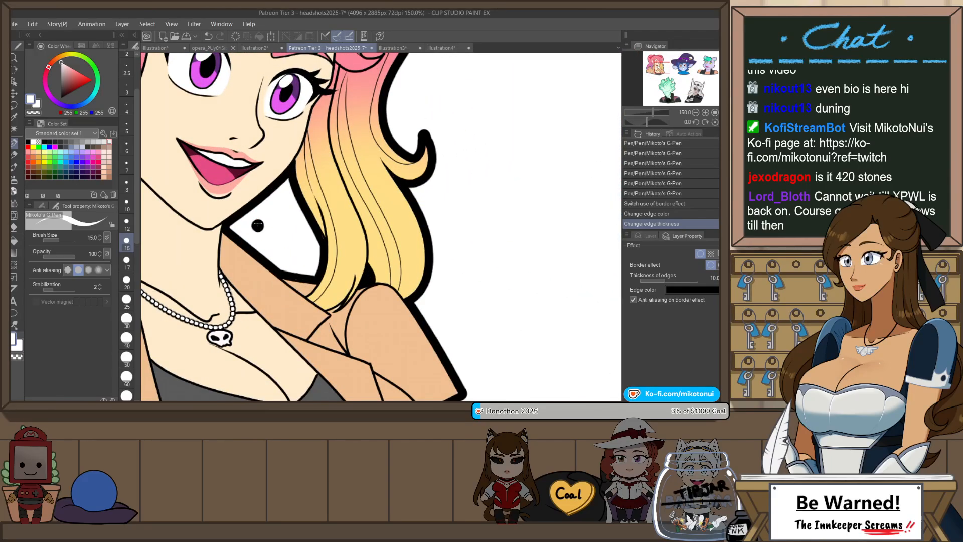
{"action": "left_click", "coordinate": [258, 225], "text": "ctrl+shift"}
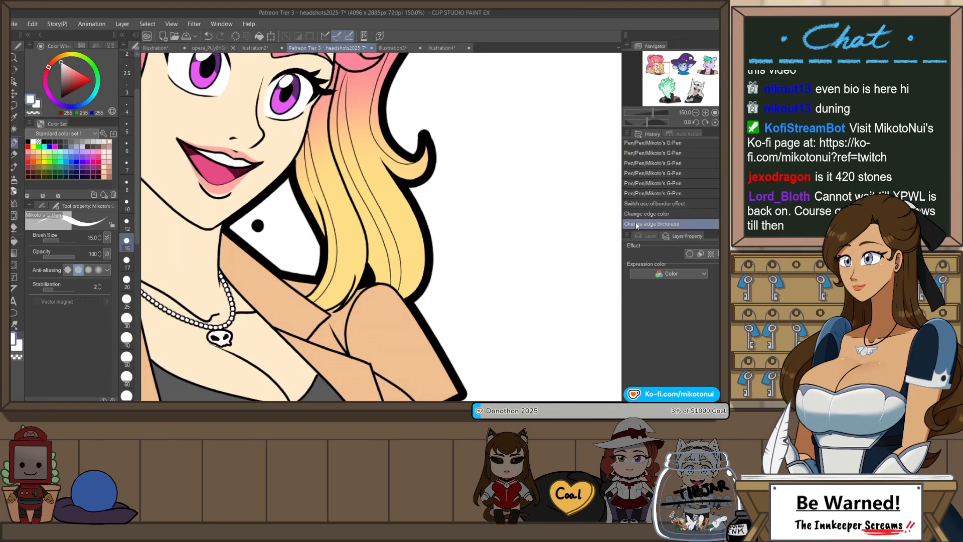
{"action": "left_click", "coordinate": [648, 236]}
{"action": "key", "text": "e"}
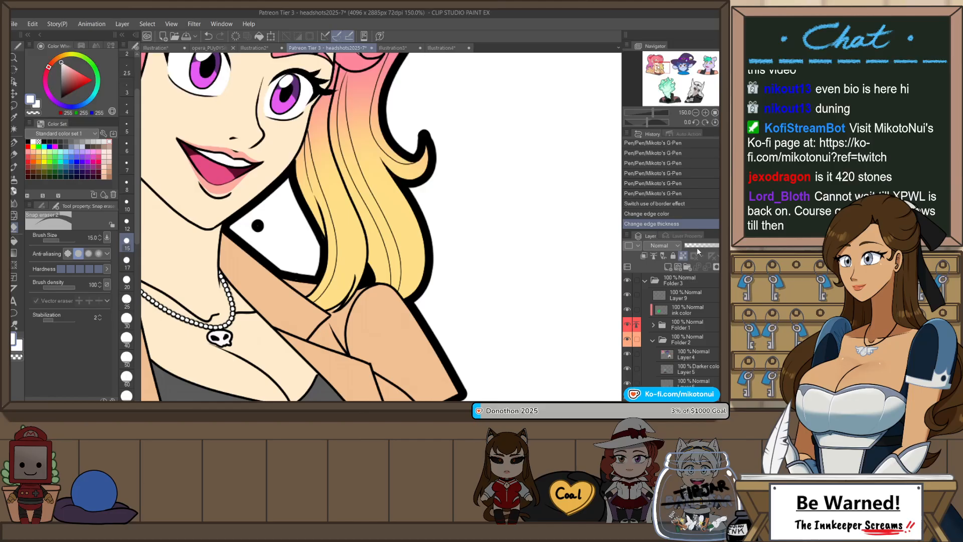
{"action": "left_click", "coordinate": [682, 256]}
{"action": "left_click_drag", "start_coordinate": [257, 222], "coordinate": [261, 228]}
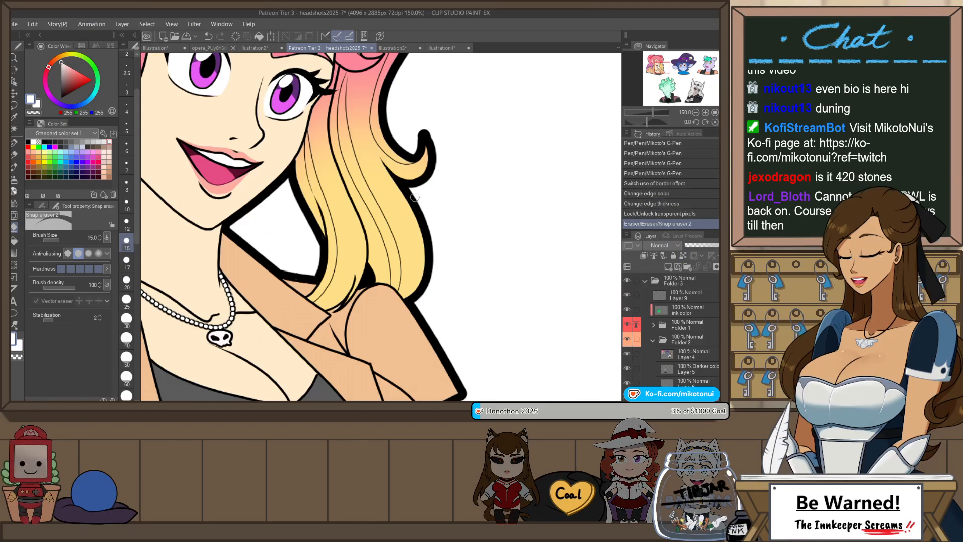
- Erase the stray mark in the gap between the pink-haired character's purple hair strands above the shoulder
{"action": "scroll", "coordinate": [244, 191], "scroll_direction": "down", "scroll_amount": 5}
{"action": "scroll", "coordinate": [244, 191], "scroll_direction": "up", "scroll_amount": 6}
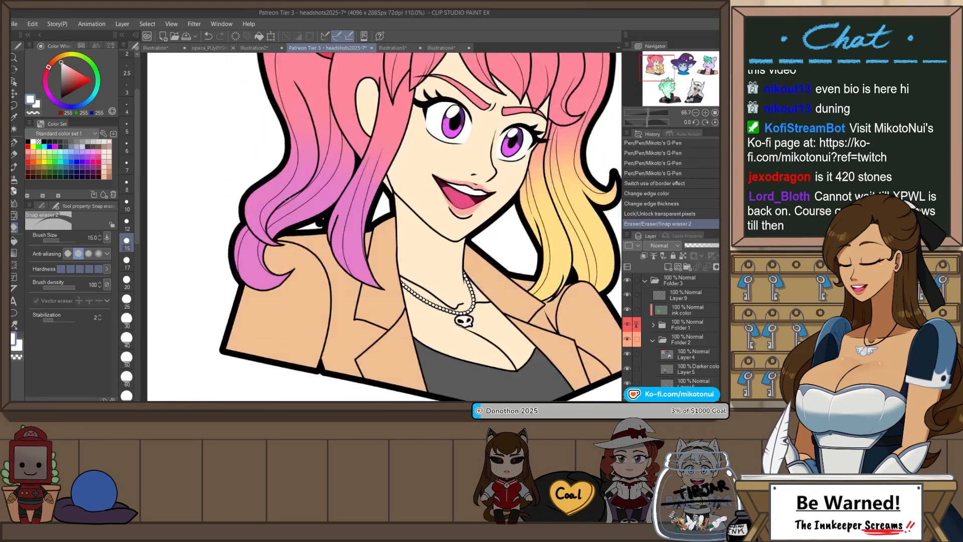
{"action": "left_click_drag", "start_coordinate": [327, 252], "coordinate": [335, 246]}
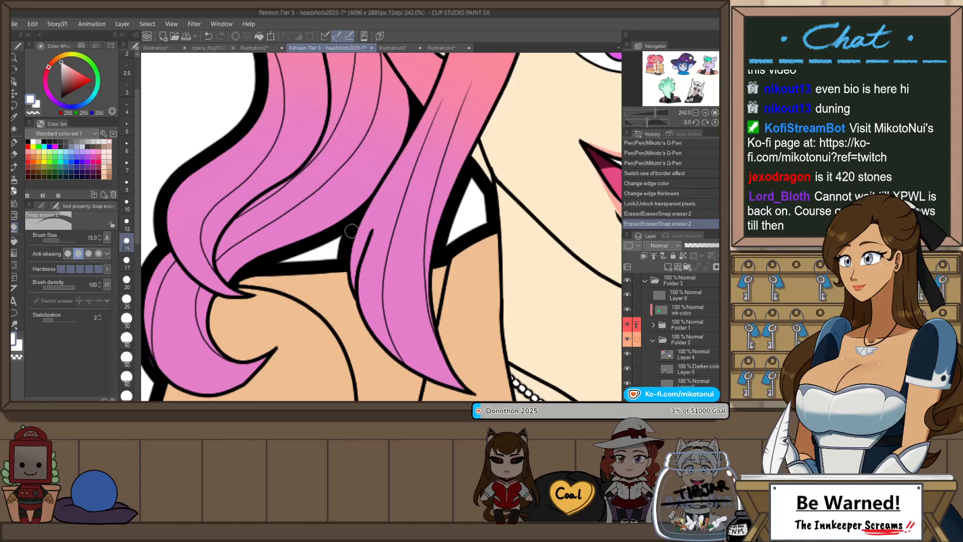
{"action": "scroll", "coordinate": [306, 206], "scroll_direction": "down", "scroll_amount": 6}
{"action": "scroll", "coordinate": [306, 207], "scroll_direction": "down", "scroll_amount": 4}
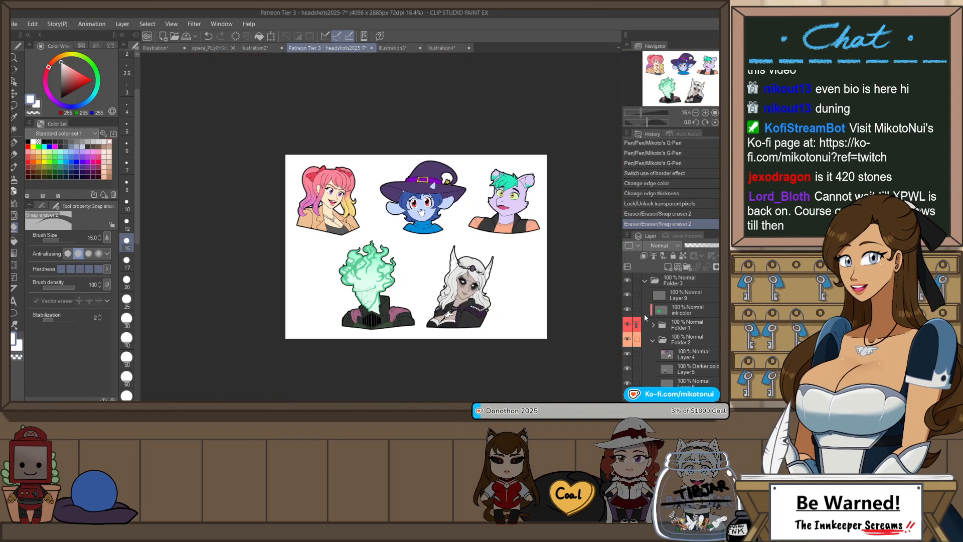
- Collapse Folder 3, hide the Paper layer for a transparent background, and save the drawing
{"action": "left_click", "coordinate": [646, 281]}
{"action": "key", "text": "ctrl+0"}
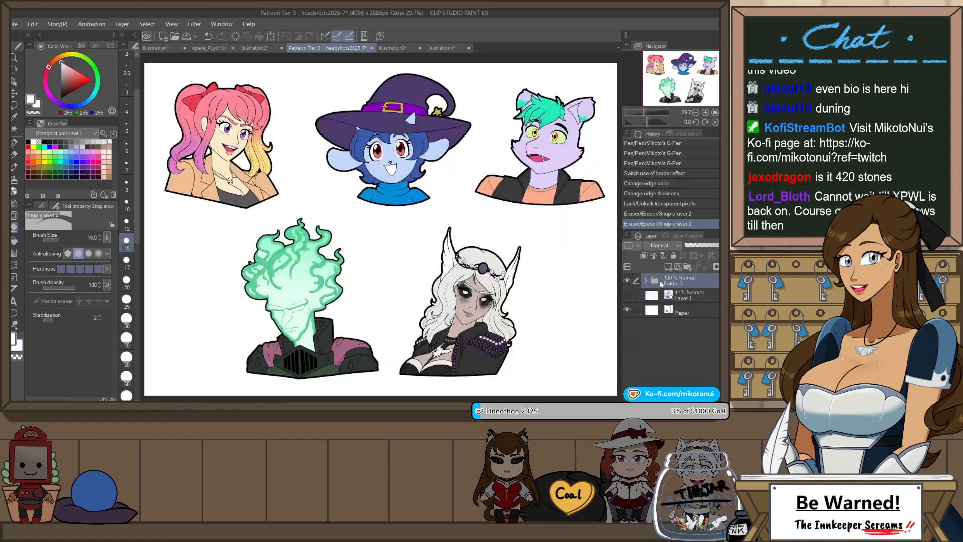
{"action": "left_click", "coordinate": [627, 310]}
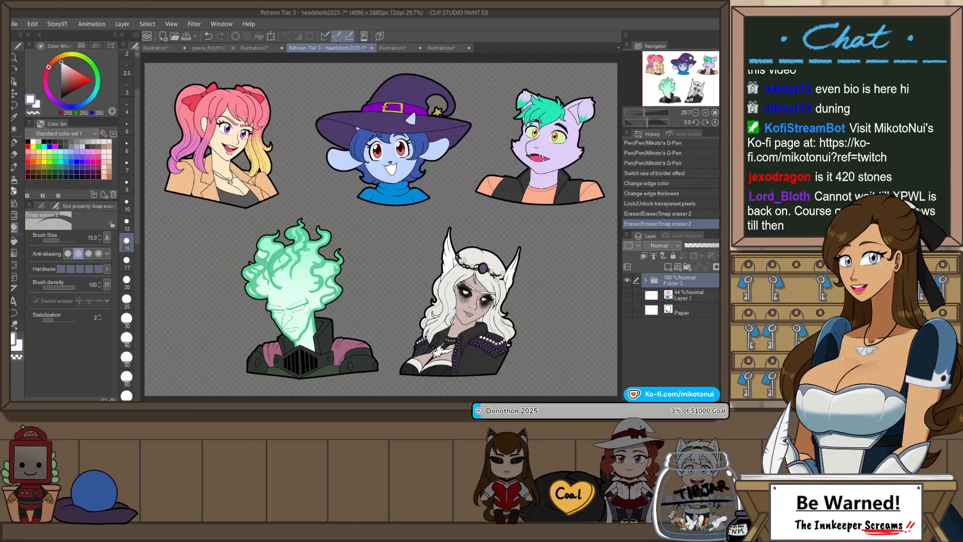
{"action": "key", "text": "ctrl+s"}
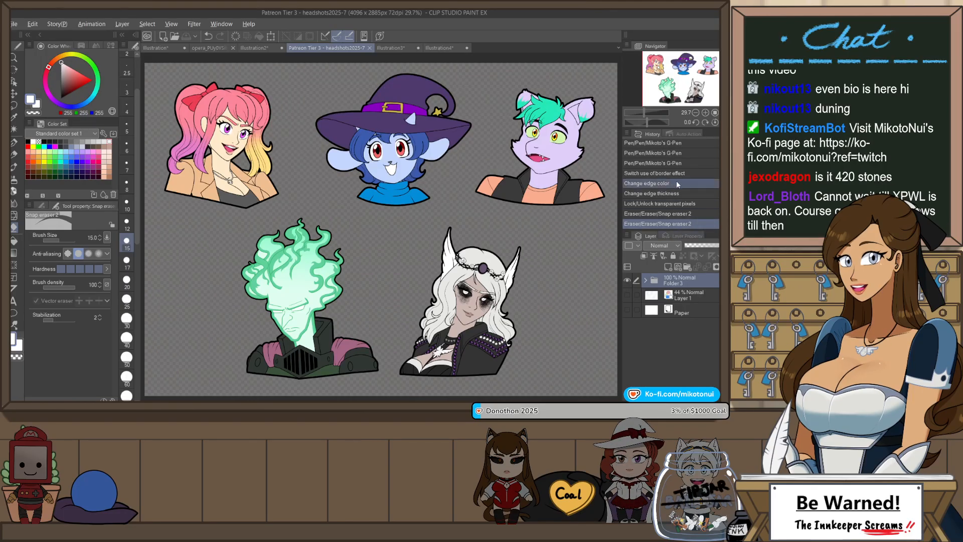
{"action": "key", "text": "alt+Tab"}
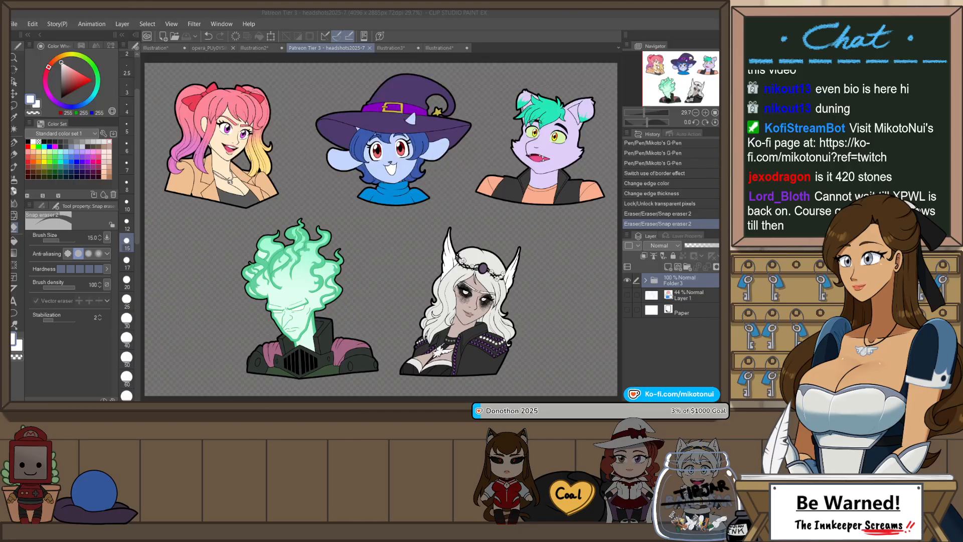